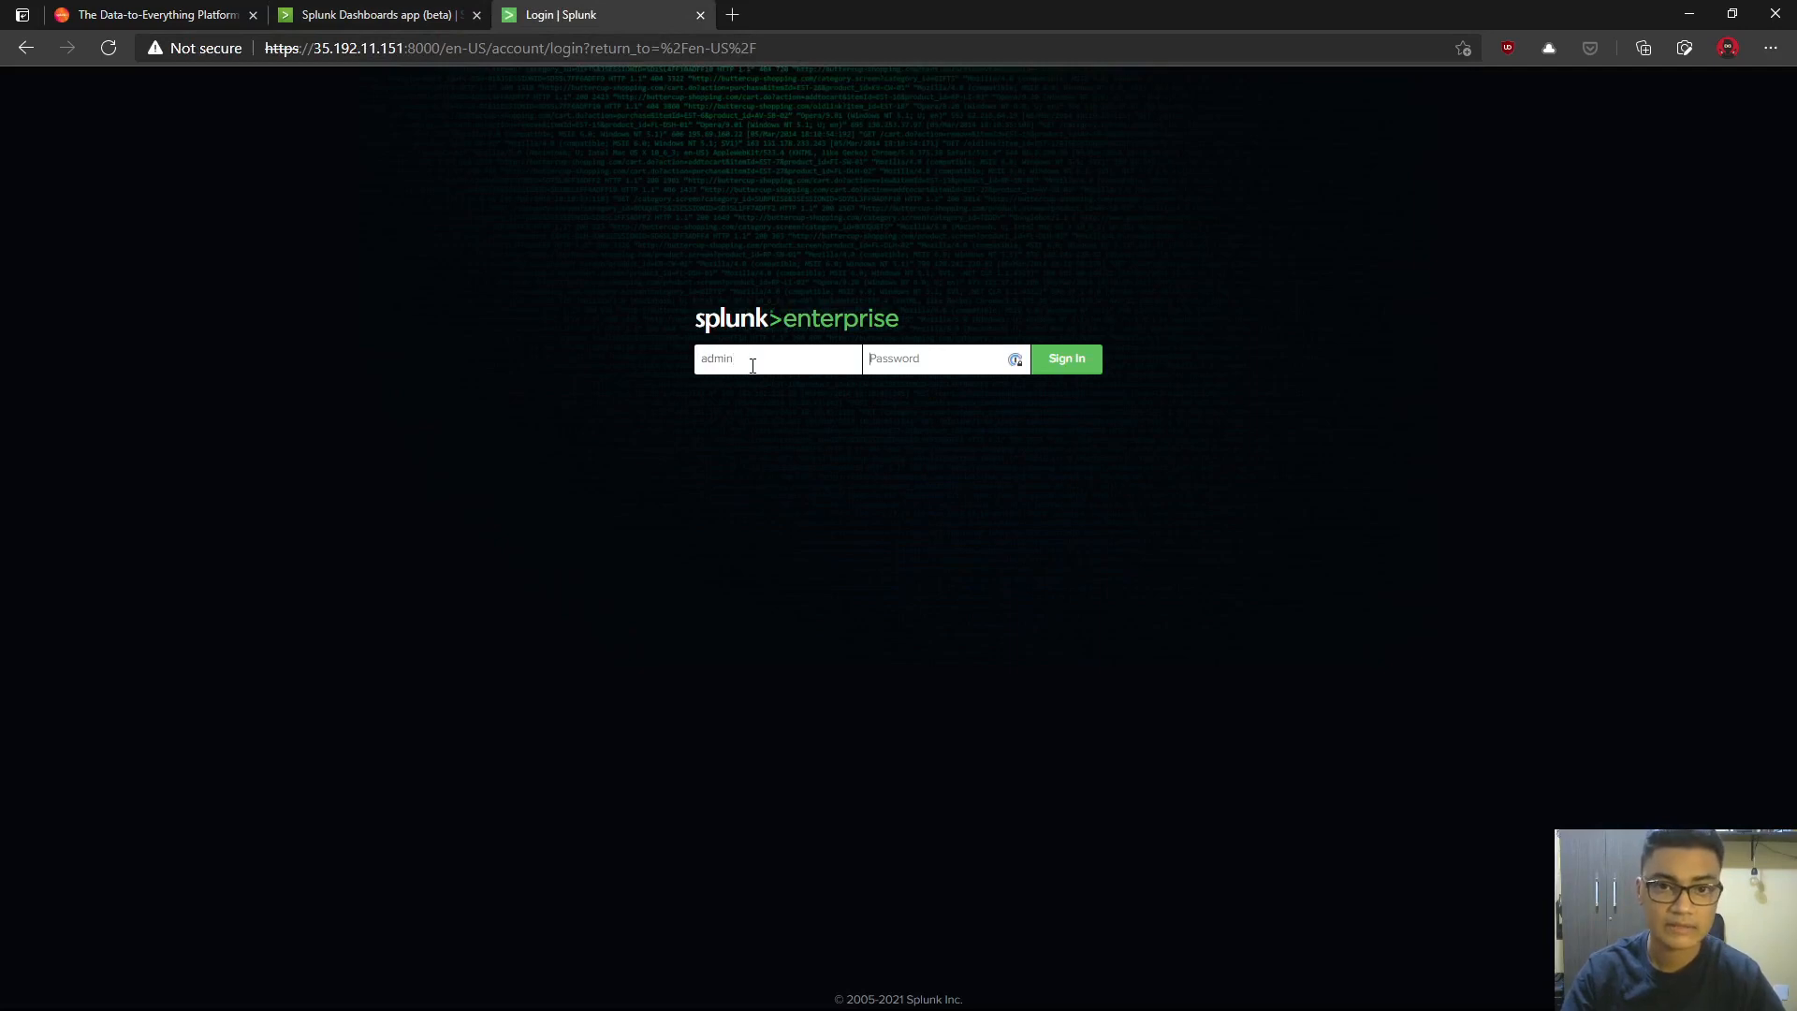
- Sign in to Splunk Enterprise as admin, entering the account password
{"action": "key", "text": "ctrl+v"}
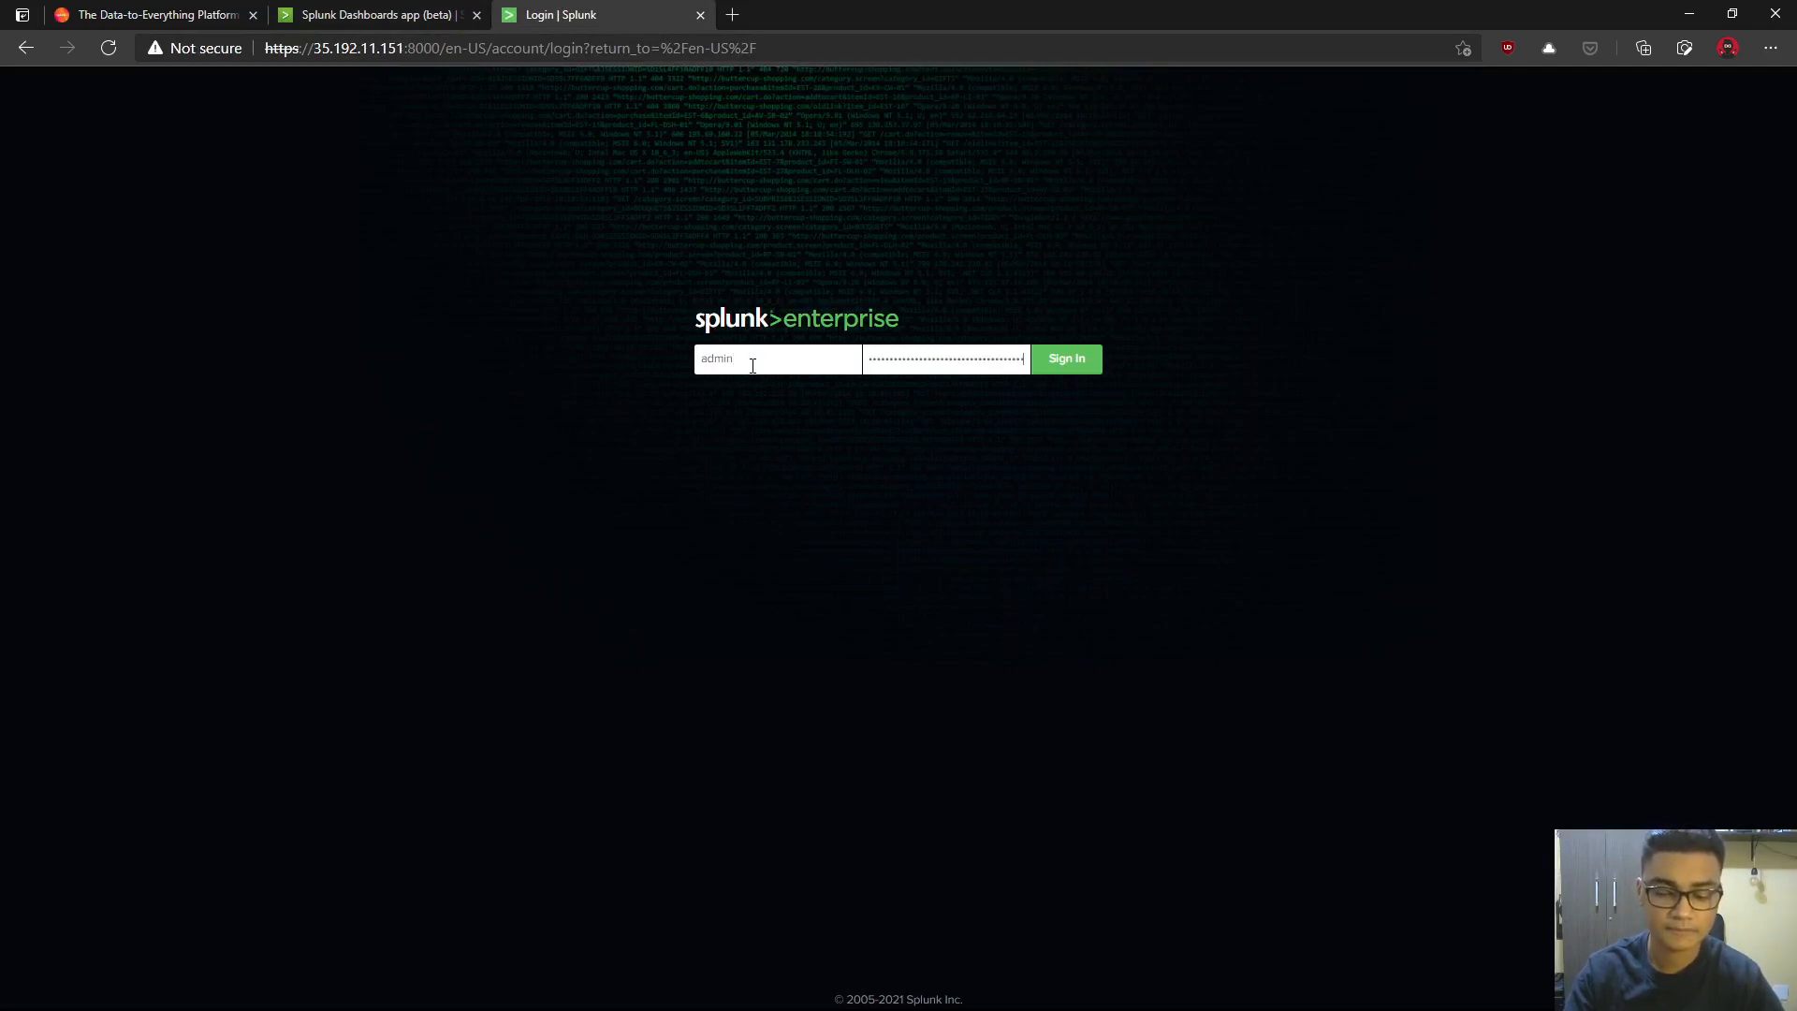
{"action": "key", "text": "ctrl+a"}
{"action": "type", "text": "•"}
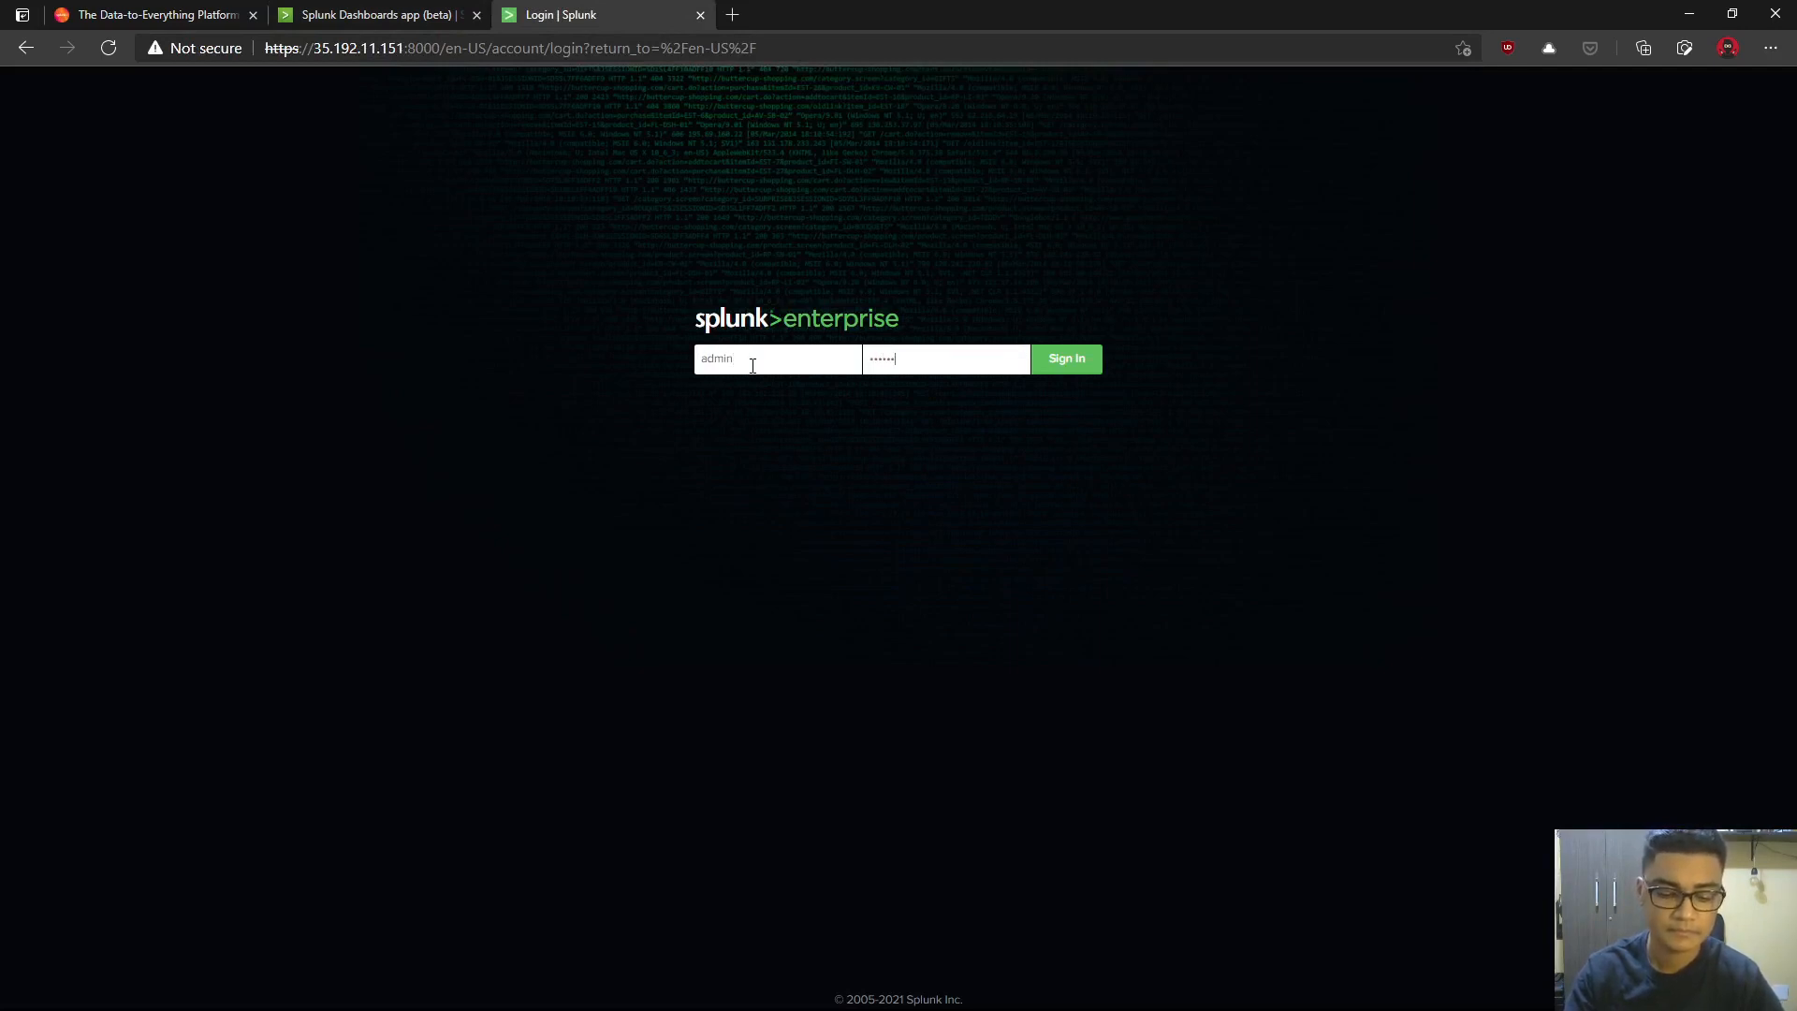
{"action": "key", "text": "Return"}
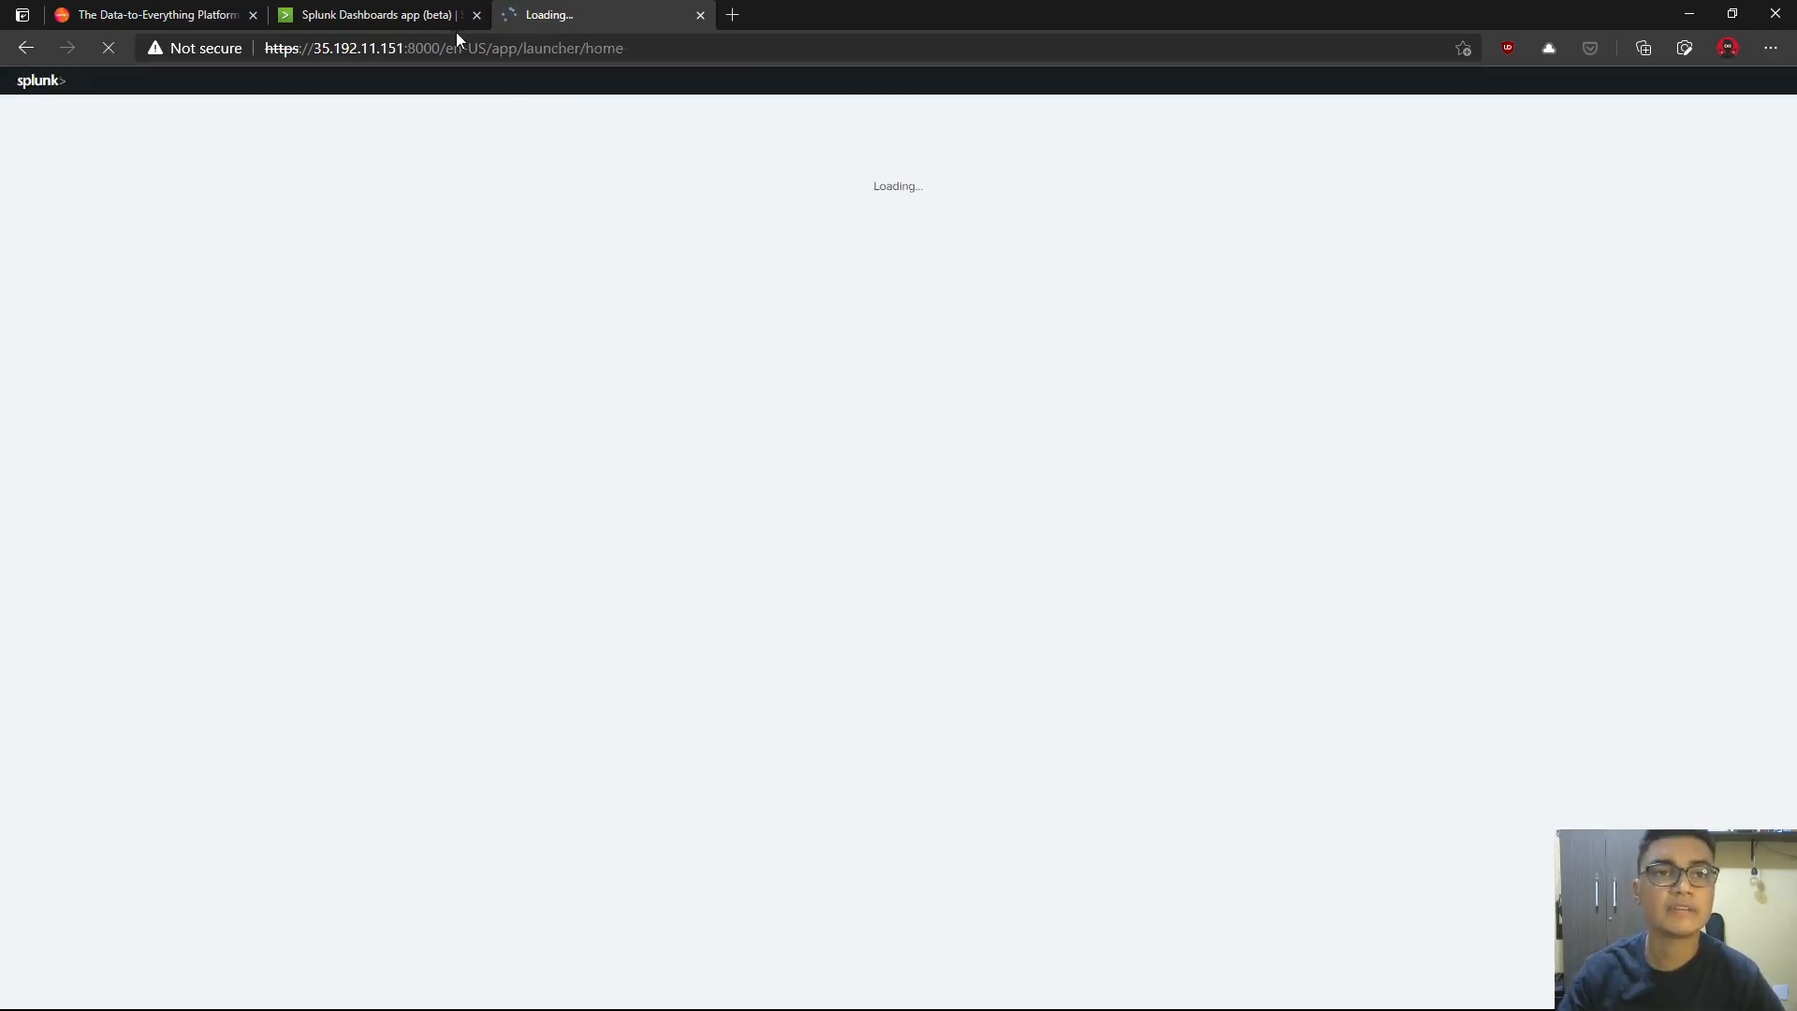
- Open the Splunk Enterprise Dashboards Beta app from the Splunk Enterprise home page
{"action": "left_click", "coordinate": [445, 17]}
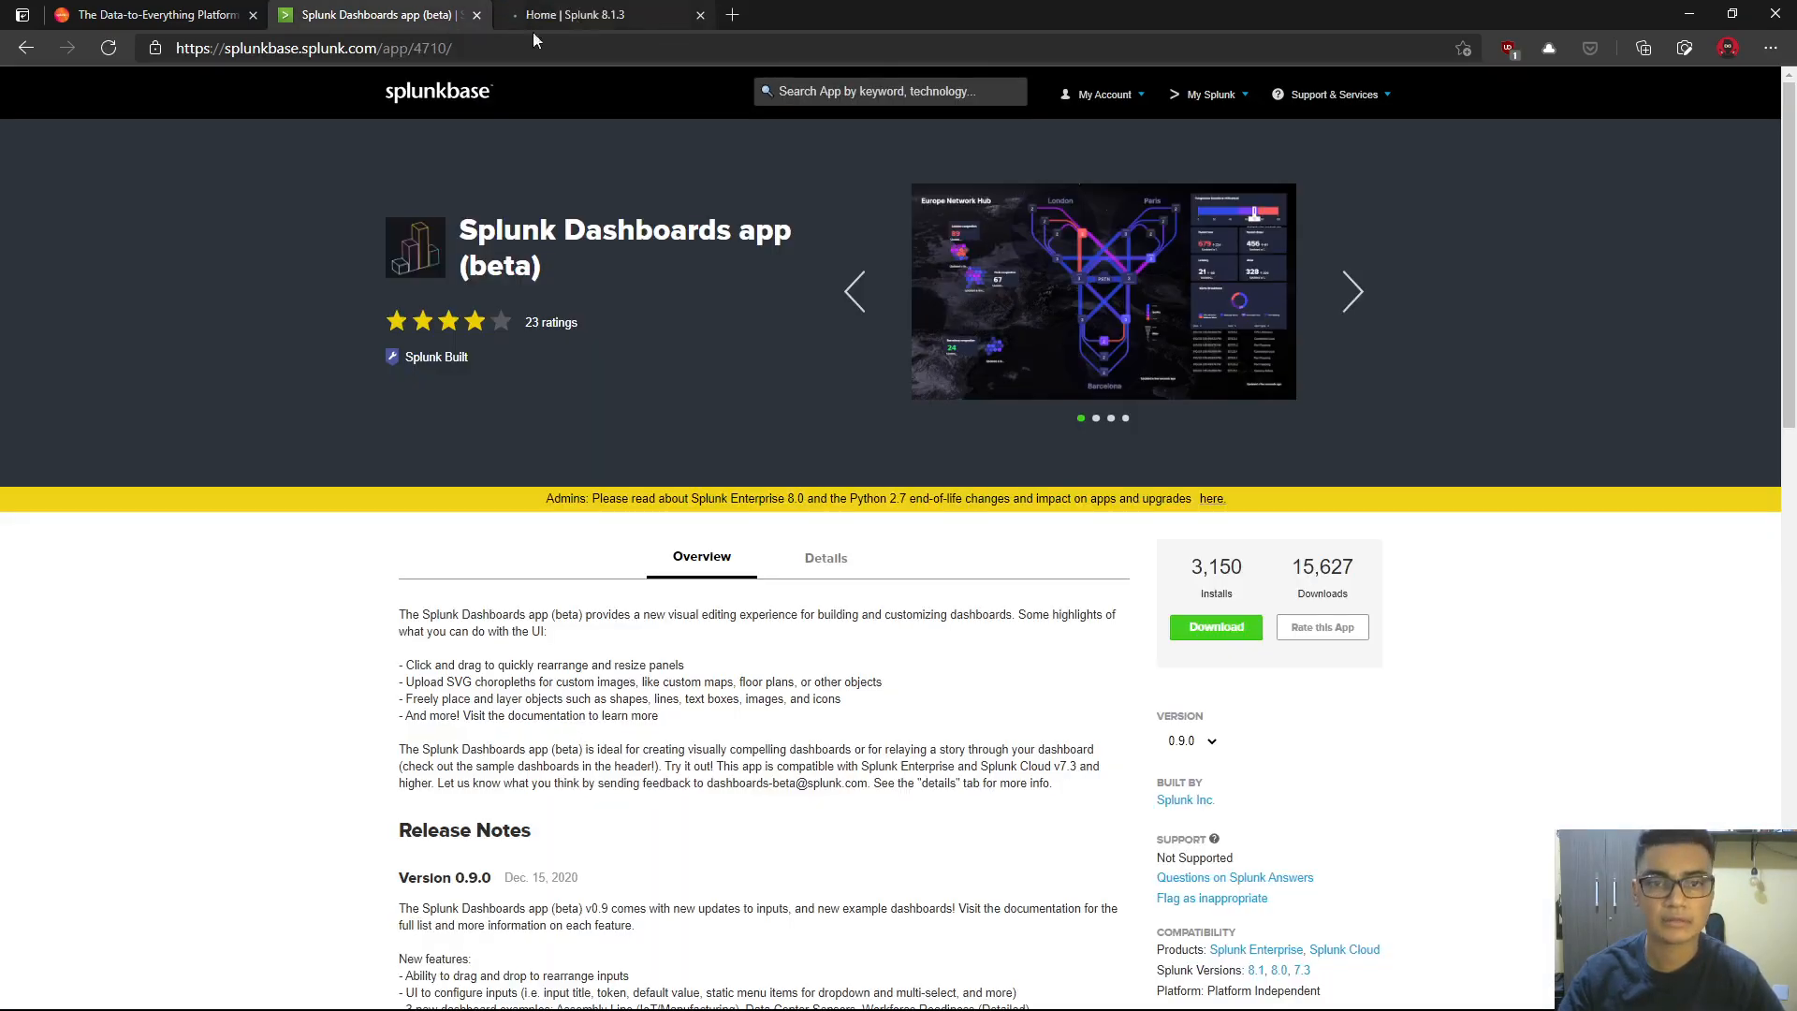
{"action": "left_click", "coordinate": [540, 18]}
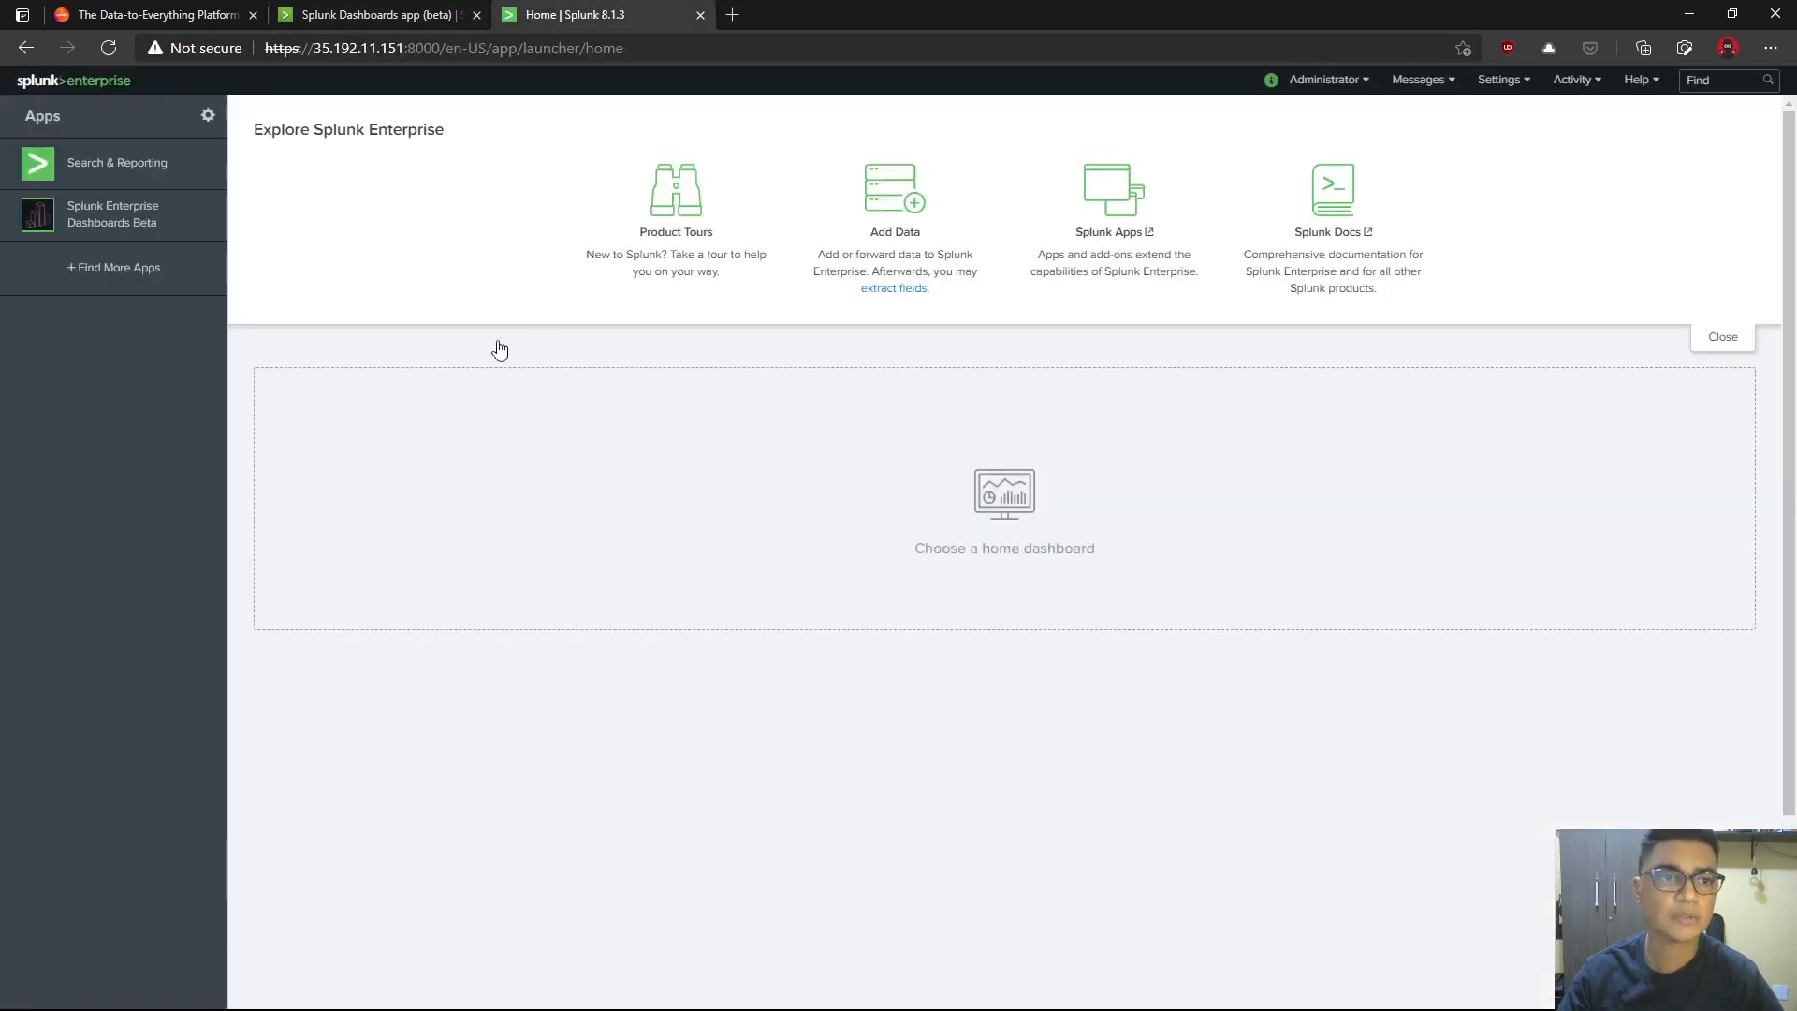
{"action": "left_click", "coordinate": [120, 221]}
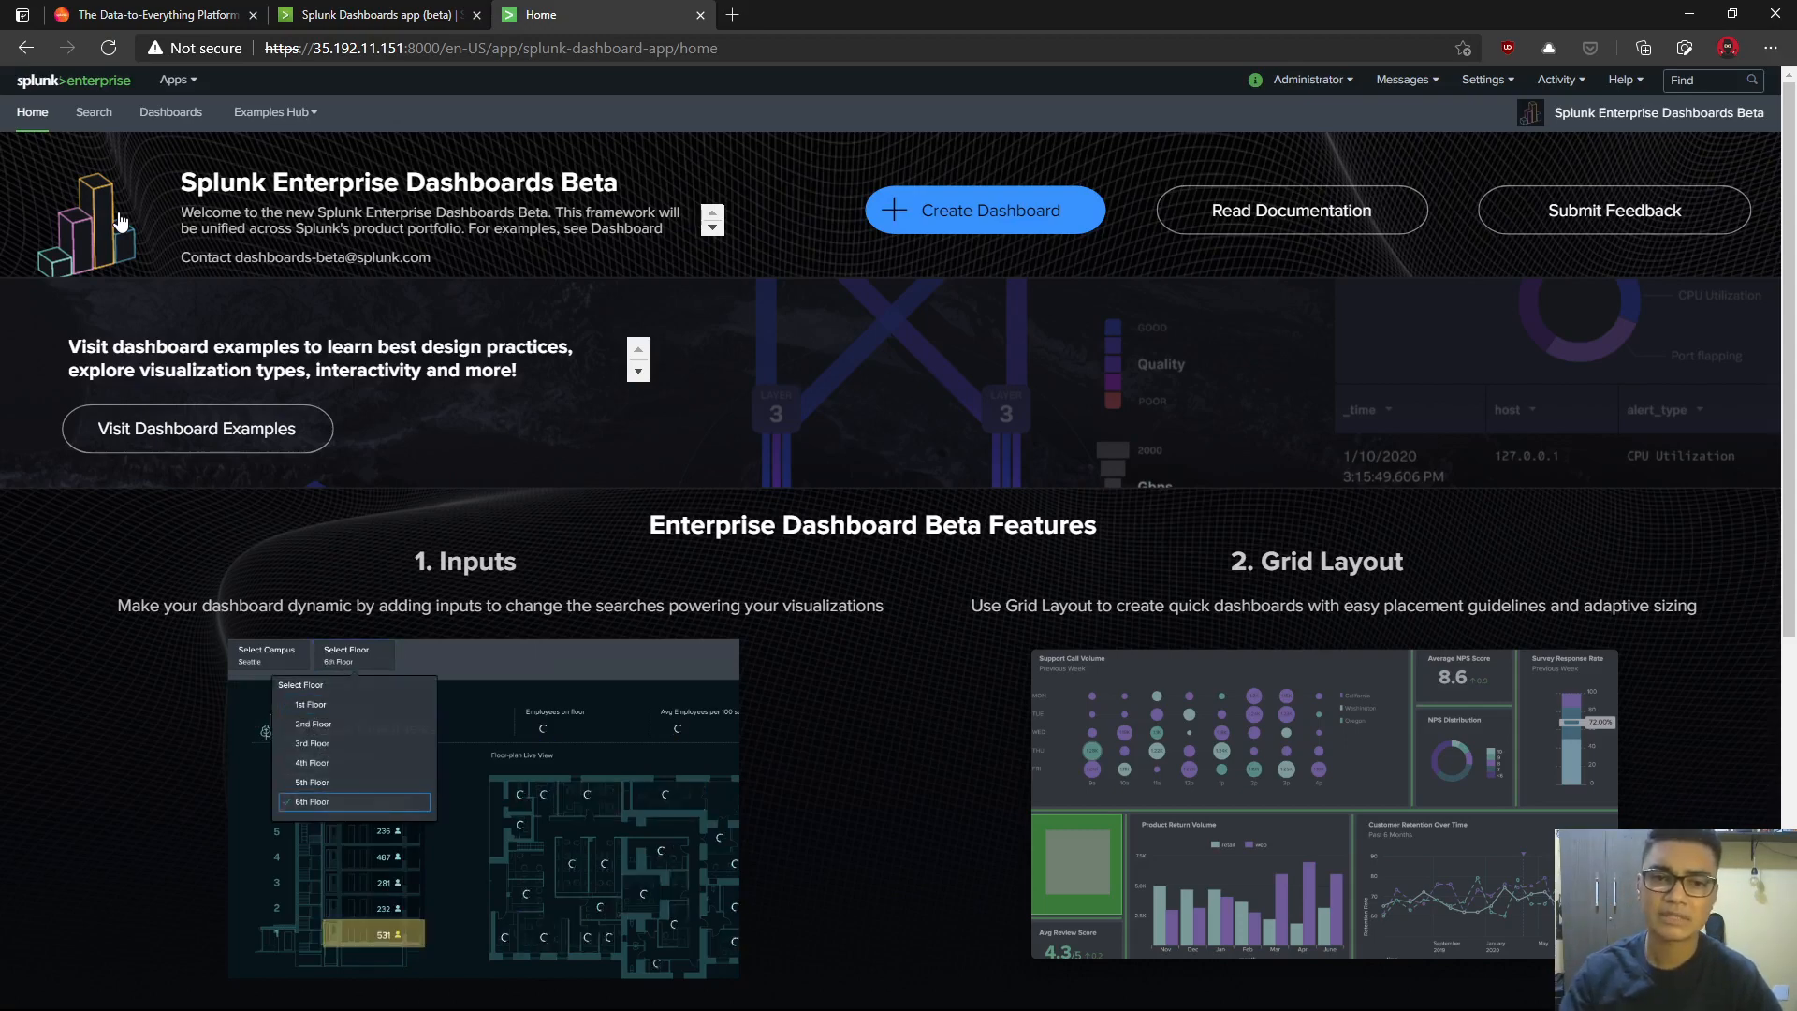
- Examine the Dashboards Beta feature overview, covering Inputs, Grid Layout, Absolute Layout and PNG & PDF Export
{"action": "scroll", "coordinate": [895, 799], "scroll_direction": "down", "scroll_amount": 6}
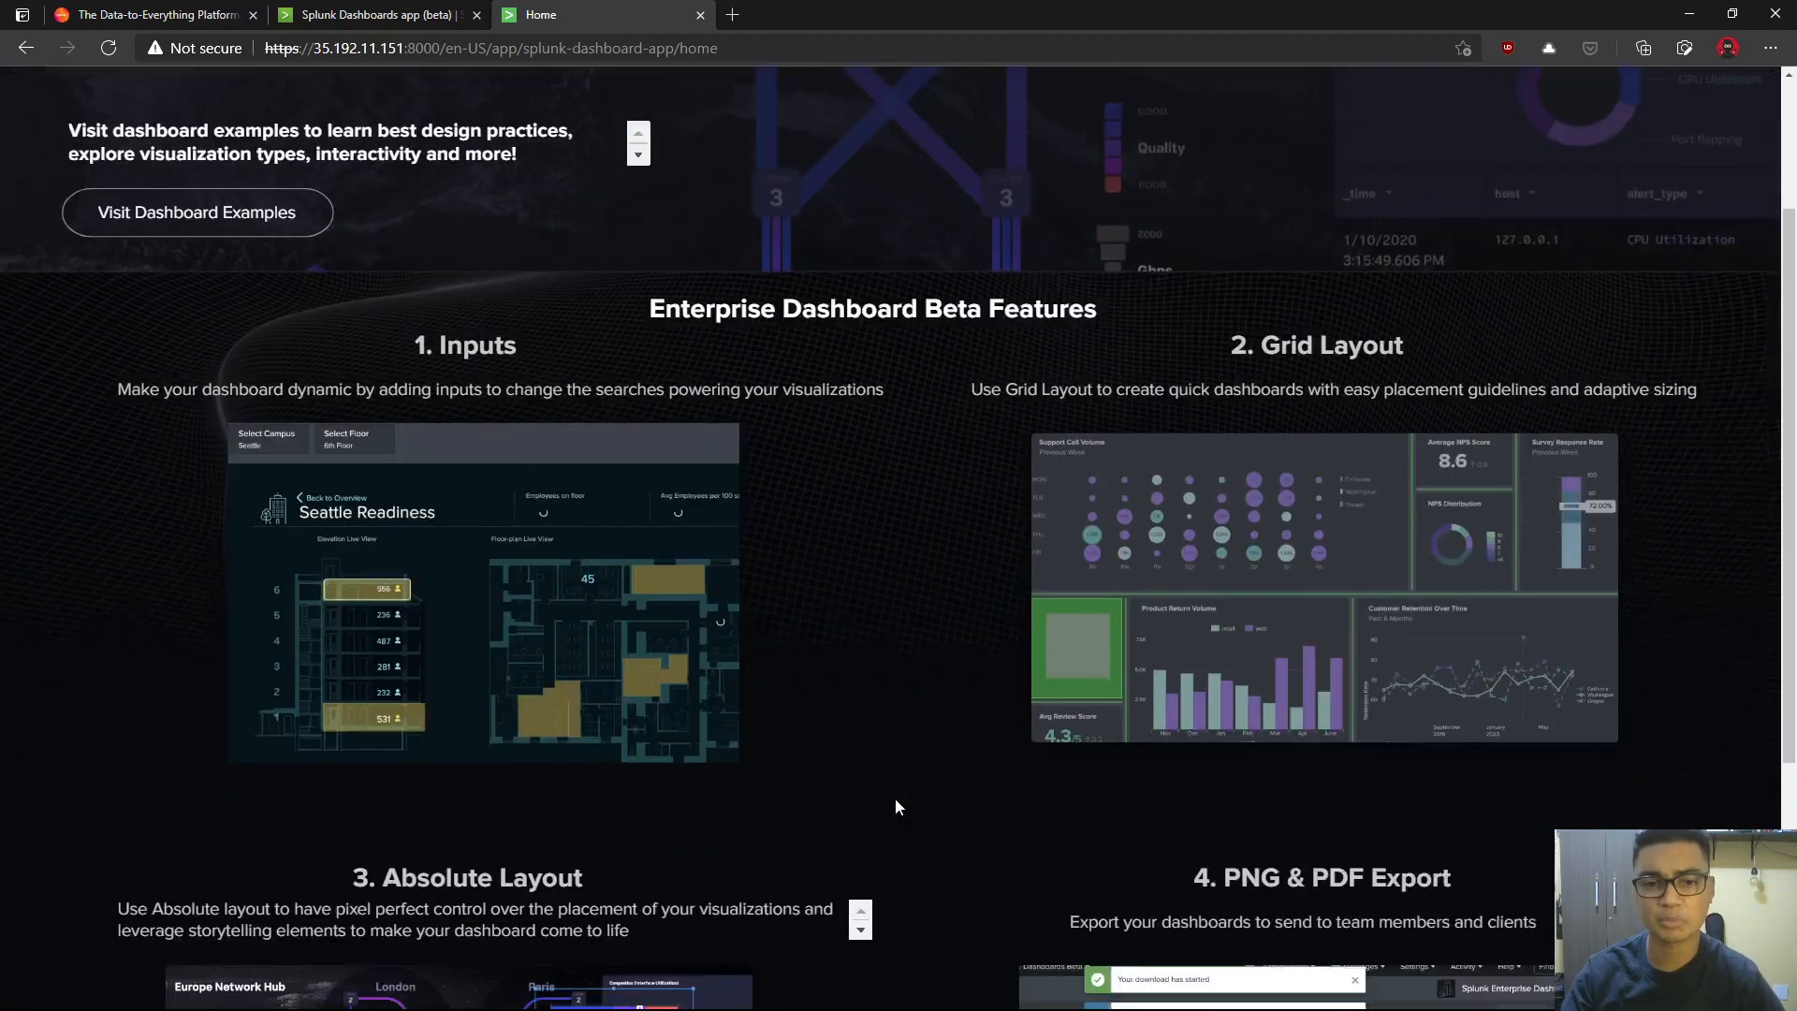
{"action": "scroll", "coordinate": [904, 822], "scroll_direction": "up", "scroll_amount": 5}
{"action": "scroll", "coordinate": [888, 689], "scroll_direction": "down", "scroll_amount": 2}
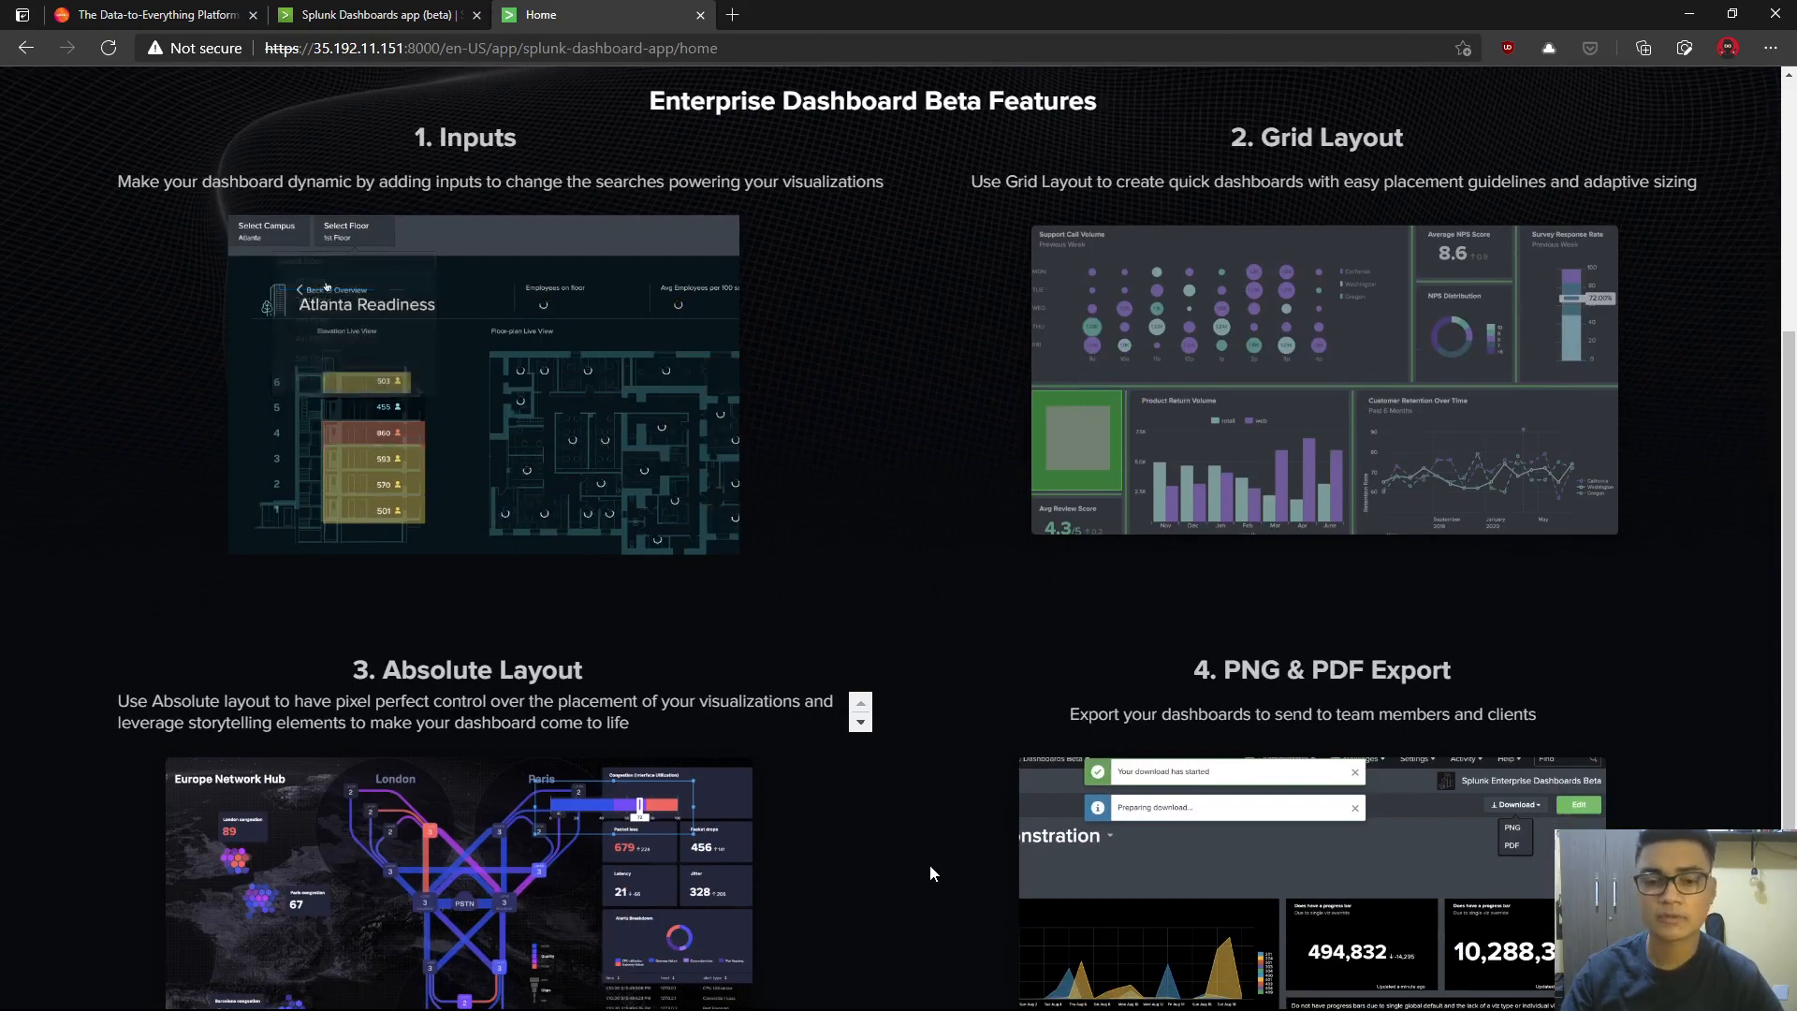
{"action": "scroll", "coordinate": [930, 863], "scroll_direction": "down", "scroll_amount": 2}
{"action": "scroll", "coordinate": [930, 865], "scroll_direction": "up", "scroll_amount": 2}
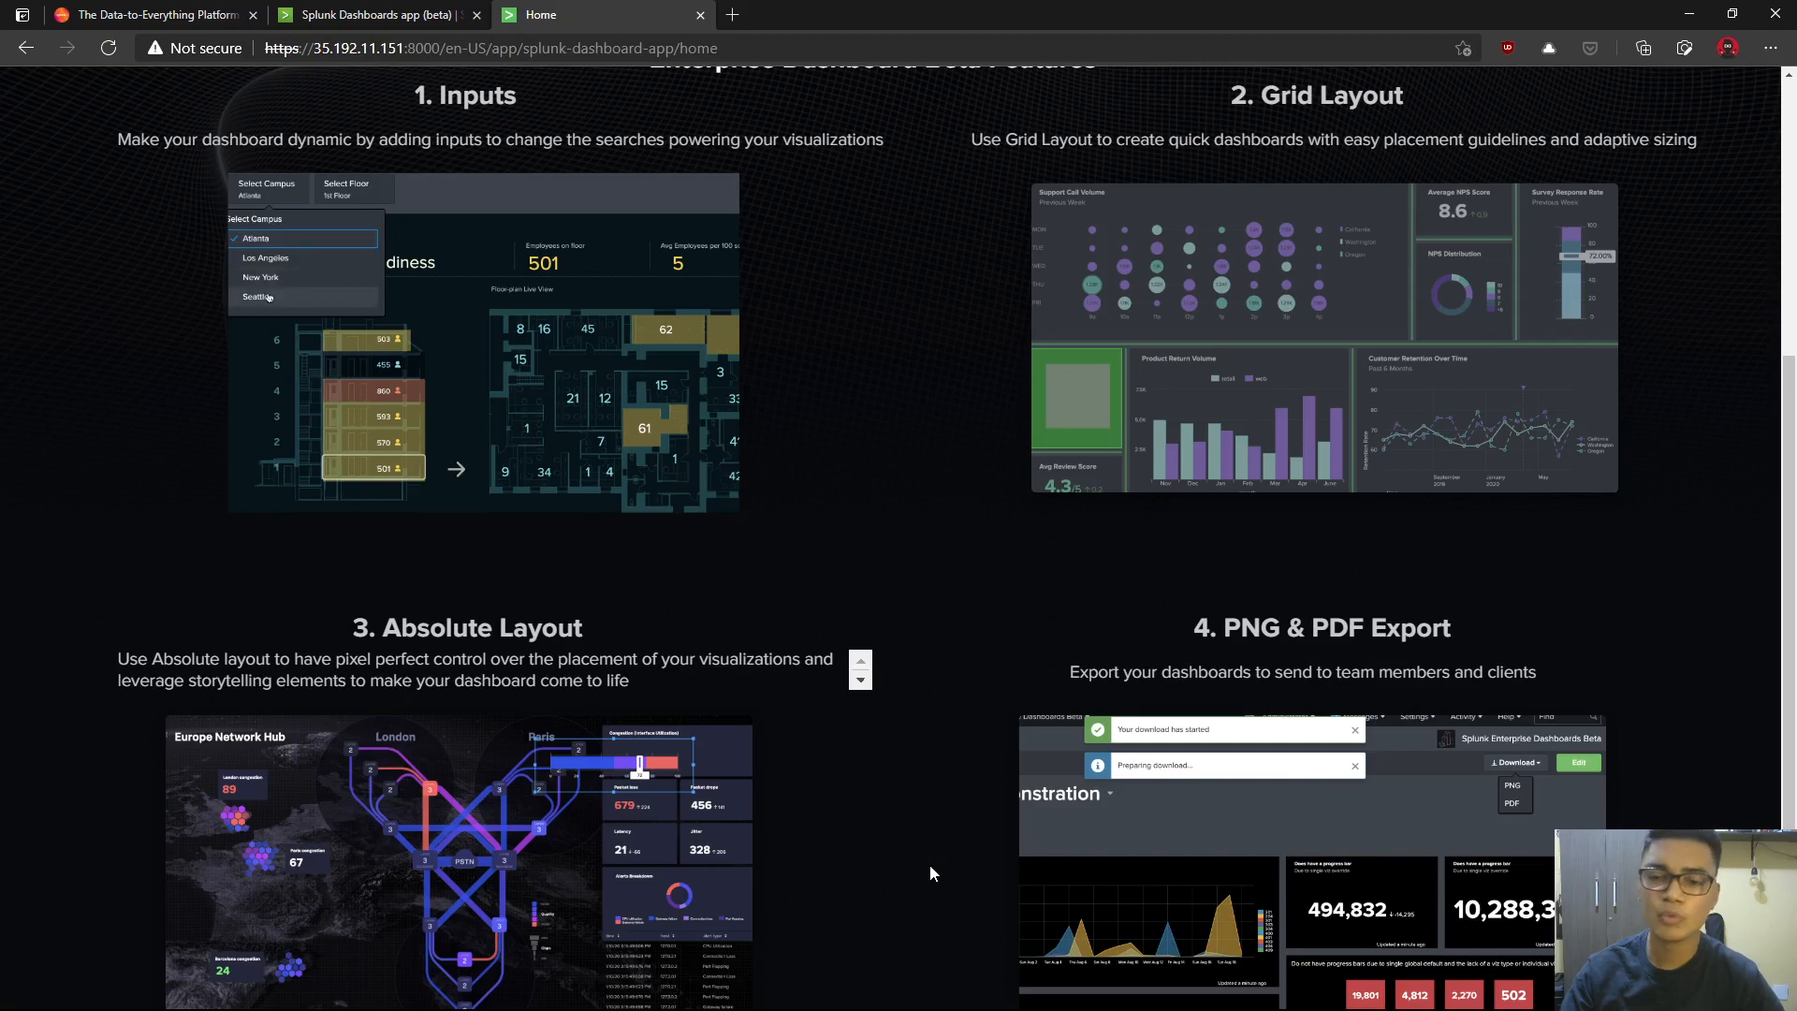
{"action": "scroll", "coordinate": [930, 866], "scroll_direction": "down", "scroll_amount": 2}
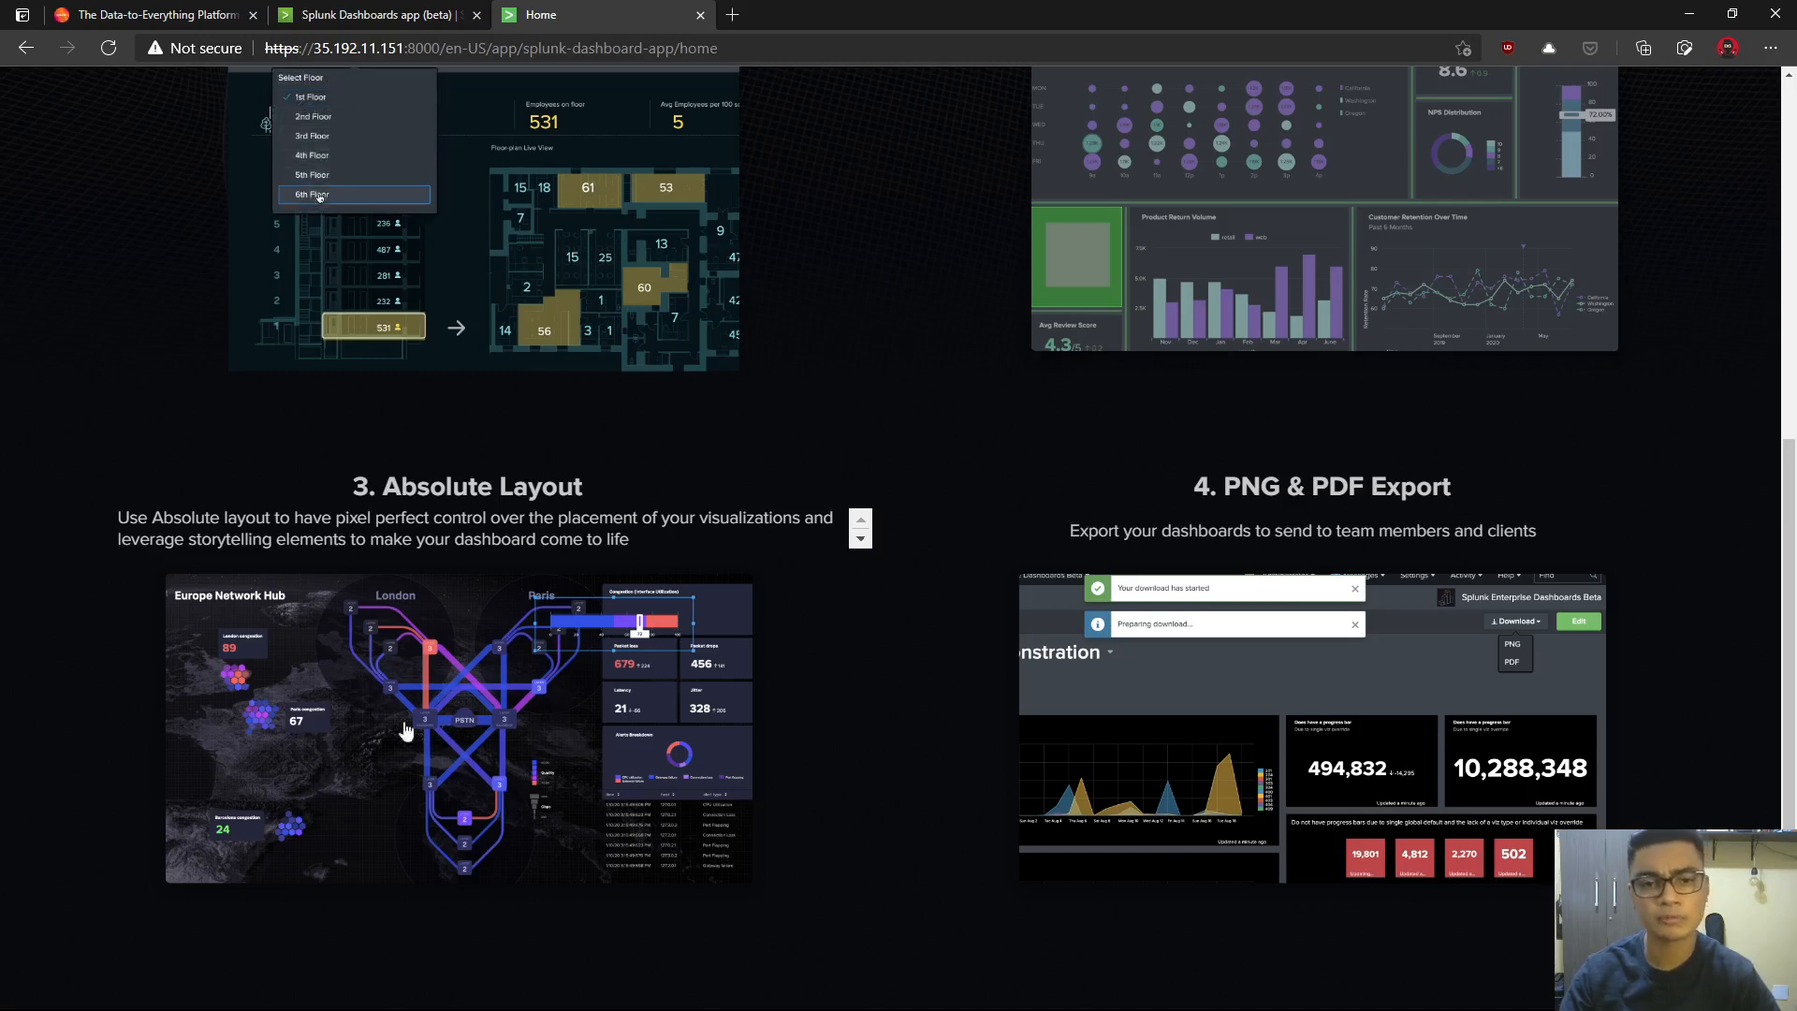
{"action": "scroll", "coordinate": [700, 721], "scroll_direction": "up", "scroll_amount": 2}
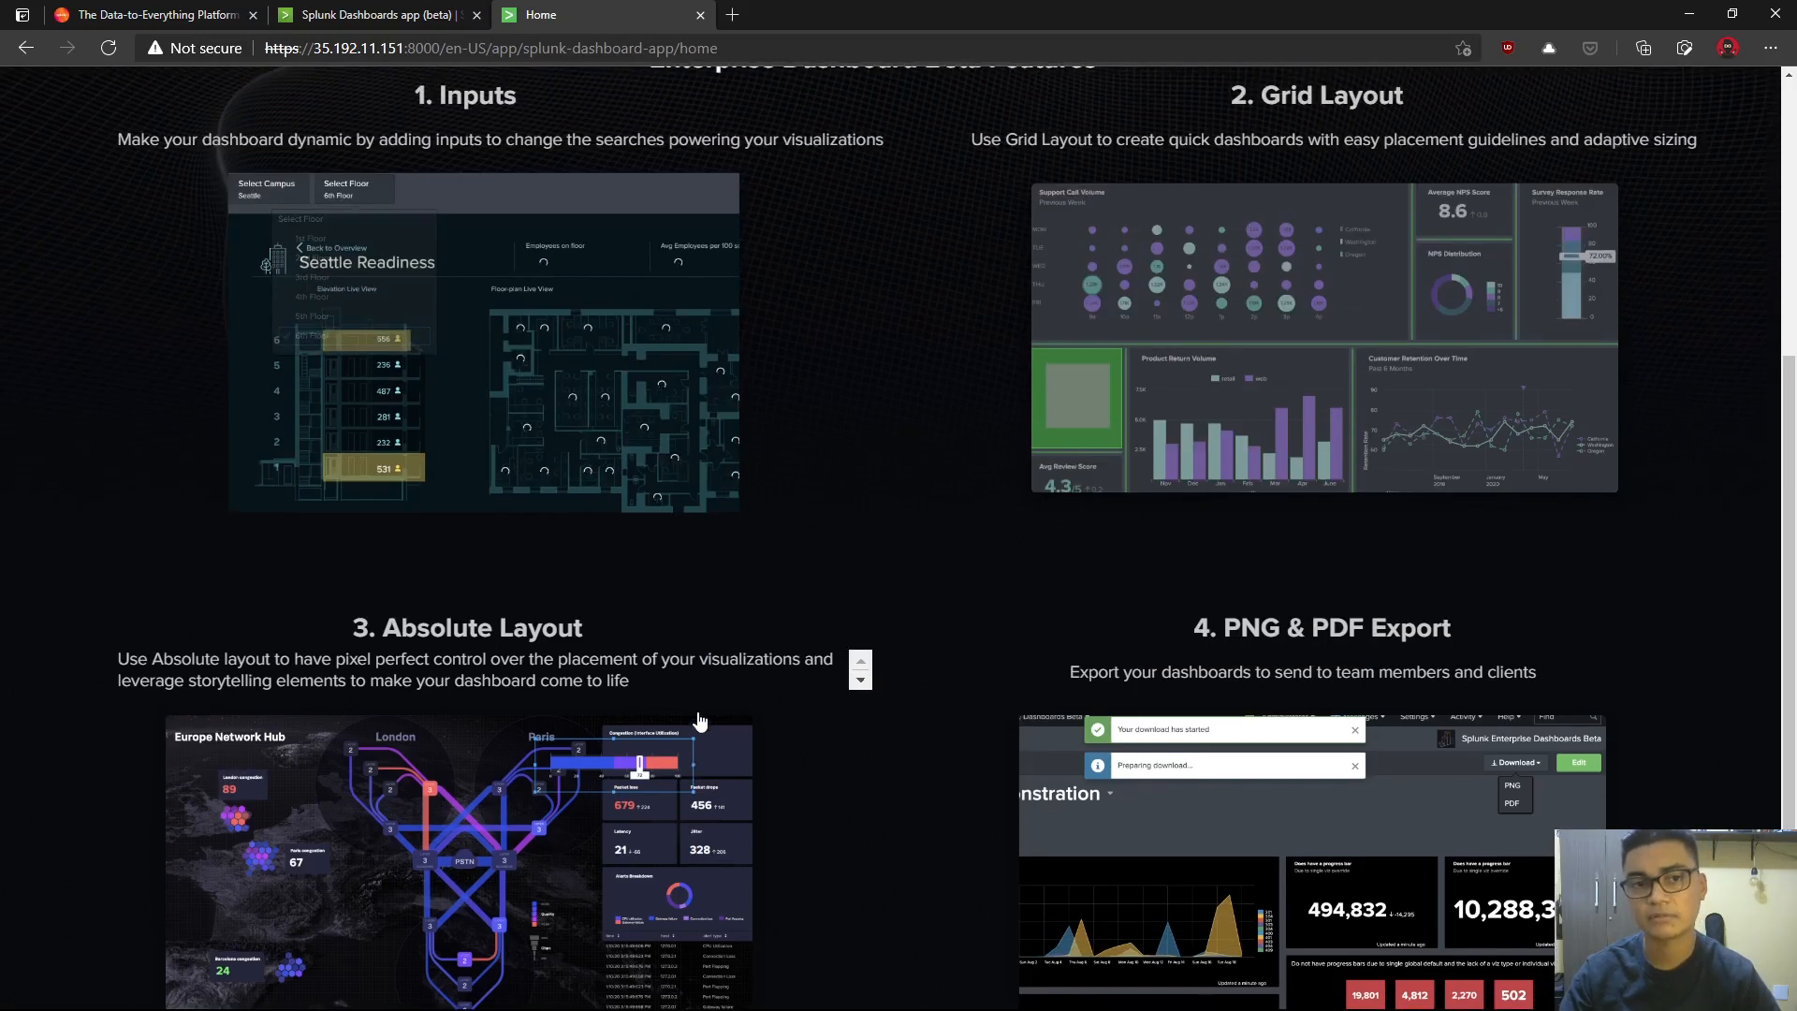
{"action": "scroll", "coordinate": [790, 761], "scroll_direction": "down", "scroll_amount": 2}
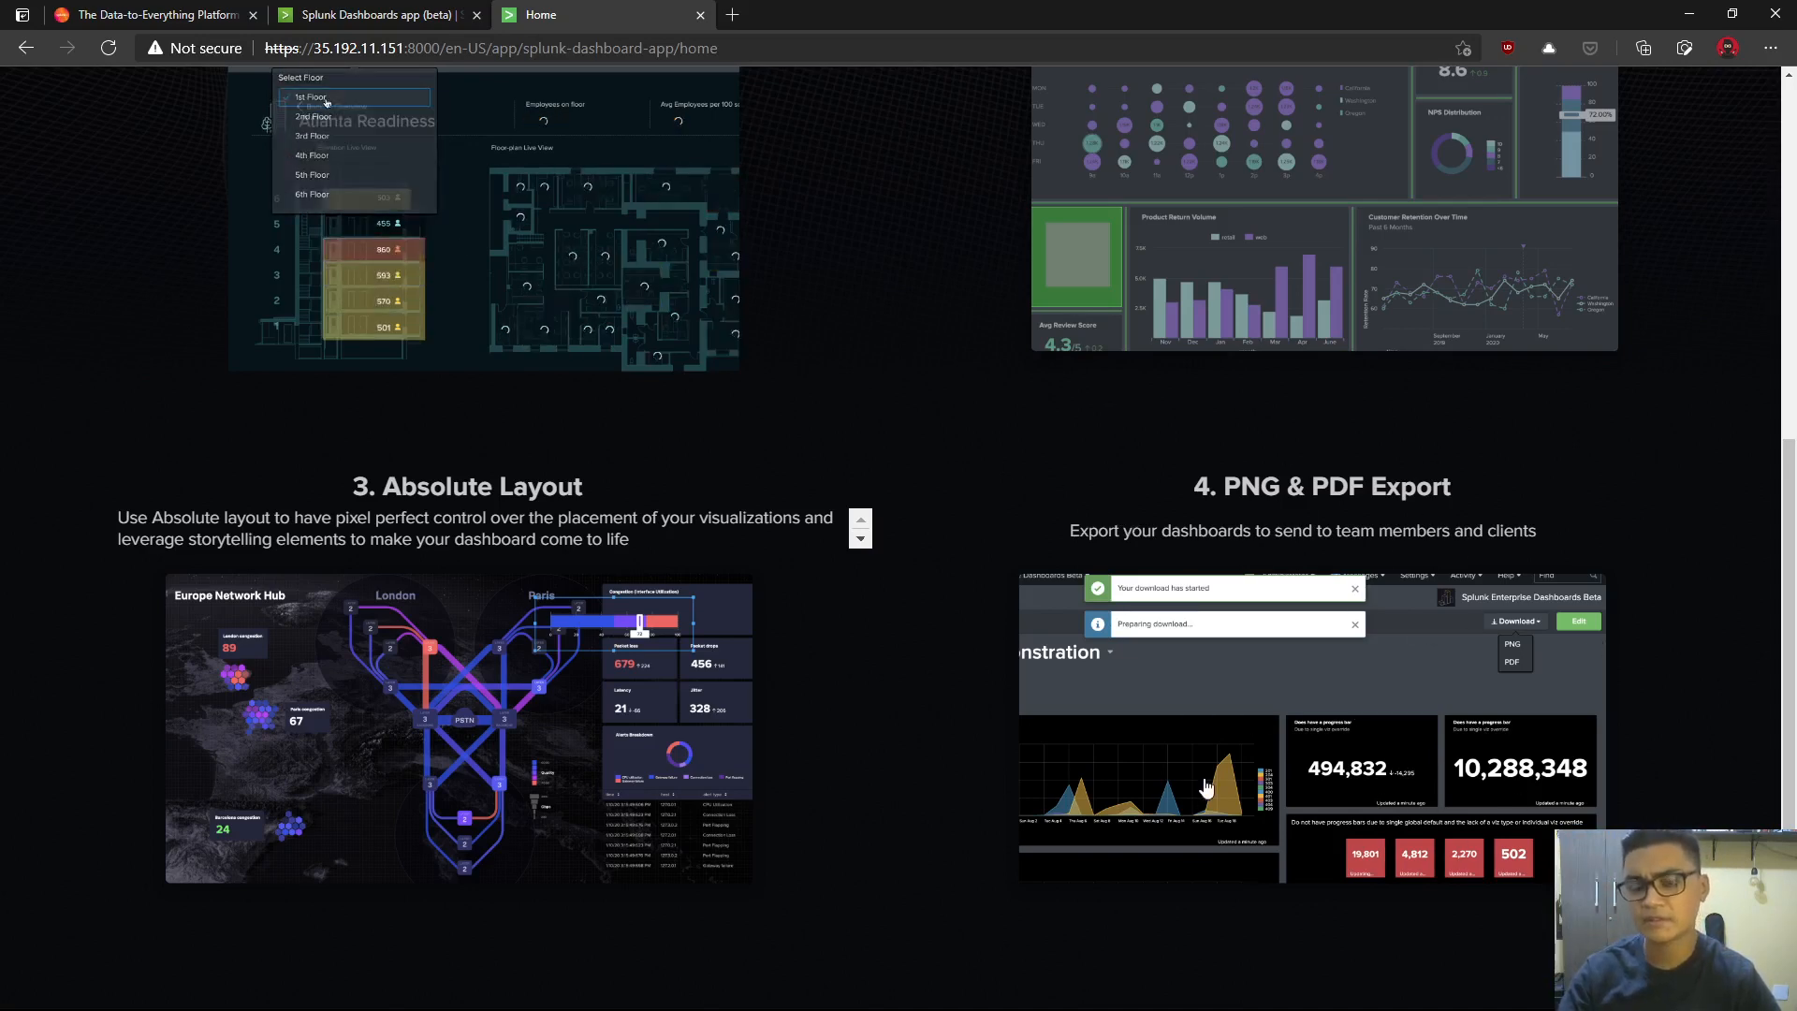
{"action": "scroll", "coordinate": [1079, 840], "scroll_direction": "up", "scroll_amount": 1}
{"action": "scroll", "coordinate": [1080, 840], "scroll_direction": "up", "scroll_amount": 5}
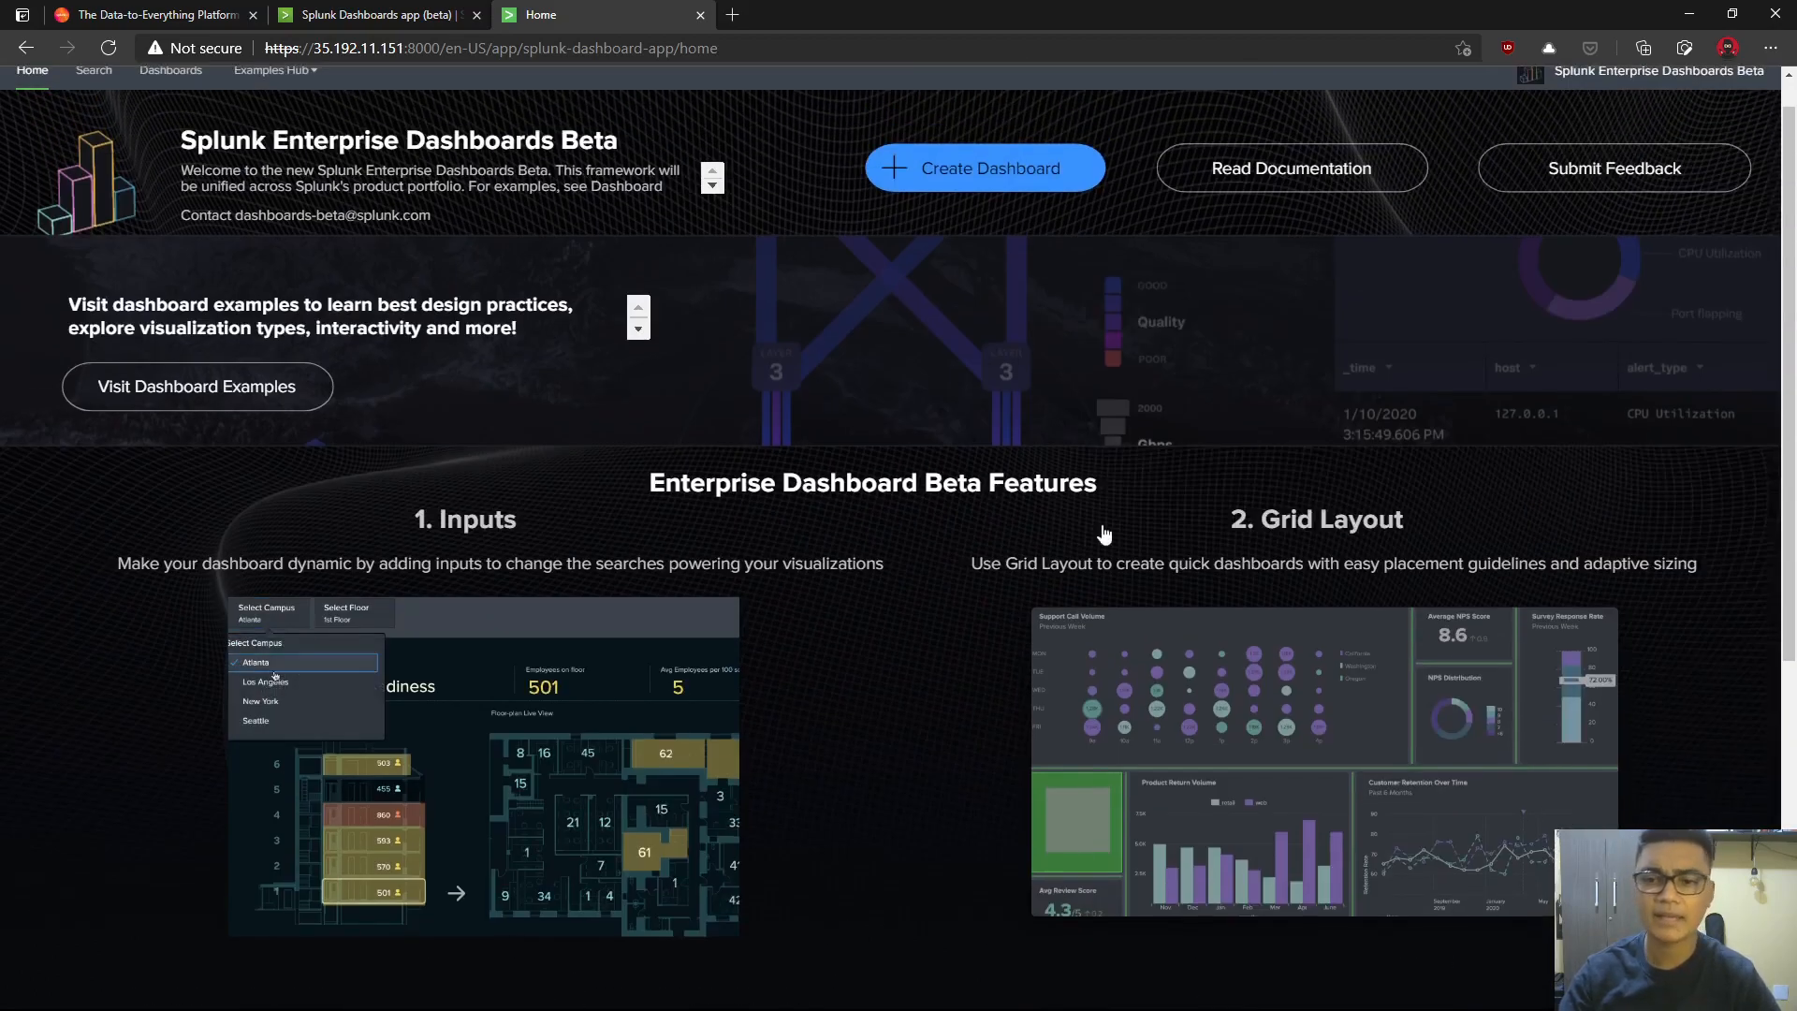
{"action": "key", "text": "alt+Tab"}
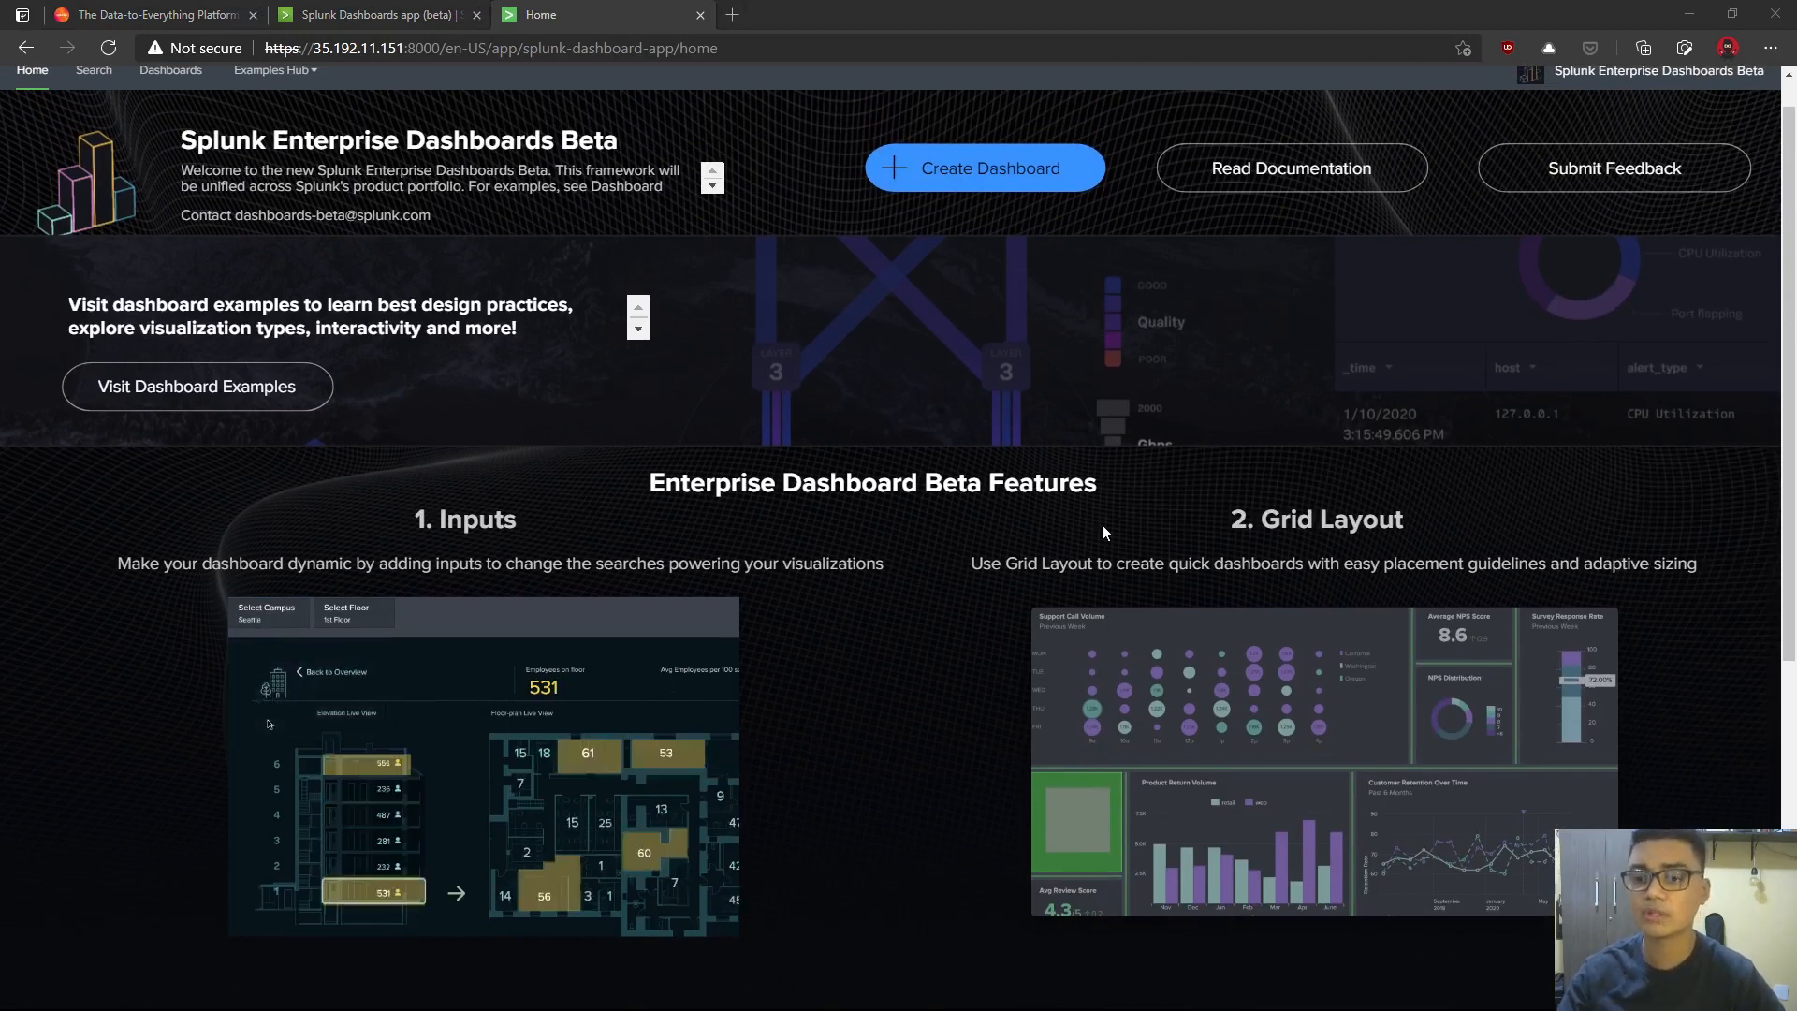
{"action": "left_click", "coordinate": [1102, 527]}
{"action": "scroll", "coordinate": [958, 771], "scroll_direction": "up", "scroll_amount": 1}
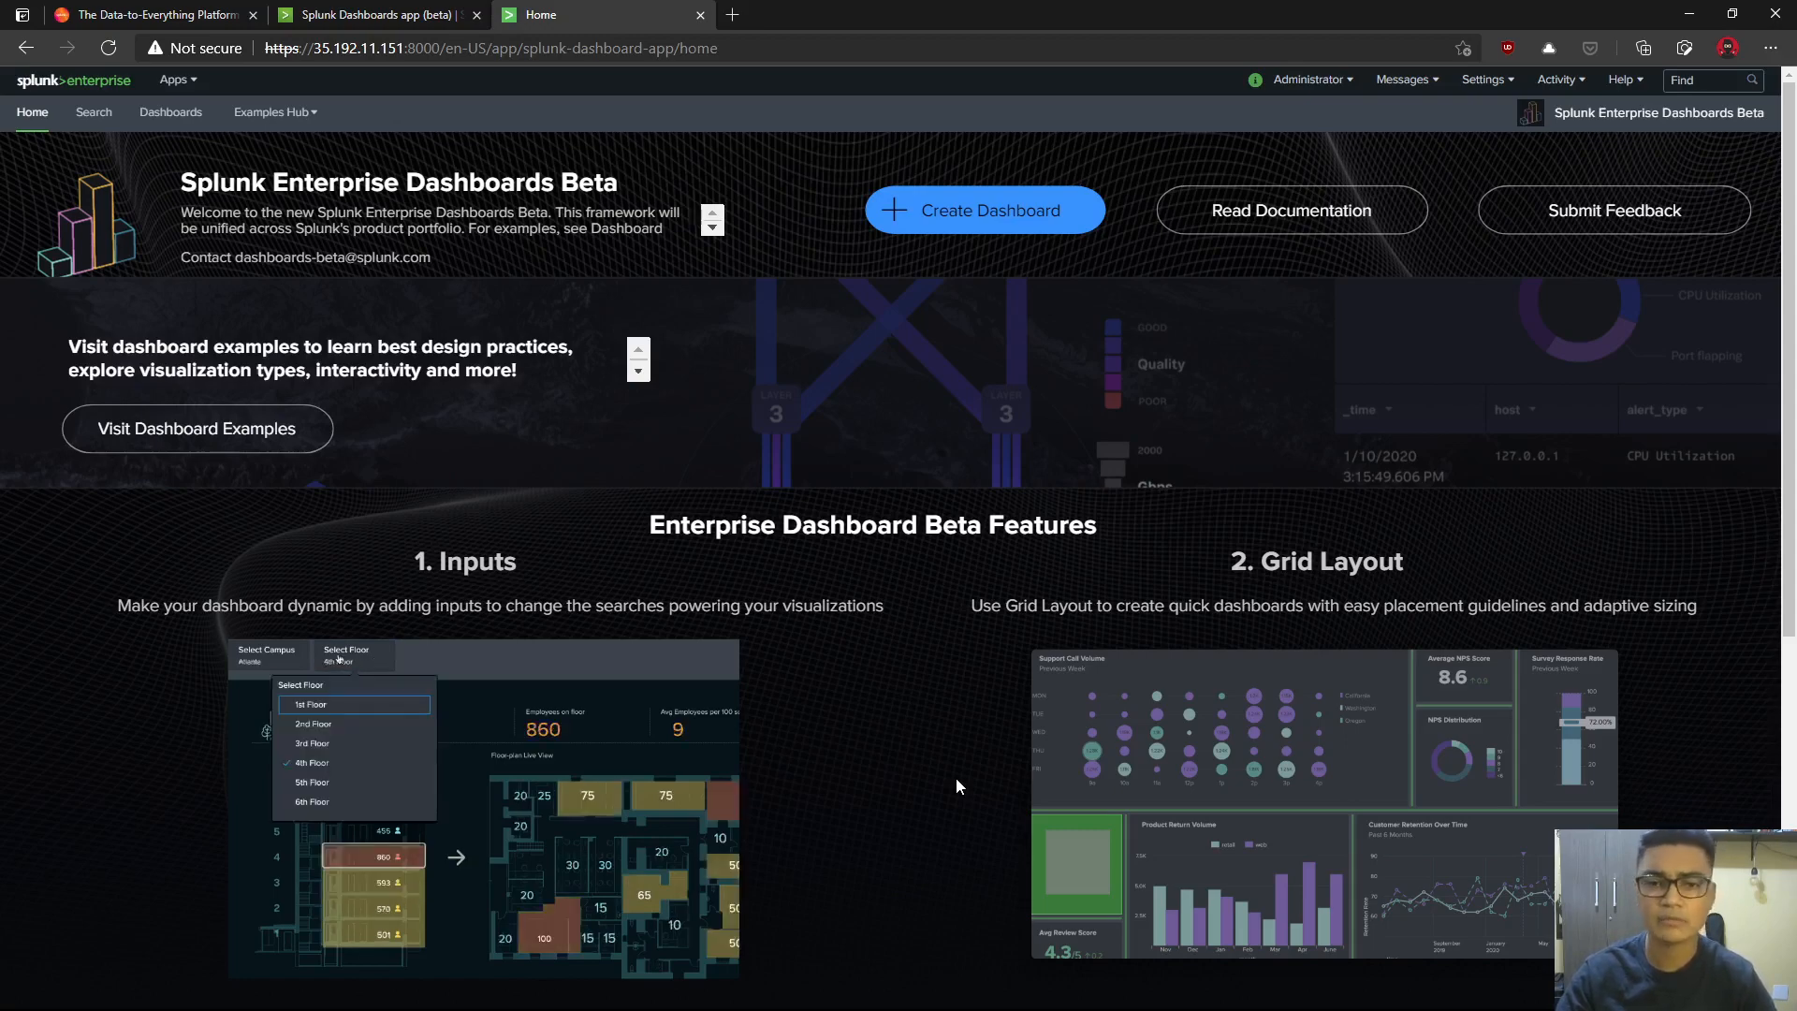
- Open the Search & Reporting app in a new browser tab and switch to it
{"action": "left_click", "coordinate": [175, 80]}
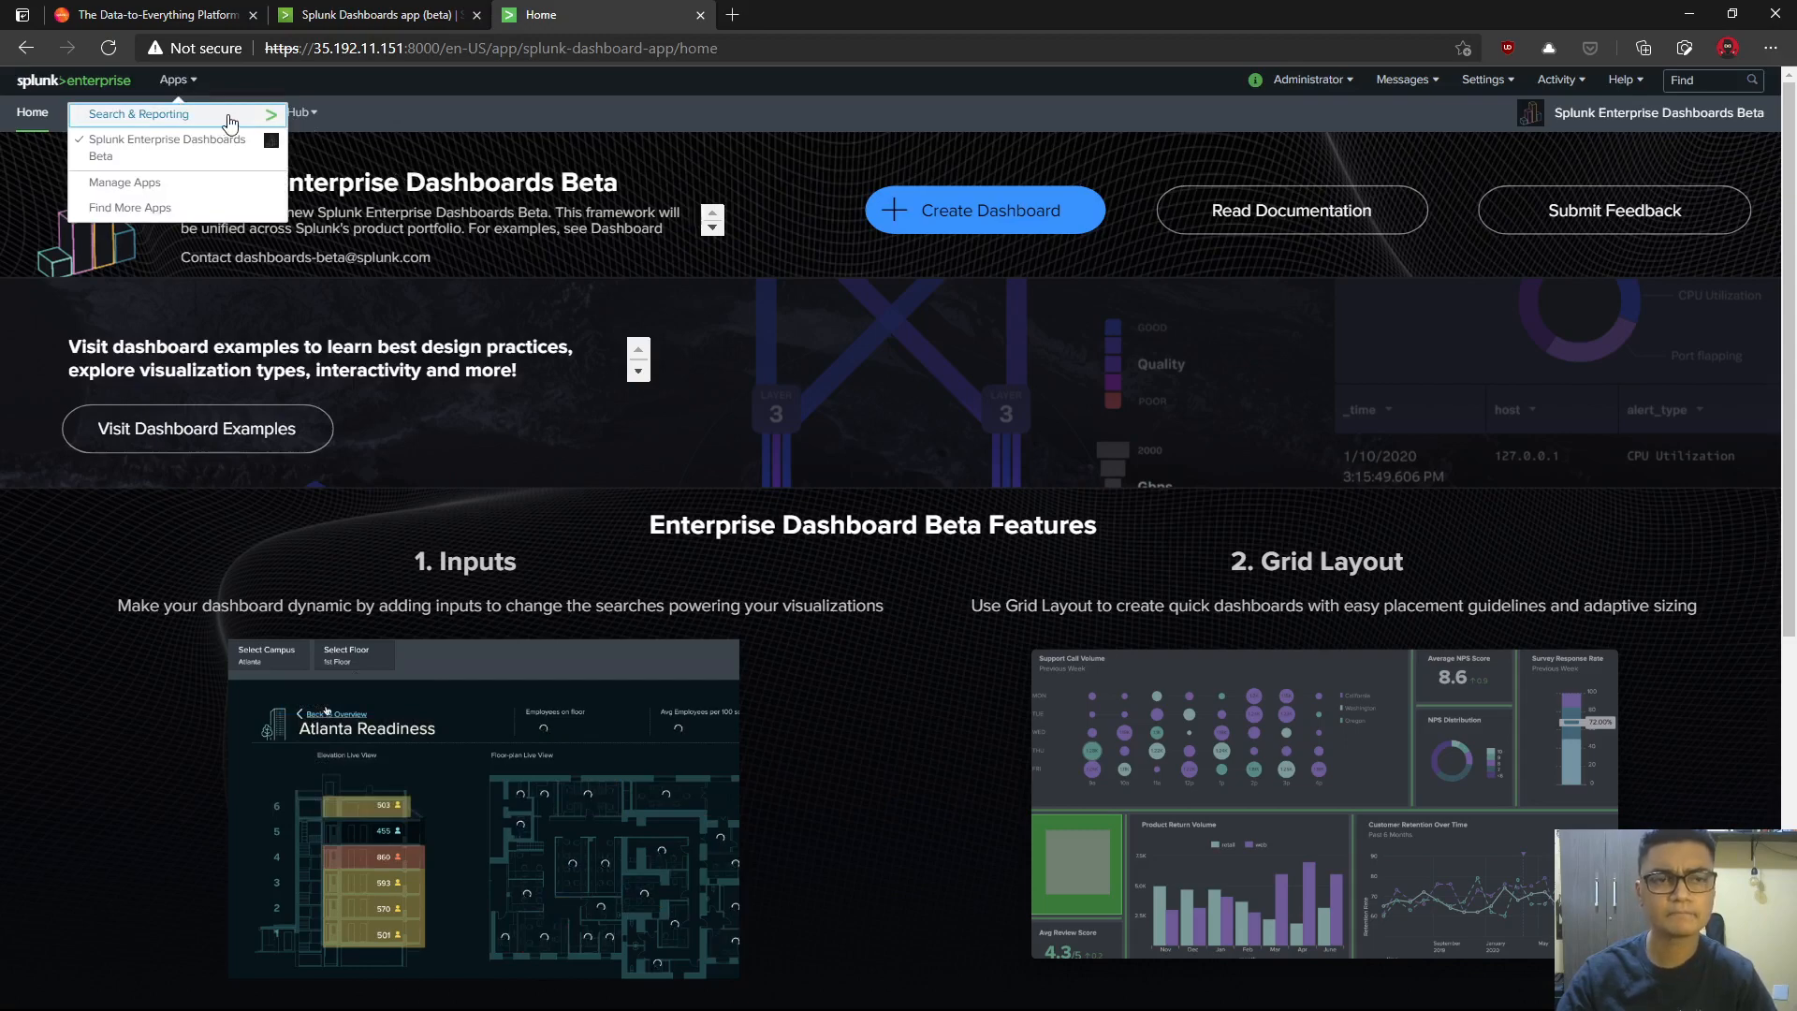
{"action": "middle_click", "coordinate": [229, 122]}
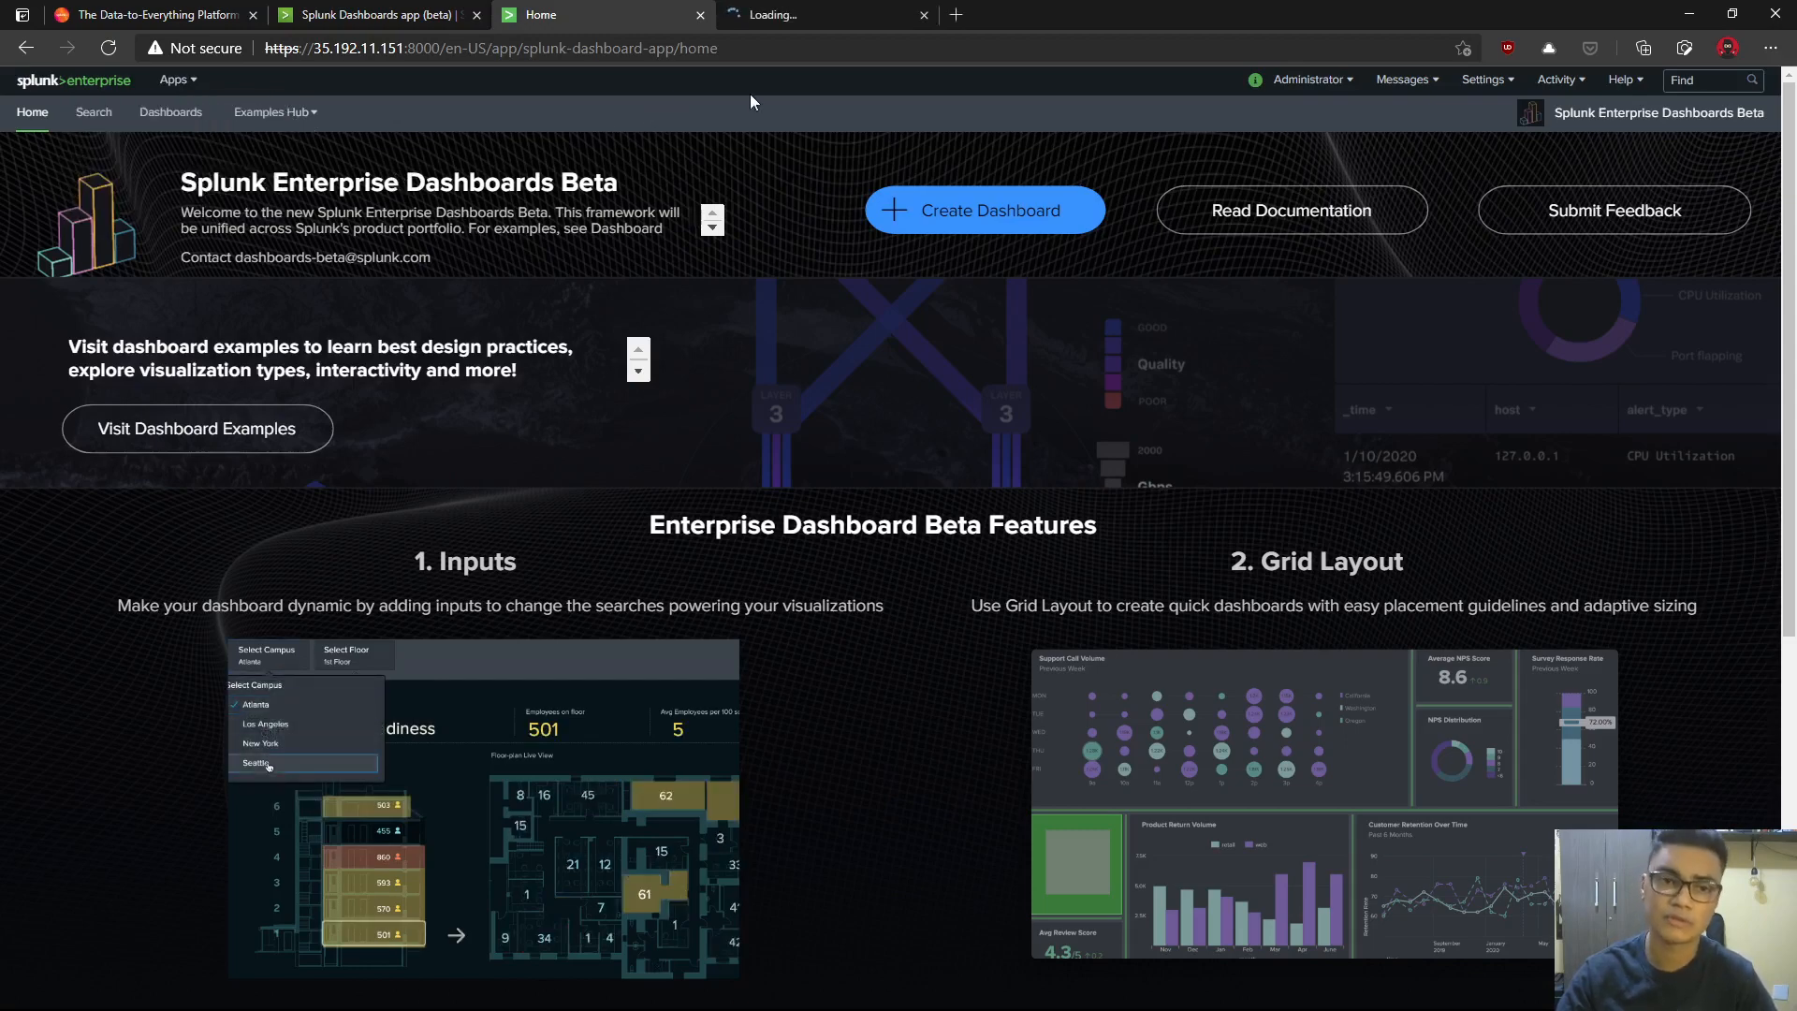
{"action": "left_click", "coordinate": [827, 14]}
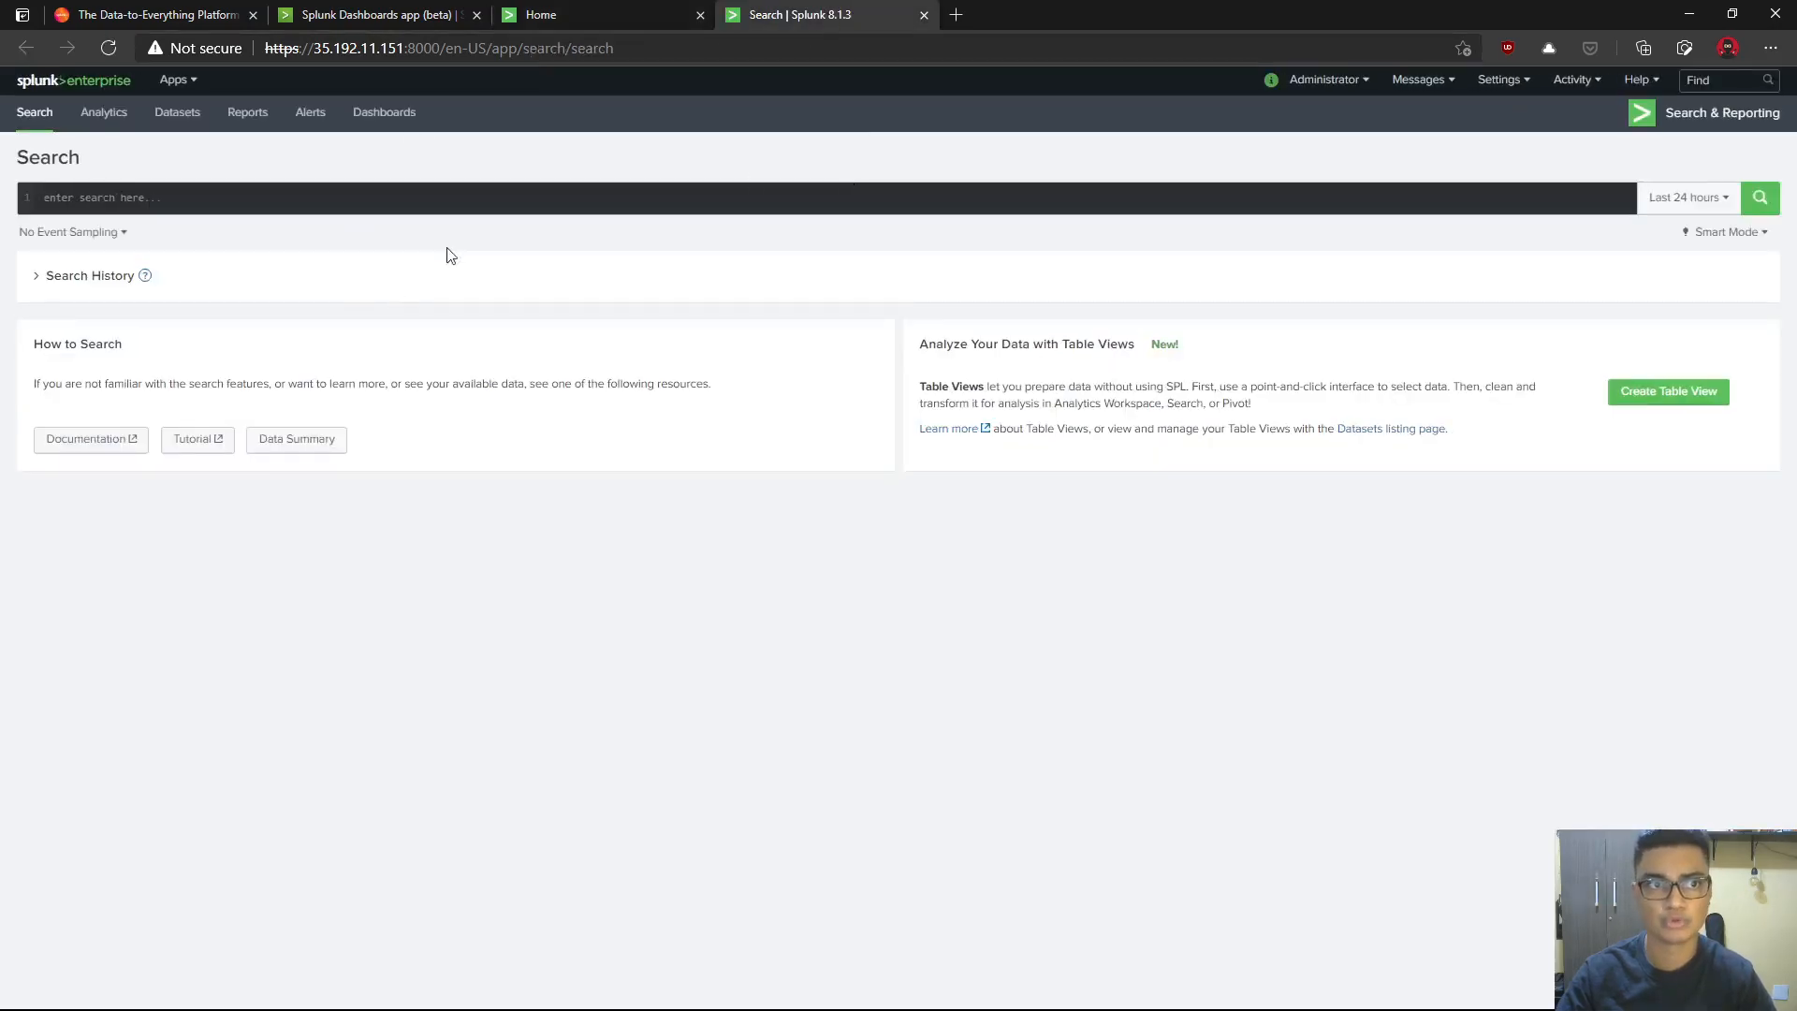
- Open the Search & Reporting dashboards list, skip the quick tour, and show all dashboards
{"action": "left_click", "coordinate": [388, 113]}
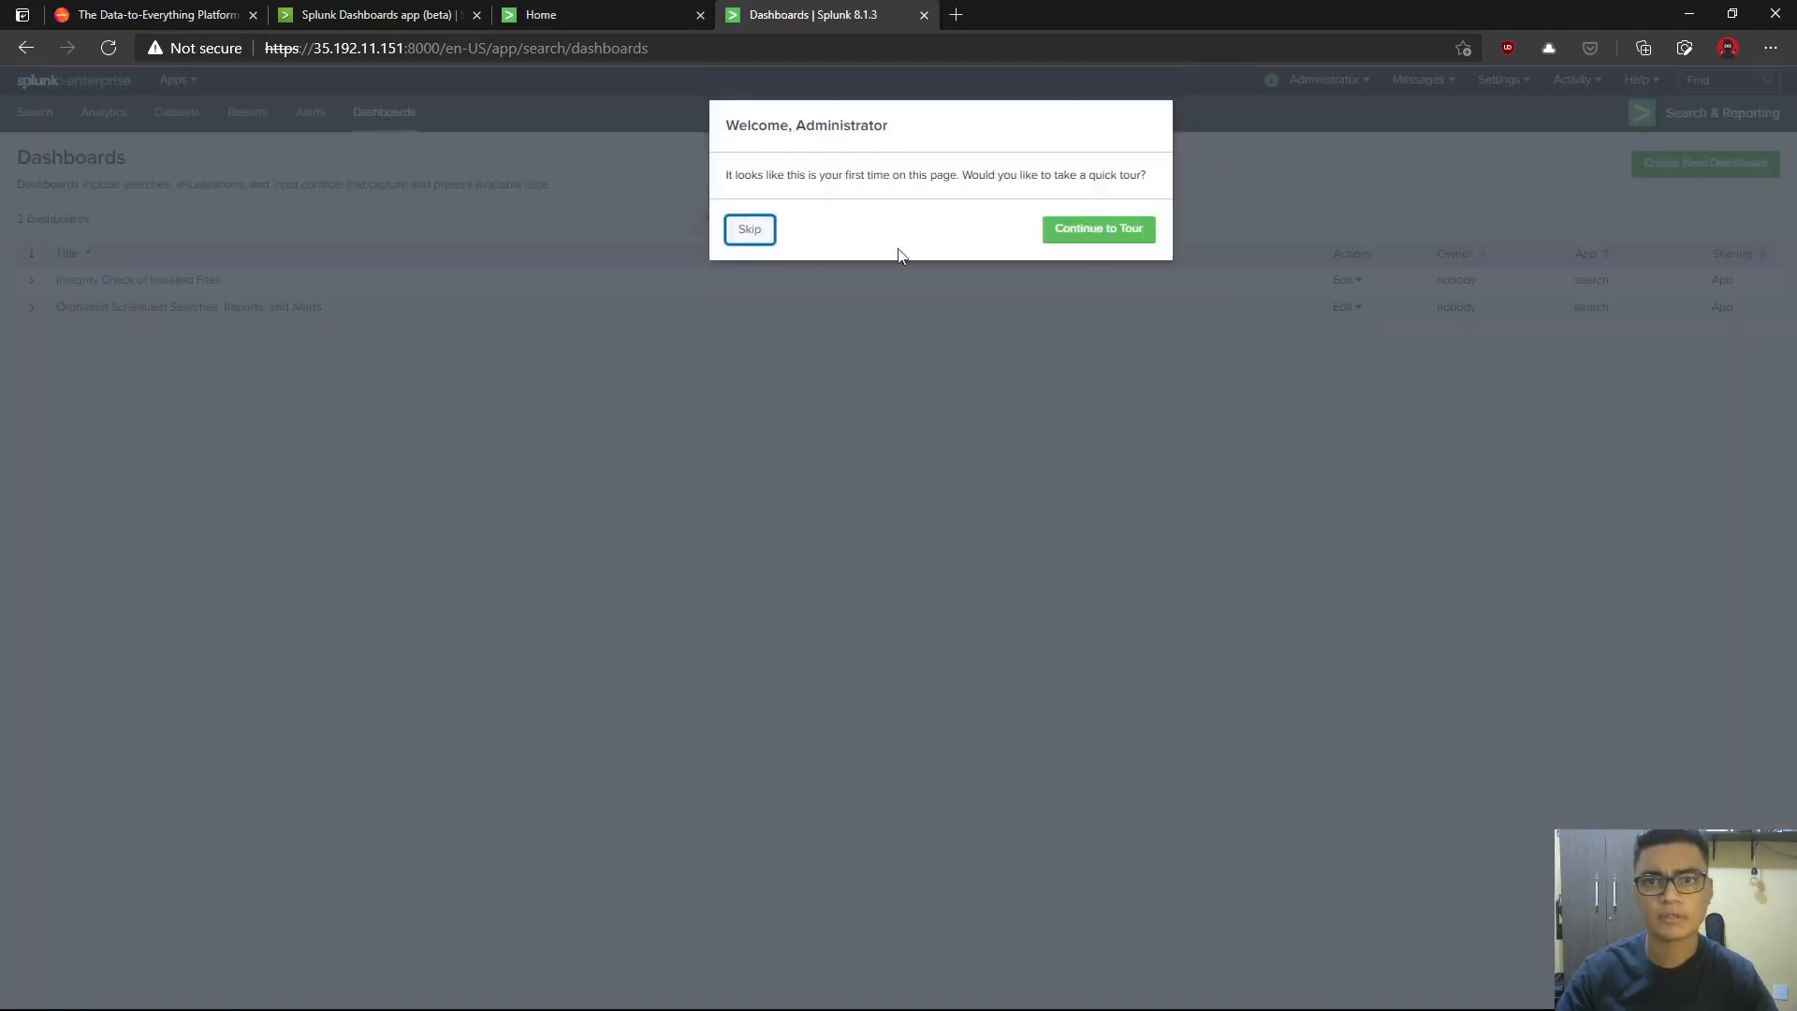
{"action": "left_click", "coordinate": [743, 231]}
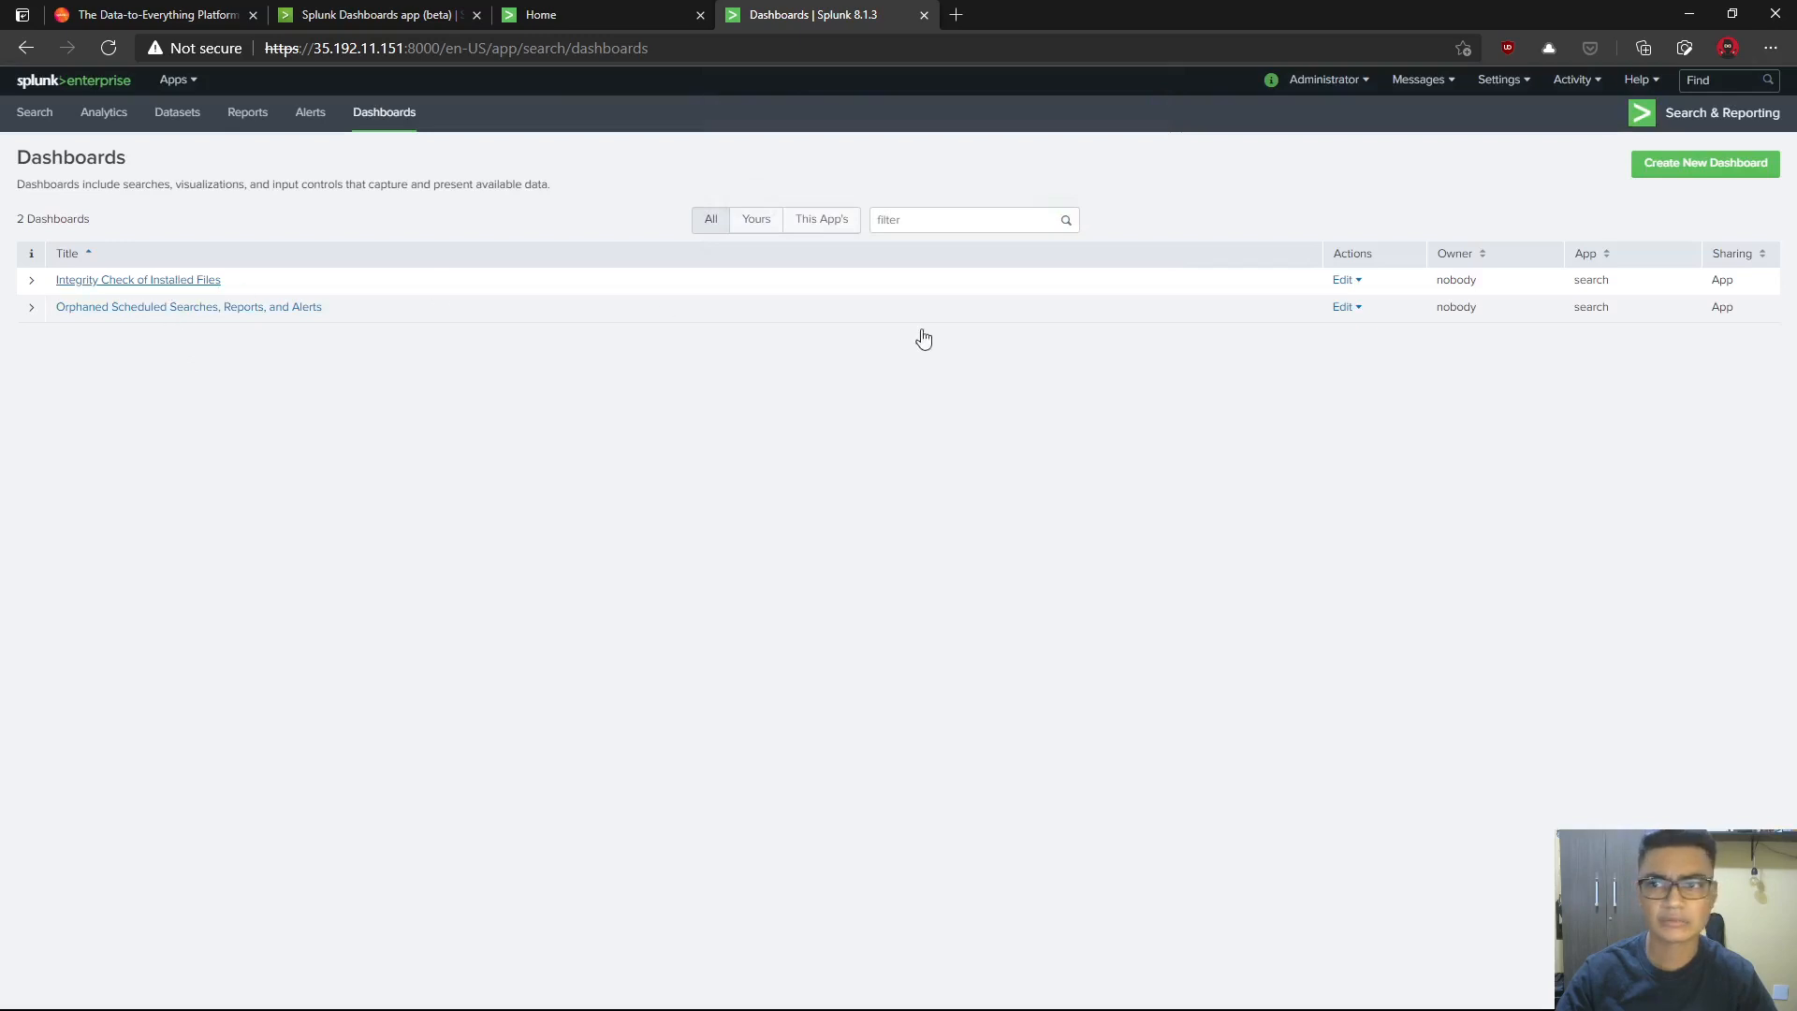
{"action": "left_click", "coordinate": [777, 221]}
{"action": "left_click", "coordinate": [713, 219]}
- Run a search for the first 10 audit events with index="_audit" | head 10
{"action": "left_click", "coordinate": [34, 111]}
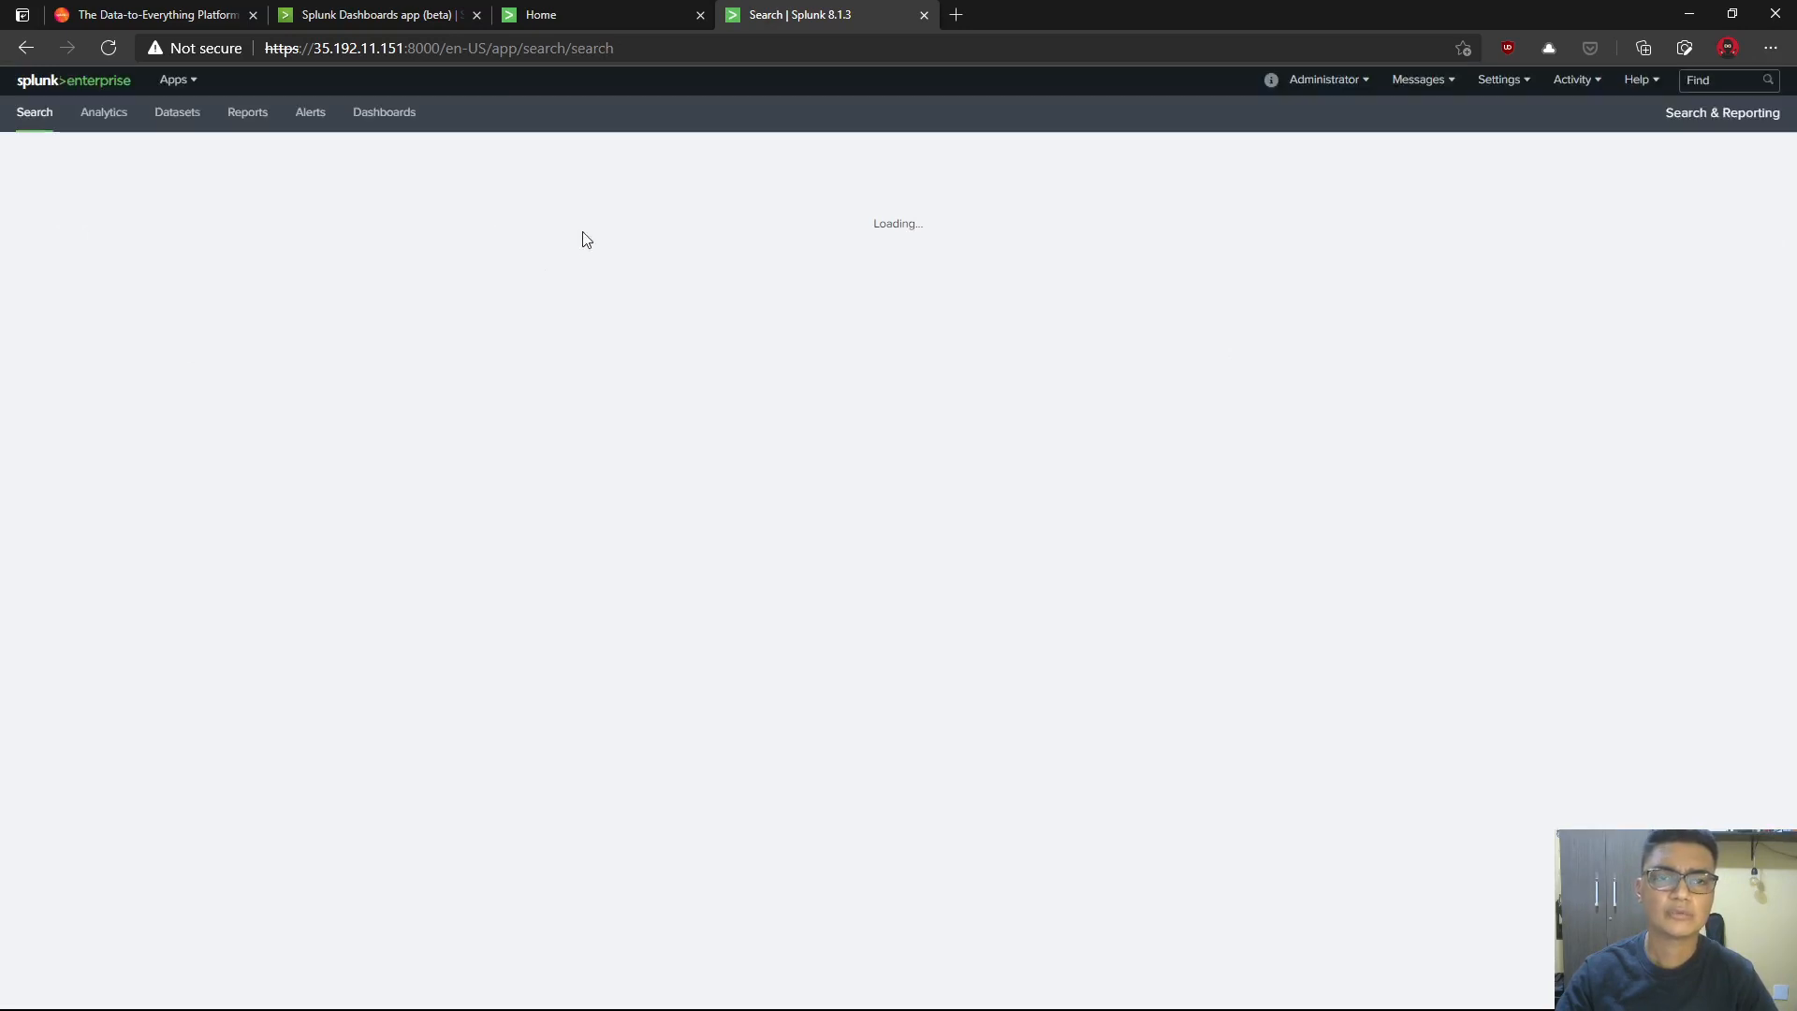
{"action": "left_click", "coordinate": [605, 209]}
{"action": "type", "text": "index="}
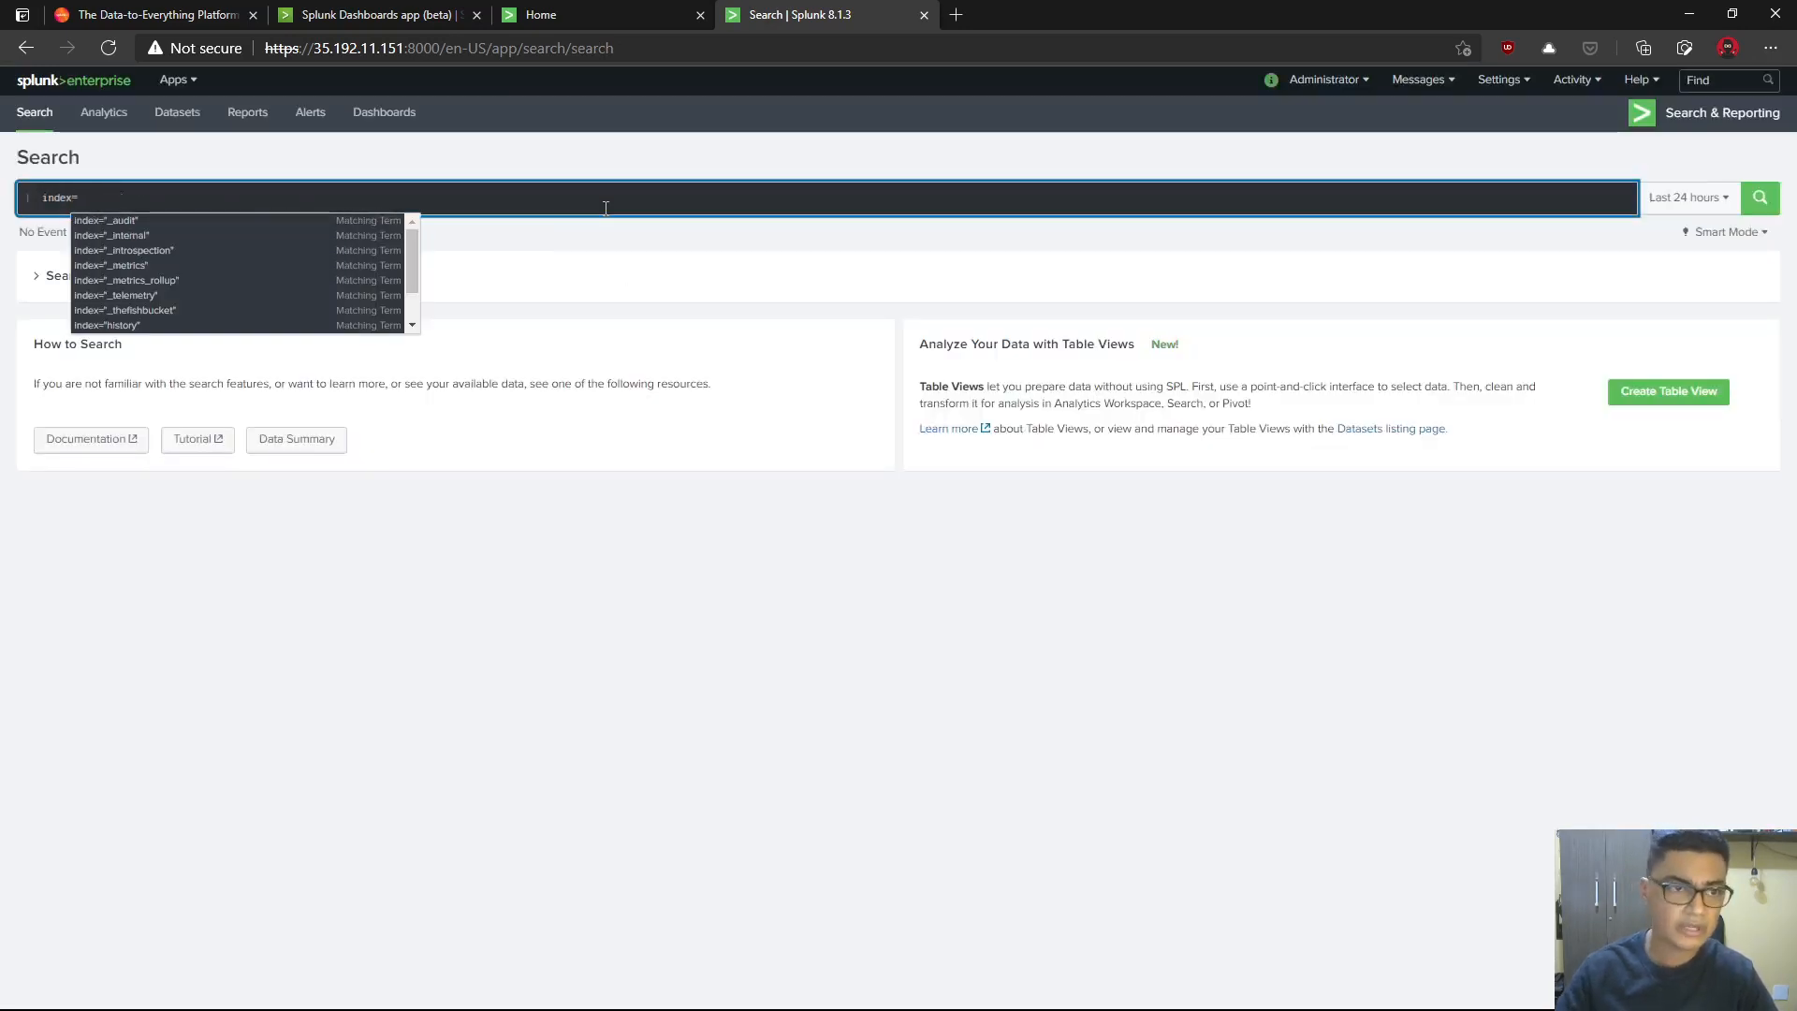
{"action": "key", "text": "Down"}
{"action": "key", "text": "Return"}
{"action": "key", "text": "shift+Return"}
{"action": "type", "text": "| head 10"}
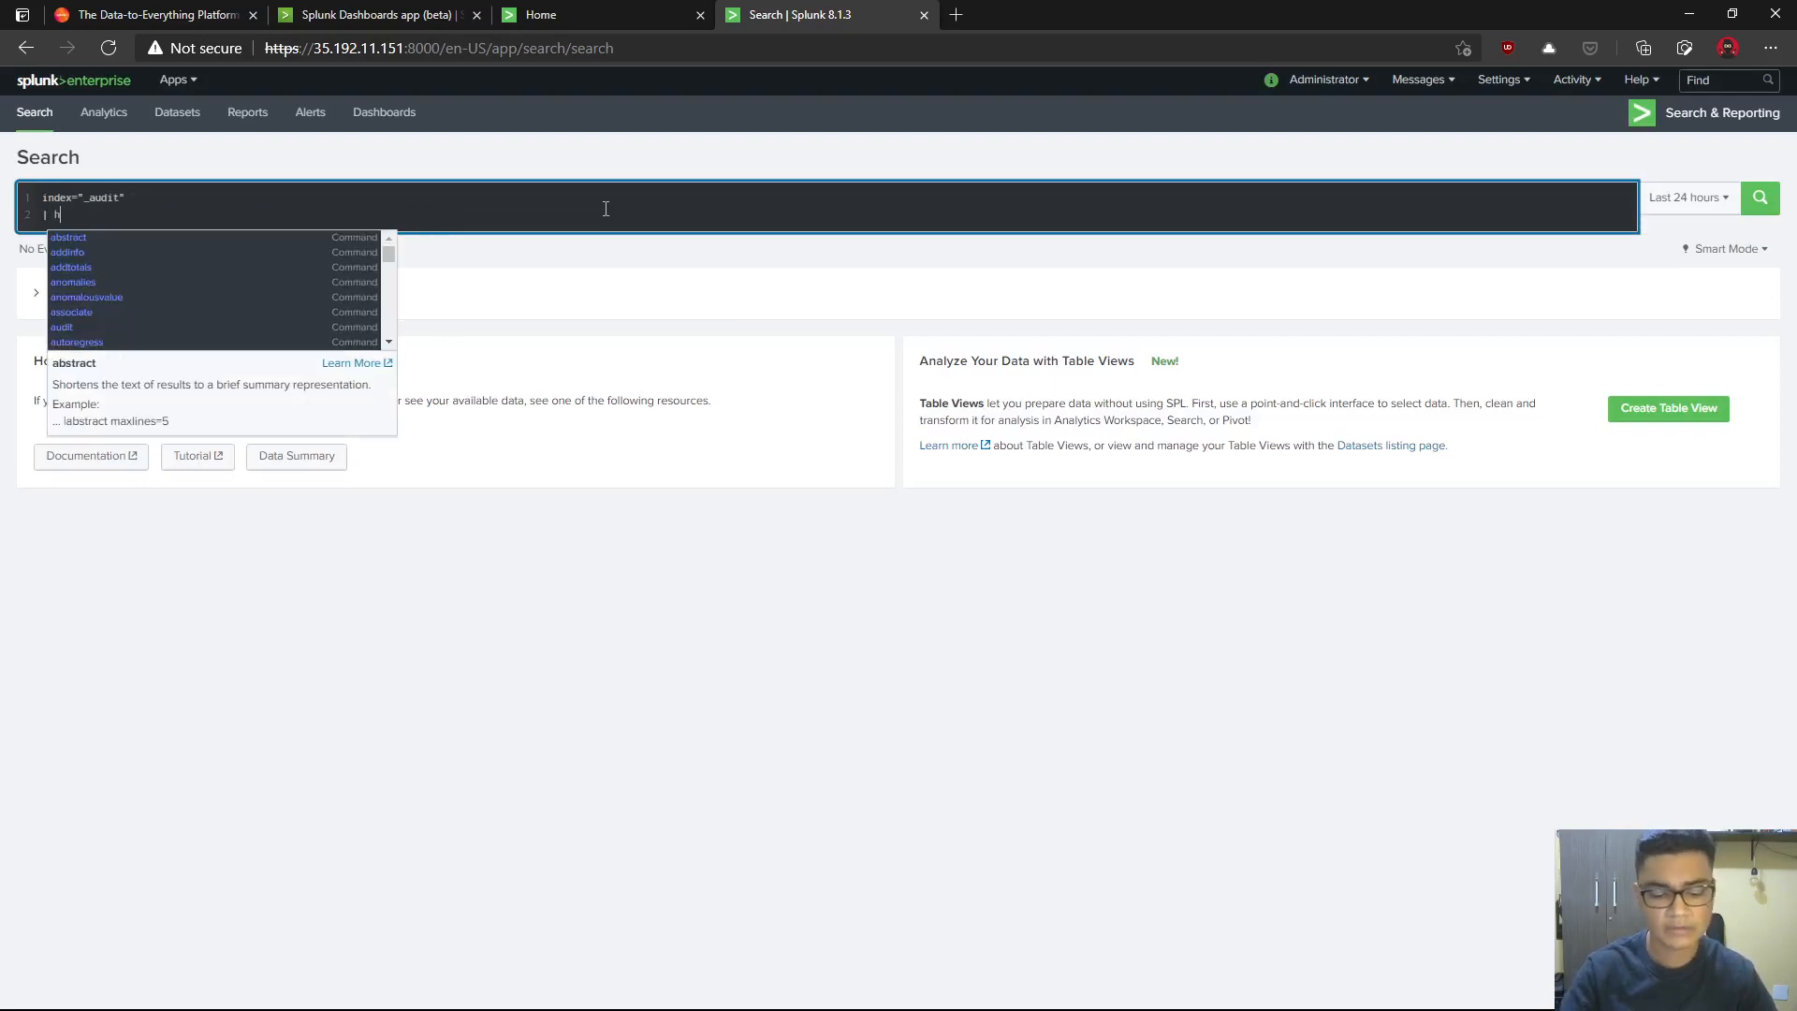
{"action": "key", "text": "Return"}
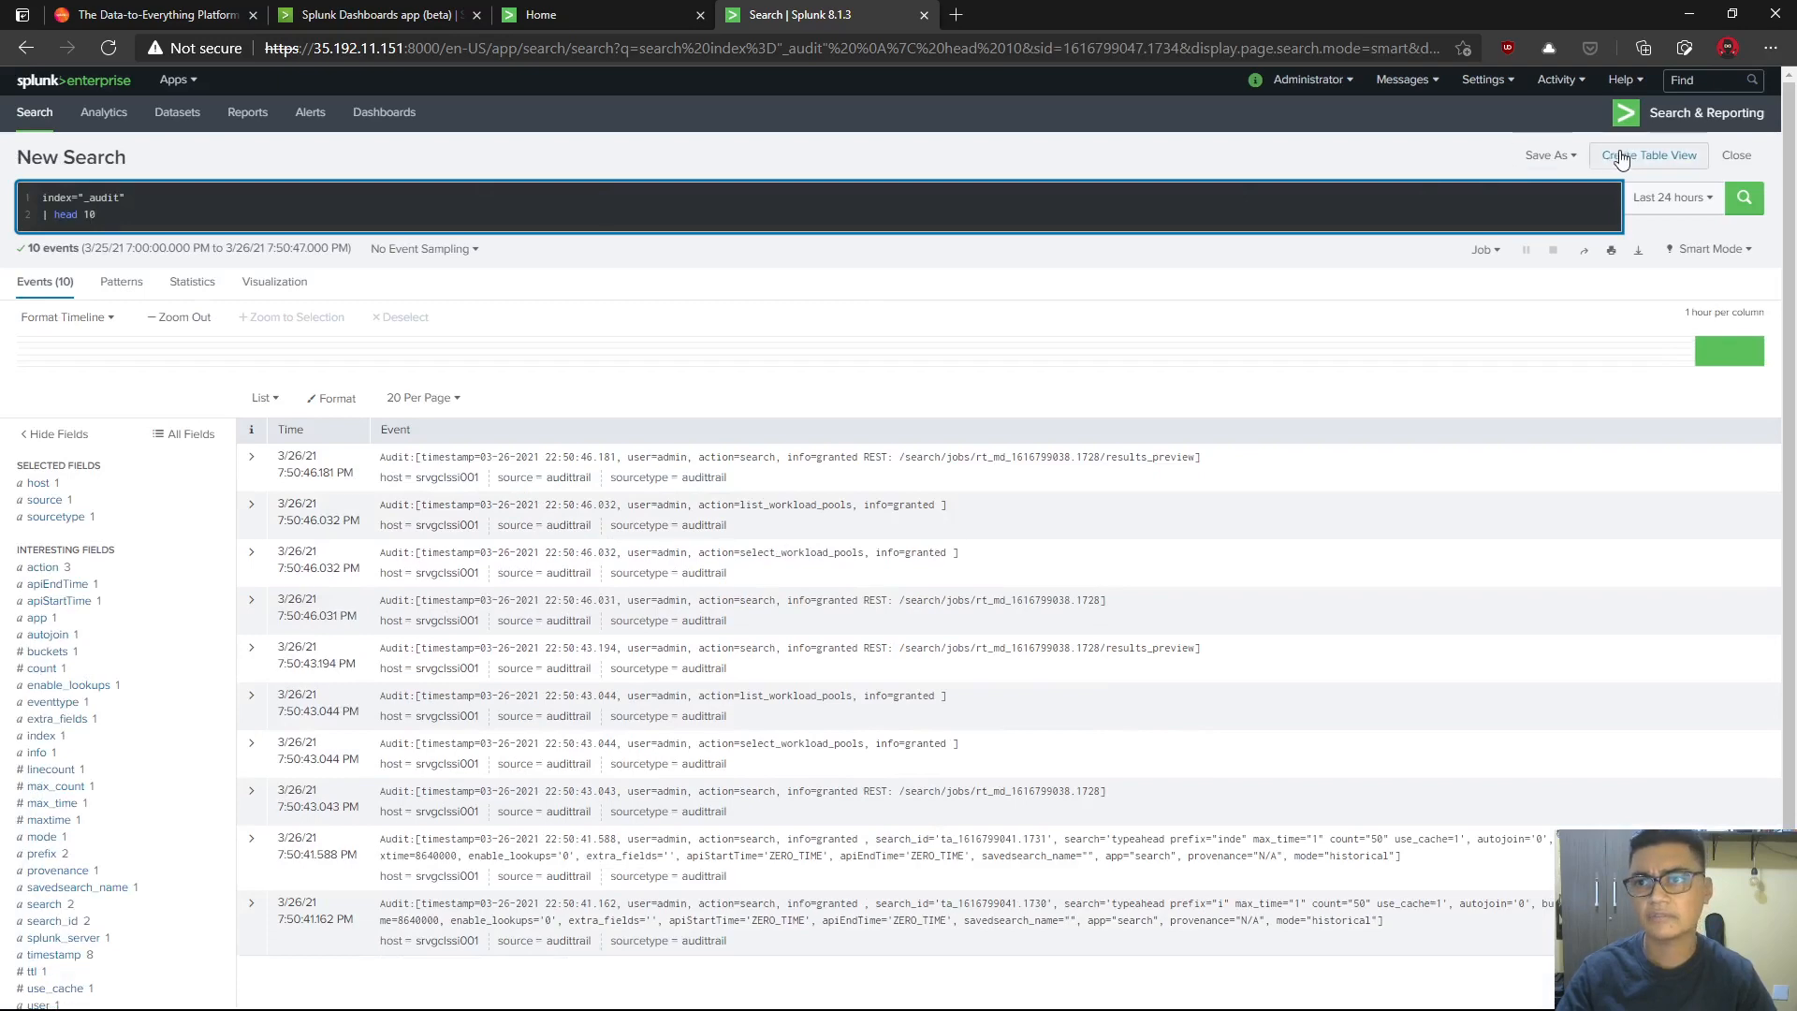
- Start saving the search as a dashboard panel, check the existing dashboard choices, and set the target to a new dashboard
{"action": "left_click", "coordinate": [1550, 156]}
{"action": "left_click", "coordinate": [1545, 215]}
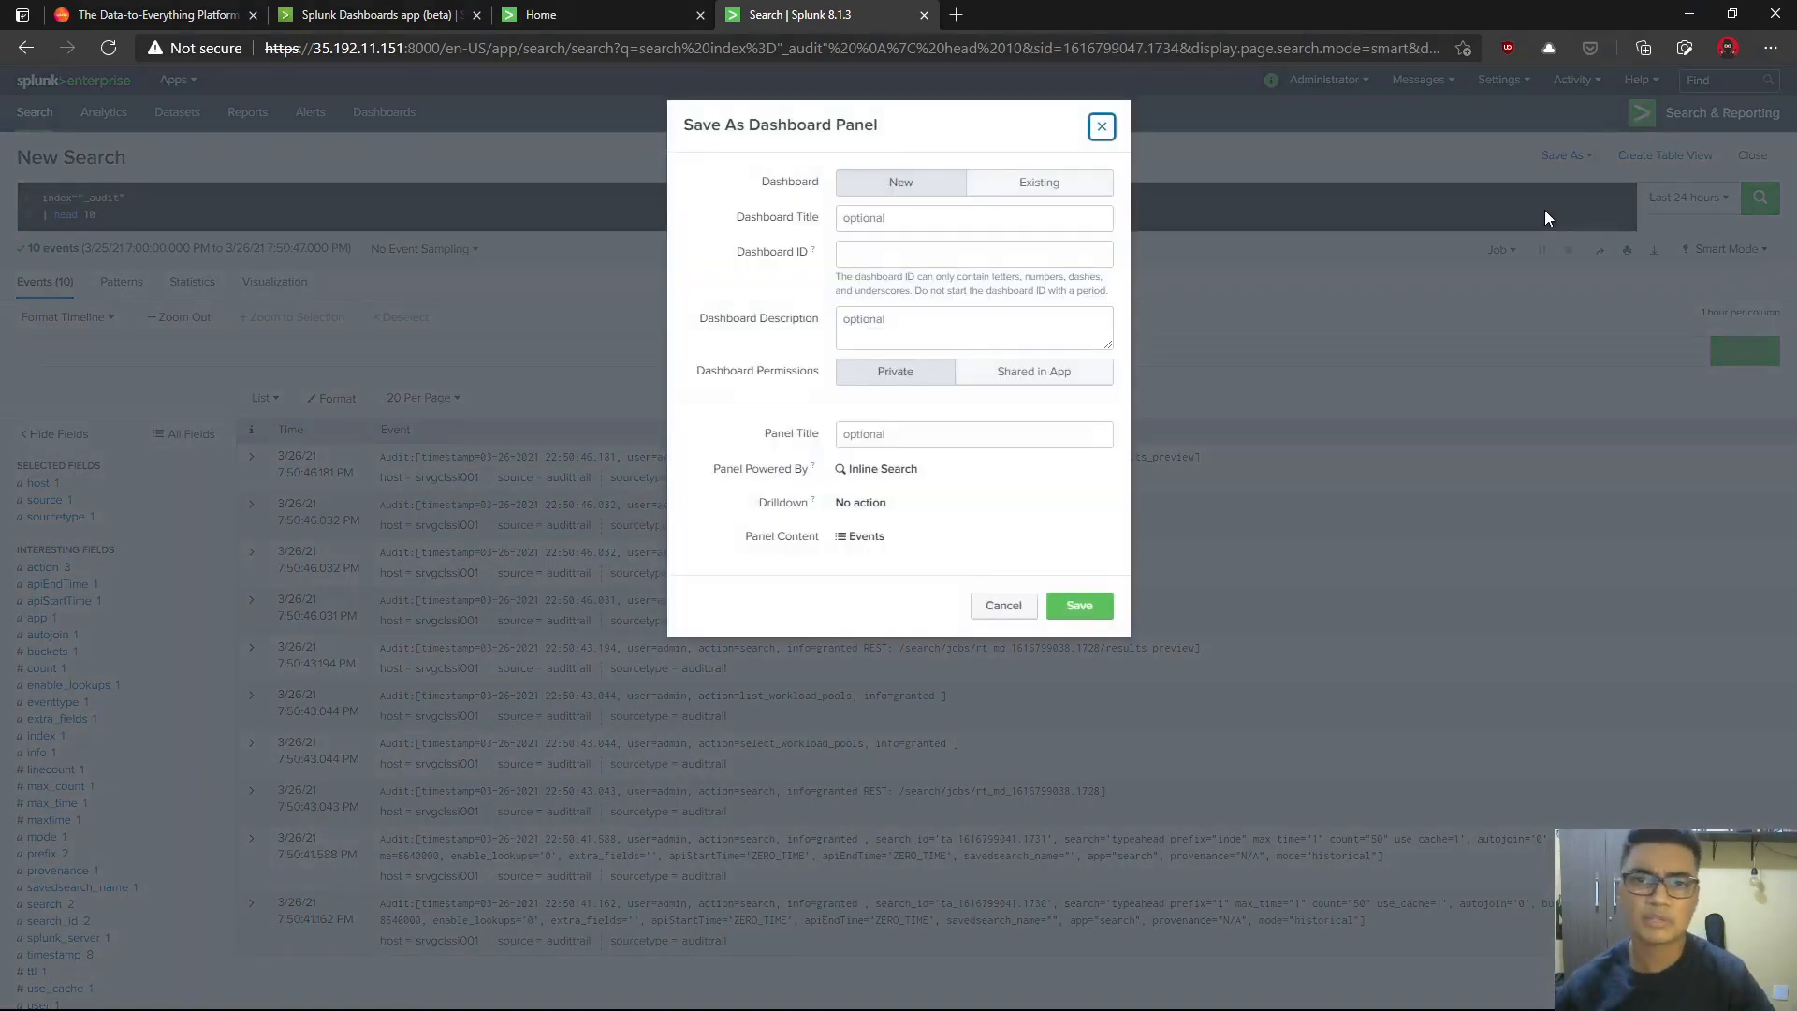
{"action": "left_click", "coordinate": [1064, 183]}
{"action": "left_click", "coordinate": [948, 185]}
{"action": "left_click", "coordinate": [990, 186]}
{"action": "left_click", "coordinate": [975, 222]}
{"action": "left_click", "coordinate": [893, 182]}
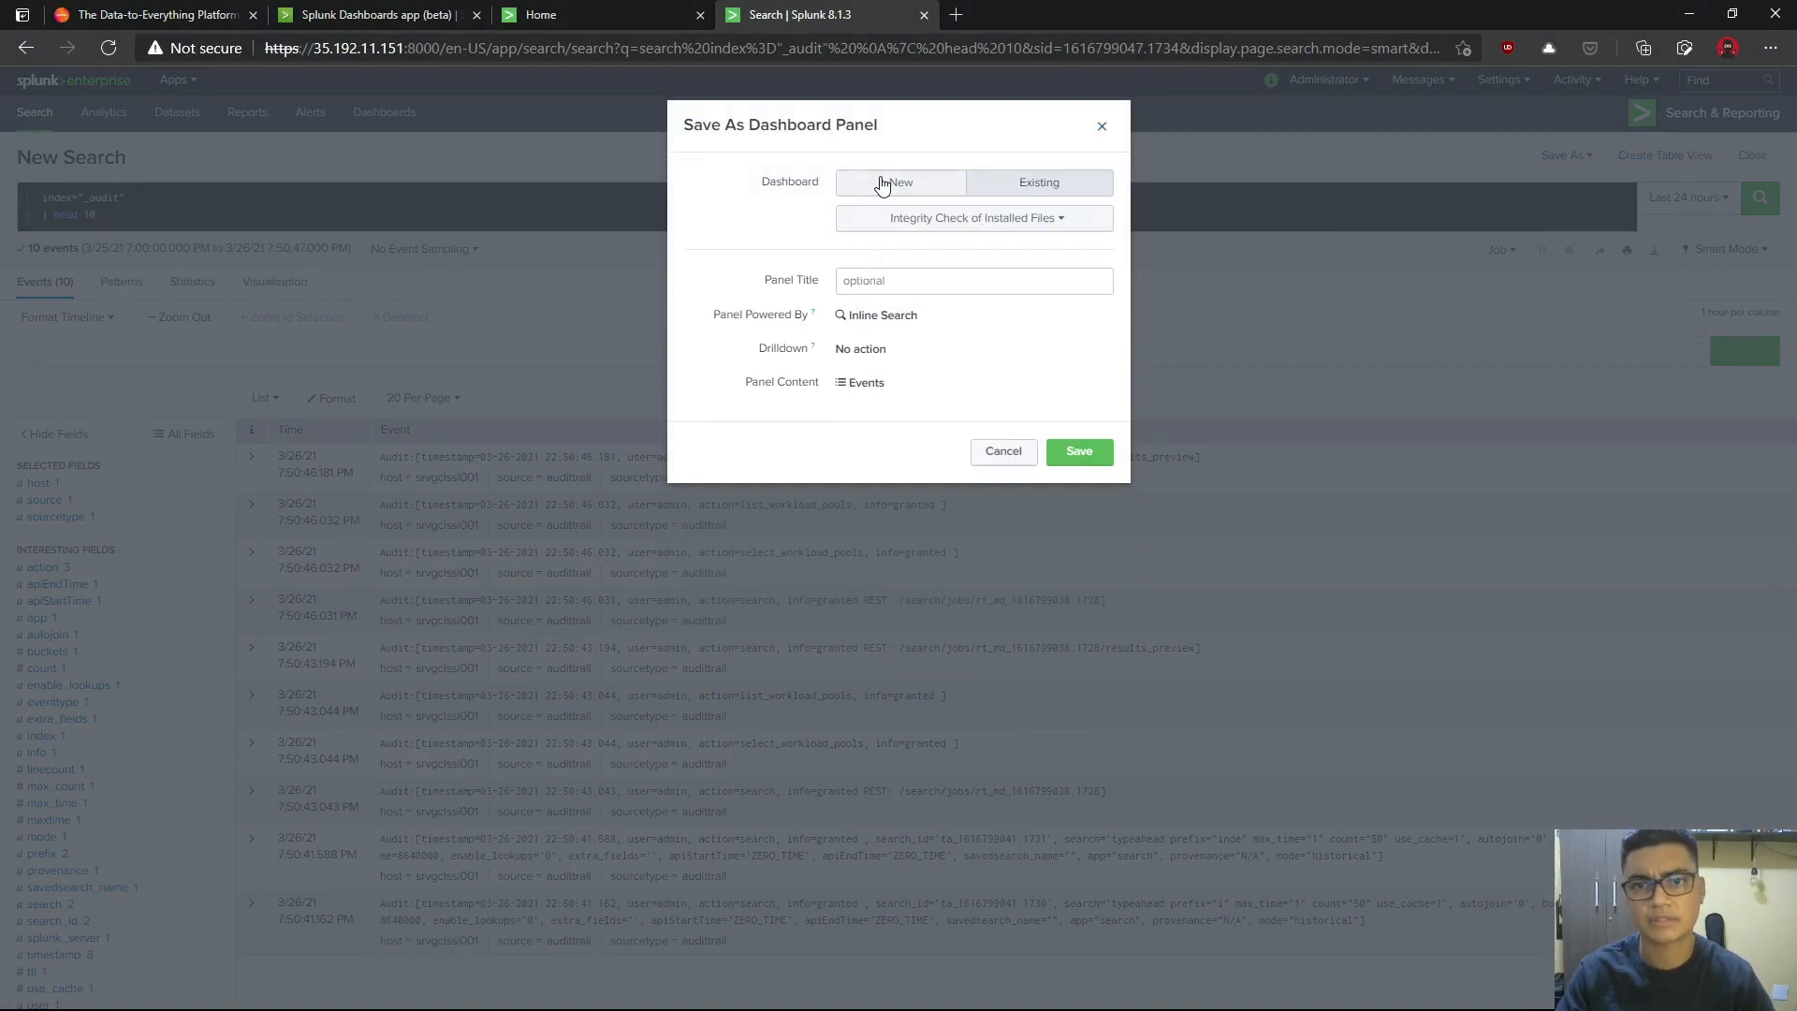
- Title the dashboard "Splunk UG" and the panel "Head 10 | _audit", save them, and view the dashboard
{"action": "left_click", "coordinate": [910, 216]}
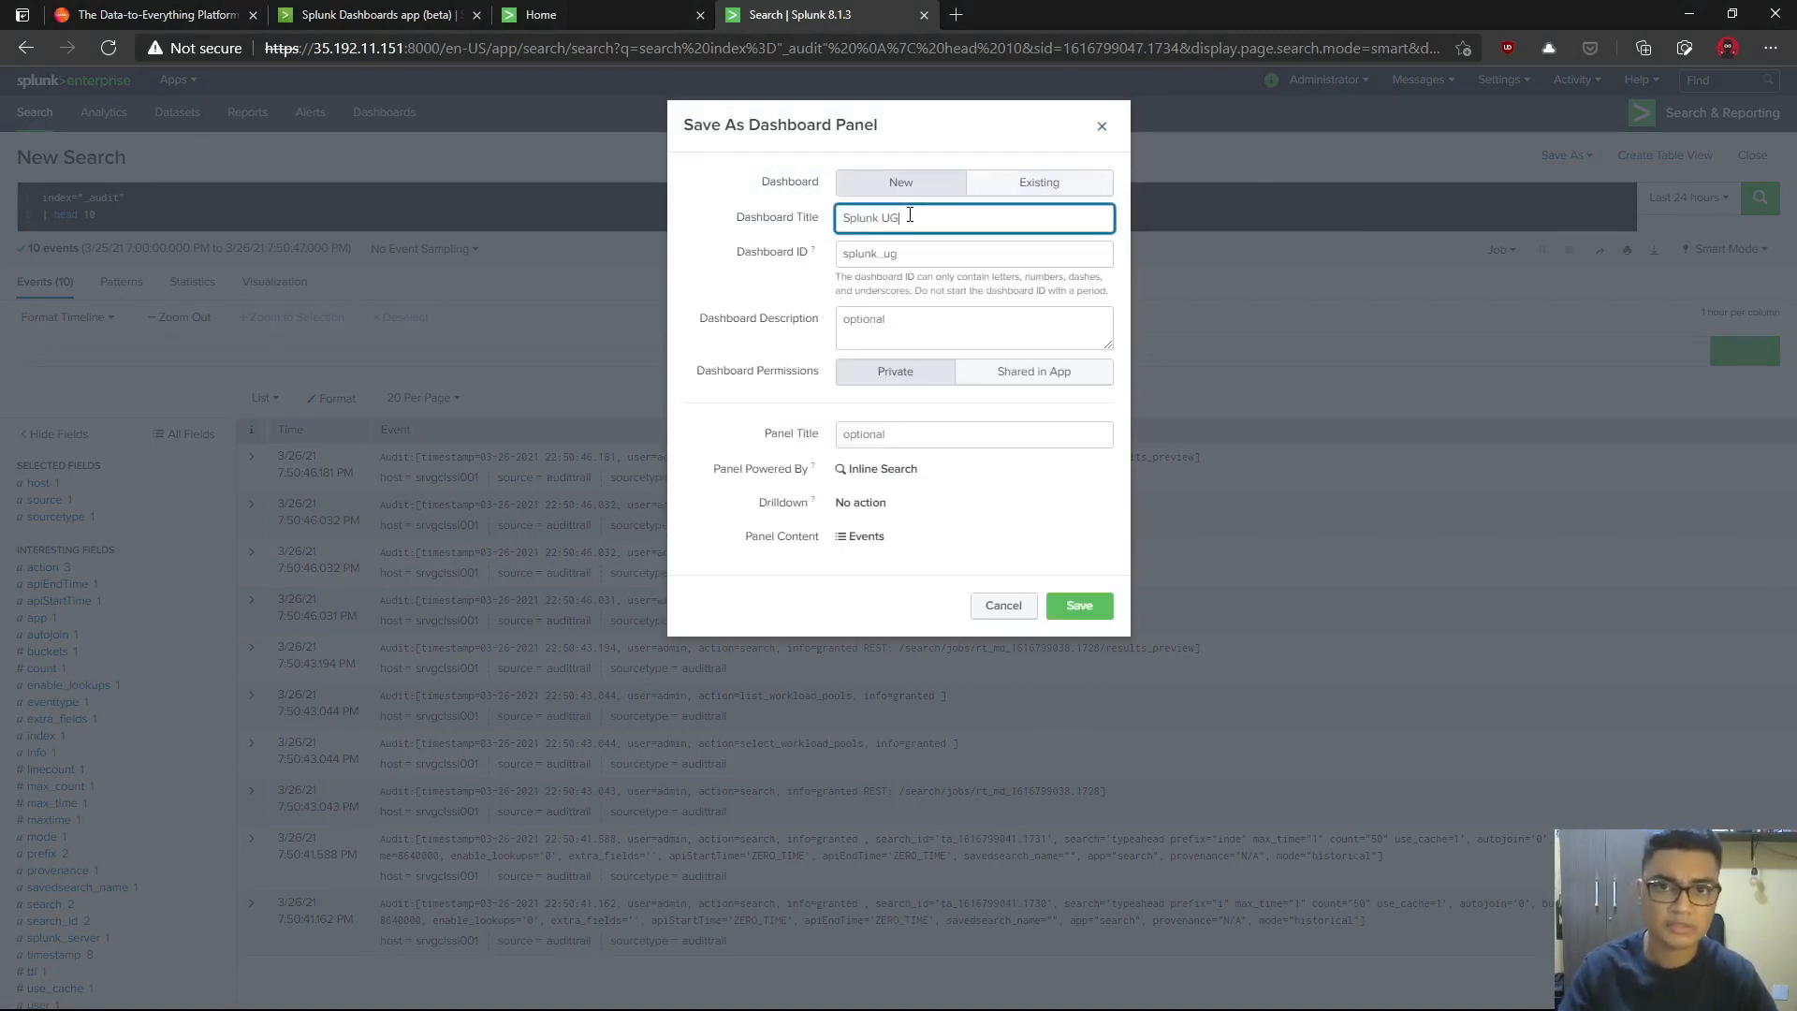
{"action": "key", "text": "Tab"}
{"action": "key", "text": "Tab"}
{"action": "left_click", "coordinate": [984, 437]}
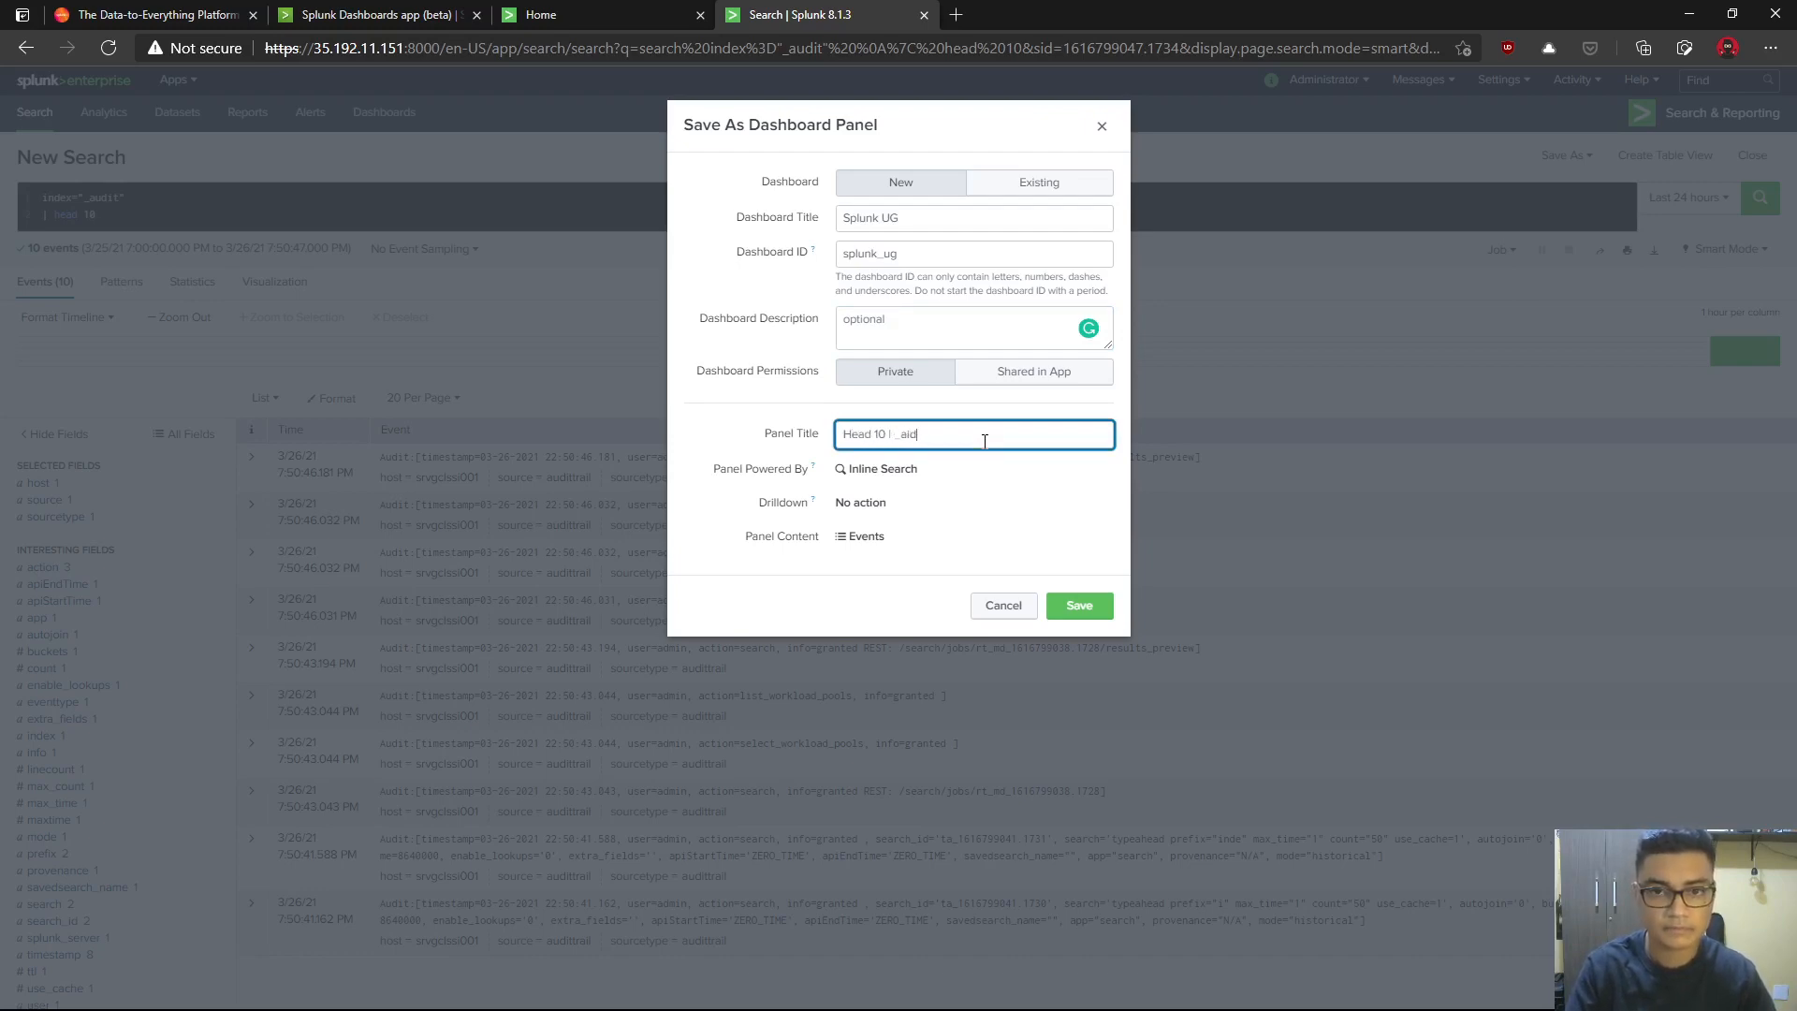
{"action": "left_click", "coordinate": [1083, 606]}
{"action": "left_click", "coordinate": [1095, 262]}
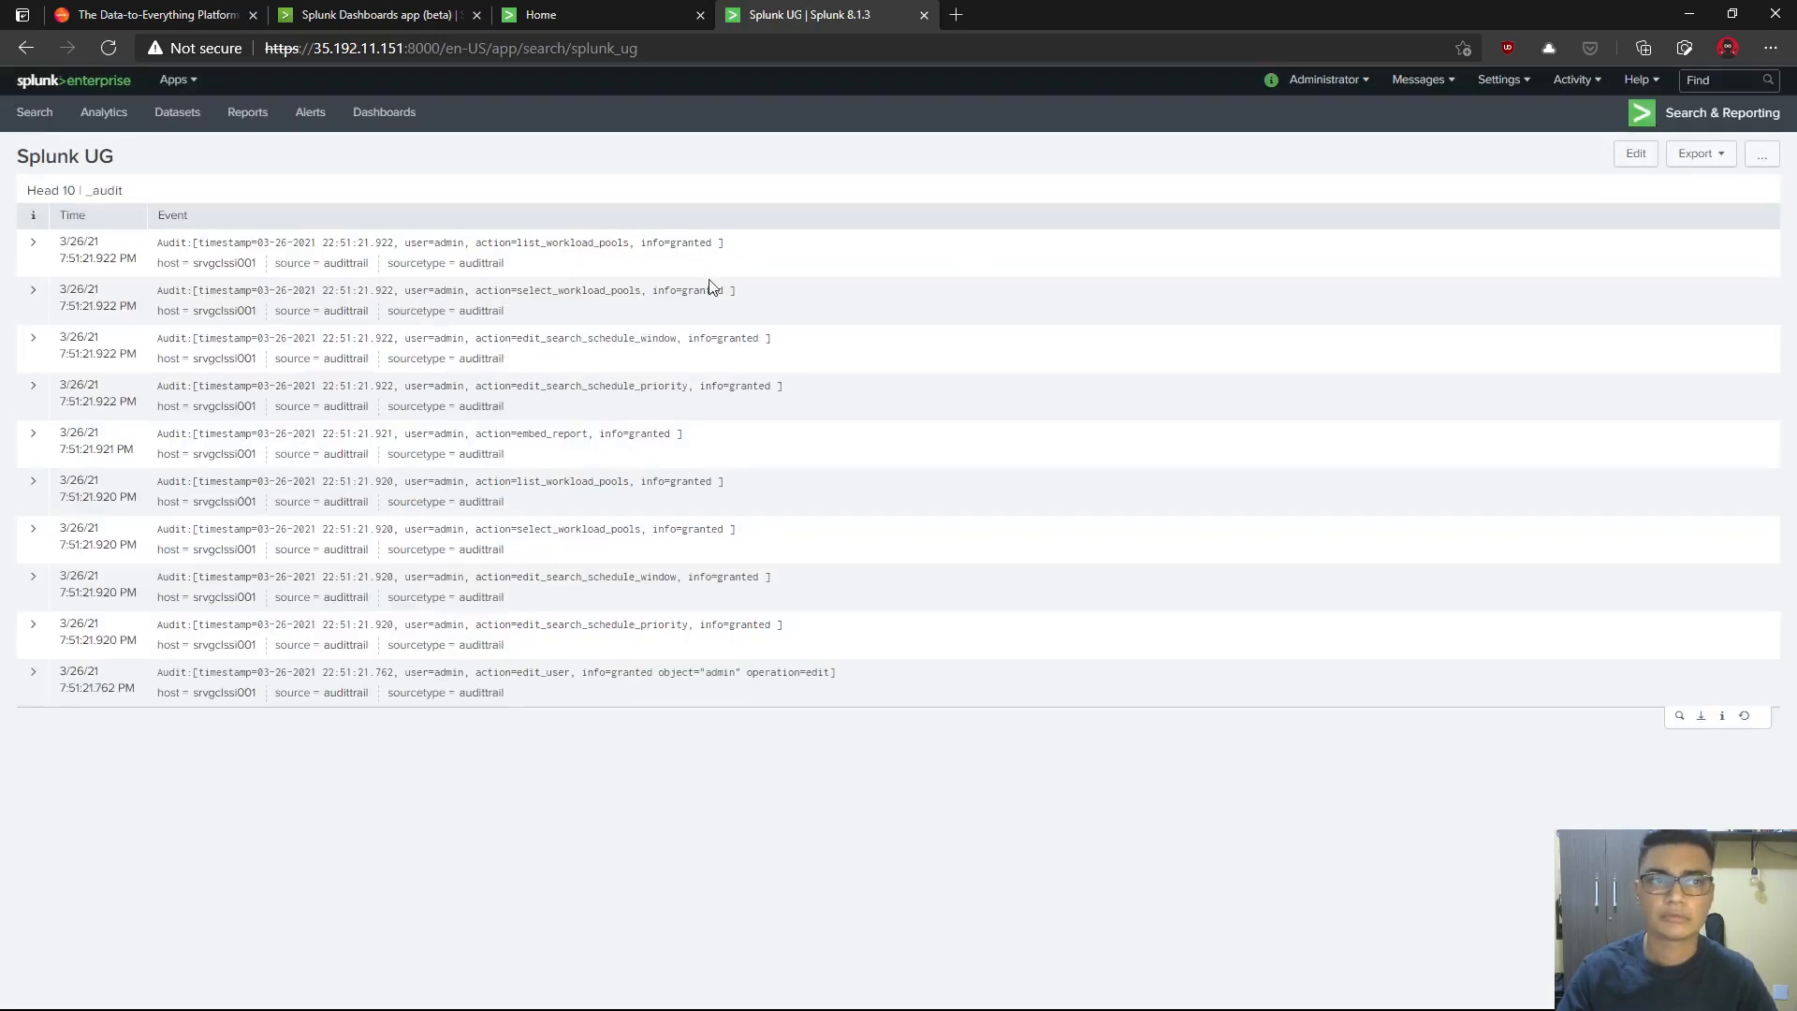
- Put the Splunk UG dashboard into editing and append "| stats count" to the panel's search string
{"action": "left_click", "coordinate": [1635, 154]}
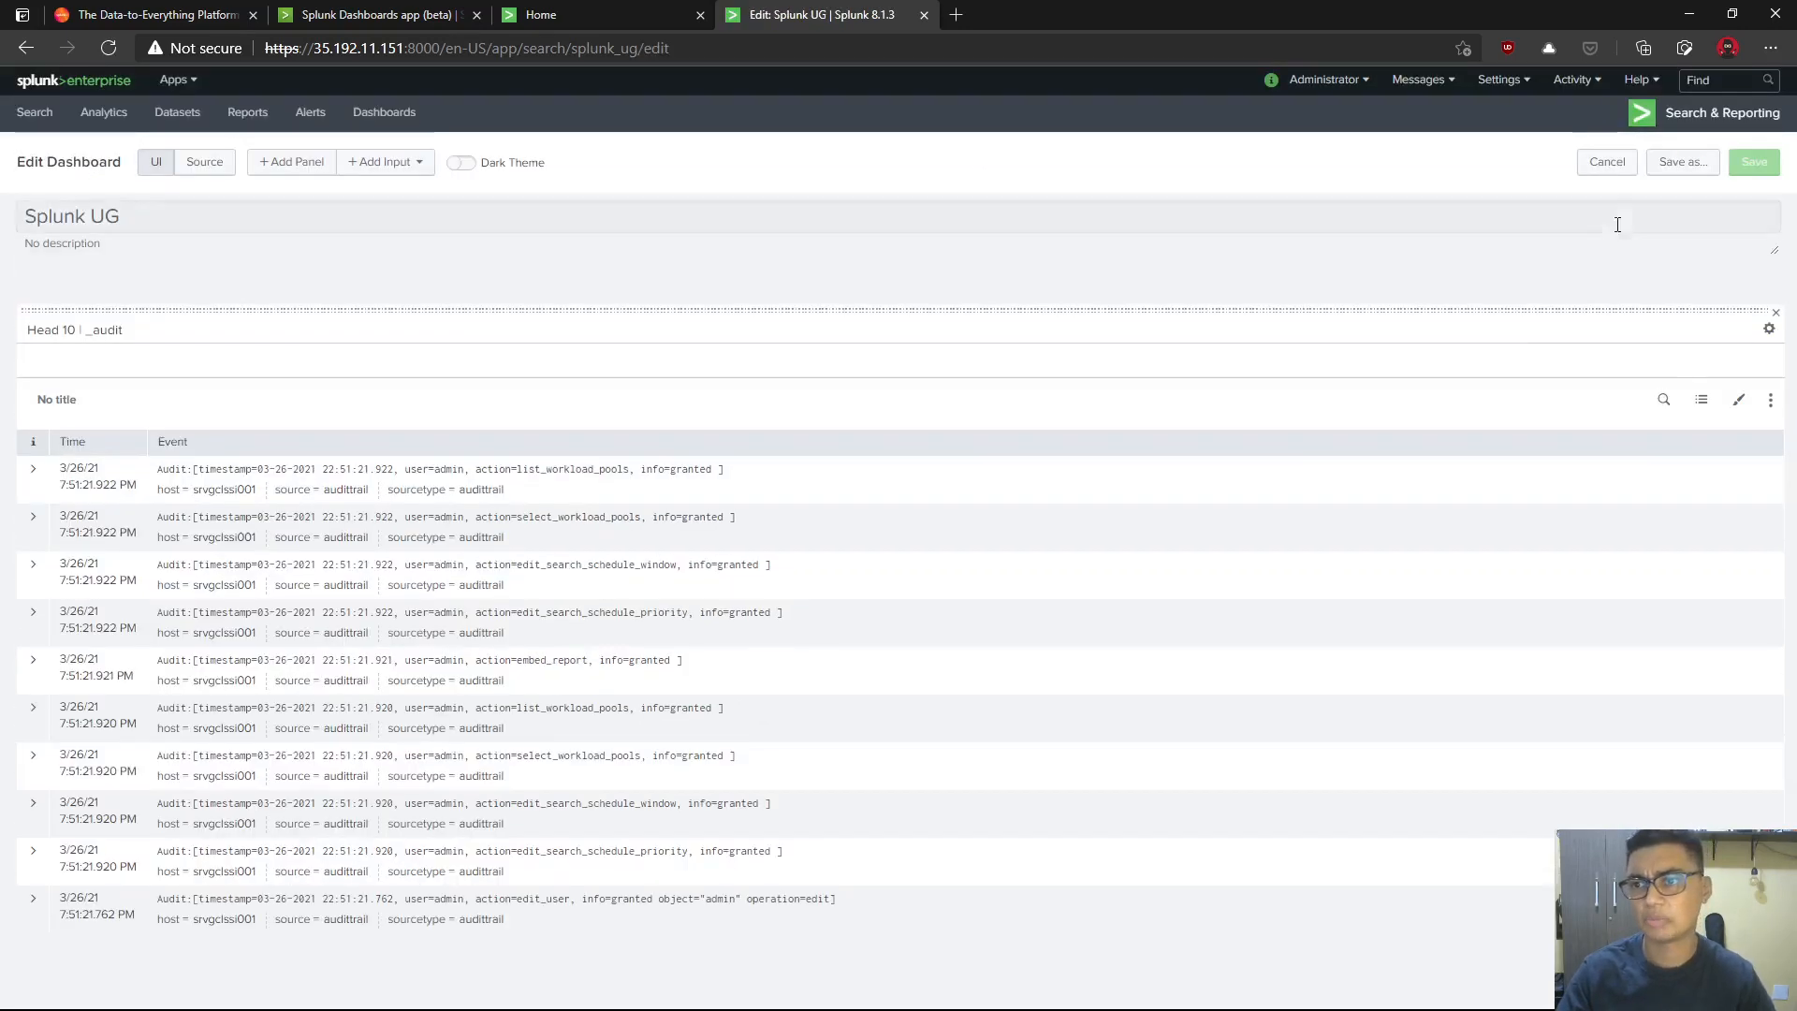
{"action": "left_click", "coordinate": [1734, 407]}
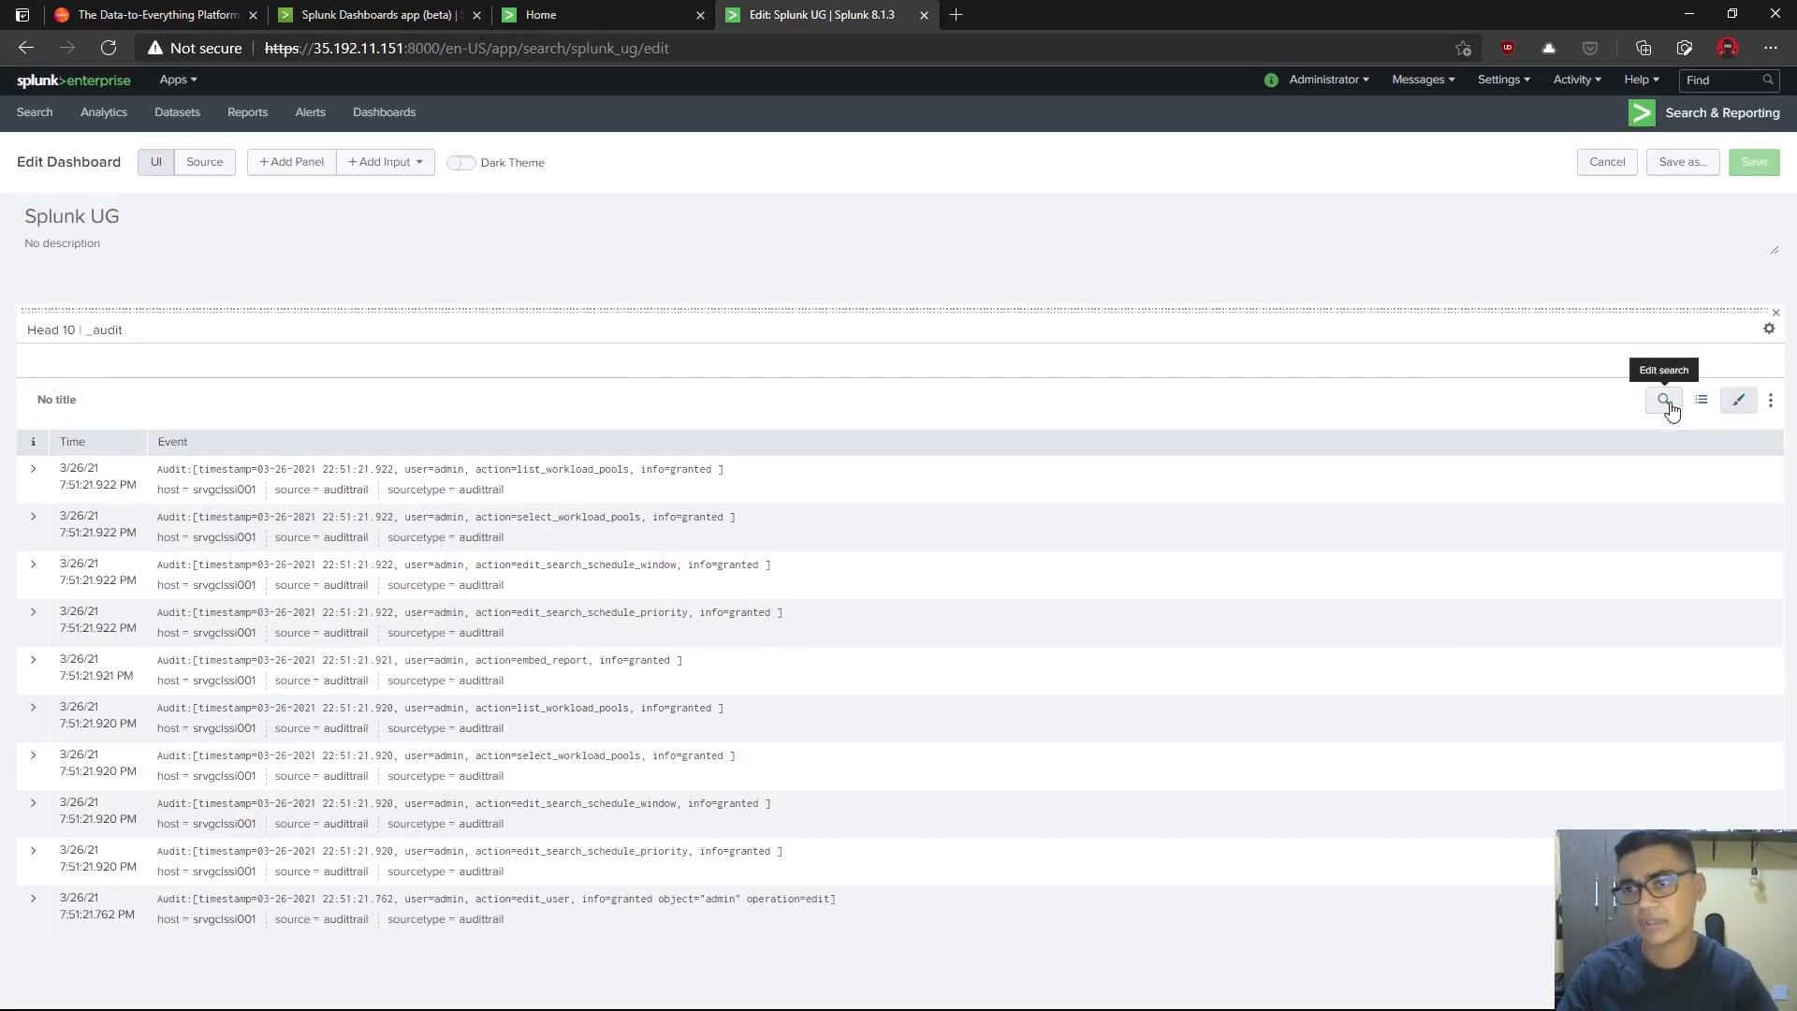
{"action": "left_click", "coordinate": [1664, 400]}
{"action": "left_click", "coordinate": [936, 256]}
{"action": "type", "text": "| stat"}
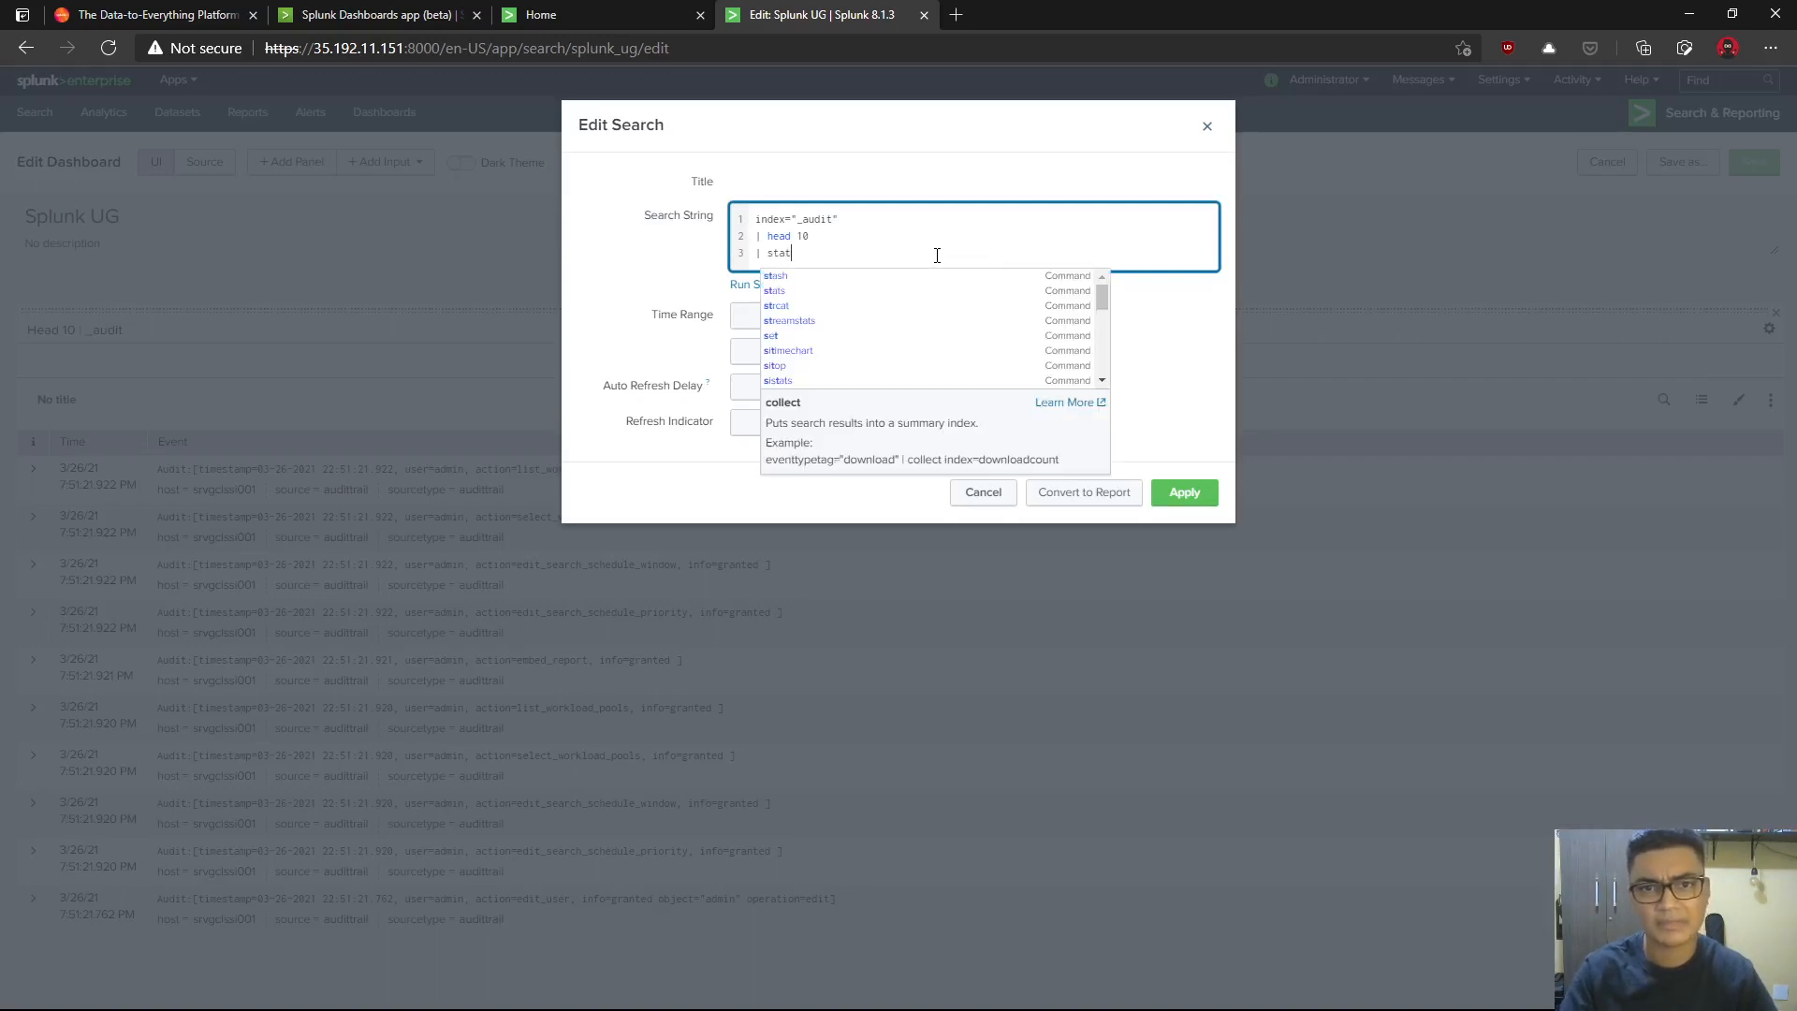
{"action": "type", "text": "s couin"}
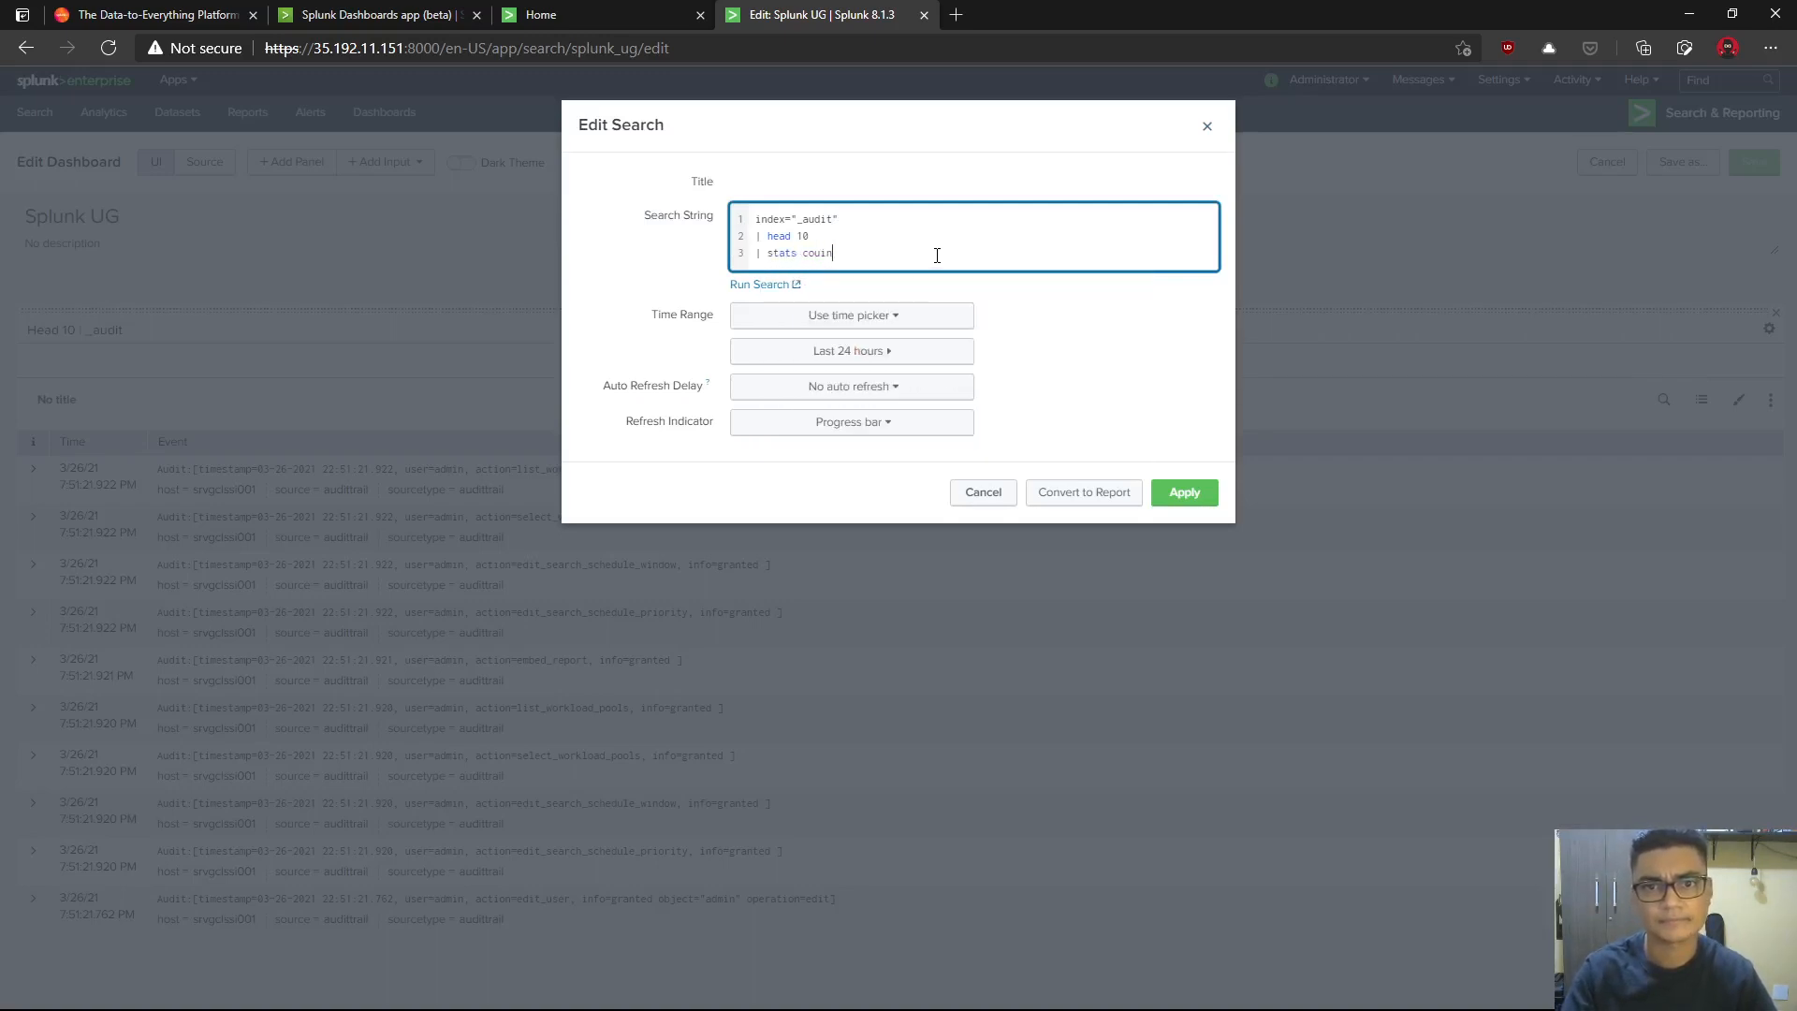
{"action": "key", "text": "BackSpace"}
{"action": "key", "text": "BackSpace"}
{"action": "type", "text": "nt"}
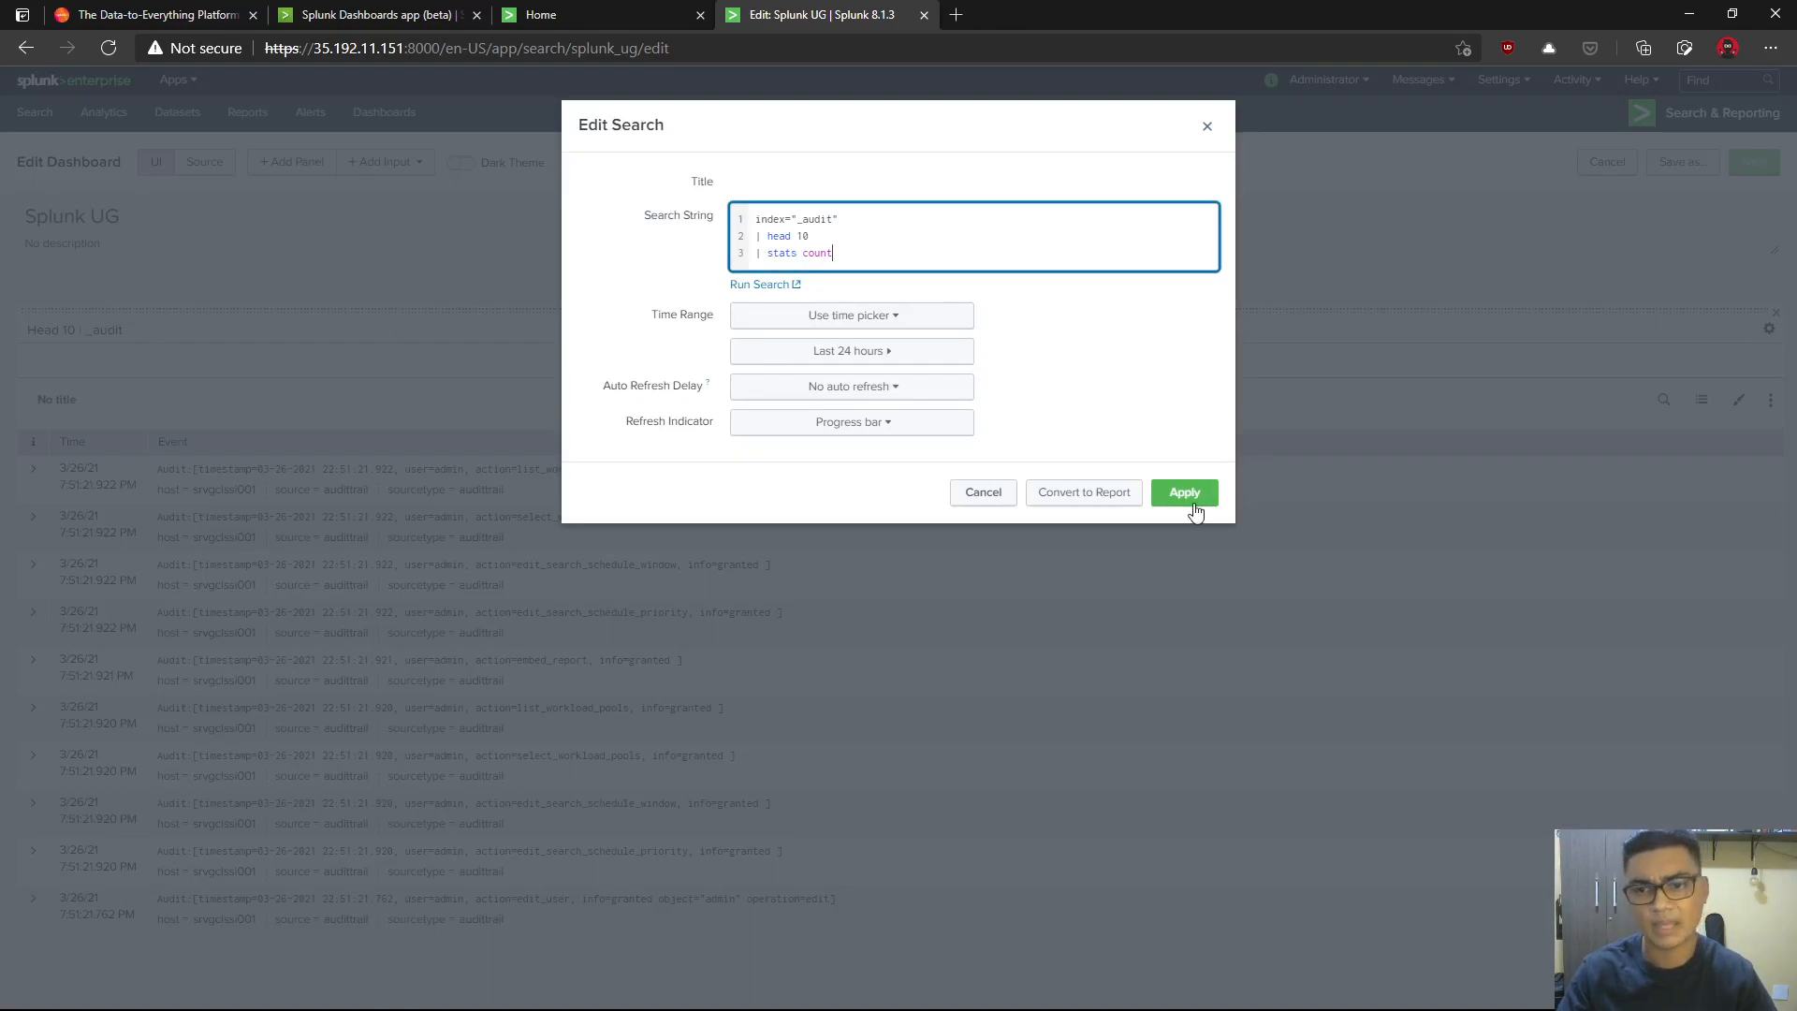
{"action": "left_click", "coordinate": [1187, 496]}
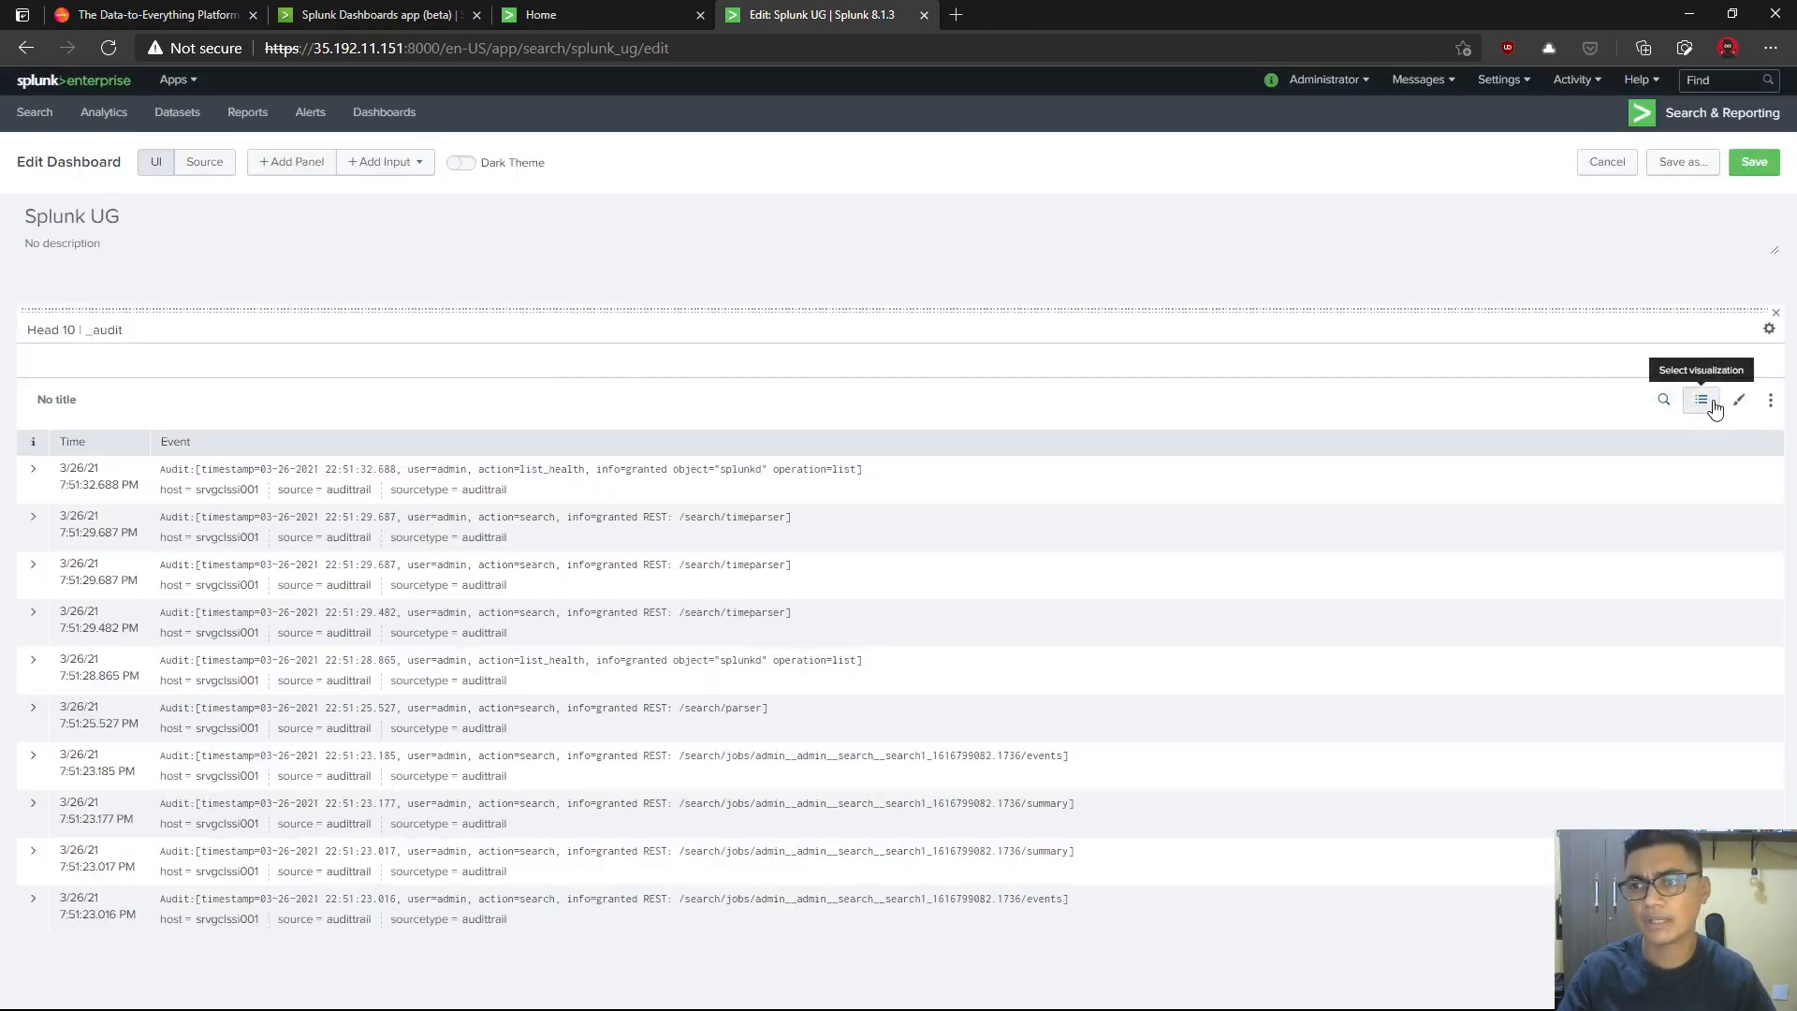
- Display the panel as a pie chart, extend its search to "| stats count as Total", and save the dashboard
{"action": "left_click", "coordinate": [1705, 402]}
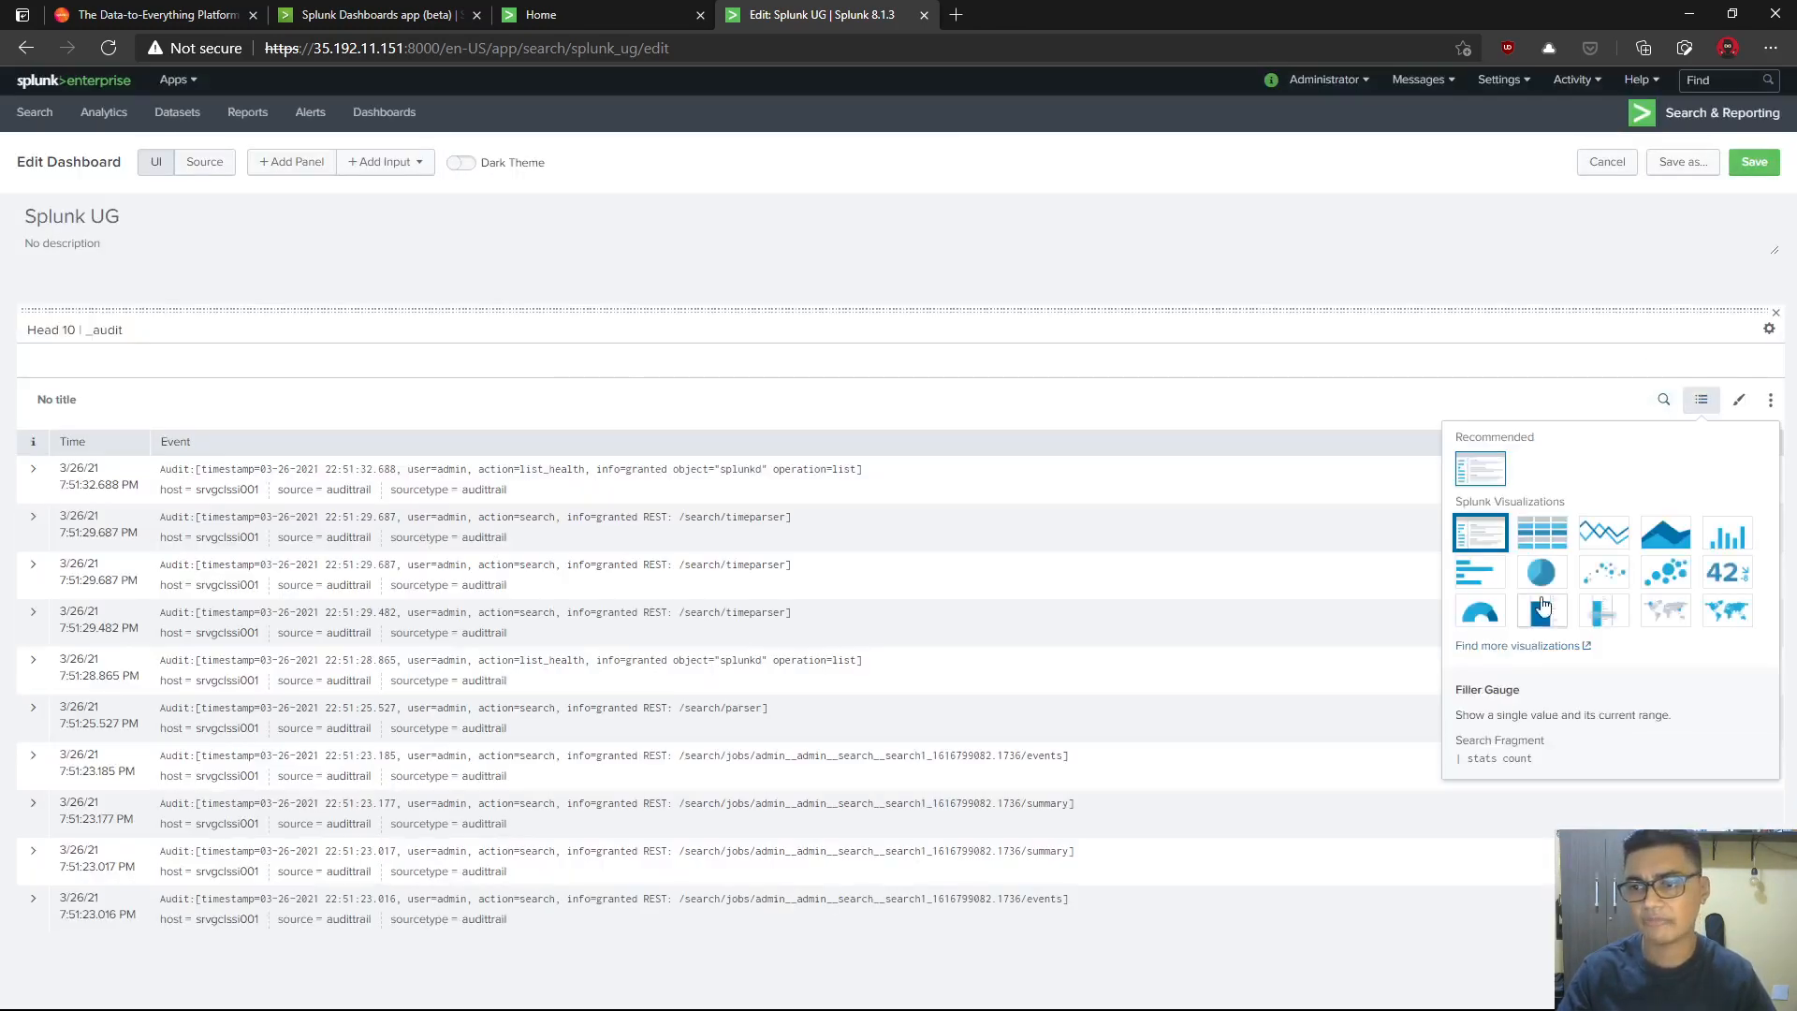
{"action": "left_click", "coordinate": [1542, 573]}
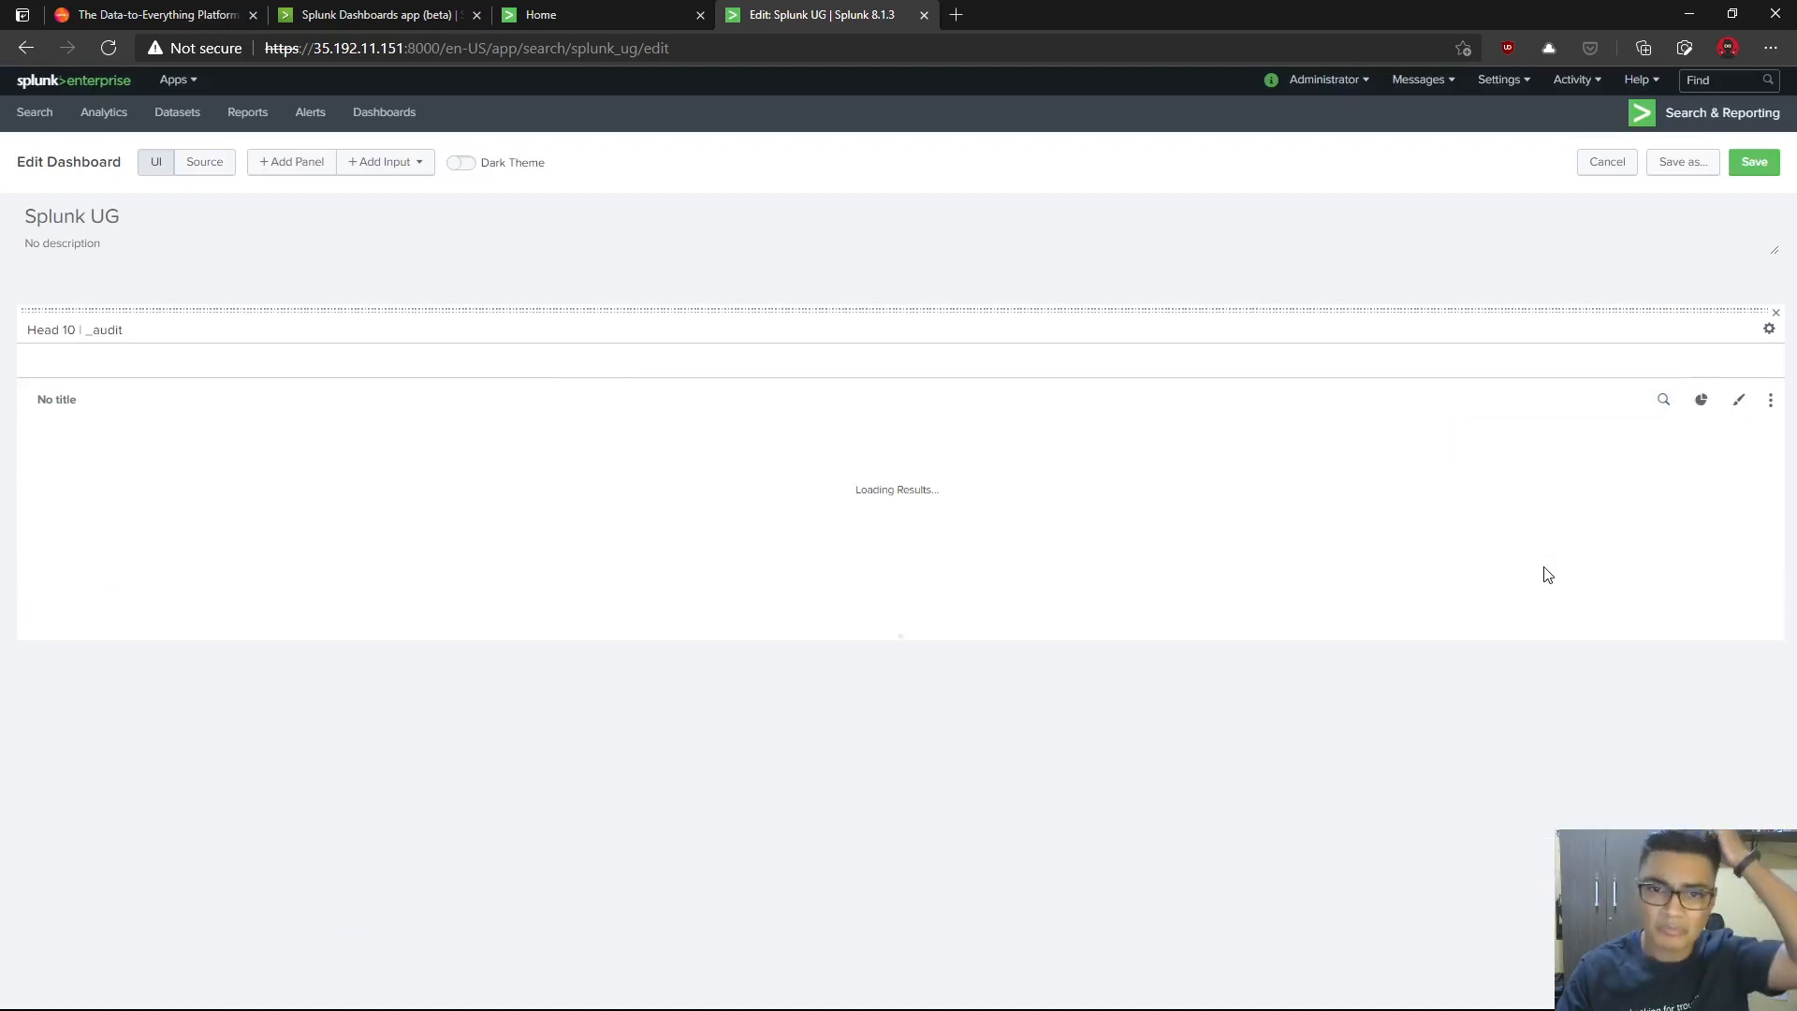
{"action": "left_click", "coordinate": [1664, 402]}
{"action": "left_click", "coordinate": [993, 266]}
{"action": "type", "text": "as Total"}
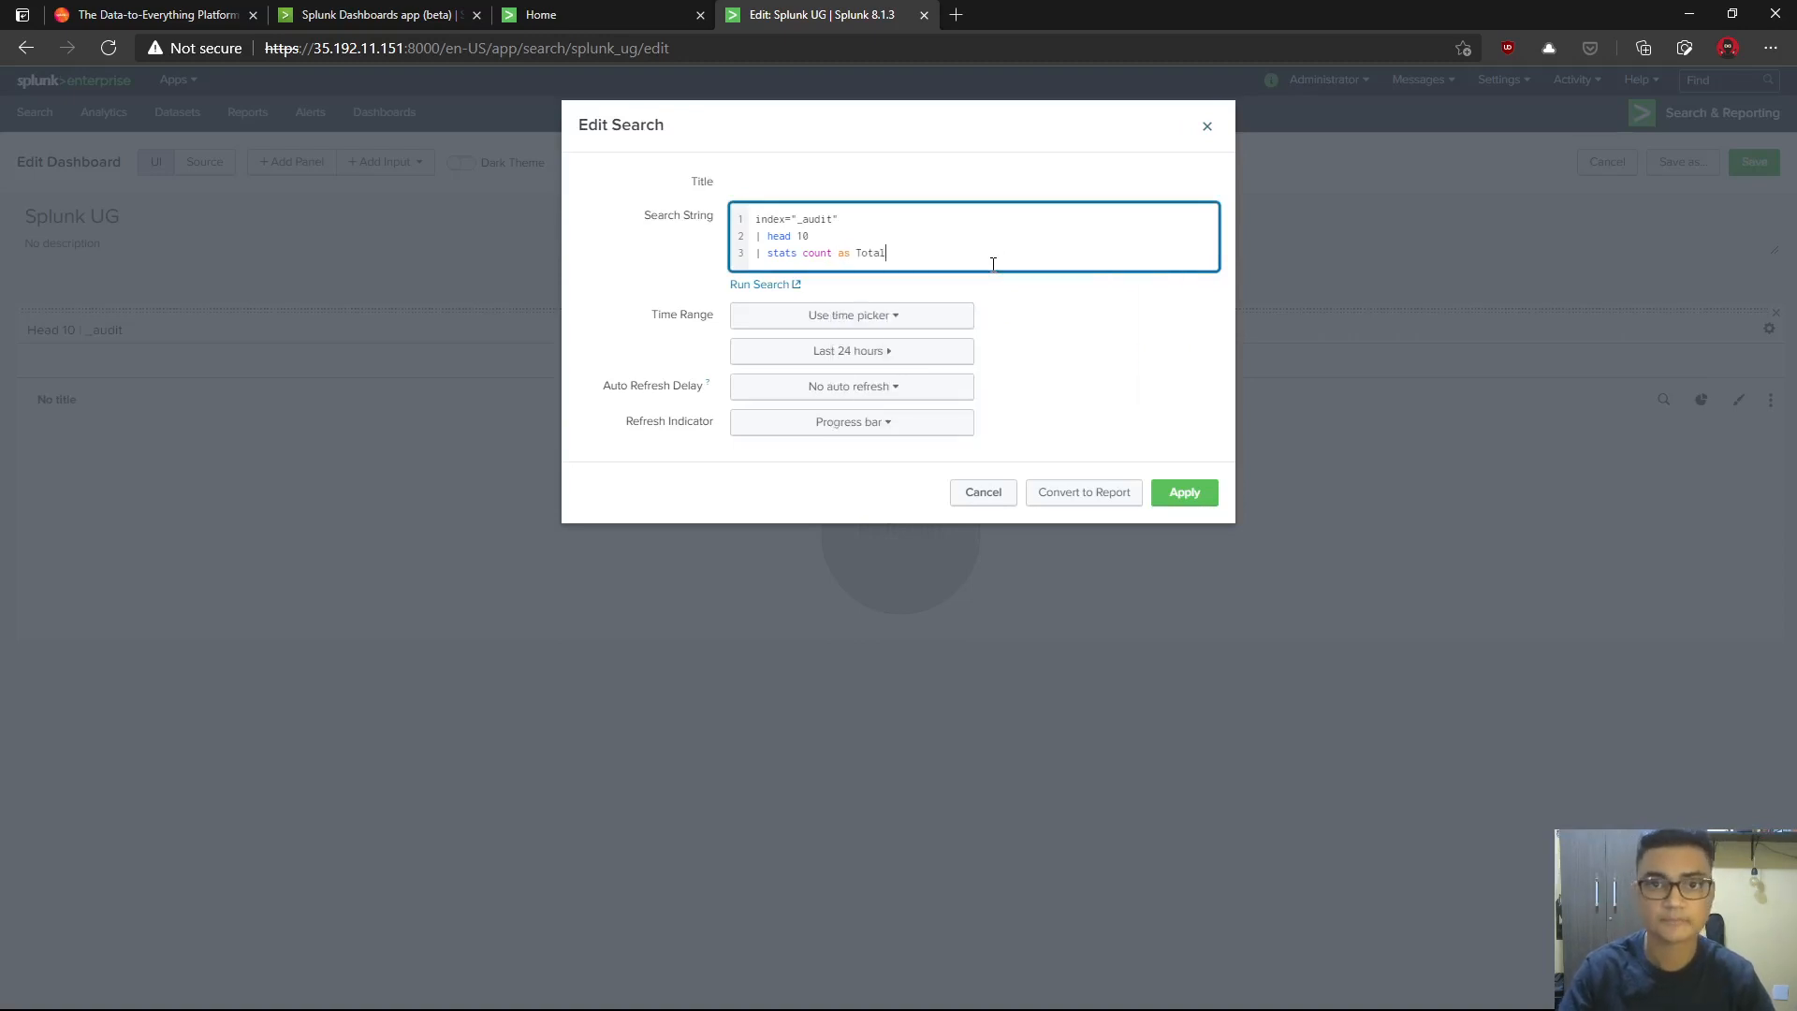
{"action": "left_click", "coordinate": [1181, 506]}
{"action": "left_click", "coordinate": [1753, 162]}
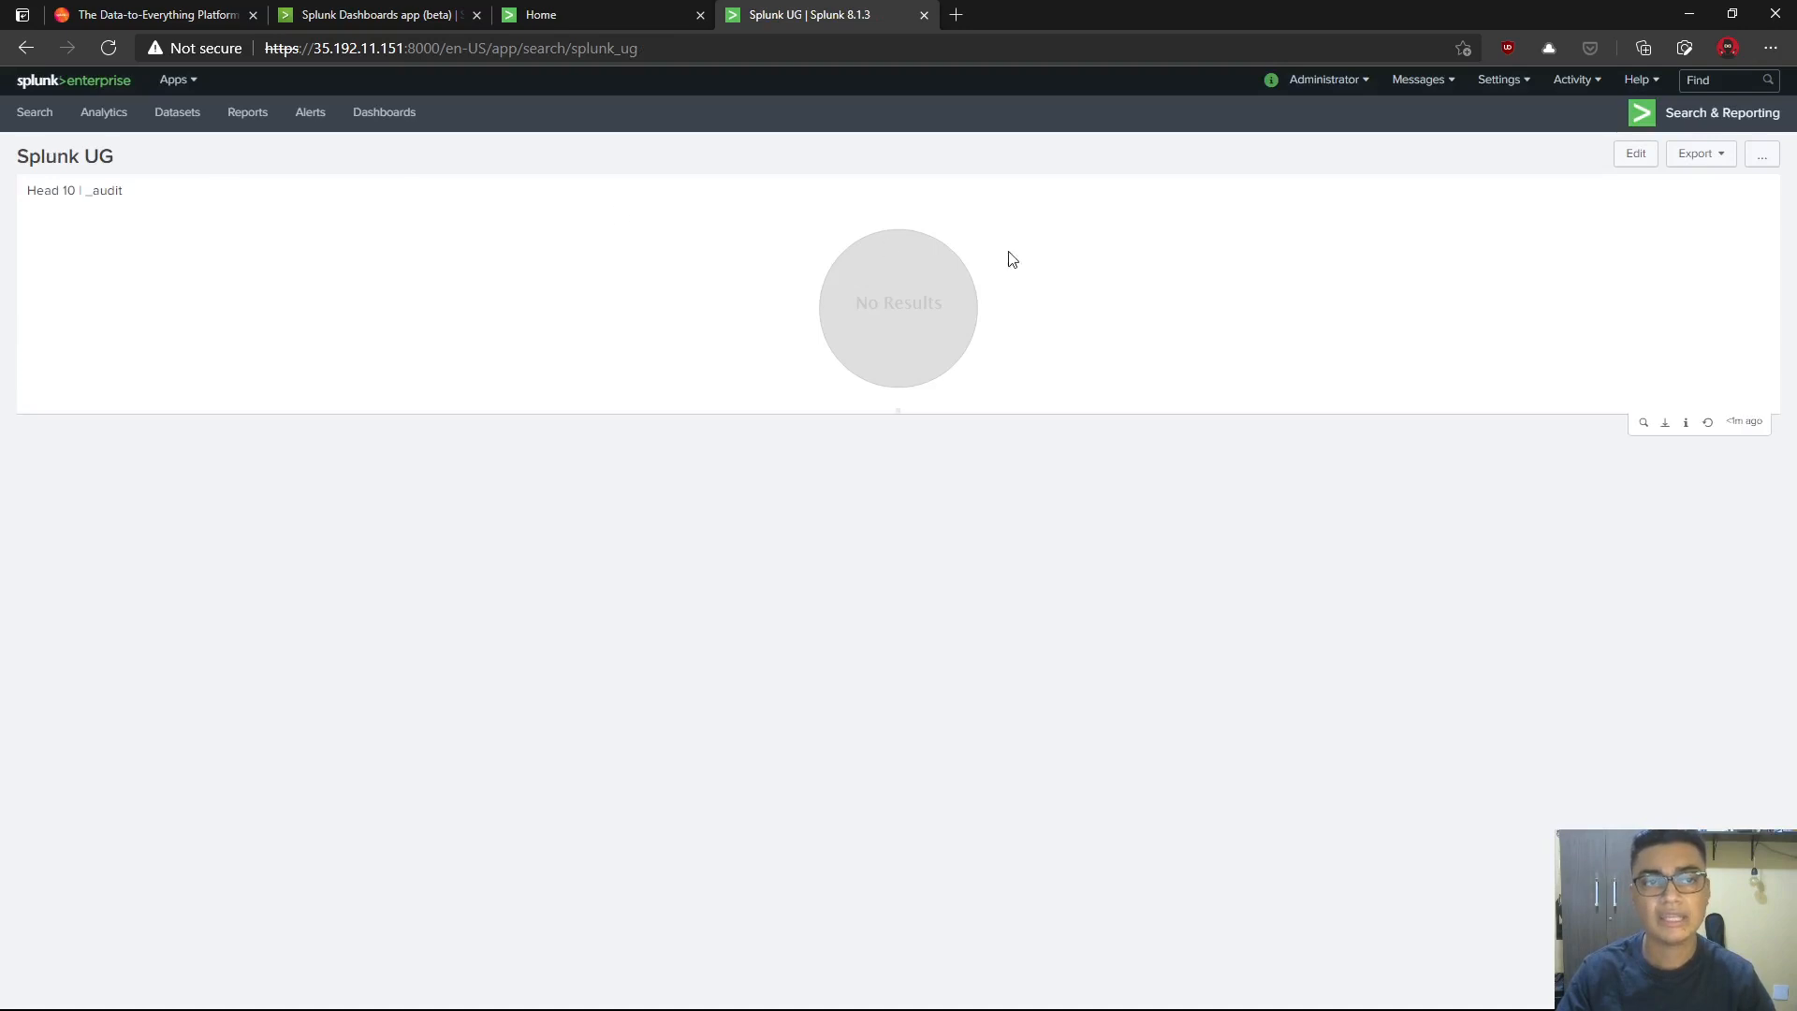
- Reopen the dashboard for editing and examine its XML source, including the query and chart options, before returning to the visual editor
{"action": "left_click", "coordinate": [1635, 153]}
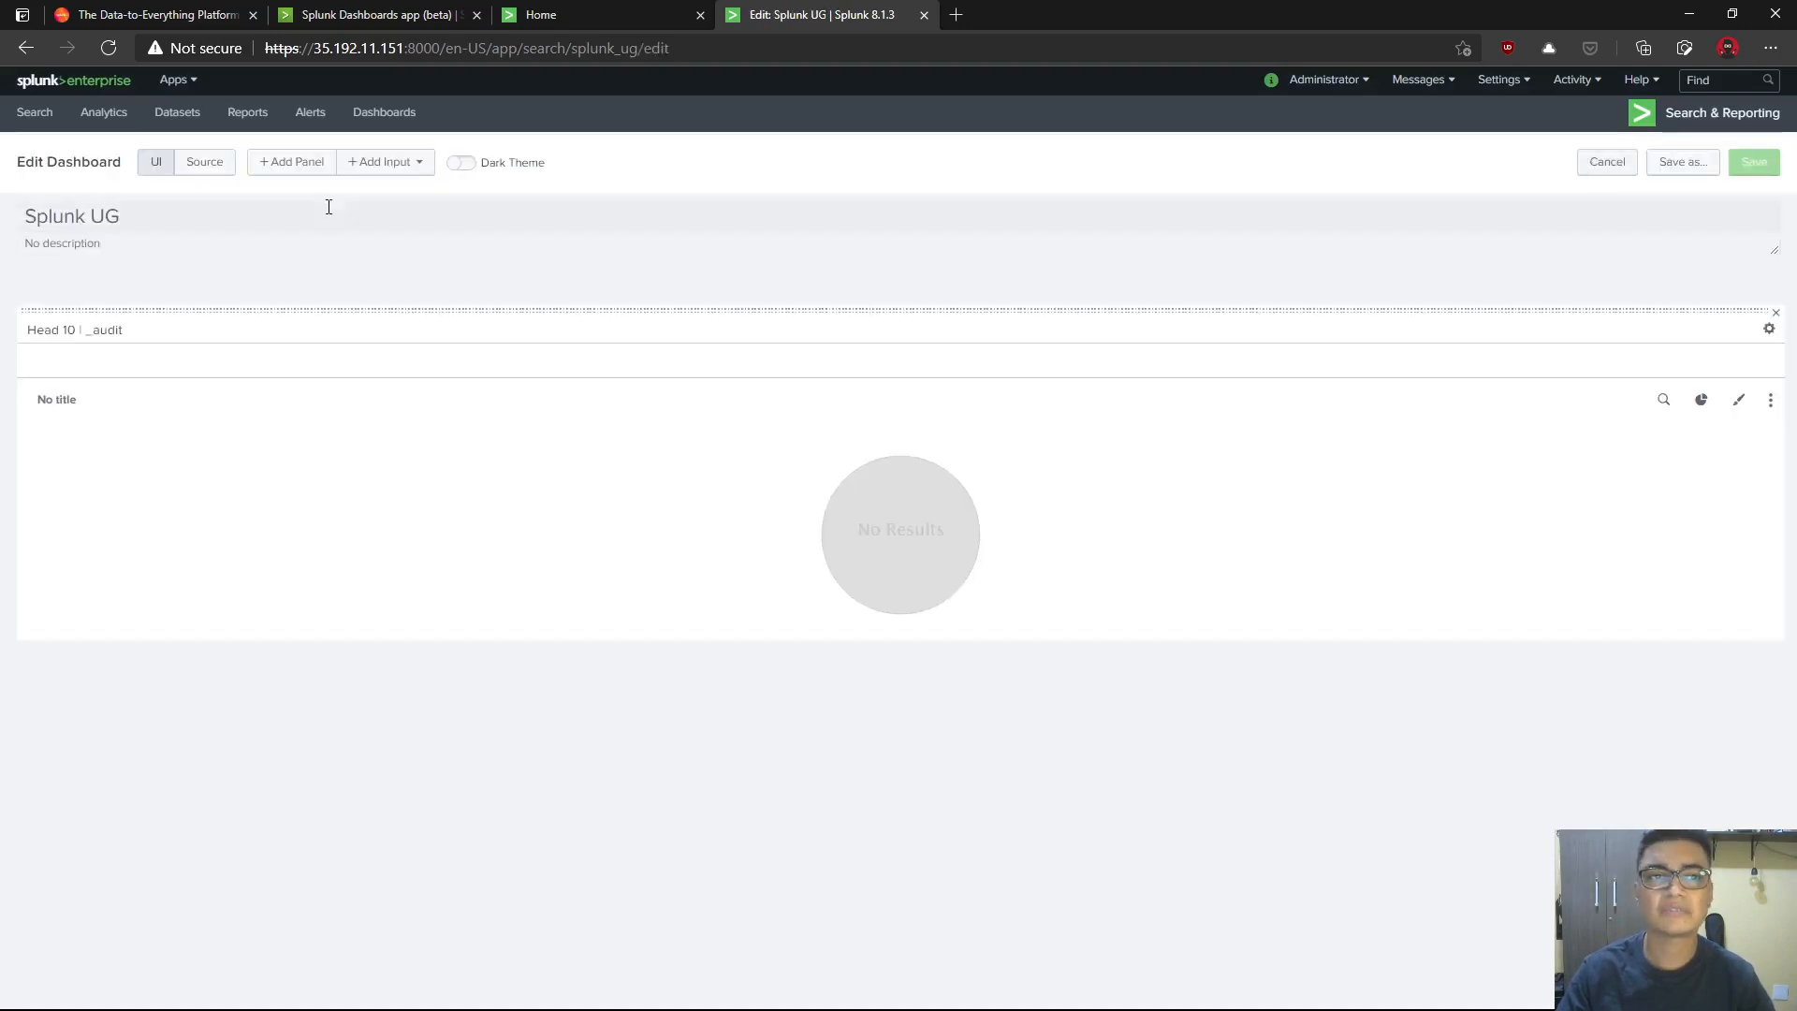
{"action": "left_click", "coordinate": [213, 170]}
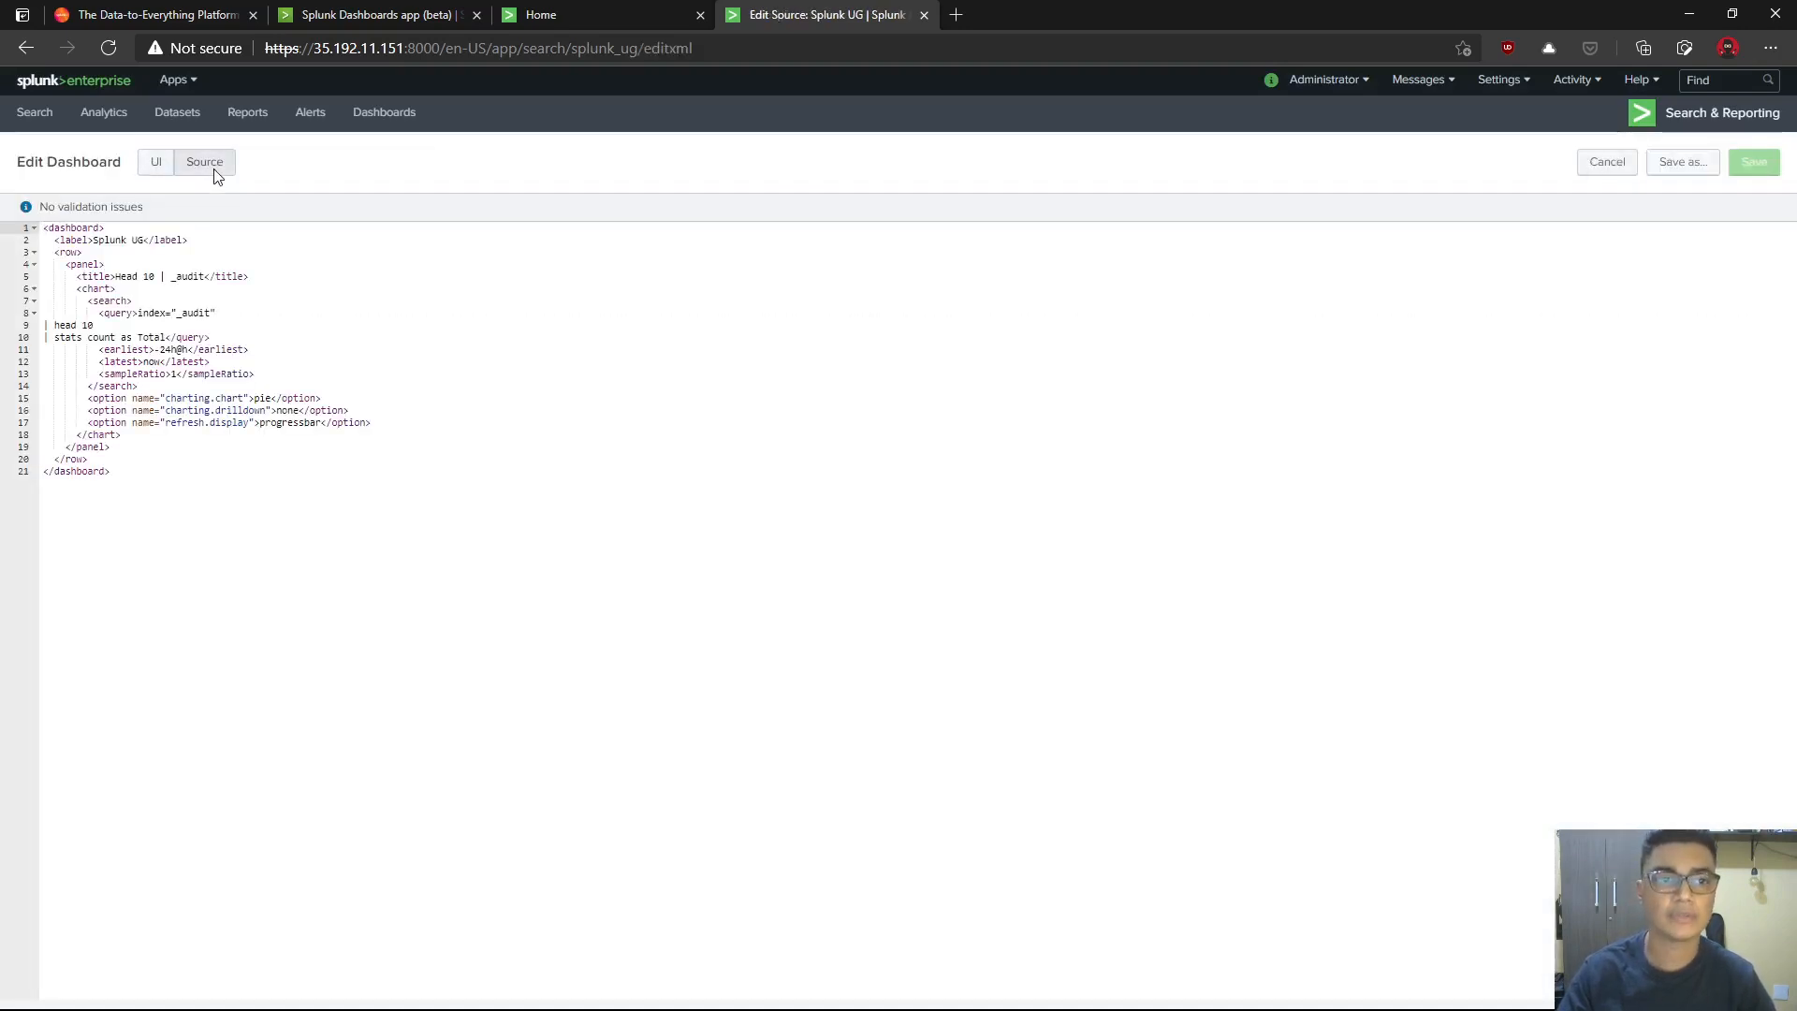
{"action": "left_click", "coordinate": [231, 344]}
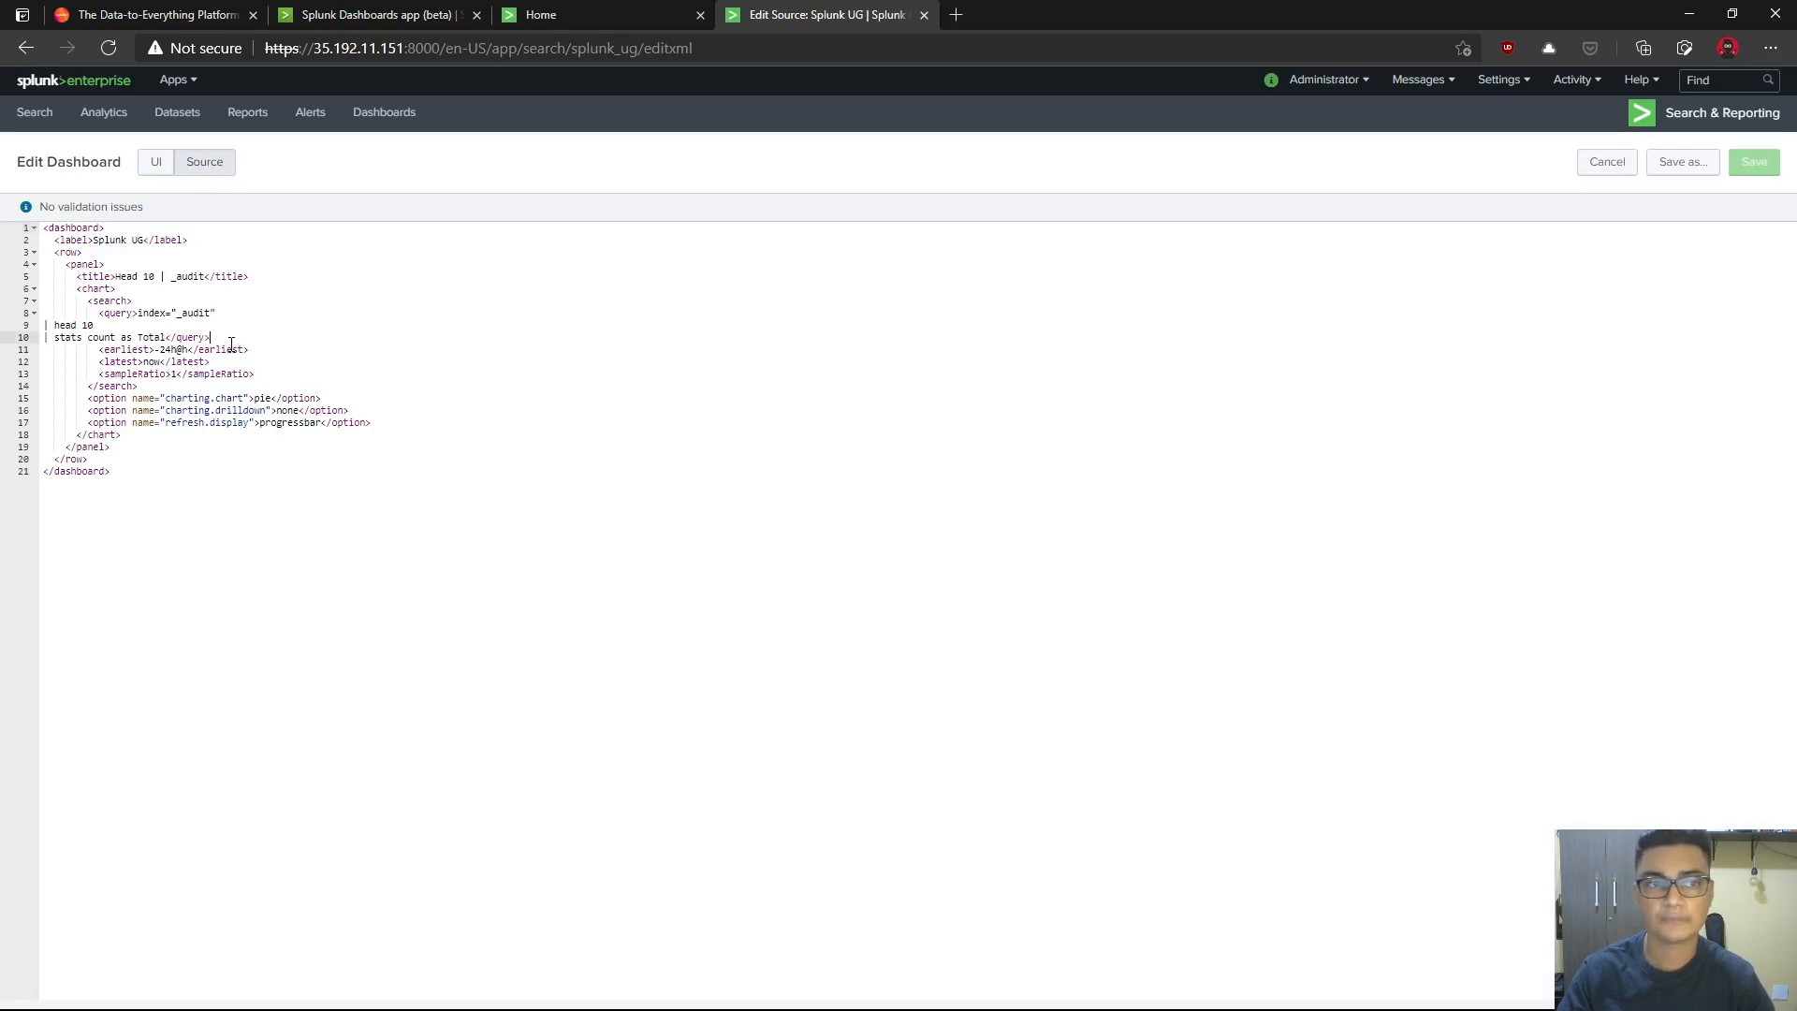
{"action": "left_click", "coordinate": [403, 427]}
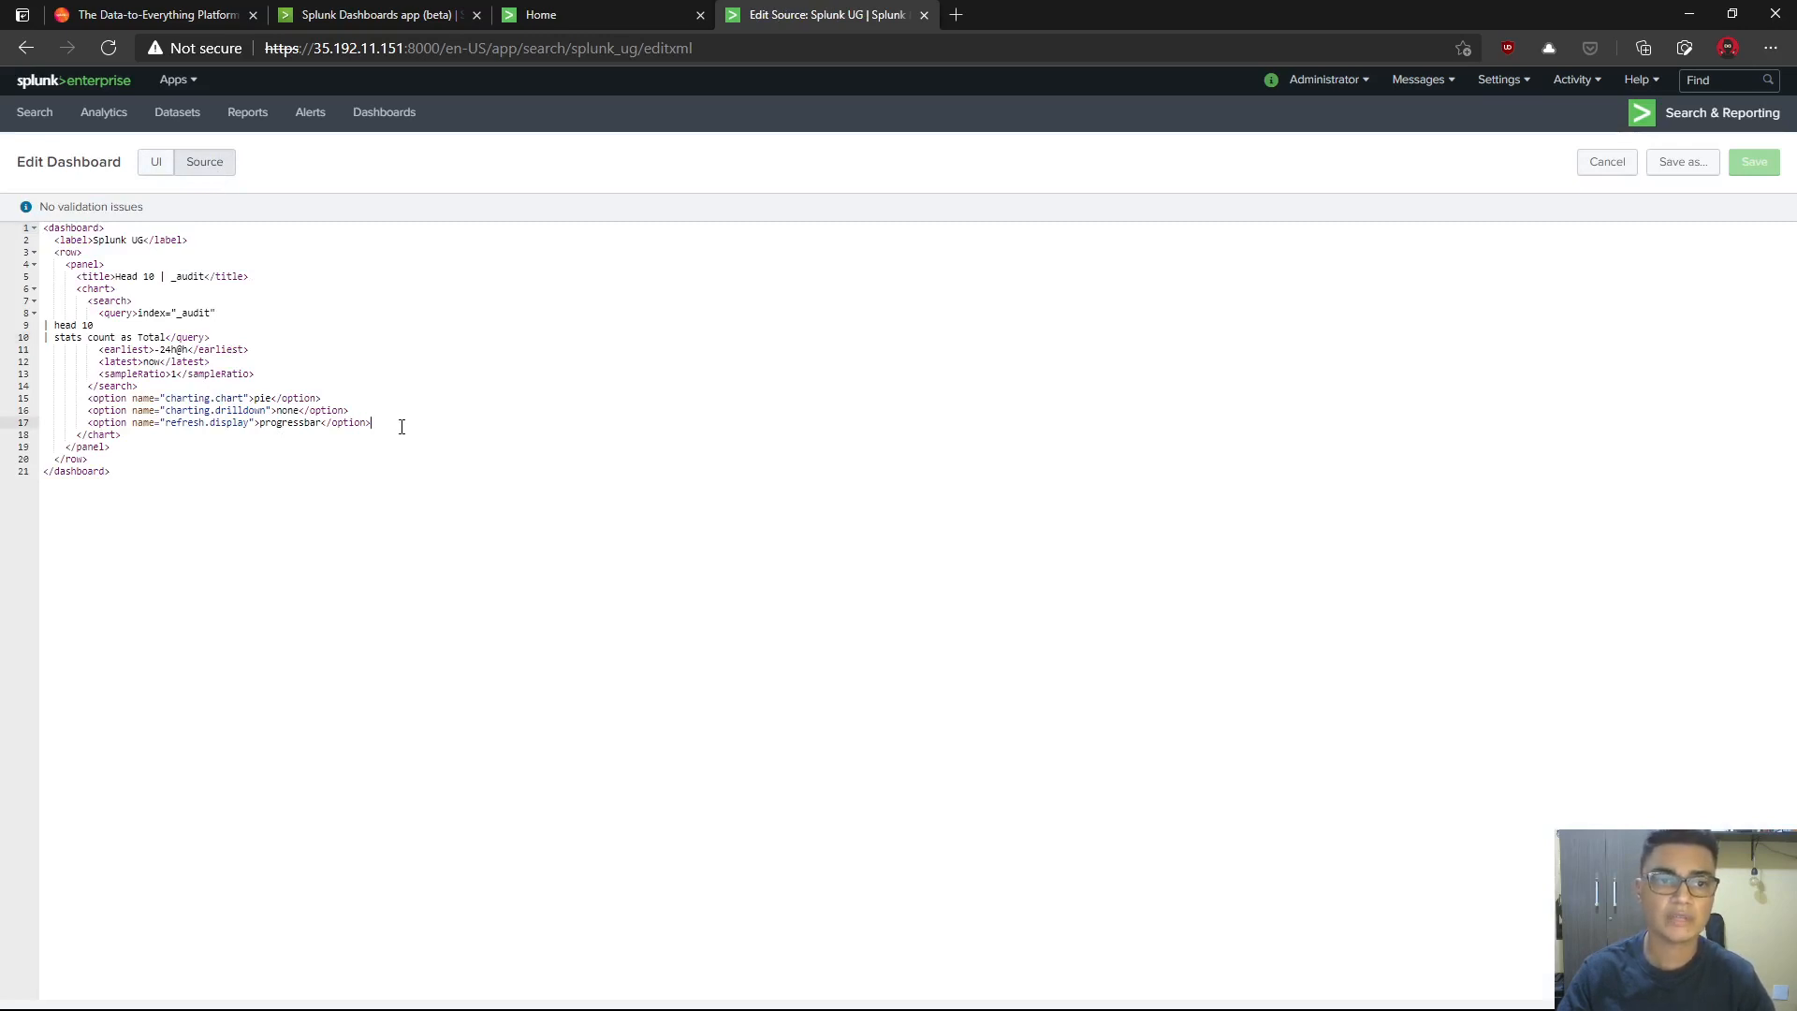
{"action": "left_click_drag", "start_coordinate": [326, 427], "coordinate": [79, 427]}
{"action": "left_click", "coordinate": [386, 426]}
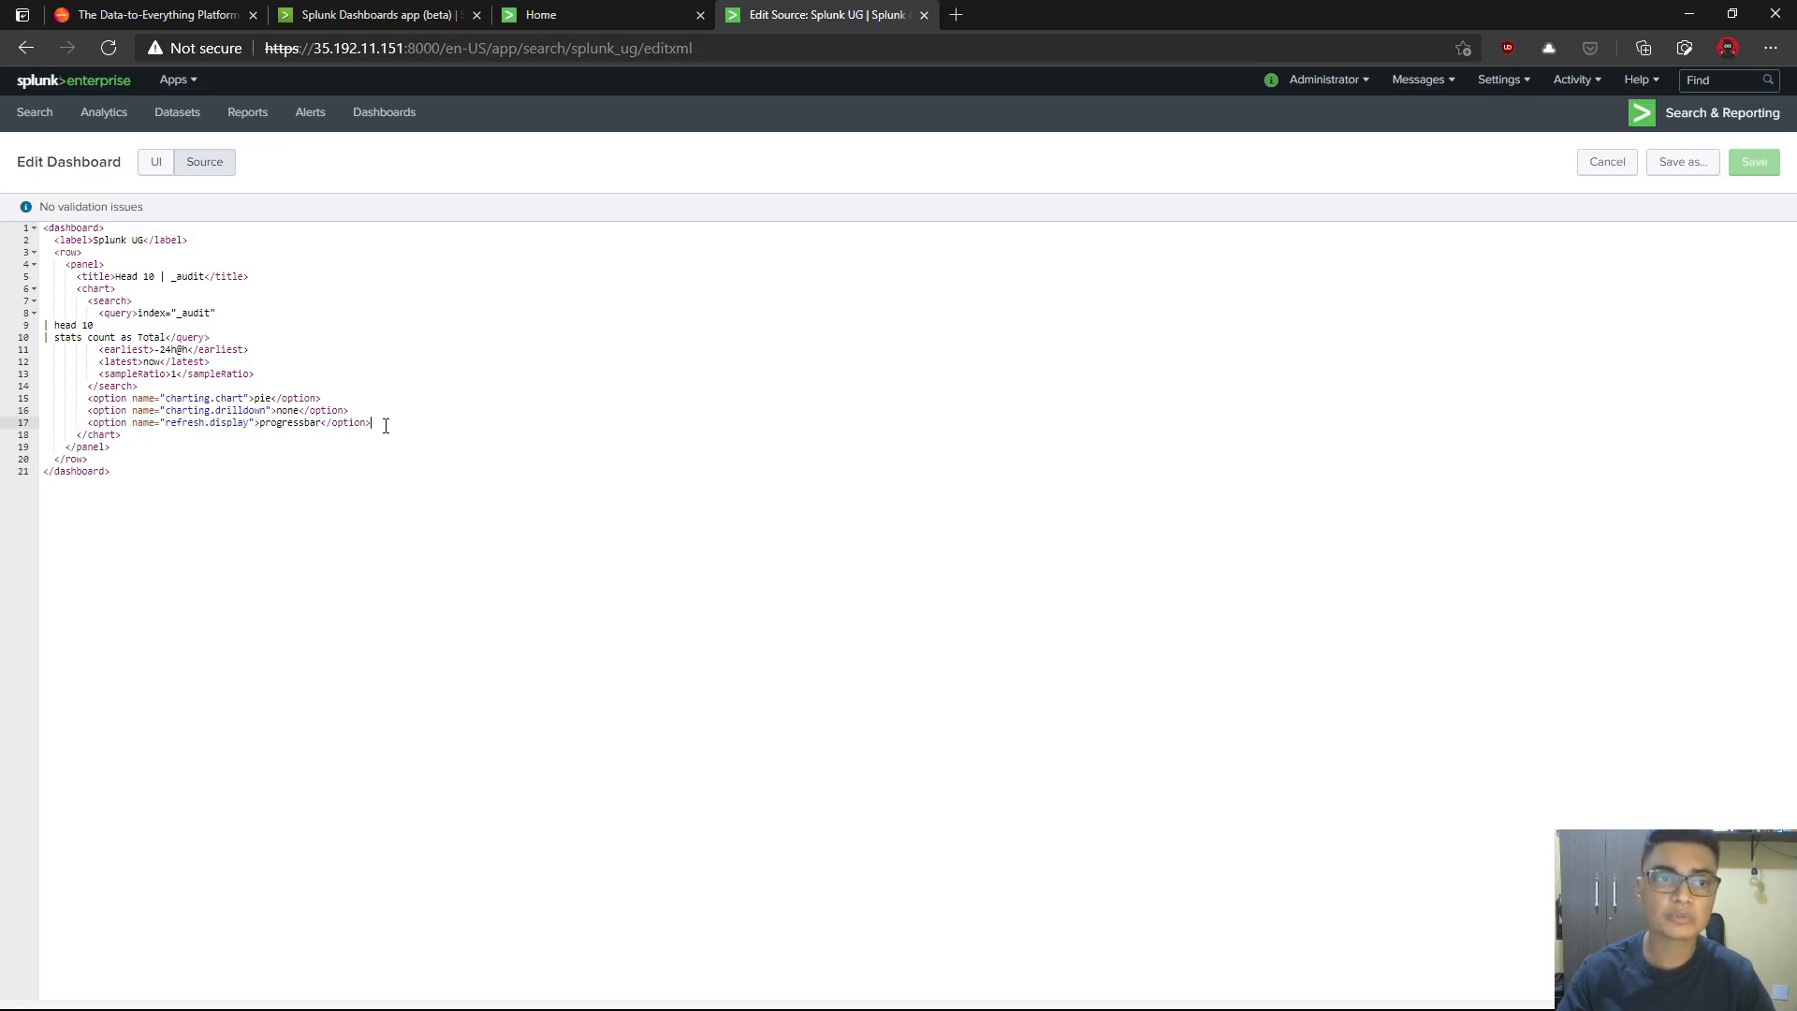
{"action": "left_click", "coordinate": [150, 162]}
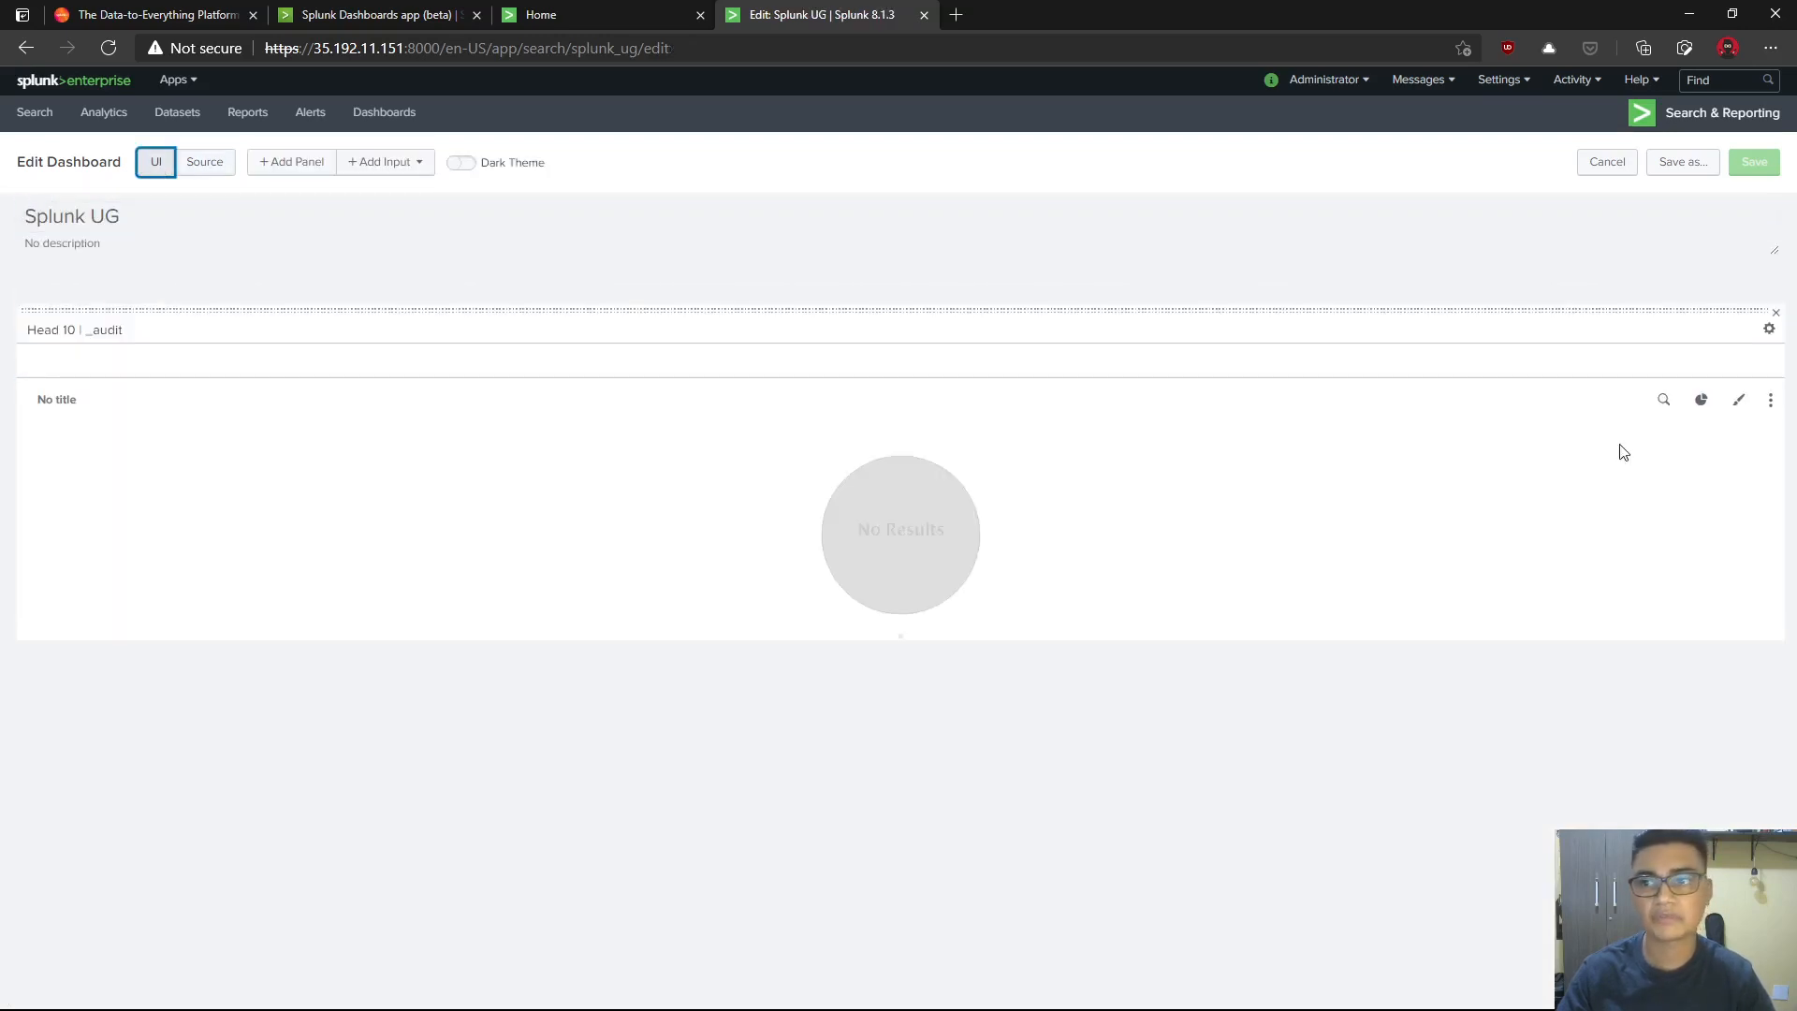
- Switch the panel's visualization back to the events list, add a time input to the dashboard, and save it
{"action": "left_click", "coordinate": [1709, 410]}
{"action": "left_click", "coordinate": [1481, 463]}
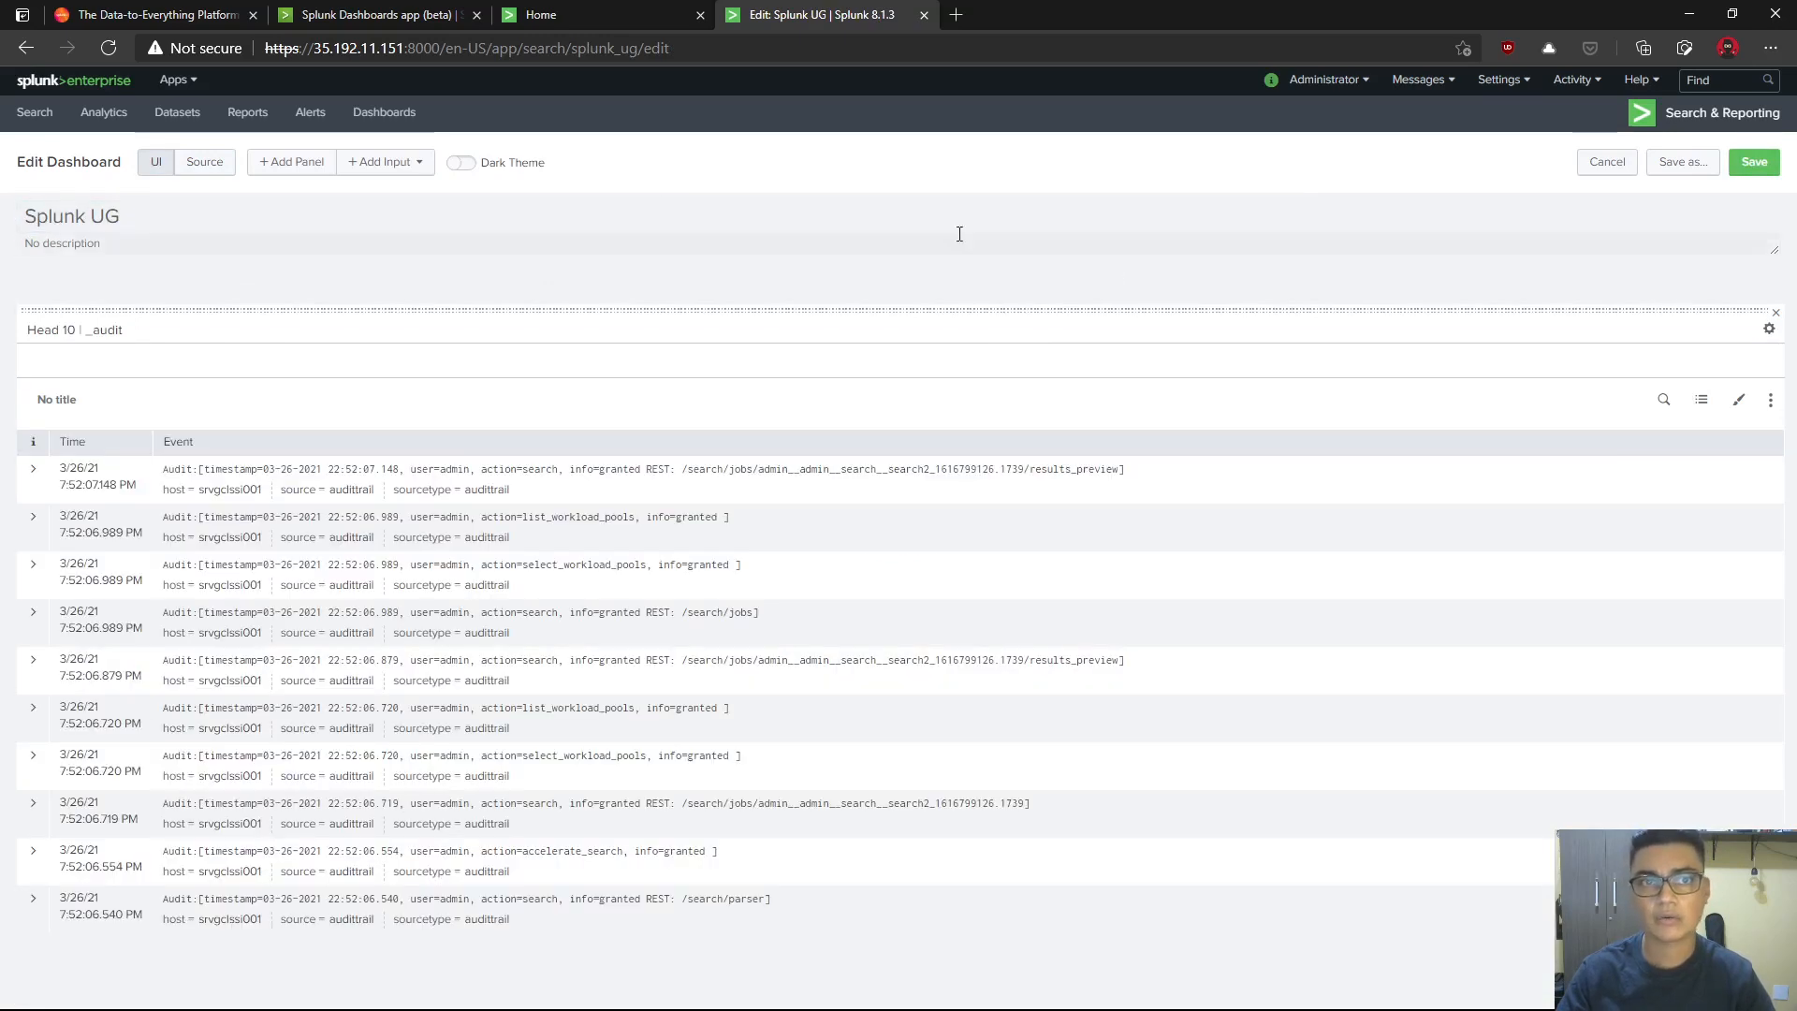
{"action": "left_click", "coordinate": [401, 162]}
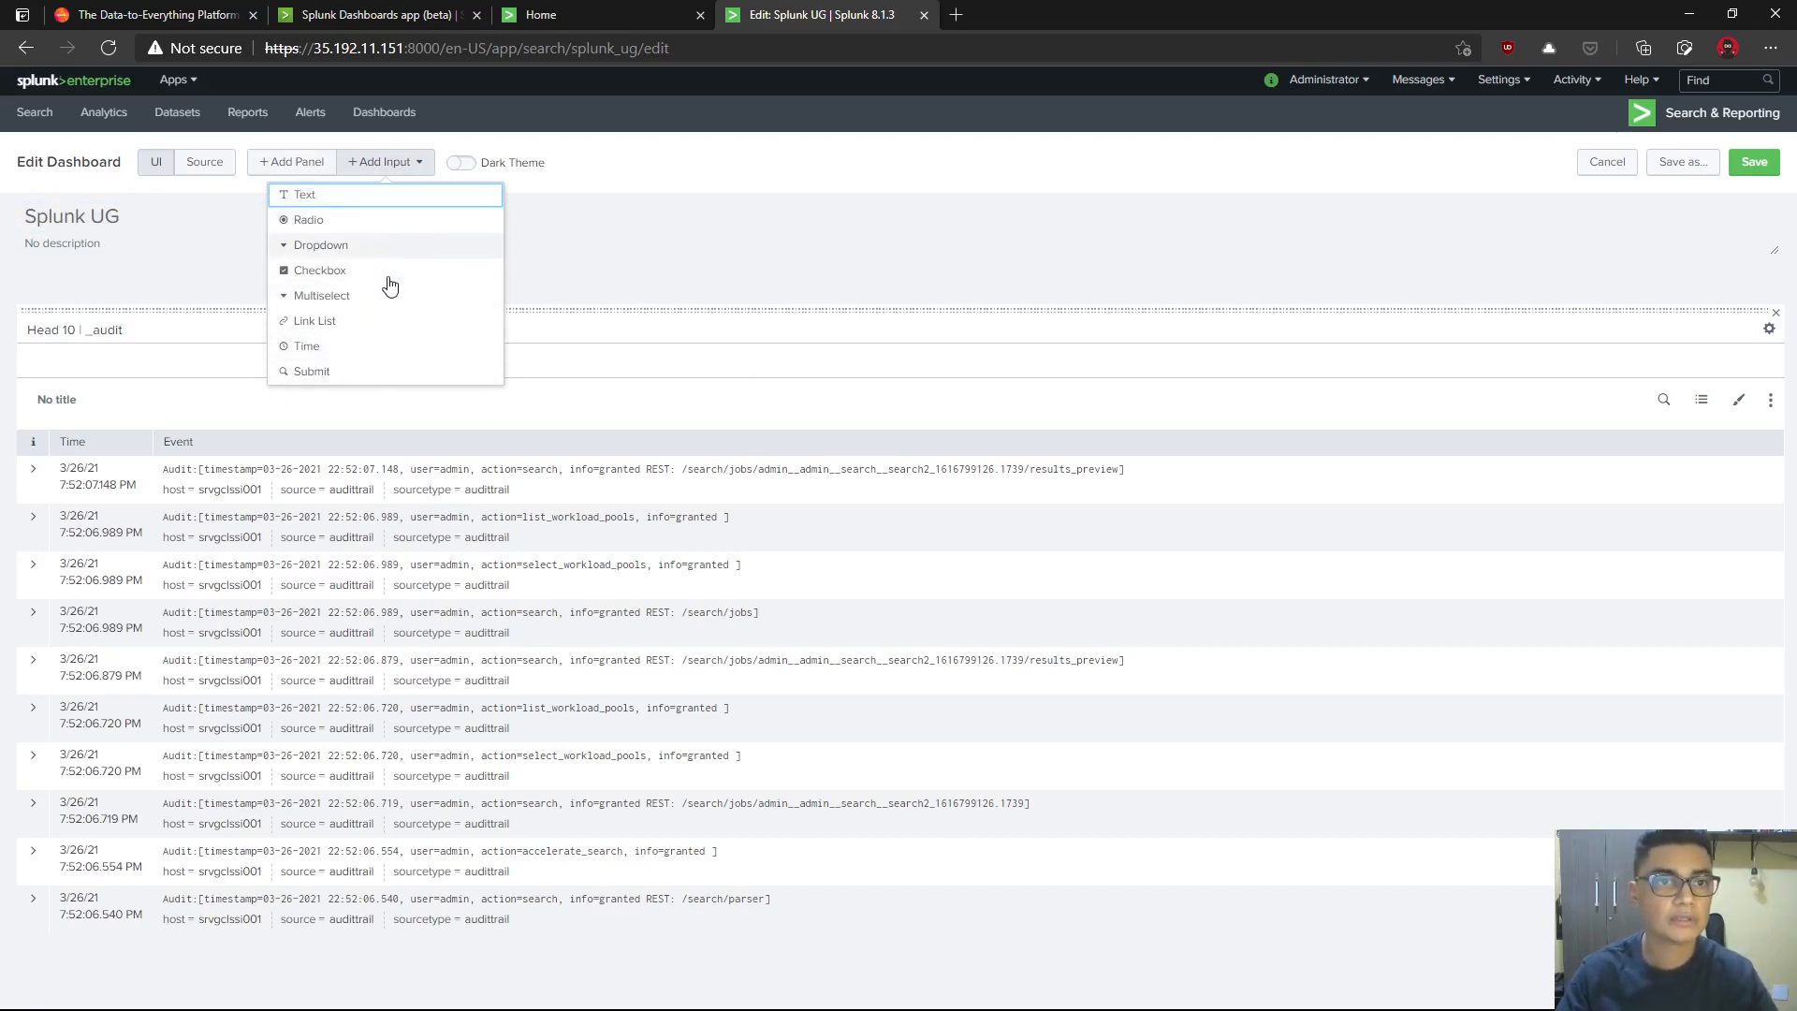
{"action": "left_click", "coordinate": [338, 347]}
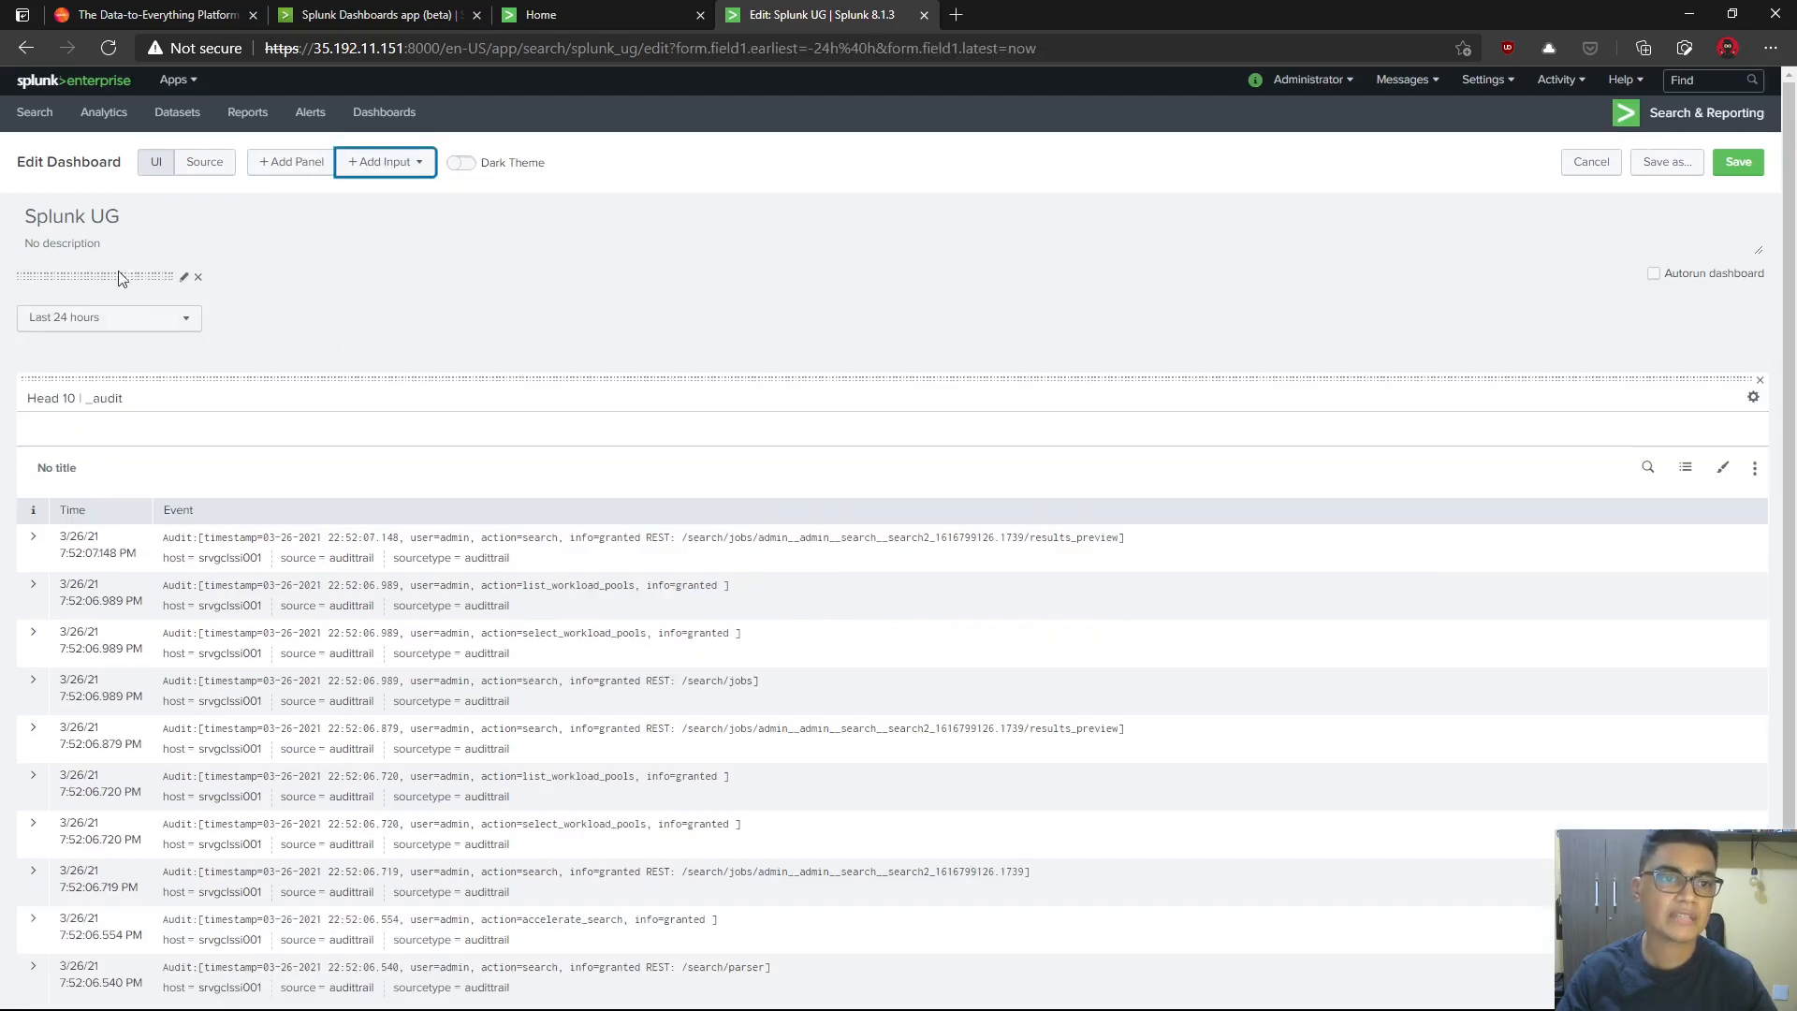
{"action": "left_click_drag", "start_coordinate": [116, 278], "coordinate": [1622, 328]}
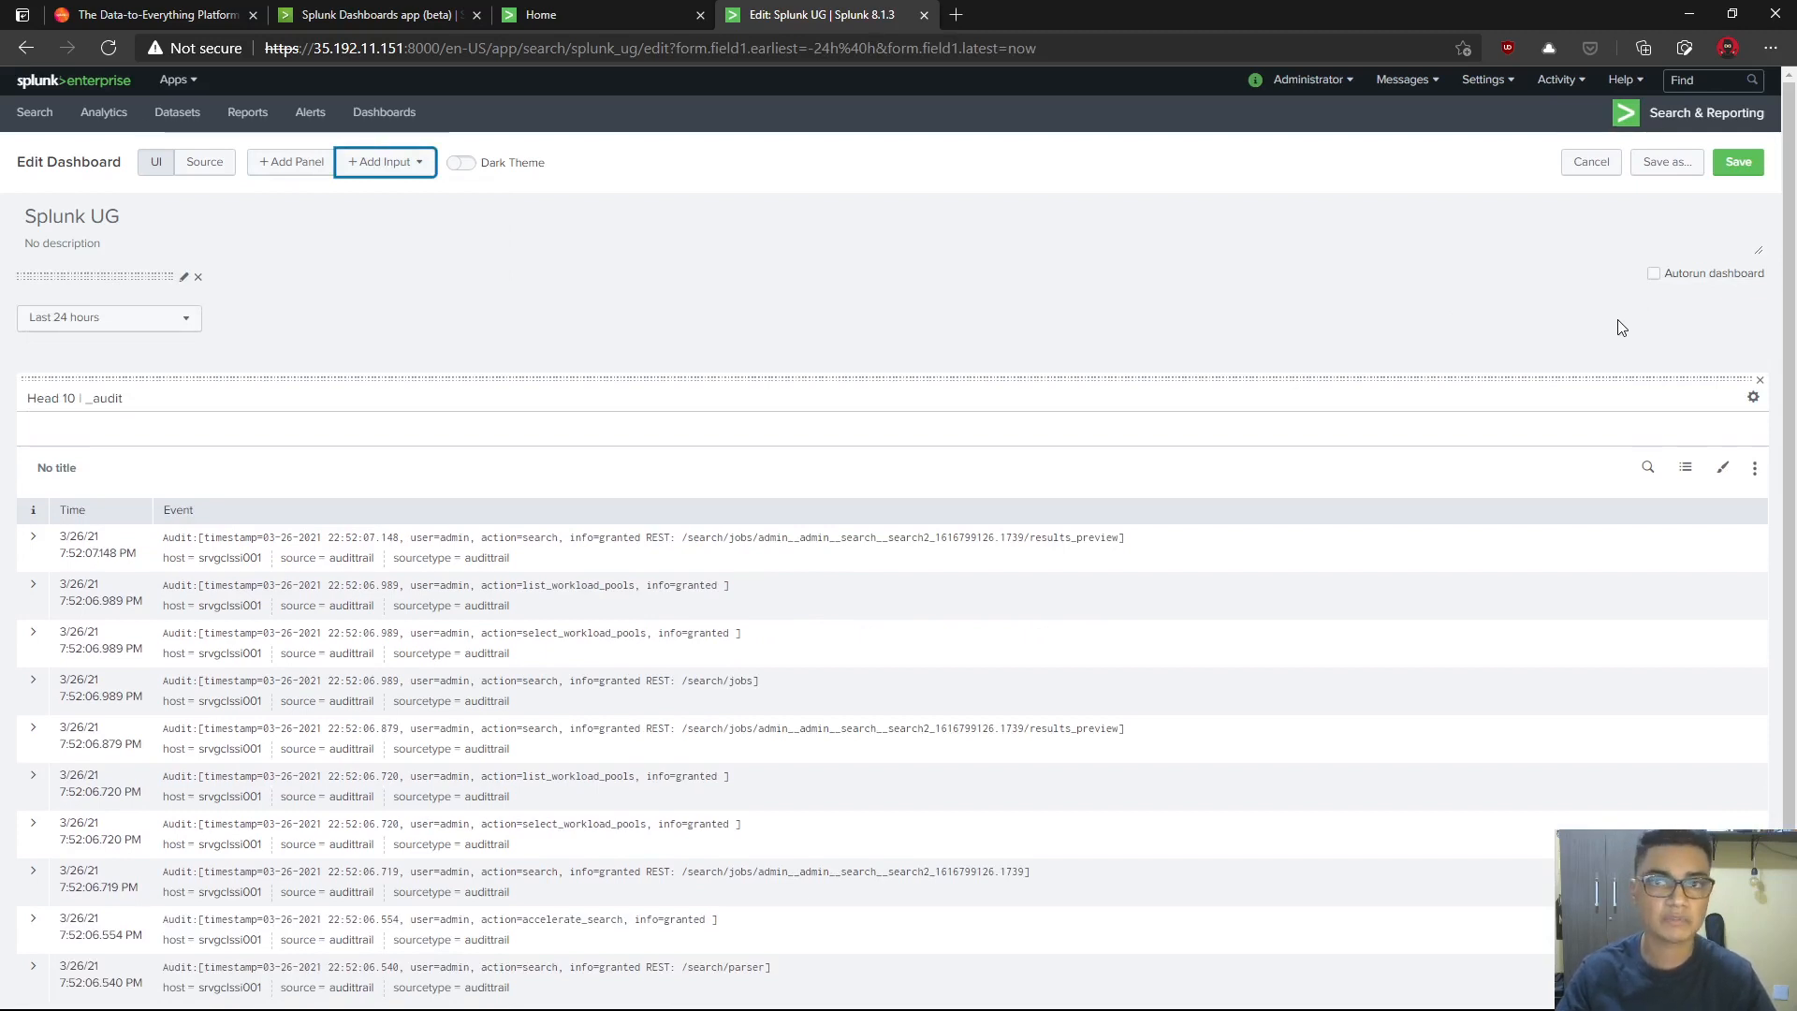
{"action": "scroll", "coordinate": [1019, 651], "scroll_direction": "down", "scroll_amount": 1}
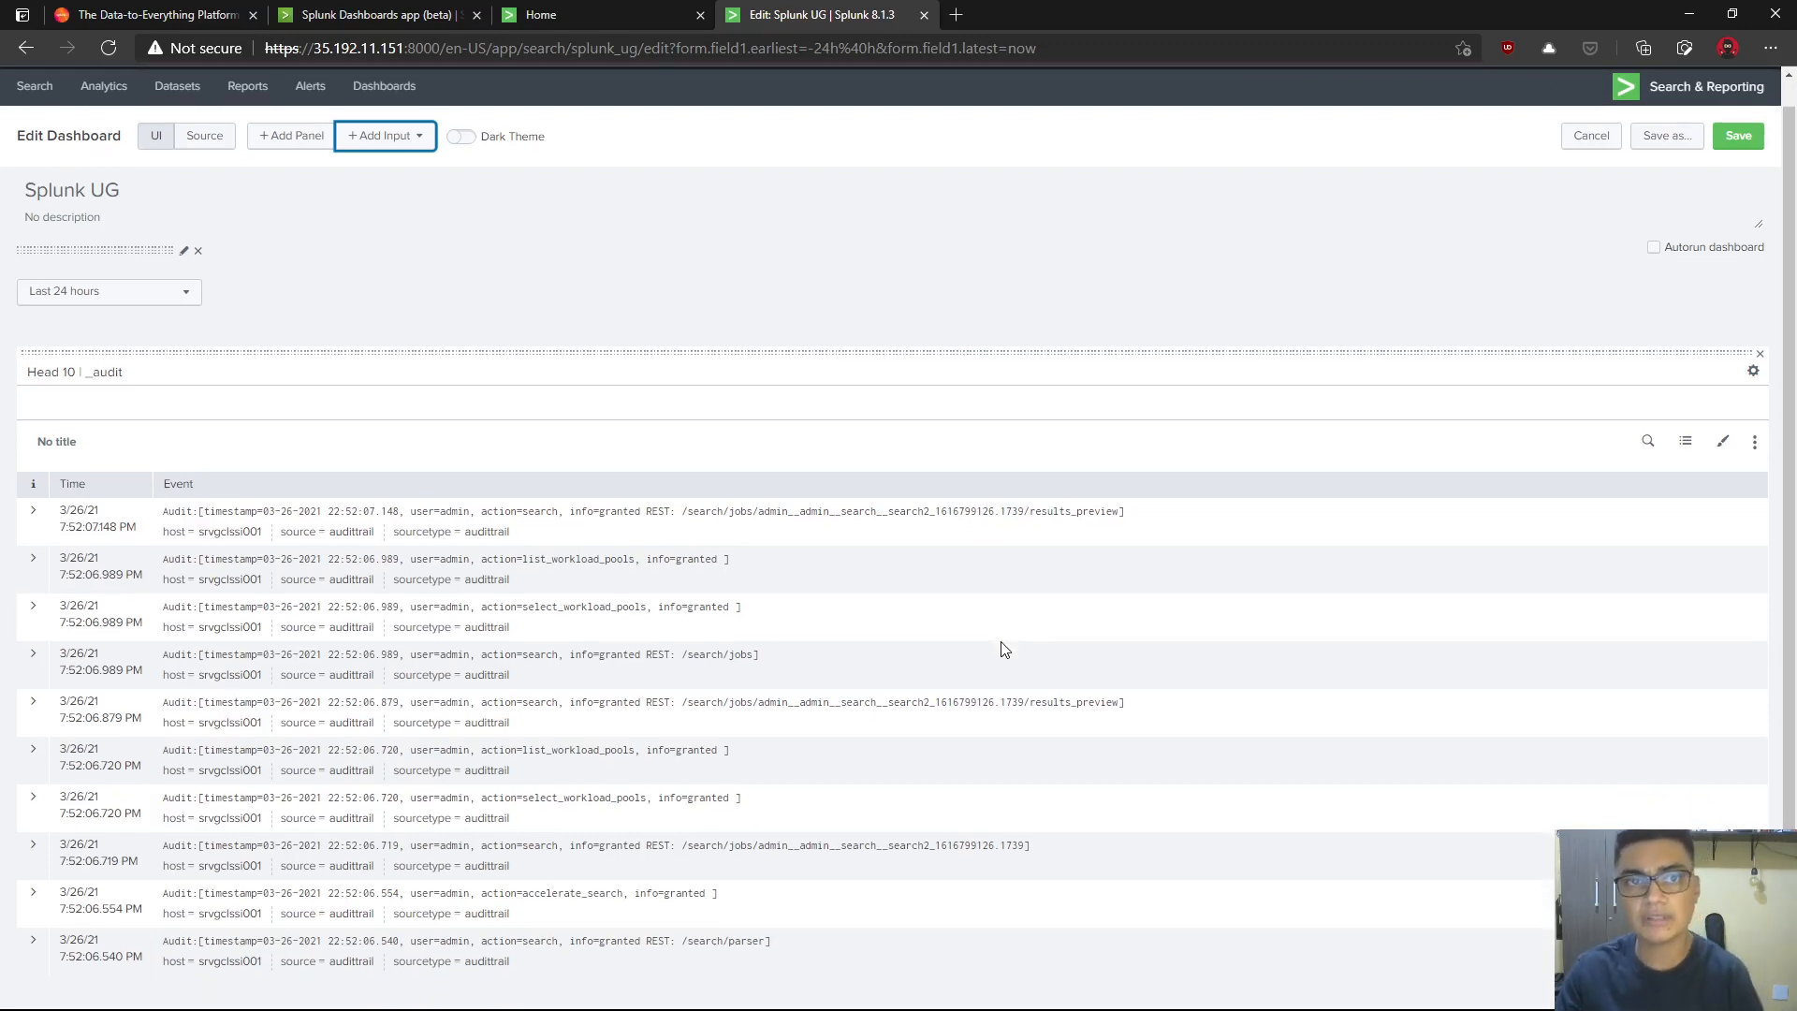
{"action": "scroll", "coordinate": [521, 267], "scroll_direction": "up", "scroll_amount": 1}
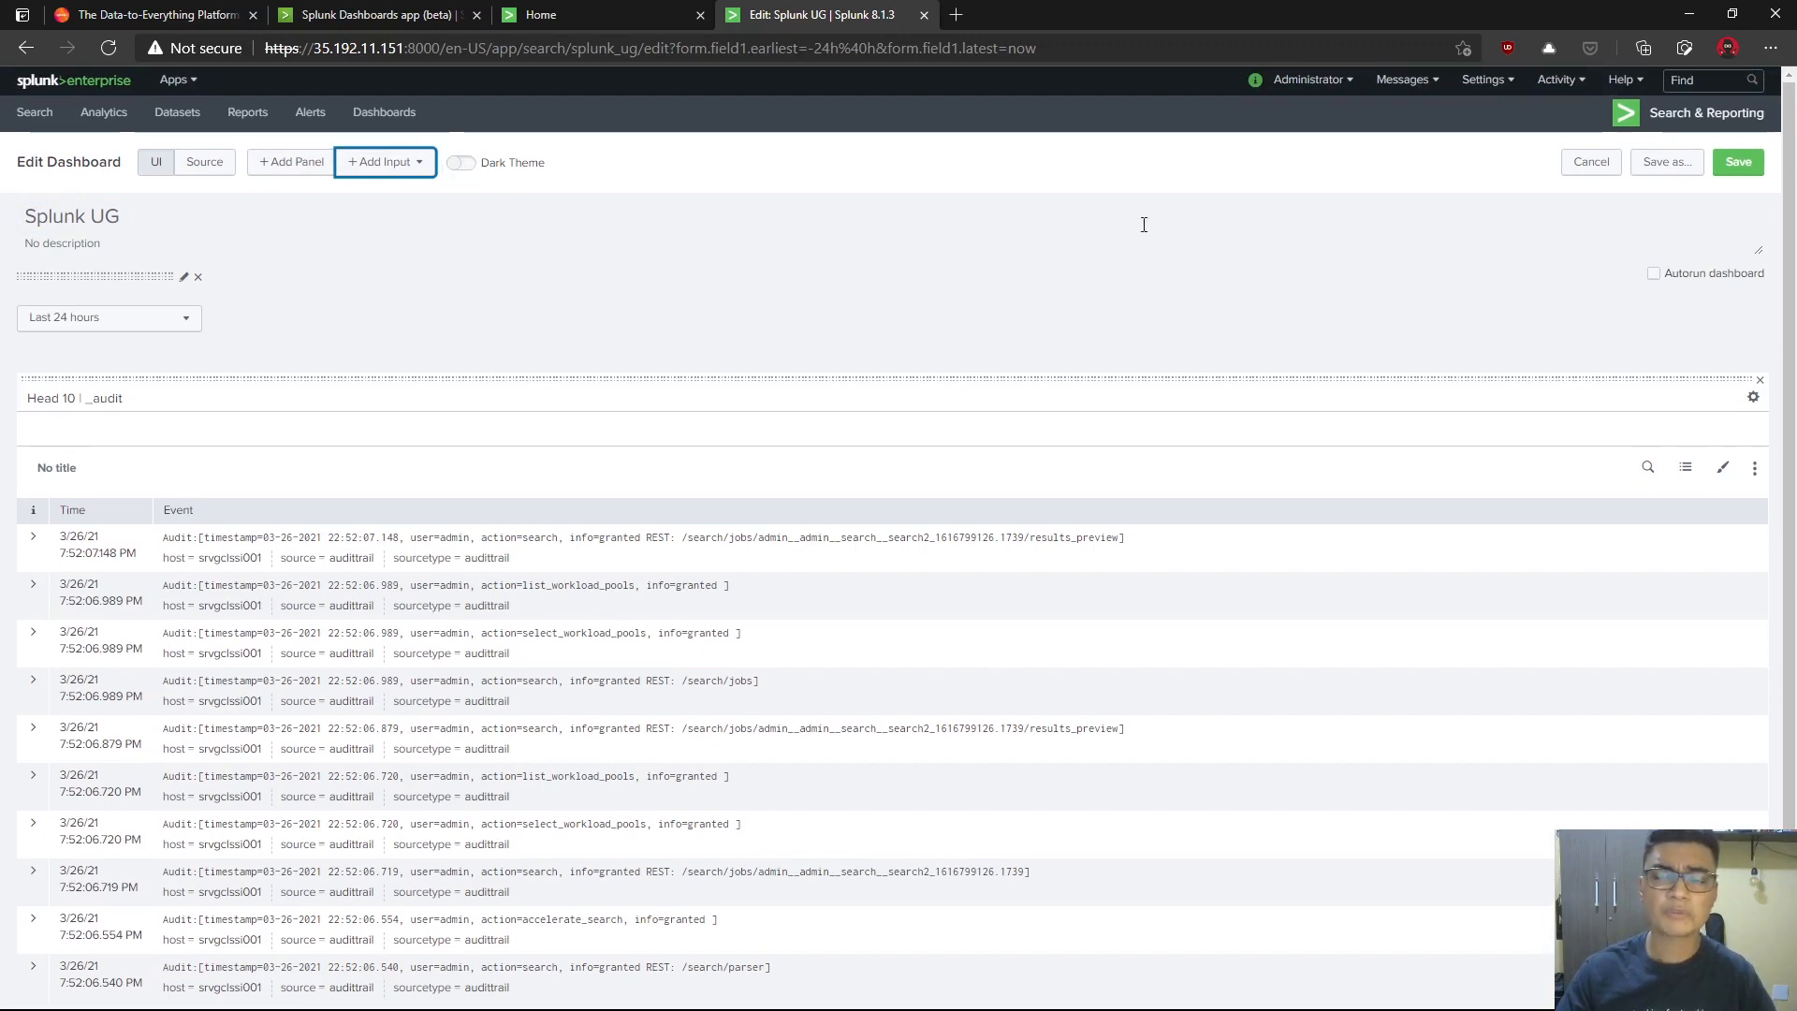
{"action": "left_click", "coordinate": [1738, 163]}
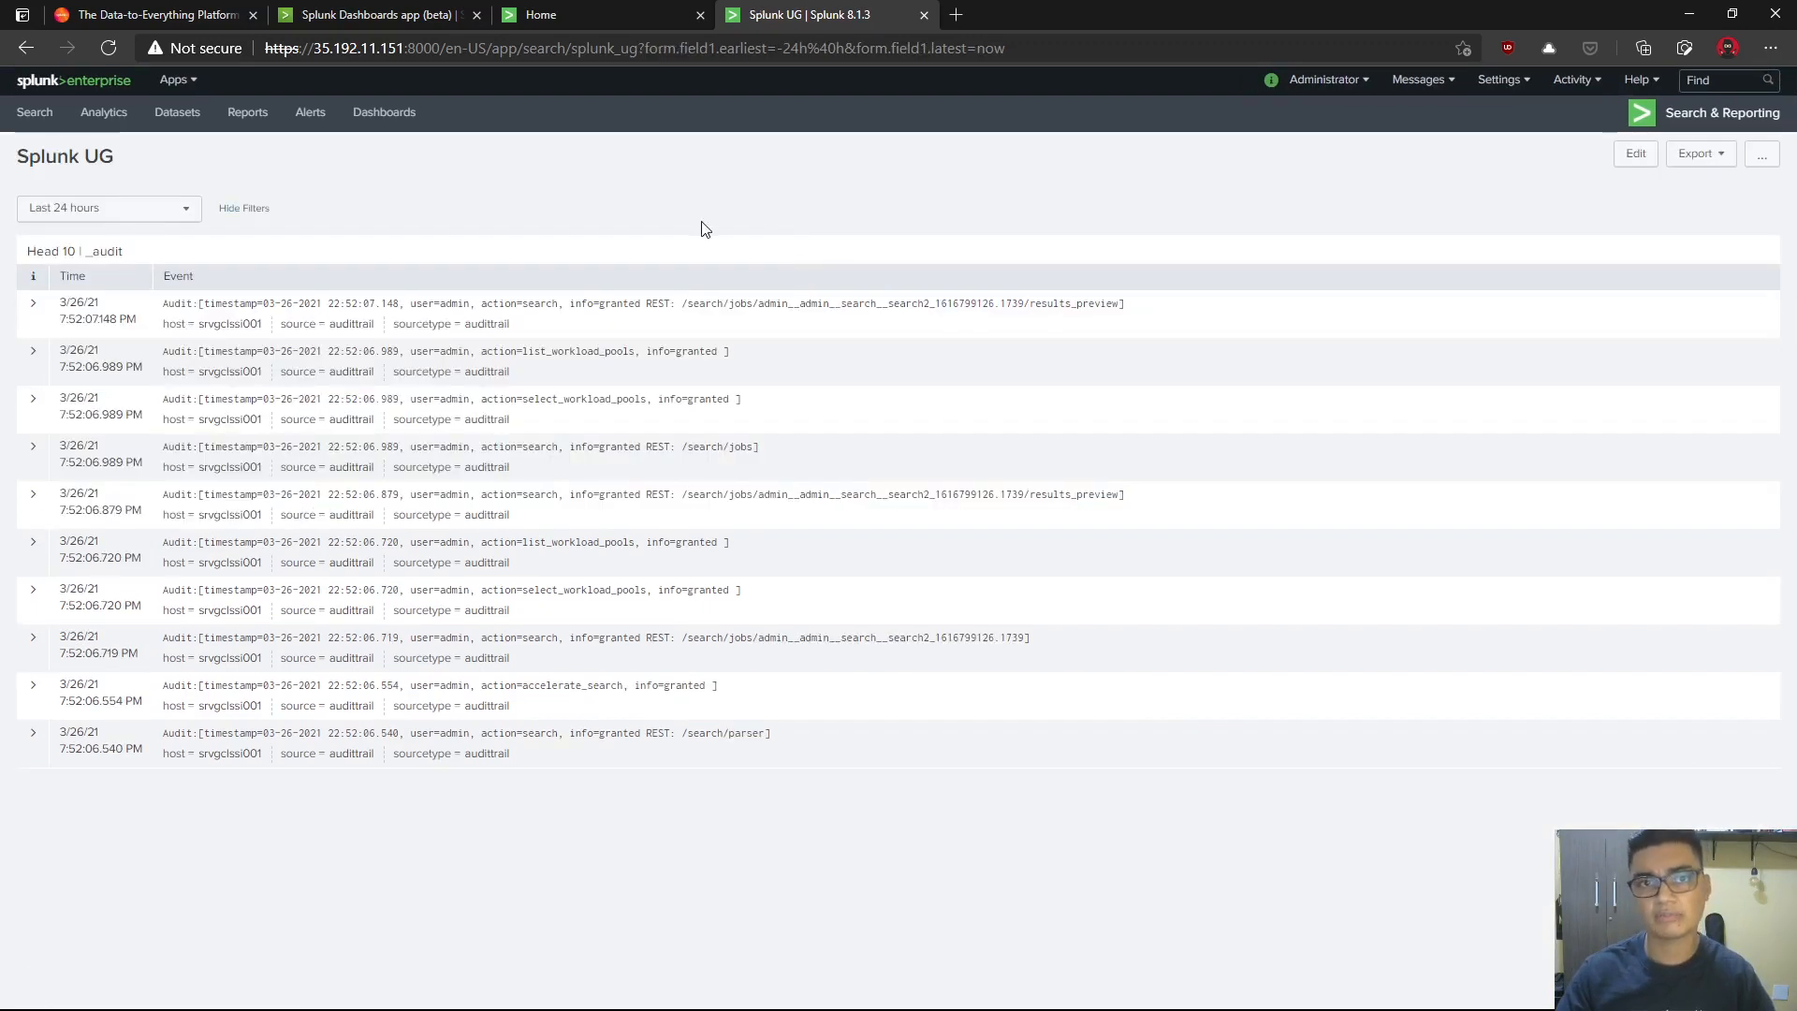
- Turn on the dark theme for the Splunk UG dashboard, save it, and refresh the page
{"action": "left_click", "coordinate": [1635, 156]}
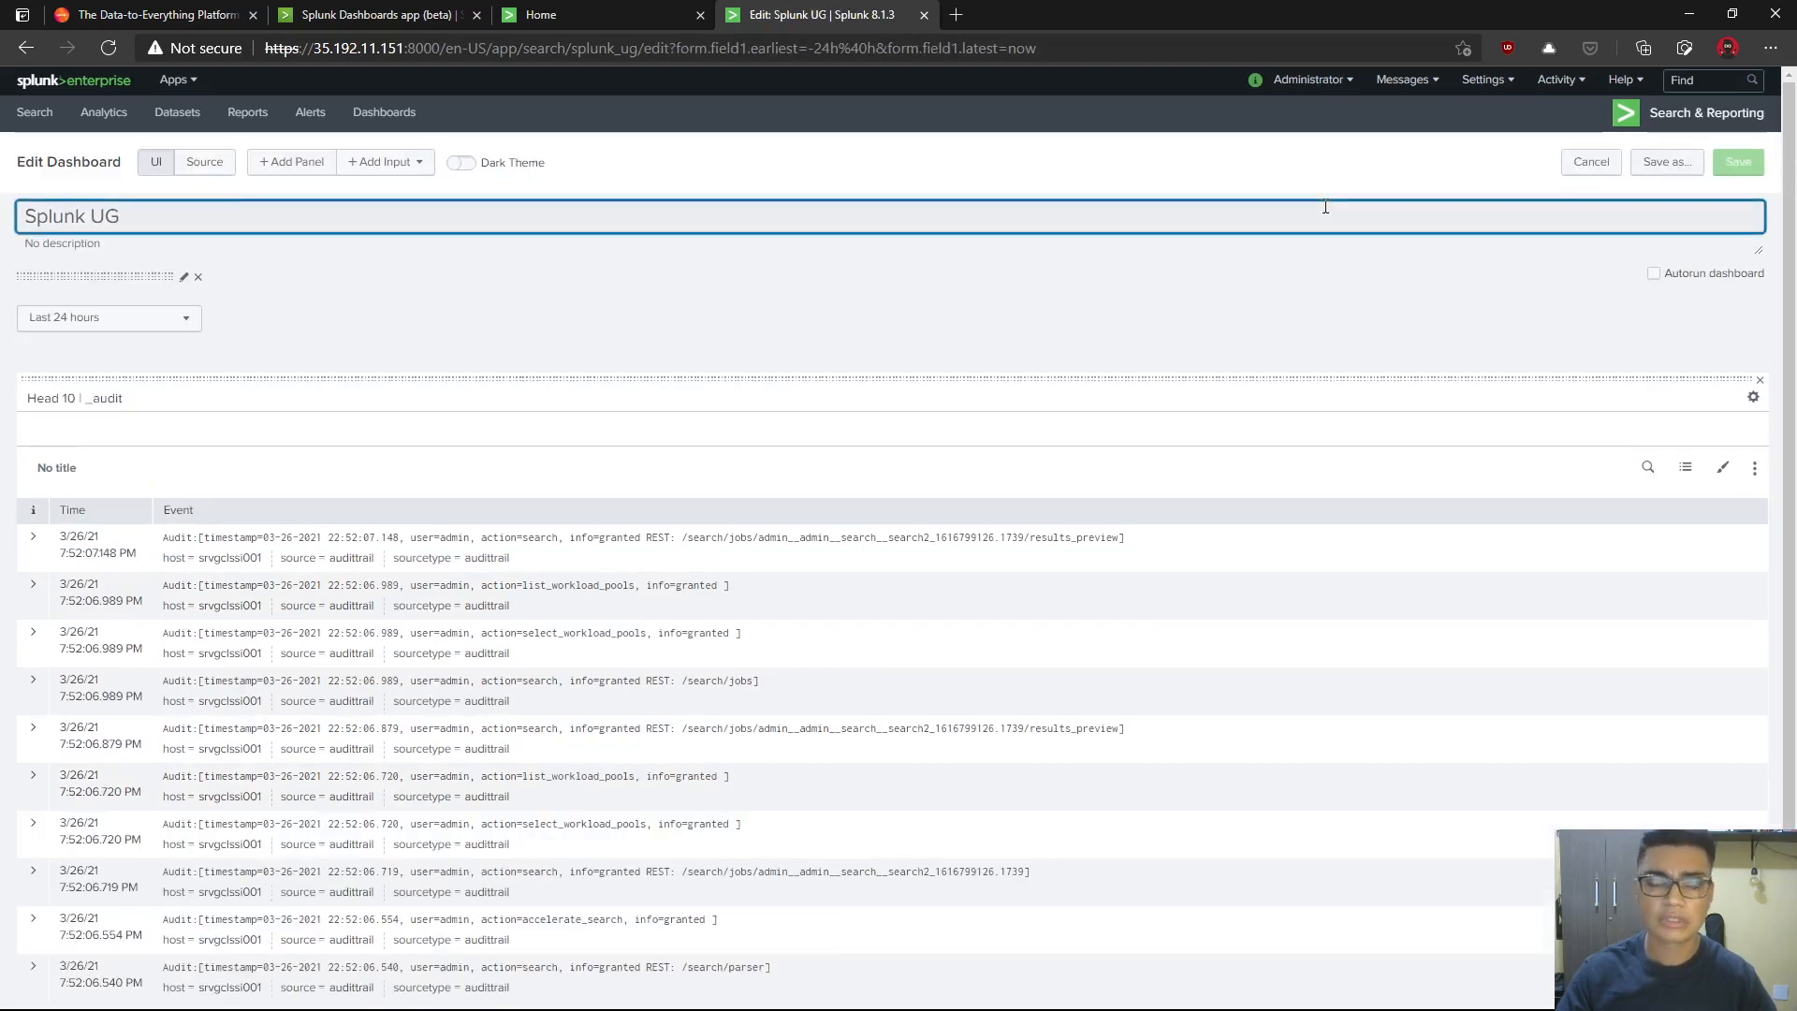
{"action": "left_click", "coordinate": [462, 164]}
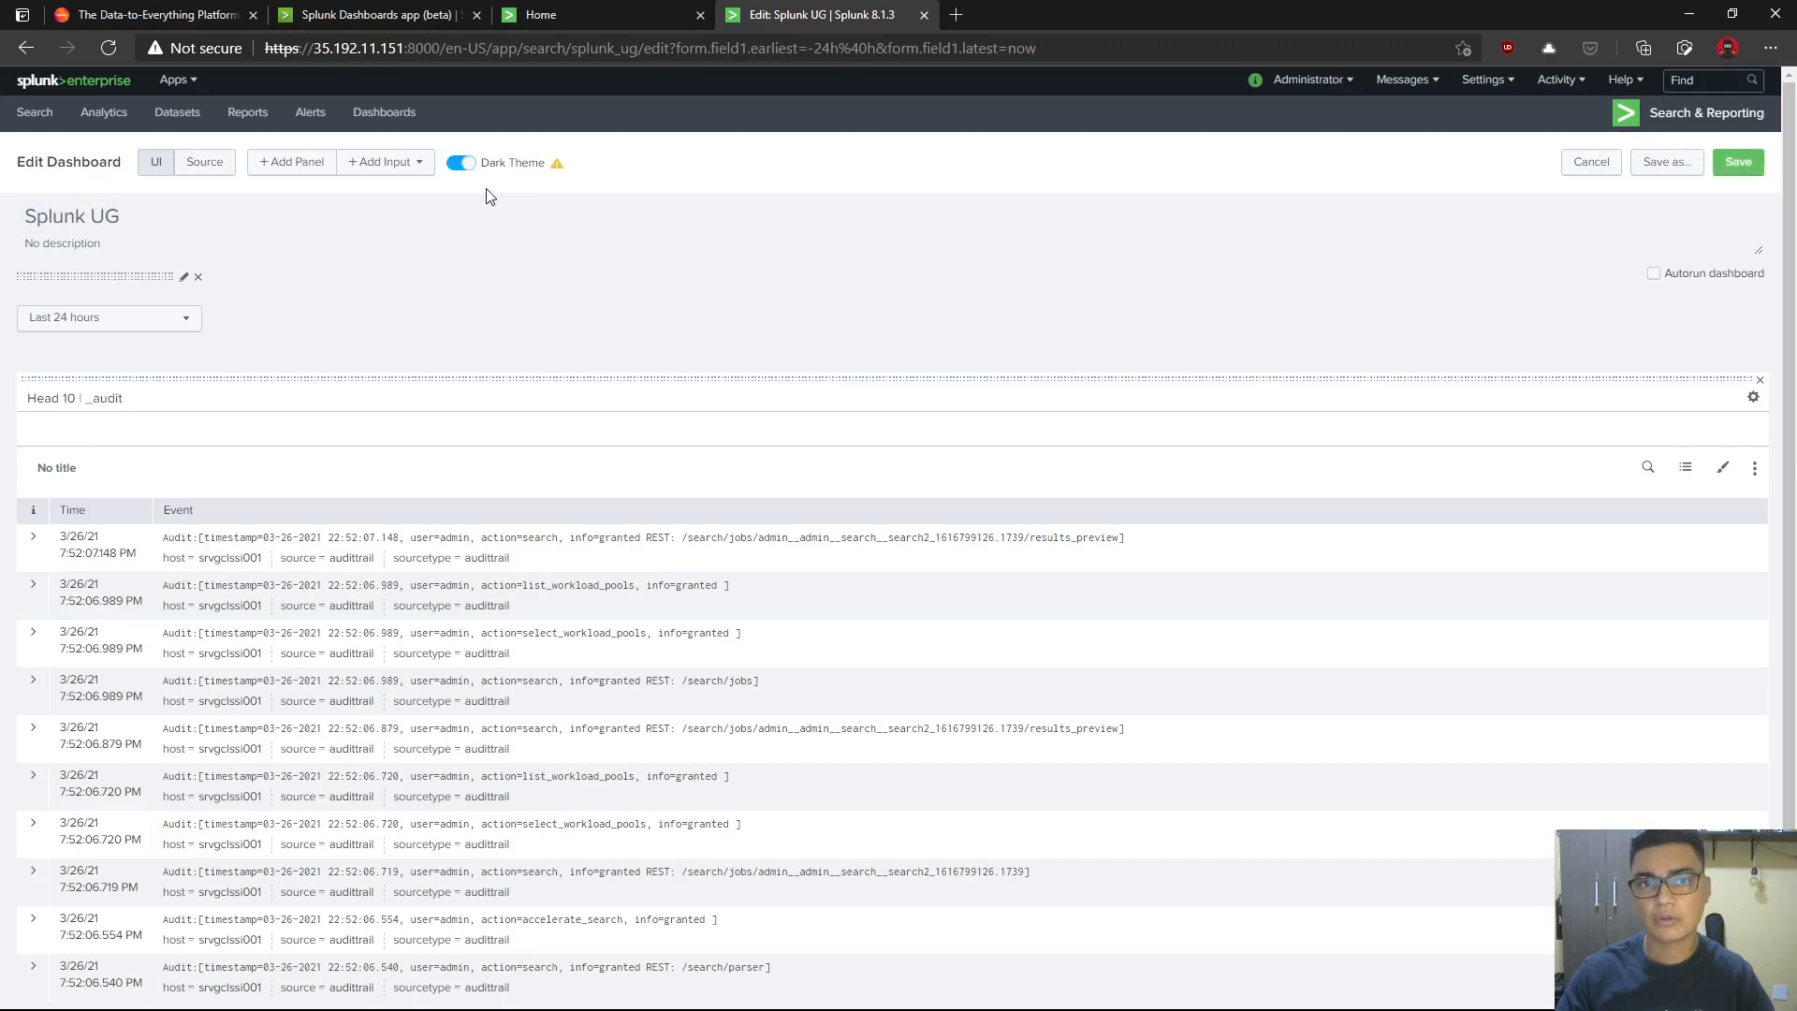
{"action": "left_click", "coordinate": [1738, 162]}
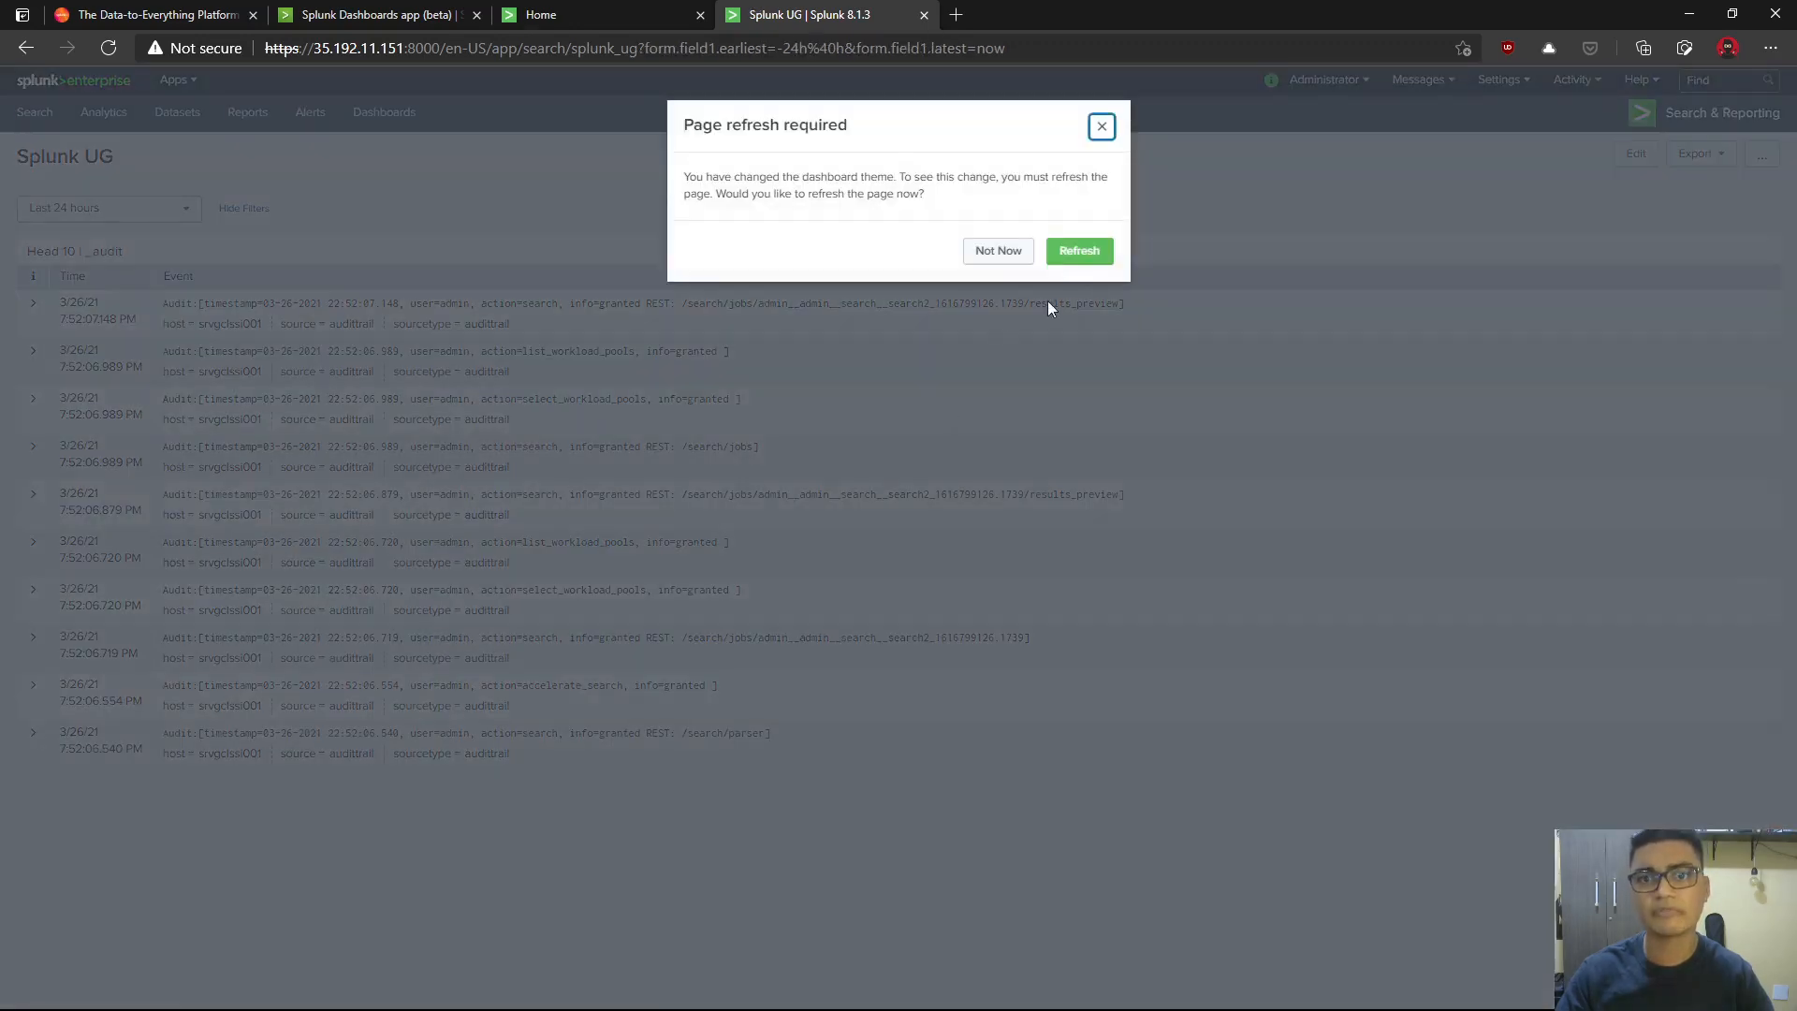
{"action": "left_click", "coordinate": [1086, 254]}
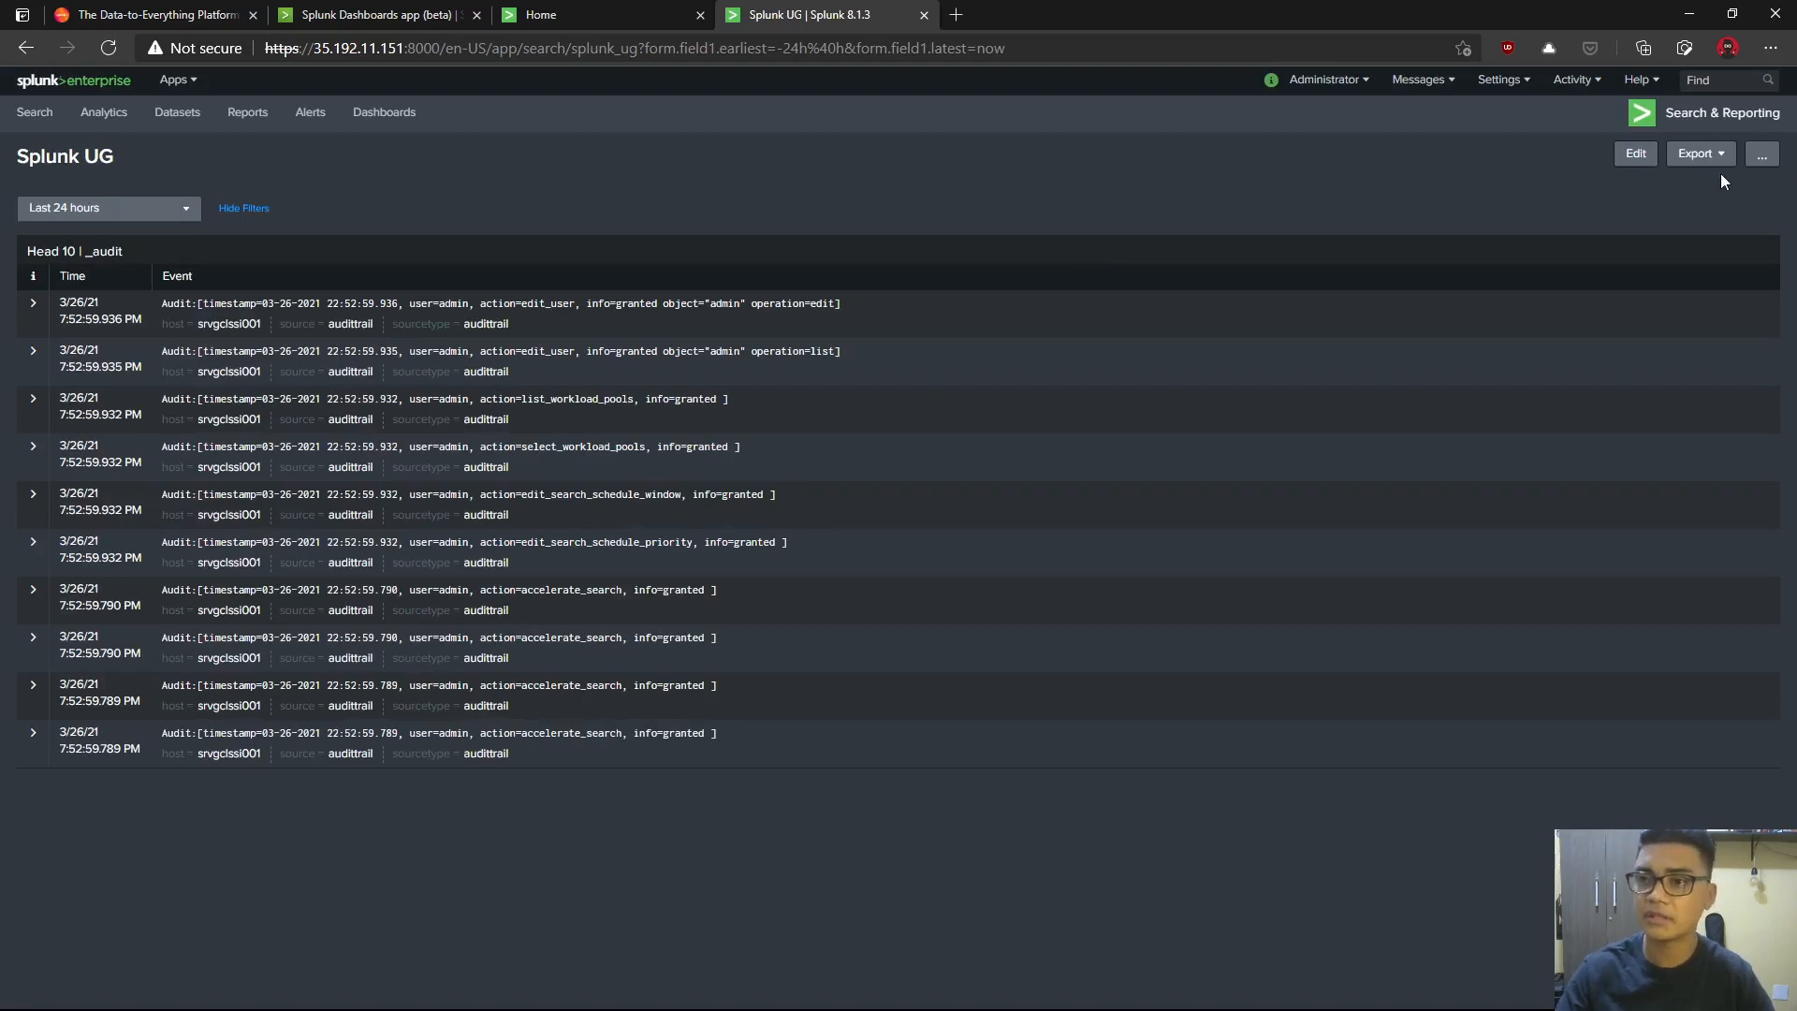
- Review the dashboard's permission settings, trying the App and Owner display choices, and close them without saving
{"action": "left_click", "coordinate": [1762, 156]}
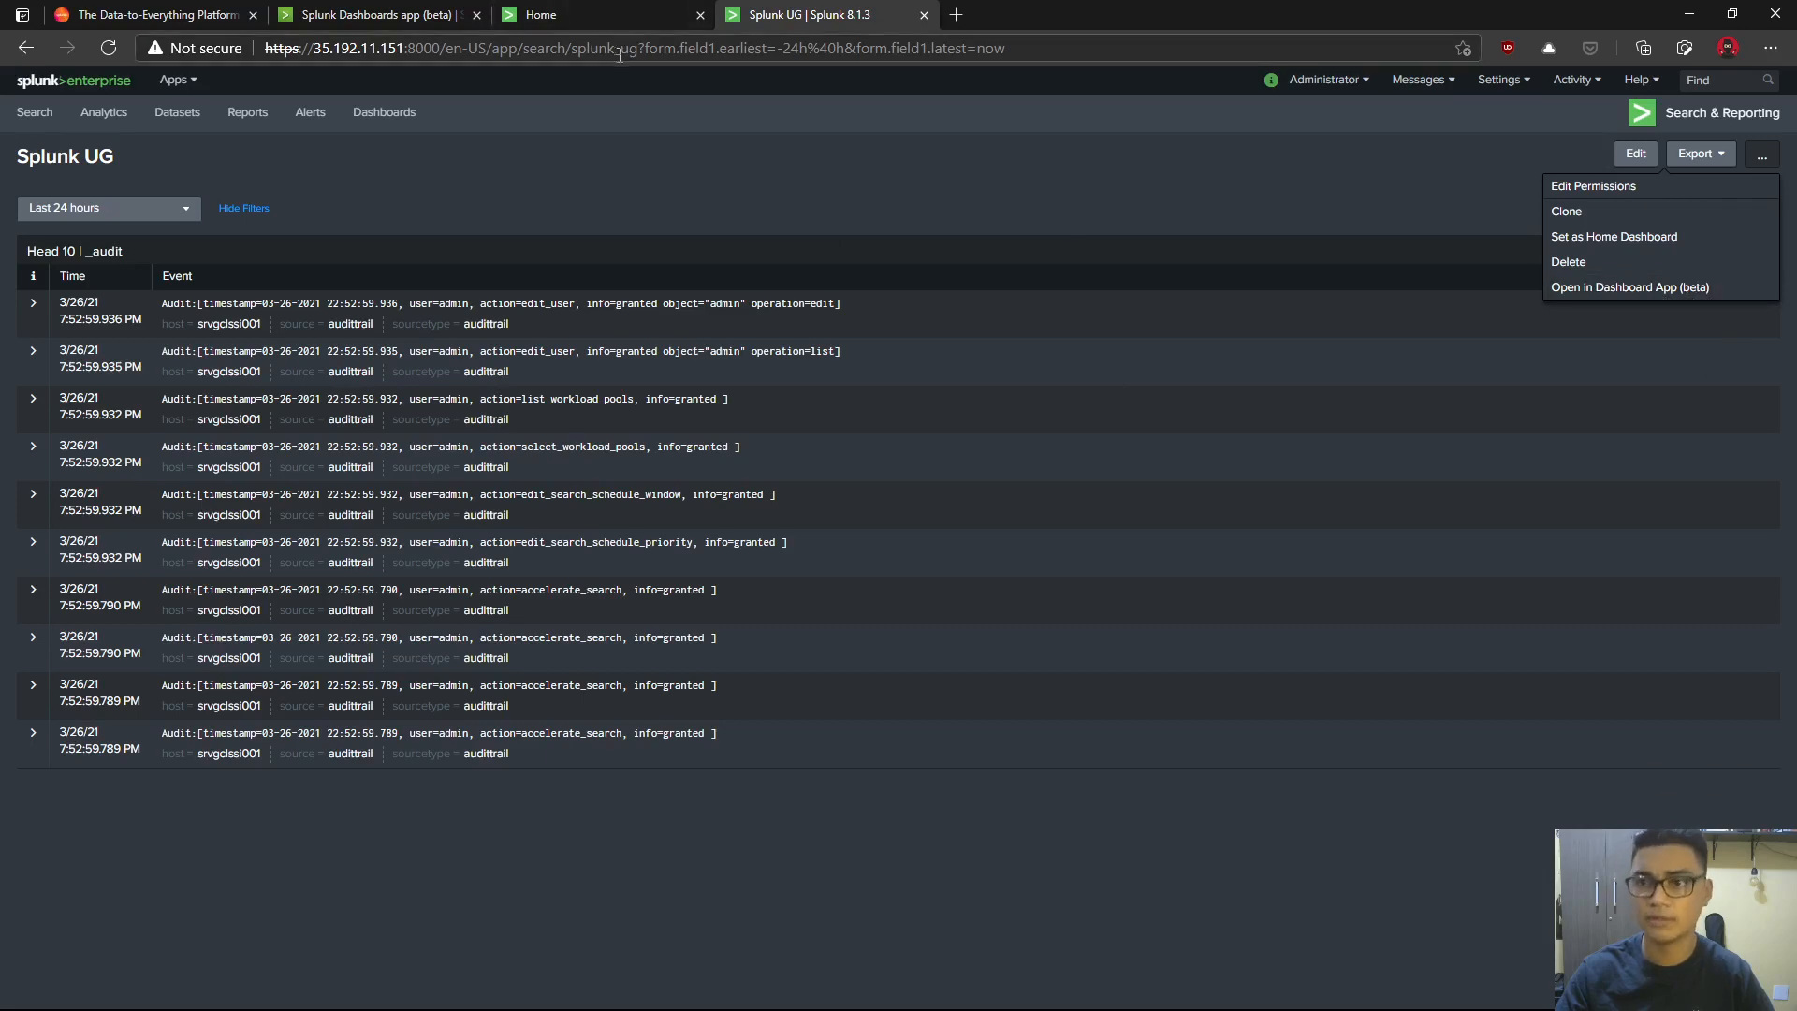
{"action": "left_click", "coordinate": [1630, 191]}
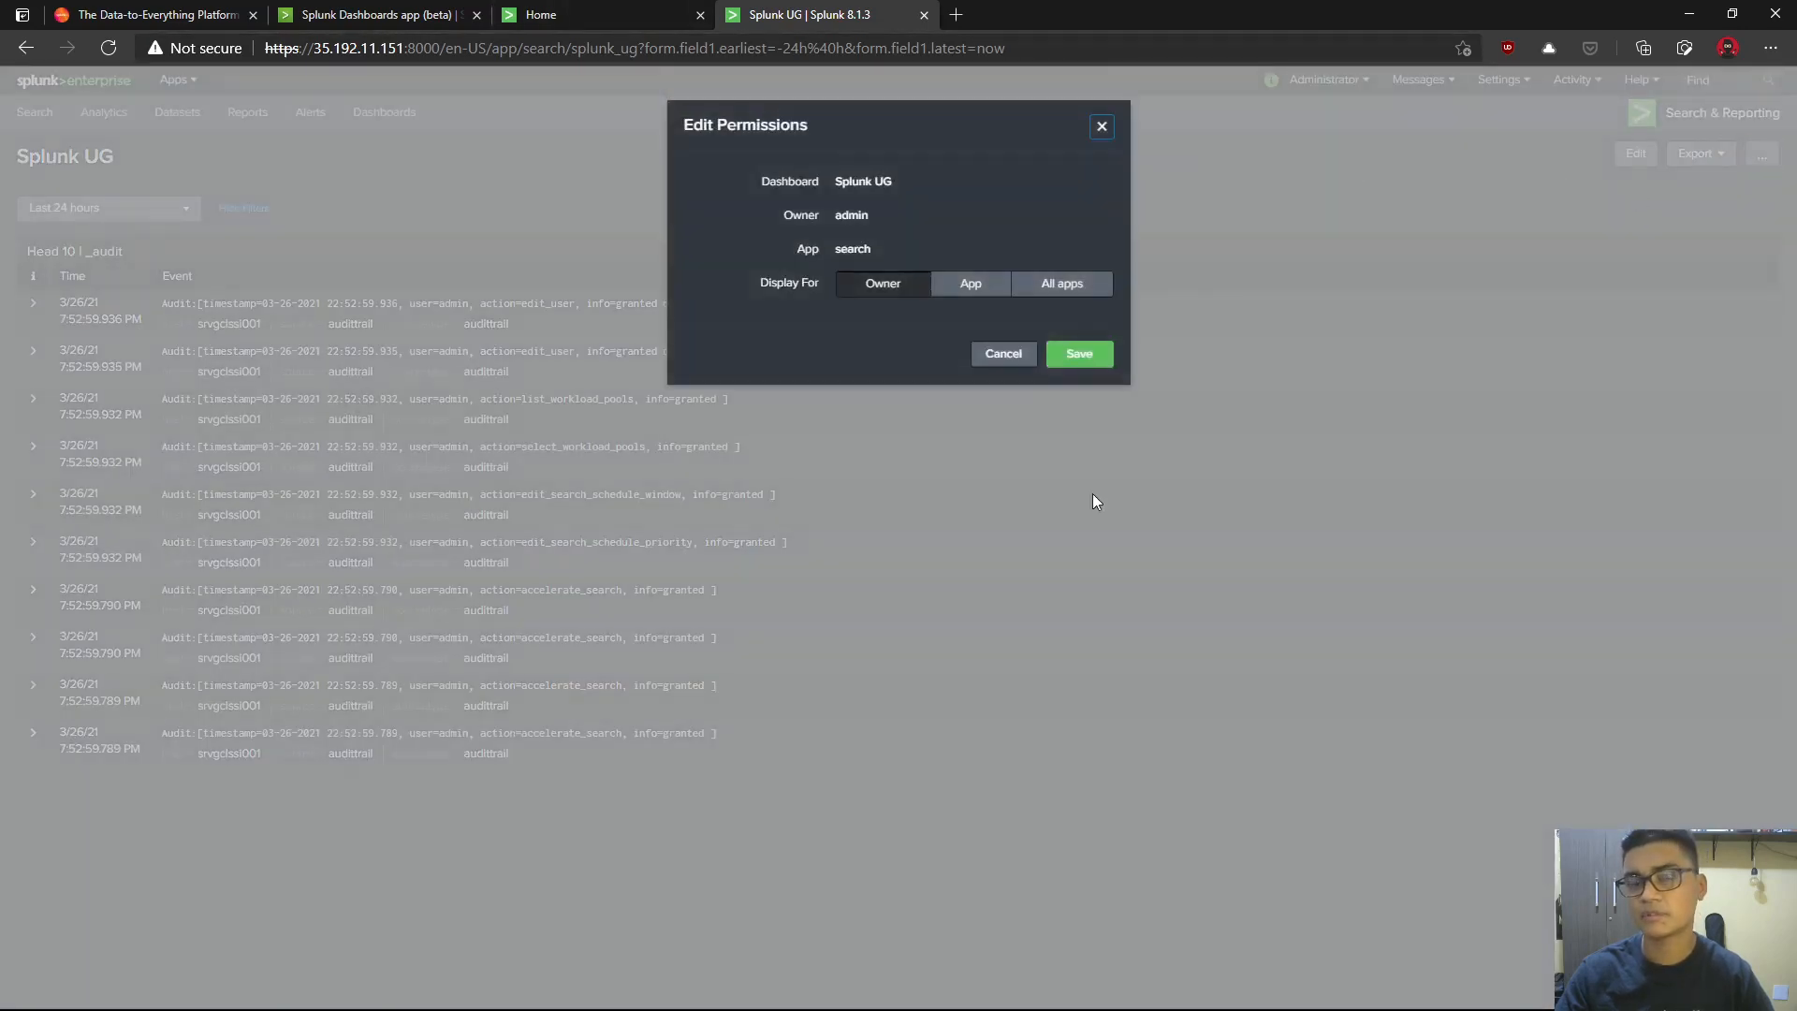
{"action": "left_click", "coordinate": [950, 285]}
{"action": "left_click", "coordinate": [906, 283]}
{"action": "left_click", "coordinate": [1014, 355]}
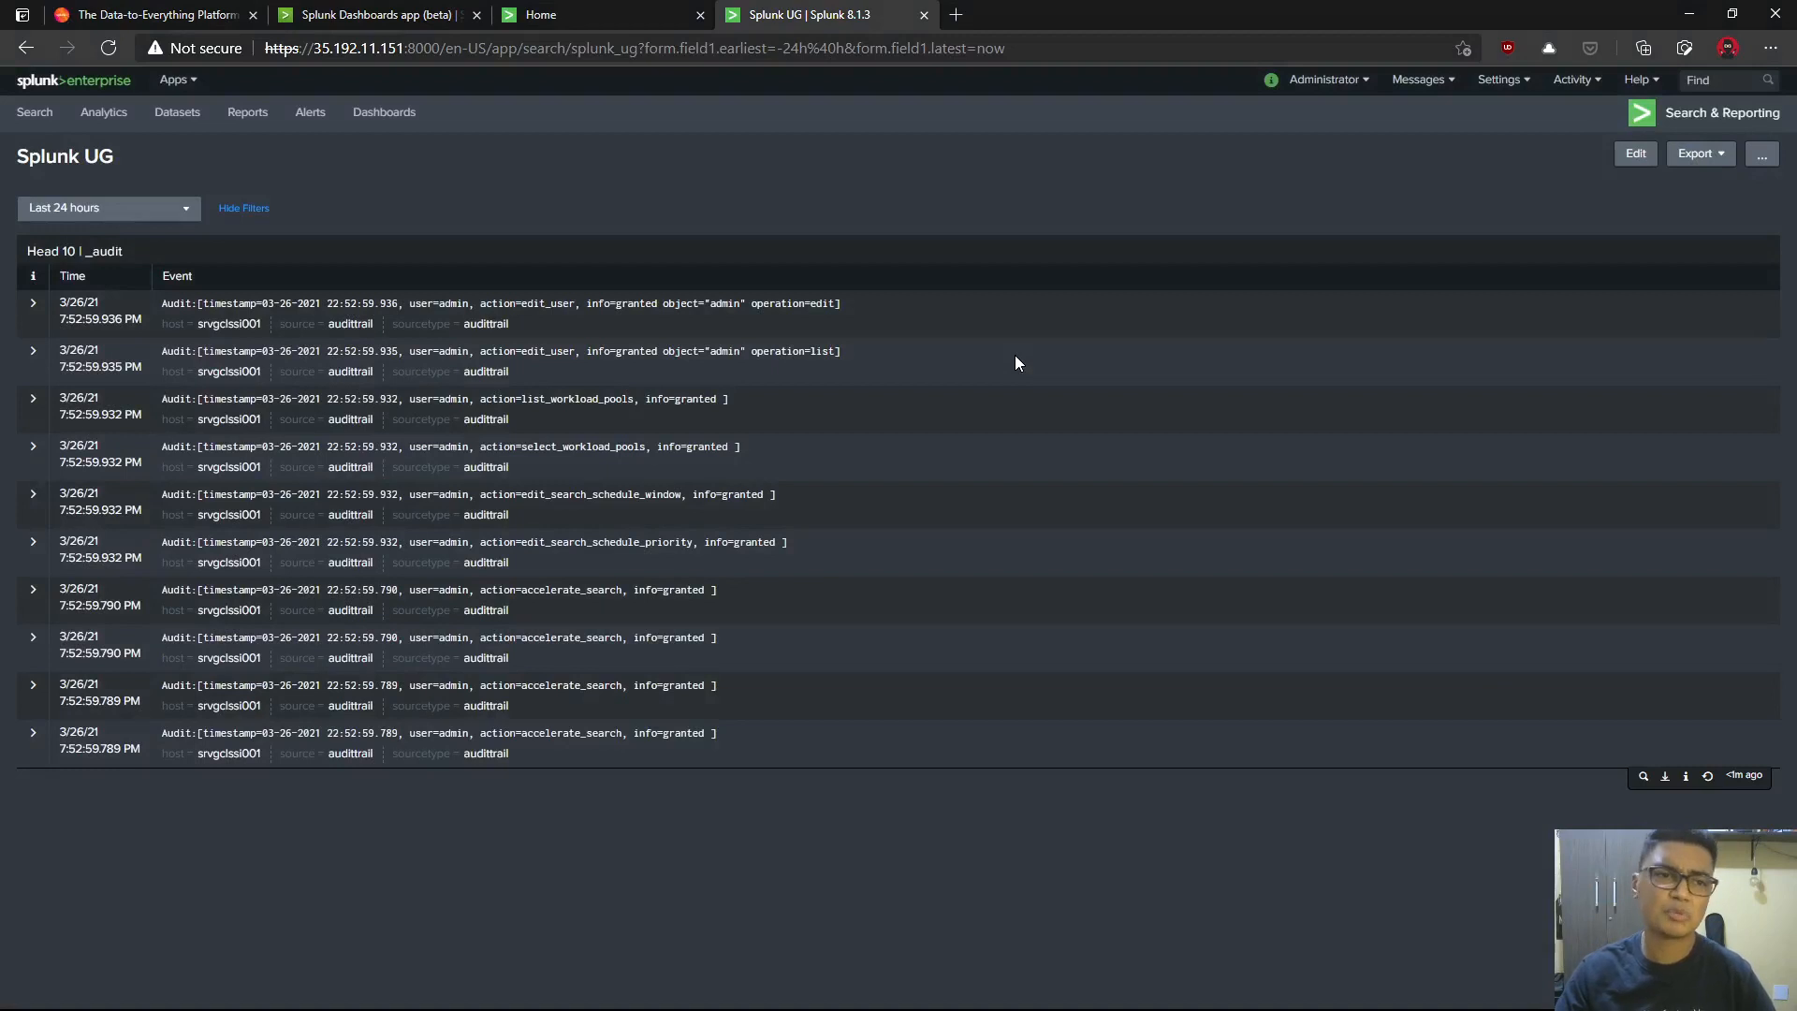
- Open a new search in another tab, load the "stats count as Total" query from the search history, and set the time range to All time
{"action": "middle_click", "coordinate": [47, 124]}
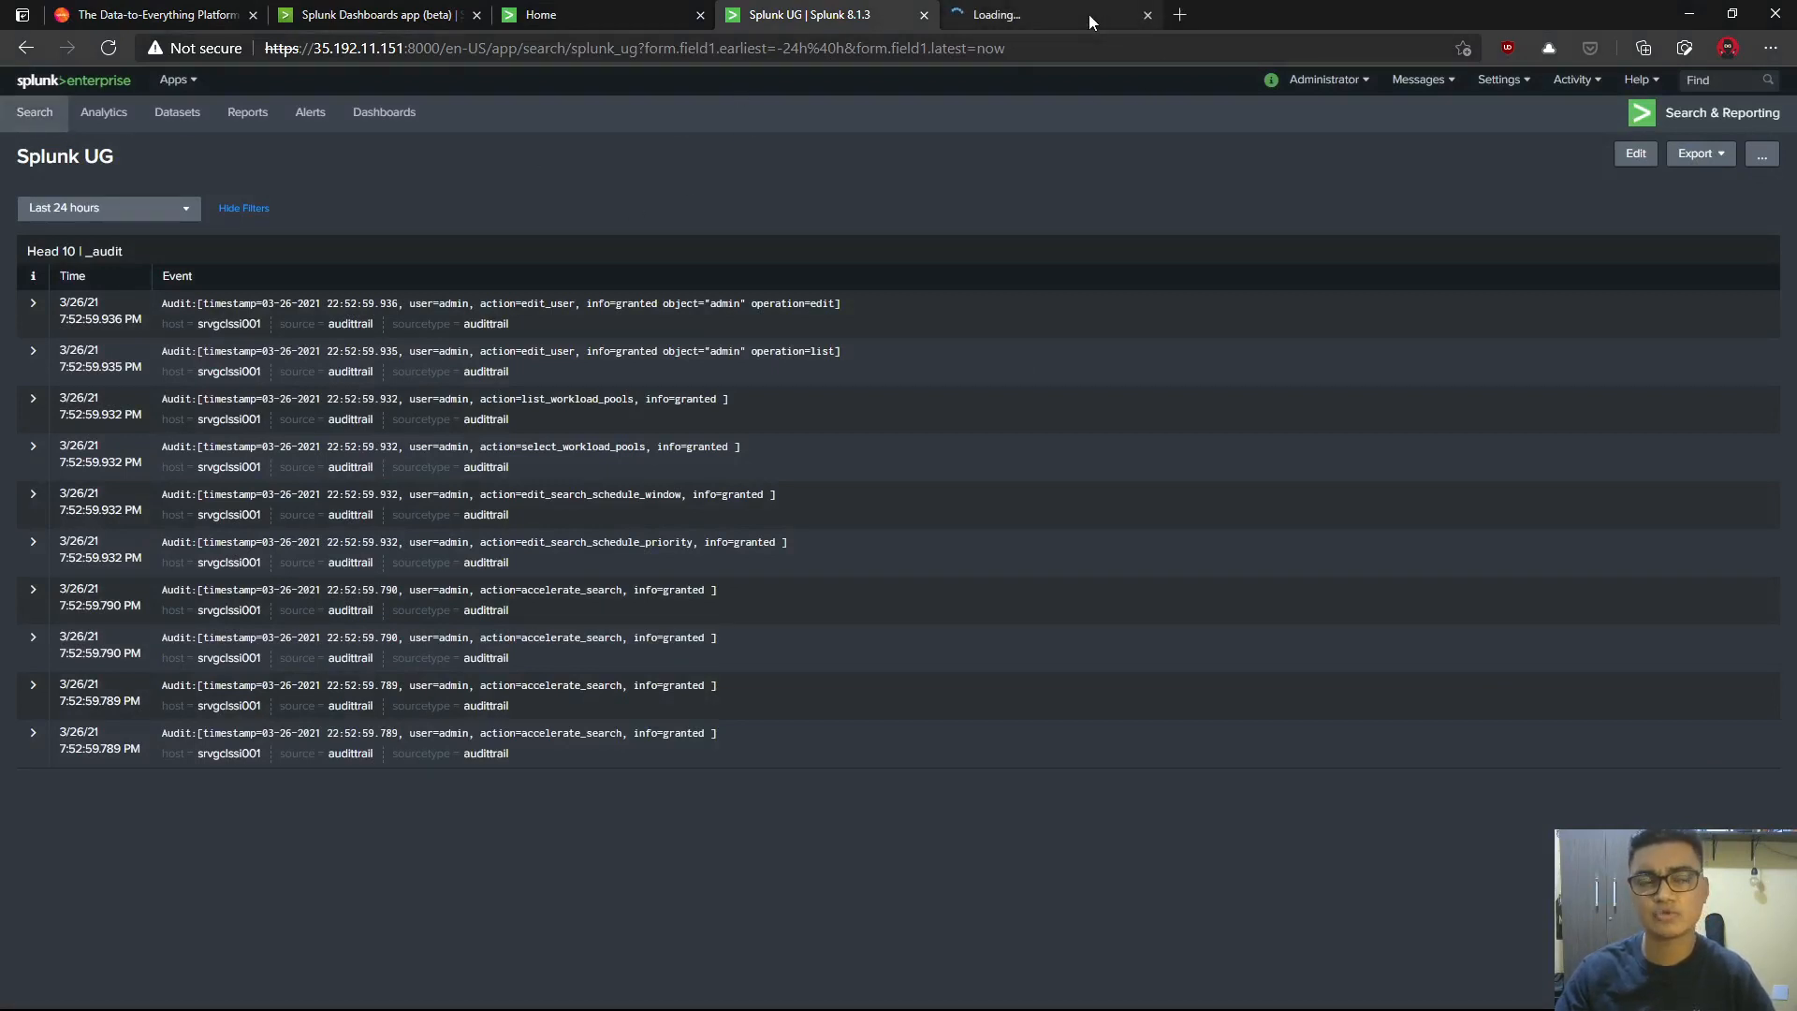
{"action": "left_click", "coordinate": [1087, 14]}
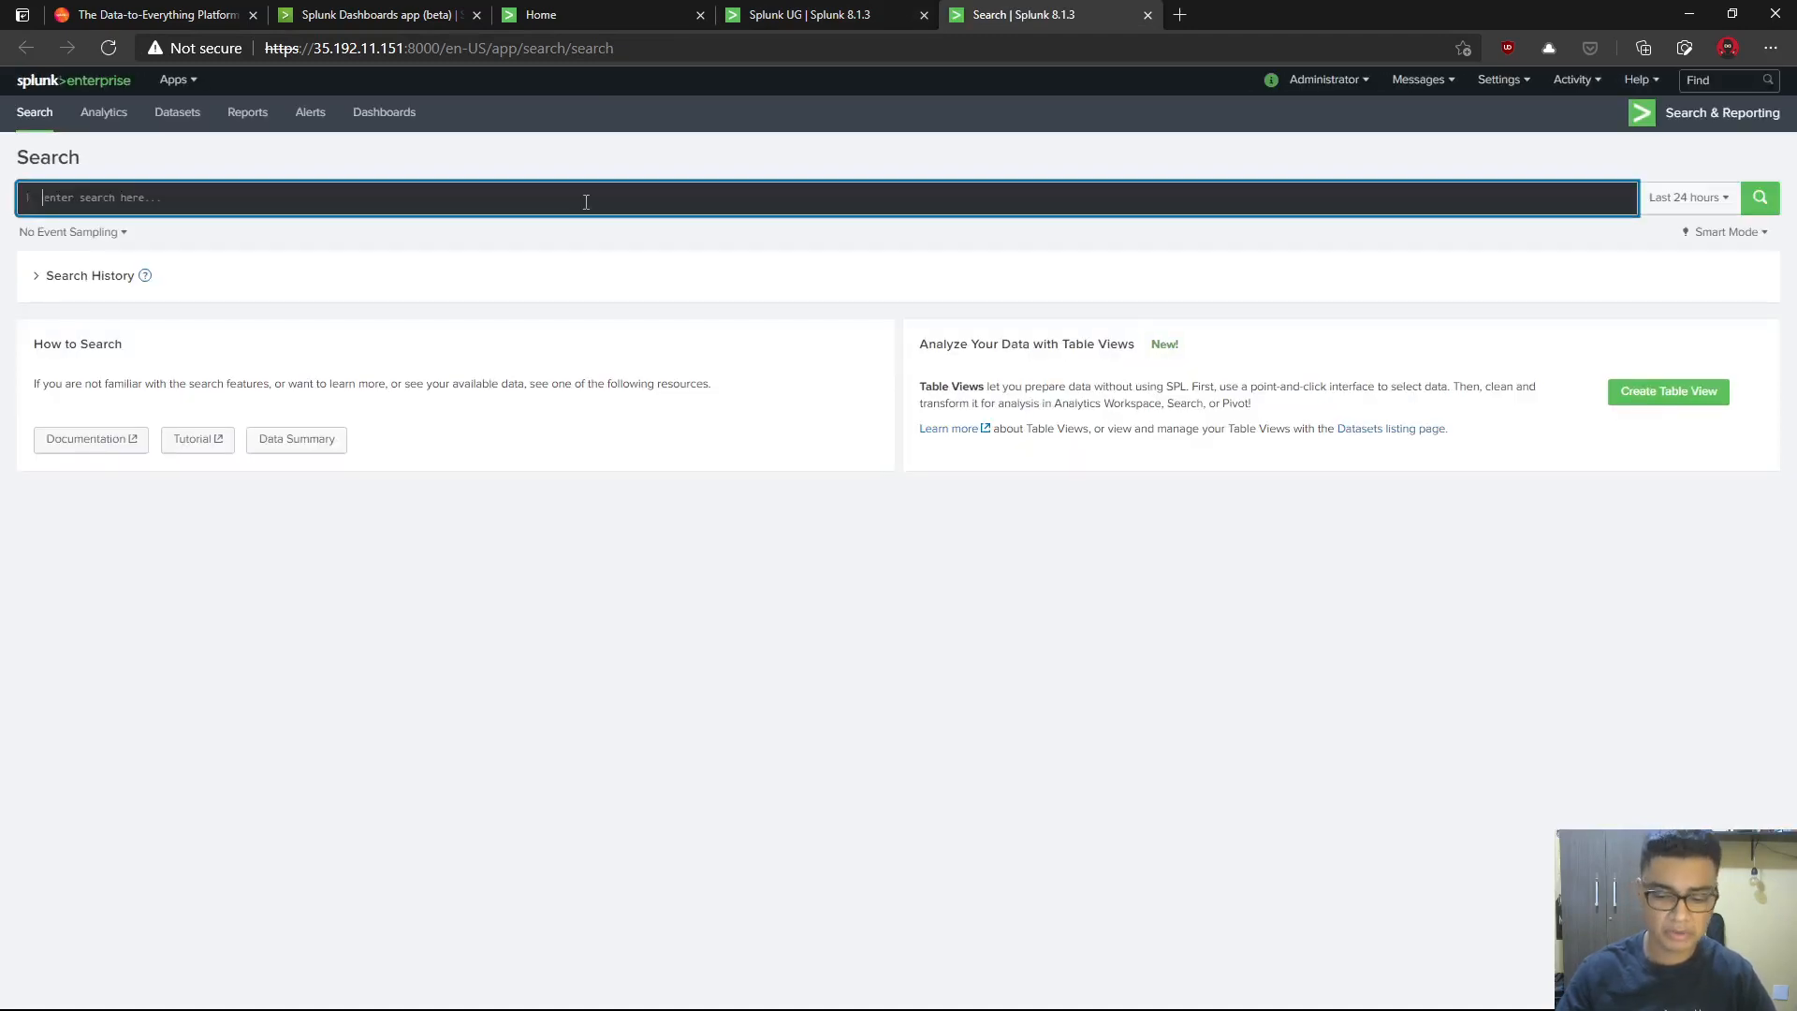
{"action": "left_click", "coordinate": [39, 277]}
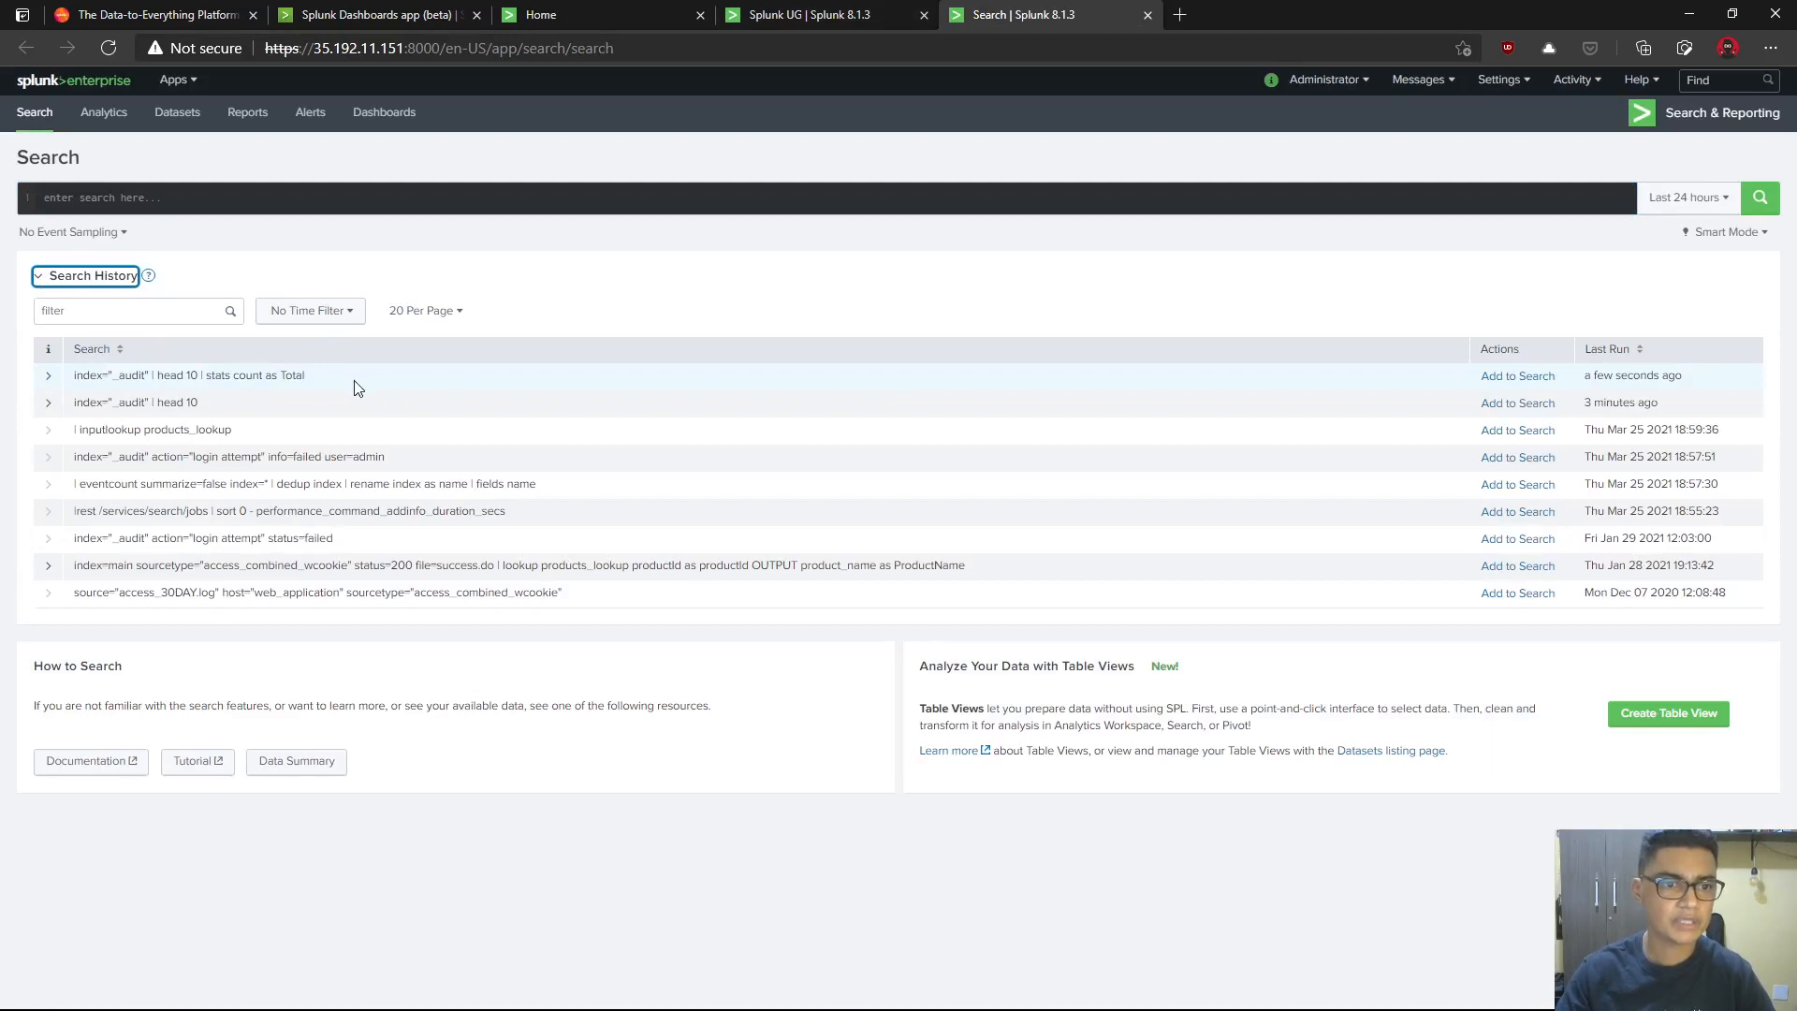
{"action": "left_click", "coordinate": [1516, 375]}
{"action": "left_click", "coordinate": [1713, 198]}
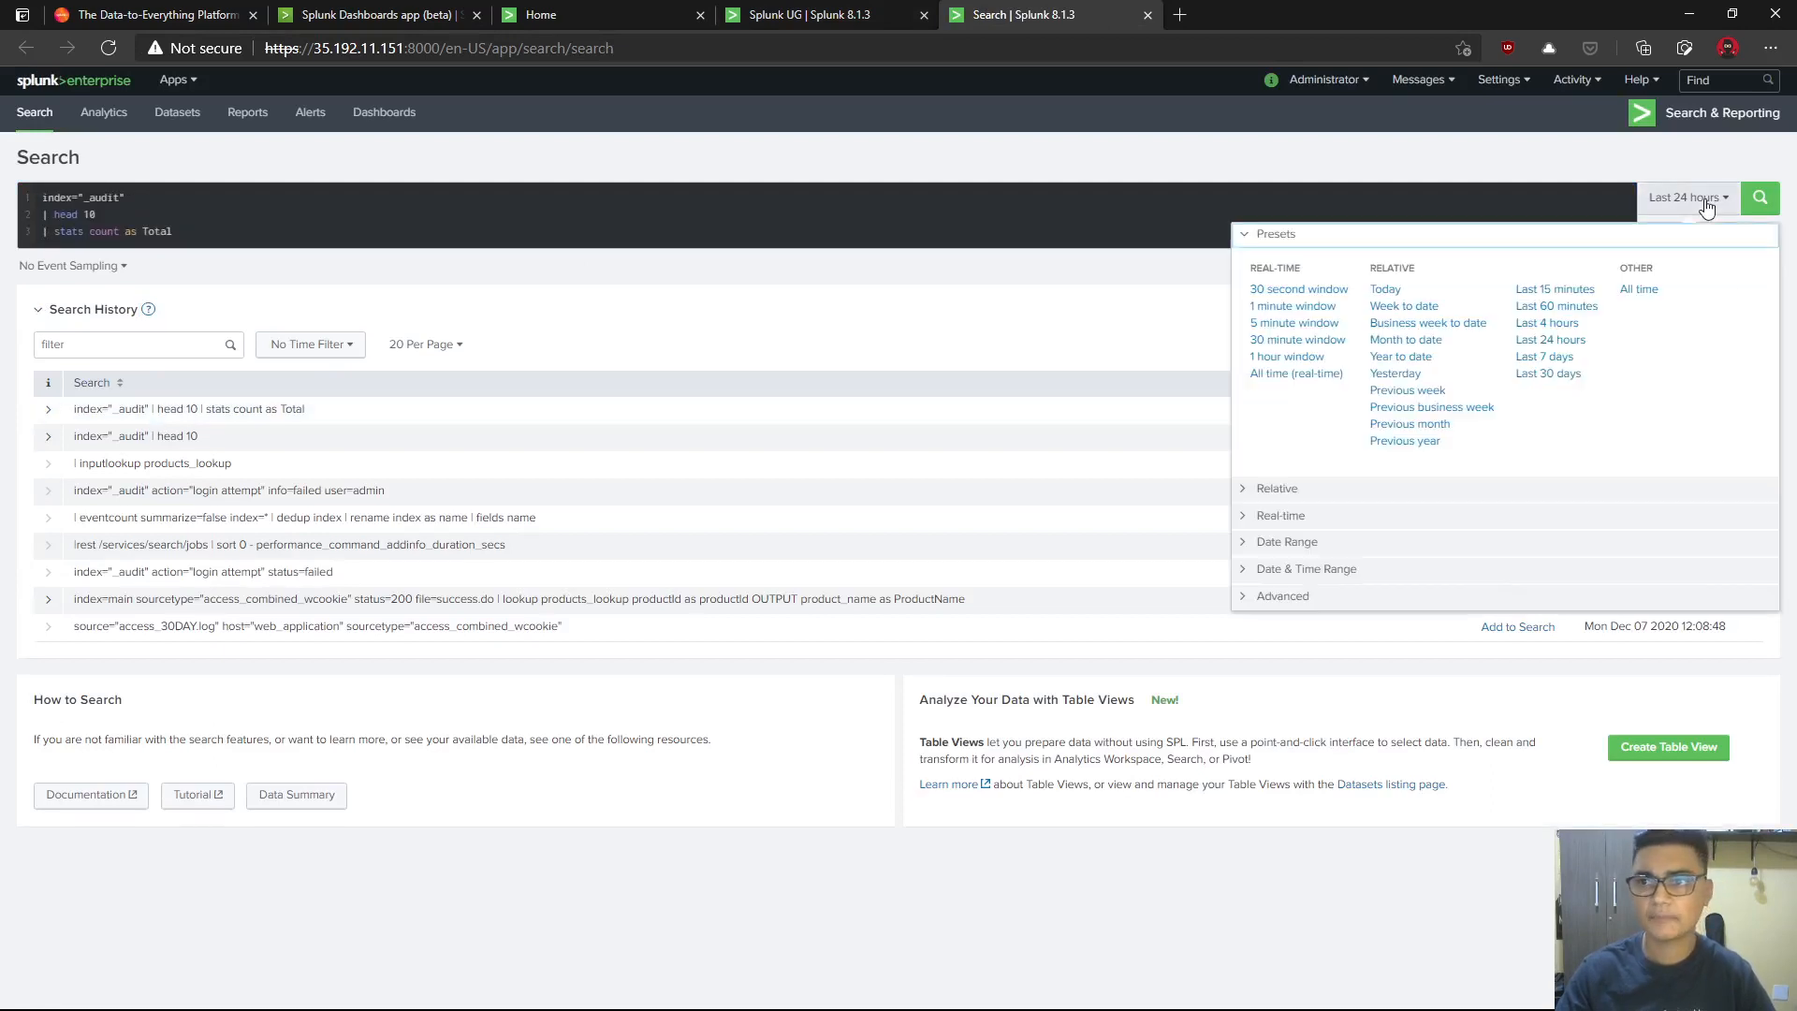
{"action": "left_click", "coordinate": [1640, 291]}
- Replace the stats line of the query with "| timechart span=1d count as Audit" and run the search
{"action": "left_click", "coordinate": [278, 236]}
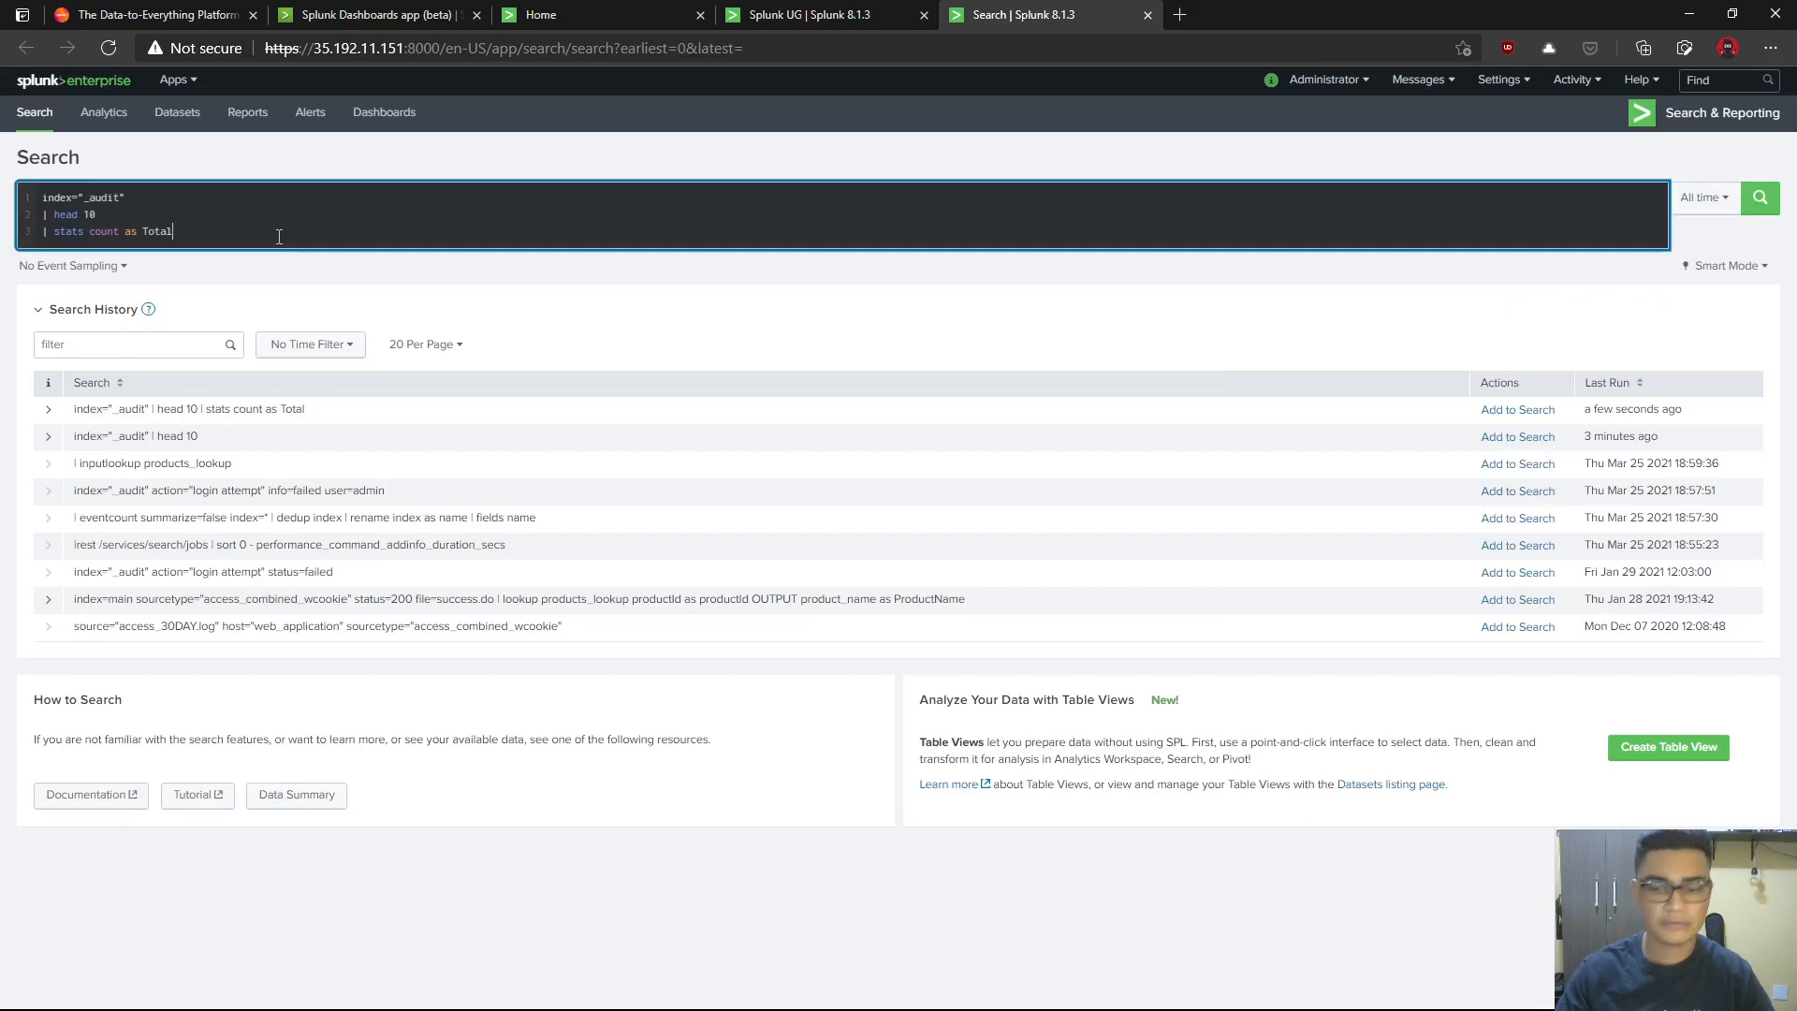
{"action": "key", "text": "shift+Home"}
{"action": "type", "text": "| timechar"}
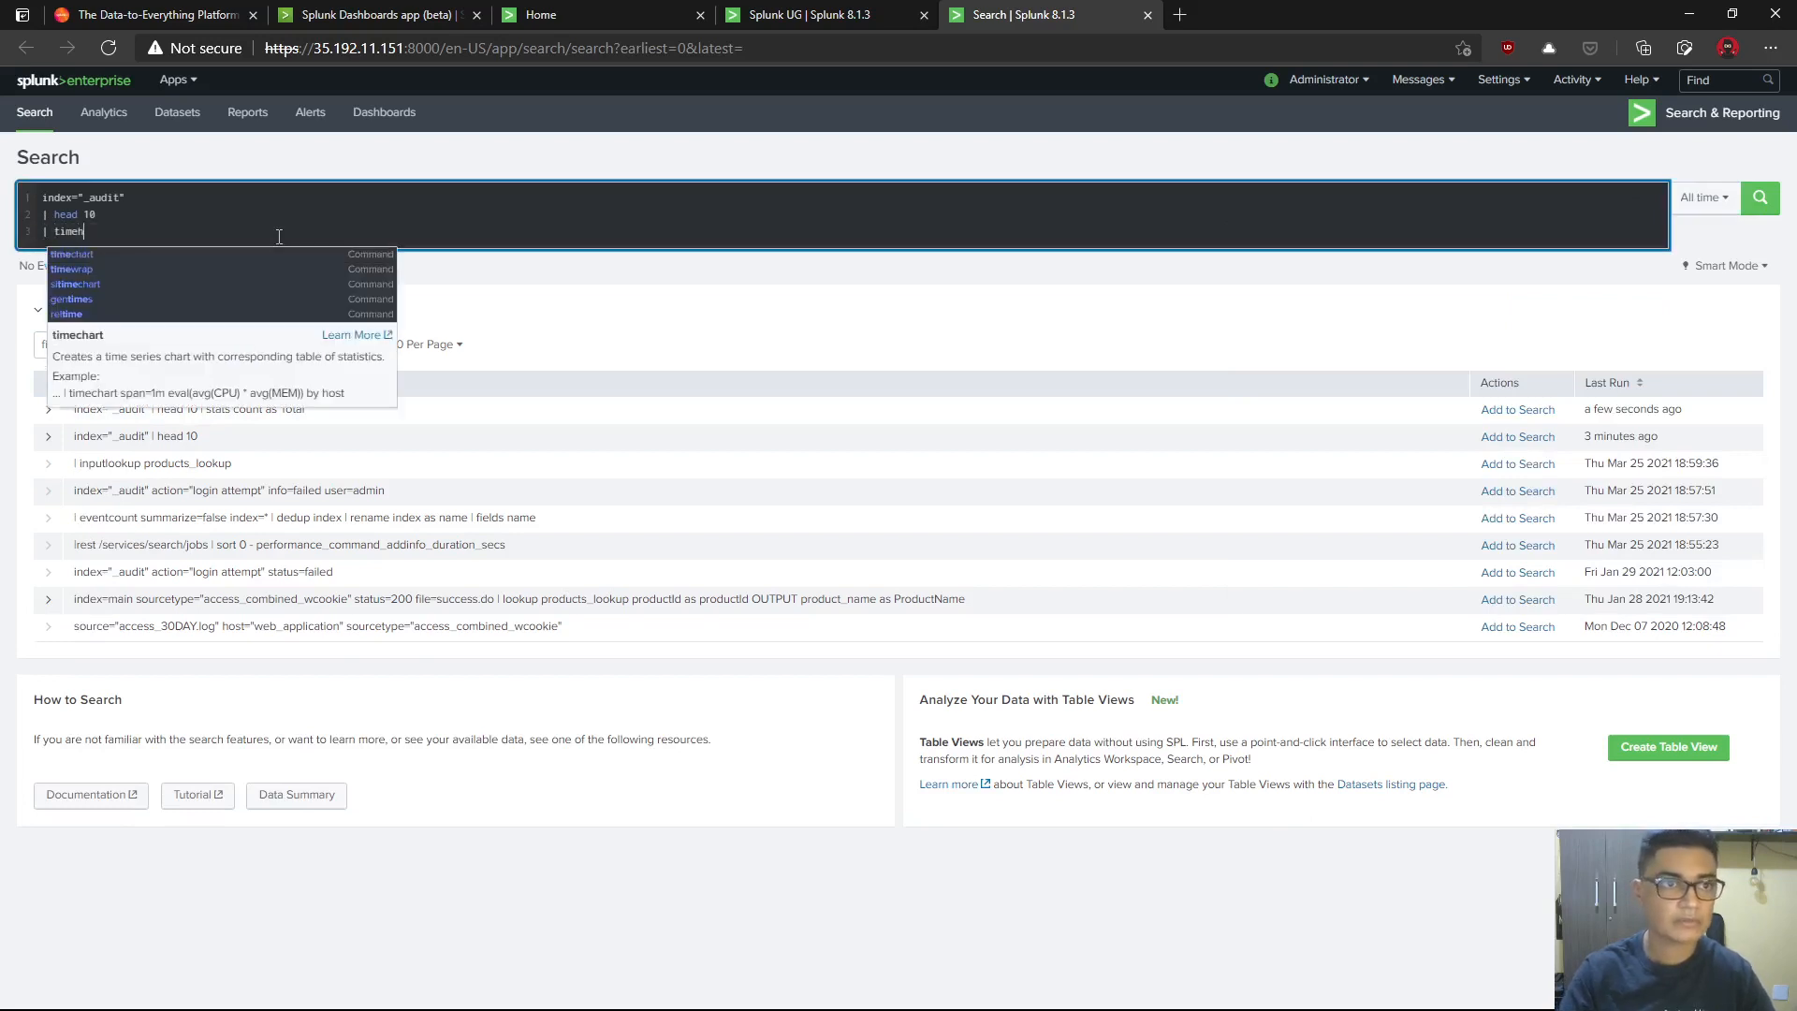
{"action": "type", "text": "t span"}
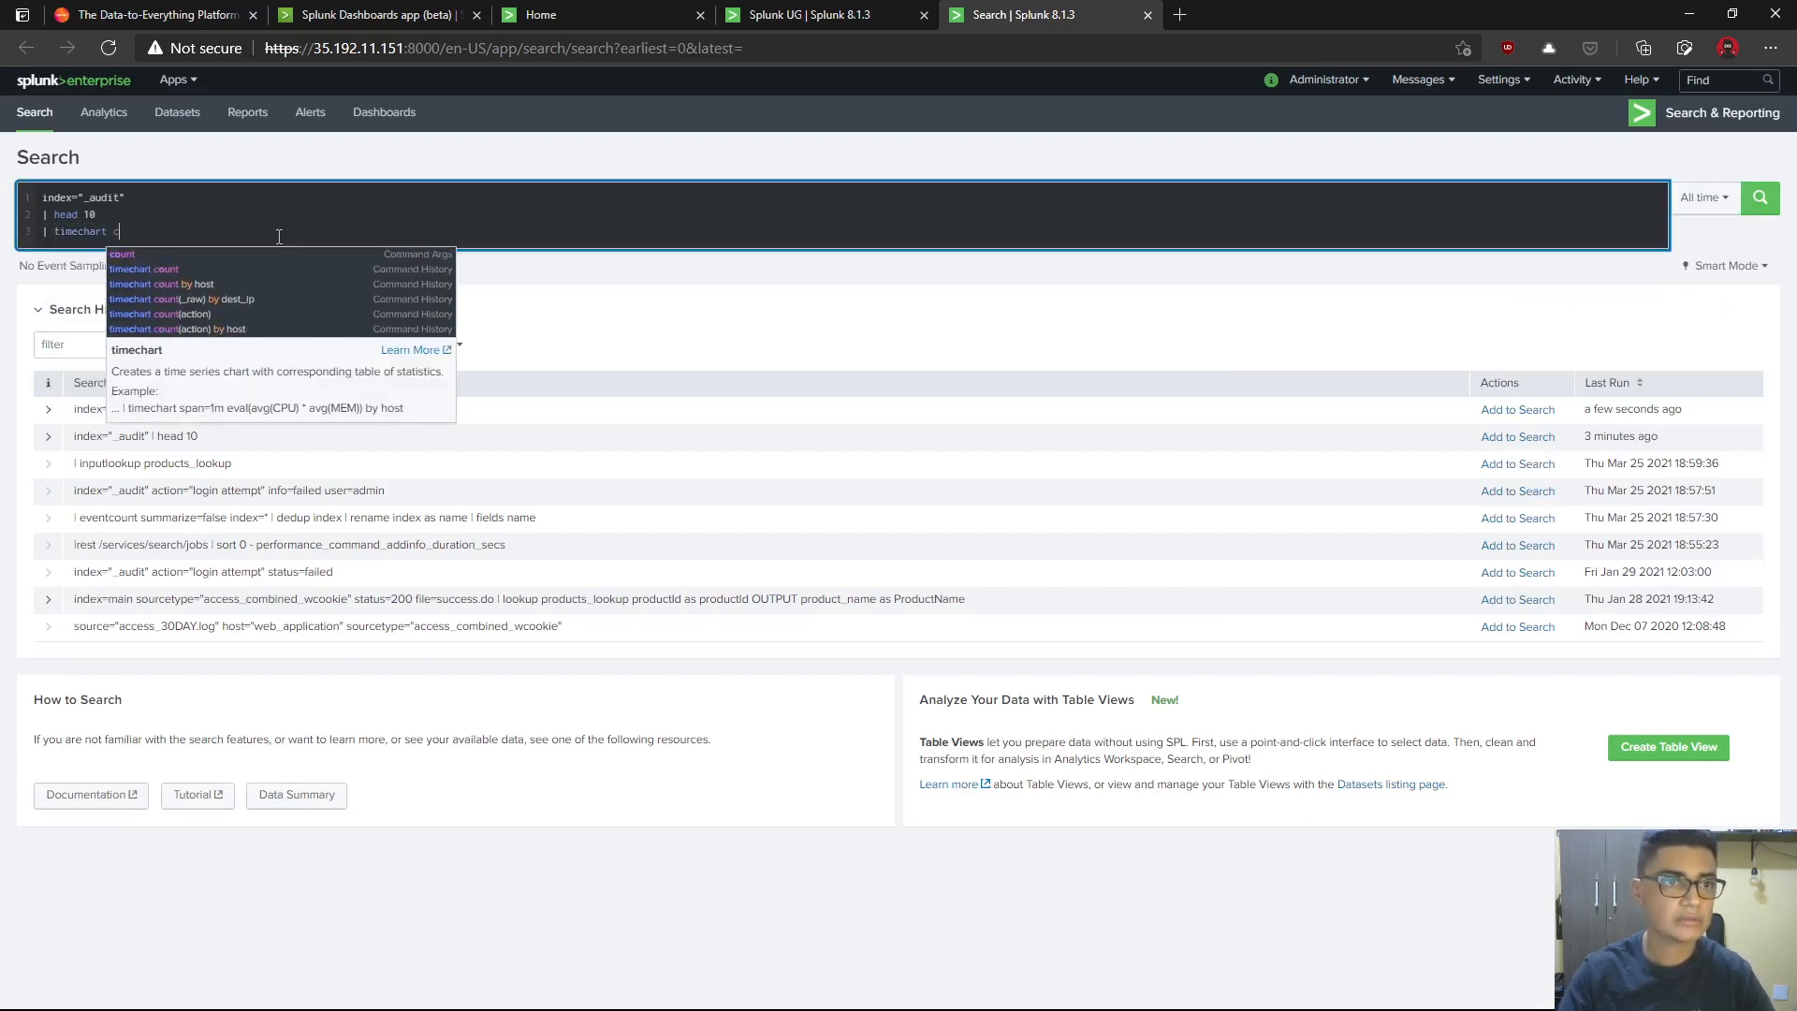
{"action": "type", "text": "=1"}
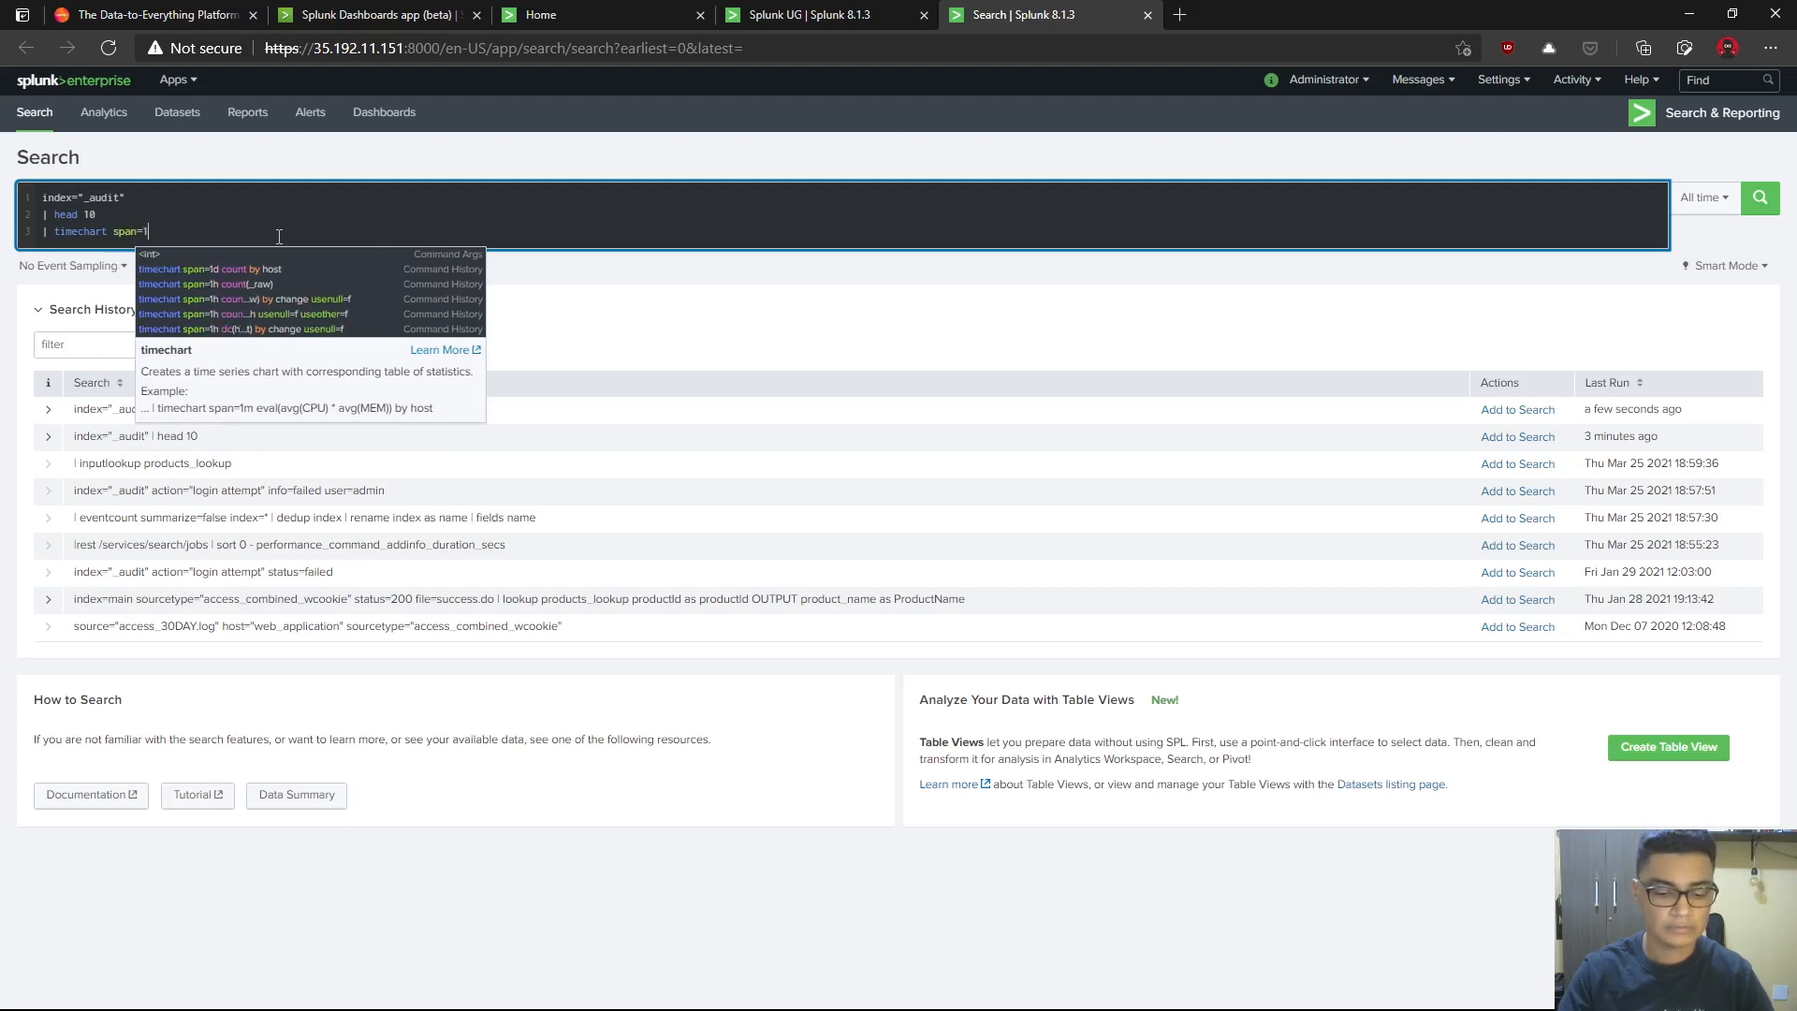
{"action": "type", "text": "d count as "}
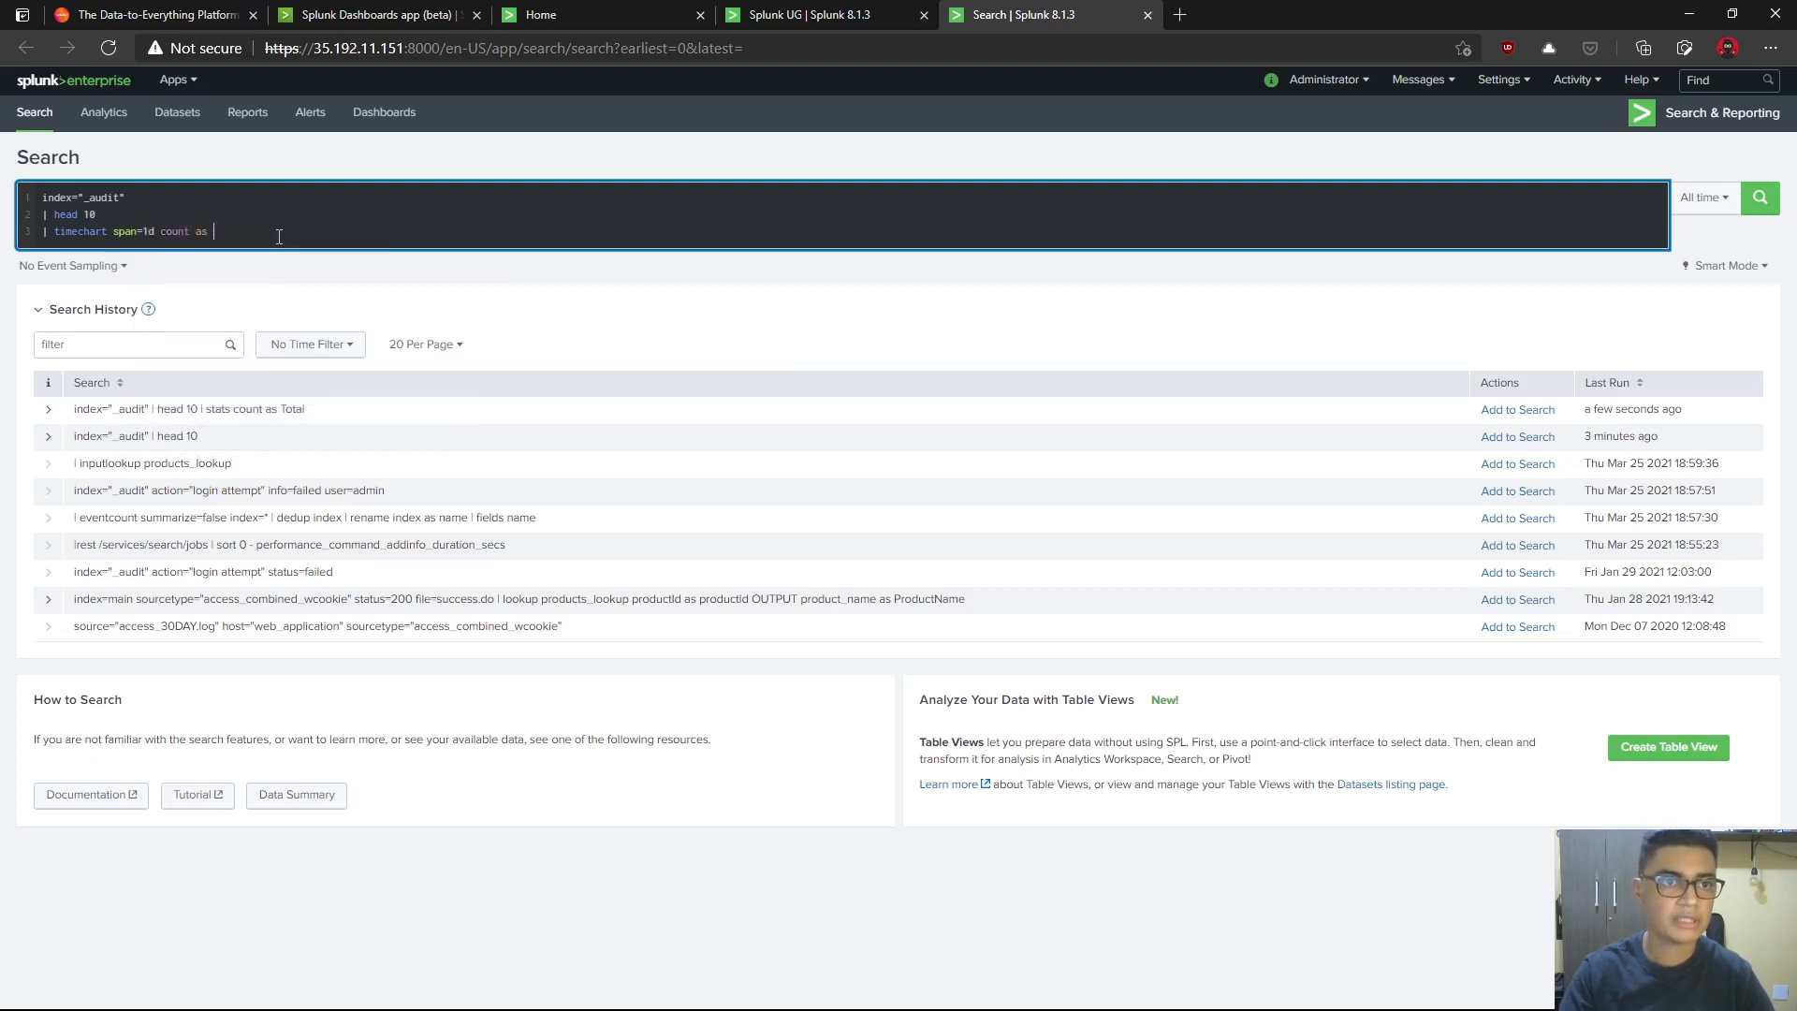
{"action": "type", "text": "Audit"}
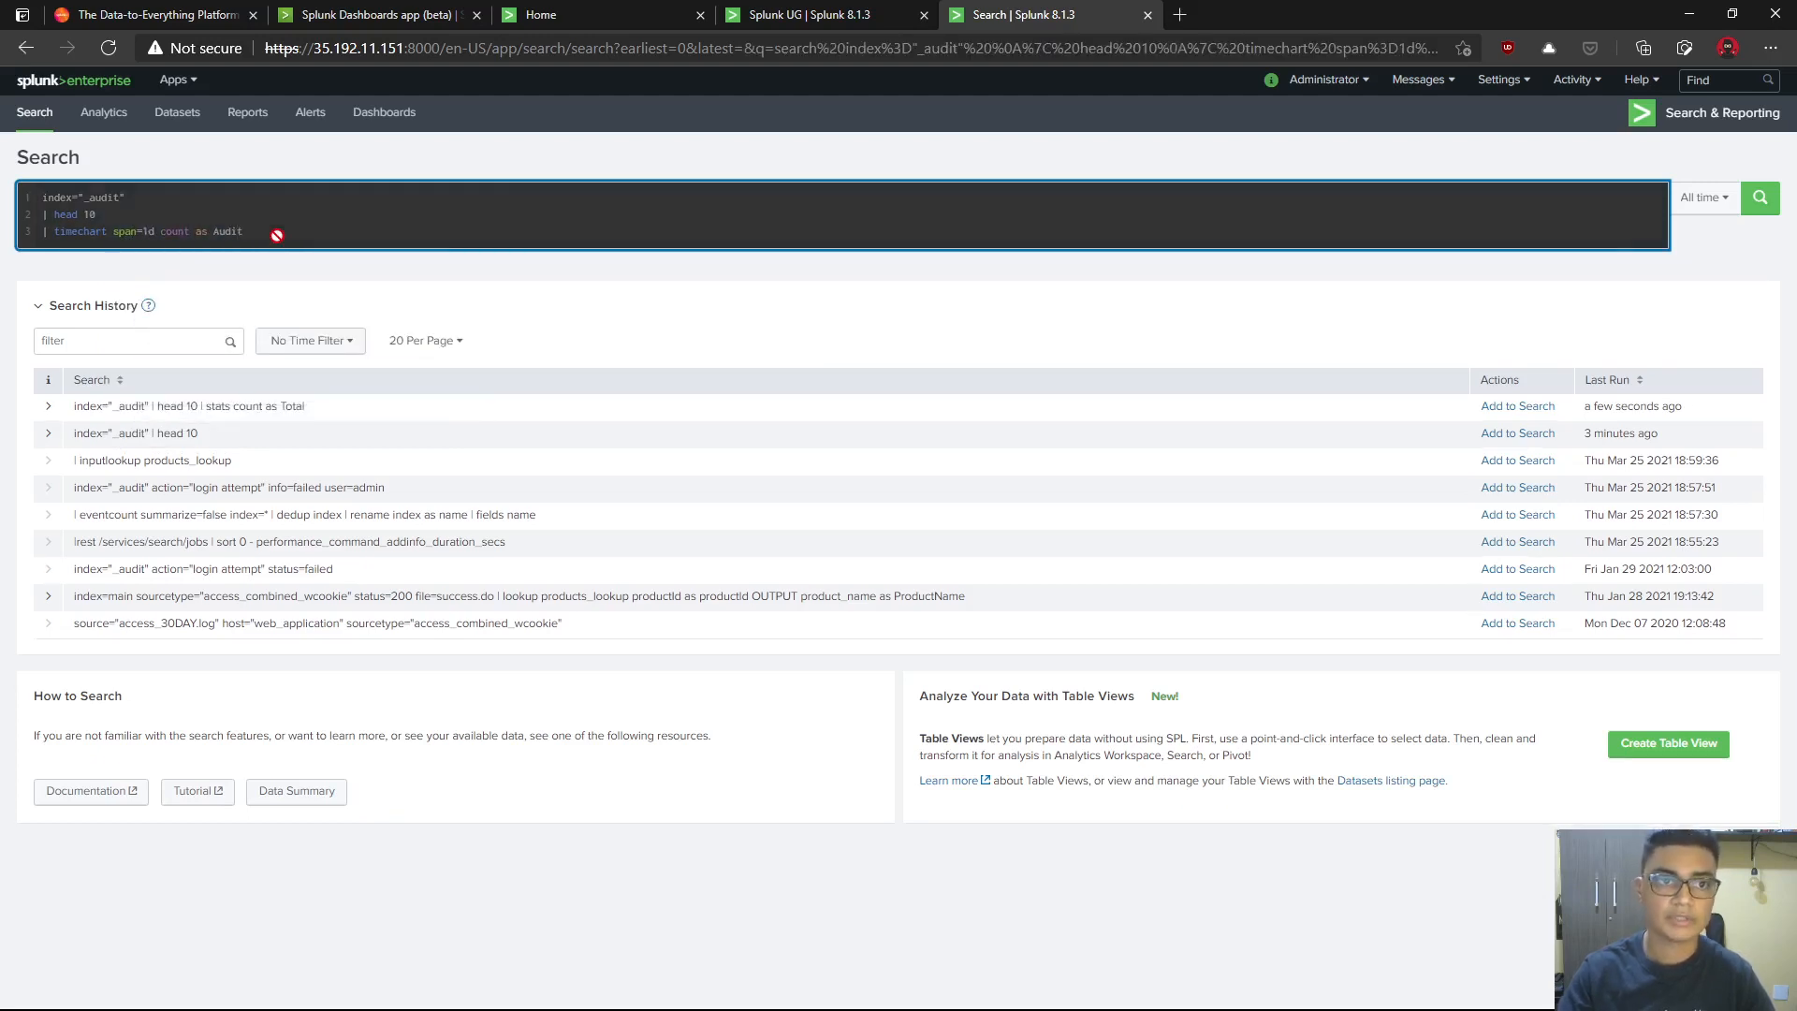
{"action": "key", "text": "Return"}
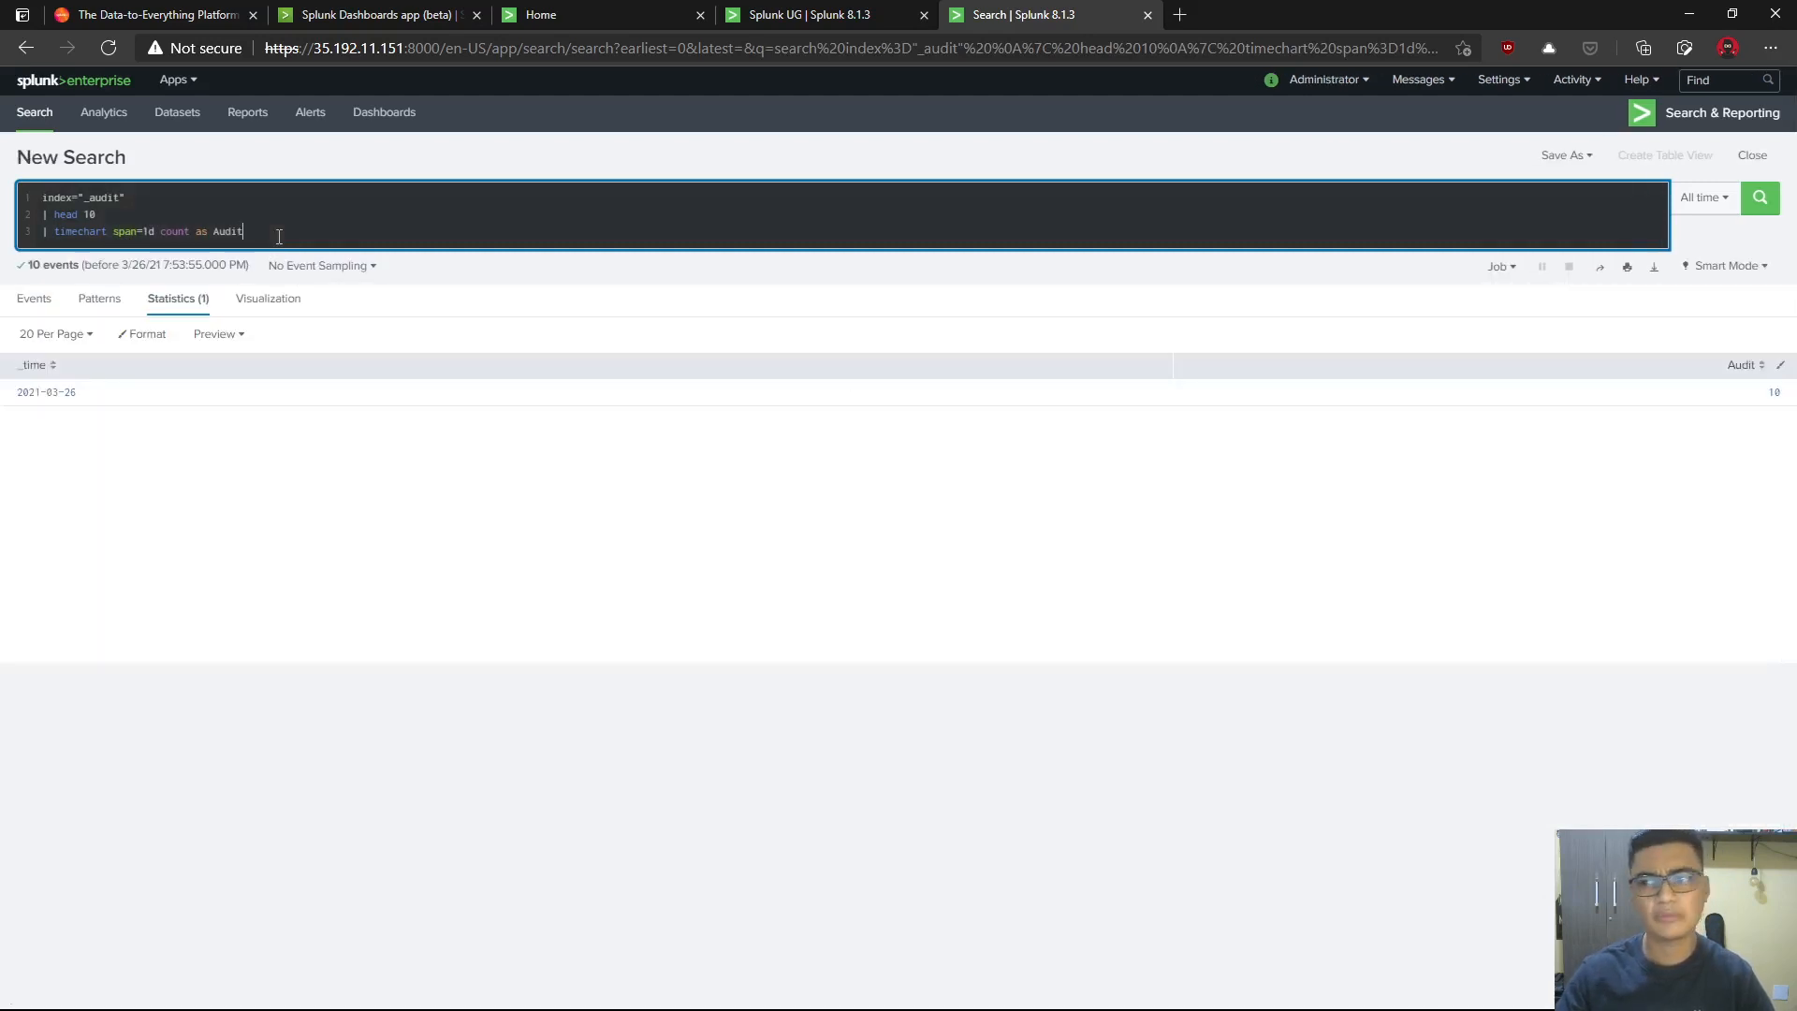
- Show the timechart results as a column chart, change the query's index to "_internal", and run the search
{"action": "left_click", "coordinate": [269, 299]}
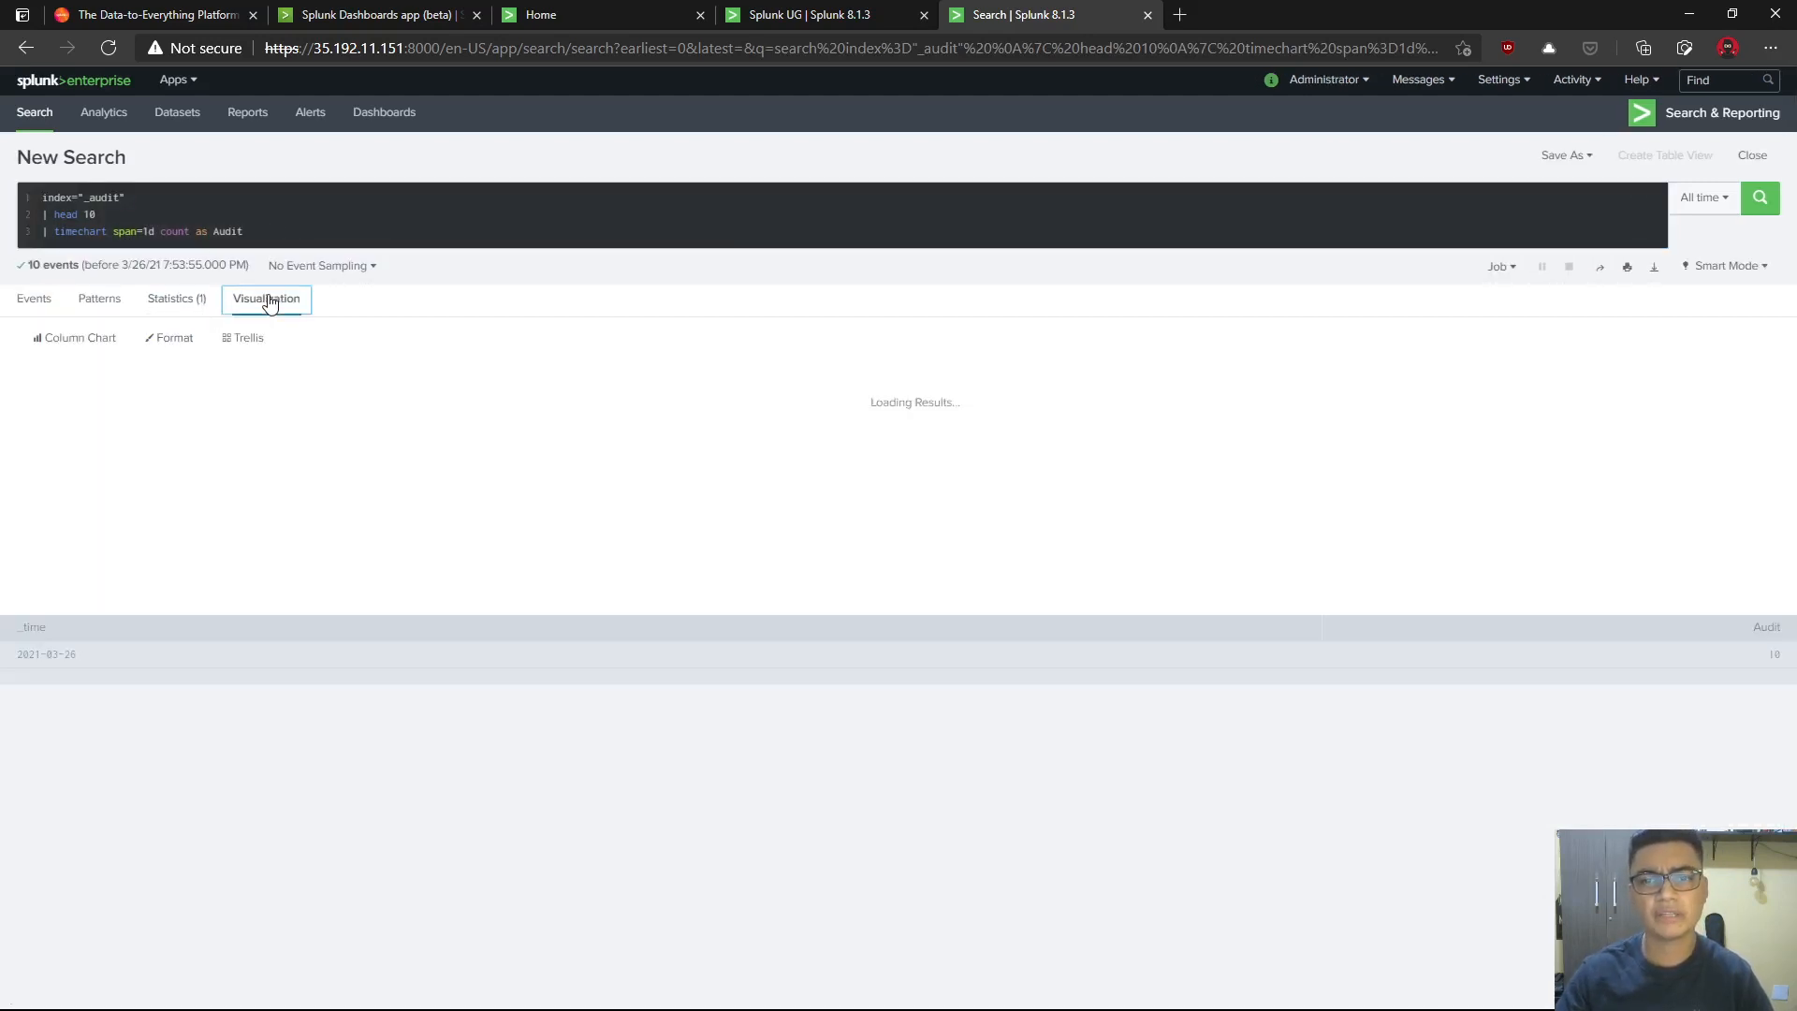
{"action": "left_click", "coordinate": [121, 197]}
{"action": "key", "text": "BackSpace"}
{"action": "key", "text": "BackSpace"}
{"action": "key", "text": "BackSpace"}
{"action": "key", "text": "BackSpace"}
{"action": "key", "text": "BackSpace"}
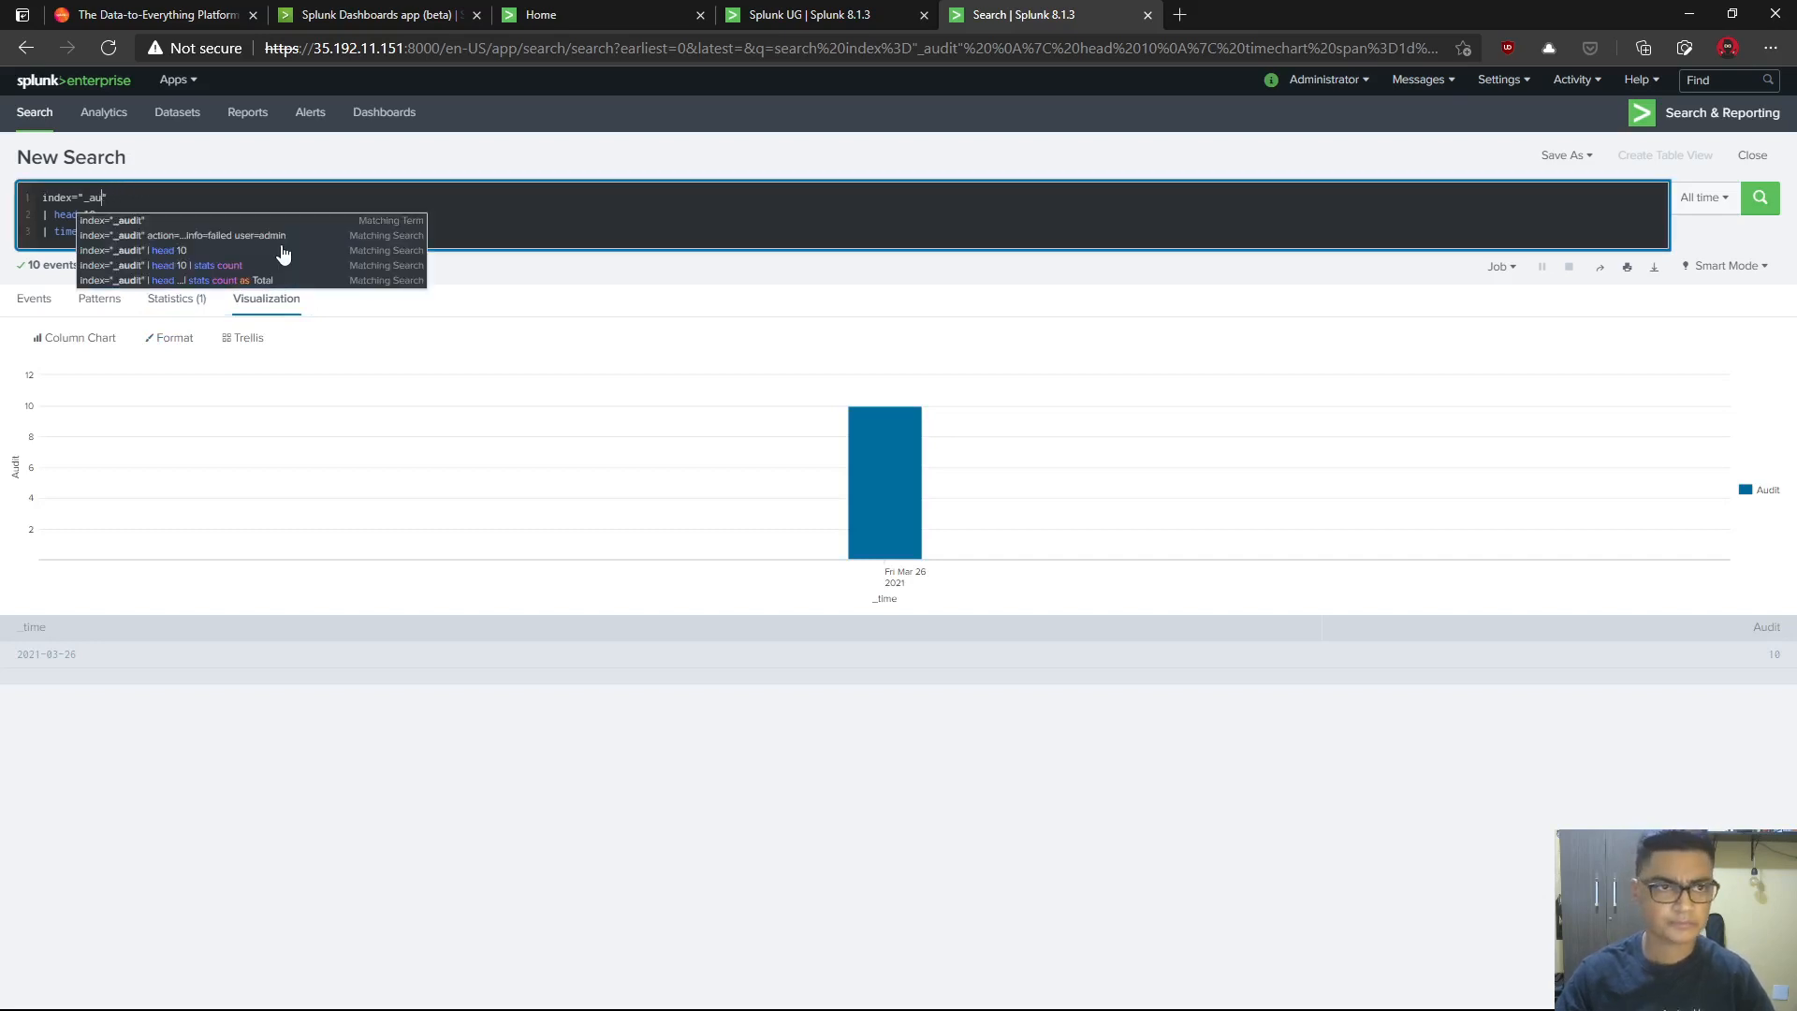
{"action": "type", "text": "internal"}
{"action": "key", "text": "Return"}
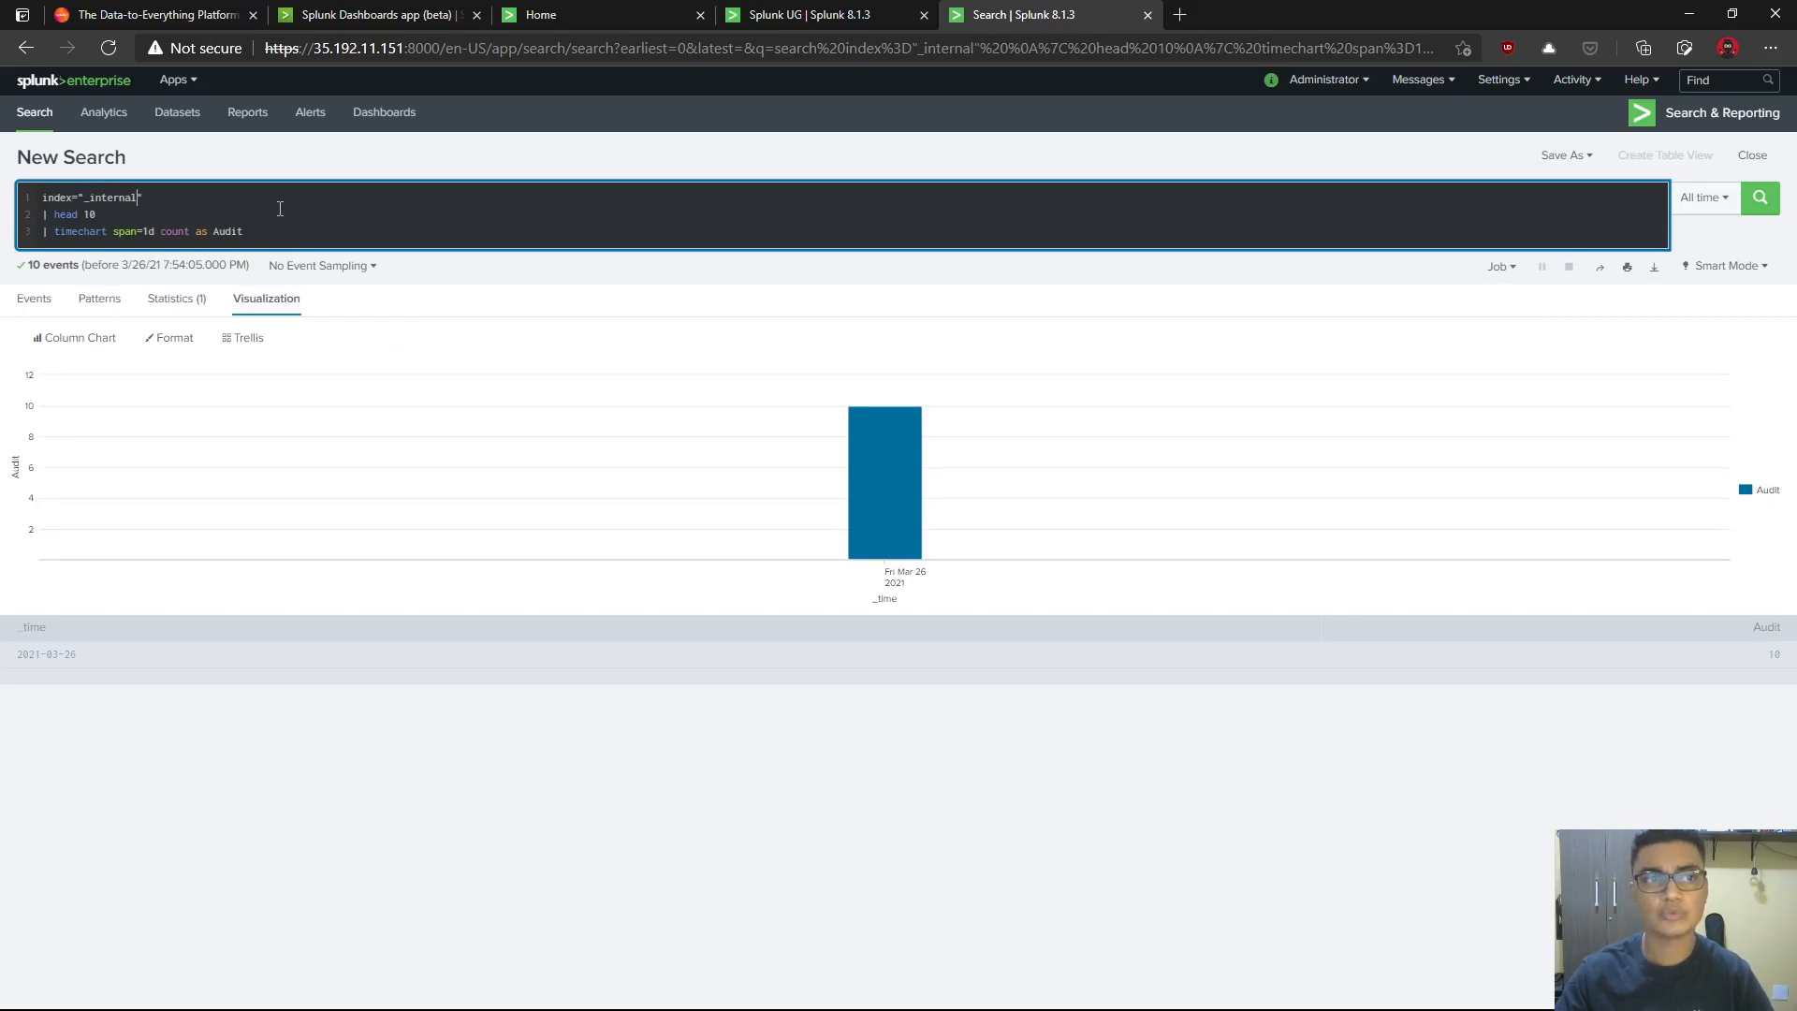
- Remove the "head 10" line from the query, set the index back to "_audit", and run the search
{"action": "triple_click", "coordinate": [220, 214]}
{"action": "key", "text": "BackSpace"}
{"action": "key", "text": "Return"}
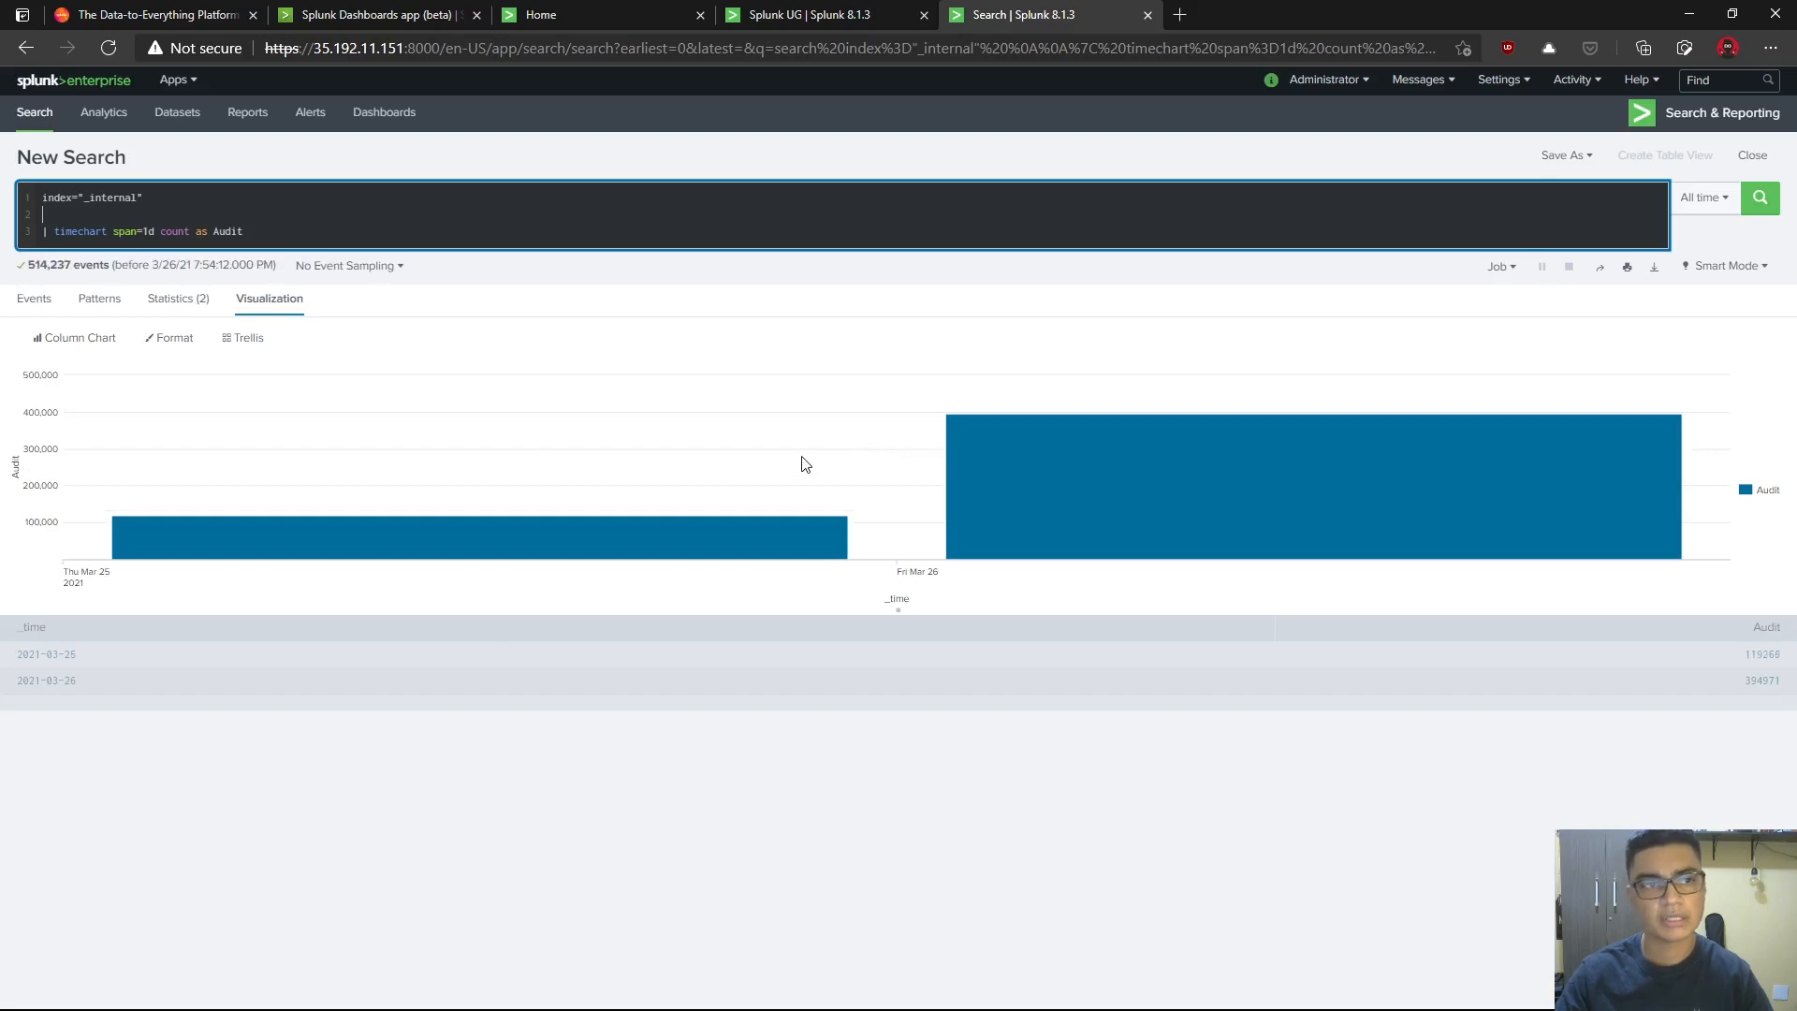
{"action": "key", "text": "BackSpace"}
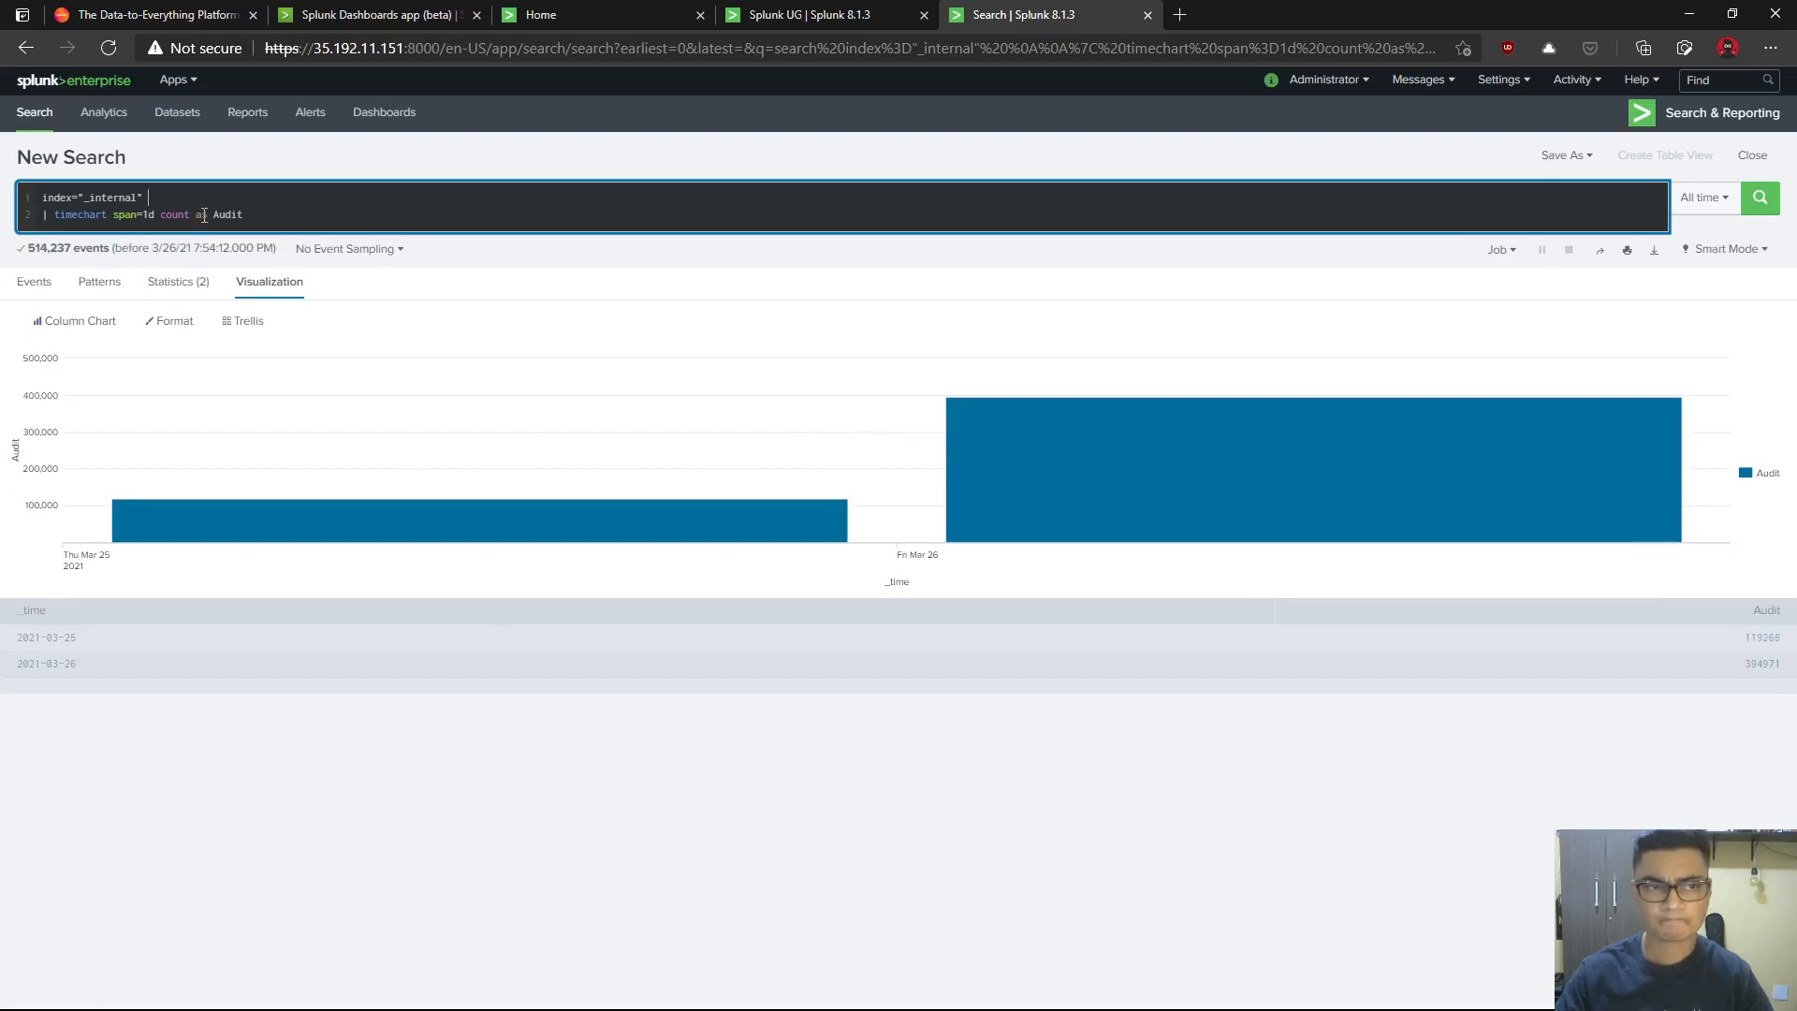
{"action": "double_click", "coordinate": [104, 194]}
{"action": "type", "text": "_audit"}
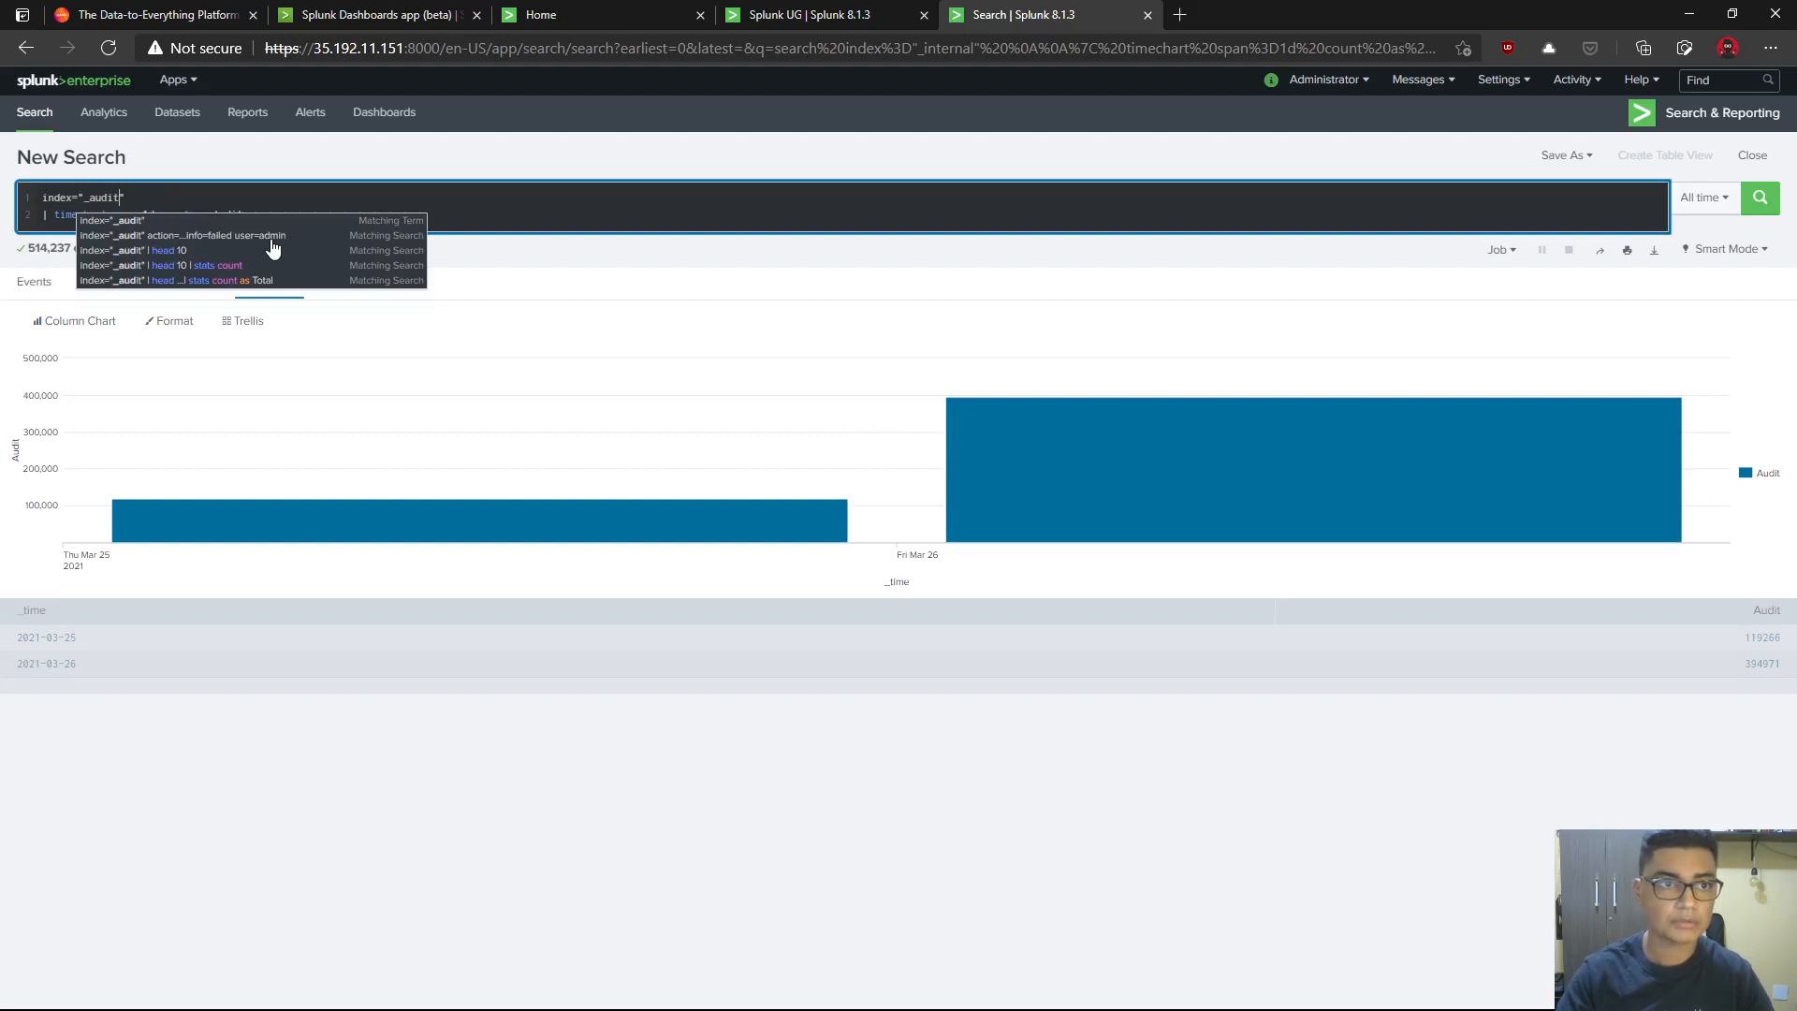
{"action": "key", "text": "Return"}
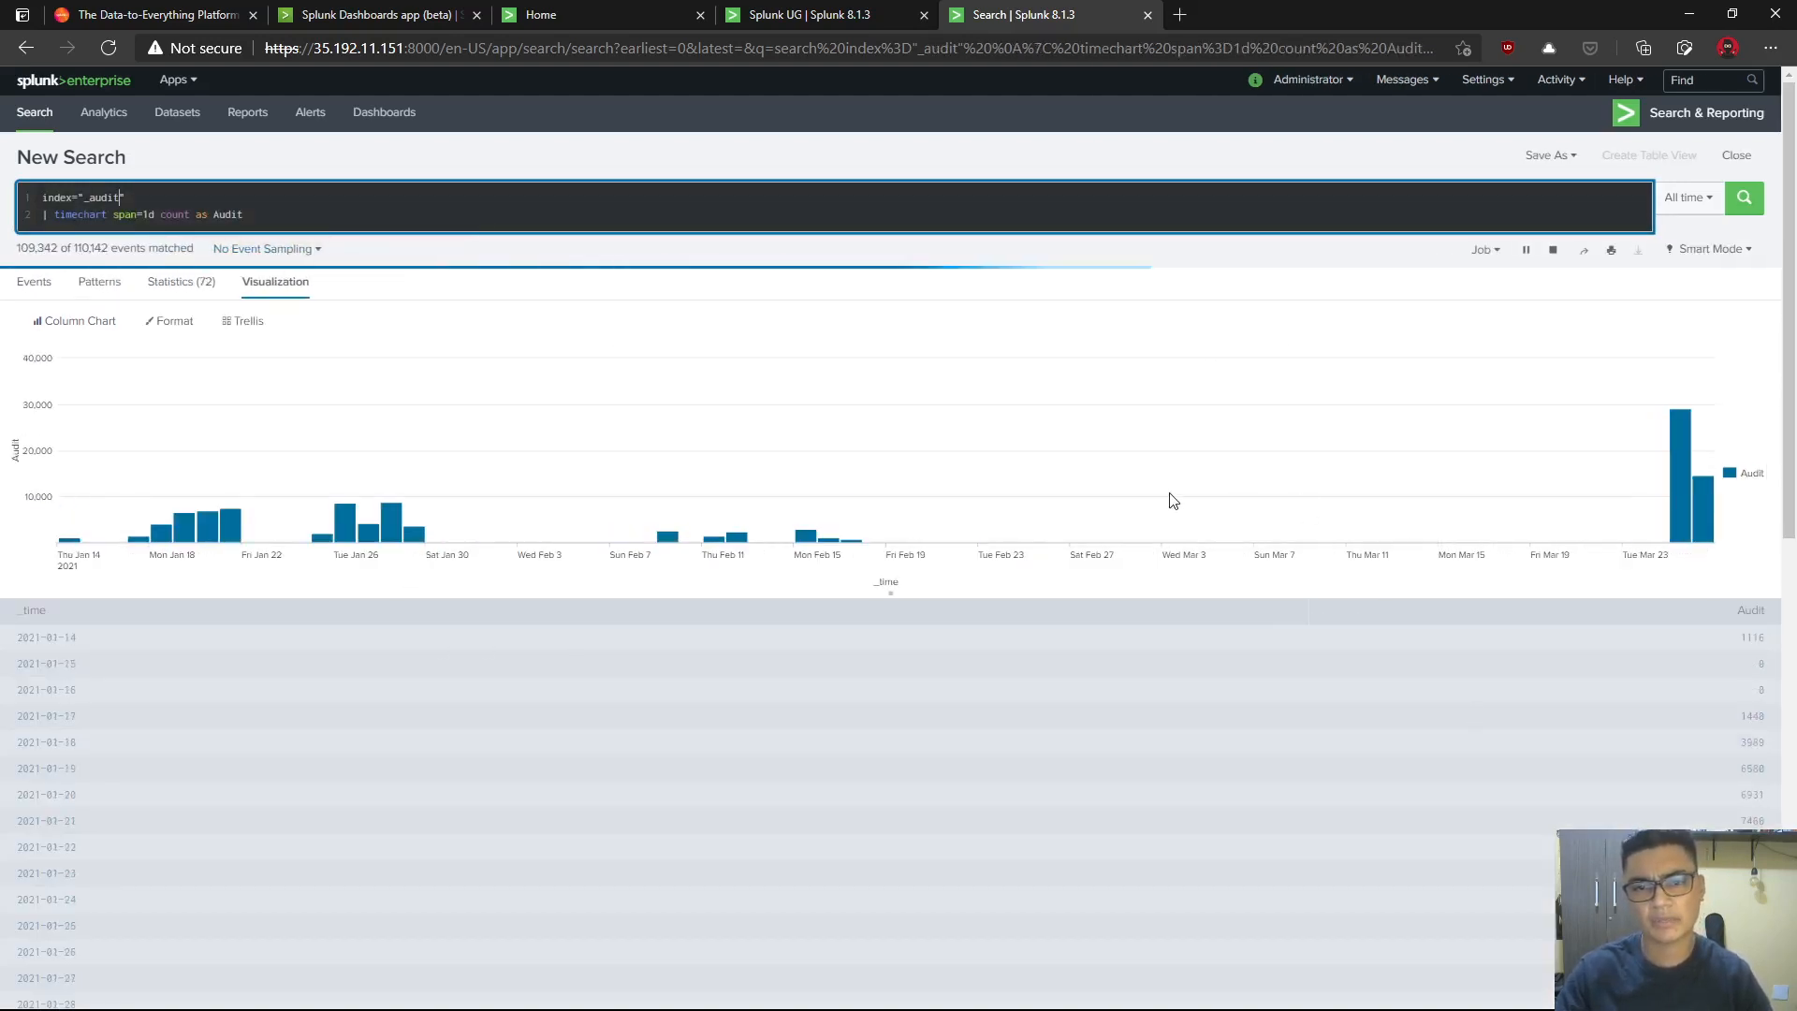
- Save the column chart as a panel titled "All time _audit" in the existing Splunk UG dashboard
{"action": "left_click", "coordinate": [1551, 155]}
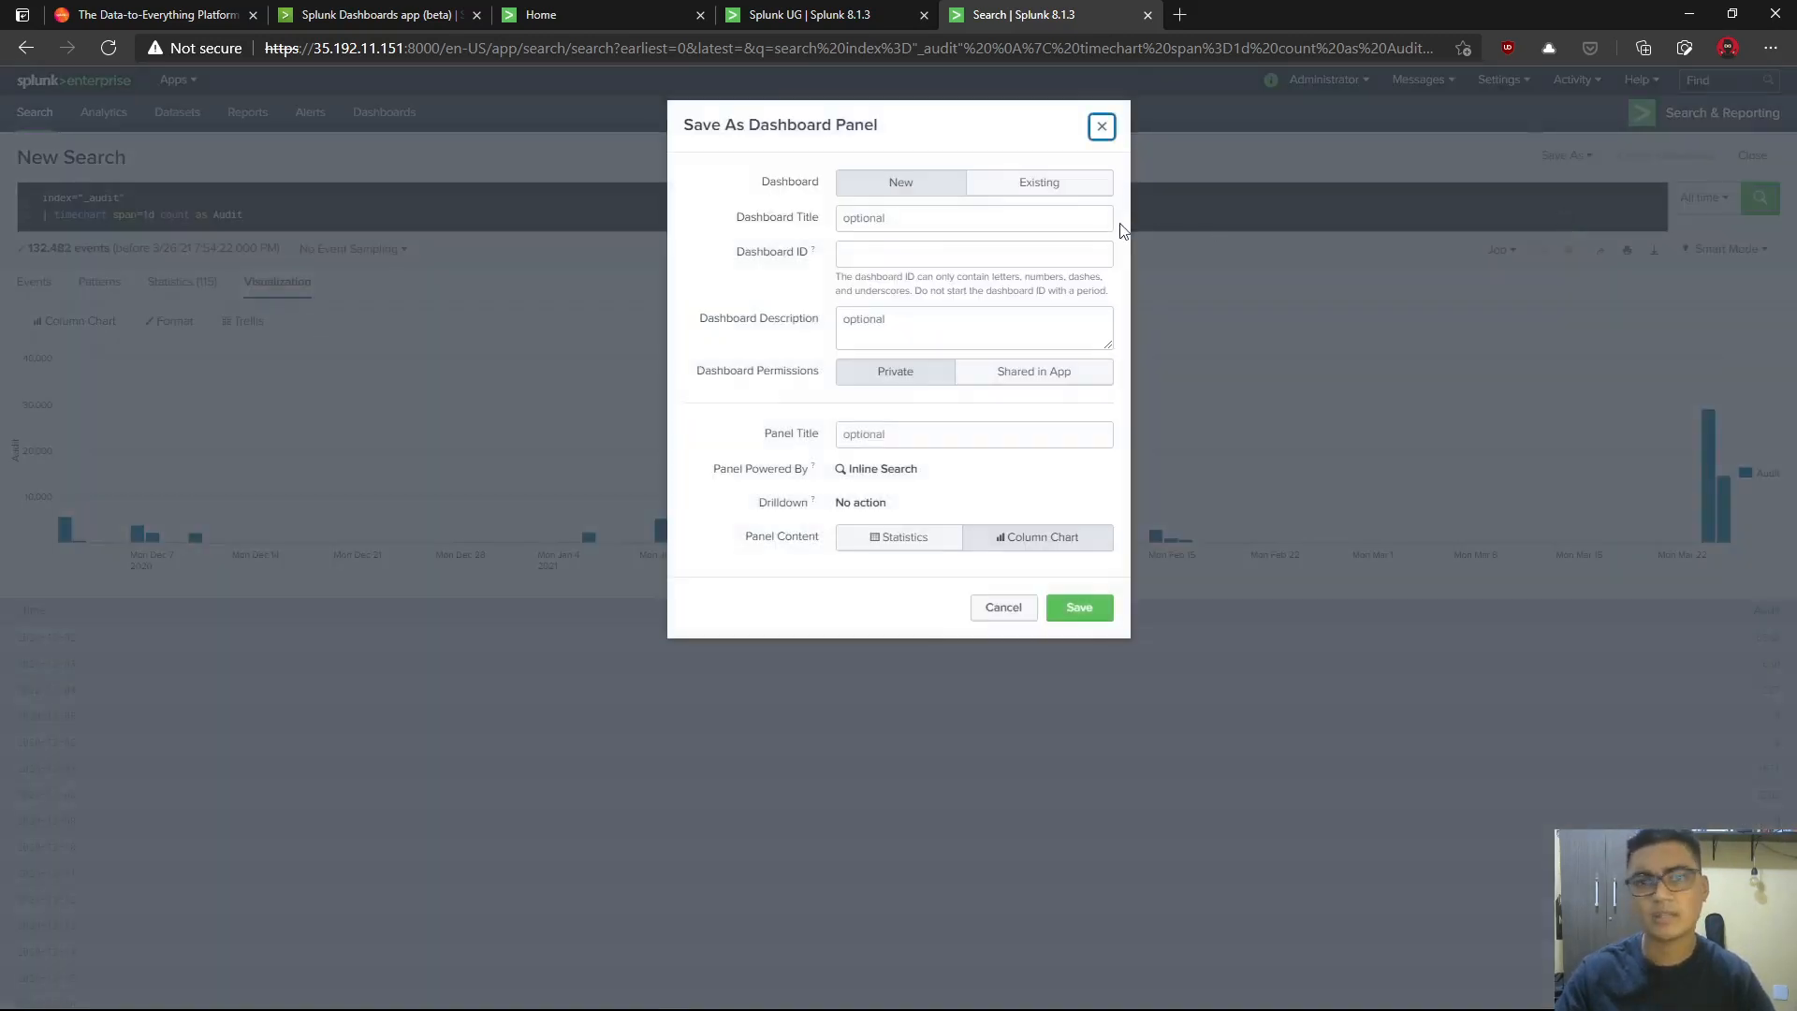
{"action": "left_click", "coordinate": [1066, 182]}
{"action": "left_click", "coordinate": [974, 218]}
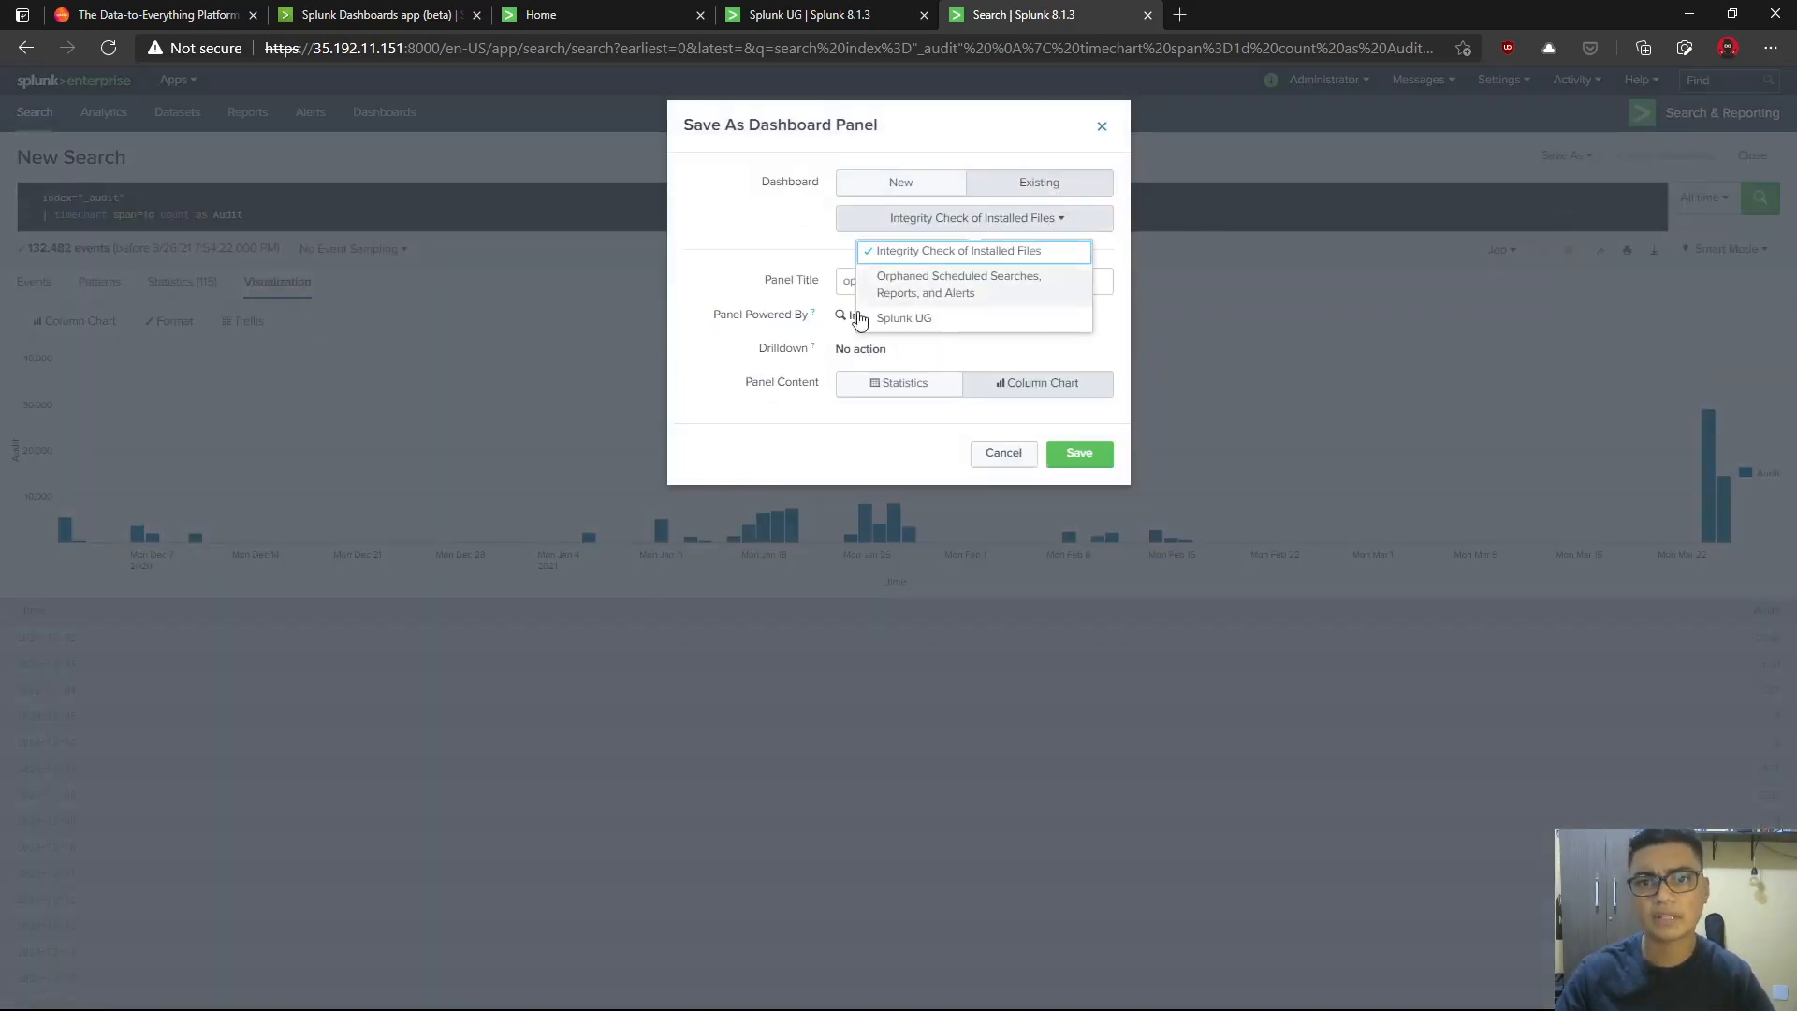
{"action": "left_click", "coordinate": [930, 321]}
{"action": "left_click", "coordinate": [972, 271]}
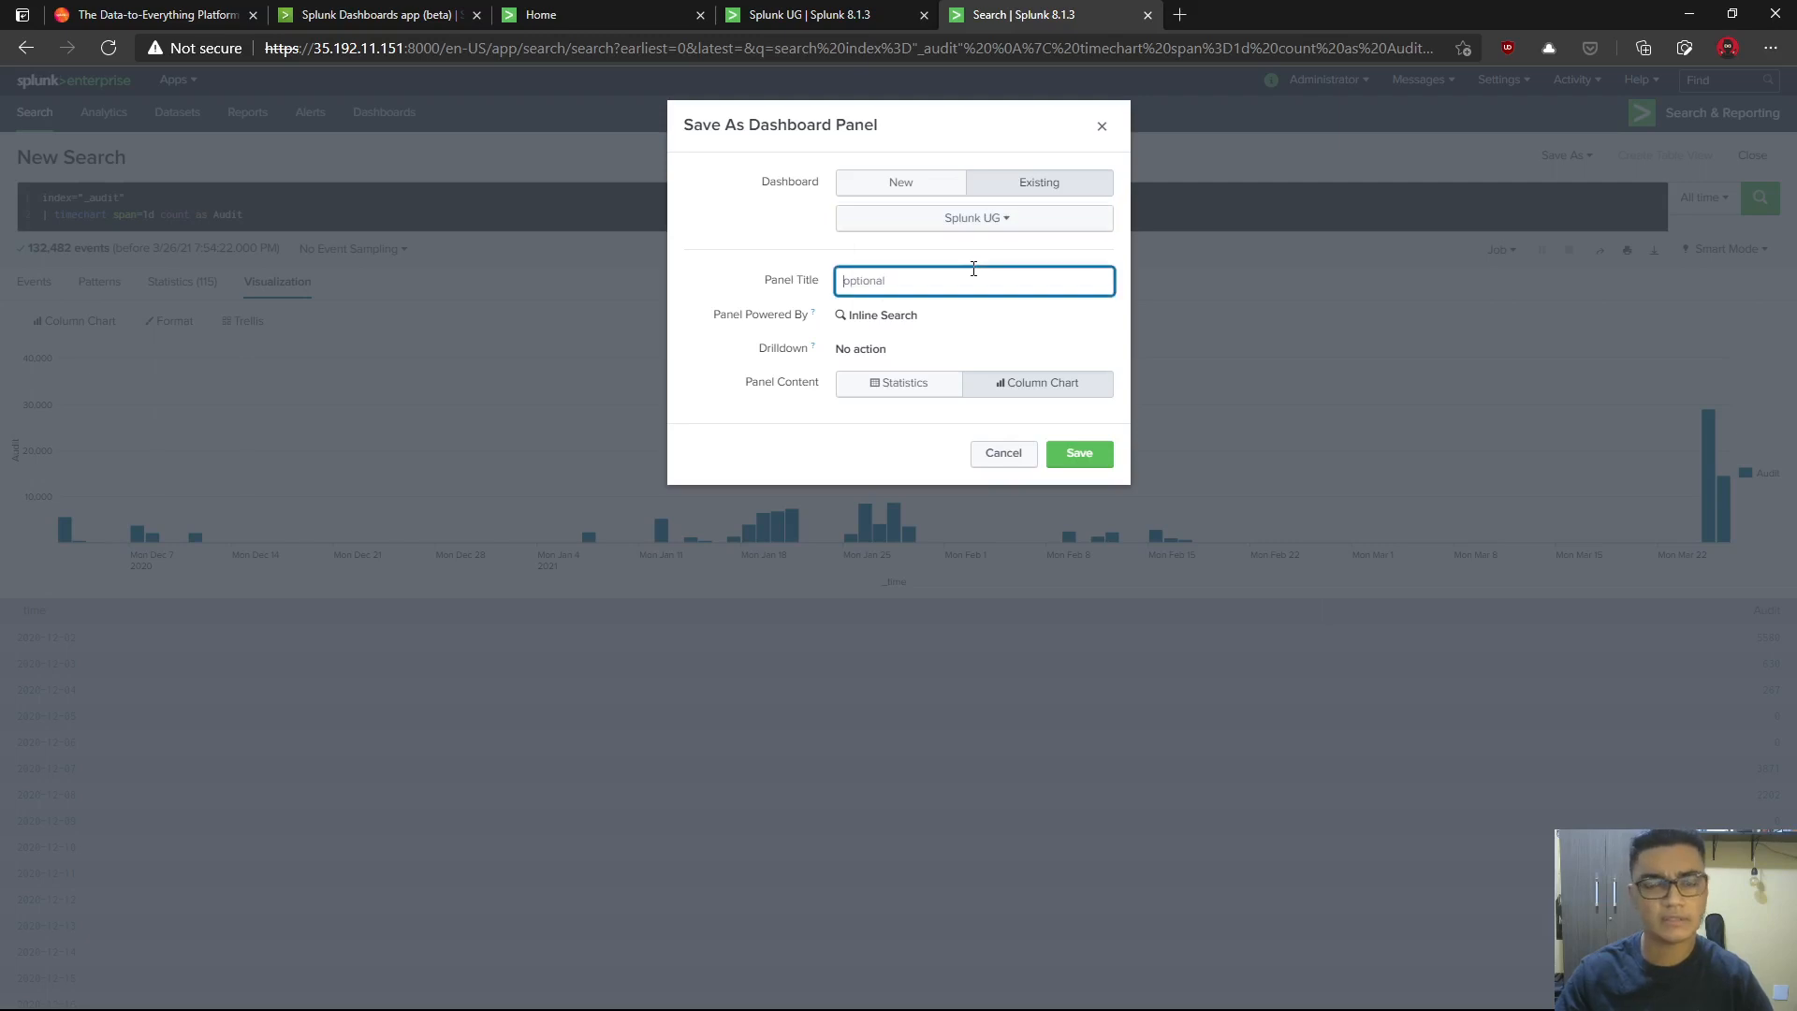
{"action": "type", "text": "All tim"}
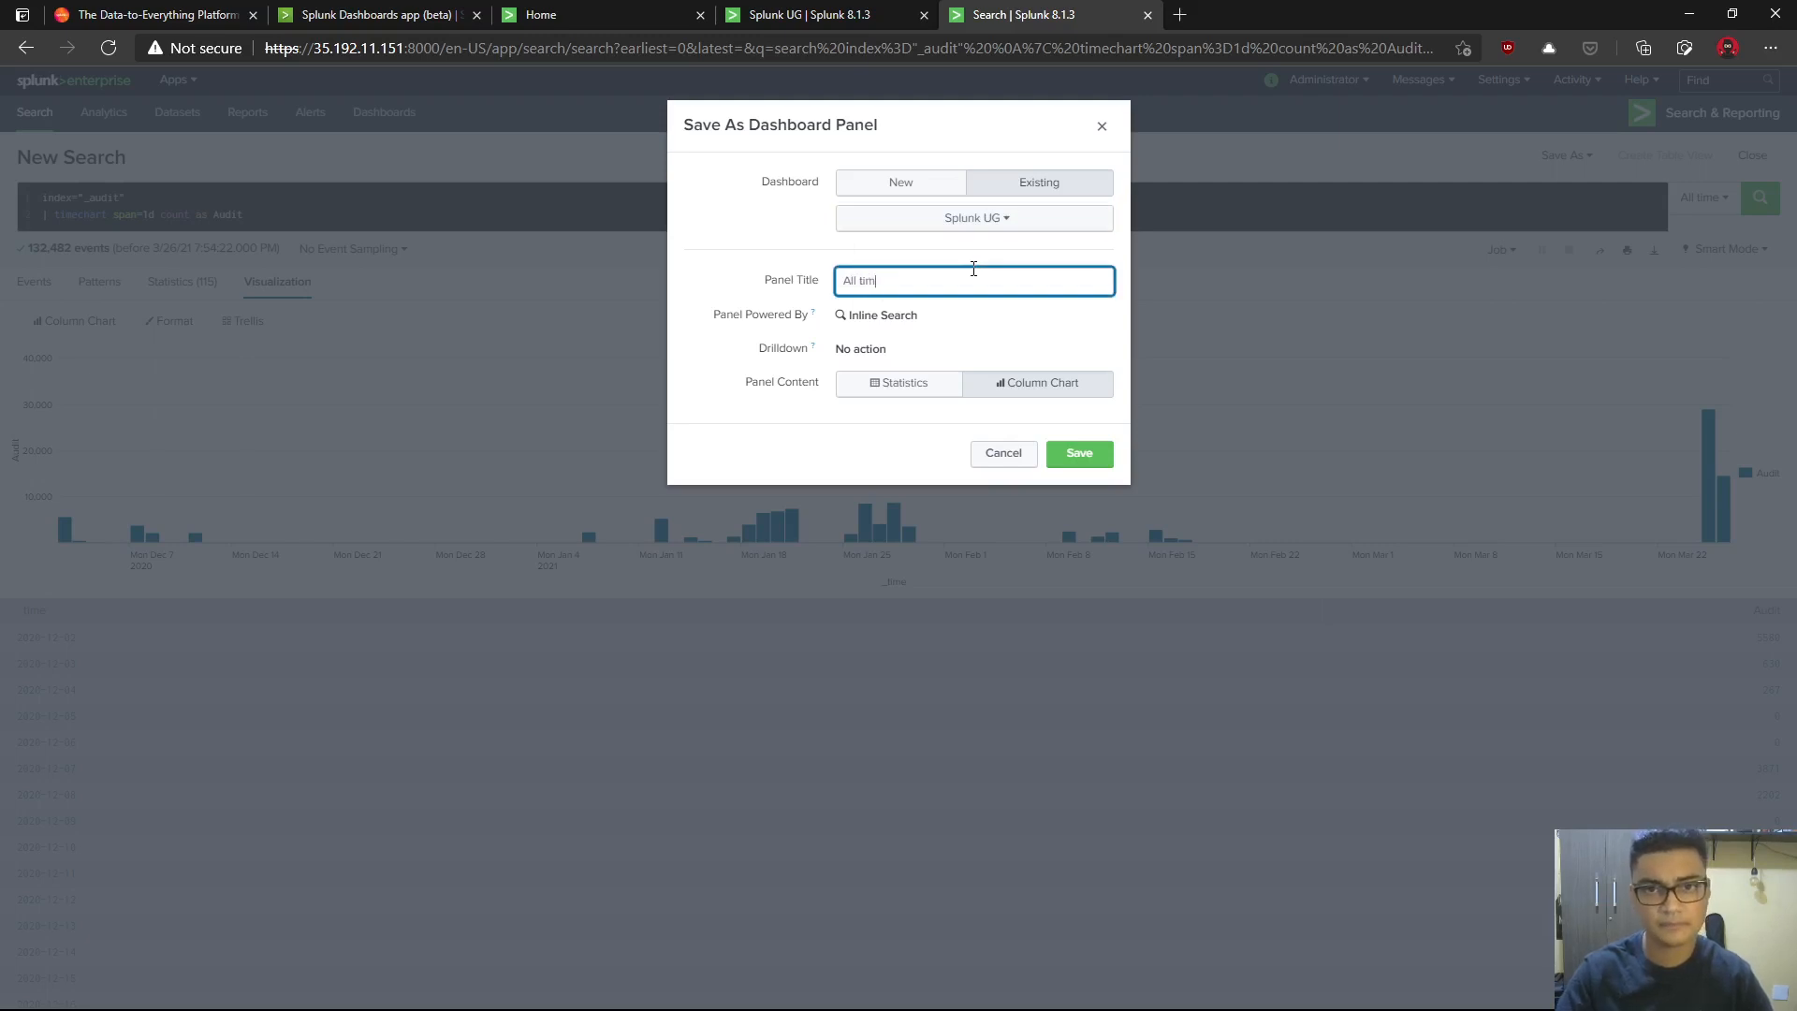
{"action": "key", "text": "Return"}
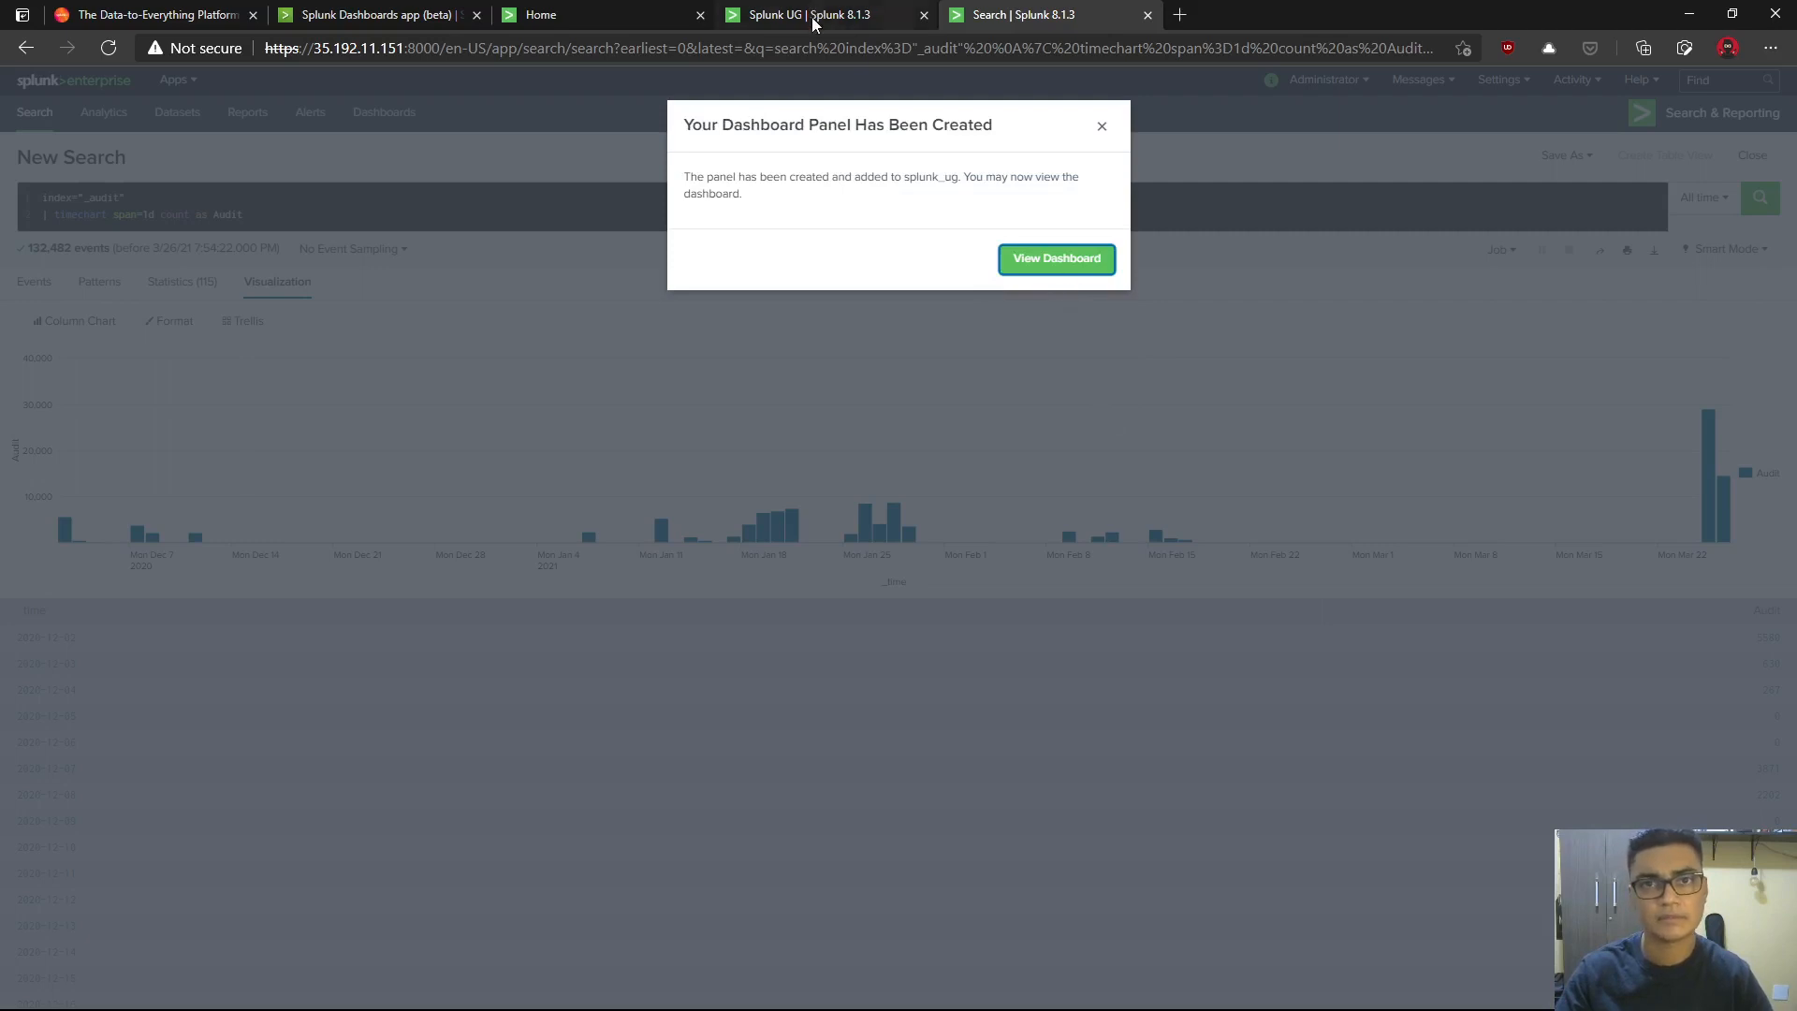
- Reload the Splunk UG dashboard in its own browser tab and close the search tab
{"action": "left_click", "coordinate": [812, 17]}
{"action": "left_click", "coordinate": [108, 47]}
{"action": "middle_click", "coordinate": [1075, 15]}
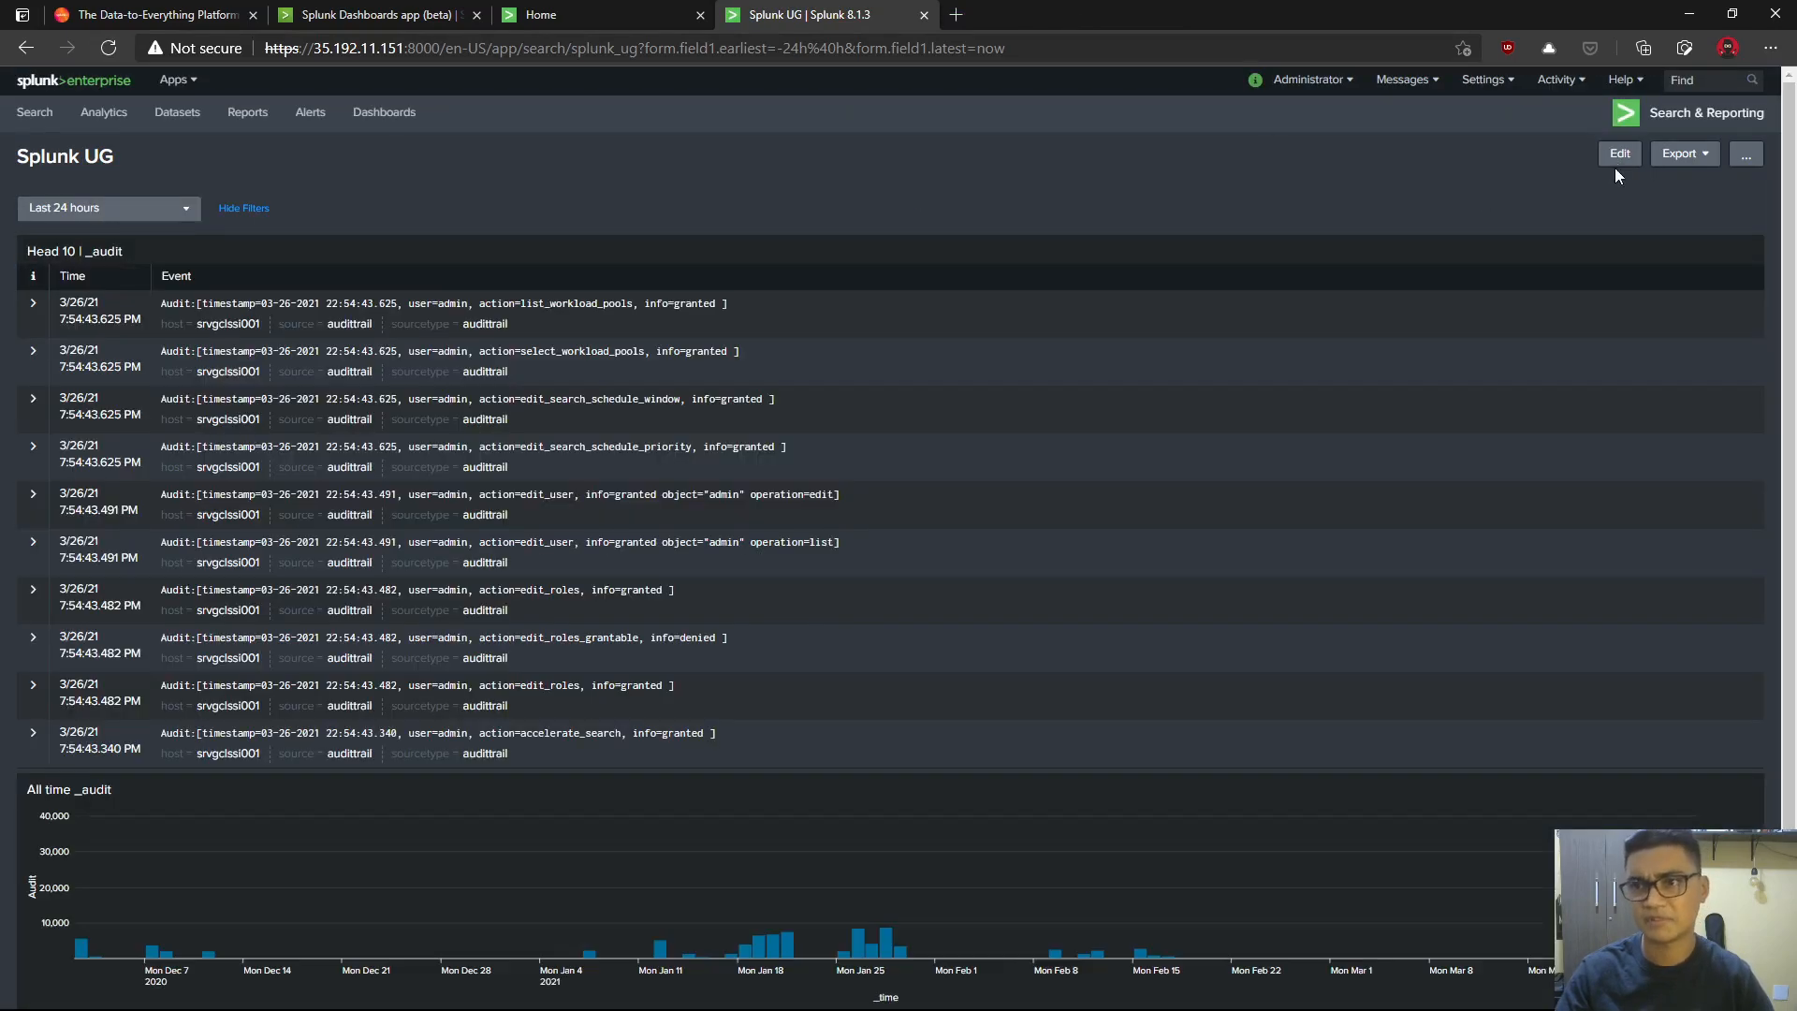
- Place the "All time _audit" panel to the right of "Head 10 | _audit", save the dashboard, and make the chart slightly taller
{"action": "left_click", "coordinate": [1619, 159]}
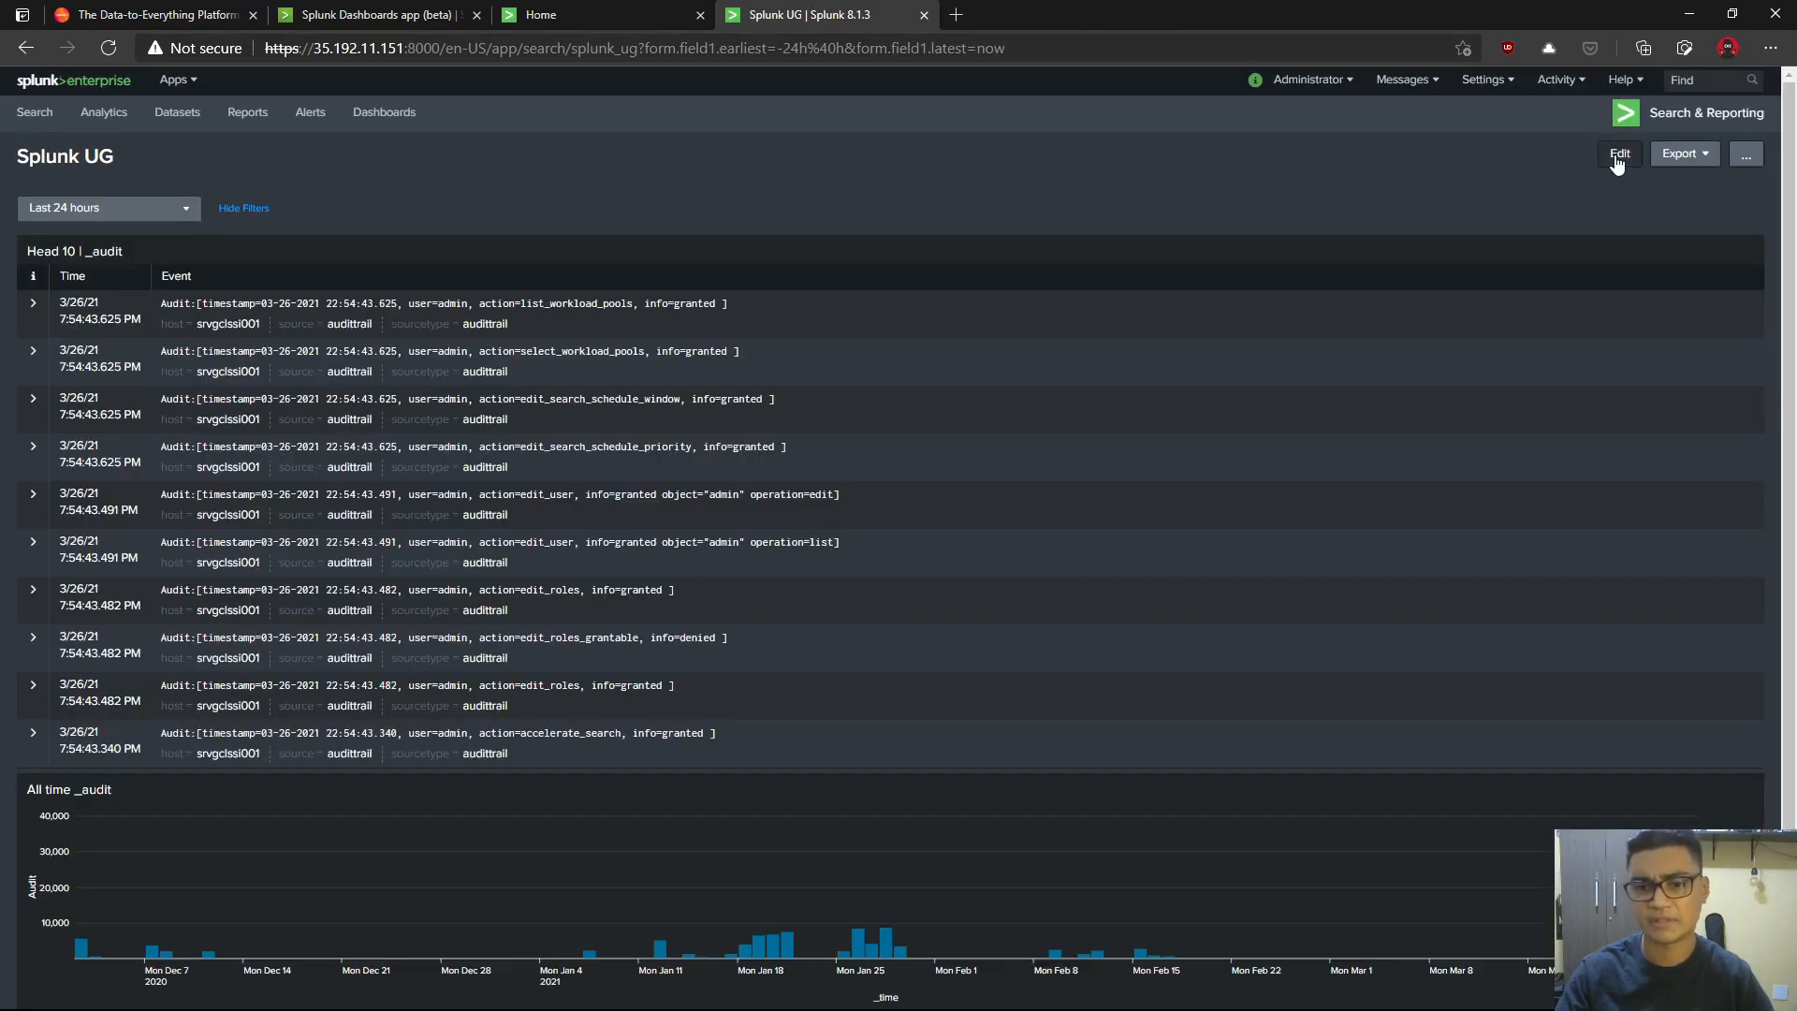
{"action": "scroll", "coordinate": [1071, 580], "scroll_direction": "up", "scroll_amount": 4}
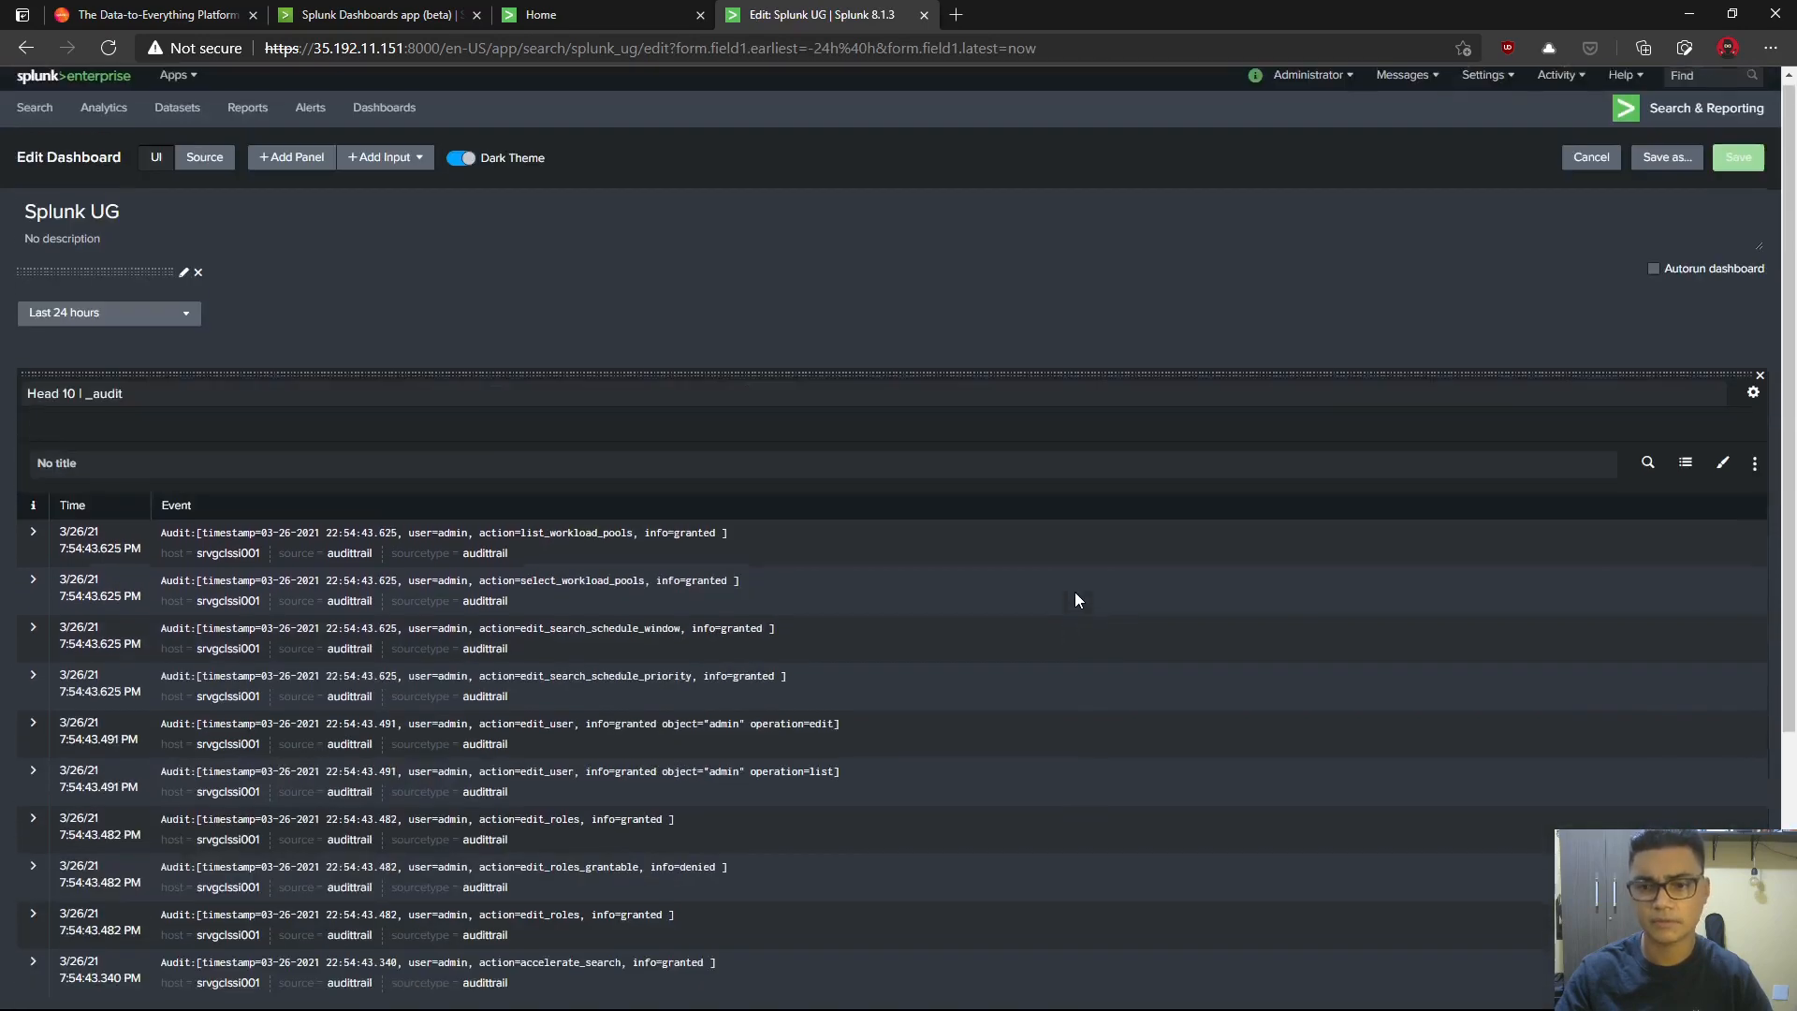
{"action": "scroll", "coordinate": [1069, 655], "scroll_direction": "down", "scroll_amount": 4}
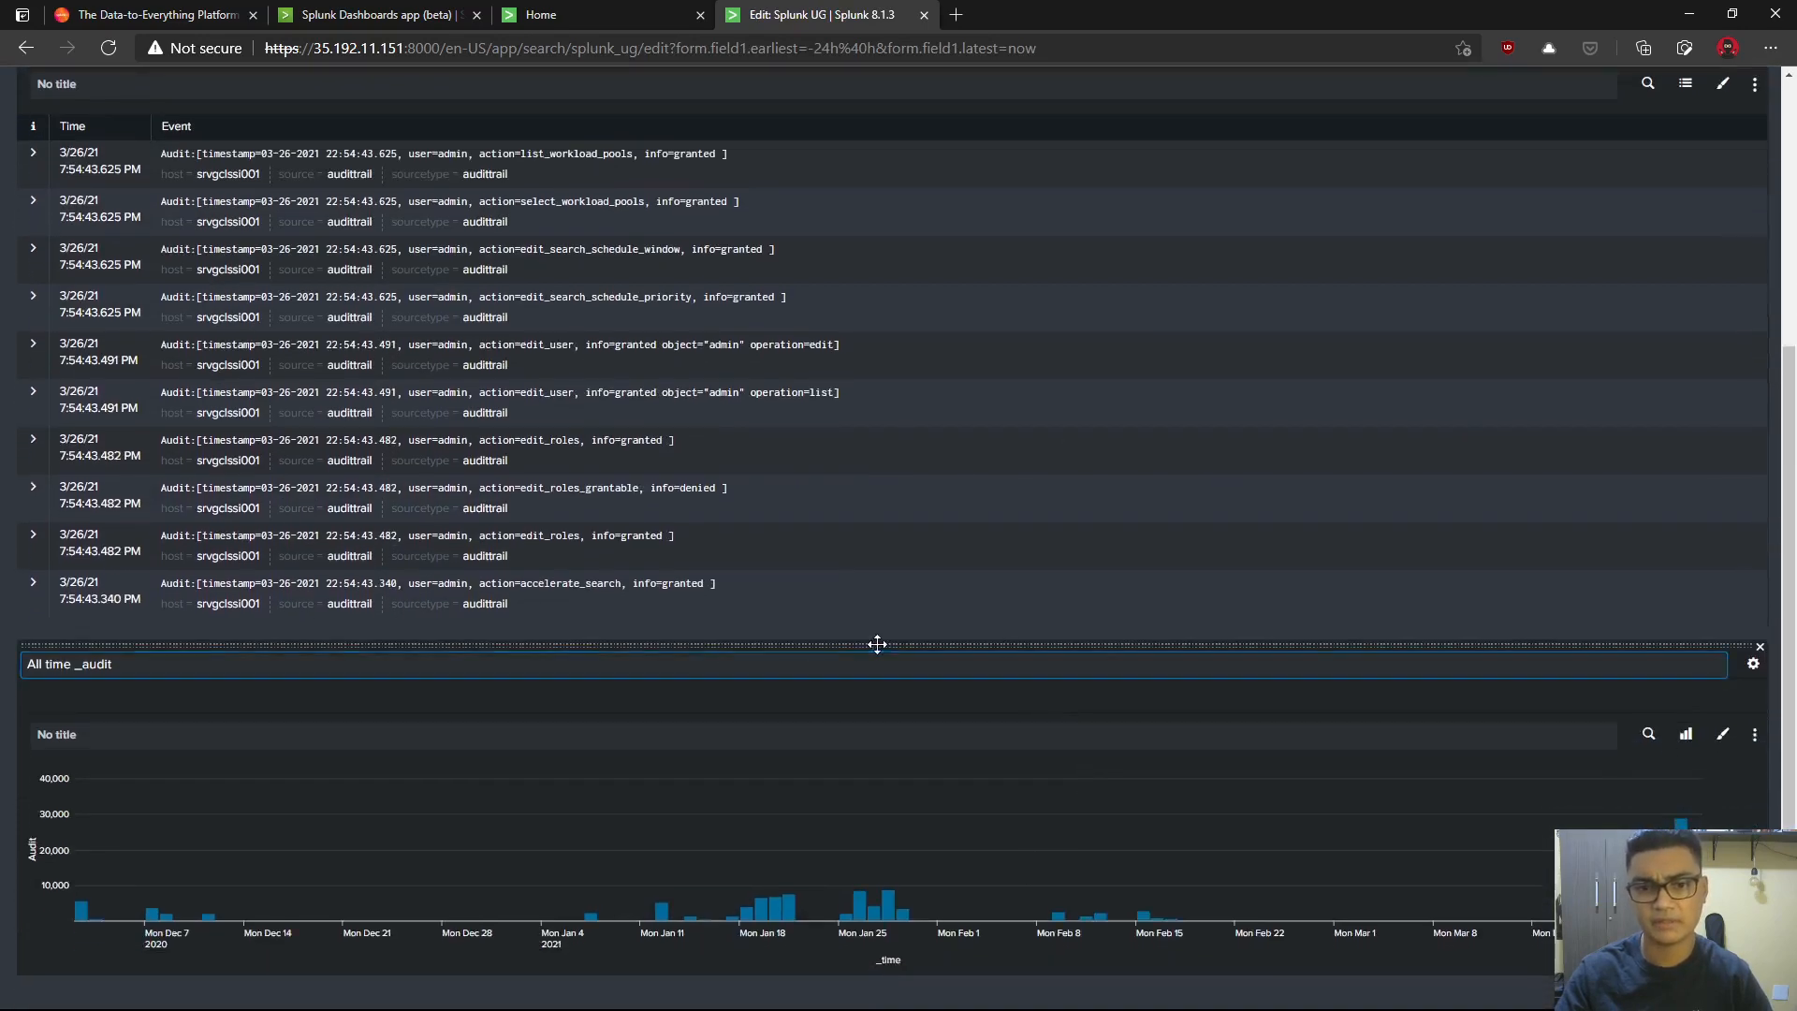
{"action": "left_click_drag", "start_coordinate": [826, 646], "coordinate": [1149, 502]}
{"action": "left_click", "coordinate": [1737, 136]}
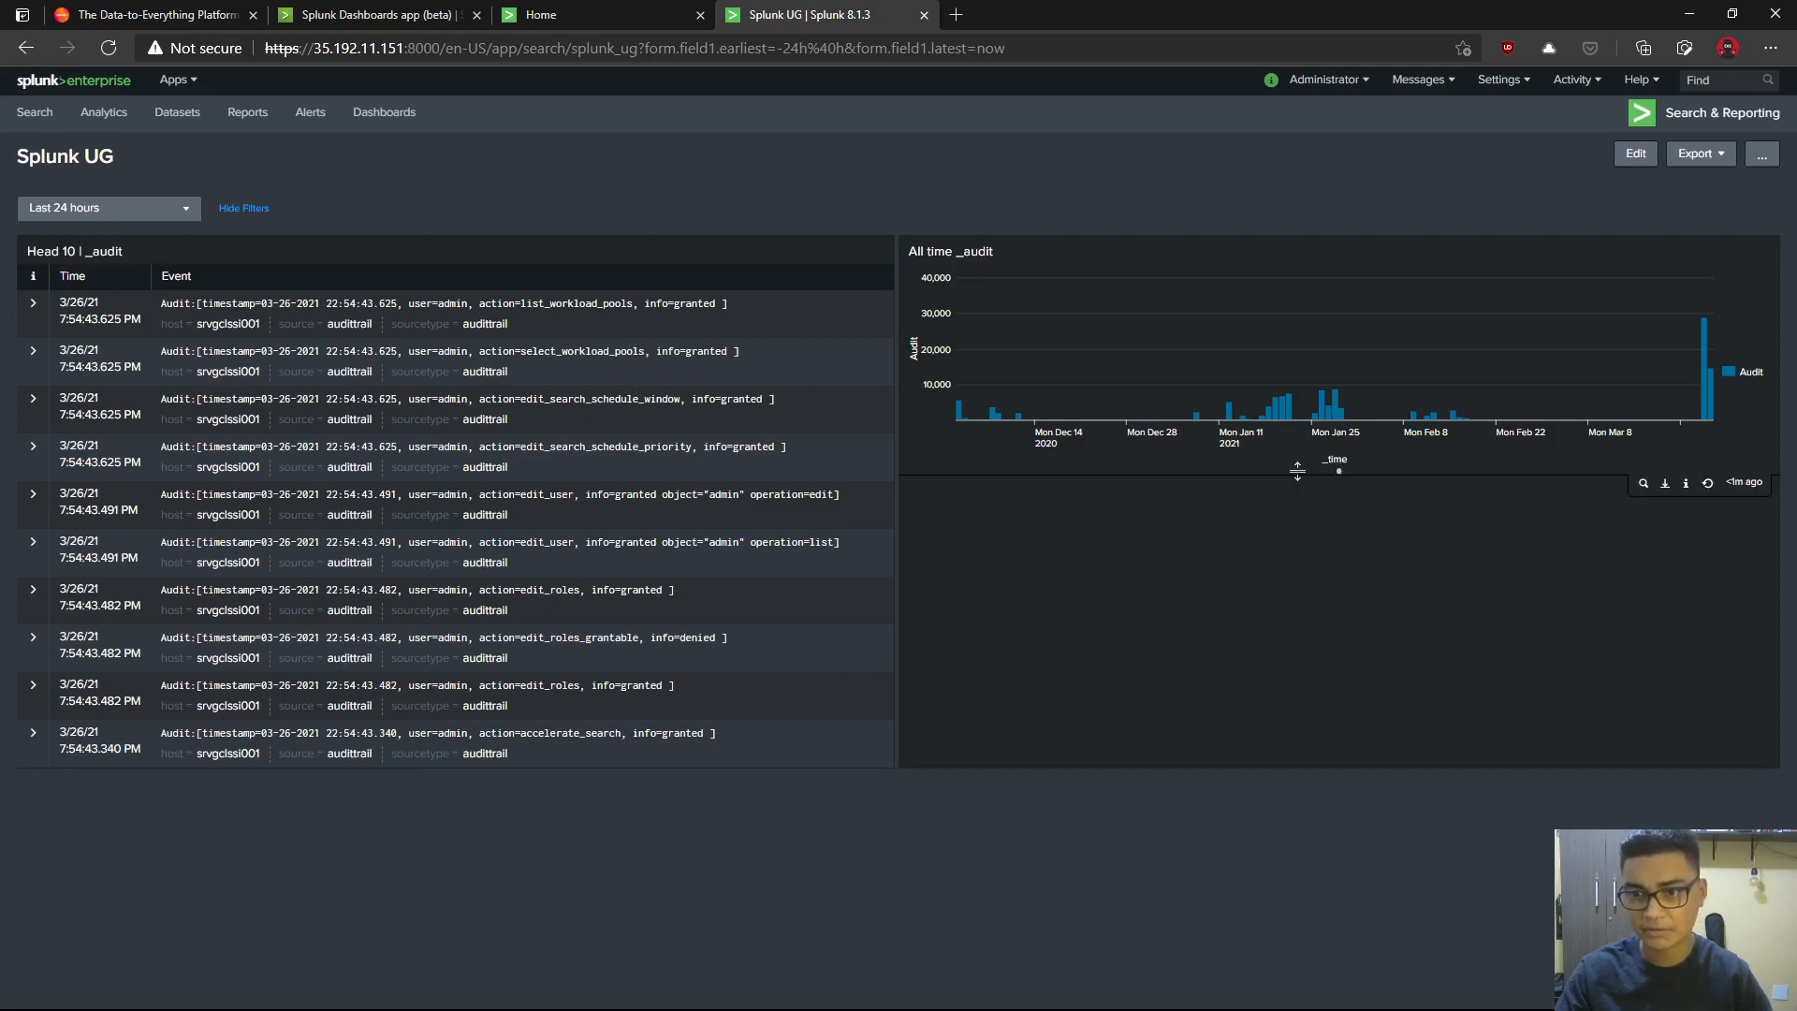
{"action": "left_click_drag", "start_coordinate": [1338, 470], "coordinate": [1360, 506]}
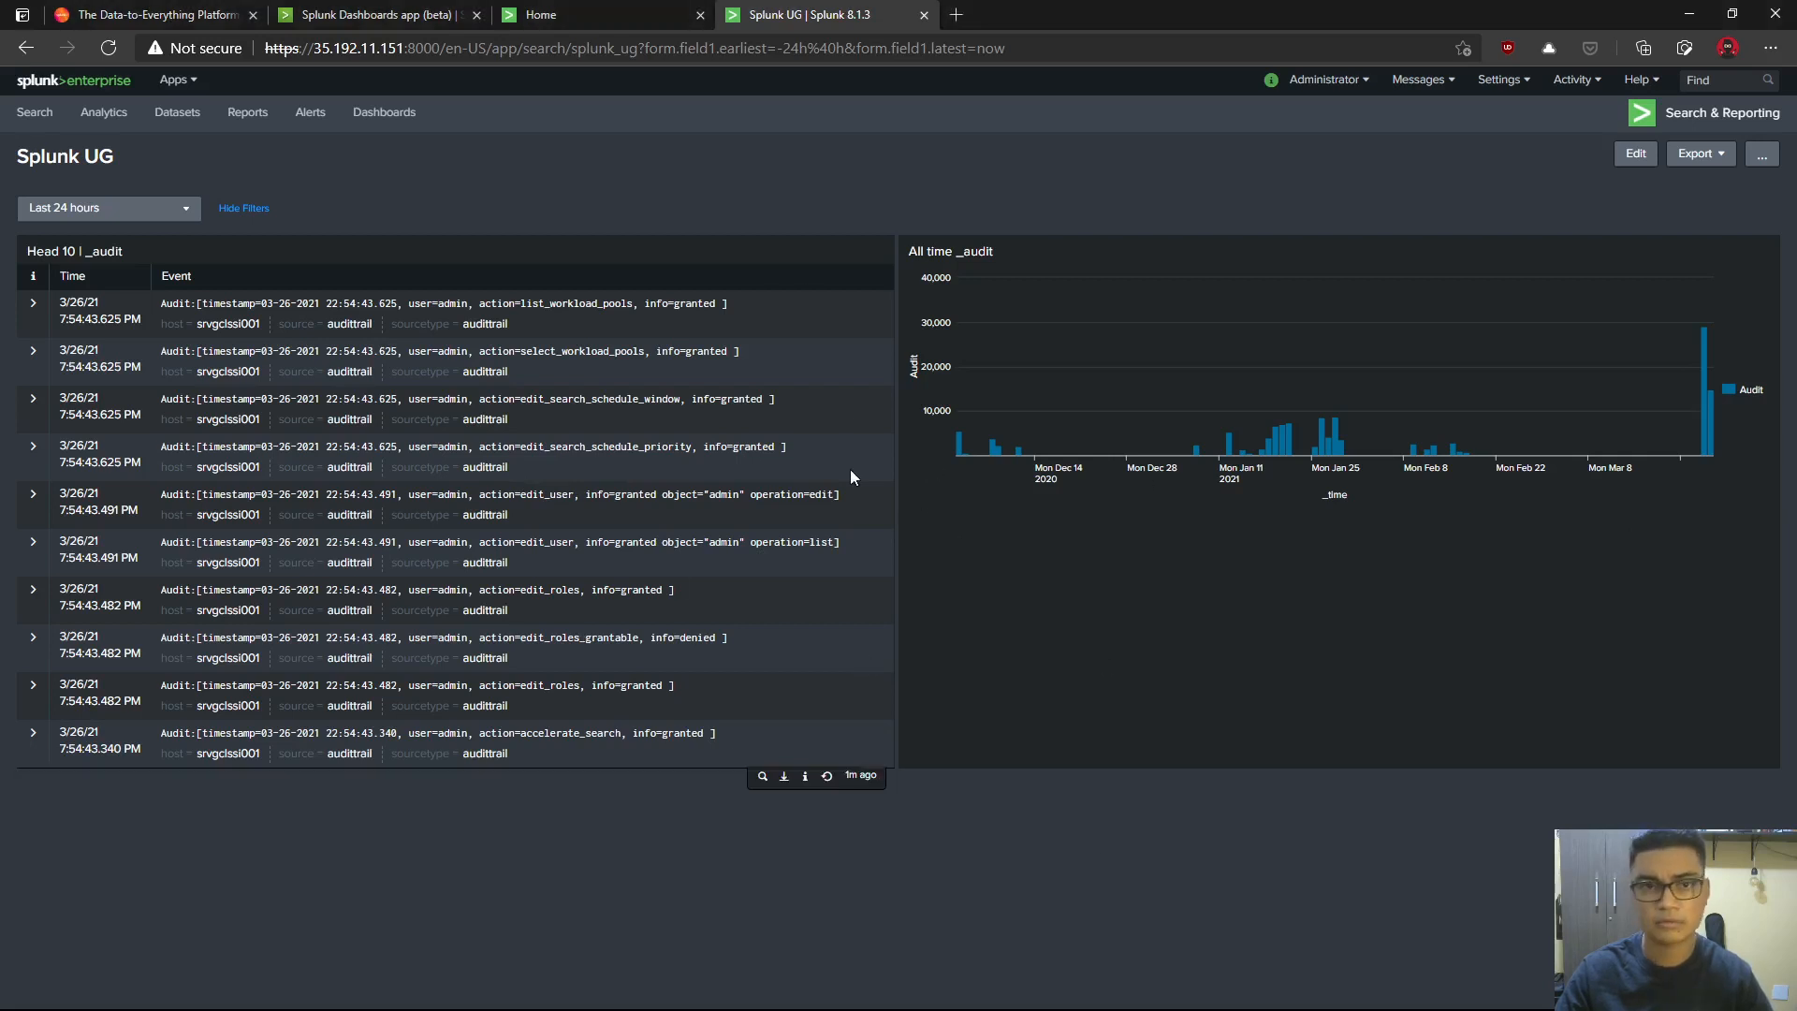
- Browse the Dashboards Beta Examples Hub visualizations and complete dashboards, and open the Healthcare Dashboard example in a new tab
{"action": "left_click", "coordinate": [642, 21]}
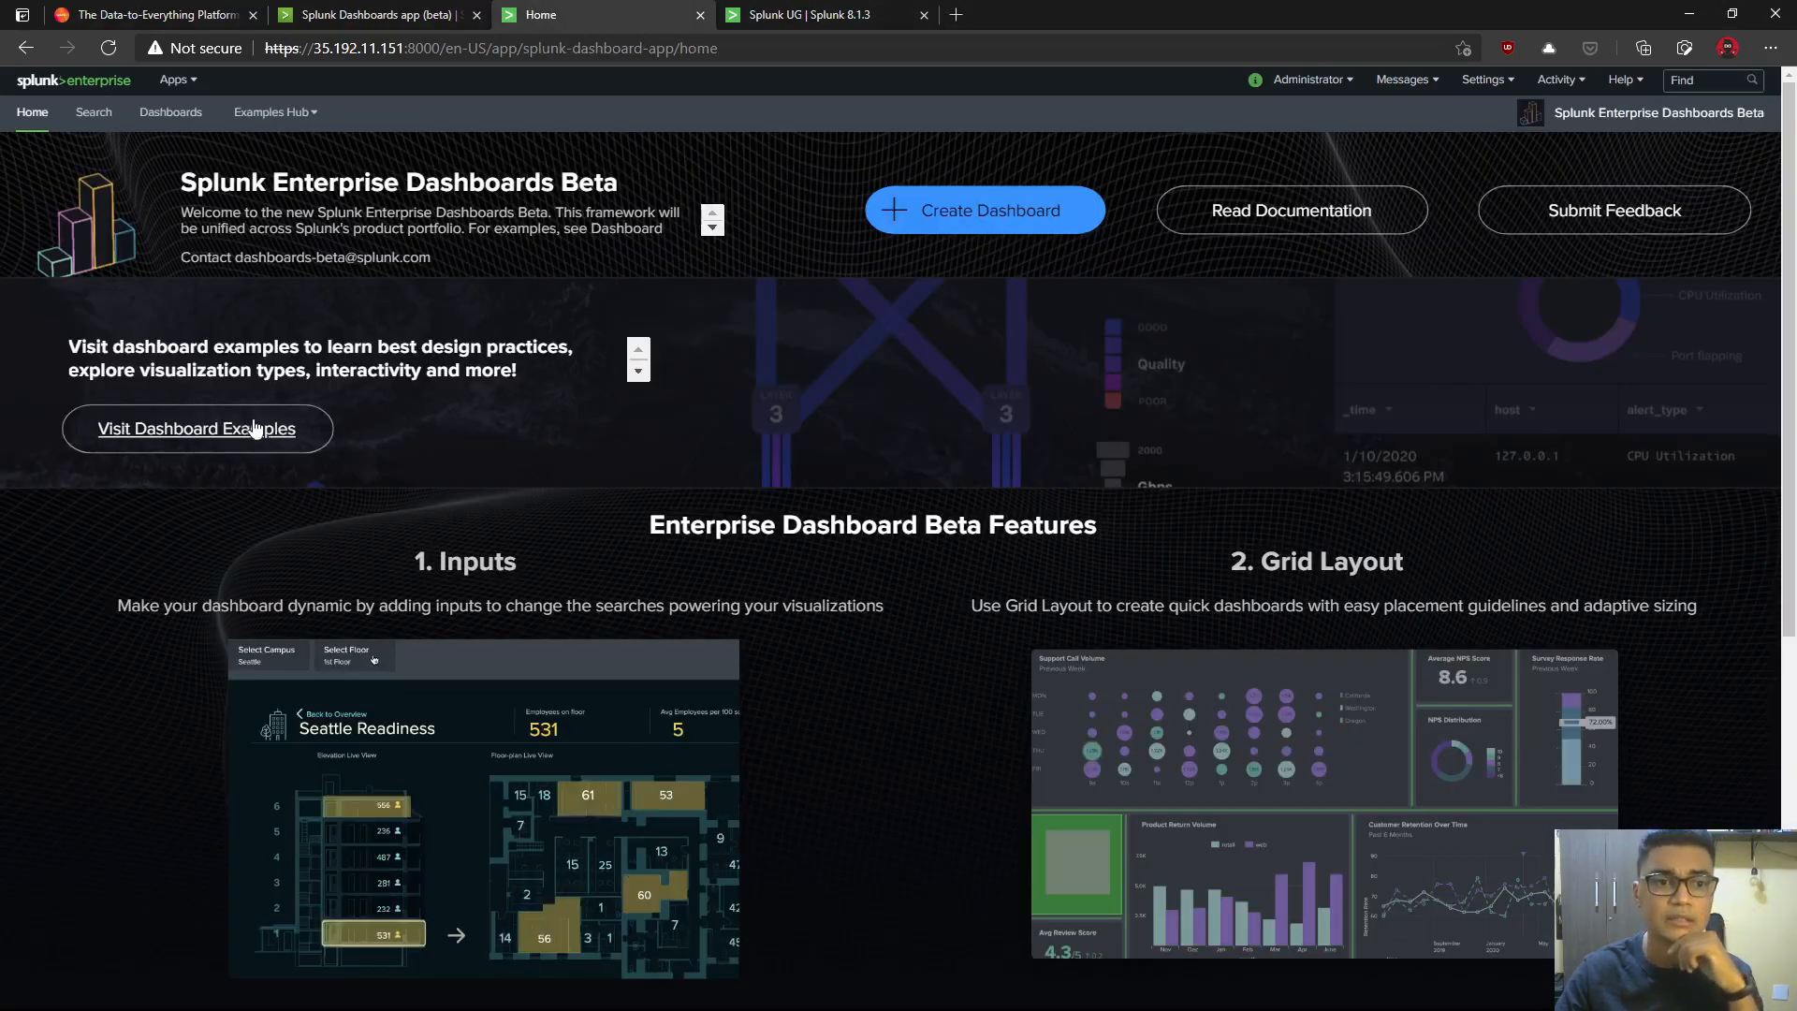
{"action": "left_click", "coordinate": [281, 113]}
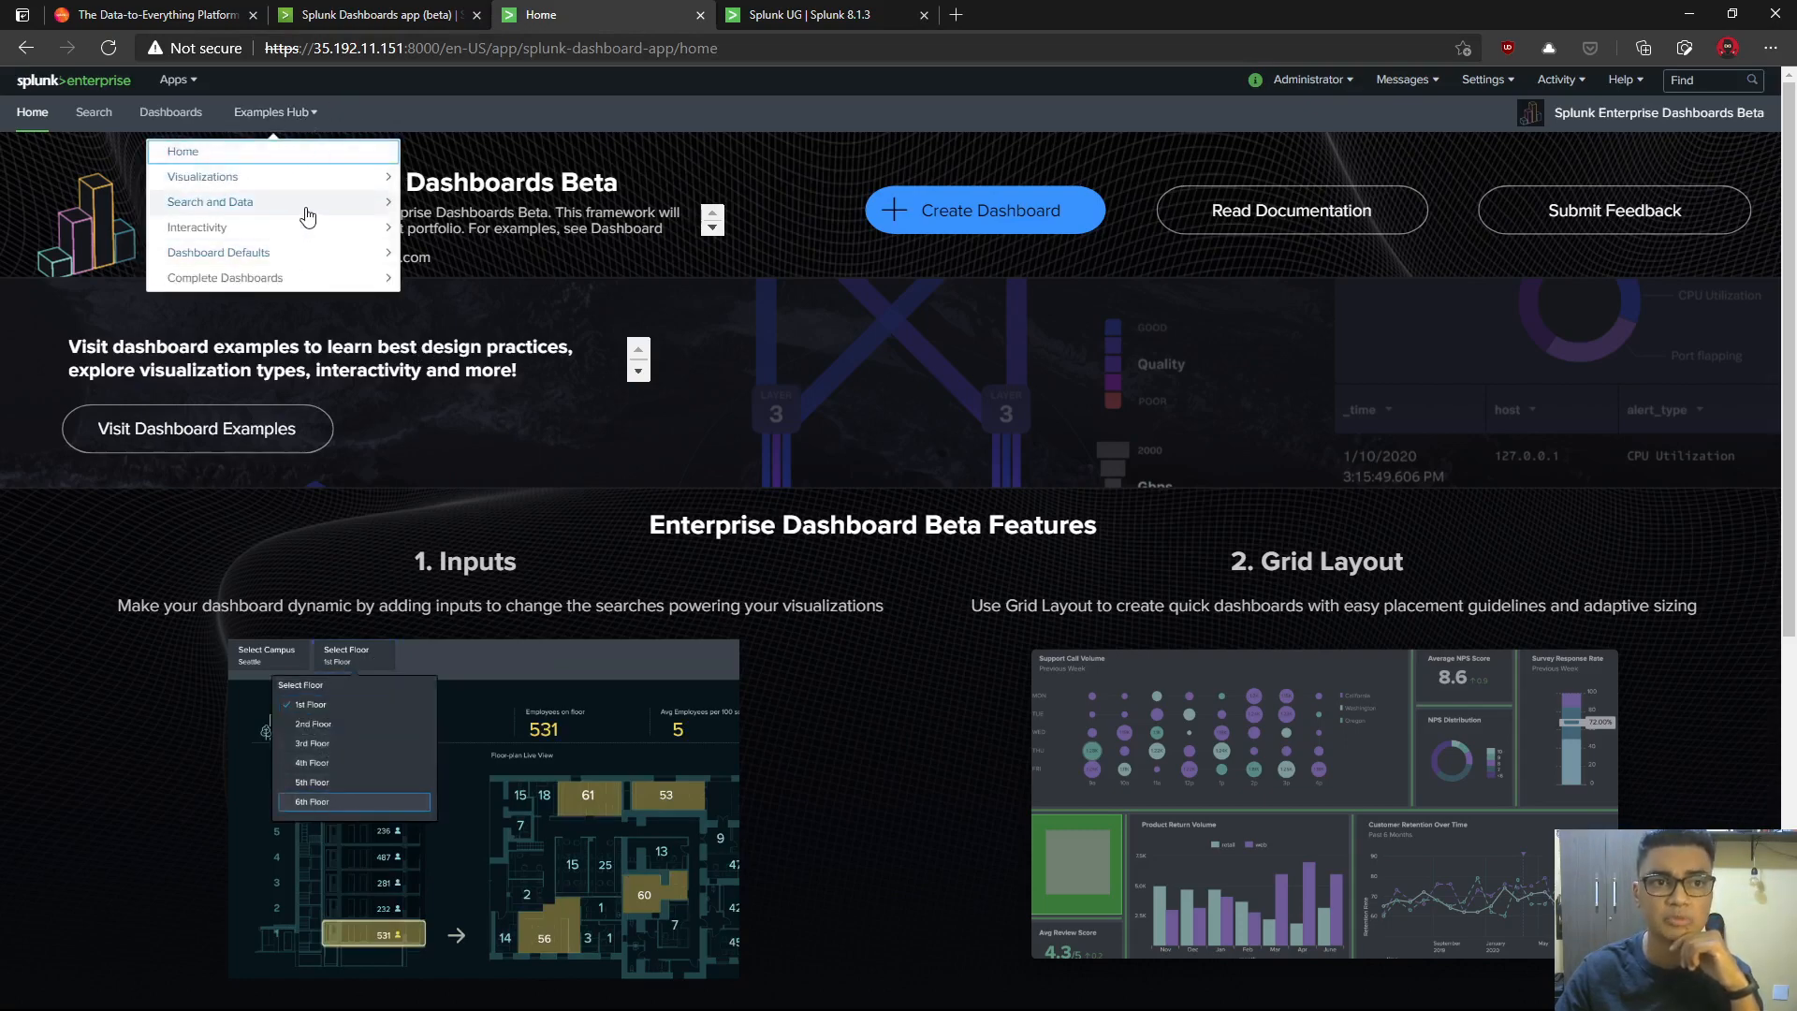
{"action": "left_click", "coordinate": [353, 177]}
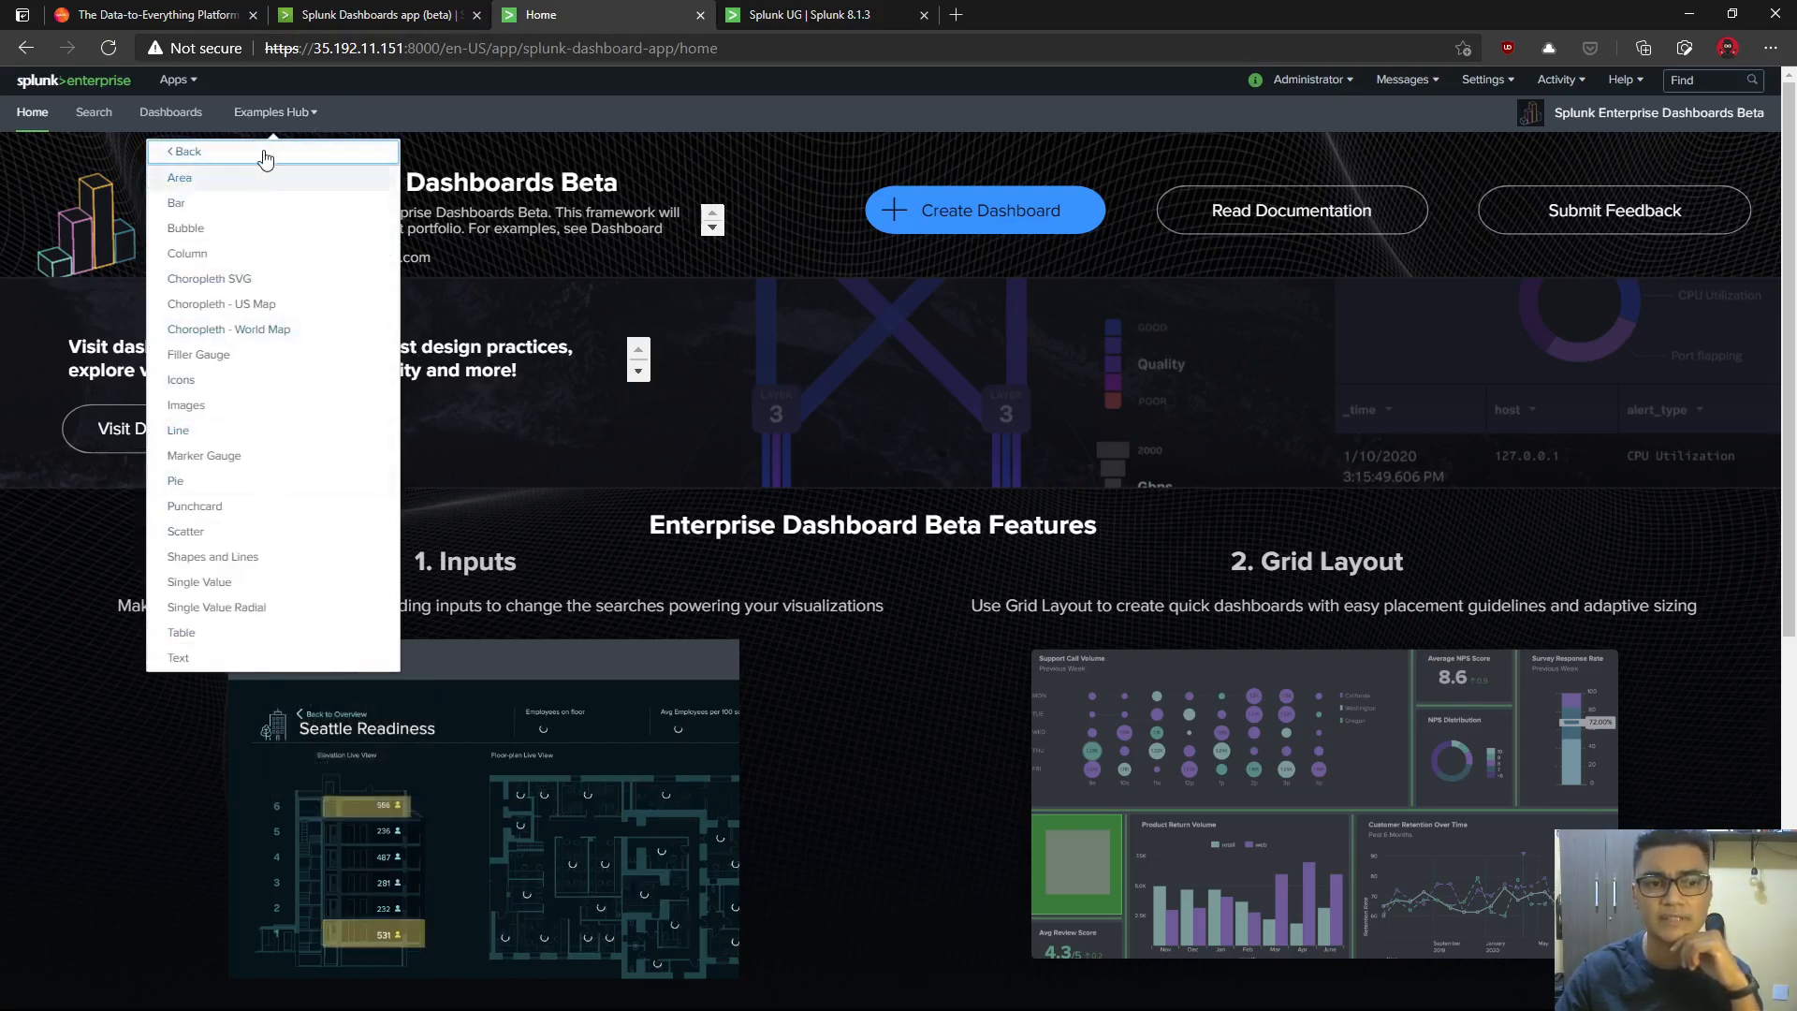
{"action": "left_click", "coordinate": [202, 156]}
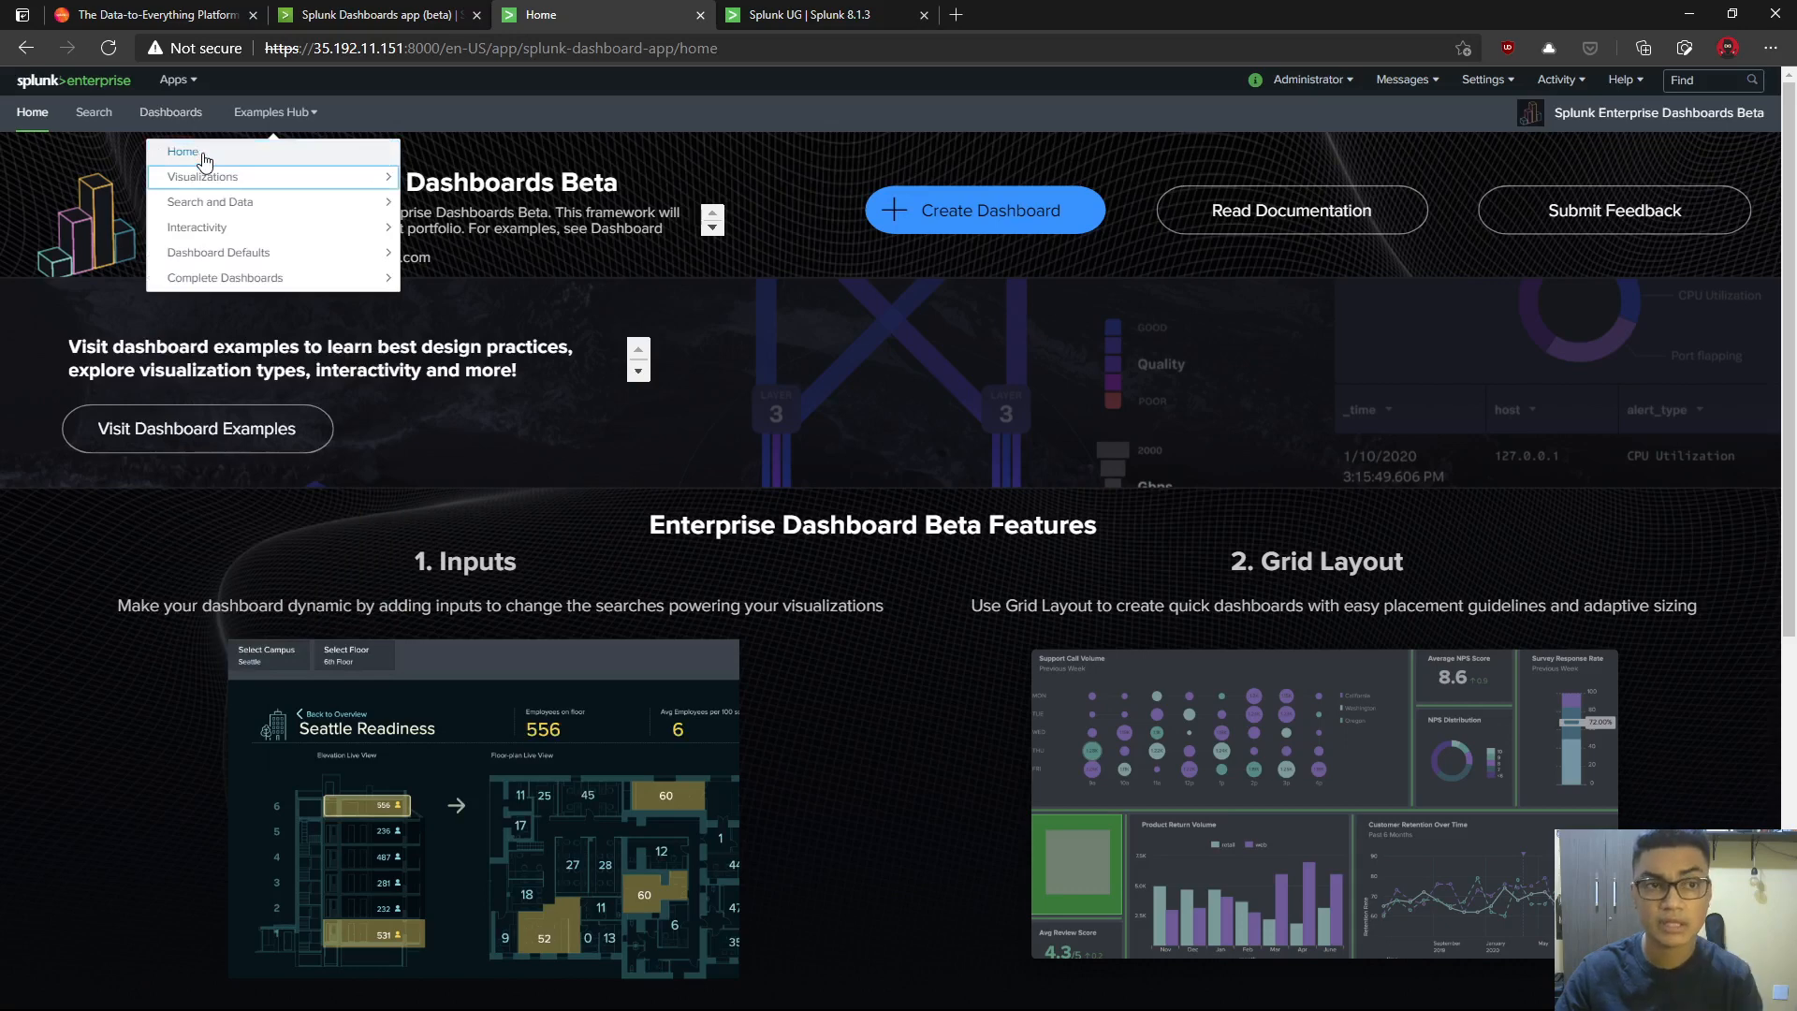
{"action": "left_click", "coordinate": [307, 279]}
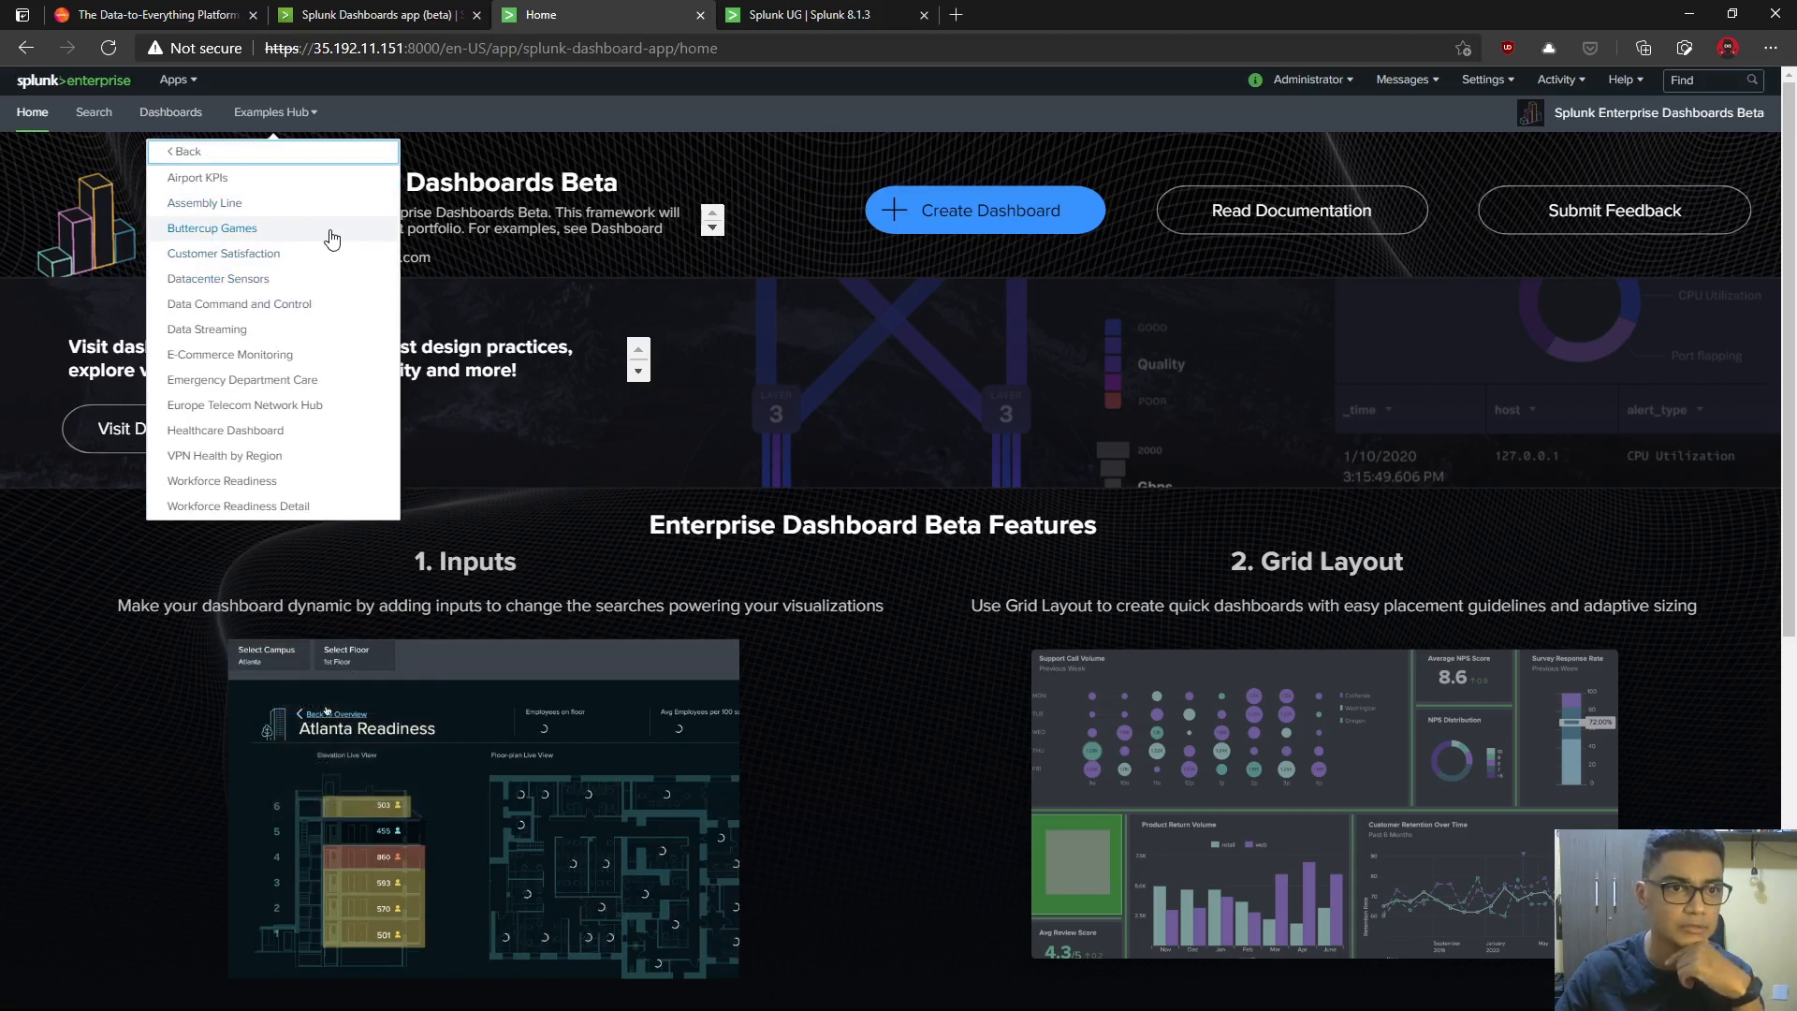
{"action": "middle_click", "coordinate": [271, 432]}
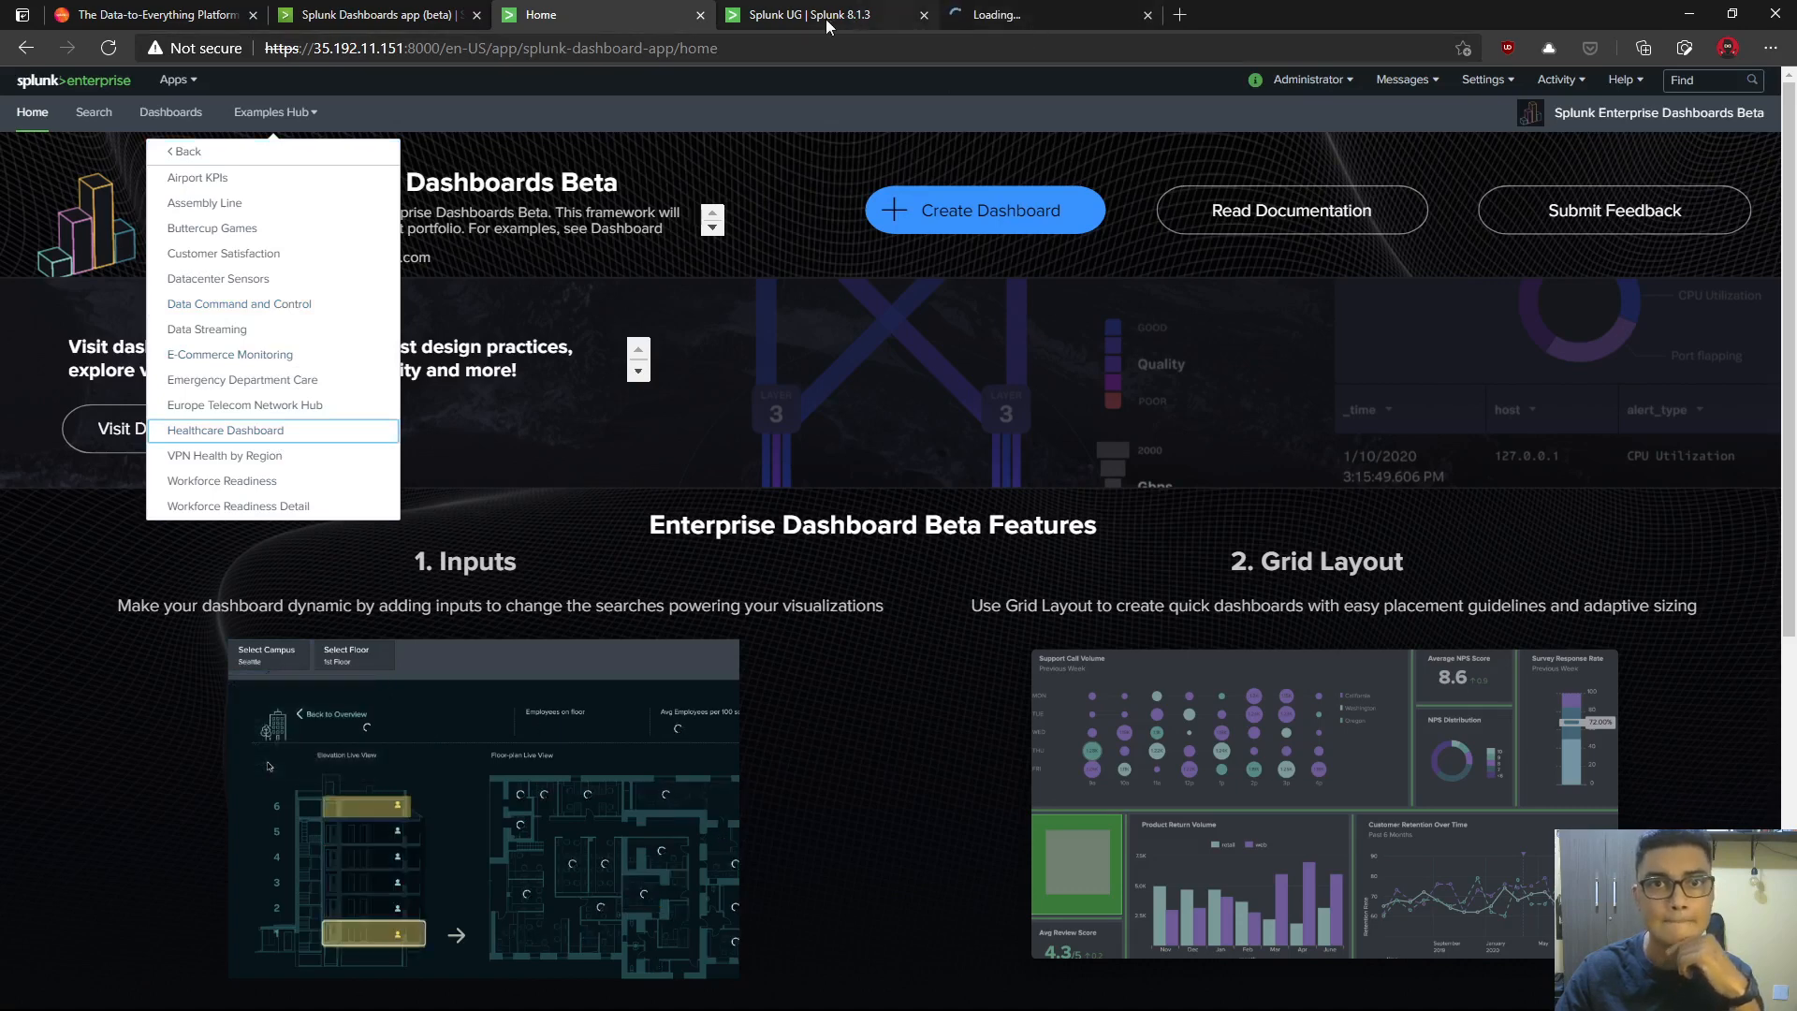
{"action": "left_click", "coordinate": [1007, 19]}
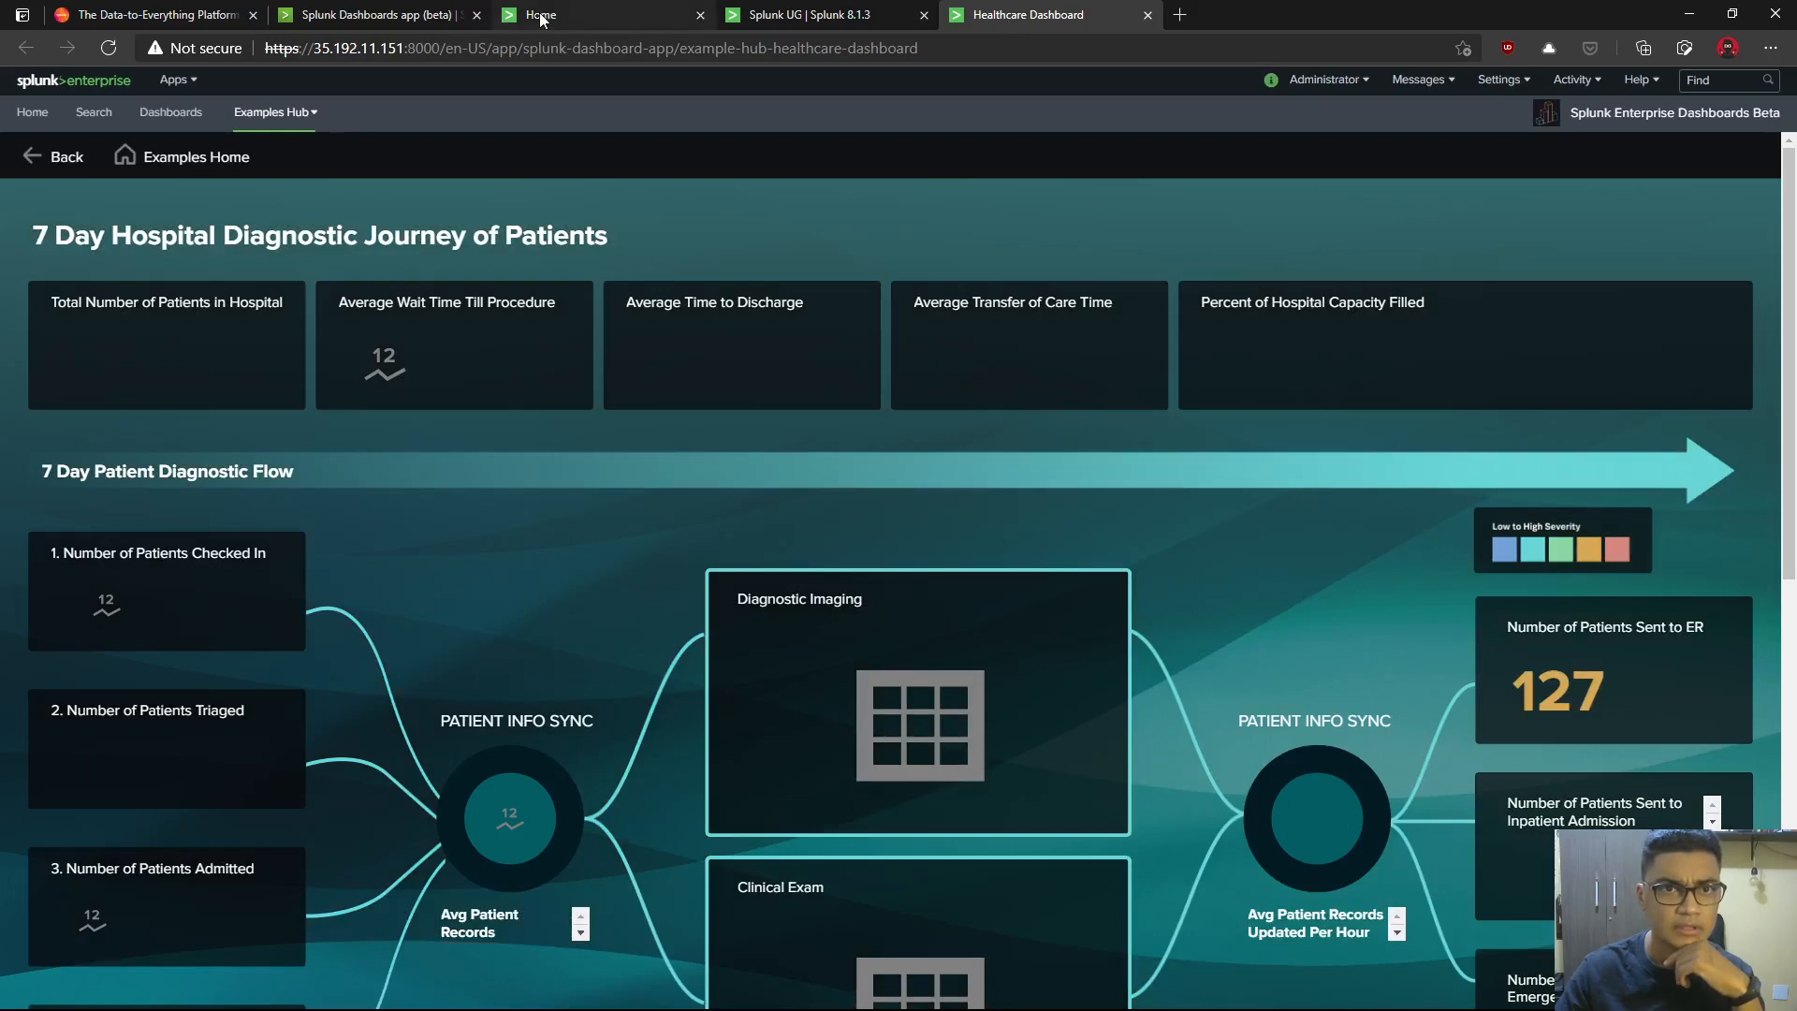
- Open the Emergency Department Care example in a new tab and place that tab before the Healthcare Dashboard tab
{"action": "left_click", "coordinate": [541, 16]}
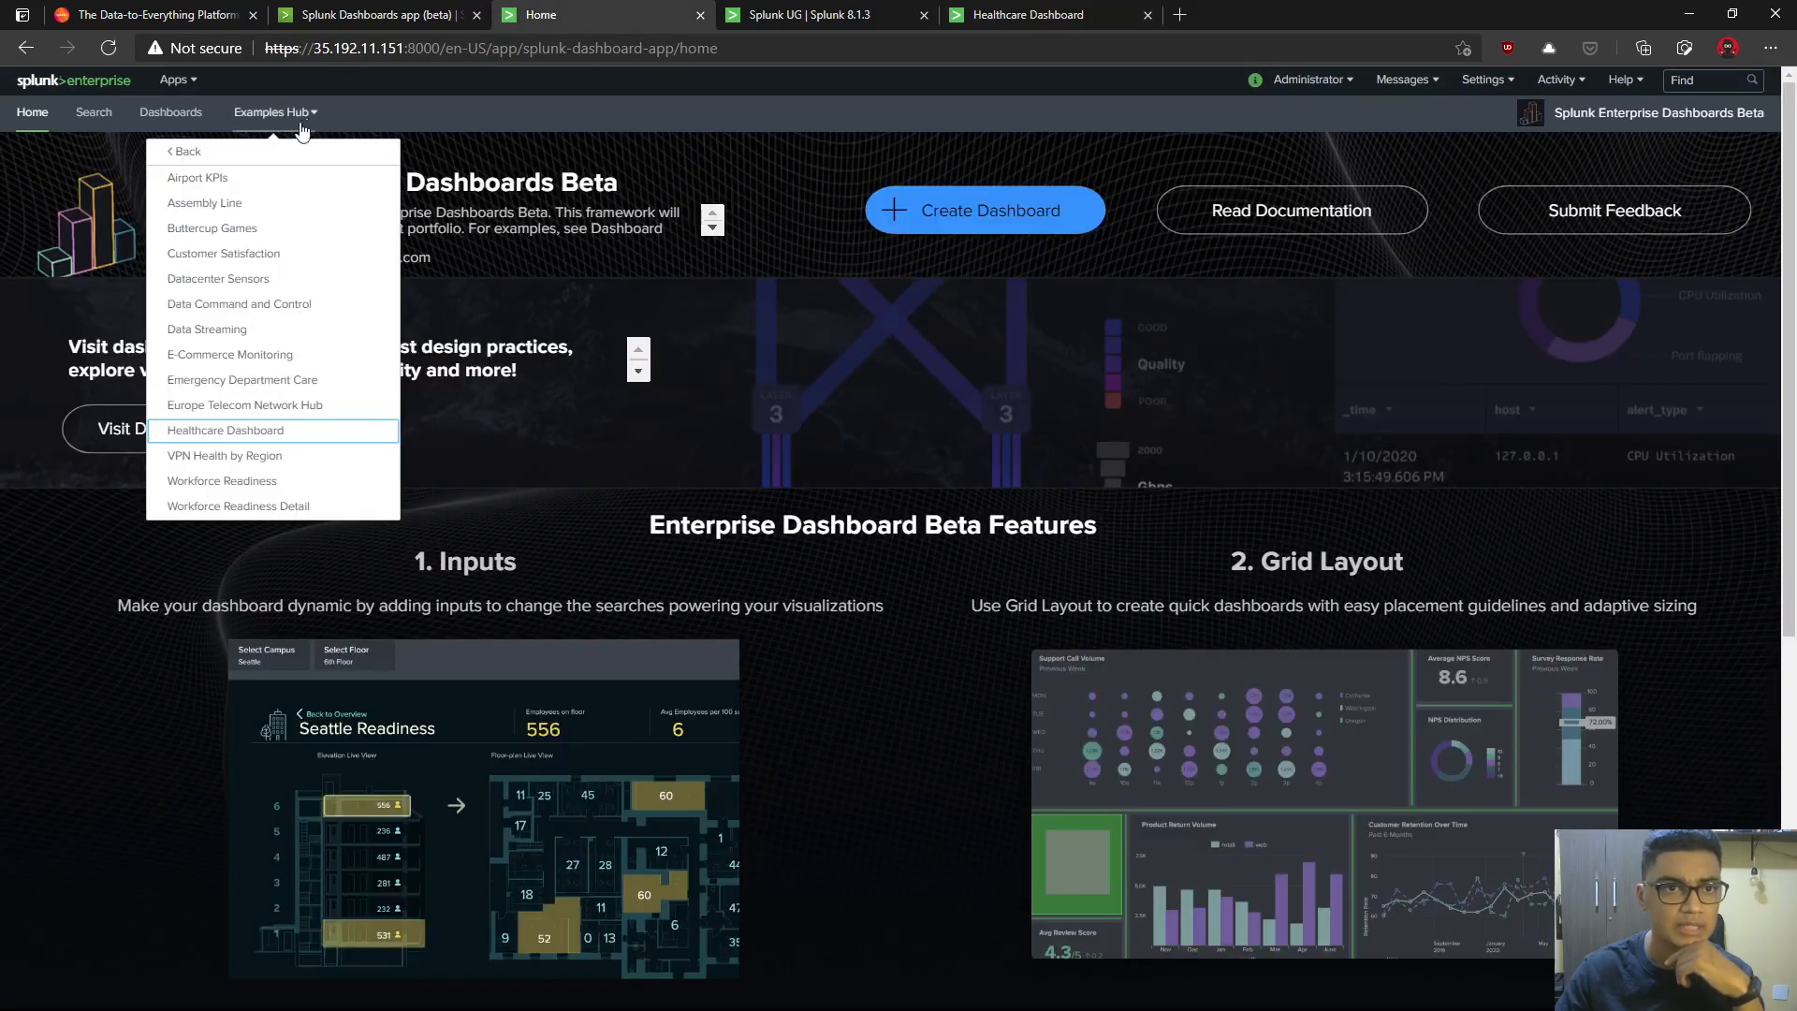
{"action": "middle_click", "coordinate": [323, 382]}
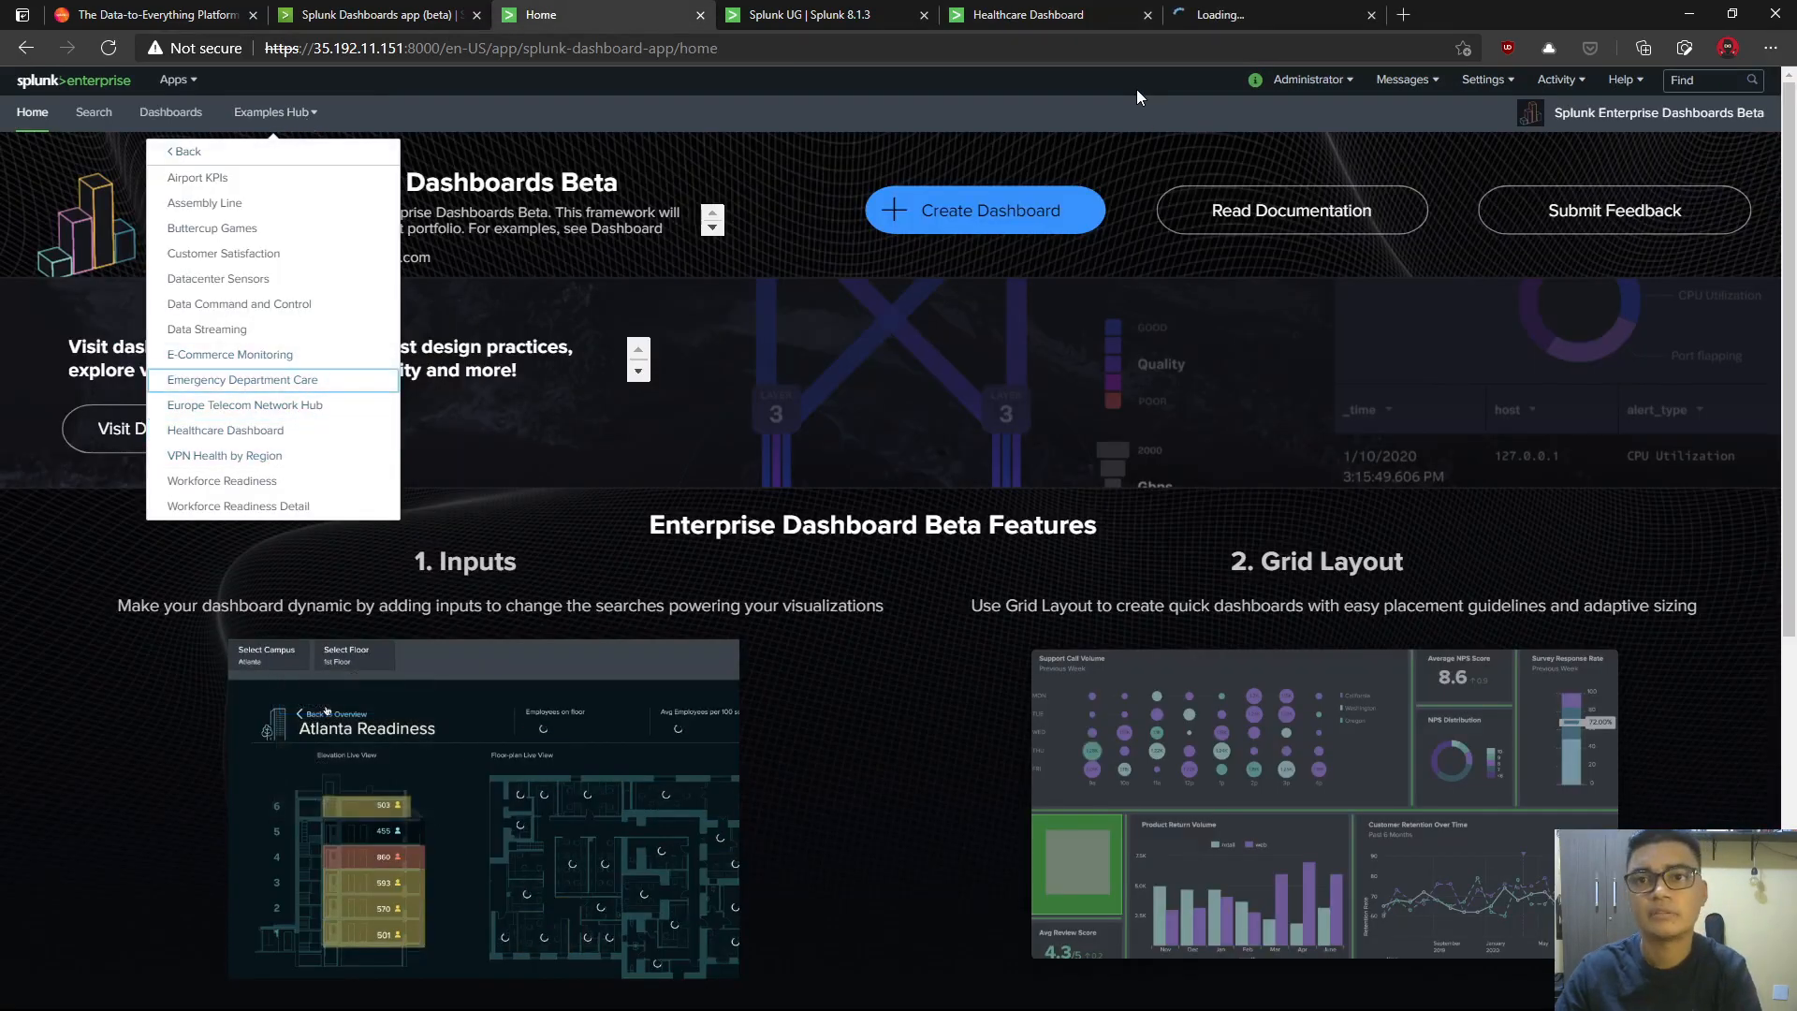
{"action": "left_click", "coordinate": [1227, 16]}
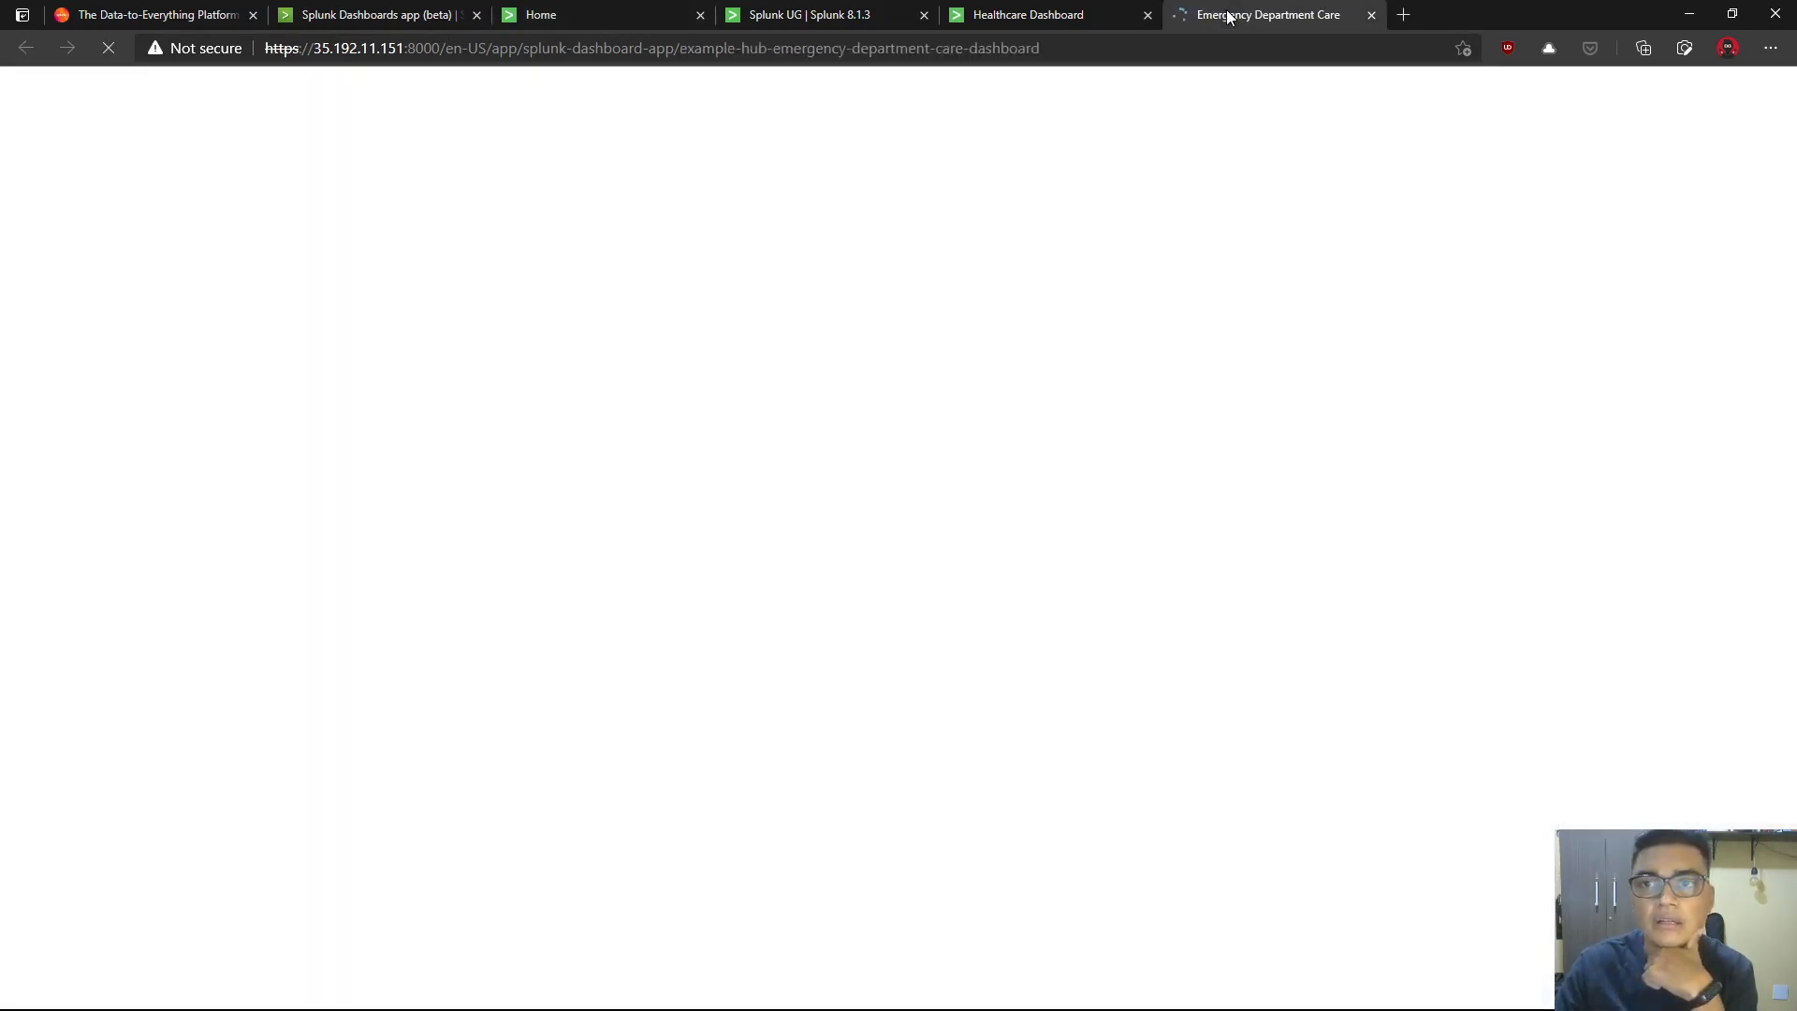
{"action": "left_click_drag", "start_coordinate": [1228, 17], "coordinate": [1062, 16]}
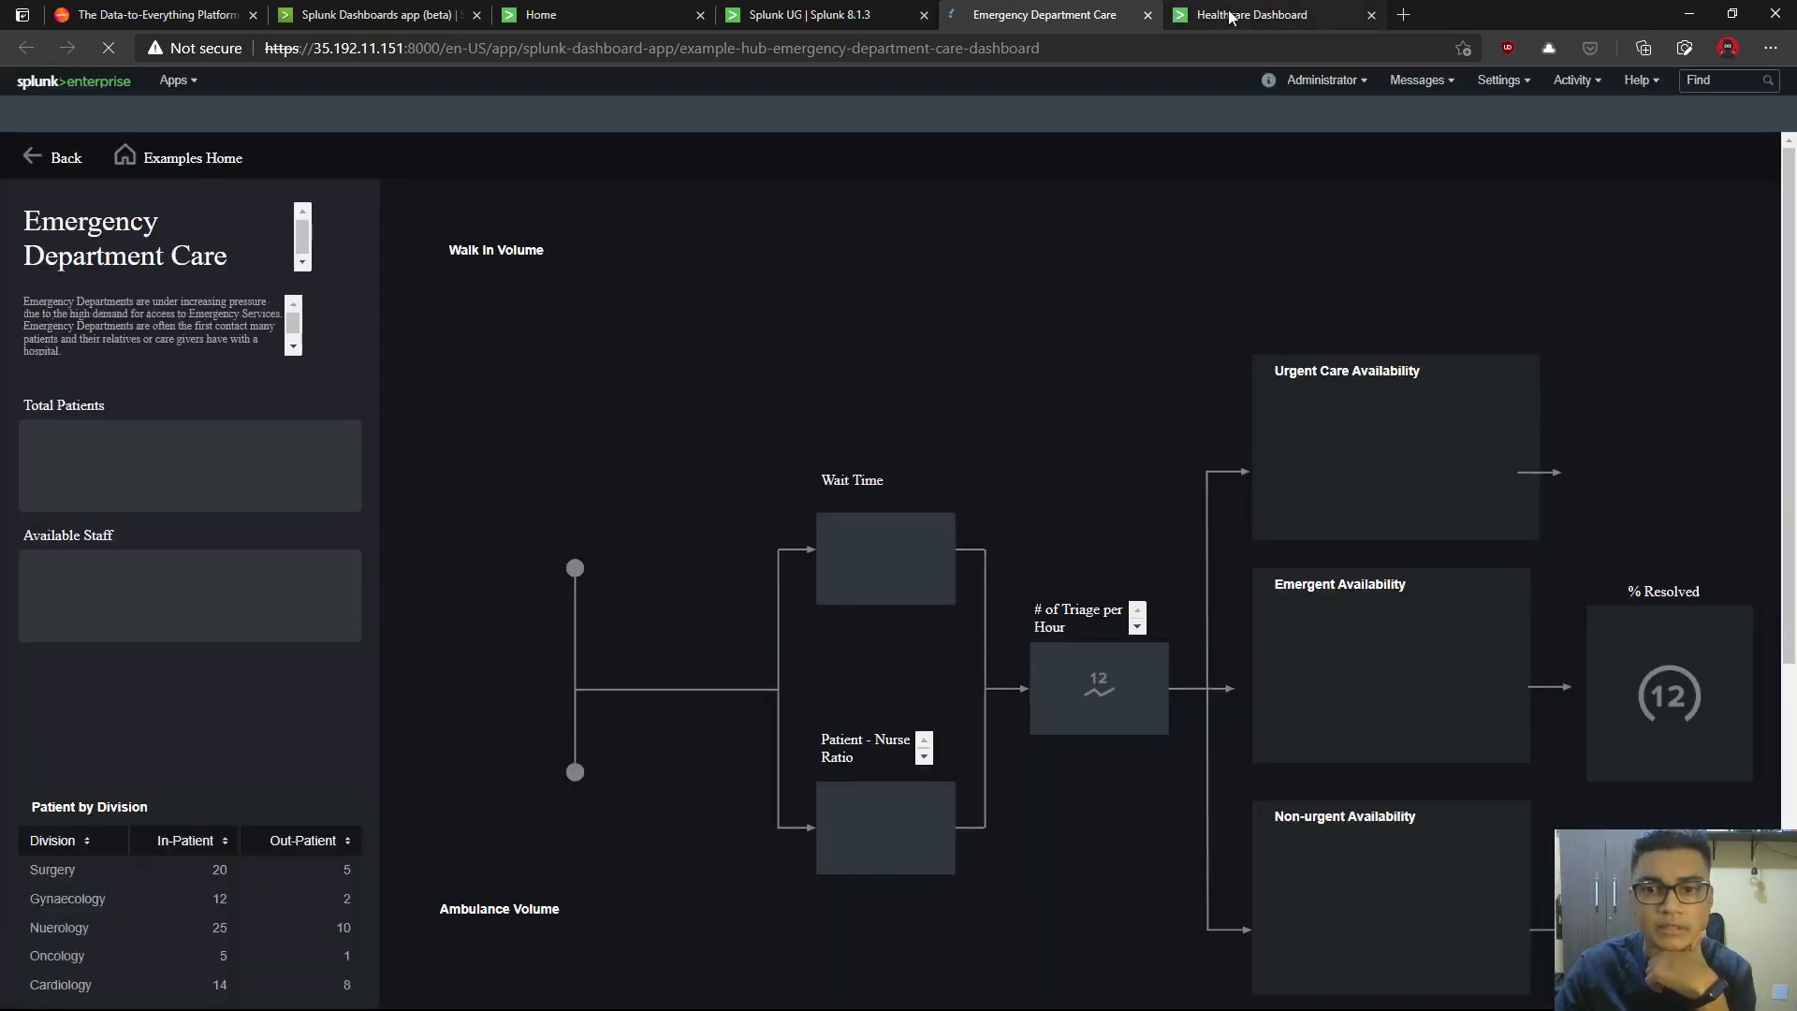
- Examine the Healthcare Dashboard example's patient metrics, diagnostic flow, and treatment tables
{"action": "left_click", "coordinate": [1230, 16]}
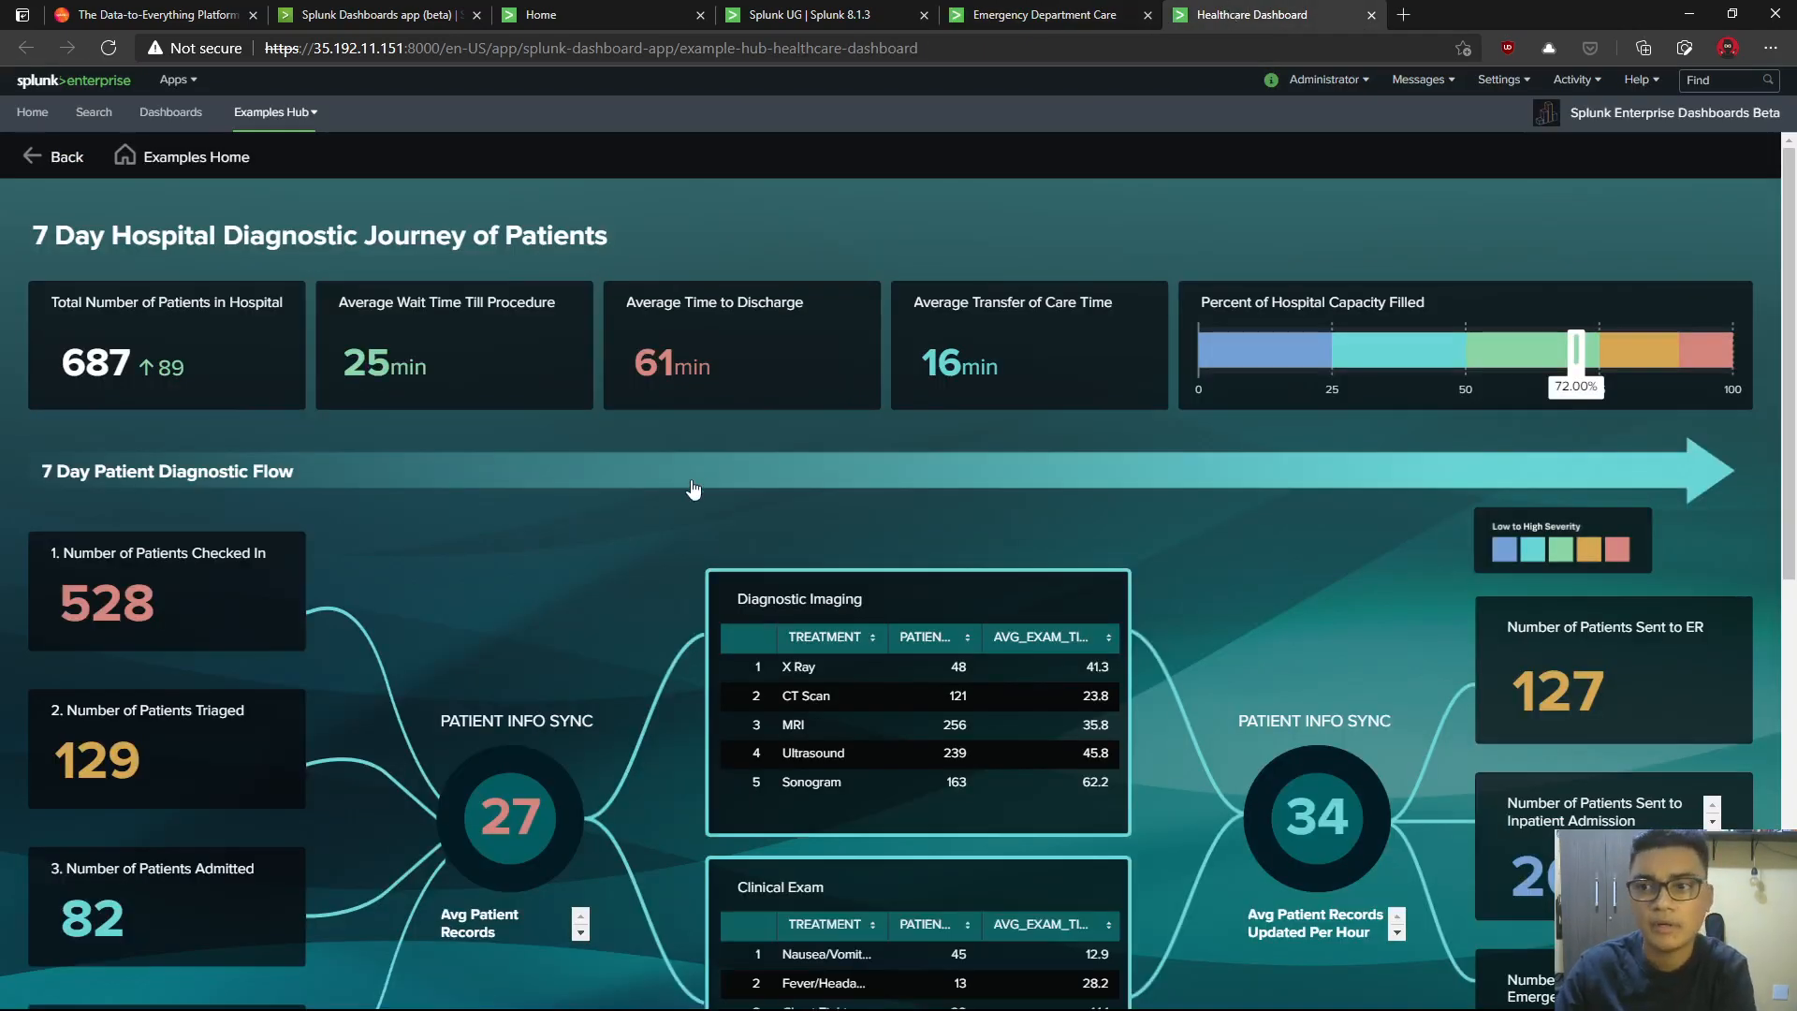
{"action": "scroll", "coordinate": [600, 570], "scroll_direction": "down", "scroll_amount": 2}
{"action": "scroll", "coordinate": [599, 571], "scroll_direction": "up", "scroll_amount": 1}
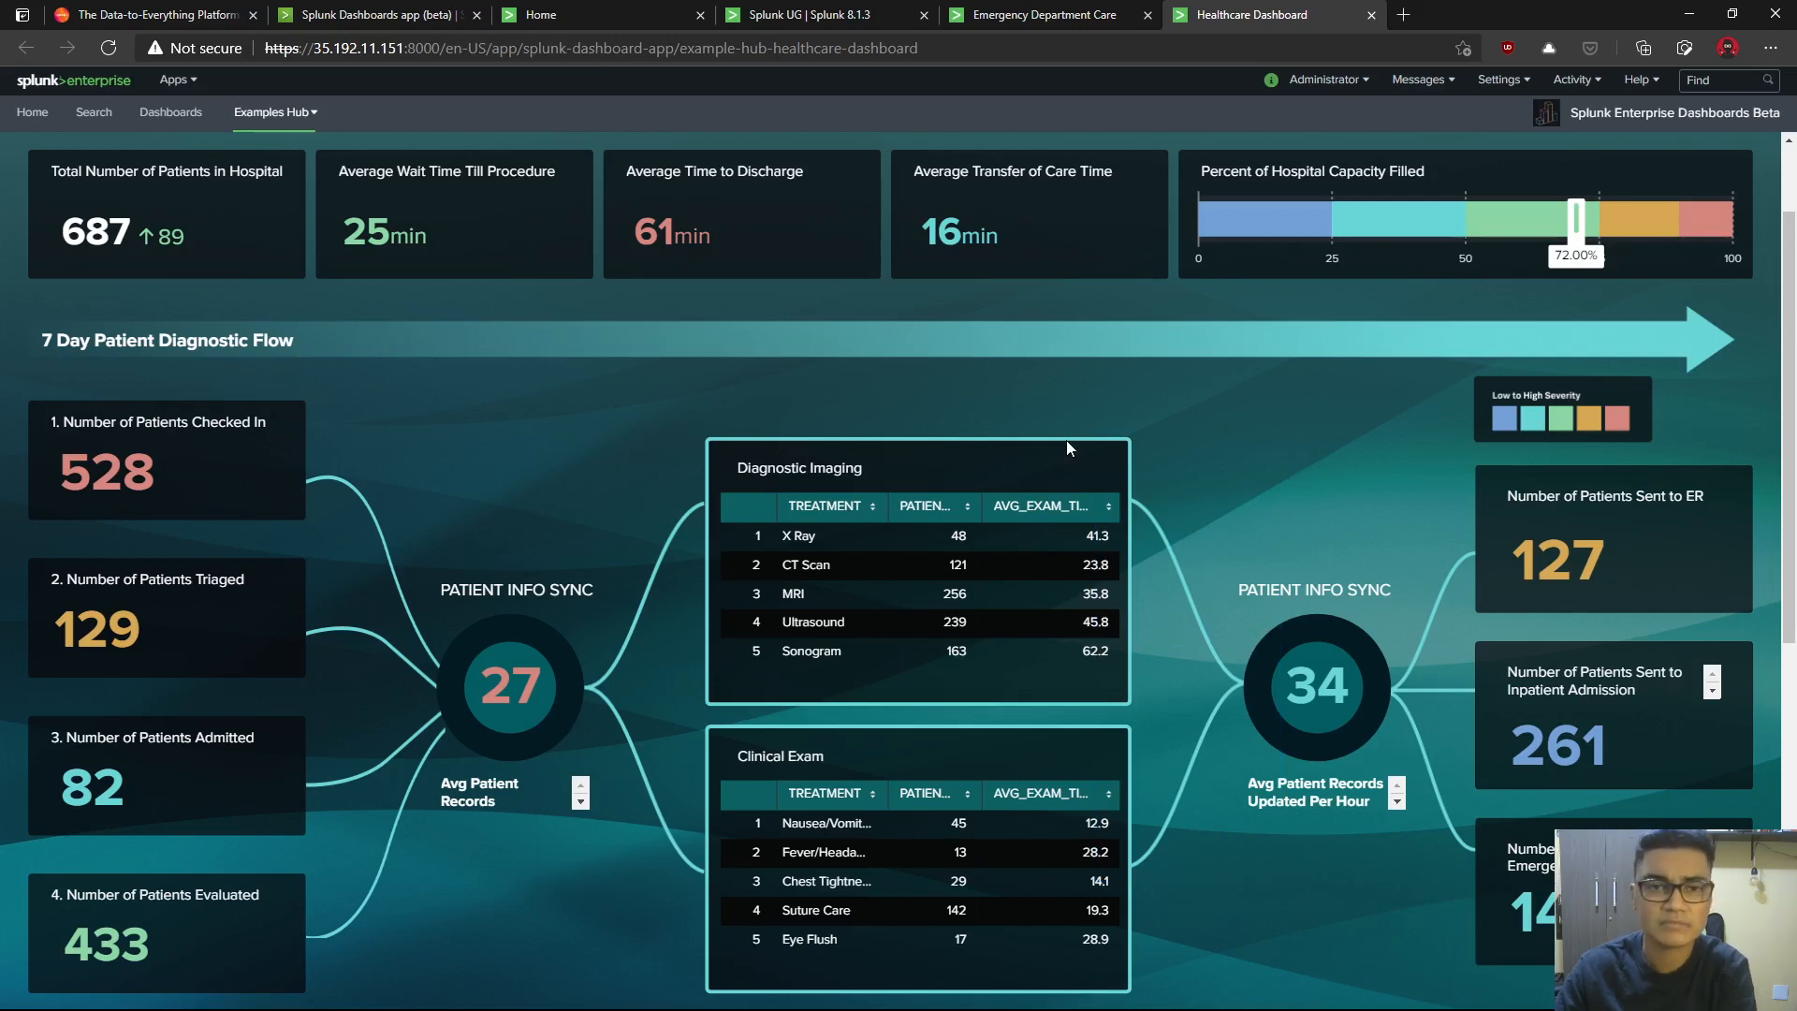
{"action": "scroll", "coordinate": [1055, 522], "scroll_direction": "up", "scroll_amount": 2}
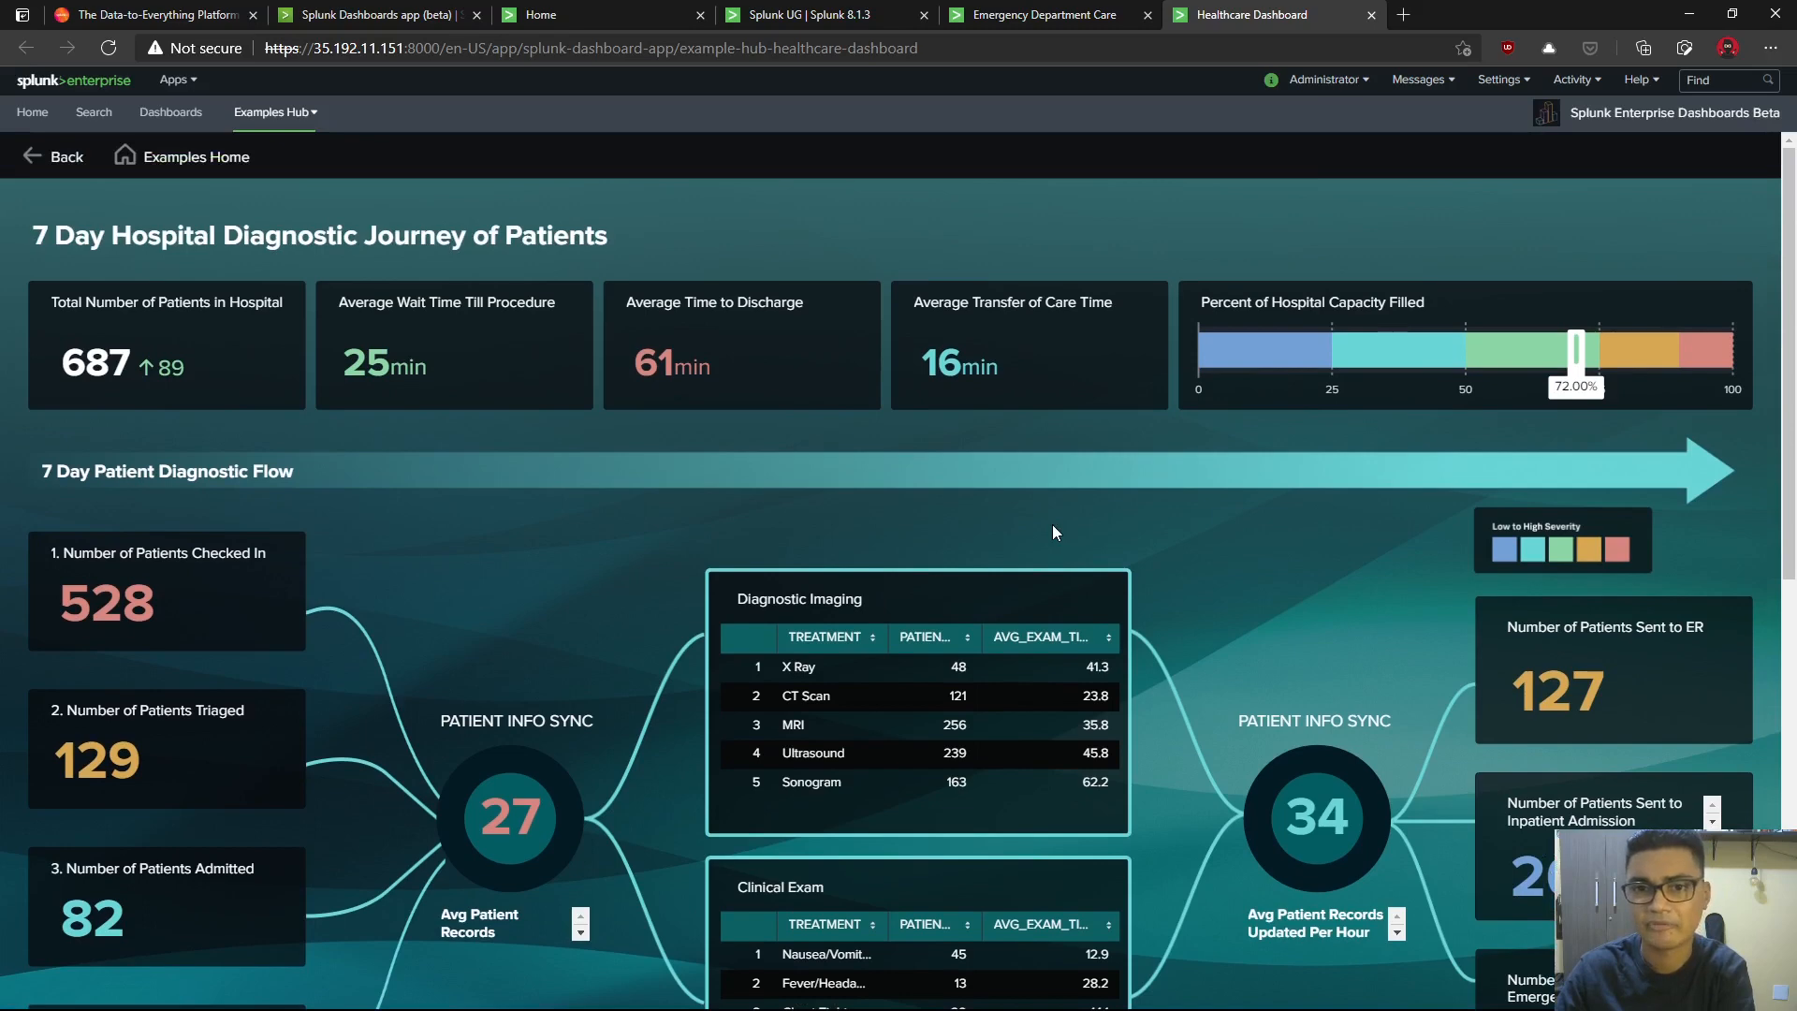
- Examine the Emergency Department Care example from top to bottom and return to the Dashboards Beta home page
{"action": "left_click", "coordinate": [1078, 28]}
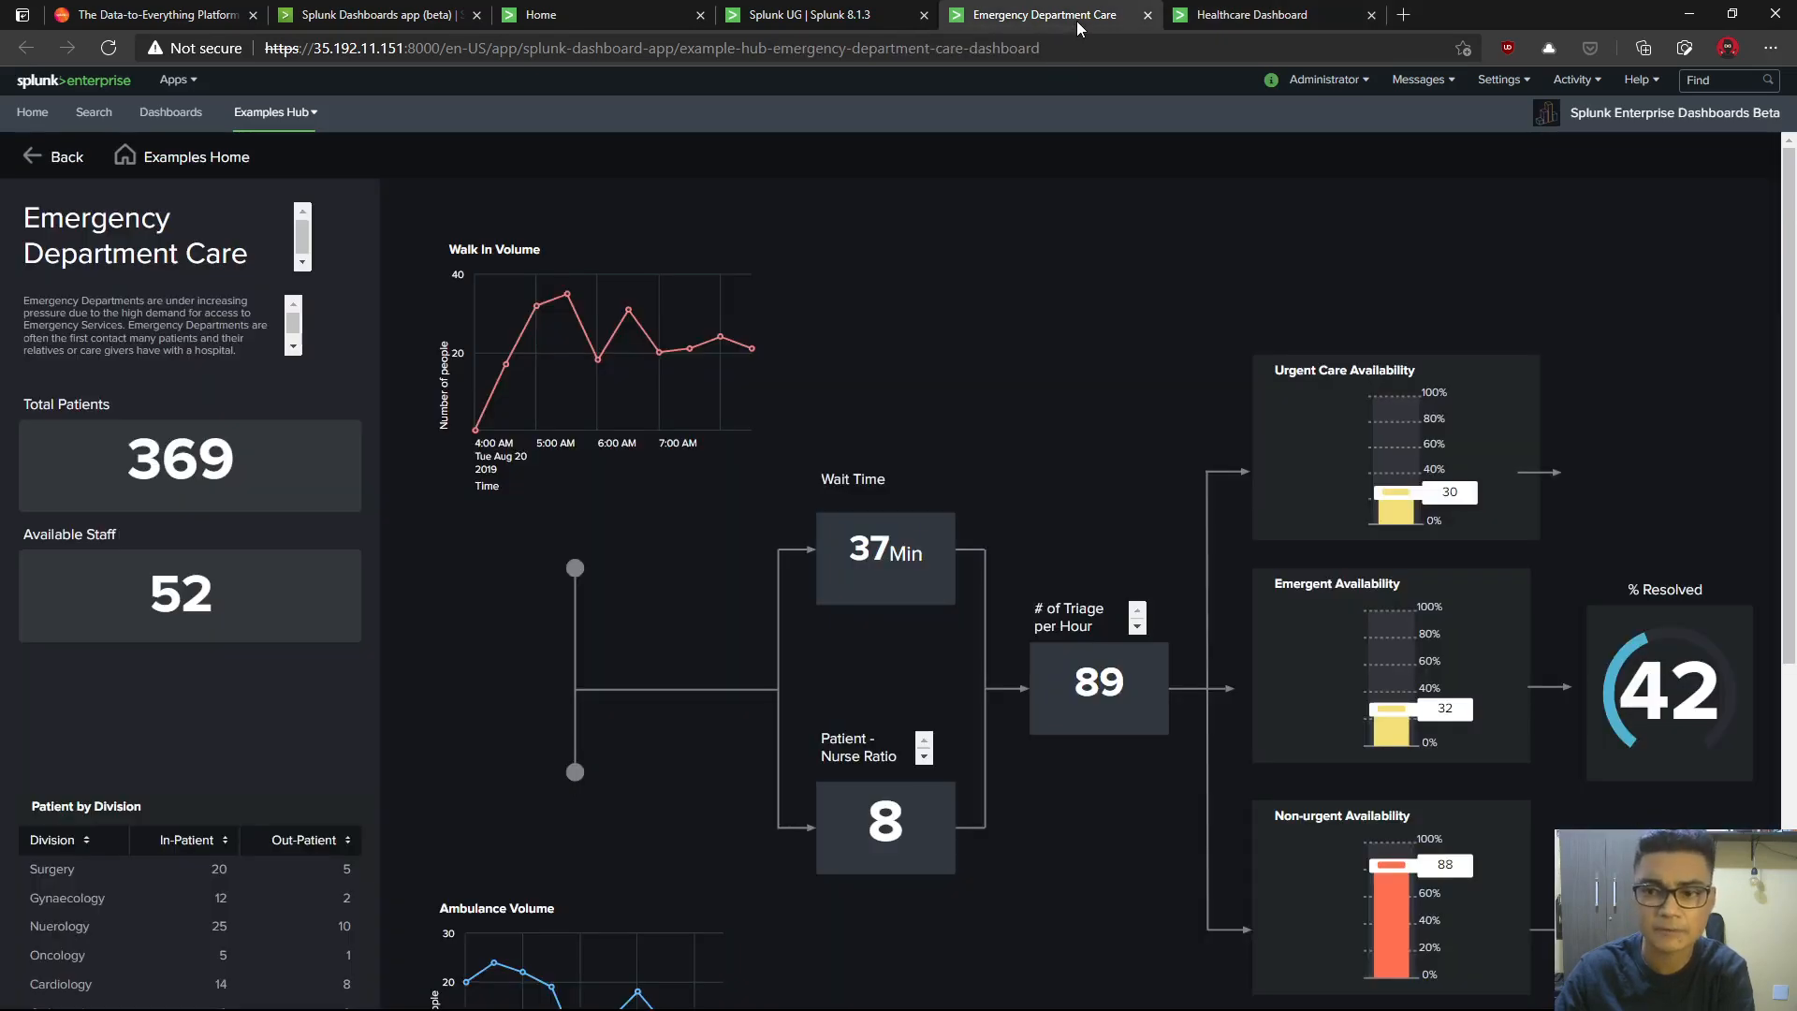
{"action": "scroll", "coordinate": [1078, 649], "scroll_direction": "down", "scroll_amount": 9}
{"action": "scroll", "coordinate": [1075, 654], "scroll_direction": "up", "scroll_amount": 9}
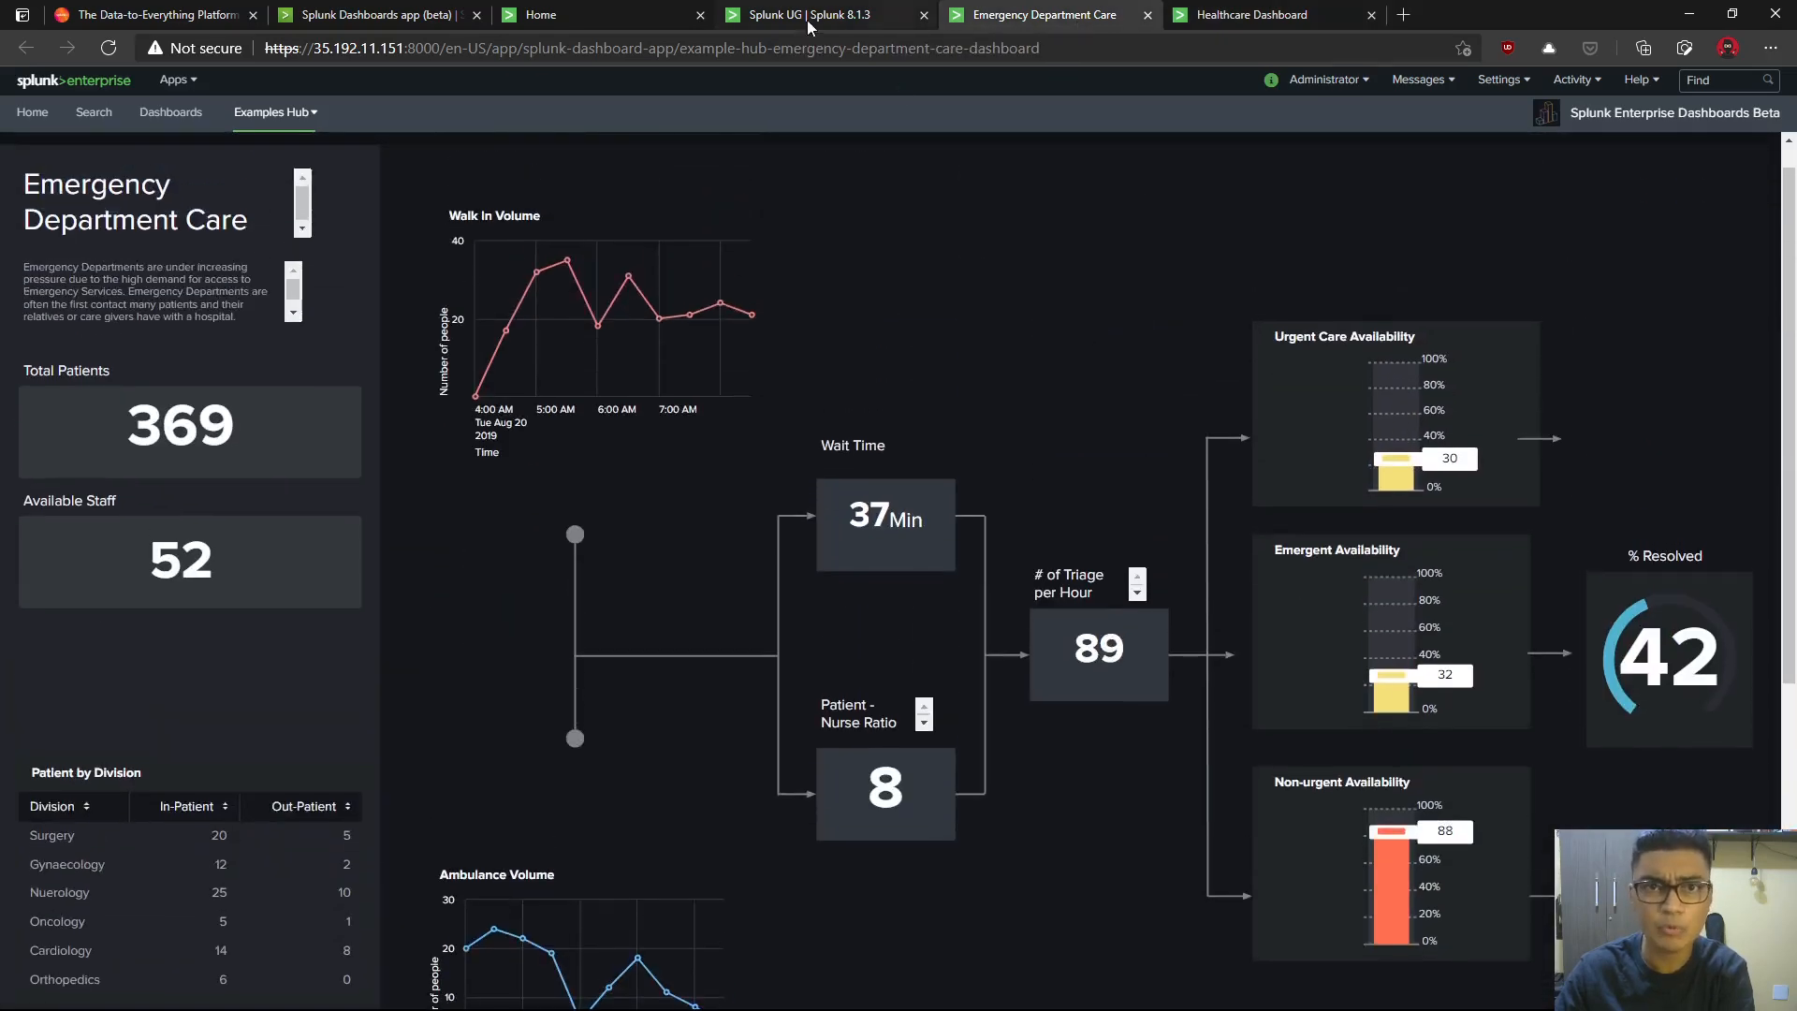
{"action": "left_click", "coordinate": [635, 19]}
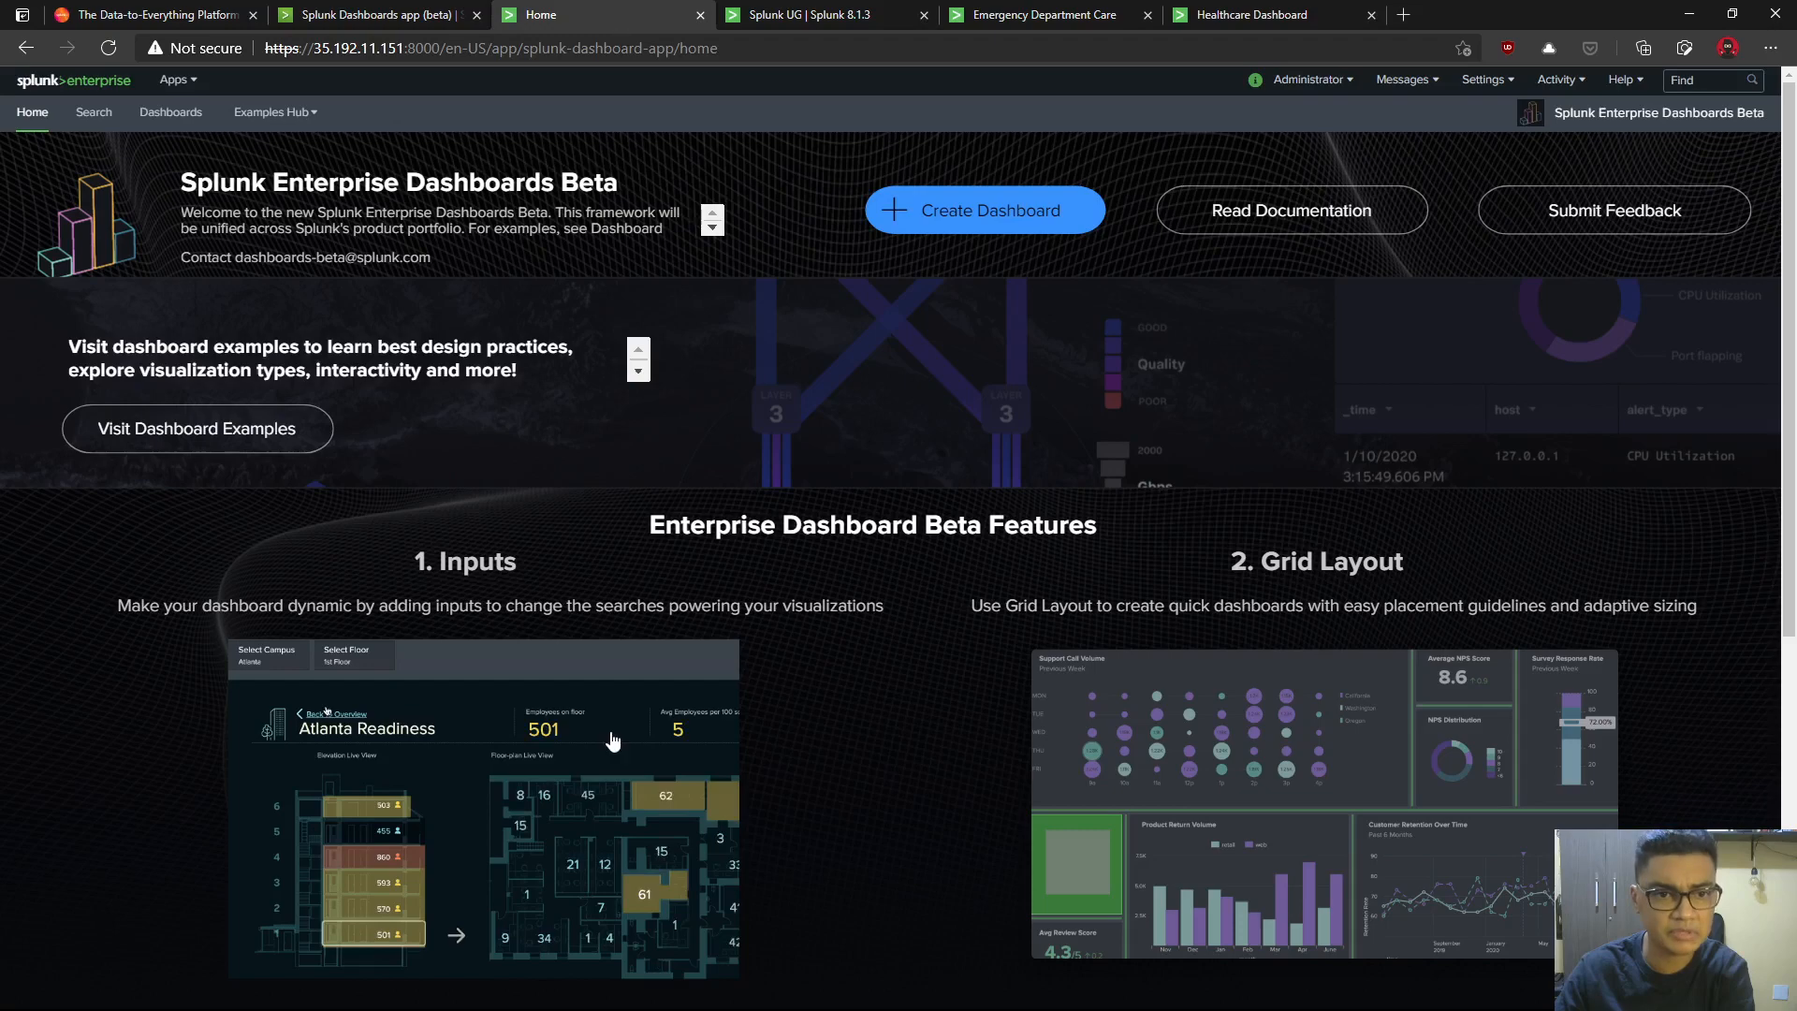
- Open the Workforce Readiness example in a new tab before Emergency Department Care, and move the Splunk UG tab ahead of the Home tab
{"action": "left_click", "coordinate": [304, 117]}
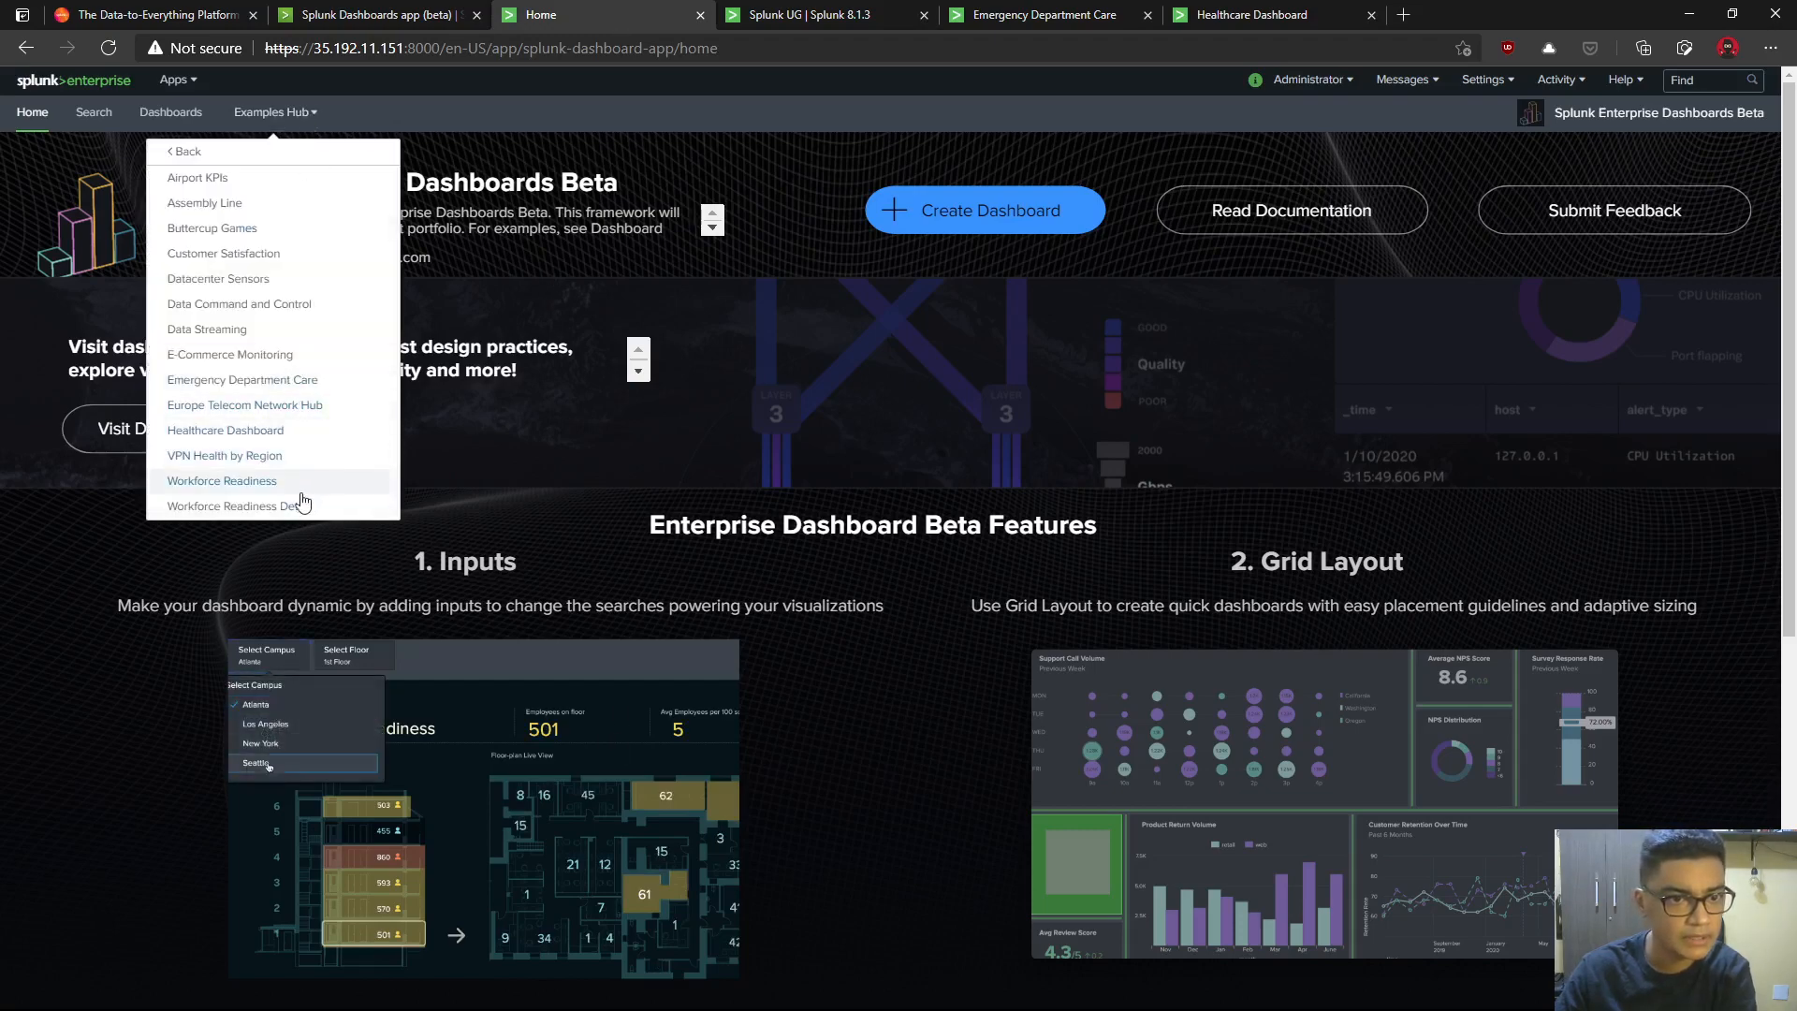
{"action": "middle_click", "coordinate": [227, 482]}
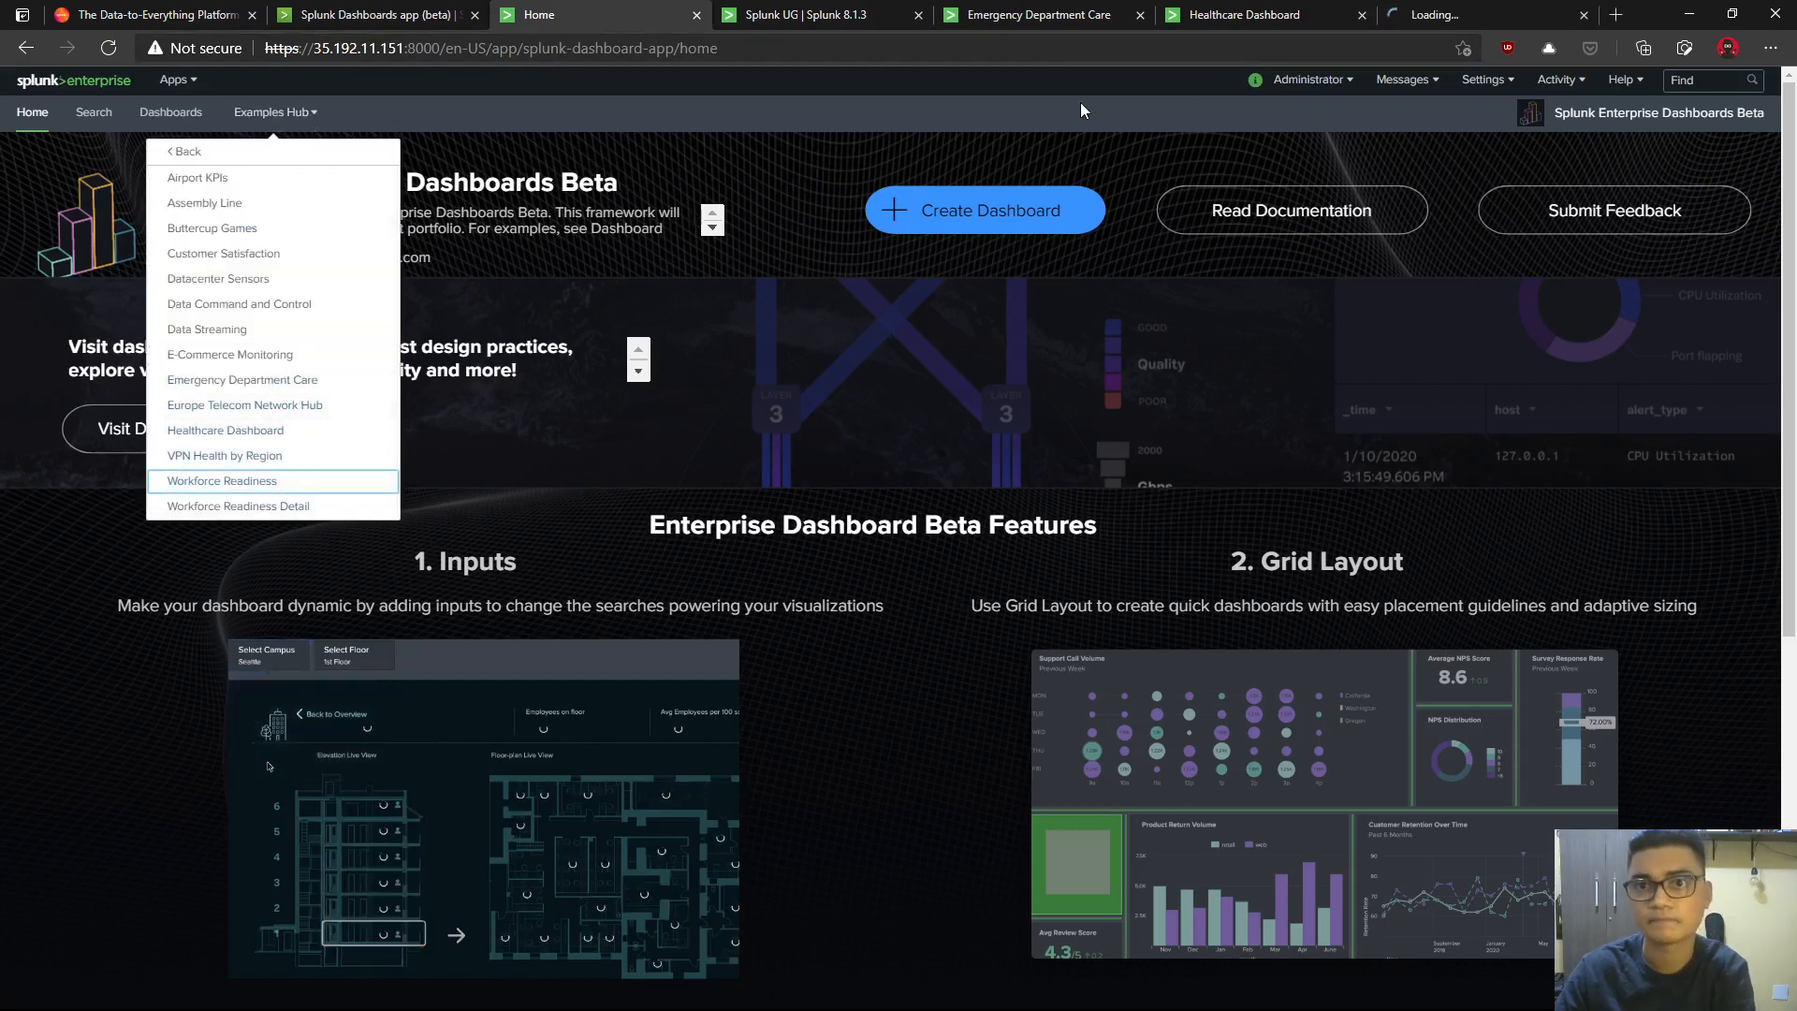
{"action": "left_click", "coordinate": [1434, 20]}
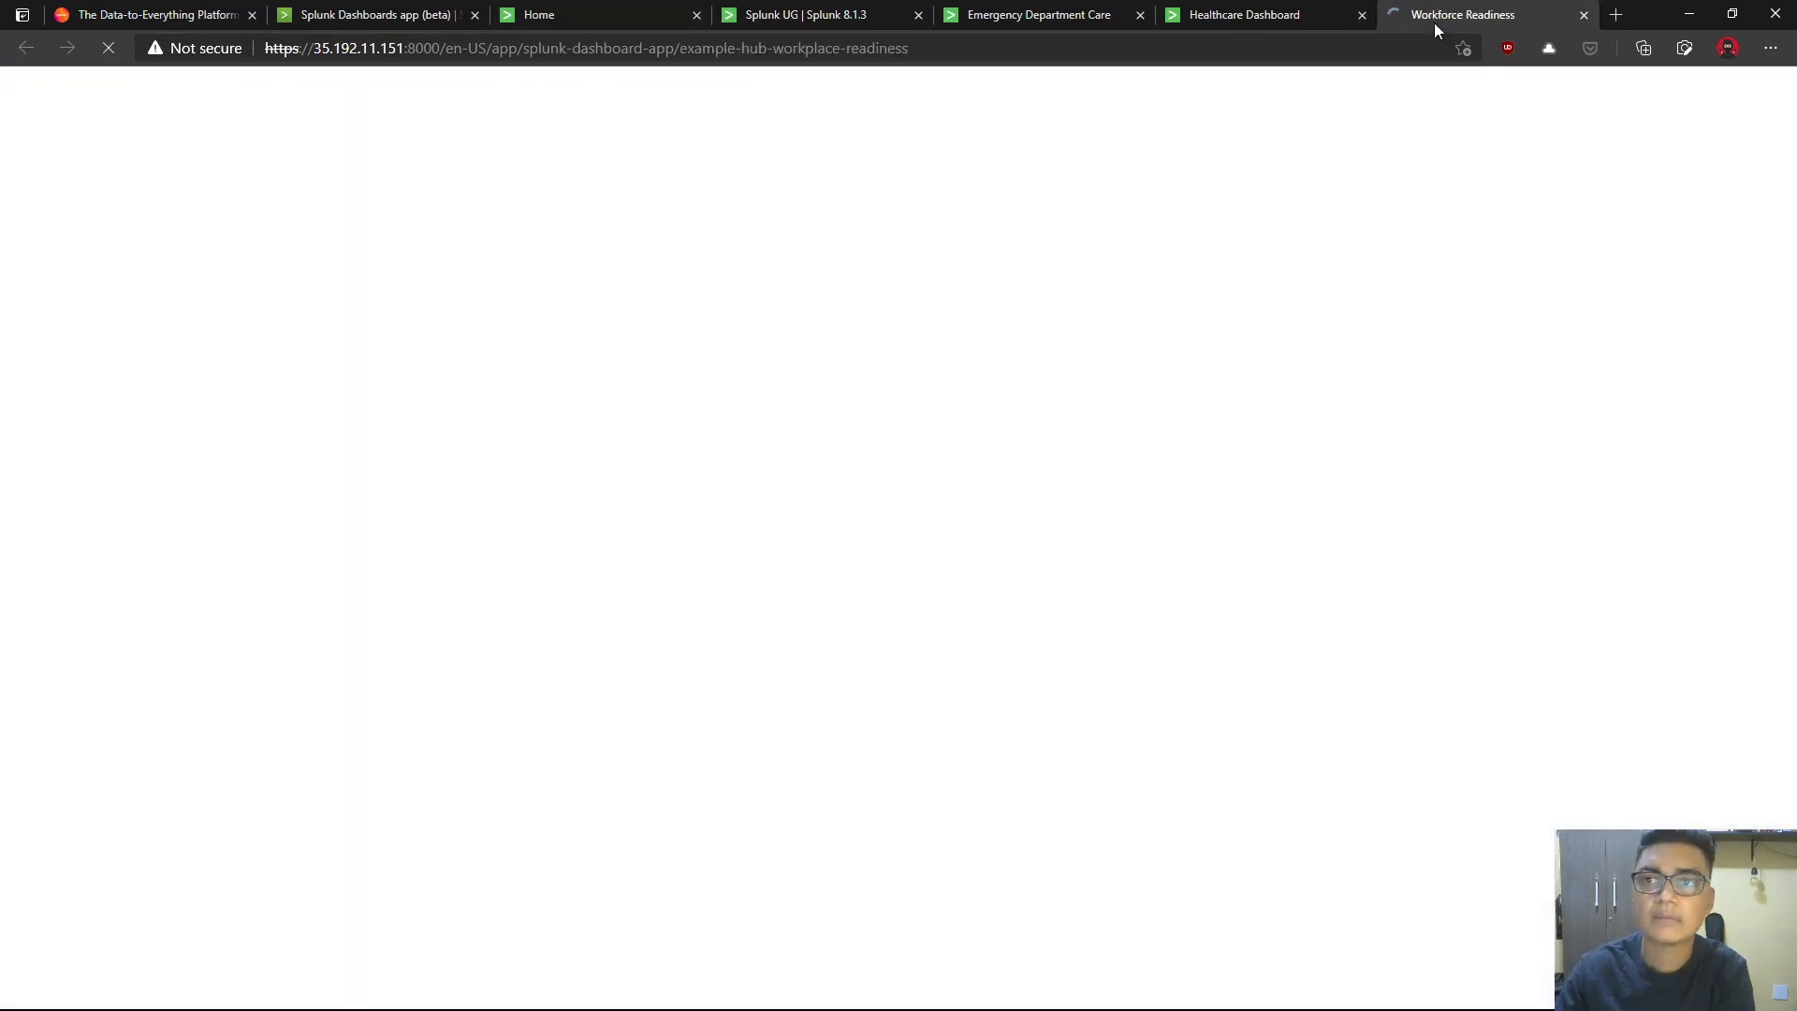
{"action": "mouse_move", "coordinate": [1433, 22]}
{"action": "left_mouse_down"}
{"action": "mouse_move", "coordinate": [1098, 19]}
{"action": "mouse_move", "coordinate": [1123, 17]}
{"action": "left_mouse_up"}
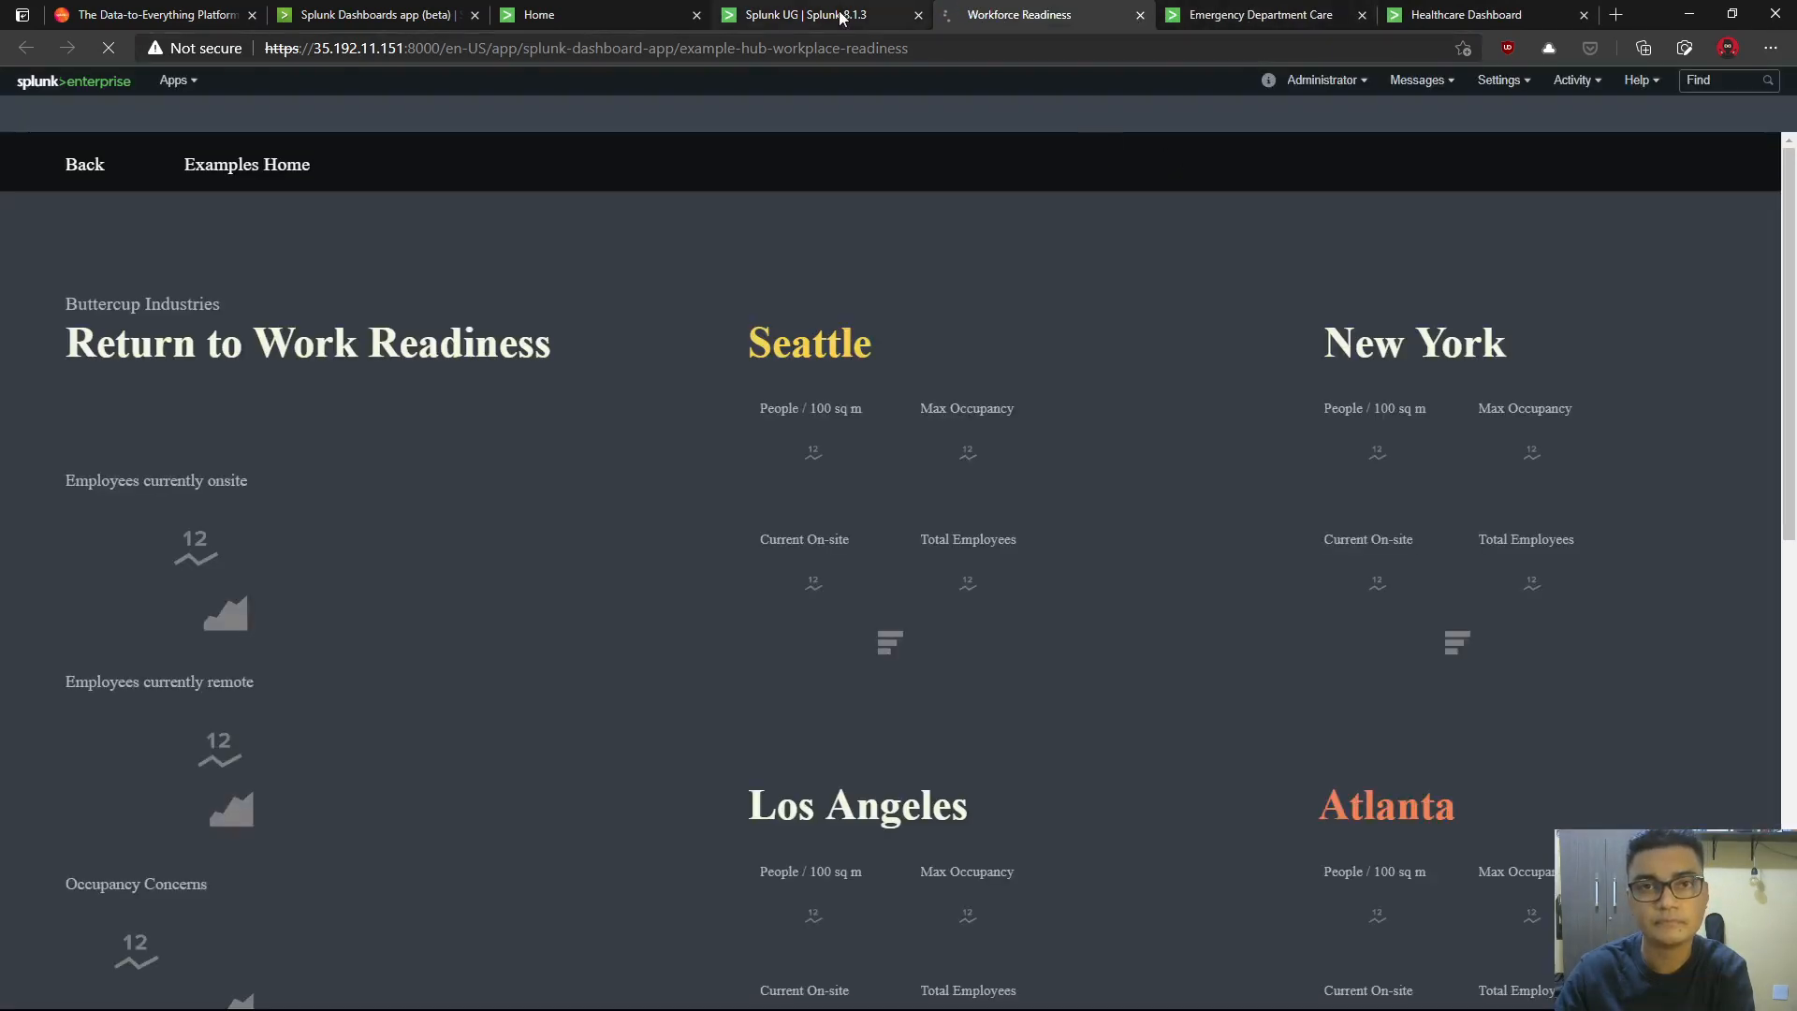
{"action": "left_click_drag", "start_coordinate": [805, 15], "coordinate": [609, 15]}
{"action": "left_click", "coordinate": [1033, 17]}
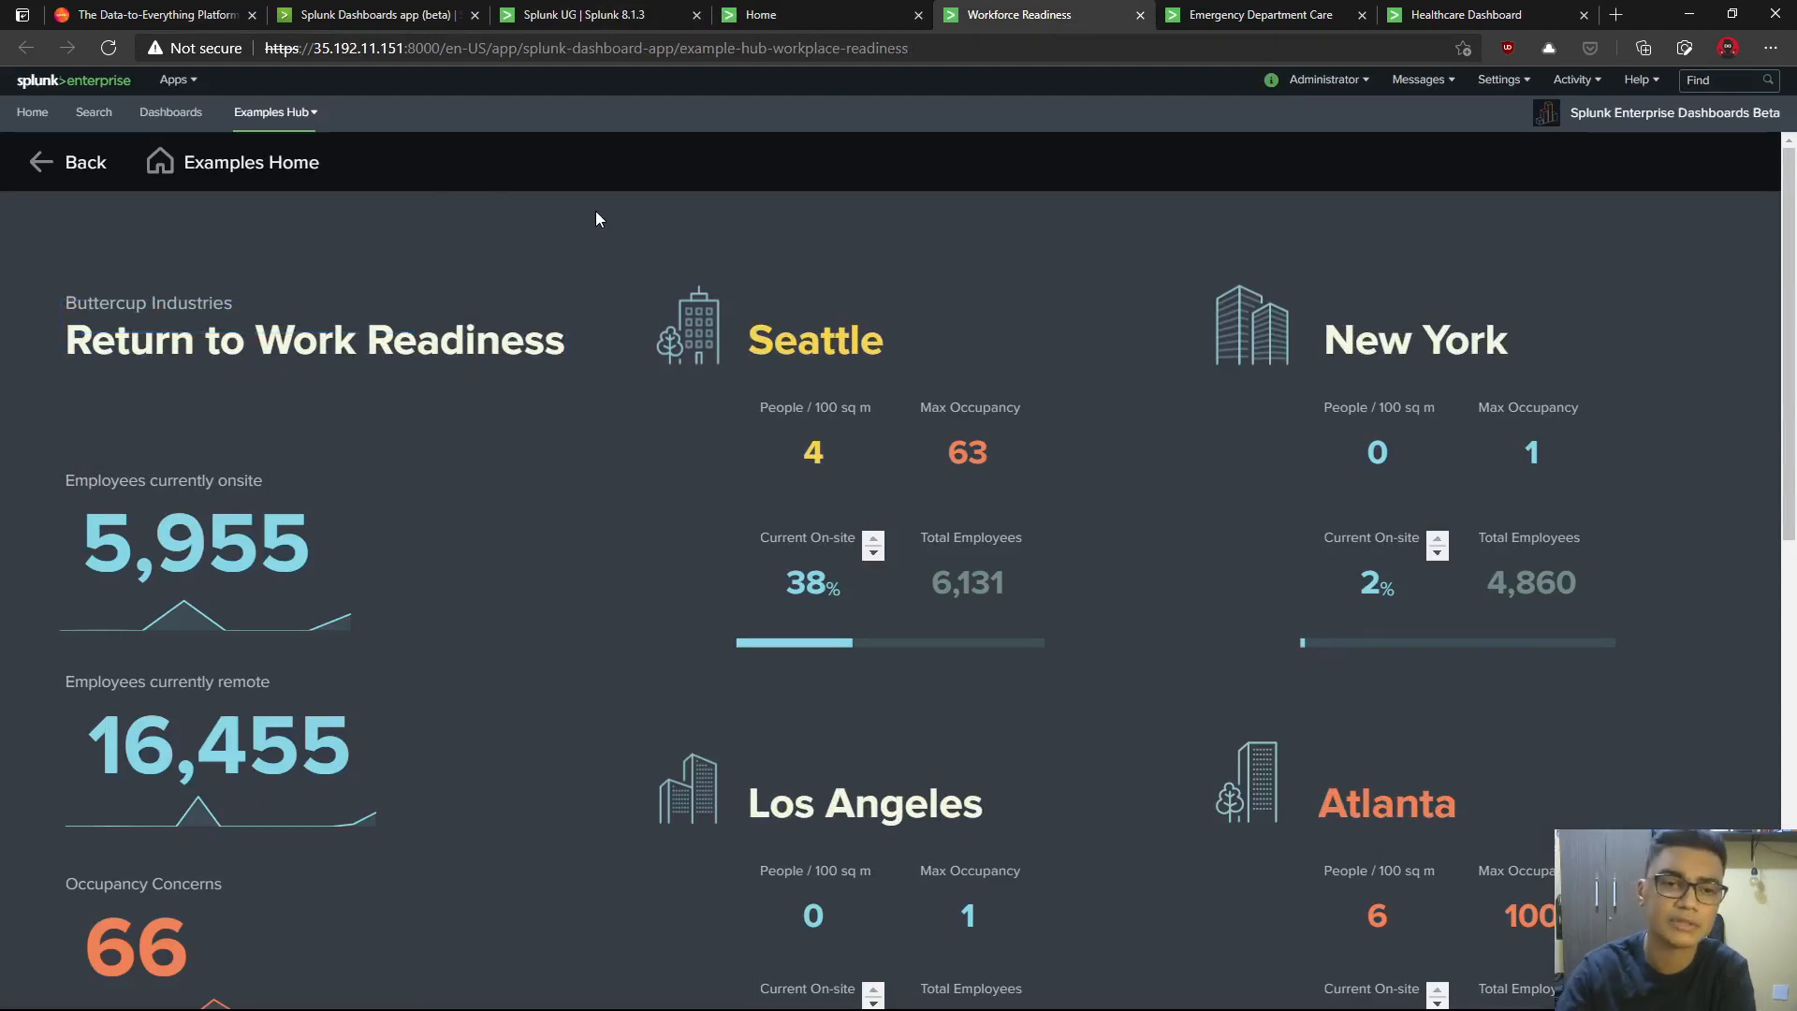
- Examine the Workforce Readiness example, try the Seattle drilldown link, and return to the overview
{"action": "scroll", "coordinate": [676, 589], "scroll_direction": "down", "scroll_amount": 5}
{"action": "scroll", "coordinate": [675, 589], "scroll_direction": "down", "scroll_amount": 3}
{"action": "scroll", "coordinate": [675, 590], "scroll_direction": "up", "scroll_amount": 6}
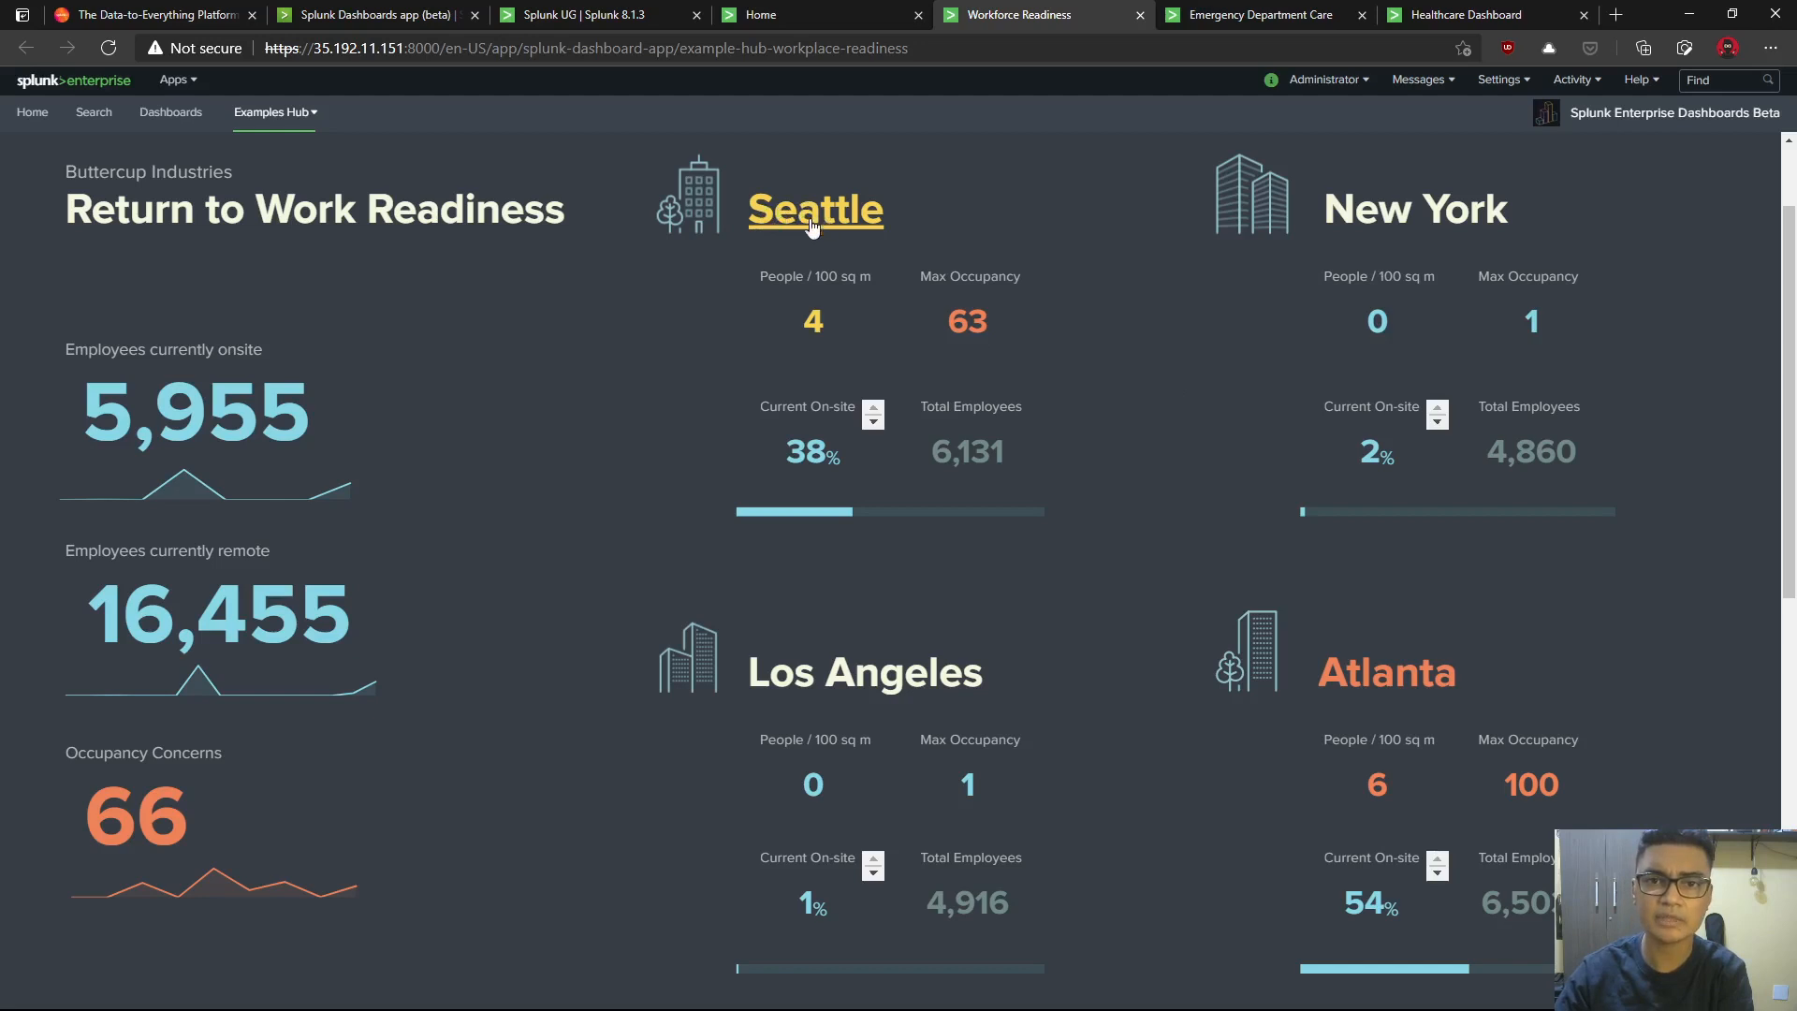
{"action": "left_click", "coordinate": [842, 214]}
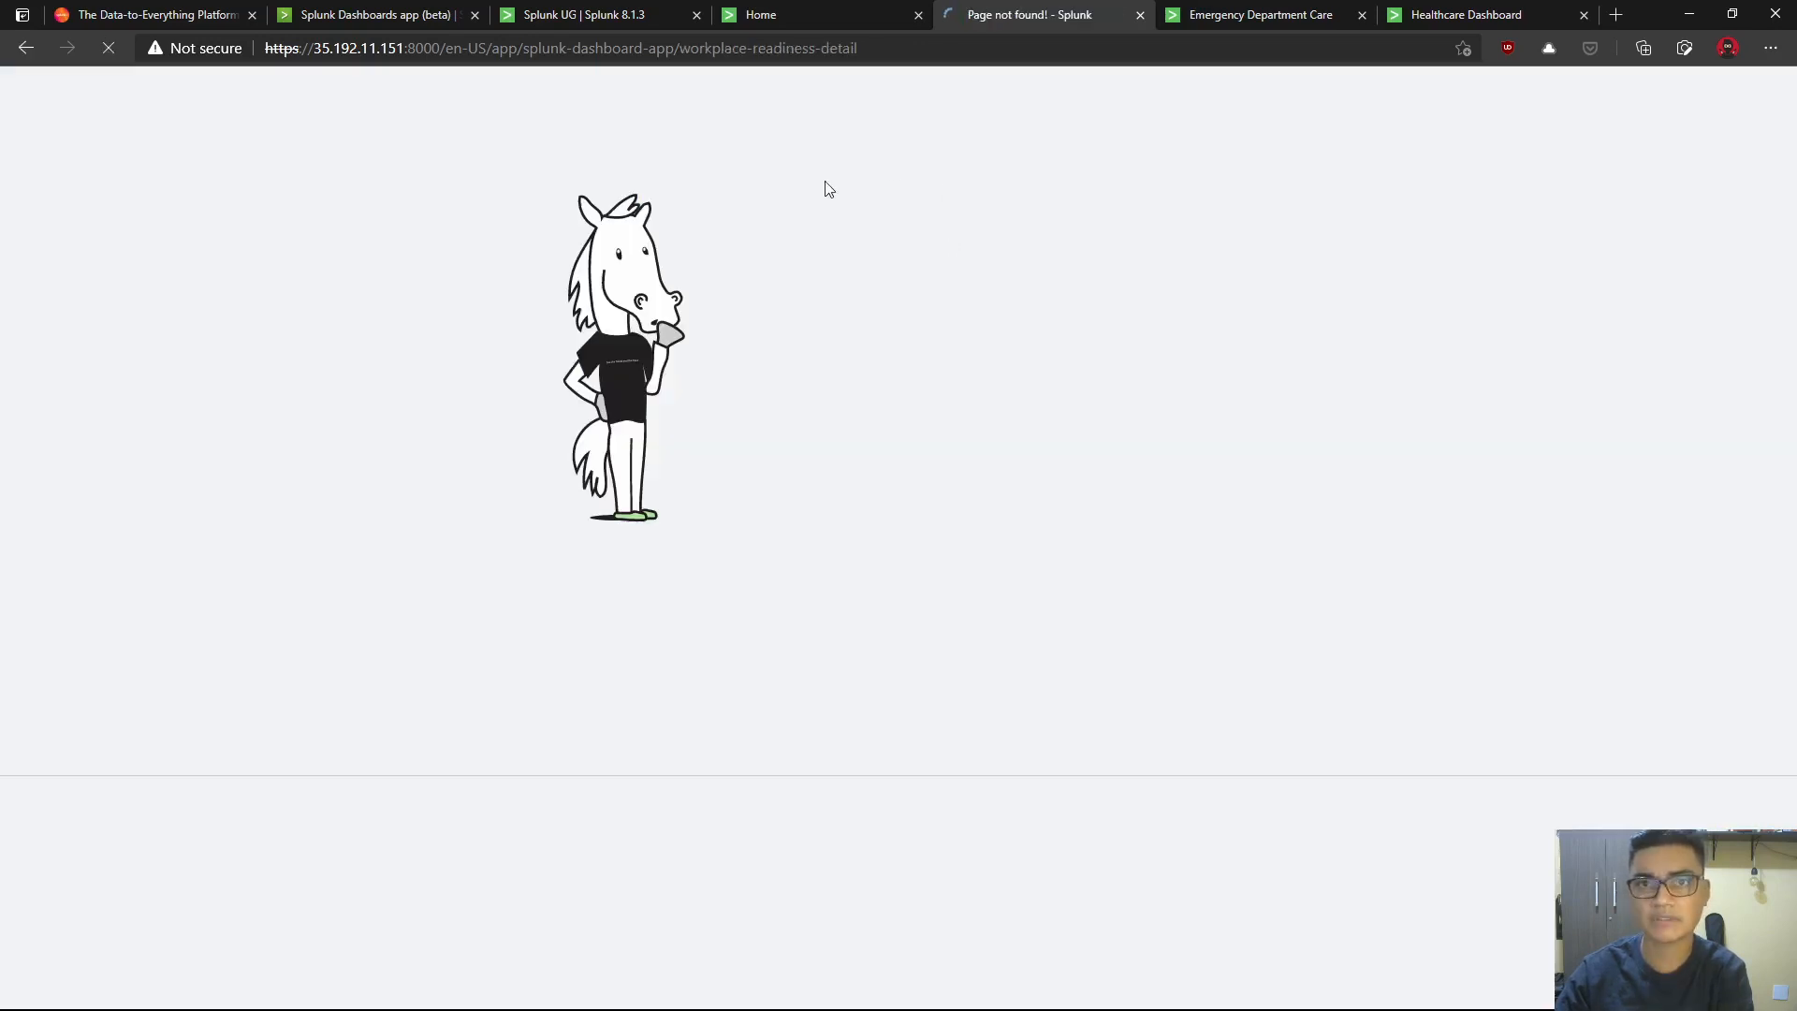
{"action": "left_click", "coordinate": [24, 48]}
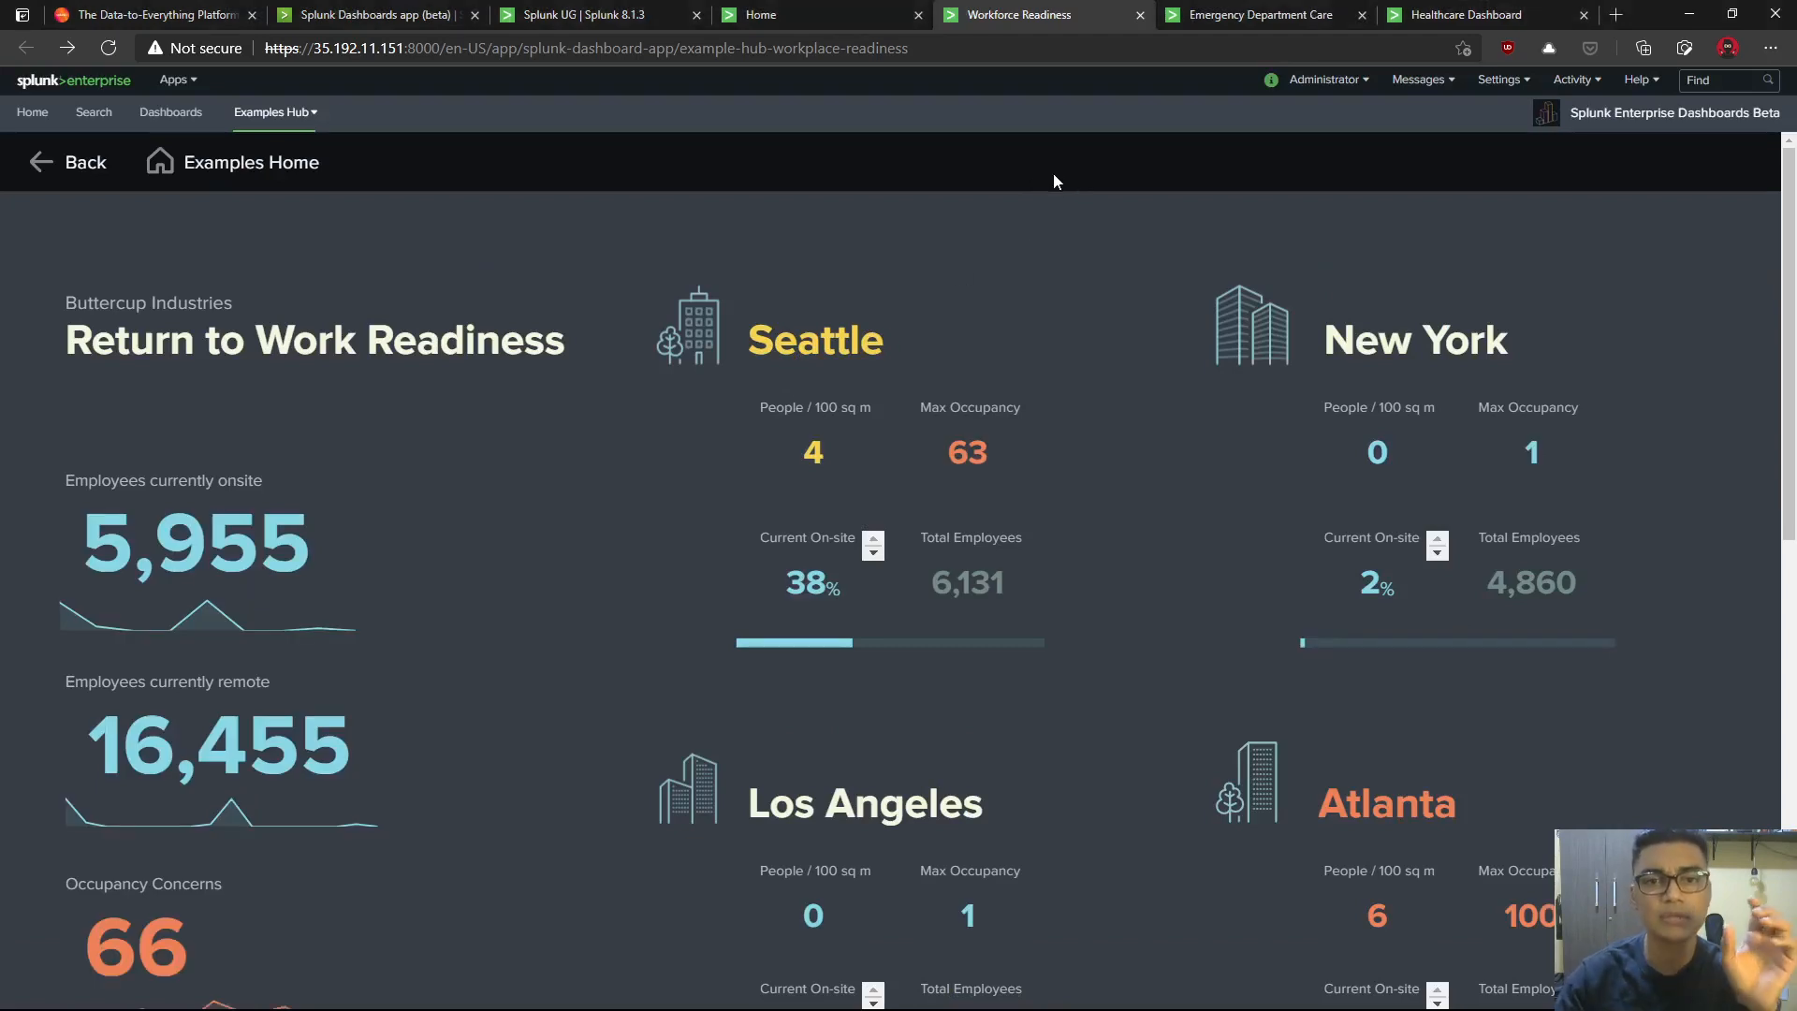
- Review the four campuses' occupancy metrics, try the Los Angeles drilldown link, and go back to the Workforce Readiness example
{"action": "scroll", "coordinate": [602, 502], "scroll_direction": "down", "scroll_amount": 1}
{"action": "scroll", "coordinate": [600, 502], "scroll_direction": "down", "scroll_amount": 4}
{"action": "scroll", "coordinate": [617, 502], "scroll_direction": "up", "scroll_amount": 5}
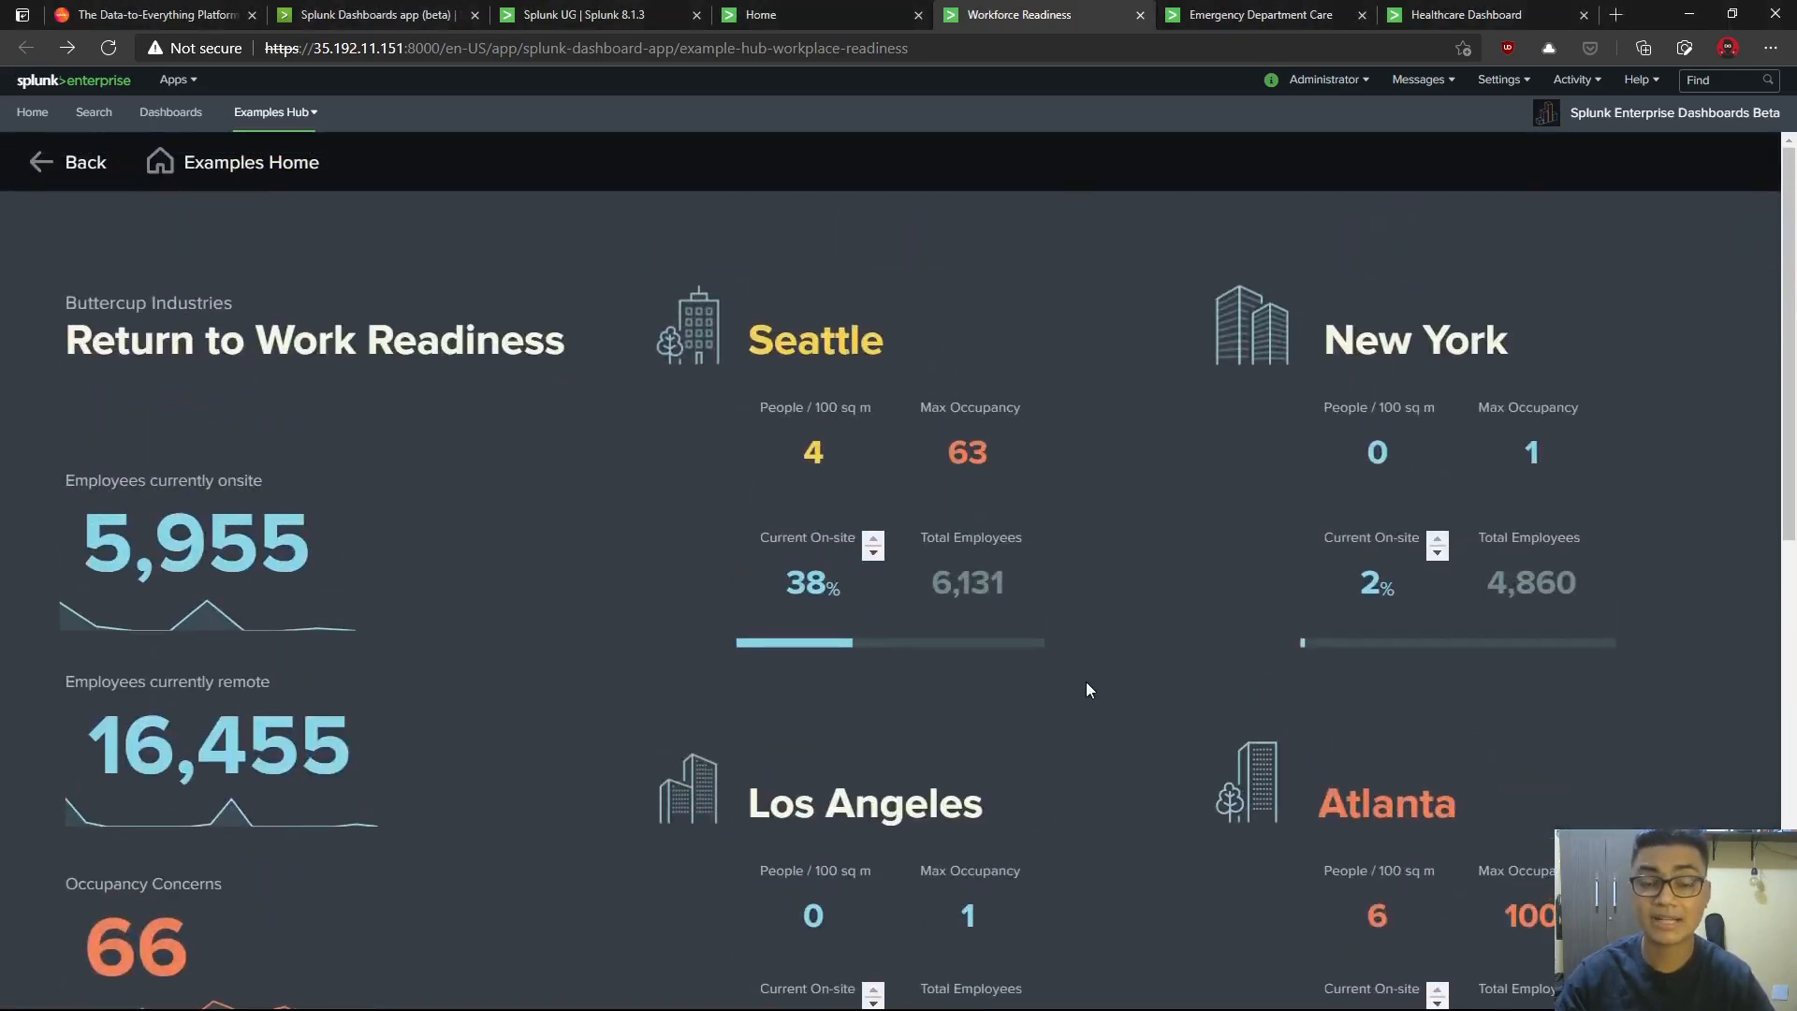
{"action": "scroll", "coordinate": [1090, 681], "scroll_direction": "down", "scroll_amount": 4}
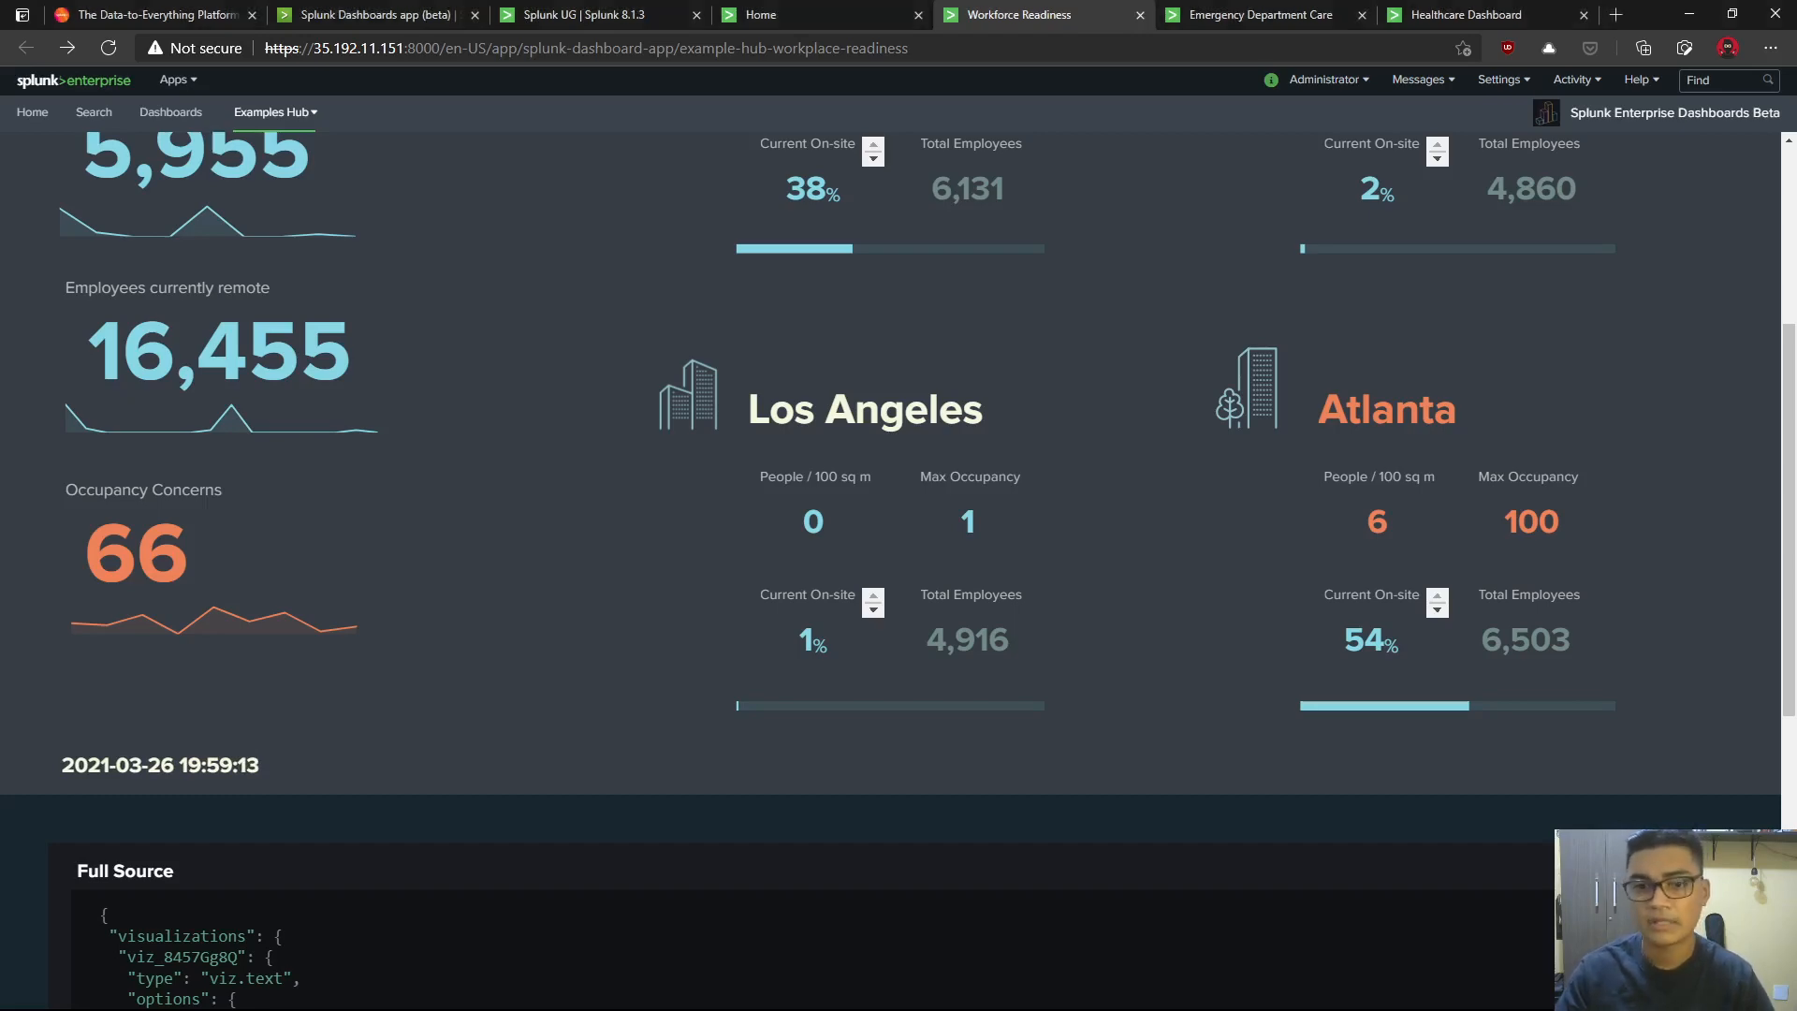
{"action": "scroll", "coordinate": [681, 537], "scroll_direction": "up", "scroll_amount": 5}
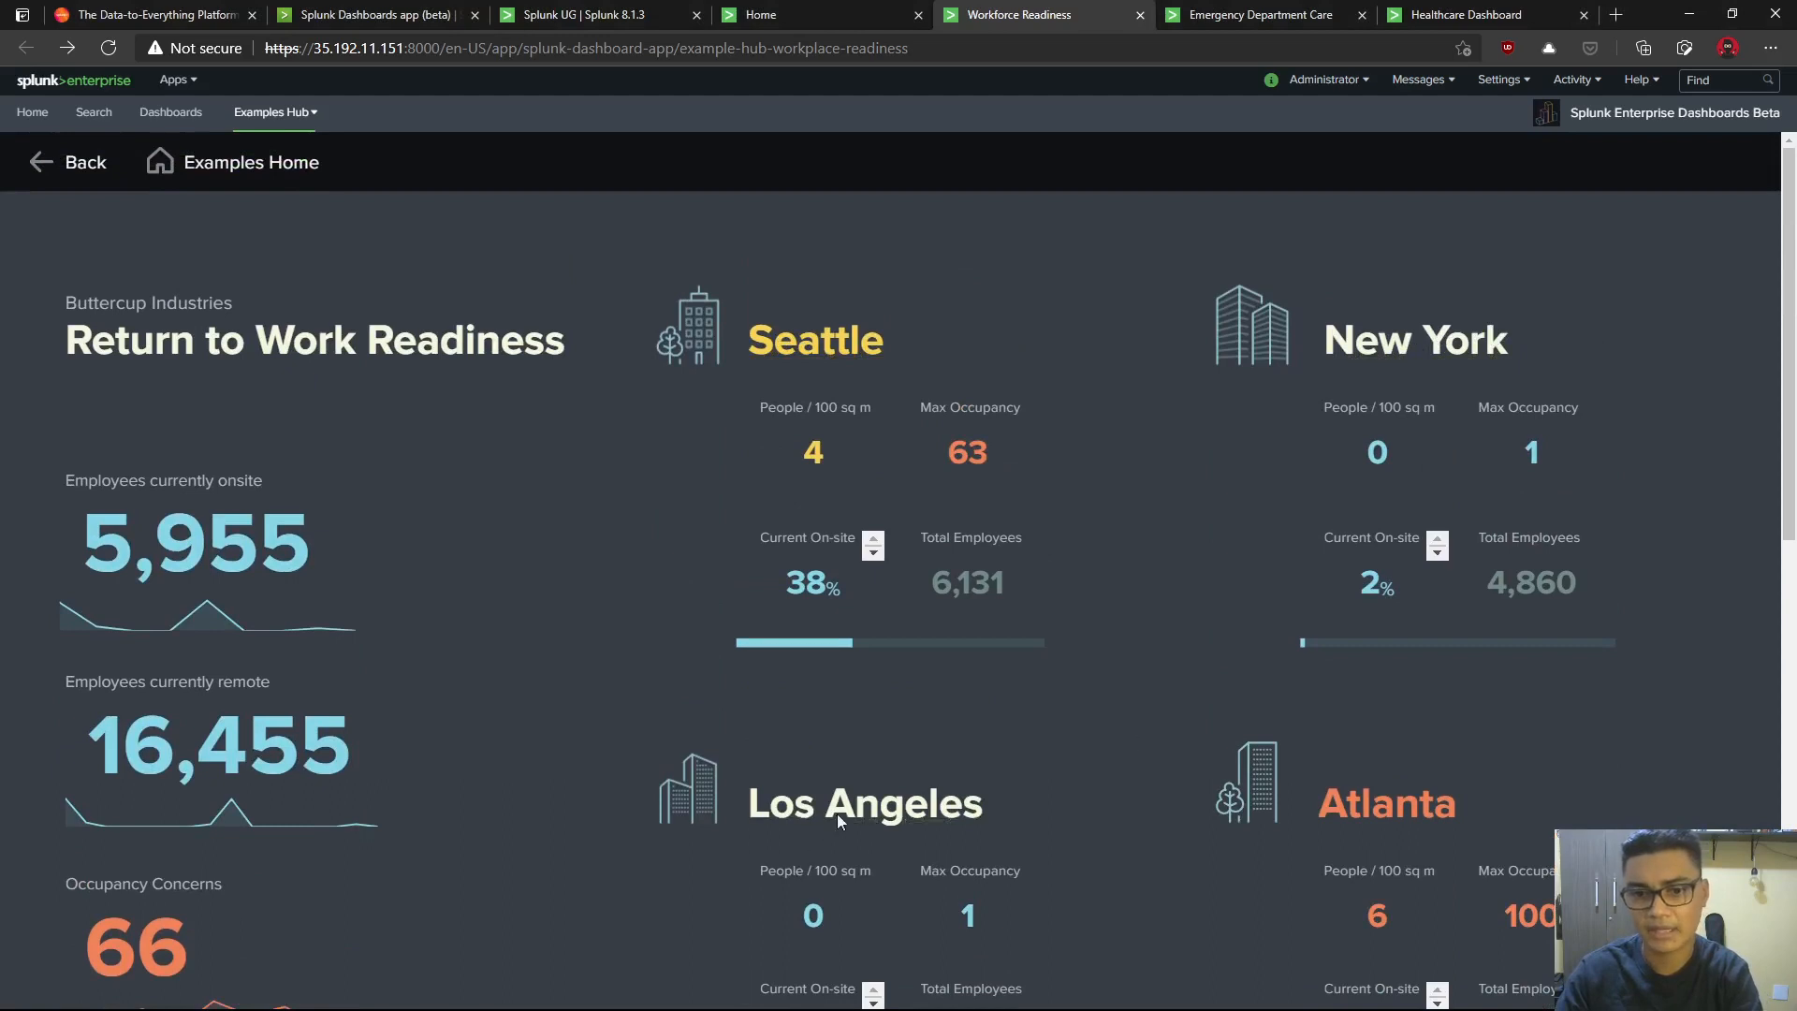
{"action": "left_click", "coordinate": [880, 814]}
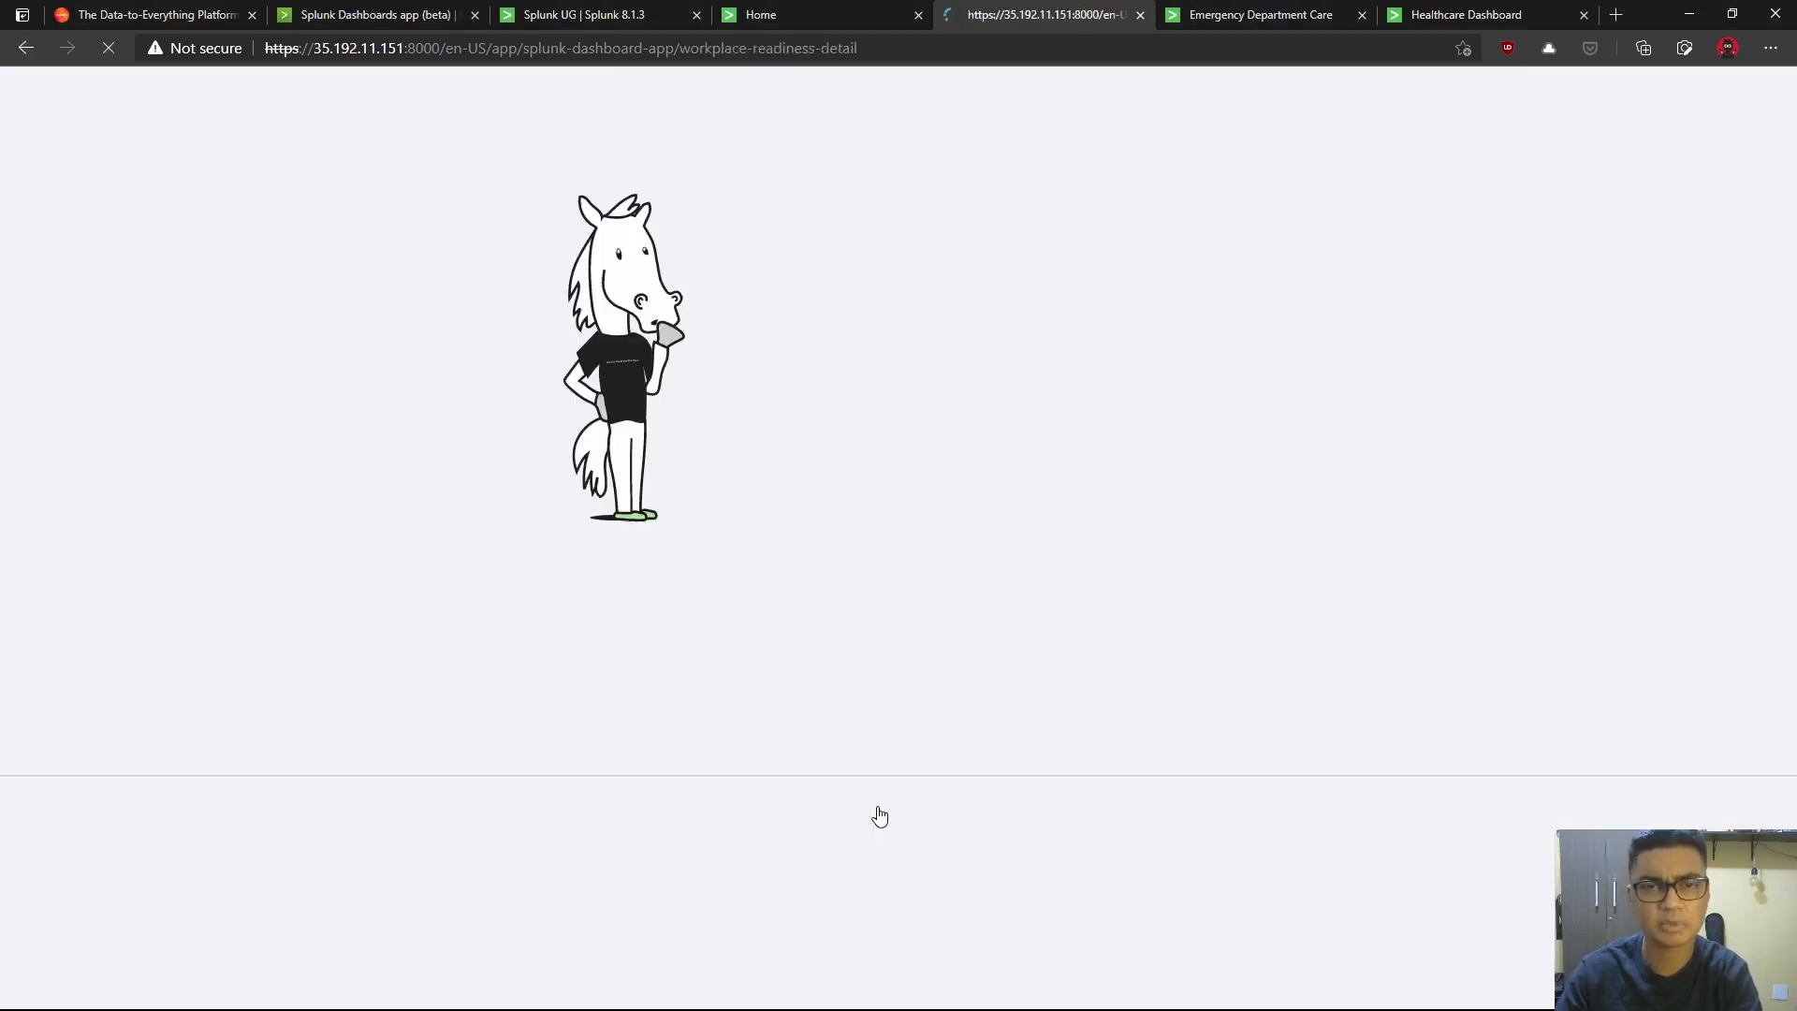
{"action": "left_click", "coordinate": [25, 47]}
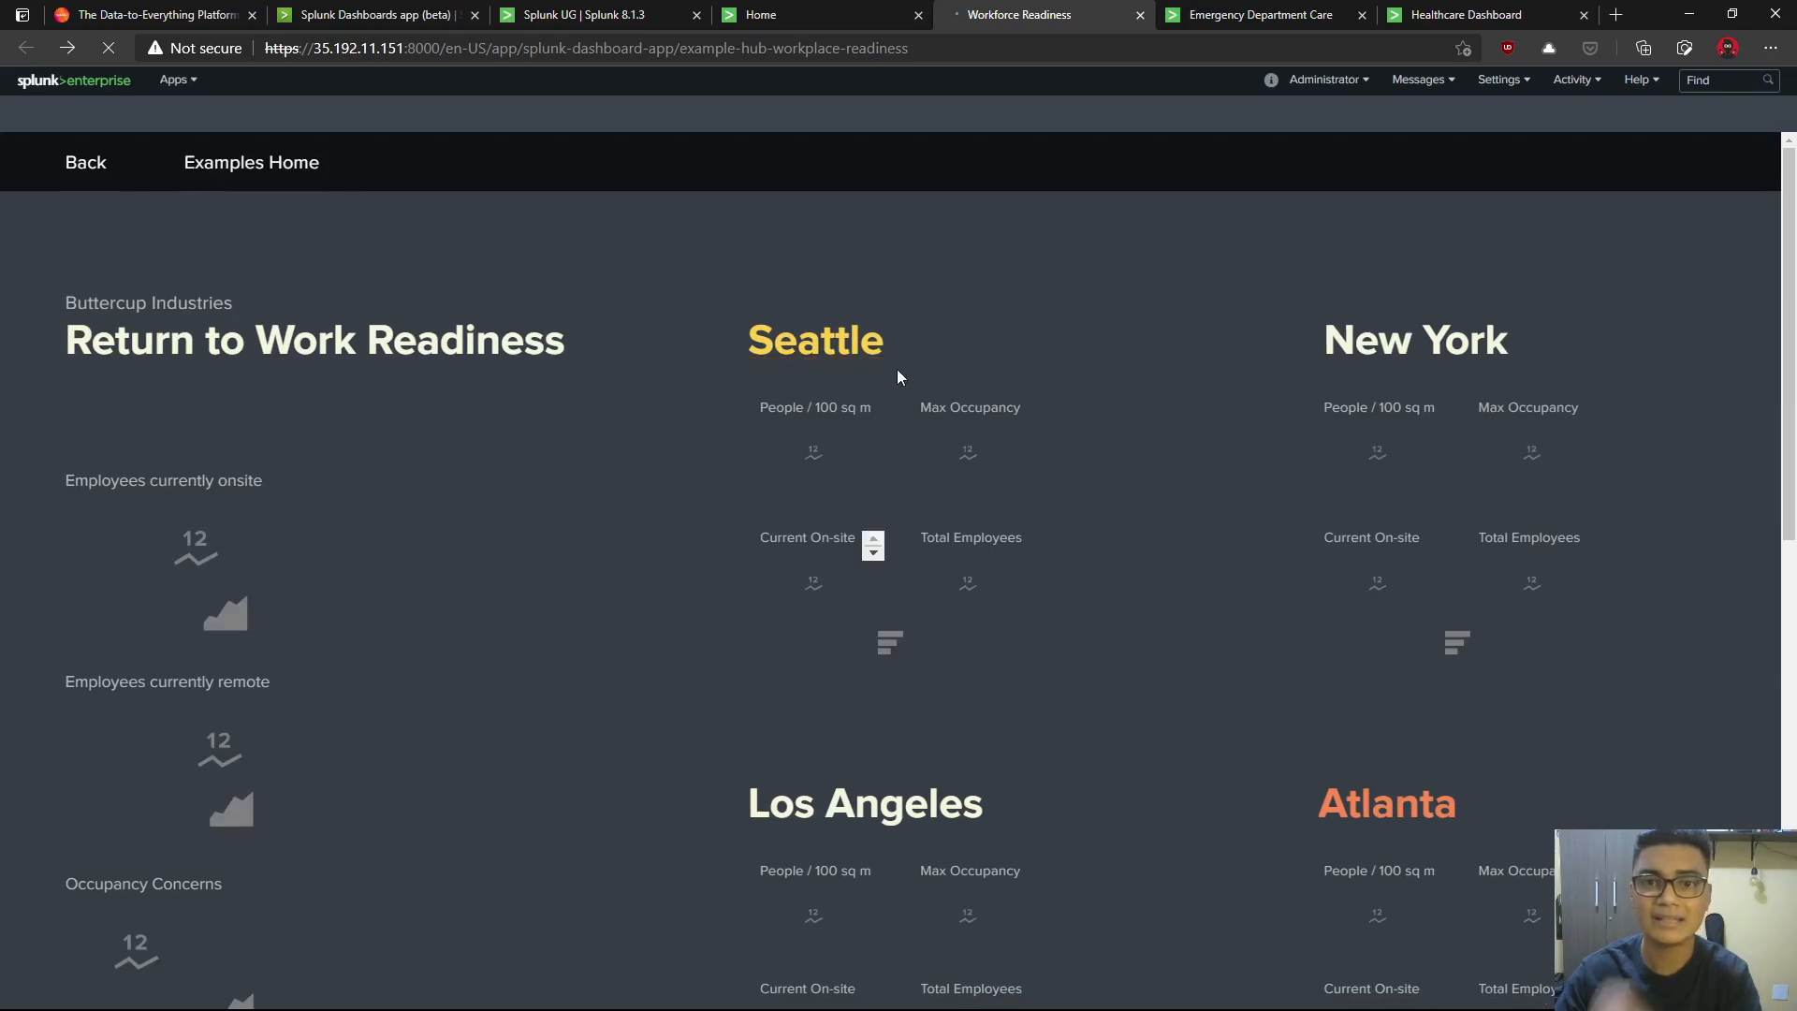
- Open the Workforce Readiness Detail example from the complete dashboards in a new tab and switch to it
{"action": "left_click", "coordinate": [315, 123]}
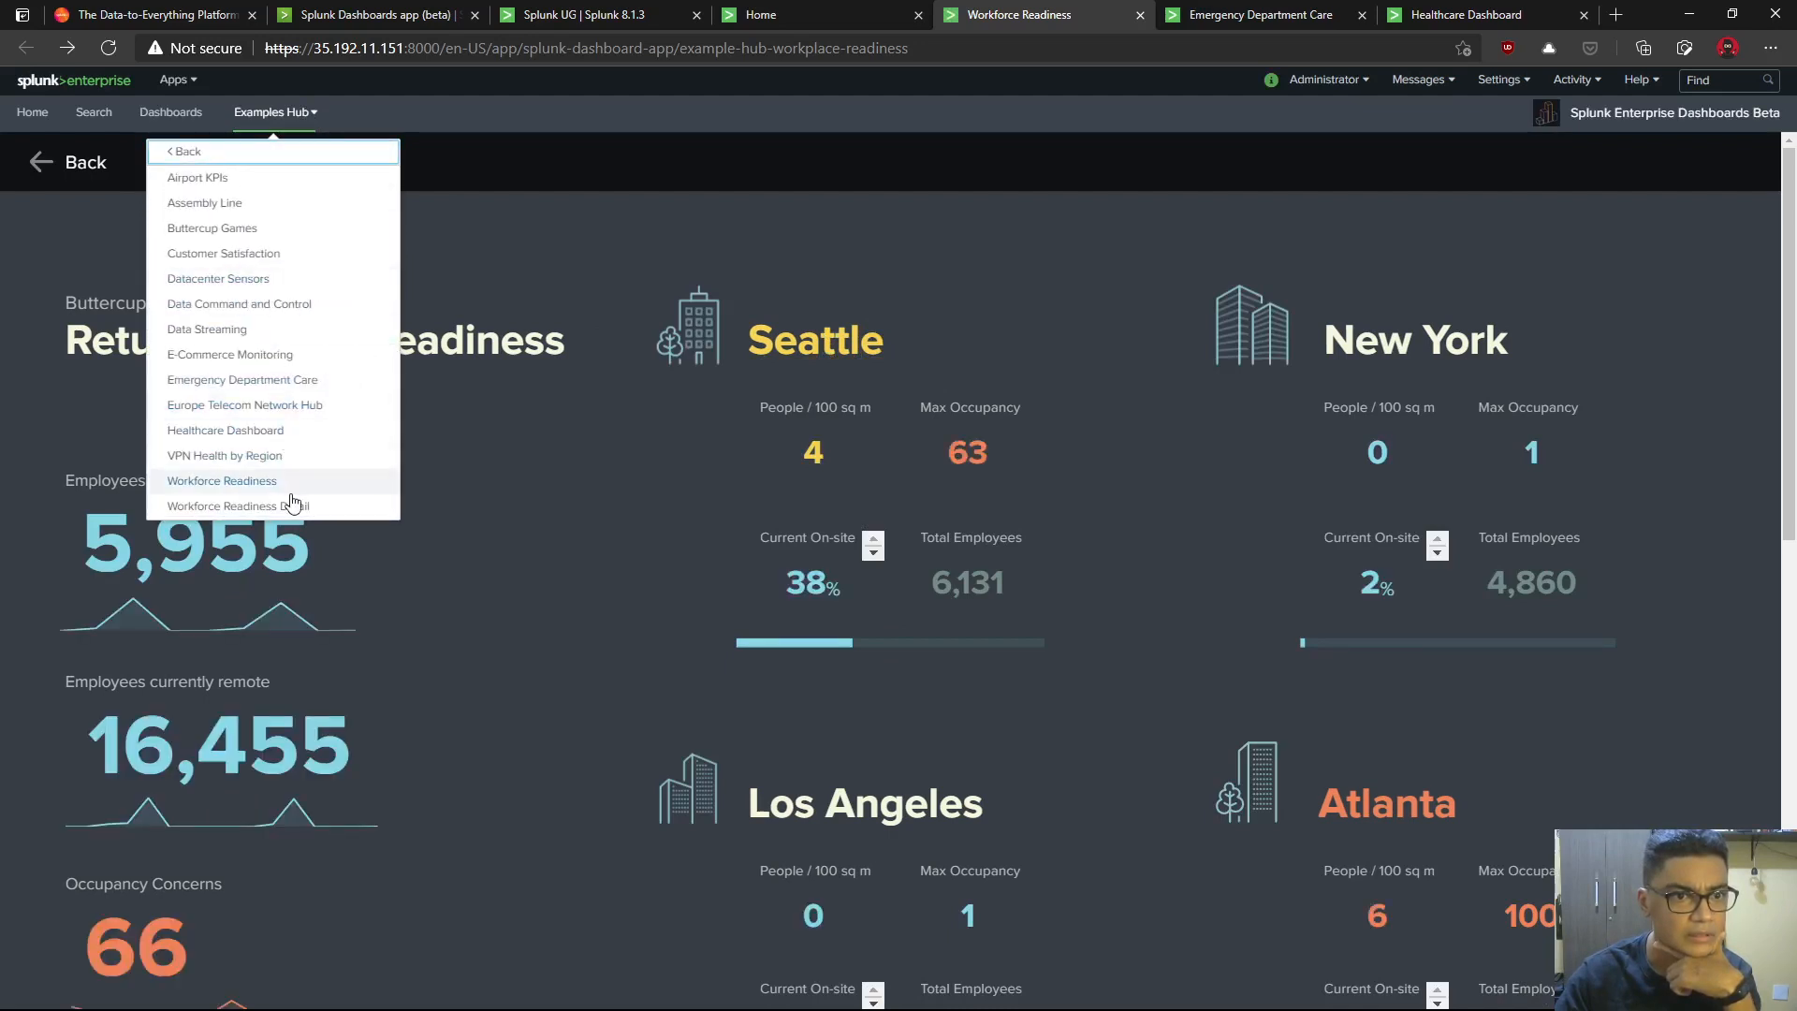
{"action": "middle_click", "coordinate": [297, 505]}
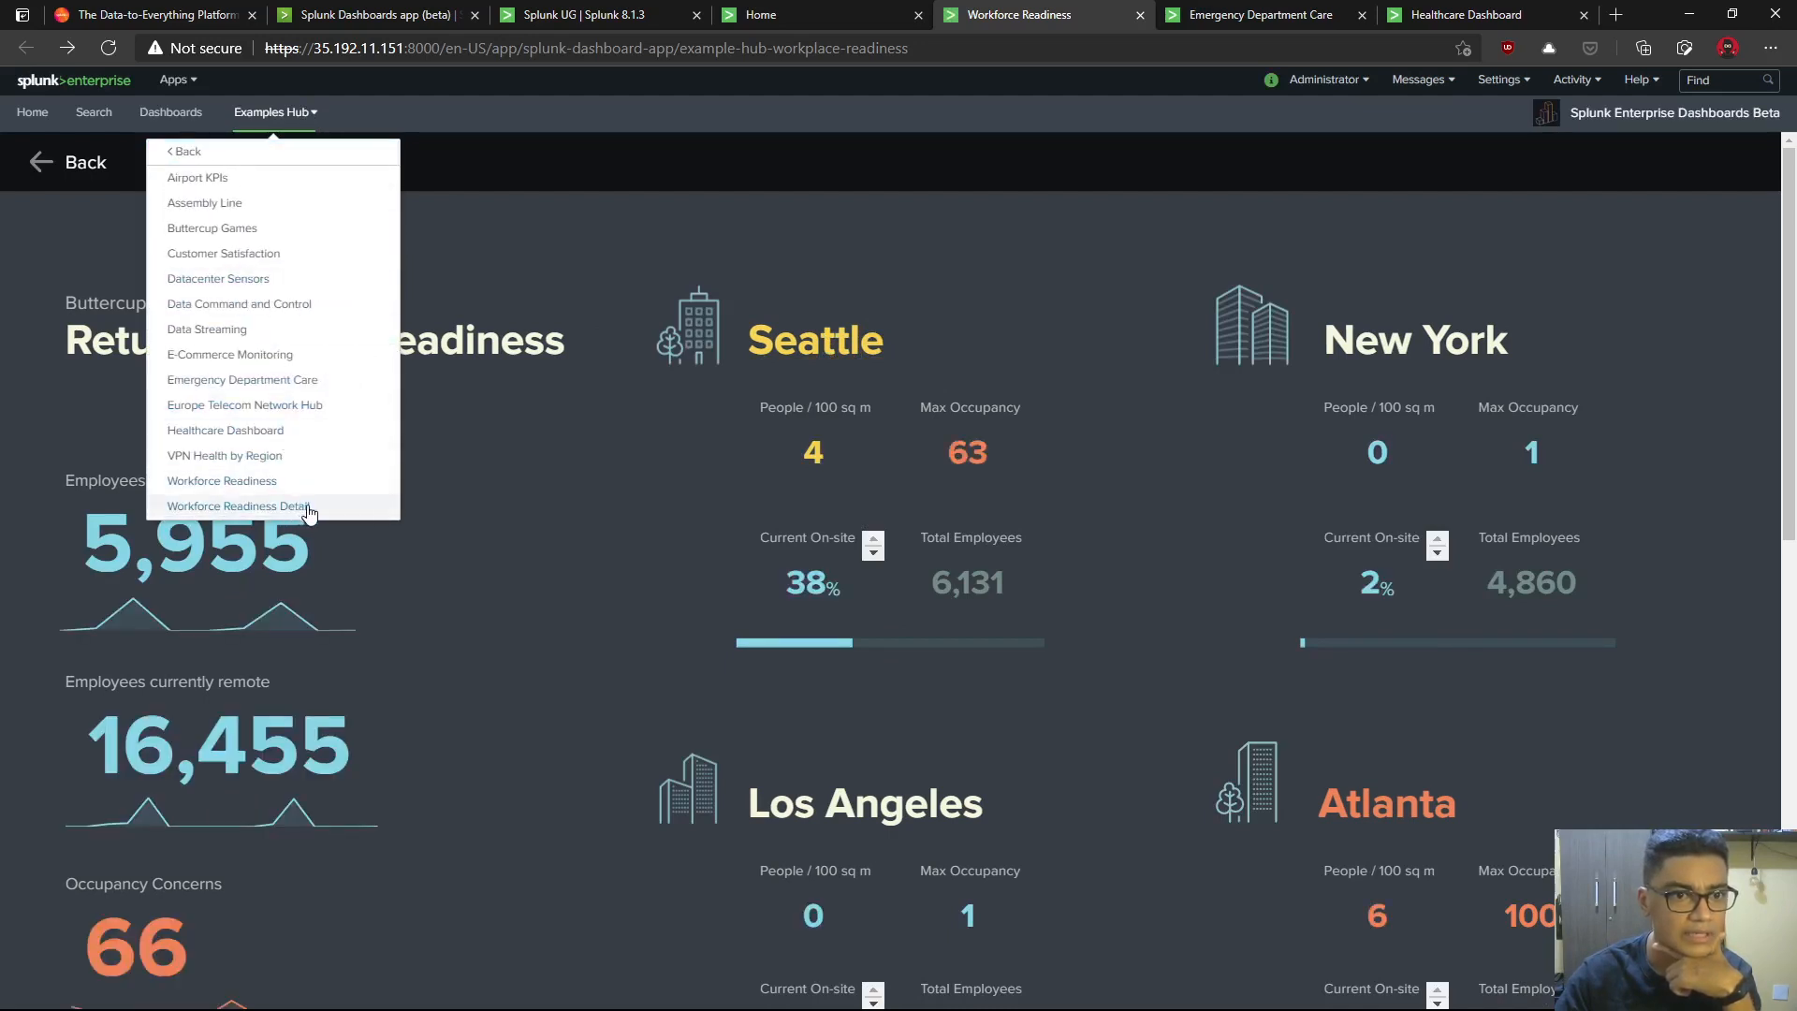
{"action": "left_click", "coordinate": [925, 182]}
{"action": "left_click", "coordinate": [1145, 18]}
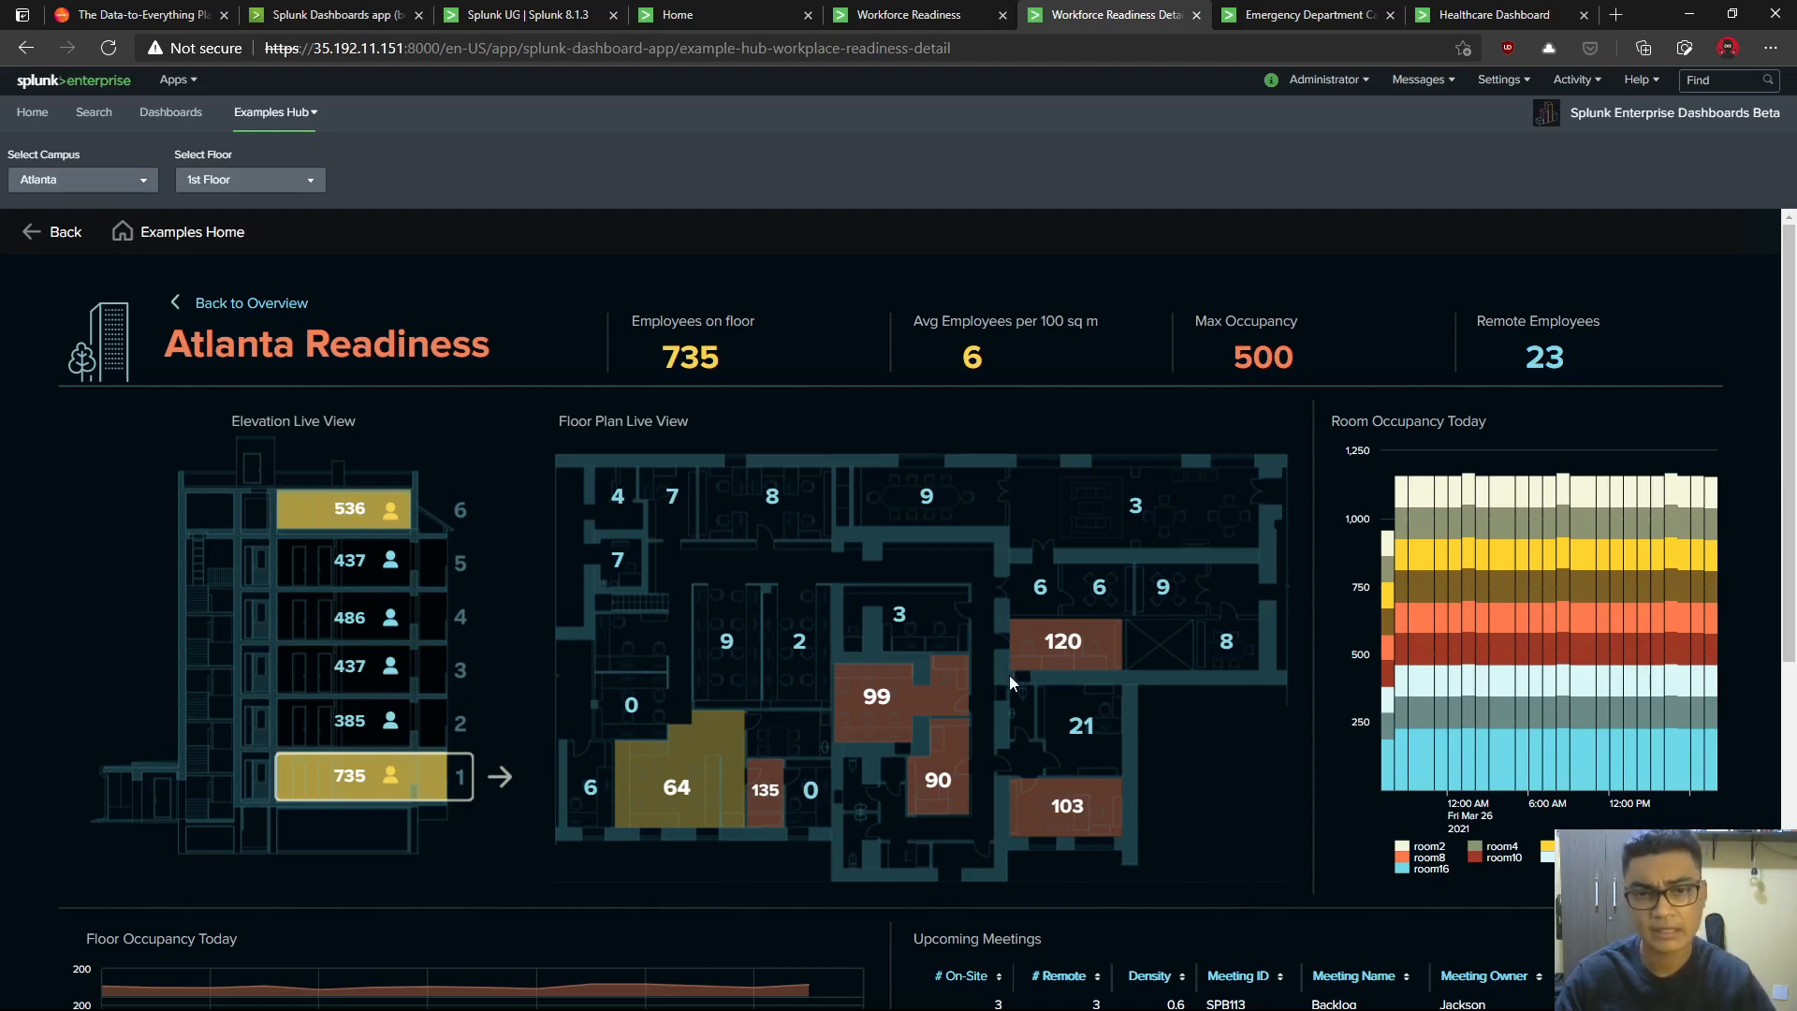
- Set the floor filter of the Atlanta Readiness dashboard to 3rd Floor
{"action": "key", "text": "alt+Tab"}
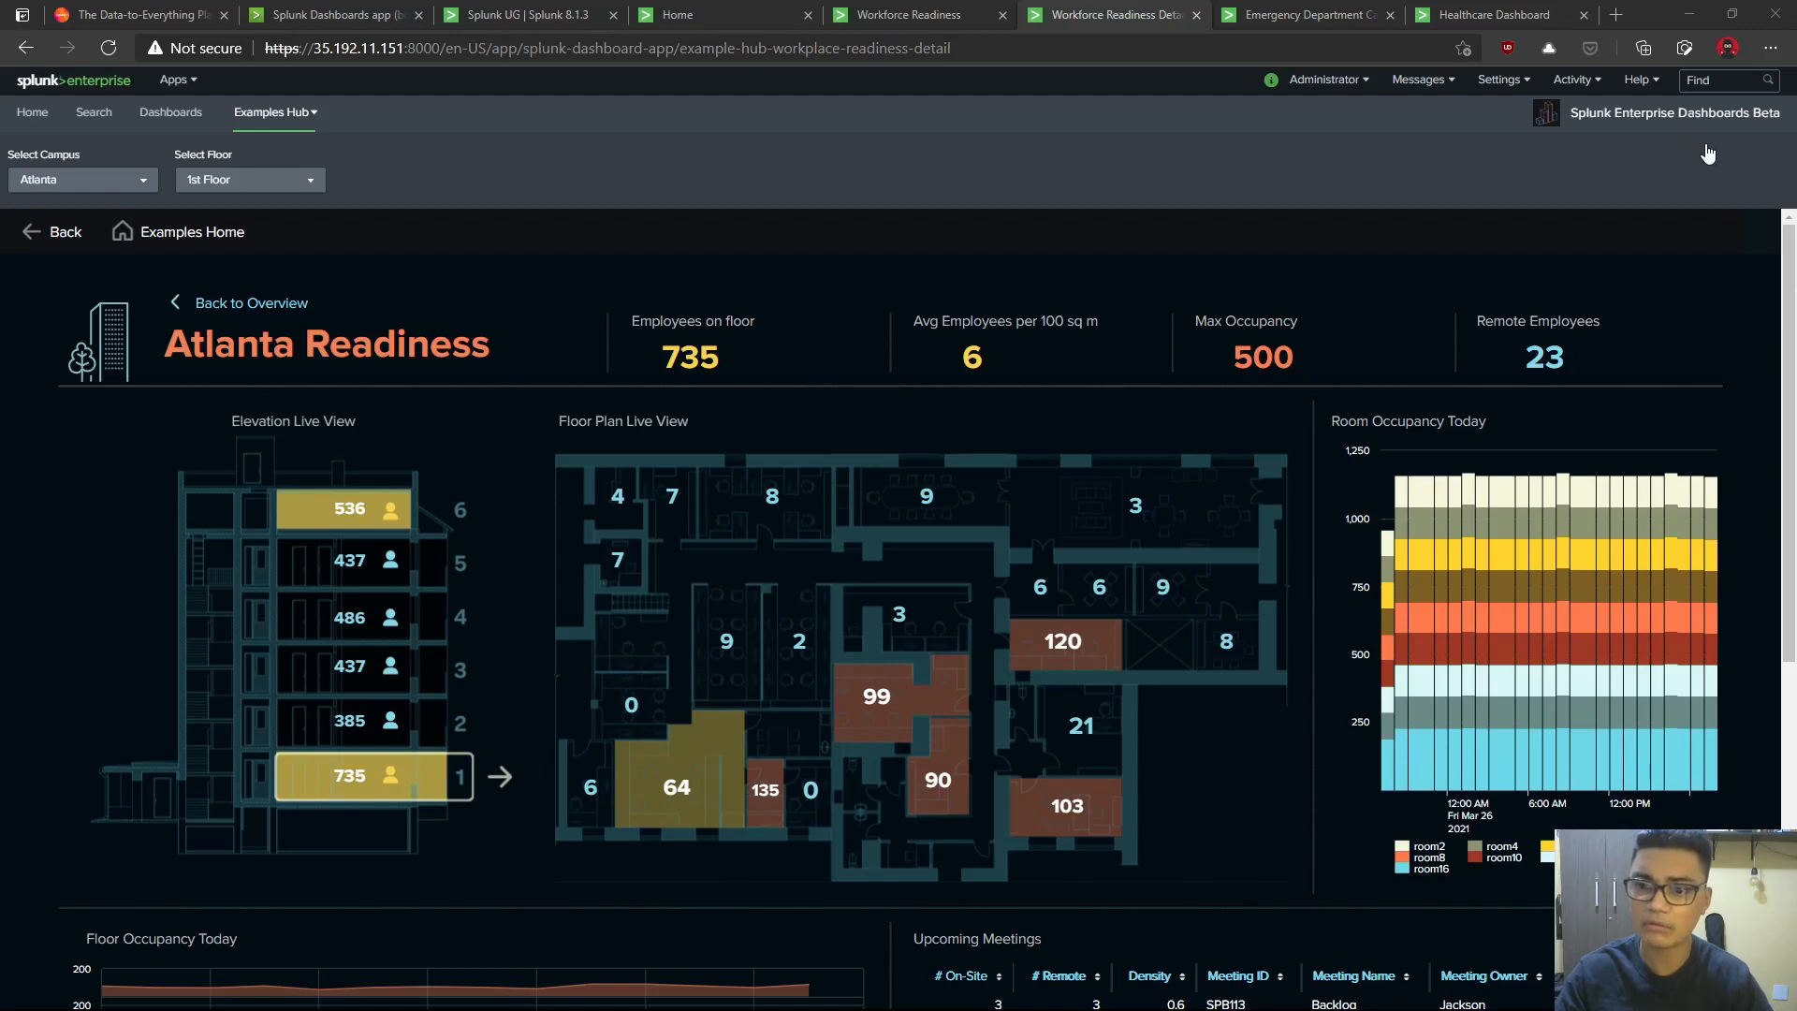
{"action": "left_click", "coordinate": [1572, 335]}
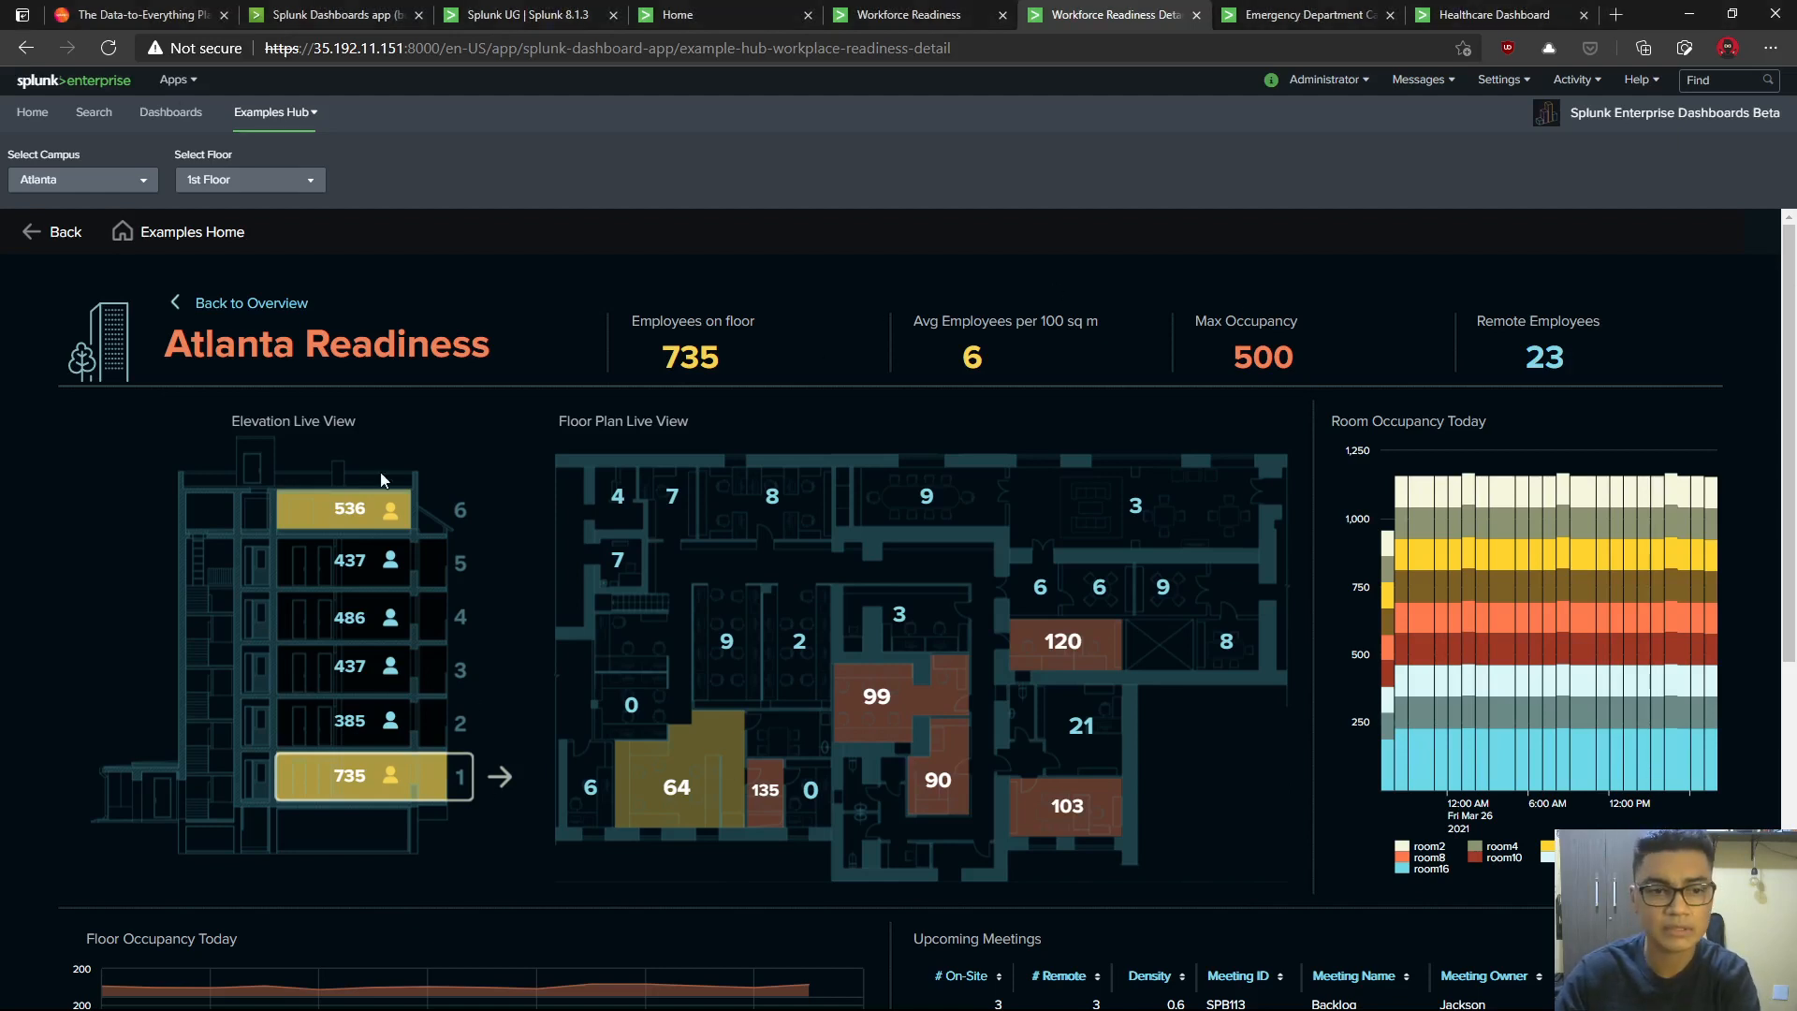
{"action": "left_click", "coordinate": [260, 188]}
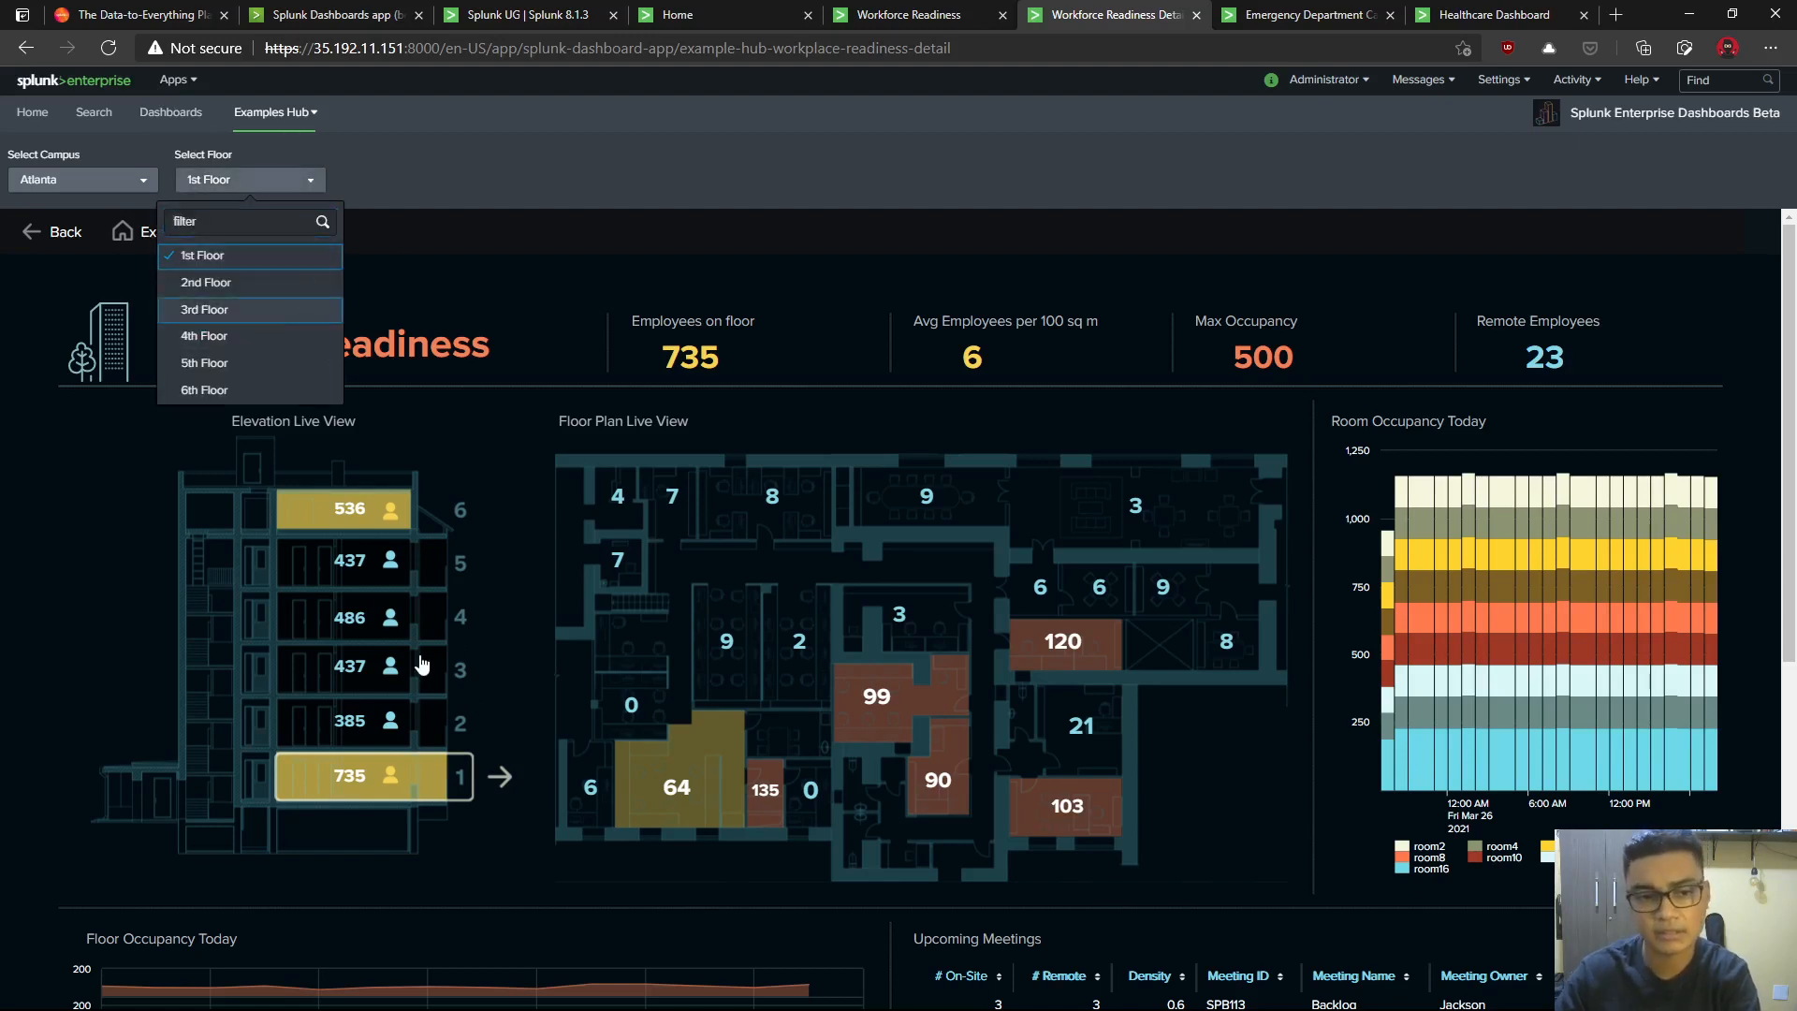
{"action": "key", "text": "Return"}
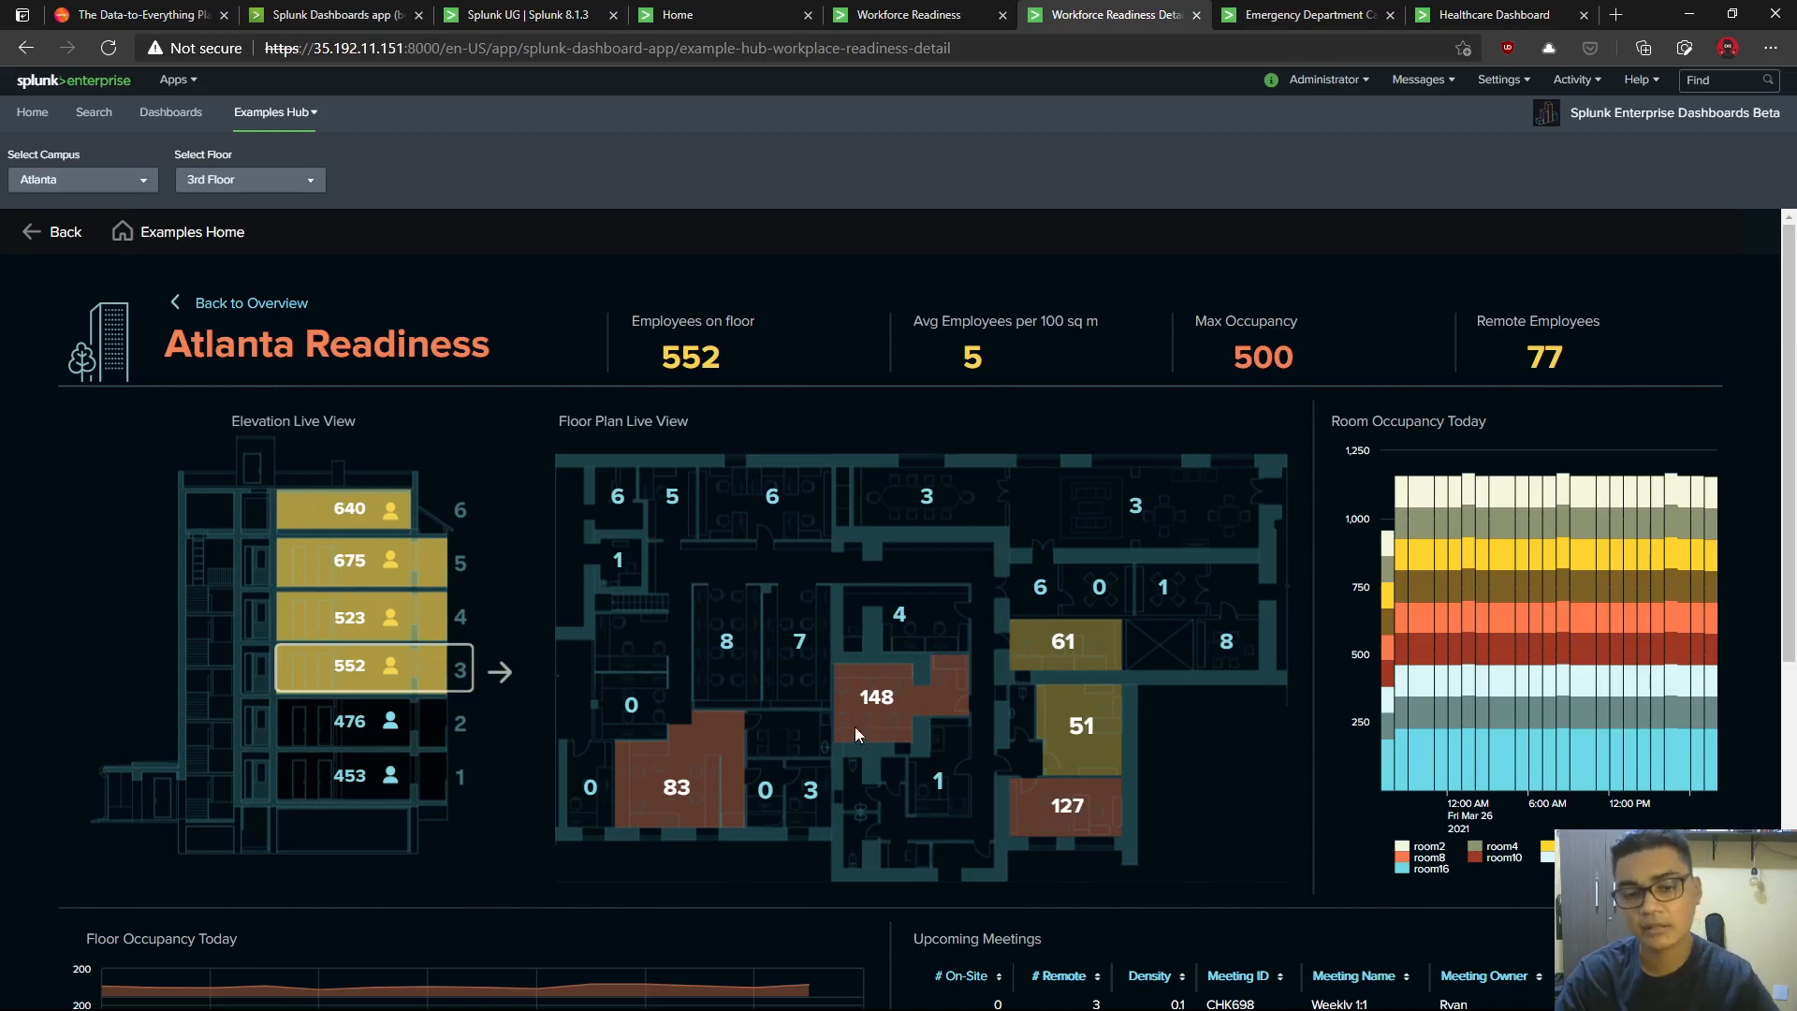
- Examine the 3rd Floor's occupancy charts, upcoming meetings table, and full source, and return to the dashboard's beginning
{"action": "scroll", "coordinate": [1040, 743], "scroll_direction": "down", "scroll_amount": 6}
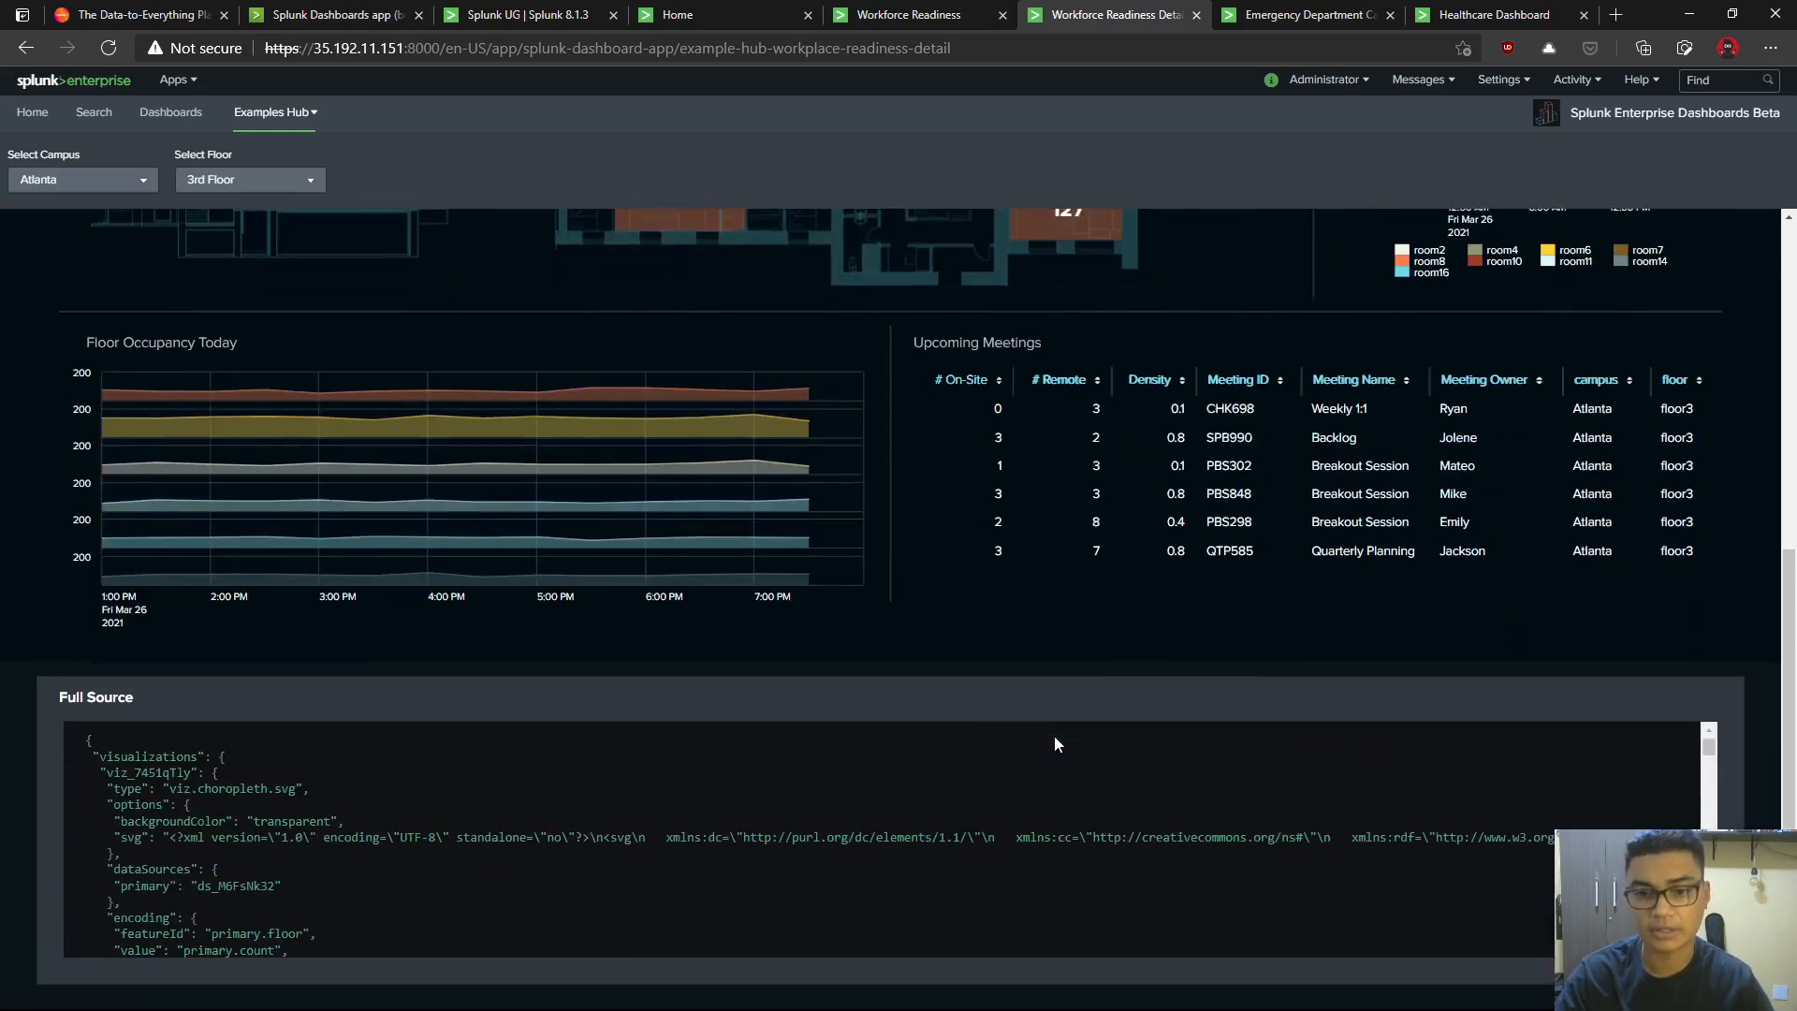
{"action": "scroll", "coordinate": [1063, 676], "scroll_direction": "up", "scroll_amount": 2}
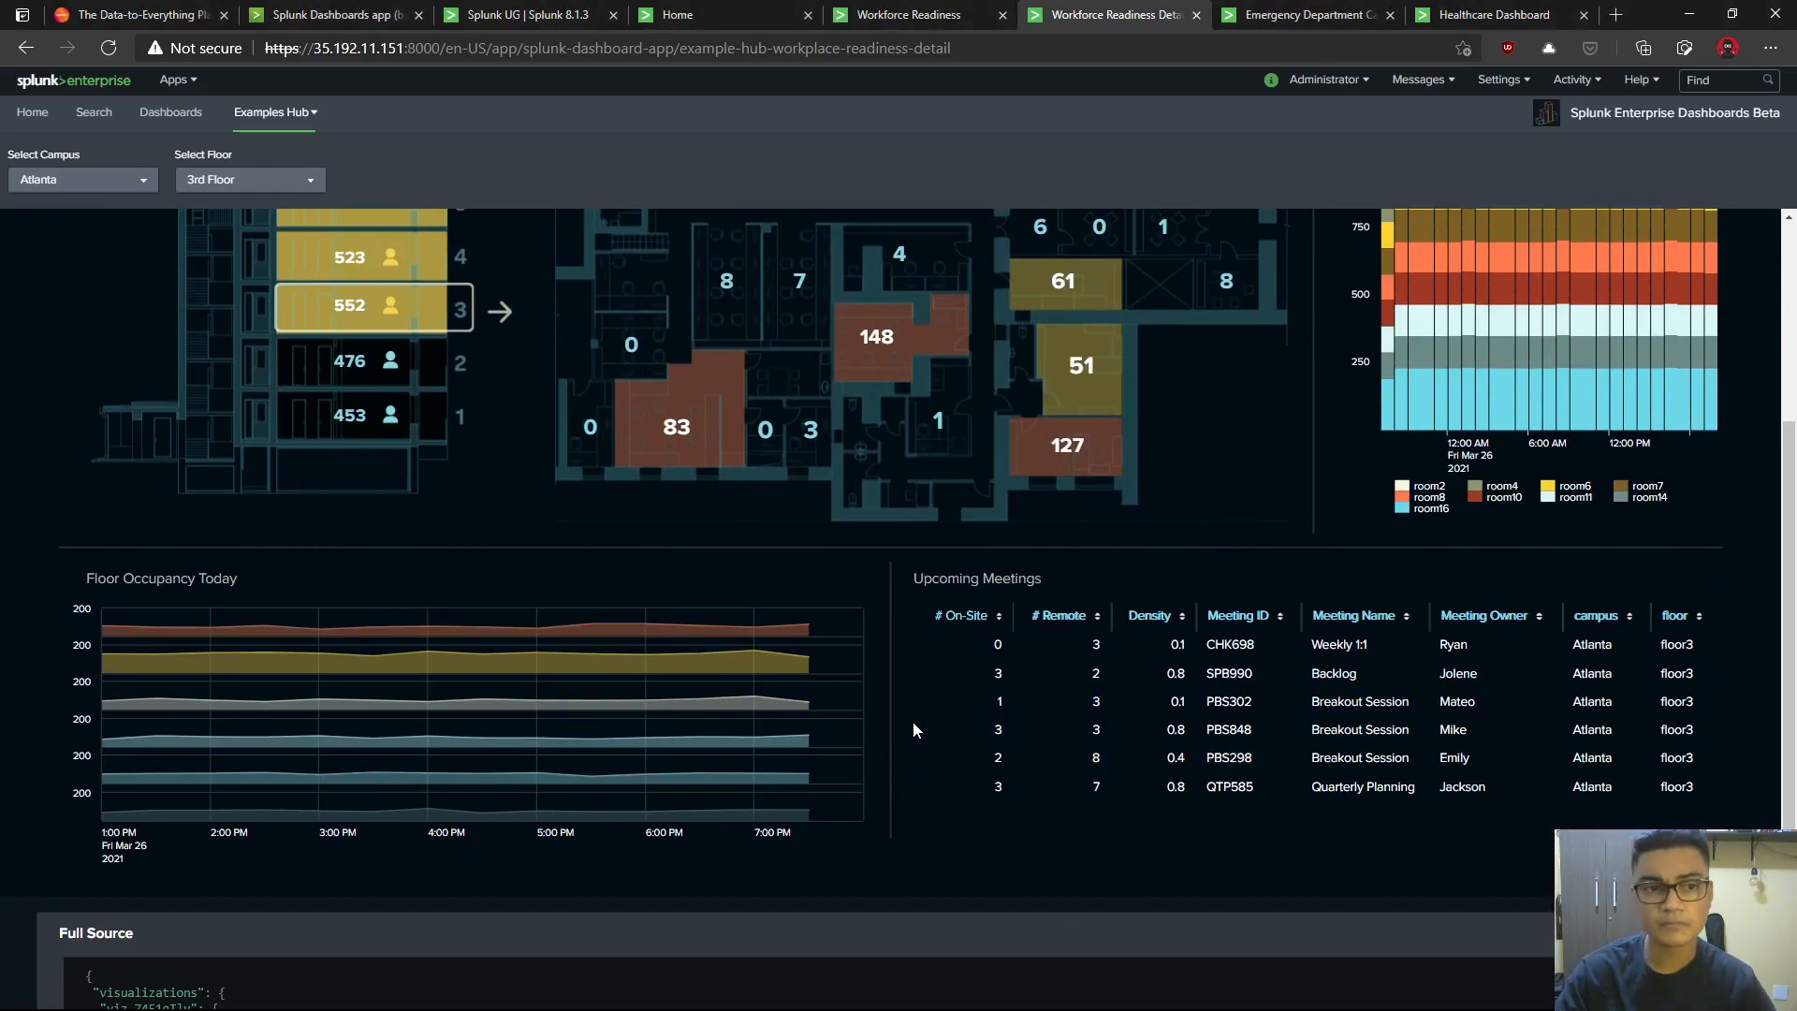
{"action": "scroll", "coordinate": [913, 723], "scroll_direction": "up", "scroll_amount": 5}
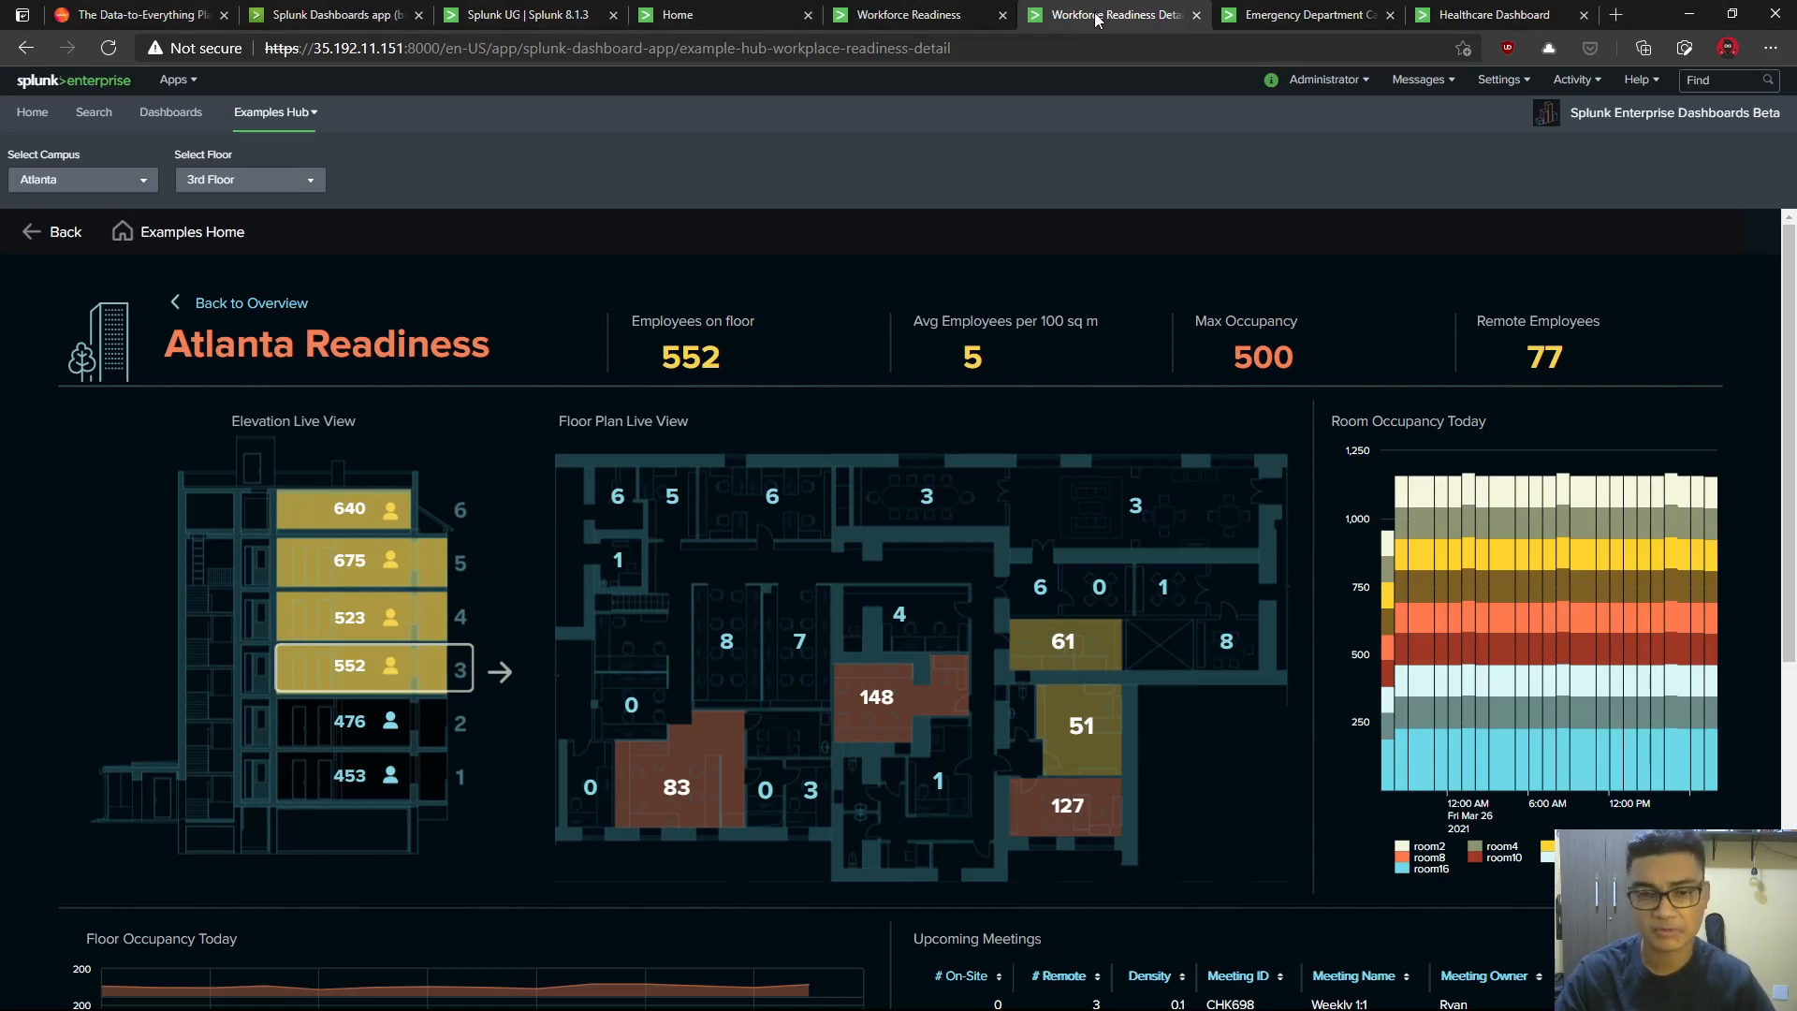
- Revisit the Emergency Department Care and Healthcare Dashboard tabs, and open the E-Commerce Monitoring example in the Healthcare tab
{"action": "left_click", "coordinate": [1293, 21]}
{"action": "left_click", "coordinate": [1448, 19]}
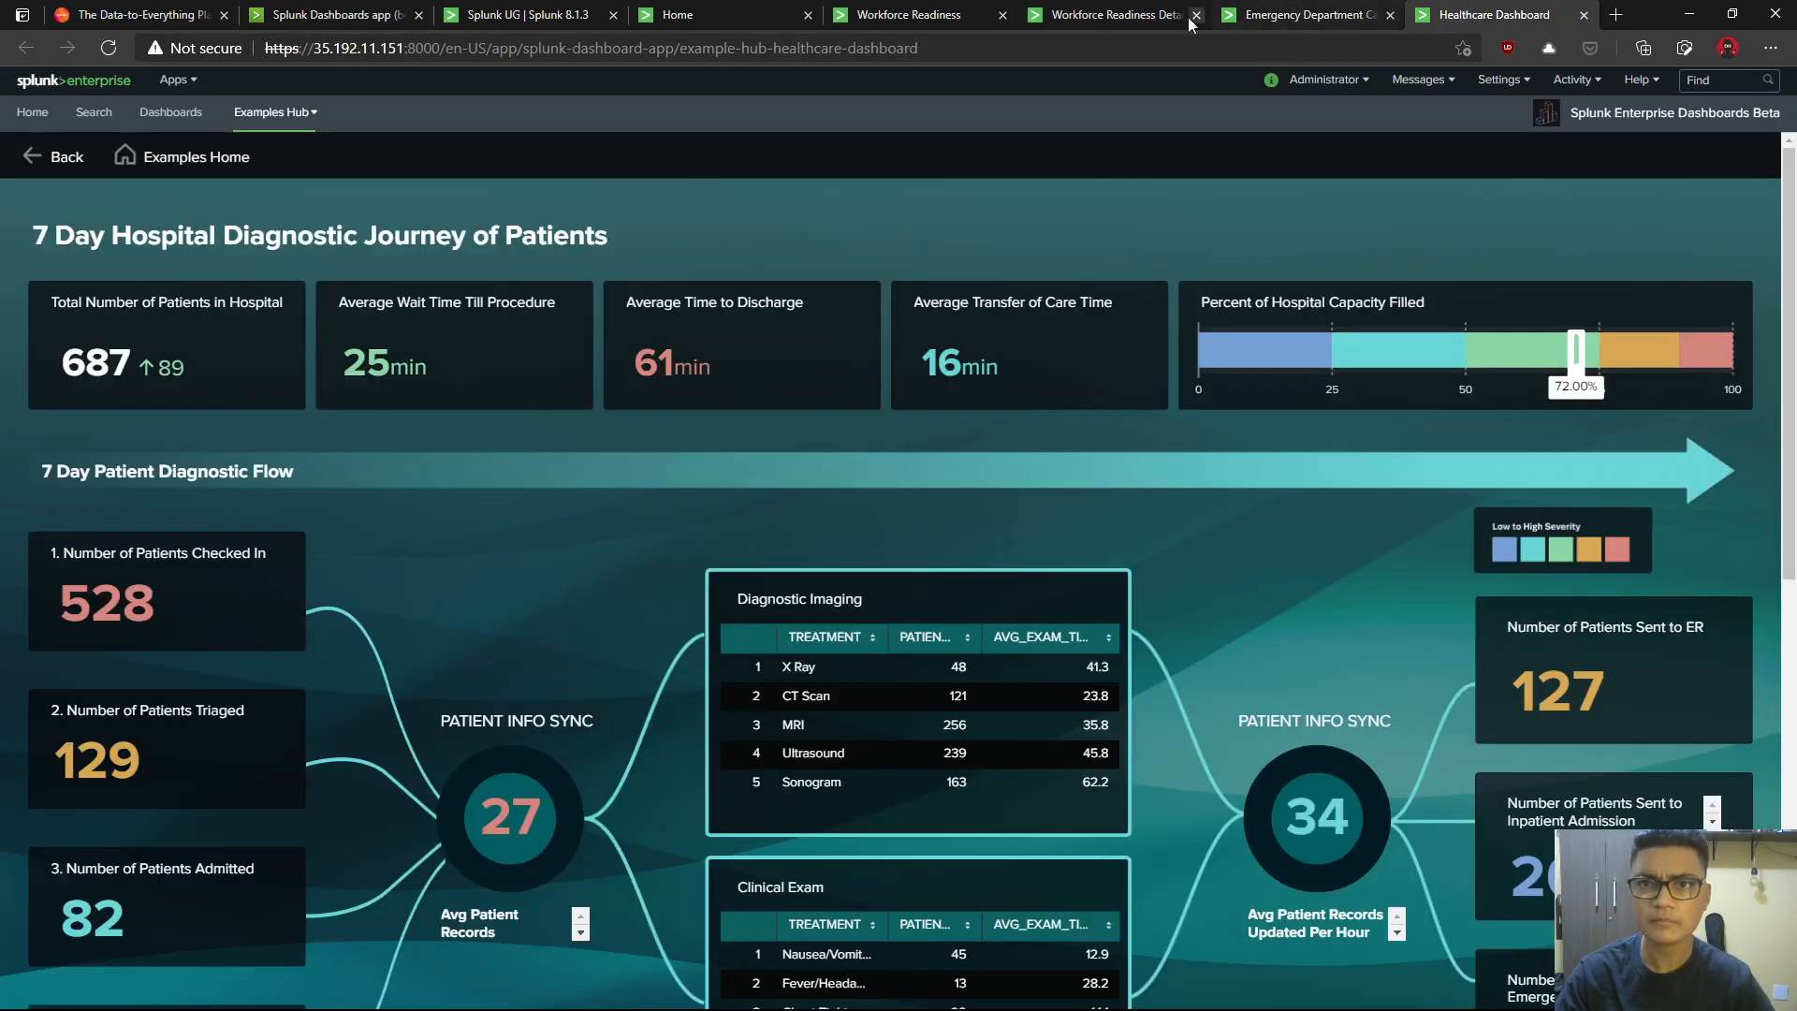
{"action": "left_click", "coordinate": [309, 113]}
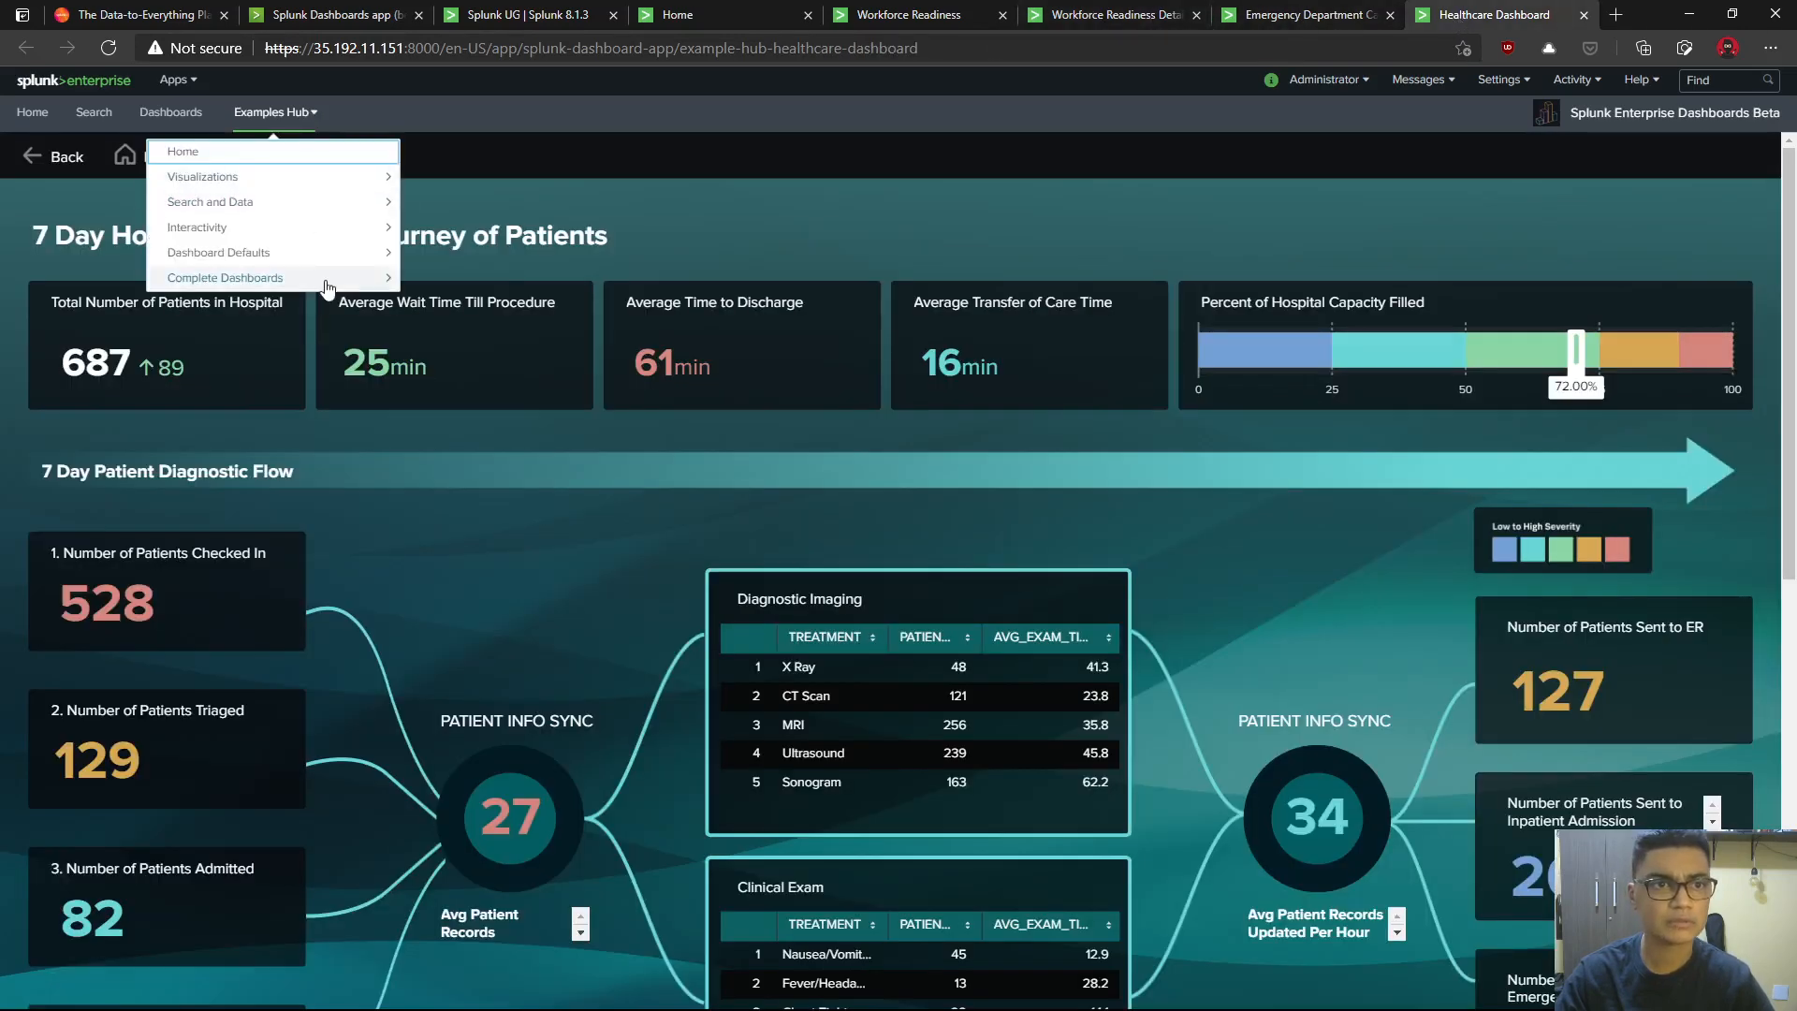
{"action": "left_click", "coordinate": [324, 279]}
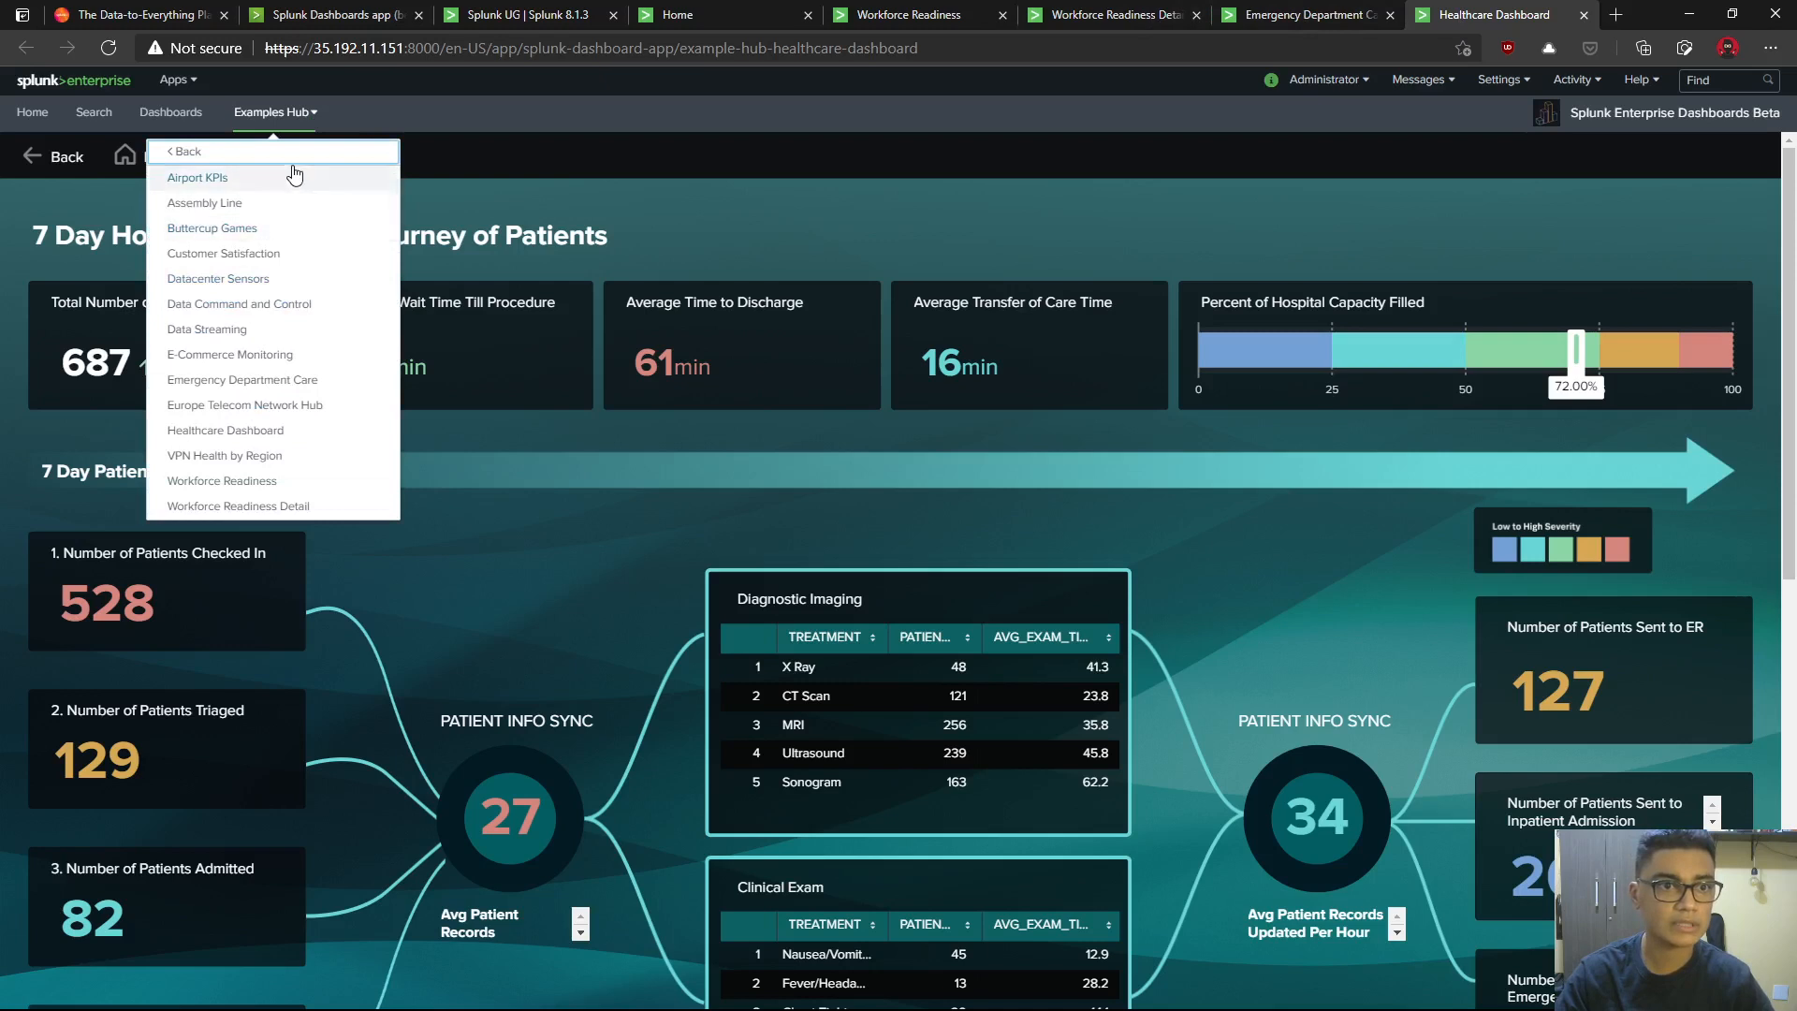
{"action": "left_click", "coordinate": [280, 353]}
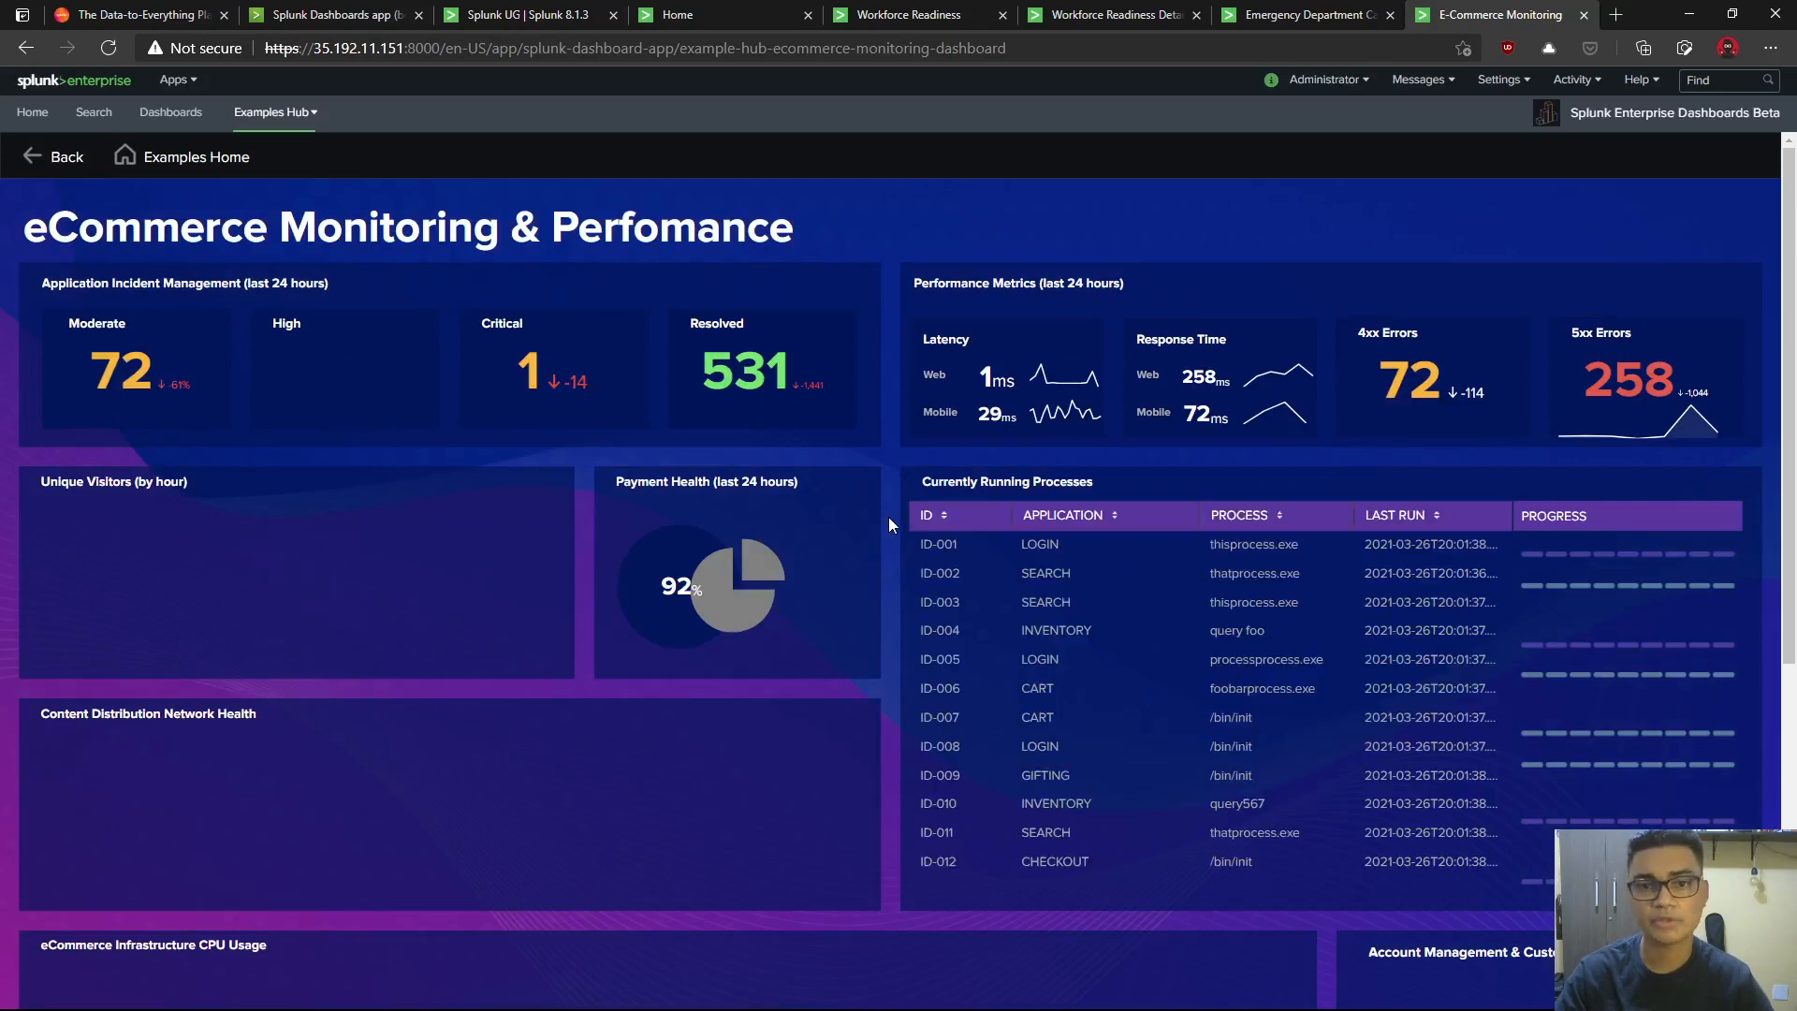
- Examine the E-Commerce Monitoring example's incident and performance metrics, running processes, network and CPU charts, customer logins, and full source
{"action": "scroll", "coordinate": [890, 558], "scroll_direction": "down", "scroll_amount": 5}
{"action": "mouse_move", "coordinate": [1789, 538]}
{"action": "left_mouse_down"}
{"action": "mouse_move", "coordinate": [1793, 272]}
{"action": "mouse_move", "coordinate": [1794, 307]}
{"action": "left_mouse_up"}
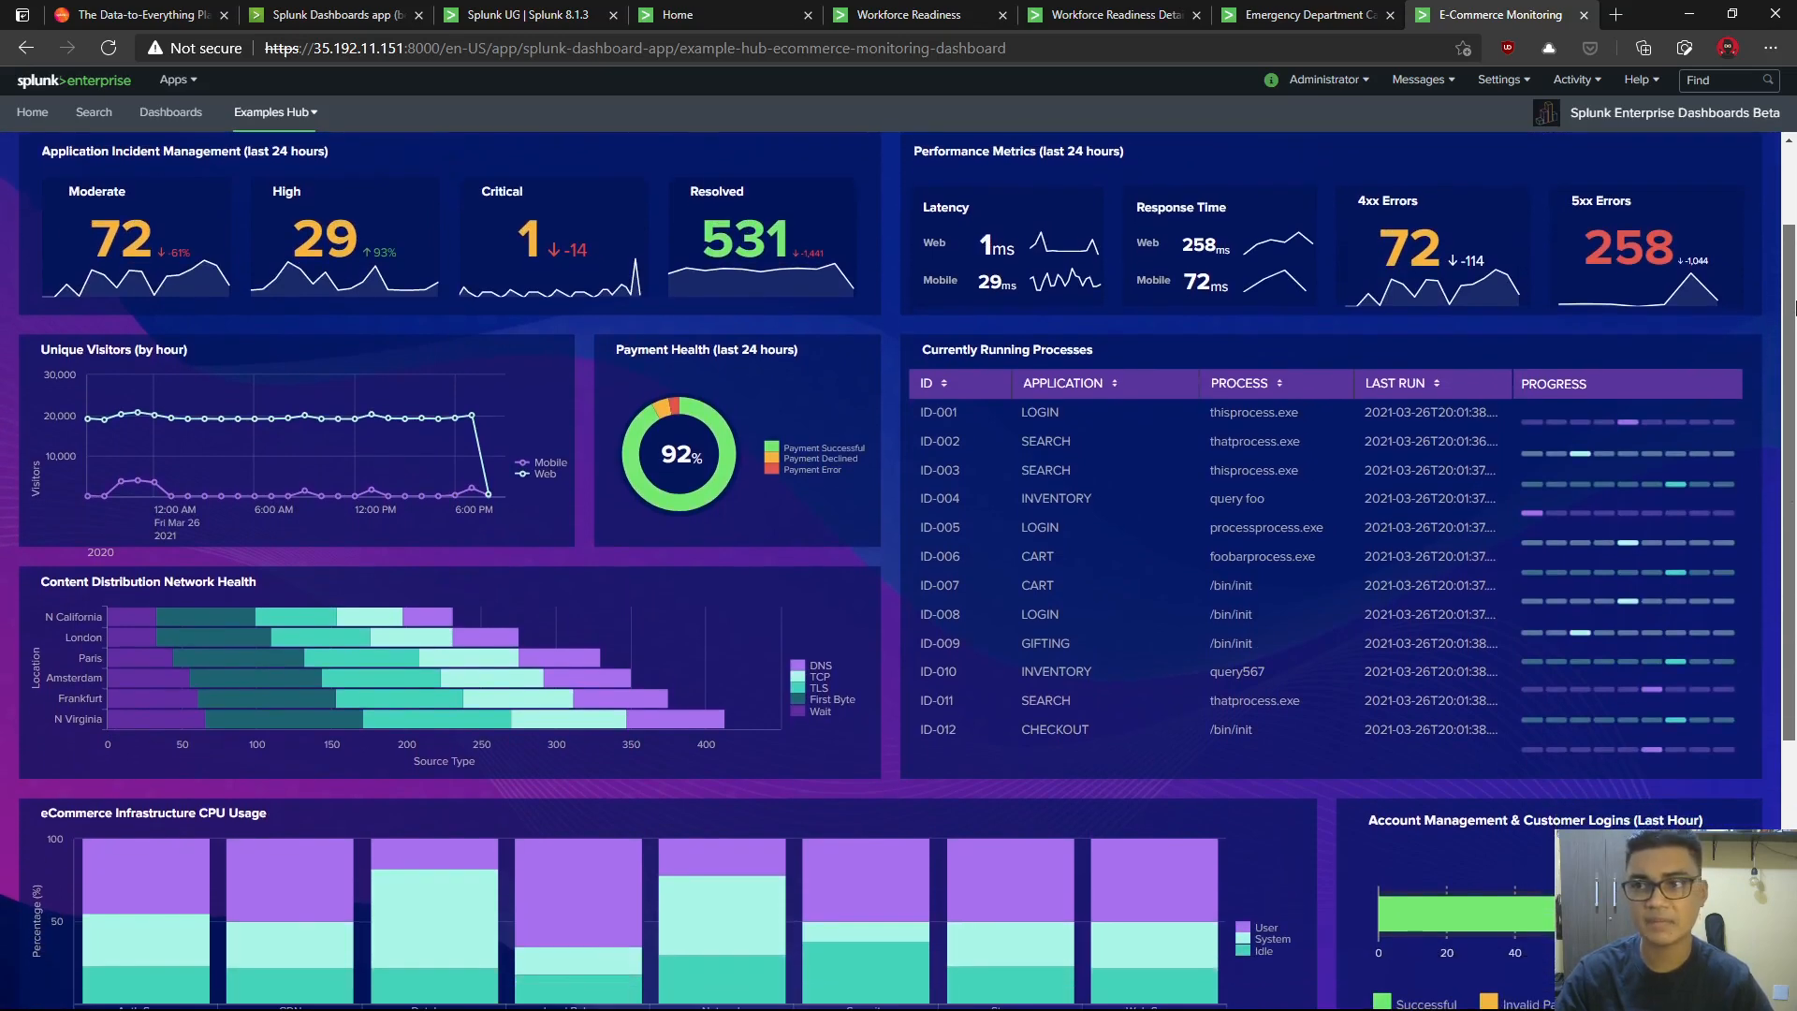
{"action": "scroll", "coordinate": [1378, 391], "scroll_direction": "up", "scroll_amount": 2}
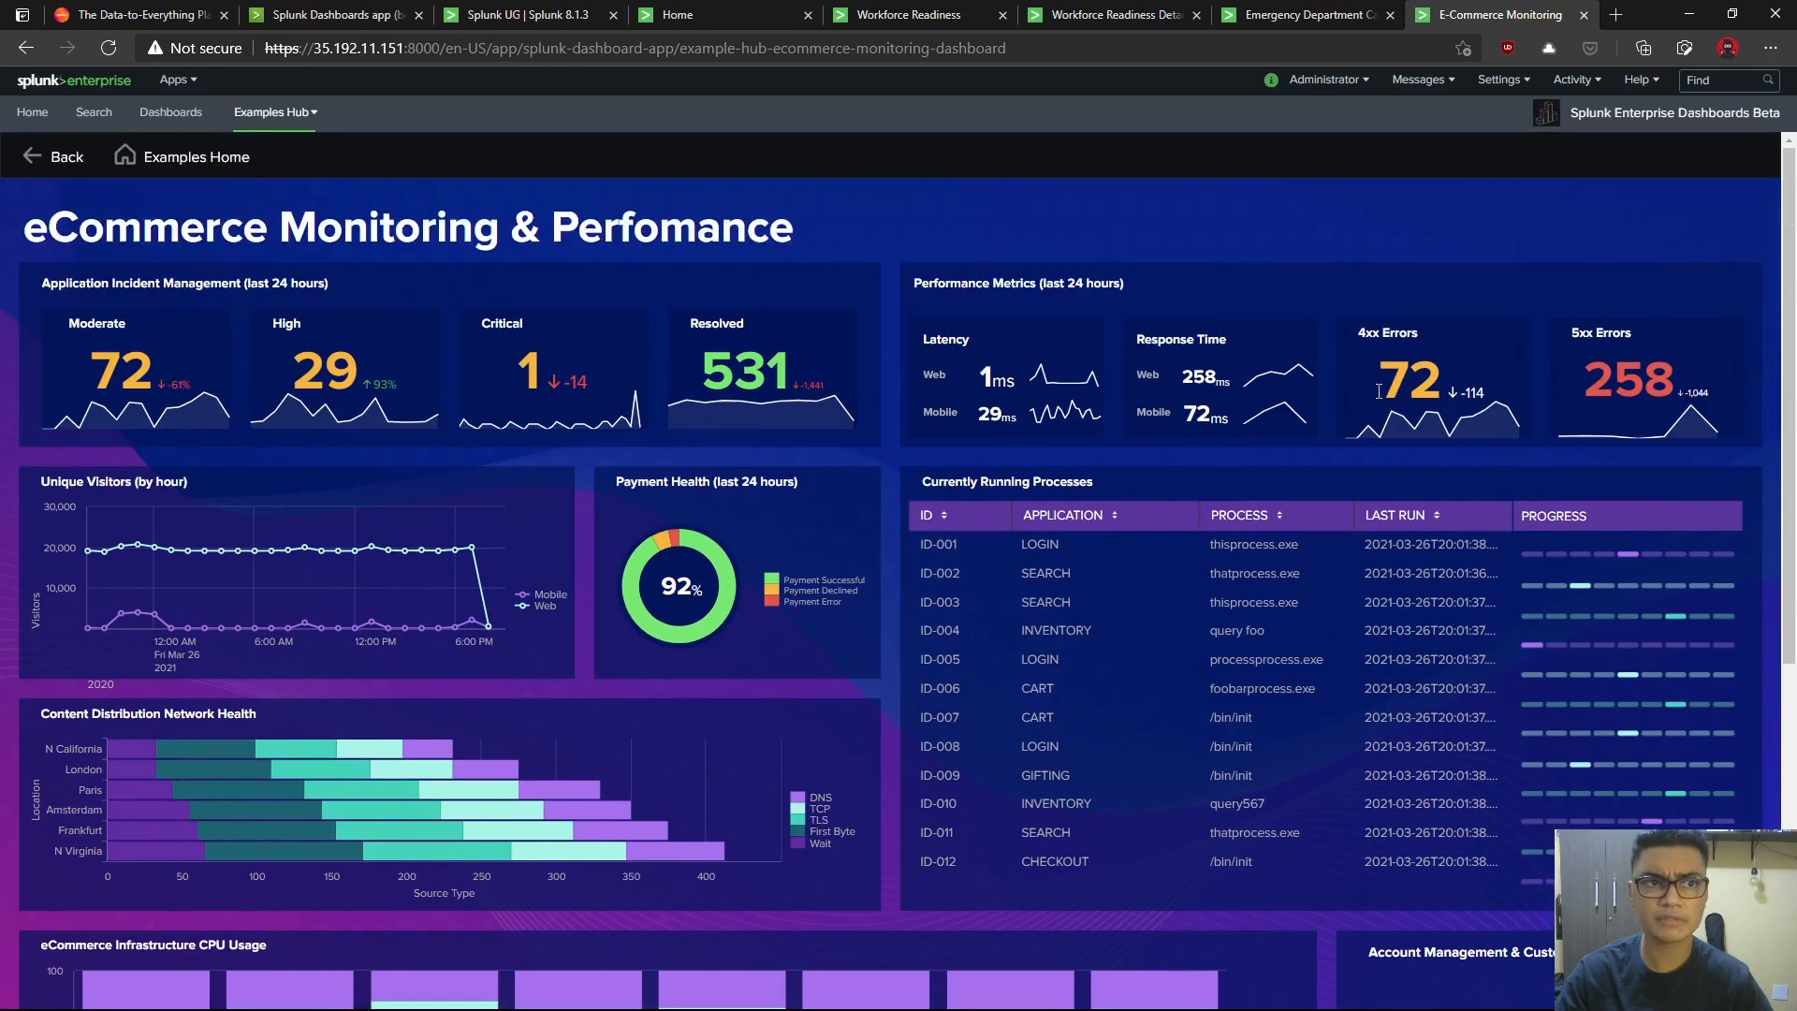
{"action": "scroll", "coordinate": [1047, 502], "scroll_direction": "down", "scroll_amount": 5}
{"action": "scroll", "coordinate": [1497, 487], "scroll_direction": "up", "scroll_amount": 5}
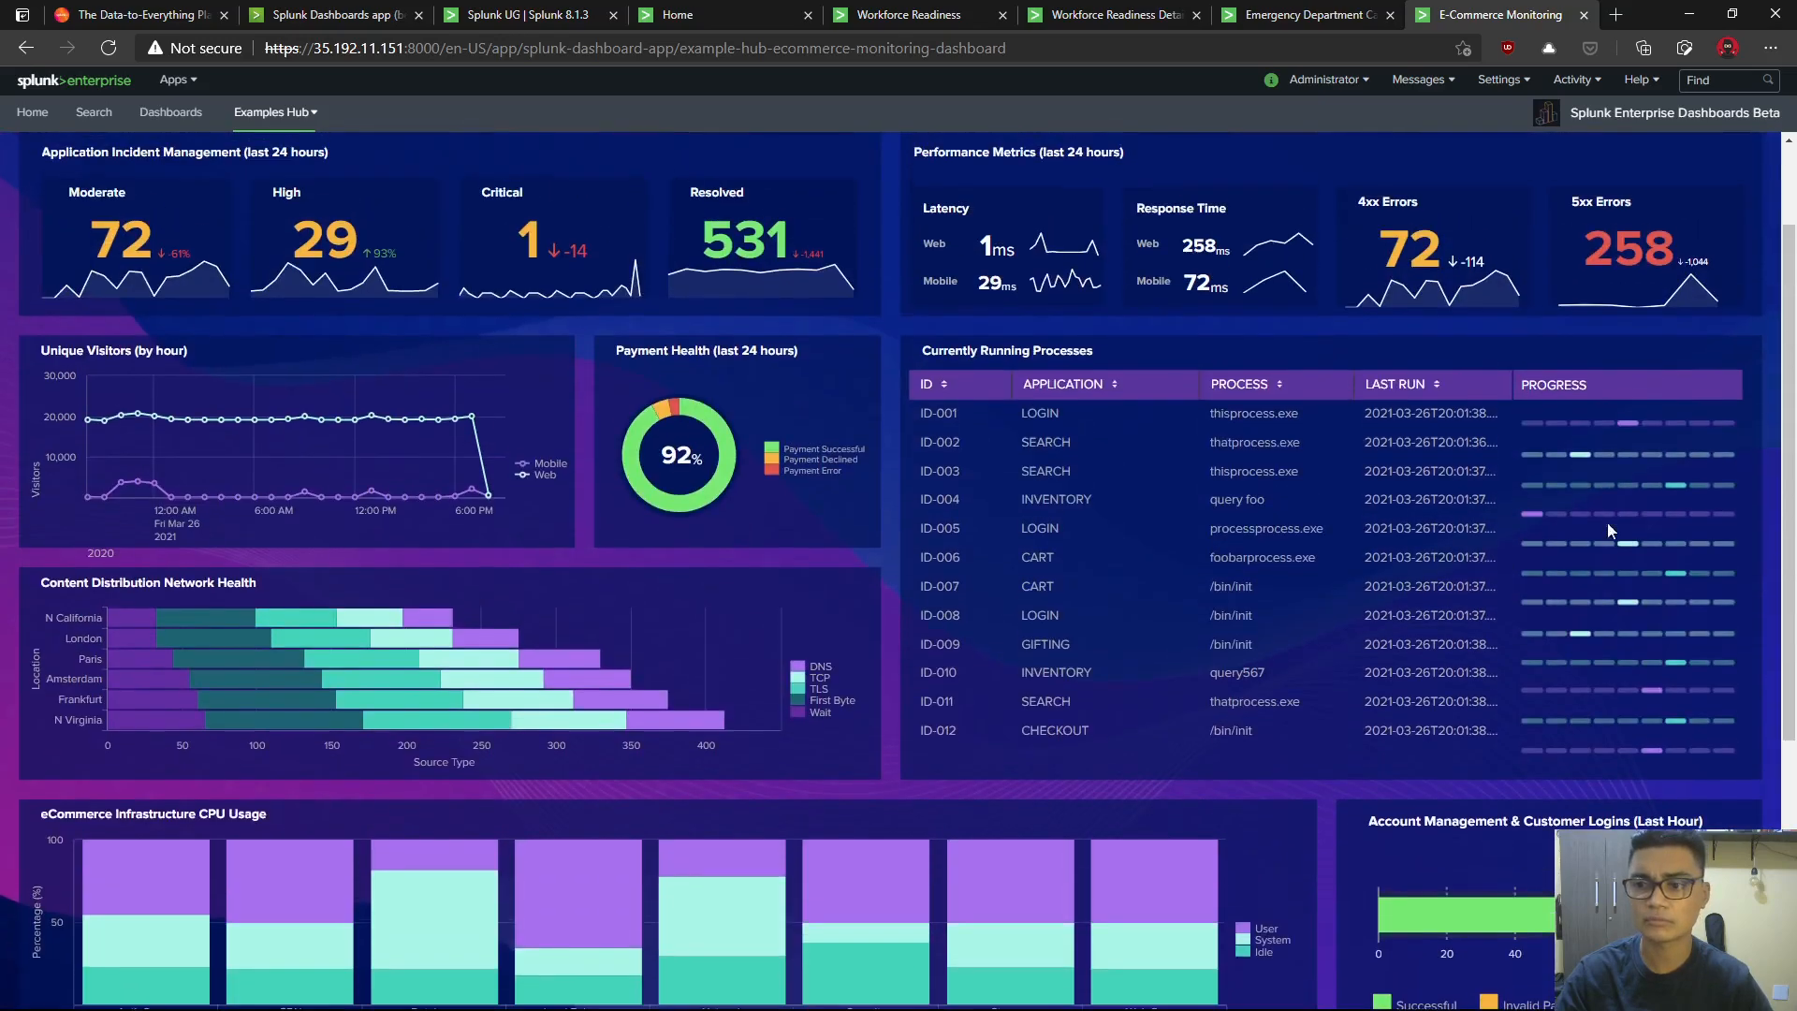
{"action": "scroll", "coordinate": [1591, 543], "scroll_direction": "down", "scroll_amount": 3}
{"action": "scroll", "coordinate": [1571, 571], "scroll_direction": "down", "scroll_amount": 2}
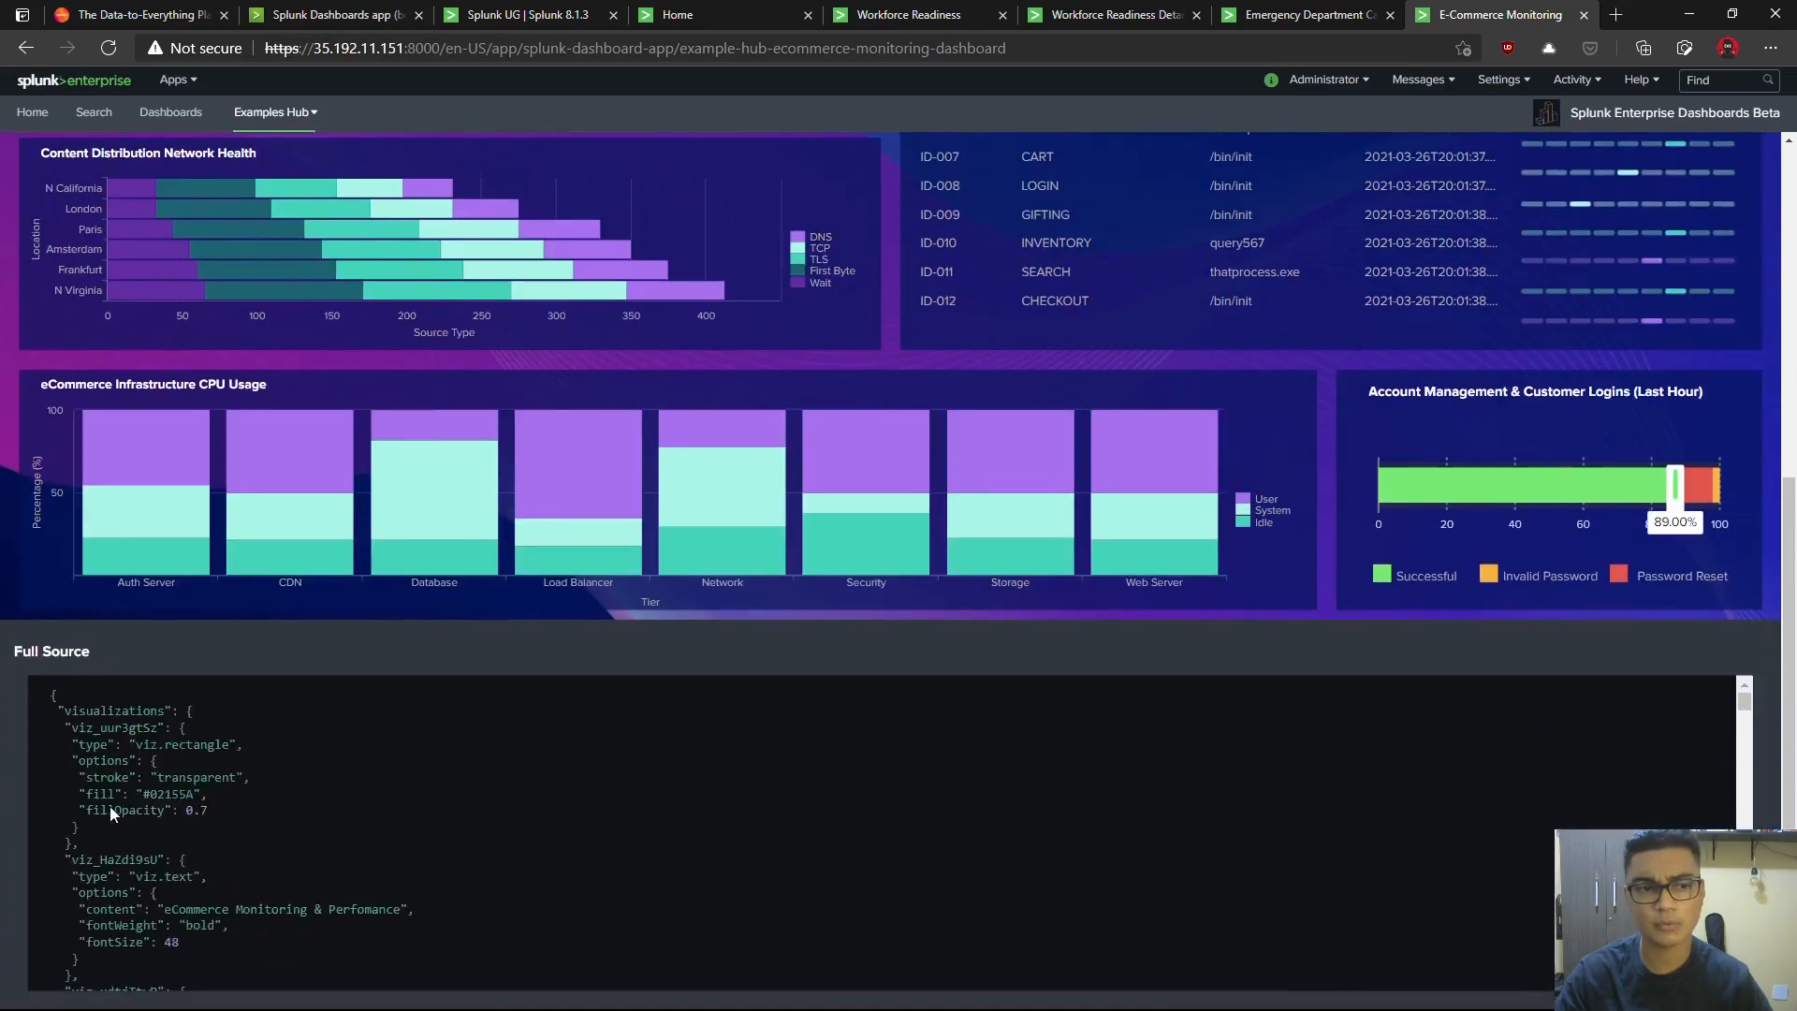
{"action": "scroll", "coordinate": [561, 449], "scroll_direction": "up", "scroll_amount": 3}
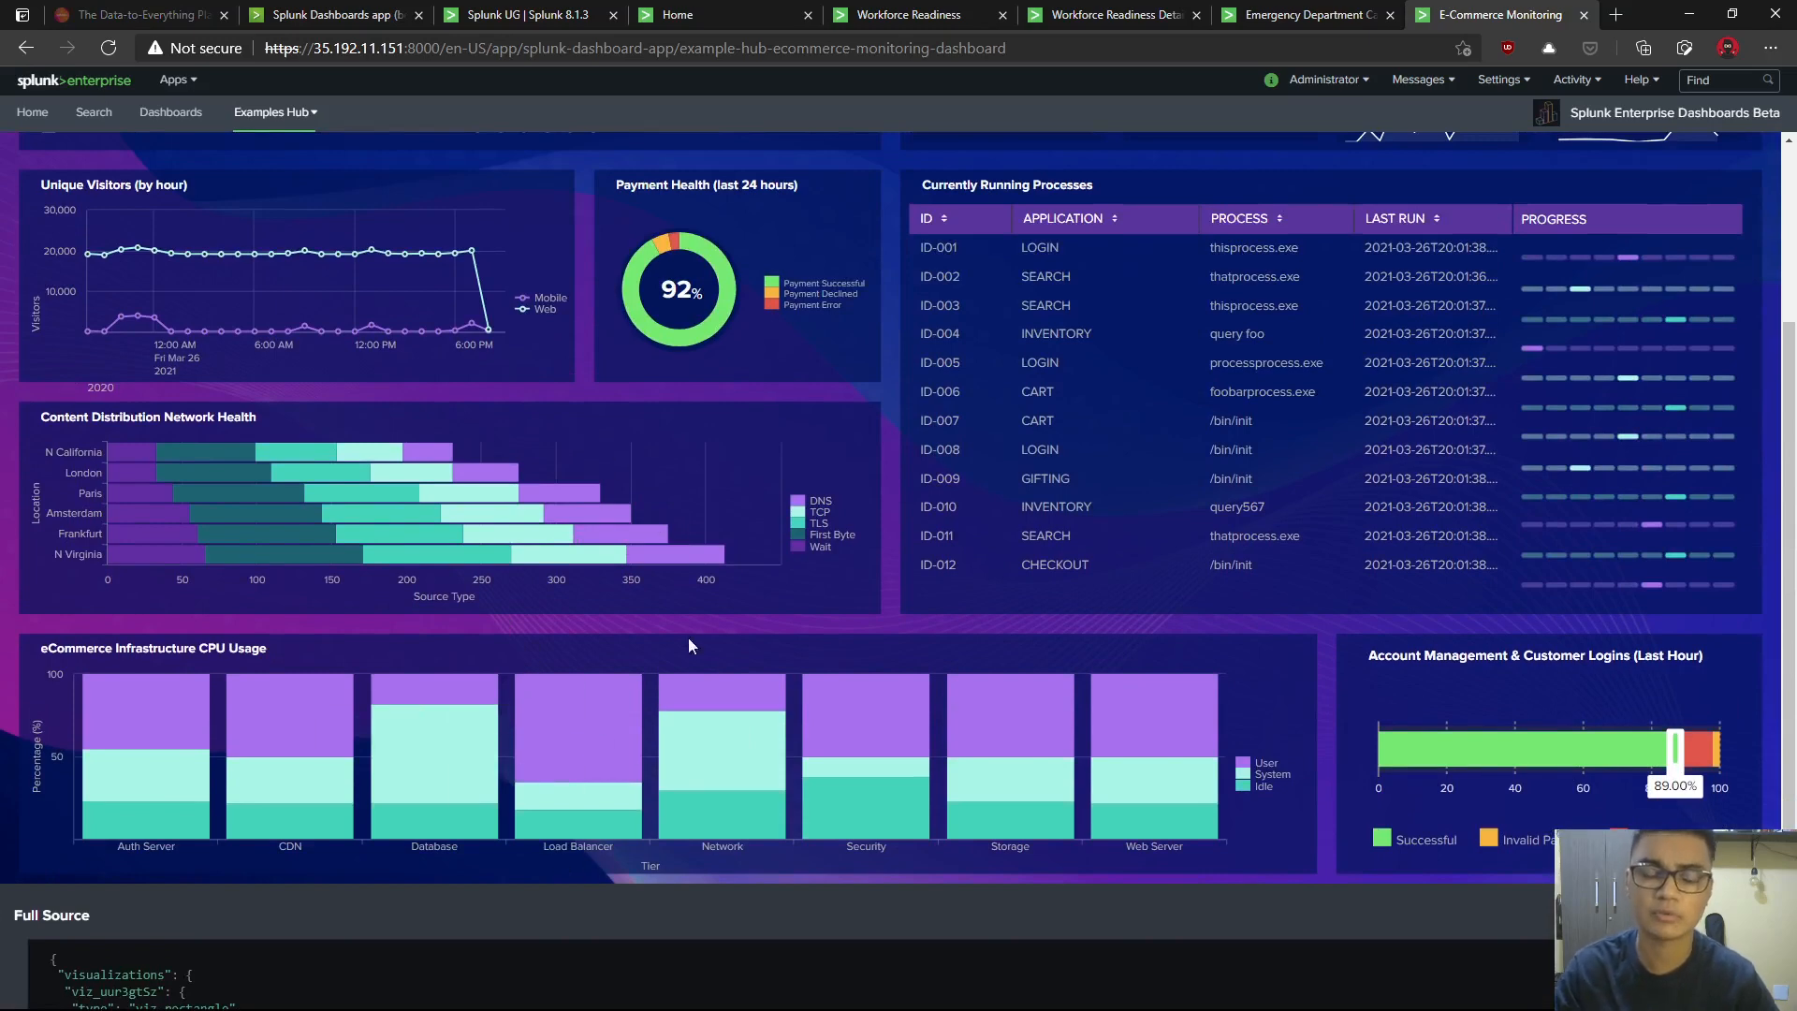
{"action": "scroll", "coordinate": [1009, 458], "scroll_direction": "up", "scroll_amount": 3}
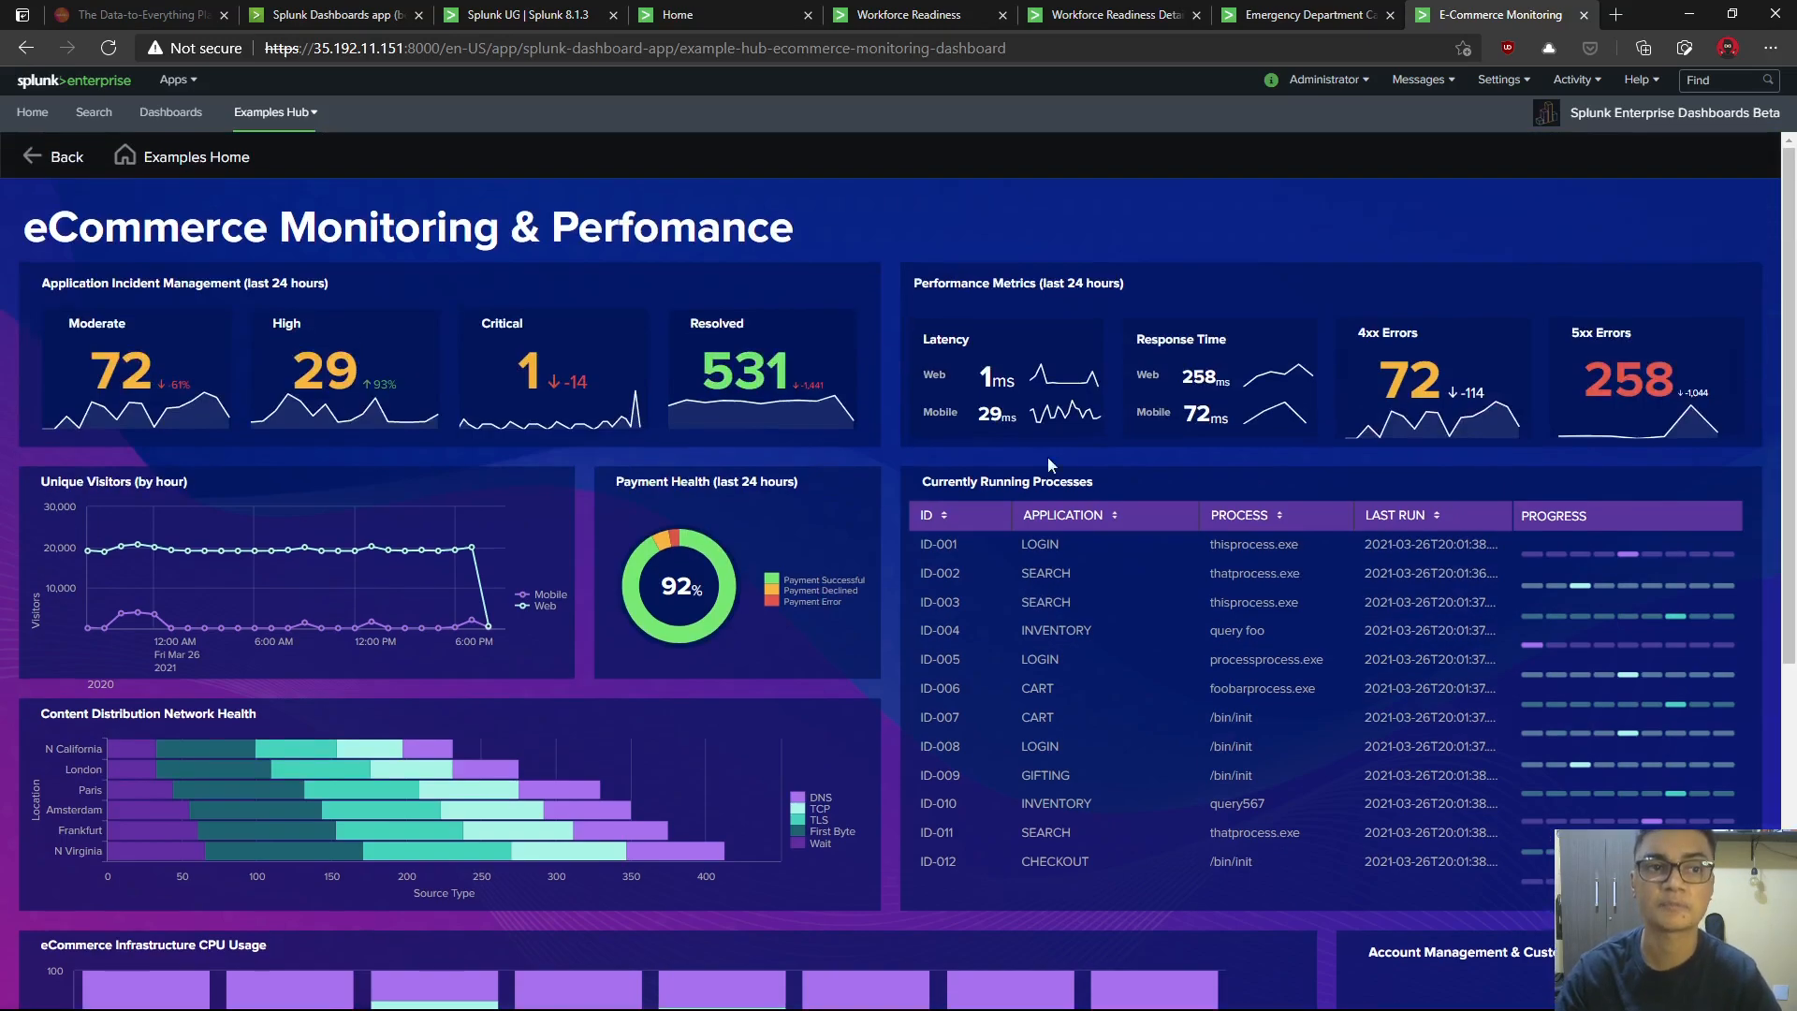
{"action": "scroll", "coordinate": [1123, 446], "scroll_direction": "down", "scroll_amount": 1}
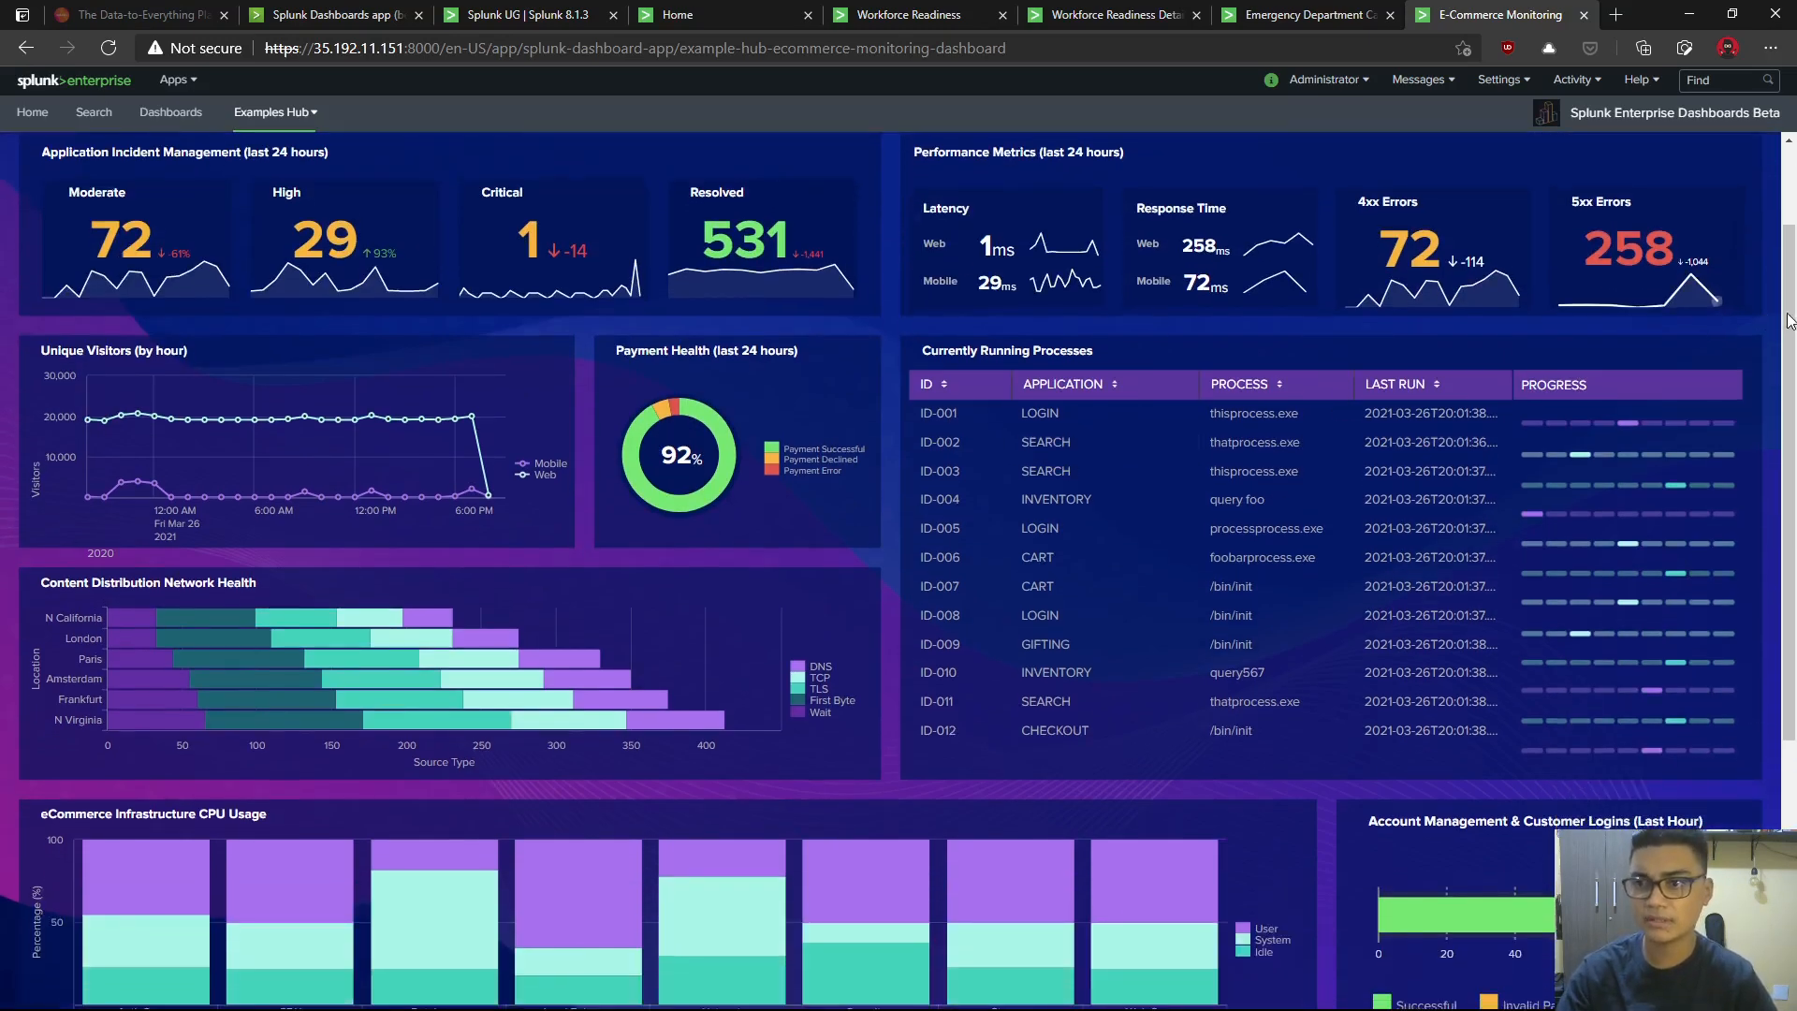
{"action": "mouse_move", "coordinate": [1789, 323]}
{"action": "left_mouse_down"}
{"action": "mouse_move", "coordinate": [1788, 304]}
{"action": "mouse_move", "coordinate": [1788, 319]}
{"action": "left_mouse_up"}
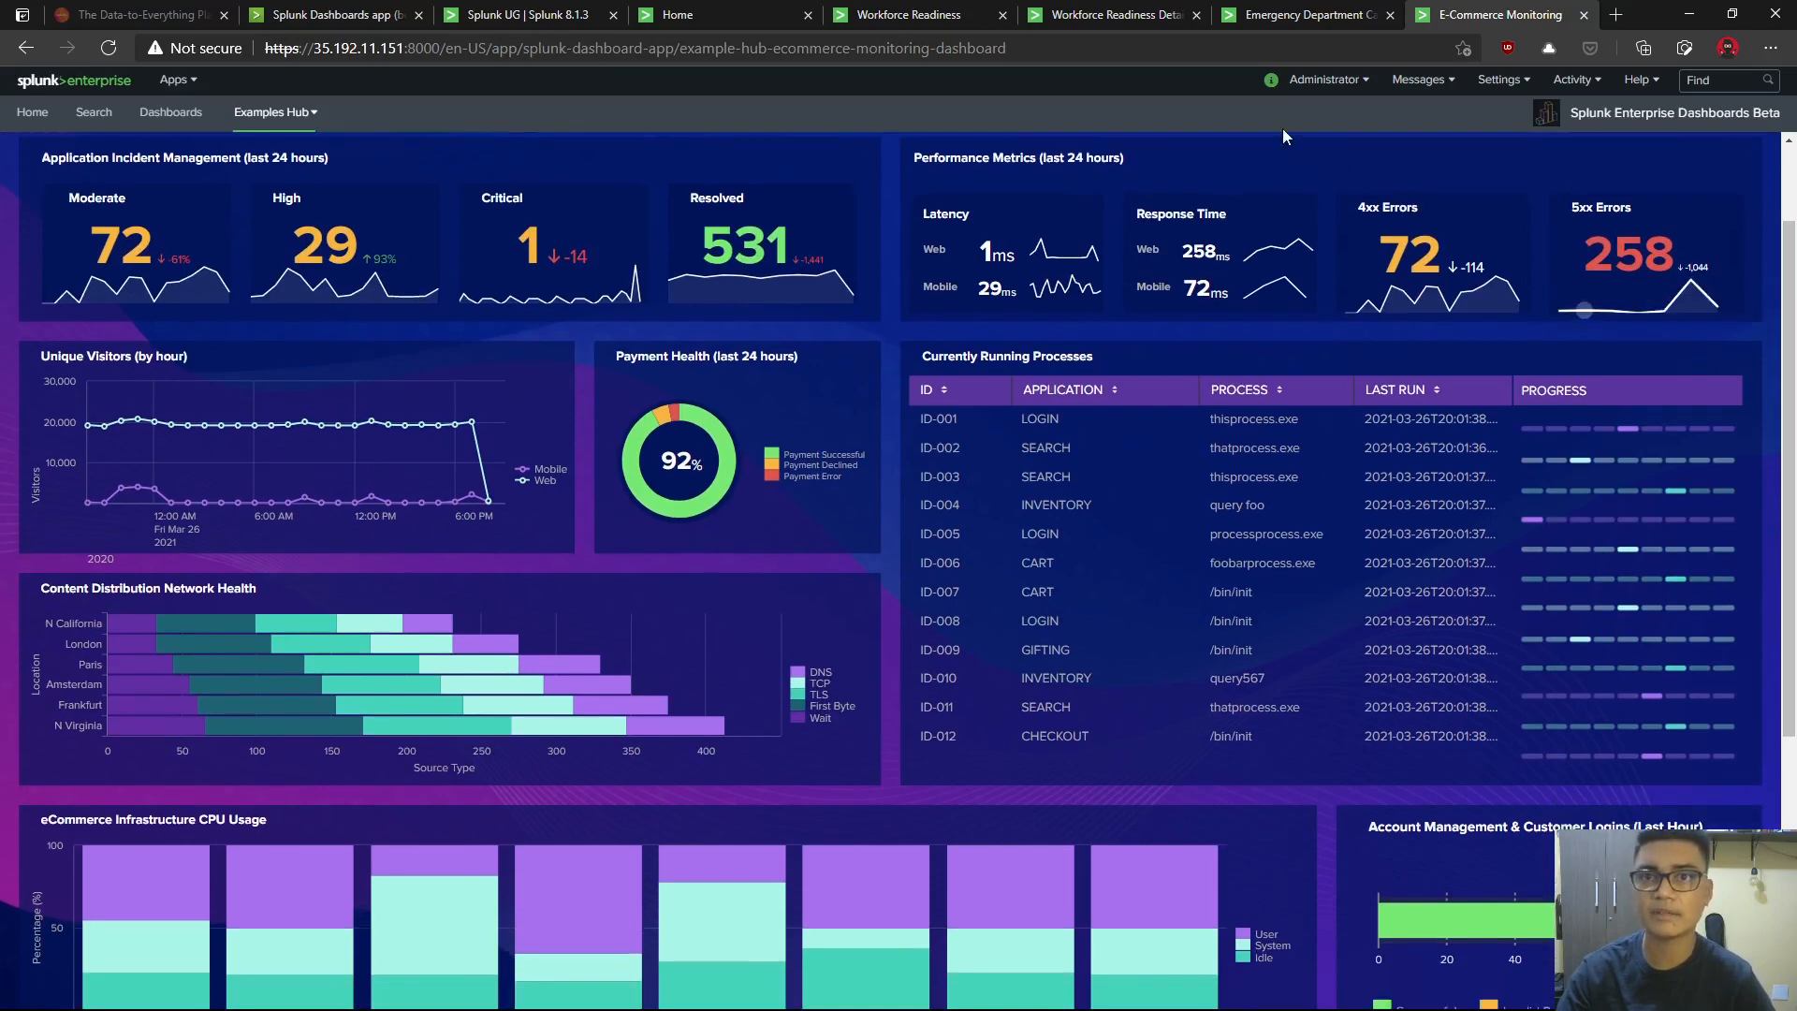
- Compare the Workforce Readiness example with the E-Commerce Monitoring dashboard, including its payment health, CPU usage and customer login charts
{"action": "left_click", "coordinate": [913, 16]}
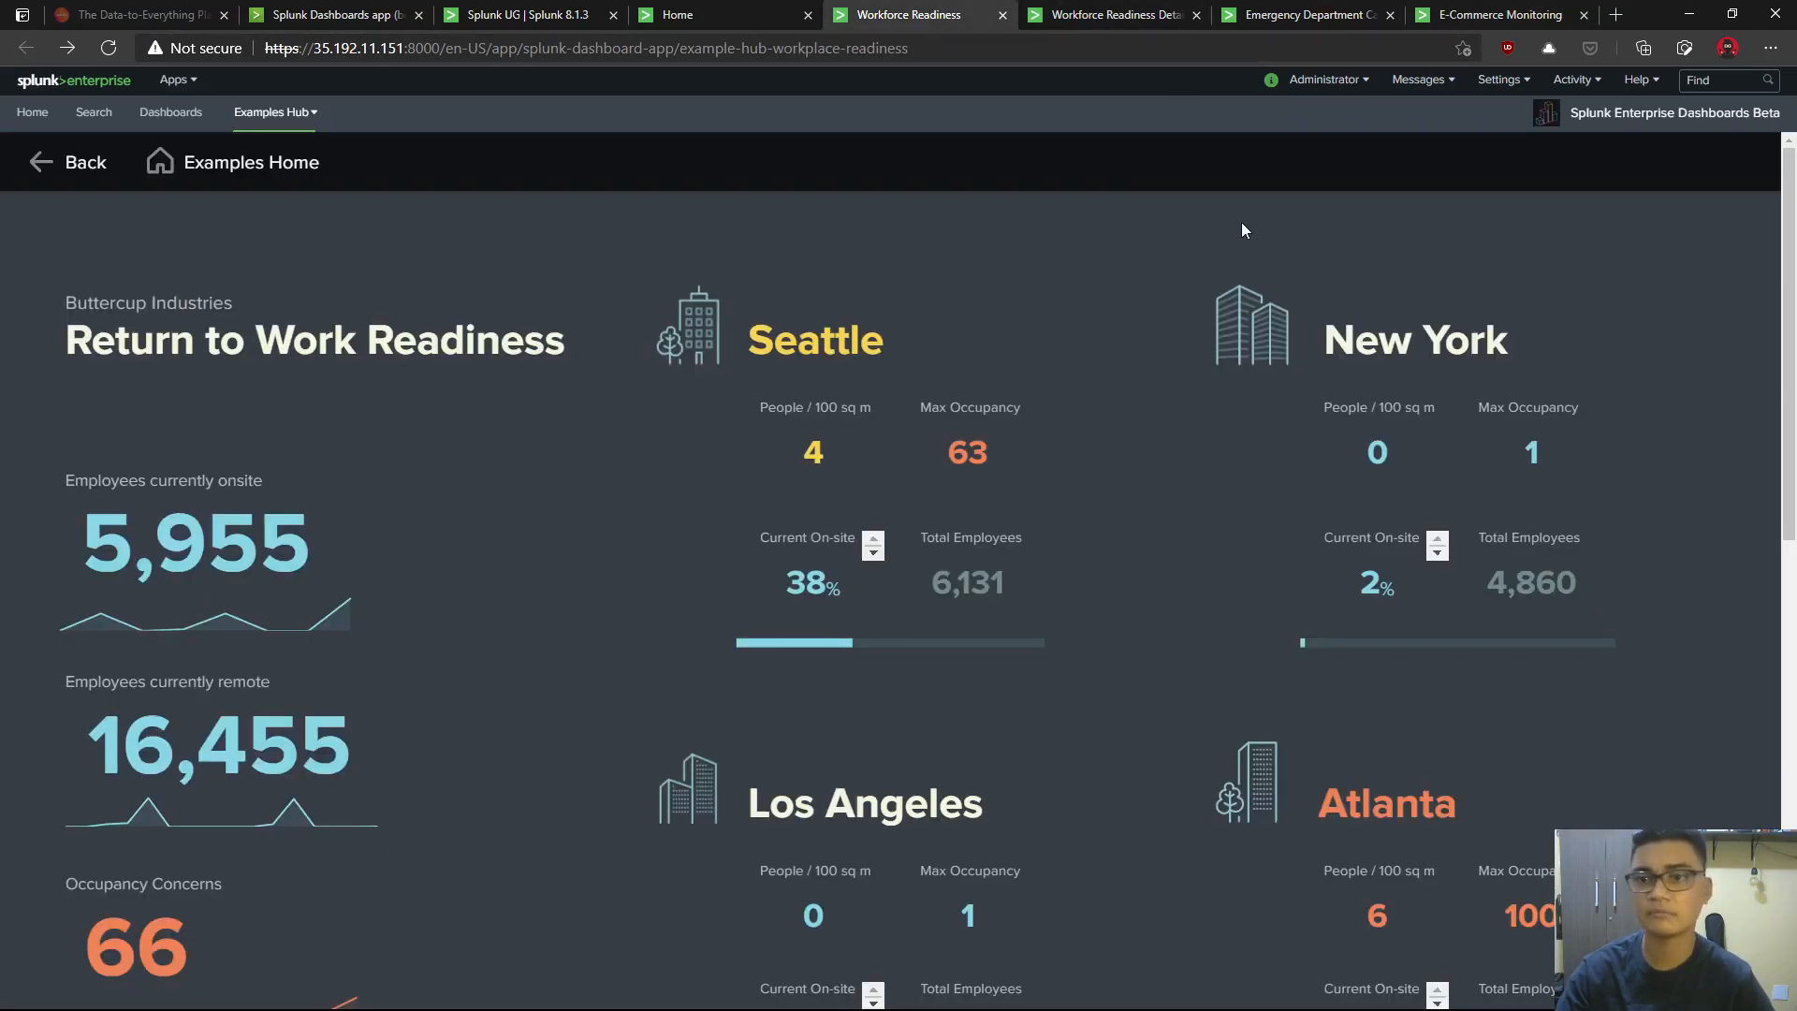
{"action": "left_click", "coordinate": [1511, 15]}
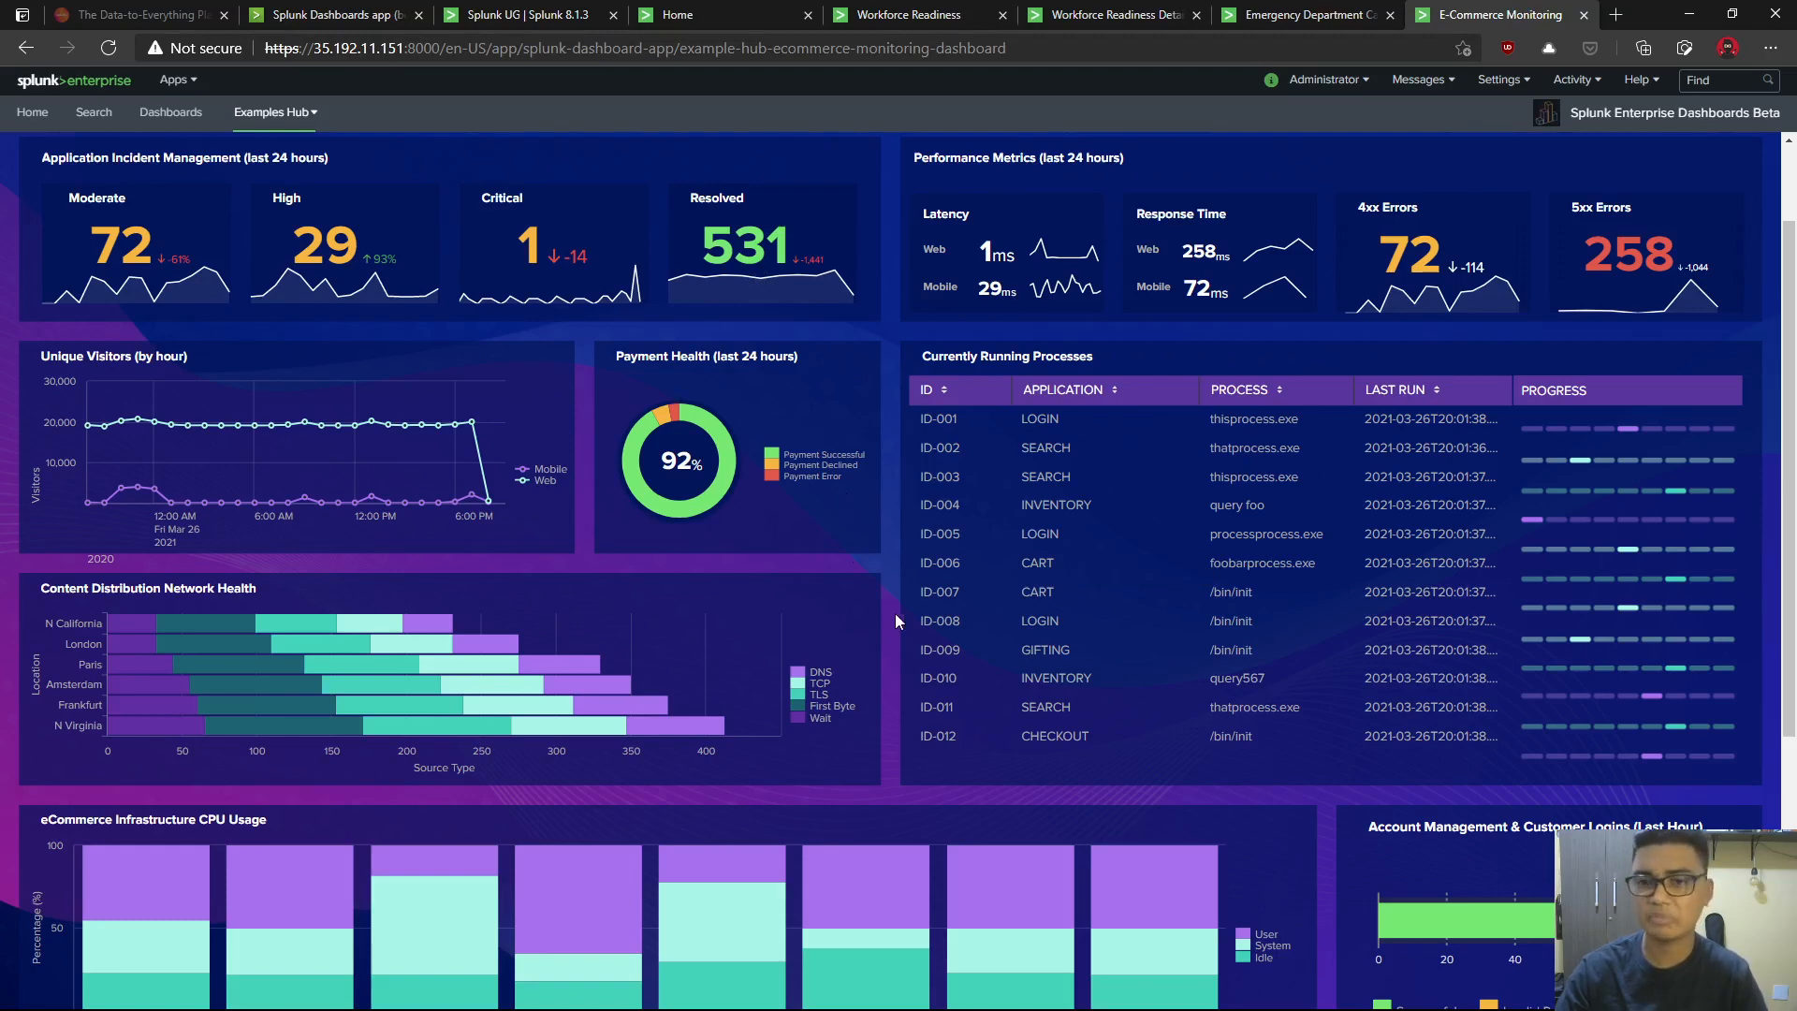
{"action": "scroll", "coordinate": [953, 676], "scroll_direction": "down", "scroll_amount": 1}
{"action": "scroll", "coordinate": [952, 676], "scroll_direction": "down", "scroll_amount": 1}
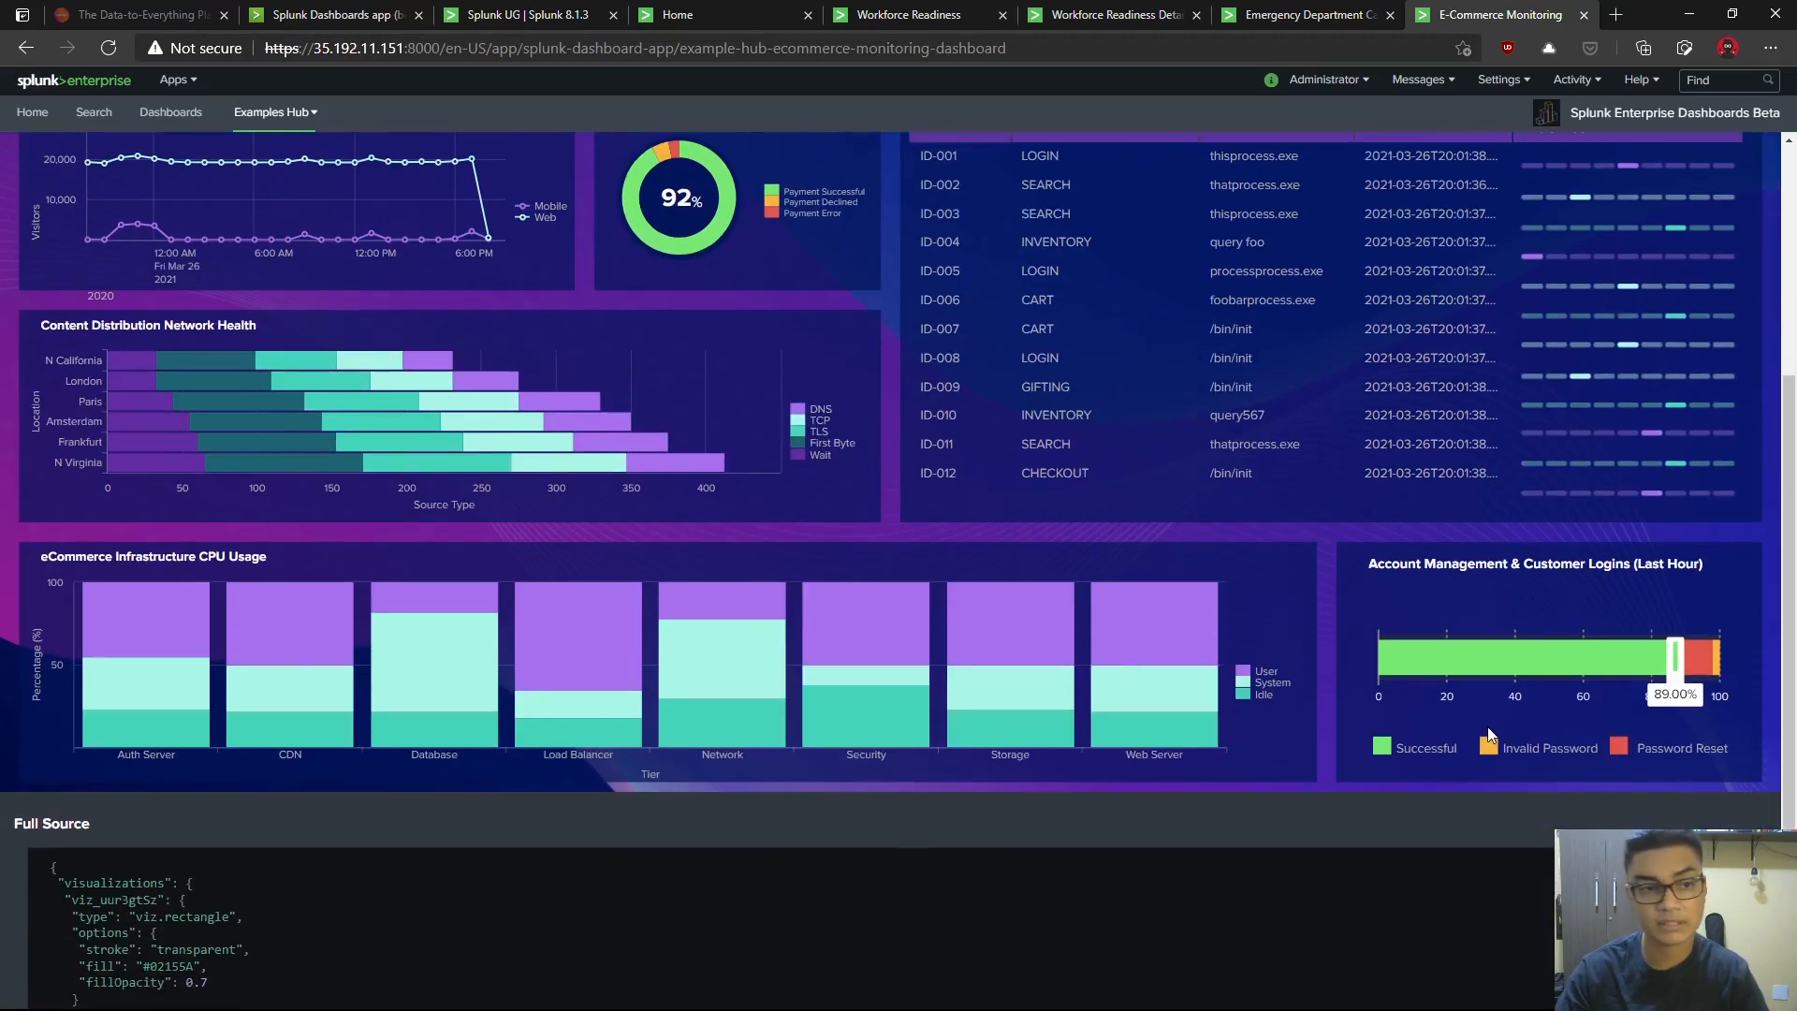
{"action": "scroll", "coordinate": [1161, 739], "scroll_direction": "up", "scroll_amount": 2}
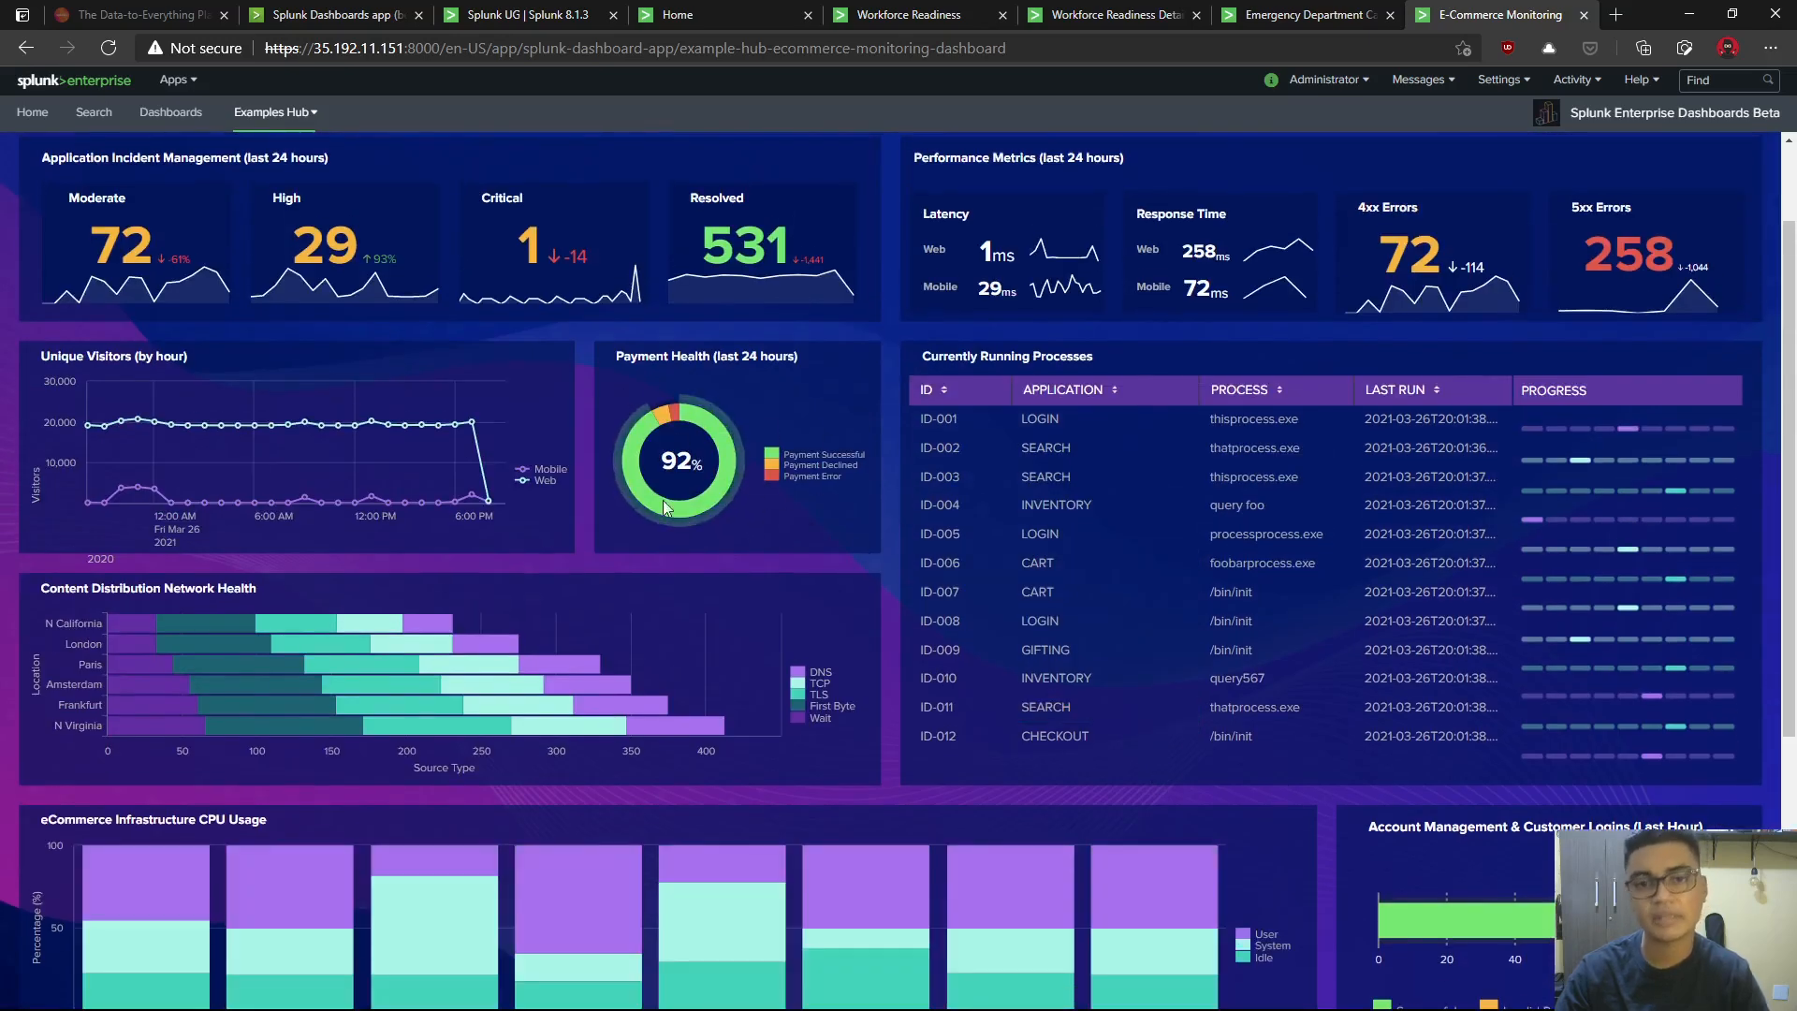
{"action": "mouse_move", "coordinate": [675, 414]}
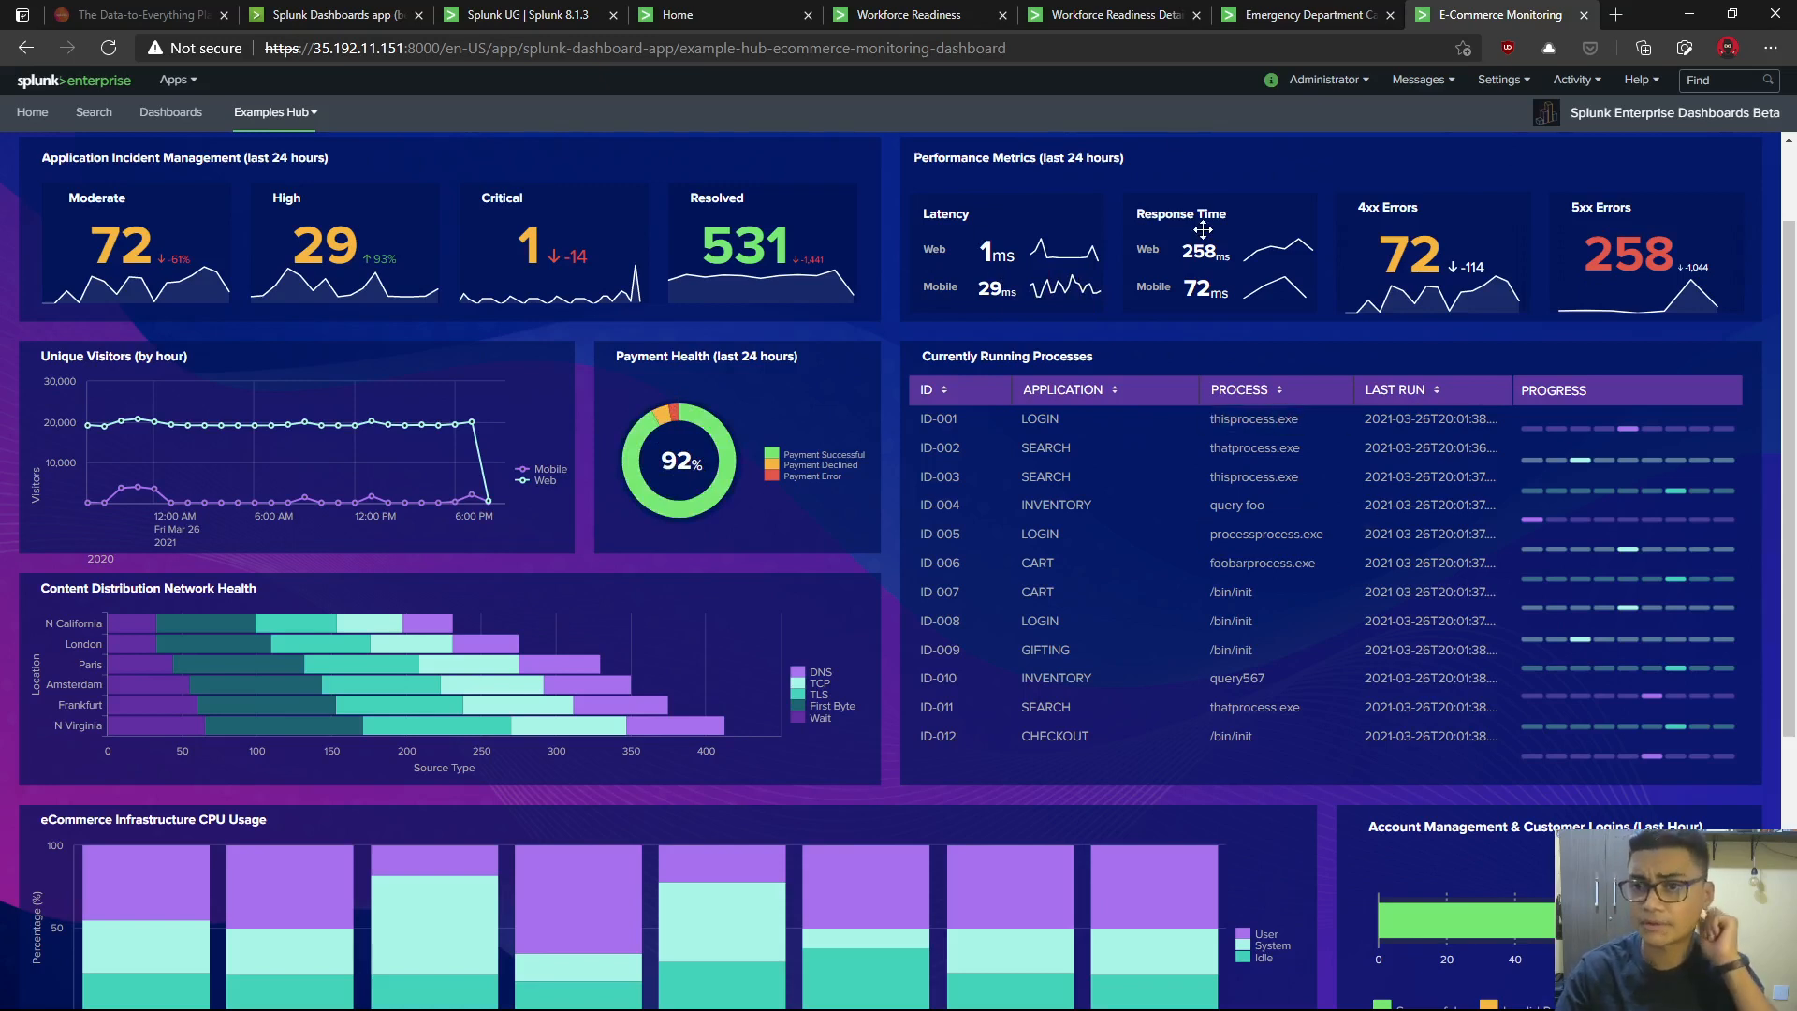
{"action": "scroll", "coordinate": [995, 198], "scroll_direction": "up", "scroll_amount": 2}
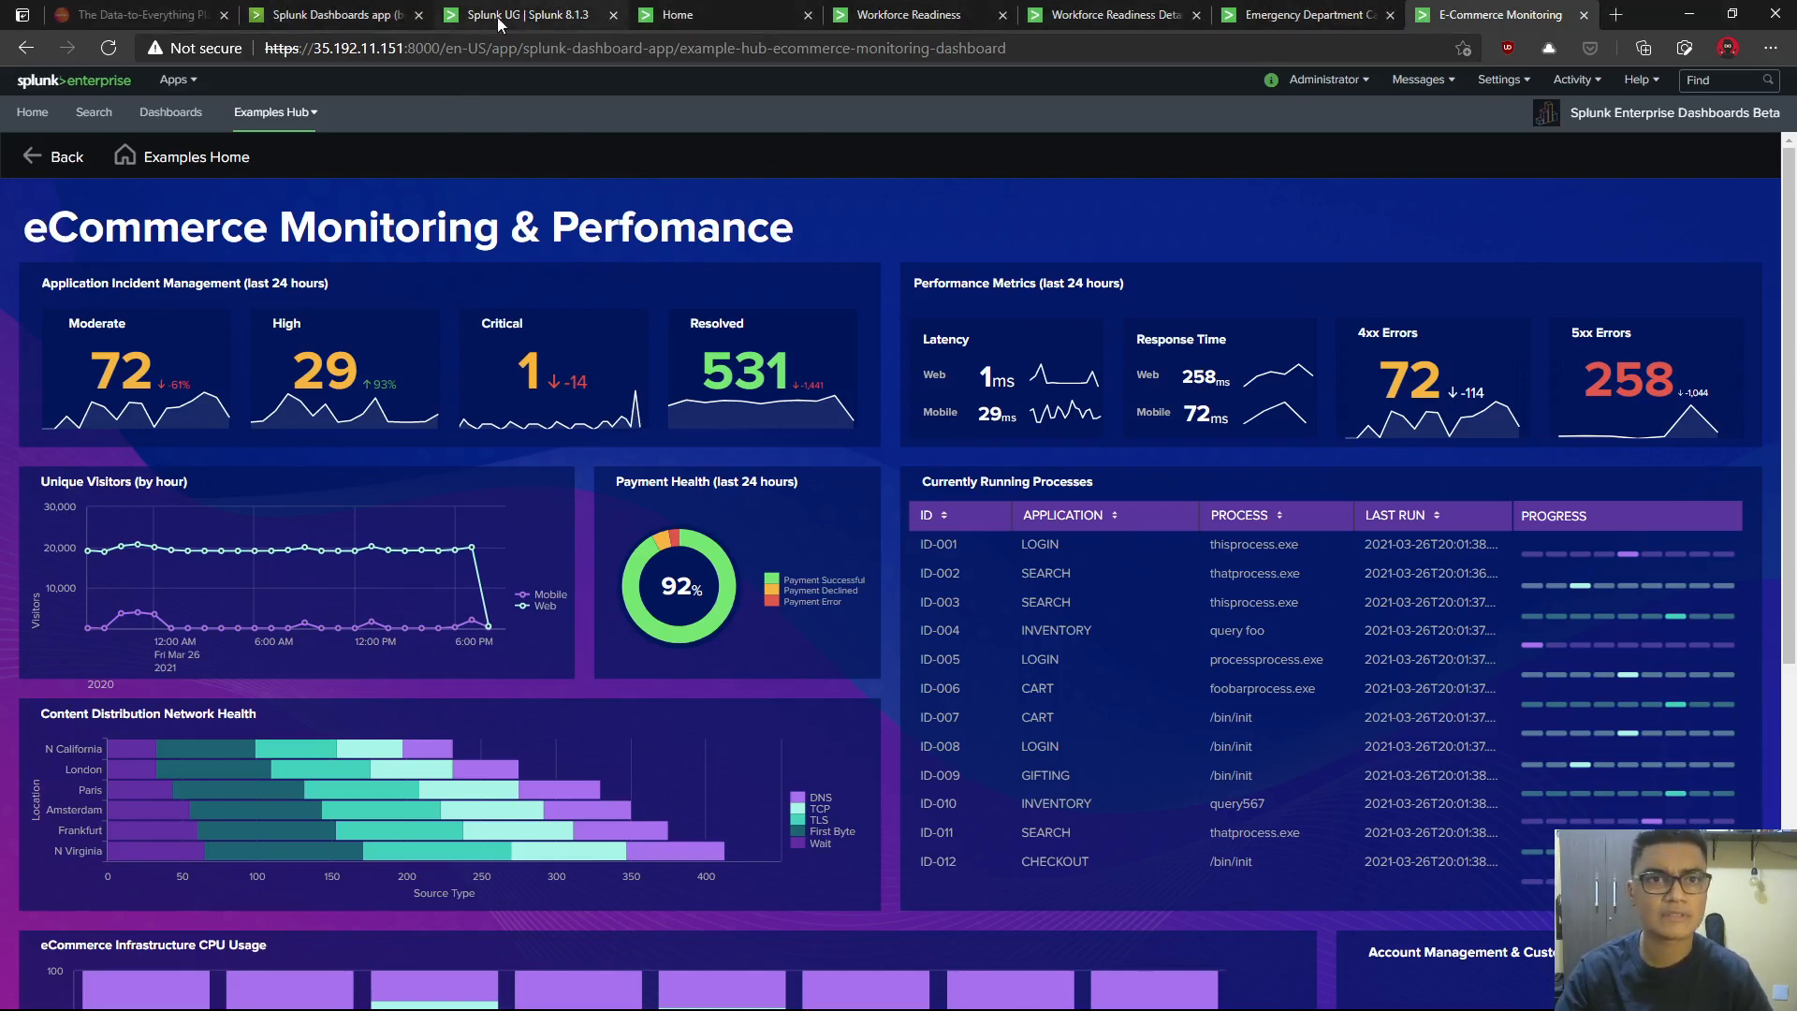
- Revisit the Splunk Dashboards app (beta) page on Splunkbase and browse through its preview images
{"action": "left_click", "coordinate": [365, 15]}
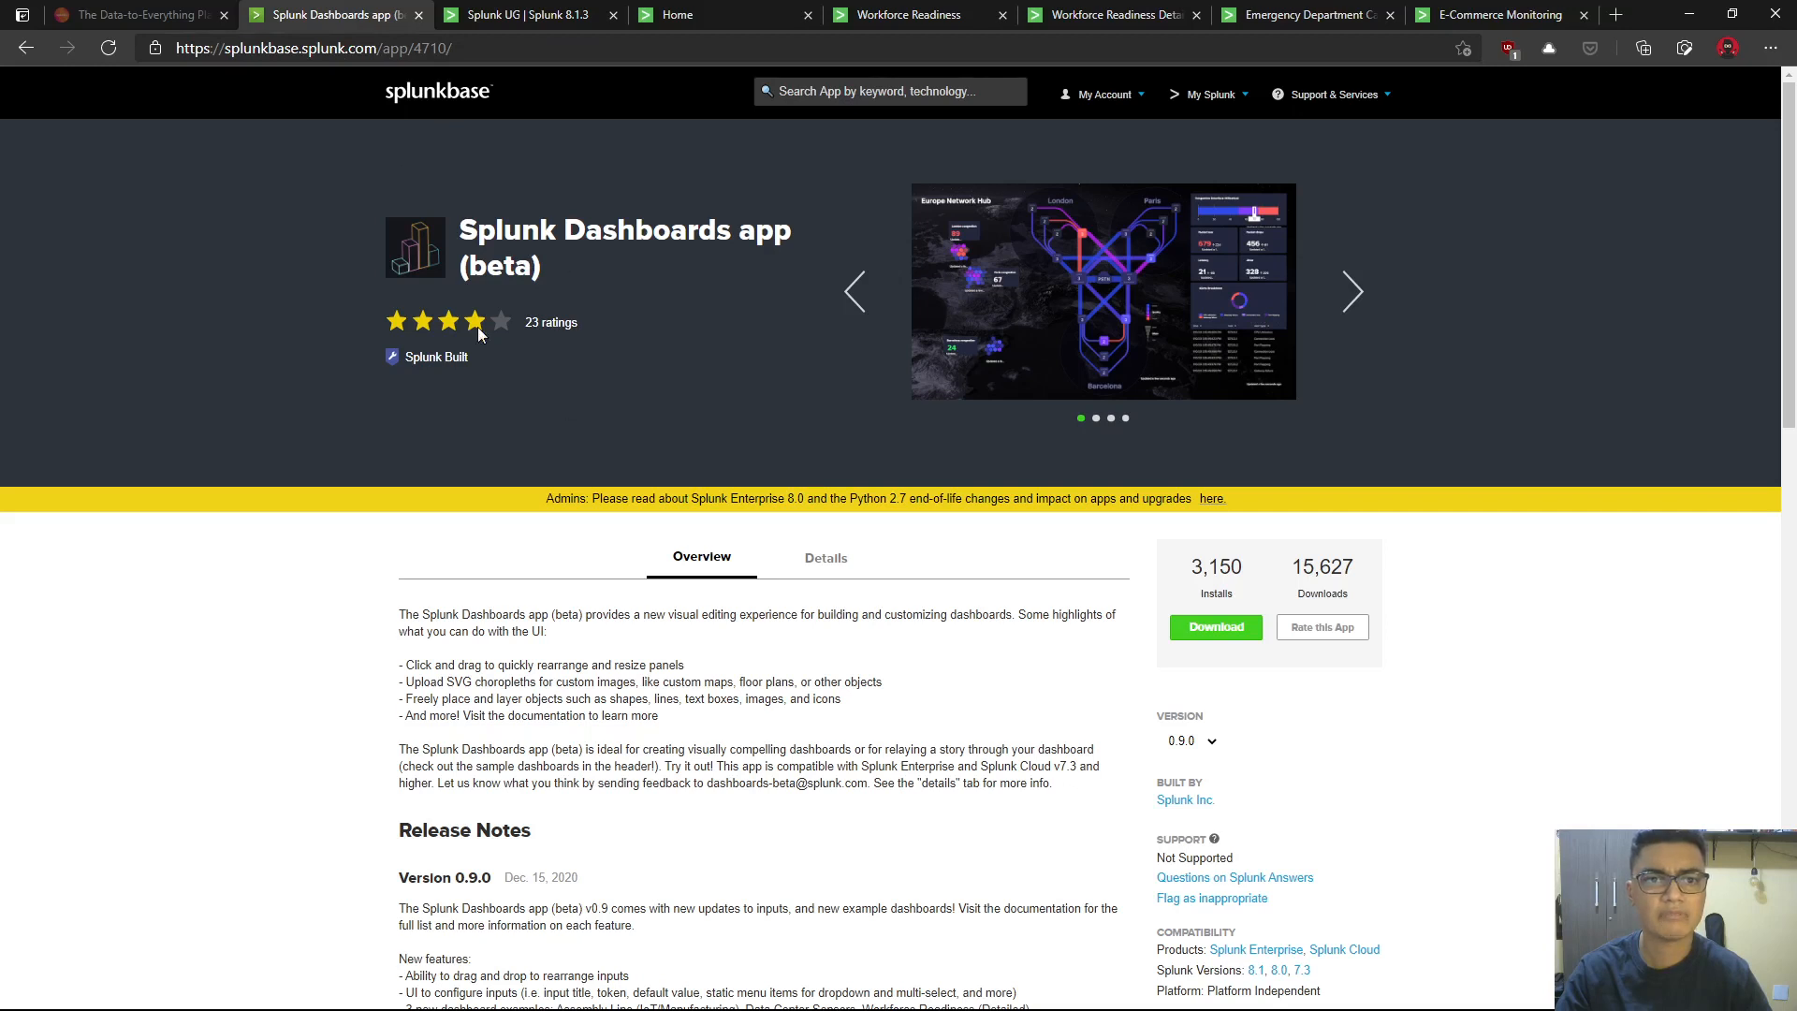
{"action": "left_click", "coordinate": [1352, 291]}
{"action": "left_click", "coordinate": [1353, 291]}
{"action": "left_click", "coordinate": [1352, 291]}
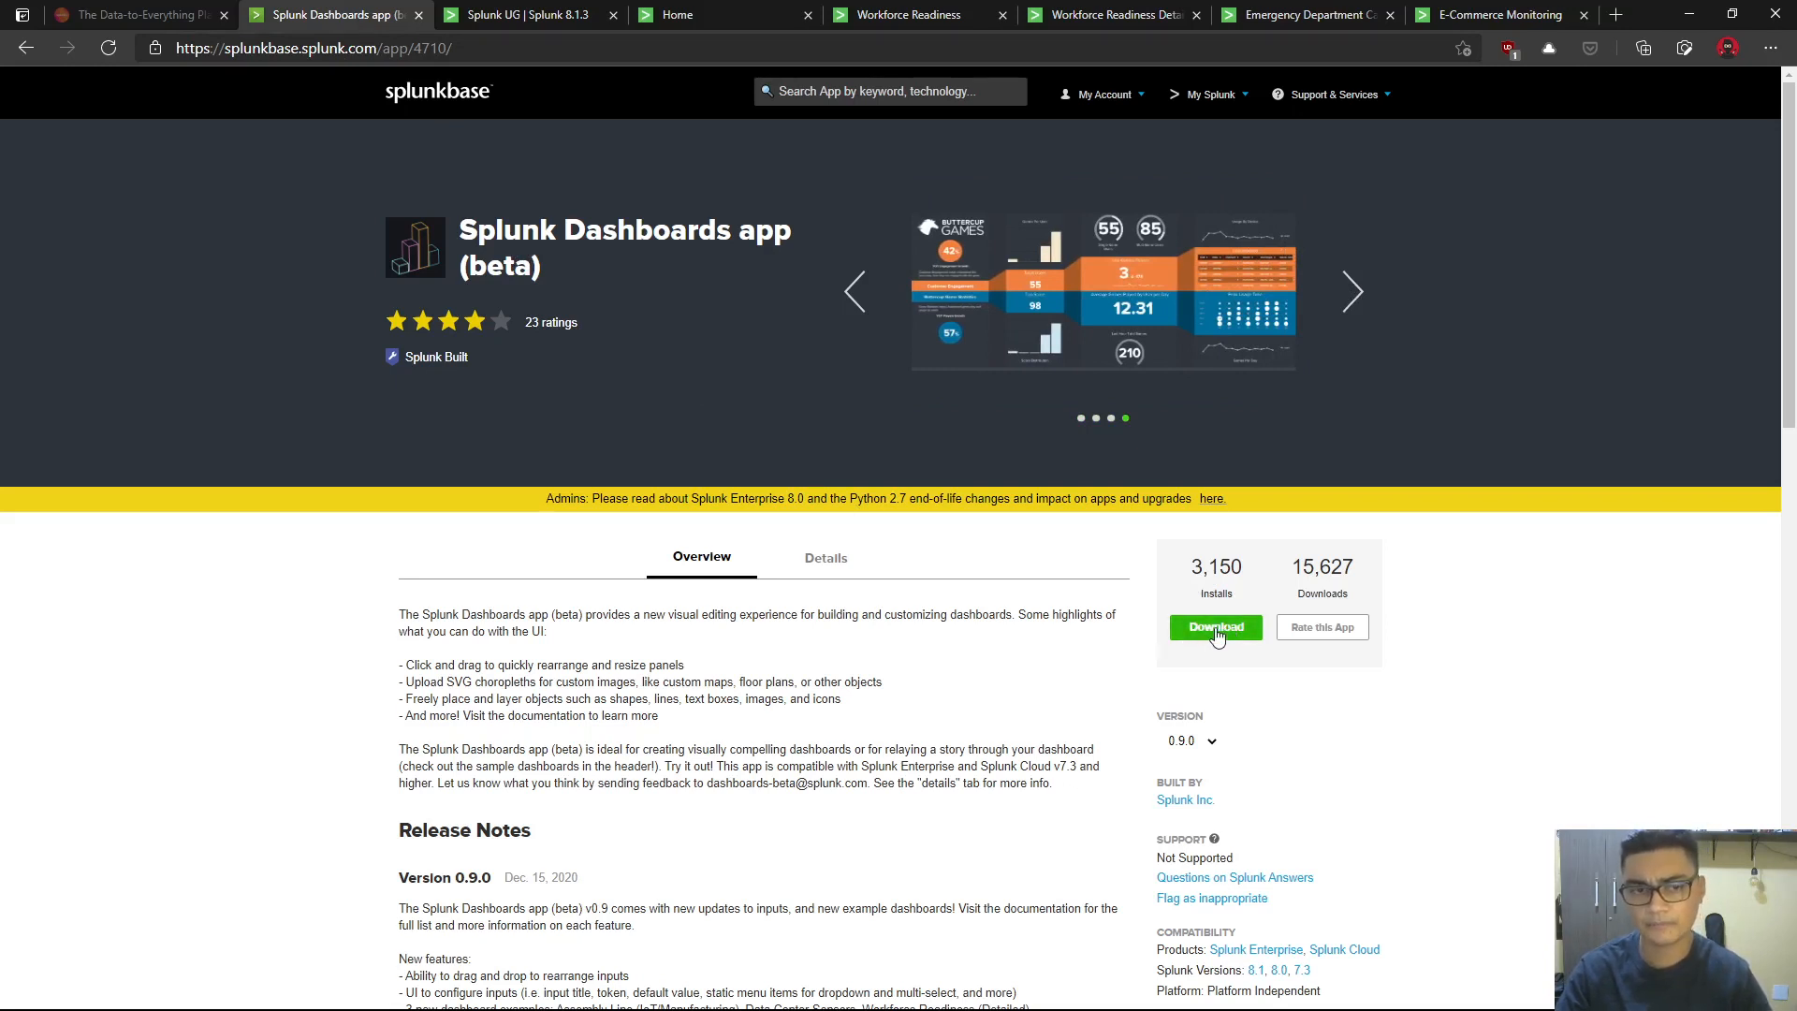
- Open the app management list from the Splunk Enterprise Dashboards Beta home, and browse more apps
{"action": "left_click", "coordinate": [699, 14]}
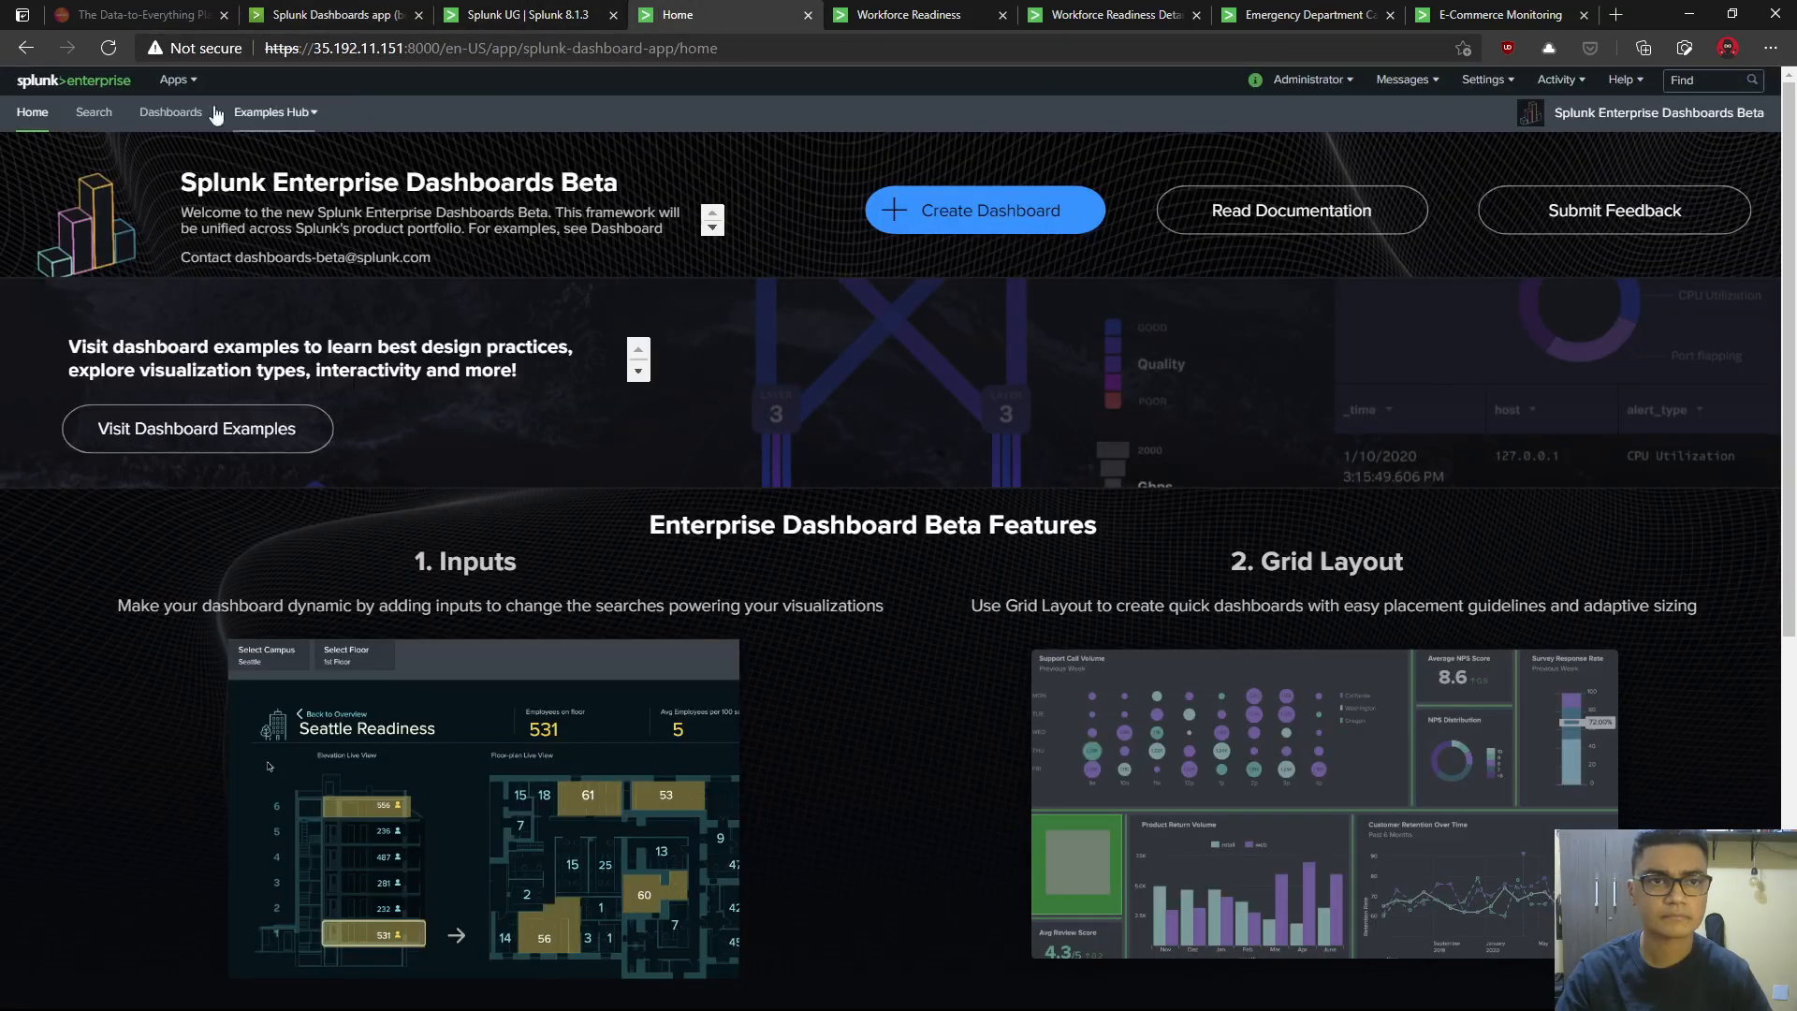
{"action": "left_click", "coordinate": [174, 79]}
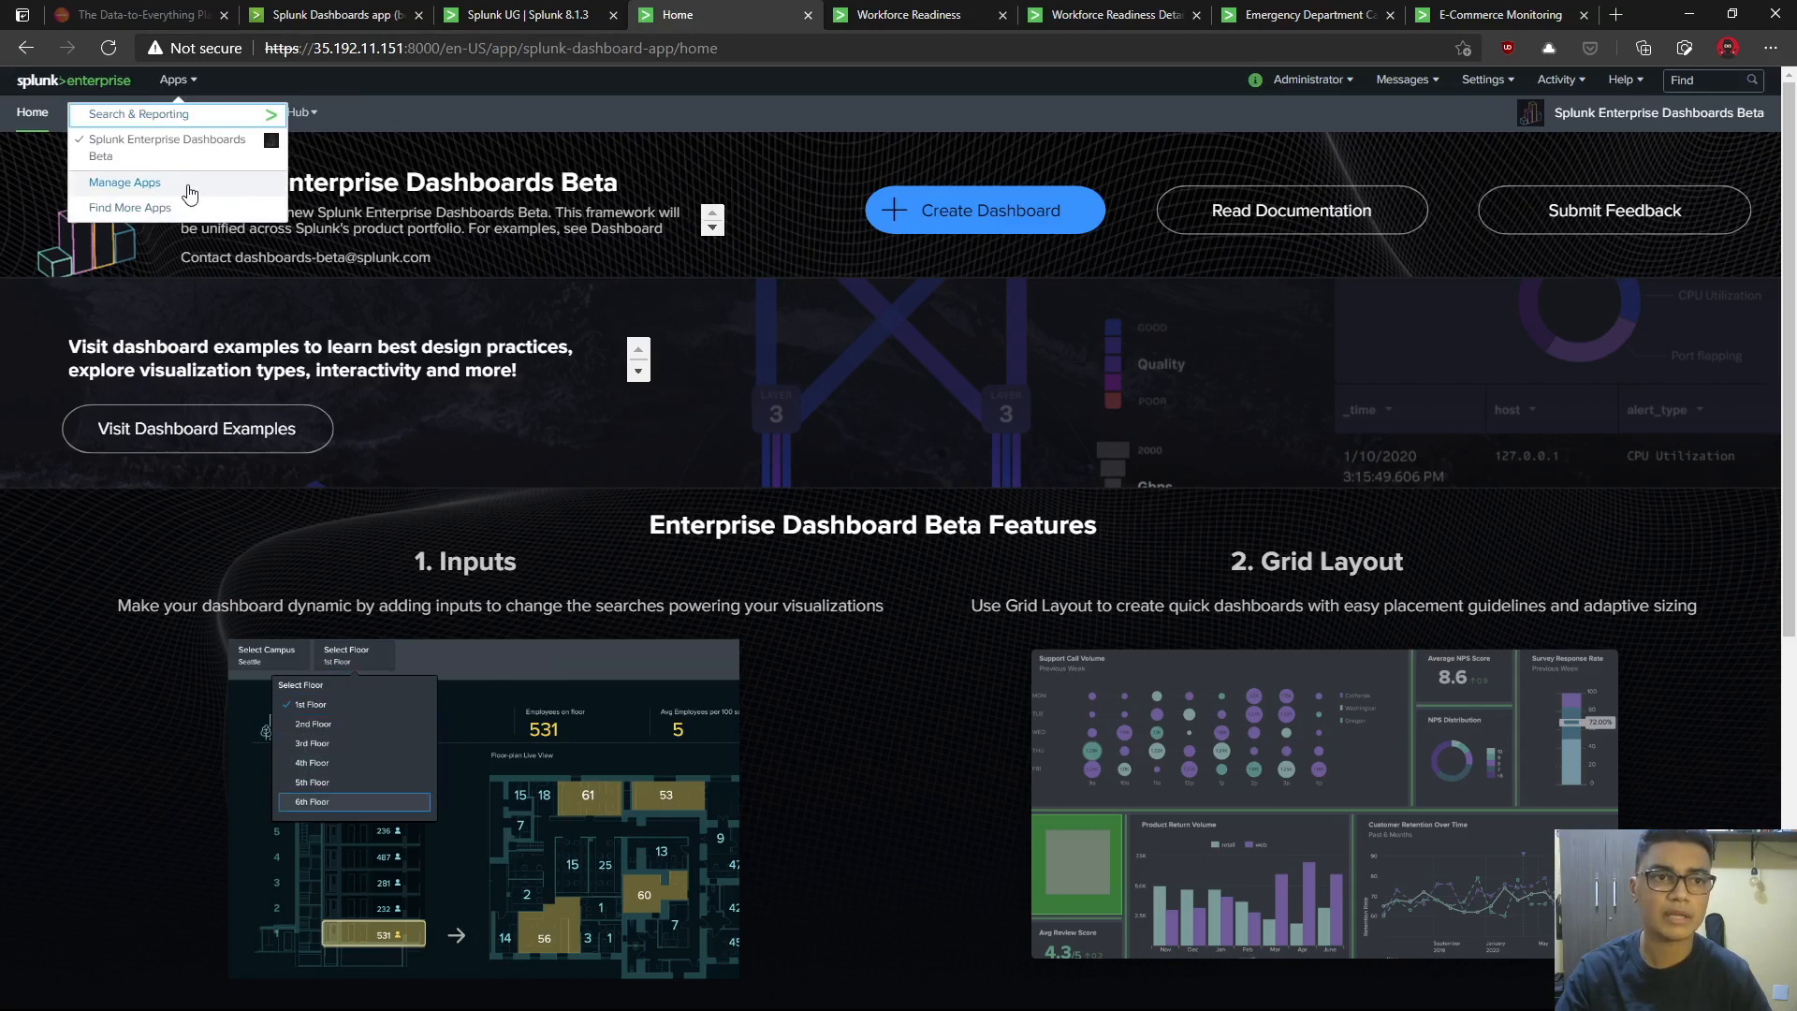
{"action": "left_click", "coordinate": [188, 192]}
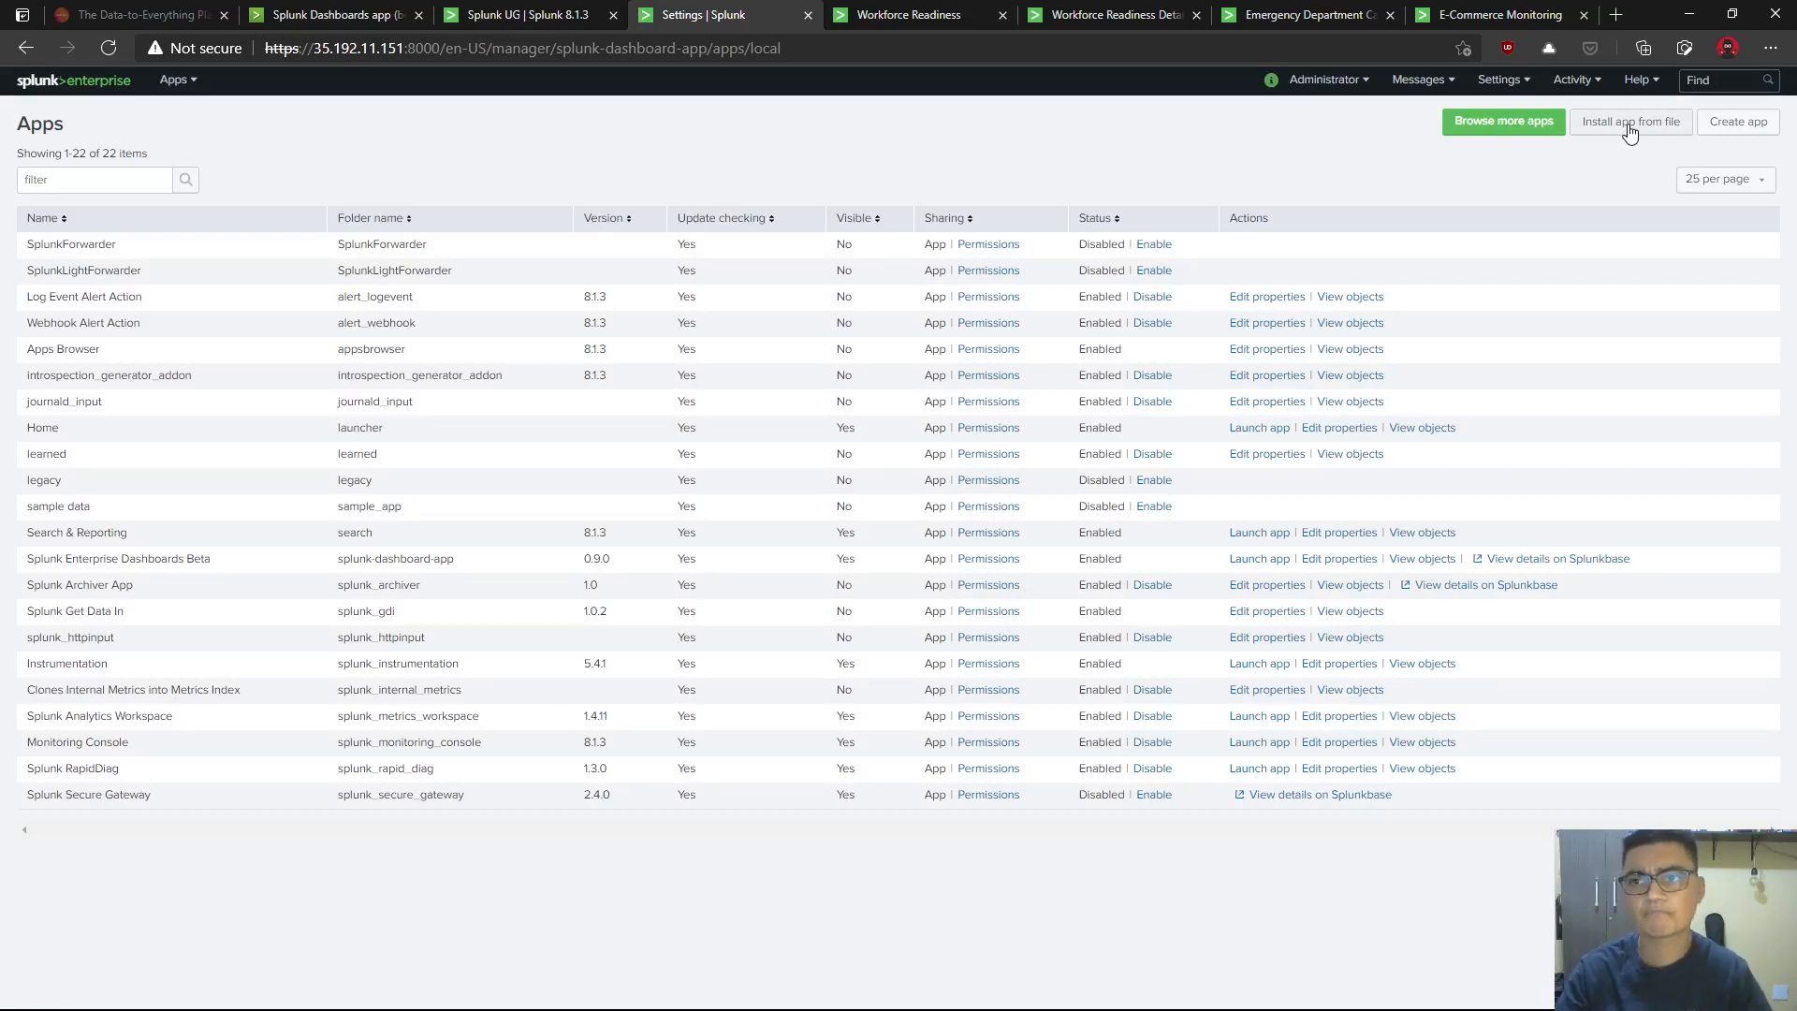
{"action": "left_click", "coordinate": [1503, 131]}
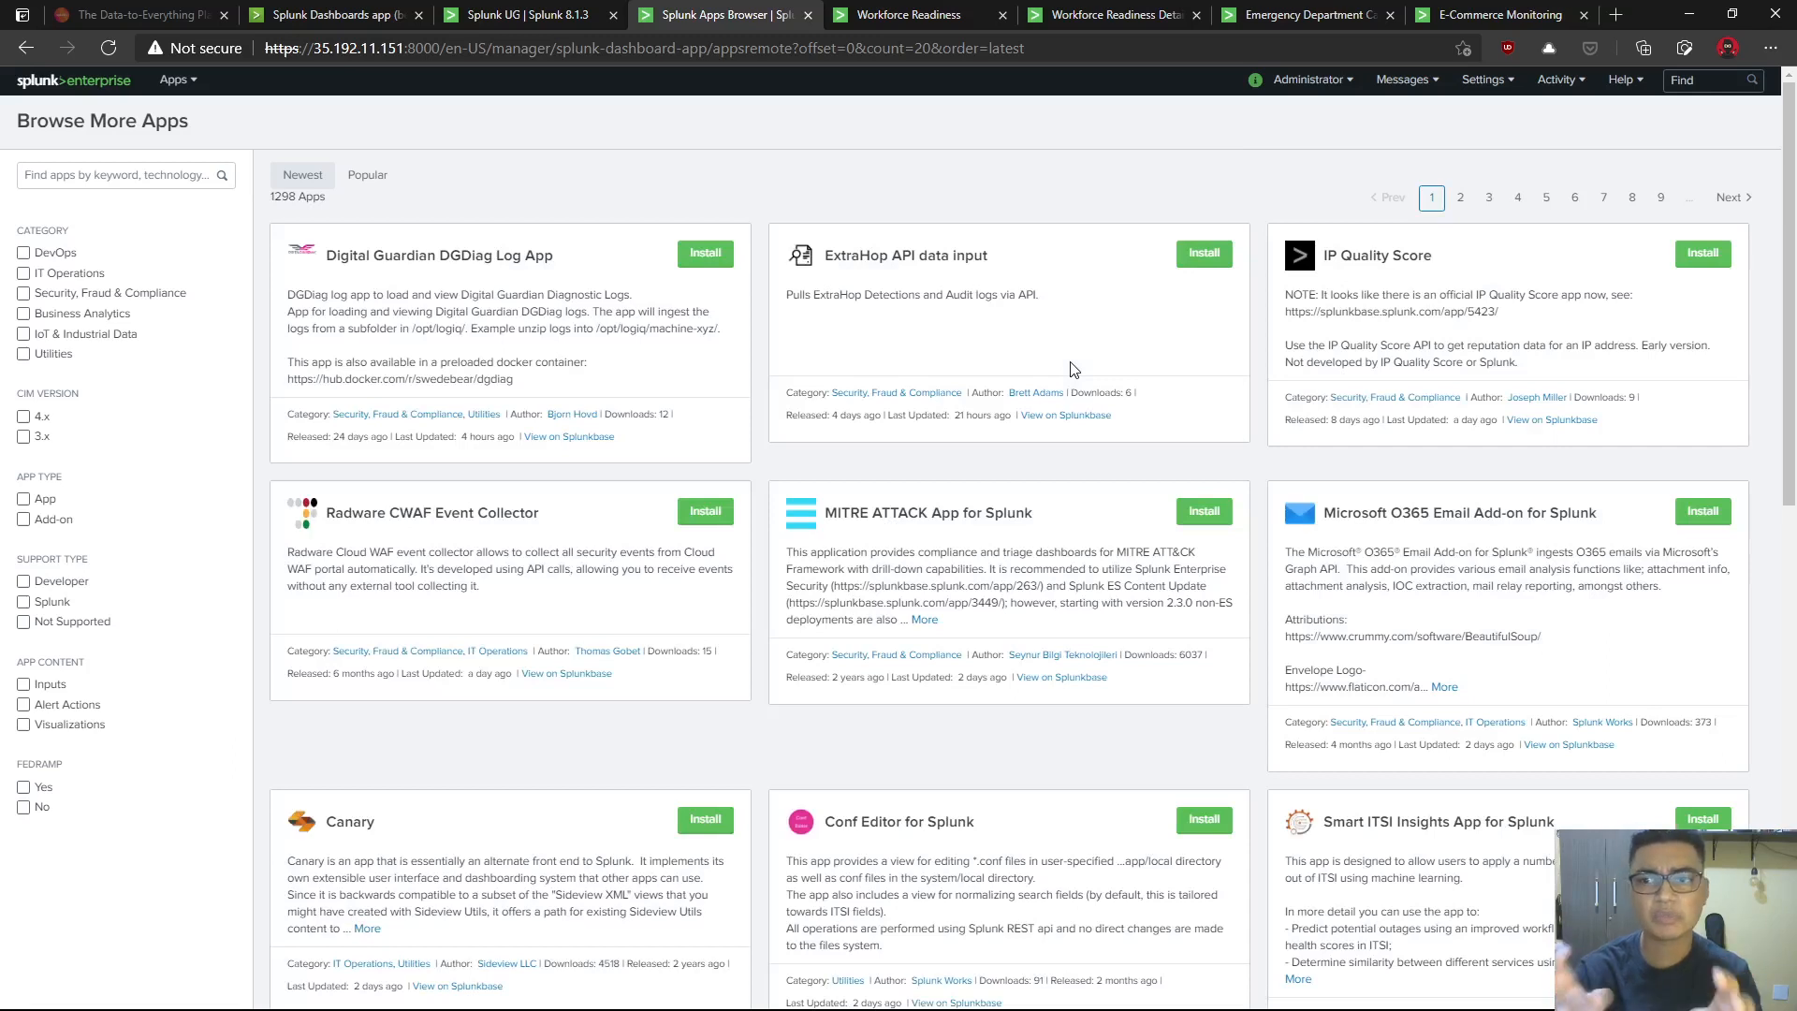
- Search the available apps for "dashboards"
{"action": "left_click", "coordinate": [94, 177]}
{"action": "type", "text": "dashb"}
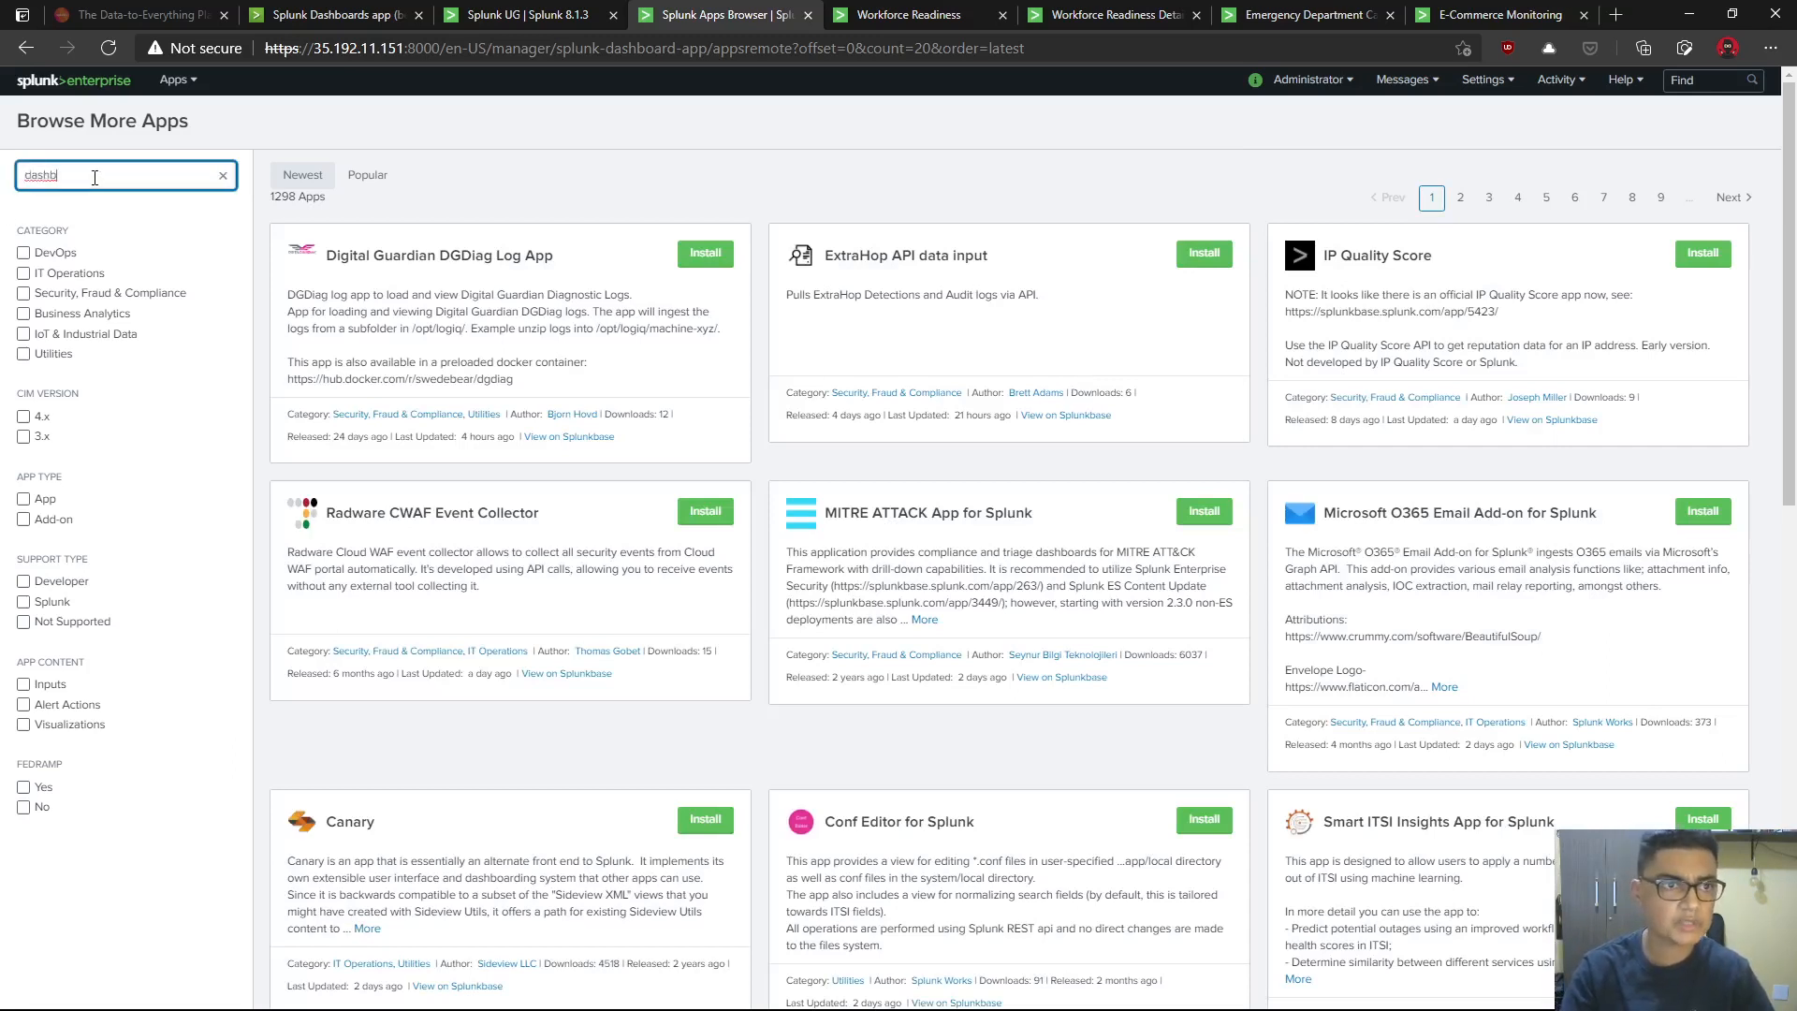
{"action": "type", "text": "orads"}
{"action": "key", "text": "Tab"}
{"action": "left_click", "coordinate": [94, 177]}
{"action": "key", "text": "BackSpace"}
{"action": "key", "text": "Tab"}
{"action": "left_click", "coordinate": [95, 177]}
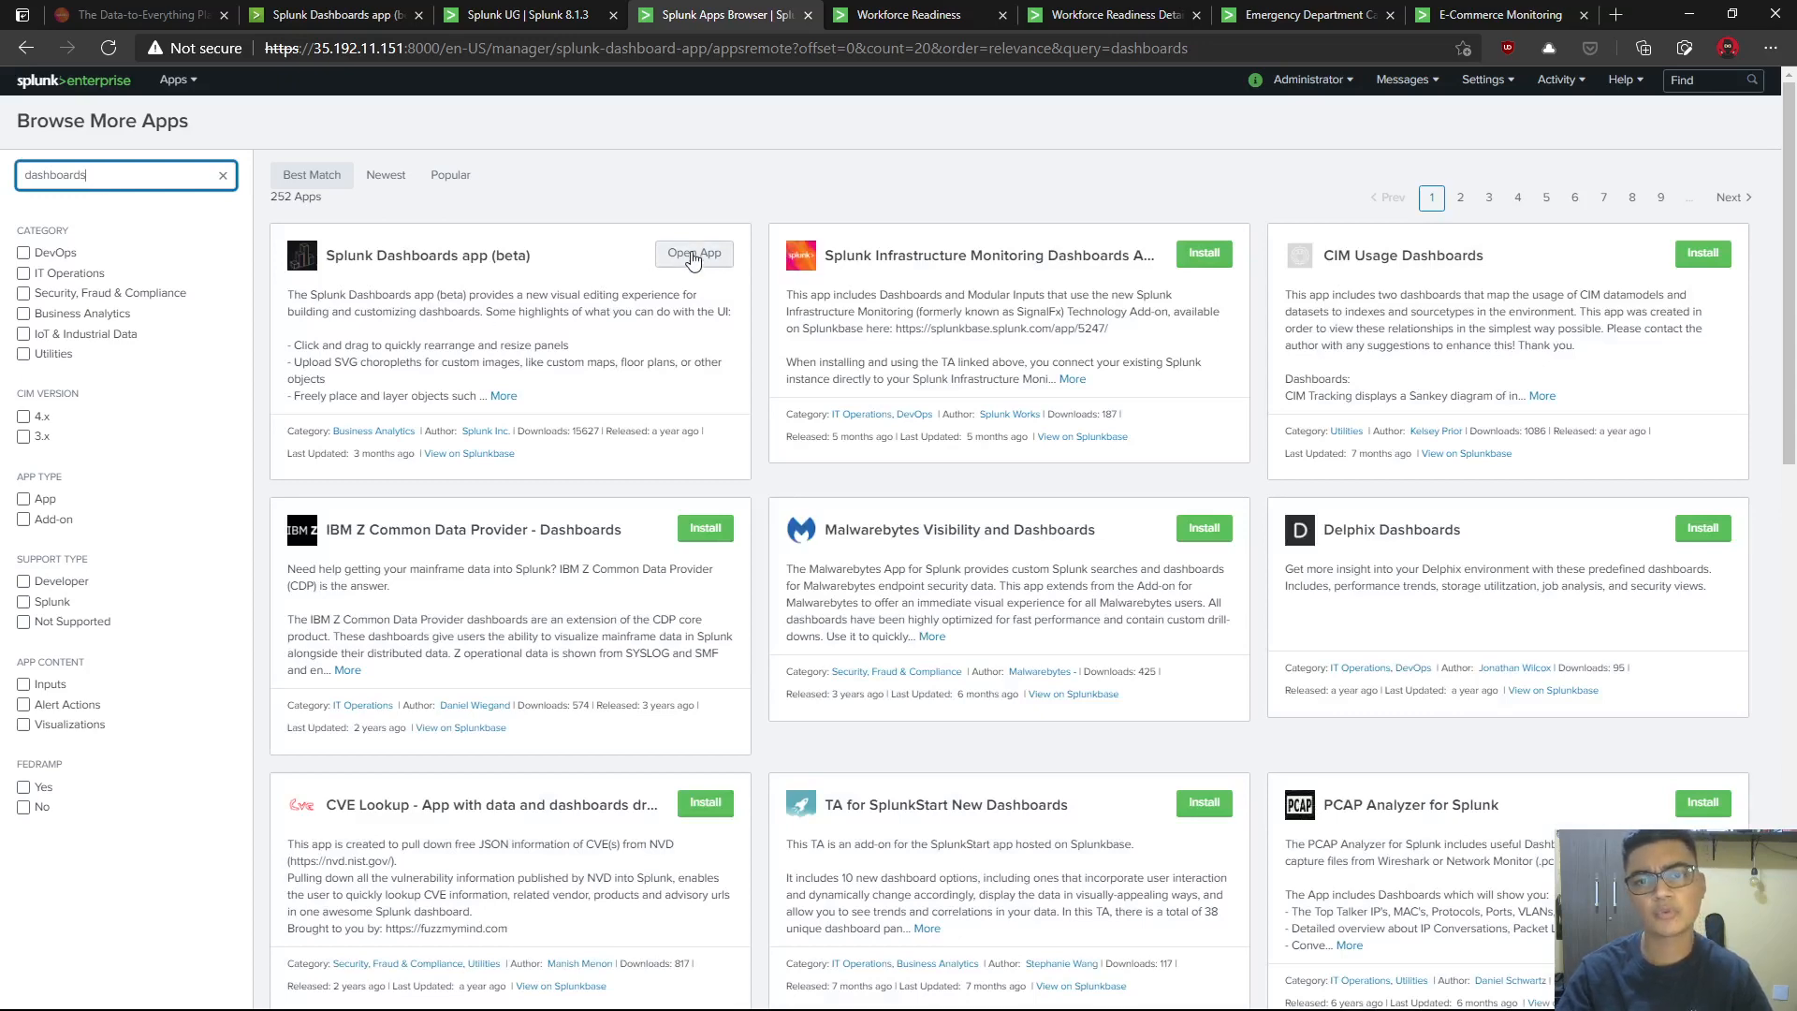
{"action": "left_click", "coordinate": [686, 210]}
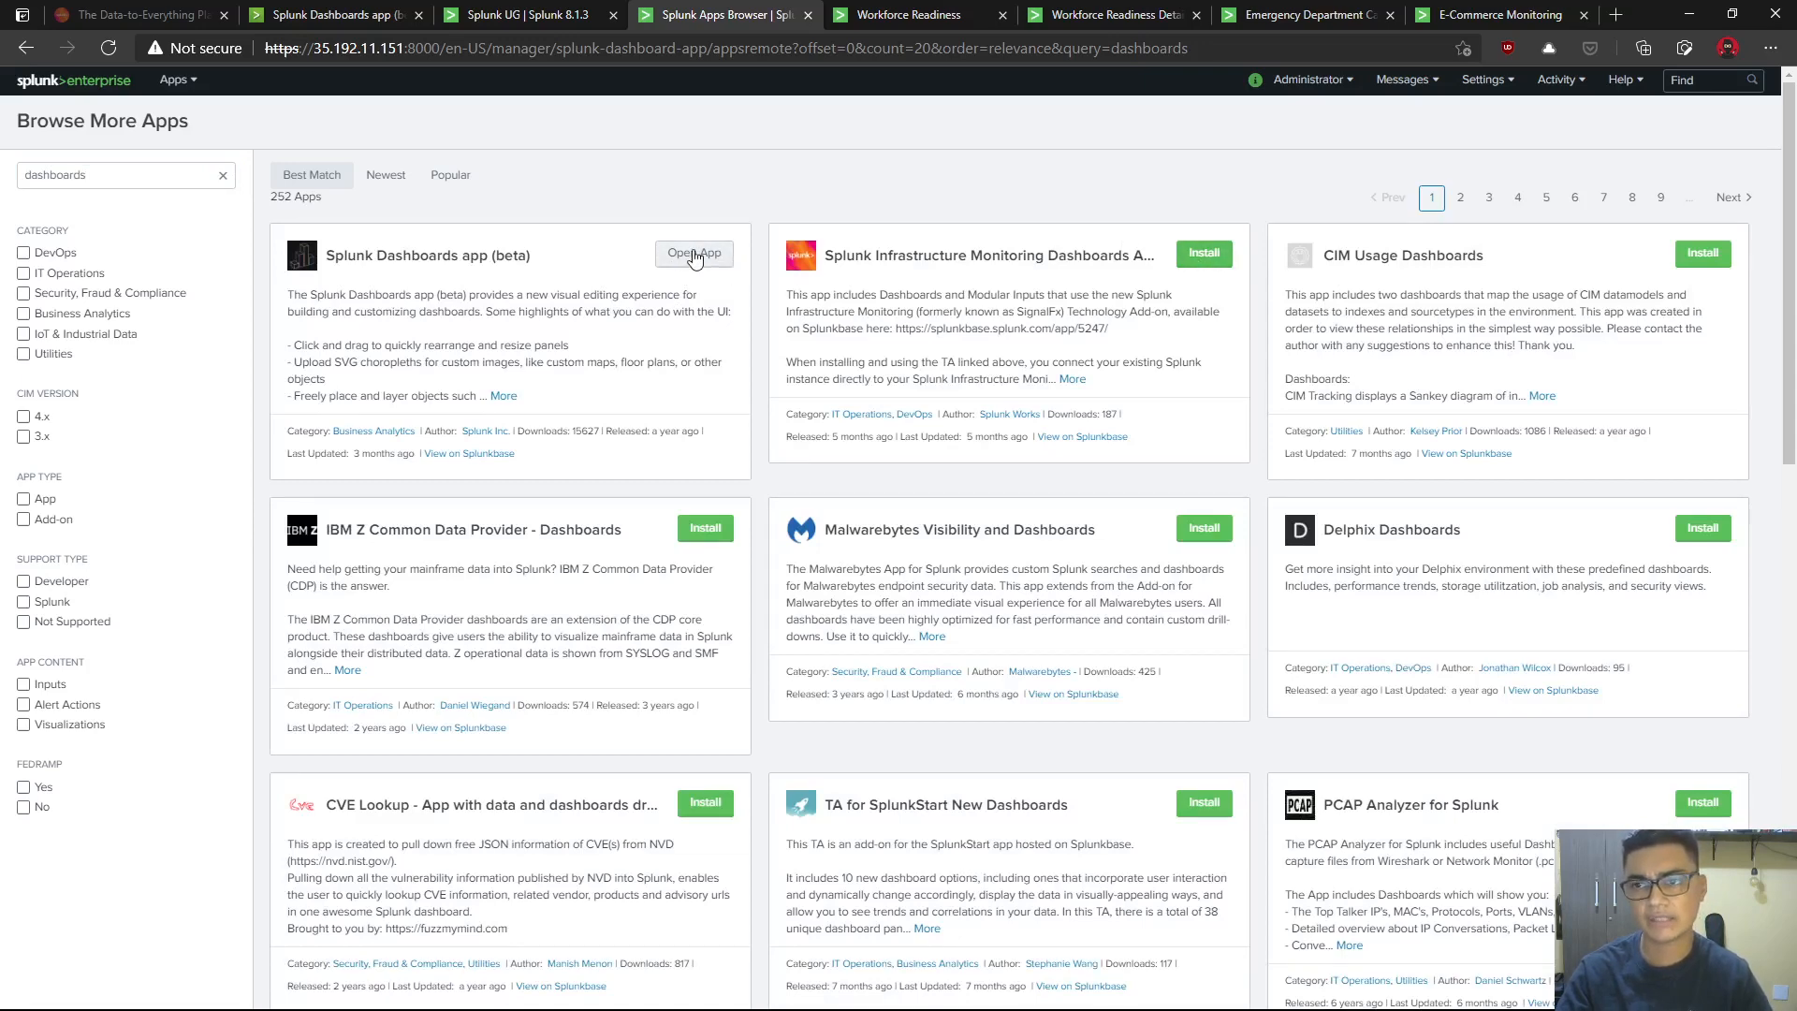
- Close the Workforce Readiness Details, Emergency Department Care and E-Commerce Monitoring tabs, and open the Splunk Enterprise Dashboards Beta home from Workforce Readiness
{"action": "left_click", "coordinate": [522, 28]}
{"action": "left_click", "coordinate": [375, 15]}
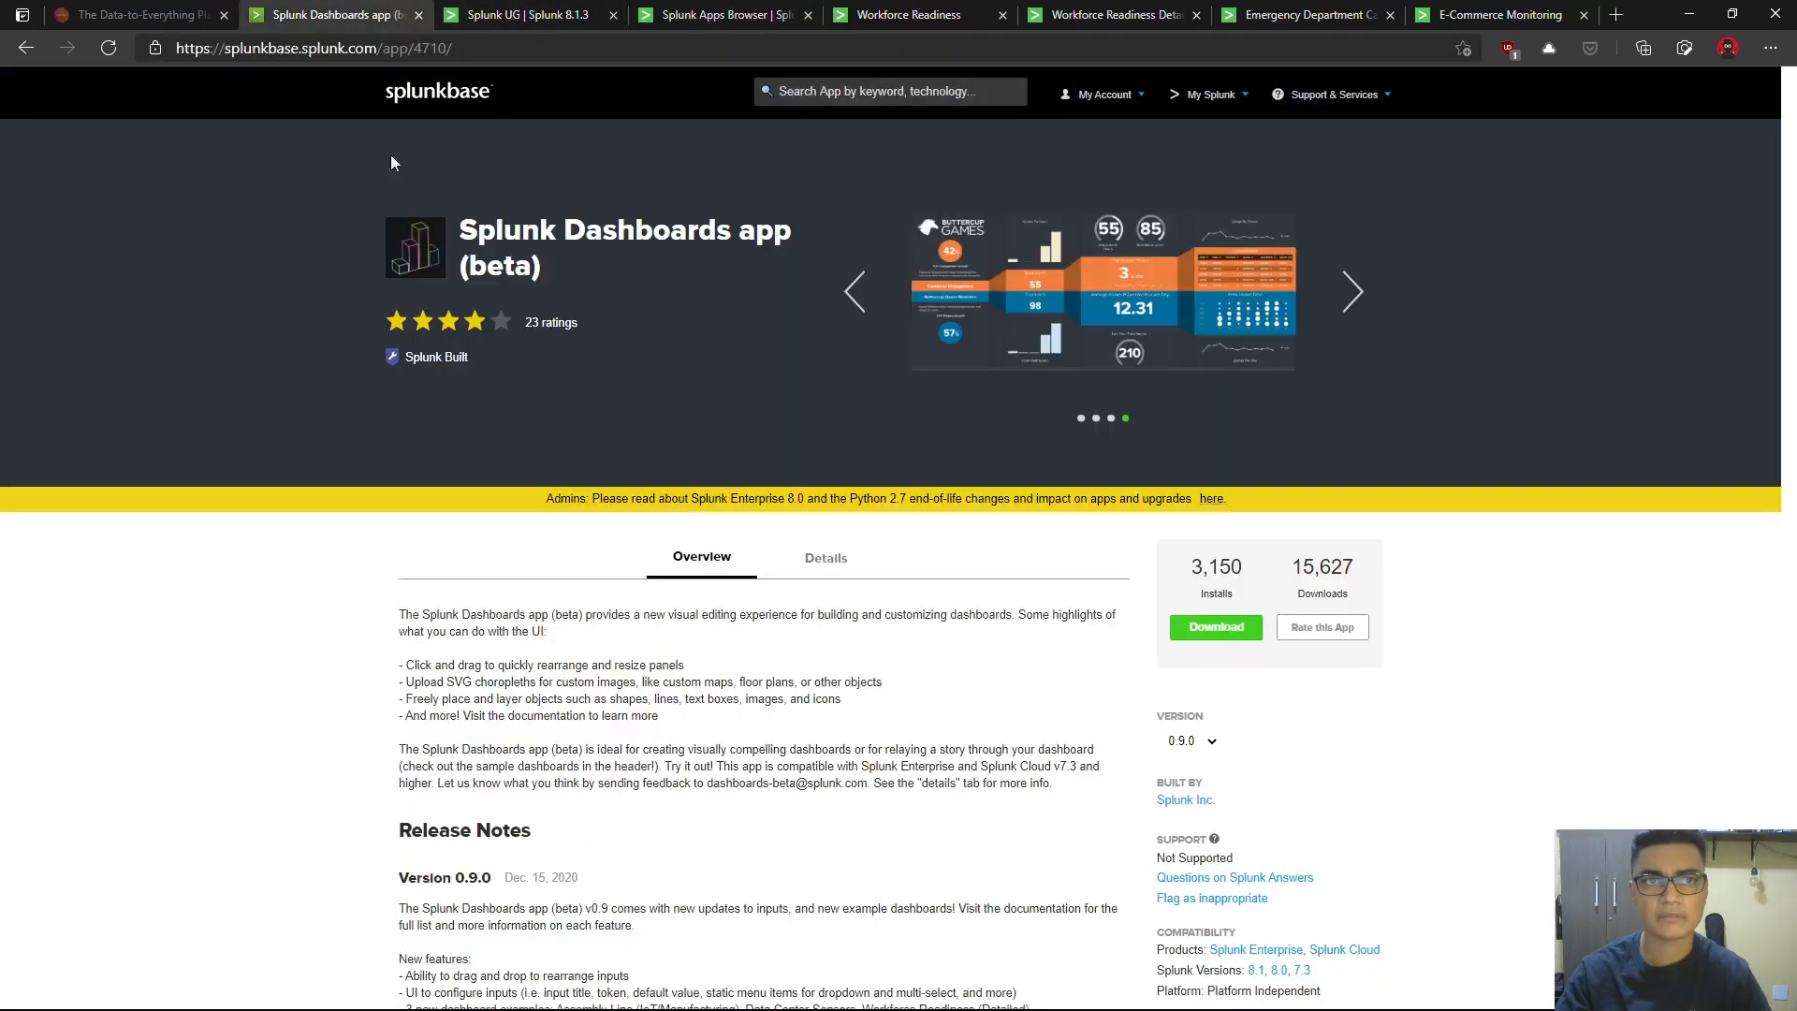
{"action": "left_click", "coordinate": [874, 19]}
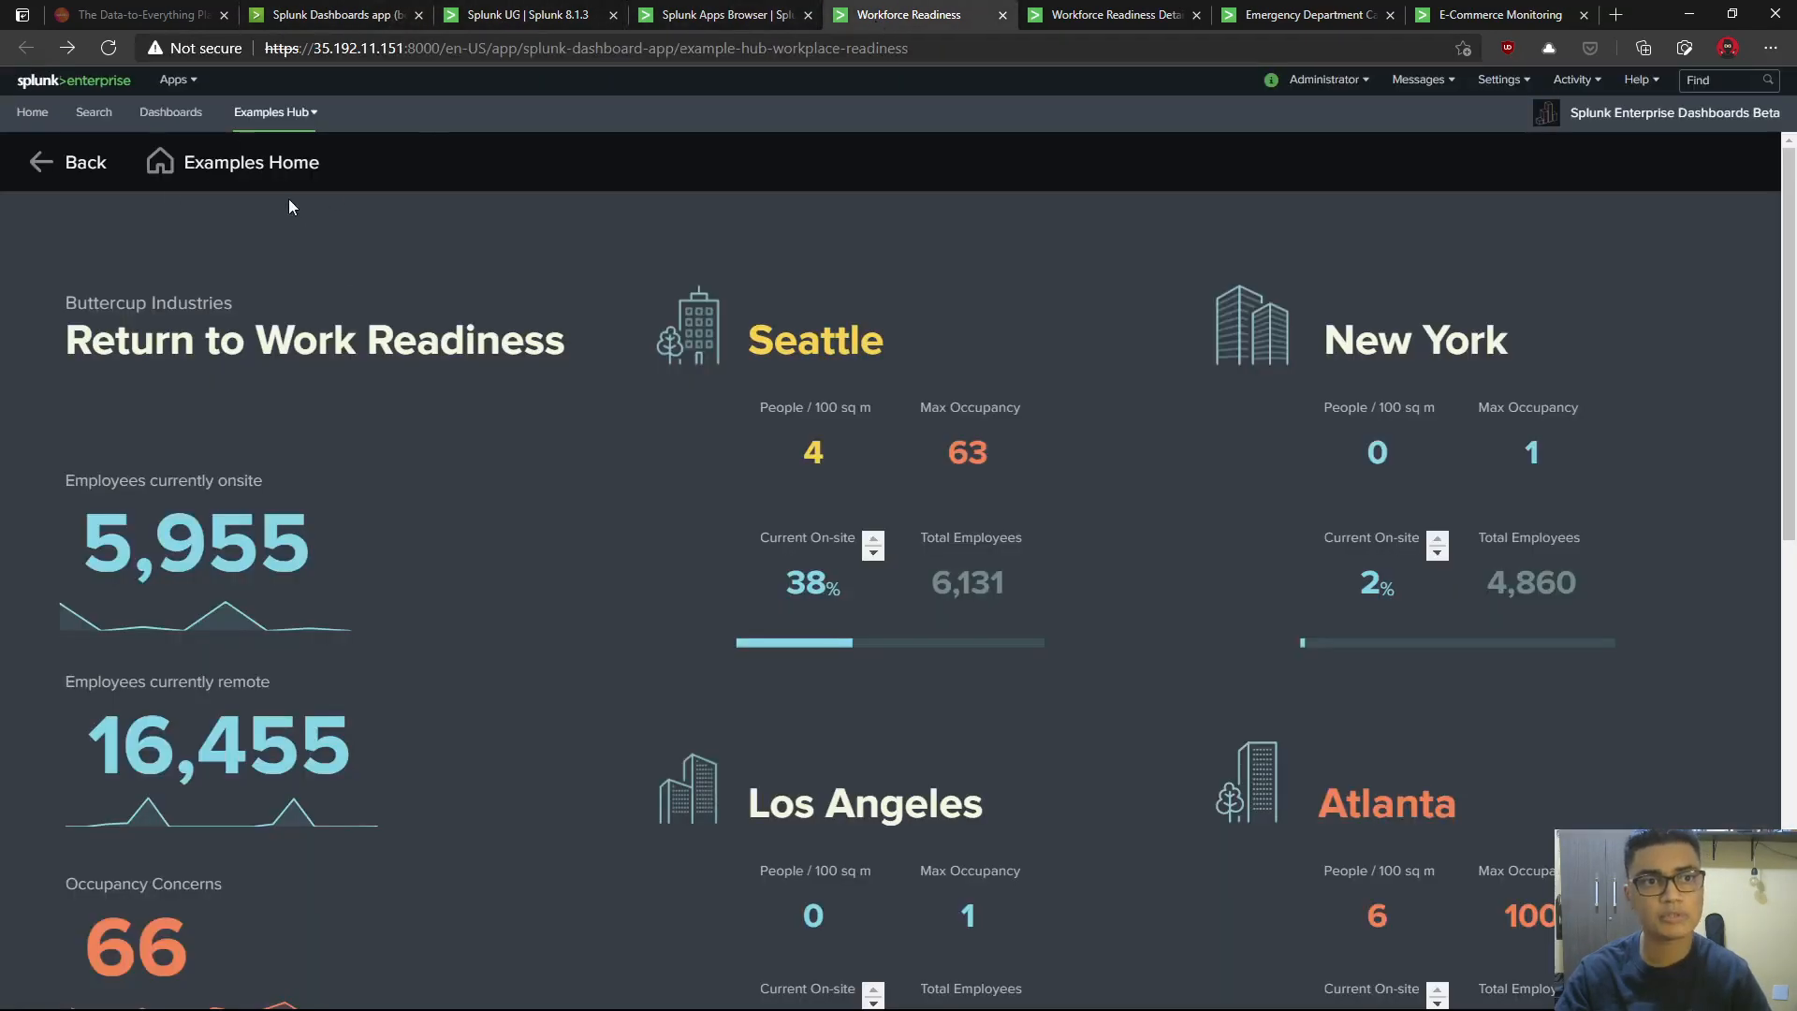
{"action": "left_click", "coordinate": [176, 79]}
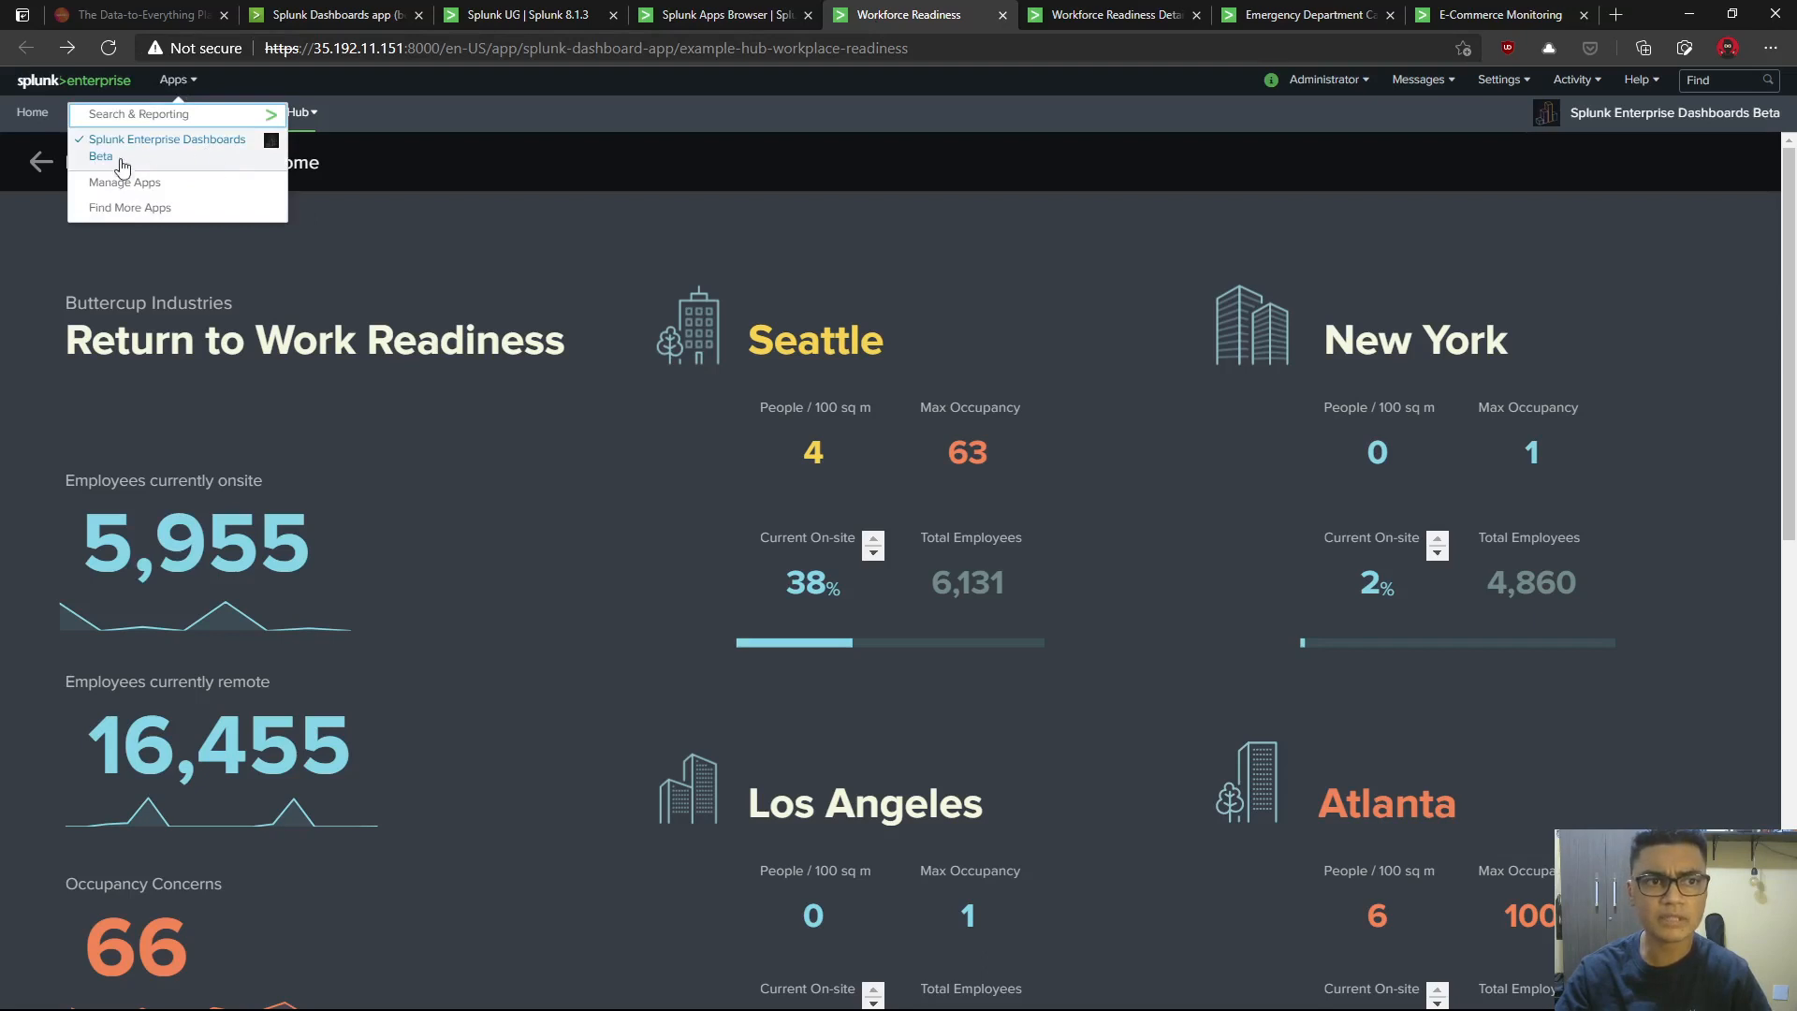
{"action": "middle_click", "coordinate": [1126, 25]}
{"action": "middle_click", "coordinate": [1129, 24]}
{"action": "middle_click", "coordinate": [1132, 22]}
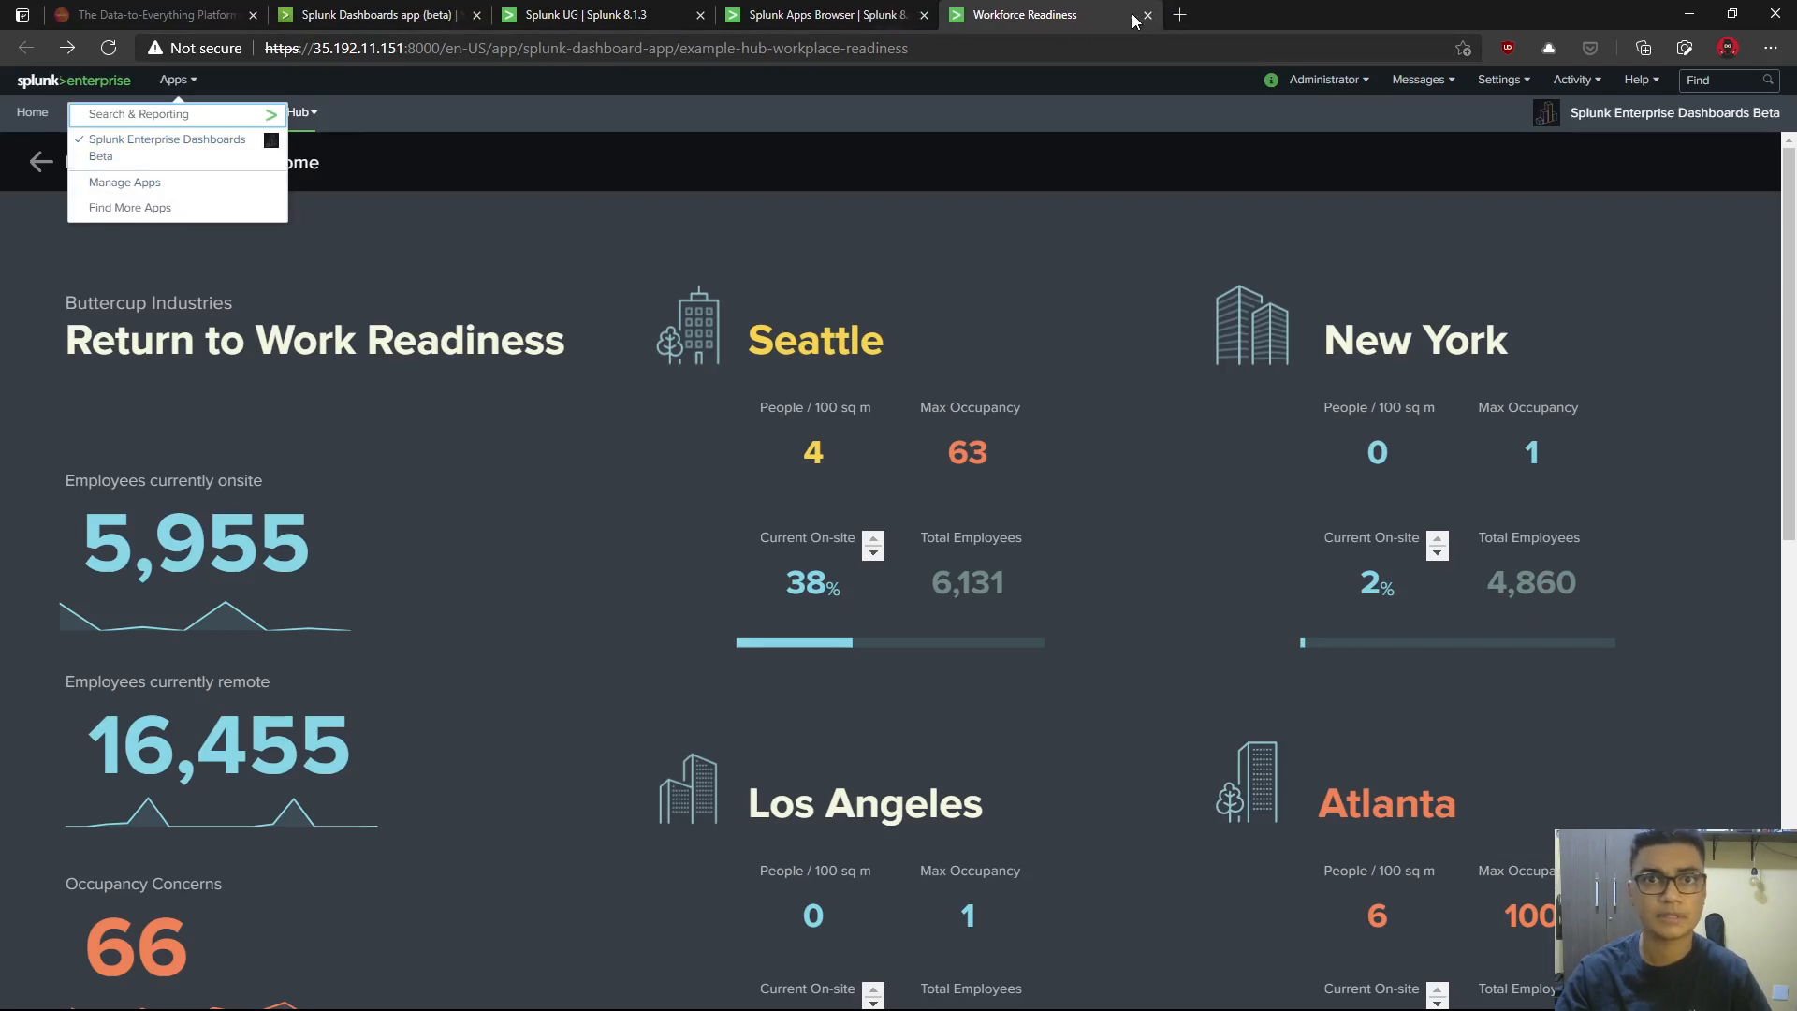
{"action": "left_click", "coordinate": [178, 156]}
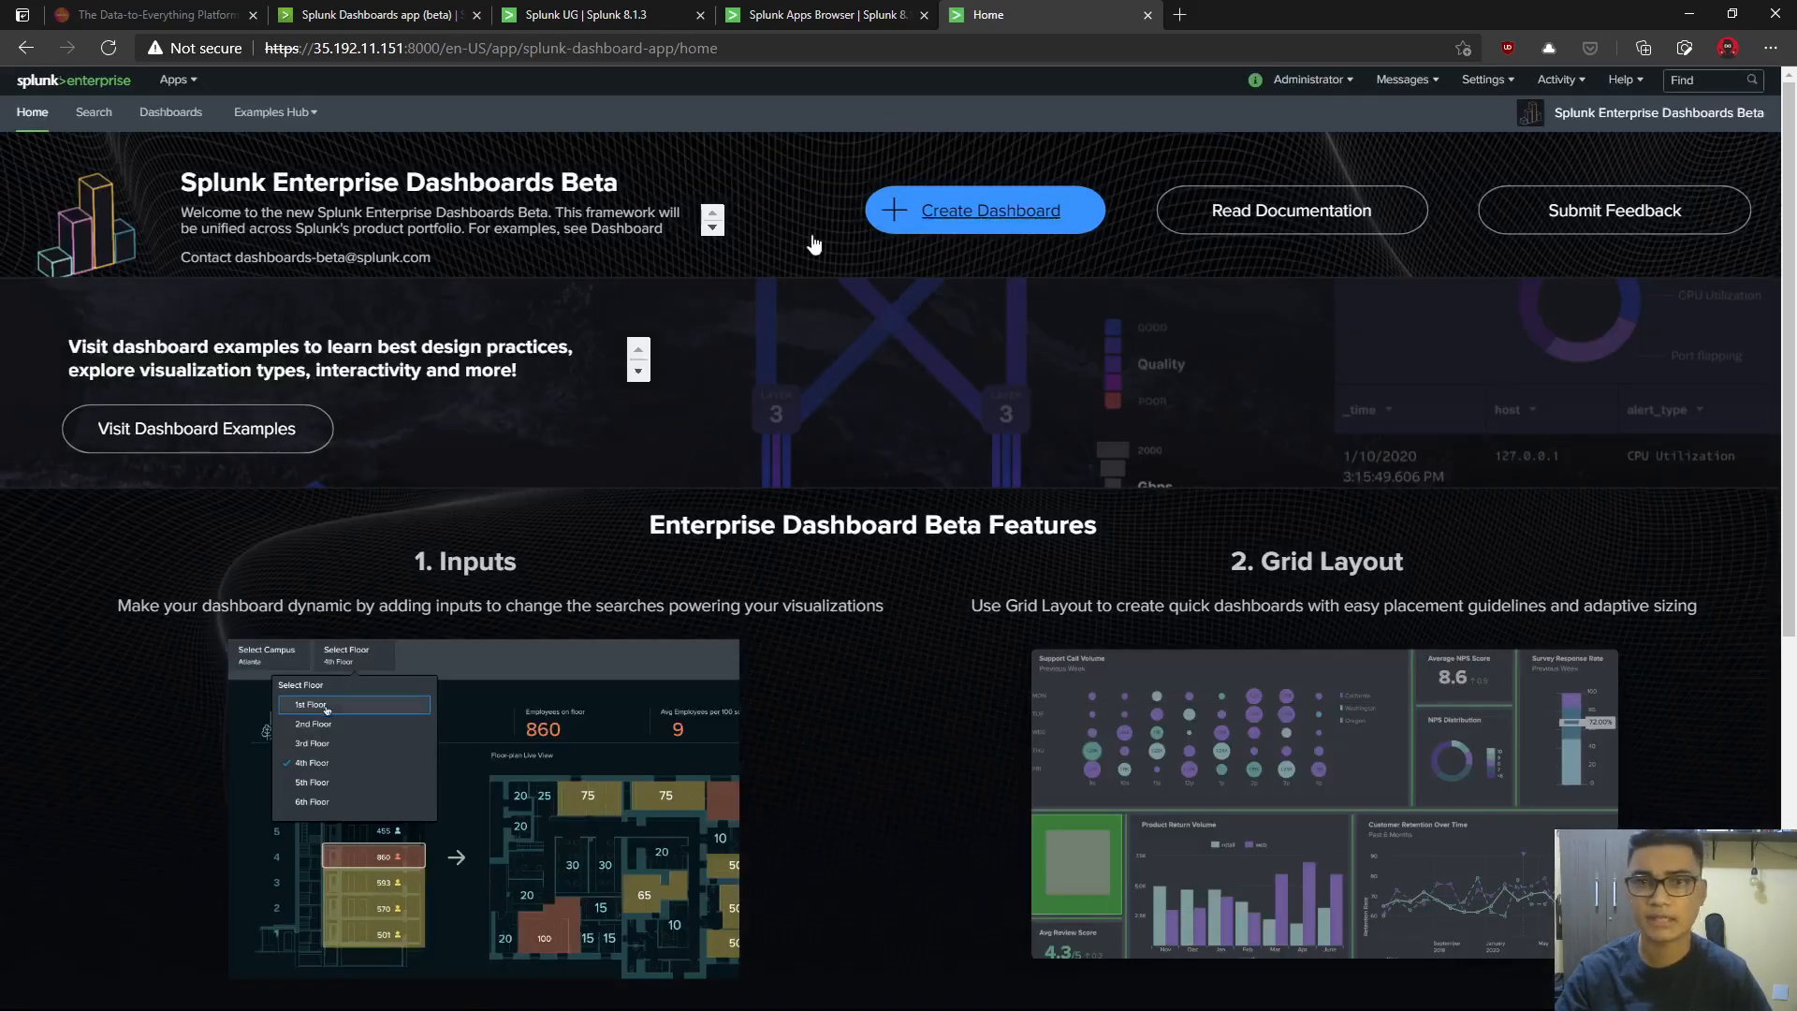
- Open the Absolute Model and Grid Model dashboards from the beta app's dashboards list, and show Absolute Model
{"action": "left_click", "coordinate": [178, 114]}
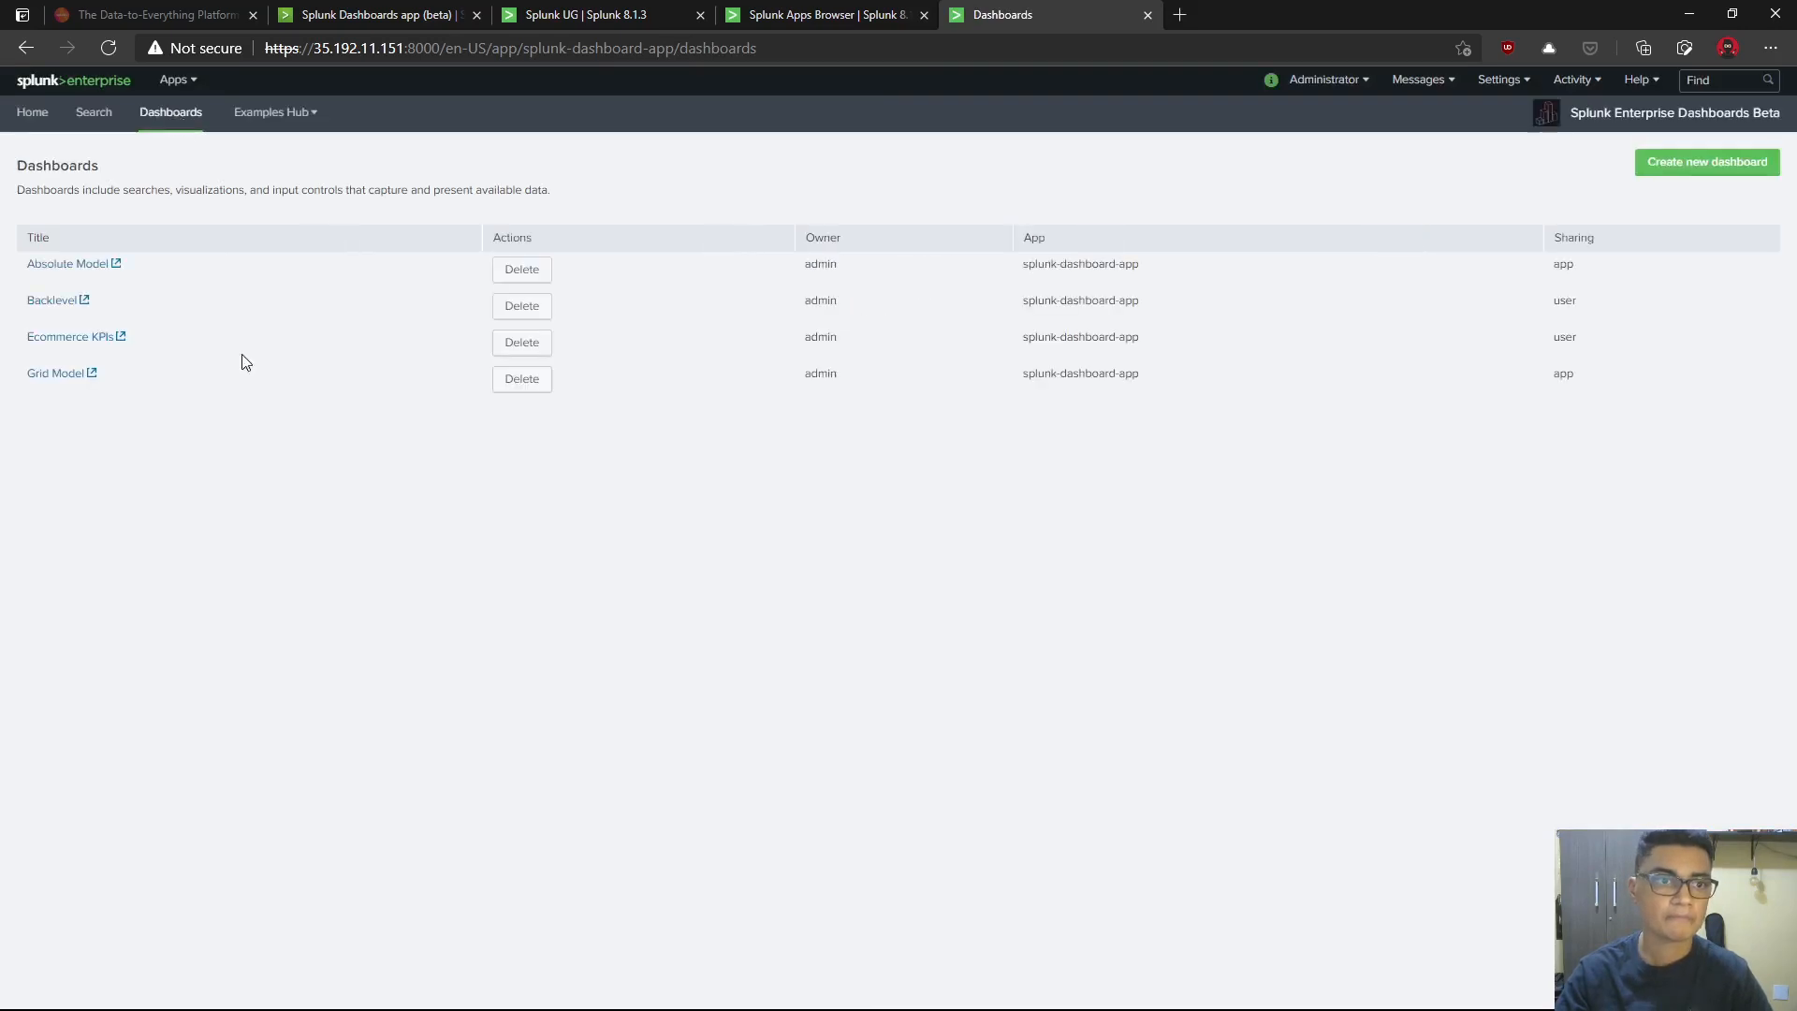
{"action": "left_click", "coordinate": [94, 267]}
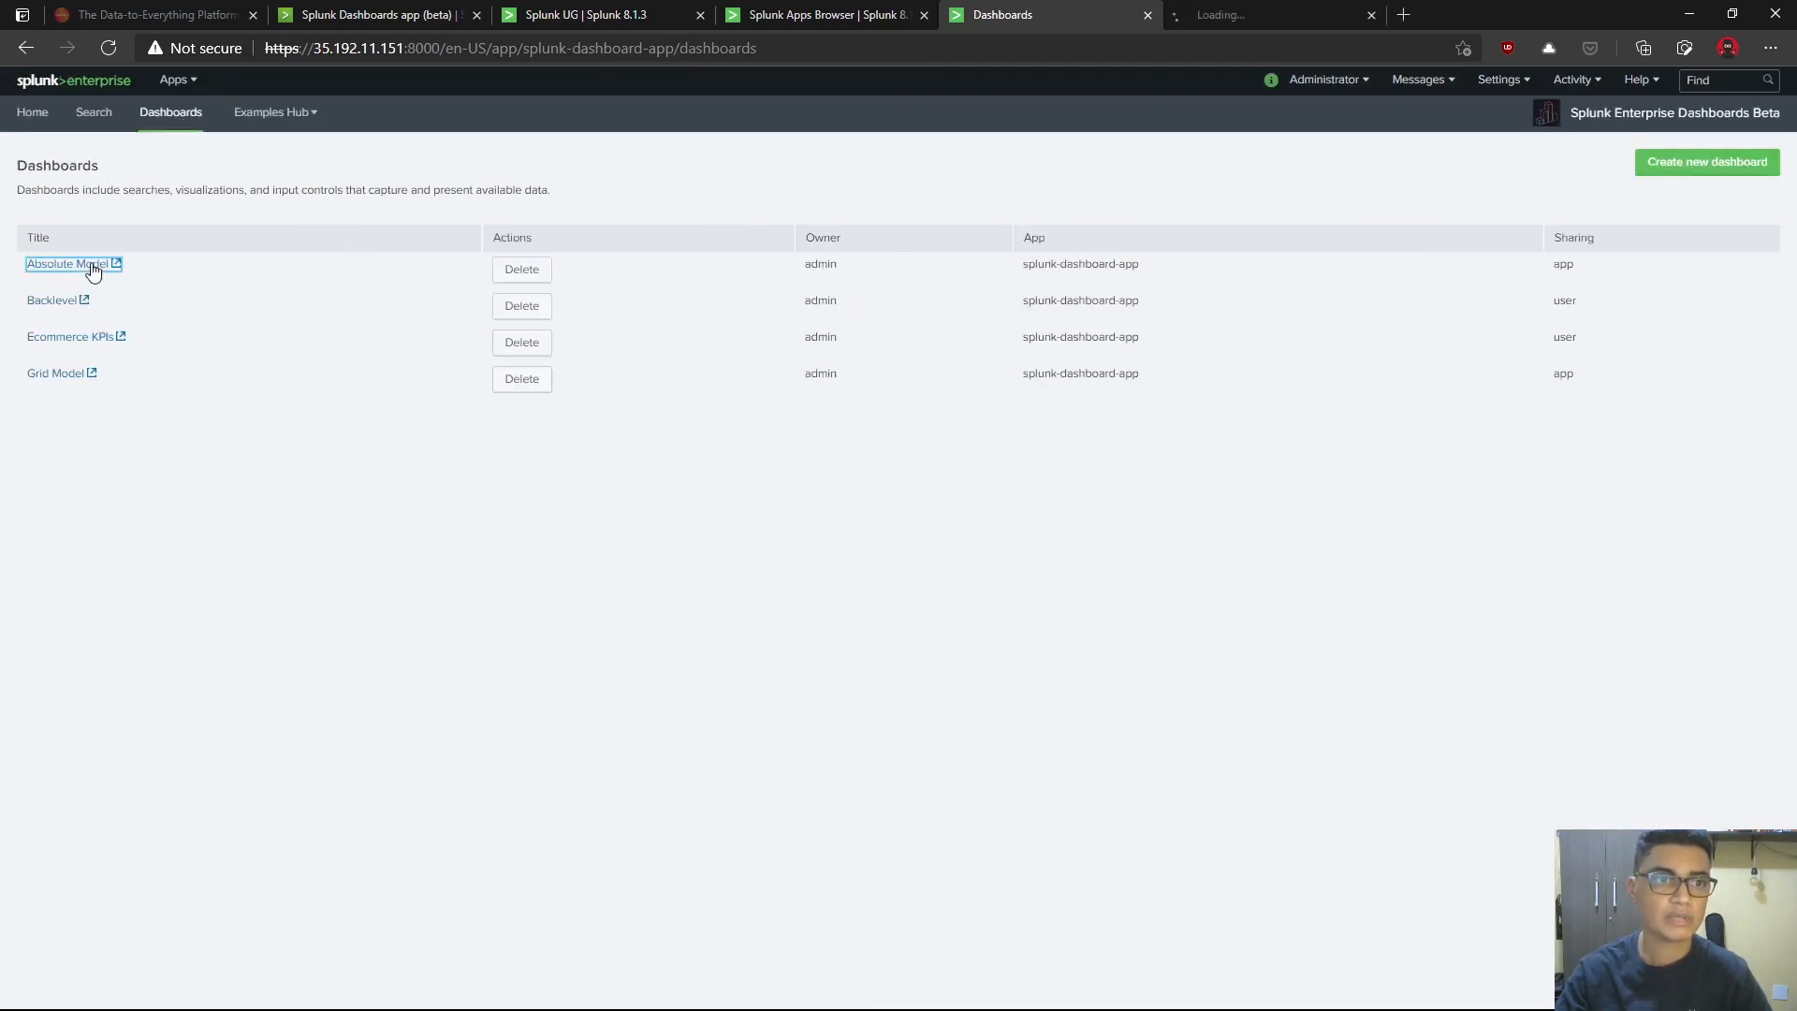
{"action": "left_click", "coordinate": [58, 375]}
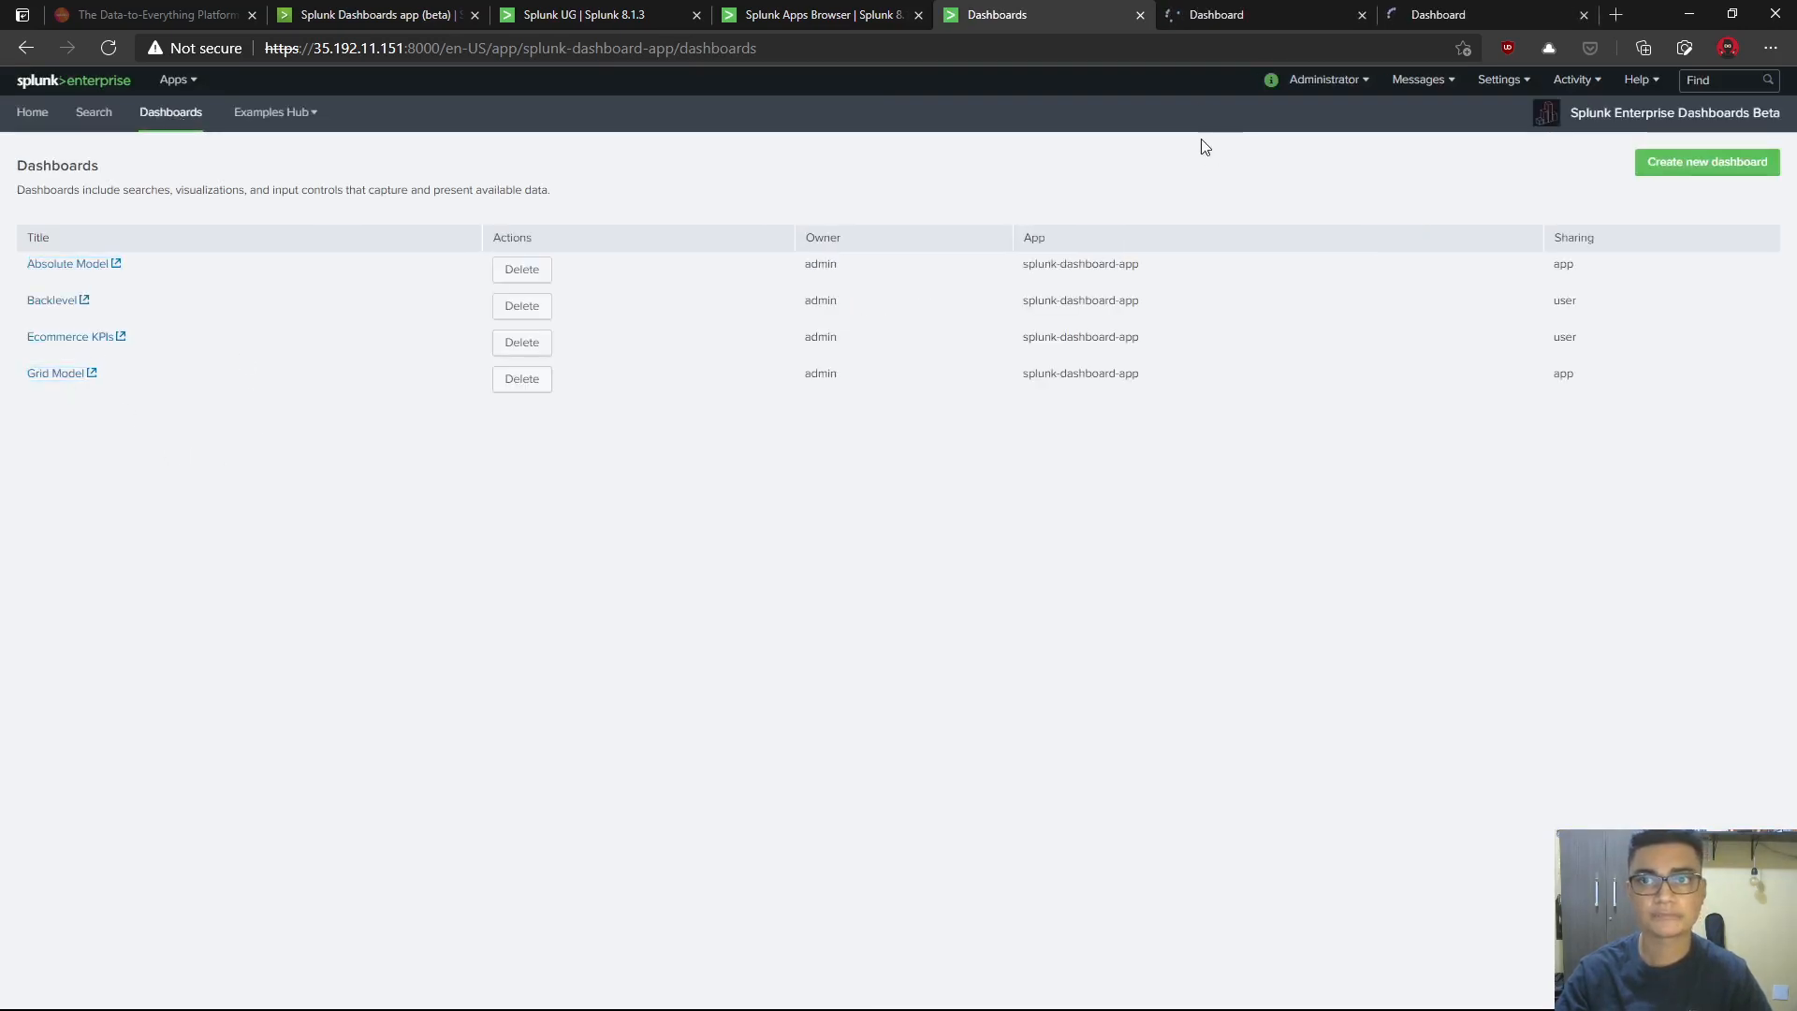
{"action": "left_click", "coordinate": [1264, 15]}
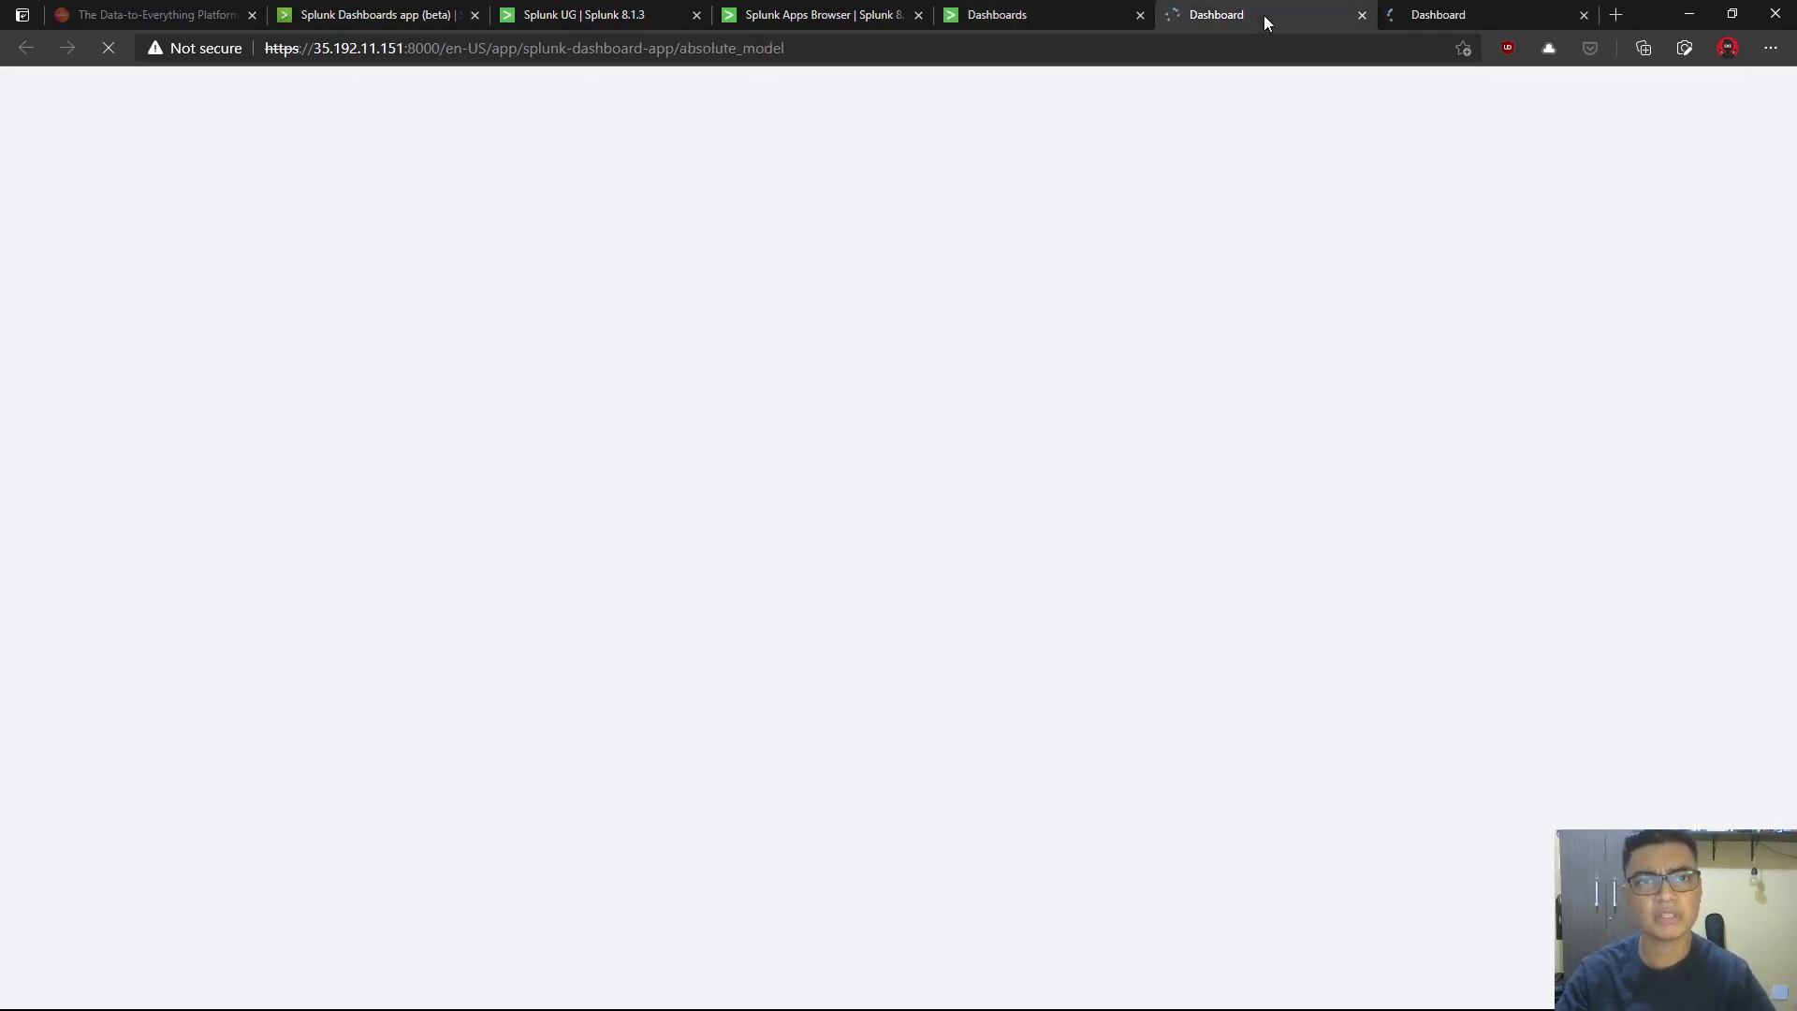
- Close the Splunk UG, Splunkbase, Data-to-Everything and Apps Browser tabs, and return to the Absolute Model dashboard
{"action": "middle_click", "coordinate": [554, 20]}
{"action": "middle_click", "coordinate": [425, 18]}
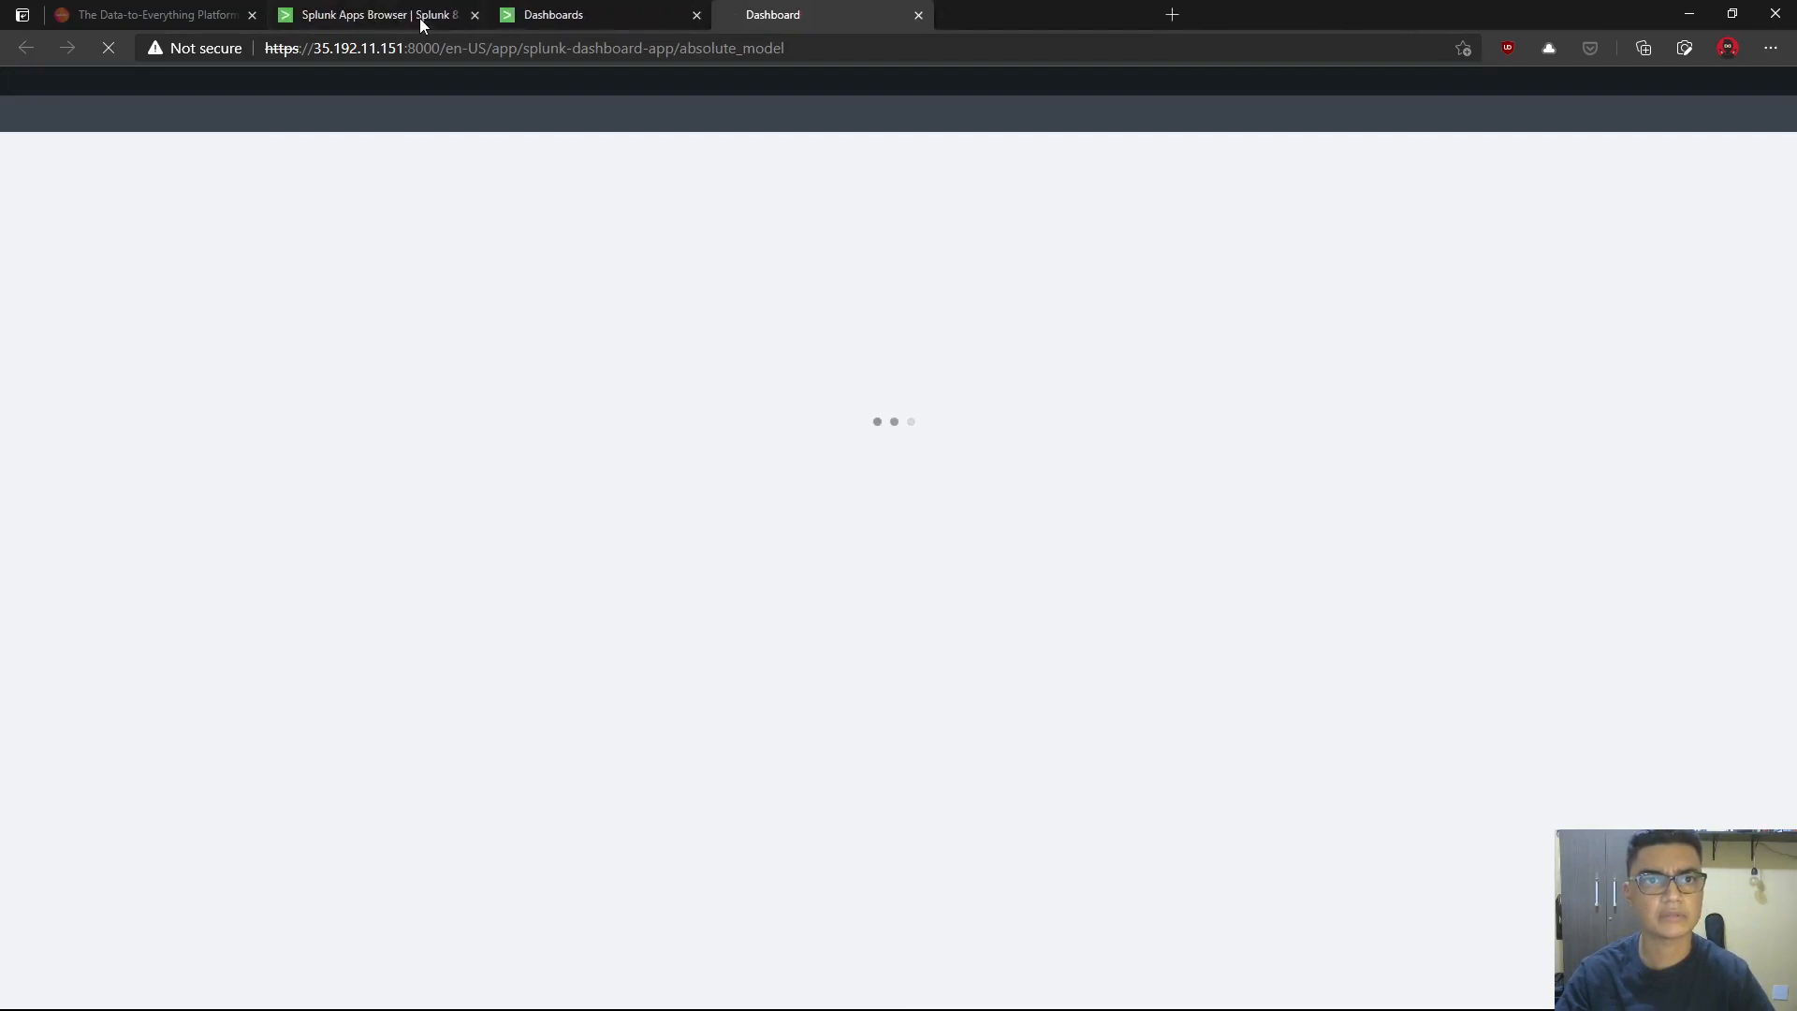
{"action": "middle_click", "coordinate": [182, 26]}
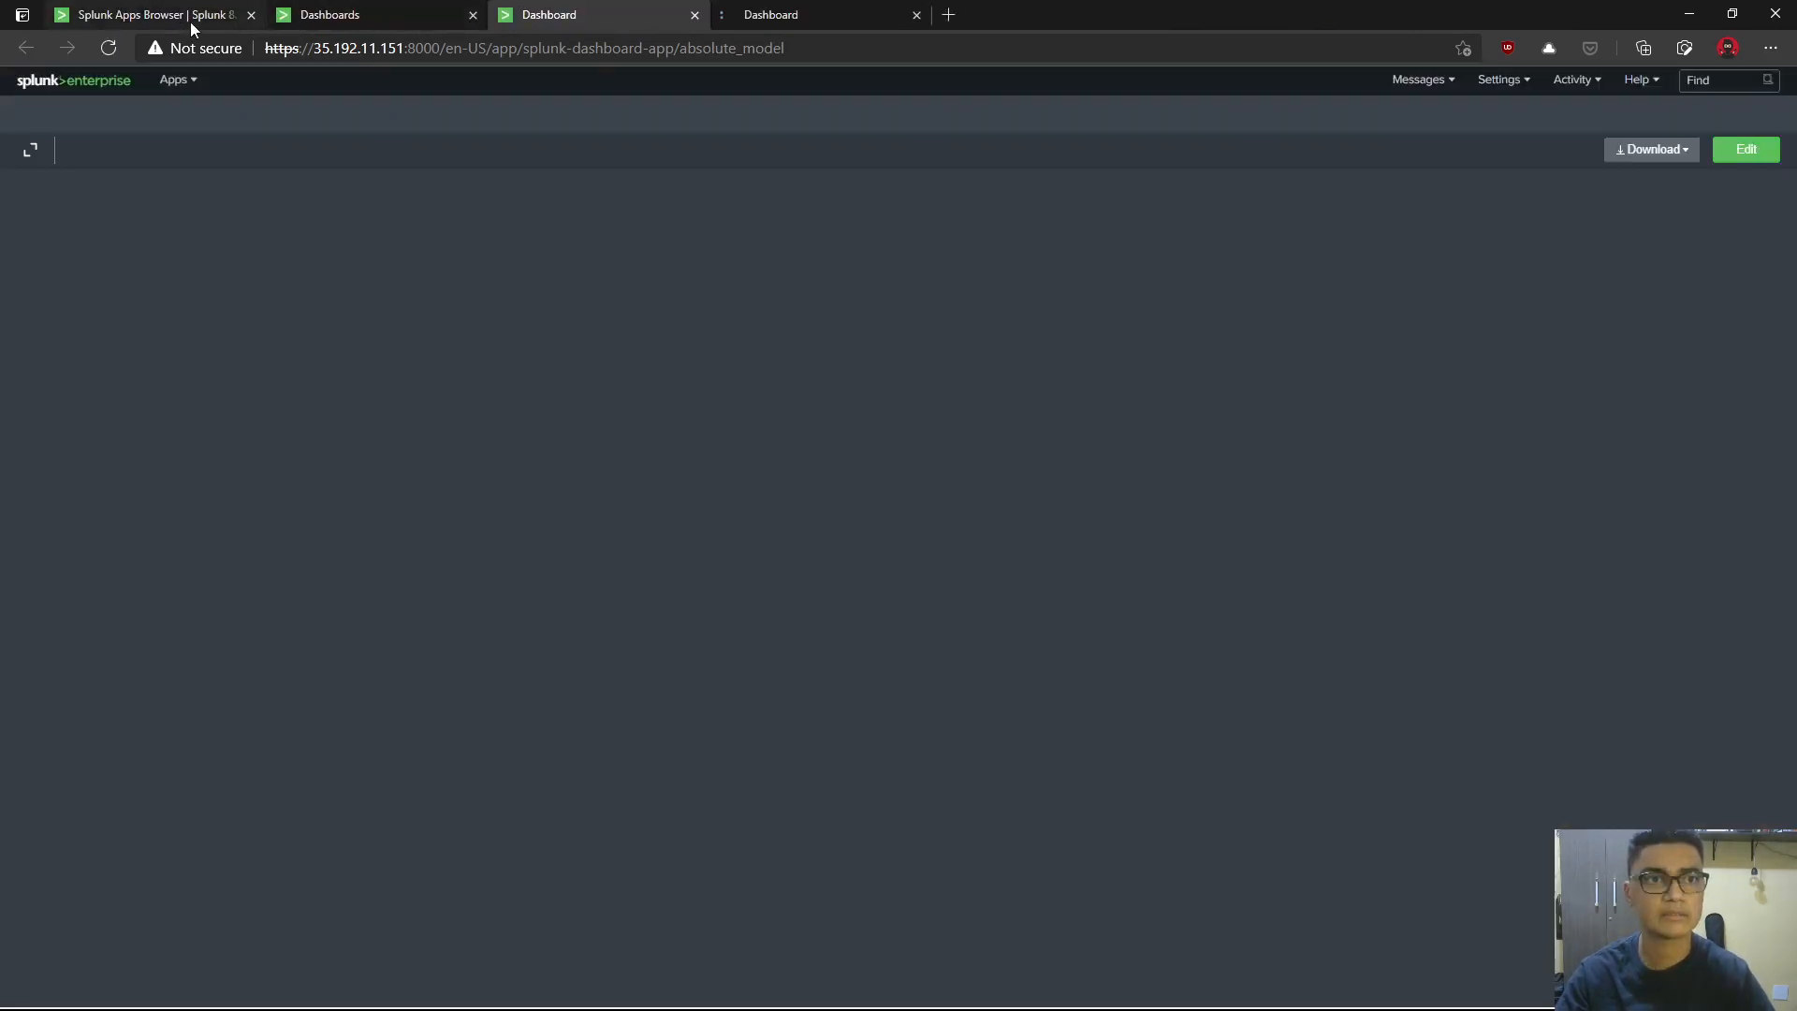
{"action": "left_click", "coordinate": [189, 21]}
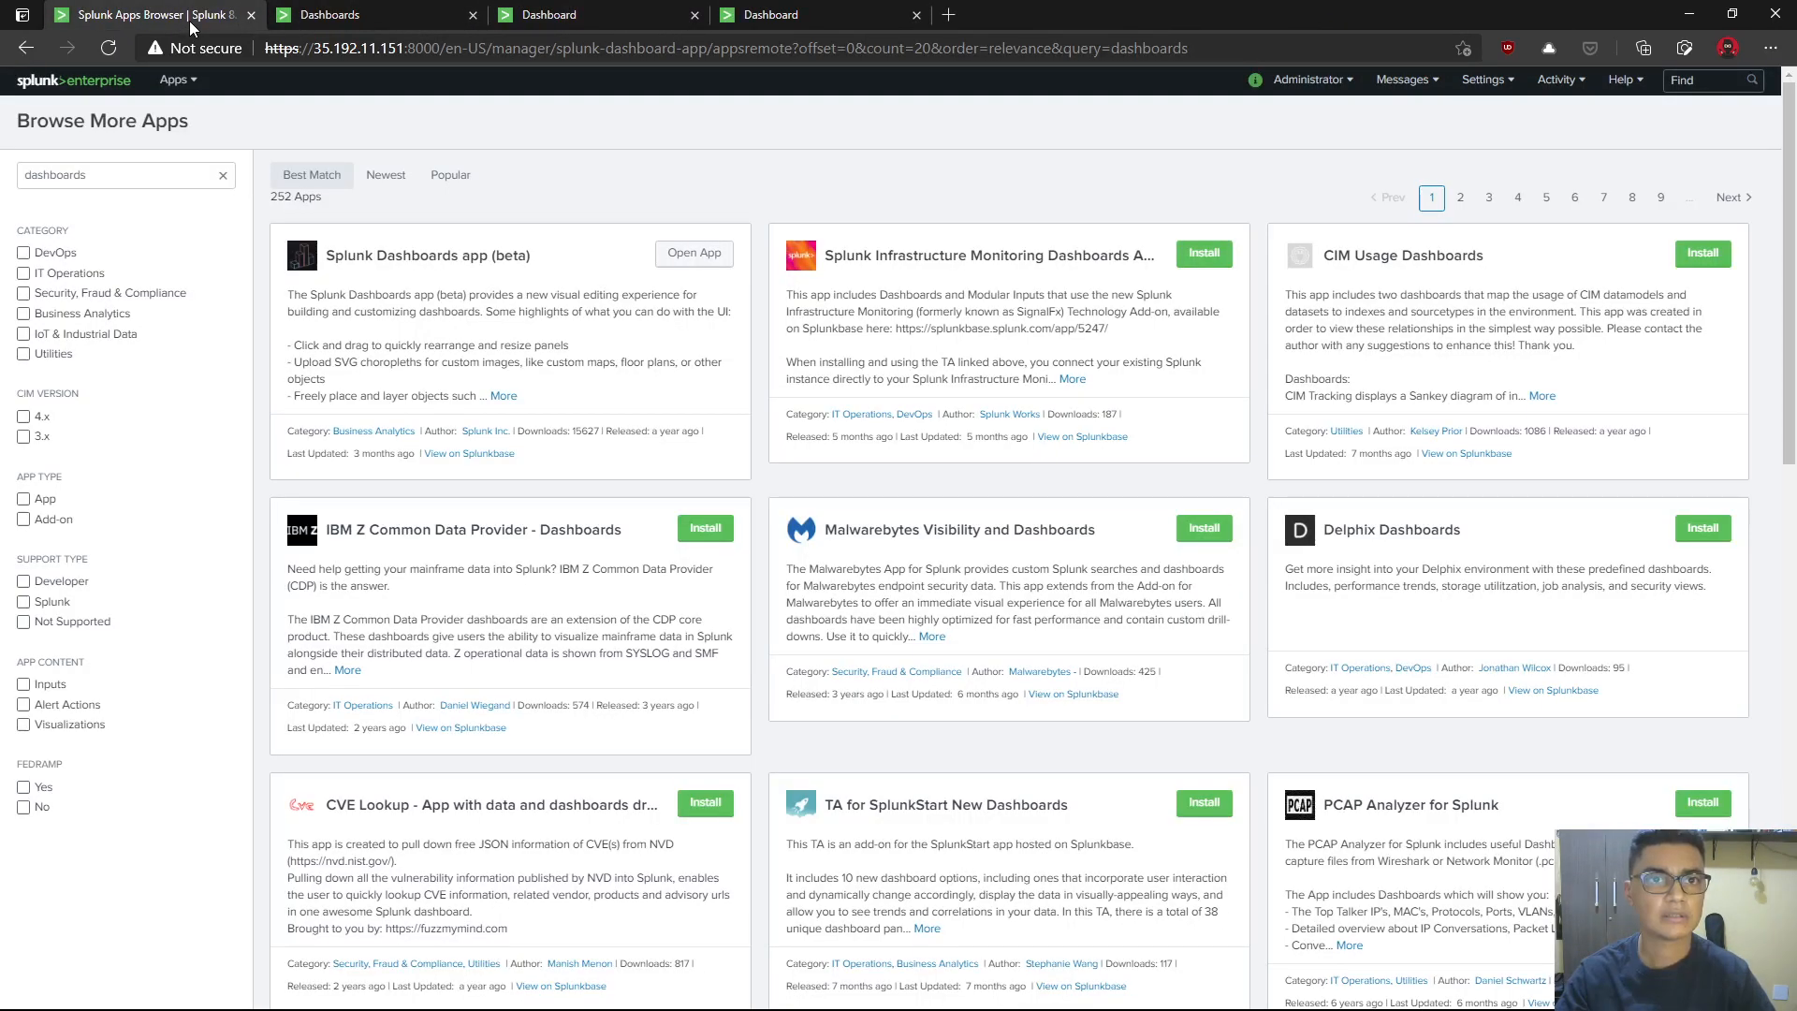
{"action": "middle_click", "coordinate": [189, 21]}
{"action": "left_click", "coordinate": [330, 21]}
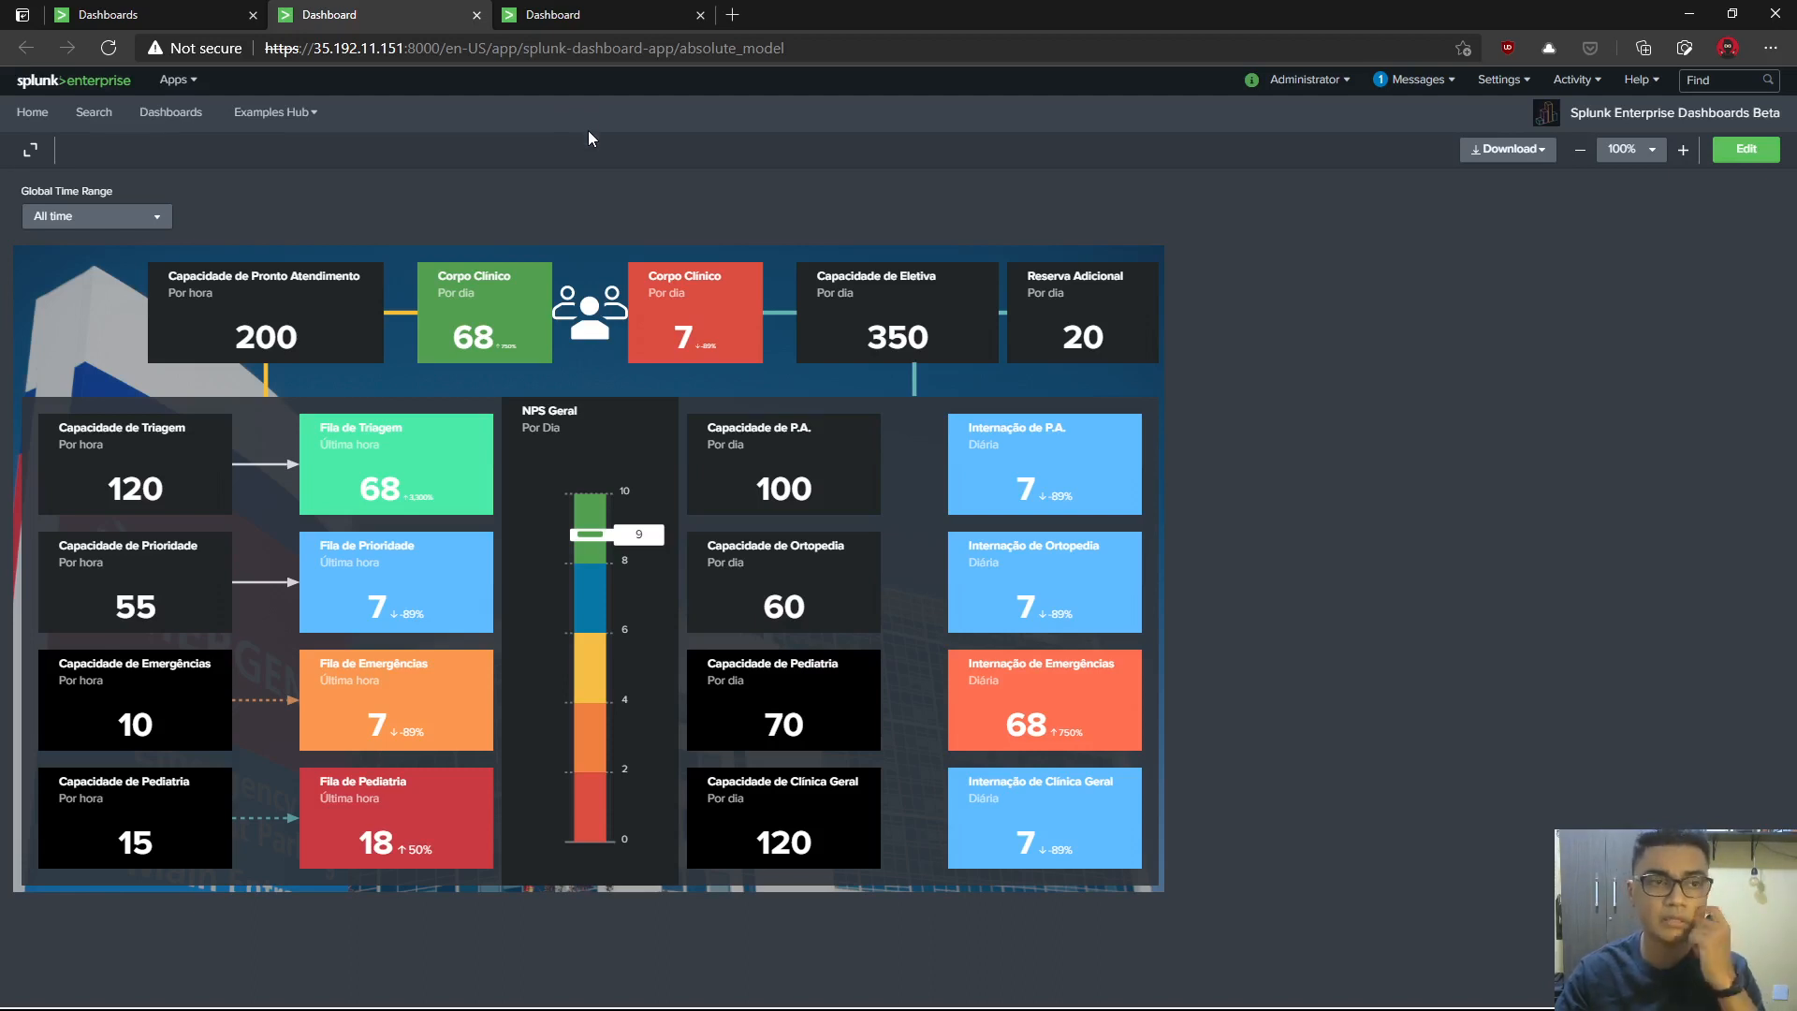
- Open the Absolute Model dashboard for editing and examine its canvas size and background image settings
{"action": "left_click_drag", "start_coordinate": [680, 48], "coordinate": [813, 46]}
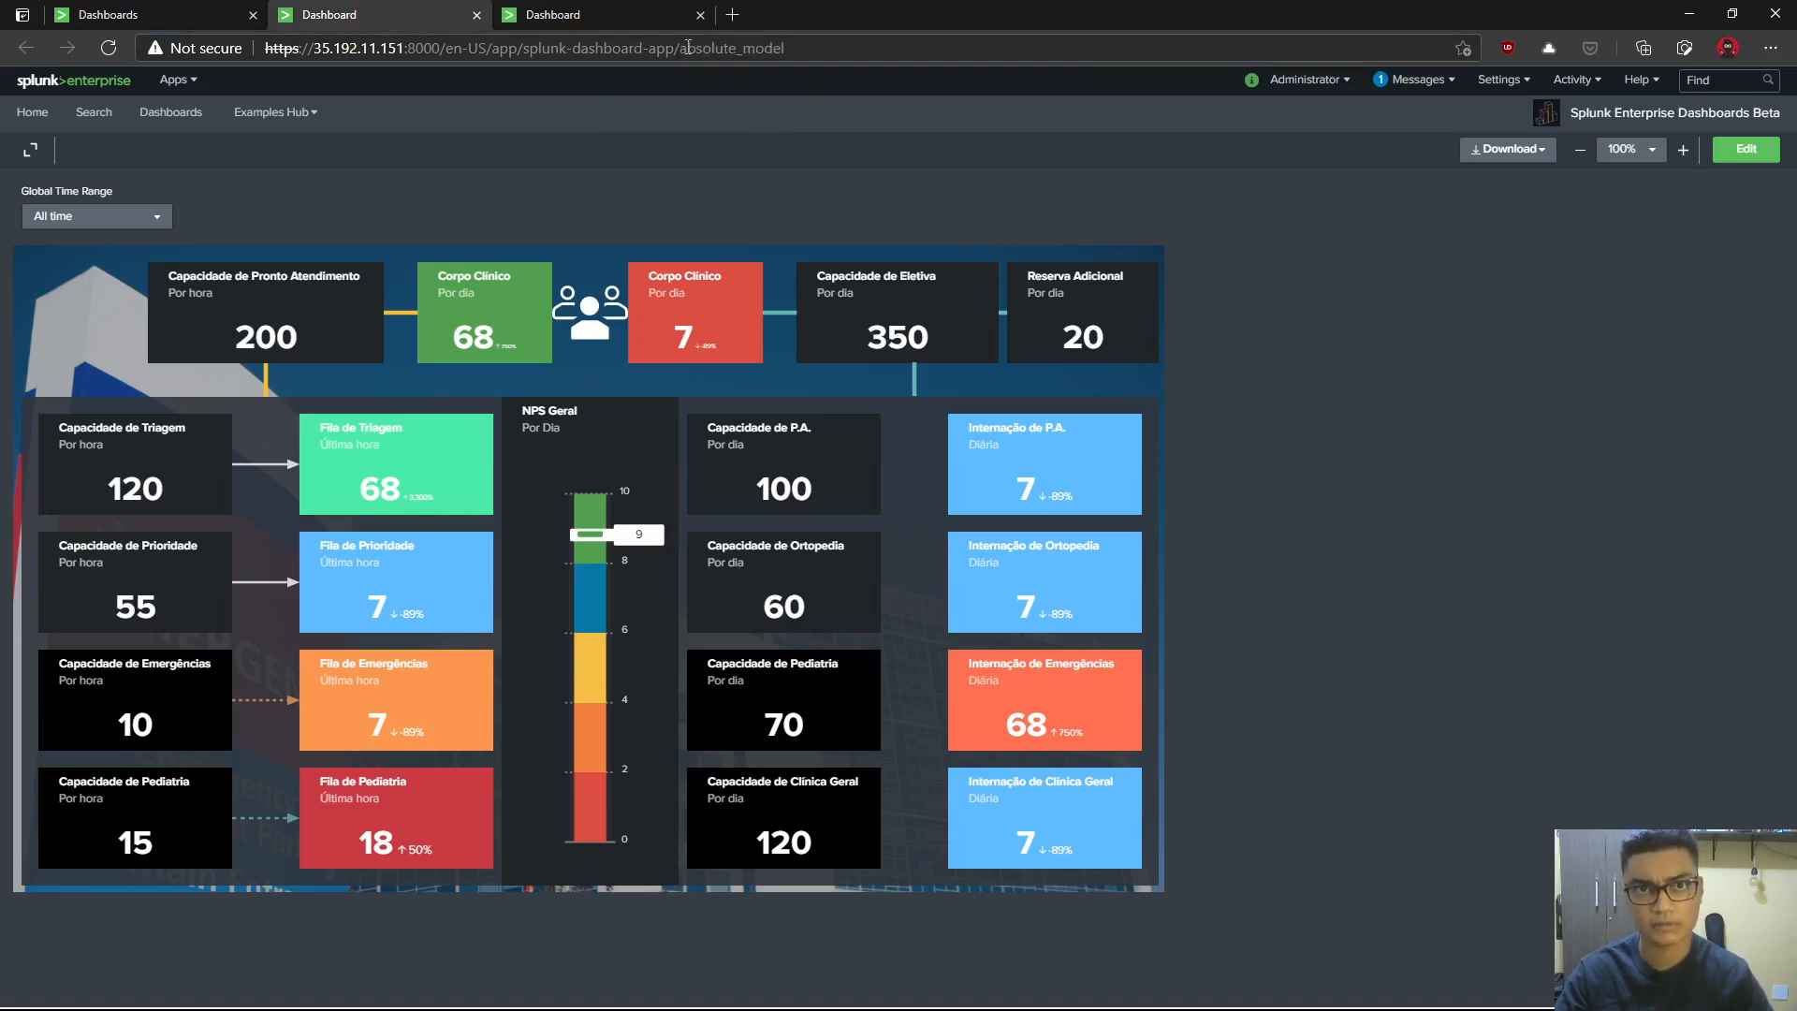
{"action": "left_click", "coordinate": [672, 72]}
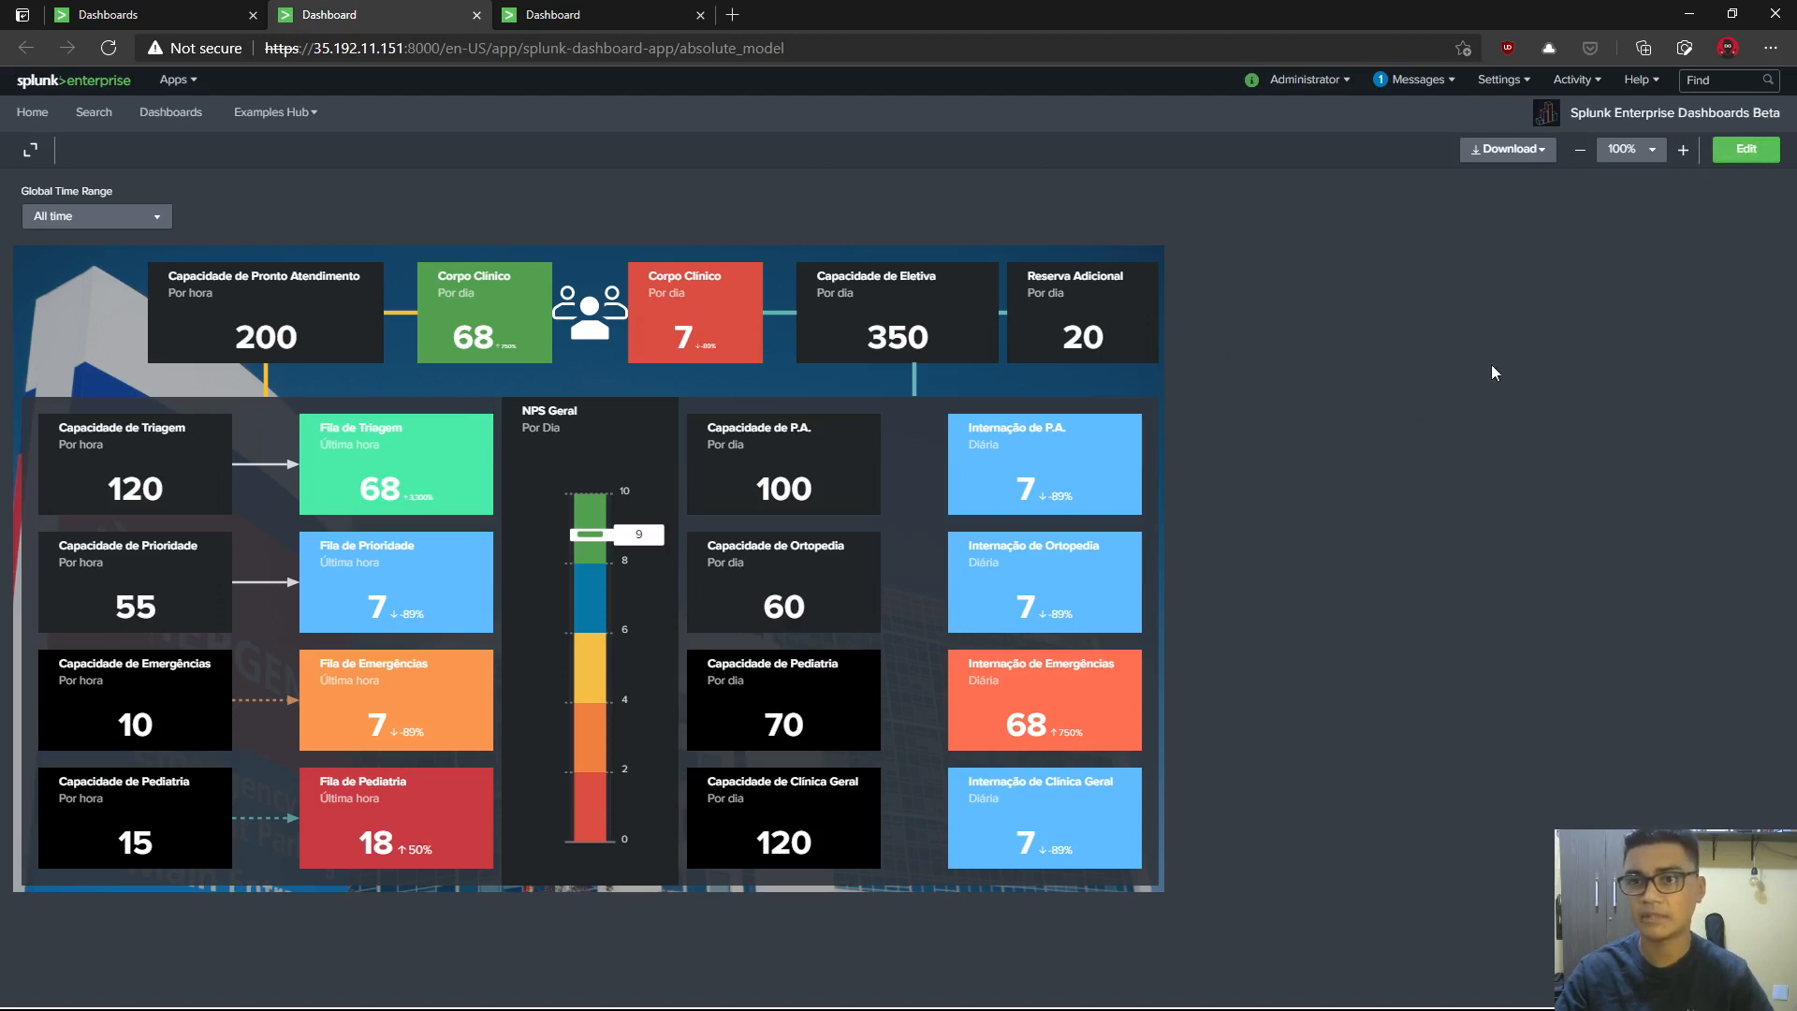
{"action": "left_click", "coordinate": [1741, 155]}
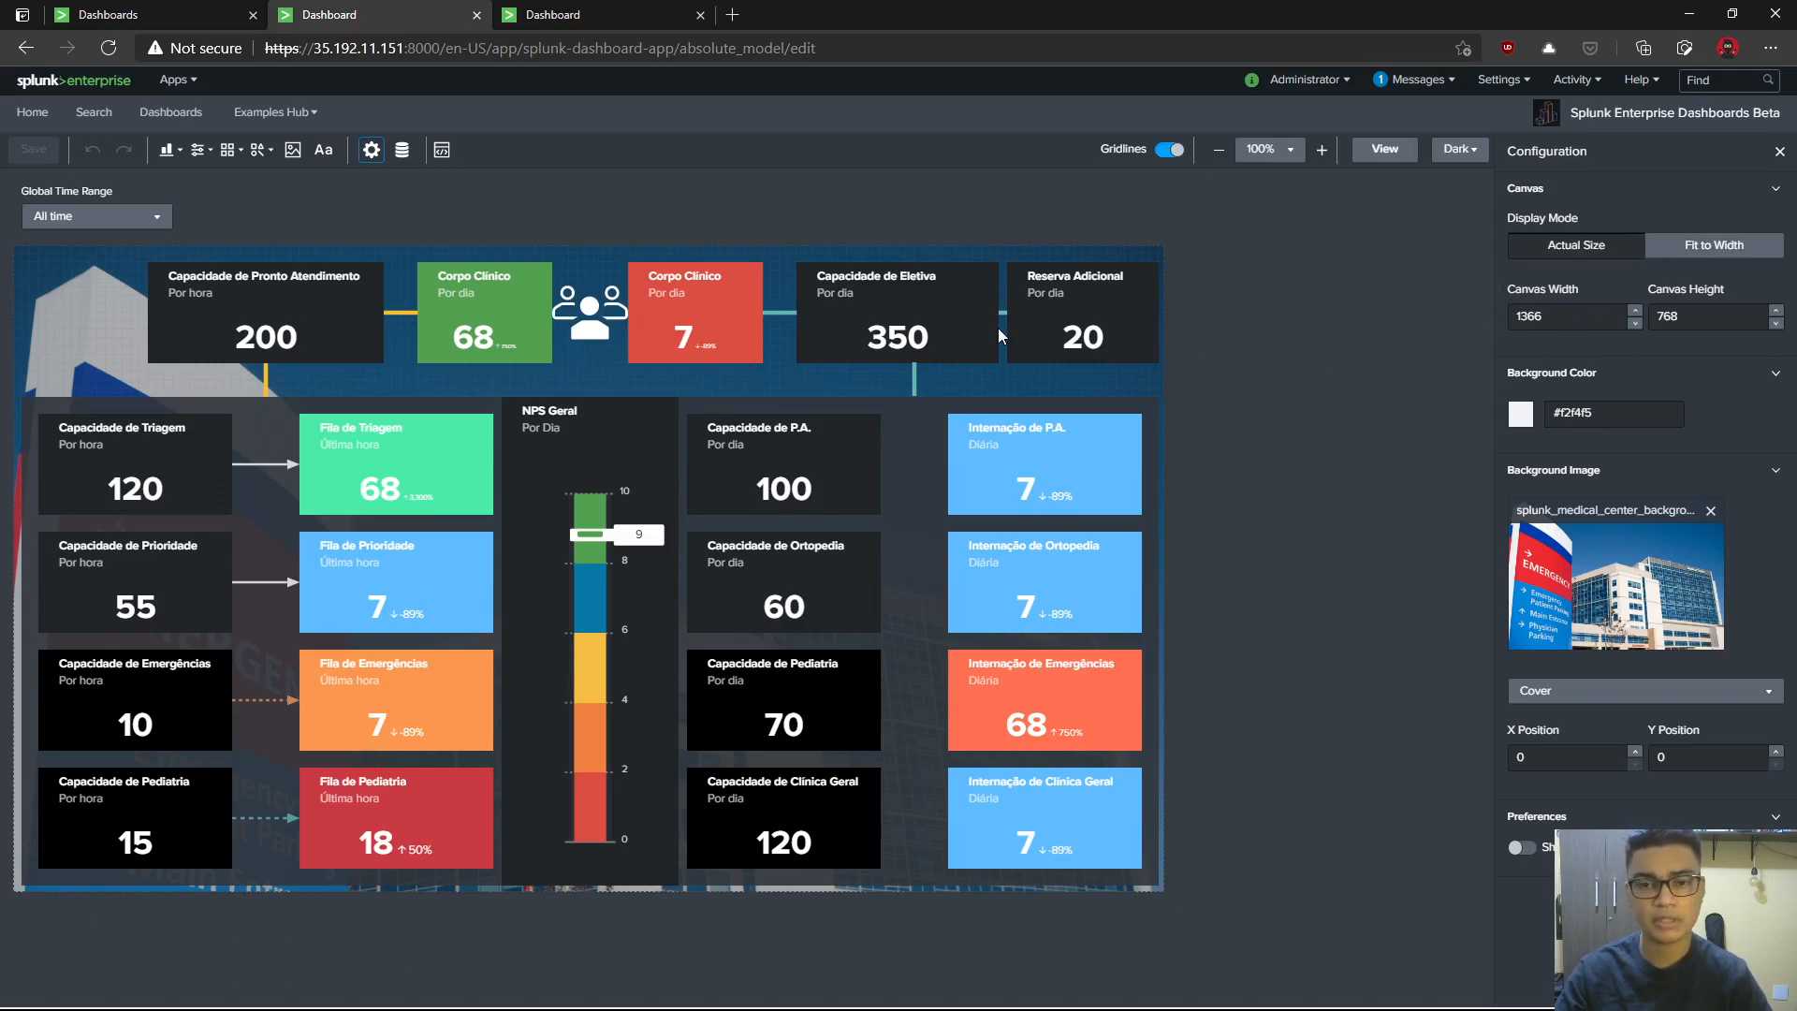
{"action": "left_click_drag", "start_coordinate": [1716, 319], "coordinate": [1490, 312]}
{"action": "left_click", "coordinate": [1338, 287]}
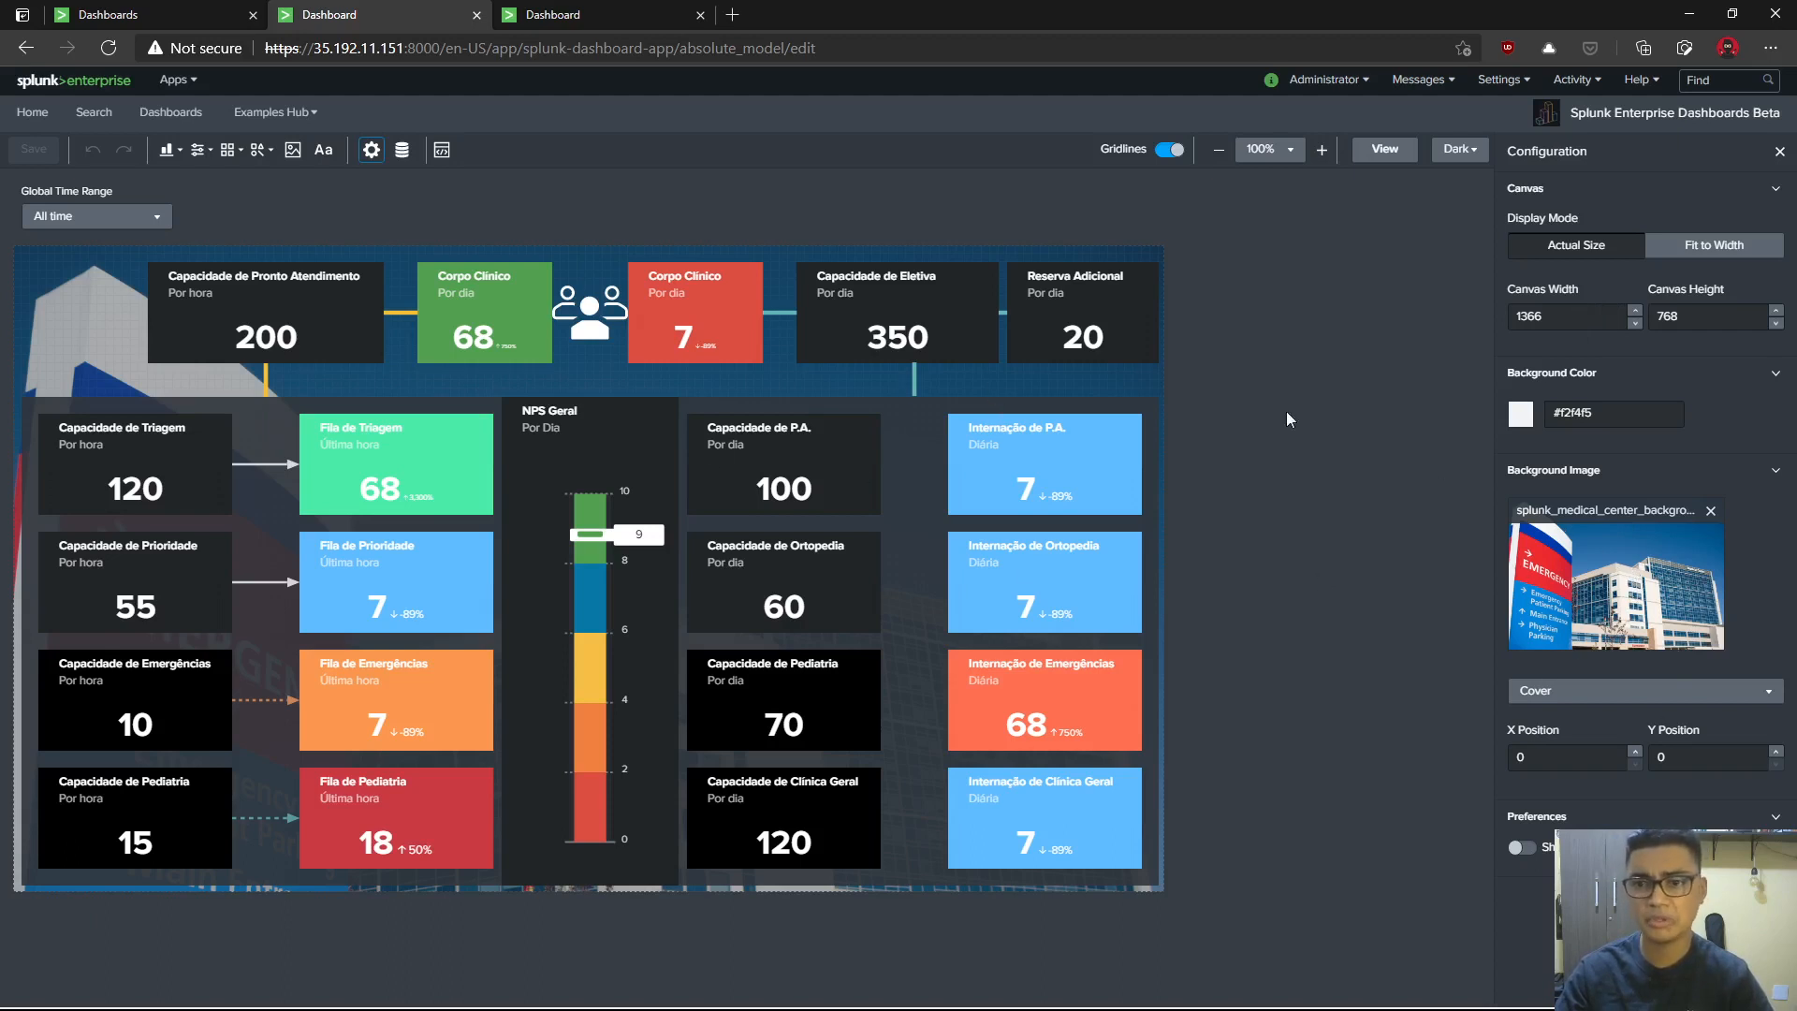
{"action": "left_click", "coordinate": [1581, 690]}
{"action": "left_click", "coordinate": [1438, 657]}
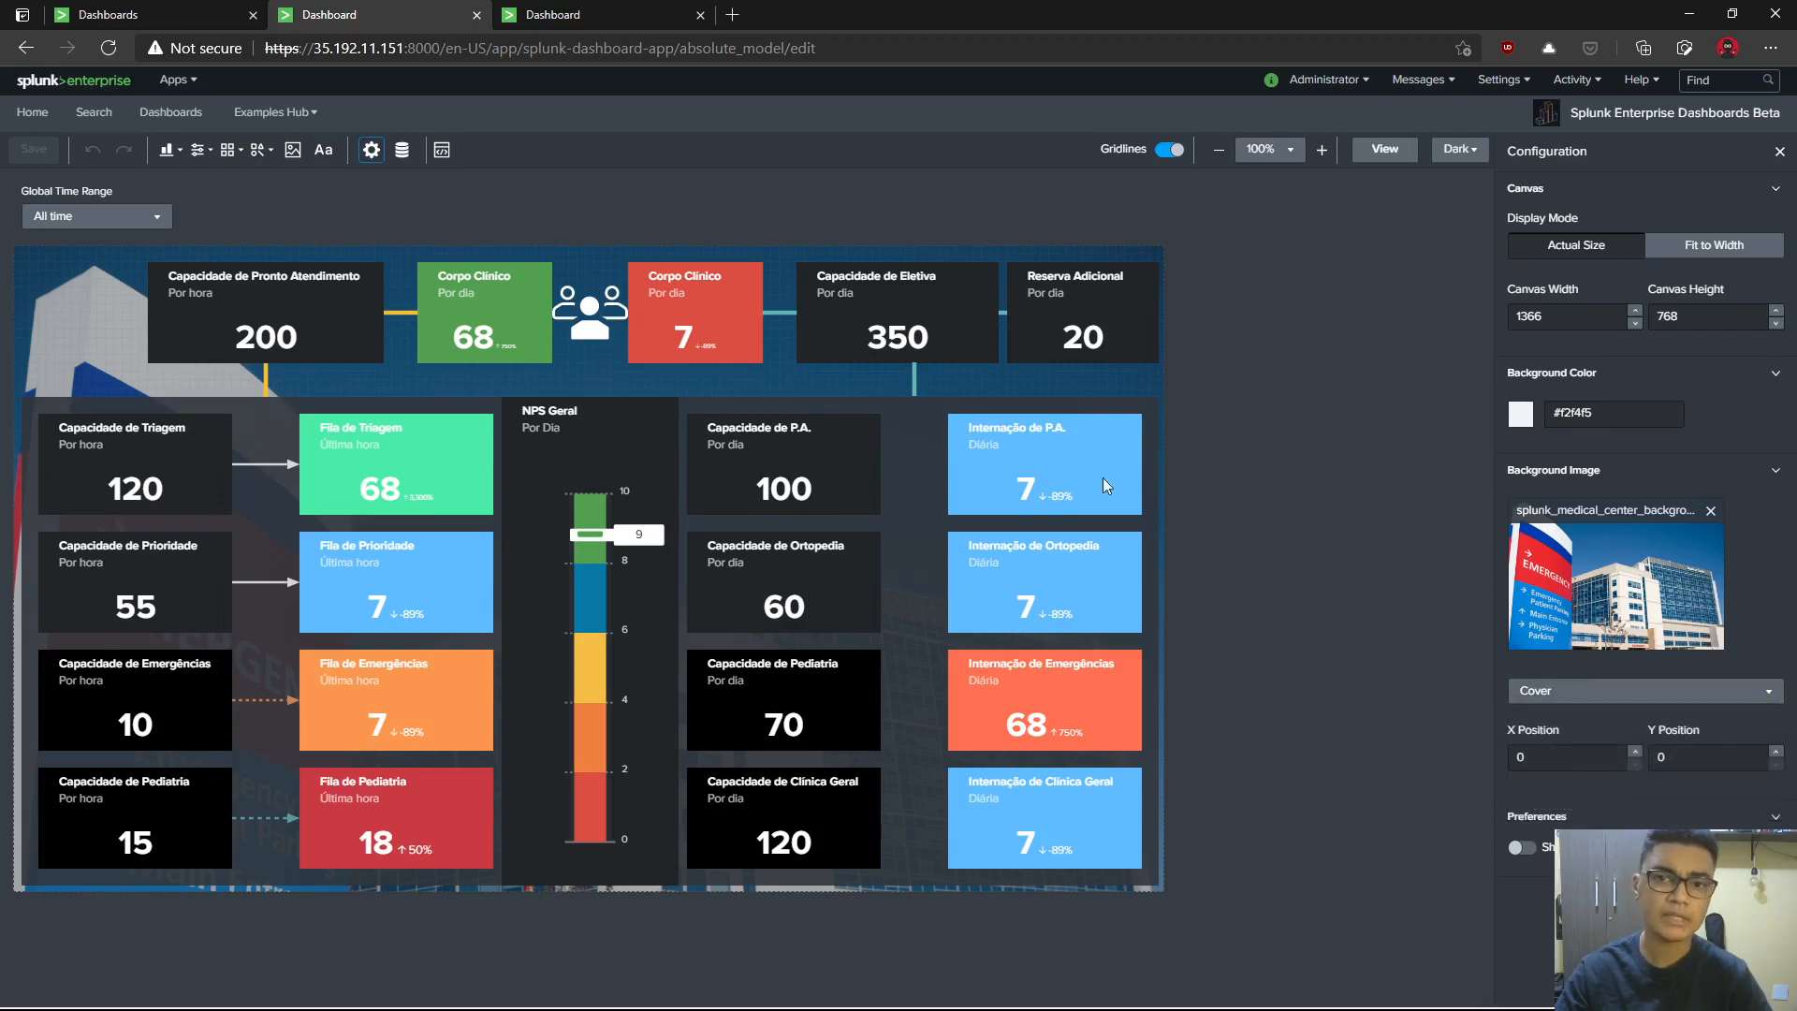
- Move the translucent rectangle covering the whole canvas to X position 10 and Y position 90
{"action": "left_click", "coordinate": [783, 376]}
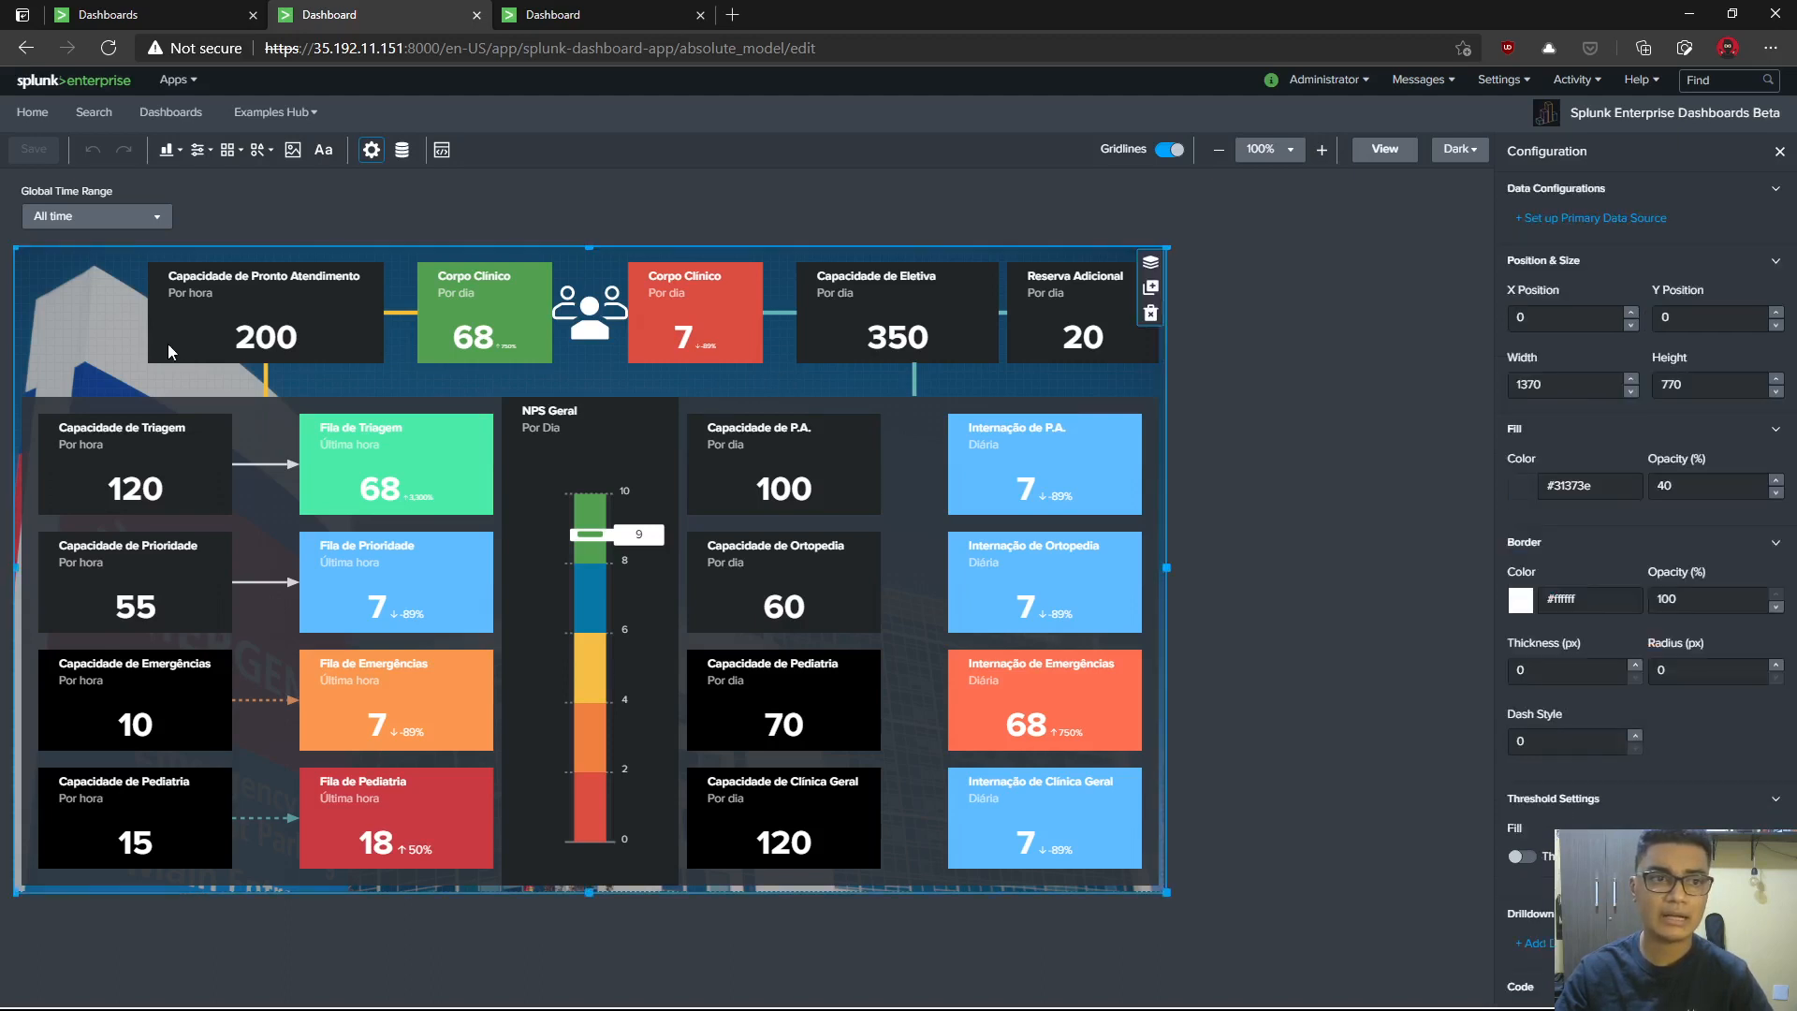
{"action": "left_click_drag", "start_coordinate": [76, 279], "coordinate": [84, 357]}
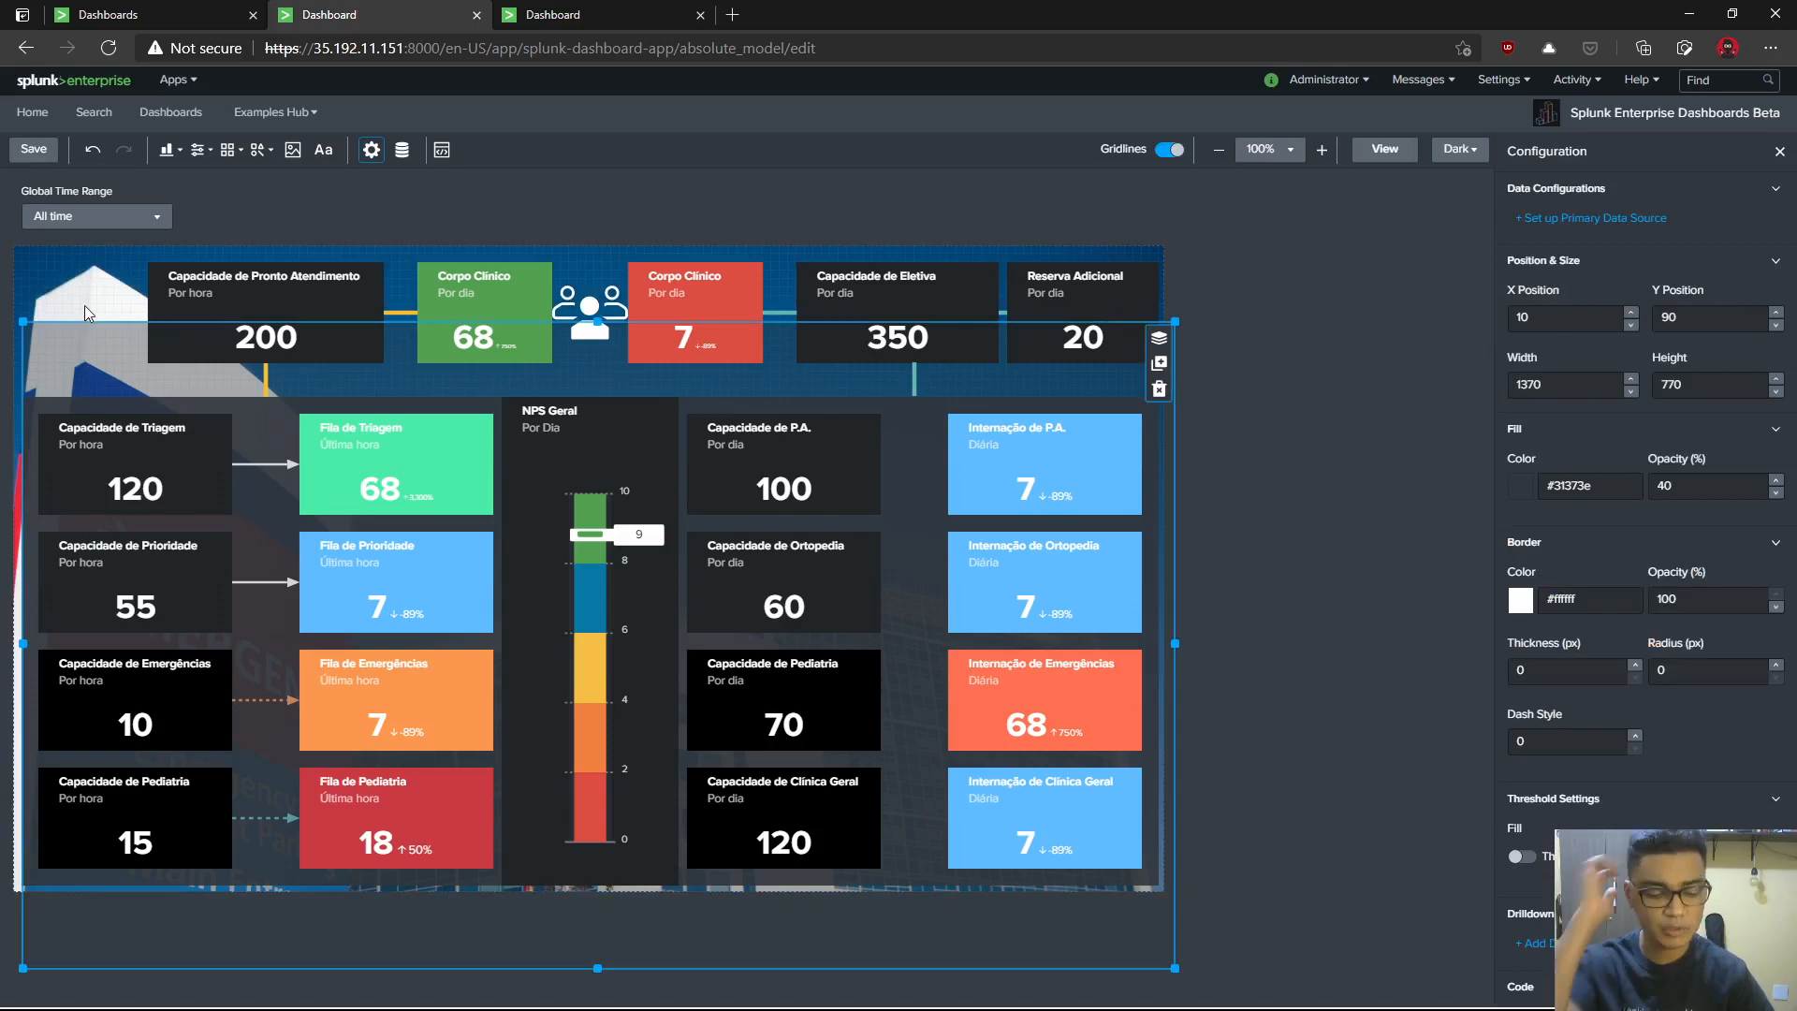
- Undo the last move of the translucent rectangle covering the canvas
{"action": "key", "text": "ctrl+z"}
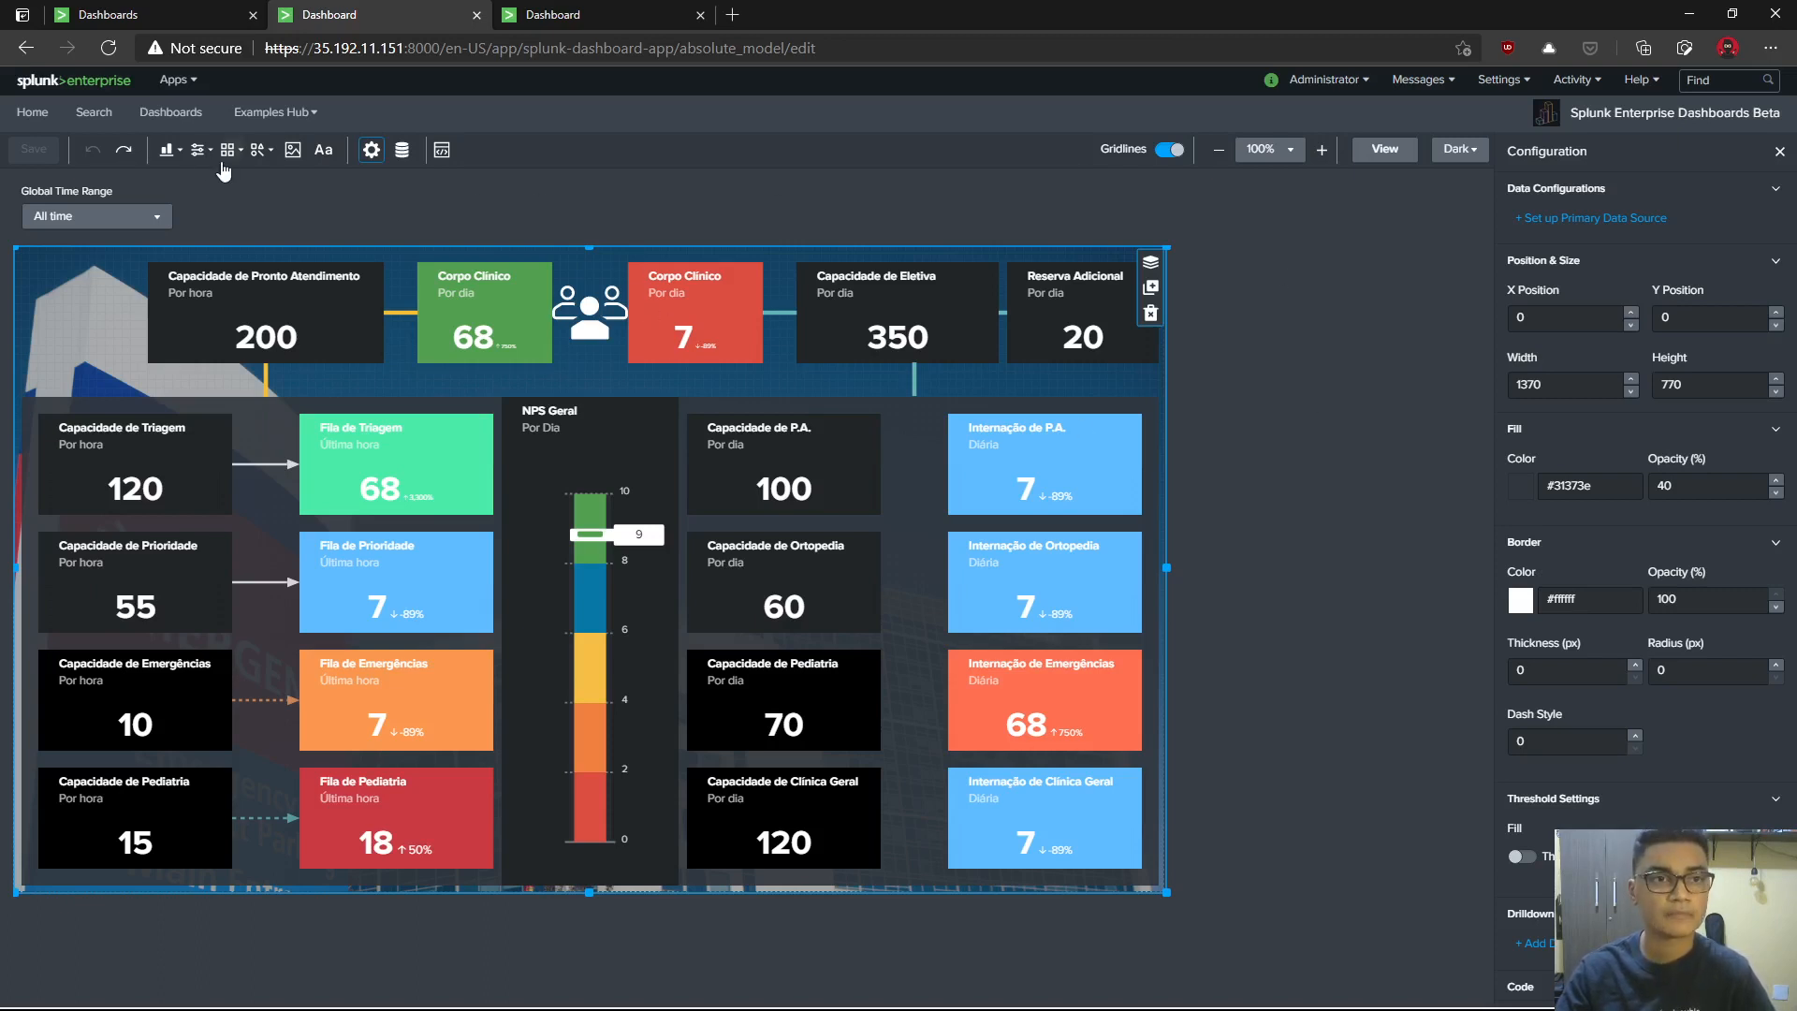
- Examine the available visualization types, from comparison charts through single values and gauges to choropleth maps
{"action": "left_click", "coordinate": [169, 150]}
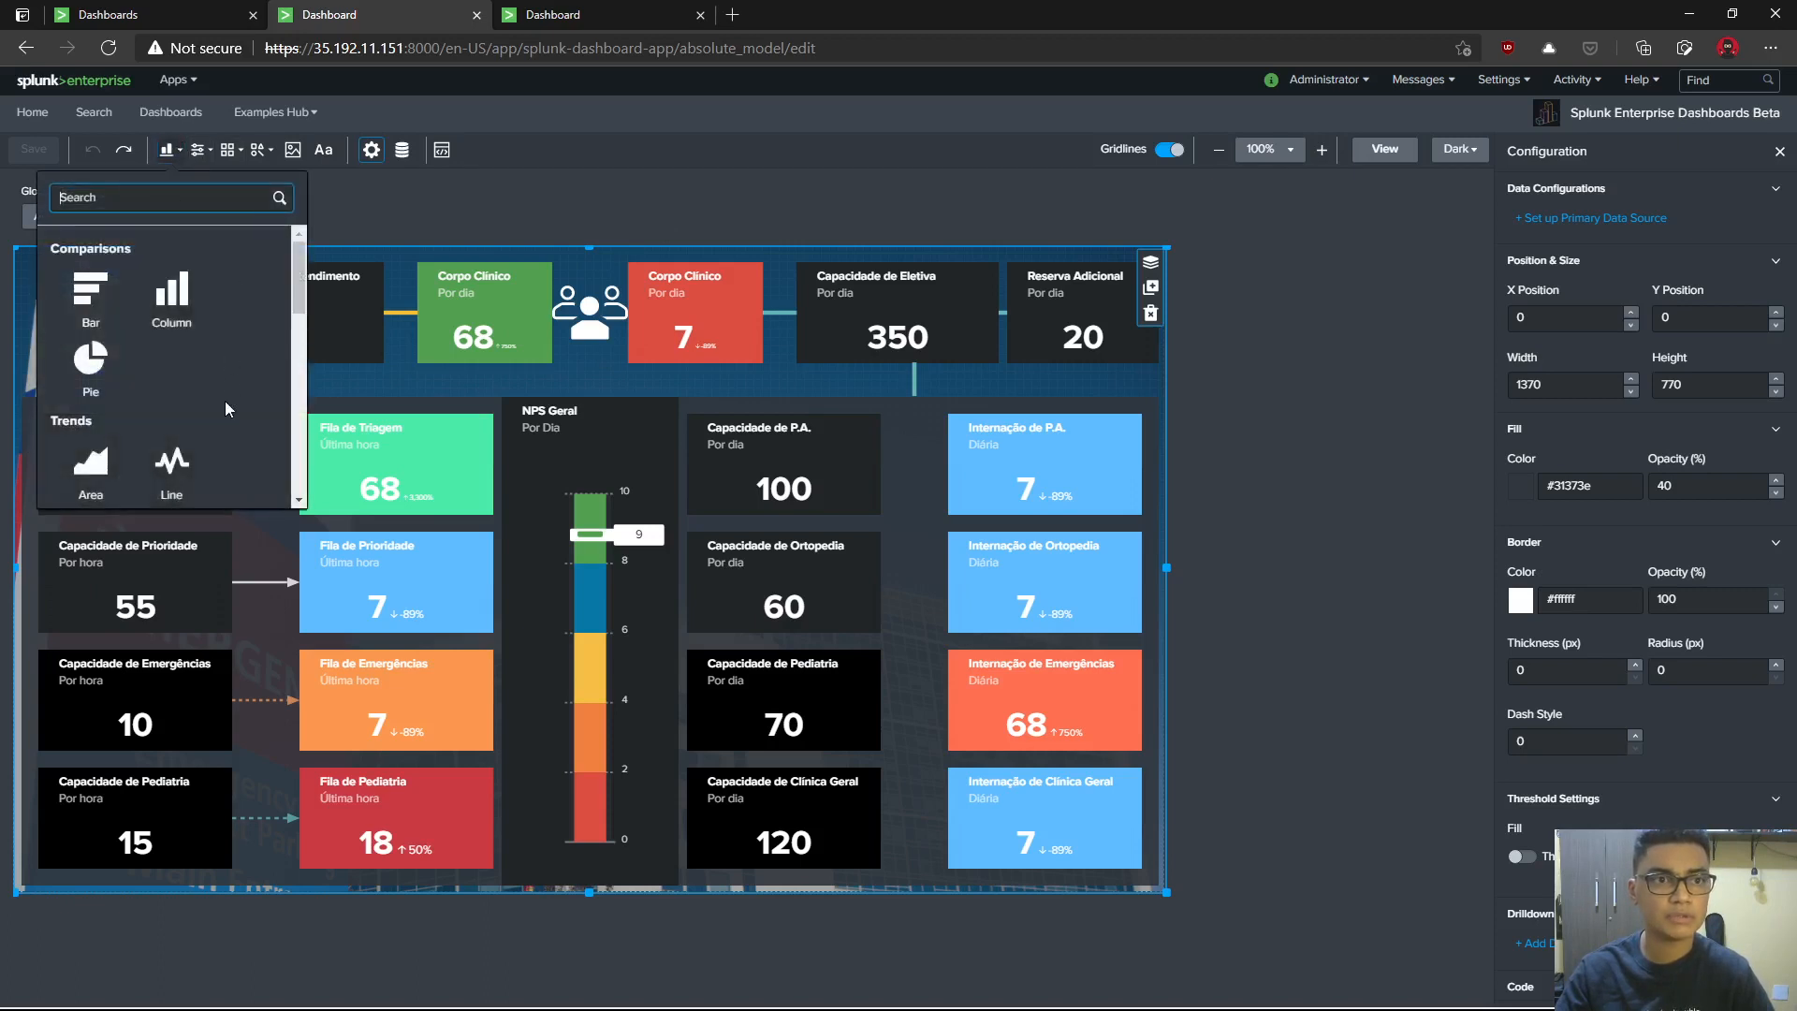
{"action": "scroll", "coordinate": [204, 383], "scroll_direction": "down", "scroll_amount": 1}
{"action": "scroll", "coordinate": [204, 383], "scroll_direction": "down", "scroll_amount": 1}
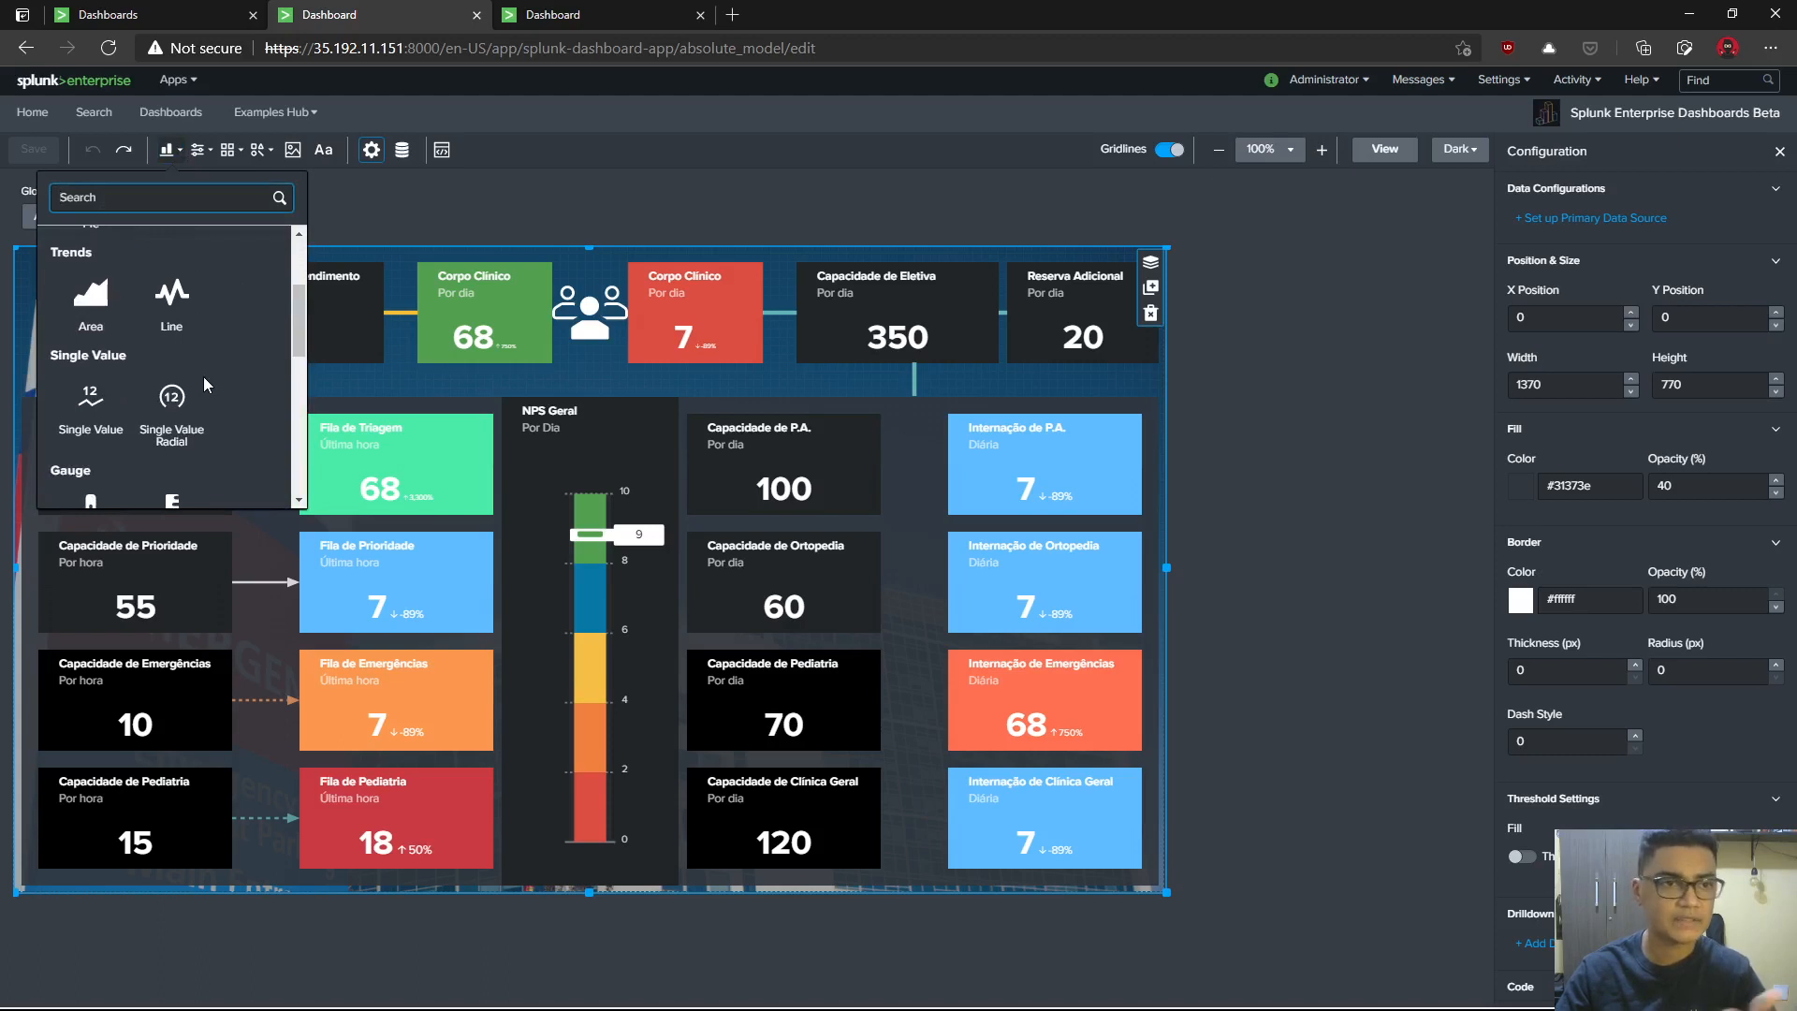
{"action": "scroll", "coordinate": [204, 383], "scroll_direction": "down", "scroll_amount": 4}
{"action": "scroll", "coordinate": [204, 378], "scroll_direction": "down", "scroll_amount": 2}
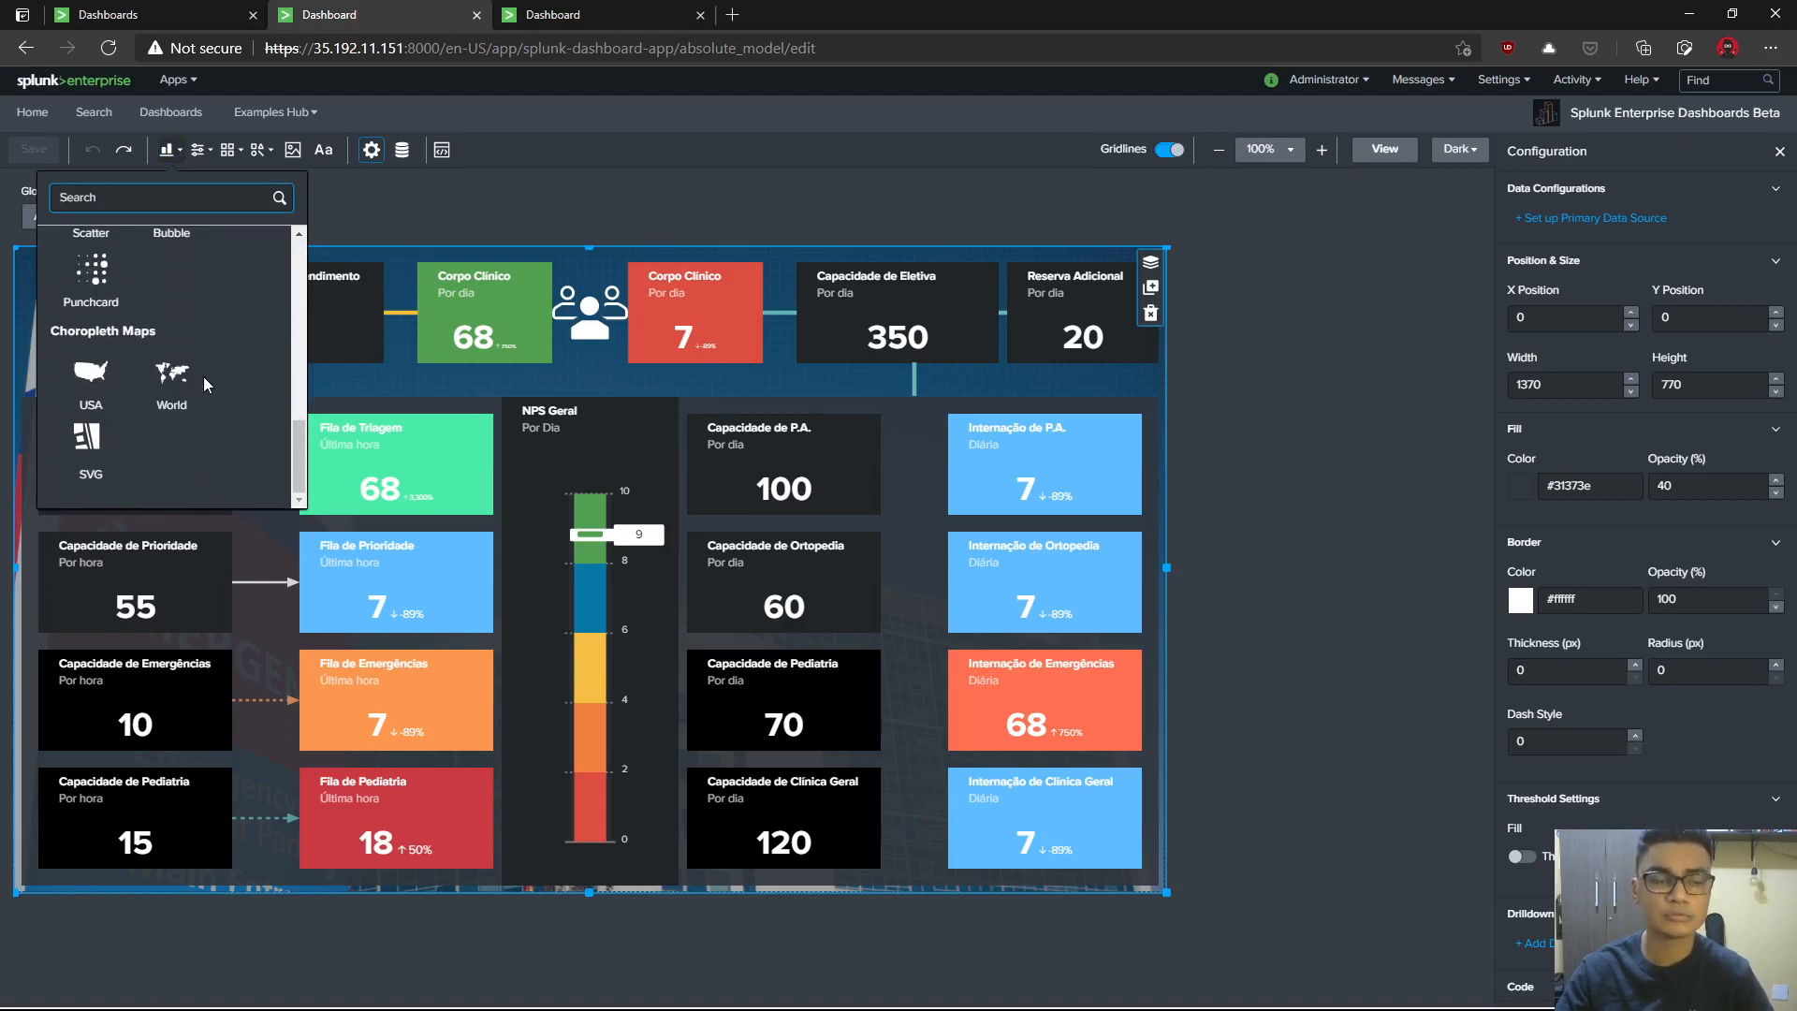
{"action": "scroll", "coordinate": [204, 376], "scroll_direction": "up", "scroll_amount": 4}
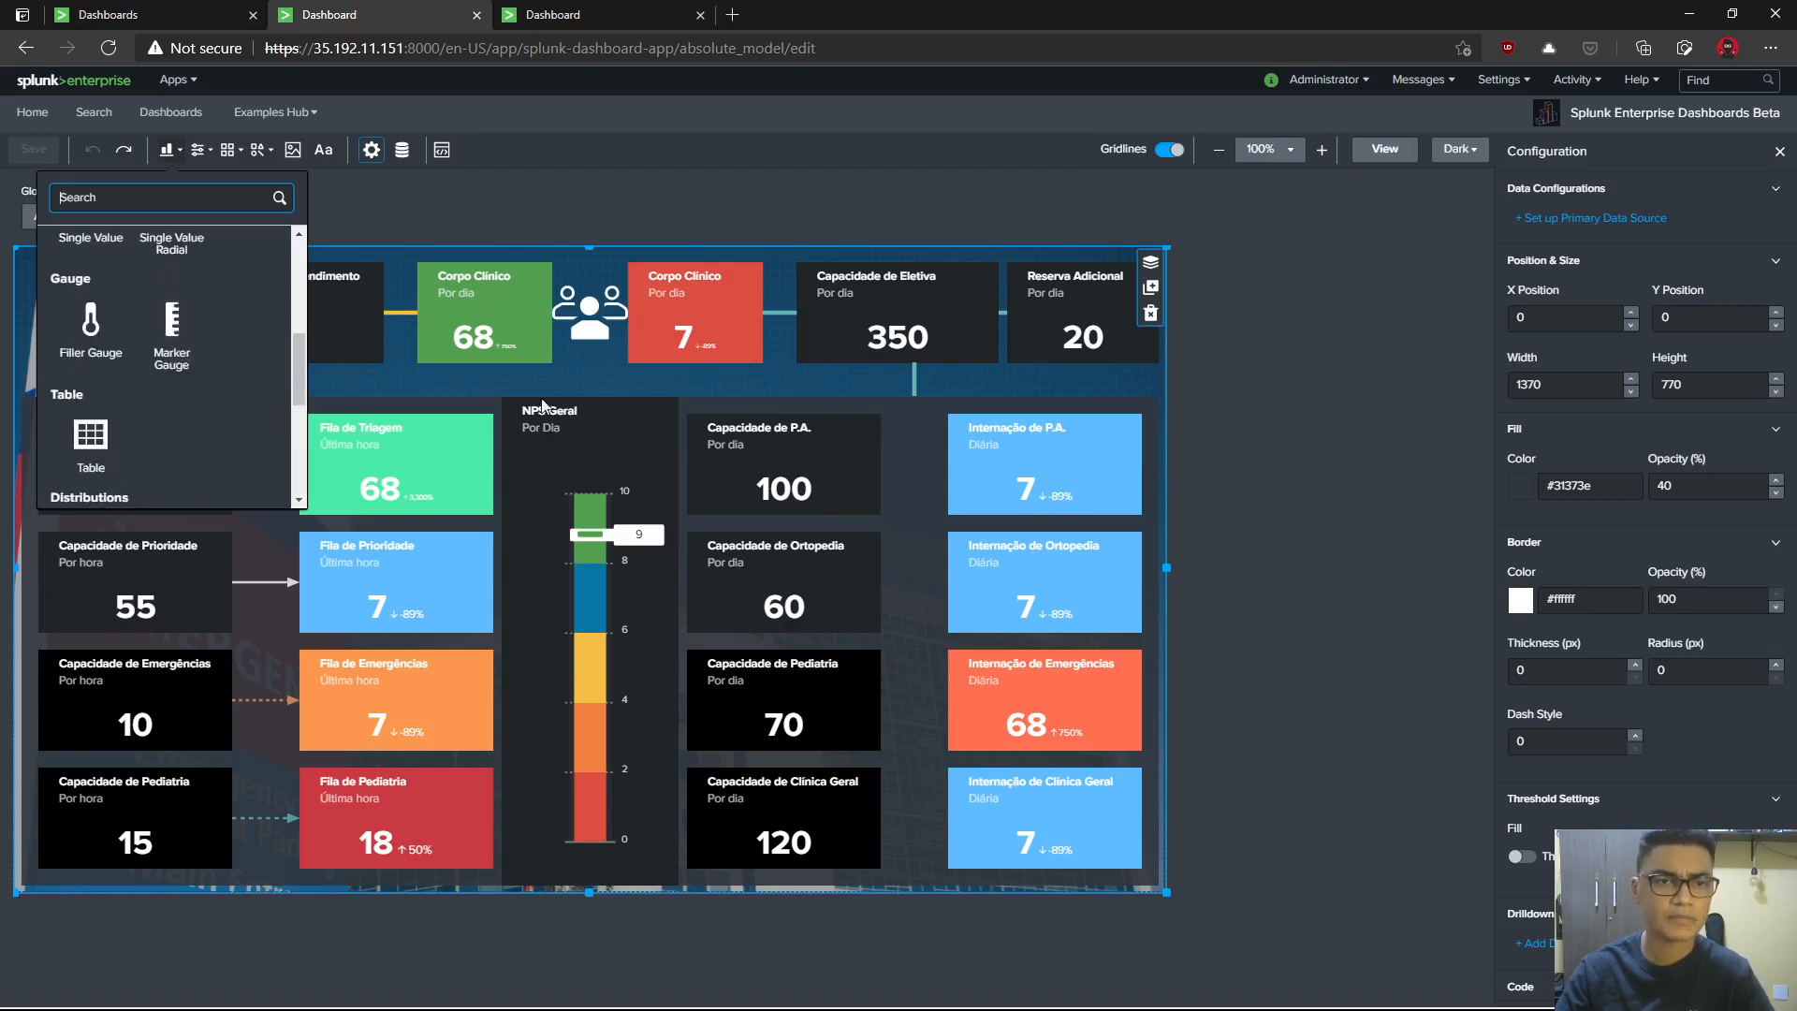
{"action": "left_click", "coordinate": [393, 211]}
- Examine the input types that can be added alongside the Global Time Range input
{"action": "left_click", "coordinate": [204, 152]}
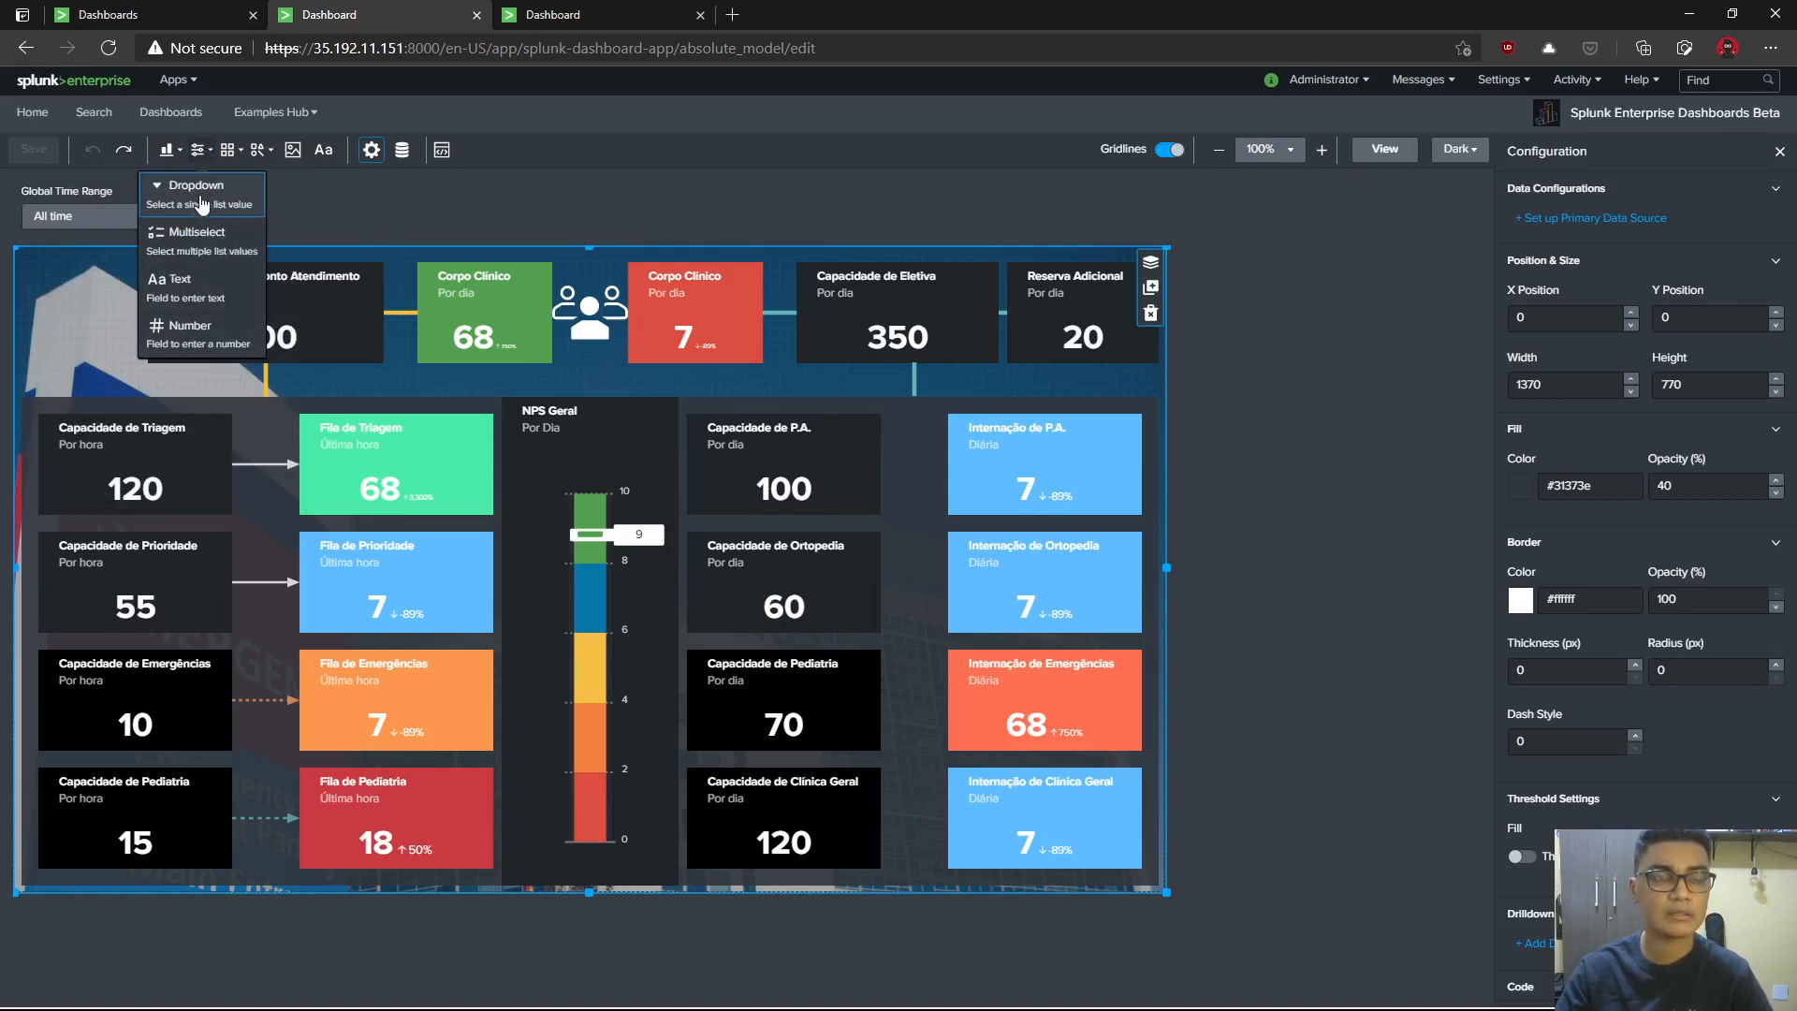
{"action": "left_click", "coordinate": [226, 344]}
{"action": "left_click_drag", "start_coordinate": [109, 179], "coordinate": [334, 199]}
{"action": "left_click", "coordinate": [523, 195]}
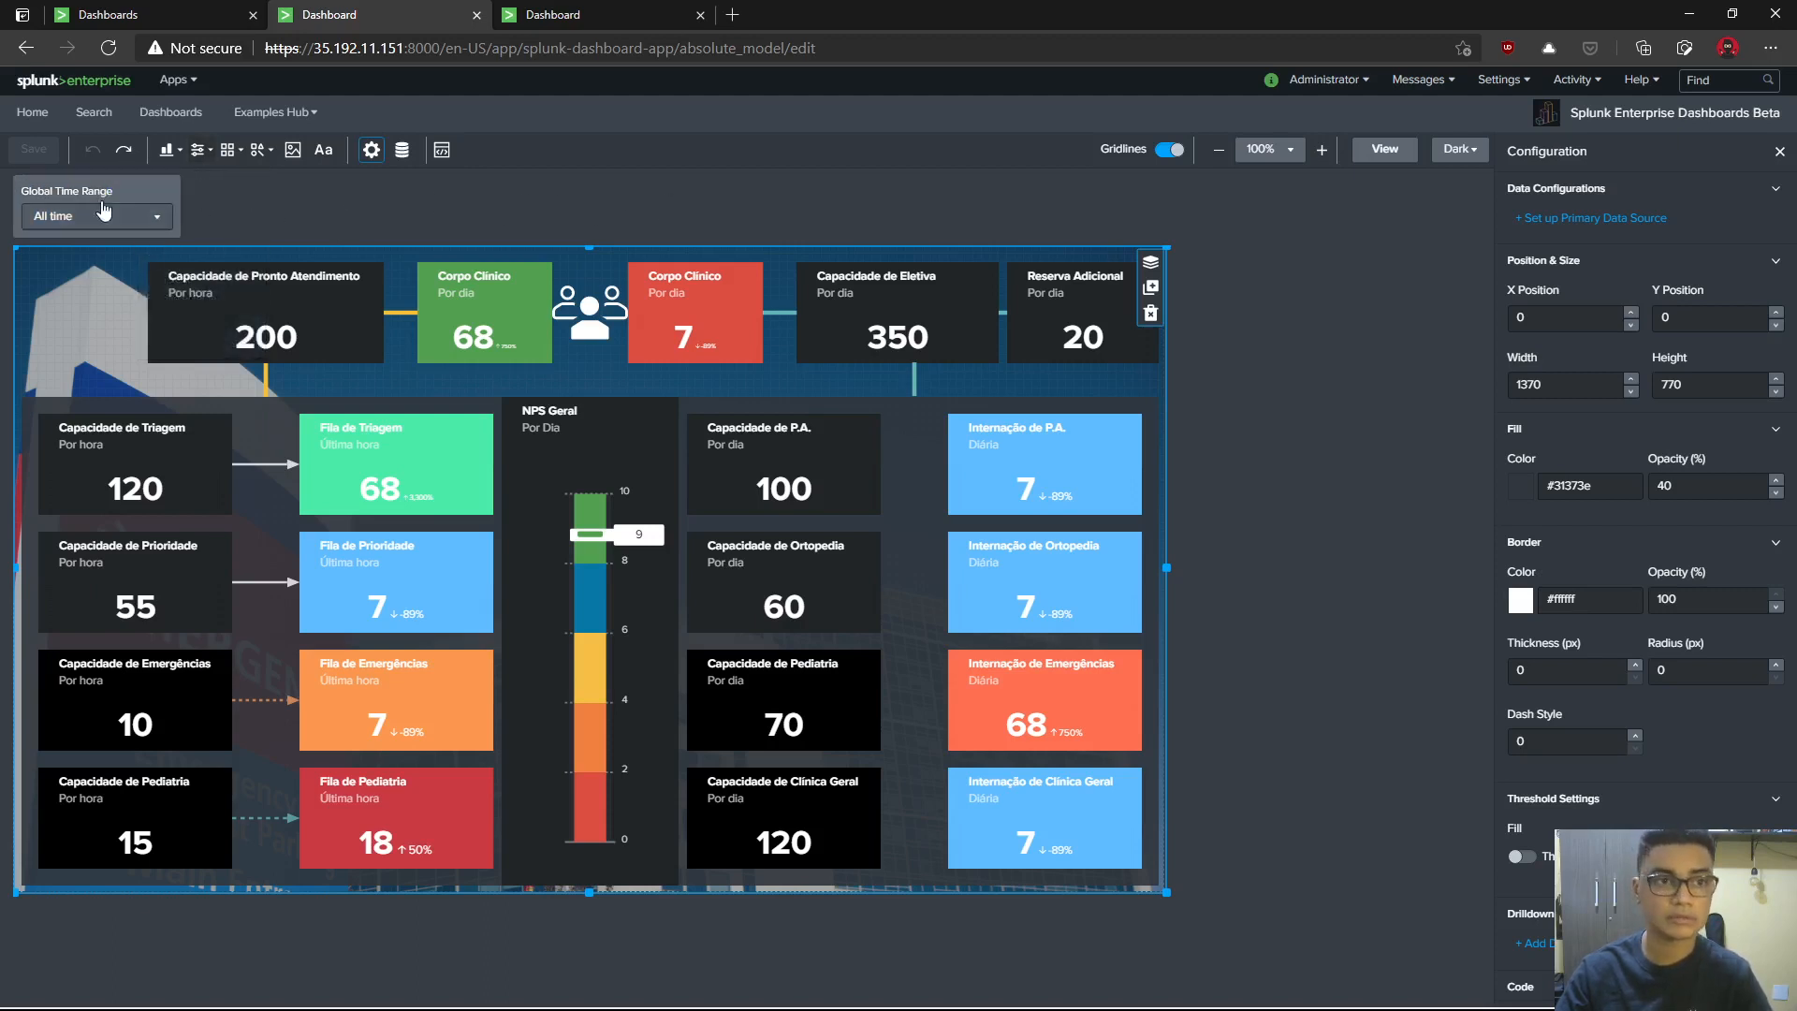
{"action": "left_click_drag", "start_coordinate": [71, 184], "coordinate": [599, 199]}
{"action": "left_click", "coordinate": [599, 199]}
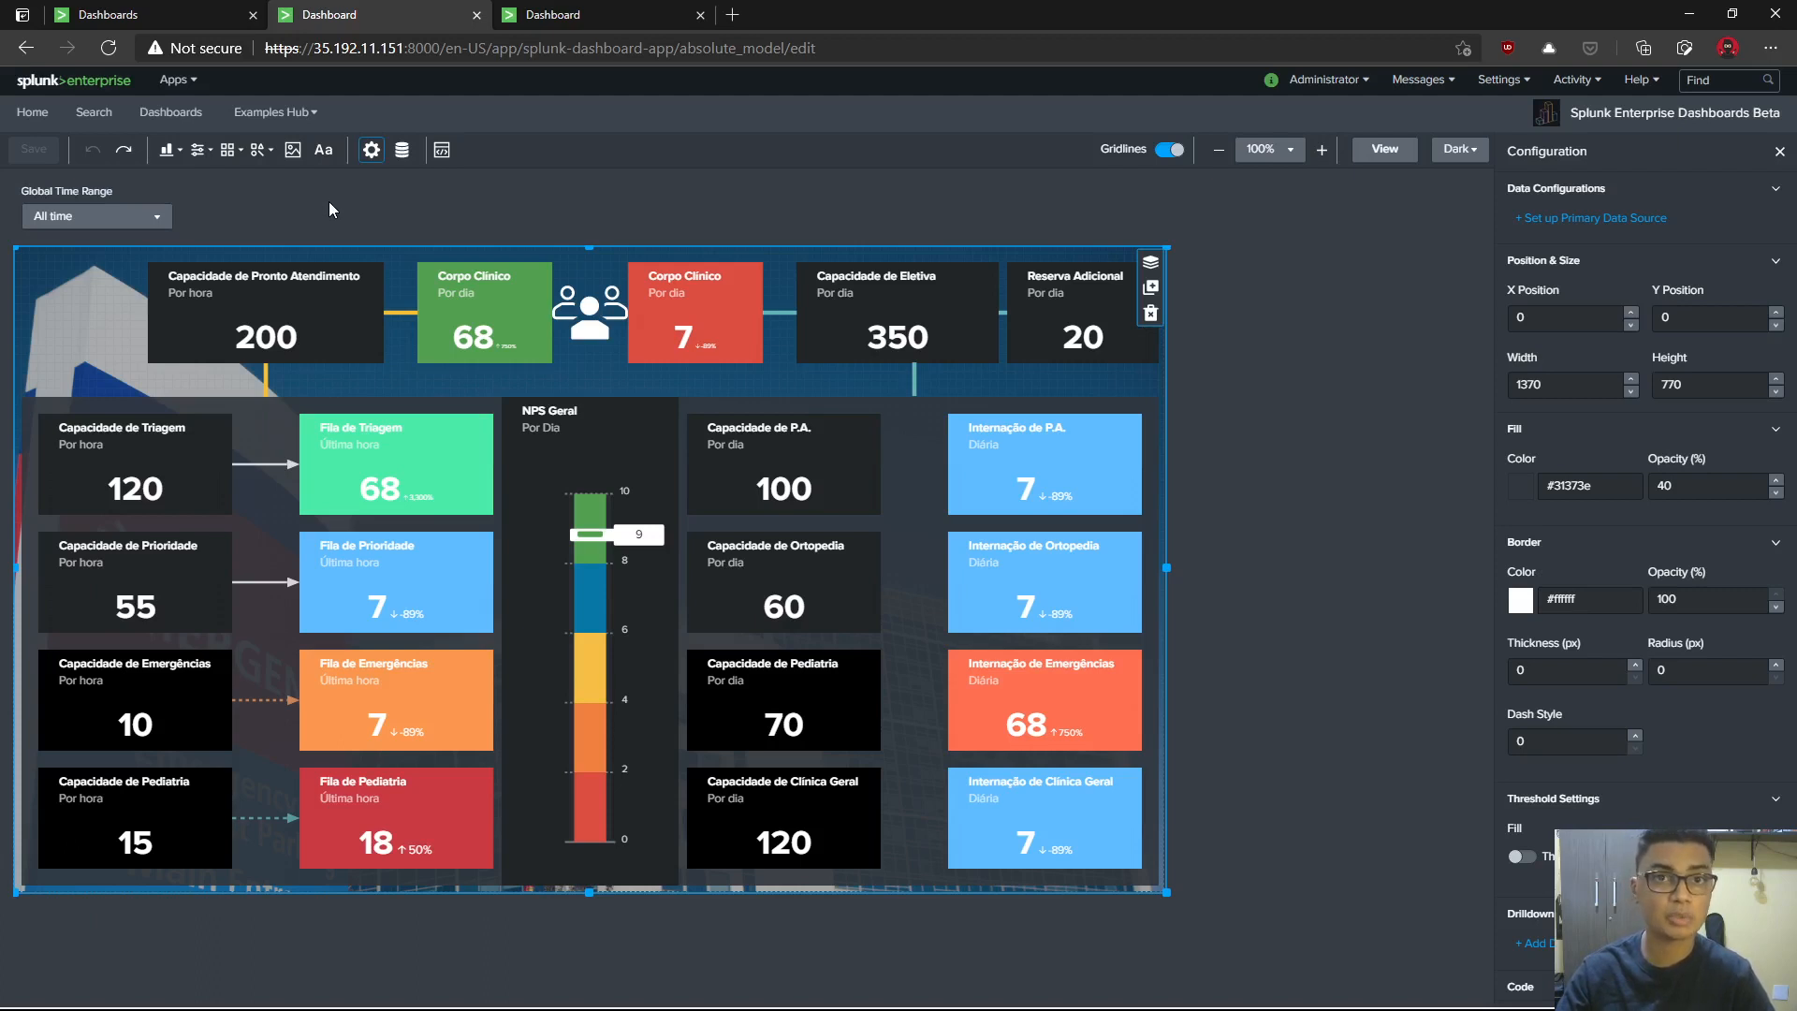
{"action": "left_click", "coordinate": [174, 80]}
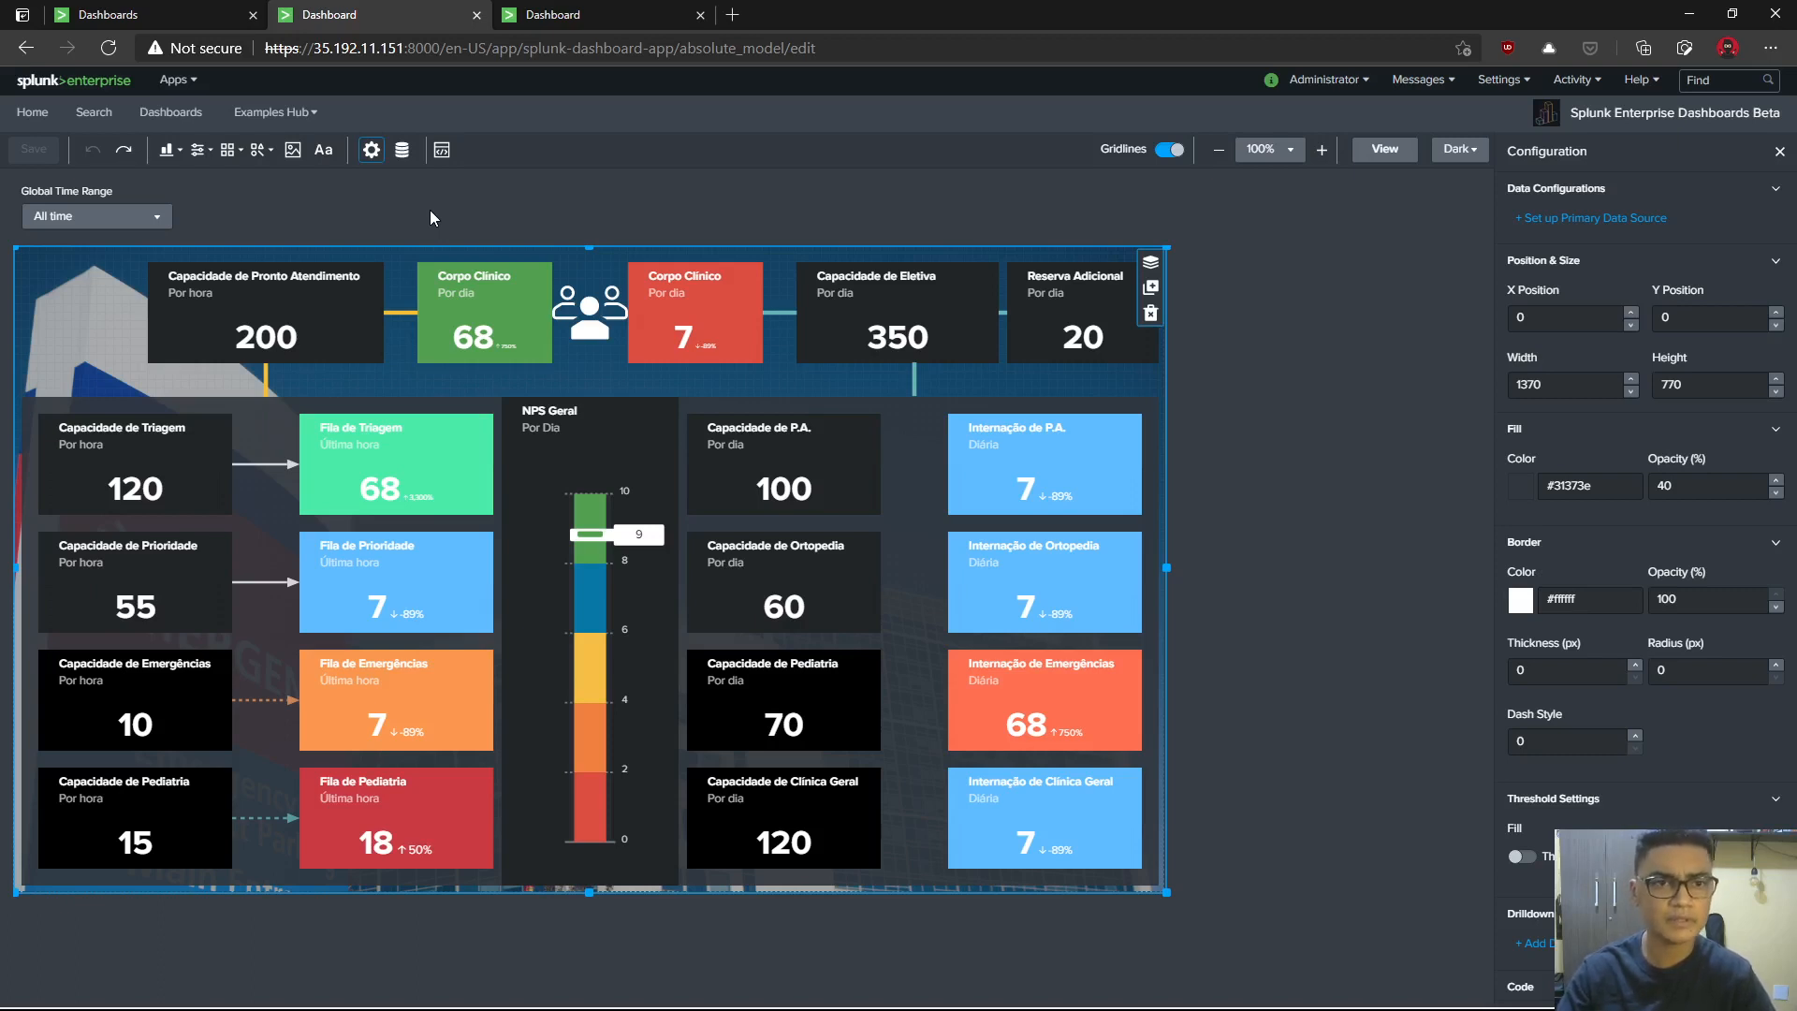
{"action": "left_click", "coordinate": [216, 157]}
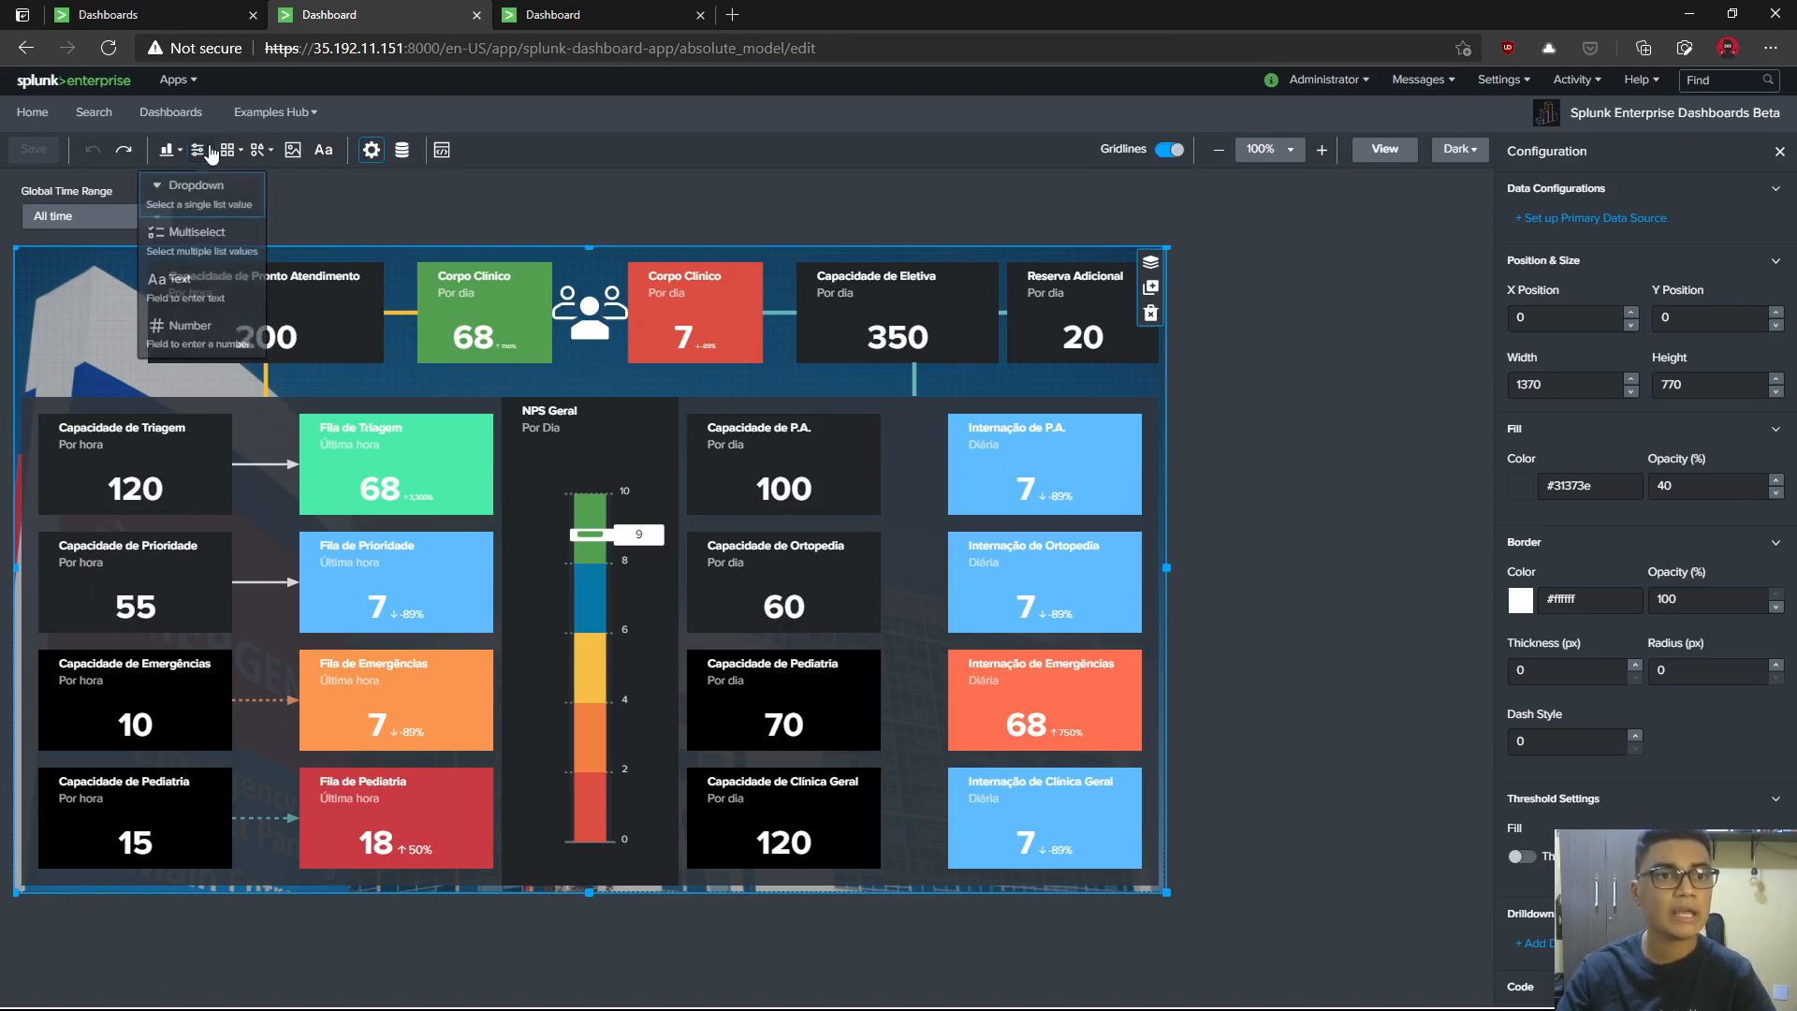
- Examine the icon library with its file upload area and the available shapes
{"action": "left_click", "coordinate": [239, 152]}
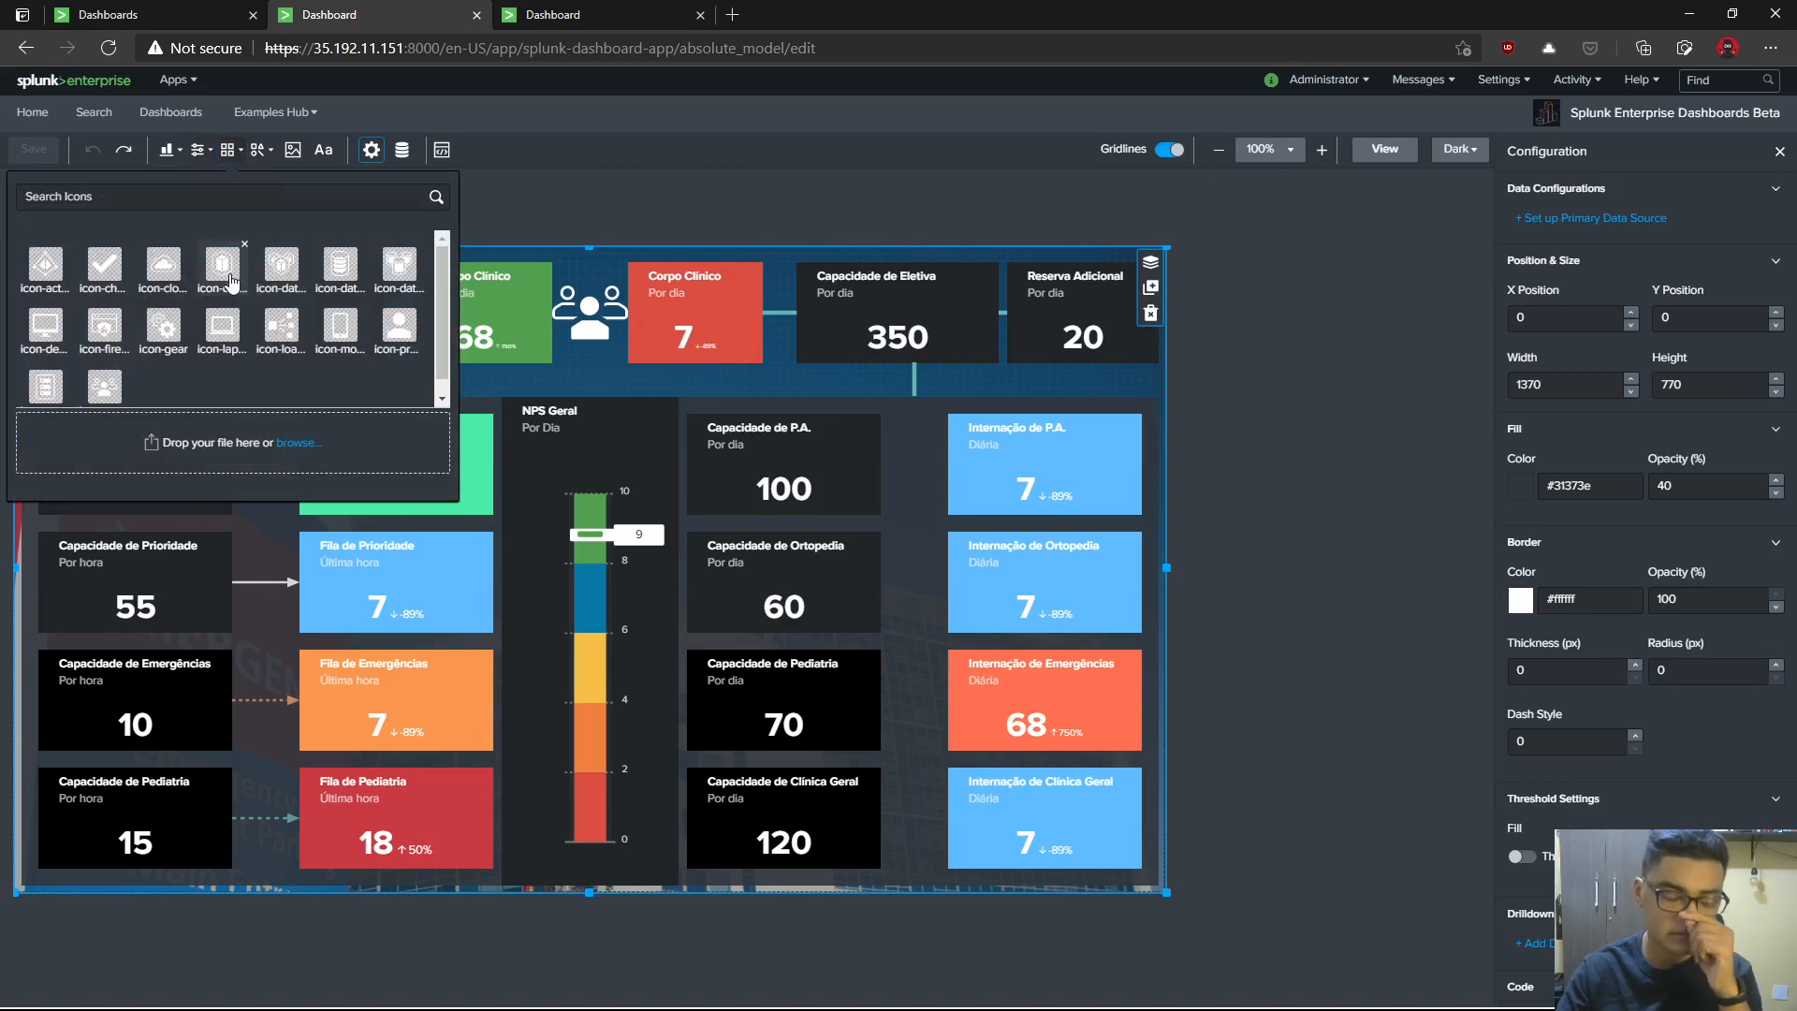
{"action": "scroll", "coordinate": [320, 329], "scroll_direction": "down", "scroll_amount": 1}
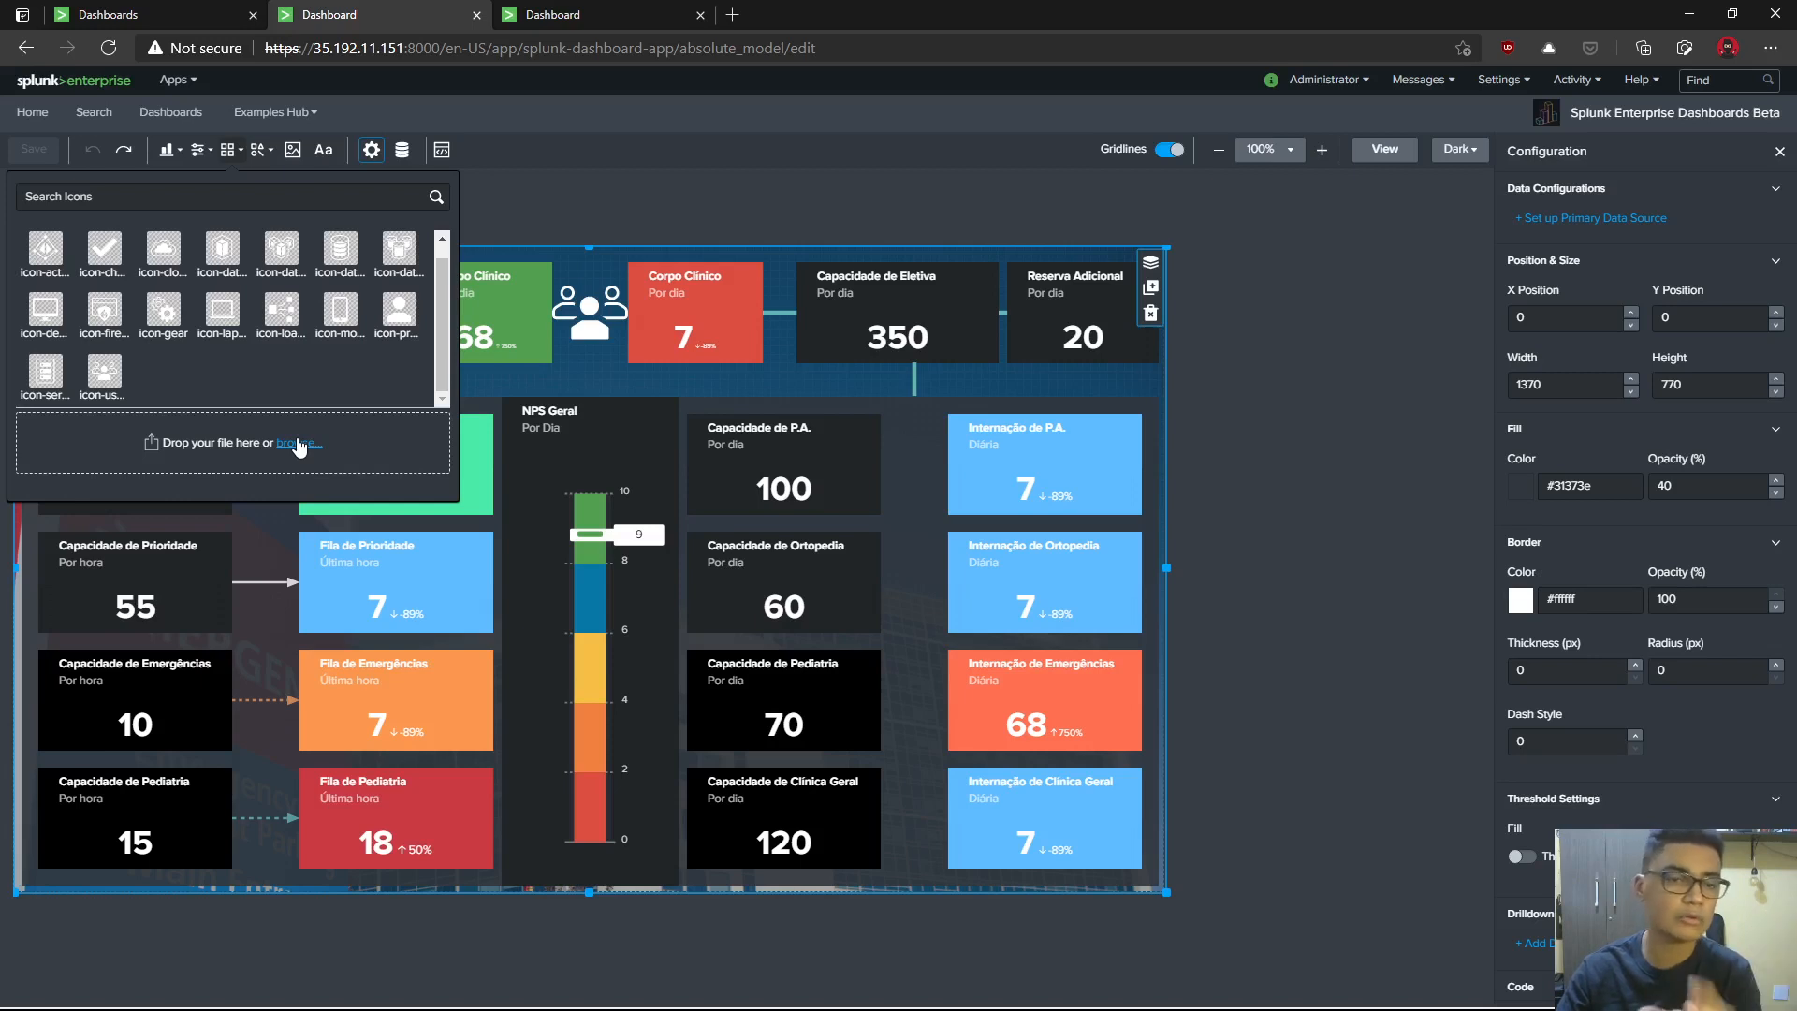
{"action": "left_click", "coordinate": [548, 222]}
{"action": "left_click", "coordinate": [259, 150]}
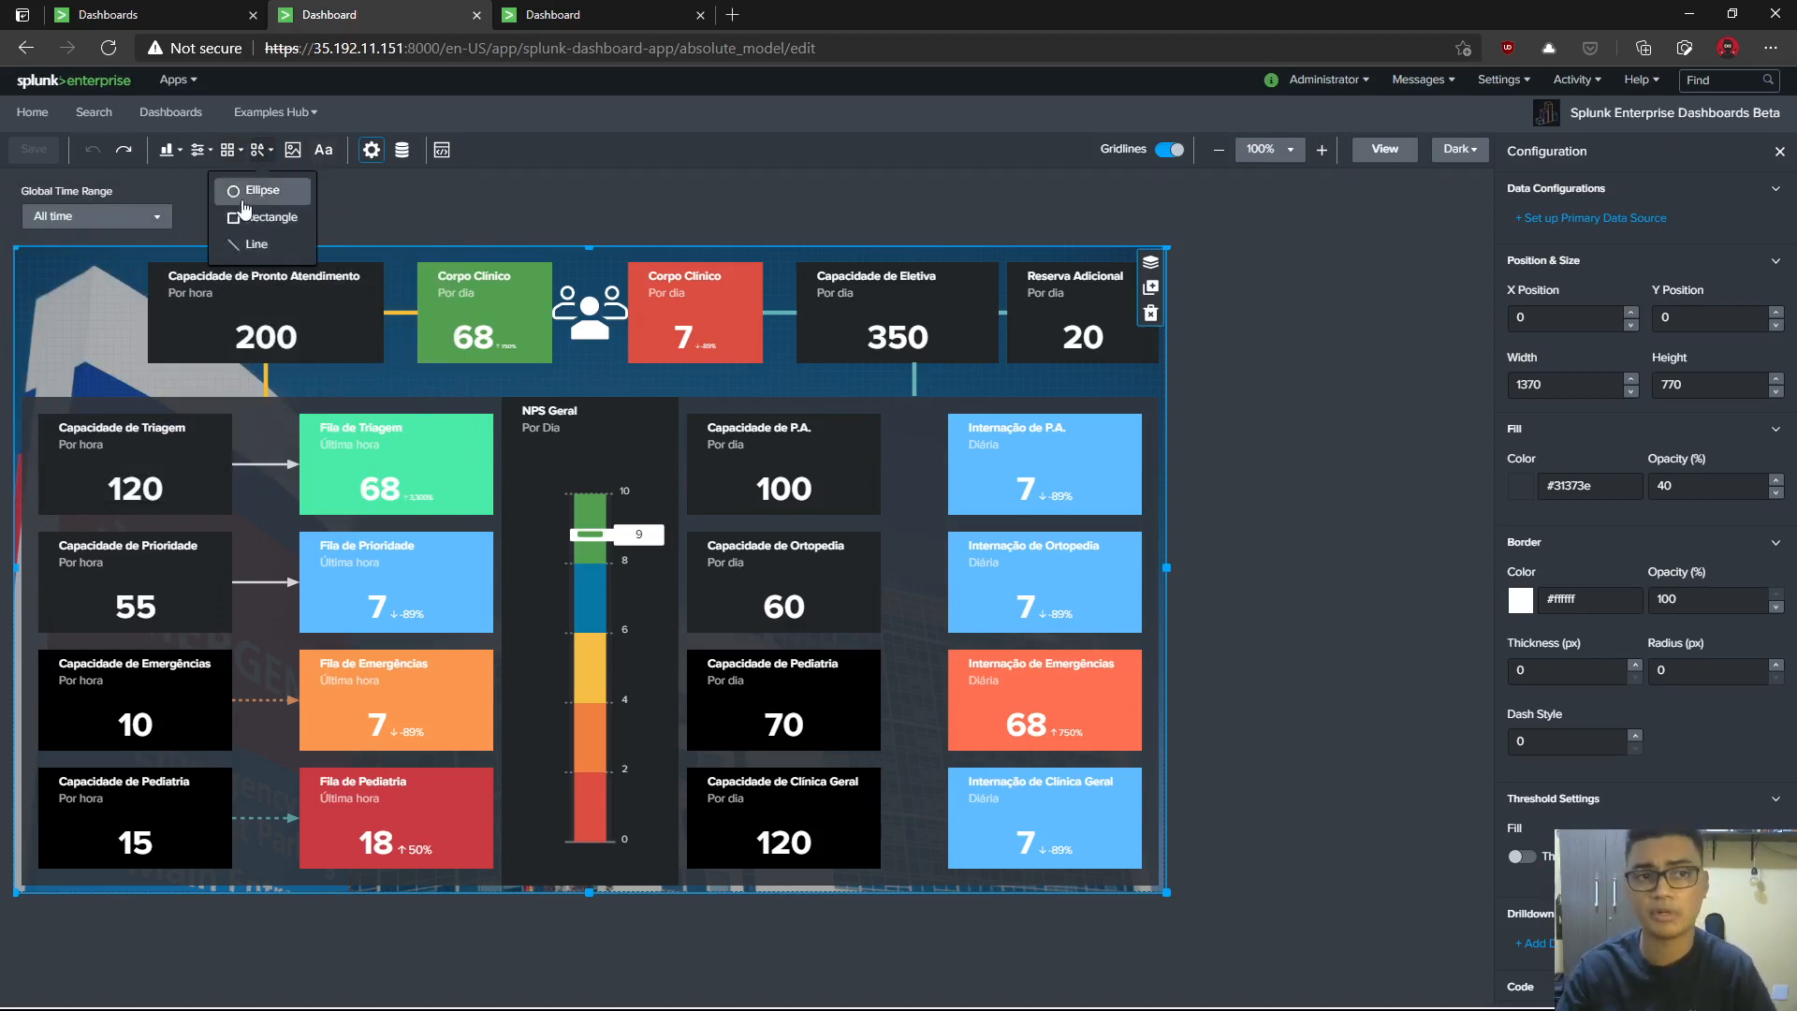
{"action": "left_click", "coordinate": [229, 150]}
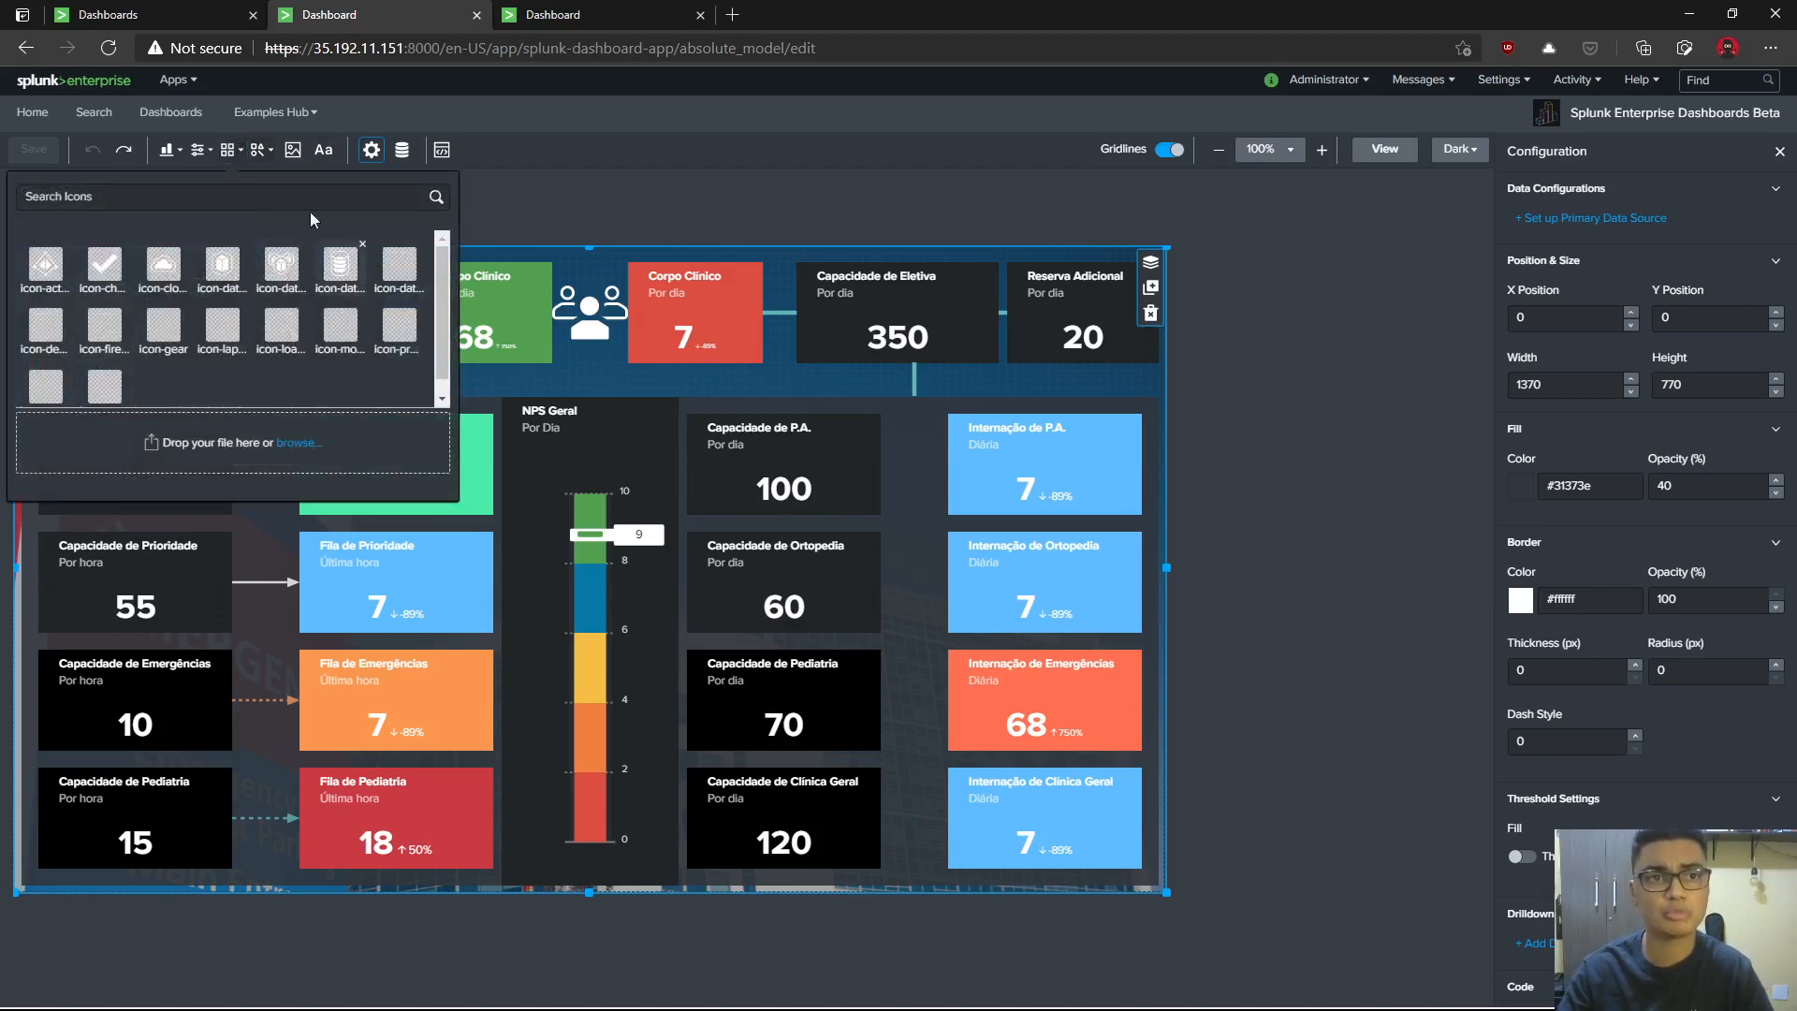
- Place an empty image at X position 940 and Y position 110 on the canvas, and delete it
{"action": "left_click", "coordinate": [493, 189]}
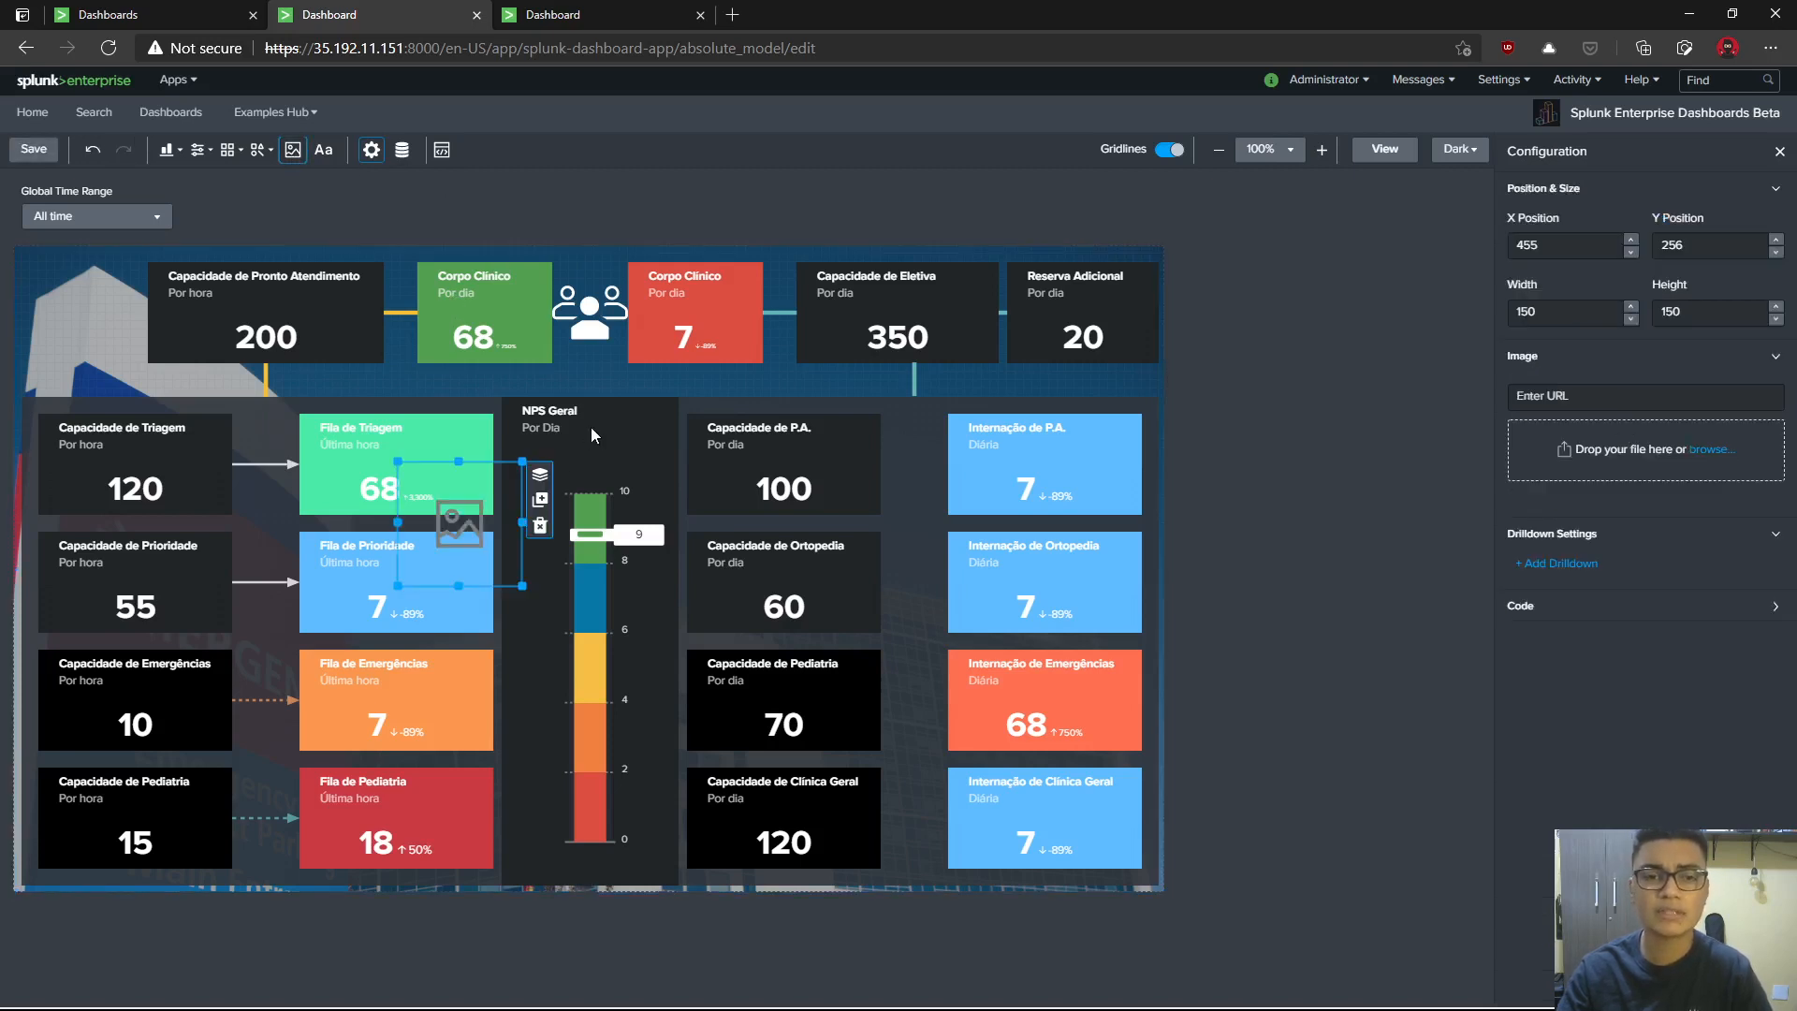
{"action": "left_click_drag", "start_coordinate": [458, 528], "coordinate": [903, 411]}
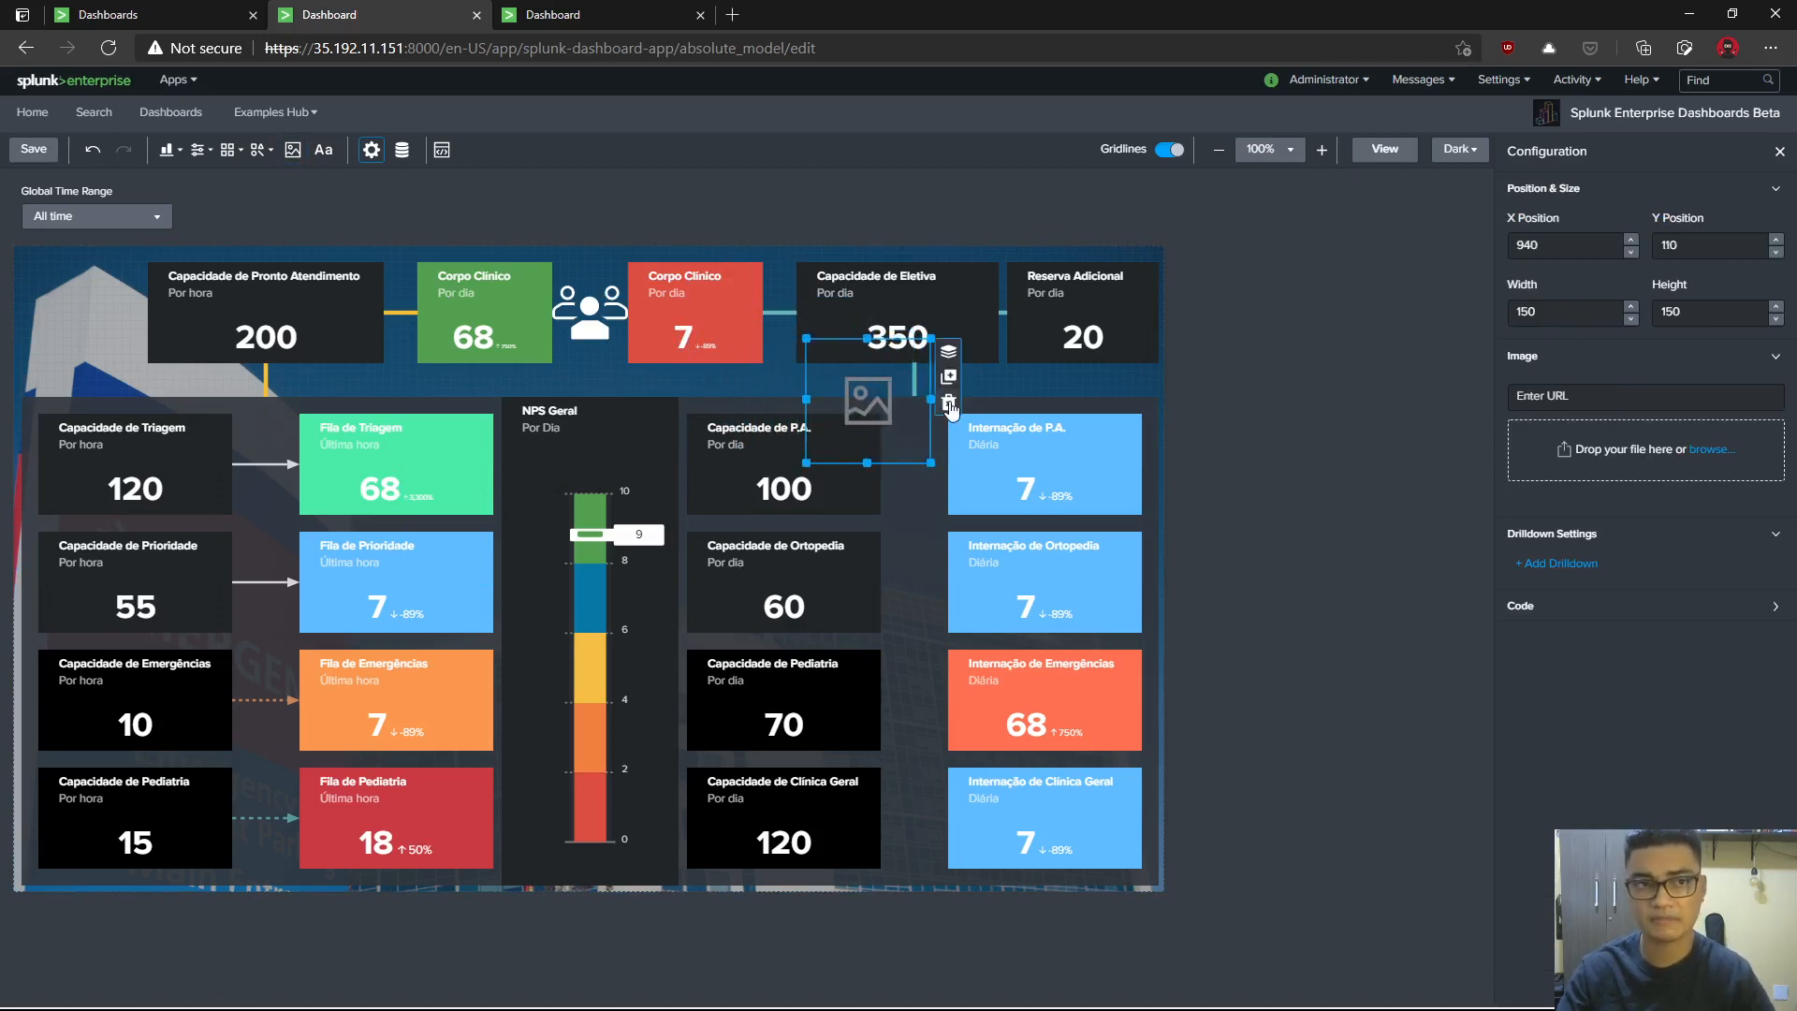
{"action": "left_click", "coordinate": [948, 405]}
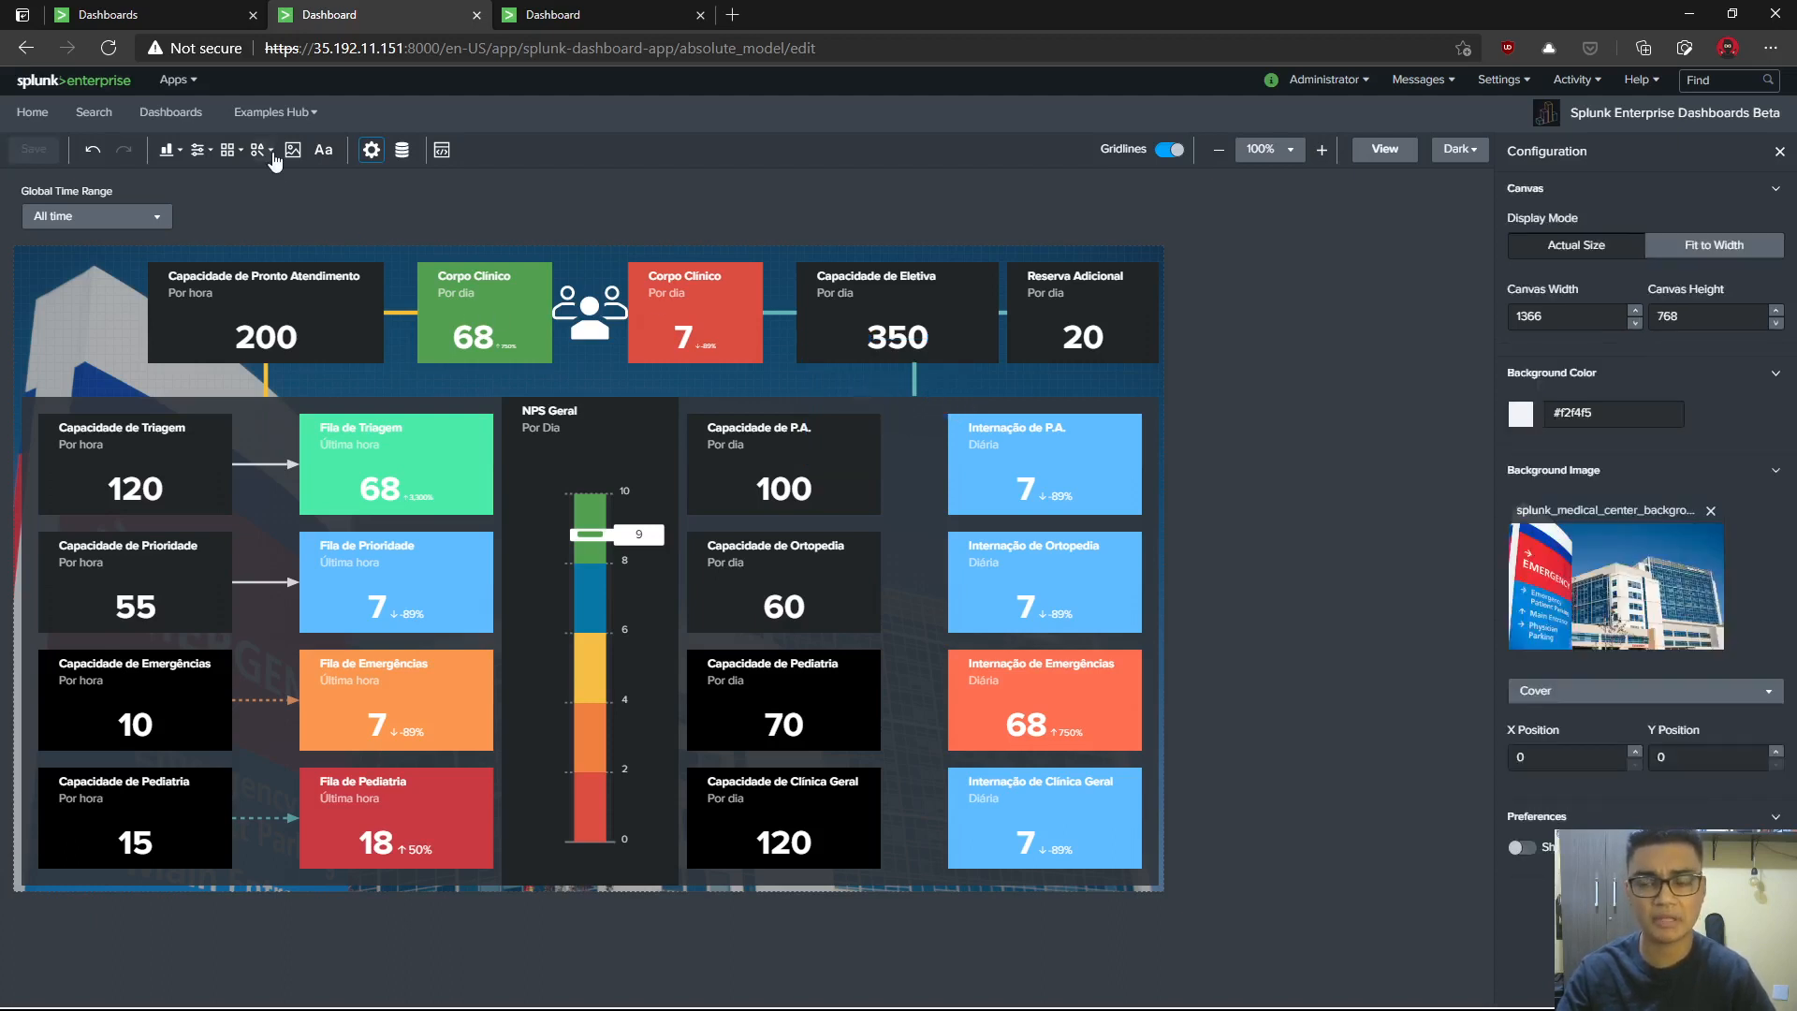
- Place an empty text box at X position 780 and Y position 150, and delete it
{"action": "left_click", "coordinate": [323, 150]}
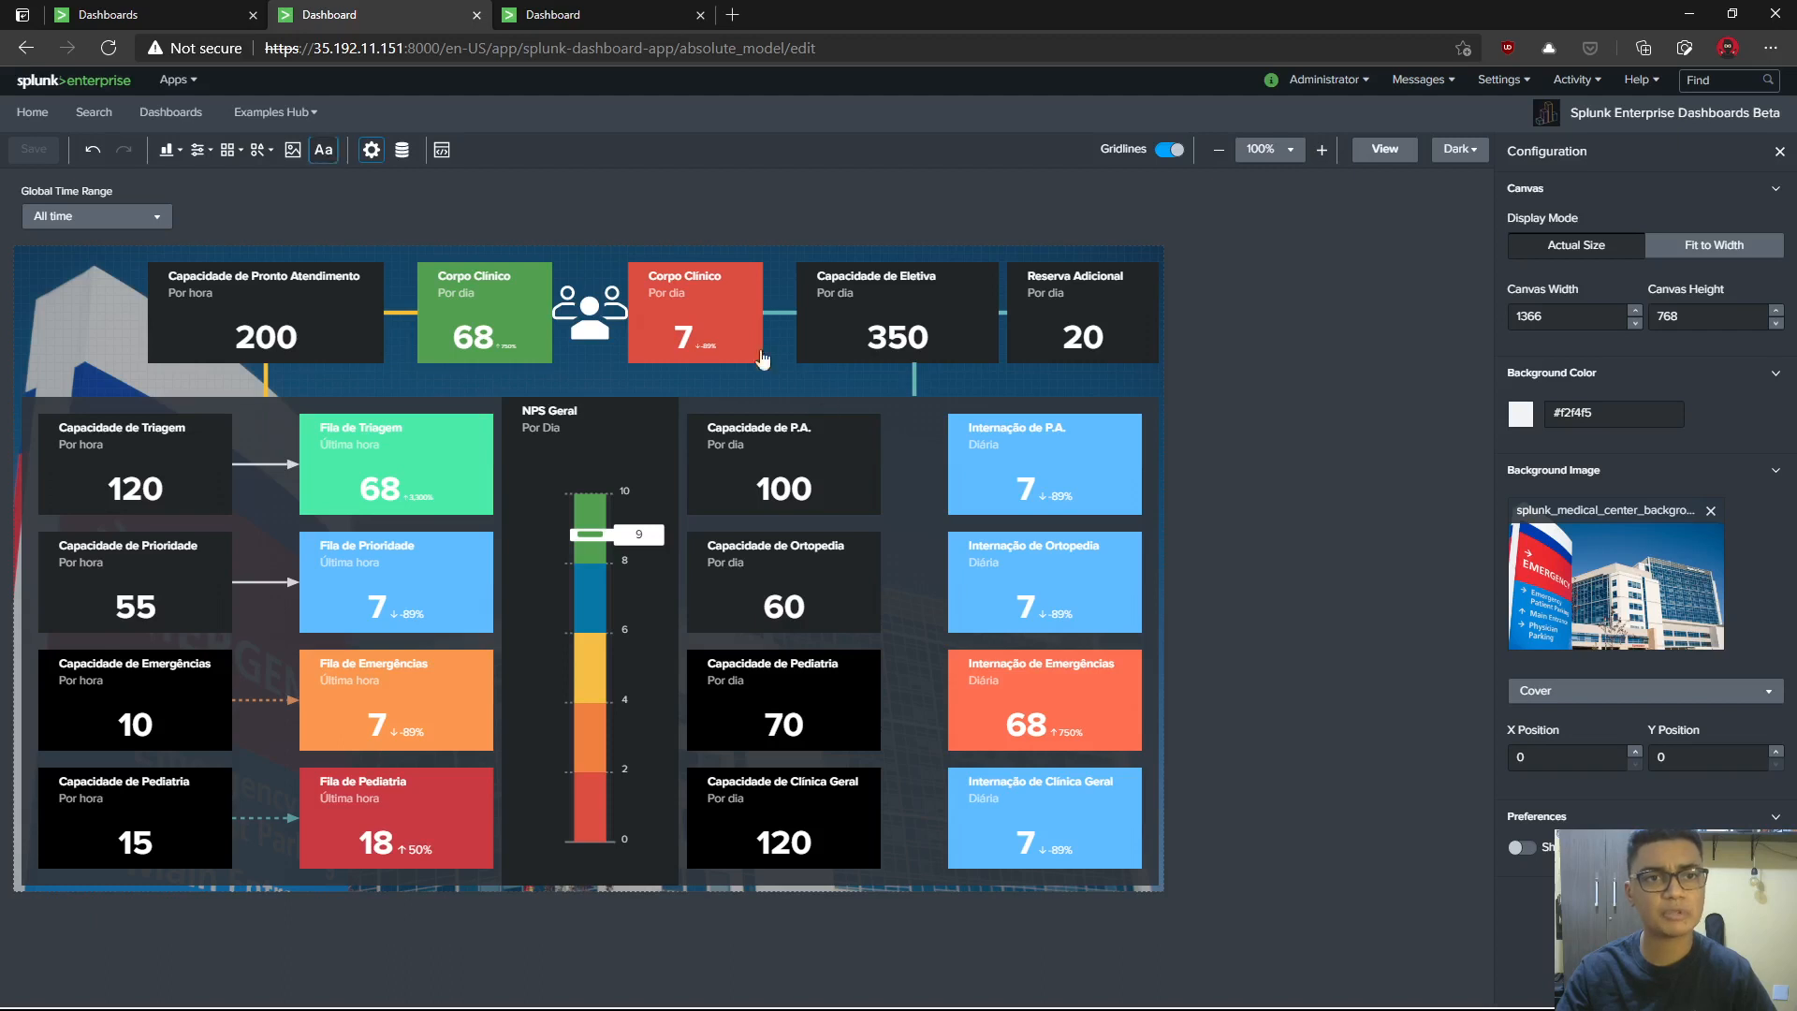
{"action": "left_click", "coordinate": [552, 543]}
{"action": "left_click_drag", "start_coordinate": [545, 464], "coordinate": [816, 374]}
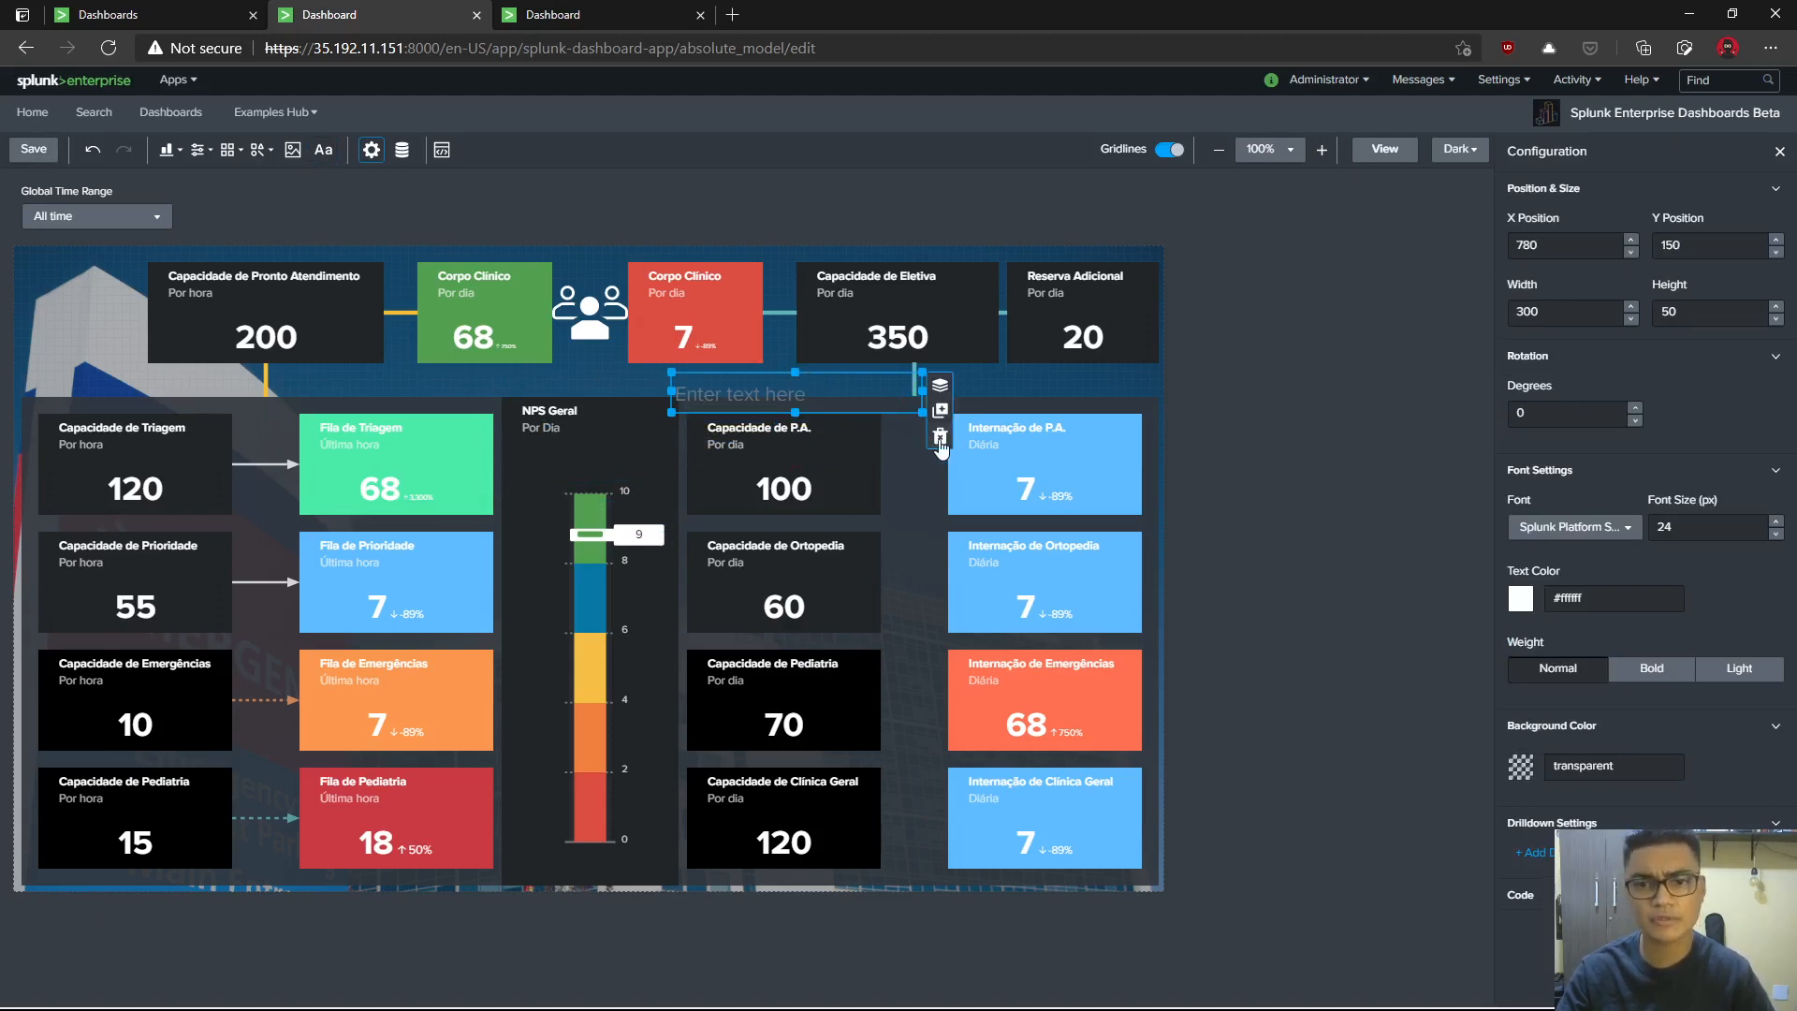
{"action": "left_click", "coordinate": [842, 256]}
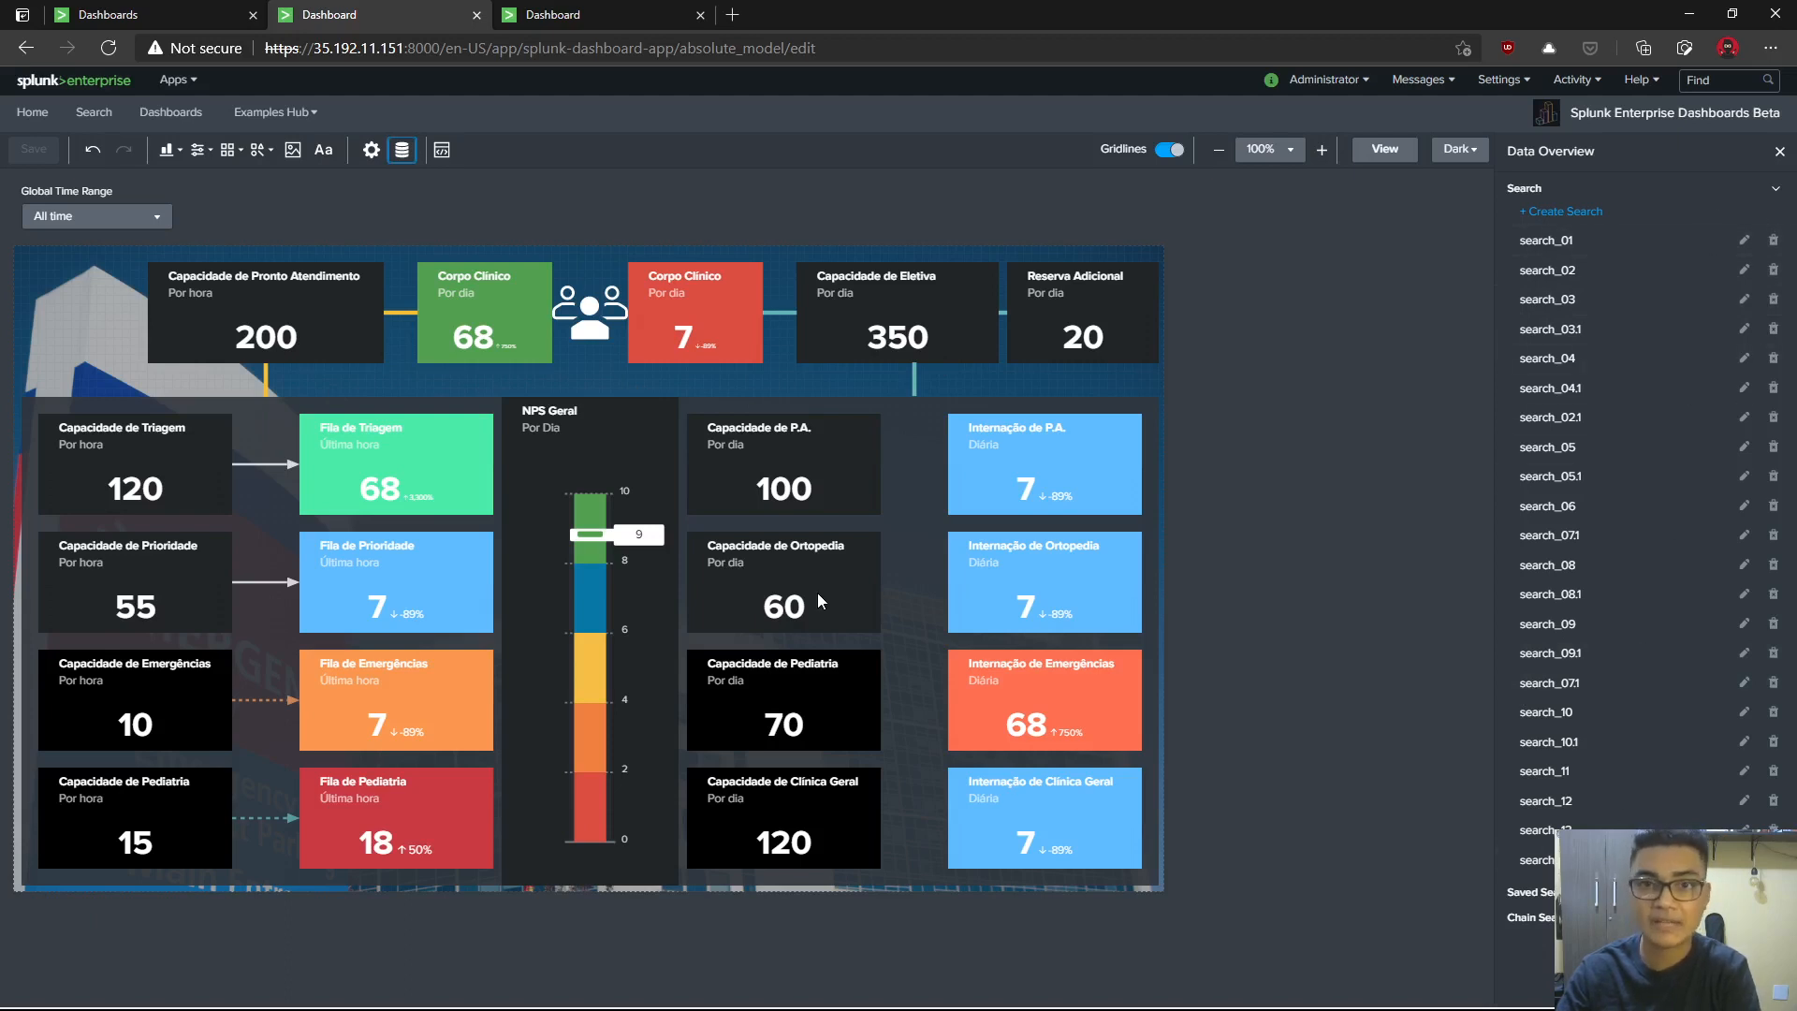
- Edit the search_01 data source so its SPL evaluates count=250, and apply the change
{"action": "left_click", "coordinate": [1745, 241]}
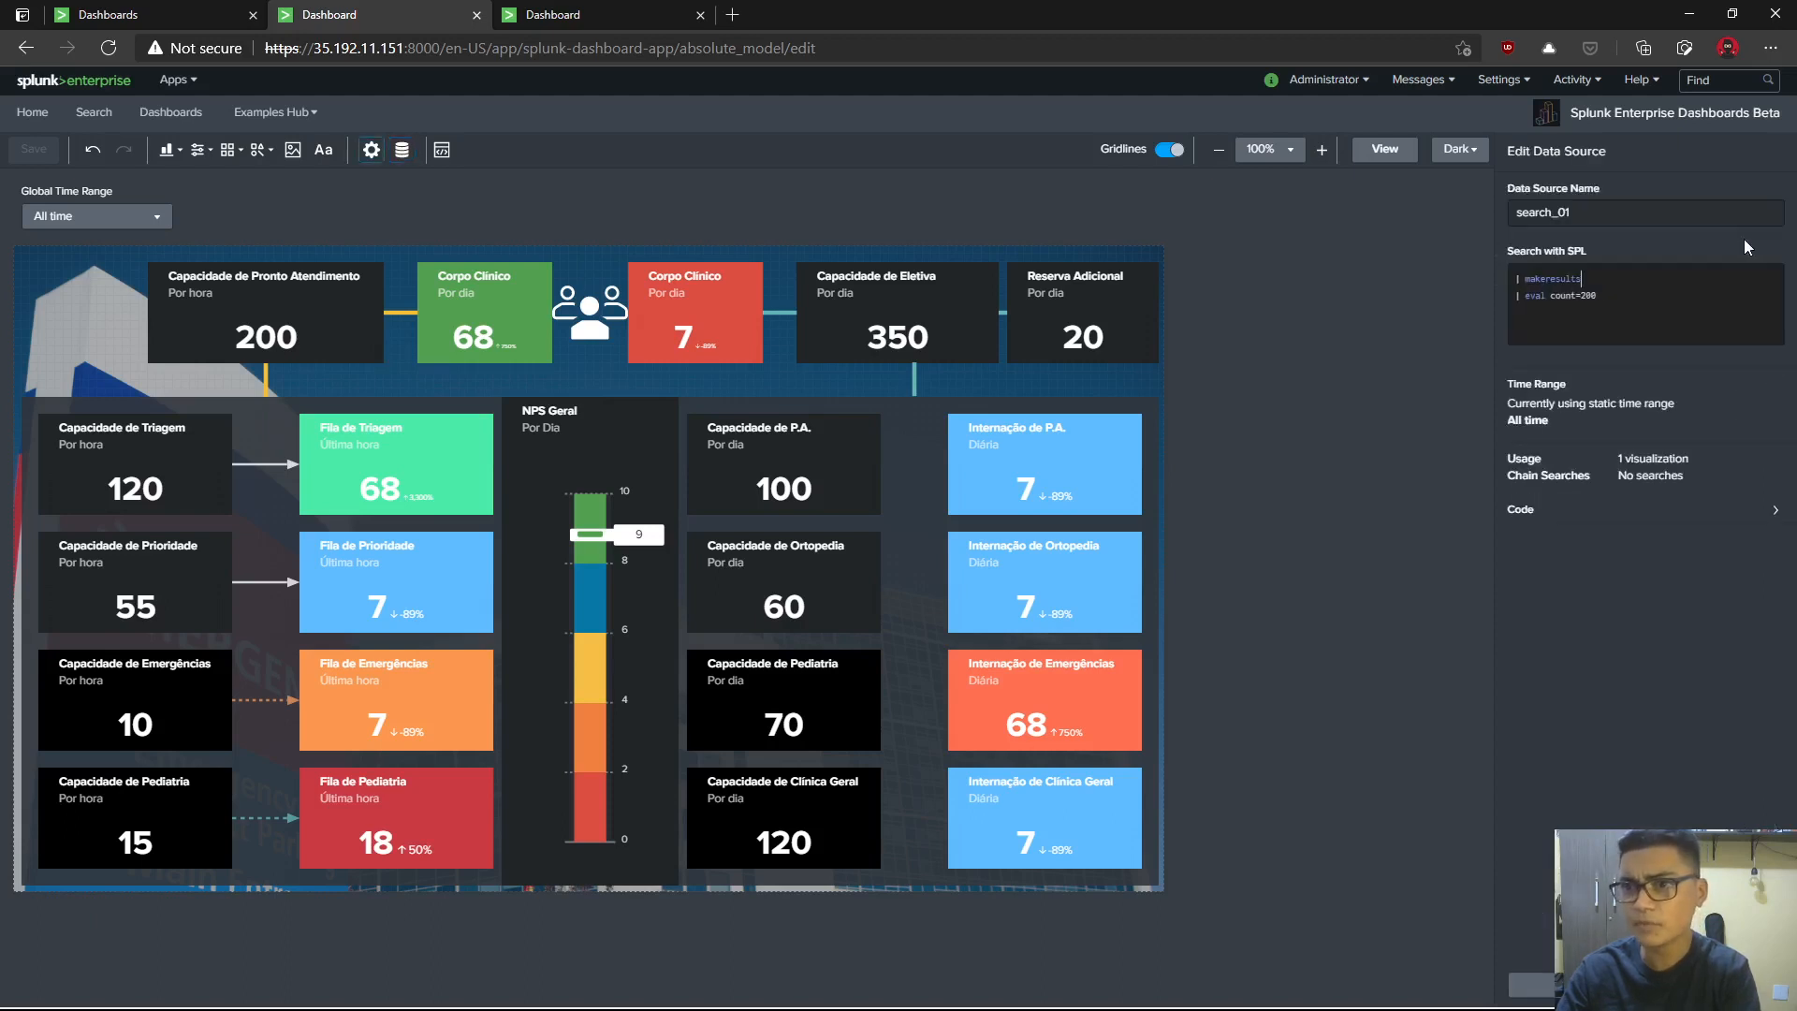
{"action": "left_click", "coordinate": [1575, 984]}
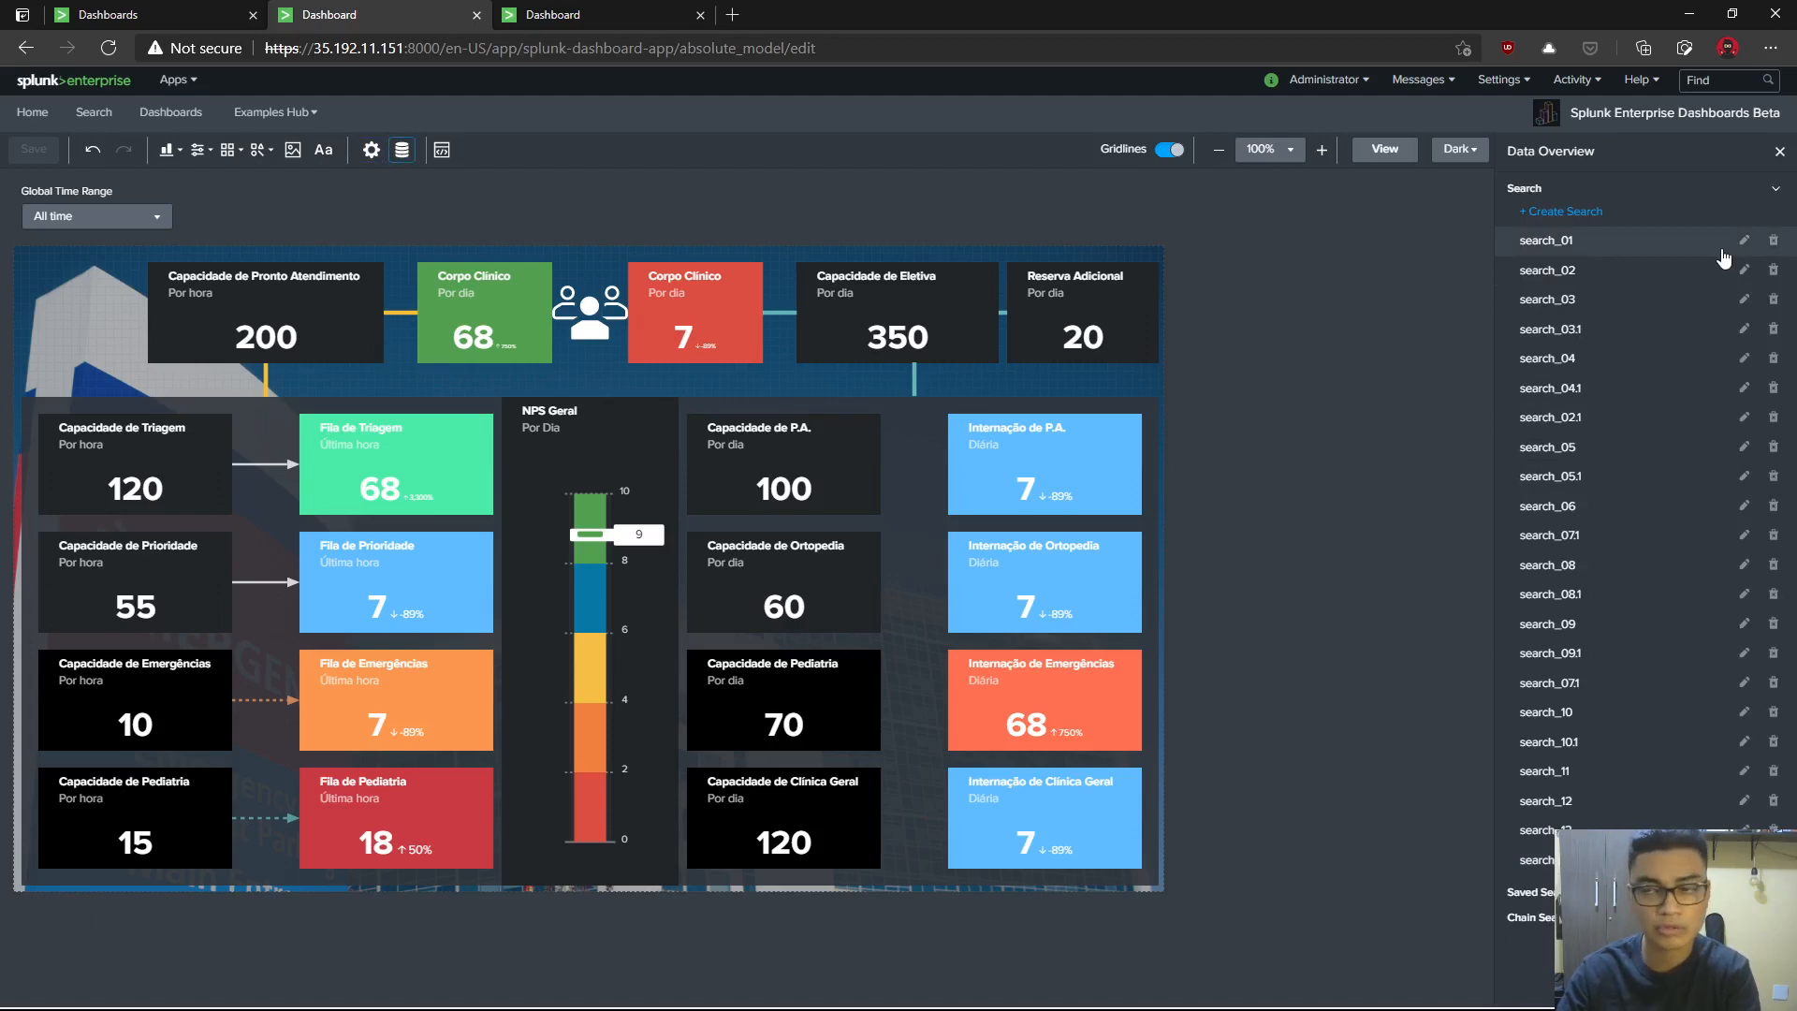
{"action": "left_click", "coordinate": [1743, 241]}
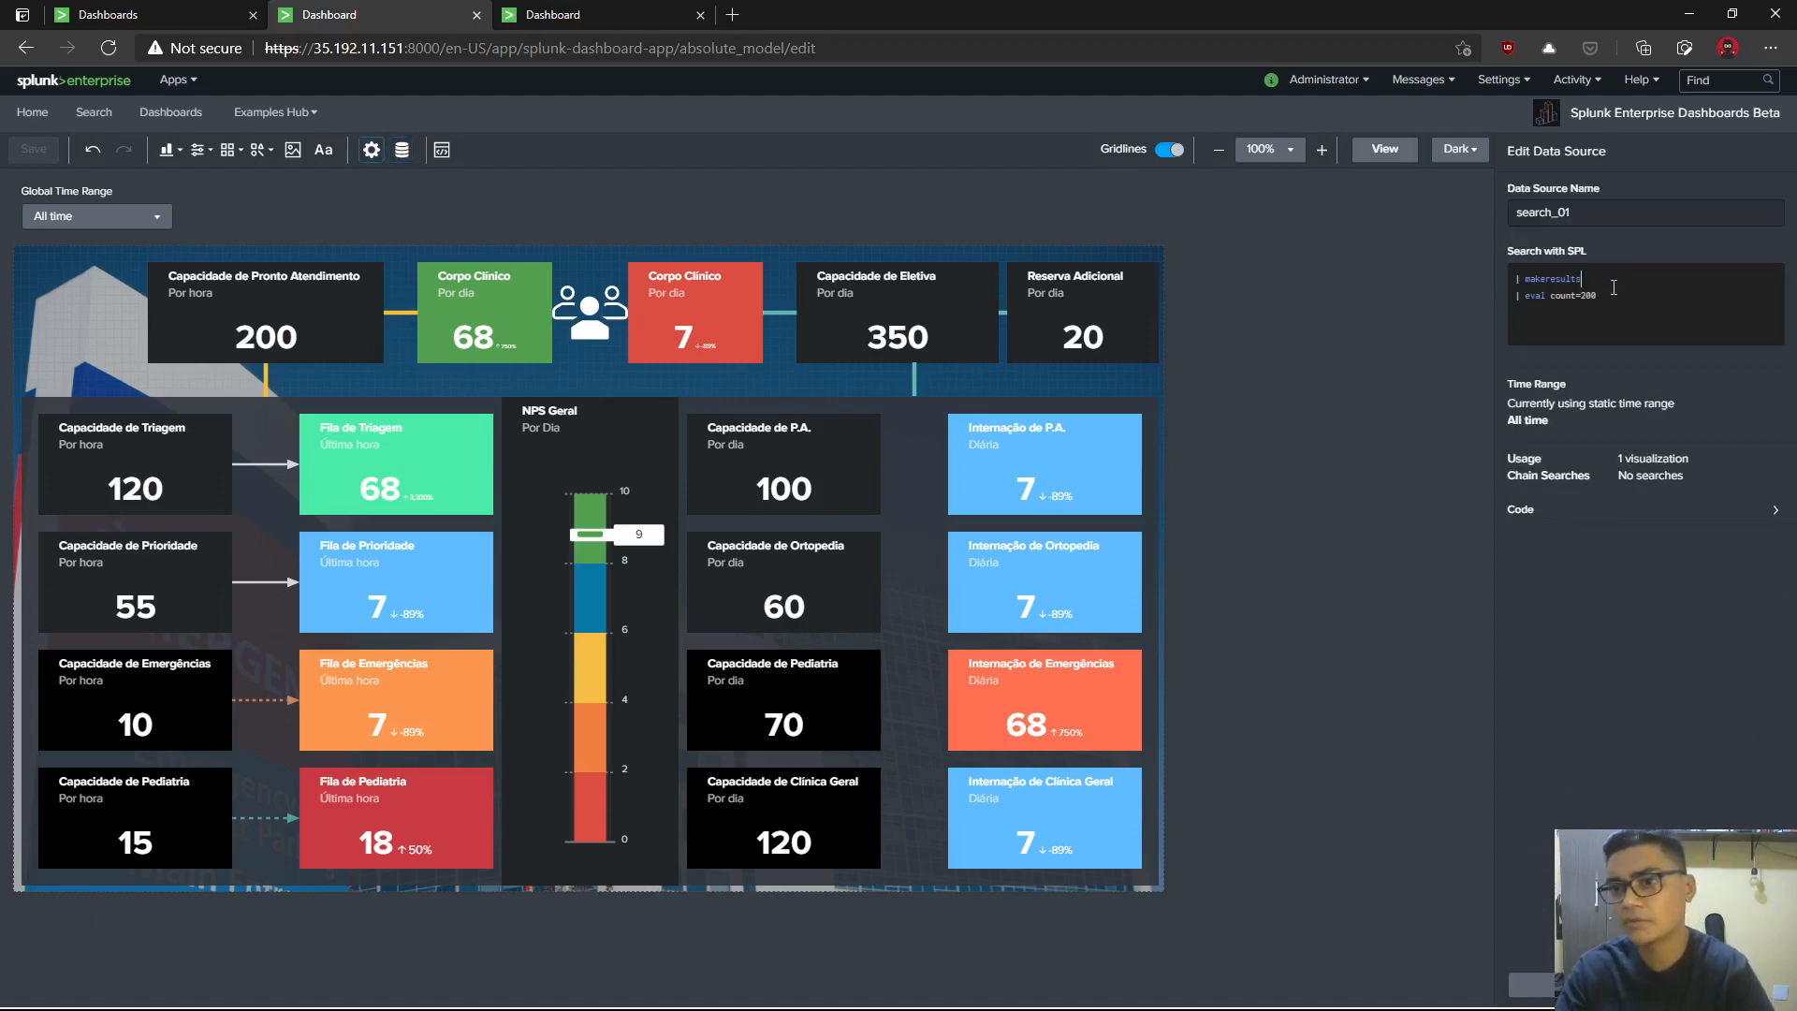
{"action": "key", "text": "BackSpace"}
{"action": "key", "text": "BackSpace"}
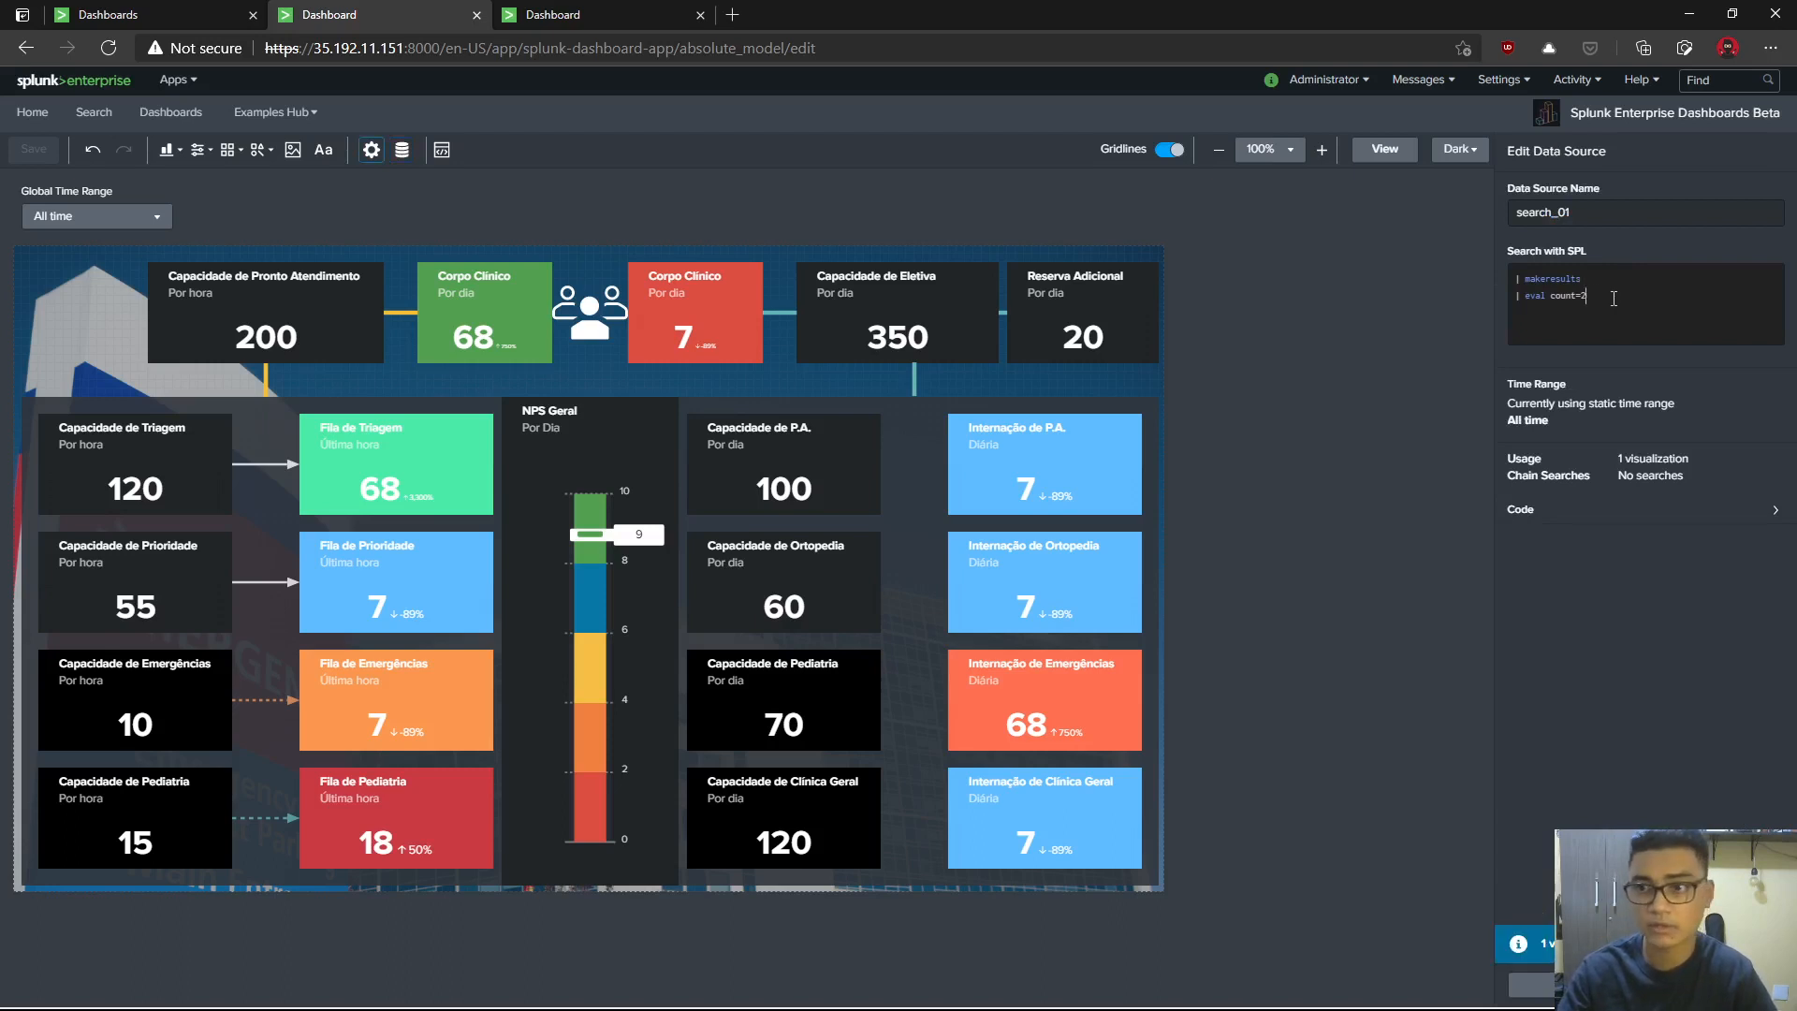
{"action": "type", "text": "50"}
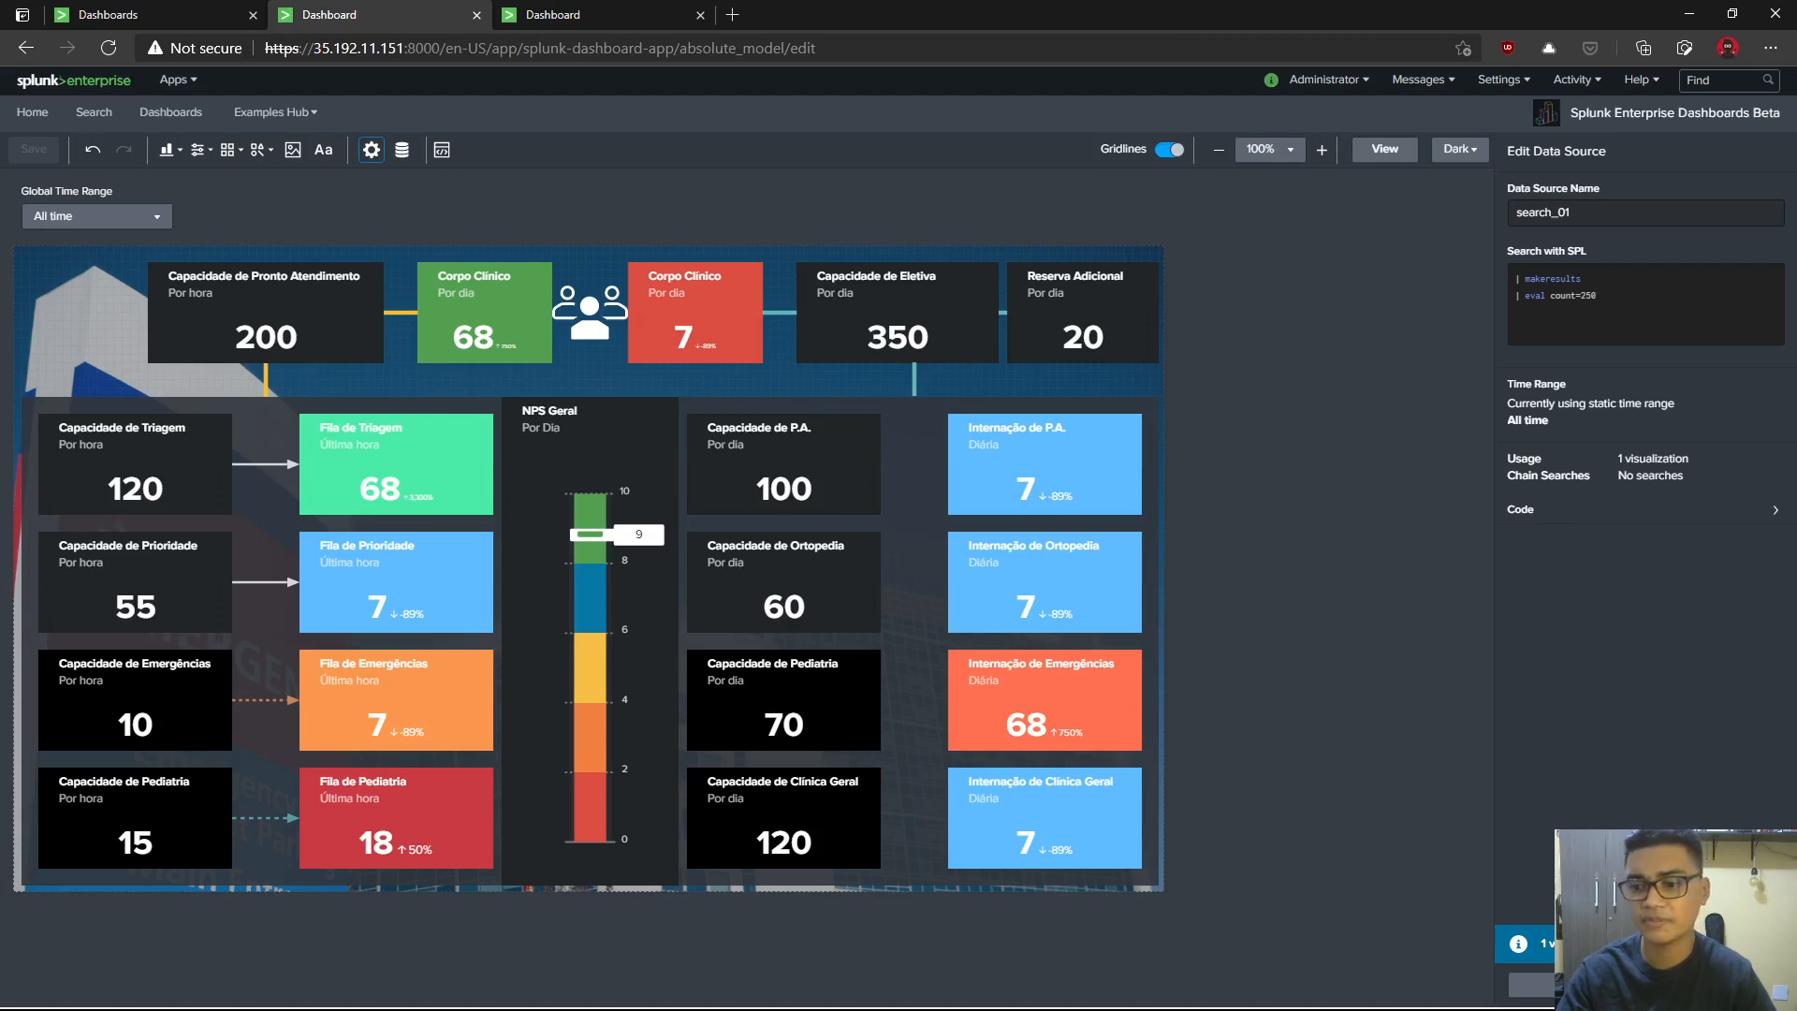
{"action": "left_click", "coordinate": [1717, 984]}
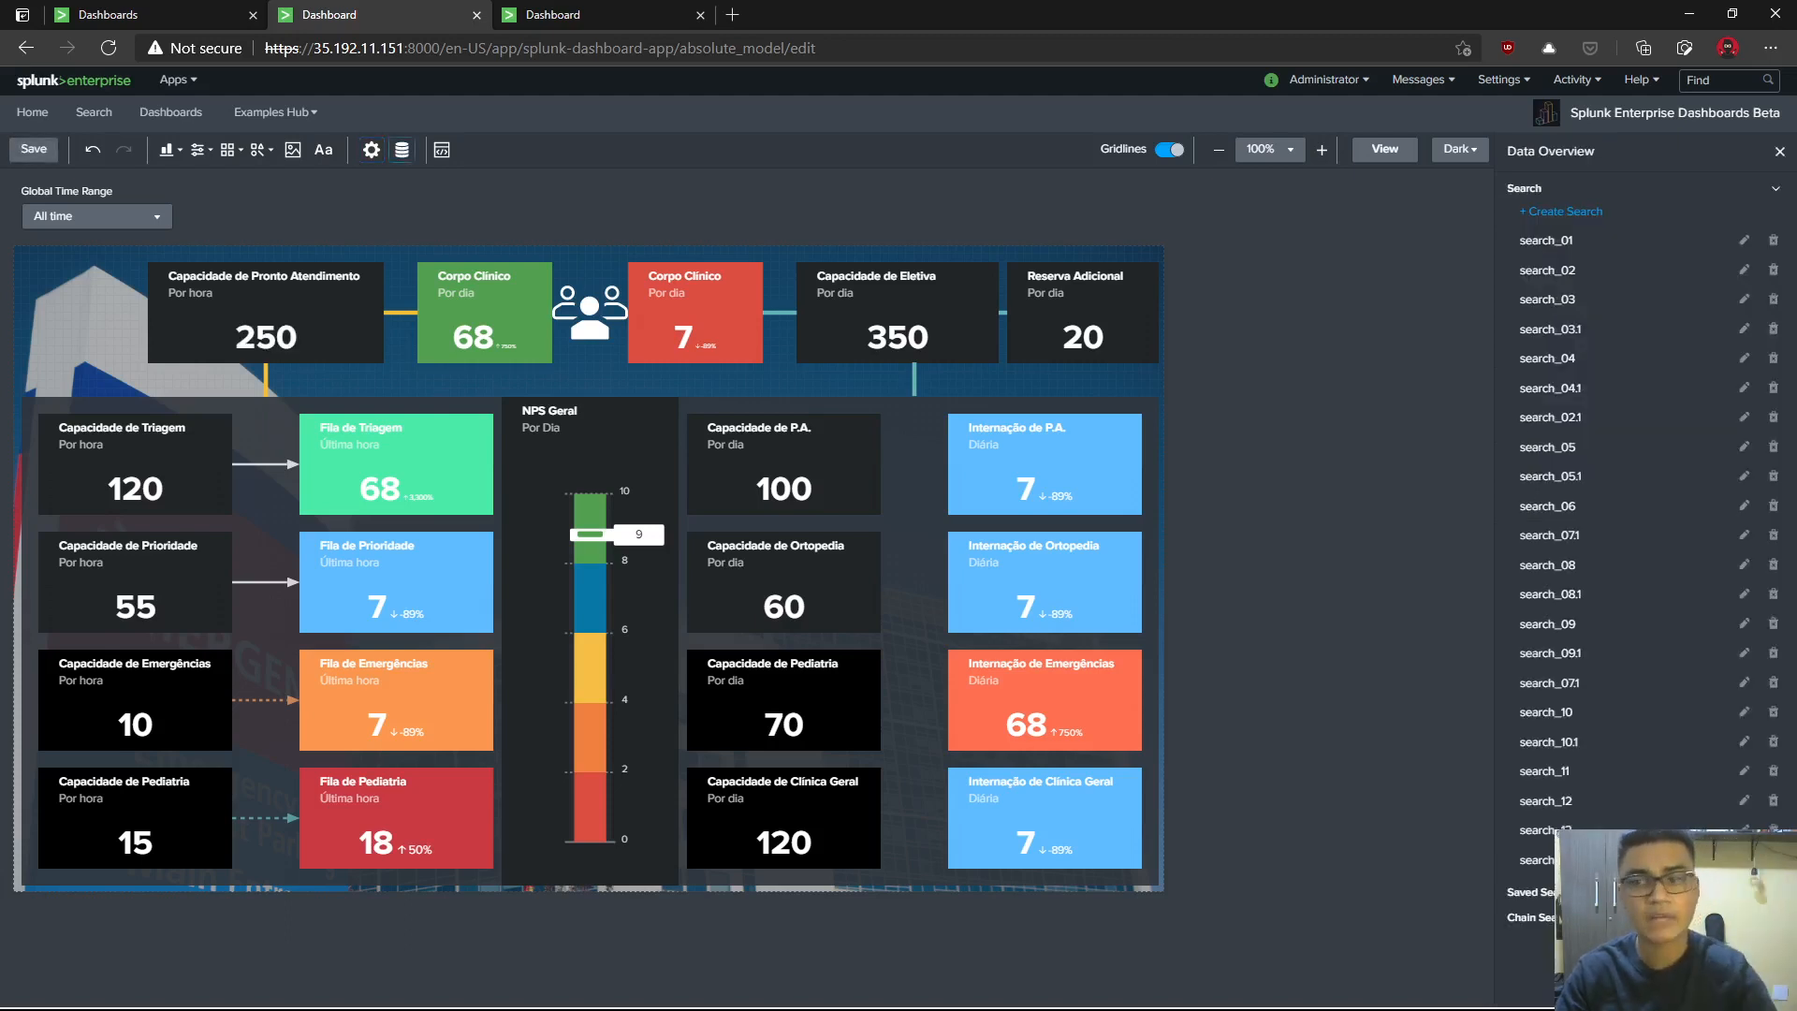
- Set the count in the search_01 data source's SPL back to 200 and apply it
{"action": "left_click", "coordinate": [1744, 240]}
{"action": "left_click", "coordinate": [1607, 296]}
{"action": "key", "text": "BackSpace"}
{"action": "key", "text": "BackSpace"}
{"action": "type", "text": "00"}
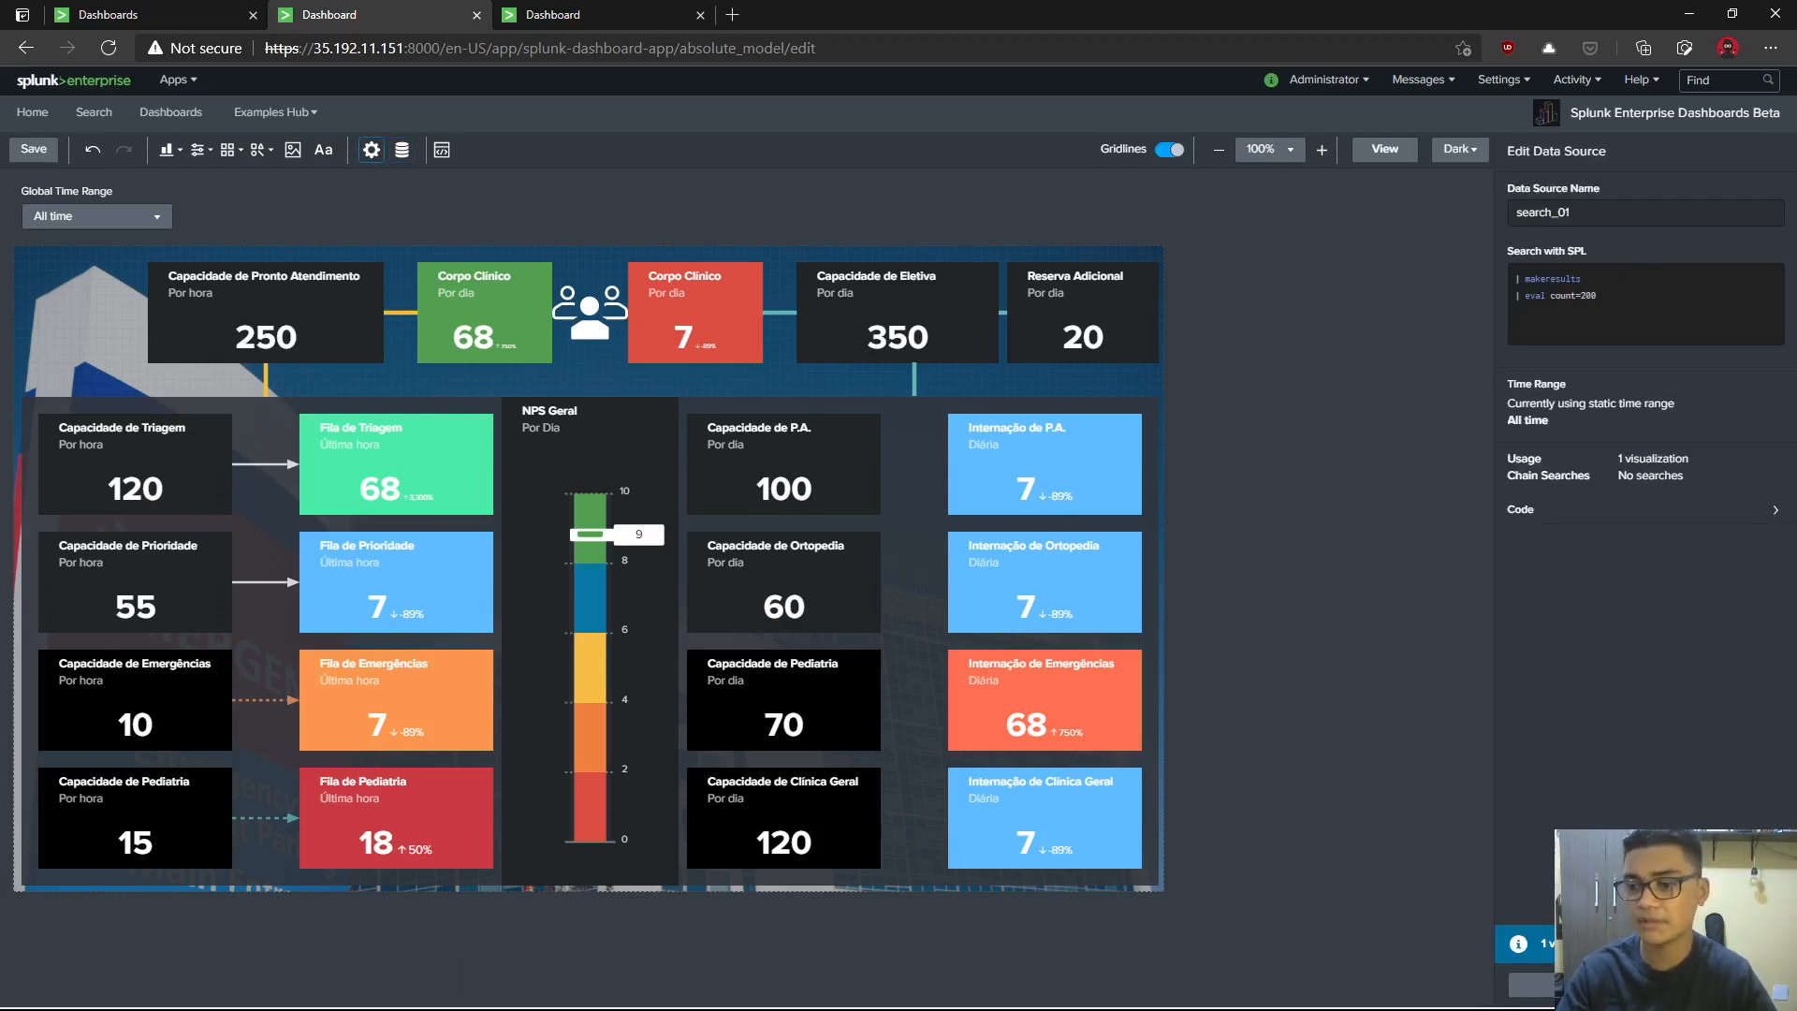
{"action": "left_click", "coordinate": [1441, 690]}
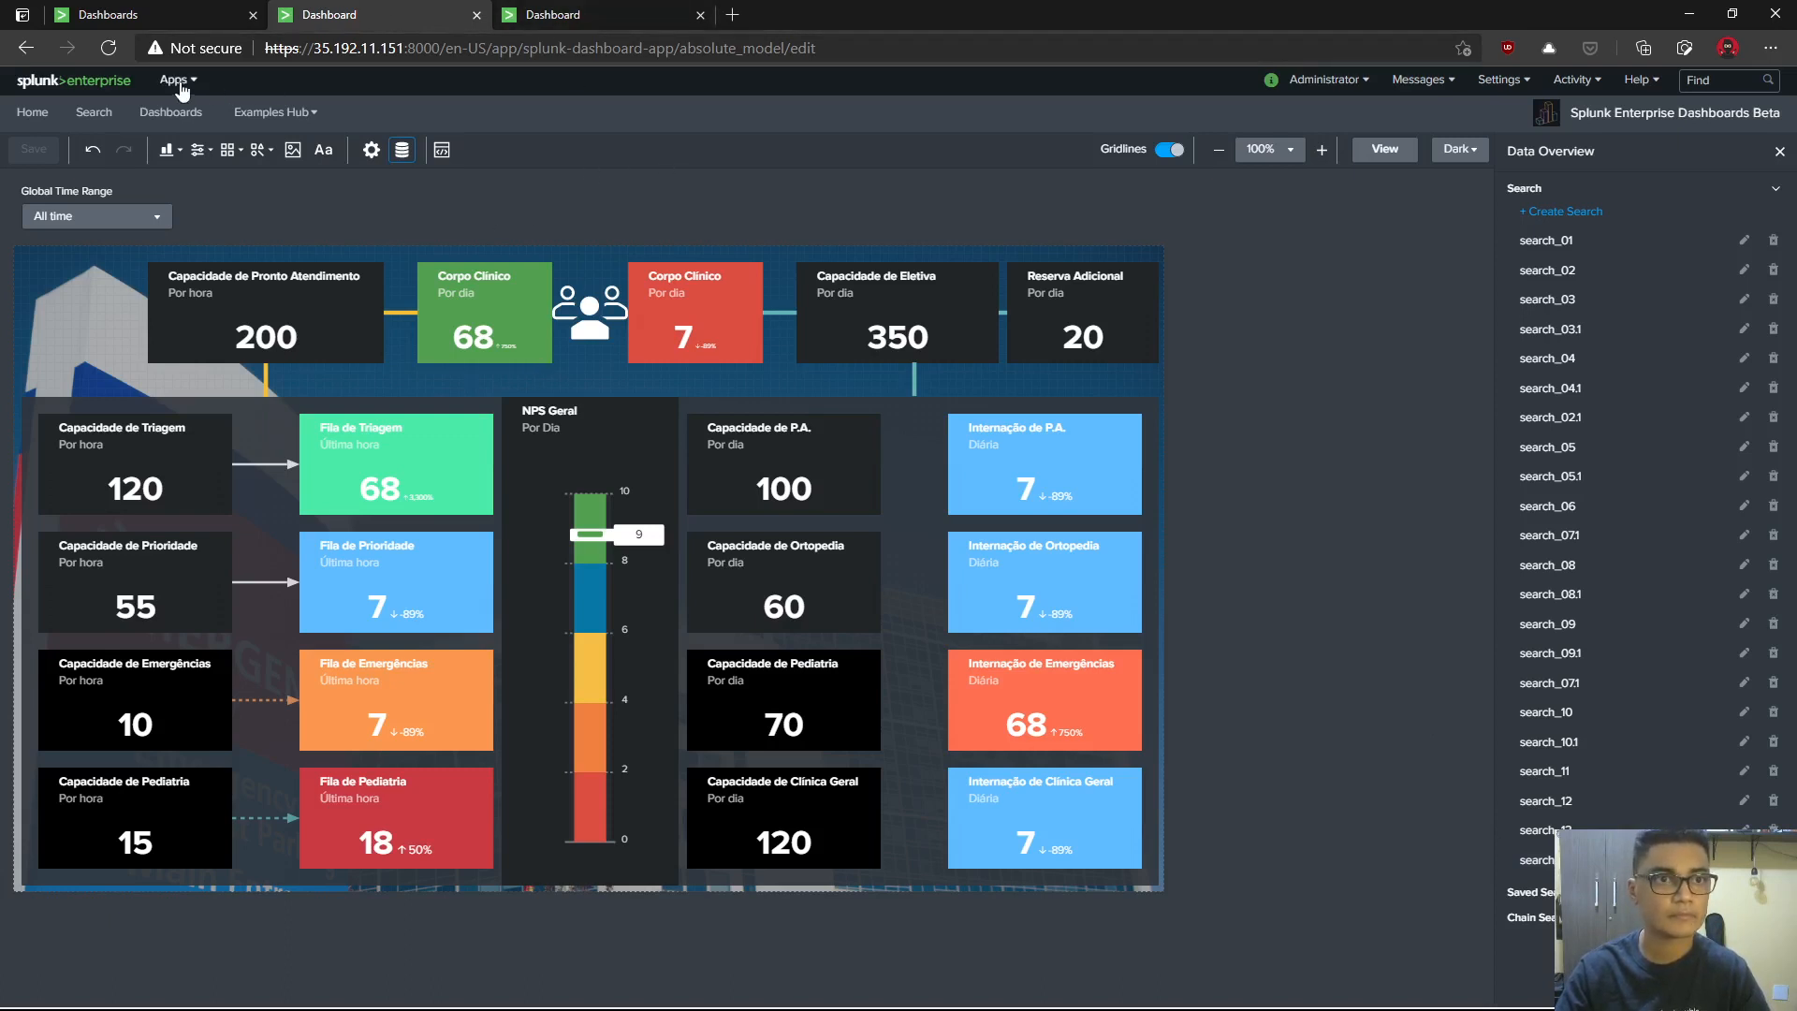
- Open the Search & Reporting app in a new browser tab and switch to it
{"action": "left_click", "coordinate": [178, 80]}
{"action": "middle_click", "coordinate": [150, 116]}
{"action": "left_click", "coordinate": [570, 19]}
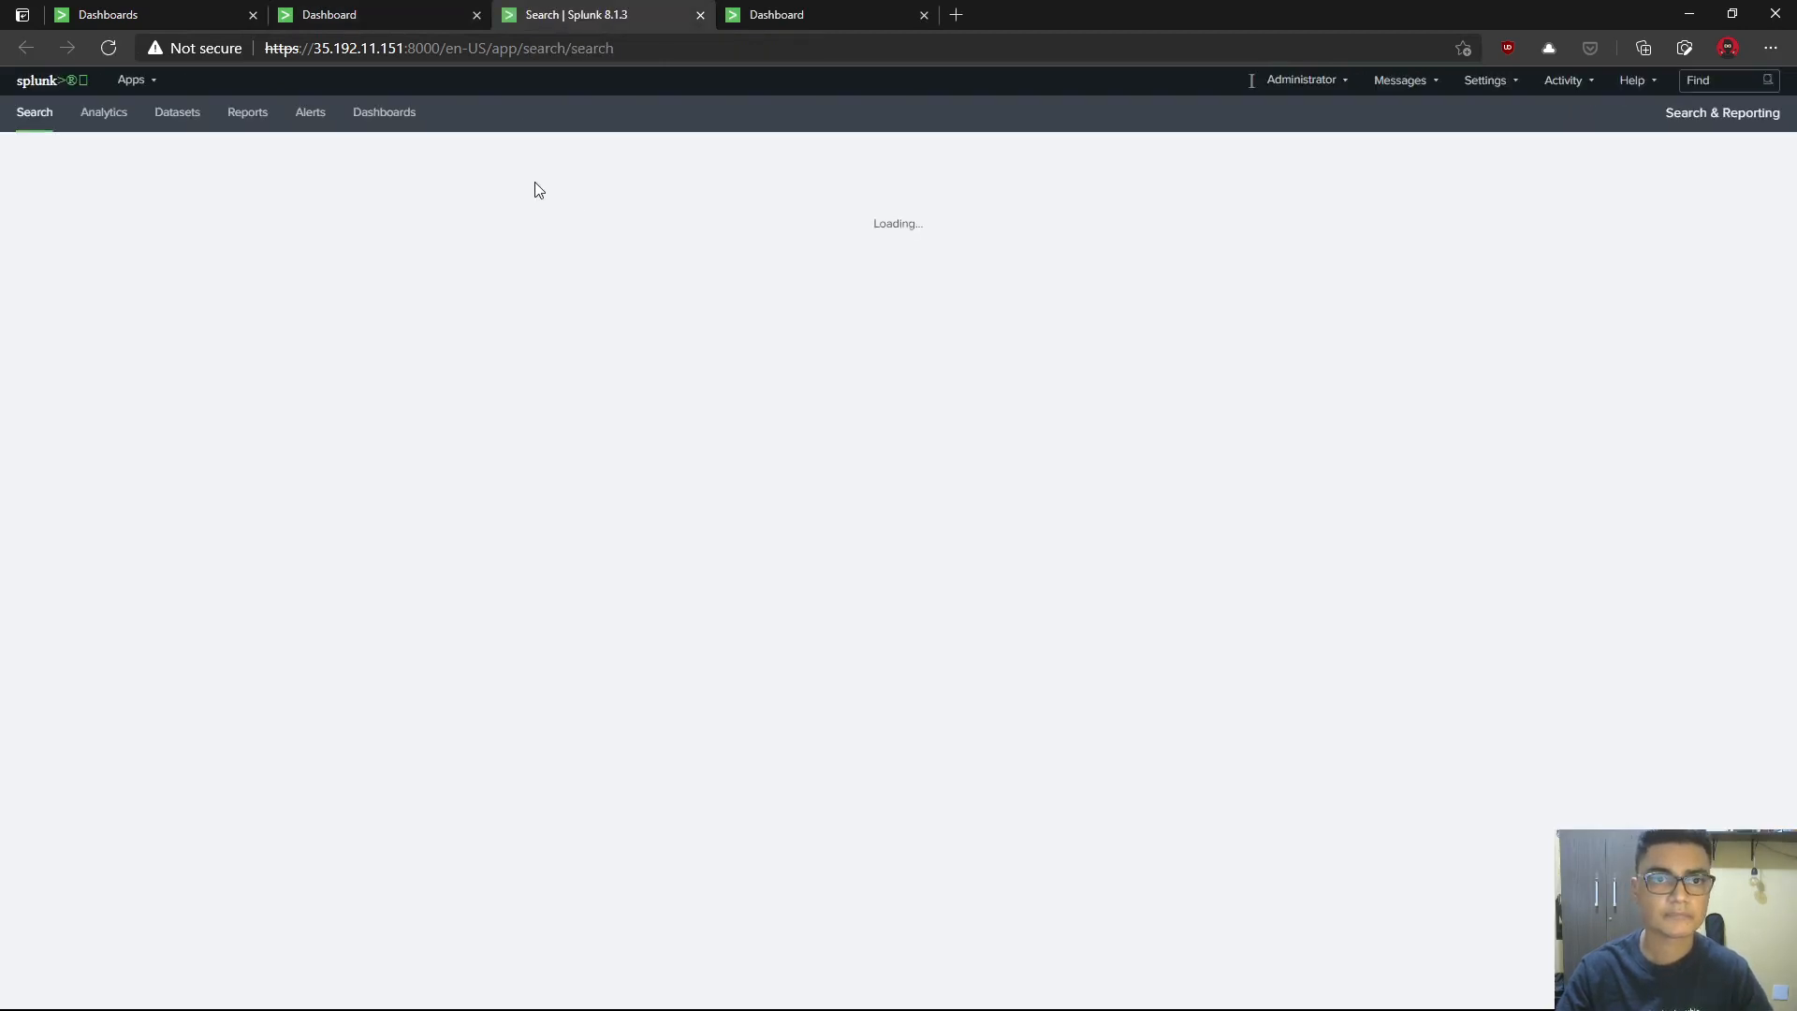
- Run the search "index=* | head 10", with the pipe on a second line, over all time
{"action": "left_click", "coordinate": [494, 194]}
{"action": "type", "text": "index="}
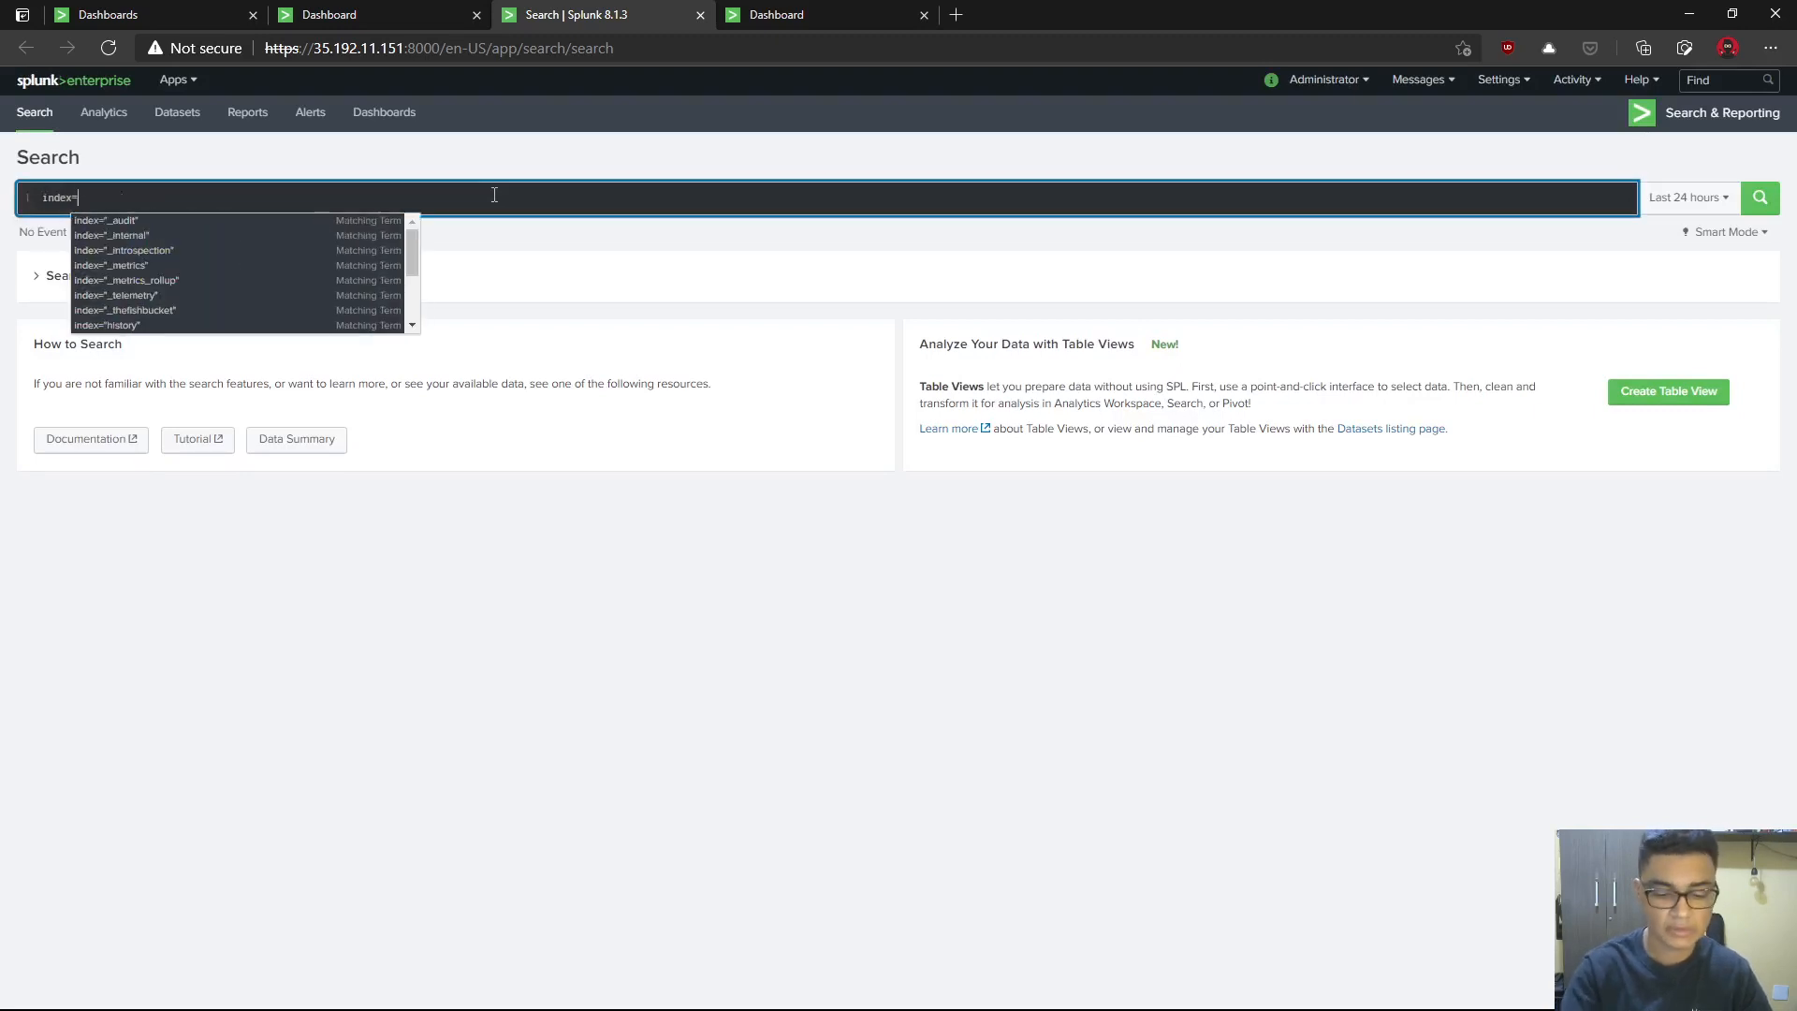
{"action": "type", "text": "*"}
{"action": "key", "text": "shift+Return"}
{"action": "type", "text": "| "}
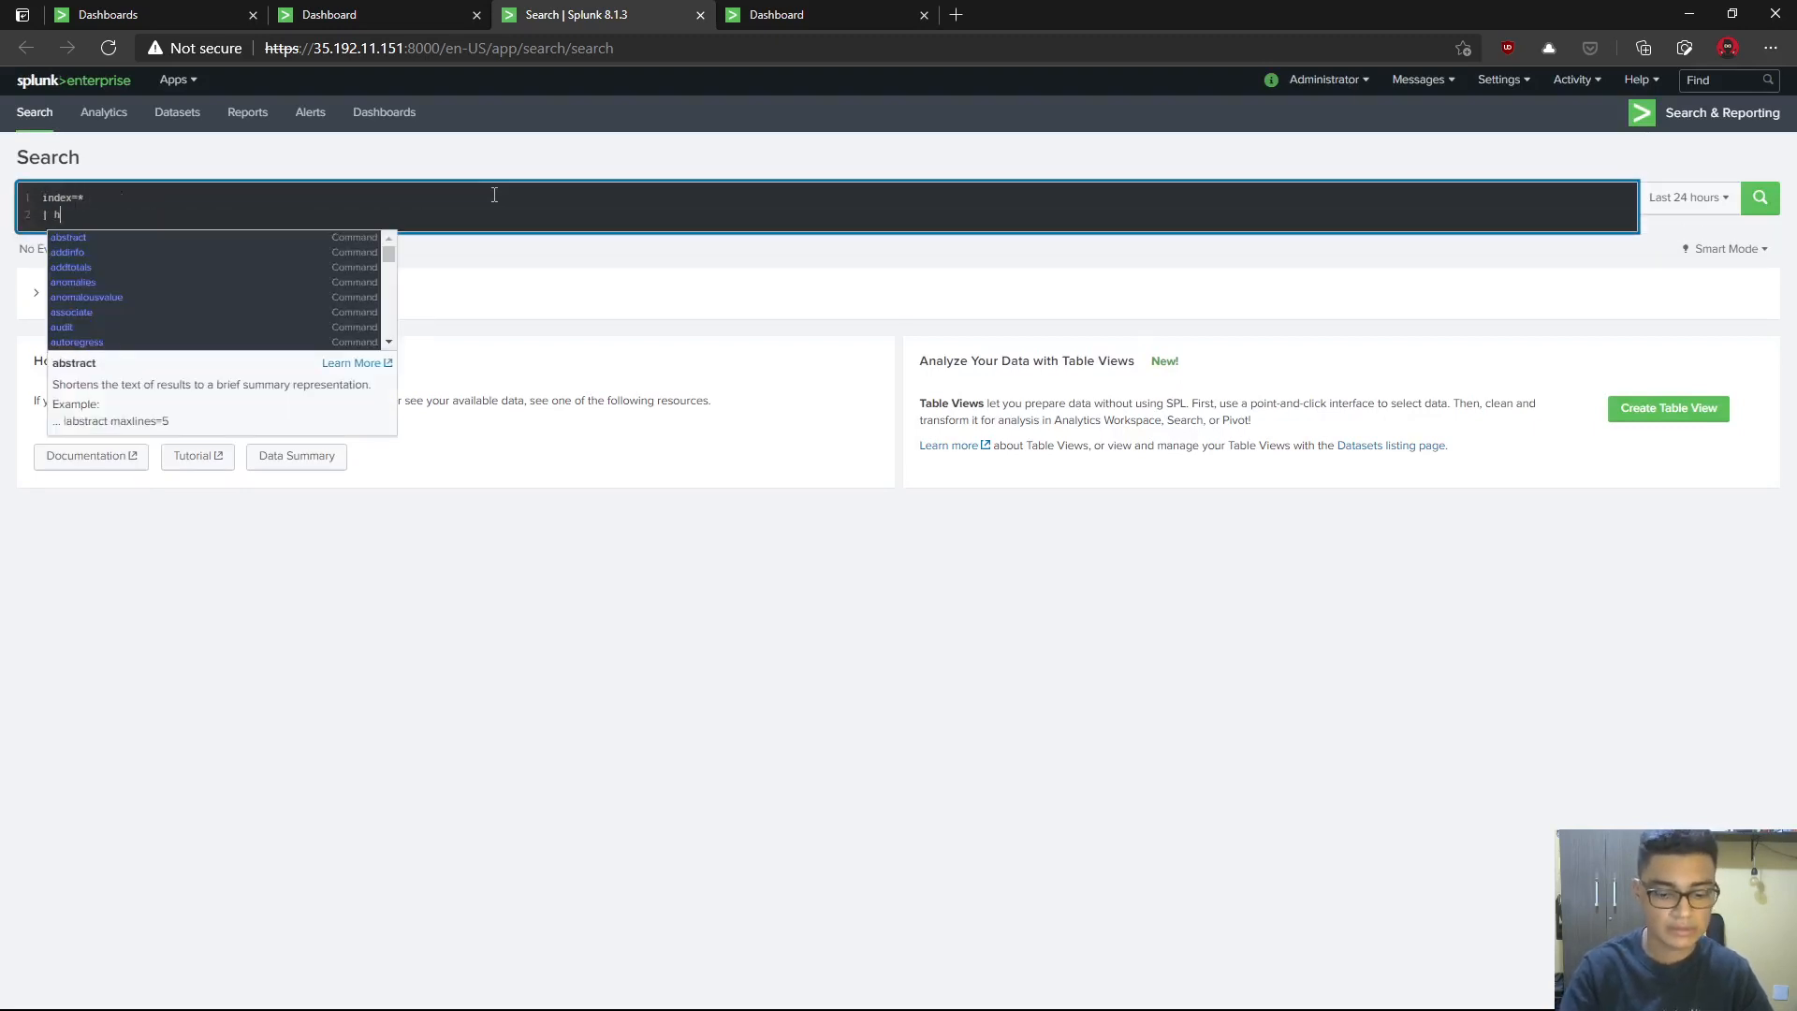
{"action": "type", "text": "head 10"}
{"action": "key", "text": "Return"}
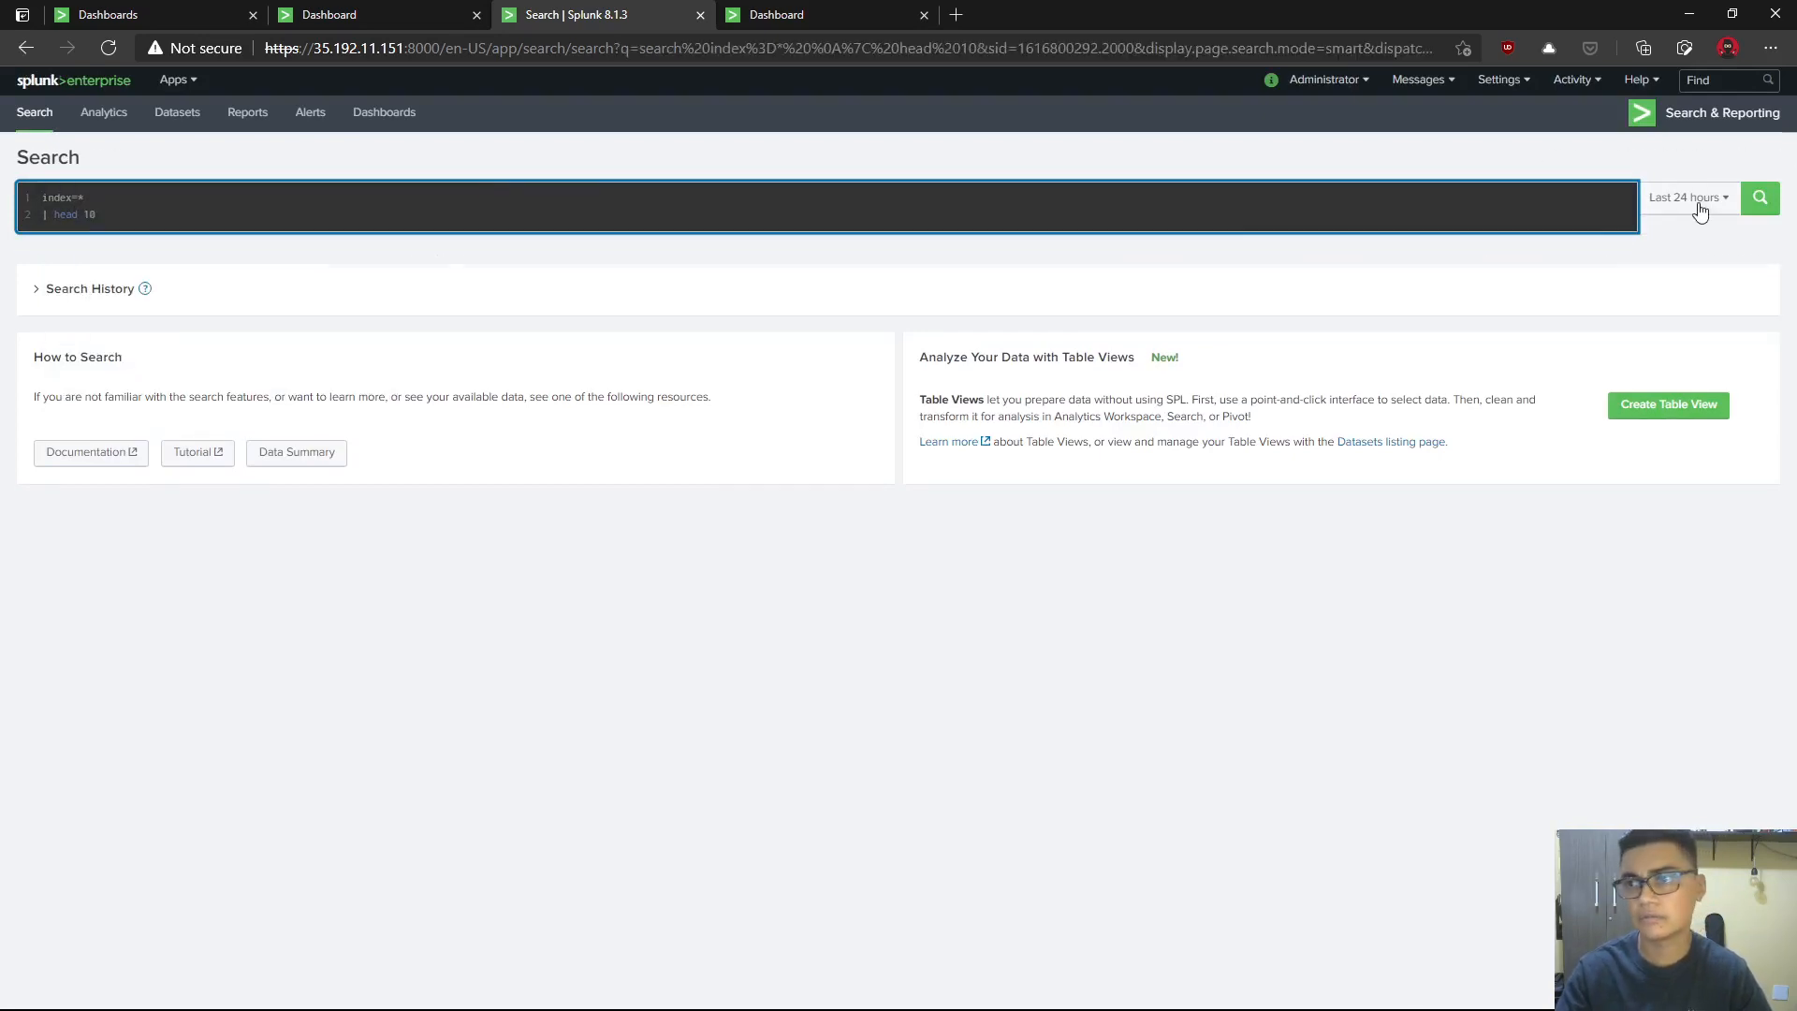
{"action": "left_click", "coordinate": [1701, 210]}
{"action": "left_click", "coordinate": [1642, 290]}
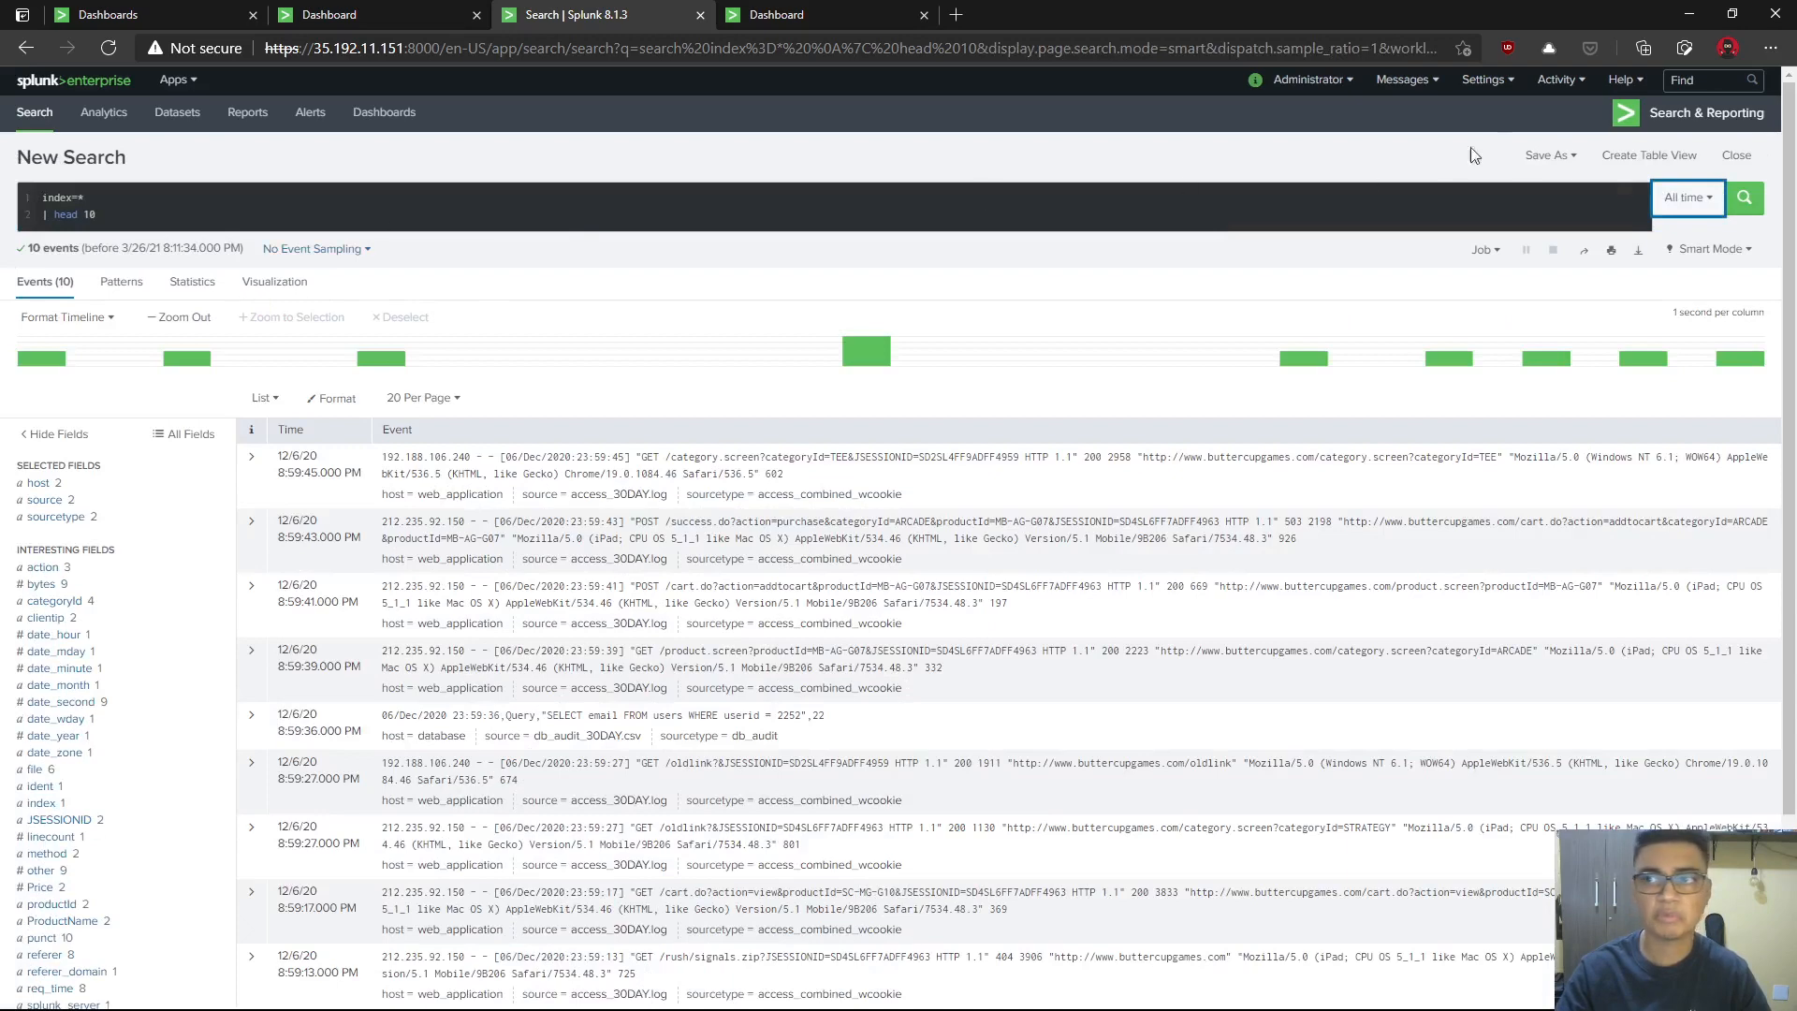
- View the options for saving the search as a report, and cancel without saving
{"action": "left_click", "coordinate": [1549, 156]}
{"action": "left_click", "coordinate": [1537, 178]}
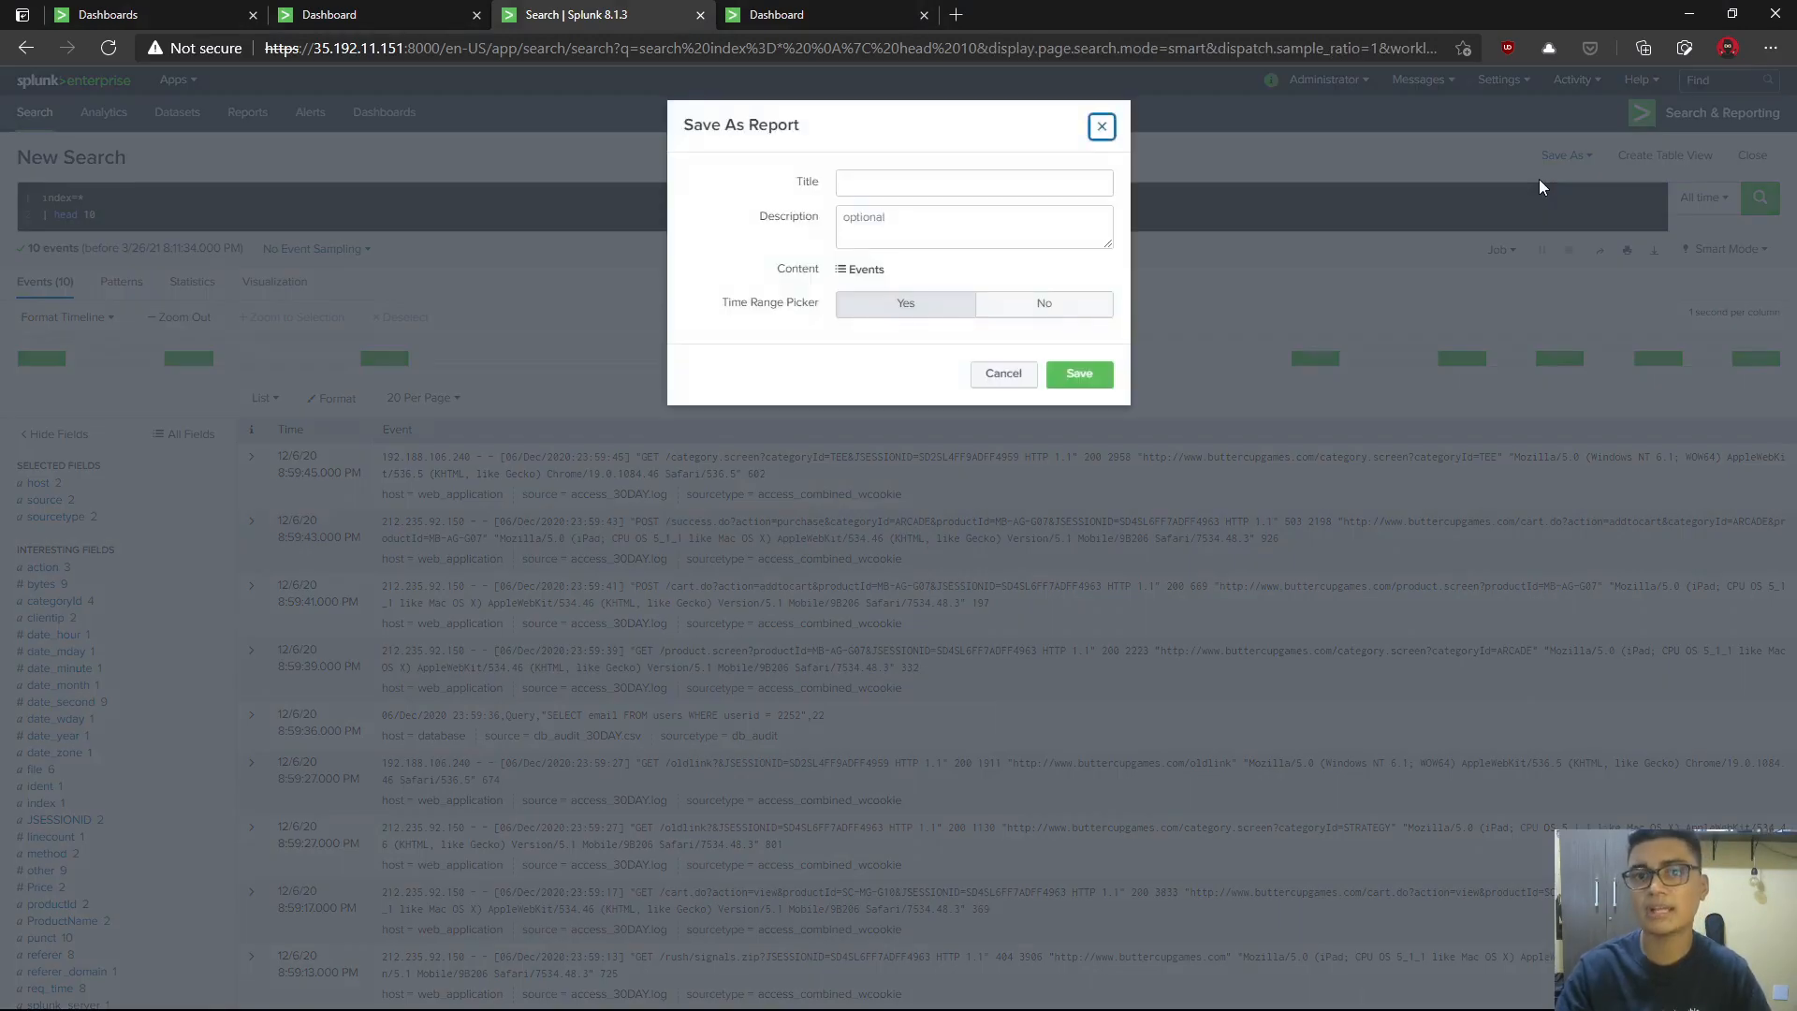
{"action": "left_click", "coordinate": [1003, 374]}
- Add "| stats count" as a third line of the search and run it over all time
{"action": "left_click", "coordinate": [1070, 200]}
{"action": "type", "text": "| "}
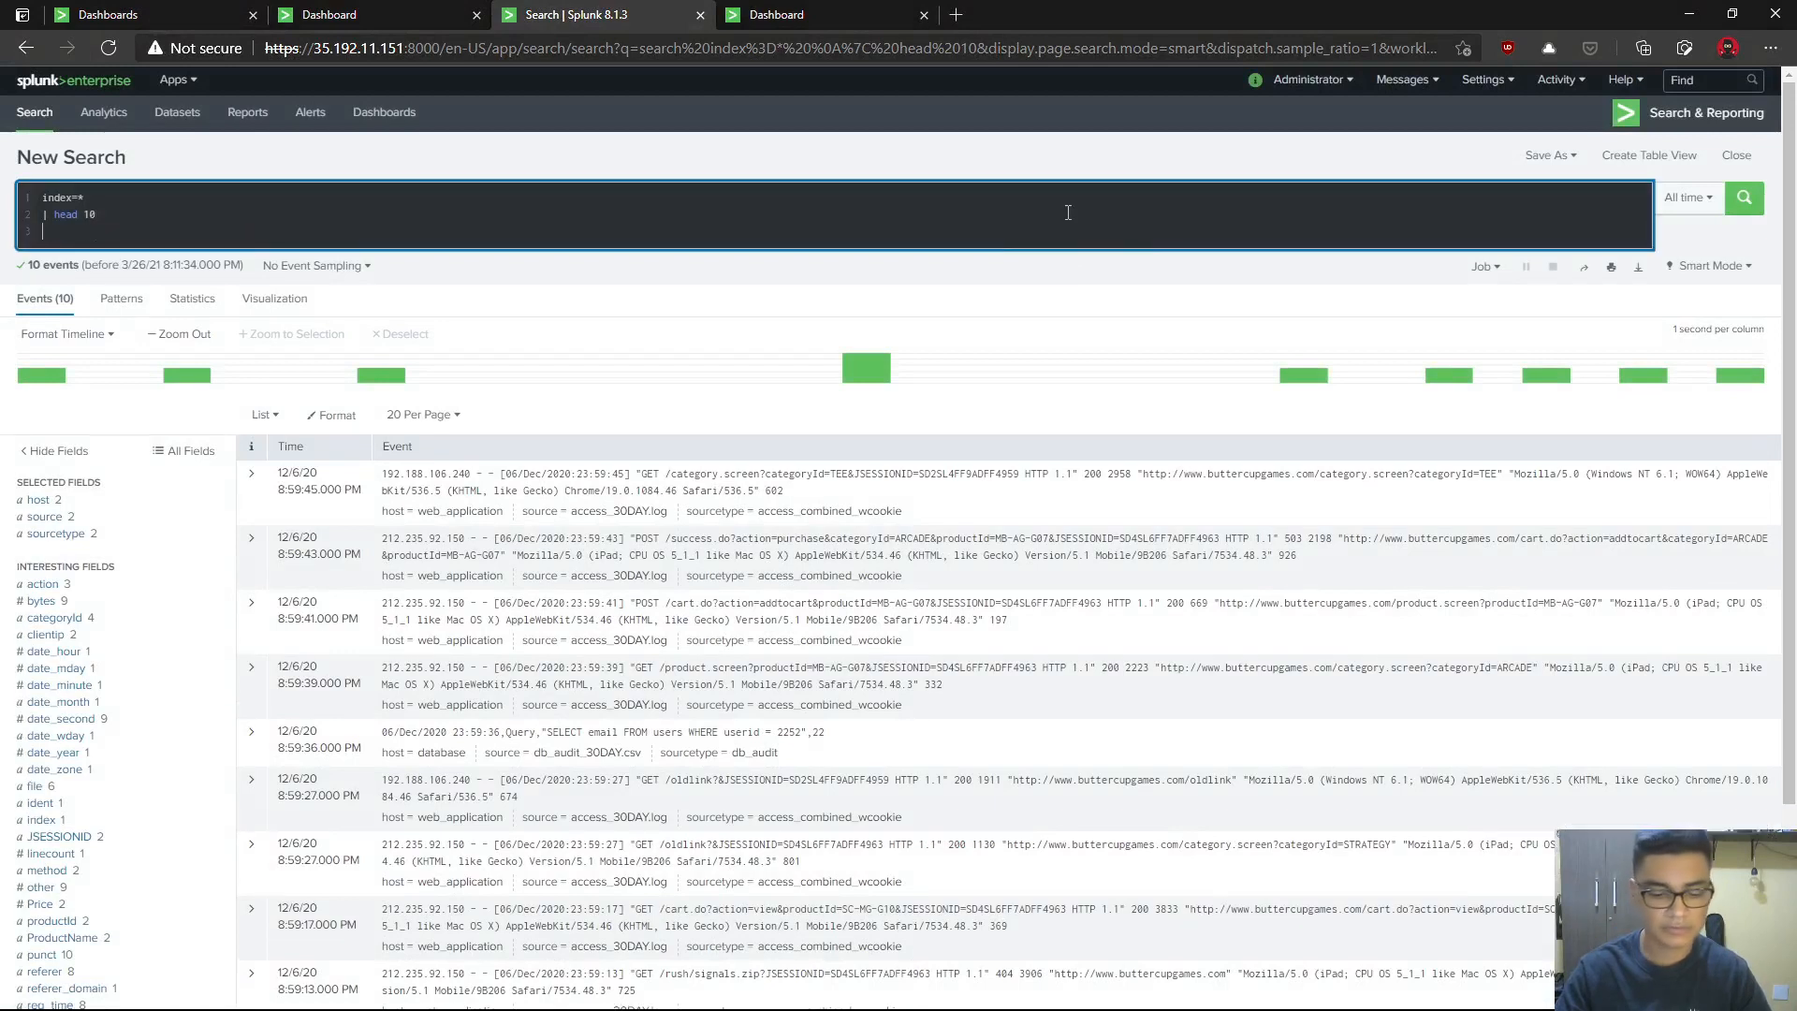
{"action": "type", "text": "stats coun"}
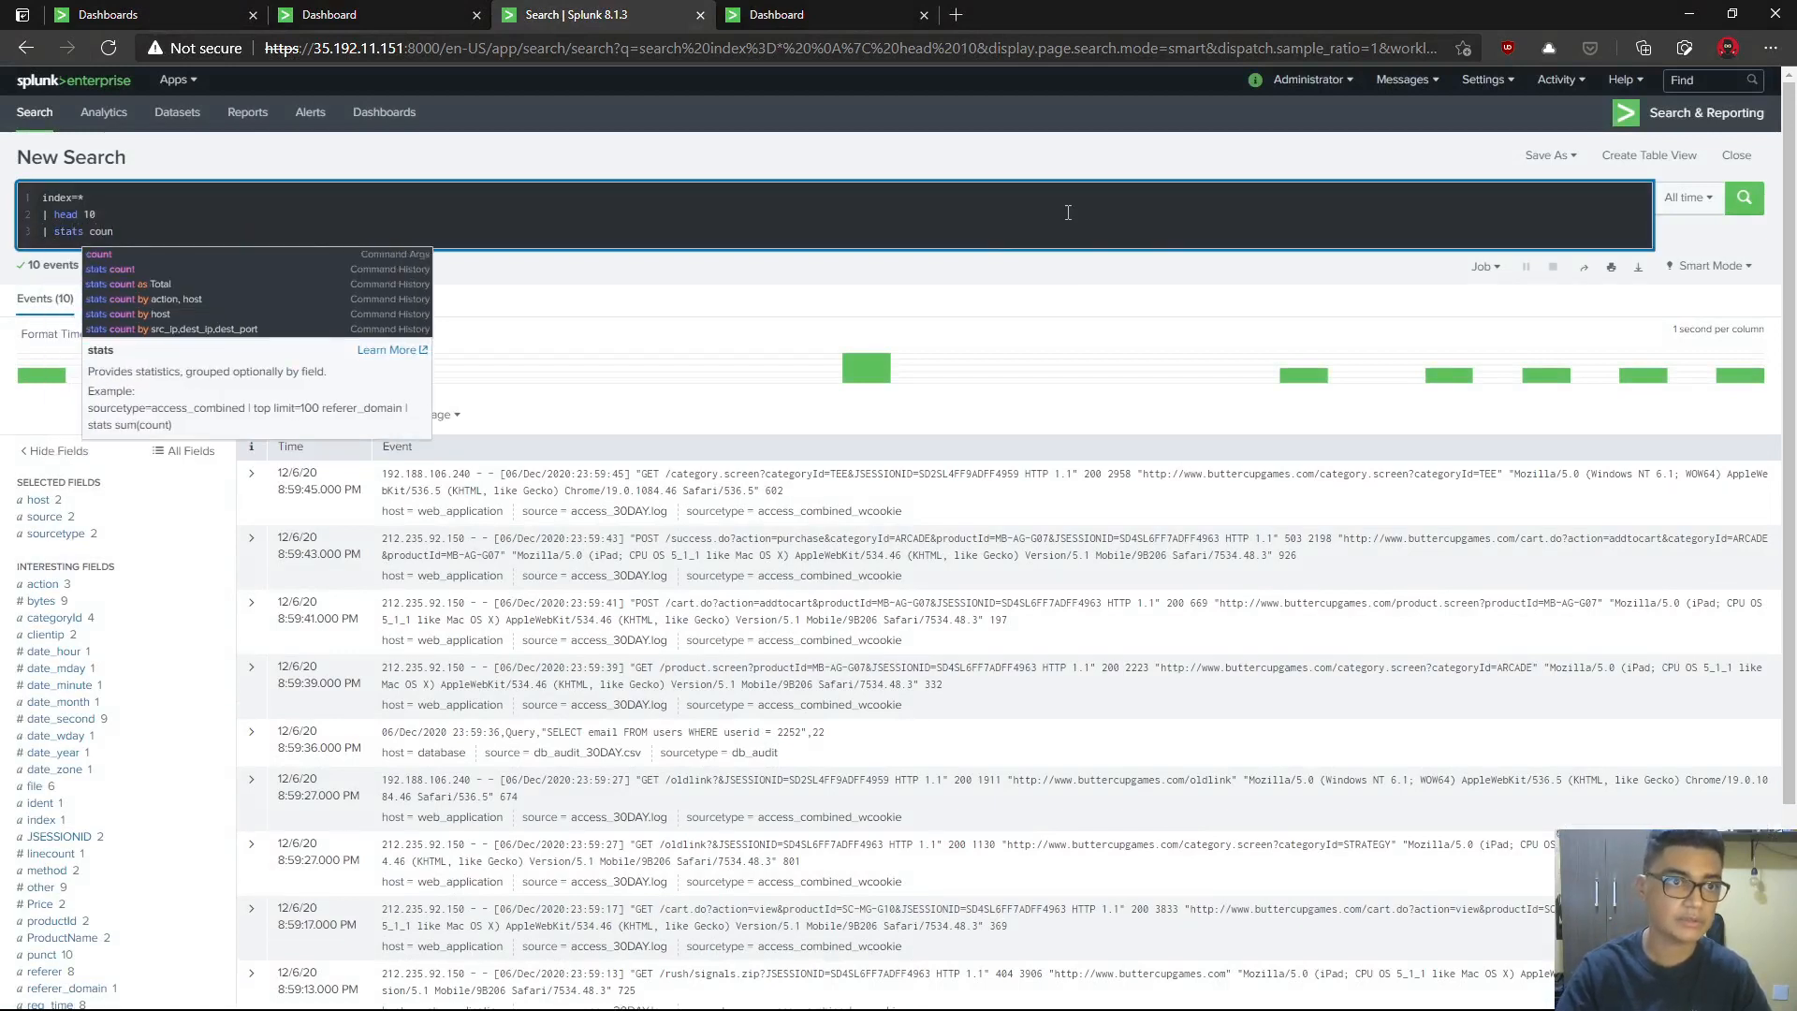
{"action": "key", "text": "Return"}
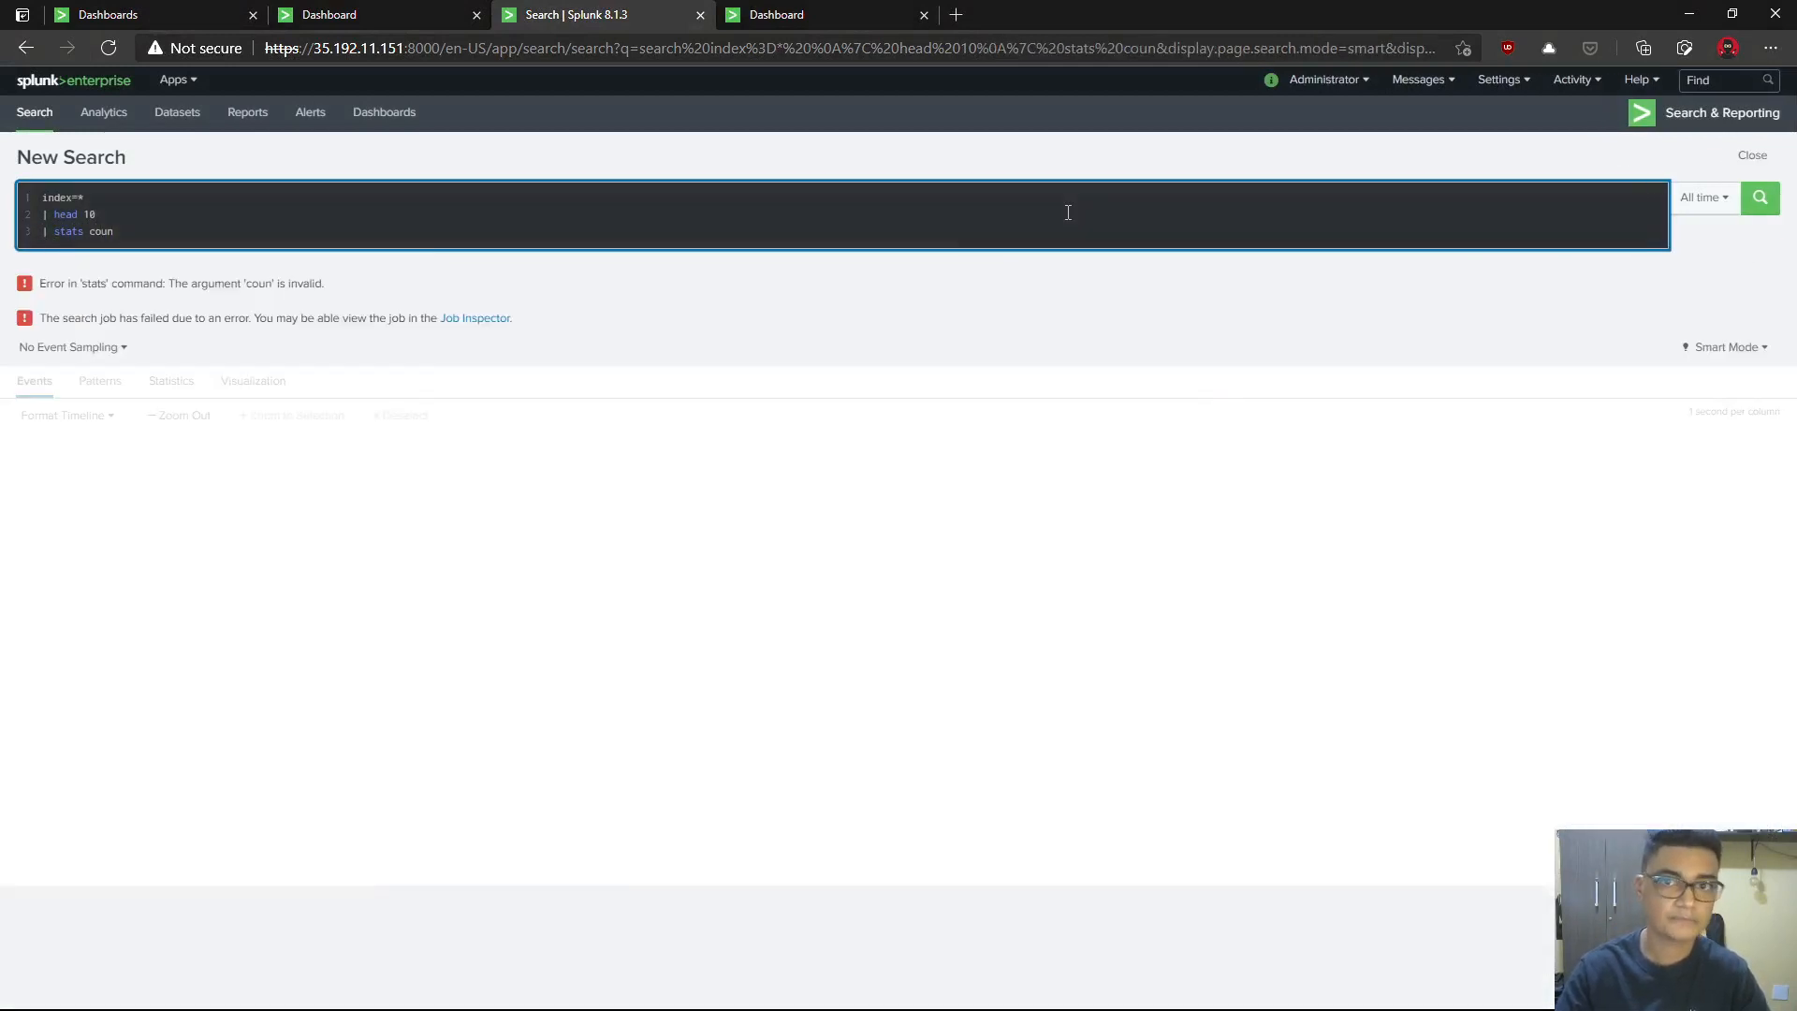
{"action": "type", "text": "t"}
{"action": "key", "text": "Return"}
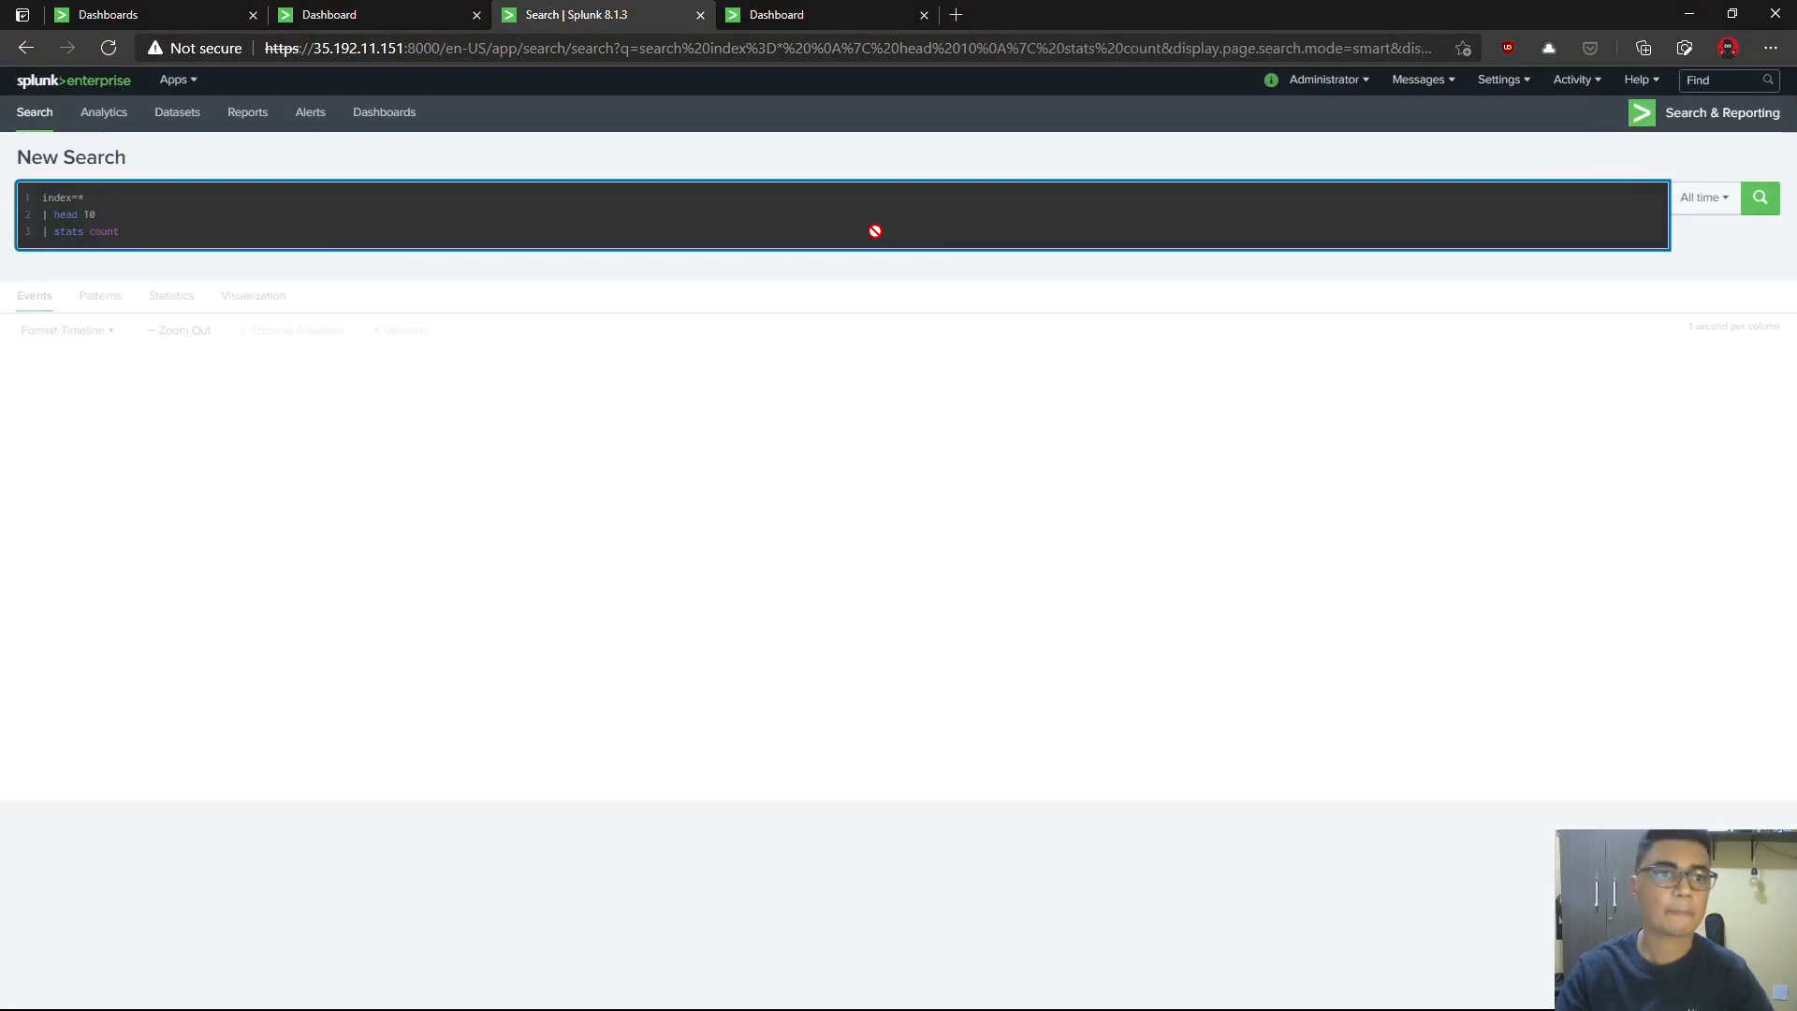
- View the report-saving options for the statistics search, and cancel without saving
{"action": "left_click", "coordinate": [1563, 155]}
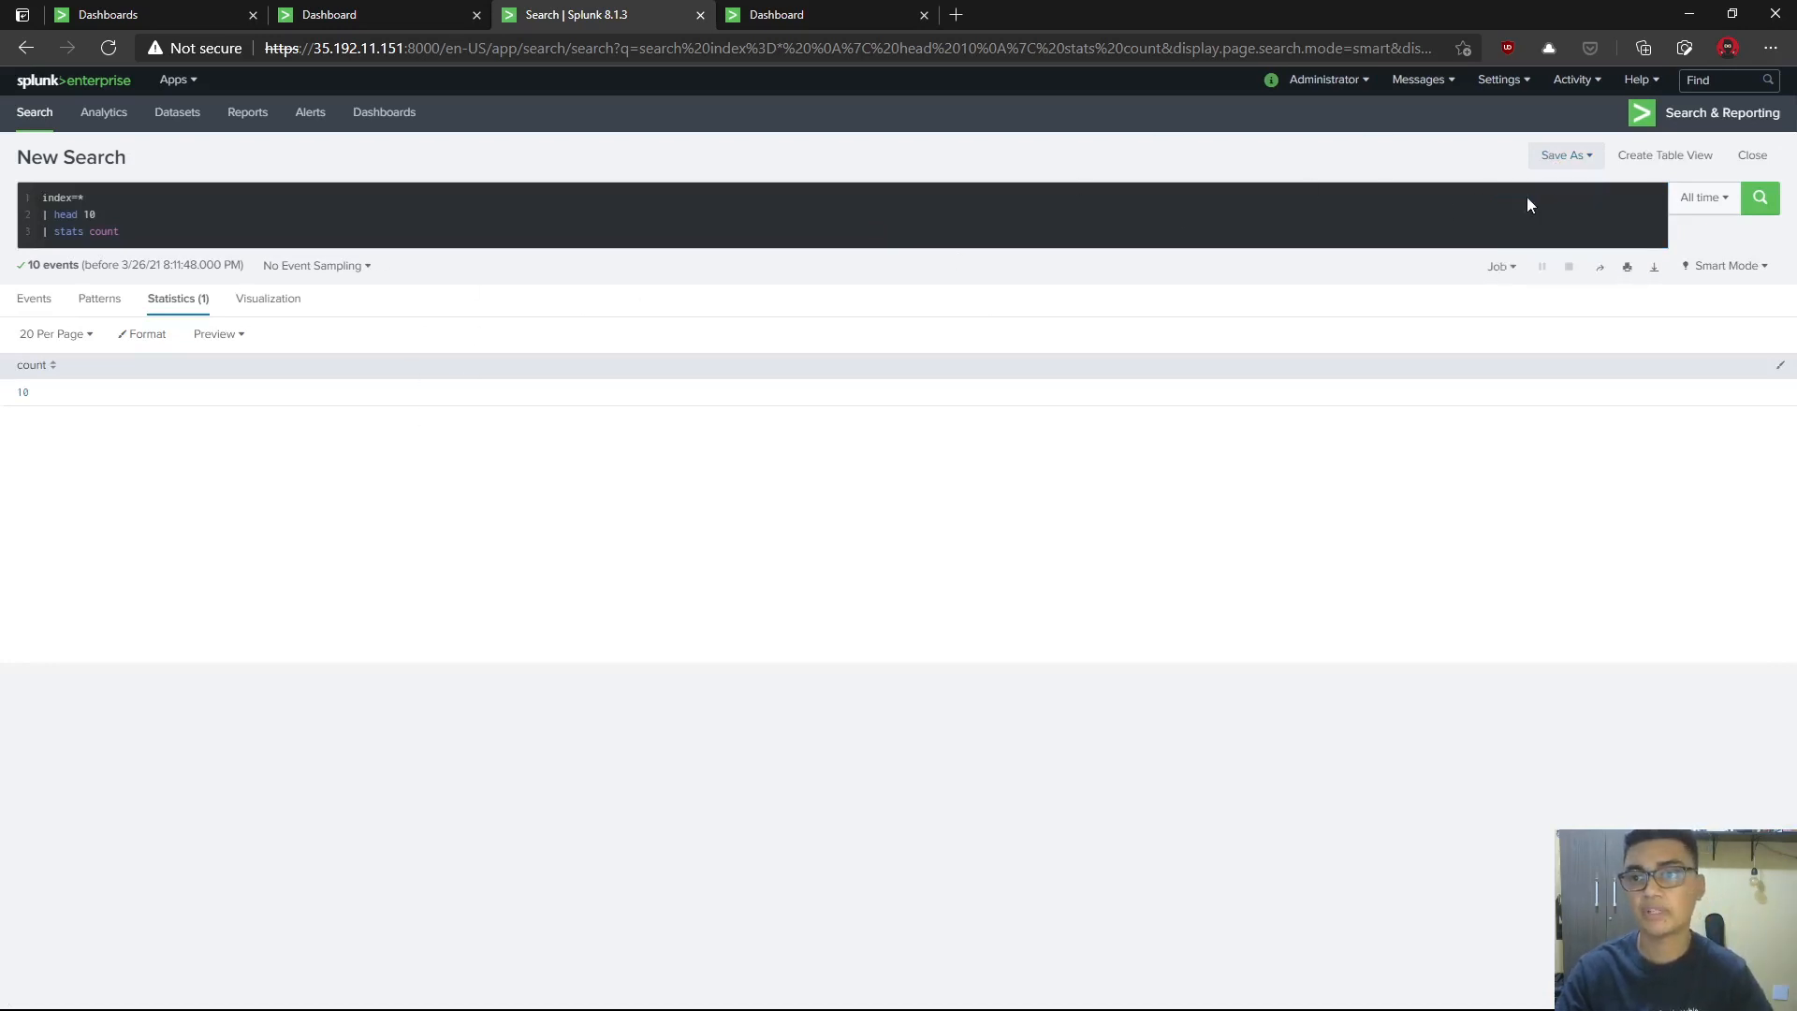
{"action": "left_click", "coordinate": [1525, 190]}
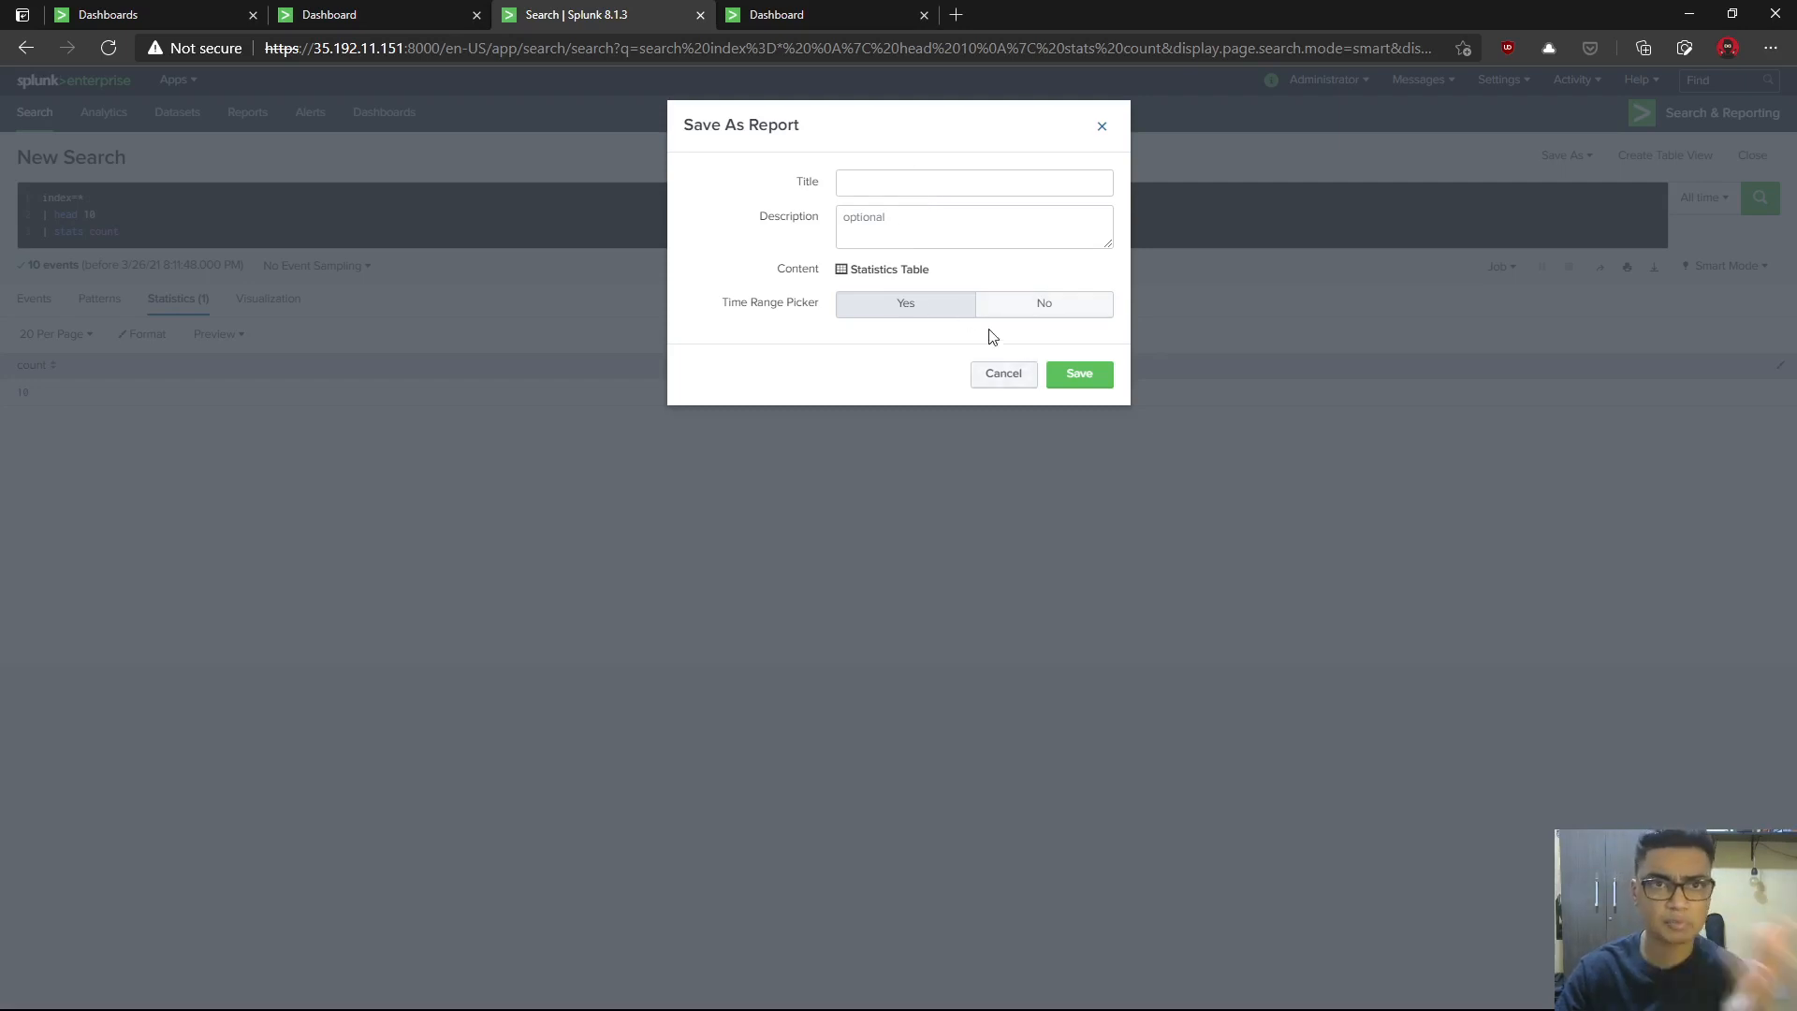
{"action": "left_click", "coordinate": [1006, 374]}
- Return to the Absolute Model editor, review the search_02 data source's SPL and time range, and leave it unchanged
{"action": "left_click", "coordinate": [374, 13]}
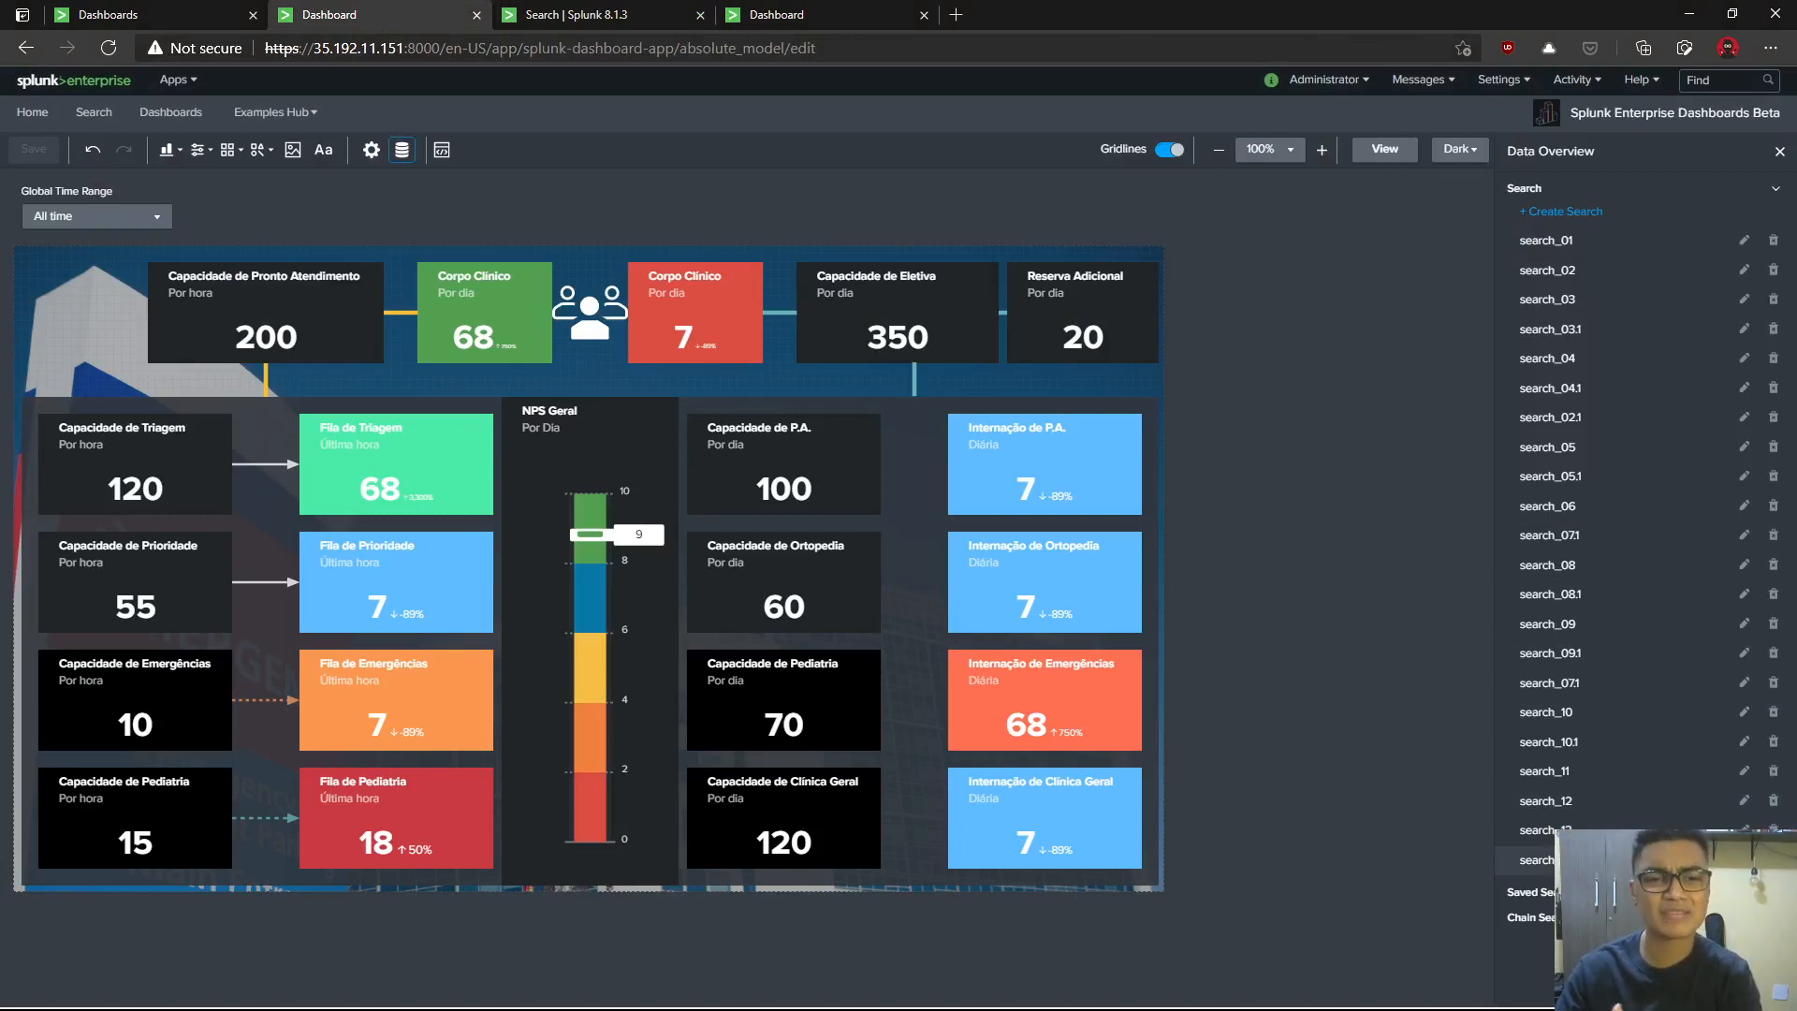
{"action": "left_click", "coordinate": [1742, 270]}
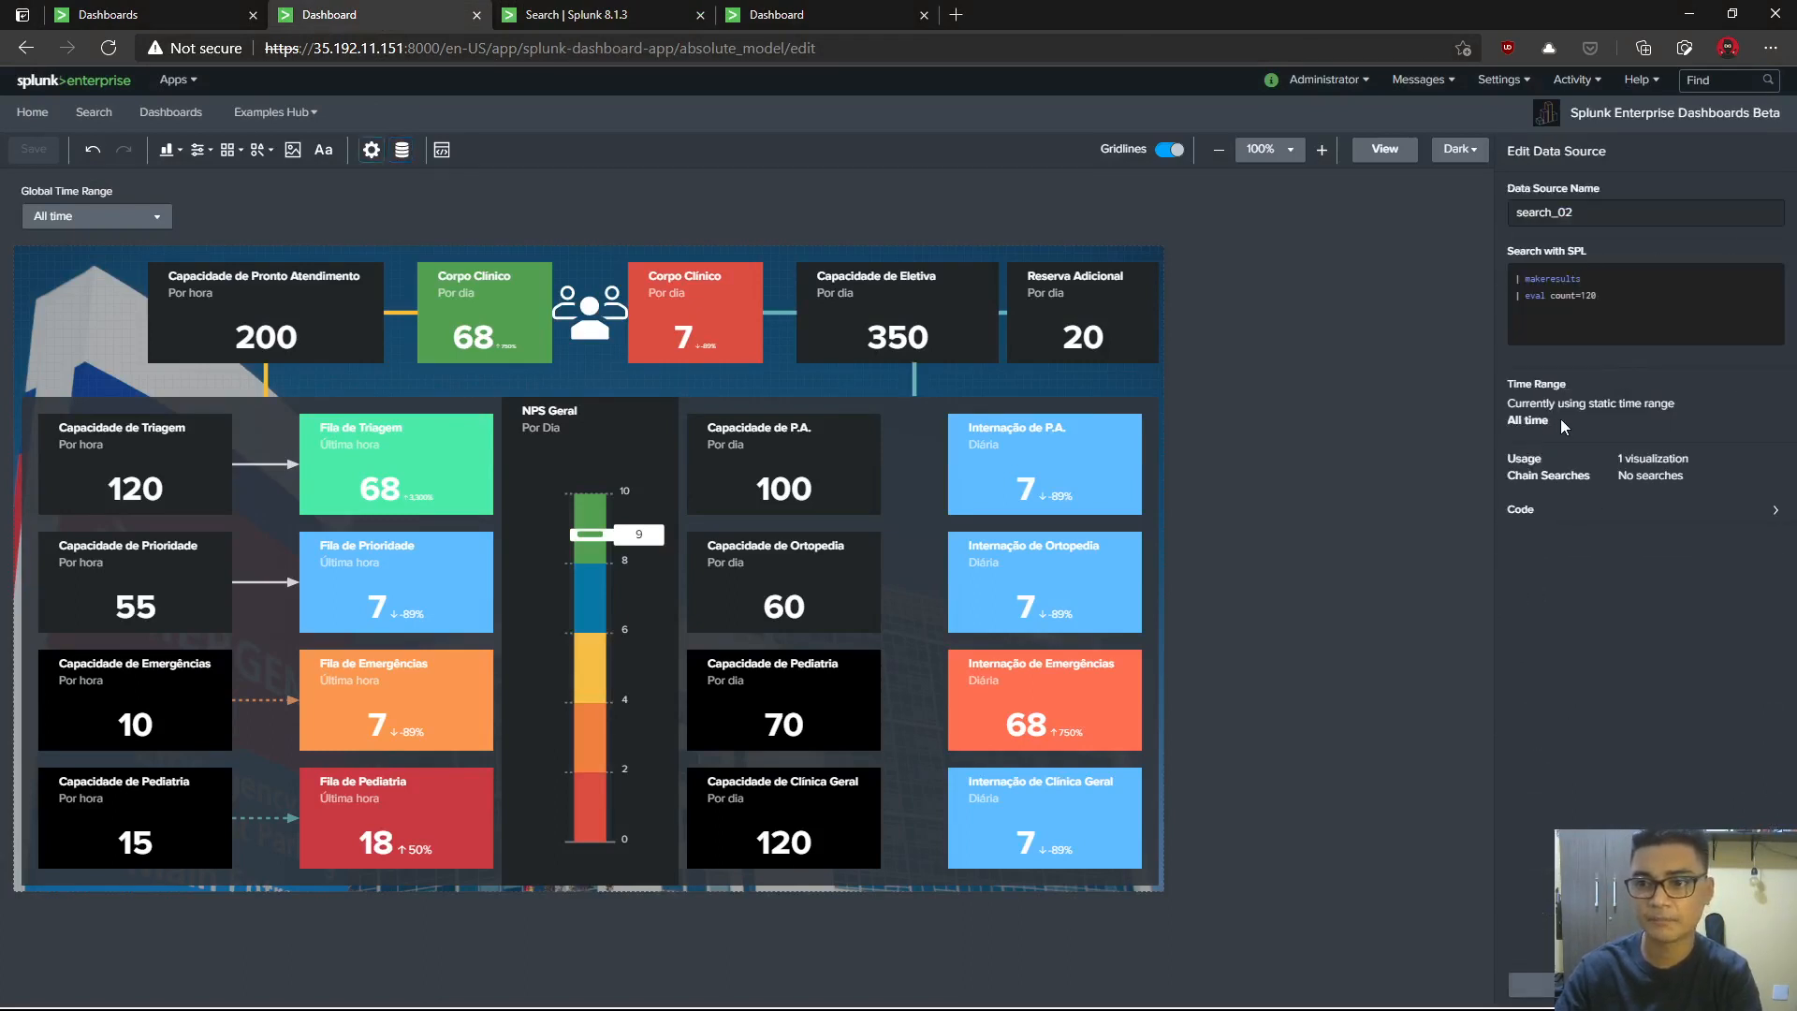
{"action": "left_click_drag", "start_coordinate": [1561, 426], "coordinate": [1497, 423]}
{"action": "left_click", "coordinate": [1588, 321]}
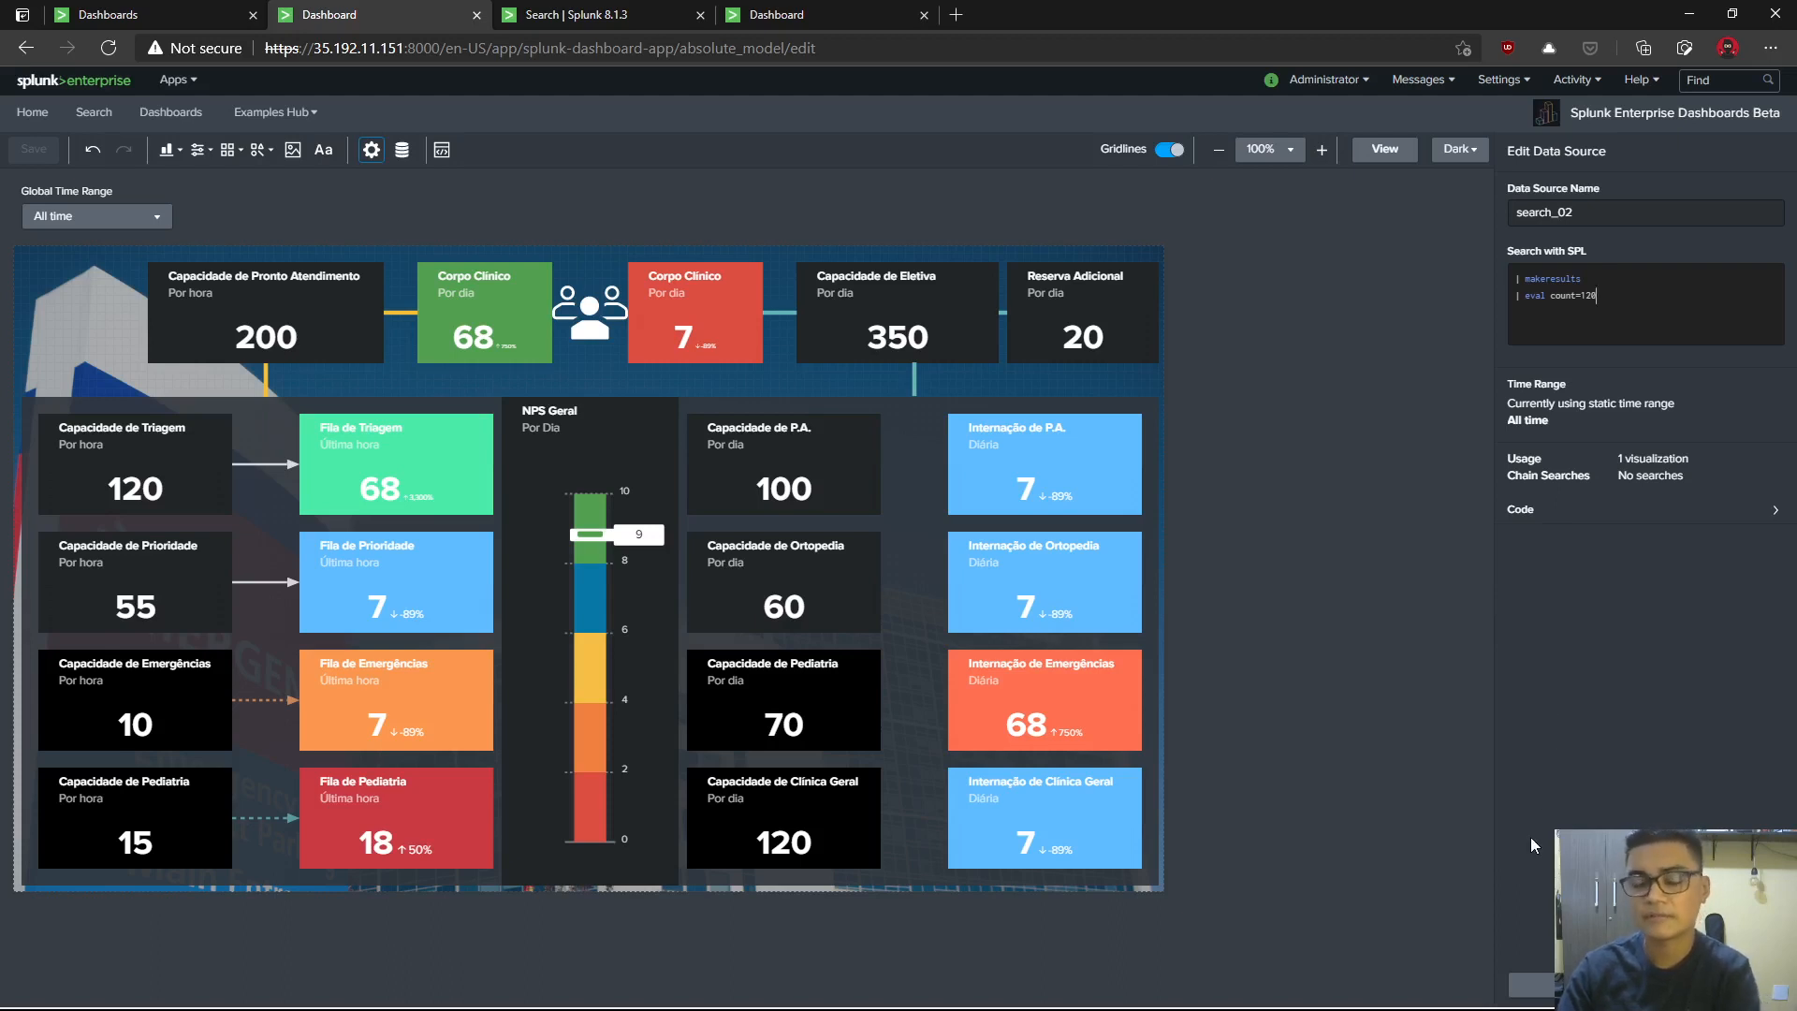
{"action": "left_click", "coordinate": [1717, 984]}
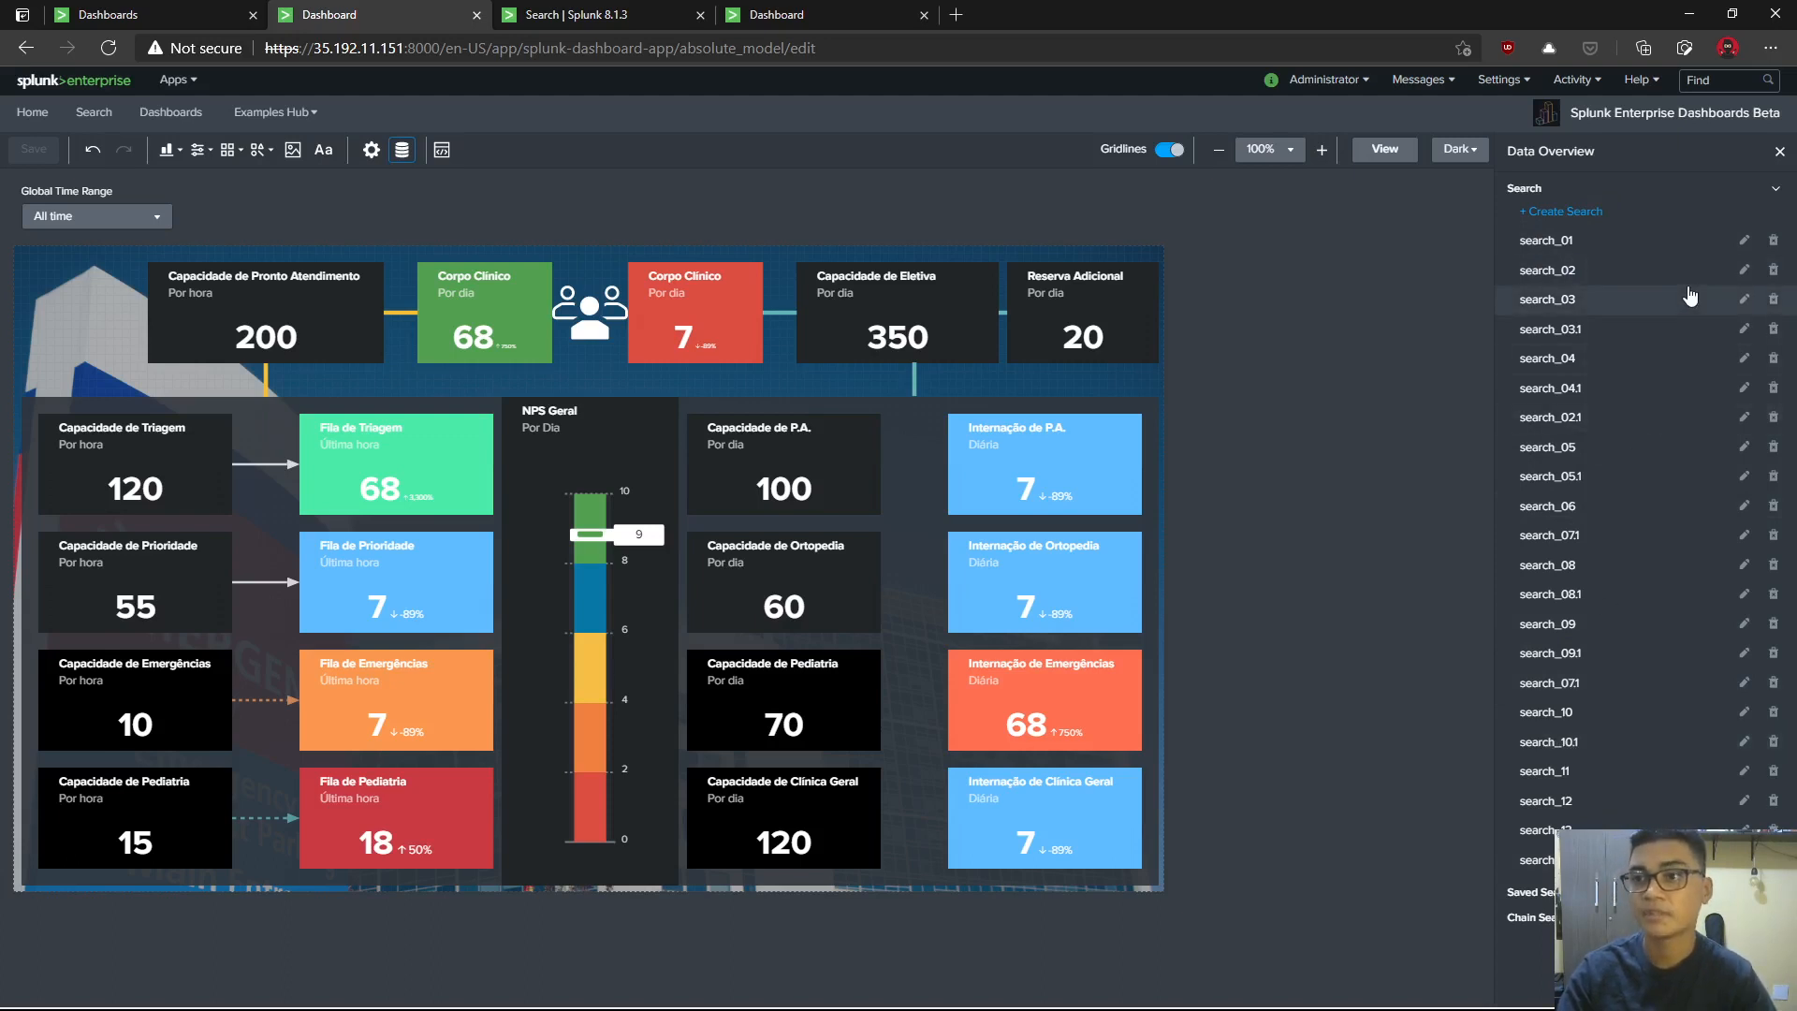
- Review the search_01 data source's name and SPL, and return to the data overview
{"action": "left_click", "coordinate": [1663, 255]}
{"action": "double_click", "coordinate": [1597, 212]}
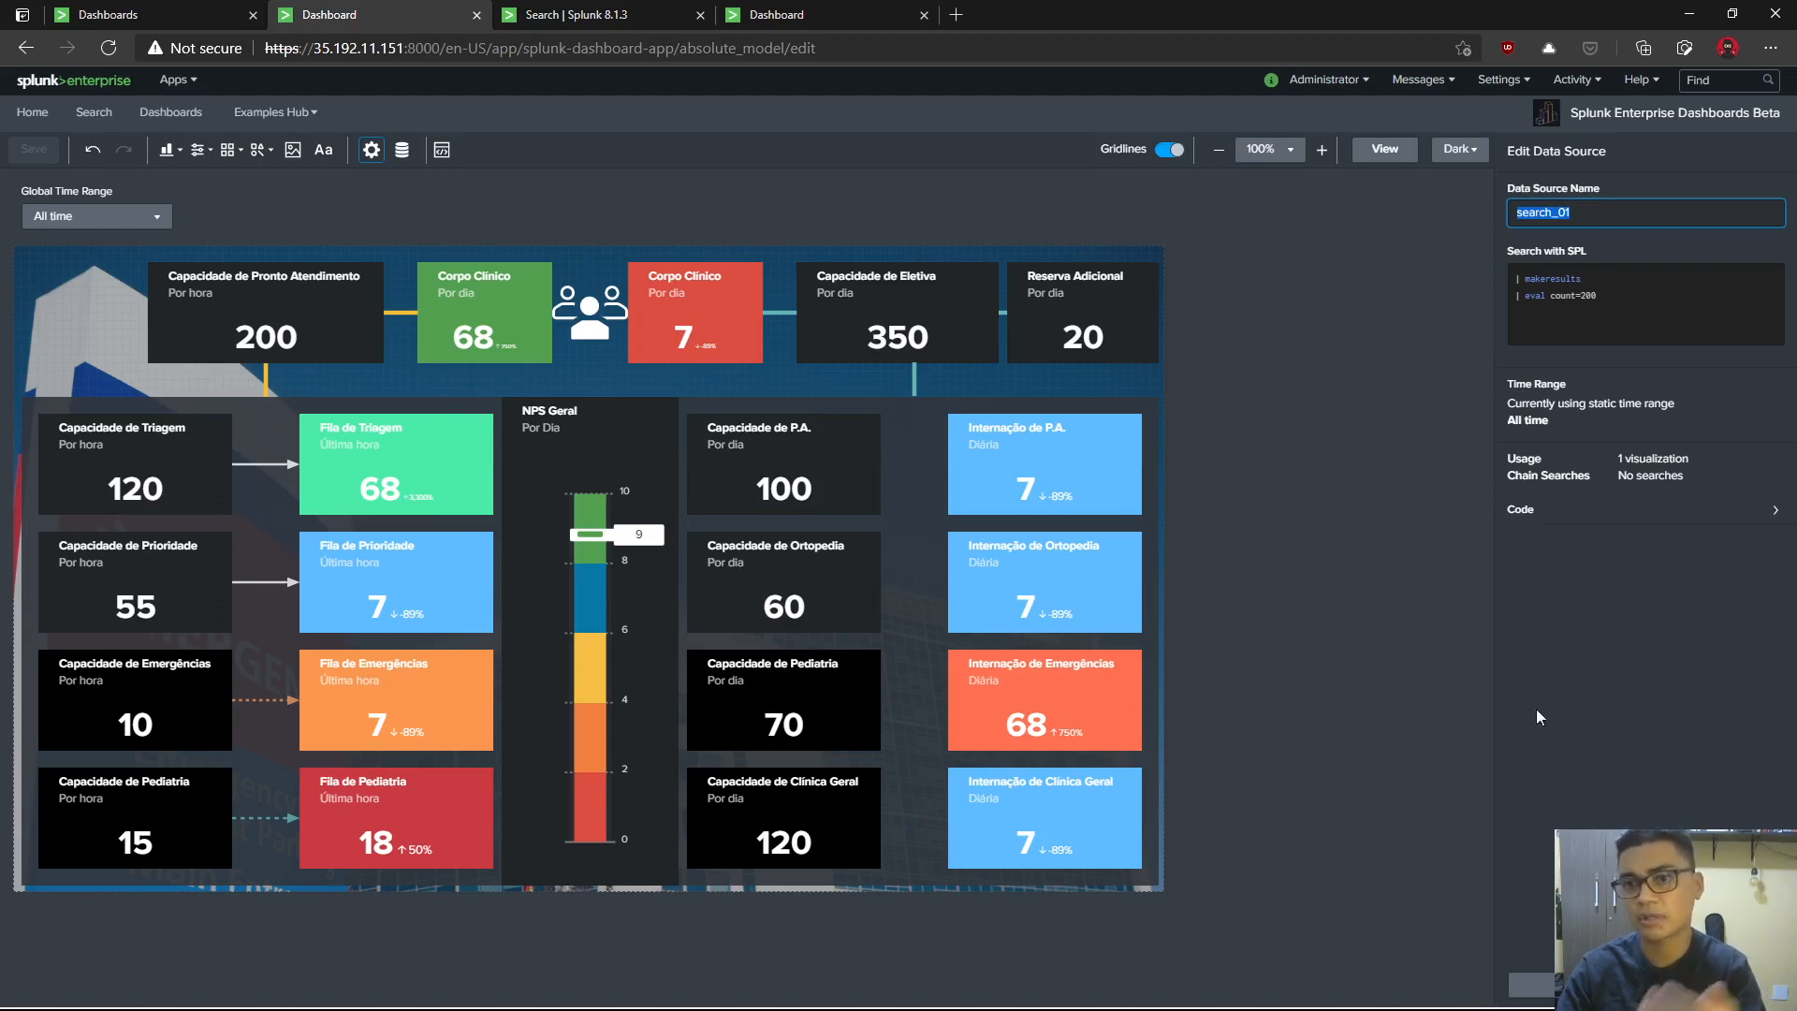
{"action": "left_click", "coordinate": [1575, 984]}
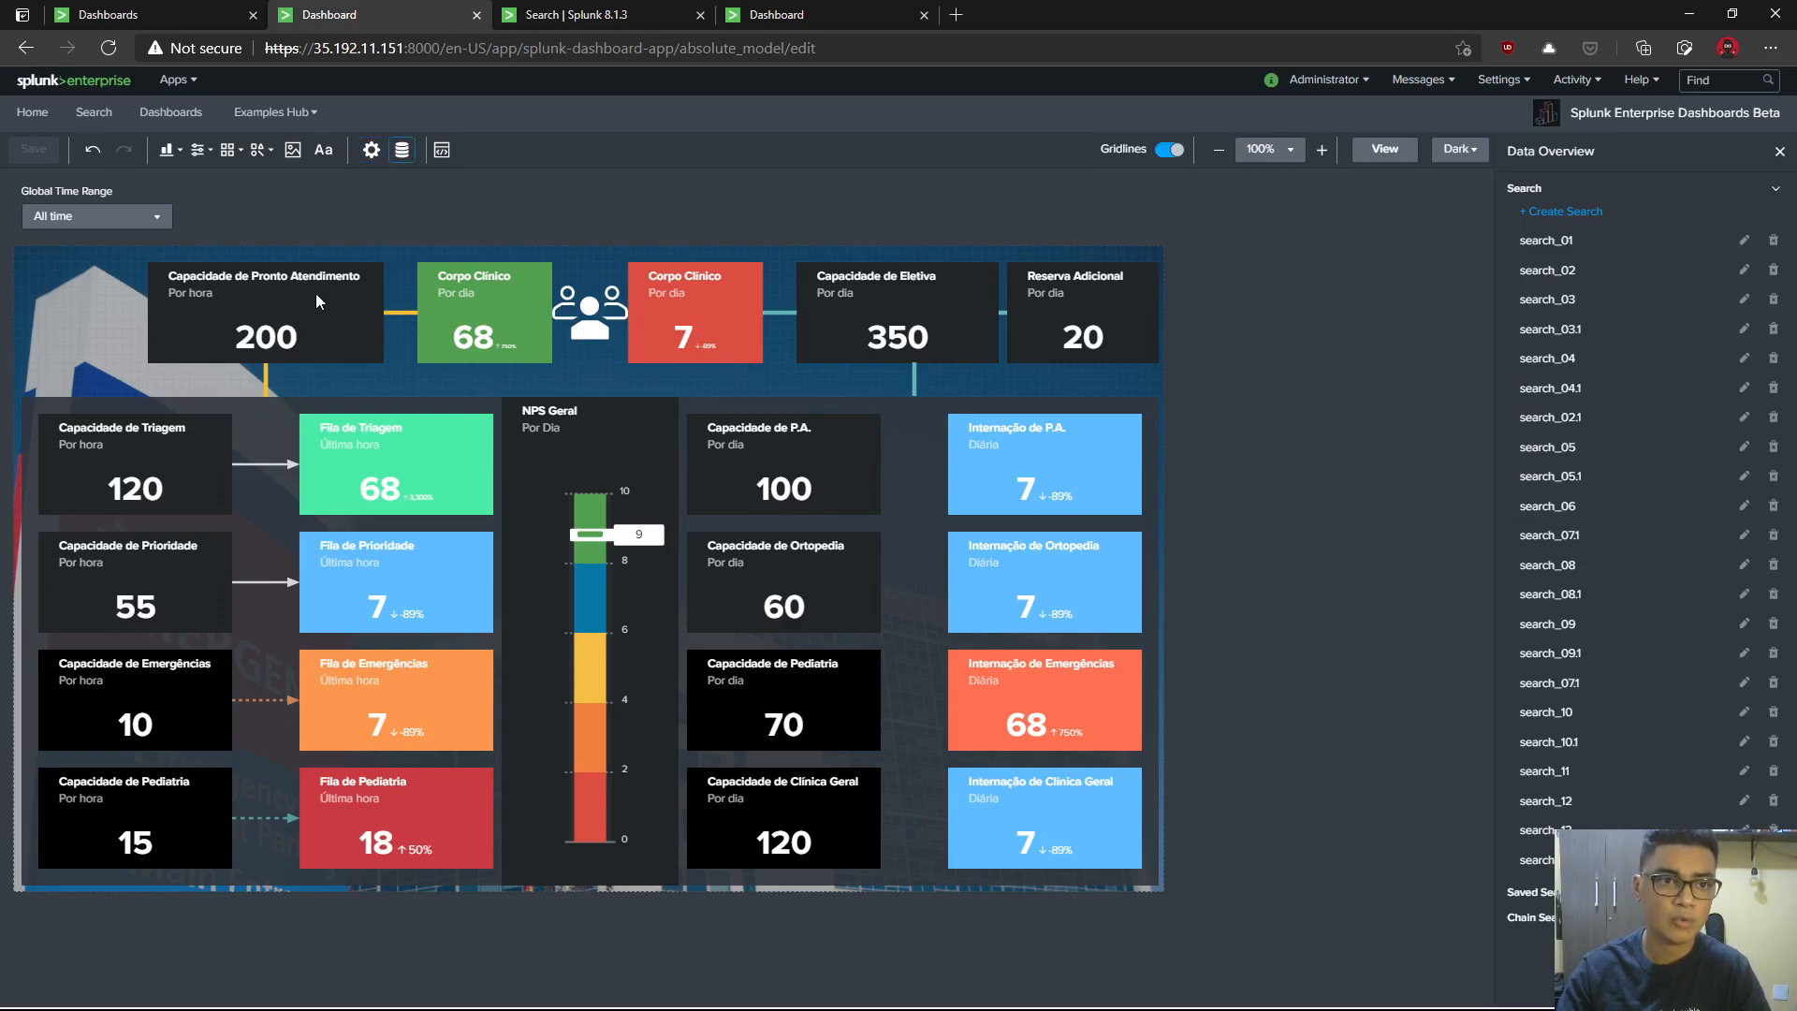
- Inspect the configuration of the Fila de Triagem and Fila de Prioridade tiles and the background rectangle, and recheck the data source list
{"action": "left_click", "coordinate": [436, 462]}
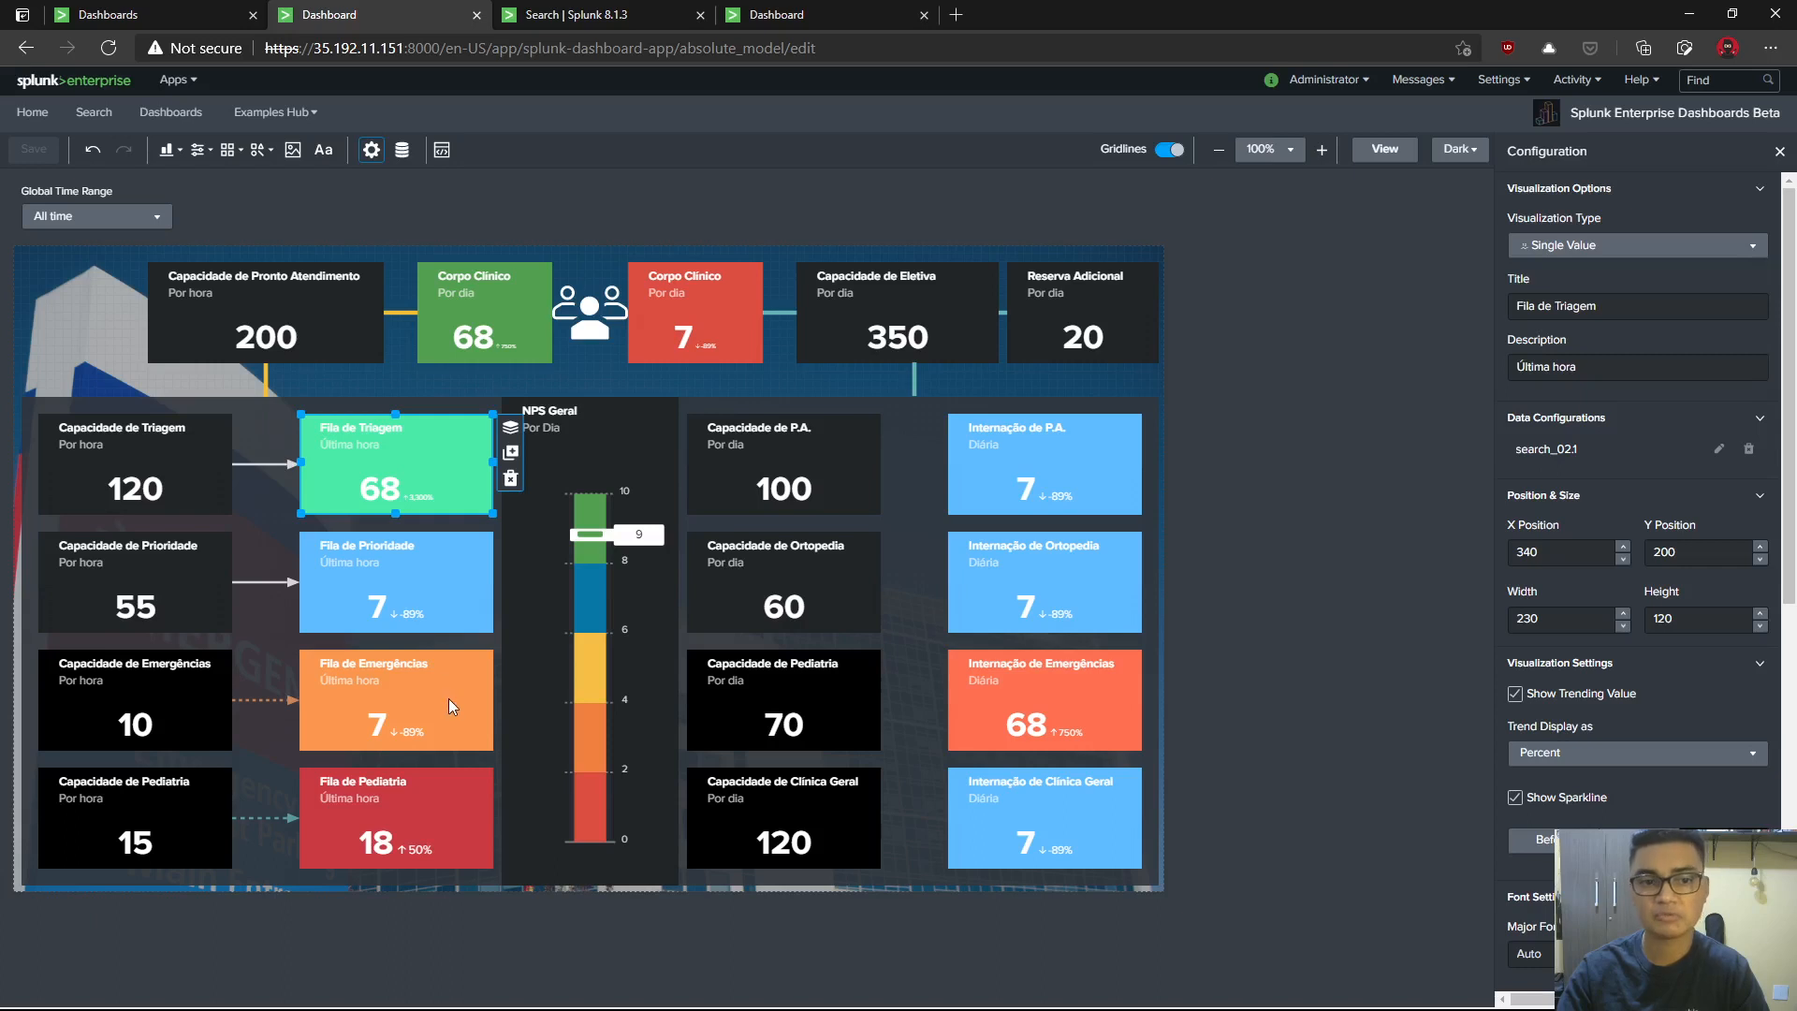
{"action": "left_click", "coordinate": [448, 599]}
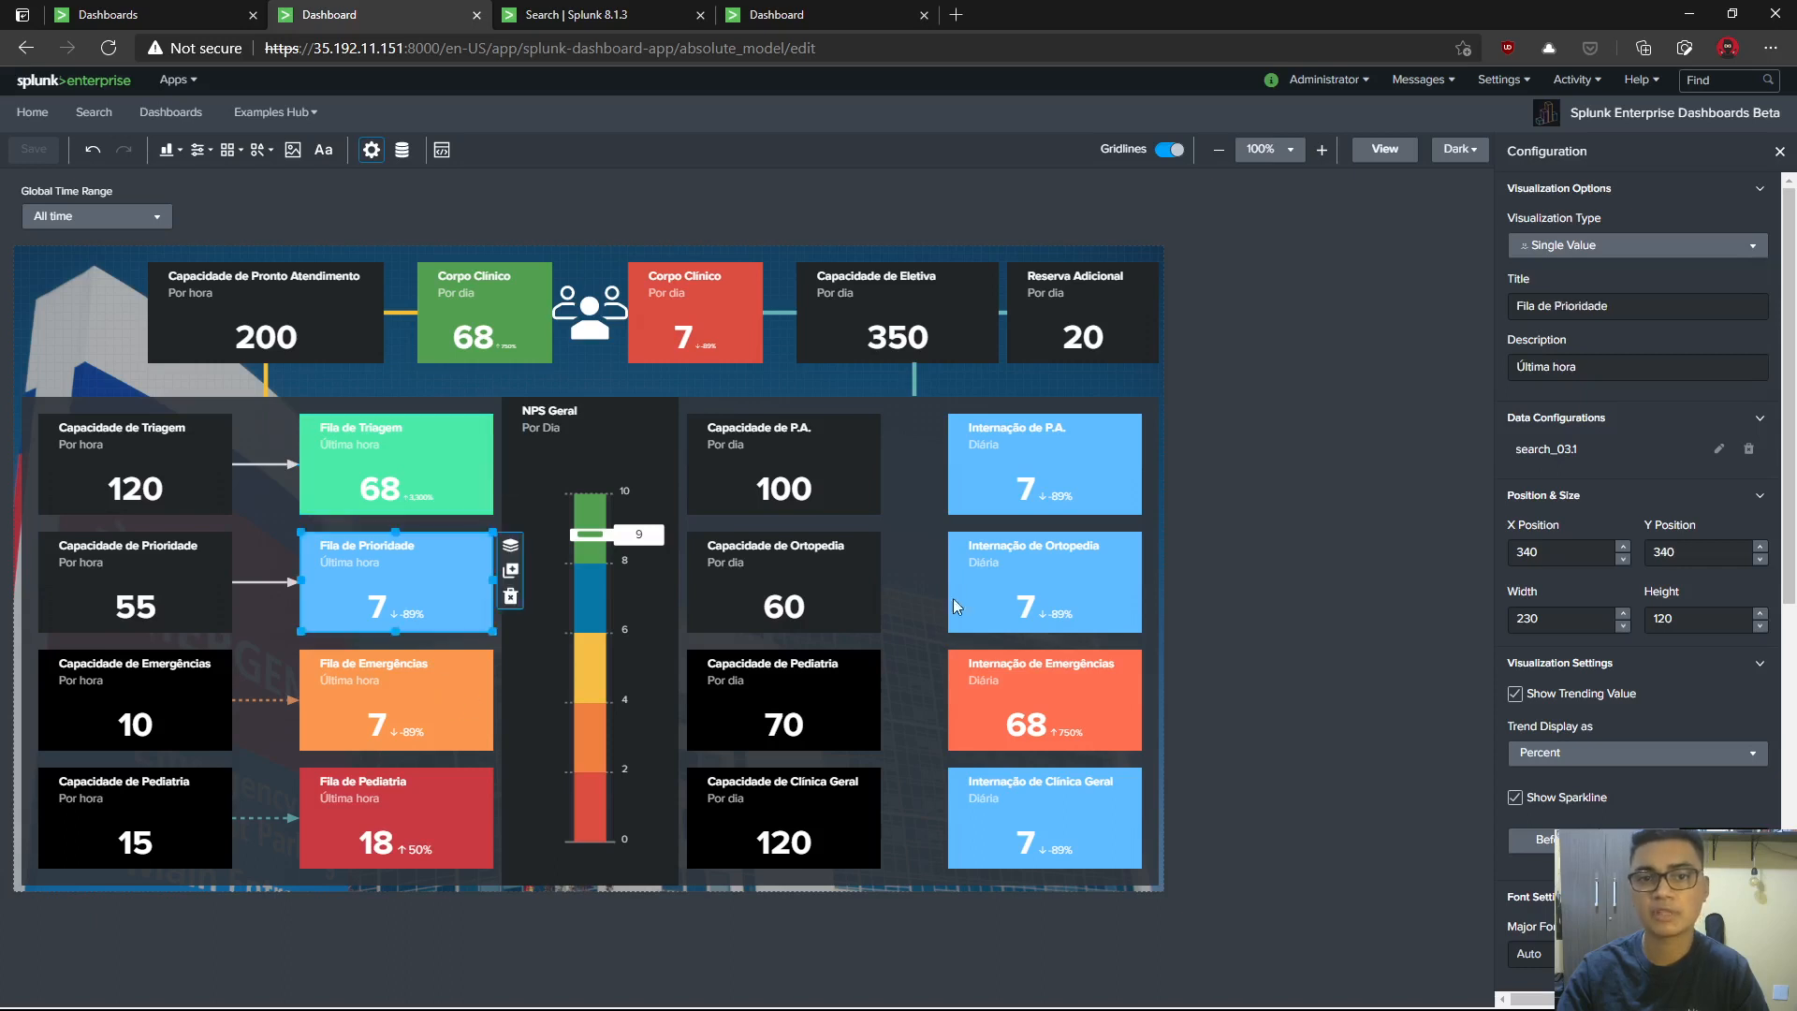
{"action": "left_click", "coordinate": [1127, 393]}
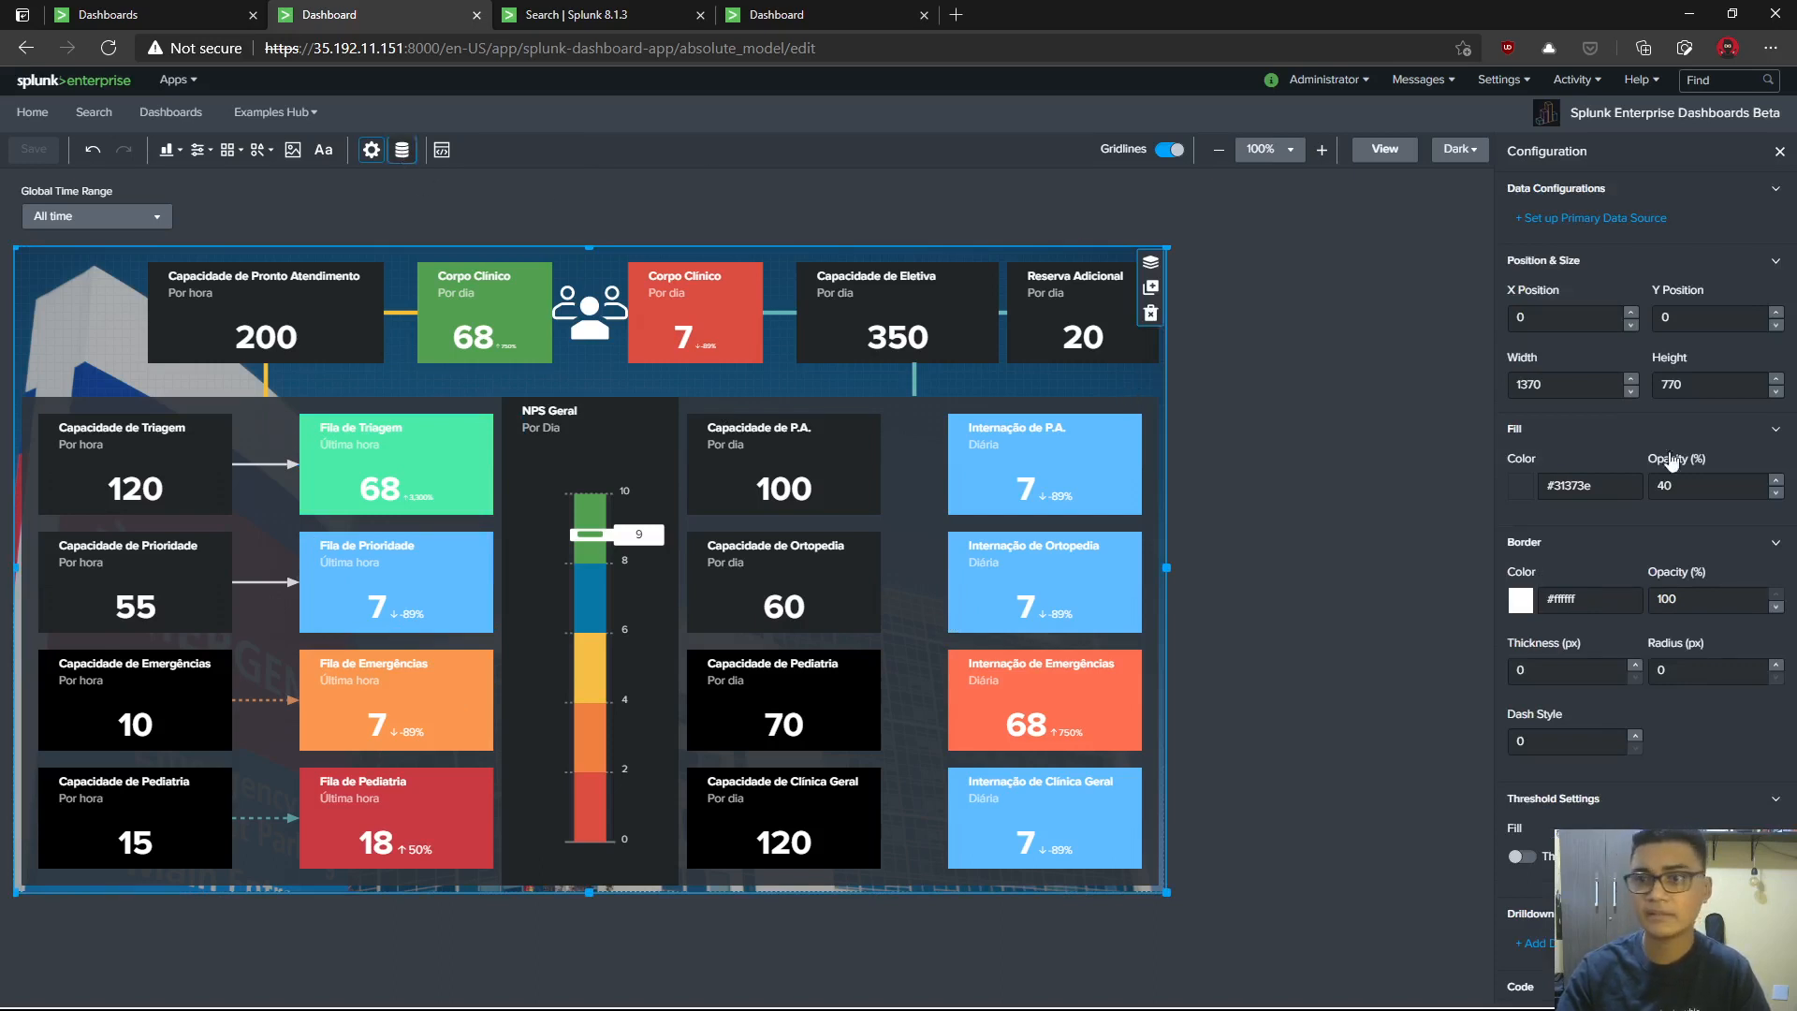
{"action": "left_click", "coordinate": [403, 153]}
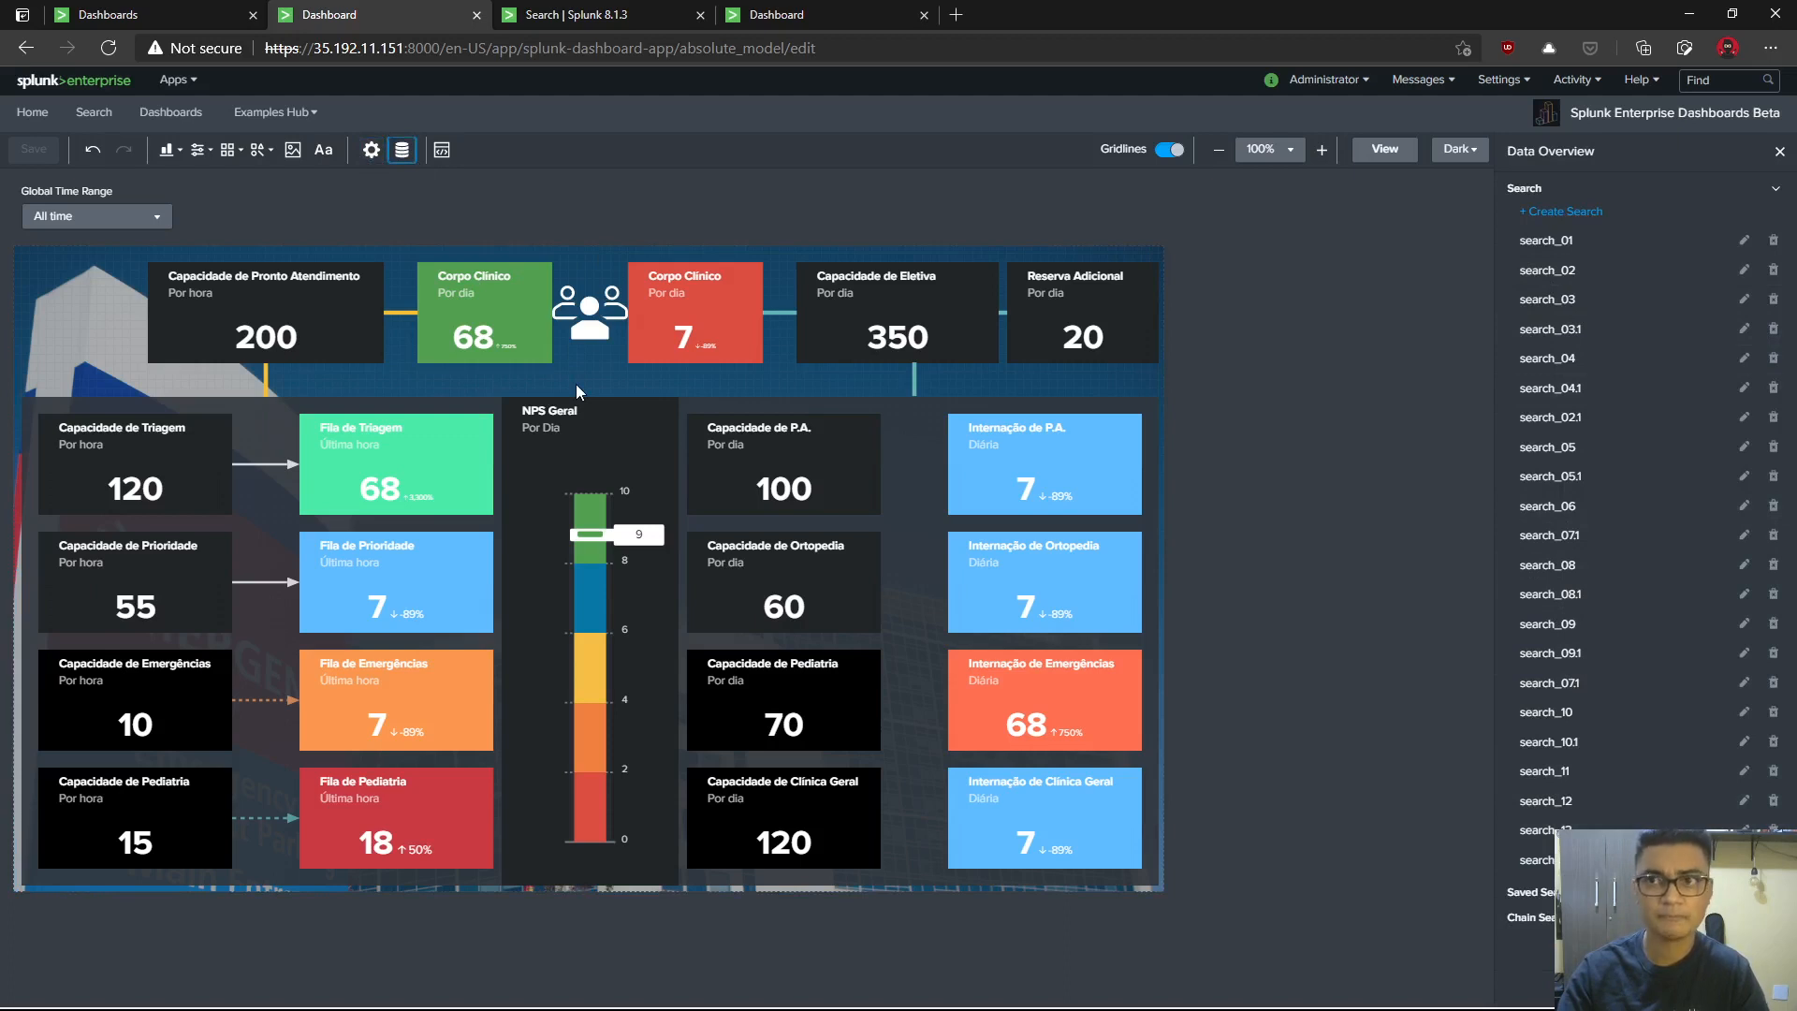
{"action": "left_click", "coordinate": [1780, 152]}
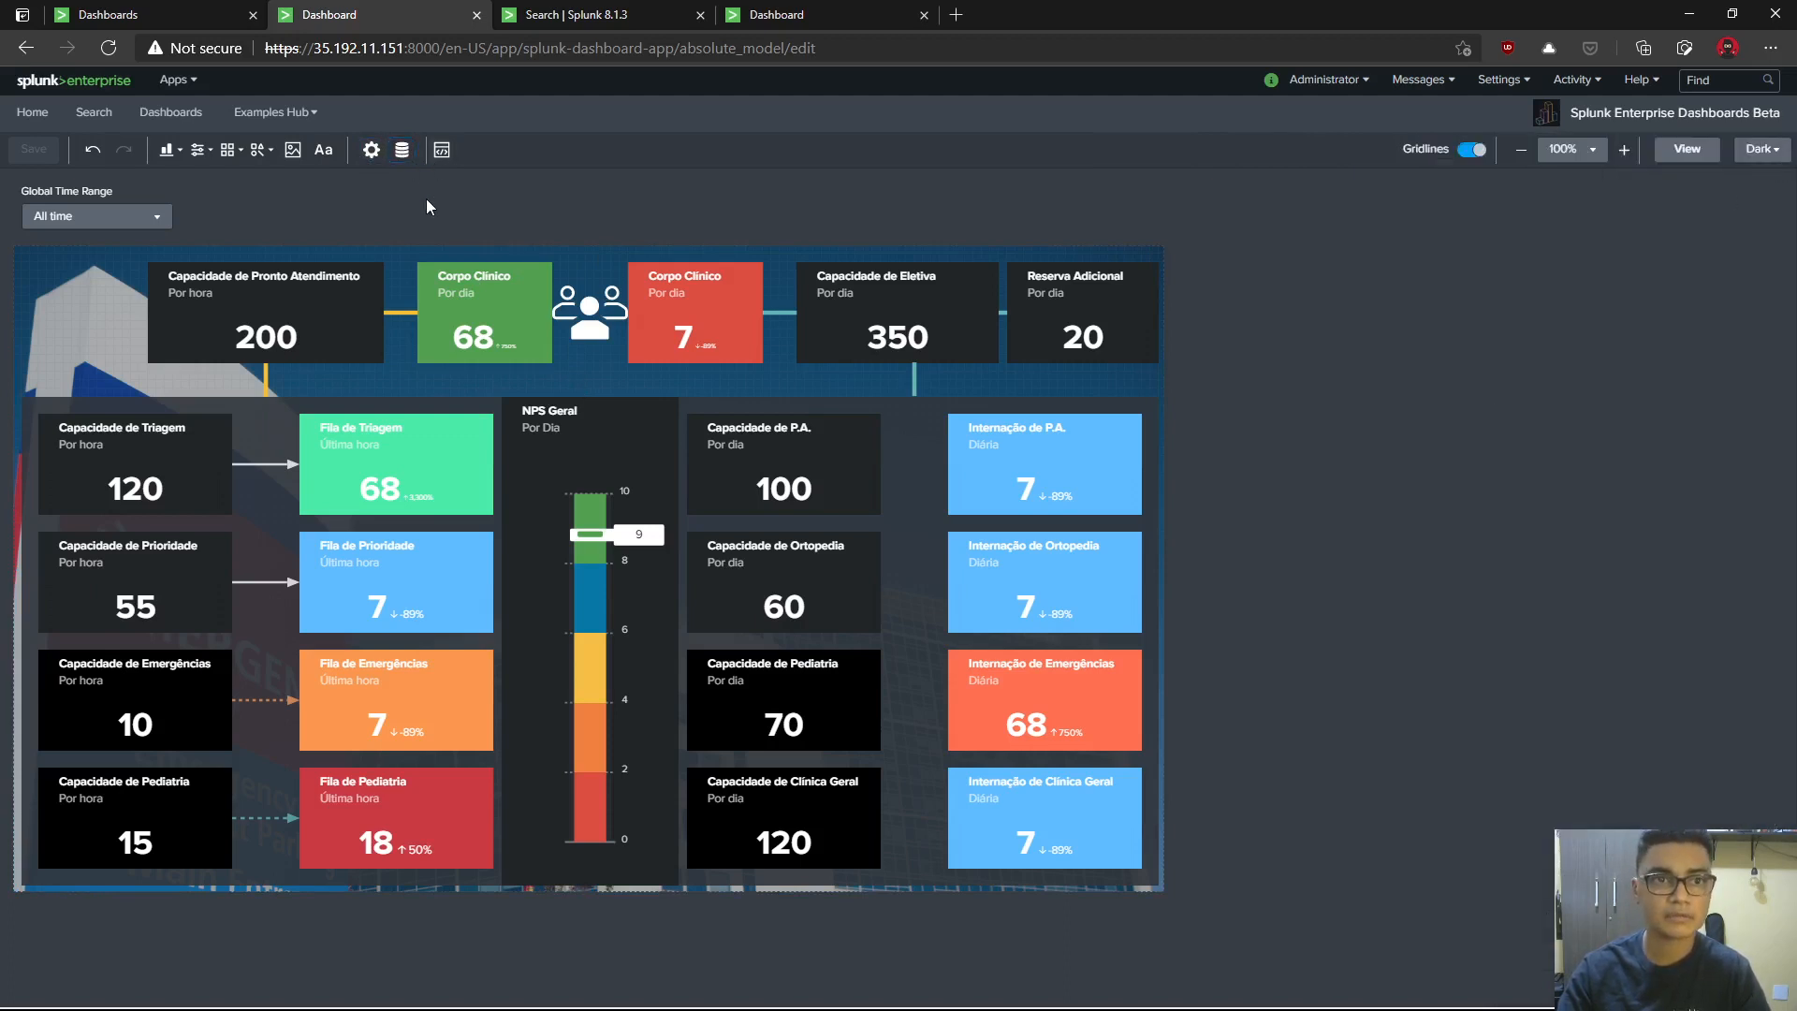
- Switch to the Grid Model browser tab and open the Search & Reporting app there
{"action": "left_click", "coordinate": [805, 16]}
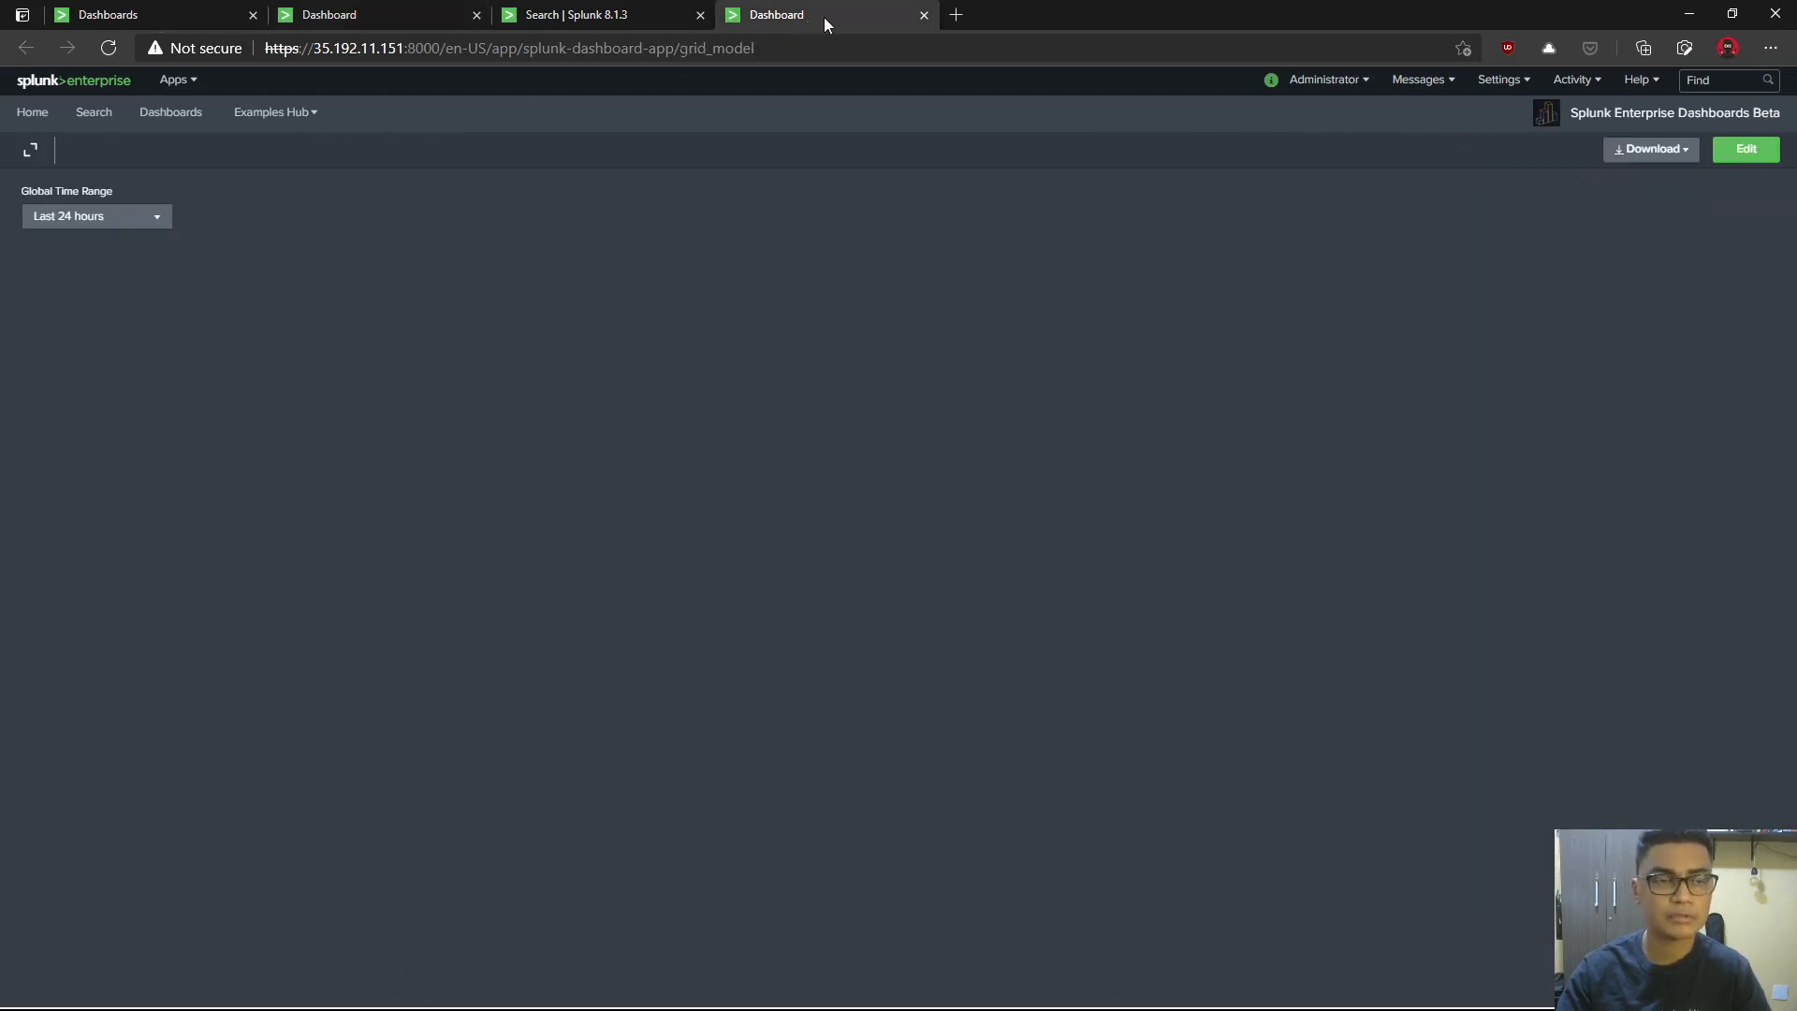
{"action": "left_click", "coordinate": [175, 79]}
{"action": "left_click", "coordinate": [162, 19]}
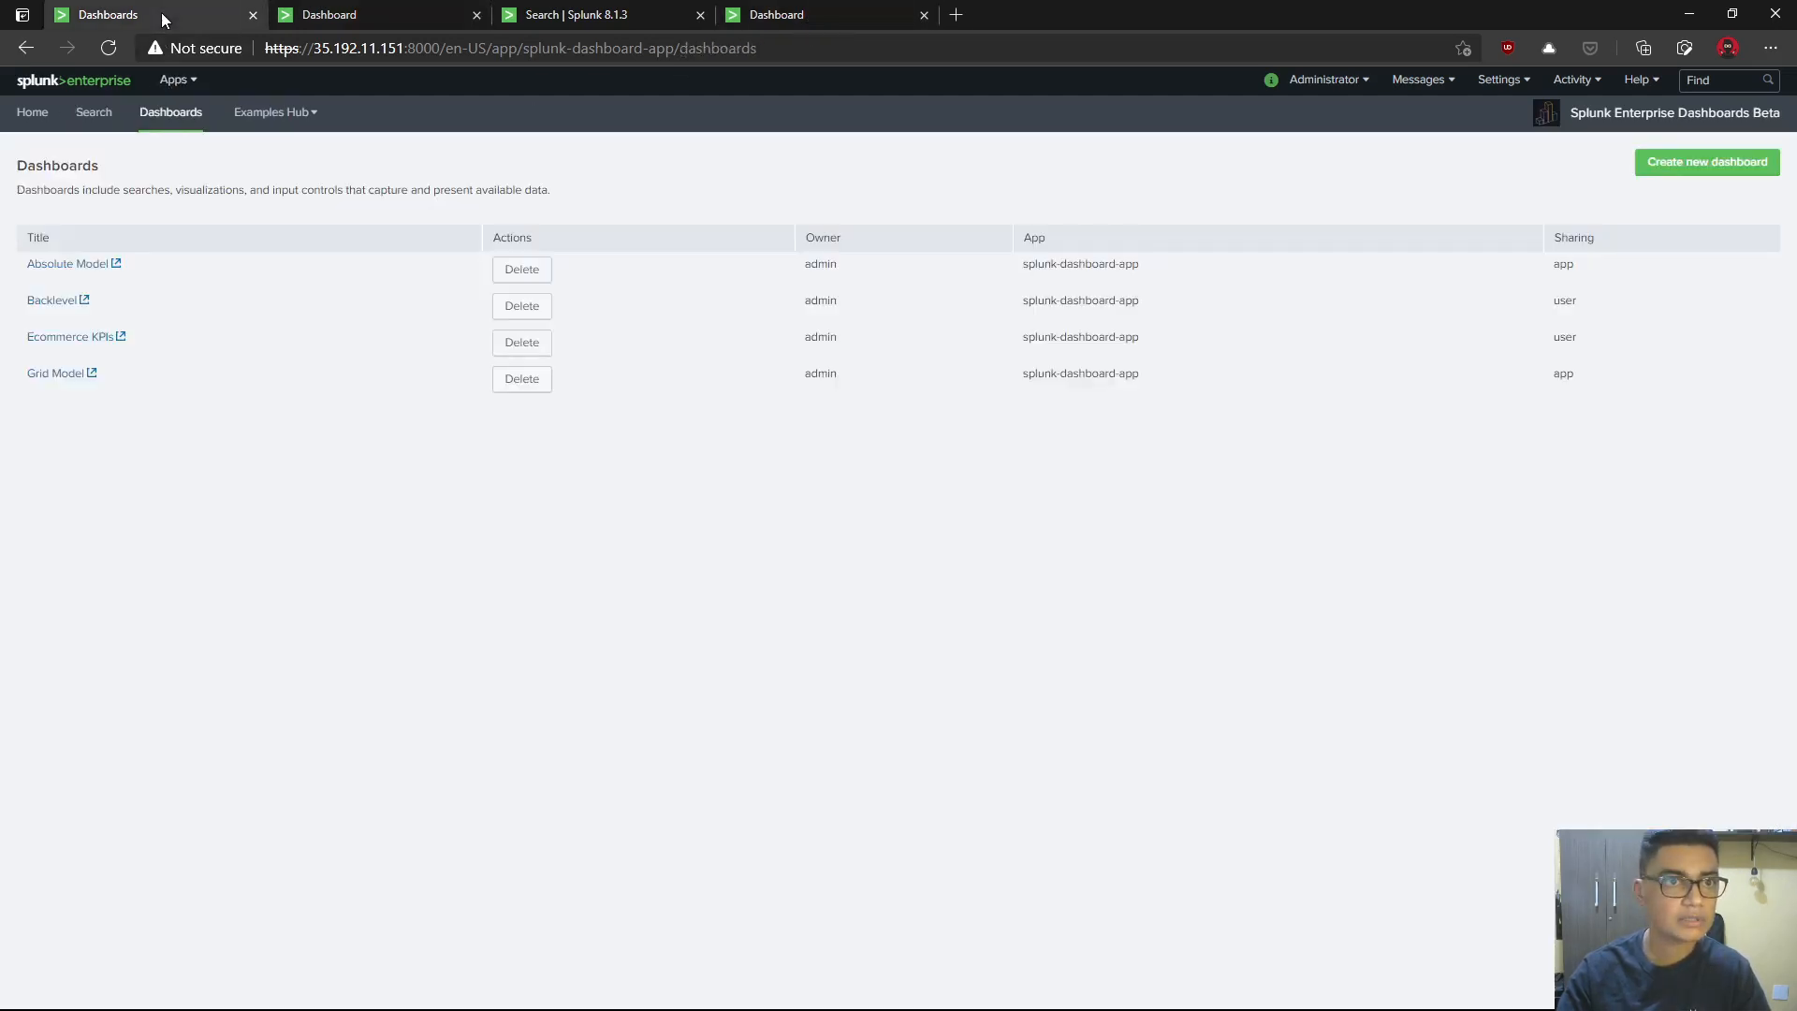
{"action": "left_click", "coordinate": [759, 15]}
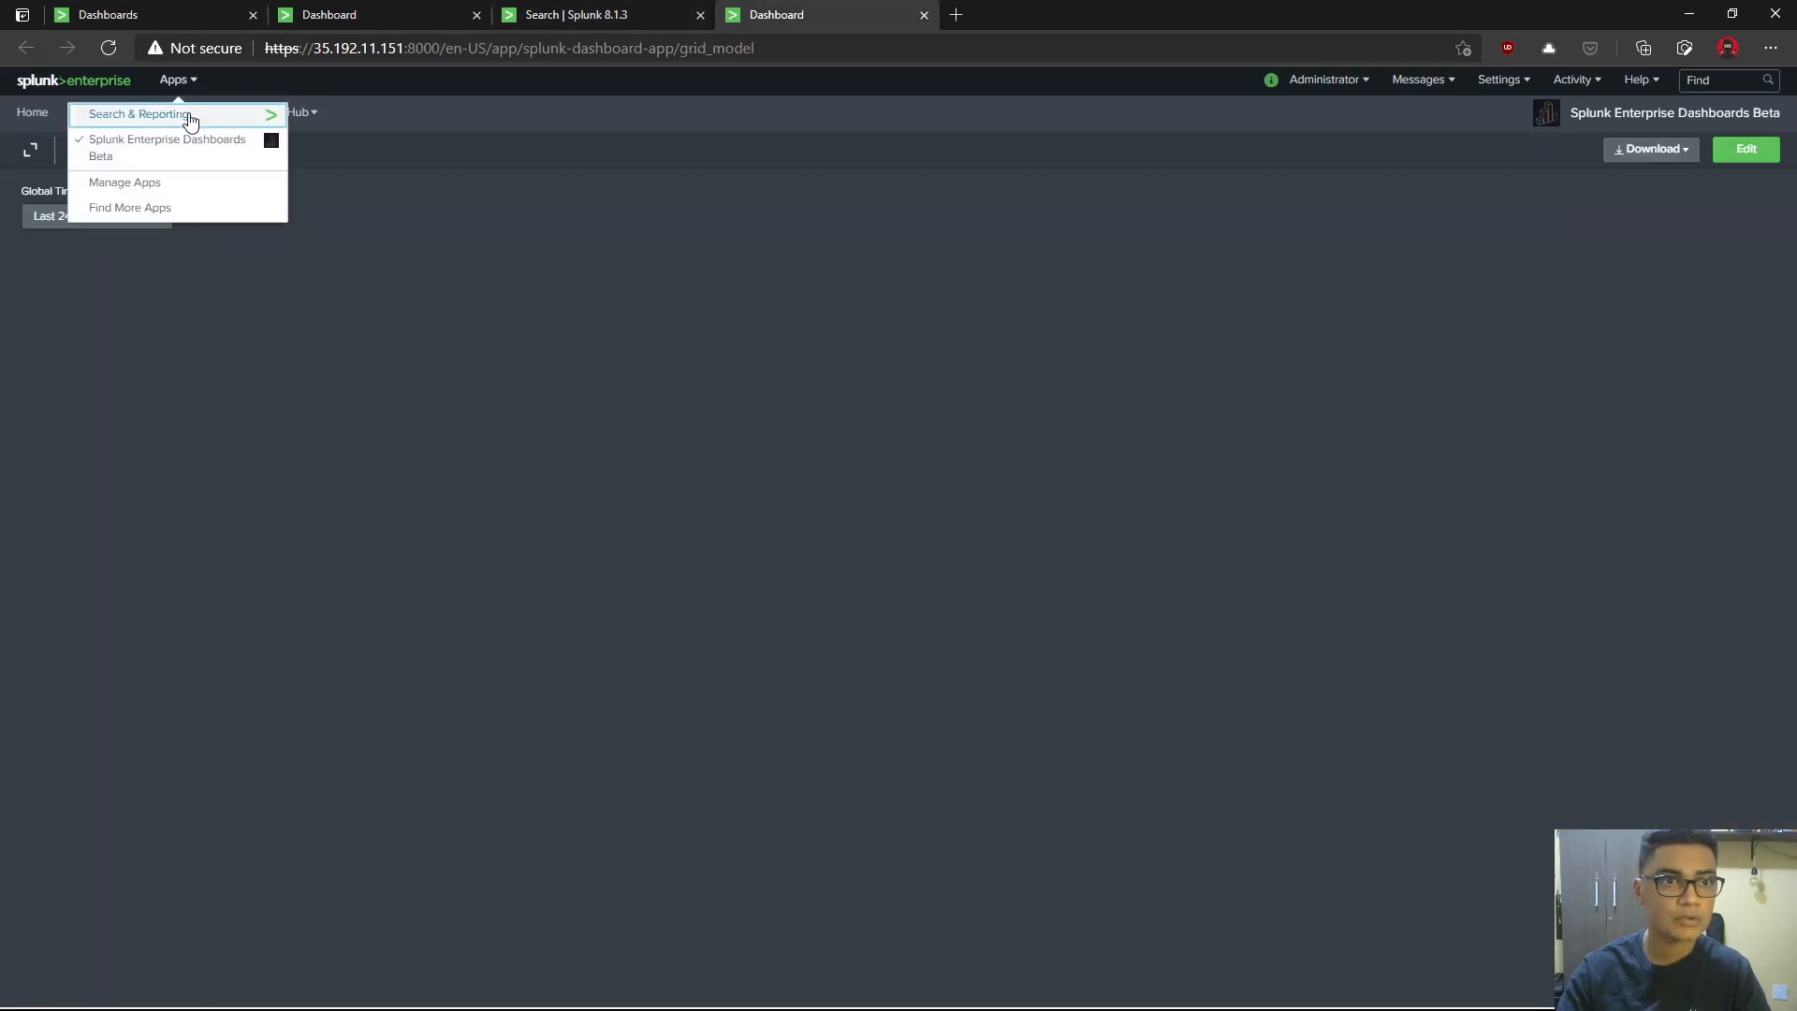
{"action": "left_click", "coordinate": [189, 116]}
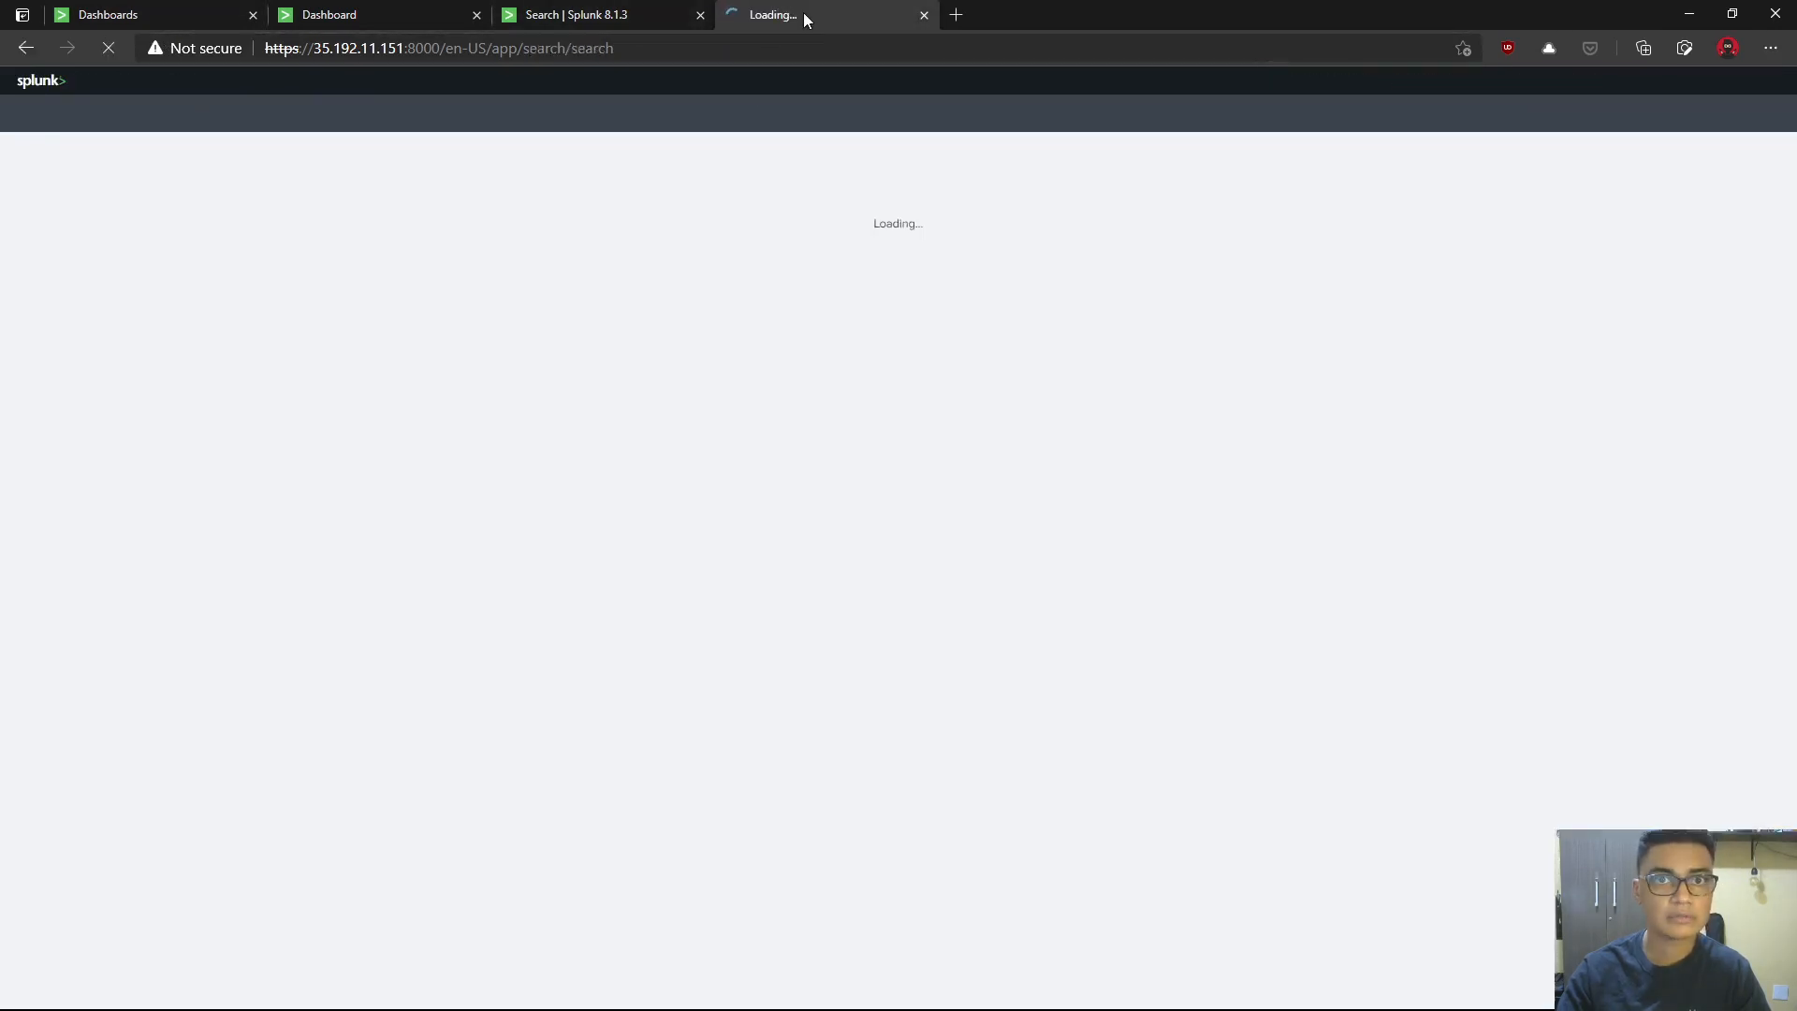
- Open the Splunk UG dashboard in the earlier search tab, showing the data overview in the Absolute Model tab while it loads
{"action": "left_click", "coordinate": [700, 15]}
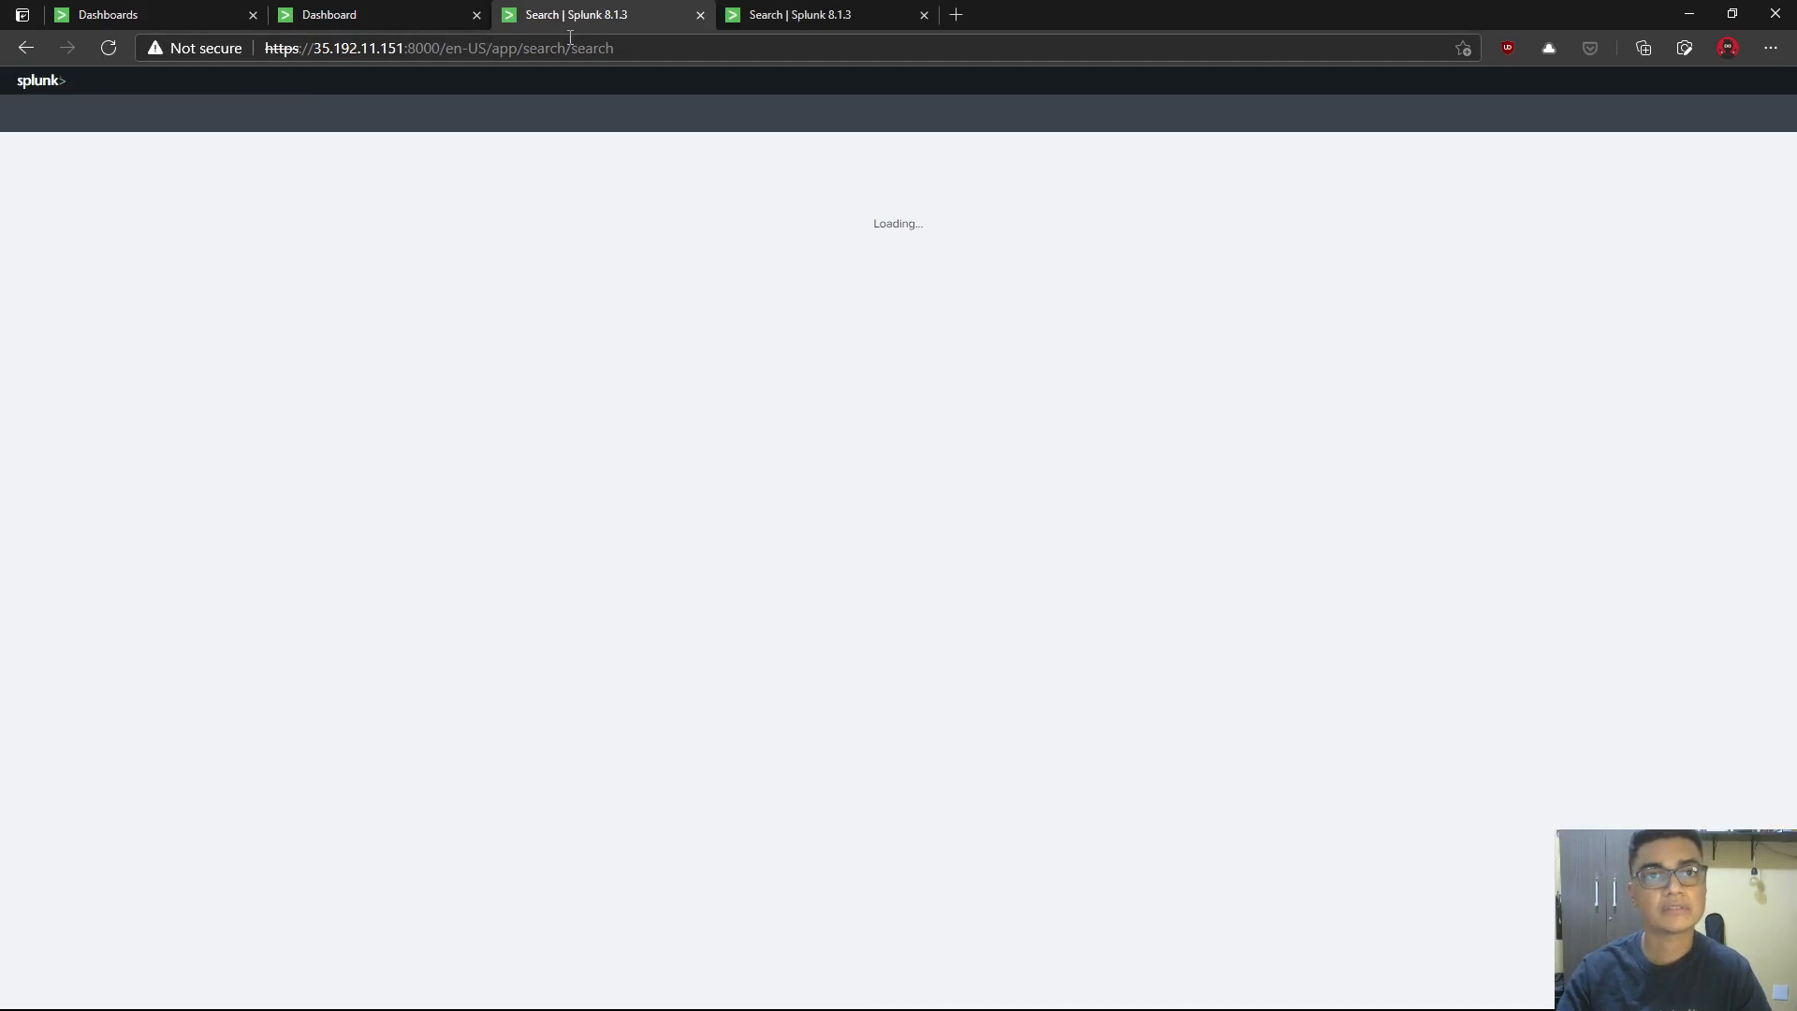
{"action": "left_click", "coordinate": [371, 116]}
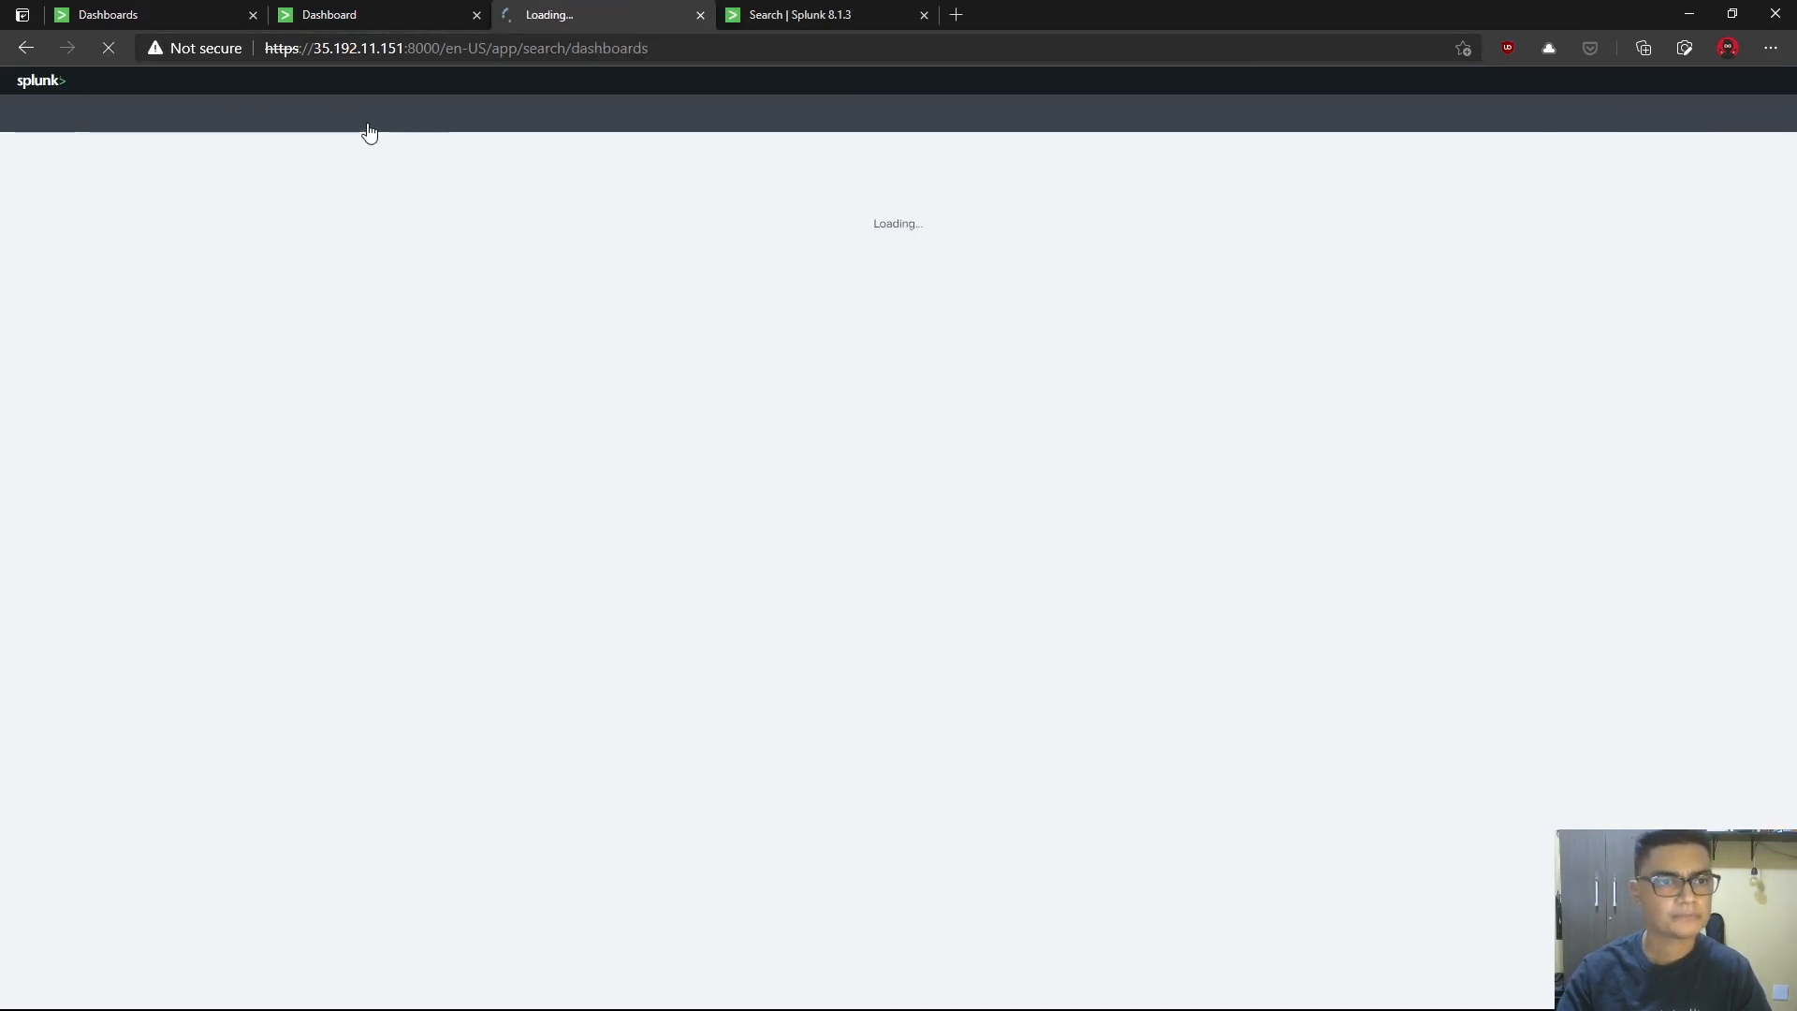
{"action": "left_click", "coordinate": [96, 334]}
{"action": "left_click", "coordinate": [393, 19]}
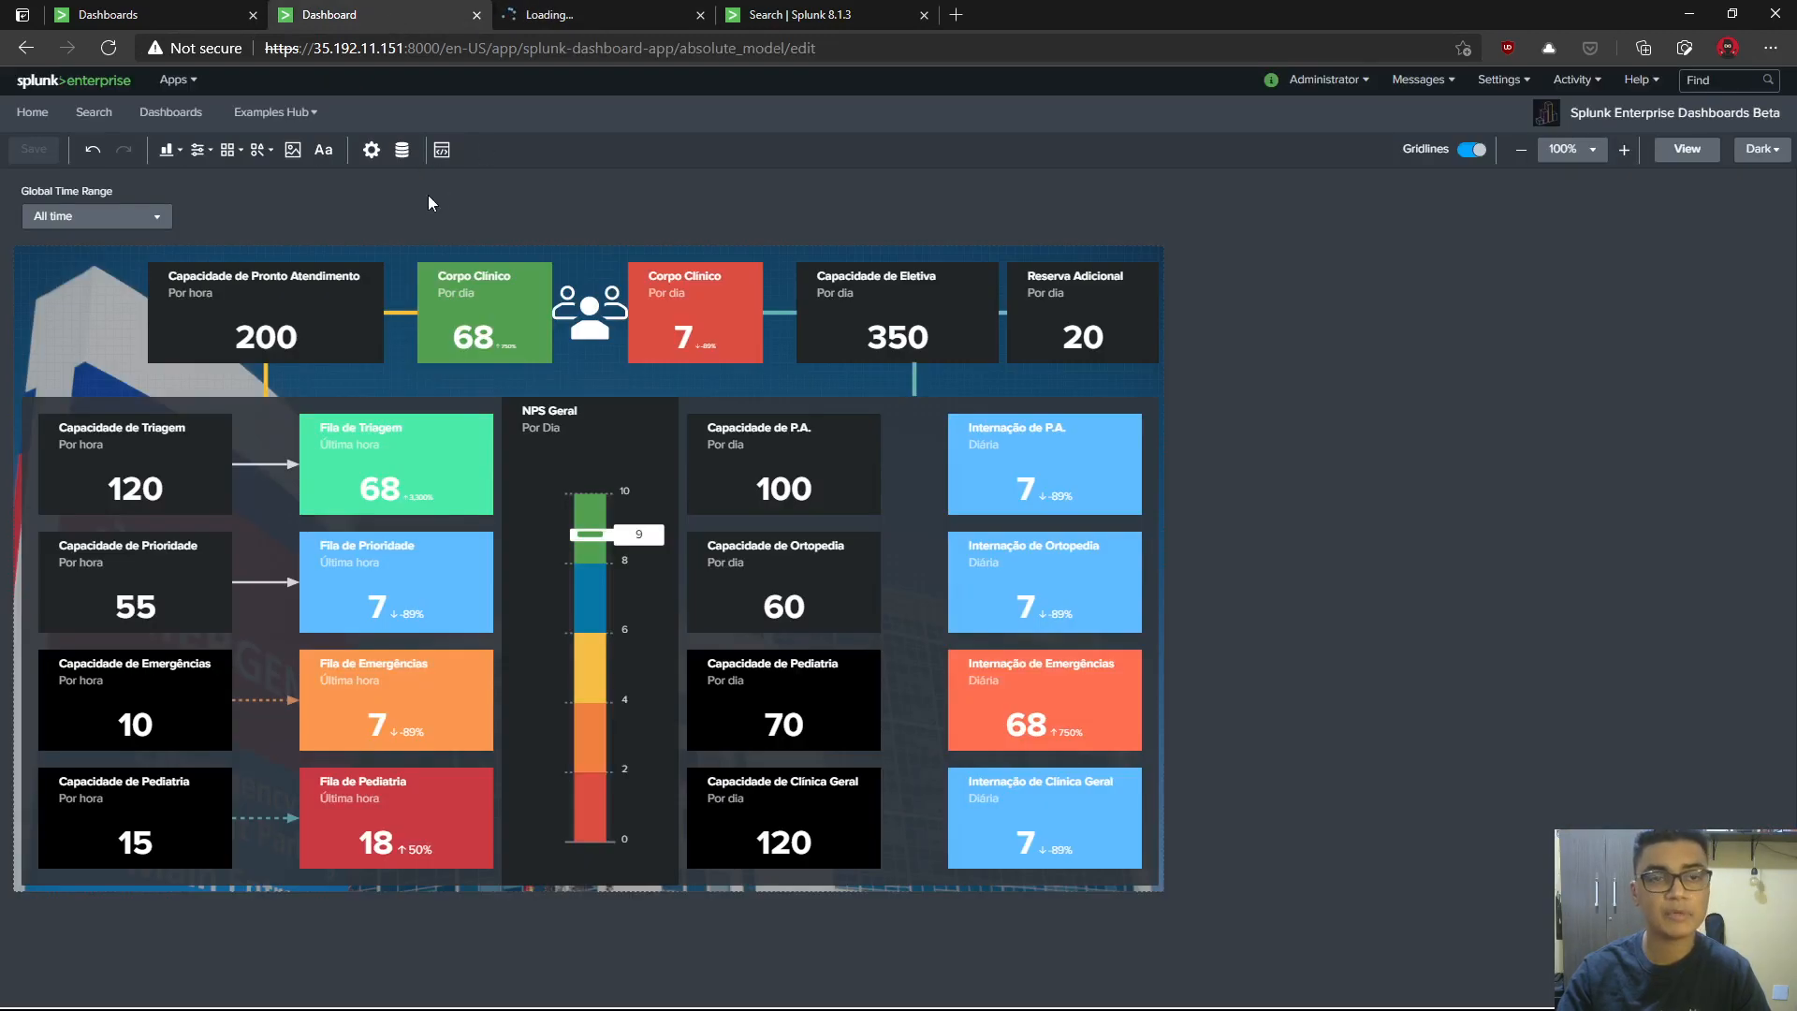
{"action": "left_click", "coordinate": [401, 152]}
{"action": "left_click", "coordinate": [599, 15]}
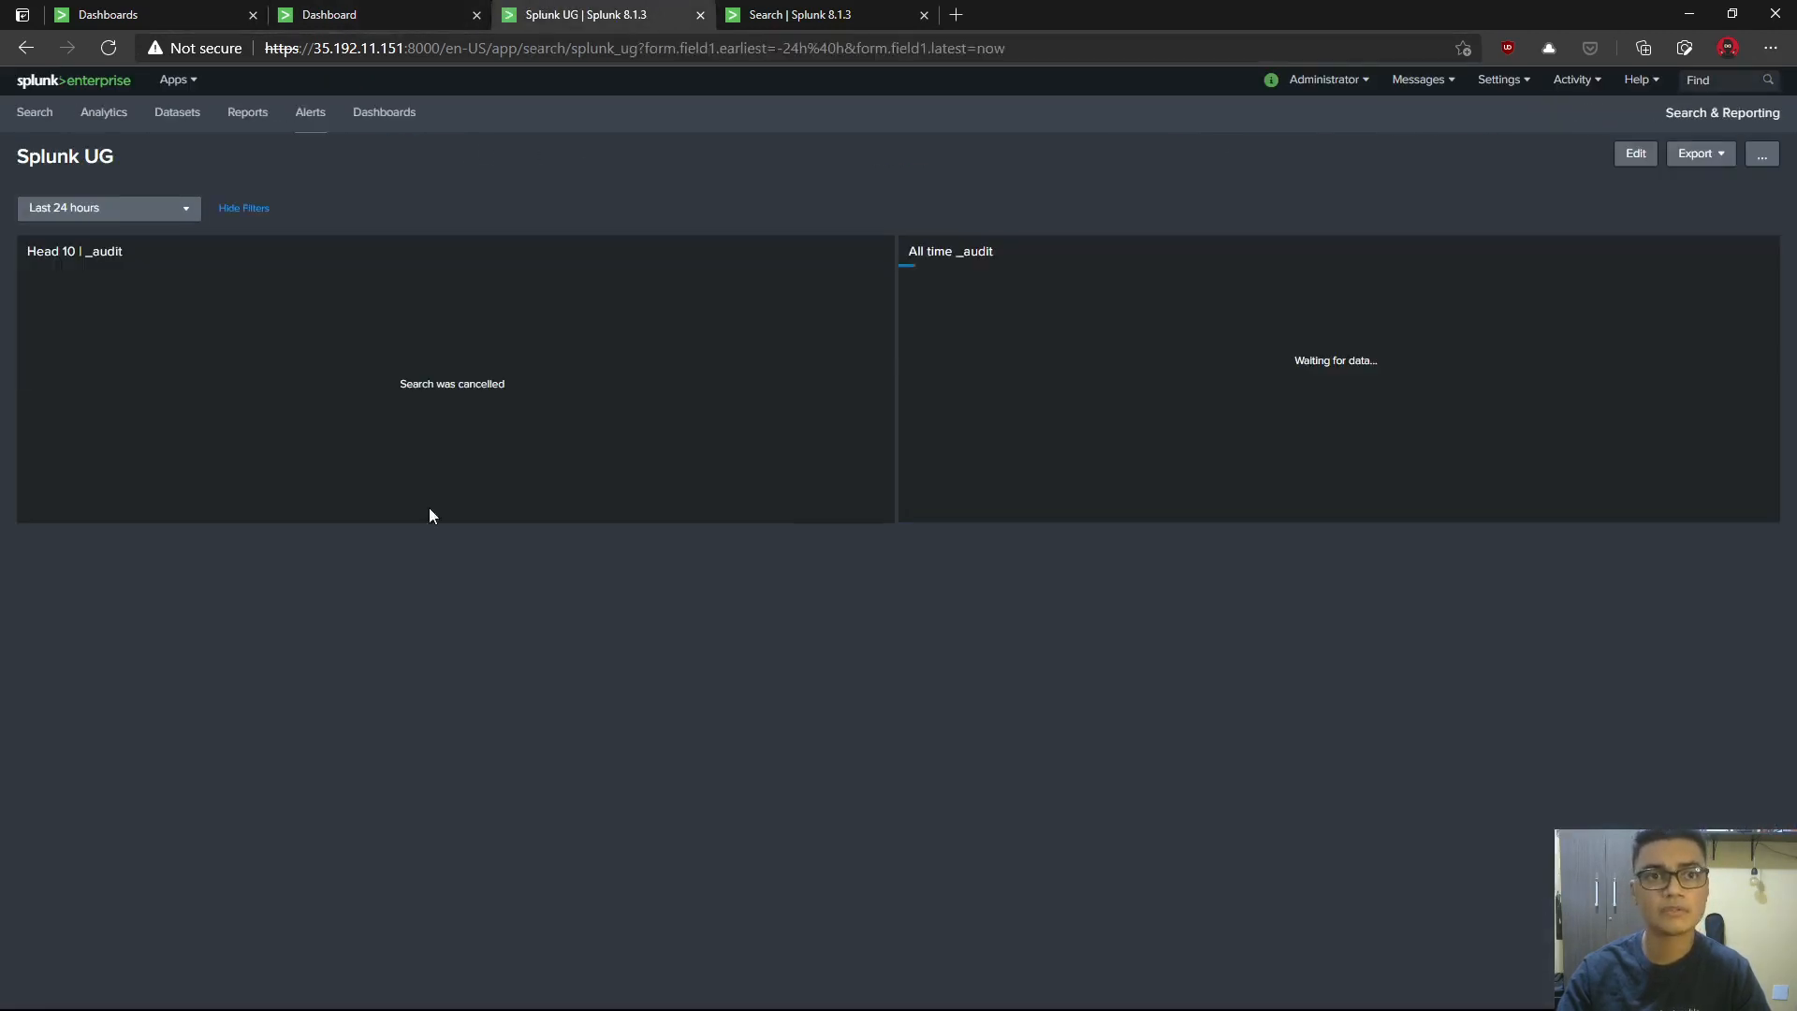
- Open the Splunk UG dashboard for editing and show its source XML
{"action": "left_click", "coordinate": [1764, 154]}
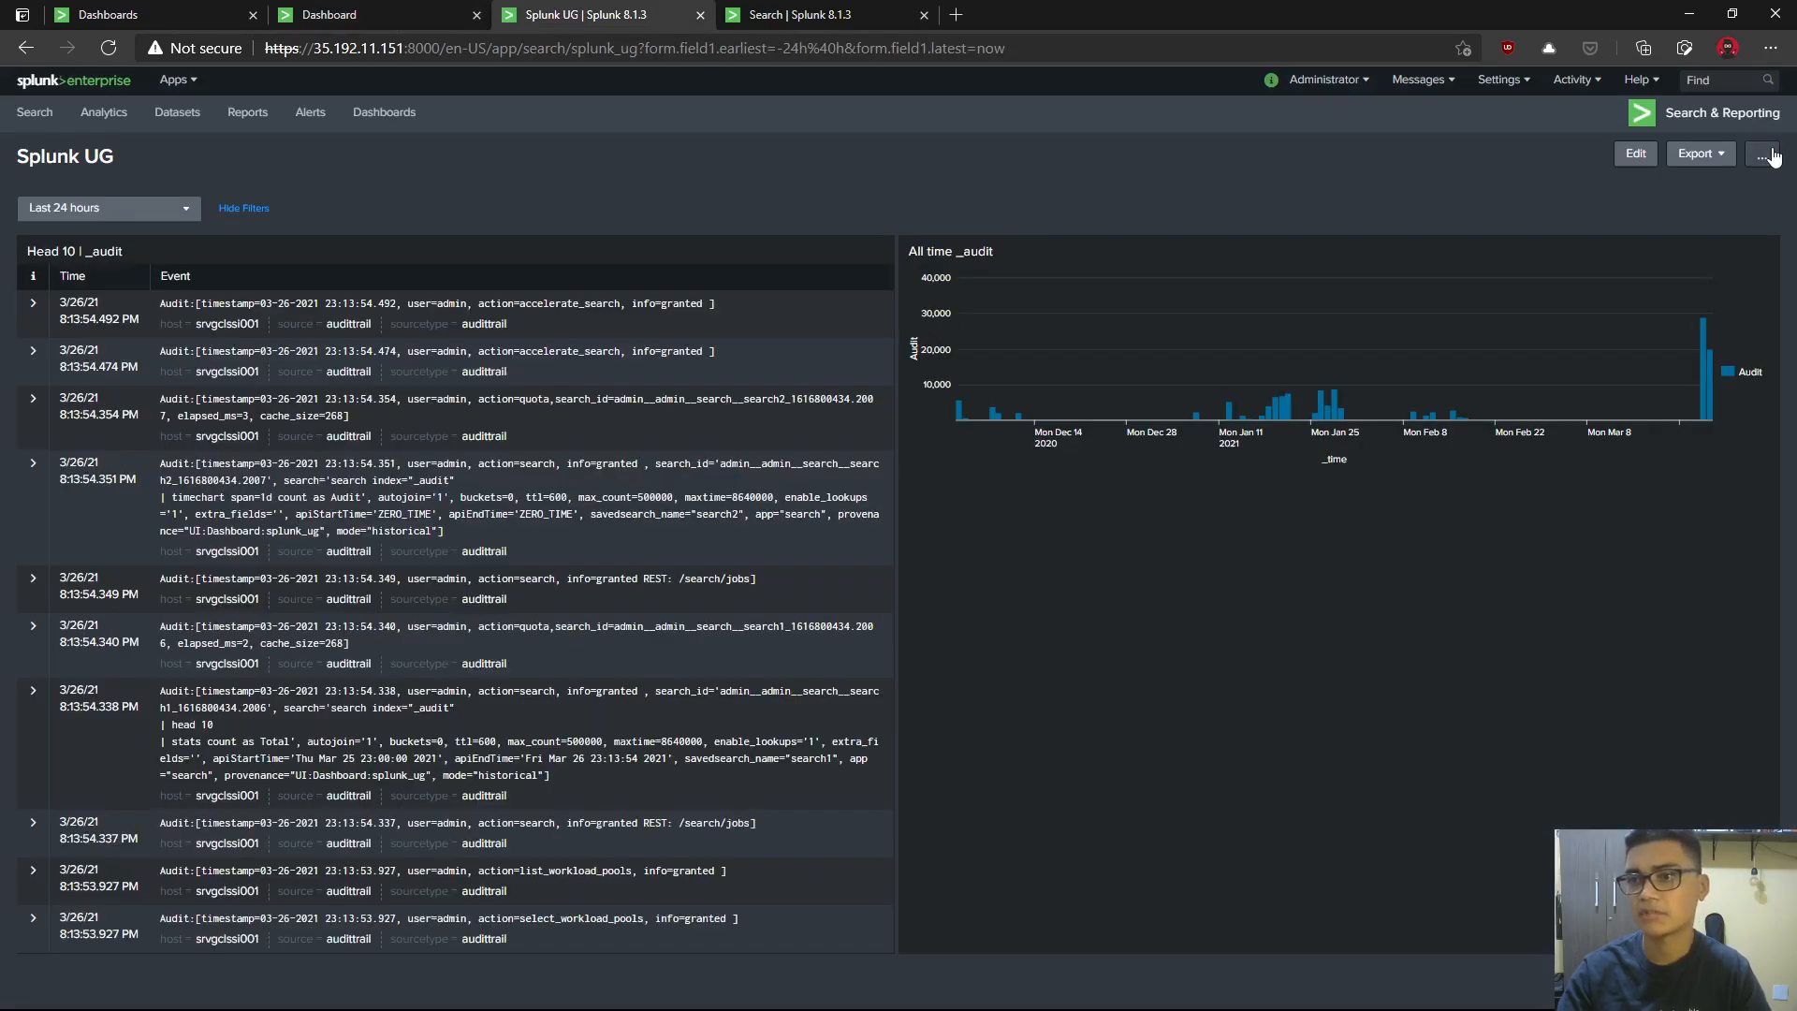
{"action": "left_click", "coordinate": [1569, 162]}
{"action": "left_click", "coordinate": [1635, 154]}
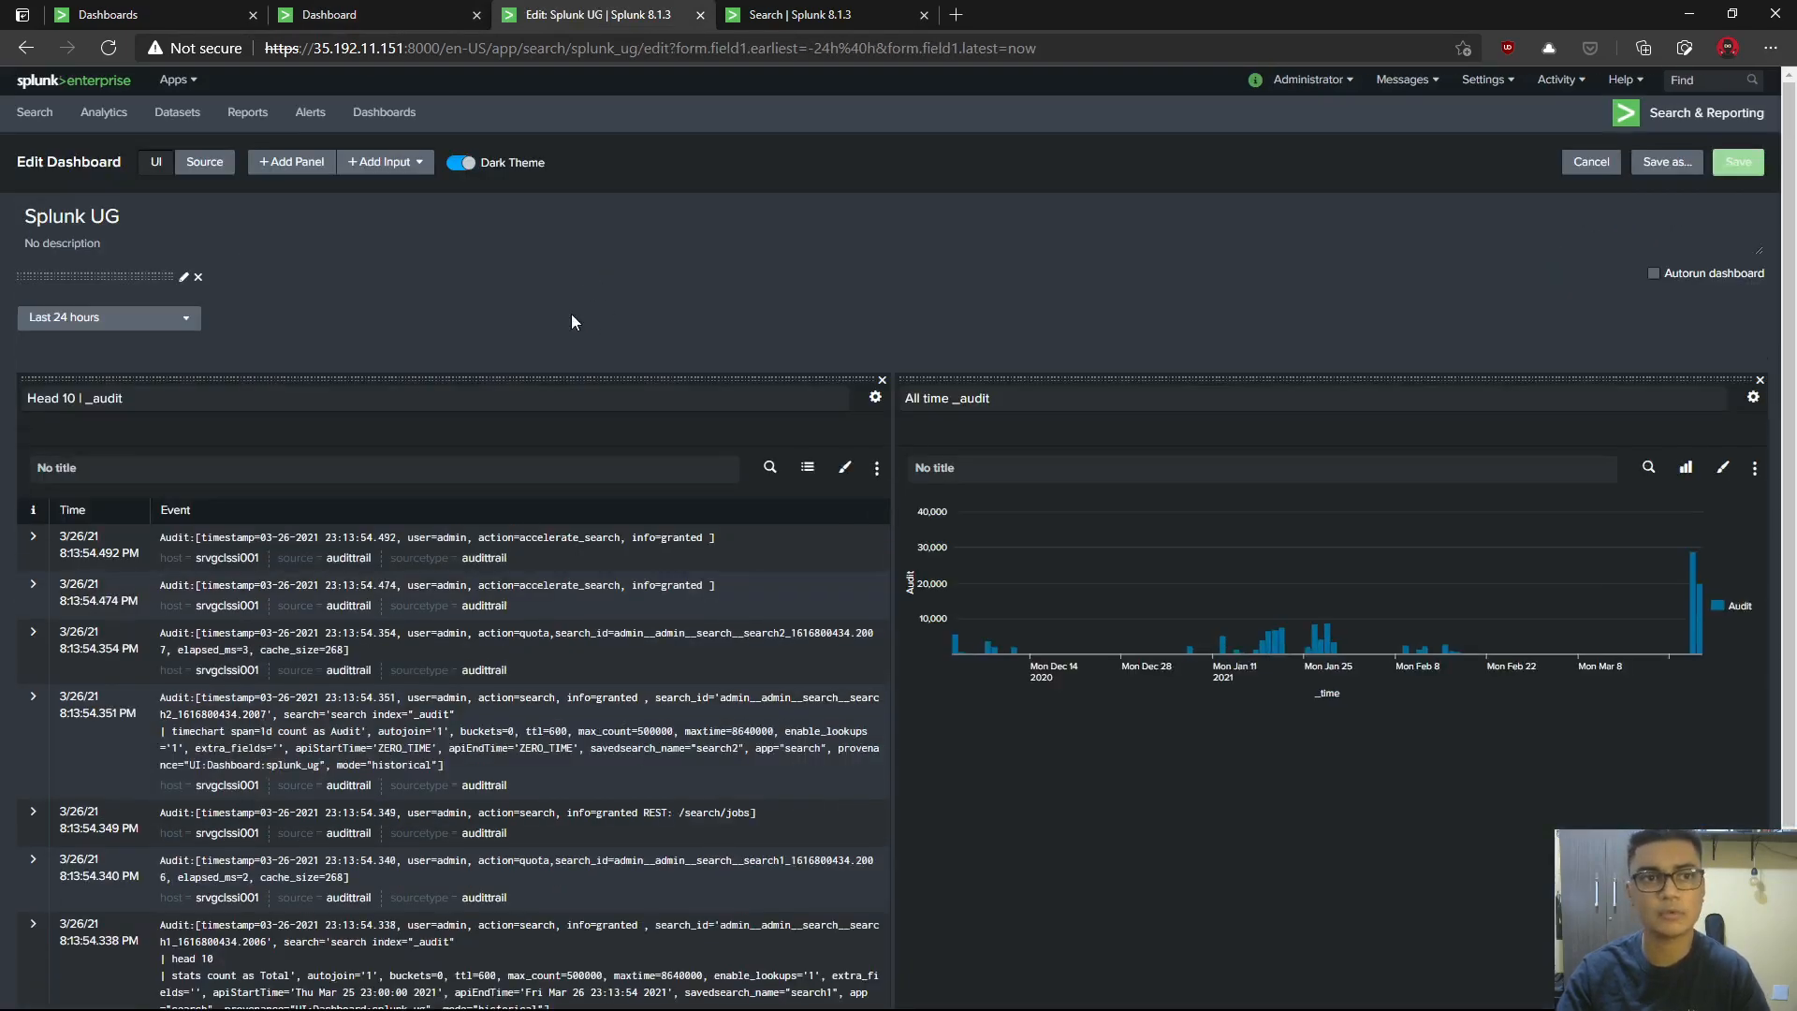
{"action": "left_click", "coordinate": [214, 162]}
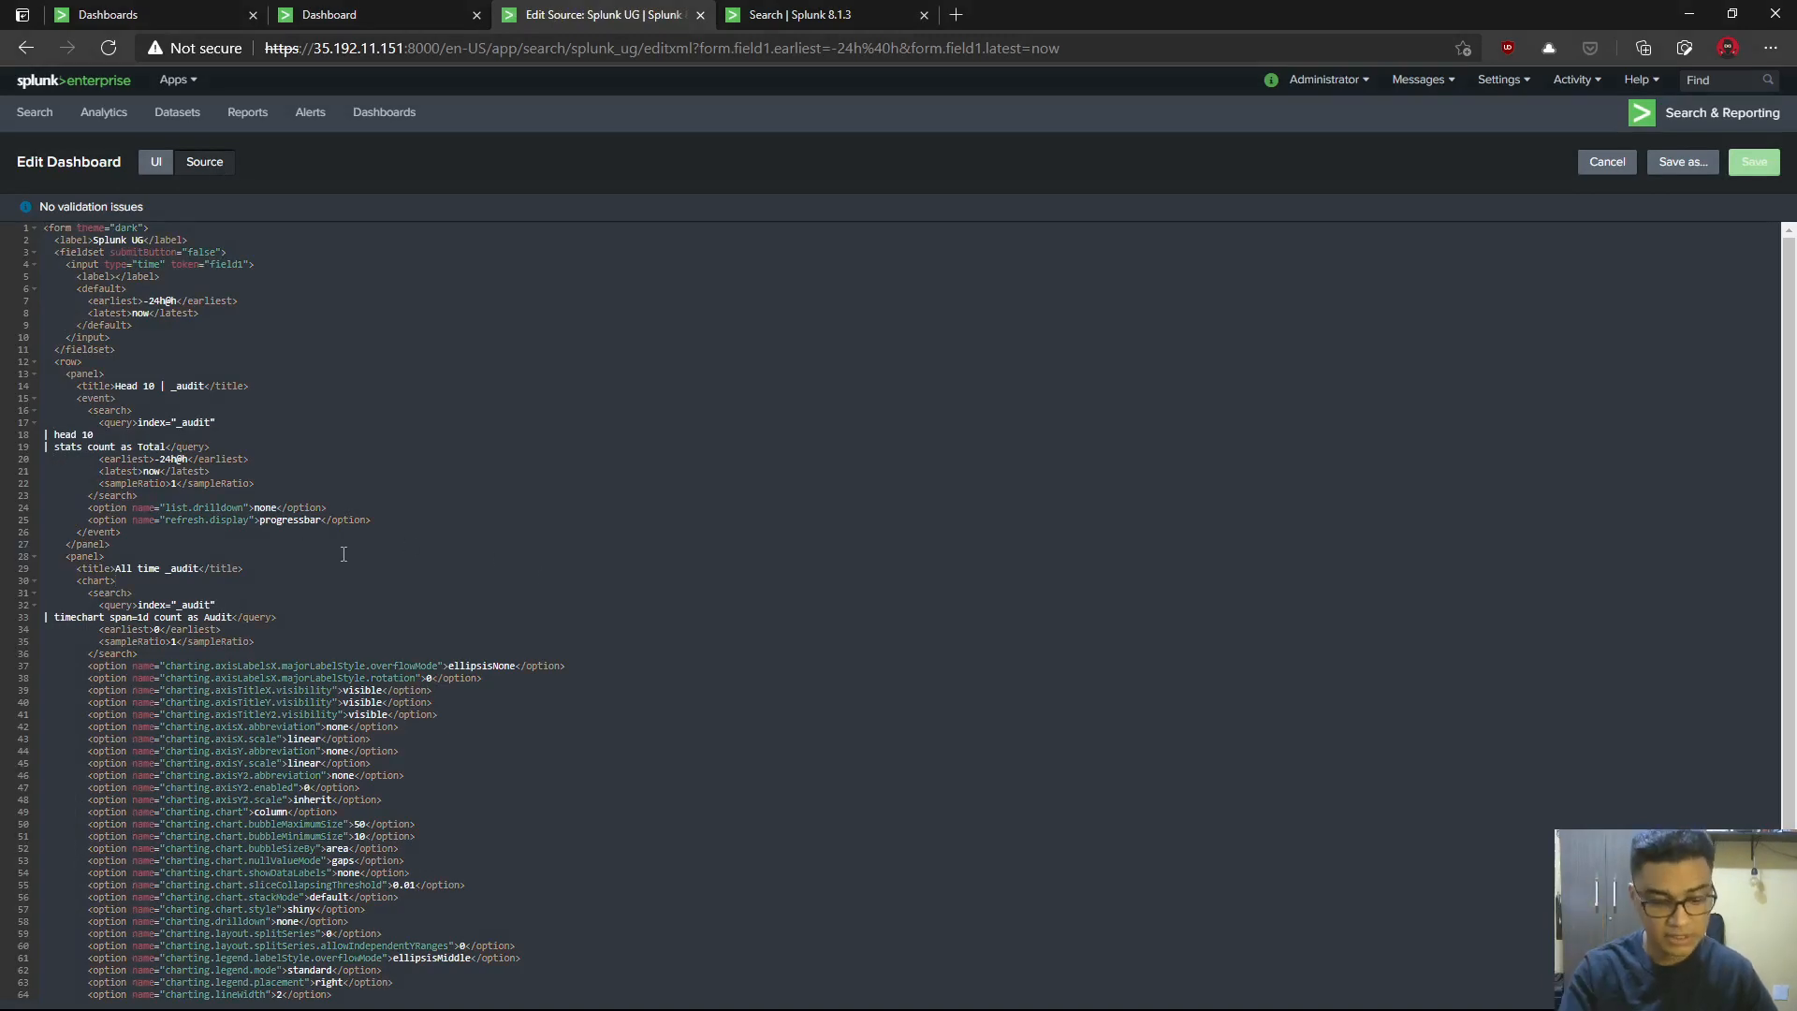
- Search the Splunk UG source for "query", "search" and "base", and leave the editor without saving
{"action": "key", "text": "ctrl+f"}
{"action": "type", "text": "query"}
{"action": "key", "text": "Return"}
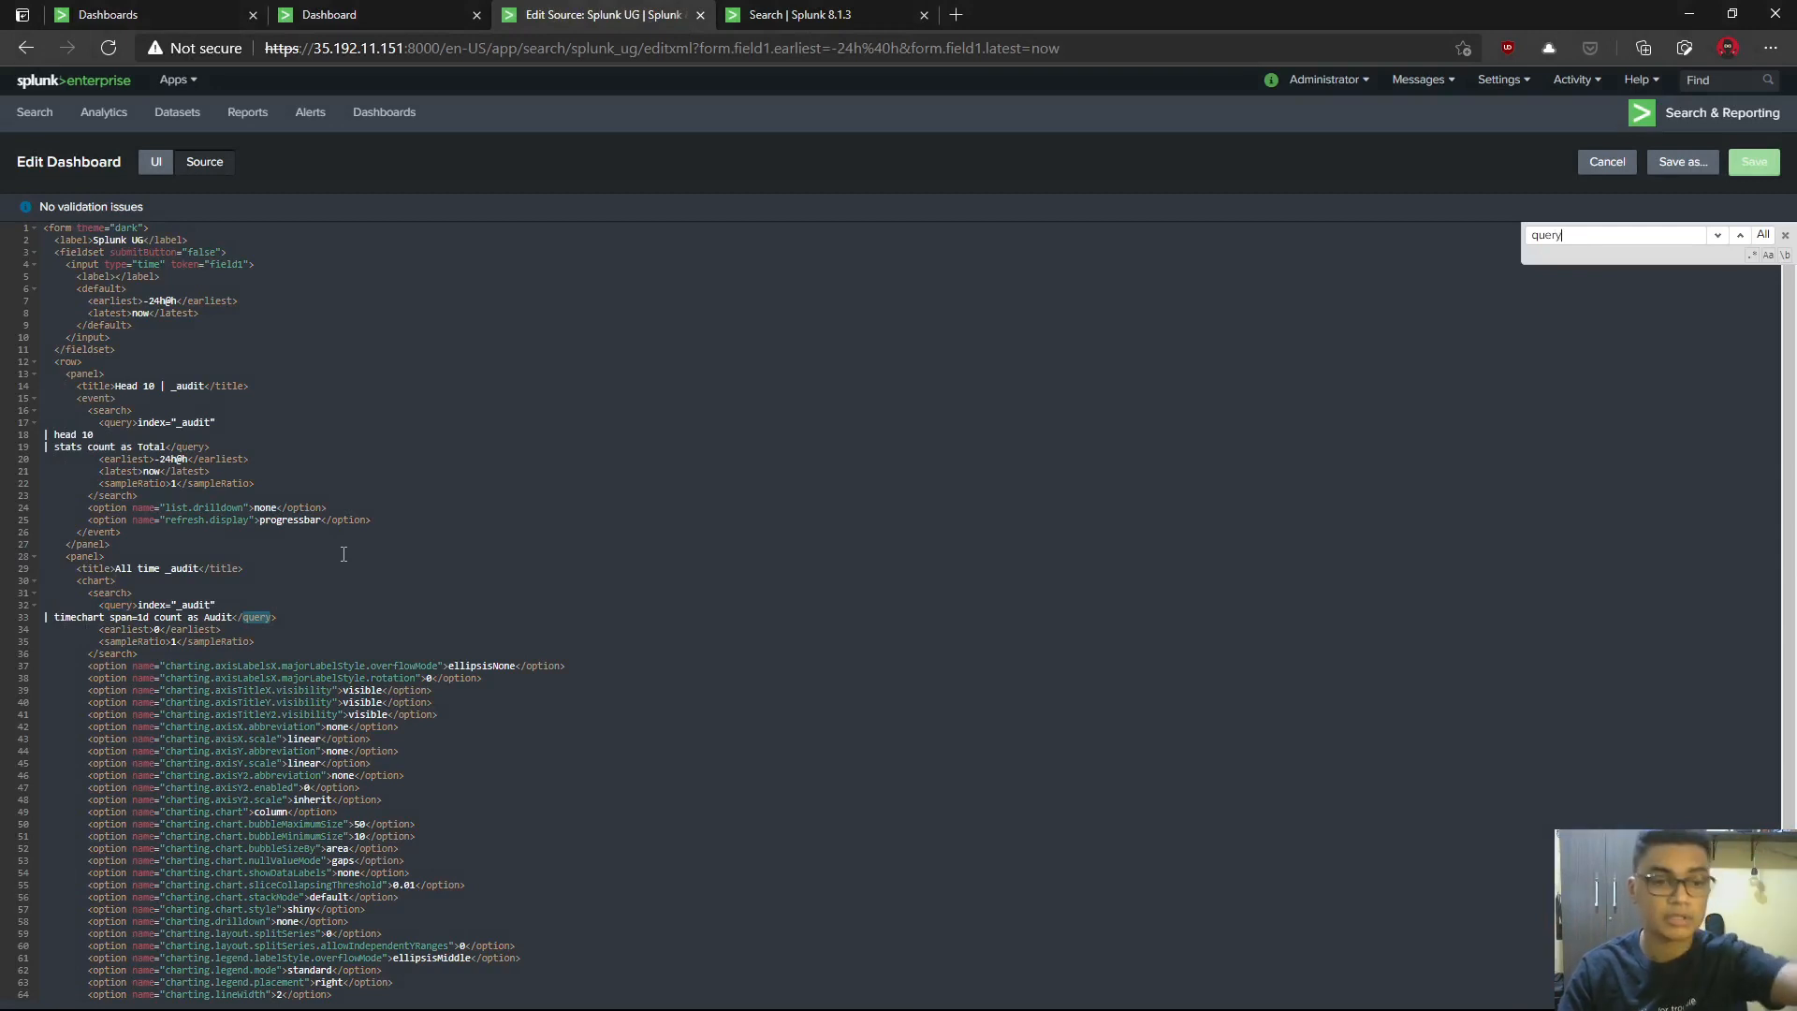
{"action": "key", "text": "BackSpace"}
{"action": "key", "text": "BackSpace"}
{"action": "key", "text": "BackSpace"}
{"action": "key", "text": "BackSpace"}
{"action": "key", "text": "BackSpace"}
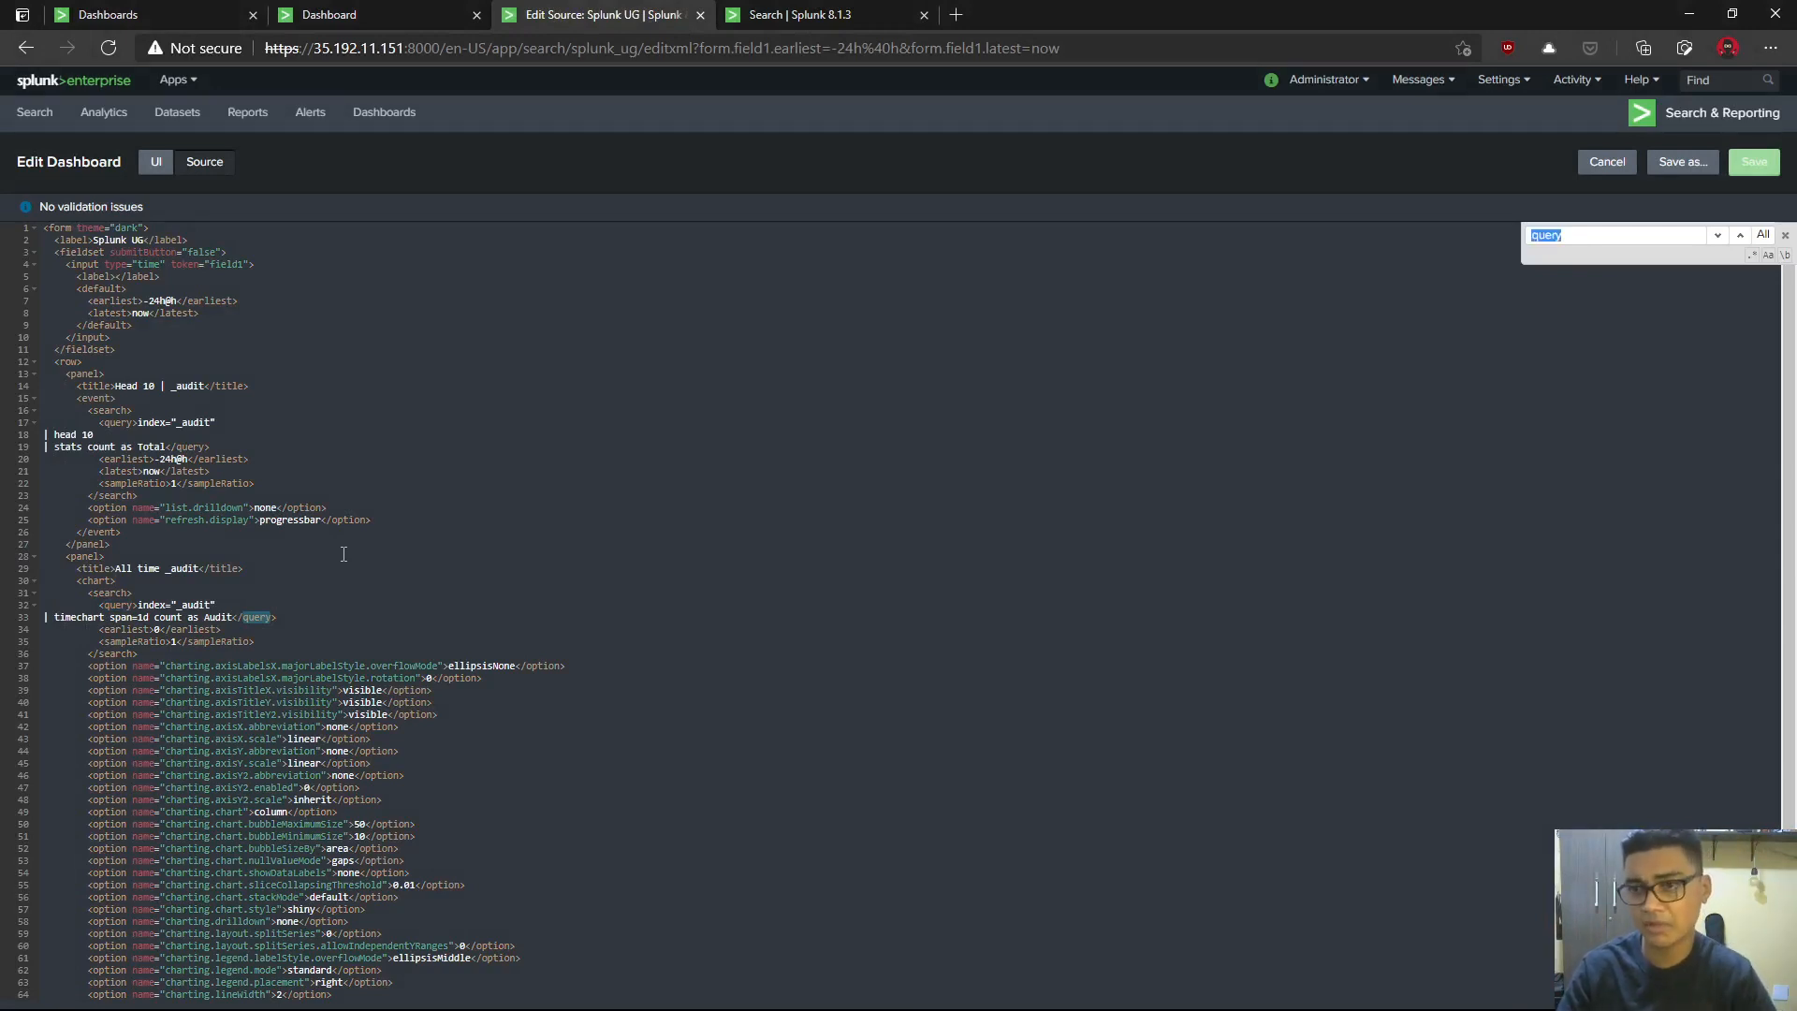
{"action": "type", "text": "search"}
{"action": "key", "text": "Return"}
{"action": "key", "text": "ctrl+a"}
{"action": "type", "text": "base"}
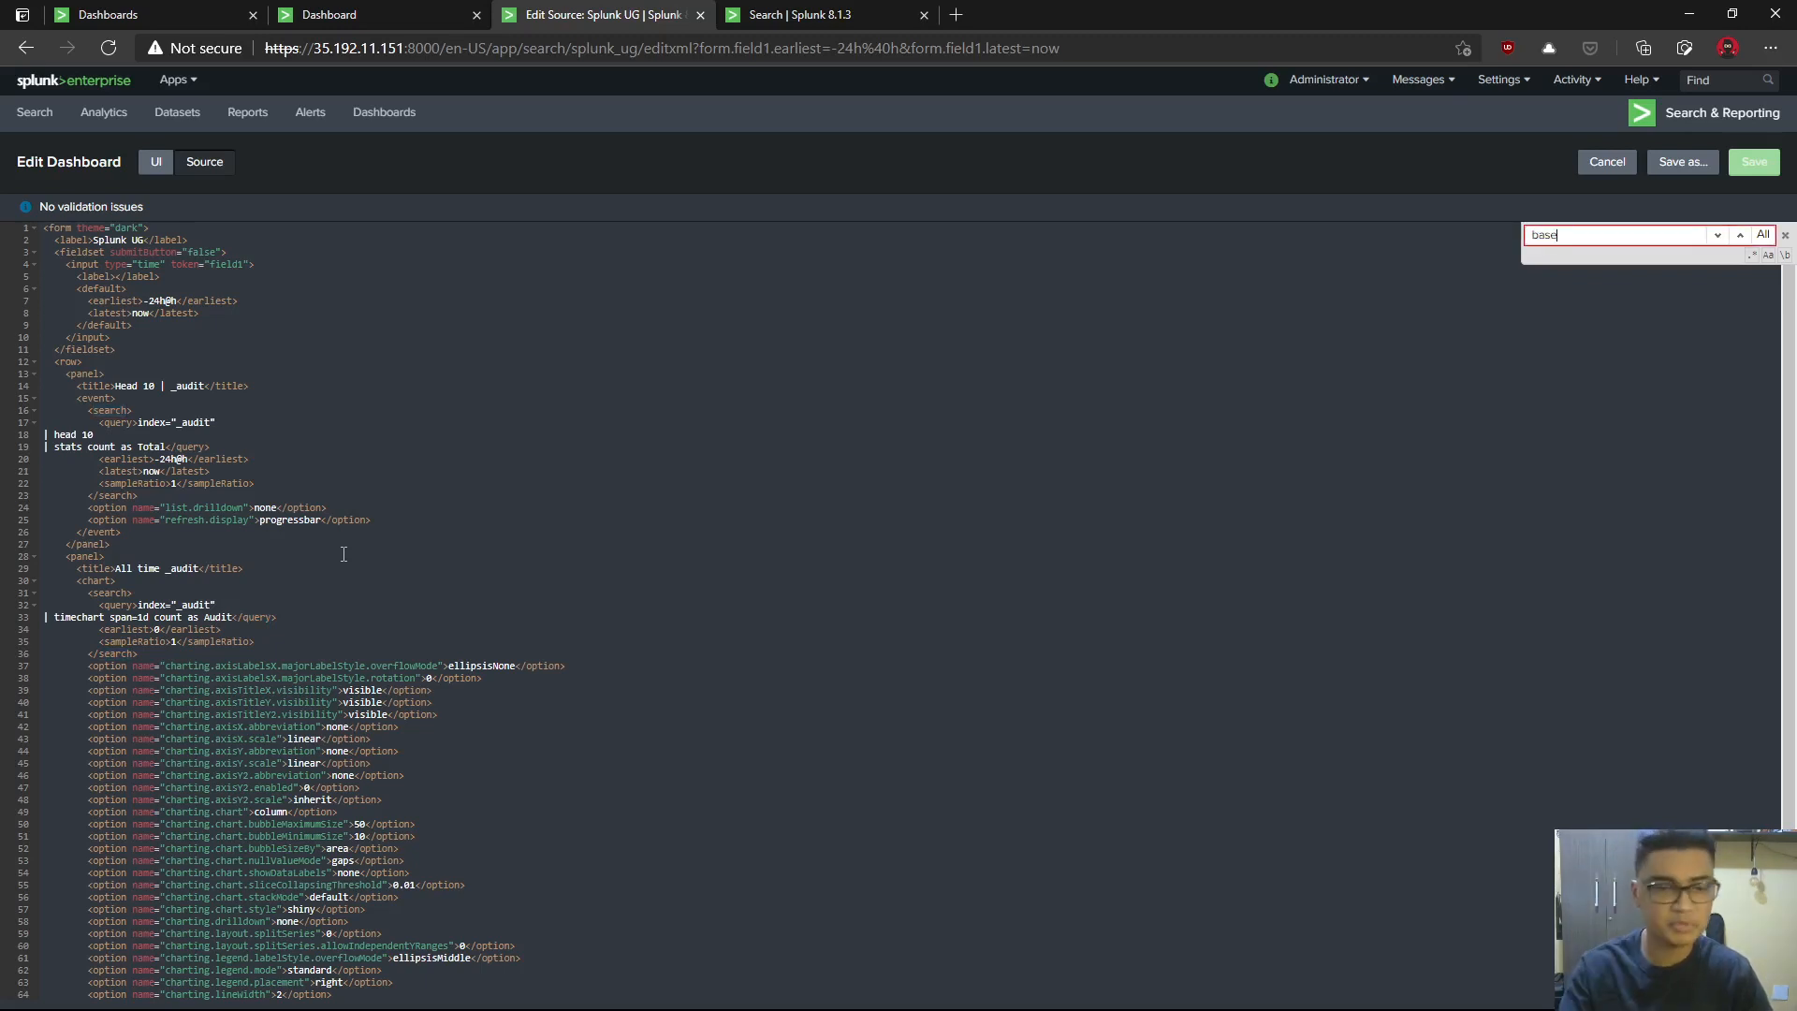
{"action": "key", "text": "Escape"}
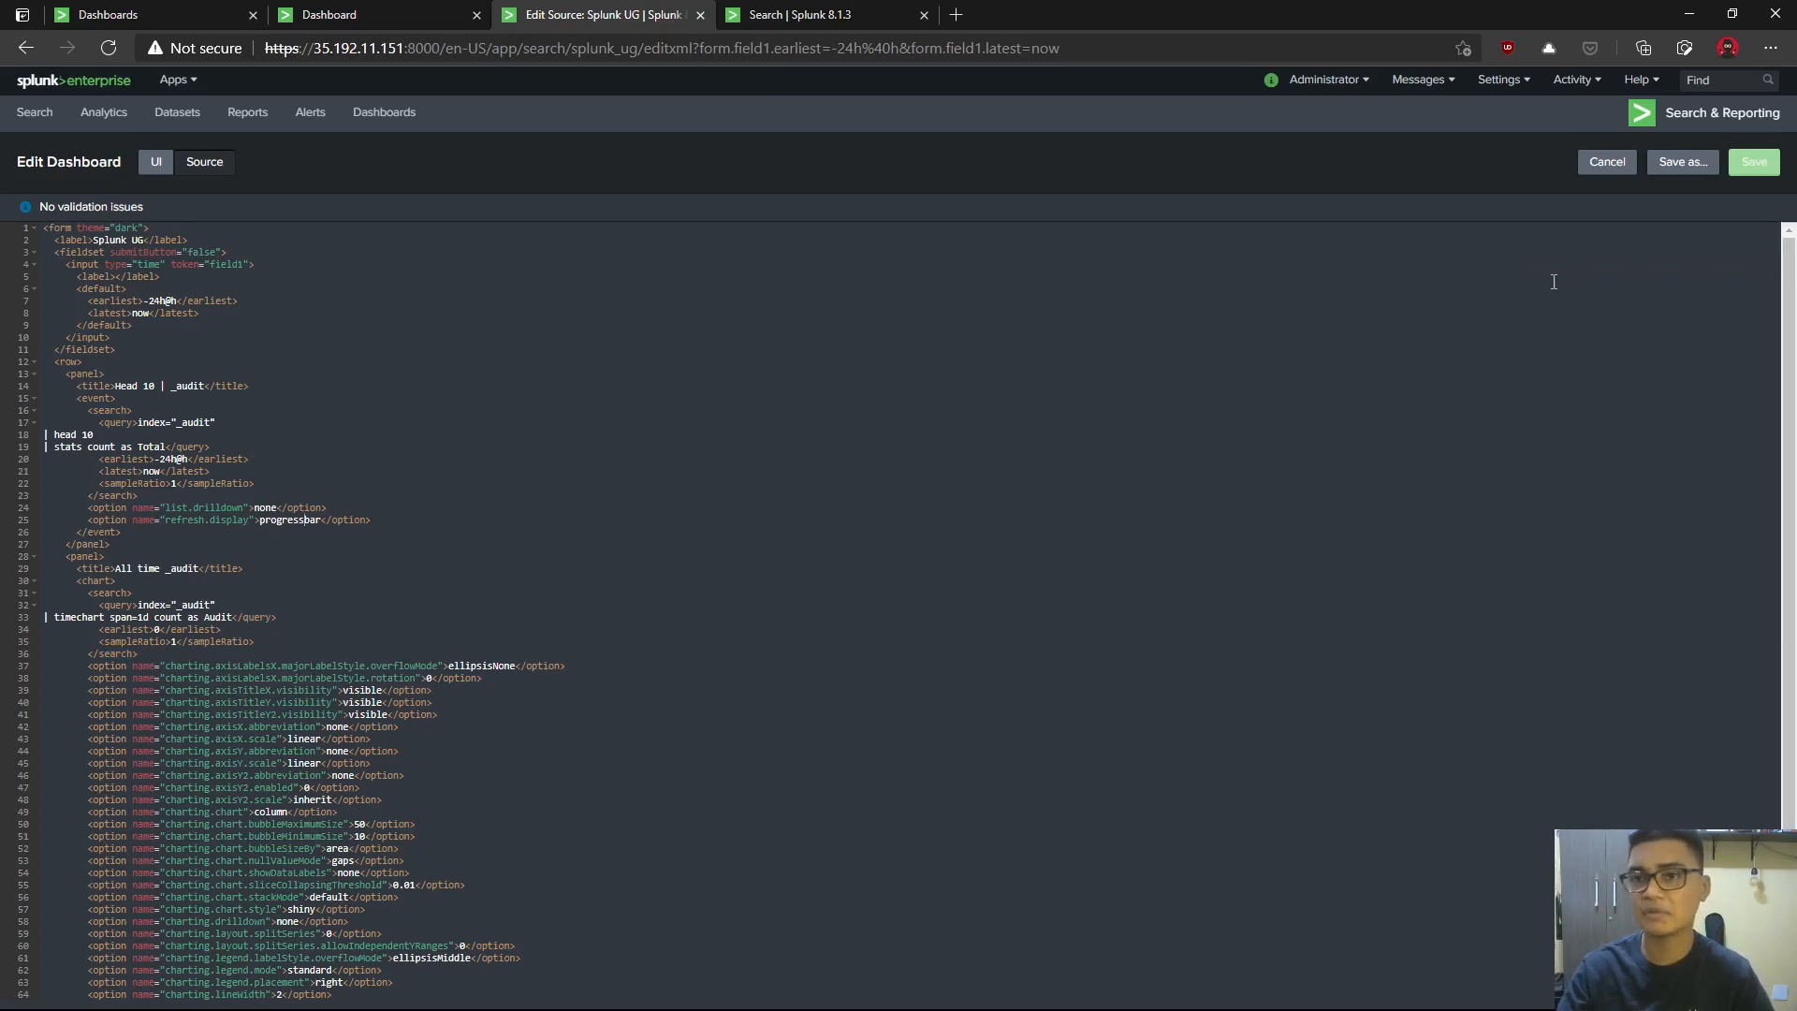
{"action": "left_click", "coordinate": [1604, 160]}
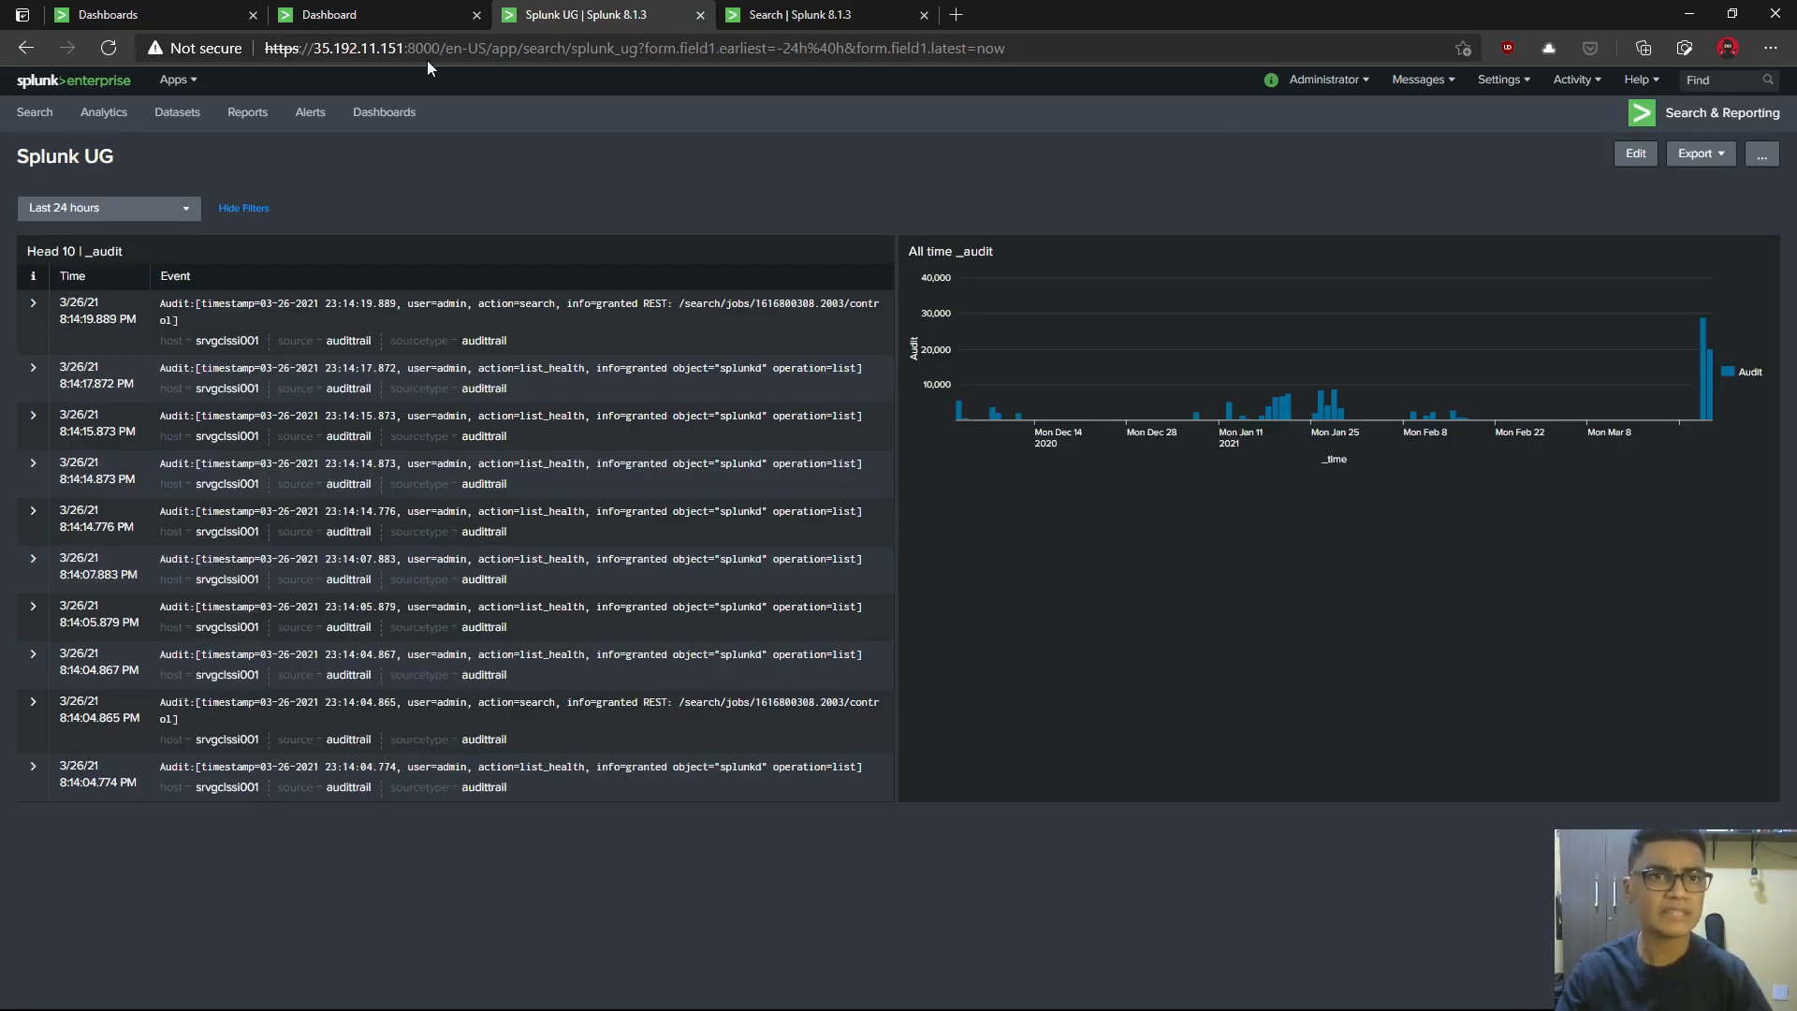
- Return to the Absolute Model editor and close its data overview
{"action": "left_click", "coordinate": [417, 23]}
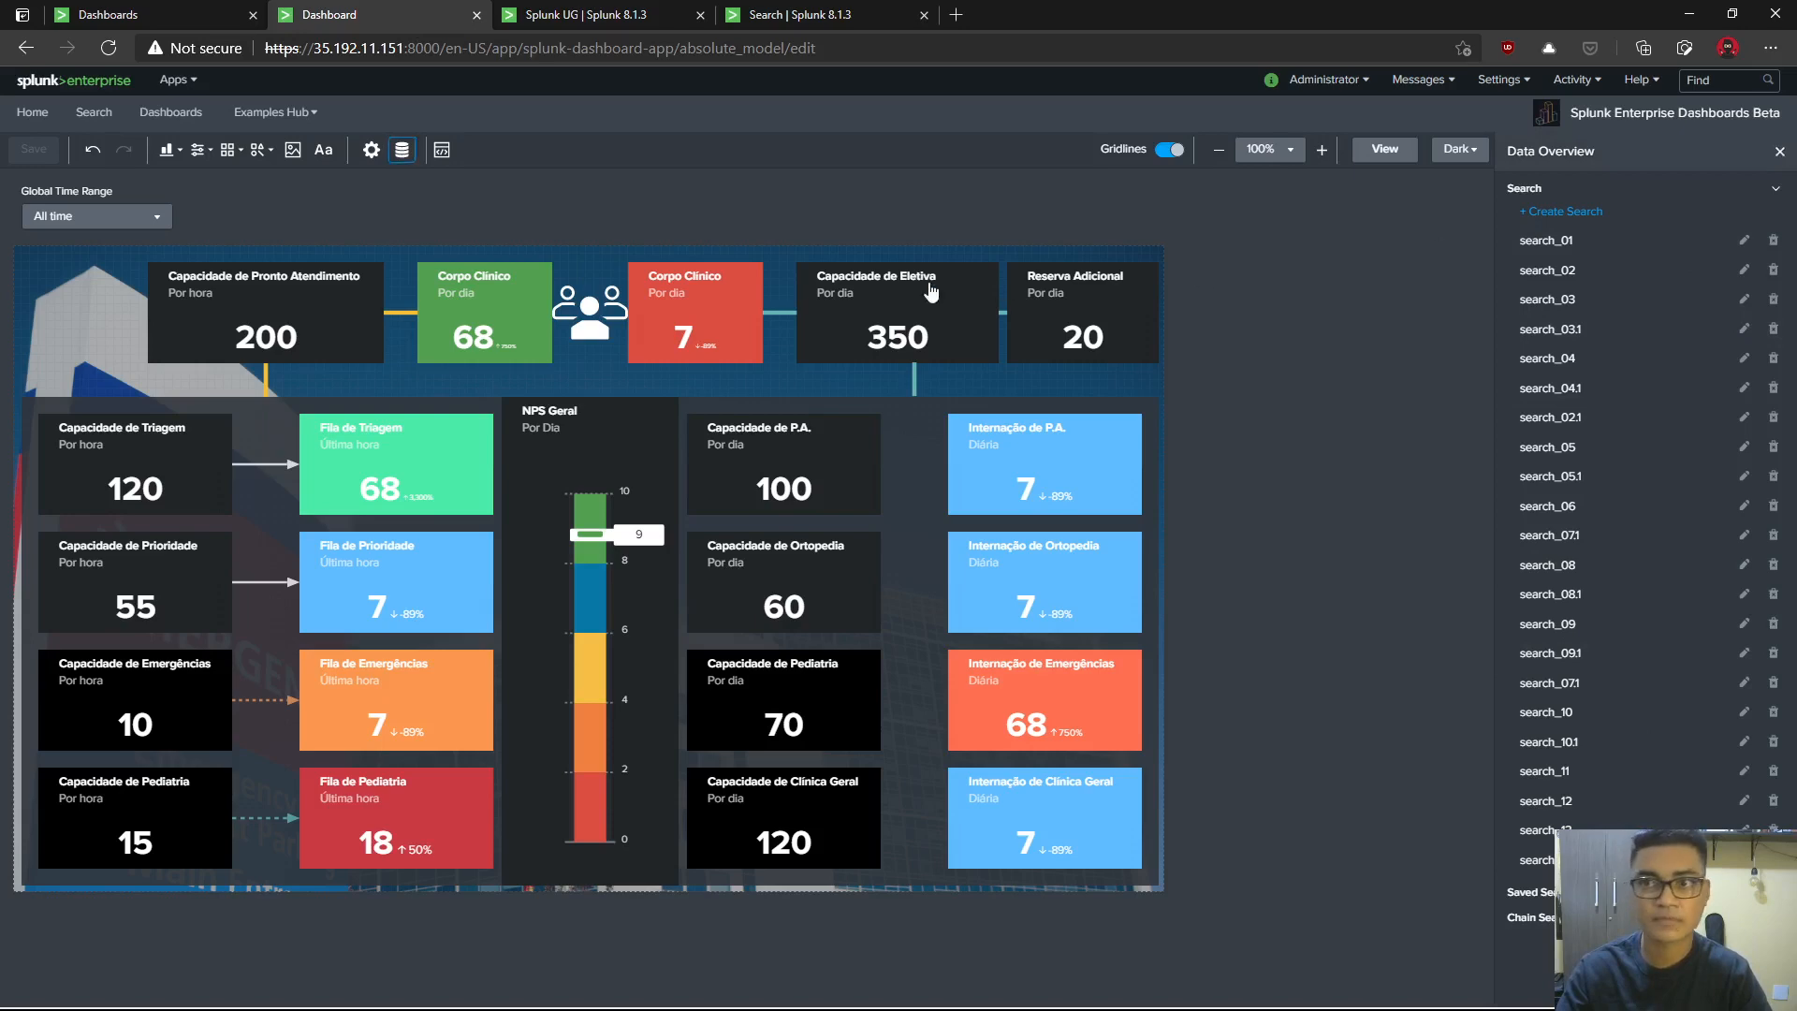
{"action": "left_click", "coordinate": [402, 150]}
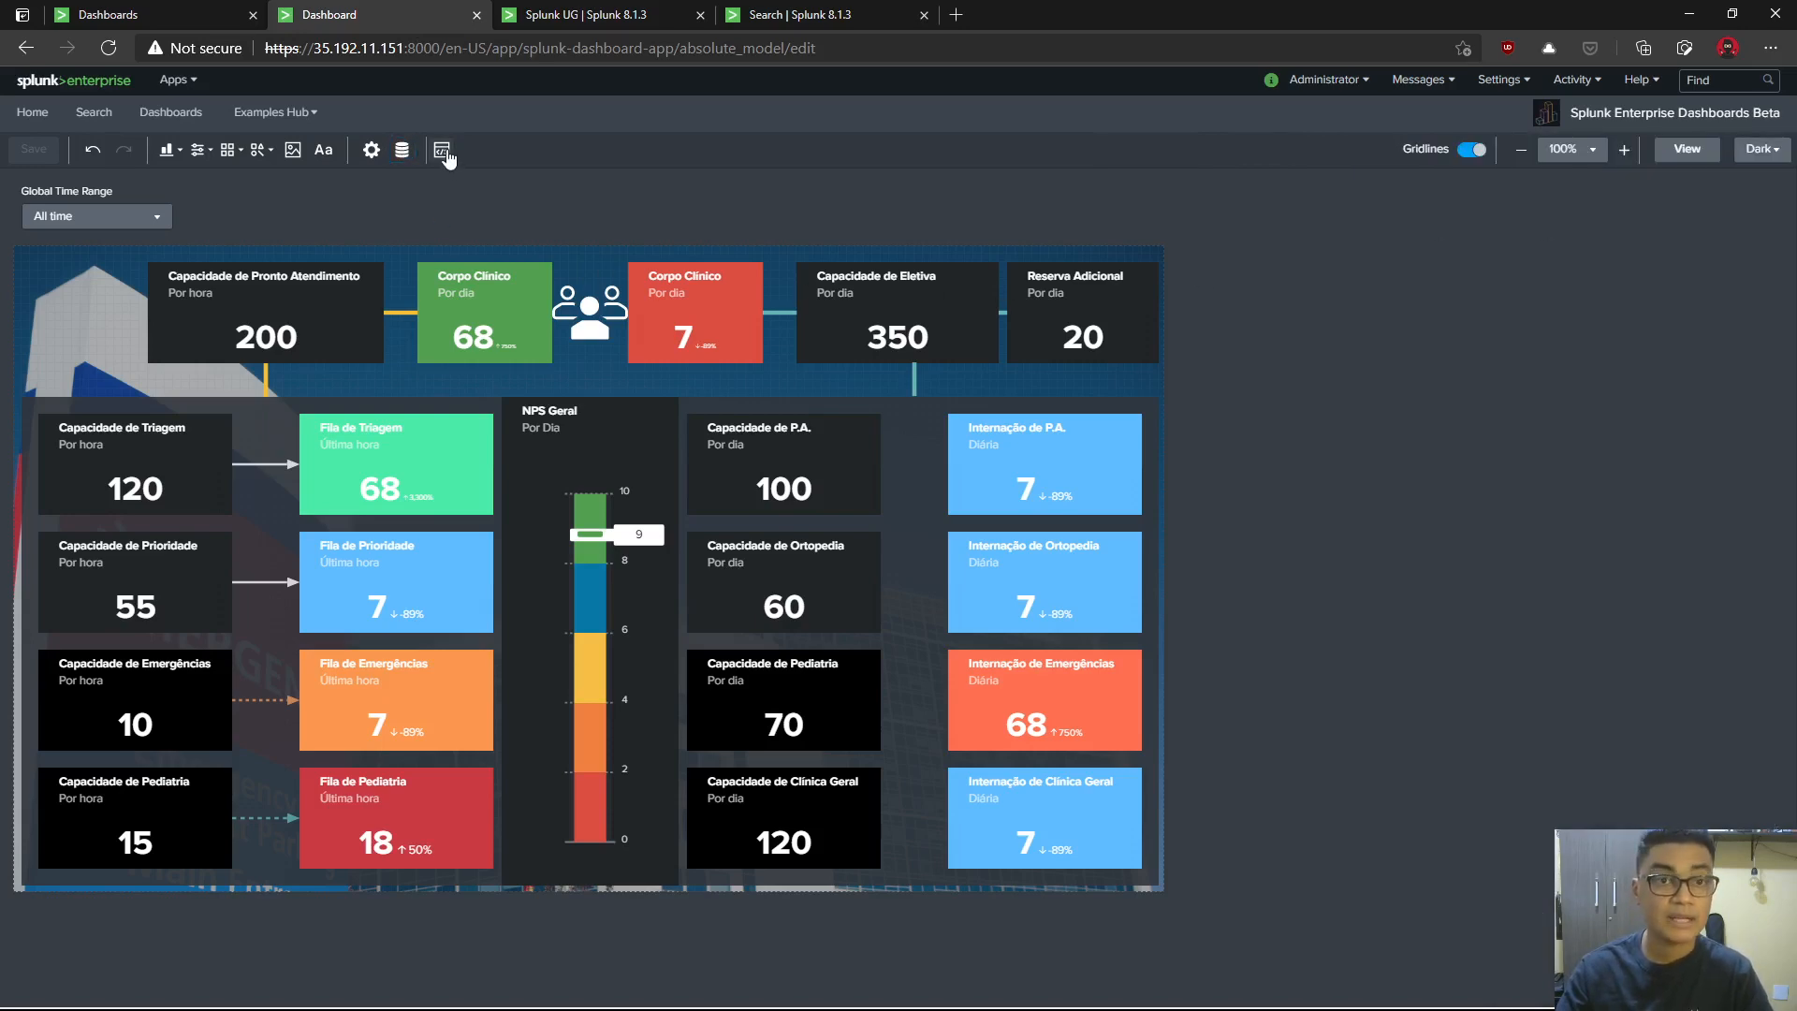
- Open the Splunk UG dashboard for editing and examine the chart options of the "All time _audit" panel in its source XML
{"action": "left_click", "coordinate": [630, 17]}
{"action": "left_click", "coordinate": [1636, 154]}
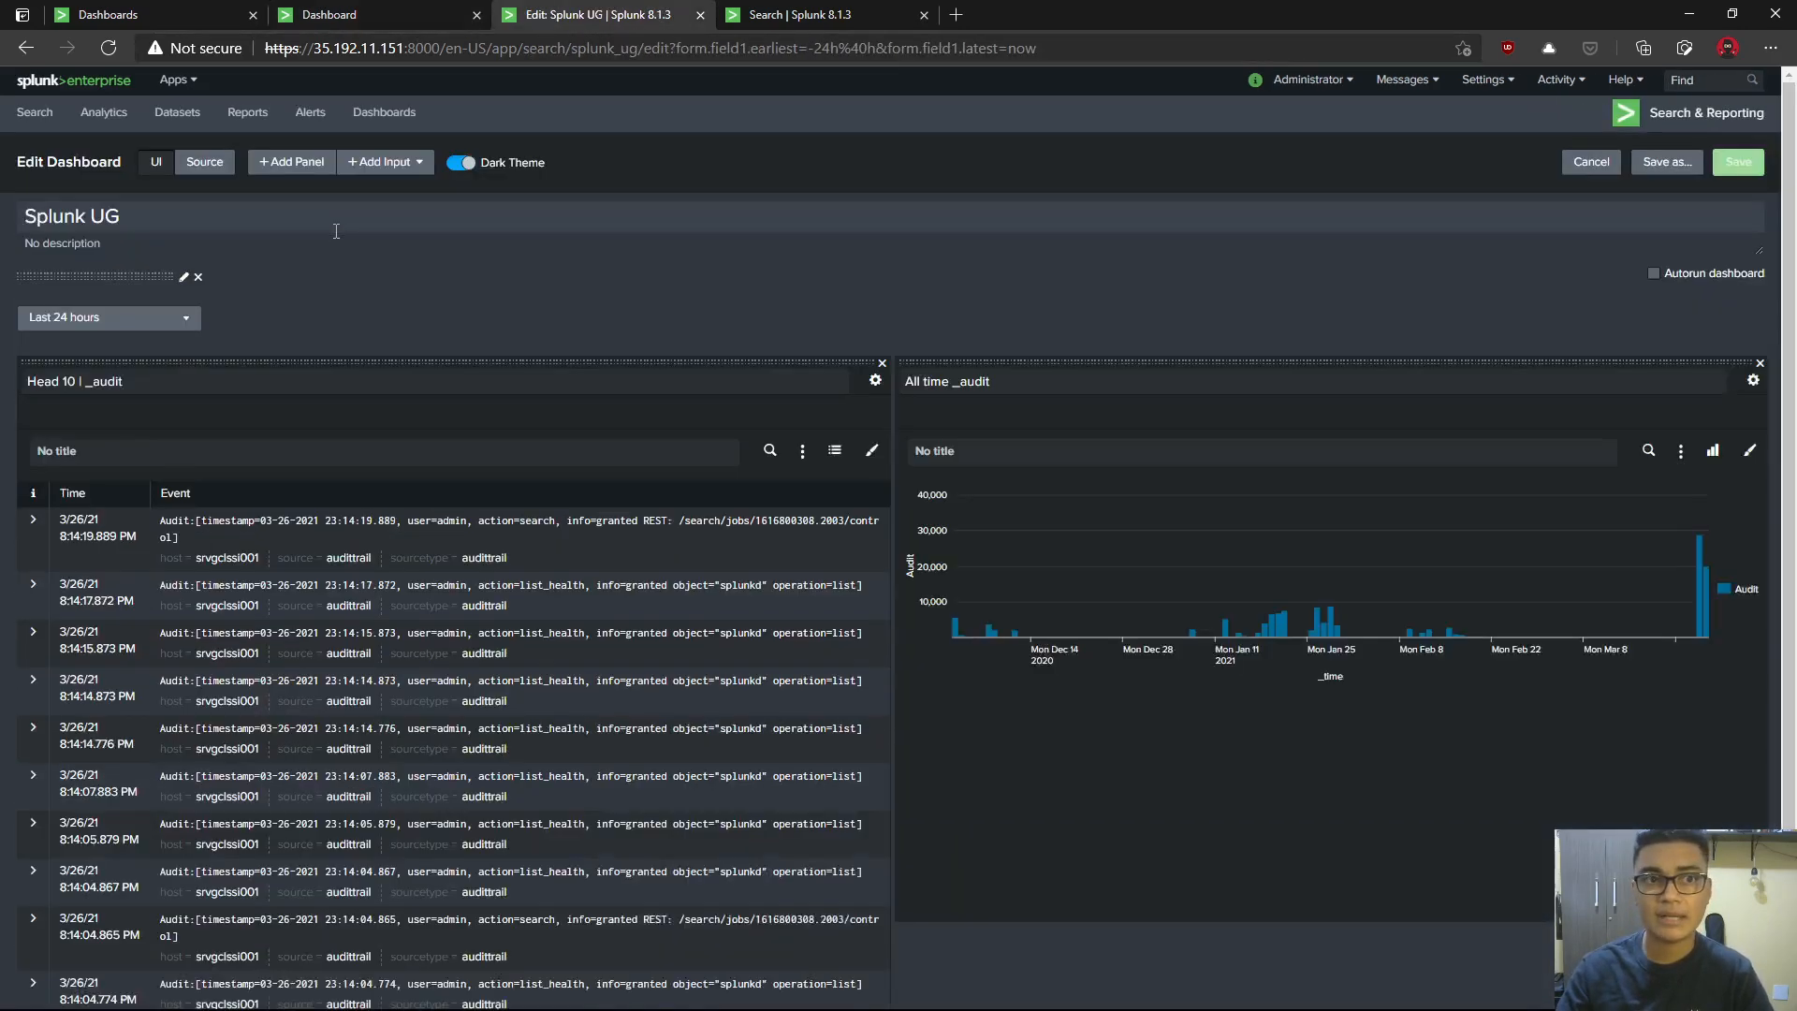
{"action": "left_click", "coordinate": [205, 163]}
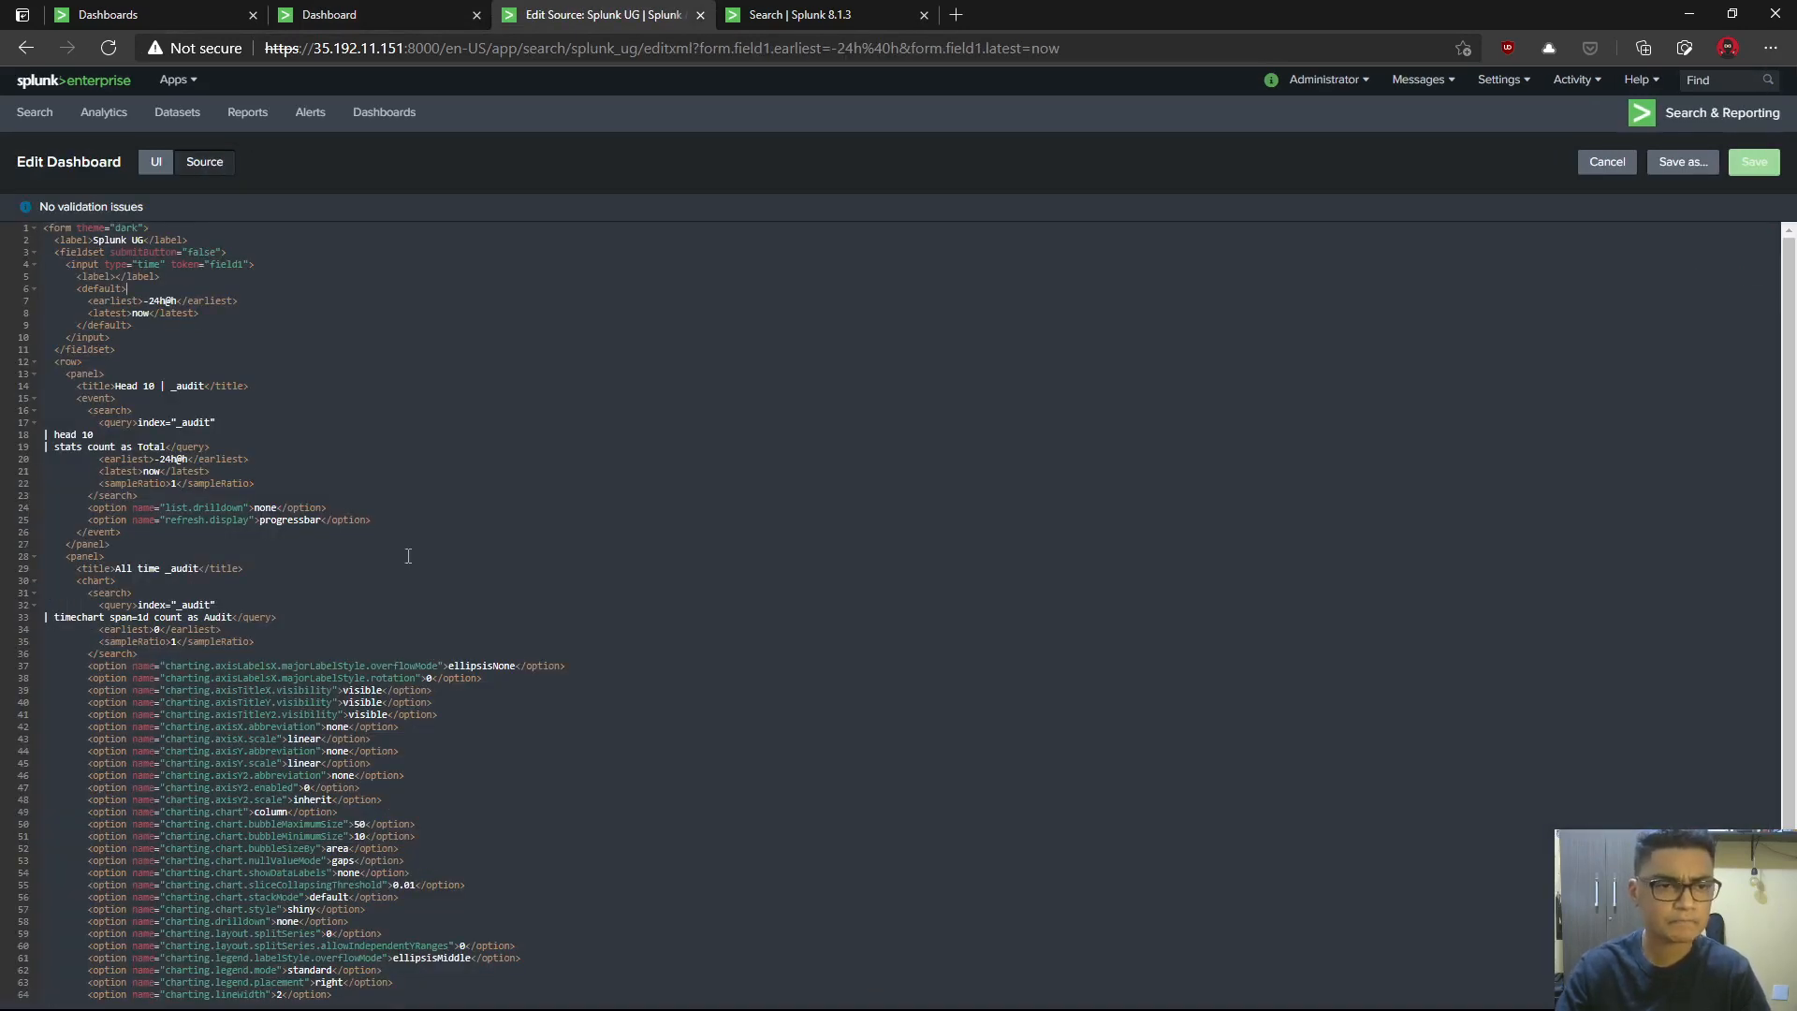
{"action": "scroll", "coordinate": [403, 555], "scroll_direction": "down", "scroll_amount": 2}
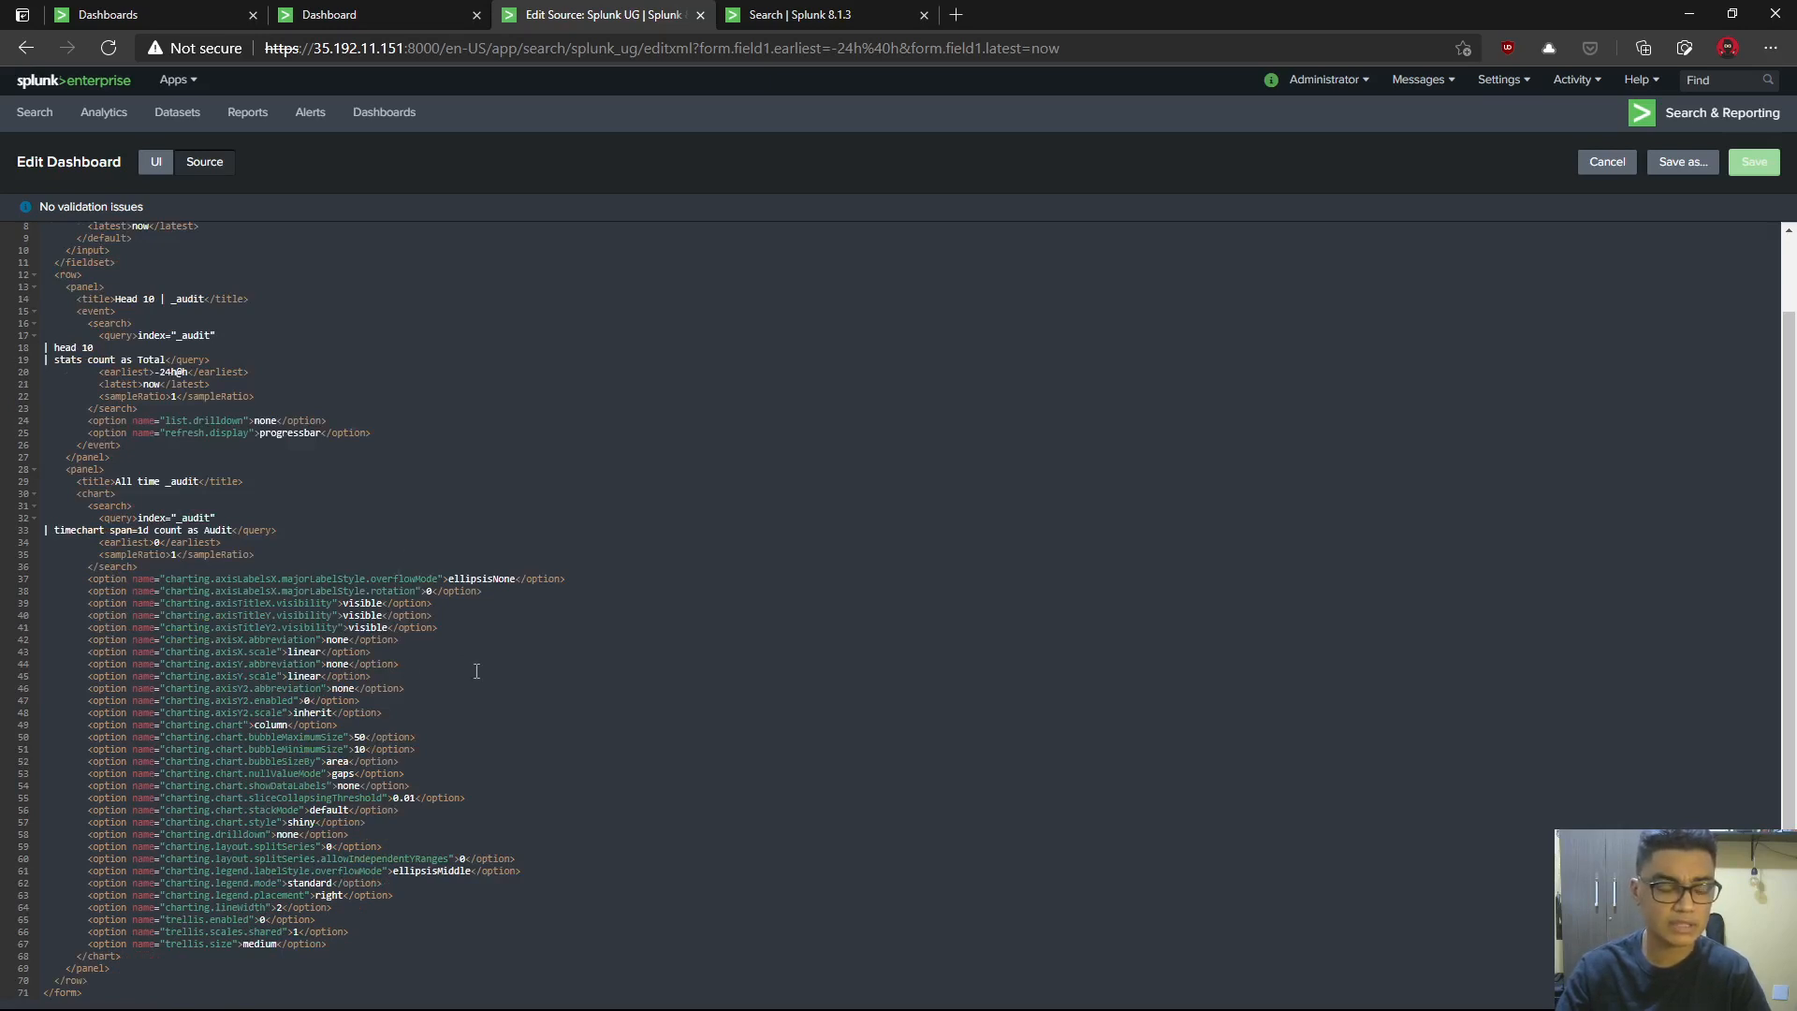
{"action": "left_click_drag", "start_coordinate": [94, 584], "coordinate": [410, 837]}
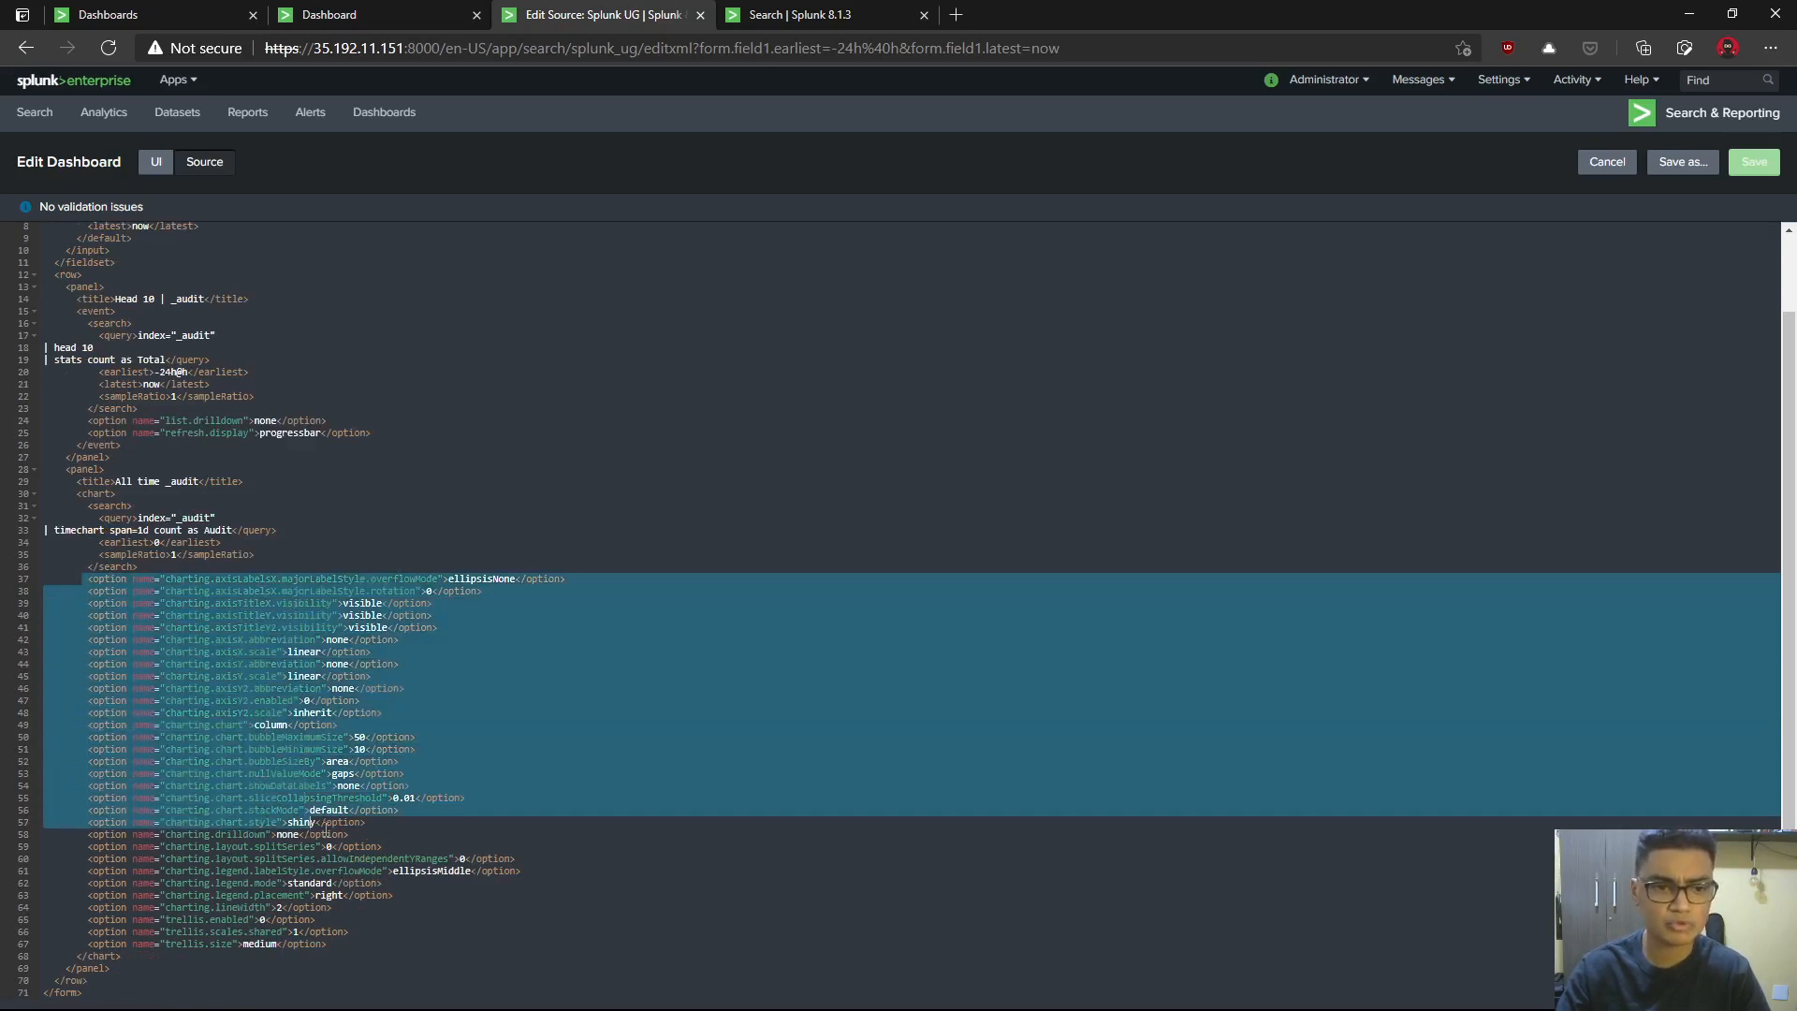
{"action": "left_click", "coordinate": [410, 840]}
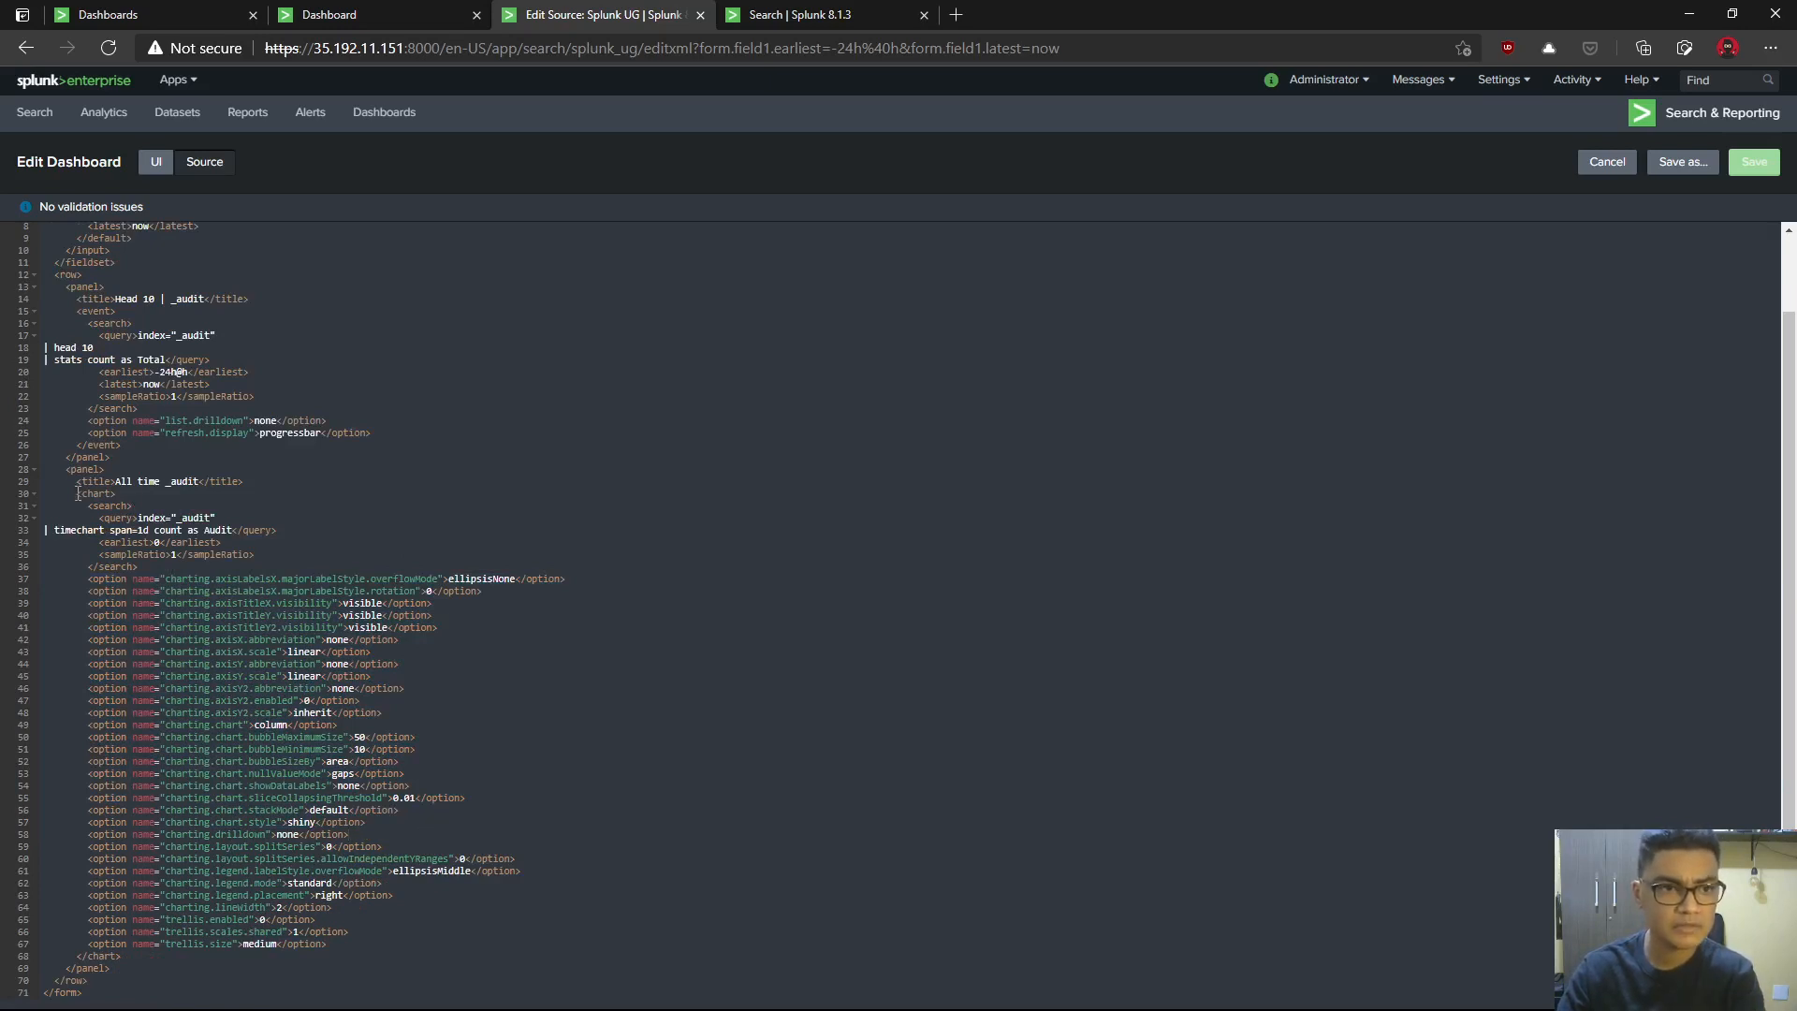
- Collapse both panel blocks in the Splunk UG source to inspect the row structure, and return to the visual editor
{"action": "left_click", "coordinate": [33, 469]}
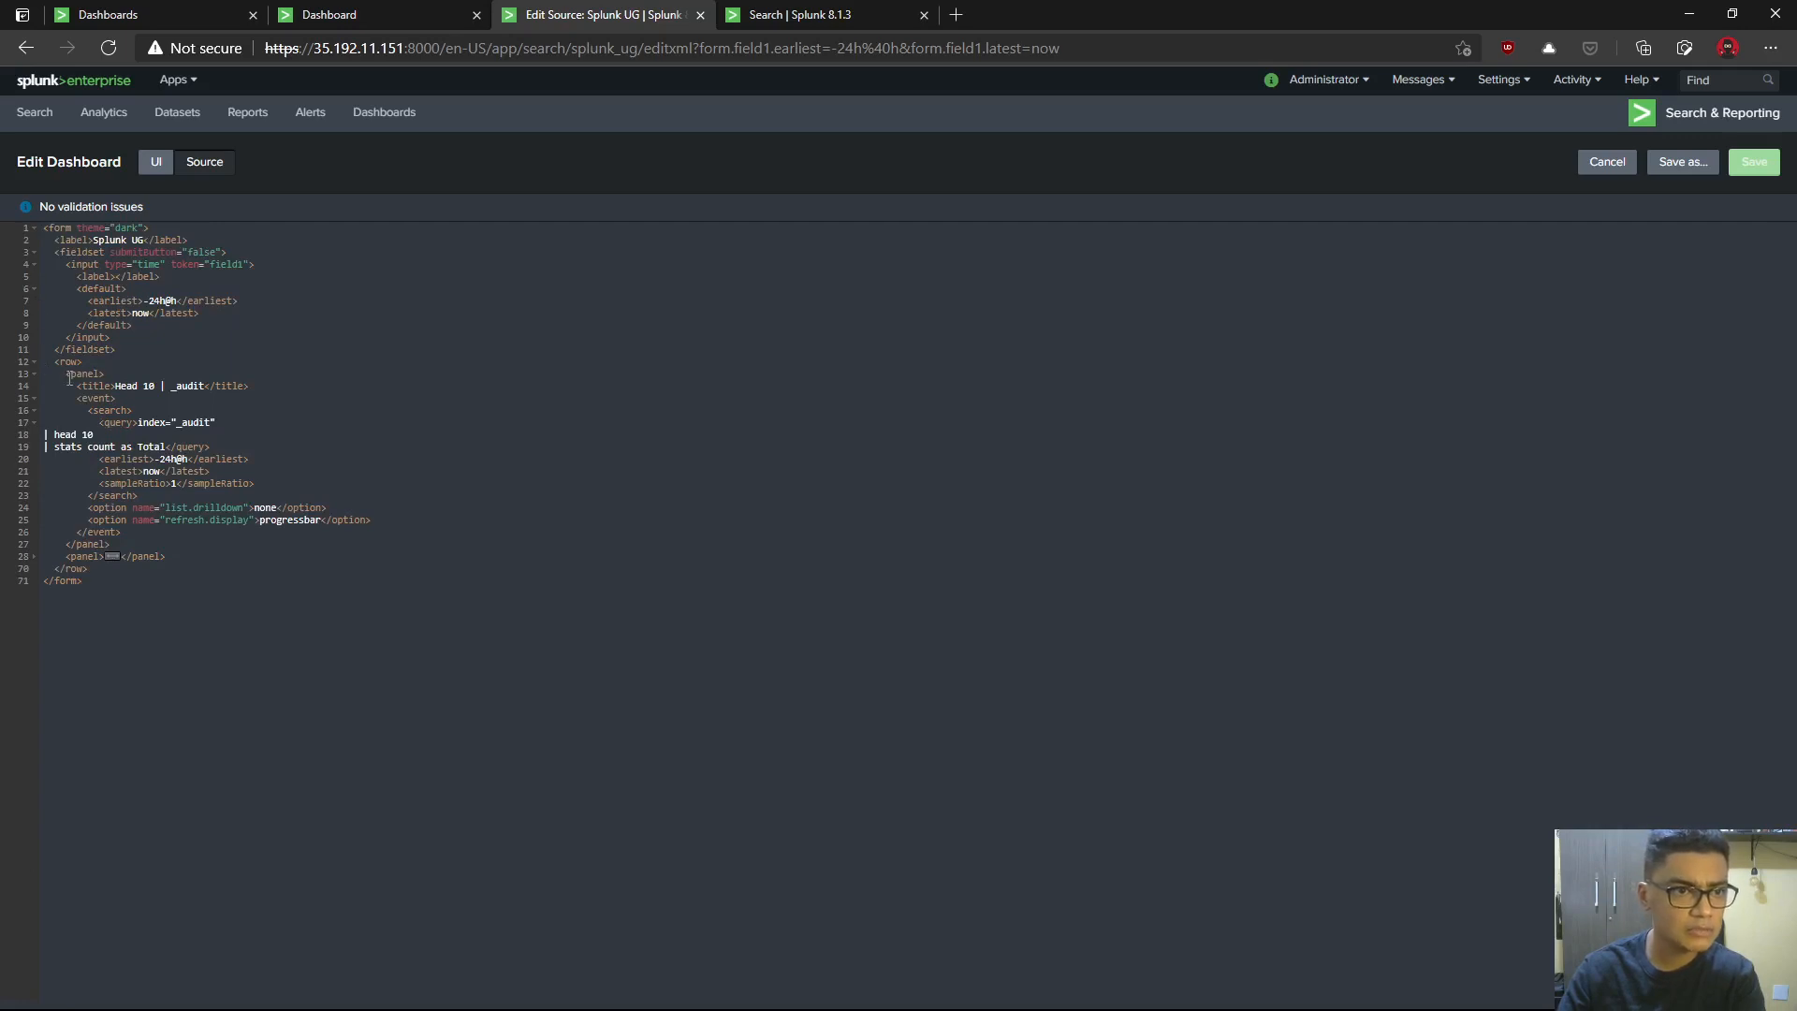
{"action": "left_click", "coordinate": [34, 374]}
{"action": "left_click_drag", "start_coordinate": [168, 385], "coordinate": [17, 378]}
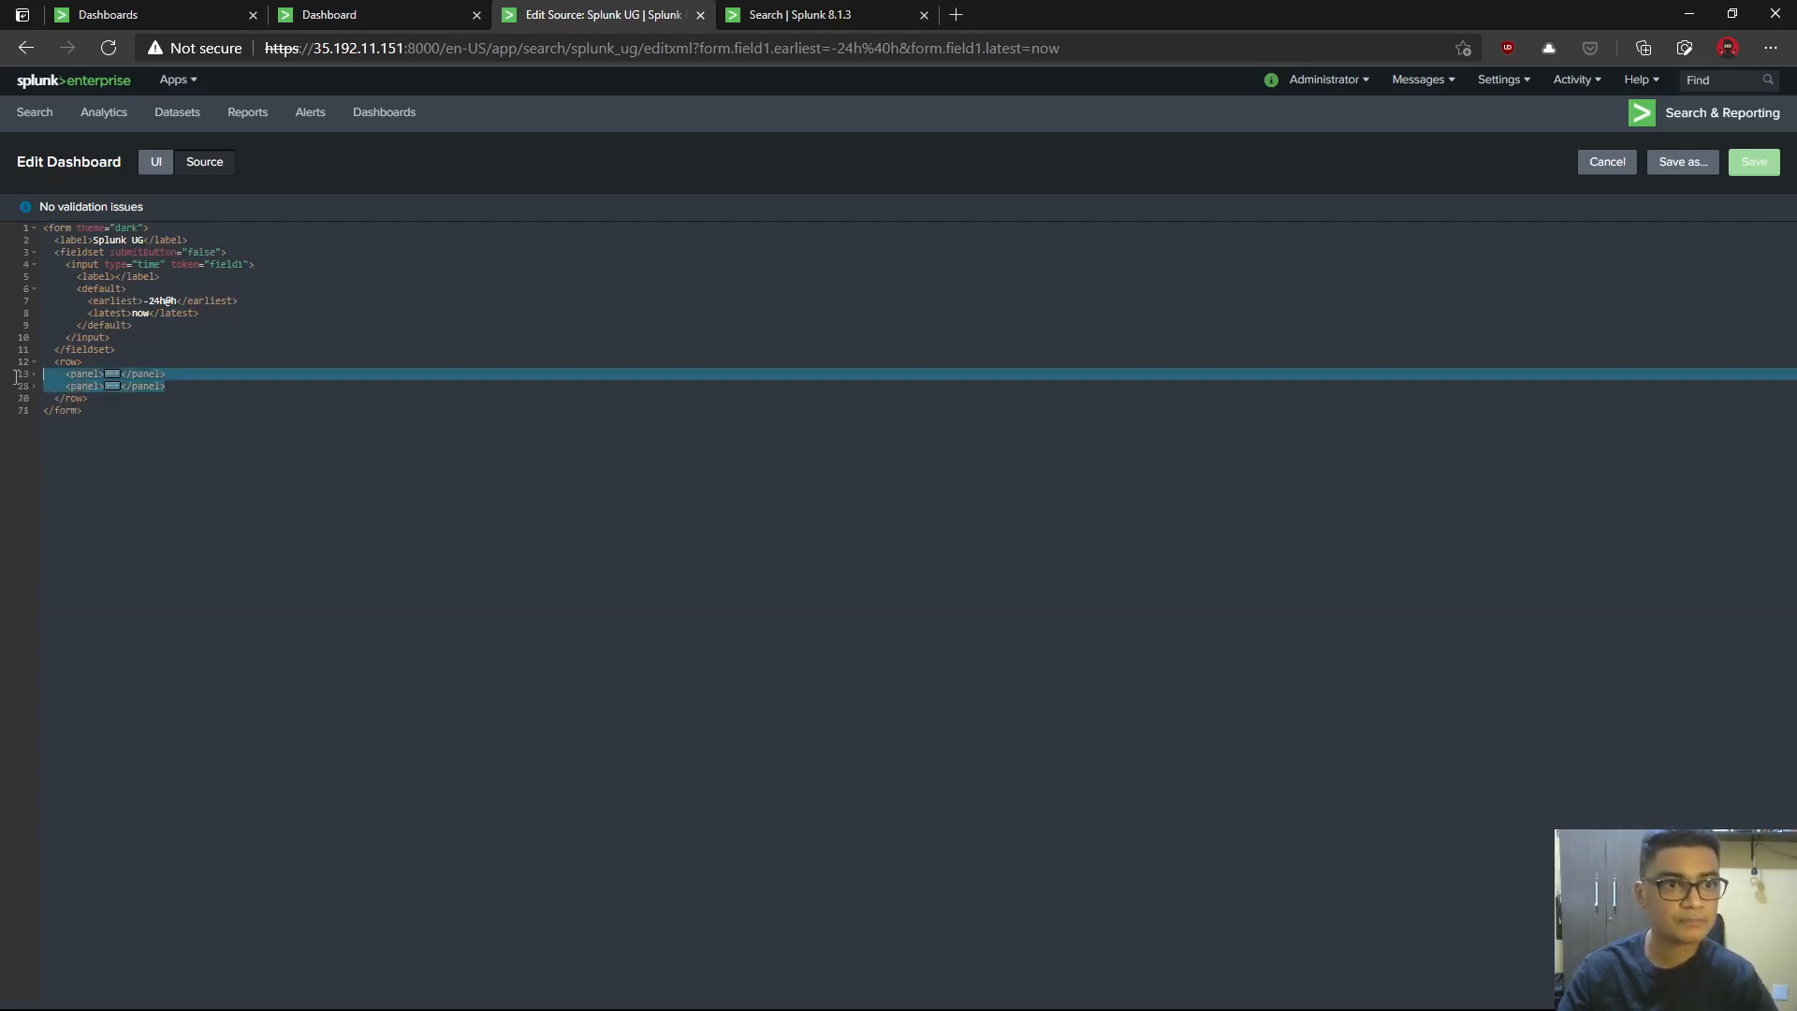
{"action": "left_click", "coordinate": [156, 161]}
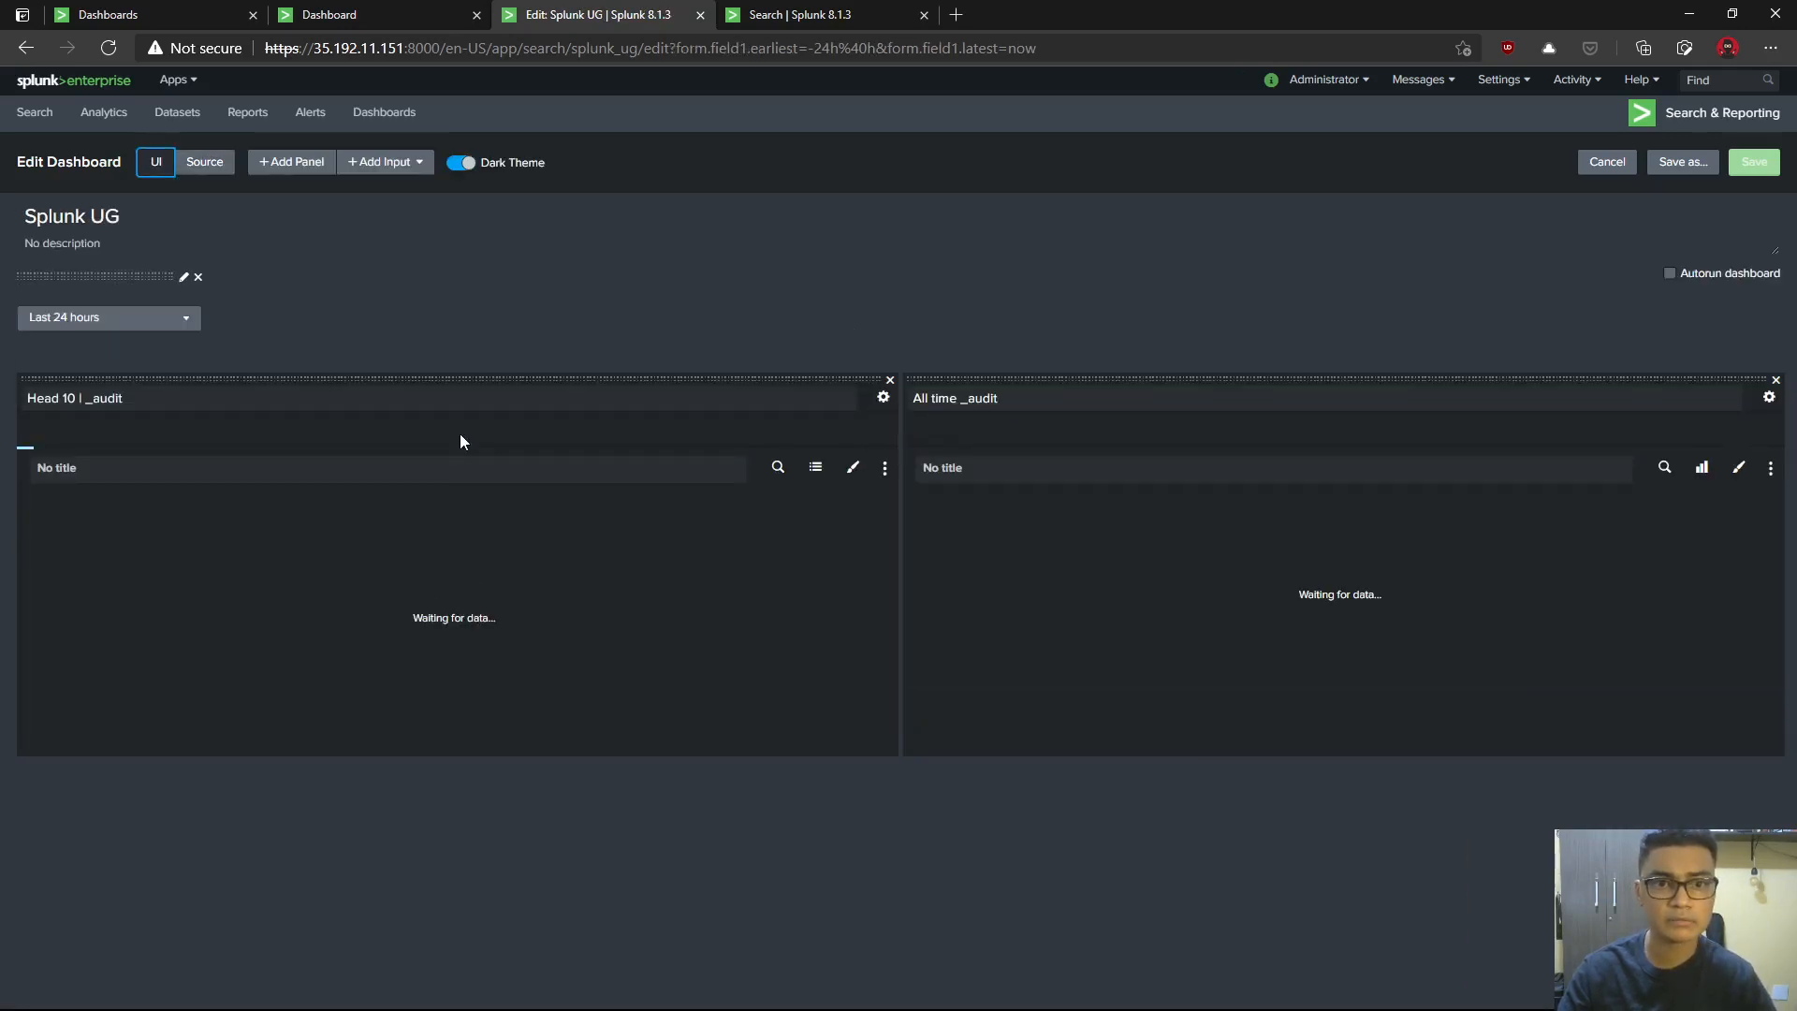
{"action": "left_click", "coordinate": [1207, 477]}
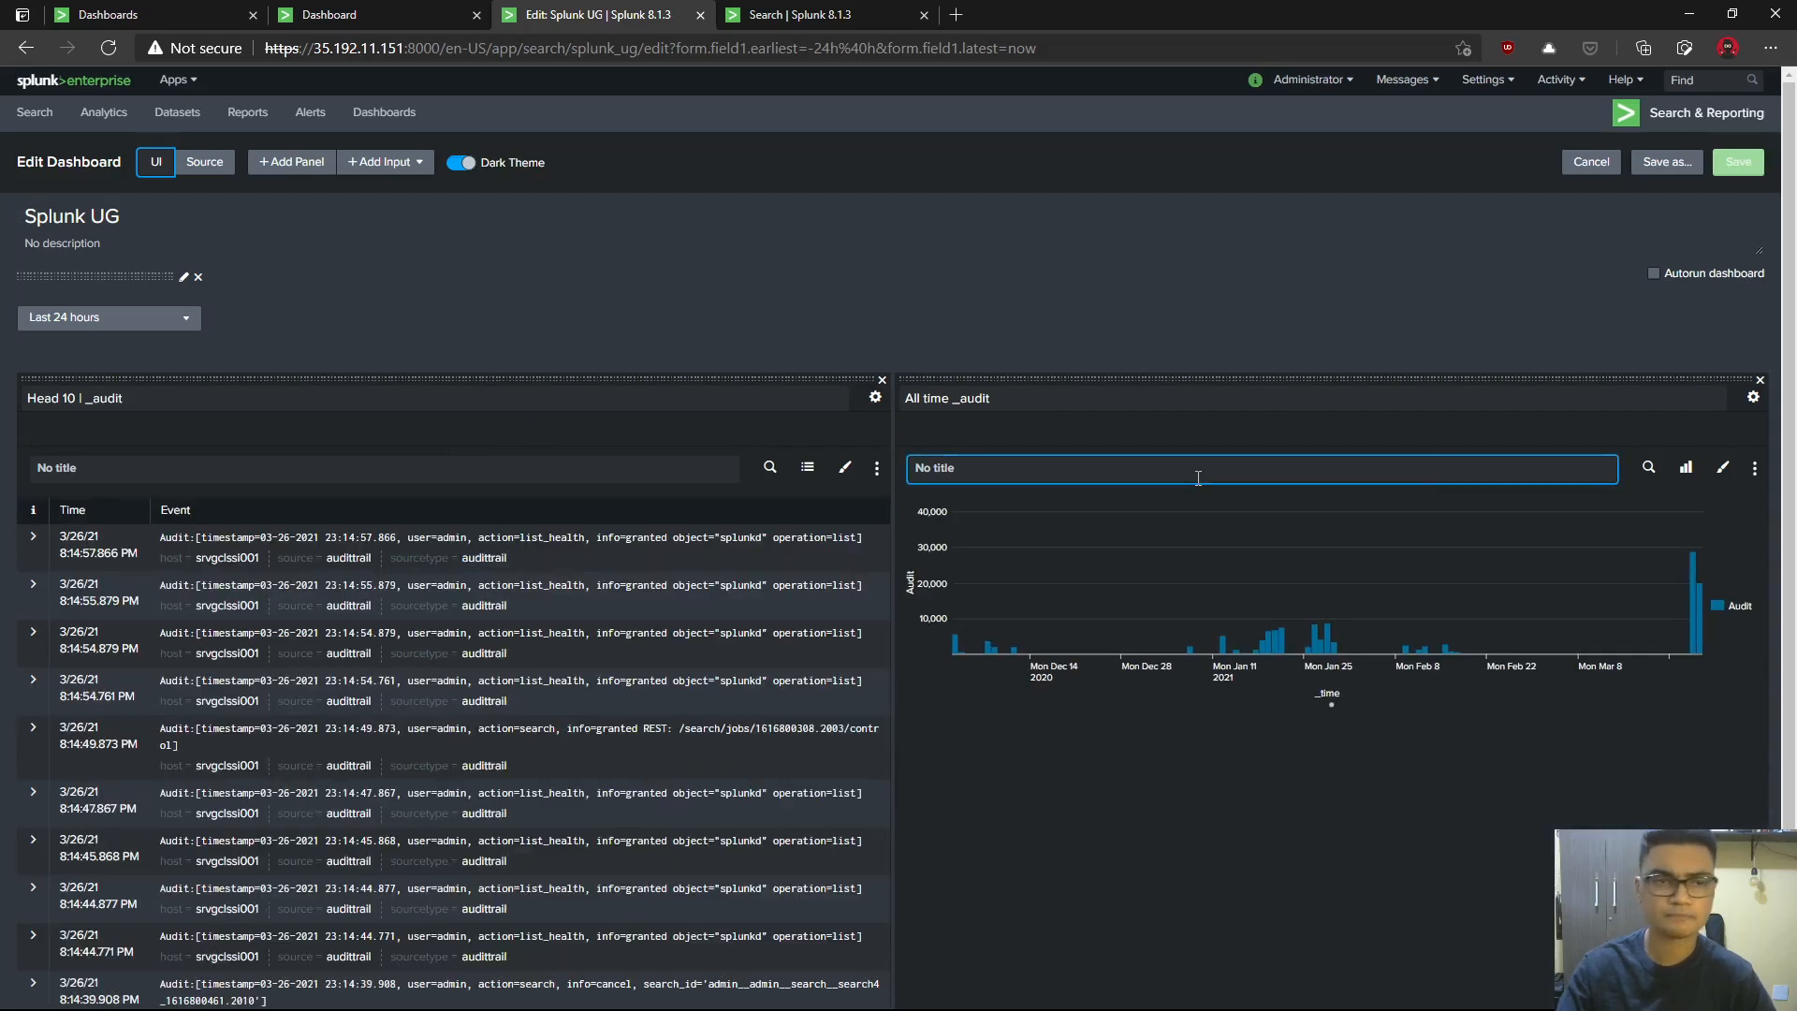
- Examine the visualization definitions in the Absolute Model dashboard's JSON source, and return to its visual editor
{"action": "left_click", "coordinate": [398, 15]}
{"action": "left_click", "coordinate": [442, 150]}
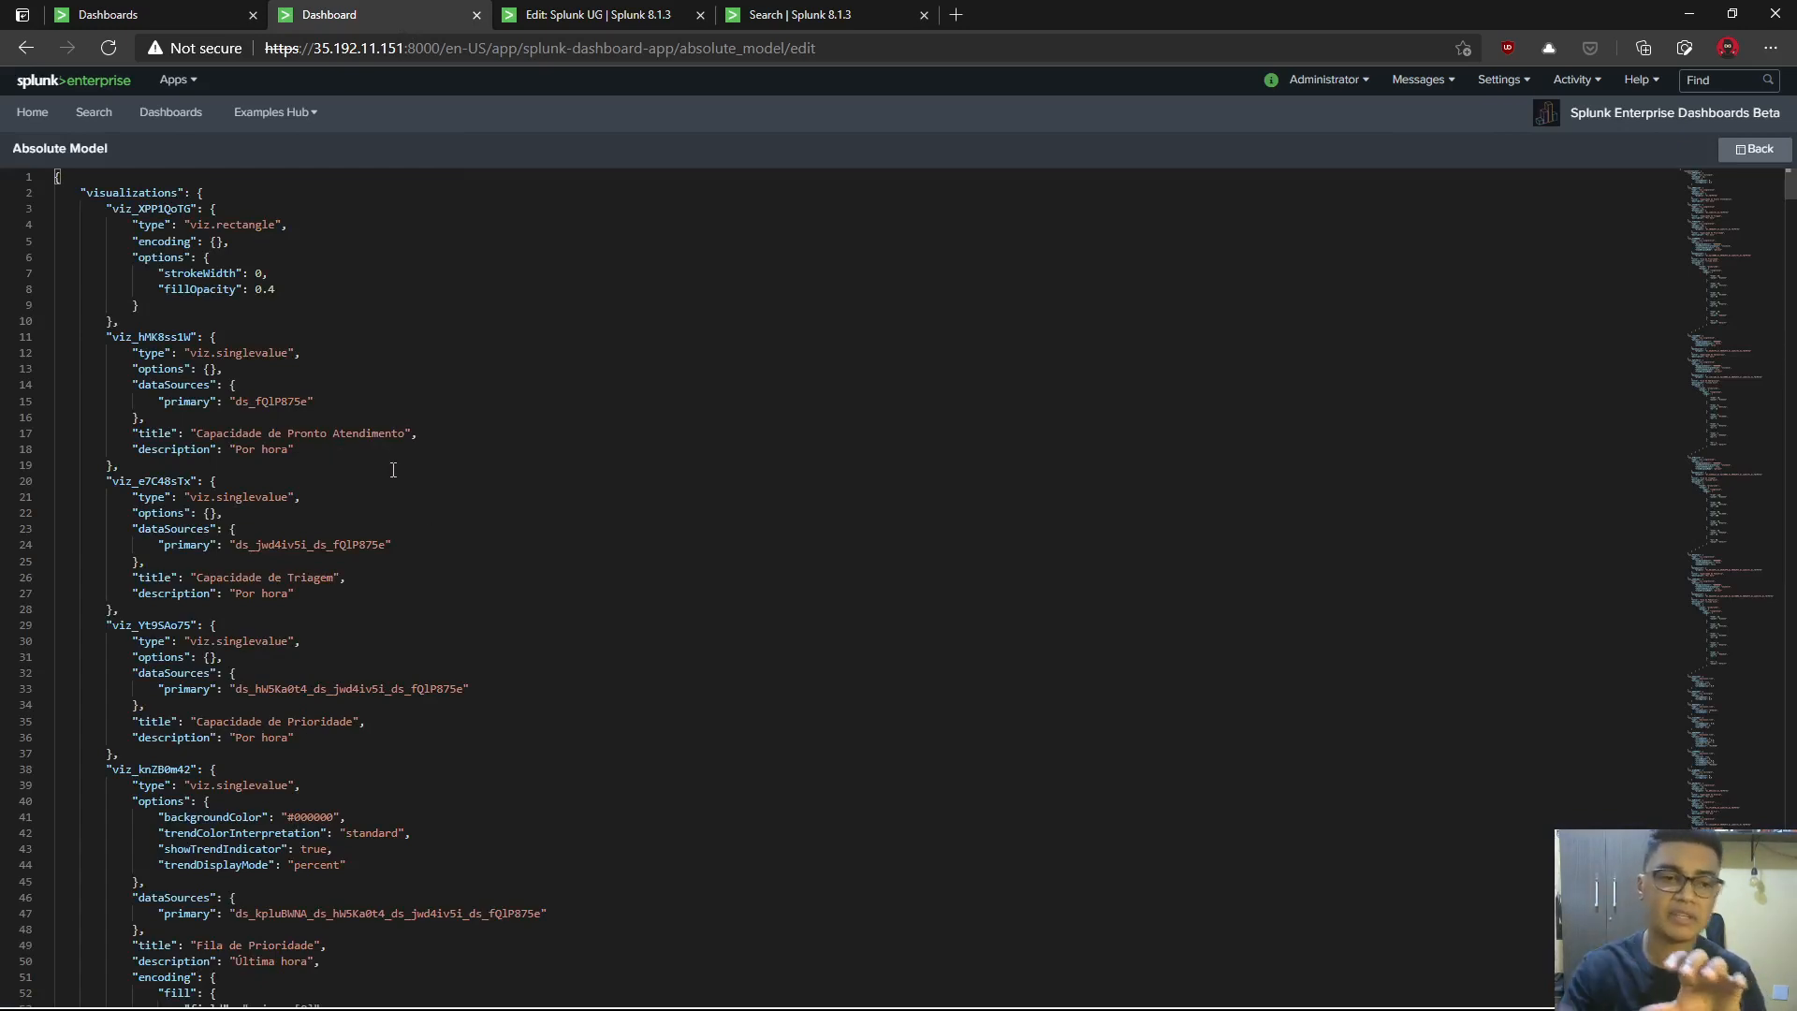
{"action": "scroll", "coordinate": [561, 621], "scroll_direction": "down", "scroll_amount": 10}
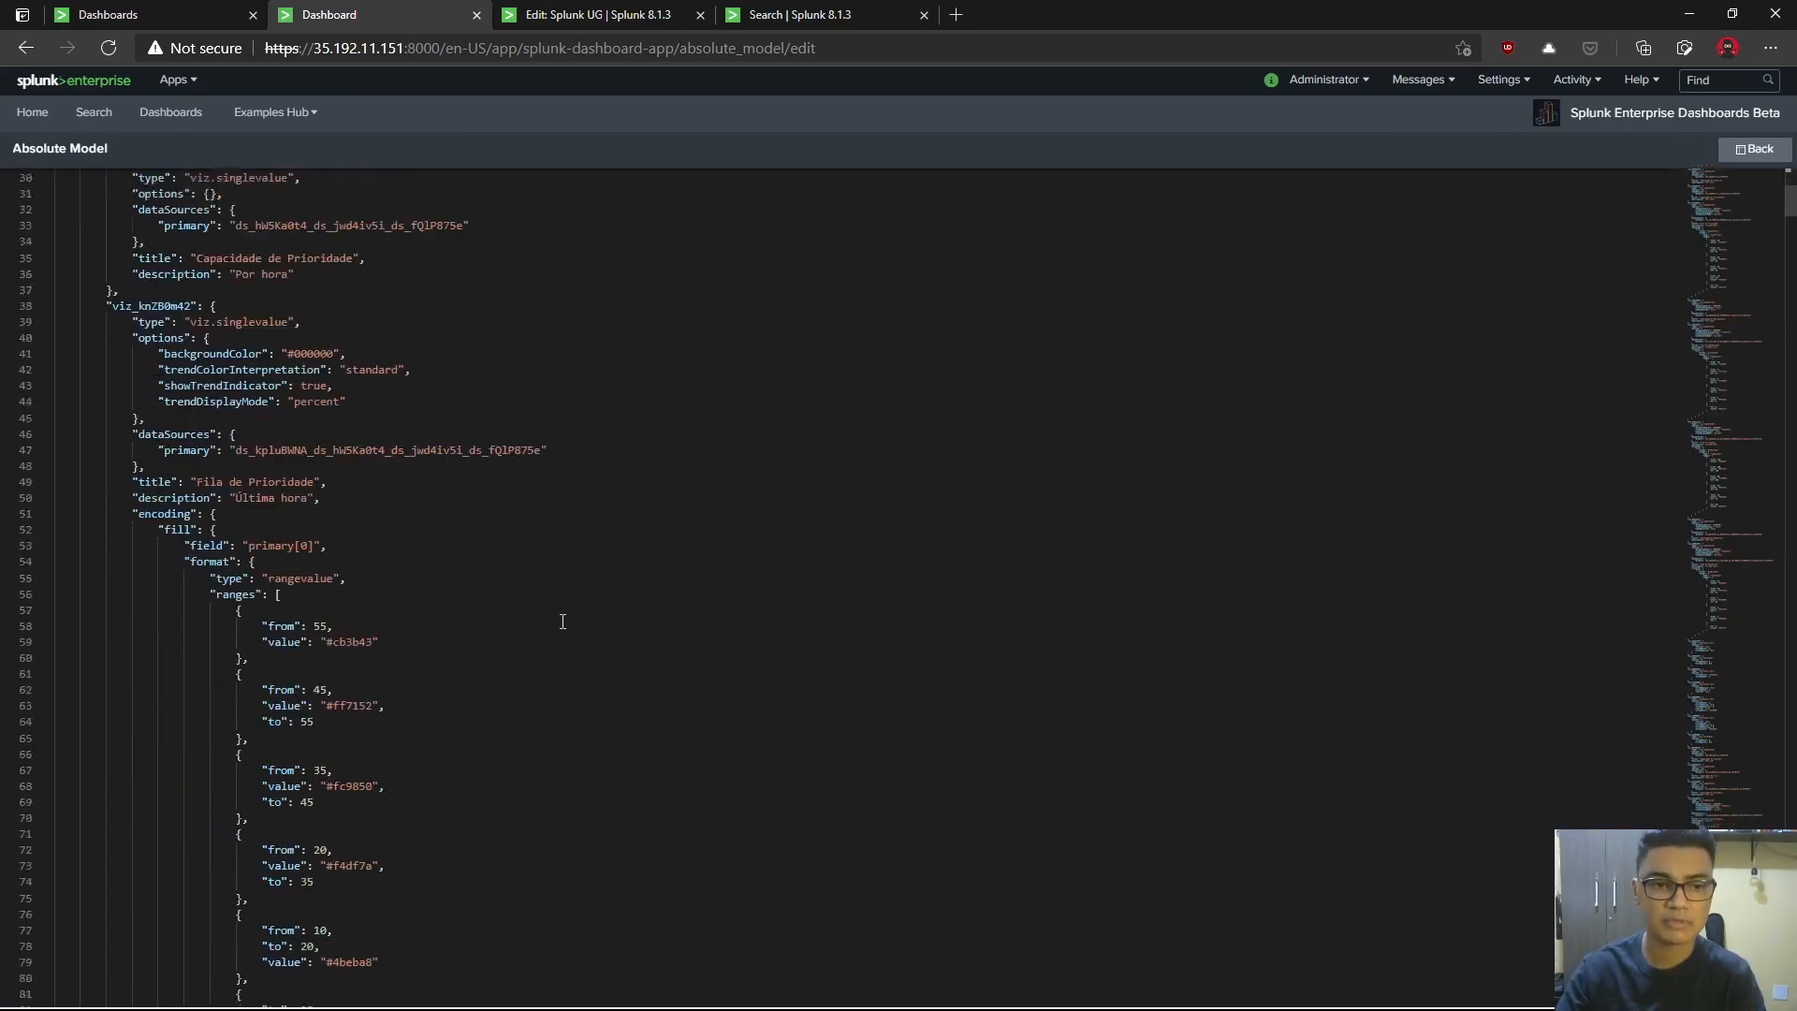
{"action": "scroll", "coordinate": [562, 621], "scroll_direction": "down", "scroll_amount": 10}
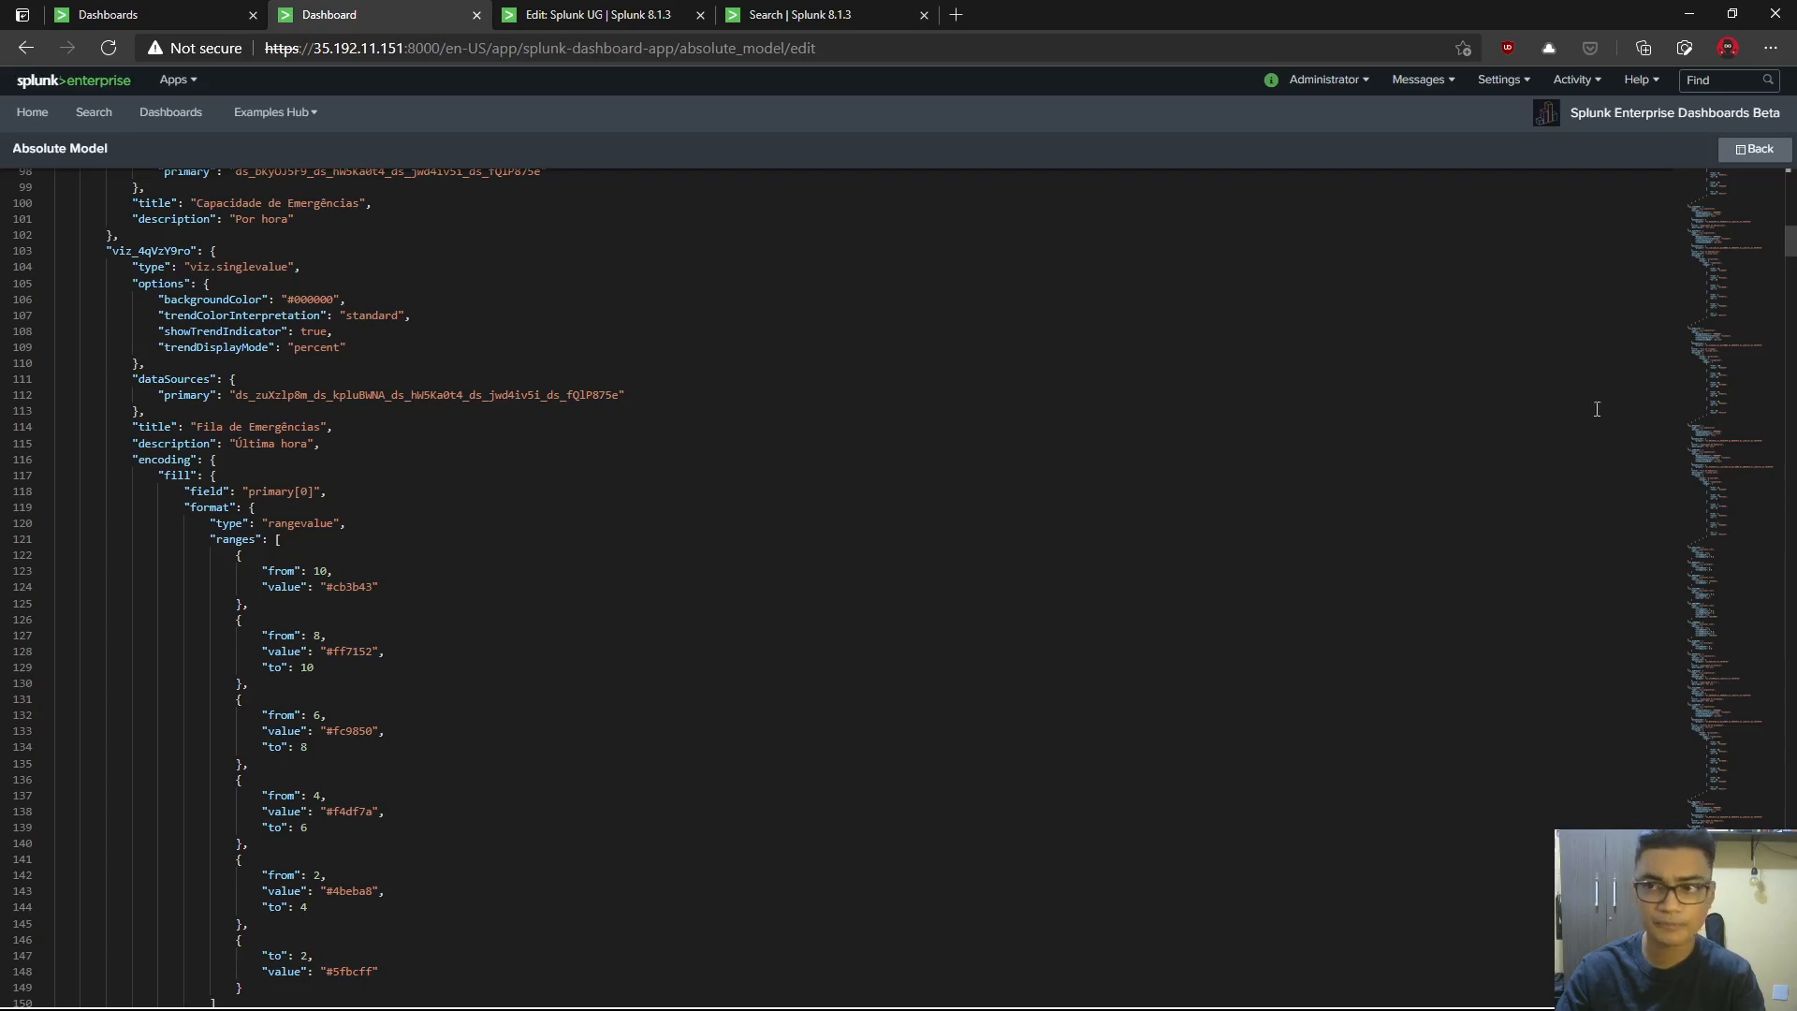
{"action": "left_click_drag", "start_coordinate": [1787, 255], "coordinate": [1787, 340]}
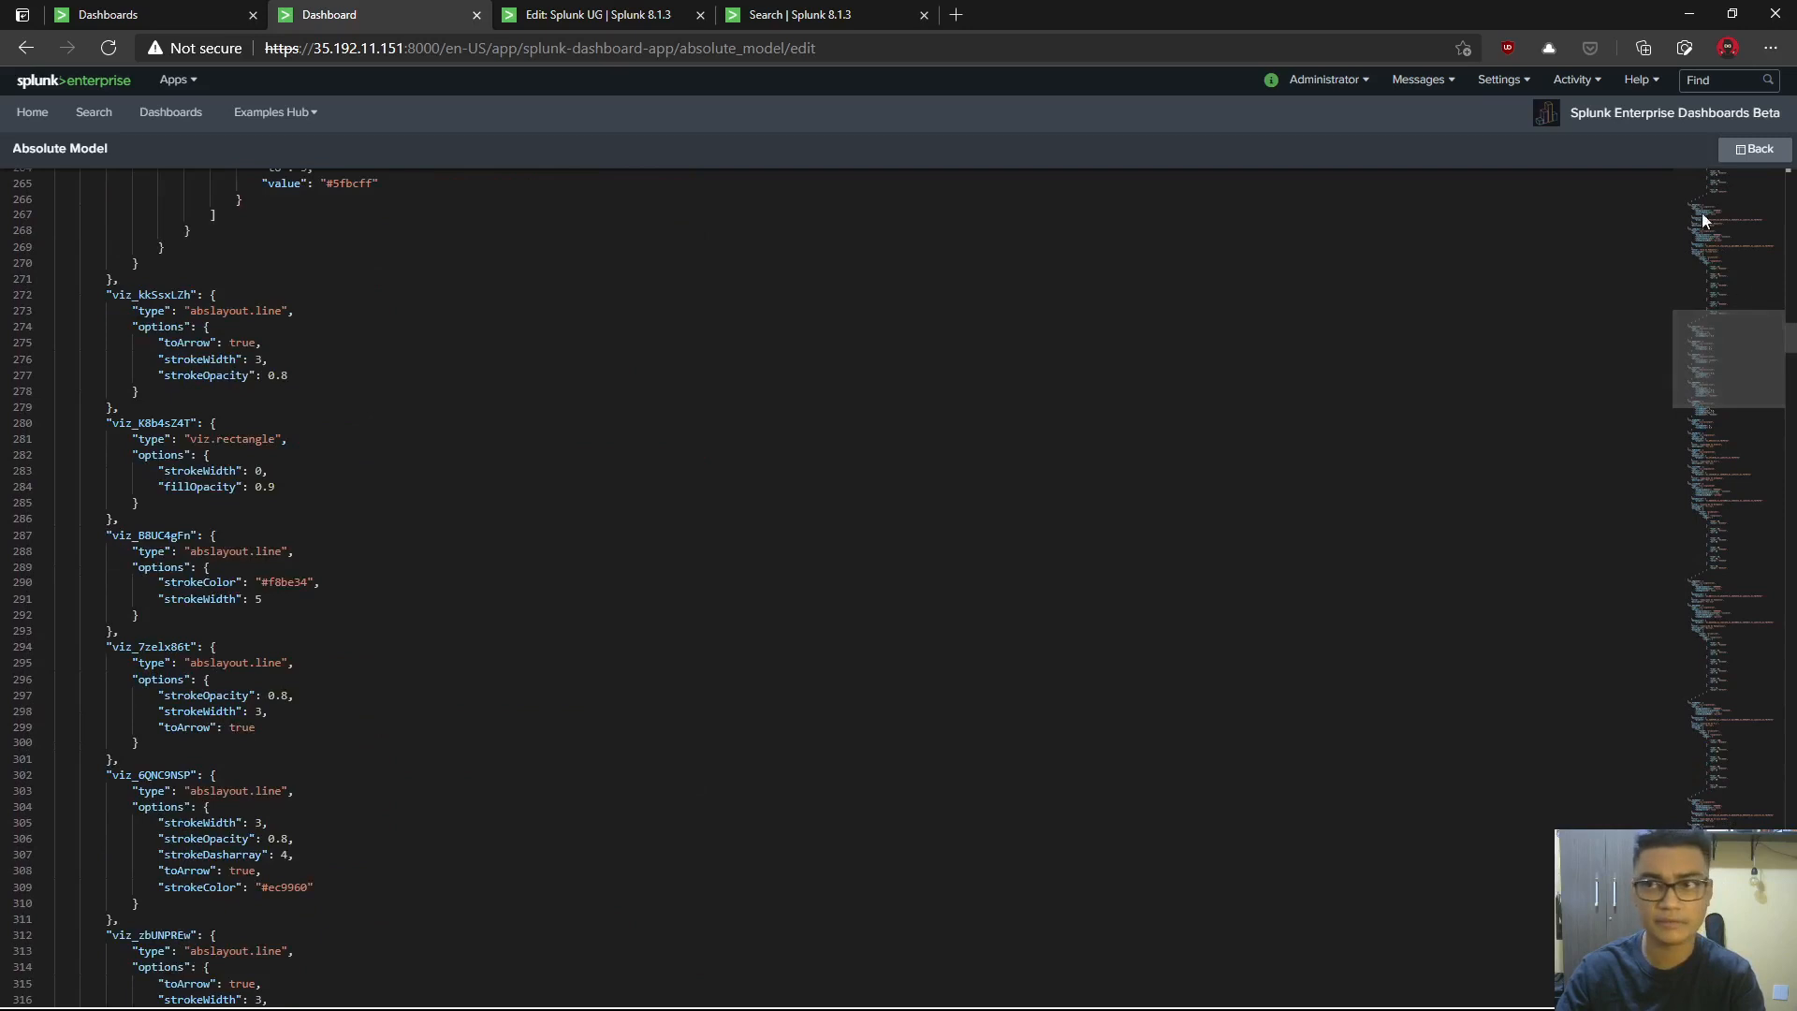
{"action": "left_click", "coordinate": [1750, 152]}
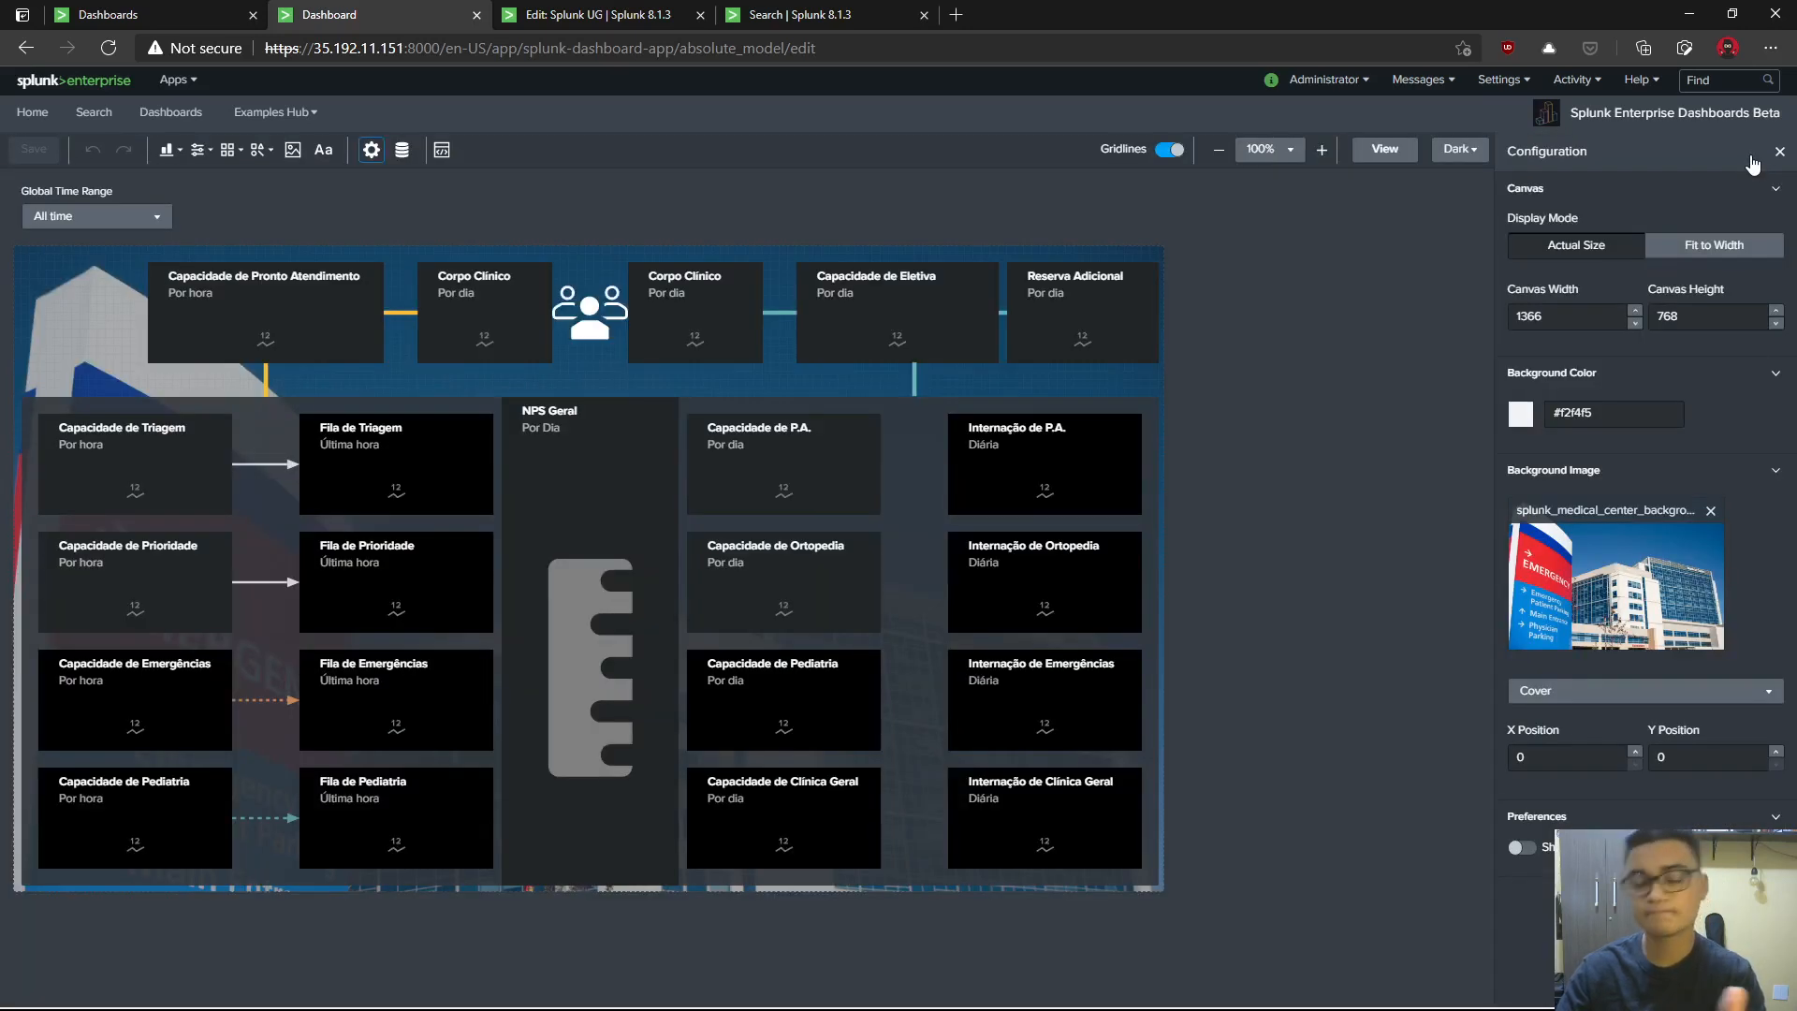
{"action": "left_click", "coordinate": [441, 149]}
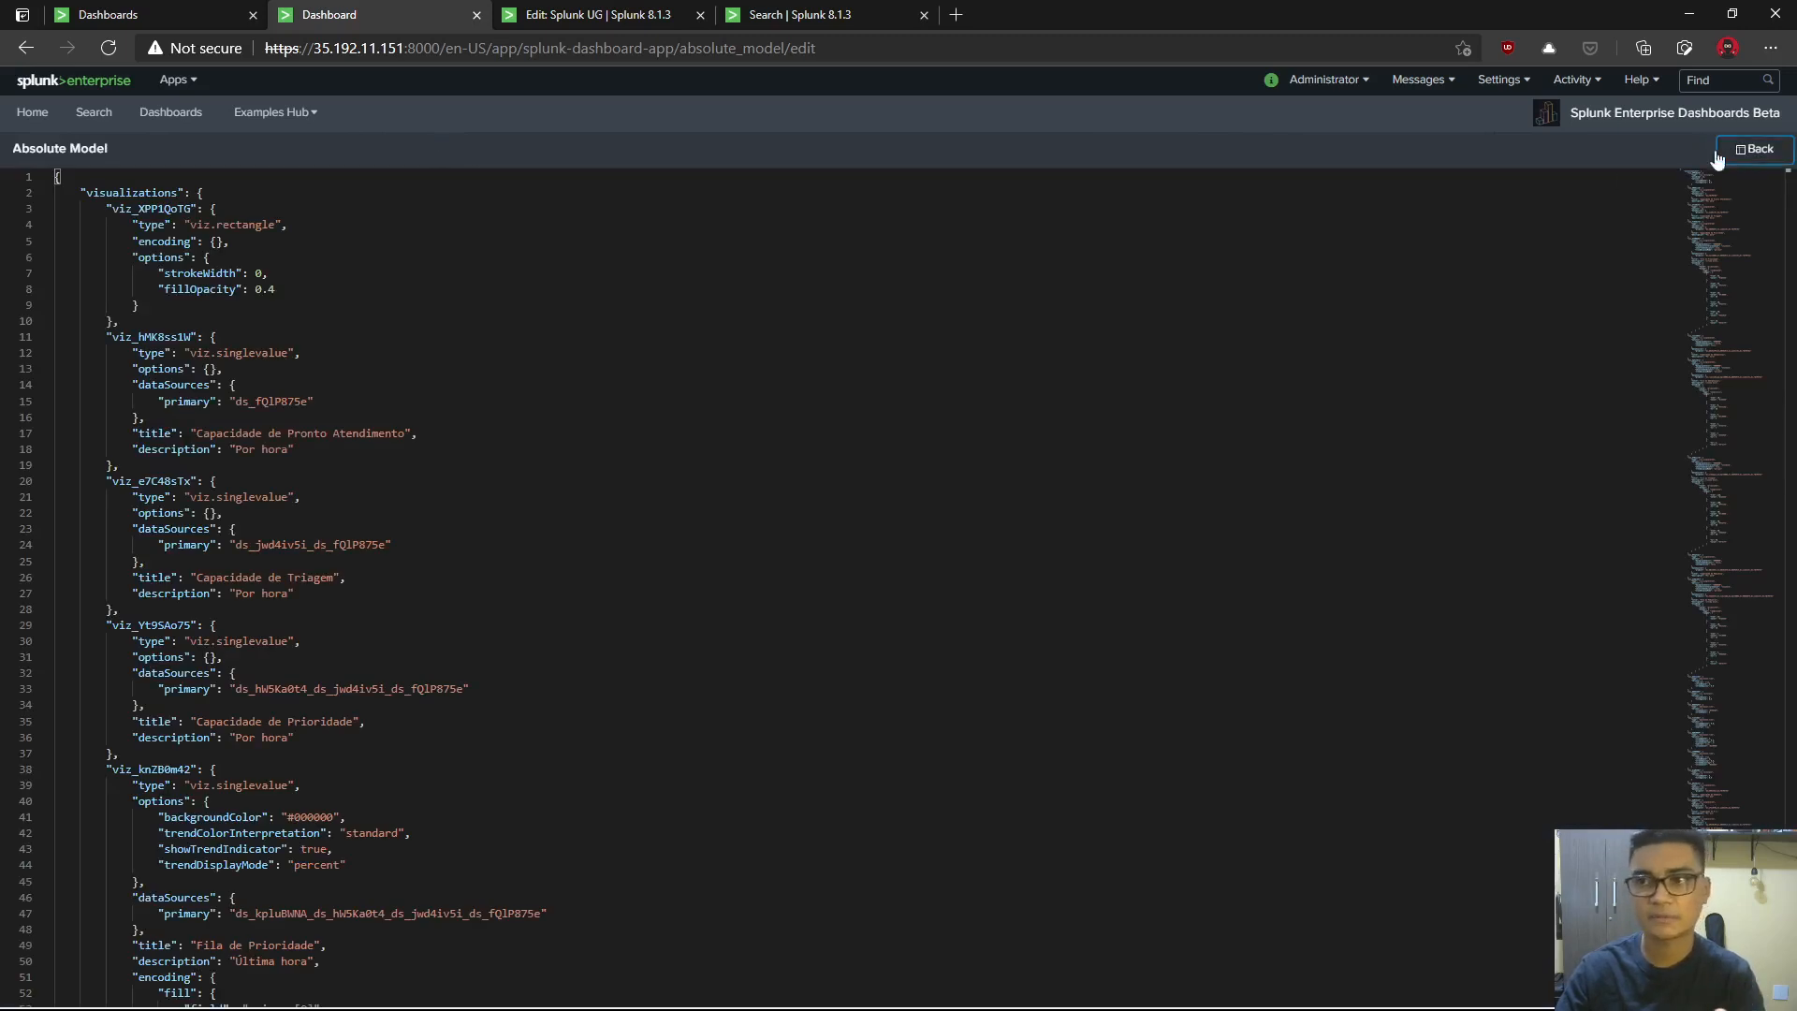
{"action": "left_click", "coordinate": [1752, 150]}
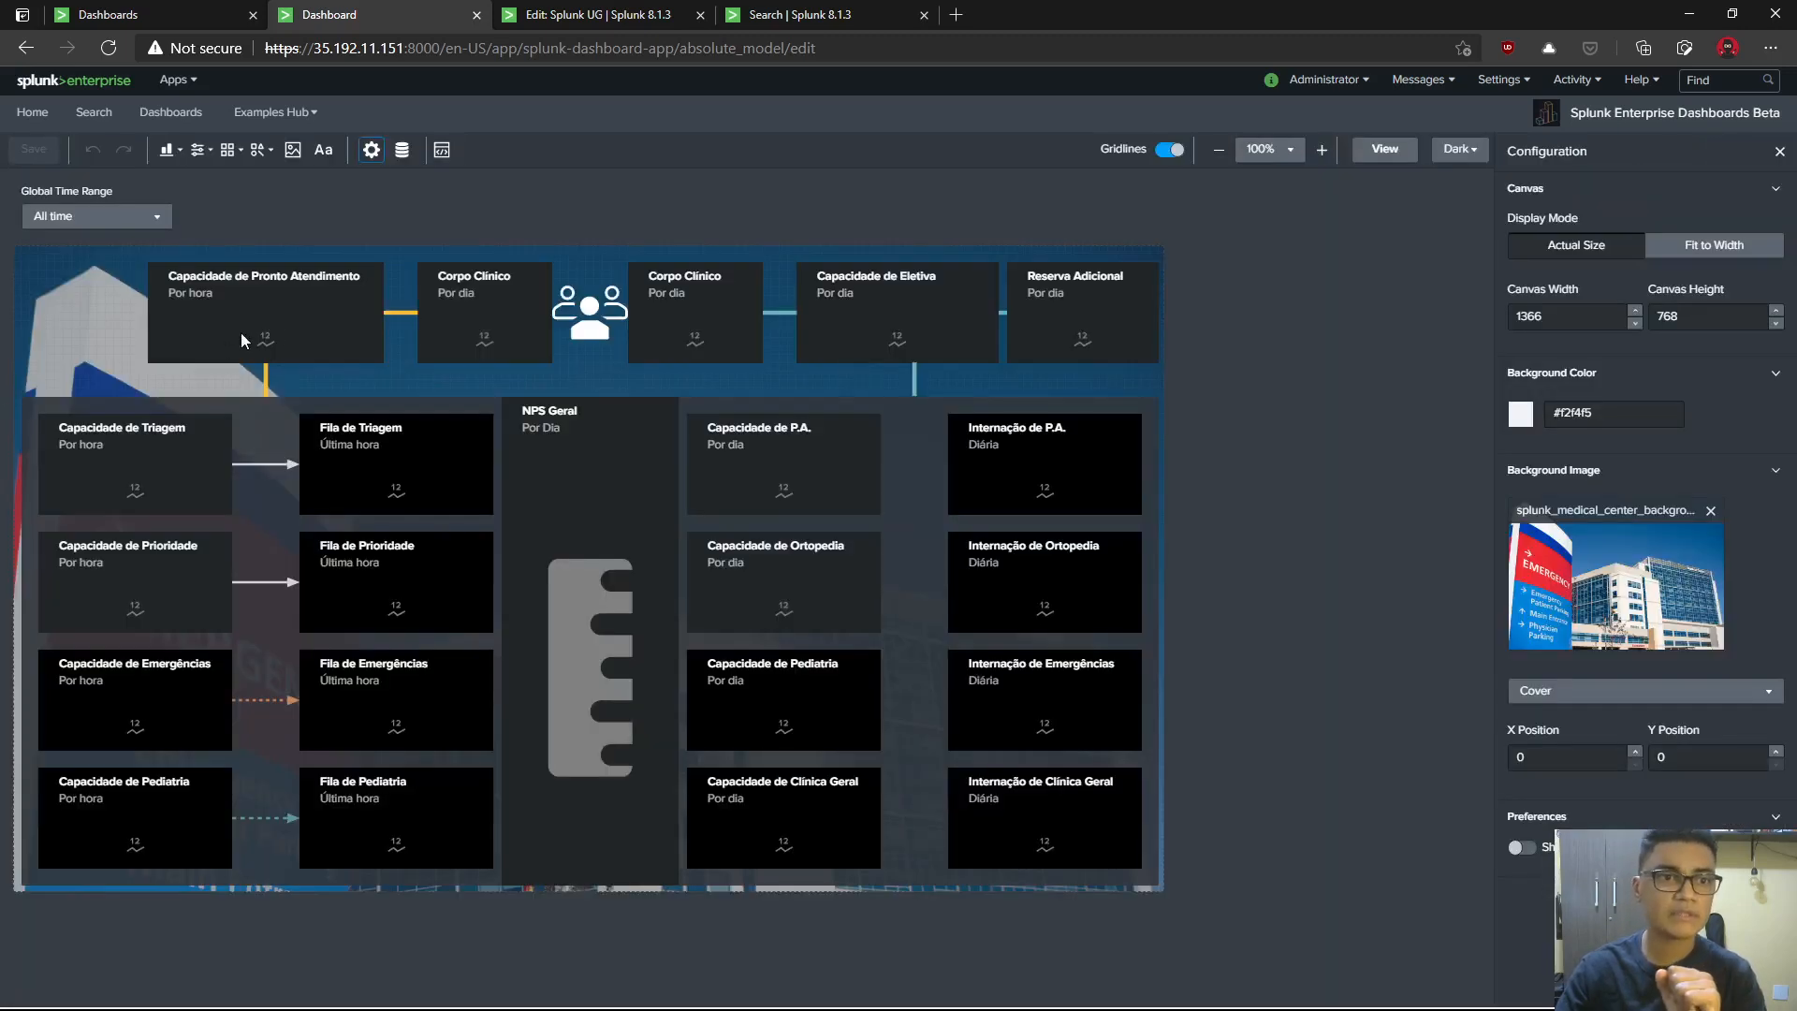
- Select the Capacidade de Pronto Atendimento single value and review its configuration from visualization settings through drilldown settings
{"action": "left_click", "coordinate": [340, 328]}
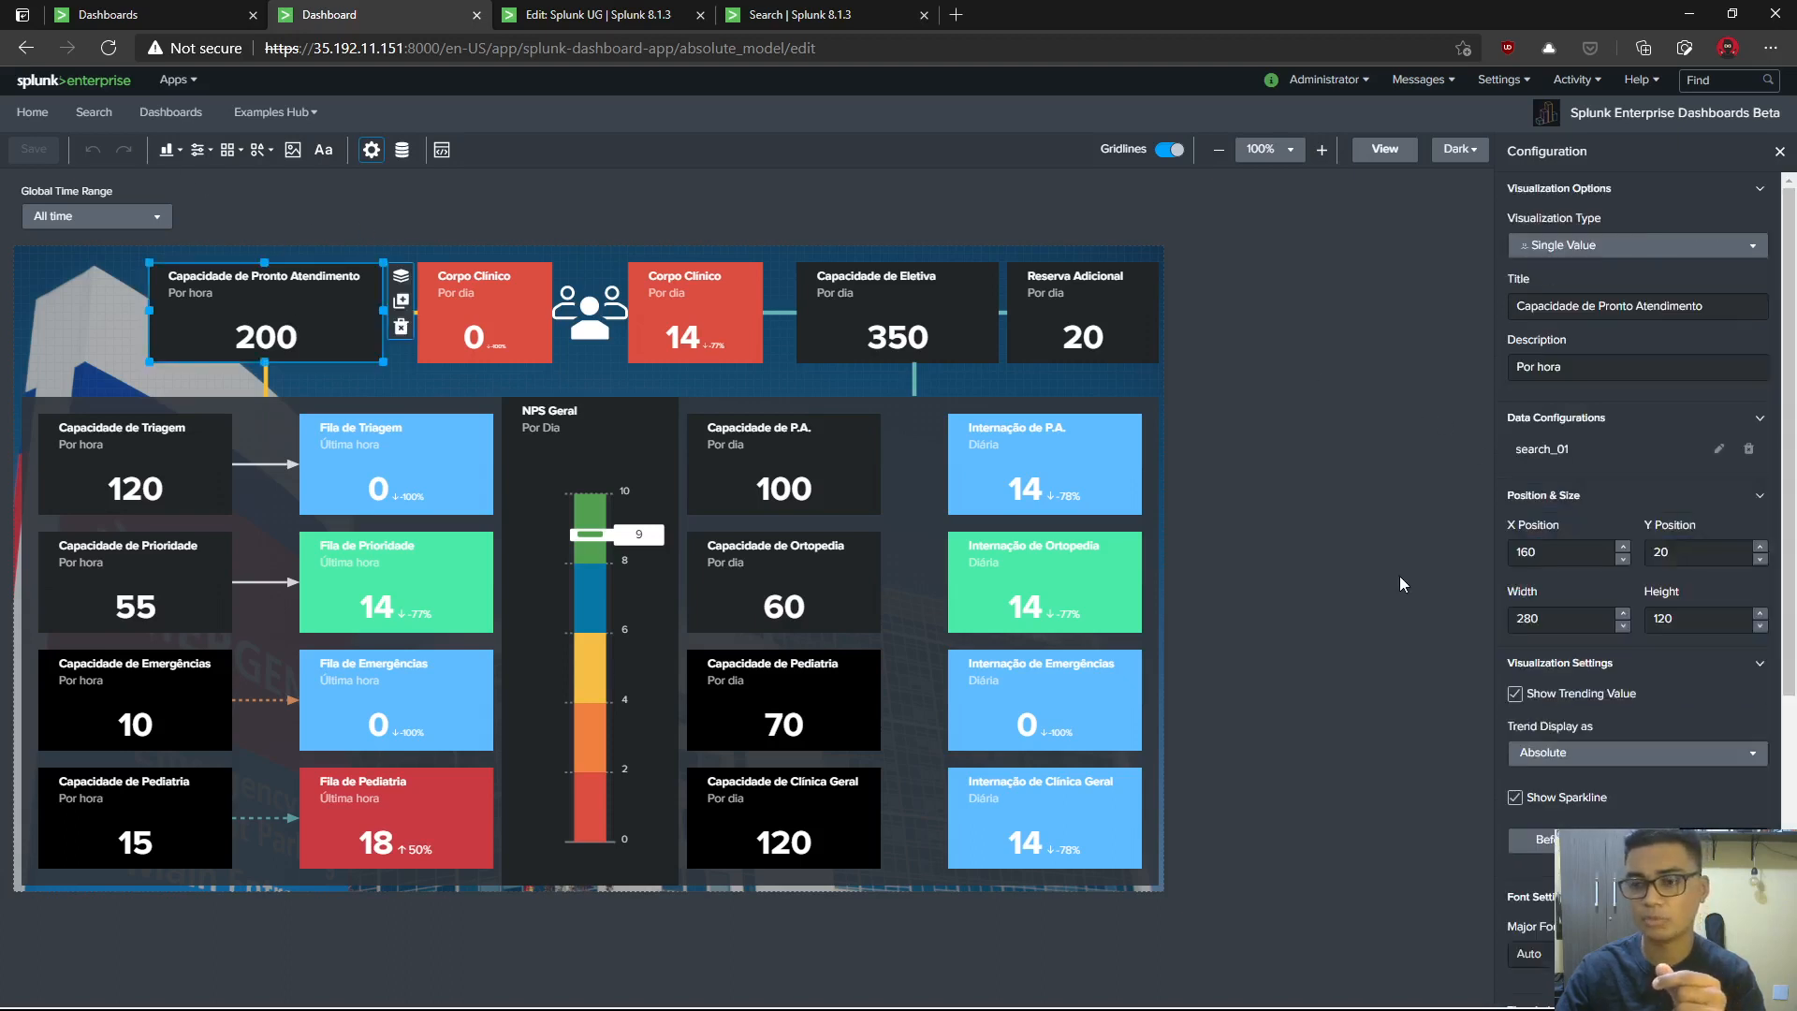
{"action": "scroll", "coordinate": [1607, 711], "scroll_direction": "down", "scroll_amount": 5}
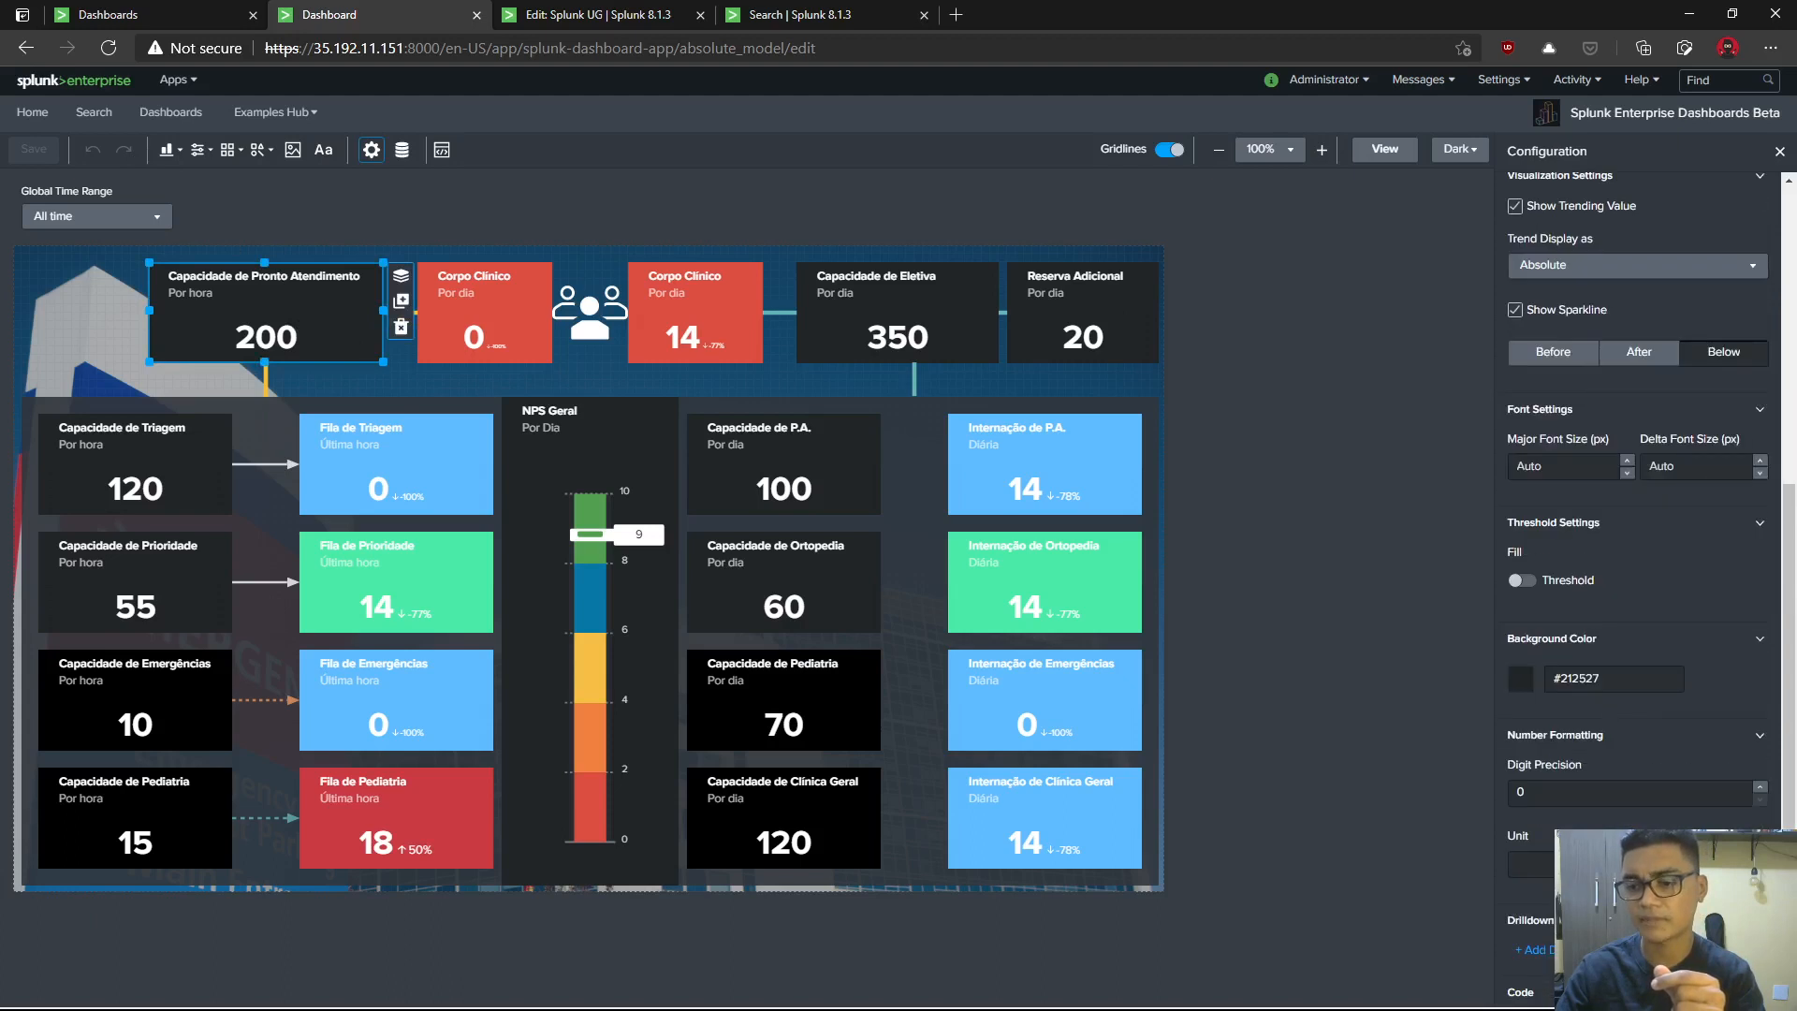
{"action": "scroll", "coordinate": [1638, 580], "scroll_direction": "down", "scroll_amount": 2}
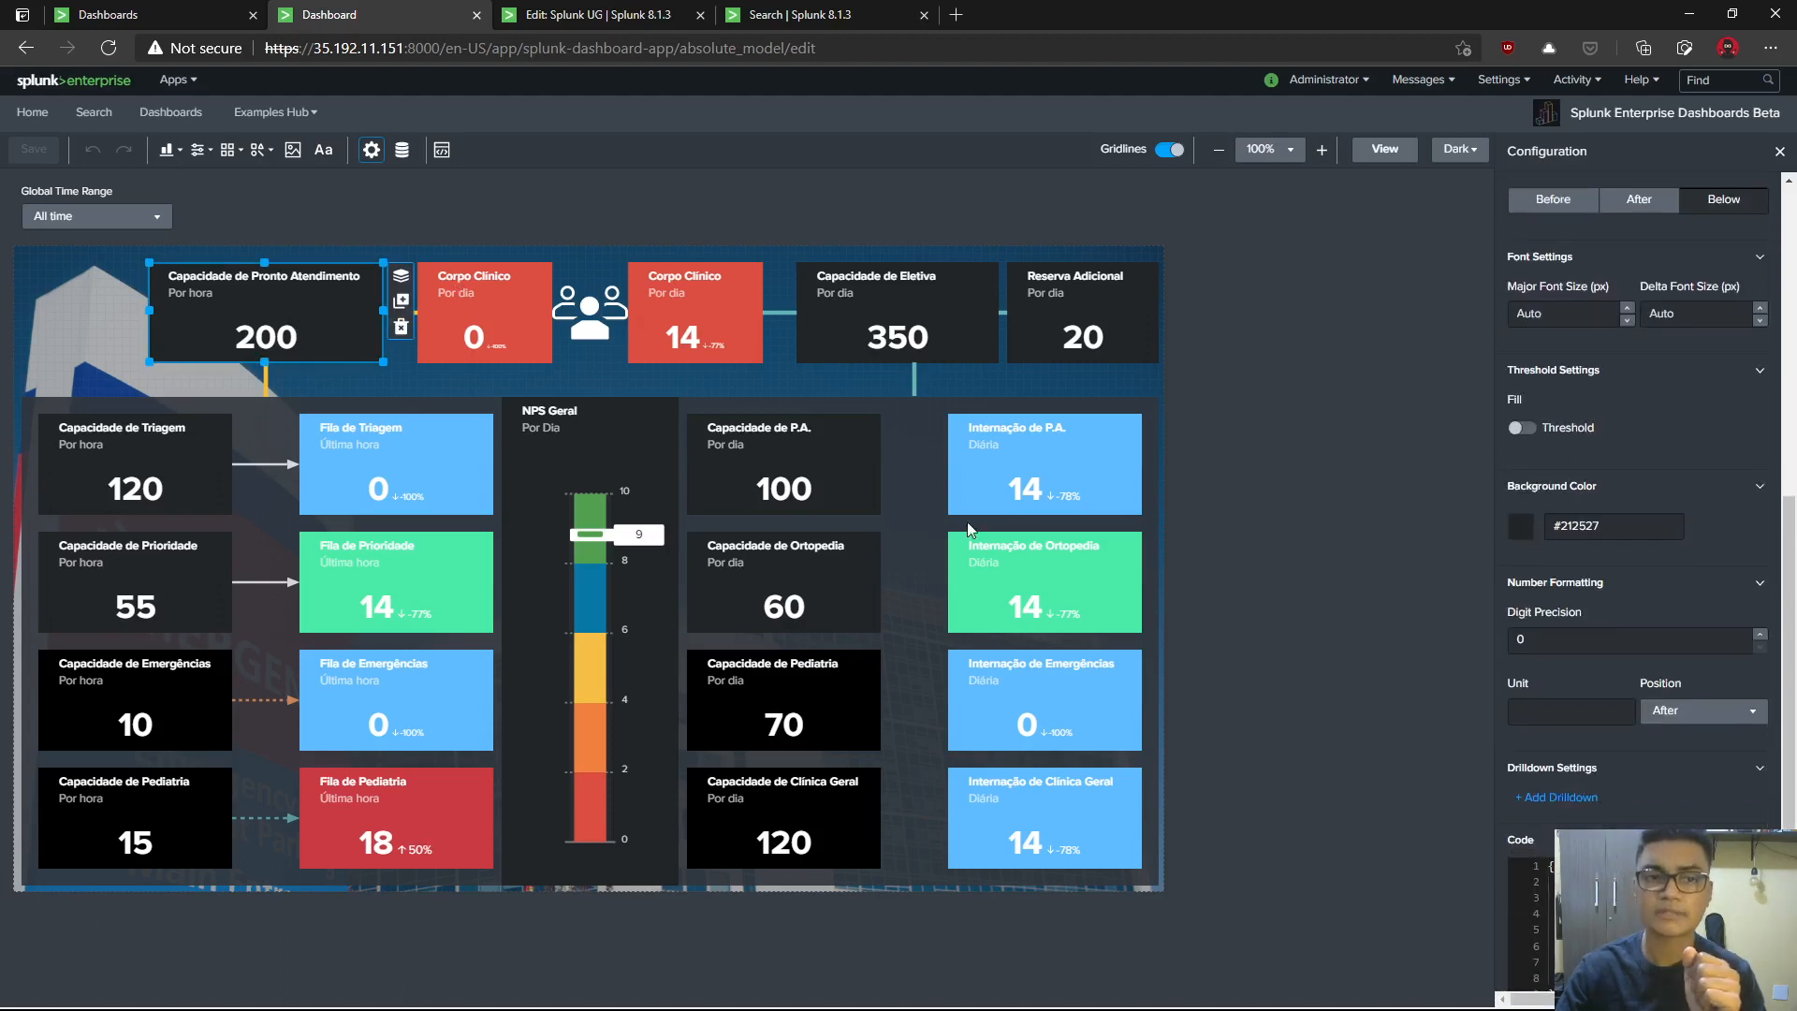
{"action": "left_click", "coordinate": [333, 318]}
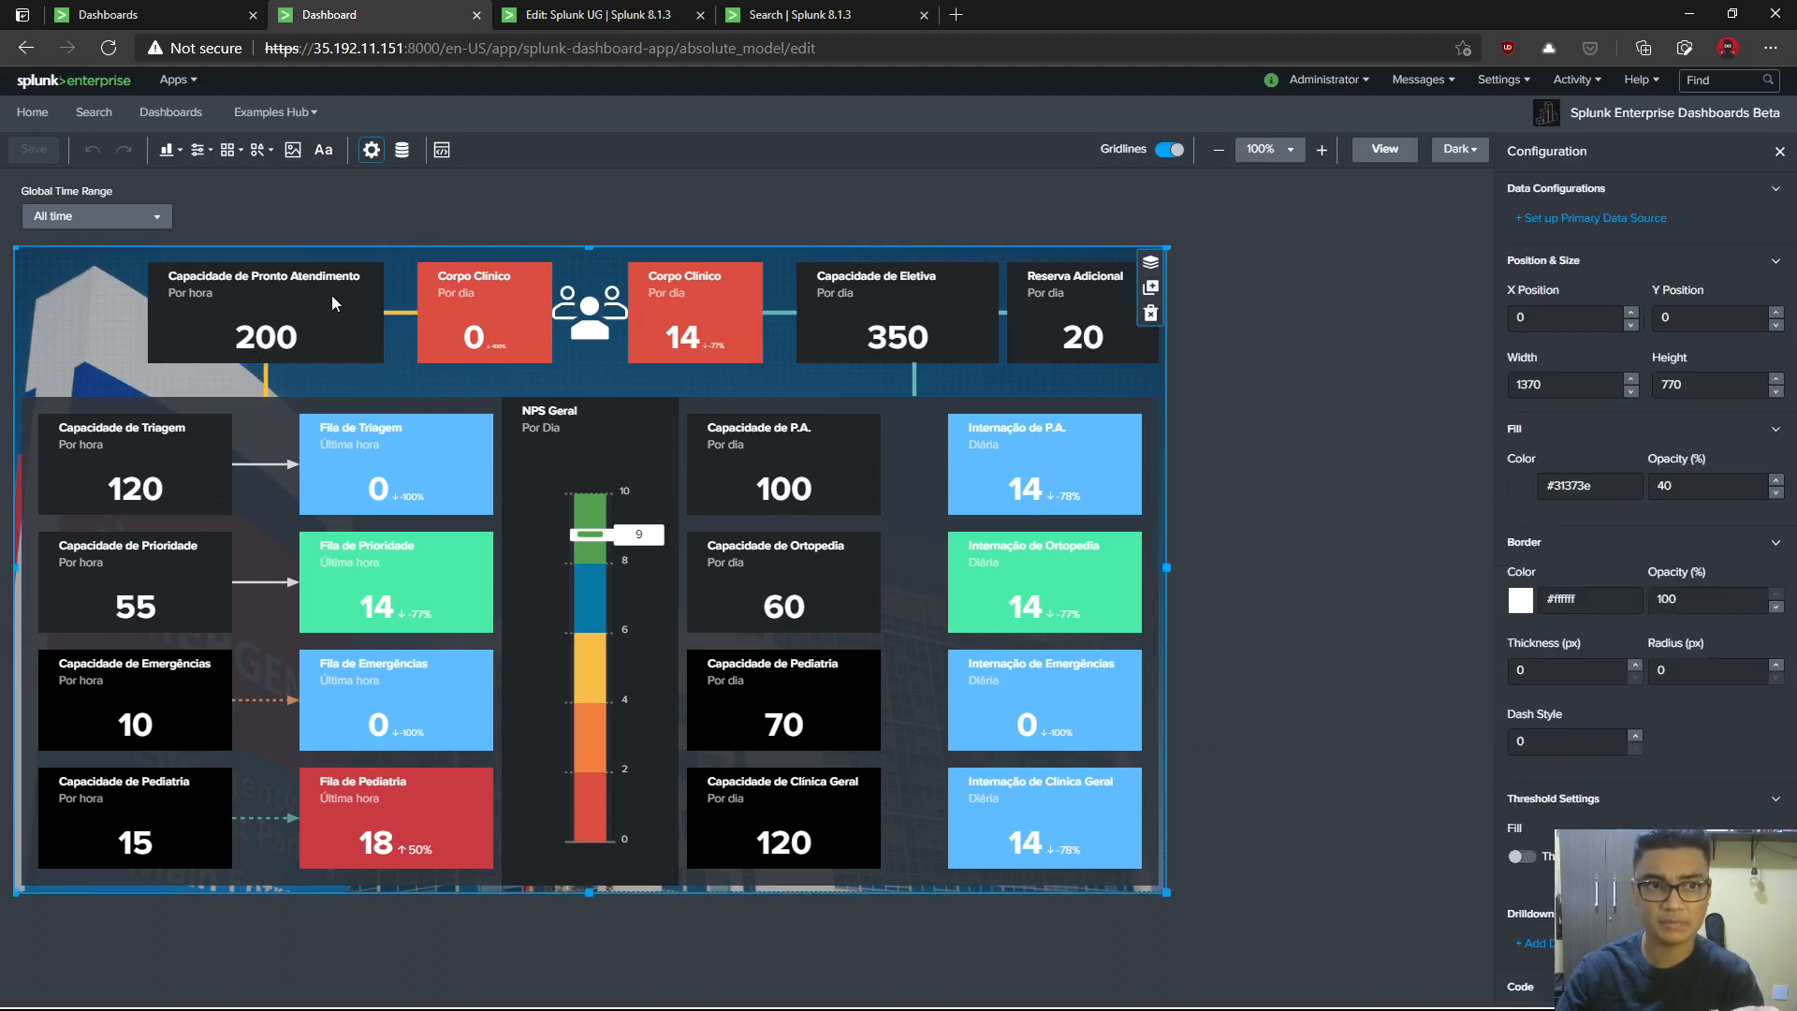
{"action": "left_click", "coordinate": [332, 295]}
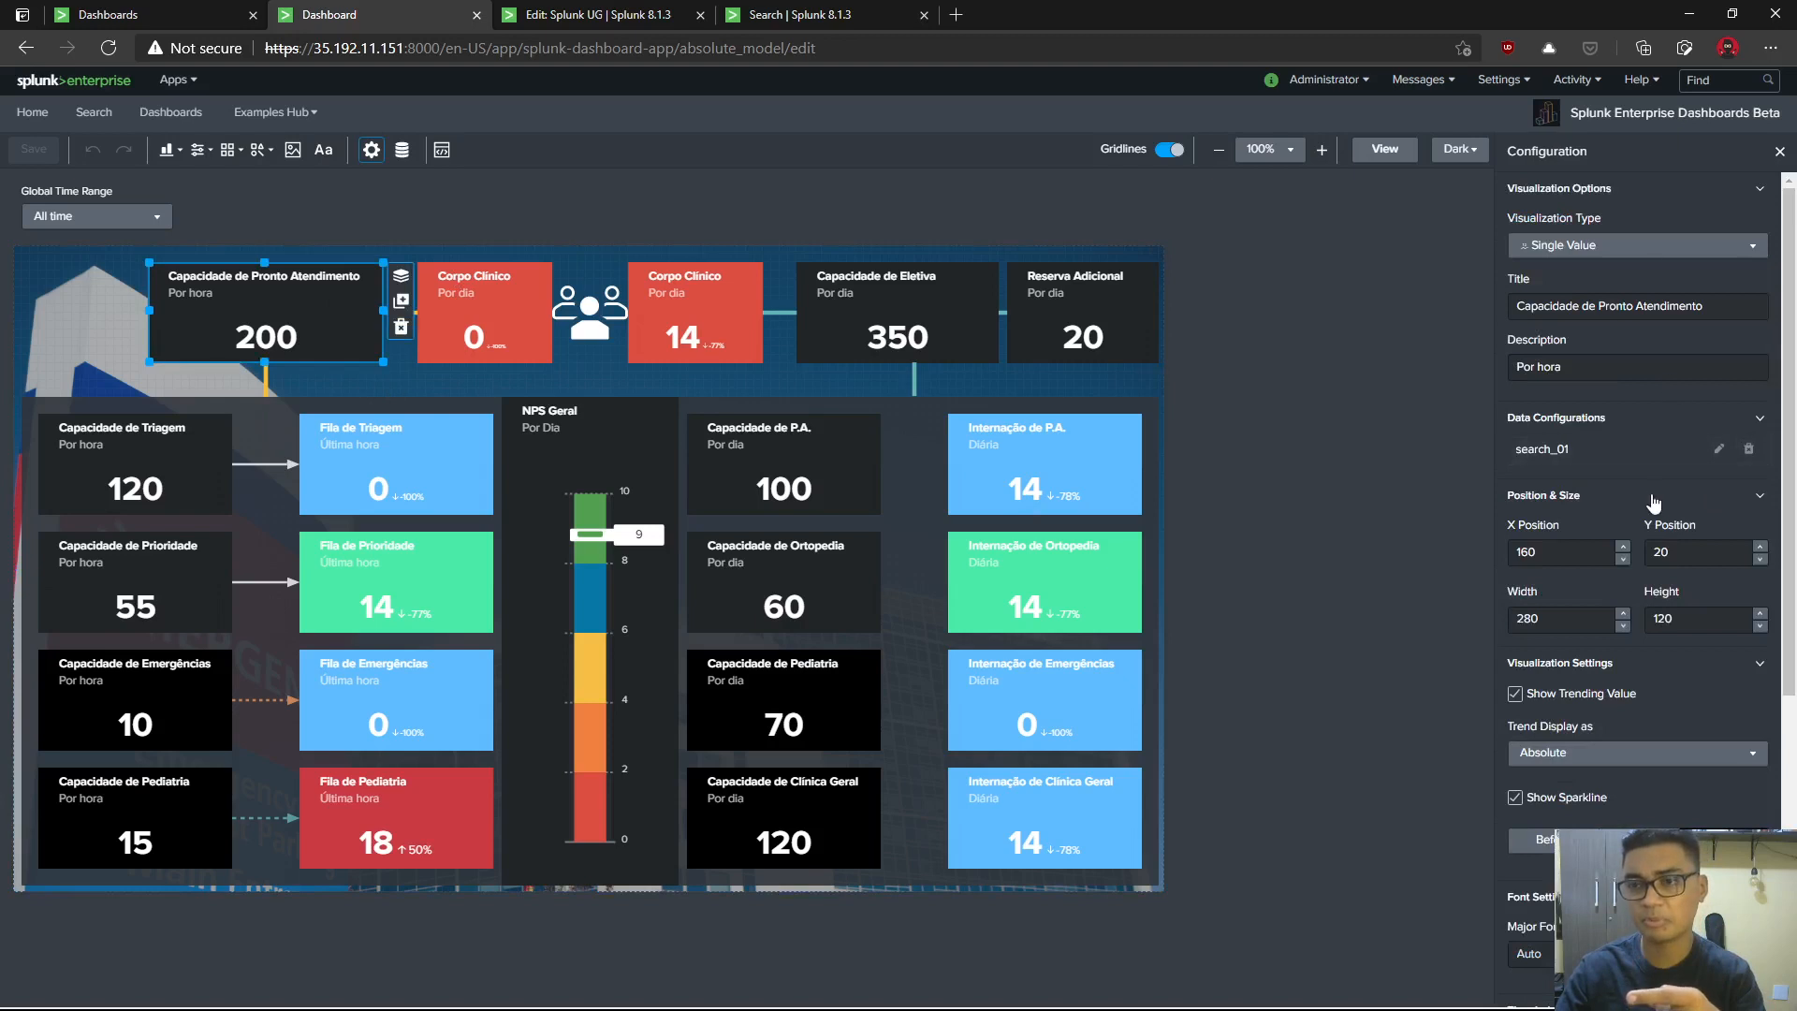
- Review the available visualization types for Capacidade de Pronto Atendimento without changing it, and inspect its title and description
{"action": "left_click", "coordinate": [1730, 243]}
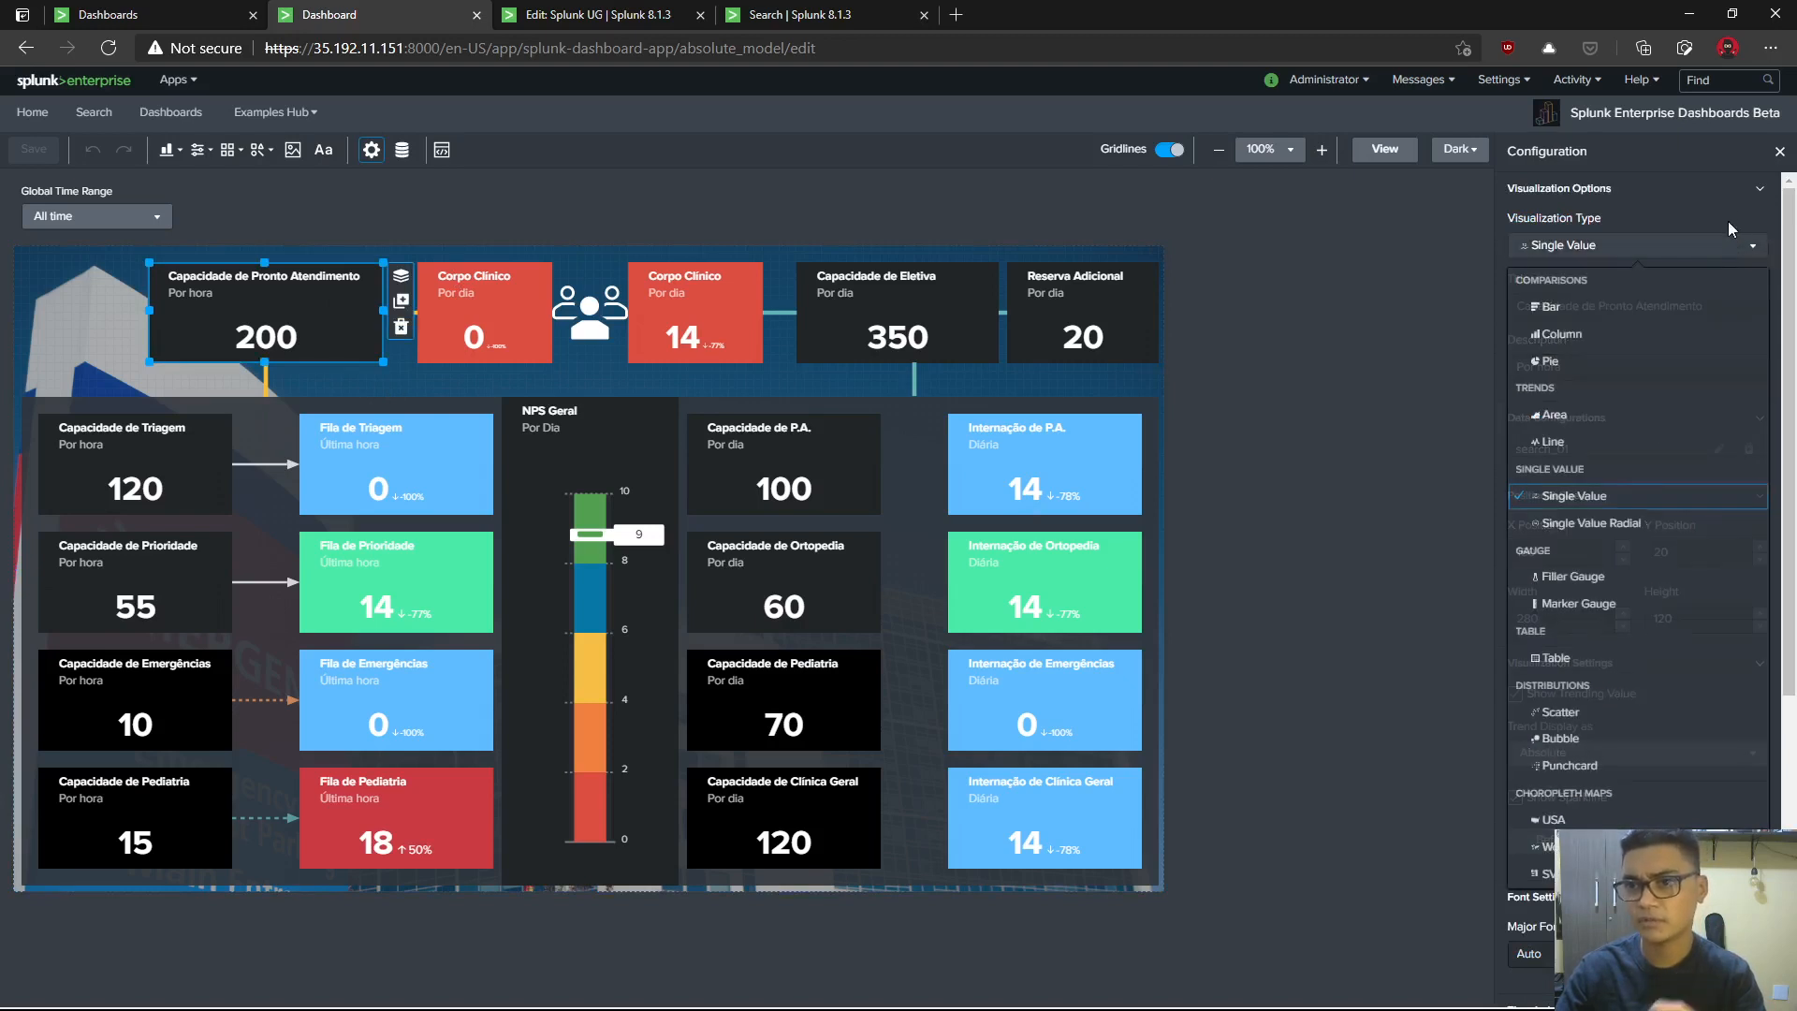
{"action": "left_click", "coordinate": [1468, 301]}
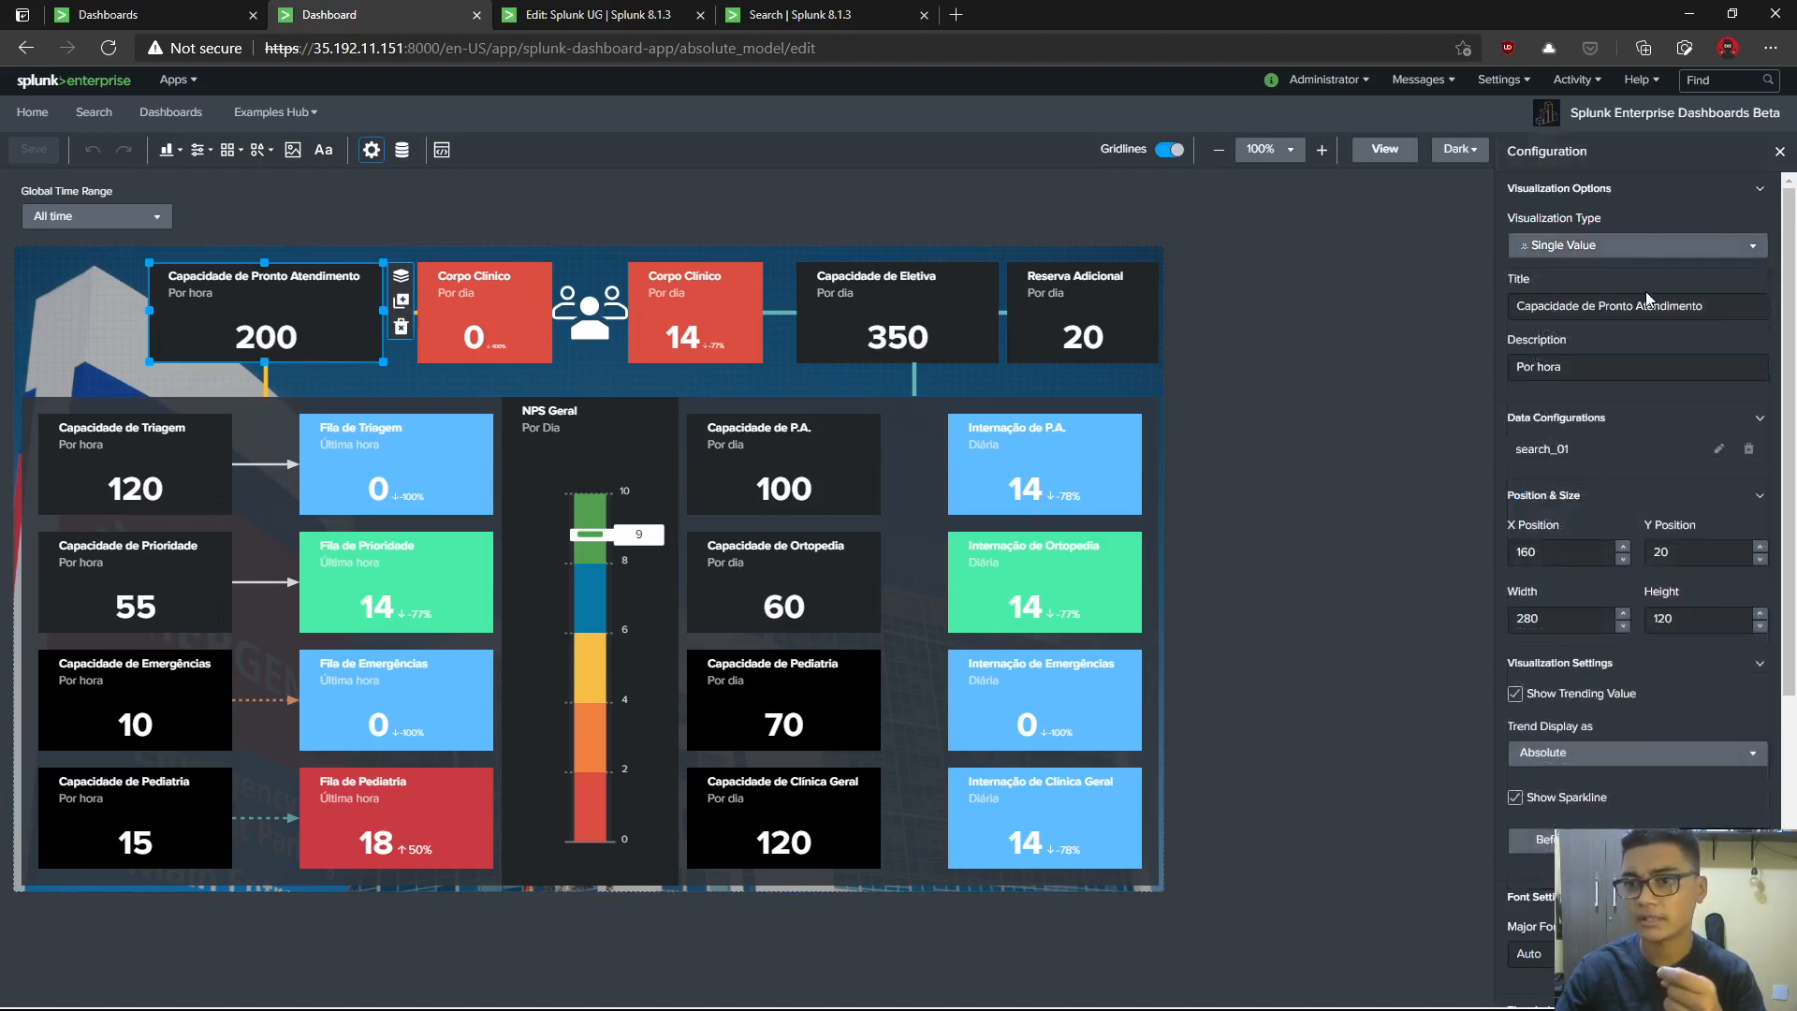
{"action": "triple_click", "coordinate": [1698, 306]}
{"action": "triple_click", "coordinate": [1603, 362]}
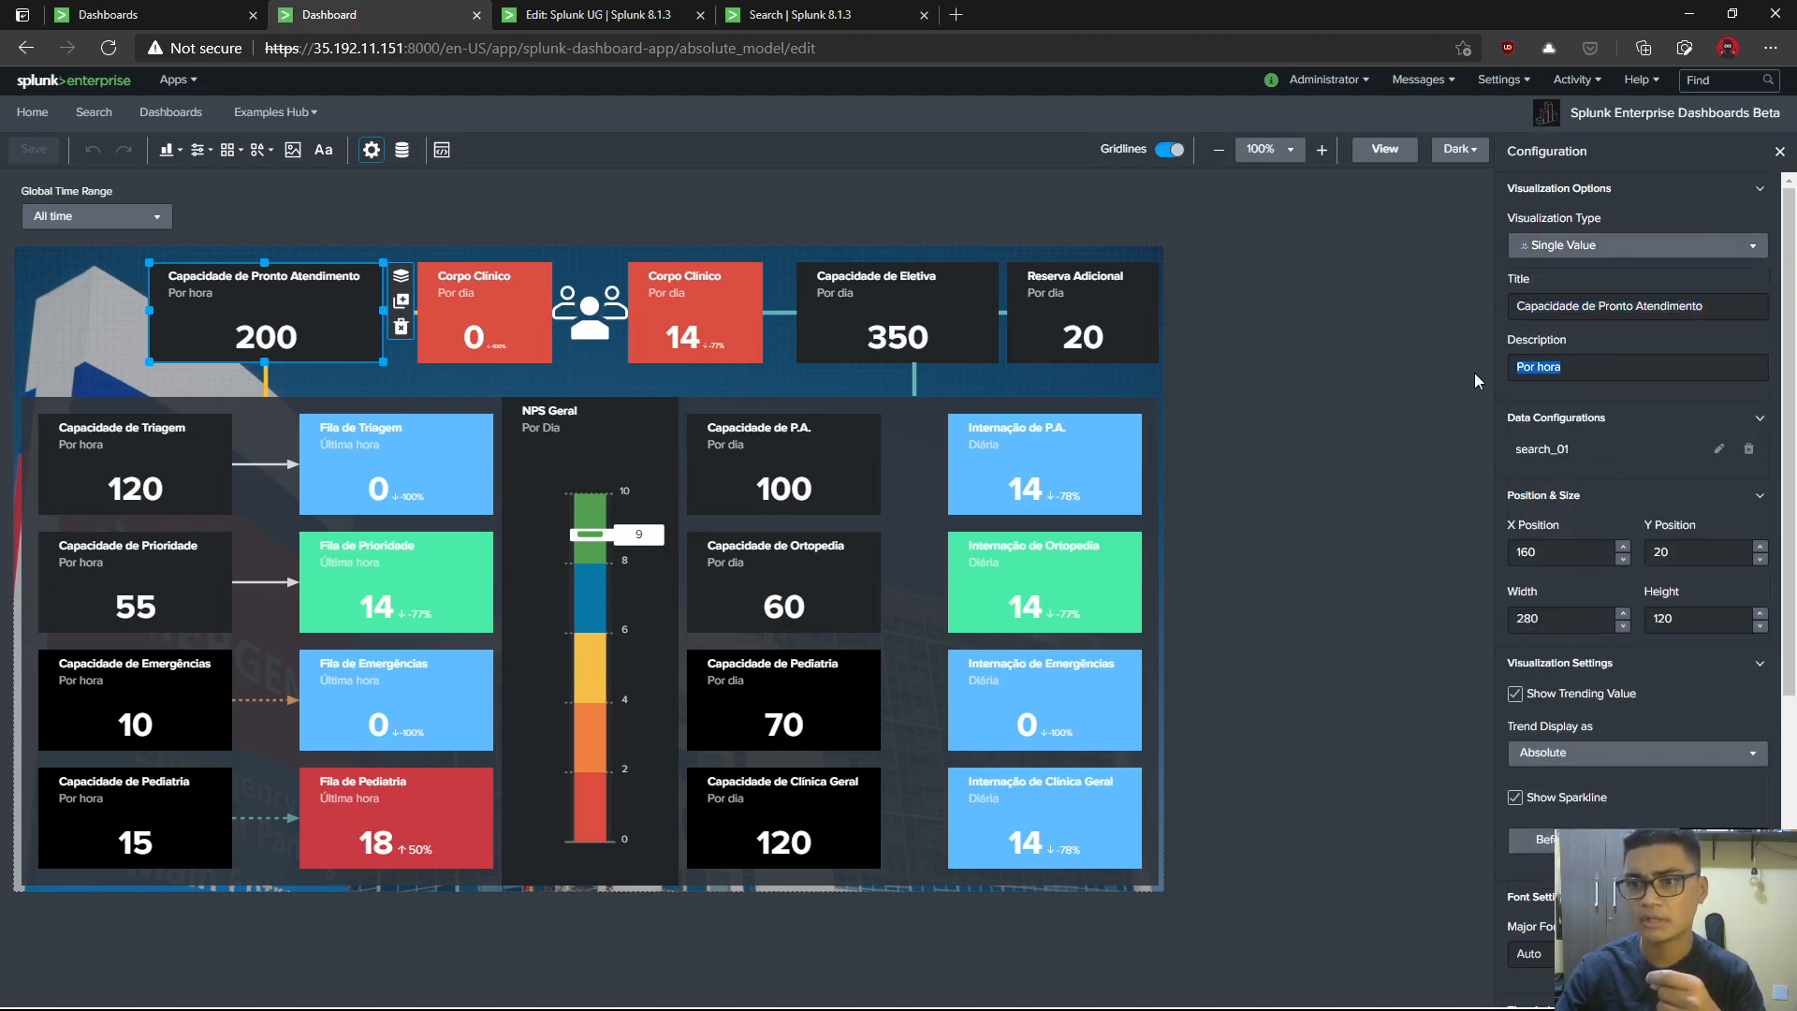
- Open the search_01 data source of Capacidade de Pronto Atendimento for editing and expand its code
{"action": "left_click", "coordinate": [1720, 451]}
{"action": "left_click", "coordinate": [1720, 453]}
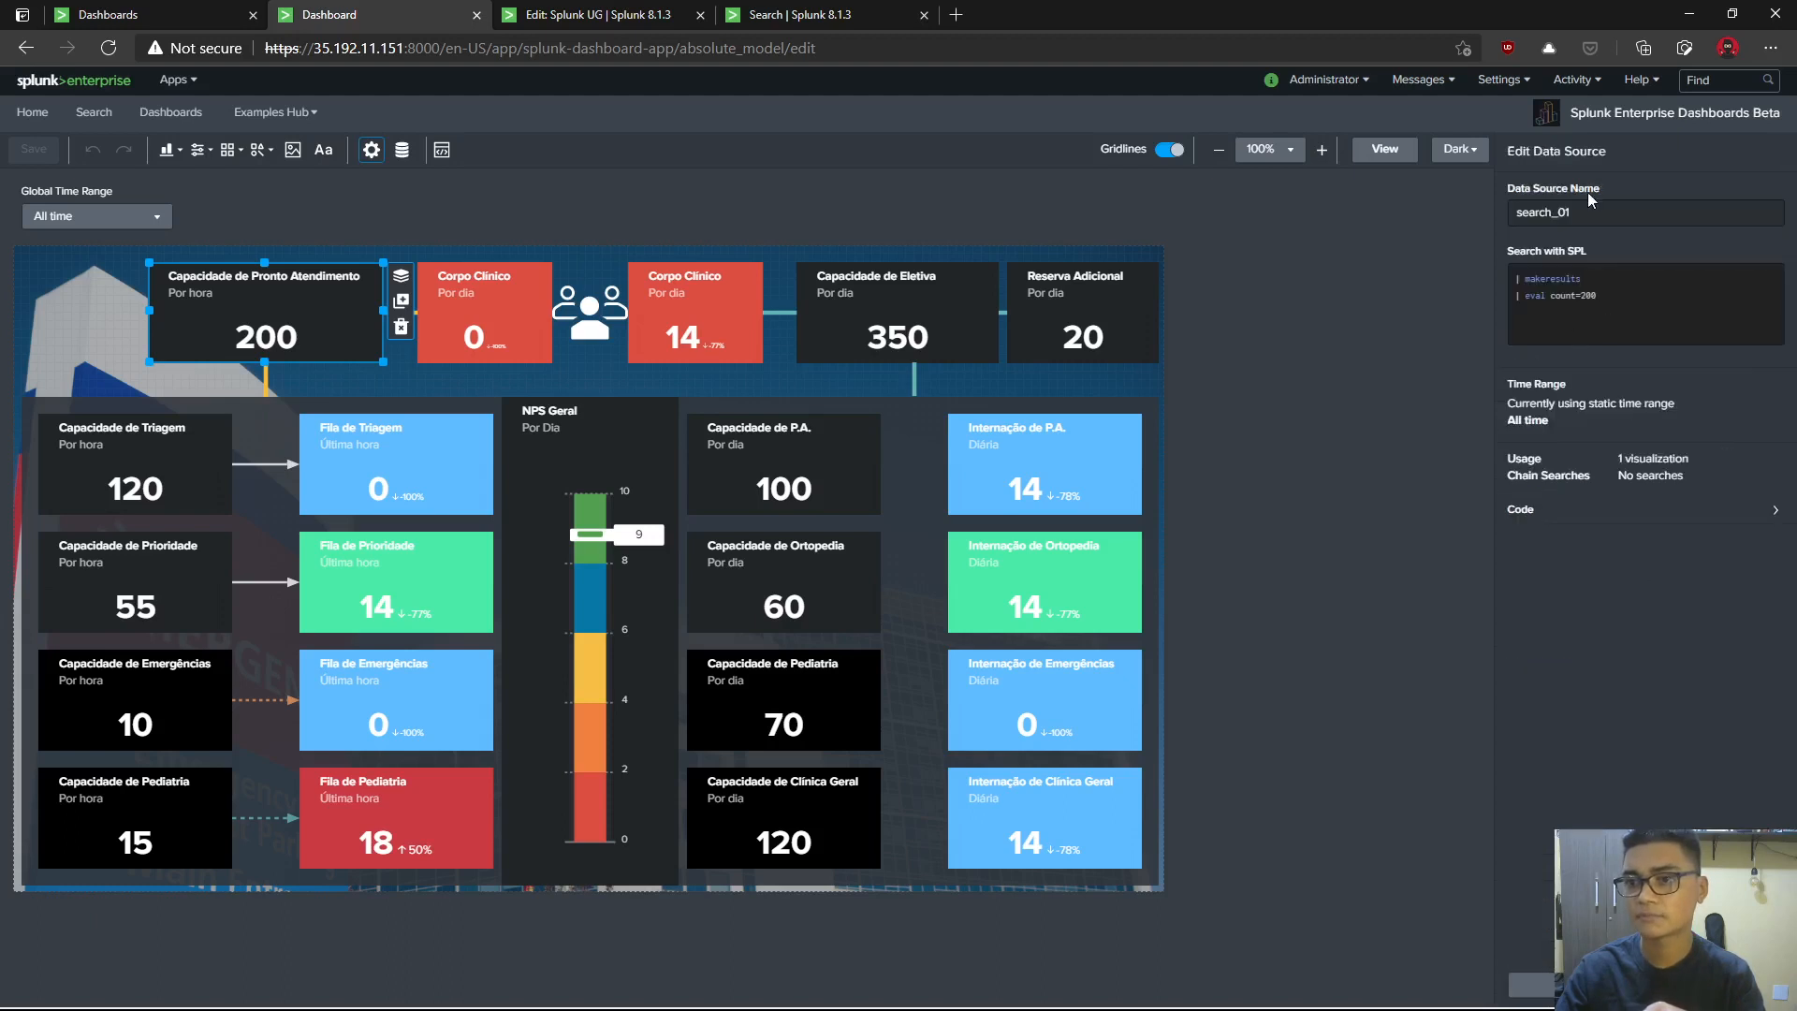
{"action": "left_click", "coordinate": [1634, 509]}
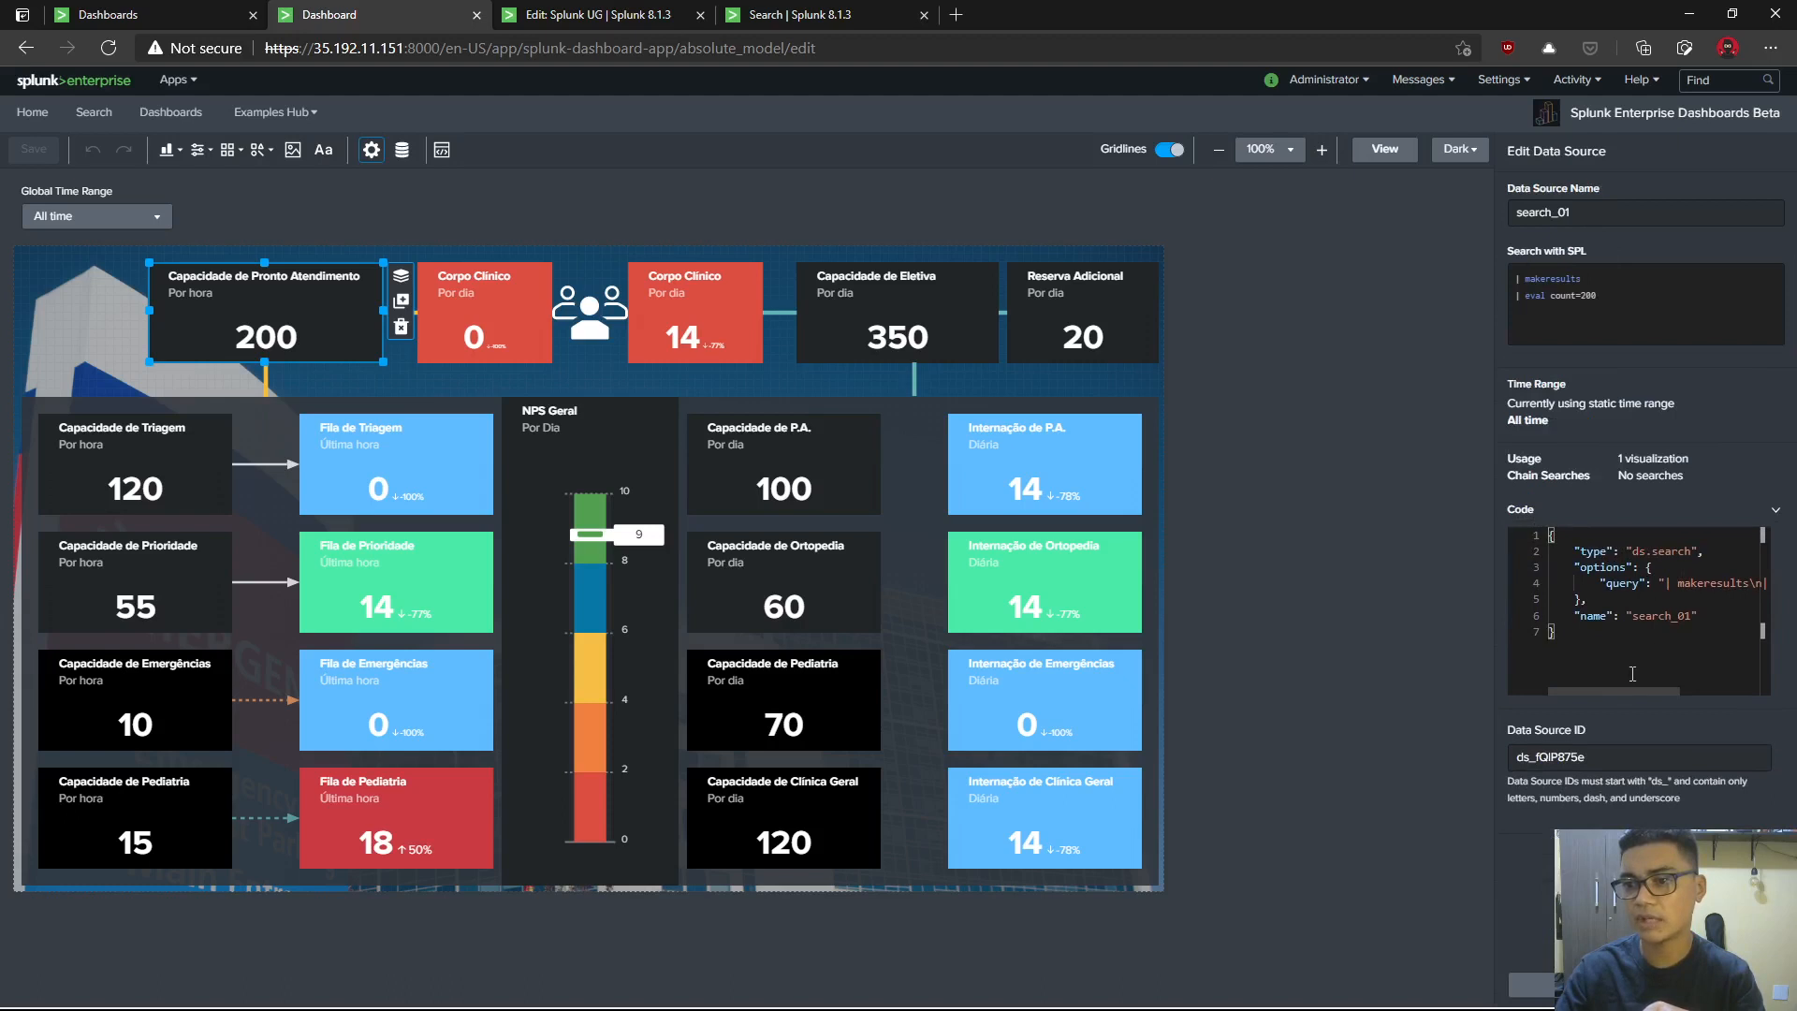
- Compare the data source name with the data source ID of search_01, and leave its editor without changes
{"action": "left_click_drag", "start_coordinate": [1582, 217], "coordinate": [1518, 216]}
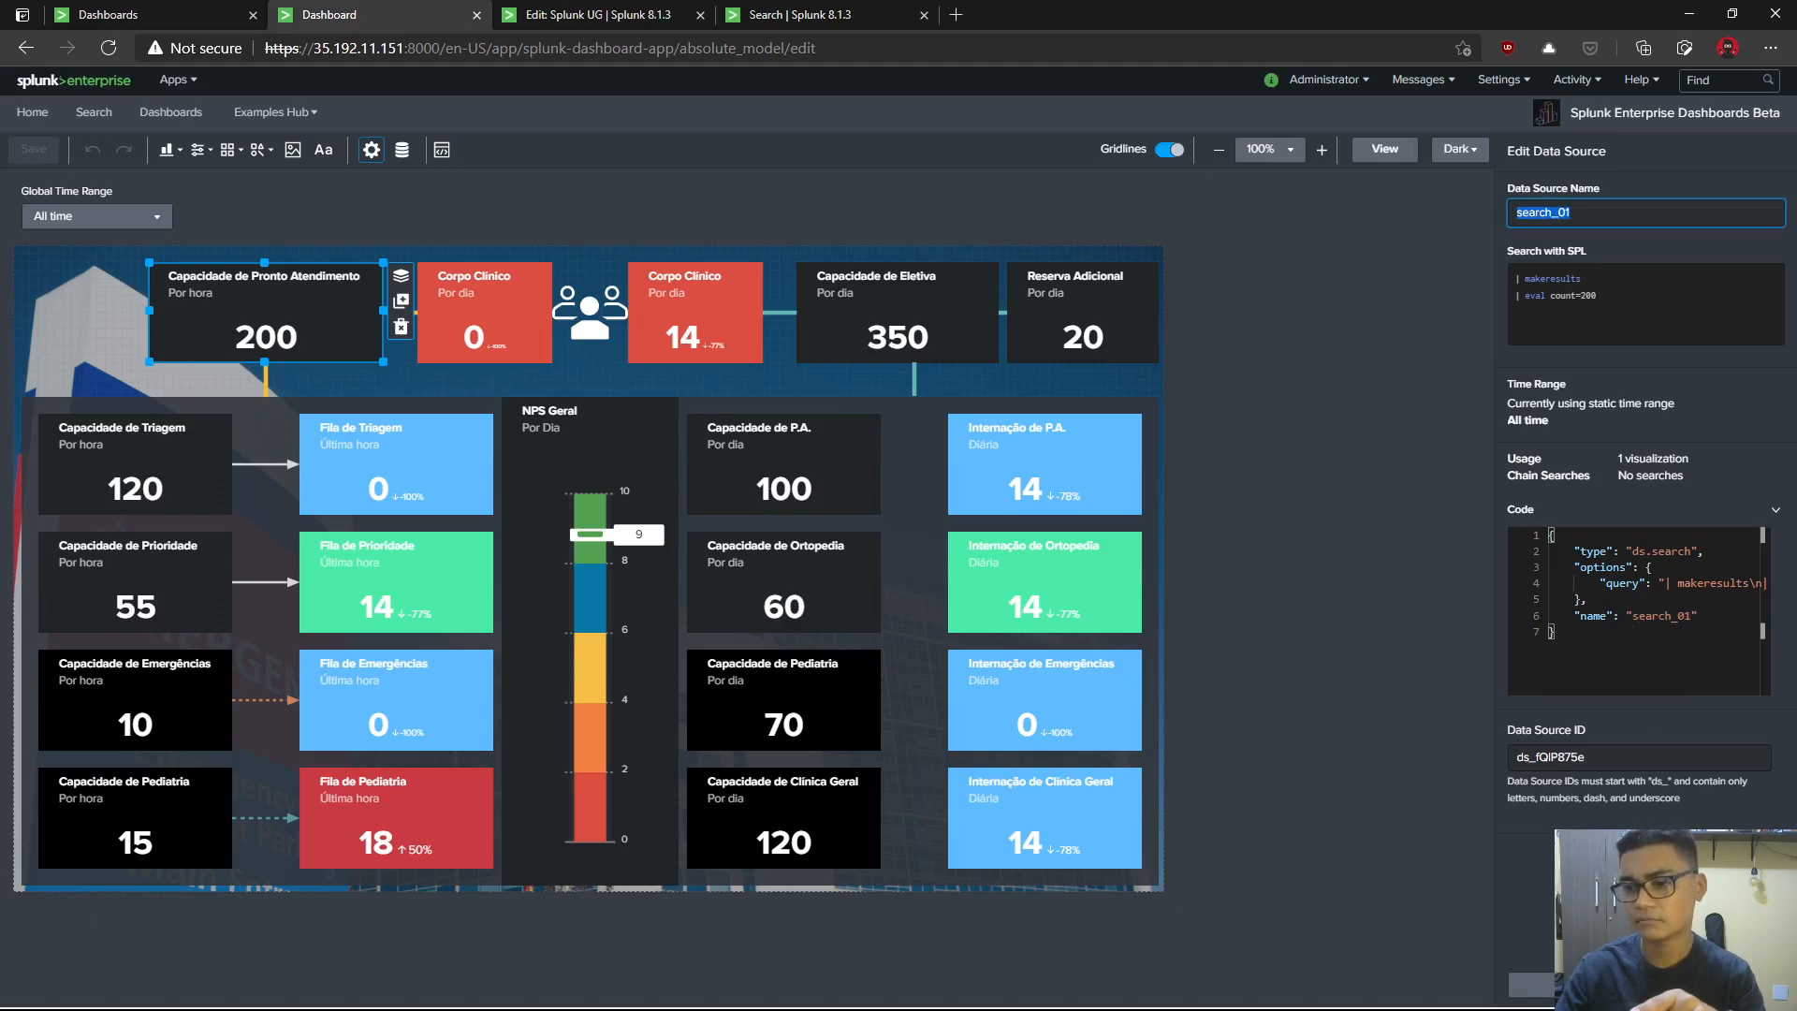
{"action": "left_click_drag", "start_coordinate": [1598, 757], "coordinate": [1504, 754]}
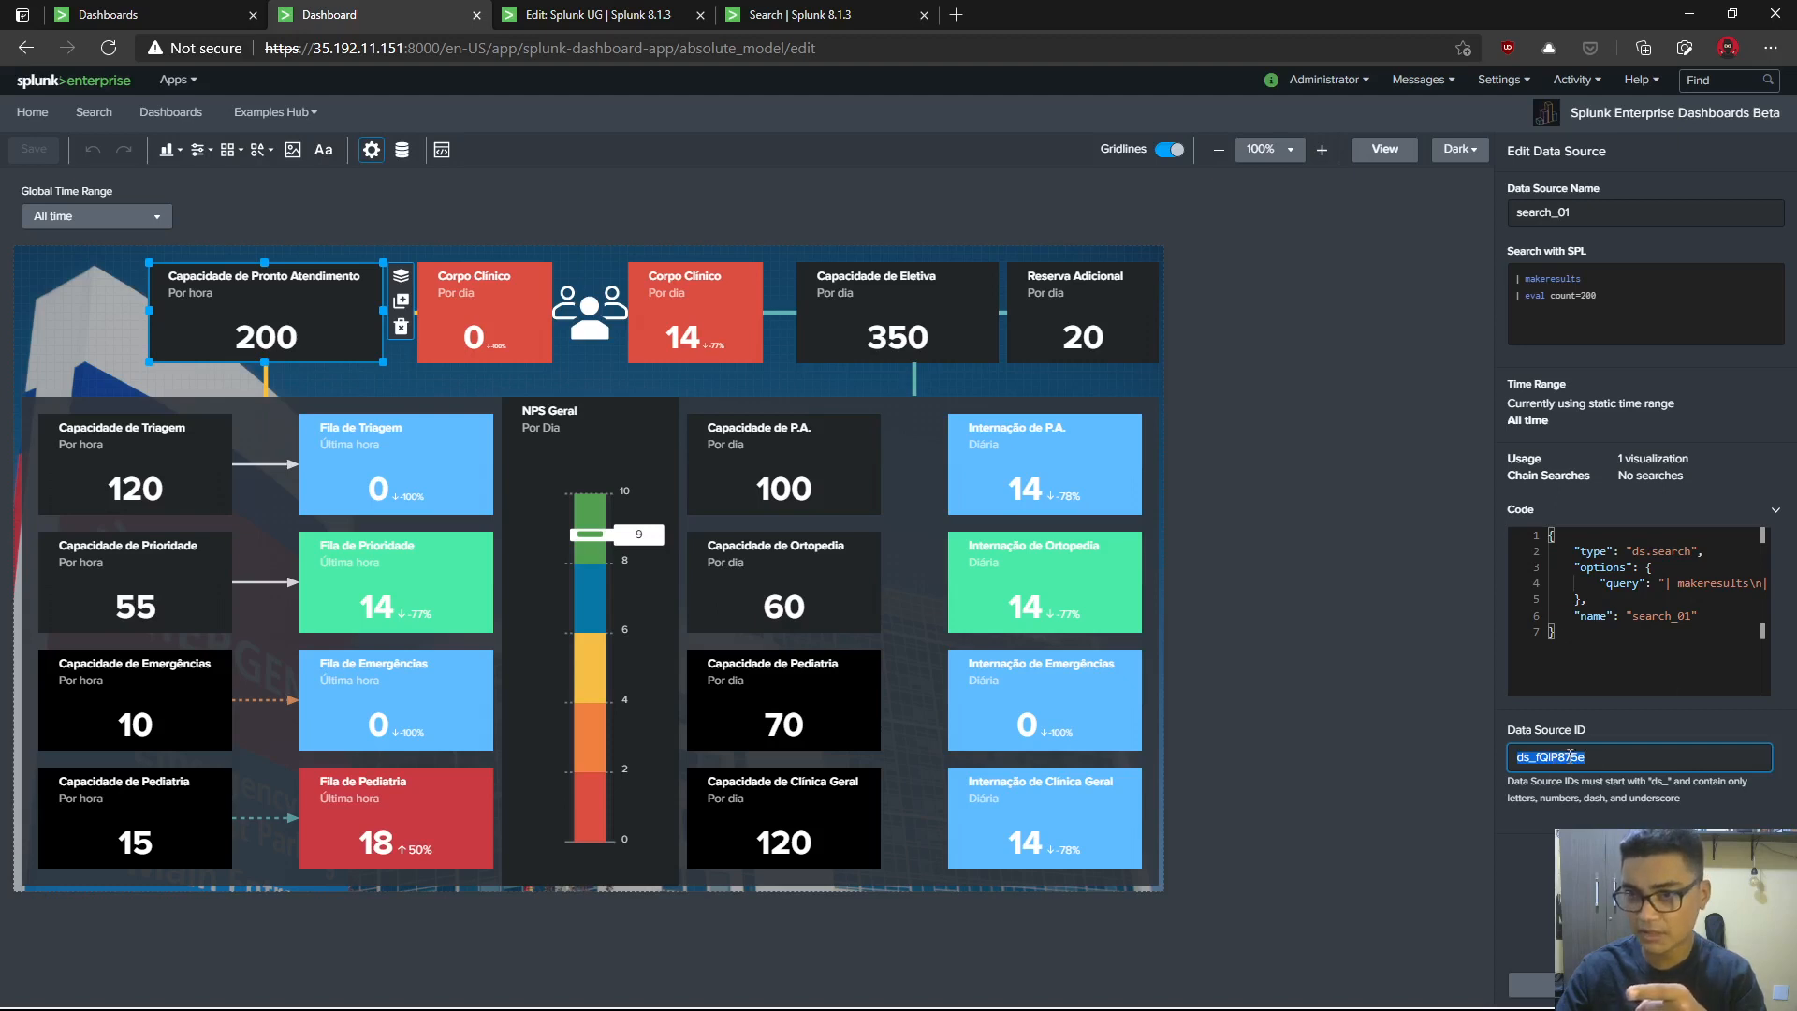
{"action": "left_click_drag", "start_coordinate": [1582, 215], "coordinate": [1502, 212]}
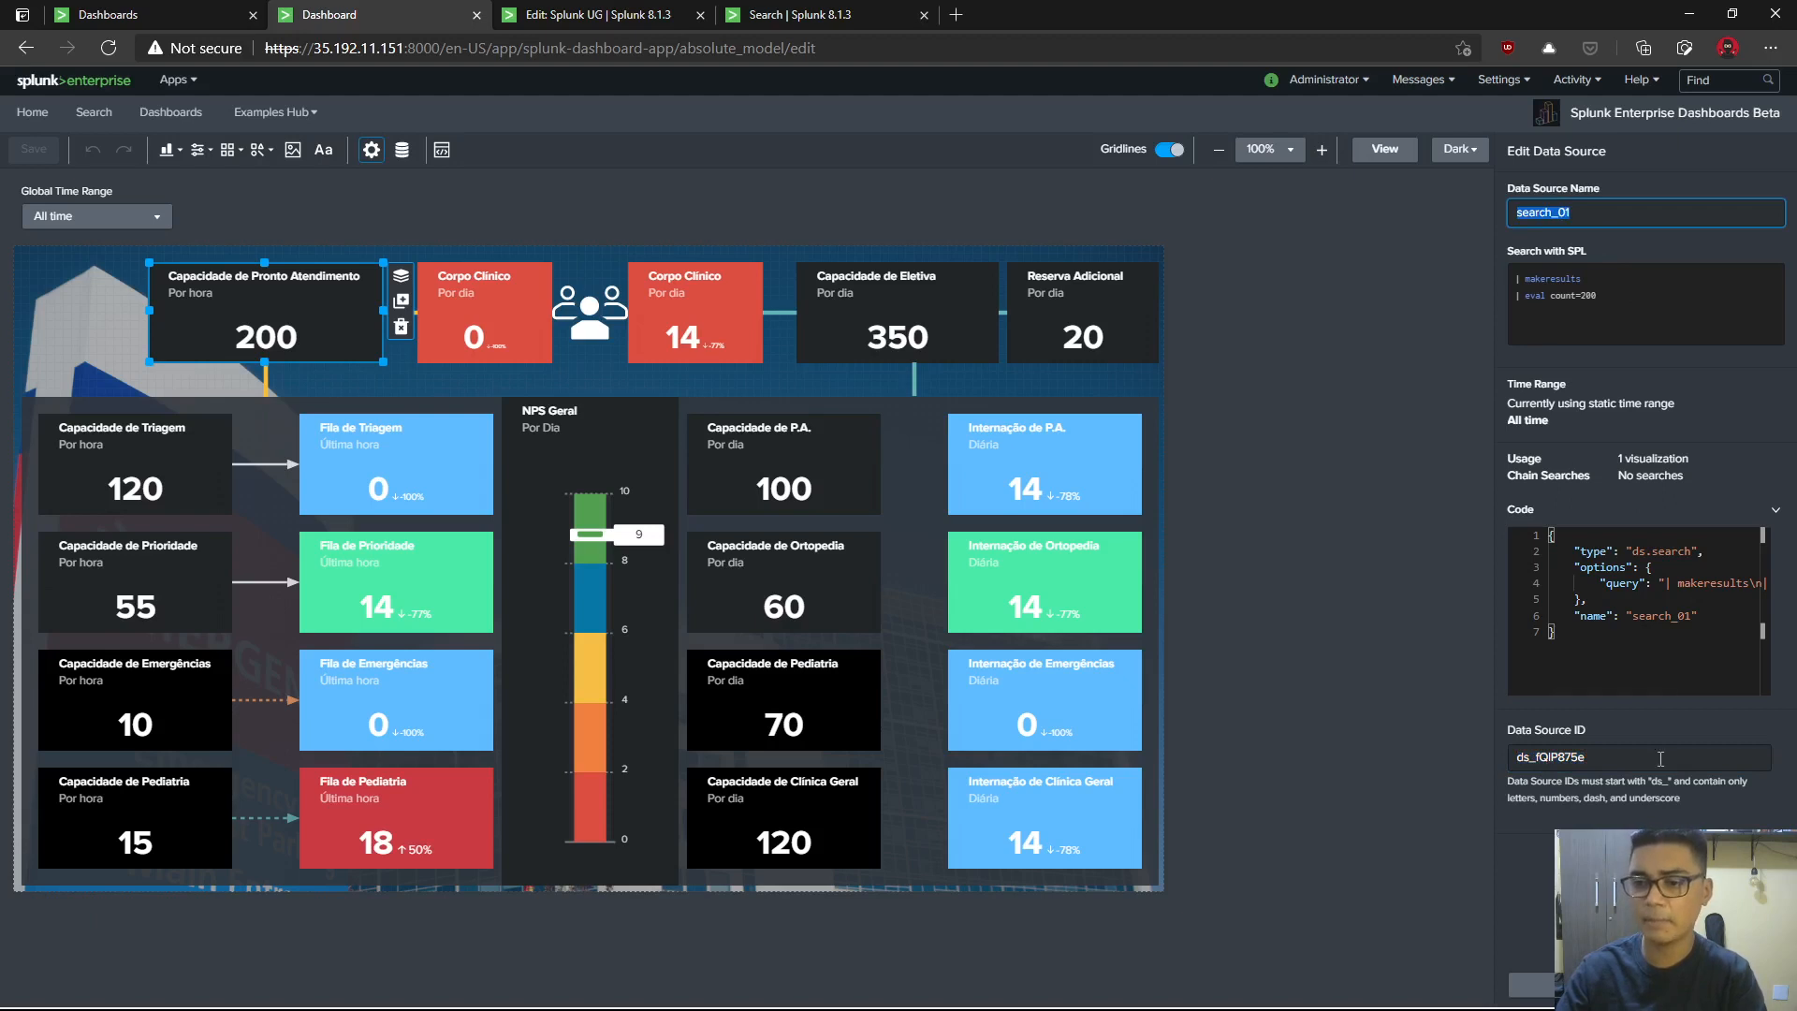
{"action": "left_click_drag", "start_coordinate": [1625, 763], "coordinate": [1501, 760]}
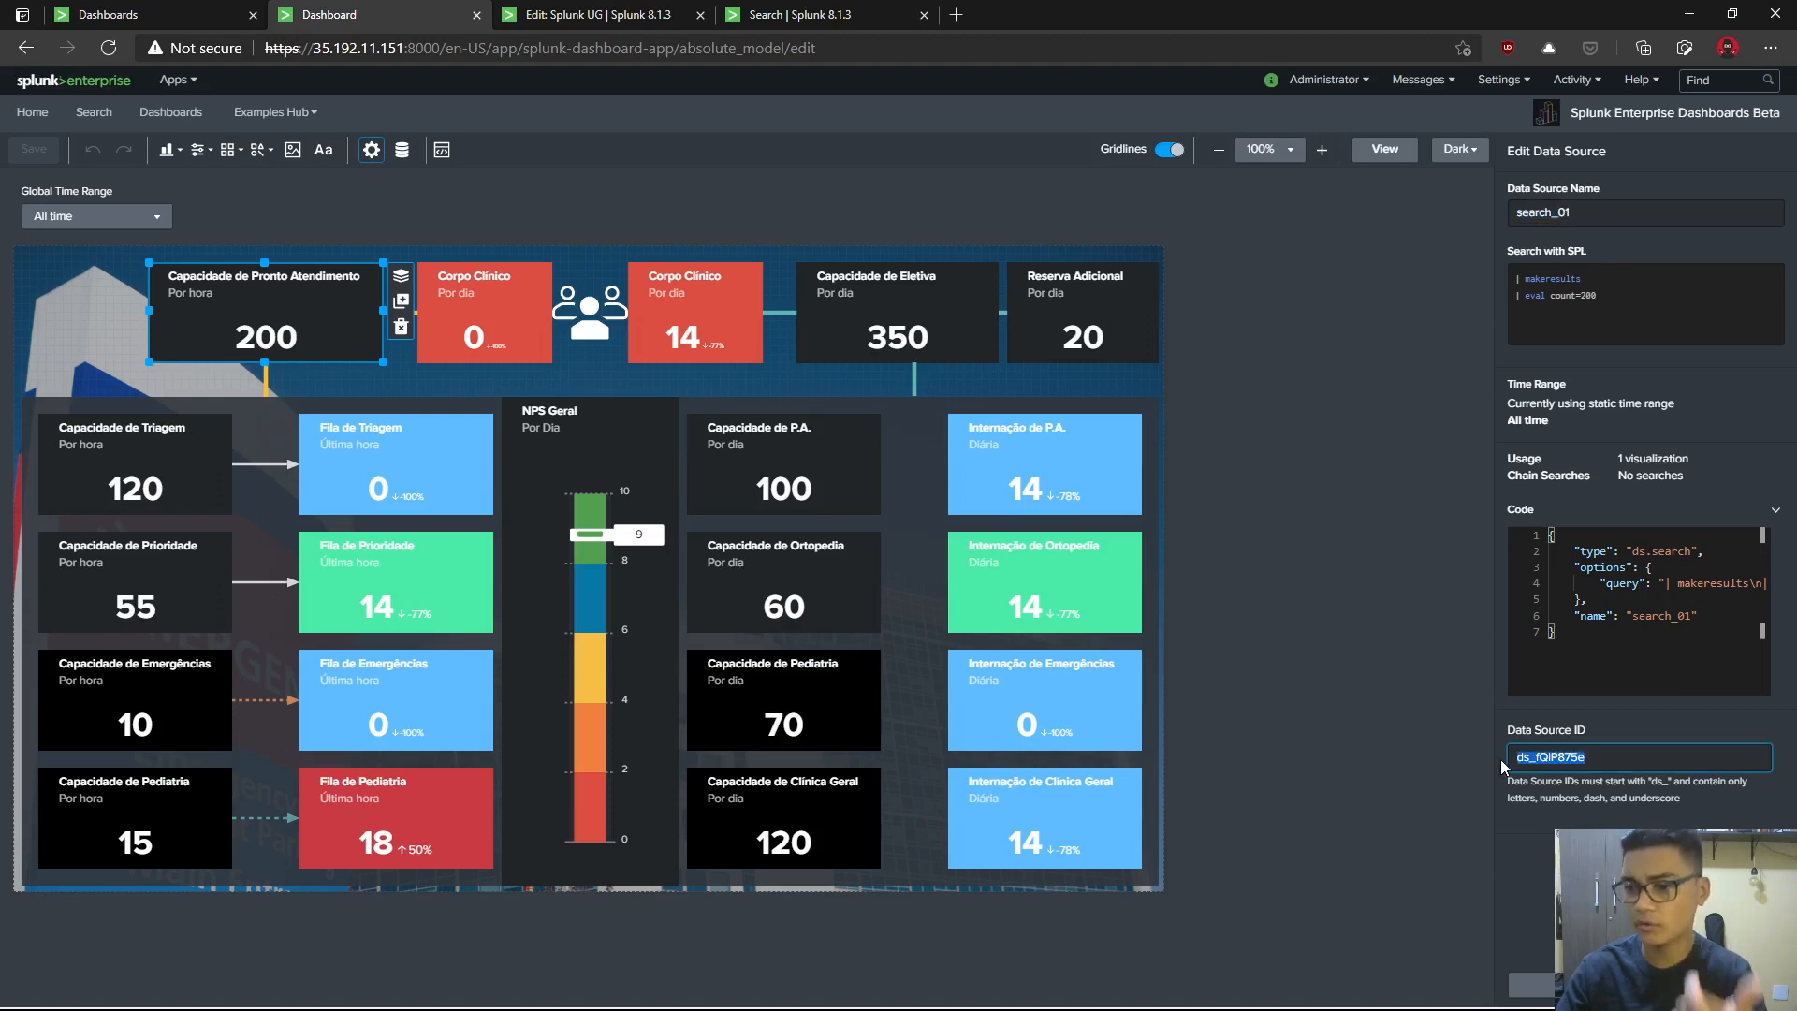
{"action": "key", "text": "Tab"}
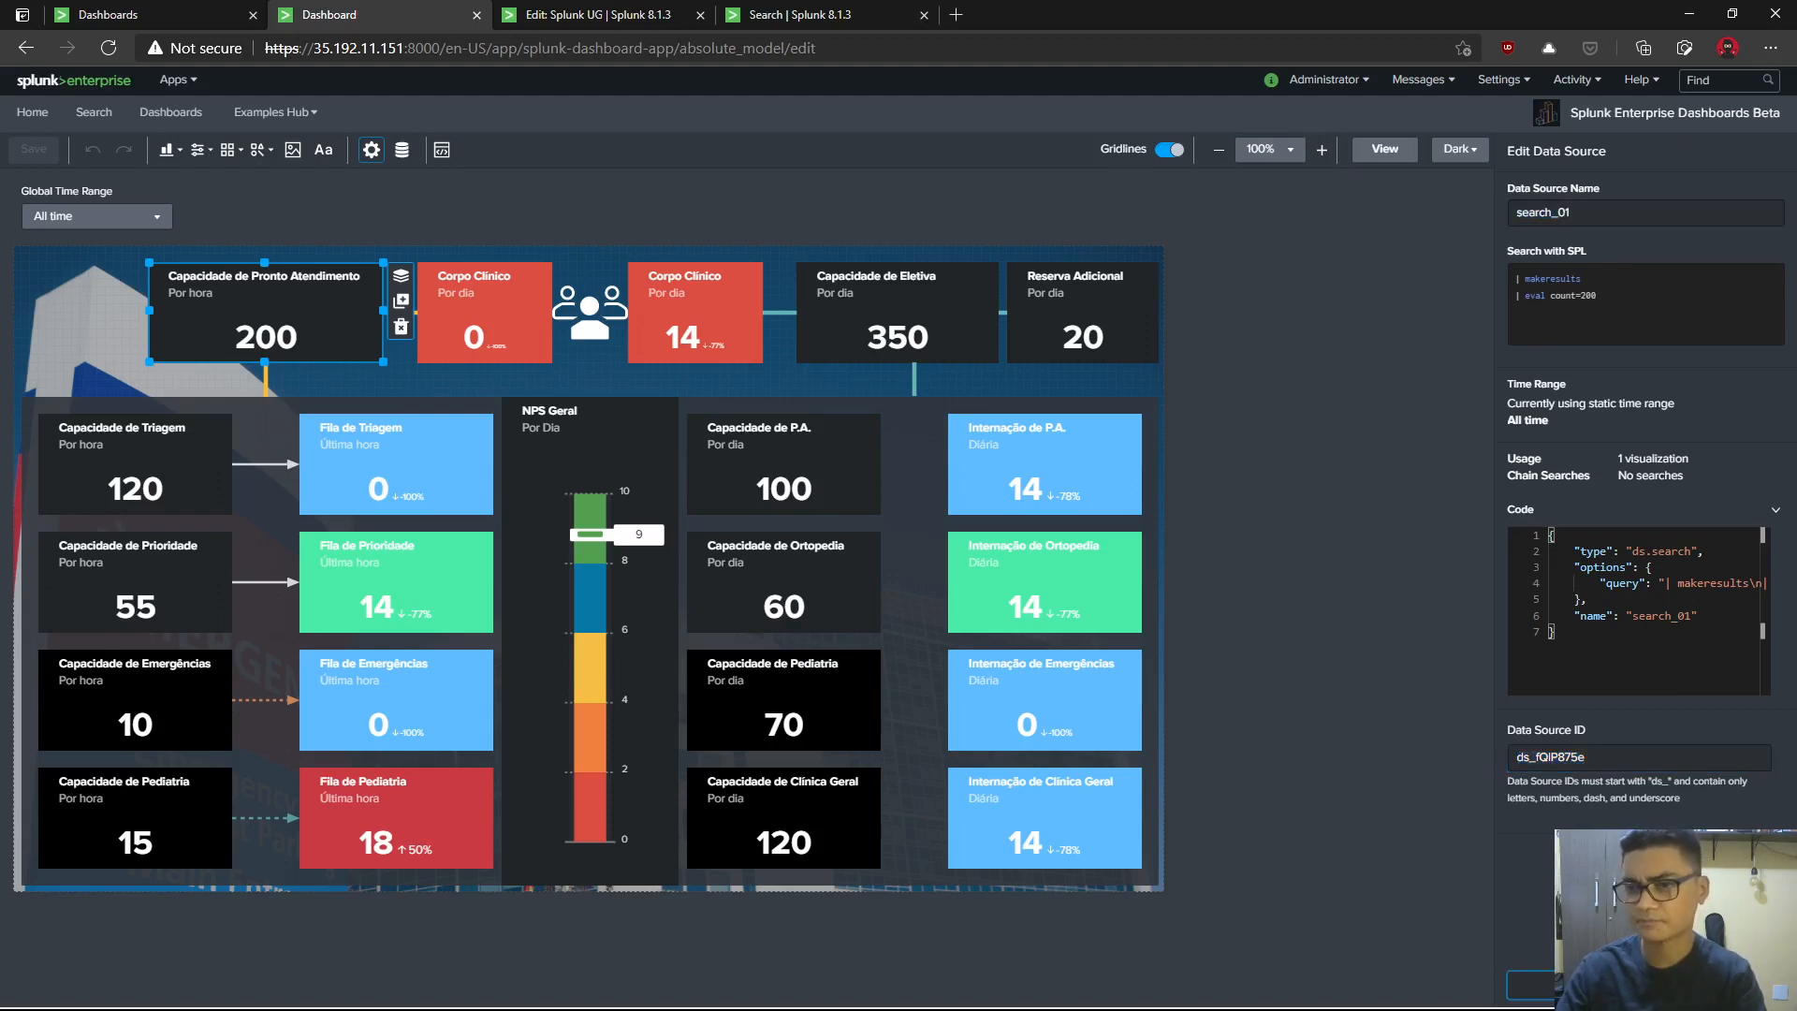
{"action": "key", "text": "Return"}
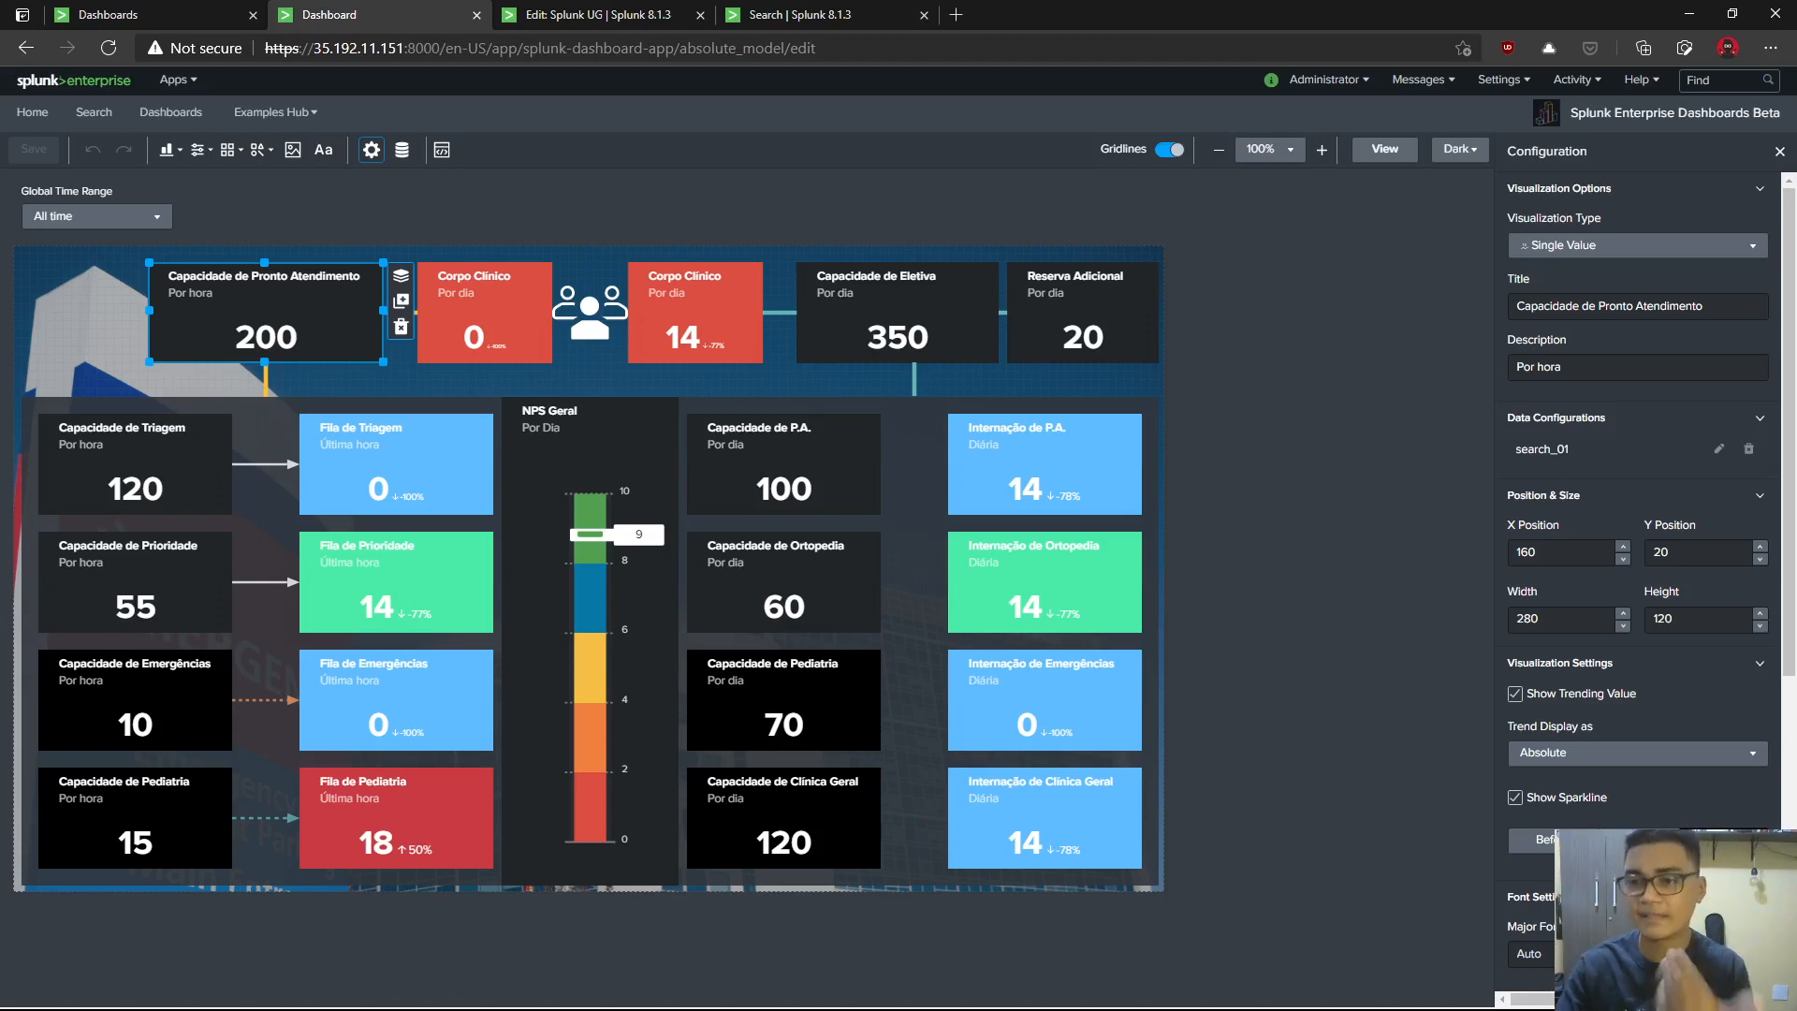
- Review the name and SPL query of the search_01 data source behind the Capacidade de Pronto Atendimento card
{"action": "left_click", "coordinate": [1718, 448]}
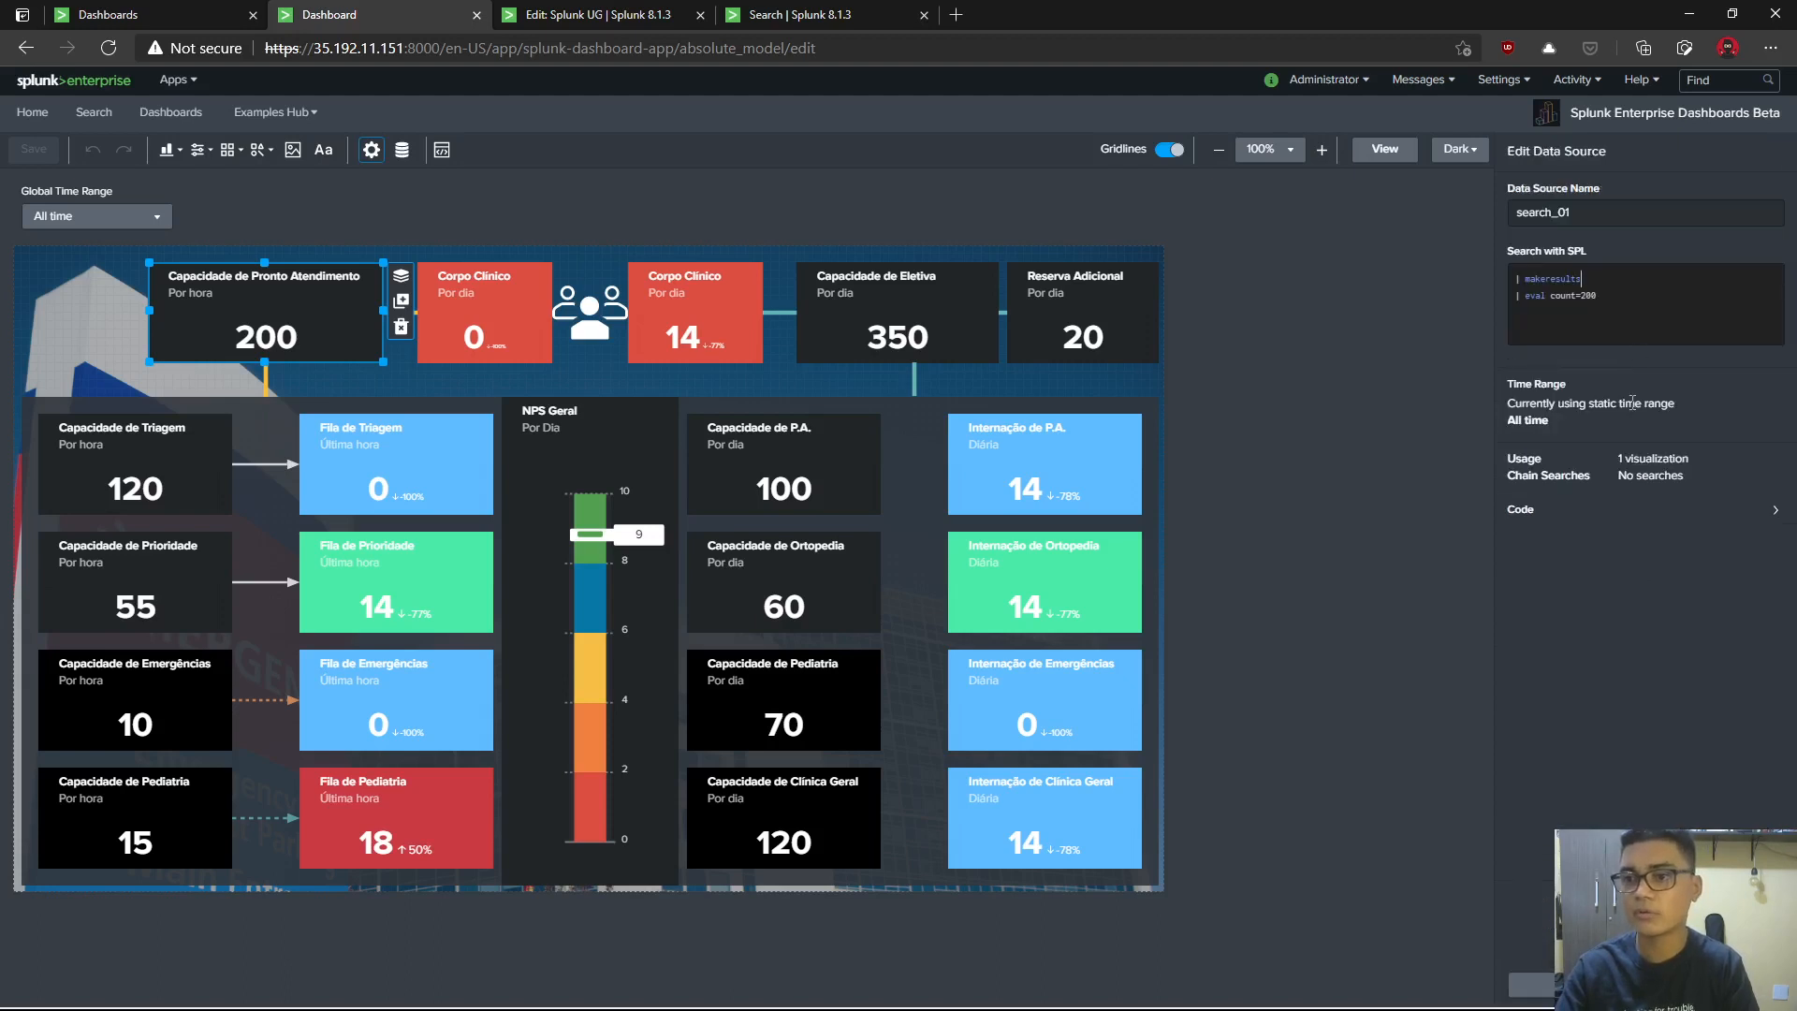
{"action": "left_click", "coordinate": [1589, 212]}
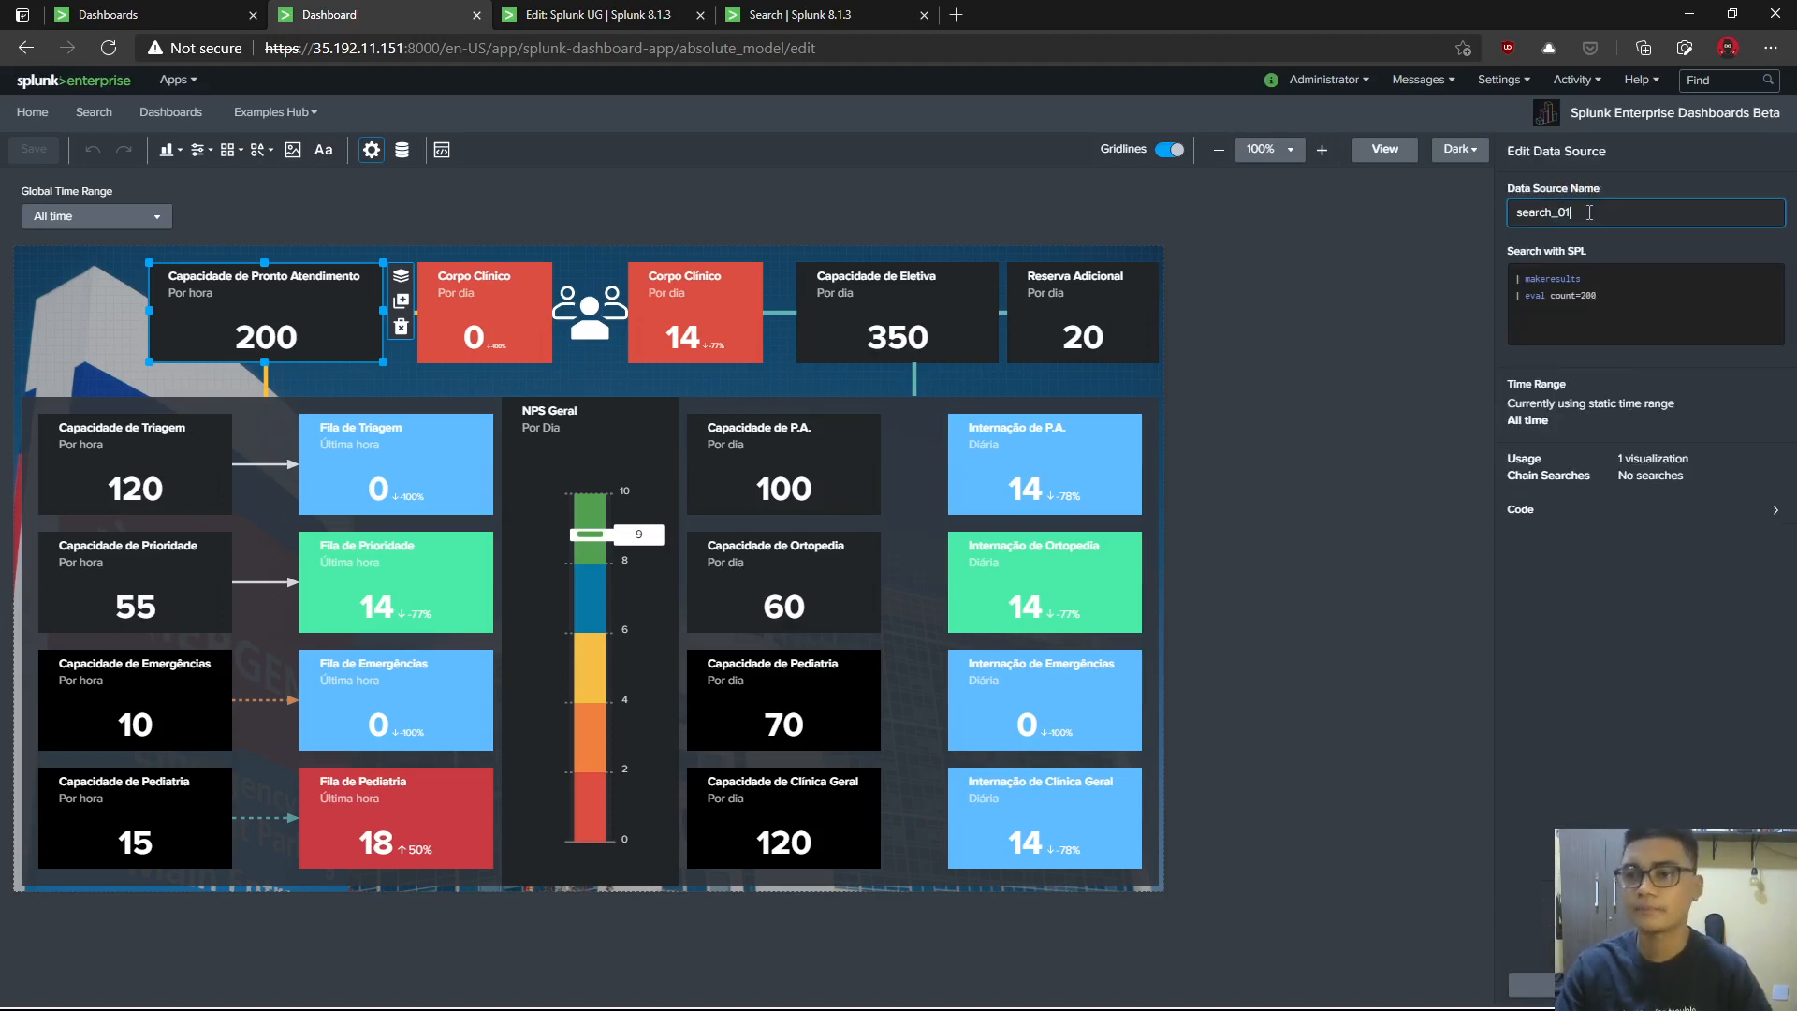
{"action": "left_click", "coordinate": [1615, 308]}
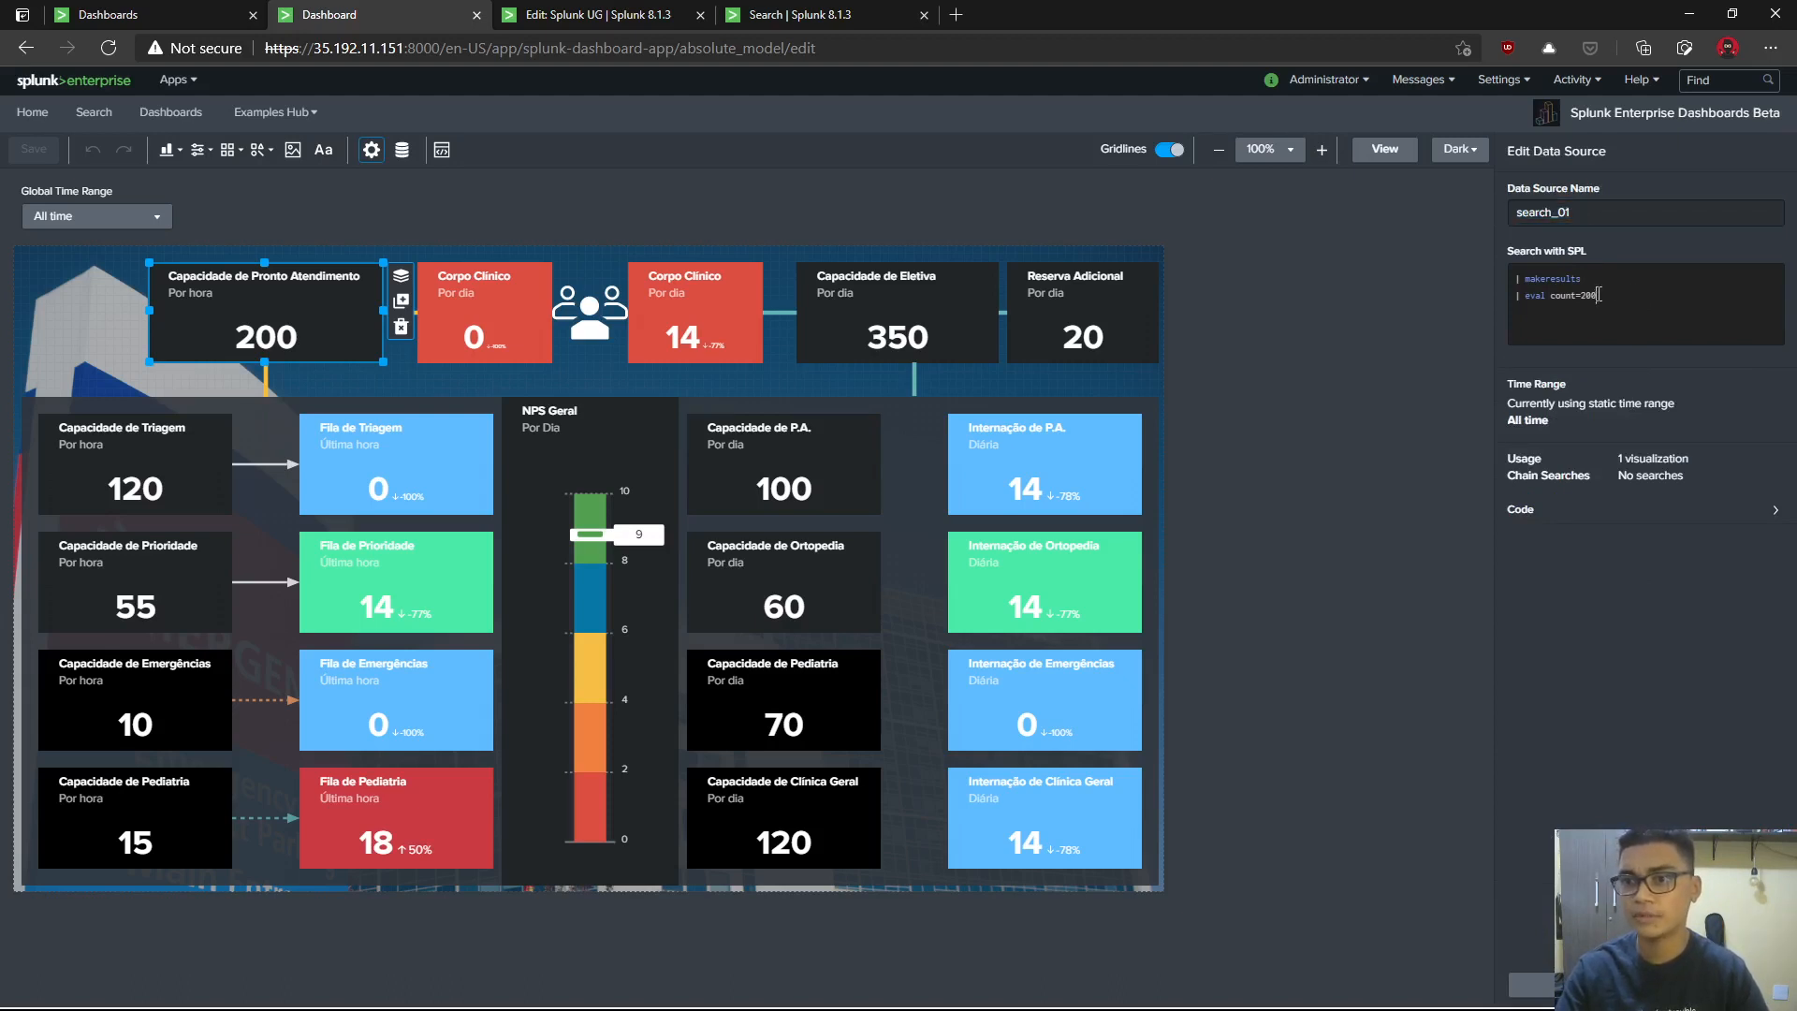
{"action": "left_click_drag", "start_coordinate": [1597, 296], "coordinate": [1501, 277]}
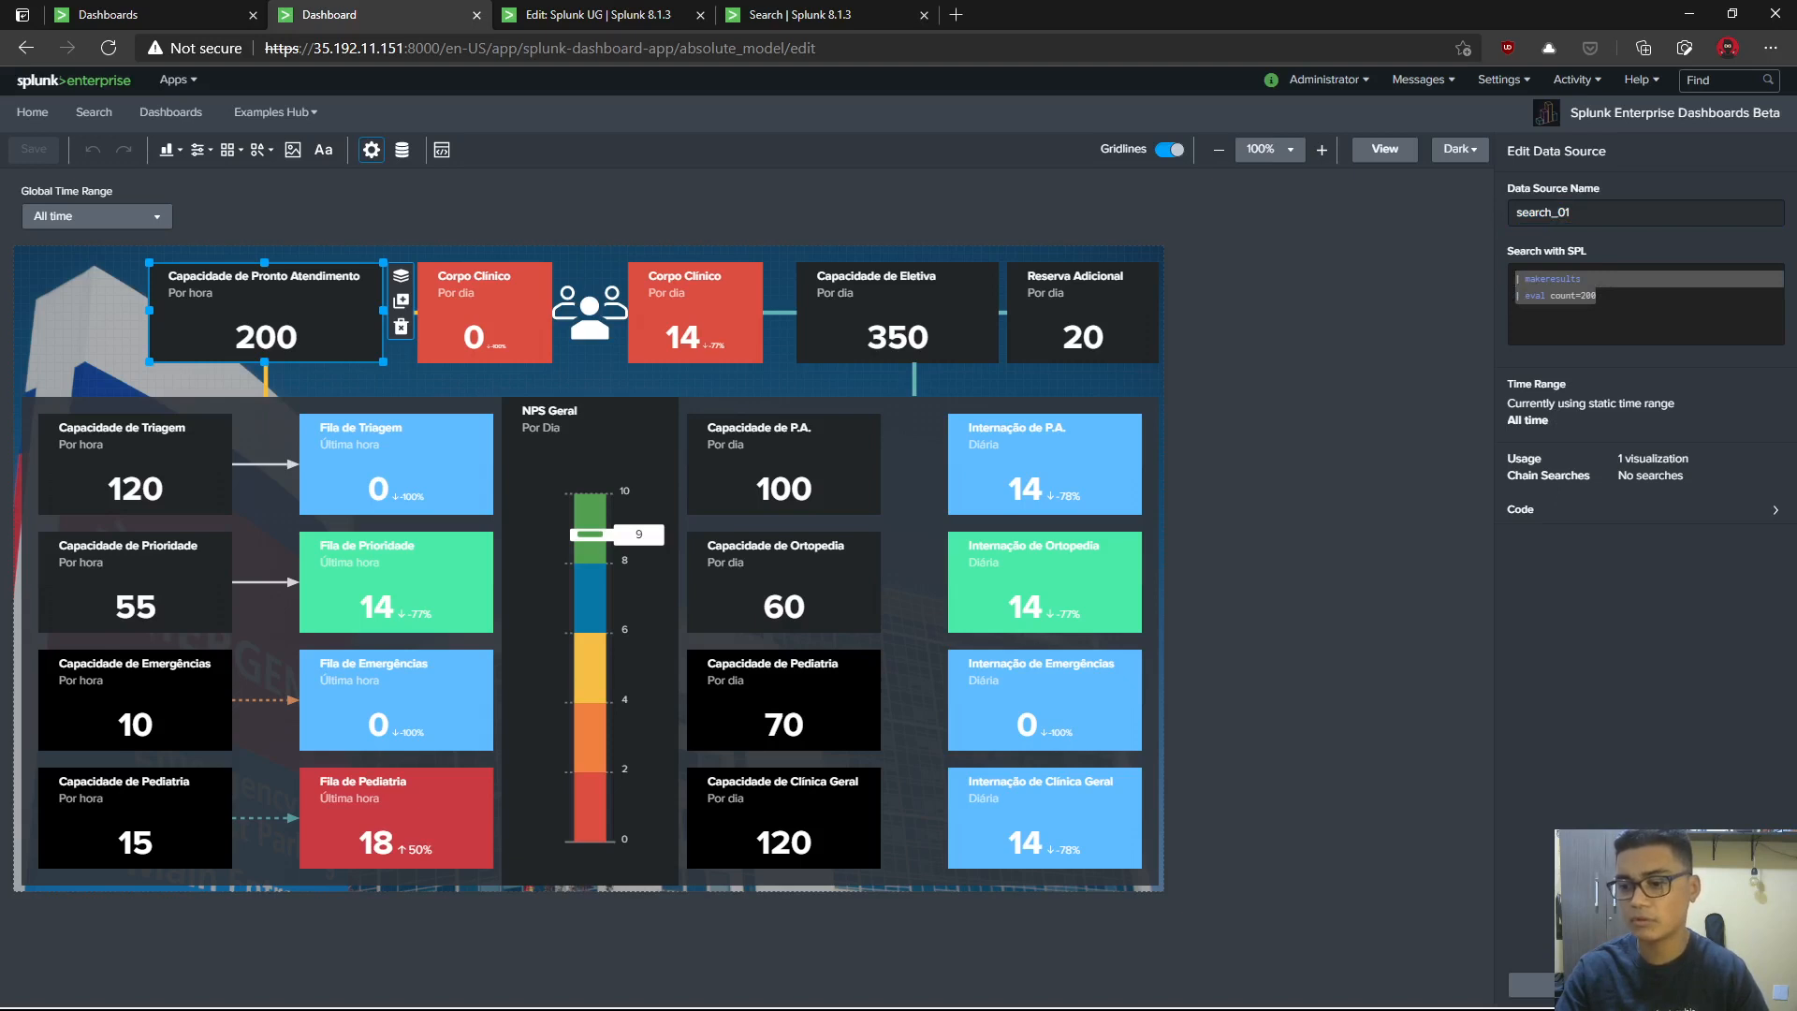
{"action": "left_click", "coordinate": [1576, 985]}
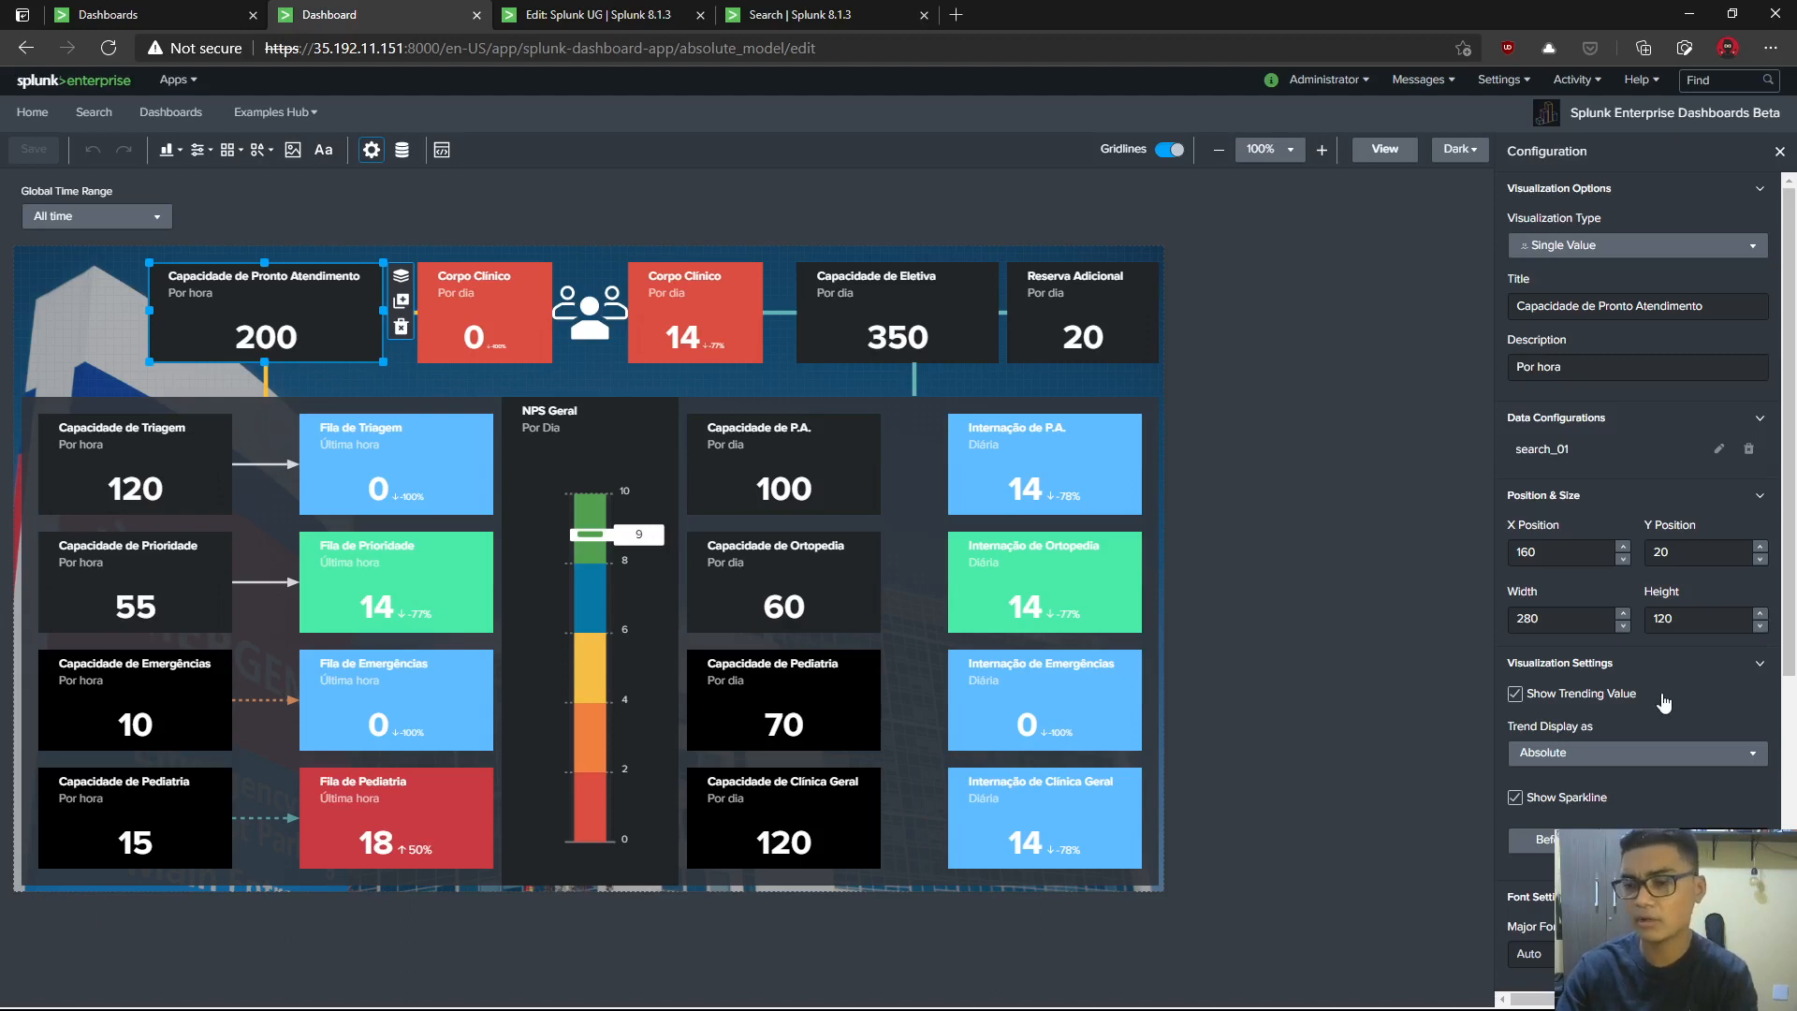
- Examine the Capacidade de Pronto Atendimento card's position, size and trend display settings, including the available trend display formats
{"action": "scroll", "coordinate": [1680, 680], "scroll_direction": "down", "scroll_amount": 5}
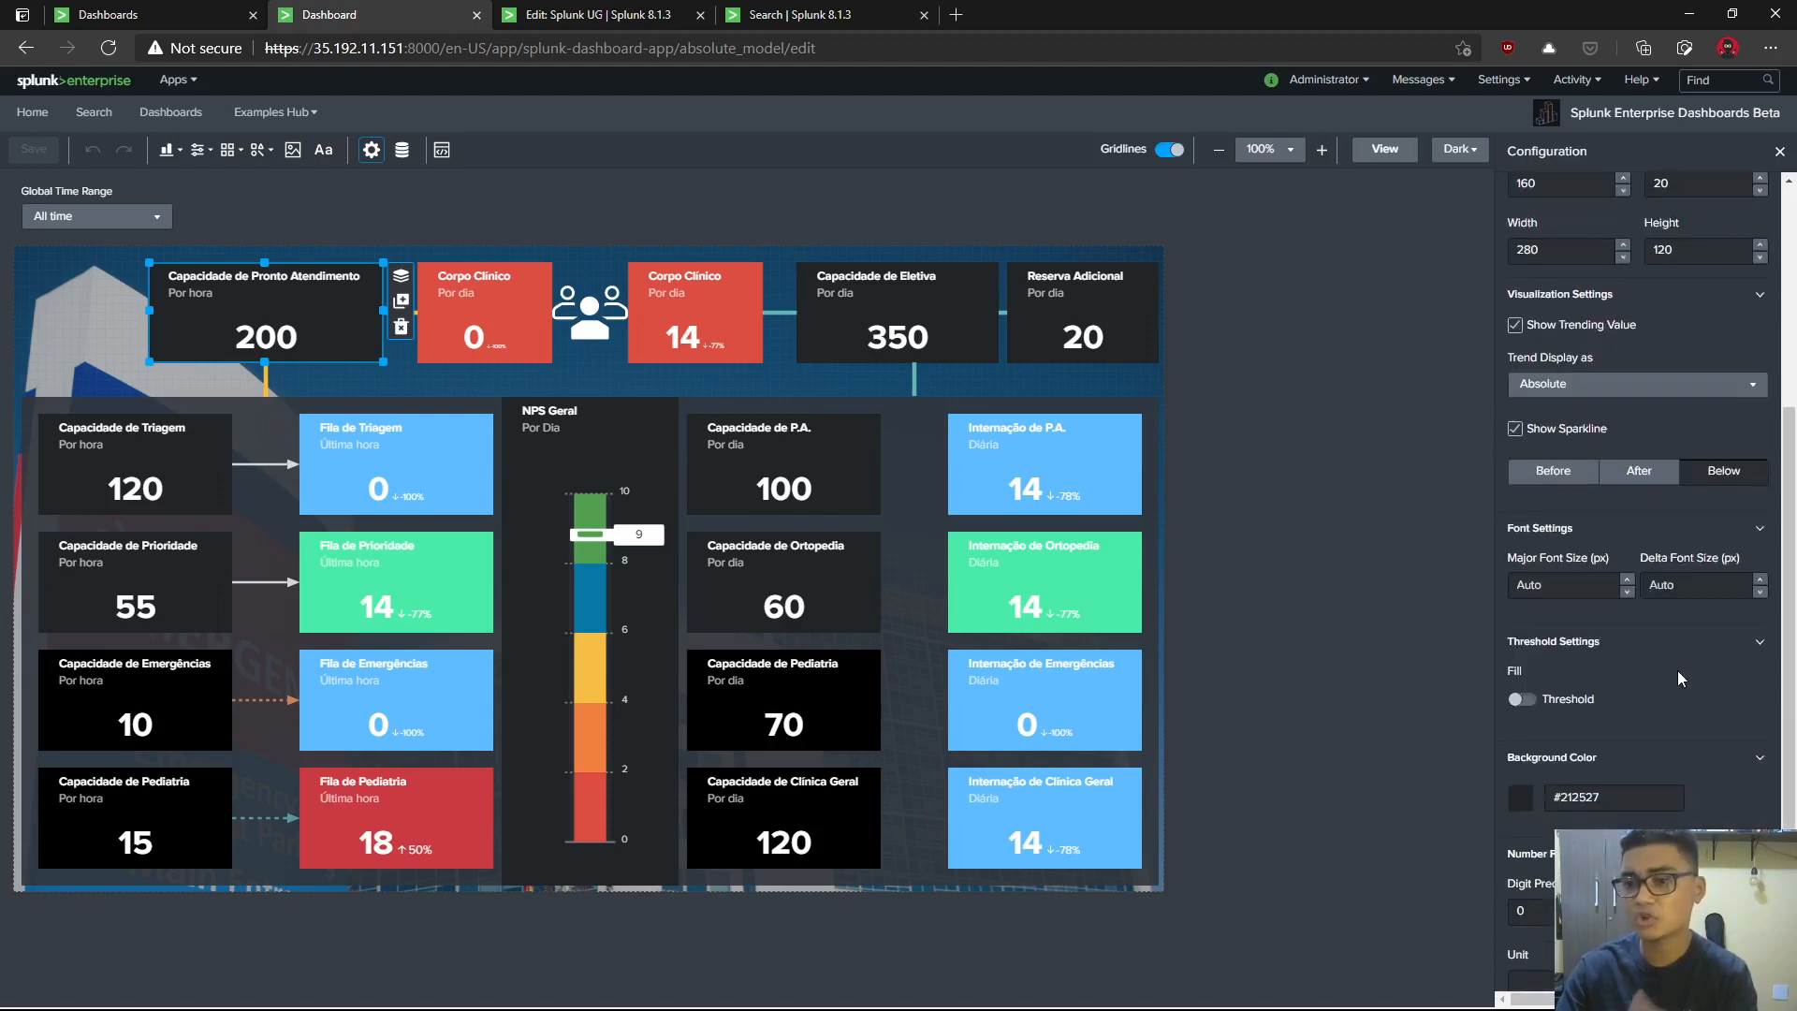
{"action": "scroll", "coordinate": [1680, 670], "scroll_direction": "up", "scroll_amount": 3}
{"action": "left_click", "coordinate": [1570, 428]}
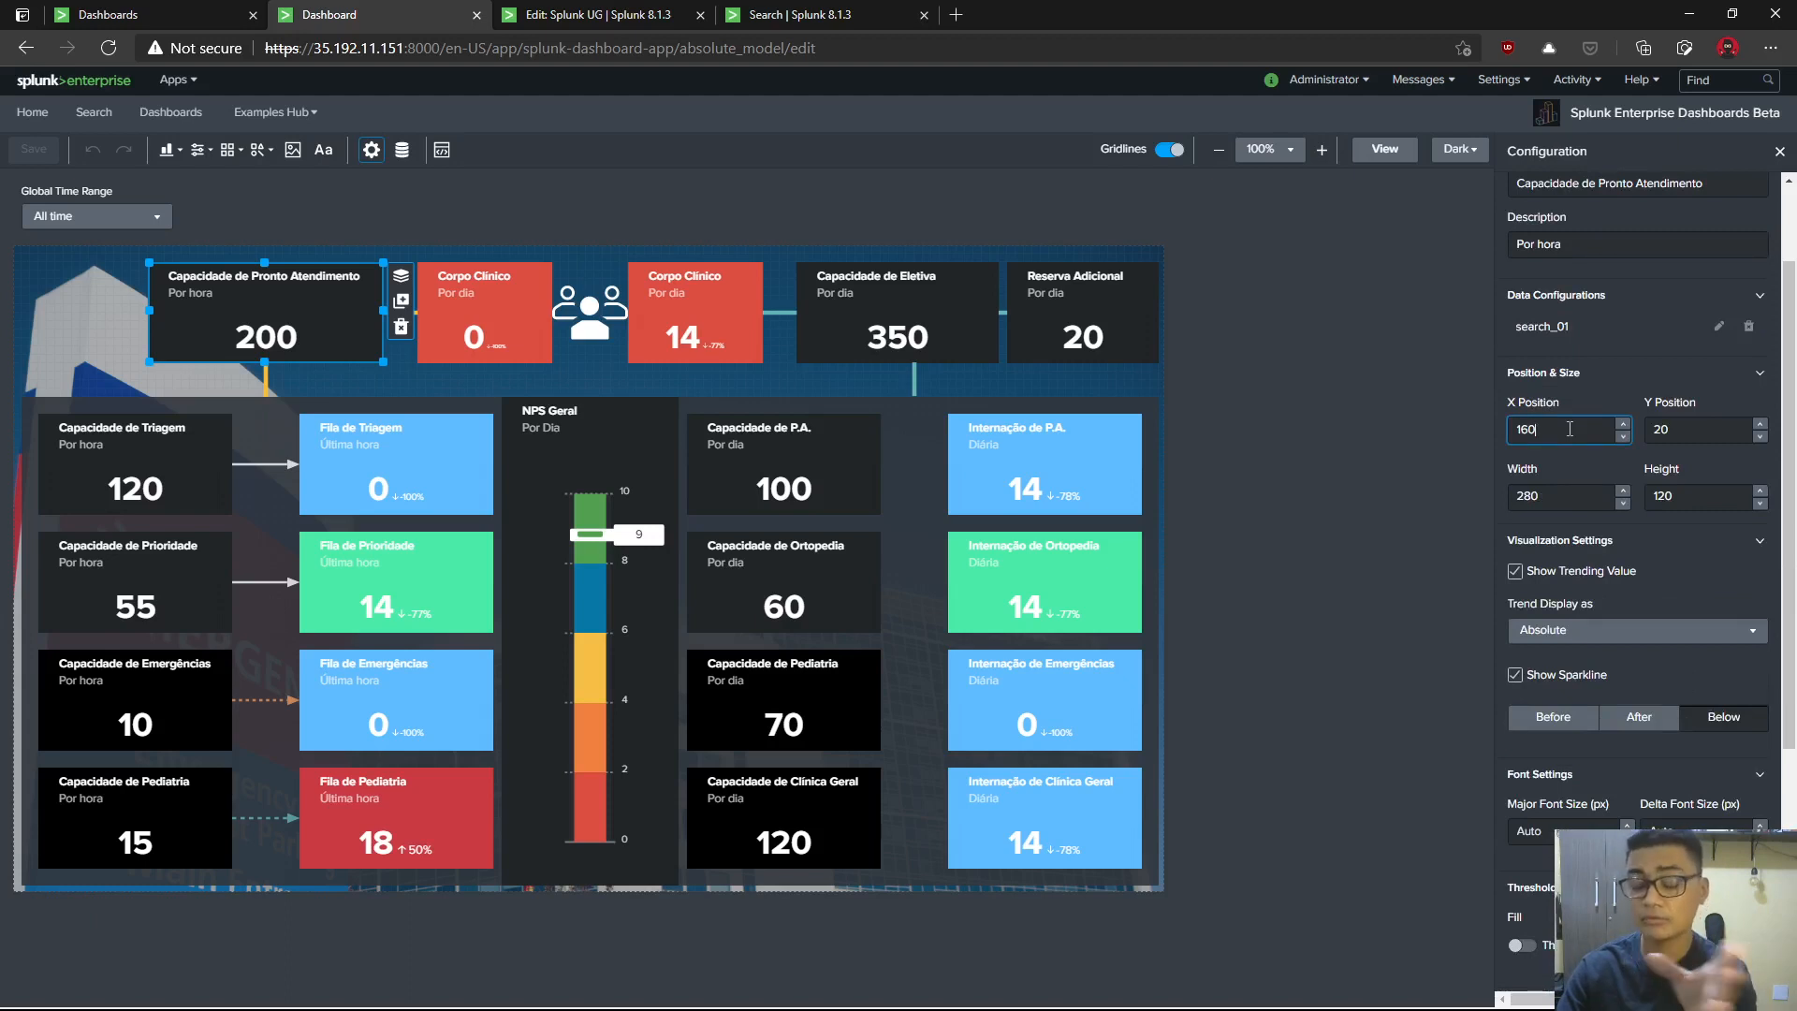
{"action": "left_click", "coordinate": [1578, 502]}
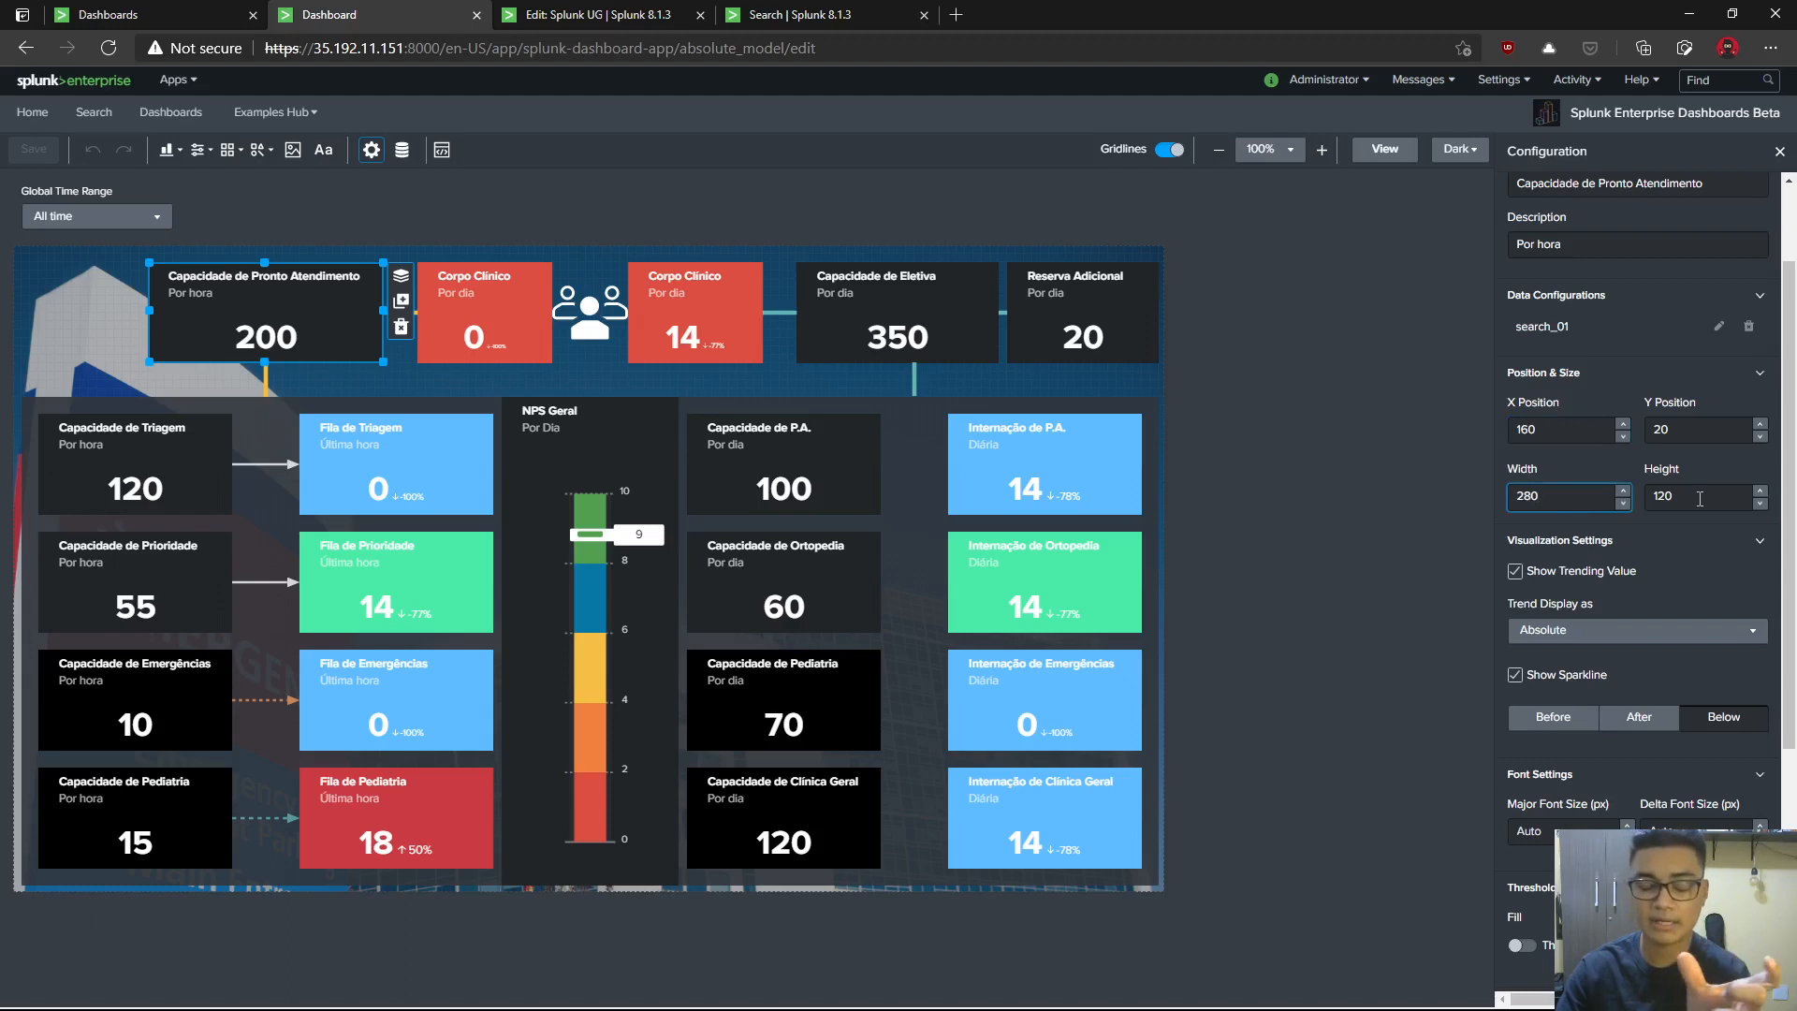
{"action": "left_click", "coordinate": [1699, 498]}
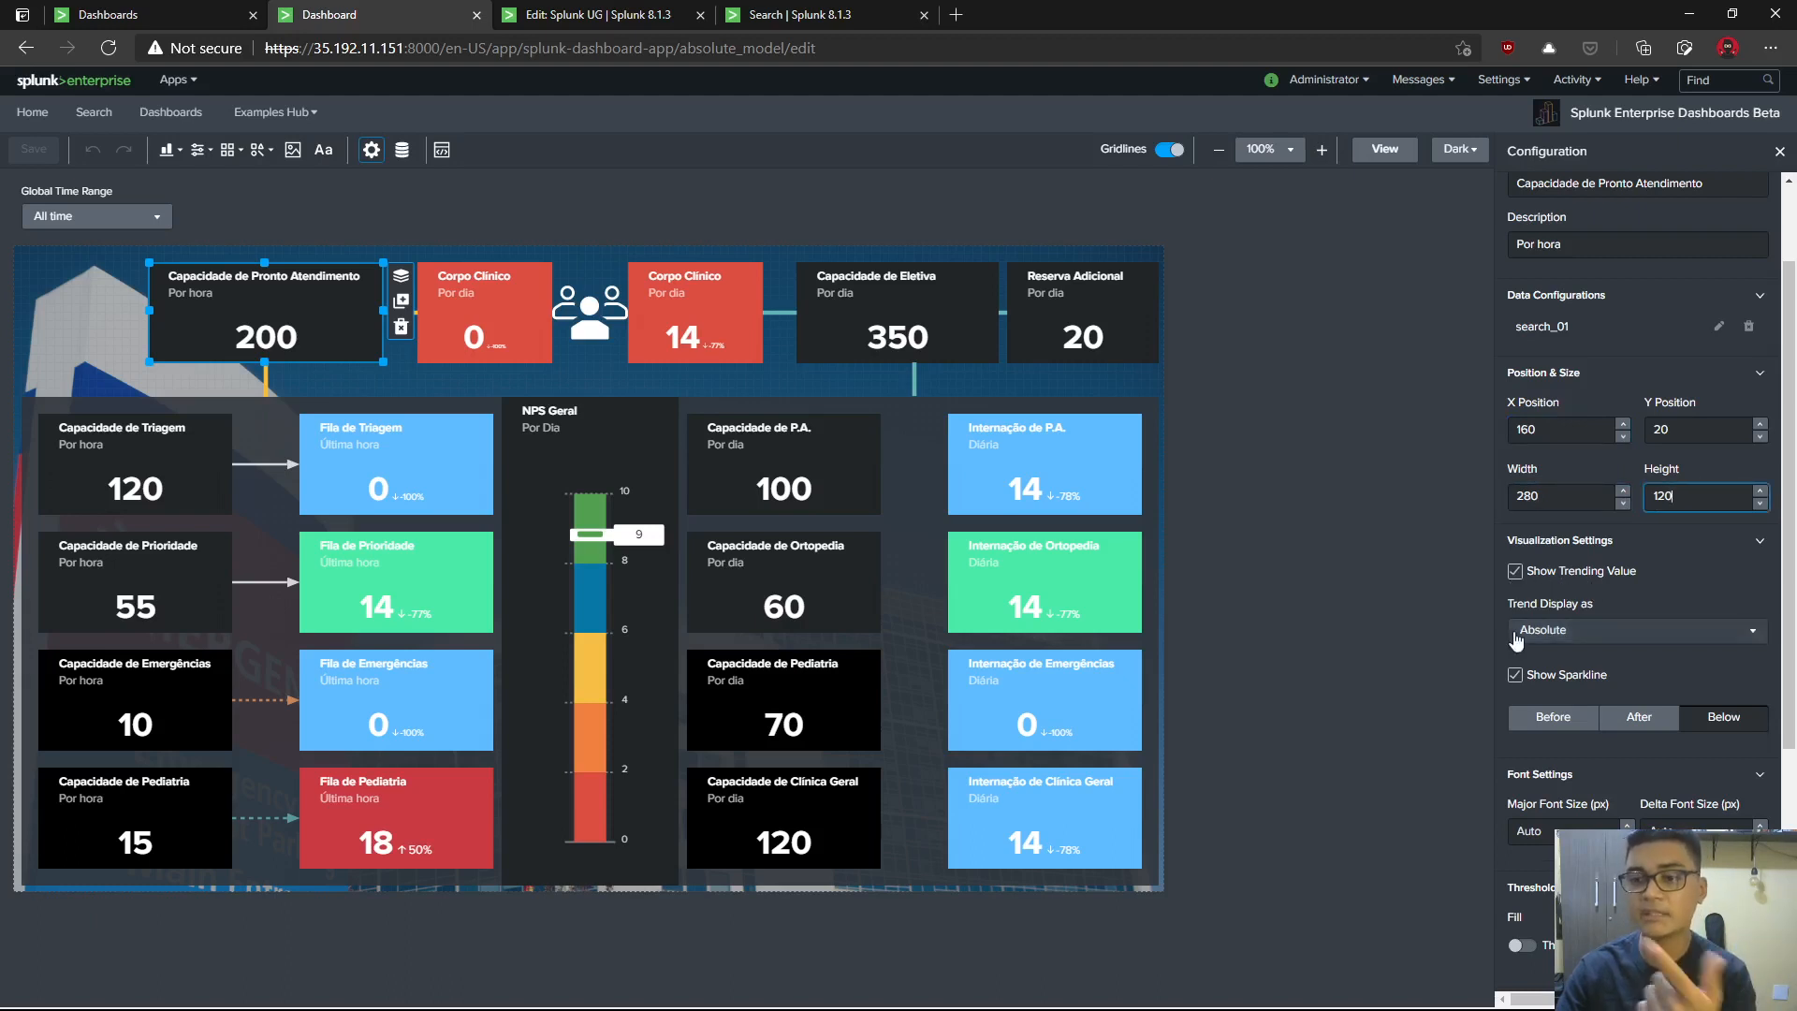
{"action": "left_click", "coordinate": [1590, 632]}
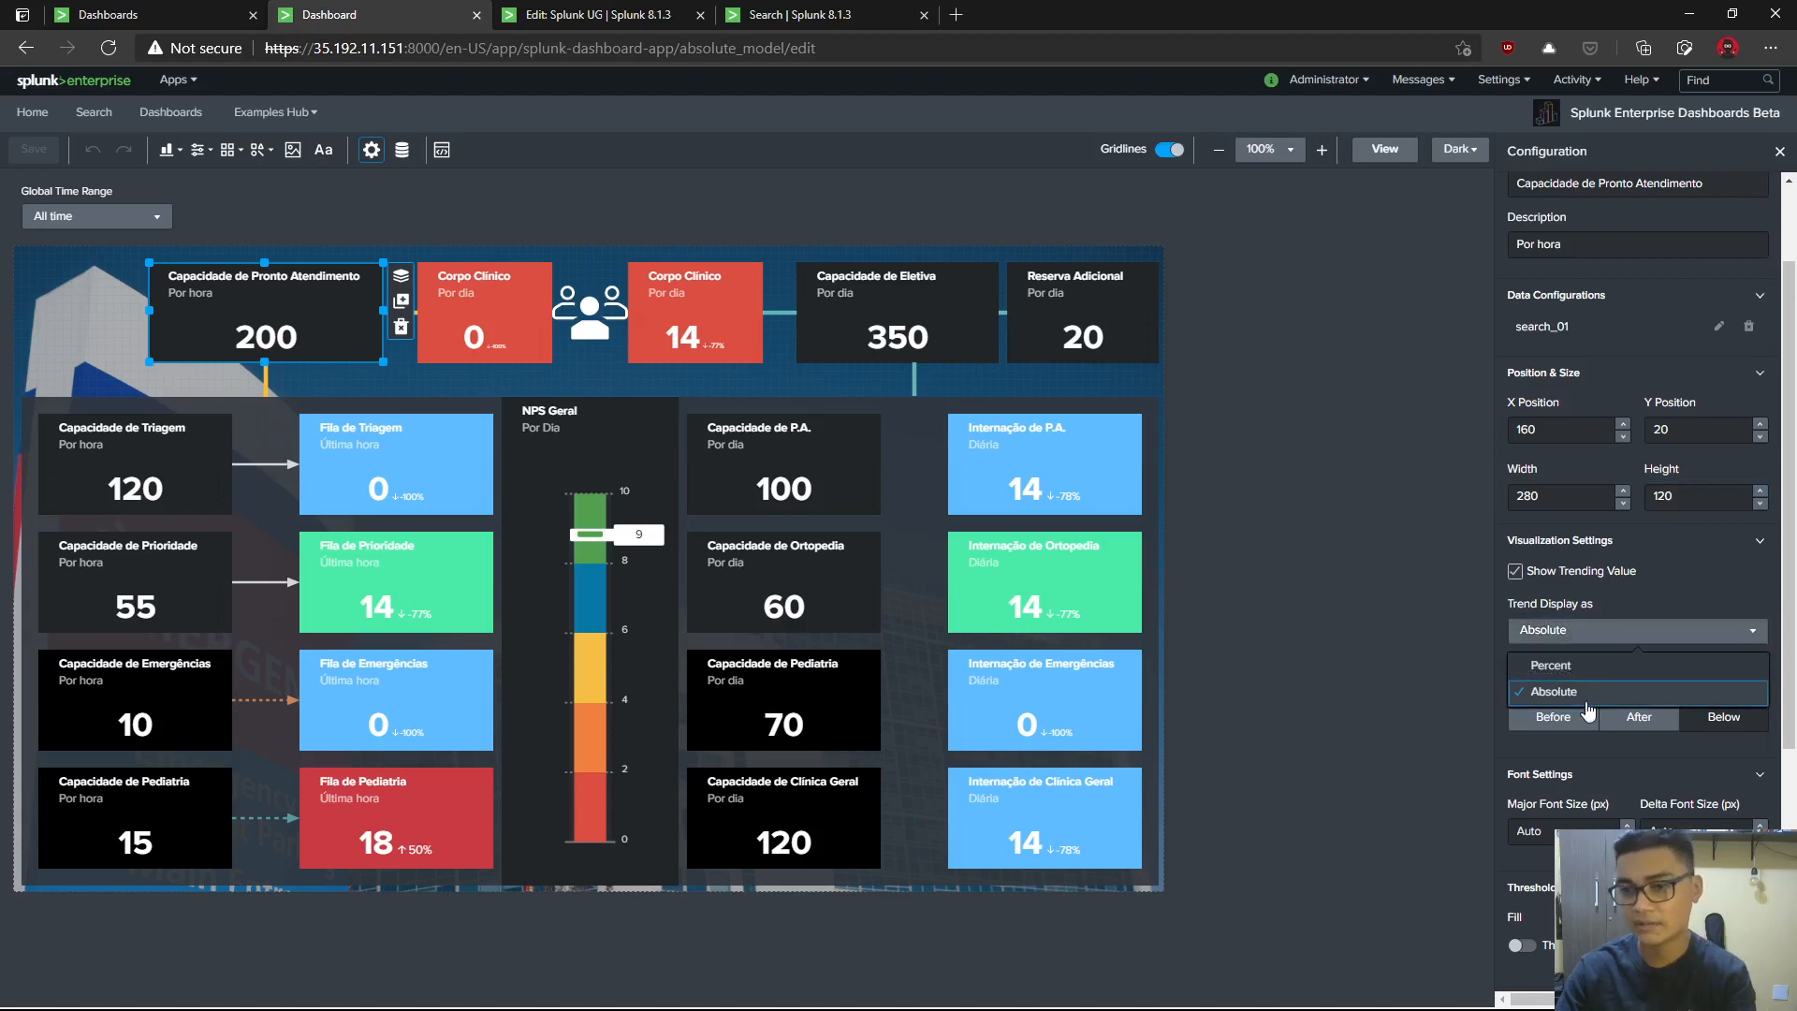
{"action": "left_click", "coordinate": [1477, 605]}
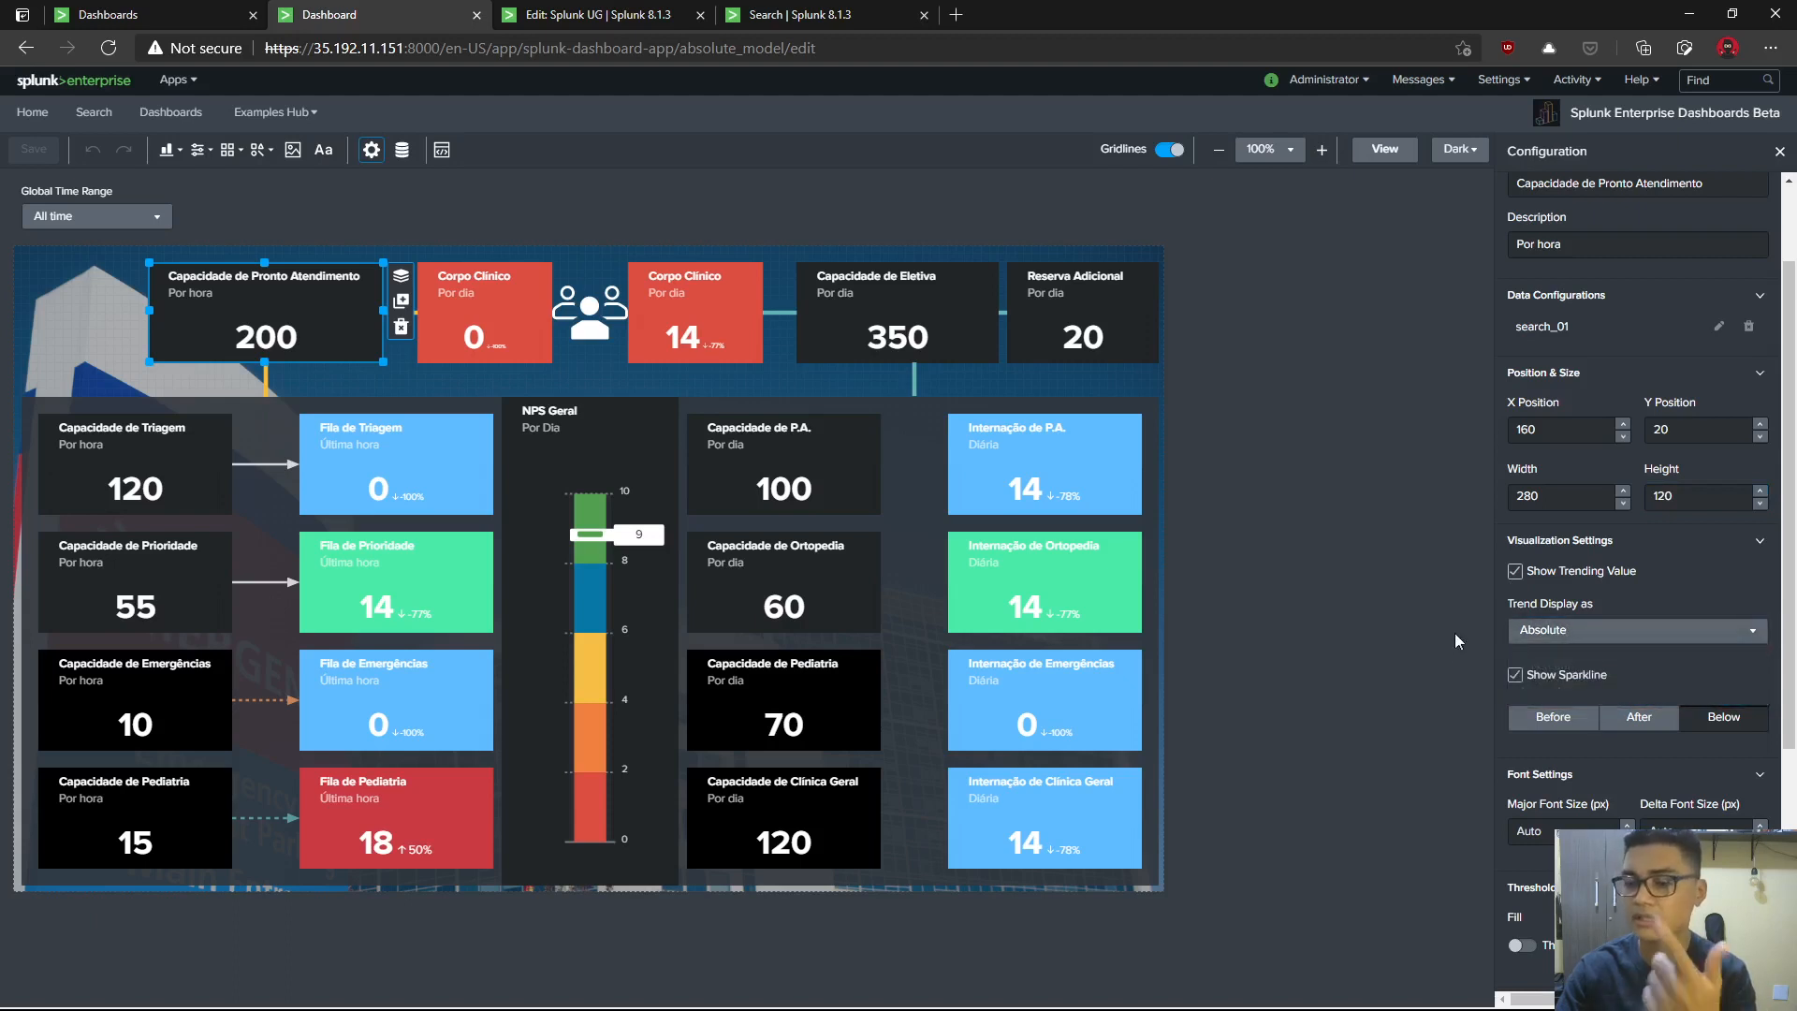
{"action": "scroll", "coordinate": [1602, 755], "scroll_direction": "down", "scroll_amount": 4}
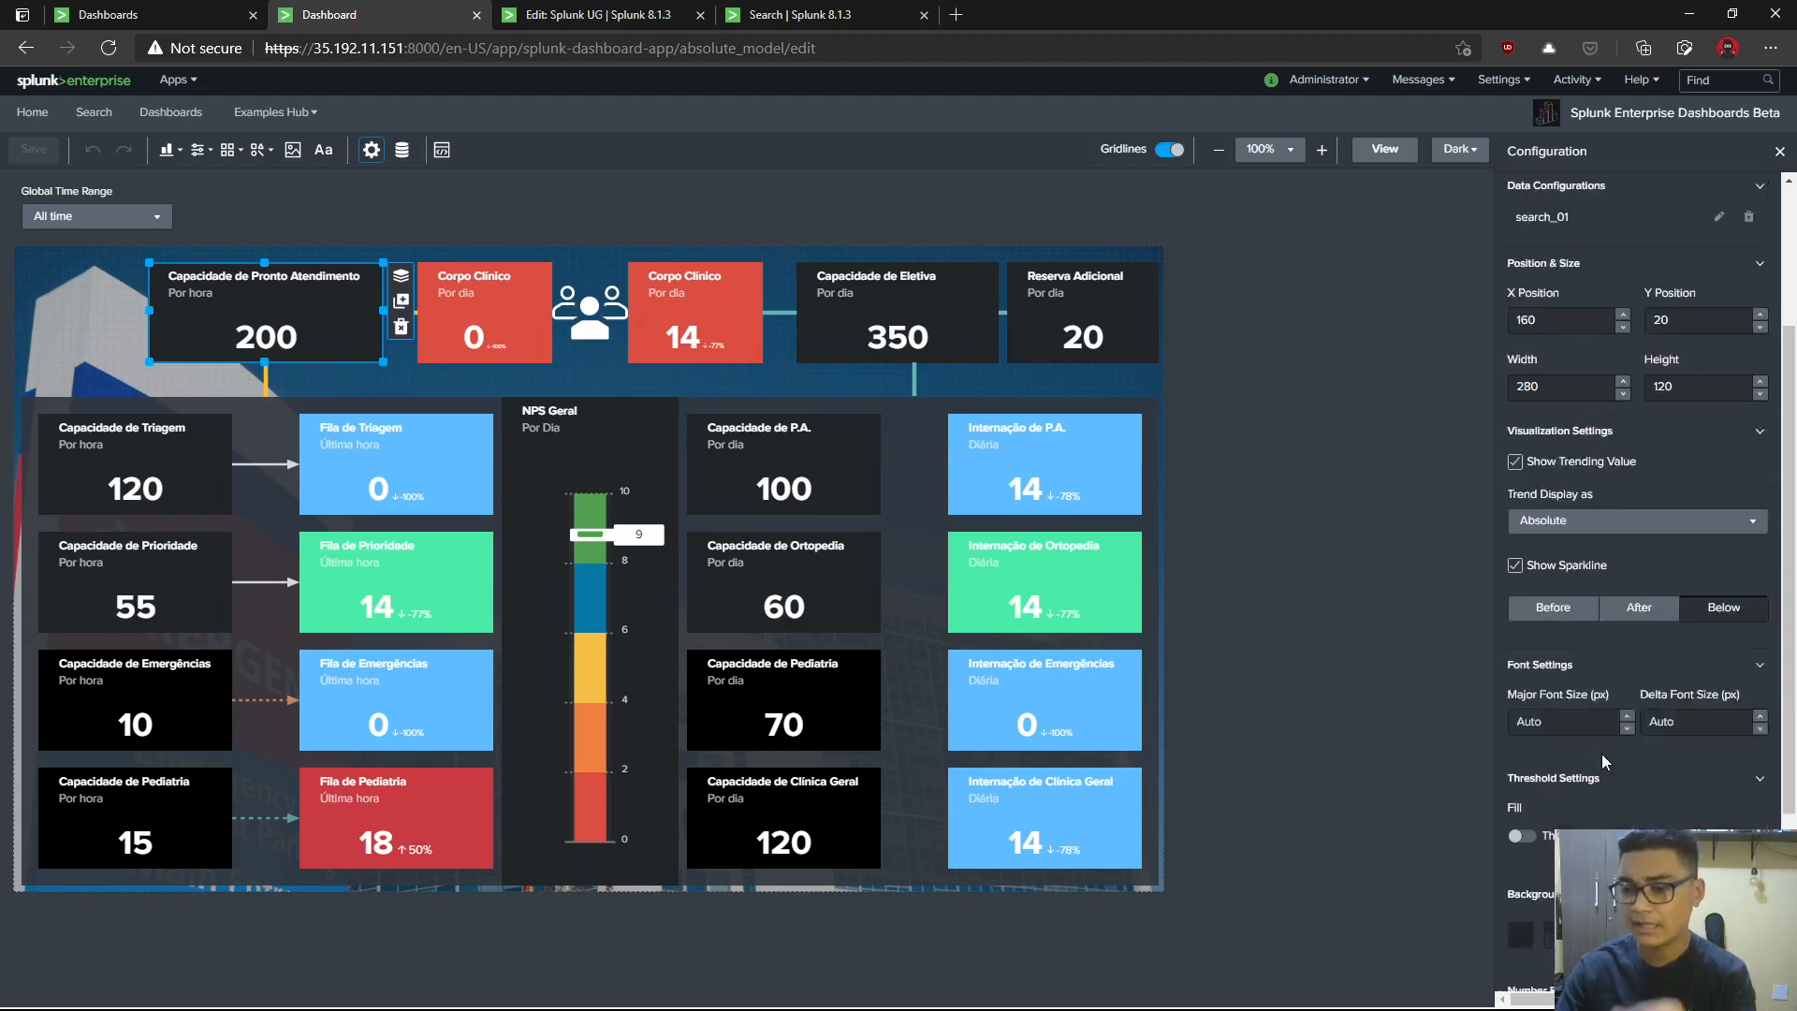
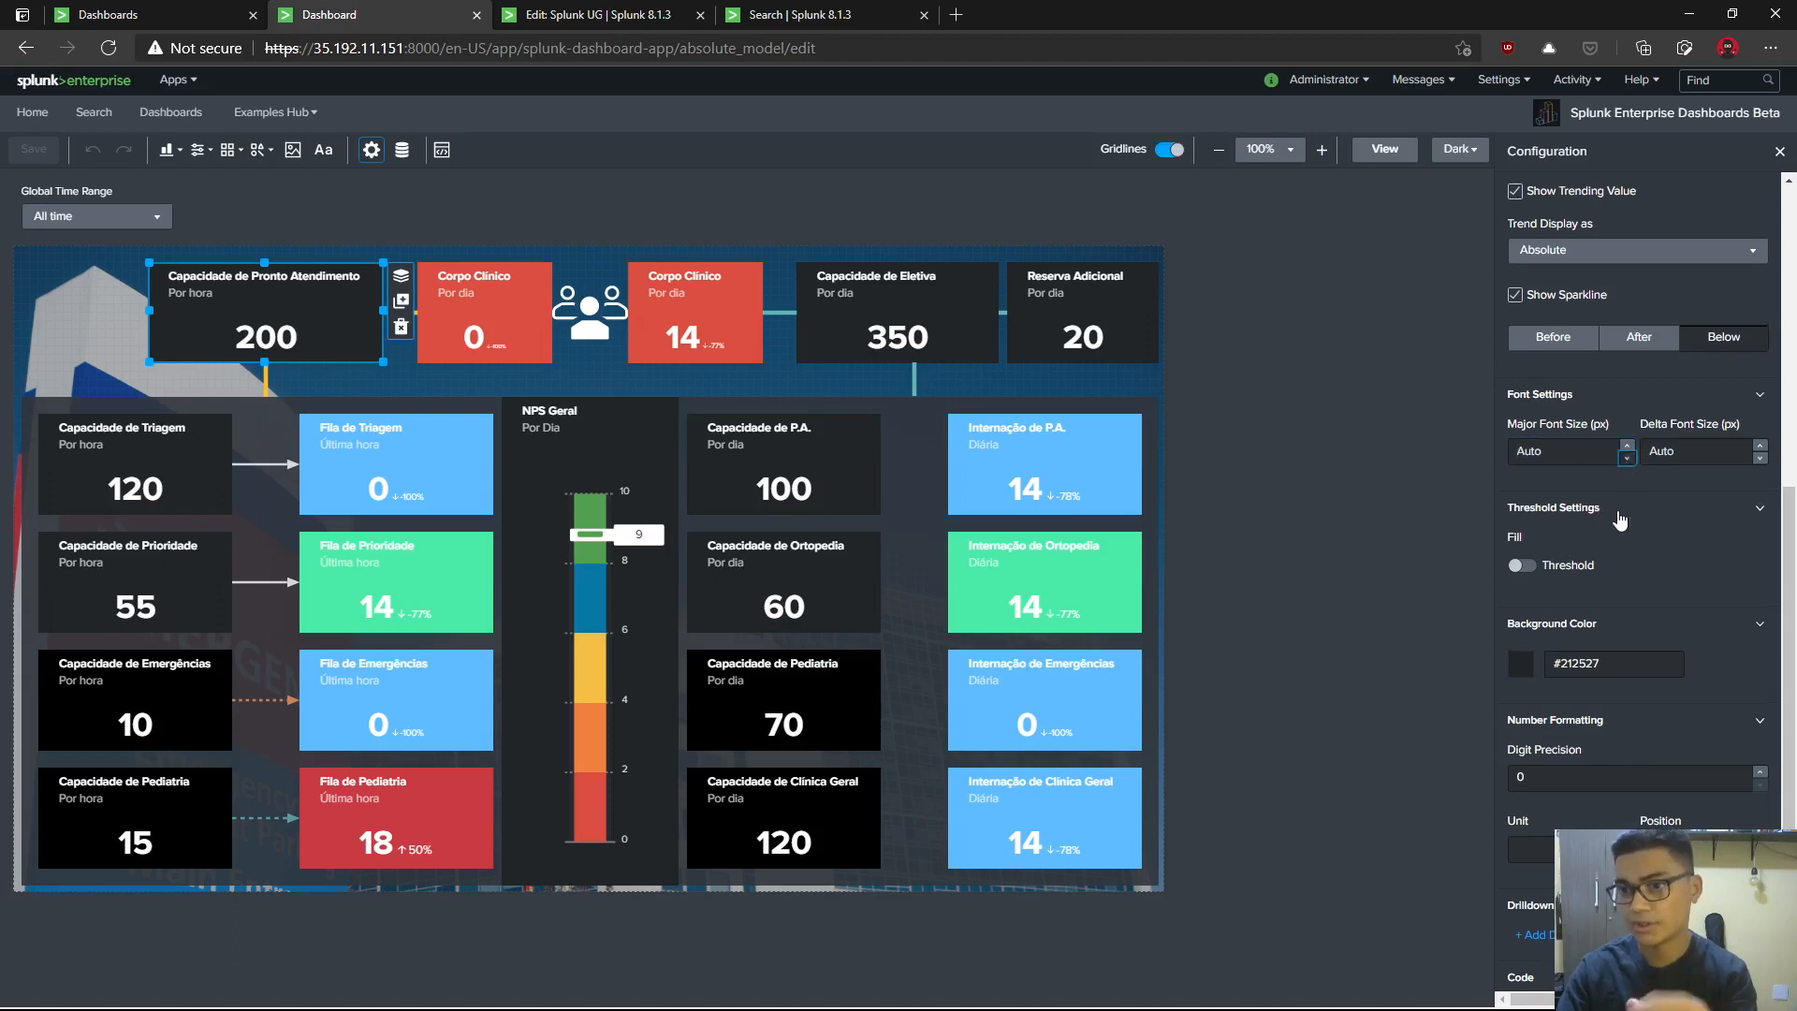
- Set the Capacidade de Pronto Atendimento card's major font size to 12 px
{"action": "left_click", "coordinate": [1628, 468]}
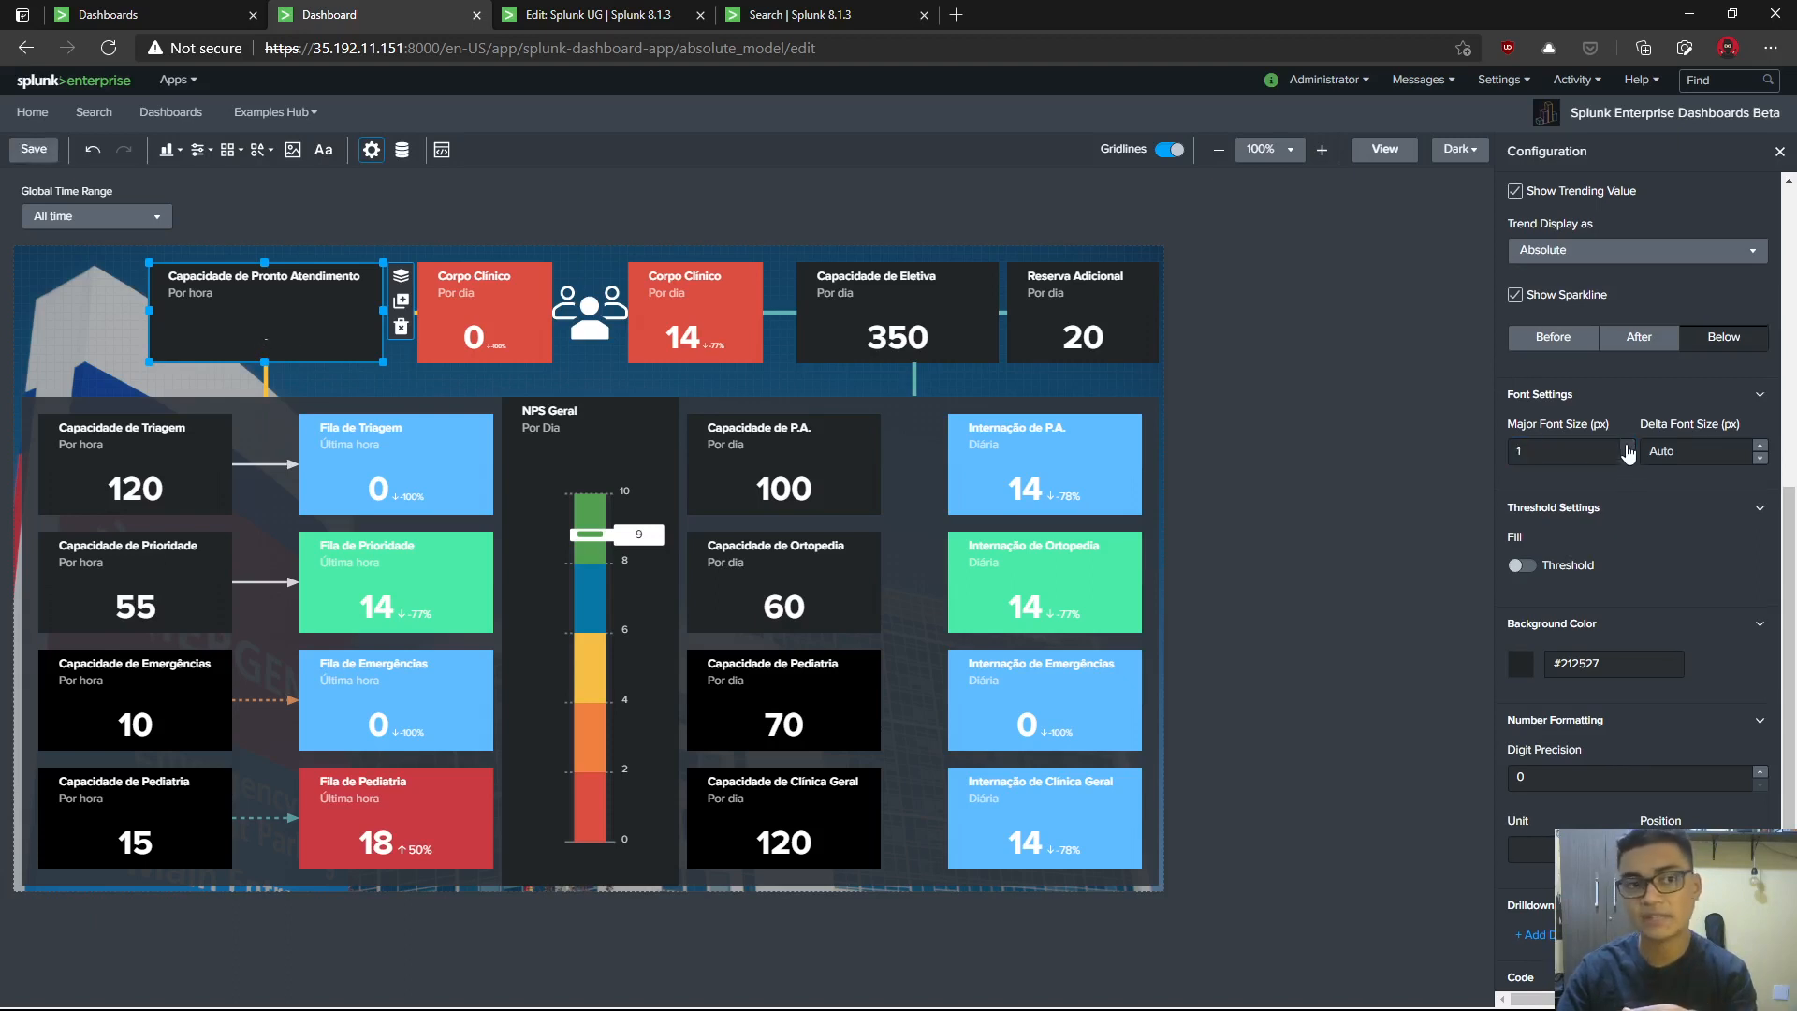
{"action": "left_click", "coordinate": [1628, 446]}
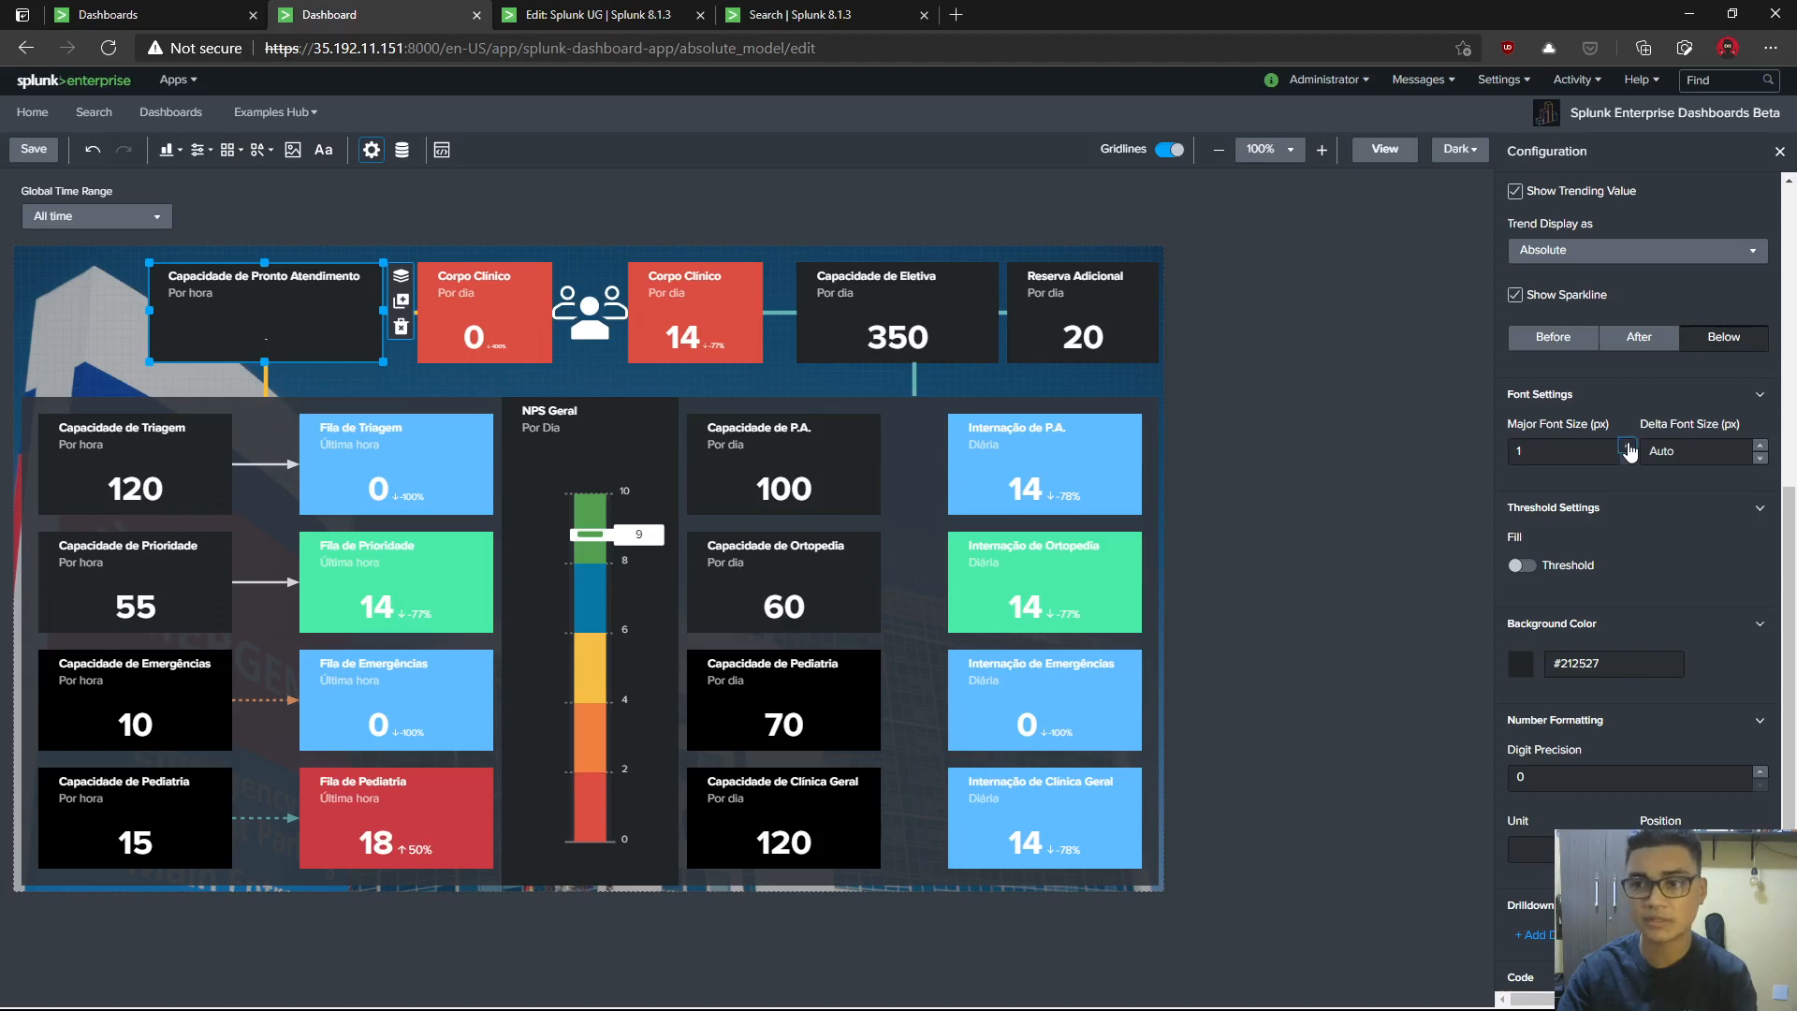
{"action": "key", "text": "Tab"}
{"action": "double_click", "coordinate": [1511, 445]}
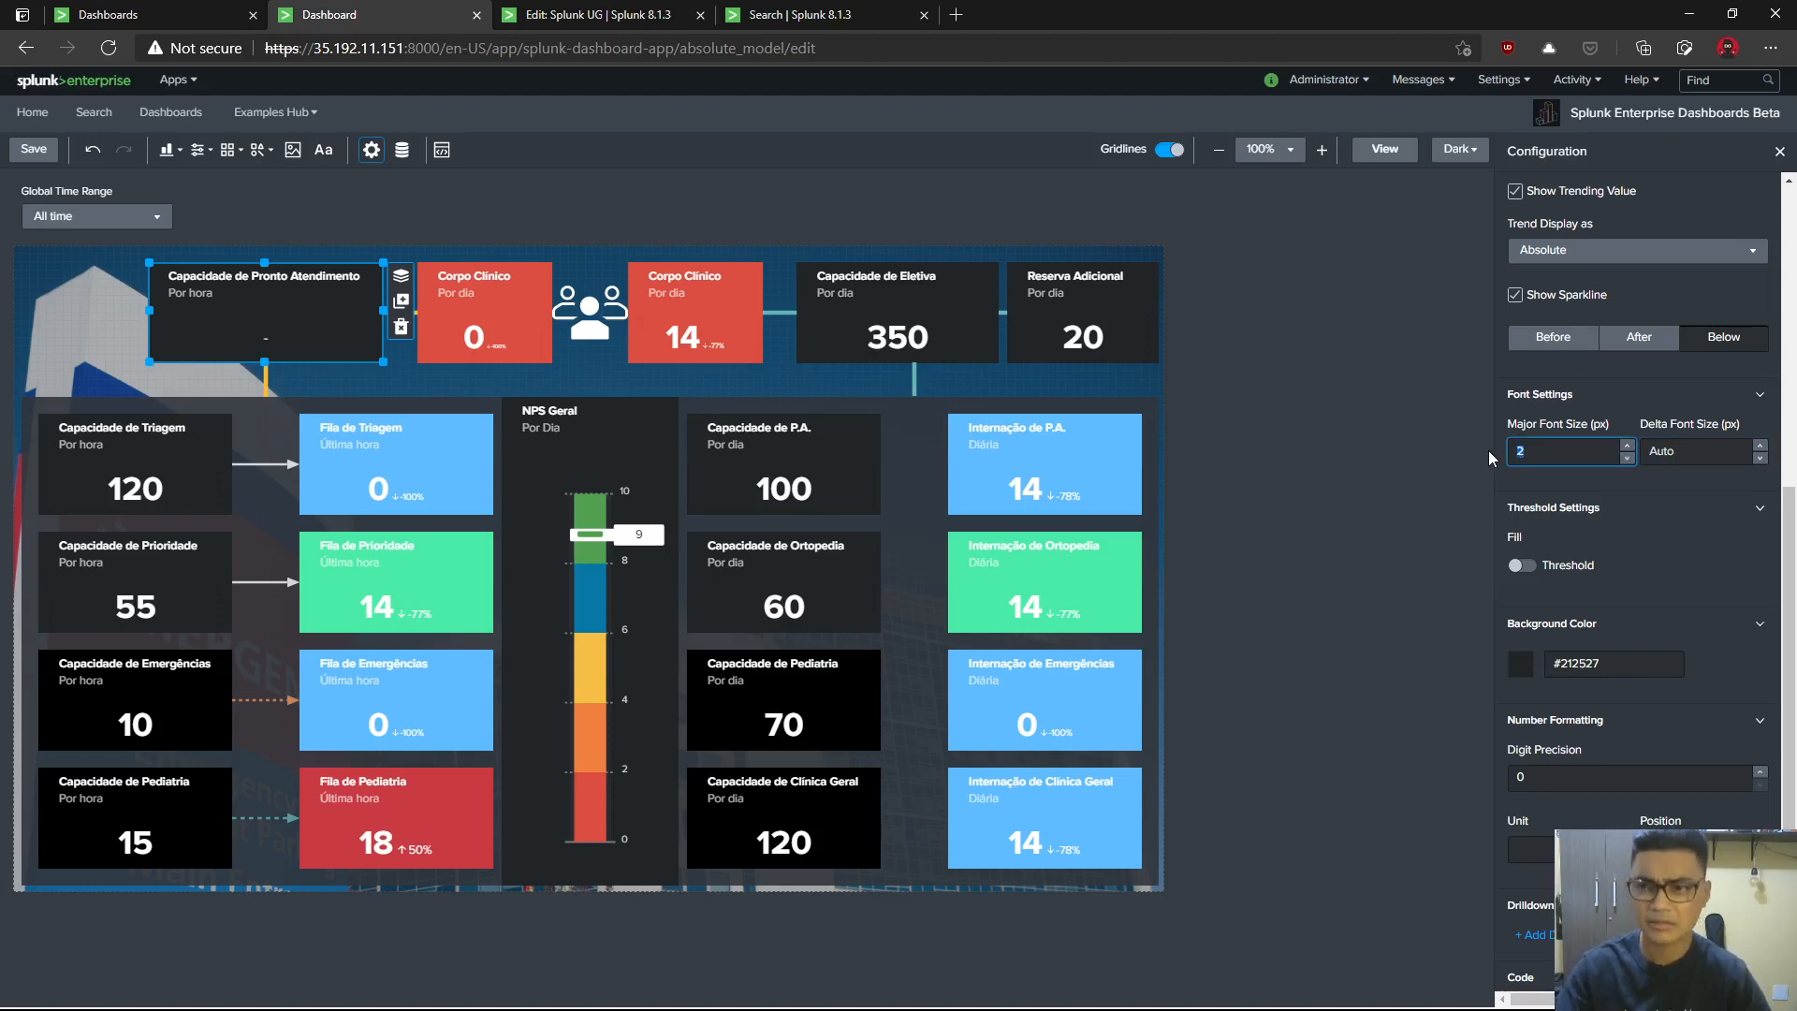
{"action": "left_click", "coordinate": [508, 329]}
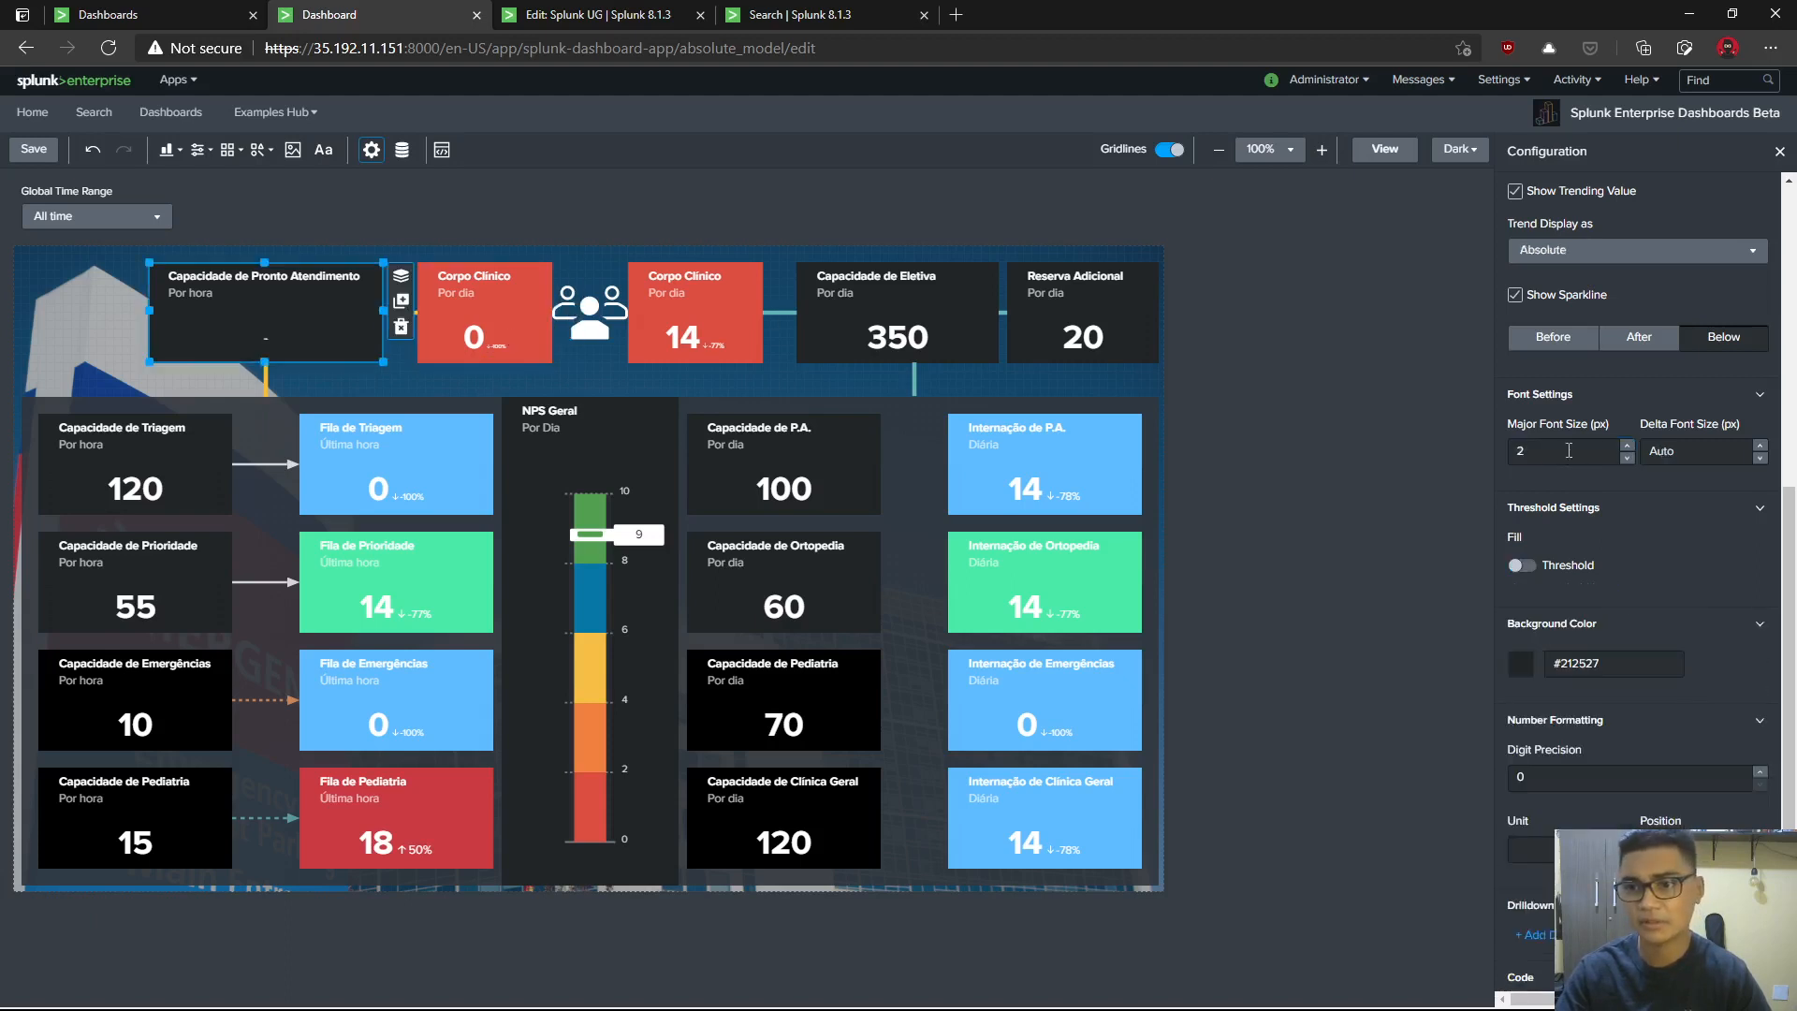
{"action": "double_click", "coordinate": [1550, 450]}
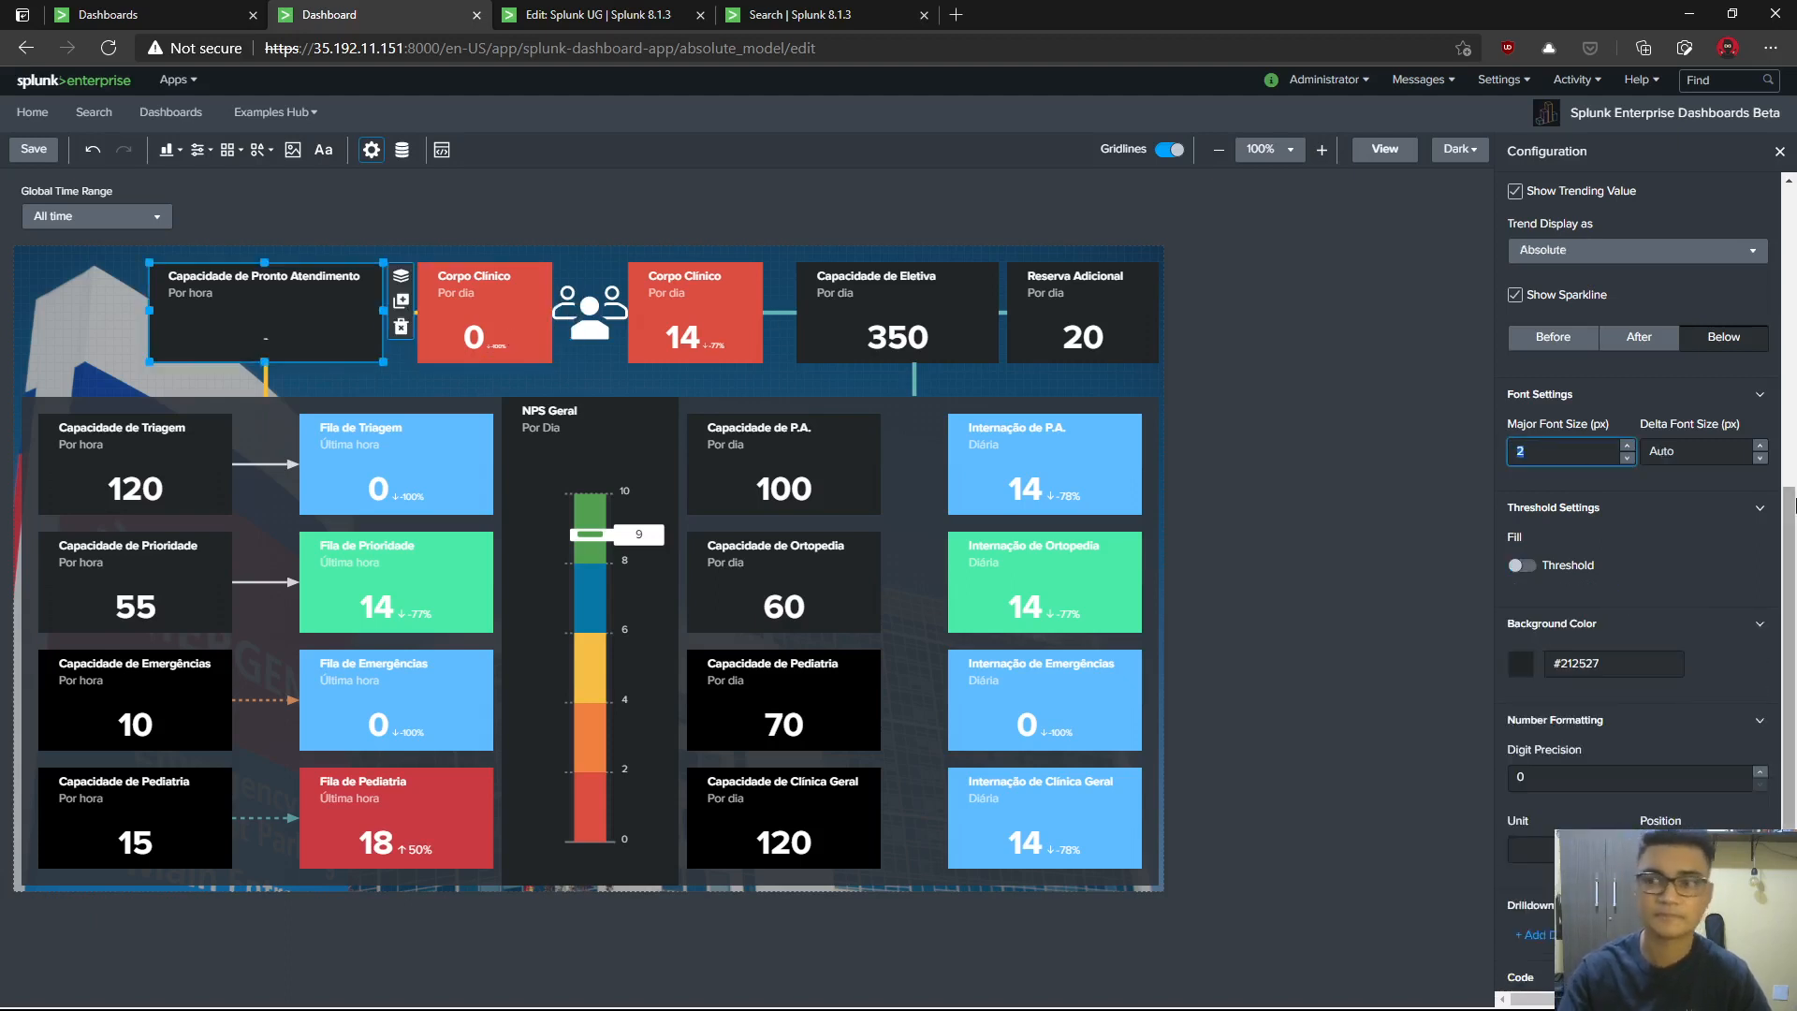
{"action": "type", "text": "12"}
{"action": "key", "text": "Tab"}
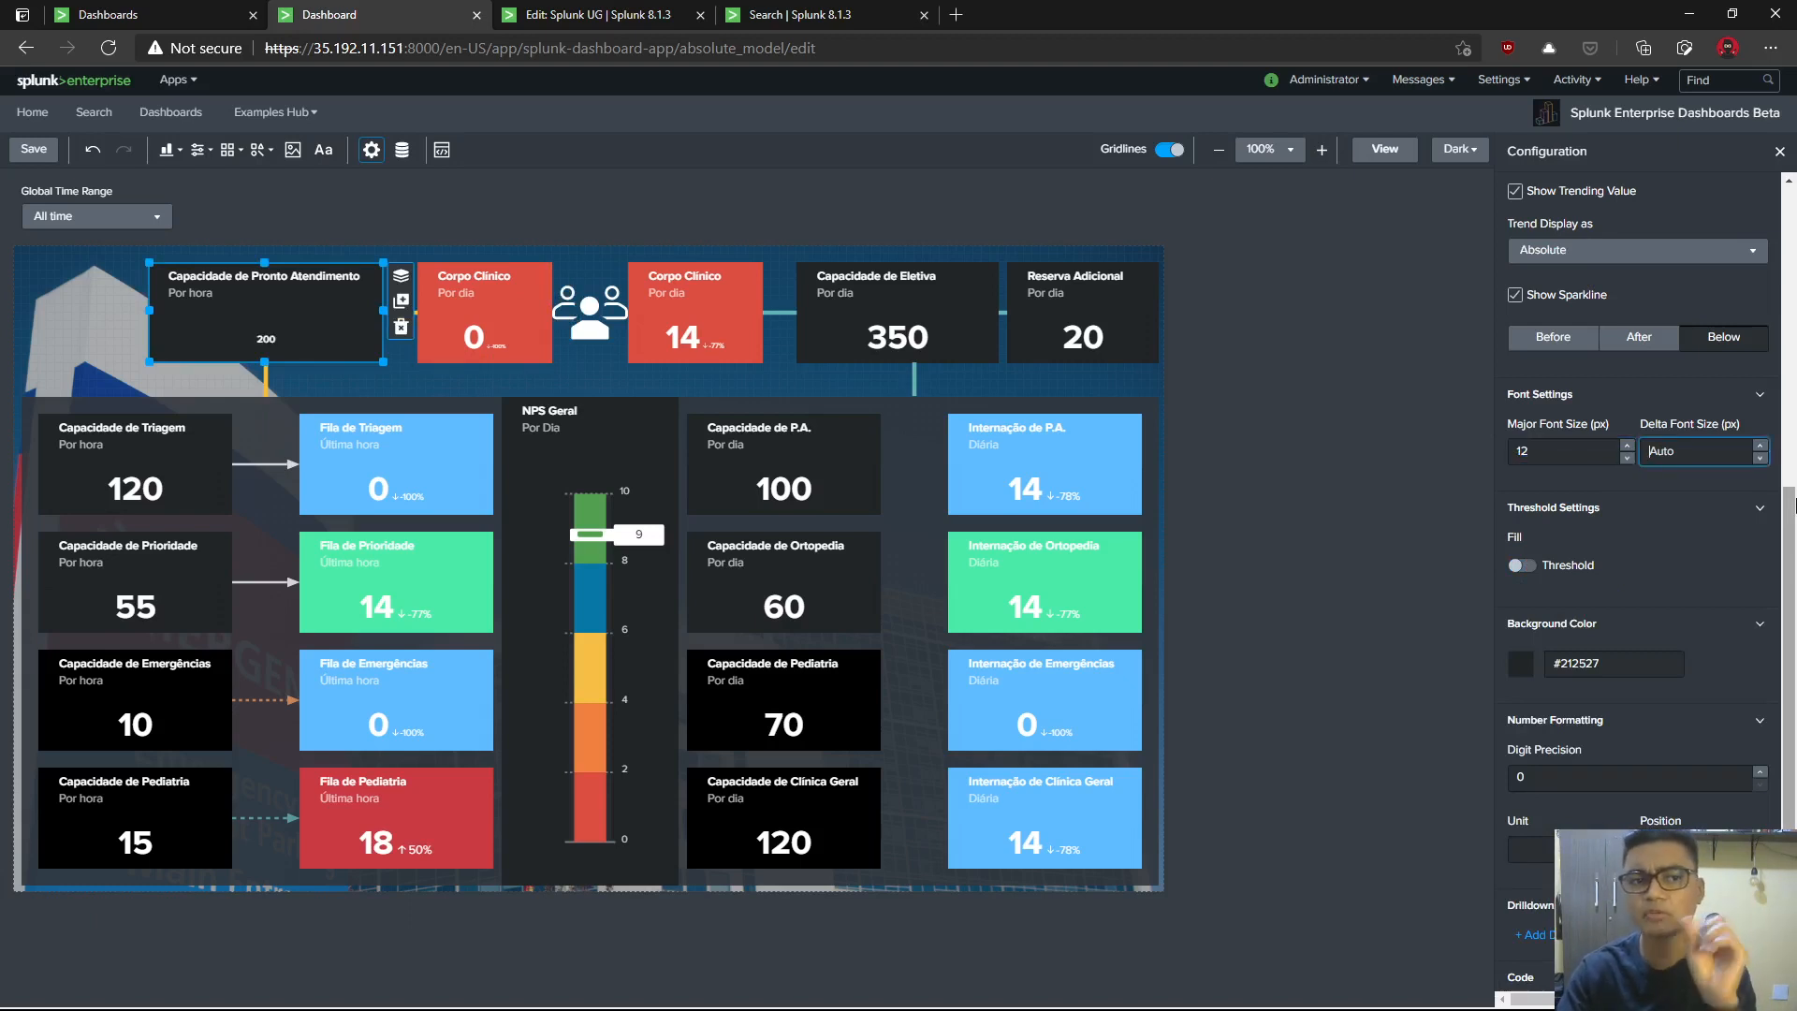
- Undo all major font size changes on the Capacidade de Pronto Atendimento card
{"action": "left_click", "coordinate": [1422, 679]}
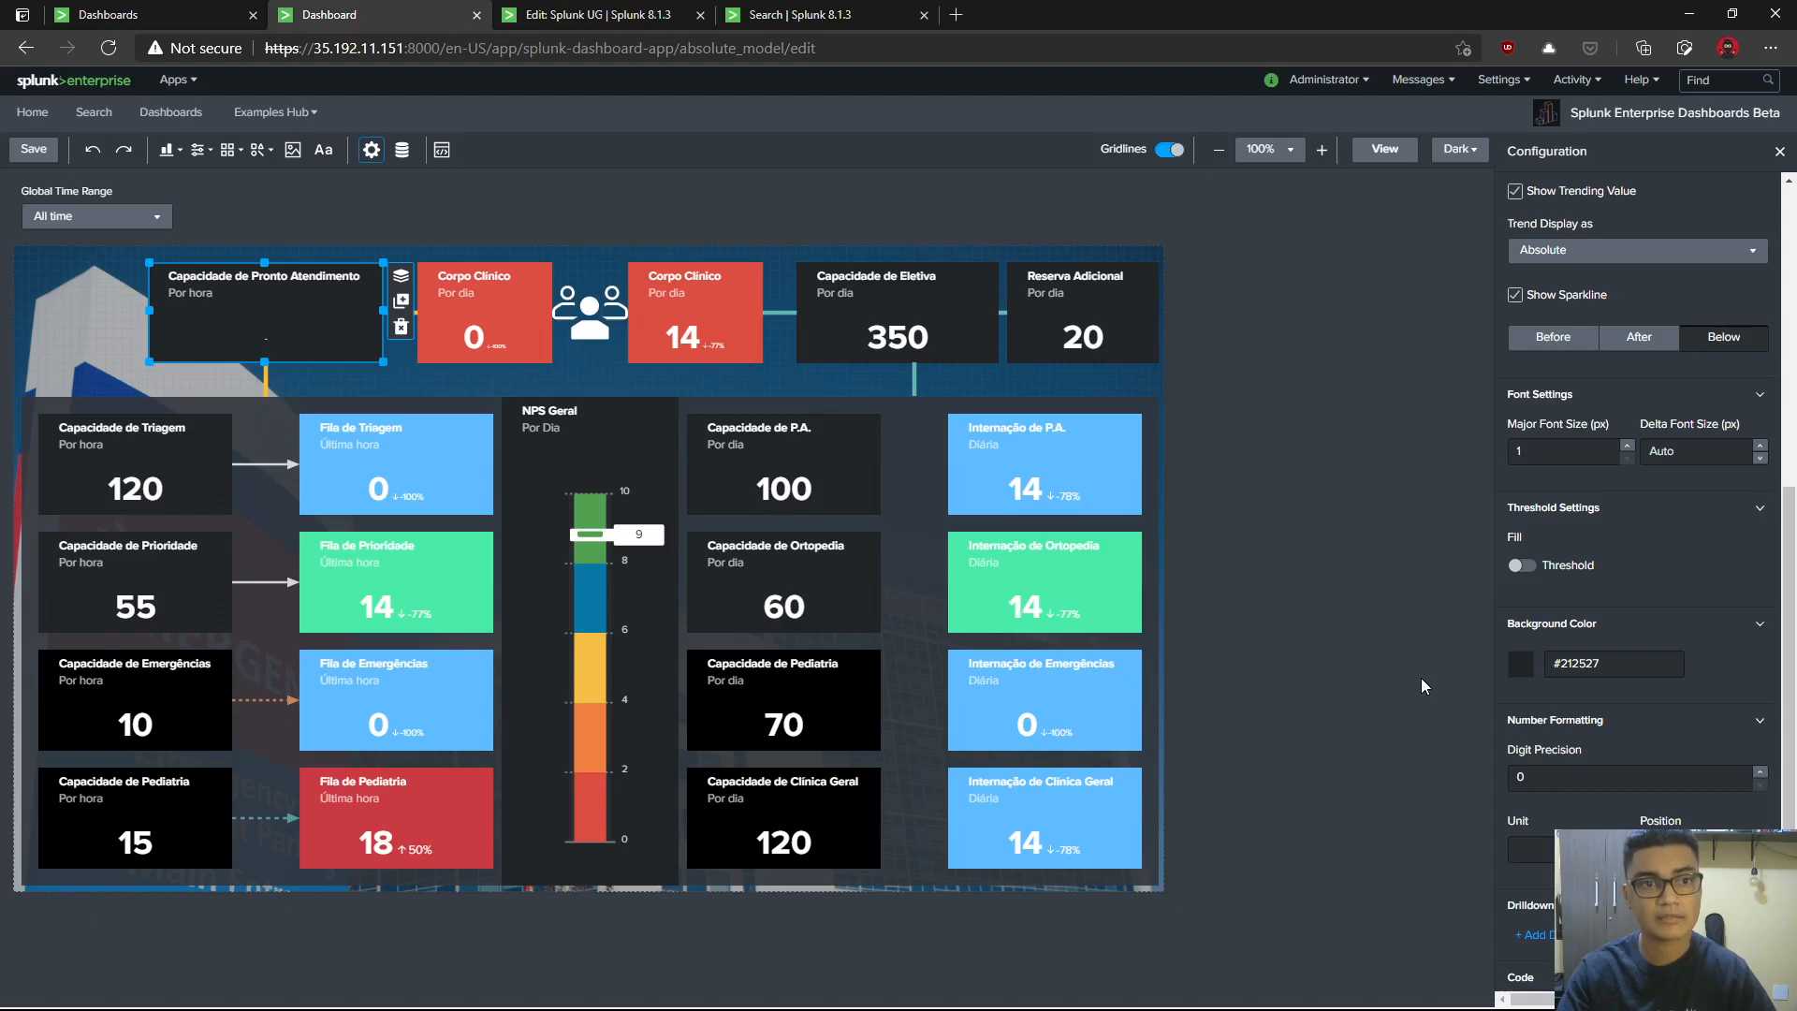
{"action": "key", "text": "ctrl+z"}
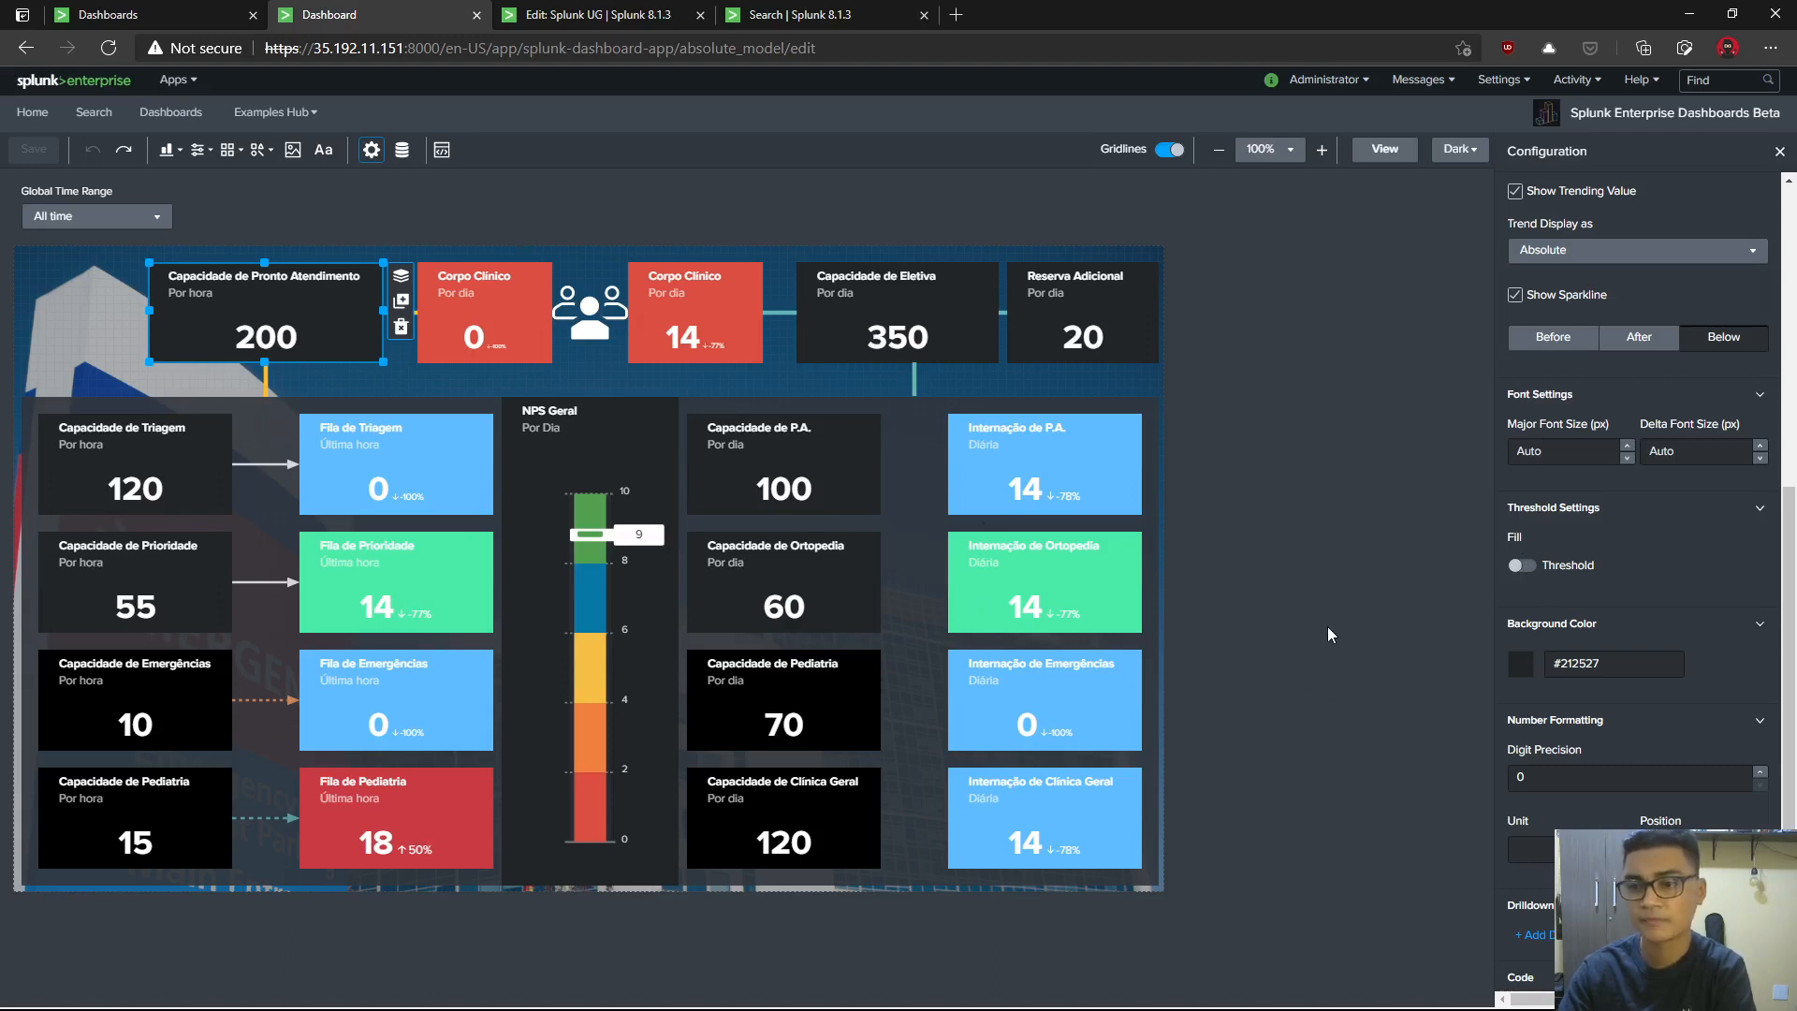
{"action": "scroll", "coordinate": [1595, 743], "scroll_direction": "down", "scroll_amount": 1}
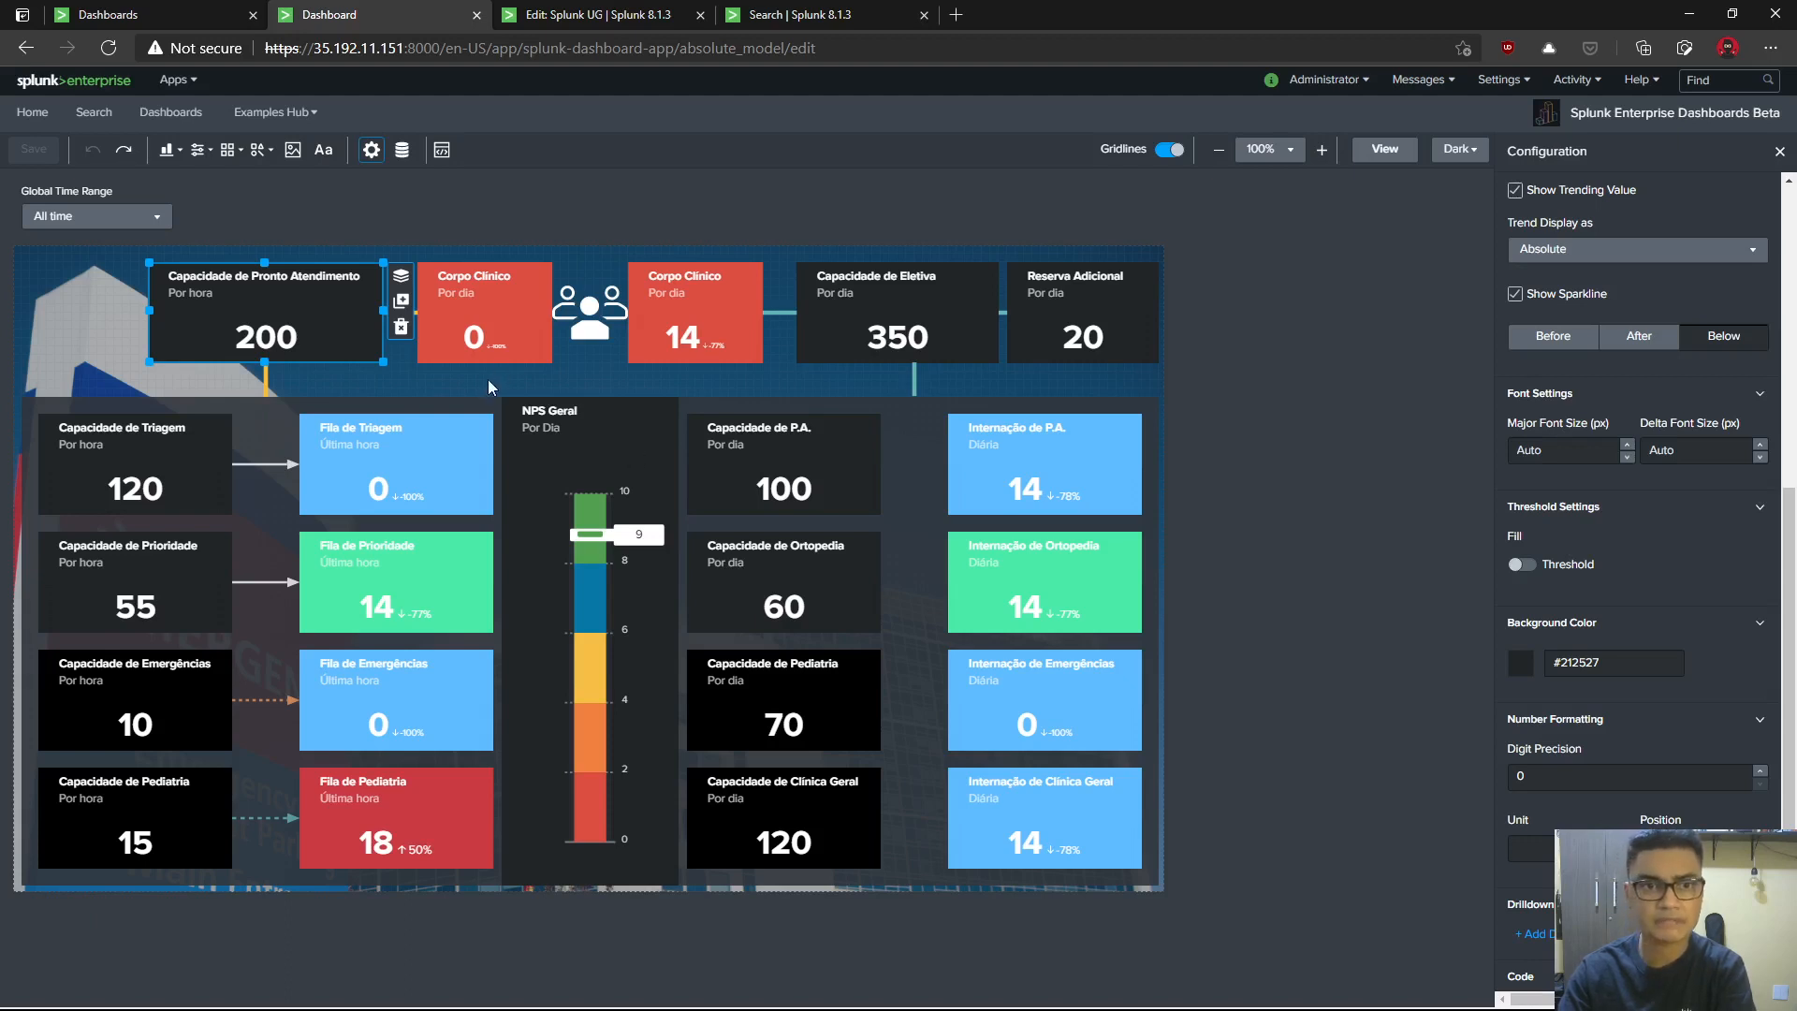
- Inspect the Fila de Triagem card's threshold settings and its available on-click drilldown actions
{"action": "left_click", "coordinate": [400, 331]}
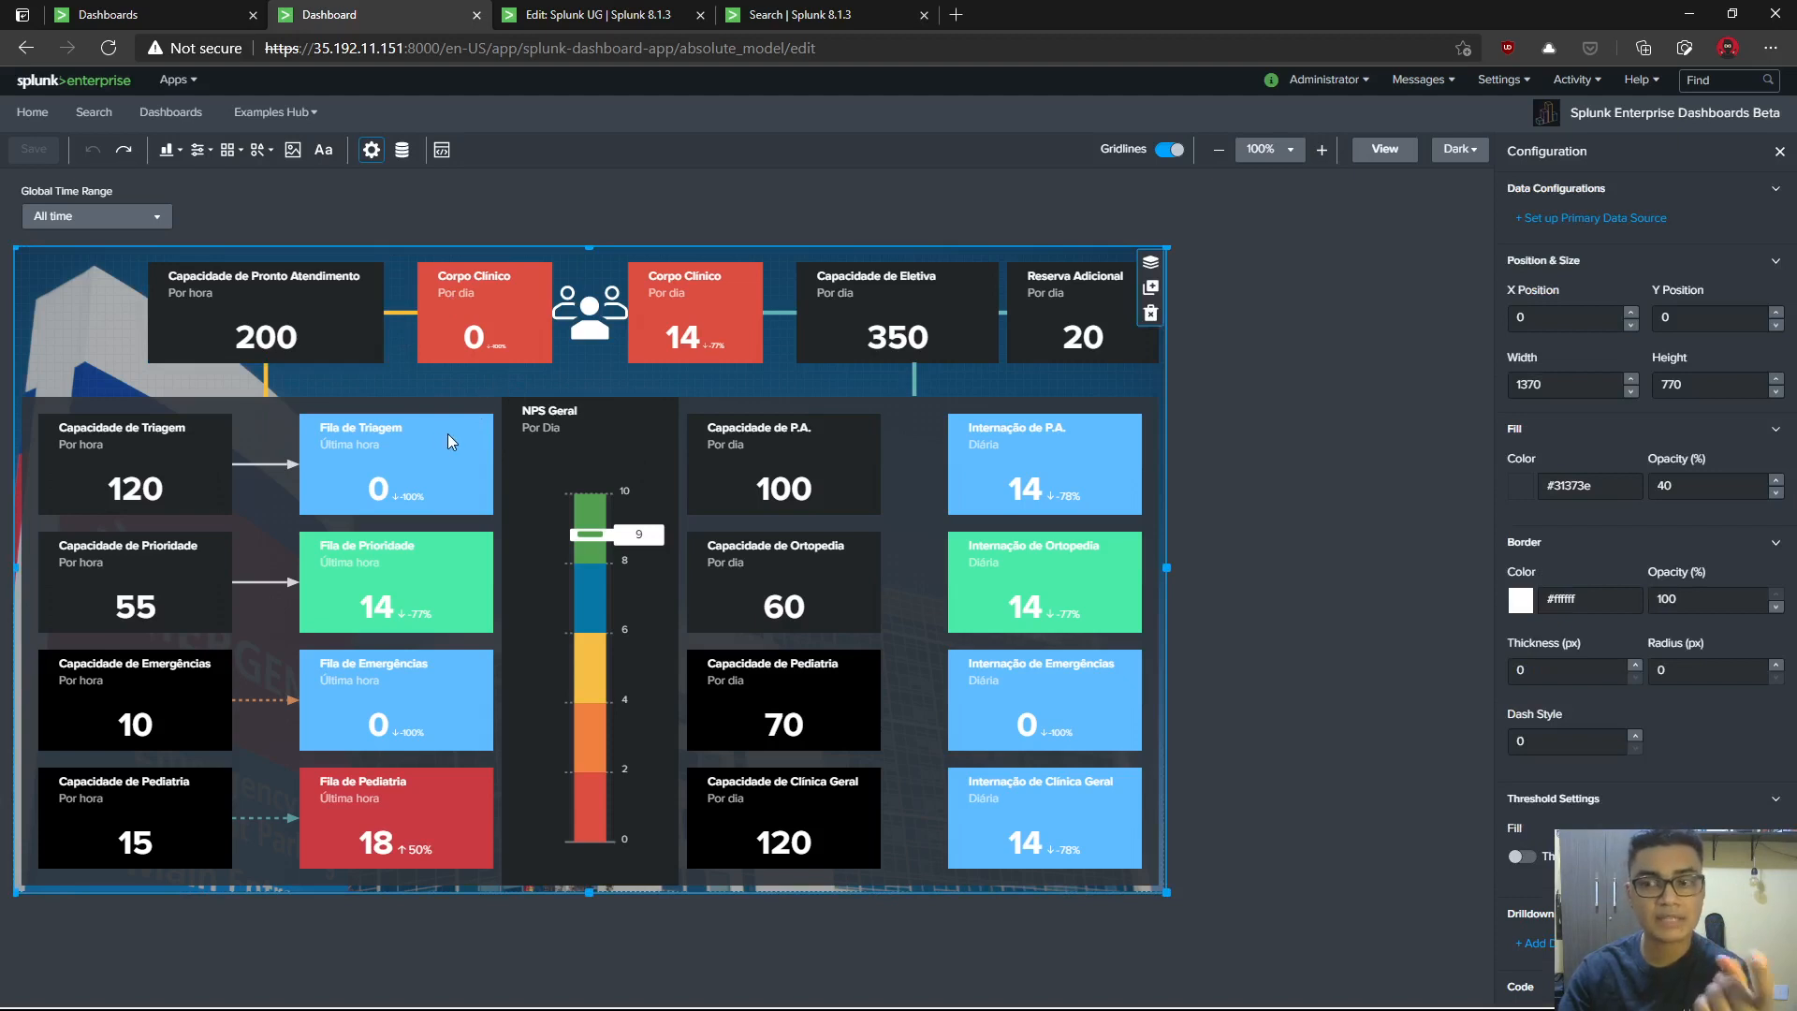
{"action": "left_click", "coordinate": [374, 343]}
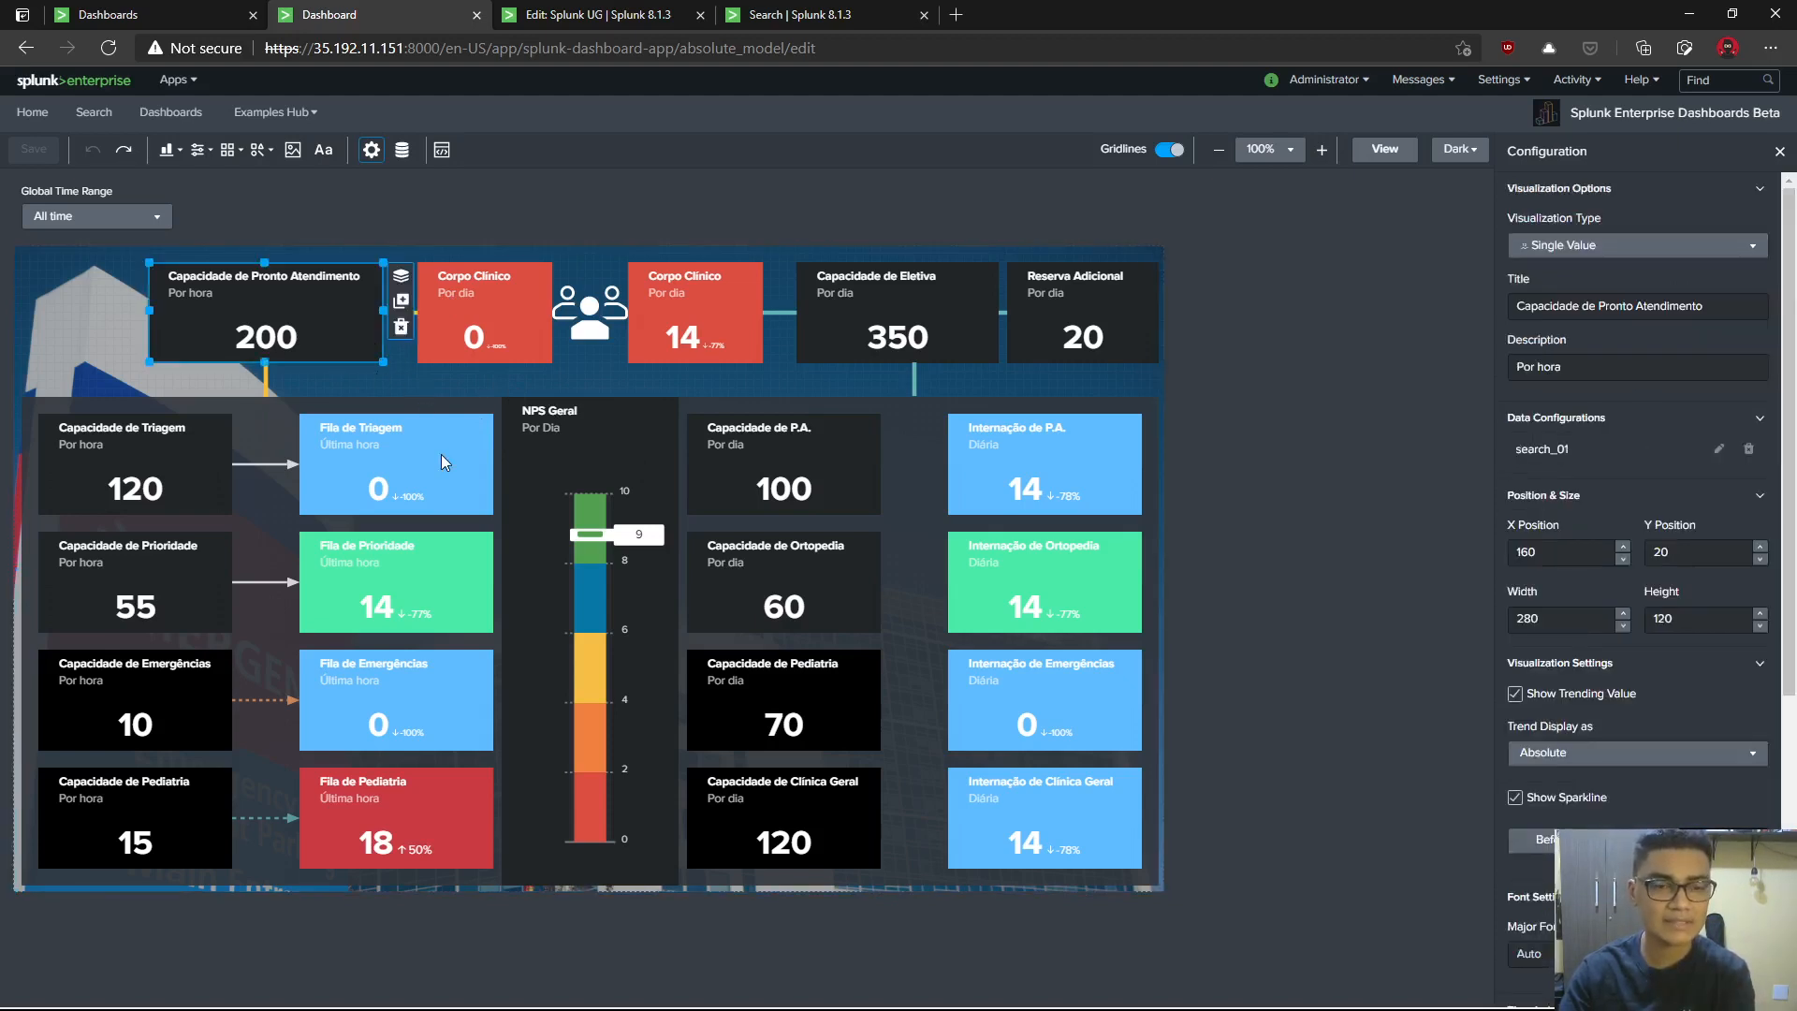
{"action": "left_click", "coordinate": [381, 384]}
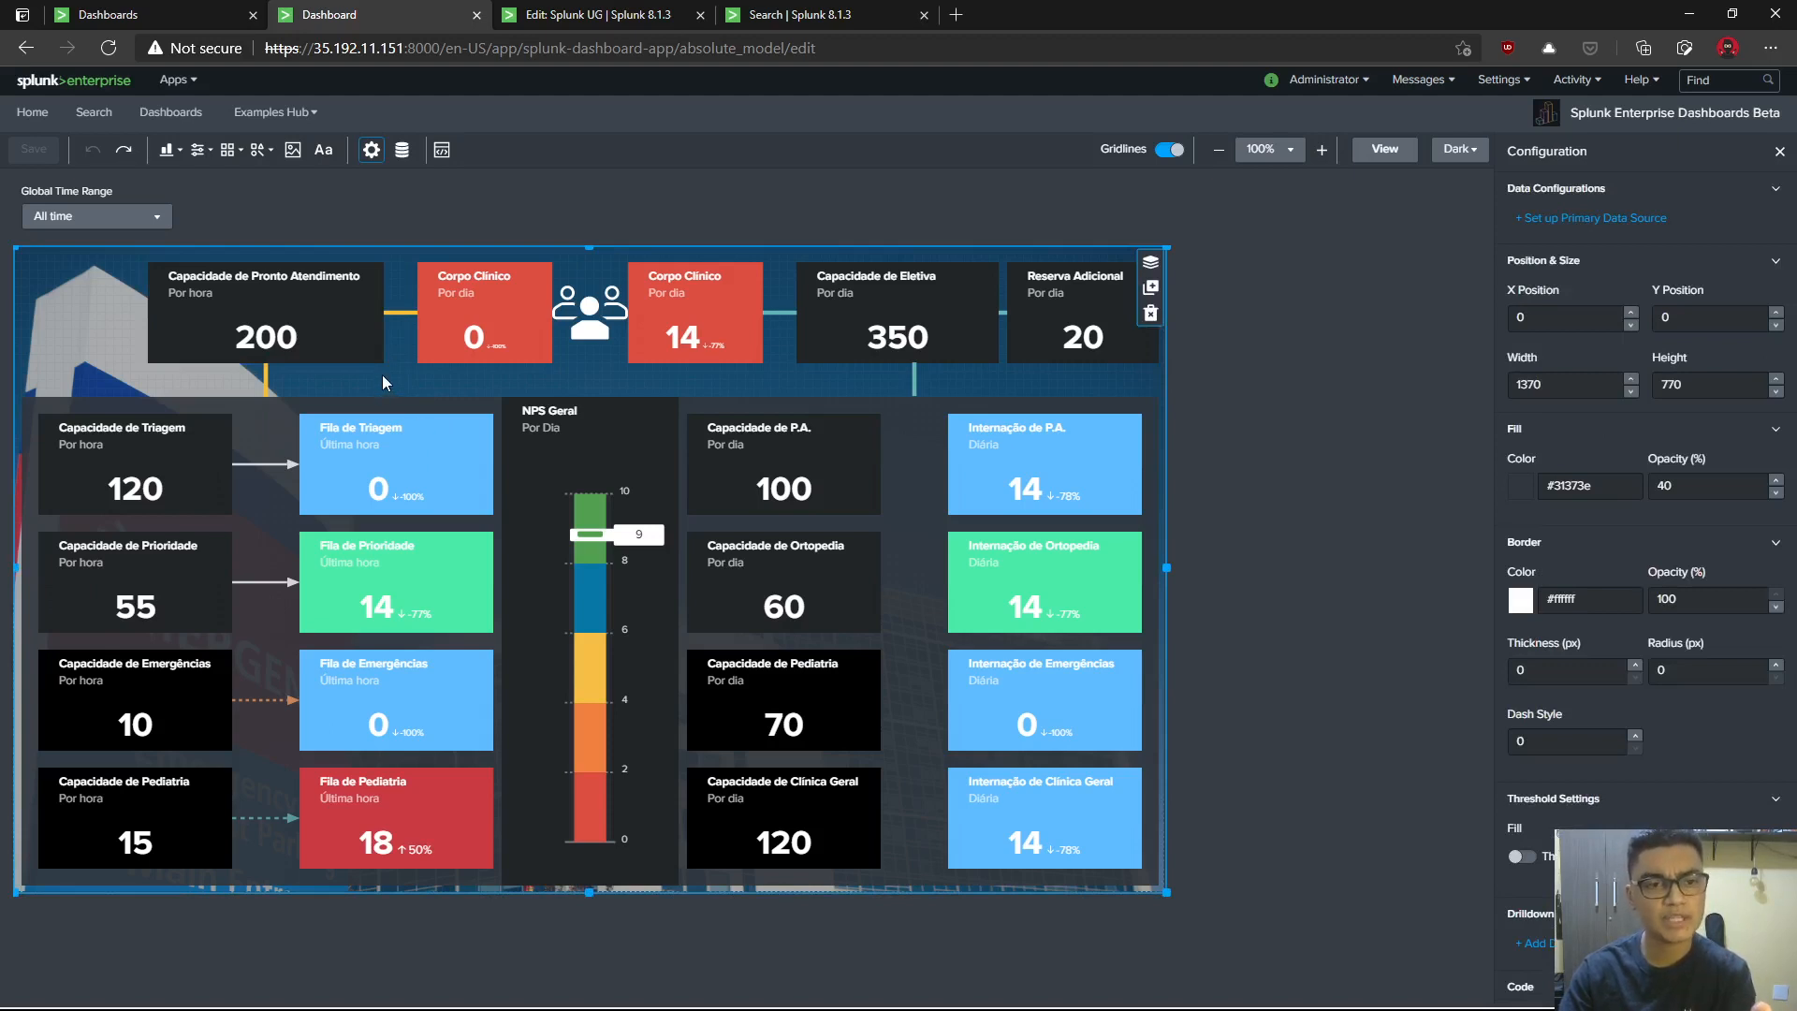
{"action": "left_click", "coordinate": [440, 448]}
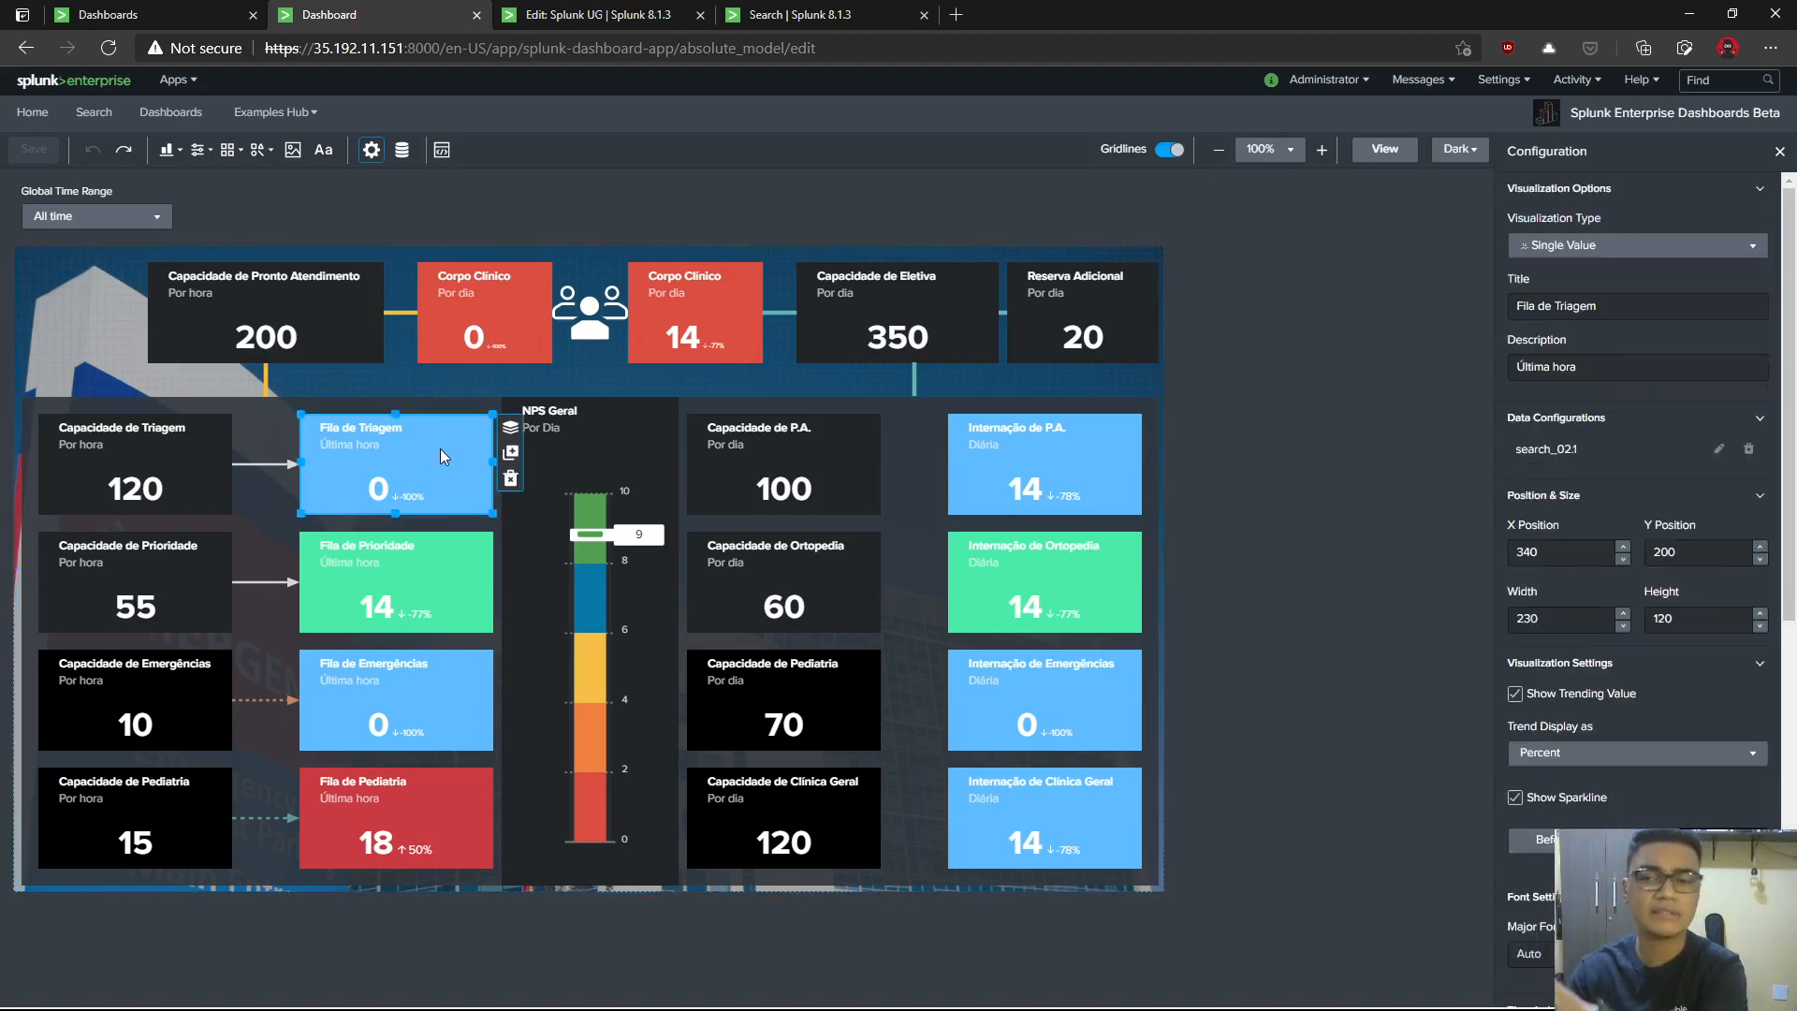
{"action": "scroll", "coordinate": [1615, 668], "scroll_direction": "down", "scroll_amount": 1}
{"action": "scroll", "coordinate": [1615, 668], "scroll_direction": "down", "scroll_amount": 7}
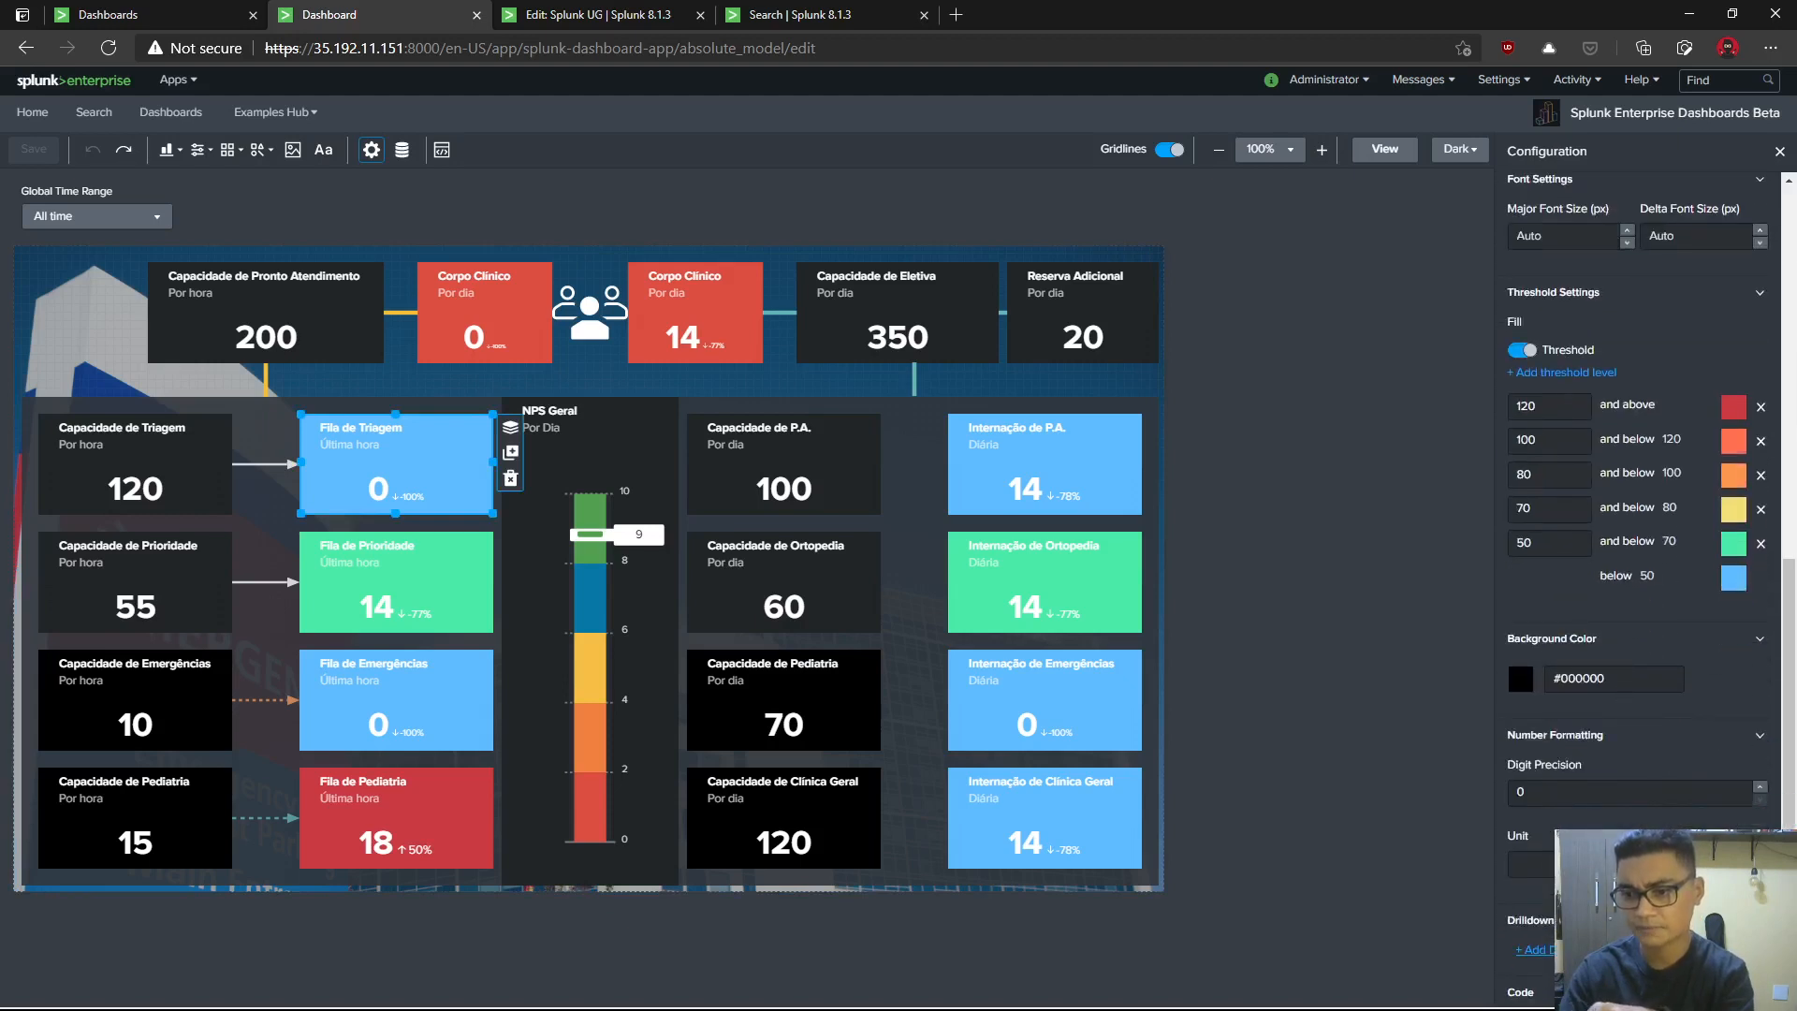
{"action": "scroll", "coordinate": [1615, 669], "scroll_direction": "down", "scroll_amount": 5}
{"action": "left_click", "coordinate": [1557, 209]}
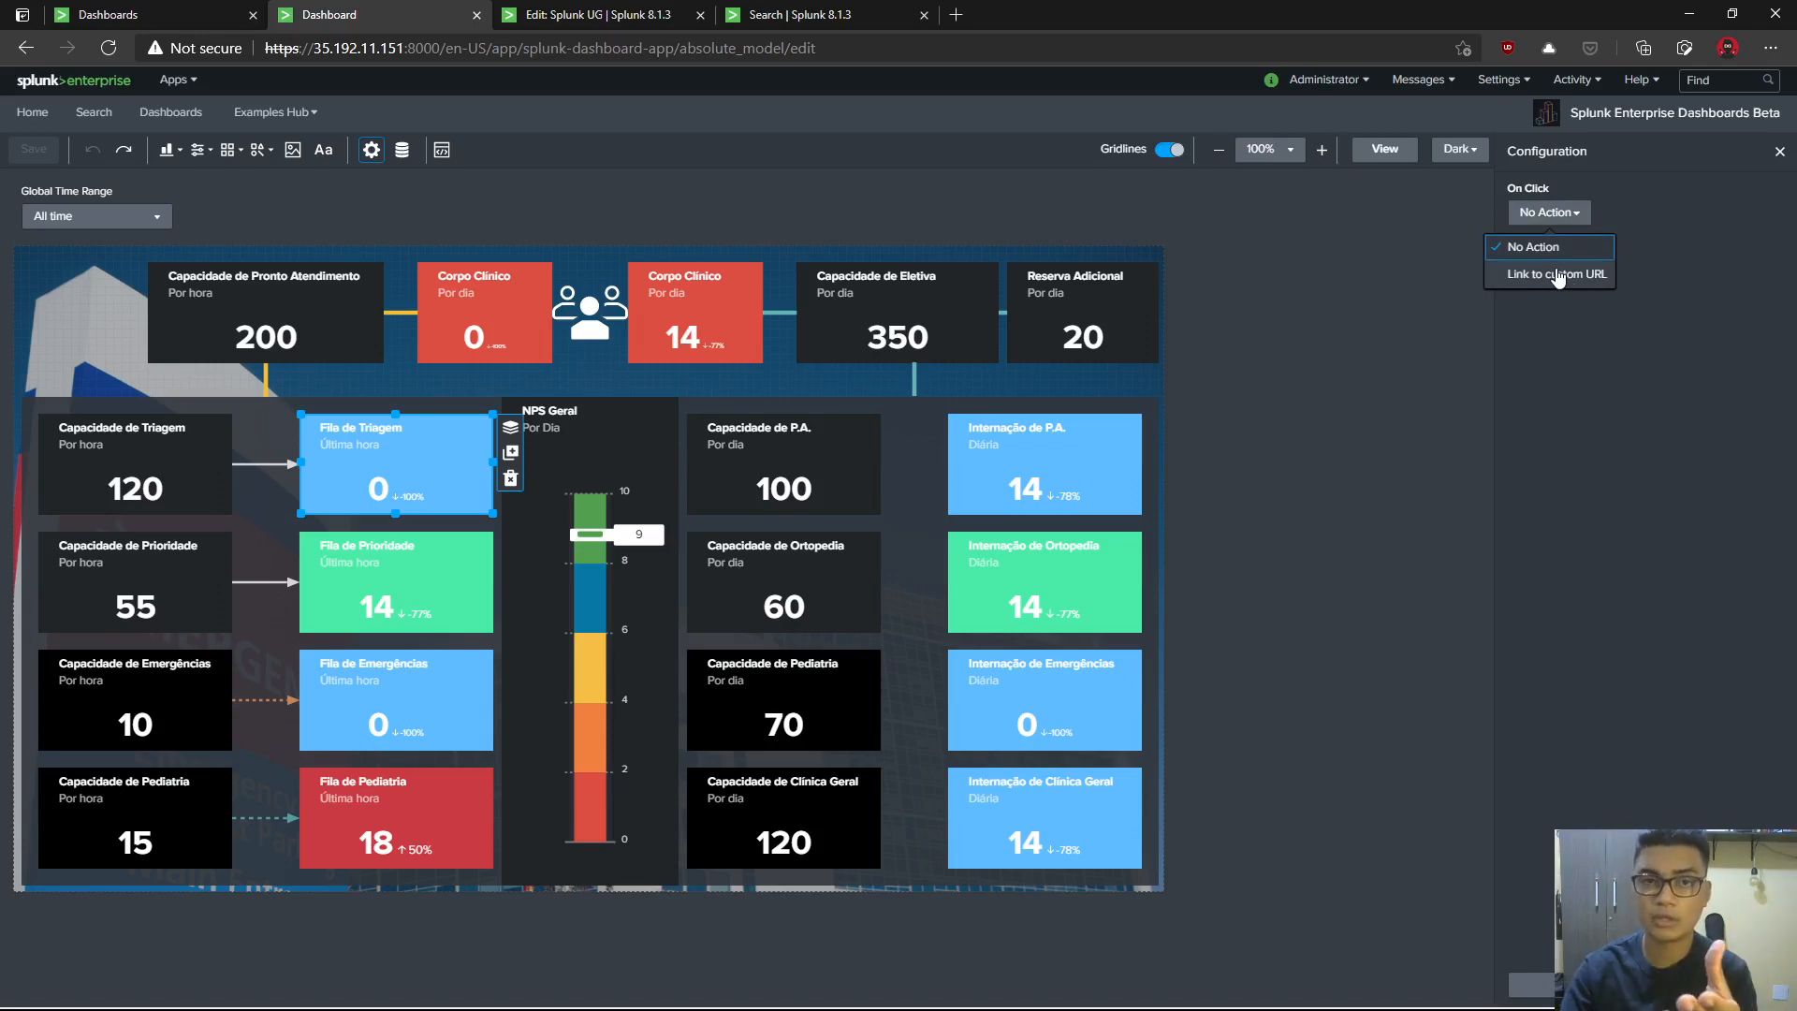
- Switch to the Splunk UG dashboard editor and view the on-click actions in the Drilldown Editor for the Head 10 | _audit panel
{"action": "left_click", "coordinate": [638, 19]}
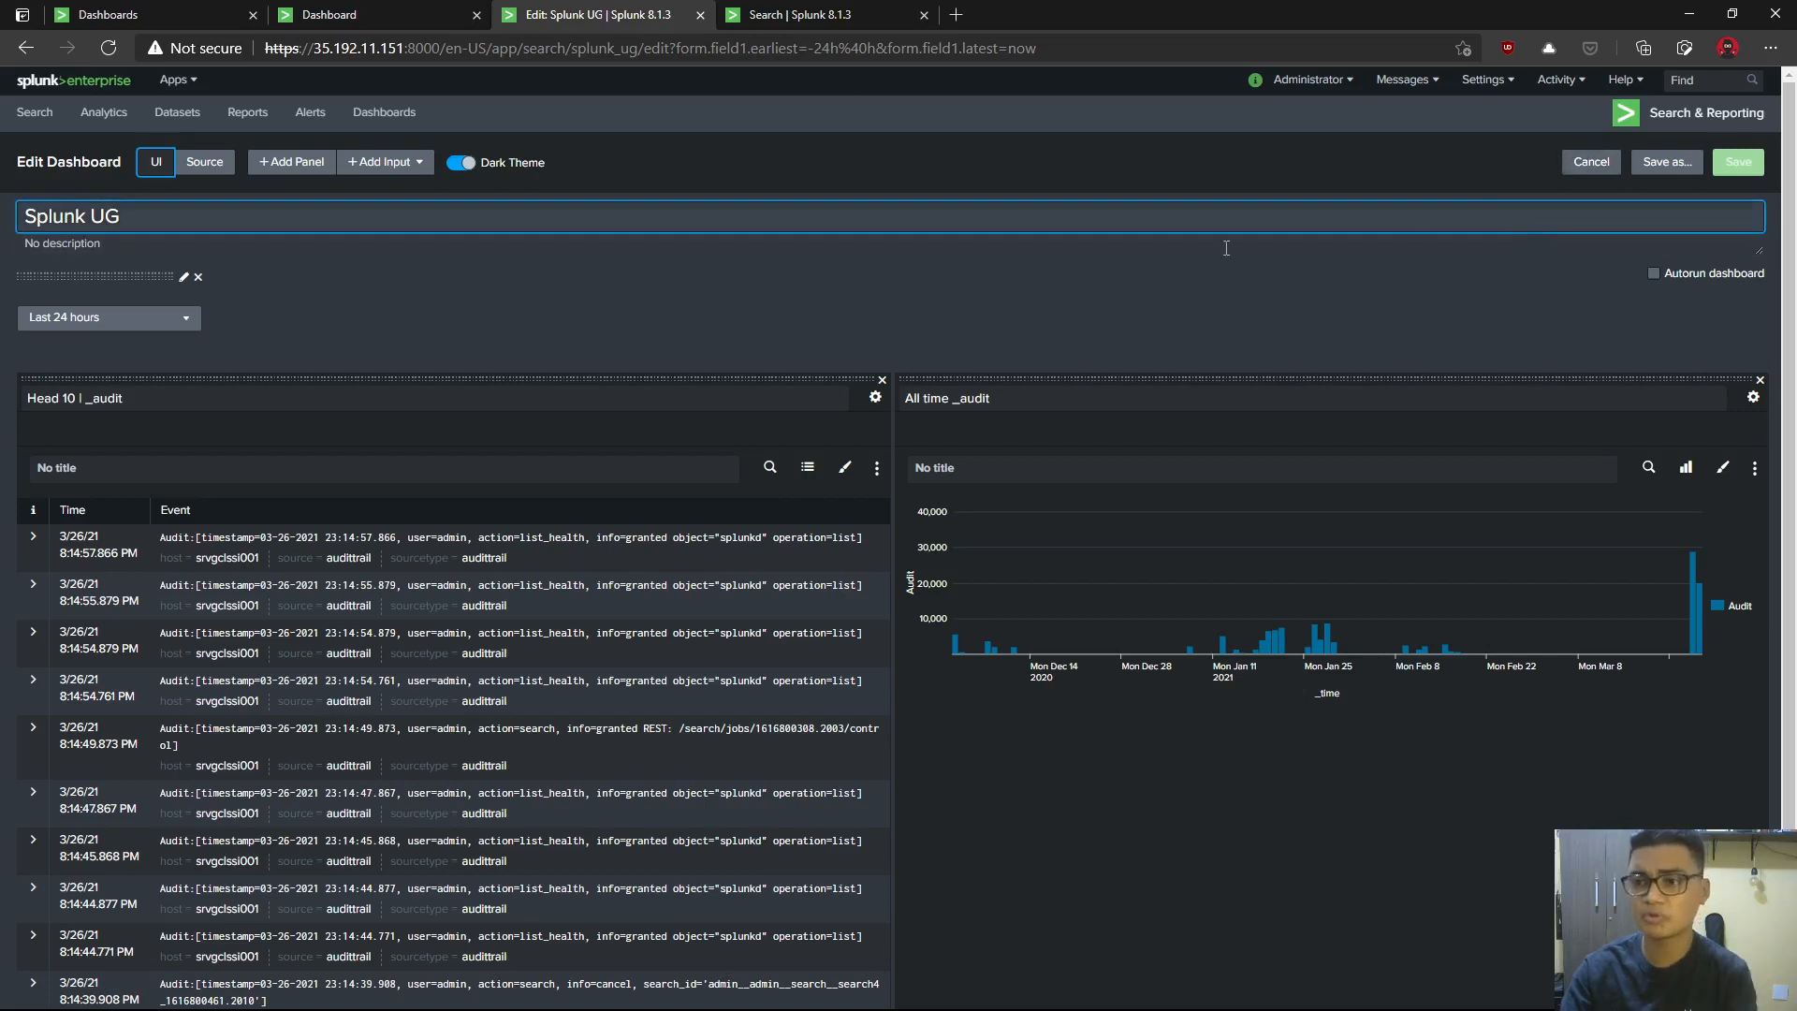
{"action": "left_click", "coordinate": [412, 162]}
{"action": "left_click", "coordinate": [945, 272]}
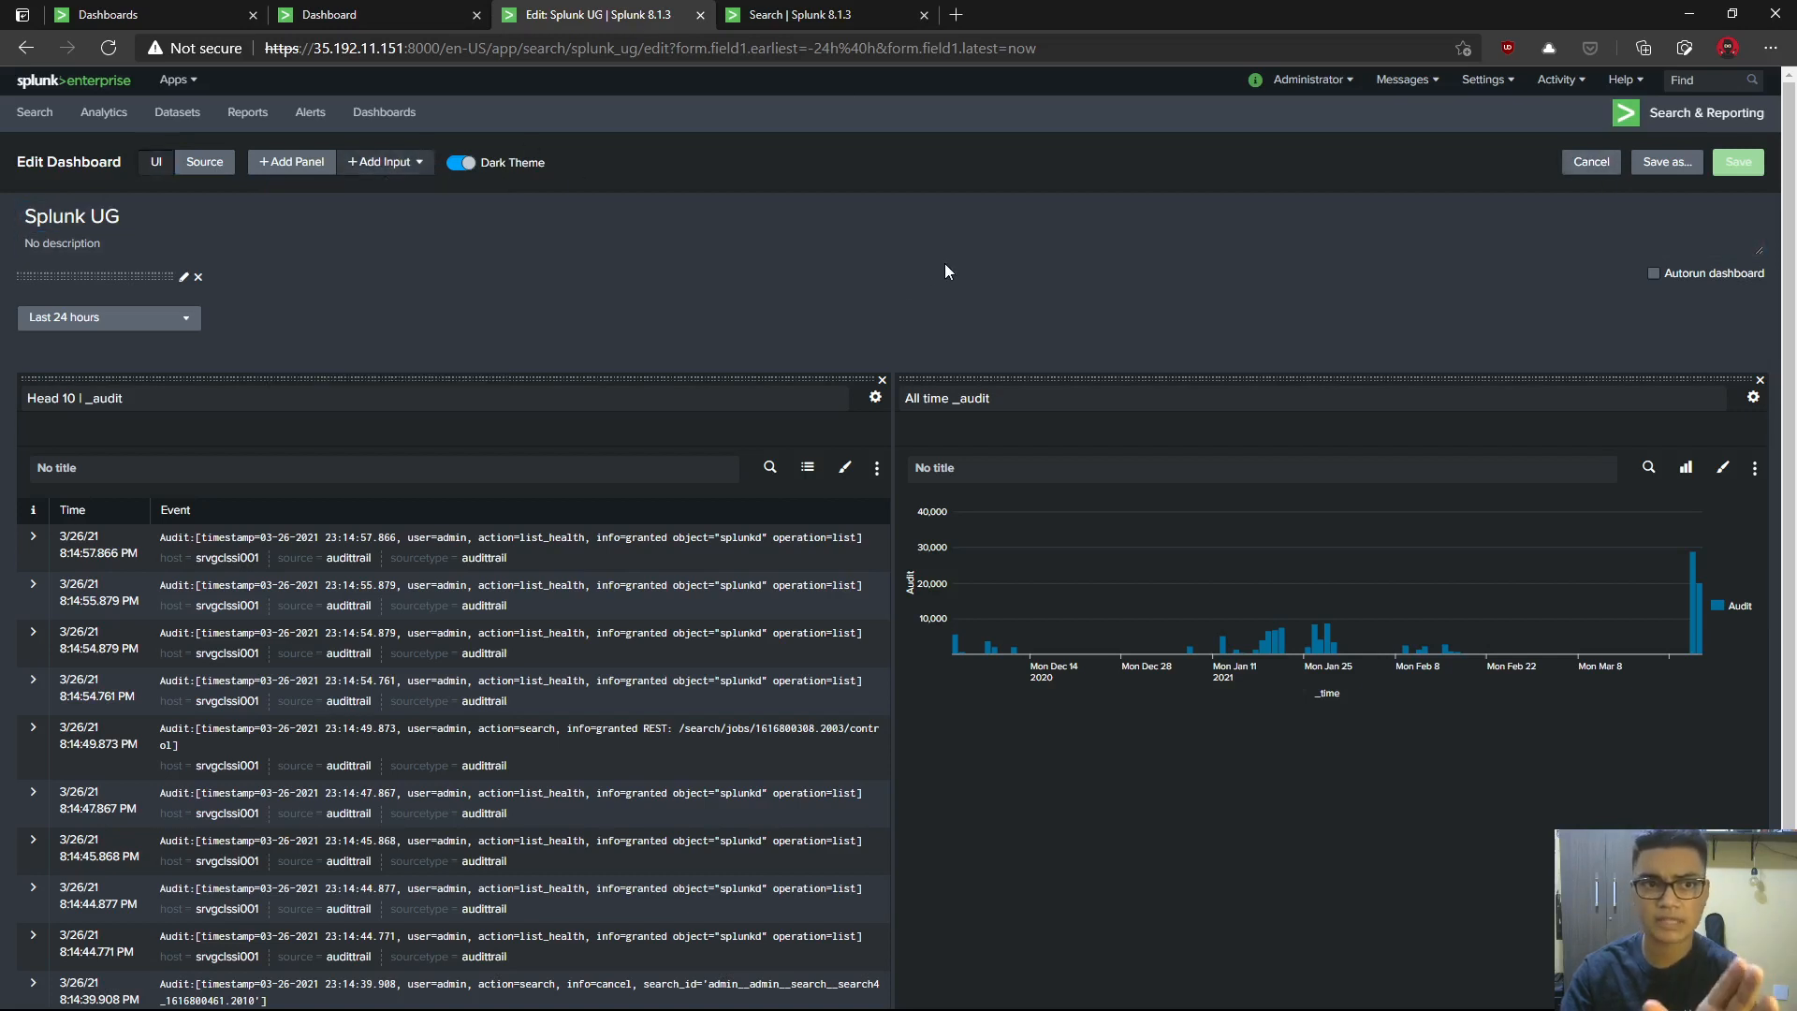
{"action": "left_click", "coordinate": [877, 467]}
{"action": "left_click", "coordinate": [877, 503]}
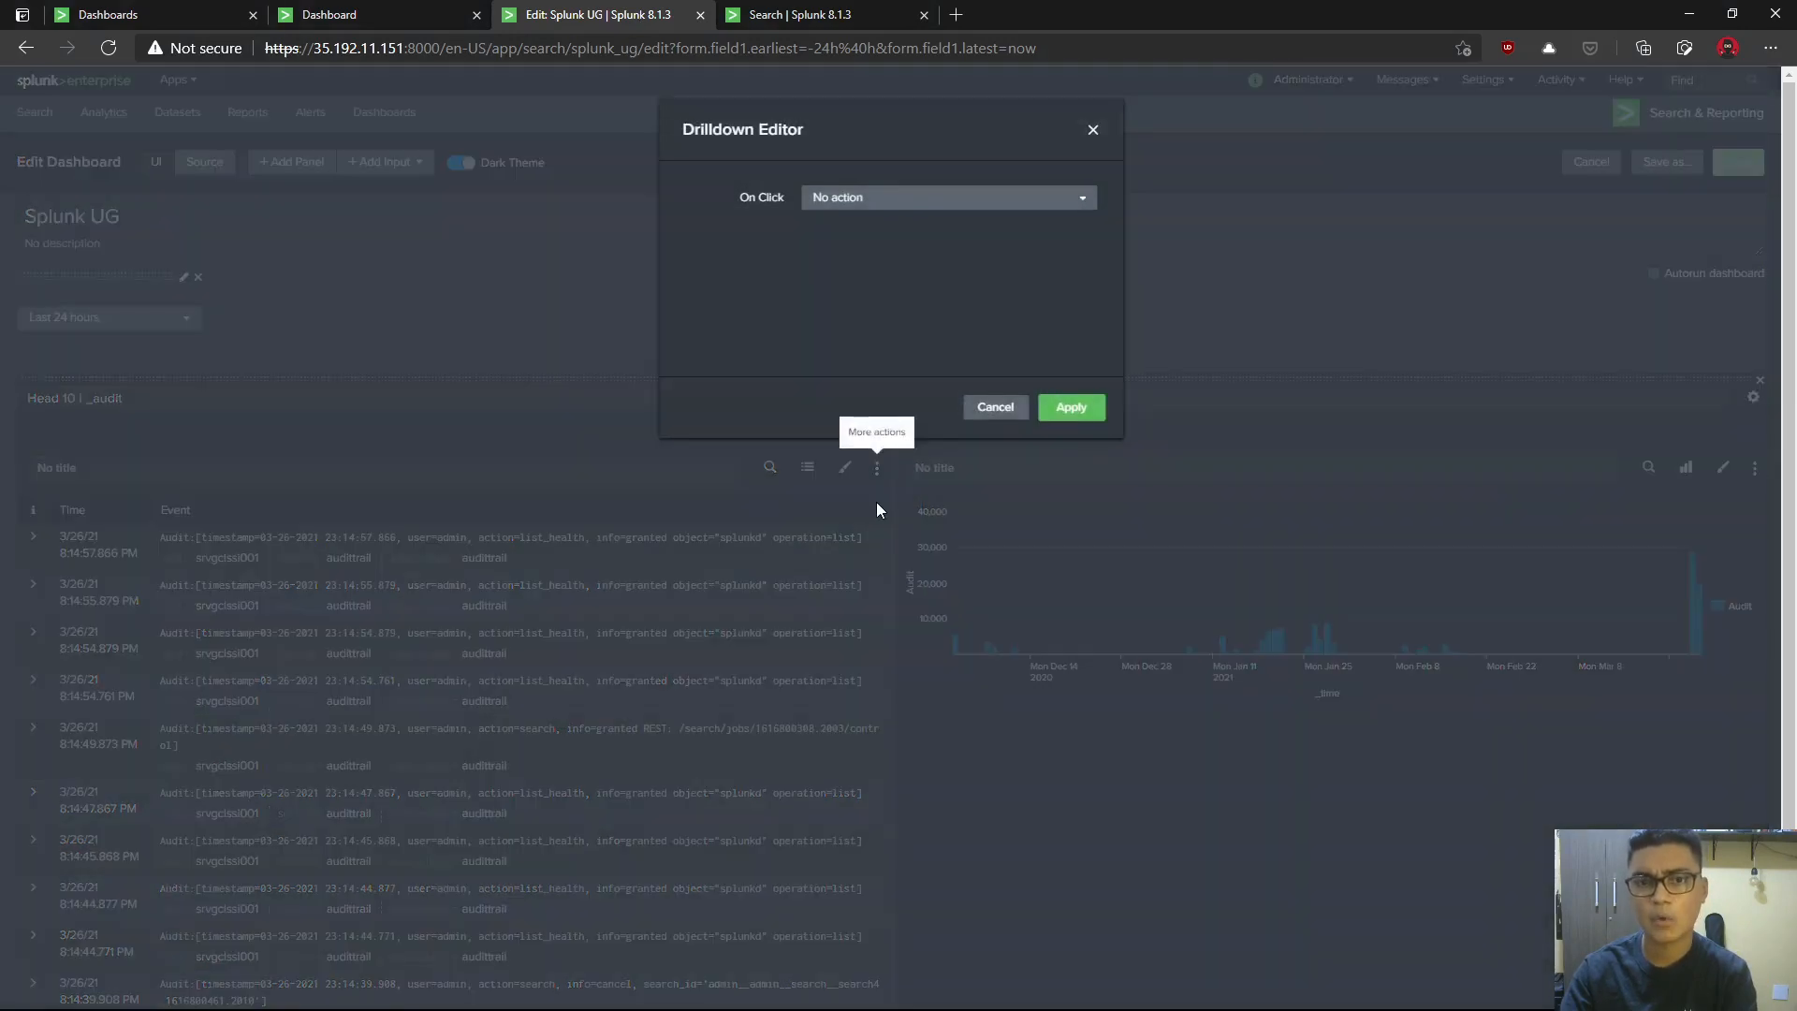
{"action": "left_click", "coordinate": [938, 198]}
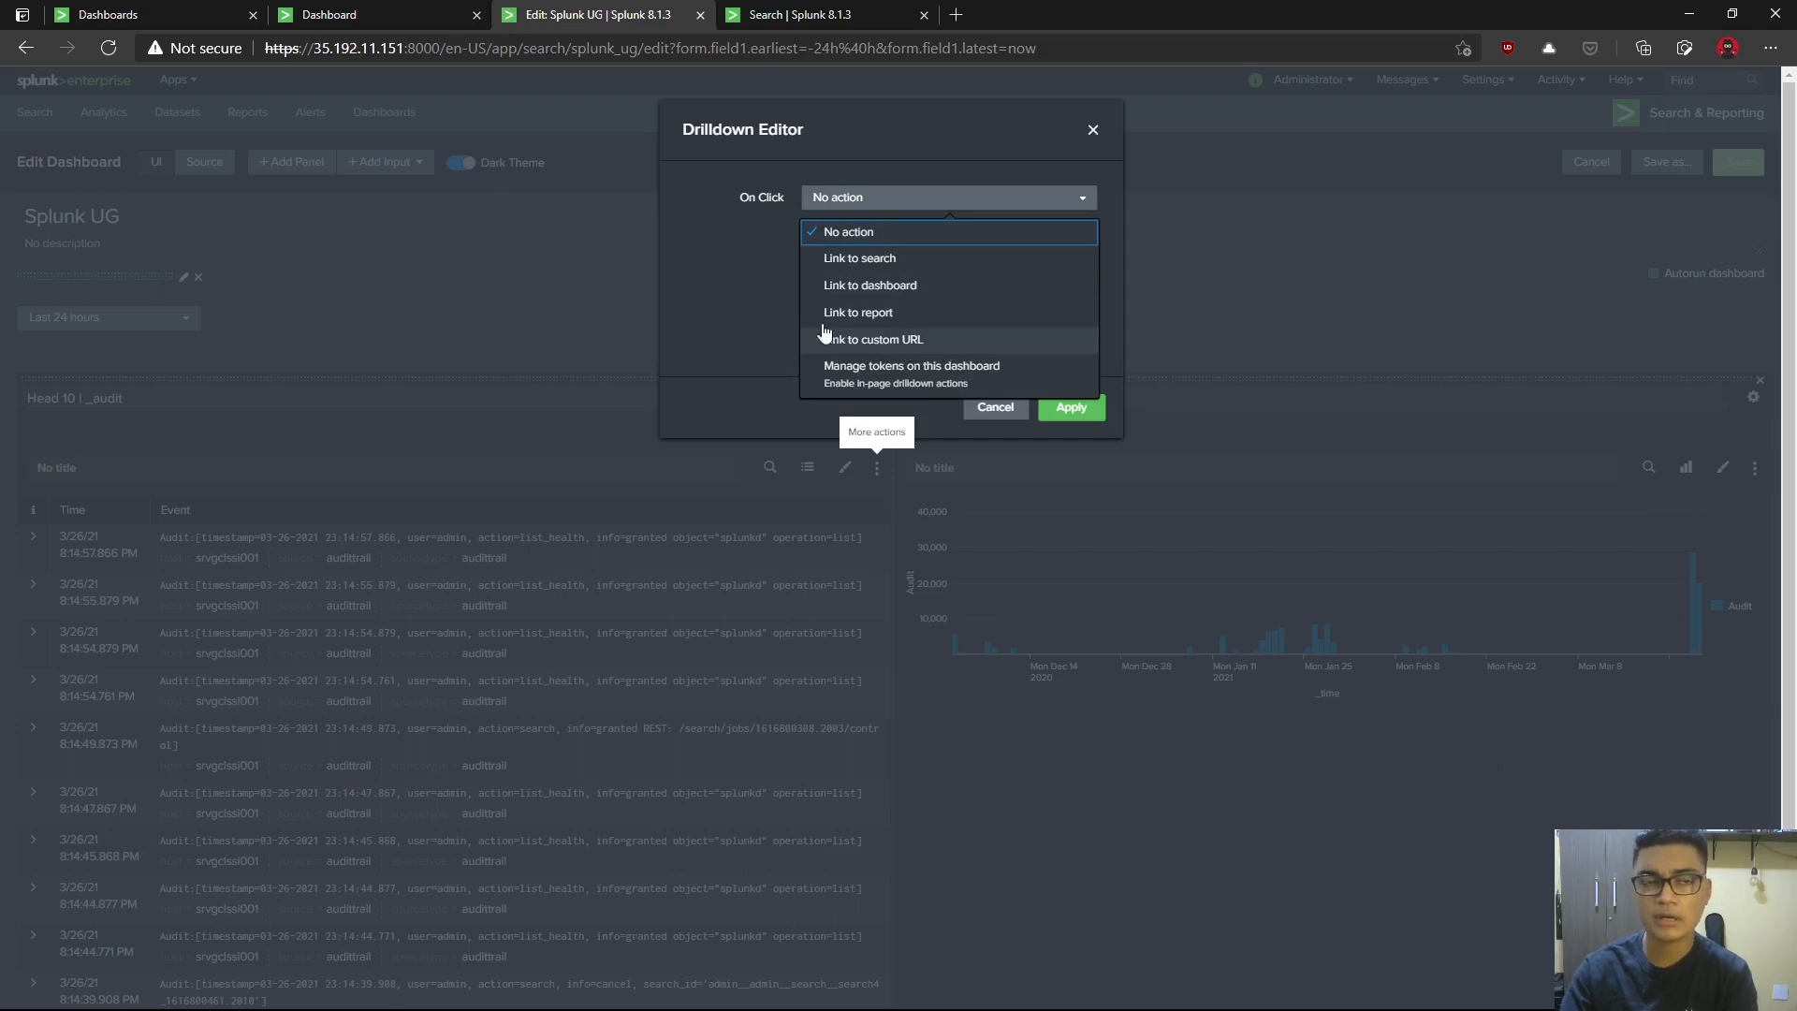
- Back in the Dashboards Beta editor, try Link to custom URL as the Fila de Triagem on-click action and reset it to No Action
{"action": "left_click", "coordinate": [392, 14]}
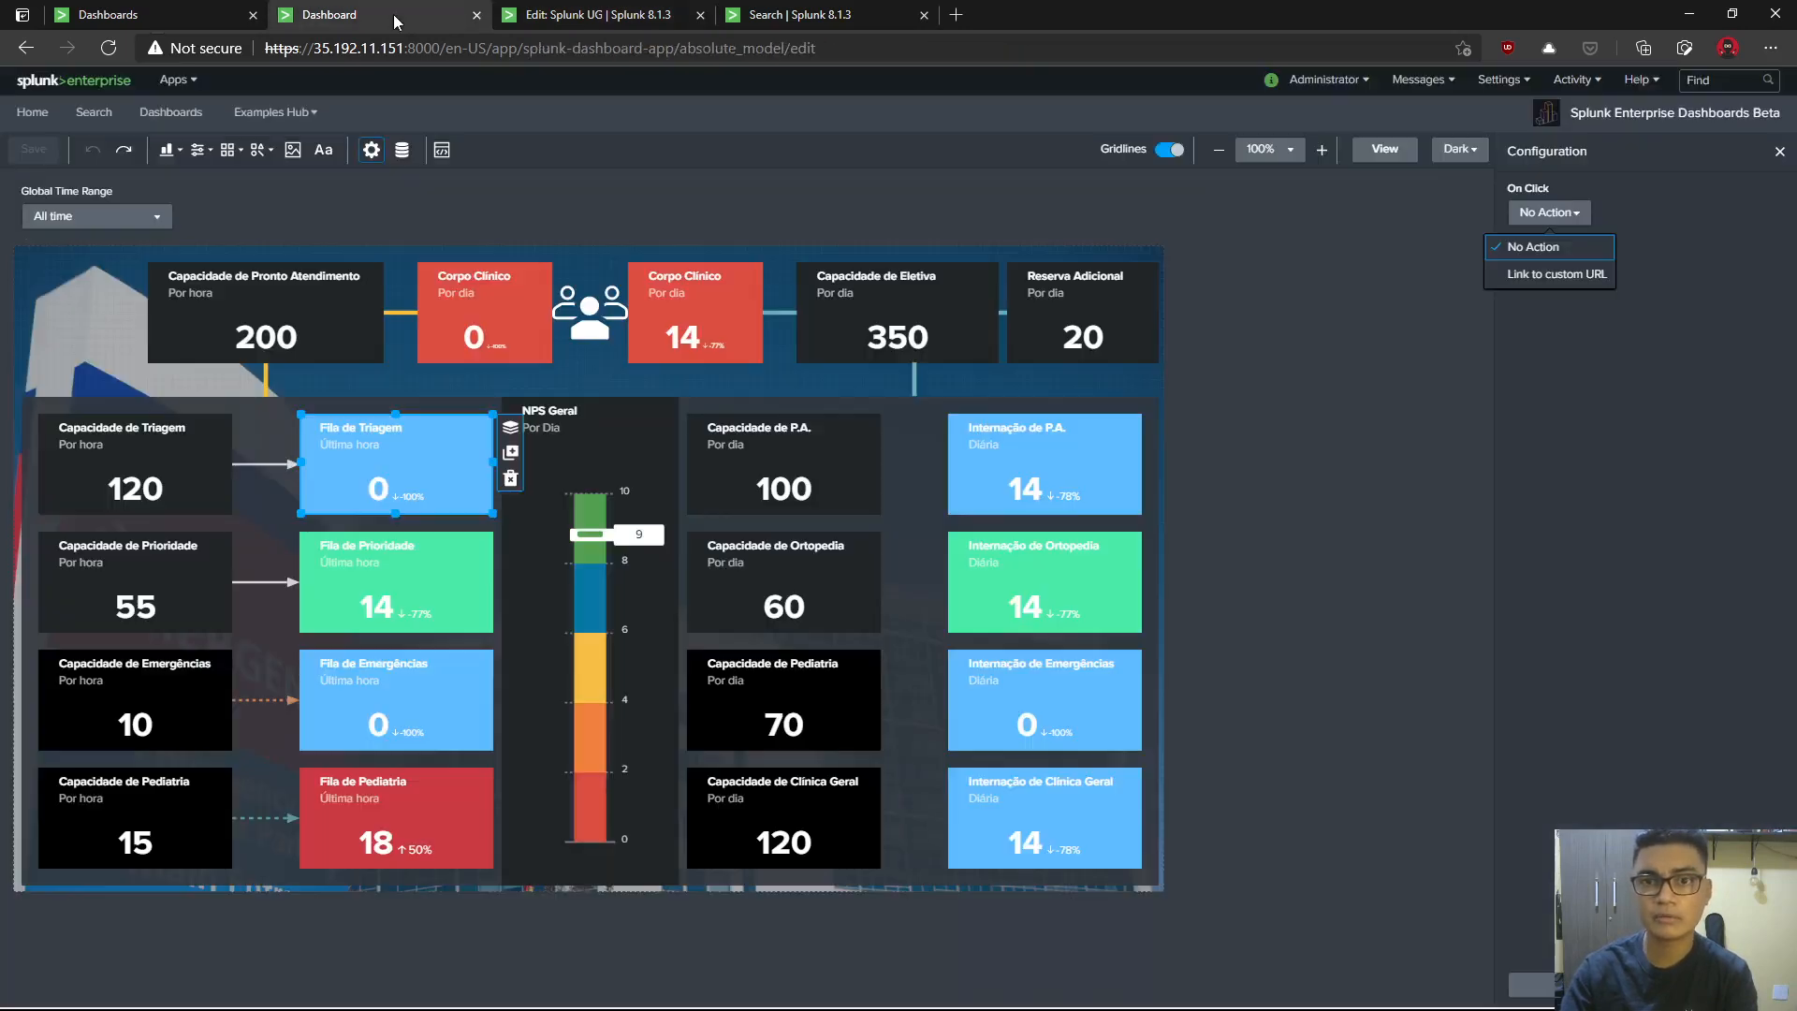
{"action": "left_click", "coordinate": [1582, 276]}
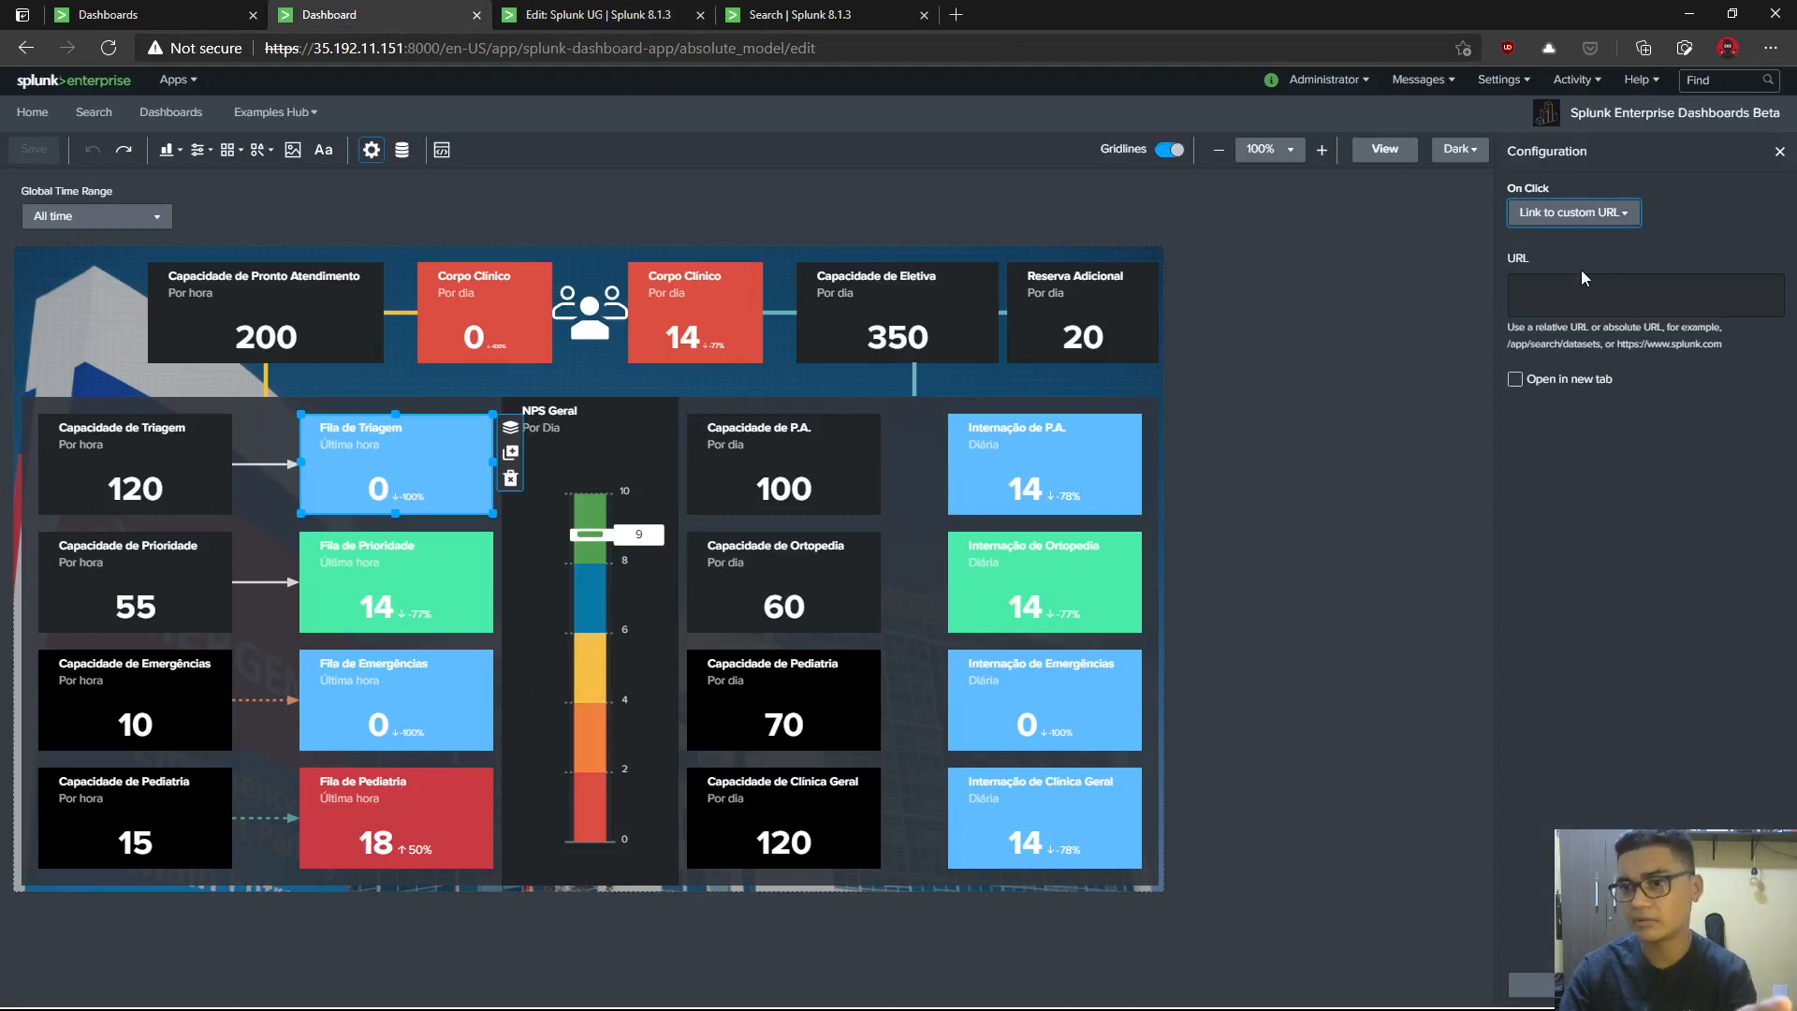
{"action": "left_click", "coordinate": [1591, 217]}
{"action": "left_click", "coordinate": [1553, 246]}
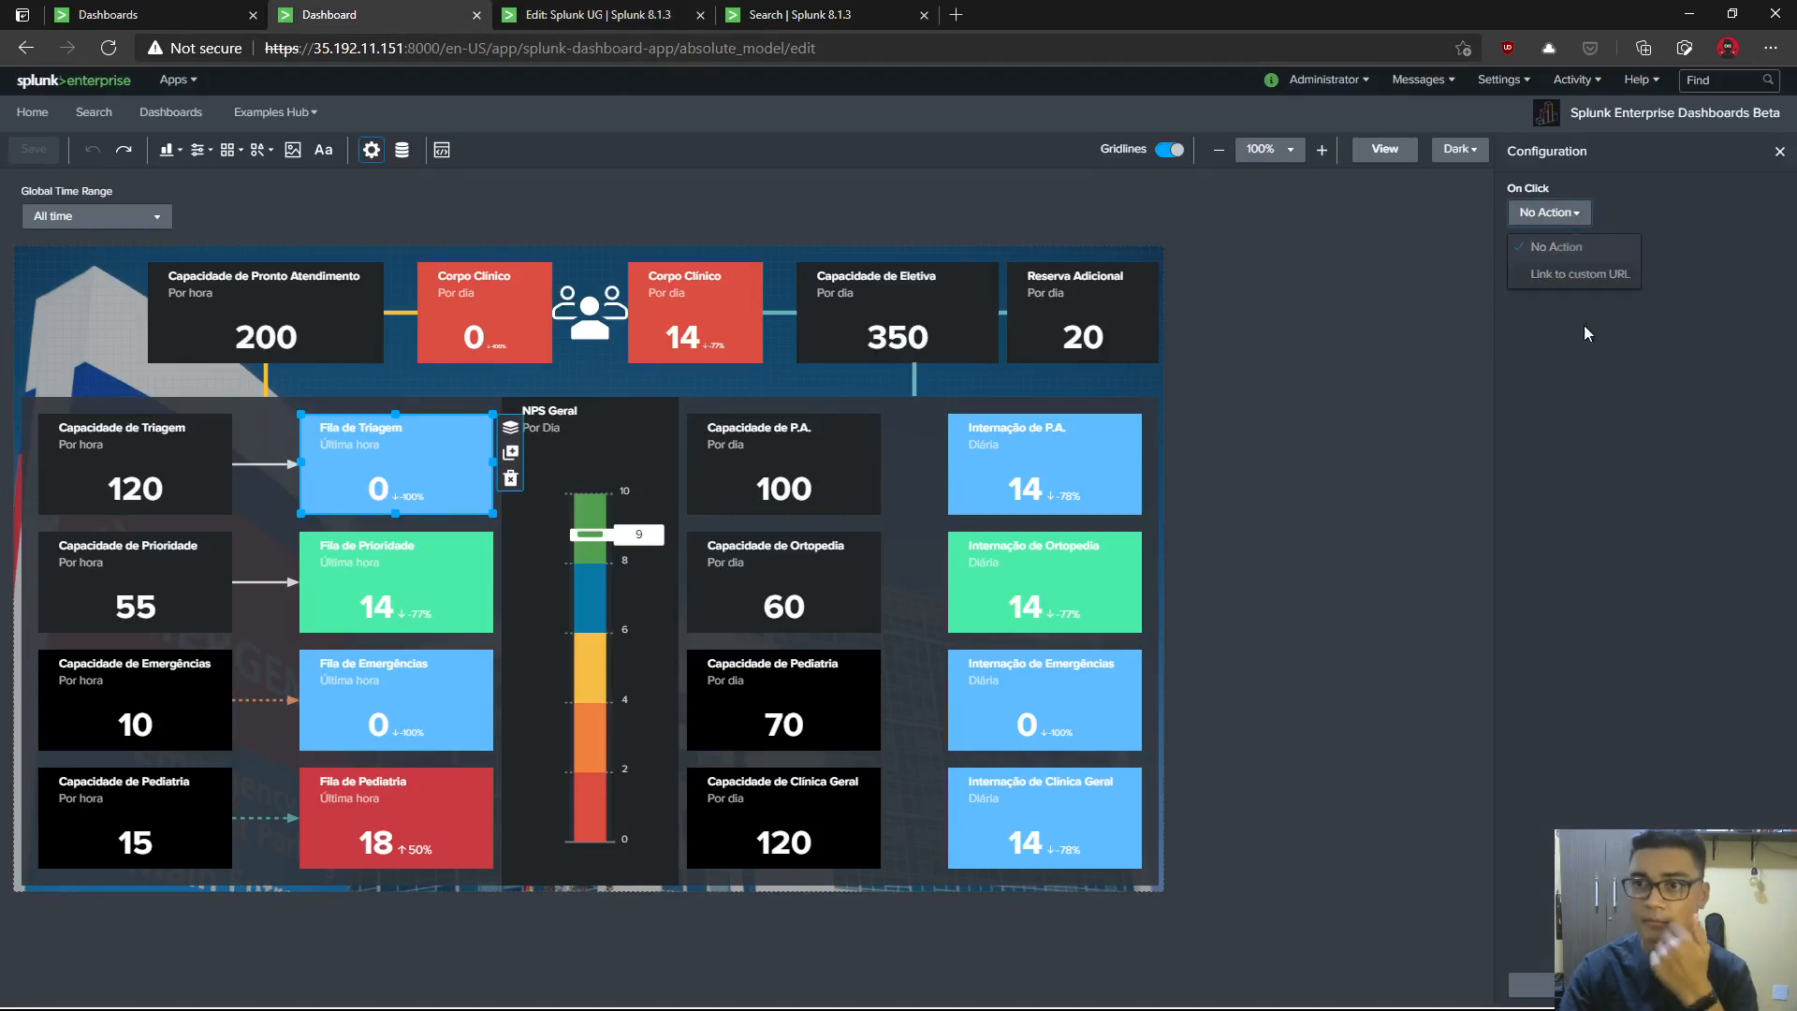
- Leave the Fila de Triagem drilldown settings and review the rest of the card's configuration options
{"action": "left_click", "coordinate": [1575, 985]}
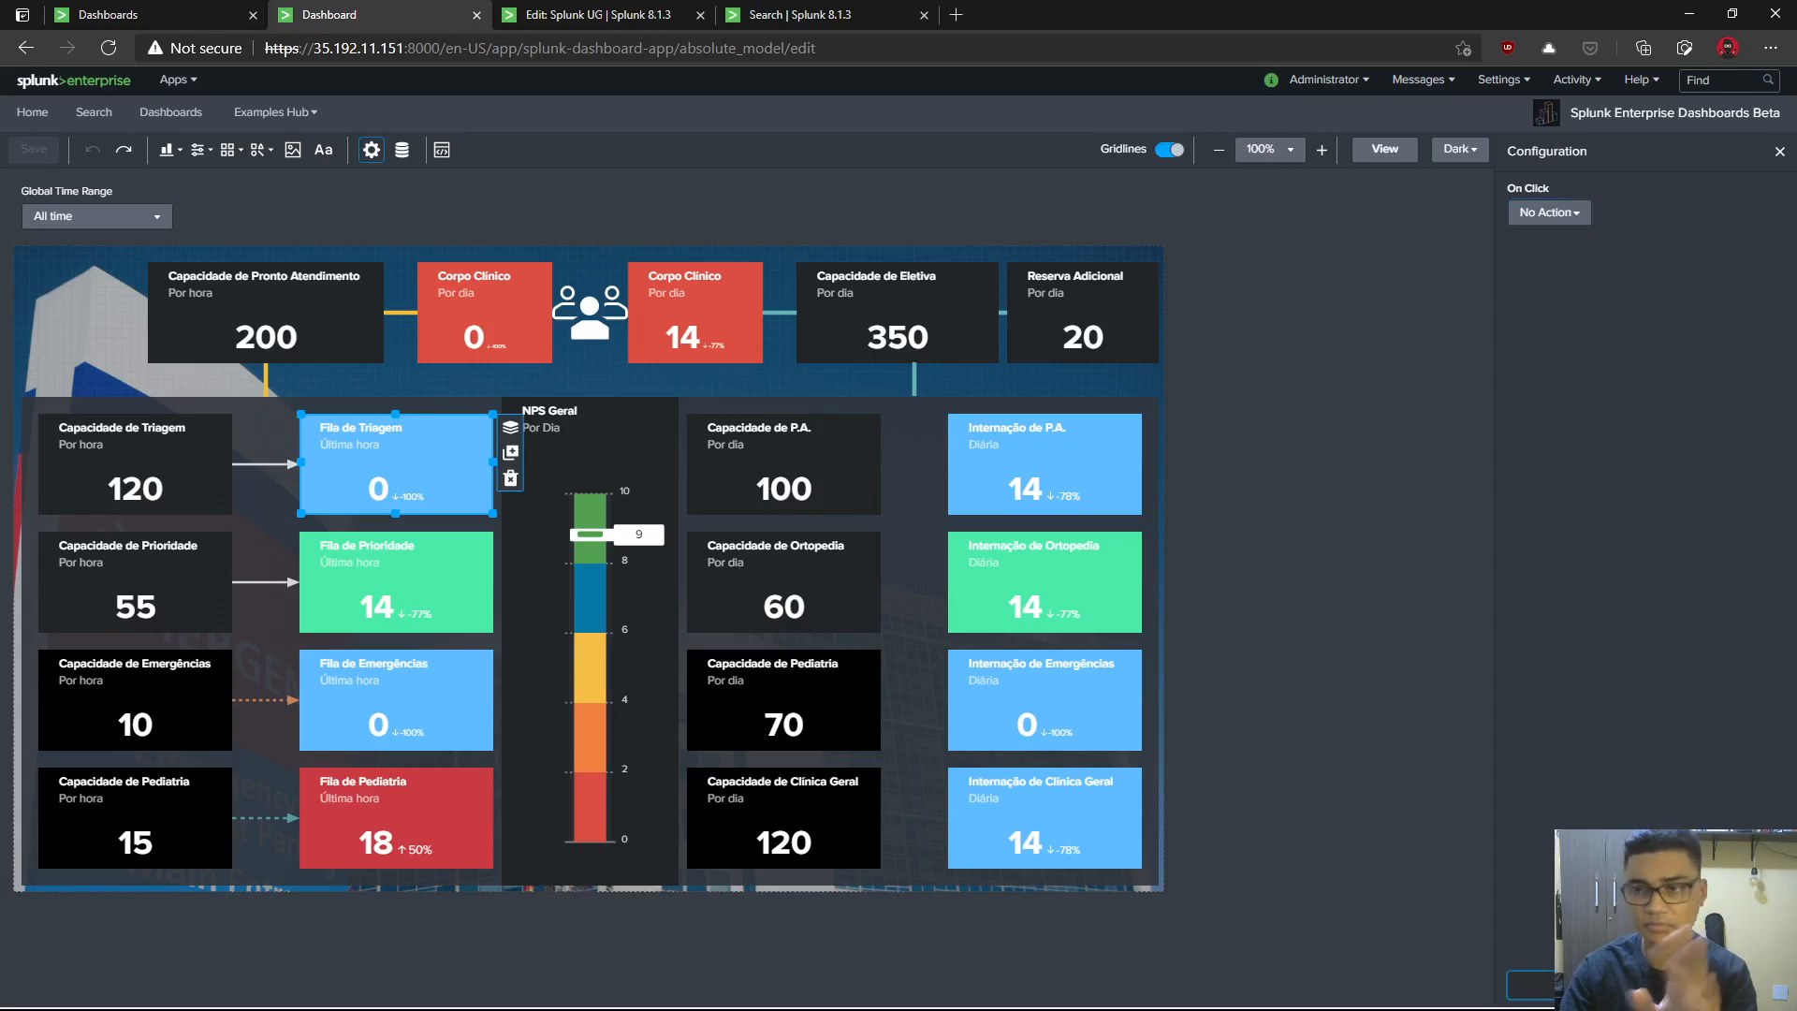
{"action": "scroll", "coordinate": [1638, 562], "scroll_direction": "down", "scroll_amount": 8}
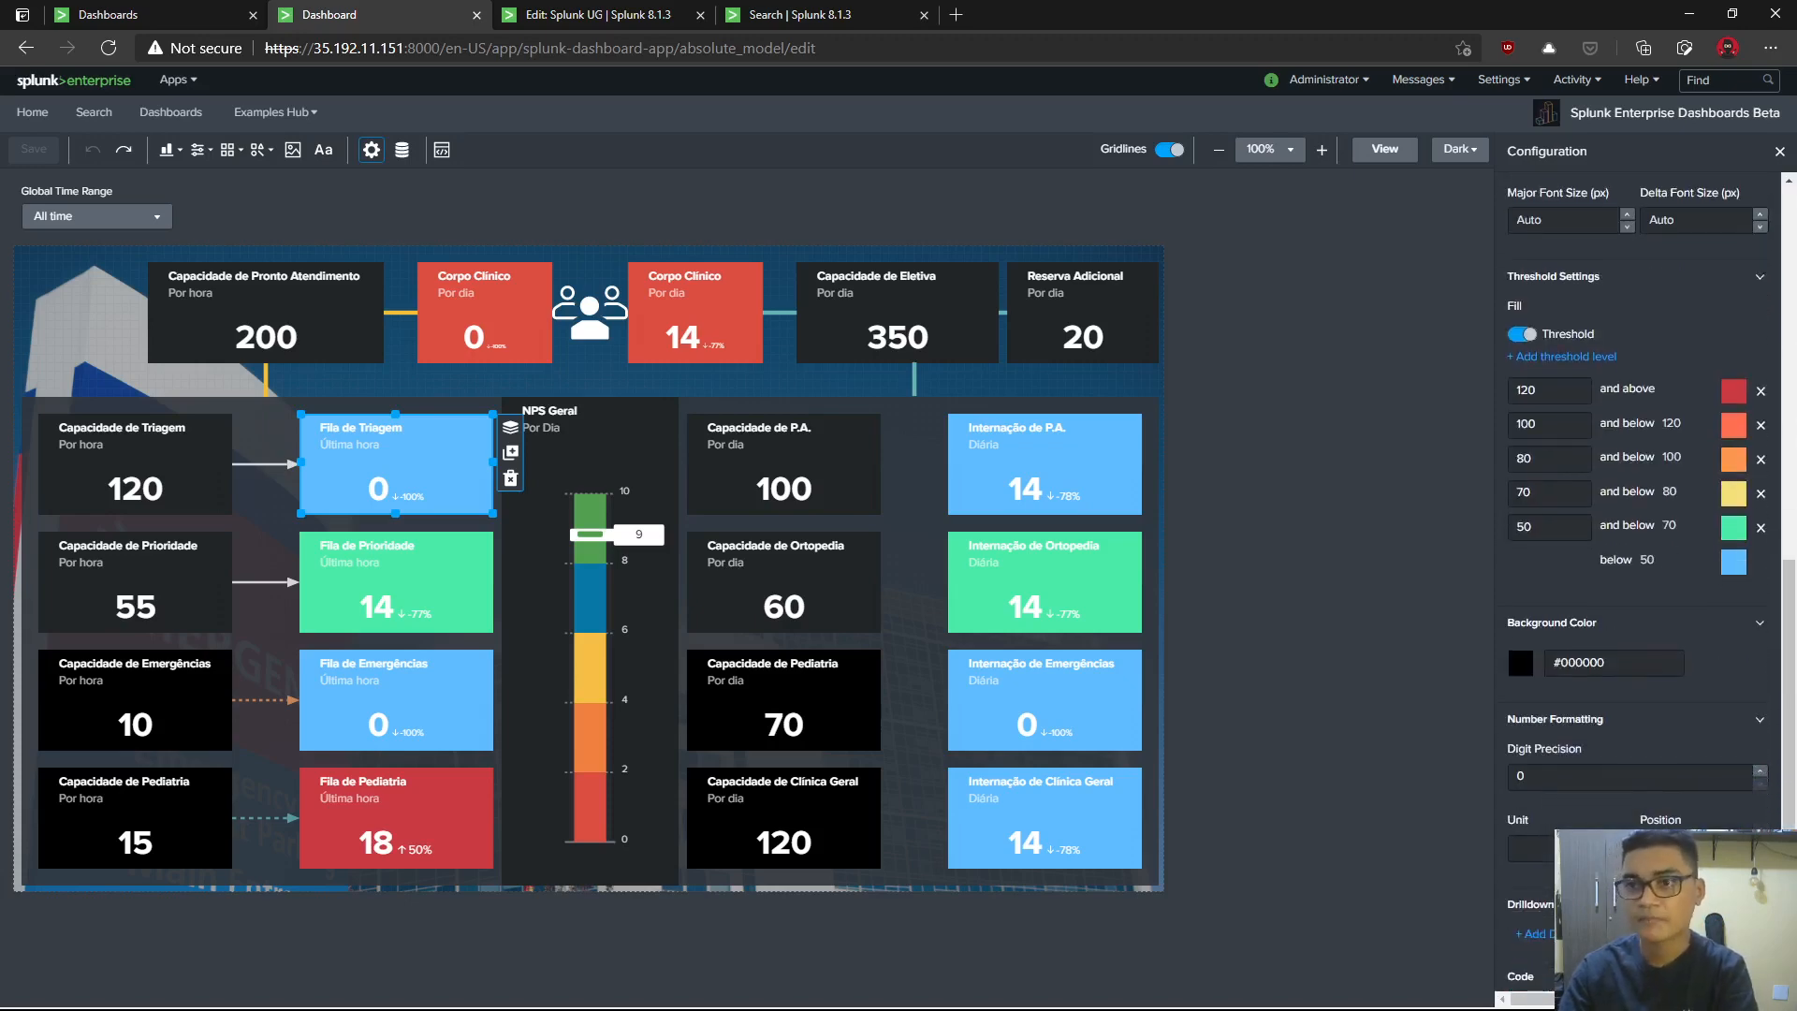
{"action": "scroll", "coordinate": [1658, 446], "scroll_direction": "up", "scroll_amount": 8}
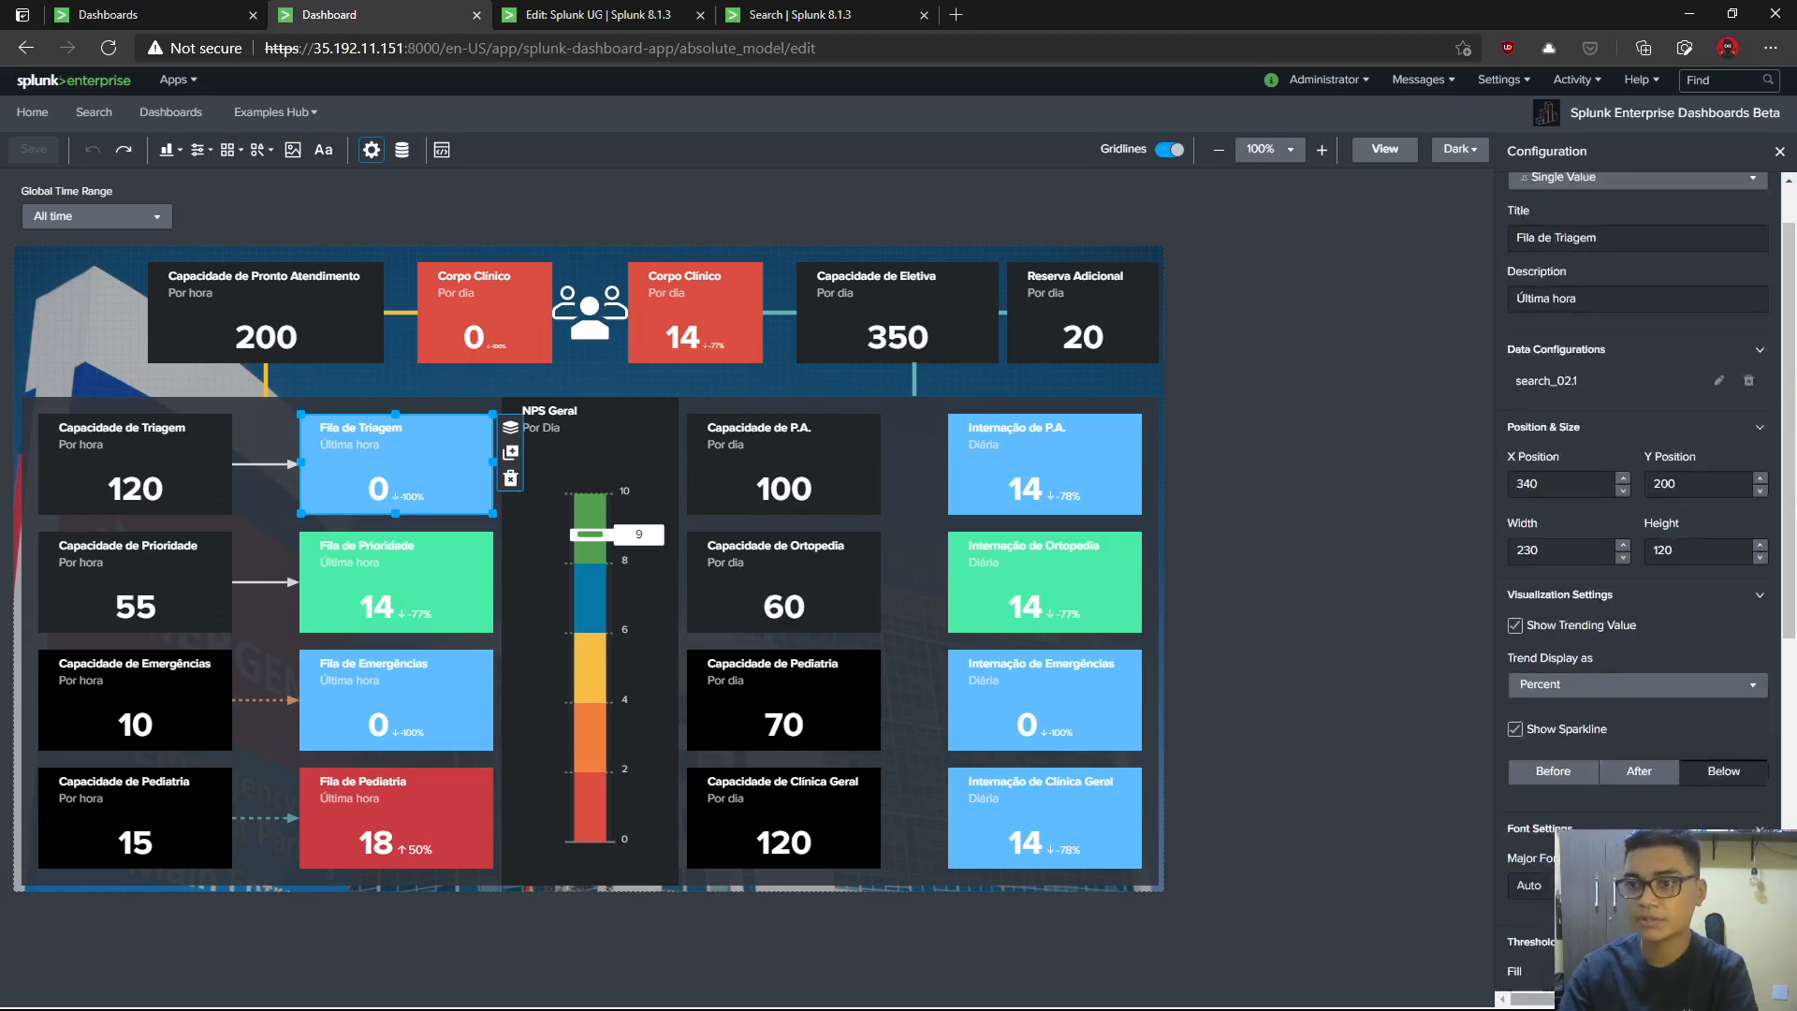
- Select the Capacidade de Pronto Atendimento card and collapse all its expanded configuration sections except Data Configurations
{"action": "left_click", "coordinate": [344, 327]}
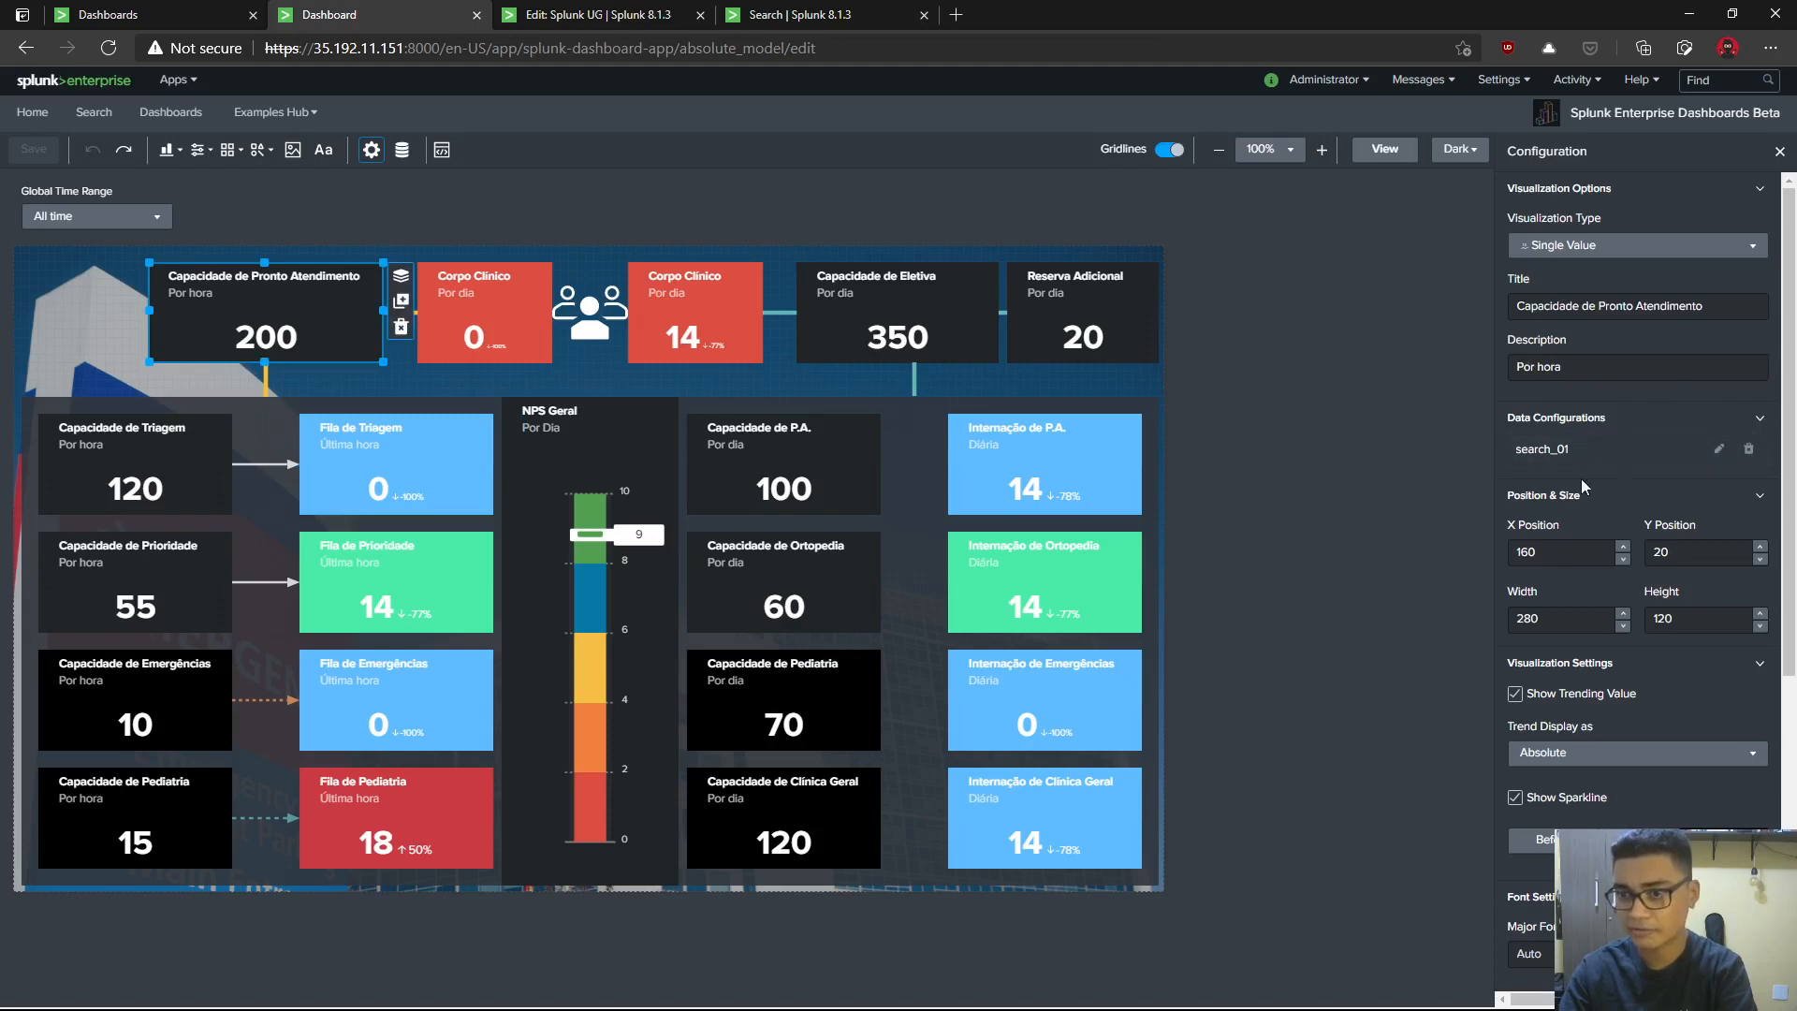
{"action": "left_click", "coordinate": [1760, 495]}
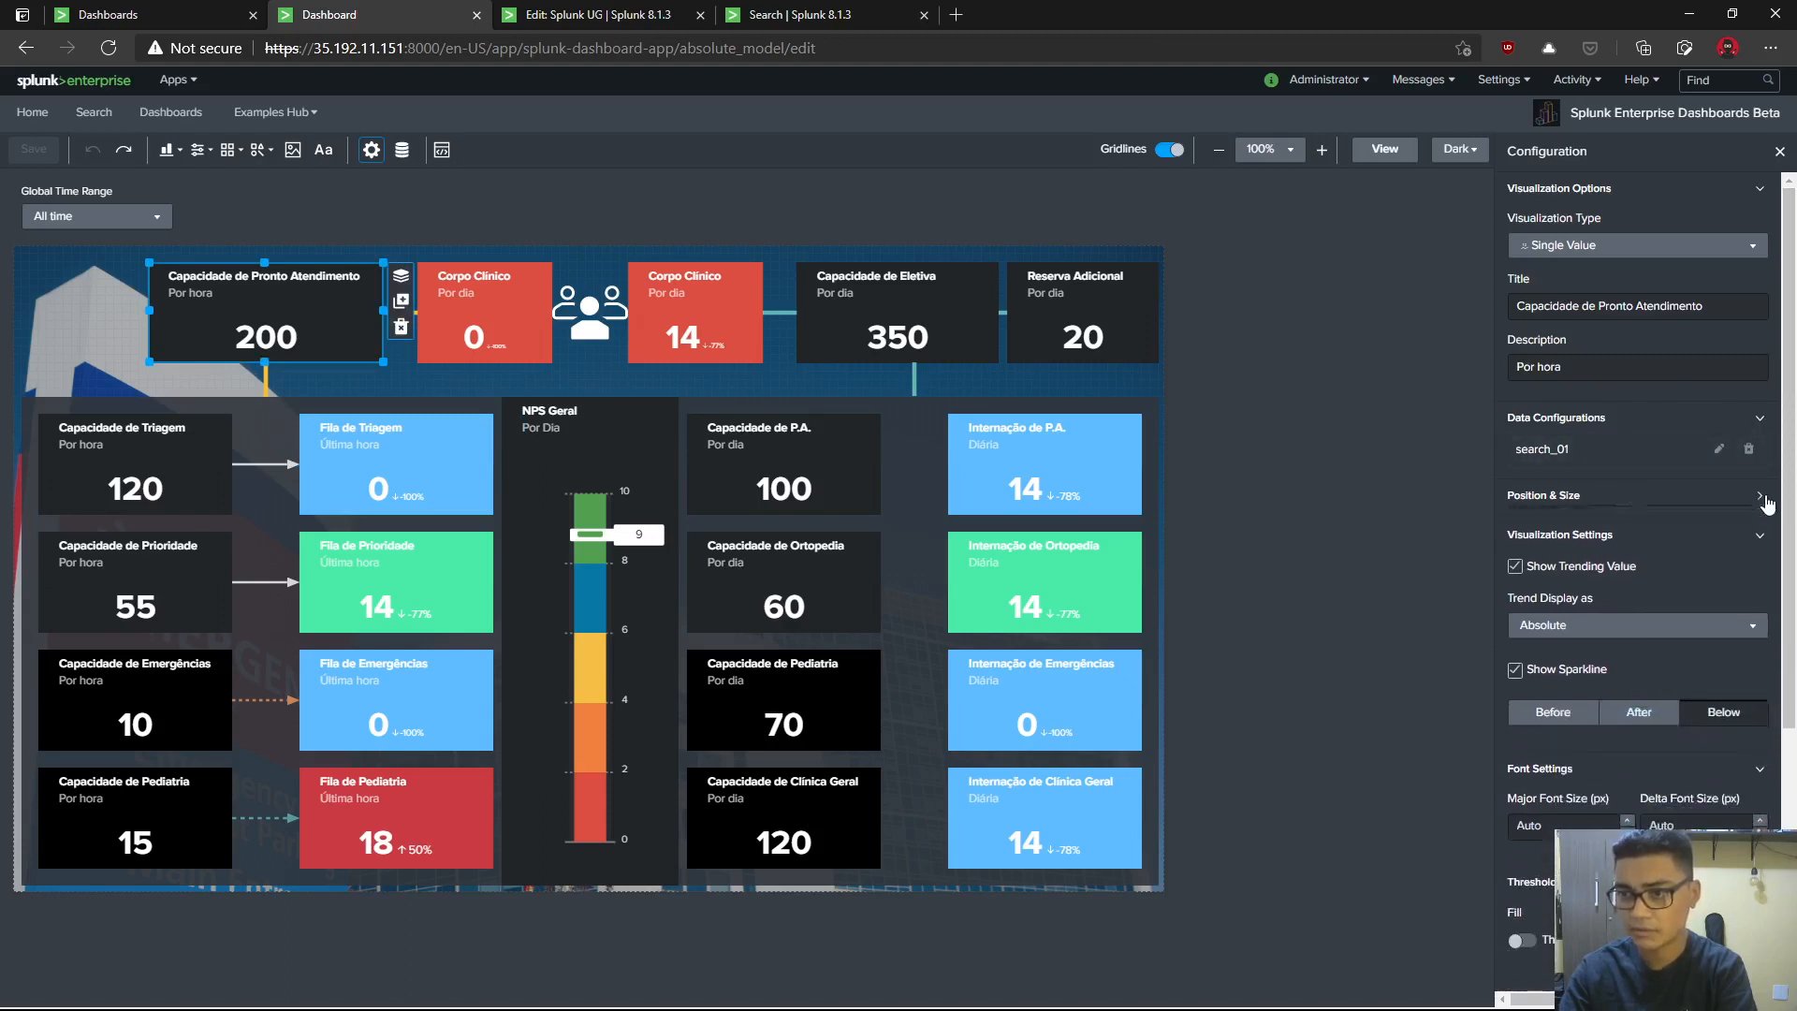
{"action": "left_click", "coordinate": [1760, 526]}
{"action": "left_click", "coordinate": [1759, 556]}
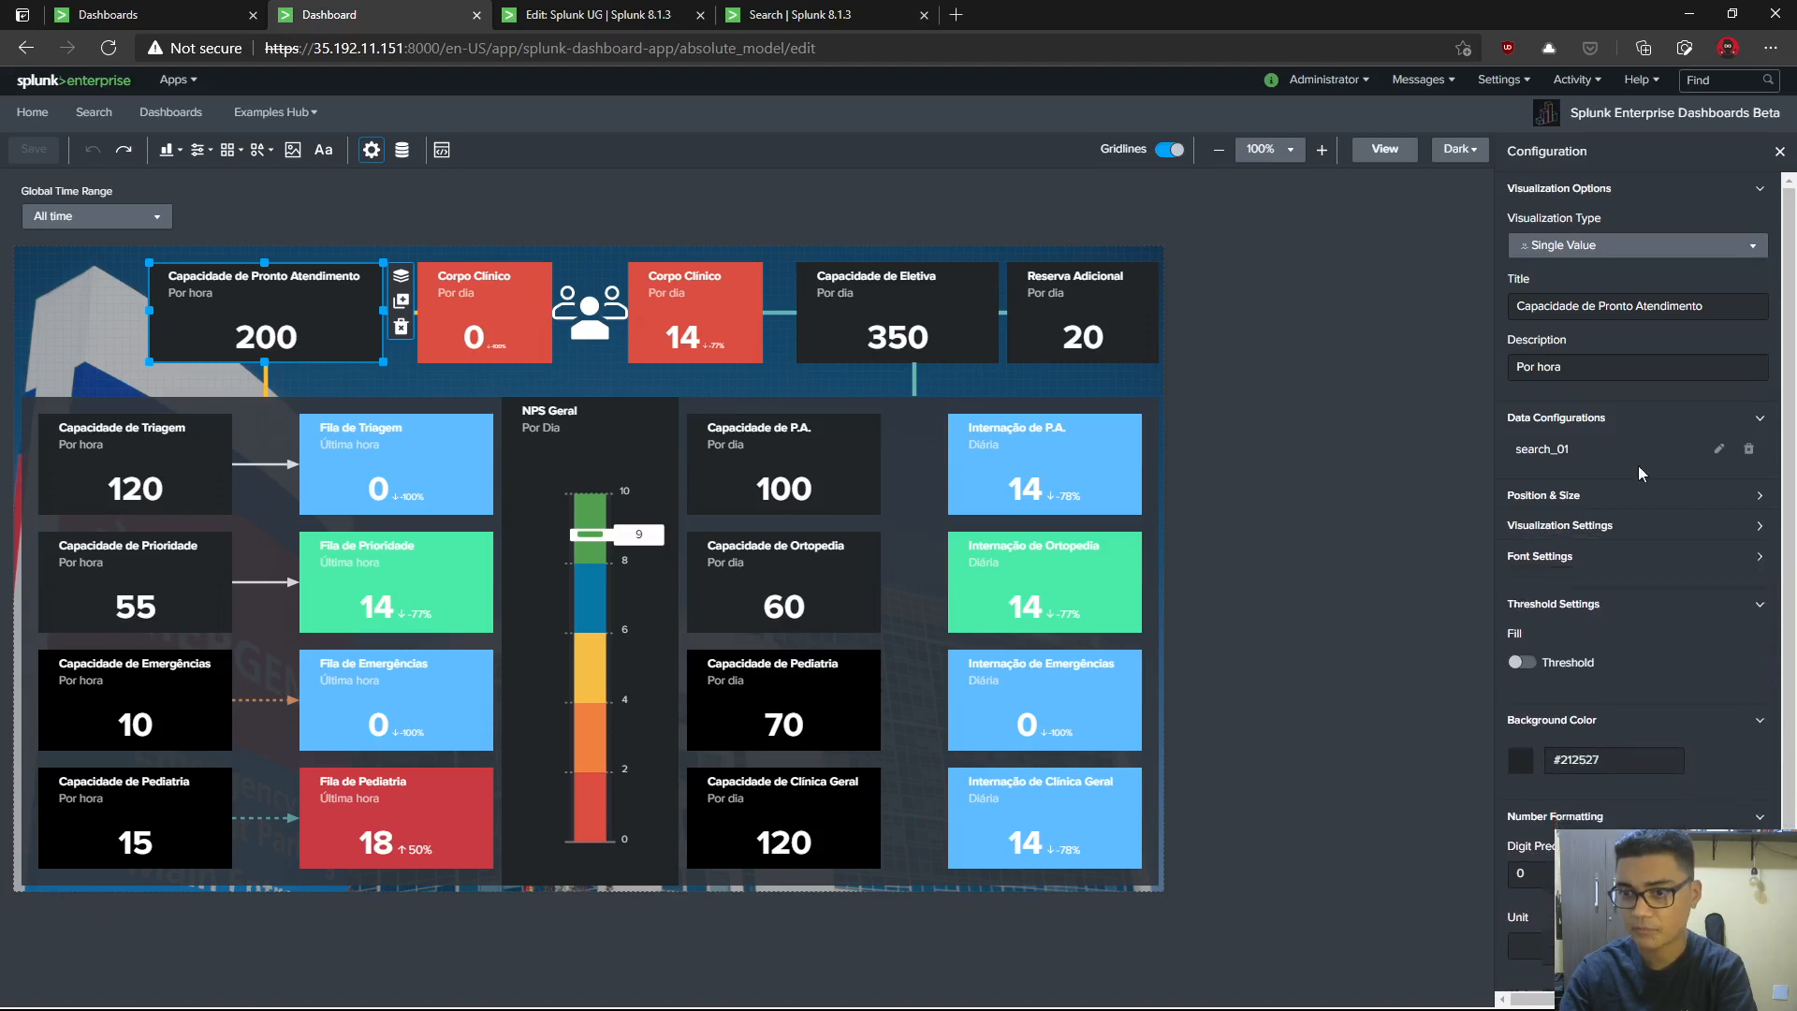
{"action": "left_click", "coordinate": [1759, 587]}
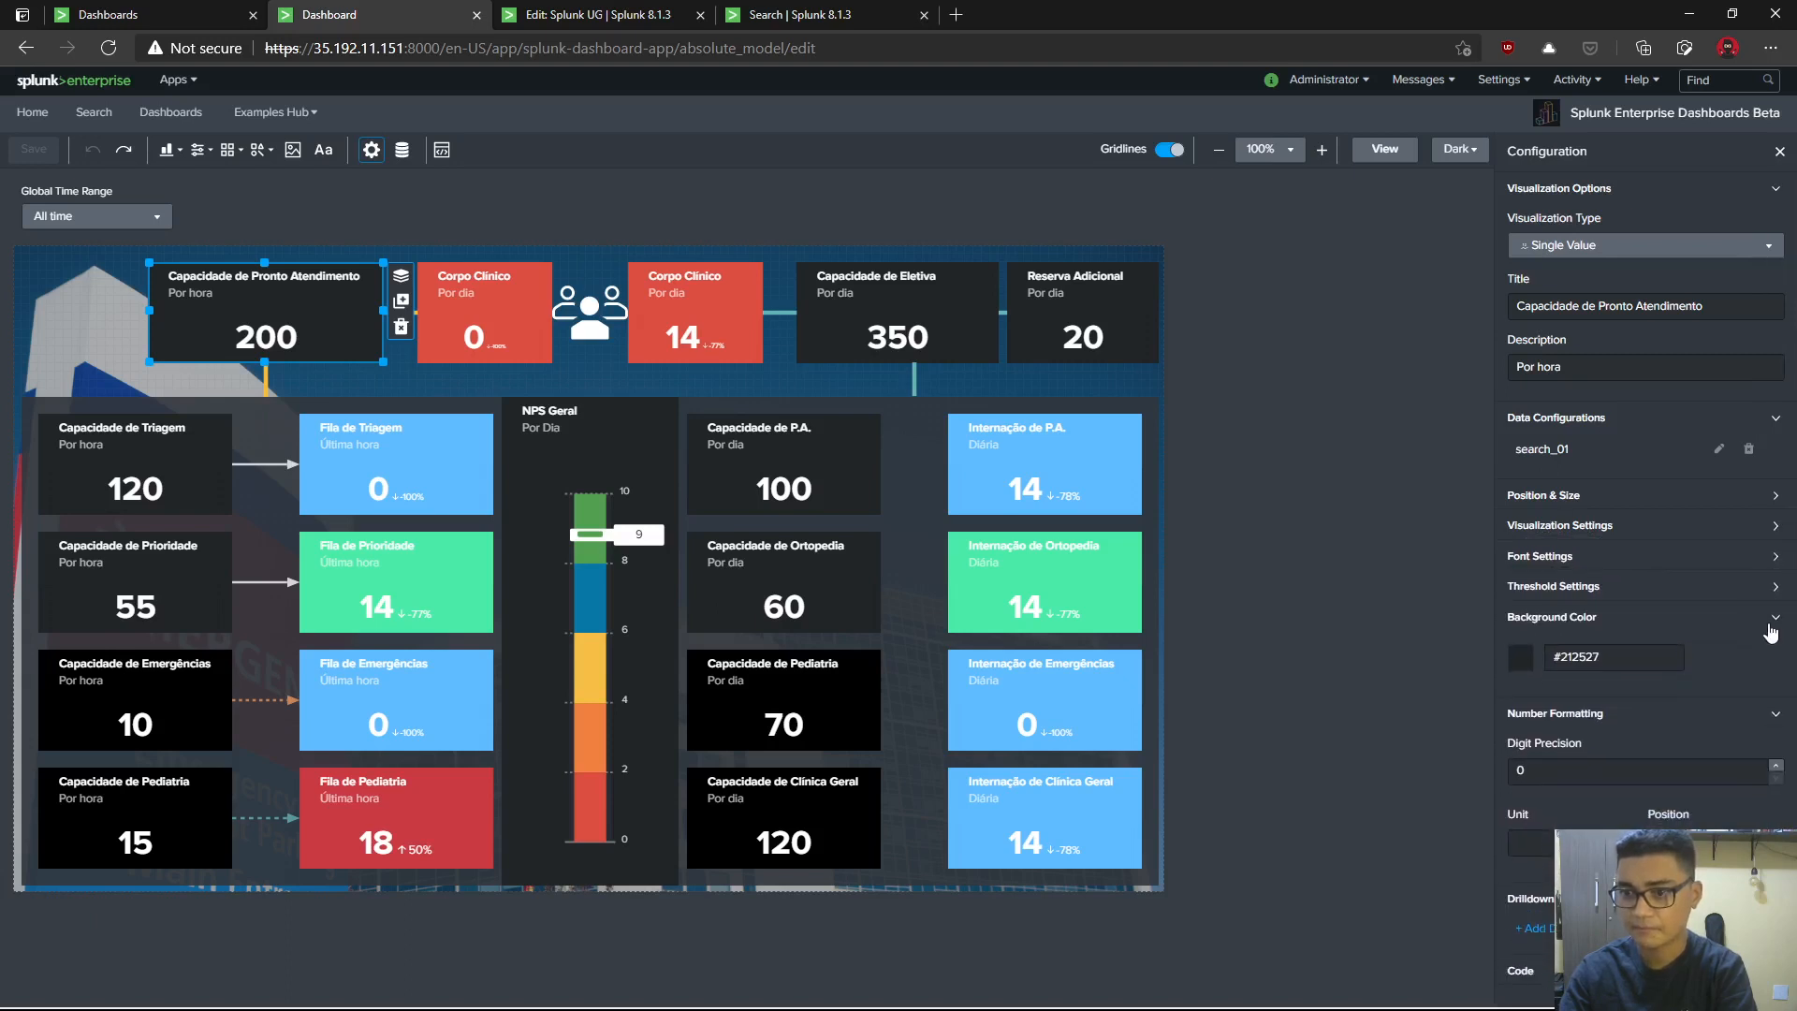
{"action": "left_click", "coordinate": [1771, 619]}
{"action": "left_click", "coordinate": [1771, 652]}
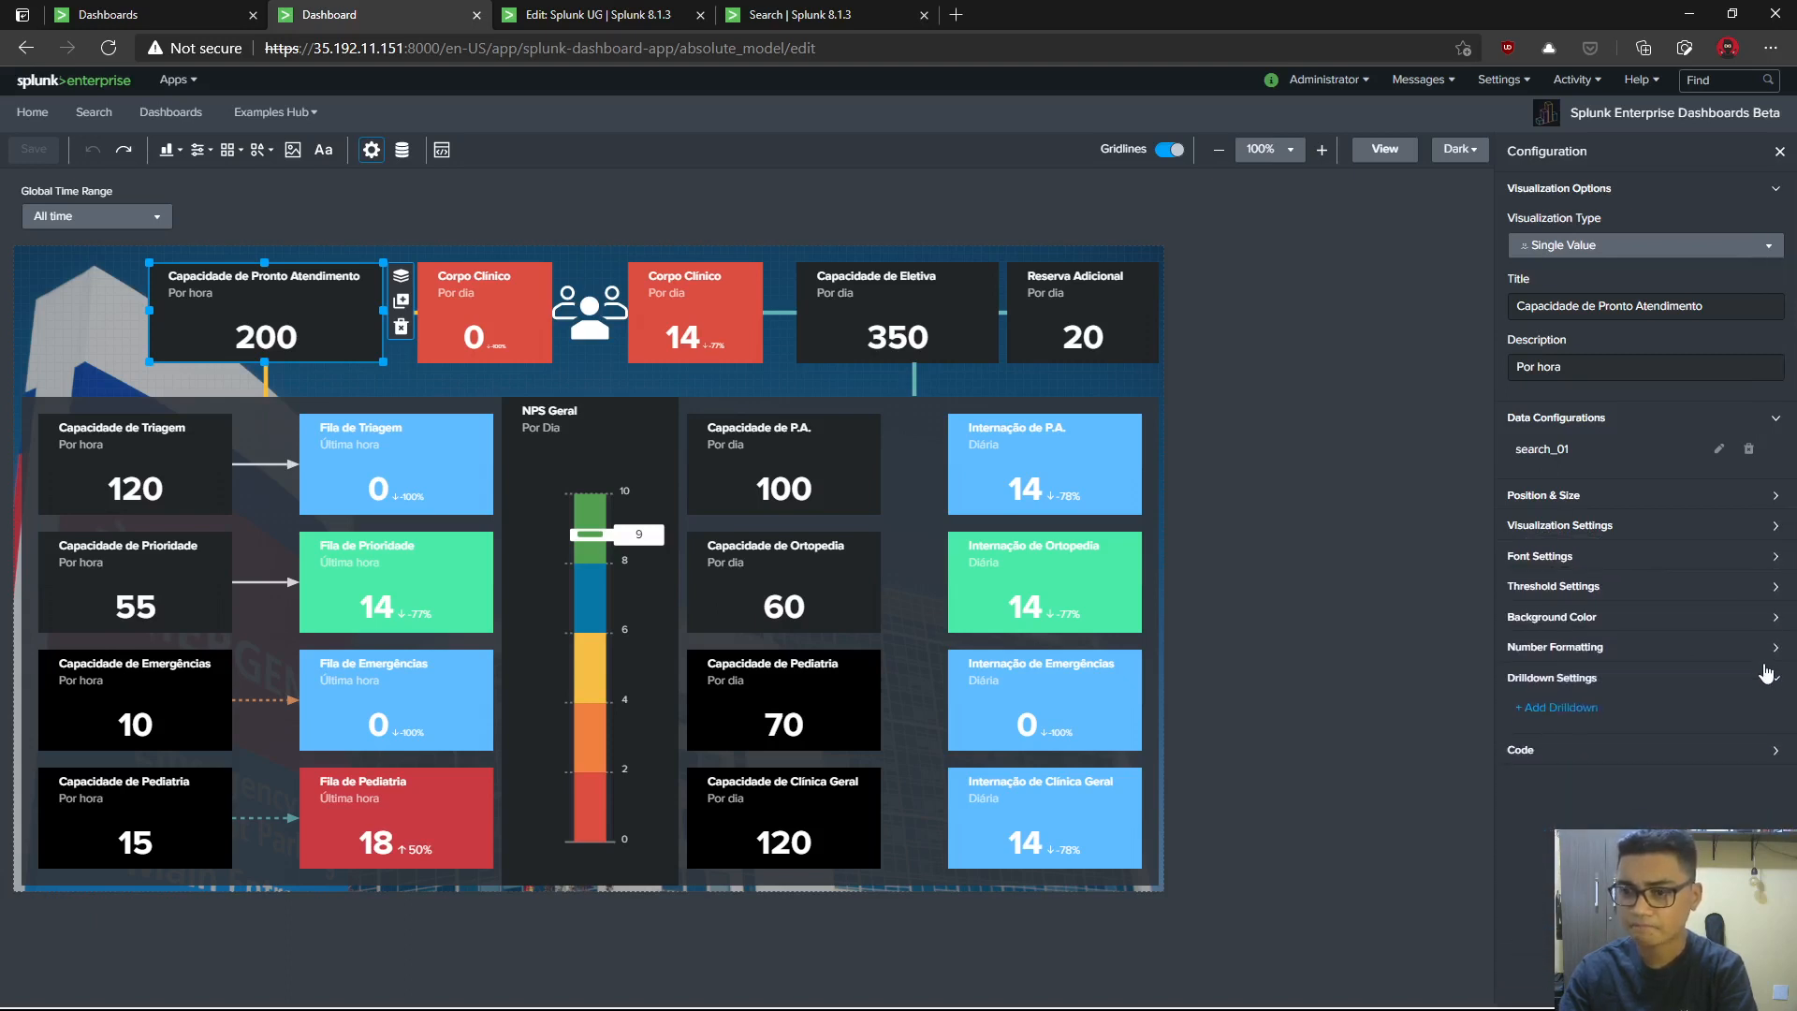
{"action": "left_click", "coordinate": [1776, 680]}
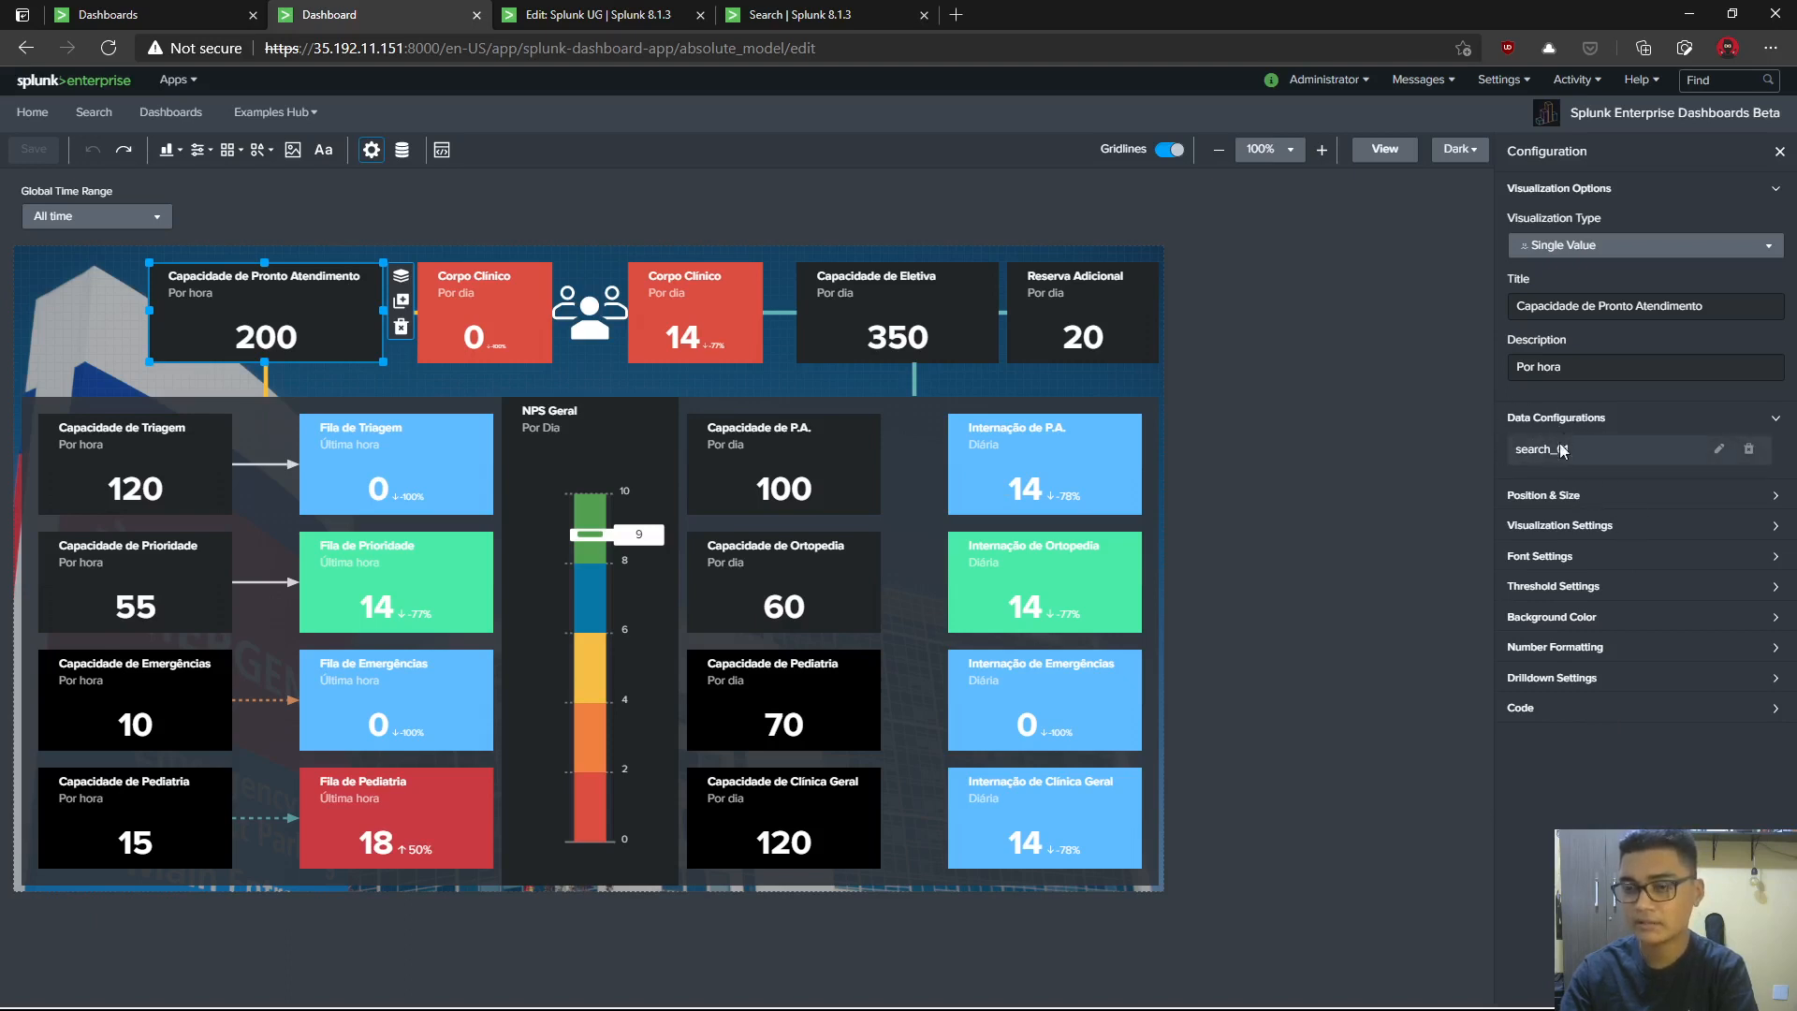
{"action": "left_click", "coordinate": [1777, 191]}
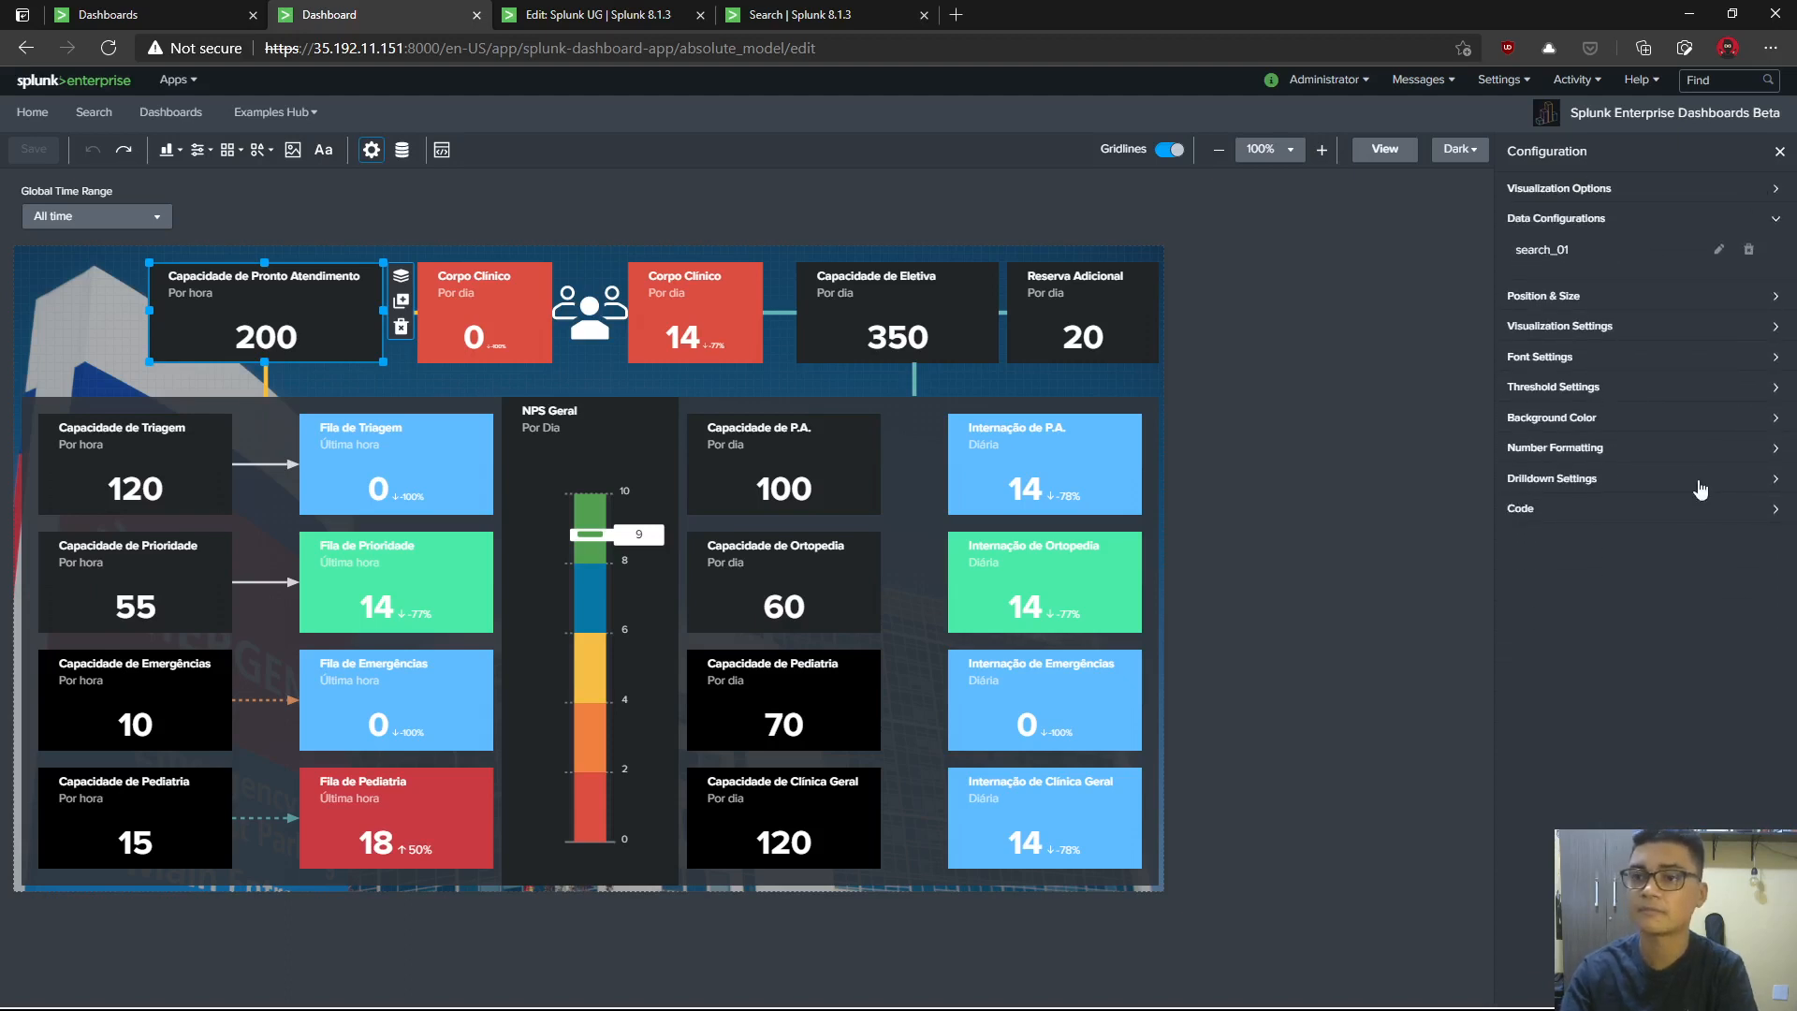
- Examine the Capacidade de Pronto Atendimento card's code, including its visualization ID and primary data source reference
{"action": "left_click", "coordinate": [1572, 510]}
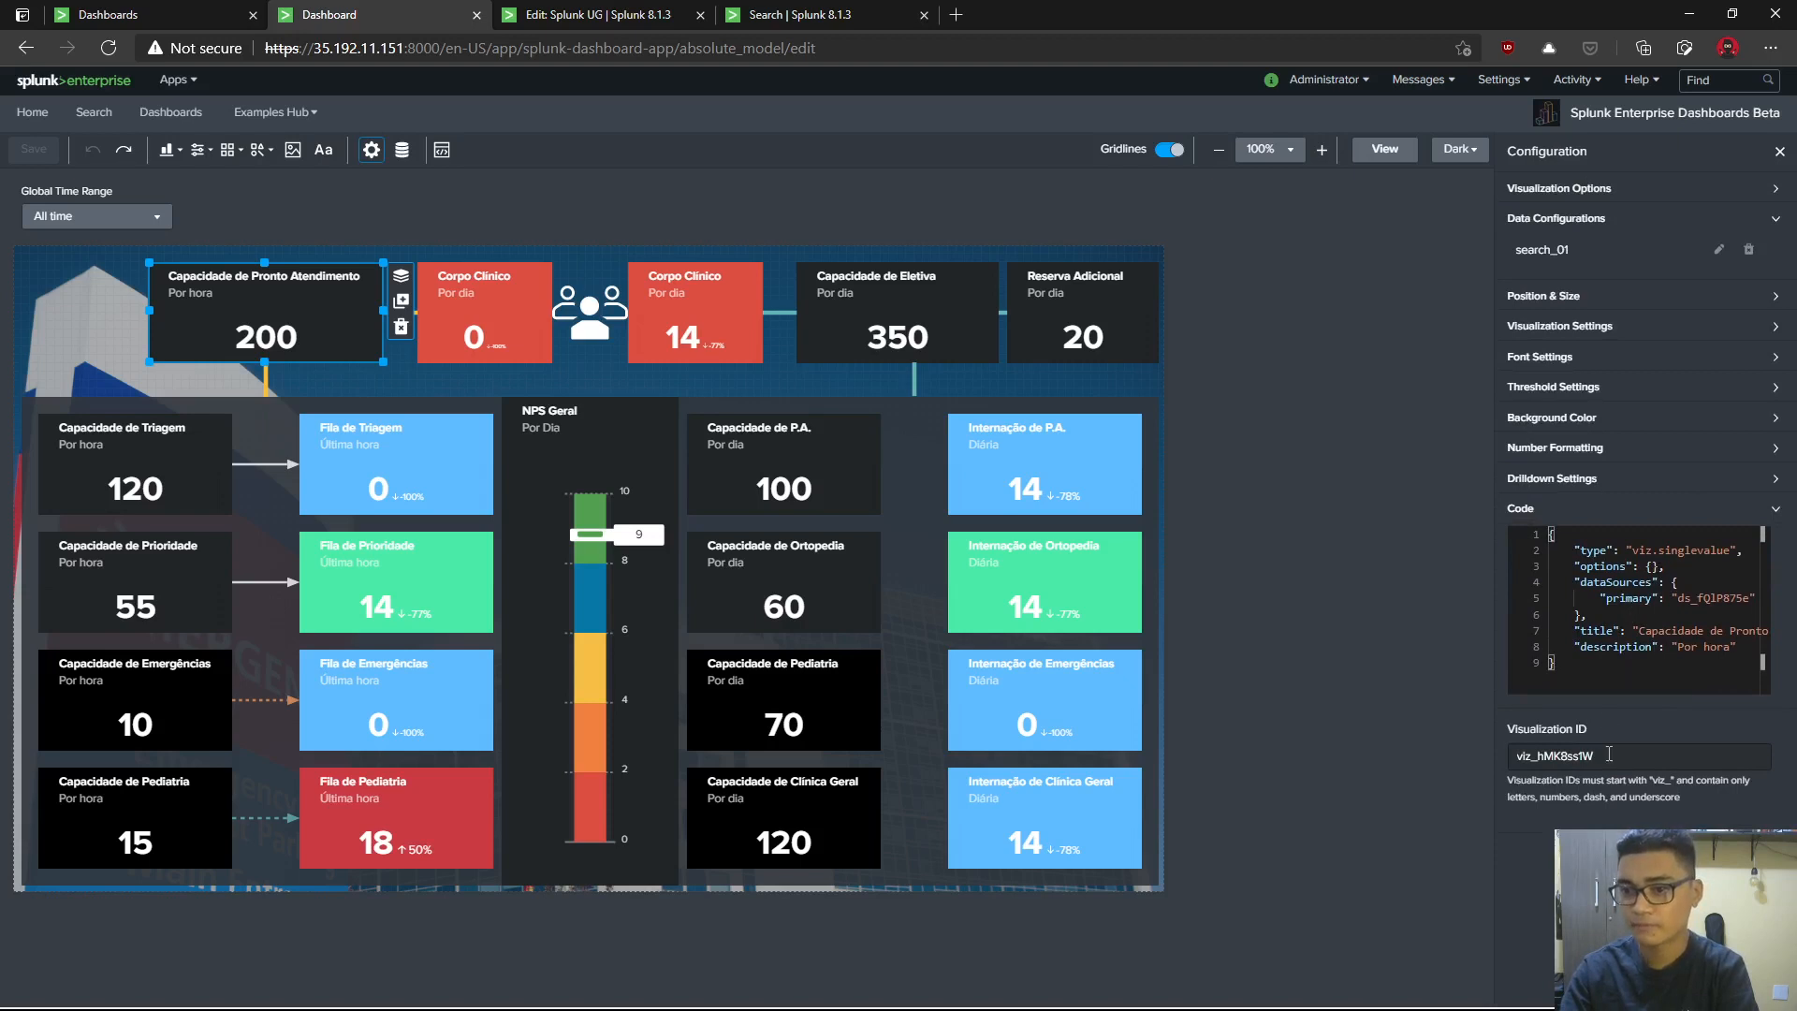
{"action": "left_click_drag", "start_coordinate": [1559, 762], "coordinate": [1510, 758]}
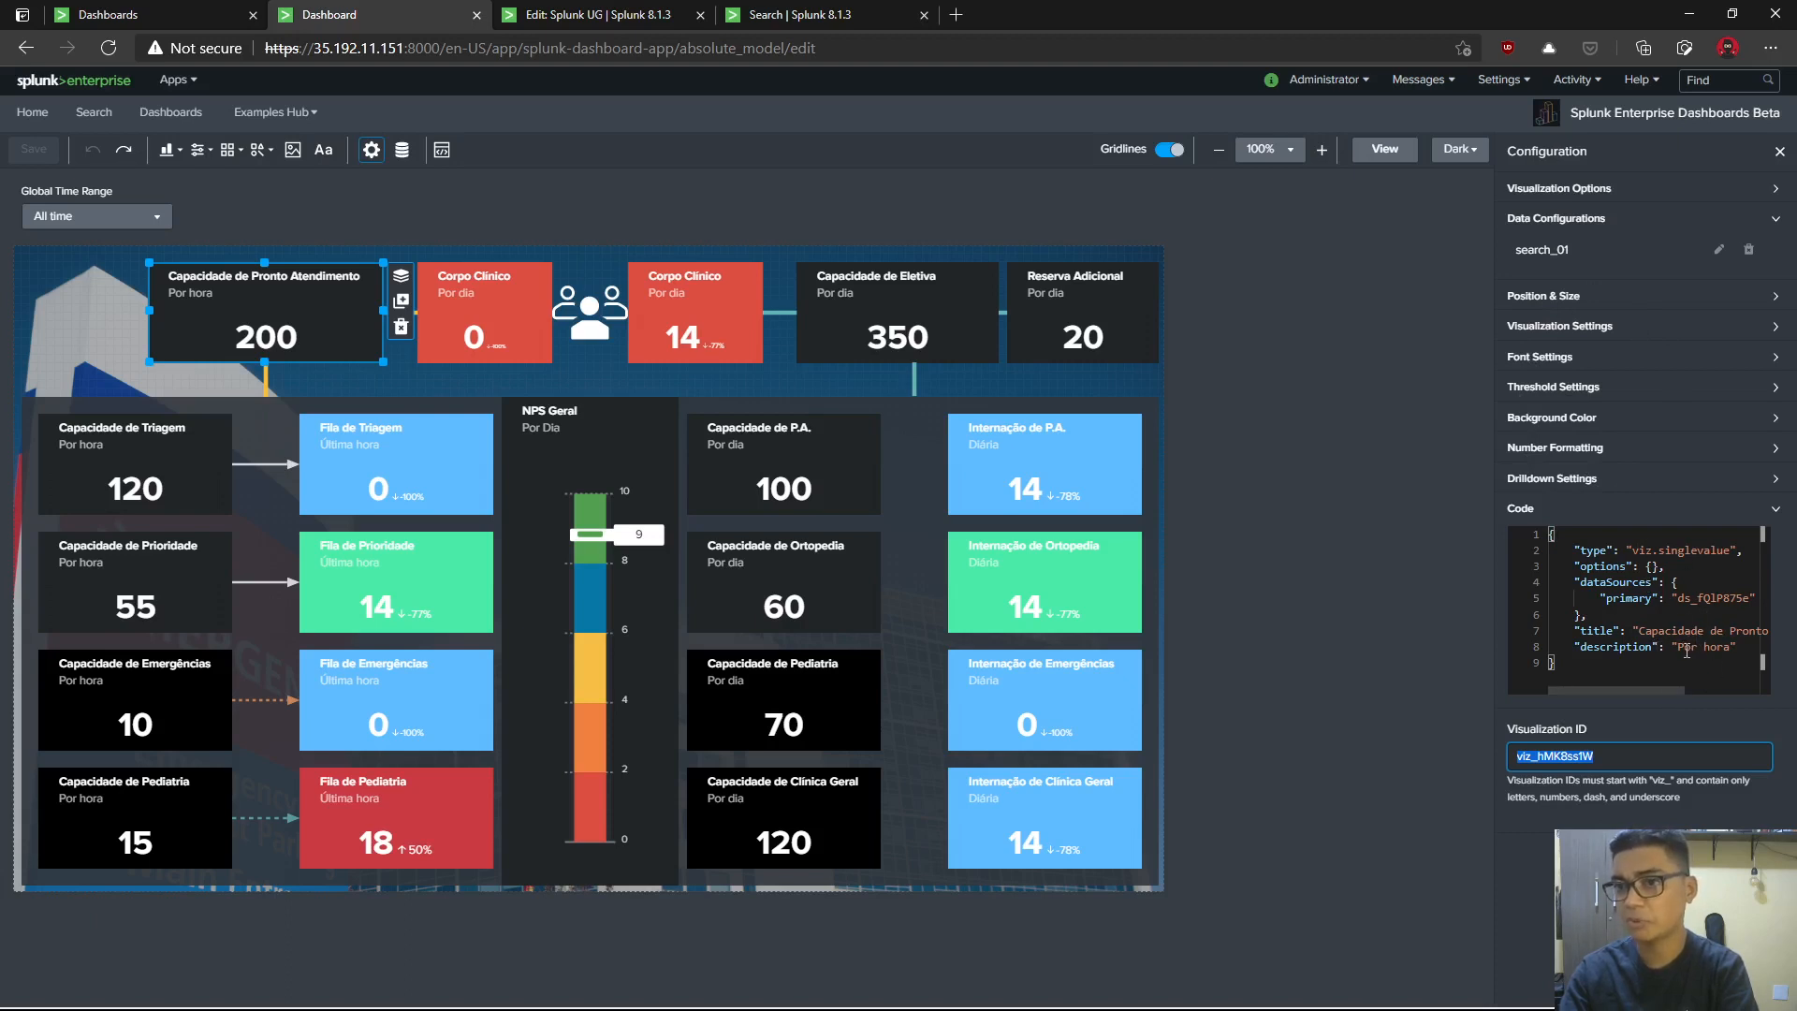
{"action": "left_click", "coordinate": [1619, 188]}
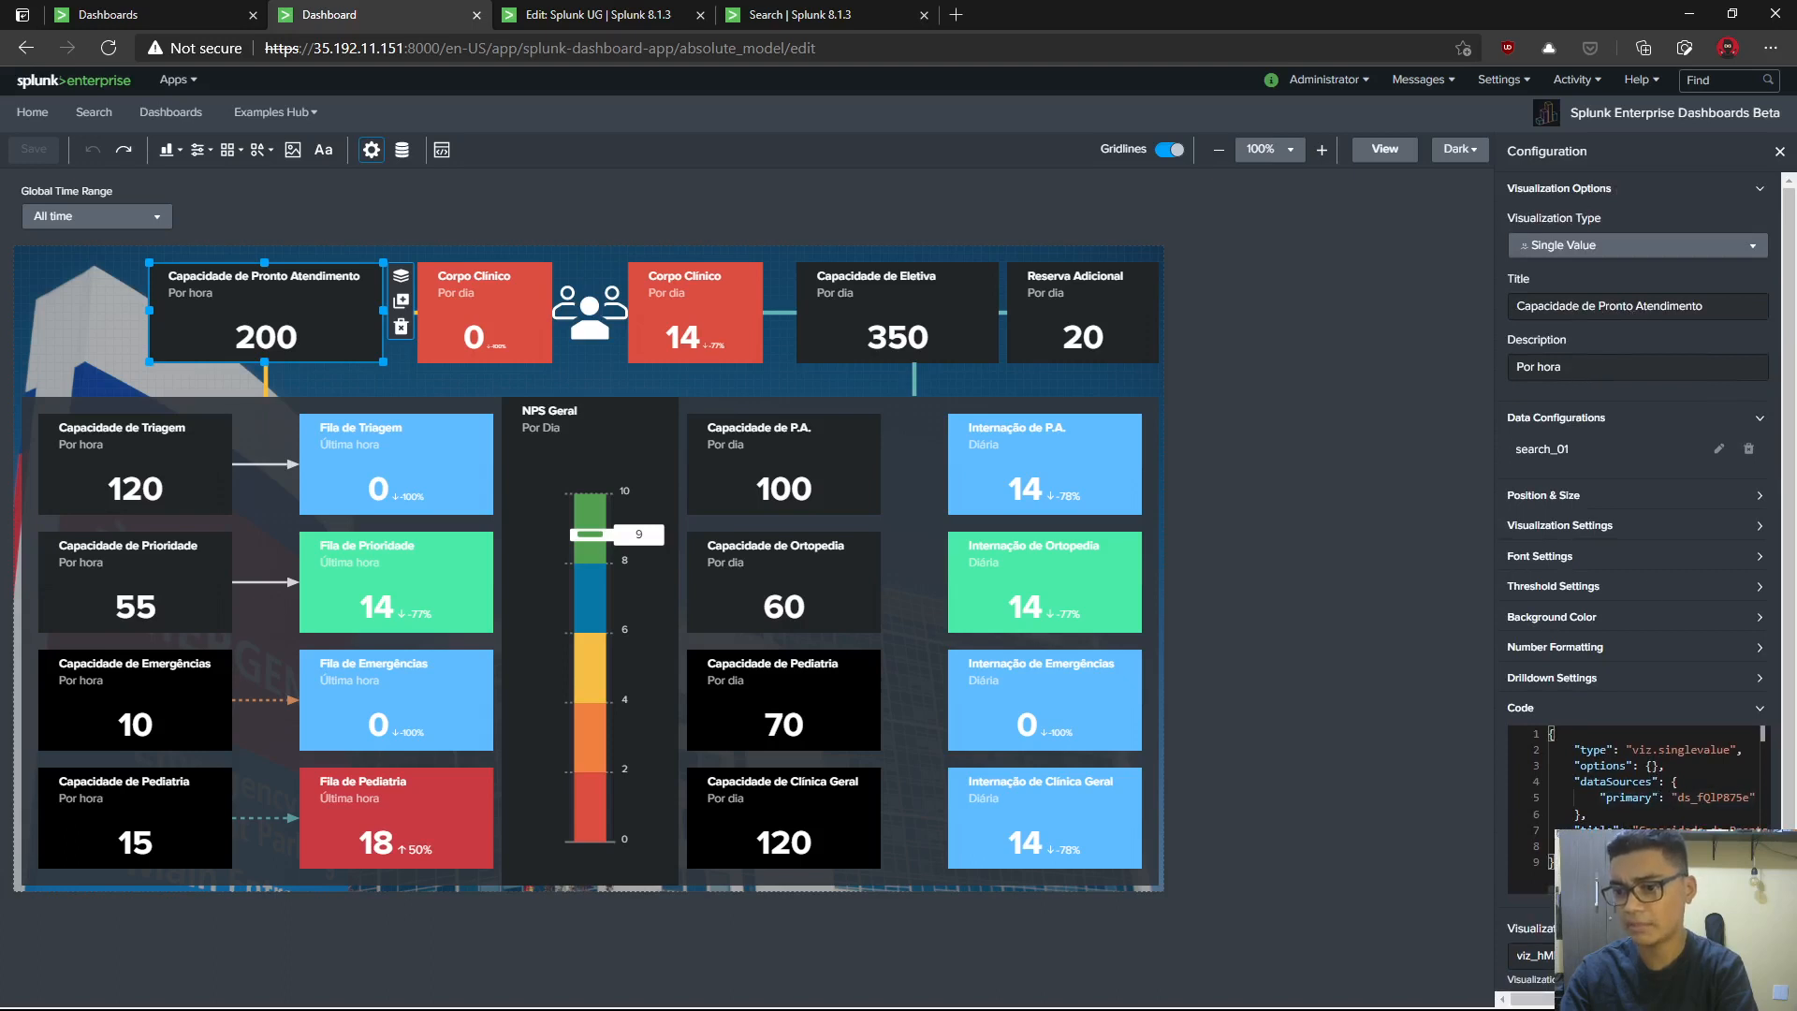
{"action": "mouse_move", "coordinate": [1600, 889]}
{"action": "left_mouse_down"}
{"action": "mouse_move", "coordinate": [1677, 889]}
{"action": "mouse_move", "coordinate": [1597, 888]}
{"action": "left_mouse_up"}
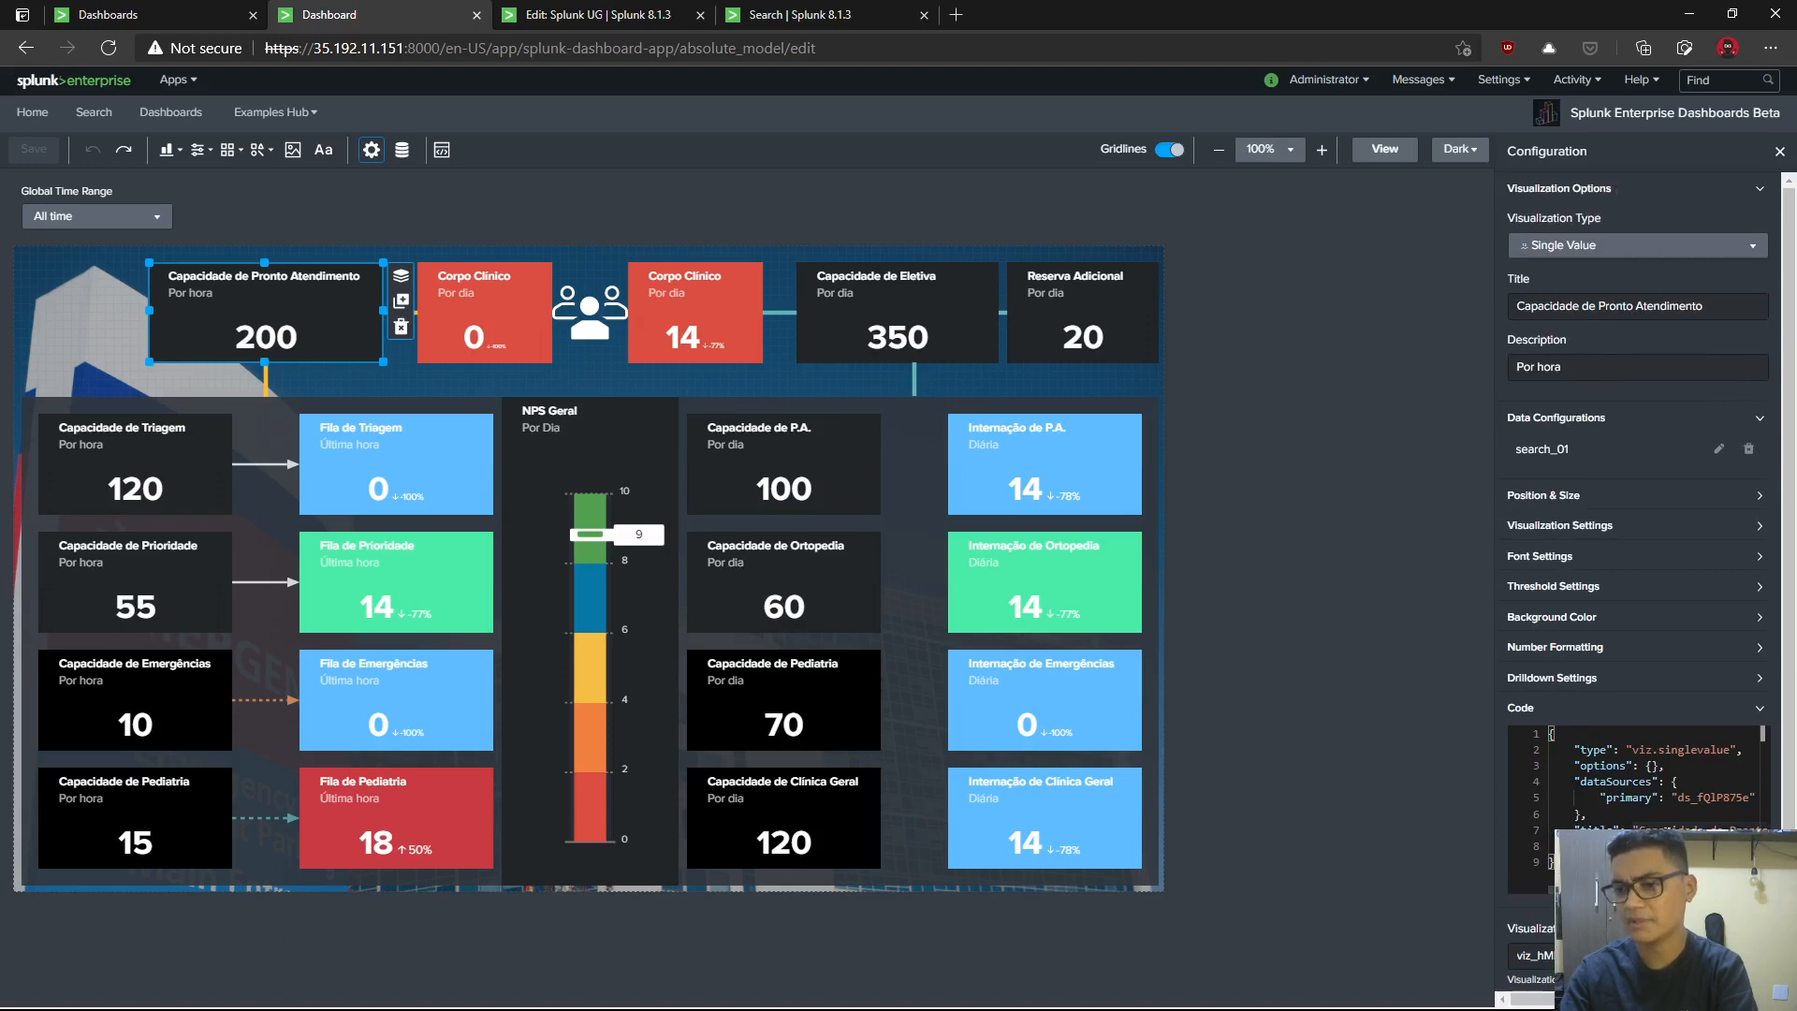
{"action": "left_click_drag", "start_coordinate": [1680, 804], "coordinate": [1748, 802]}
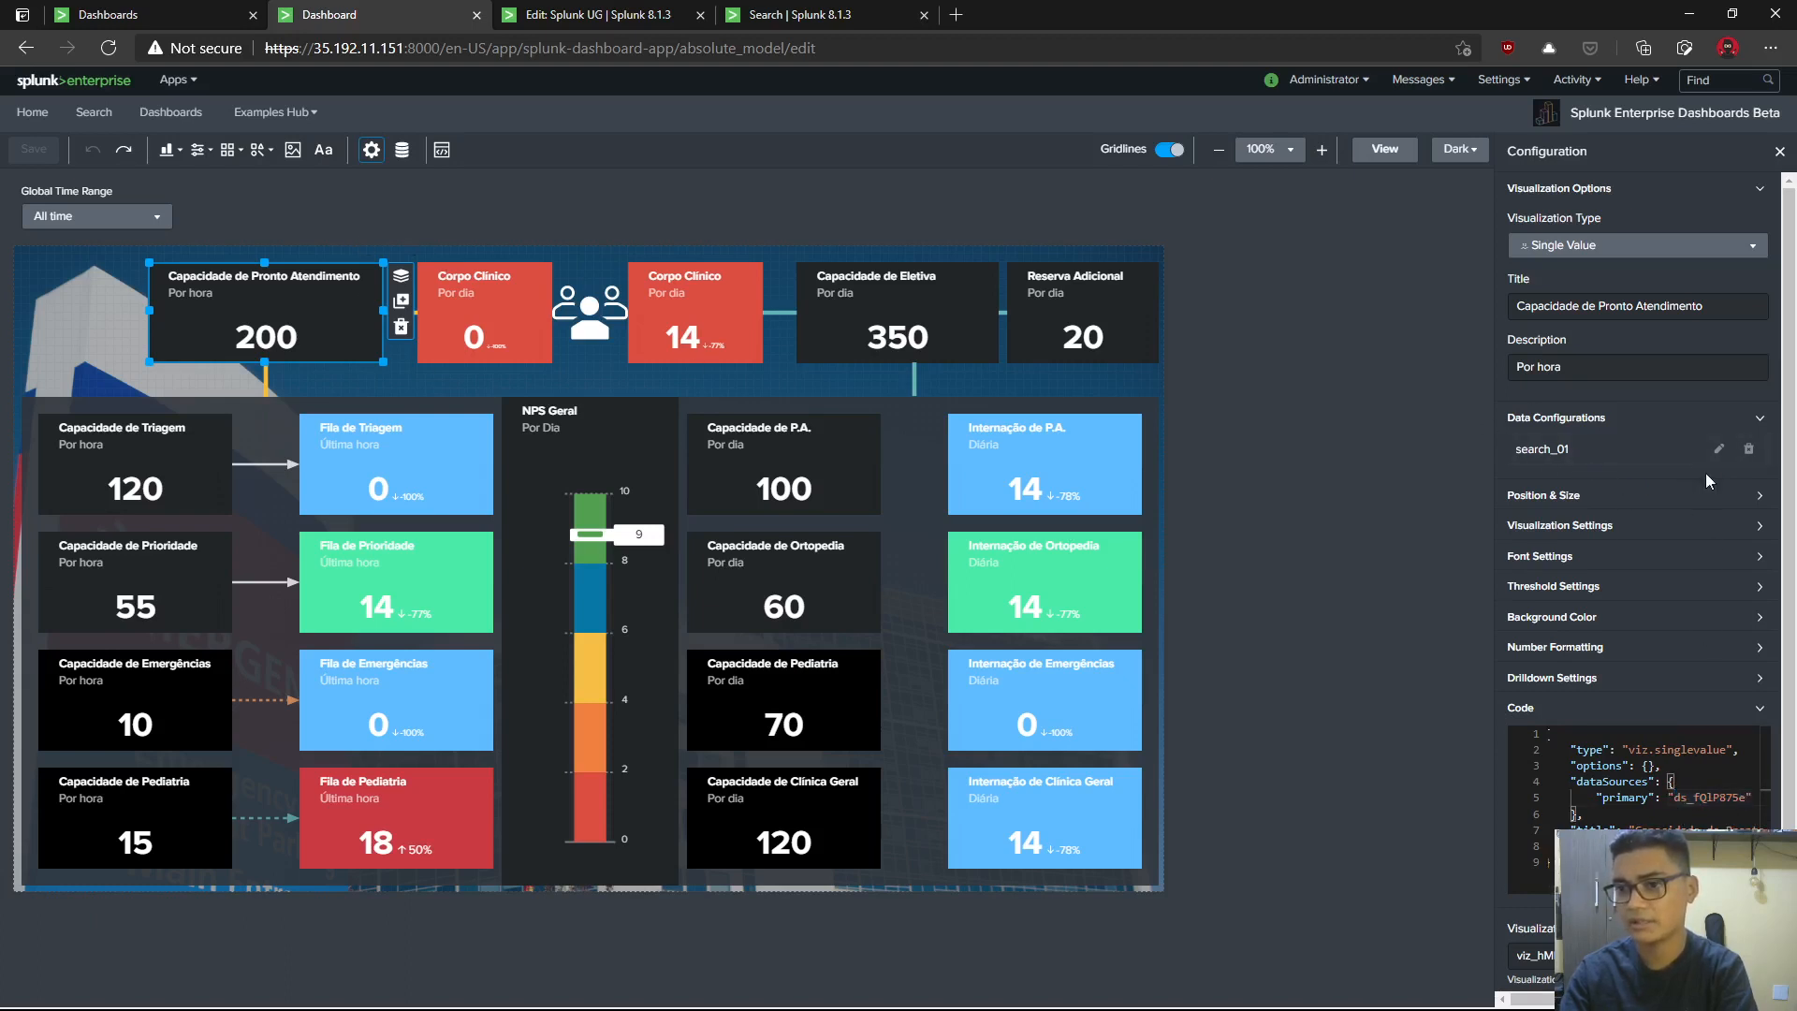
- Inspect the code and Data Source ID of the search_01 data source, and return to the card's configuration
{"action": "left_click", "coordinate": [1718, 449]}
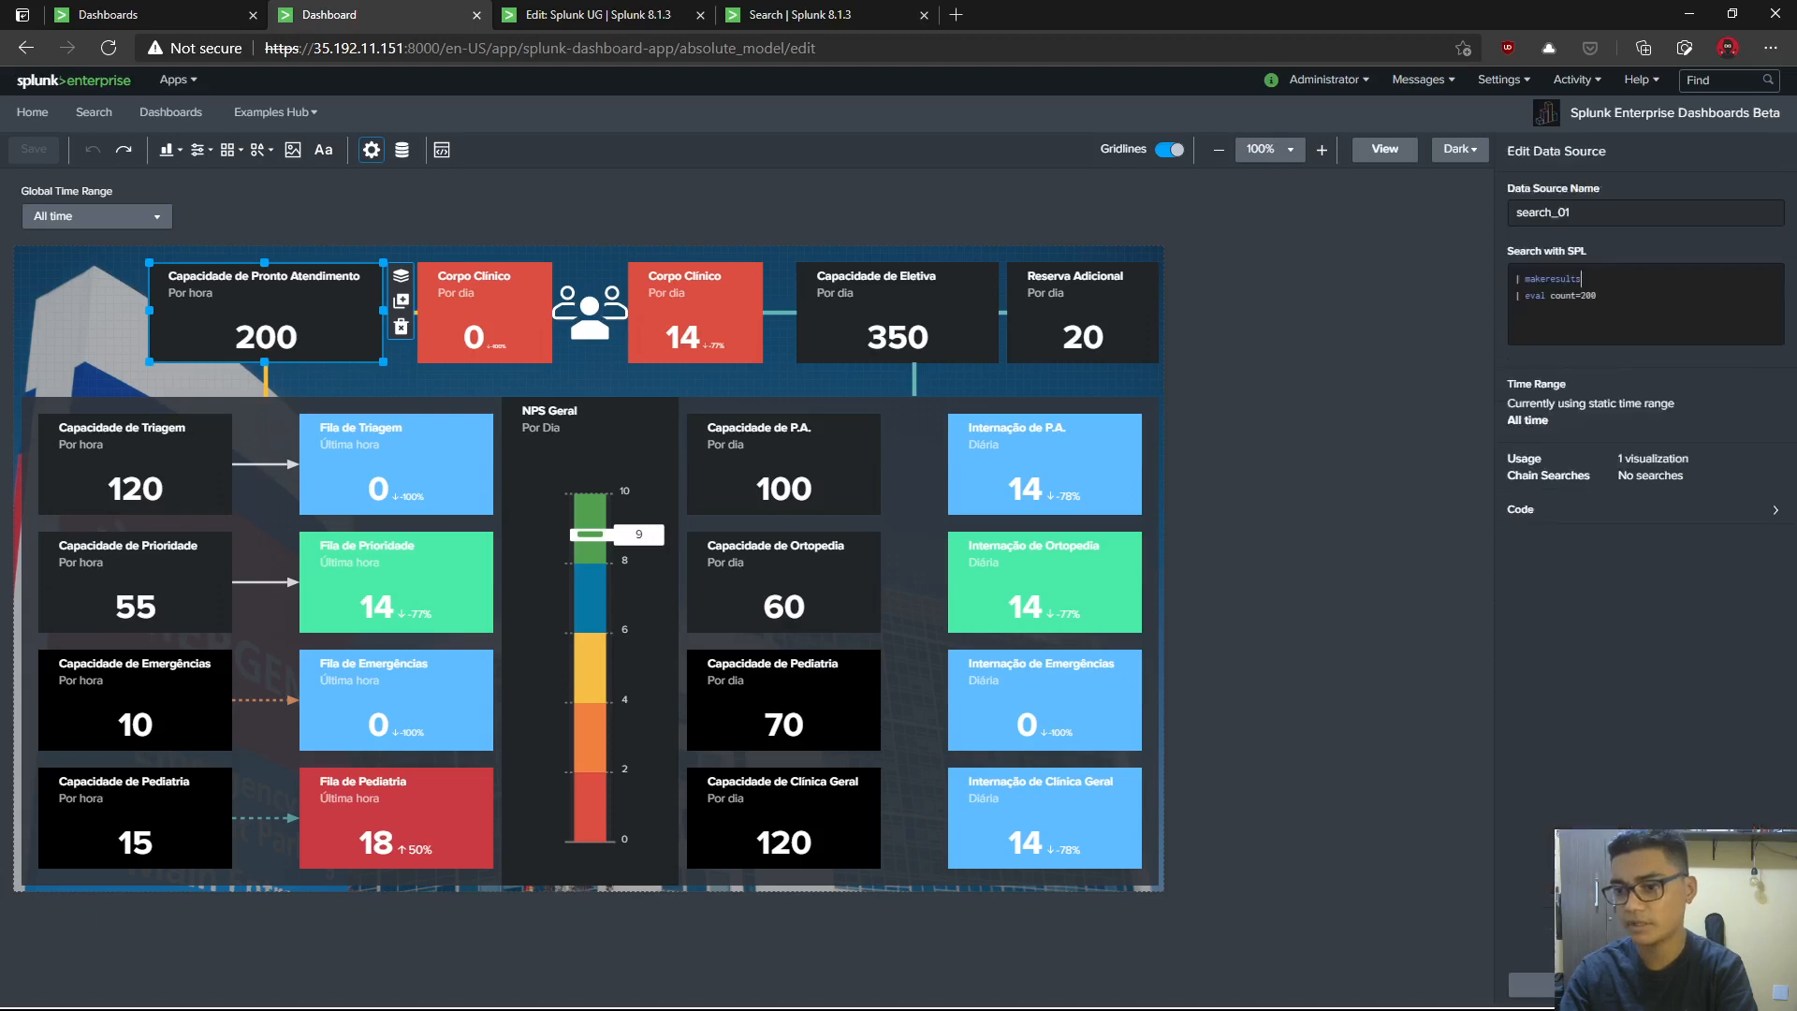
{"action": "left_click", "coordinate": [1651, 508]}
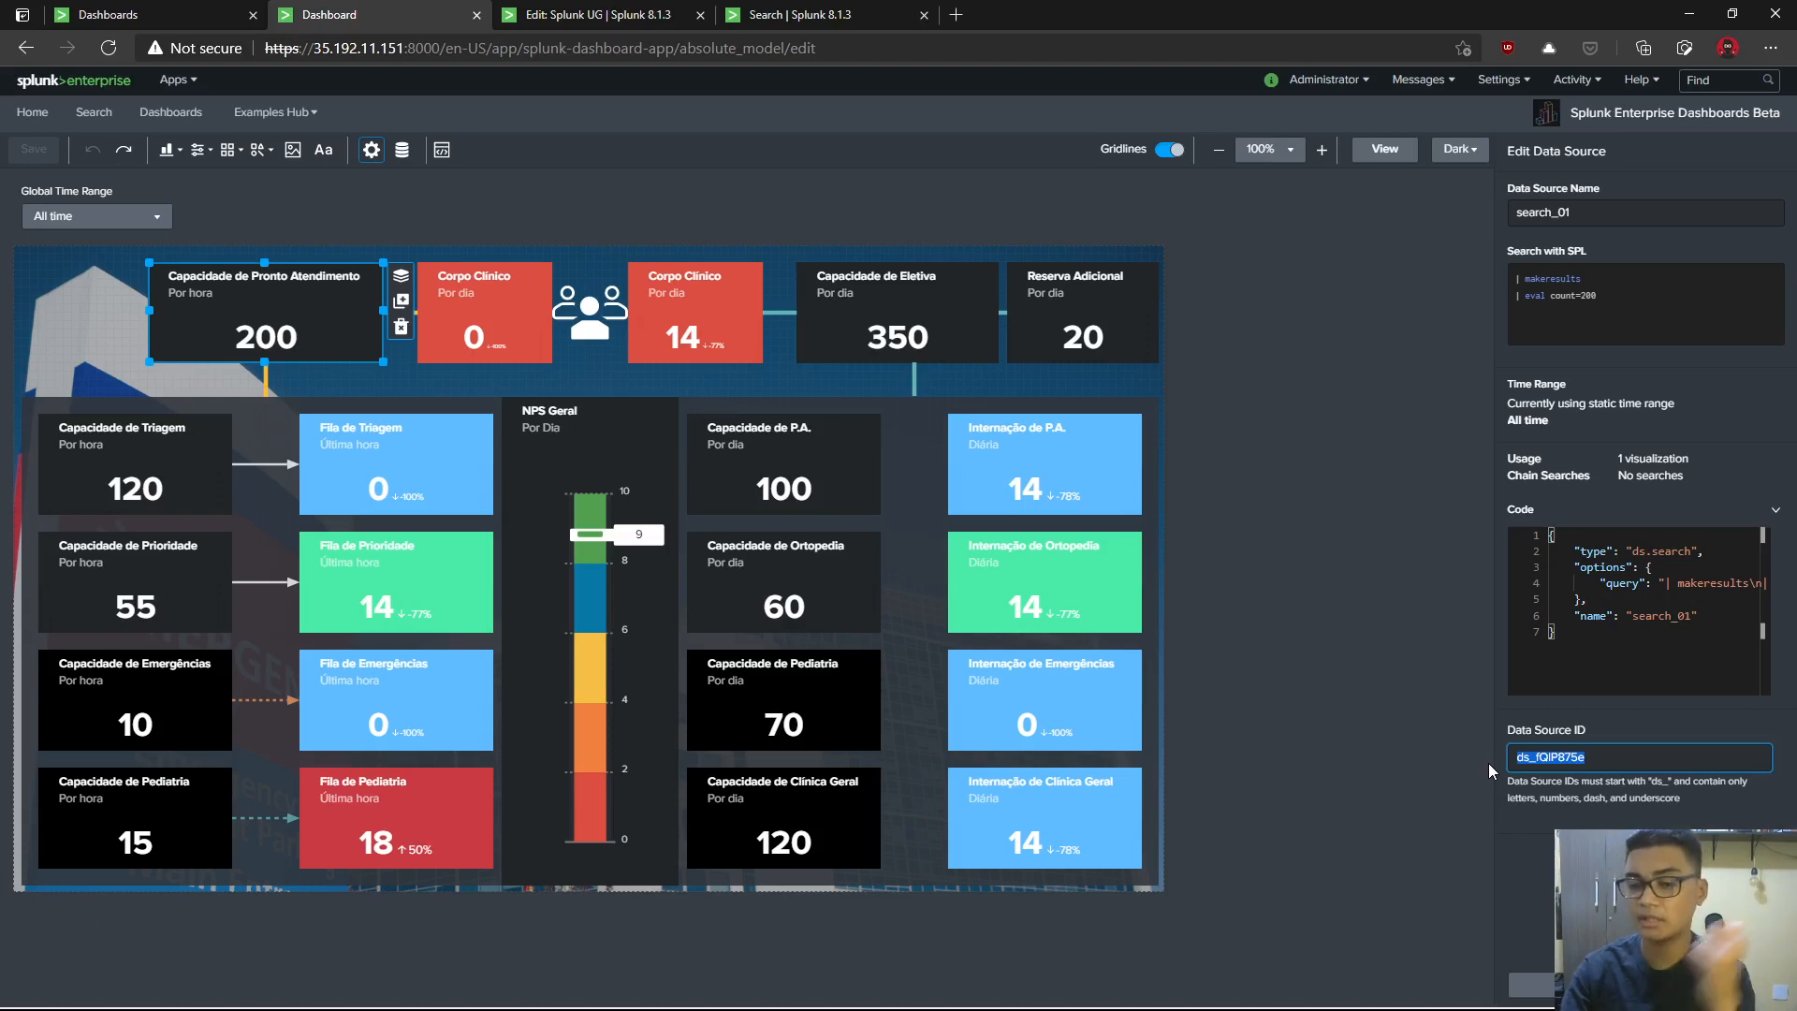
{"action": "key", "text": "Tab"}
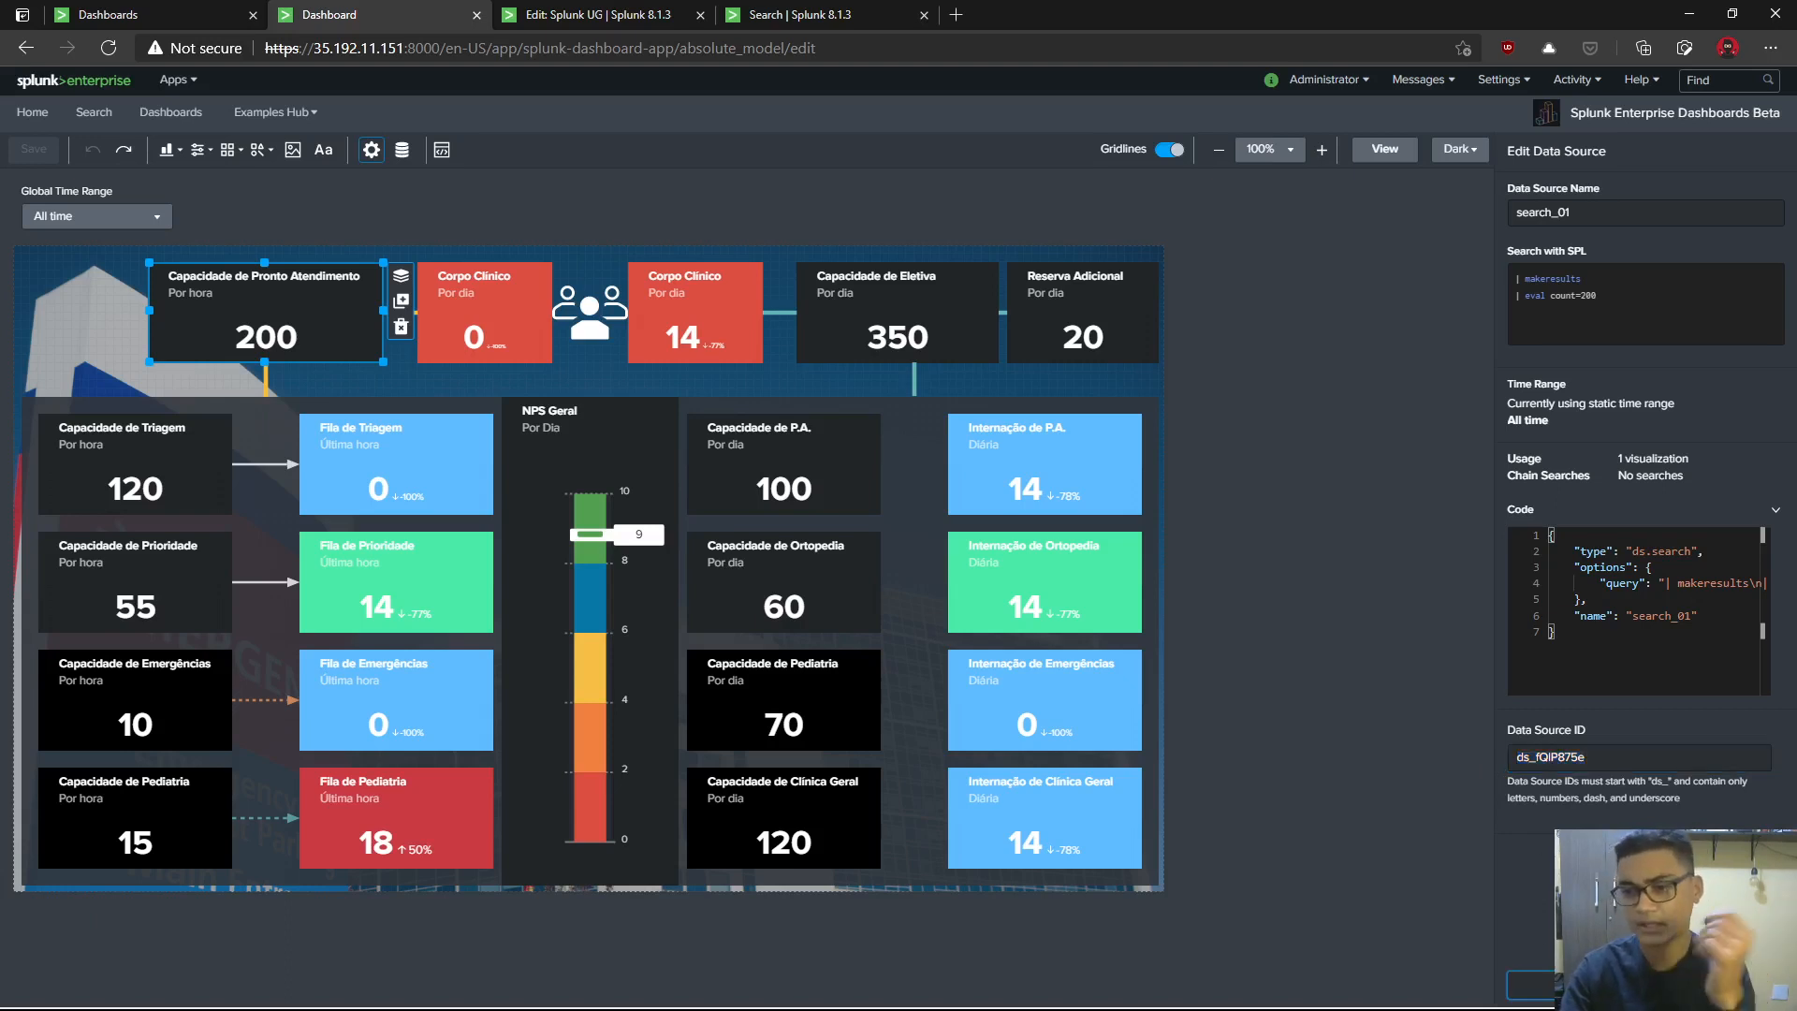
{"action": "key", "text": "Return"}
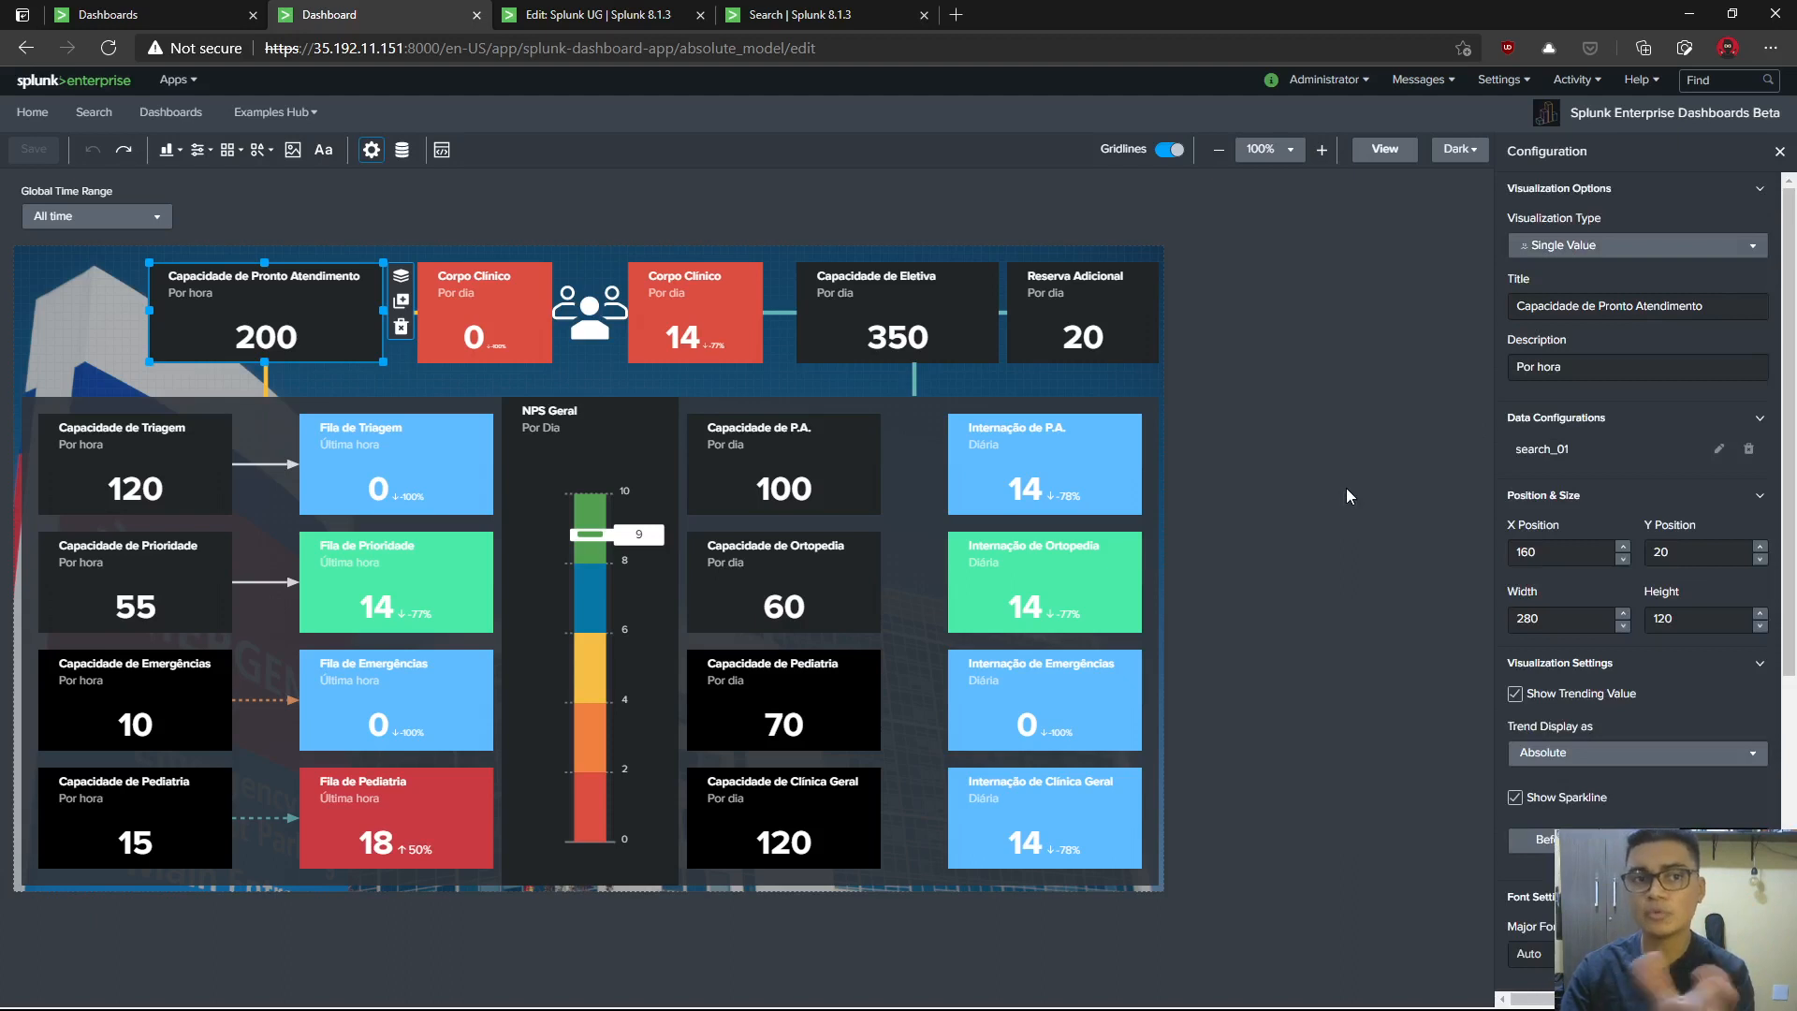
- Open the grid_model dashboard's edit page in a new browser tab, reusing the absolute_model URL with "grid" replacing "absolute"
{"action": "left_click", "coordinate": [1046, 384]}
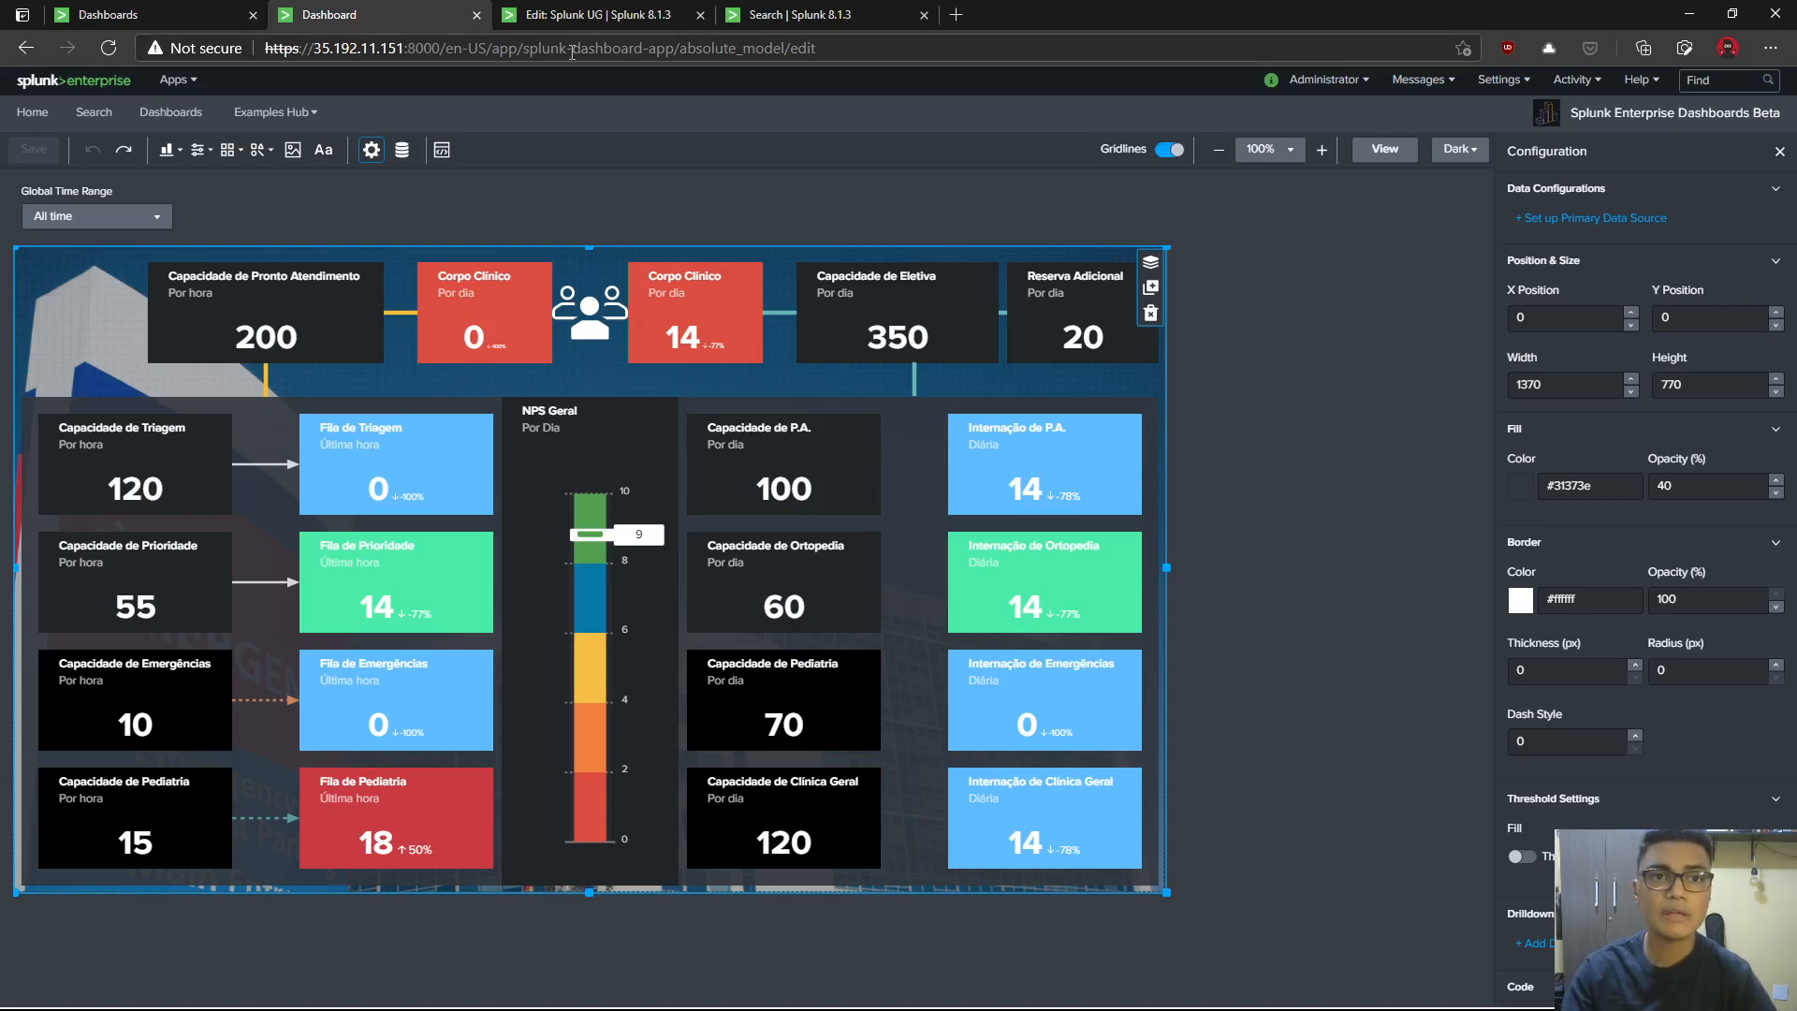
{"action": "left_click", "coordinate": [723, 49]}
{"action": "key", "text": "ctrl+c"}
{"action": "key", "text": "ctrl+t"}
{"action": "key", "text": "ctrl+v"}
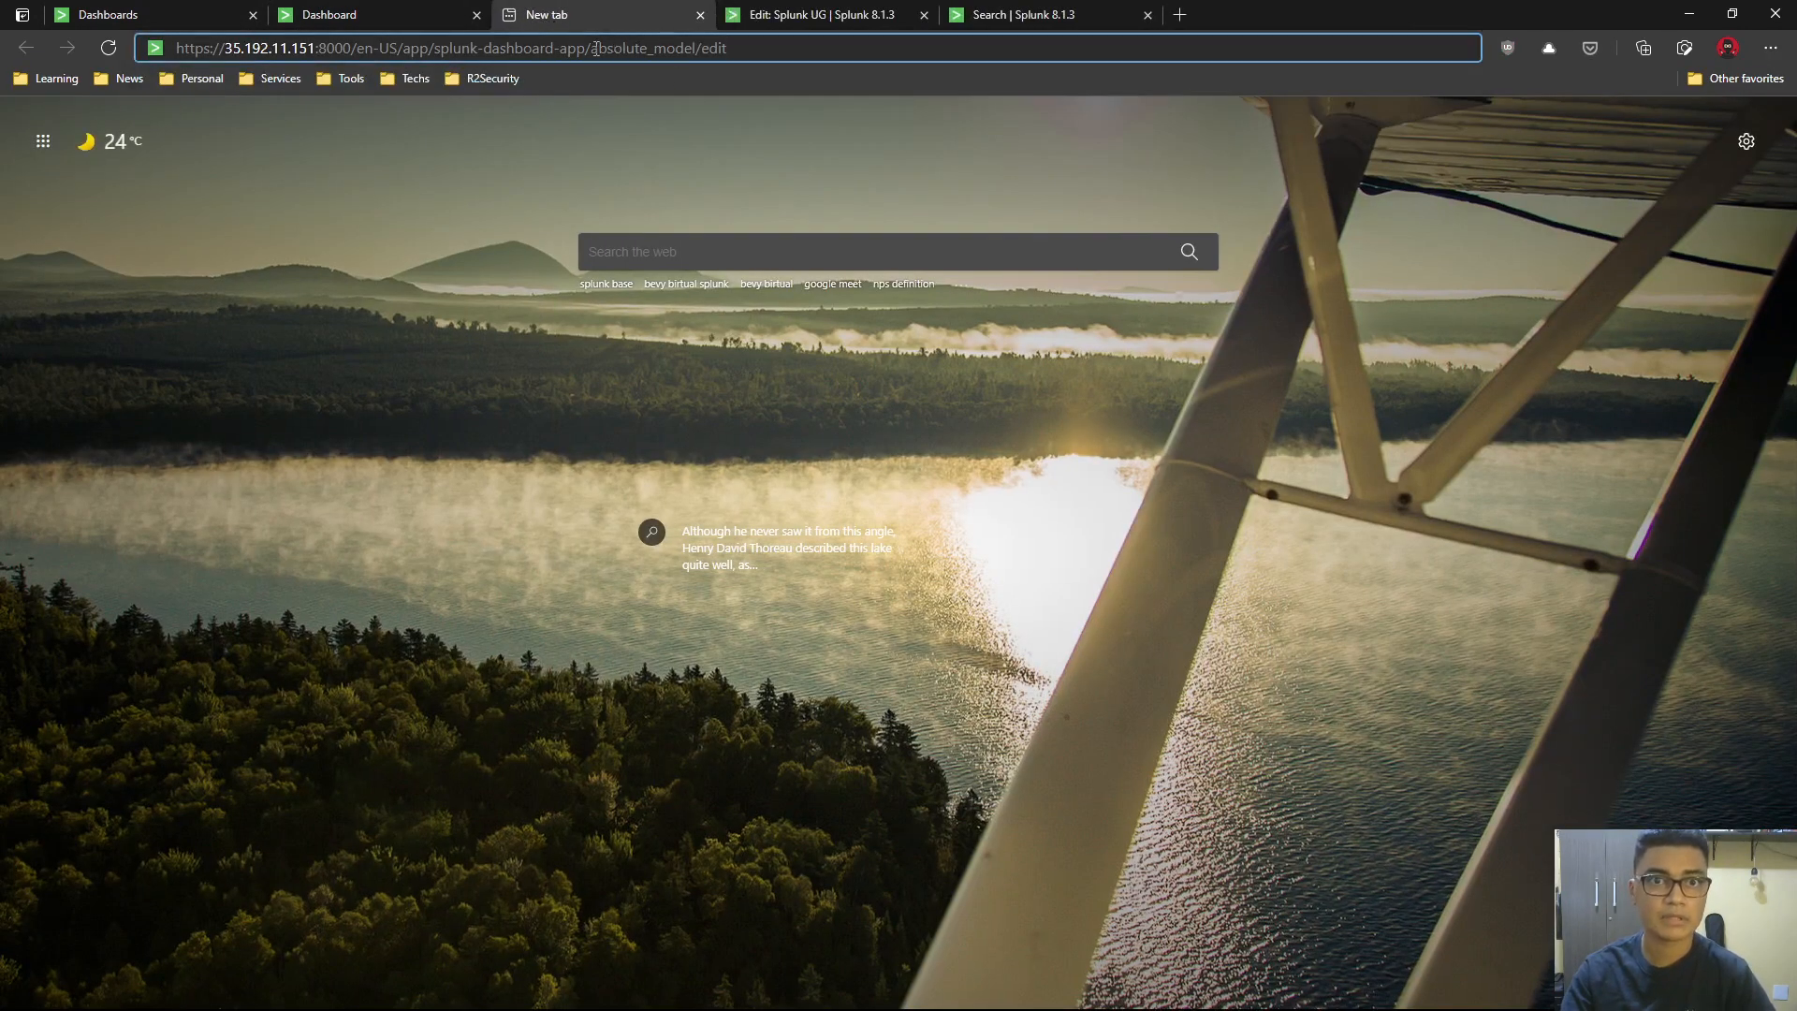
{"action": "left_click_drag", "start_coordinate": [590, 47], "coordinate": [646, 45]}
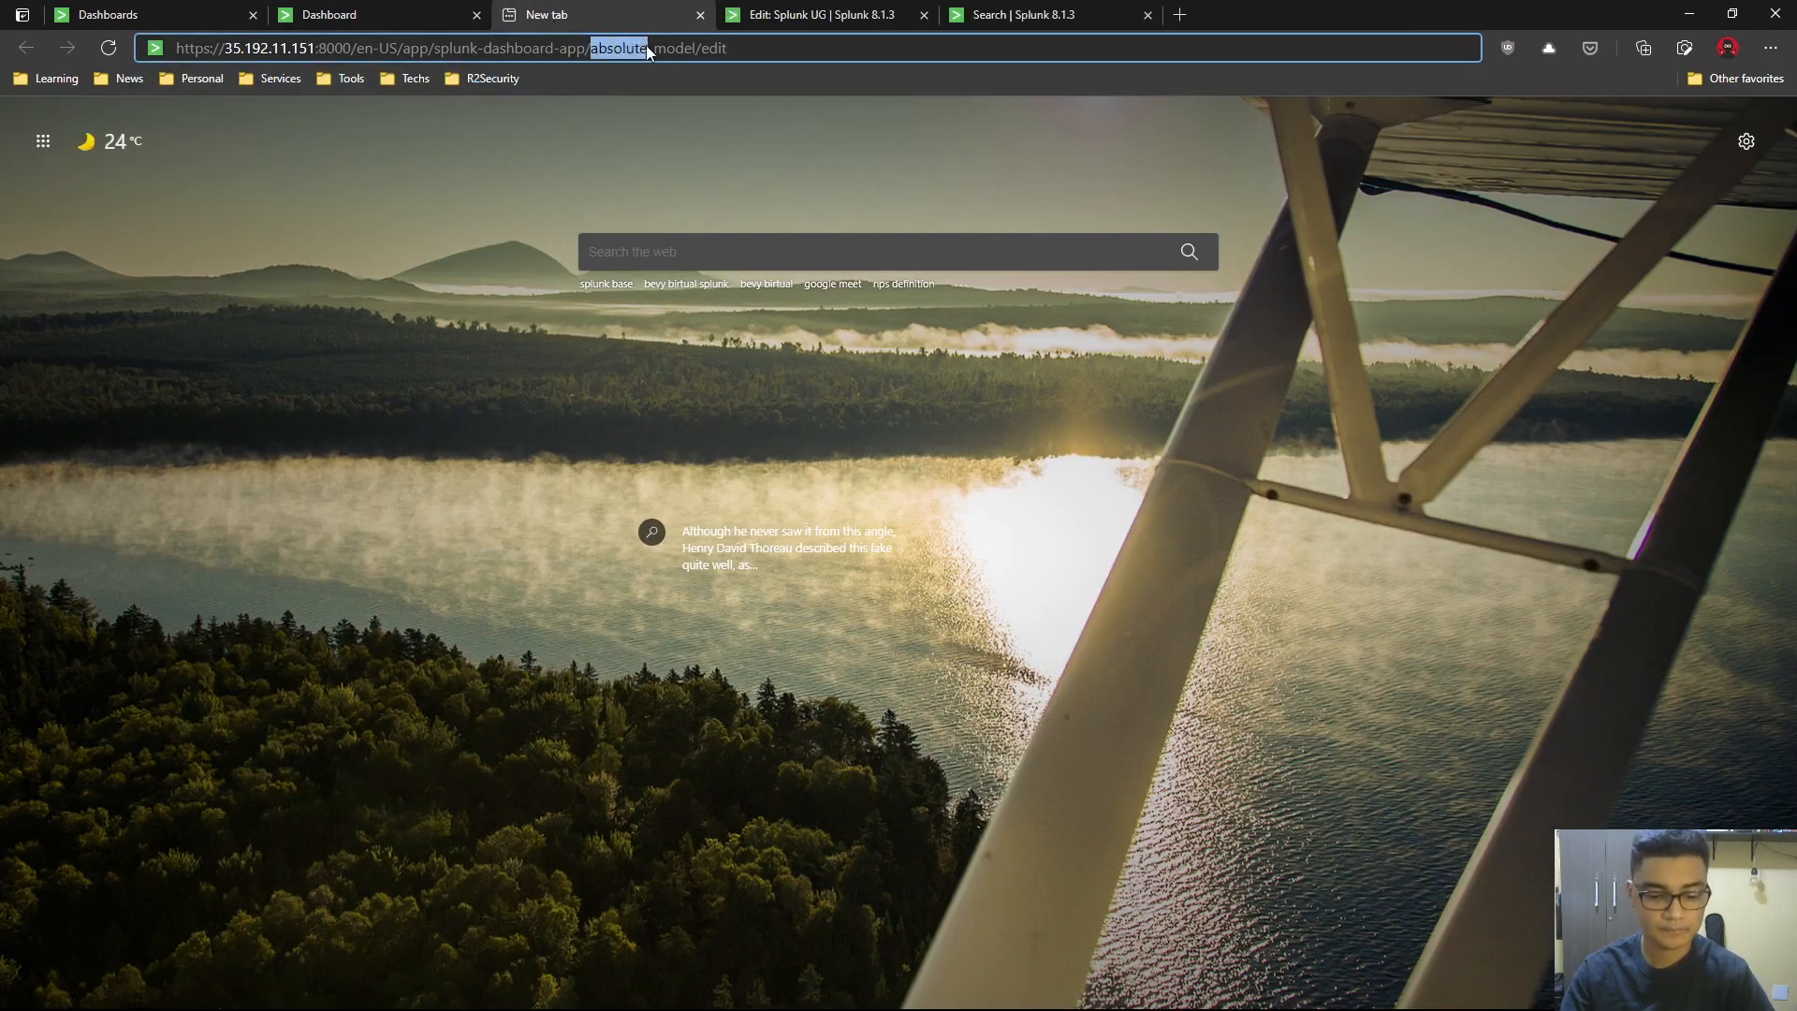
{"action": "type", "text": "grid"}
{"action": "key", "text": "Return"}
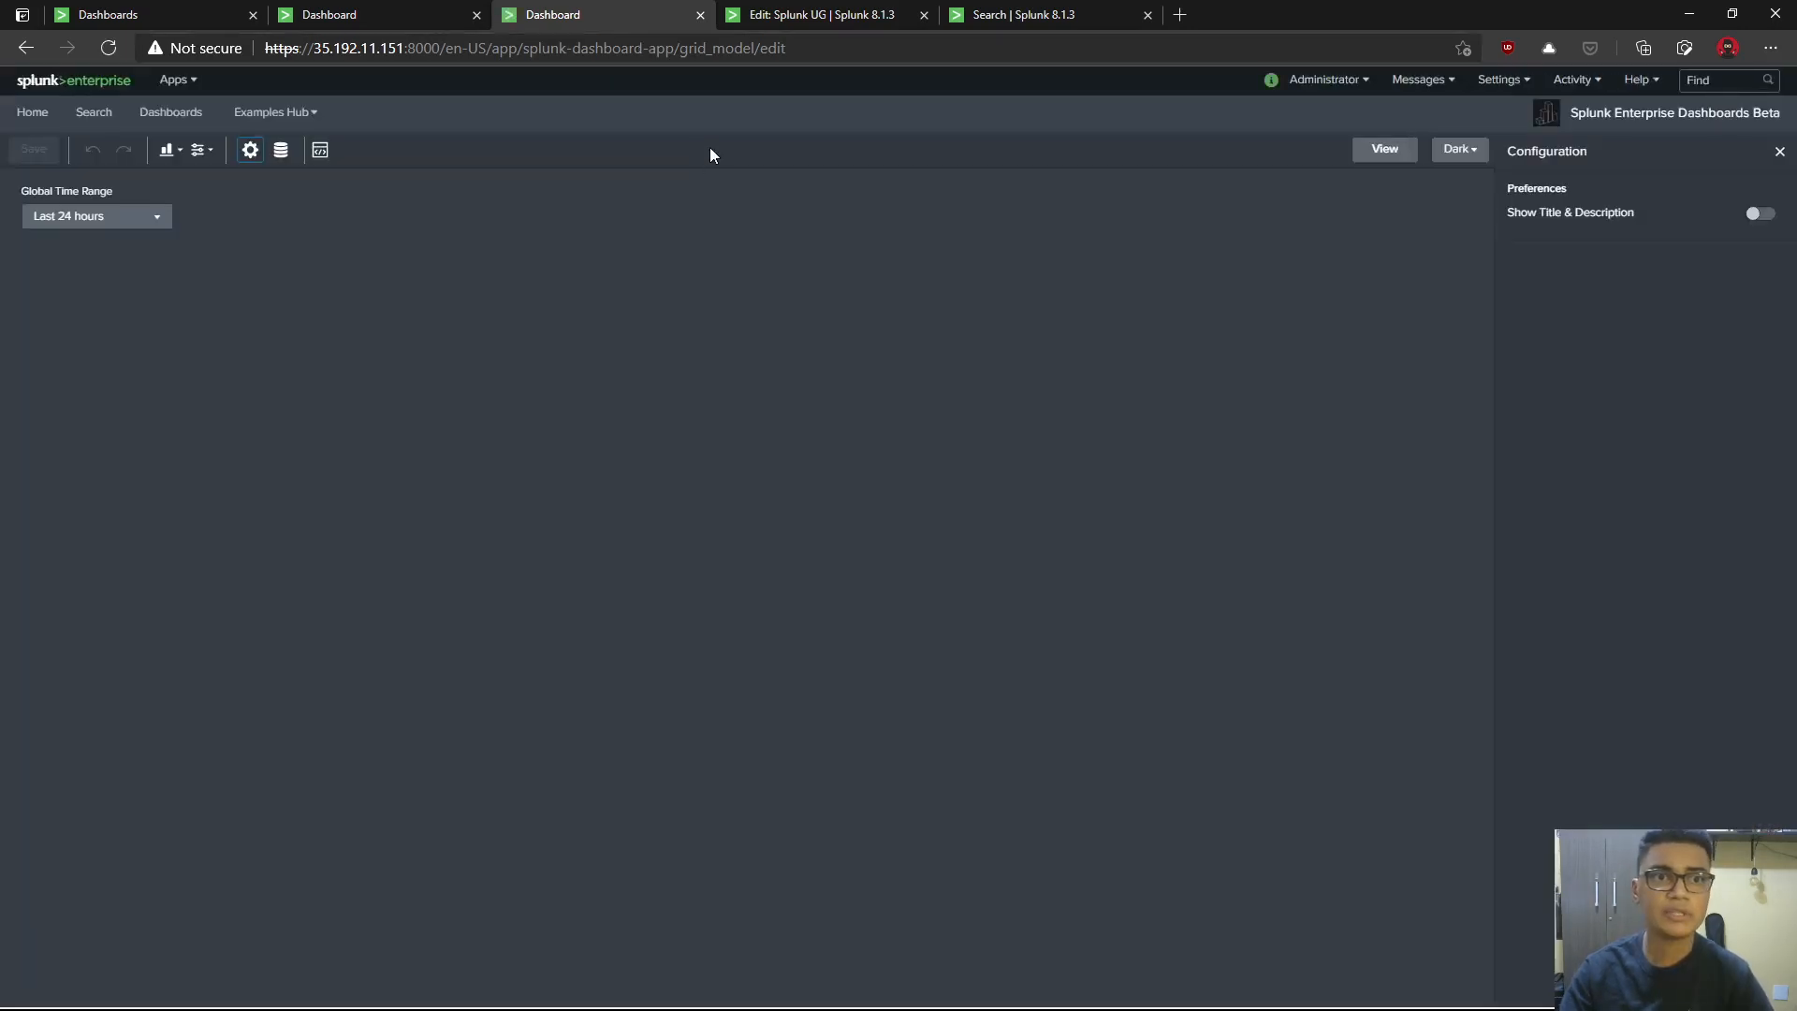
- Review the editing tools offered for the absolute_model dashboard and return to the grid_model dashboard
{"action": "left_click", "coordinate": [381, 17]}
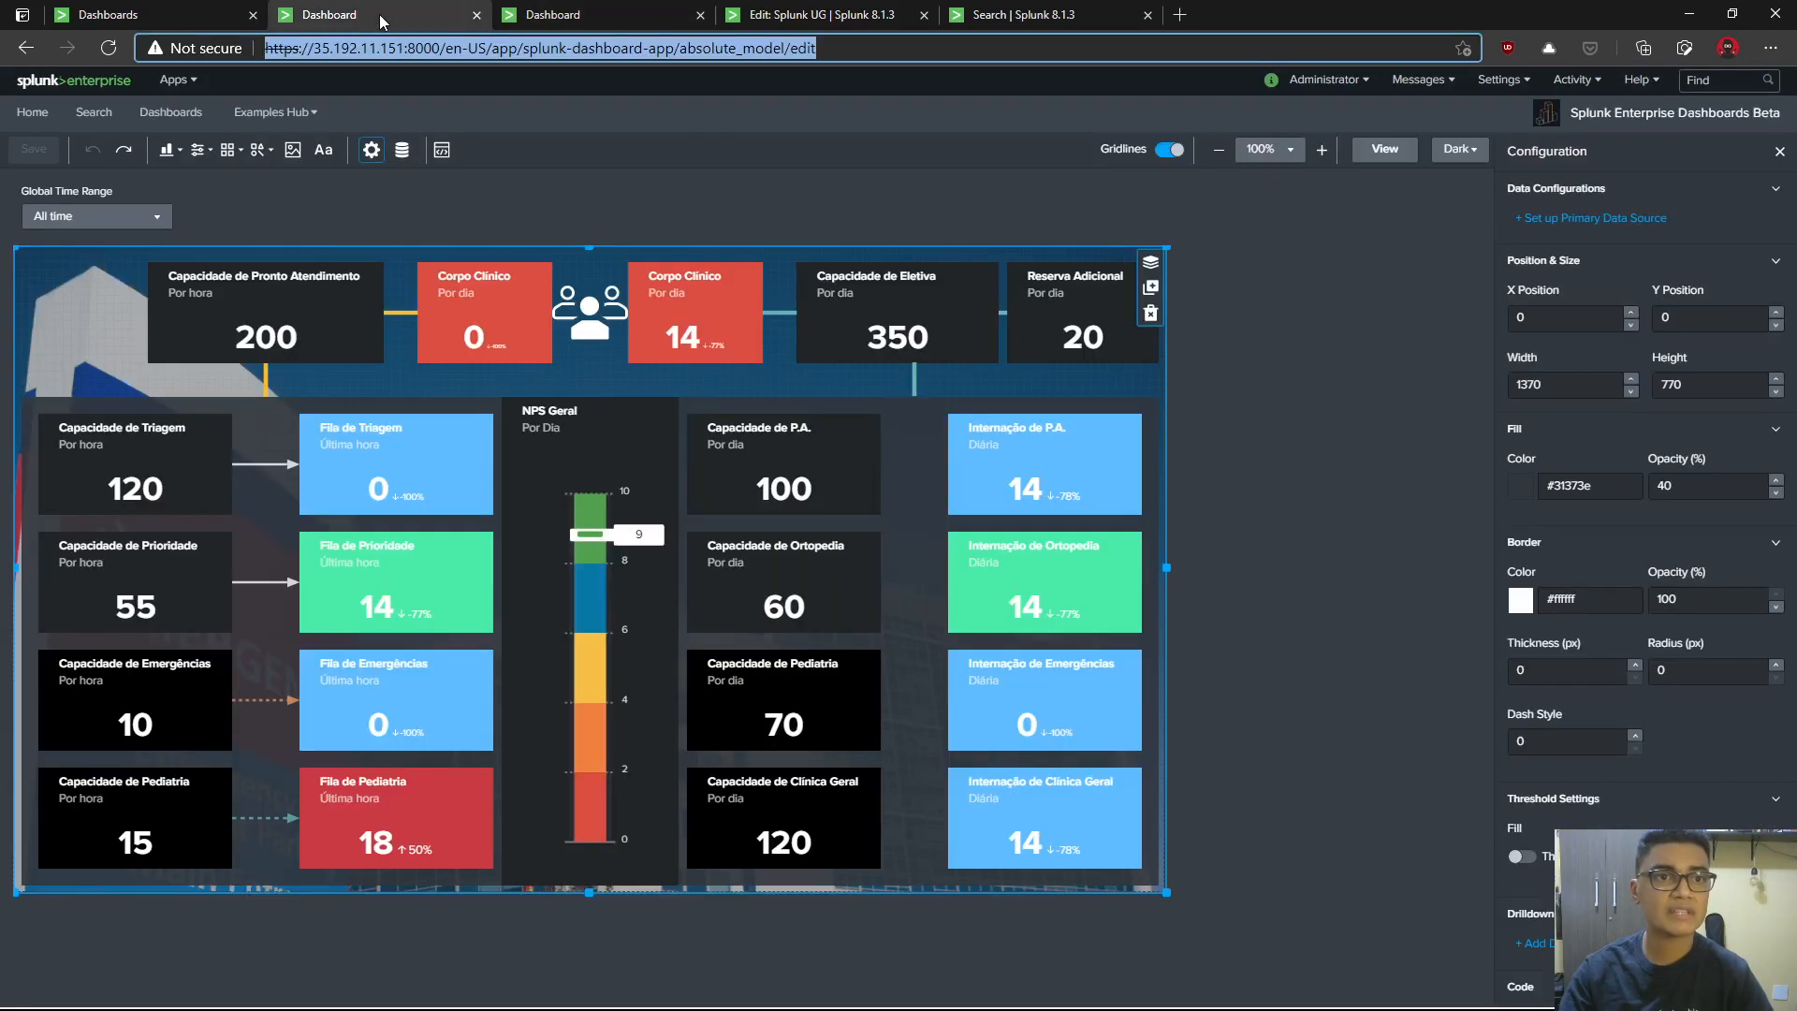
{"action": "left_click", "coordinate": [346, 193]}
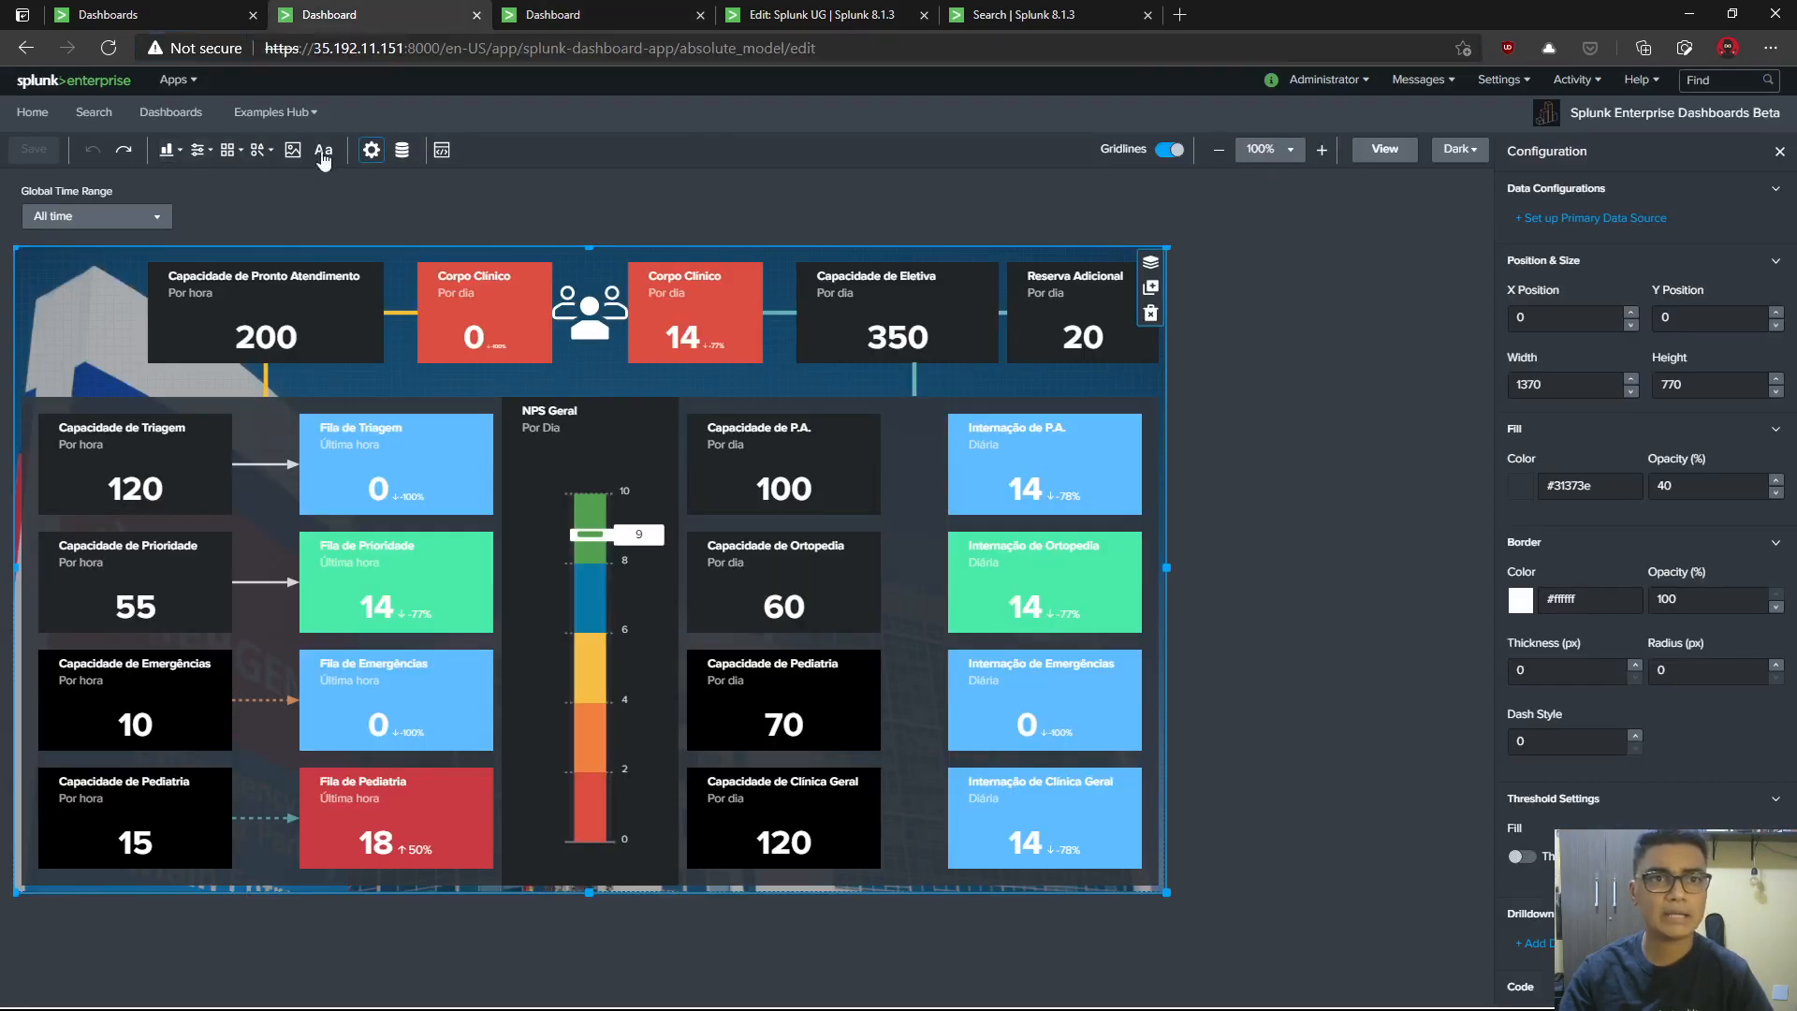
{"action": "left_click", "coordinate": [564, 15]}
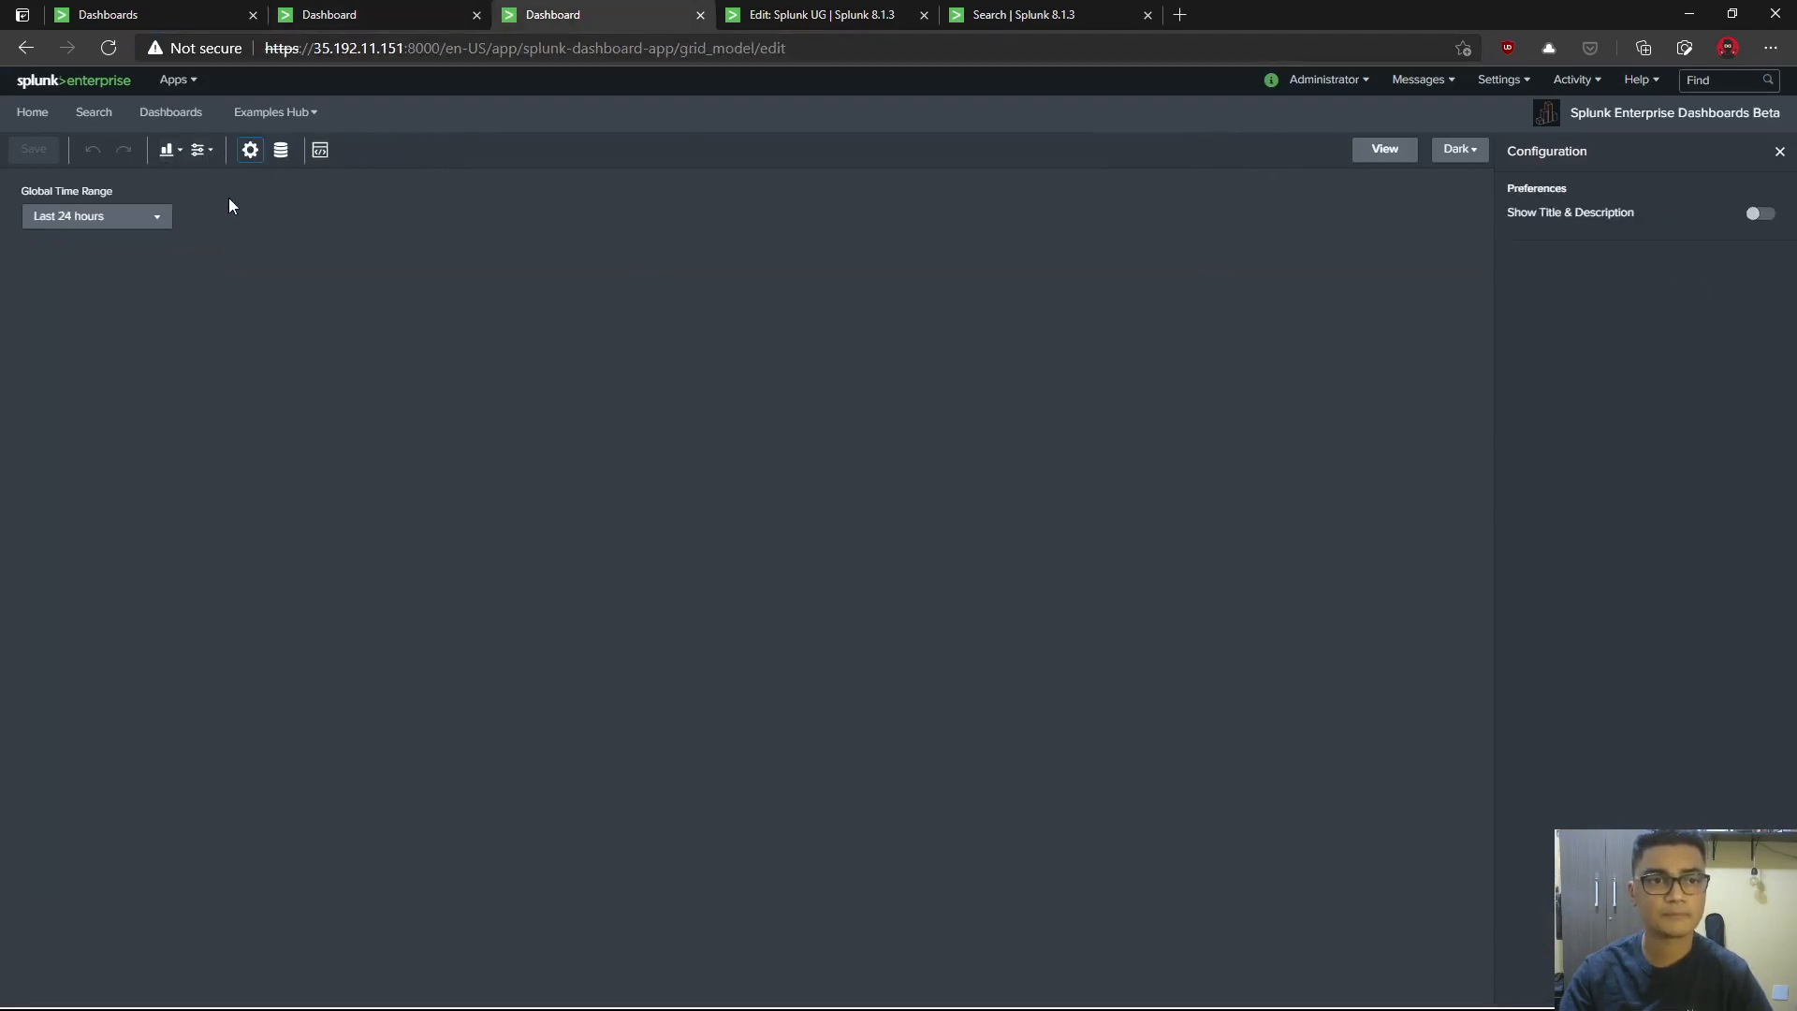
- Examine the visualization types, input types, data overview and configuration preferences available in the grid_model dashboard
{"action": "left_click", "coordinate": [179, 154]}
{"action": "scroll", "coordinate": [236, 409], "scroll_direction": "down", "scroll_amount": 6}
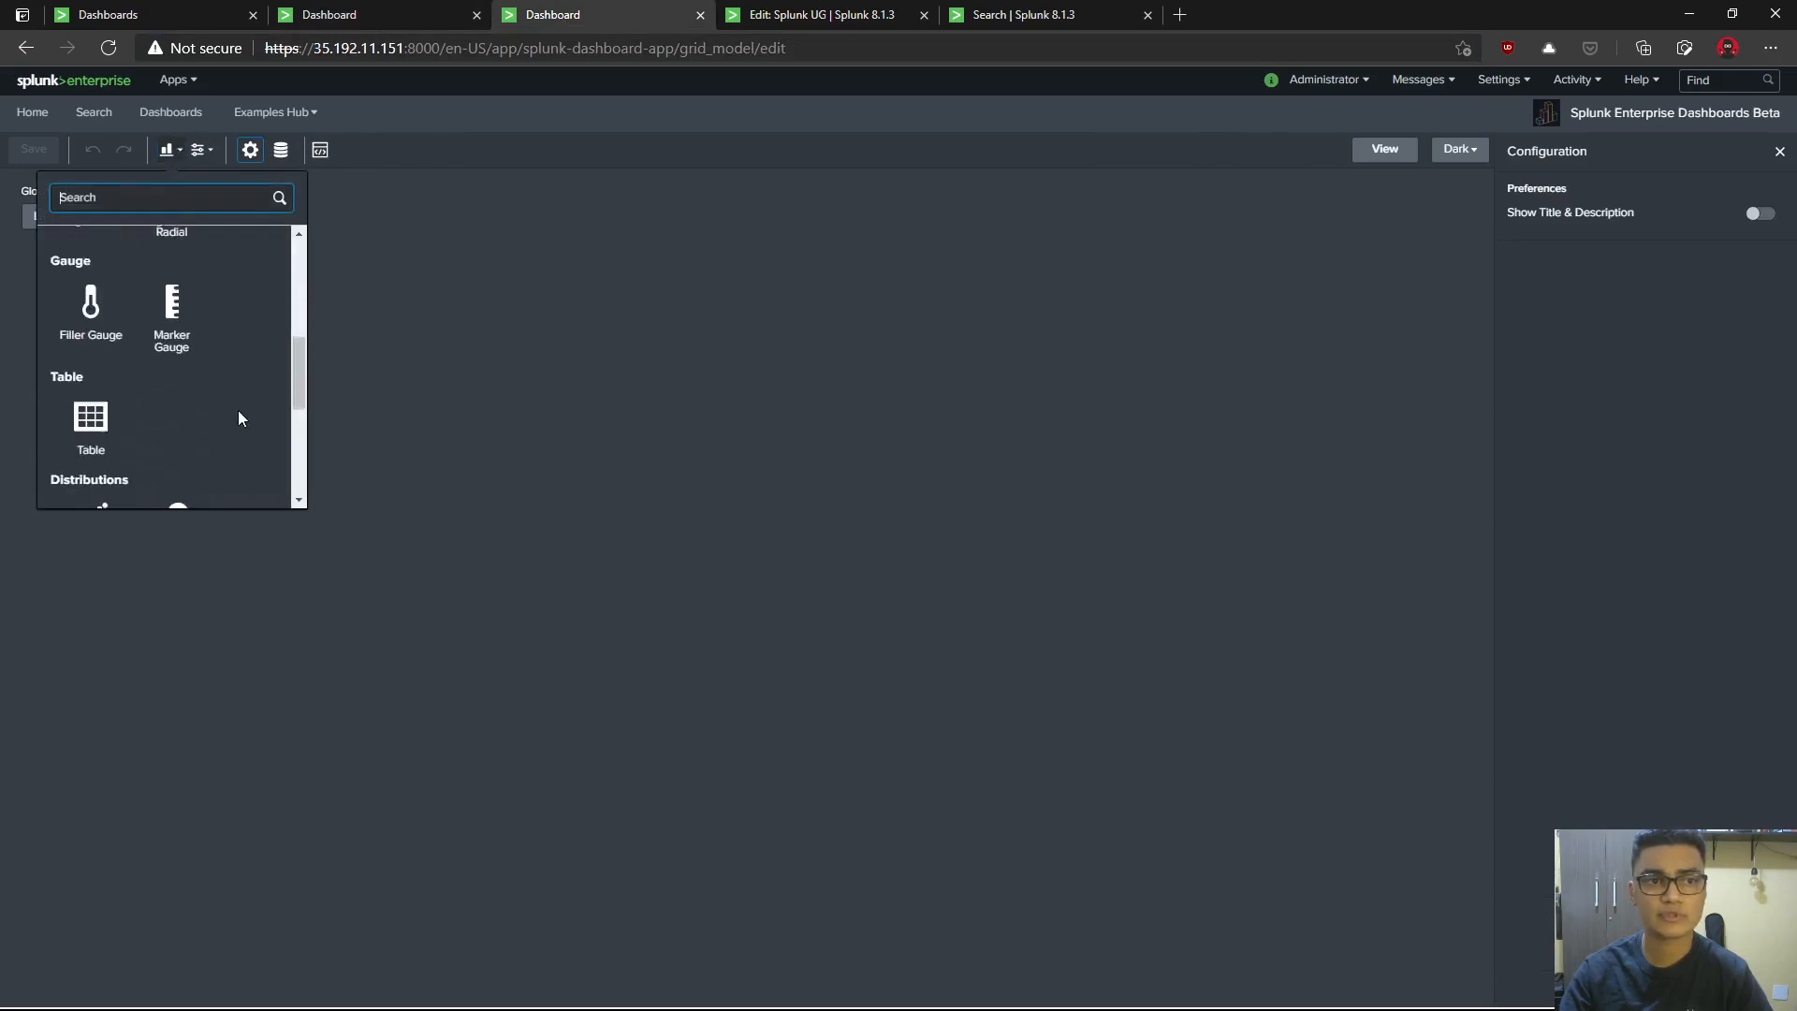
{"action": "key", "text": "Escape"}
{"action": "left_click", "coordinate": [202, 152]}
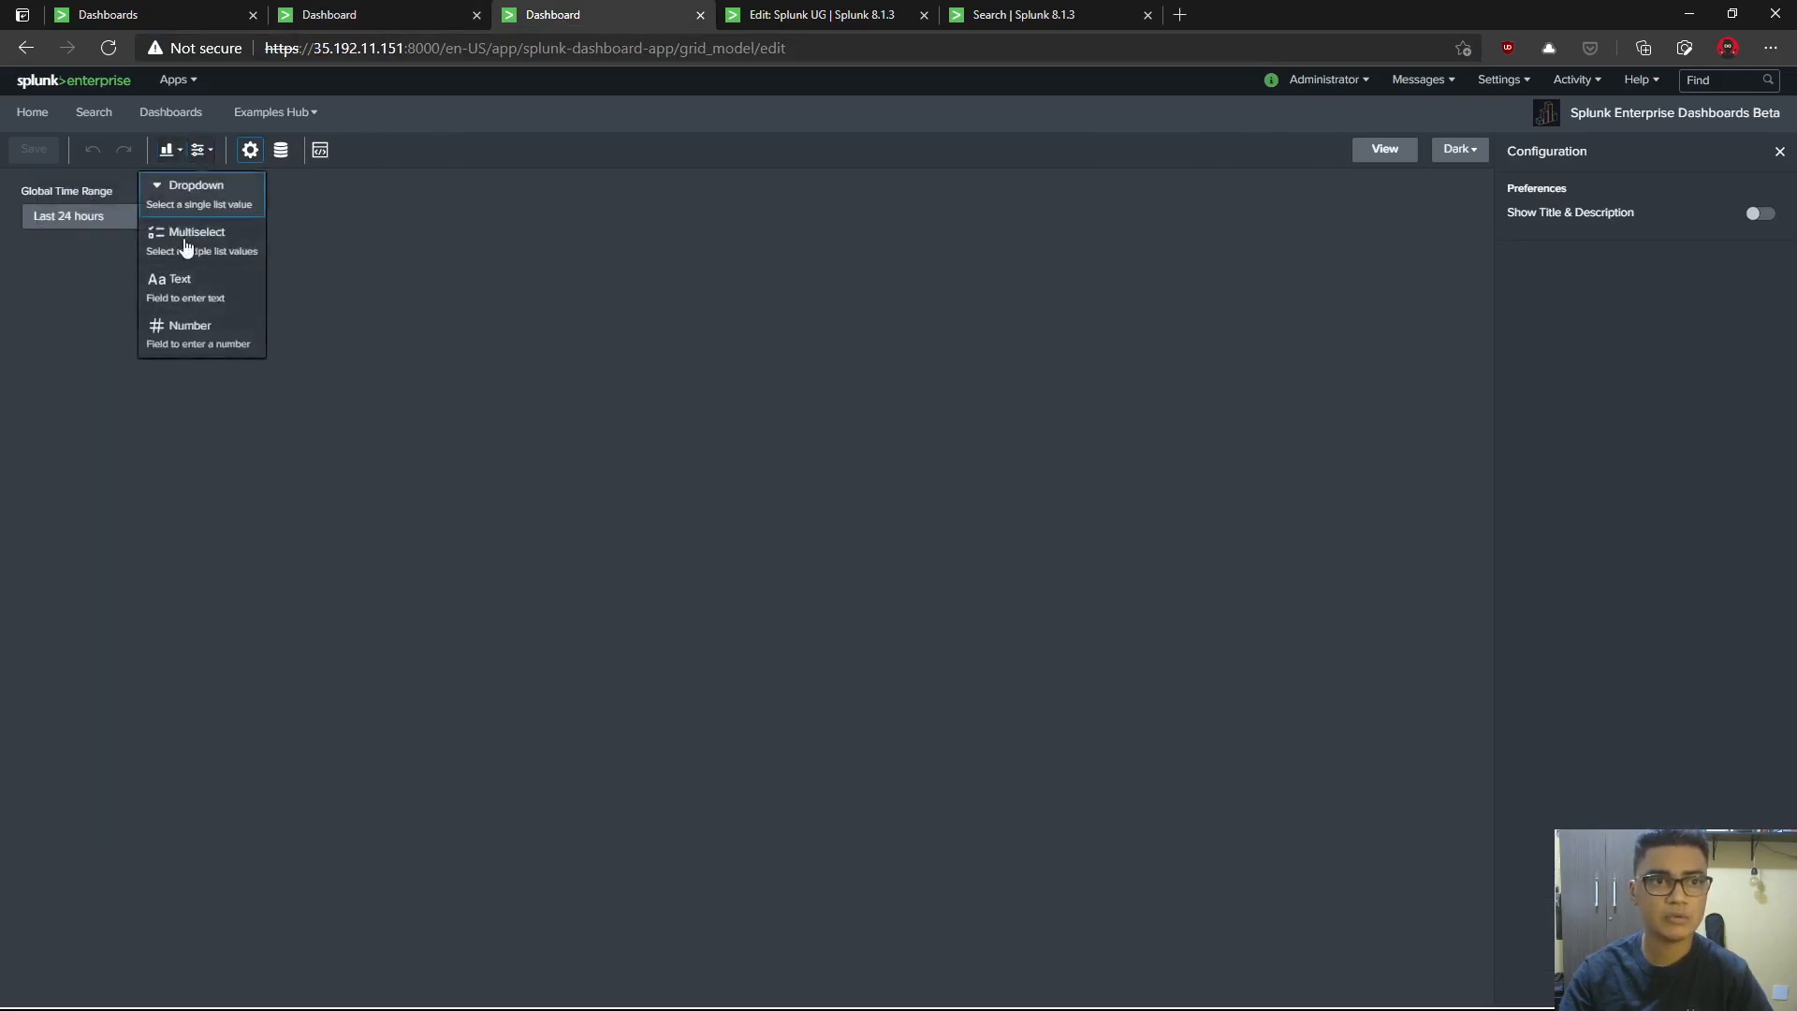
{"action": "key", "text": "Escape"}
{"action": "left_click", "coordinate": [281, 155]}
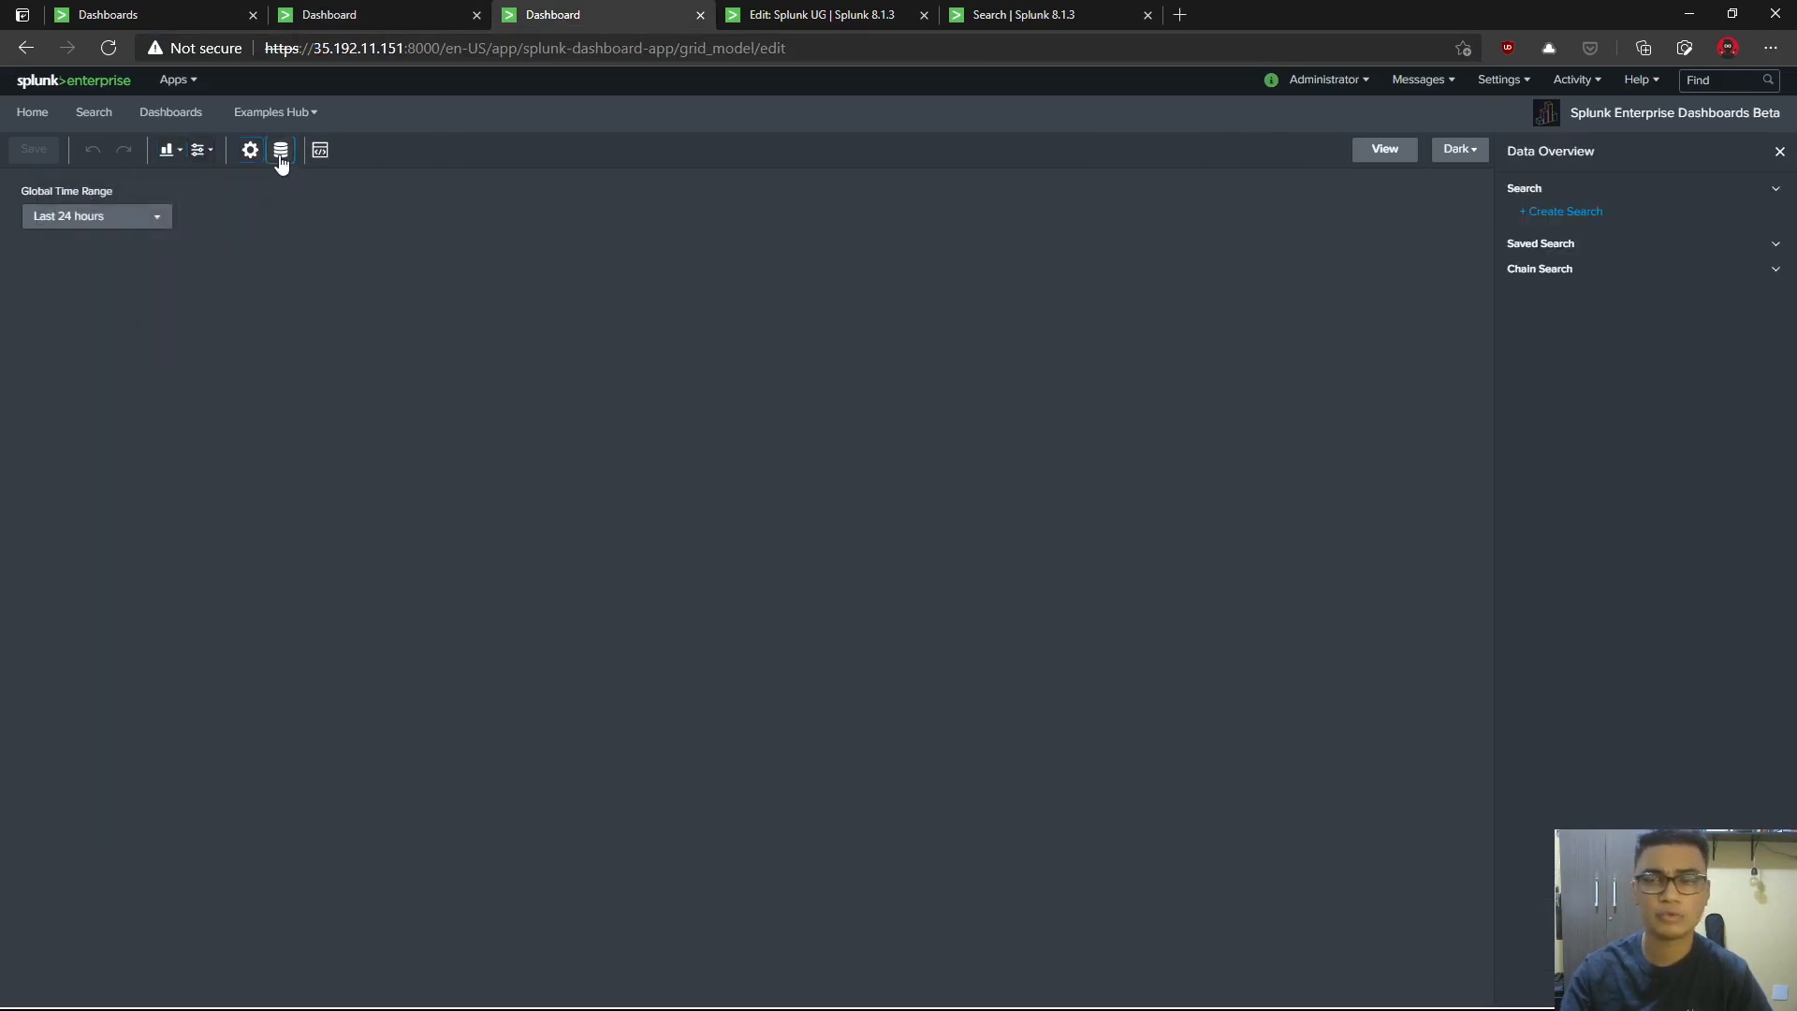
{"action": "left_click", "coordinate": [250, 152]}
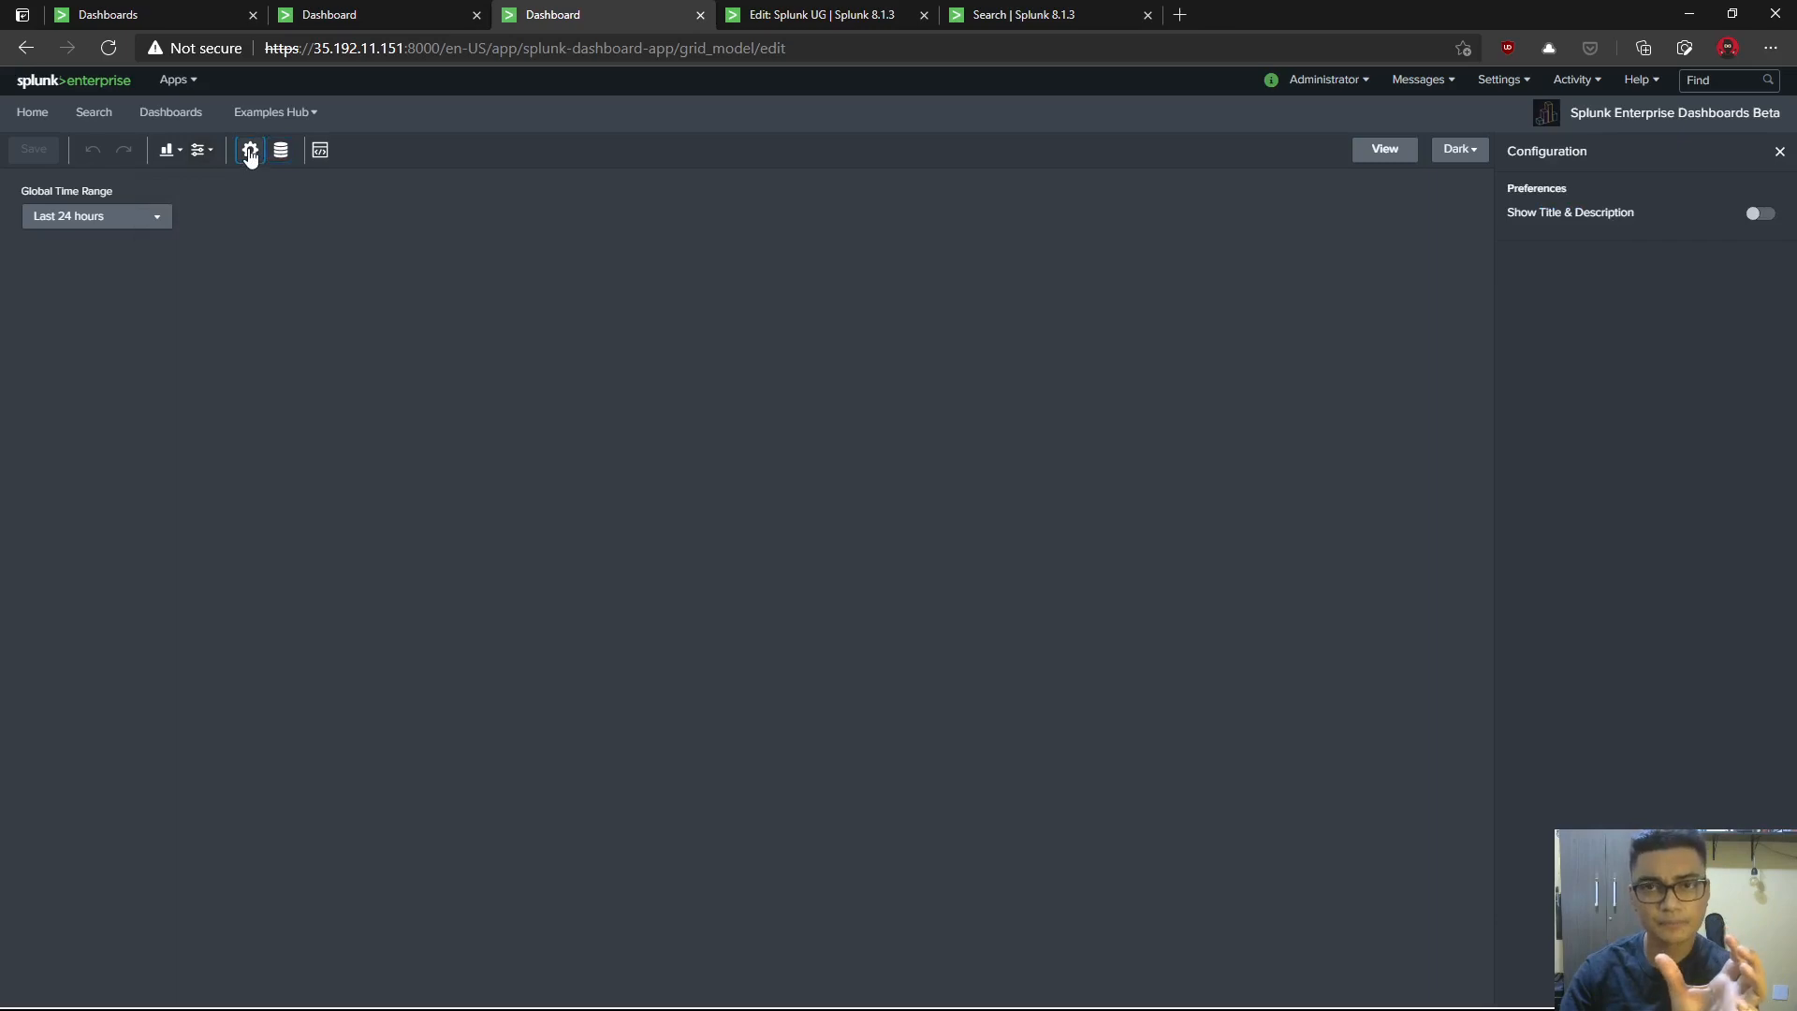
- Switch to the Splunk UG dashboard, cancel its Drilldown Editor and exit edit mode without saving
{"action": "left_click", "coordinate": [823, 15]}
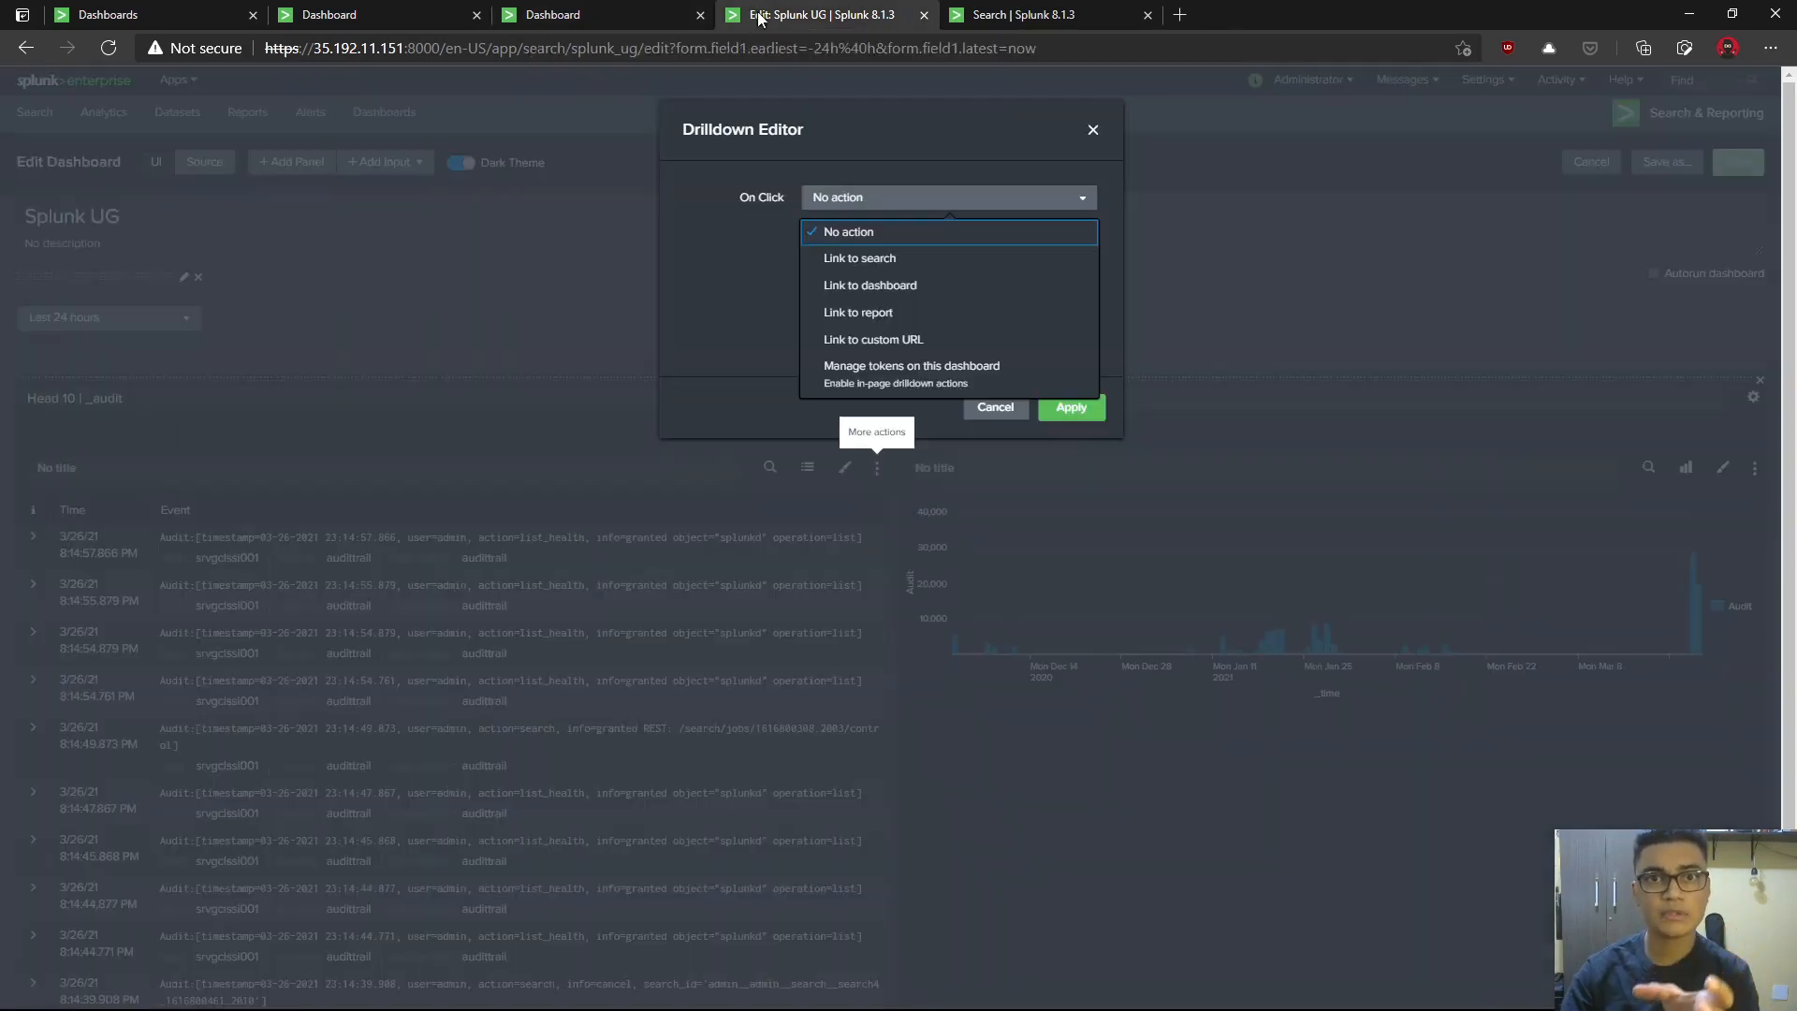
{"action": "left_click", "coordinate": [998, 409]}
{"action": "left_click", "coordinate": [1613, 171]}
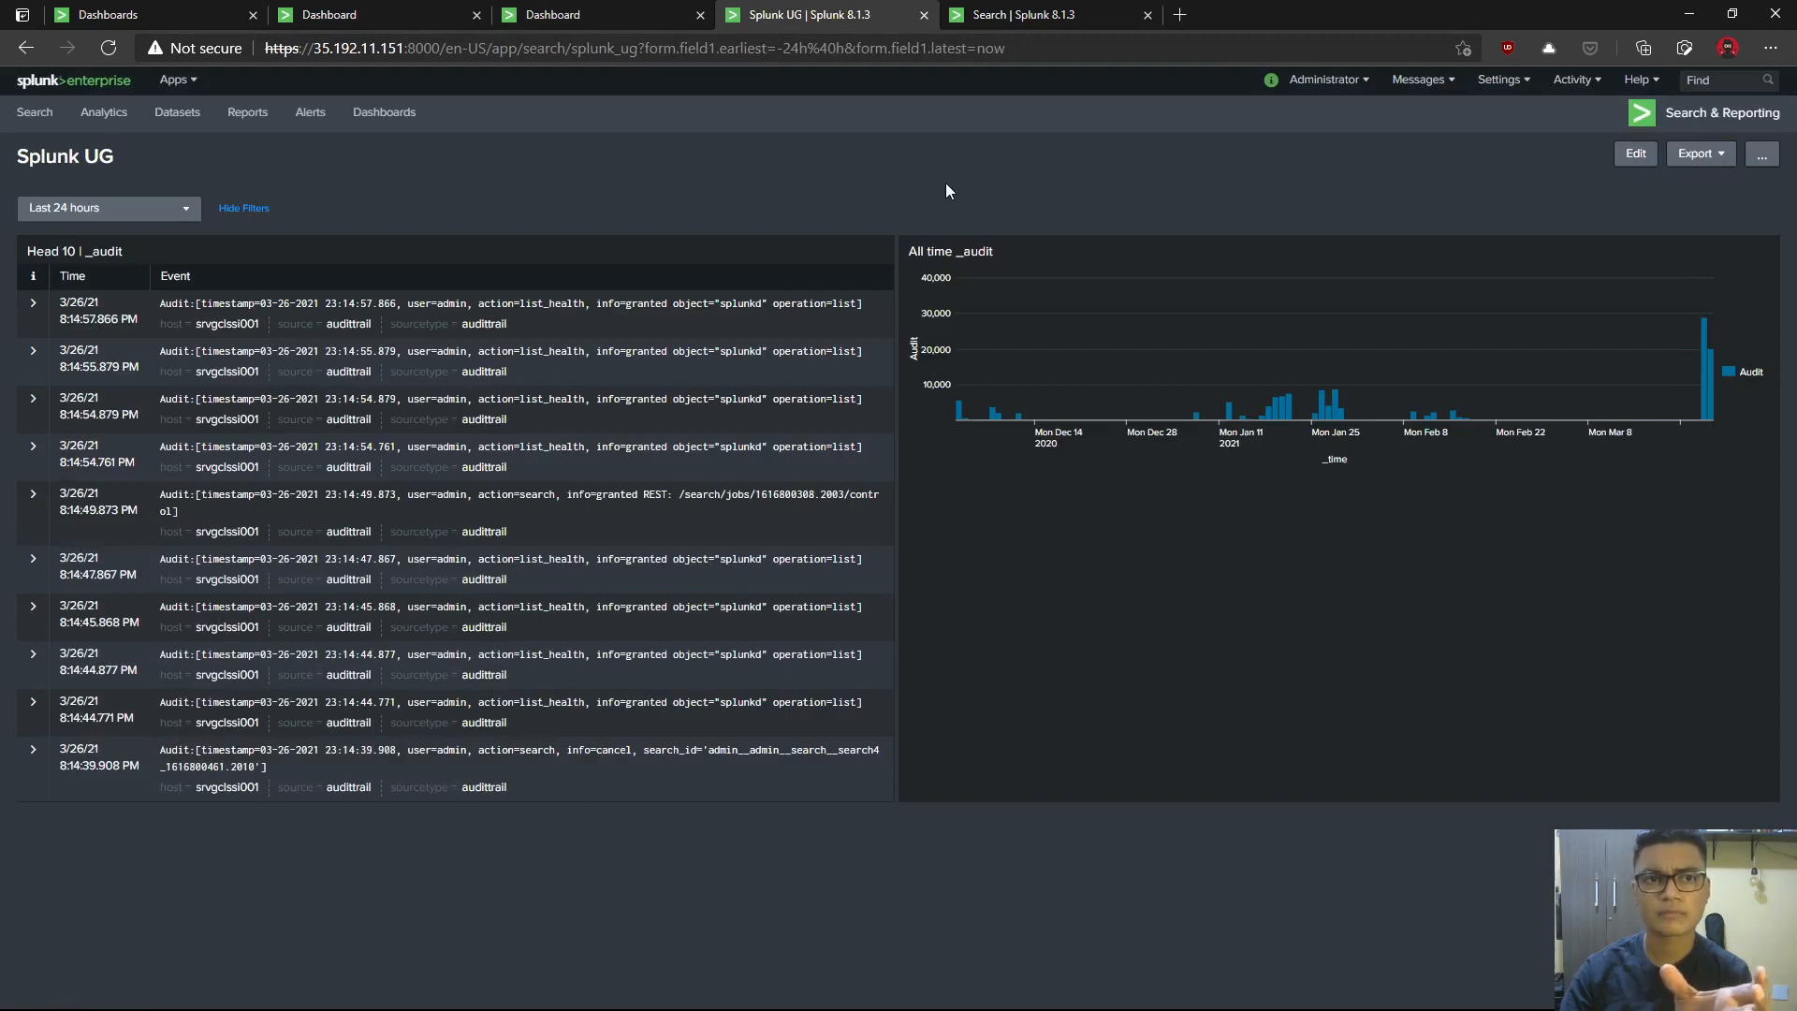
- Compare the empty grid_model dashboard with the panel layout of the classic Splunk UG dashboard
{"action": "left_click", "coordinate": [649, 23]}
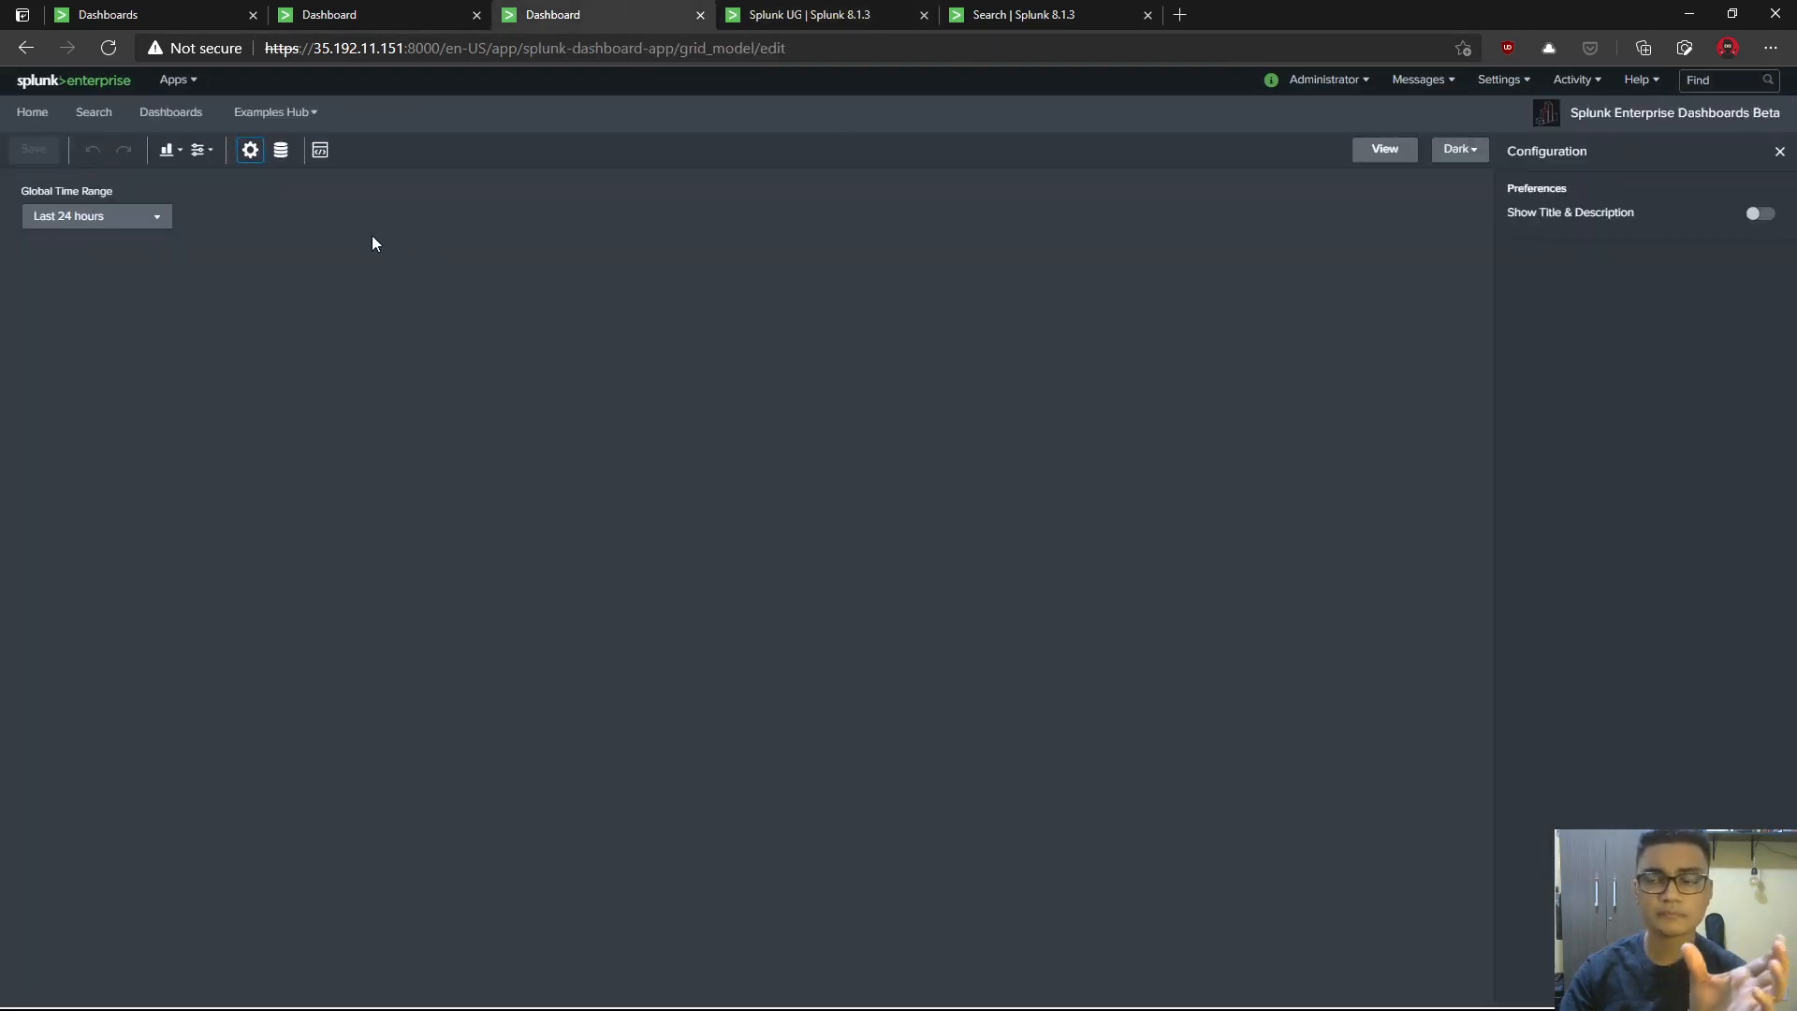
{"action": "left_click", "coordinate": [822, 17]}
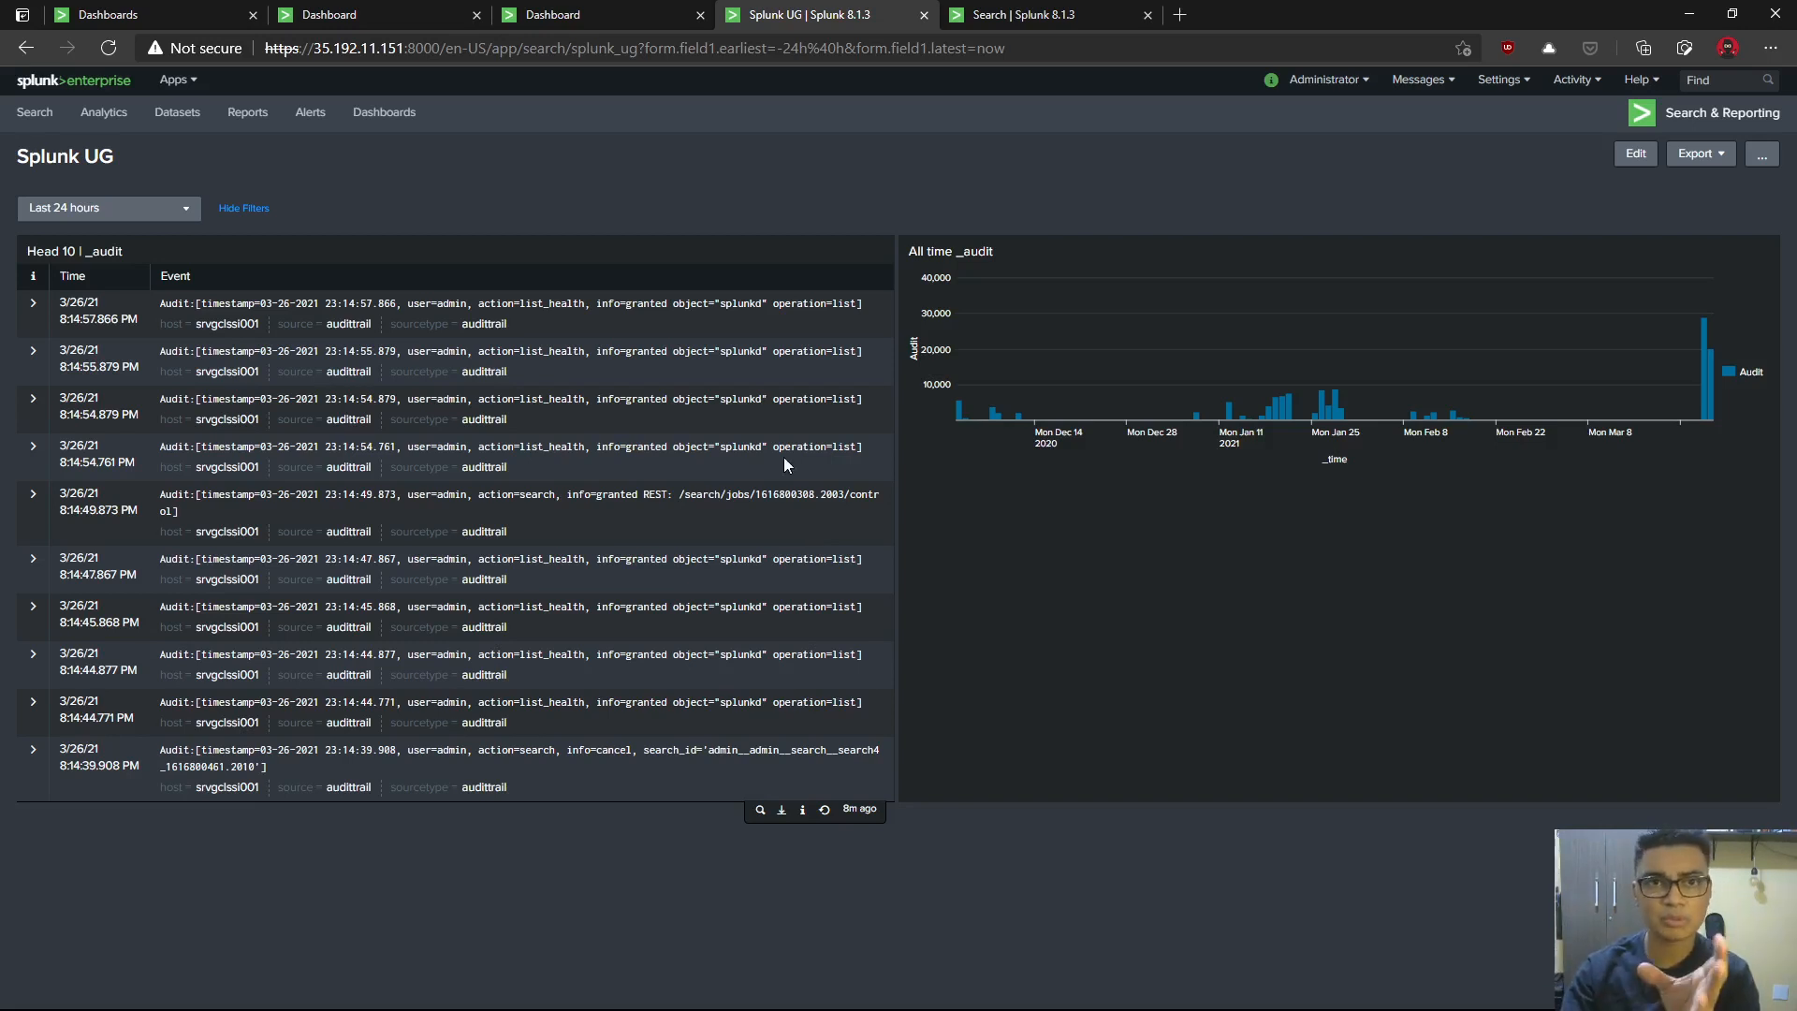
{"action": "left_click", "coordinate": [620, 15]}
{"action": "left_click", "coordinate": [775, 13]}
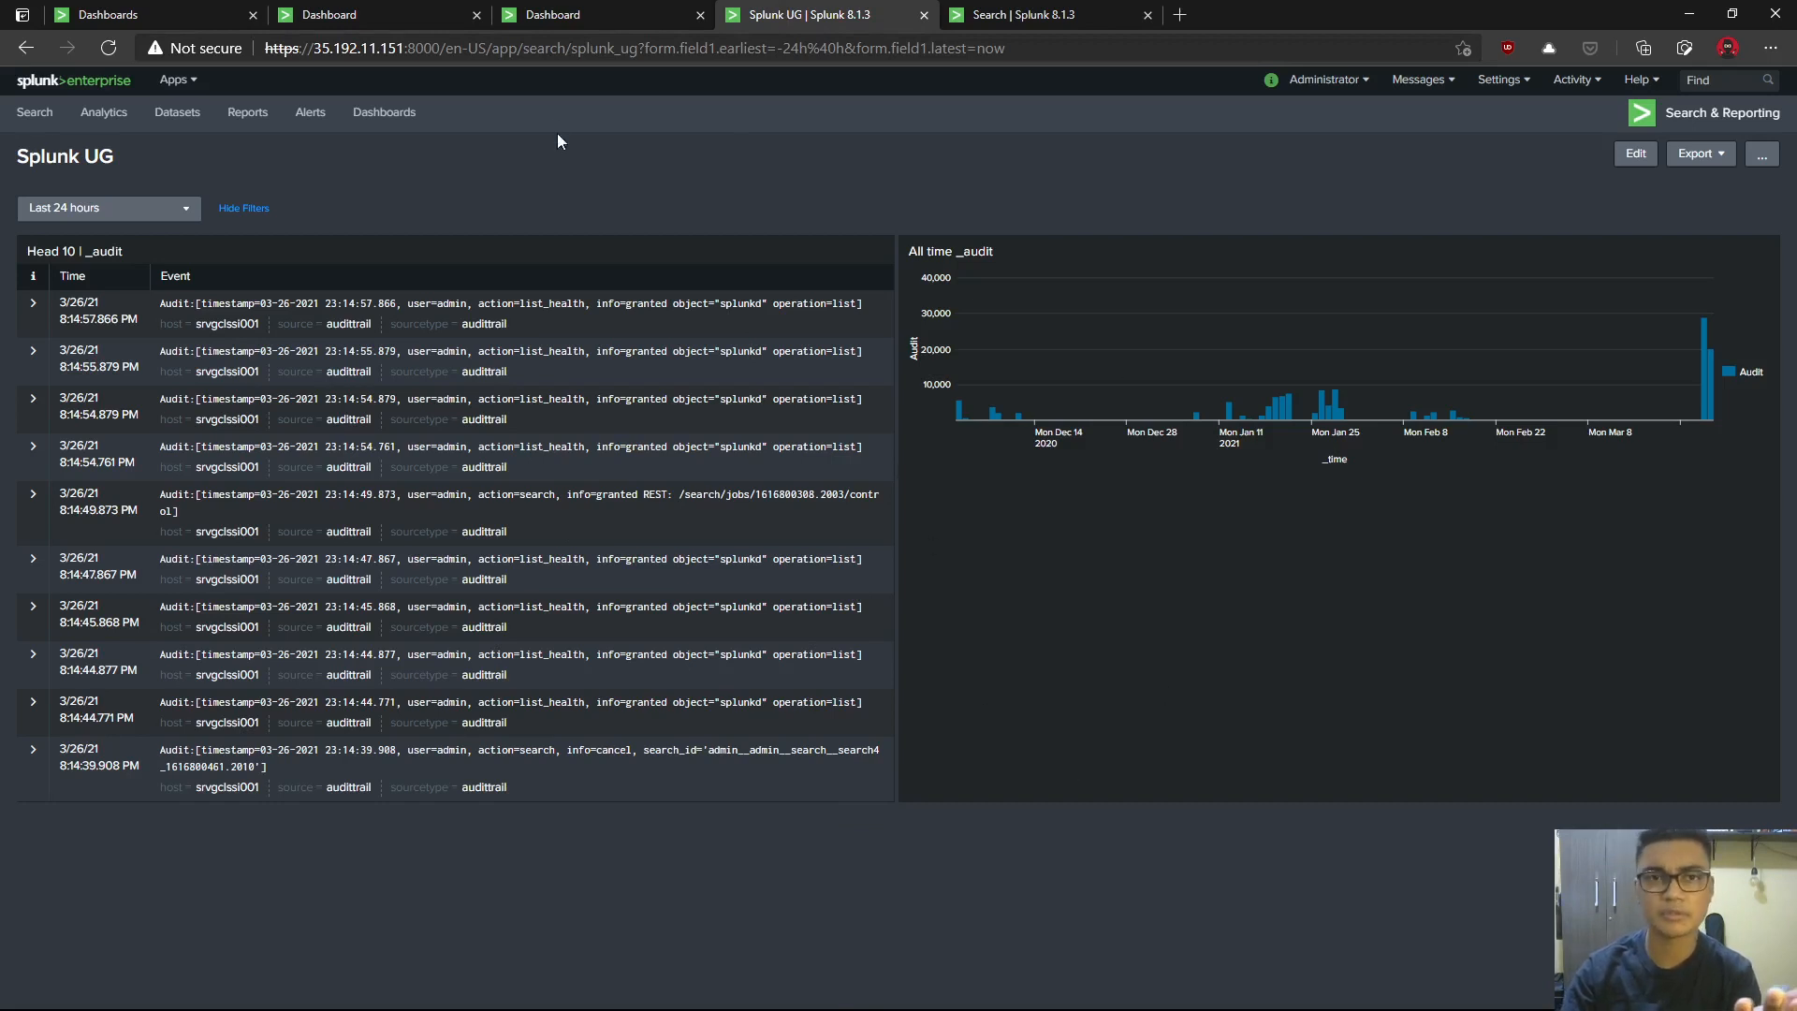
- Return to the grid_model dashboard, examine its source code and go back to the visual editor
{"action": "left_click", "coordinate": [608, 17]}
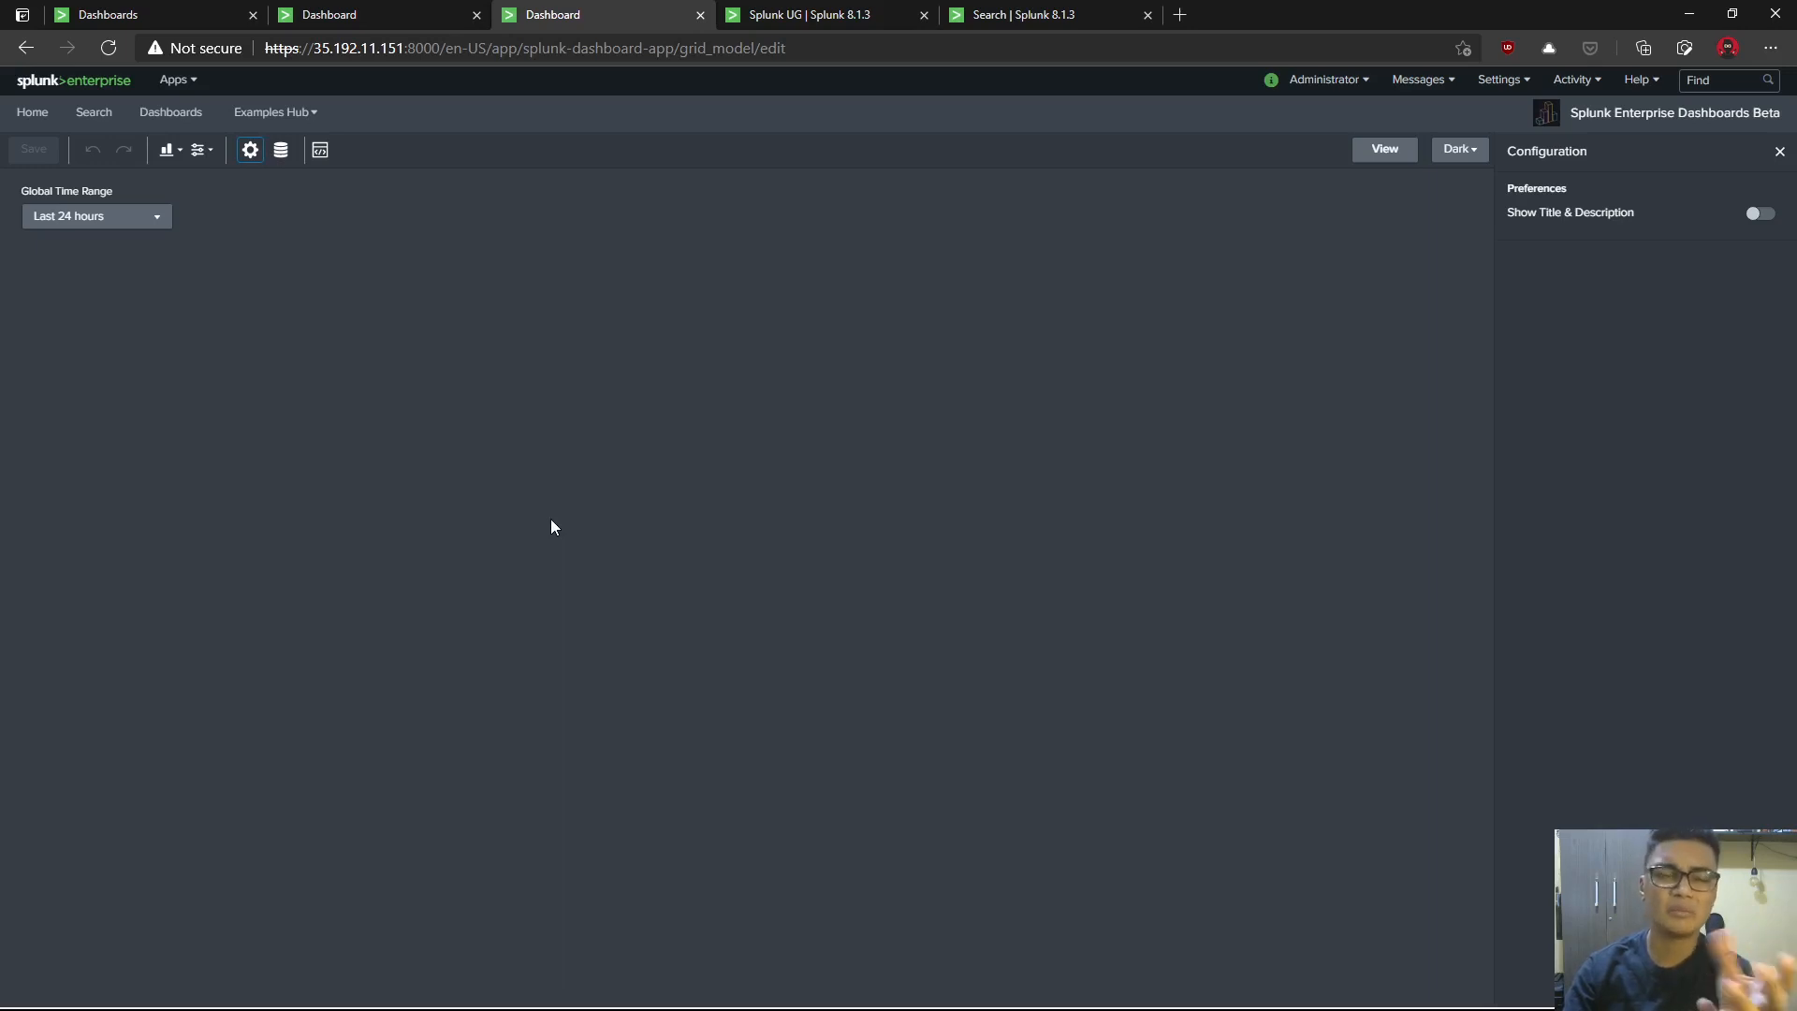
{"action": "left_click", "coordinate": [319, 150]}
{"action": "left_click", "coordinate": [296, 399]}
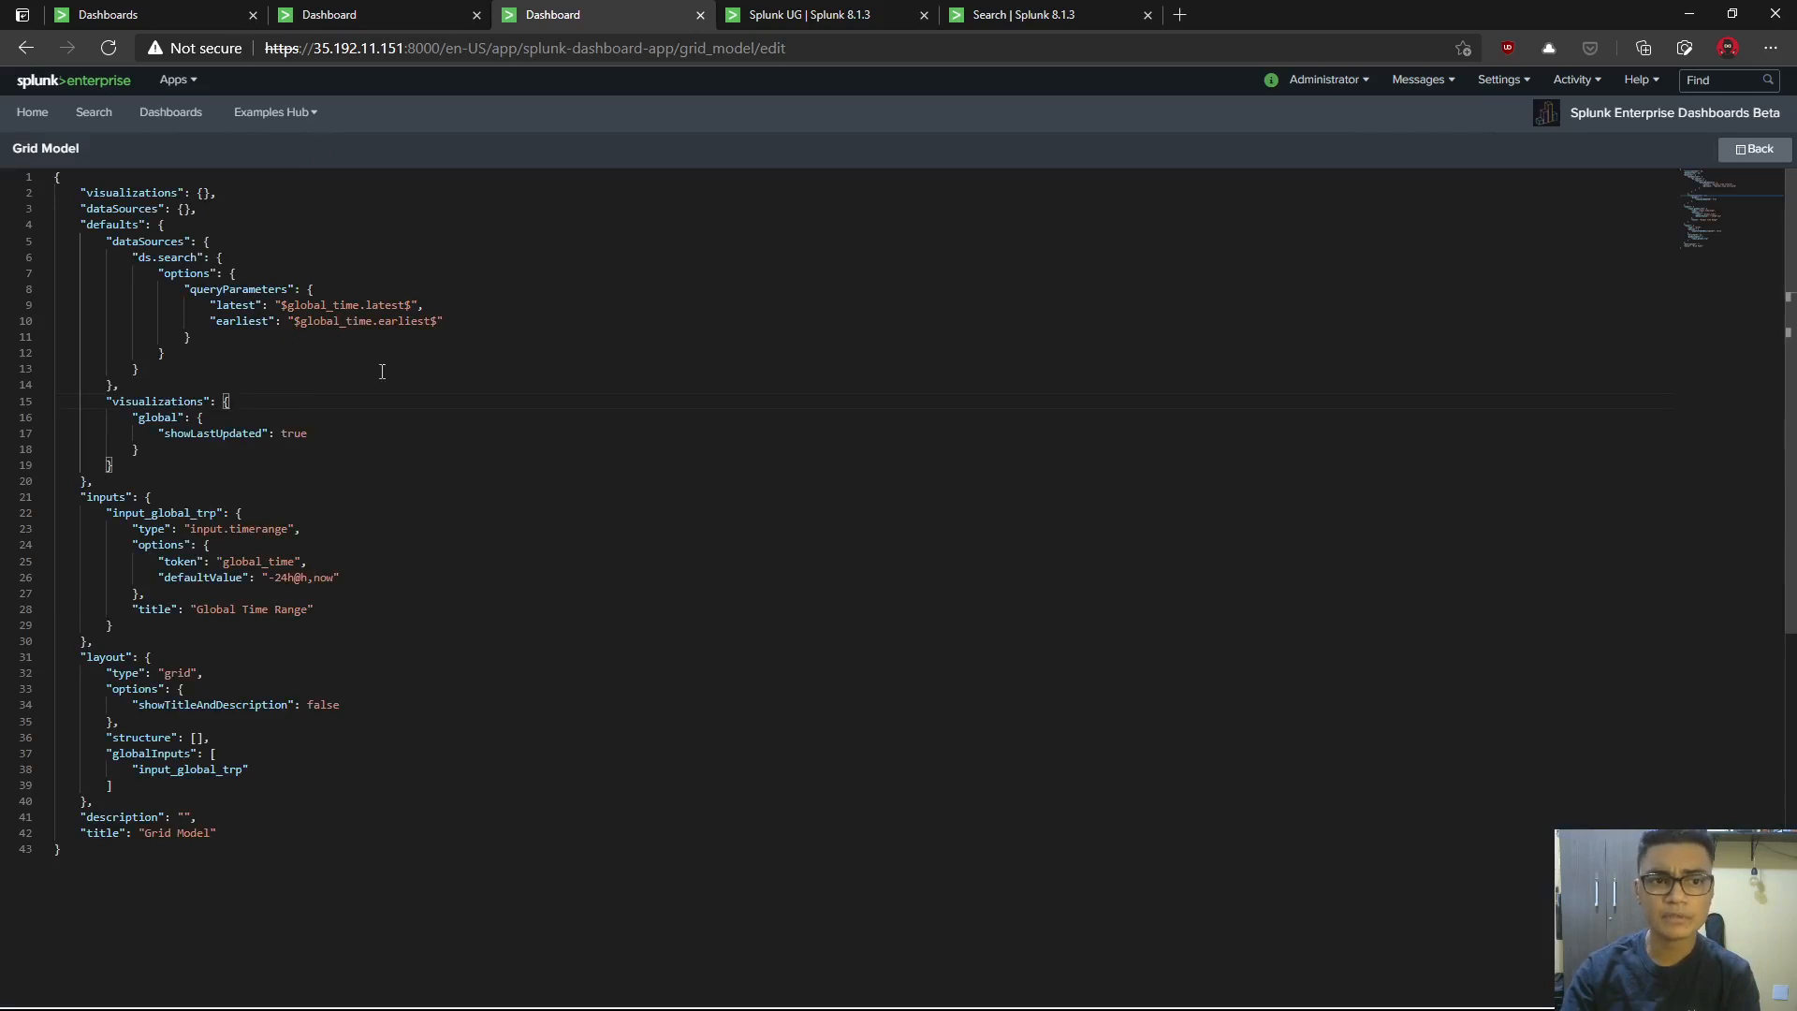
{"action": "left_click", "coordinate": [1750, 146]}
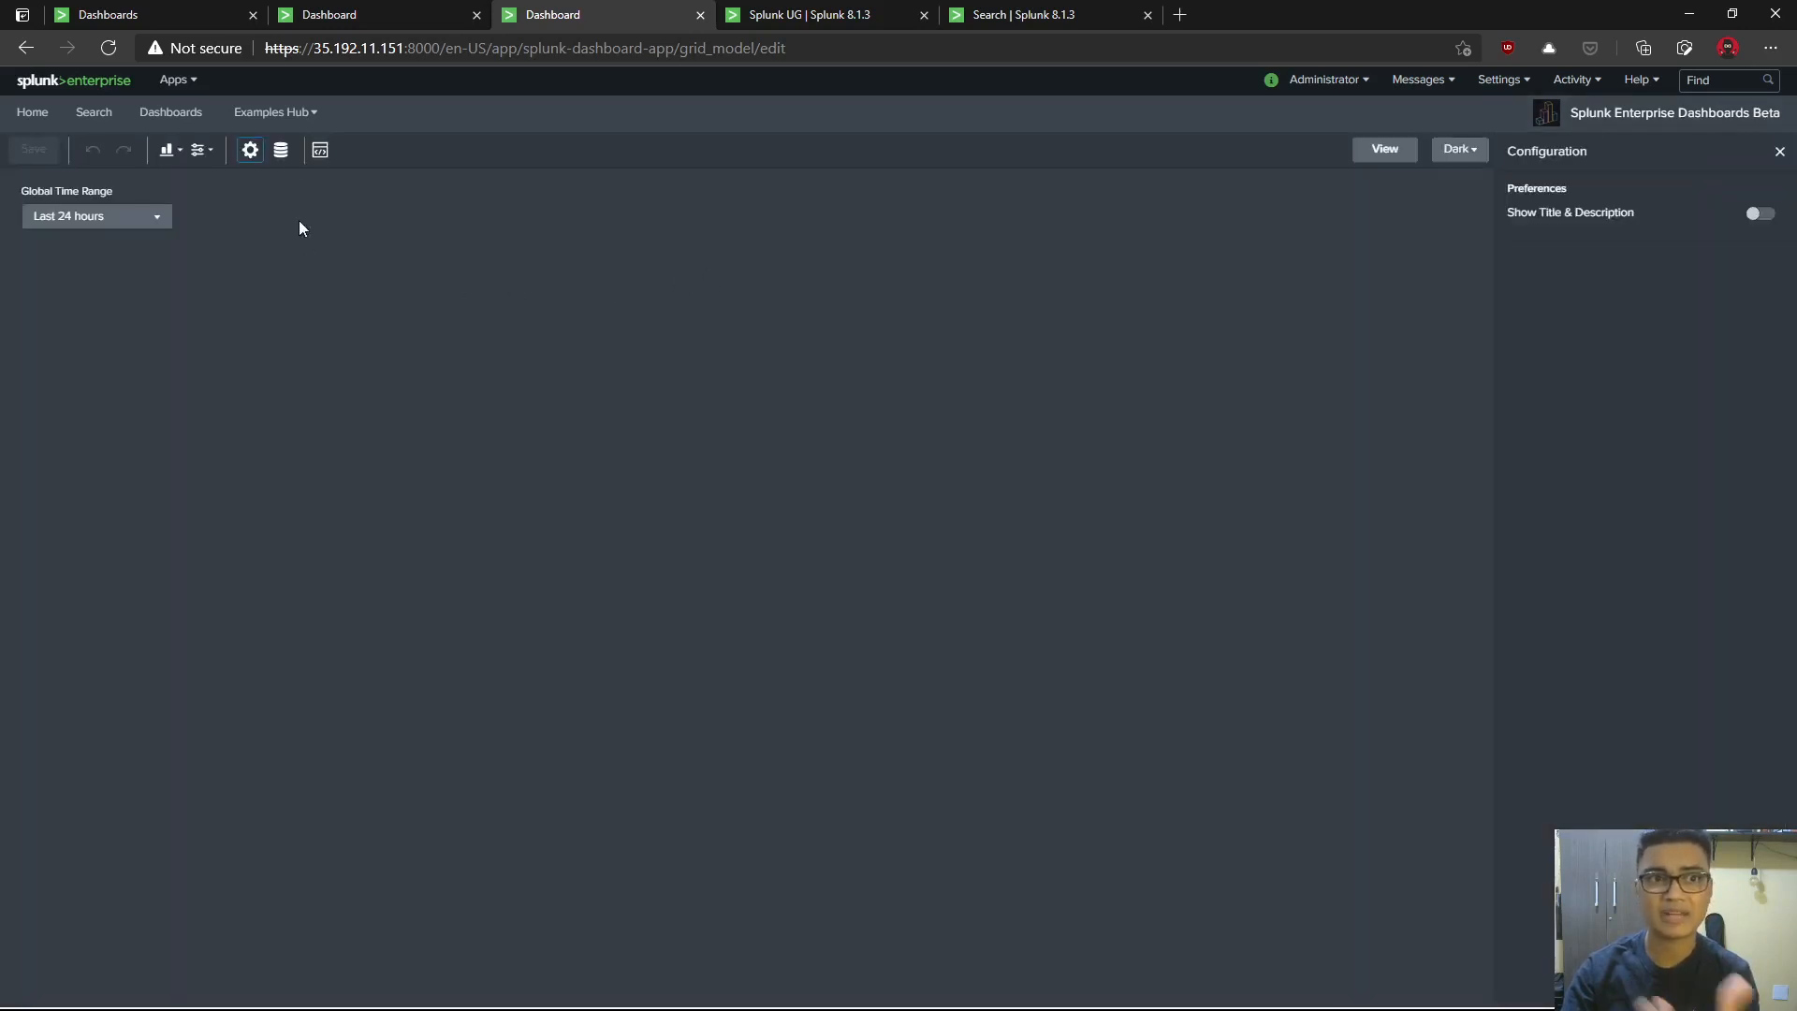
- Examine the search categories in grid_model's data overview, close it and go to the Dashboards list
{"action": "left_click", "coordinate": [284, 150]}
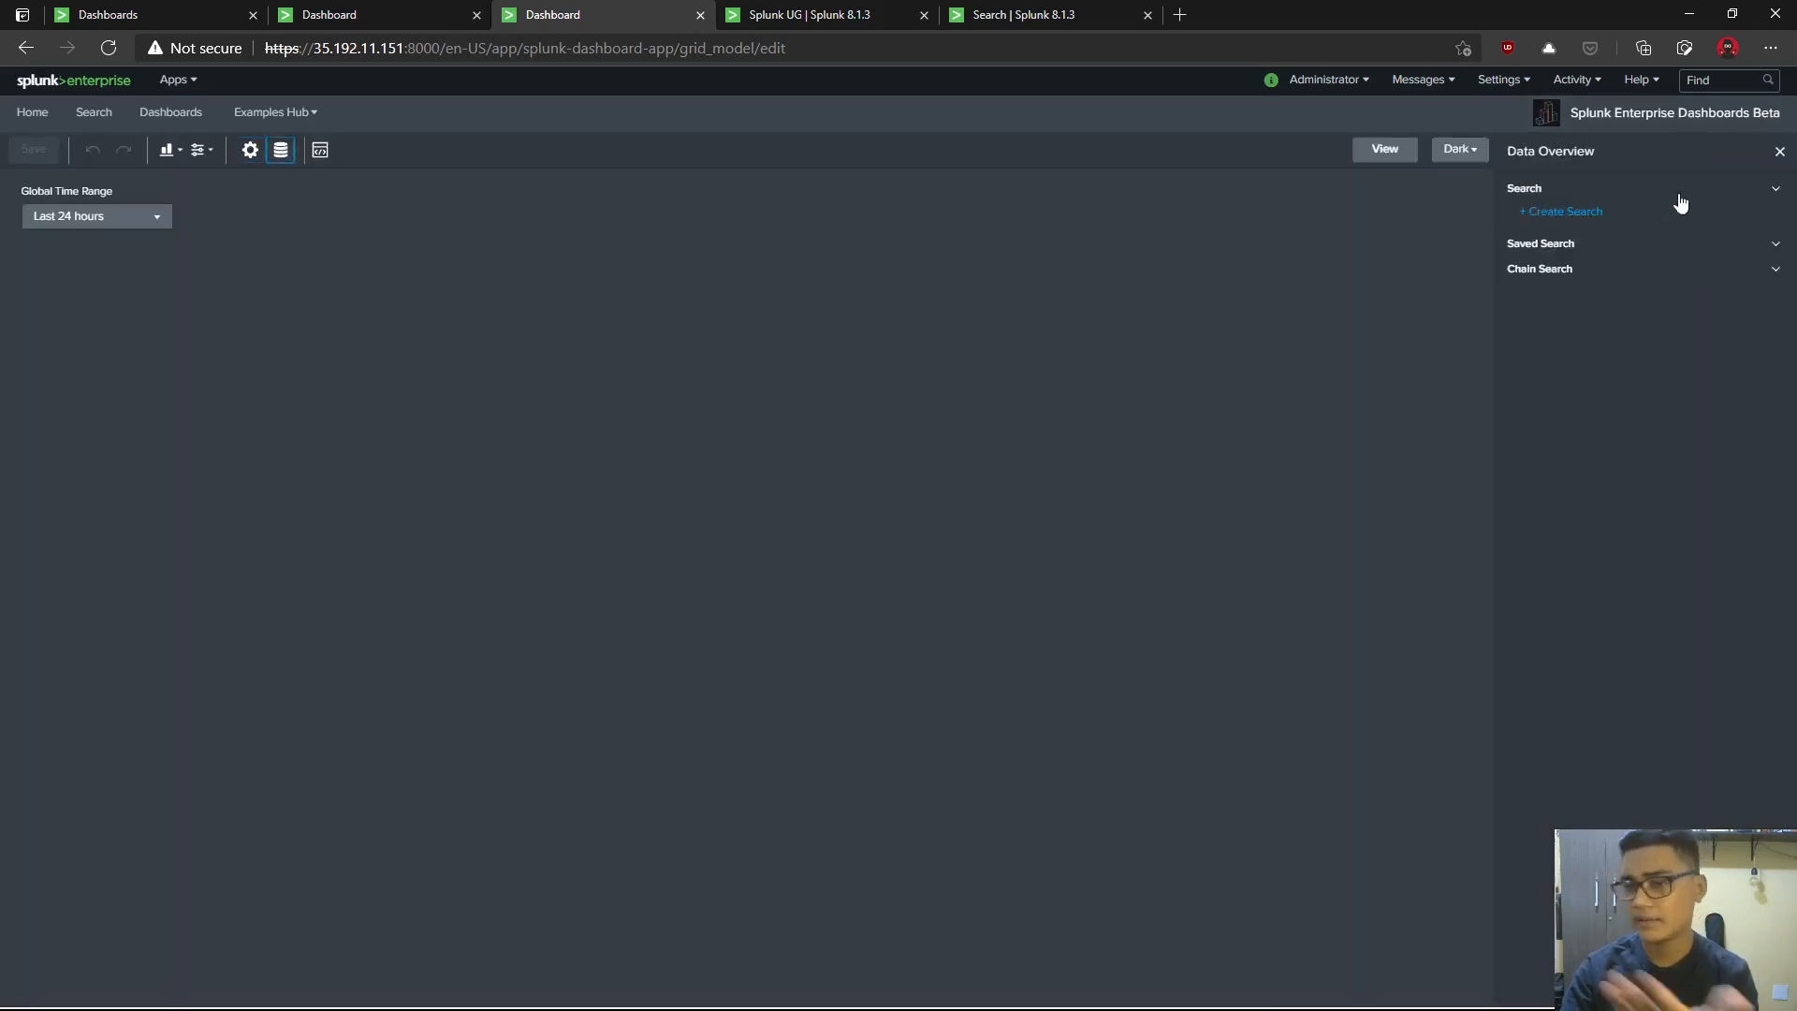
{"action": "left_click", "coordinate": [1743, 248]}
{"action": "left_click", "coordinate": [1775, 191]}
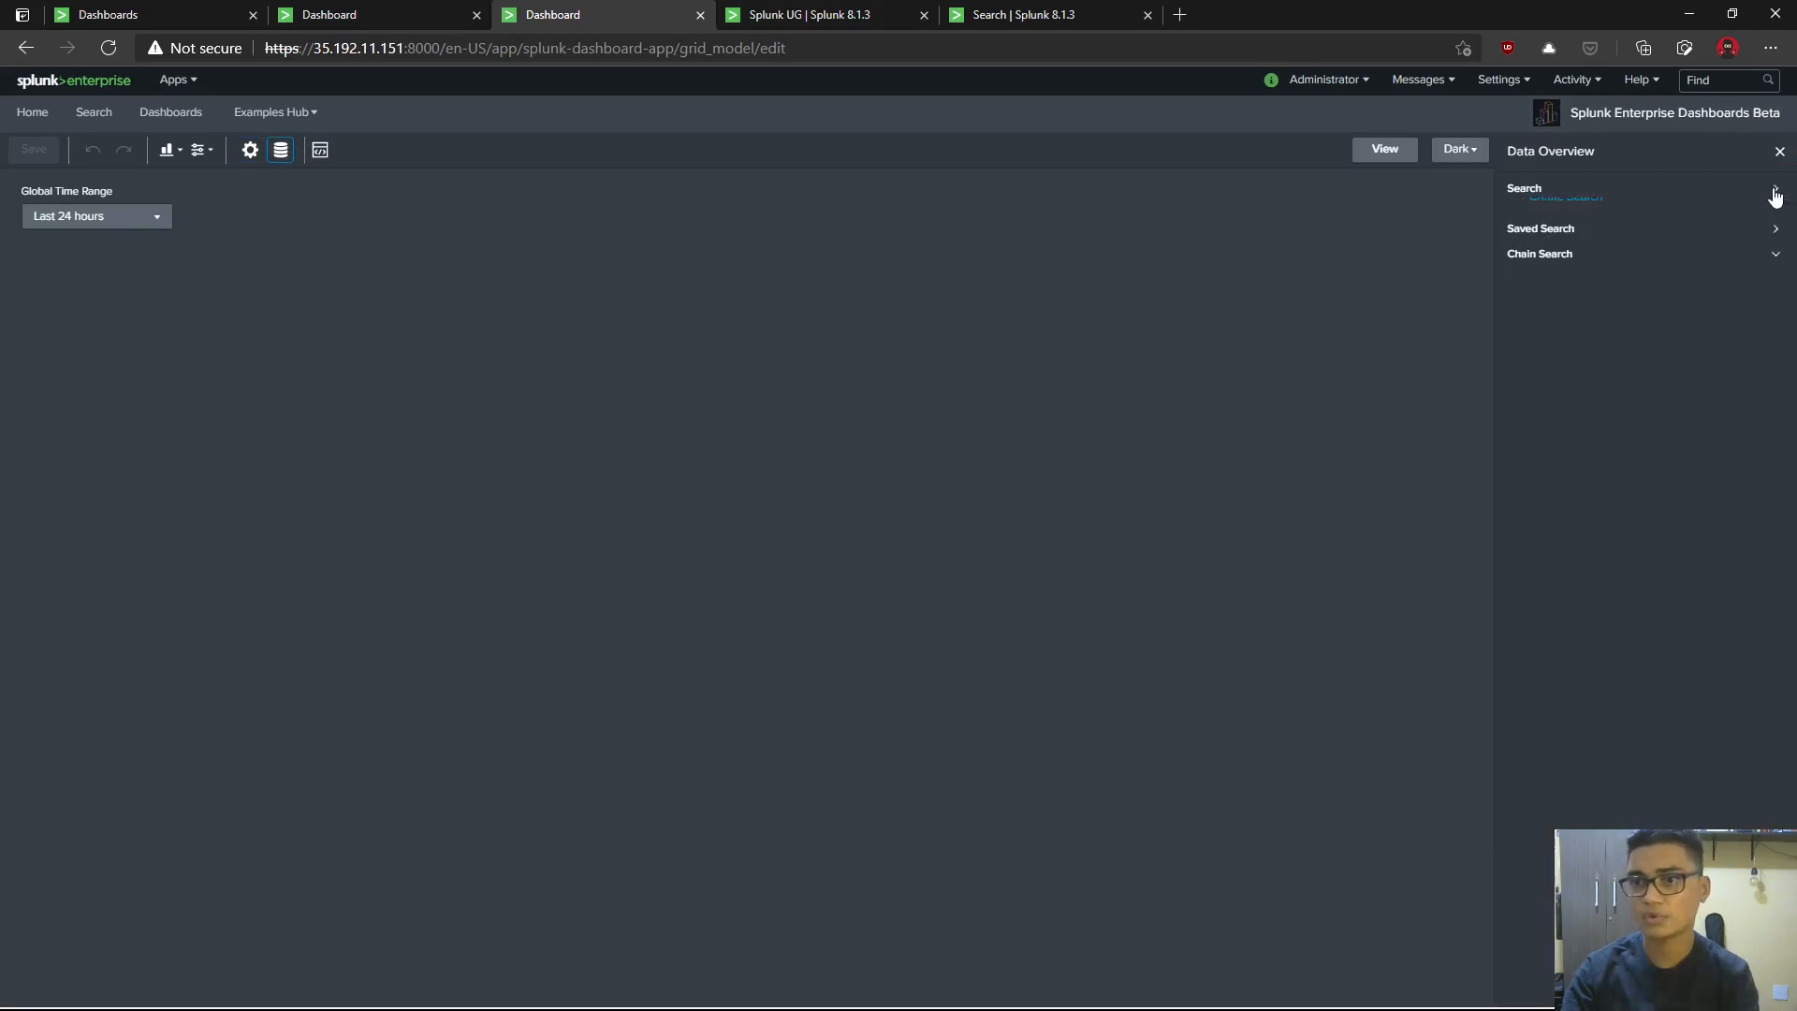
{"action": "left_click", "coordinate": [1779, 152]}
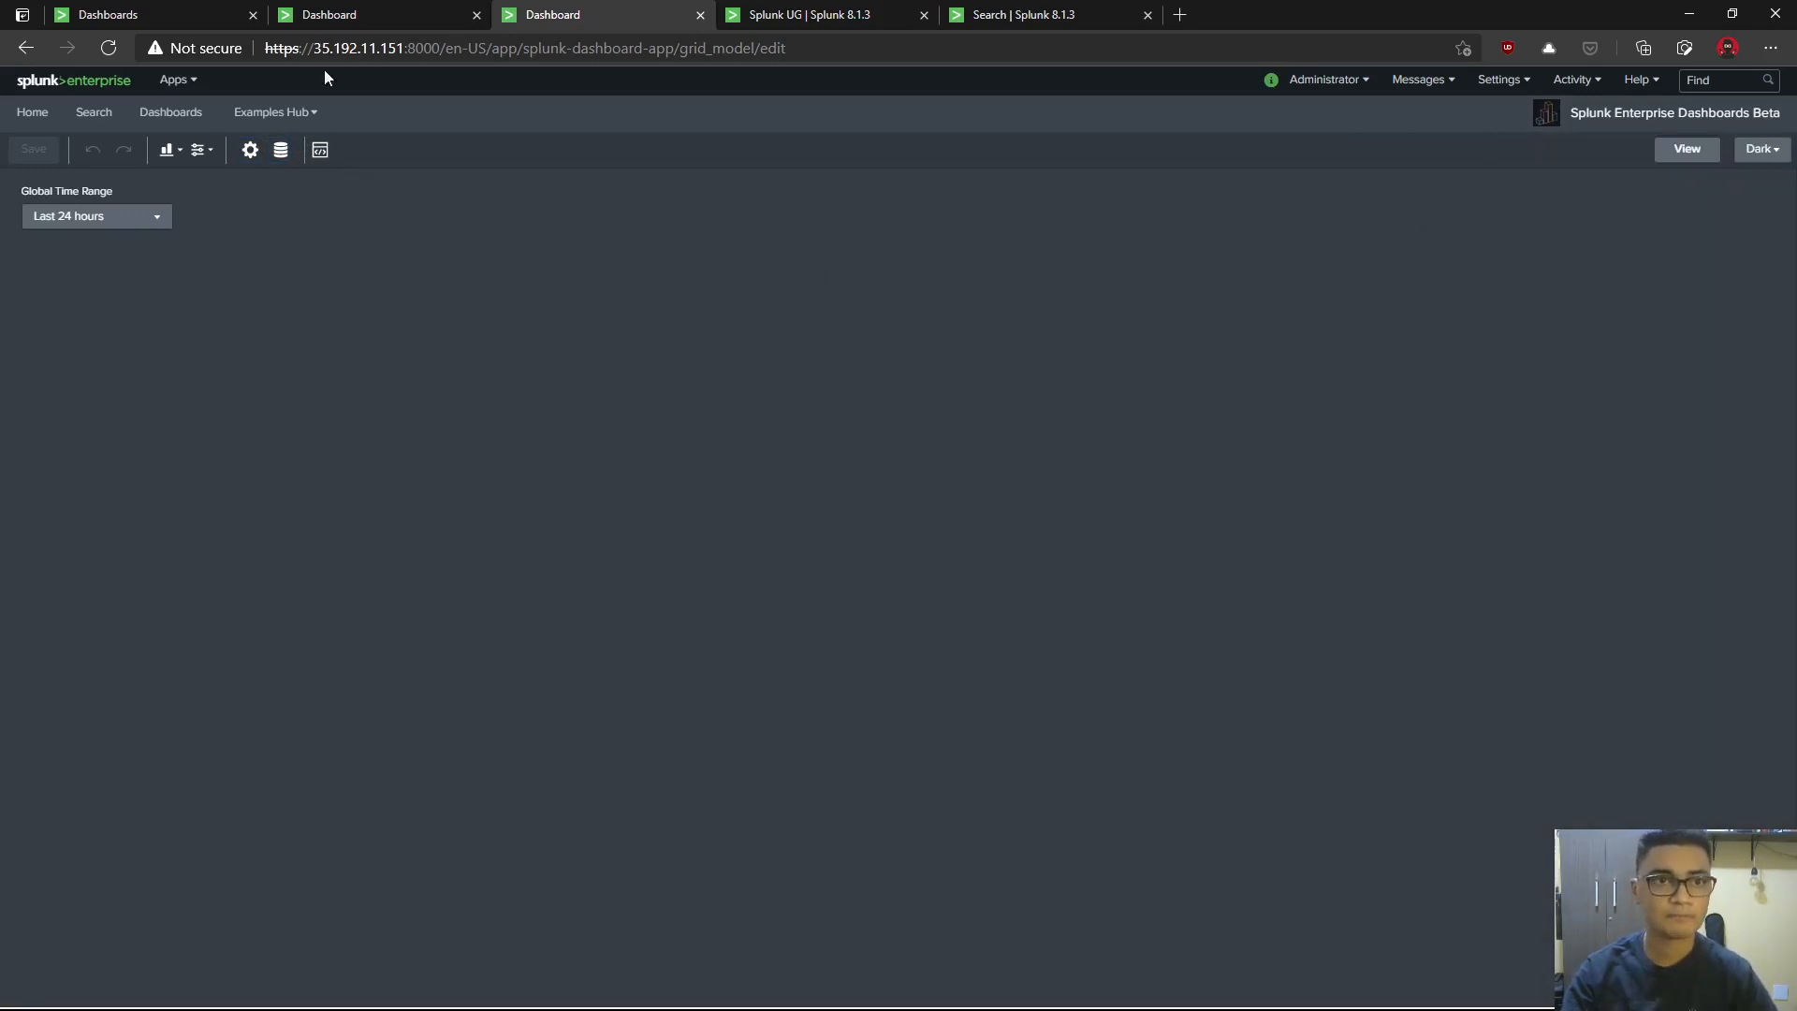
{"action": "left_click", "coordinate": [380, 14]}
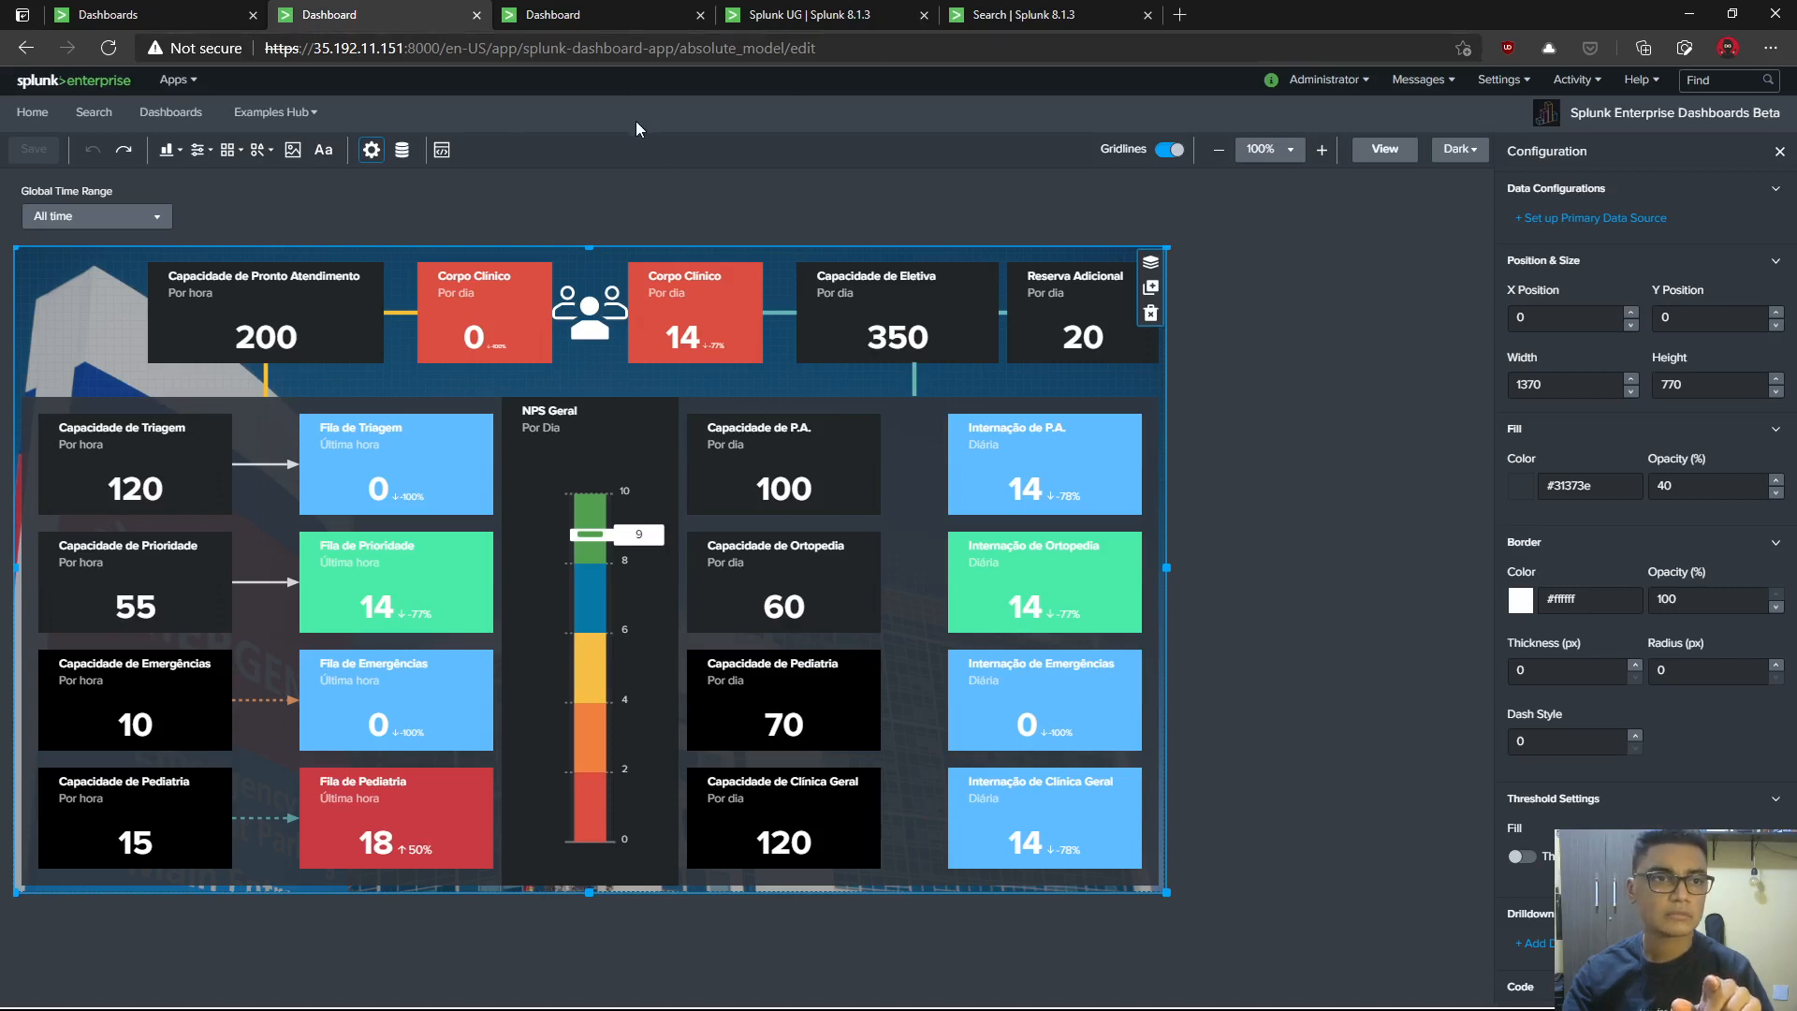
{"action": "left_click", "coordinate": [181, 15]}
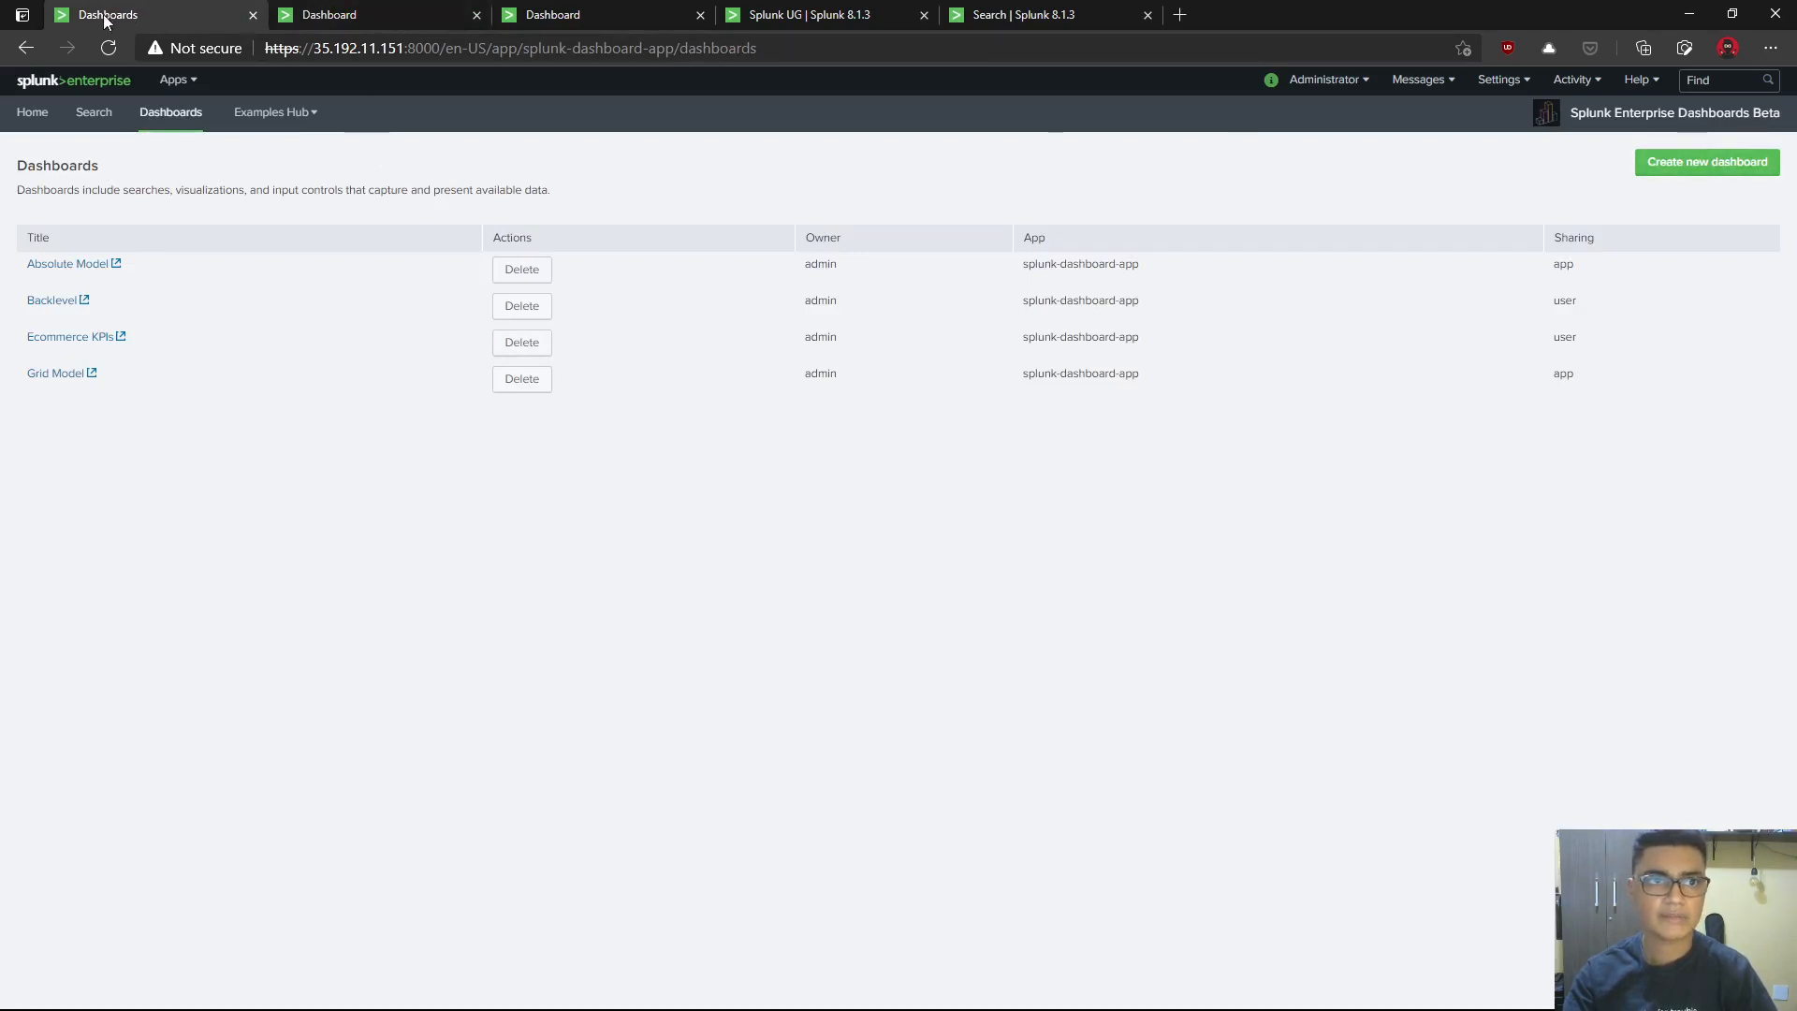
{"action": "left_click", "coordinate": [1689, 159]}
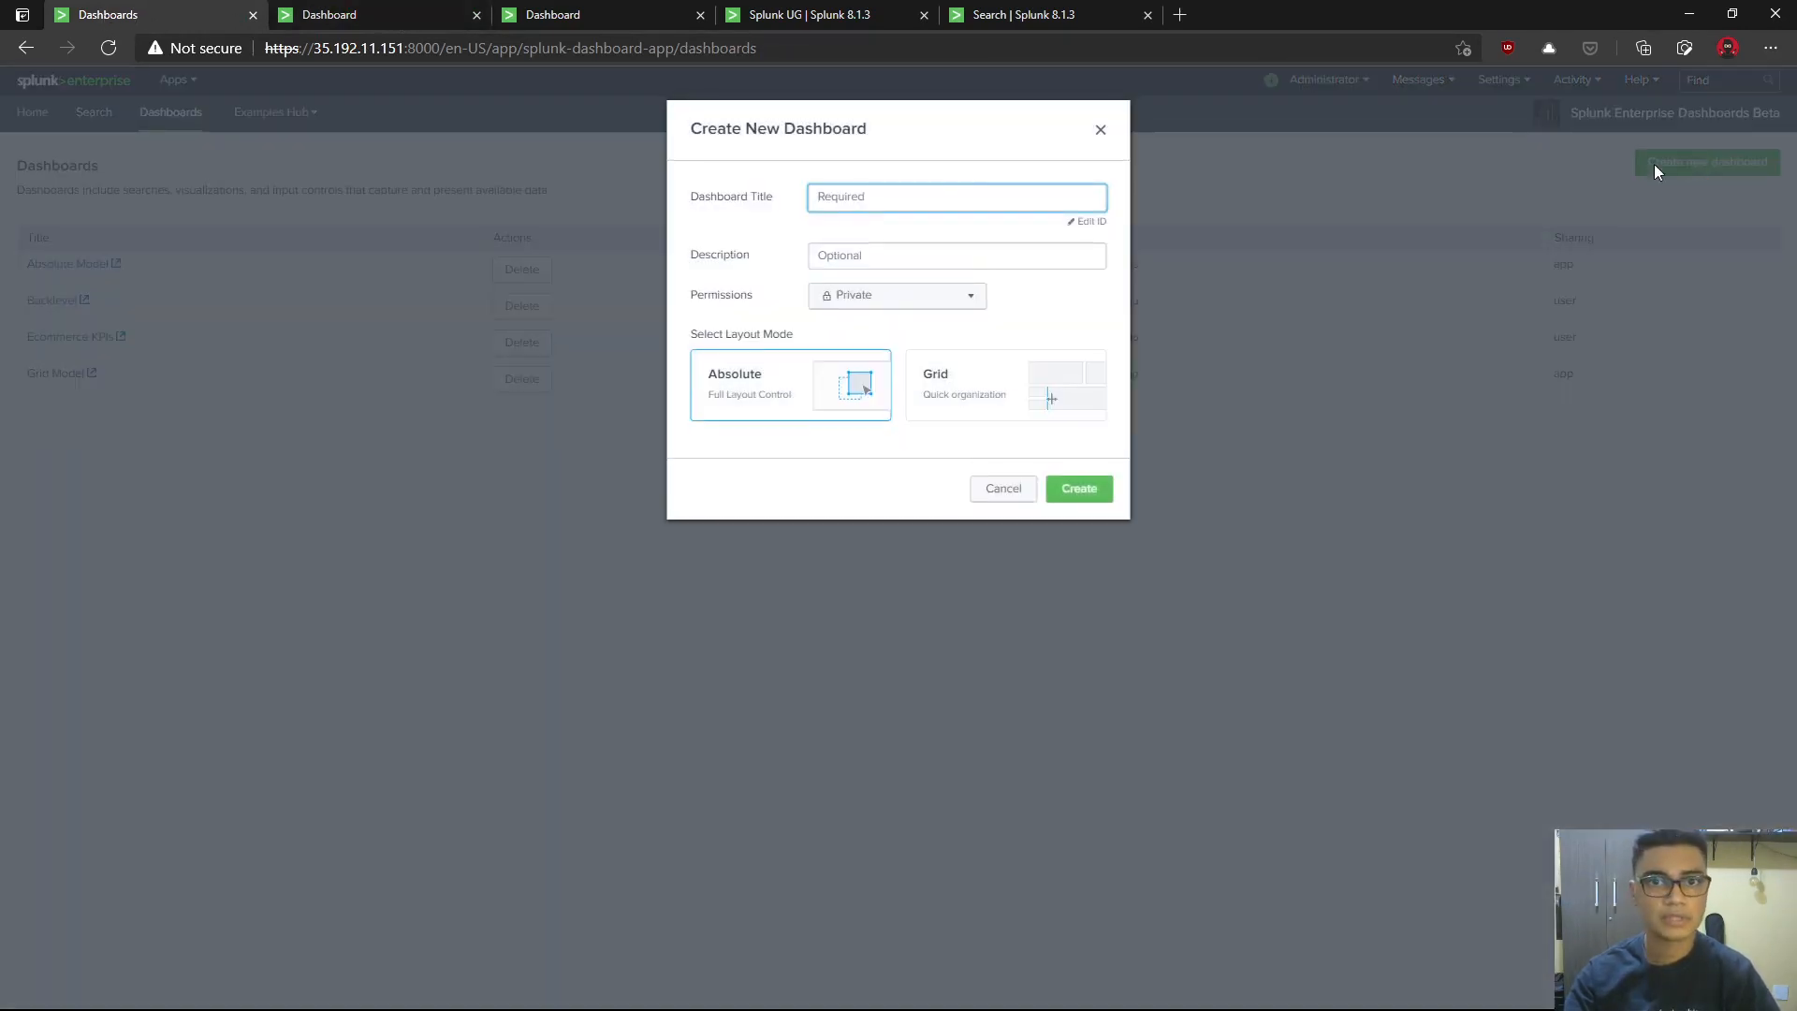
{"action": "type", "text": "splunk_ug"}
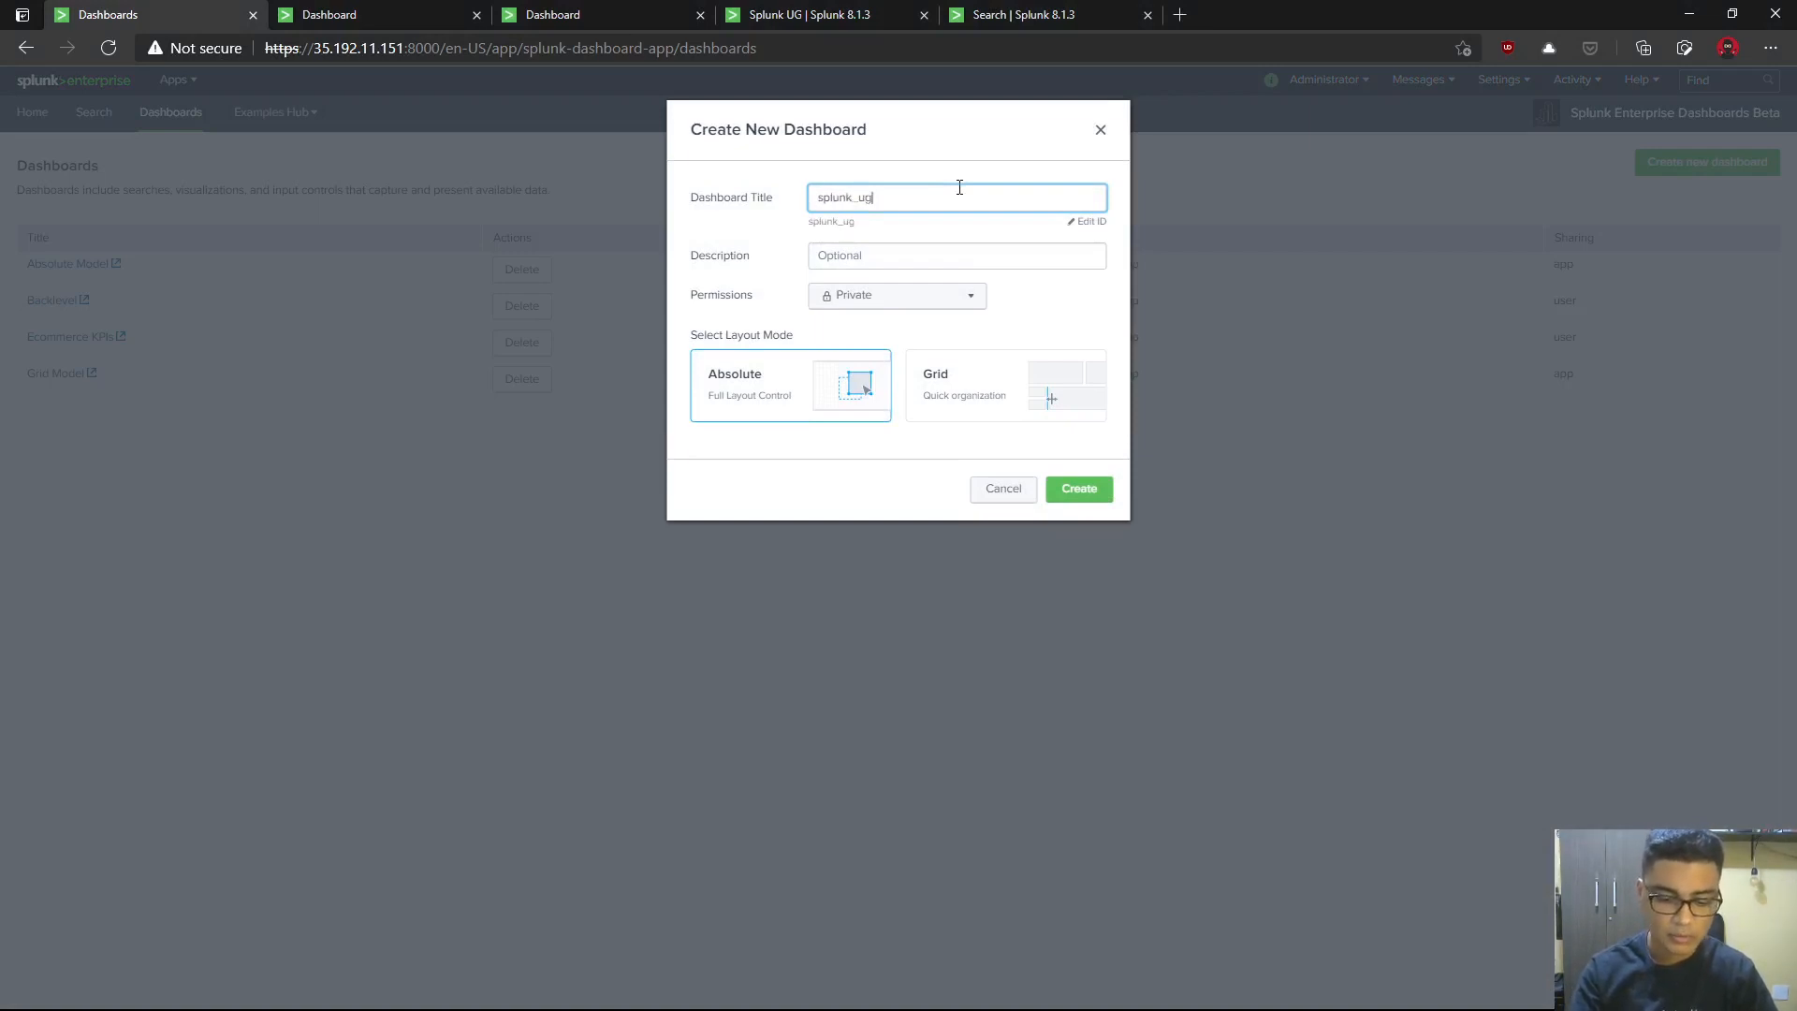
{"action": "type", "text": "_dashboards"}
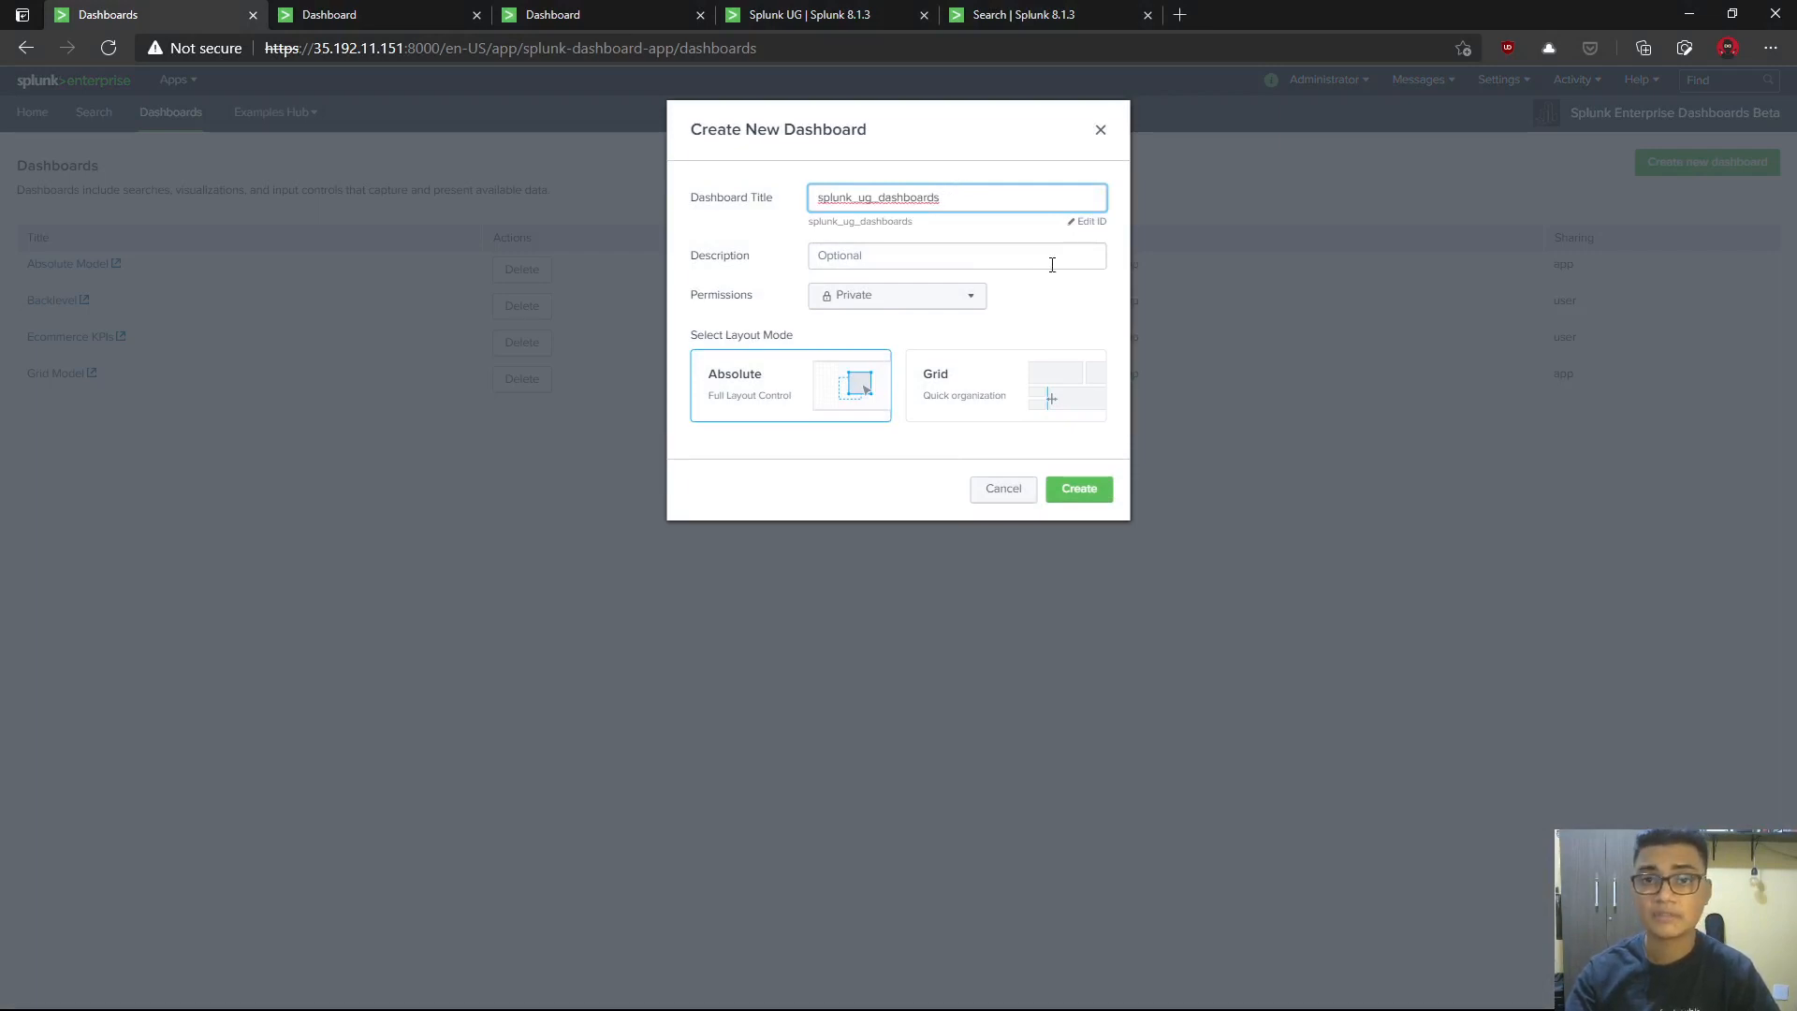
{"action": "left_click", "coordinate": [1076, 222]}
{"action": "left_click_drag", "start_coordinate": [986, 236], "coordinate": [790, 237]}
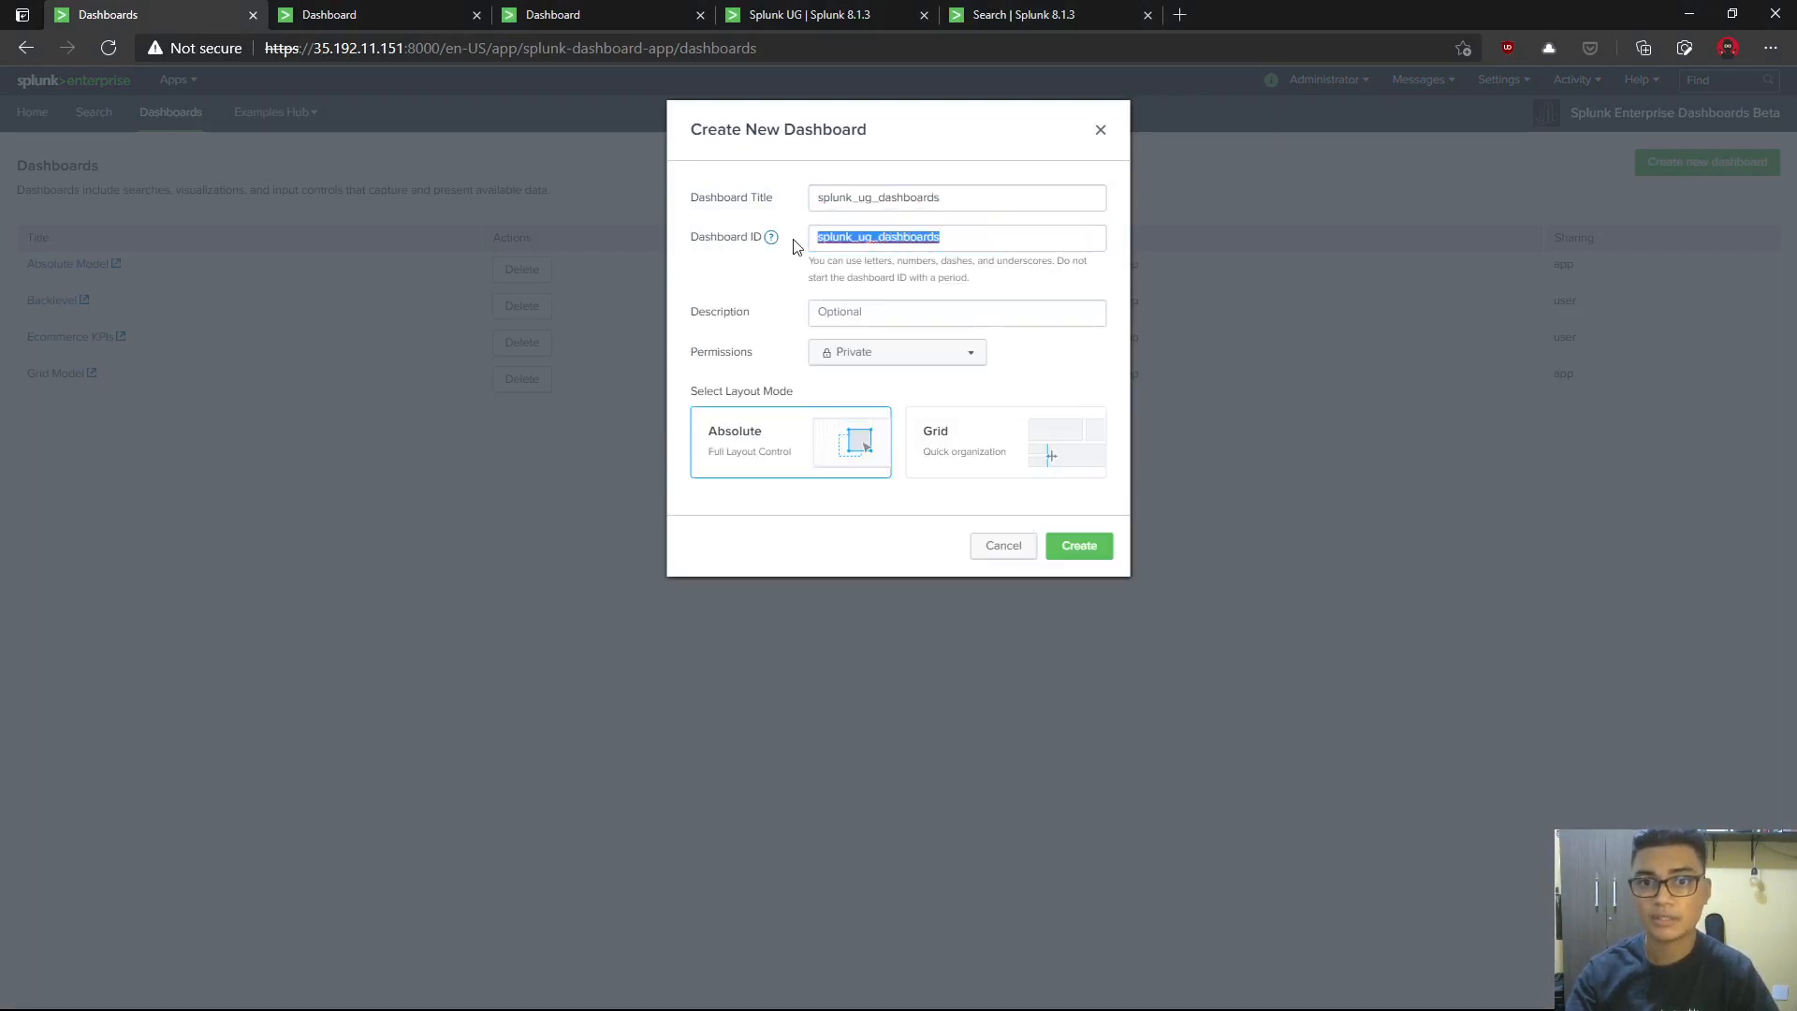
{"action": "left_click_drag", "start_coordinate": [930, 237], "coordinate": [814, 242]}
{"action": "left_click_drag", "start_coordinate": [987, 237], "coordinate": [788, 240]}
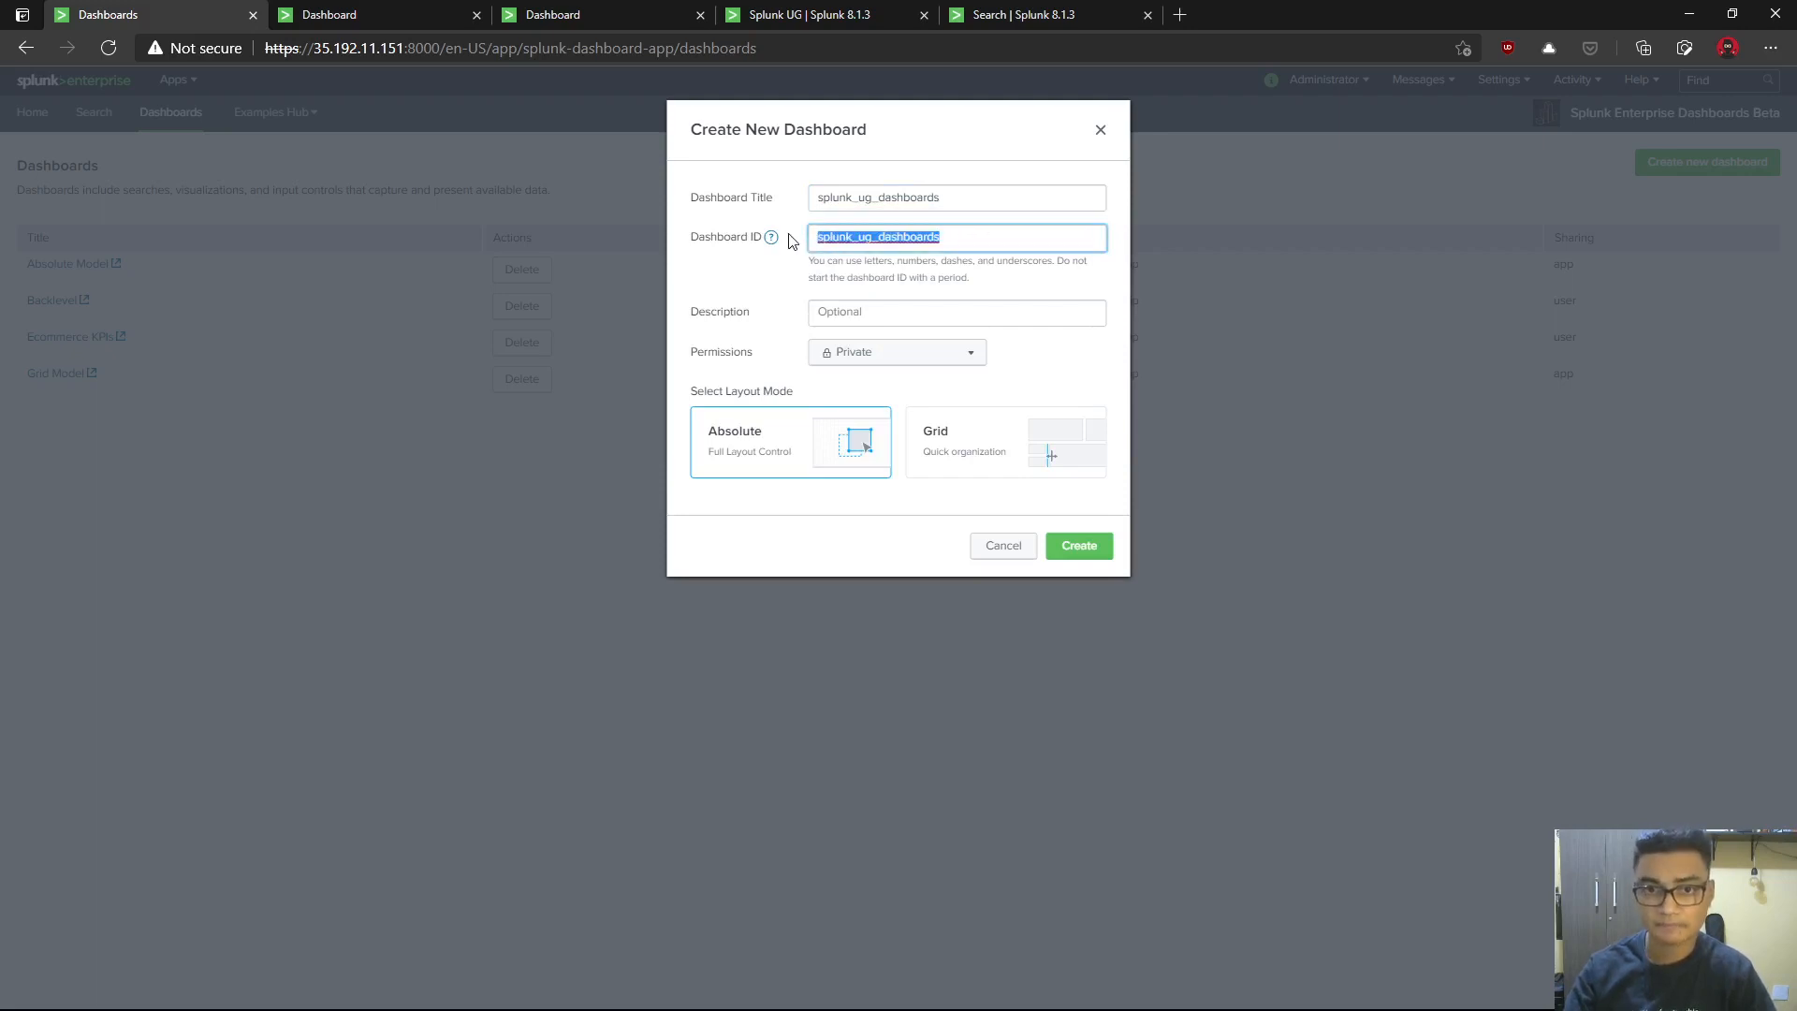
{"action": "key", "text": "Right"}
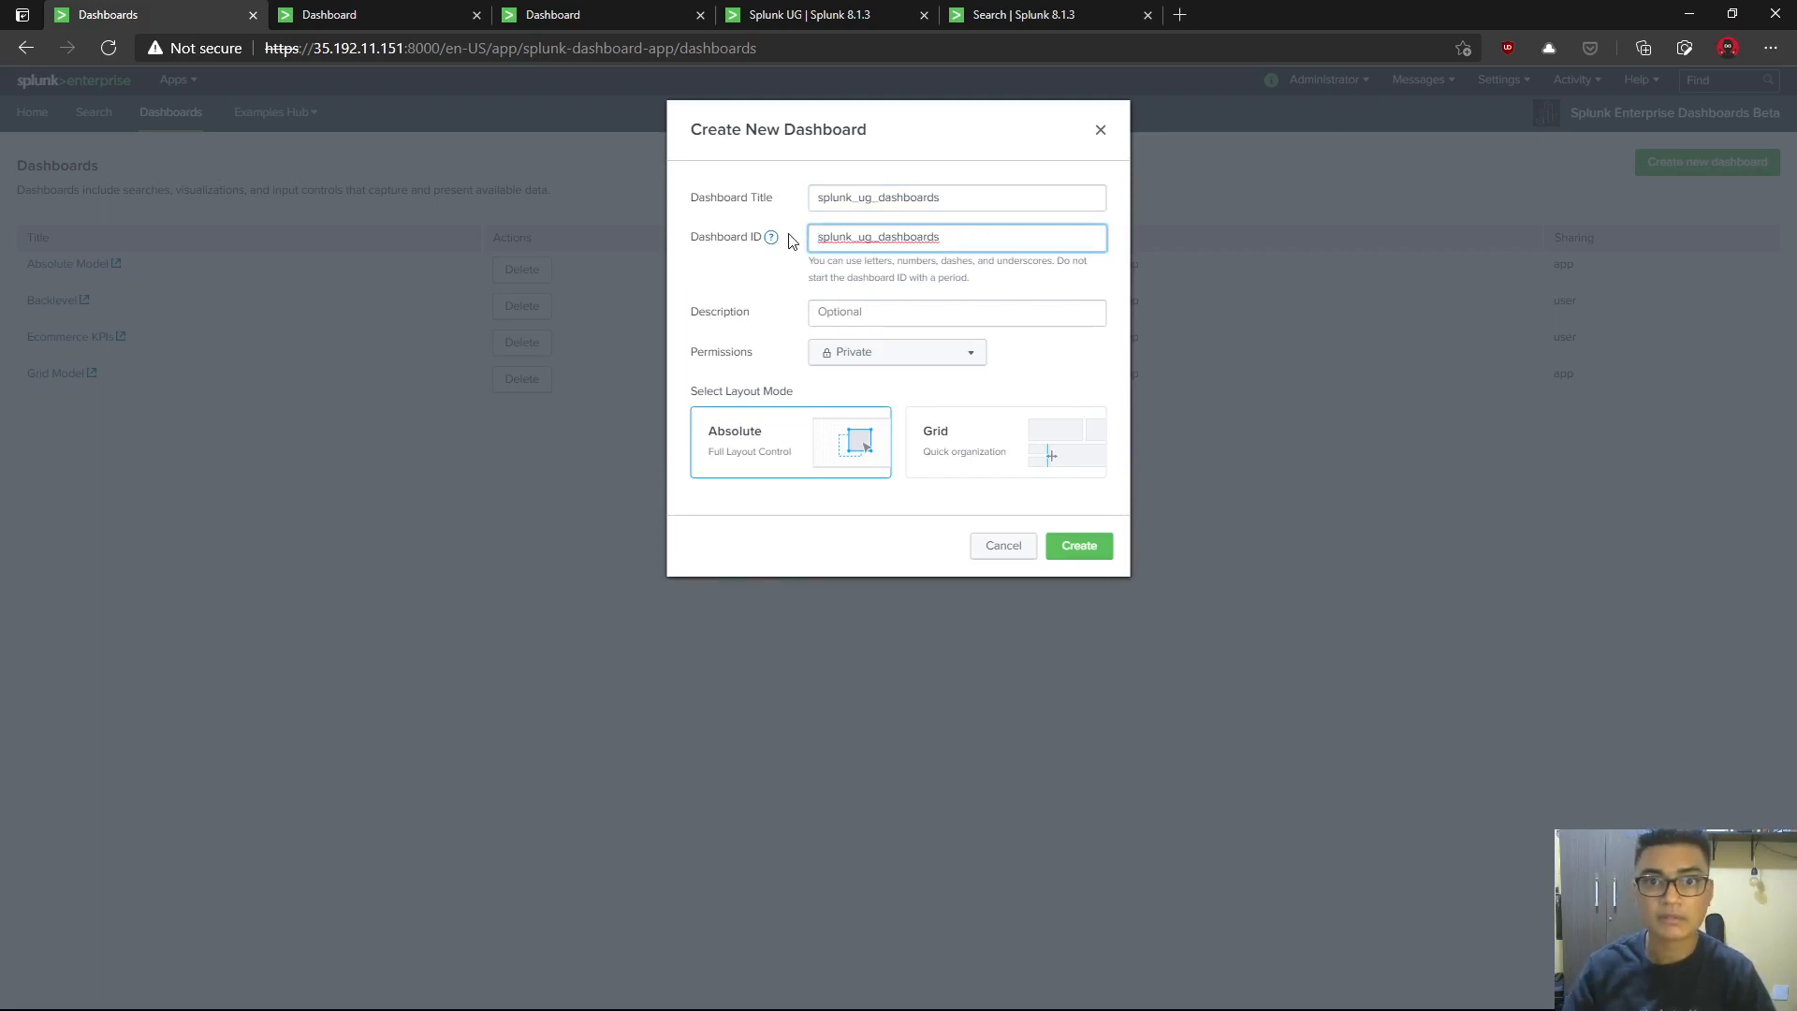
{"action": "type", "text": "012122112"}
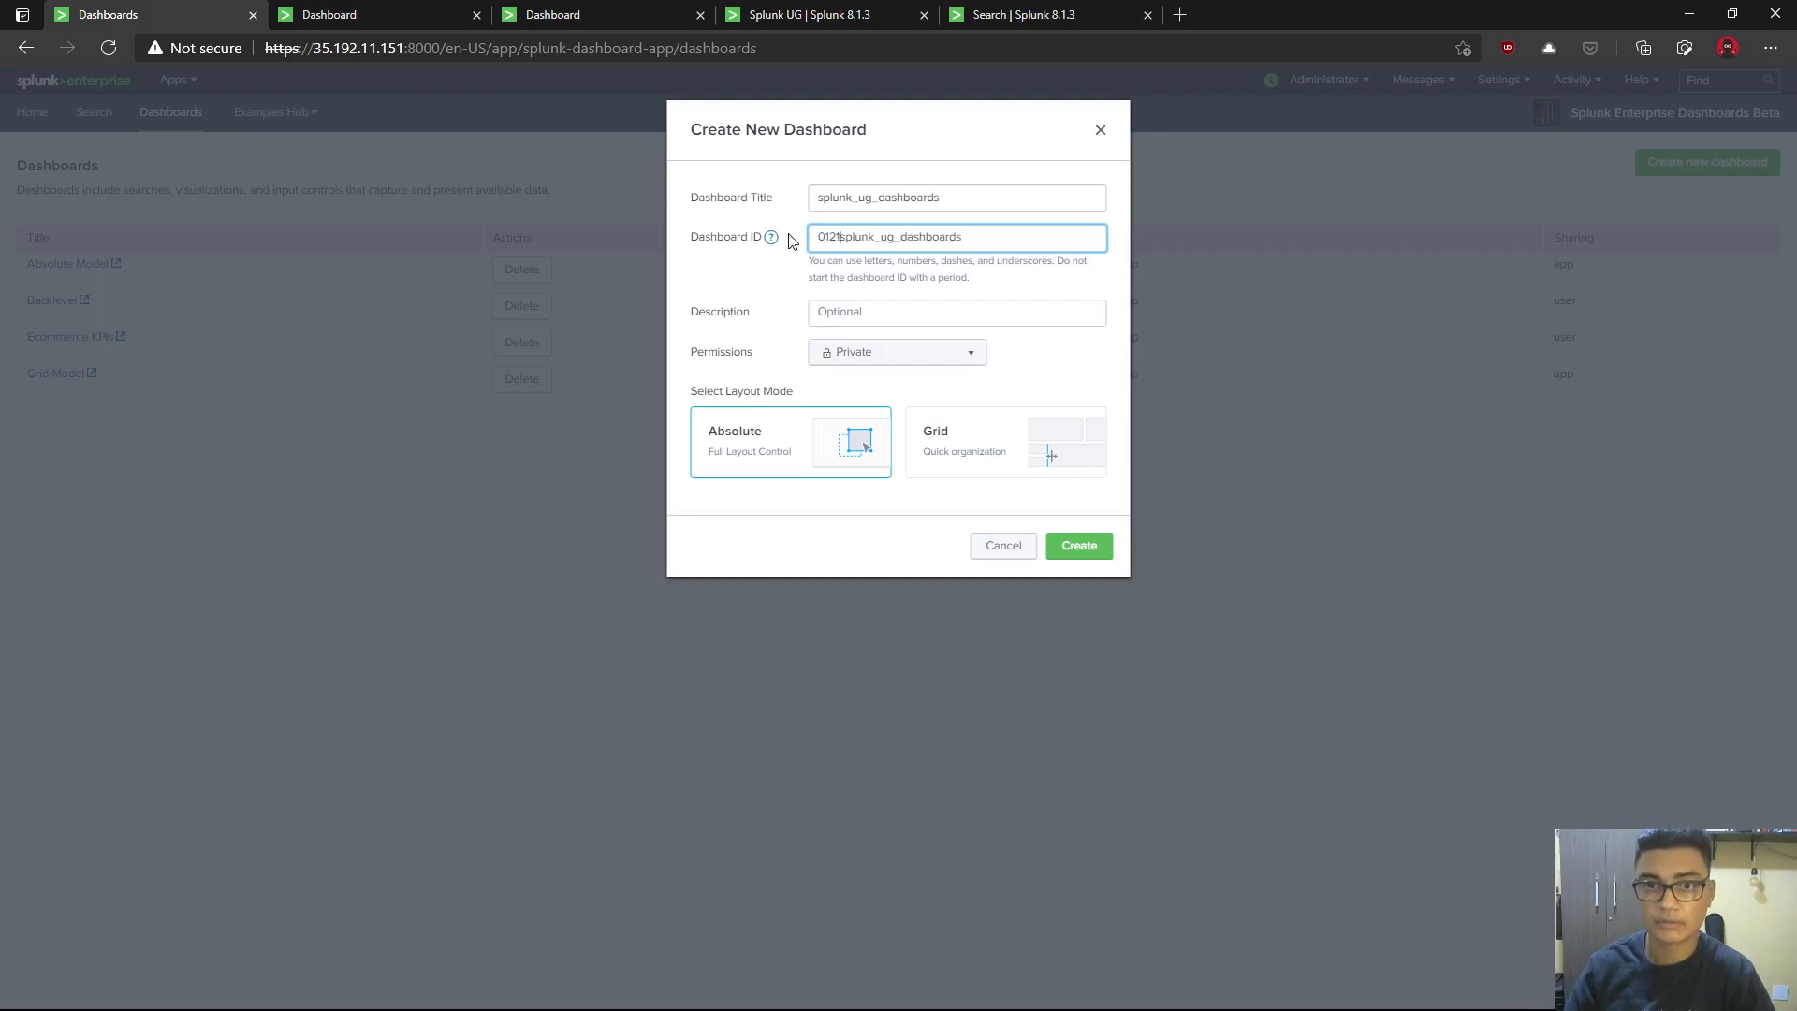
{"action": "key", "text": "shift+Home"}
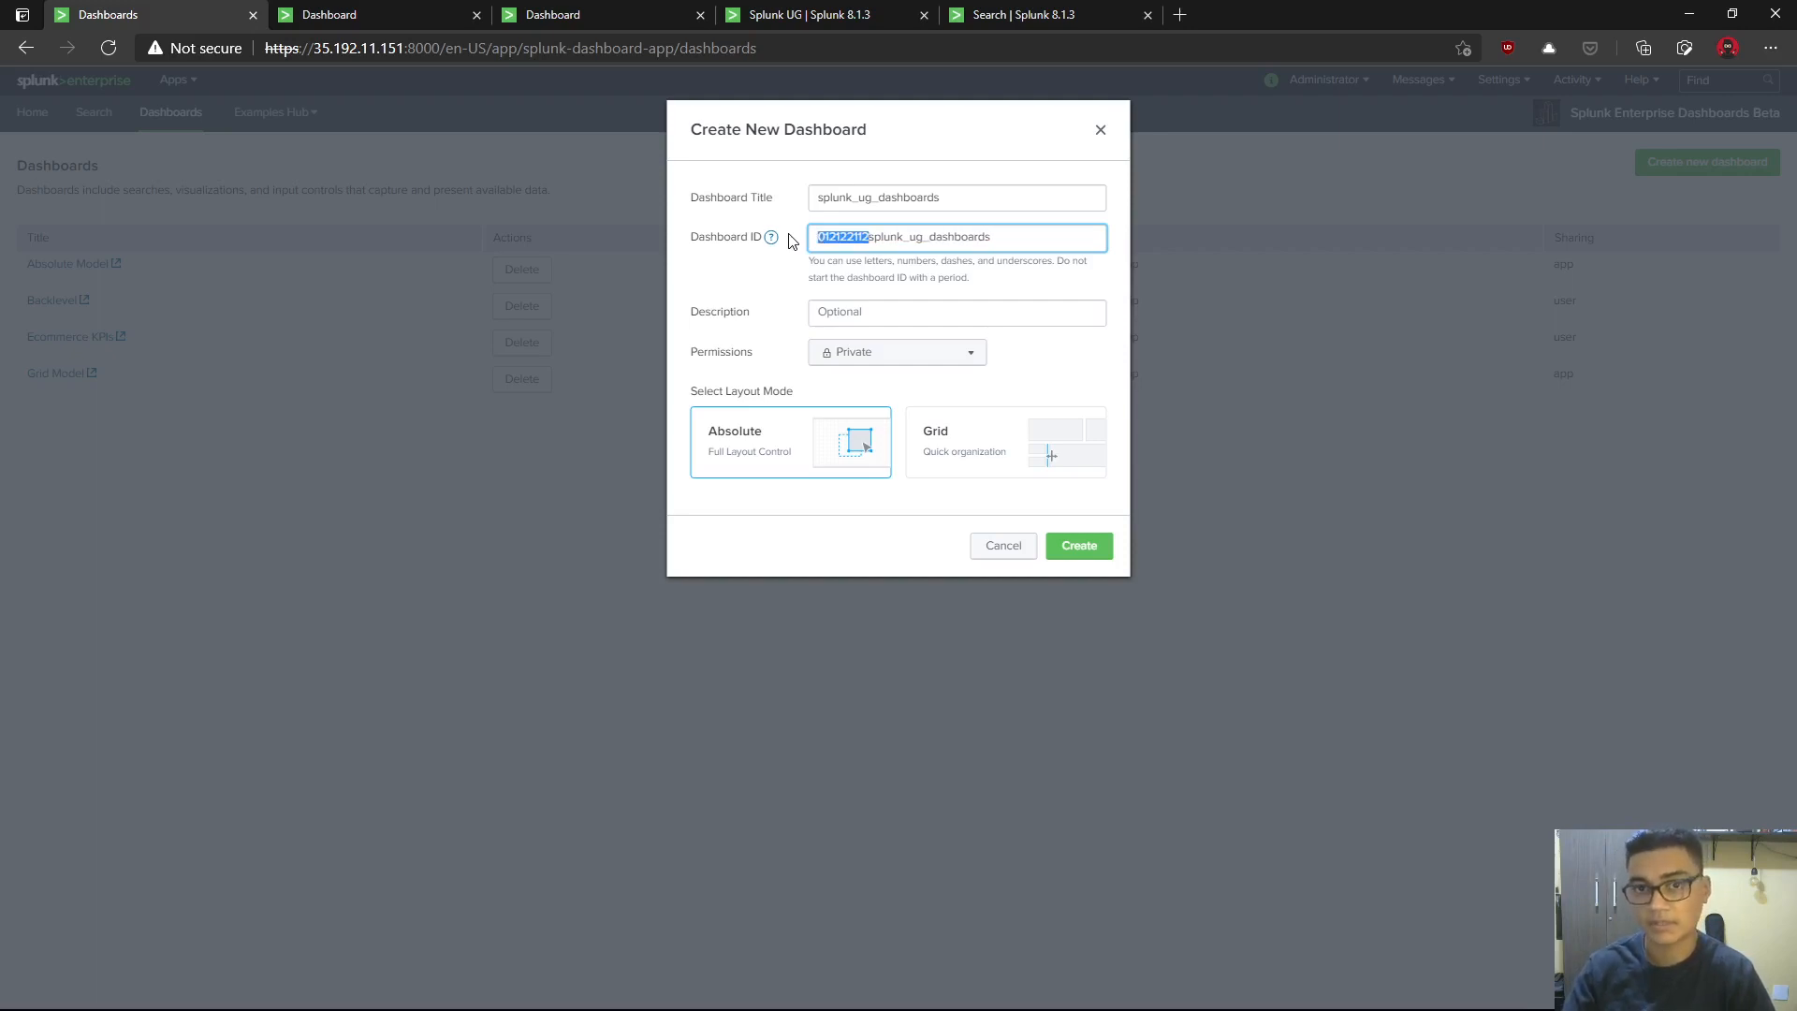
{"action": "key", "text": "Tab"}
{"action": "key", "text": "shift+Tab"}
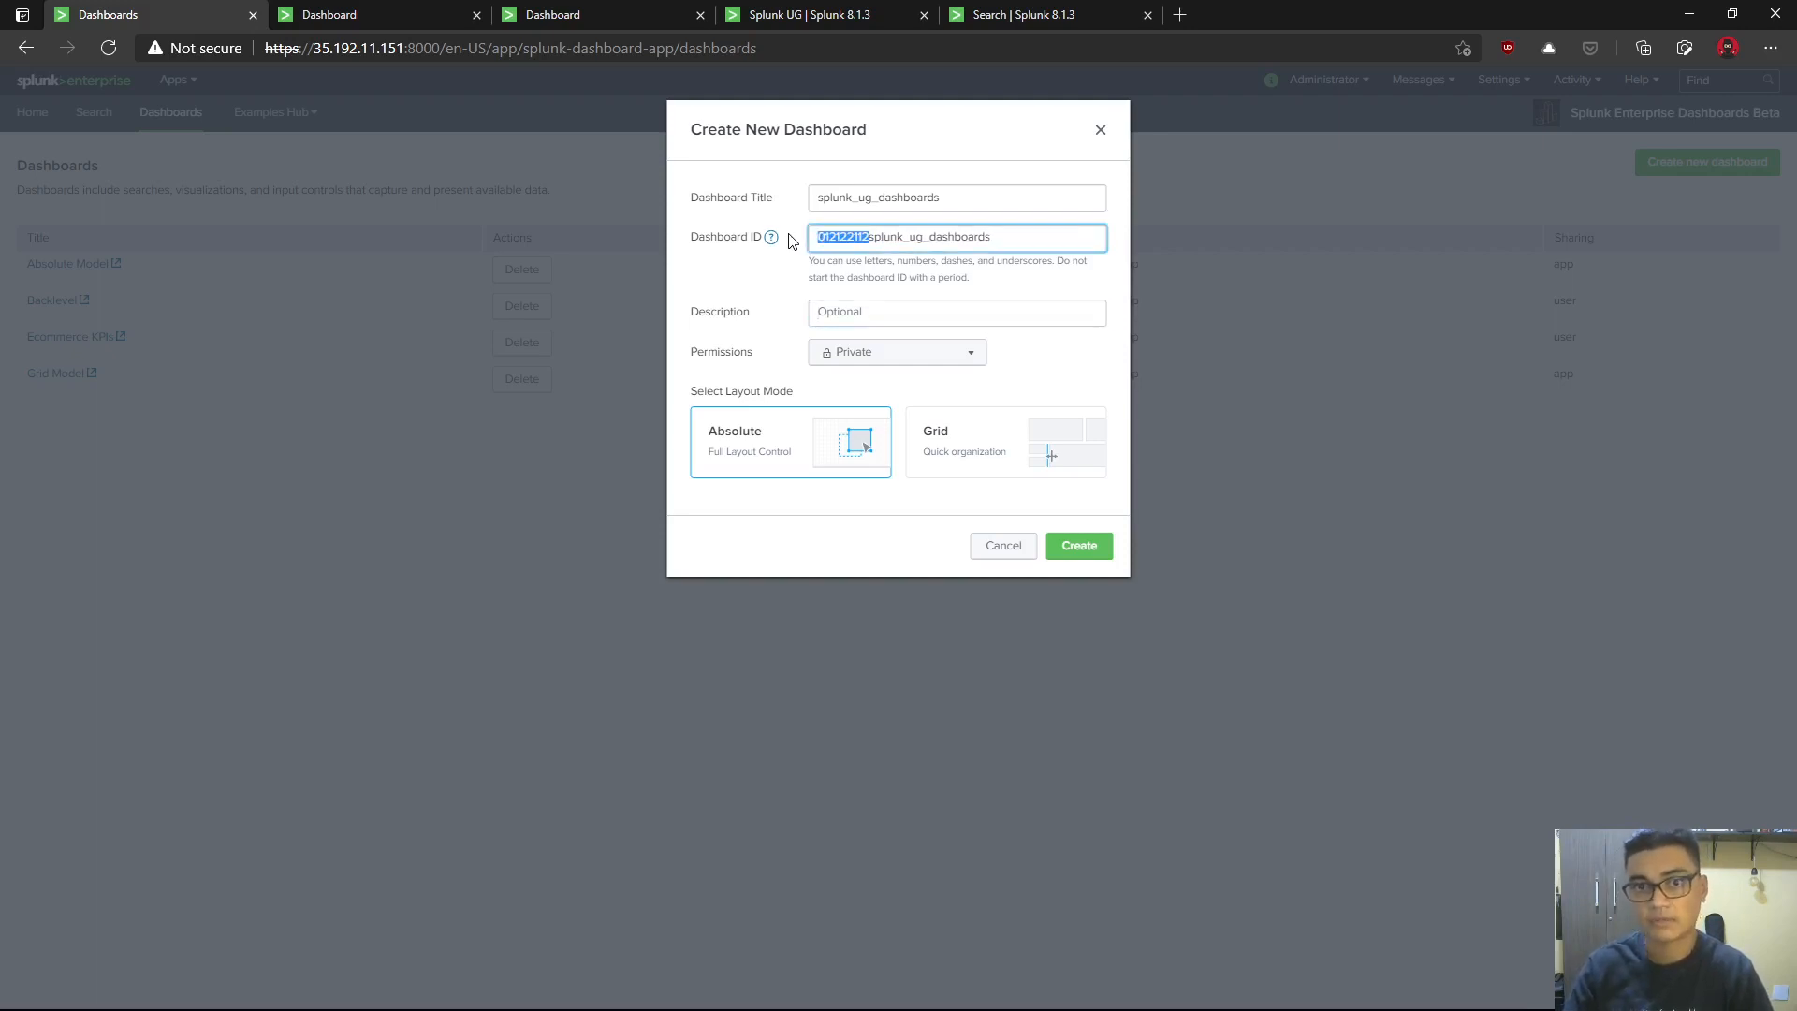
{"action": "key", "text": "BackSpace"}
{"action": "left_click", "coordinate": [897, 312]}
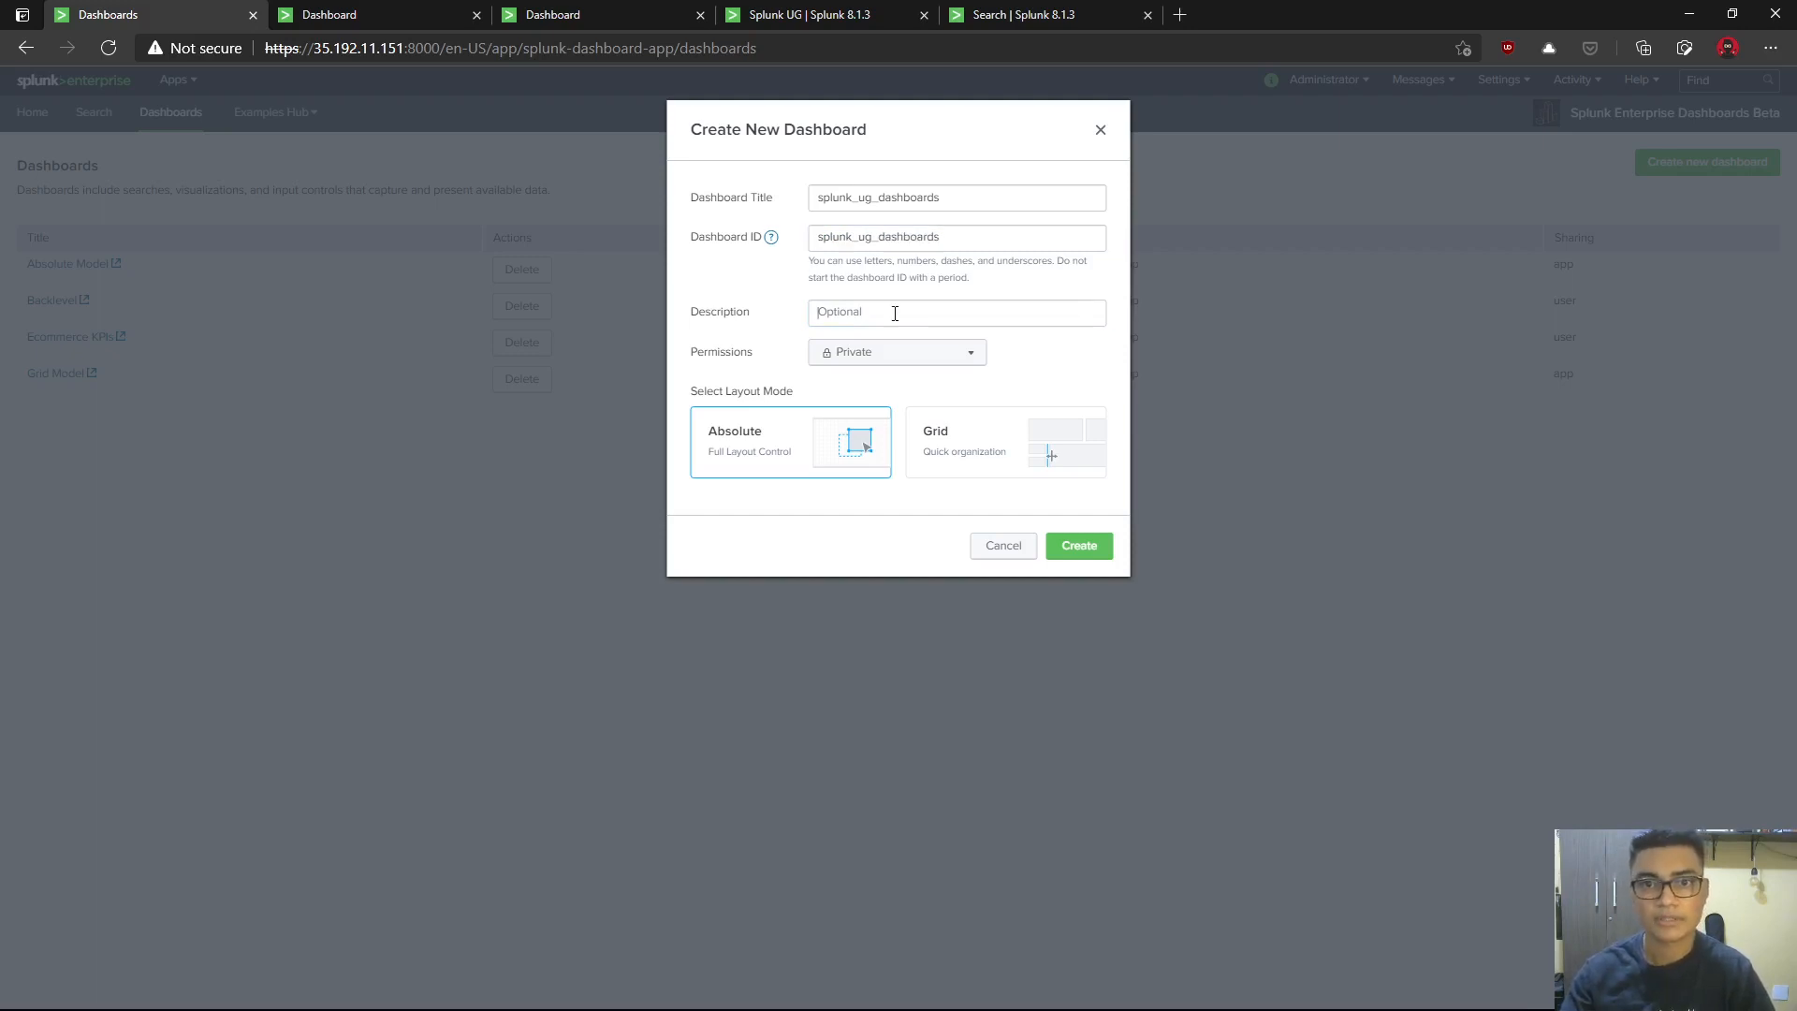
{"action": "left_click", "coordinate": [1006, 243]}
{"action": "key", "text": "Escape"}
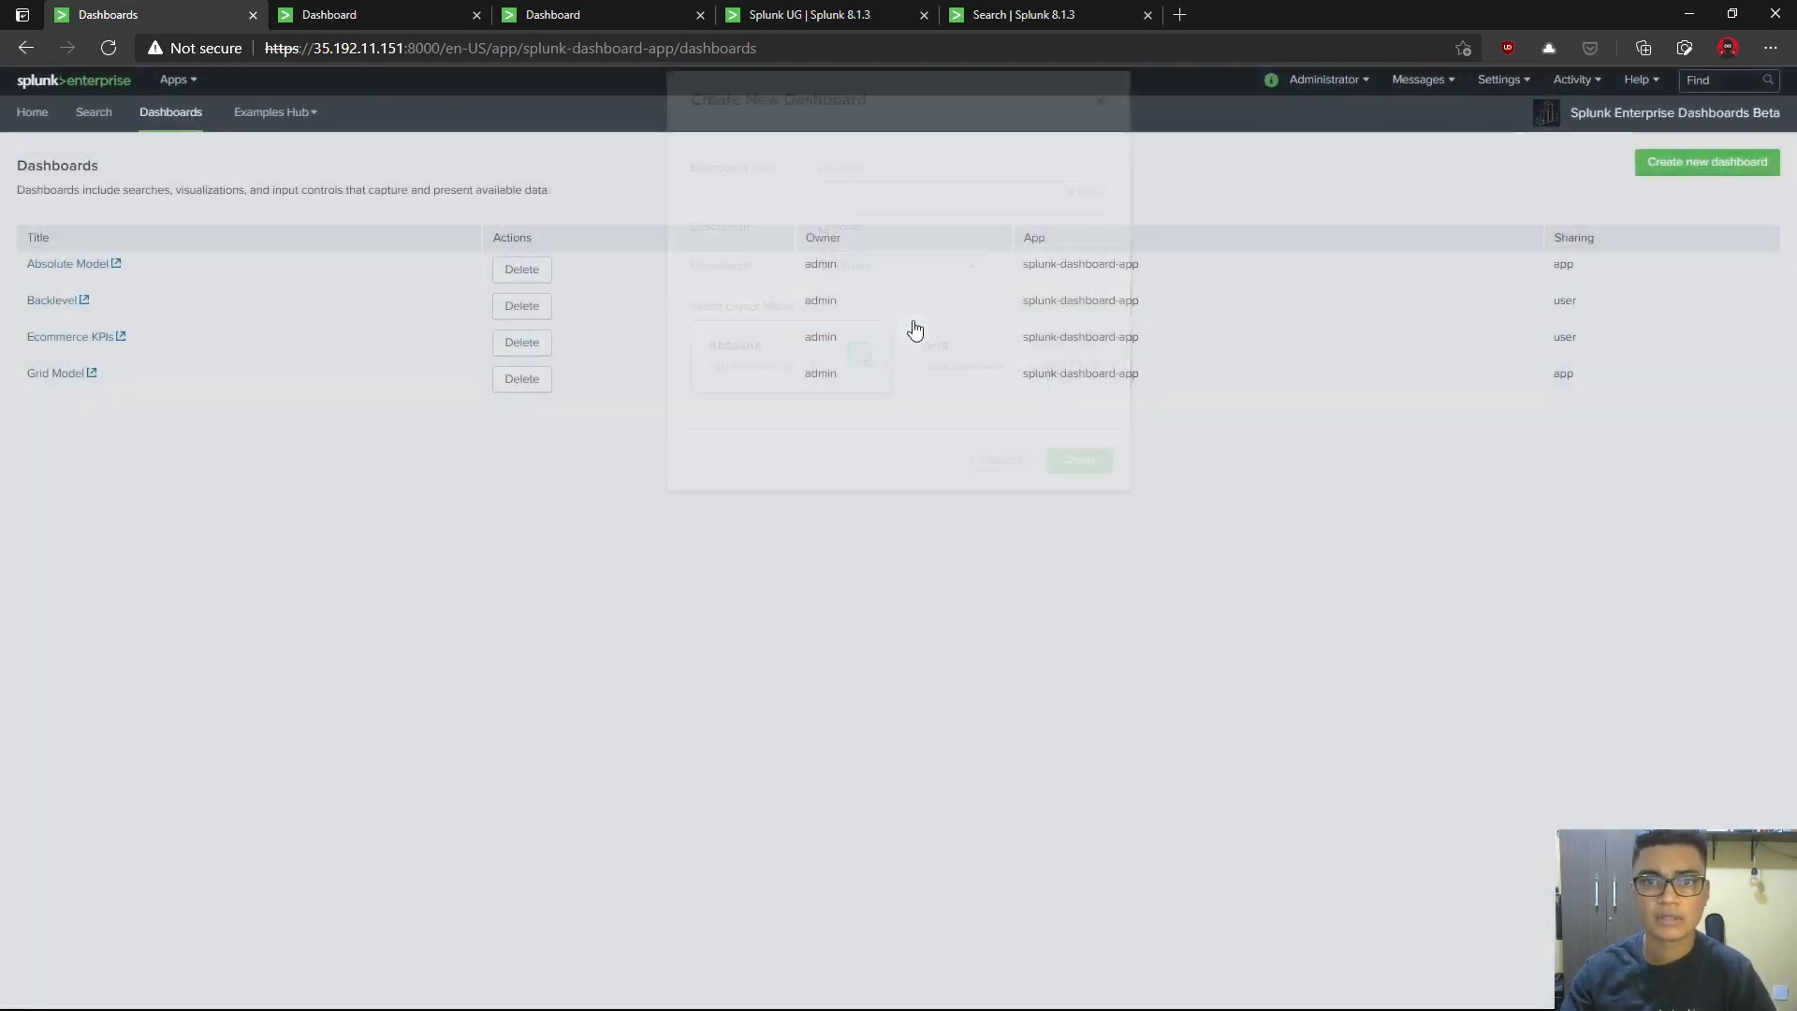
- Create a dashboard titled splunk_ug_dashboards with Shared in App permissions and the Absolute layout mode
{"action": "left_click", "coordinate": [1729, 162]}
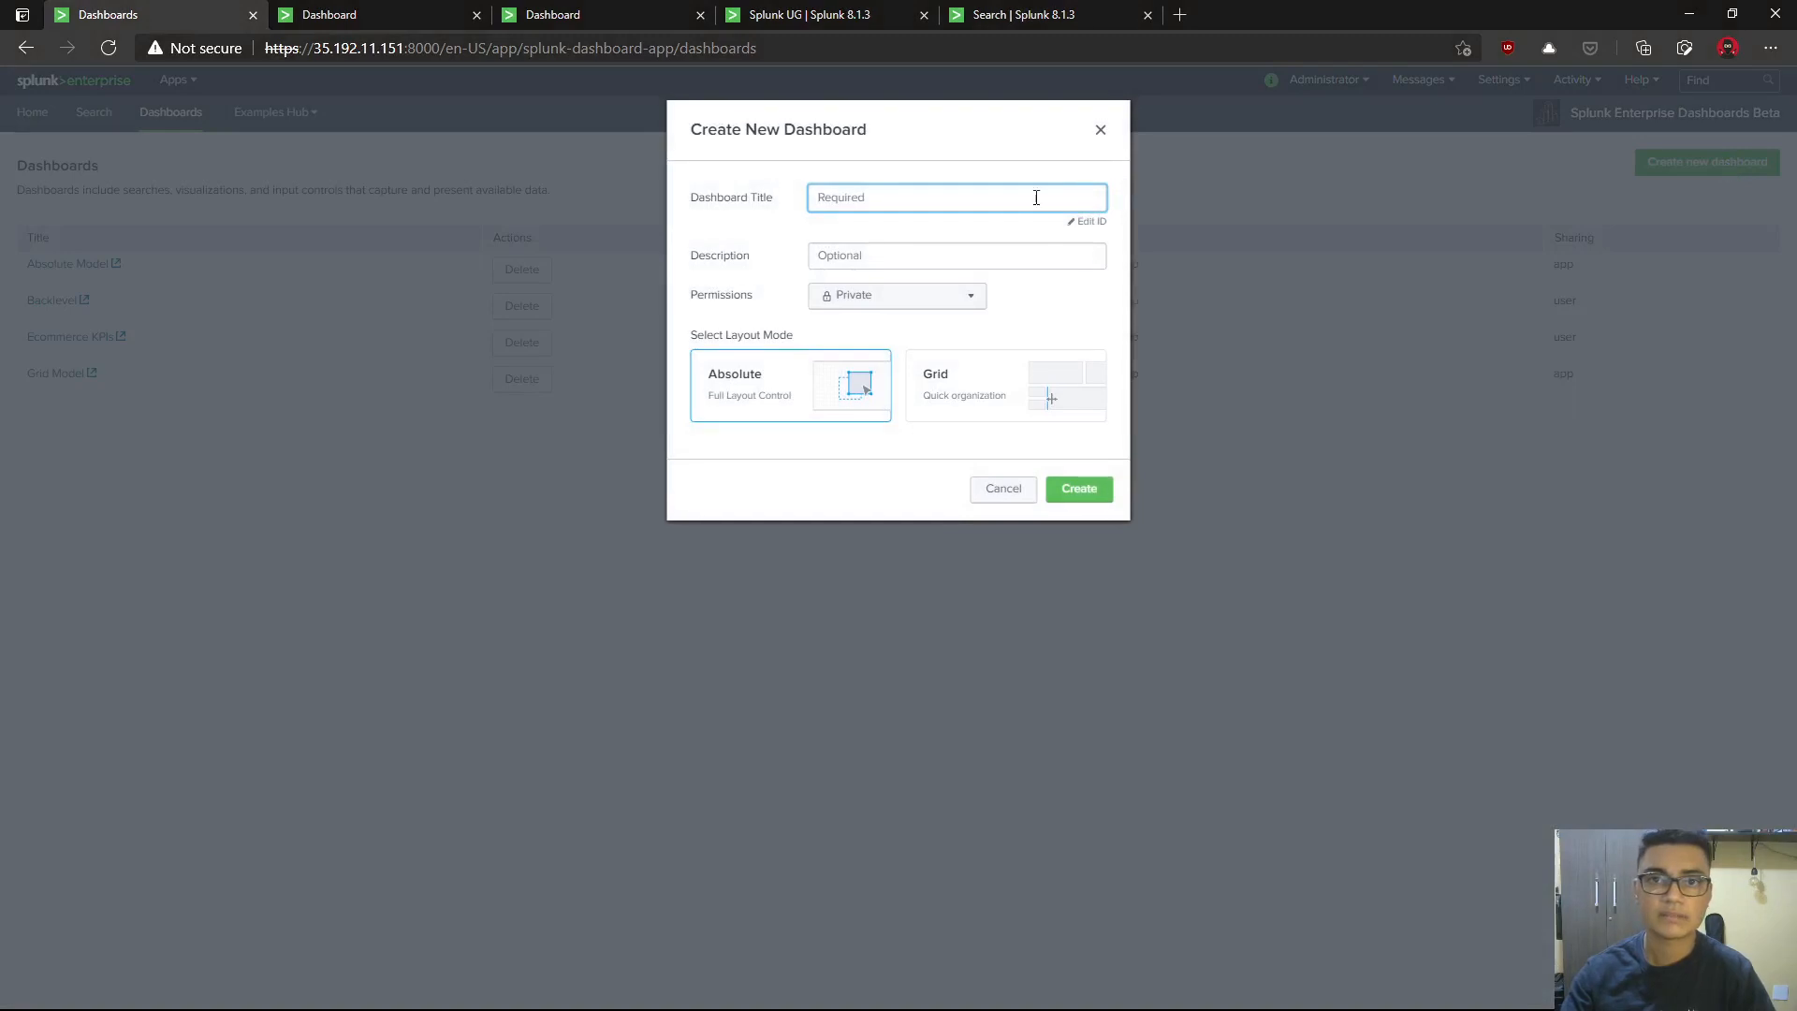
{"action": "type", "text": "splunk_u"}
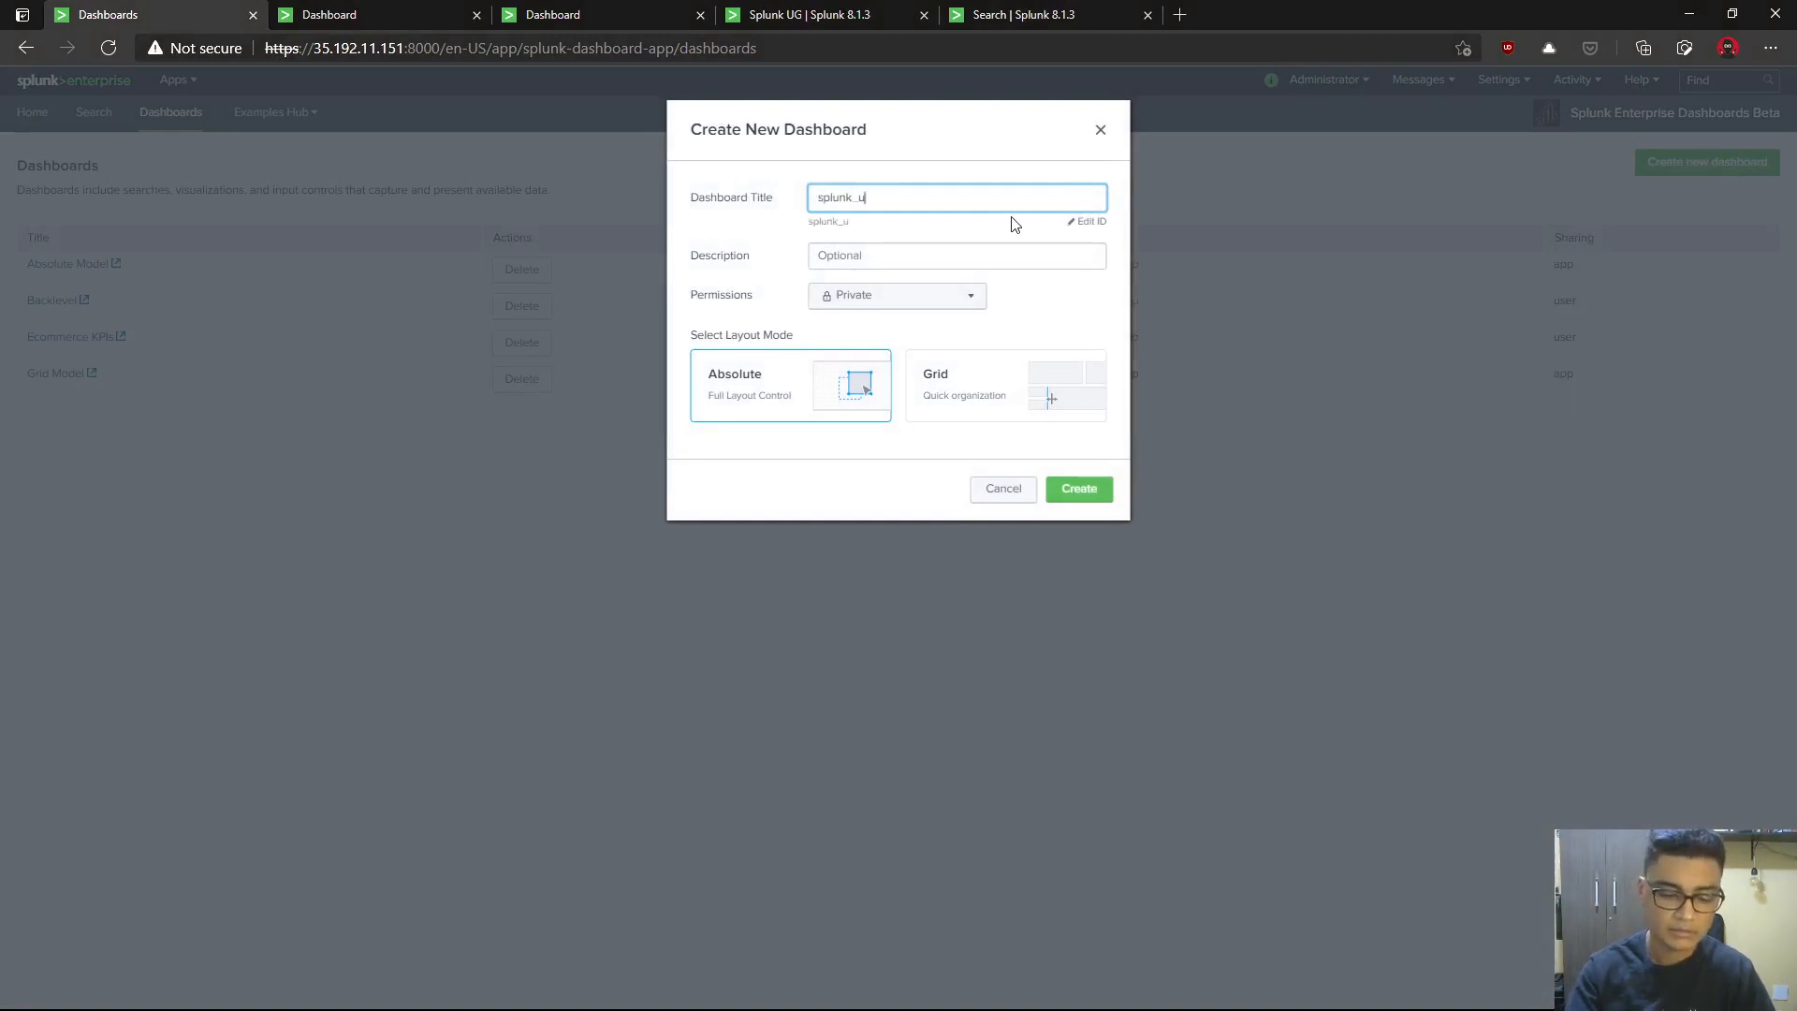
{"action": "type", "text": "g_dashboards"}
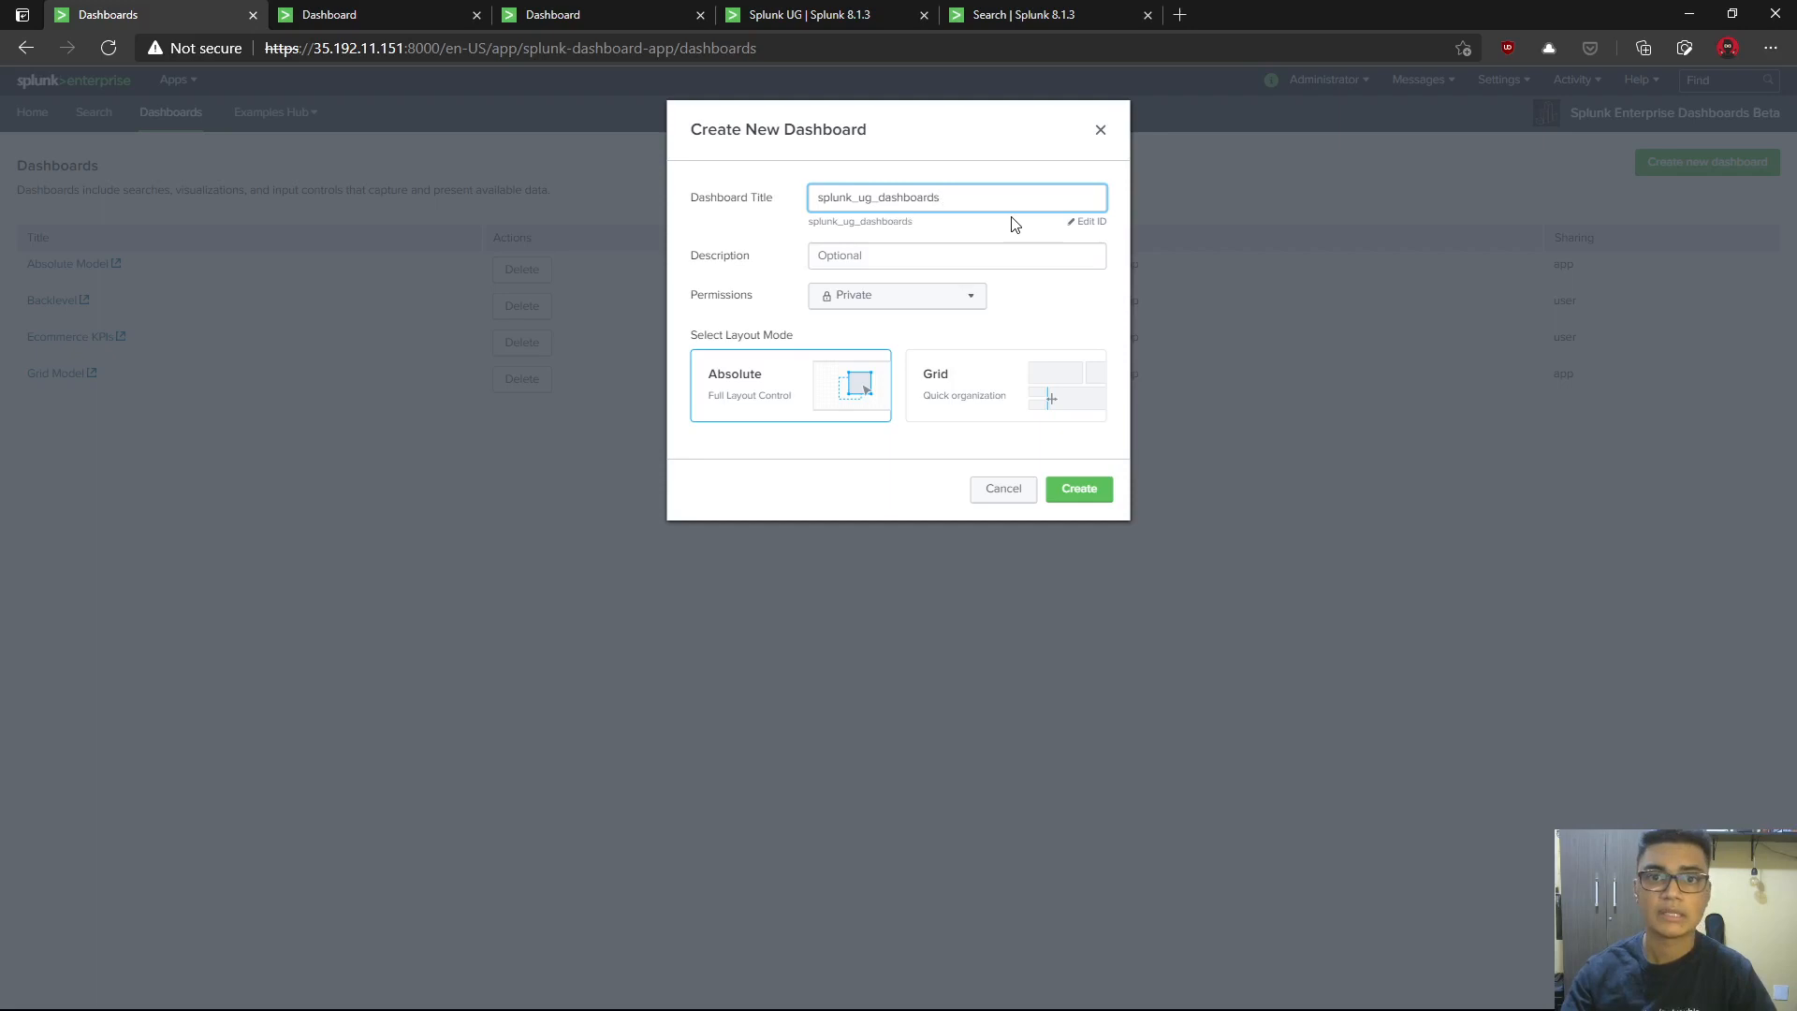
{"action": "left_click", "coordinate": [914, 297]}
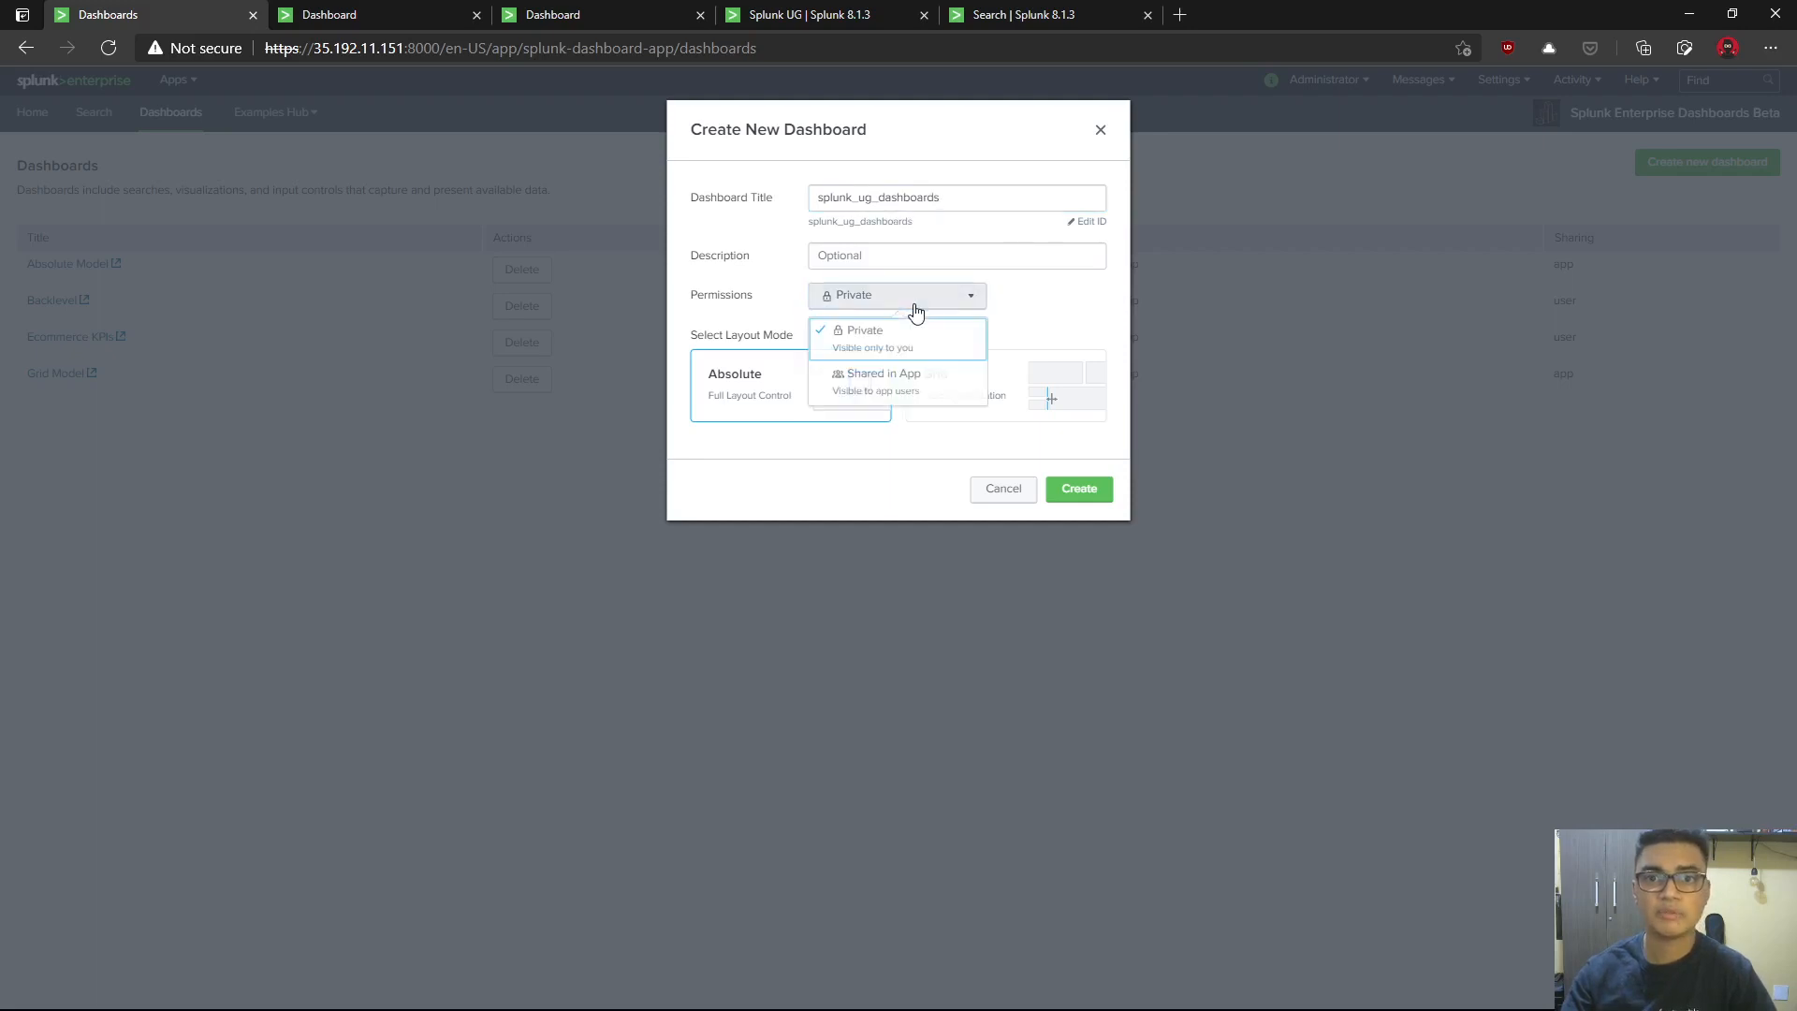
{"action": "left_click", "coordinate": [1032, 312]}
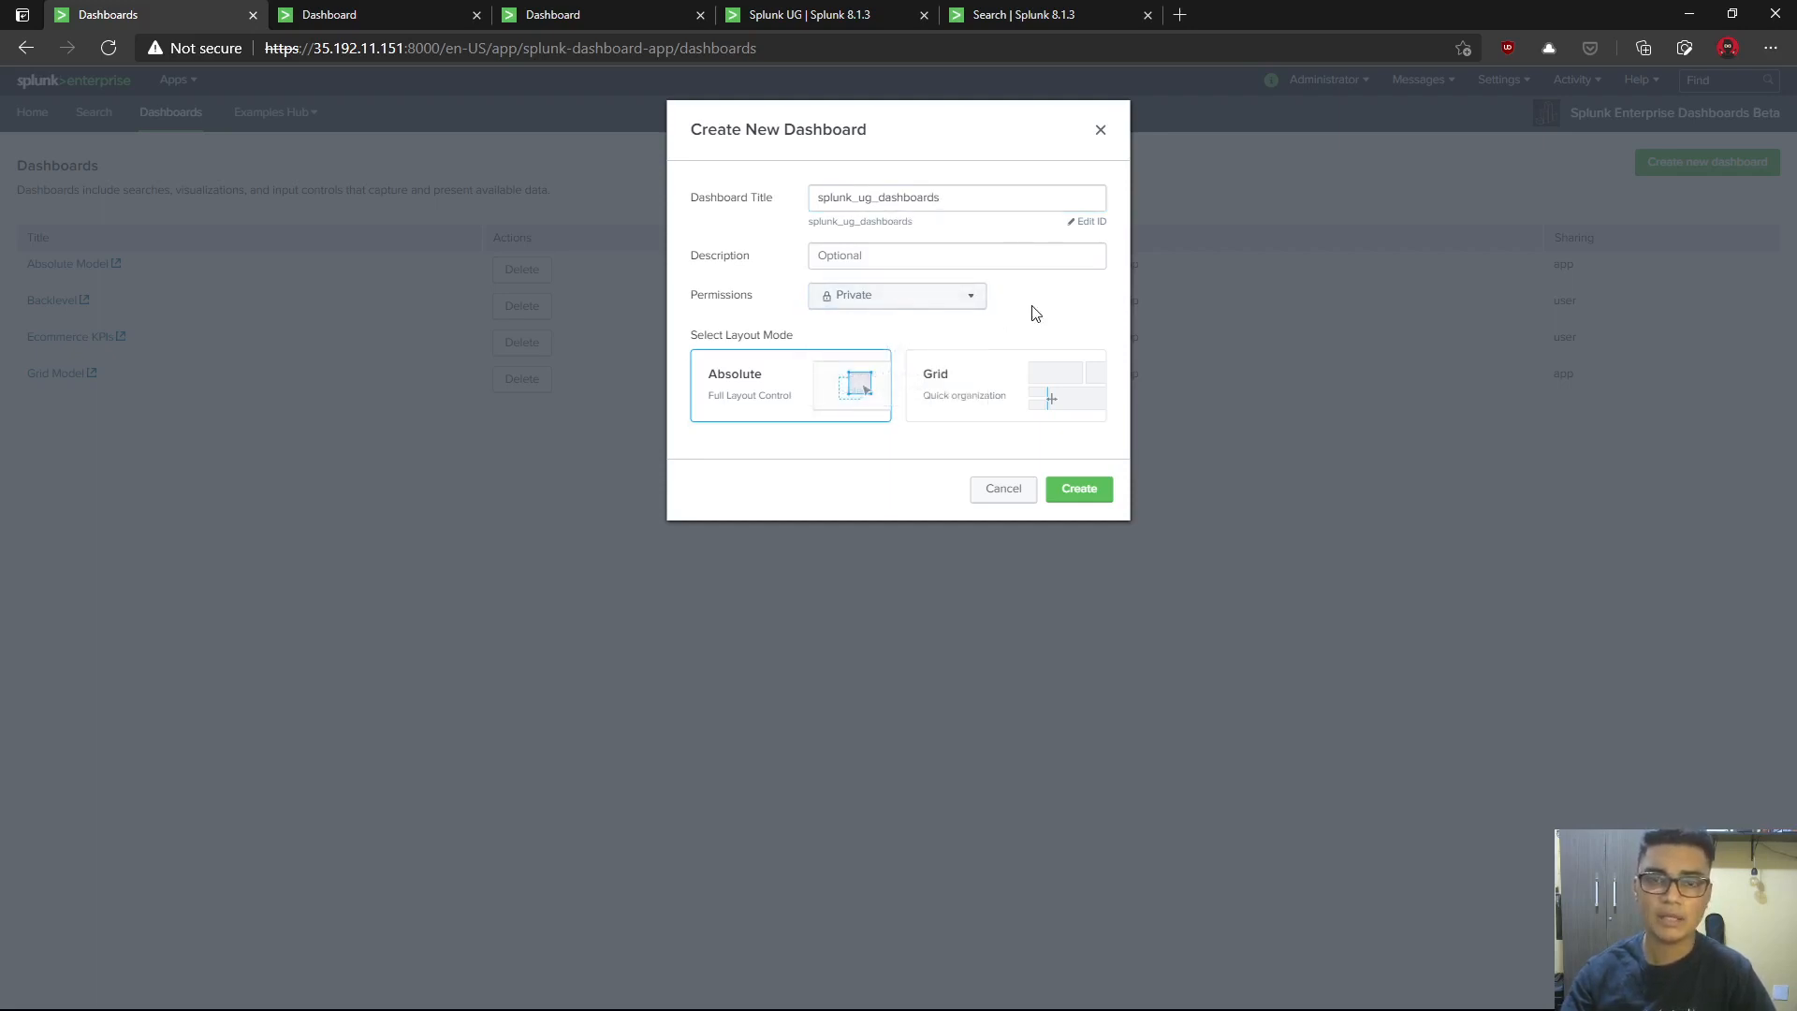
{"action": "left_click", "coordinate": [960, 297]}
{"action": "left_click", "coordinate": [946, 376]}
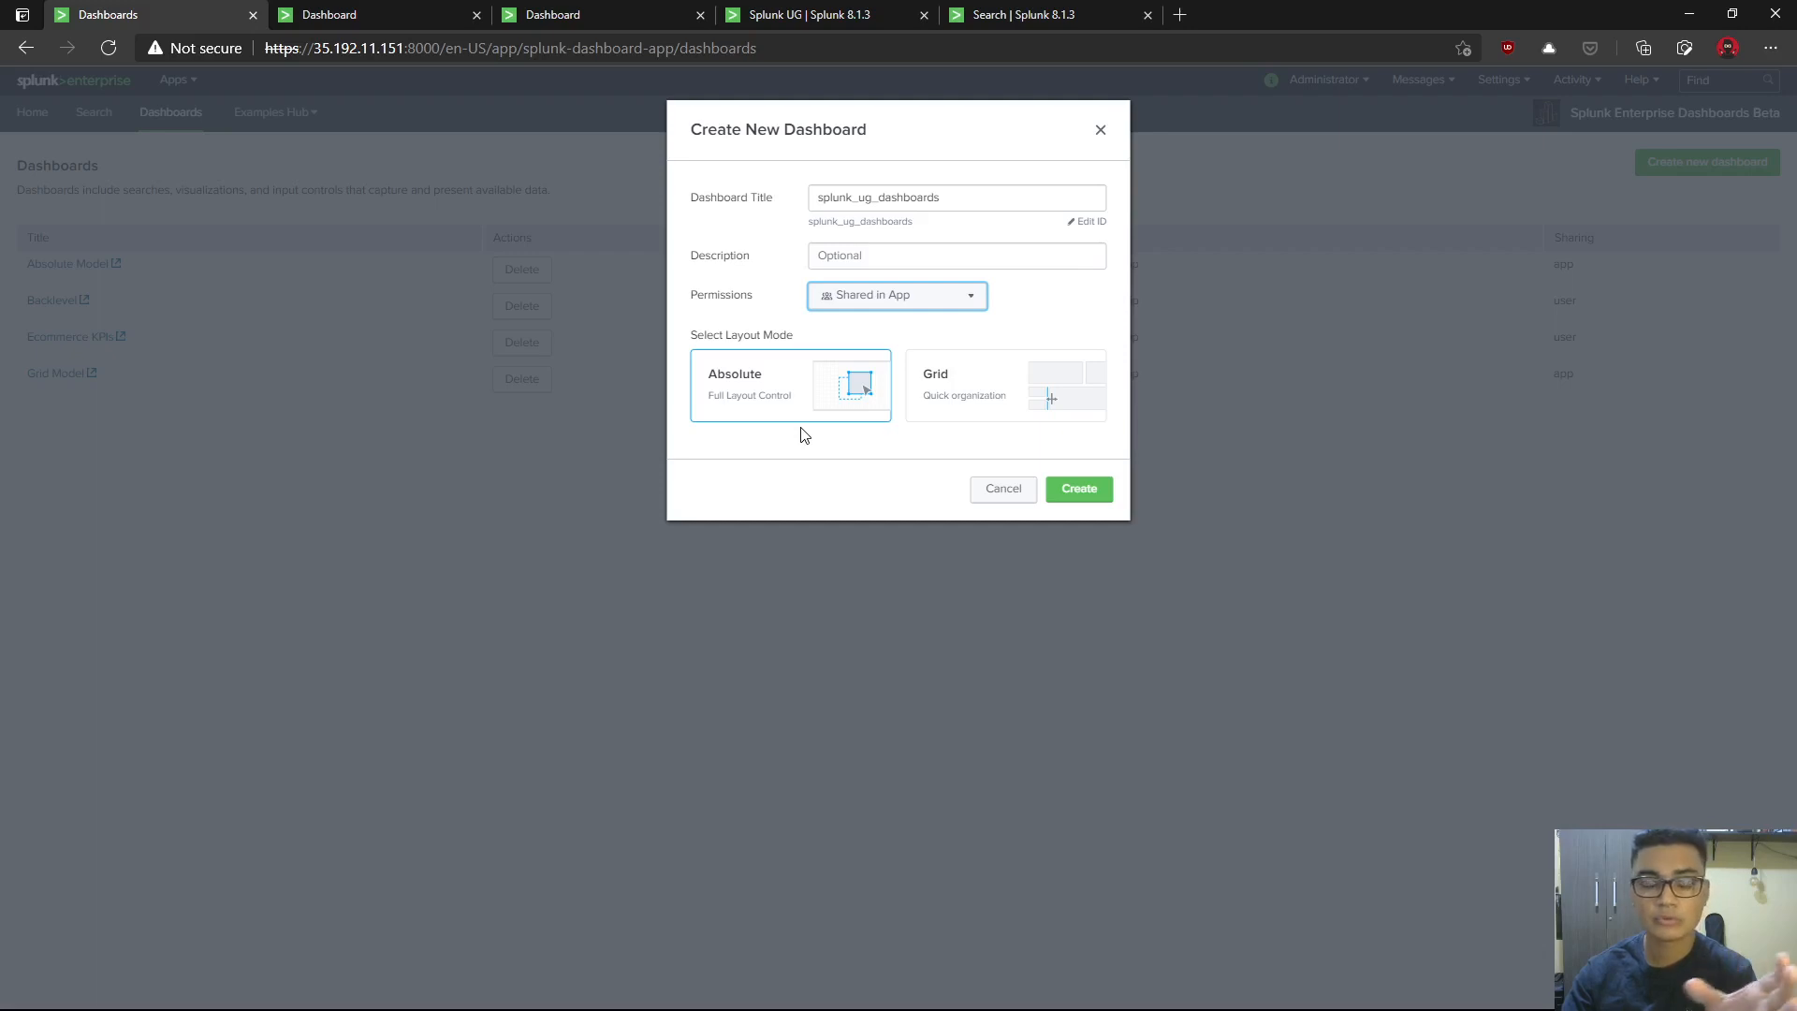
{"action": "left_click", "coordinate": [1027, 405]}
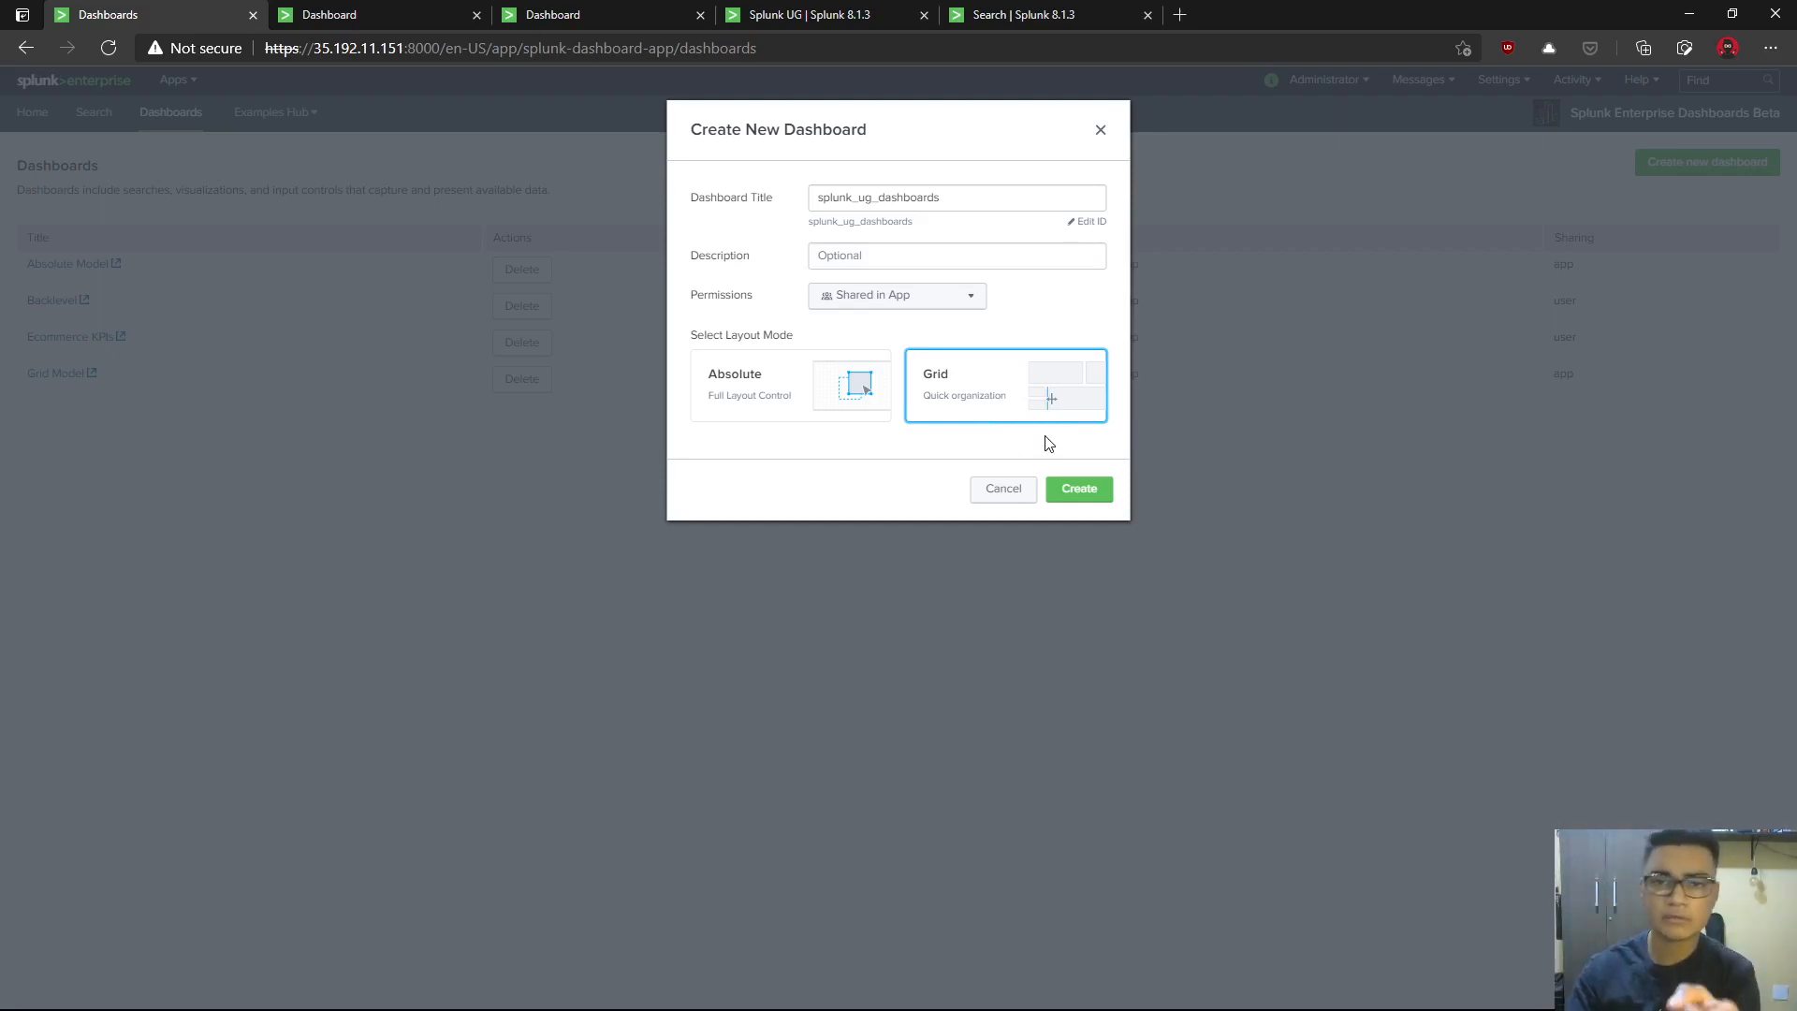
{"action": "left_click", "coordinate": [856, 397]}
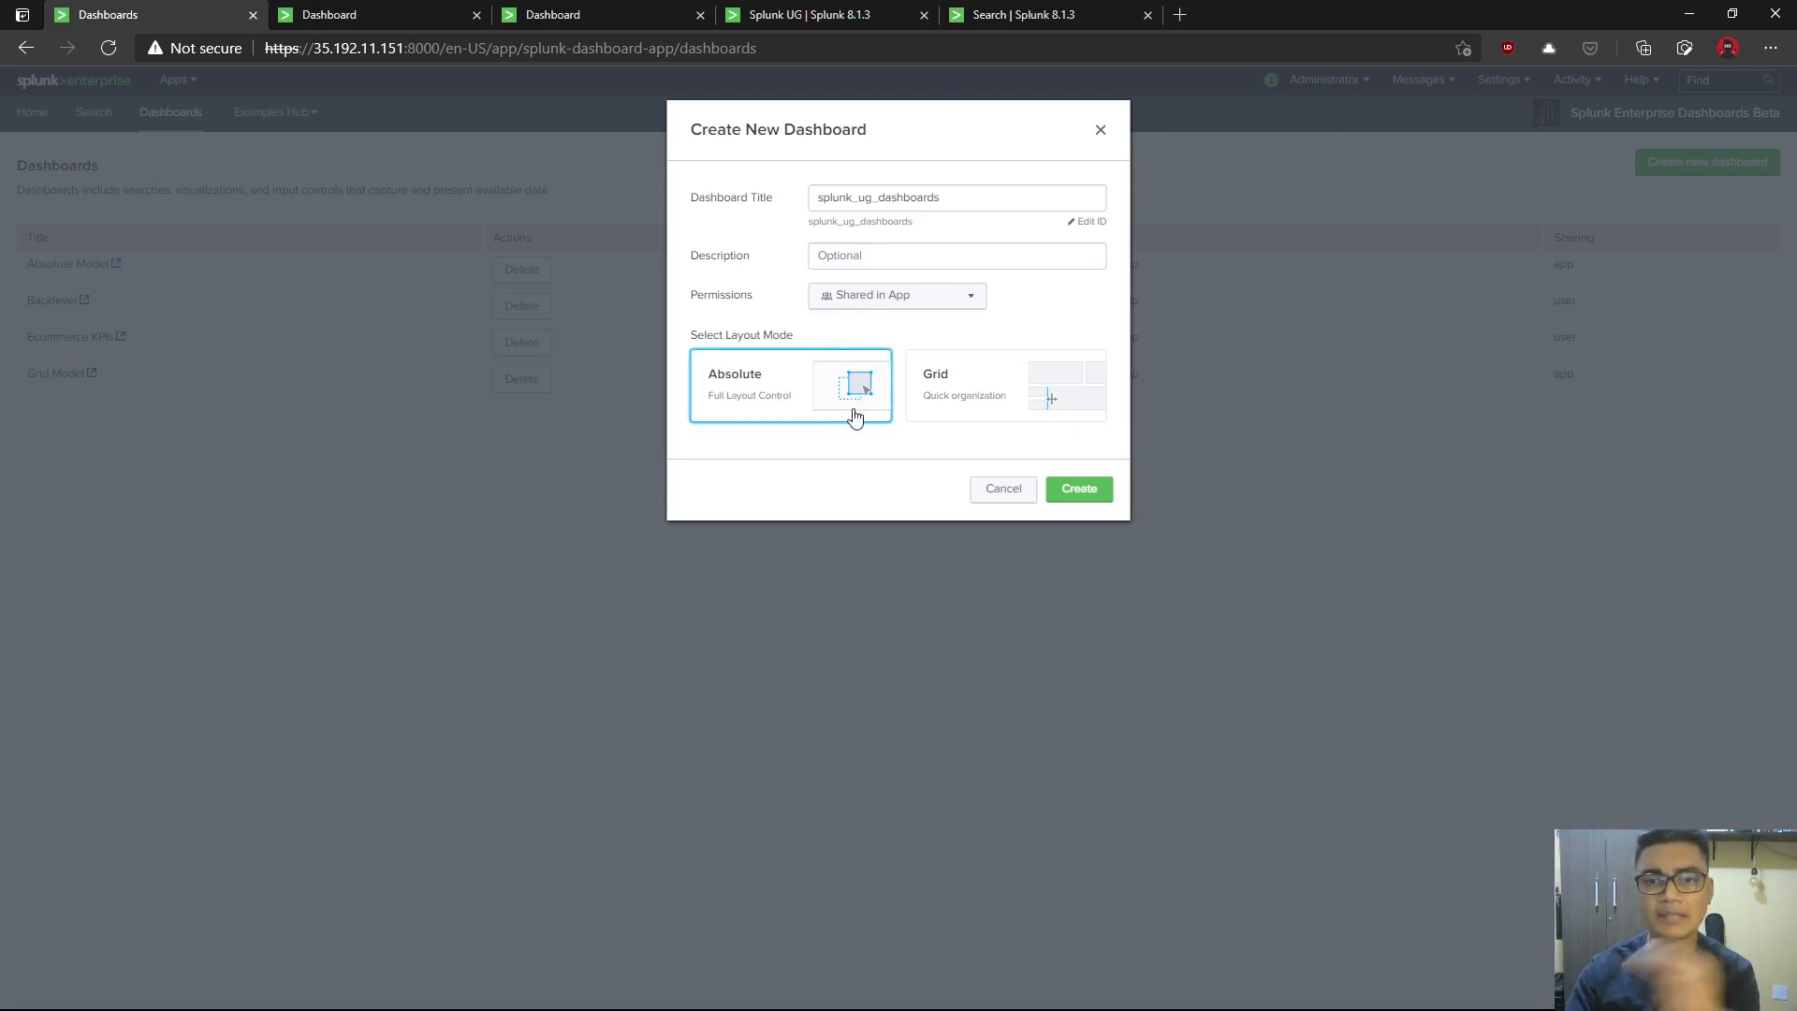
{"action": "left_click", "coordinate": [1104, 496]}
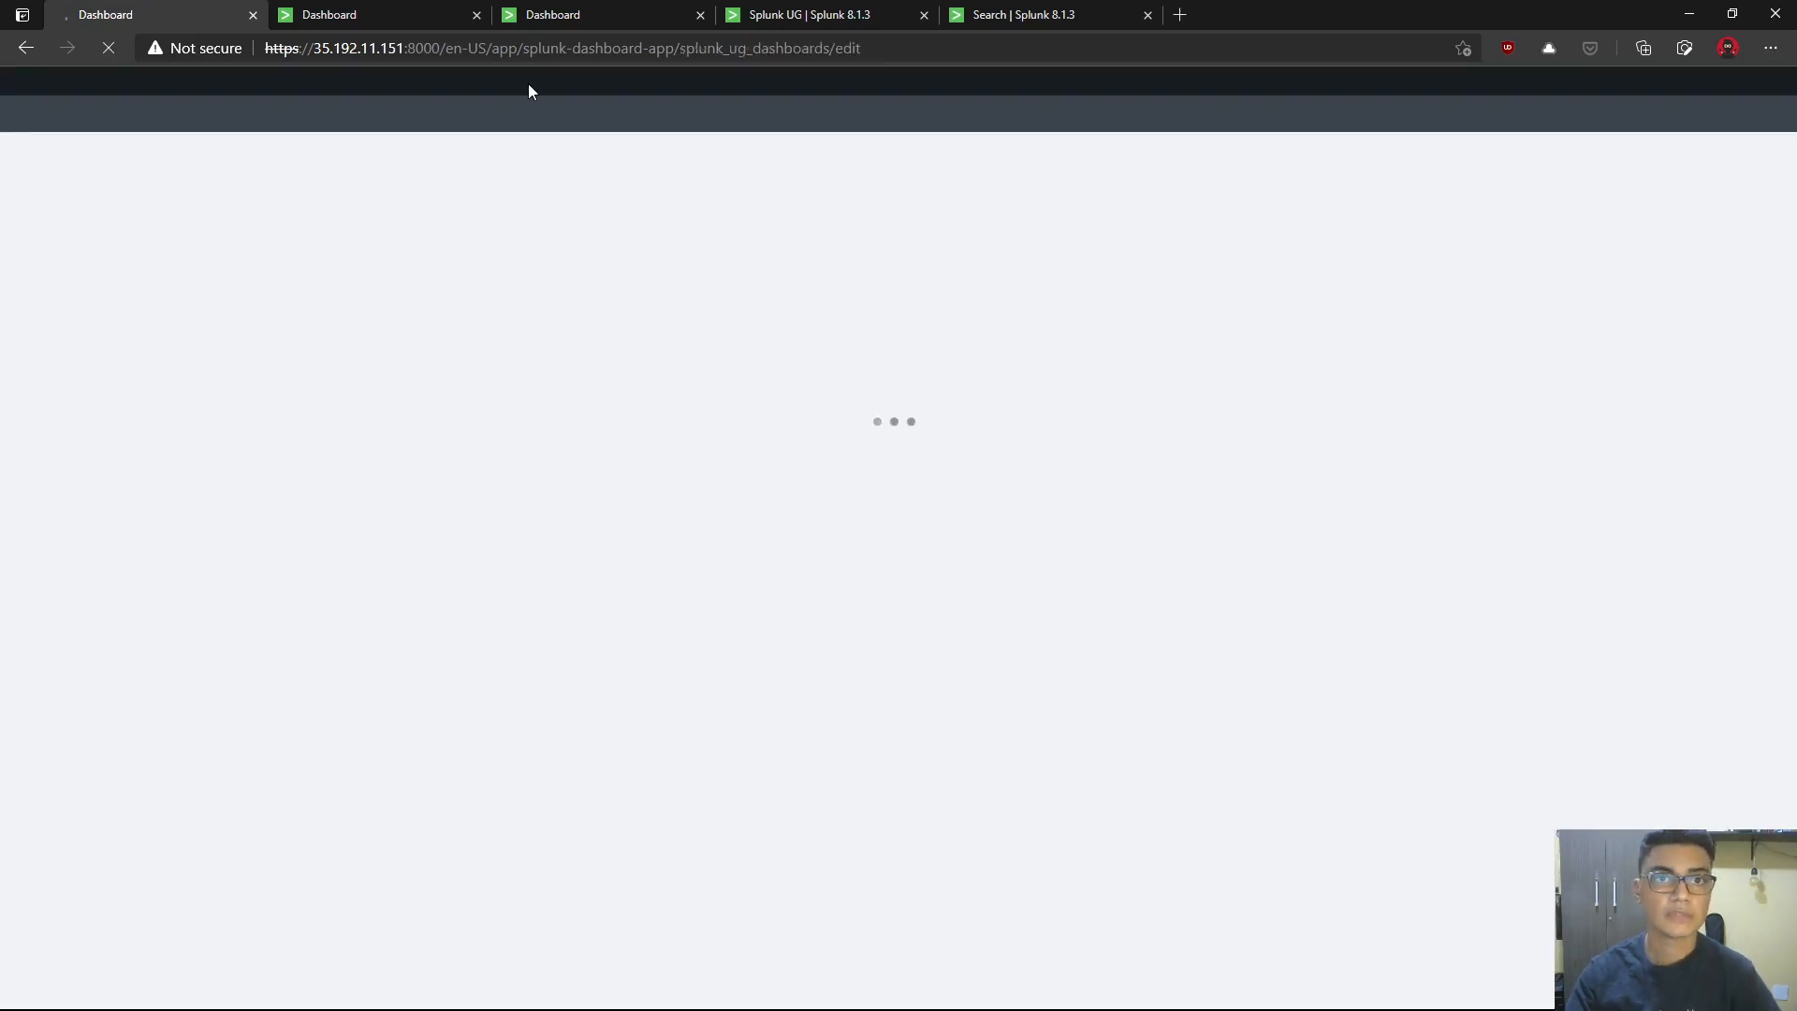
- Close the browser pages of the grid_model dashboard, the classic Splunk UG dashboard and the search
{"action": "left_click", "coordinate": [571, 16]}
{"action": "key", "text": "ctrl+w"}
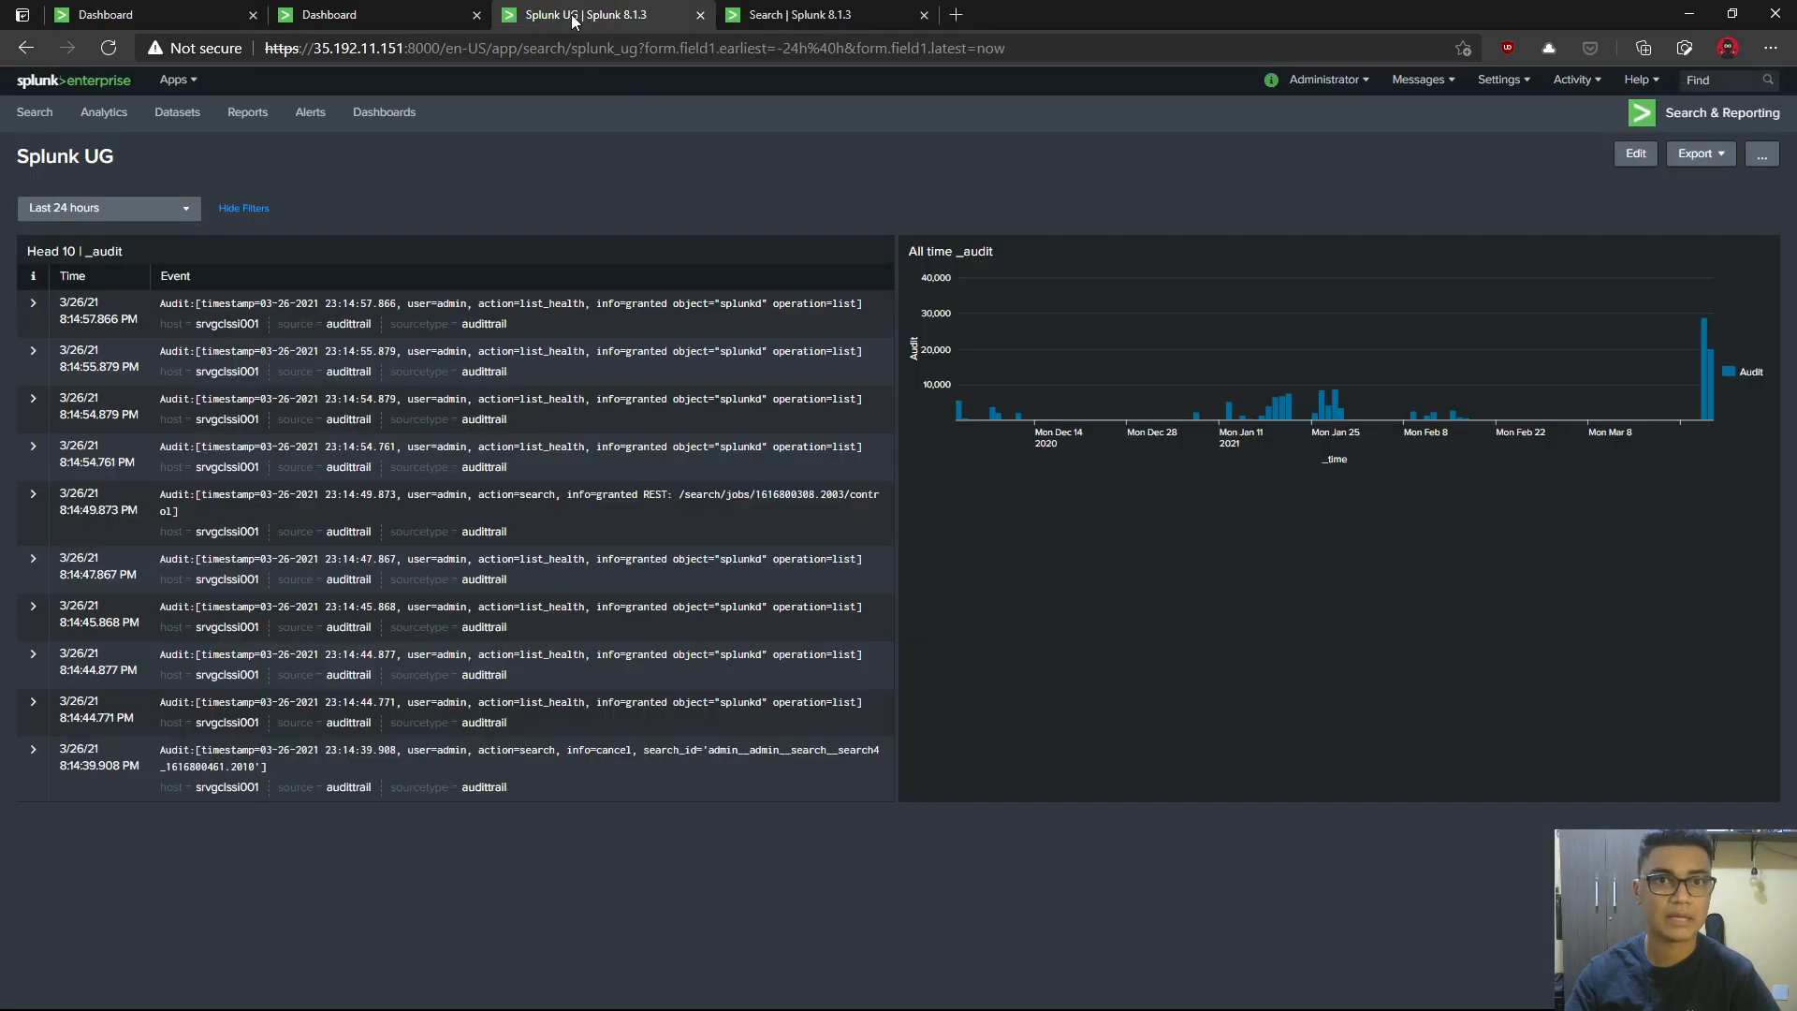
{"action": "key", "text": "ctrl+w"}
{"action": "key", "text": "ctrl+w"}
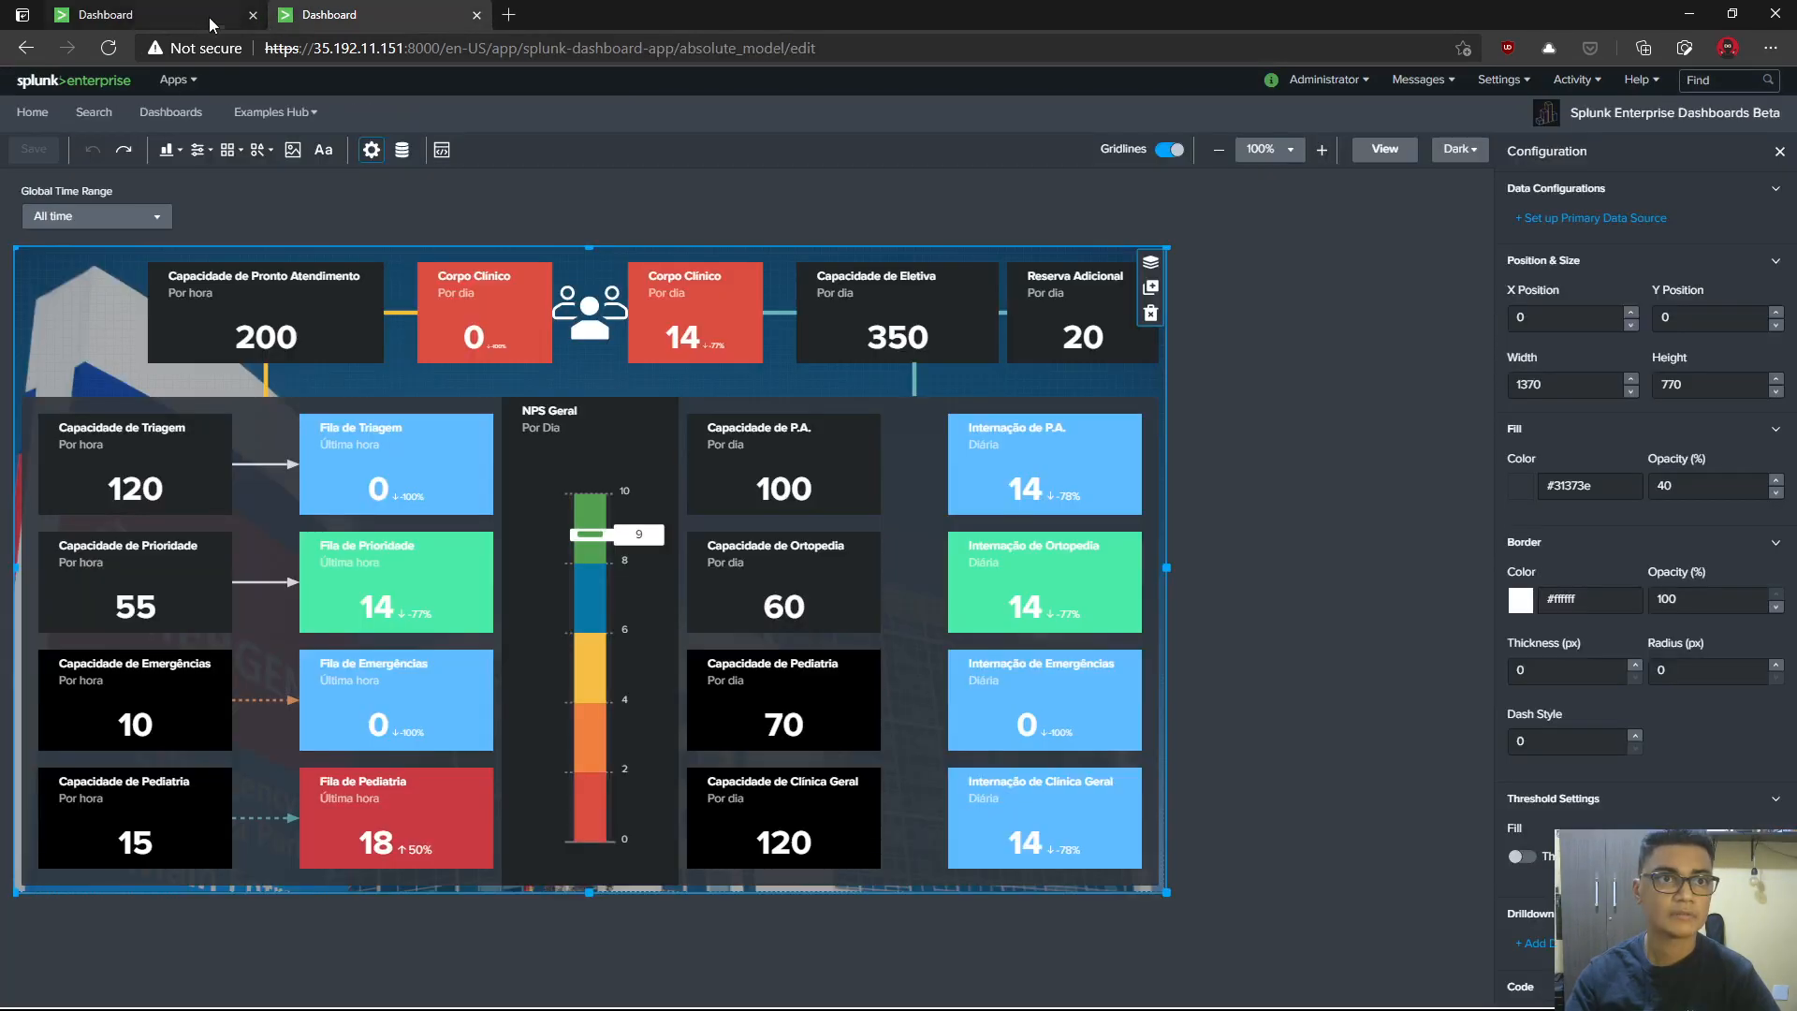
- Open the Search page in its own browser tab, place it first and return to the splunk_ug_dashboards editor
{"action": "left_click", "coordinate": [98, 113]}
{"action": "left_click_drag", "start_coordinate": [618, 14], "coordinate": [208, 13]}
{"action": "left_click", "coordinate": [357, 15]}
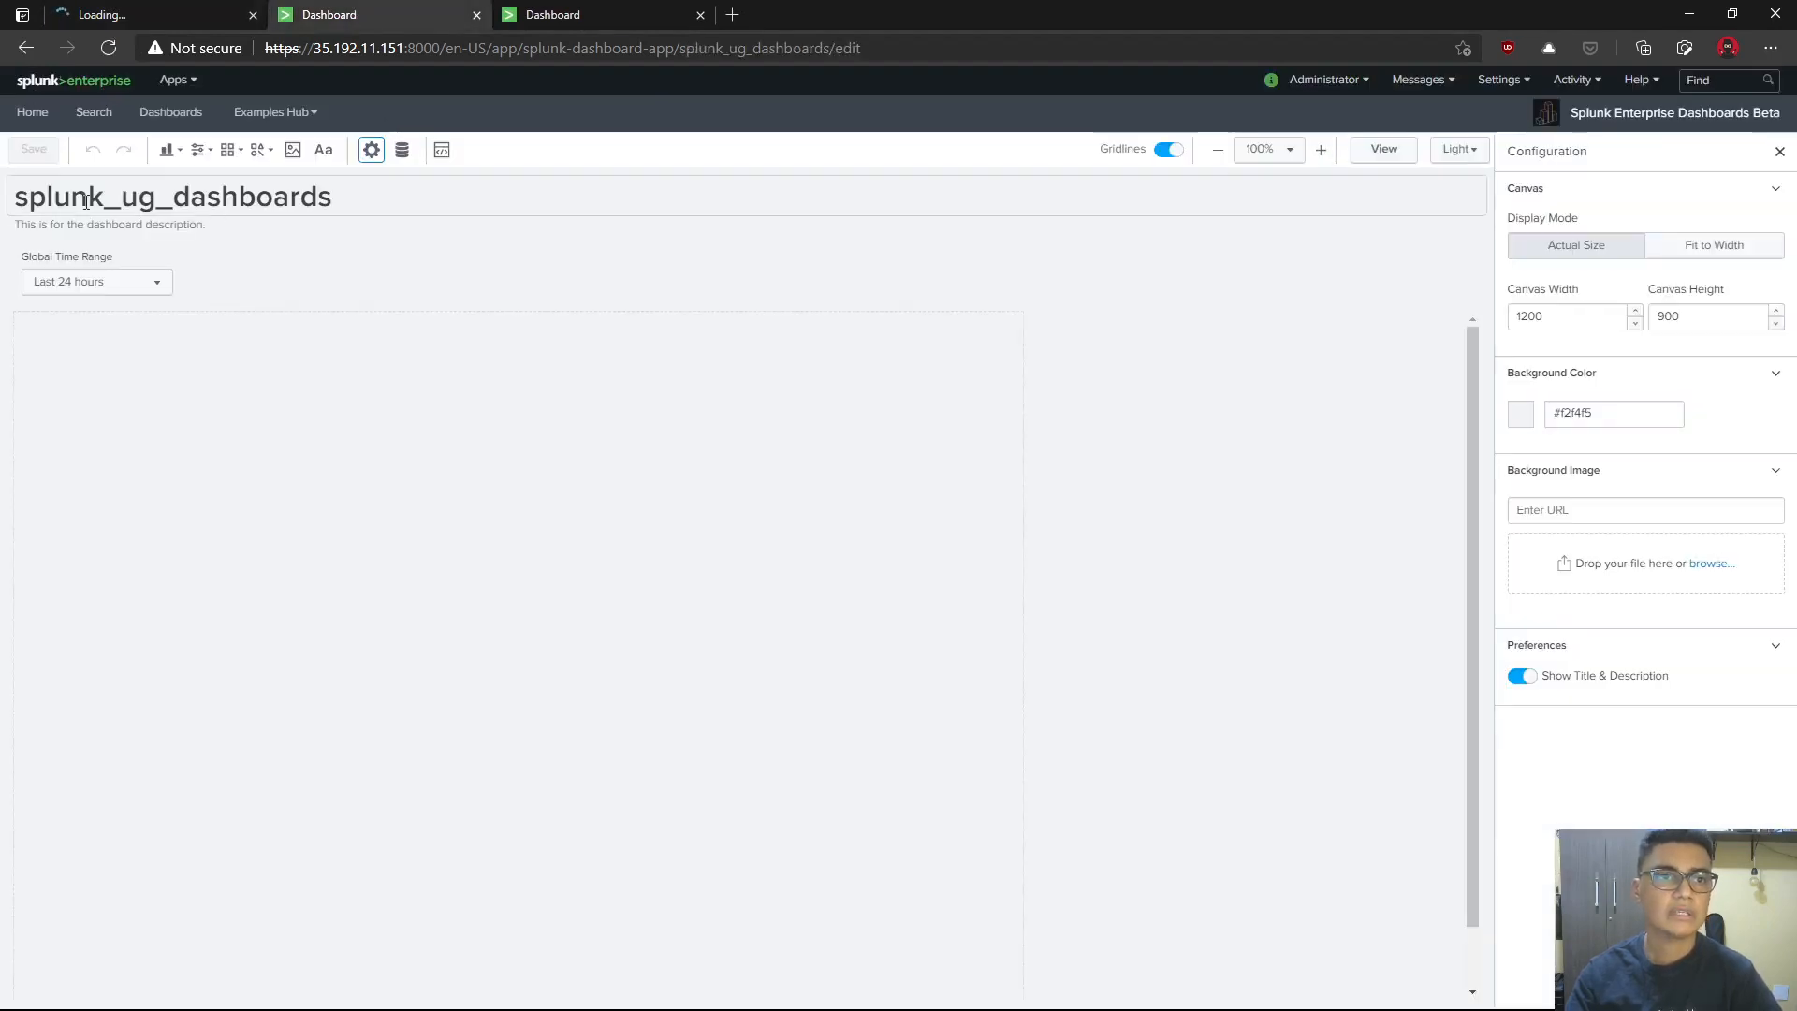
- Change the displayed title of the new dashboard to "Splunk UG Dashboards"
{"action": "left_click_drag", "start_coordinate": [393, 199], "coordinate": [6, 191]}
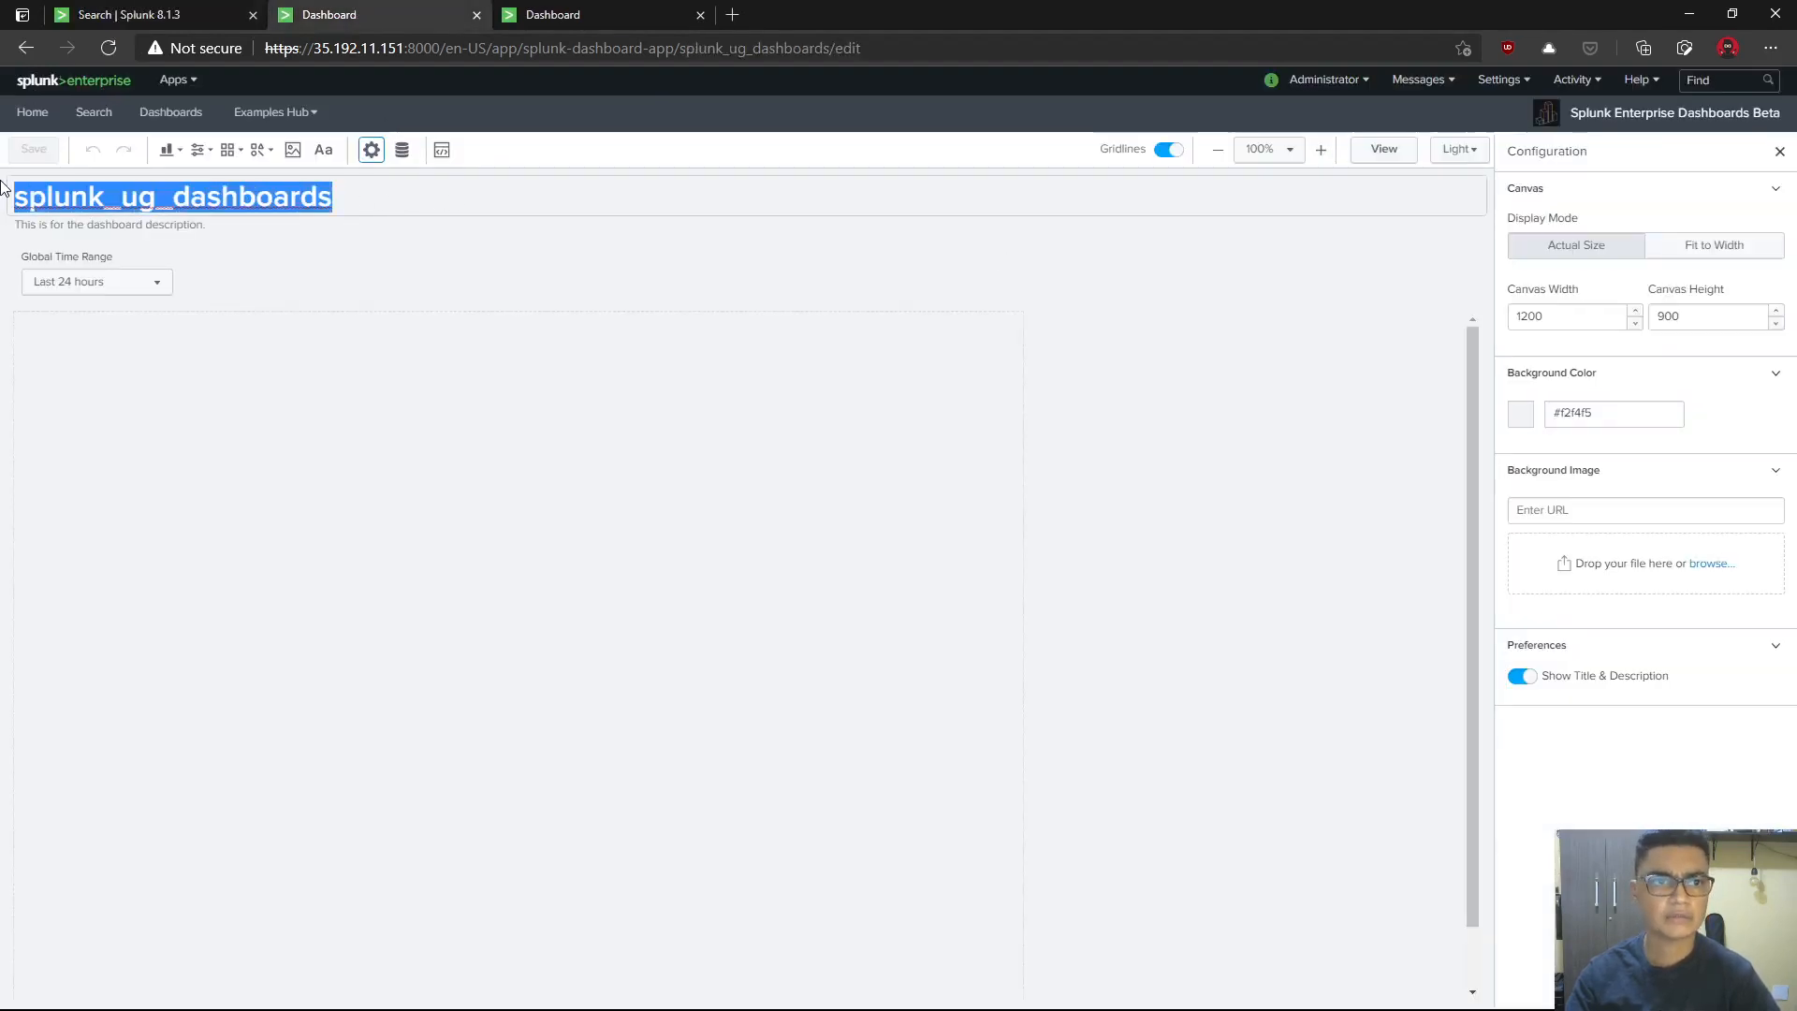
{"action": "type", "text": "Splunk"}
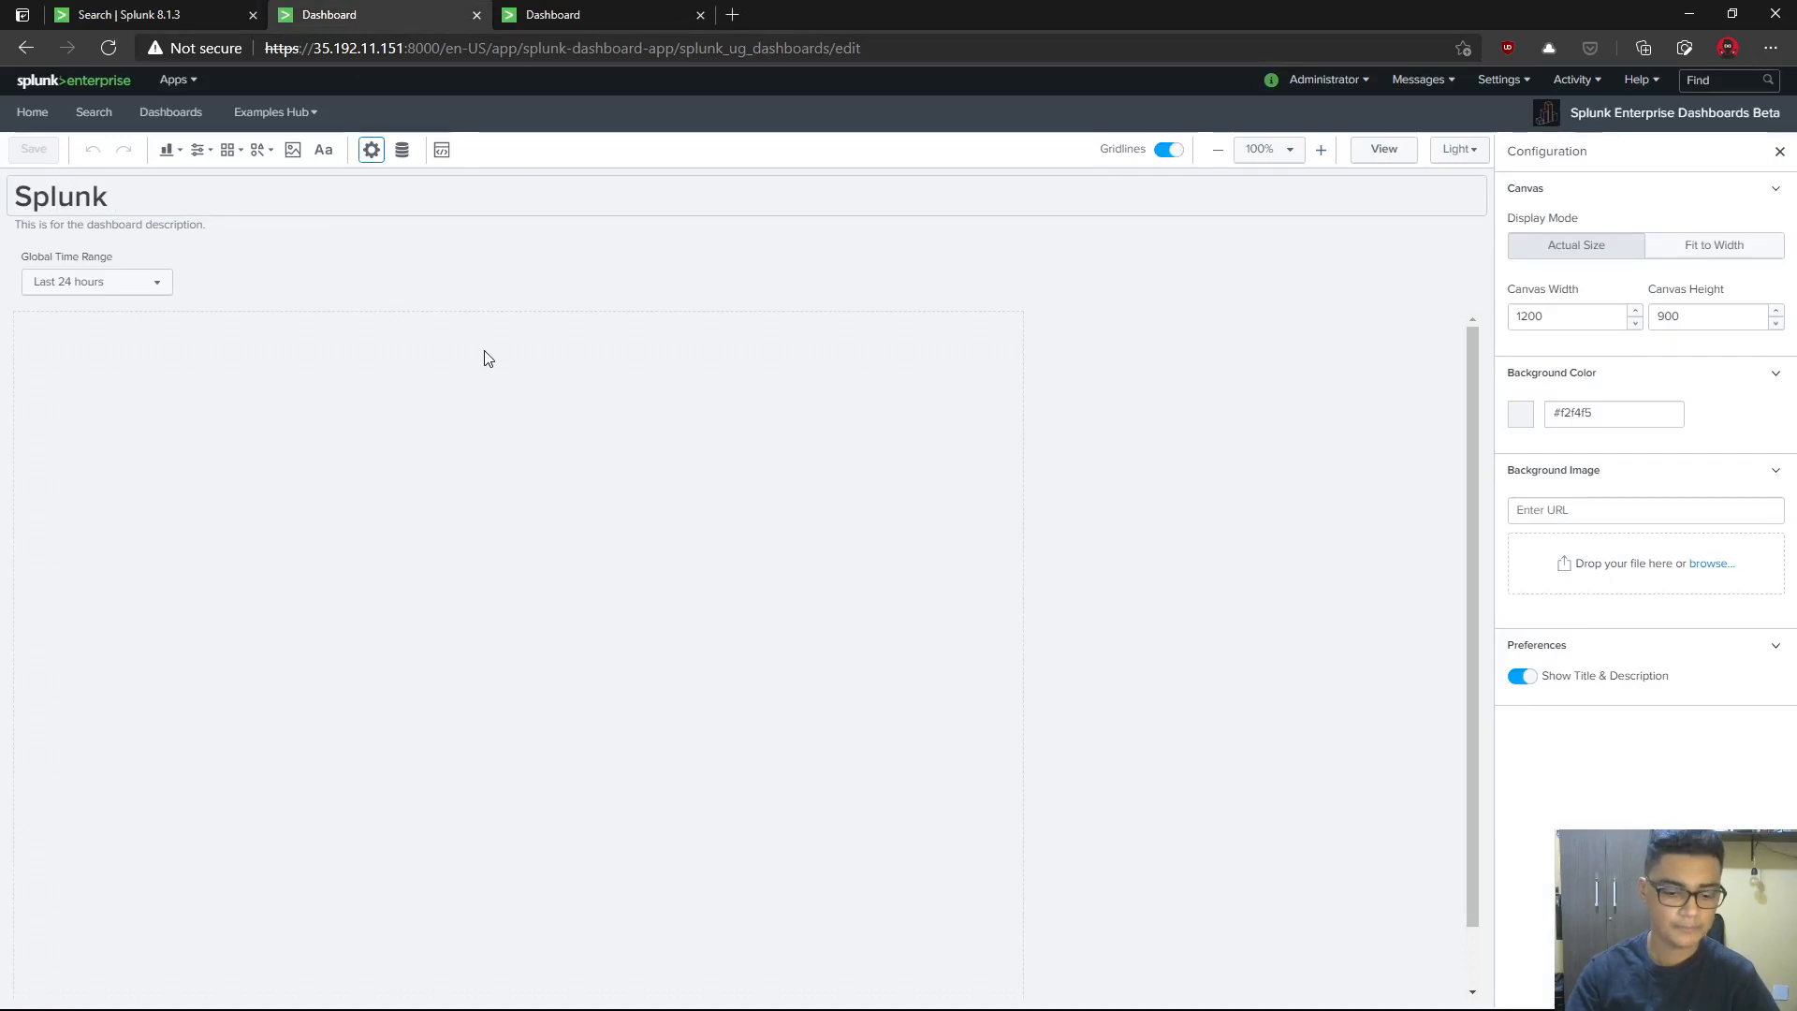
{"action": "type", "text": " UG Dashboiar"}
{"action": "key", "text": "BackSpace"}
{"action": "key", "text": "BackSpace"}
{"action": "key", "text": "BackSpace"}
{"action": "type", "text": "ards"}
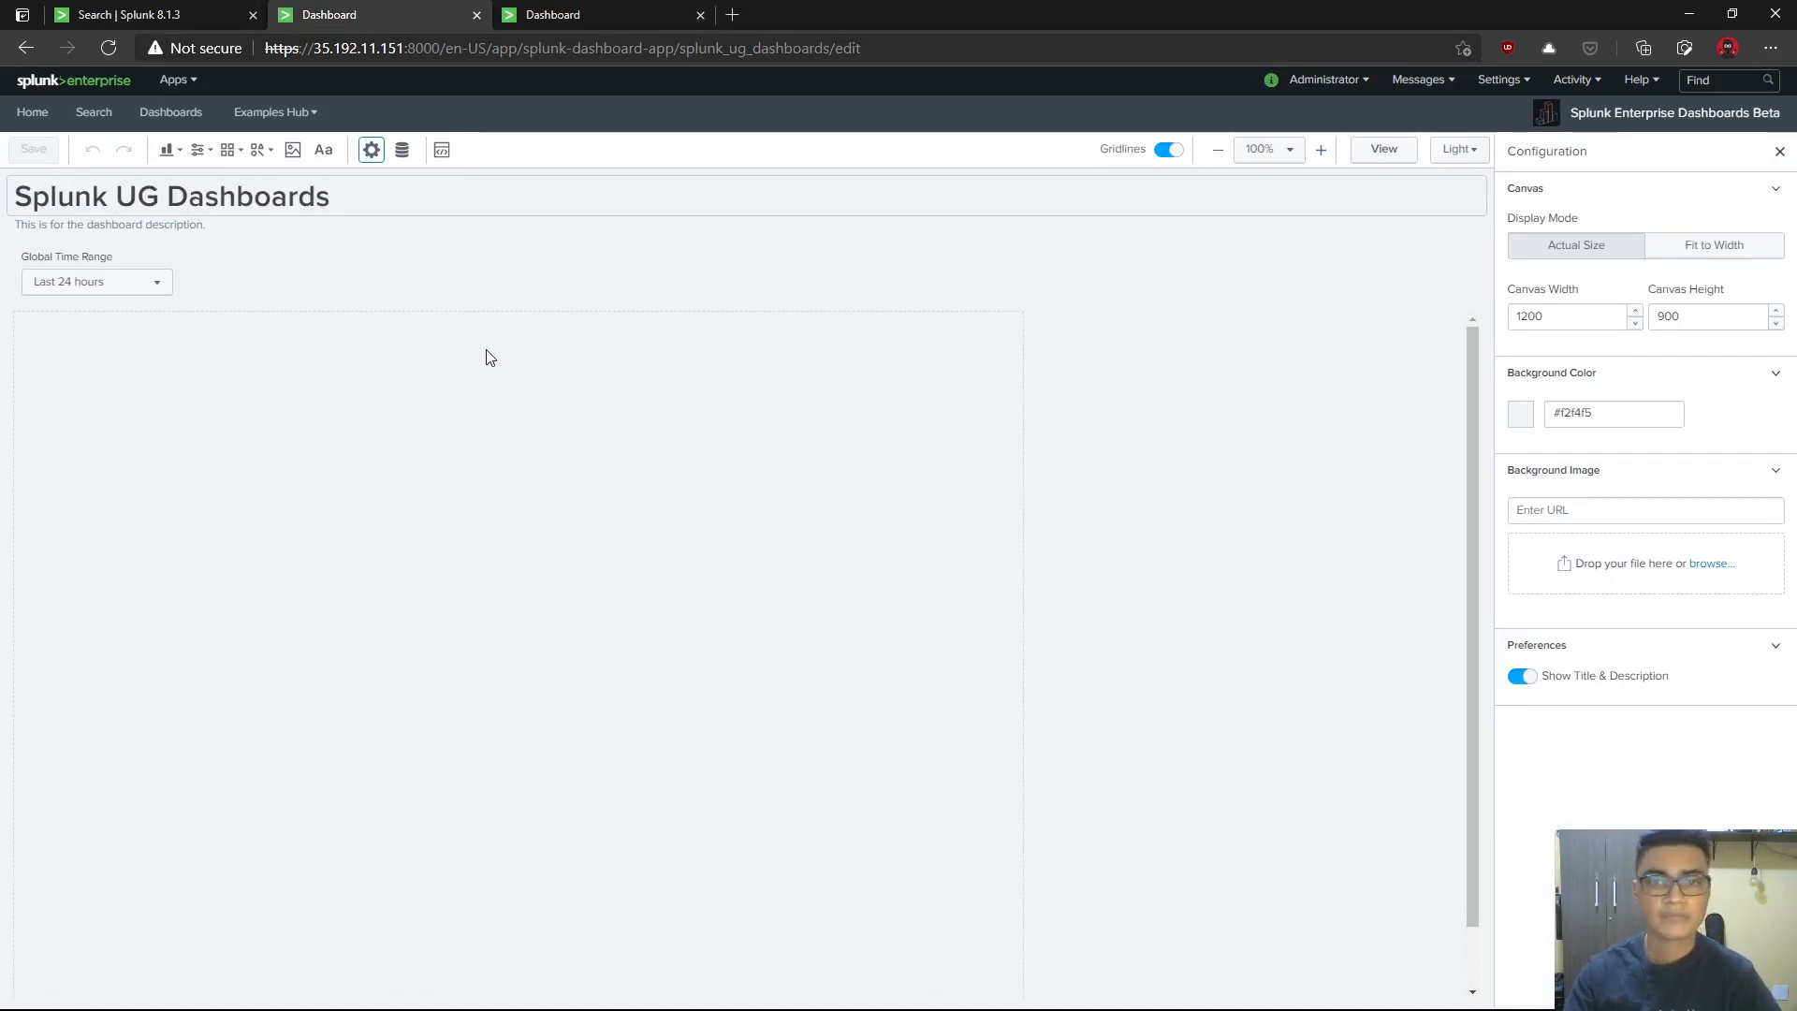
{"action": "left_click", "coordinate": [531, 353]}
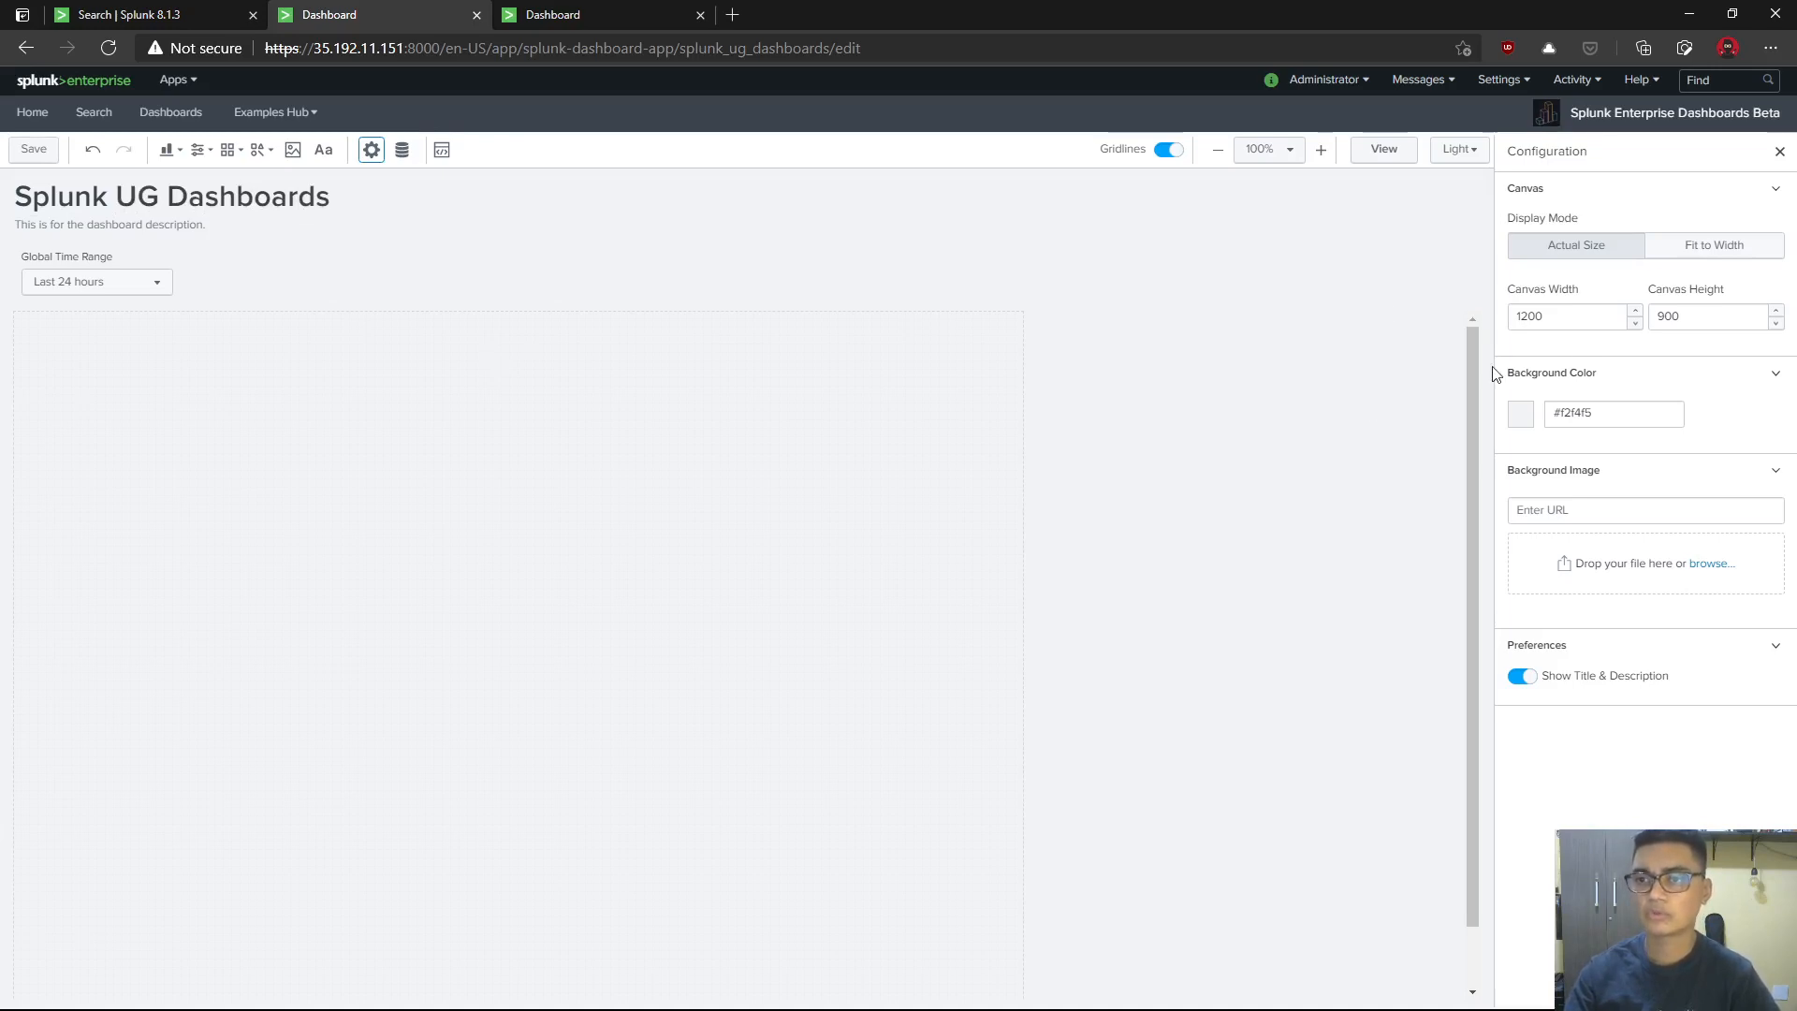
- Set the canvas width to 1366 and height to 768, and save the dashboard
{"action": "left_click_drag", "start_coordinate": [1576, 316], "coordinate": [1464, 315]}
{"action": "type", "text": "10"}
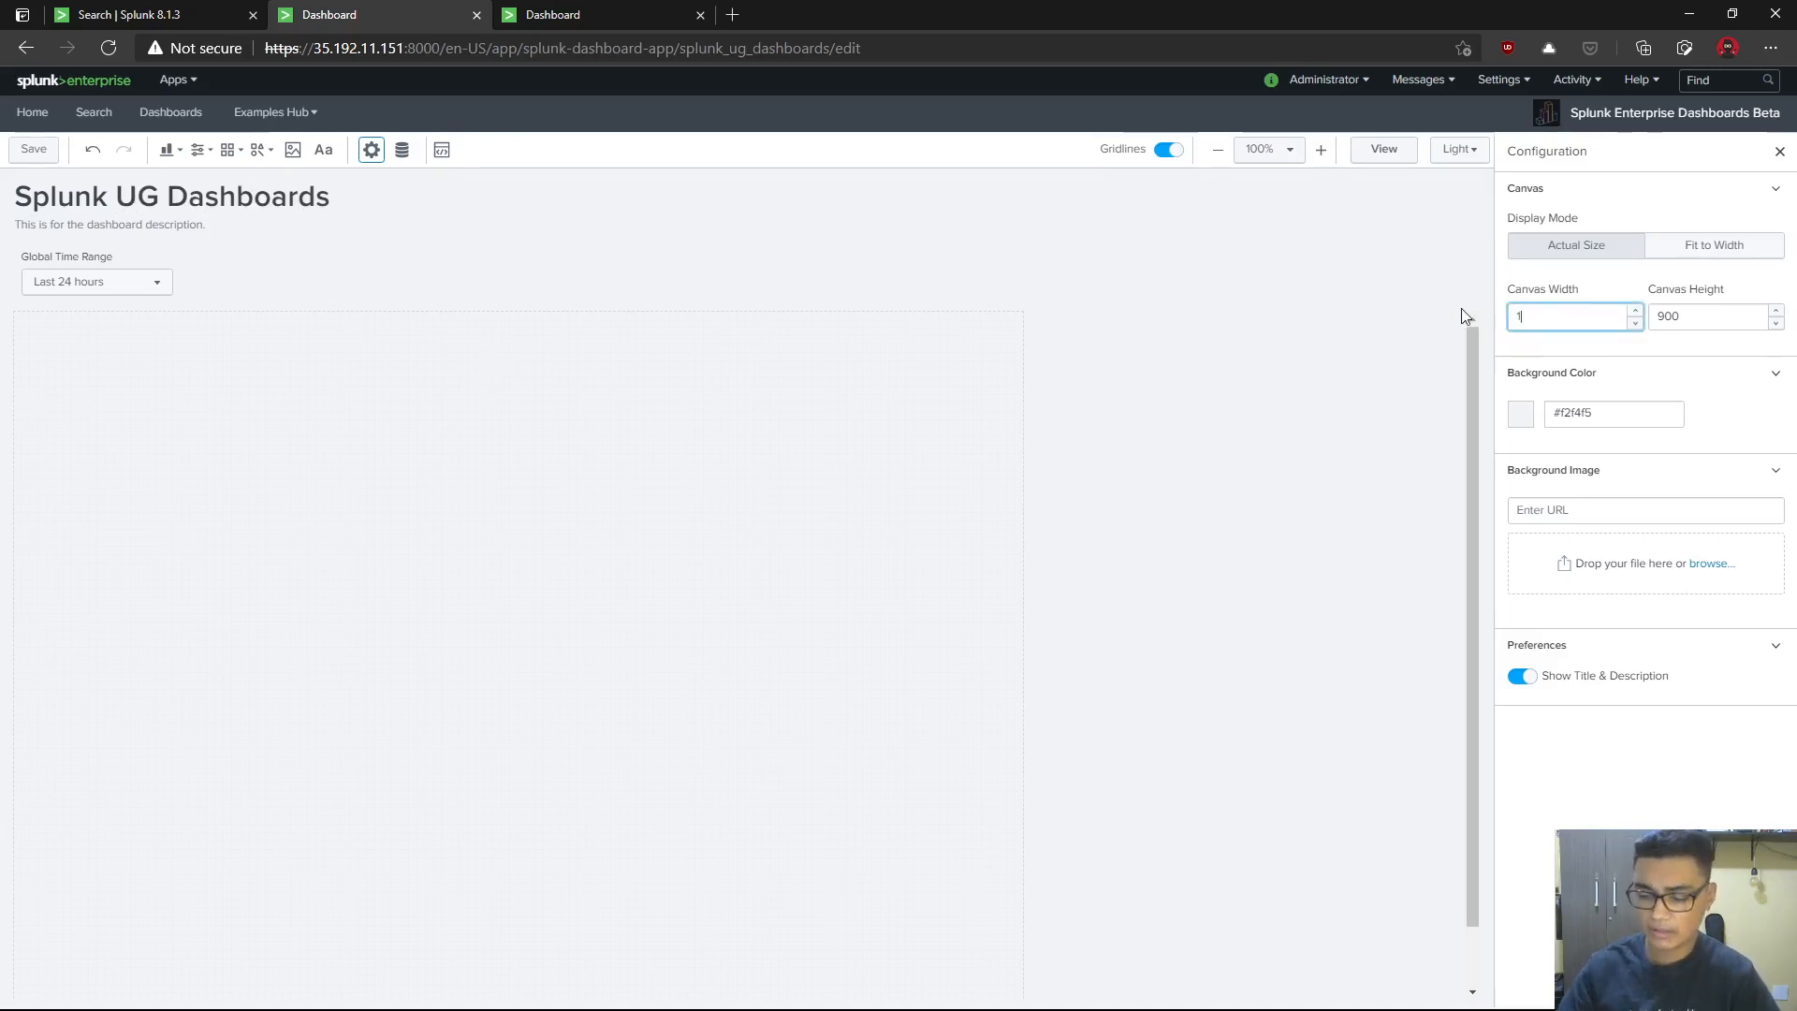
{"action": "key", "text": "BackSpace"}
{"action": "type", "text": "366"}
{"action": "key", "text": "Tab"}
{"action": "type", "text": "768"}
{"action": "key", "text": "Tab"}
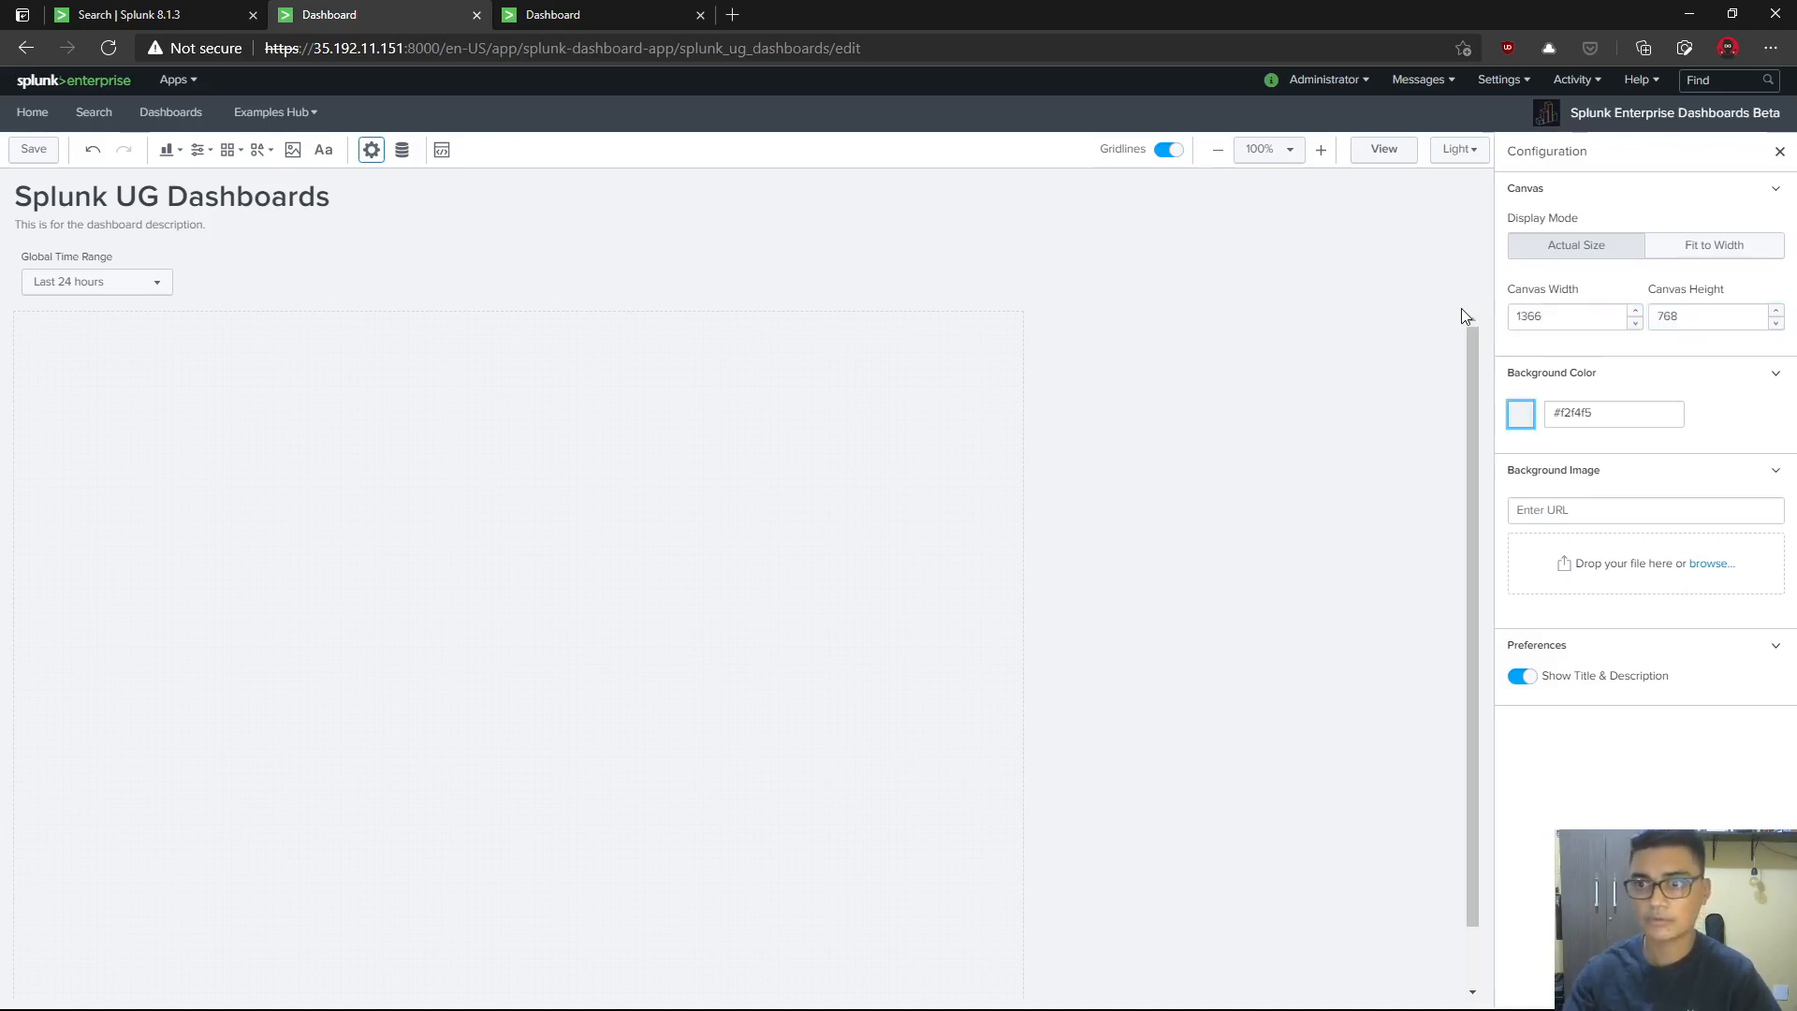
{"action": "left_click", "coordinate": [1368, 429]}
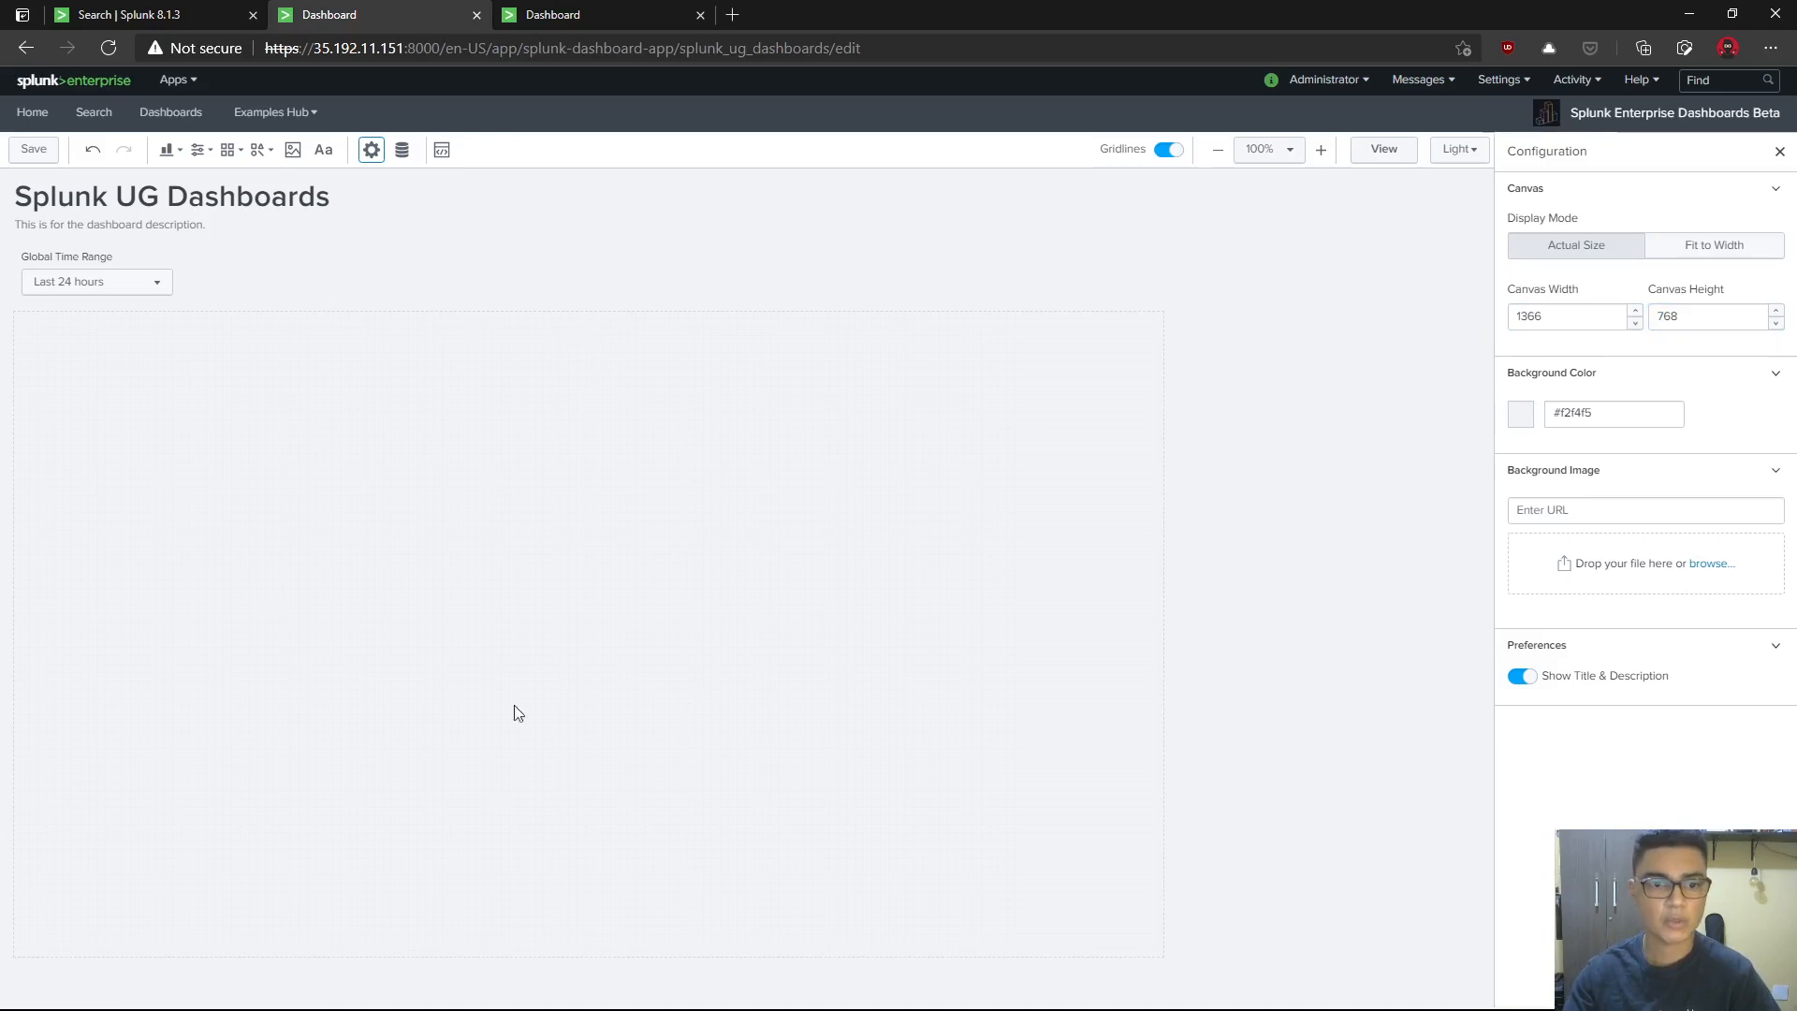
{"action": "left_click", "coordinate": [33, 149]}
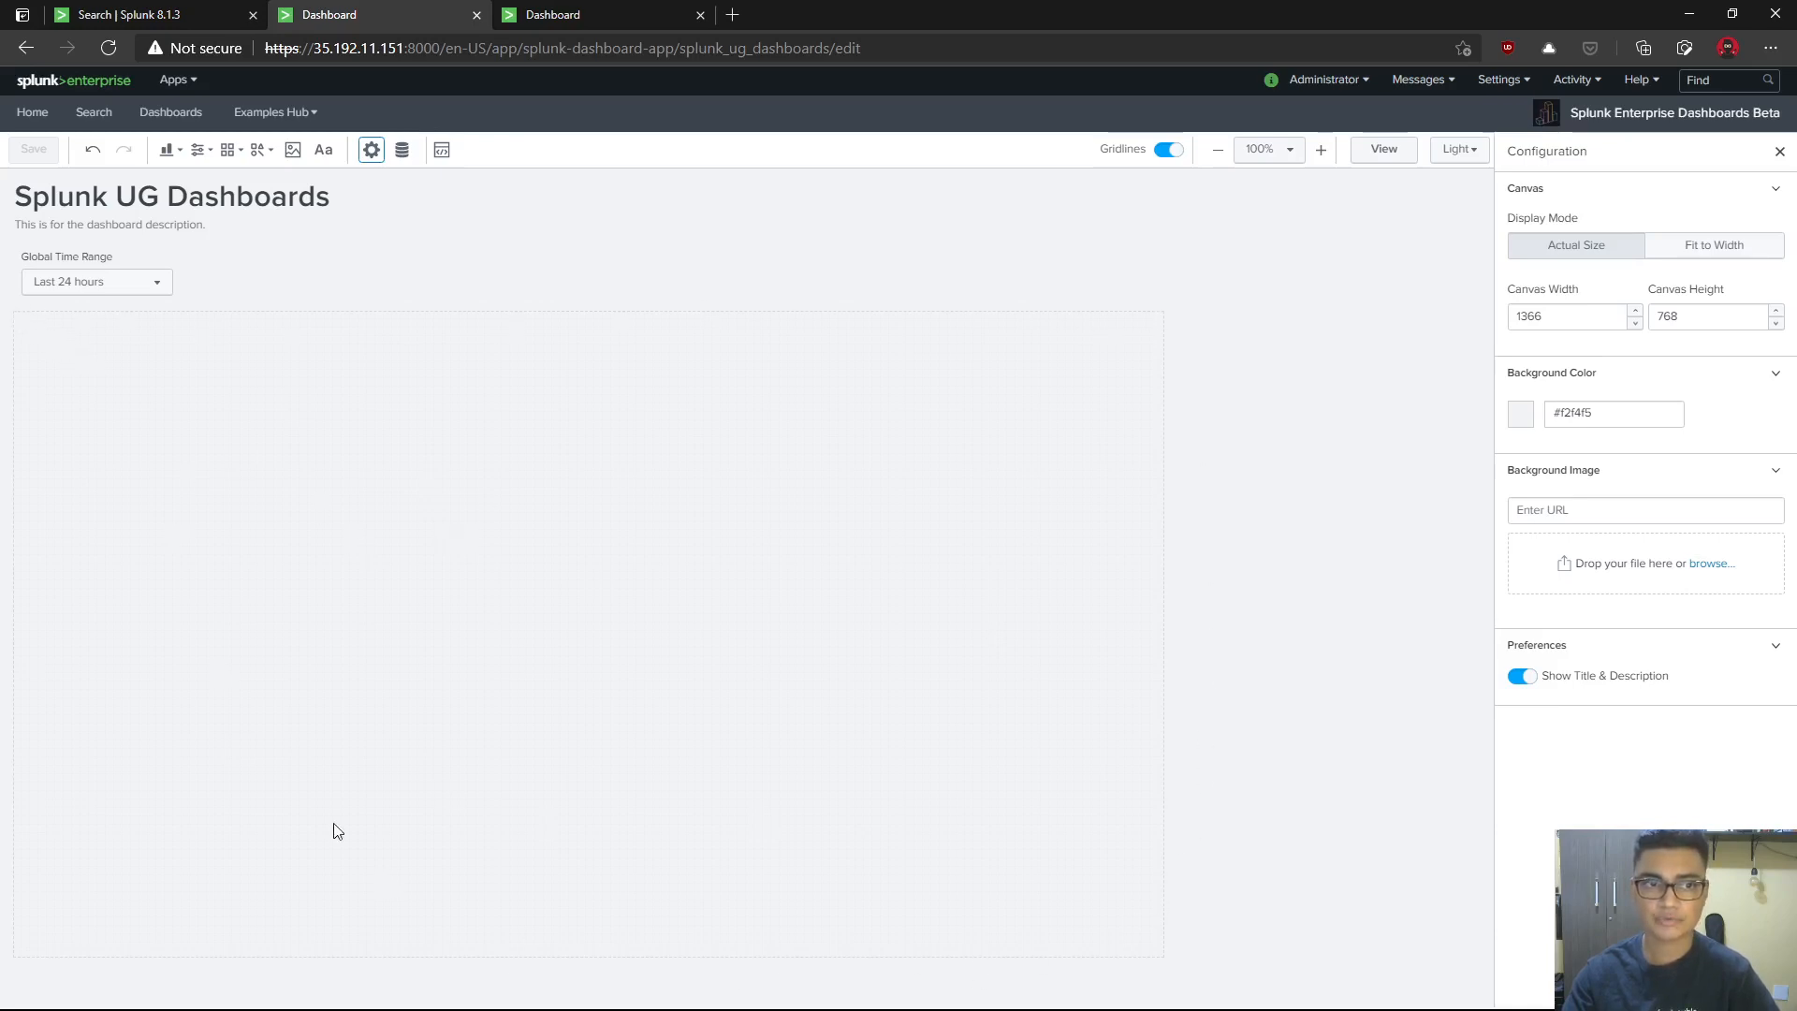
- Try the Fit to Width display mode on the canvas and return it to Actual Size
{"action": "left_click", "coordinate": [1738, 249]}
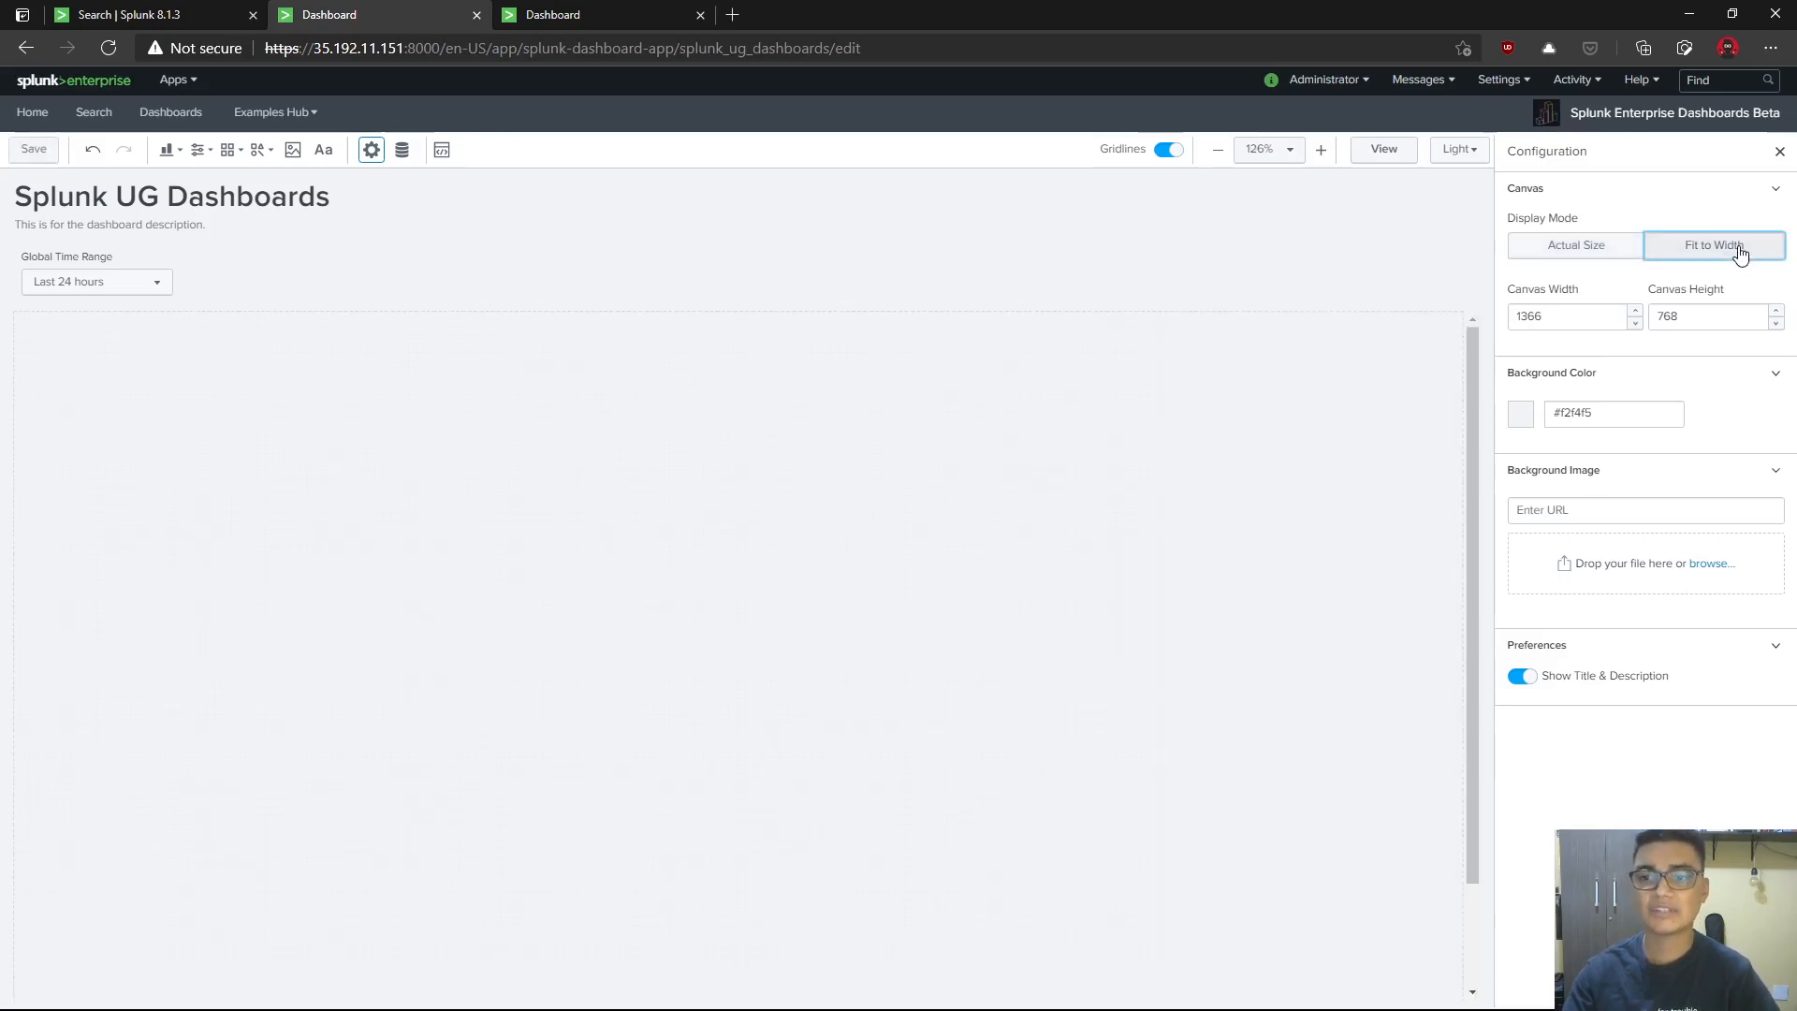
{"action": "scroll", "coordinate": [1079, 589], "scroll_direction": "up", "scroll_amount": 3}
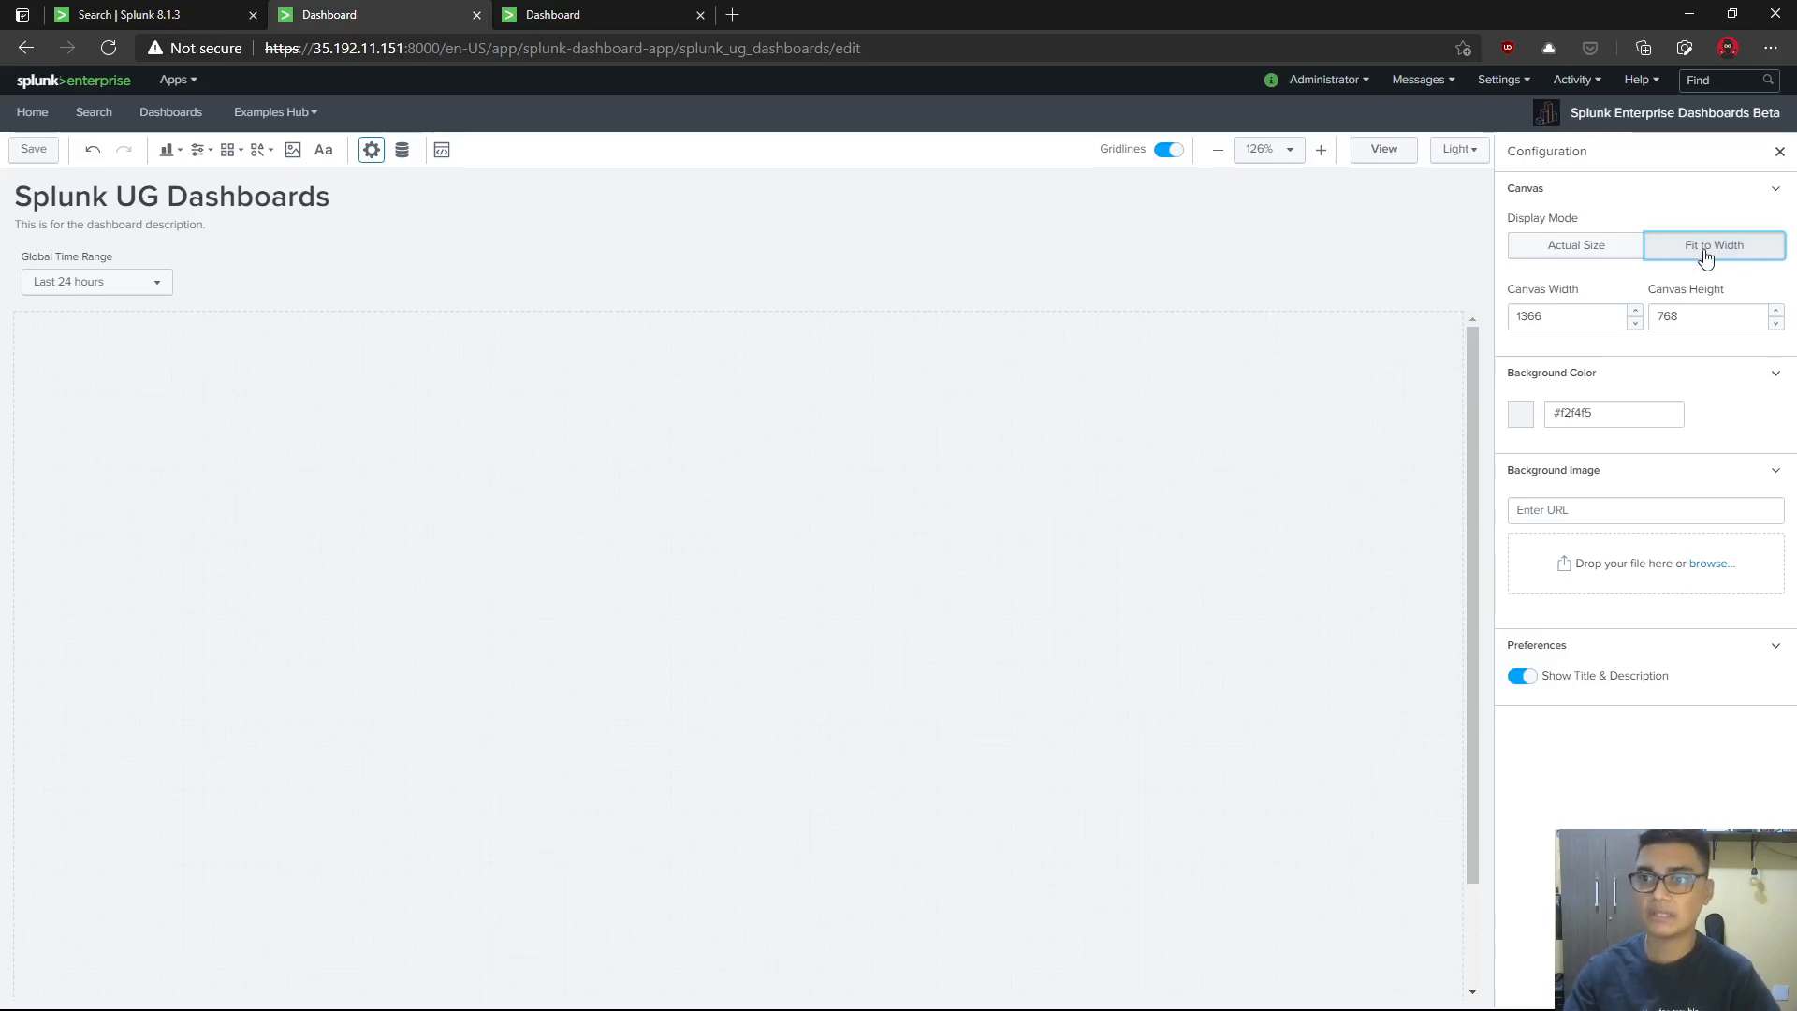
{"action": "left_click", "coordinate": [1600, 253]}
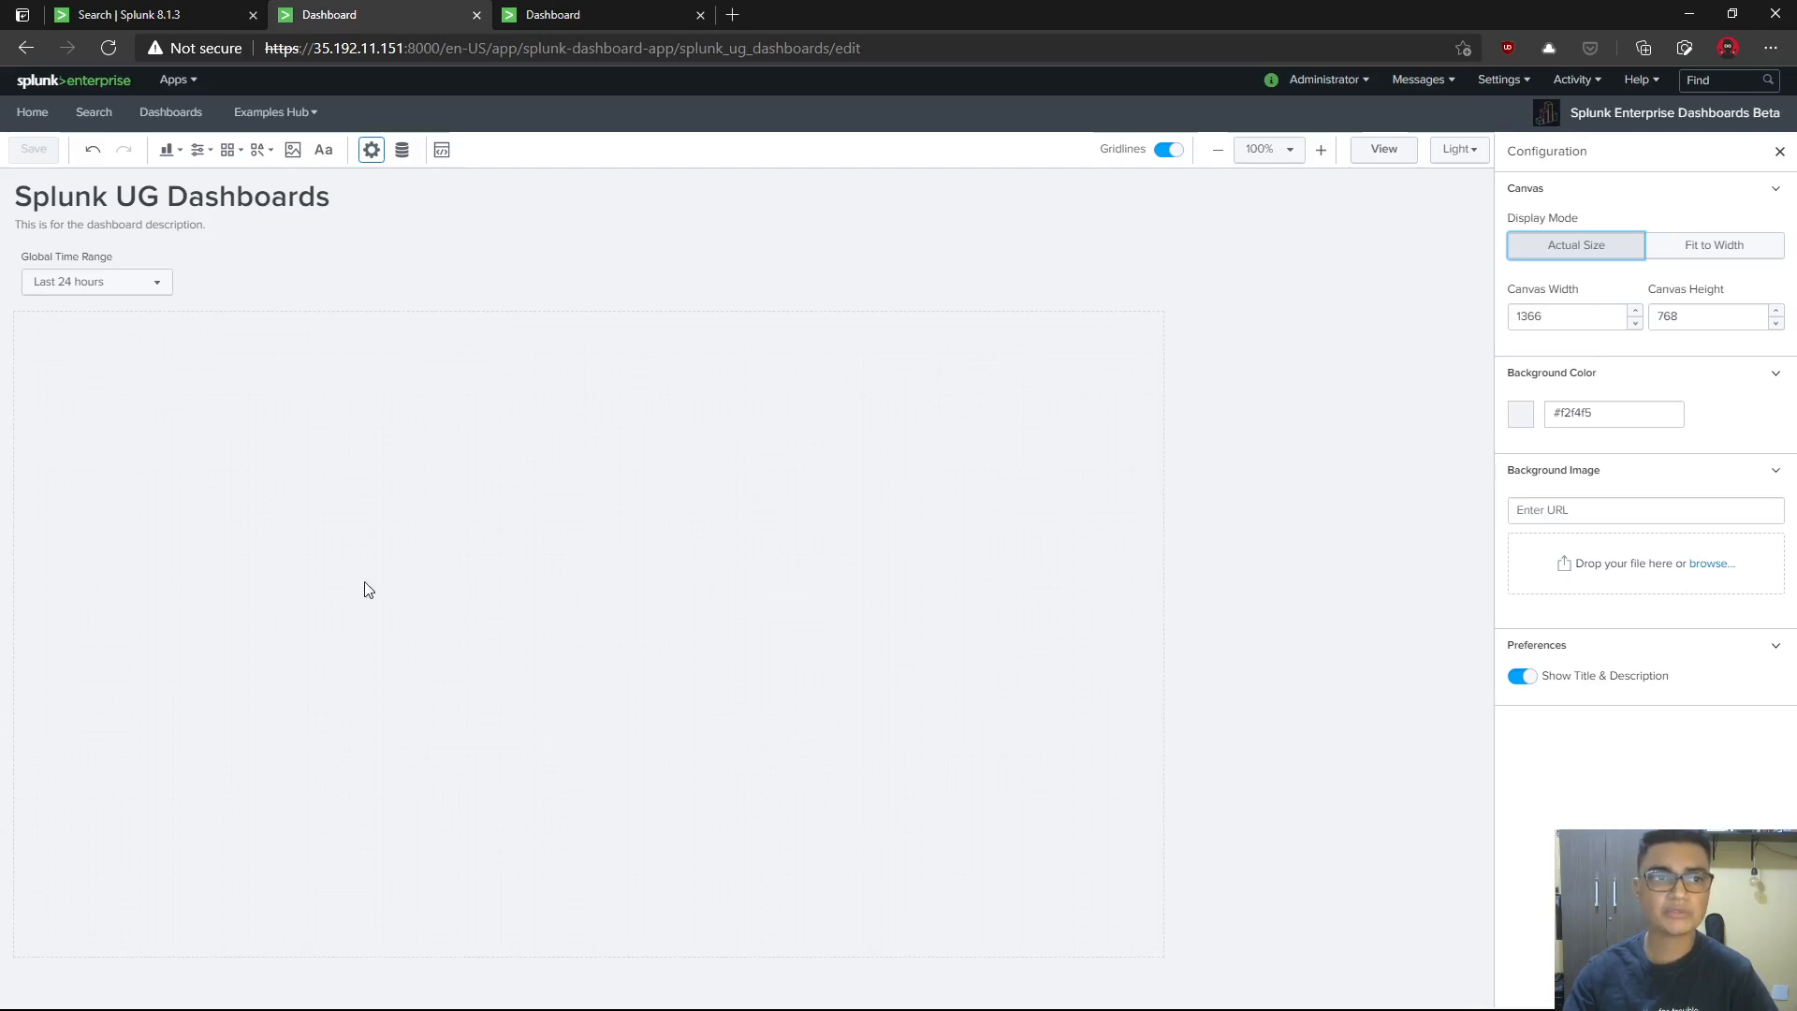
{"action": "left_click", "coordinate": [1581, 315]}
{"action": "left_click", "coordinate": [1703, 317]}
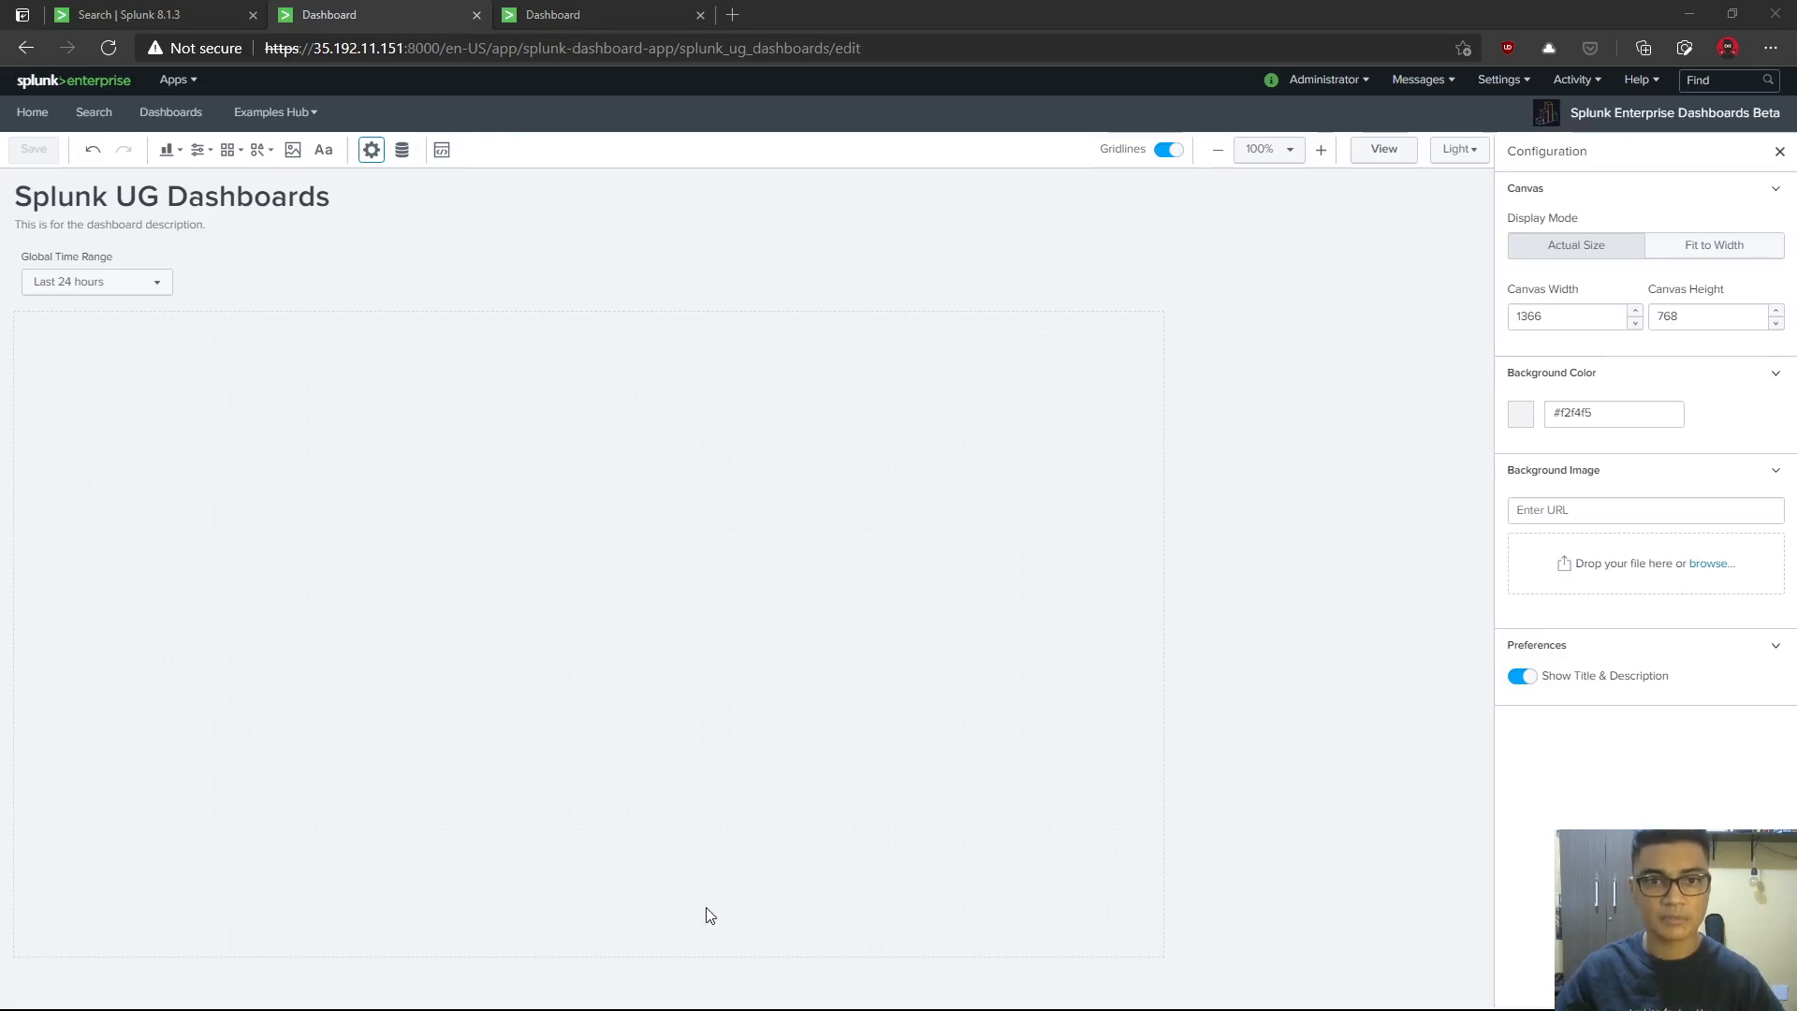
{"action": "left_click", "coordinate": [891, 580]}
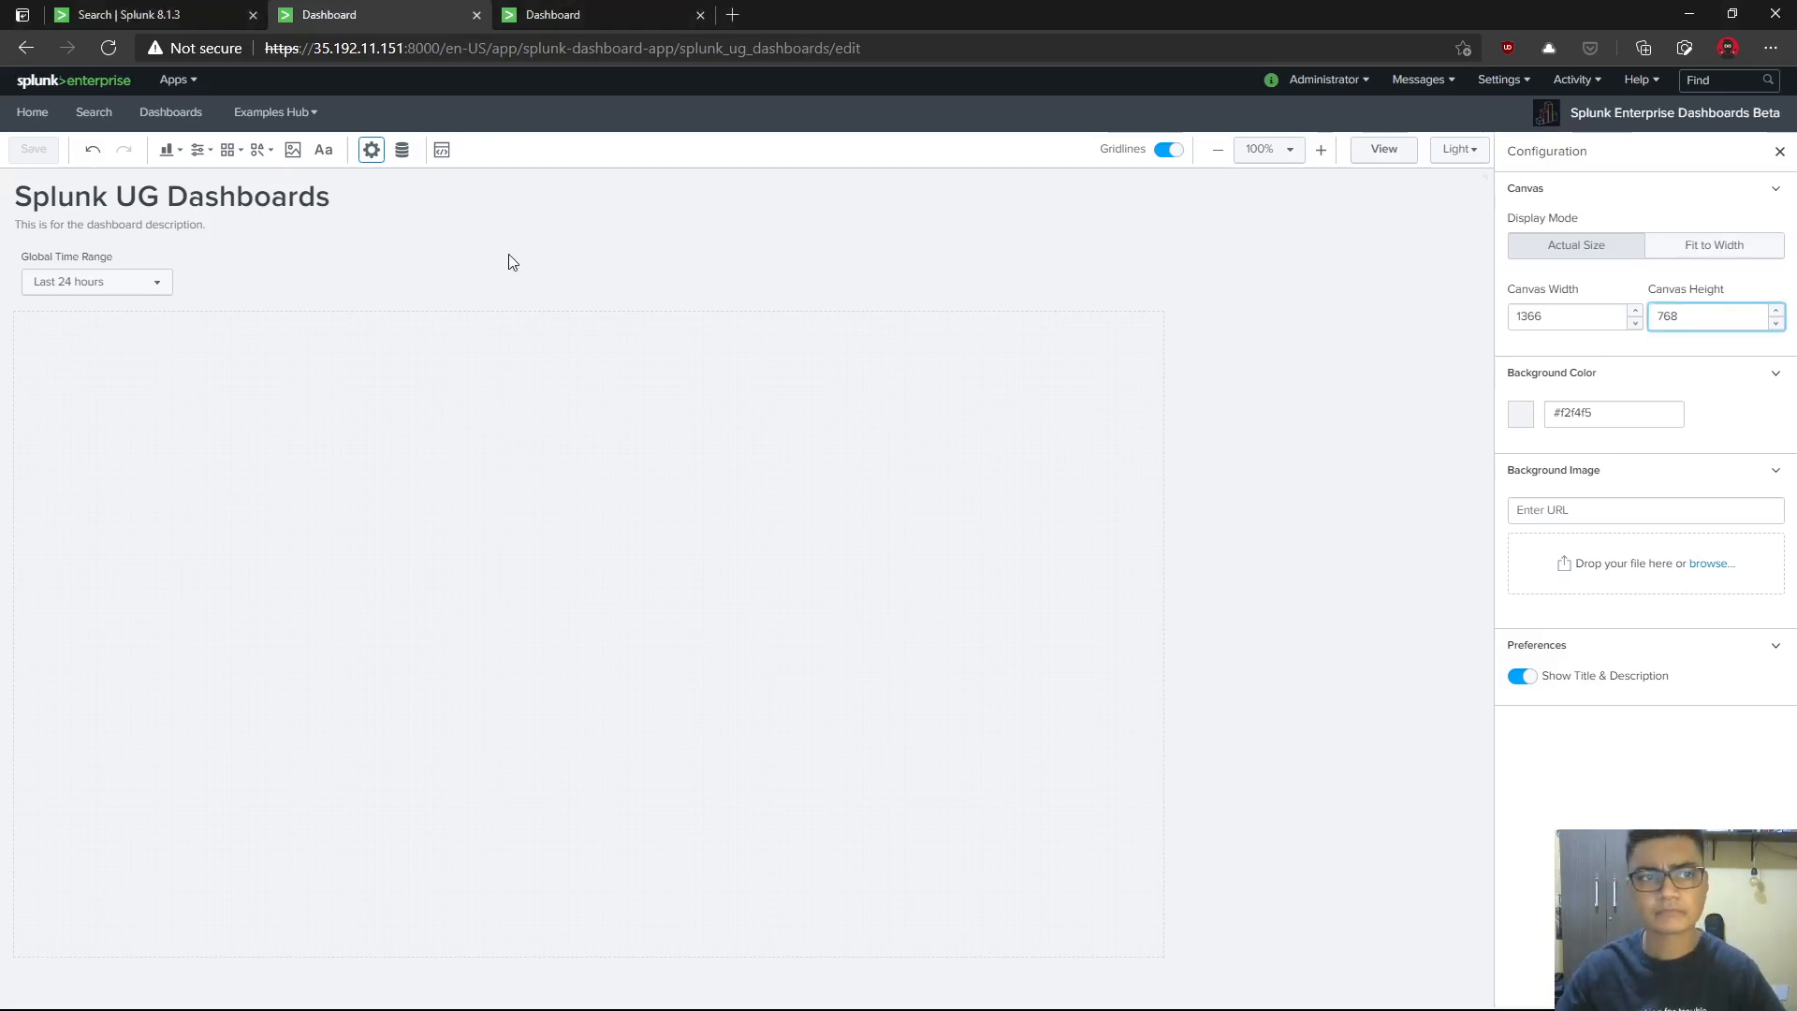
{"action": "key", "text": "alt+Tab"}
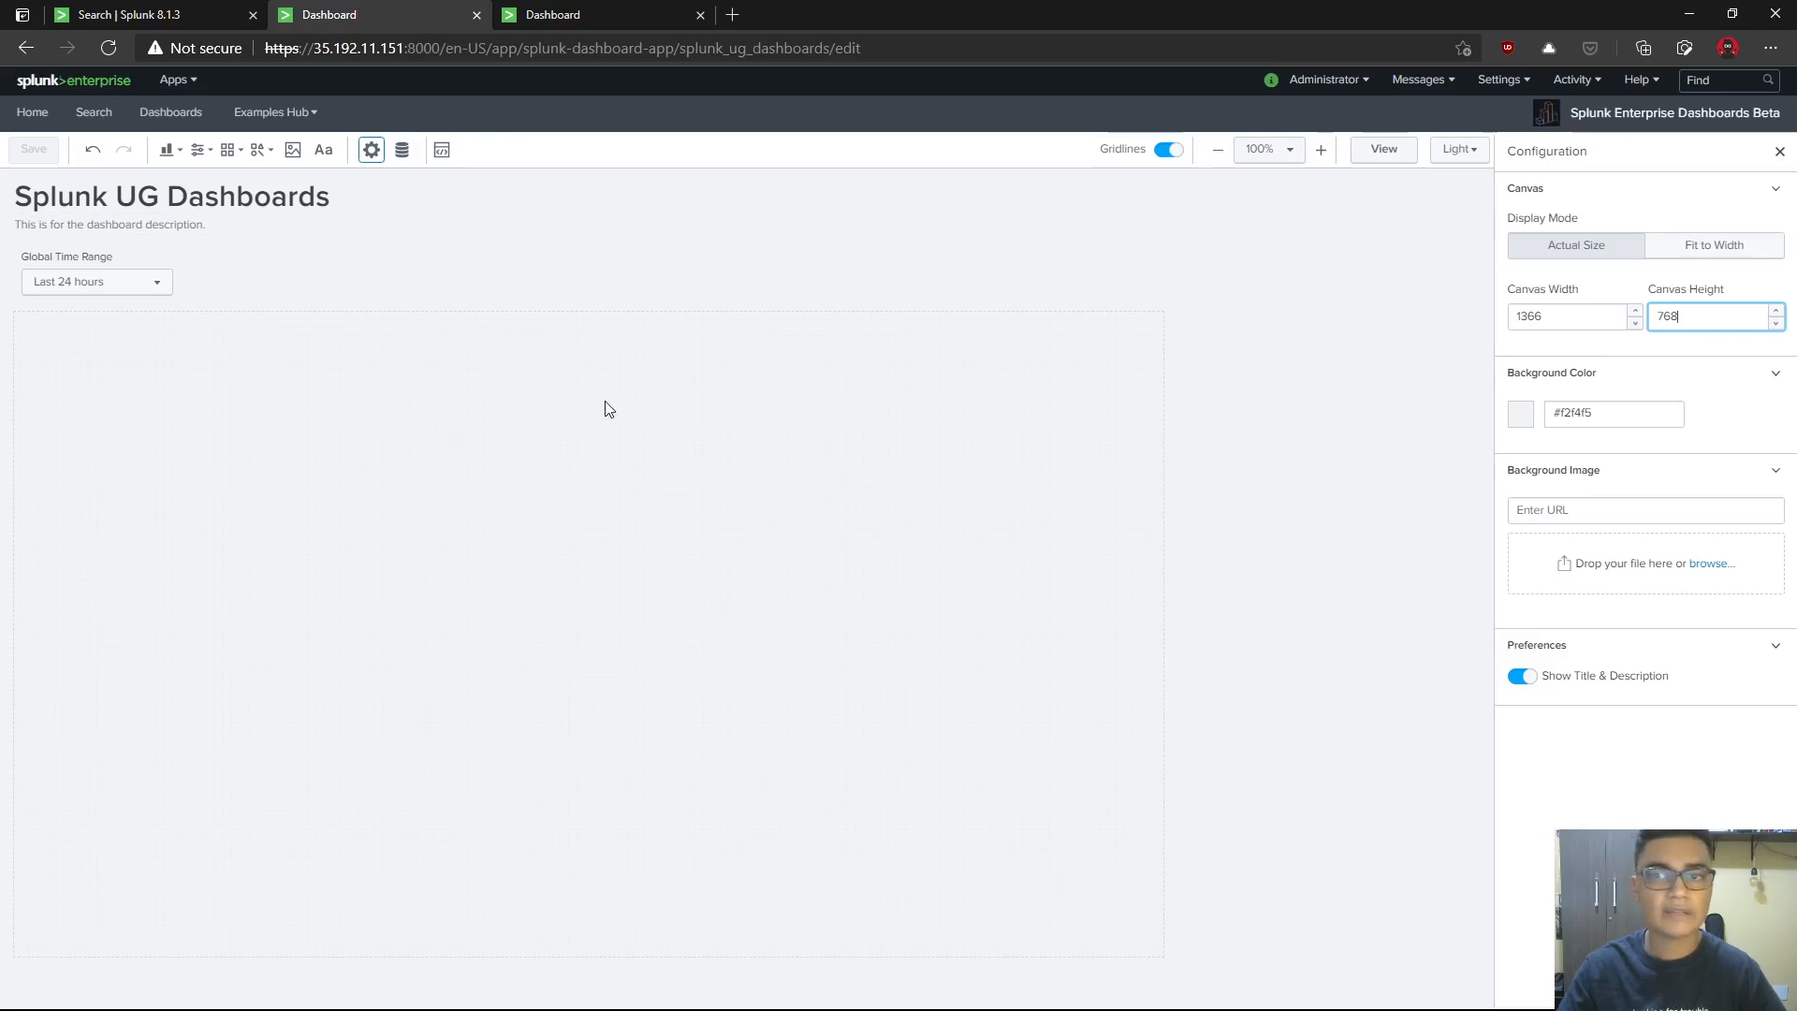
{"action": "left_click", "coordinate": [176, 153]}
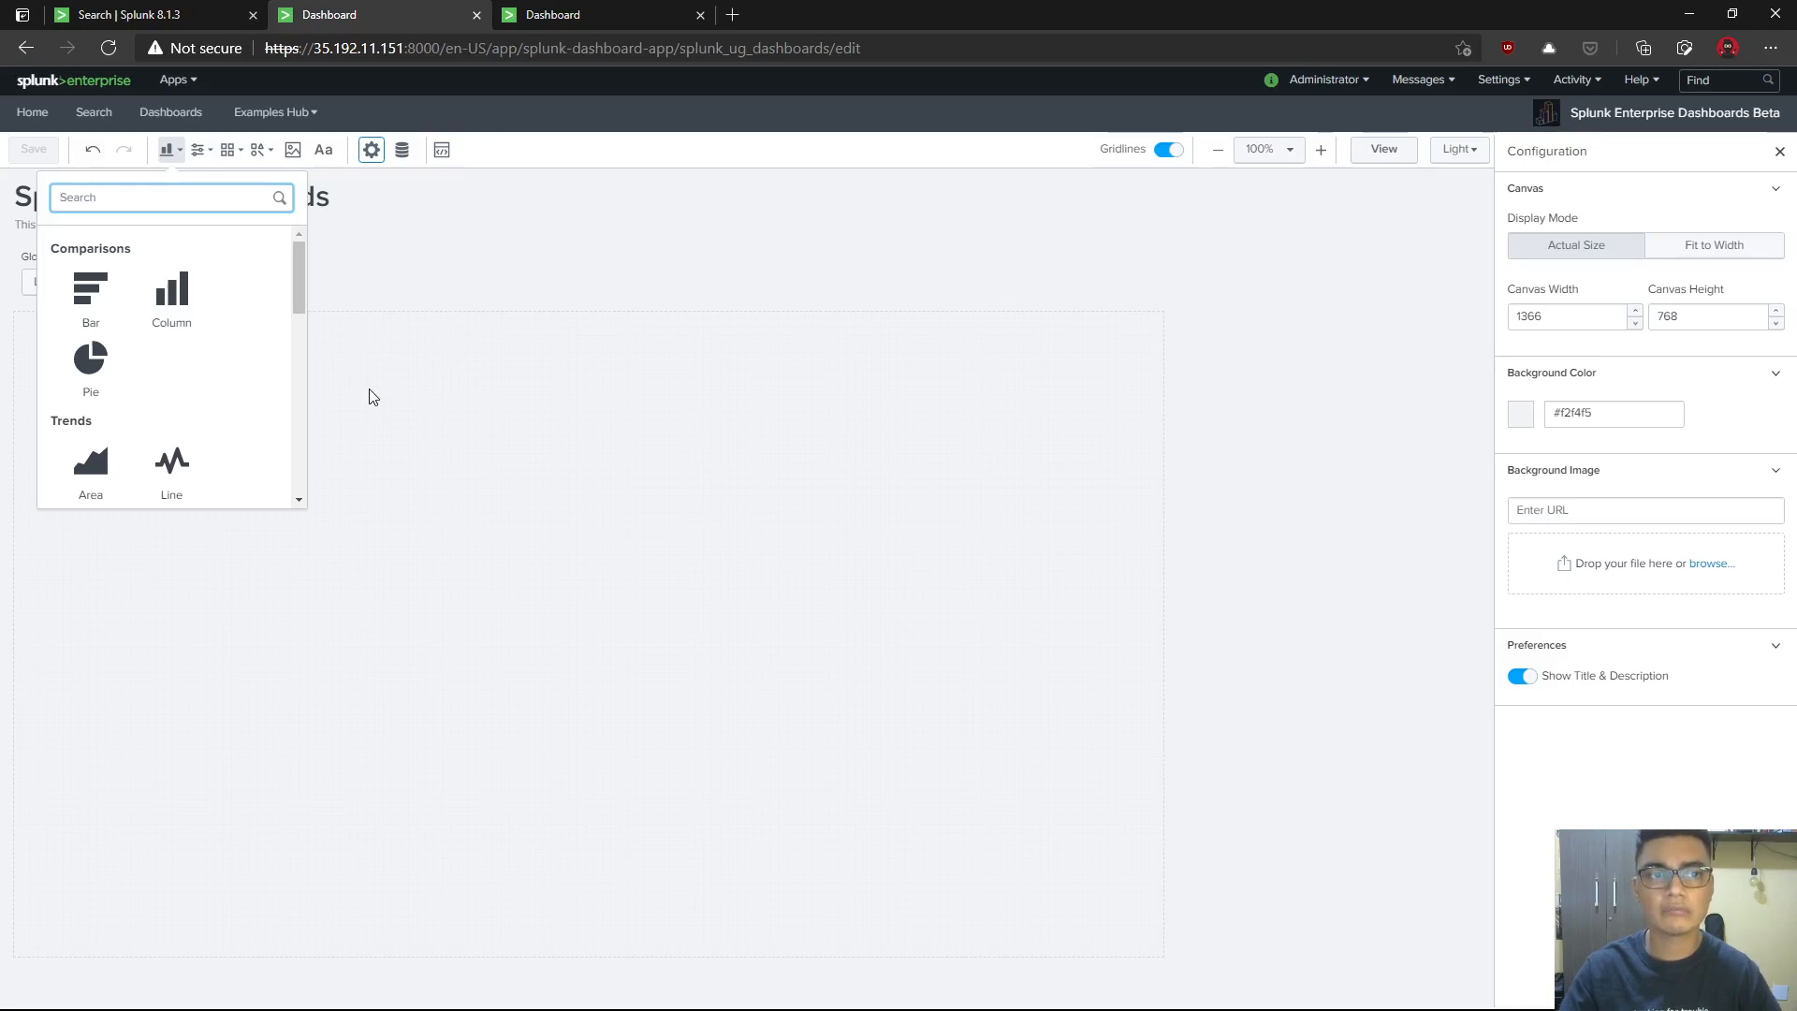
- On the Search page, run index=* | head 10 over the All time range
{"action": "left_click", "coordinate": [200, 21]}
{"action": "left_click", "coordinate": [287, 192]}
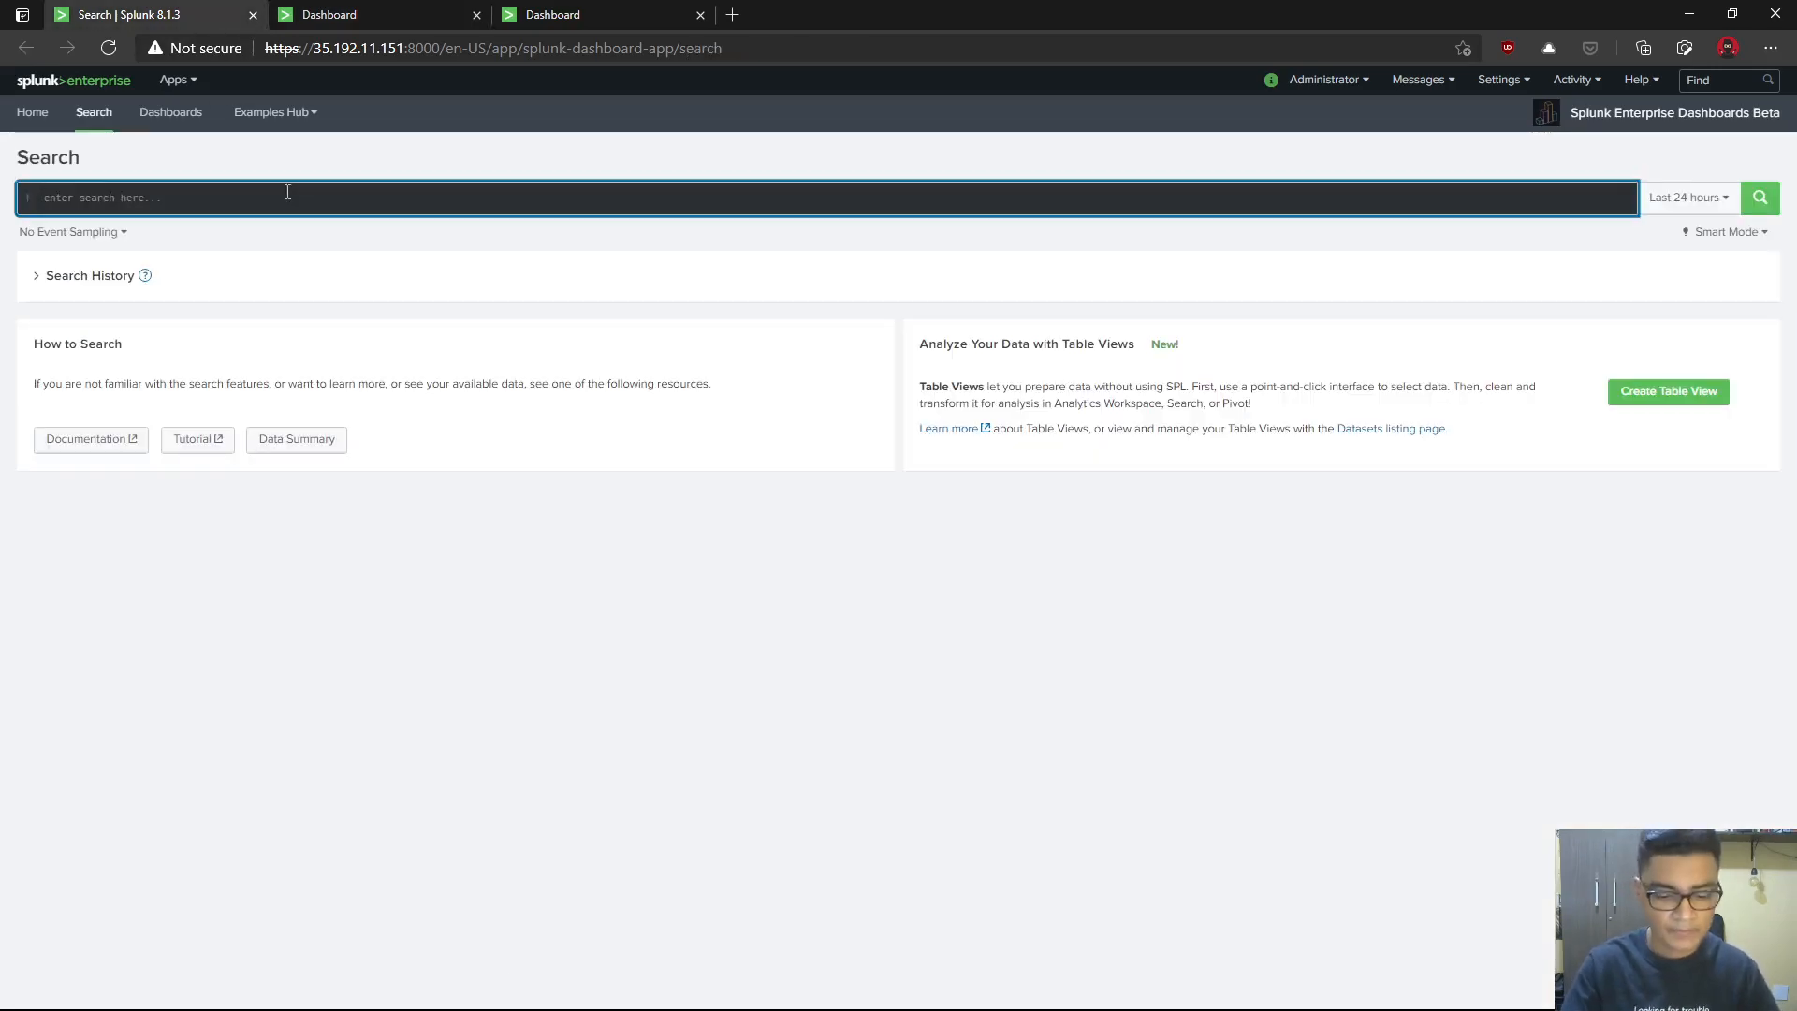
{"action": "type", "text": "index="}
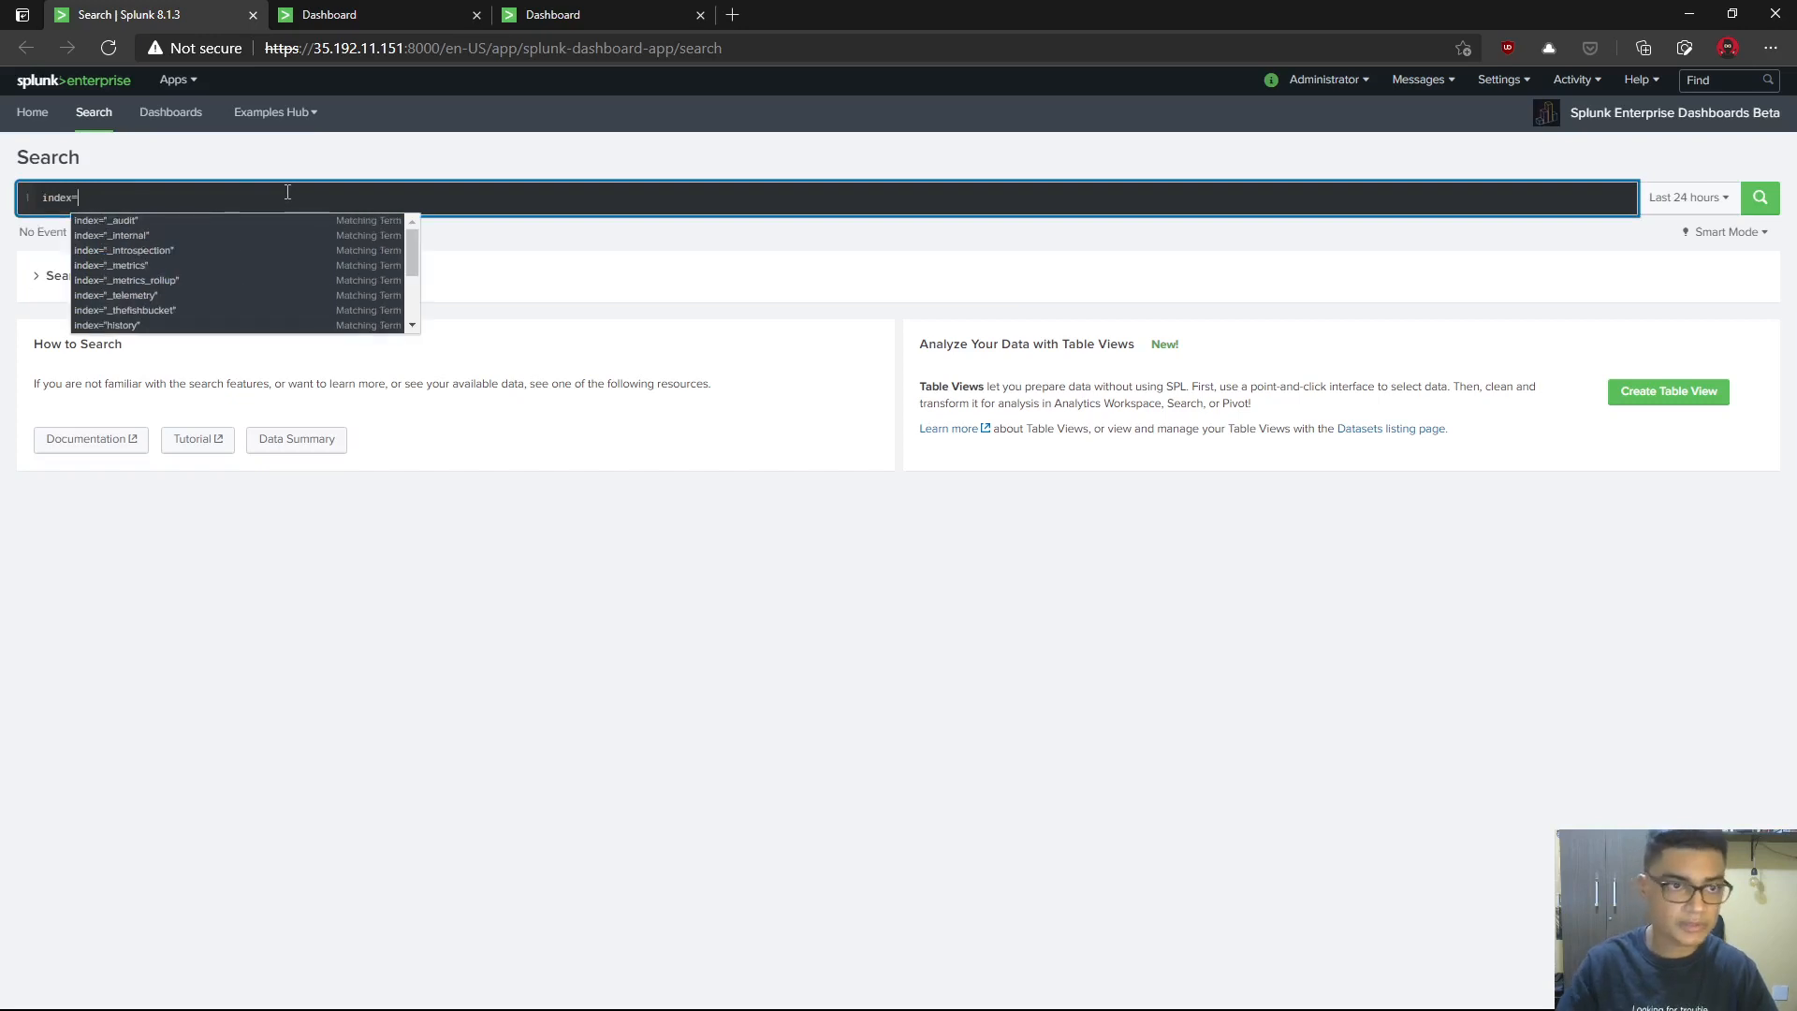
{"action": "key", "text": "Down"}
{"action": "type", "text": "*"}
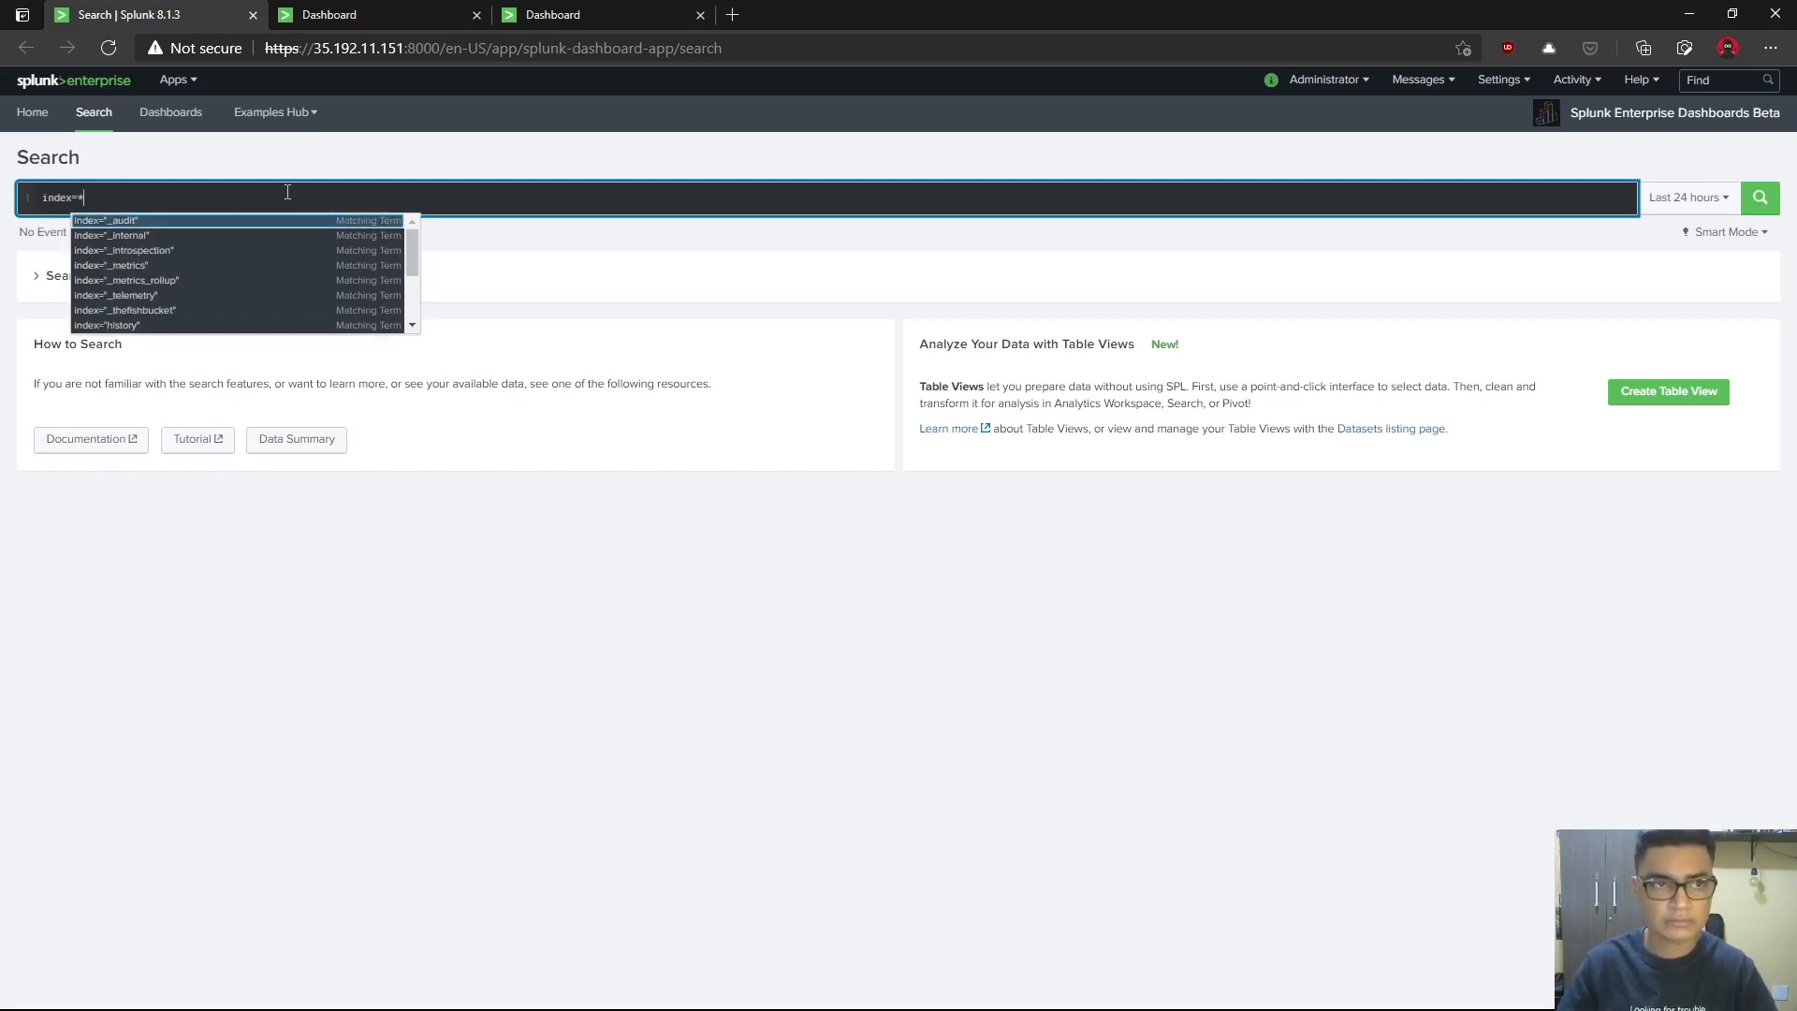
{"action": "key", "text": "shift+Return"}
{"action": "type", "text": "| head 10"}
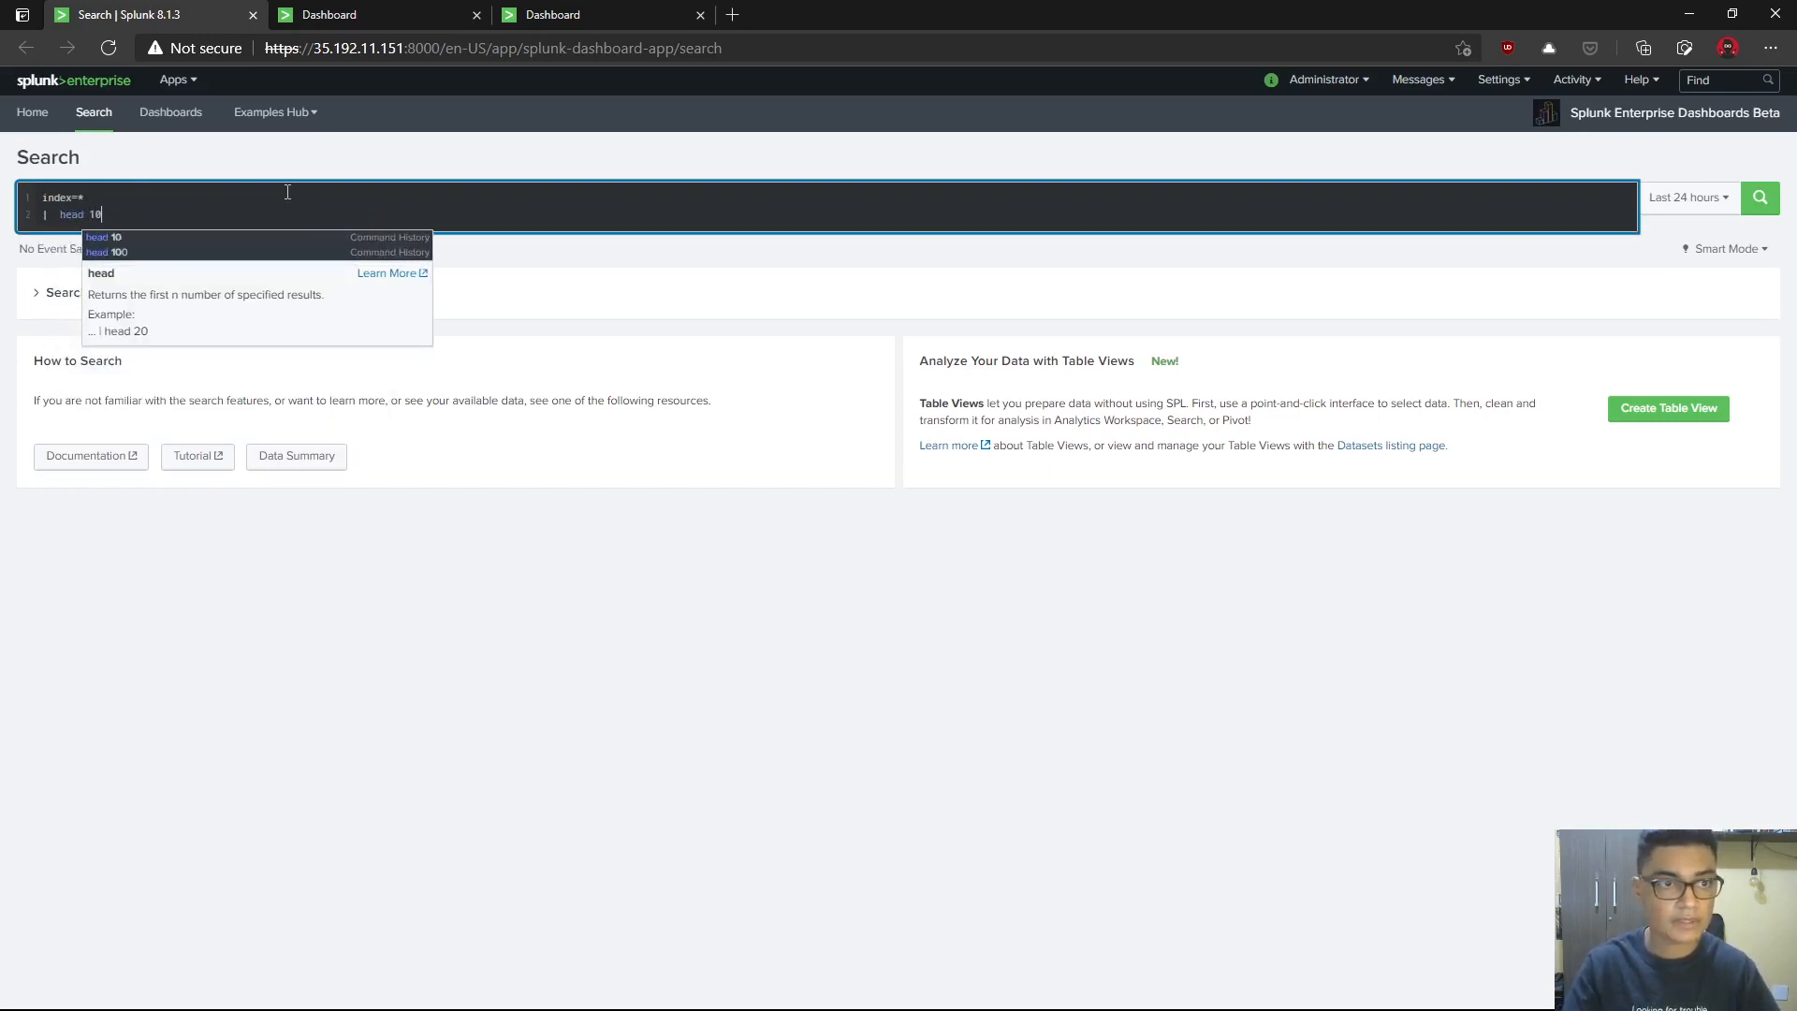
{"action": "key", "text": "shift+Home"}
{"action": "key", "text": "Return"}
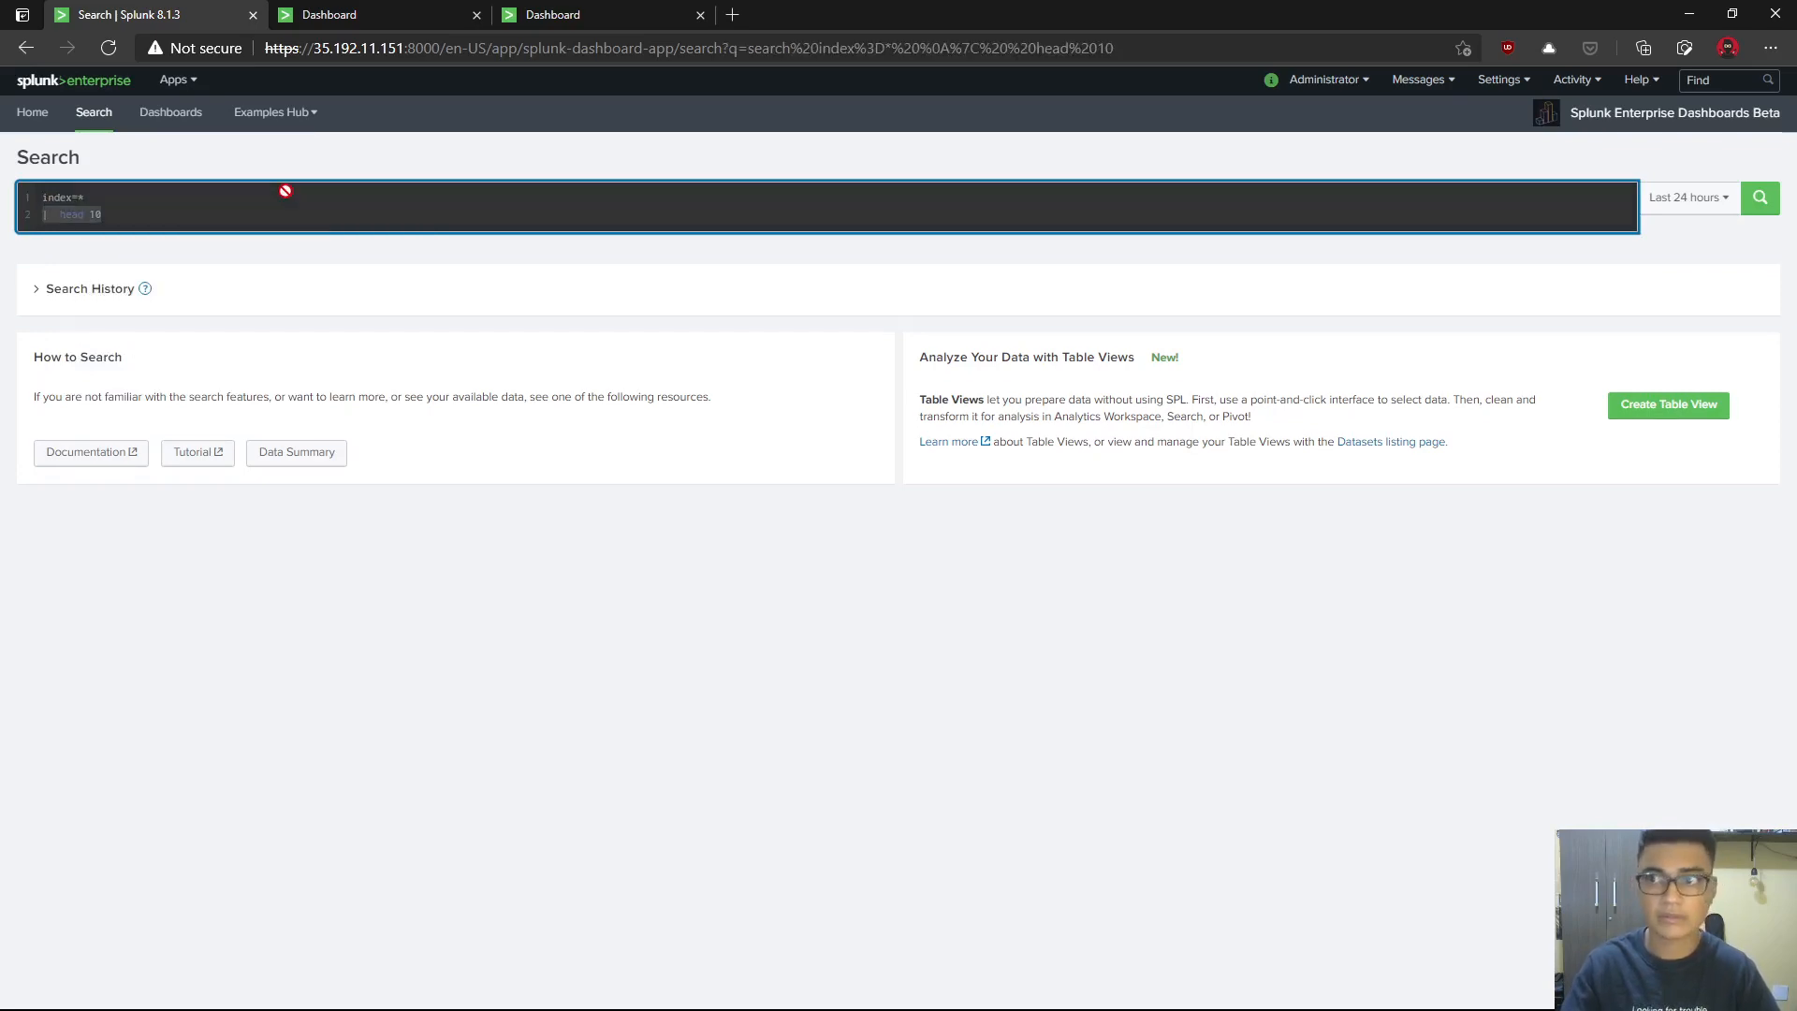
{"action": "left_click", "coordinate": [1684, 208]}
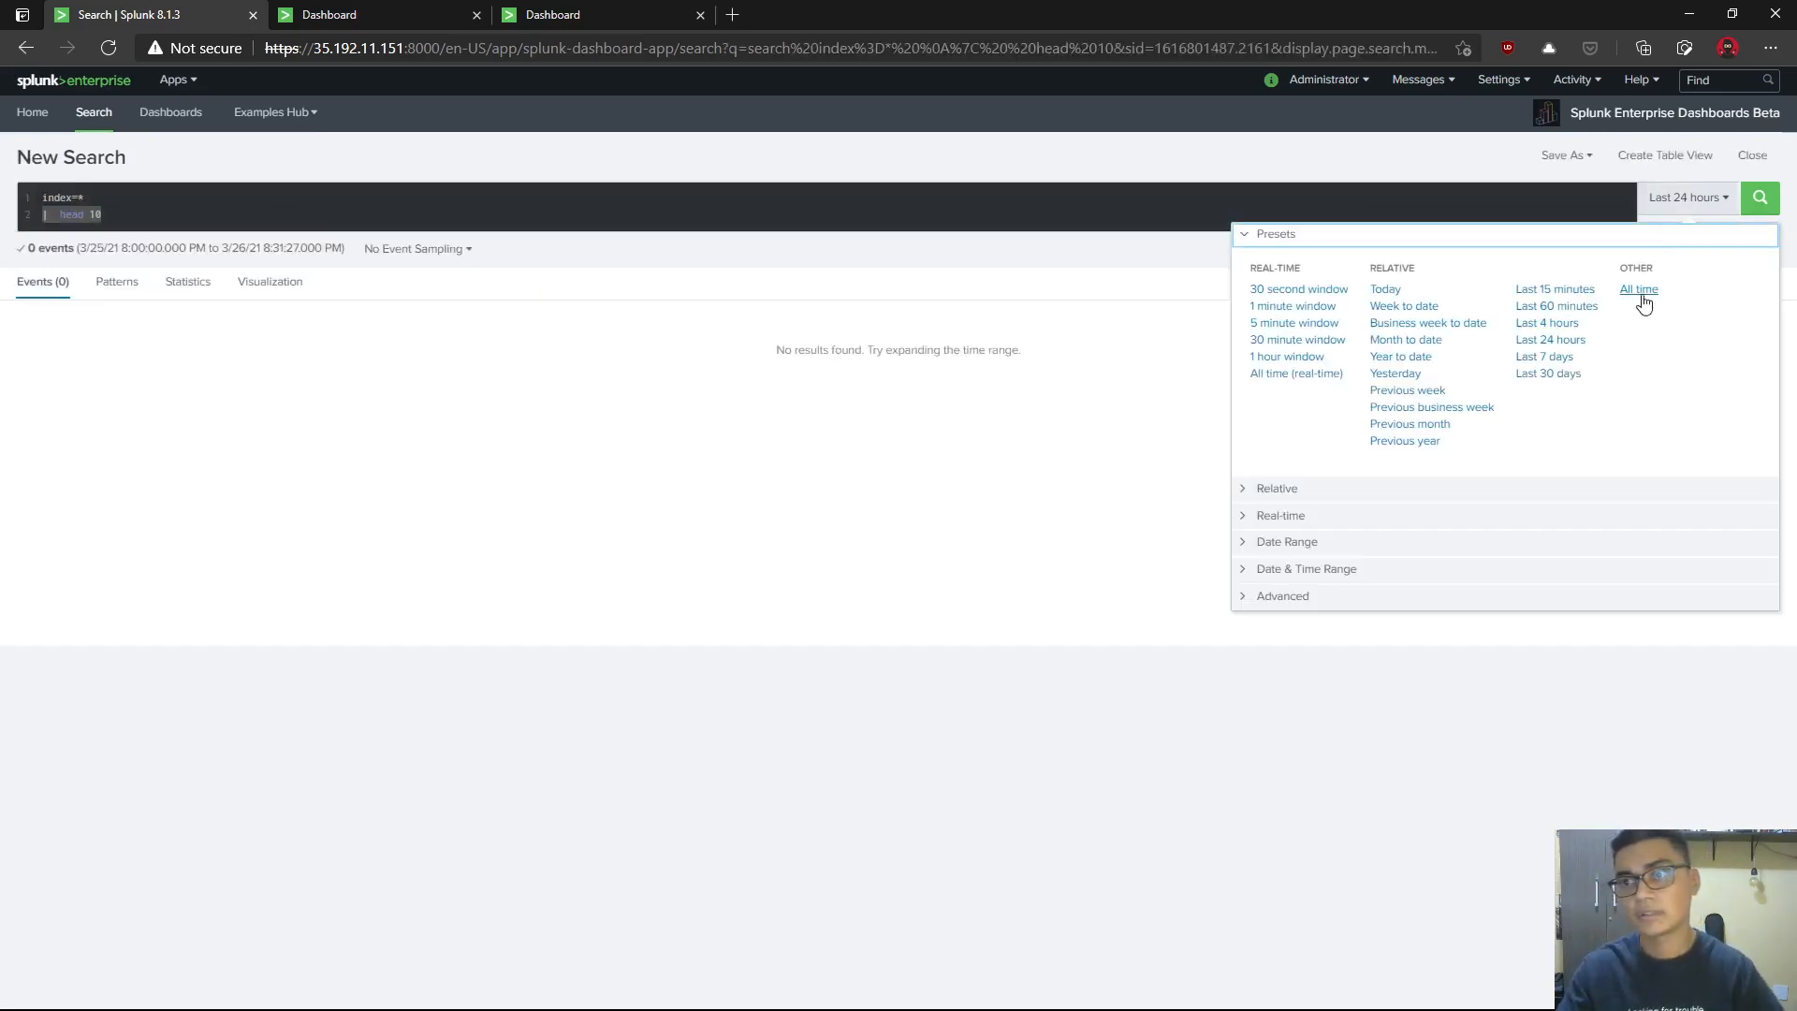
{"action": "left_click", "coordinate": [1642, 295]}
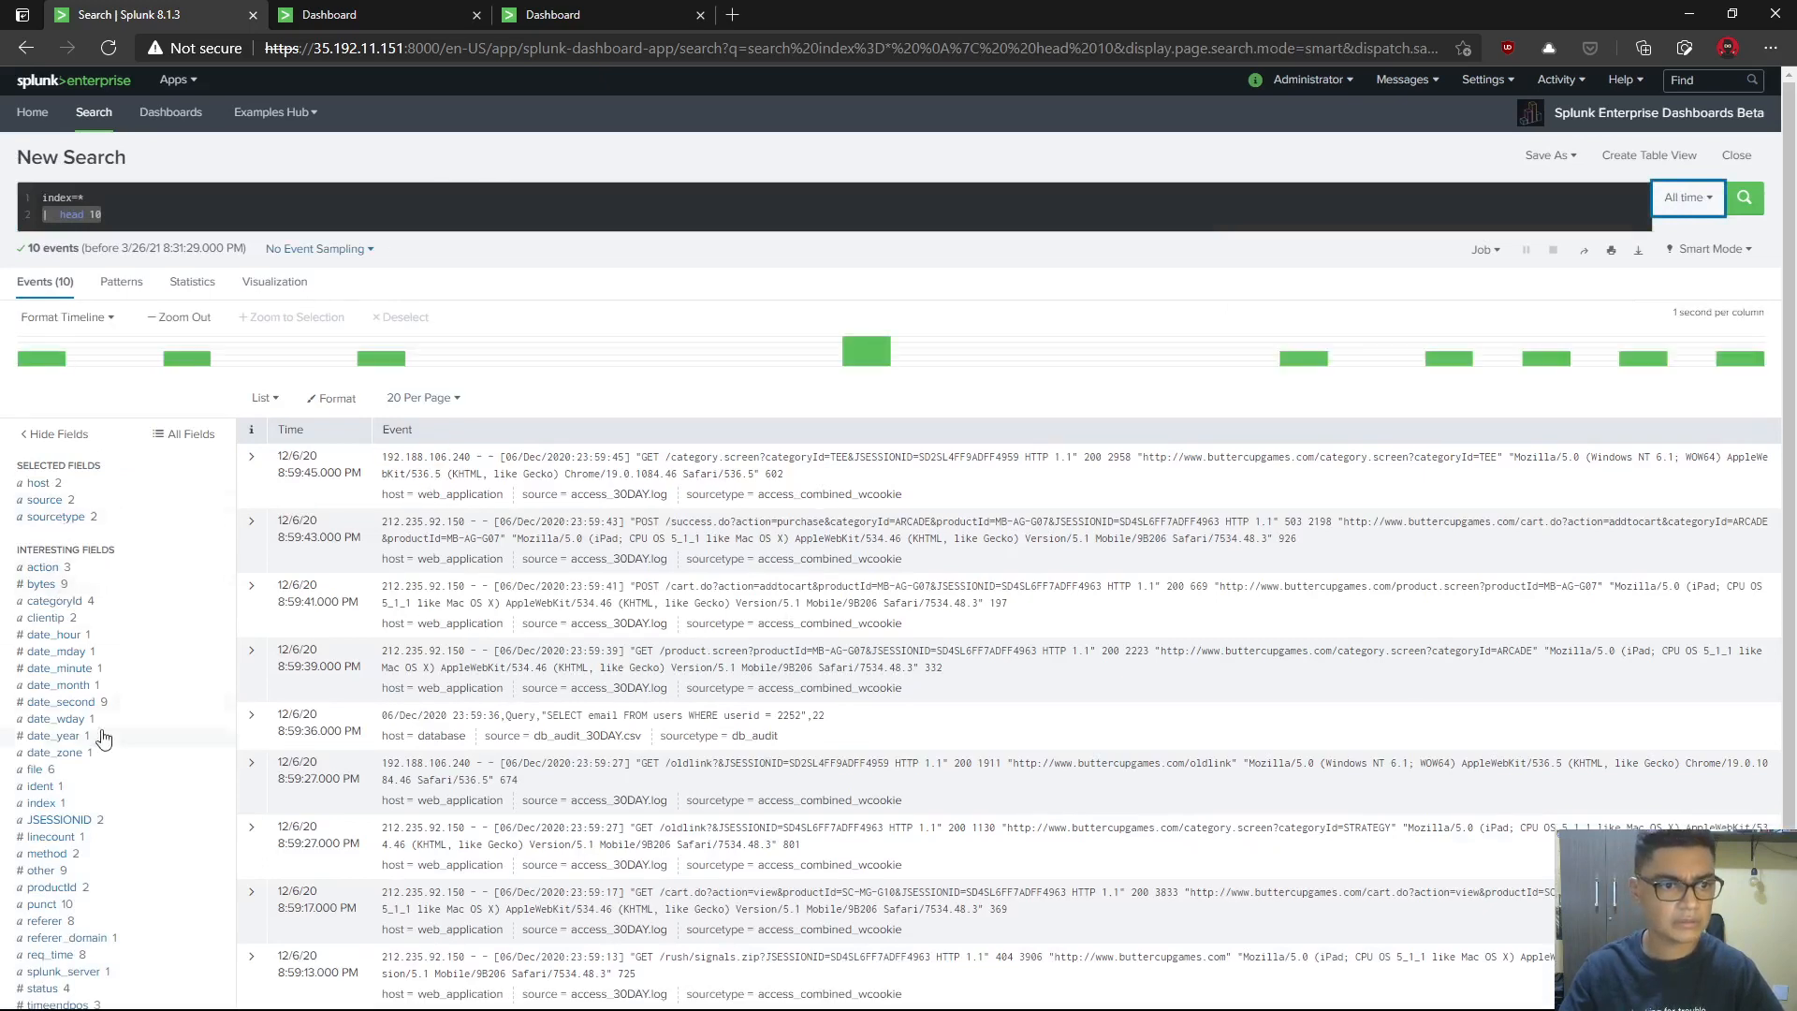
- Change the searched index to _audit, remove the head 10 line and run the search
{"action": "left_click", "coordinate": [40, 788]}
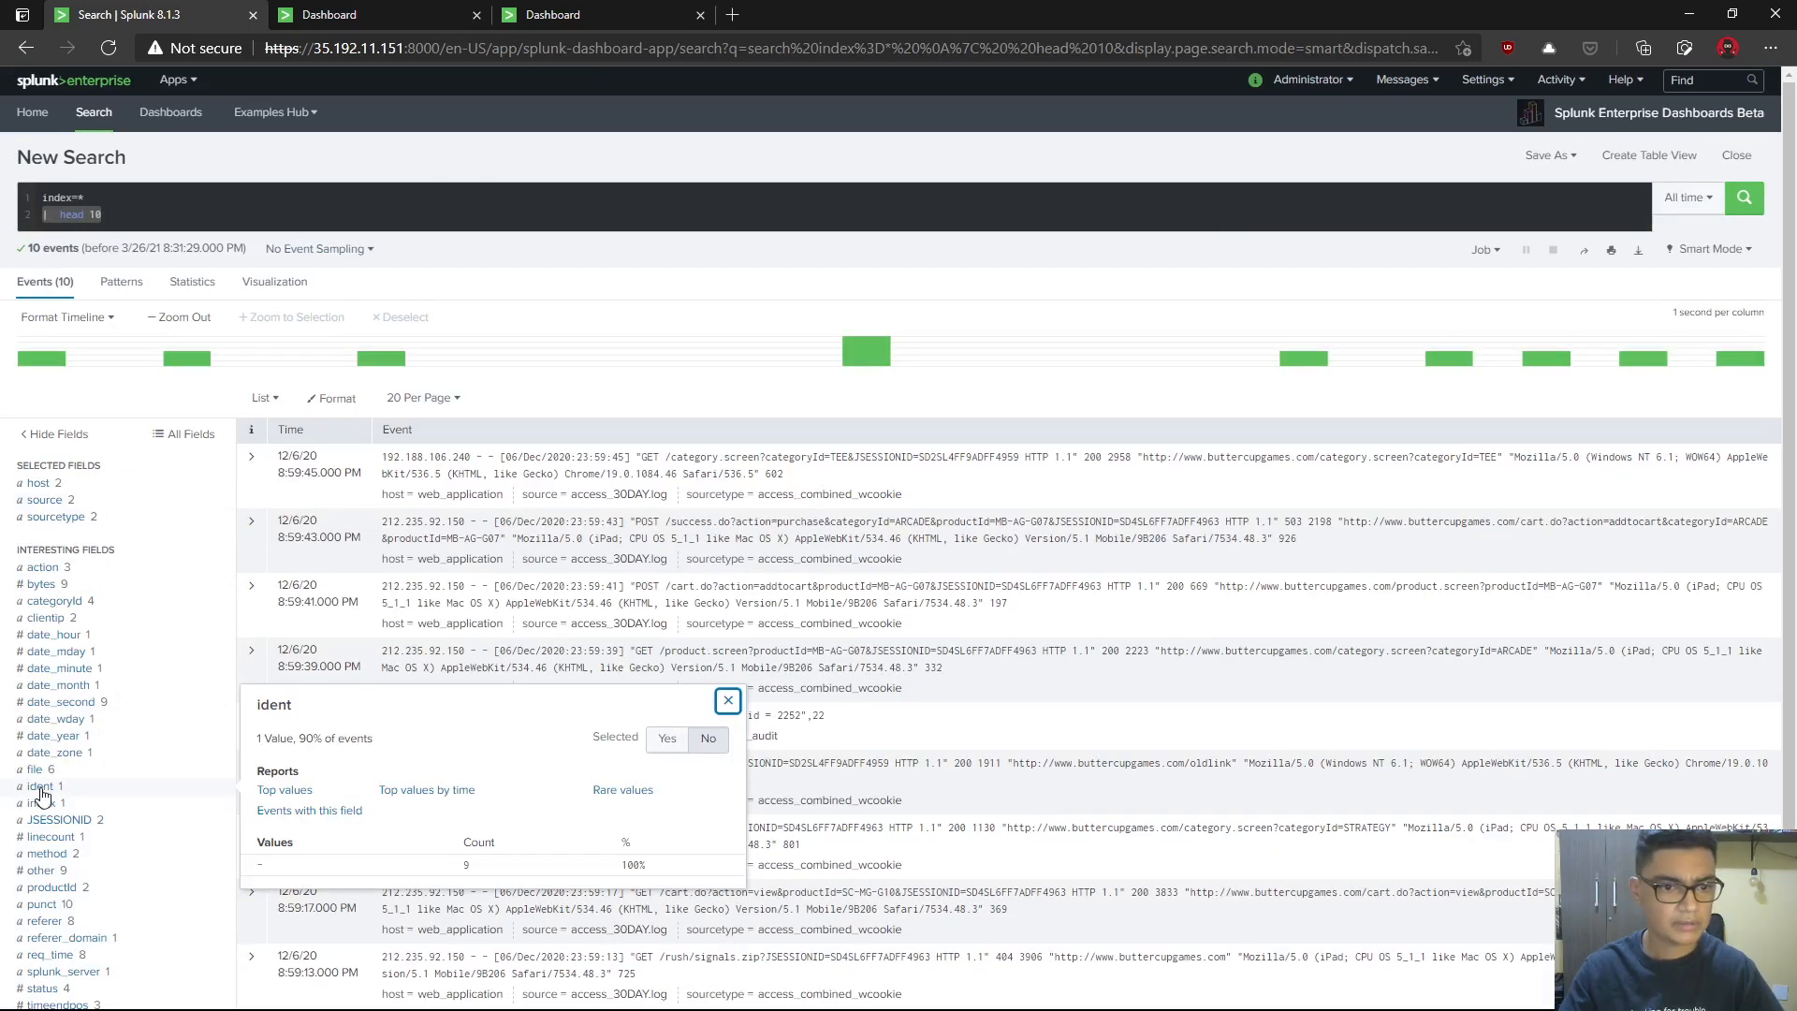
{"action": "left_click", "coordinate": [193, 215]}
{"action": "left_click", "coordinate": [193, 214]}
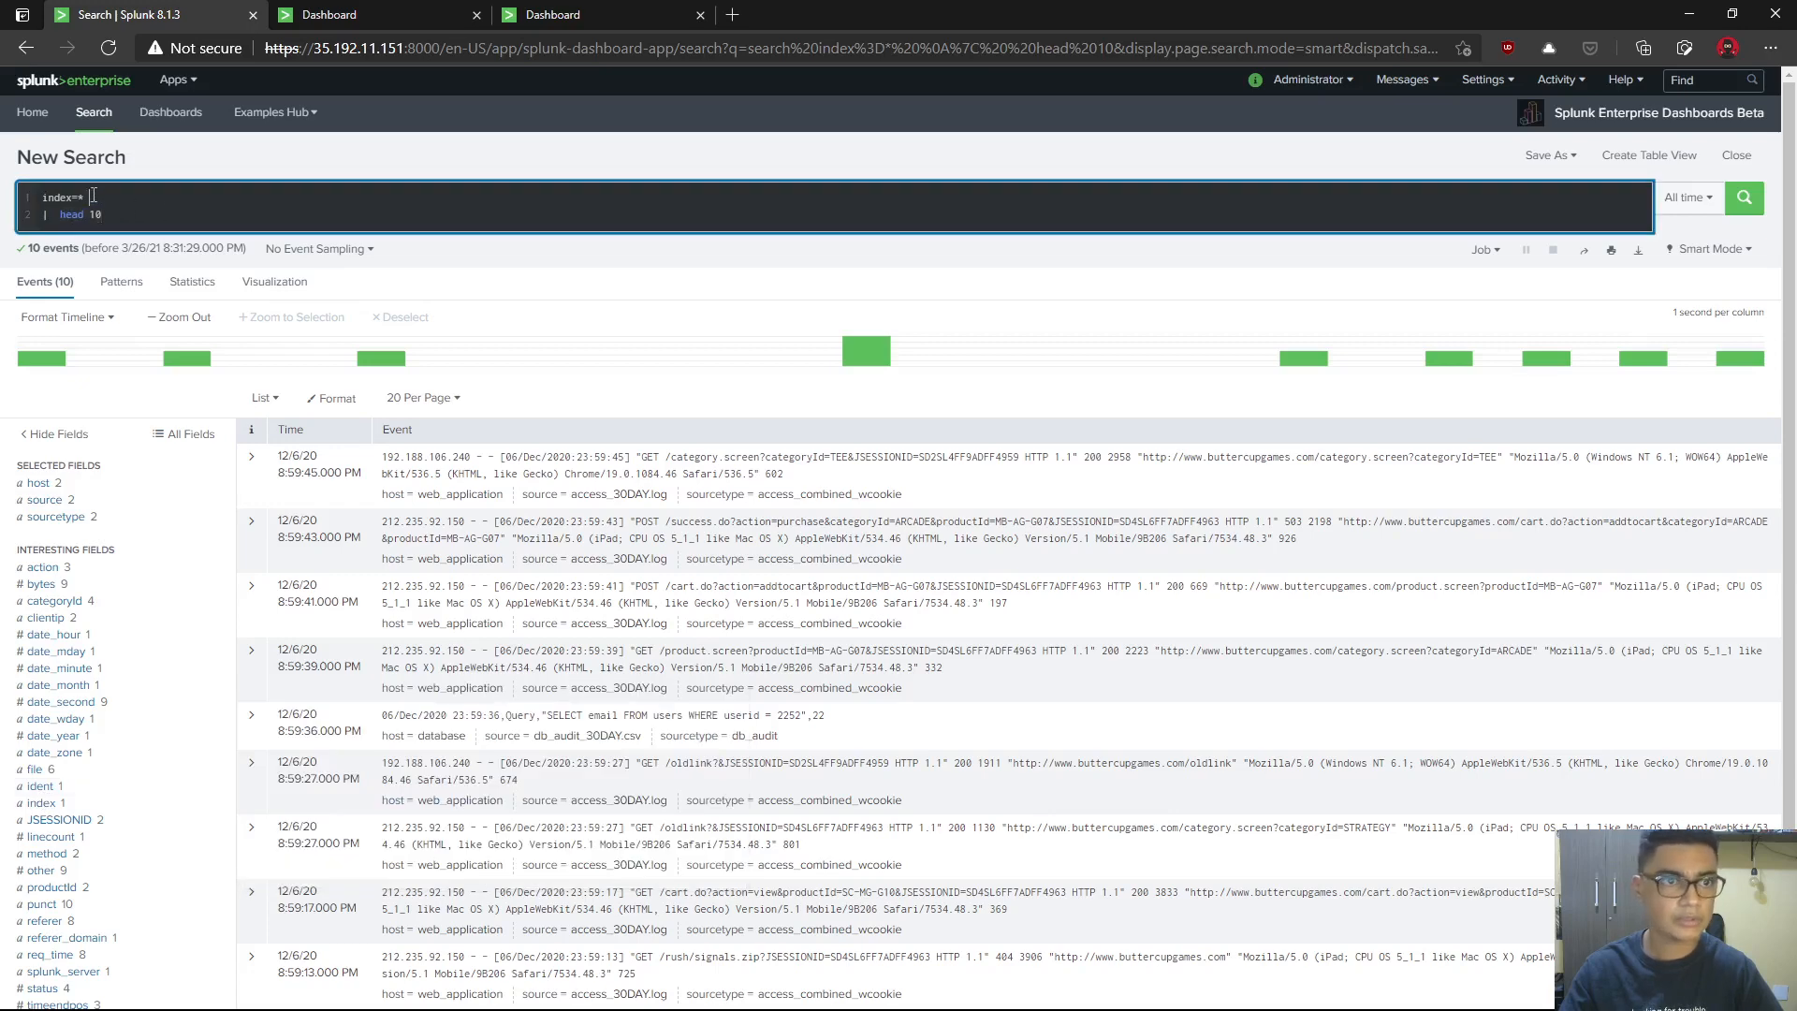
{"action": "key", "text": "BackSpace"}
{"action": "type", "text": "_audit"}
{"action": "key", "text": "Return"}
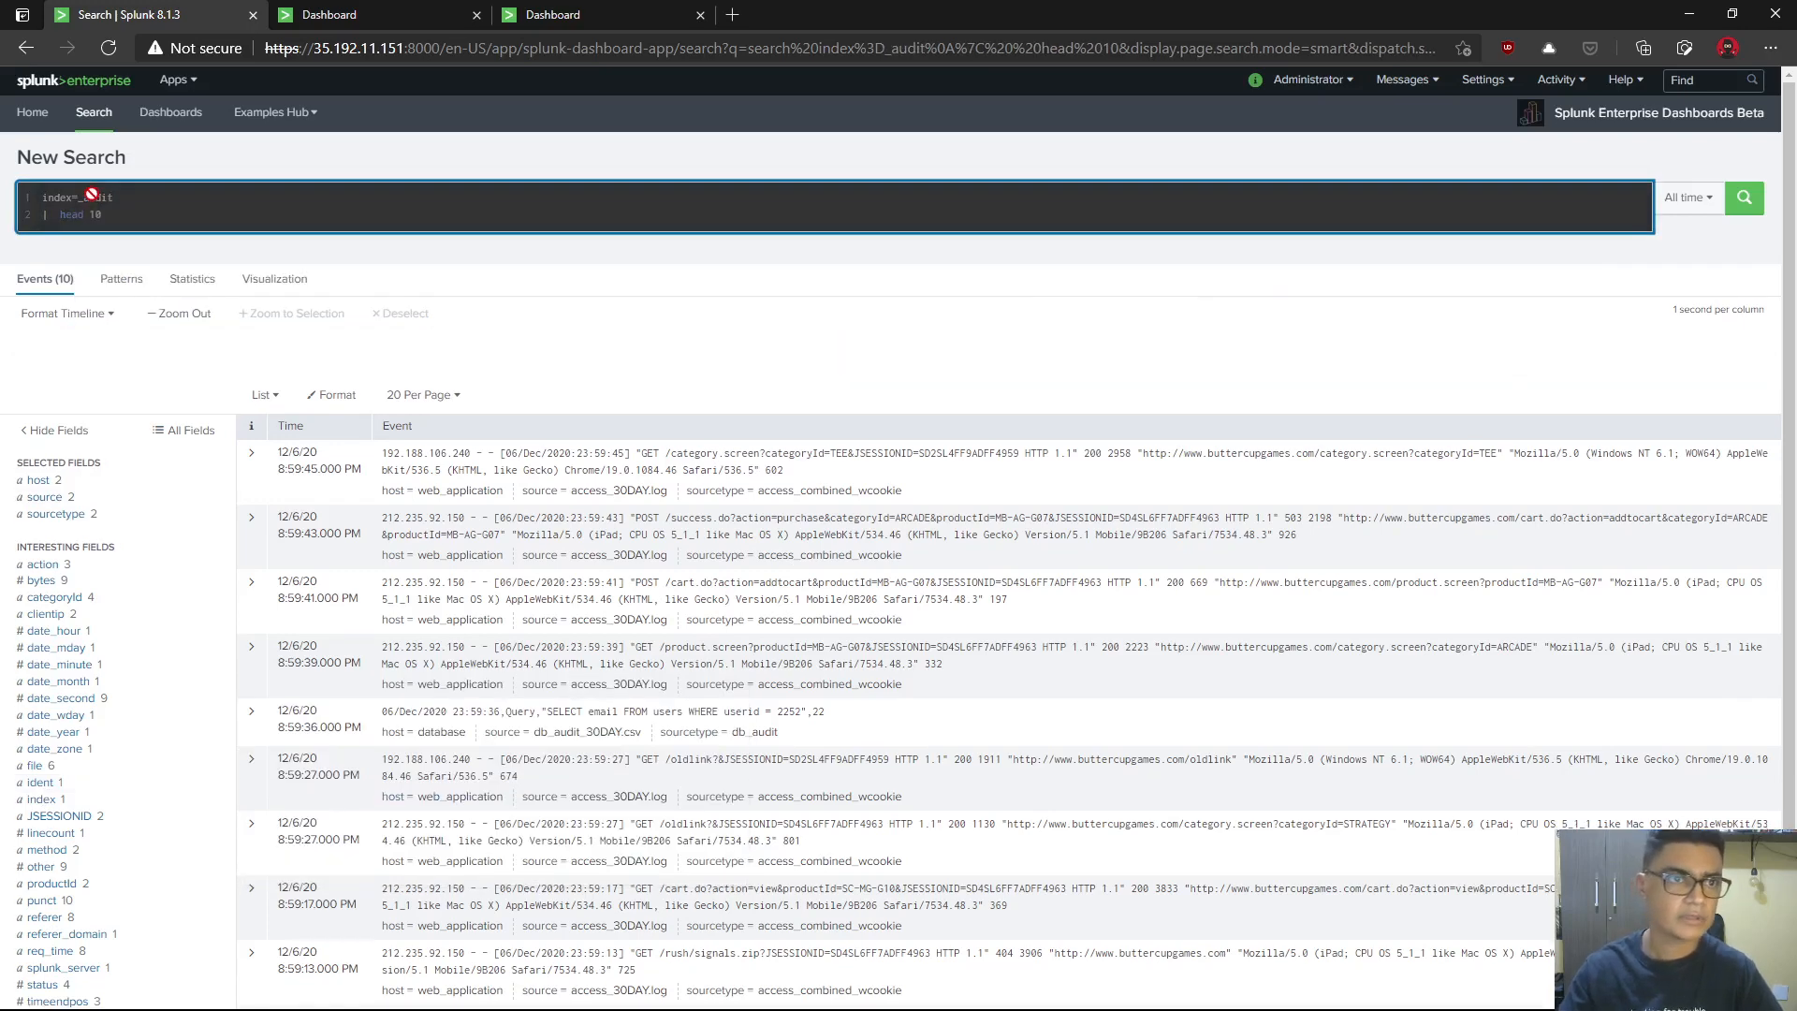
{"action": "key", "text": "shift+Home"}
{"action": "key", "text": "BackSpace"}
{"action": "key", "text": "BackSpace"}
{"action": "key", "text": "Return"}
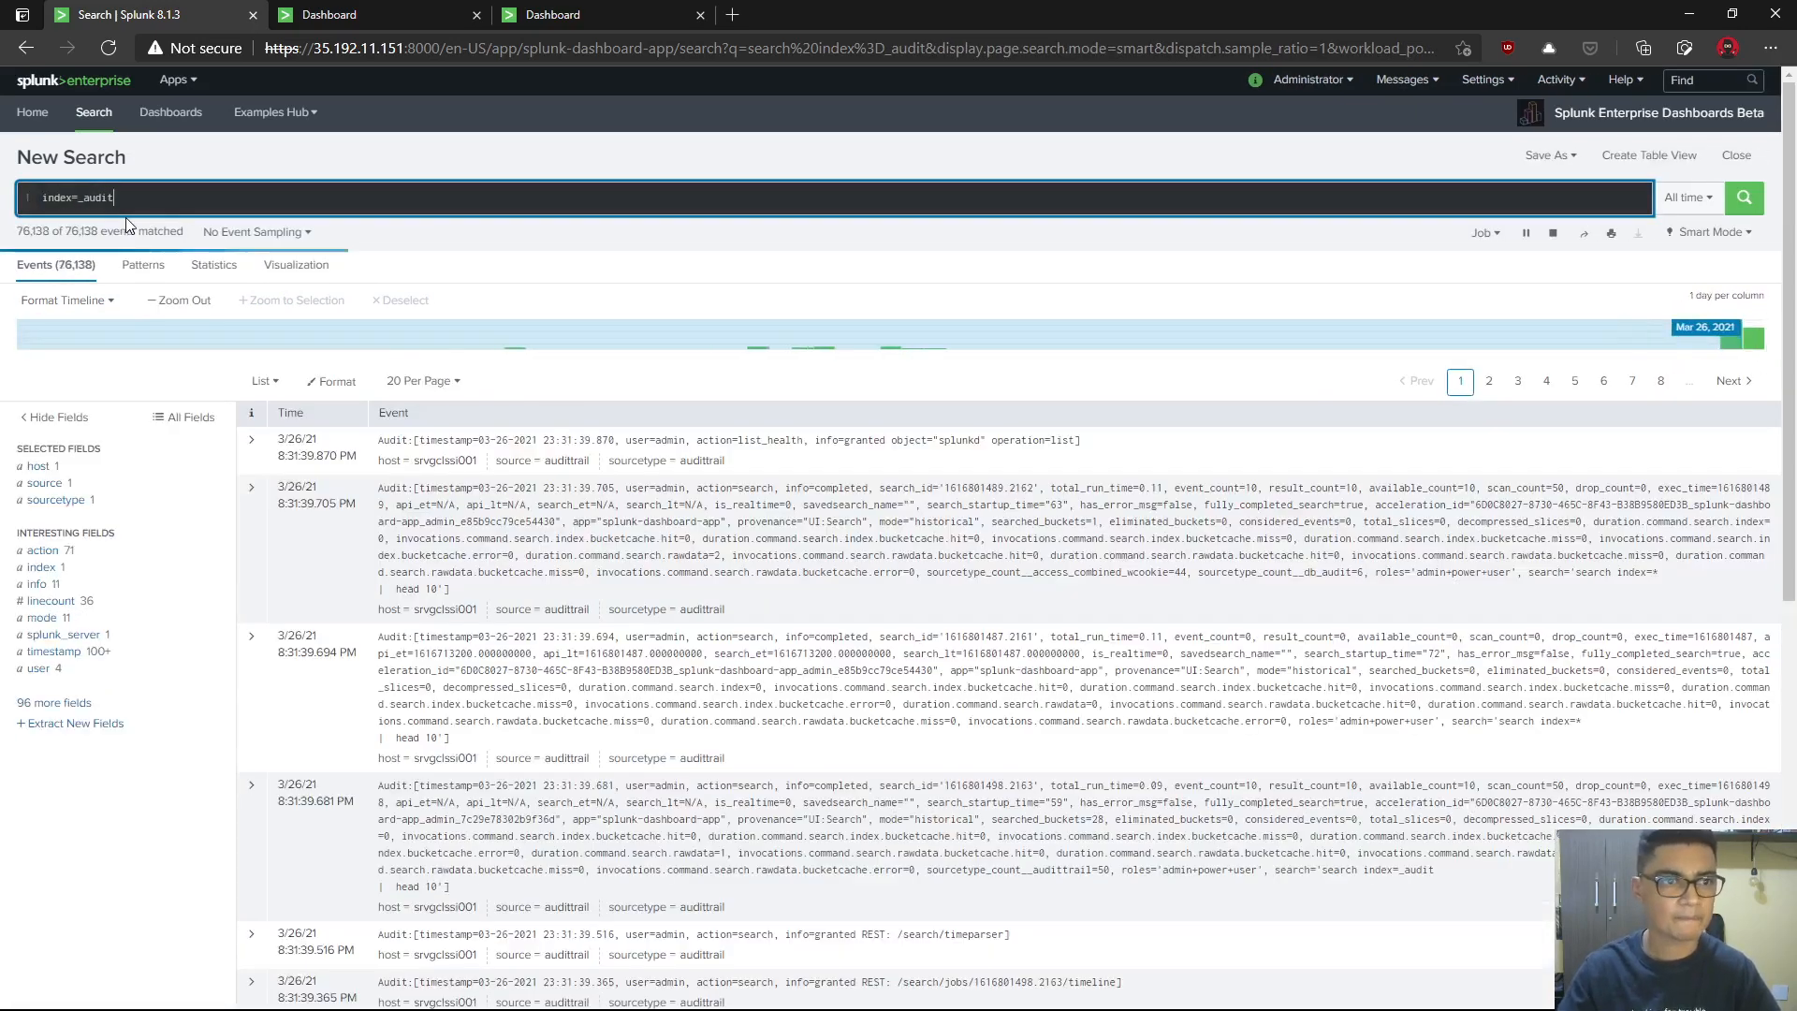
- Check the source and sourcetype fields, and narrow the _audit search to events containing Error
{"action": "left_click", "coordinate": [48, 484]}
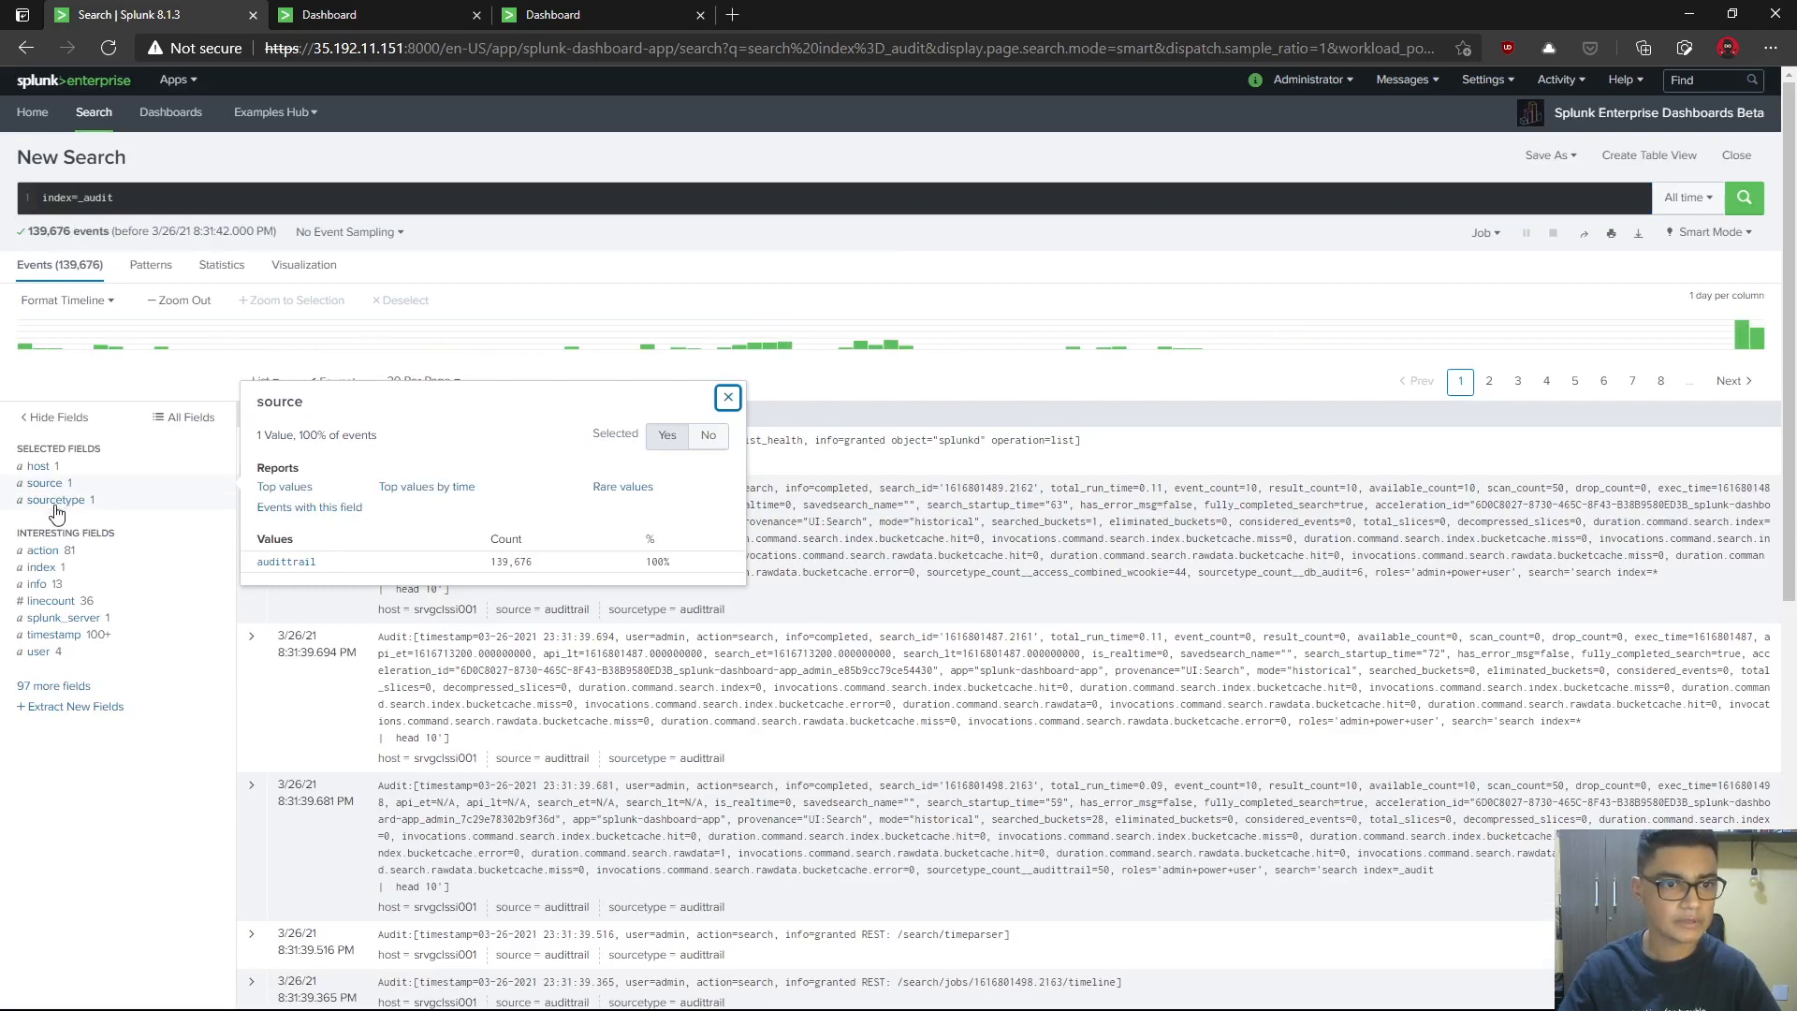
{"action": "left_click", "coordinate": [56, 500]}
{"action": "left_click", "coordinate": [518, 143]}
{"action": "left_click", "coordinate": [351, 193]}
{"action": "type", "text": "Error"}
{"action": "key", "text": "Return"}
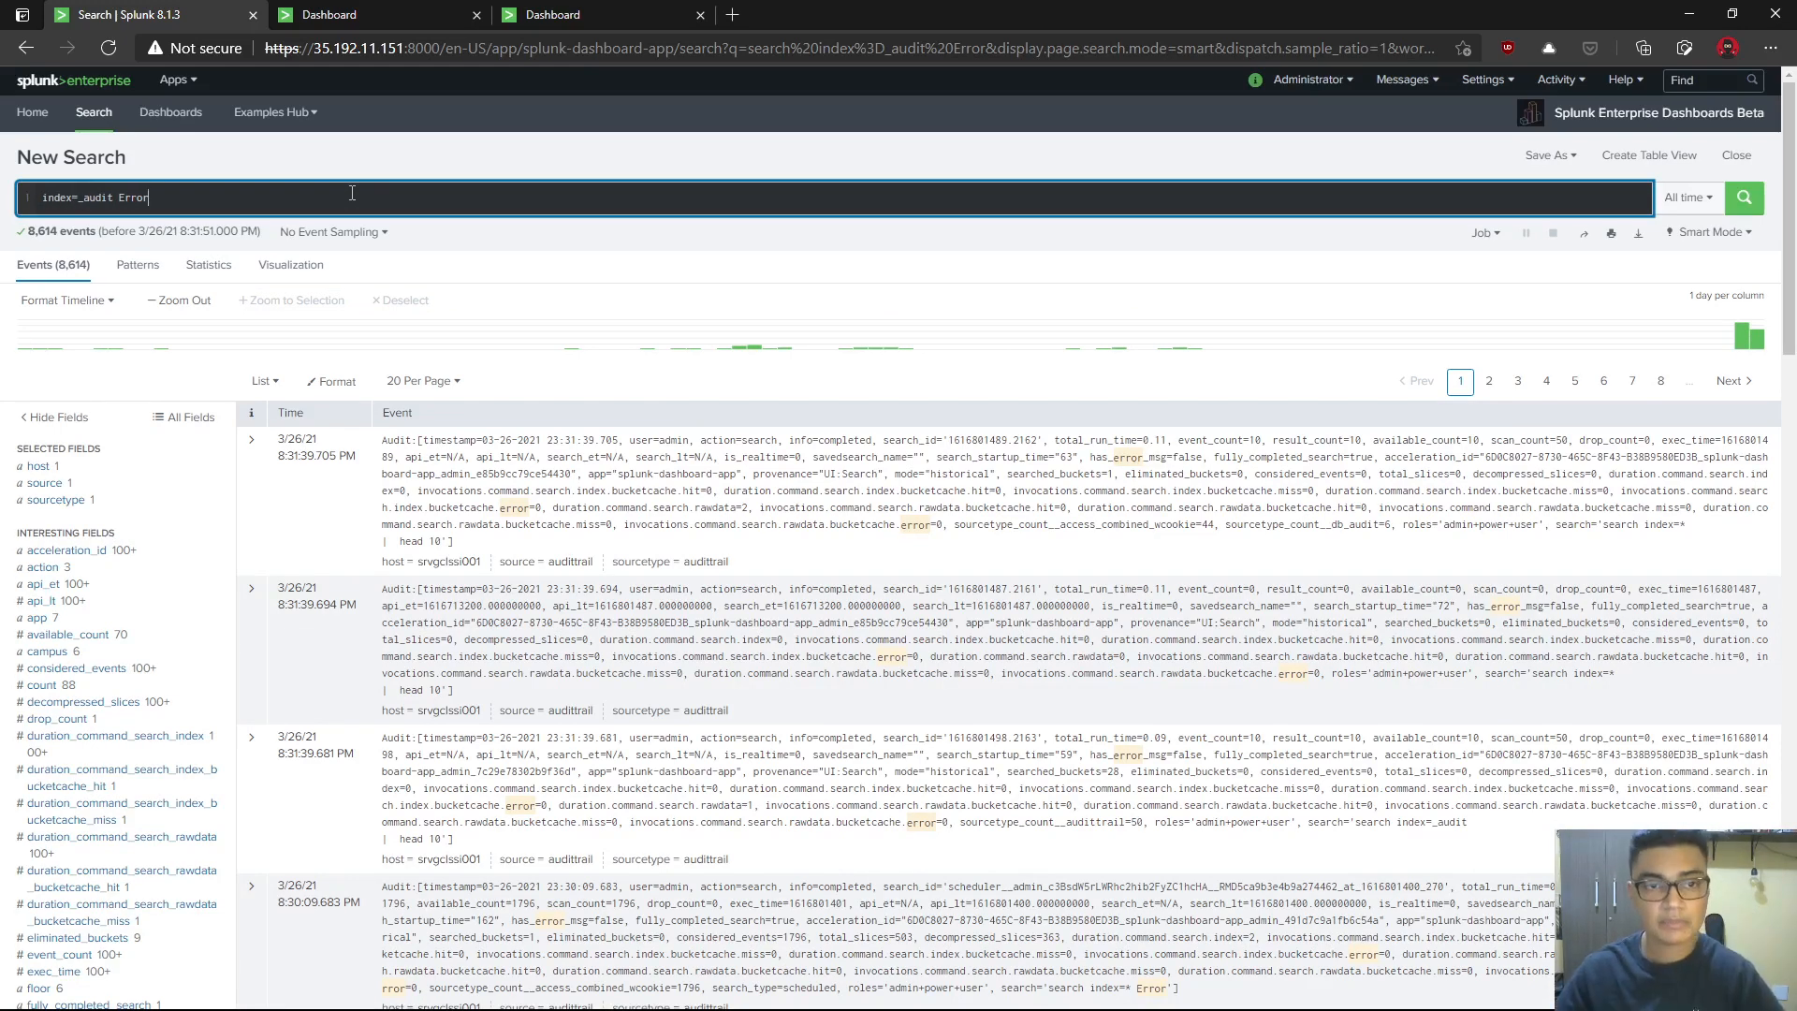
{"action": "key", "text": "alt+Tab"}
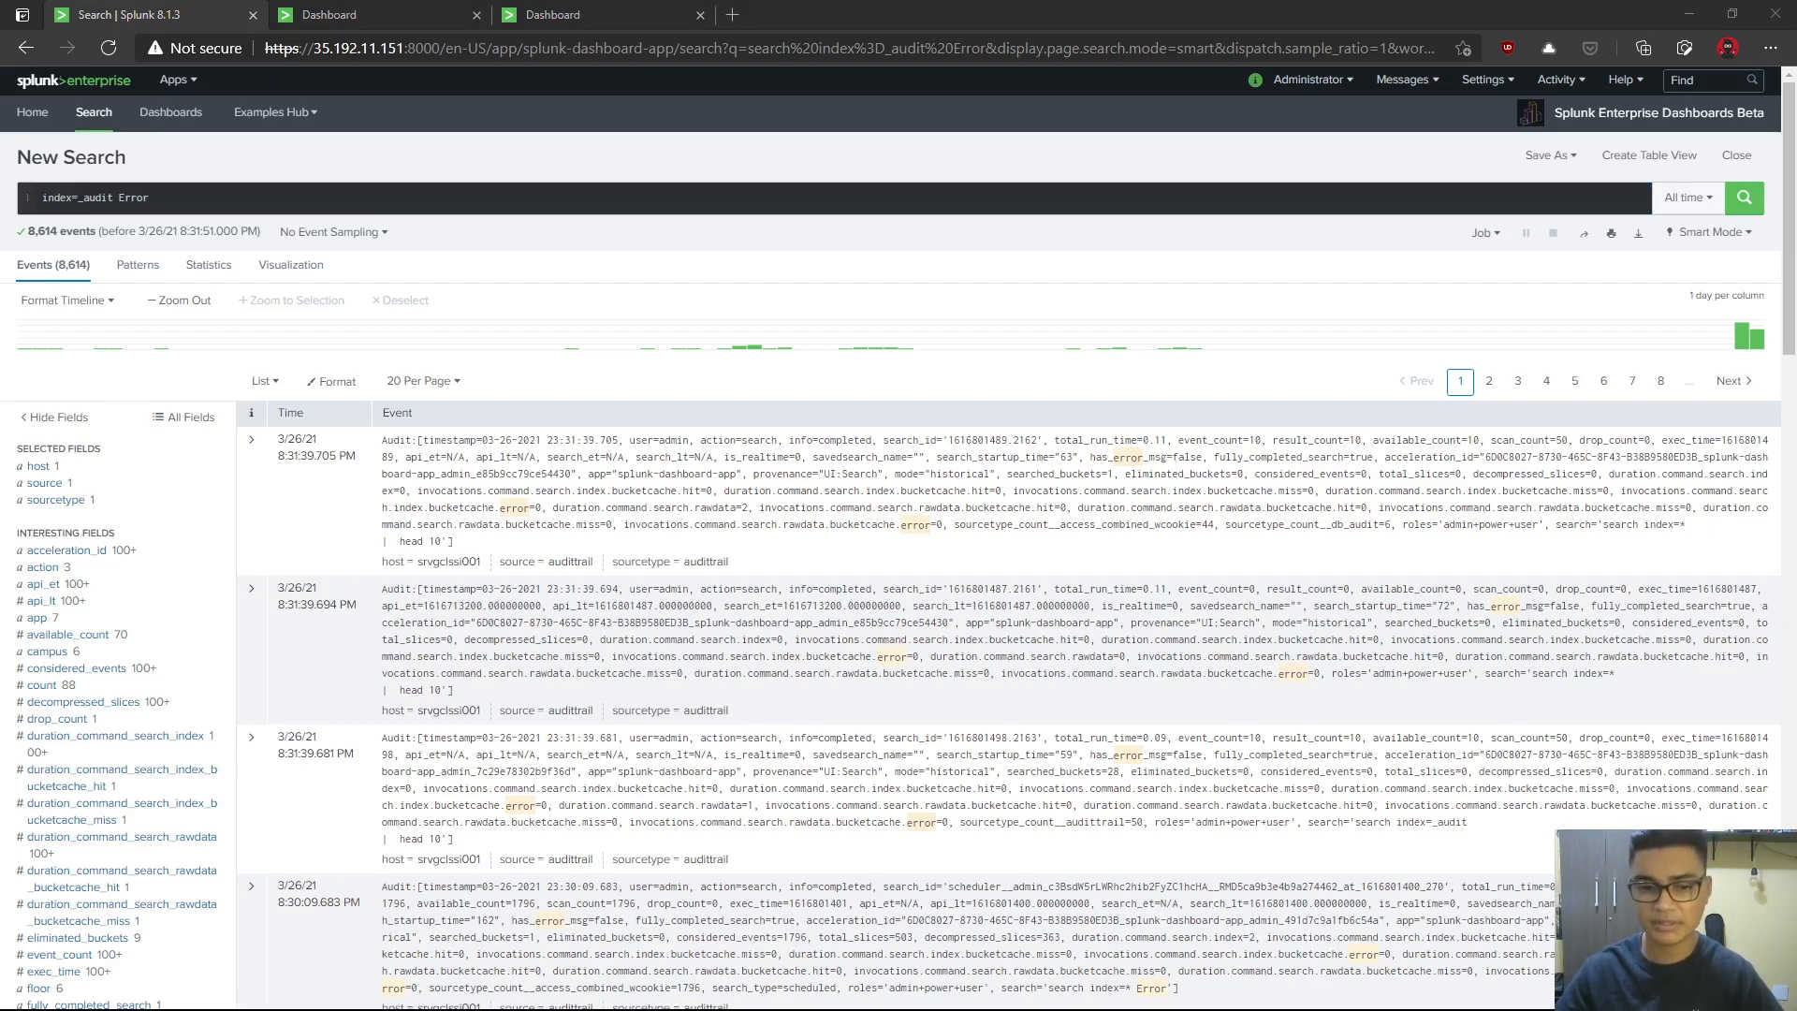
- Extend the search with a second line, | timechart span=1d count as Errors, and run it
{"action": "left_click", "coordinate": [350, 193]}
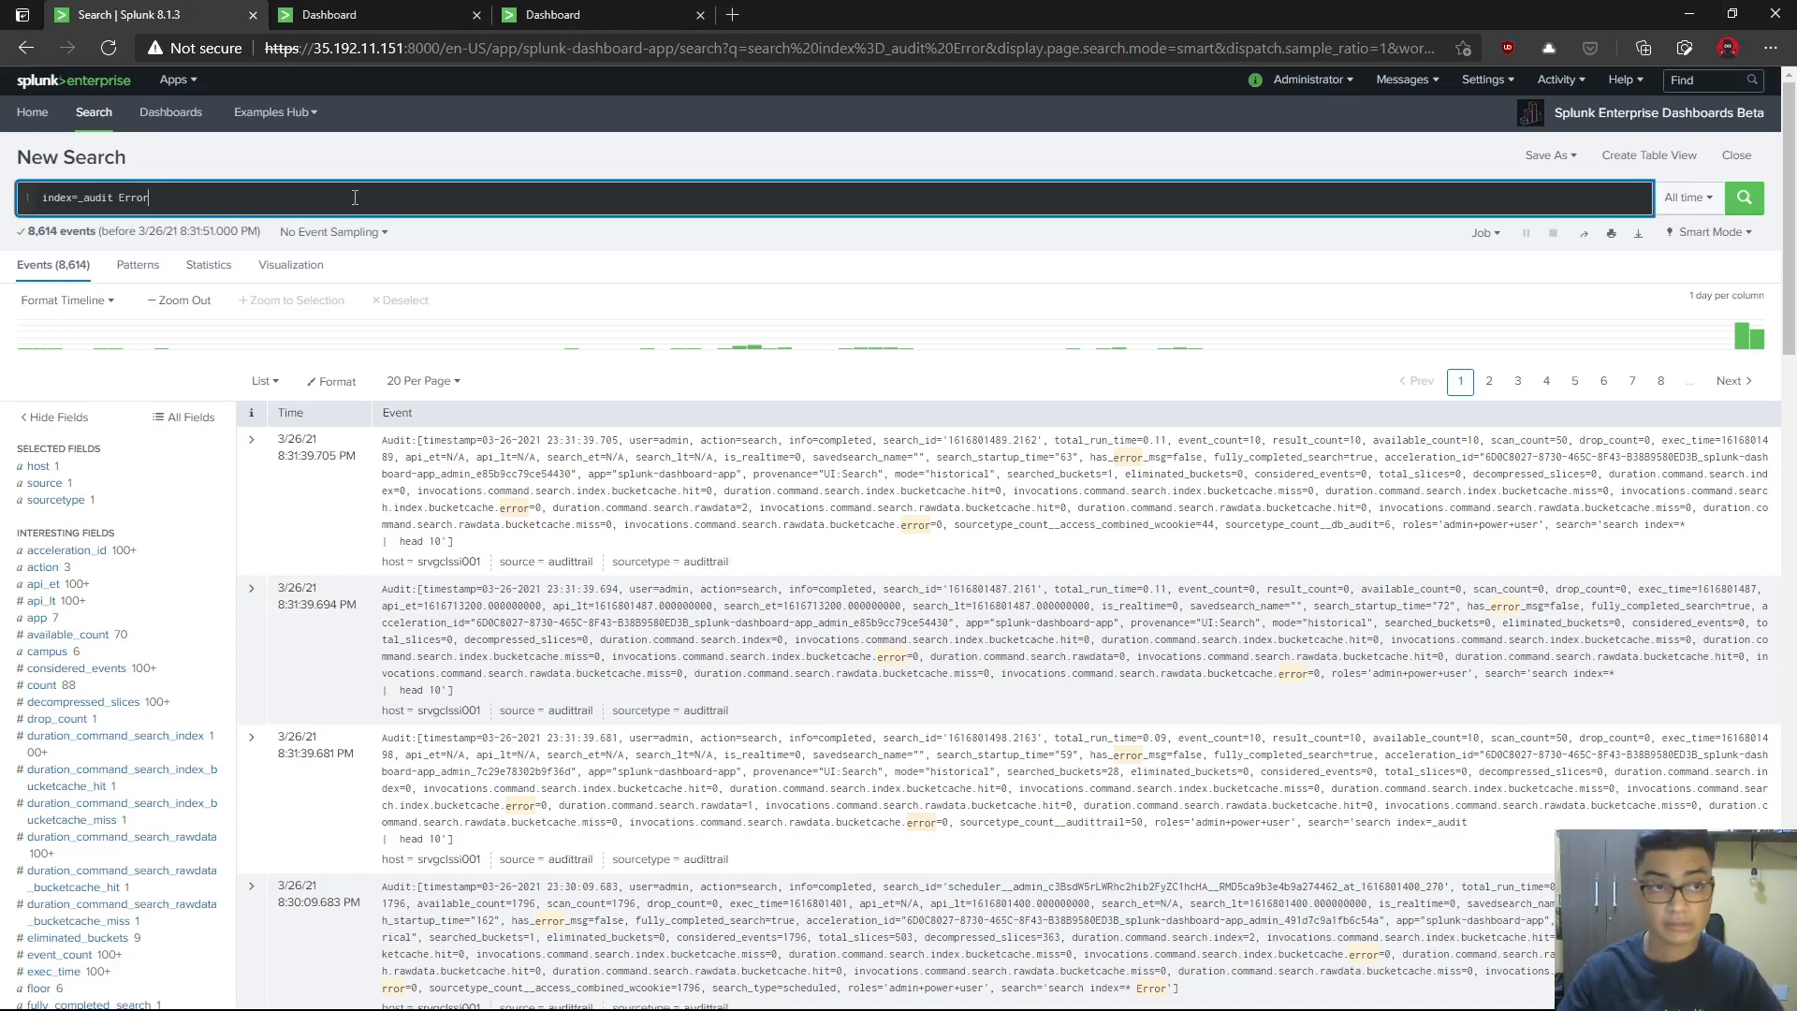
{"action": "key", "text": "shift+Return"}
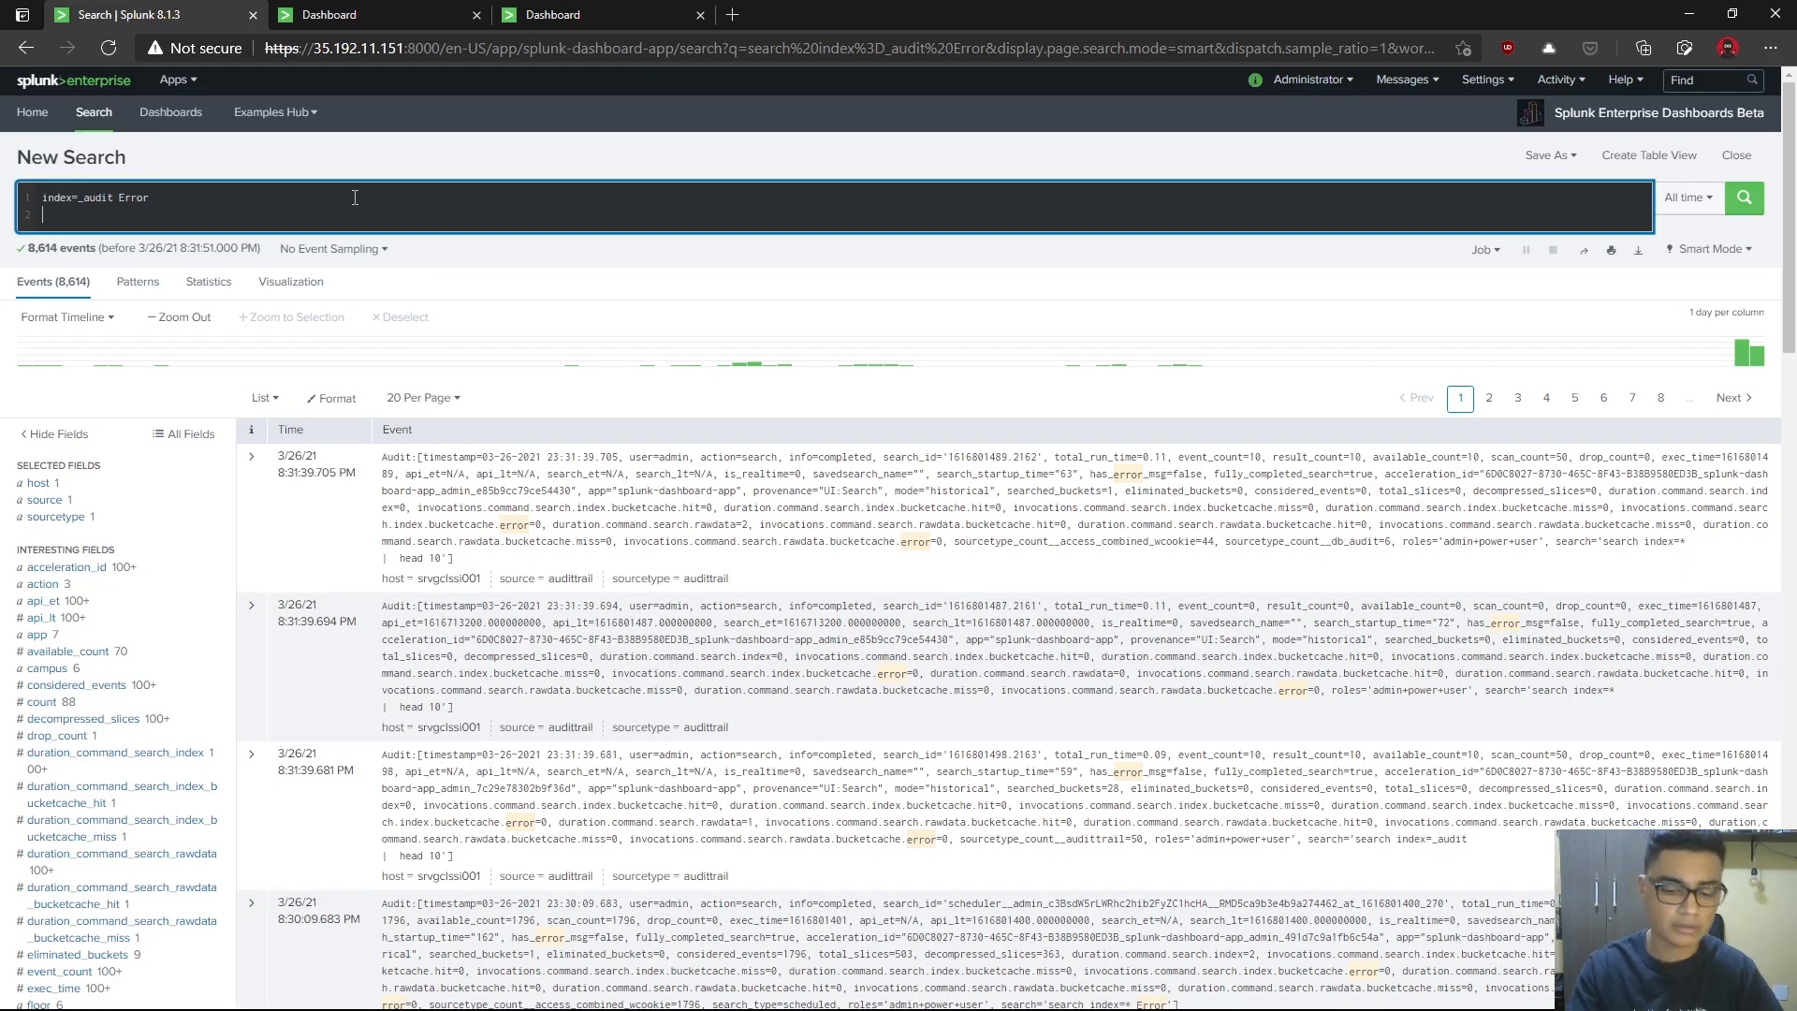
{"action": "type", "text": "| timechart "}
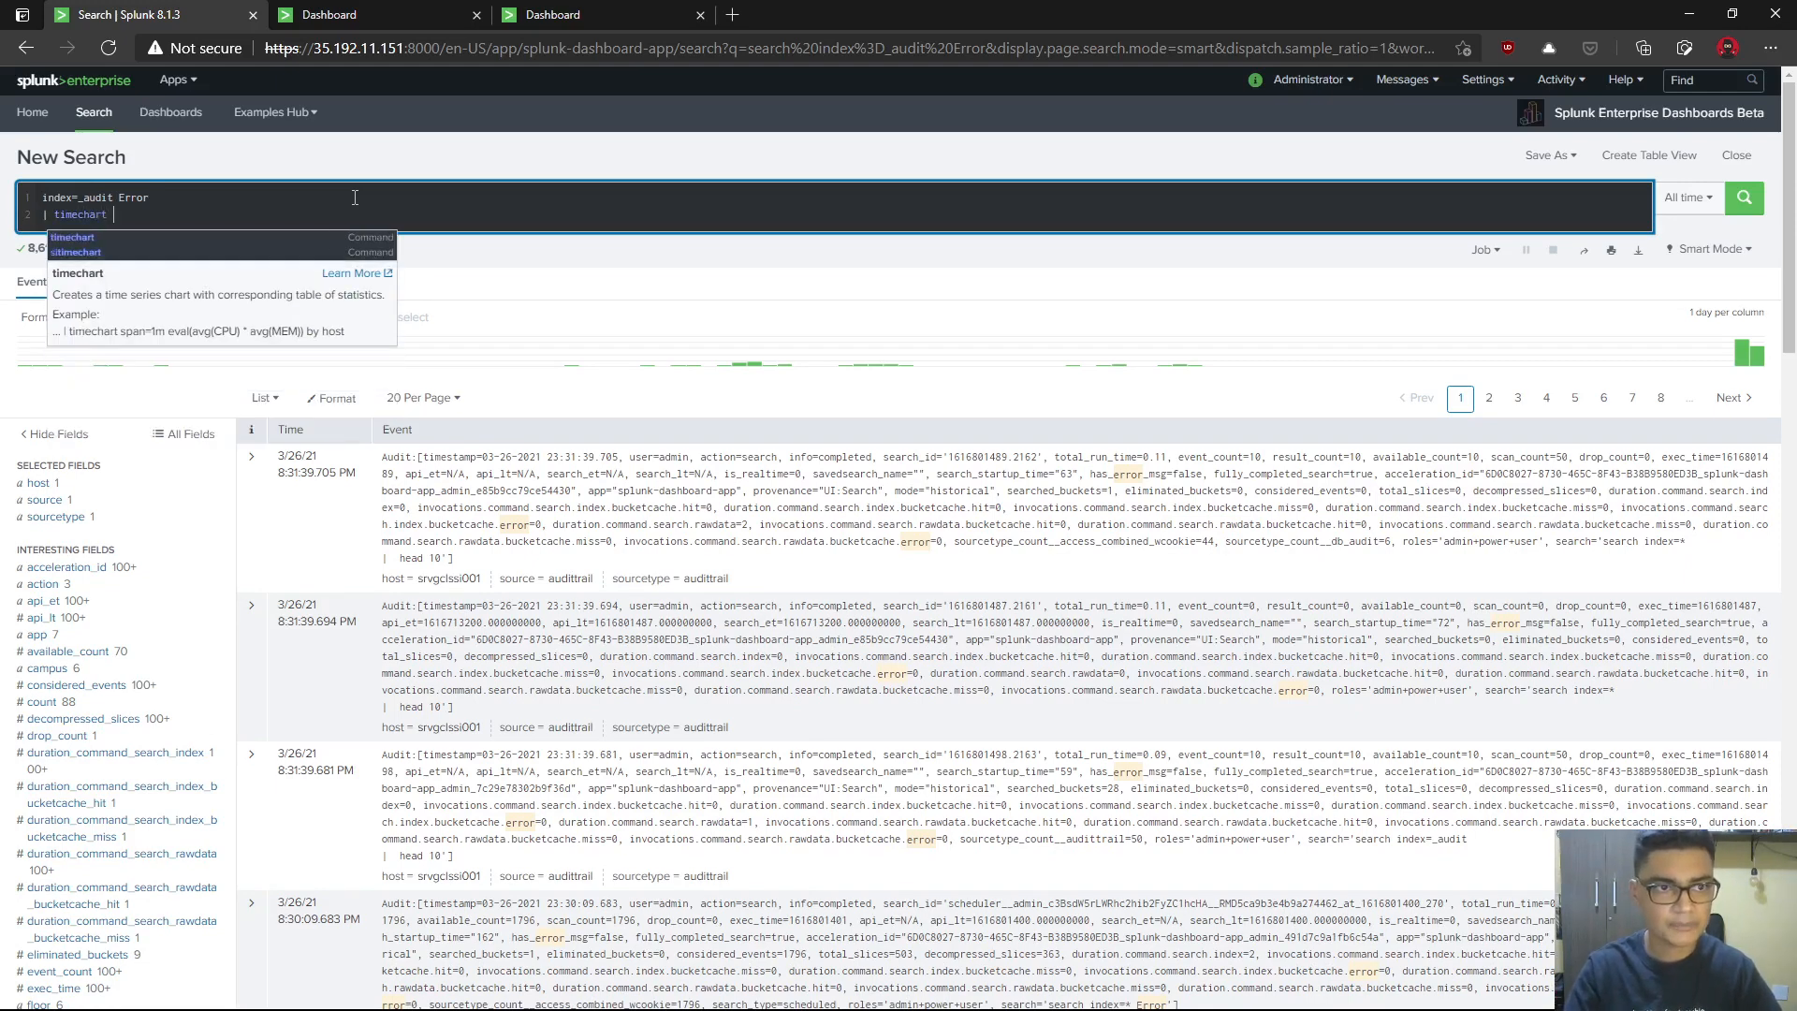
{"action": "type", "text": "span=1"}
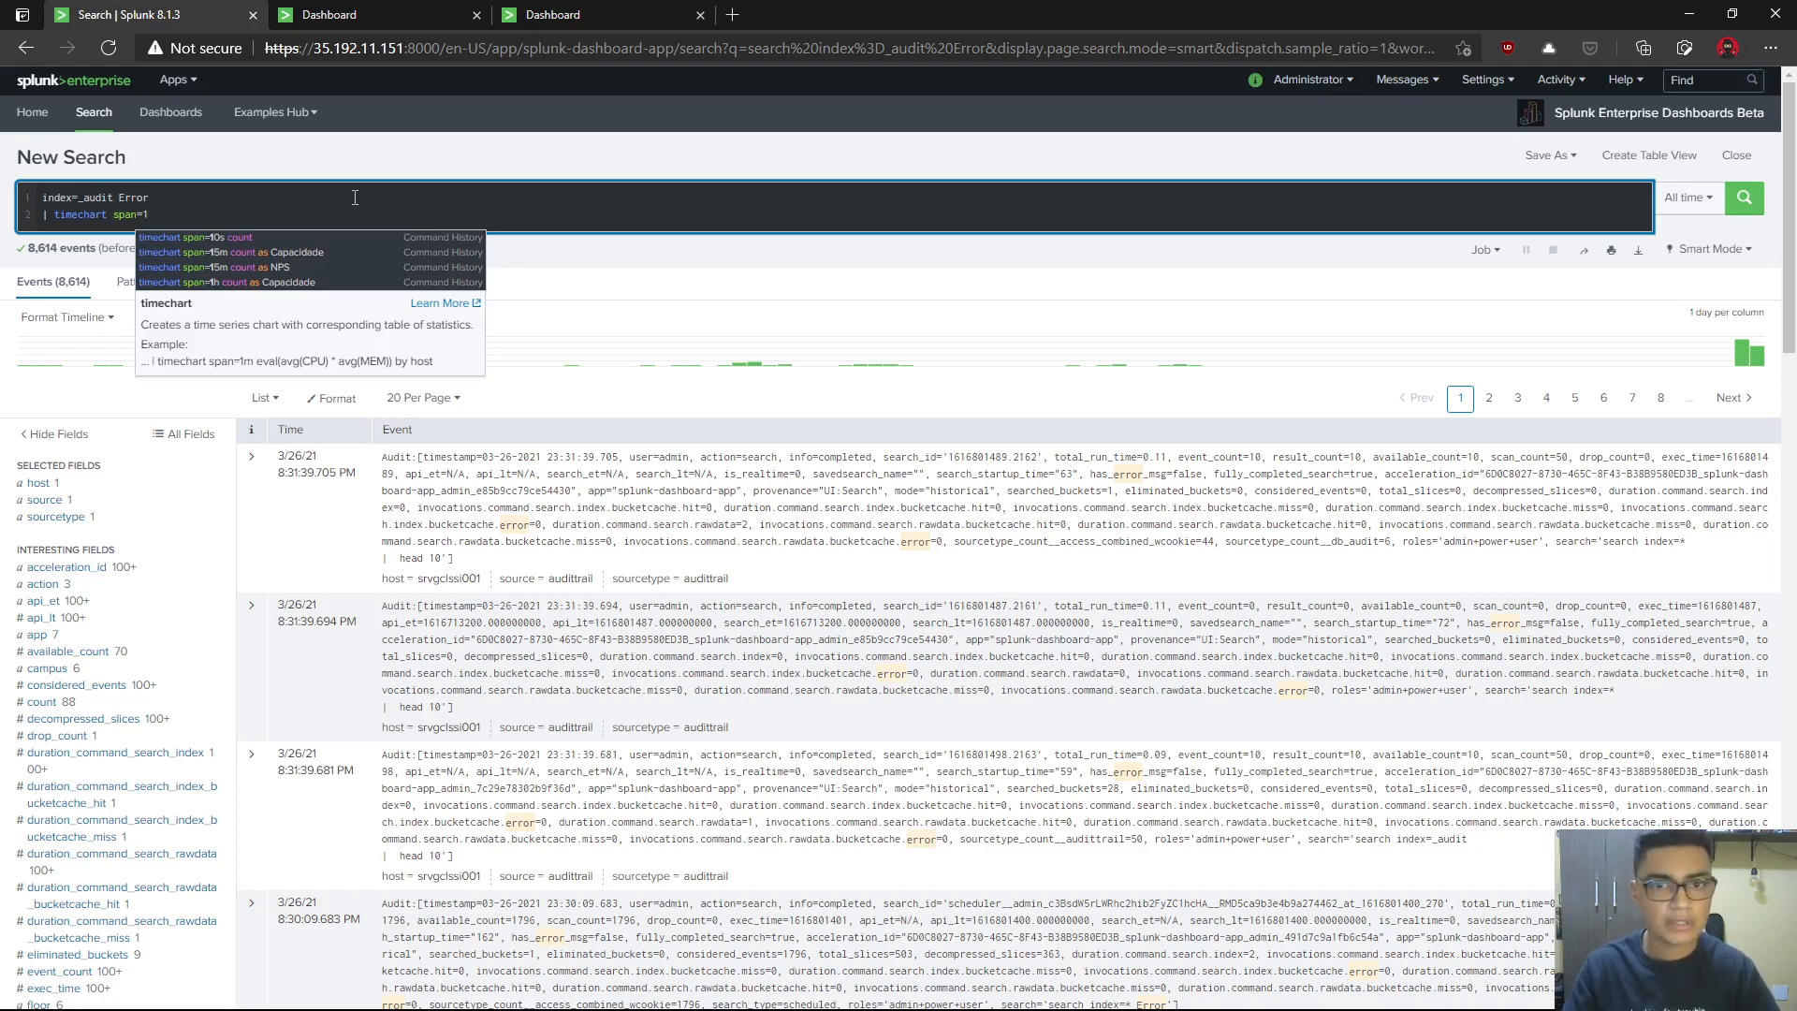
{"action": "type", "text": "d"}
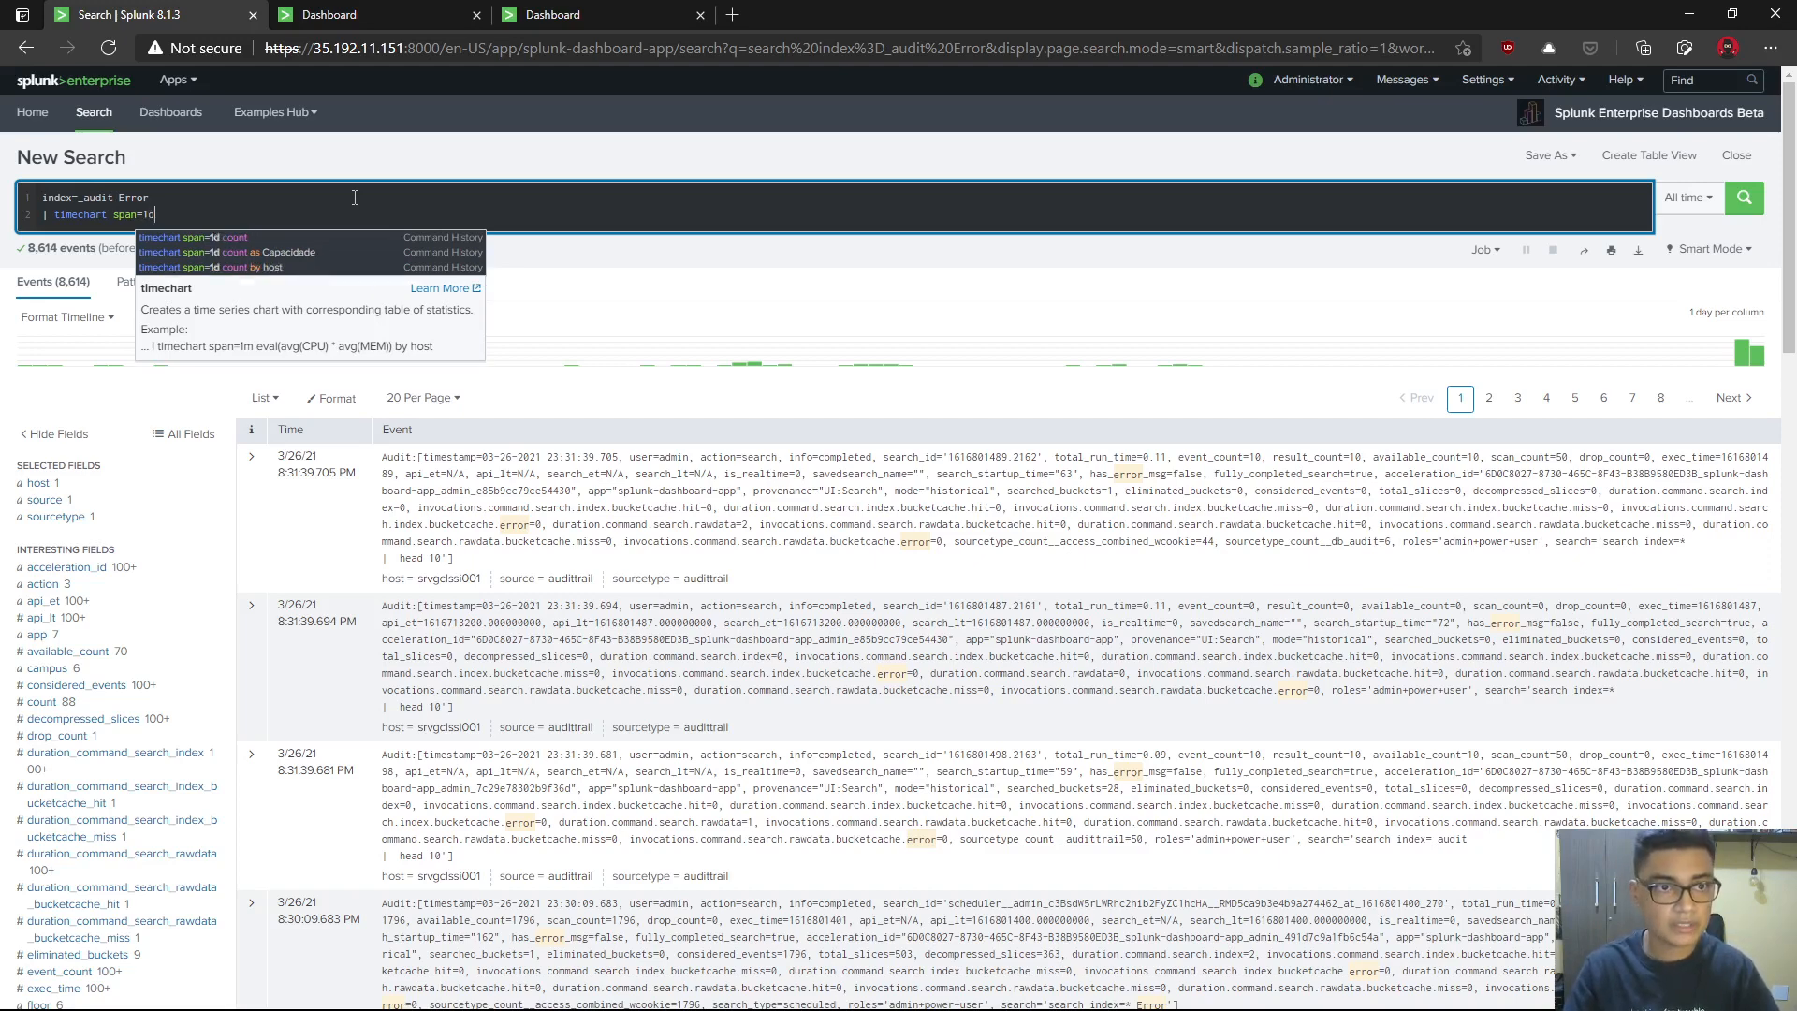
{"action": "type", "text": " count as Errors"}
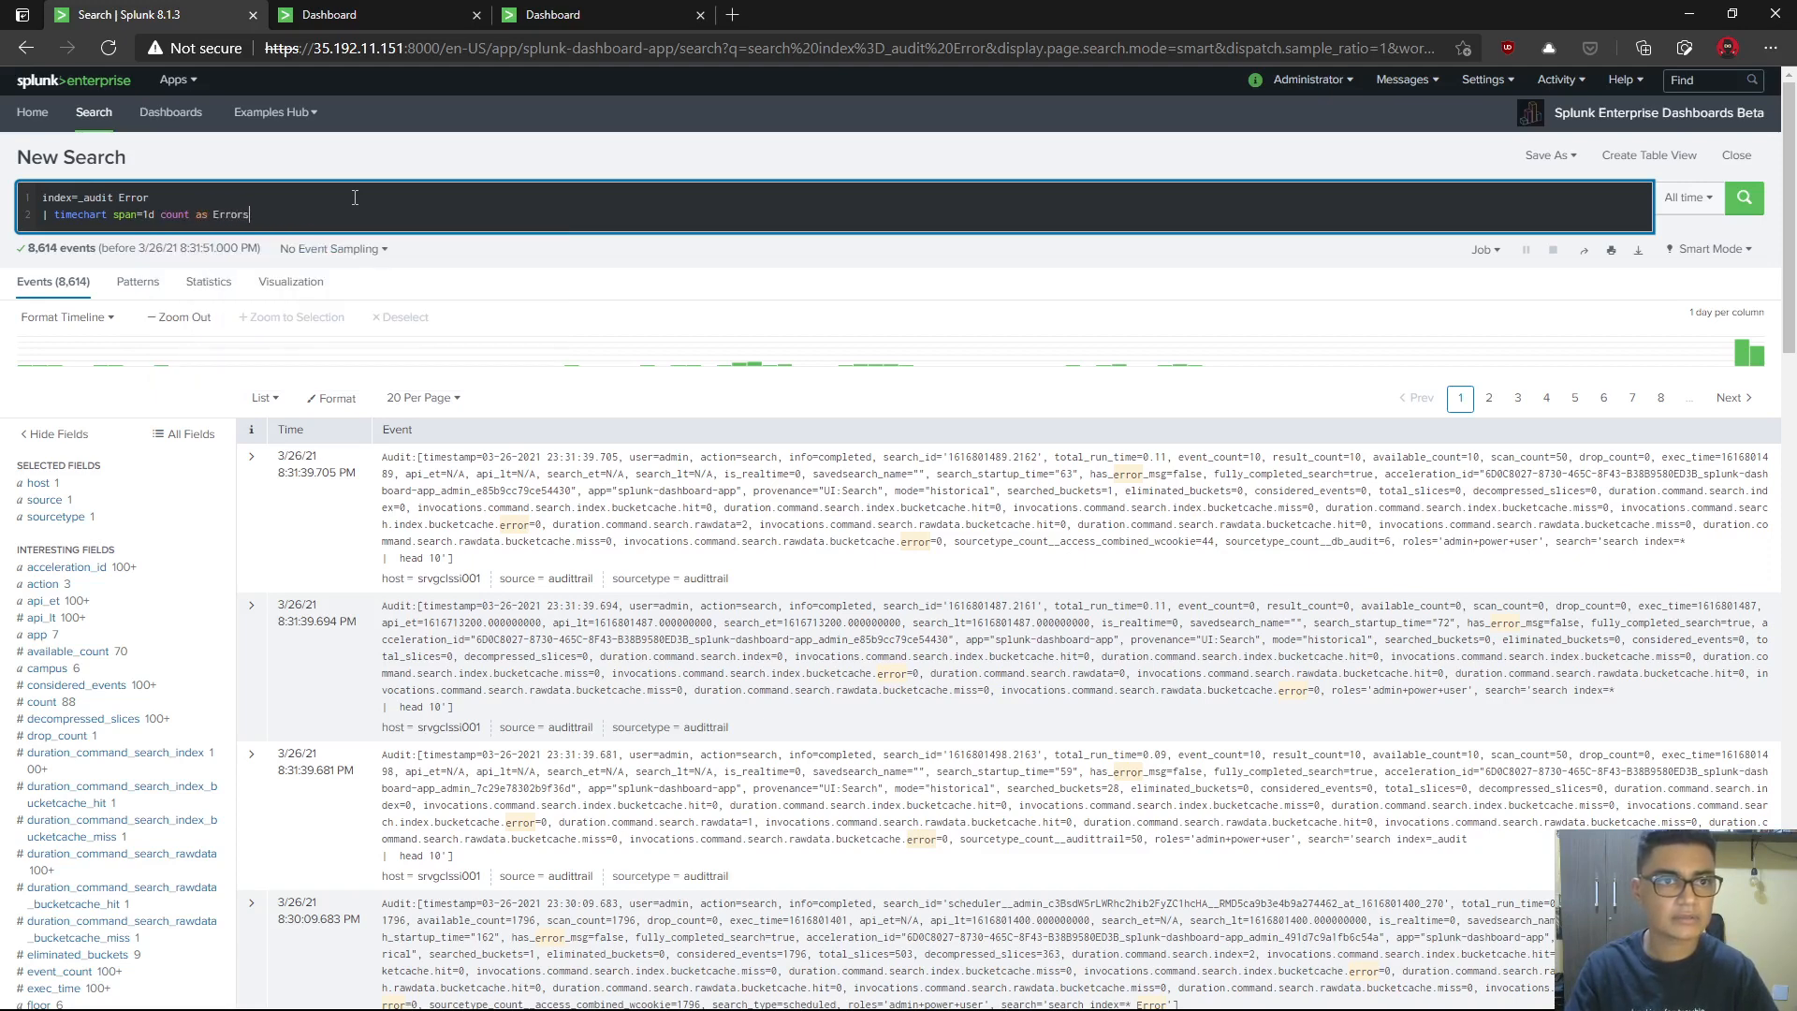
{"action": "key", "text": "Return"}
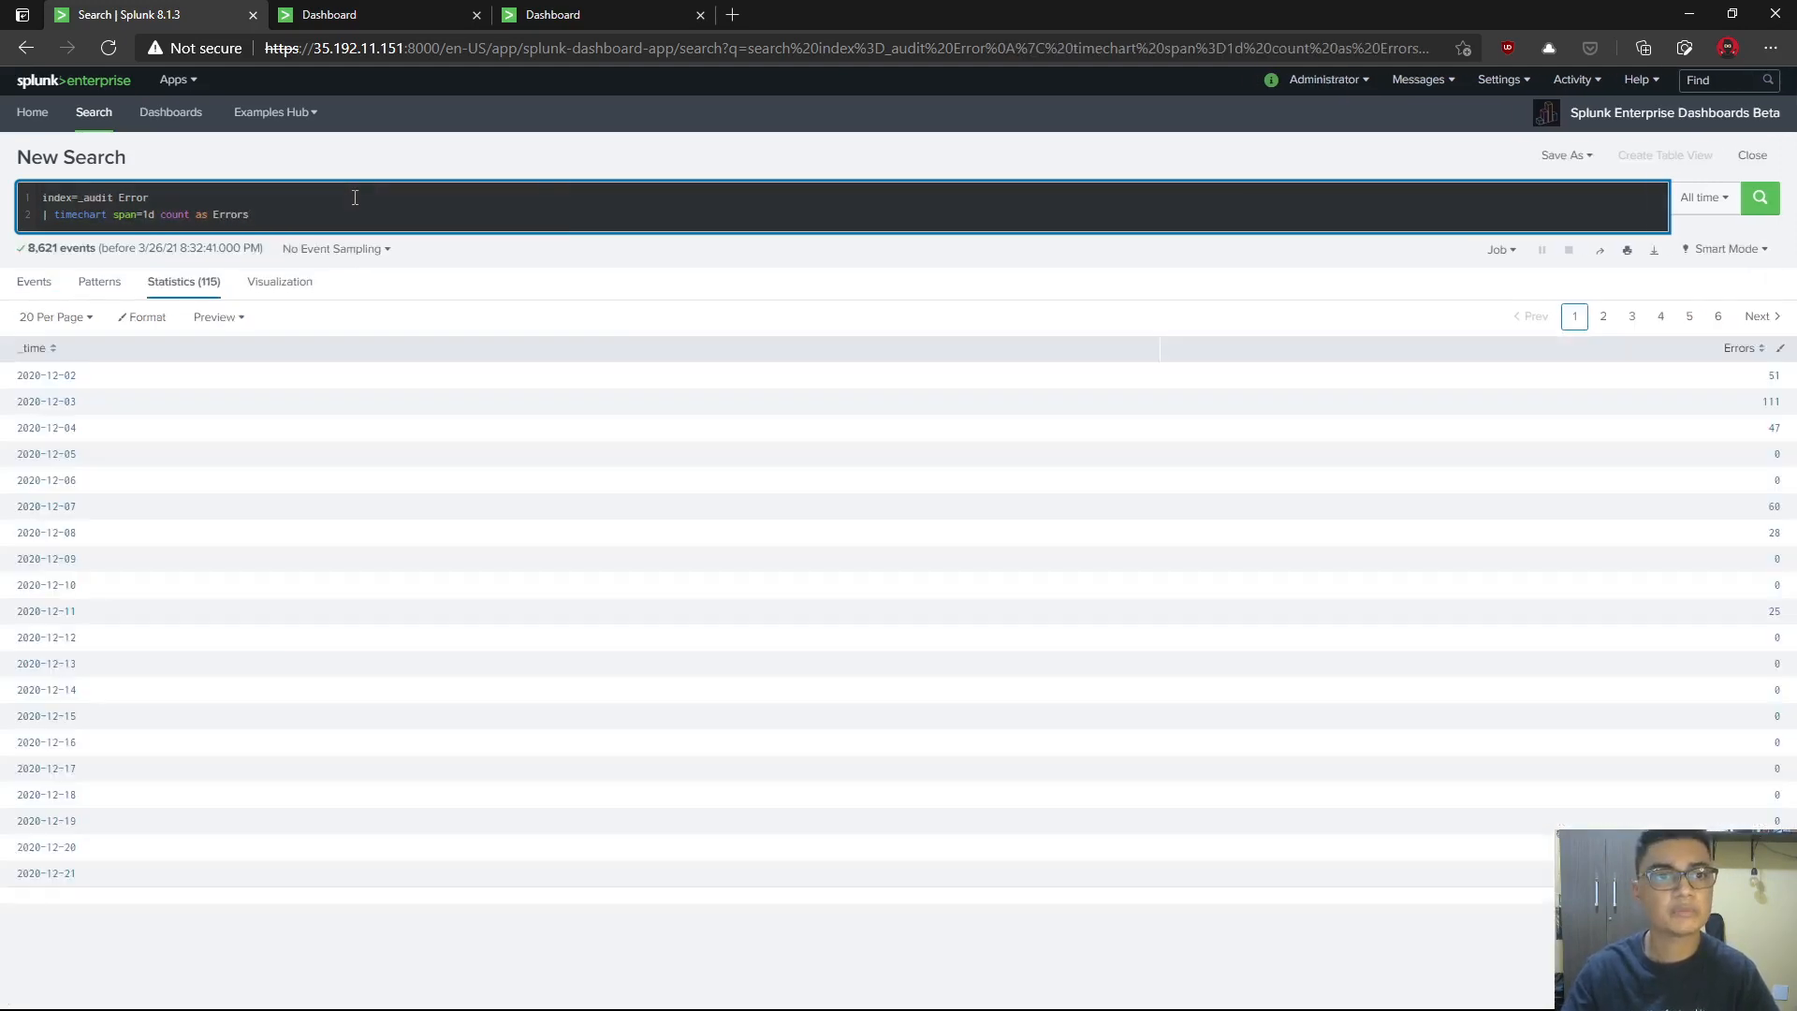
- Show the daily Errors results as an Area Chart visualization
{"action": "left_click", "coordinate": [277, 280]}
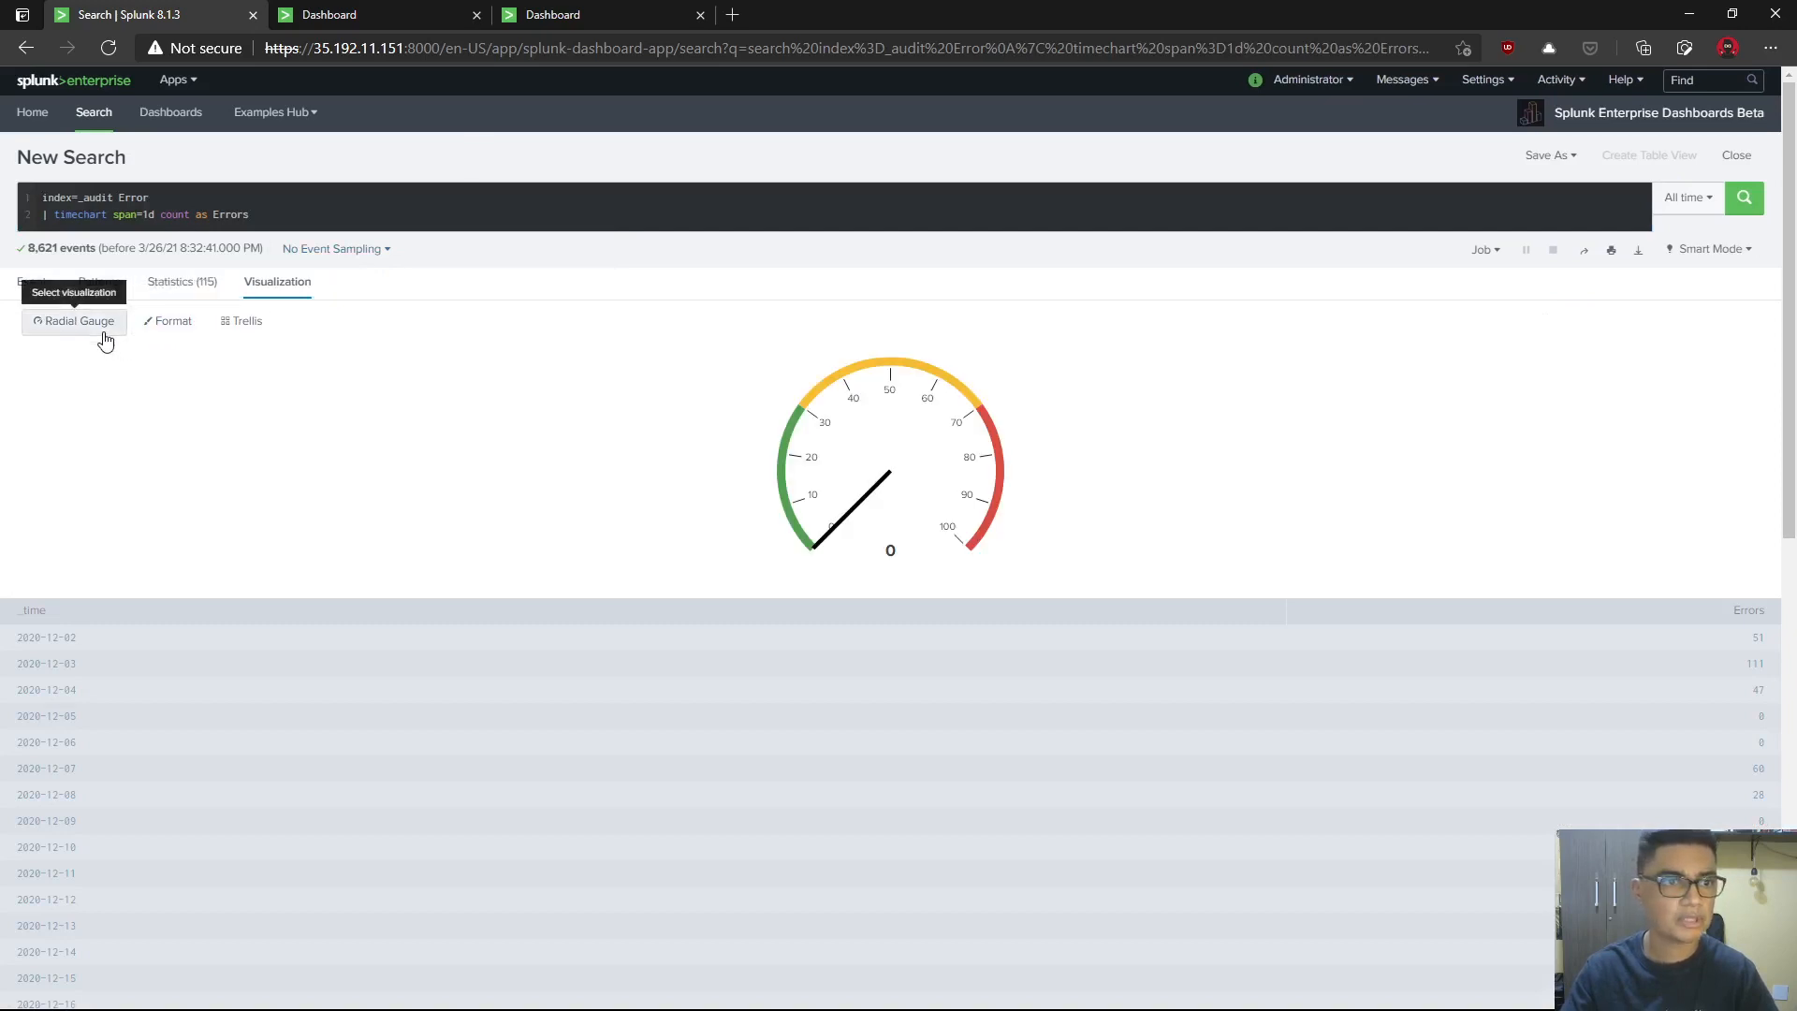
{"action": "left_click", "coordinate": [75, 320]}
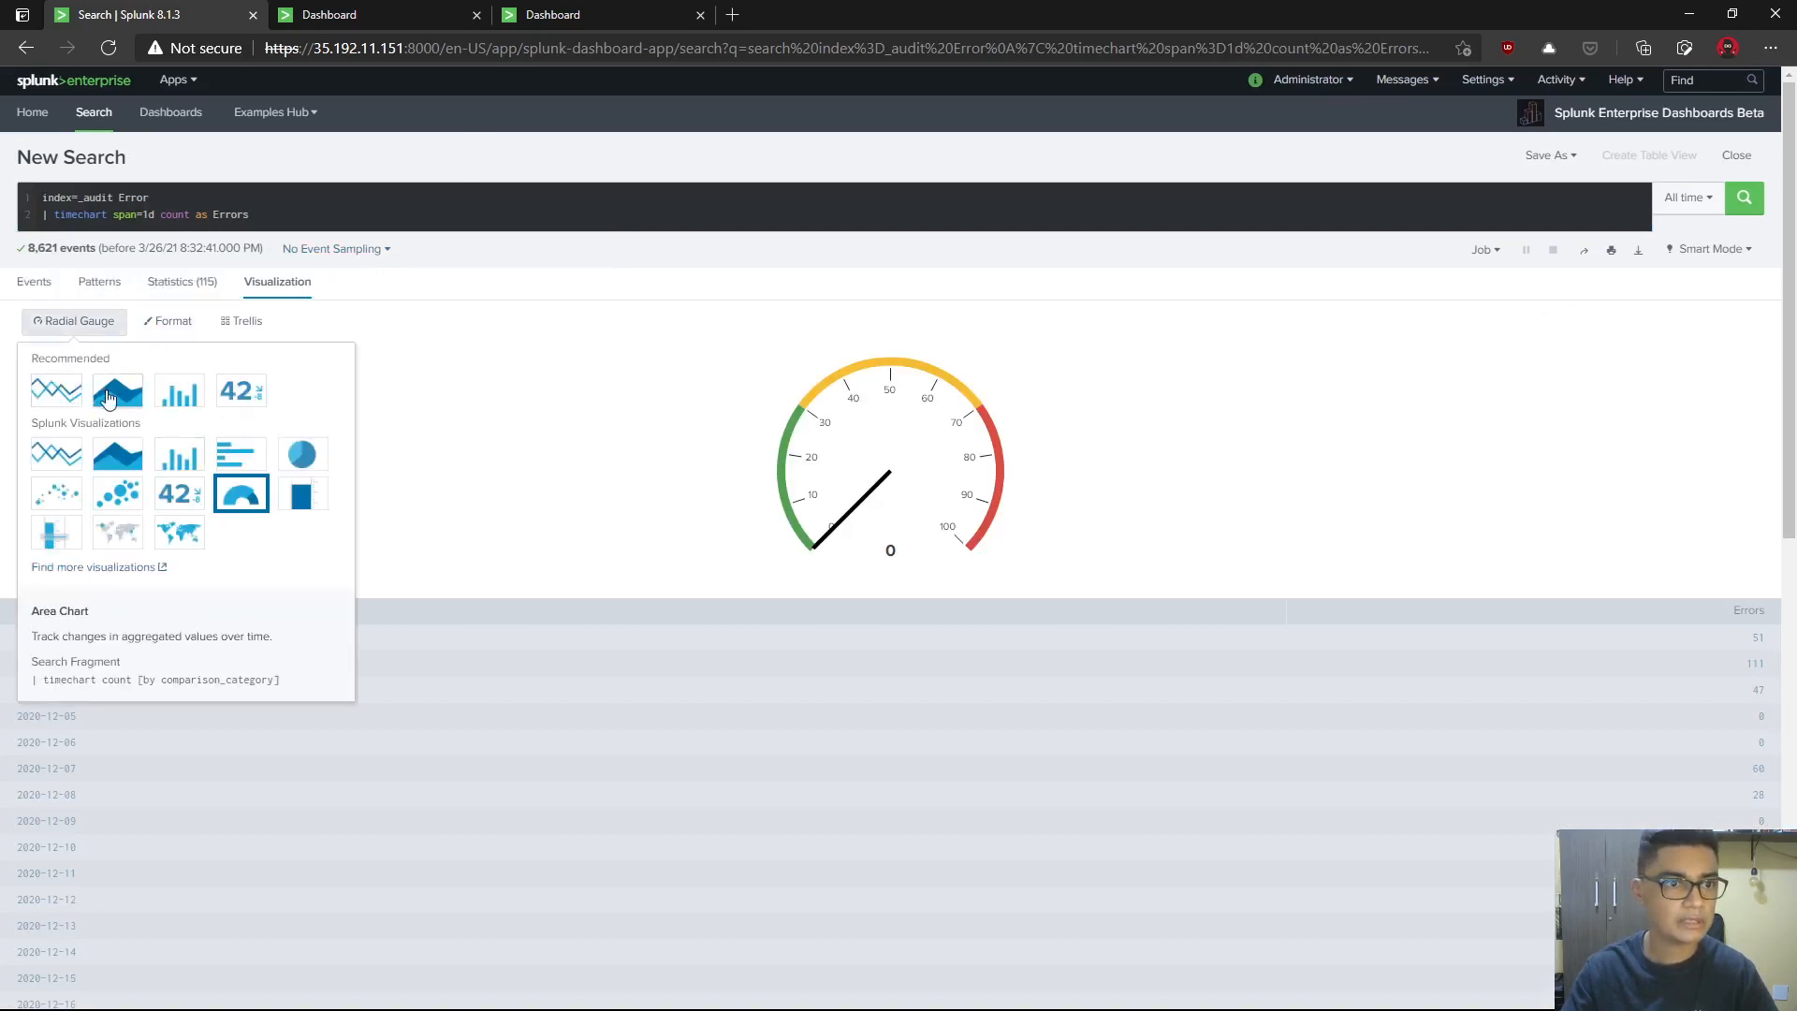
{"action": "left_click", "coordinate": [110, 394]}
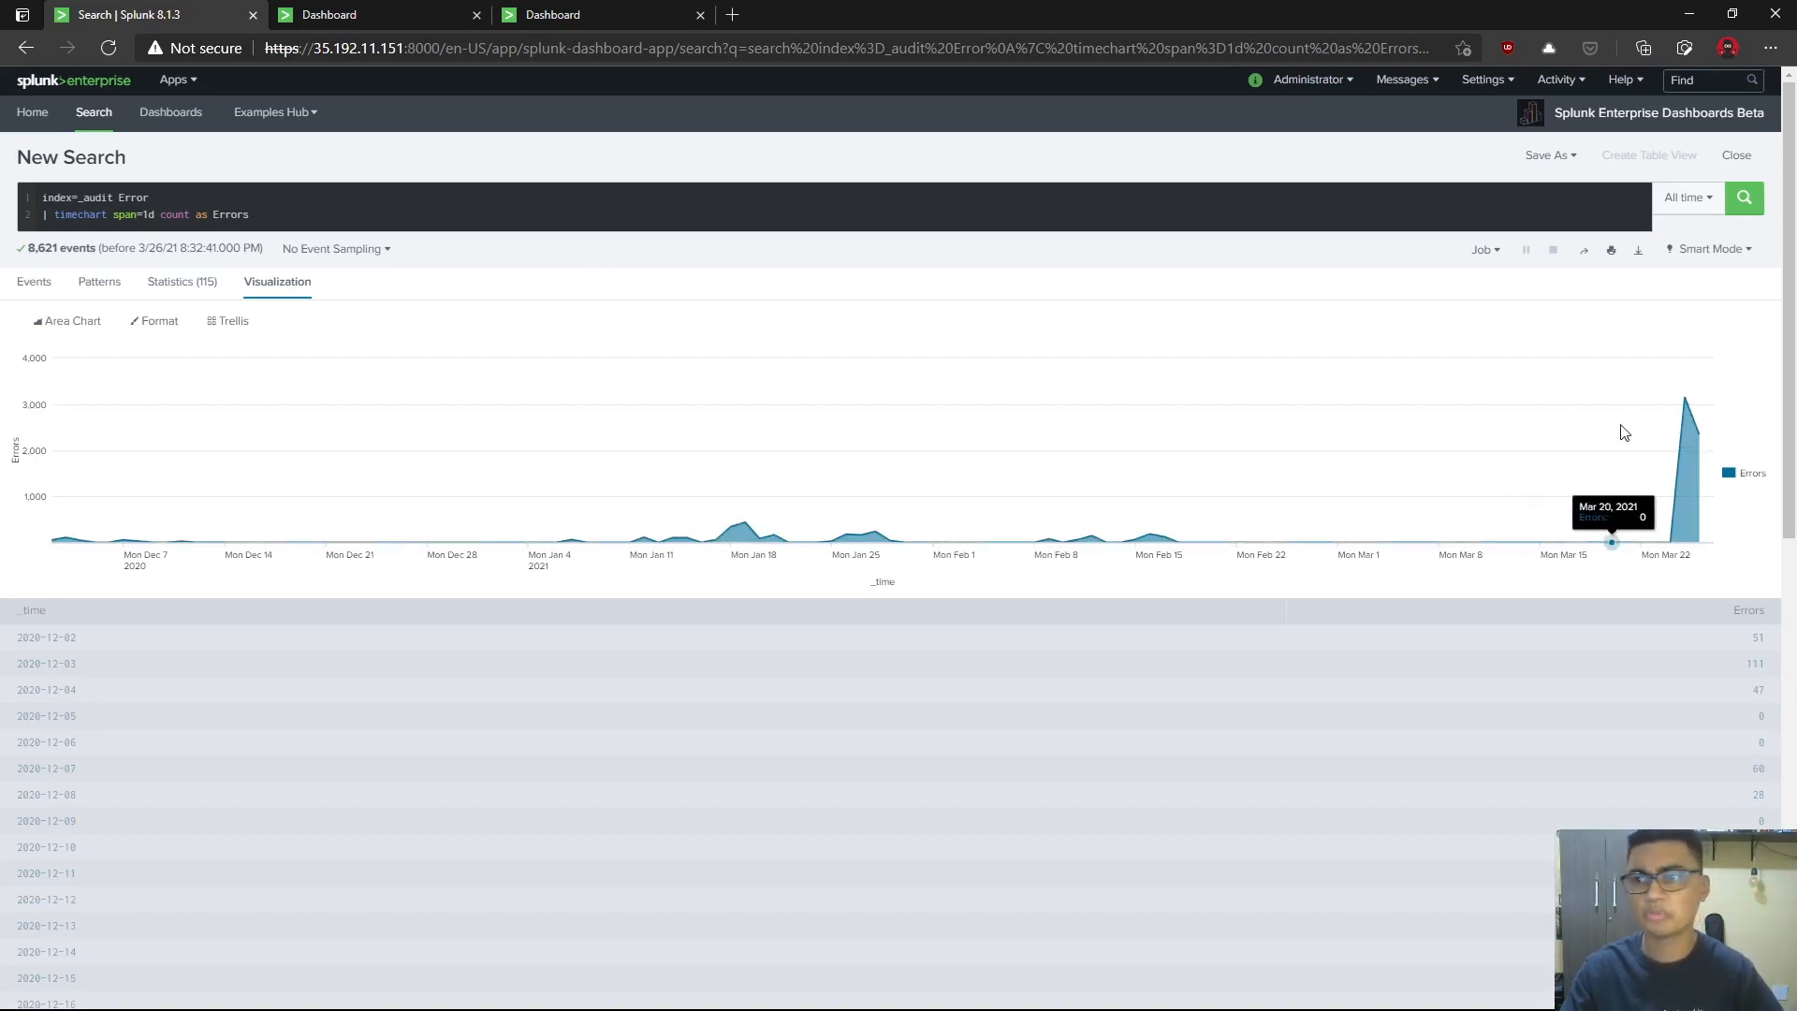
- Select the entire two-line _audit Error timechart query, and return to the Splunk UG Dashboards editor
{"action": "left_click", "coordinate": [991, 221]}
{"action": "key", "text": "ctrl+a"}
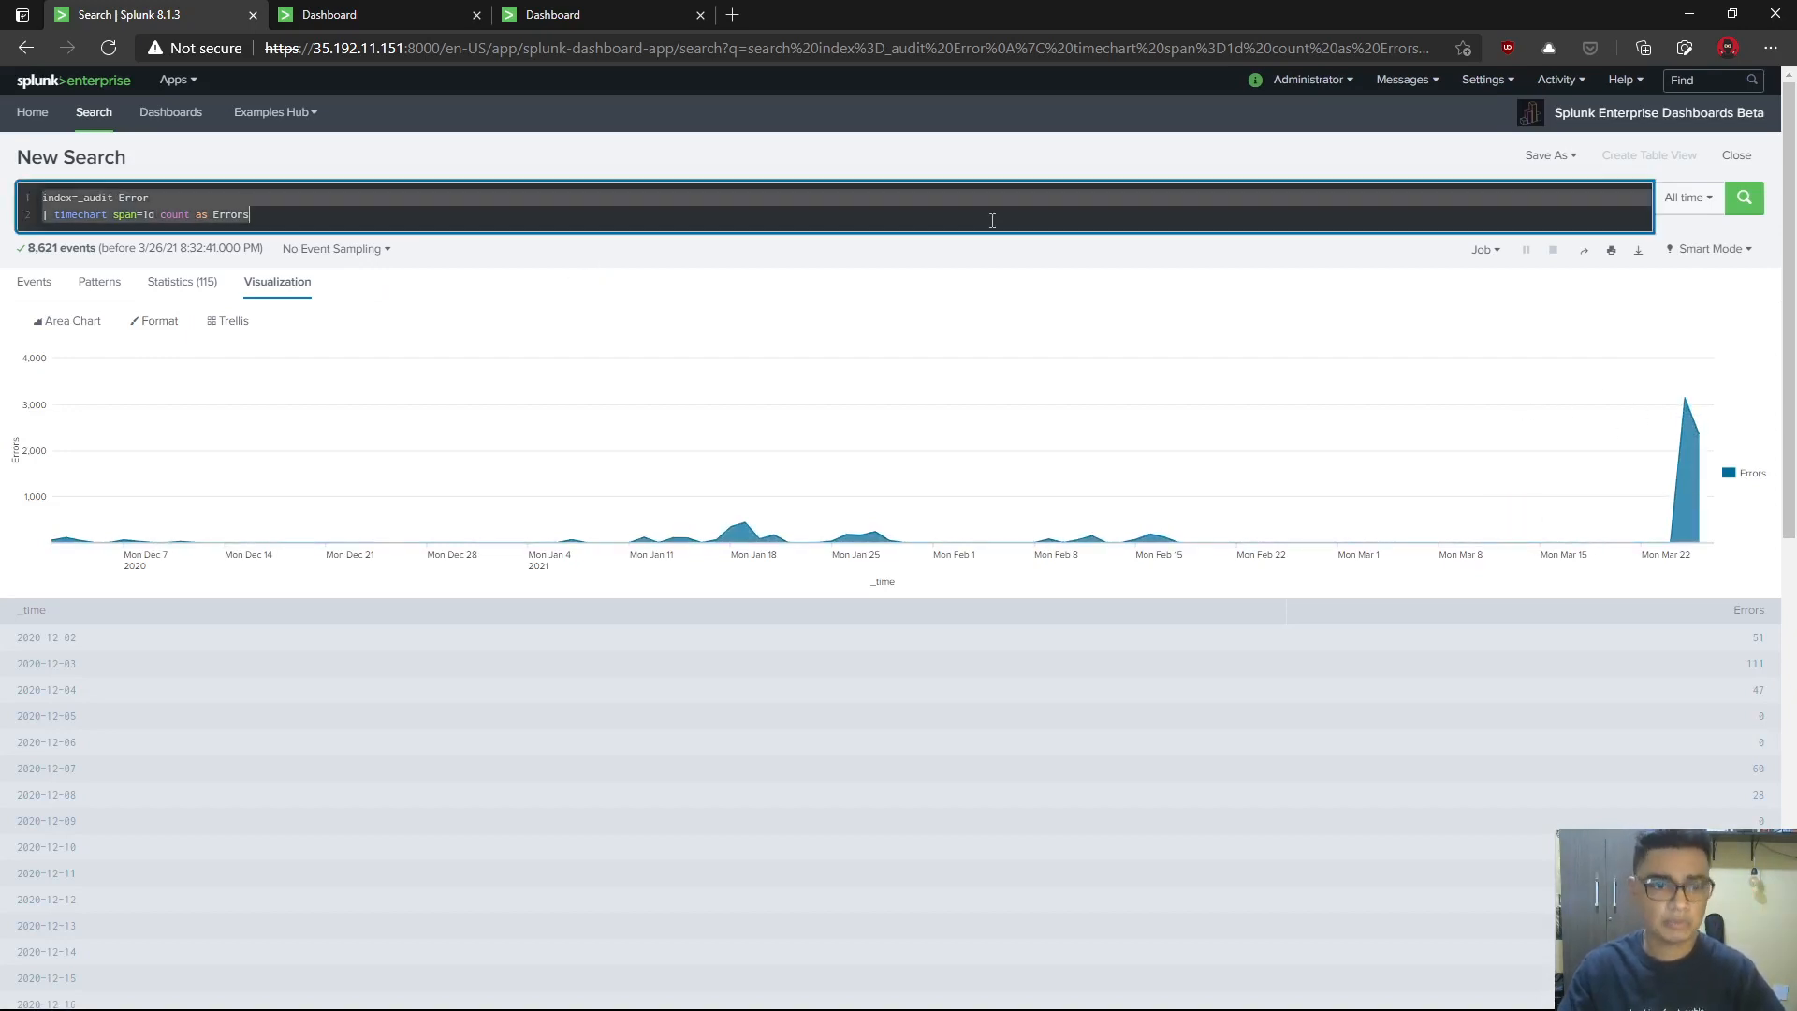
{"action": "left_click", "coordinate": [401, 19]}
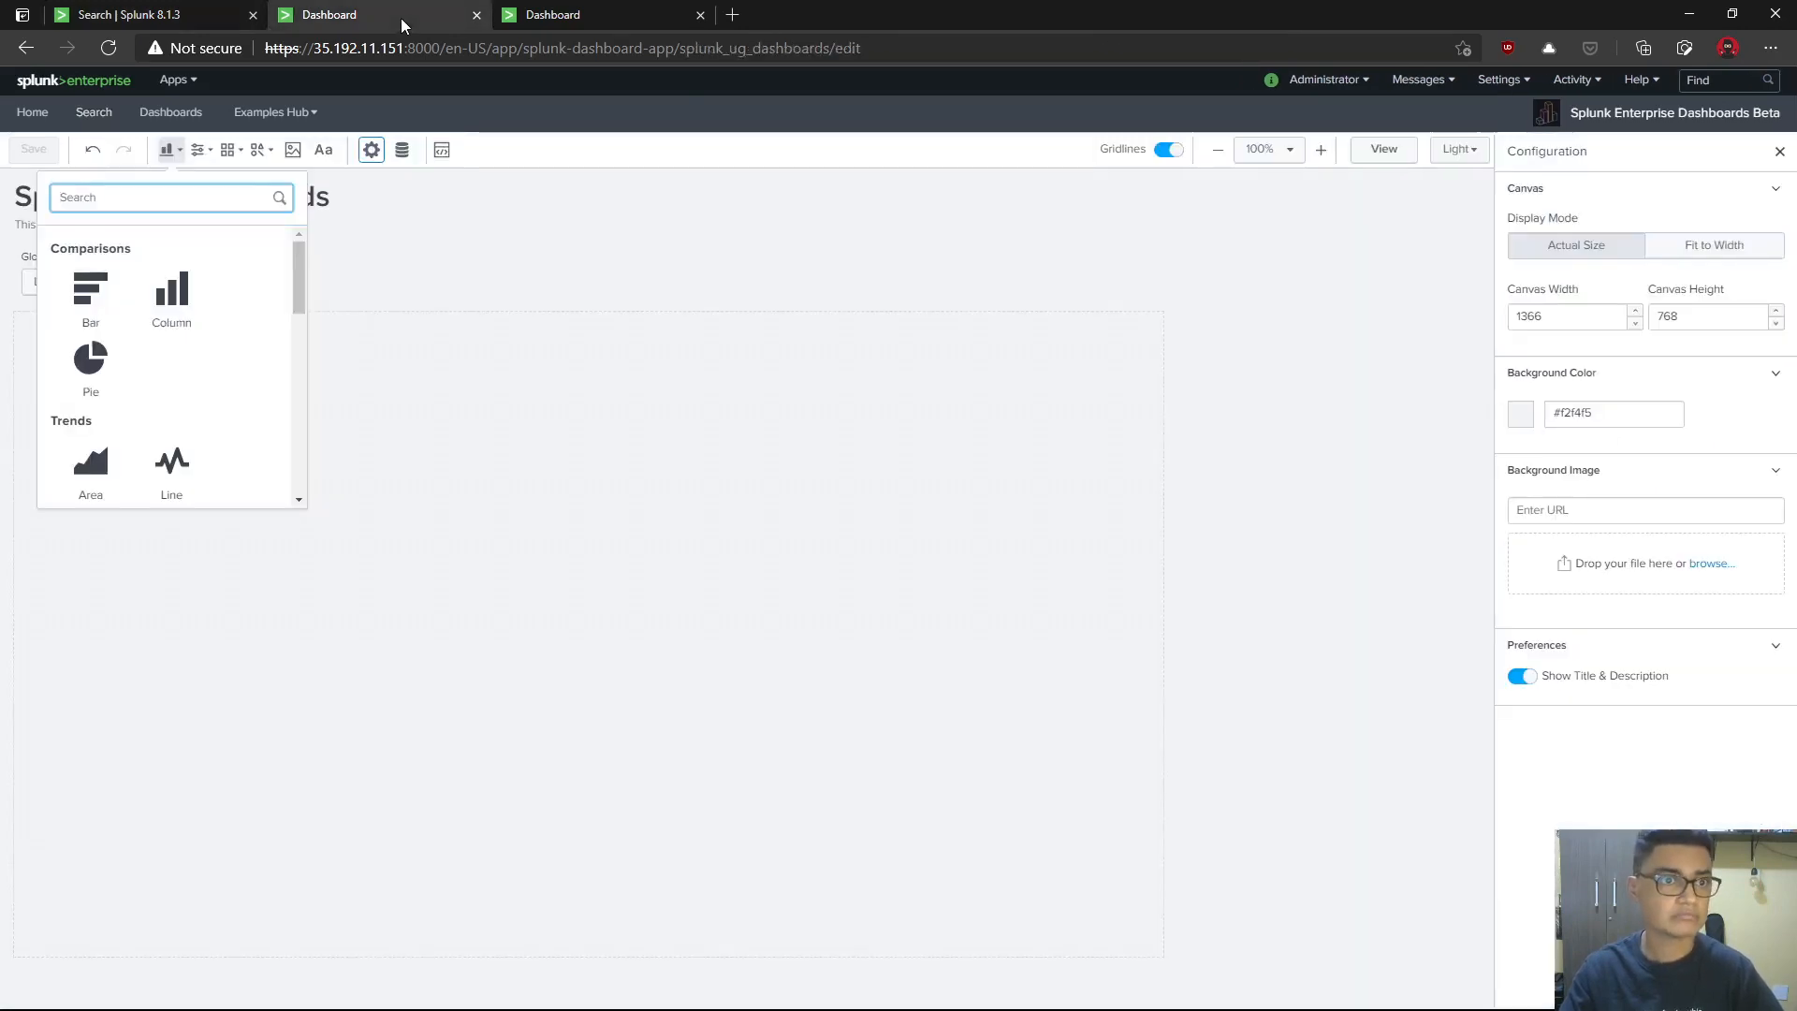
- Examine the visualization types available for the dashboard, from Comparisons and Trends through Gauge, Table and Distributions to Choropleth Maps
{"action": "scroll", "coordinate": [129, 468], "scroll_direction": "down", "scroll_amount": 1}
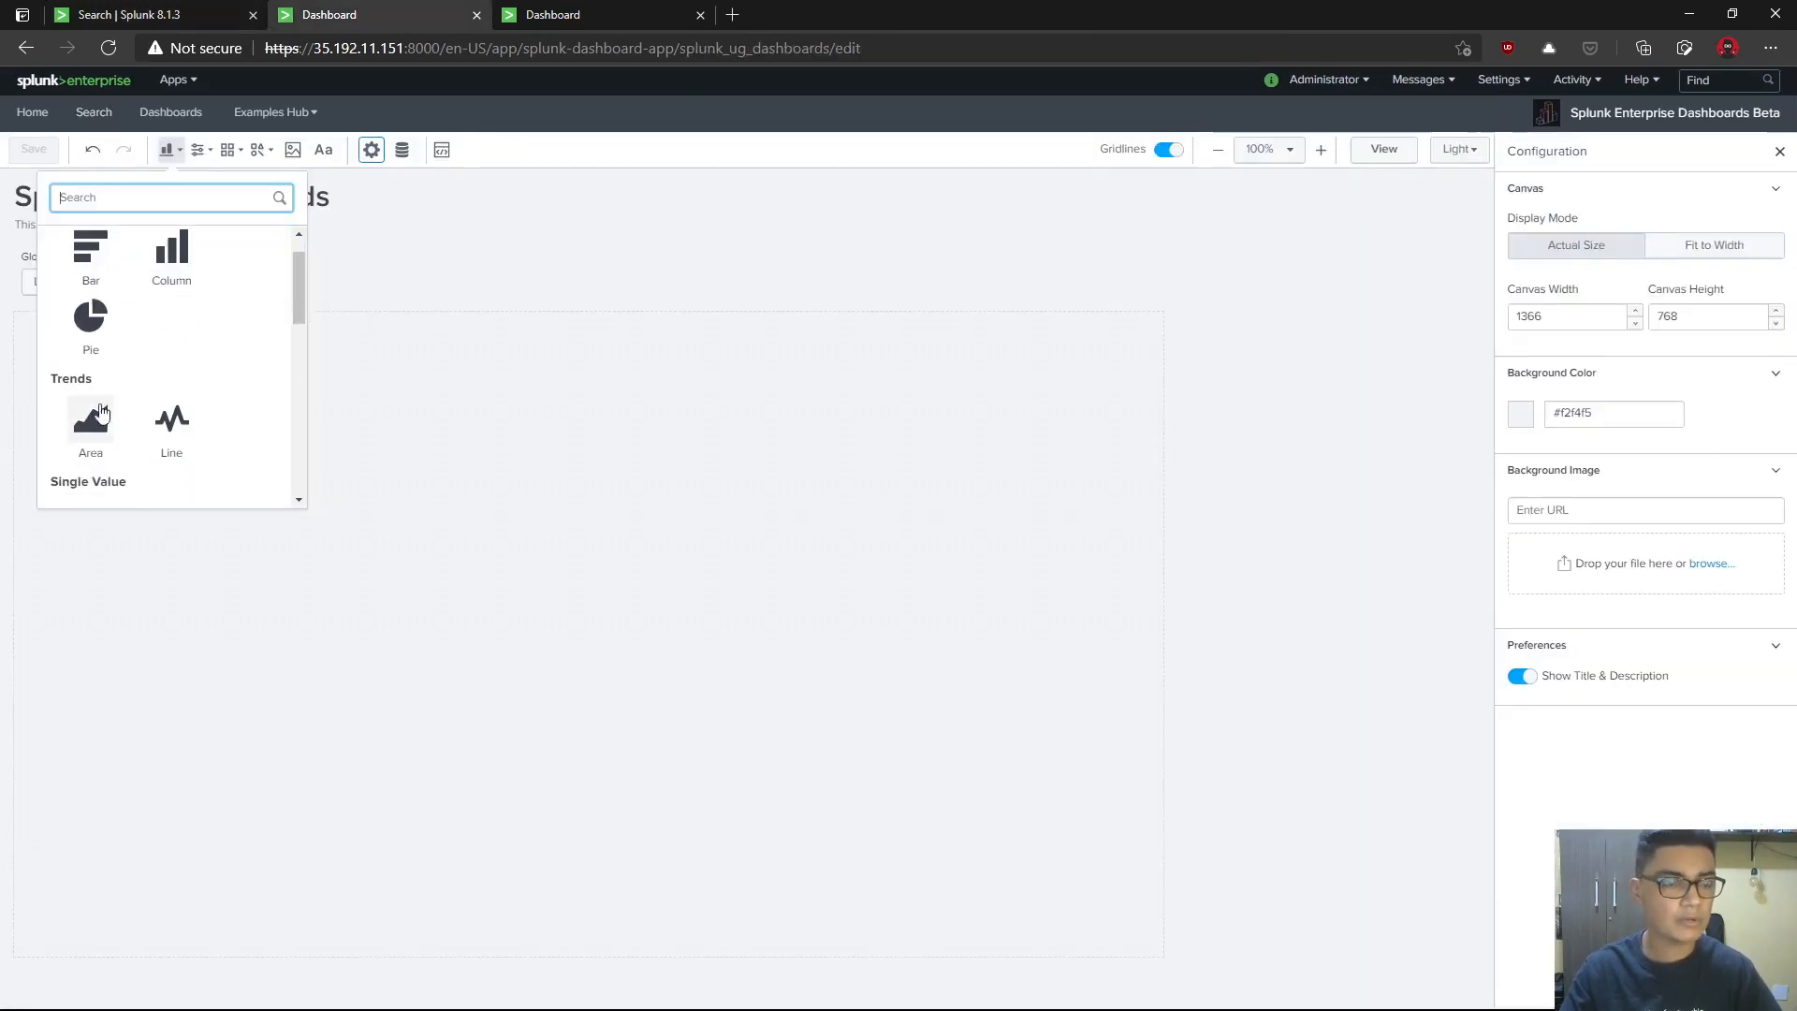
{"action": "scroll", "coordinate": [96, 416], "scroll_direction": "up", "scroll_amount": 1}
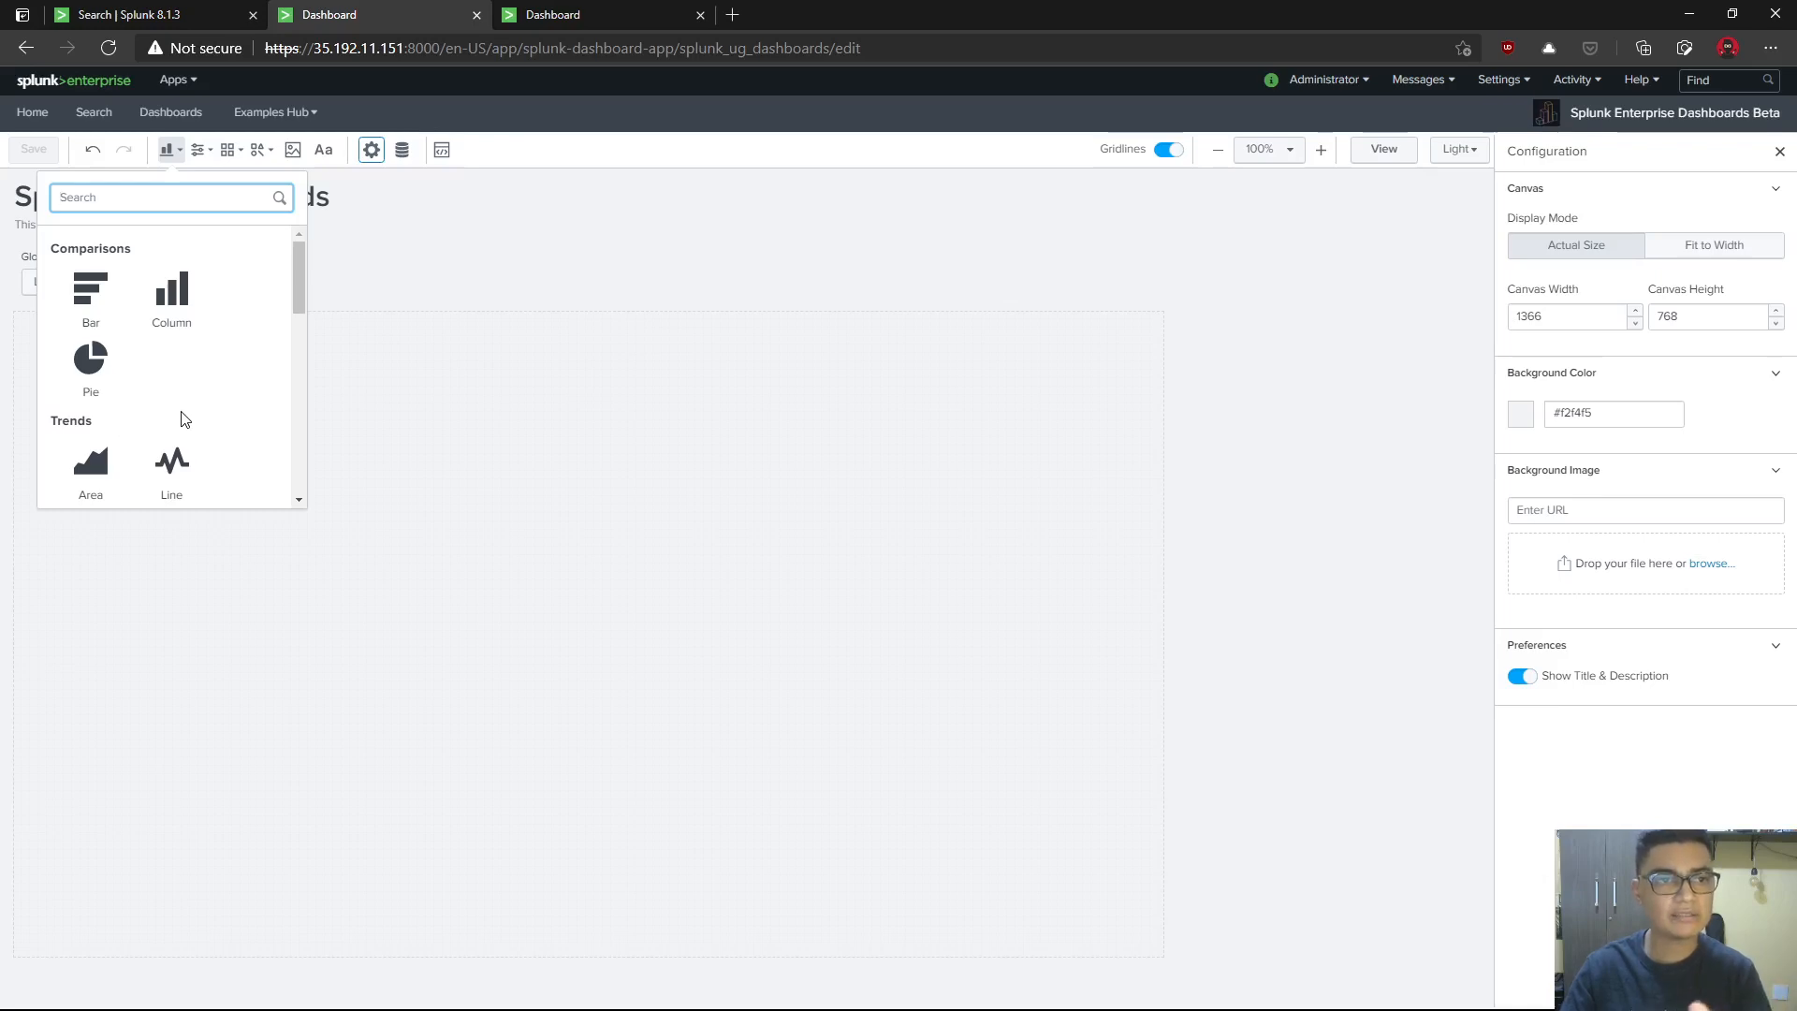
{"action": "scroll", "coordinate": [185, 418], "scroll_direction": "down", "scroll_amount": 1}
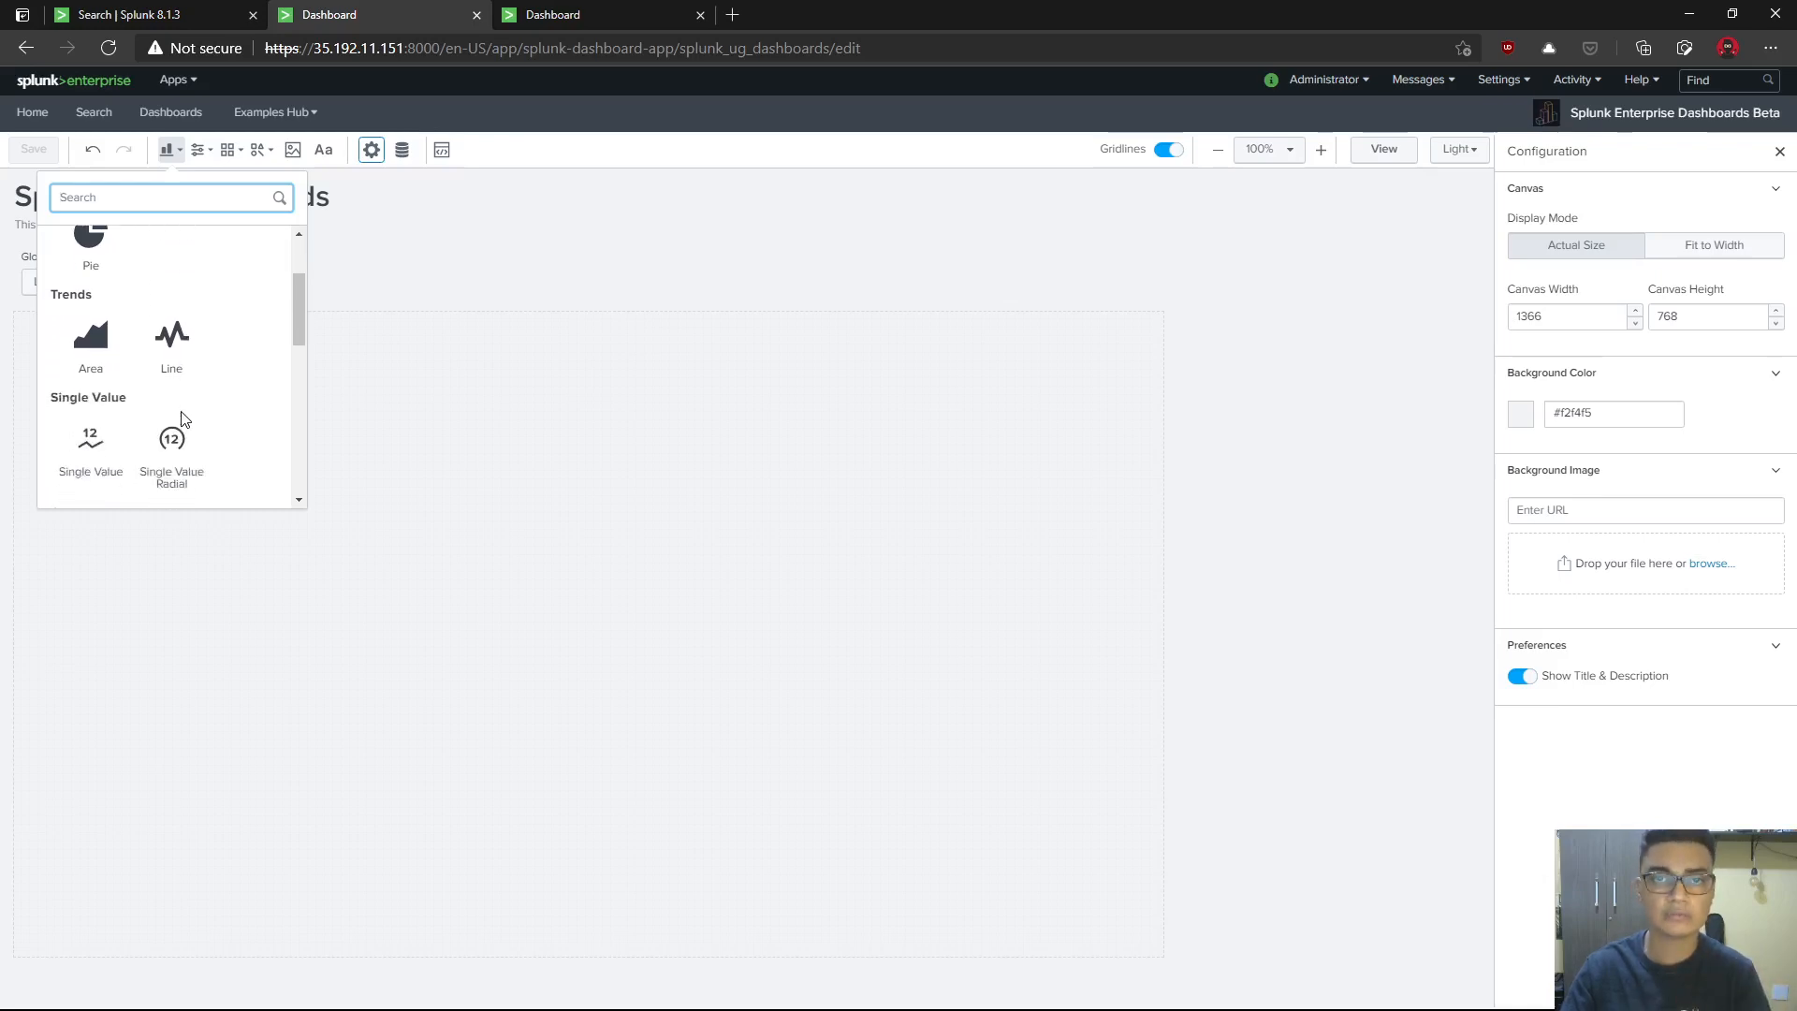
{"action": "scroll", "coordinate": [184, 418], "scroll_direction": "up", "scroll_amount": 1}
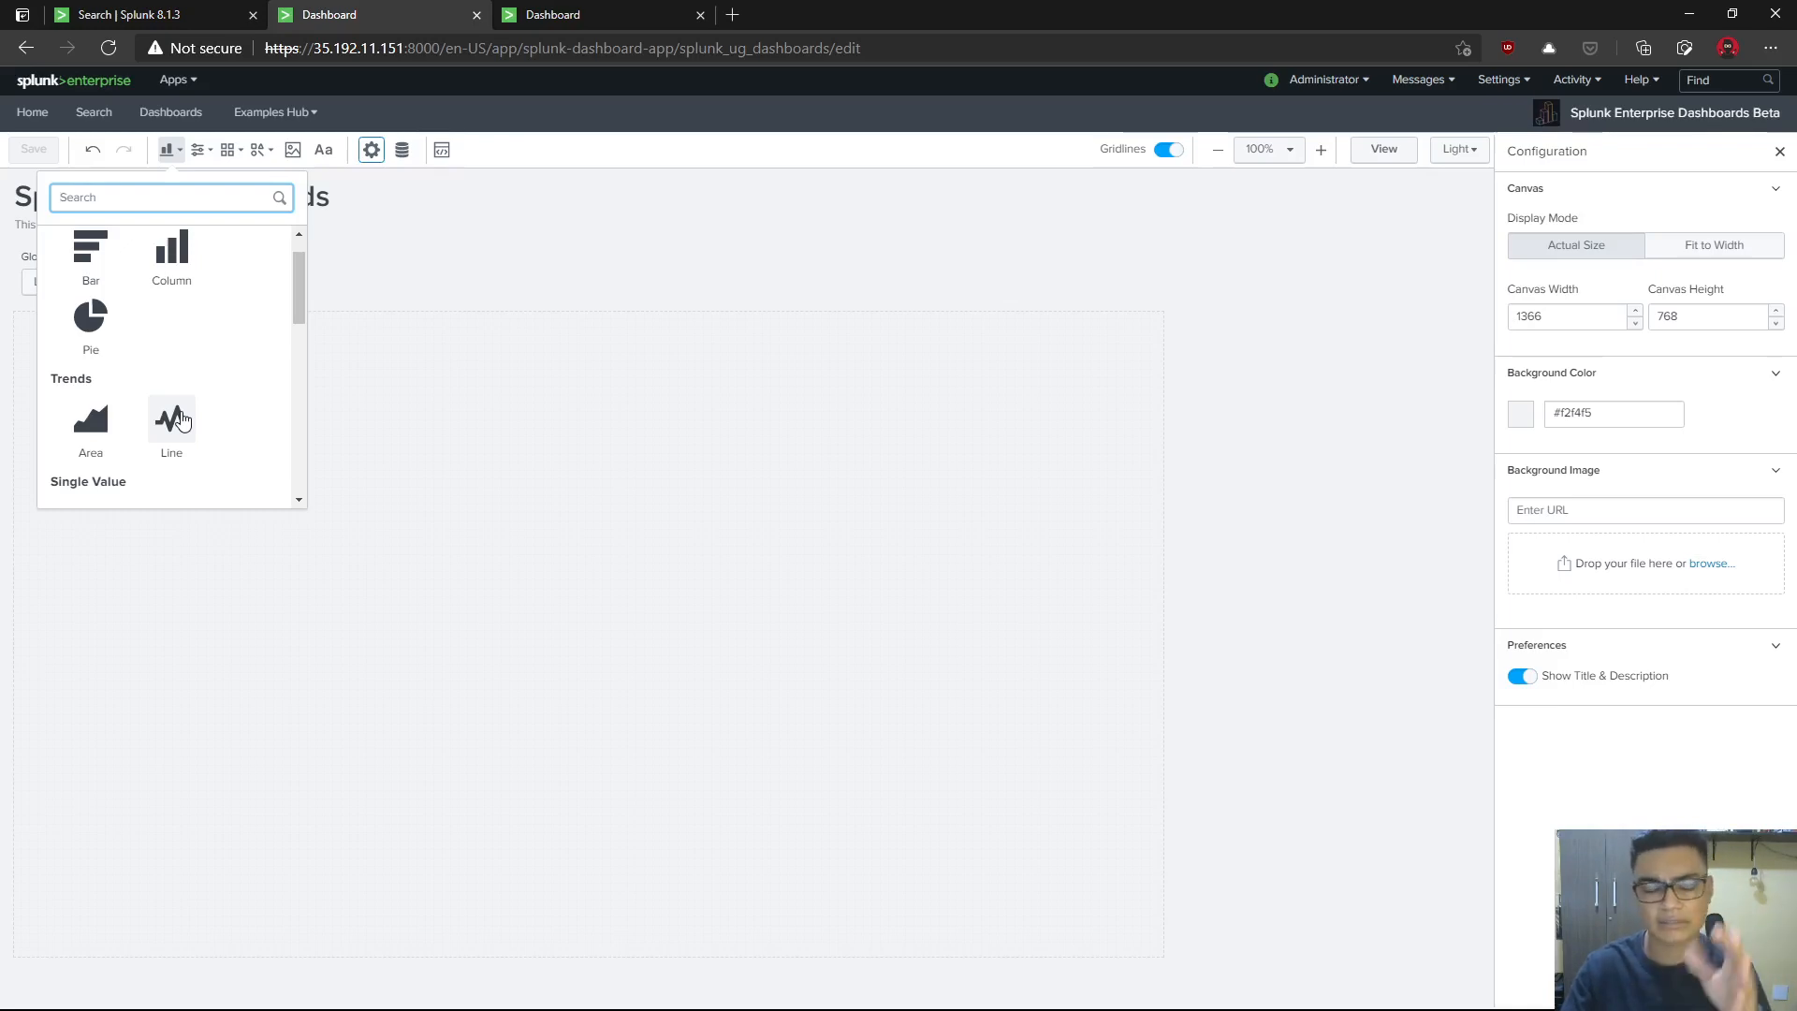
{"action": "scroll", "coordinate": [181, 420], "scroll_direction": "up", "scroll_amount": 1}
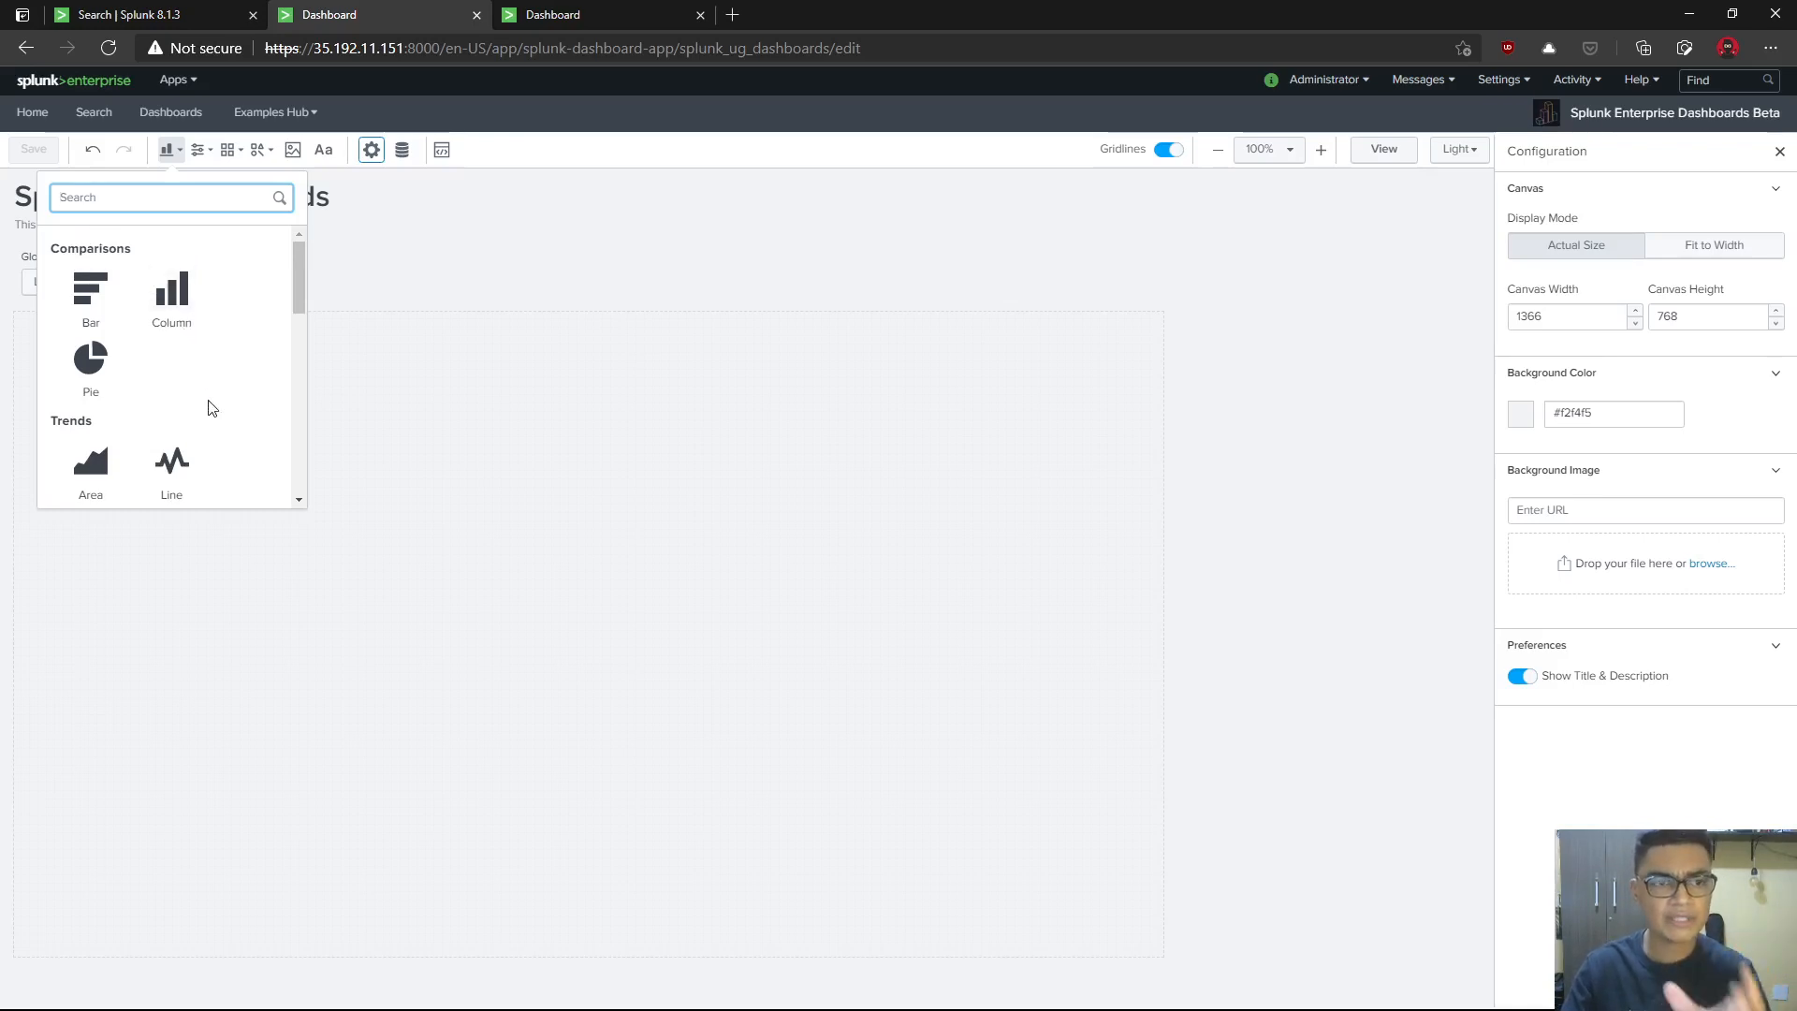
{"action": "scroll", "coordinate": [214, 410], "scroll_direction": "down", "scroll_amount": 5}
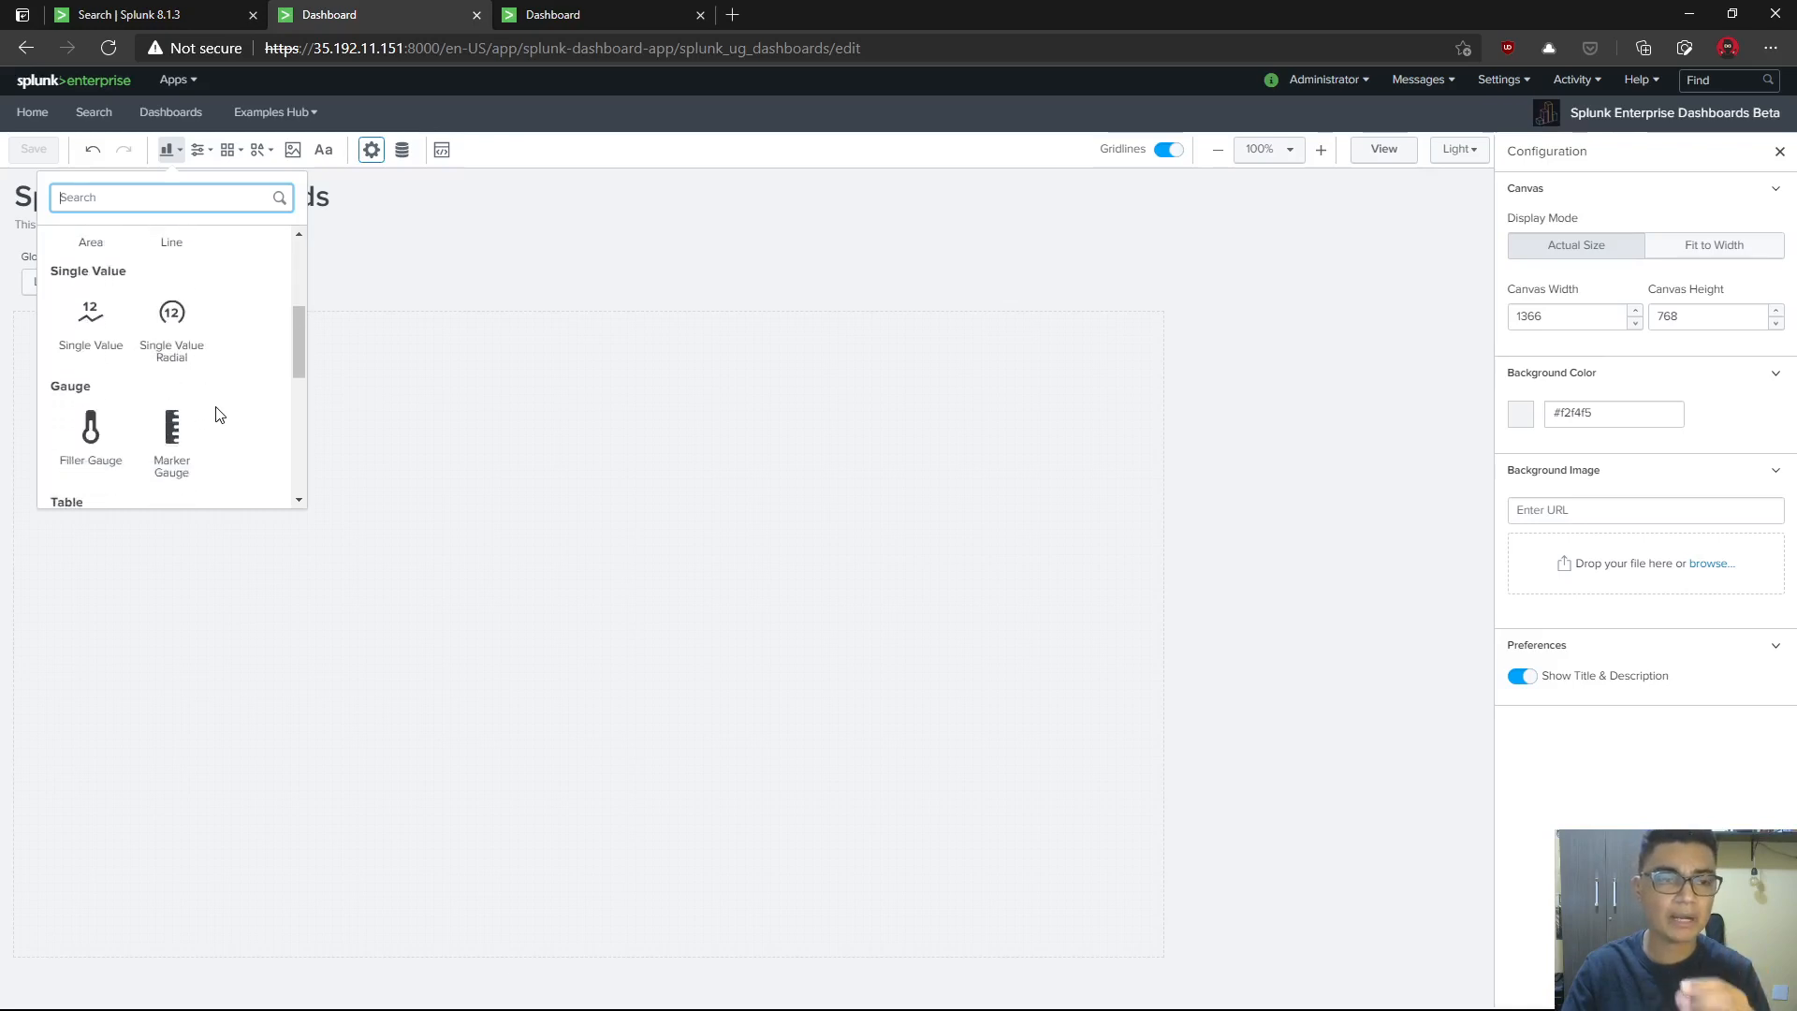
{"action": "scroll", "coordinate": [215, 414], "scroll_direction": "down", "scroll_amount": 3}
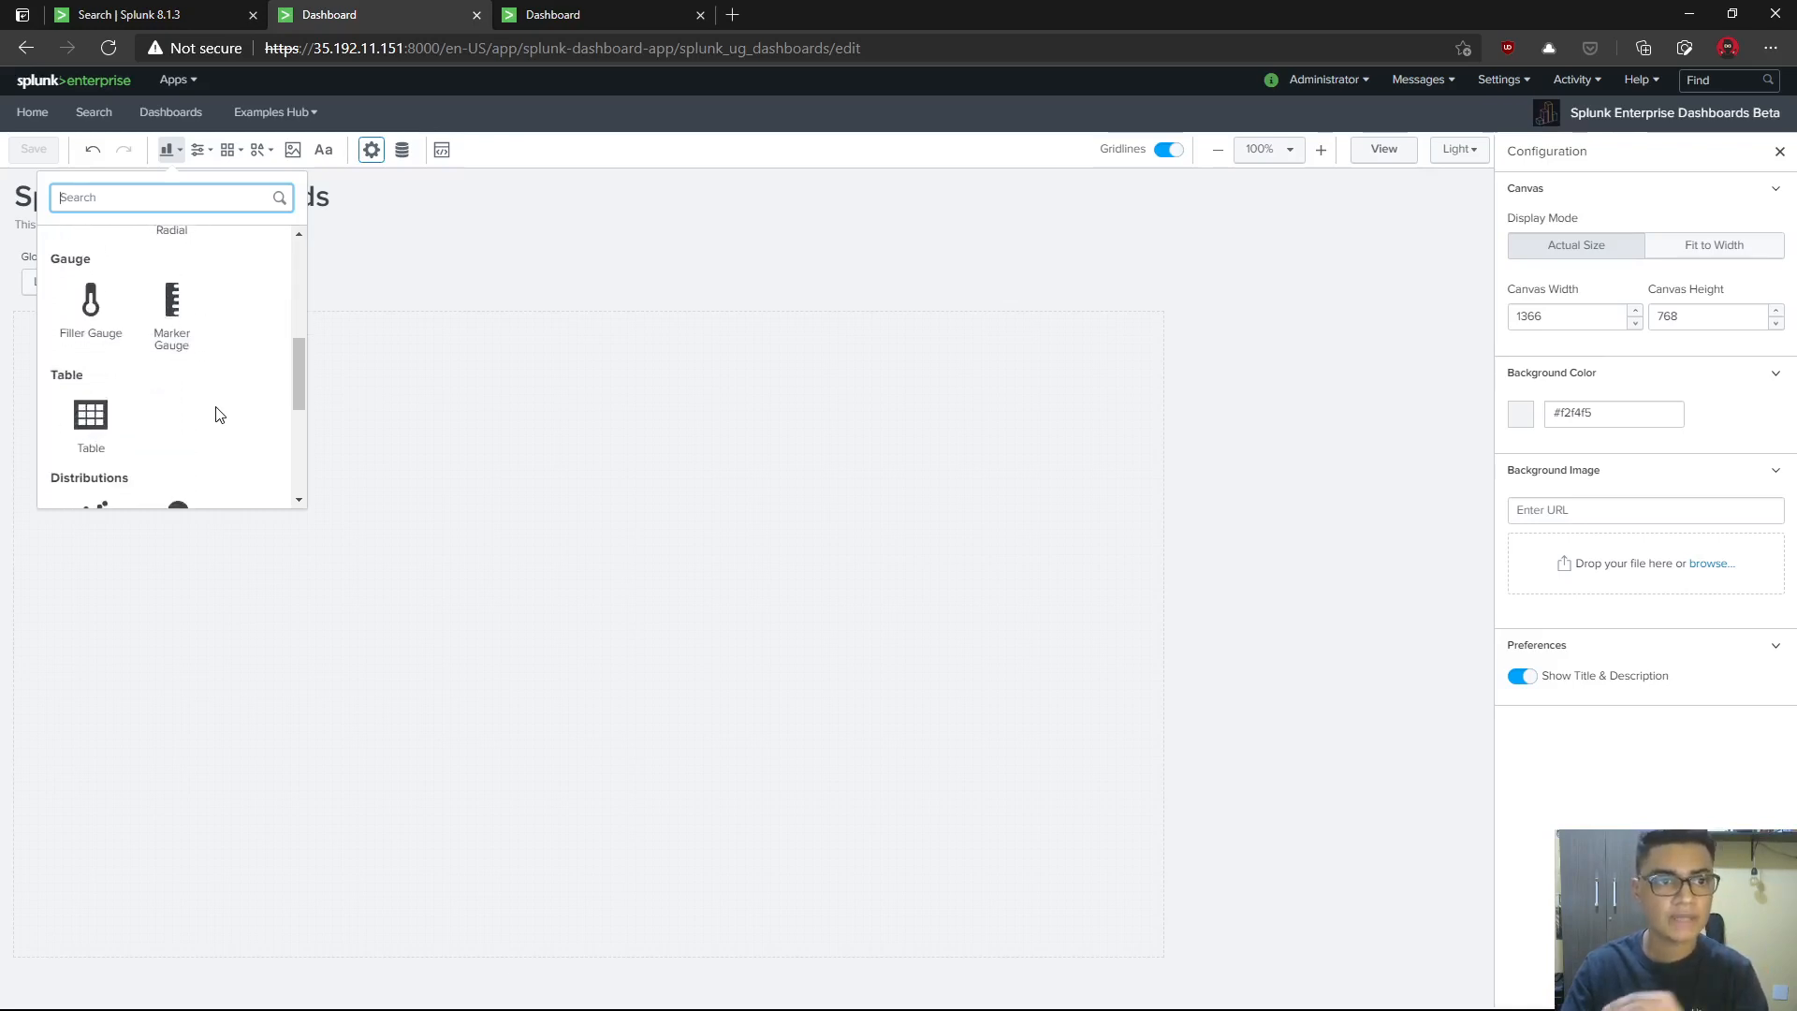
{"action": "scroll", "coordinate": [216, 416], "scroll_direction": "up", "scroll_amount": 9}
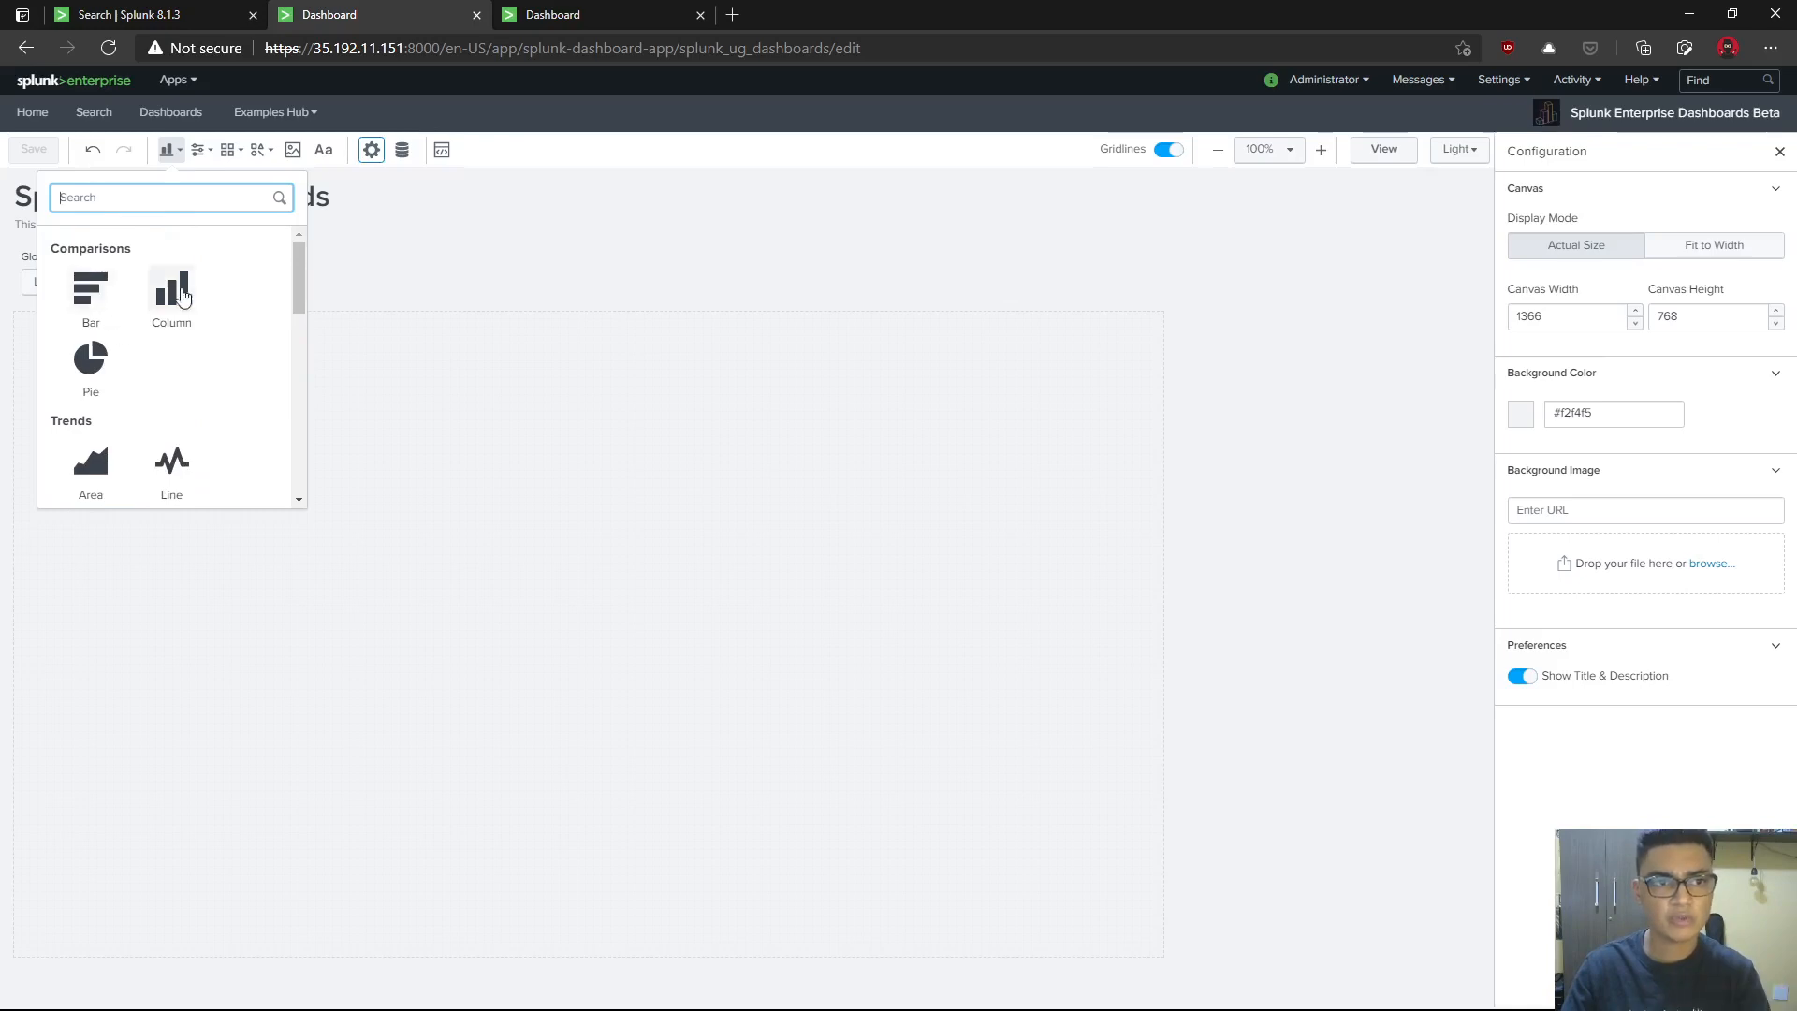
{"action": "scroll", "coordinate": [73, 381], "scroll_direction": "down", "scroll_amount": 1}
{"action": "scroll", "coordinate": [187, 421], "scroll_direction": "down", "scroll_amount": 2}
{"action": "scroll", "coordinate": [138, 343], "scroll_direction": "down", "scroll_amount": 5}
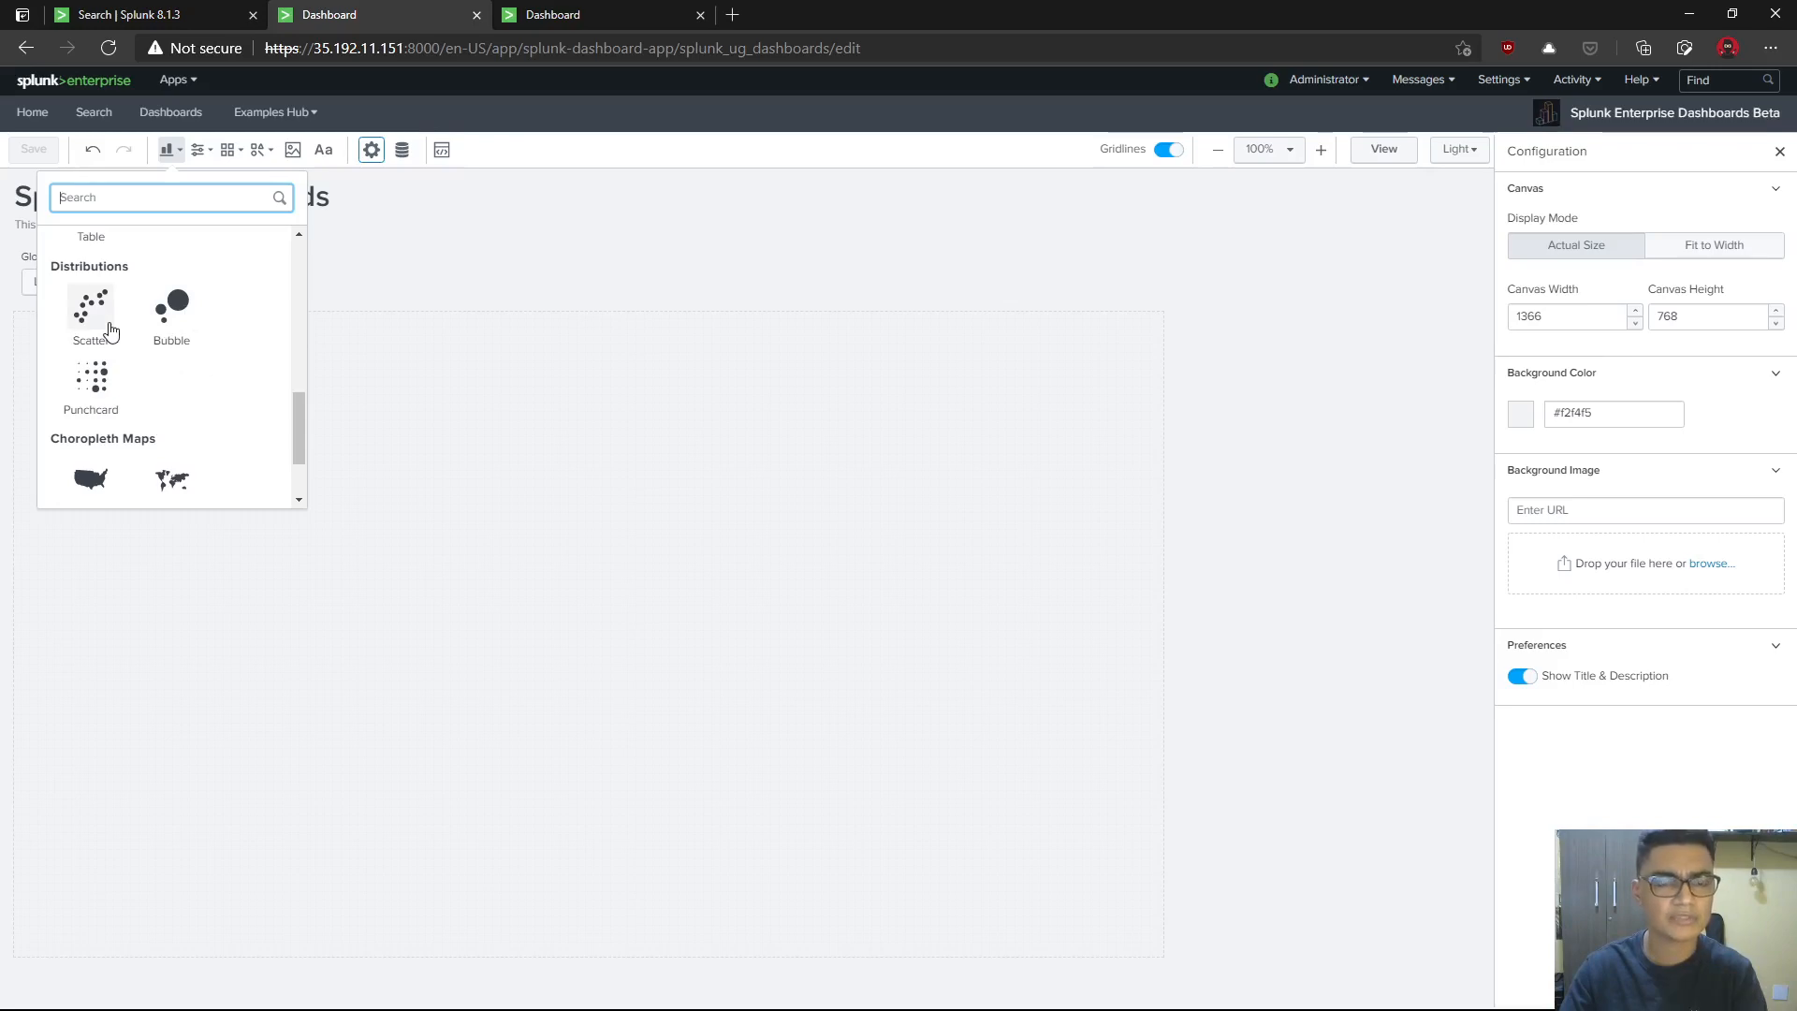
{"action": "scroll", "coordinate": [172, 406], "scroll_direction": "down", "scroll_amount": 2}
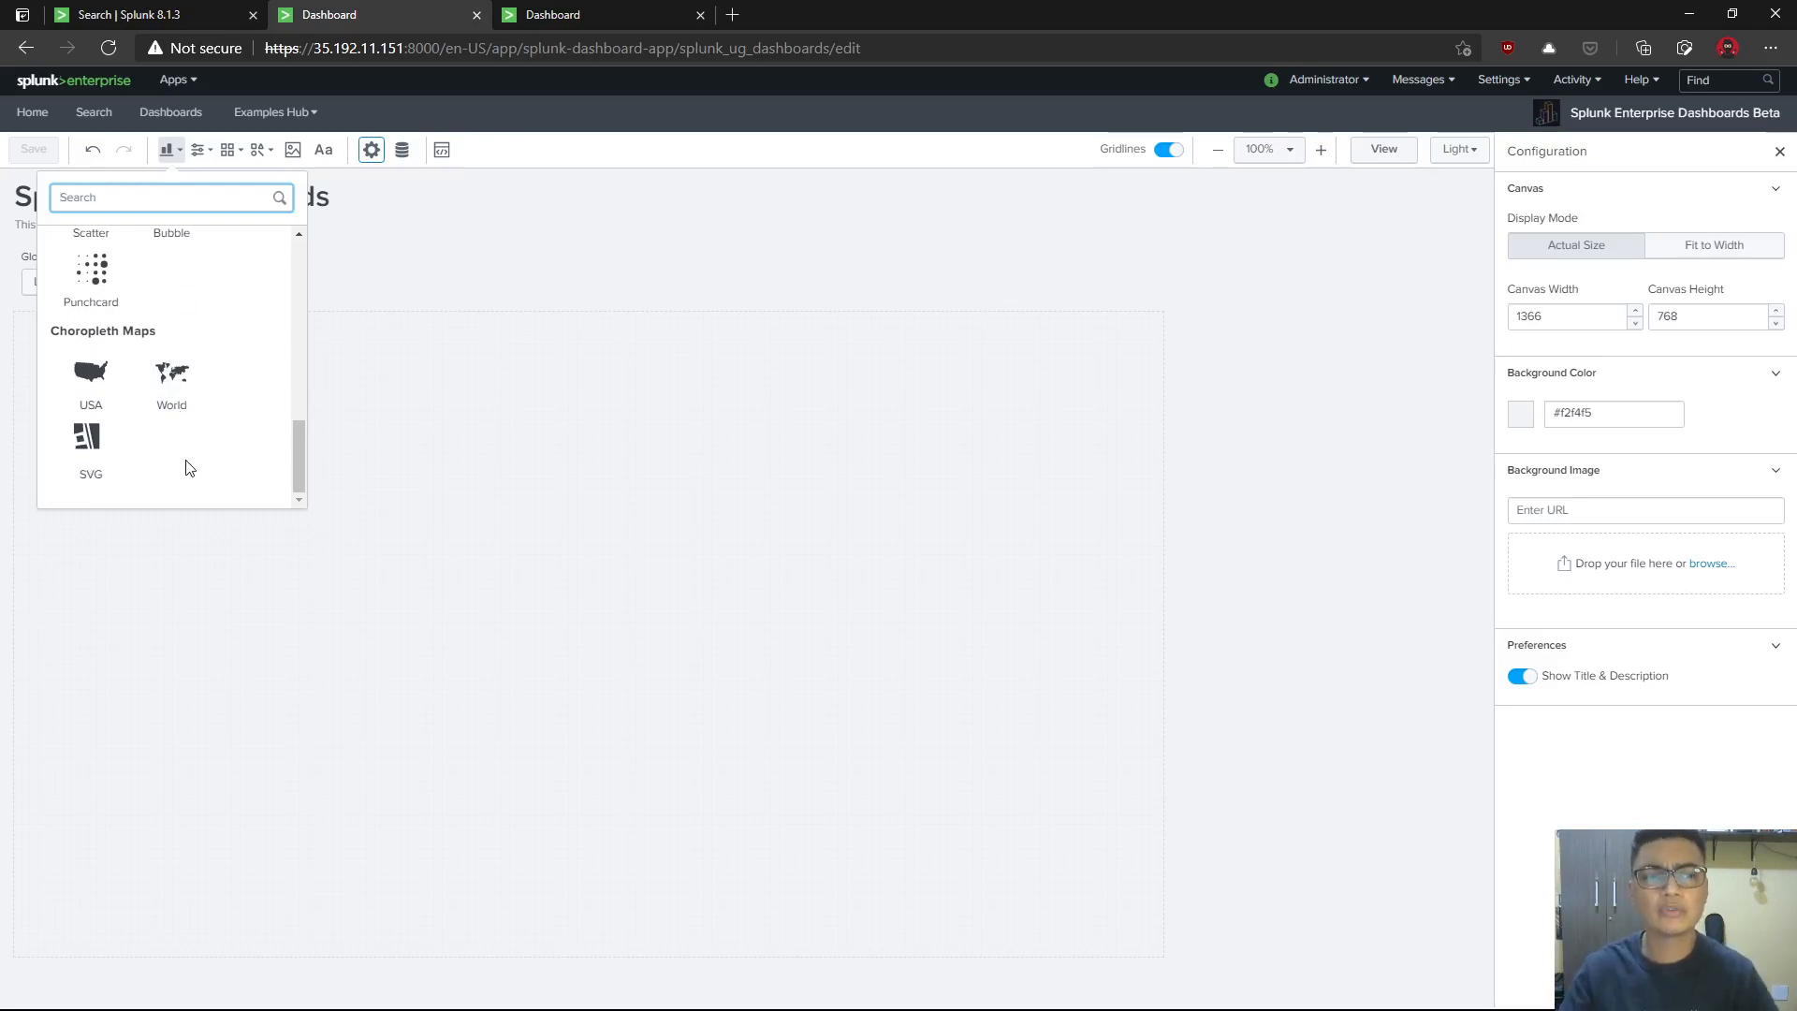
{"action": "scroll", "coordinate": [187, 467], "scroll_direction": "up", "scroll_amount": 5}
{"action": "scroll", "coordinate": [187, 467], "scroll_direction": "up", "scroll_amount": 1}
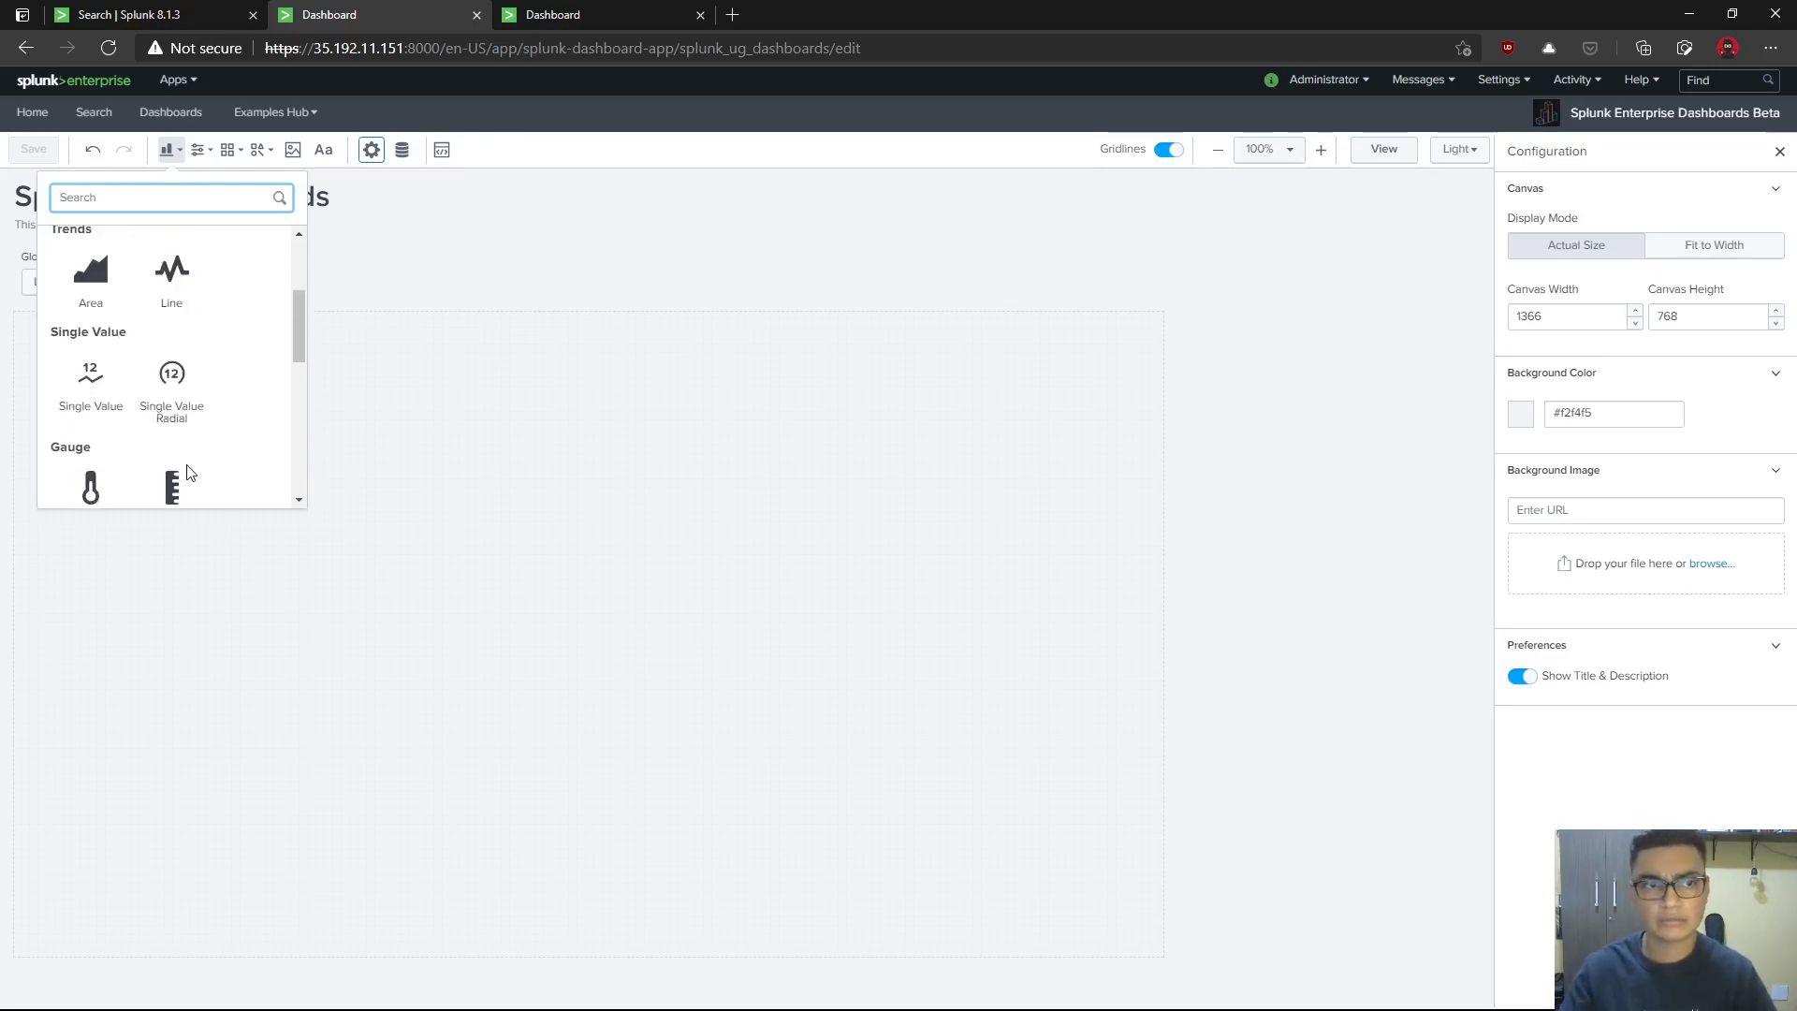
- Search the web for splunk dashboards beta docs, open the Install the Splunk Dashboards app (Beta) documentation page and close the search results
{"action": "left_click", "coordinate": [732, 14]}
{"action": "type", "text": "splunk dash"}
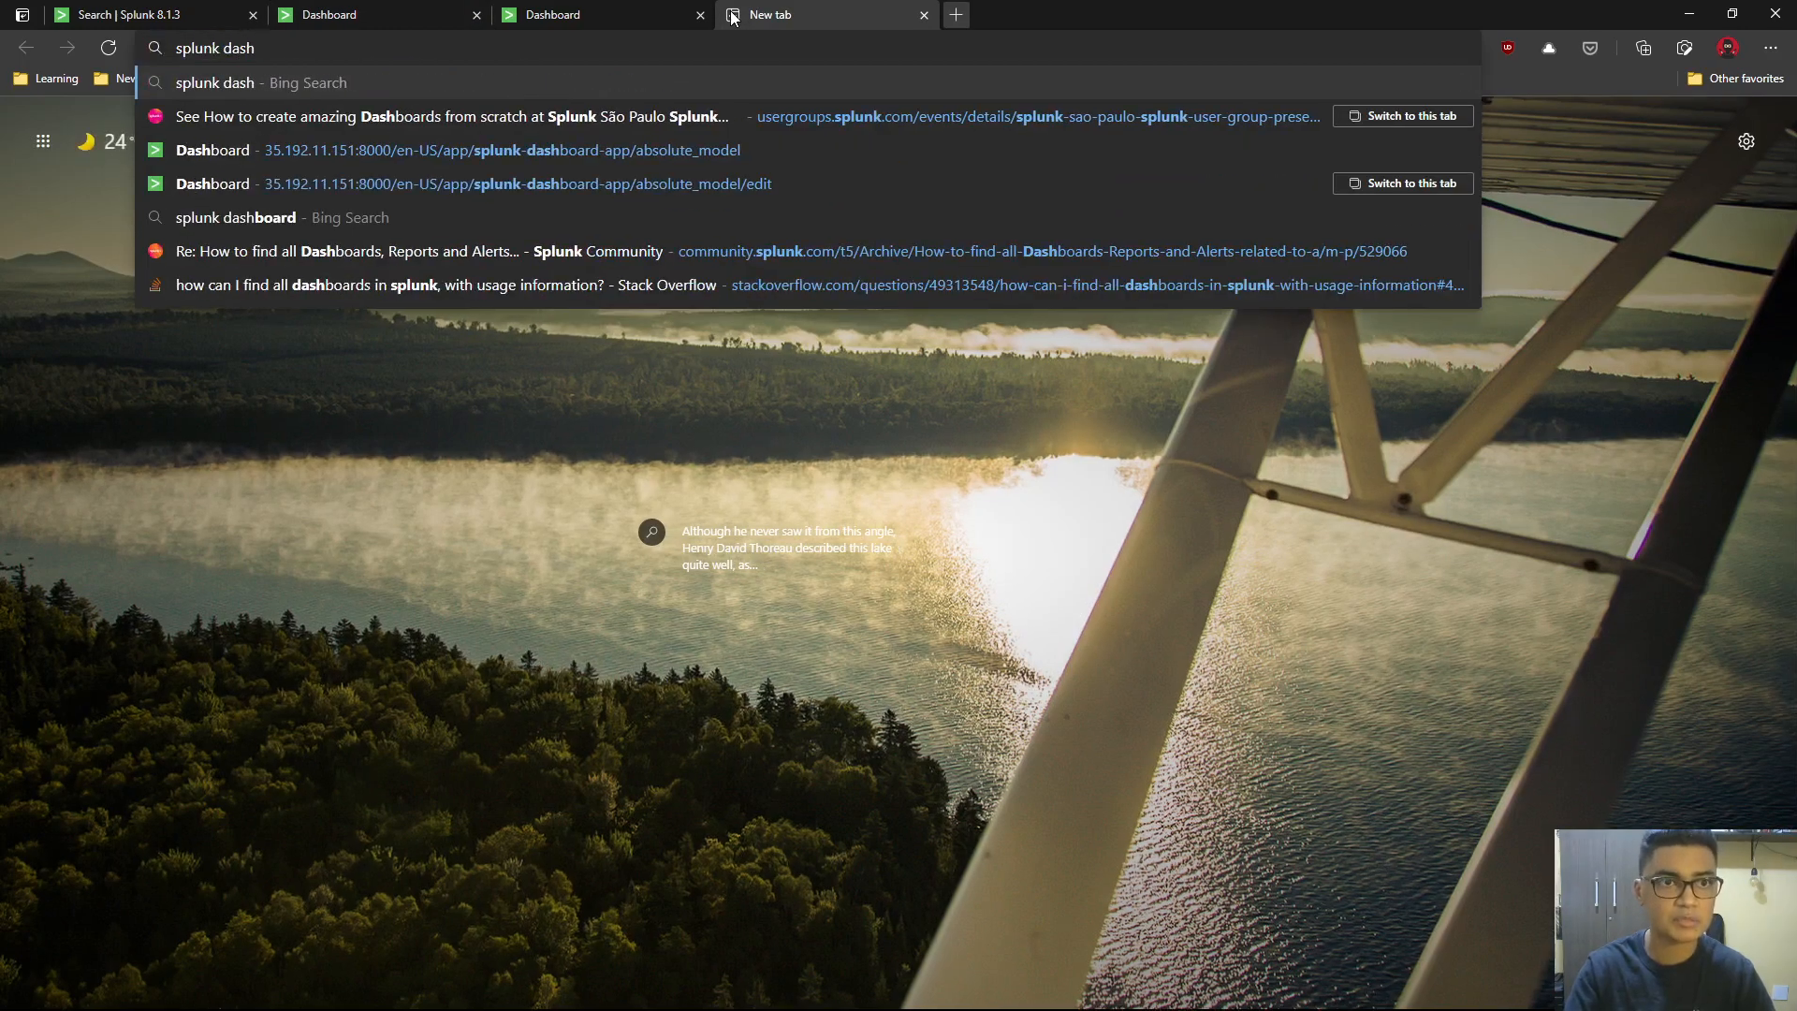
{"action": "type", "text": "boards"}
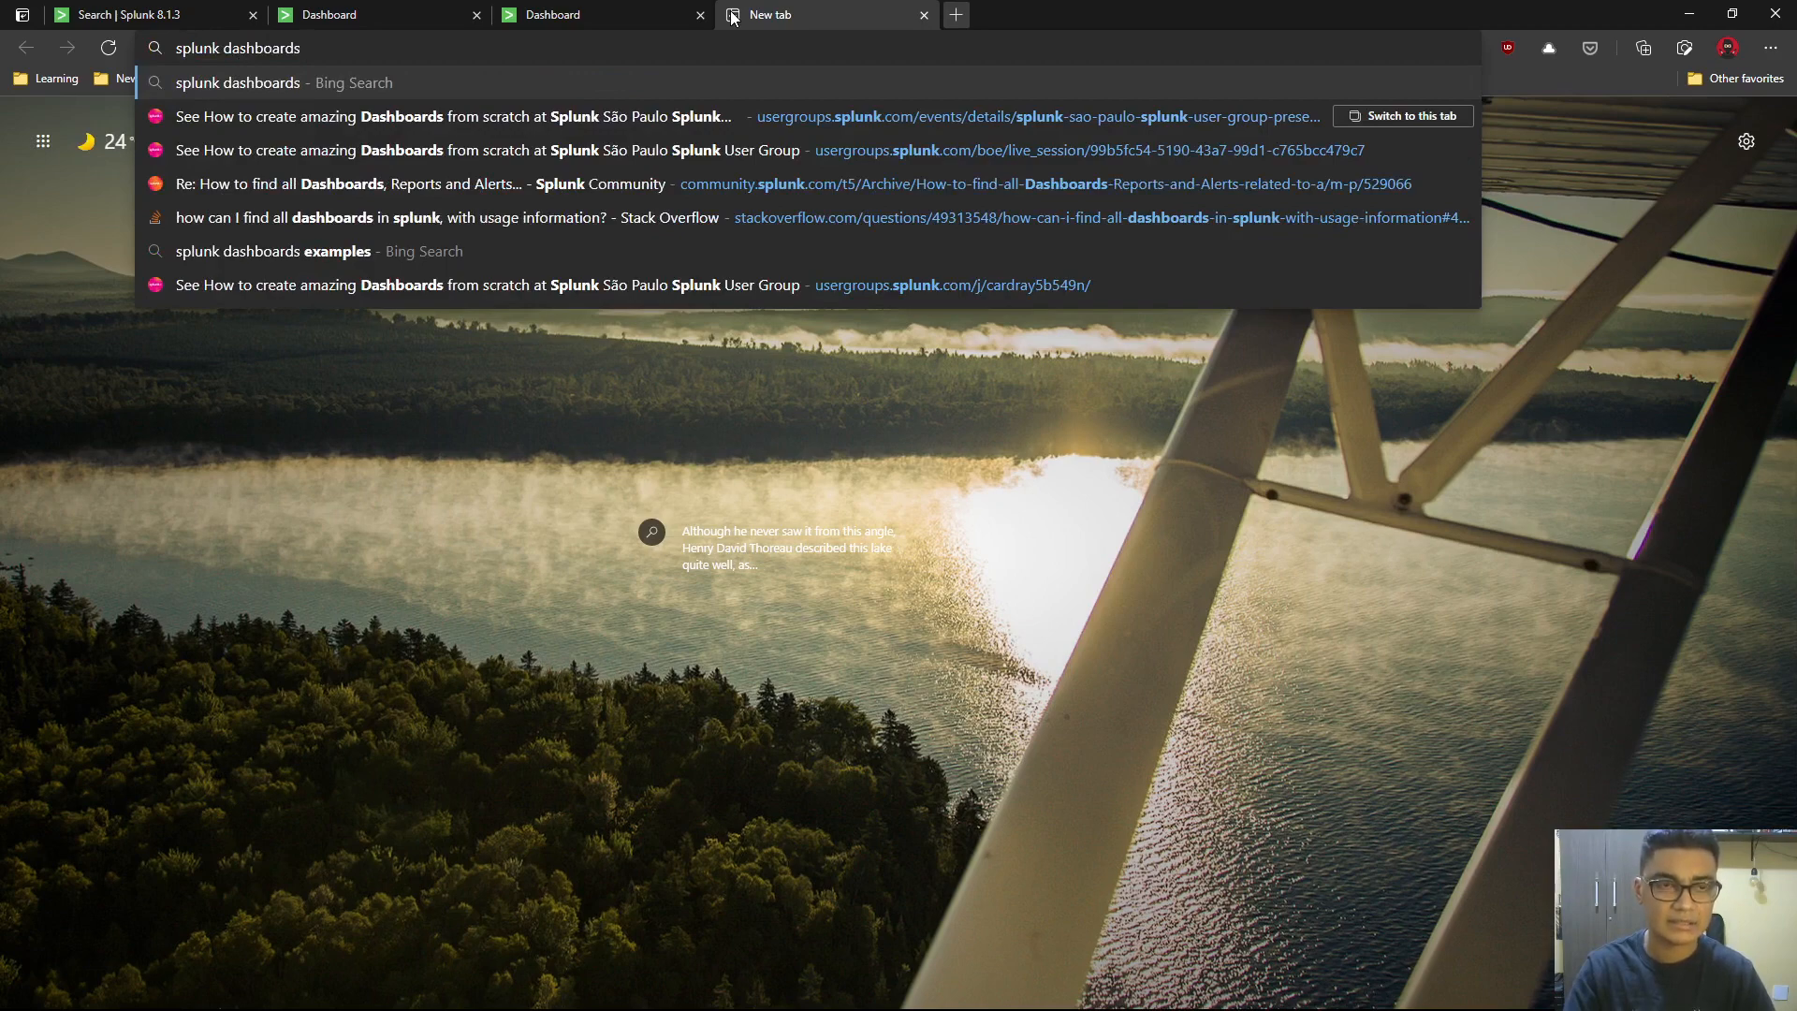
{"action": "type", "text": " beta"}
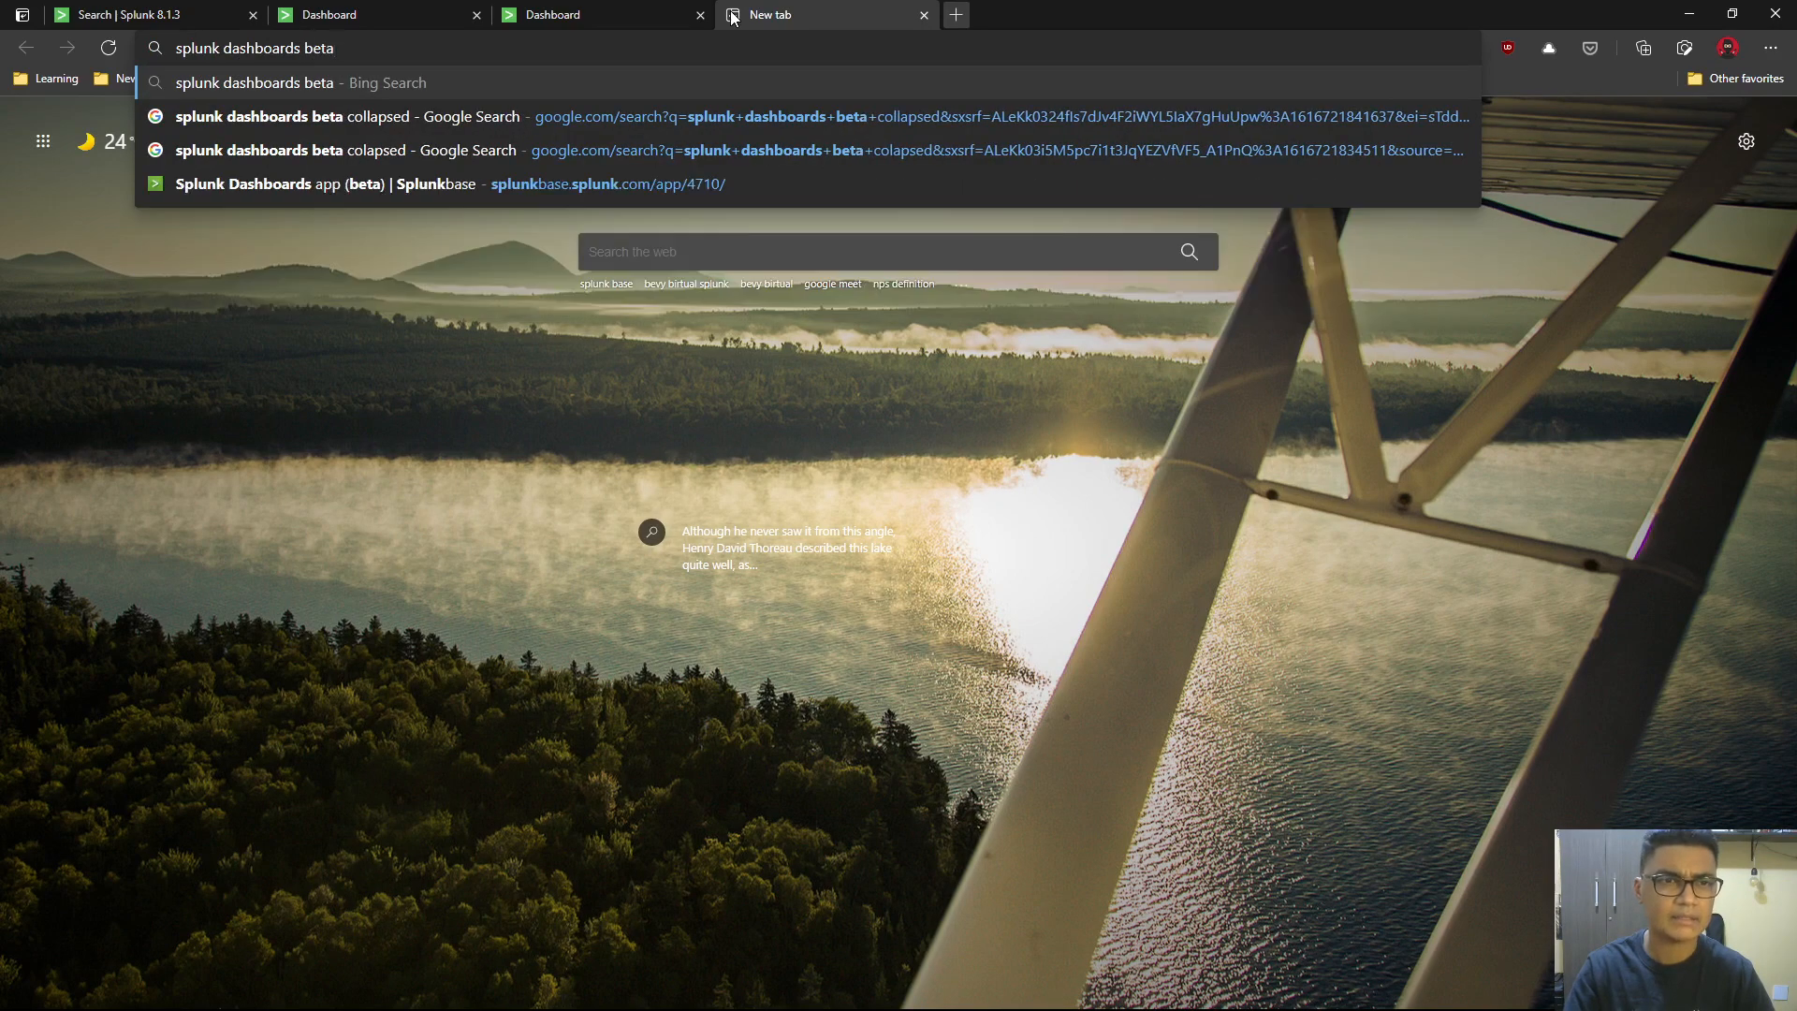
{"action": "type", "text": " docs"}
{"action": "key", "text": "Return"}
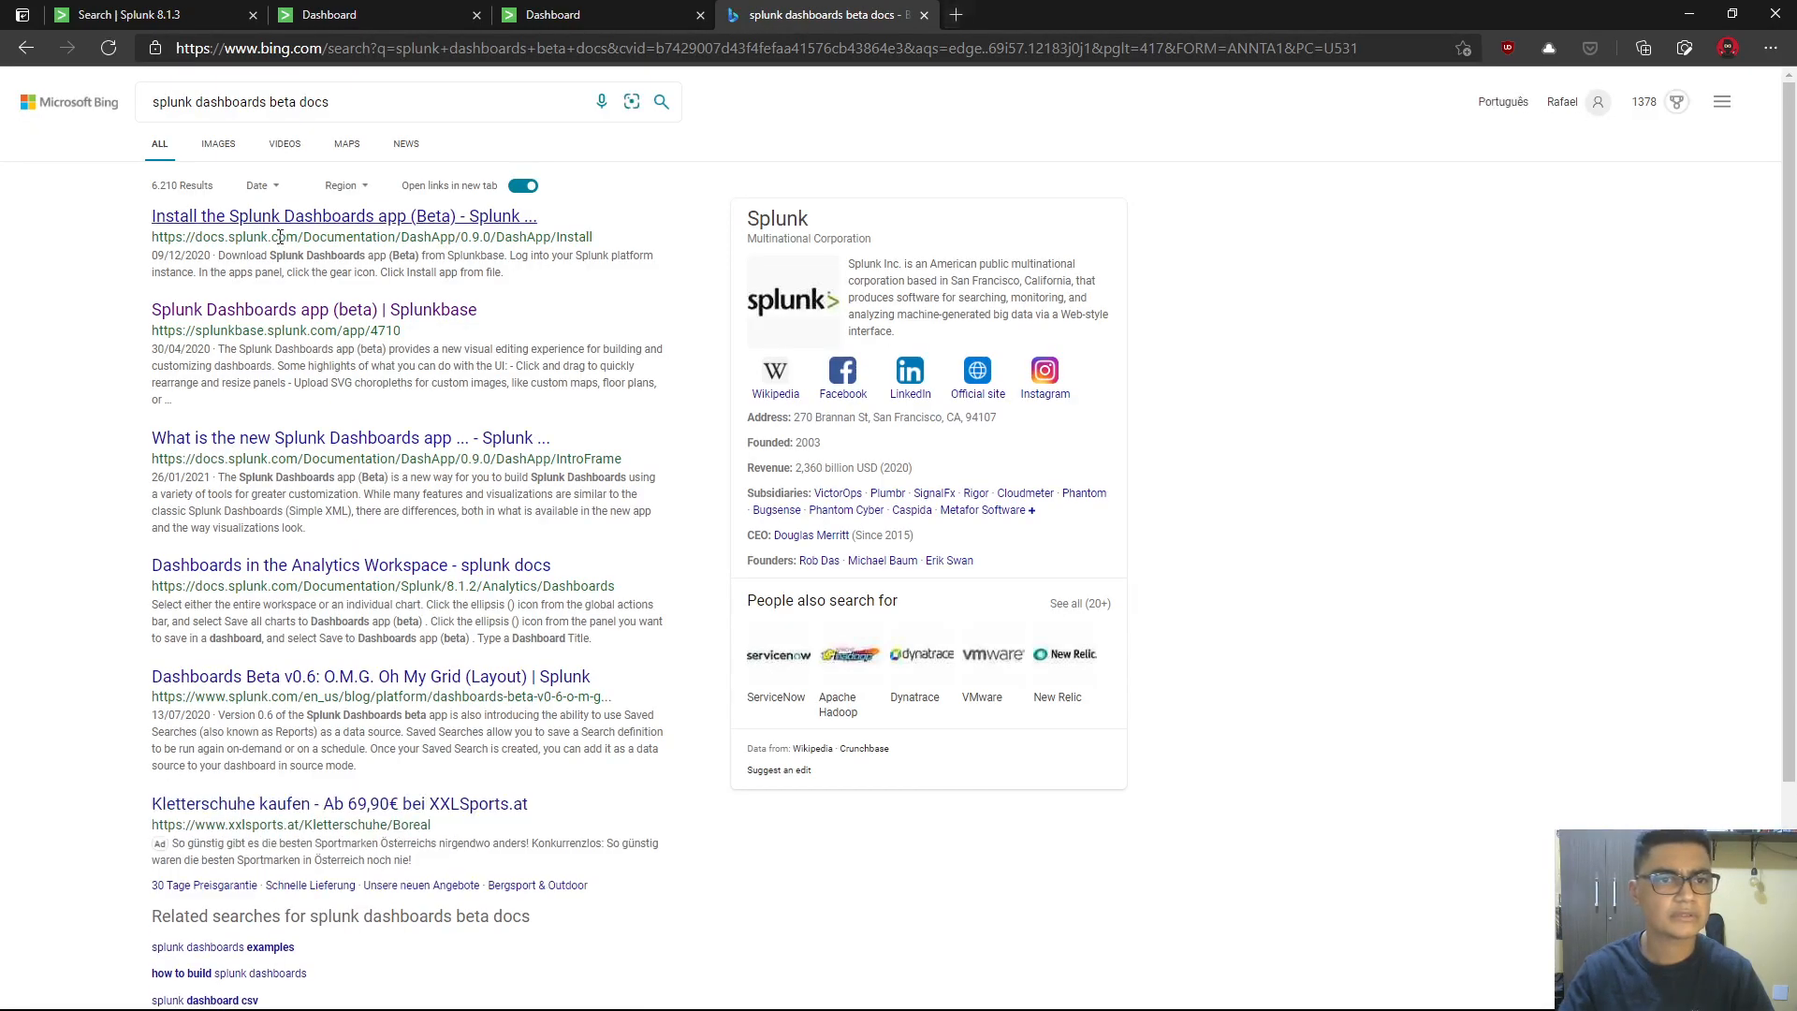
{"action": "left_click", "coordinate": [481, 220]}
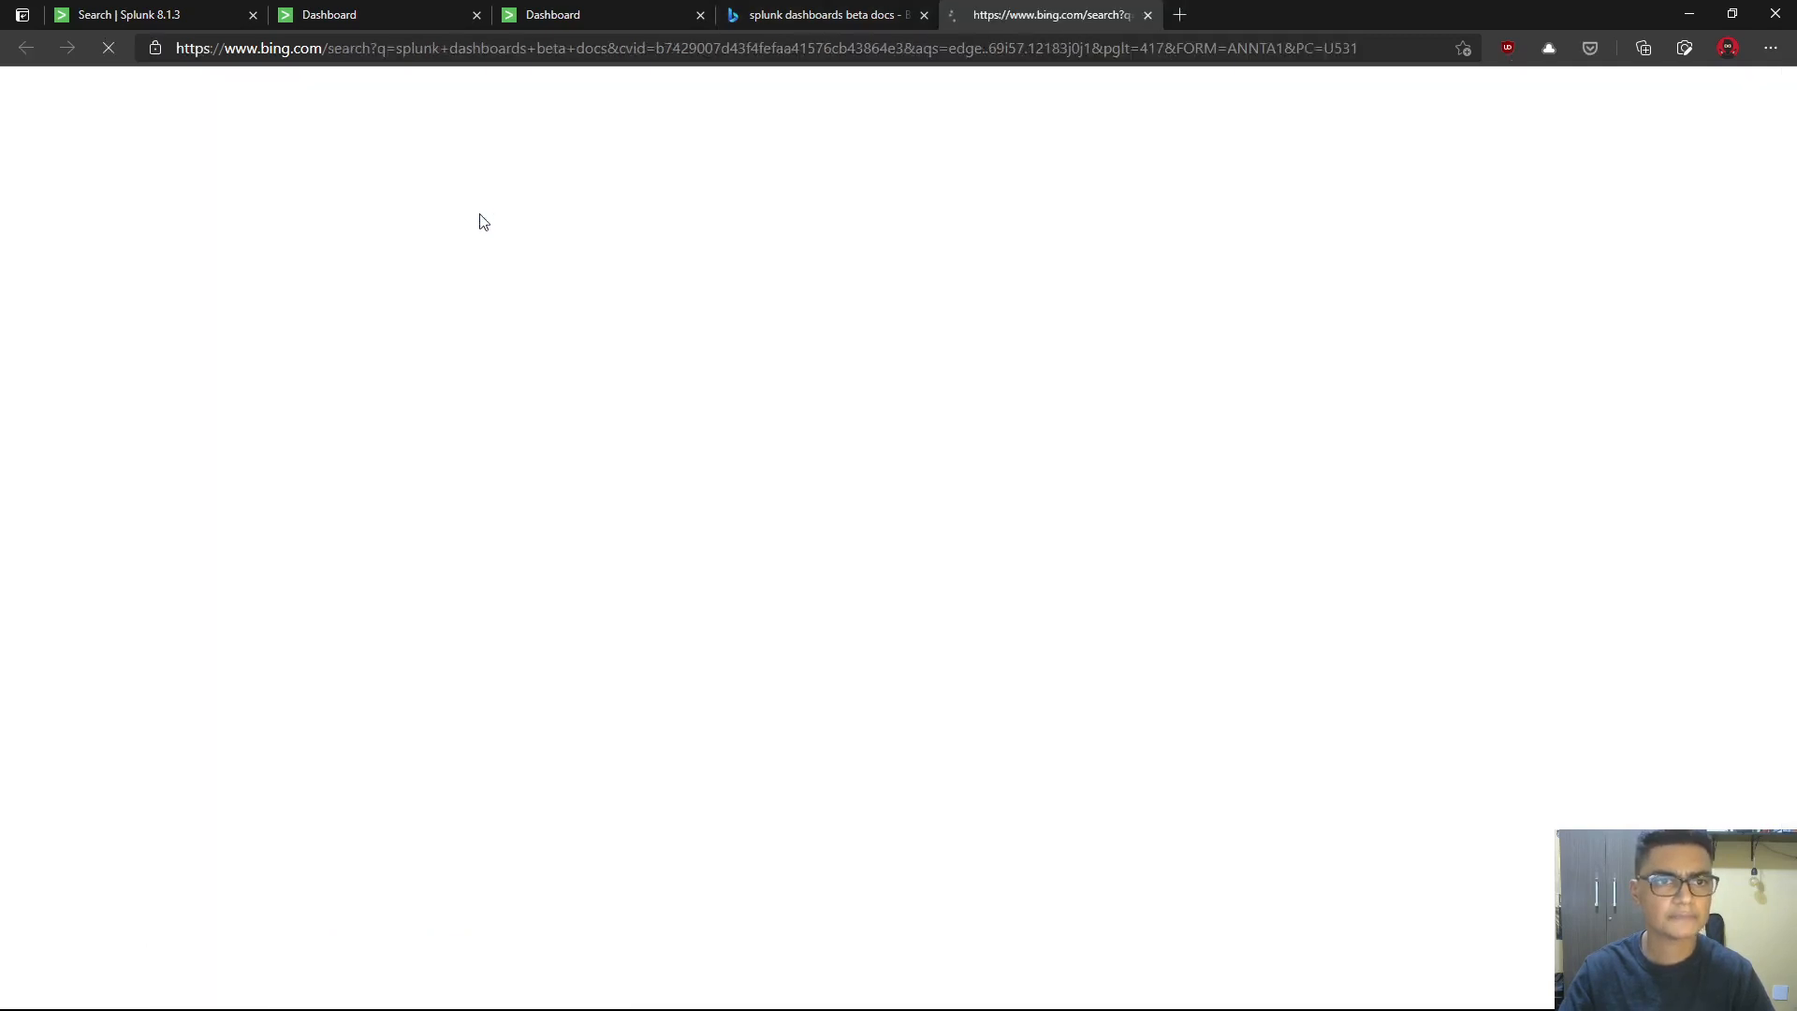
{"action": "middle_click", "coordinate": [833, 13]}
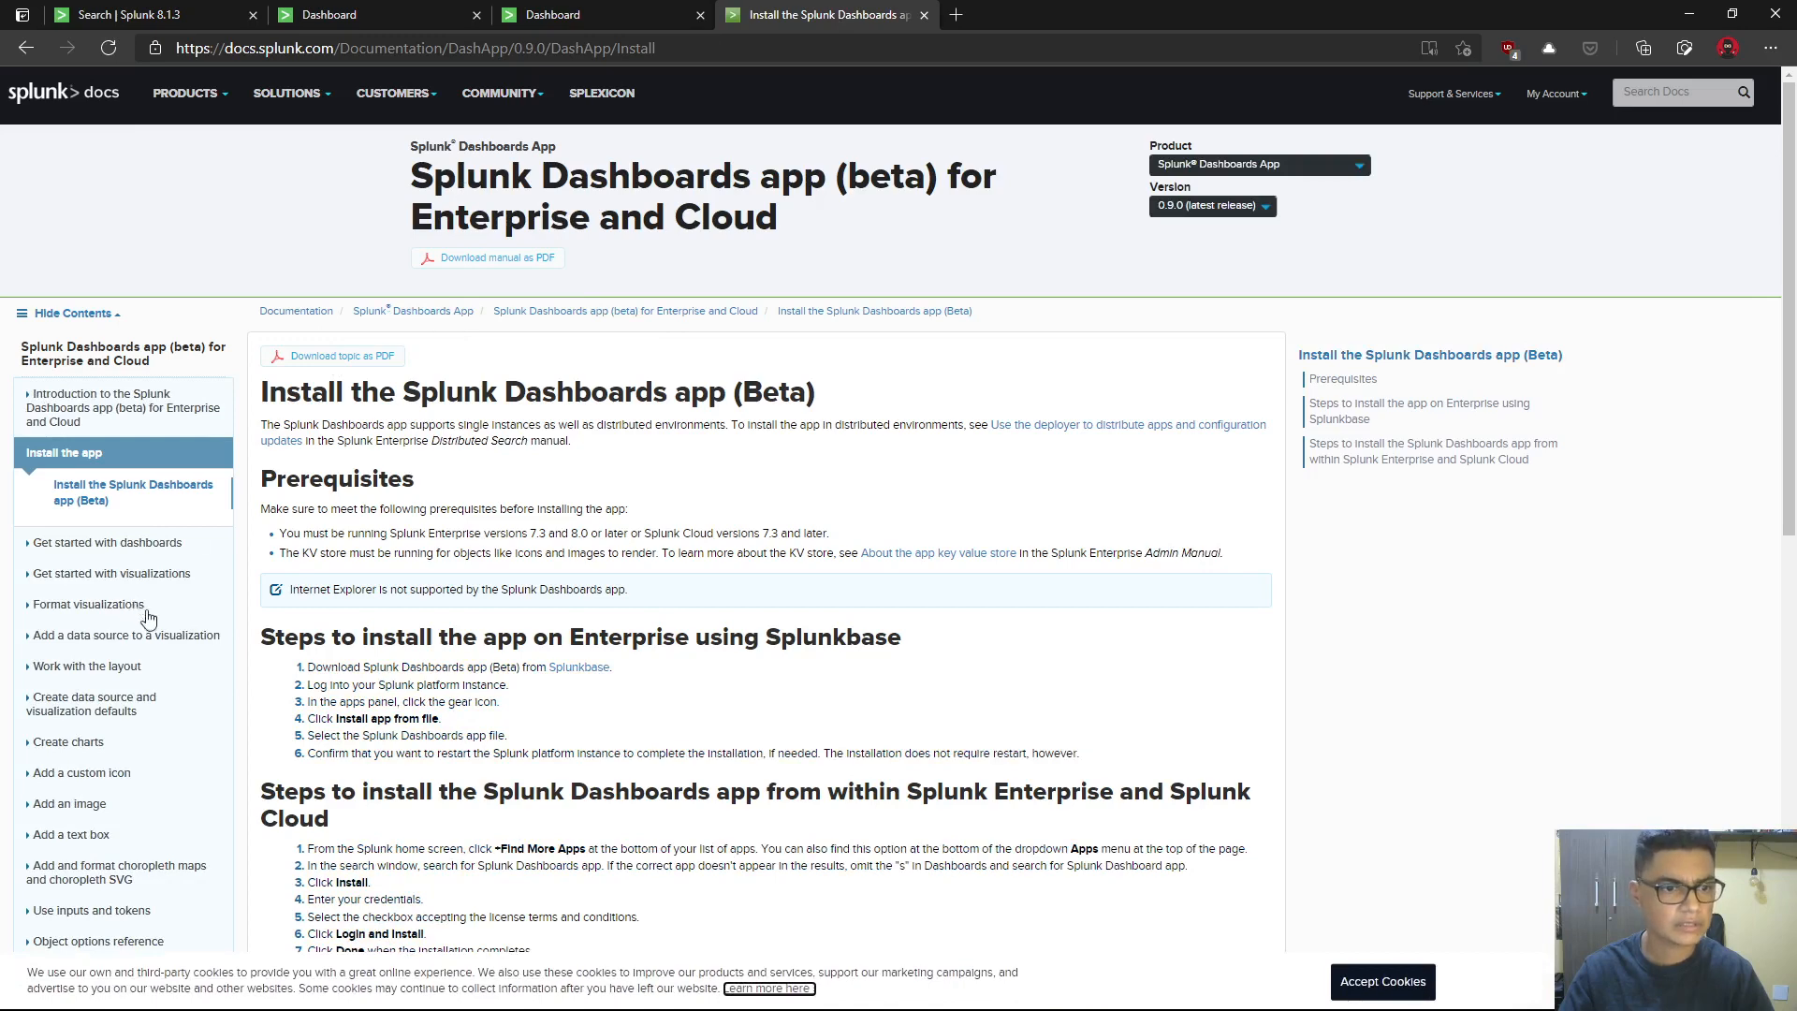
- Open the Charts topic under Create charts in the documentation and examine which chart types suit single or multiple series
{"action": "scroll", "coordinate": [140, 613], "scroll_direction": "down", "scroll_amount": 5}
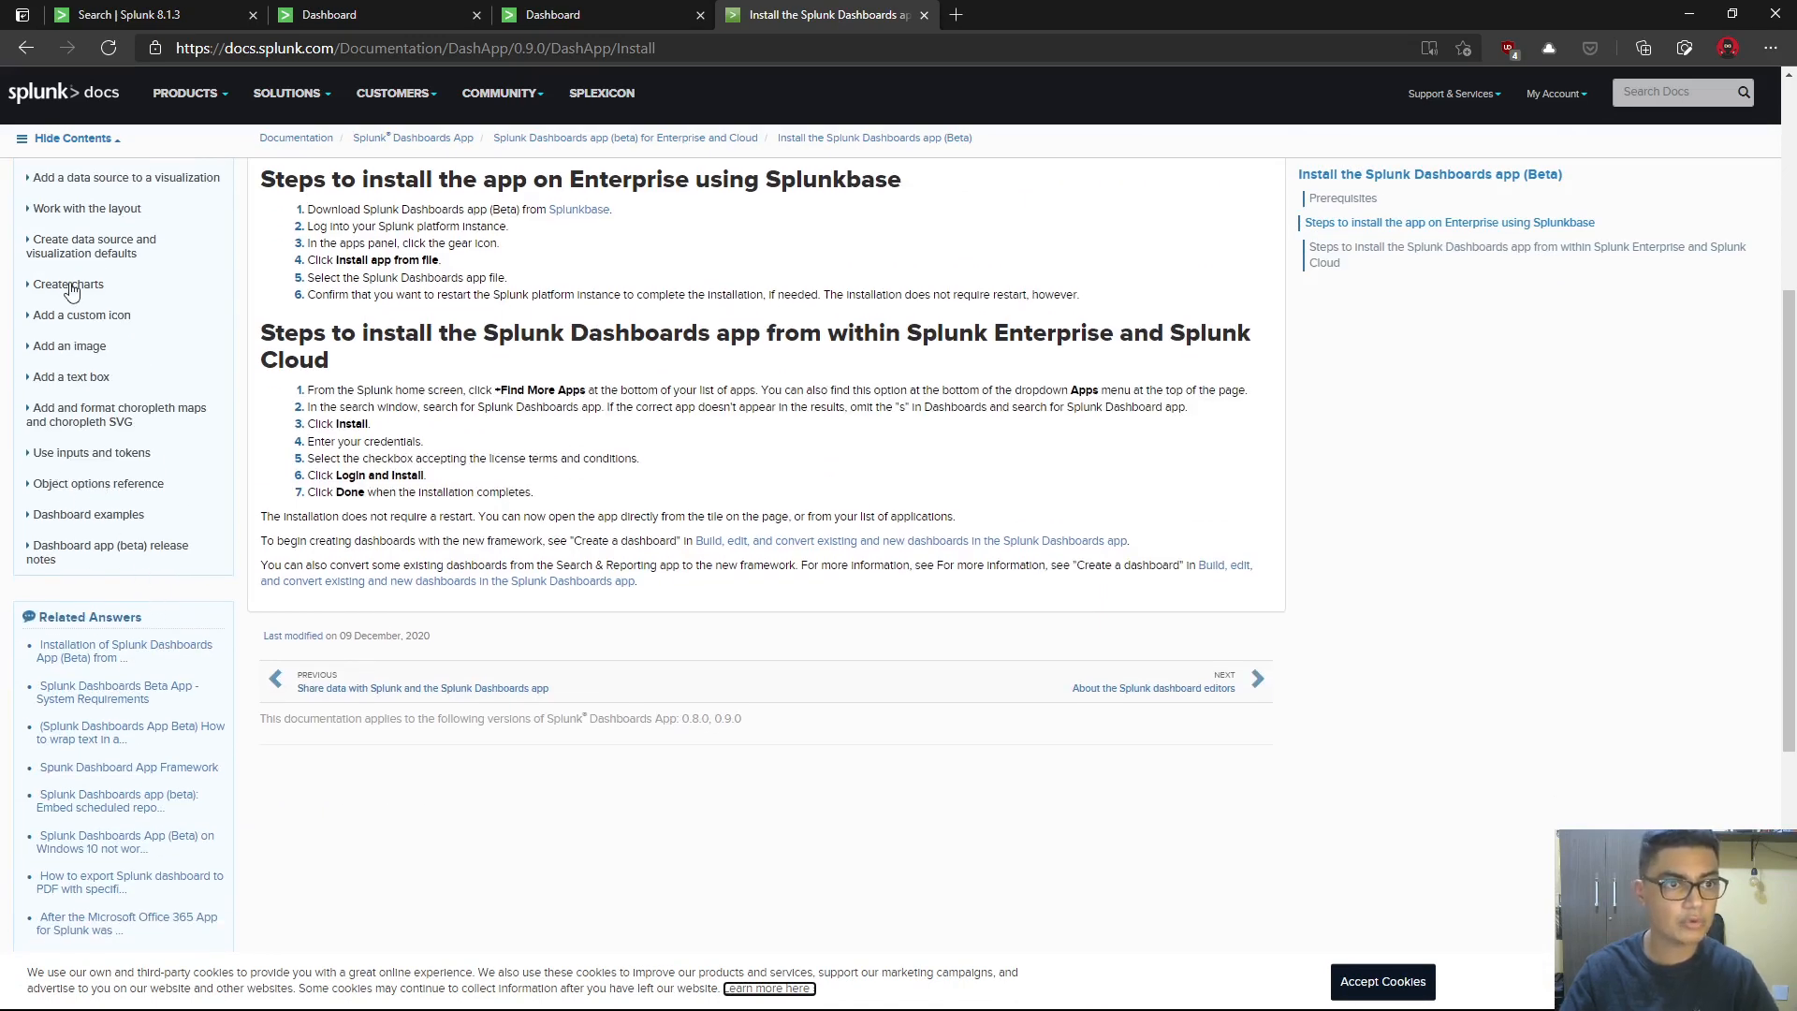
{"action": "scroll", "coordinate": [75, 355], "scroll_direction": "up", "scroll_amount": 5}
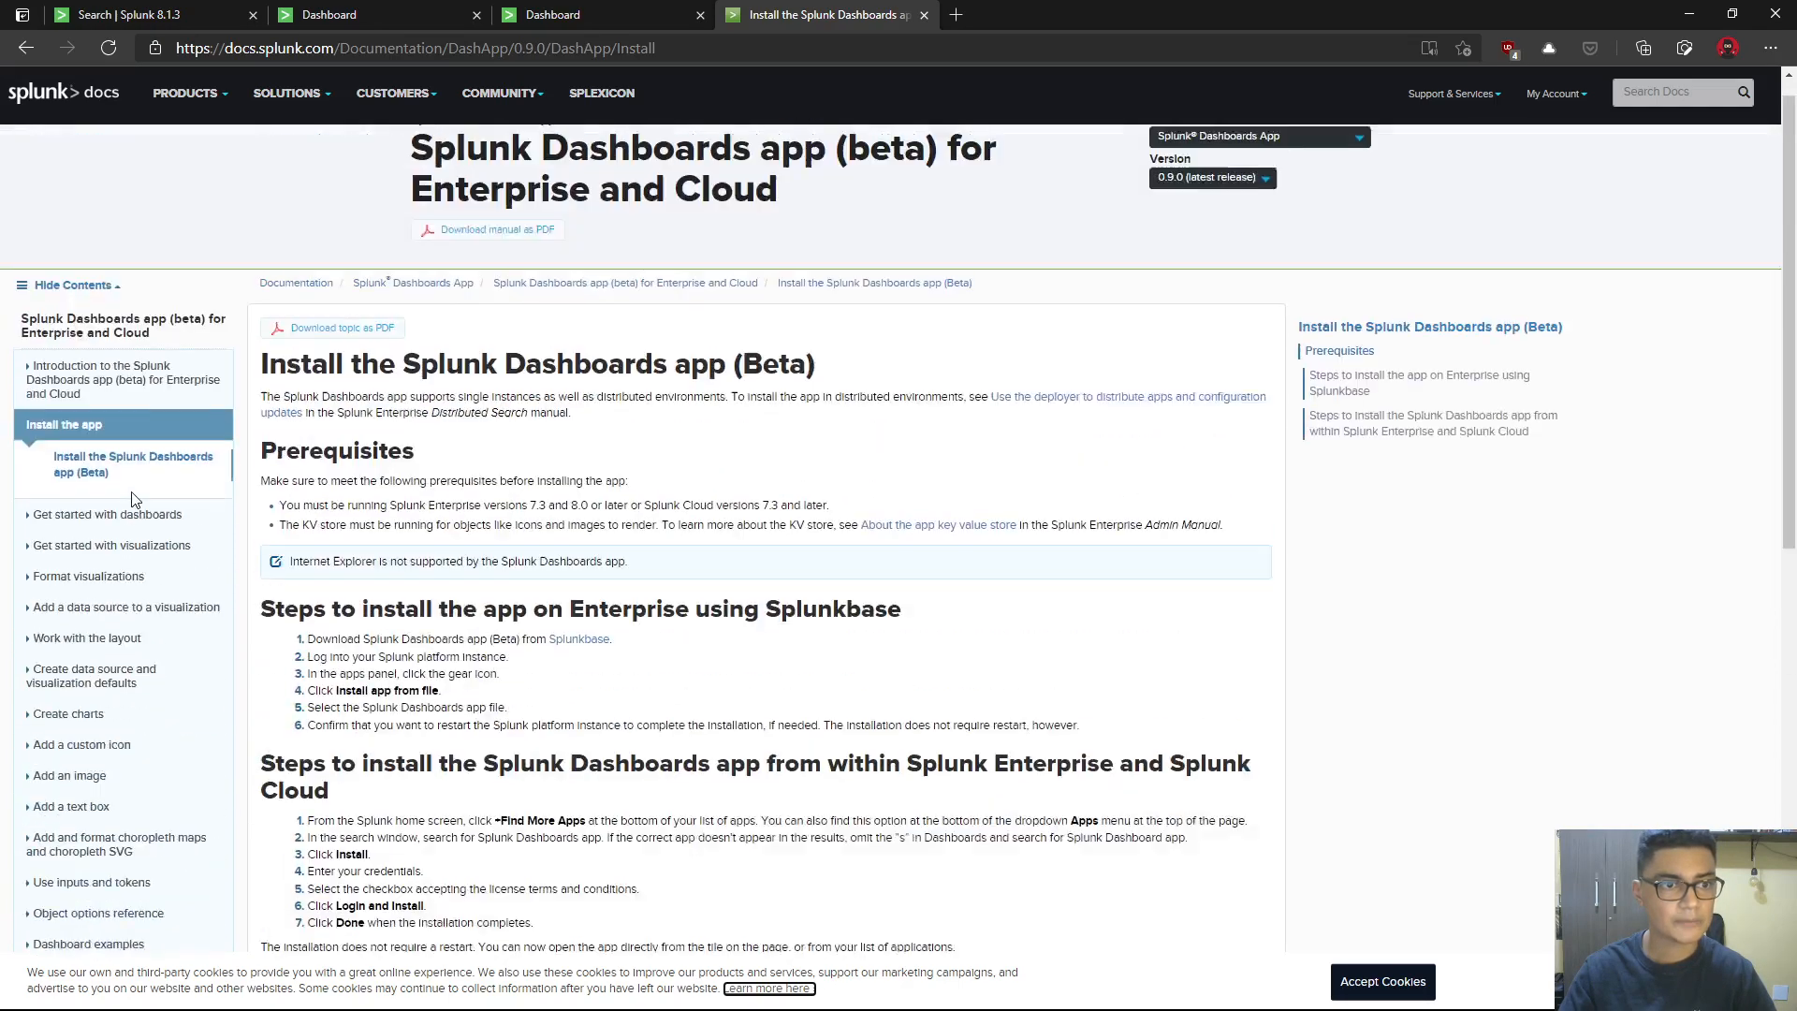
{"action": "scroll", "coordinate": [145, 514], "scroll_direction": "down", "scroll_amount": 2}
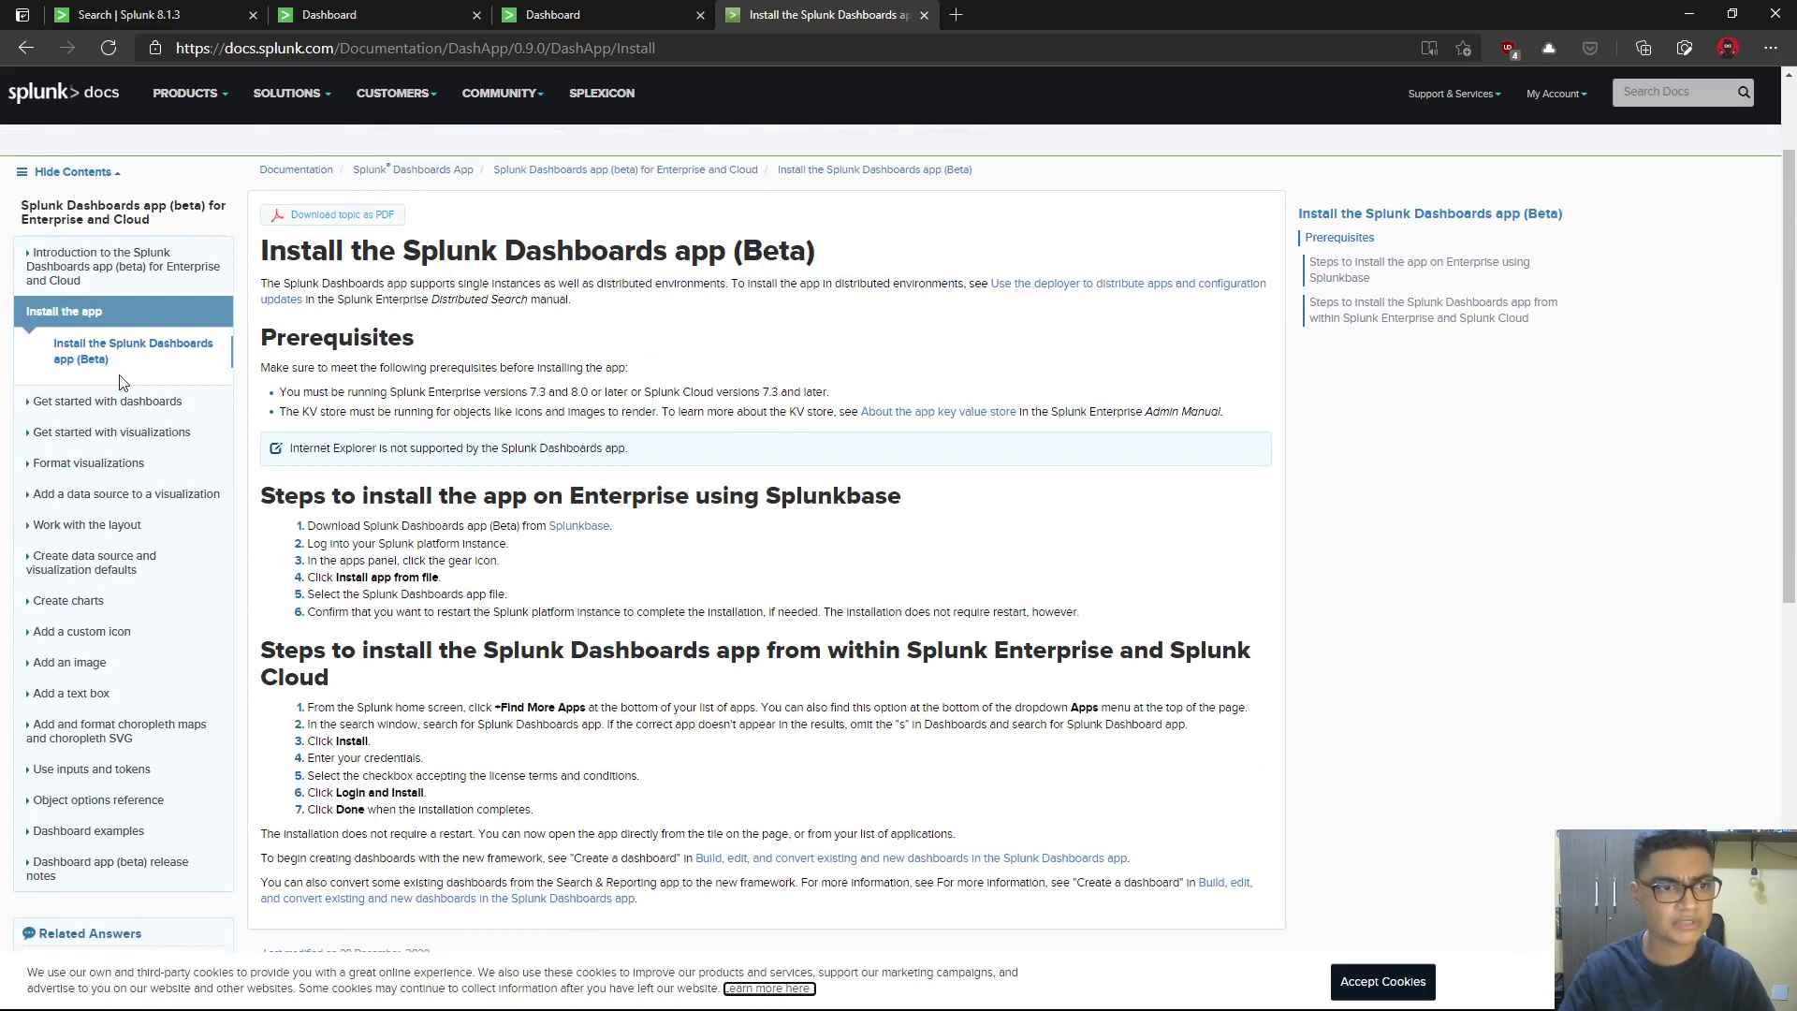
{"action": "left_click", "coordinate": [78, 604]}
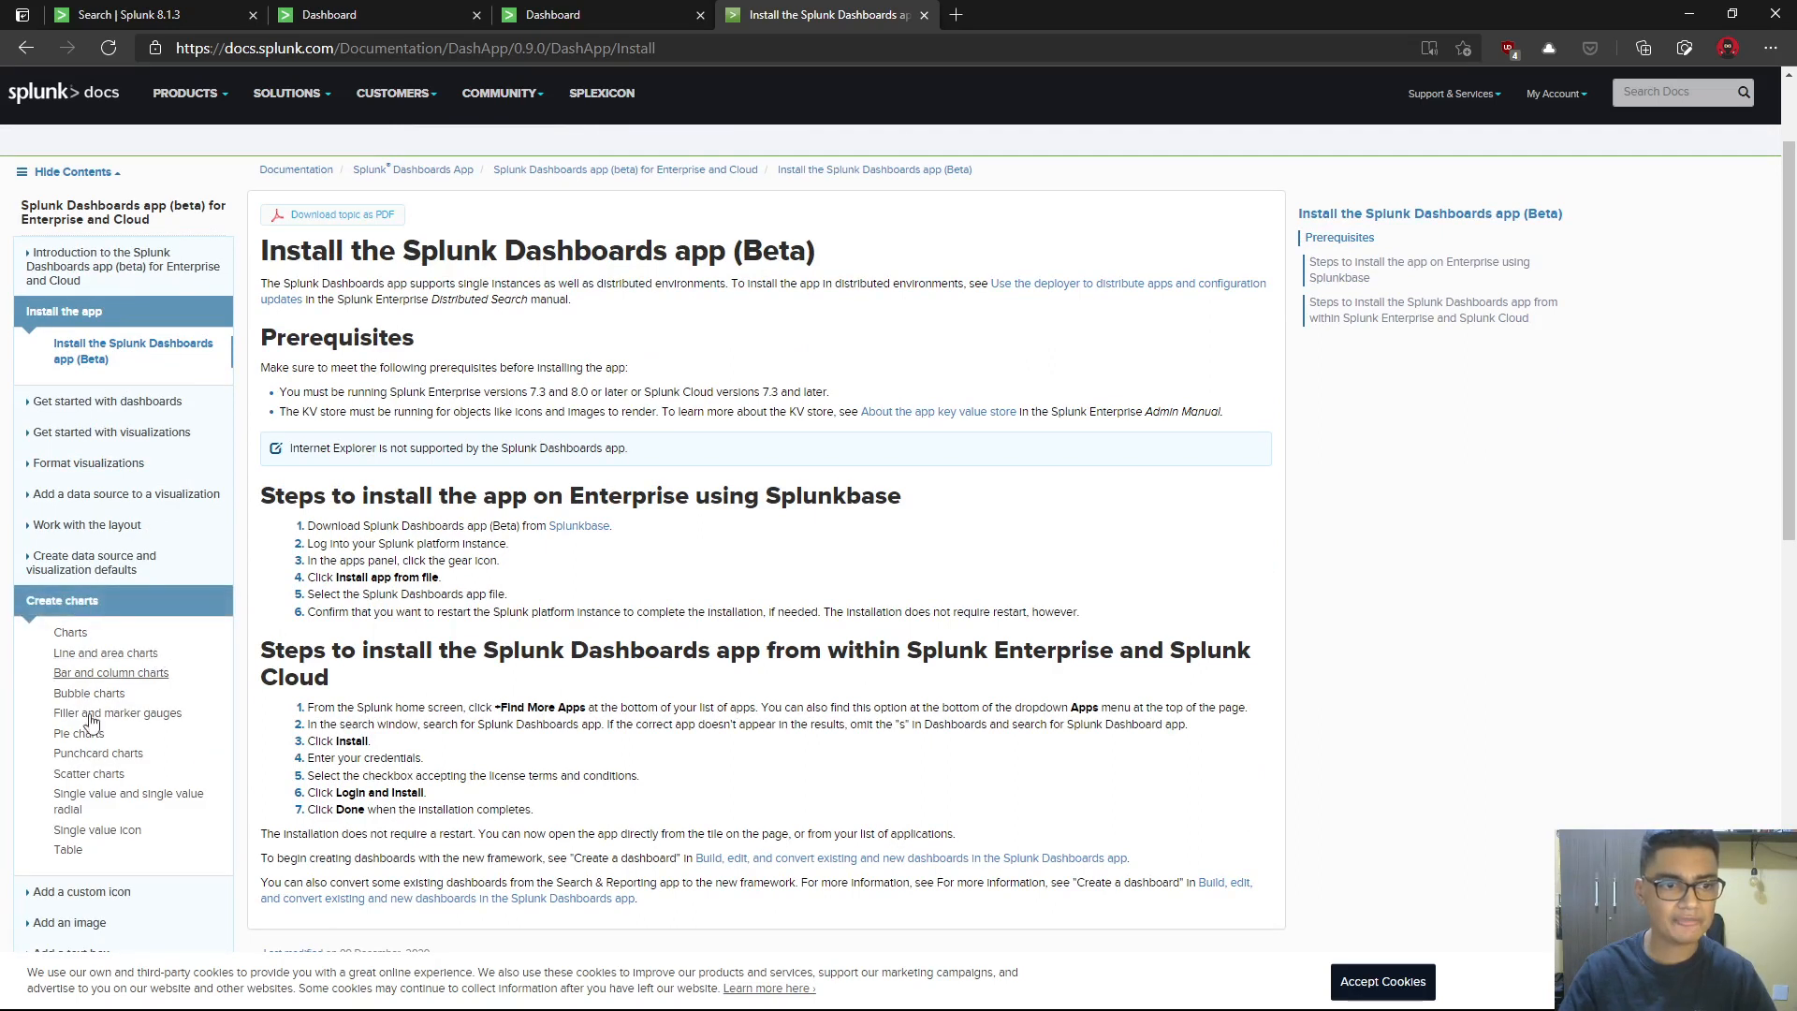
{"action": "left_click", "coordinate": [75, 633]}
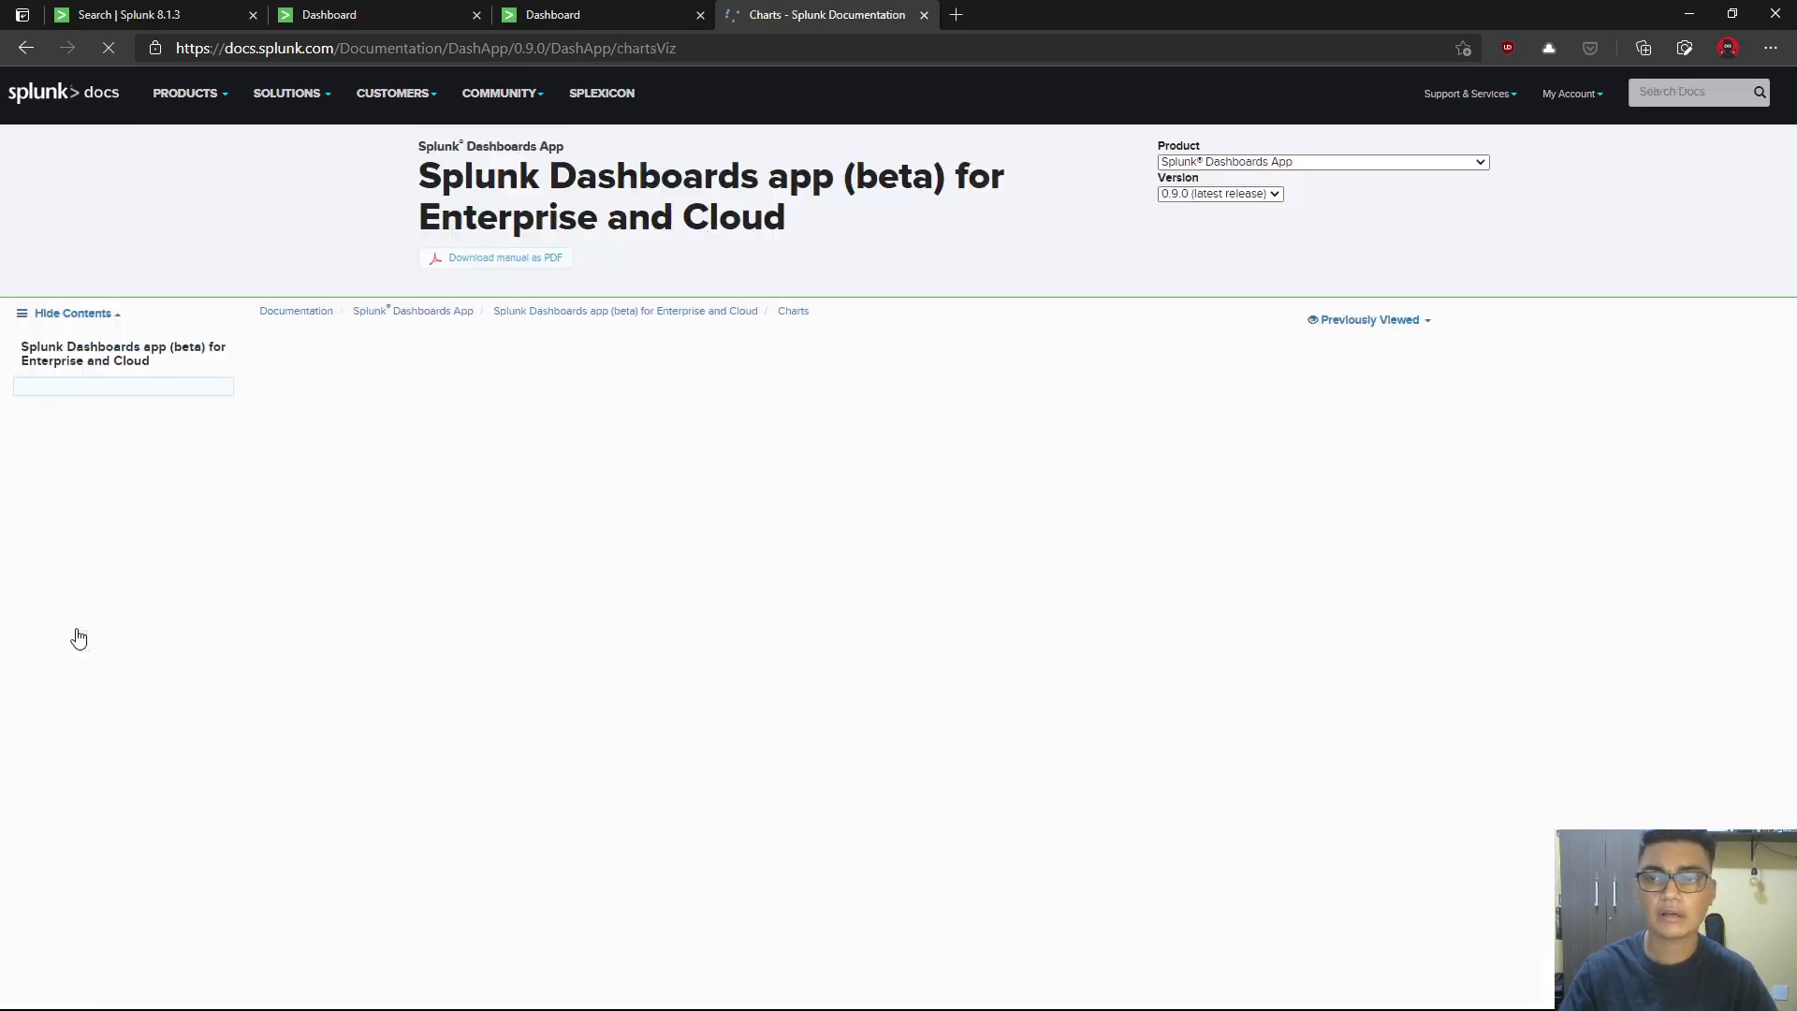
{"action": "scroll", "coordinate": [440, 640], "scroll_direction": "down", "scroll_amount": 3}
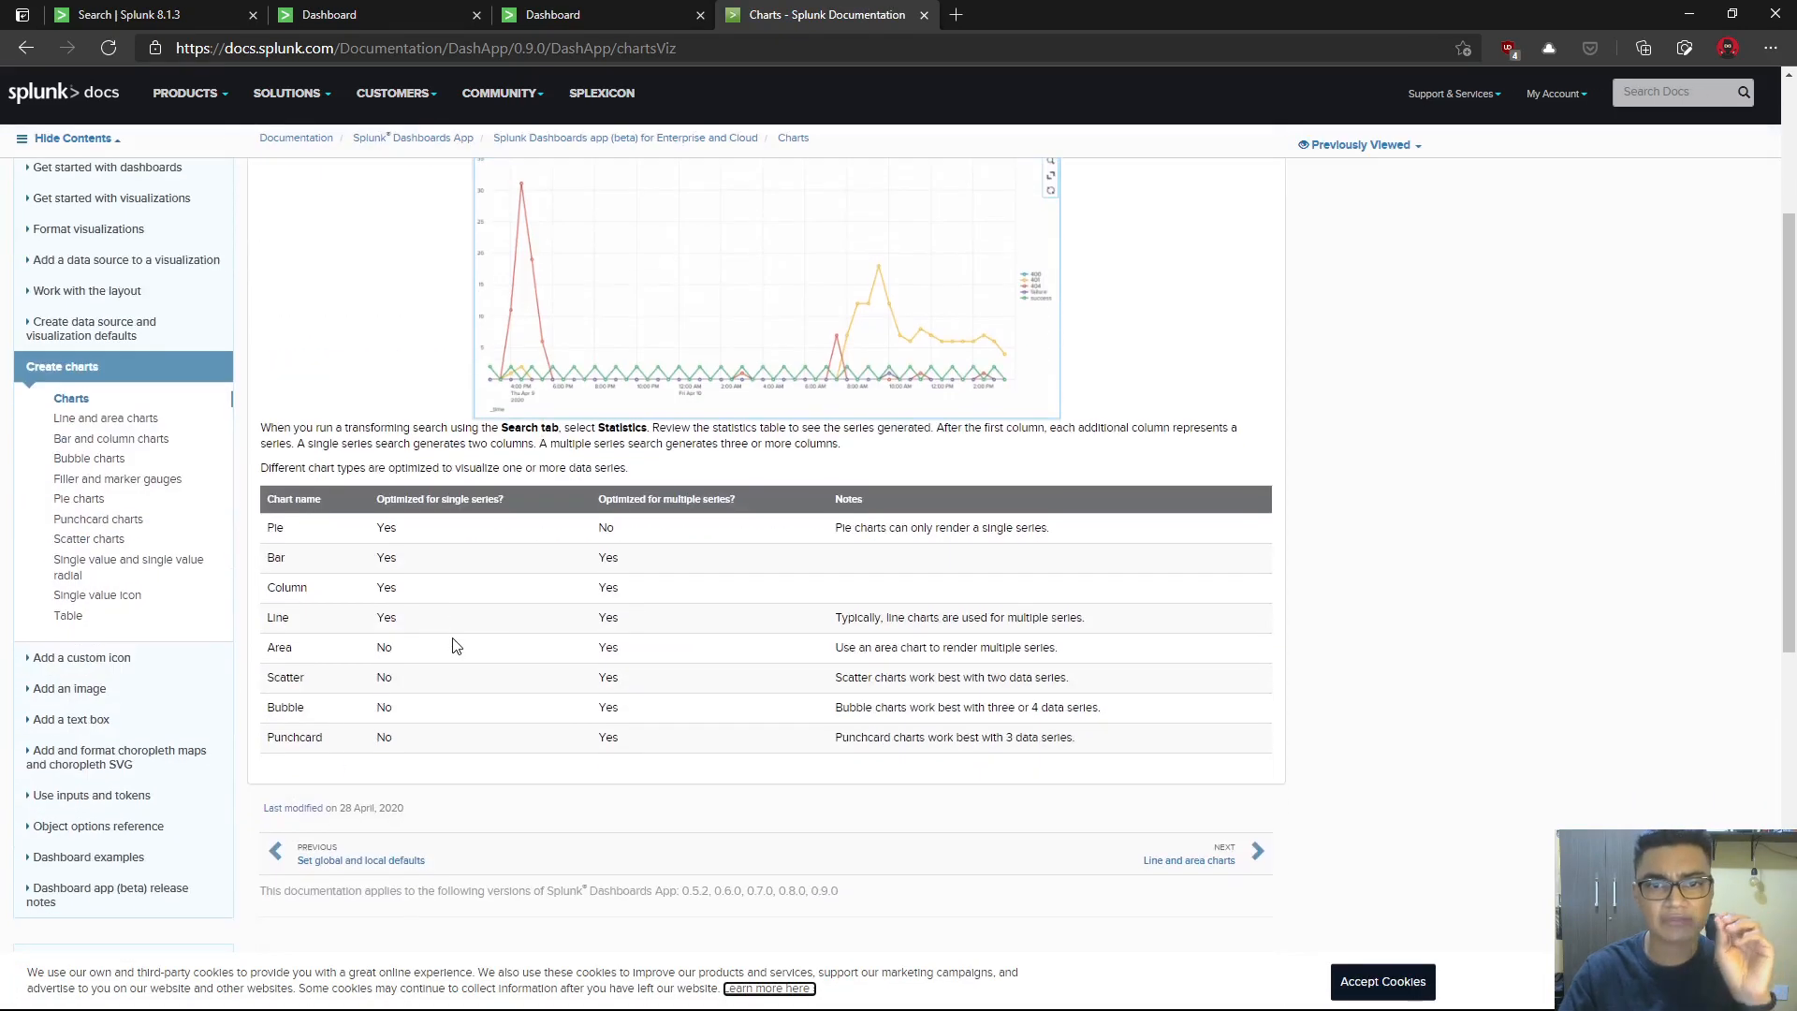
{"action": "scroll", "coordinate": [510, 641], "scroll_direction": "up", "scroll_amount": 2}
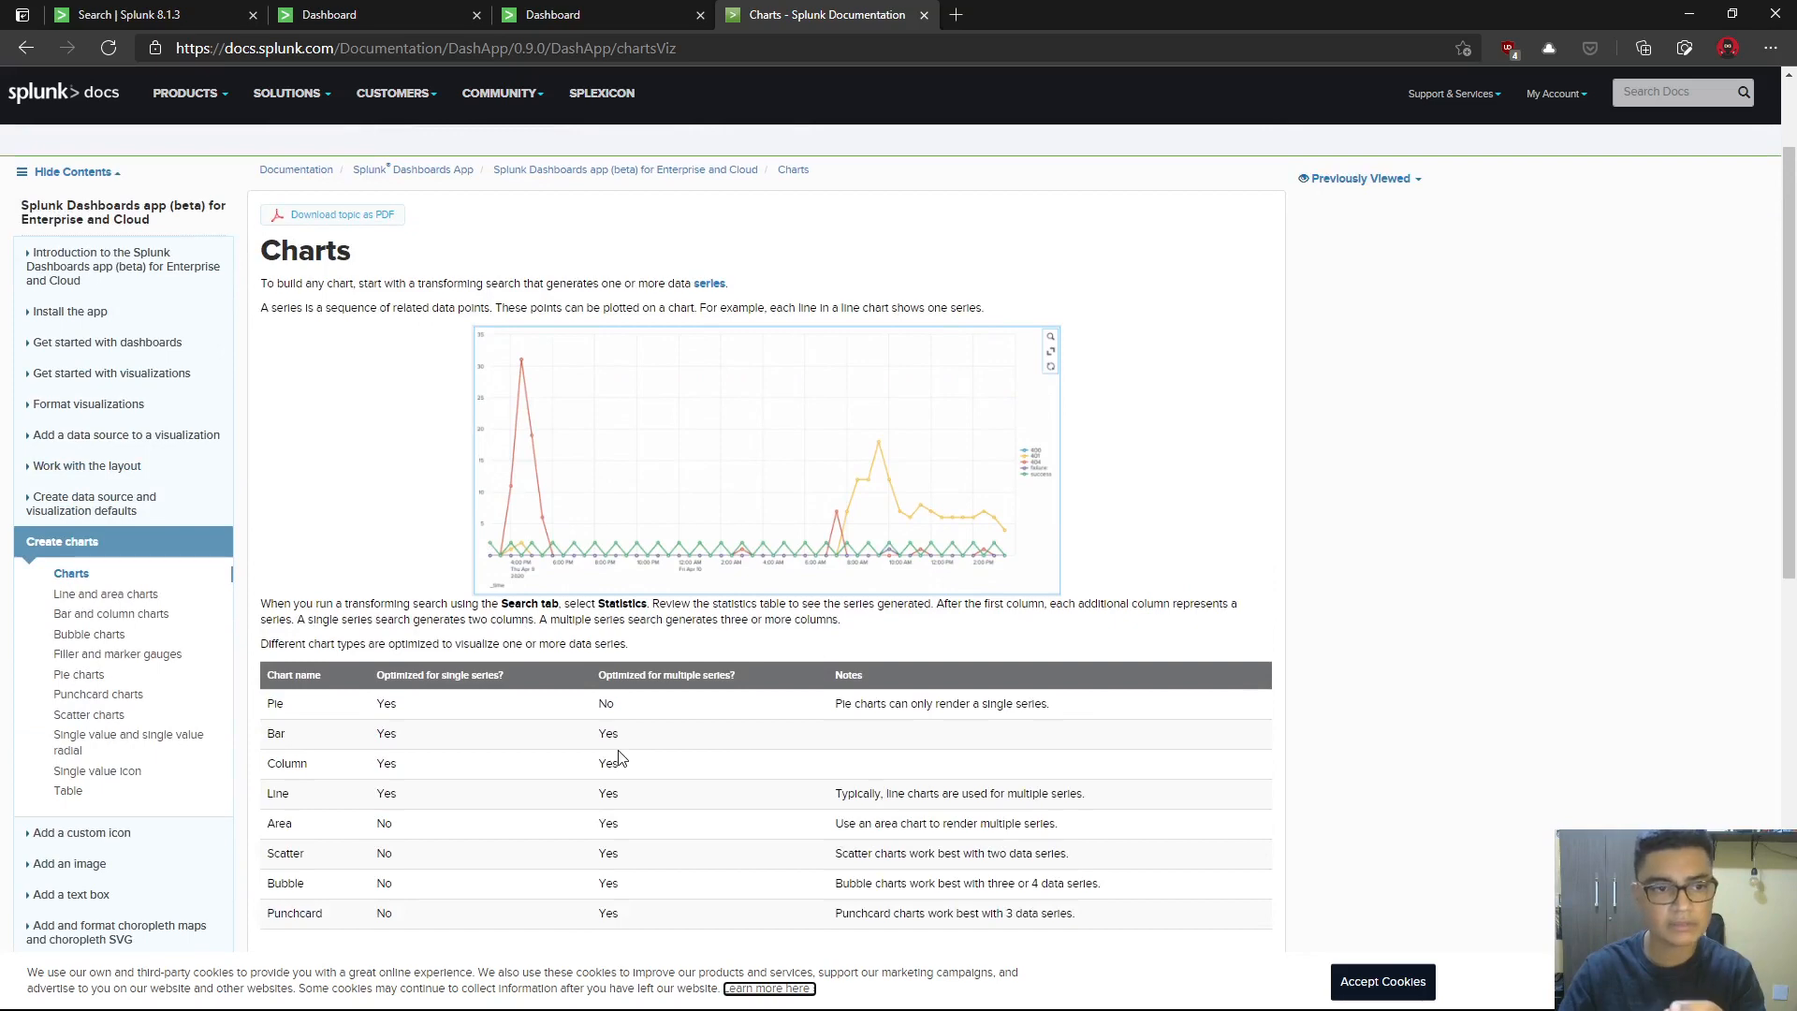
{"action": "scroll", "coordinate": [617, 756], "scroll_direction": "down", "scroll_amount": 3}
{"action": "scroll", "coordinate": [621, 754], "scroll_direction": "up", "scroll_amount": 2}
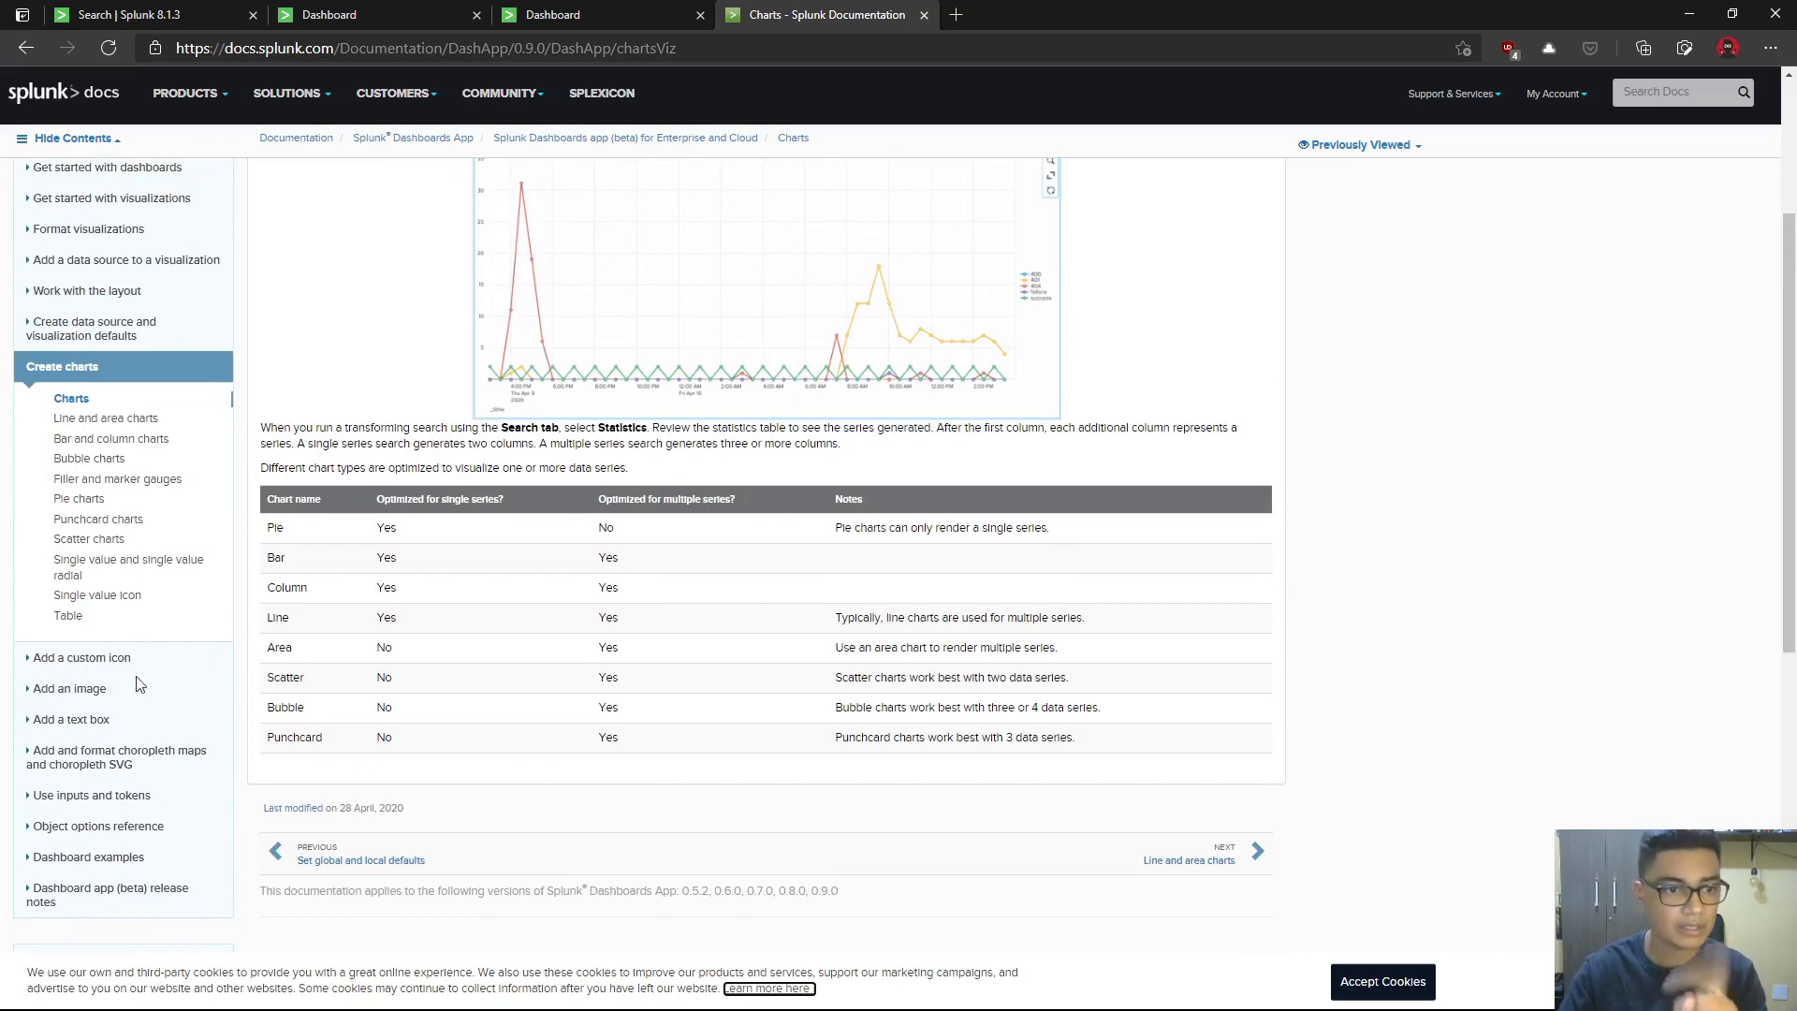
{"action": "scroll", "coordinate": [243, 777], "scroll_direction": "down", "scroll_amount": 1}
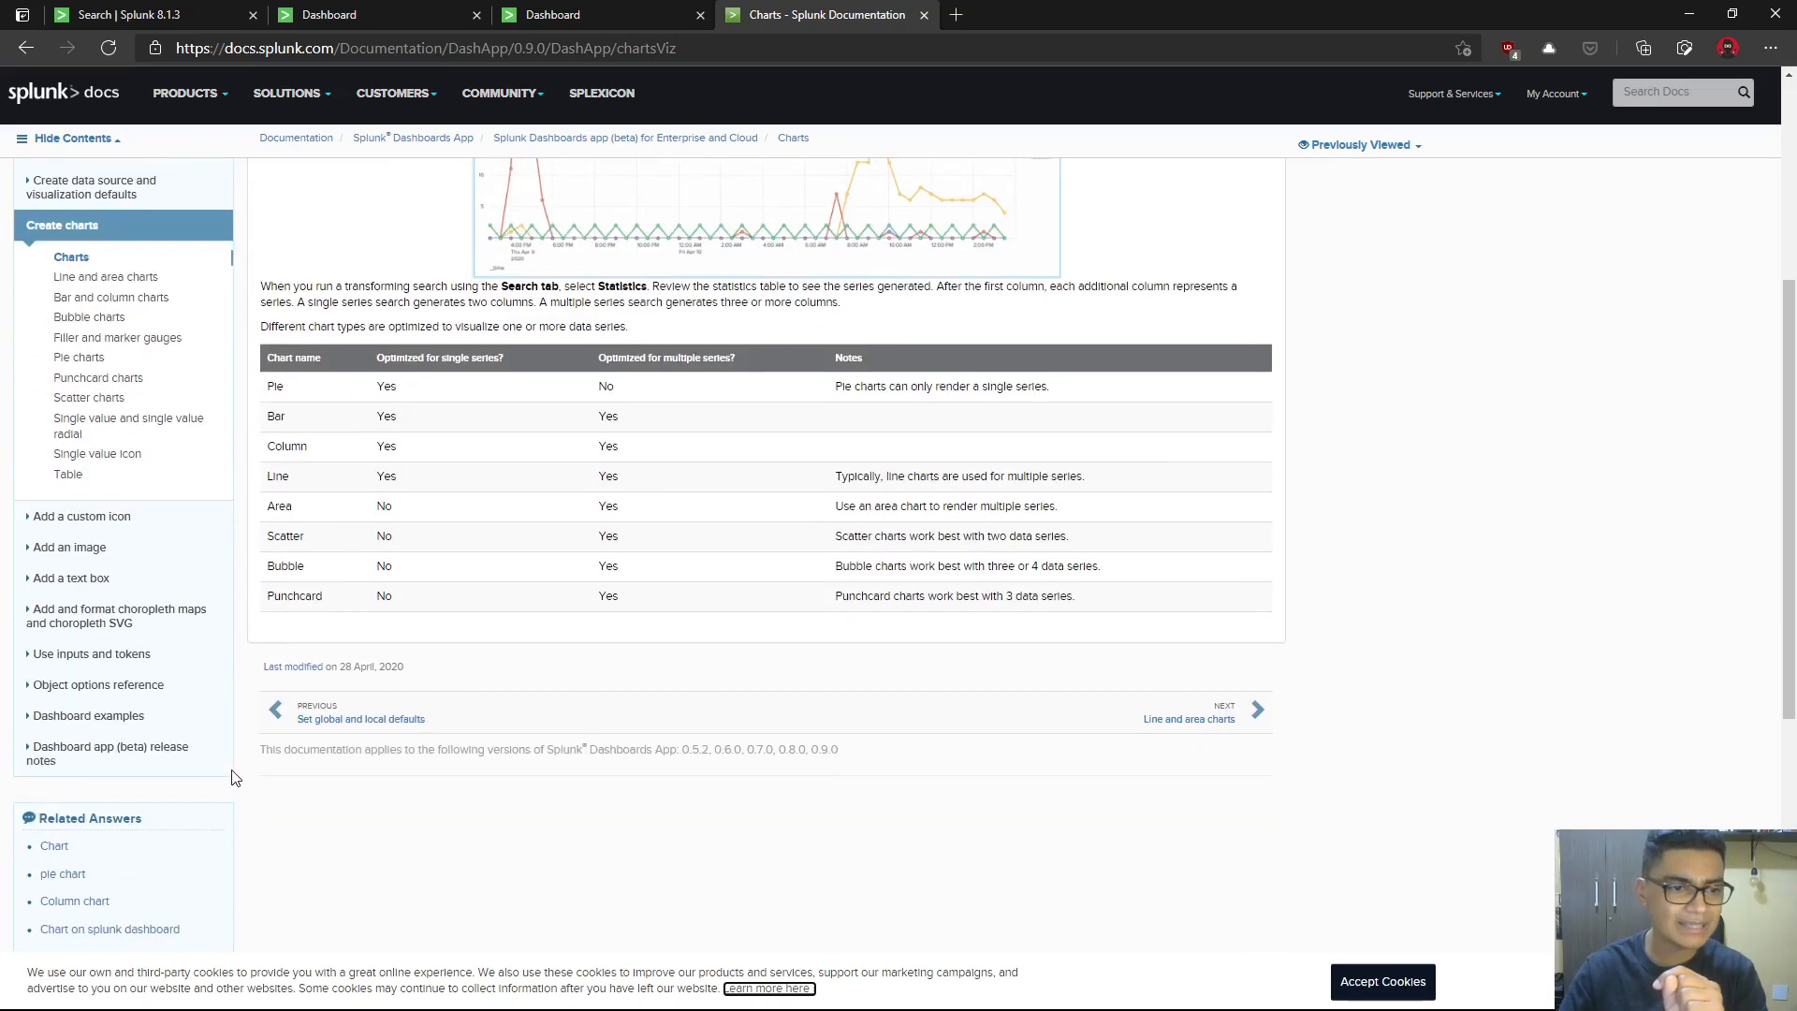
- Open the Object options and defaults reference page in the Splunk Dashboards app documentation
{"action": "left_click", "coordinate": [152, 697]}
{"action": "left_click", "coordinate": [145, 732]}
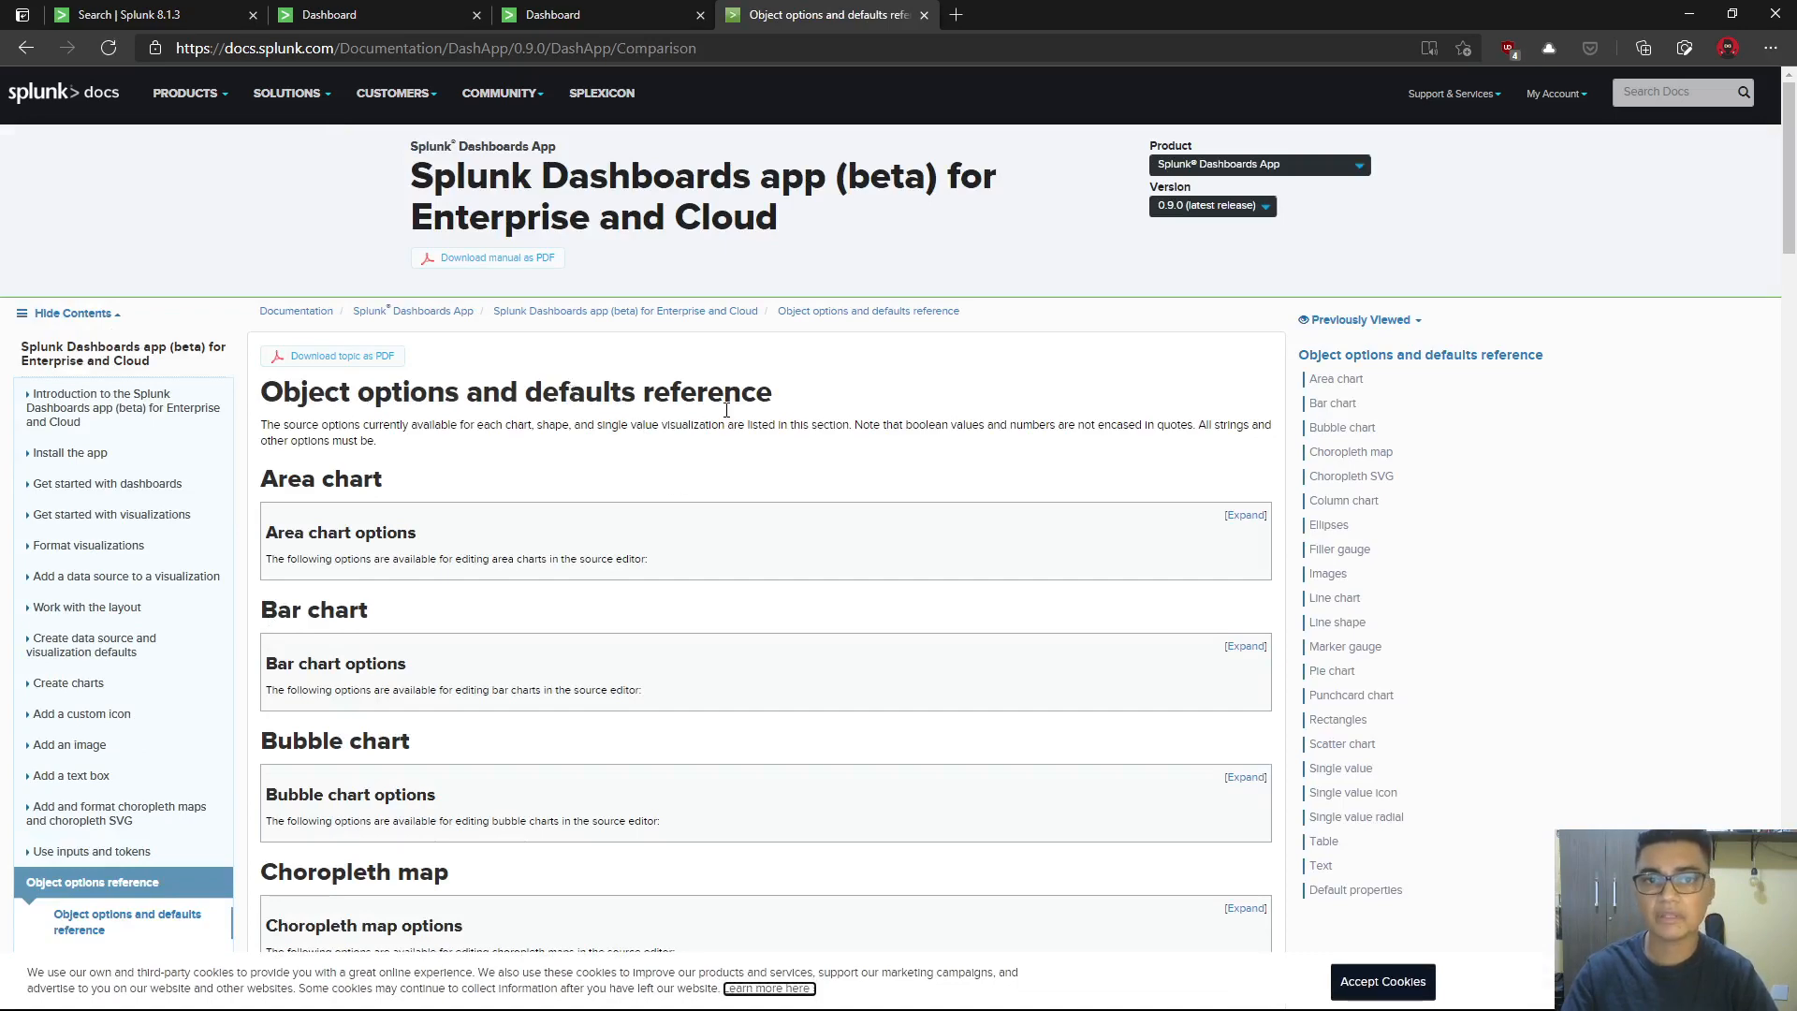
{"action": "scroll", "coordinate": [1054, 640], "scroll_direction": "down", "scroll_amount": 3}
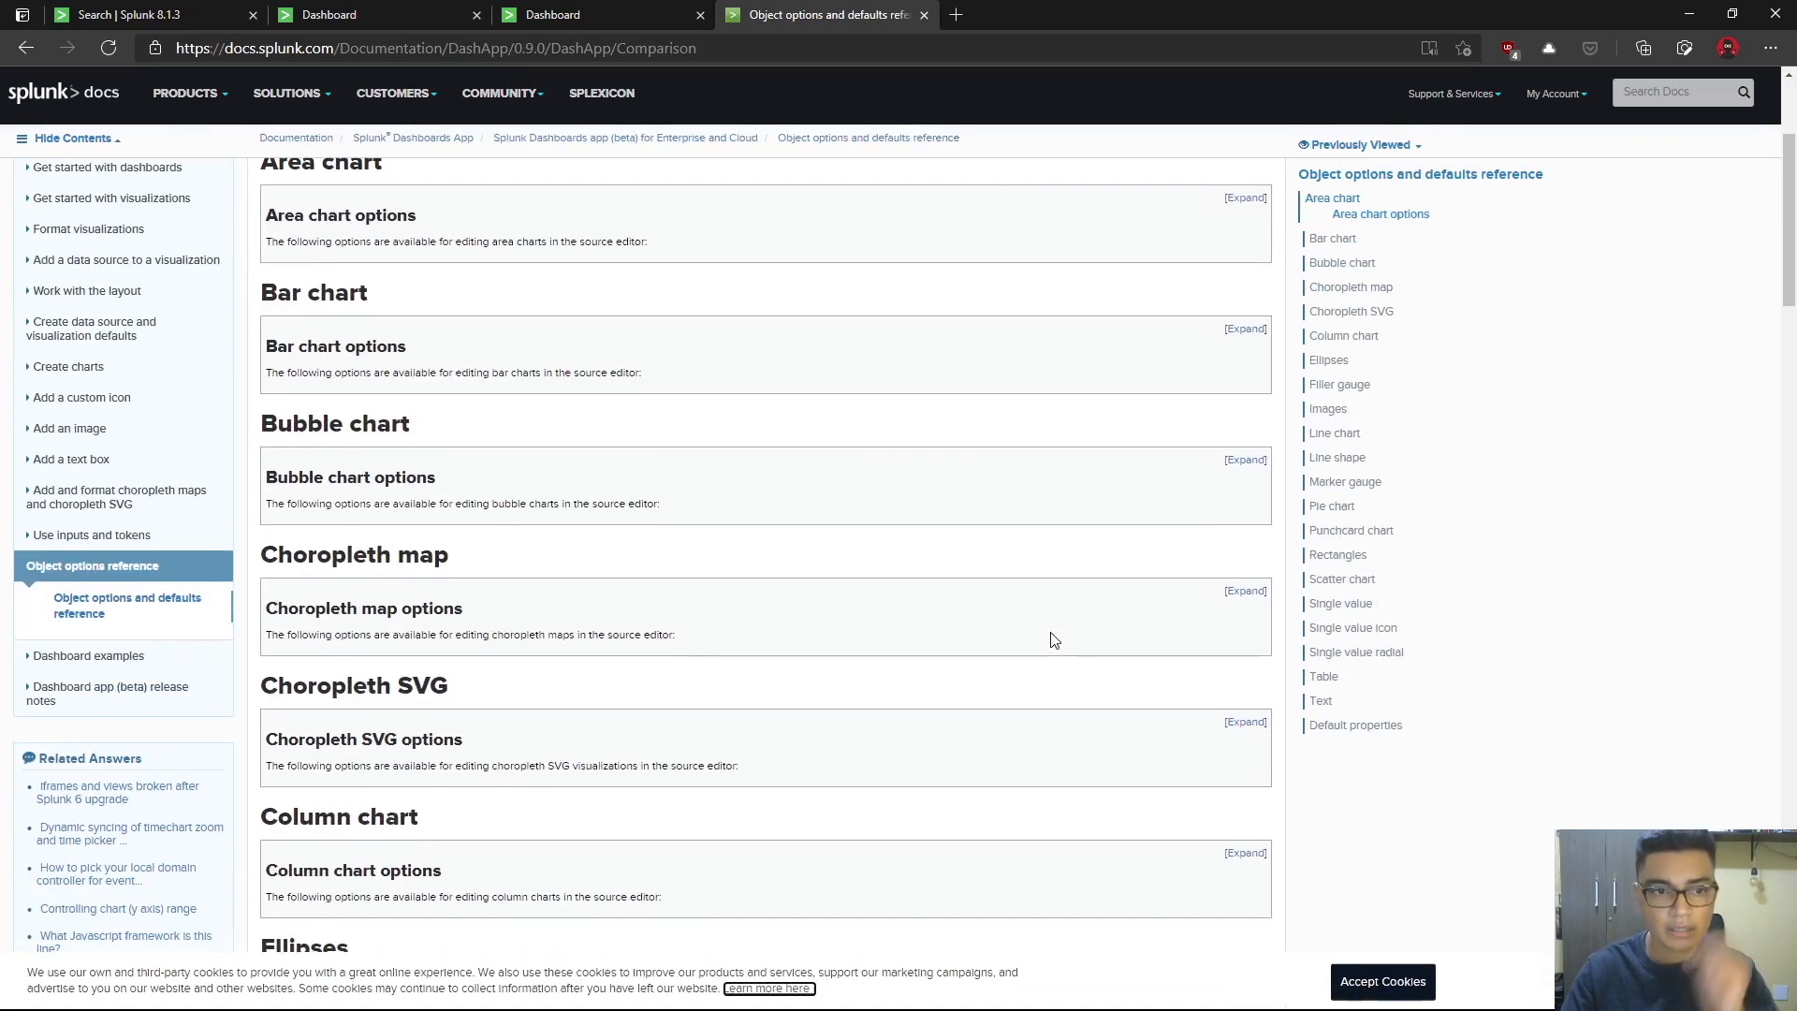
- Expand the Bubble chart options, examine their properties, types, defaults and descriptions, and collapse the section again
{"action": "left_click", "coordinate": [1245, 460]}
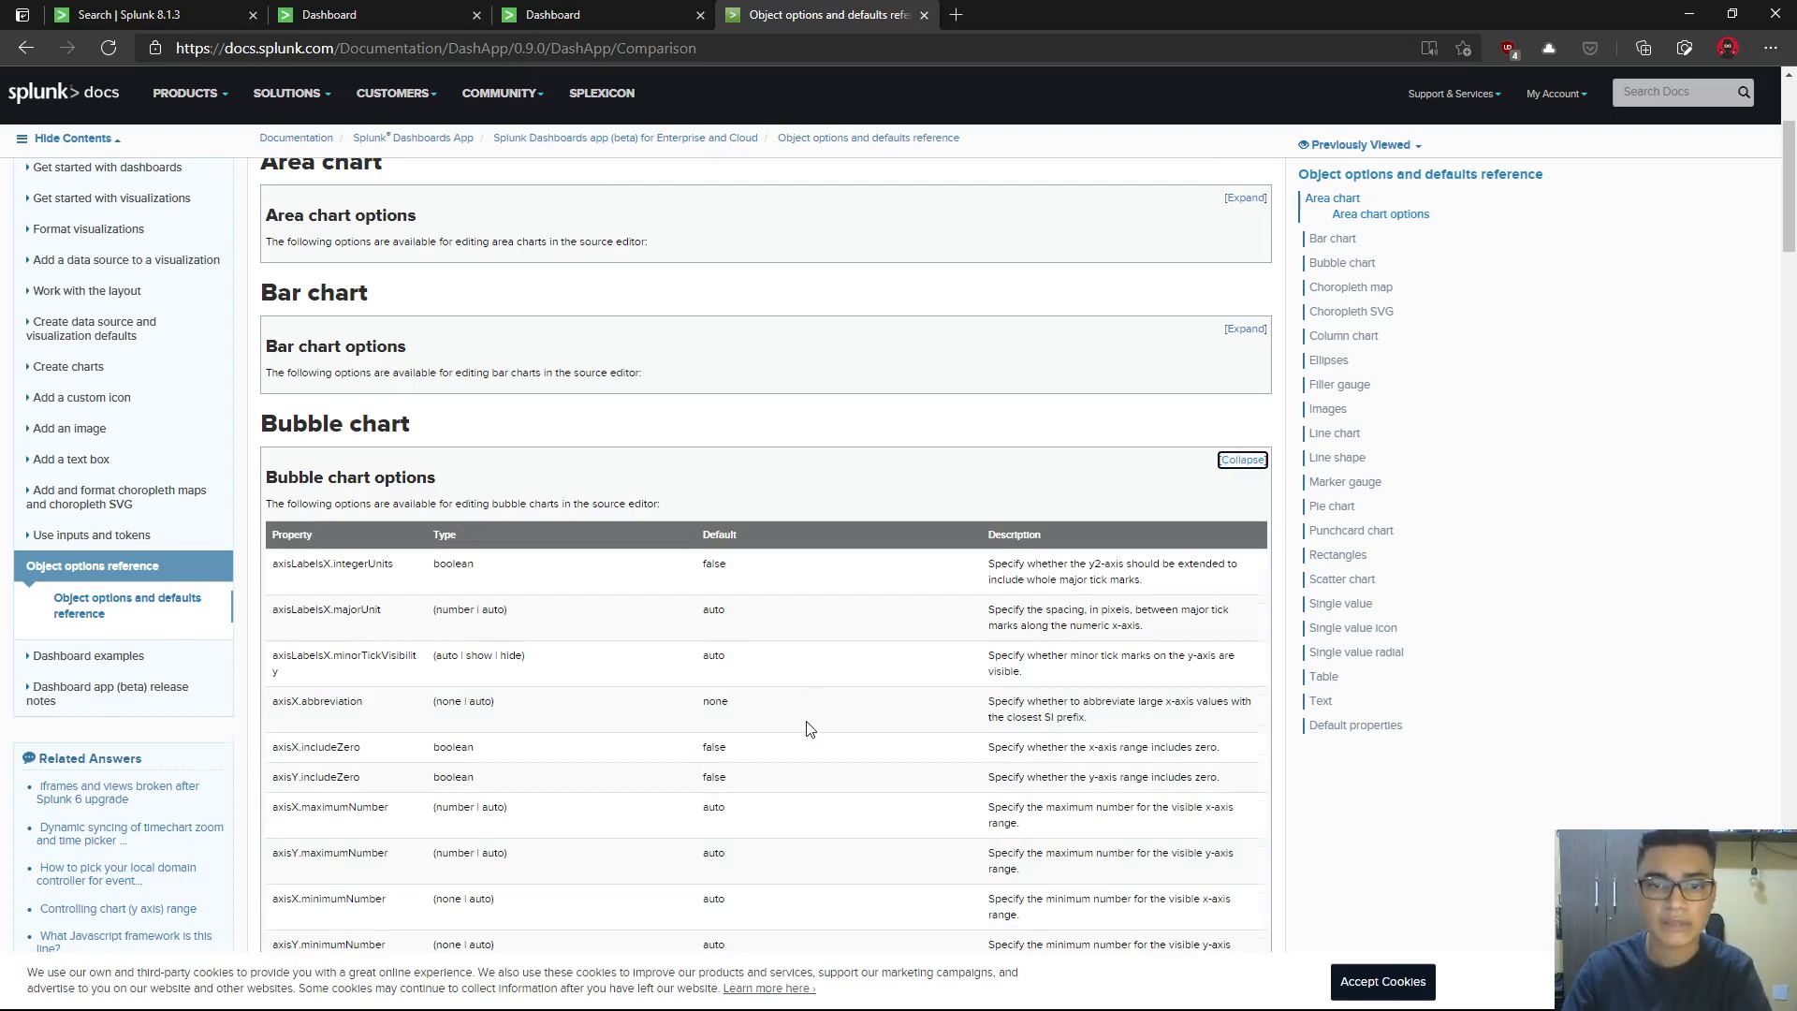
{"action": "scroll", "coordinate": [809, 728], "scroll_direction": "down", "scroll_amount": 5}
{"action": "scroll", "coordinate": [536, 609], "scroll_direction": "down", "scroll_amount": 8}
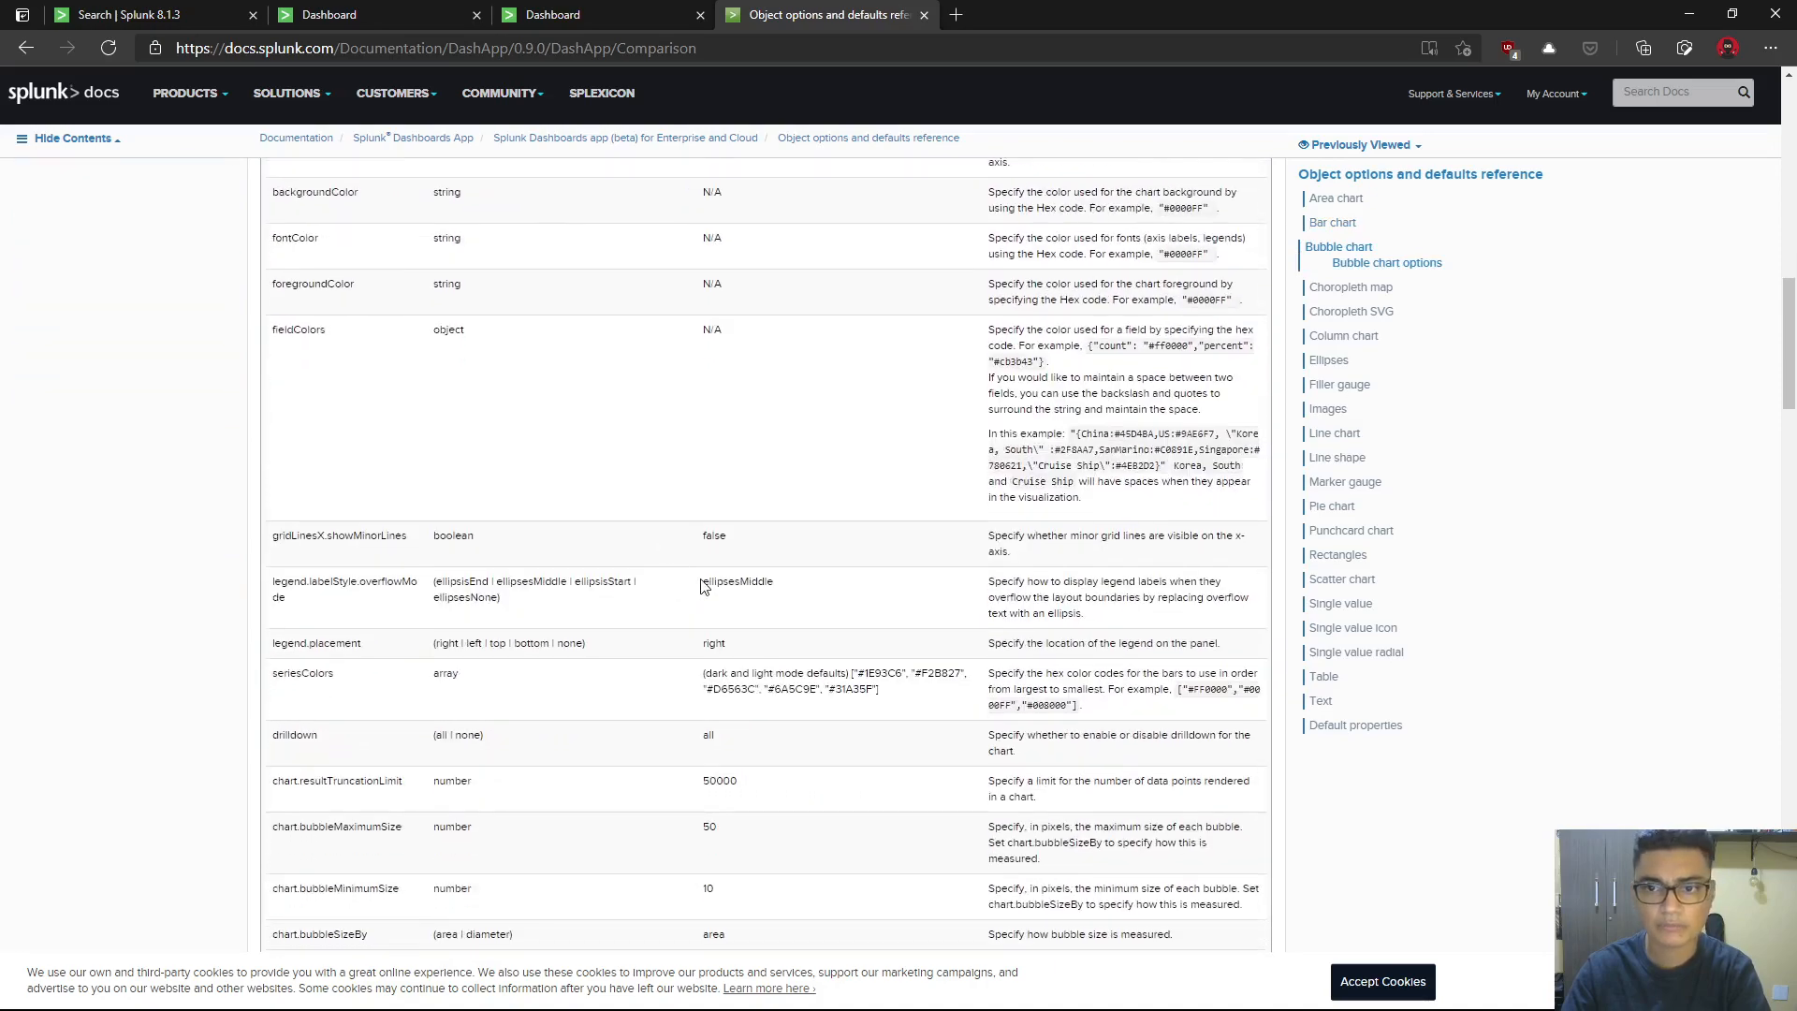
{"action": "scroll", "coordinate": [742, 661], "scroll_direction": "down", "scroll_amount": 5}
{"action": "scroll", "coordinate": [744, 660], "scroll_direction": "up", "scroll_amount": 6}
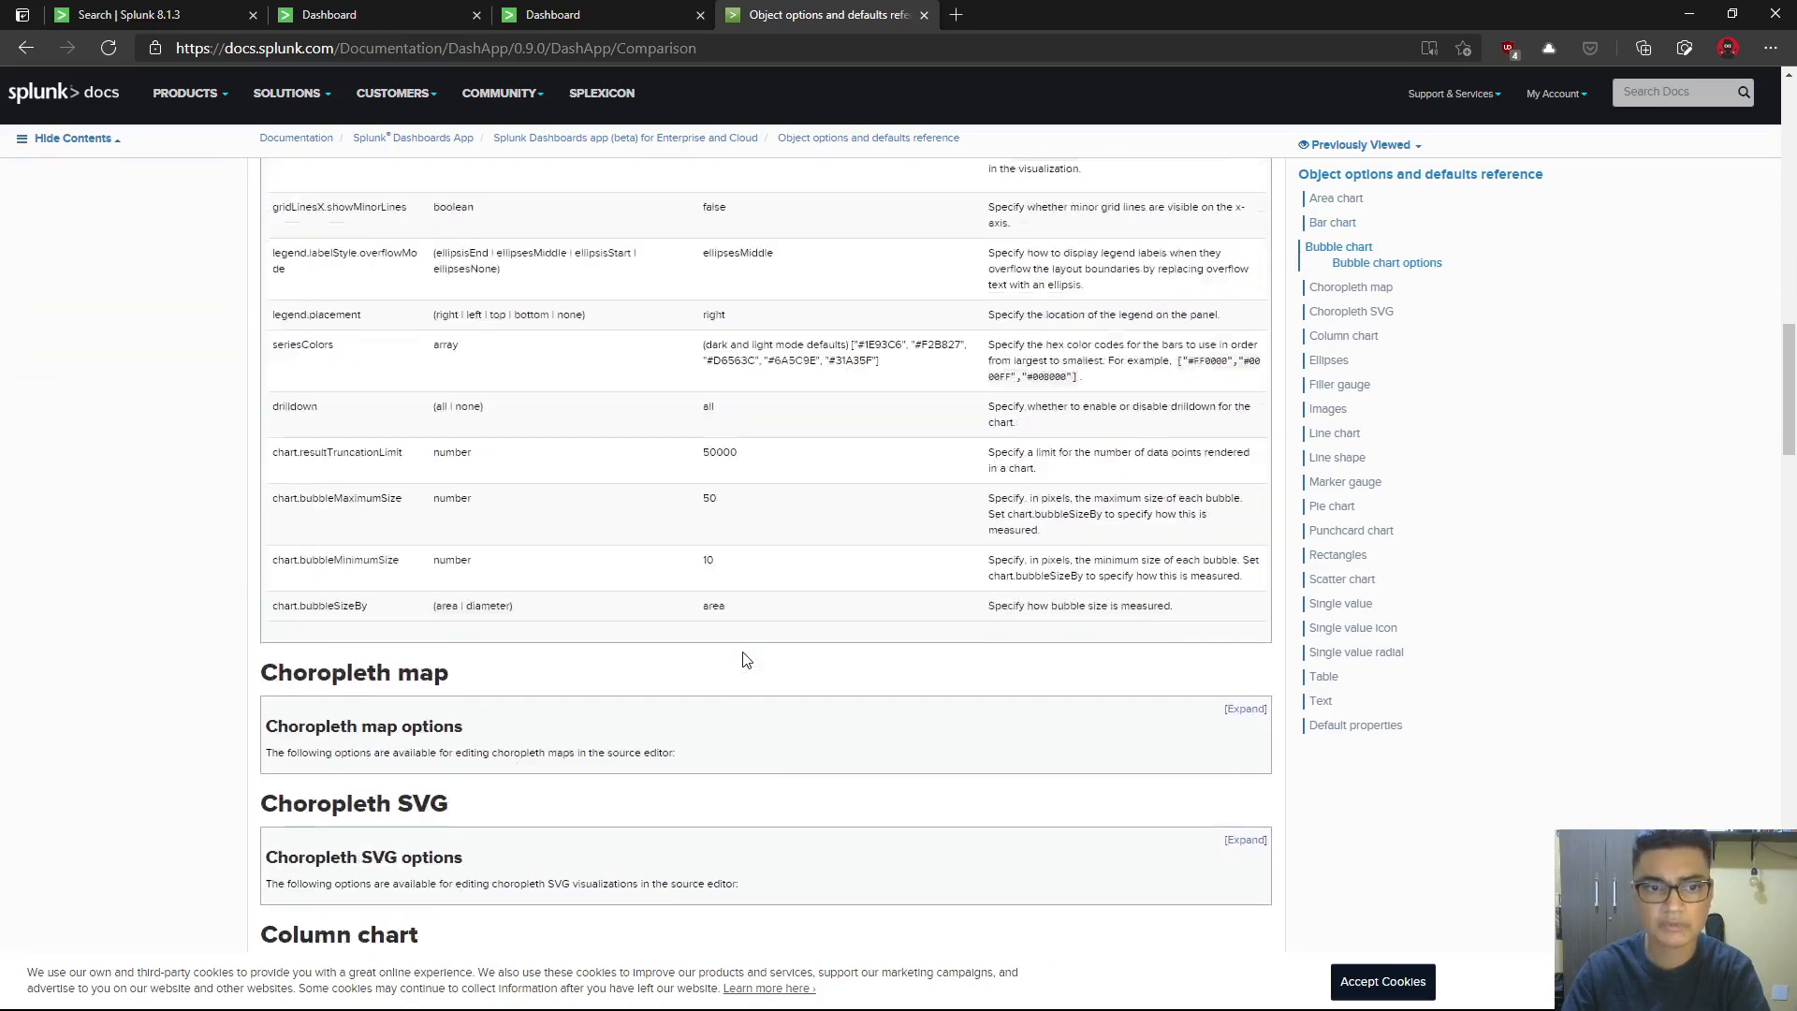
{"action": "scroll", "coordinate": [744, 660], "scroll_direction": "up", "scroll_amount": 10}
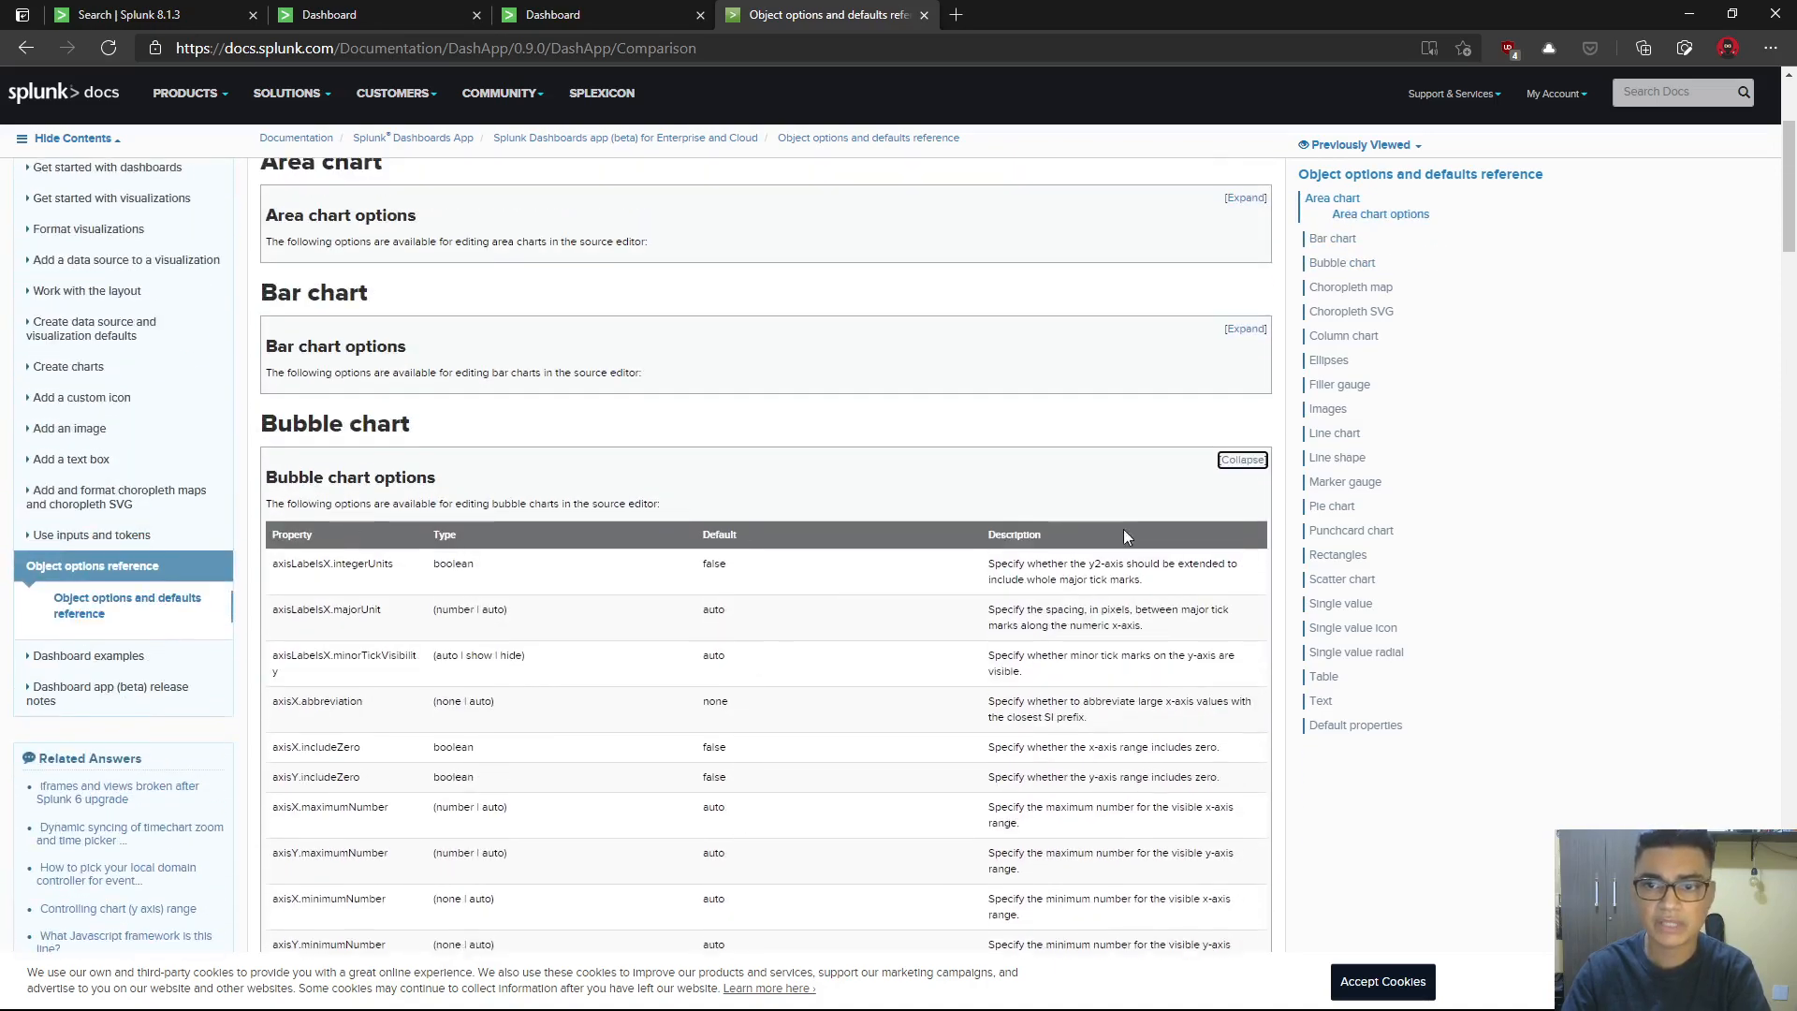
{"action": "left_click", "coordinate": [1241, 460]}
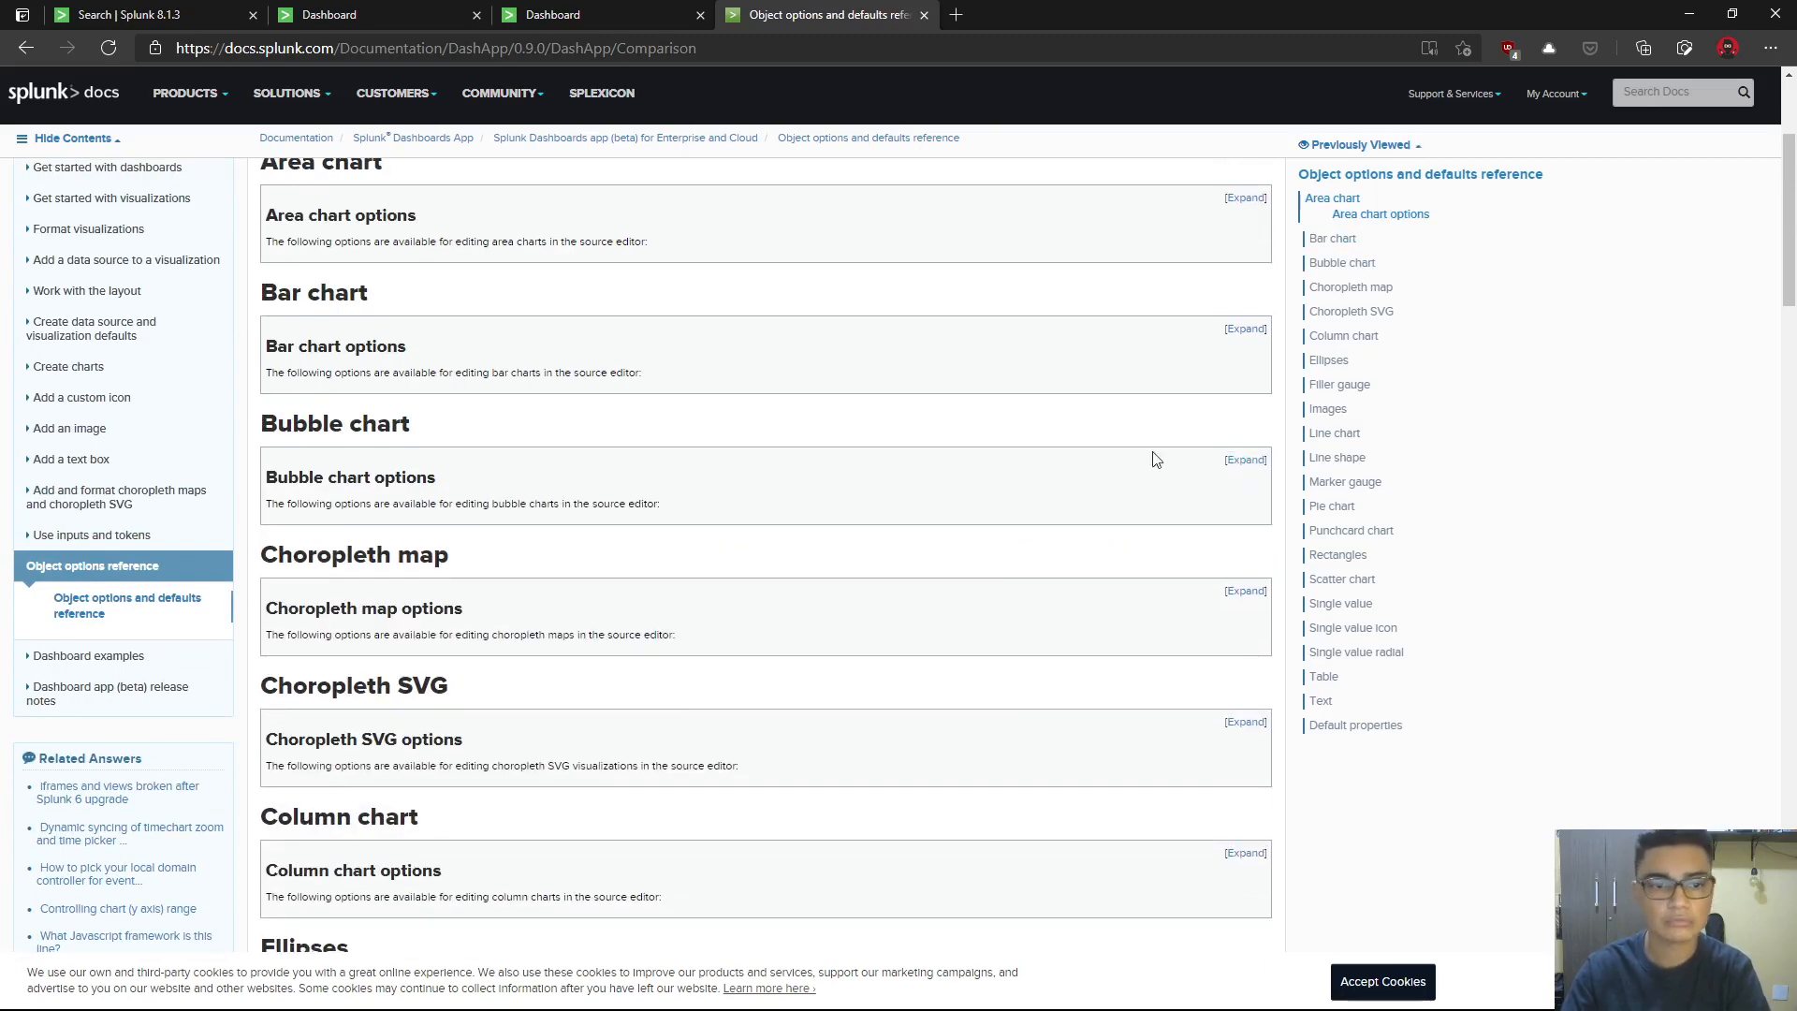
- Look through the remaining object option sections of the reference, including the Single value thresholding source example and Default properties
{"action": "scroll", "coordinate": [978, 618], "scroll_direction": "down", "scroll_amount": 6}
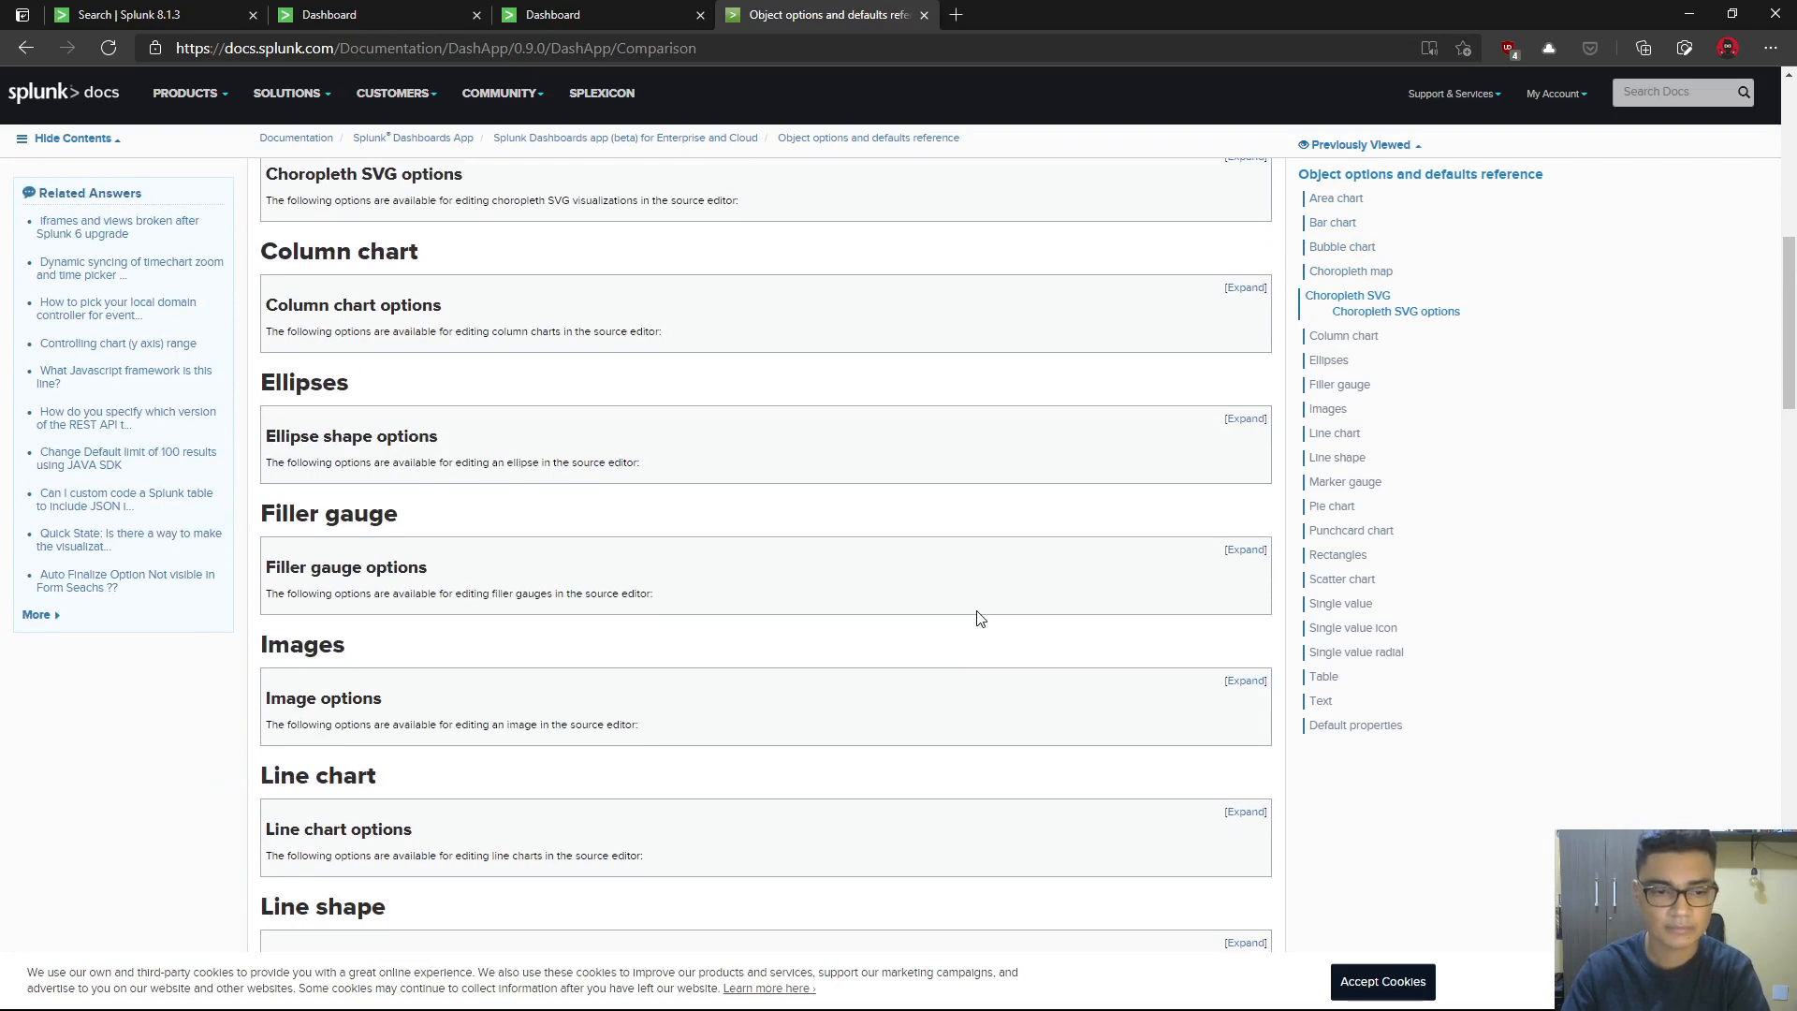
{"action": "scroll", "coordinate": [978, 618], "scroll_direction": "down", "scroll_amount": 5}
{"action": "scroll", "coordinate": [782, 660], "scroll_direction": "down", "scroll_amount": 4}
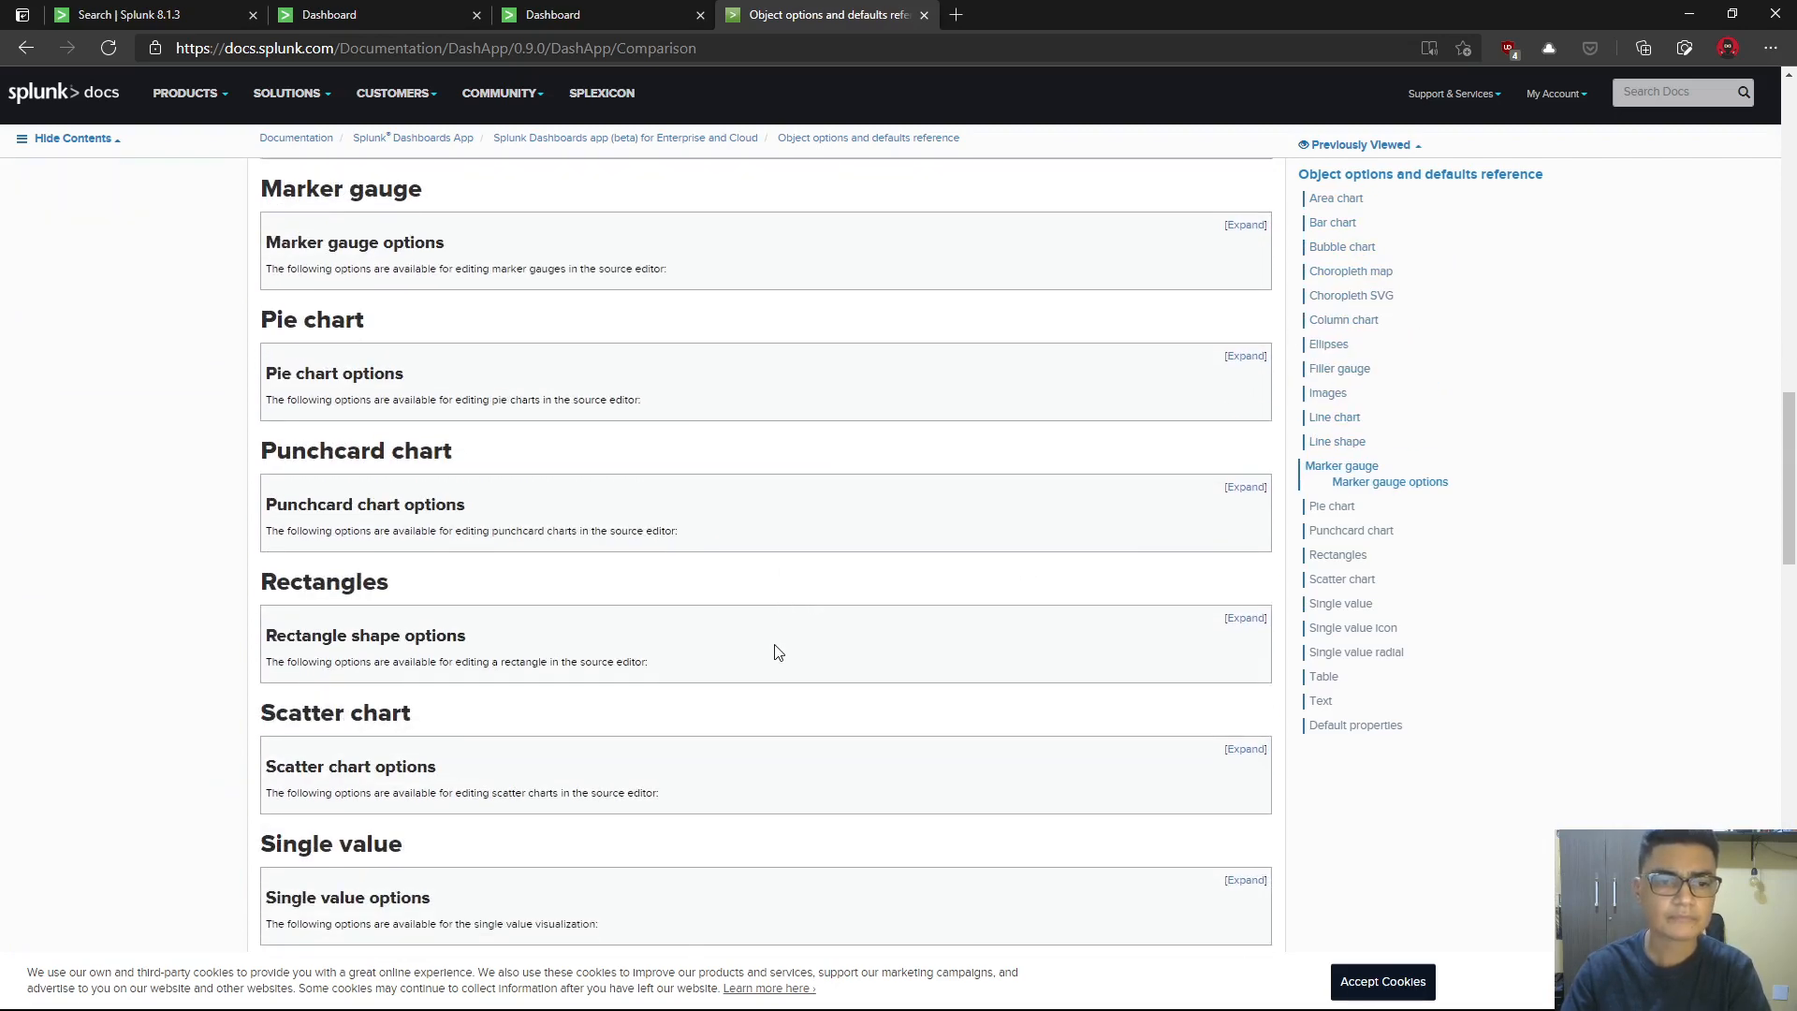
{"action": "scroll", "coordinate": [496, 646], "scroll_direction": "down", "scroll_amount": 1}
{"action": "scroll", "coordinate": [499, 667], "scroll_direction": "down", "scroll_amount": 4}
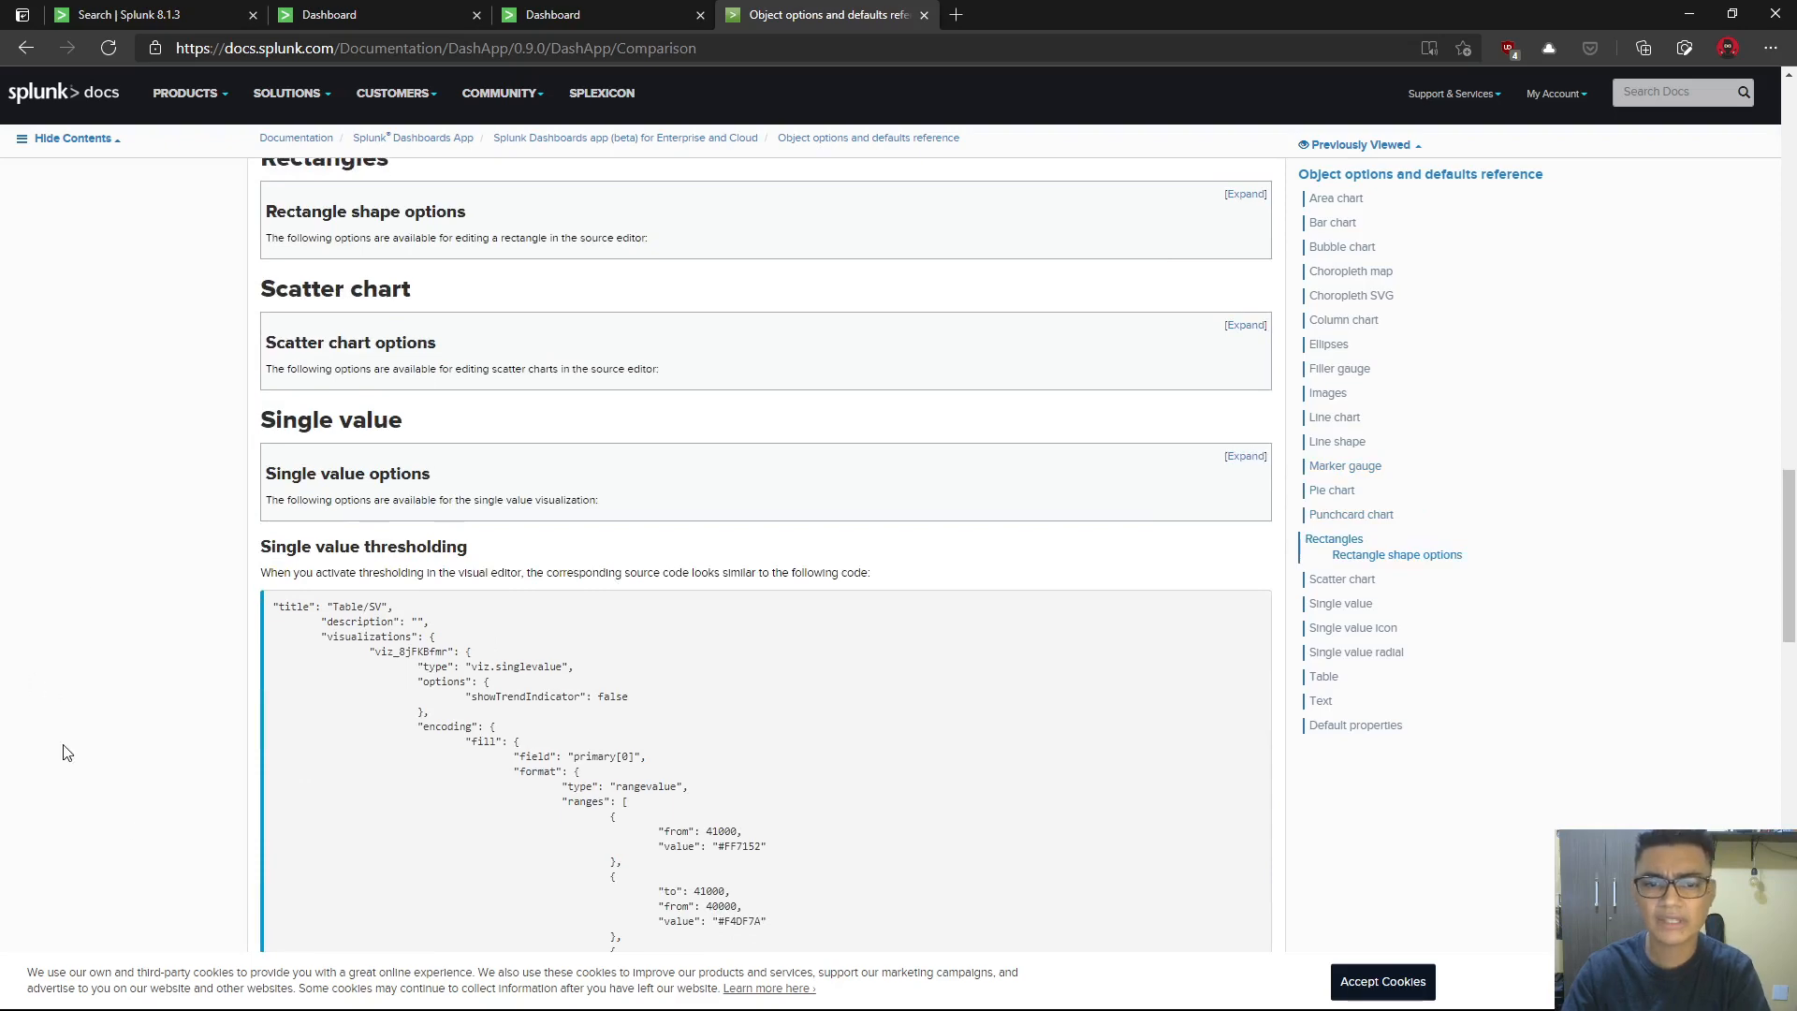
{"action": "scroll", "coordinate": [238, 644], "scroll_direction": "down", "scroll_amount": 5}
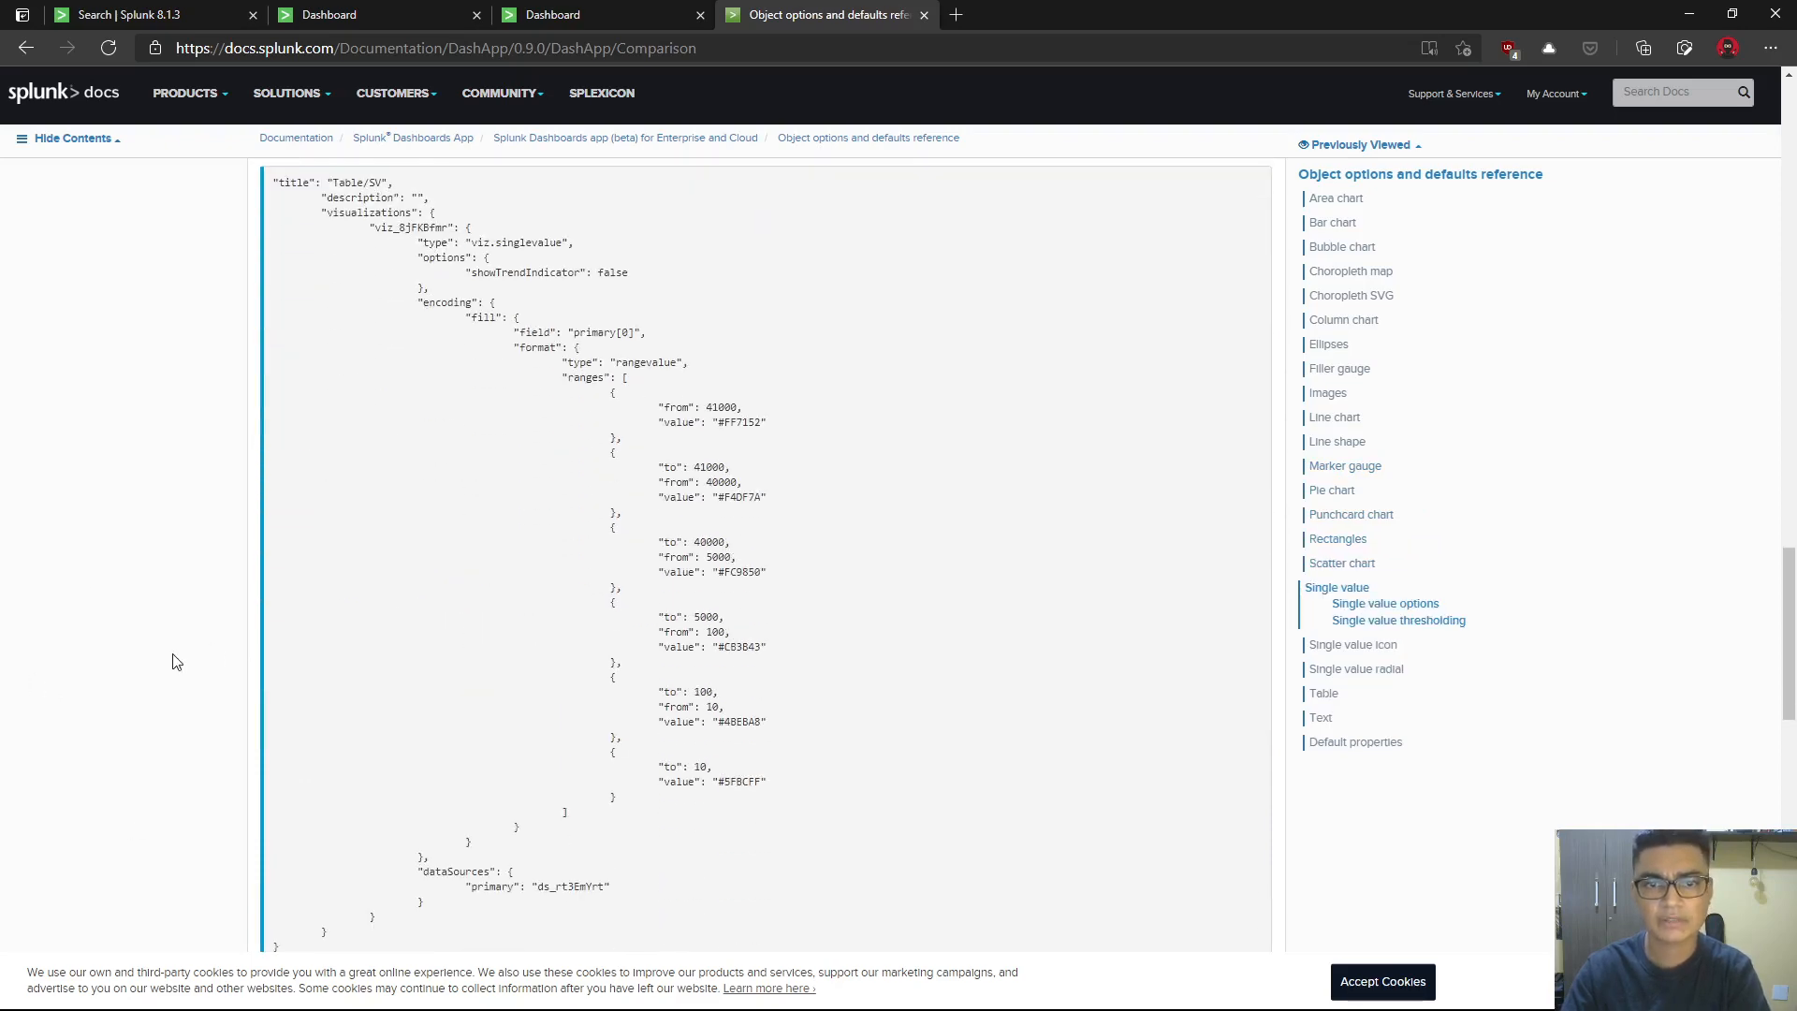
{"action": "scroll", "coordinate": [178, 659], "scroll_direction": "up", "scroll_amount": 5}
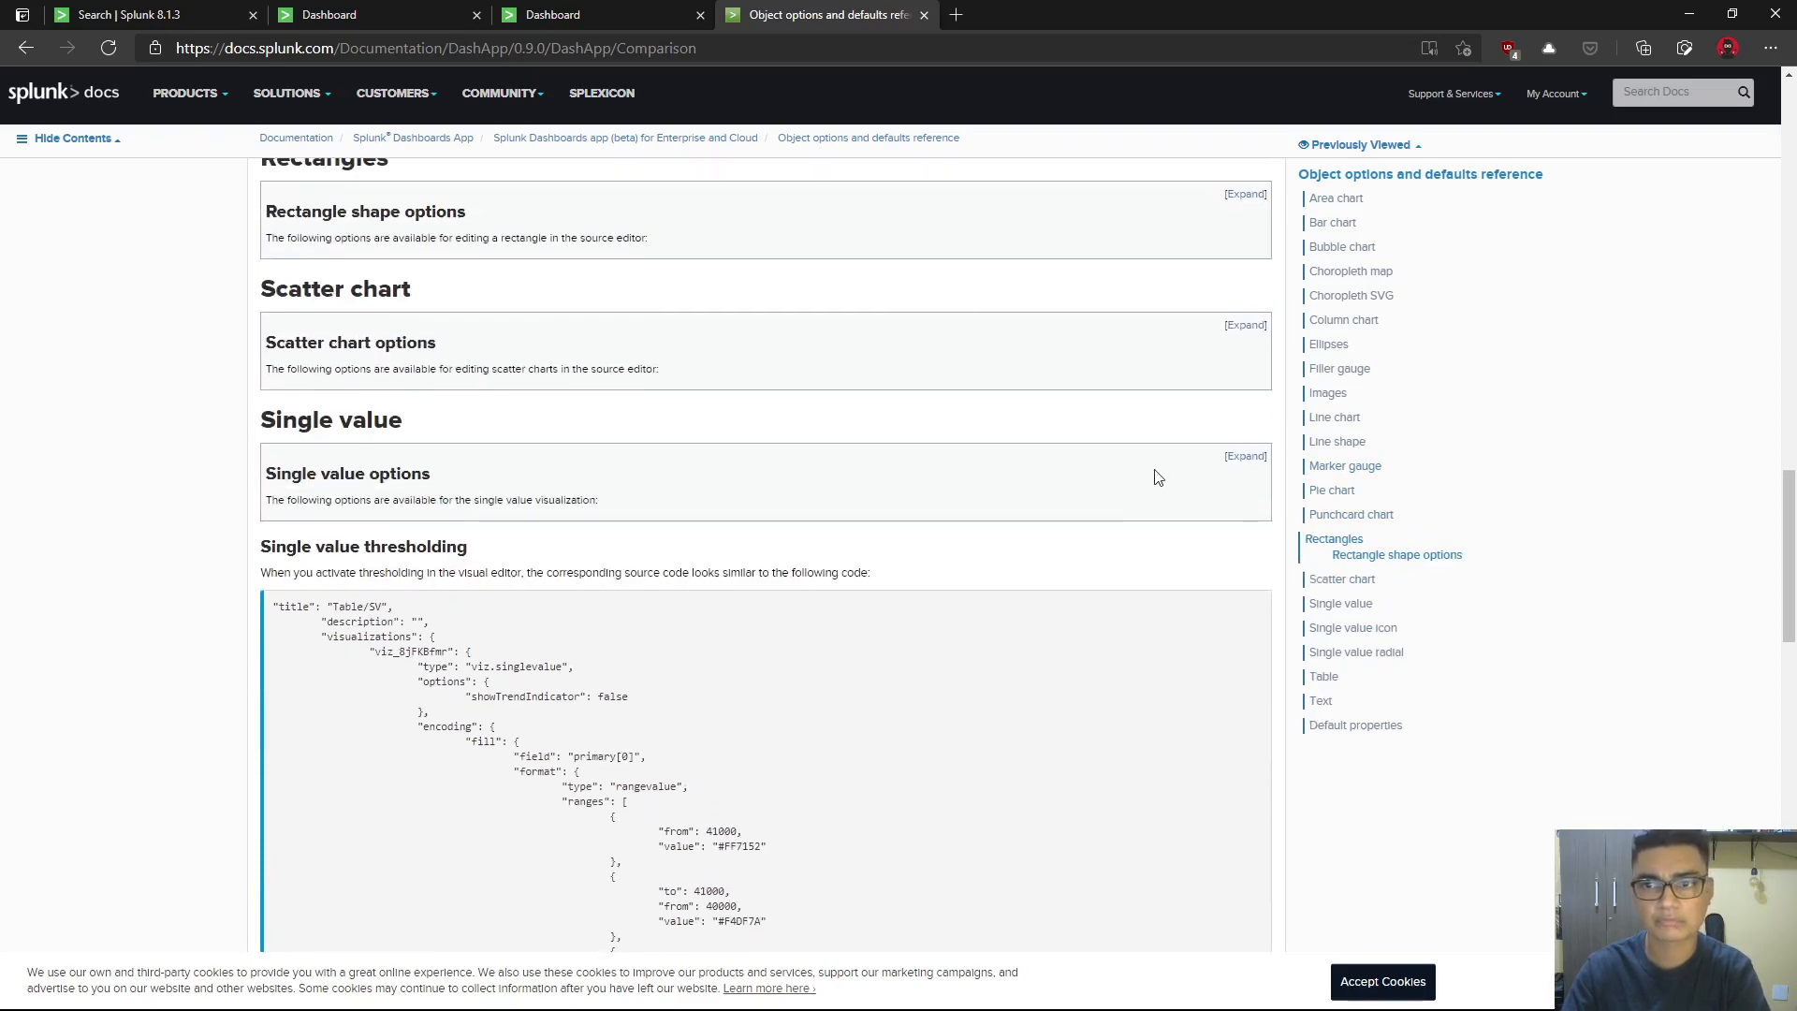
{"action": "scroll", "coordinate": [213, 689], "scroll_direction": "down", "scroll_amount": 20}
{"action": "scroll", "coordinate": [212, 692], "scroll_direction": "up", "scroll_amount": 8}
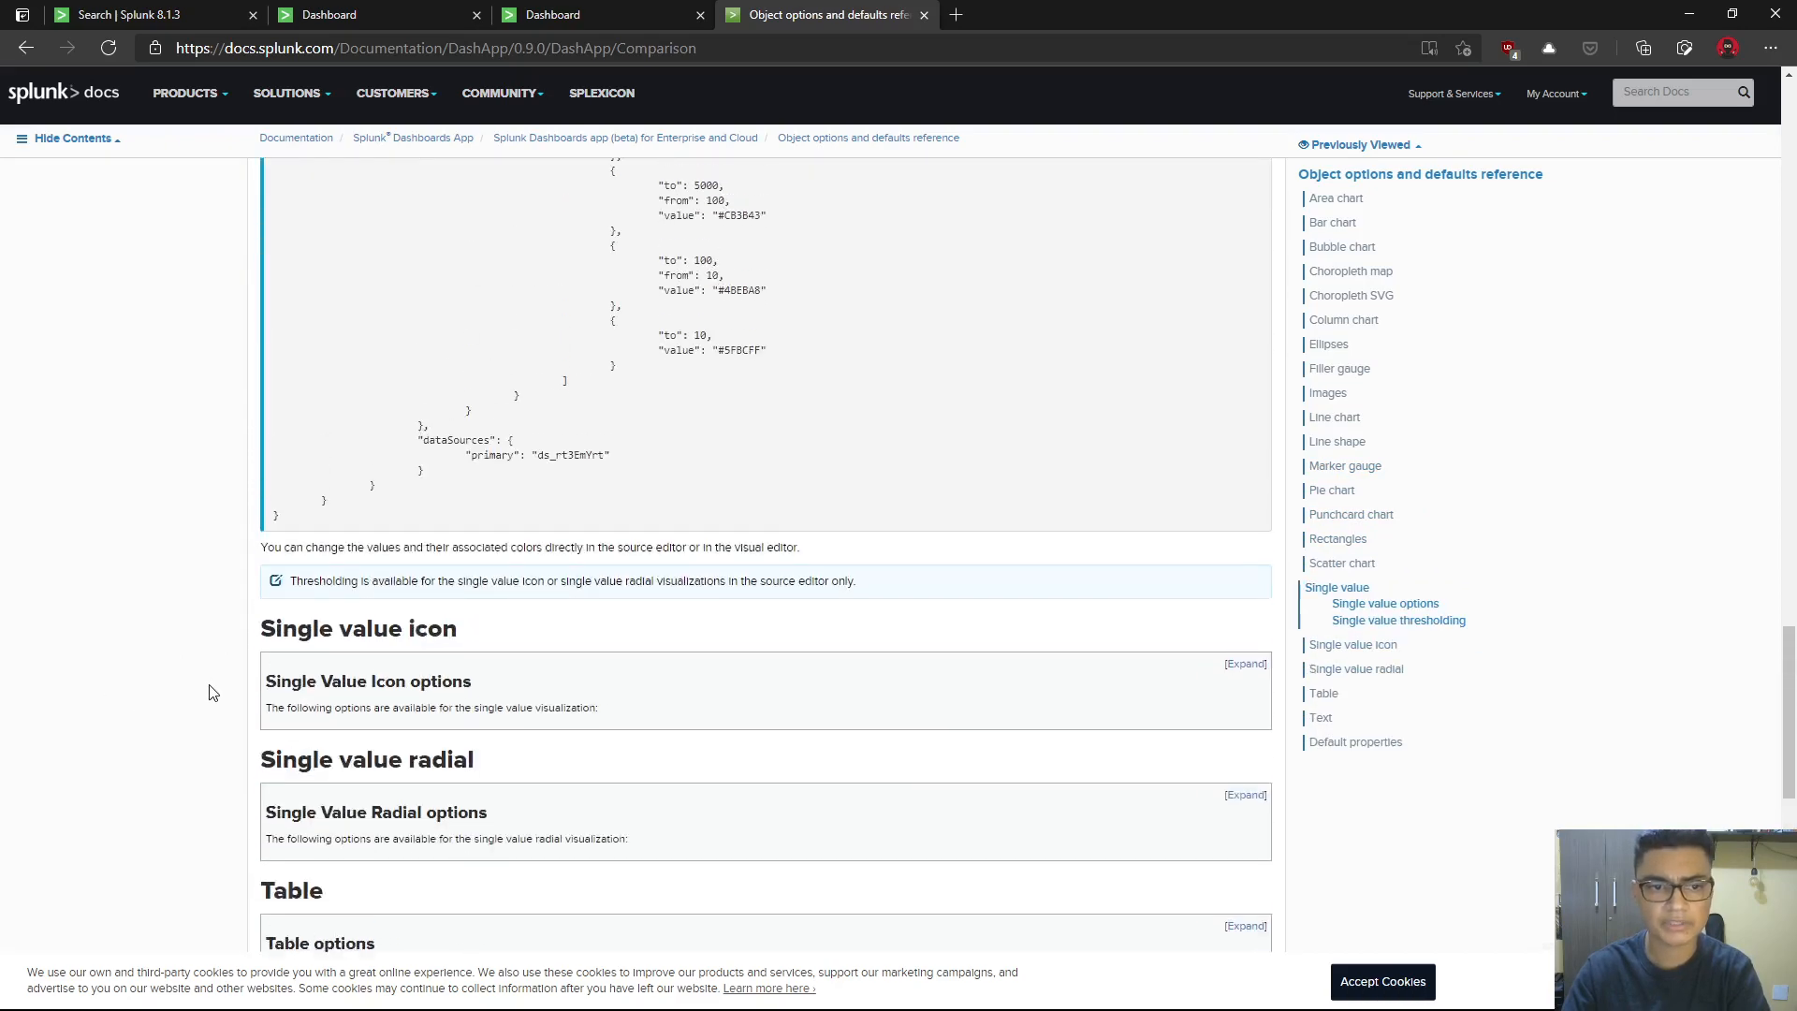
{"action": "scroll", "coordinate": [213, 523], "scroll_direction": "down", "scroll_amount": 5}
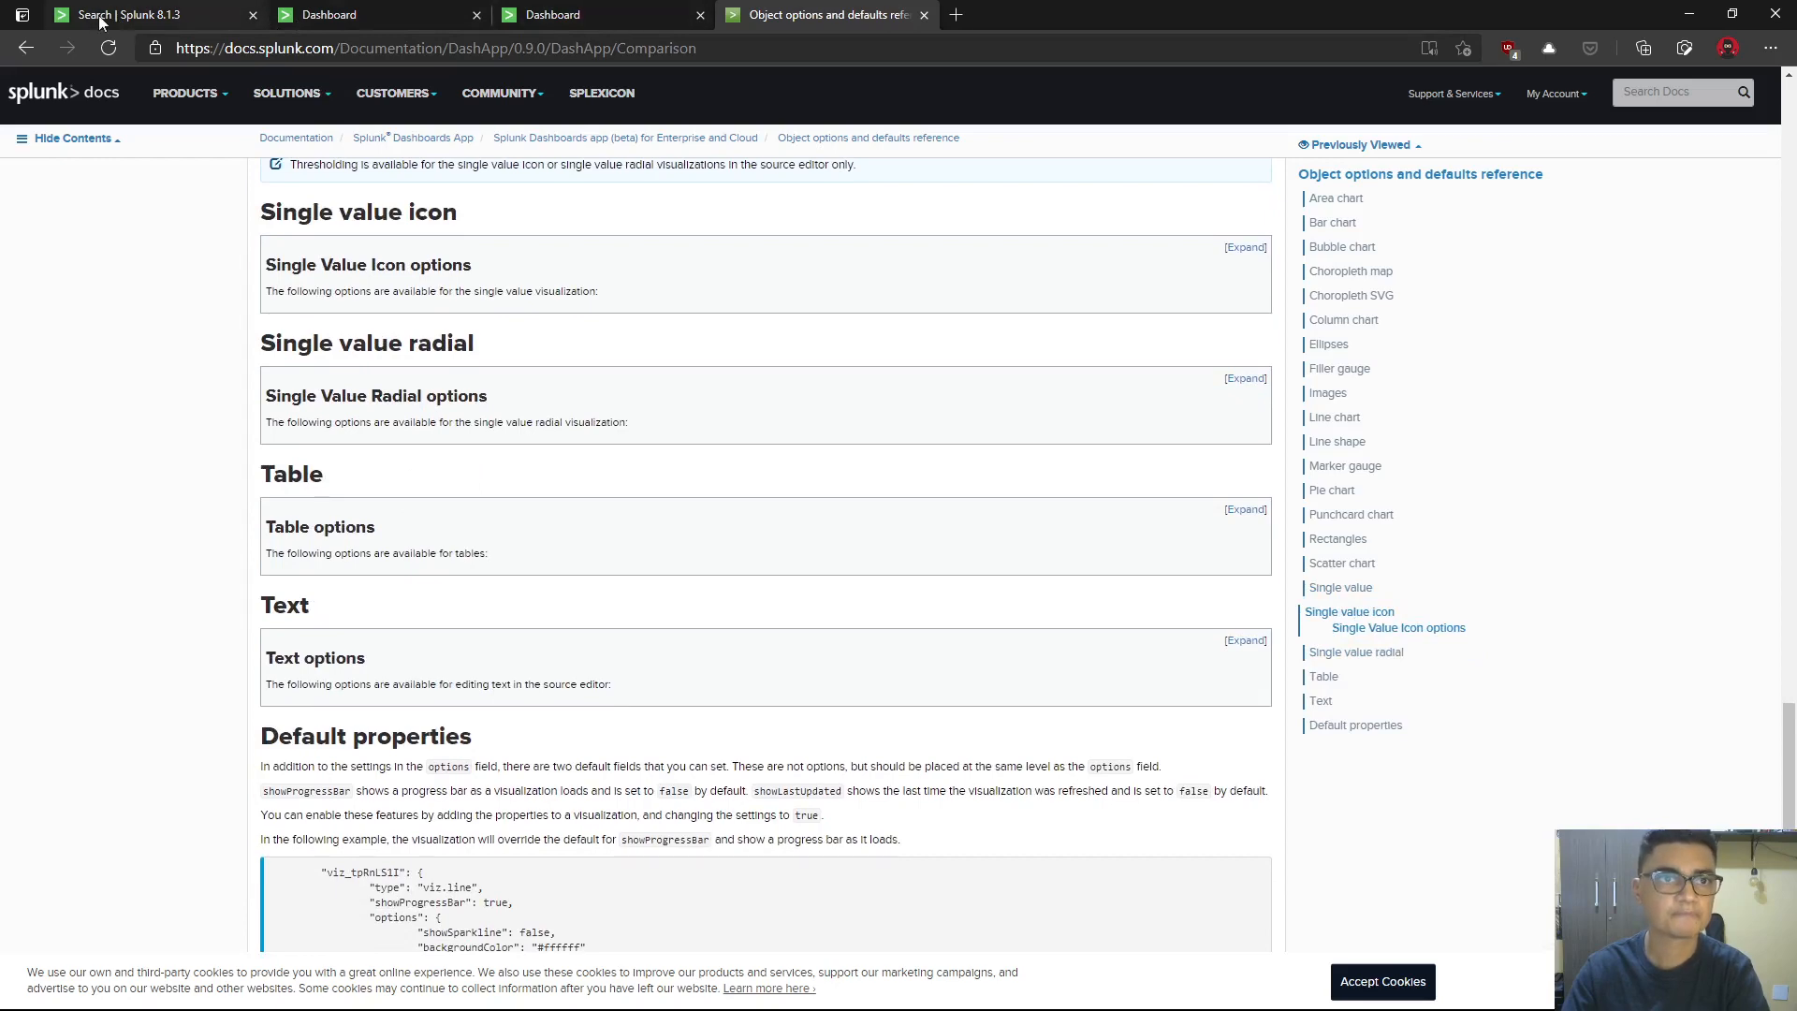
- Return to the Splunk UG Dashboards editor, add an Area chart and place it at about X 590, Y 50
{"action": "left_click", "coordinate": [143, 15]}
{"action": "left_click", "coordinate": [349, 17]}
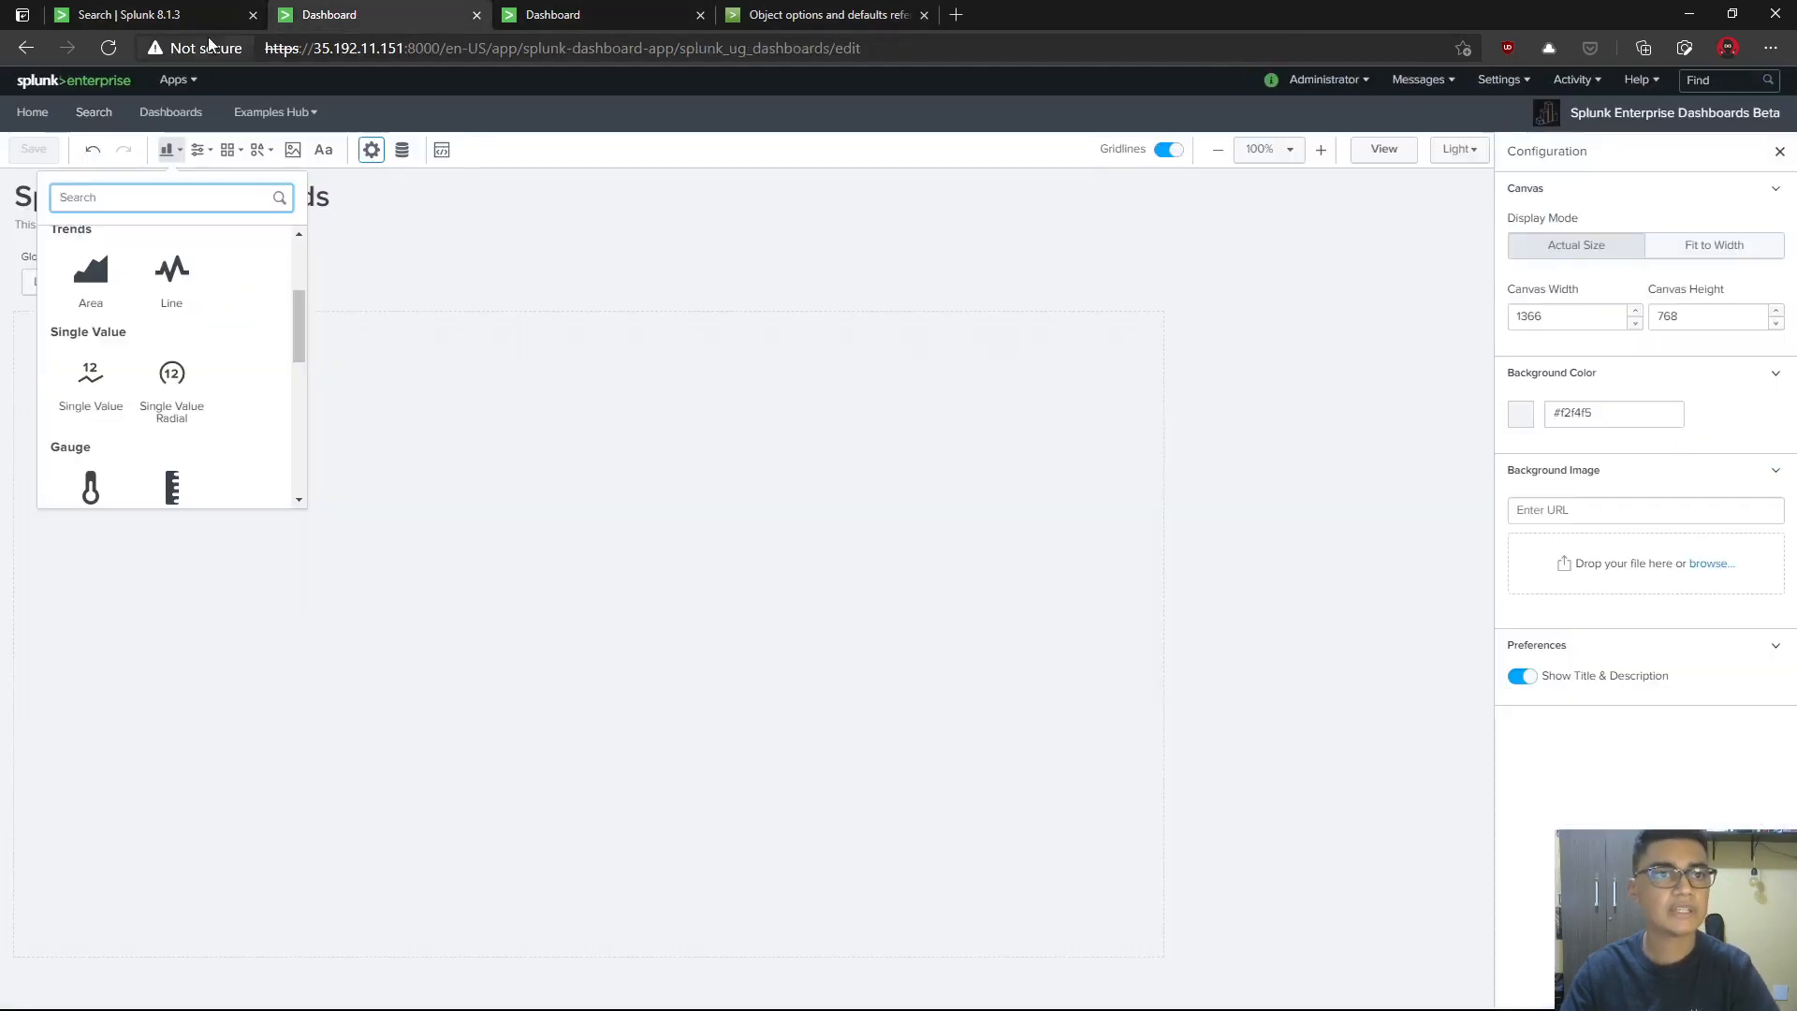
{"action": "left_click", "coordinate": [142, 15]}
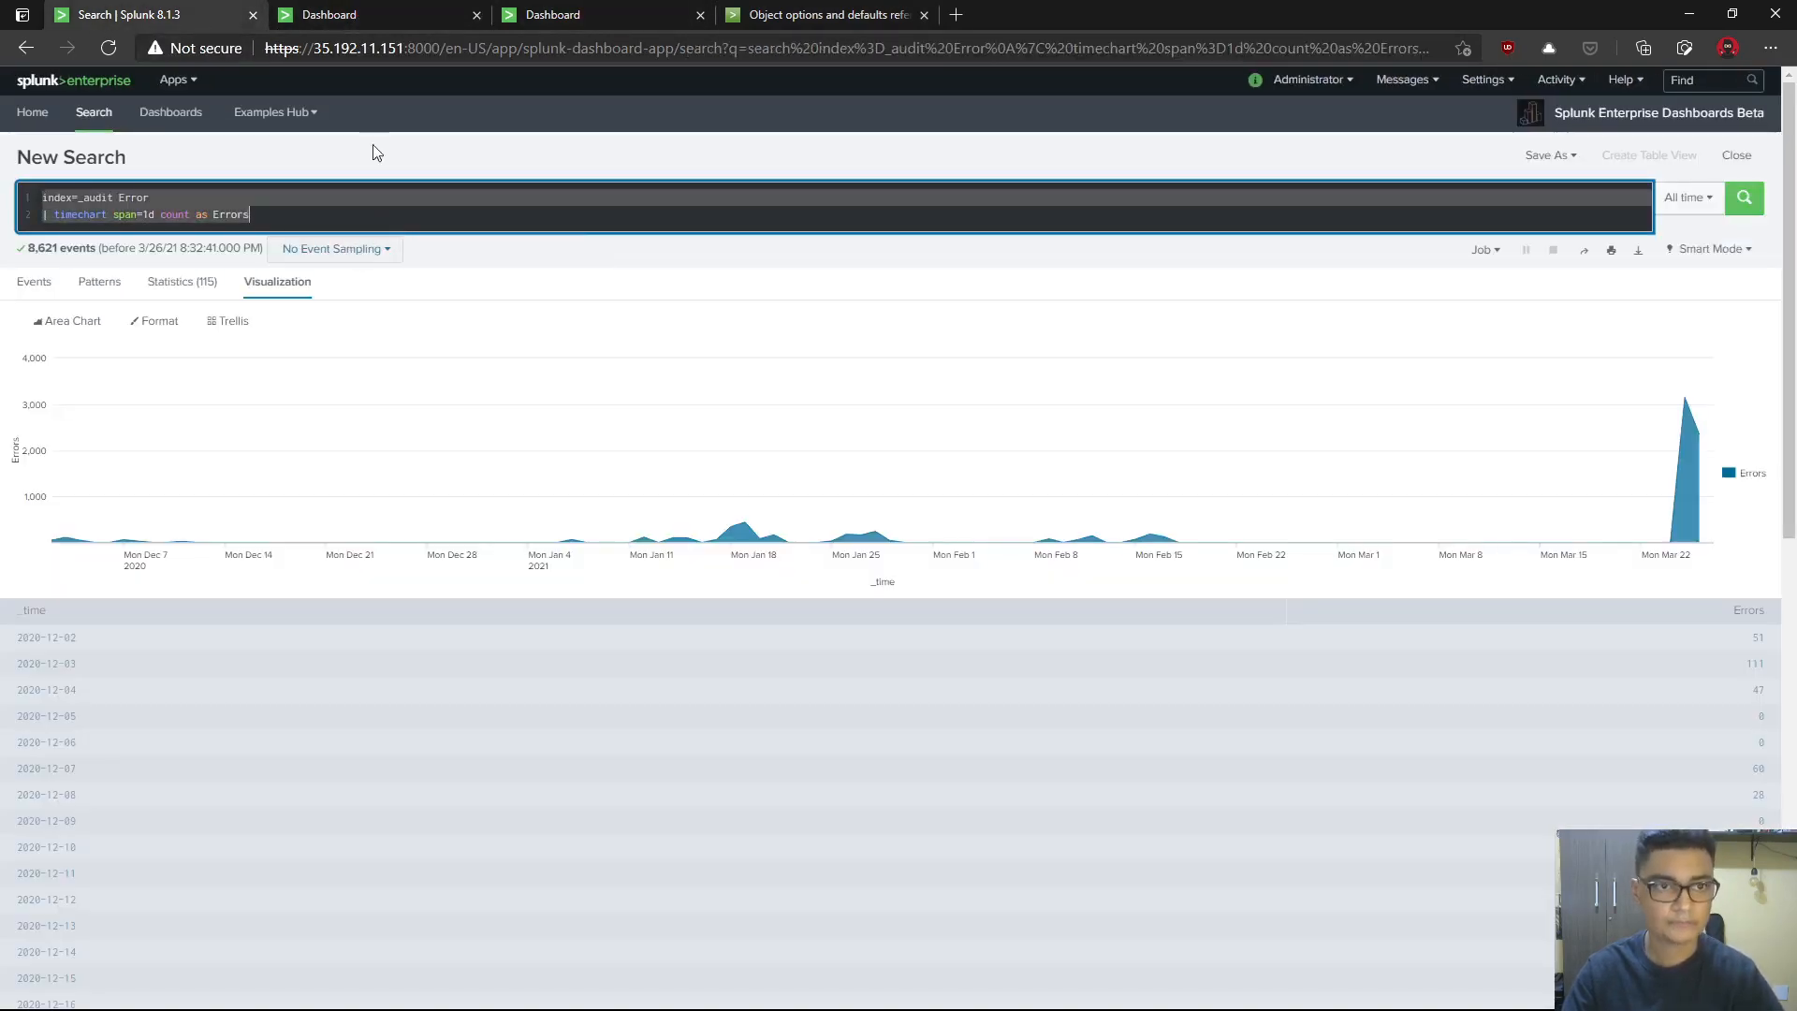
{"action": "left_click", "coordinate": [357, 19]}
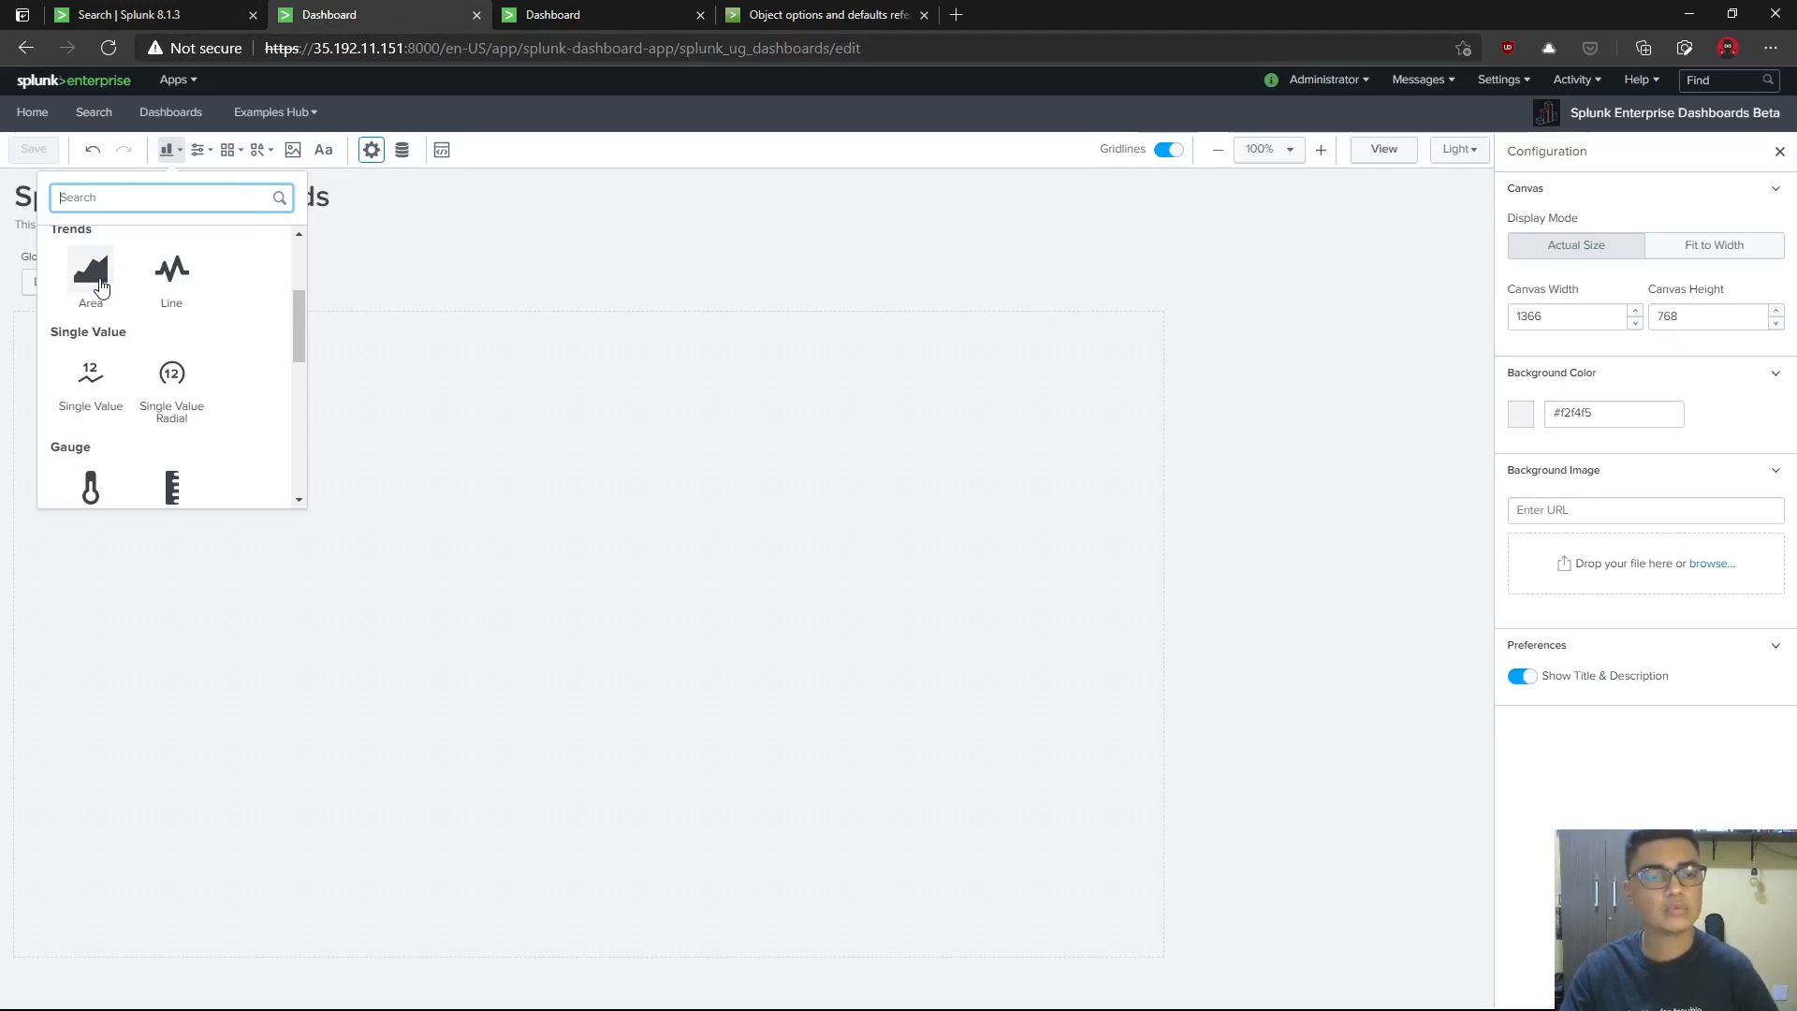
{"action": "scroll", "coordinate": [105, 300], "scroll_direction": "up", "scroll_amount": 1}
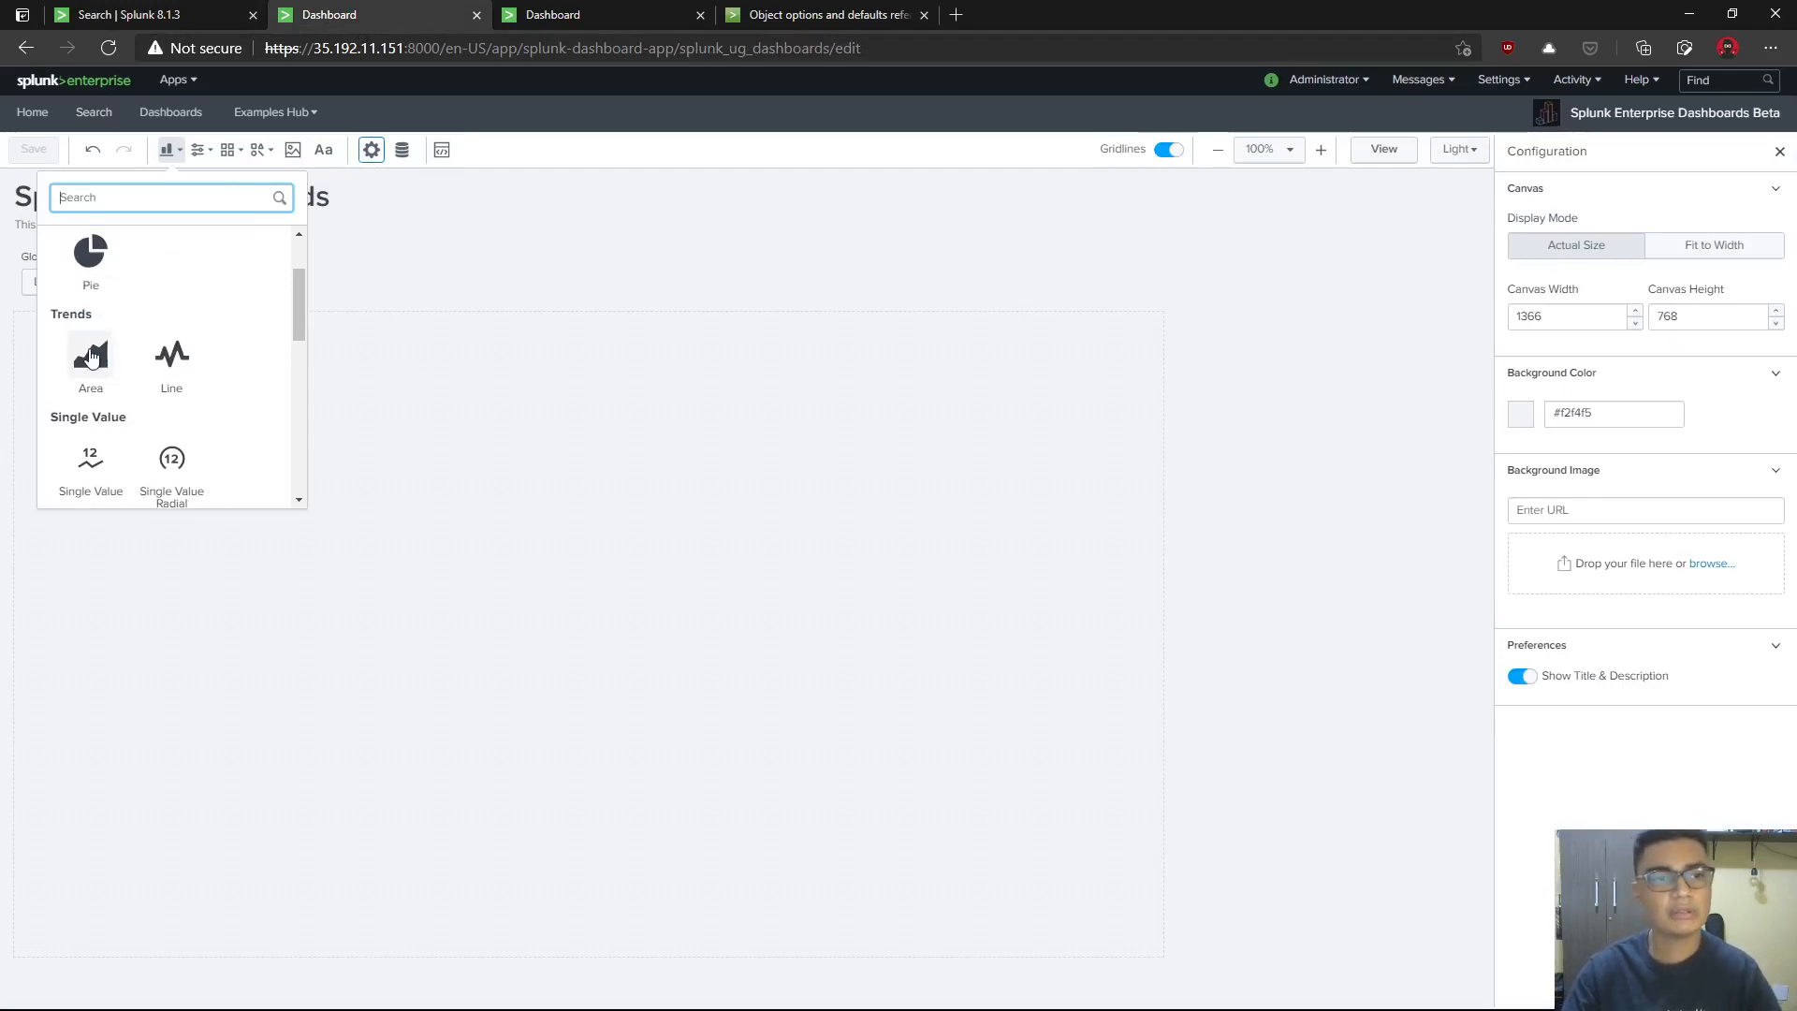
{"action": "left_click", "coordinate": [101, 360]}
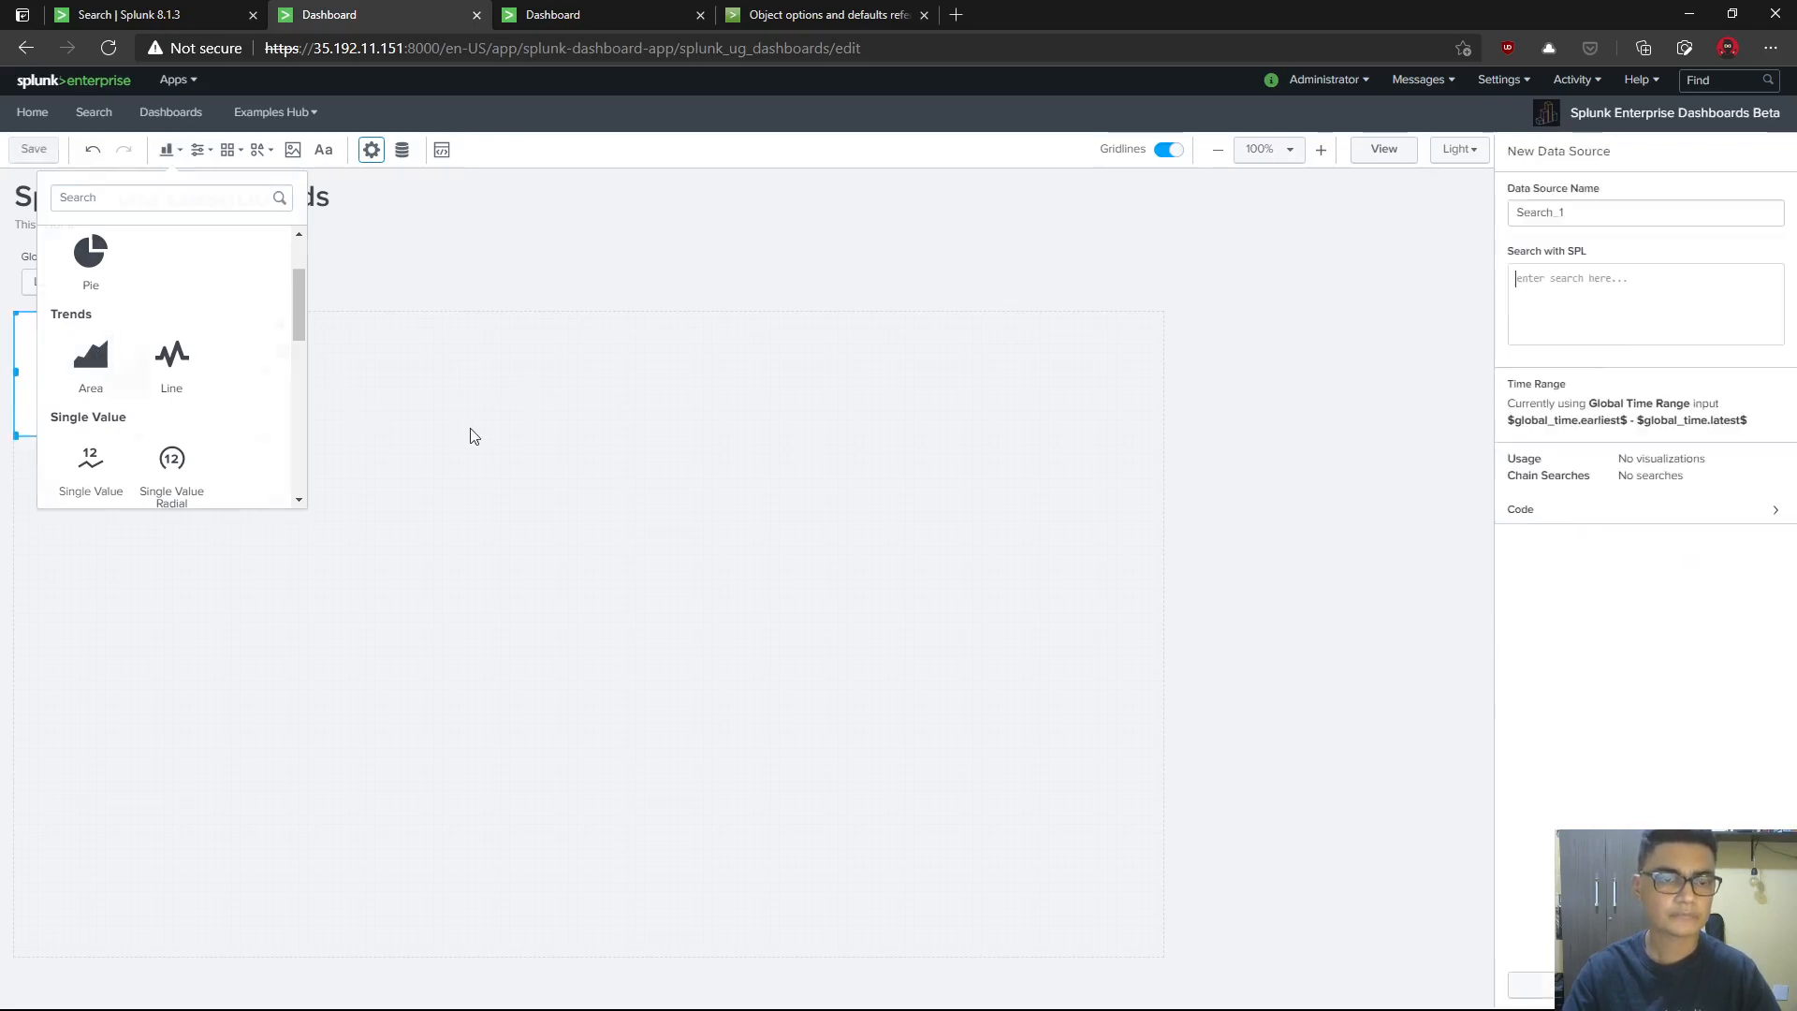
{"action": "left_click_drag", "start_coordinate": [260, 404], "coordinate": [707, 429]}
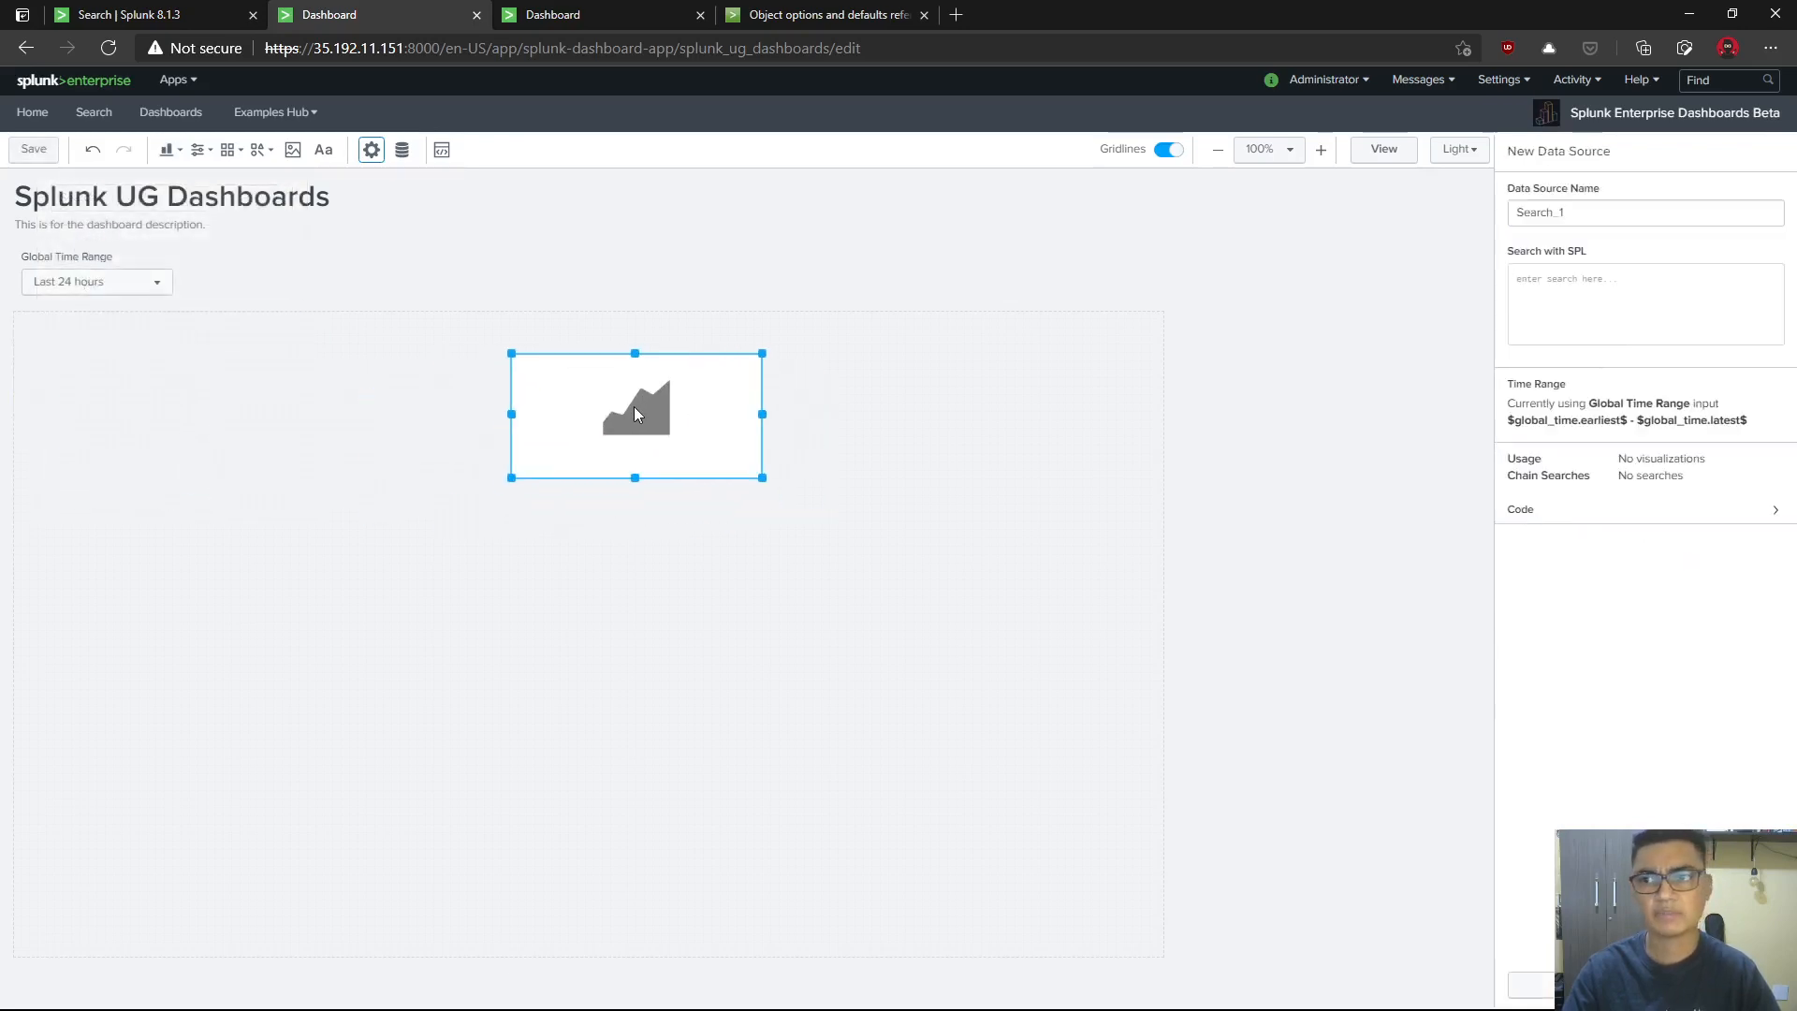
- Give the area chart a data source named search_01 with the SPL index=_audit Error | timechart span=1d count as Errors
{"action": "left_click", "coordinate": [1622, 211]}
{"action": "key", "text": "ctrl+a"}
{"action": "type", "text": "search"}
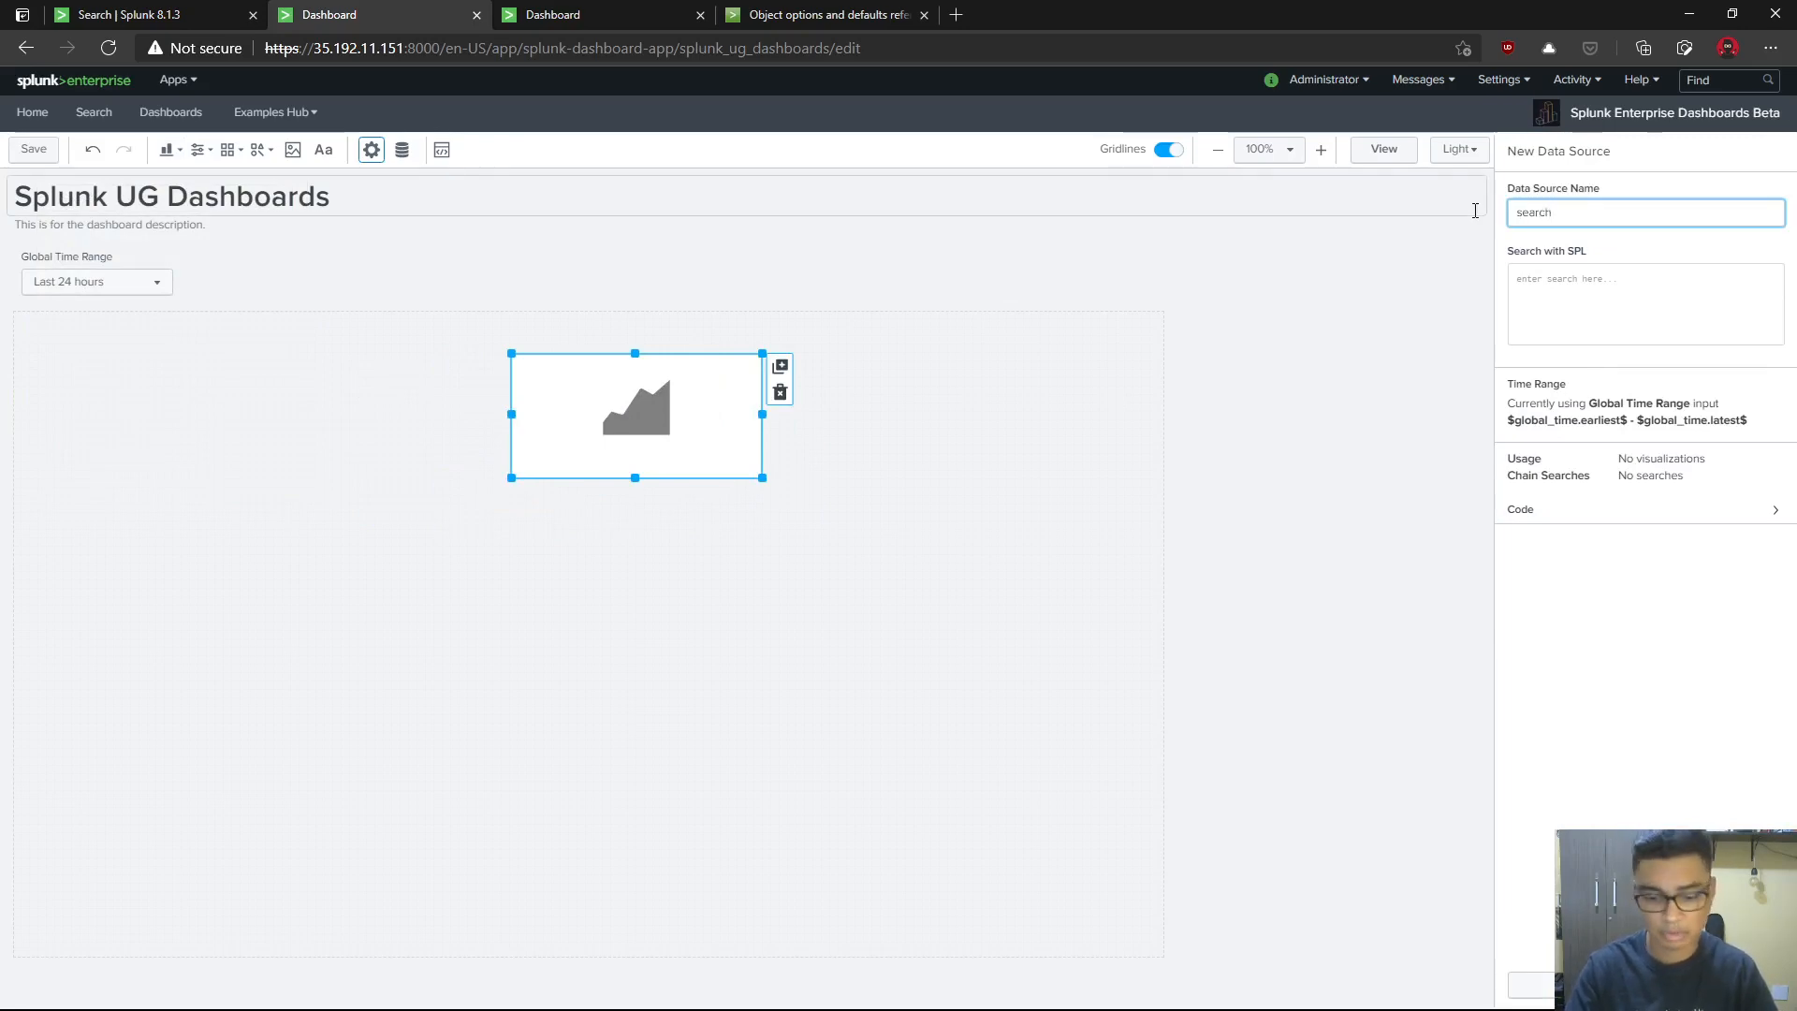
{"action": "type", "text": "_01"}
{"action": "left_click", "coordinate": [1554, 281]}
{"action": "type", "text": "index=_audit Error\\n| timechart span=1d count as Errors"}
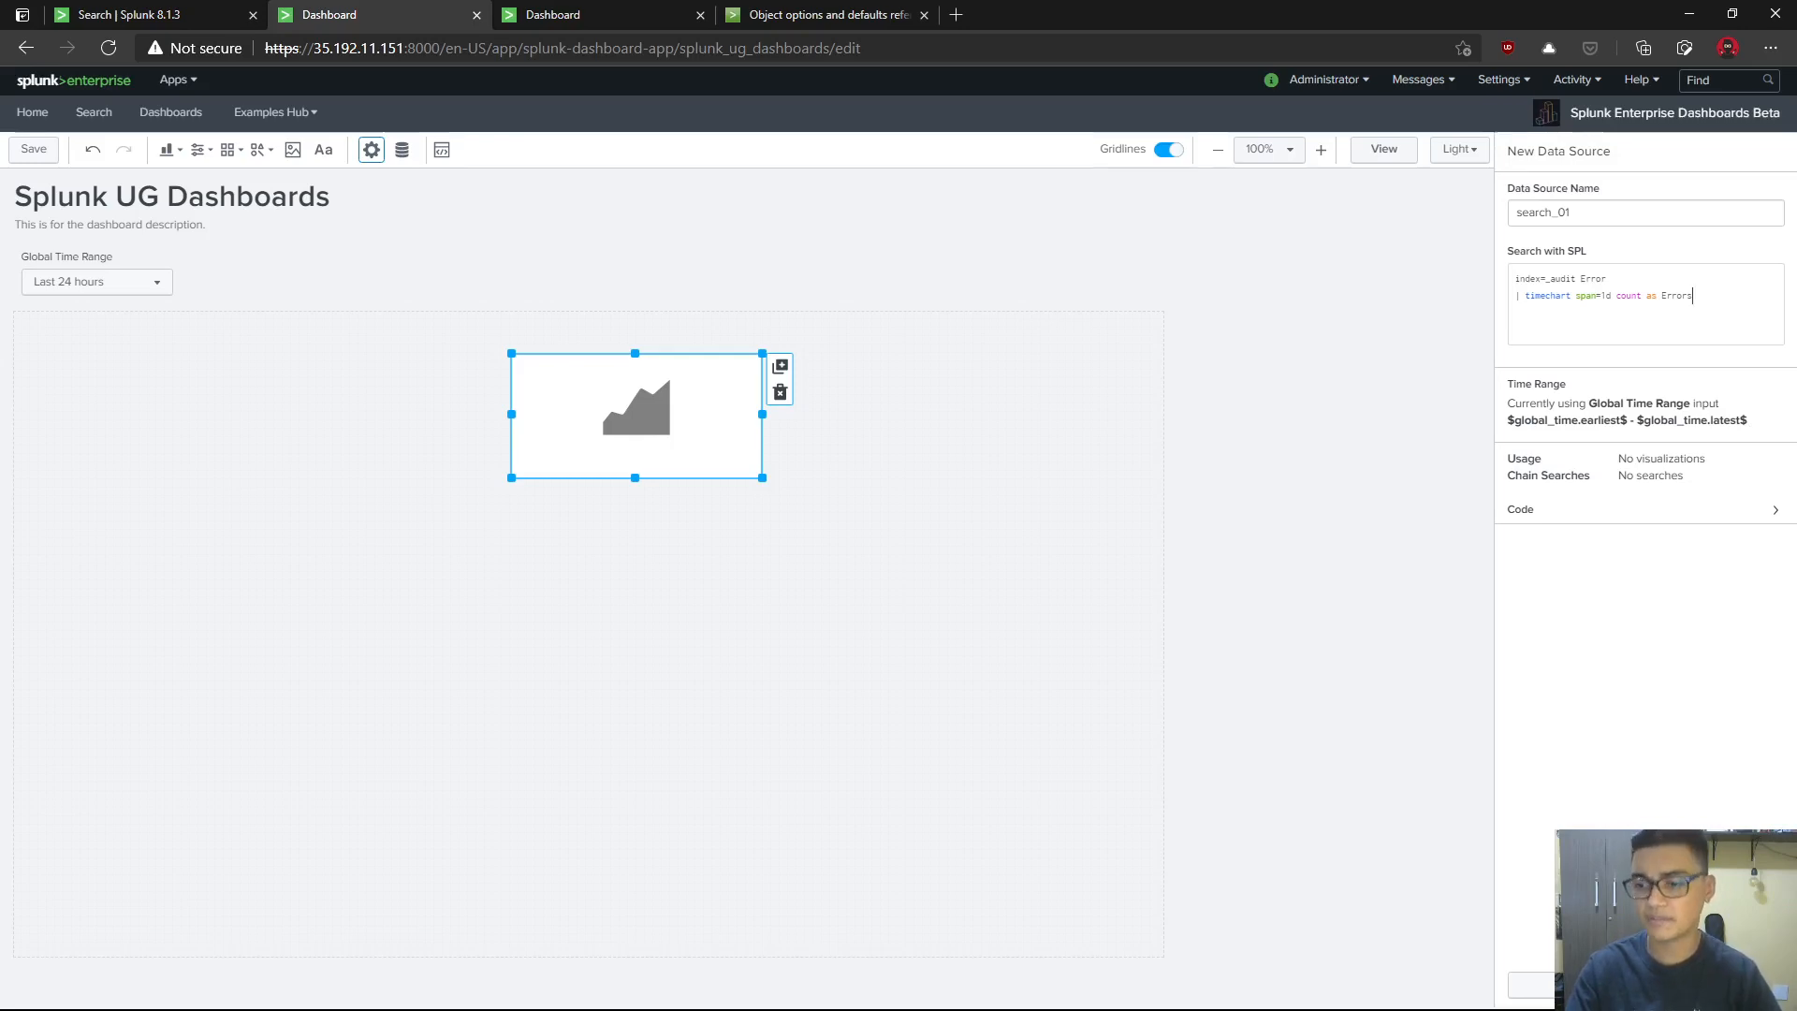
{"action": "left_click", "coordinate": [1727, 985]}
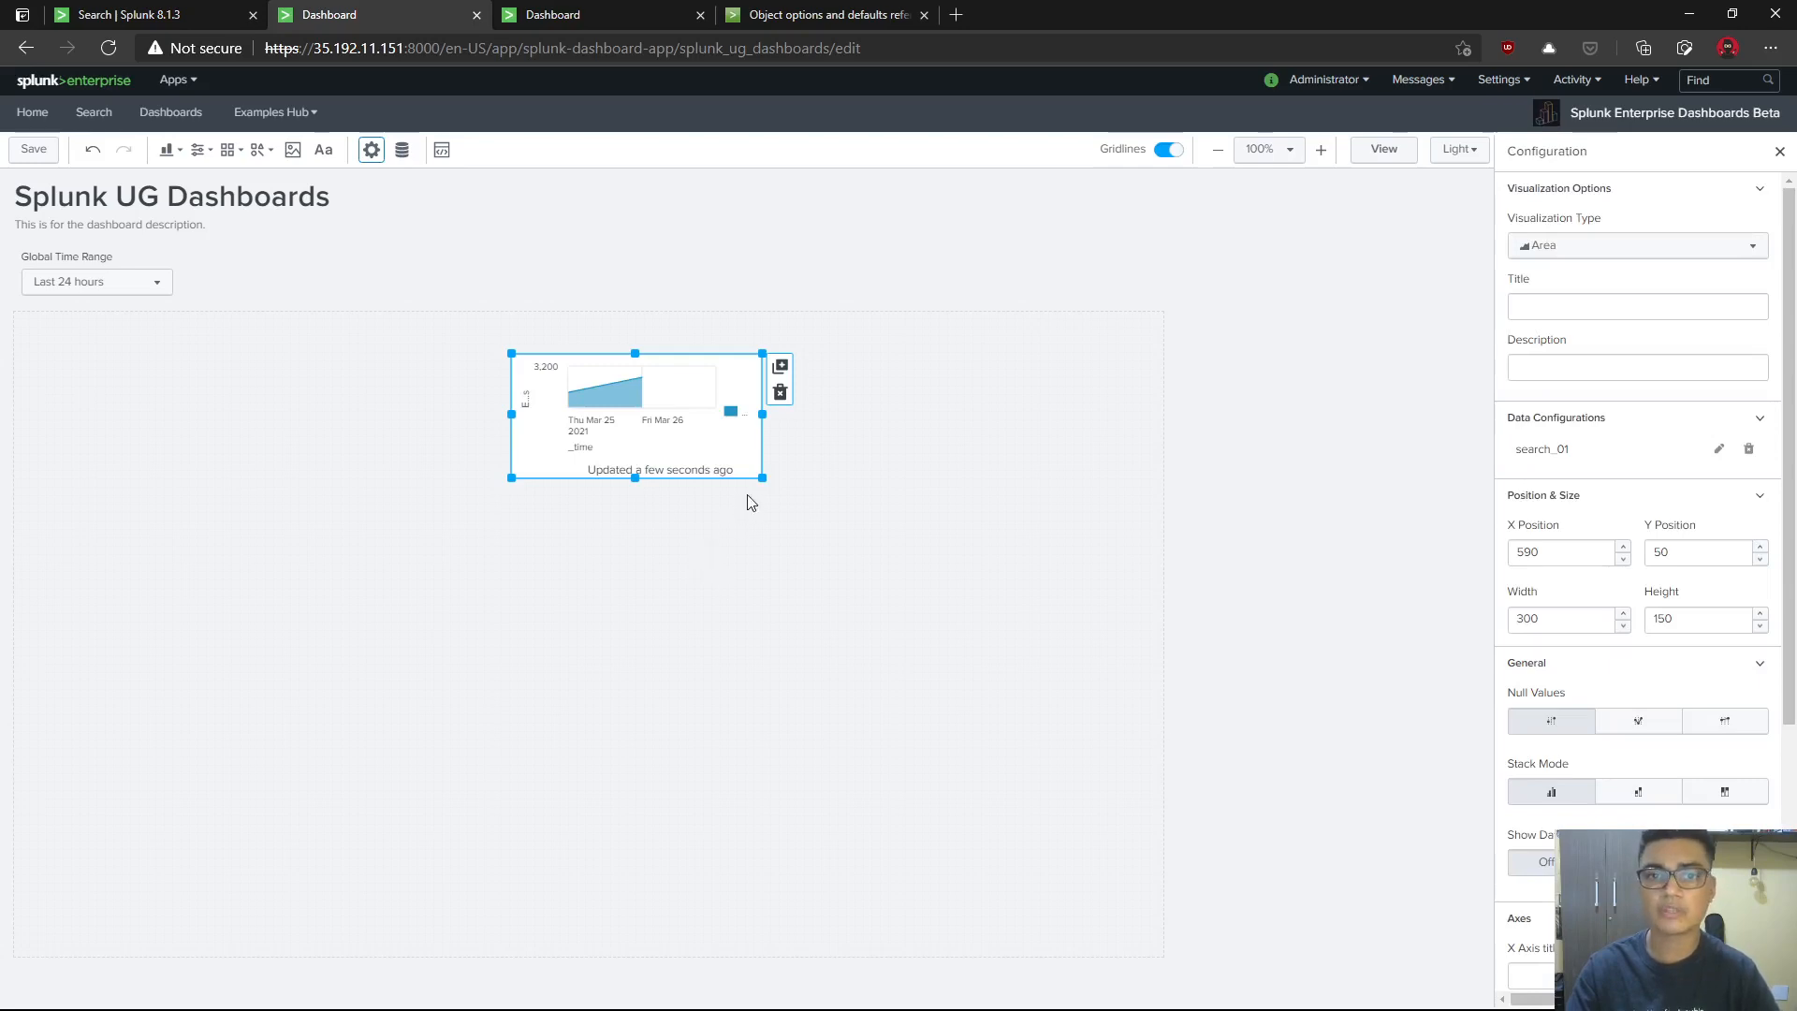
- Resize the area chart to about 520 by 230, move it to about X 430, Y 40, and compare it with the original search's chart
{"action": "left_click_drag", "start_coordinate": [762, 478], "coordinate": [956, 550]}
{"action": "left_click_drag", "start_coordinate": [887, 385], "coordinate": [772, 380]}
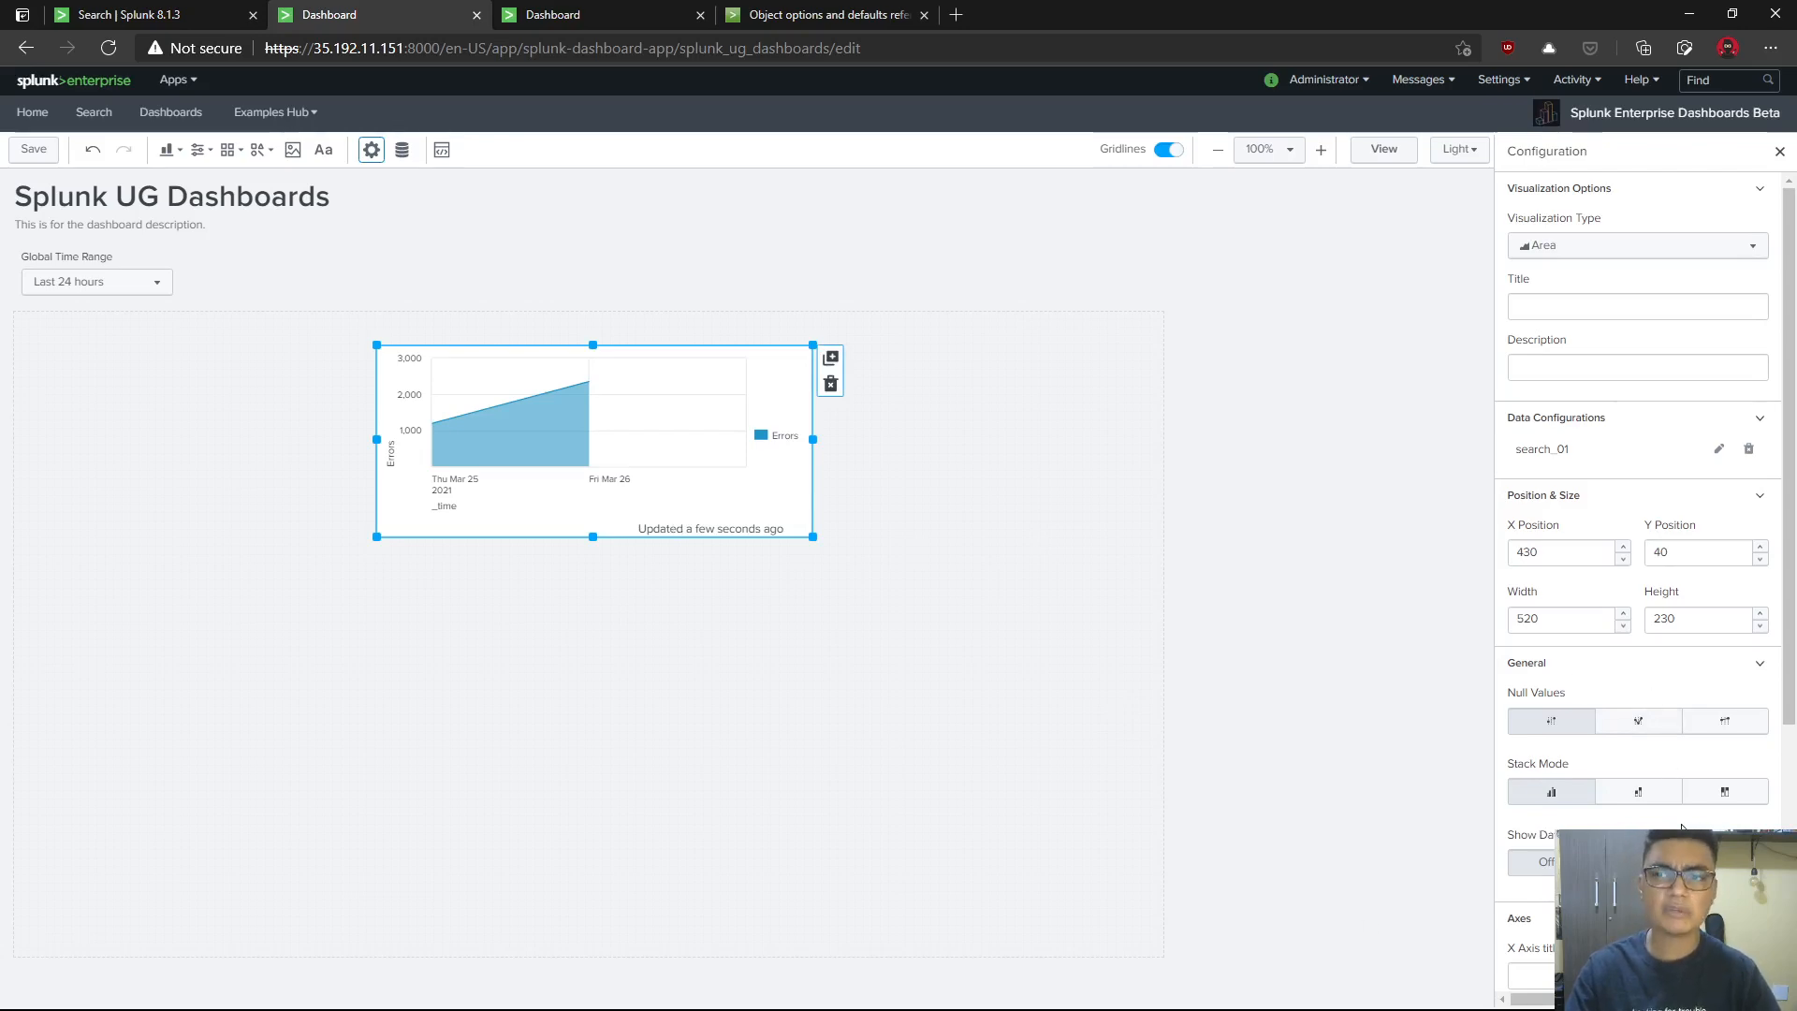
{"action": "left_click", "coordinate": [215, 15]}
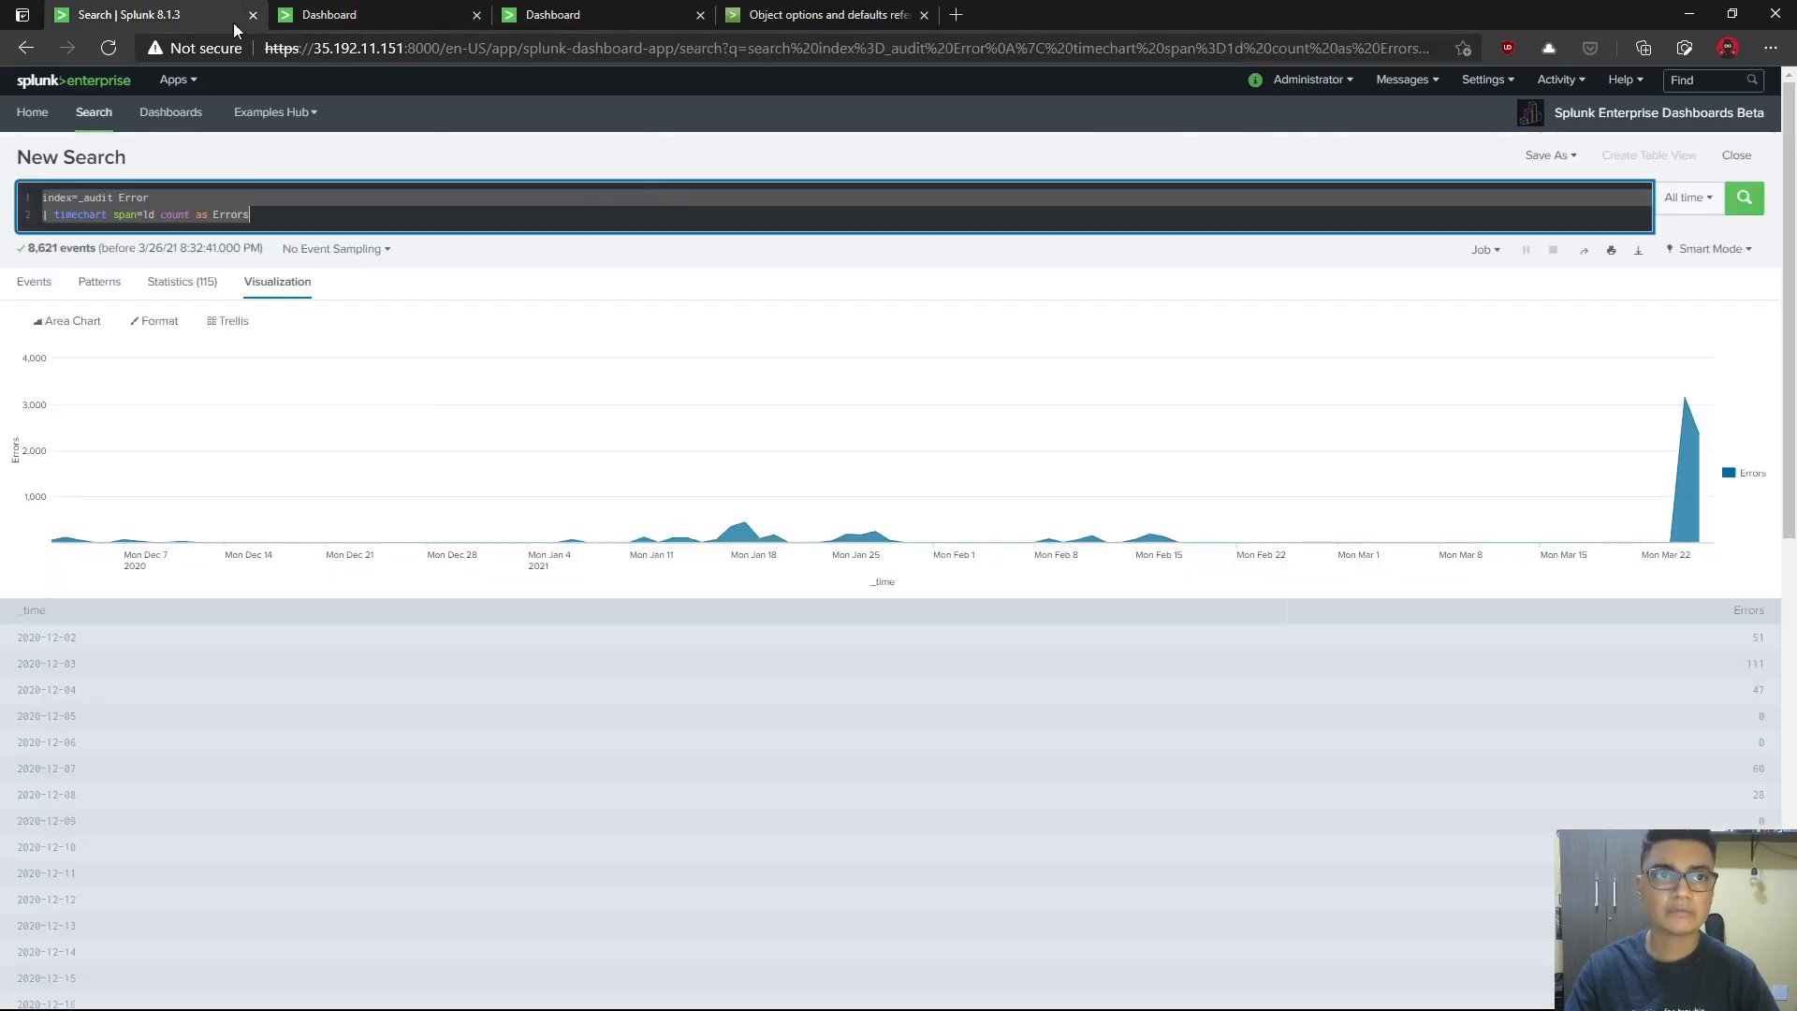
{"action": "left_click", "coordinate": [400, 19]}
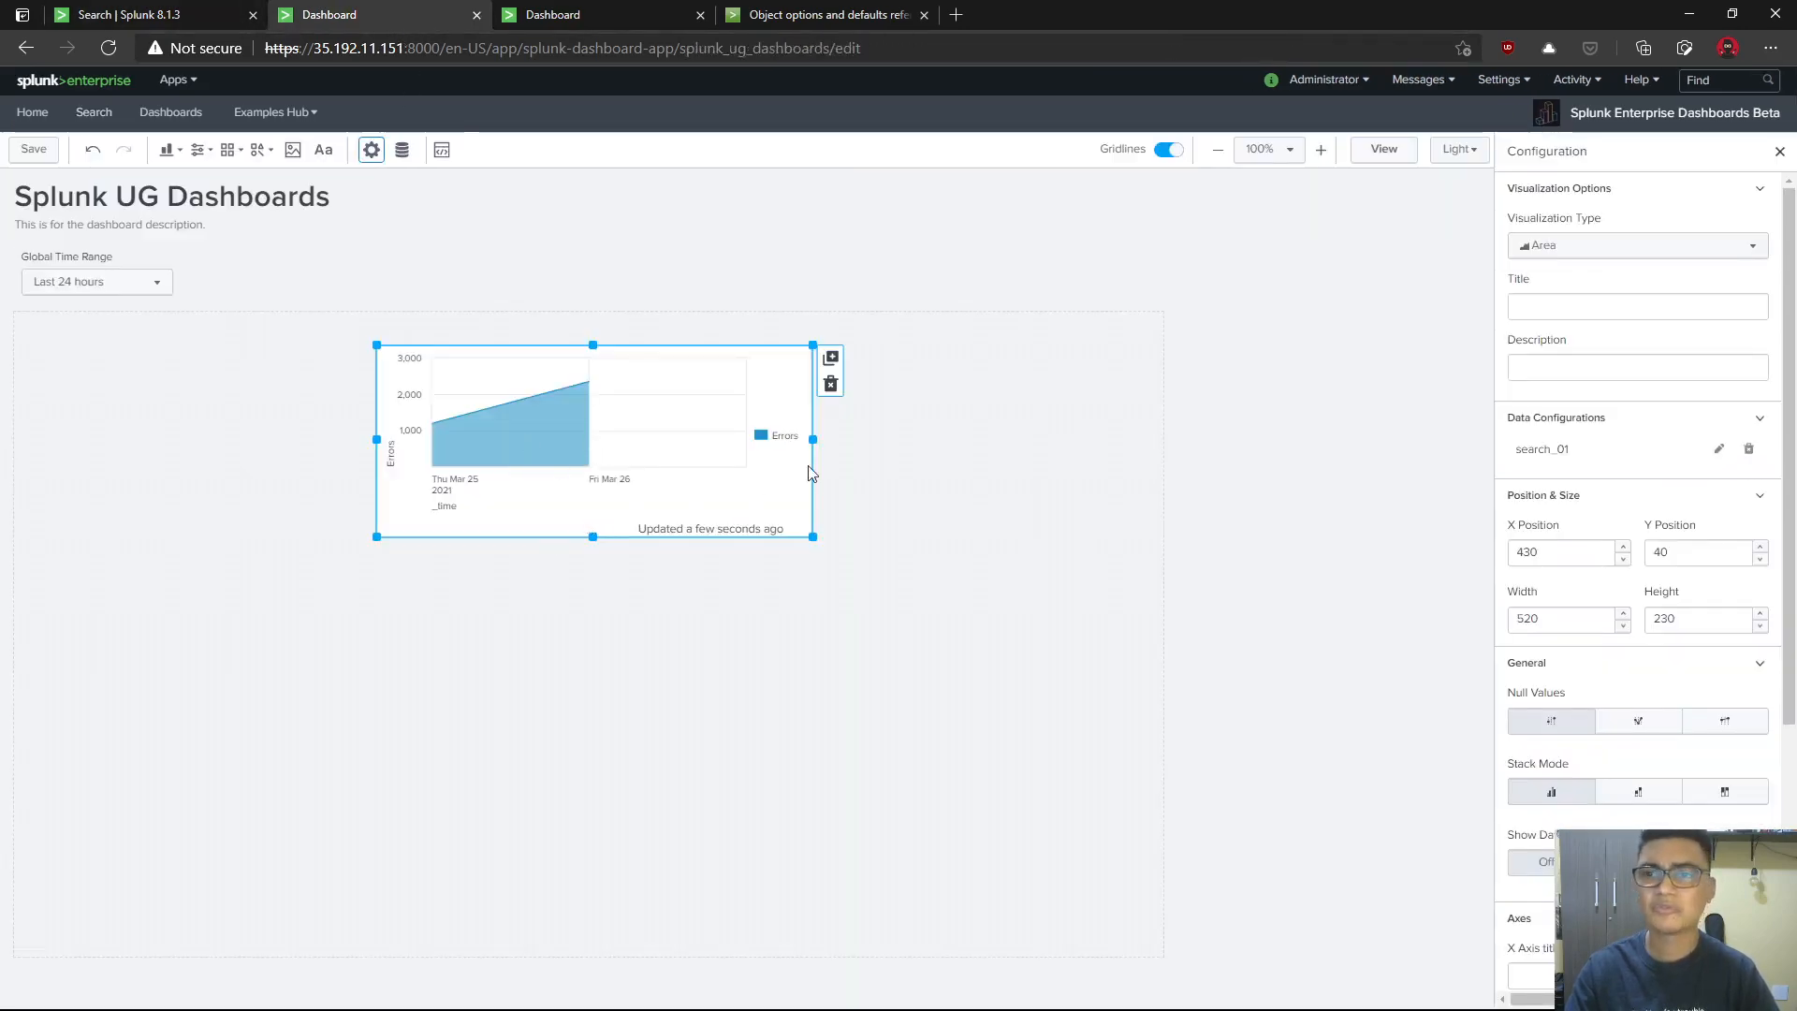
- Turn the canvas gridlines off and on again, and switch the dashboard theme to Dark
{"action": "left_click", "coordinate": [1061, 594]}
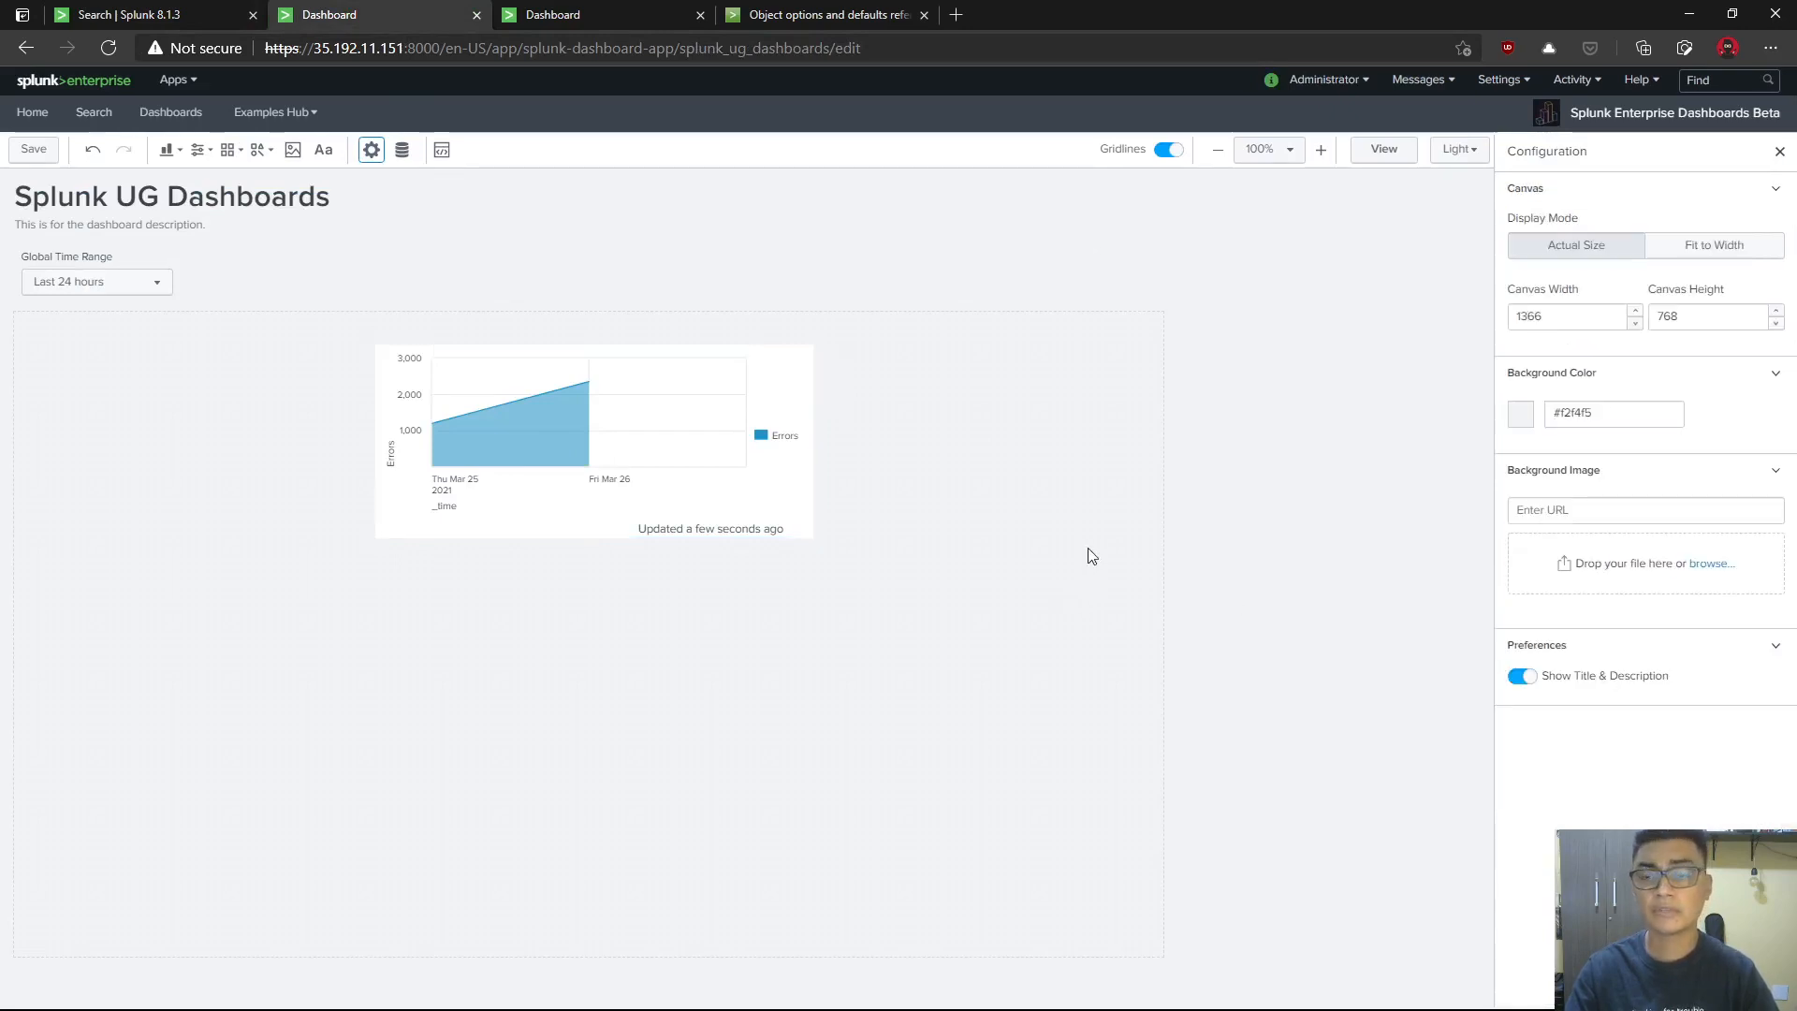
{"action": "left_click", "coordinate": [1168, 154]}
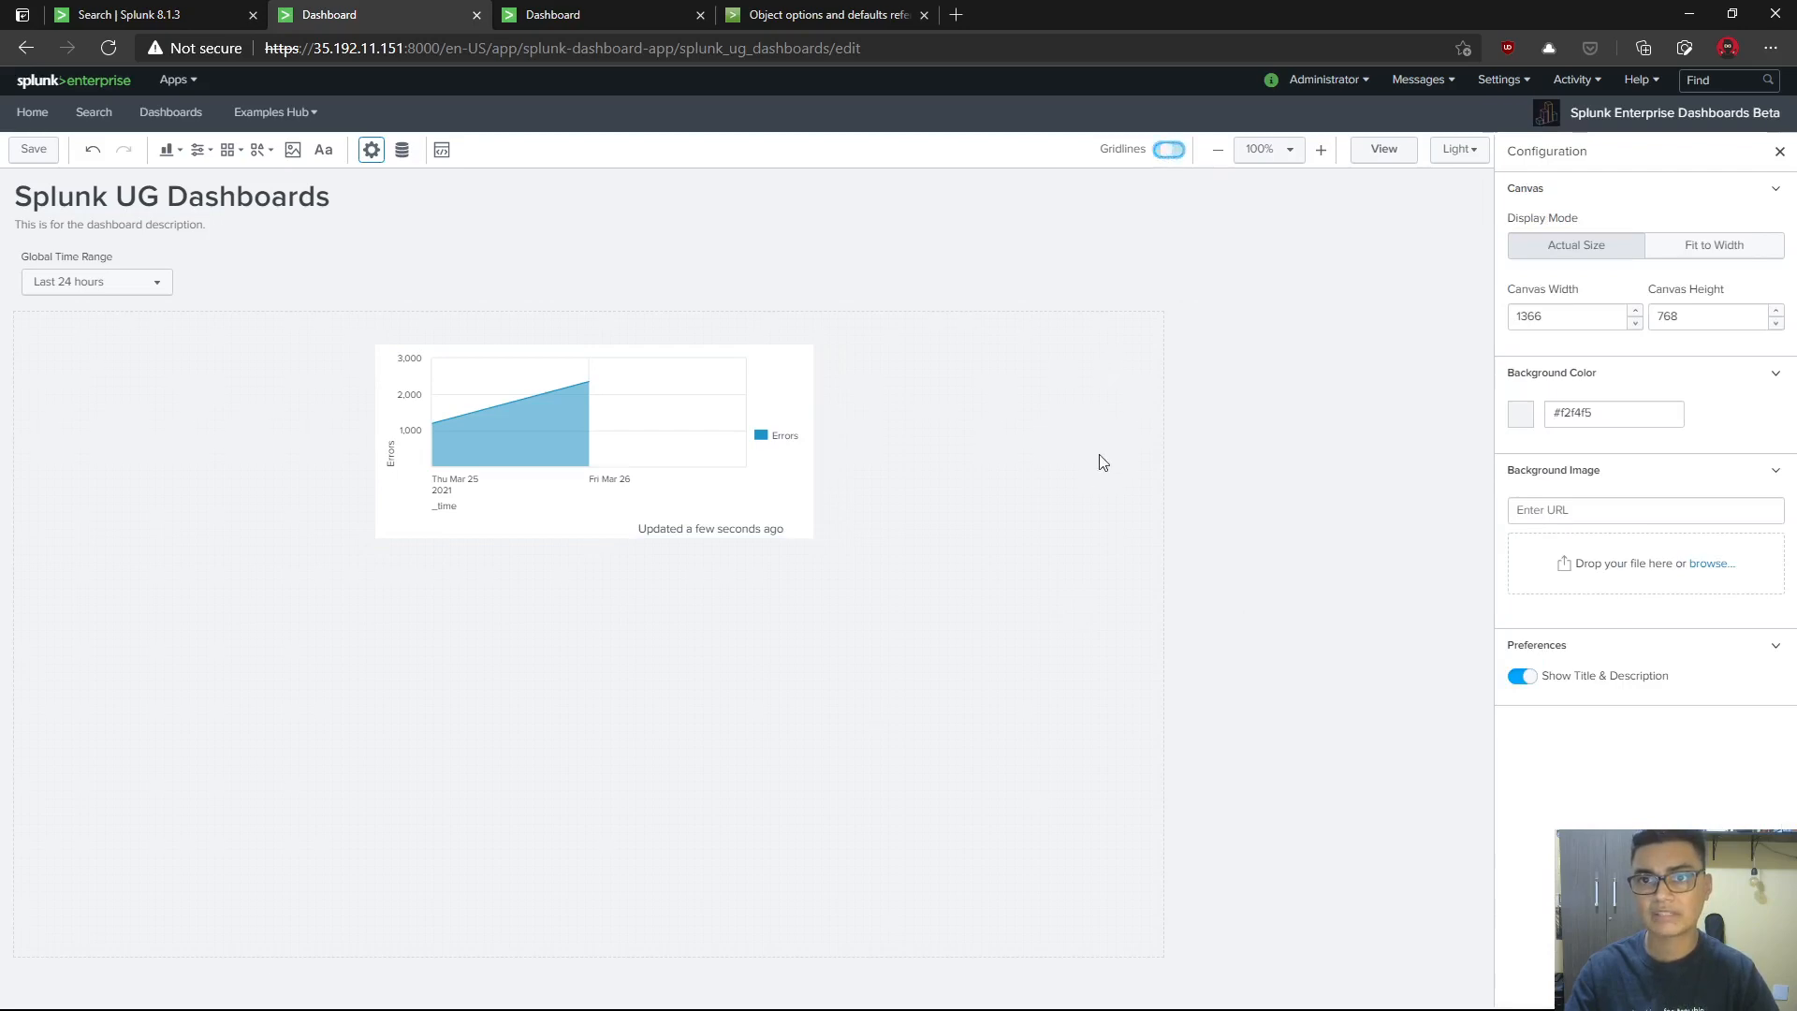
{"action": "left_click", "coordinate": [1174, 151]}
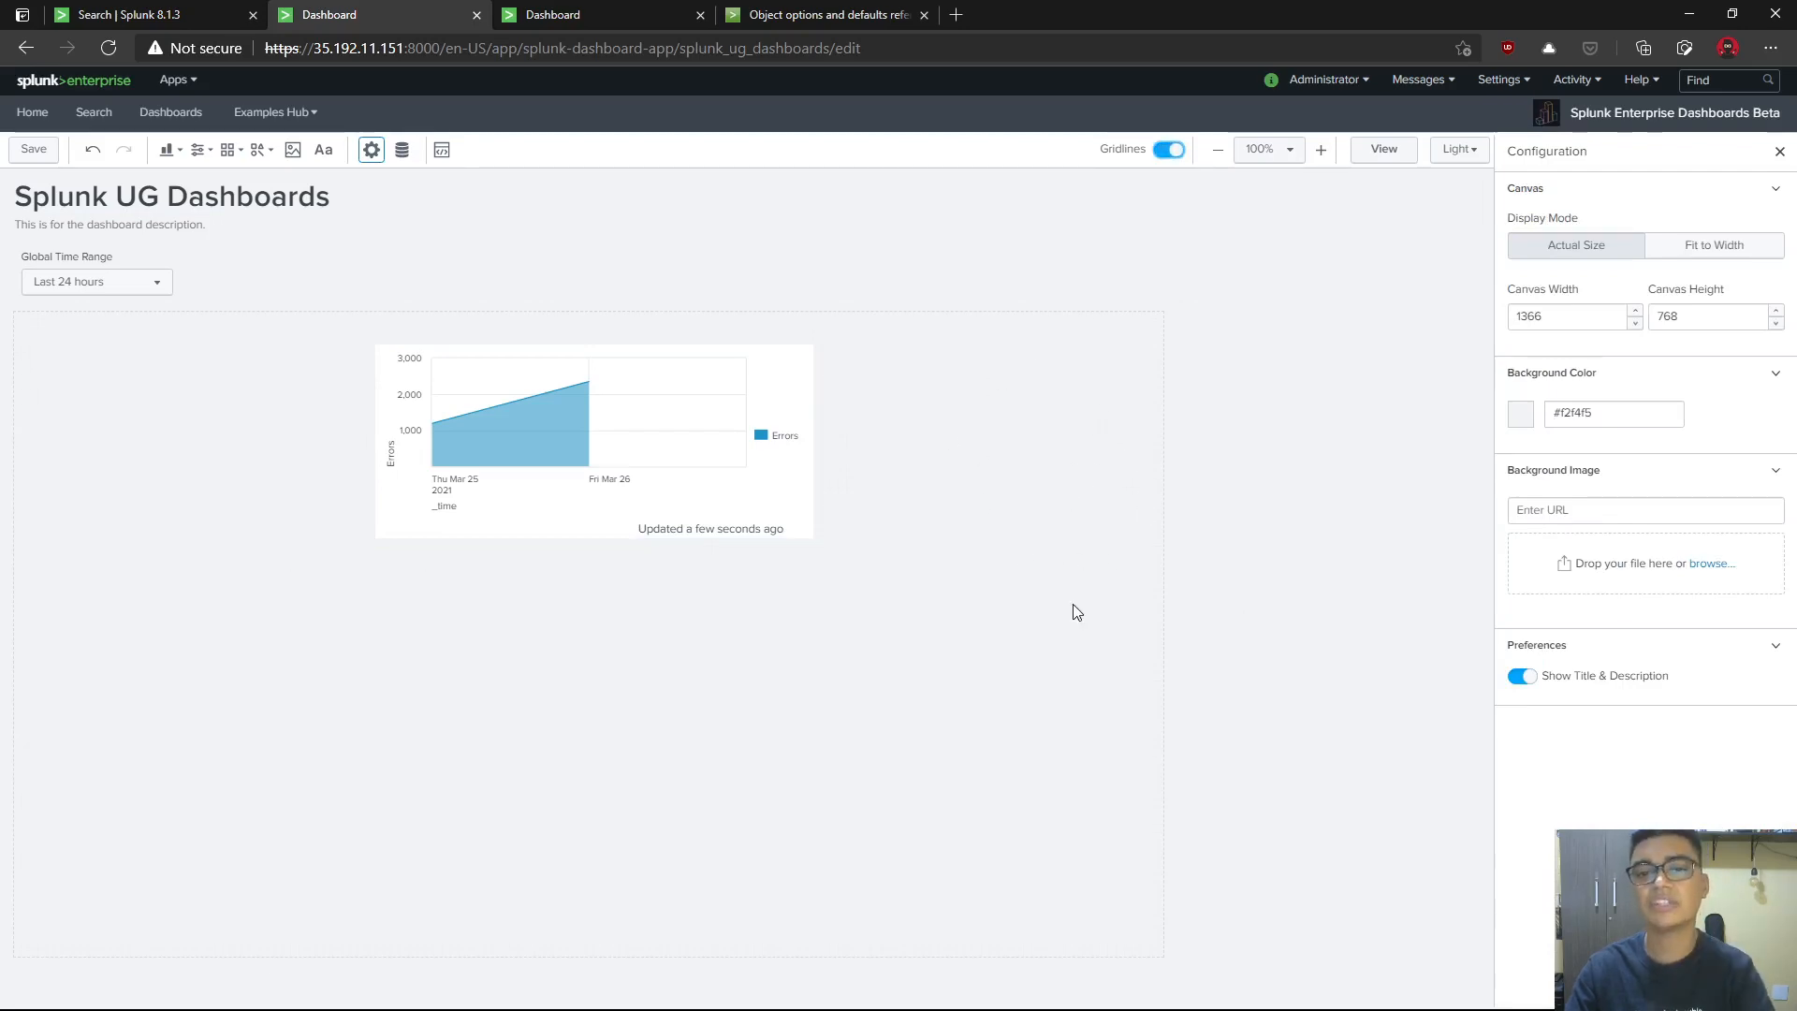
{"action": "left_click", "coordinate": [1464, 151]}
{"action": "left_click", "coordinate": [1465, 213]}
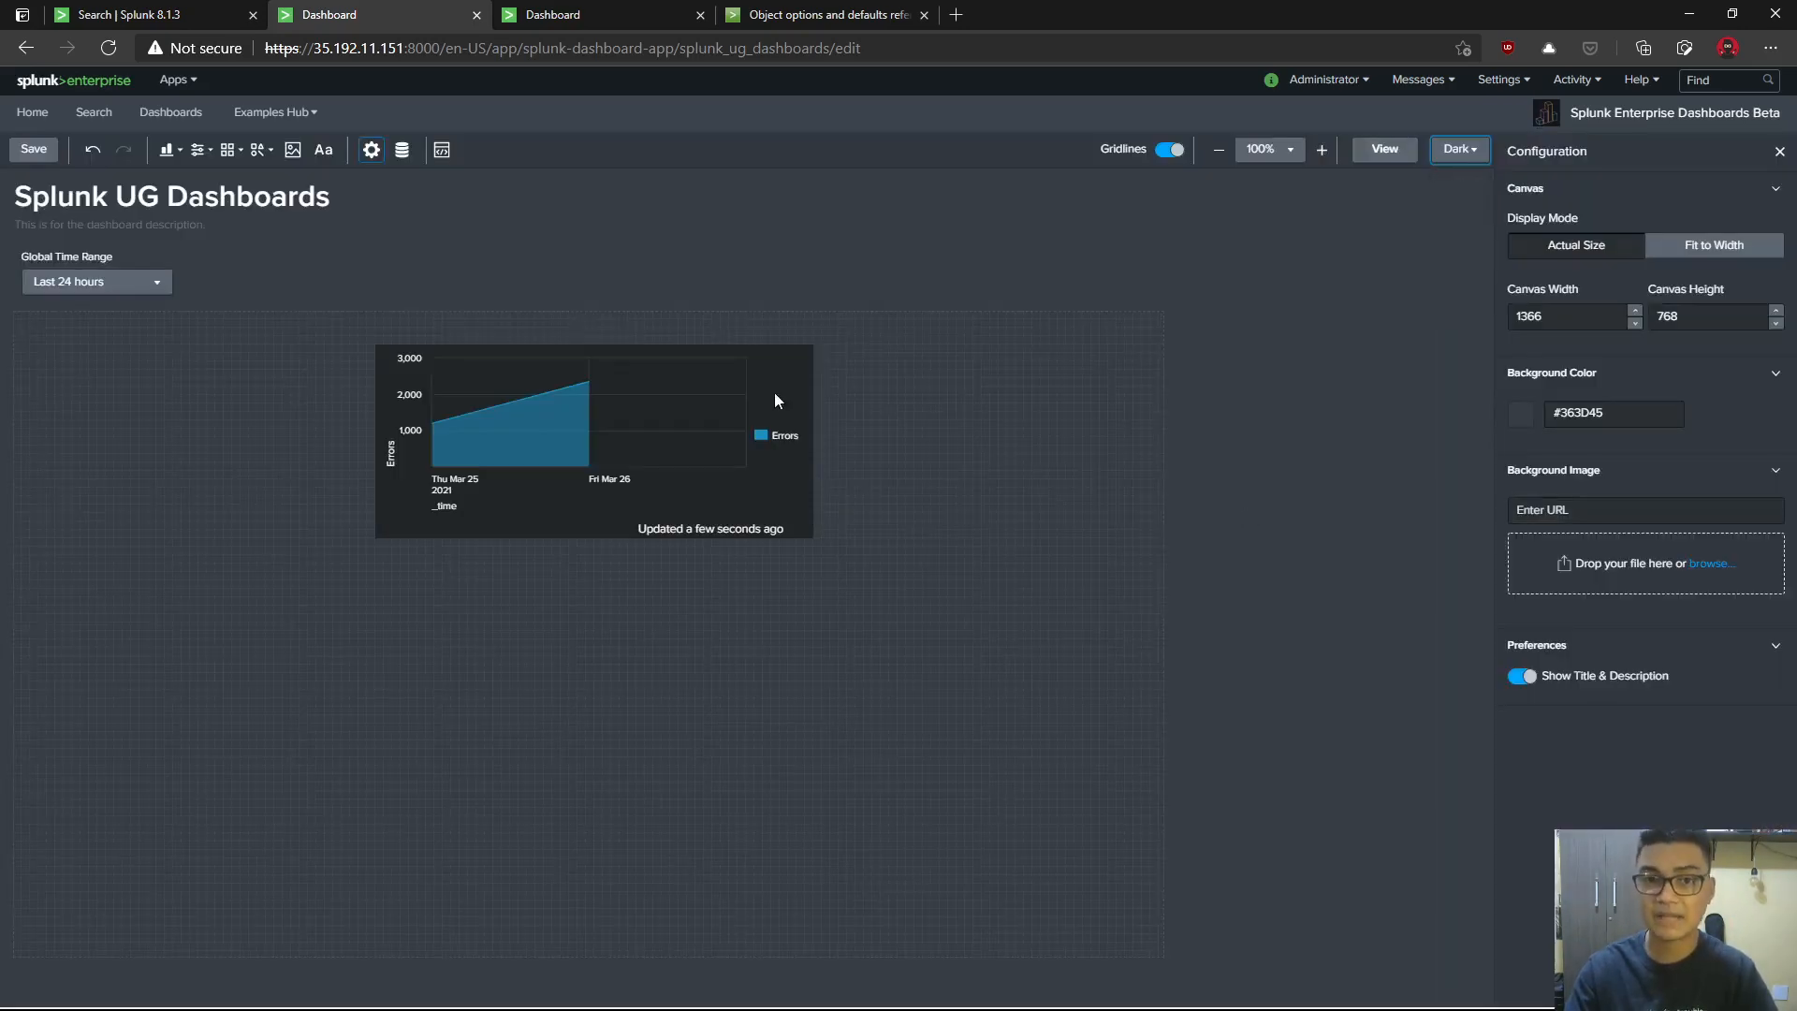
- Move the area chart to about X 560, Y 10 and set the Global Time Range input to All time
{"action": "left_click", "coordinate": [670, 448]}
{"action": "left_click_drag", "start_coordinate": [672, 452], "coordinate": [889, 368]}
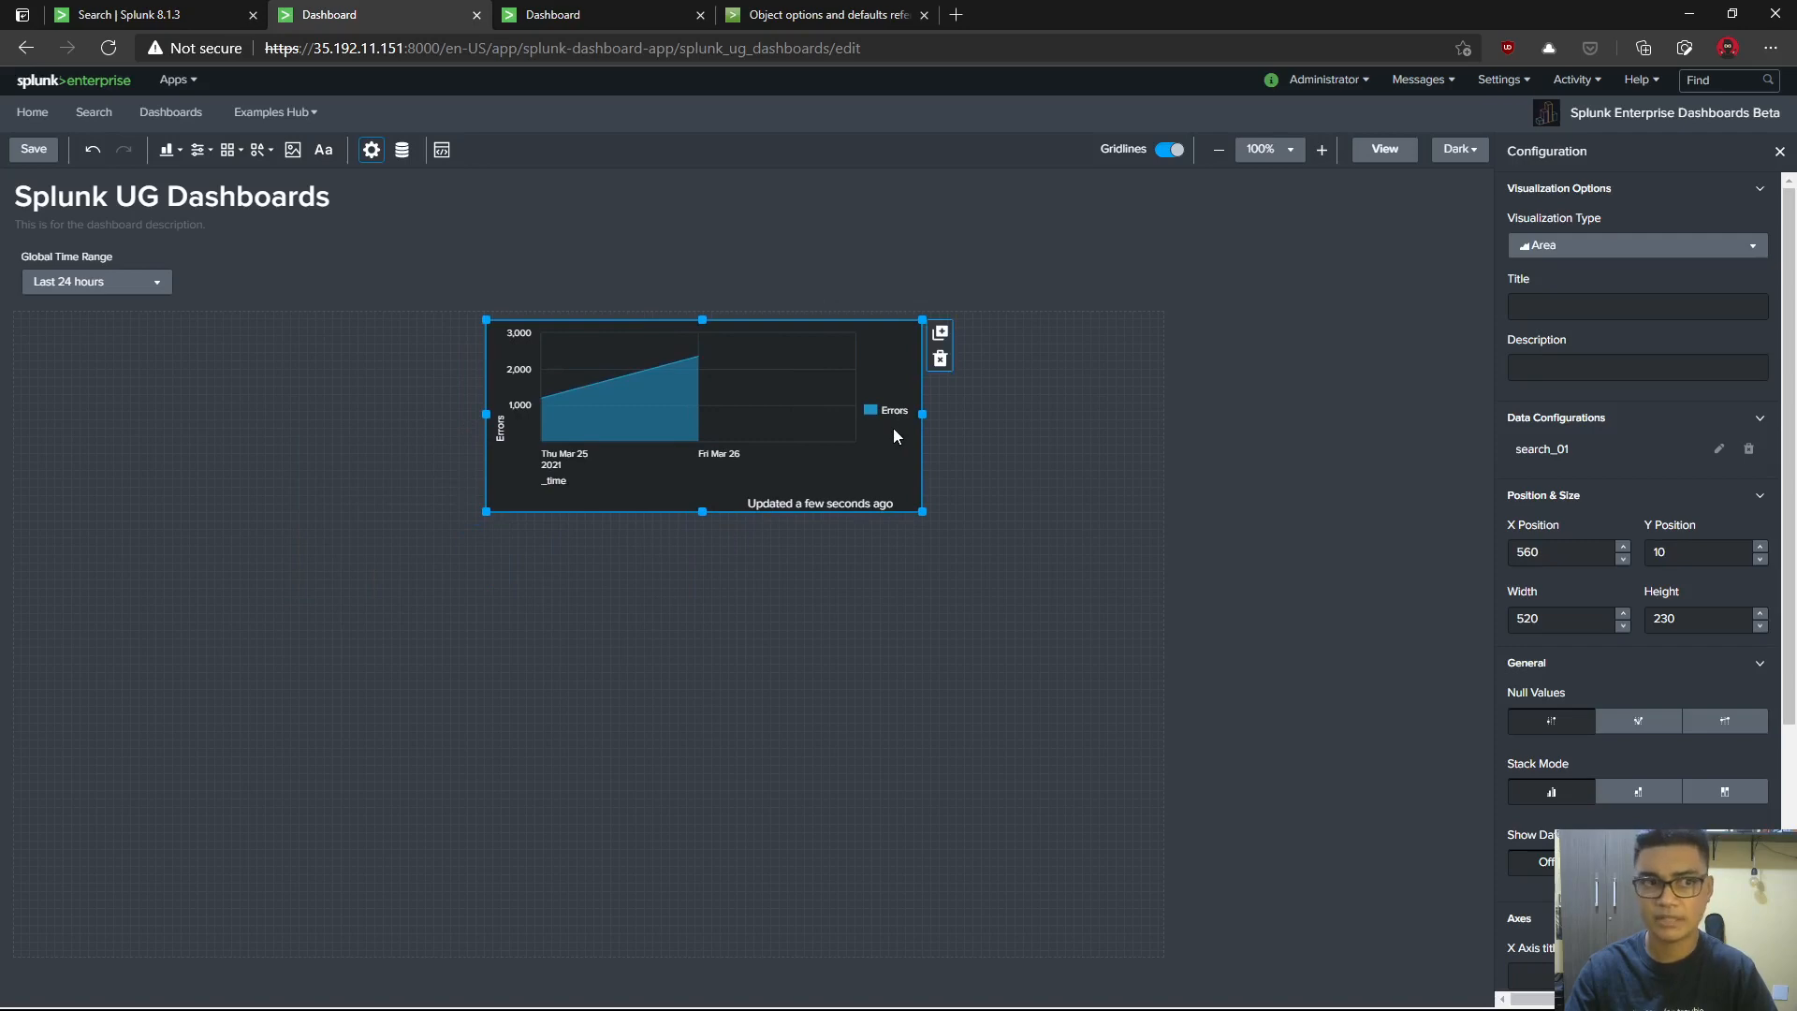
{"action": "left_click", "coordinate": [132, 285]}
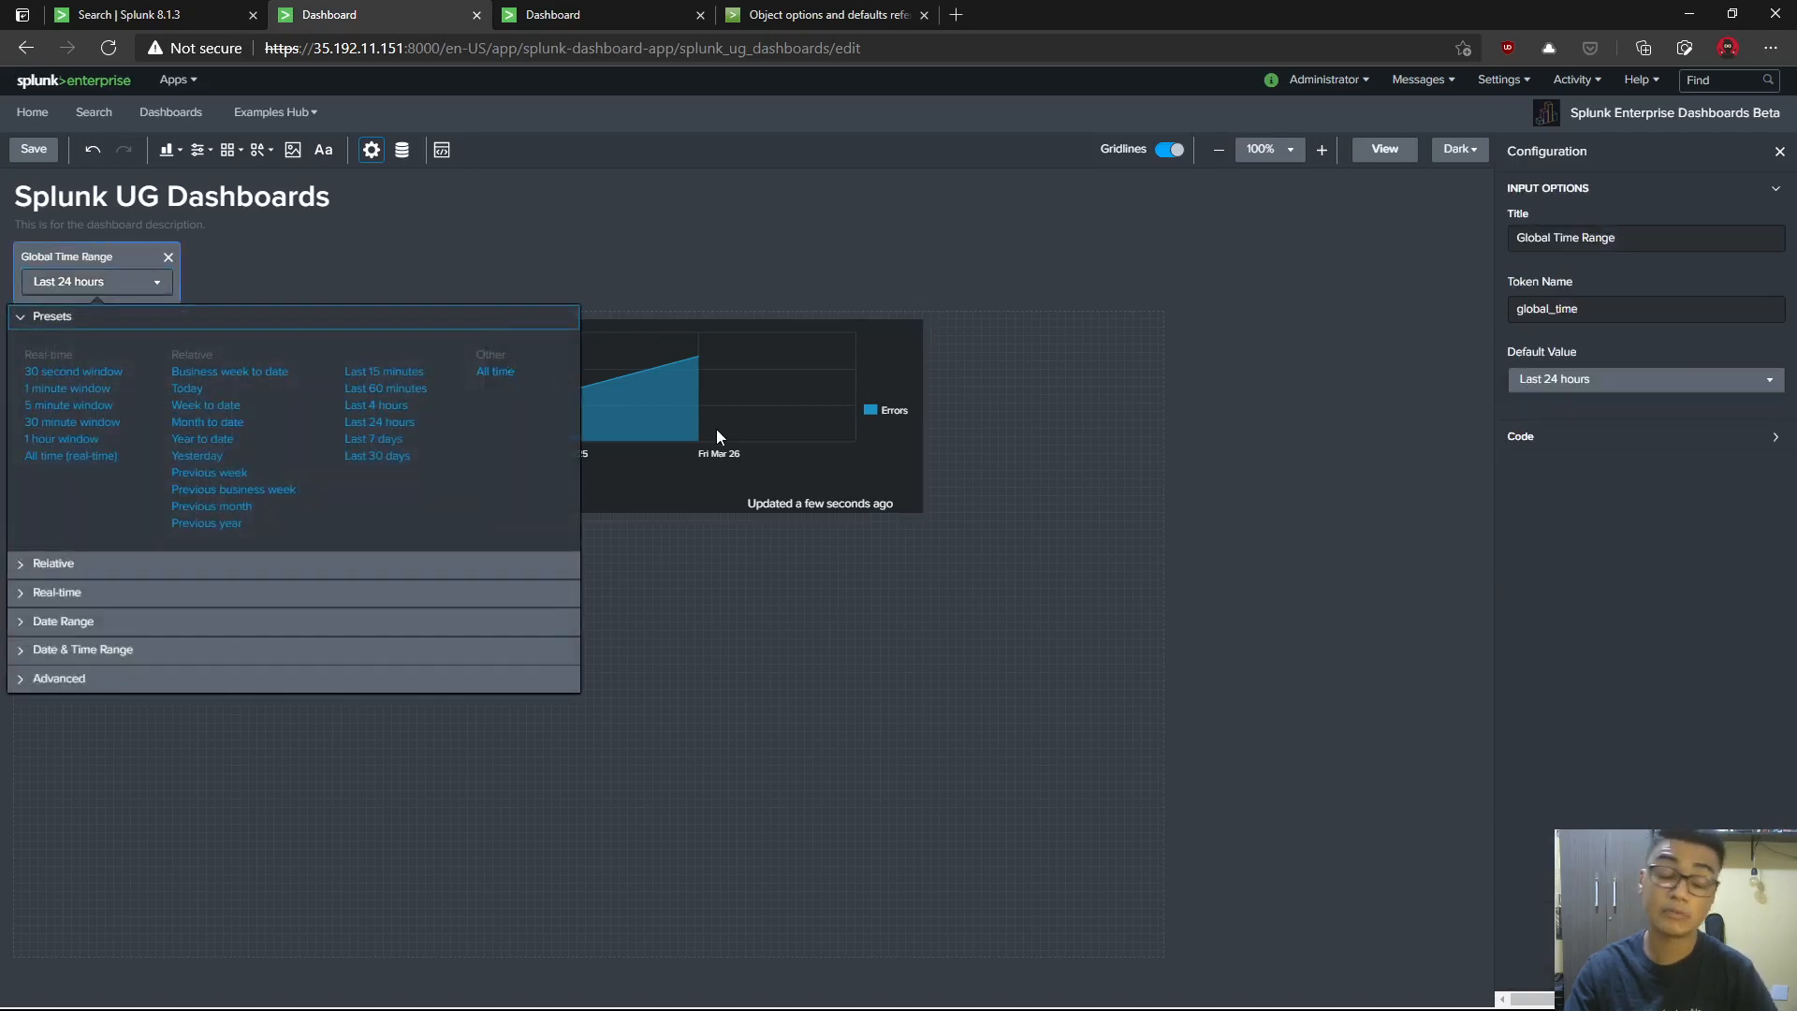
{"action": "left_click", "coordinate": [494, 375]}
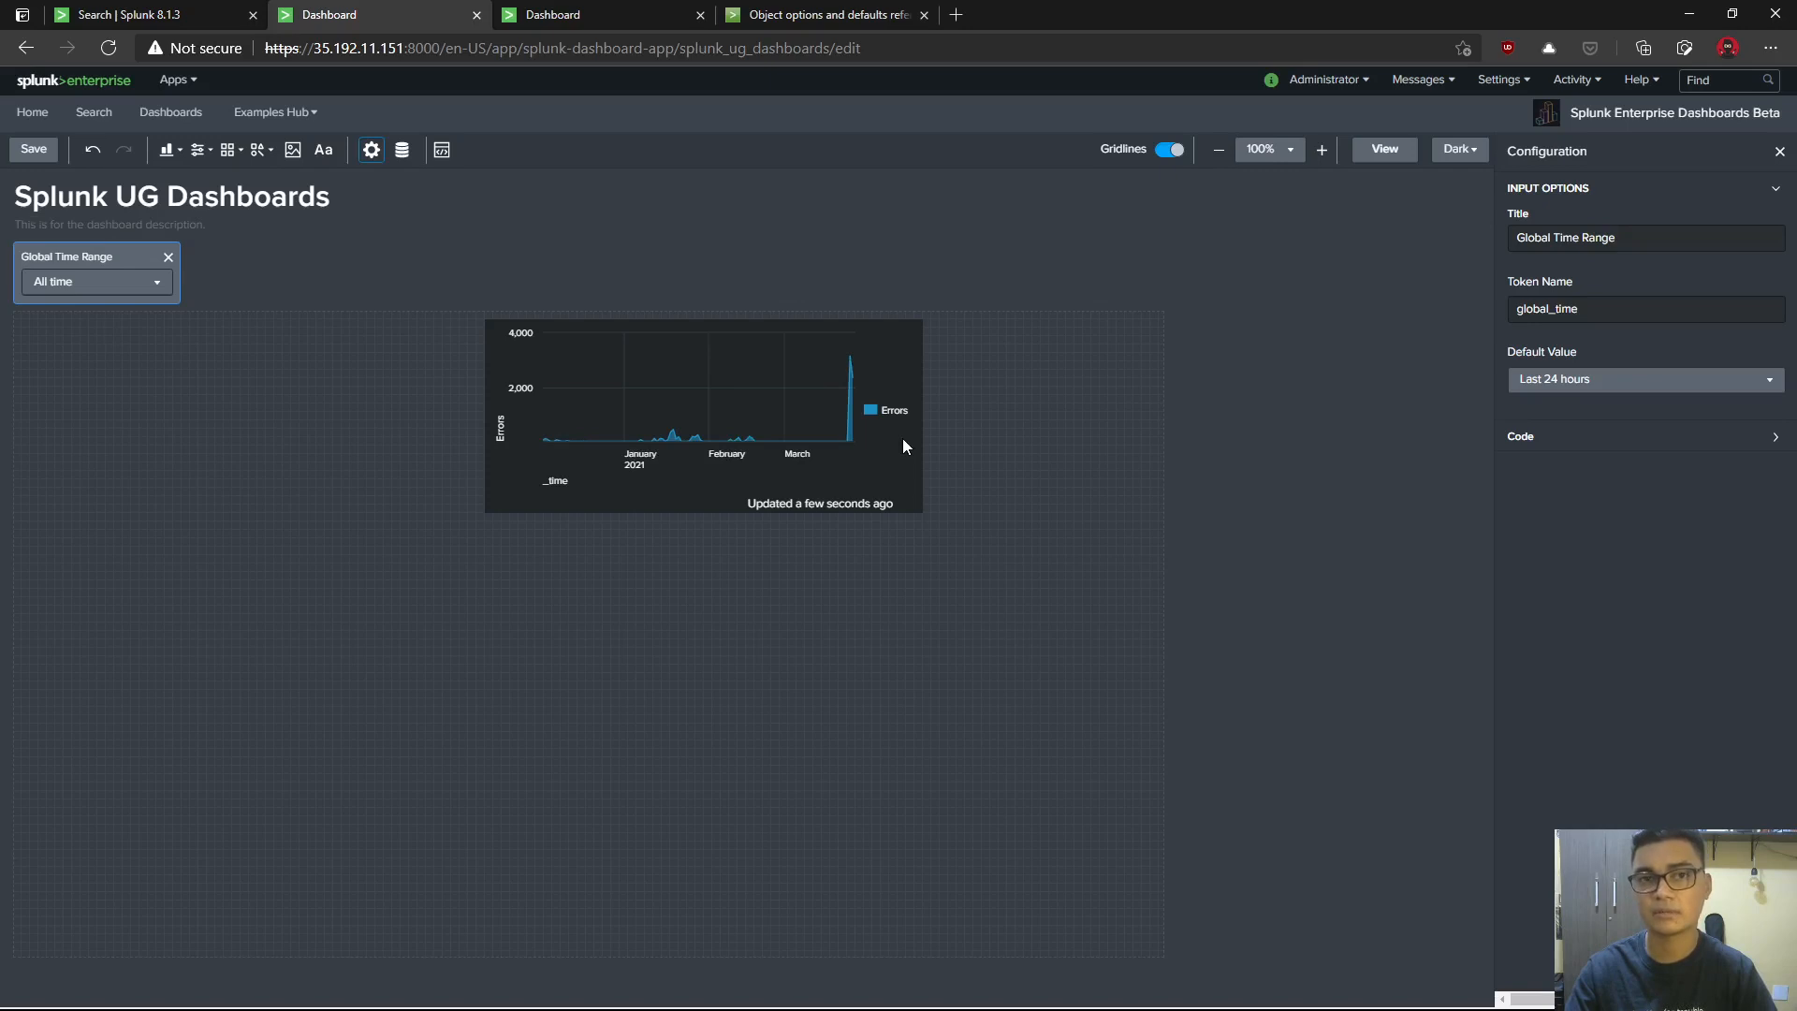
- Resize the area chart to about 510 by 330 and place it in the canvas's lower-right corner at about X 850, Y 430
{"action": "left_click_drag", "start_coordinate": [759, 428], "coordinate": [747, 543]}
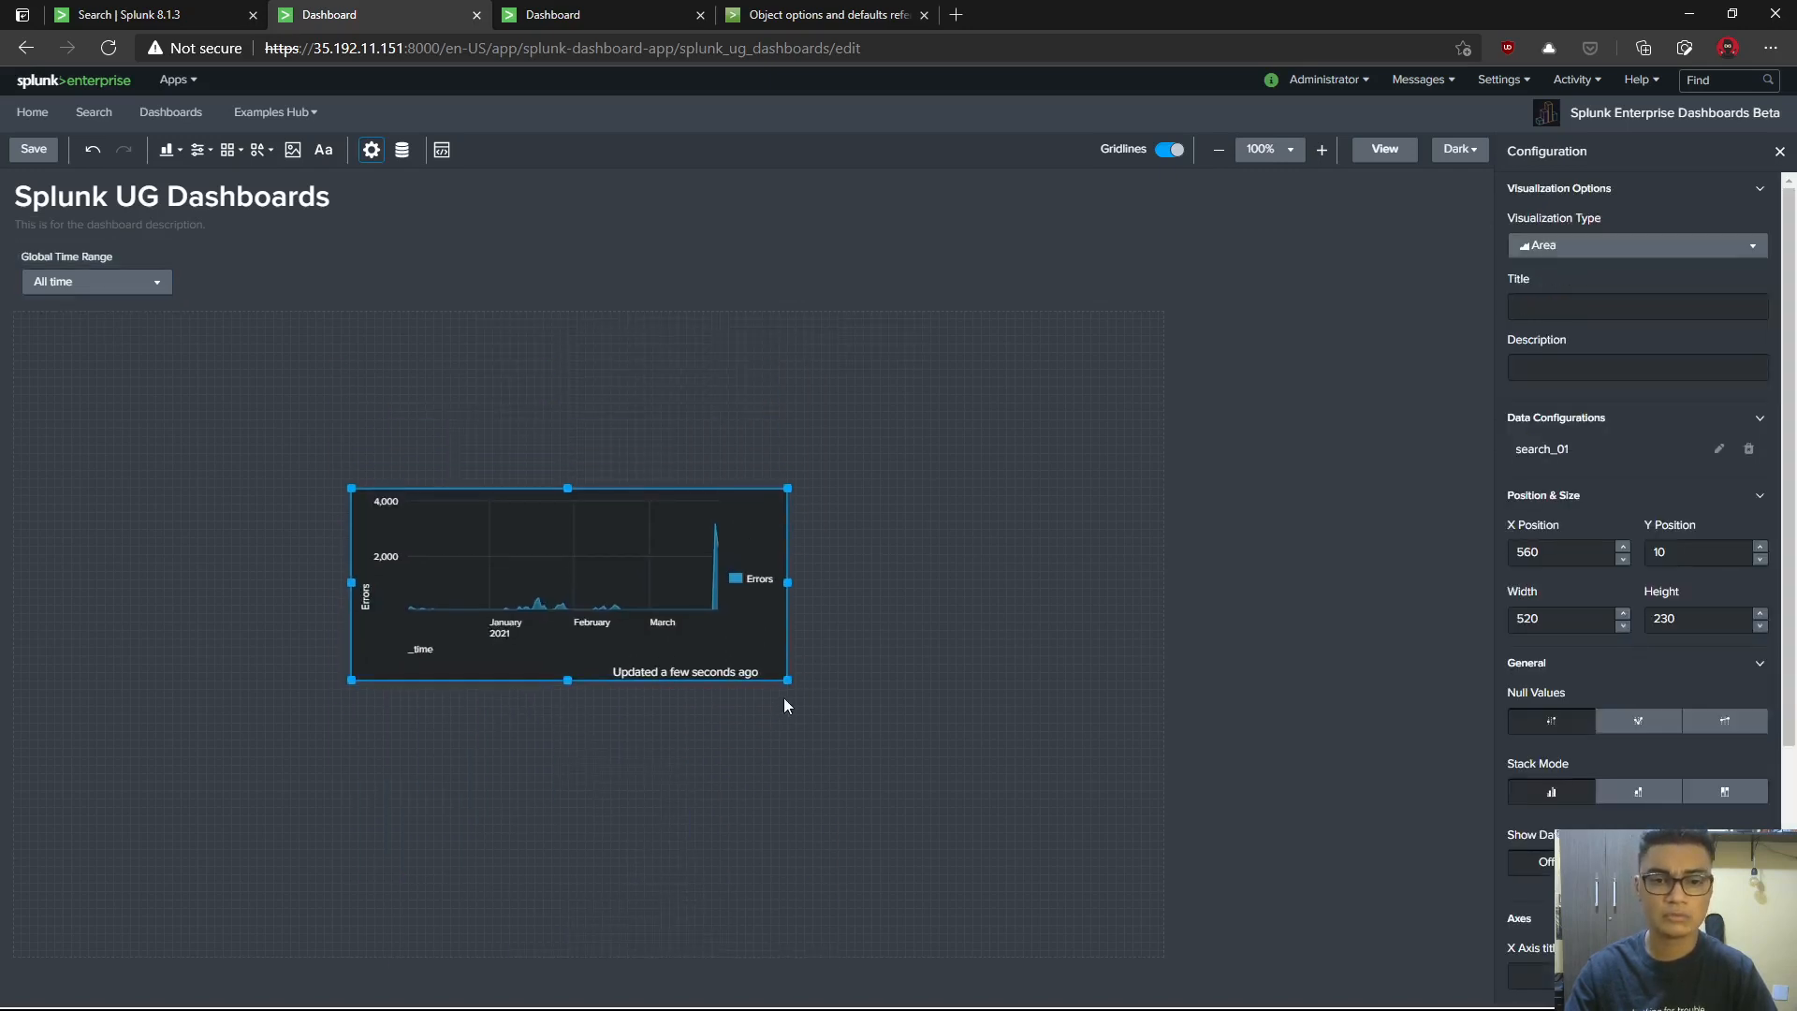
{"action": "left_click_drag", "start_coordinate": [786, 682], "coordinate": [780, 770]}
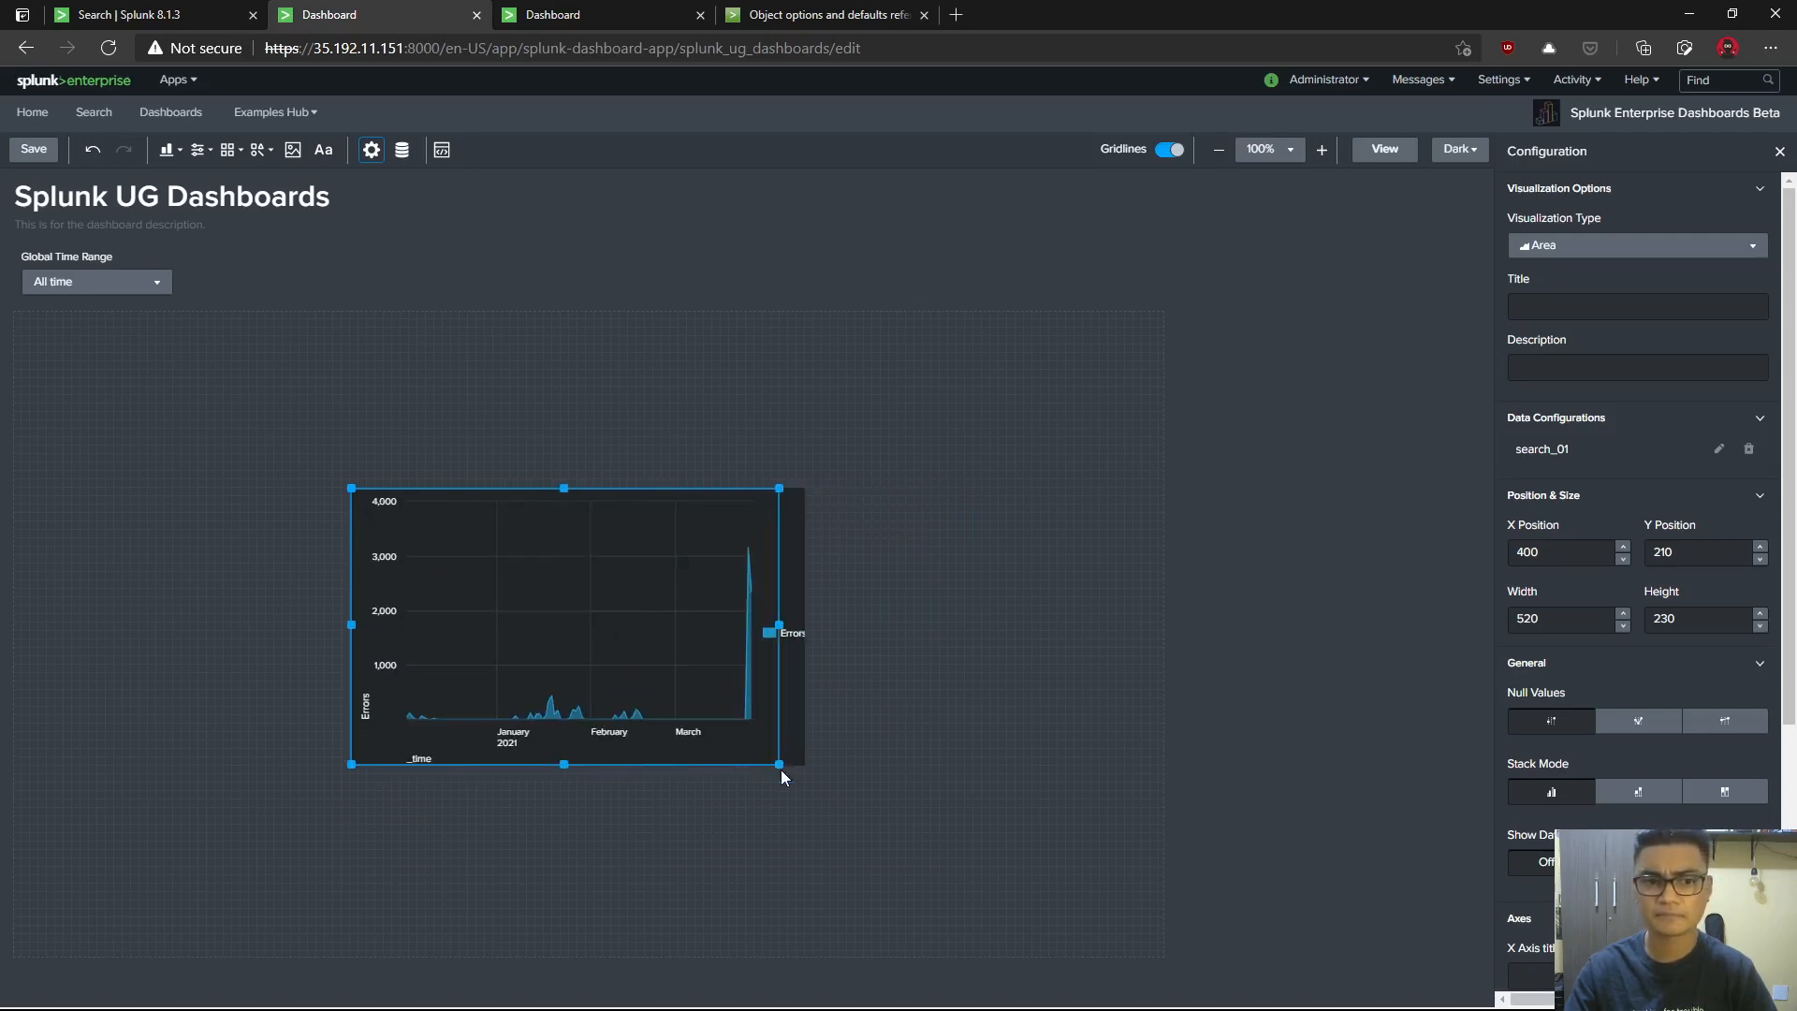
{"action": "left_click_drag", "start_coordinate": [600, 564], "coordinate": [963, 733]}
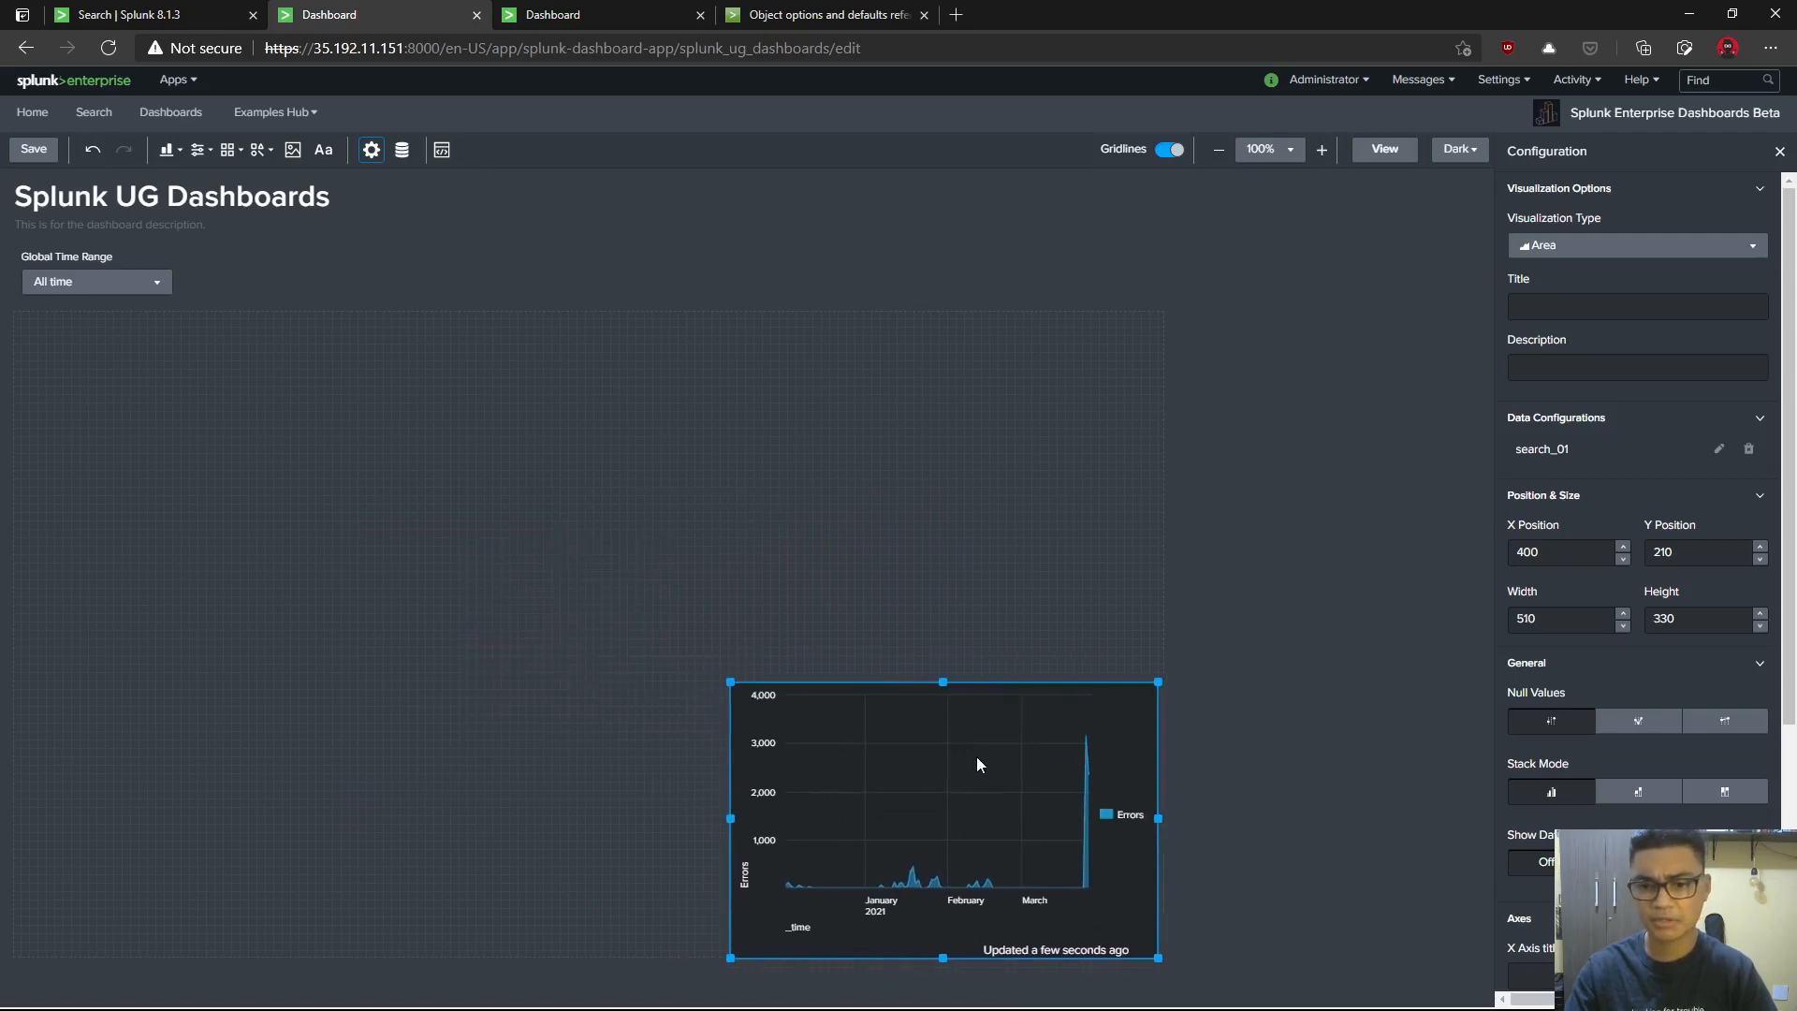
{"action": "left_click", "coordinate": [936, 513]}
{"action": "left_click", "coordinate": [1116, 723]}
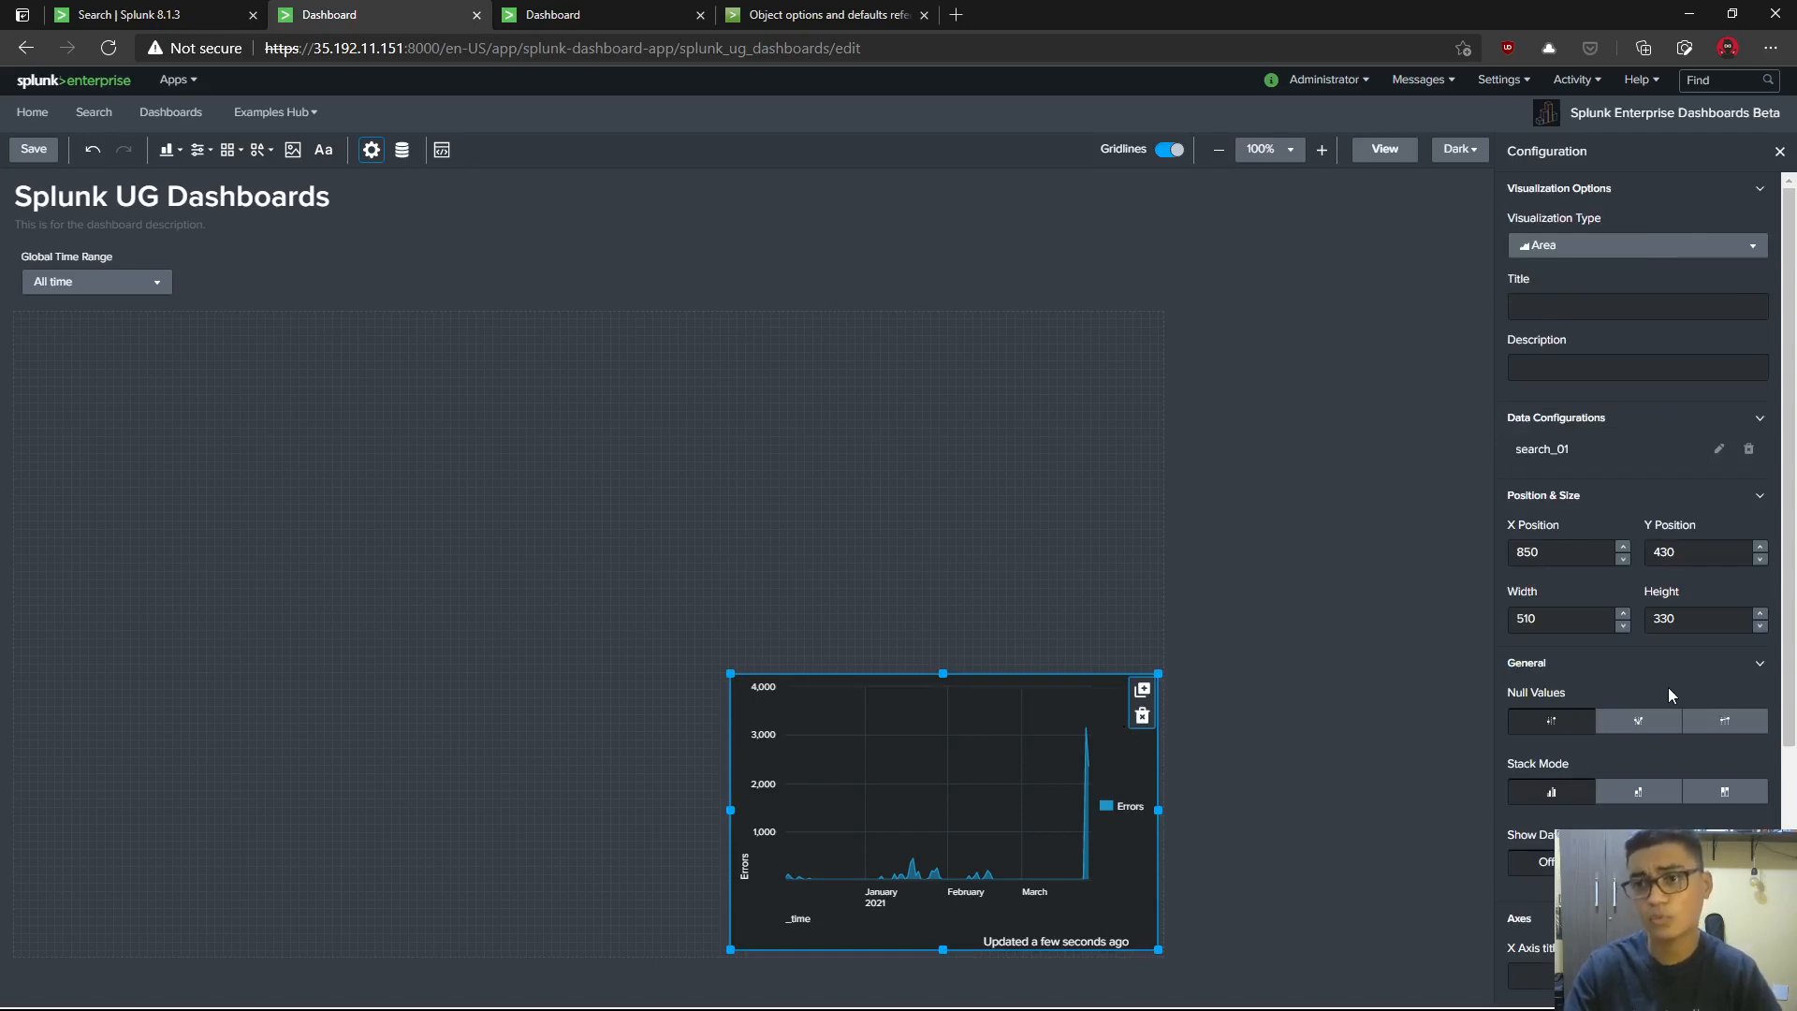
- Set the area chart's title to "Tendência de erros" and its description to "Por dia"
{"action": "left_click", "coordinate": [1587, 308]}
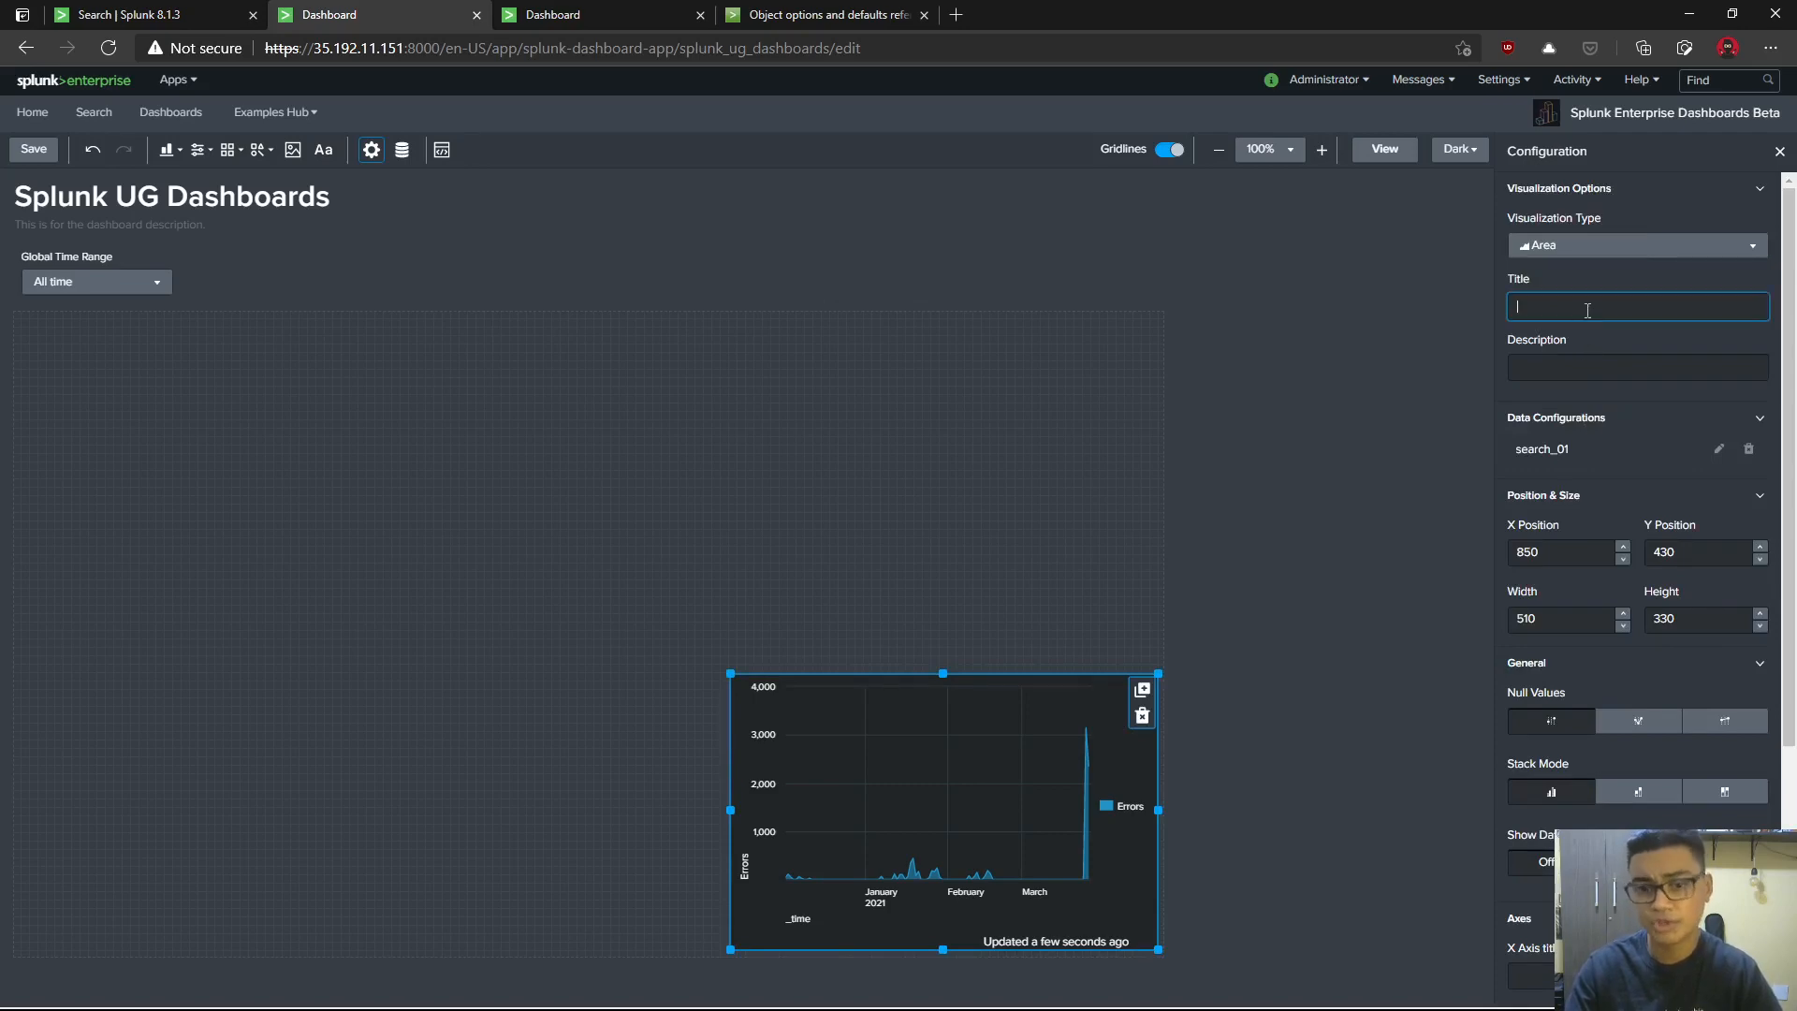
{"action": "type", "text": "Tendência de erros"}
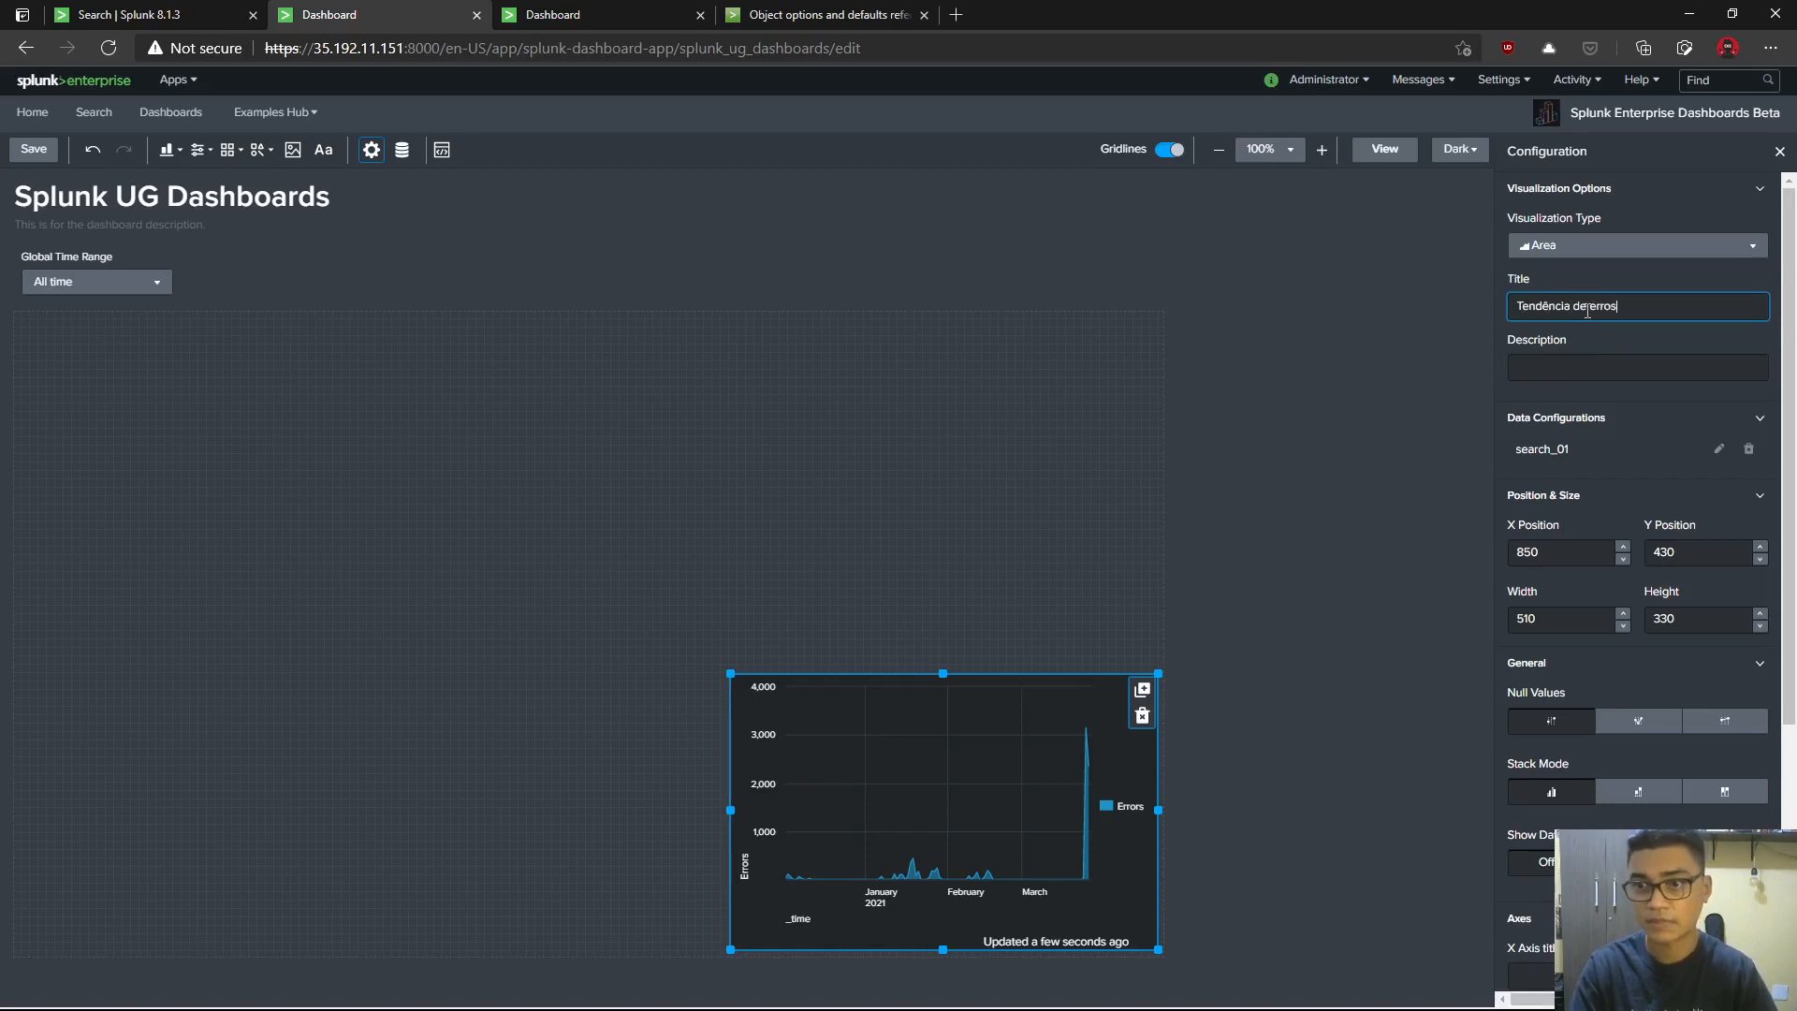
{"action": "key", "text": "Tab"}
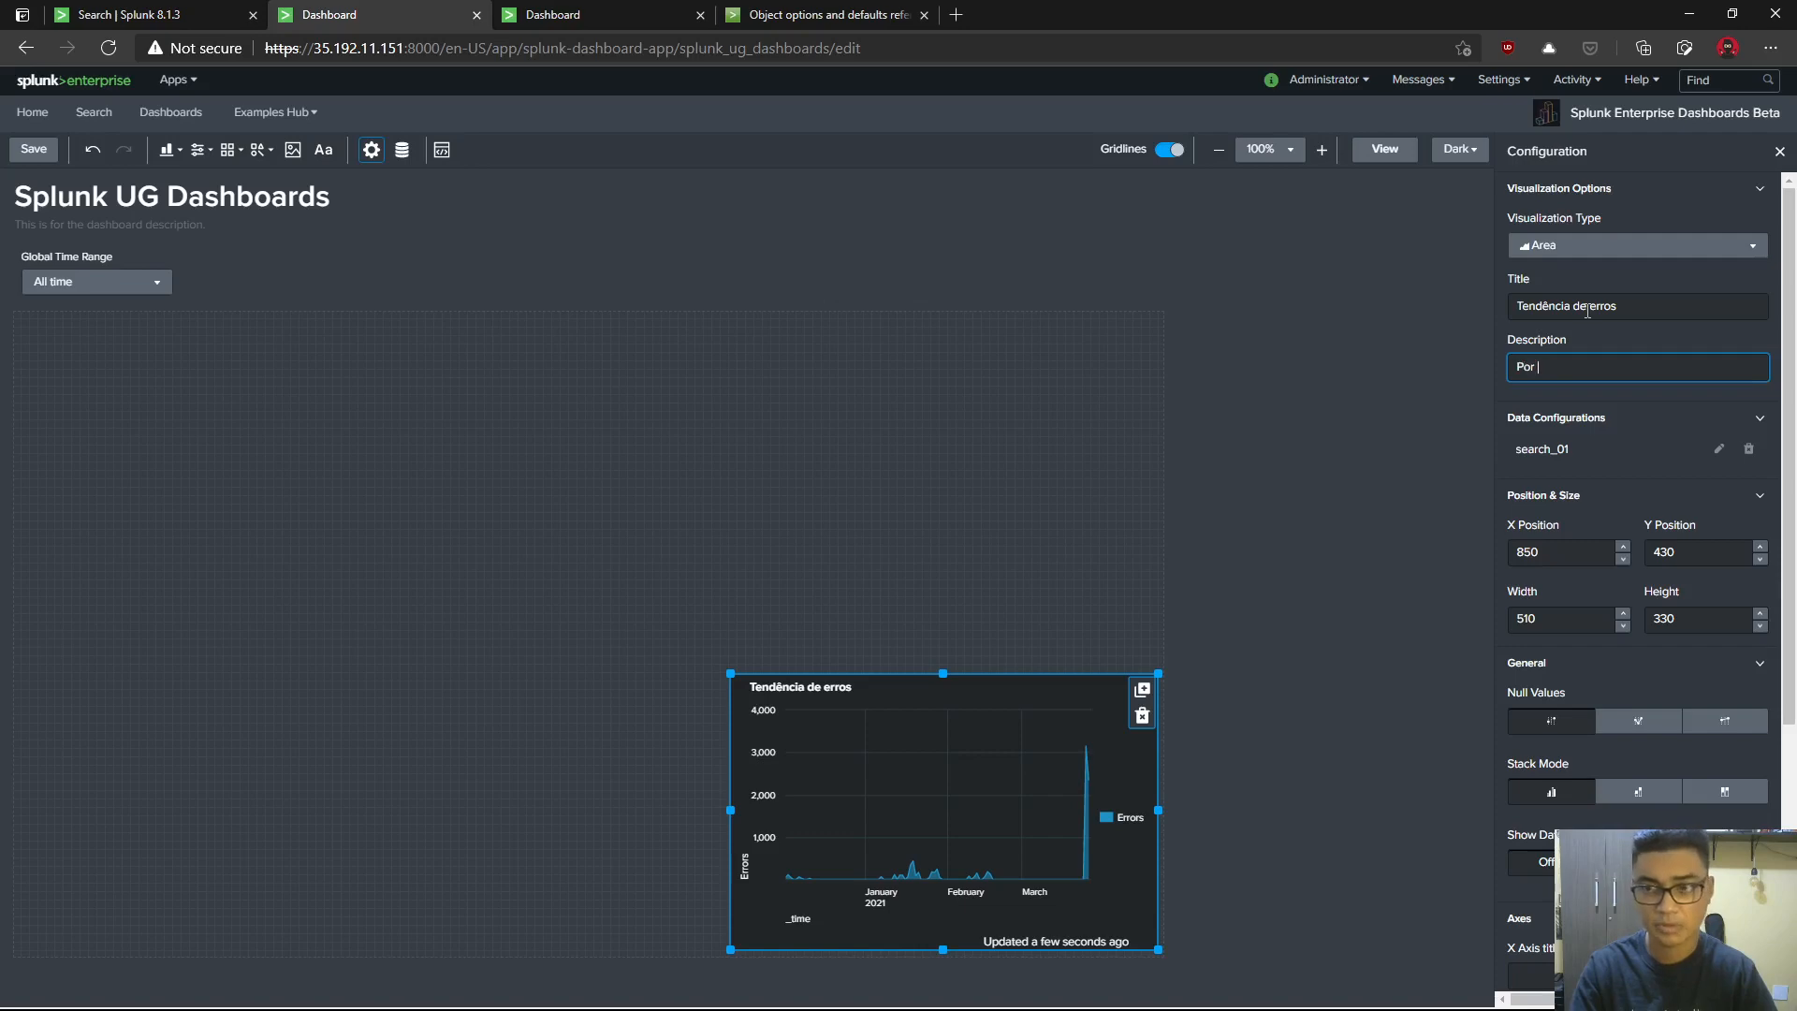
{"action": "type", "text": "Por dia"}
{"action": "key", "text": "Tab"}
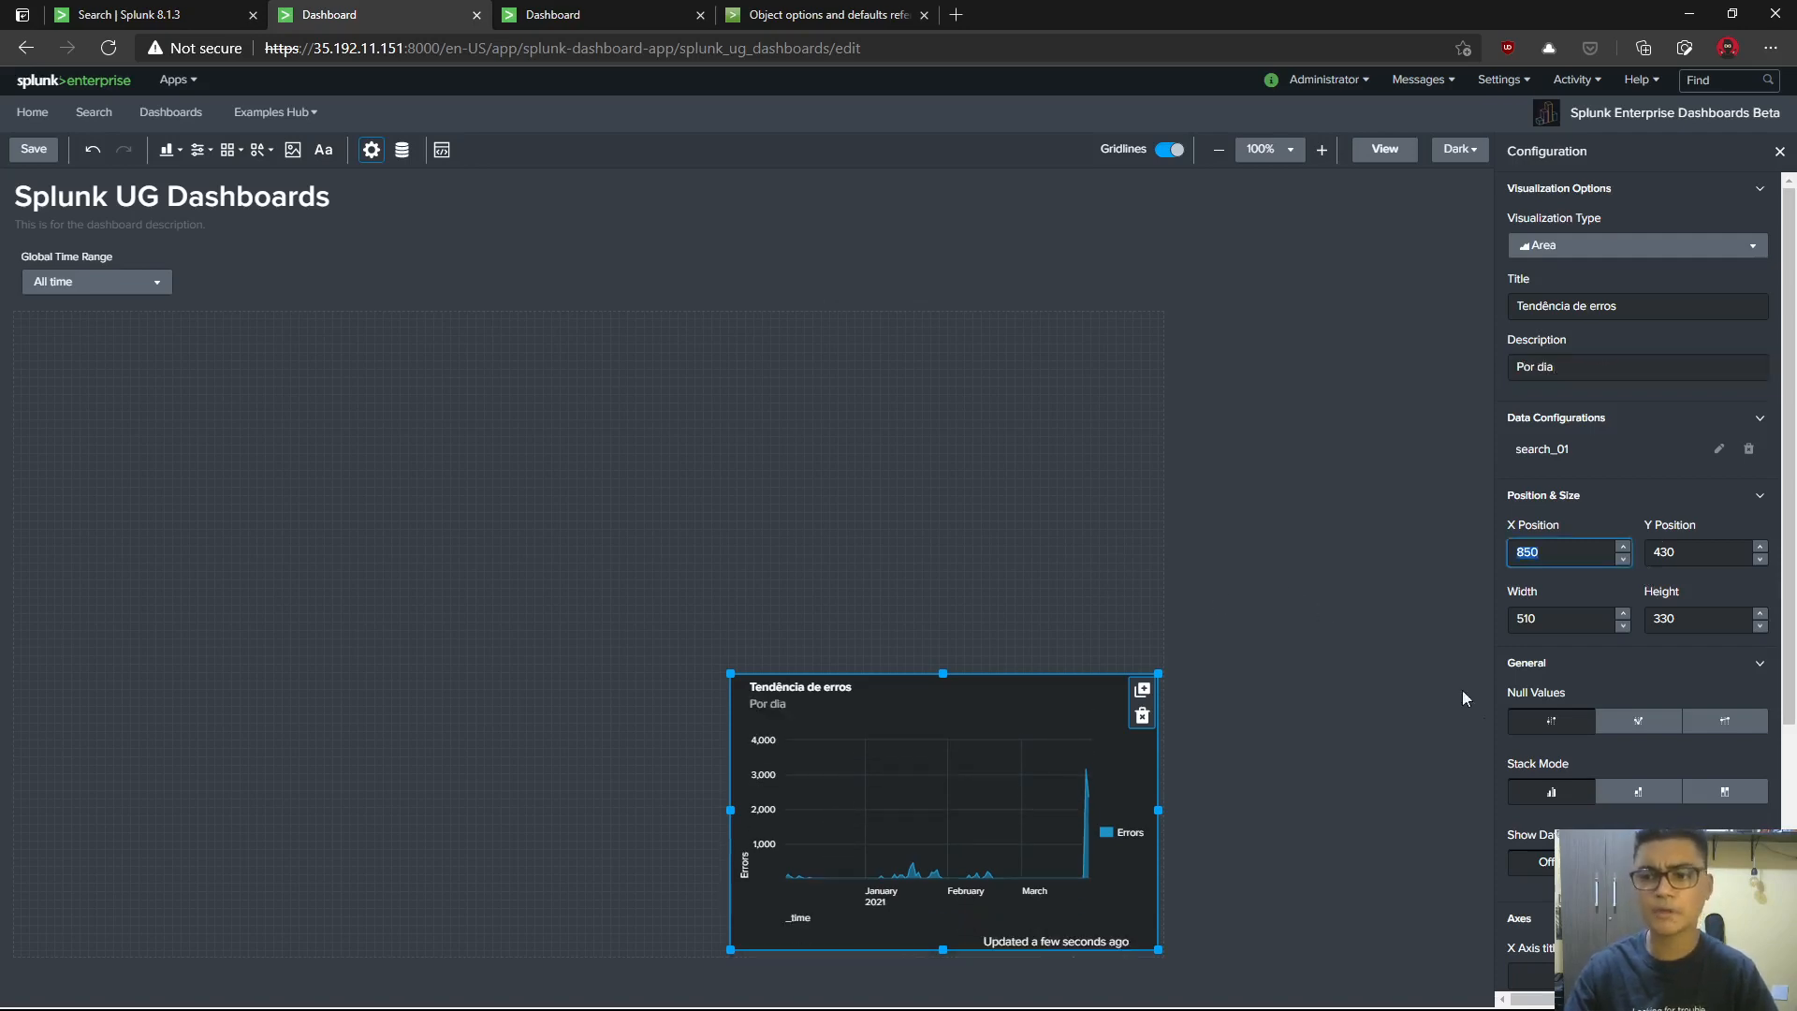
{"action": "scroll", "coordinate": [1539, 766], "scroll_direction": "down", "scroll_amount": 3}
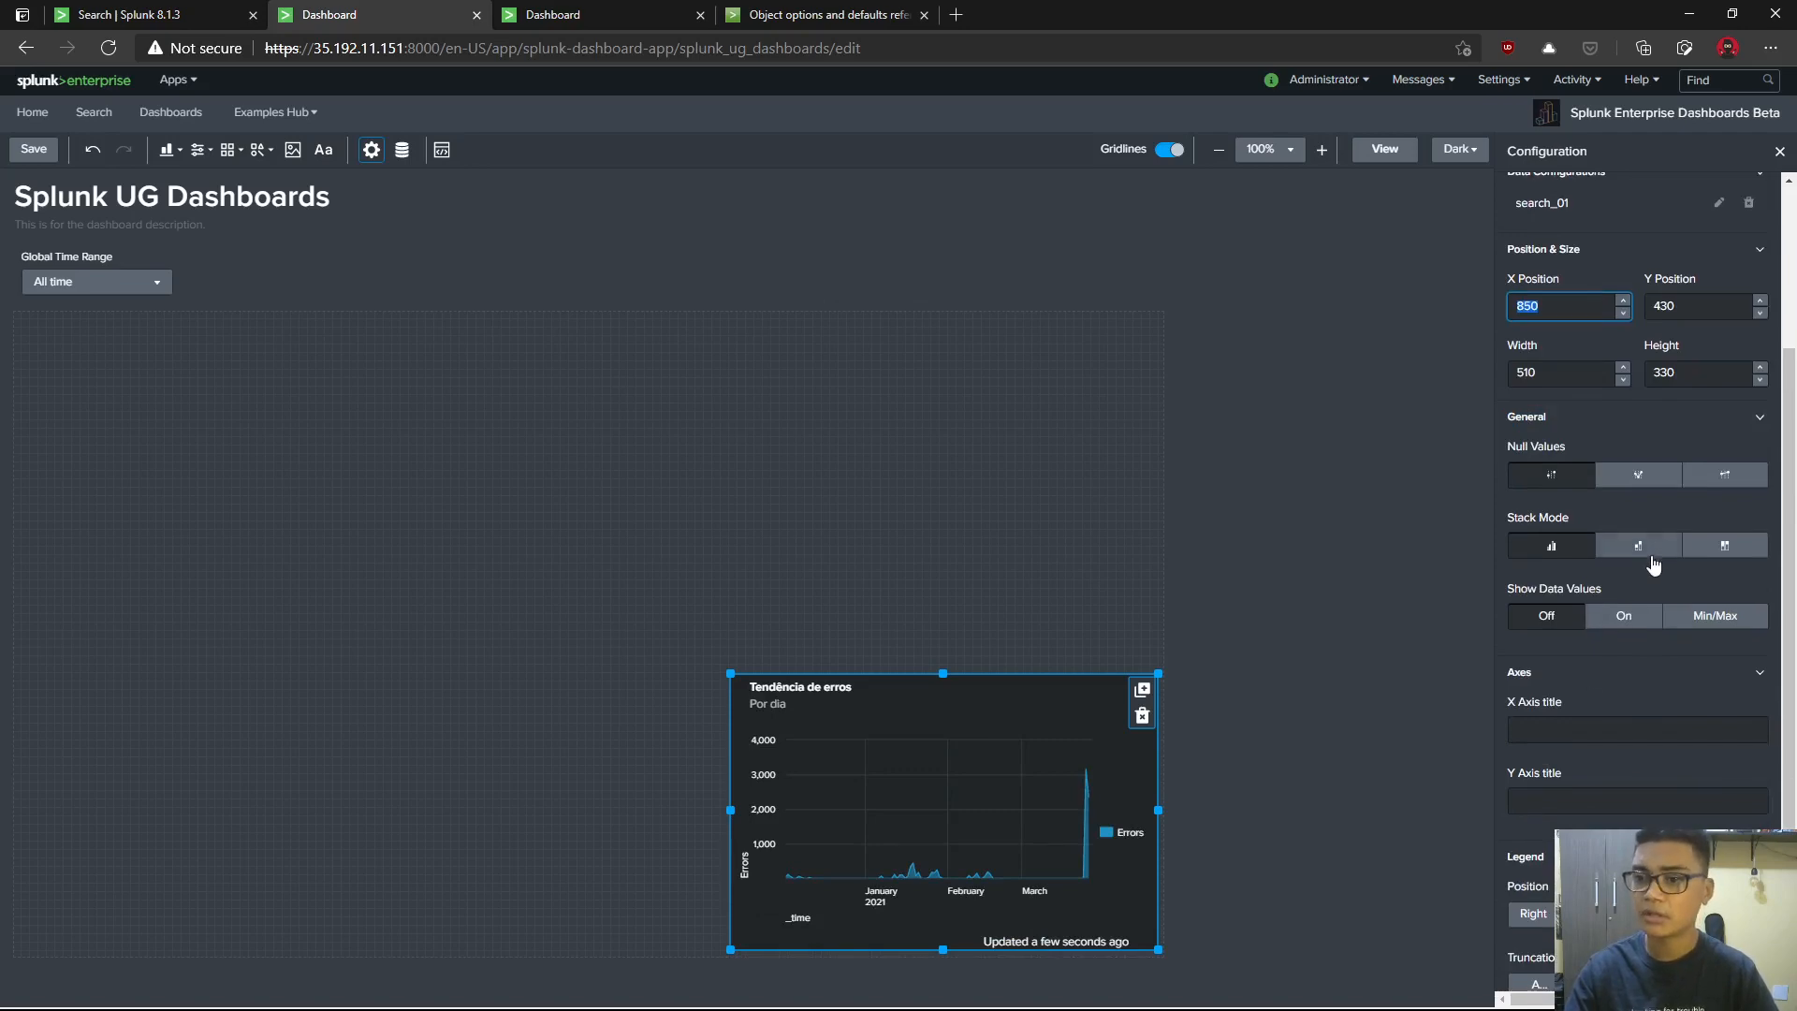
- Try the Stacked and Stacked 100% modes on the area chart and set its stack mode to Stacked
{"action": "left_click", "coordinate": [1640, 548]}
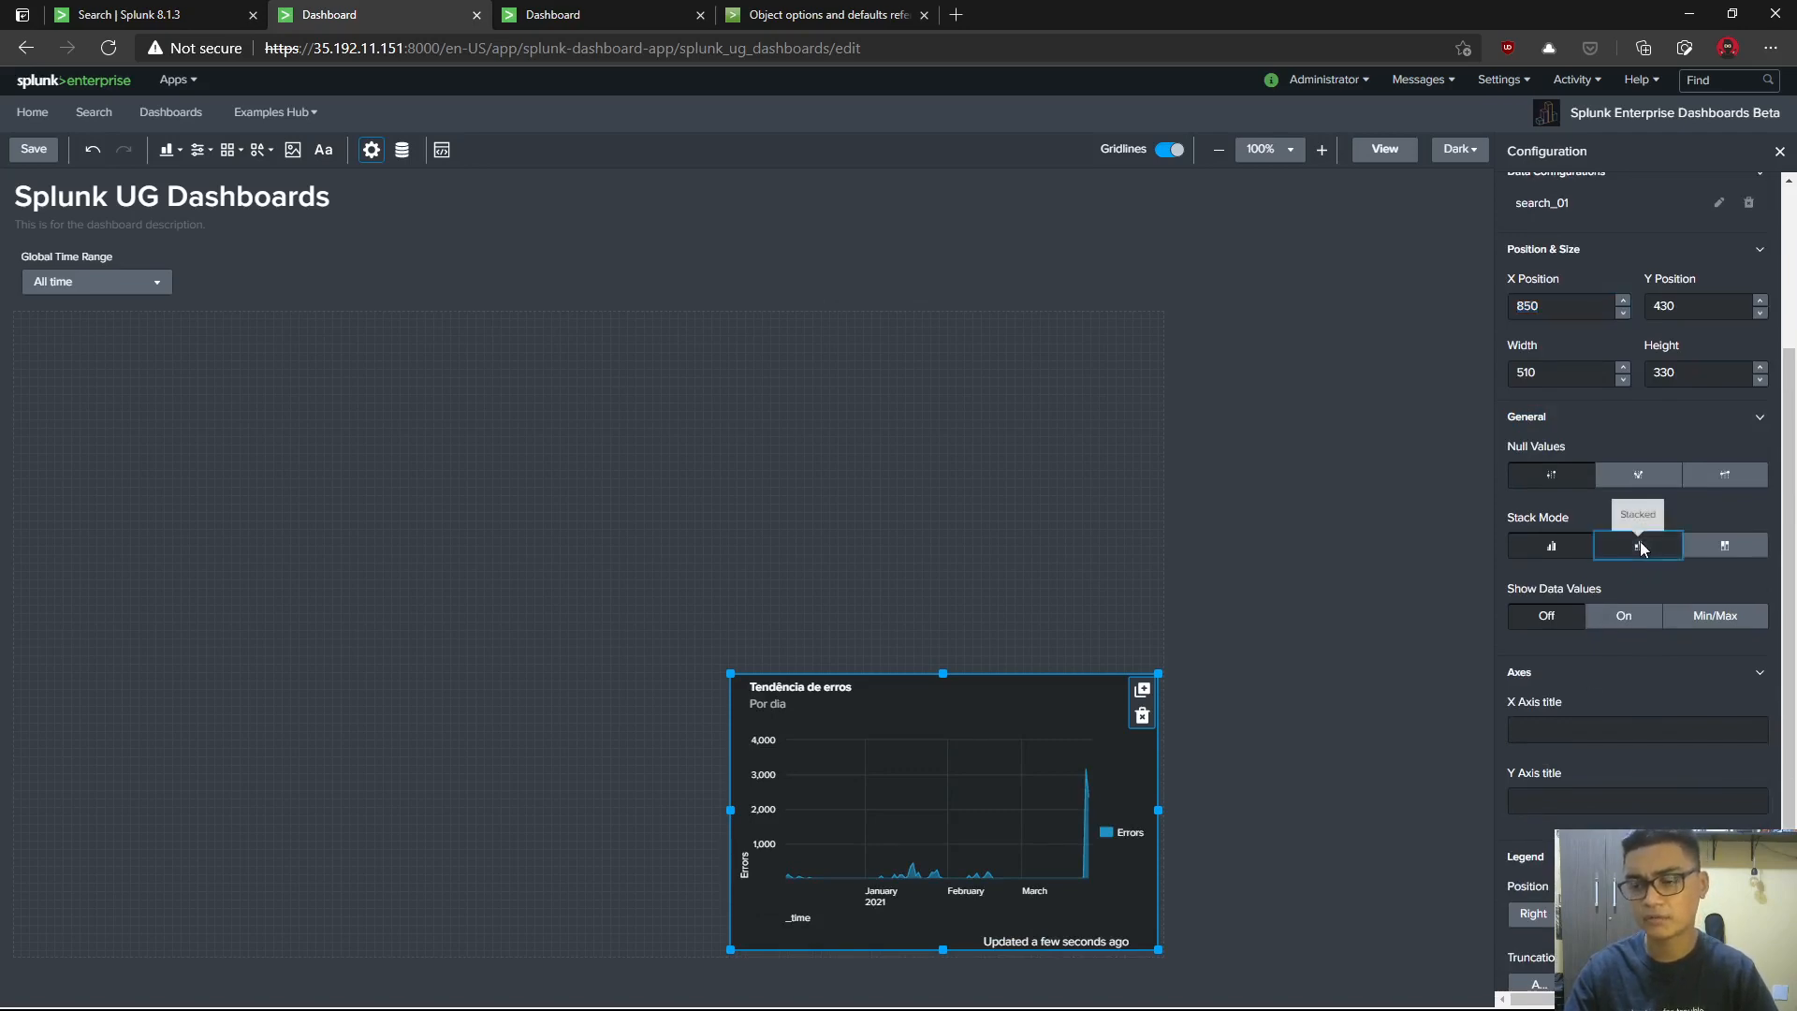
{"action": "left_click", "coordinate": [1724, 548]}
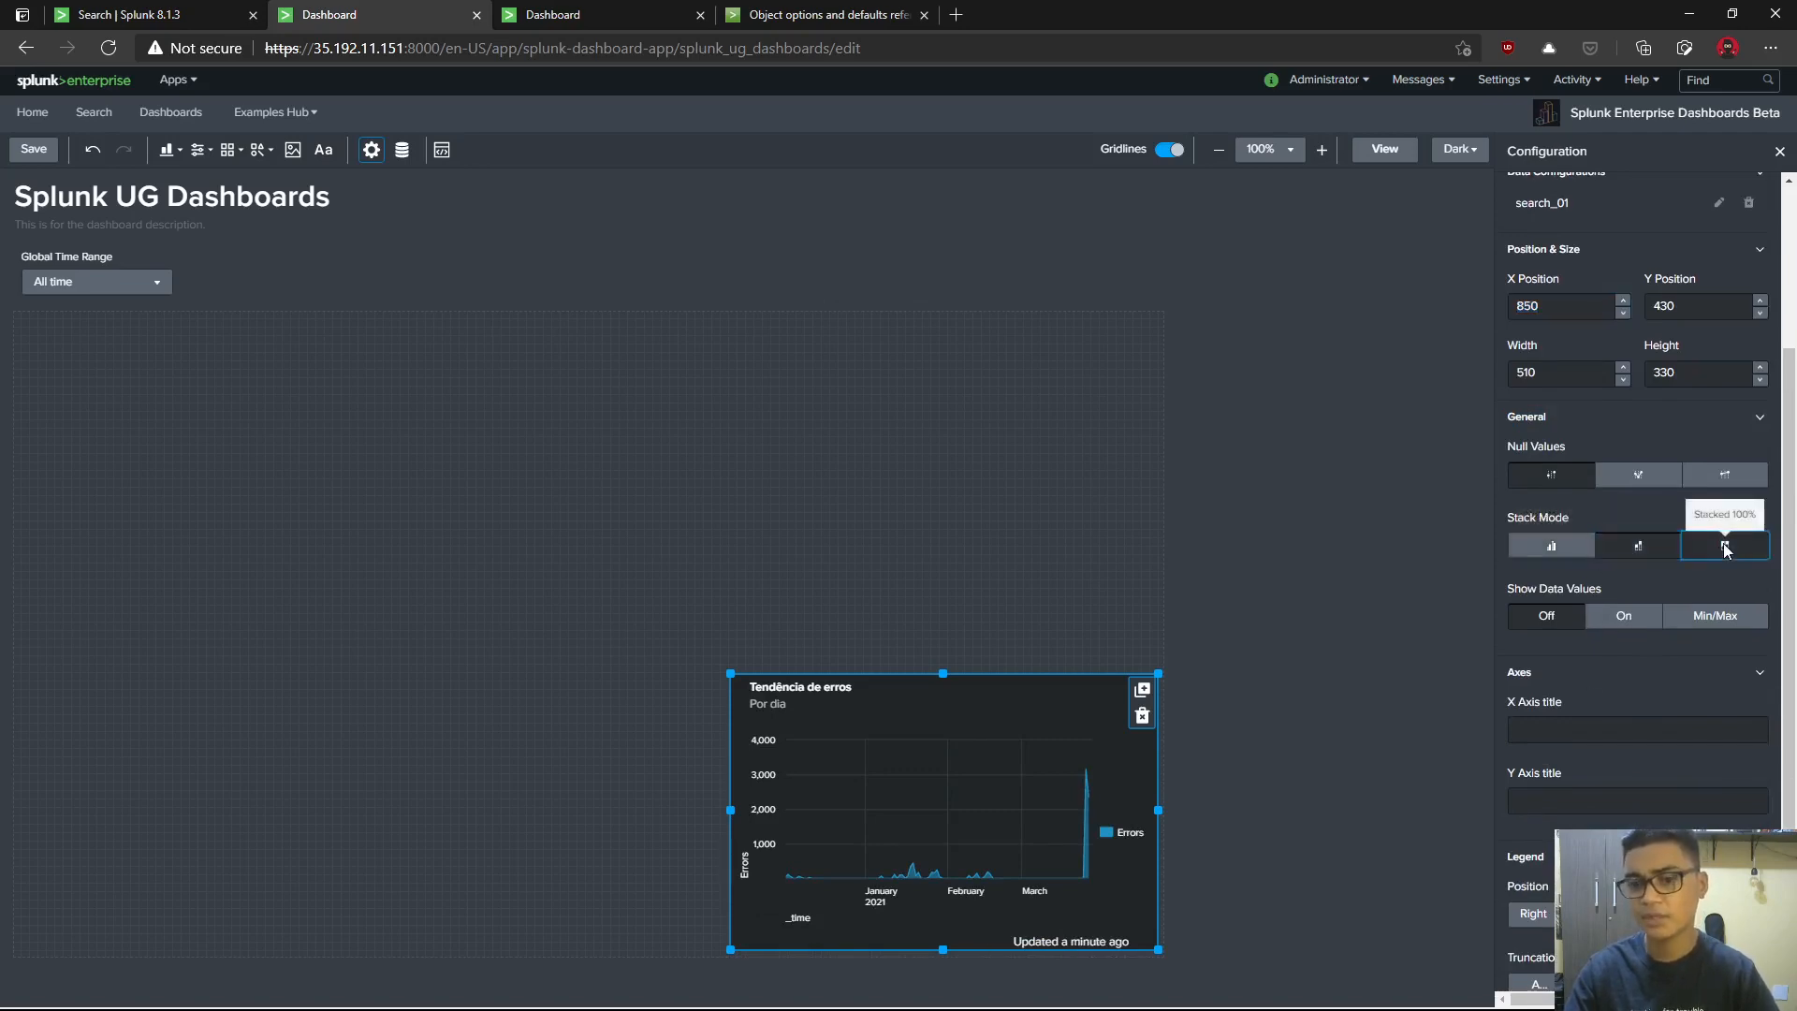
{"action": "left_click", "coordinate": [1649, 548]}
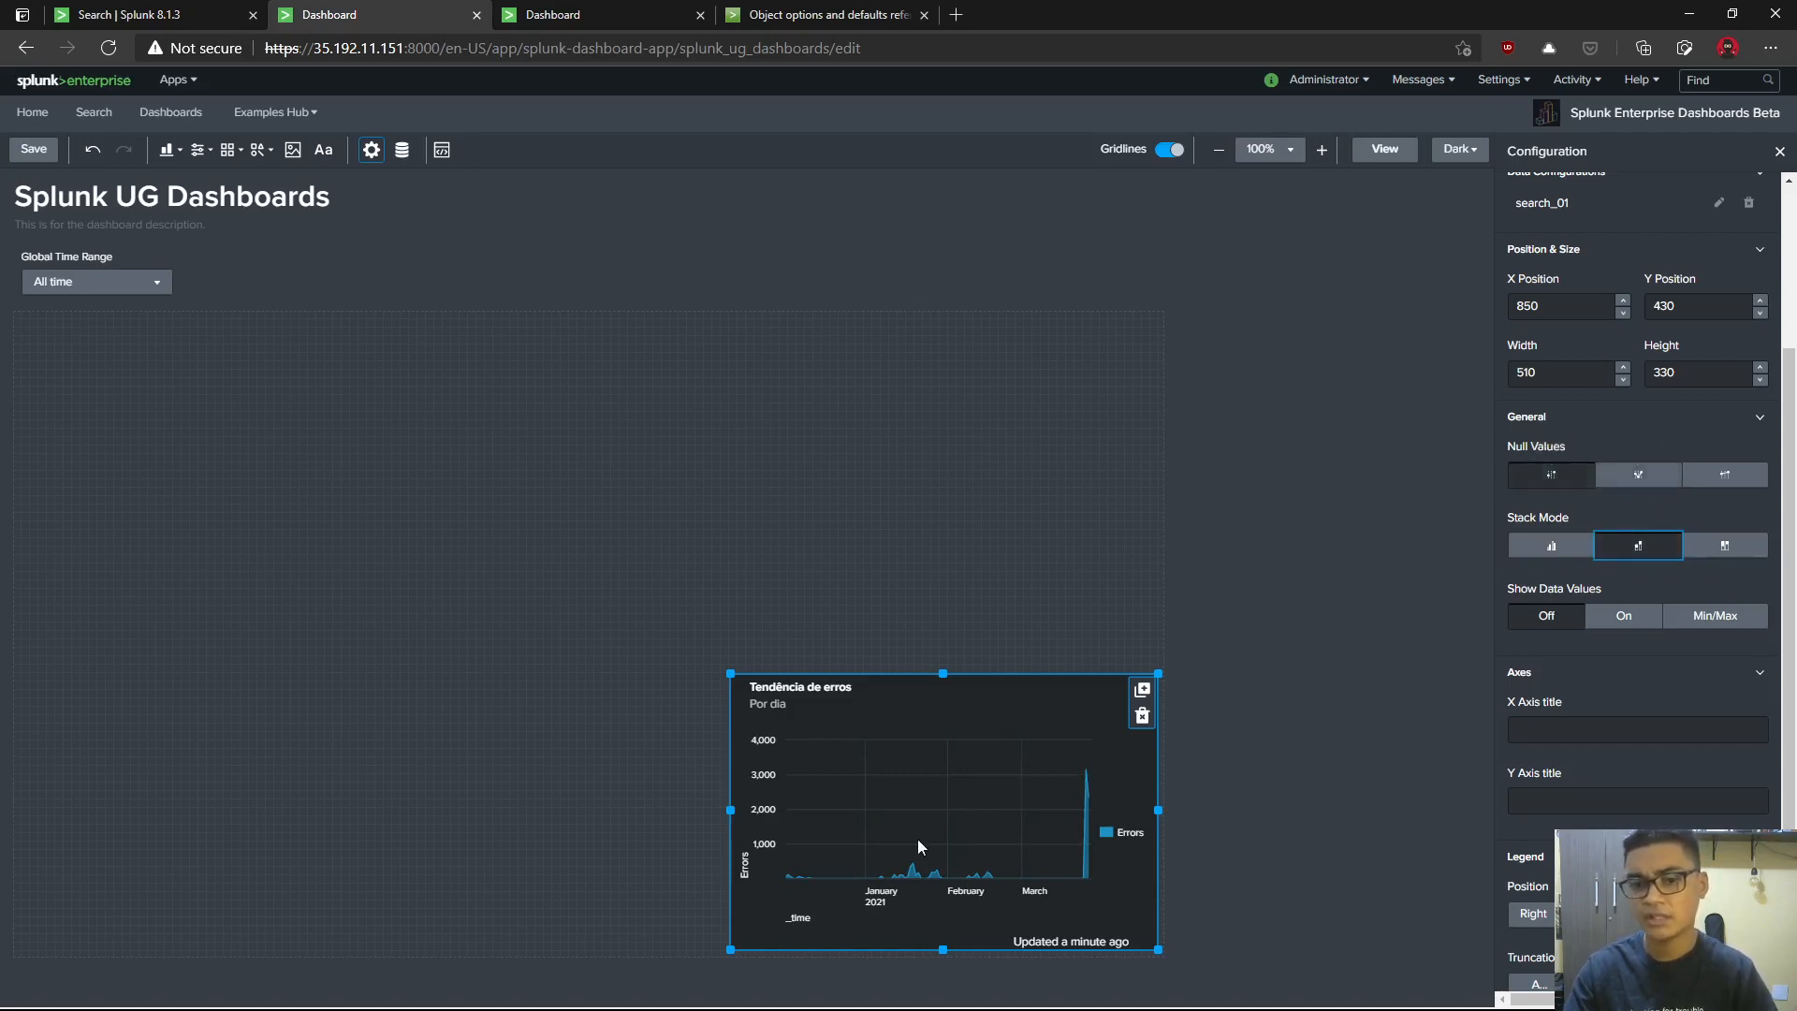
- Try the other two null-value modes on the area chart and restore the first one
{"action": "left_click", "coordinate": [1650, 479]}
{"action": "left_click", "coordinate": [1729, 478]}
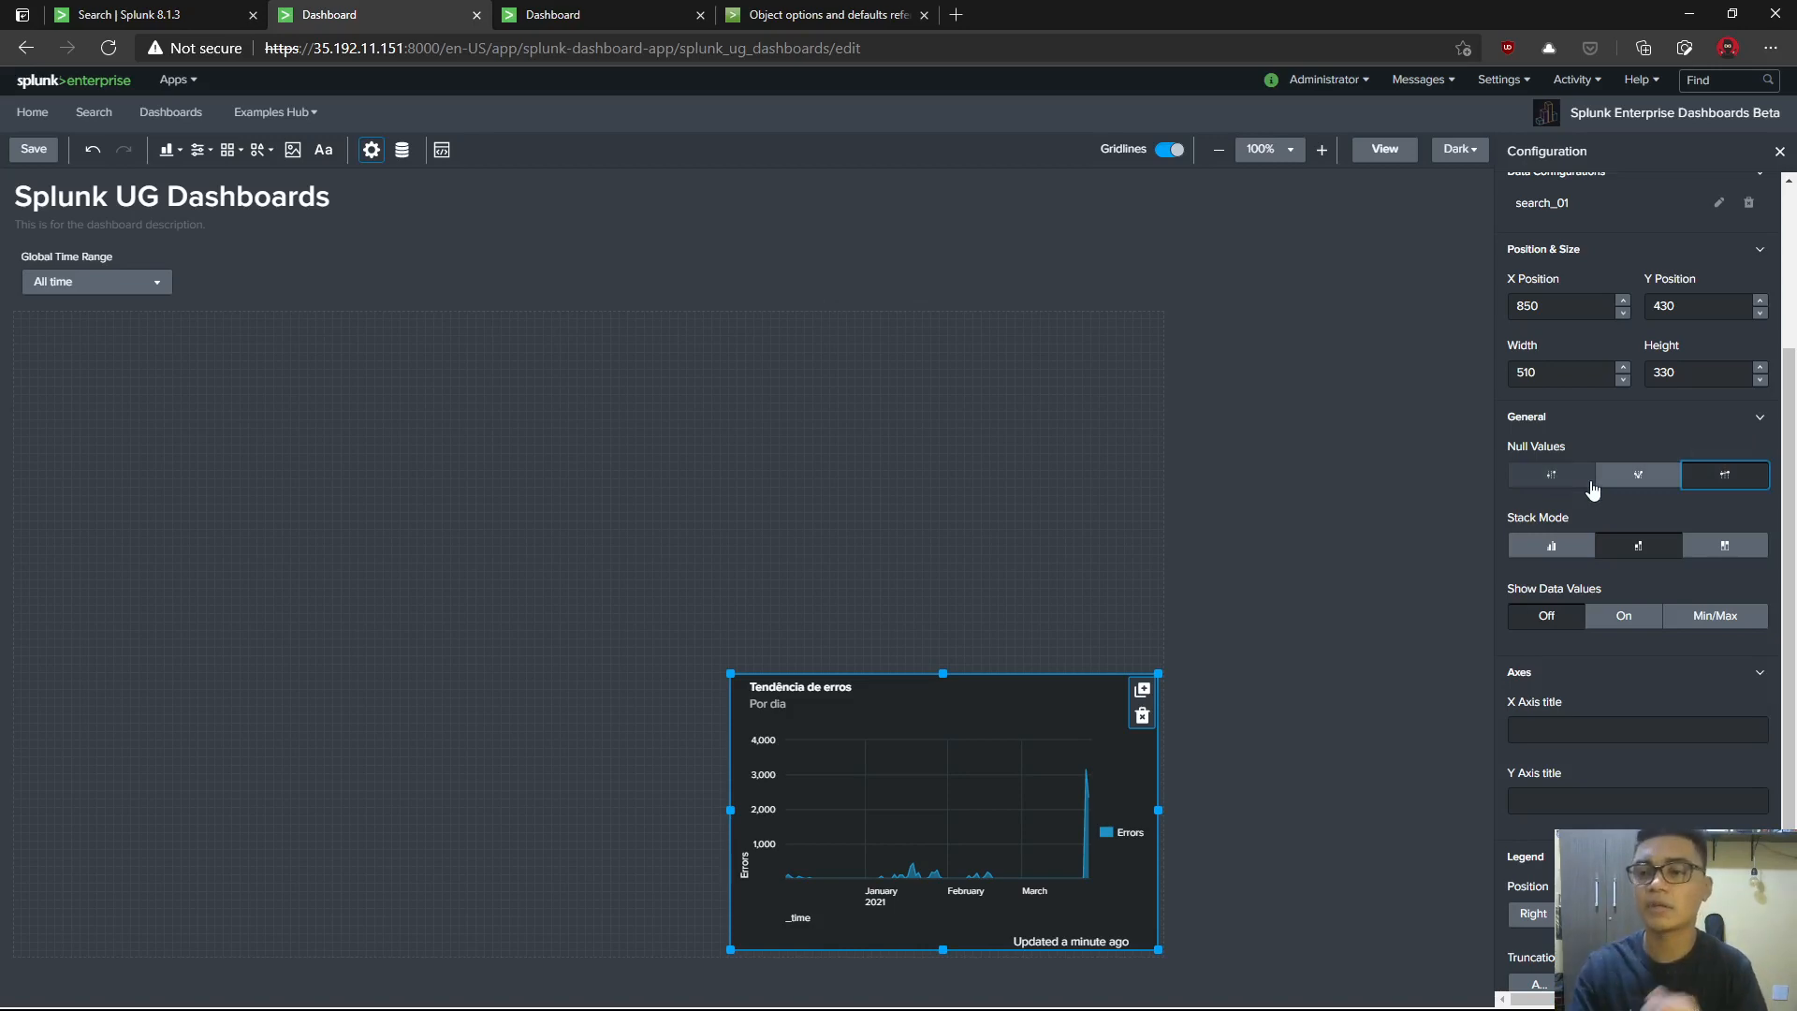
{"action": "left_click", "coordinate": [1555, 475]}
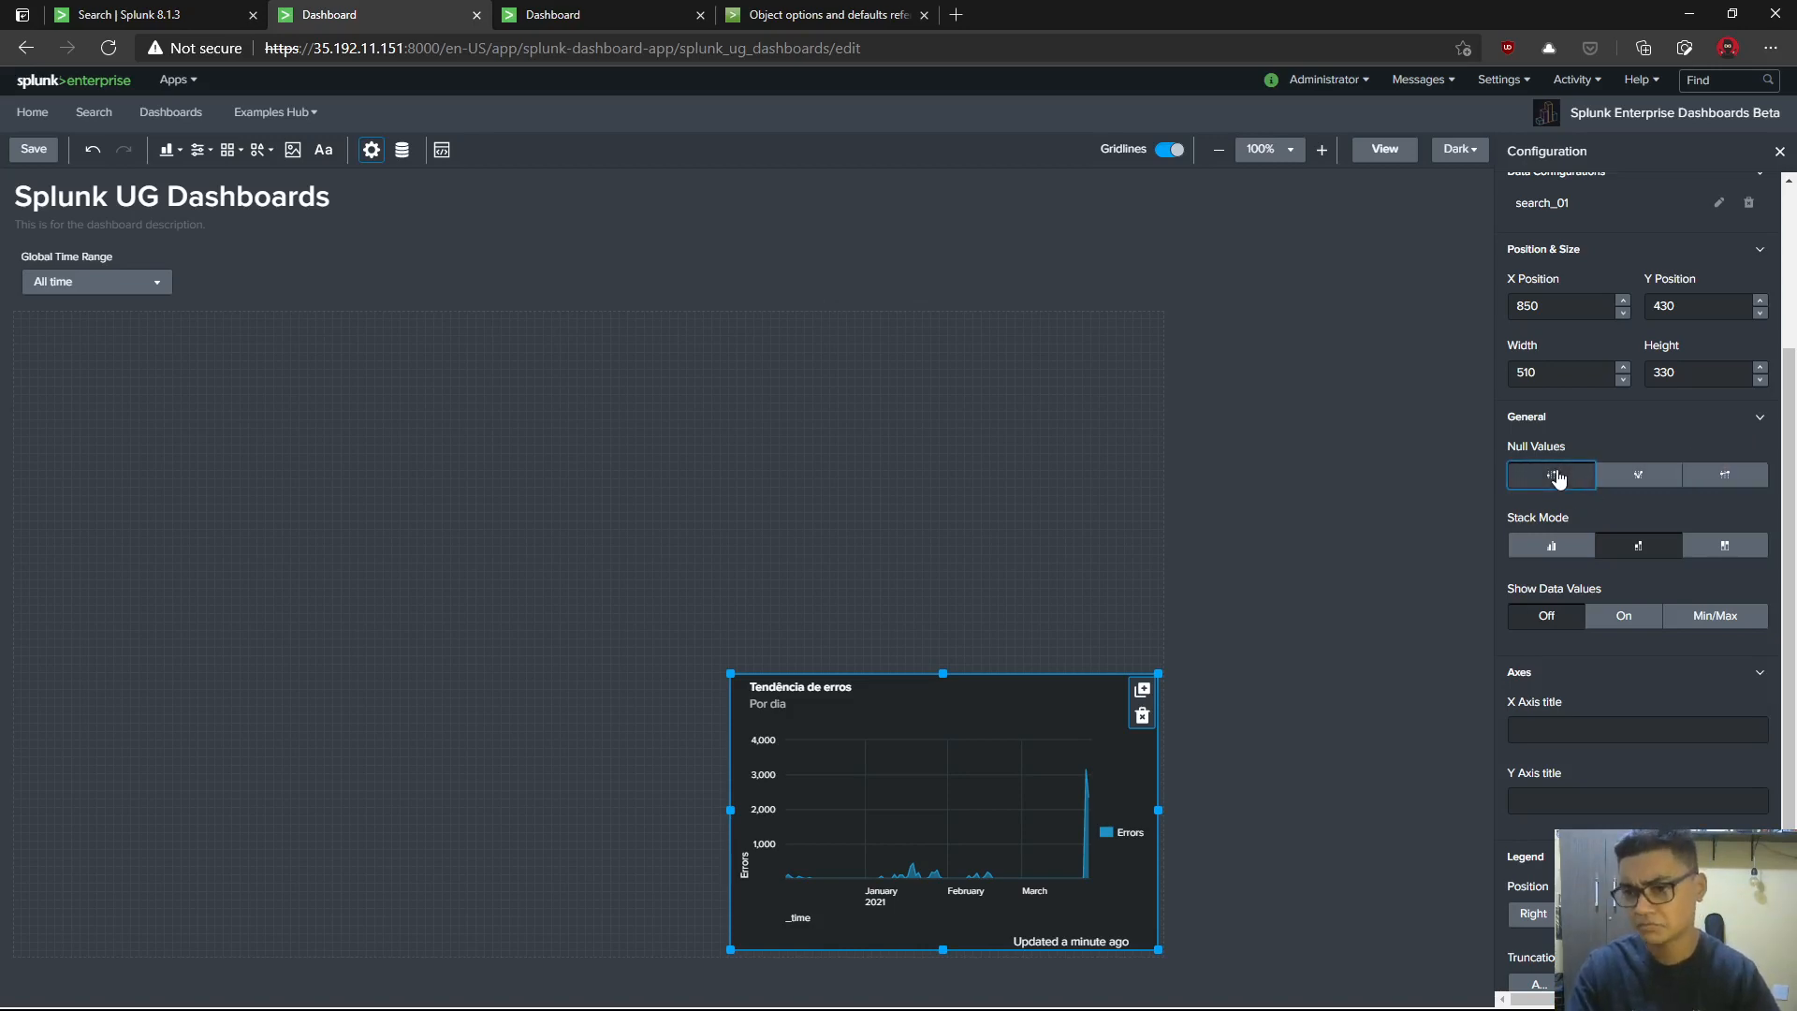
- Set the area chart's legend position to Bottom
{"action": "scroll", "coordinate": [1626, 696], "scroll_direction": "down", "scroll_amount": 1}
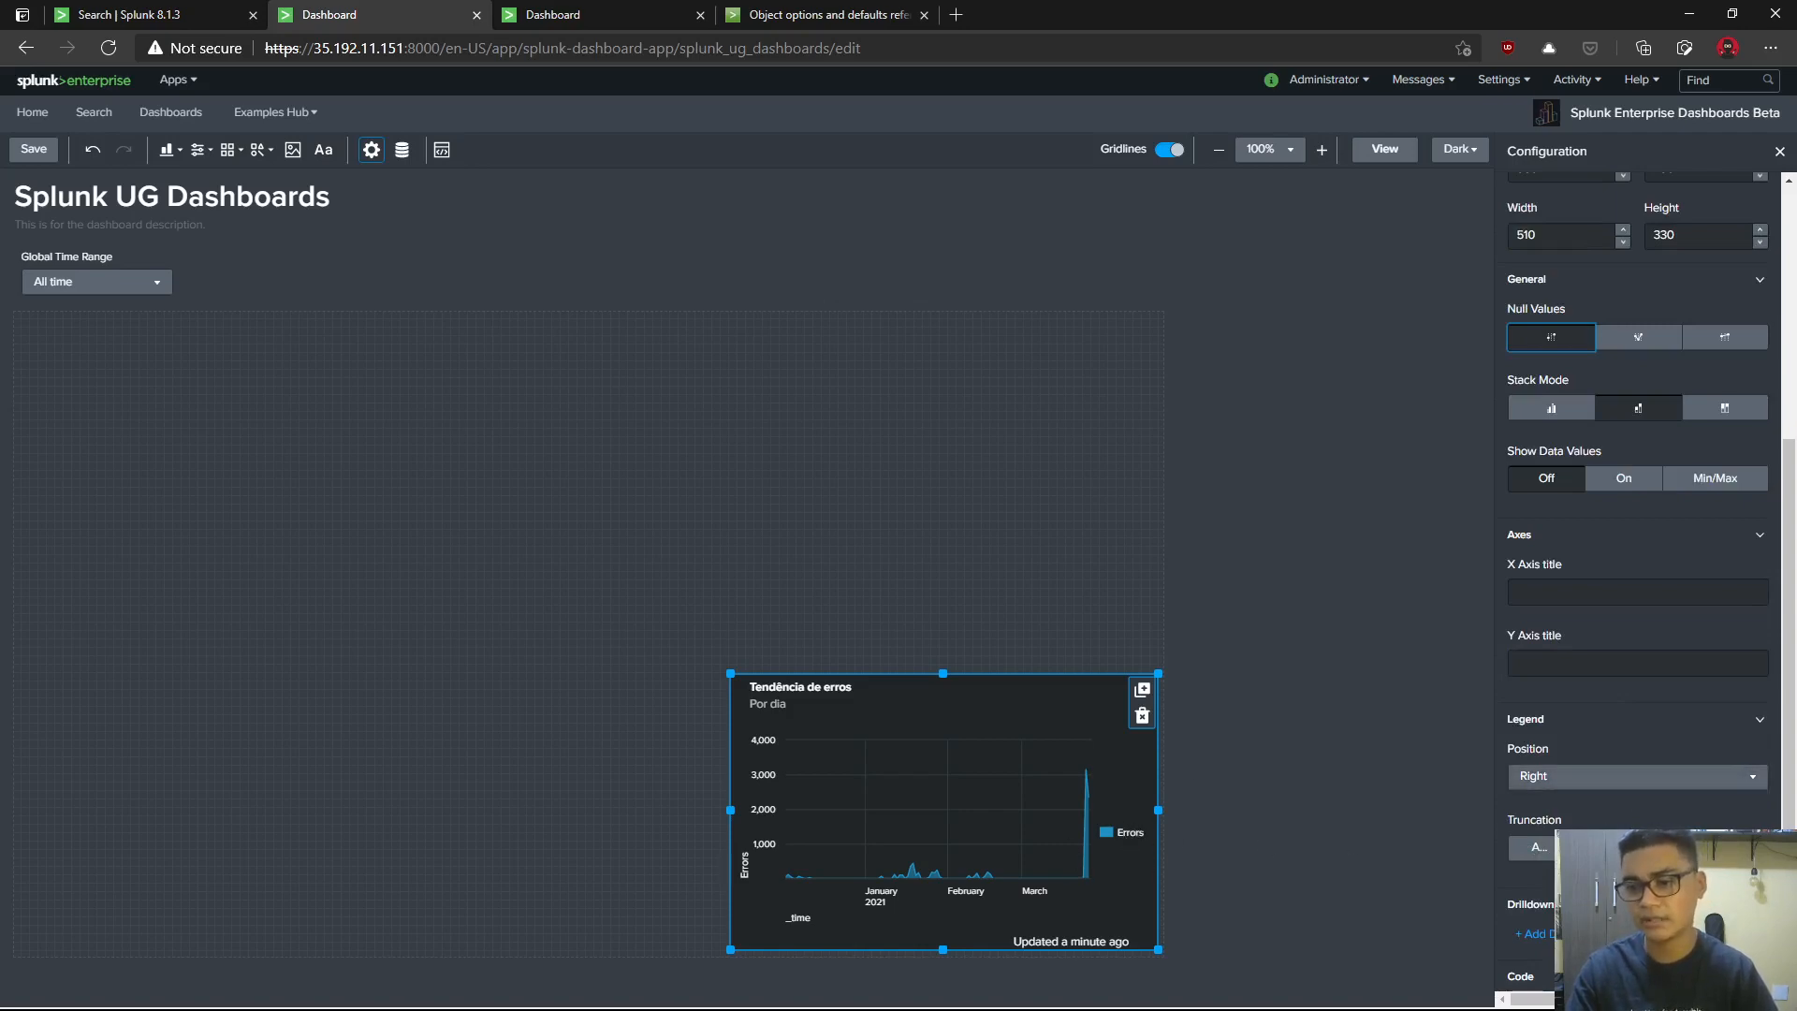
{"action": "left_click", "coordinate": [1605, 784]}
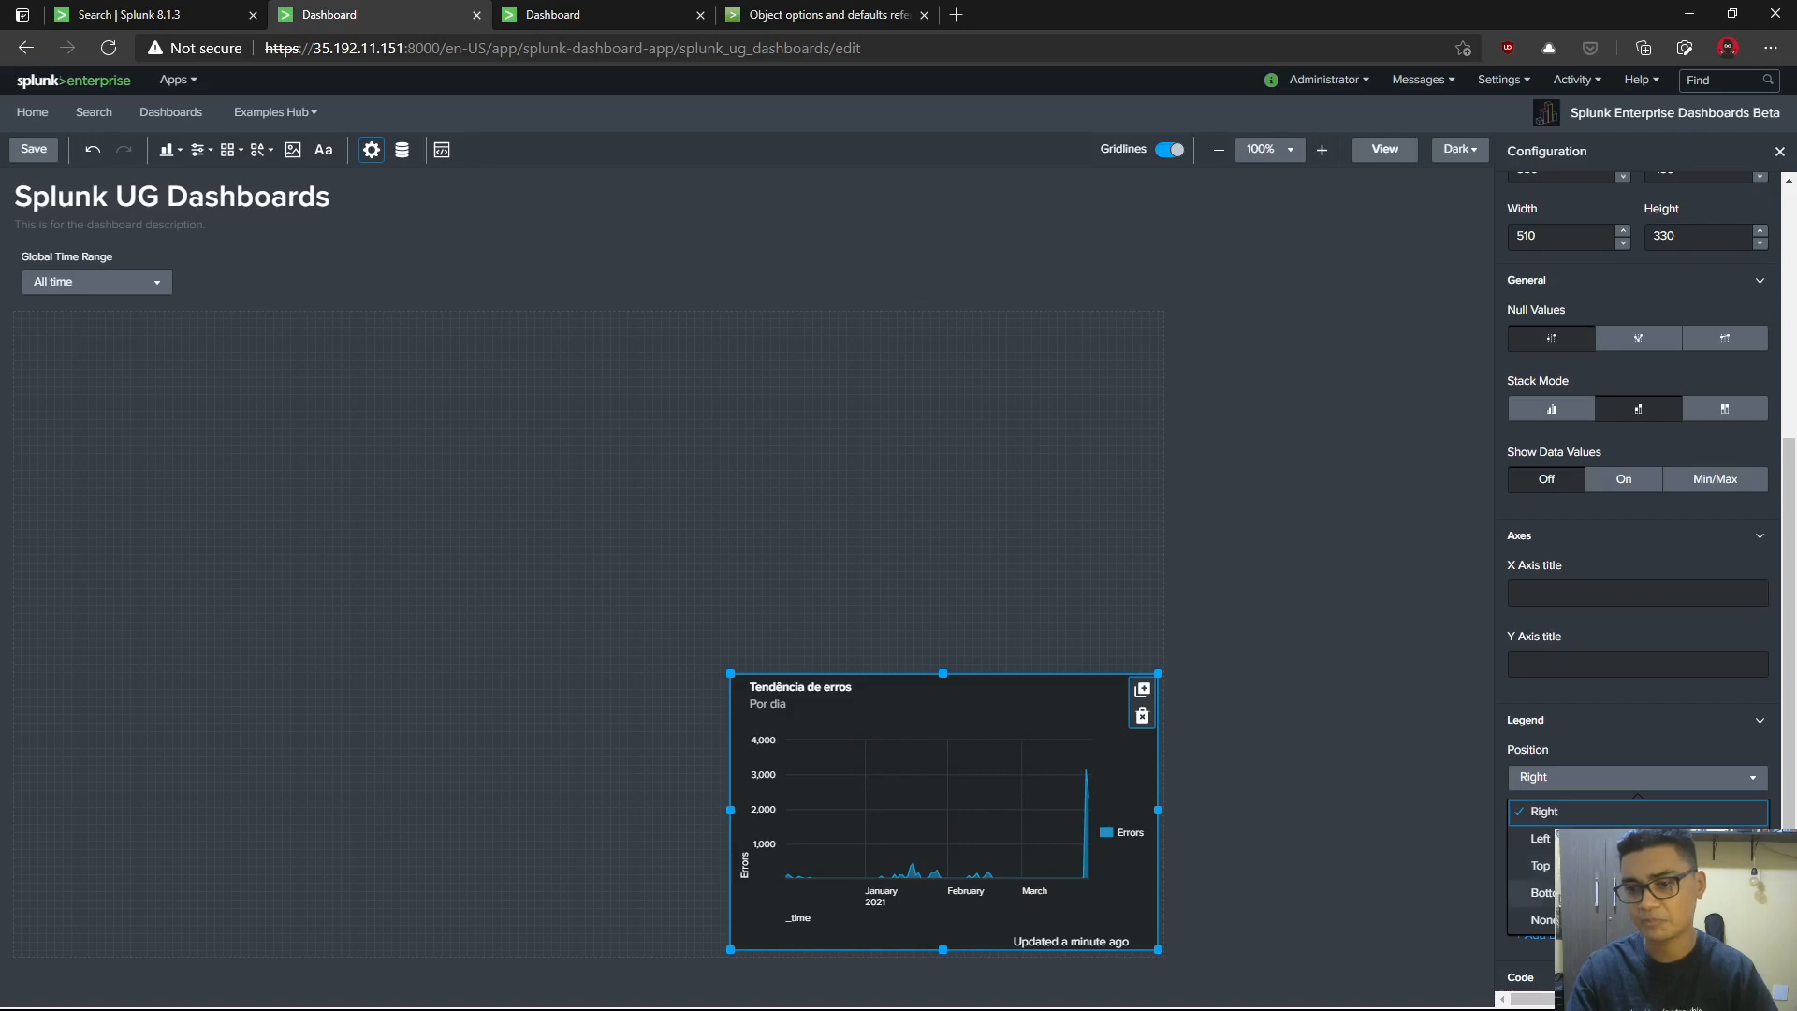
{"action": "left_click", "coordinate": [1539, 892]}
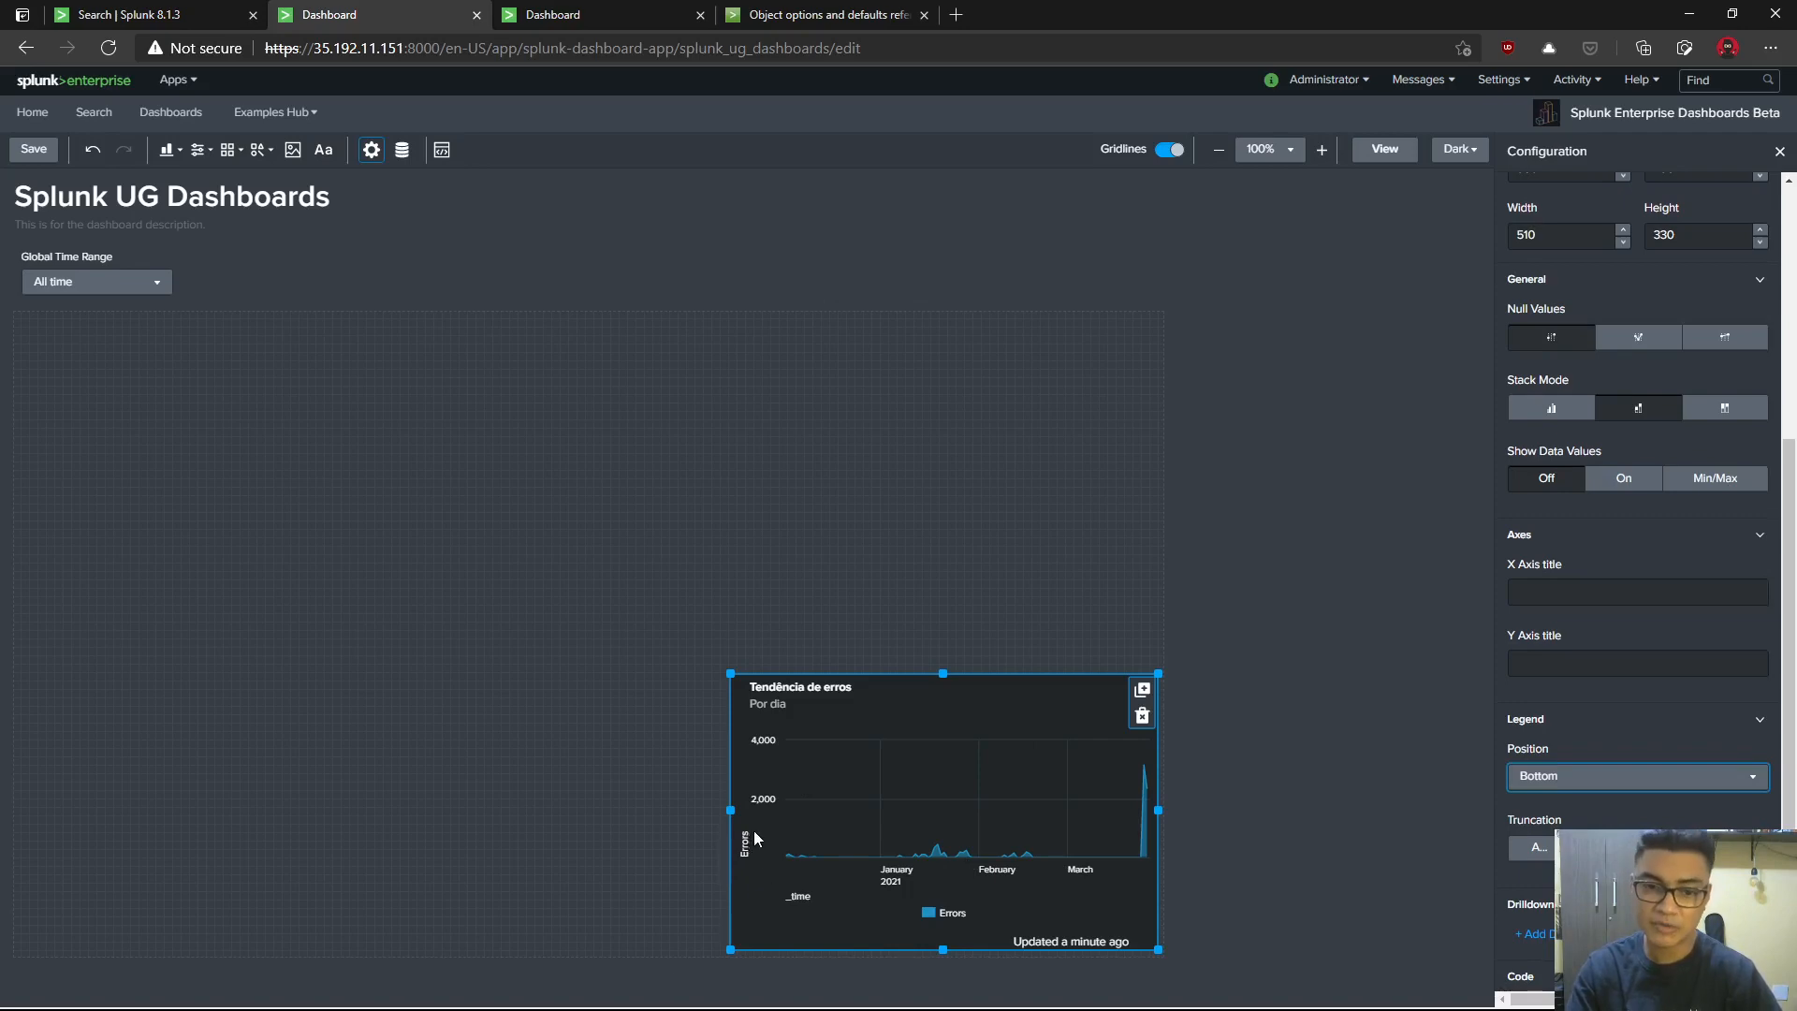
- Check the Errors field name in the source search, and reselect the area chart on the dashboard canvas
{"action": "left_click", "coordinate": [154, 15]}
{"action": "double_click", "coordinate": [232, 215]}
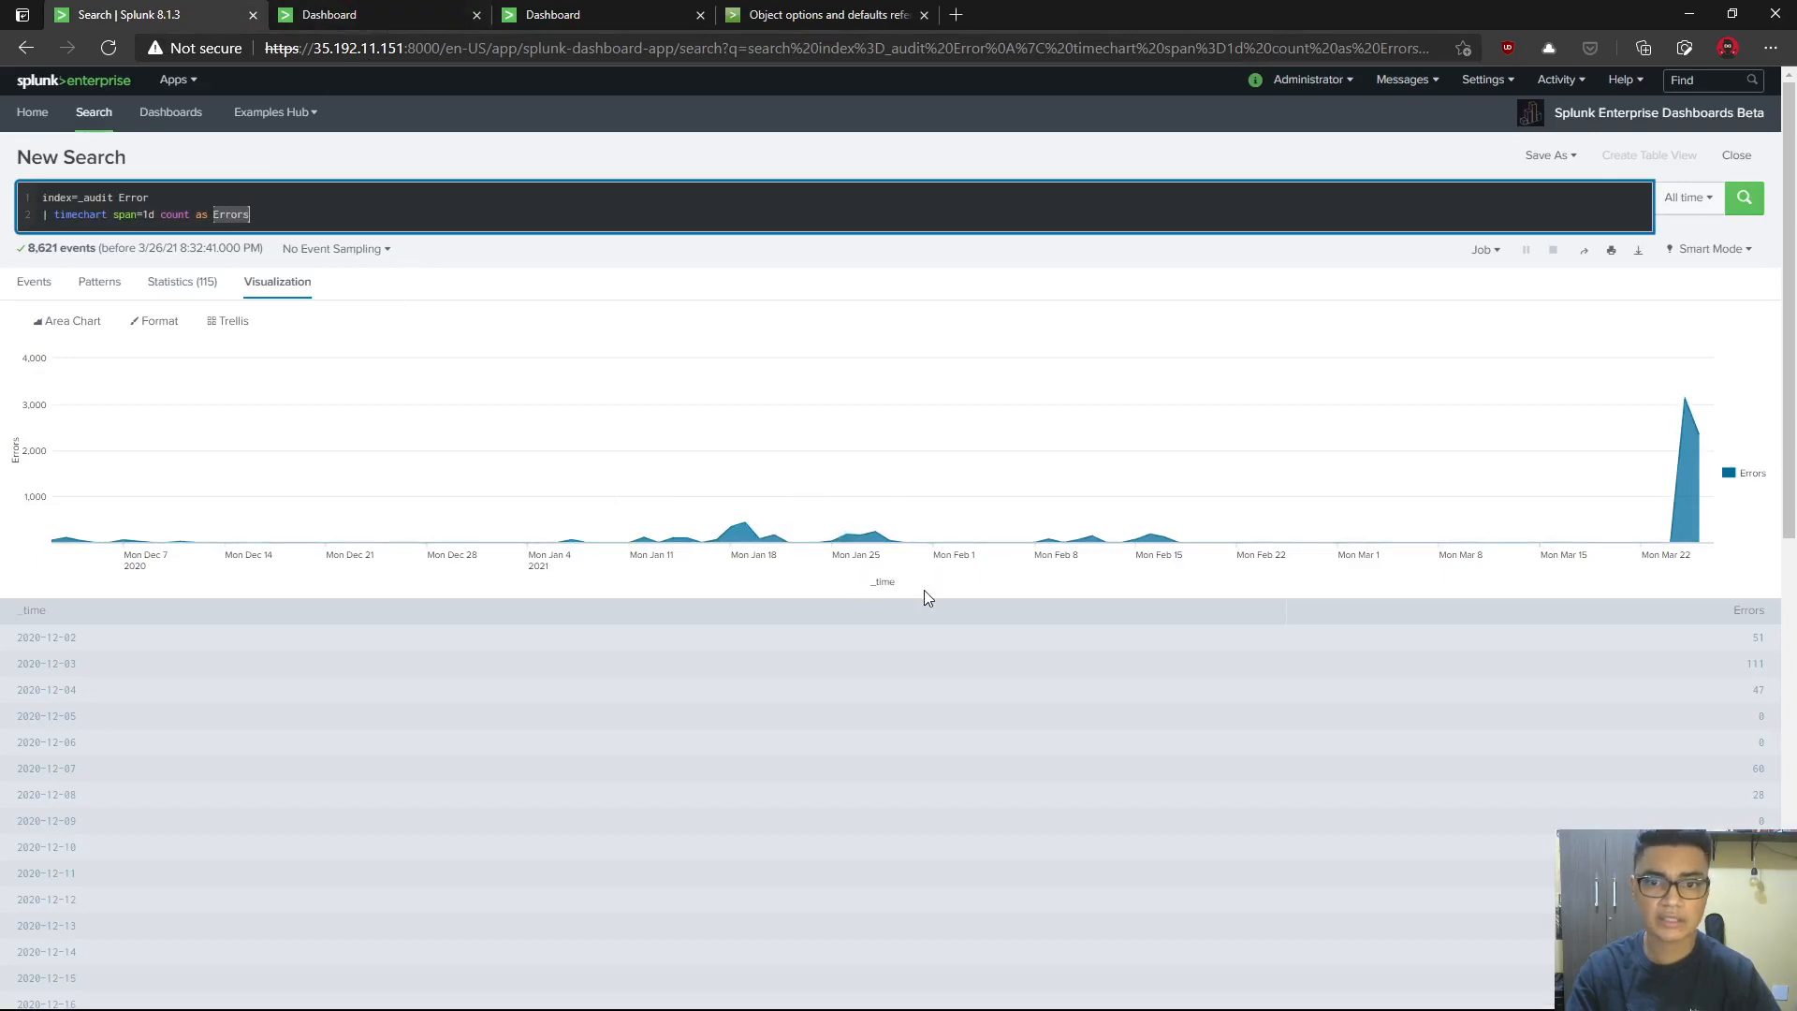
{"action": "left_click", "coordinate": [389, 15]}
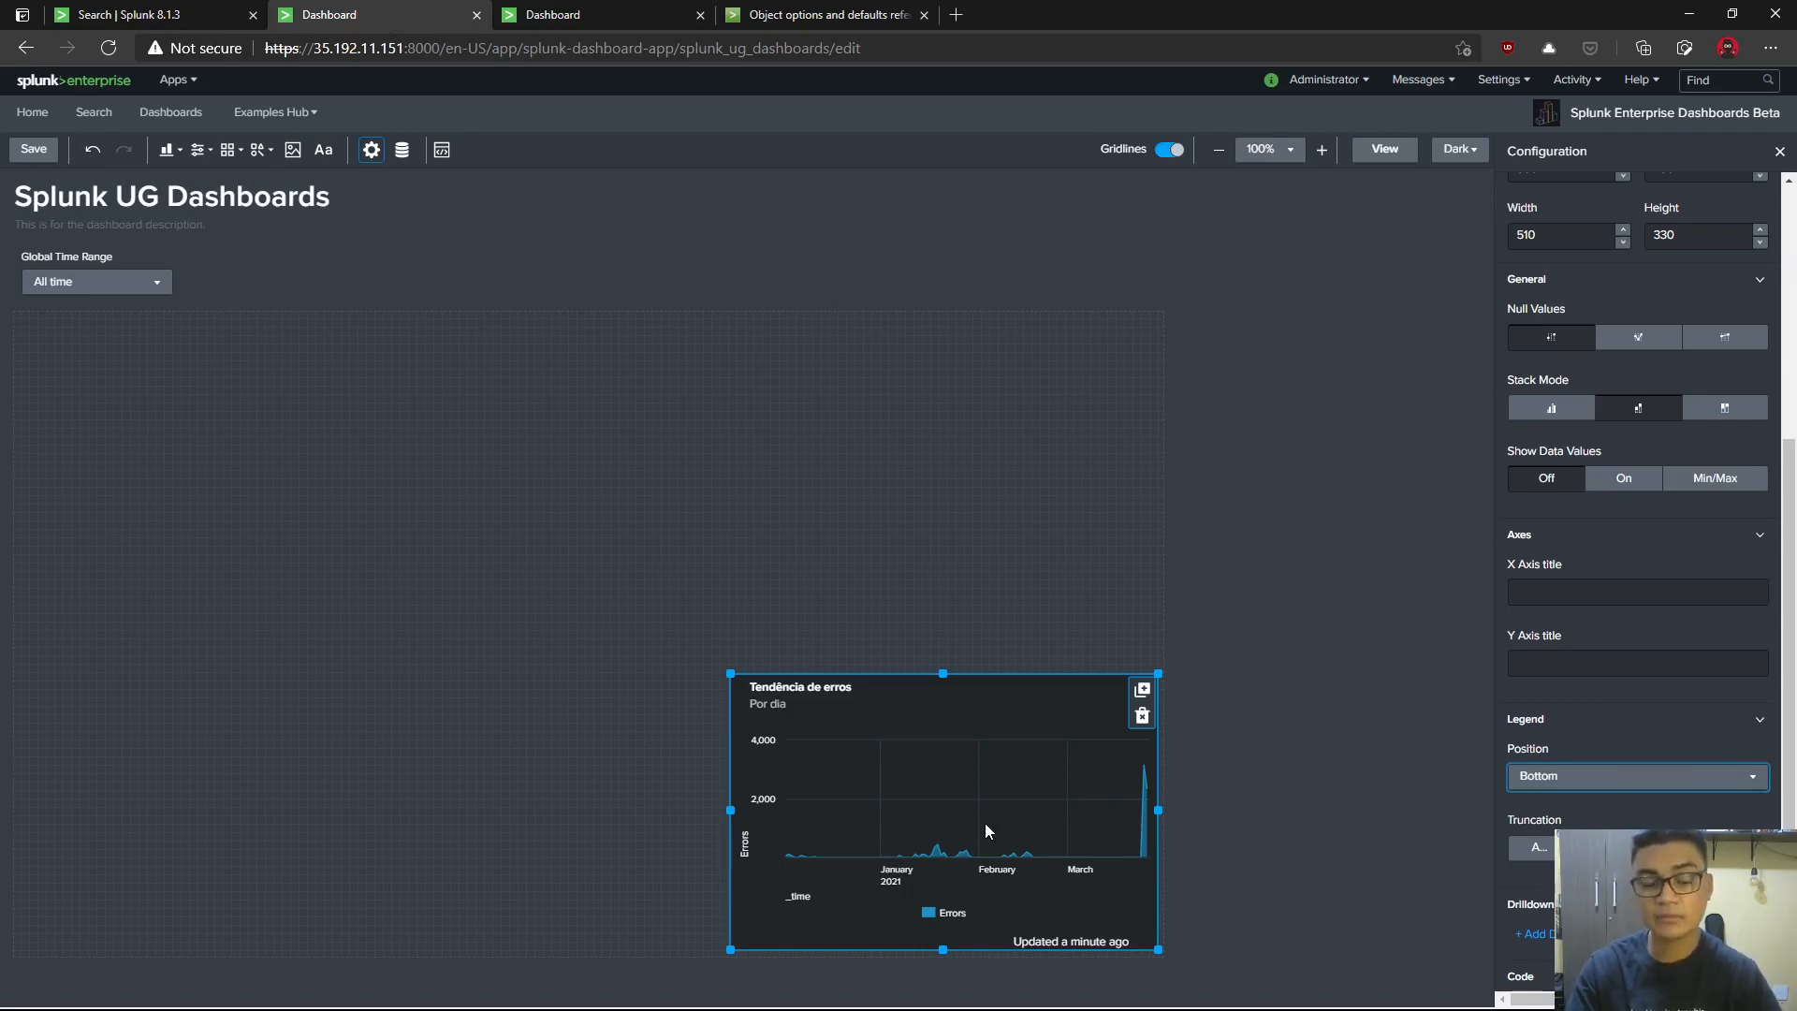
{"action": "left_click", "coordinate": [1016, 599]}
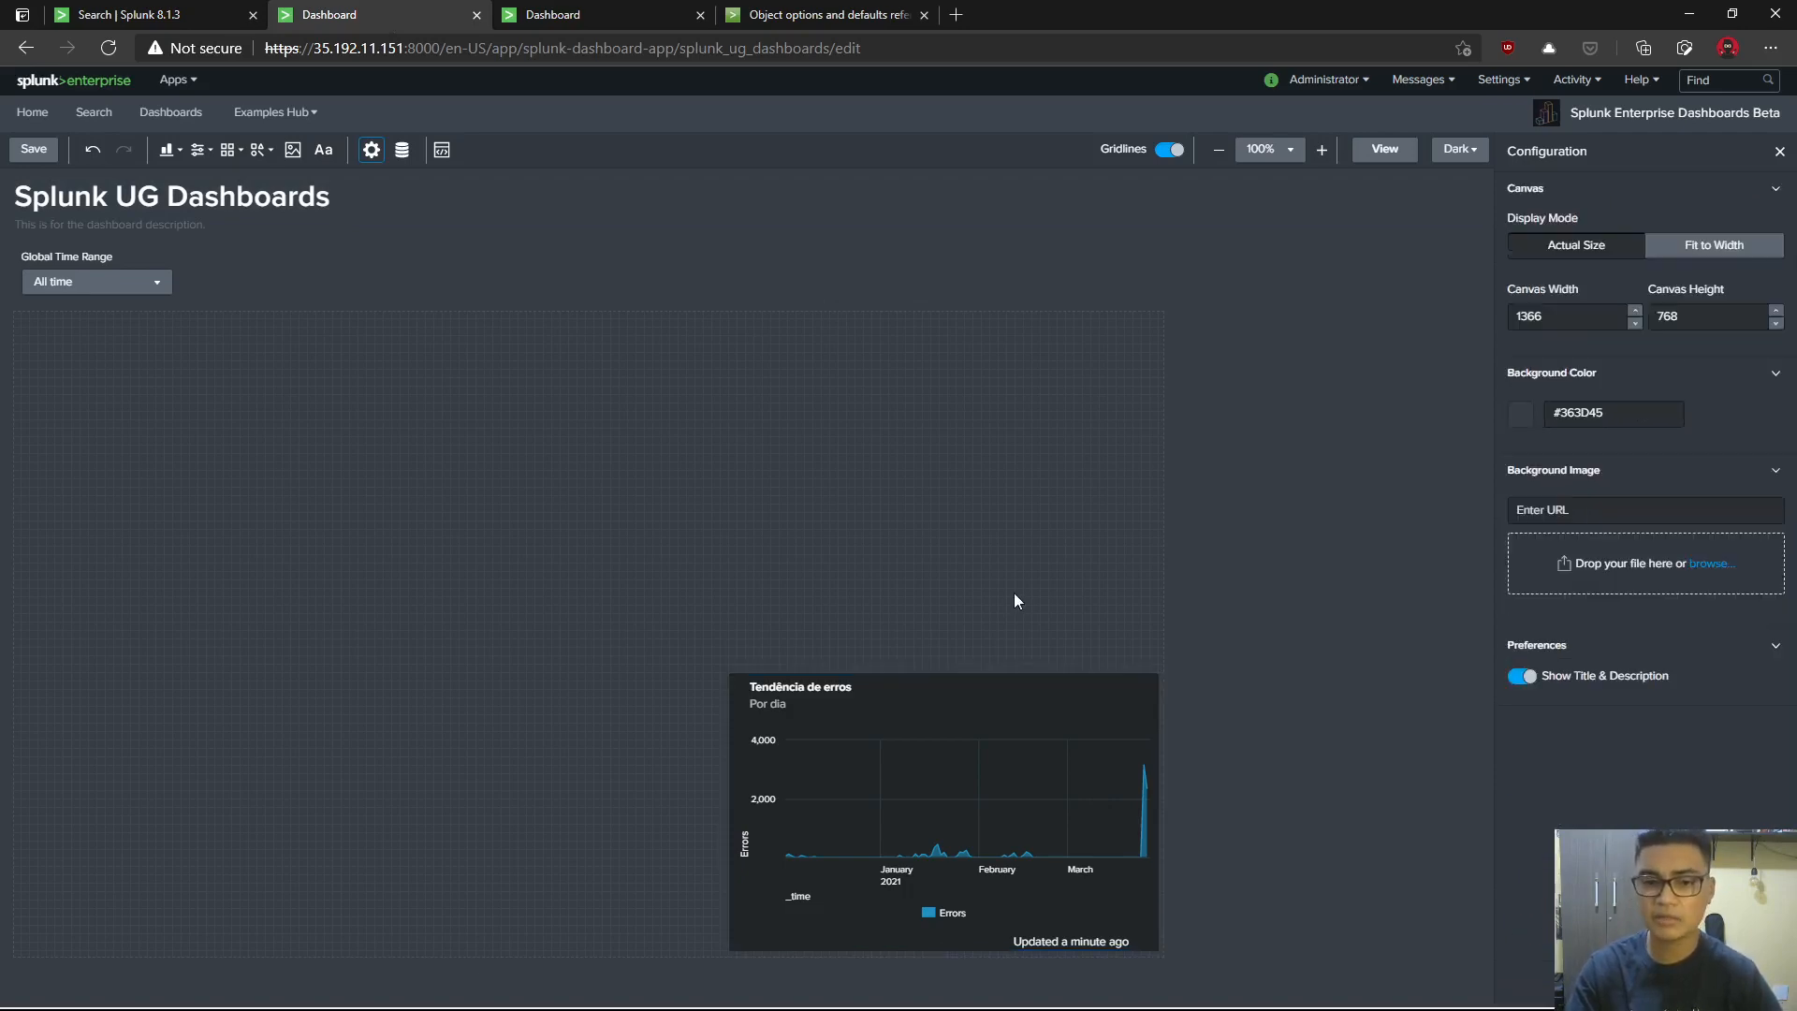
{"action": "left_click", "coordinate": [1039, 685]}
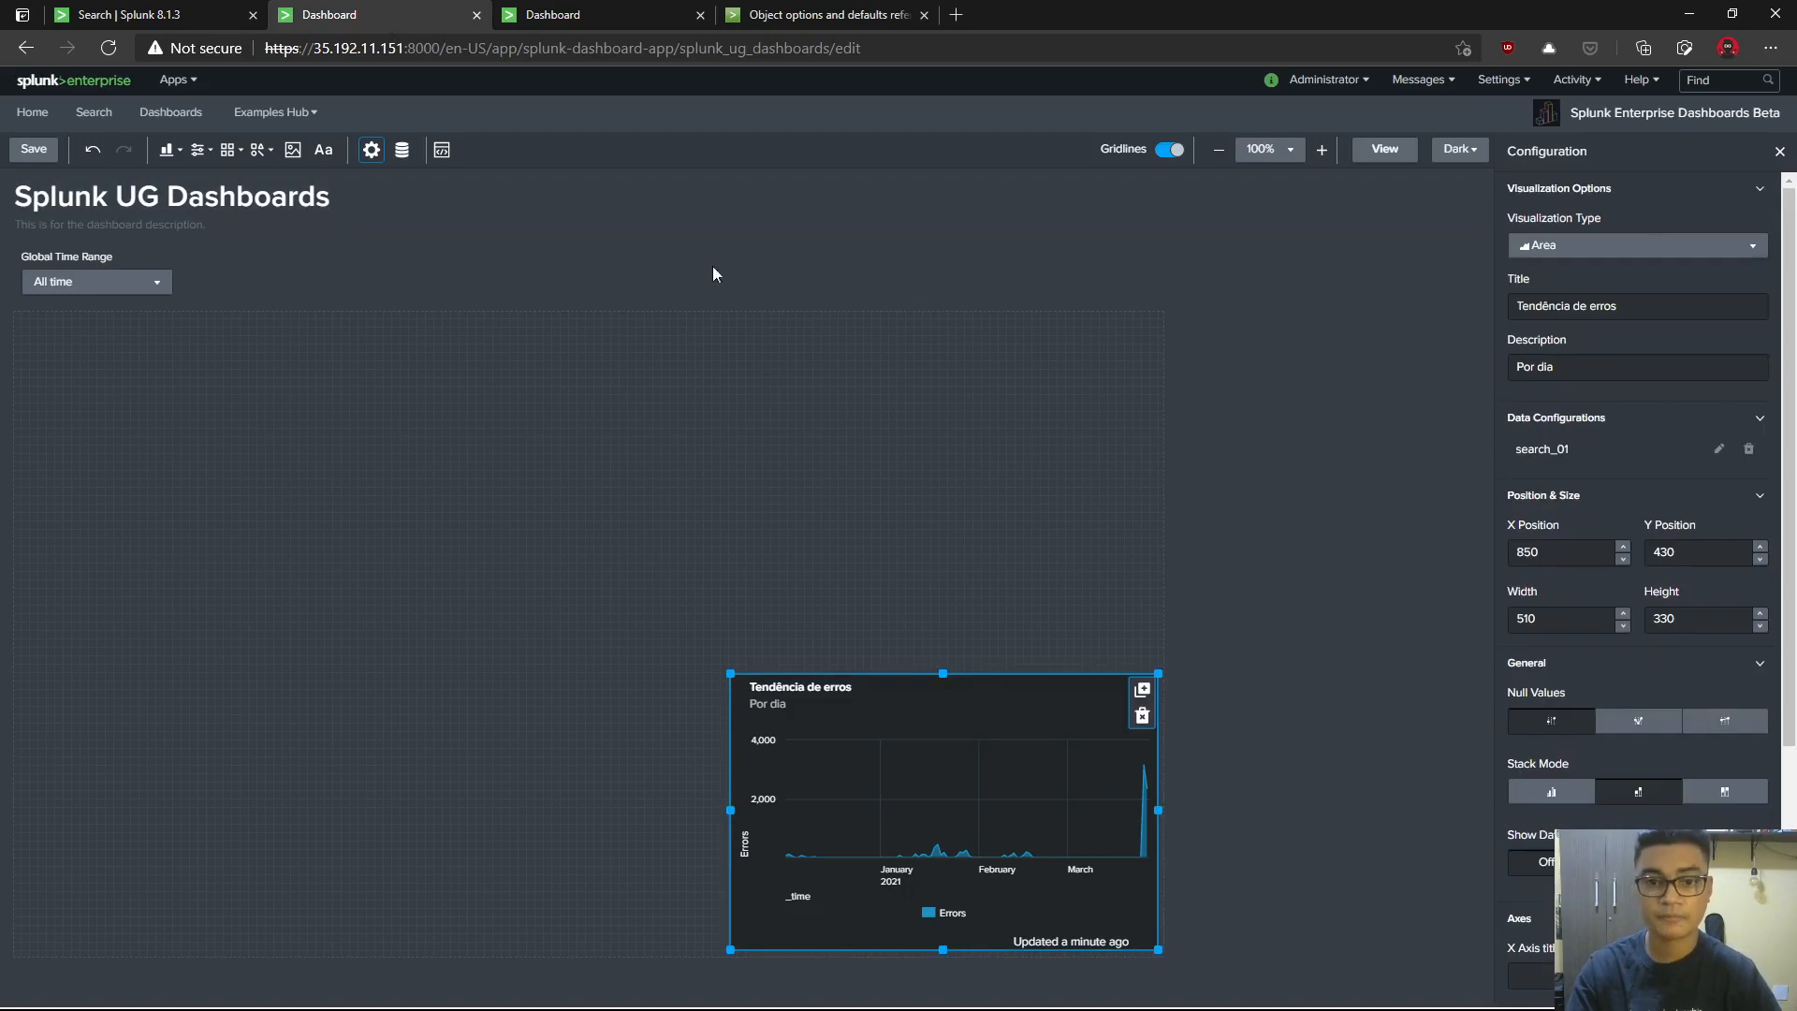
- Place the Object options and defaults reference page beside the dashboard page and expand its Area chart options table
{"action": "left_click", "coordinate": [779, 15]}
{"action": "left_click_drag", "start_coordinate": [794, 15], "coordinate": [571, 17]}
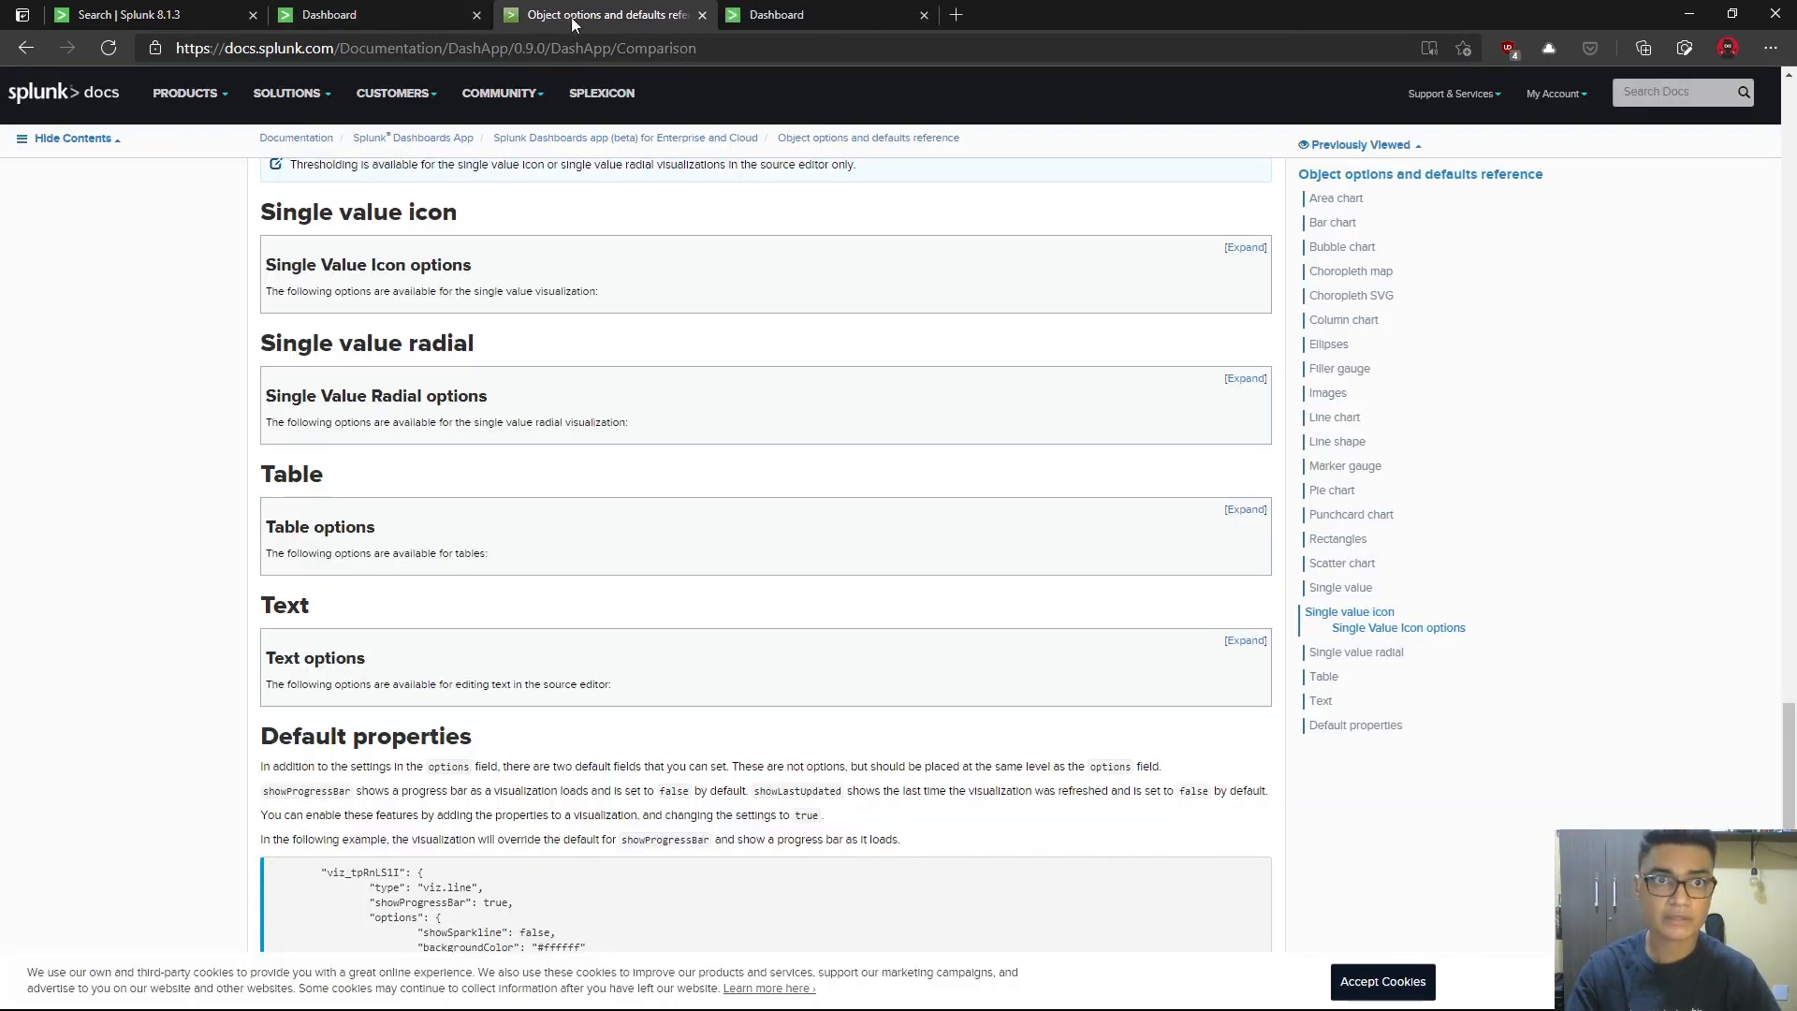
{"action": "scroll", "coordinate": [402, 494], "scroll_direction": "up", "scroll_amount": 15}
{"action": "scroll", "coordinate": [403, 494], "scroll_direction": "up", "scroll_amount": 2}
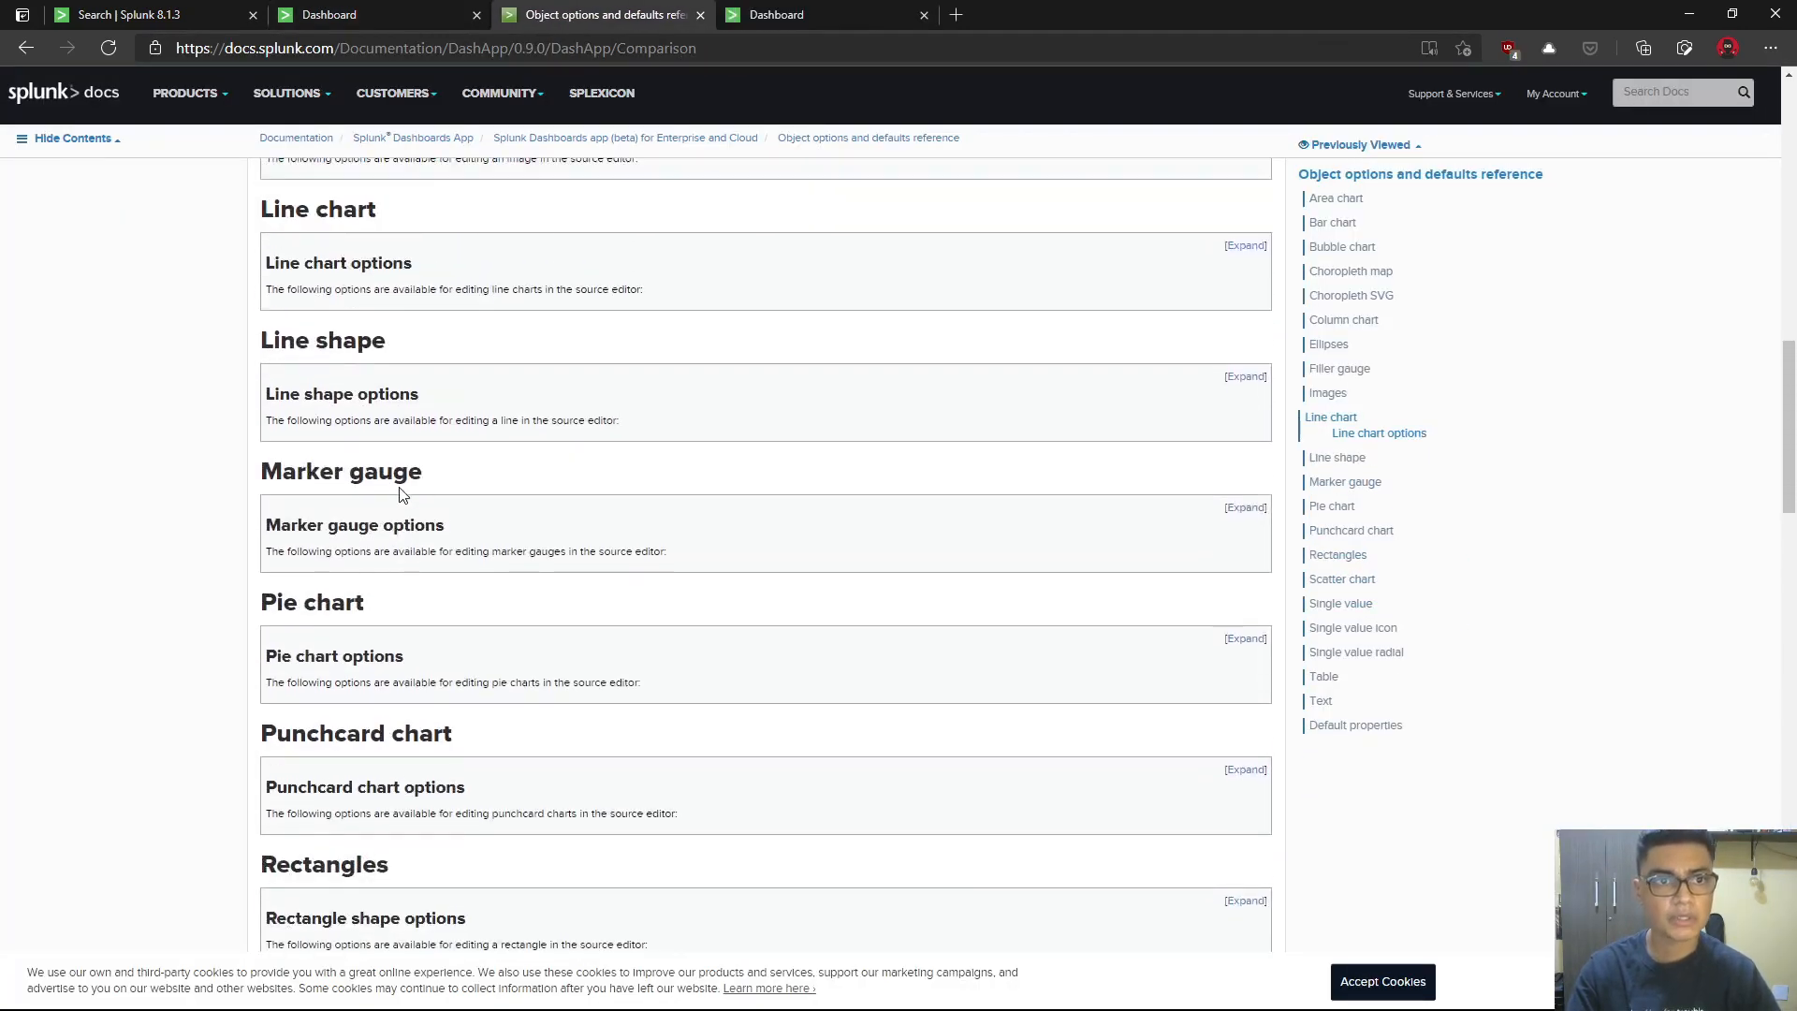
{"action": "scroll", "coordinate": [402, 493], "scroll_direction": "up", "scroll_amount": 5}
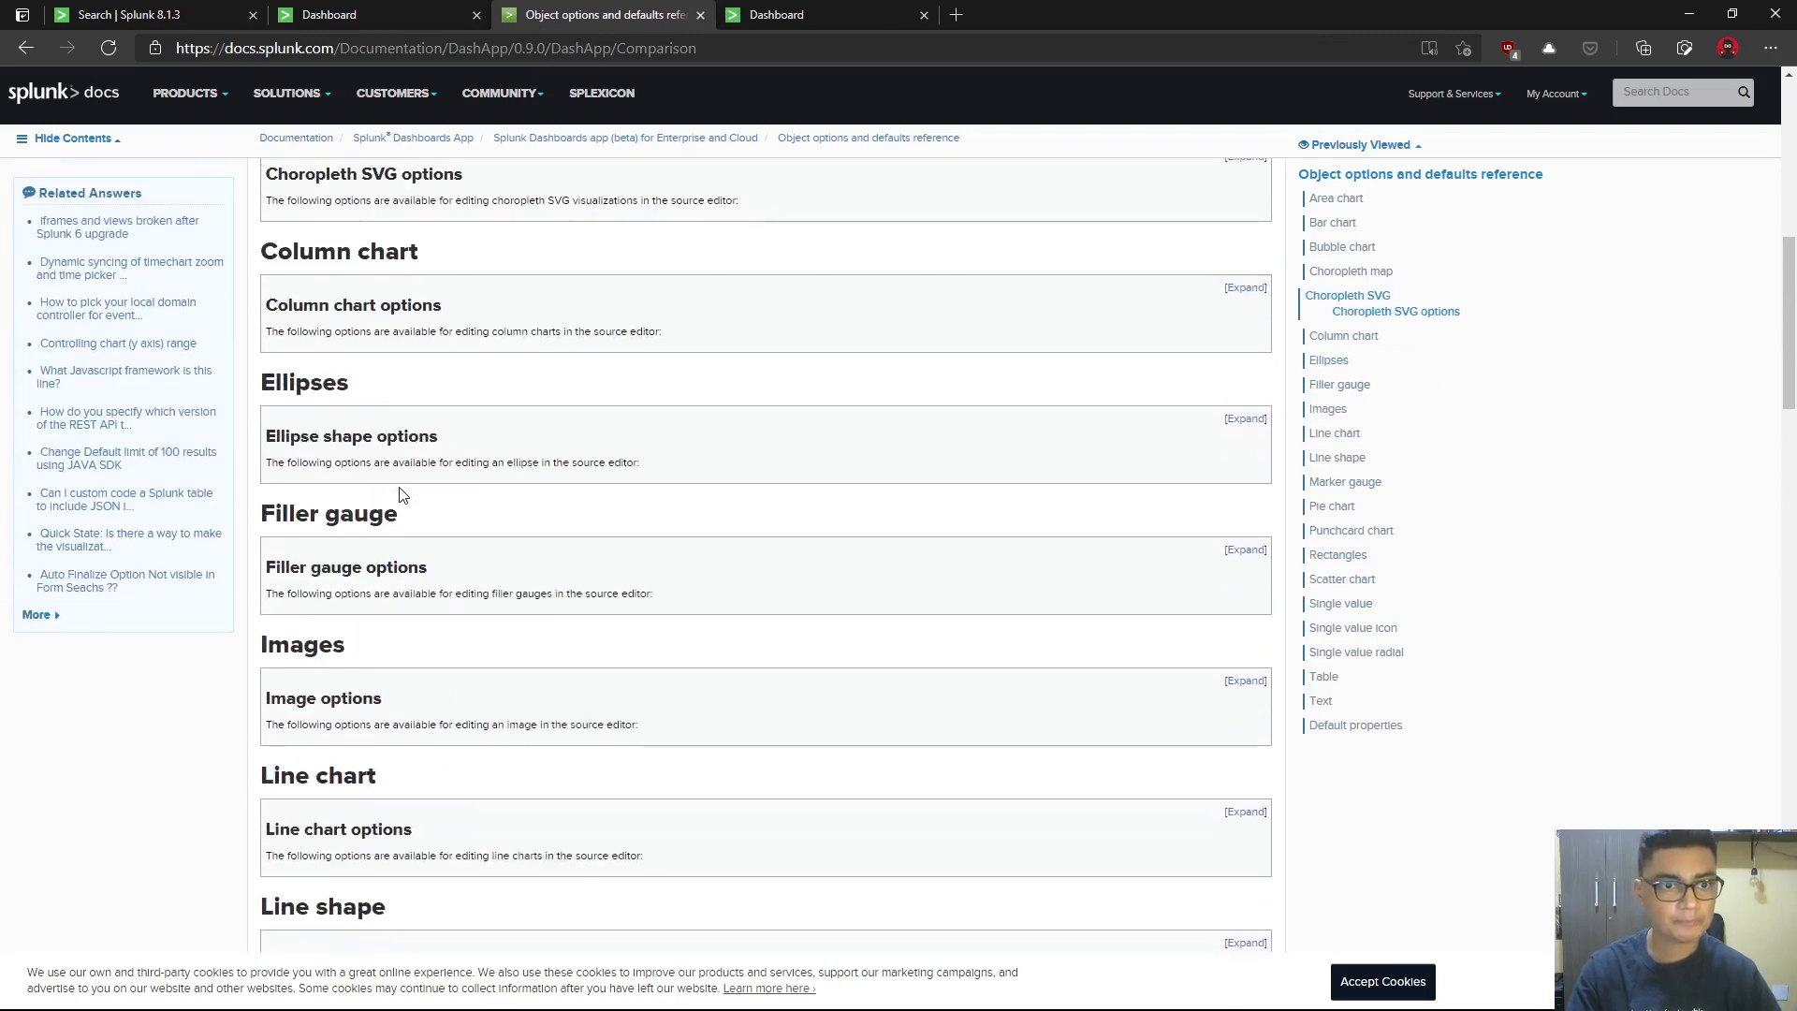
{"action": "scroll", "coordinate": [515, 525], "scroll_direction": "up", "scroll_amount": 5}
{"action": "scroll", "coordinate": [581, 565], "scroll_direction": "up", "scroll_amount": 3}
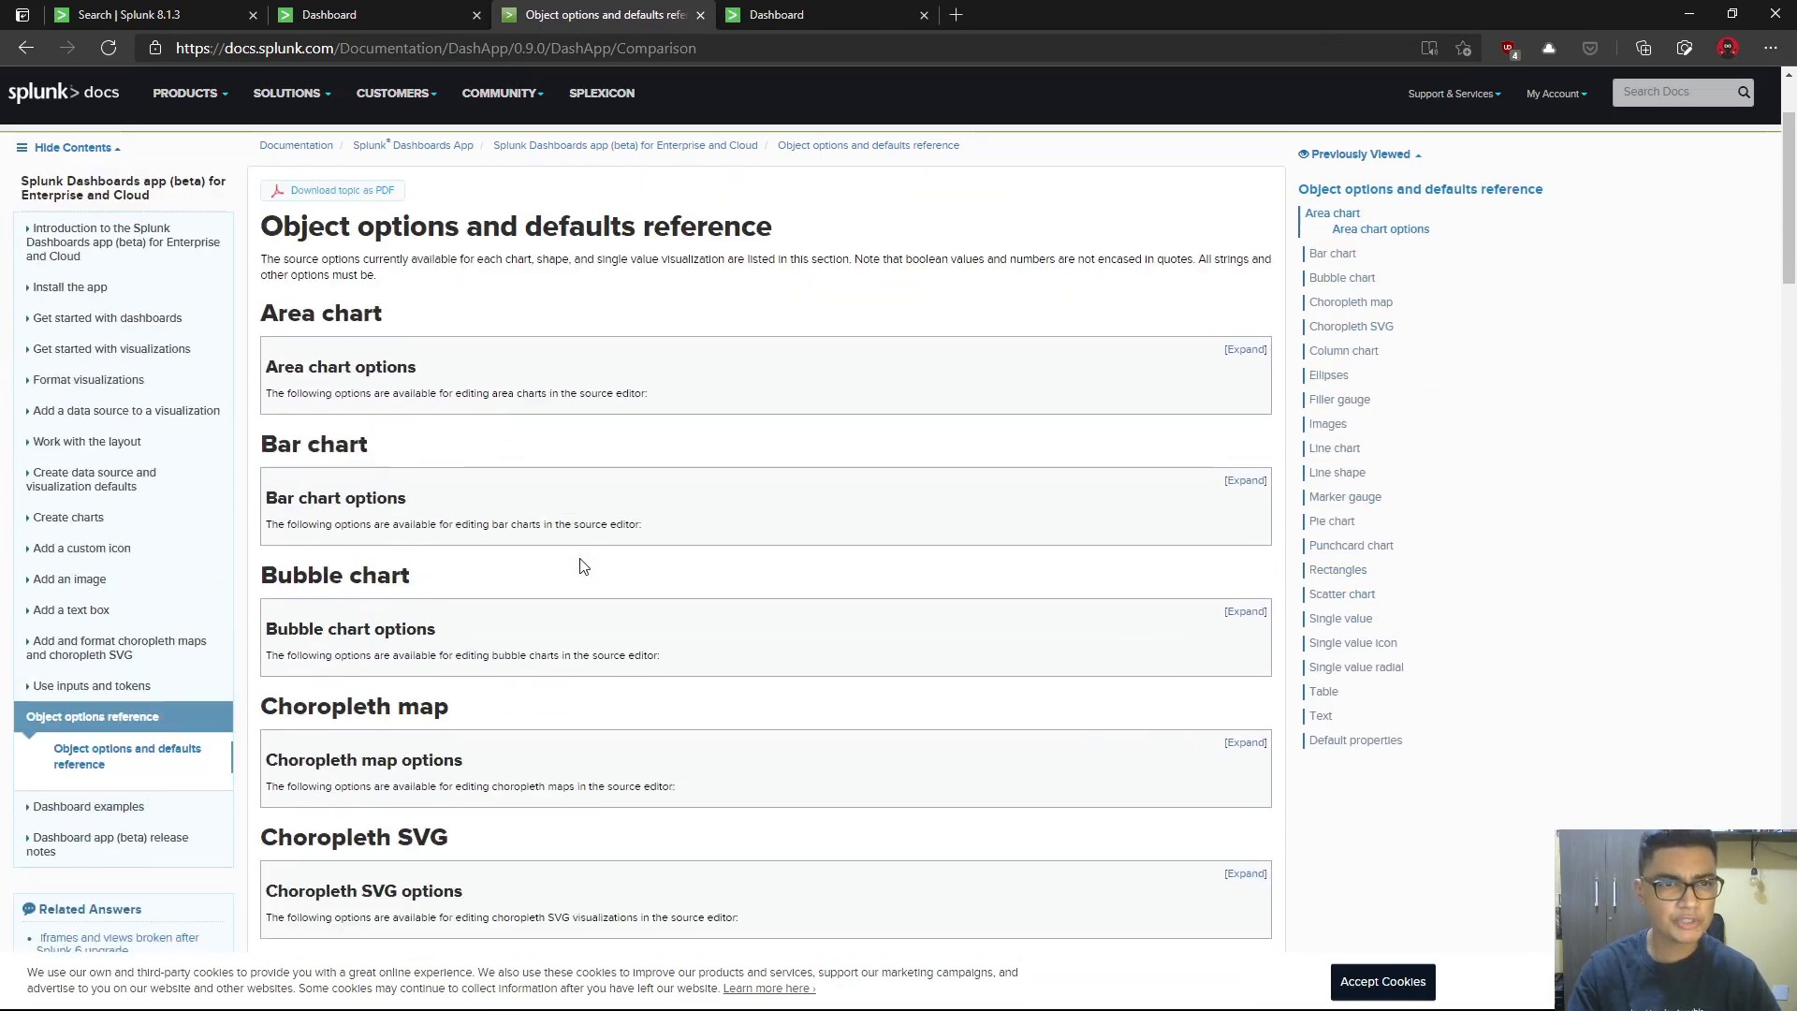
{"action": "left_click_drag", "start_coordinate": [264, 341], "coordinate": [435, 352]}
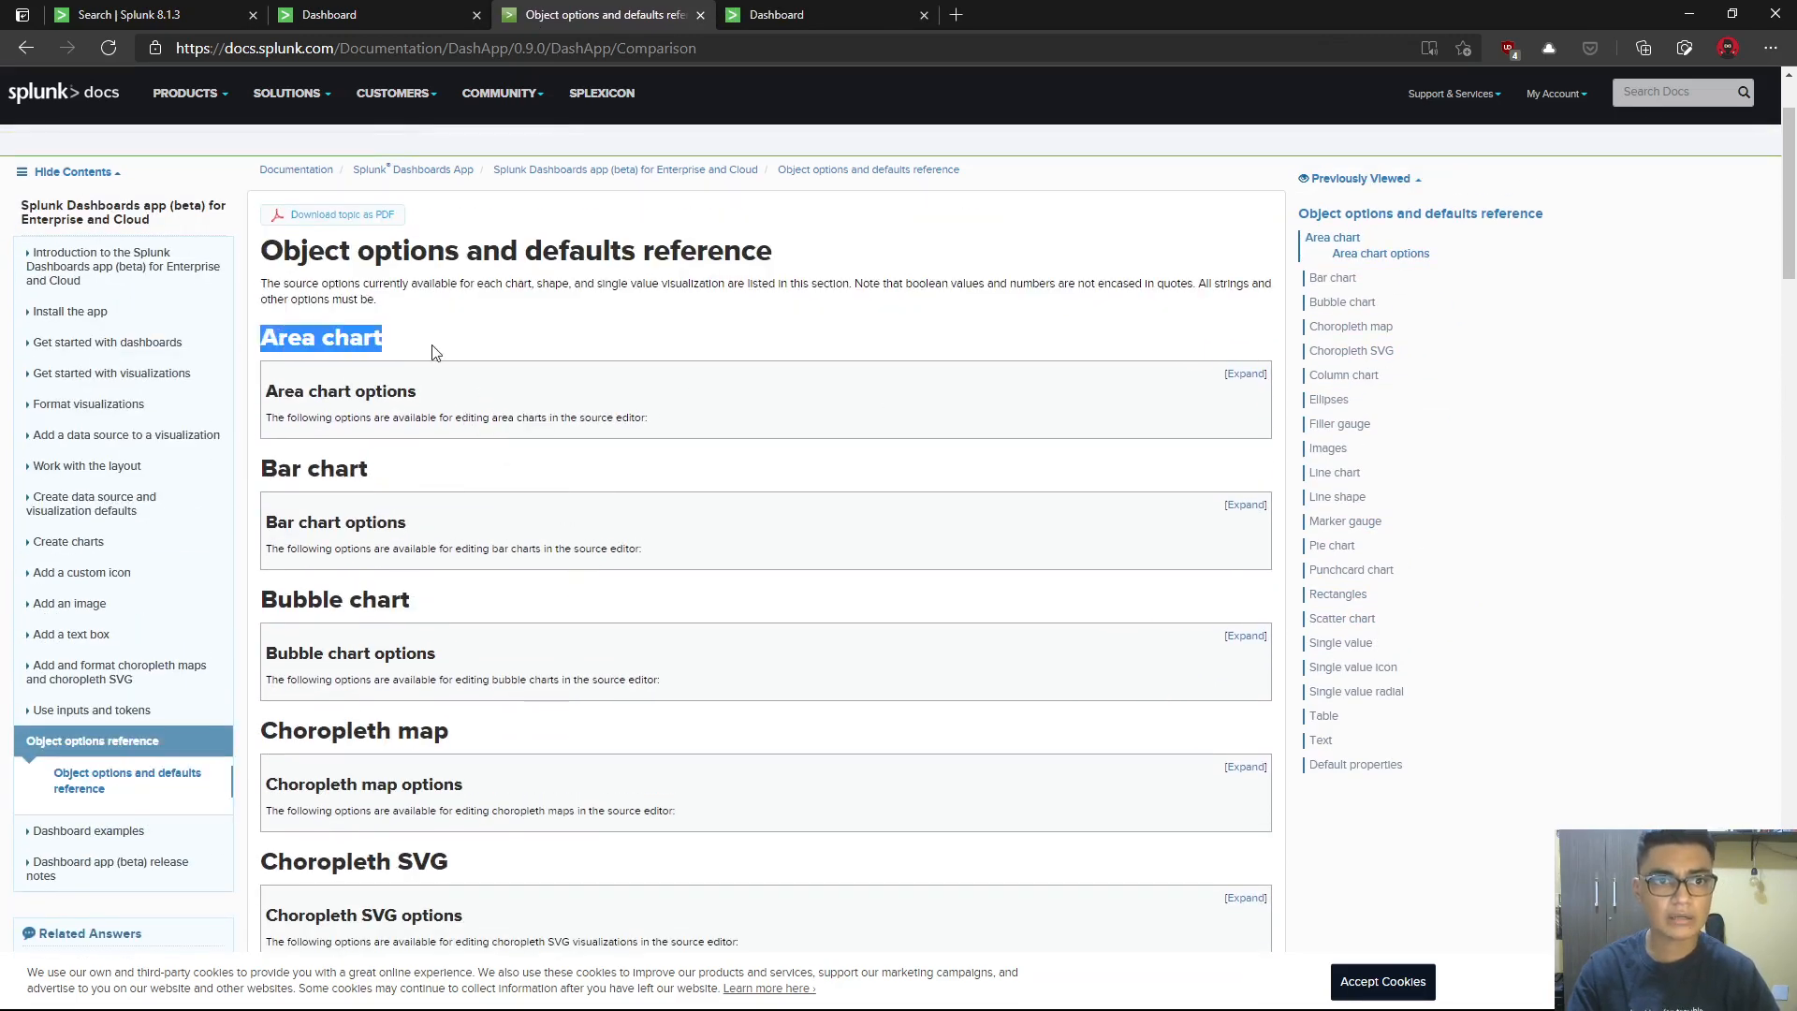
{"action": "left_click", "coordinate": [445, 346]}
{"action": "left_click", "coordinate": [1247, 374]}
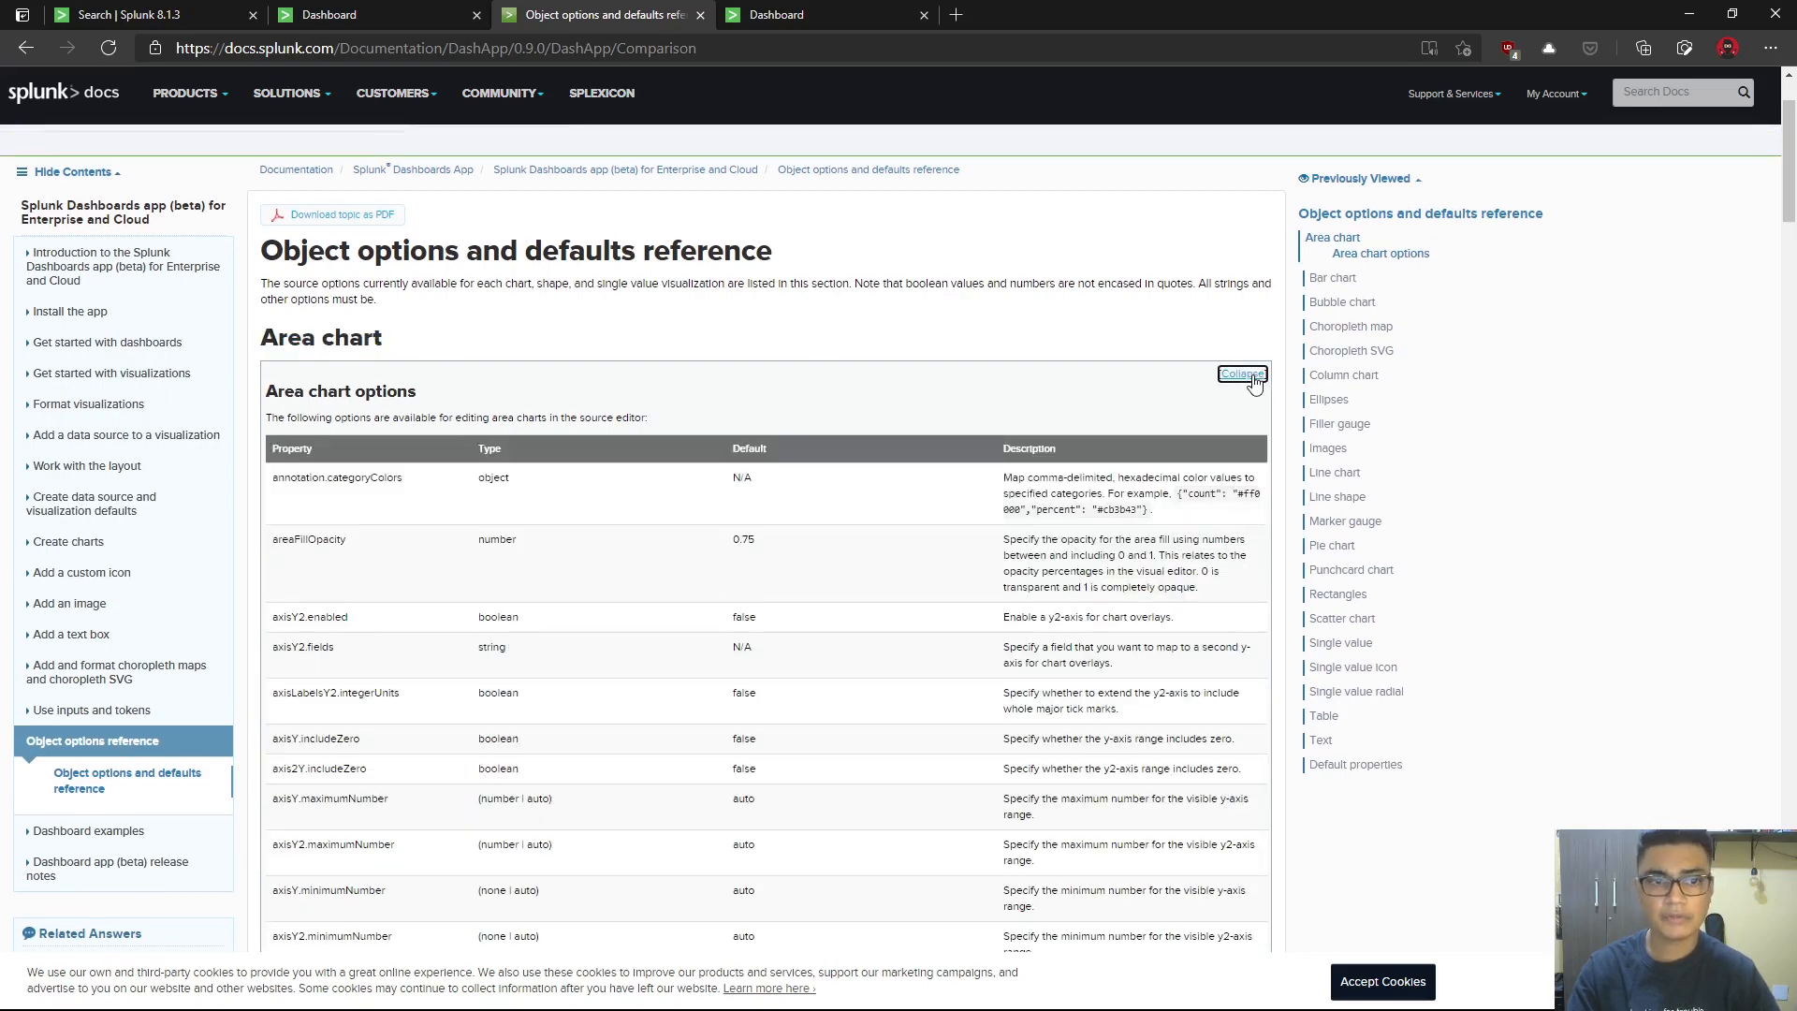
- Copy the property name axisTitleX.visibility from the area chart options table
{"action": "scroll", "coordinate": [675, 625], "scroll_direction": "down", "scroll_amount": 3}
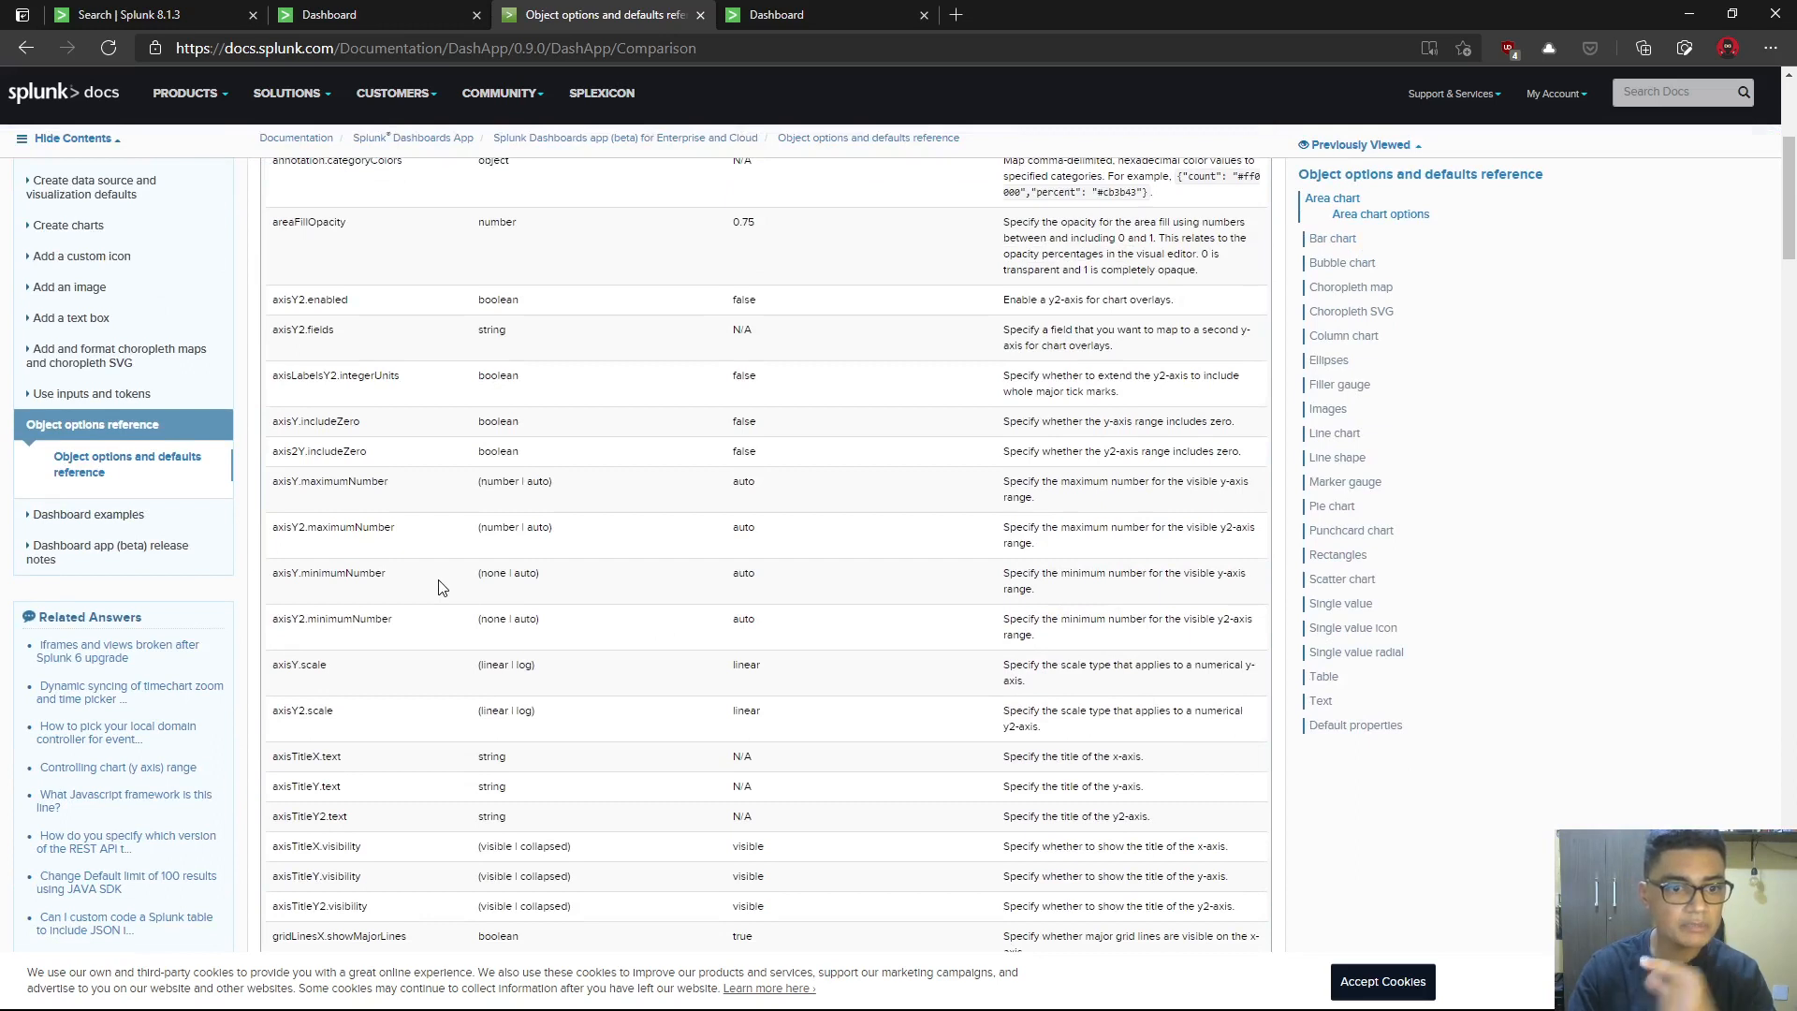
{"action": "scroll", "coordinate": [443, 588], "scroll_direction": "down", "scroll_amount": 2}
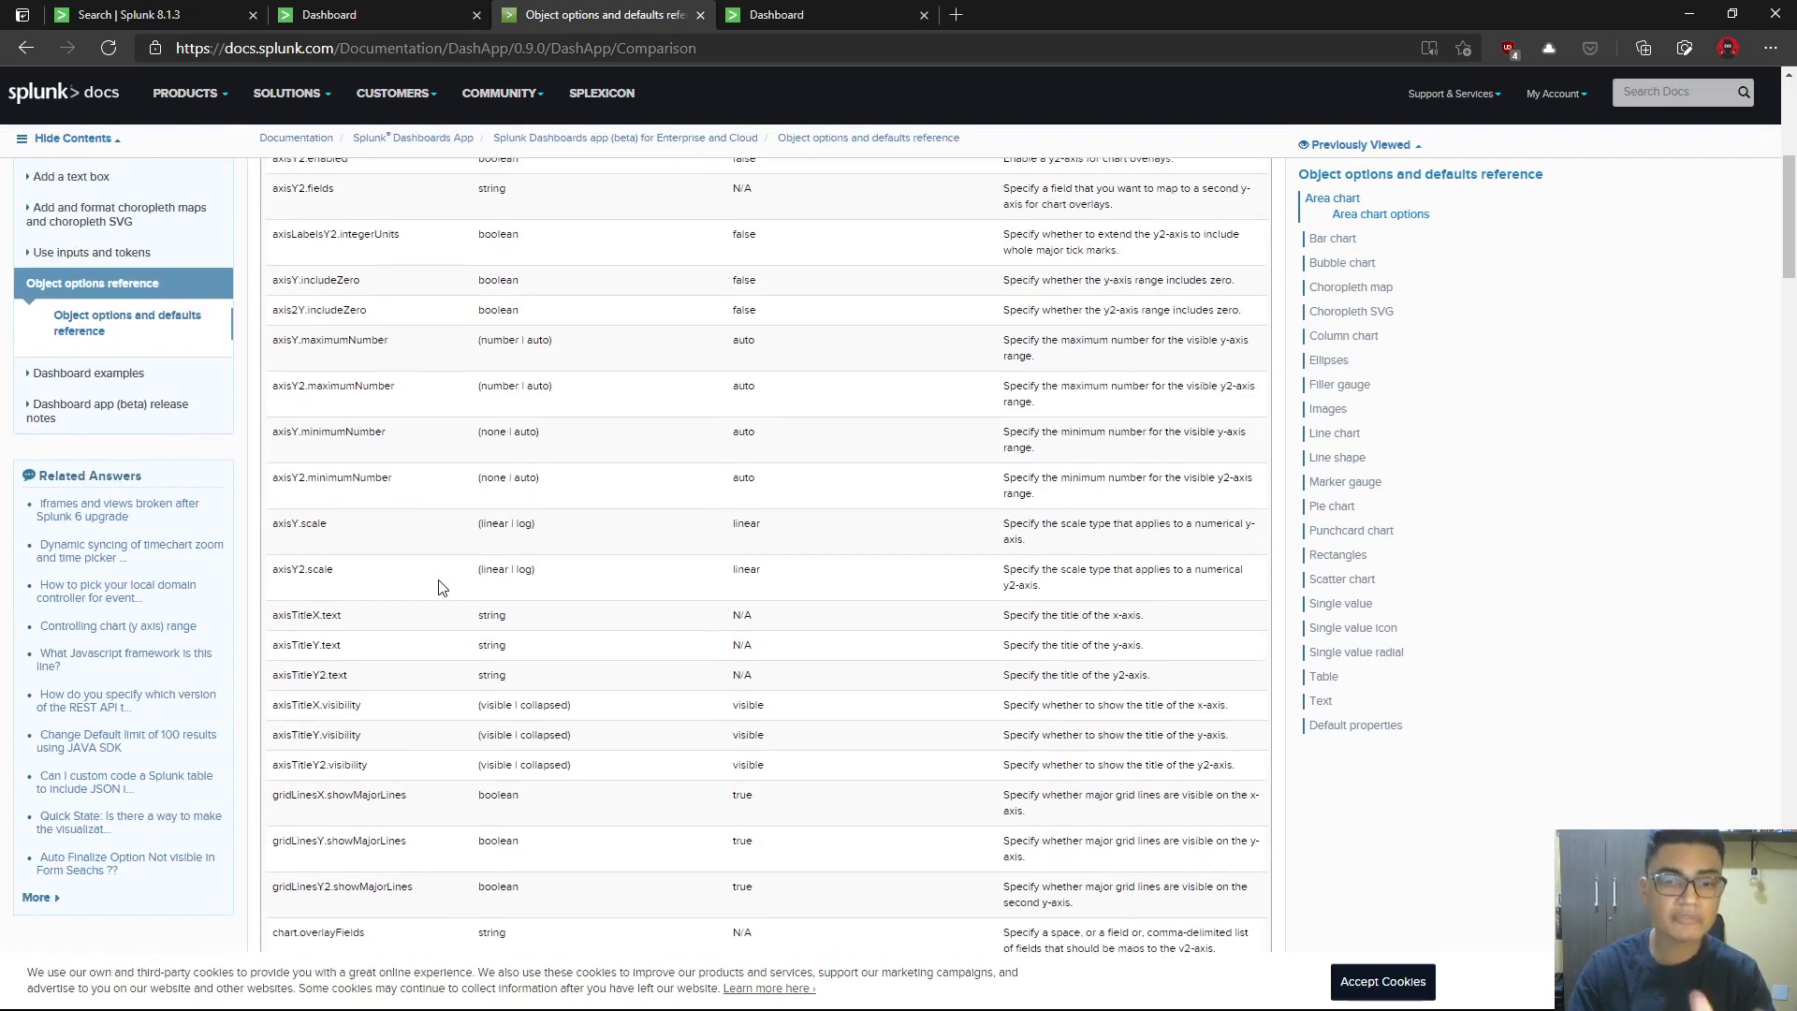
{"action": "left_click_drag", "start_coordinate": [363, 719], "coordinate": [276, 719]}
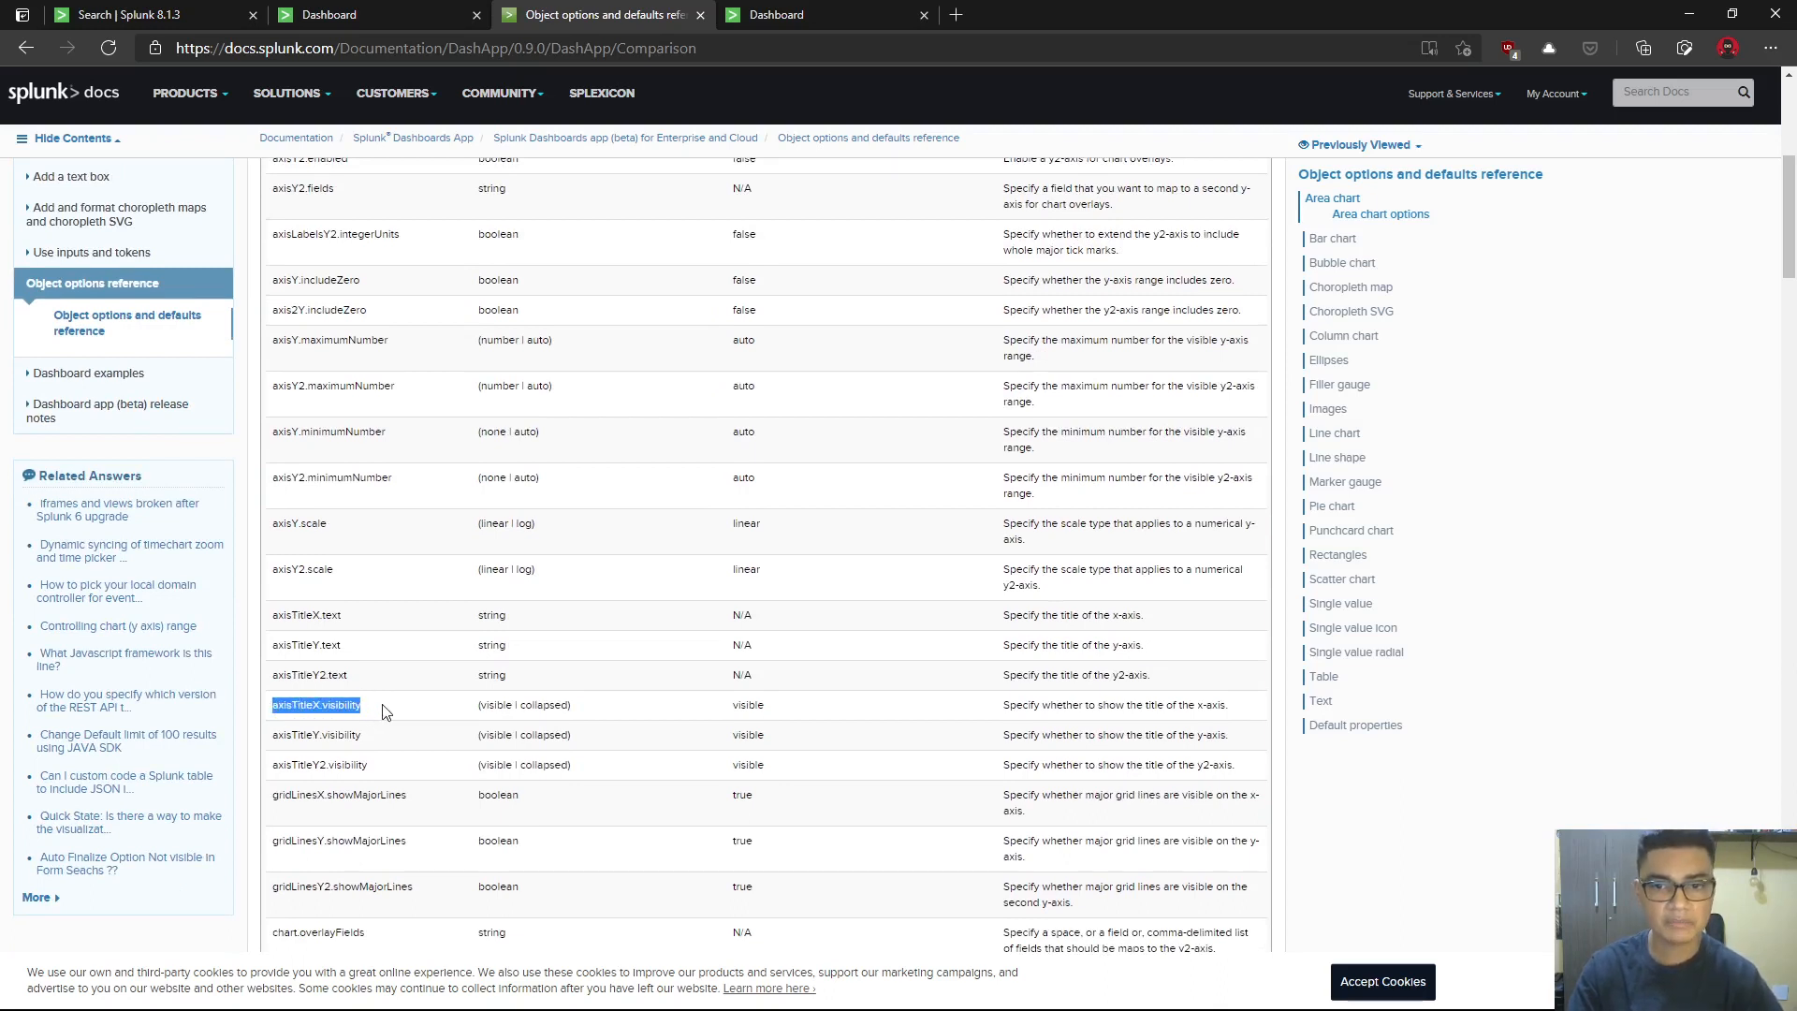
- Return to the dashboard and examine the area chart's source code, including the legend.placement entry under options
{"action": "left_click", "coordinate": [359, 13]}
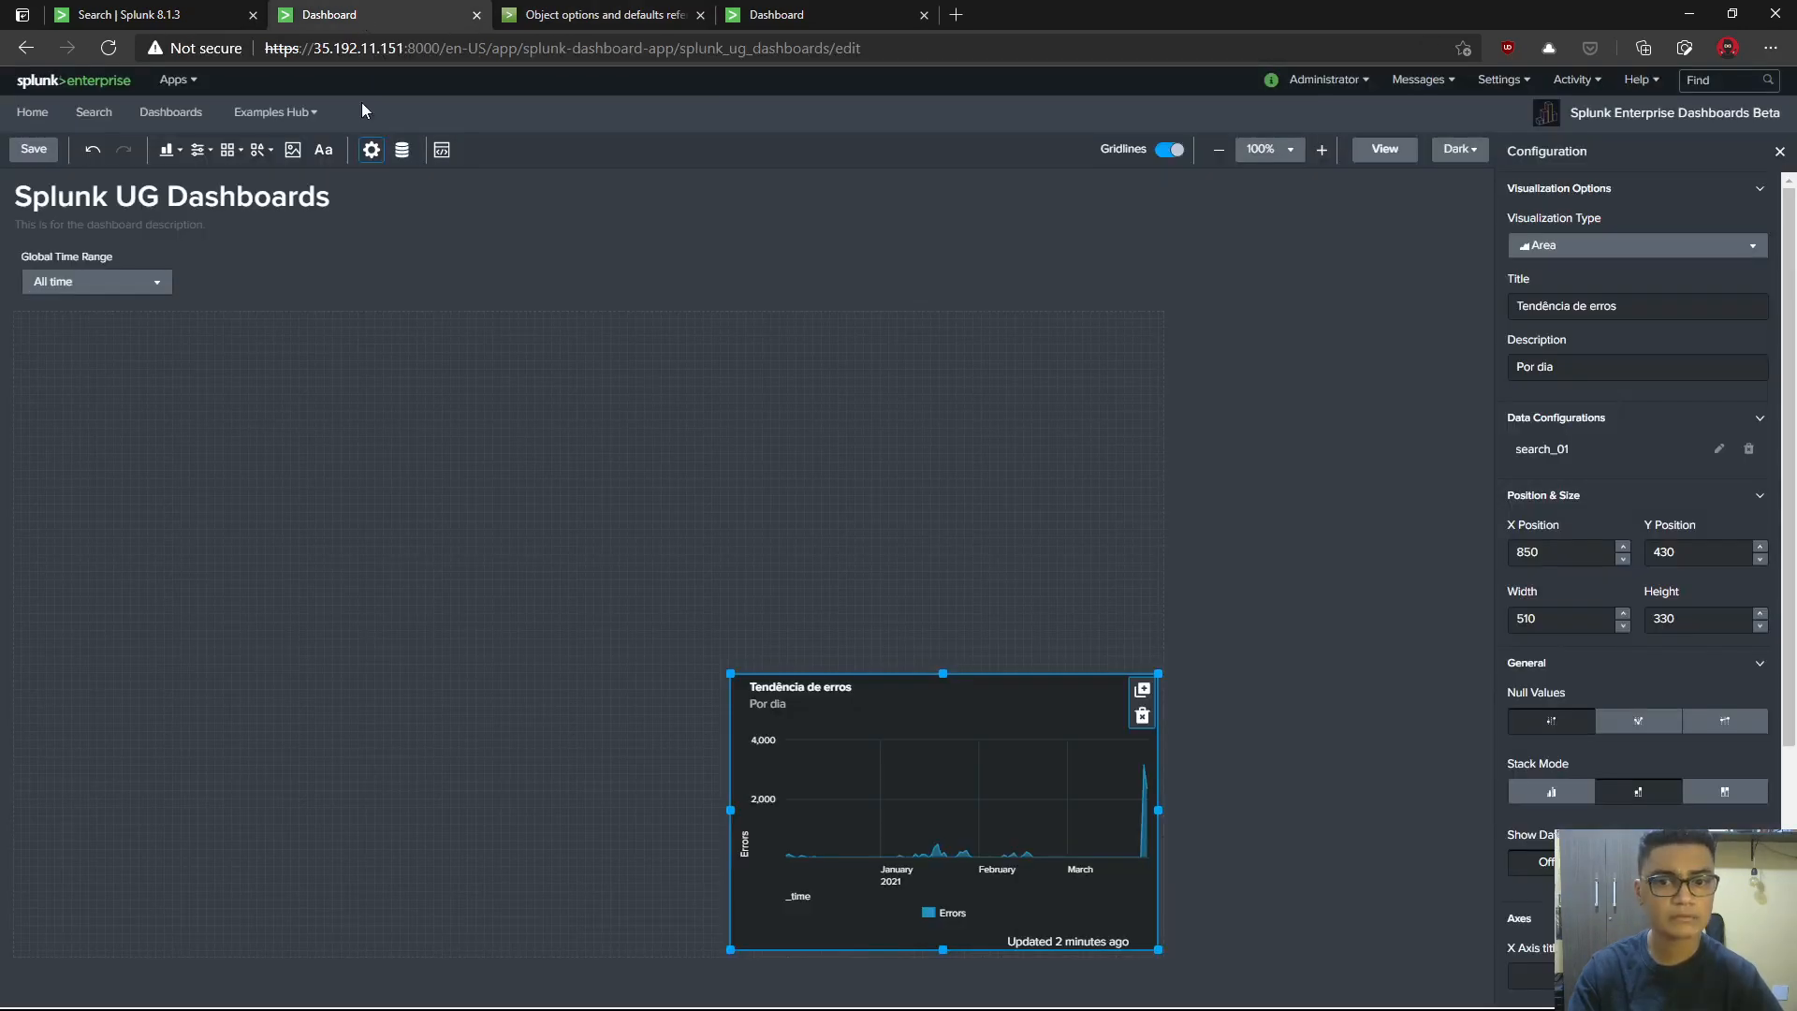
{"action": "left_click", "coordinate": [1037, 704]}
{"action": "left_click", "coordinate": [1037, 704]}
{"action": "scroll", "coordinate": [1637, 590], "scroll_direction": "down", "scroll_amount": 1}
{"action": "scroll", "coordinate": [1637, 562], "scroll_direction": "down", "scroll_amount": 3}
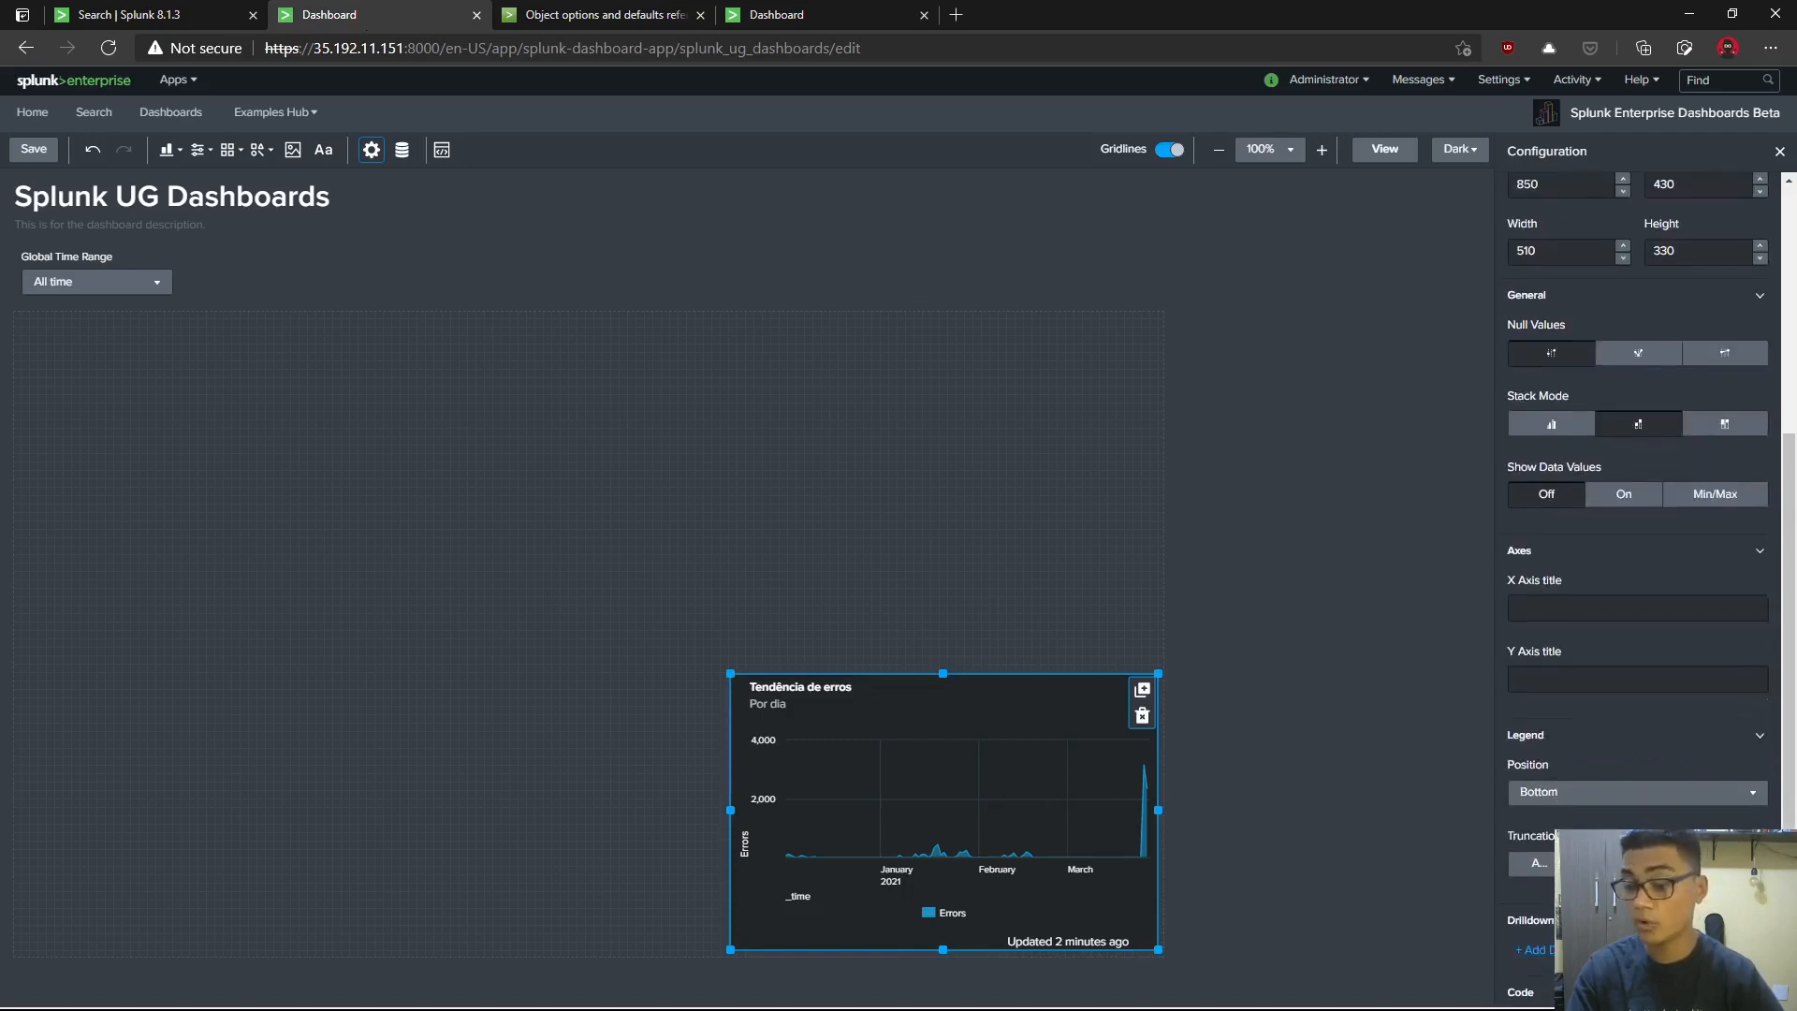
{"action": "scroll", "coordinate": [1602, 432], "scroll_direction": "up", "scroll_amount": 7}
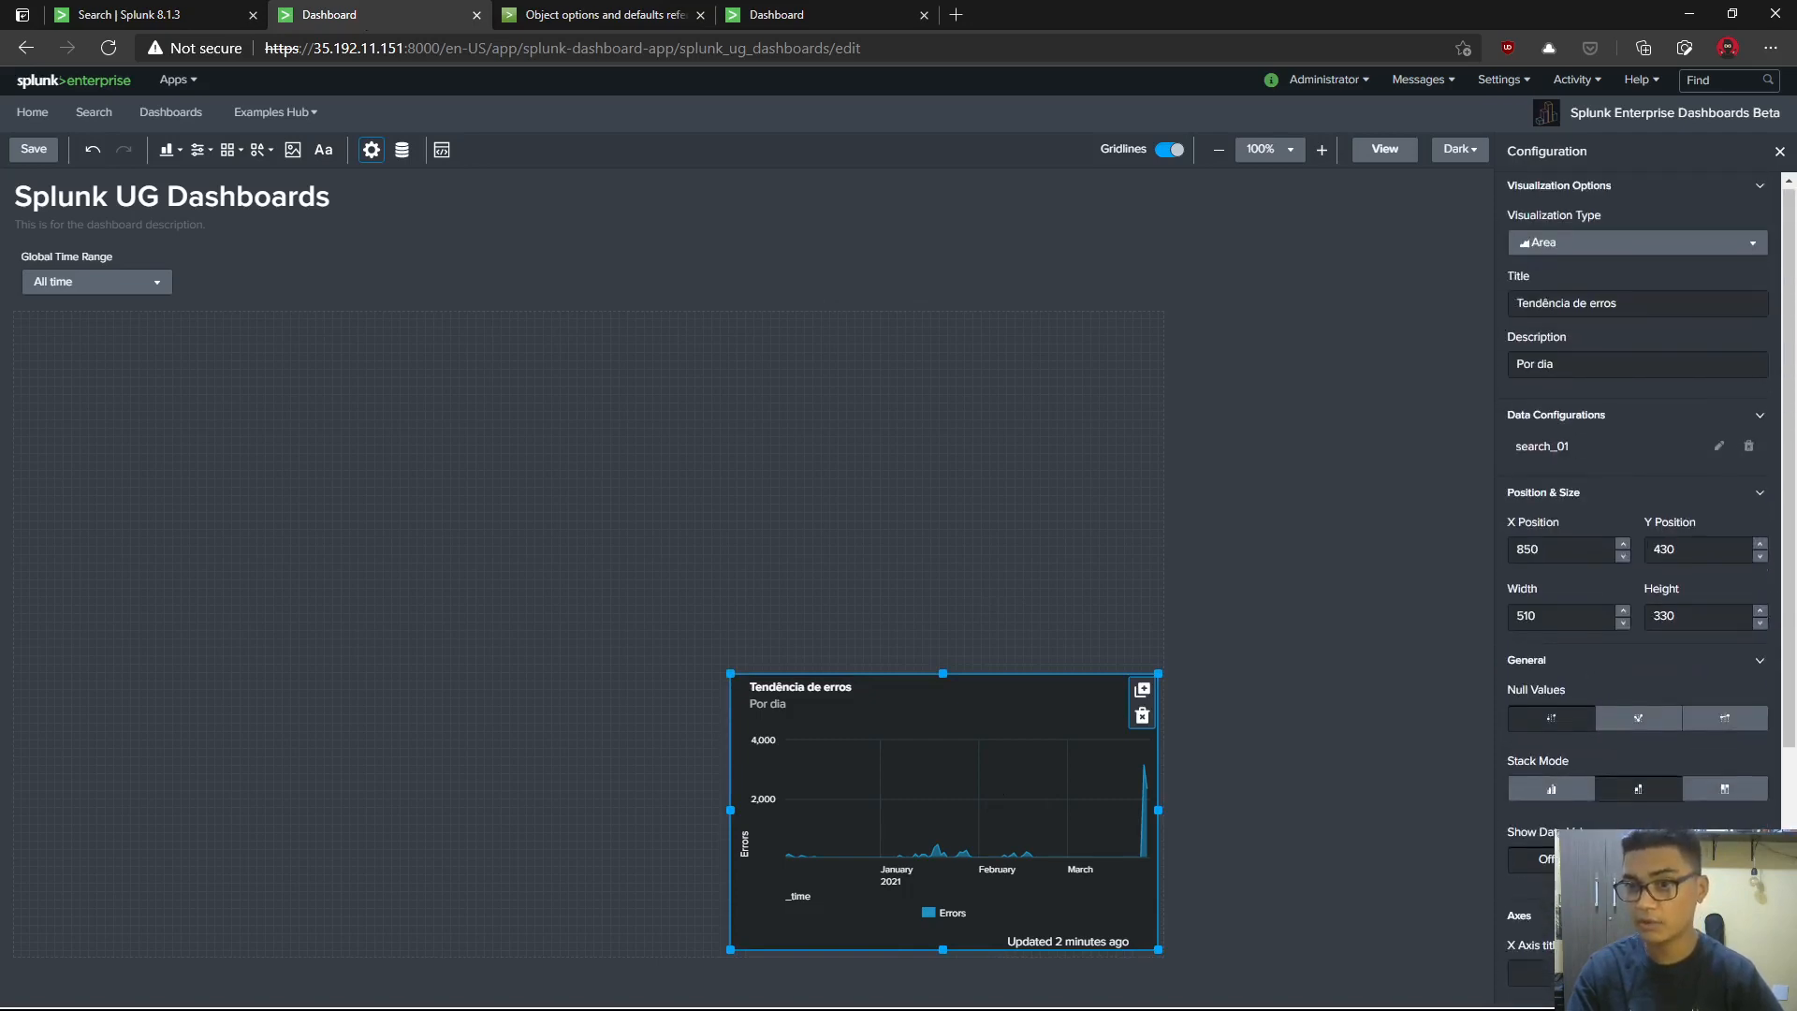
{"action": "scroll", "coordinate": [1602, 432], "scroll_direction": "down", "scroll_amount": 7}
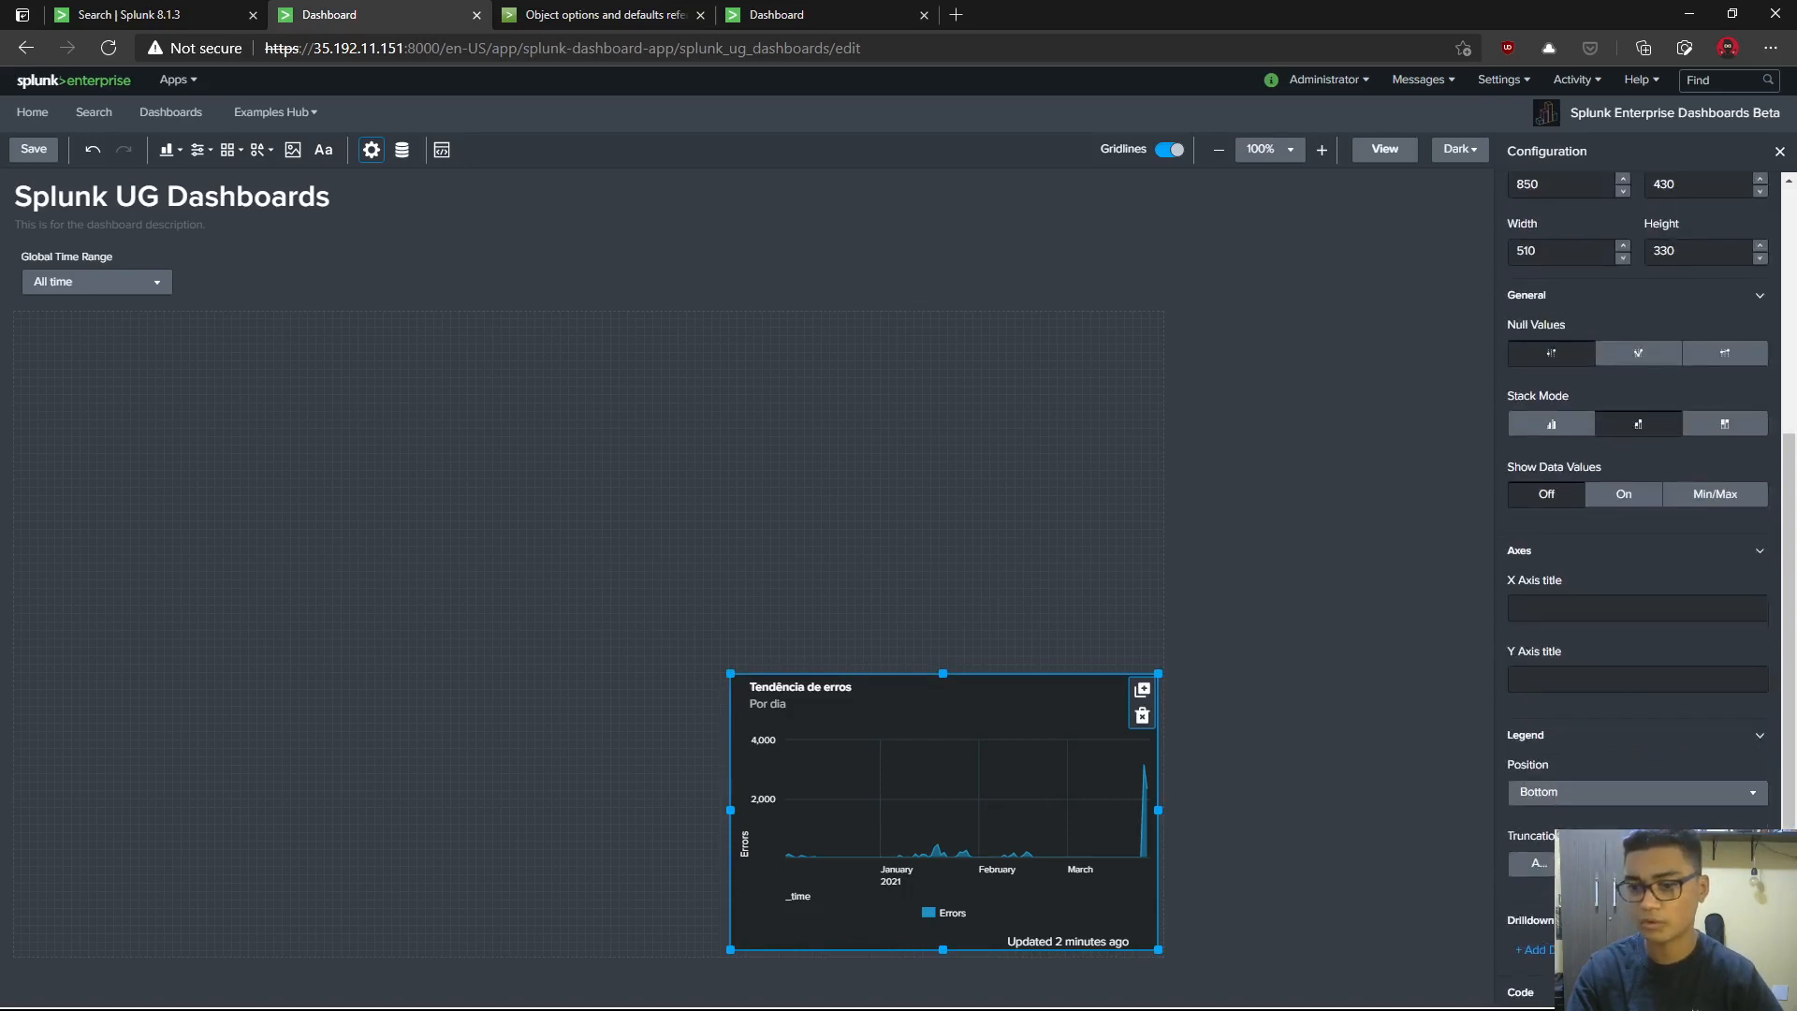
{"action": "scroll", "coordinate": [1609, 810], "scroll_direction": "down", "scroll_amount": 3}
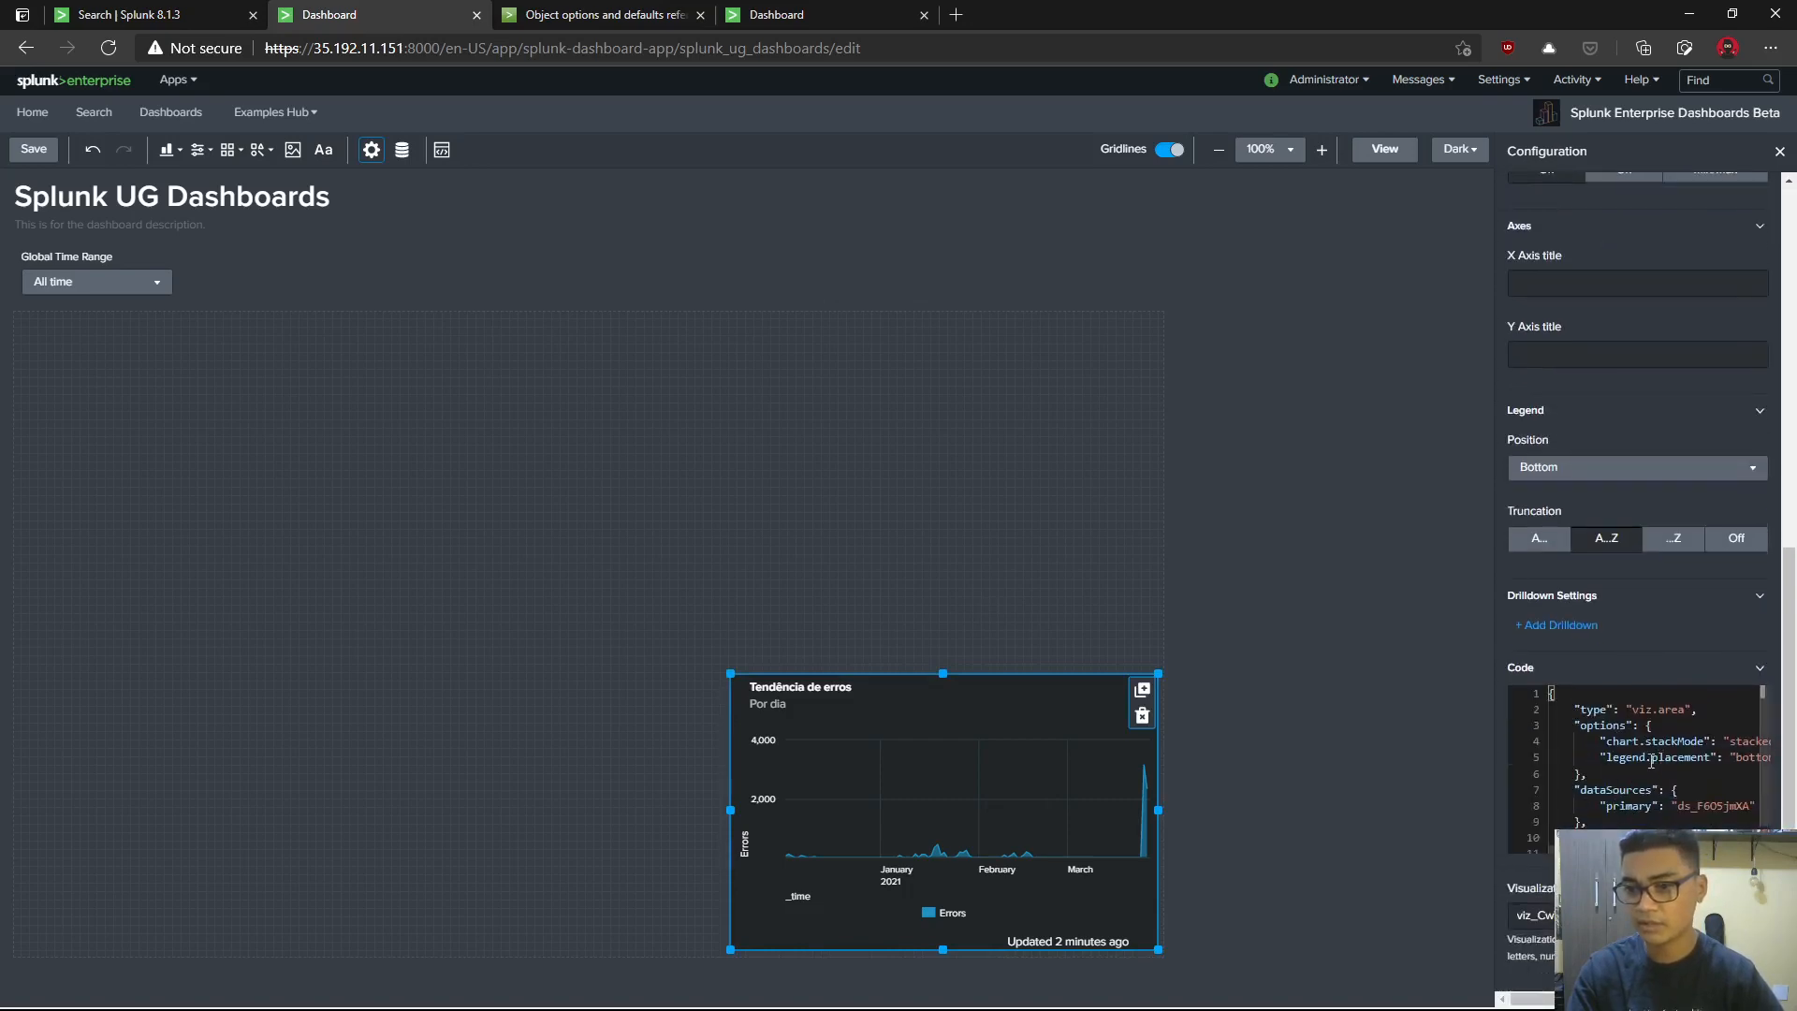
{"action": "double_click", "coordinate": [1626, 757]}
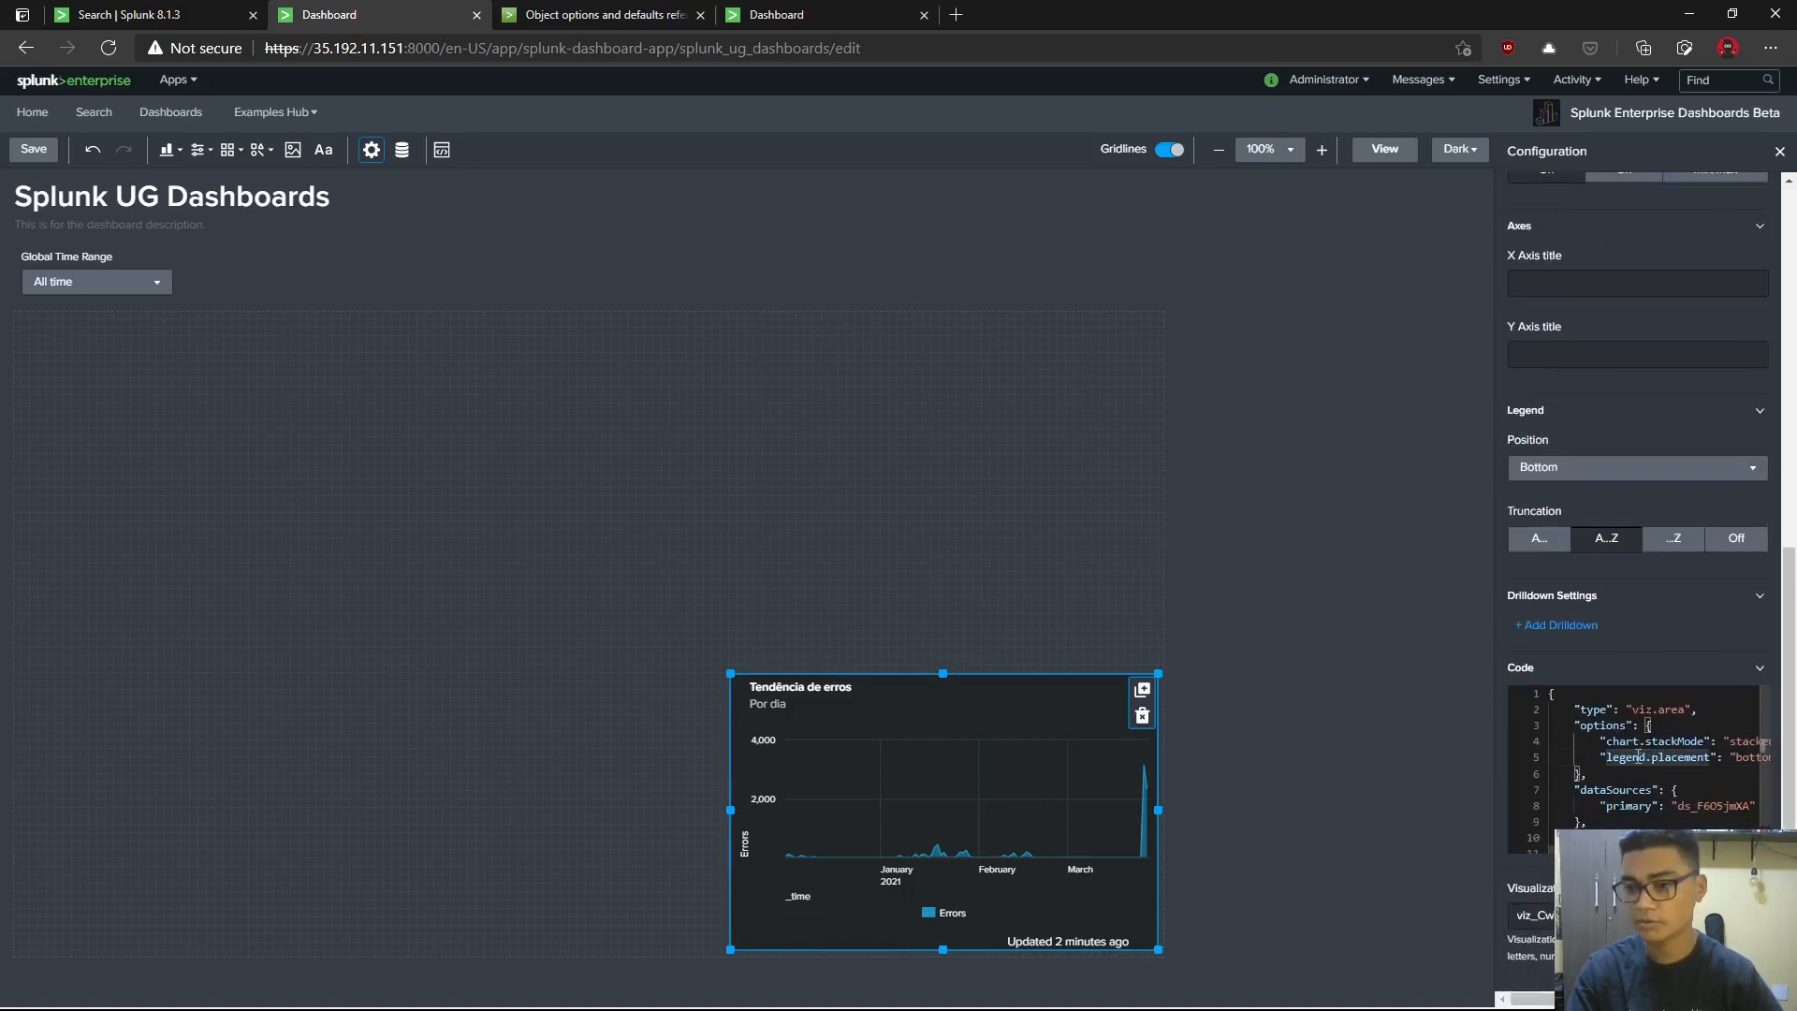
- Find the axisTitleX.visibility property again in the documentation's area chart options
{"action": "left_click", "coordinate": [597, 17]}
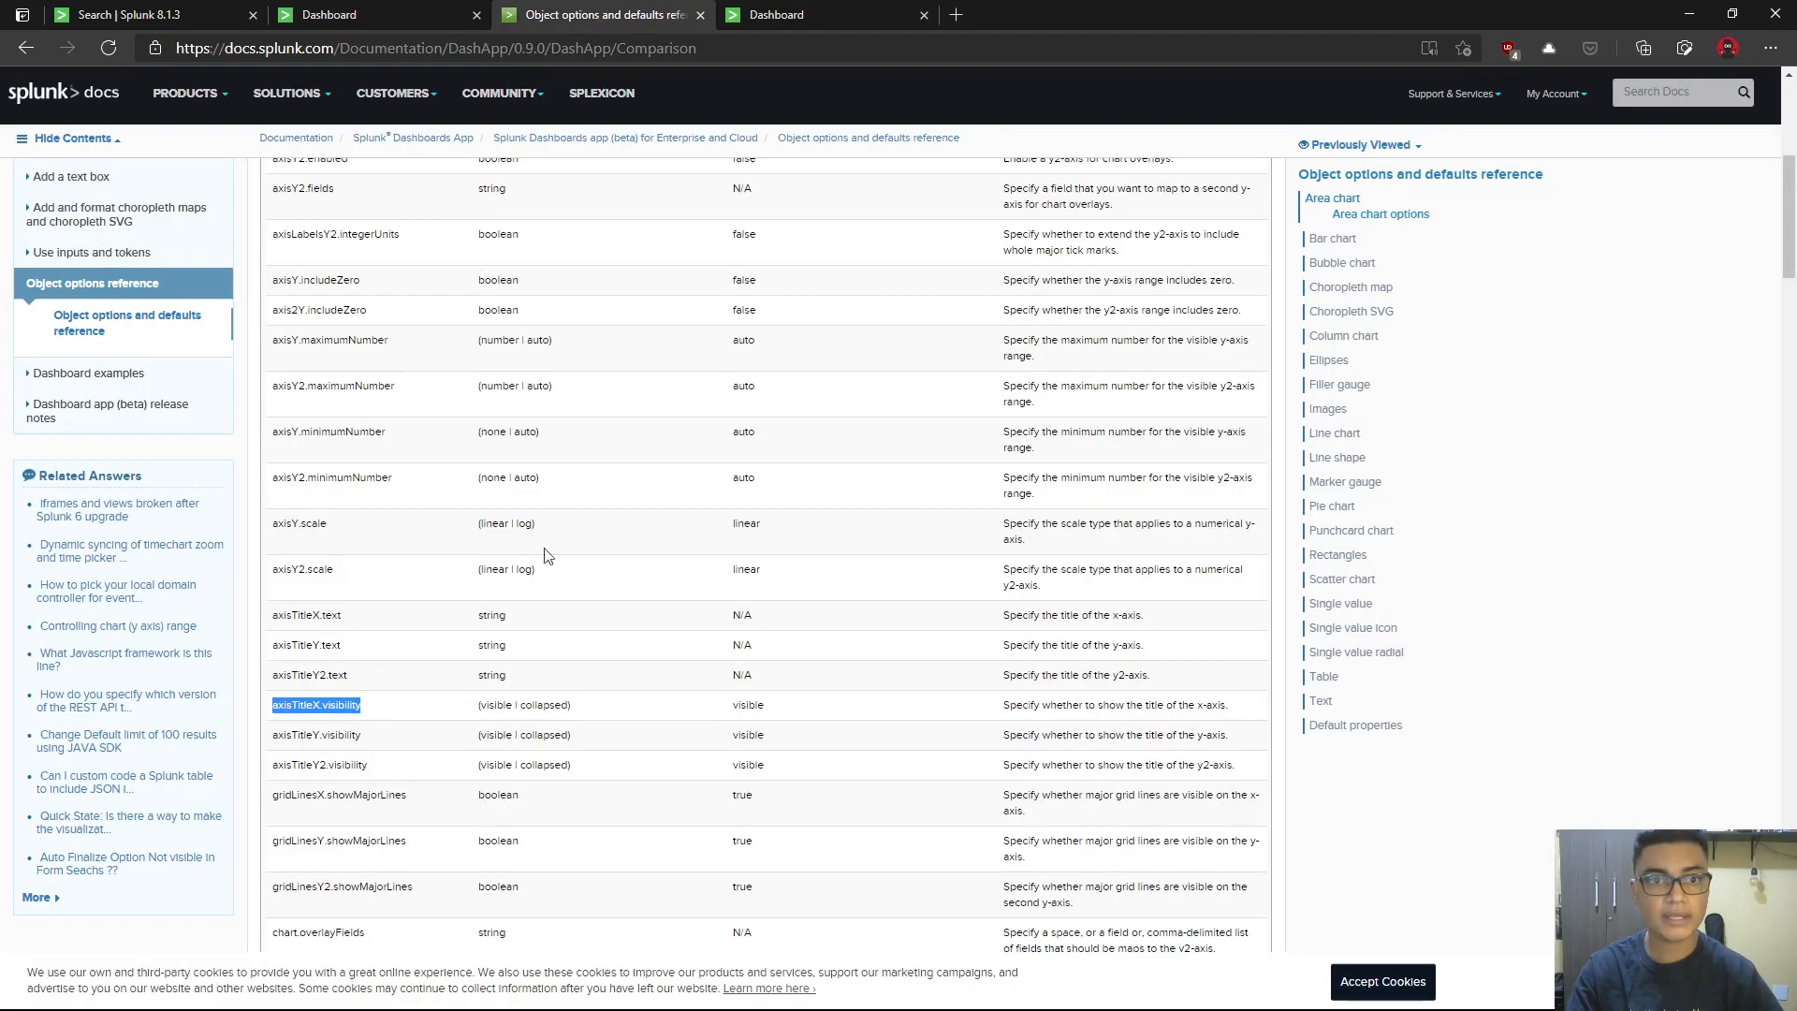
{"action": "scroll", "coordinate": [449, 610], "scroll_direction": "up", "scroll_amount": 5}
{"action": "double_click", "coordinate": [367, 394]}
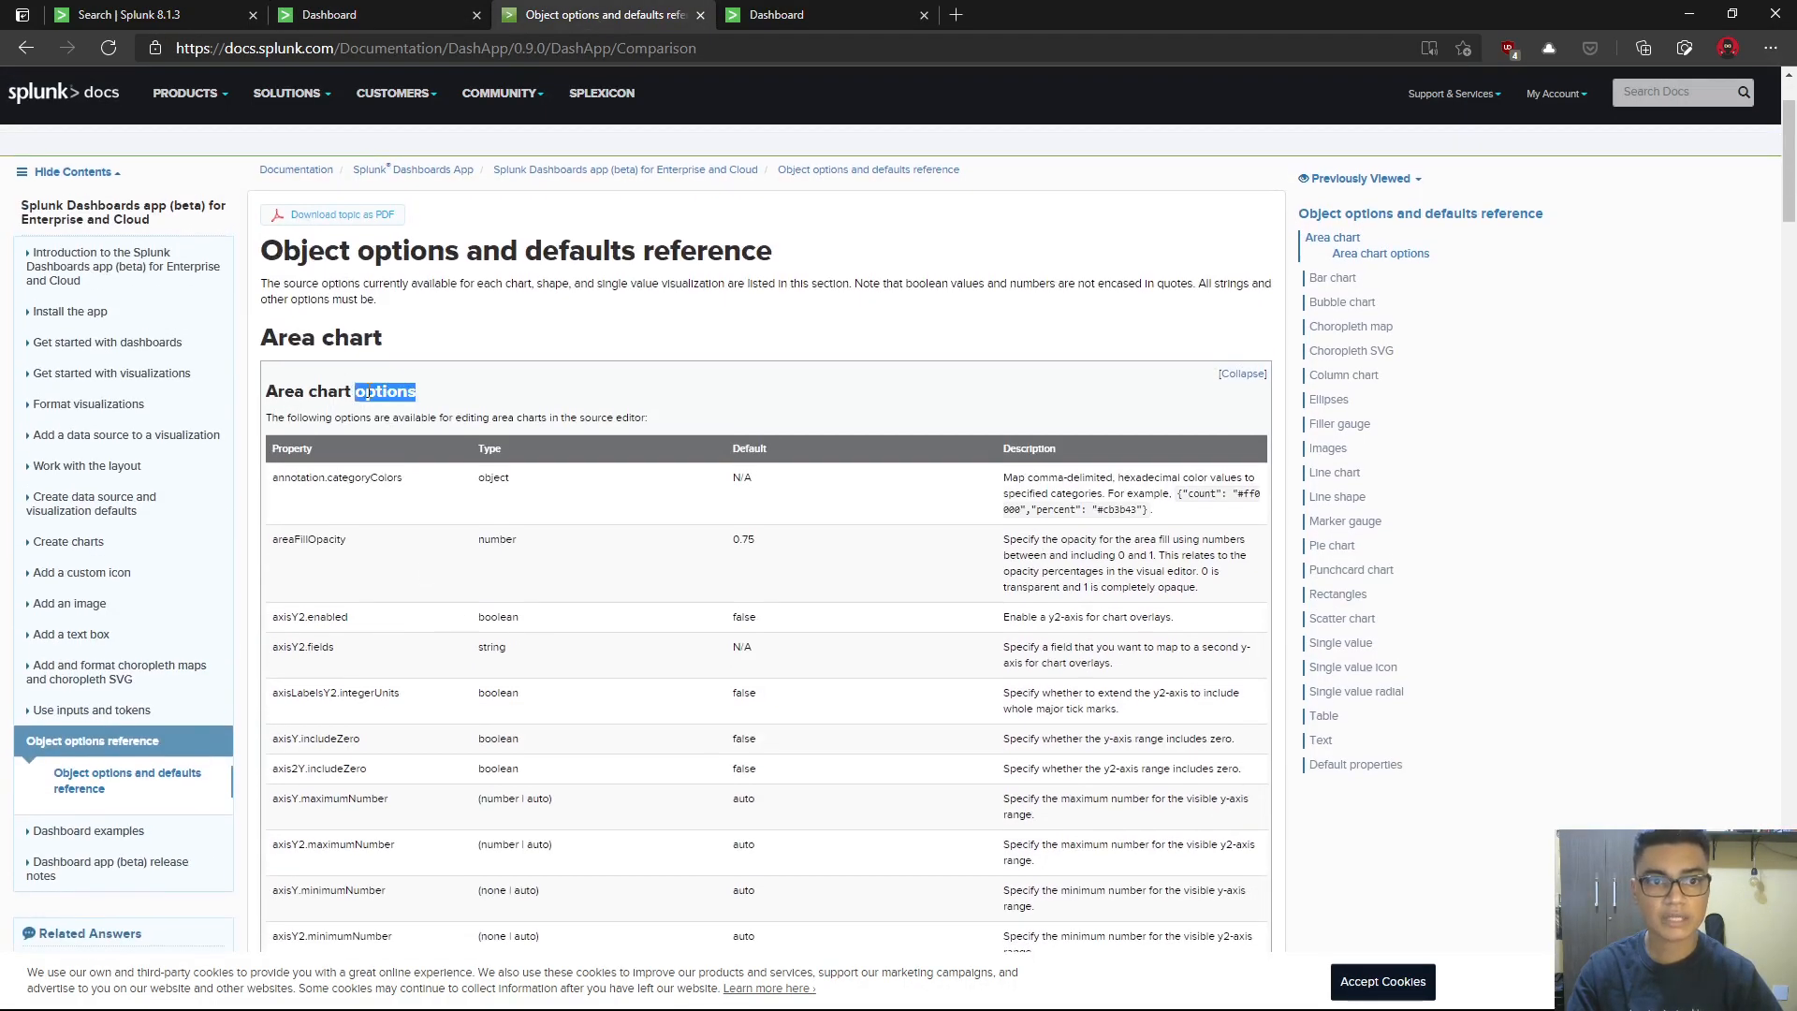
{"action": "scroll", "coordinate": [461, 627], "scroll_direction": "down", "scroll_amount": 6}
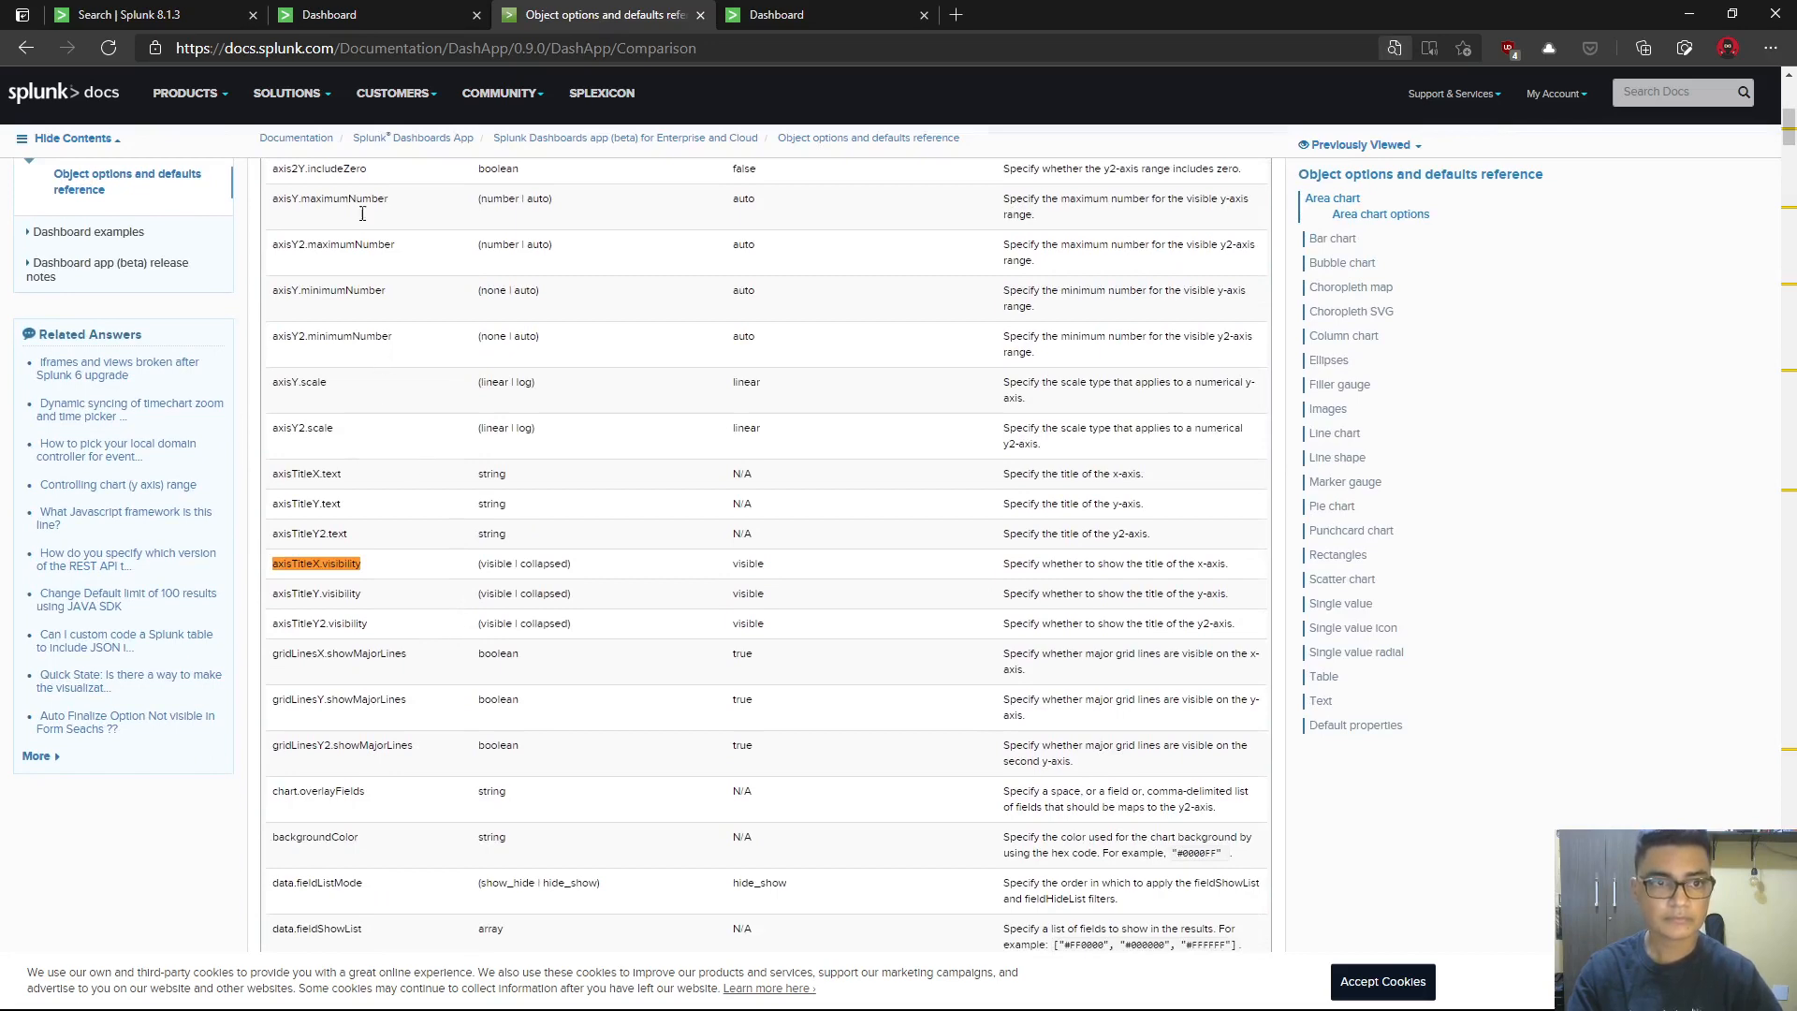
- Return to the dashboard and add "axisTitleX.visibility": "collapsed" after legend.placement in the area chart's options code
{"action": "left_click", "coordinate": [345, 18]}
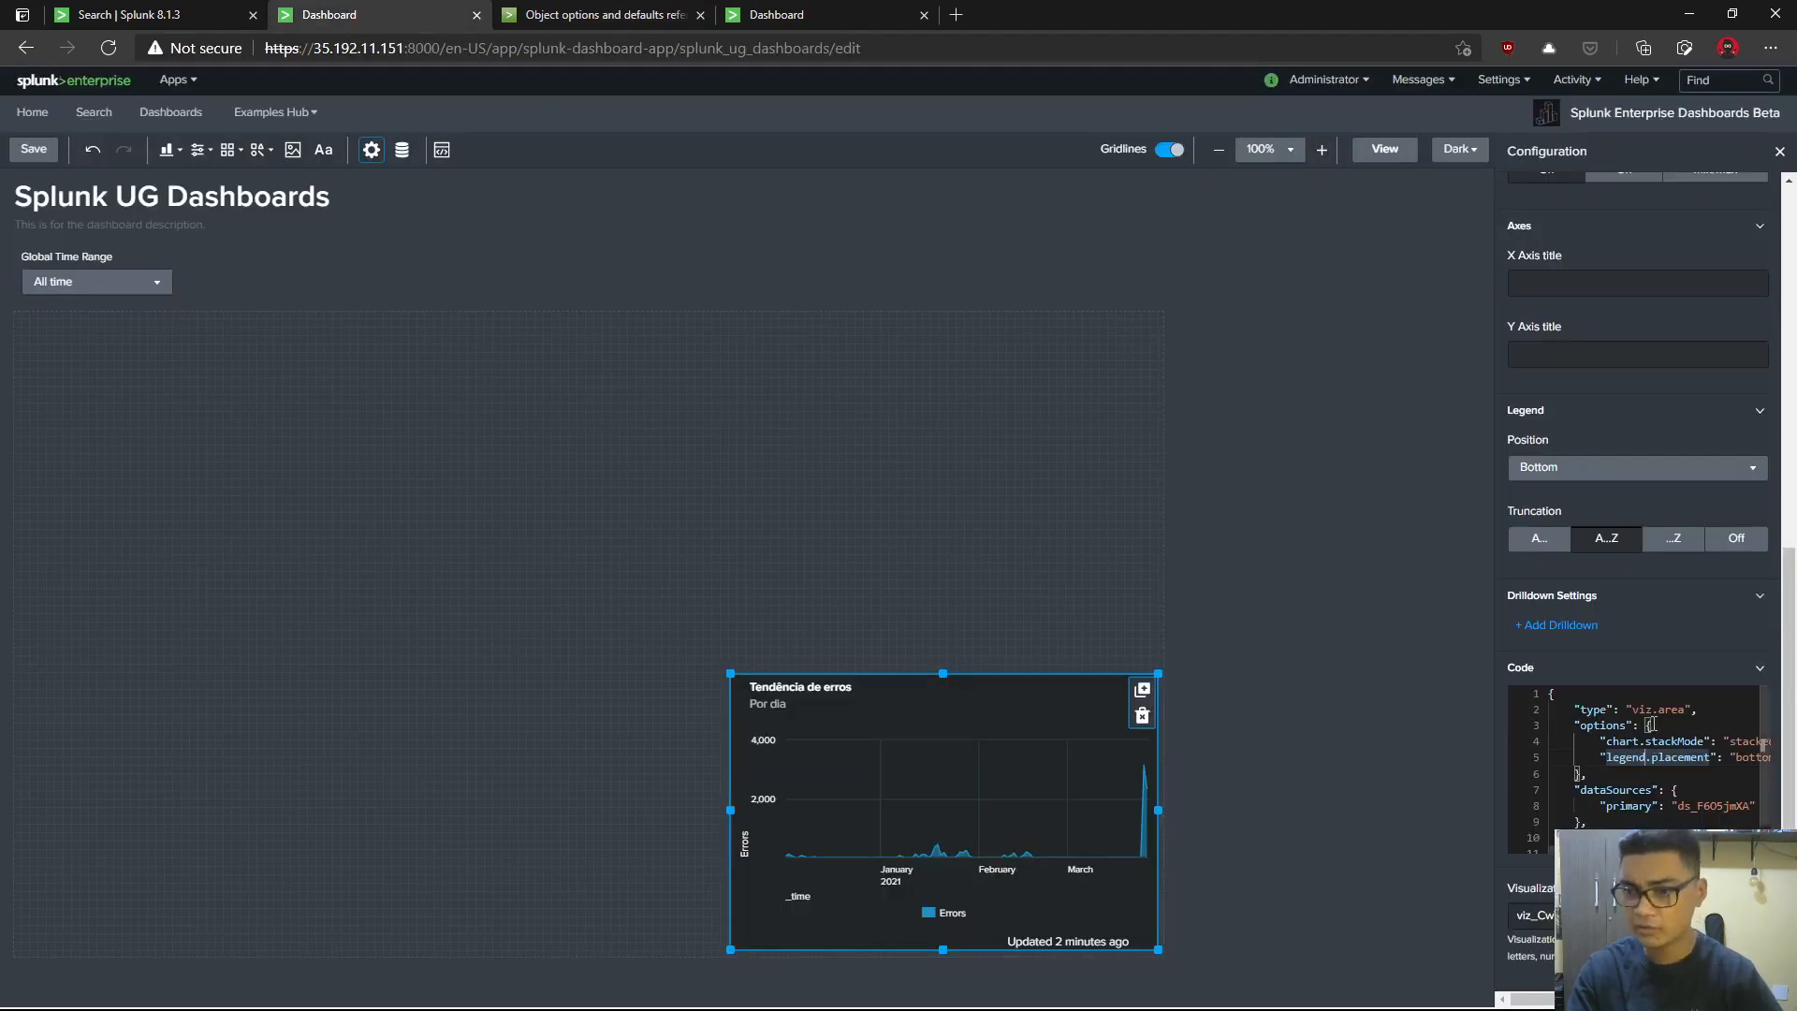
{"action": "scroll", "coordinate": [1741, 777], "scroll_direction": "right", "scroll_amount": 2}
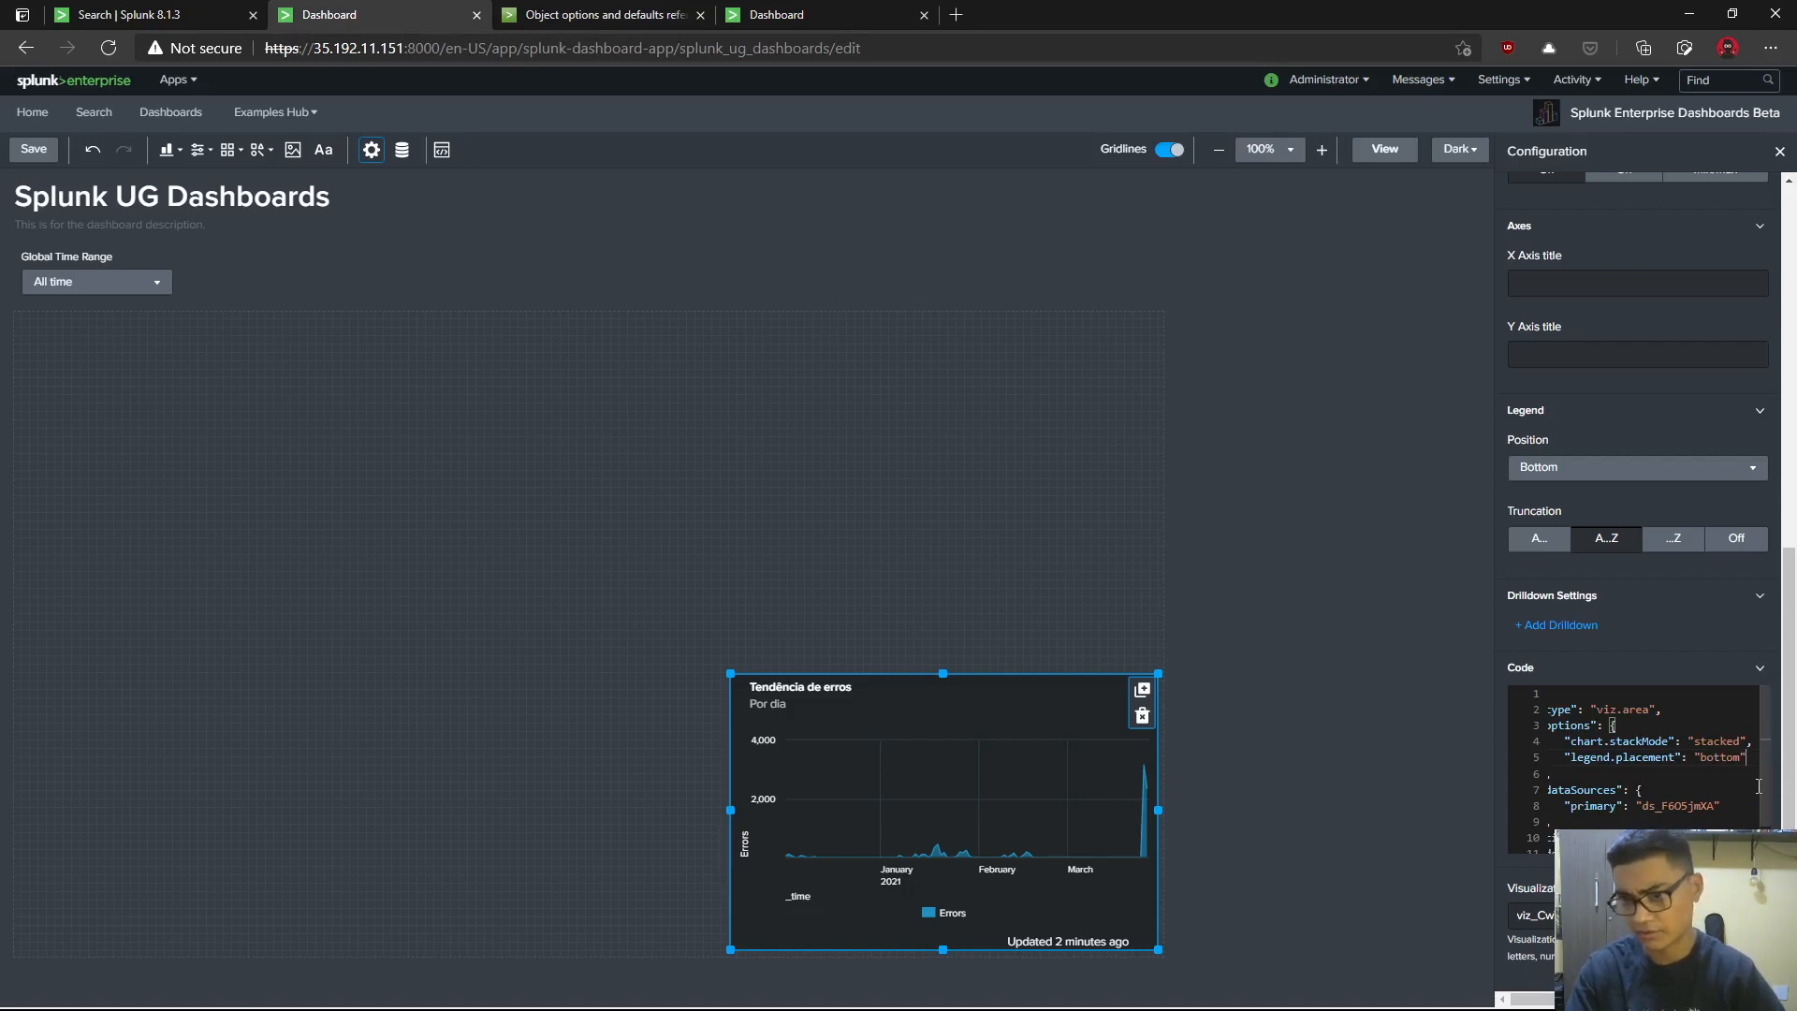
{"action": "type", "text": ","}
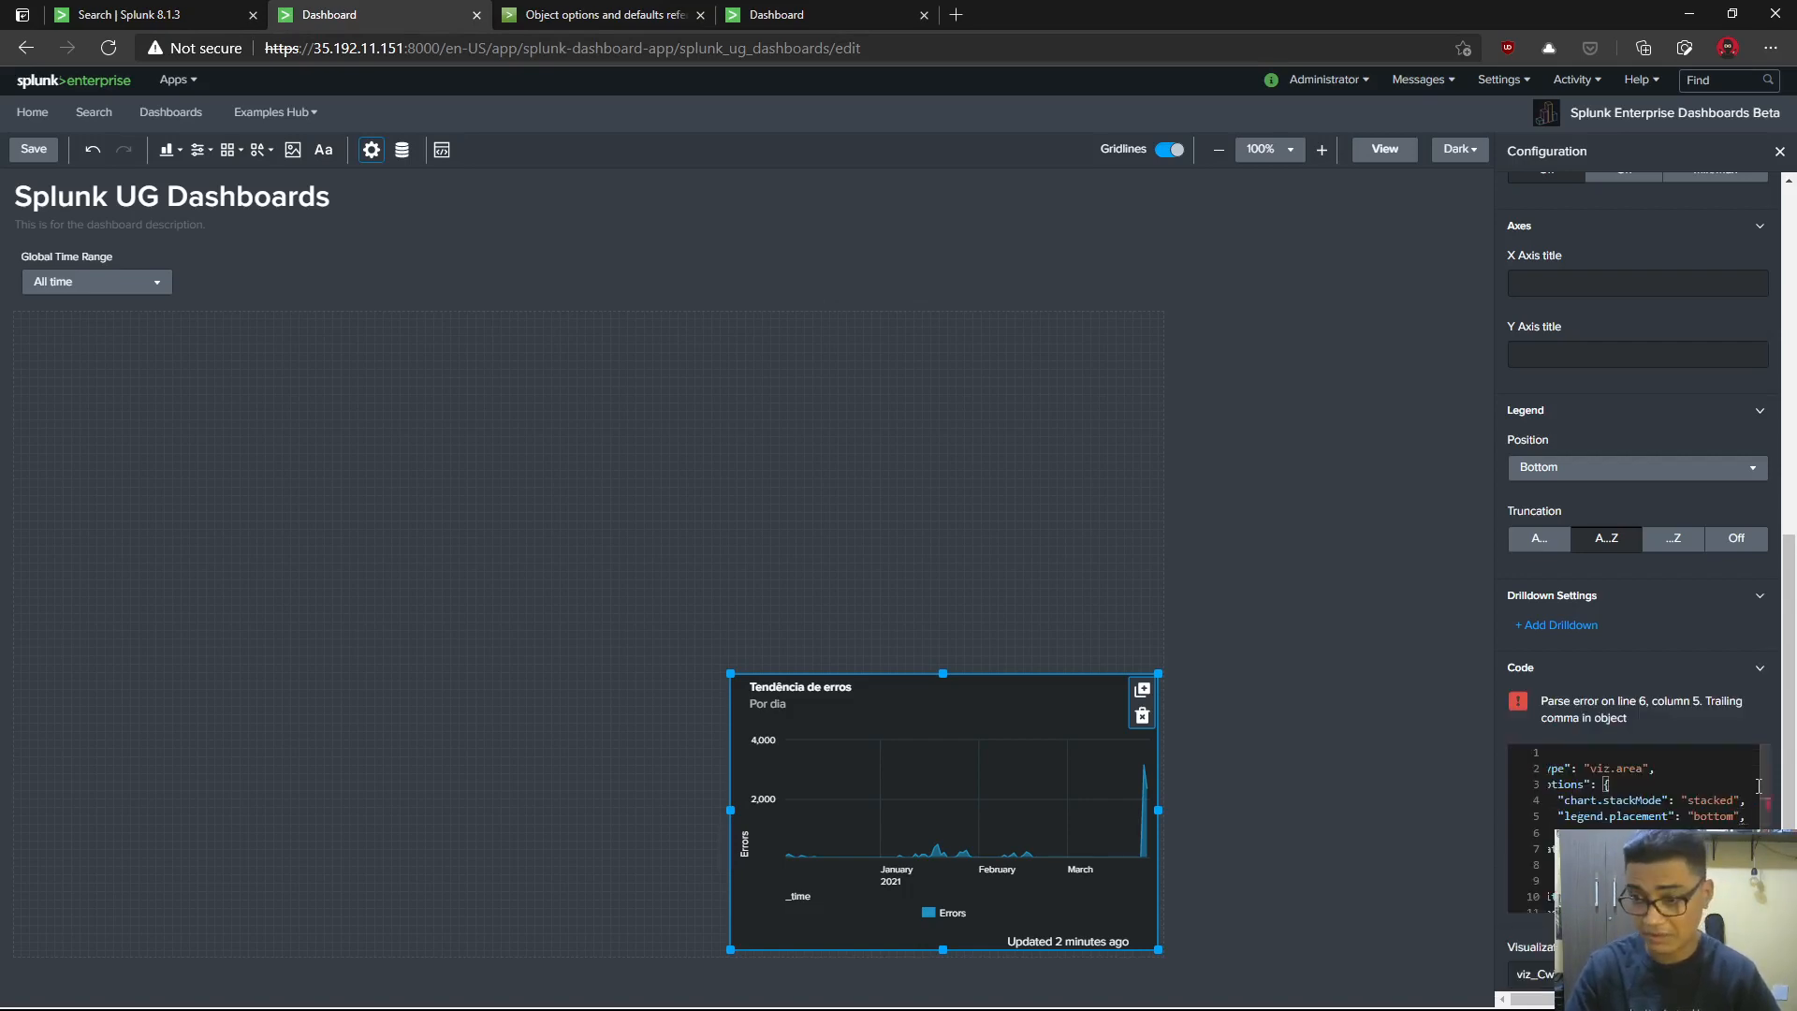
{"action": "key", "text": "Return"}
{"action": "key", "text": "ctrl+v"}
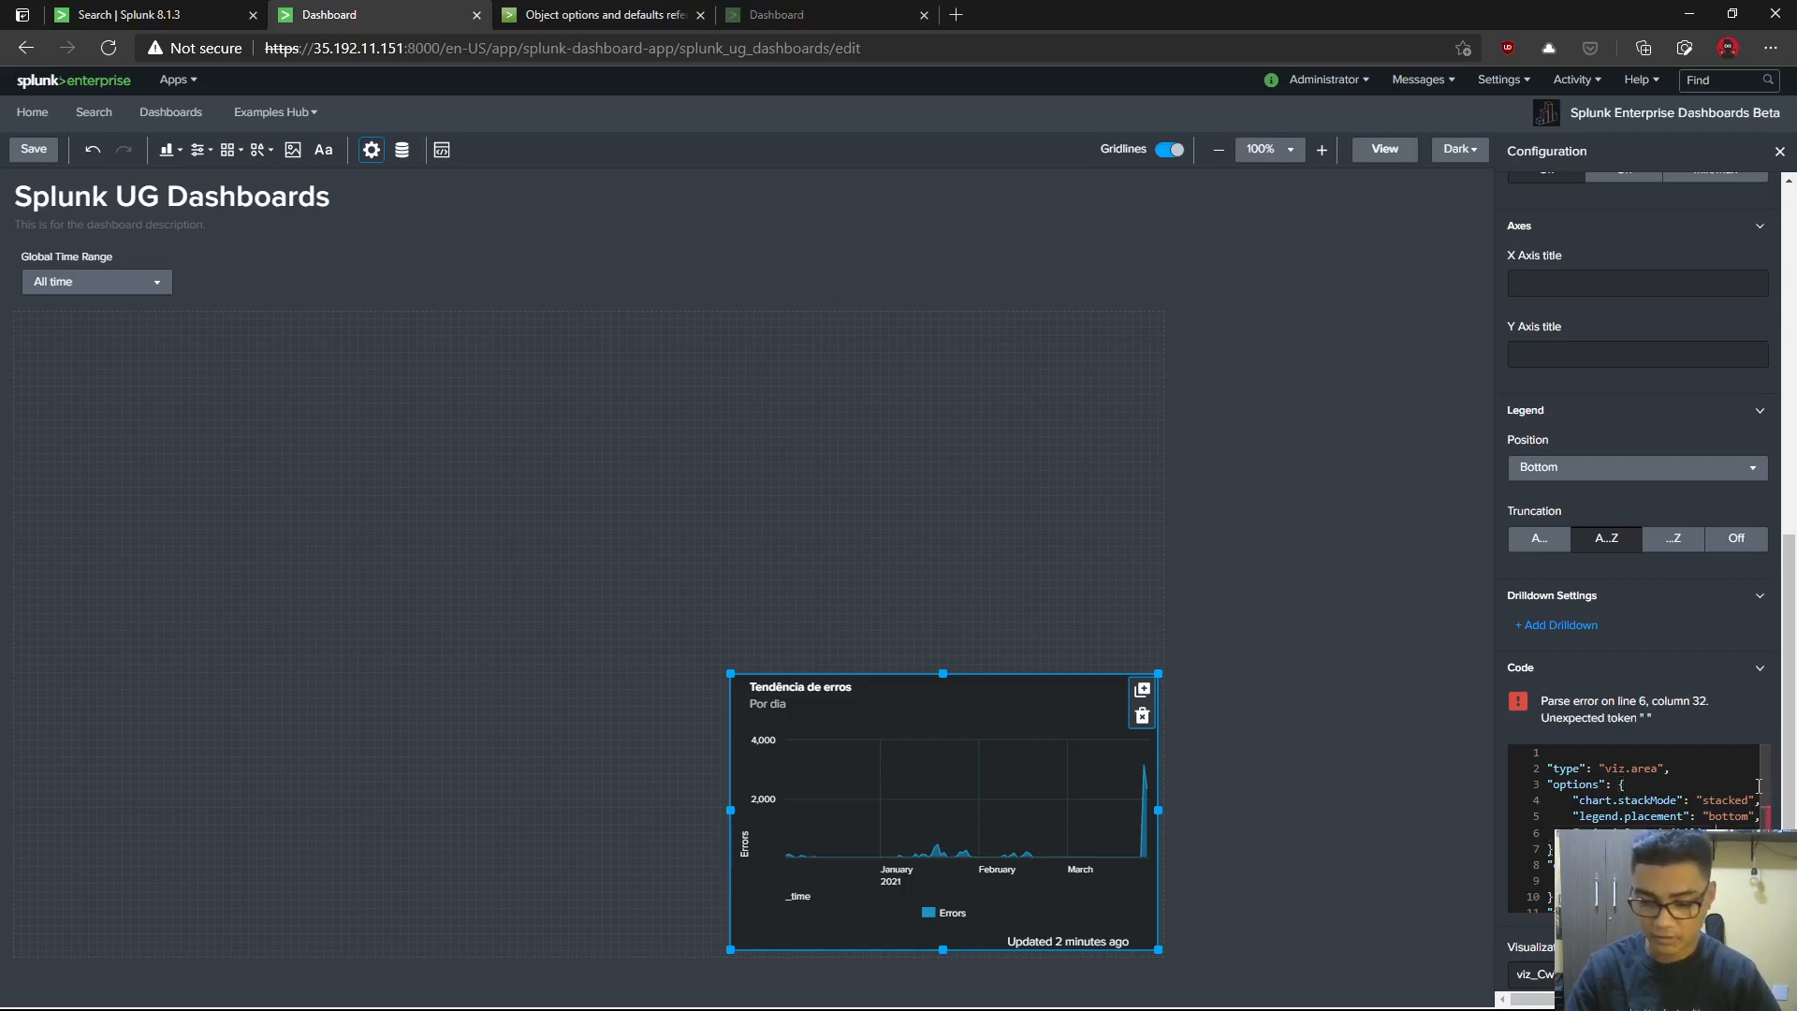
{"action": "type", "text": ": "}
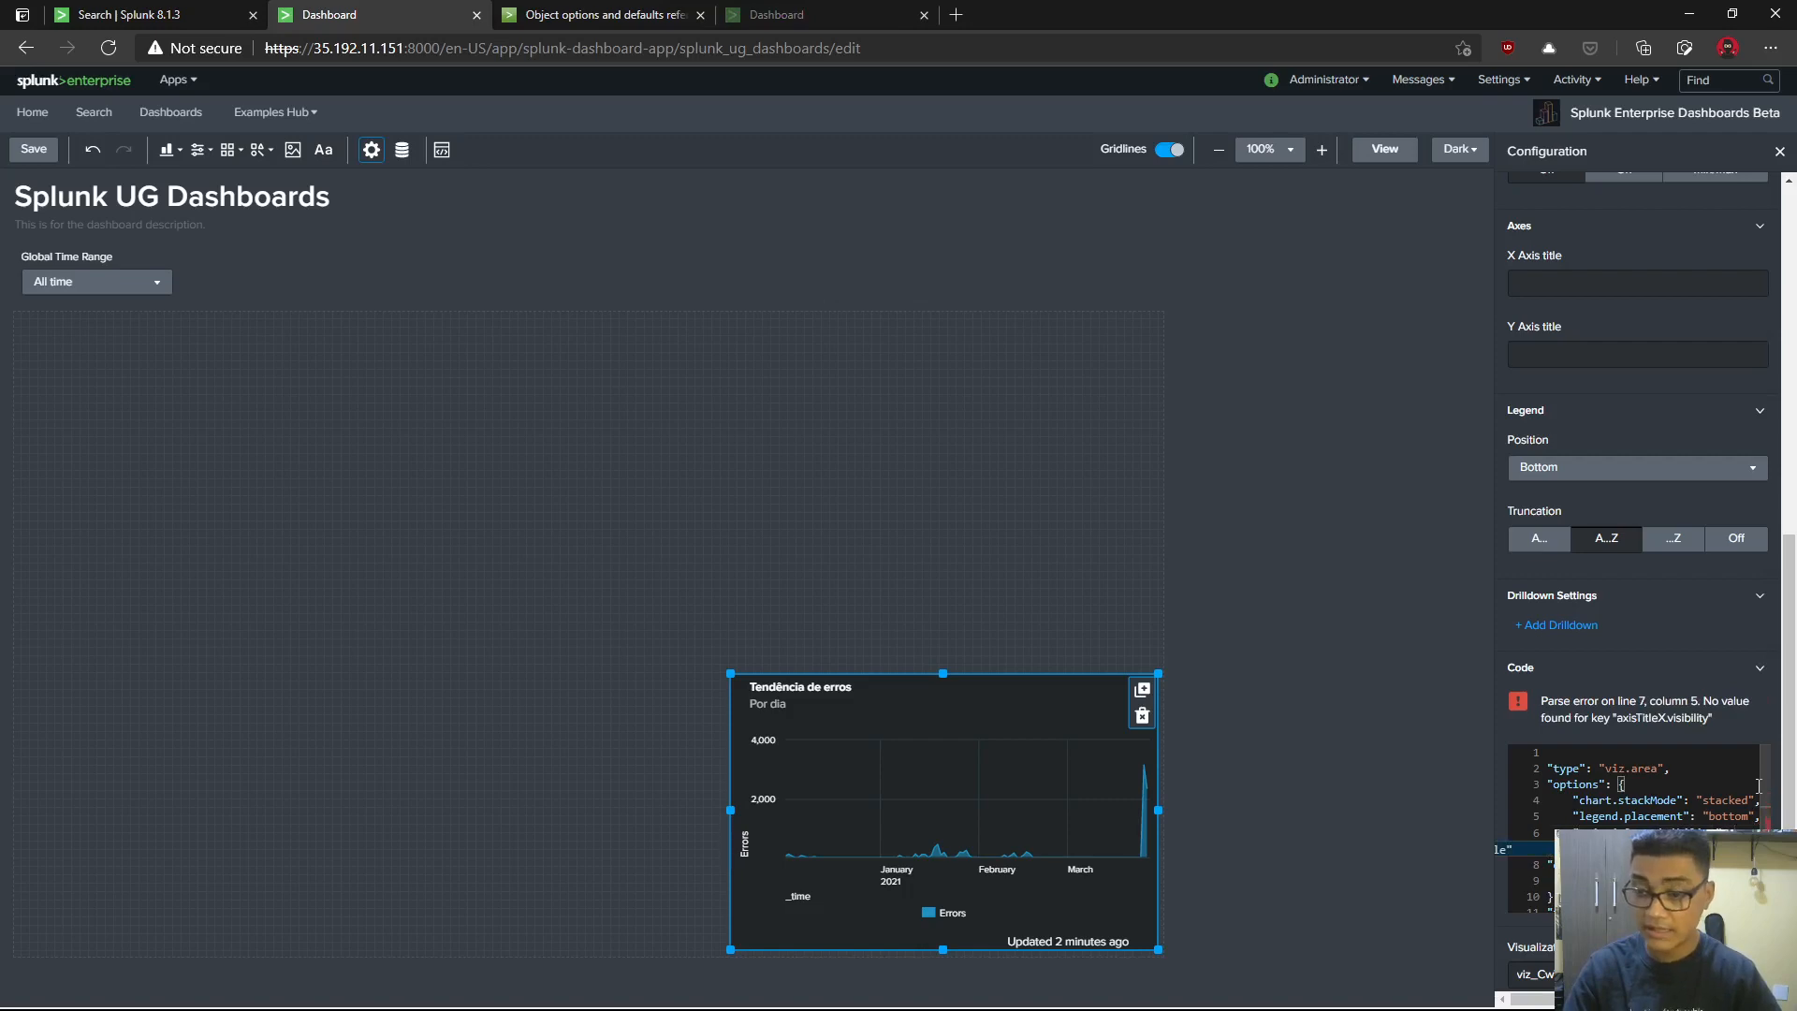
{"action": "type", "text": "\"collapsed"}
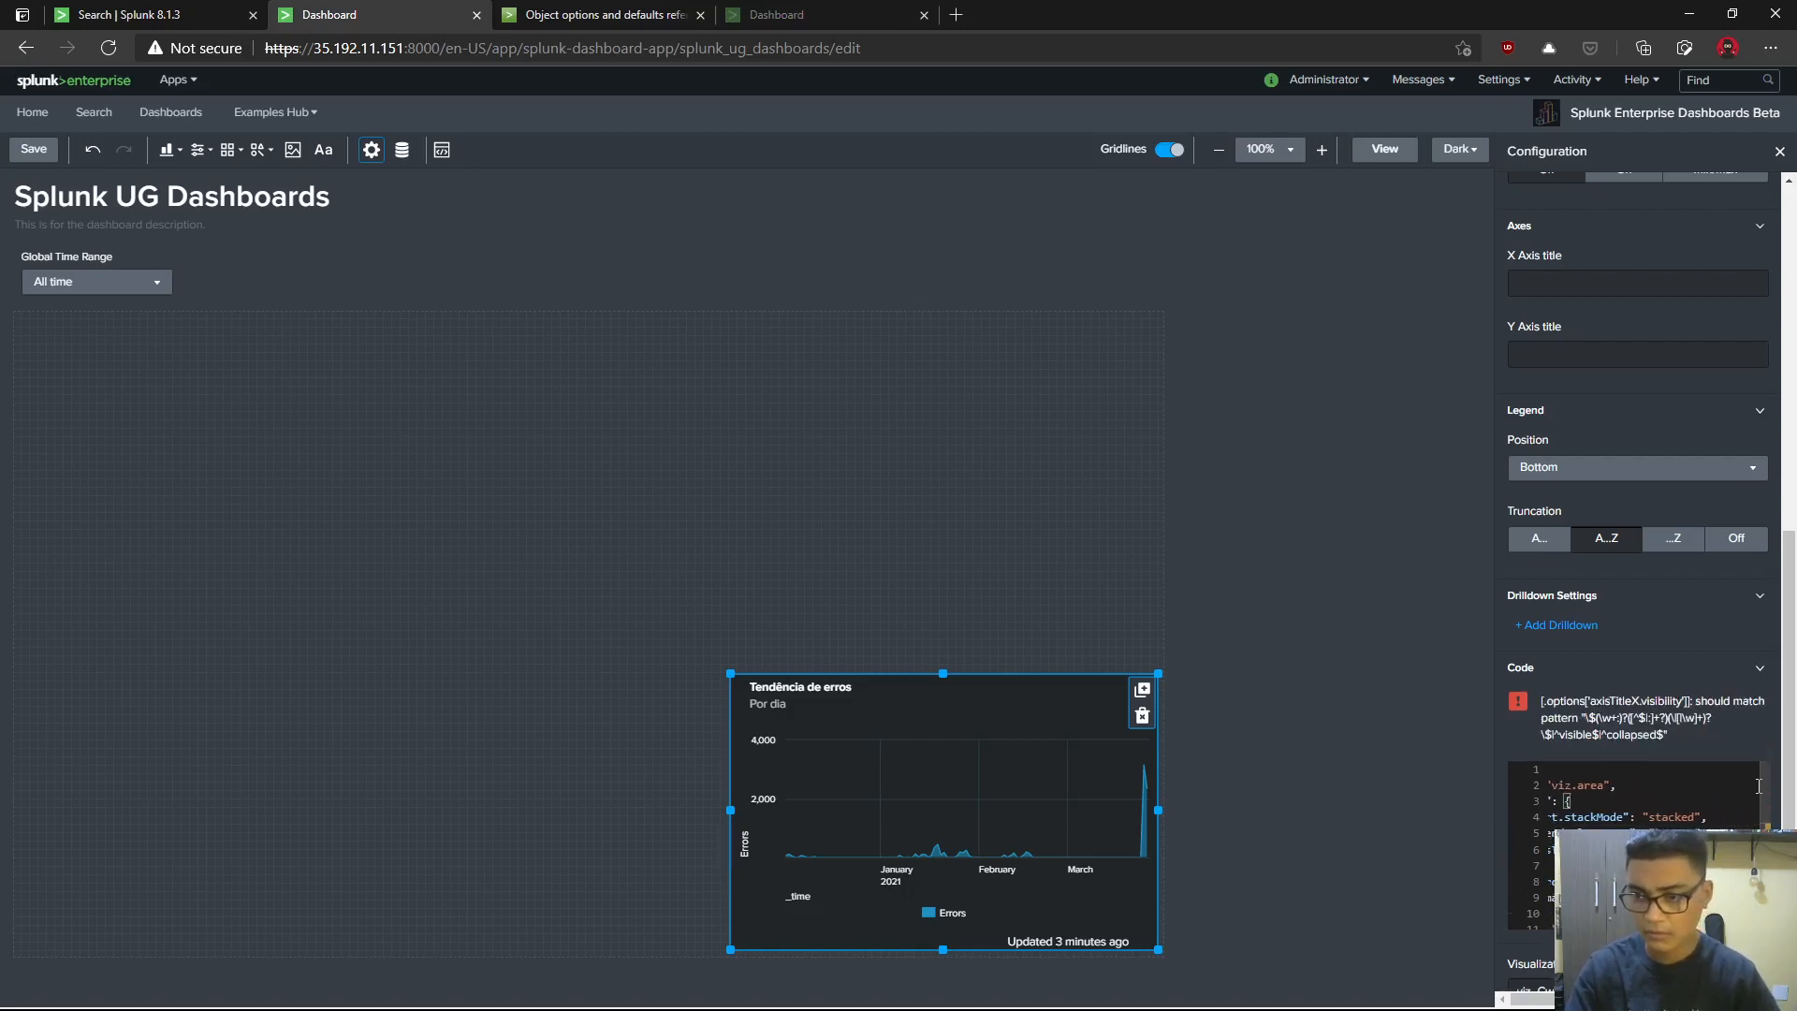
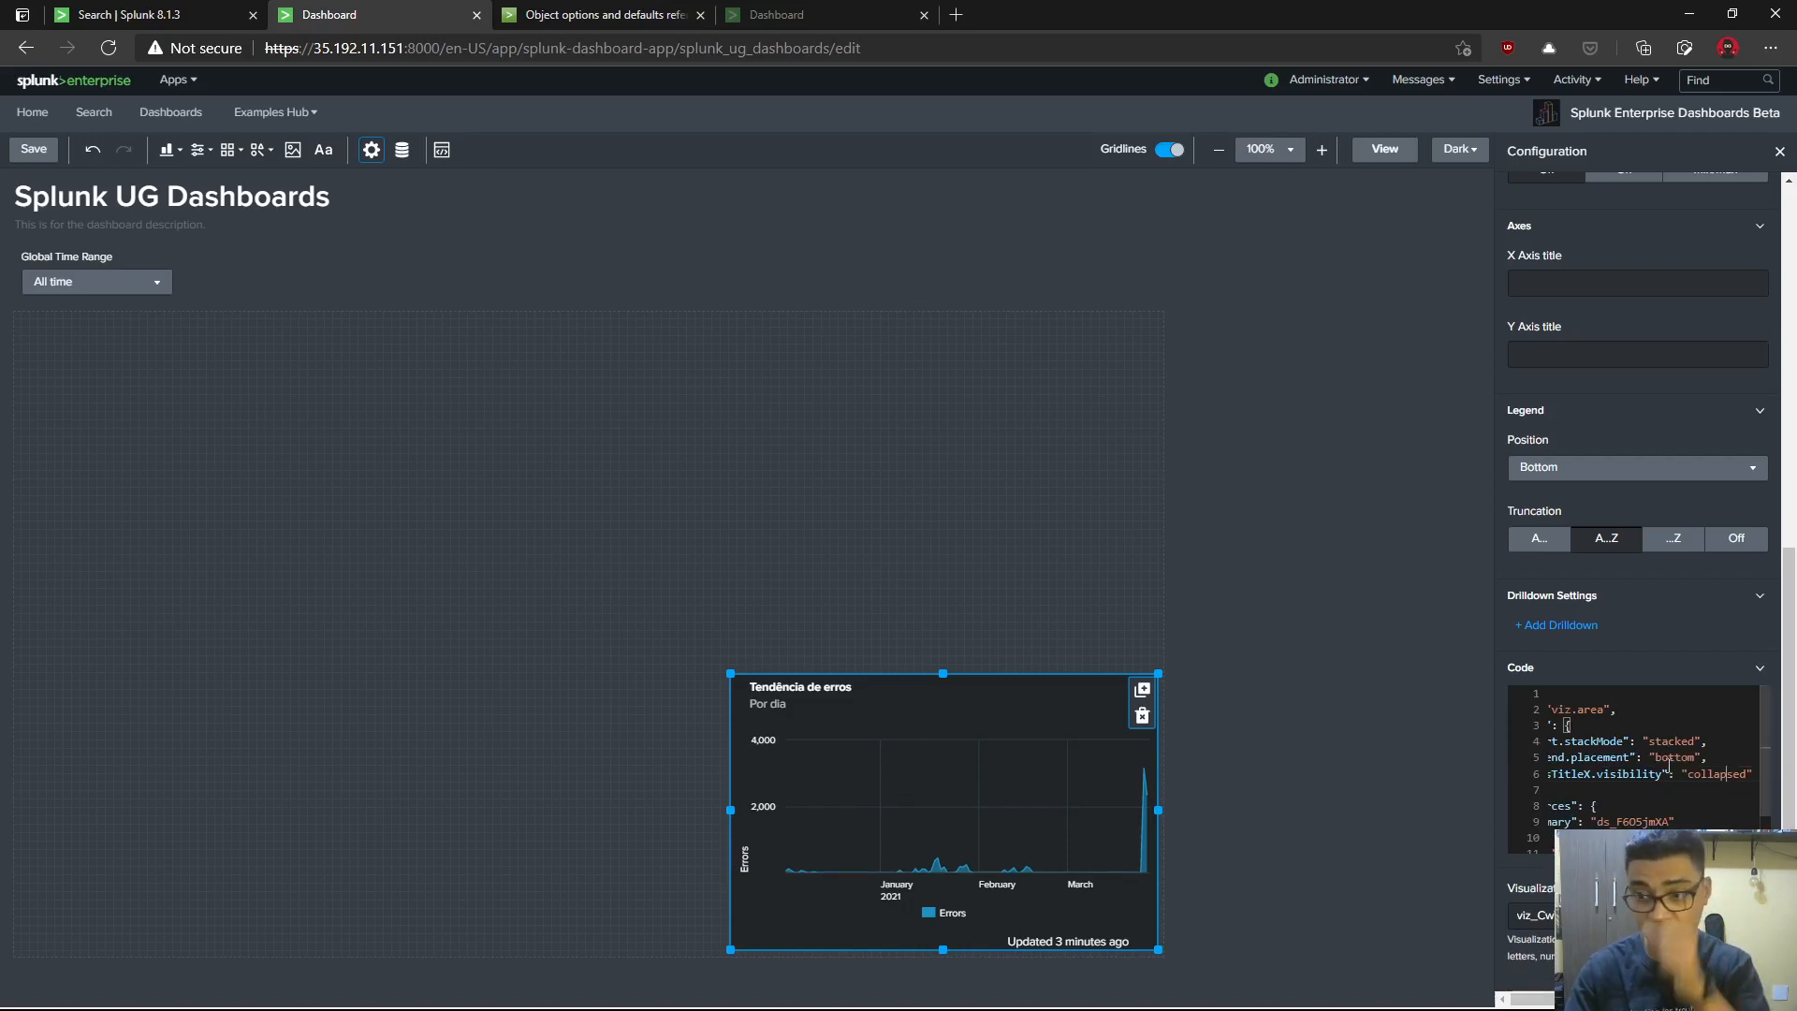
- Duplicate the X-axis title visibility entry in the code as "axisTitleY.visibility": "collapsed"
{"action": "key", "text": "Down"}
{"action": "key", "text": "Home"}
{"action": "key", "text": "ctrl+shift+Right"}
{"action": "key", "text": "ctrl+shift+Right"}
{"action": "key", "text": "ctrl+shift+Right"}
{"action": "key", "text": "ctrl+shift+Right"}
{"action": "key", "text": "ctrl+shift+Right"}
{"action": "key", "text": "ctrl+c"}
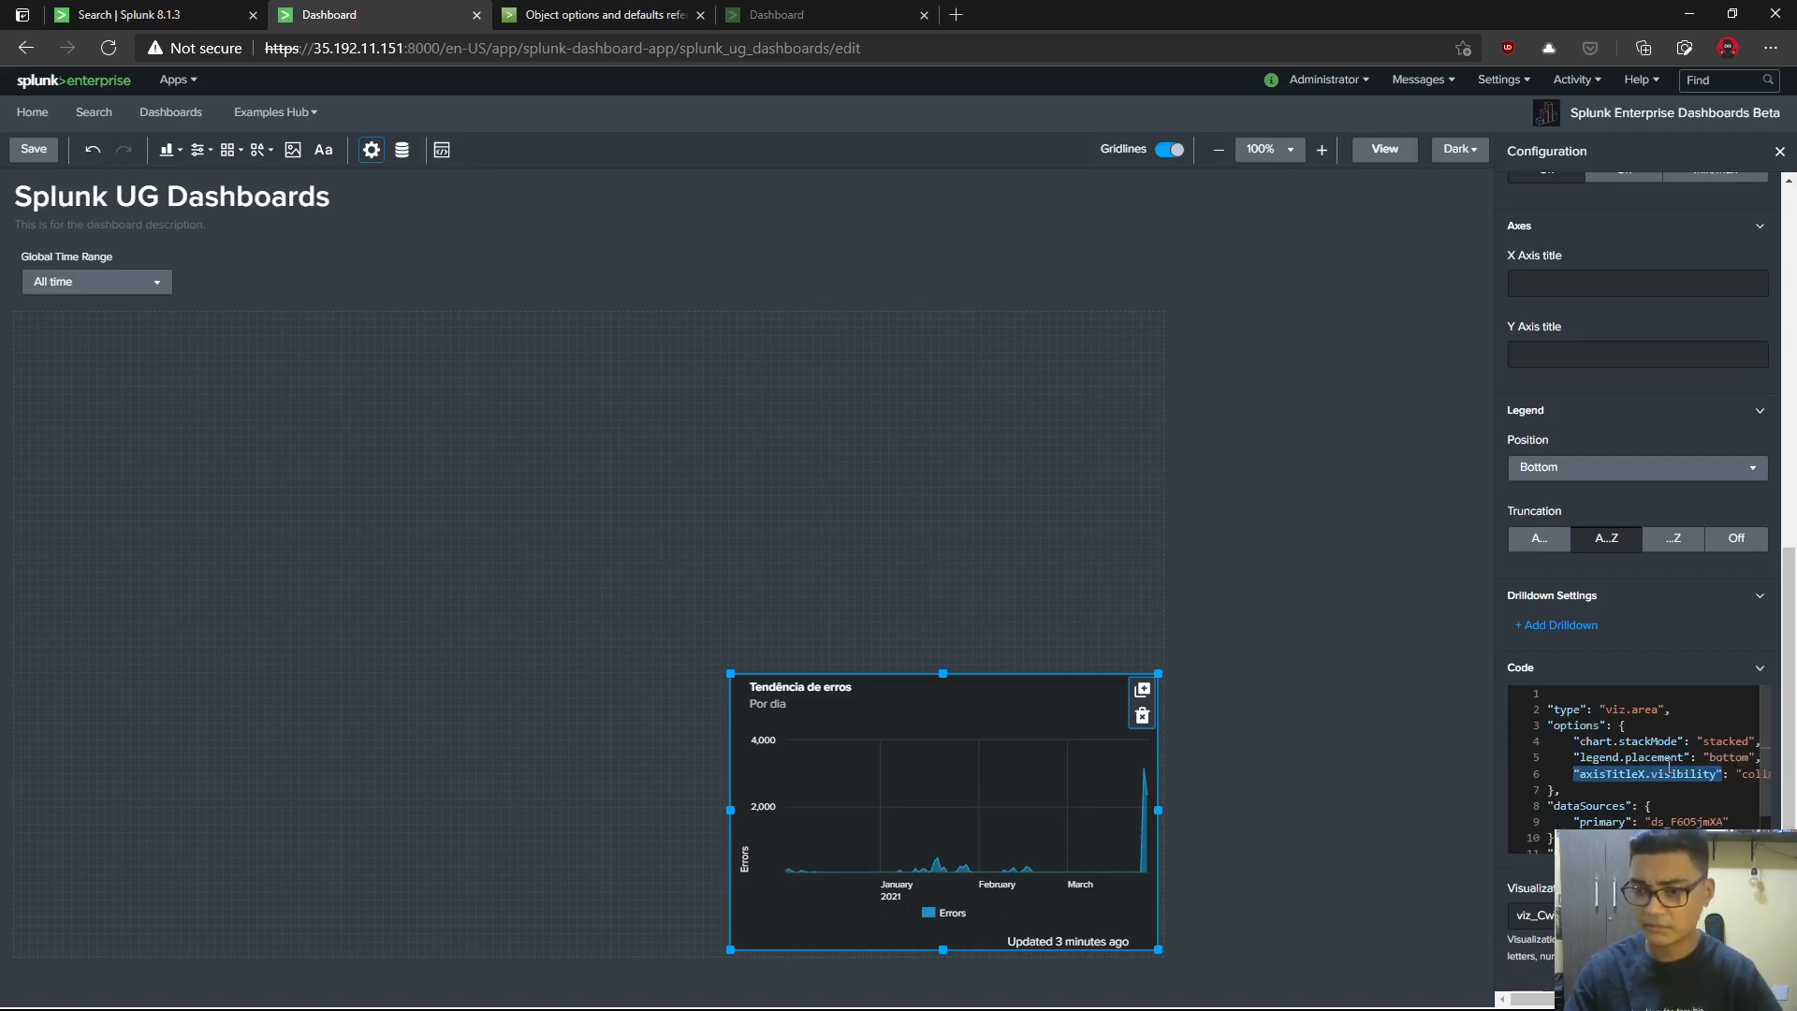
{"action": "key", "text": "End"}
{"action": "type", "text": ","}
{"action": "key", "text": "Return"}
{"action": "key", "text": "ctrl+v"}
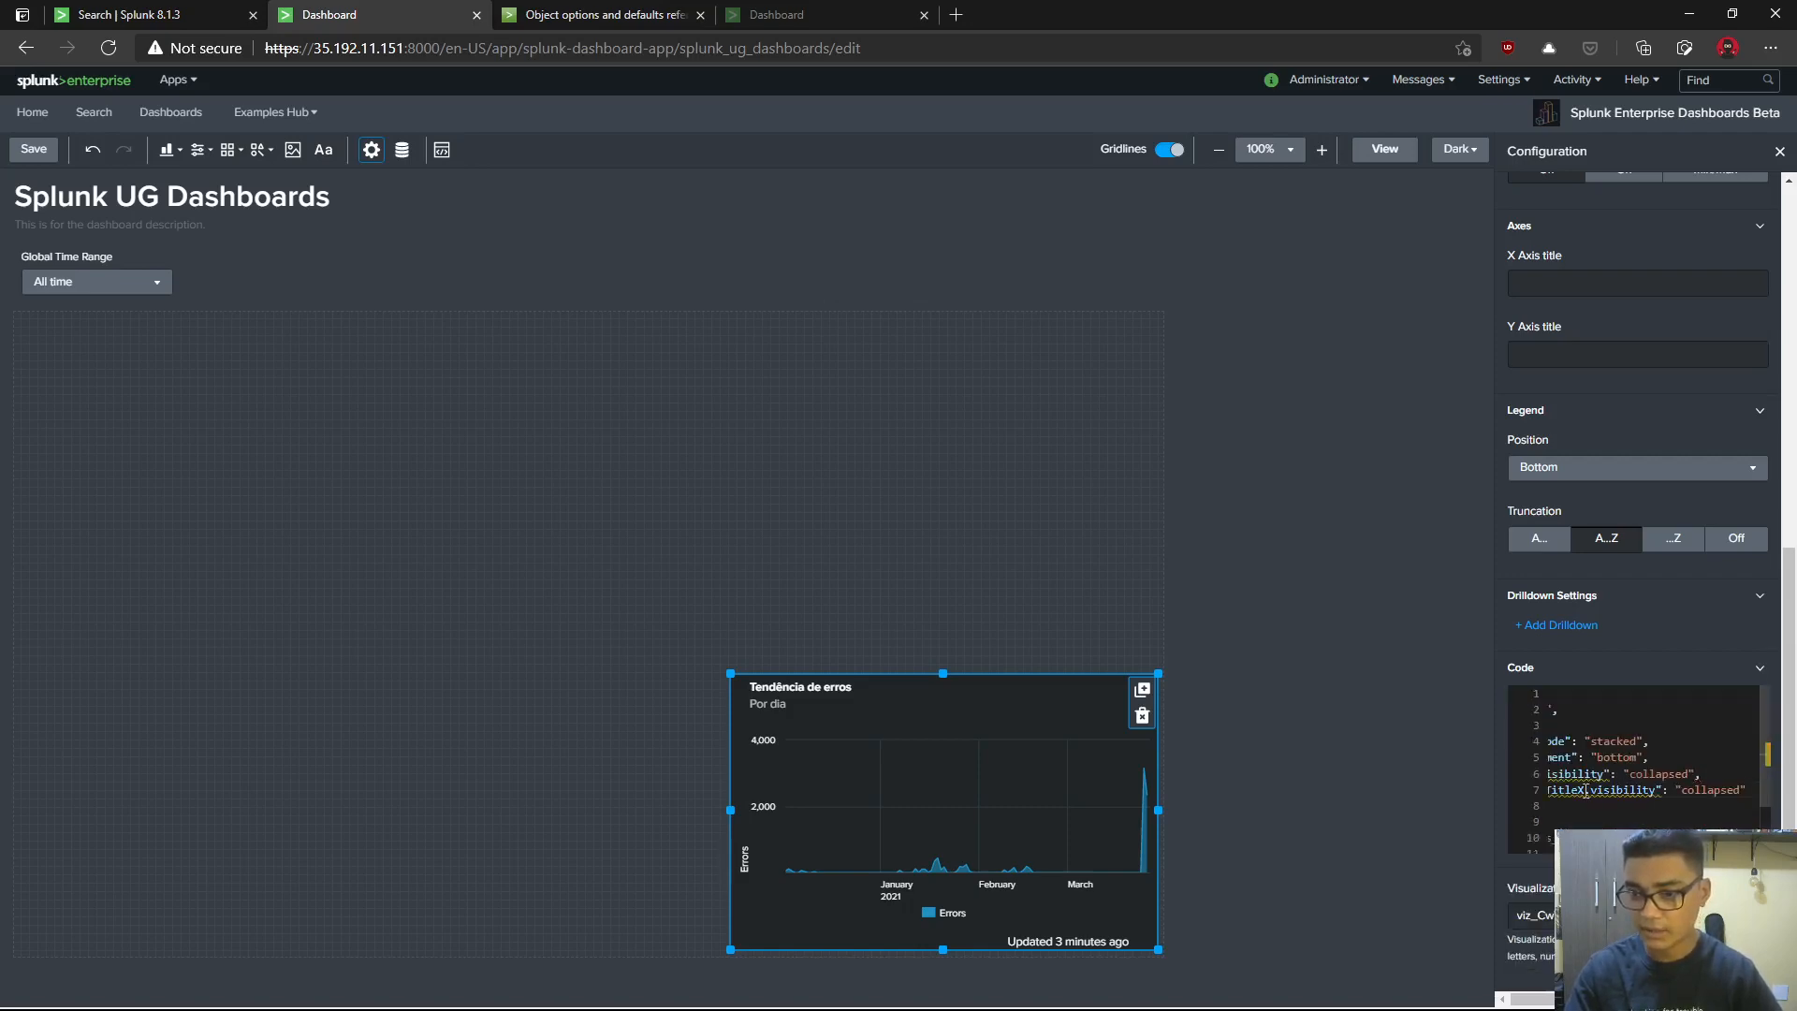
{"action": "key", "text": "BackSpace"}
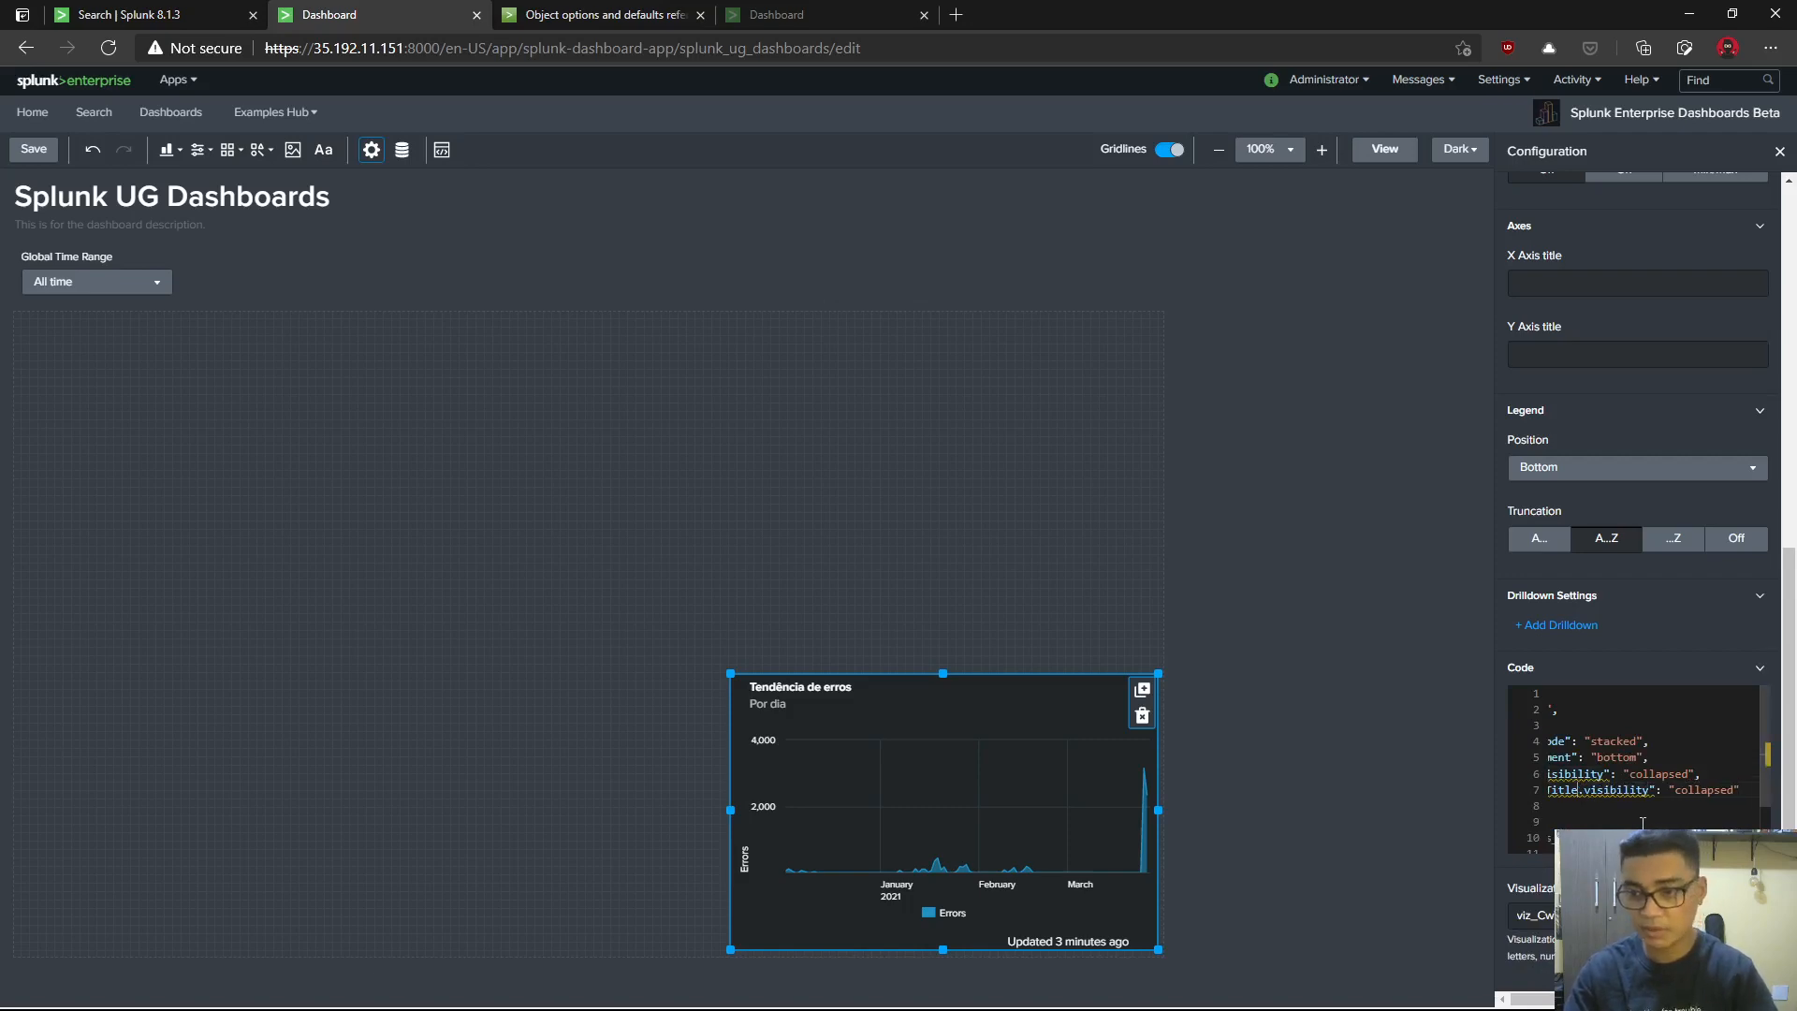
{"action": "left_click", "coordinate": [1632, 726]}
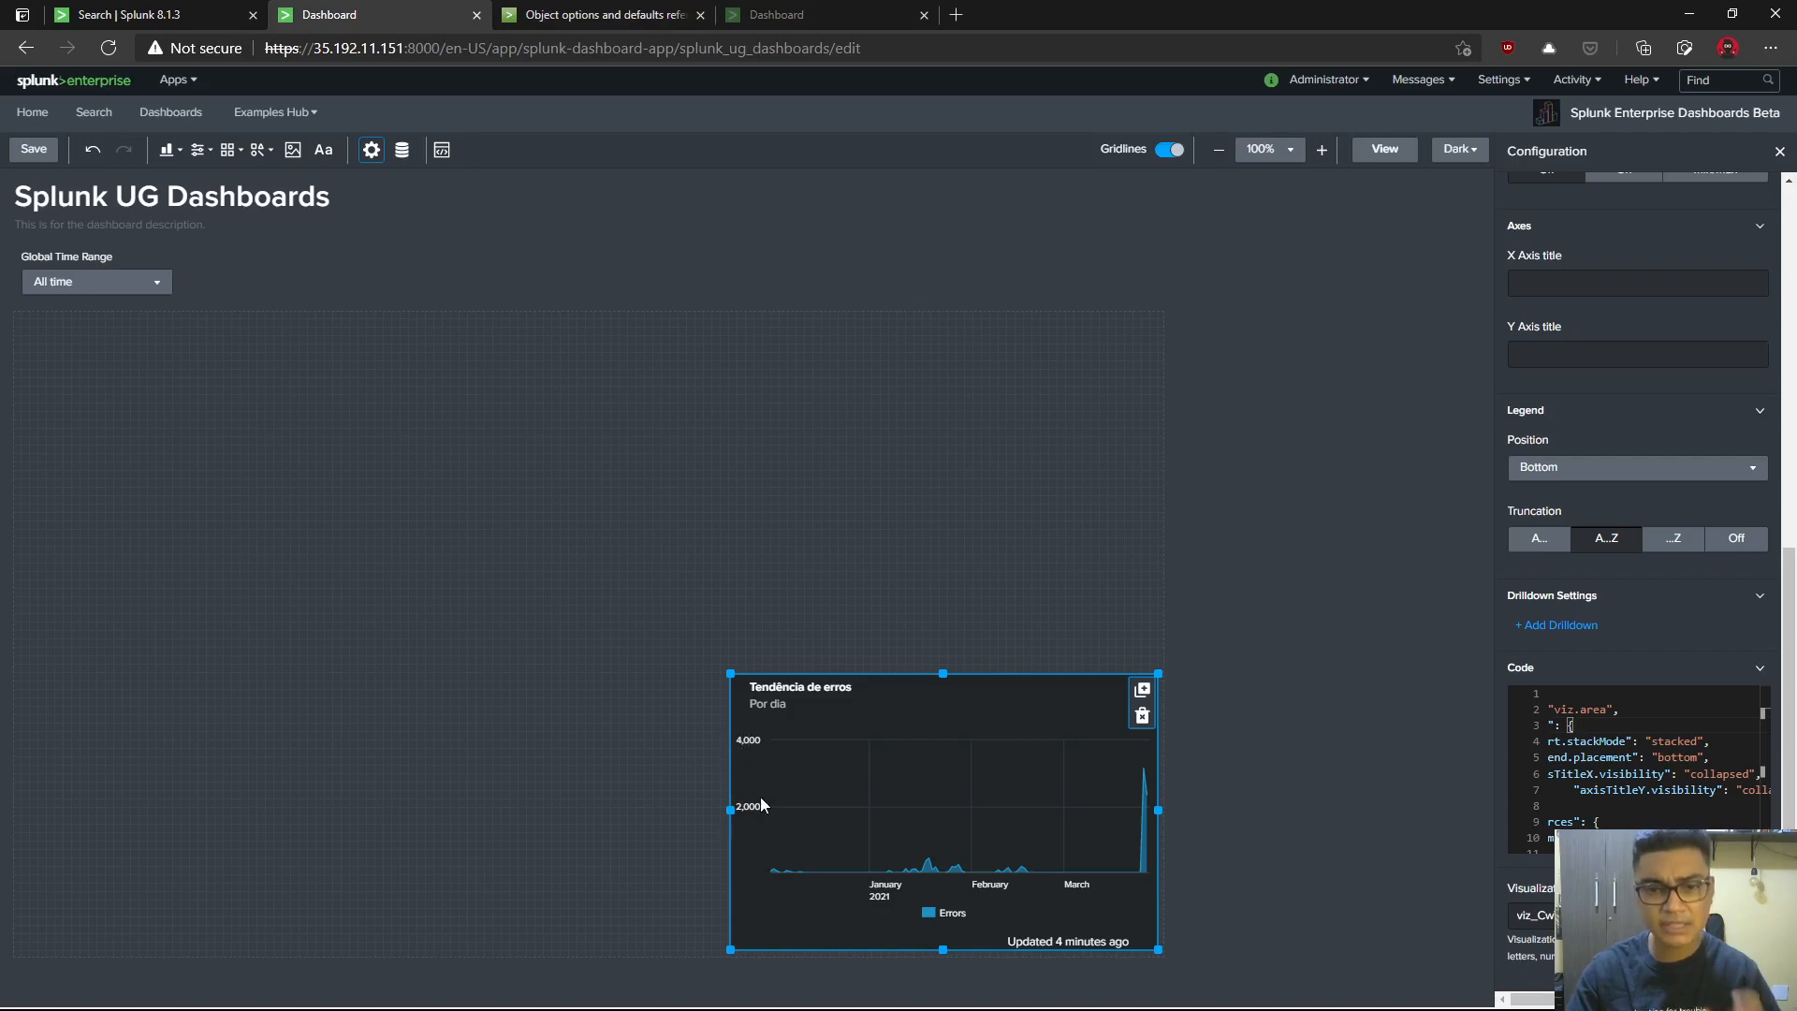
- Search the object options documentation for "abbr" and copy the property name axisX.abbreviation from the bubble chart options
{"action": "left_click", "coordinate": [652, 16]}
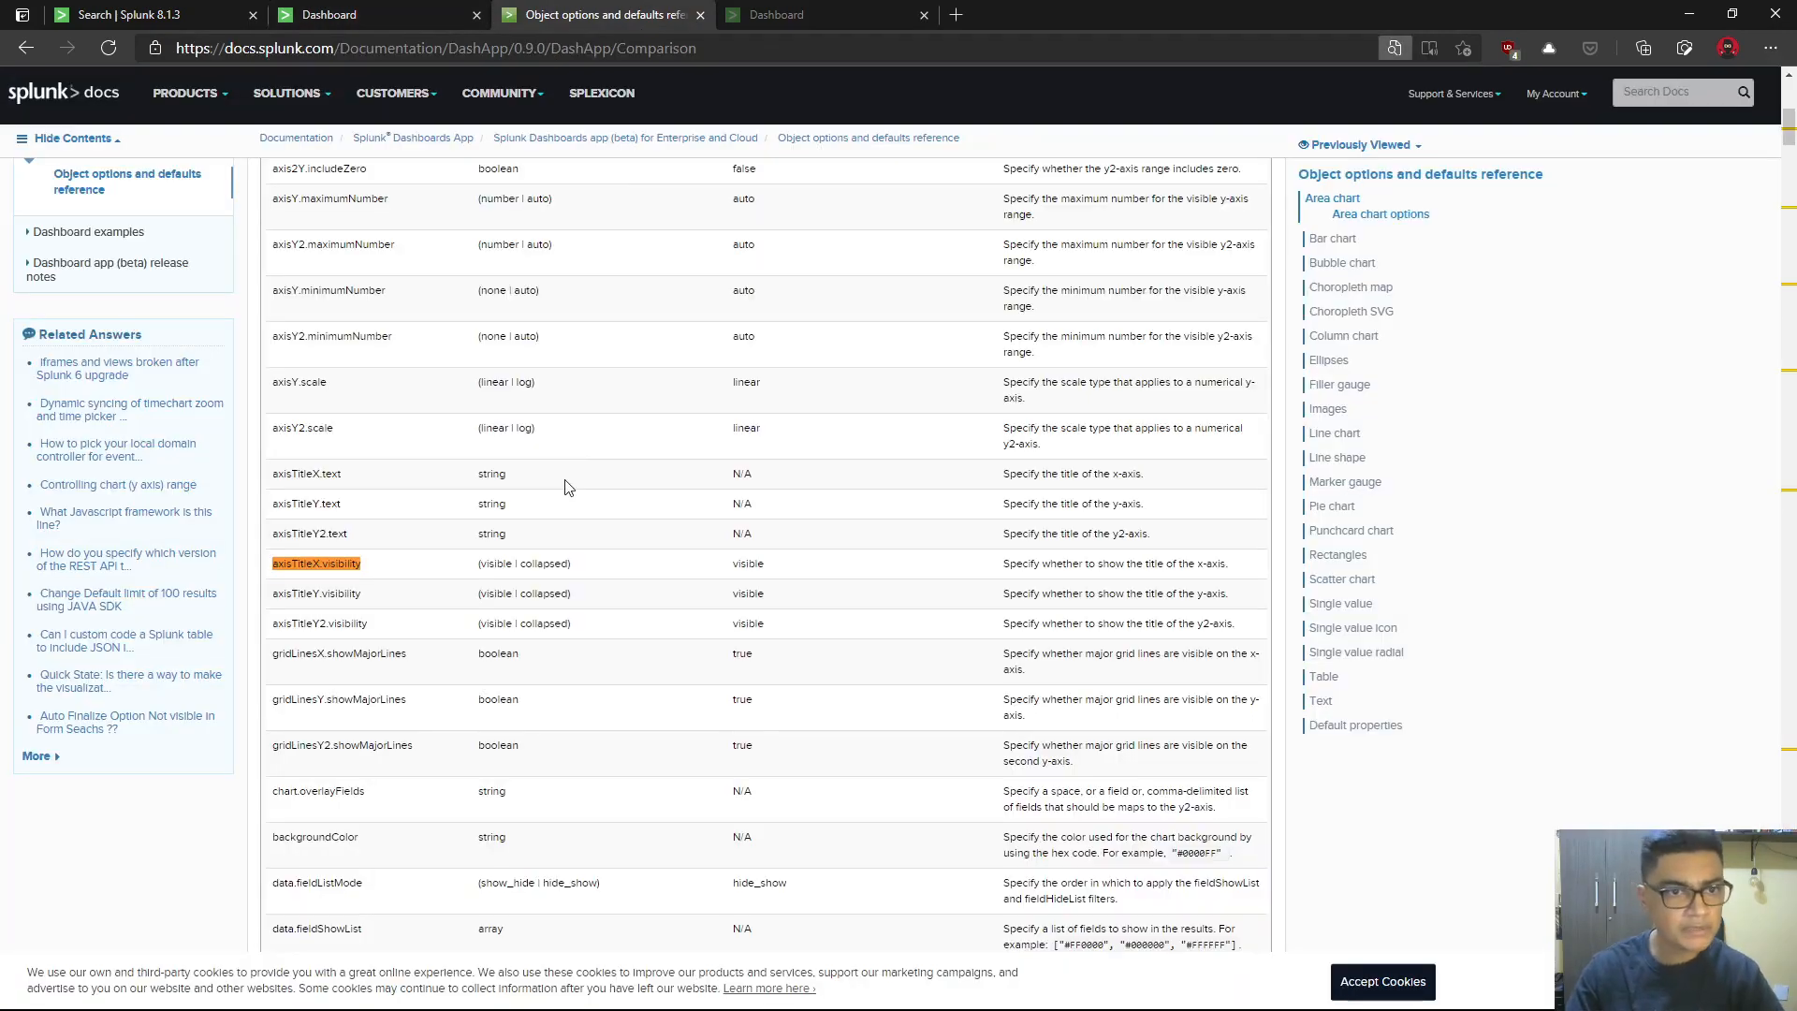
{"action": "scroll", "coordinate": [481, 552], "scroll_direction": "up", "scroll_amount": 3}
{"action": "scroll", "coordinate": [479, 556], "scroll_direction": "up", "scroll_amount": 3}
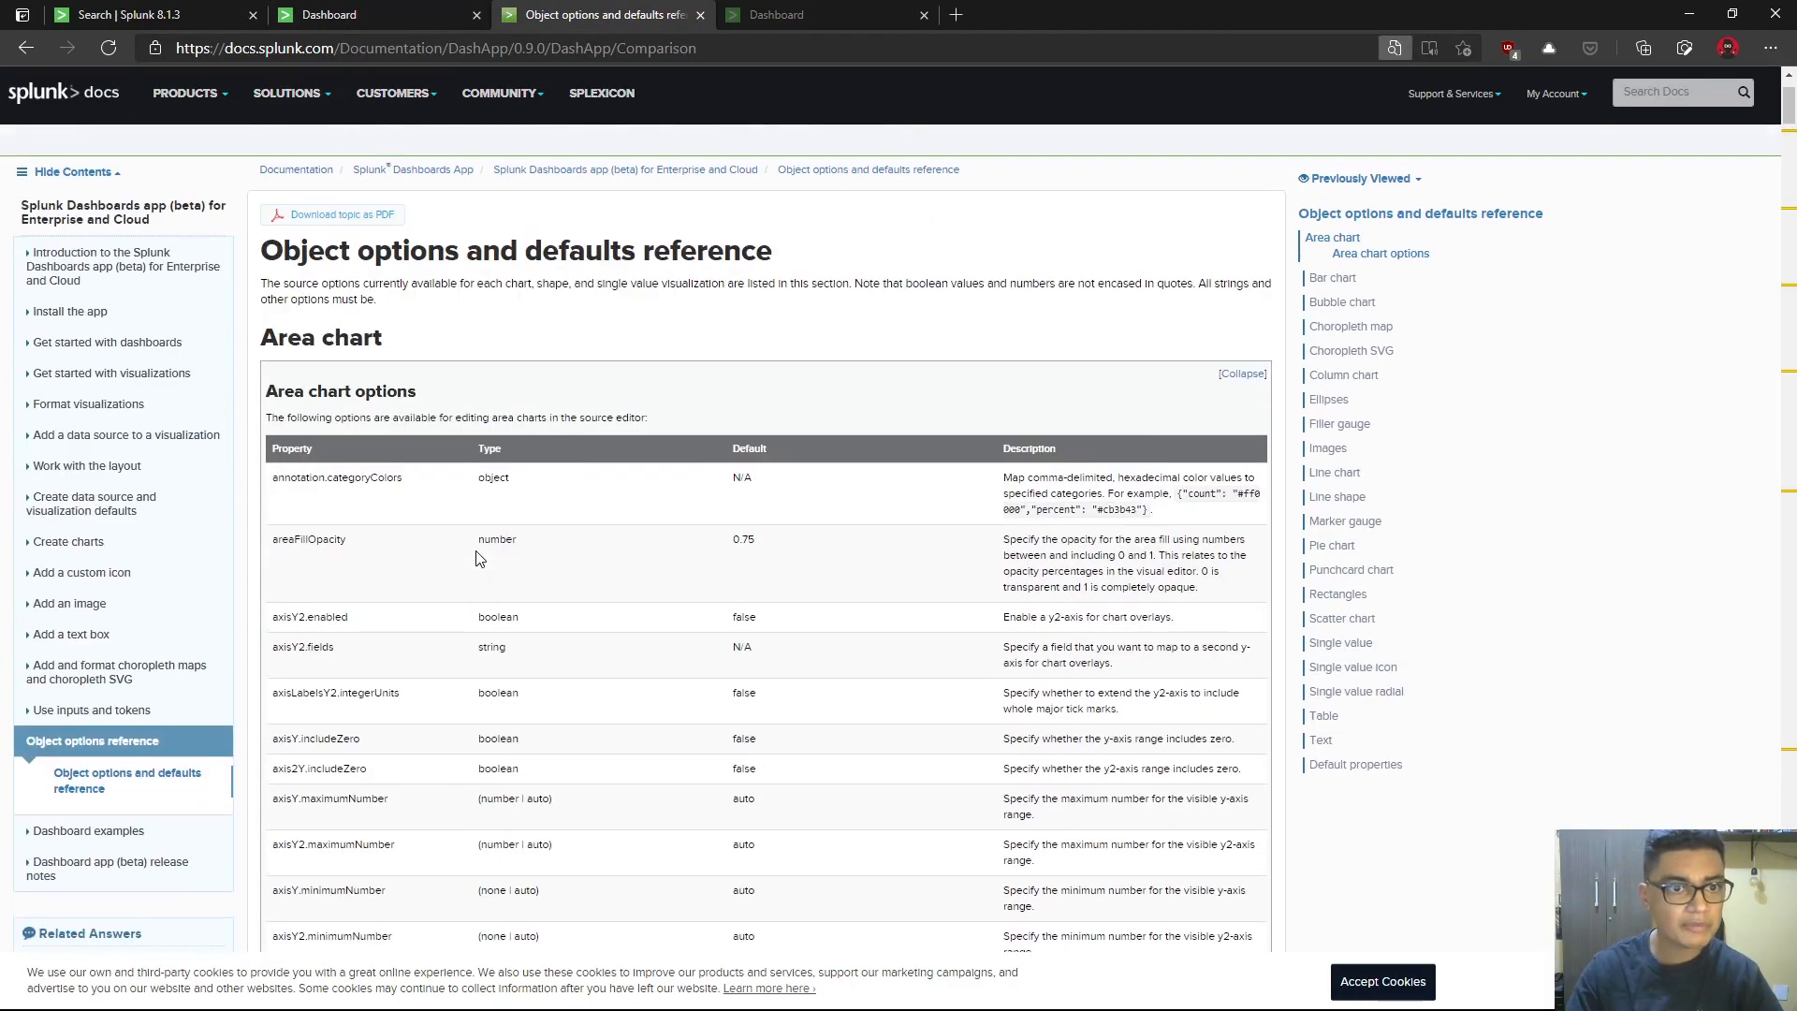
{"action": "scroll", "coordinate": [438, 603], "scroll_direction": "down", "scroll_amount": 1}
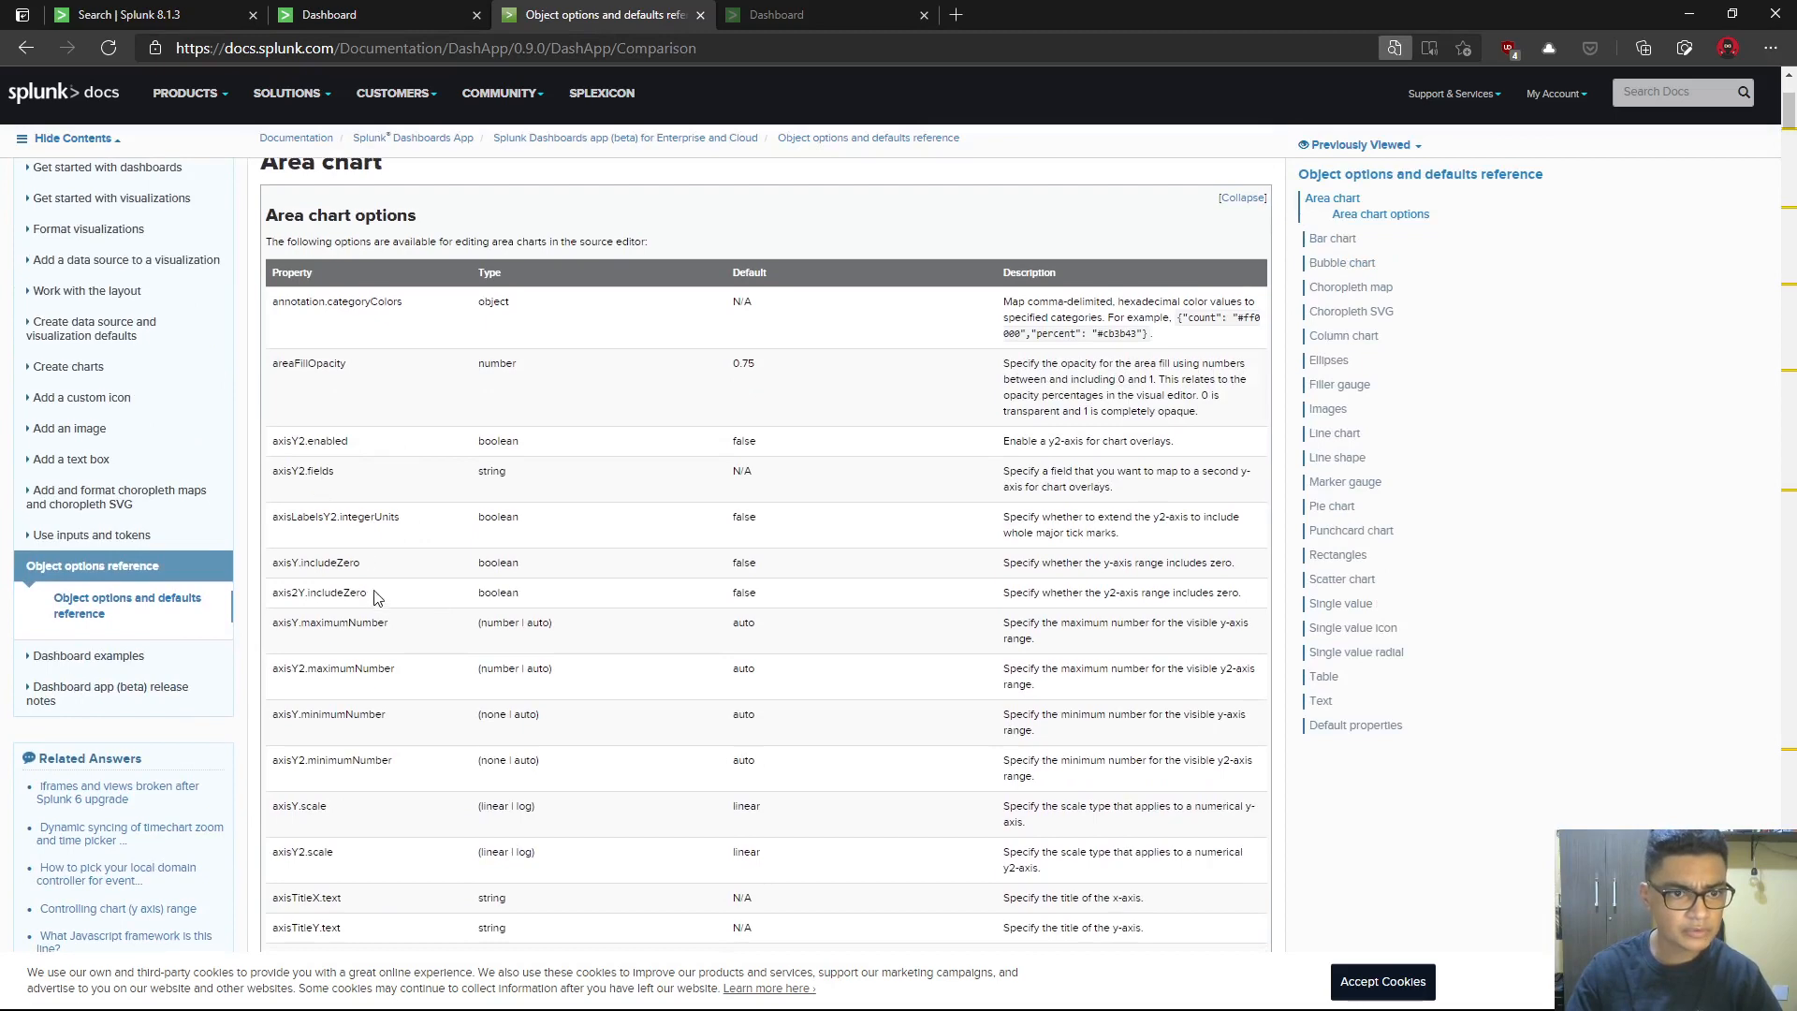
{"action": "scroll", "coordinate": [430, 646], "scroll_direction": "down", "scroll_amount": 6}
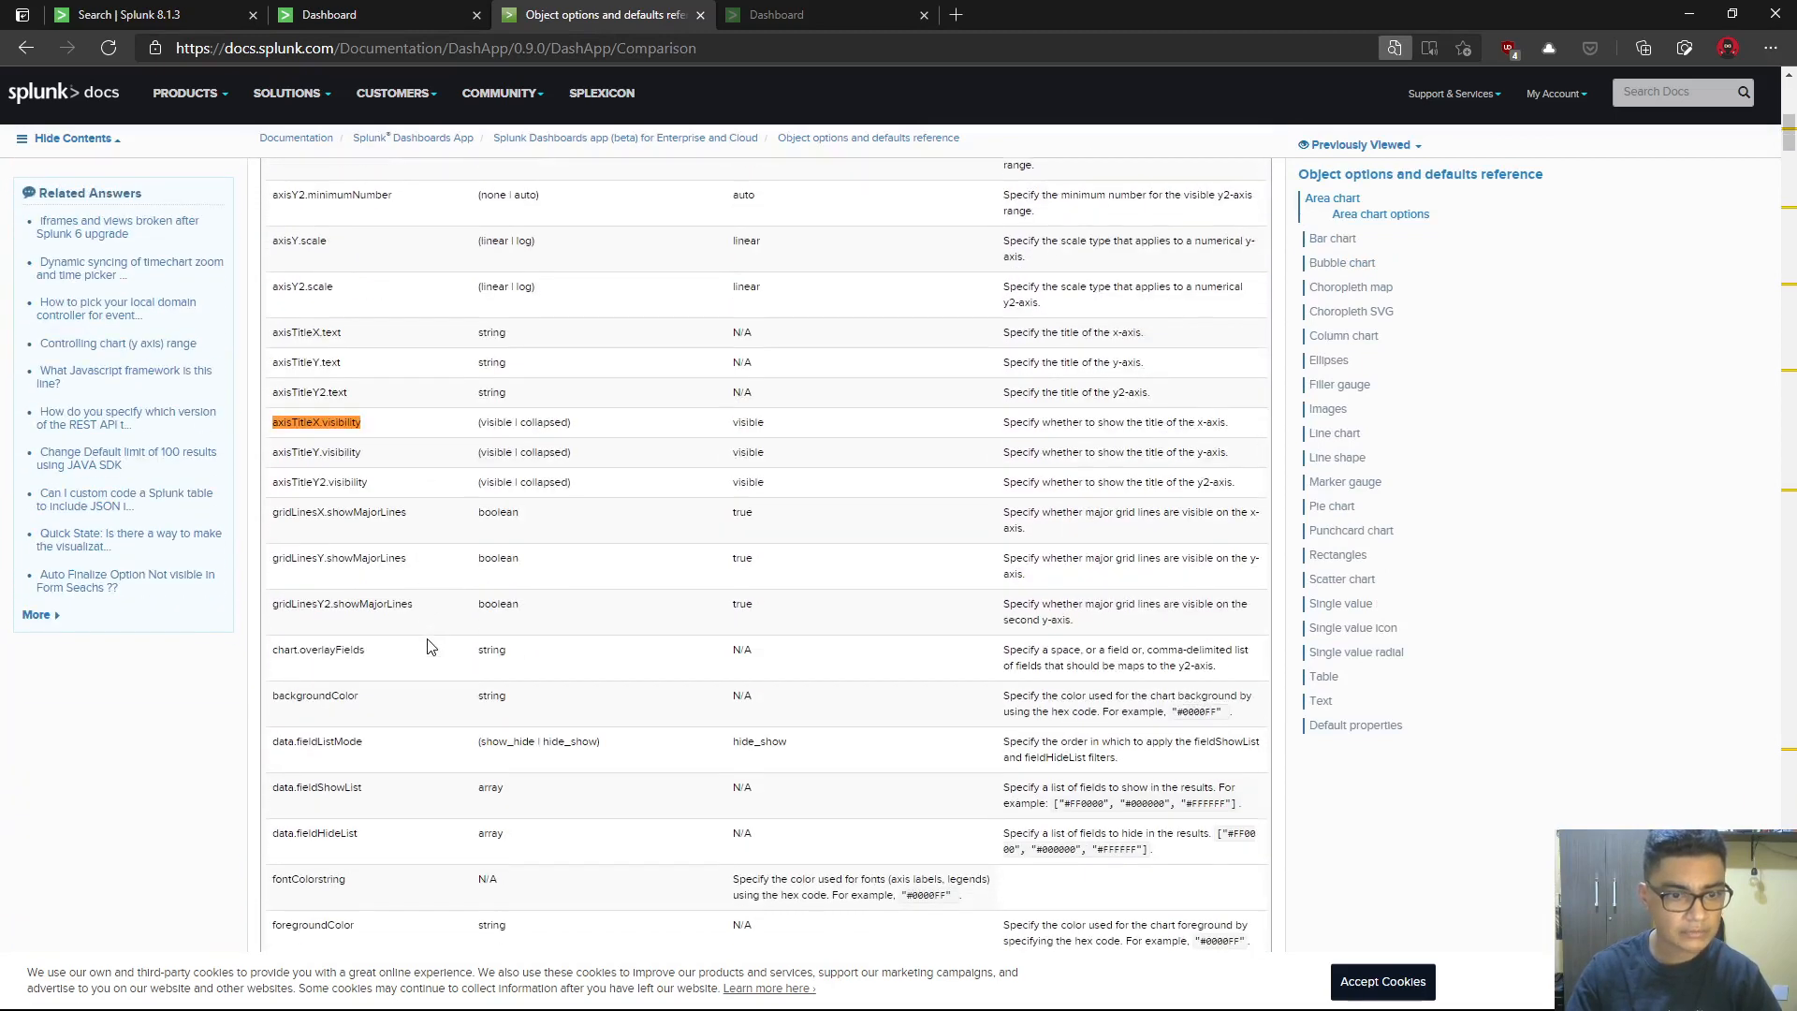
{"action": "type", "text": "abbr"}
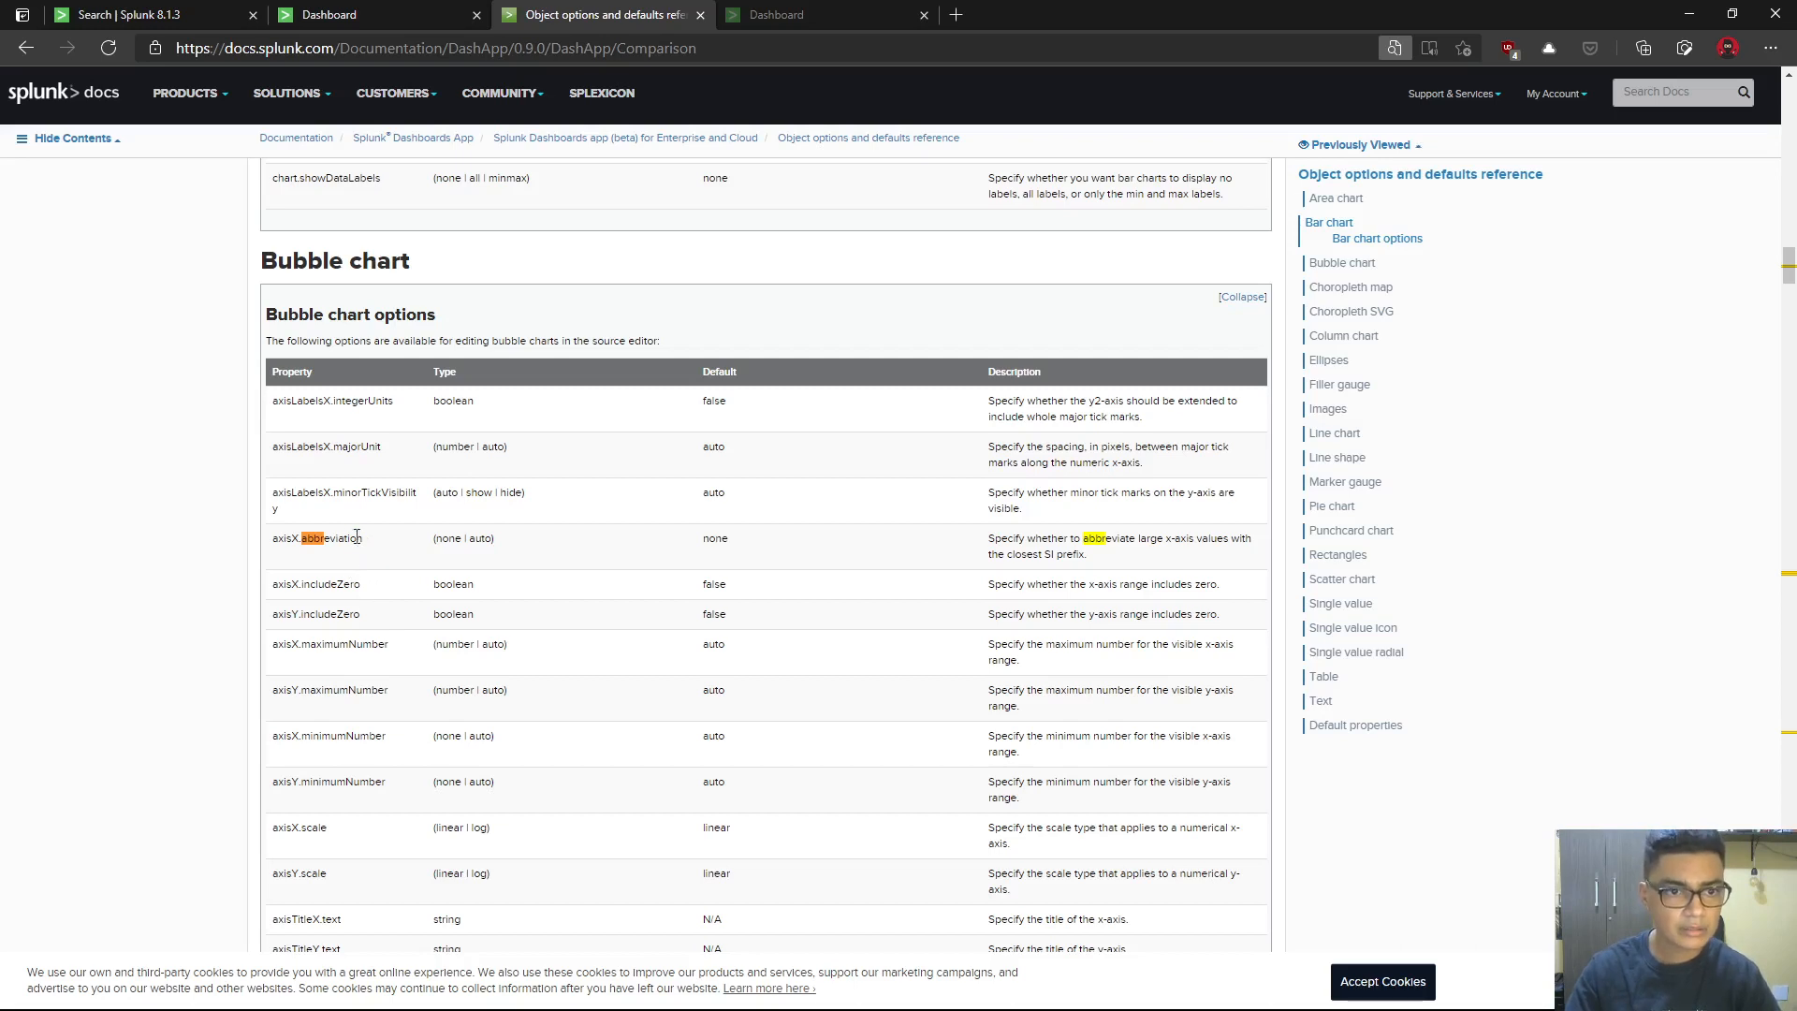
{"action": "left_click_drag", "start_coordinate": [366, 546], "coordinate": [269, 542]}
{"action": "key", "text": "ctrl+c"}
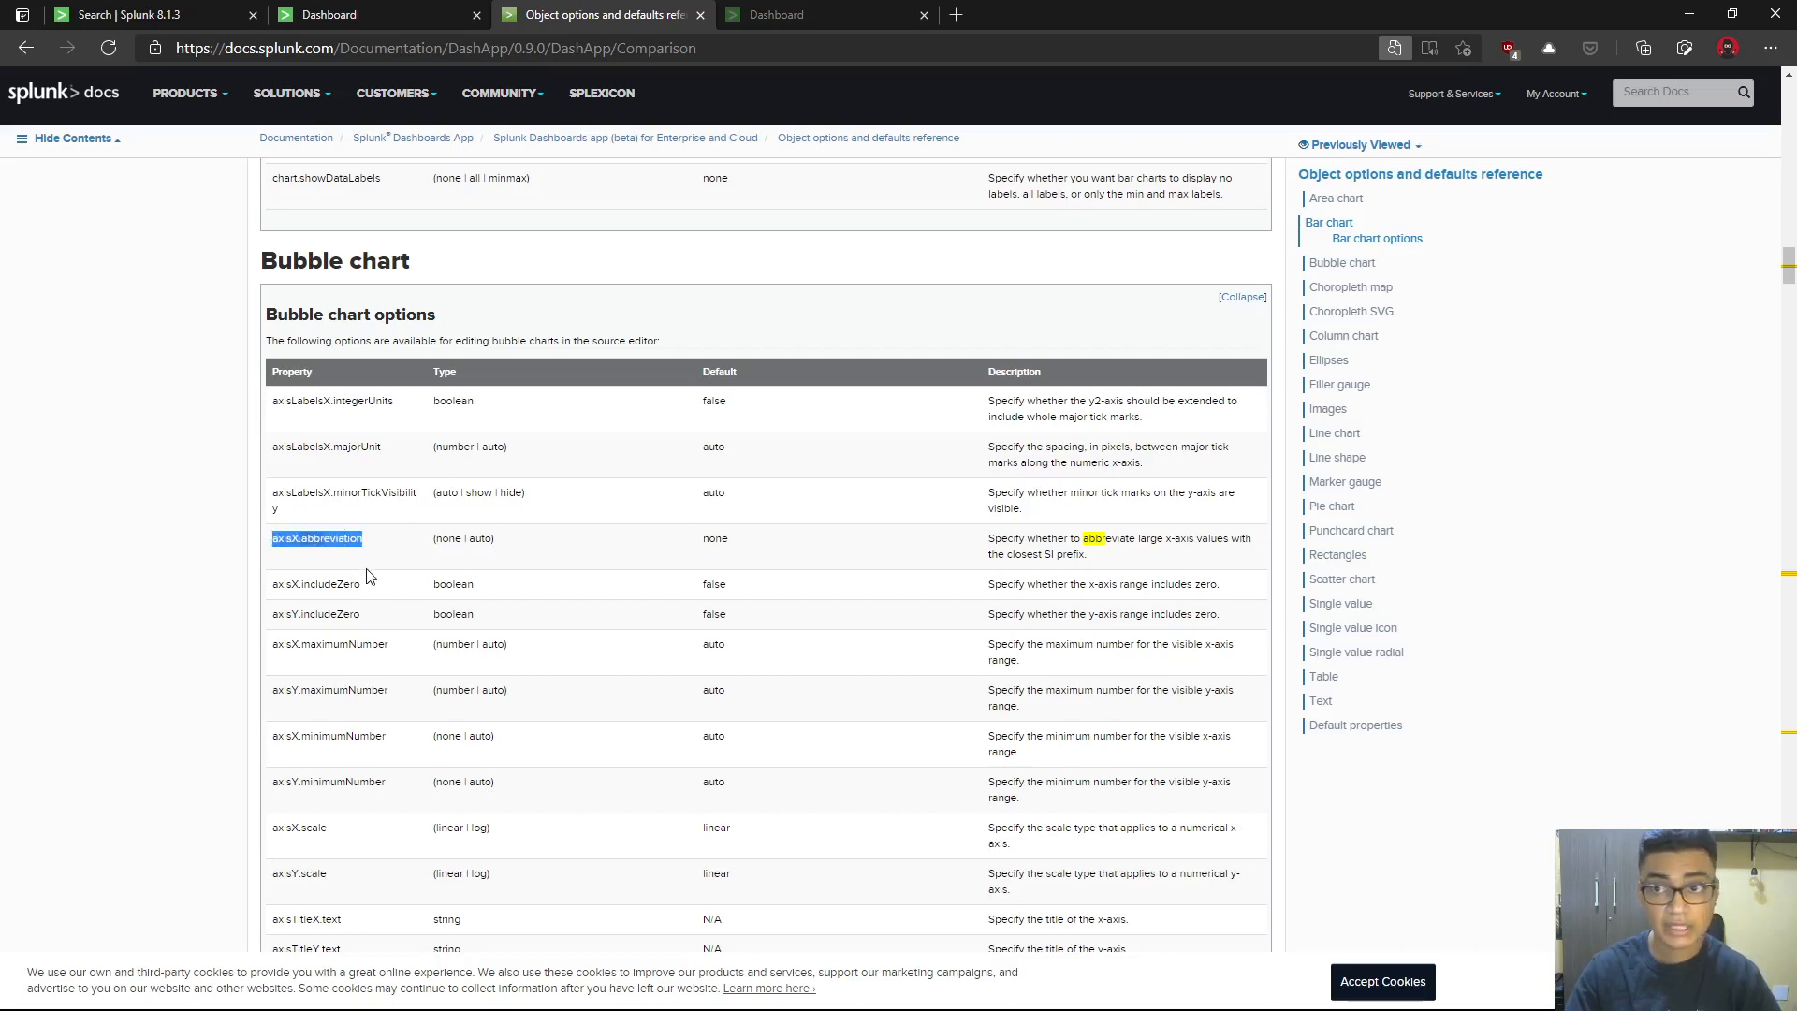
- Search the reference page for axisX.abbreviation and check which chart types list it, including the area and bar chart tables
{"action": "key", "text": "ctrl+f"}
{"action": "key", "text": "ctrl+v"}
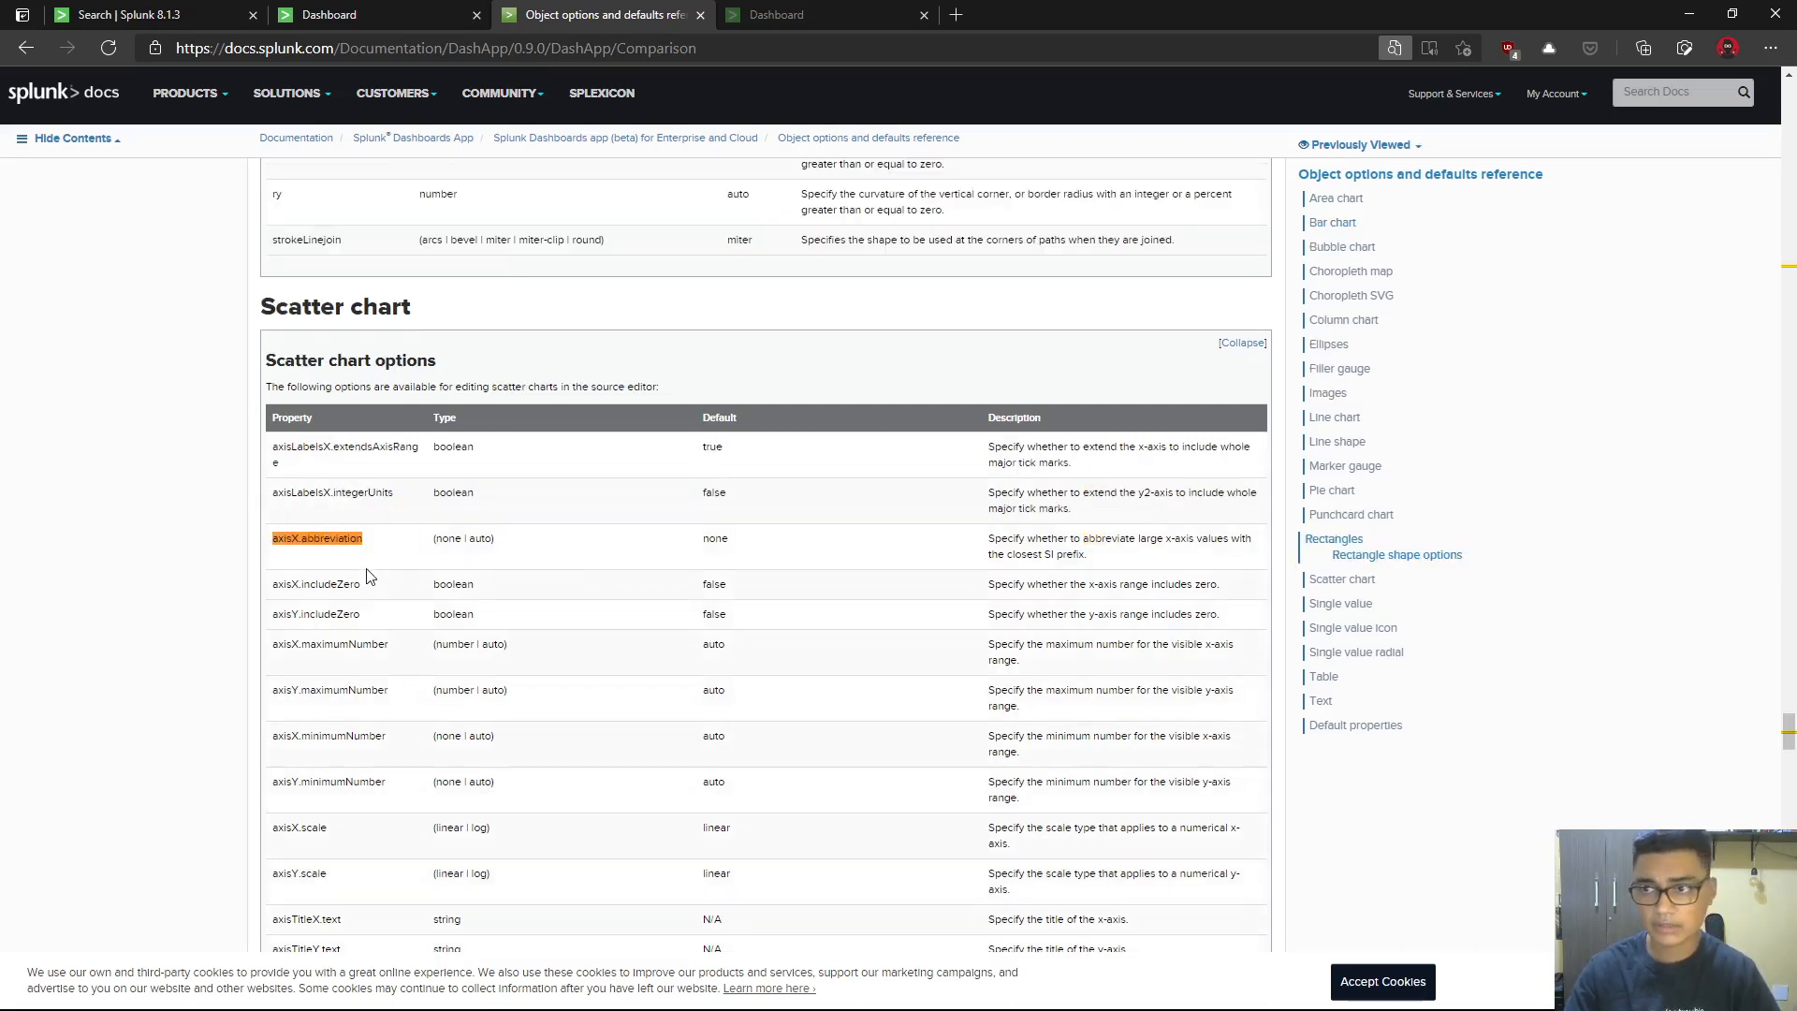
{"action": "left_click", "coordinate": [1789, 274]}
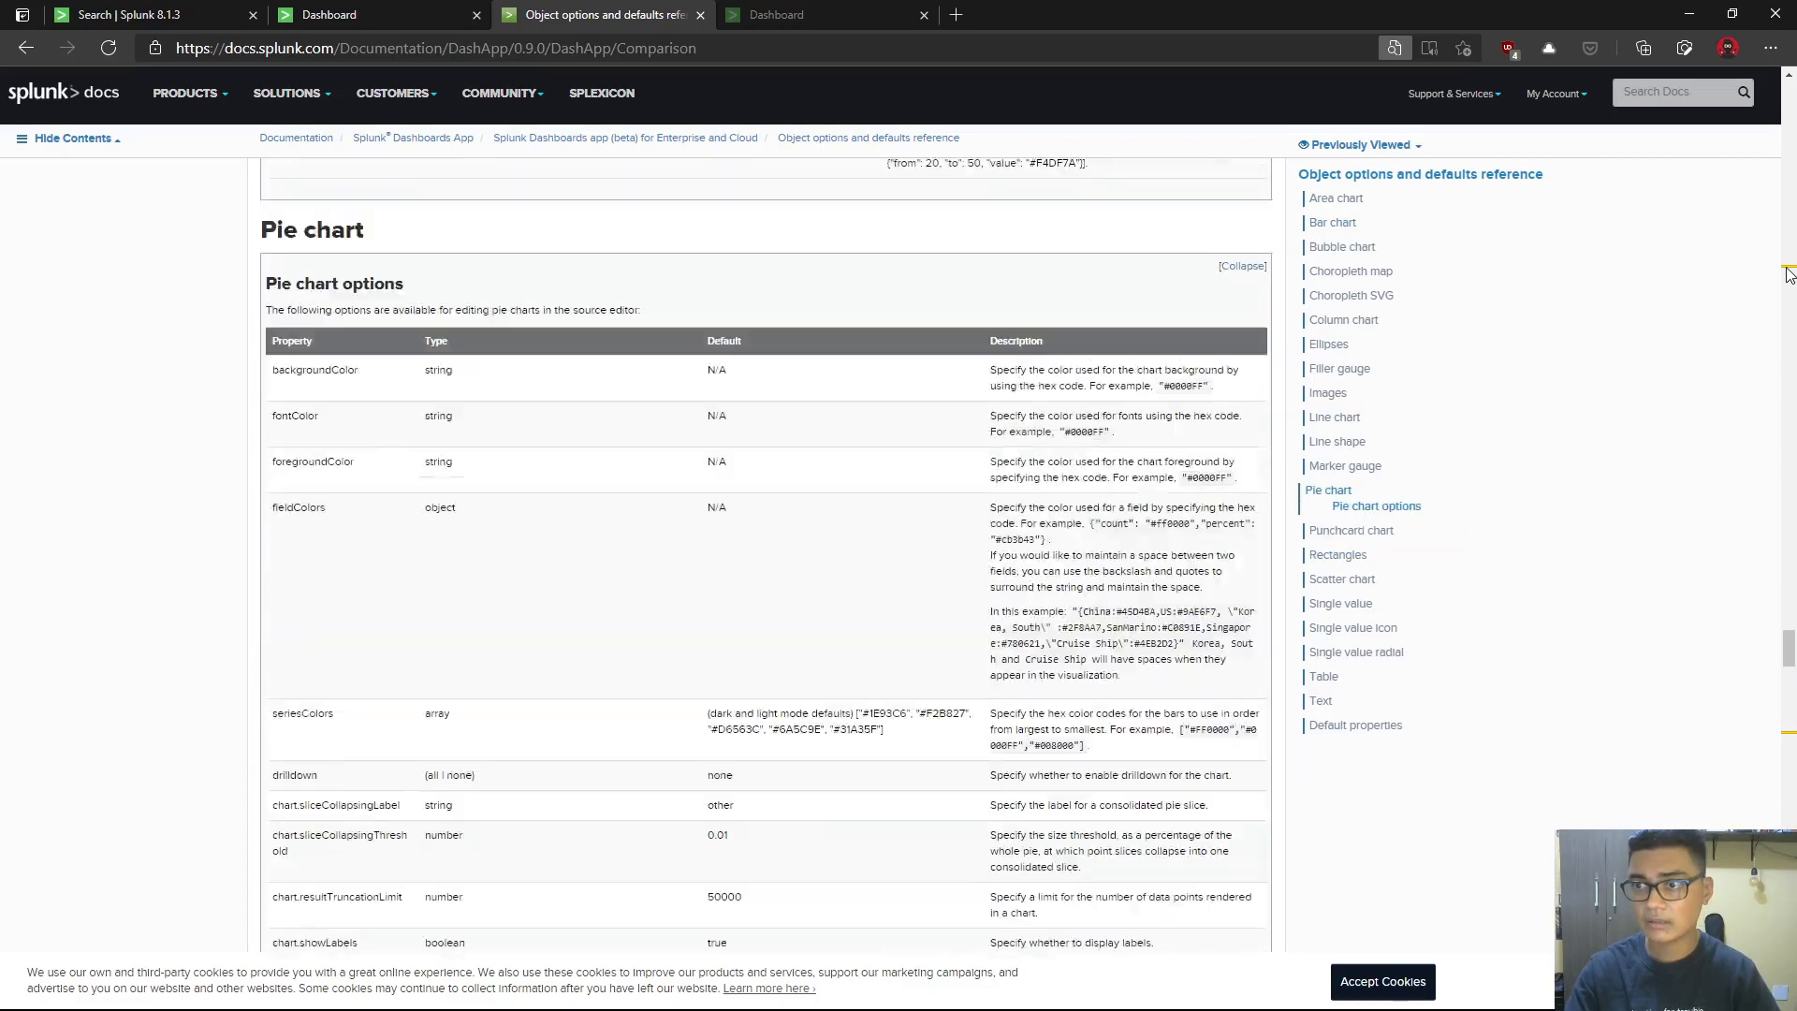
{"action": "left_click_drag", "start_coordinate": [1789, 536], "coordinate": [1789, 266]}
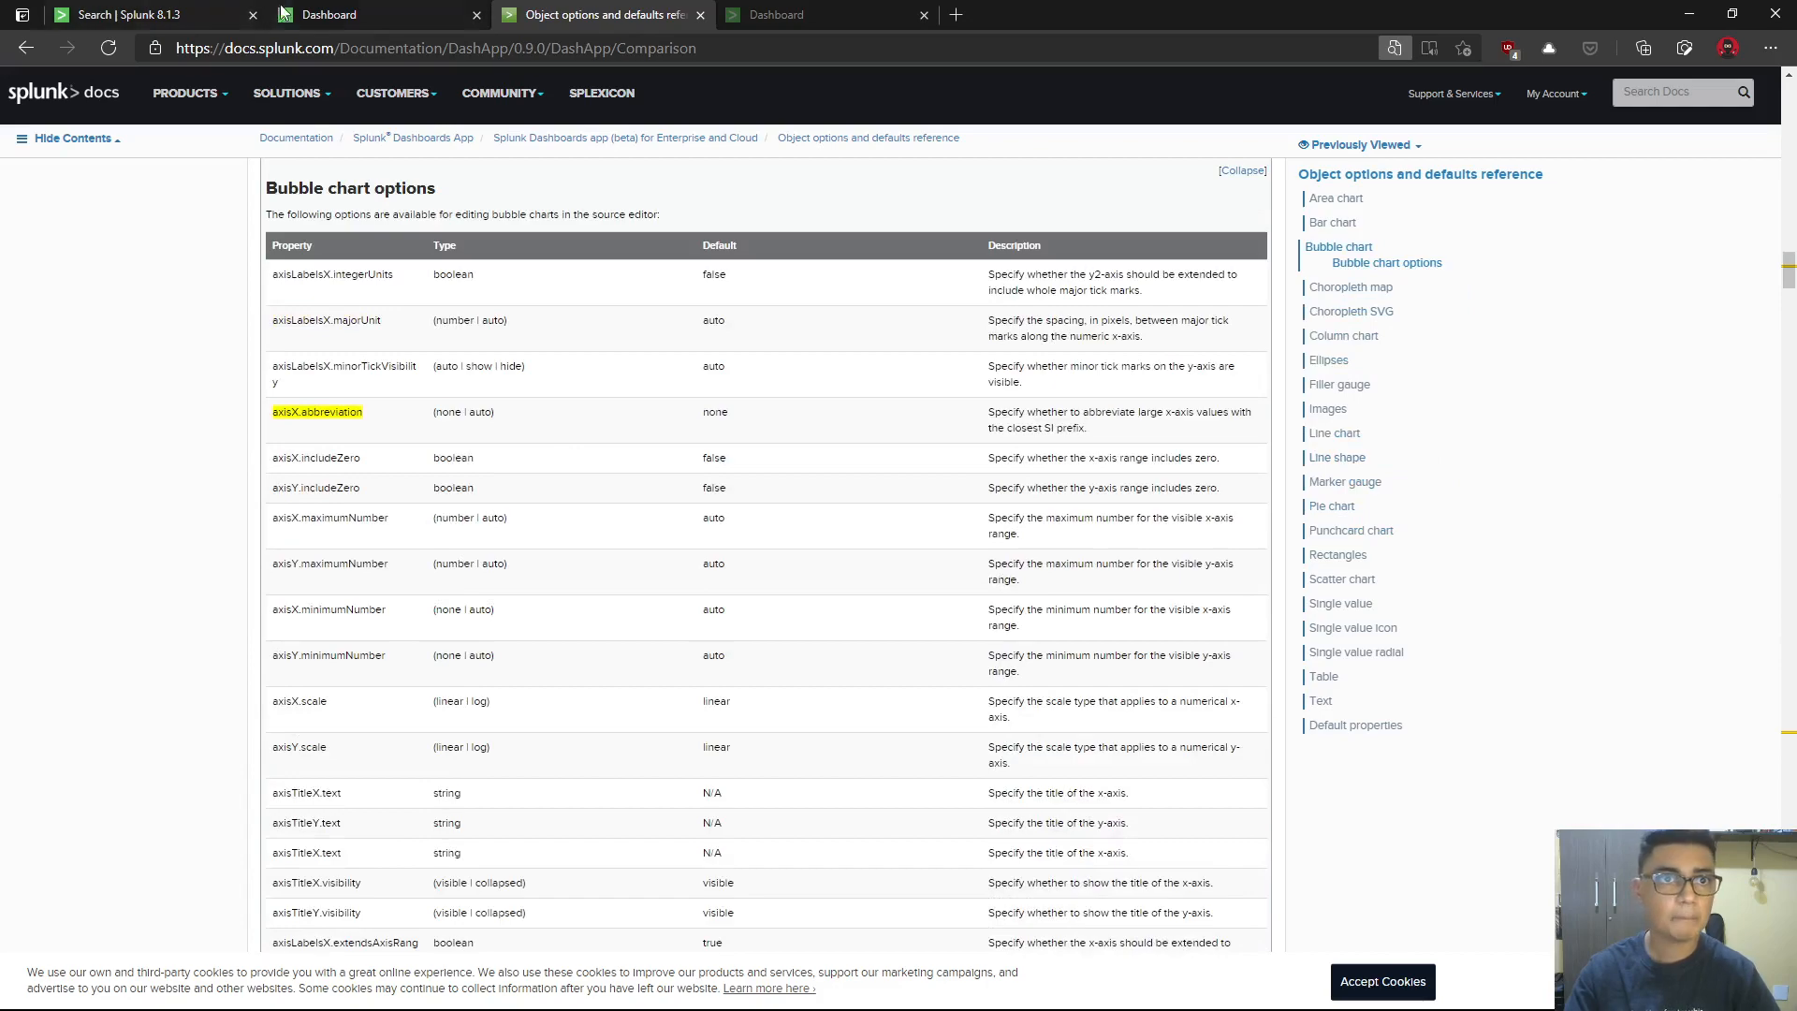
{"action": "scroll", "coordinate": [402, 335], "scroll_direction": "up", "scroll_amount": 9}
{"action": "scroll", "coordinate": [400, 335], "scroll_direction": "up", "scroll_amount": 2}
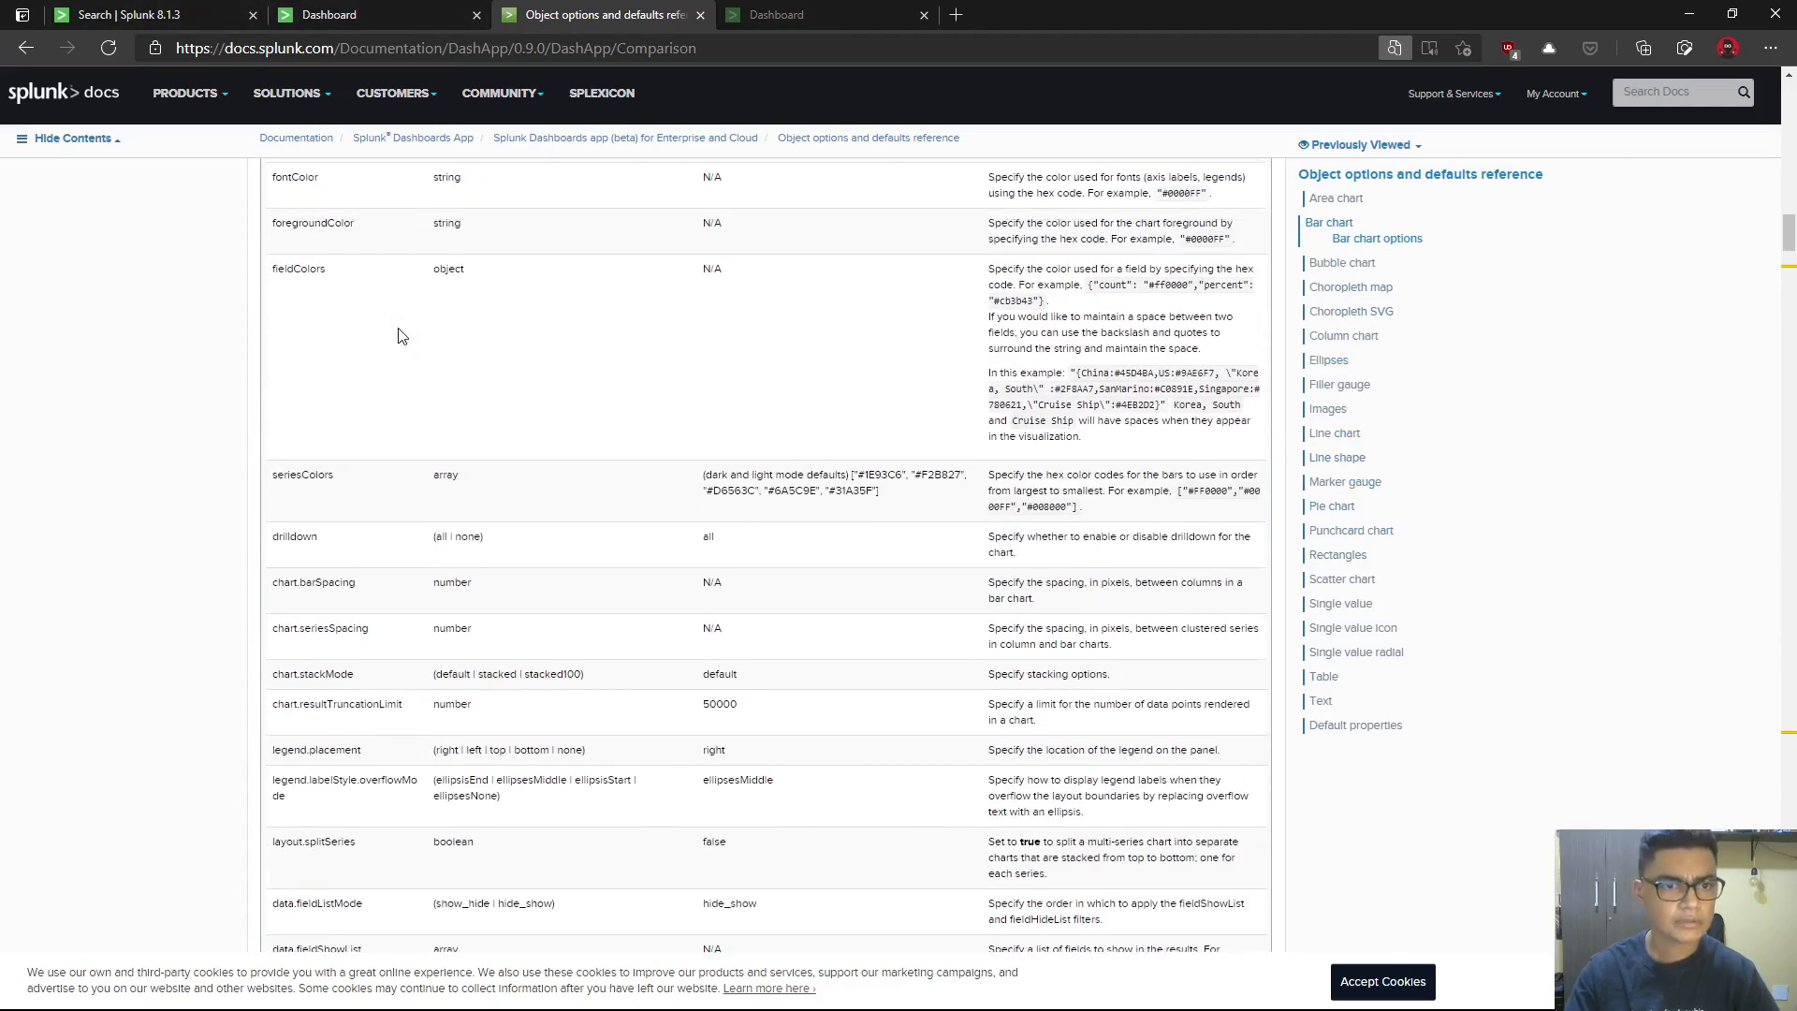
{"action": "scroll", "coordinate": [399, 341], "scroll_direction": "up", "scroll_amount": 15}
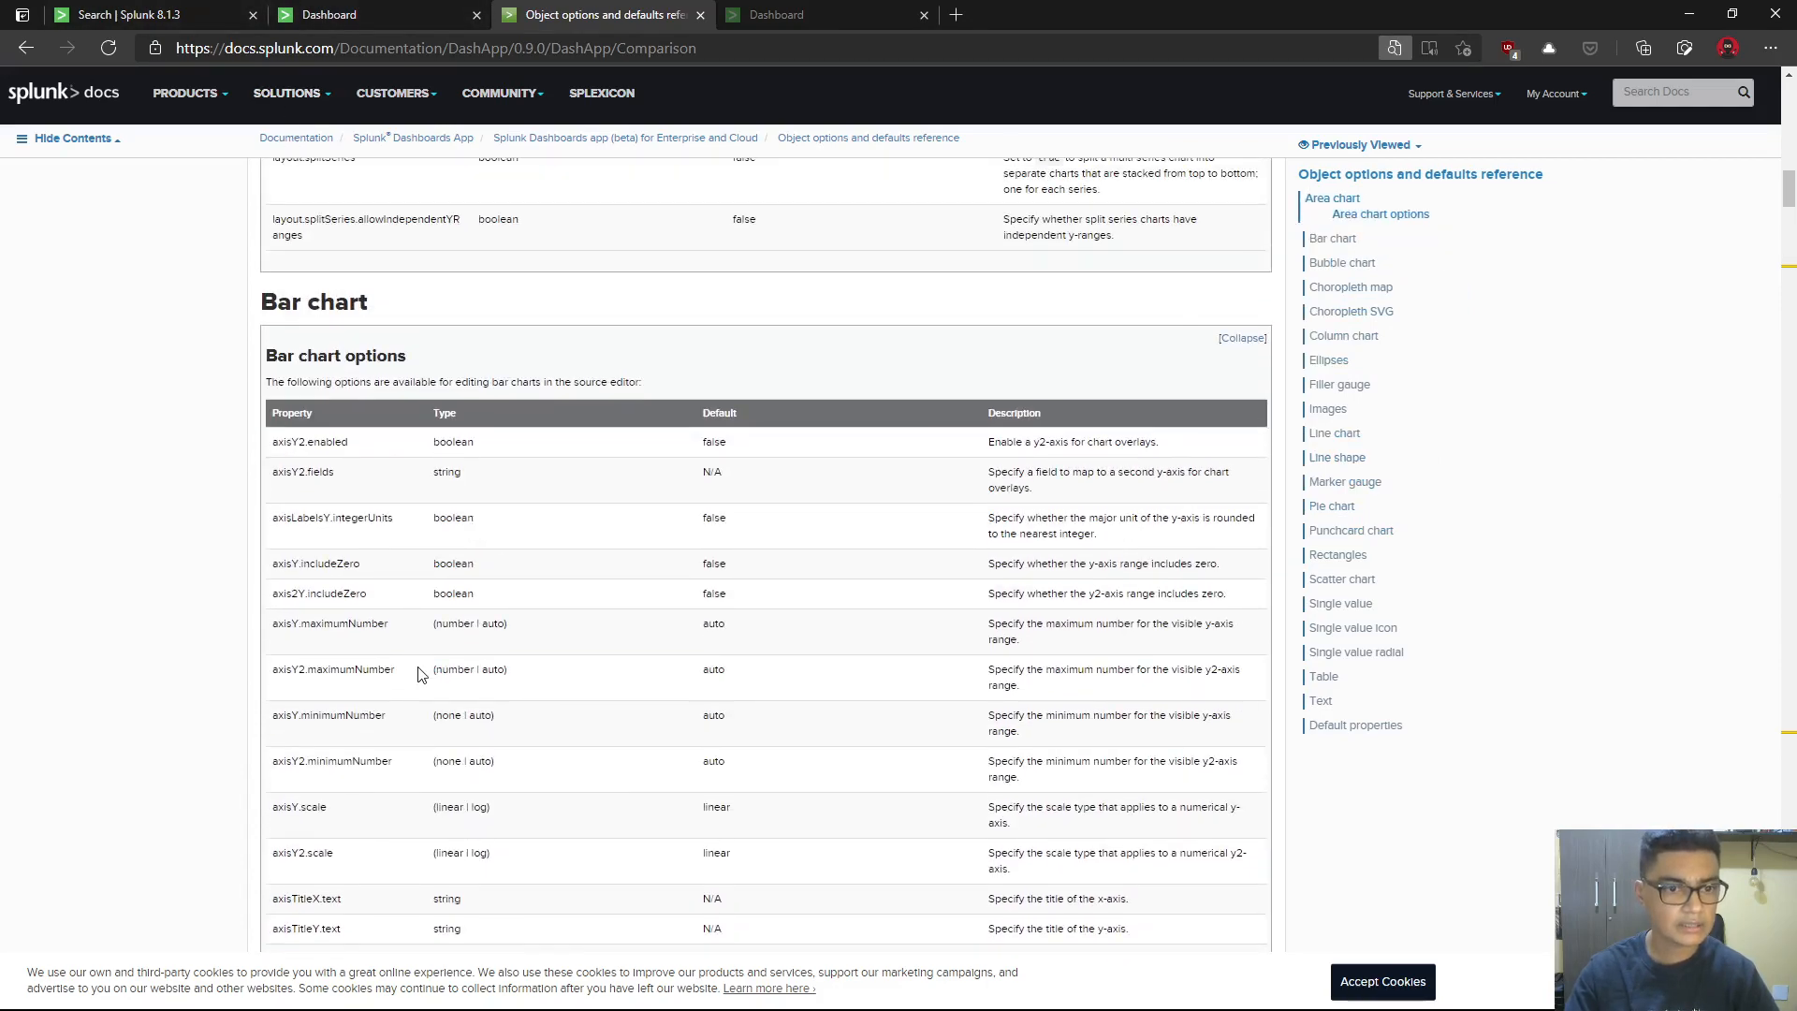
{"action": "scroll", "coordinate": [351, 475], "scroll_direction": "down", "scroll_amount": 6}
- Return to the dashboard and reduce the indentation of the axisTitleY.visibility line in the area chart's code
{"action": "left_click", "coordinate": [361, 16]}
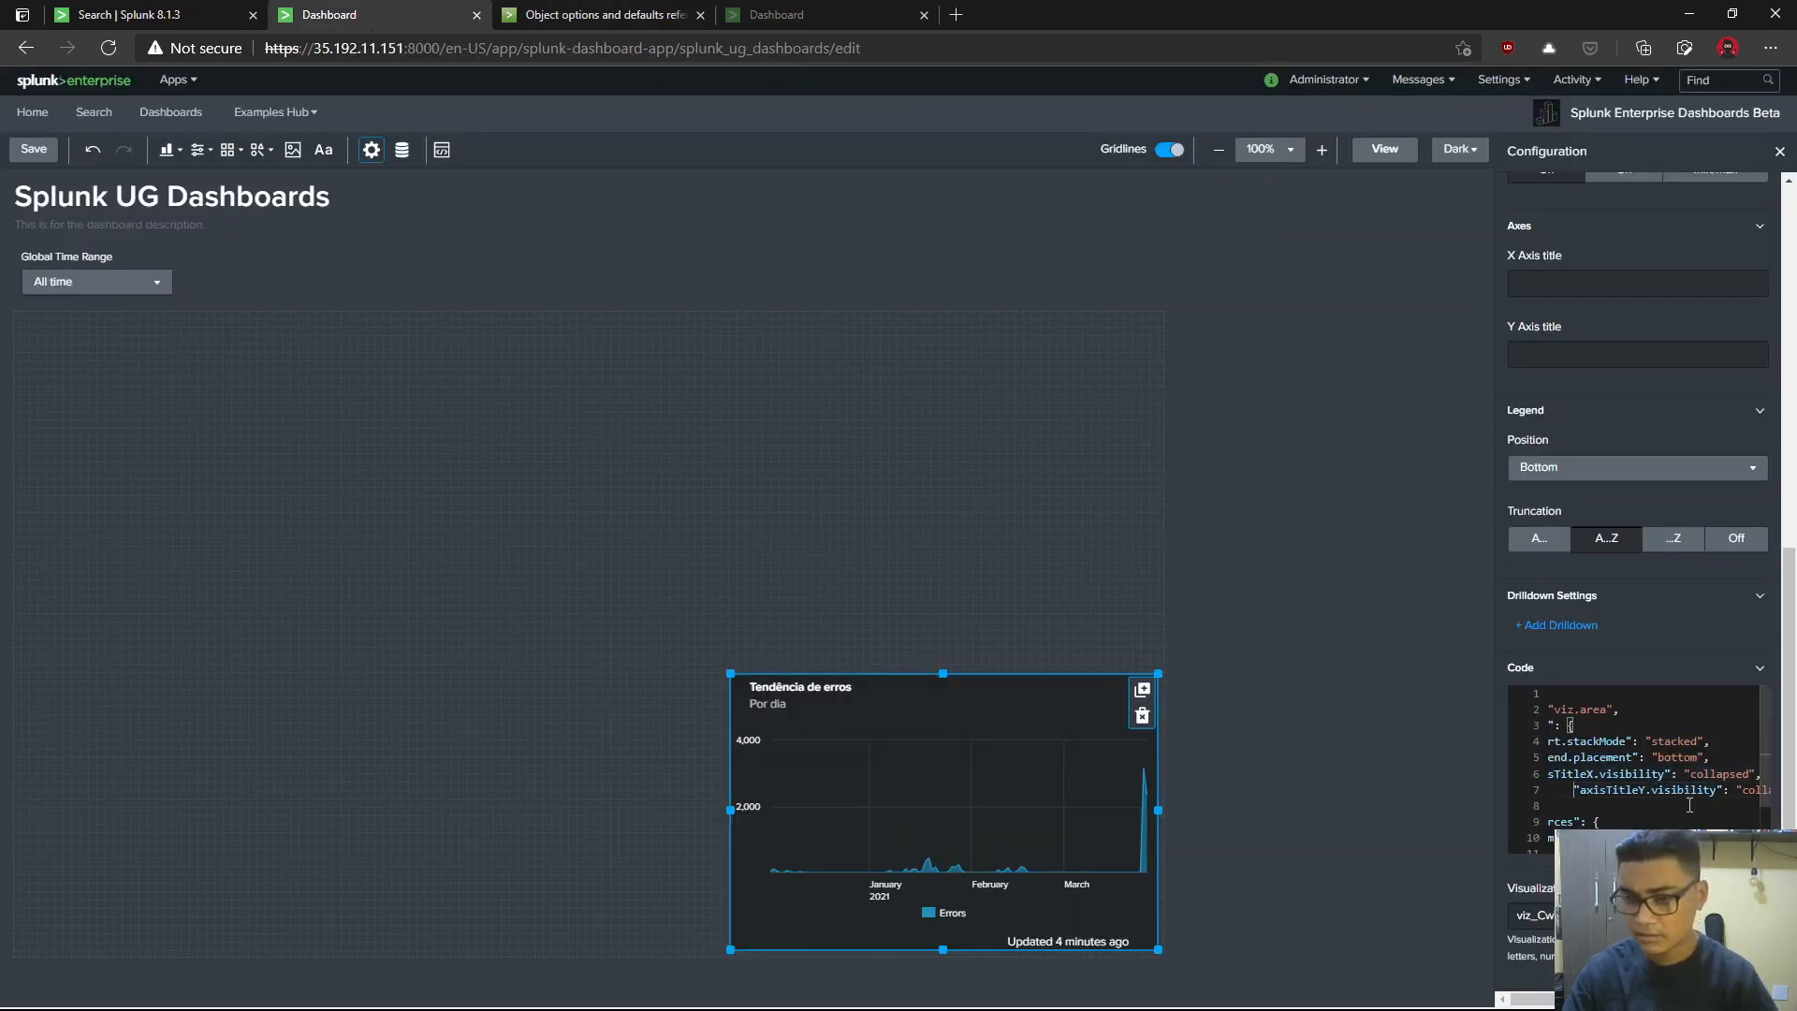
{"action": "key", "text": "BackSpace"}
{"action": "key", "text": "BackSpace"}
{"action": "key", "text": "BackSpace"}
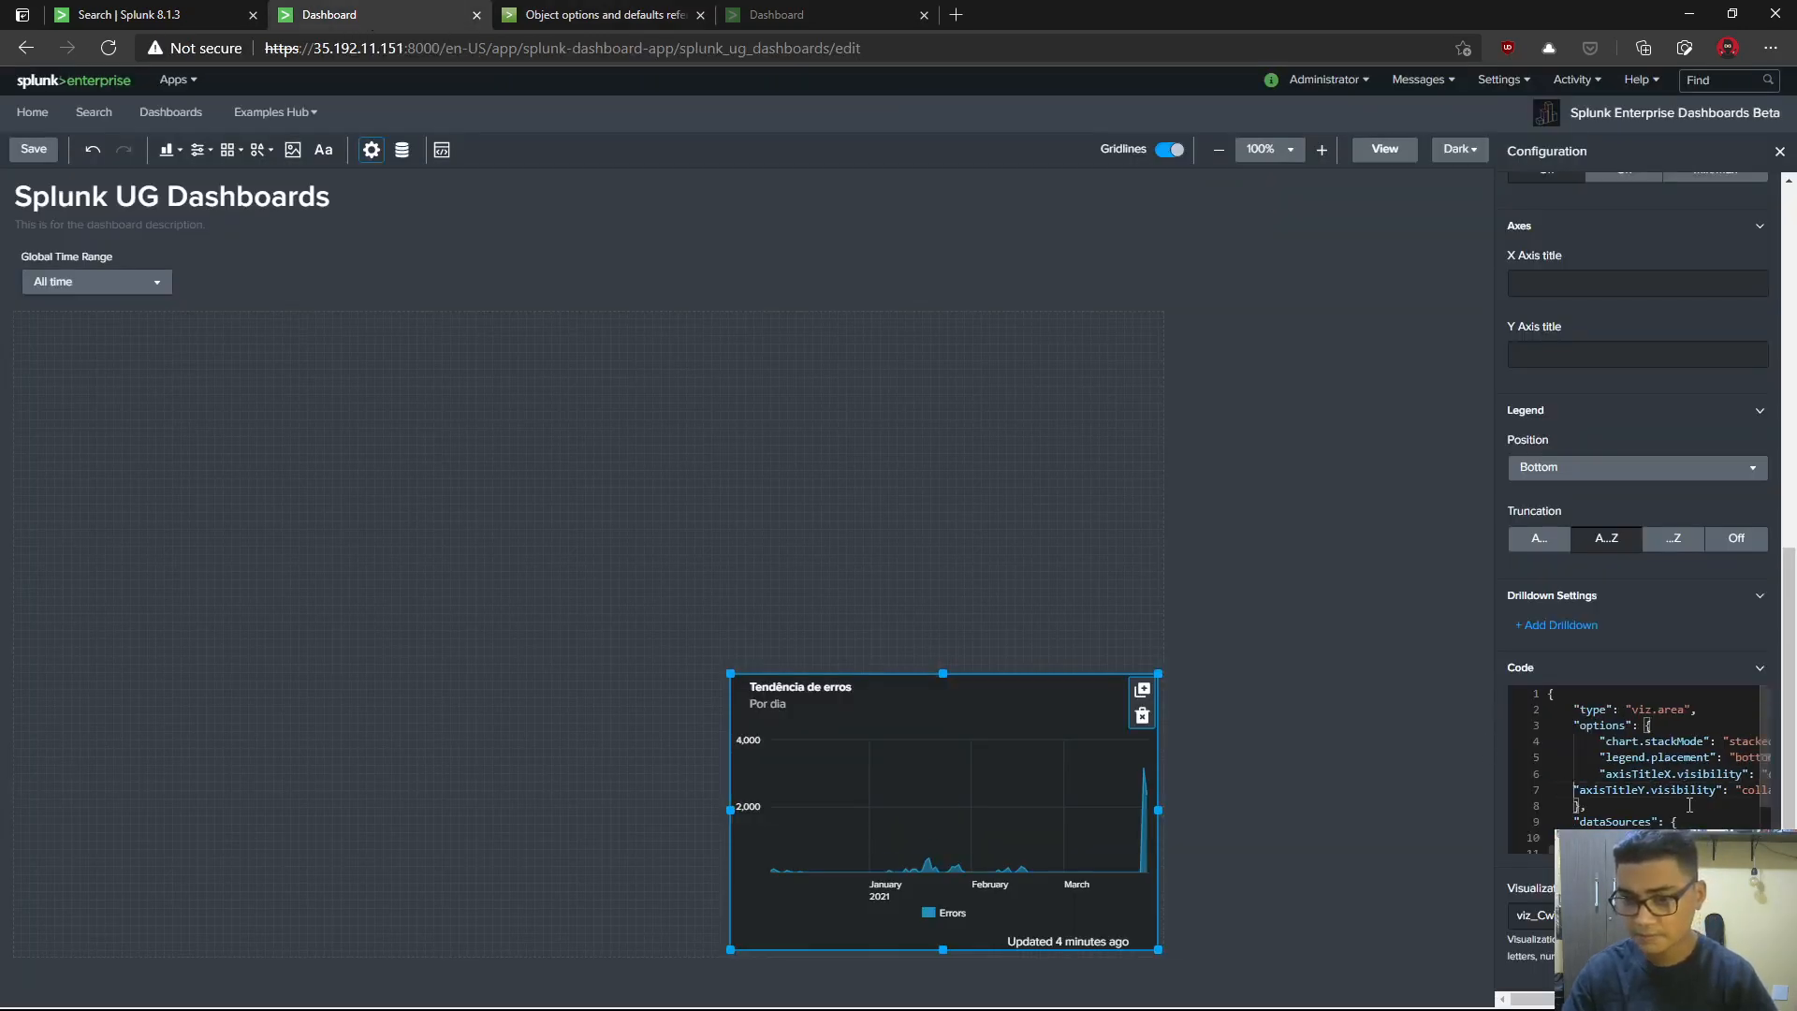
- Try adding an abbreviation option to the area chart's code, changing axisX.abbreviation to "axisY.abbreviation": "true"
{"action": "key", "text": "End"}
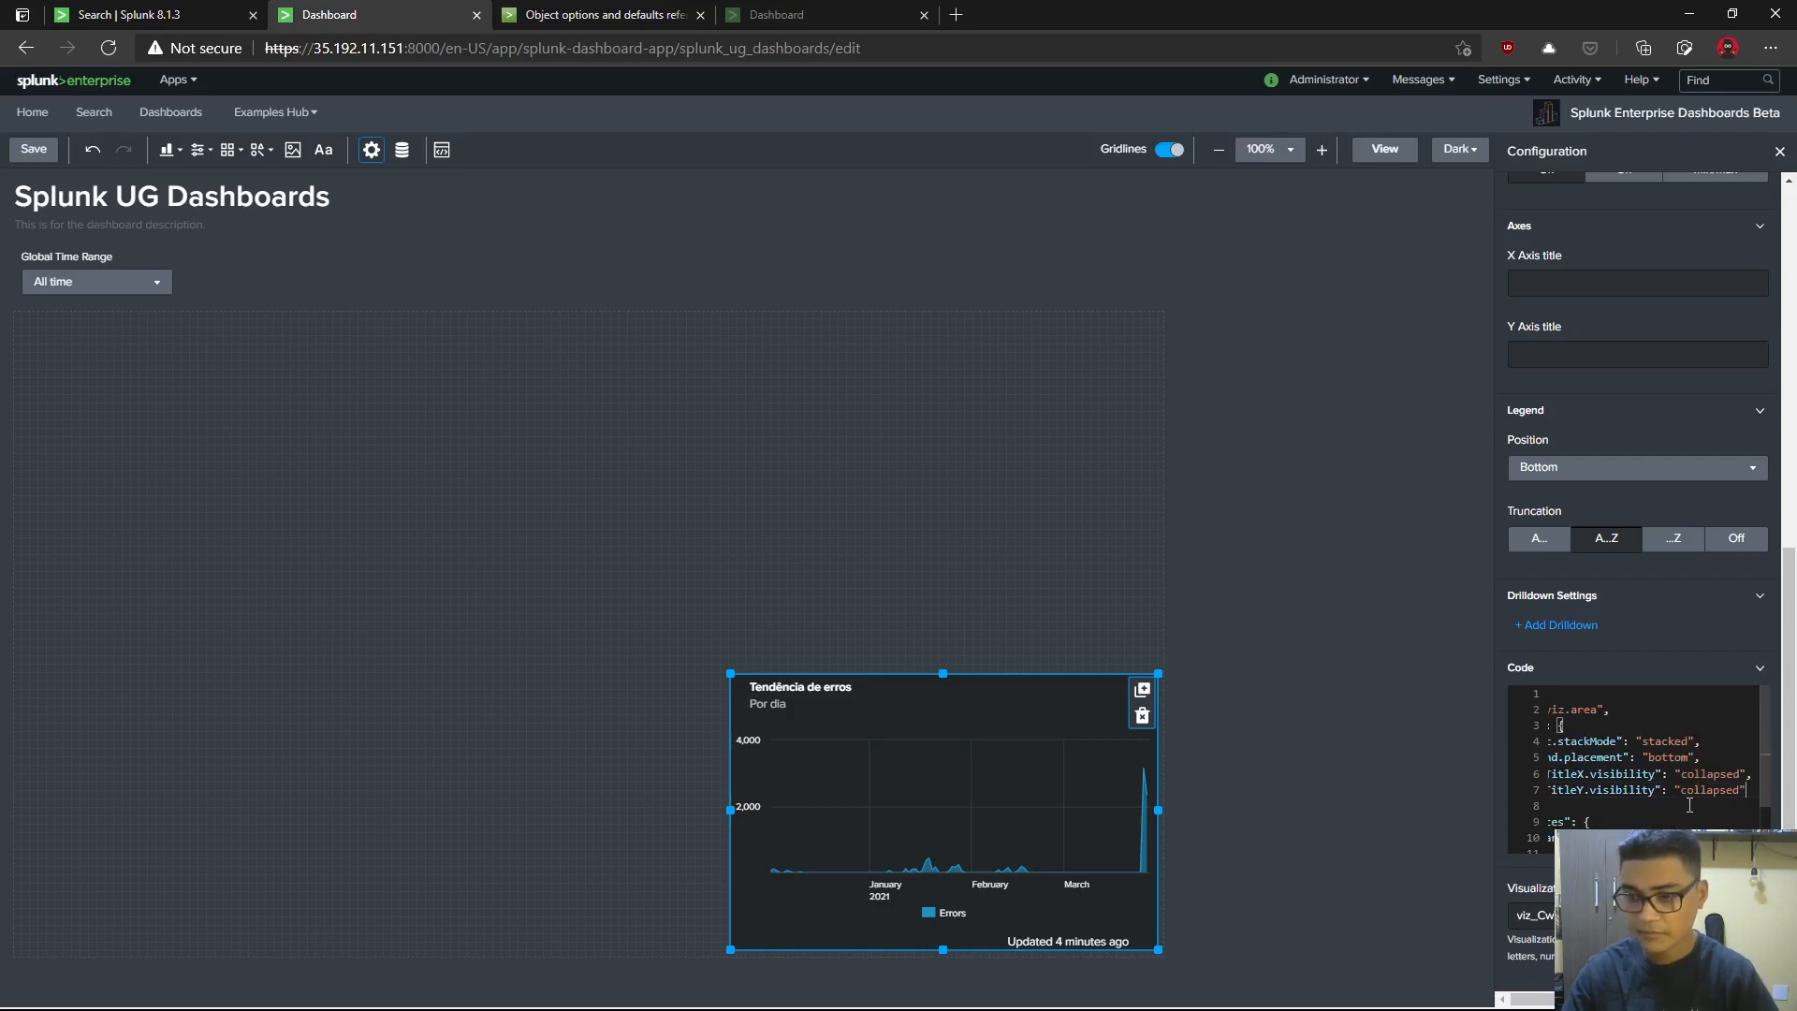
{"action": "type", "text": ","}
{"action": "key", "text": "Return"}
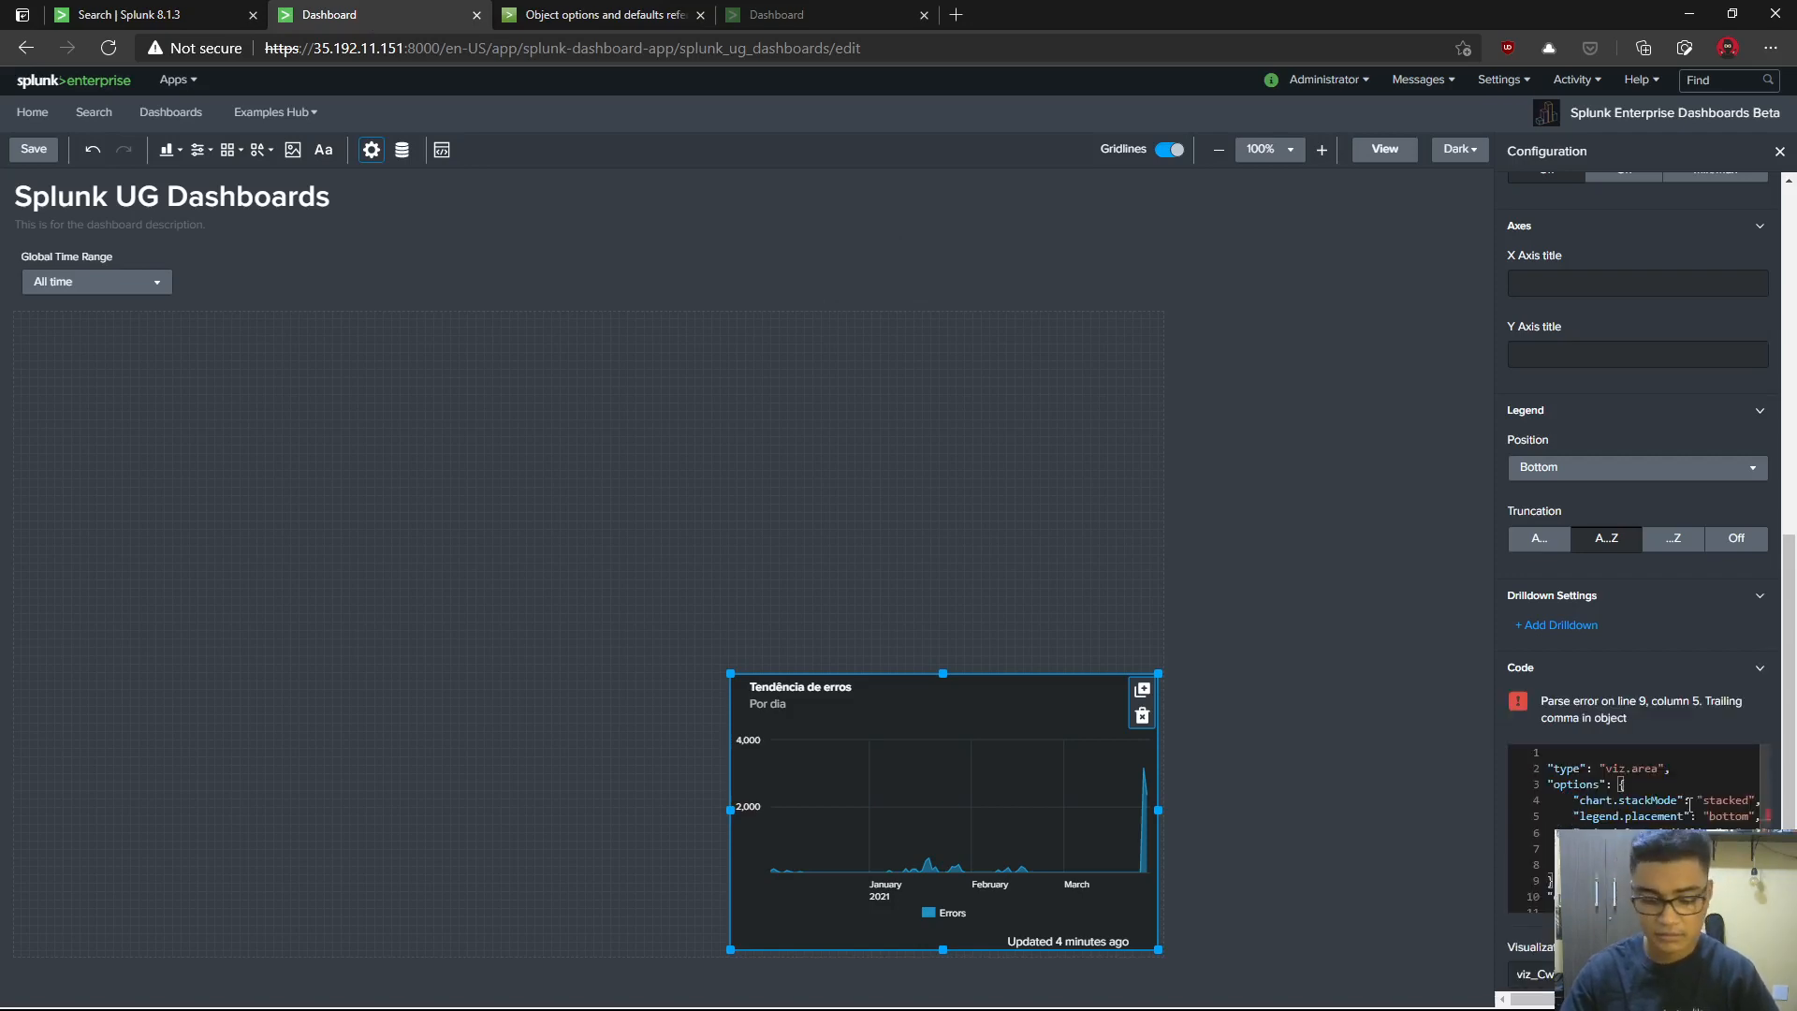
{"action": "type", "text": "\""}
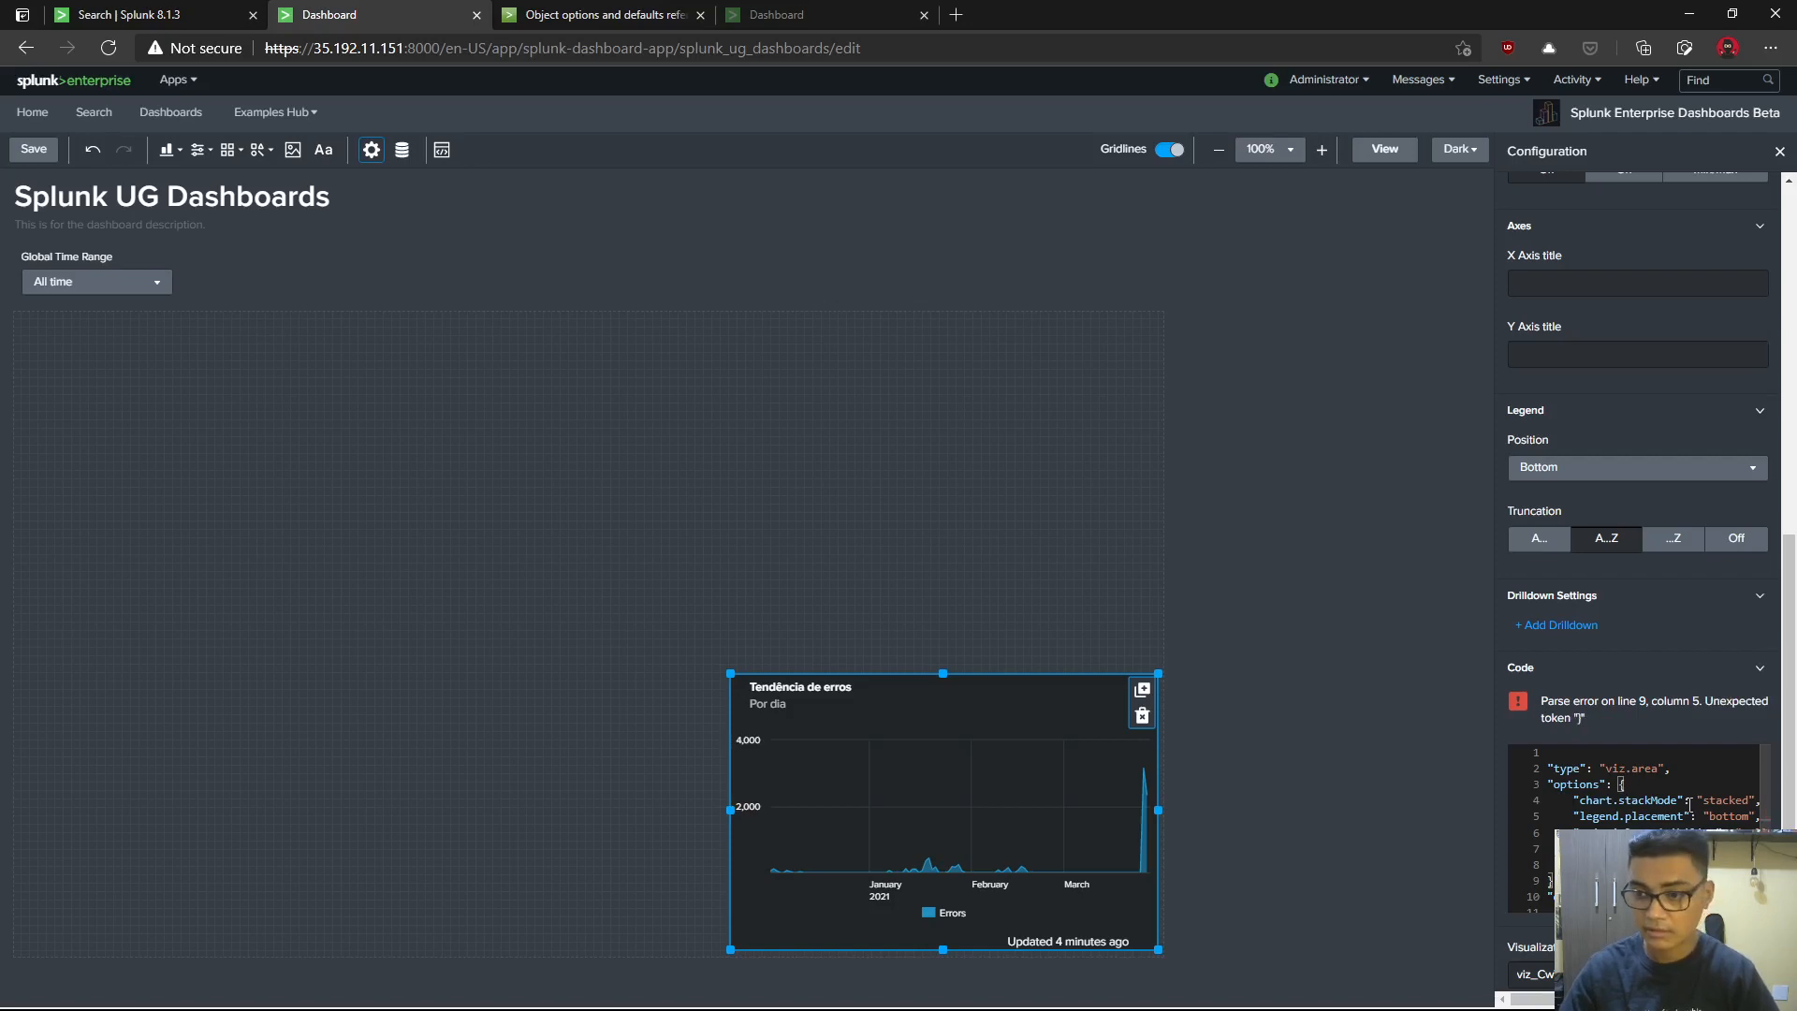
{"action": "type", "text": ": "}
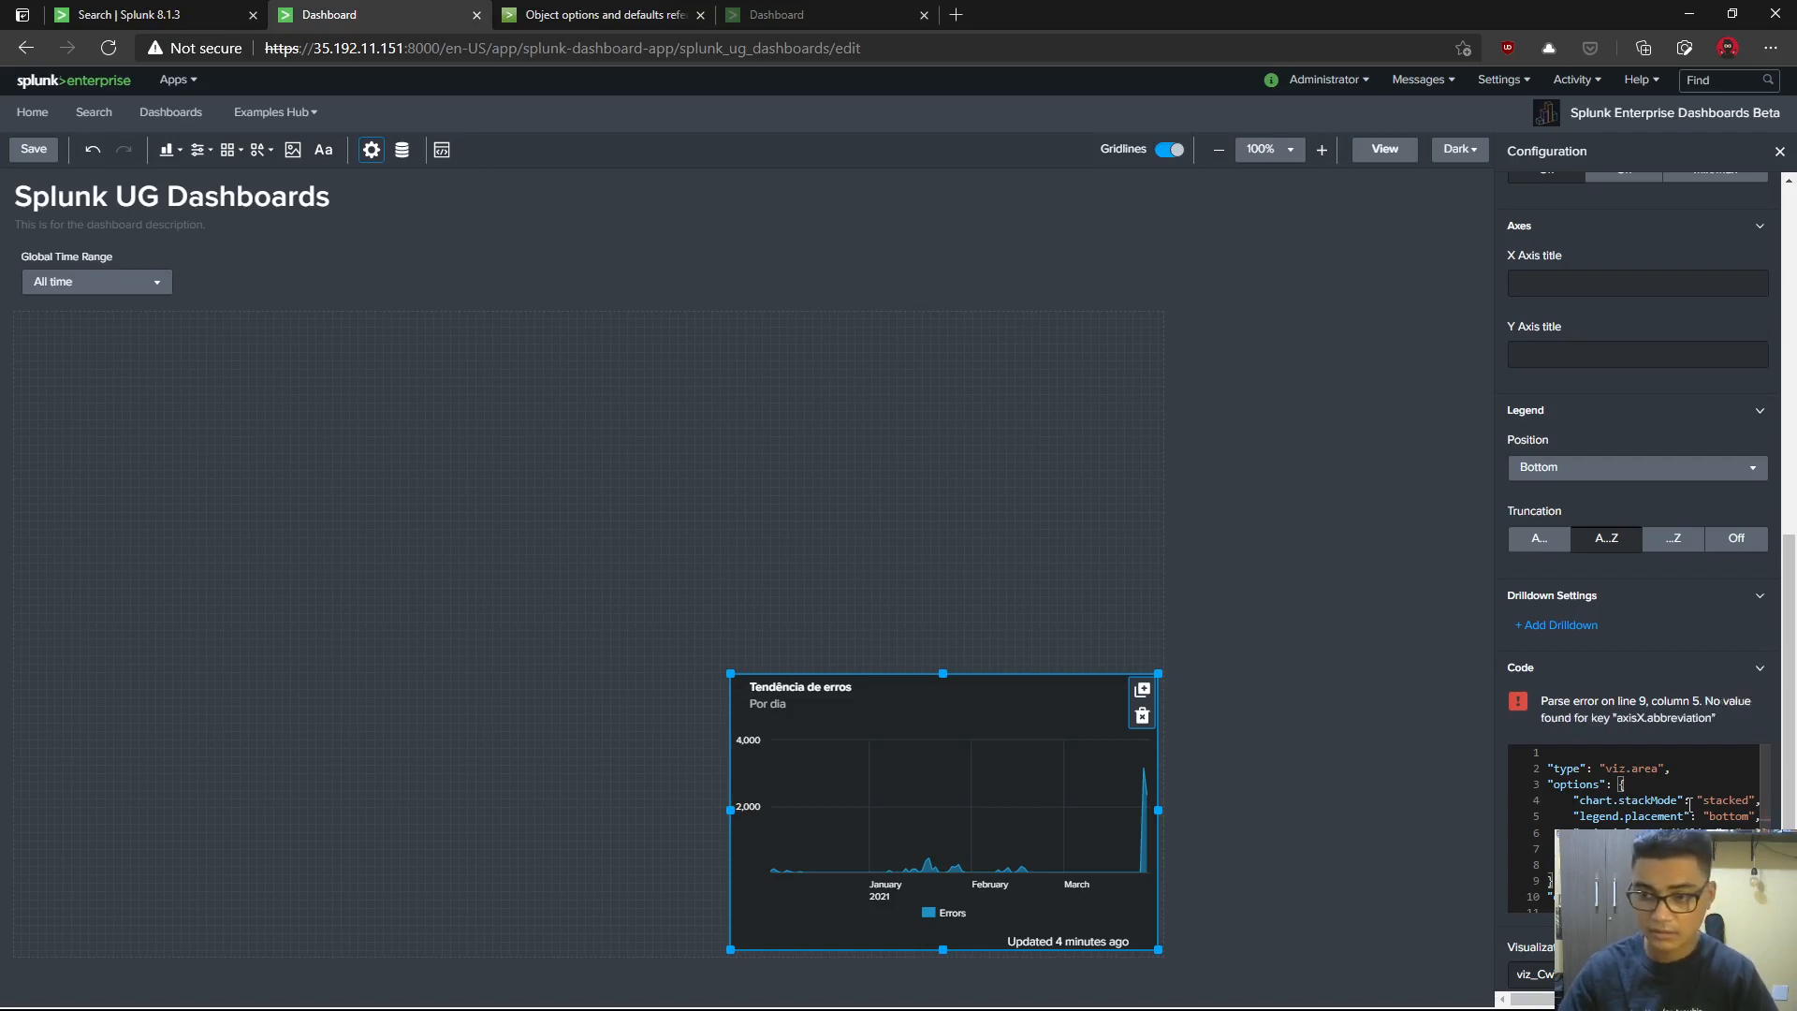
{"action": "type", "text": "\"axisX.abbreviation\": \"\""}
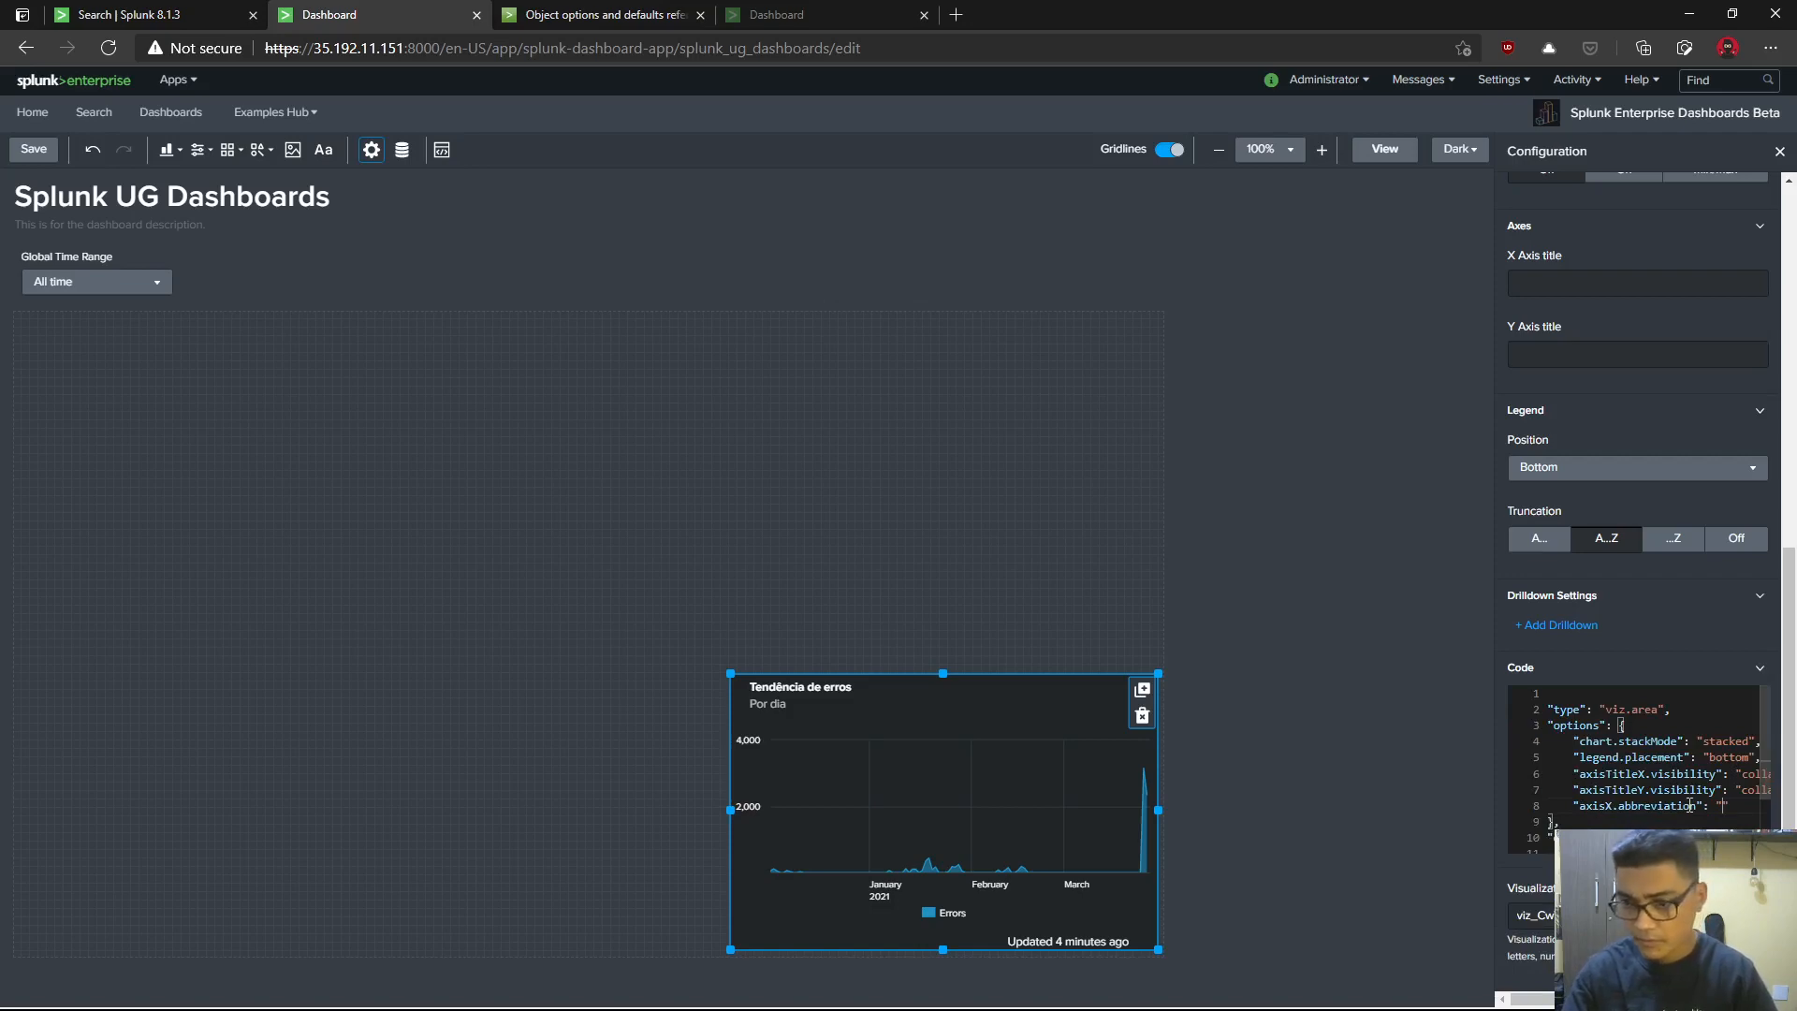
{"action": "key", "text": "BackSpace"}
{"action": "type", "text": "Y"}
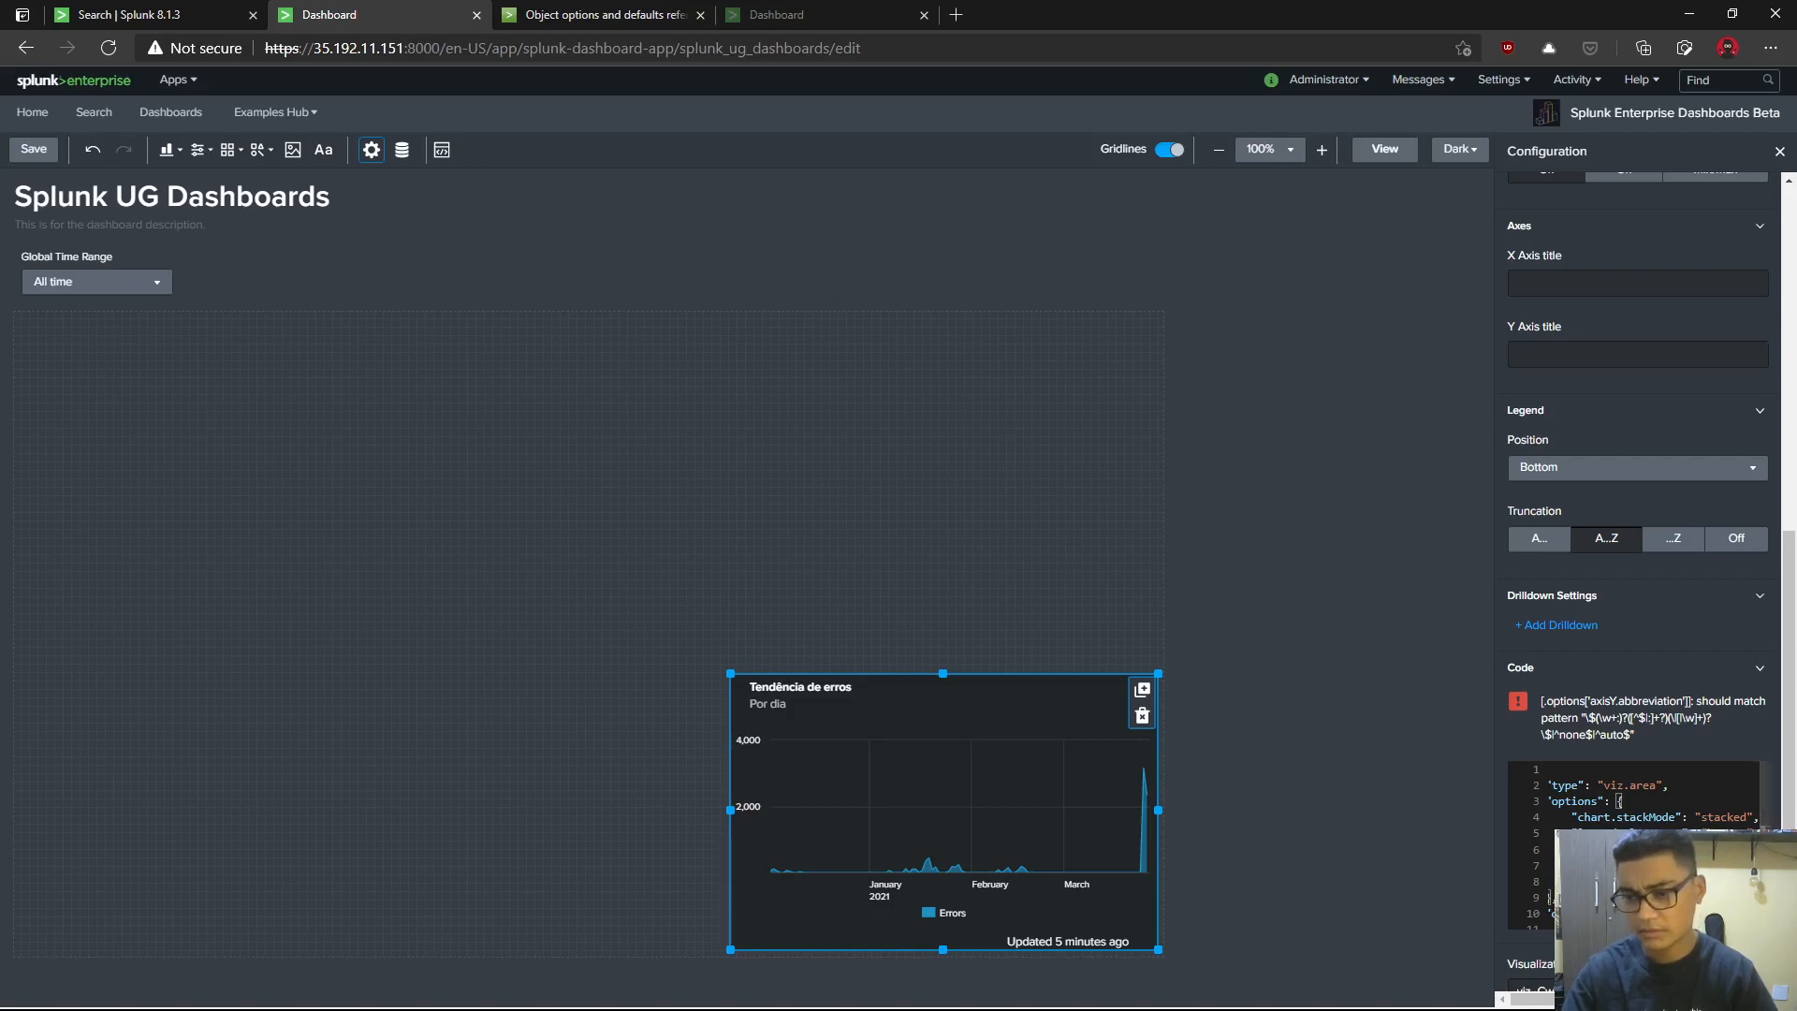
- Delete the axisY.abbreviation entry and the trailing comma before it from the area chart's options code
{"action": "scroll", "coordinate": [1637, 842], "scroll_direction": "down", "scroll_amount": 2}
{"action": "scroll", "coordinate": [1637, 843], "scroll_direction": "right", "scroll_amount": 1}
{"action": "left_click", "coordinate": [1752, 805]}
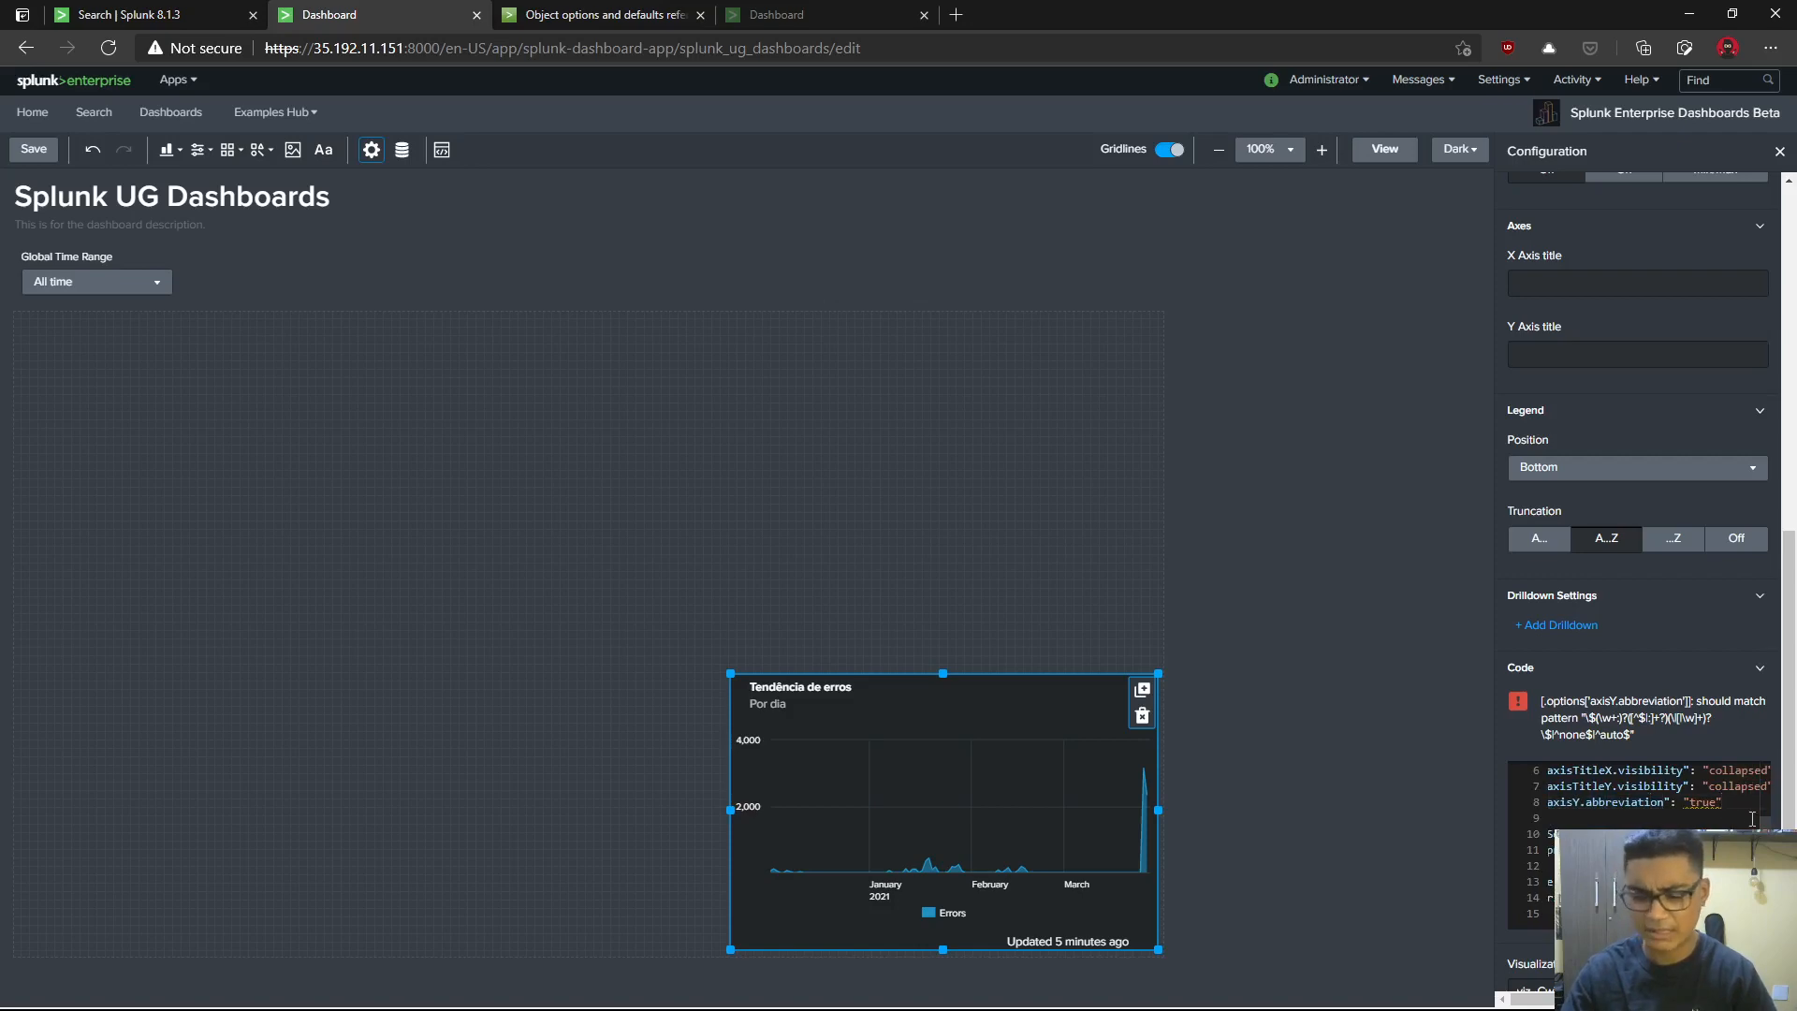
{"action": "key", "text": "BackSpace"}
{"action": "key", "text": "BackSpace"}
{"action": "key", "text": "BackSpace"}
{"action": "key", "text": "BackSpace"}
{"action": "key", "text": "BackSpace"}
{"action": "key", "text": "BackSpace"}
{"action": "key", "text": "BackSpace"}
{"action": "key", "text": "BackSpace"}
{"action": "key", "text": "BackSpace"}
{"action": "key", "text": "BackSpace"}
{"action": "key", "text": "BackSpace"}
{"action": "key", "text": "BackSpace"}
{"action": "key", "text": "BackSpace"}
{"action": "key", "text": "BackSpace"}
{"action": "key", "text": "BackSpace"}
{"action": "key", "text": "BackSpace"}
{"action": "key", "text": "BackSpace"}
{"action": "key", "text": "BackSpace"}
{"action": "key", "text": "BackSpace"}
{"action": "key", "text": "BackSpace"}
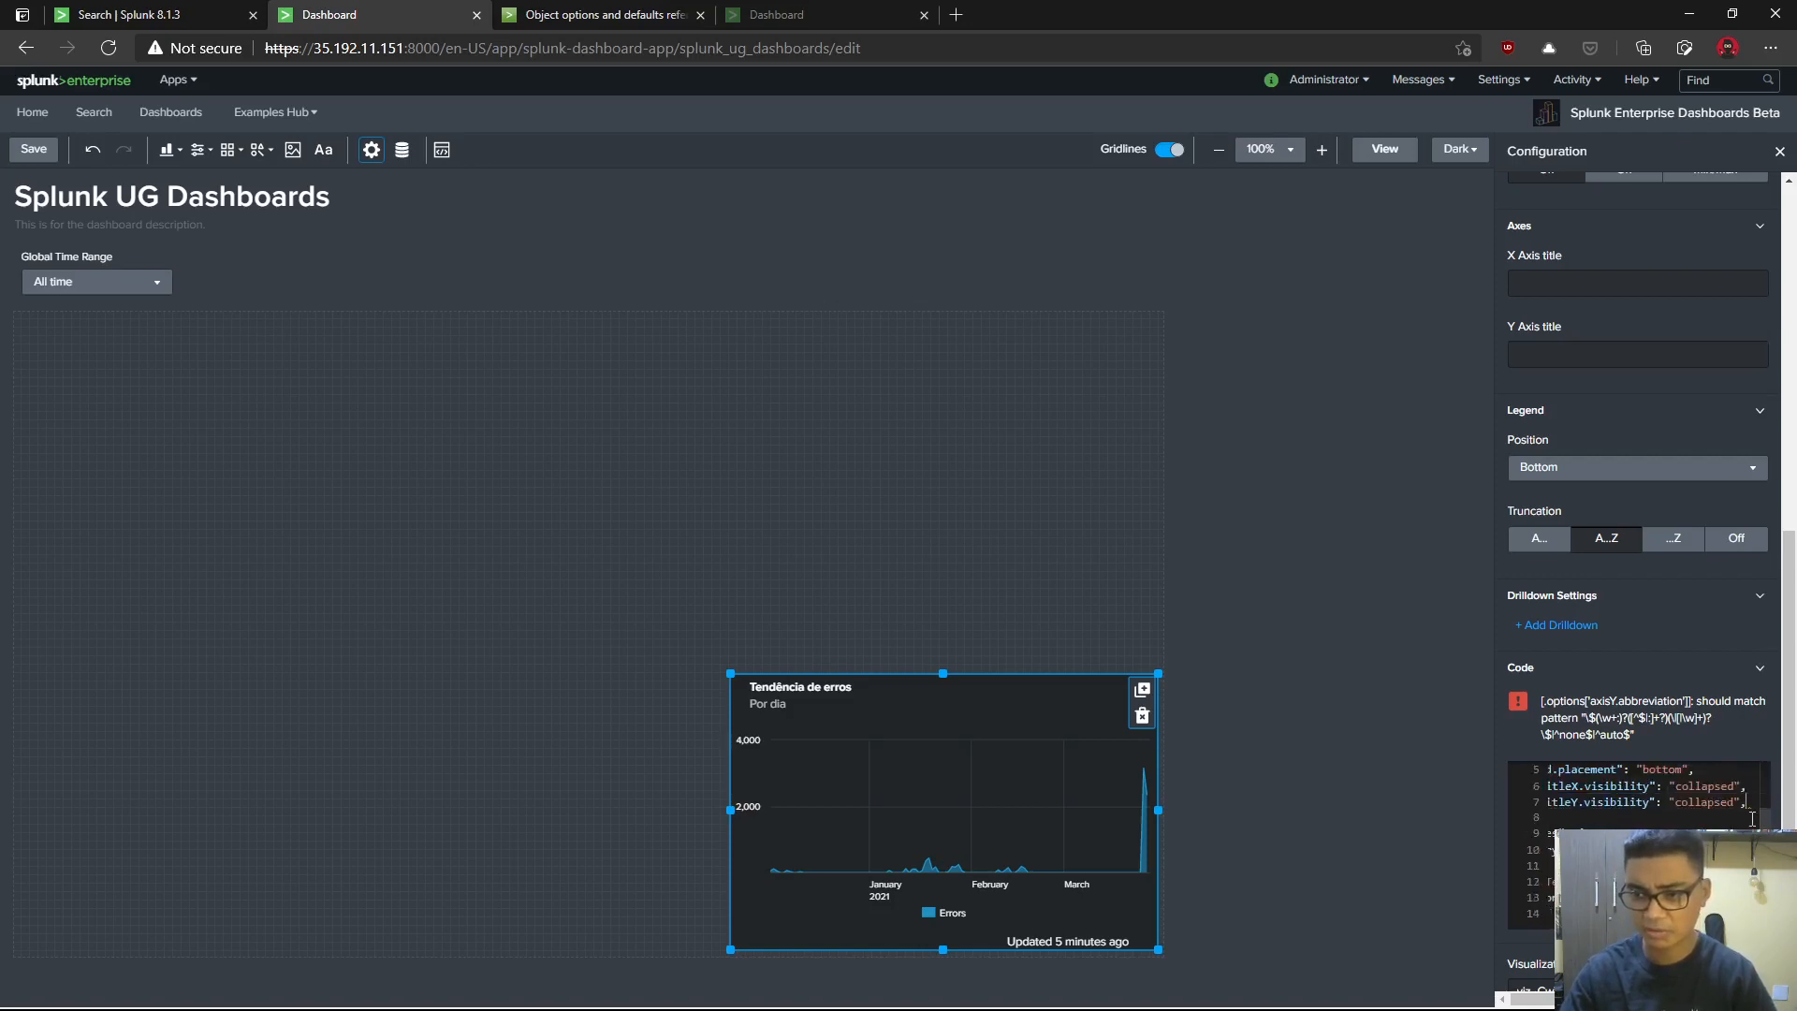
{"action": "key", "text": "BackSpace"}
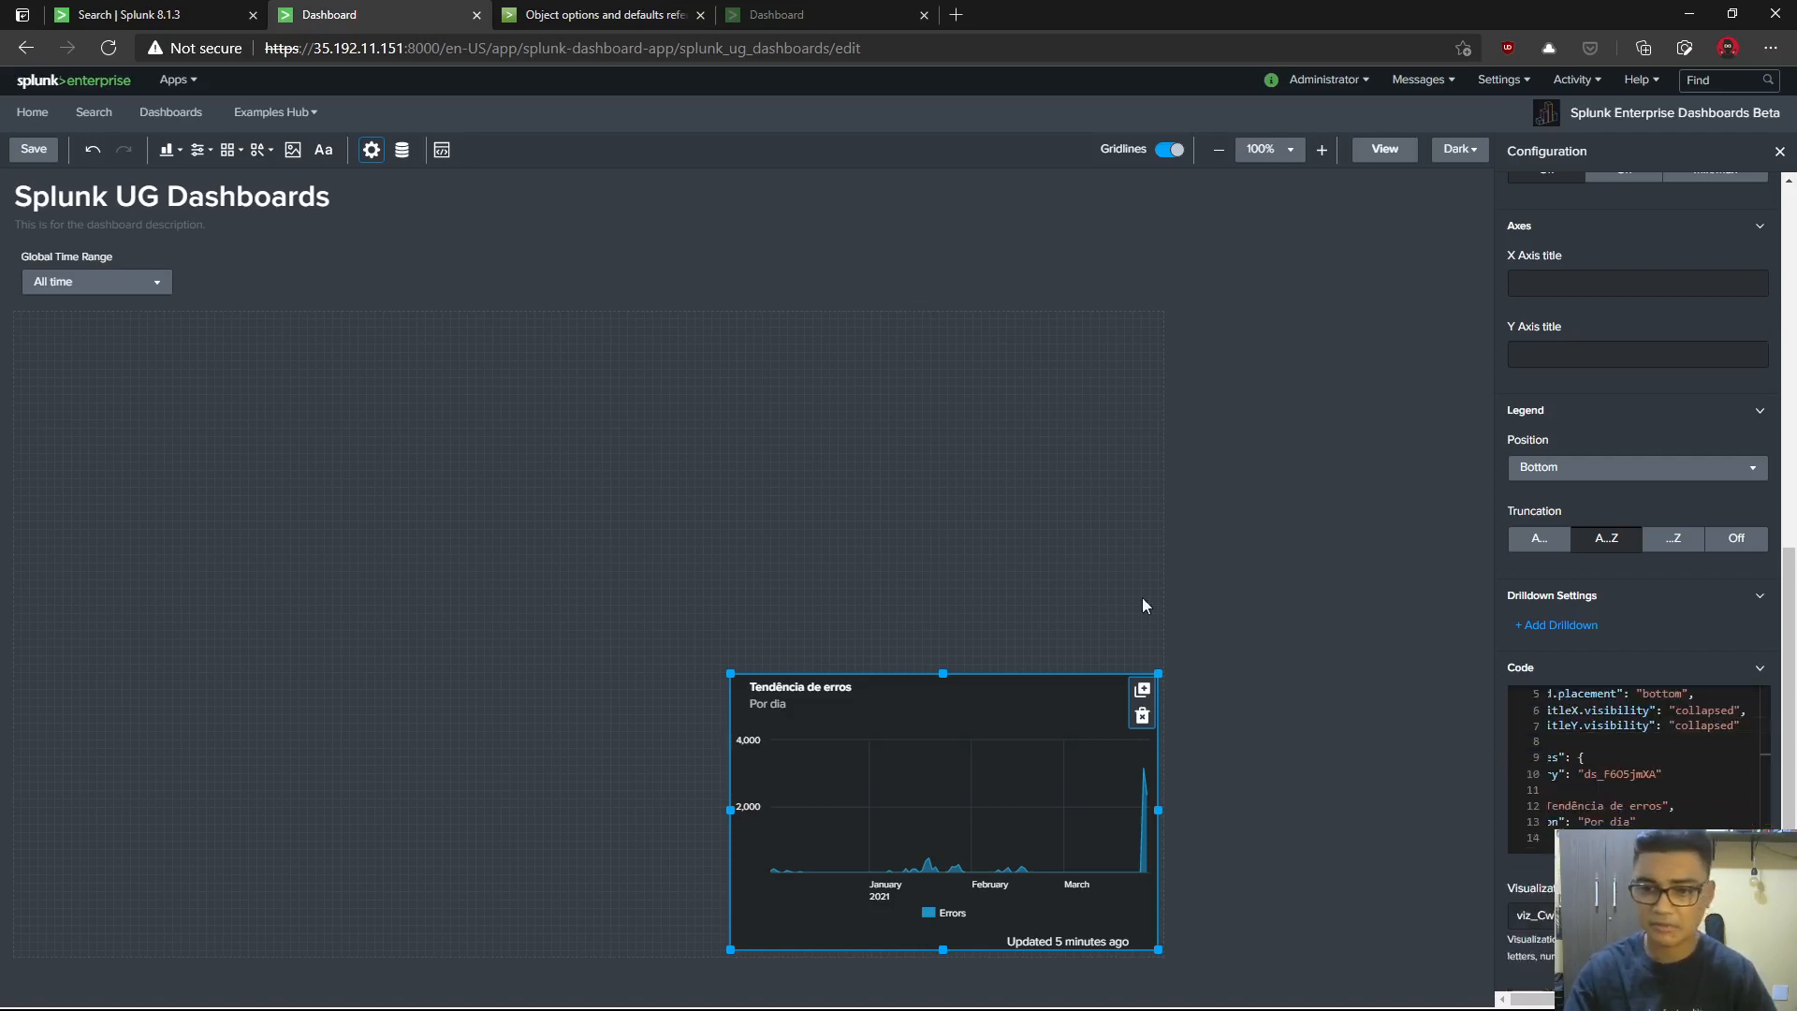
- Move the Tendência de erros area chart from the canvas's lower-right corner up and left toward the middle
{"action": "left_click", "coordinate": [1112, 604]}
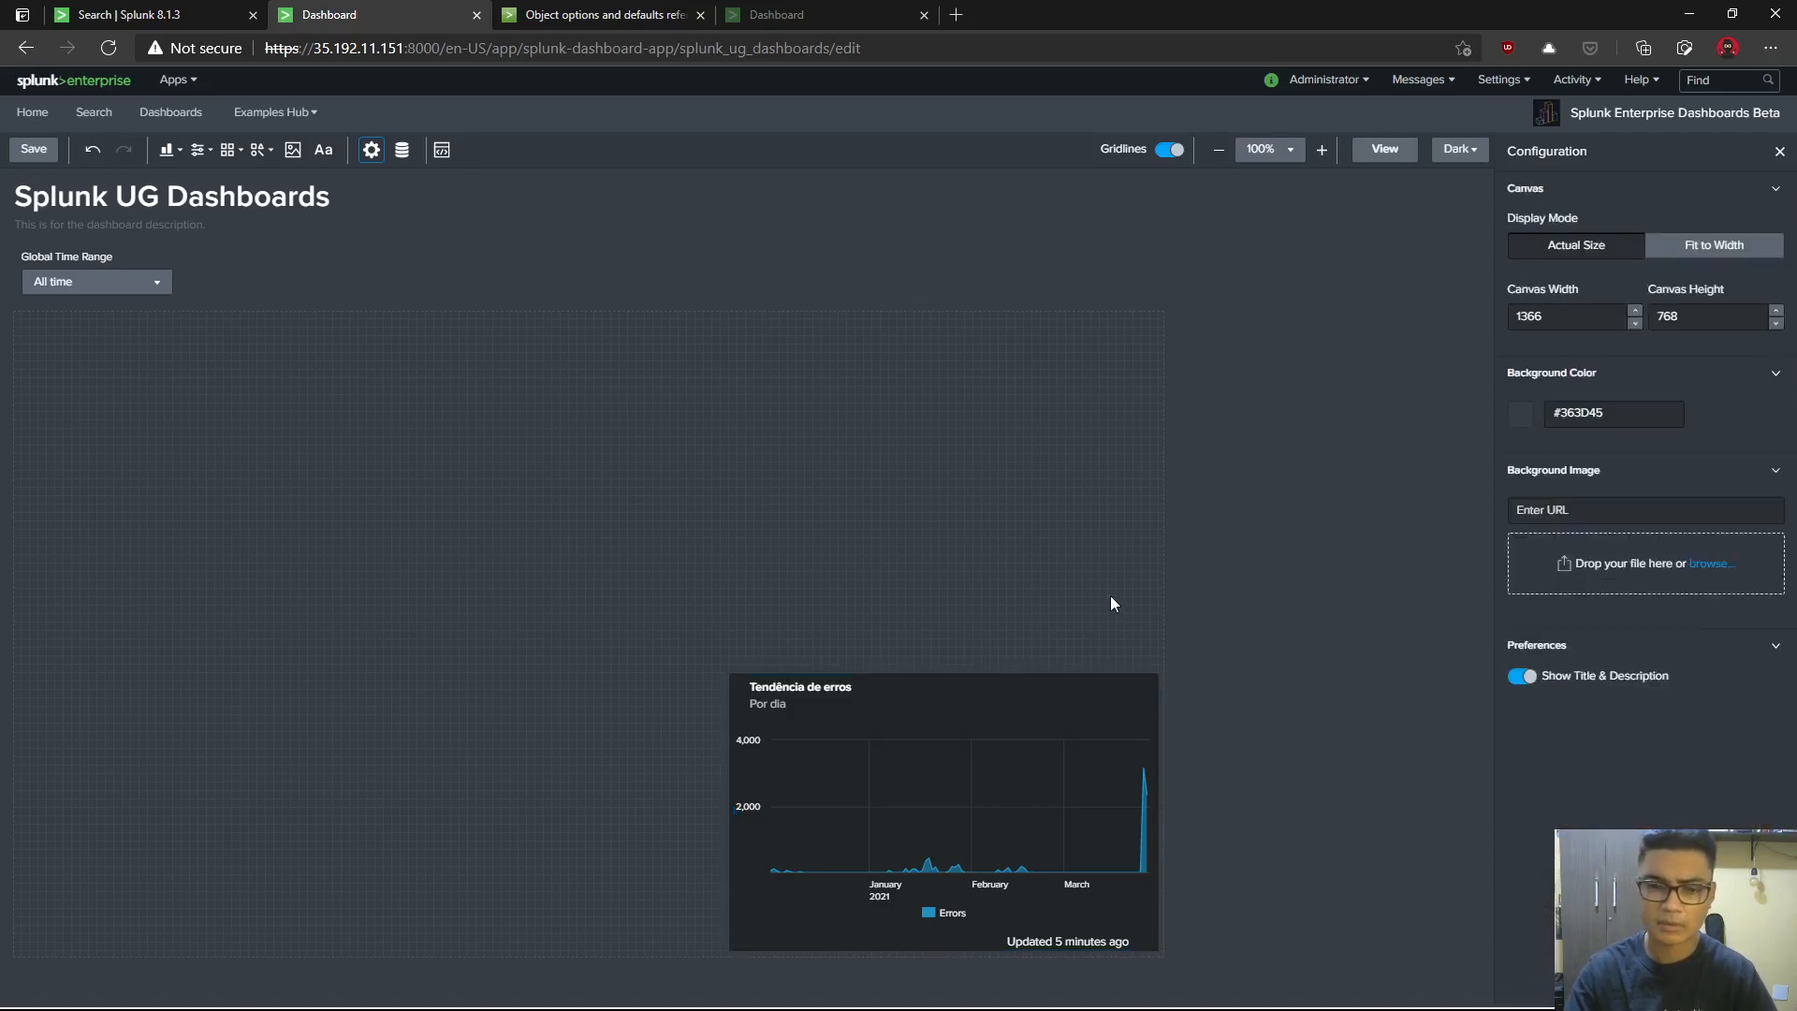
{"action": "left_click", "coordinate": [1020, 717]}
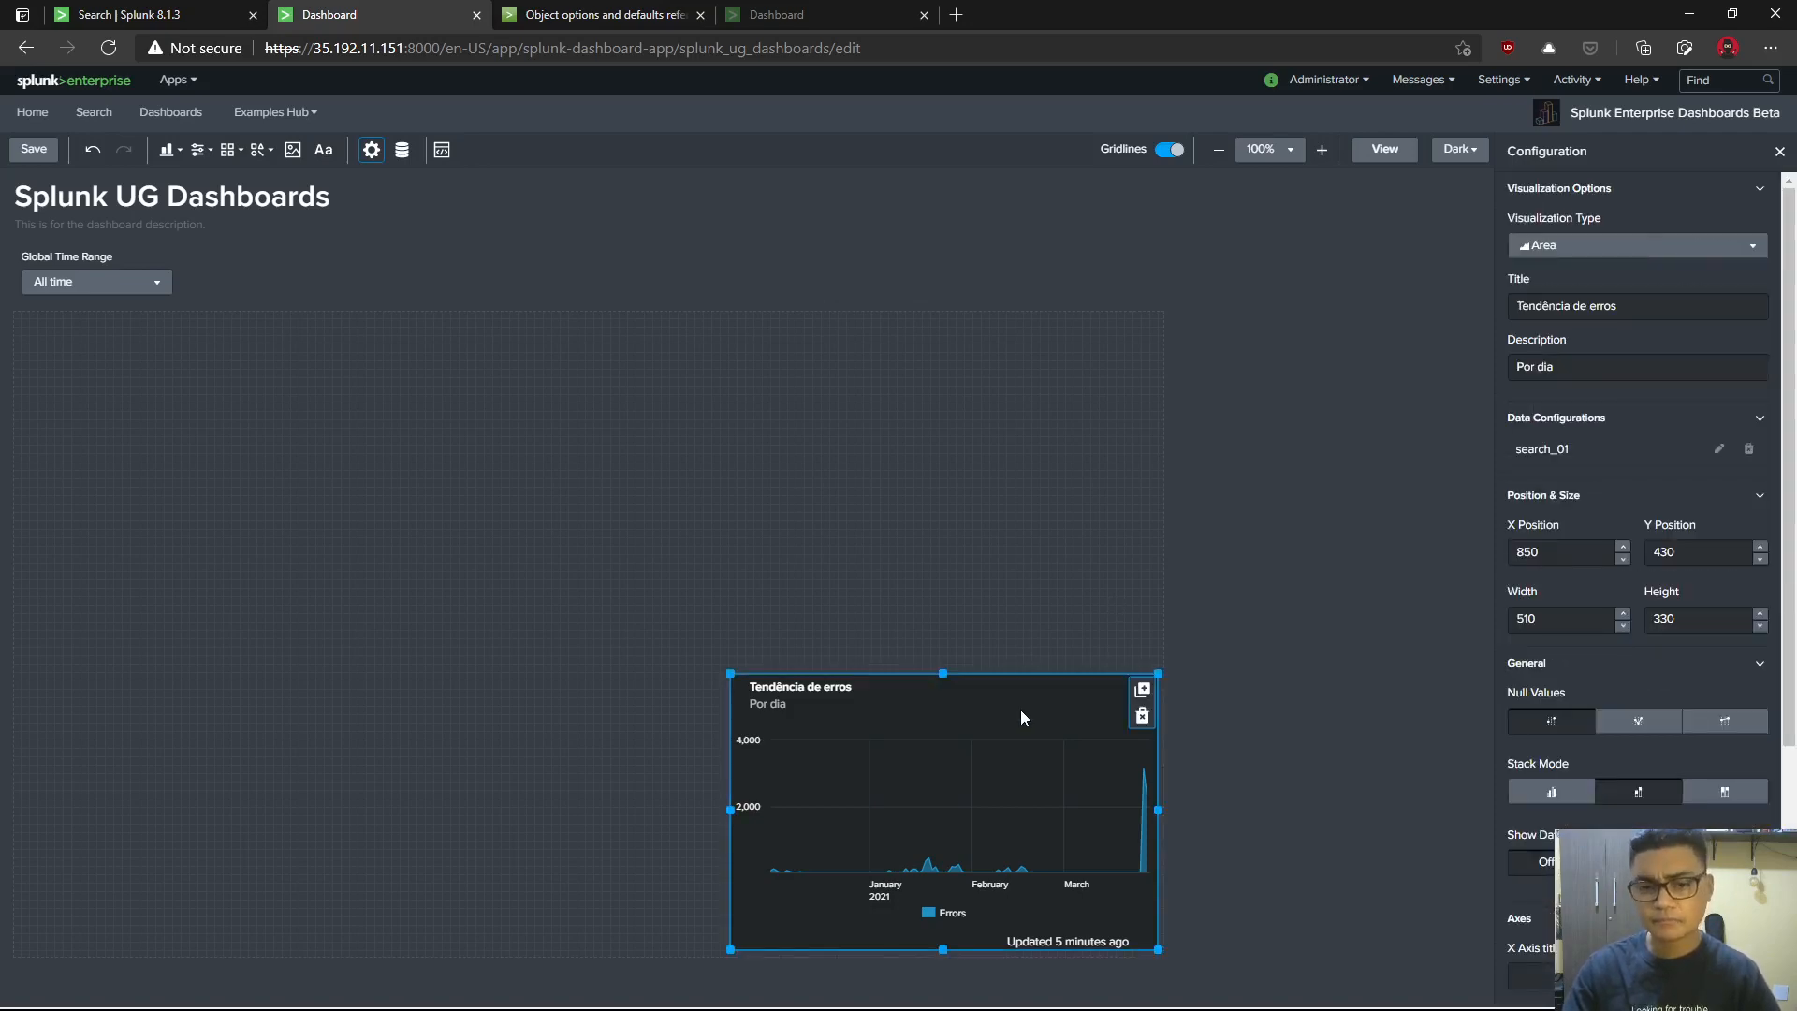
{"action": "left_click_drag", "start_coordinate": [1020, 709], "coordinate": [952, 458]}
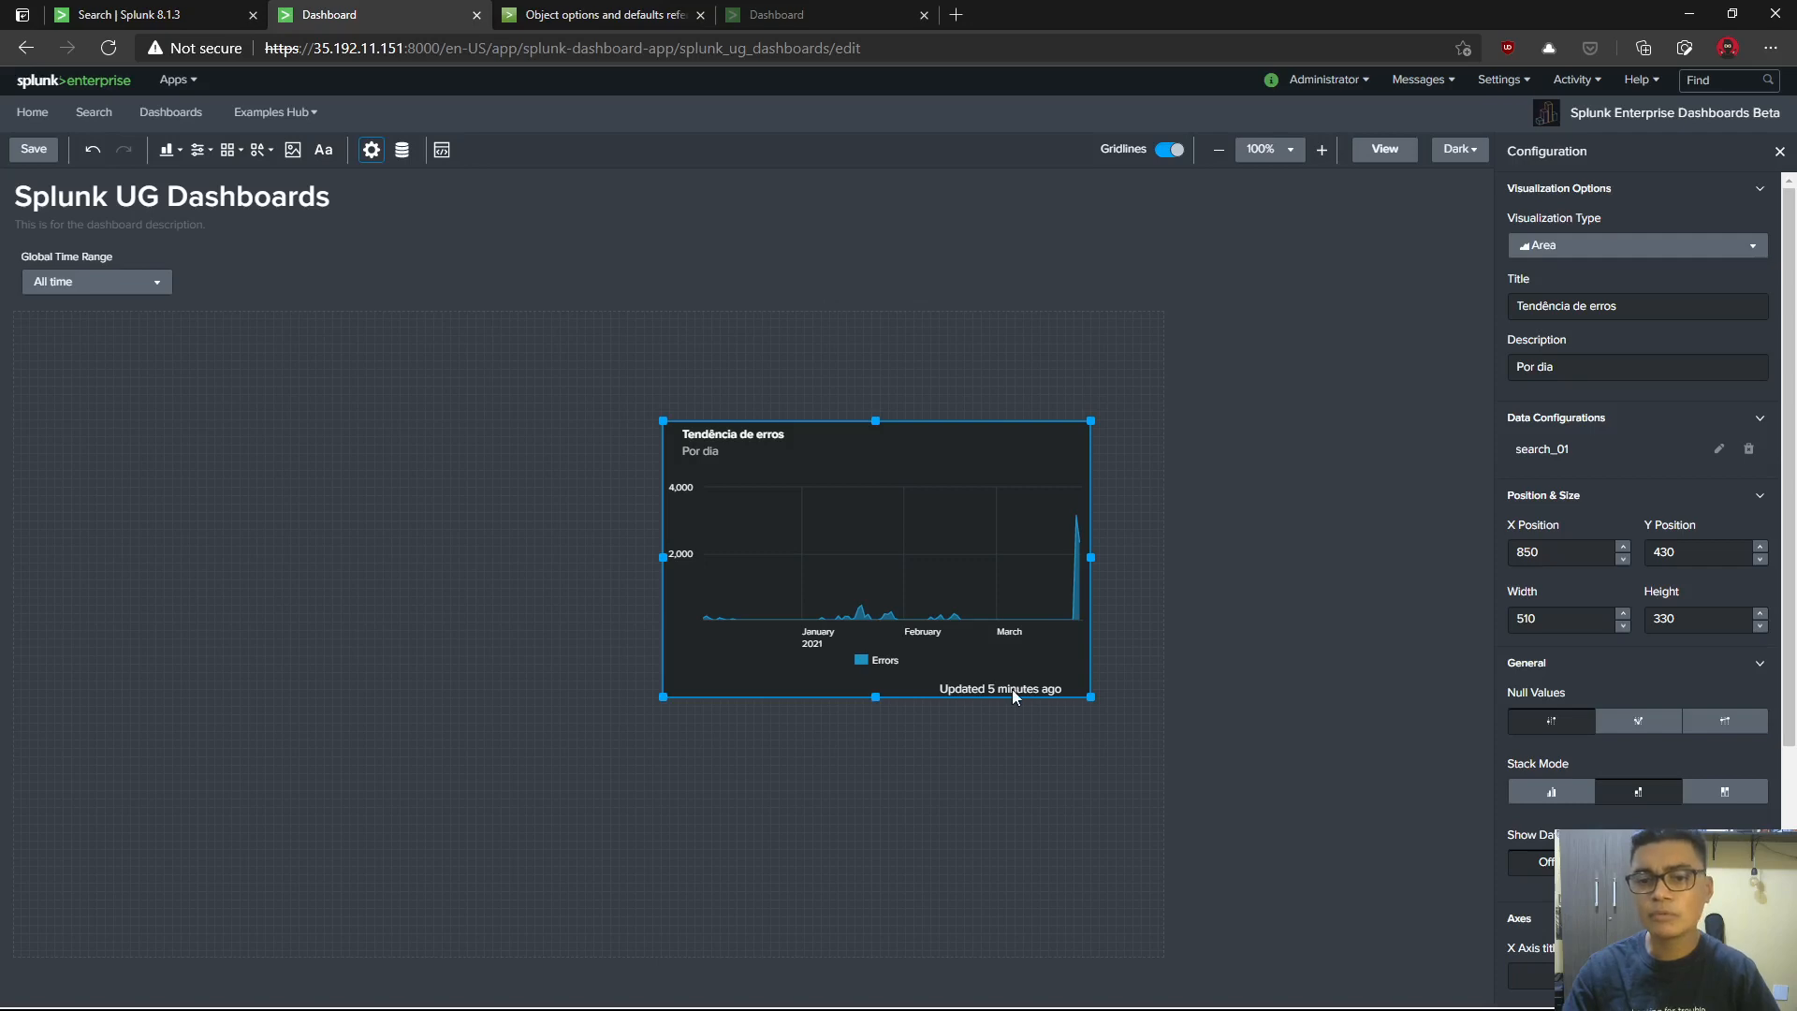
- Move and resize the error trend area chart into the canvas's lower-right corner, about 590 by 380 at X 770, Y 380
{"action": "left_click_drag", "start_coordinate": [1090, 697], "coordinate": [1007, 568]}
{"action": "left_click_drag", "start_coordinate": [1076, 808], "coordinate": [1141, 797]}
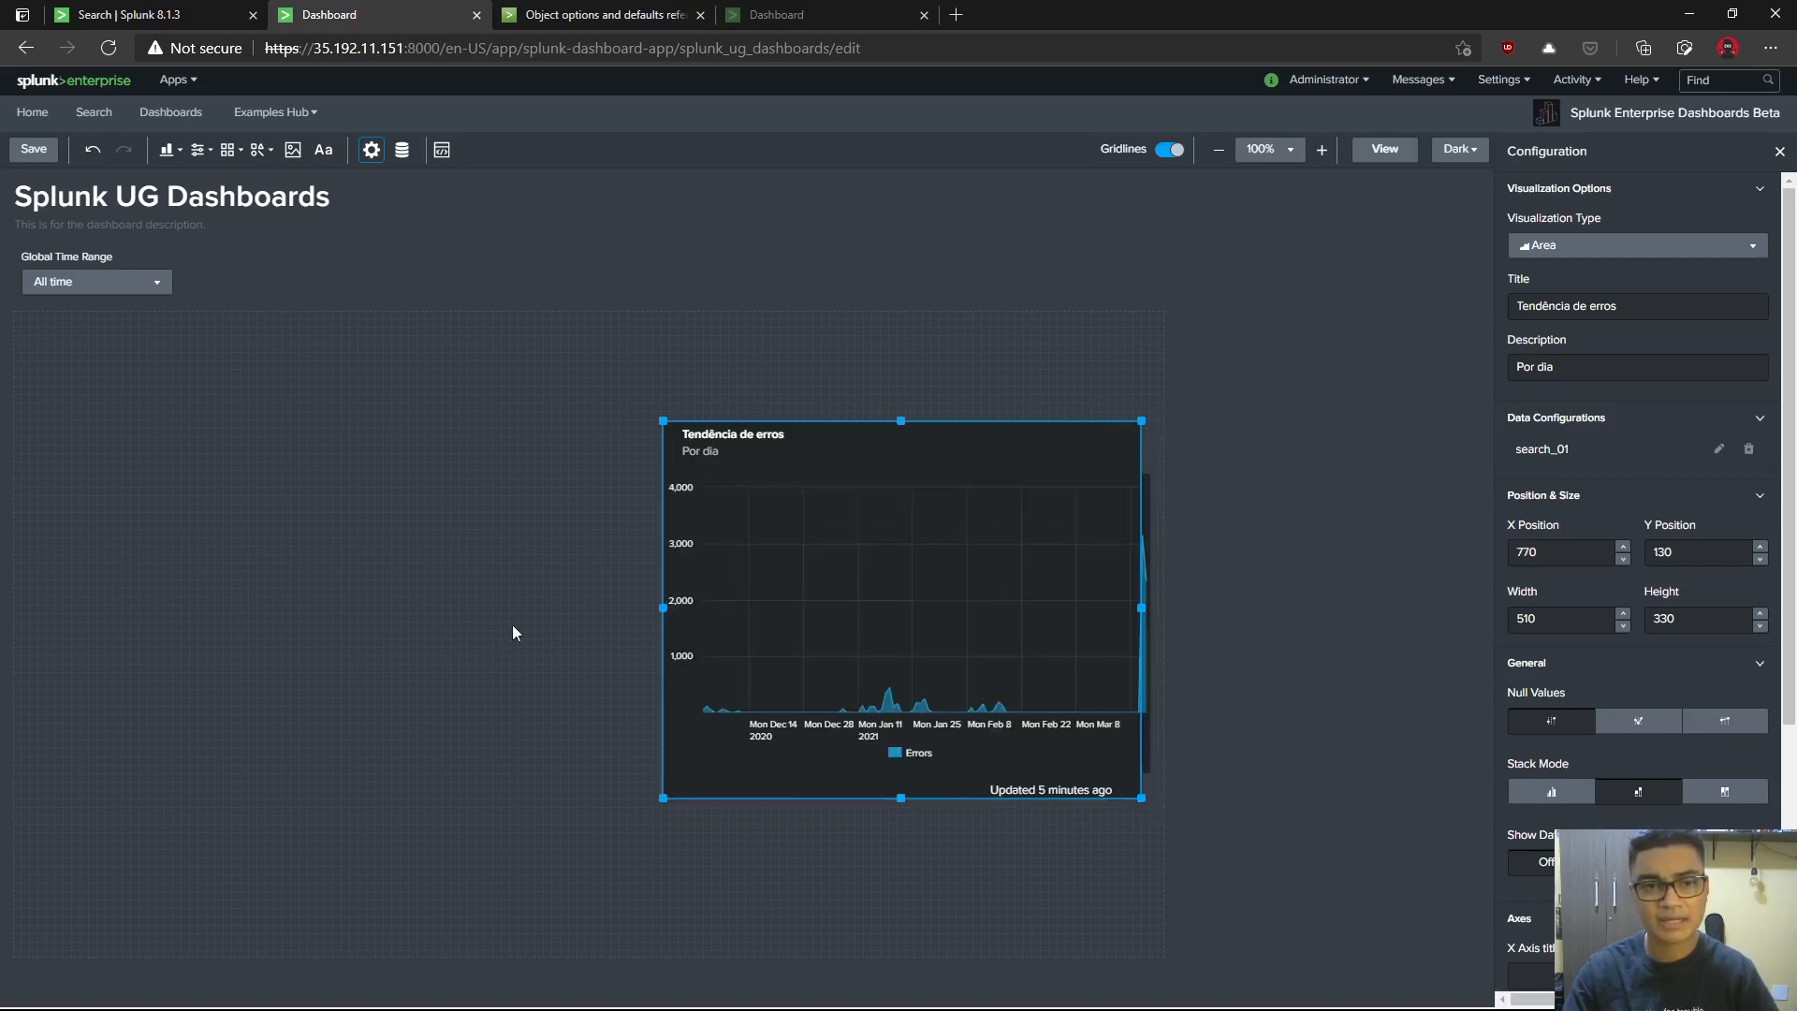
{"action": "left_click_drag", "start_coordinate": [1100, 502], "coordinate": [1057, 602]}
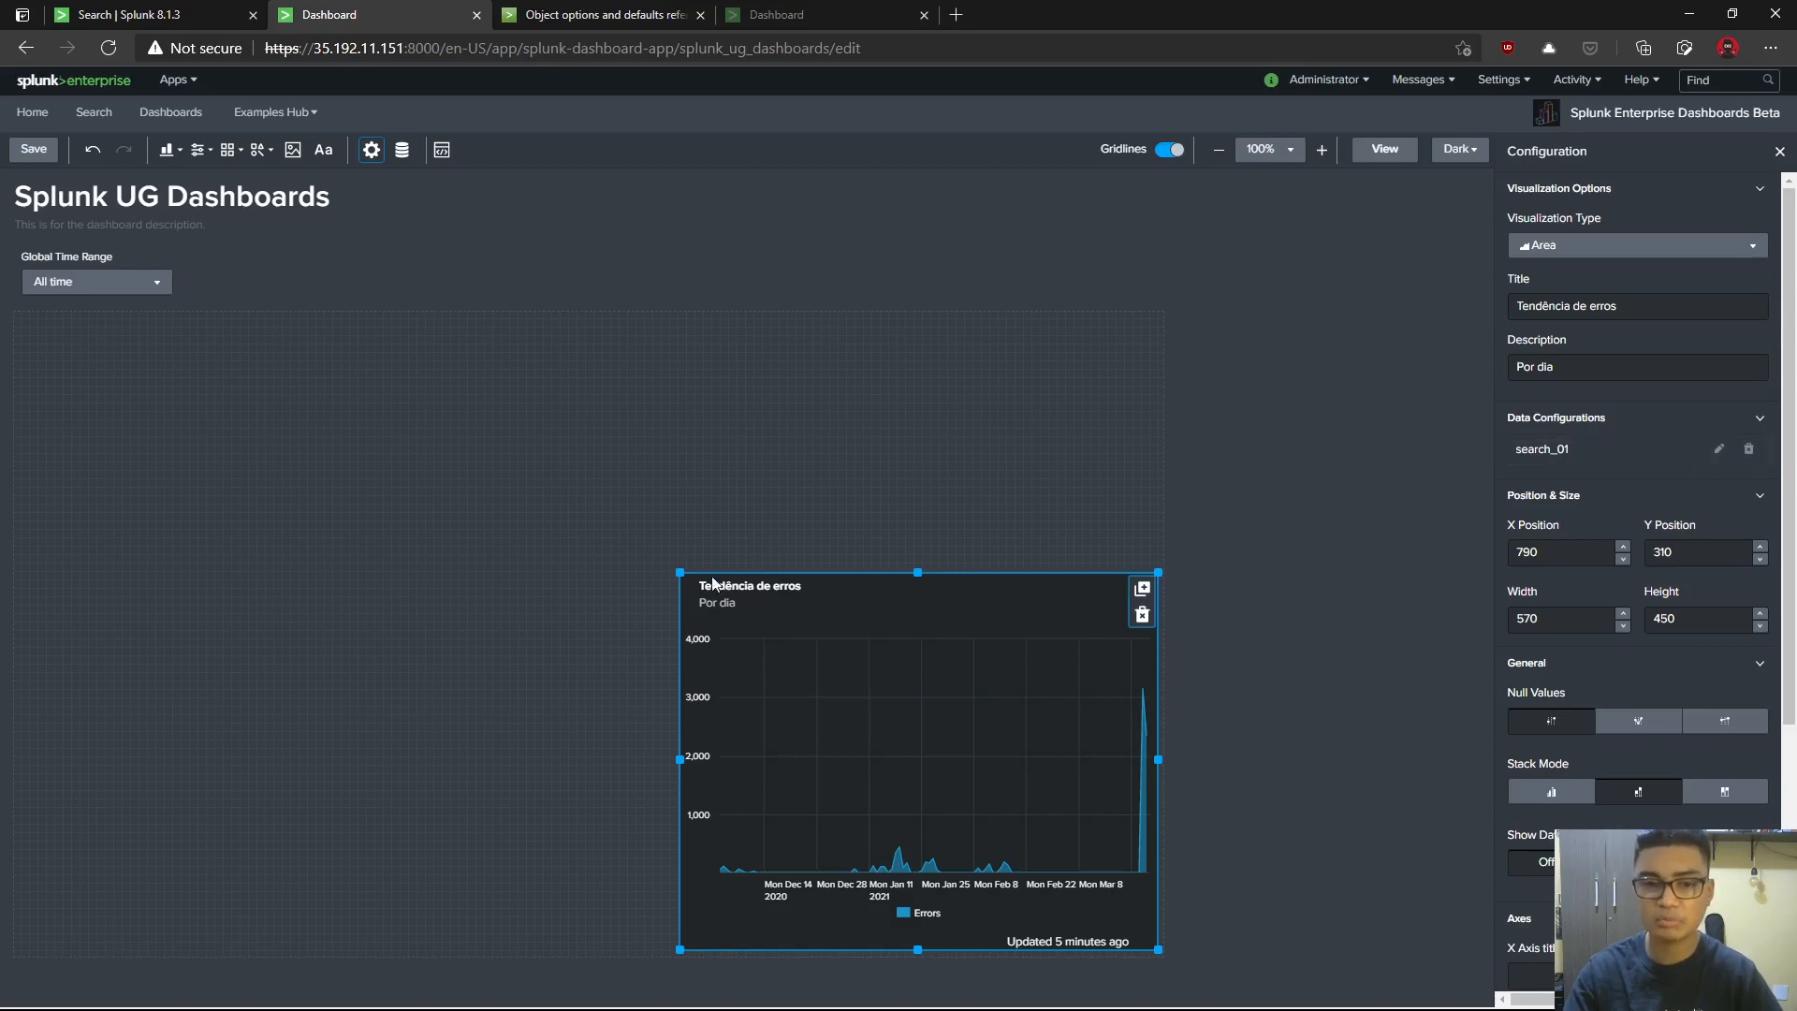
{"action": "left_click_drag", "start_coordinate": [679, 571], "coordinate": [662, 634]}
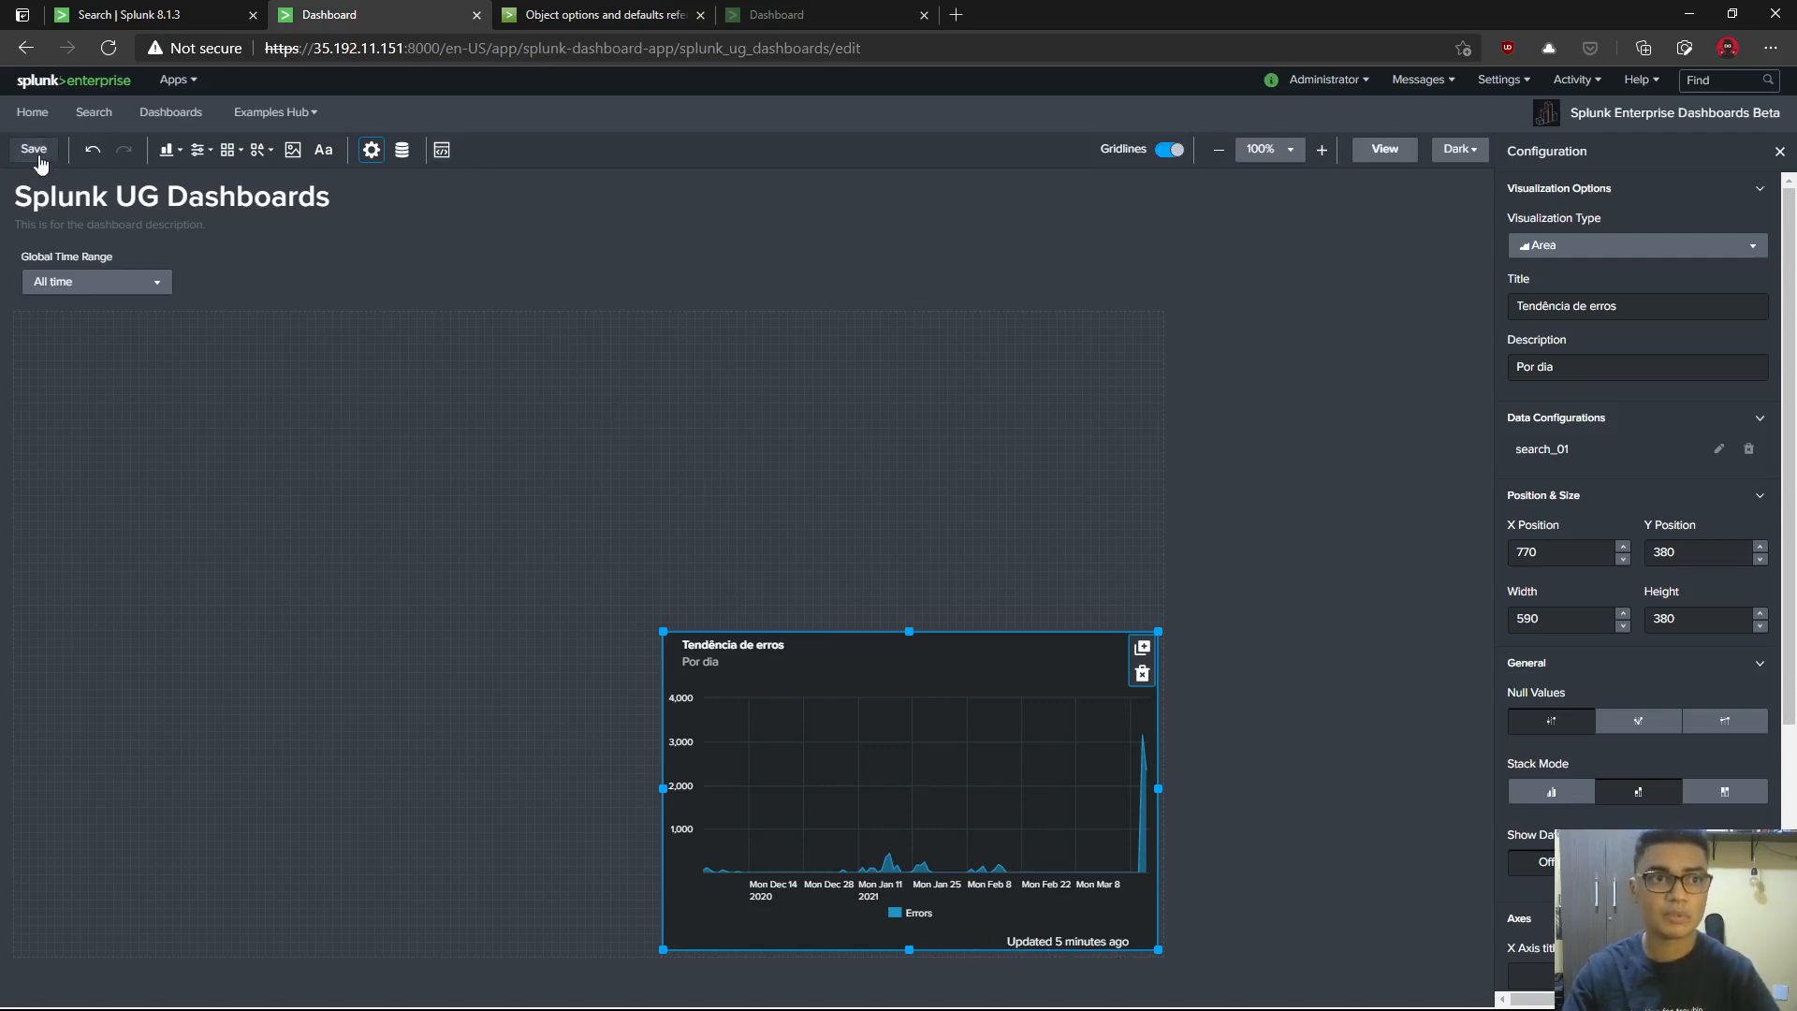
- Open the dashboard's source code and search it for "refre" and "auto"
{"action": "left_click", "coordinate": [441, 151]}
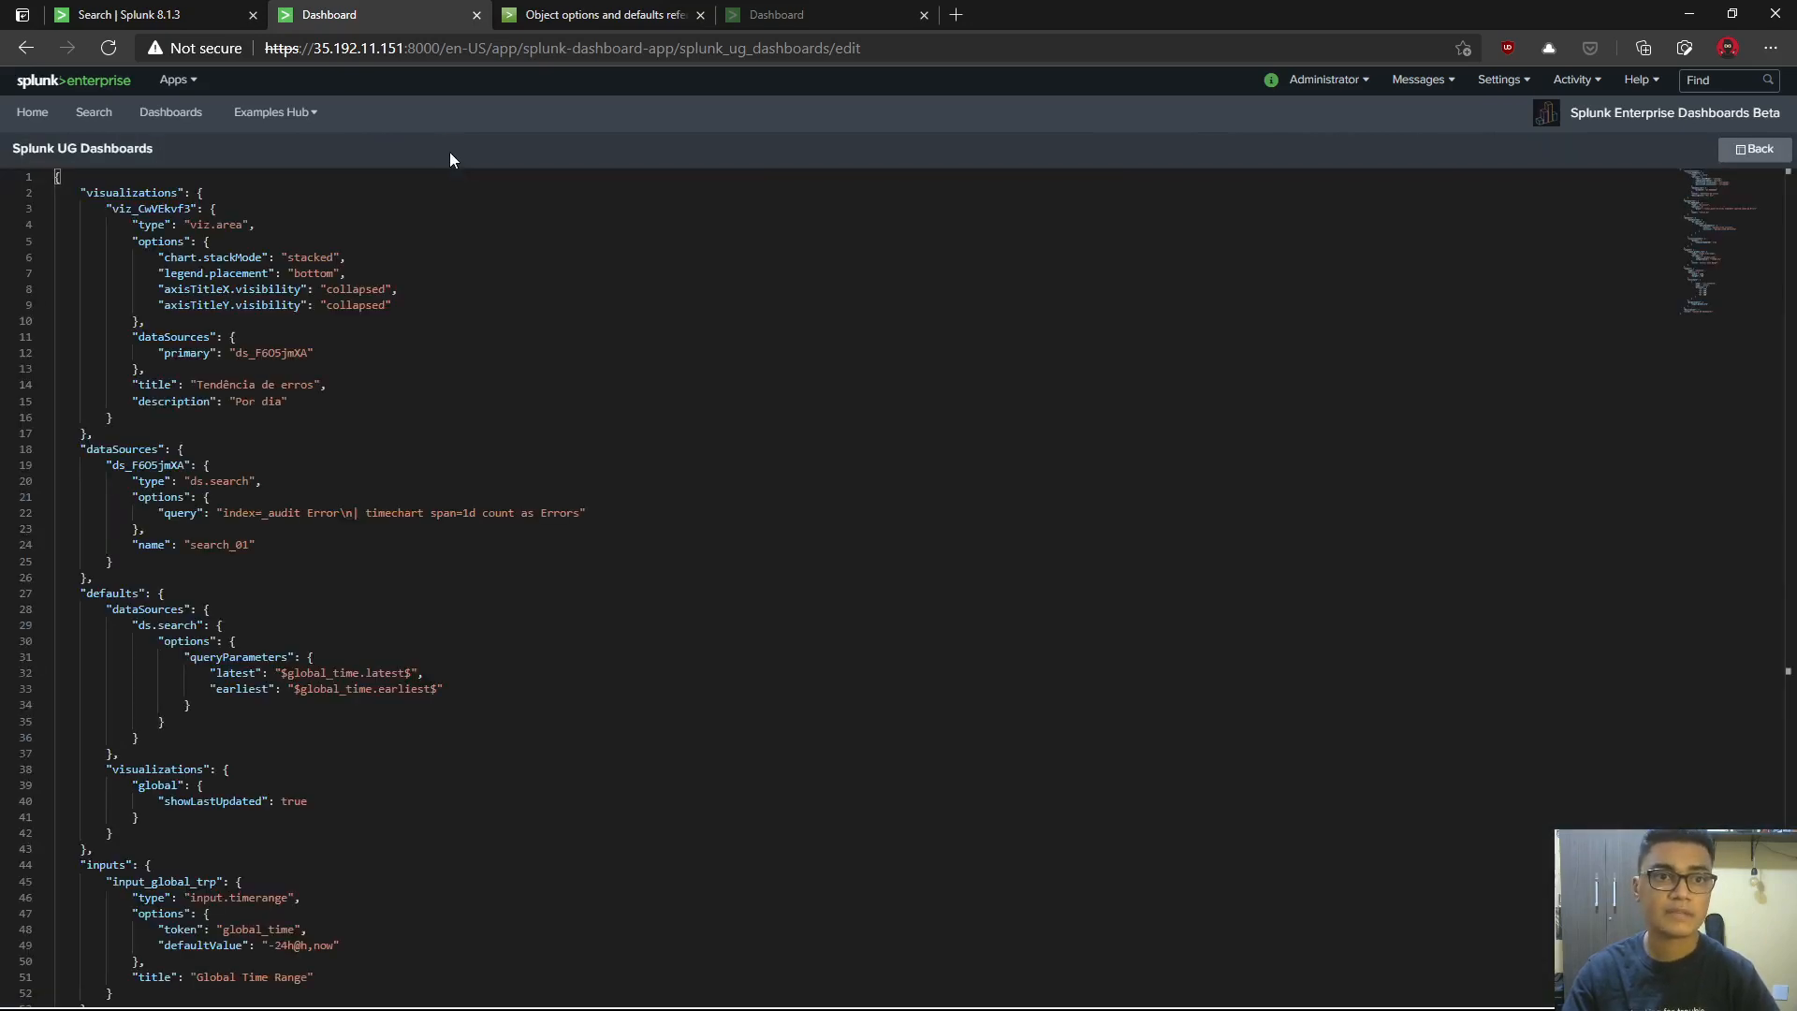
{"action": "key", "text": "ctrl+f"}
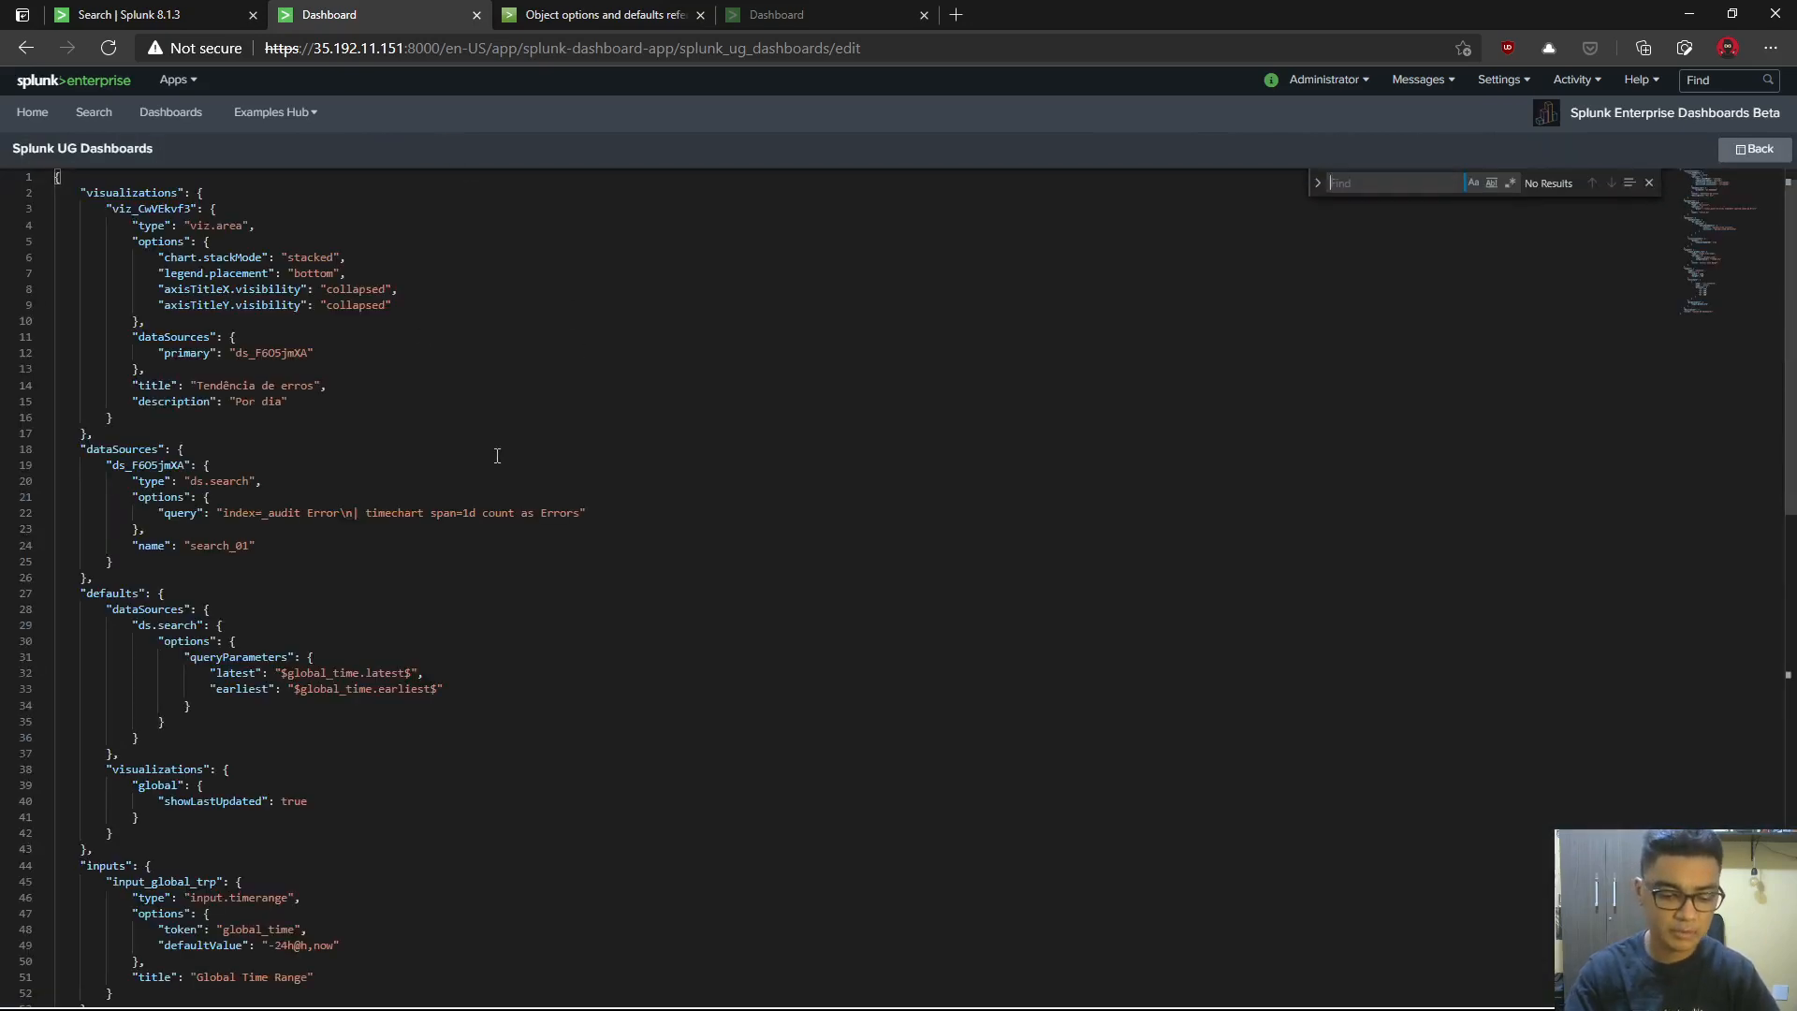
{"action": "type", "text": "refre"}
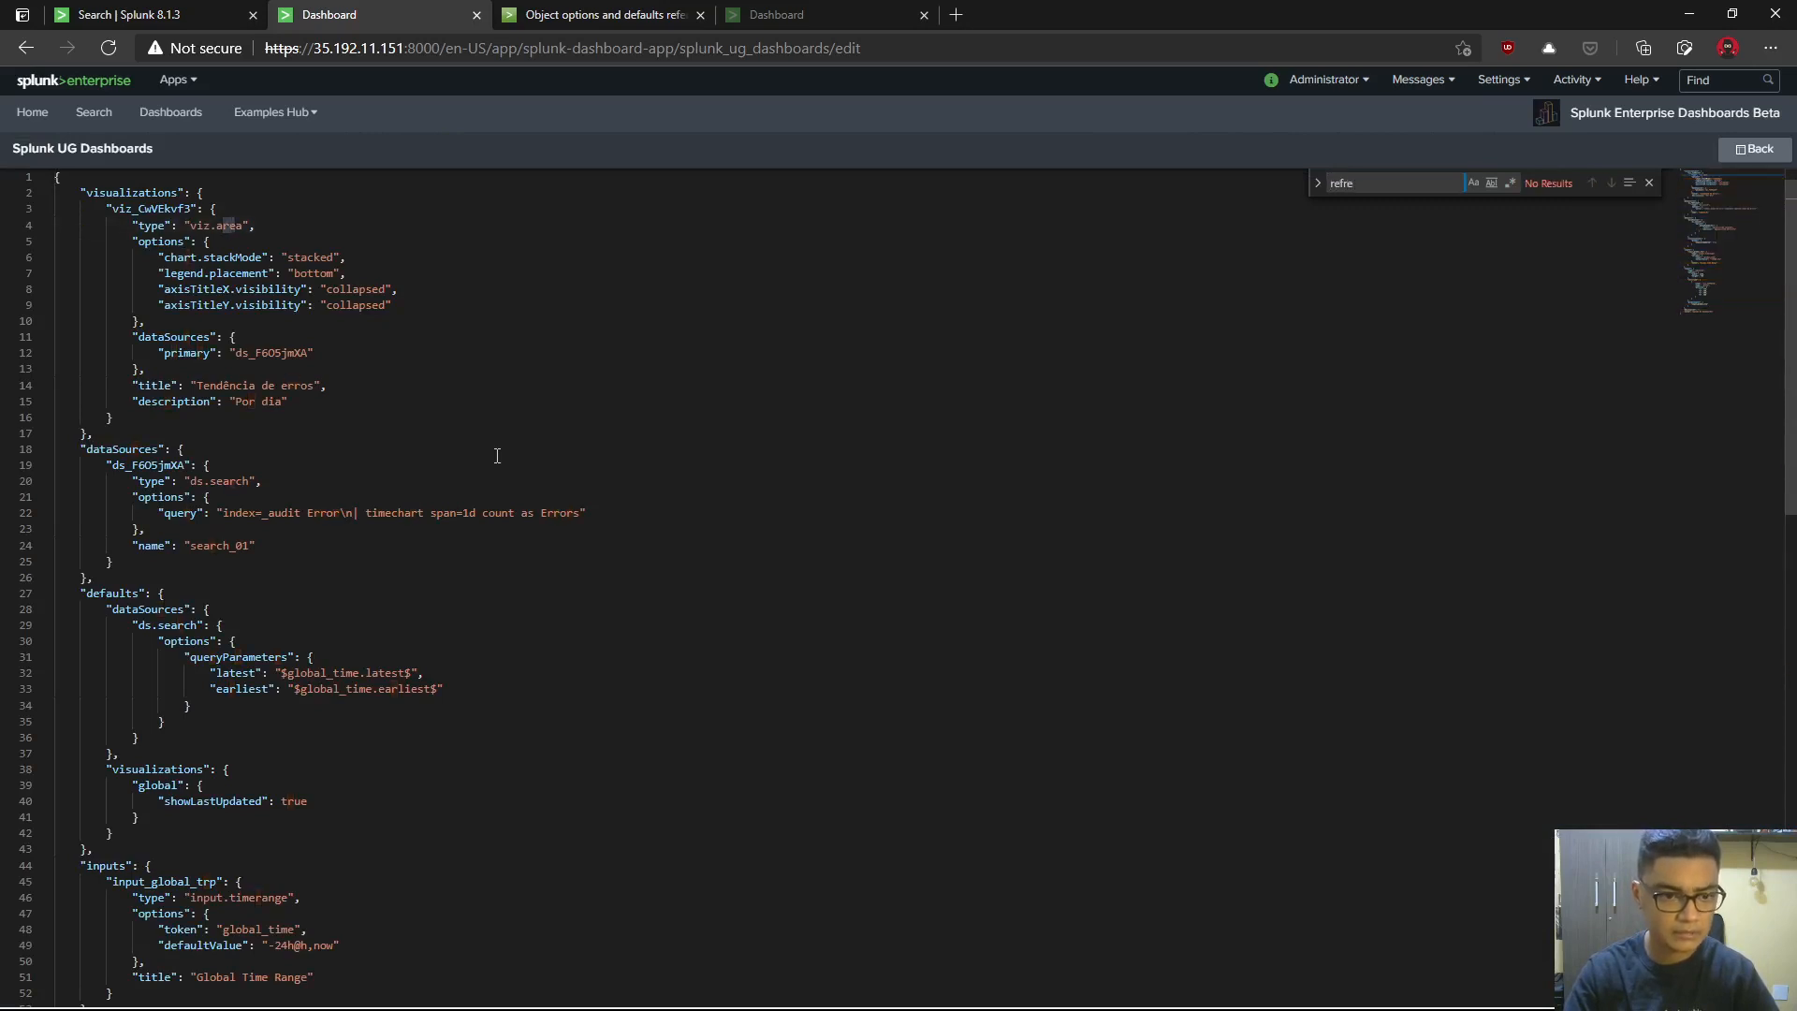
{"action": "key", "text": "BackSpace"}
{"action": "key", "text": "BackSpace"}
{"action": "key", "text": "BackSpace"}
{"action": "type", "text": "aut"}
{"action": "key", "text": "BackSpace"}
{"action": "key", "text": "BackSpace"}
{"action": "key", "text": "BackSpace"}
{"action": "key", "text": "BackSpace"}
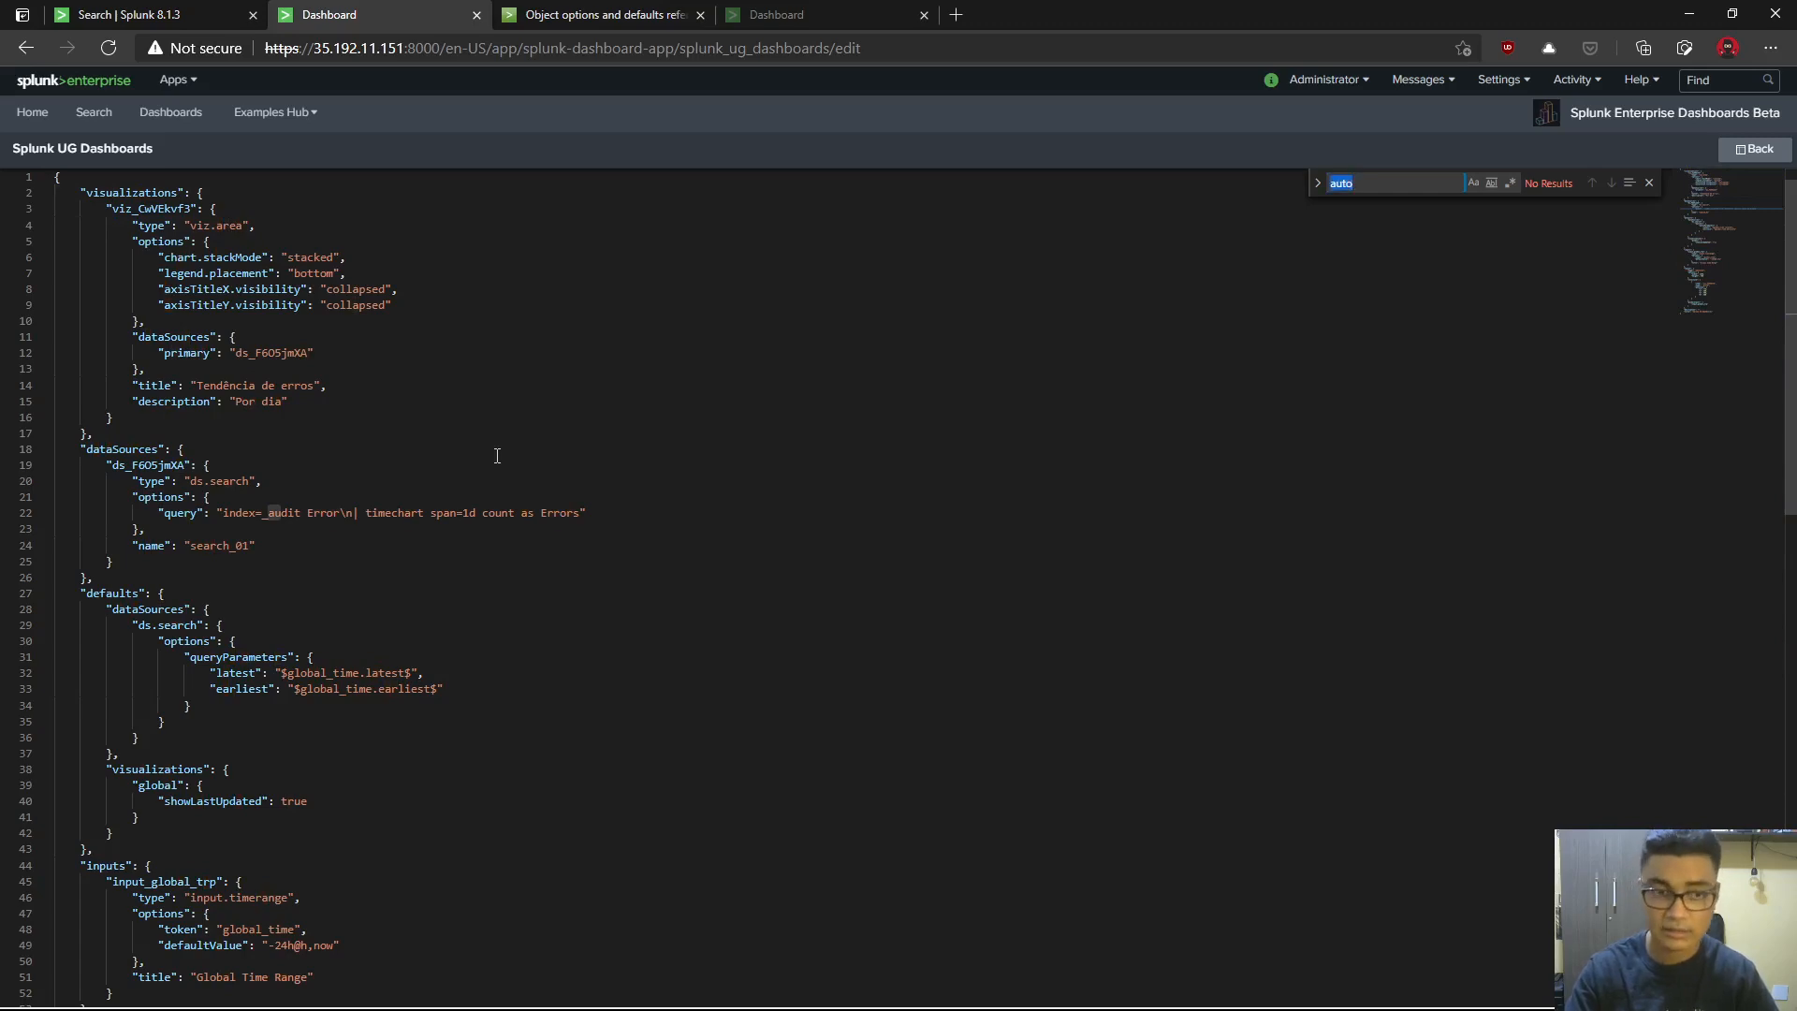
- Set showLastUpdated to false in the global visualization defaults of the source code and return to the visual editor
{"action": "scroll", "coordinate": [623, 806], "scroll_direction": "down", "scroll_amount": 10}
{"action": "scroll", "coordinate": [623, 806], "scroll_direction": "up", "scroll_amount": 3}
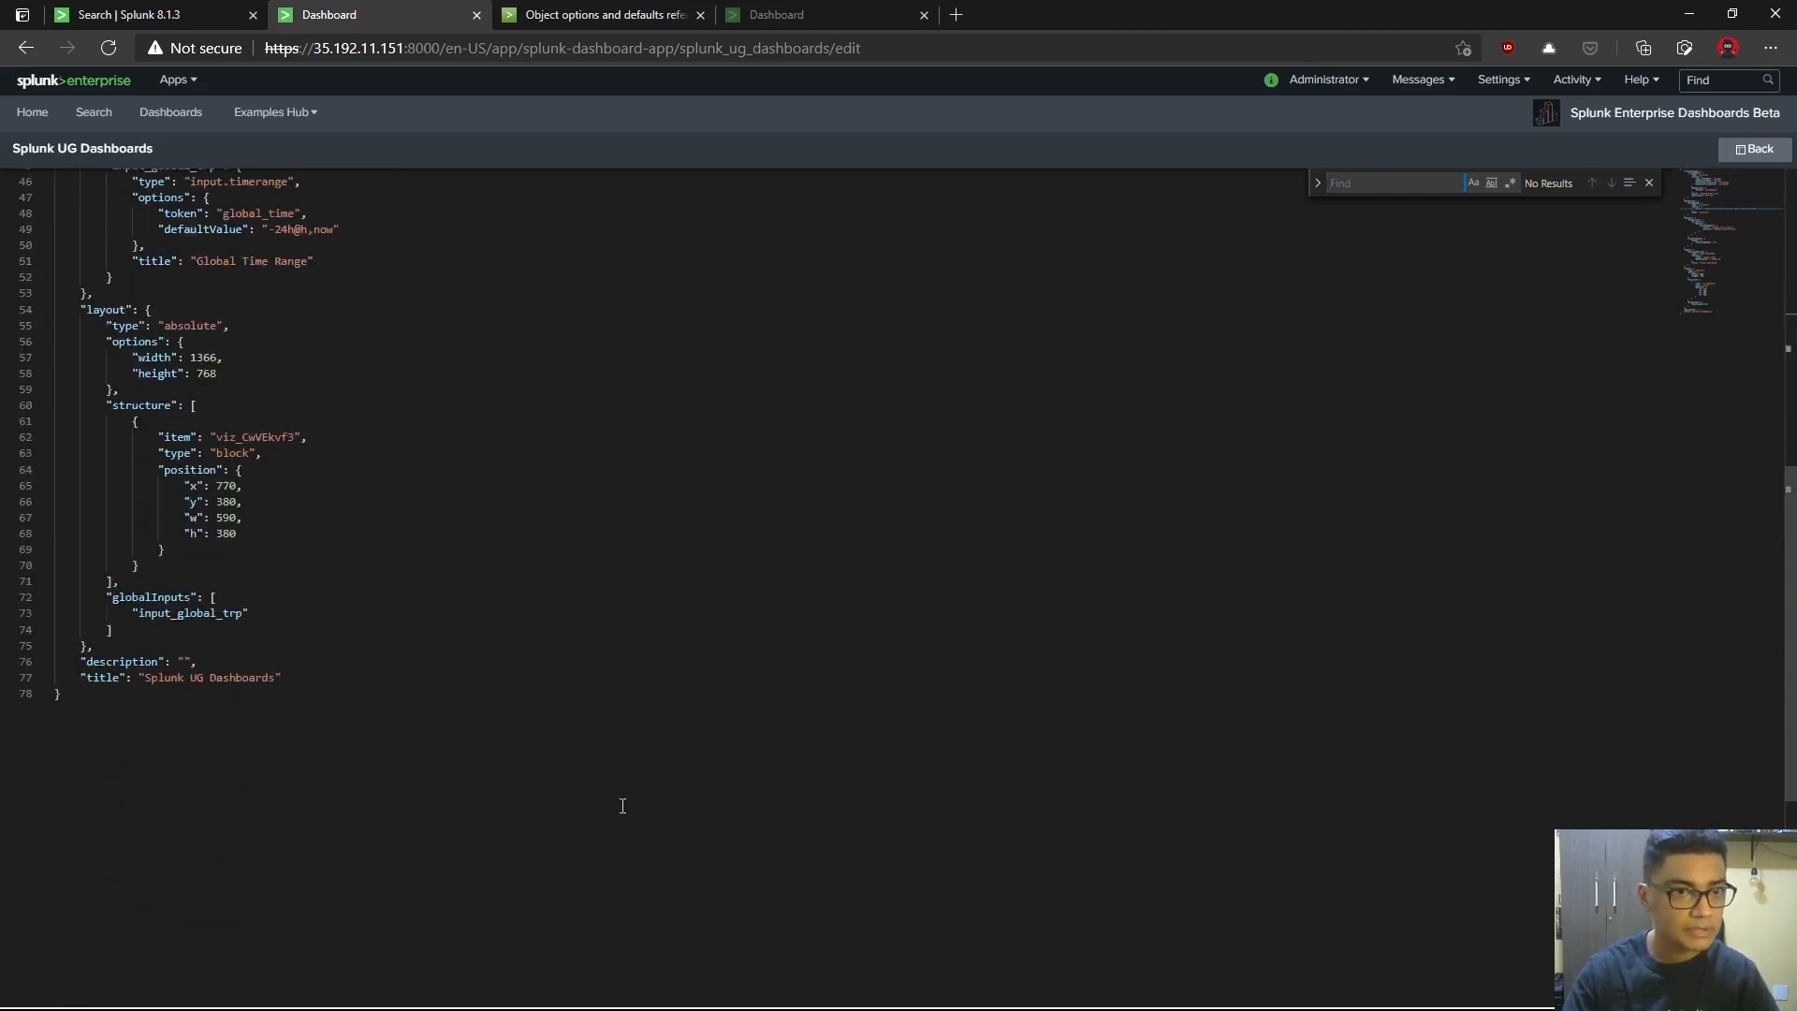
{"action": "scroll", "coordinate": [622, 806], "scroll_direction": "up", "scroll_amount": 2}
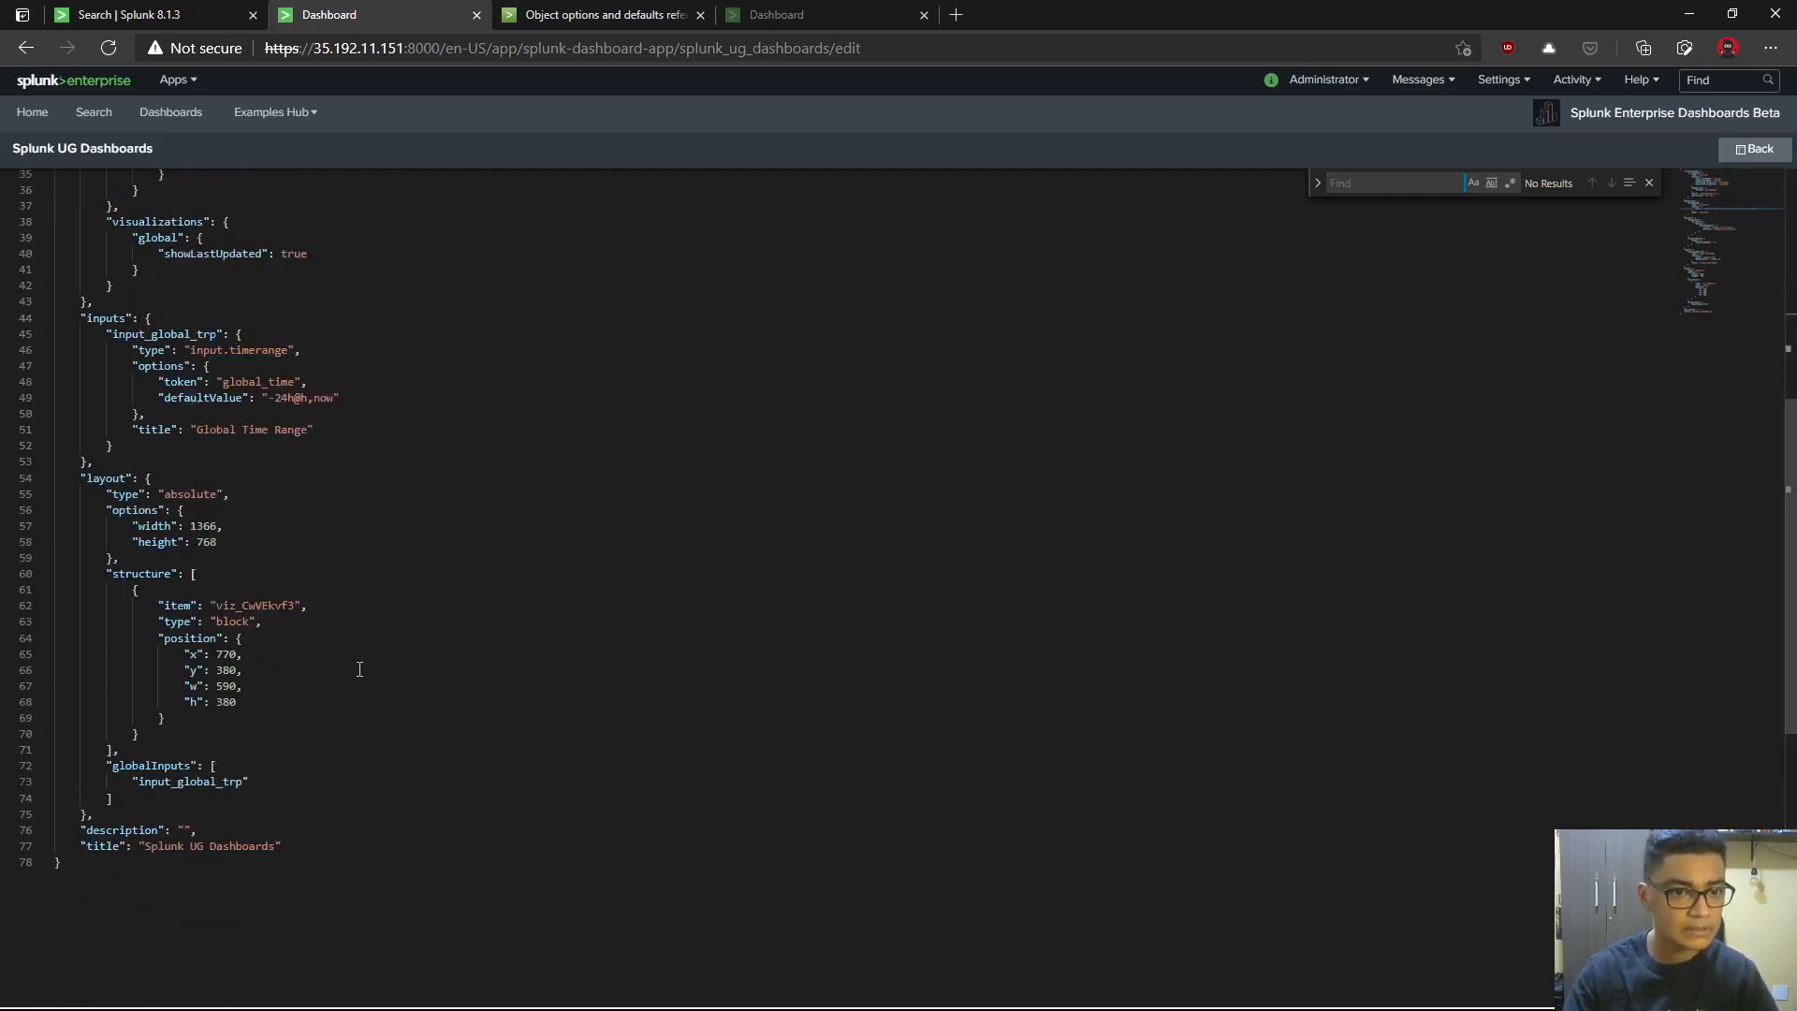
{"action": "scroll", "coordinate": [378, 705], "scroll_direction": "up", "scroll_amount": 2}
{"action": "scroll", "coordinate": [378, 704], "scroll_direction": "up", "scroll_amount": 2}
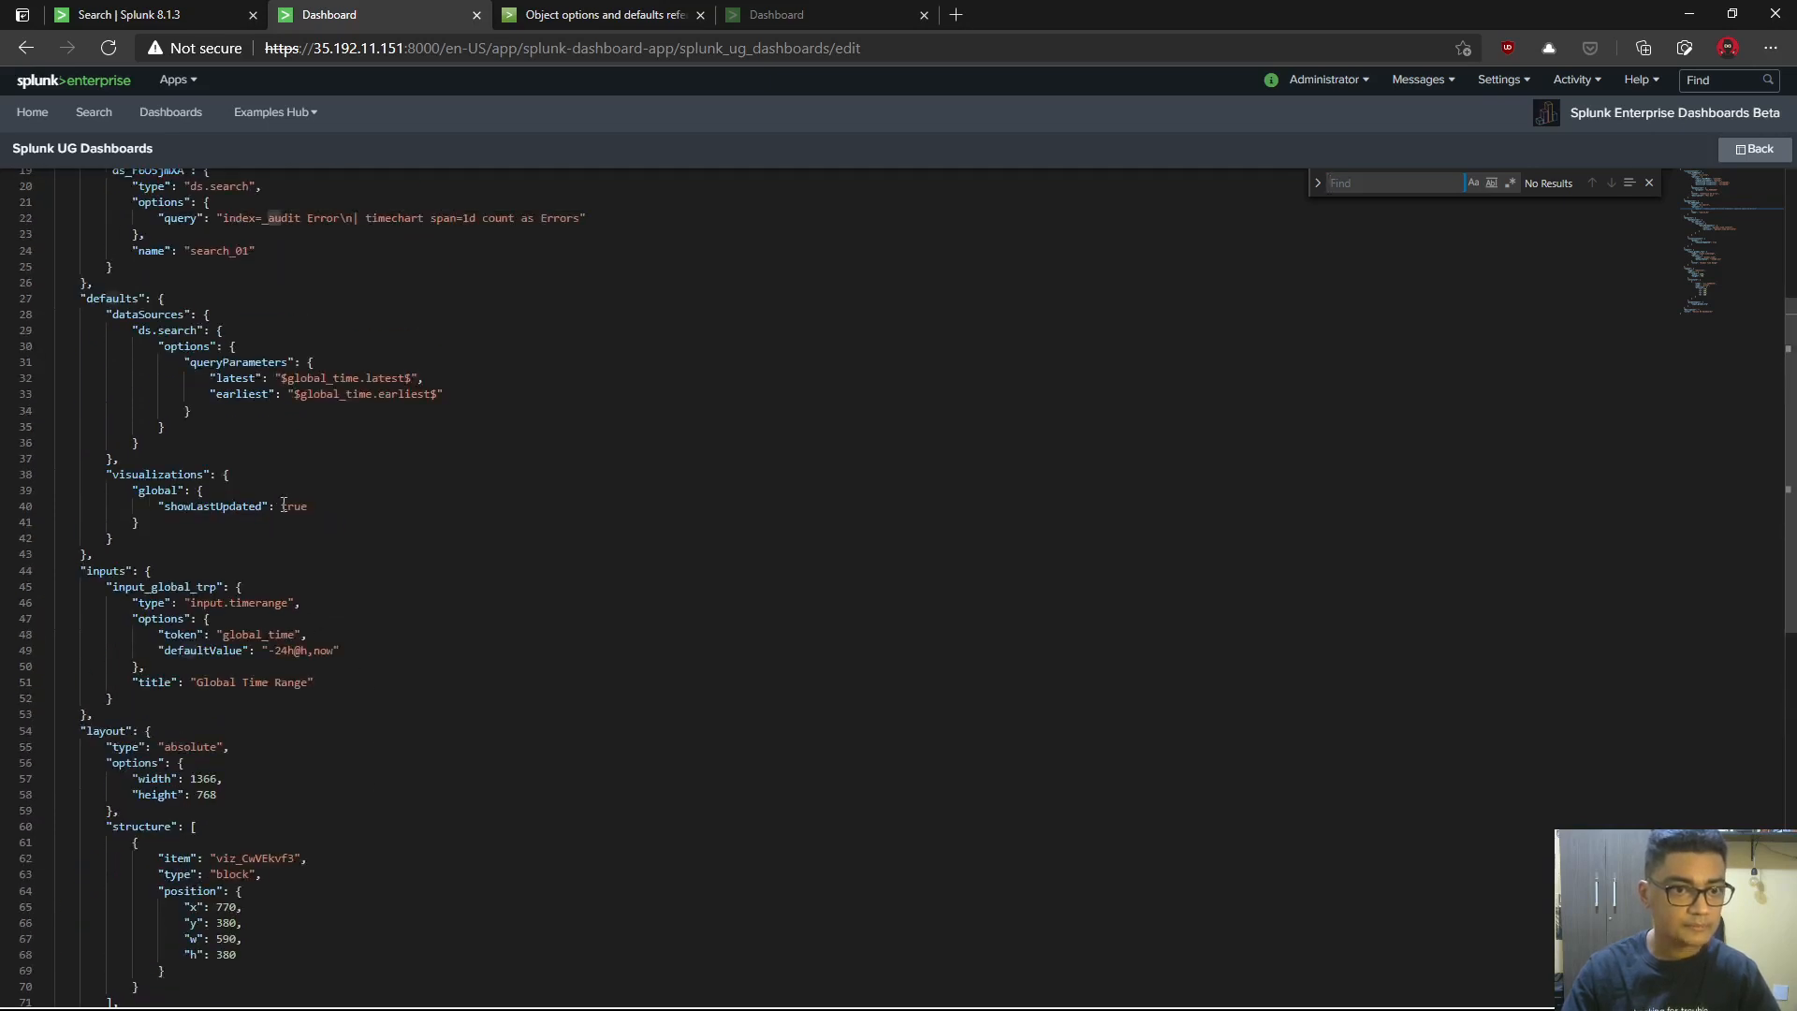
{"action": "double_click", "coordinate": [193, 505]}
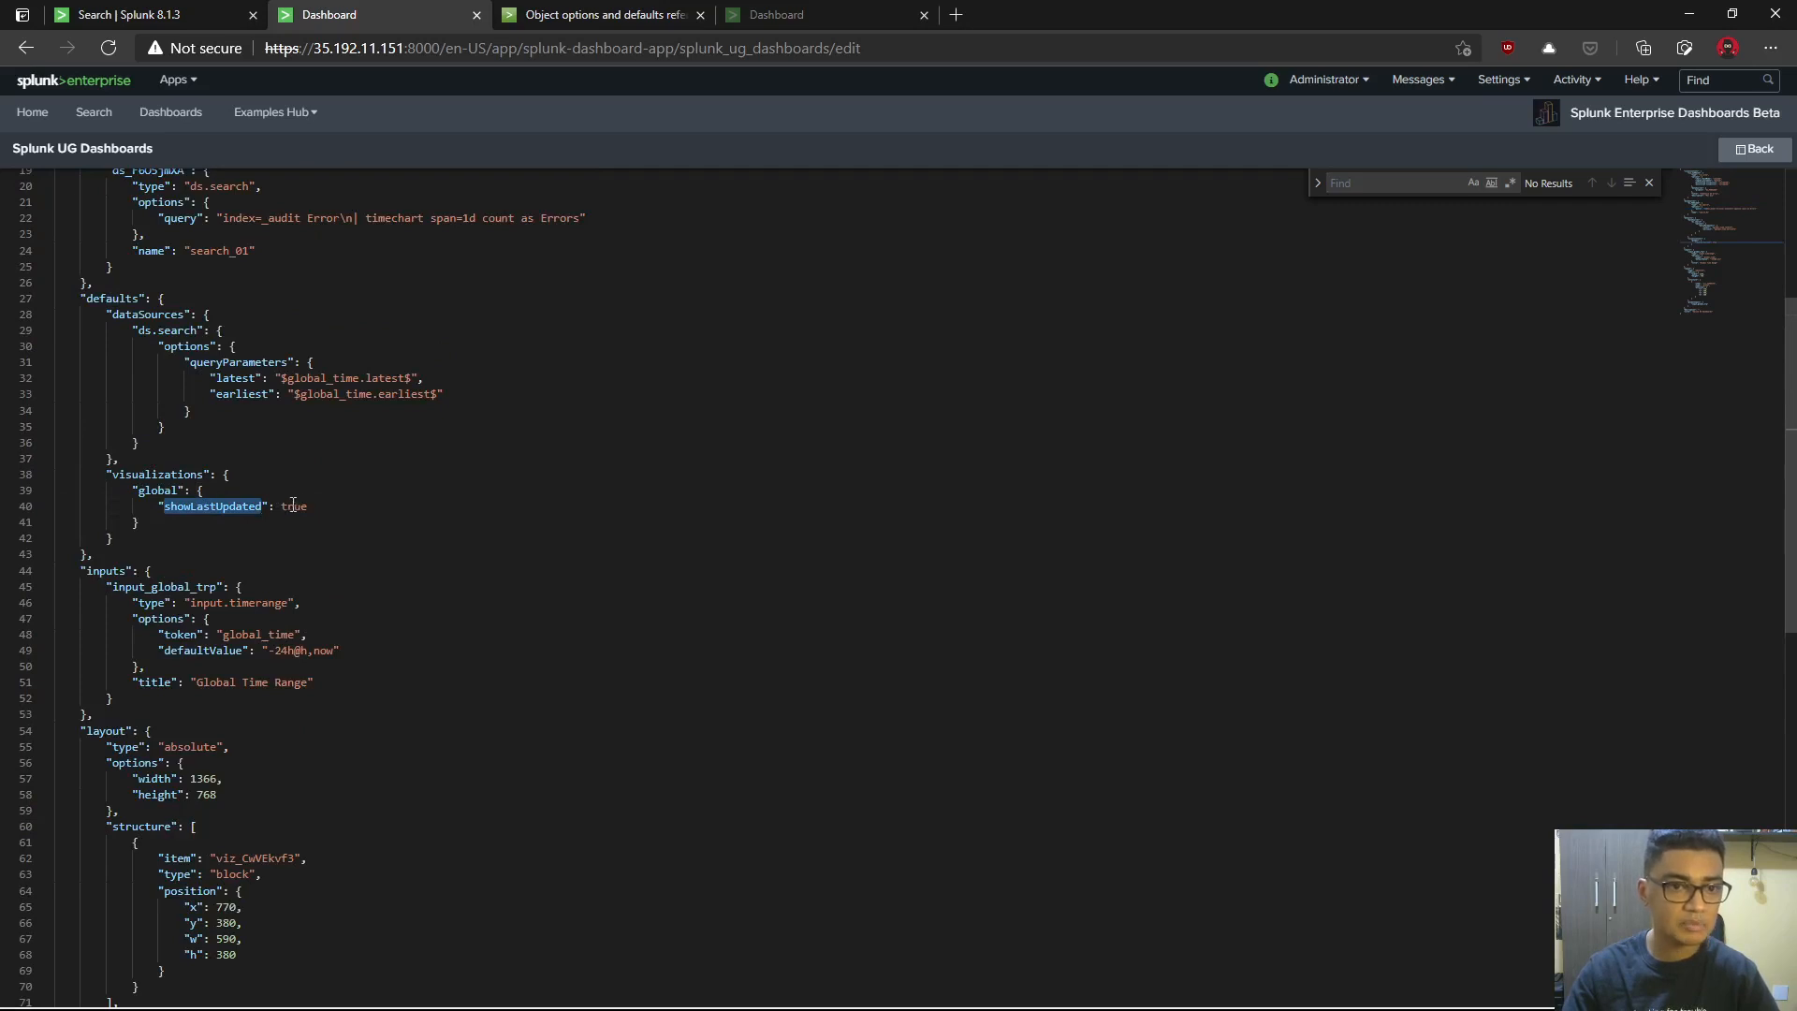
{"action": "double_click", "coordinate": [293, 505]}
{"action": "type", "text": "false"}
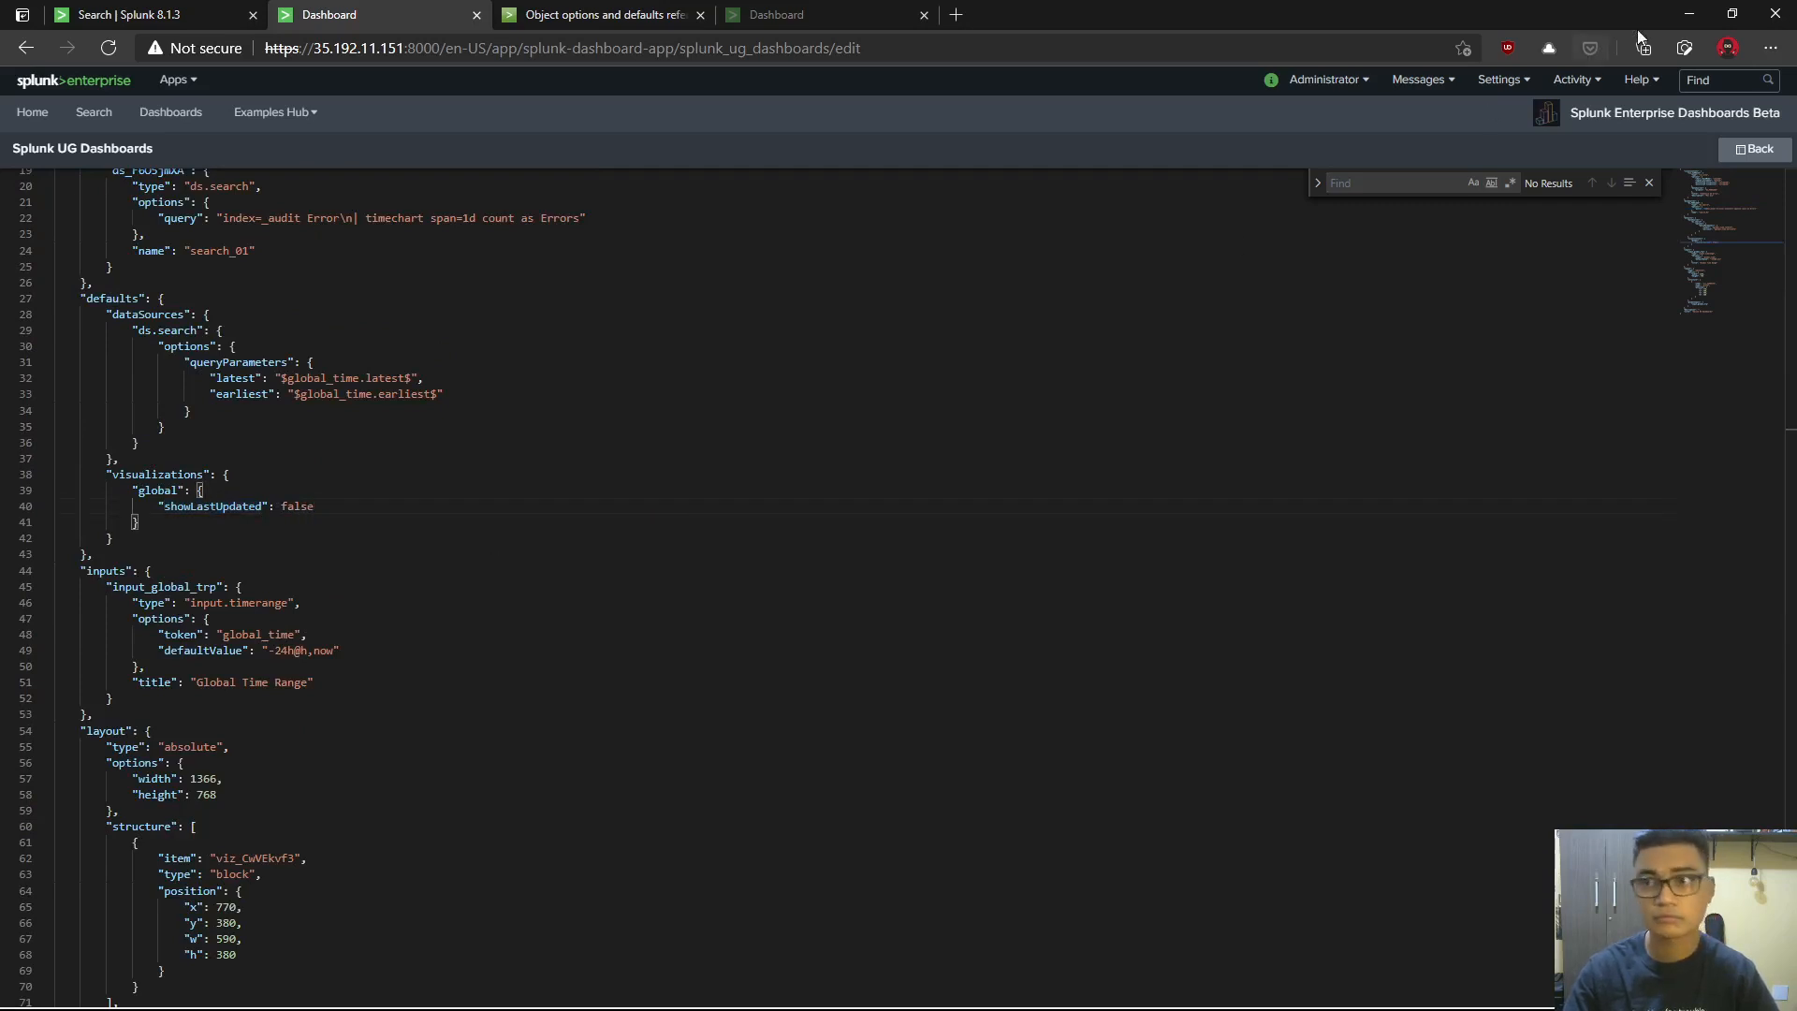
{"action": "left_click", "coordinate": [1754, 149]}
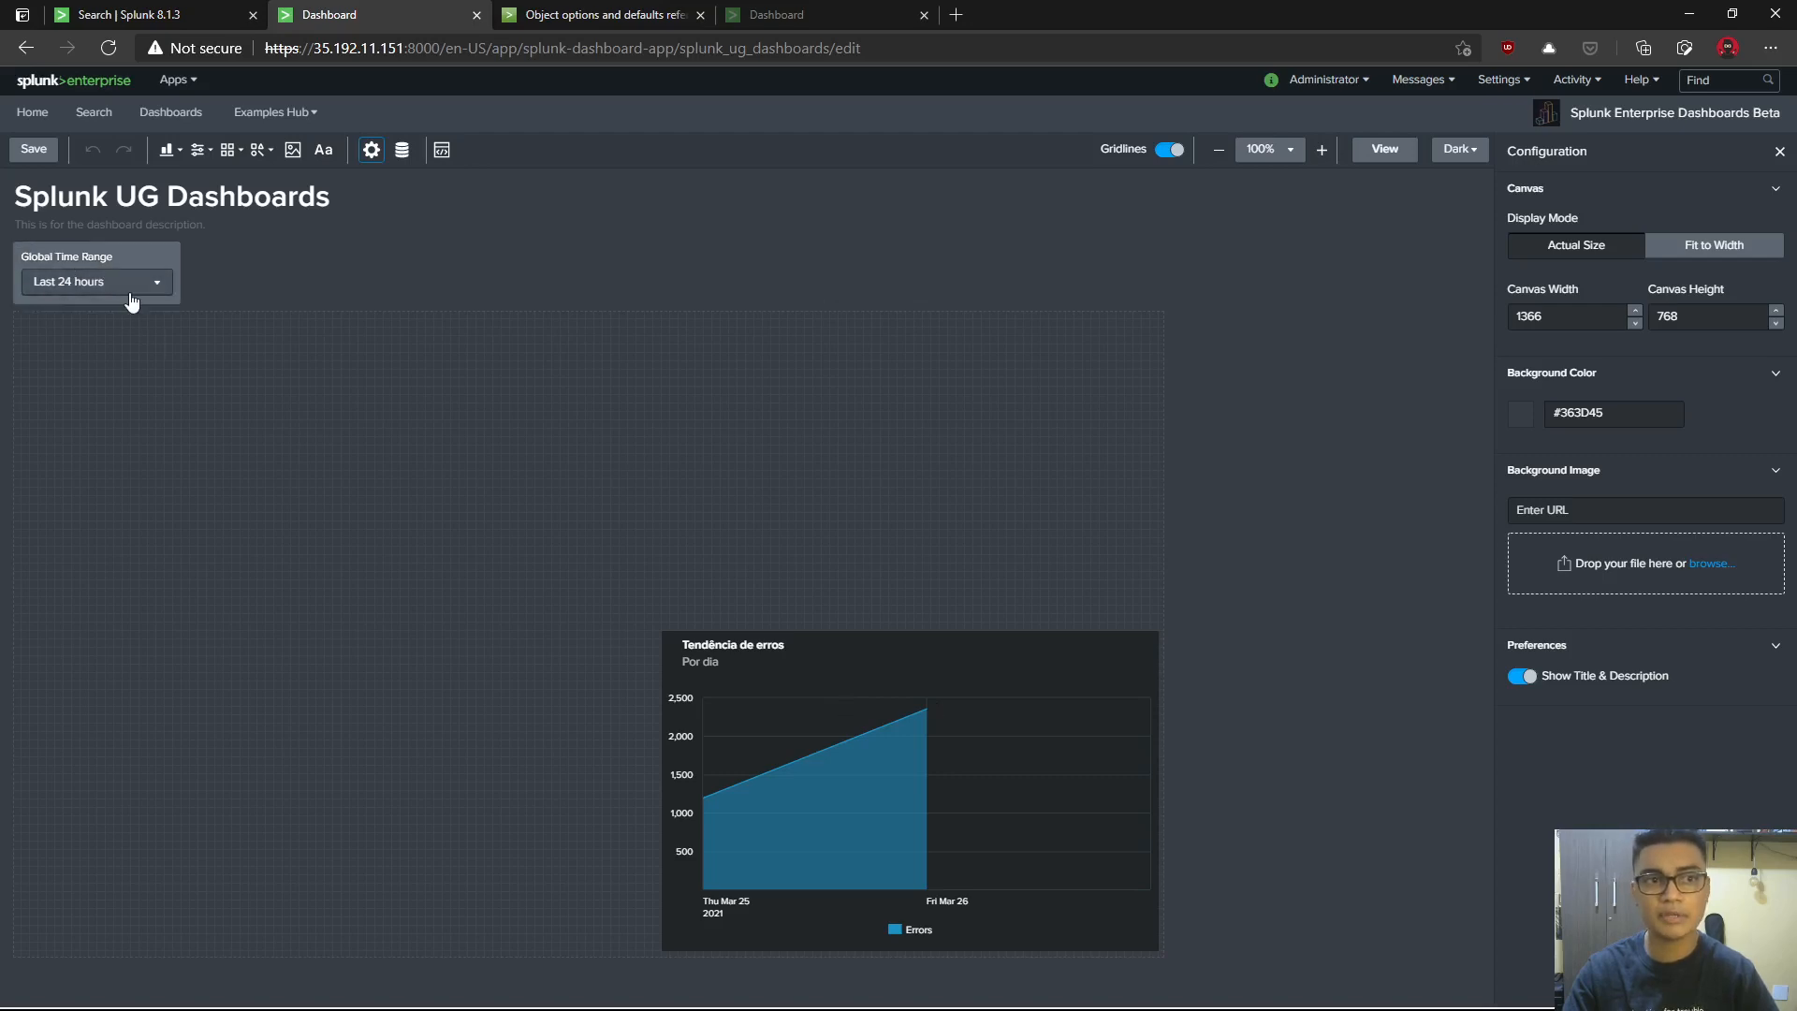
- Check the dashboard's source code and the preset options of the Global Time Range input
{"action": "left_click", "coordinate": [441, 150]}
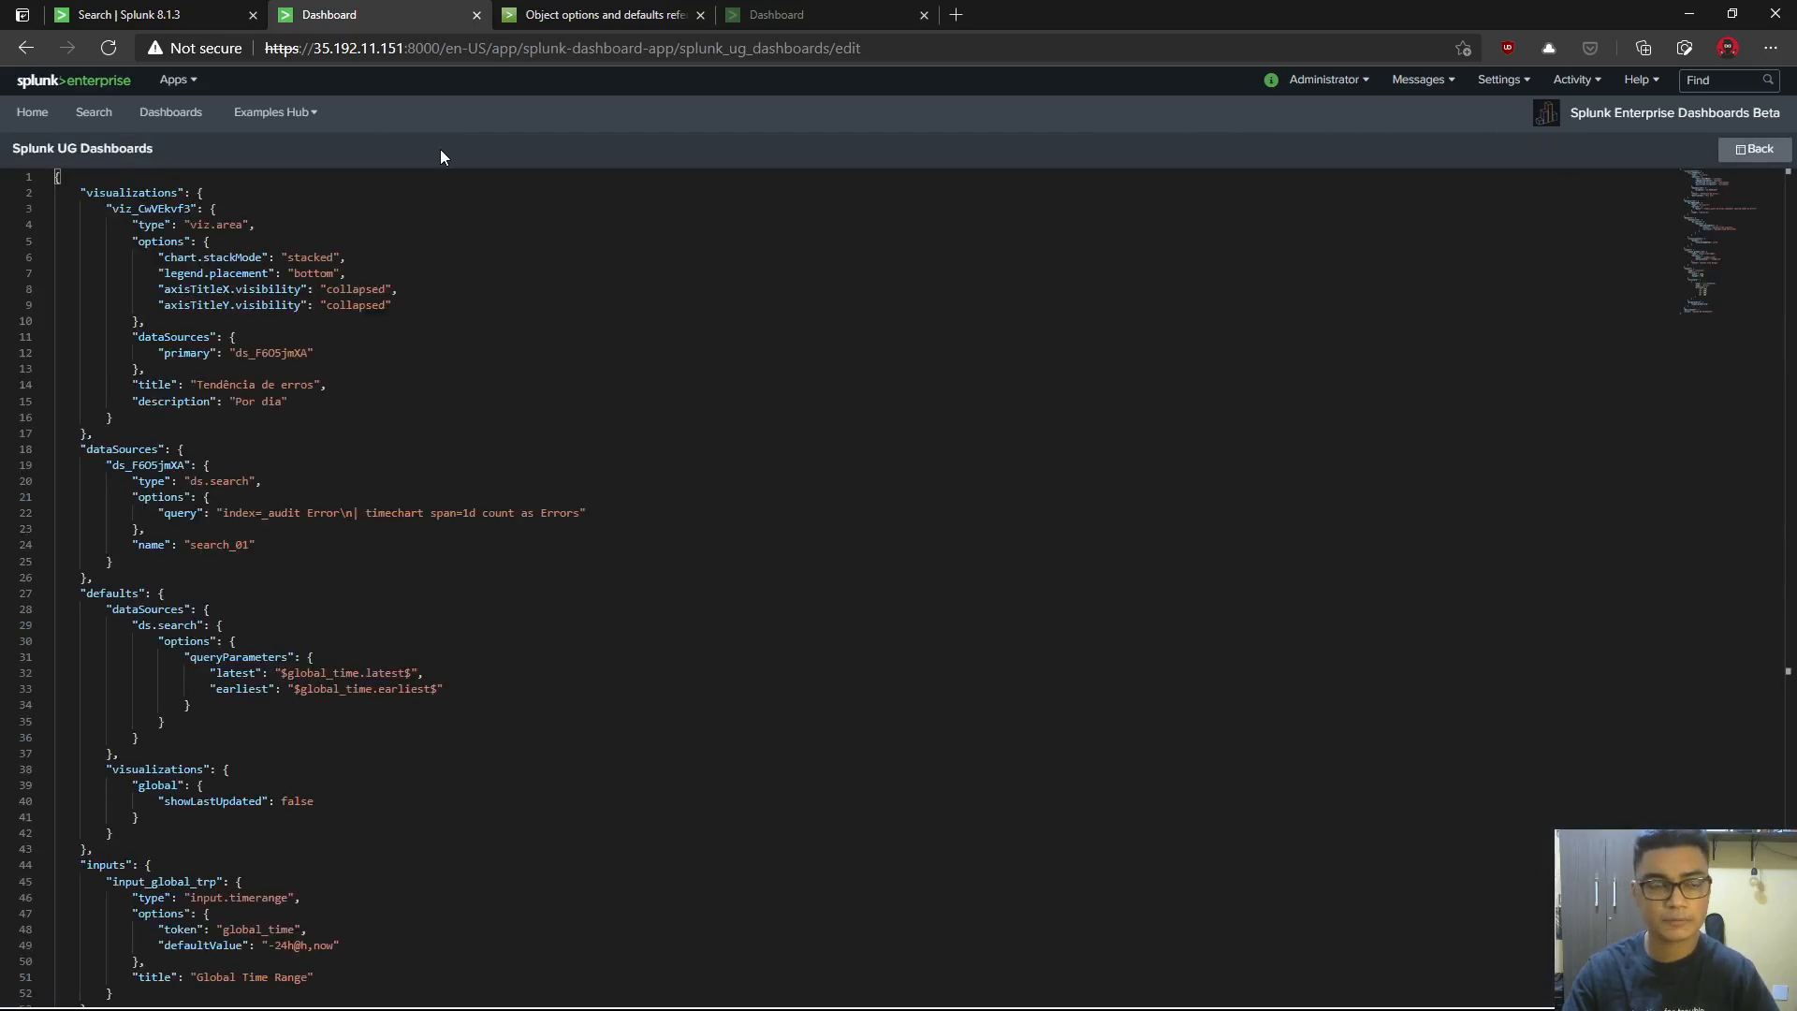
{"action": "left_click", "coordinate": [1746, 152]}
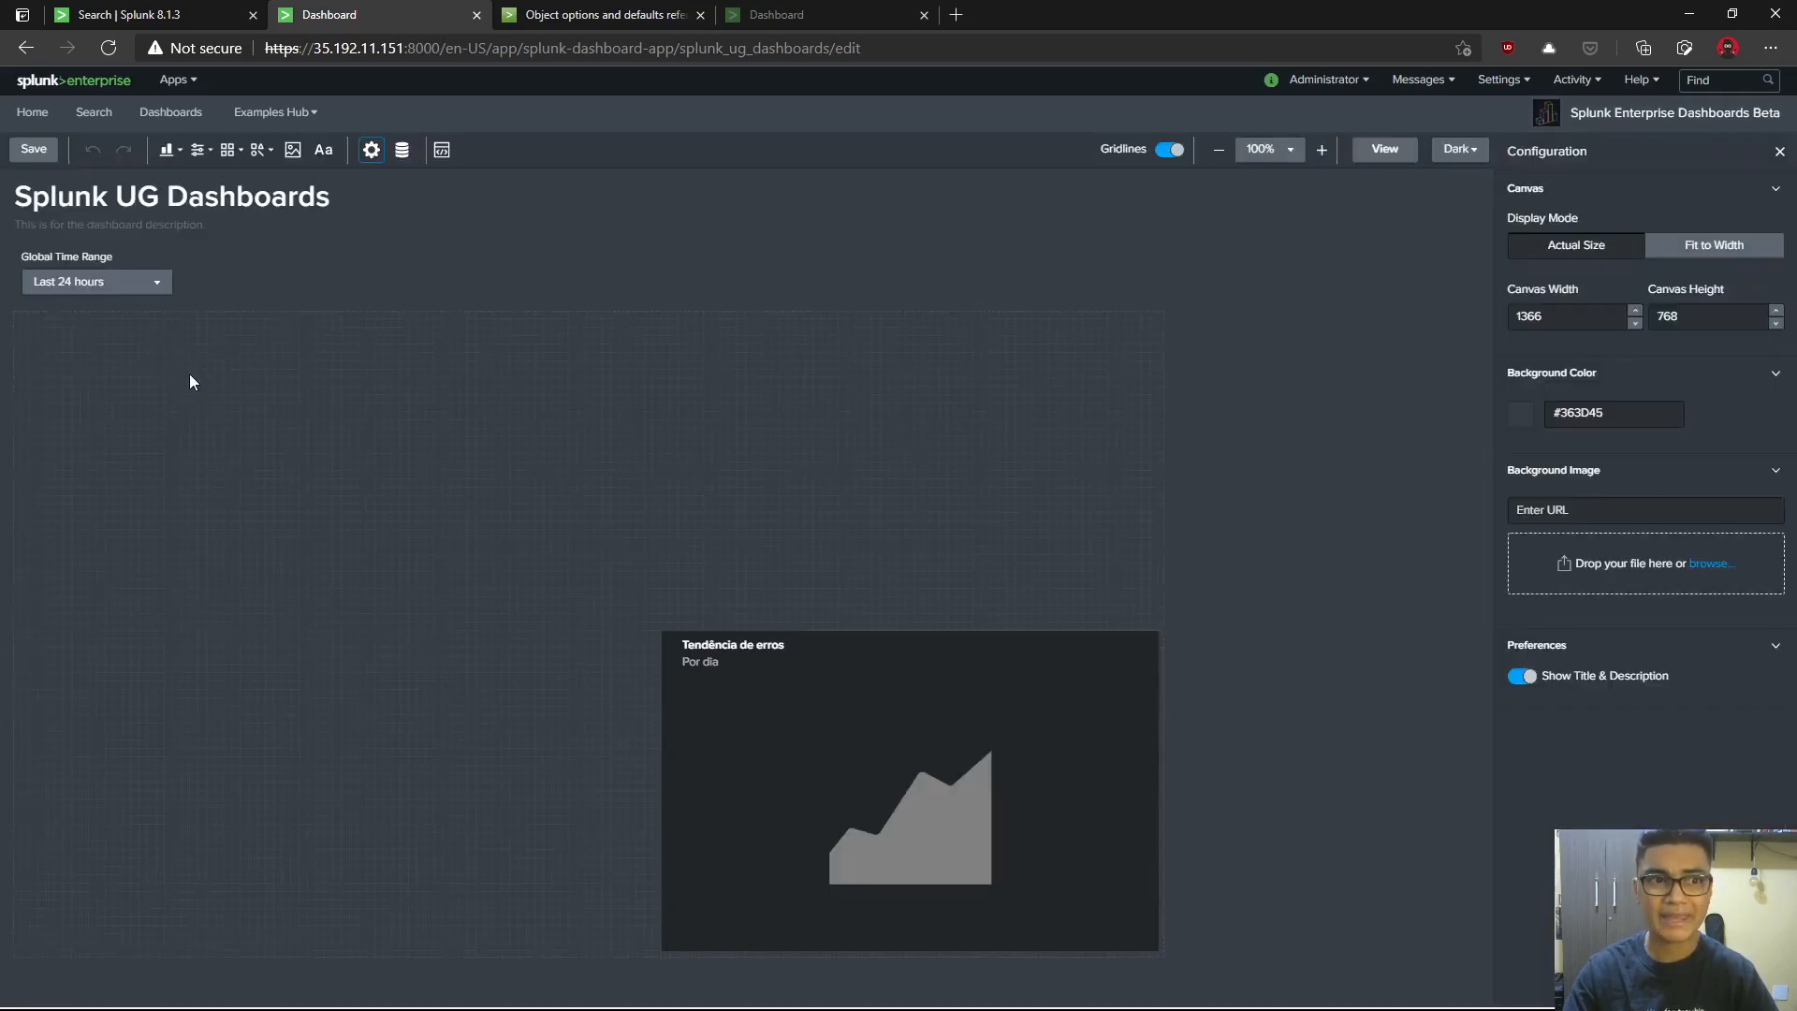
{"action": "left_click", "coordinate": [135, 284]}
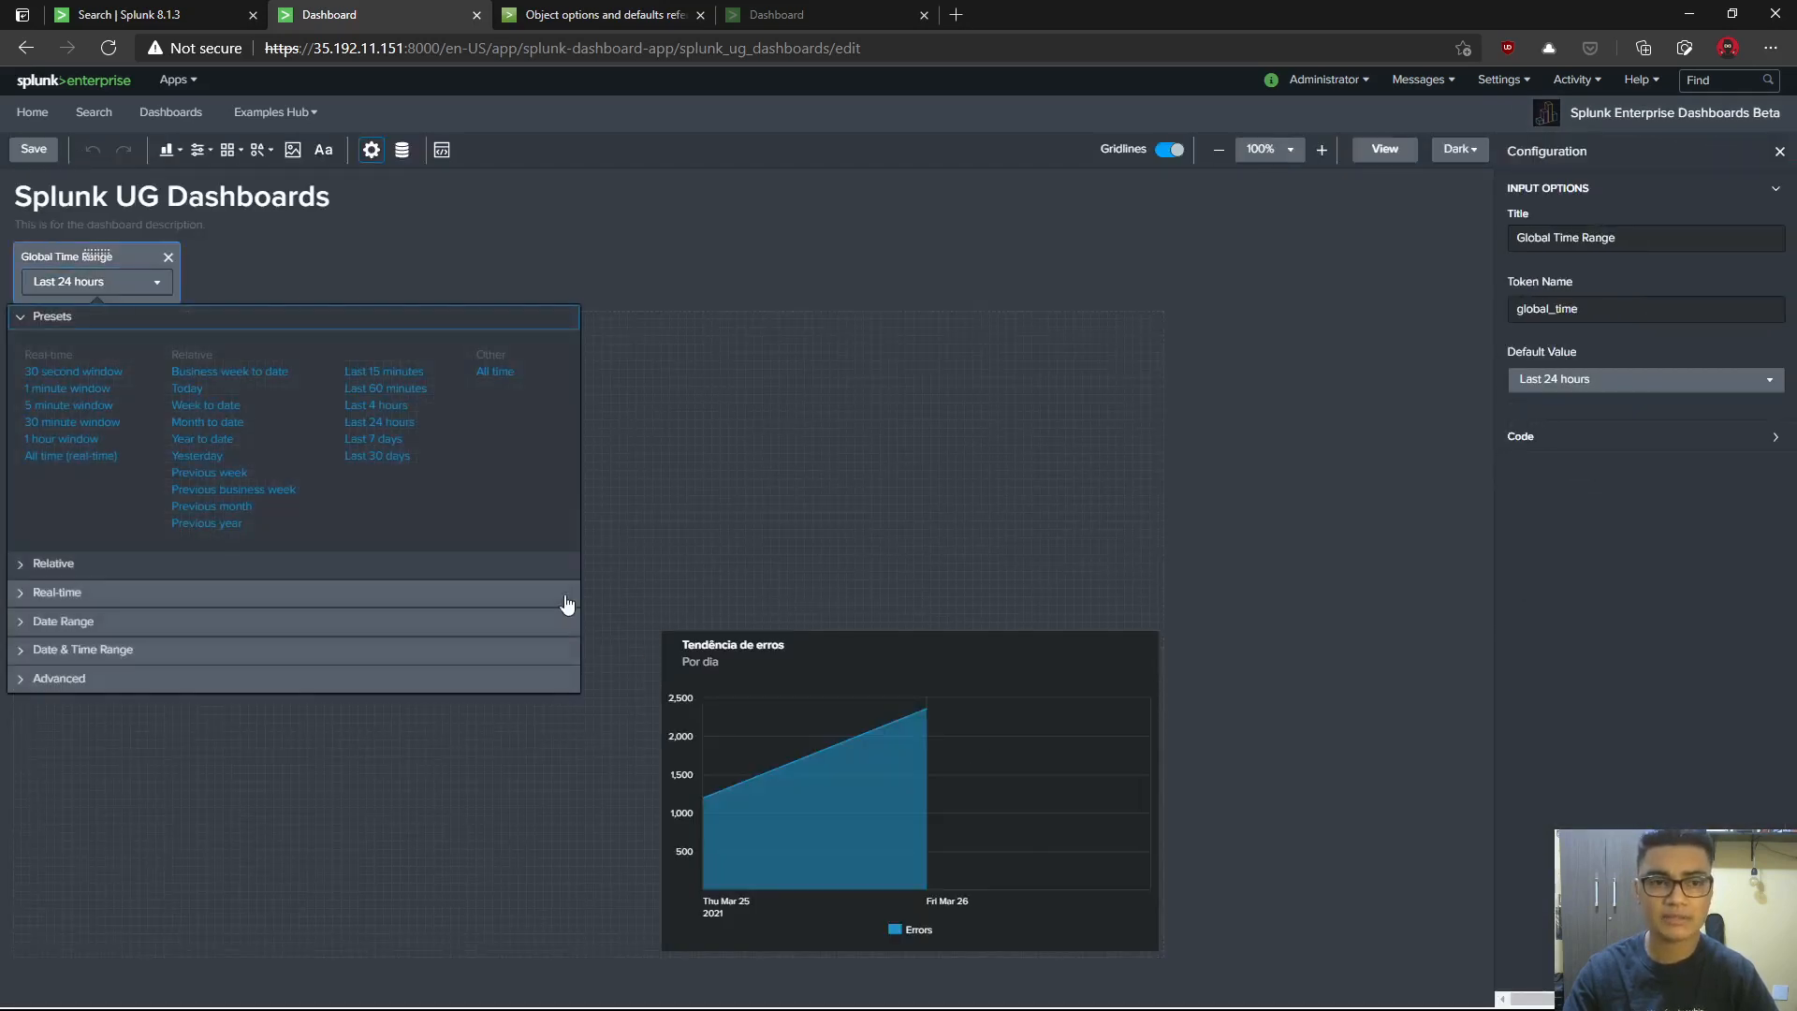
{"action": "left_click", "coordinate": [502, 819]}
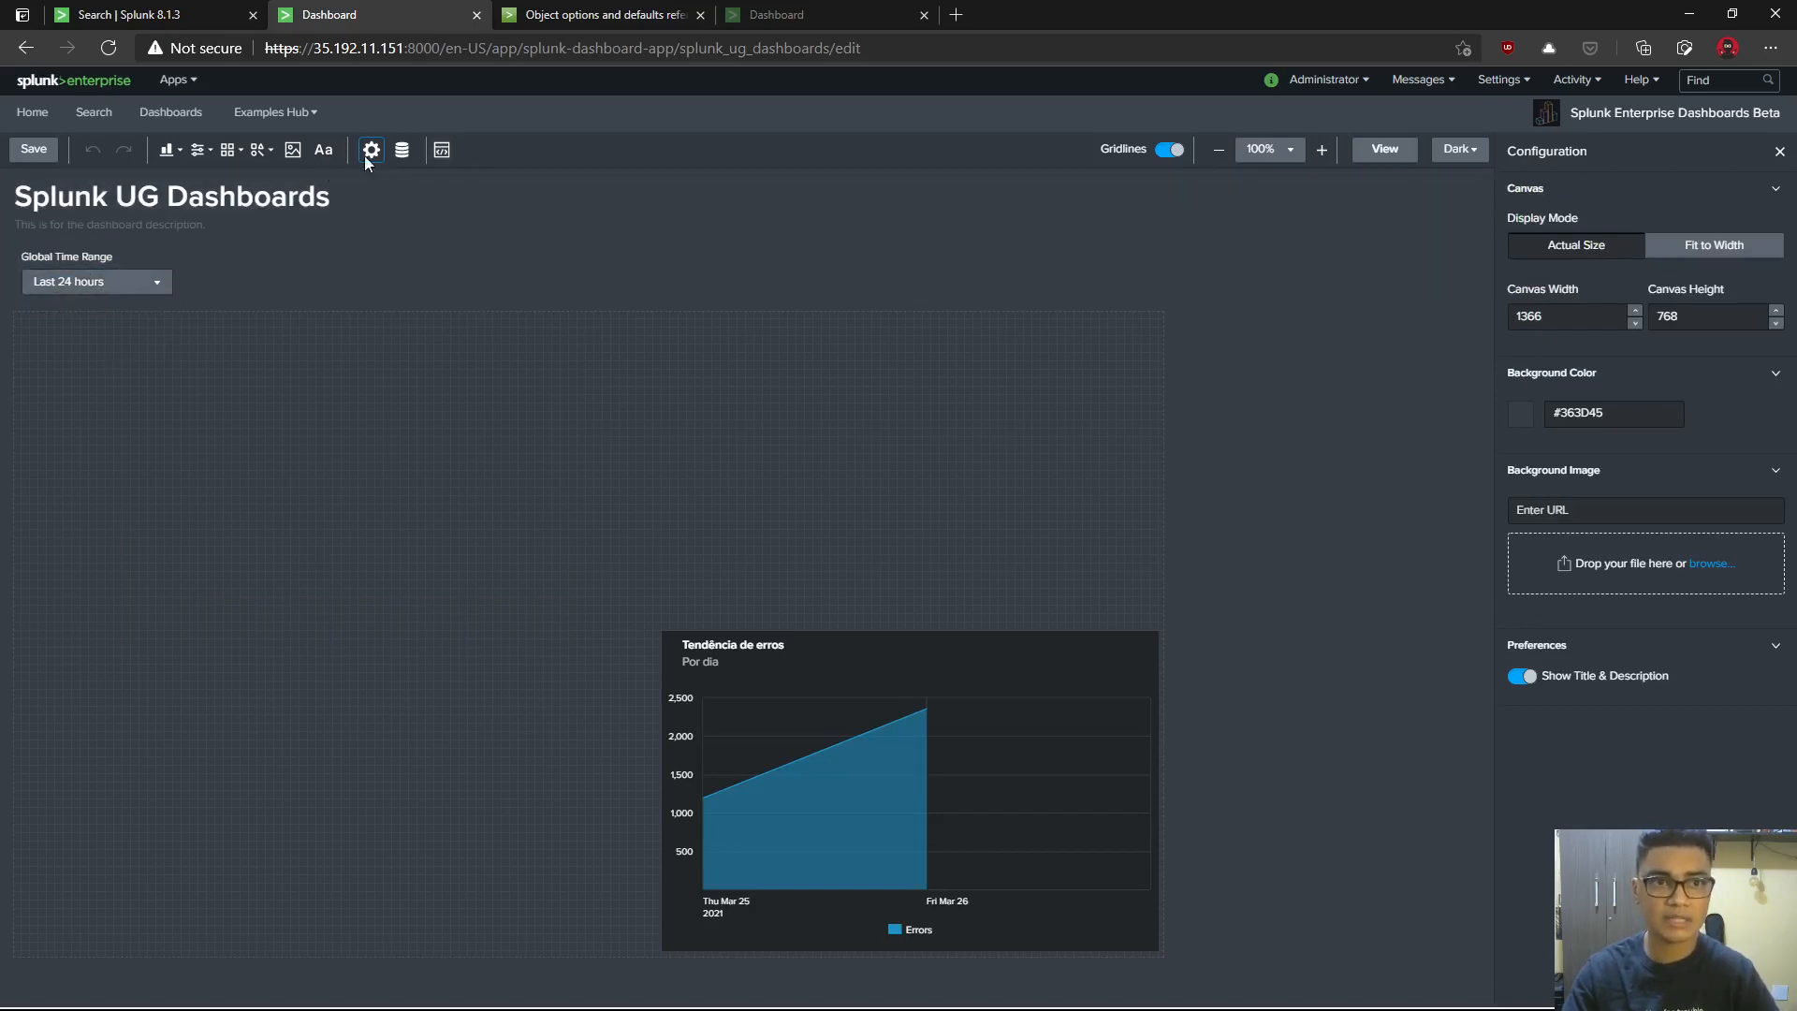
- Set the Global Time Range input's defaultValue to "0" in the source code, return to the visual editor and save the dashboard
{"action": "left_click", "coordinate": [442, 151]}
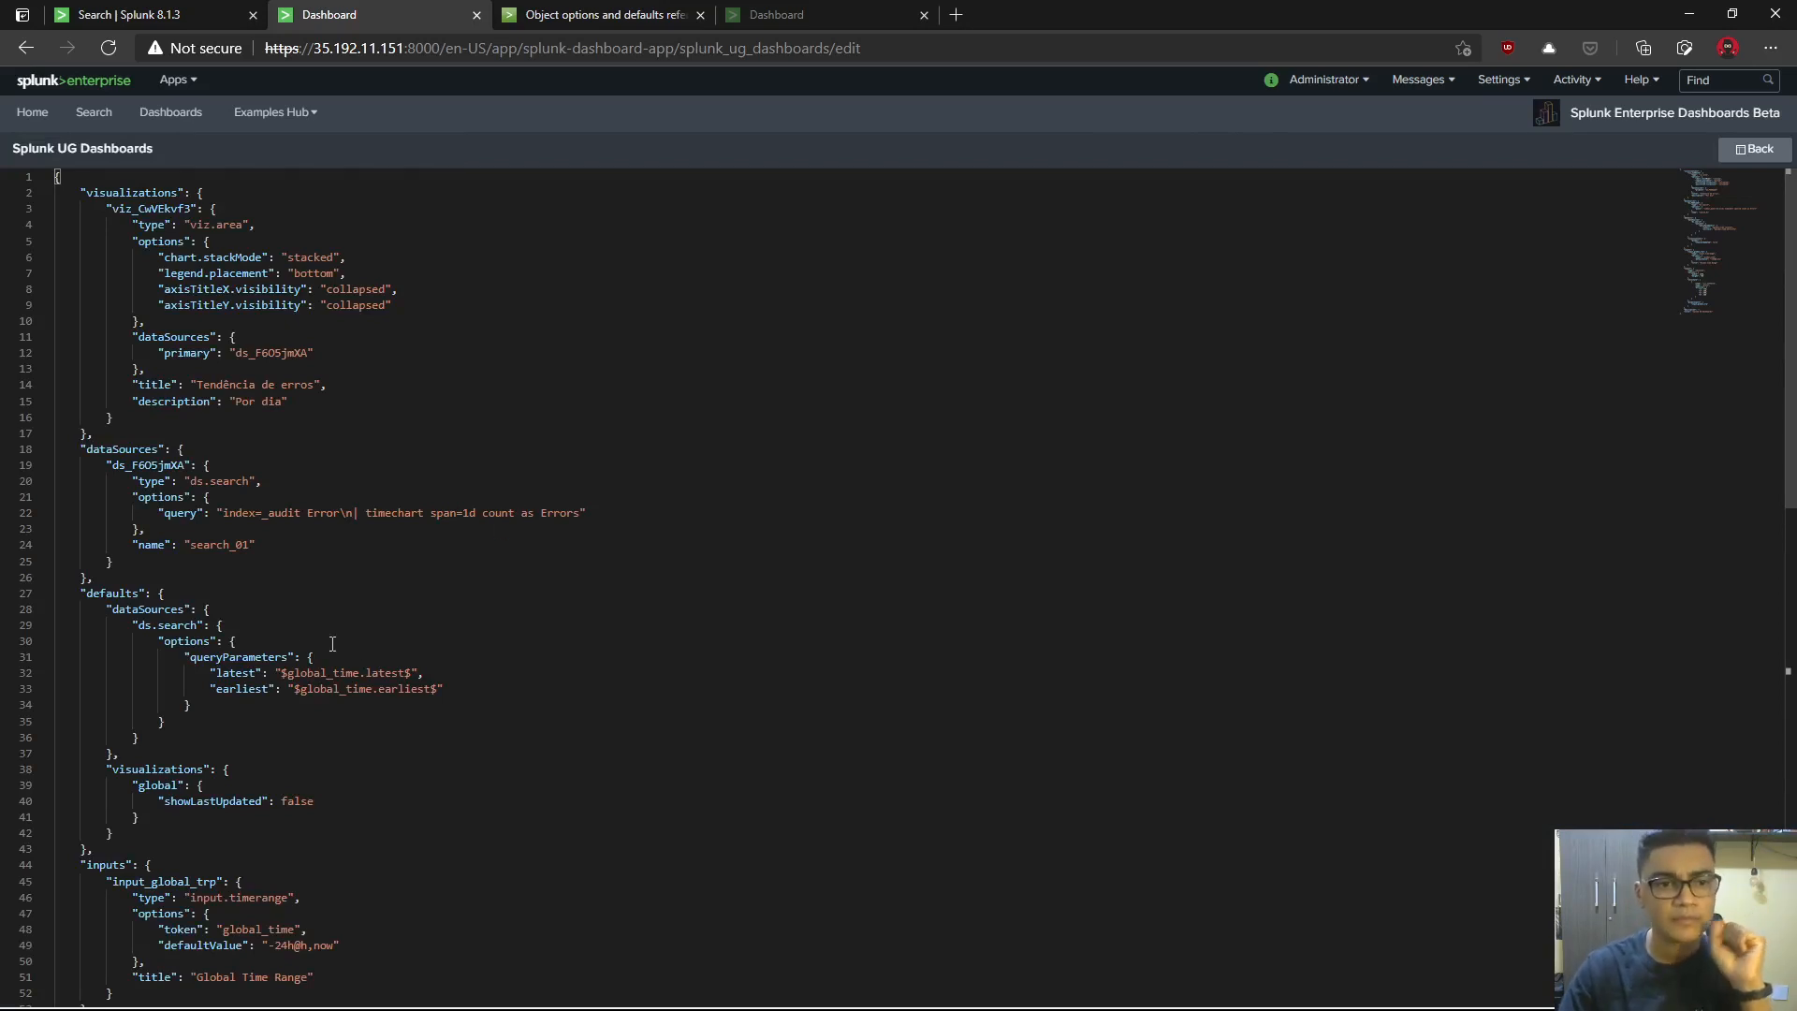
{"action": "double_click", "coordinate": [231, 658]}
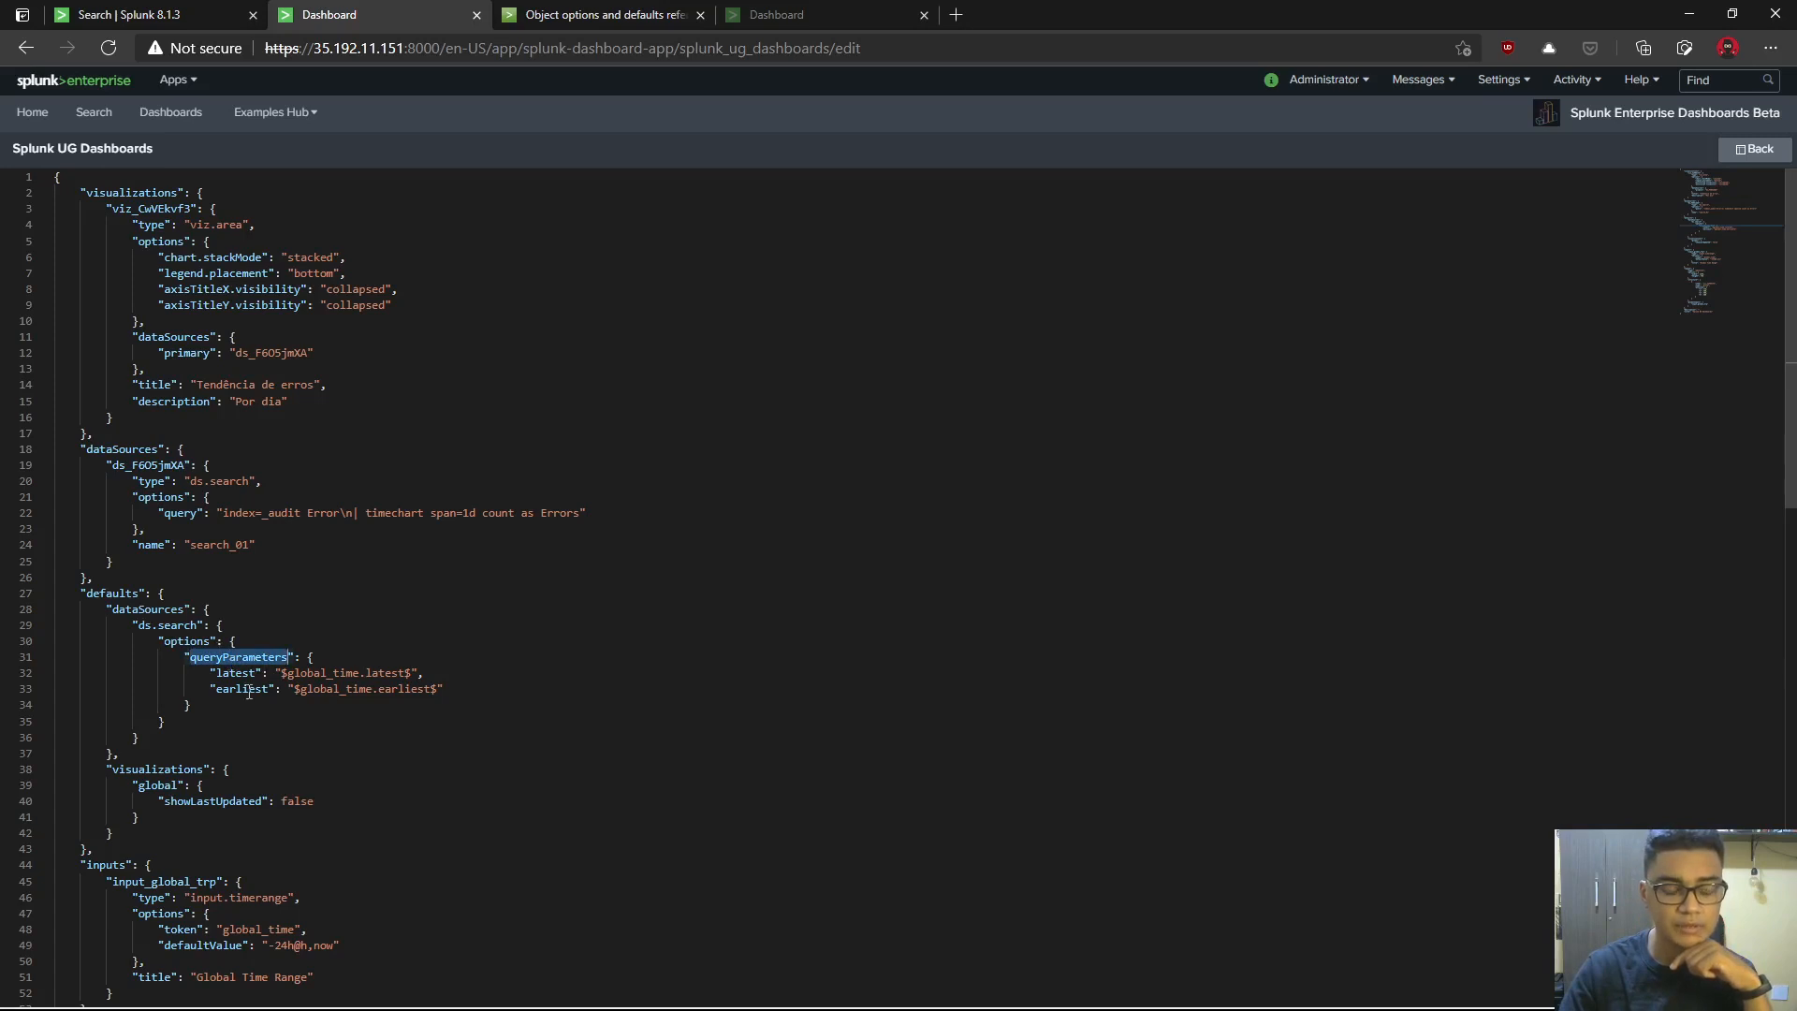
{"action": "scroll", "coordinate": [225, 756], "scroll_direction": "down", "scroll_amount": 1}
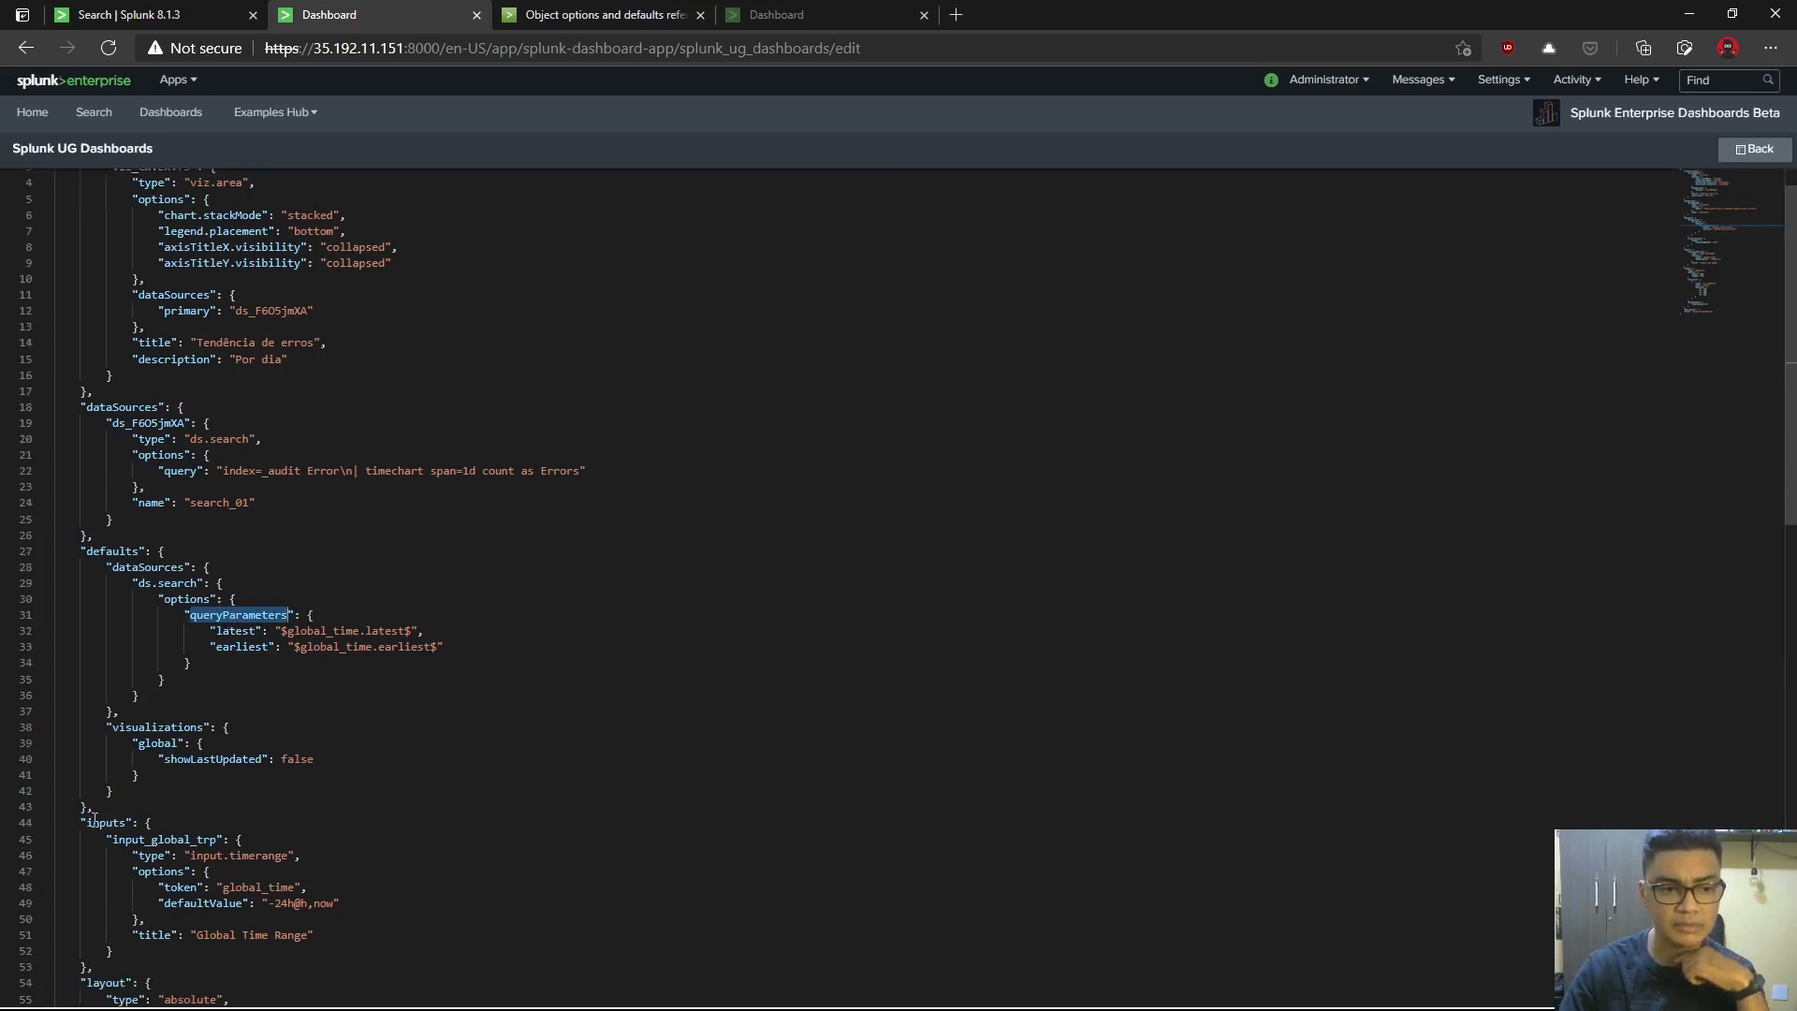
{"action": "double_click", "coordinate": [103, 823]}
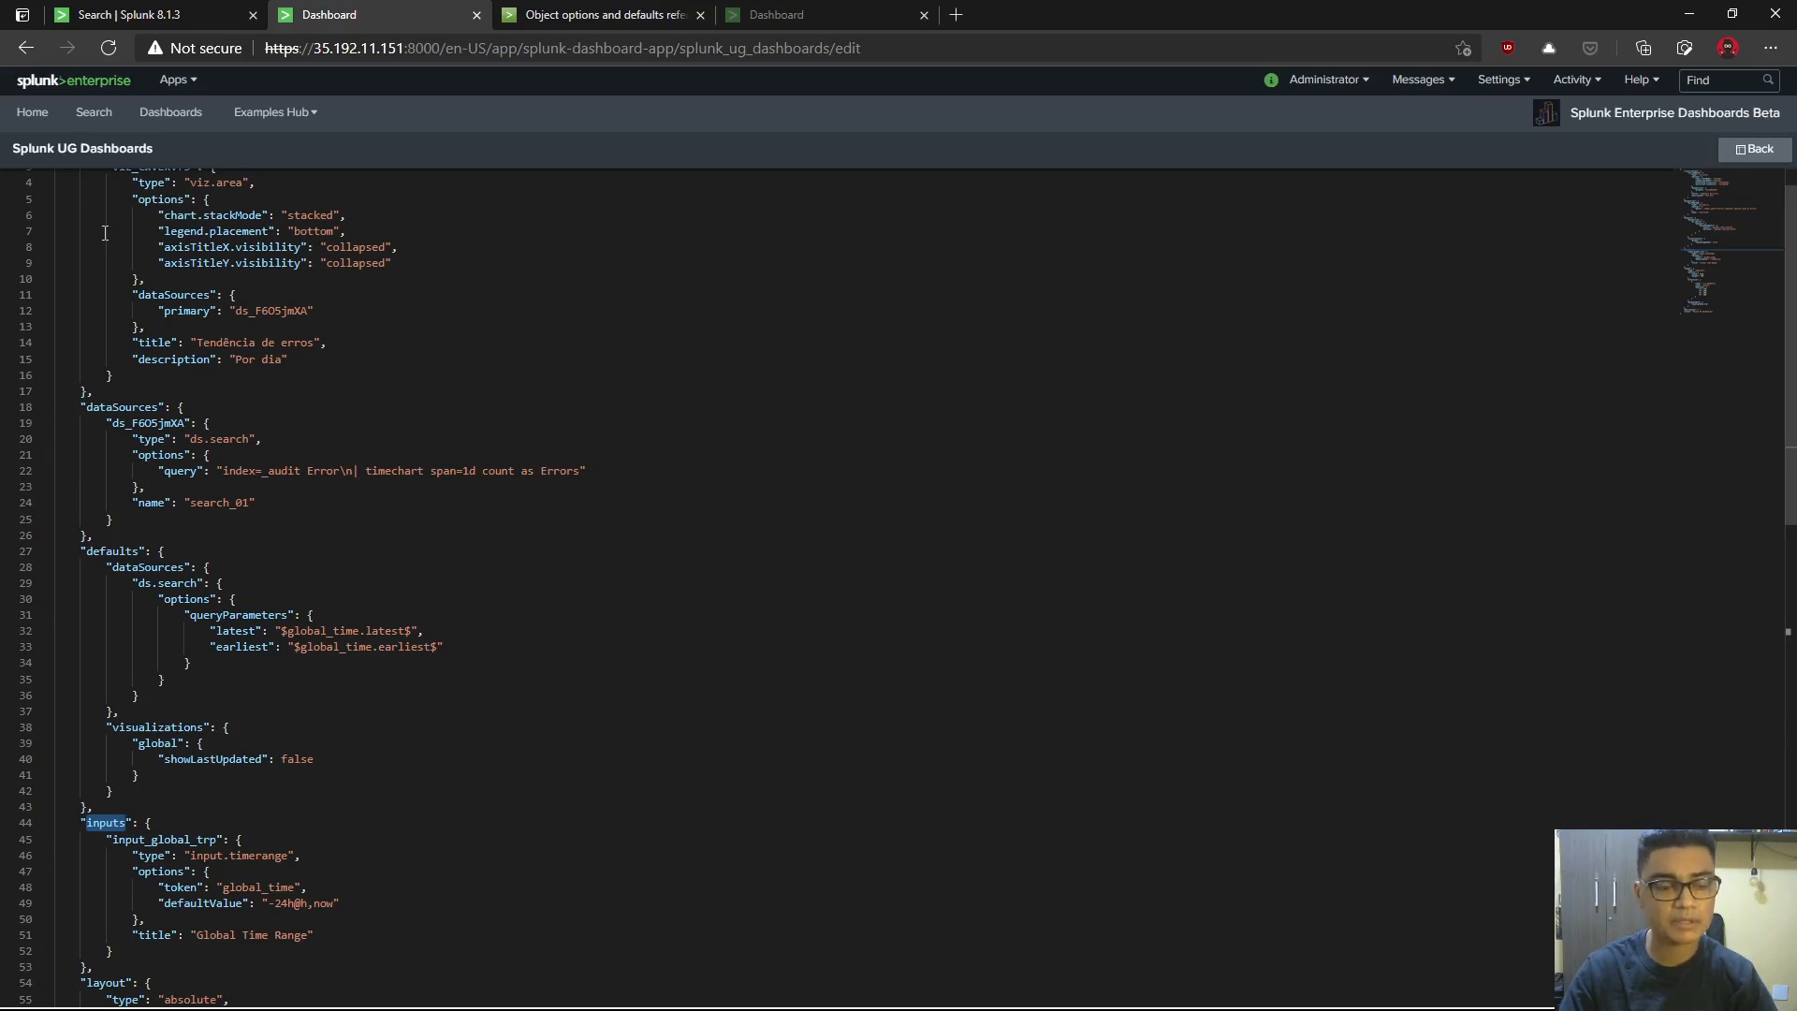
{"action": "scroll", "coordinate": [388, 675], "scroll_direction": "down", "scroll_amount": 3}
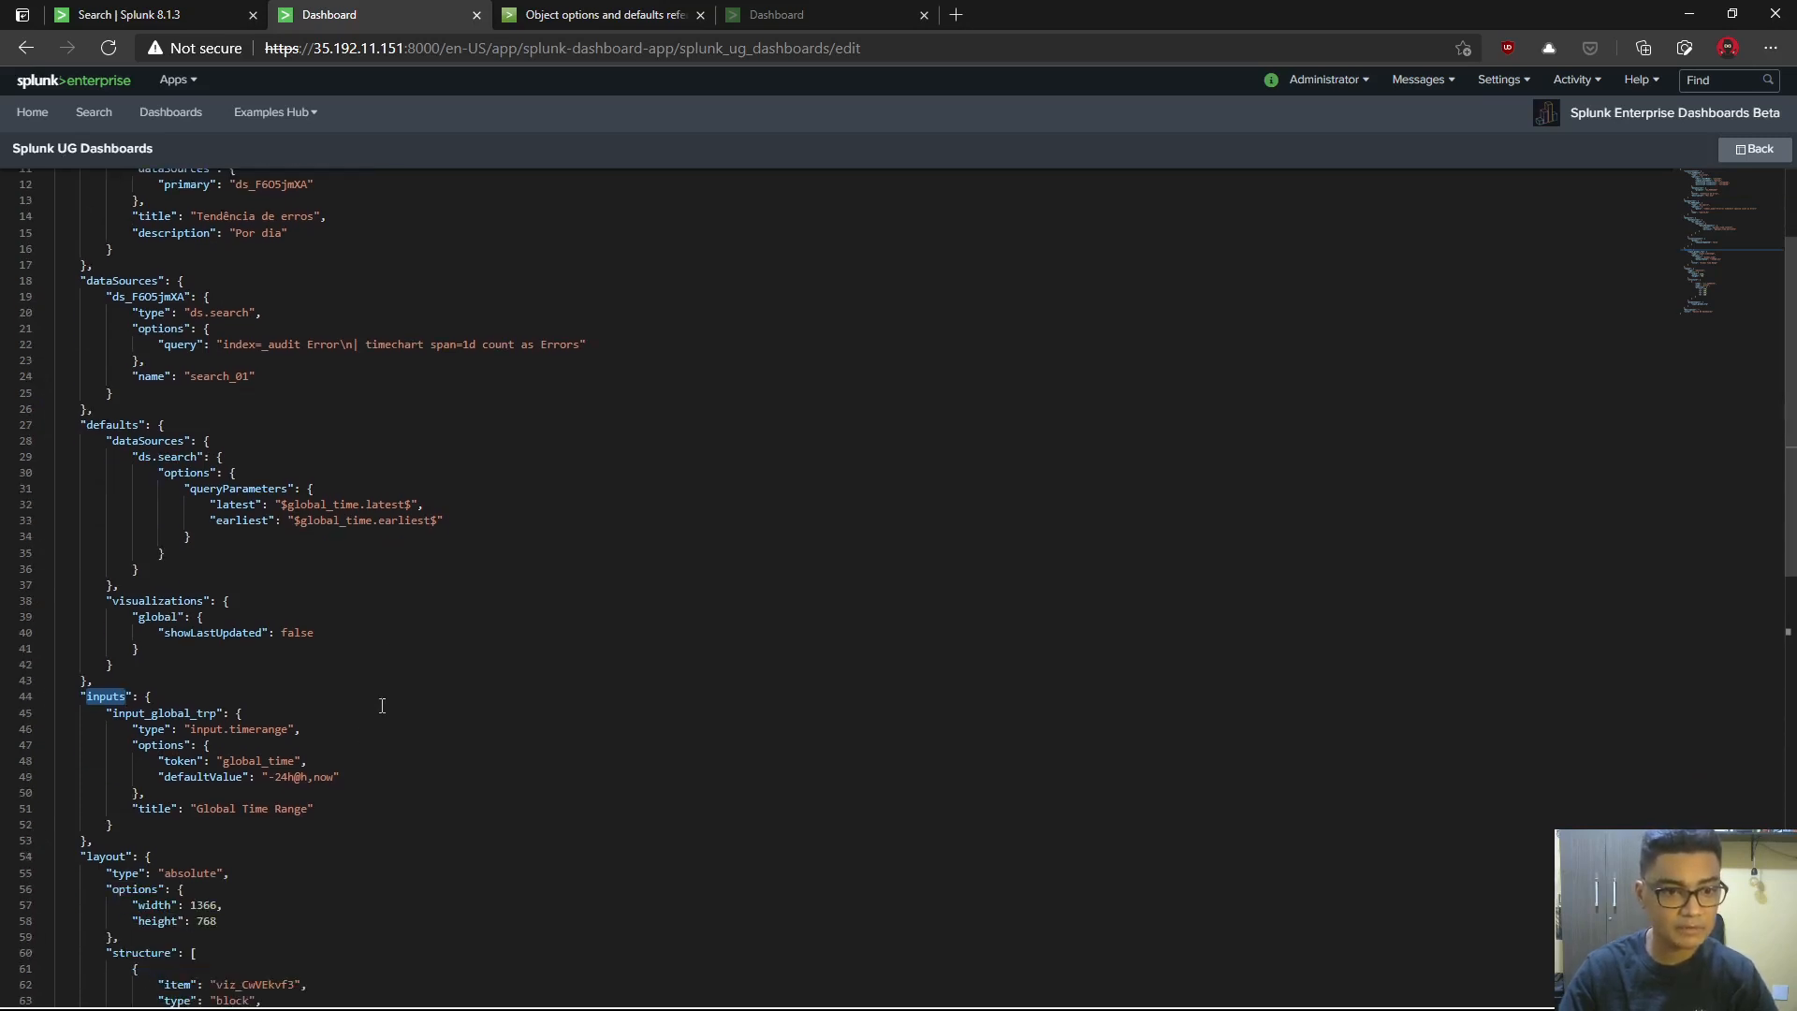
{"action": "left_click_drag", "start_coordinate": [268, 776], "coordinate": [309, 777]}
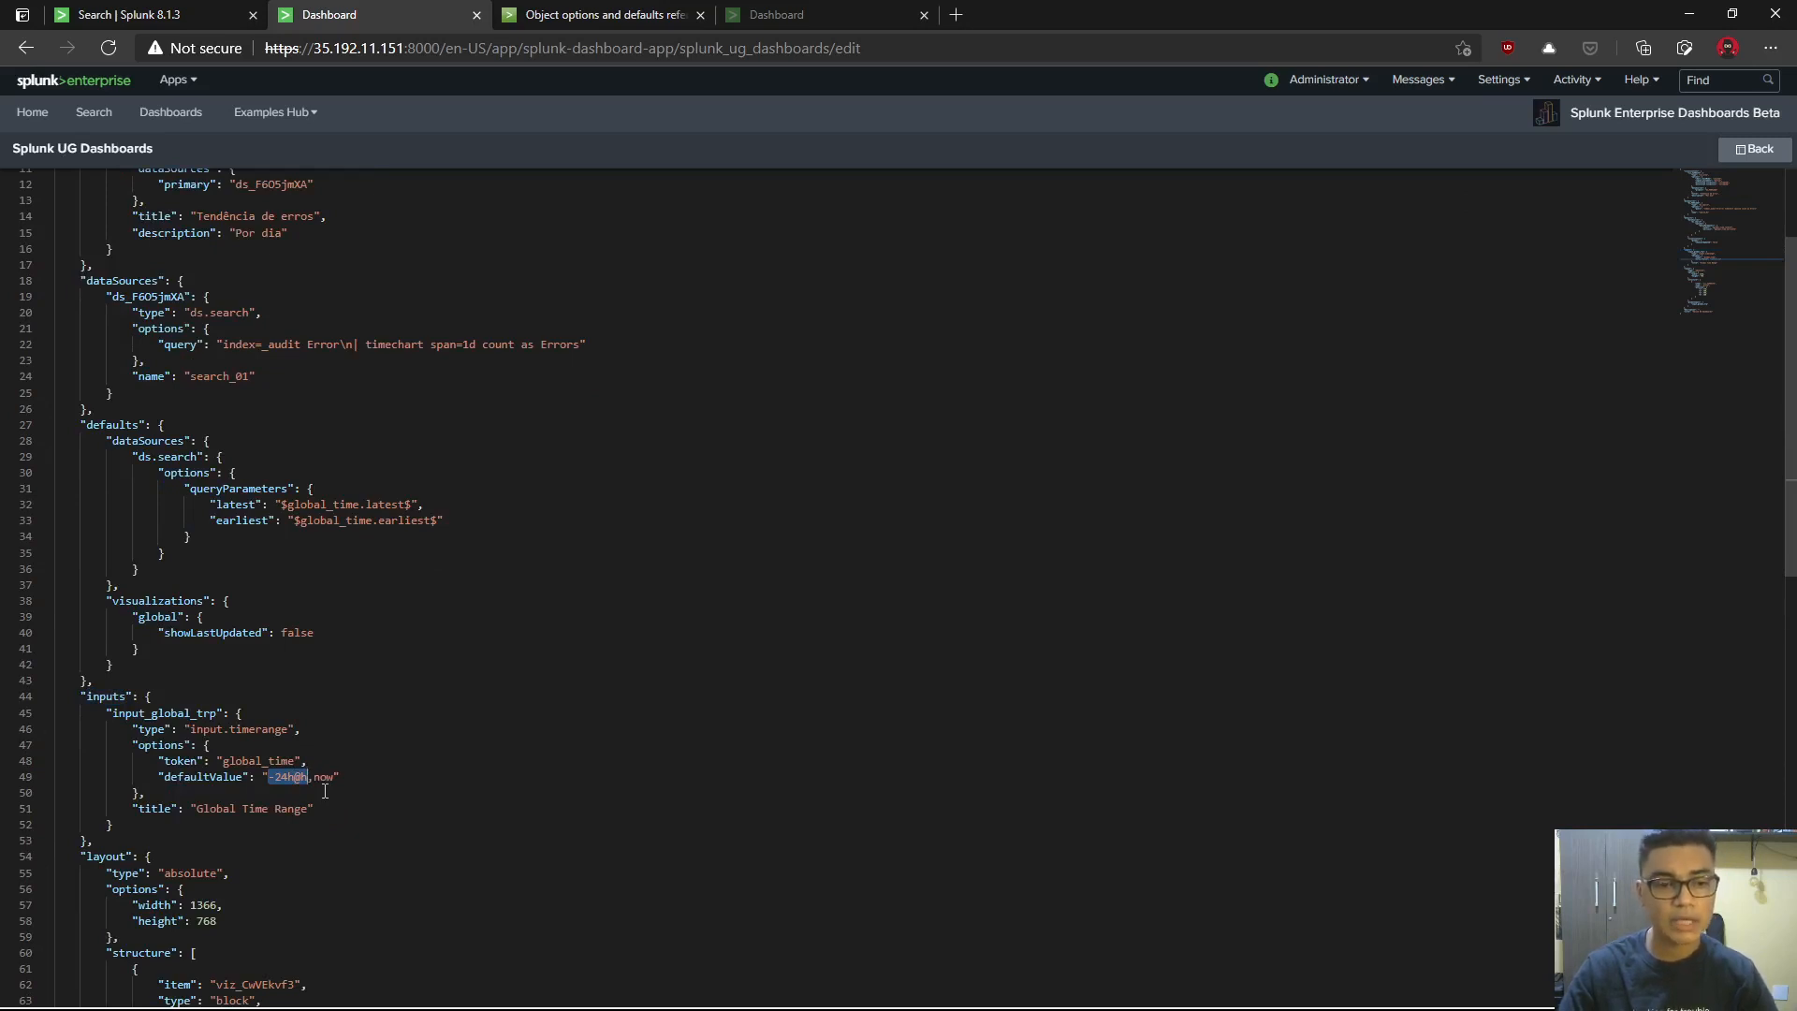
{"action": "left_click", "coordinate": [276, 778]}
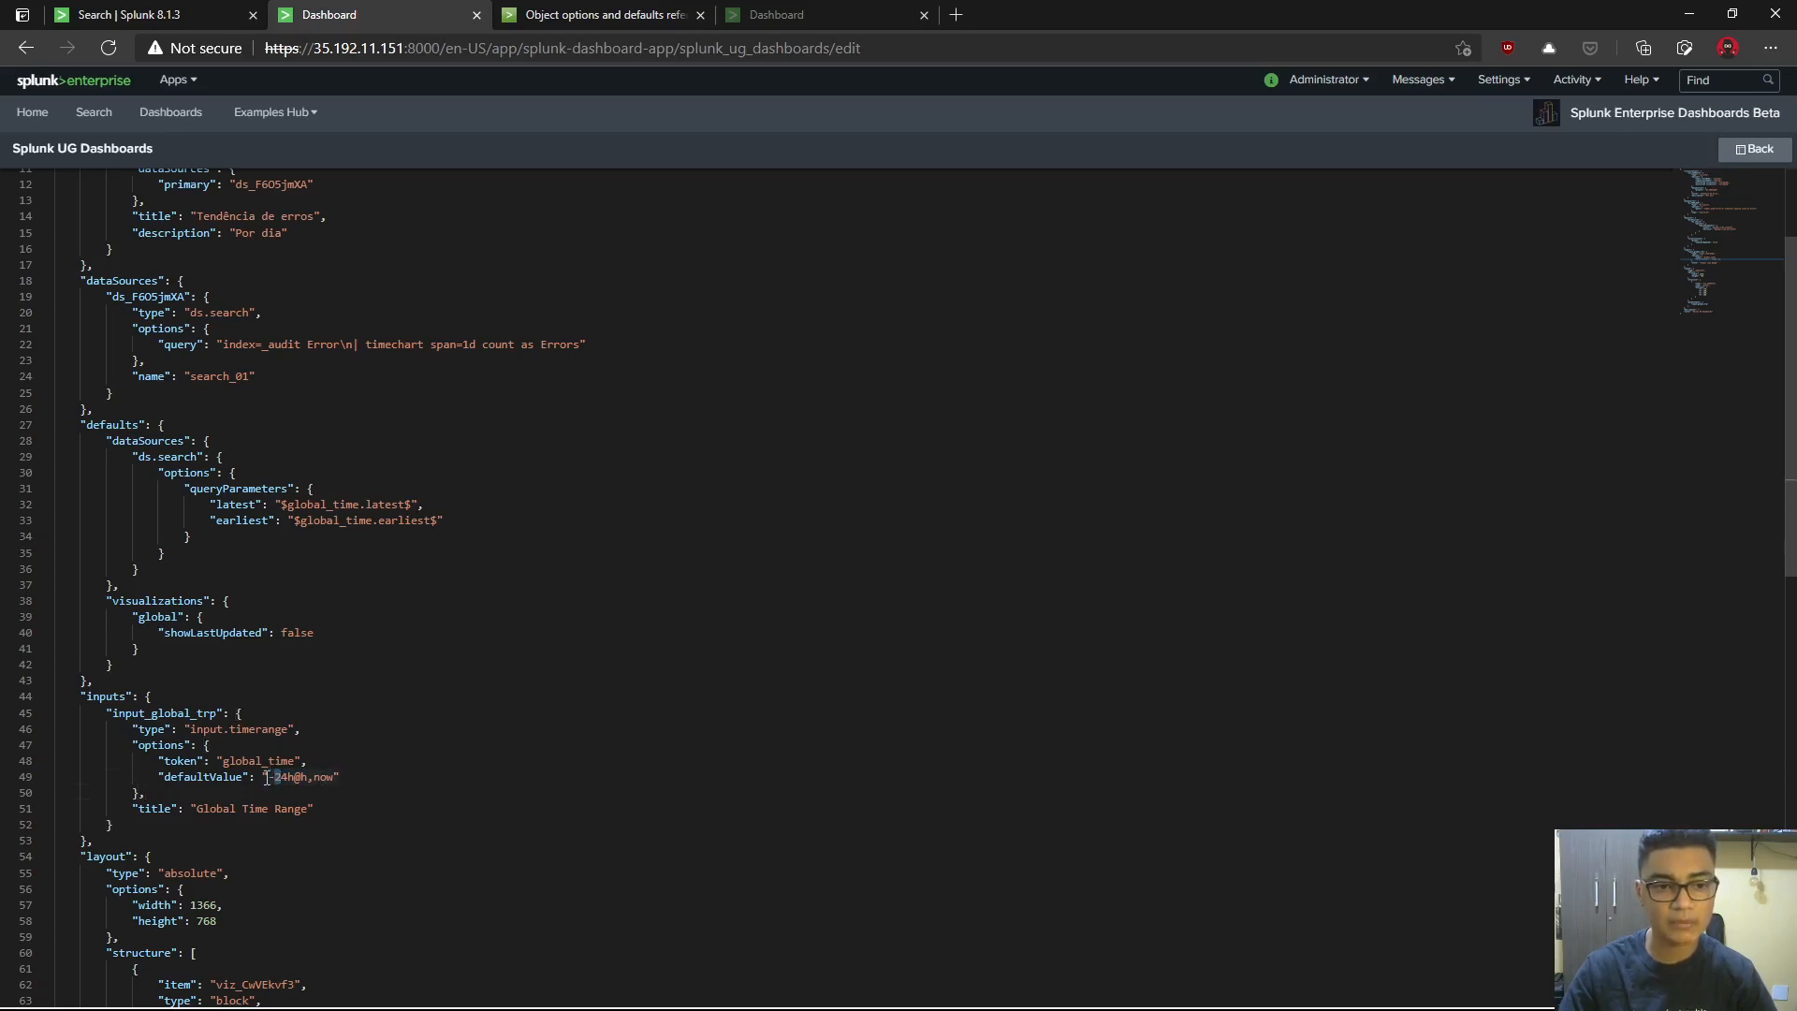
{"action": "left_click_drag", "start_coordinate": [269, 777], "coordinate": [335, 777]}
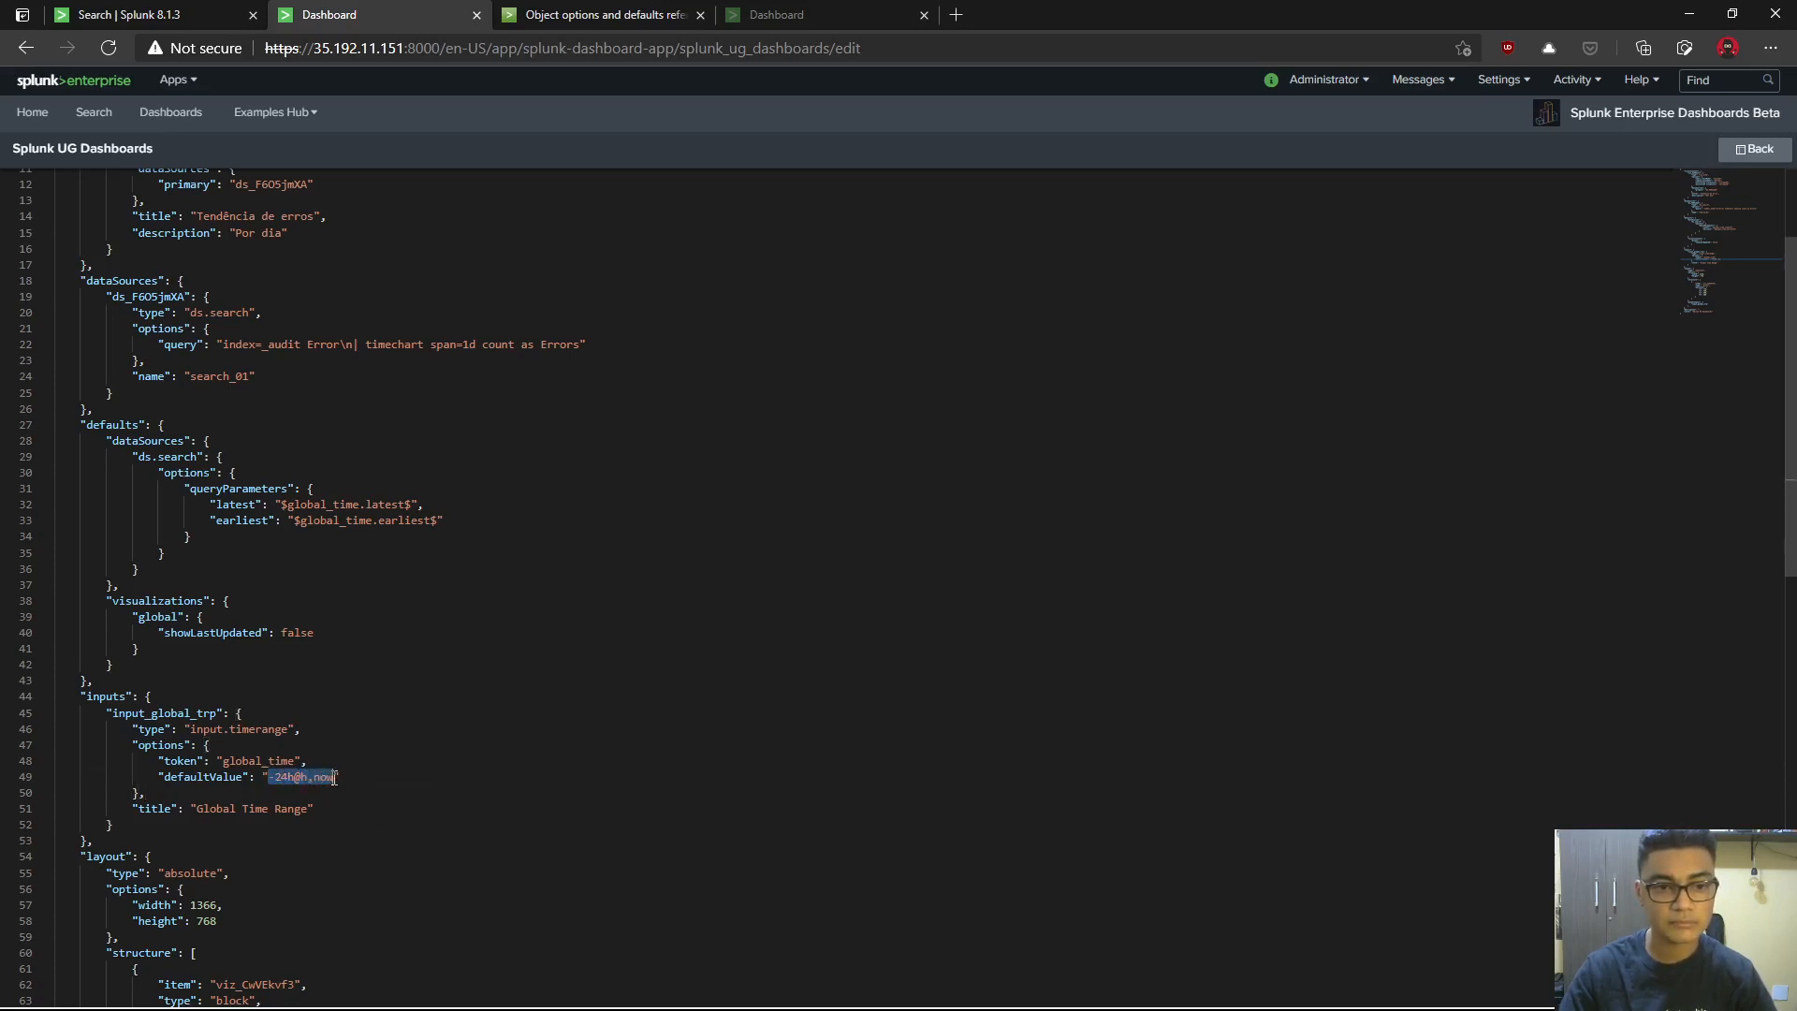
{"action": "type", "text": "0"}
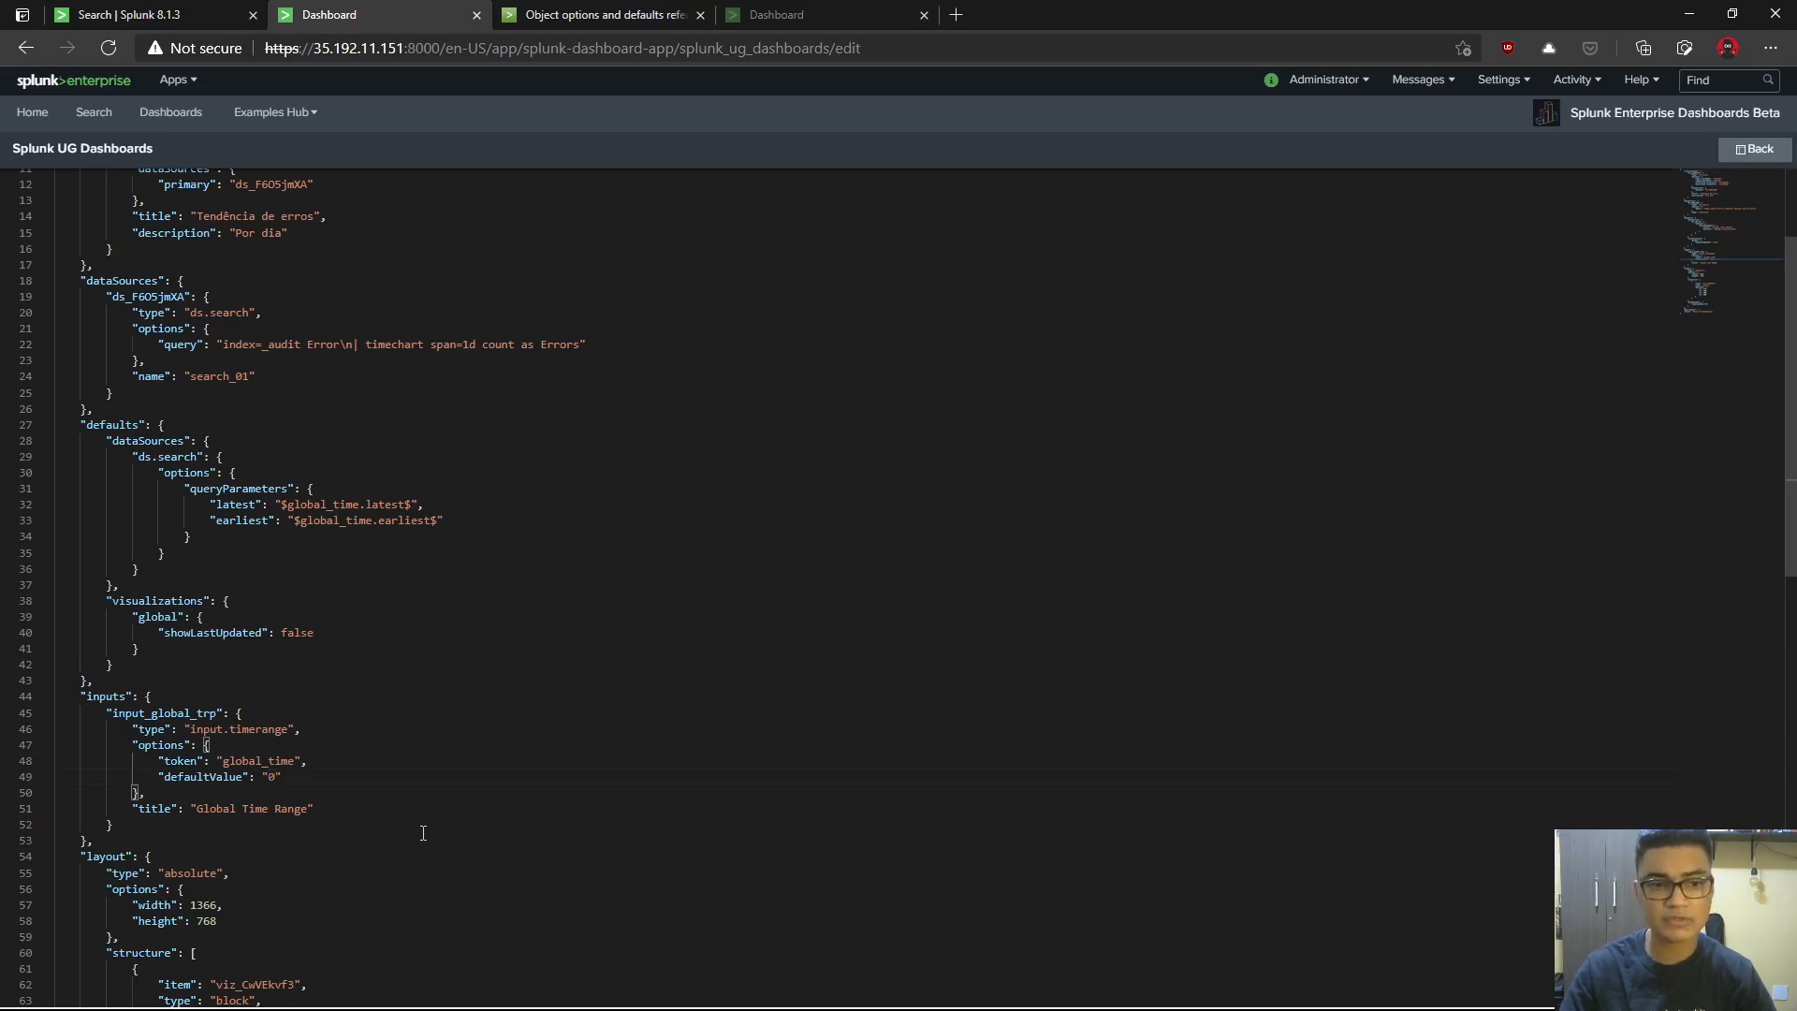
{"action": "left_click", "coordinate": [1755, 149]}
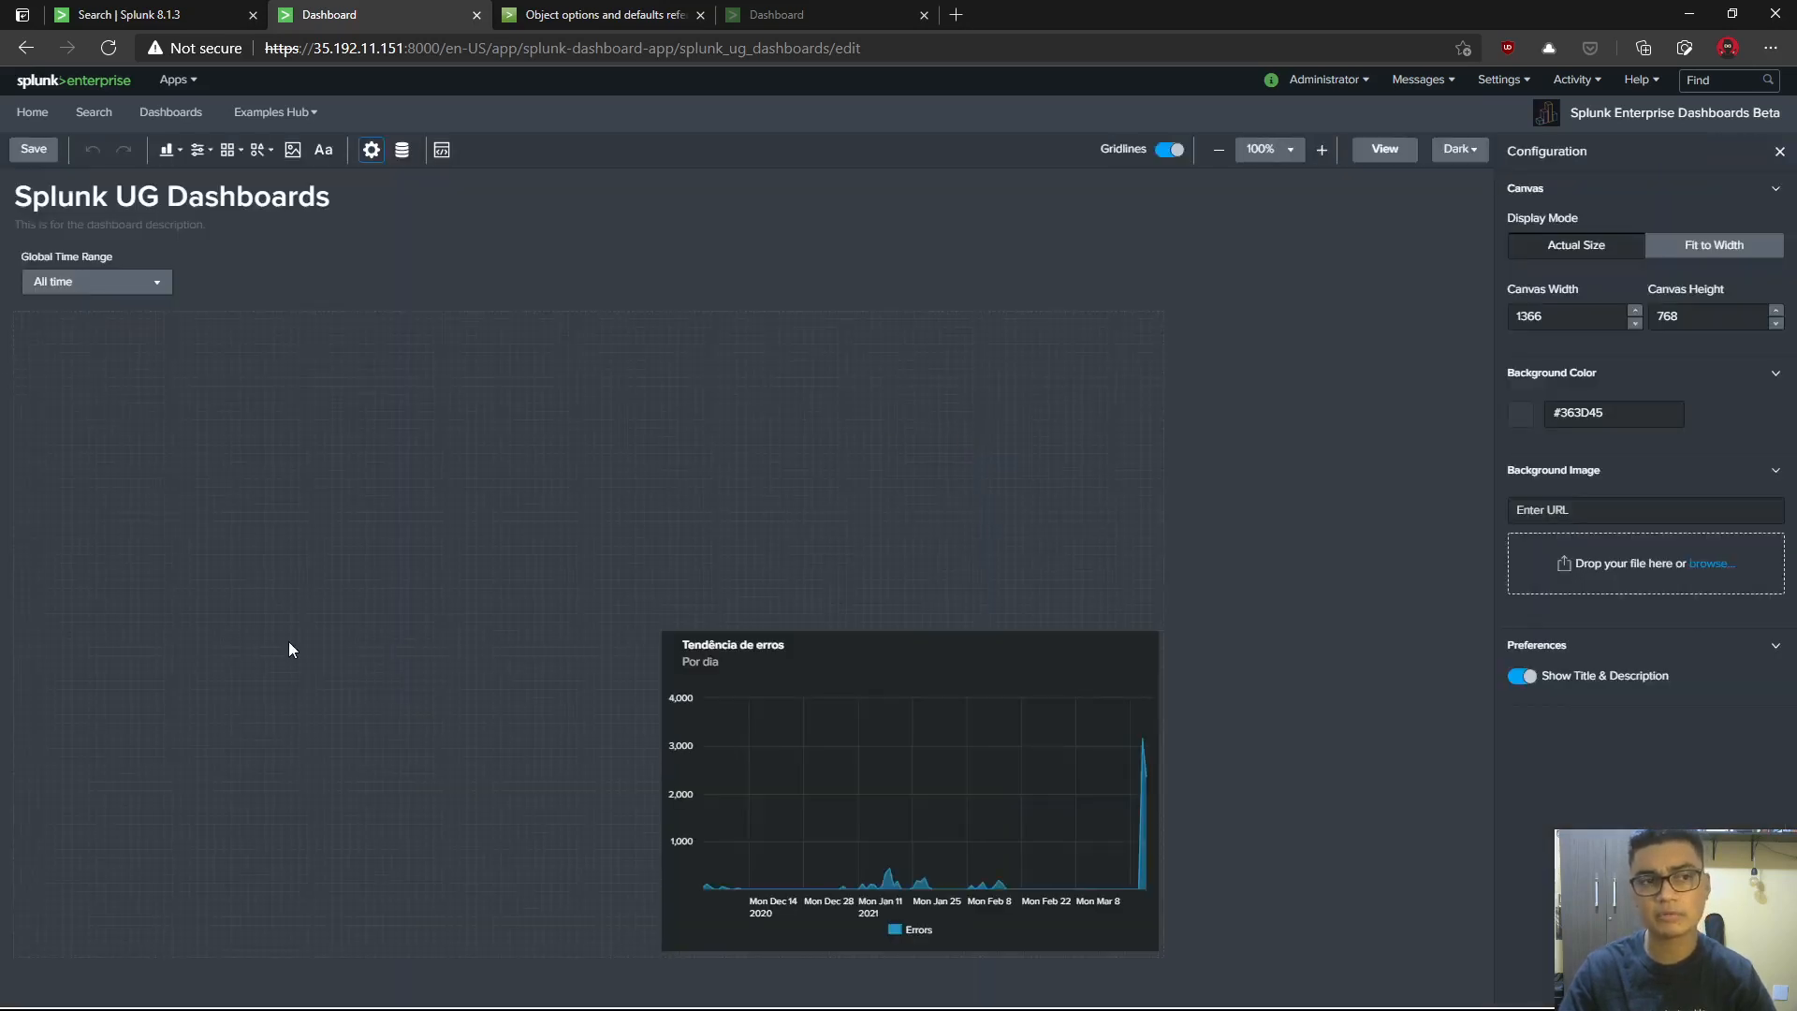
{"action": "left_click", "coordinate": [33, 149]}
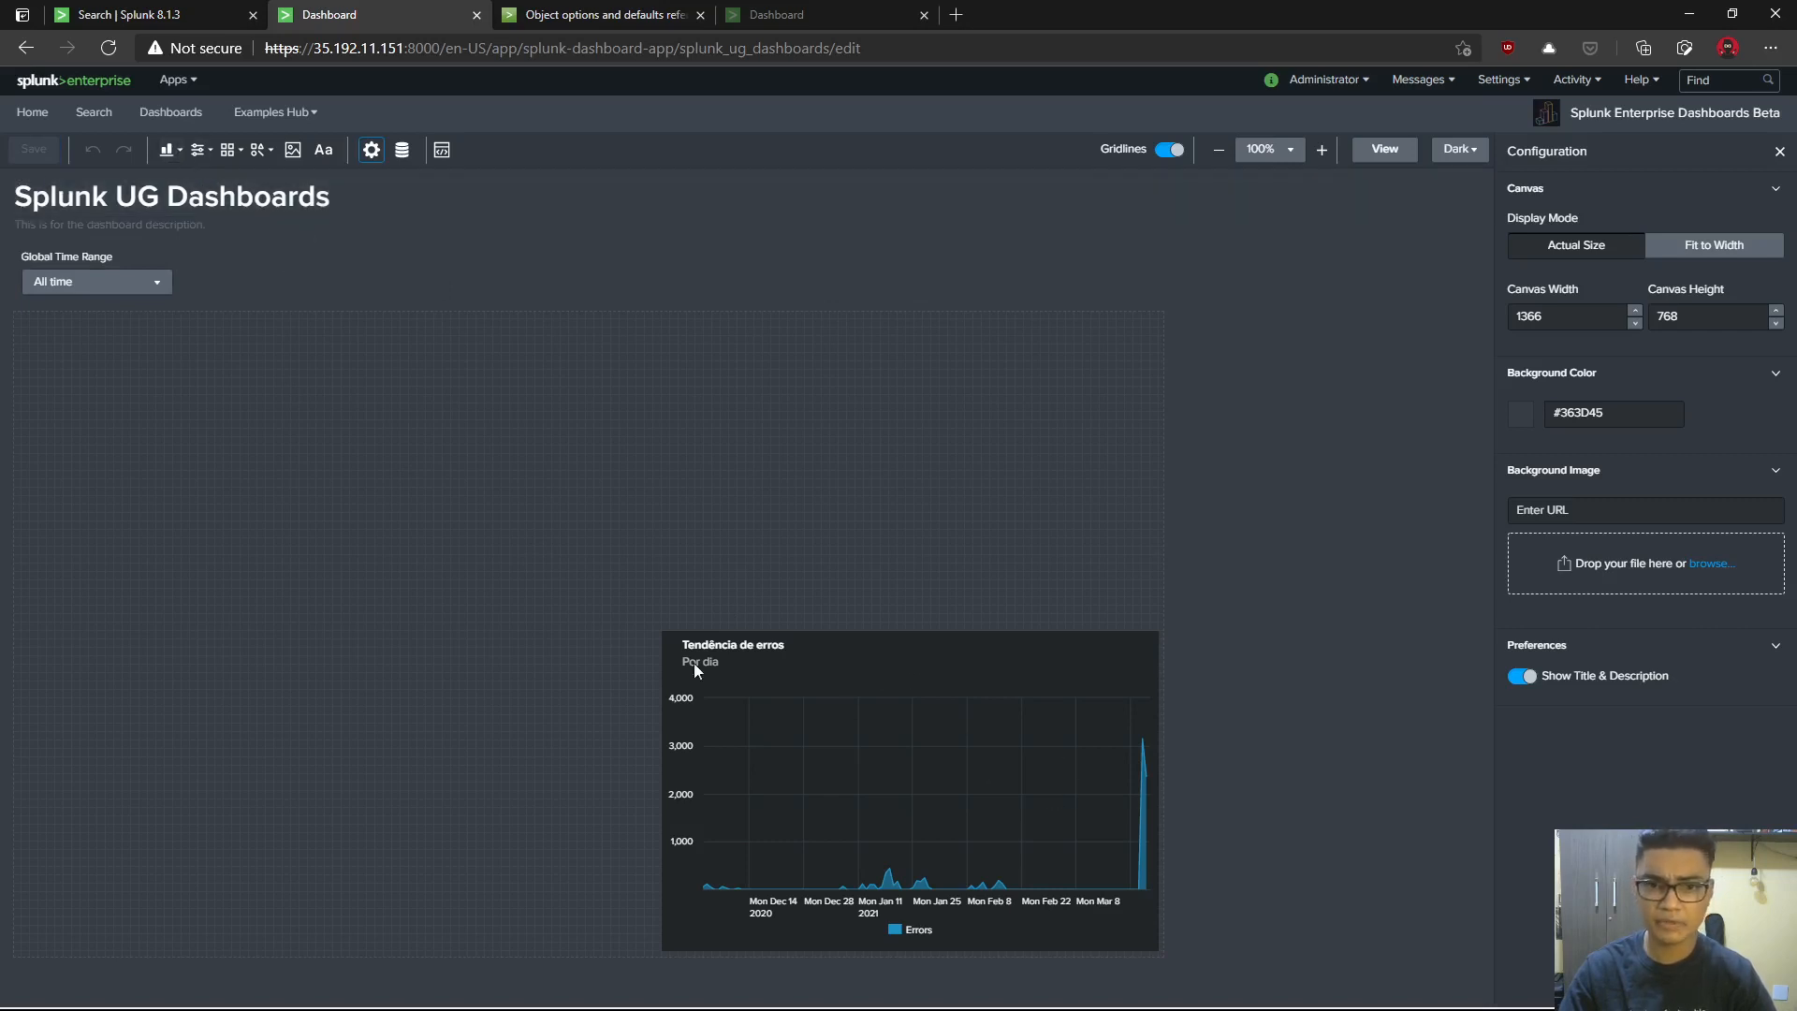
{"action": "left_click", "coordinate": [750, 663]}
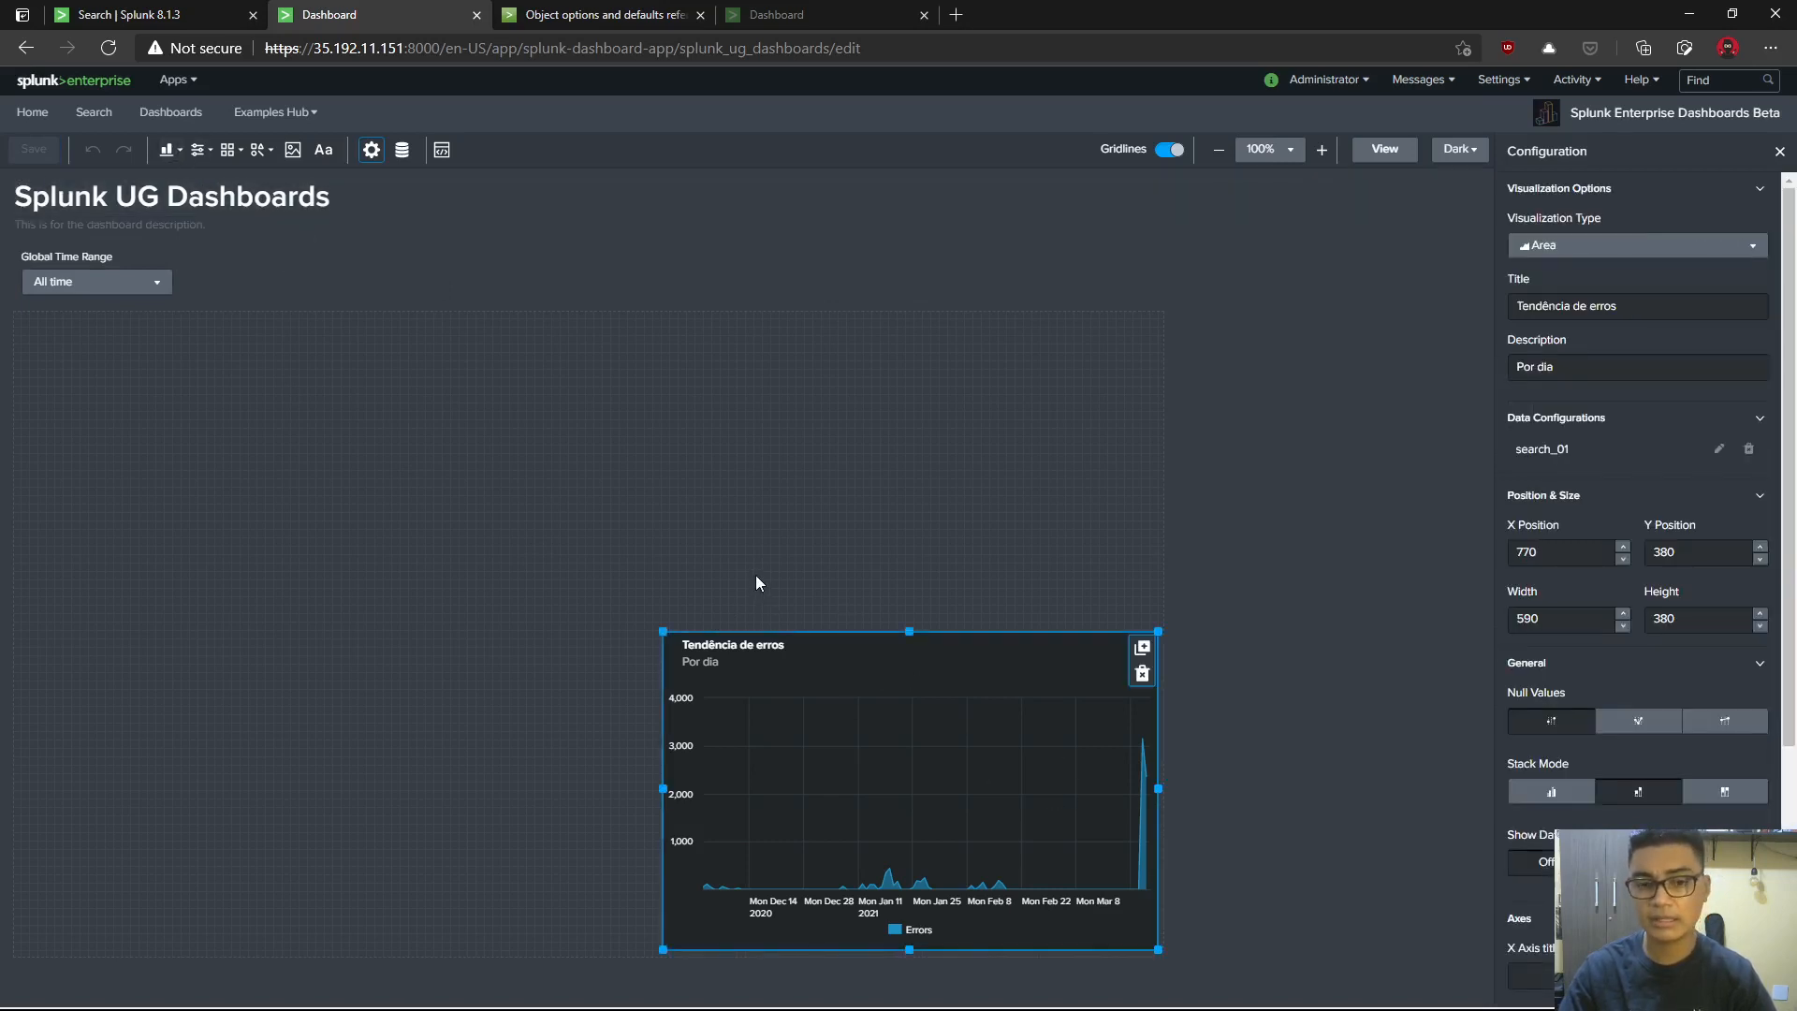
{"action": "left_click", "coordinate": [756, 576]}
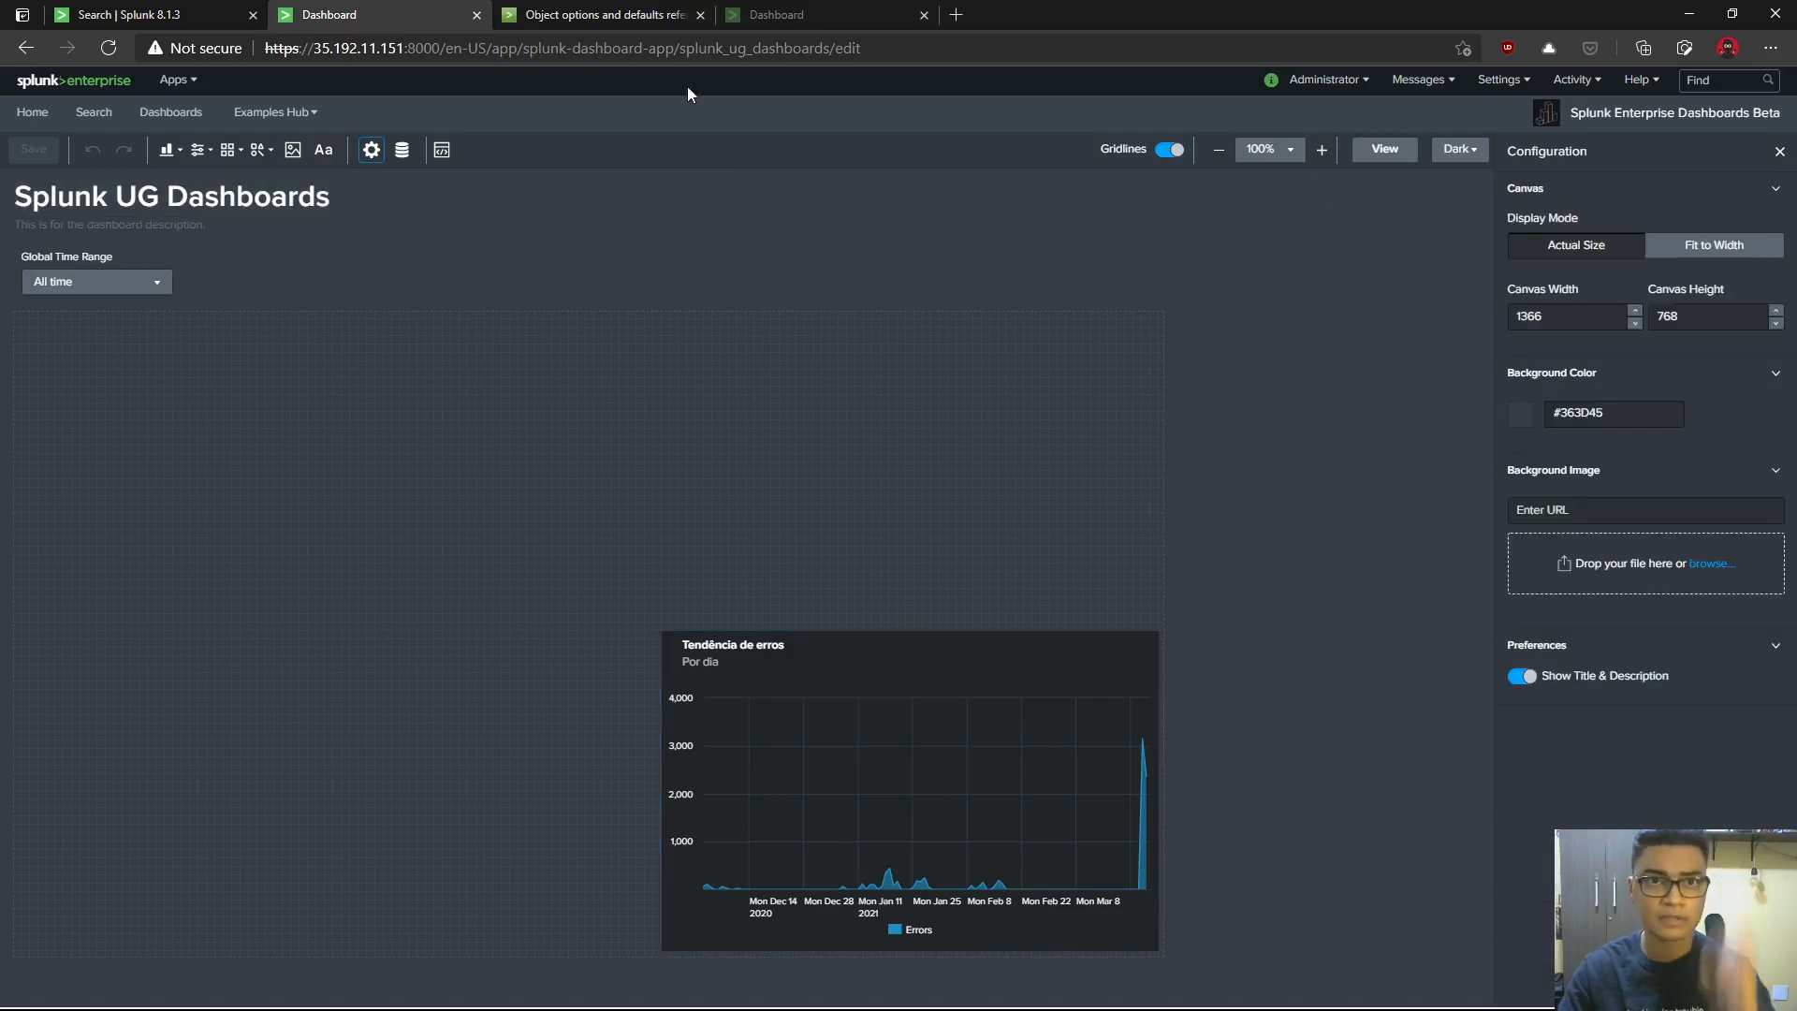
- Switch to the Splunk docs page on object options and defaults and examine the area chart options table
{"action": "left_click", "coordinate": [612, 20]}
{"action": "scroll", "coordinate": [196, 486], "scroll_direction": "down", "scroll_amount": 5}
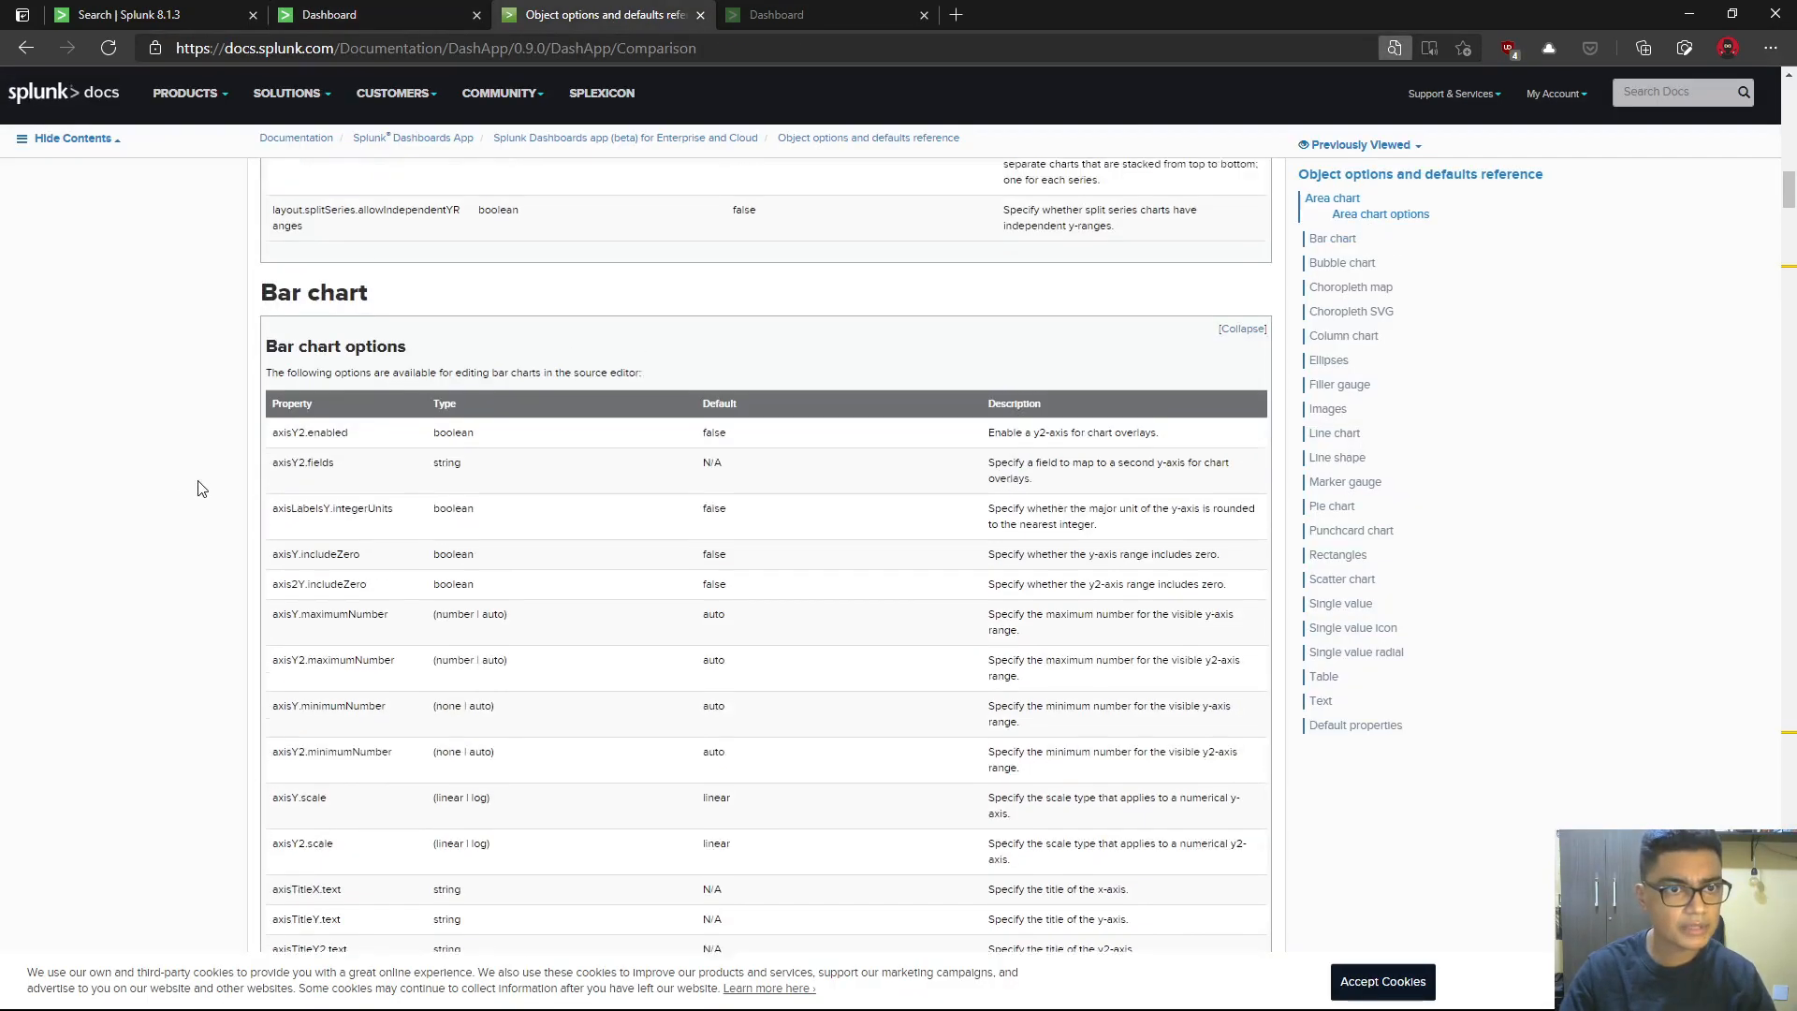
{"action": "scroll", "coordinate": [220, 594], "scroll_direction": "up", "scroll_amount": 10}
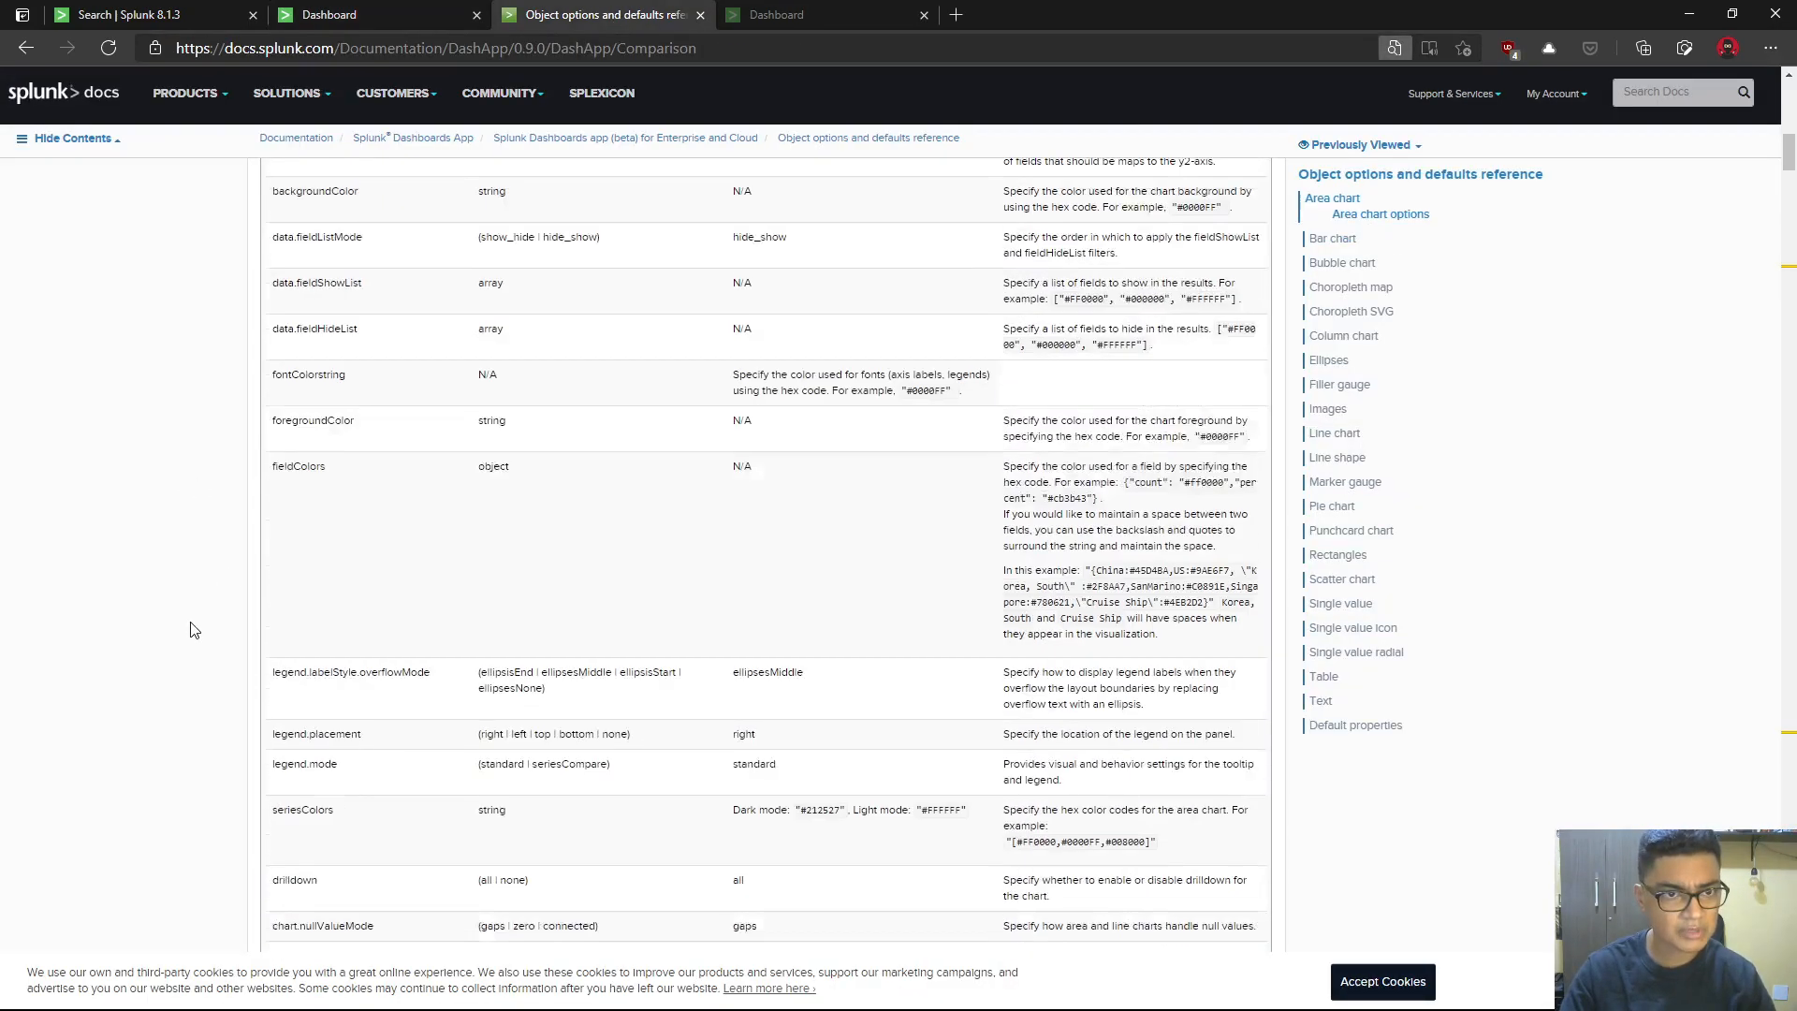
{"action": "scroll", "coordinate": [194, 629], "scroll_direction": "up", "scroll_amount": 5}
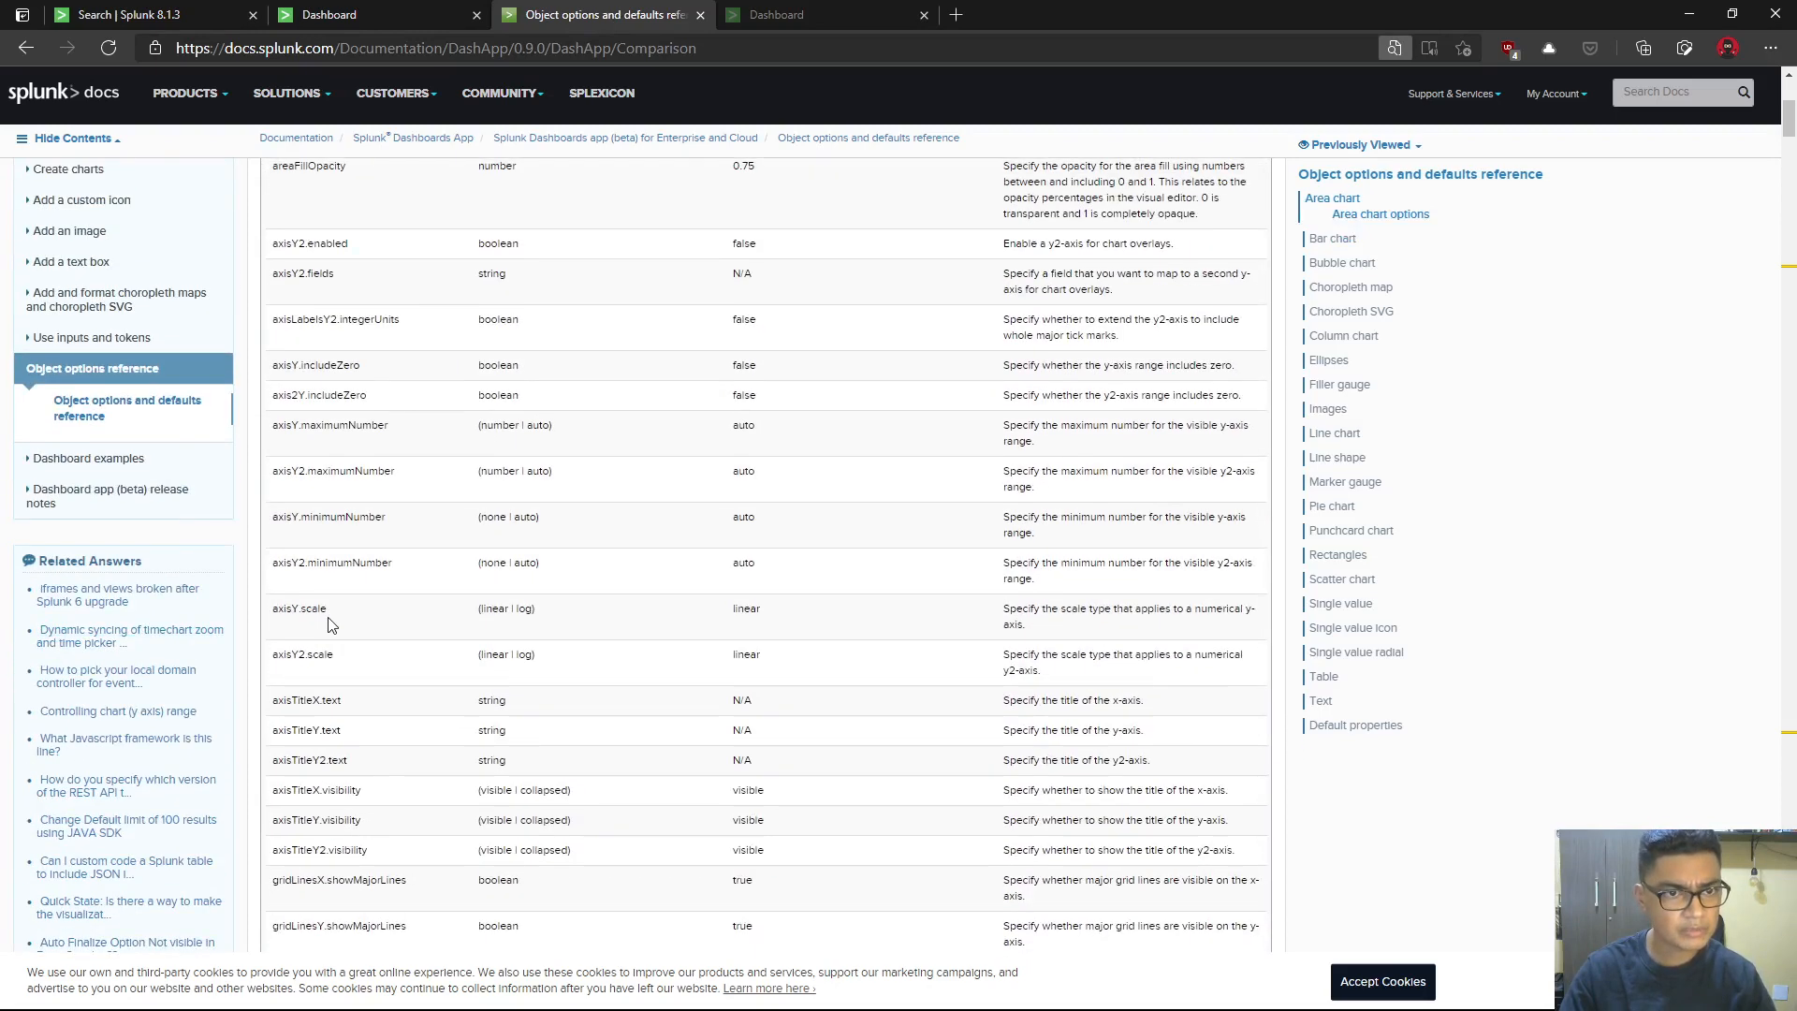
{"action": "scroll", "coordinate": [329, 624], "scroll_direction": "up", "scroll_amount": 2}
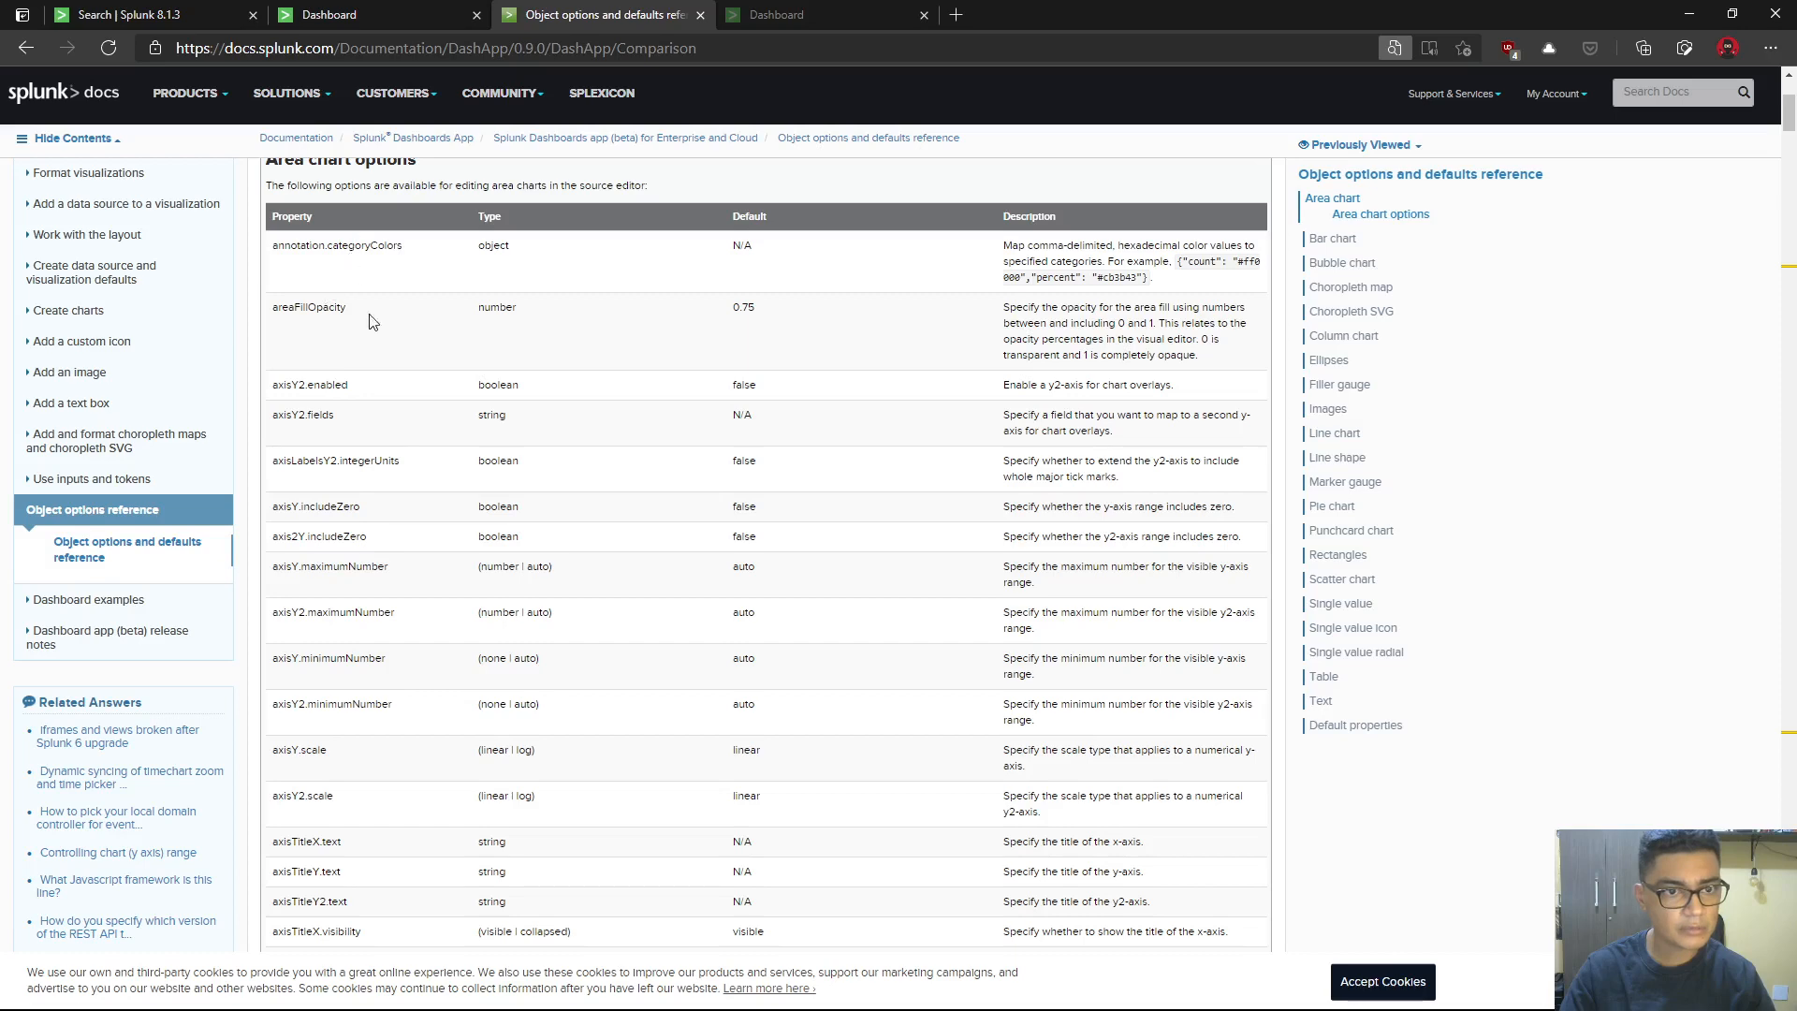
{"action": "scroll", "coordinate": [403, 737], "scroll_direction": "down", "scroll_amount": 3}
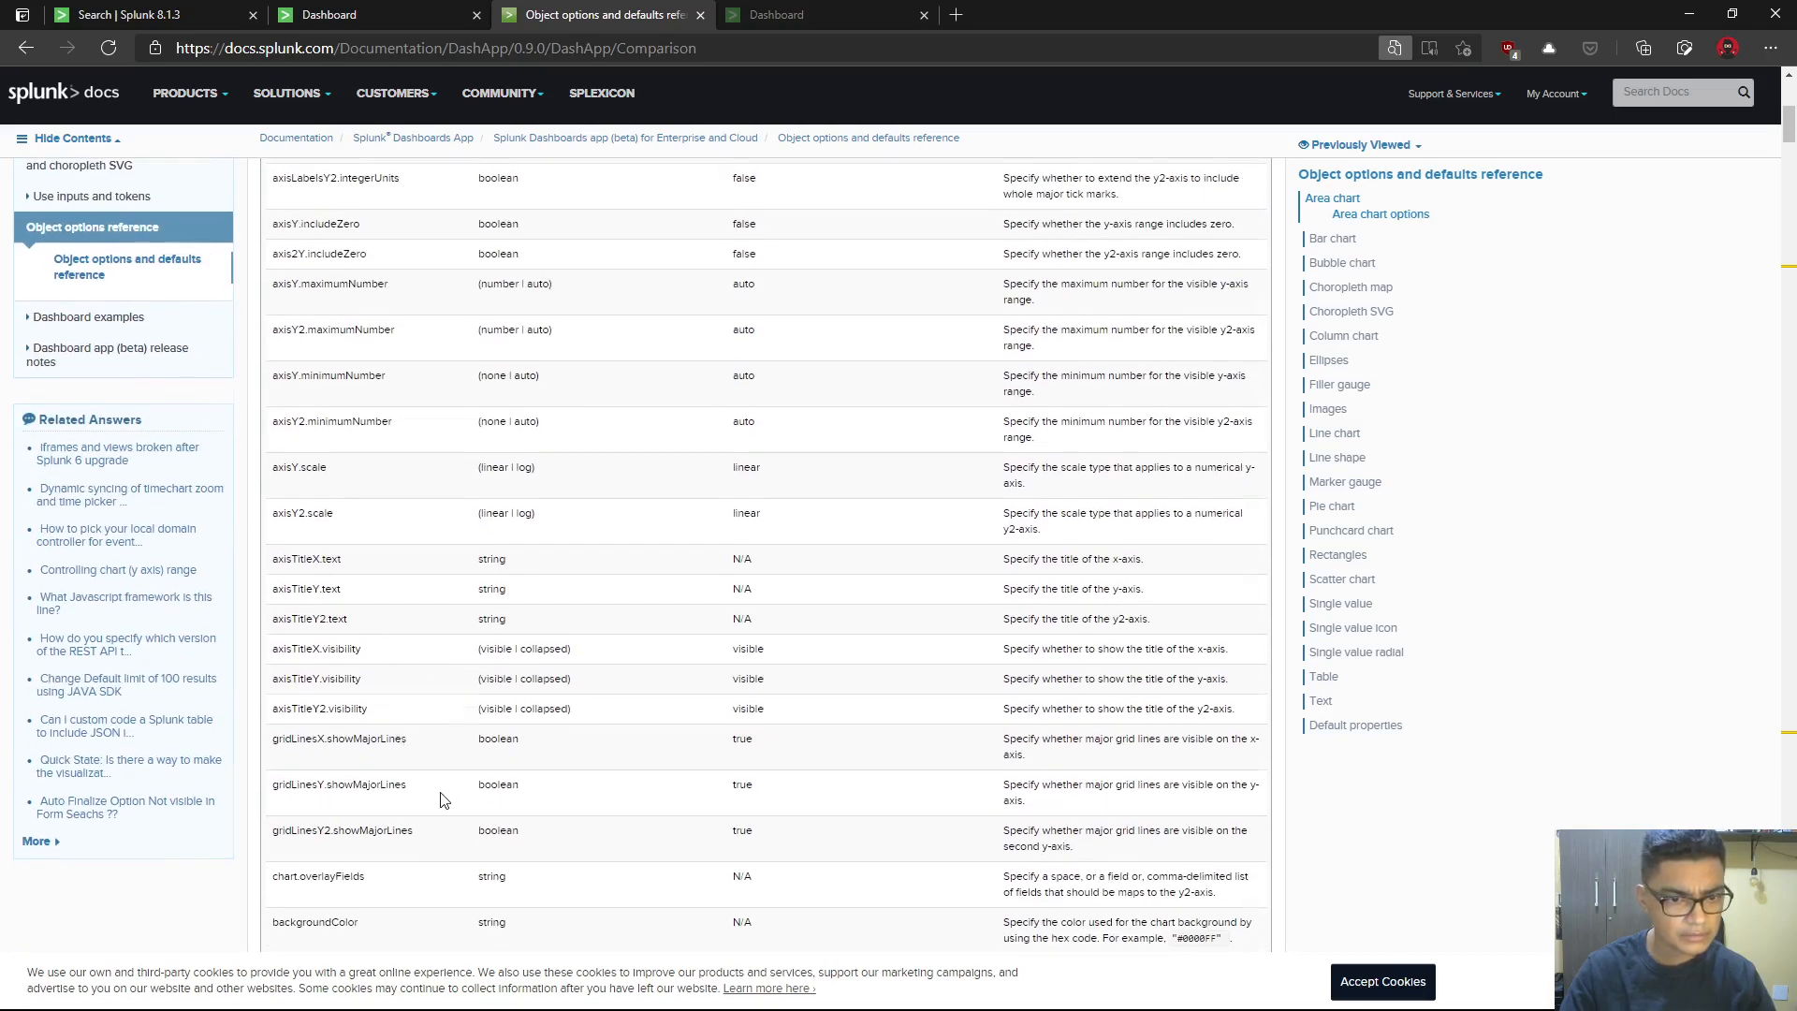
- Search the Splunk options reference for the y-axis abbreviation property and copy the name axisY.abbreviation from the line chart options
{"action": "scroll", "coordinate": [444, 800], "scroll_direction": "down", "scroll_amount": 3}
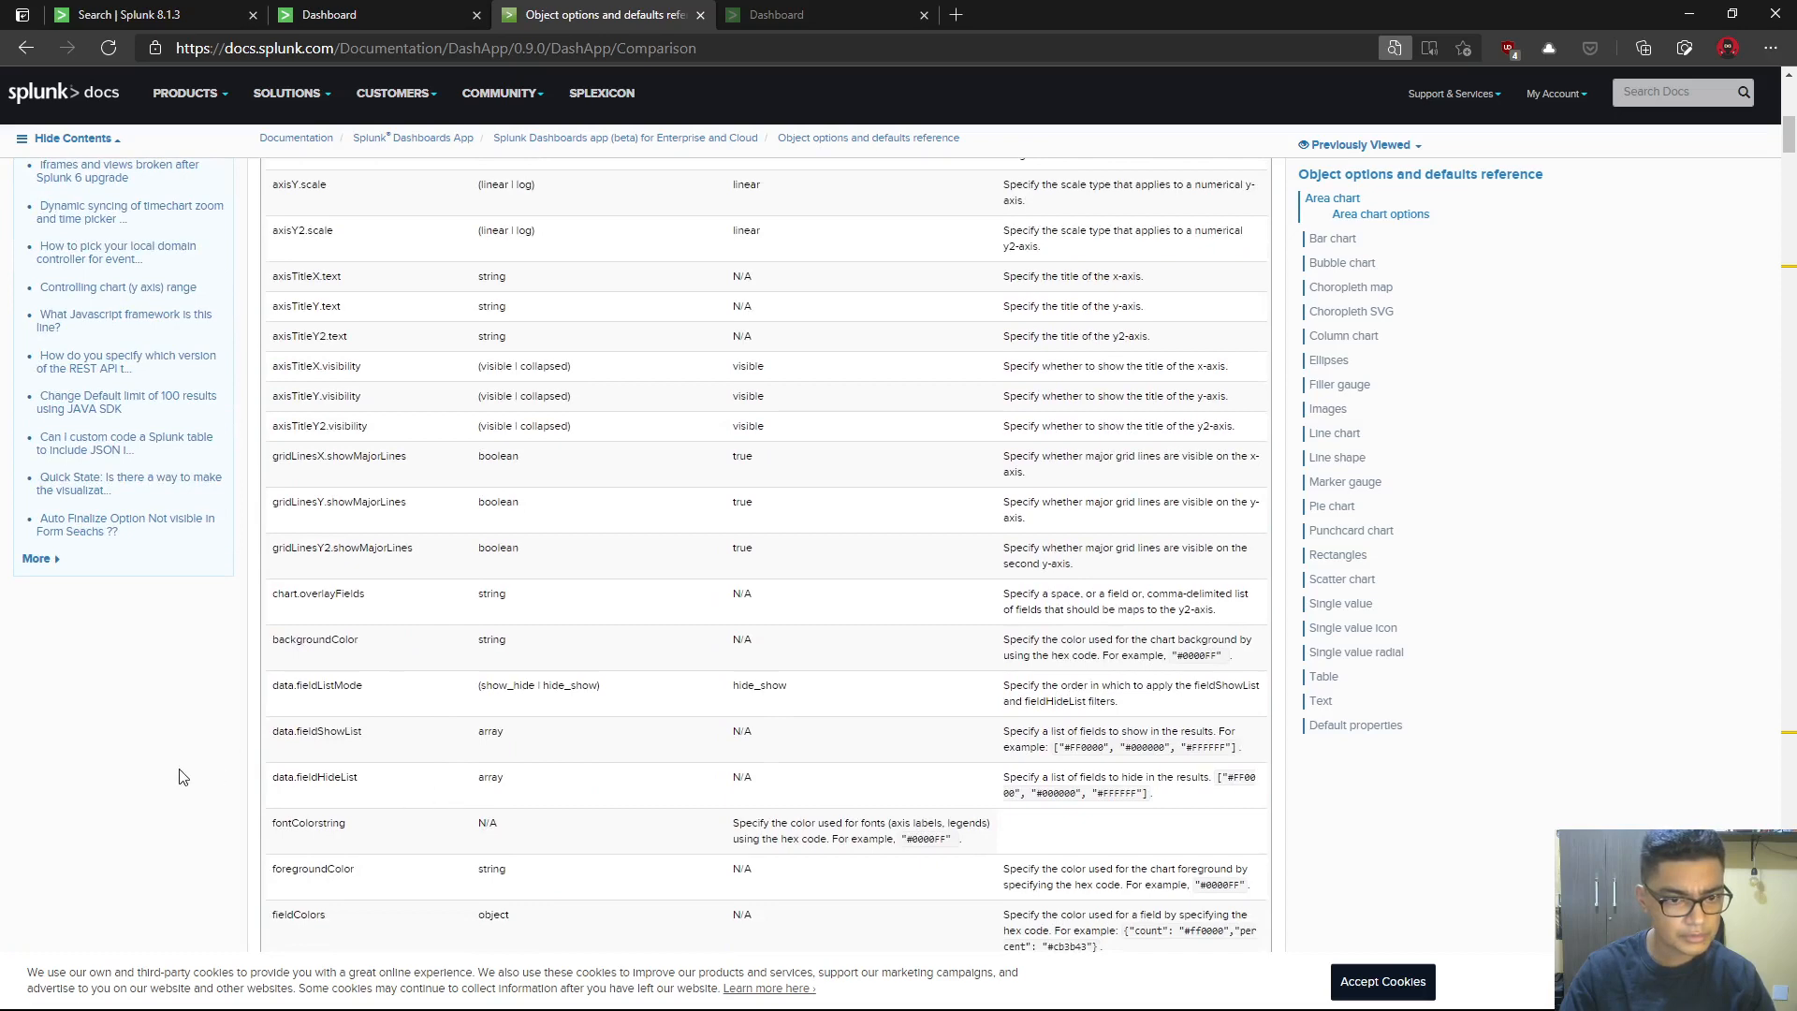
{"action": "type", "text": "abb"}
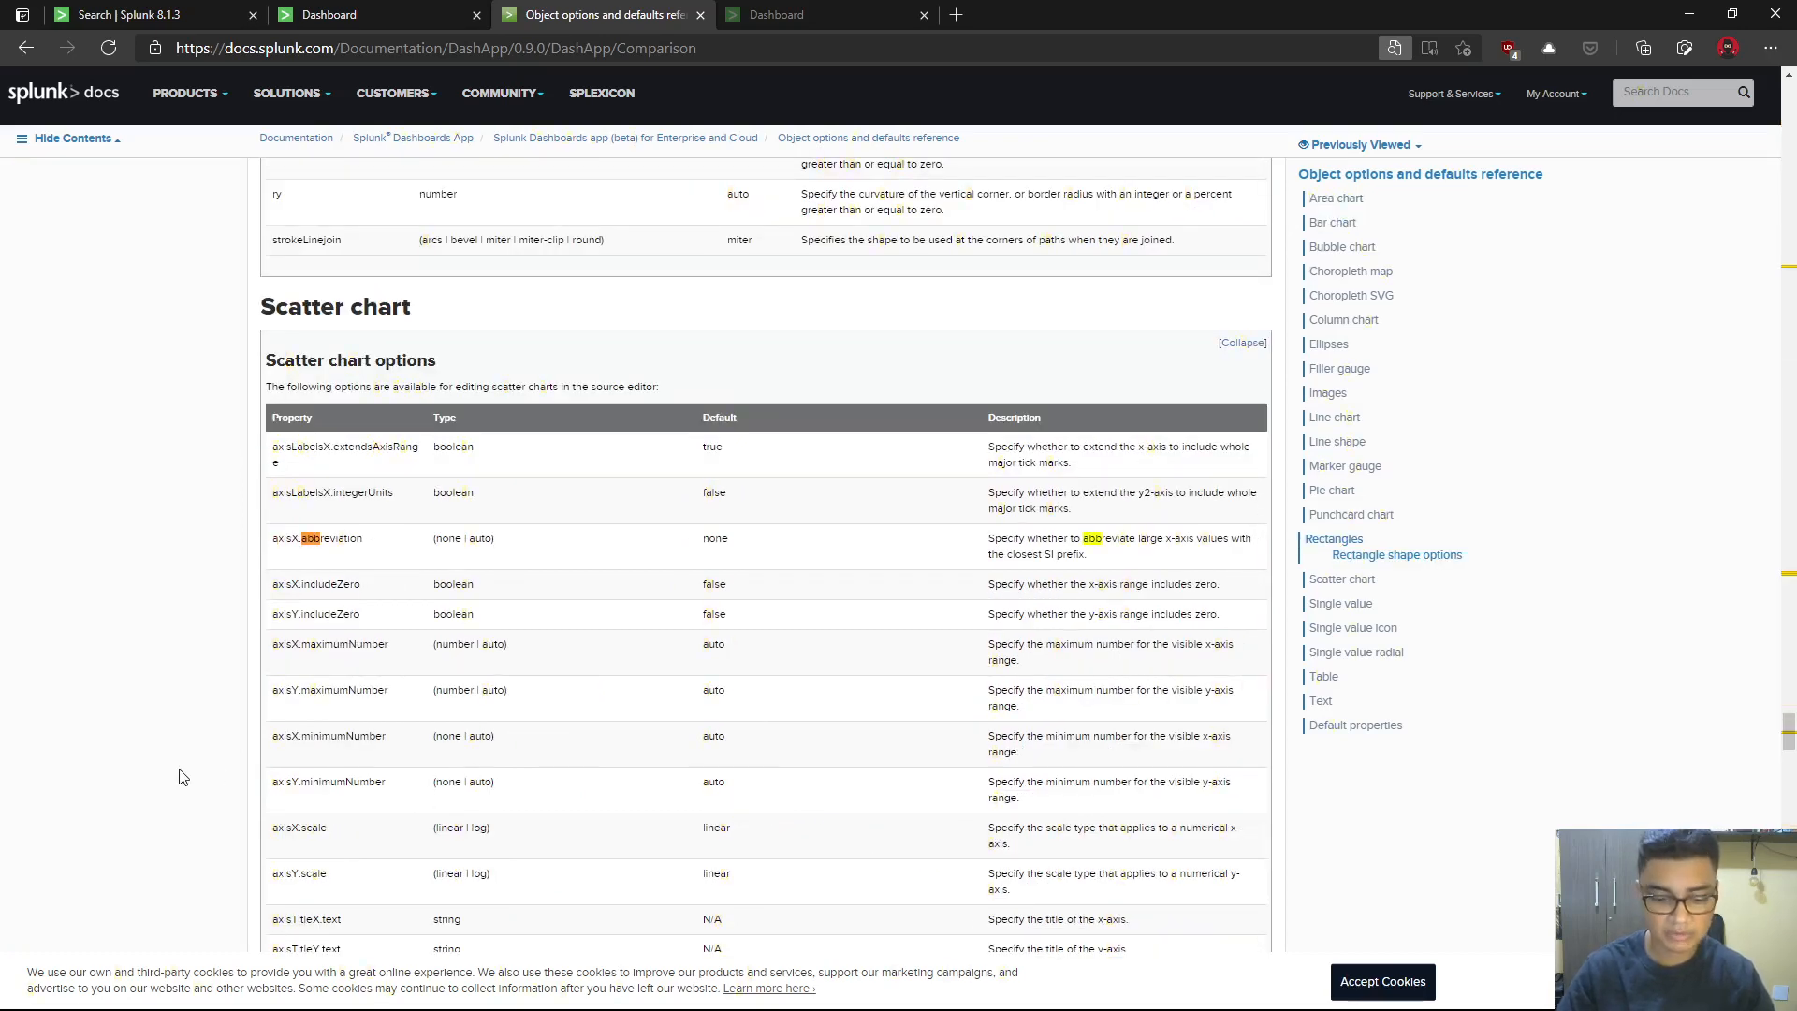
{"action": "key", "text": "Home"}
{"action": "type", "text": "y."}
{"action": "key", "text": "BackSpace"}
{"action": "type", "text": "."}
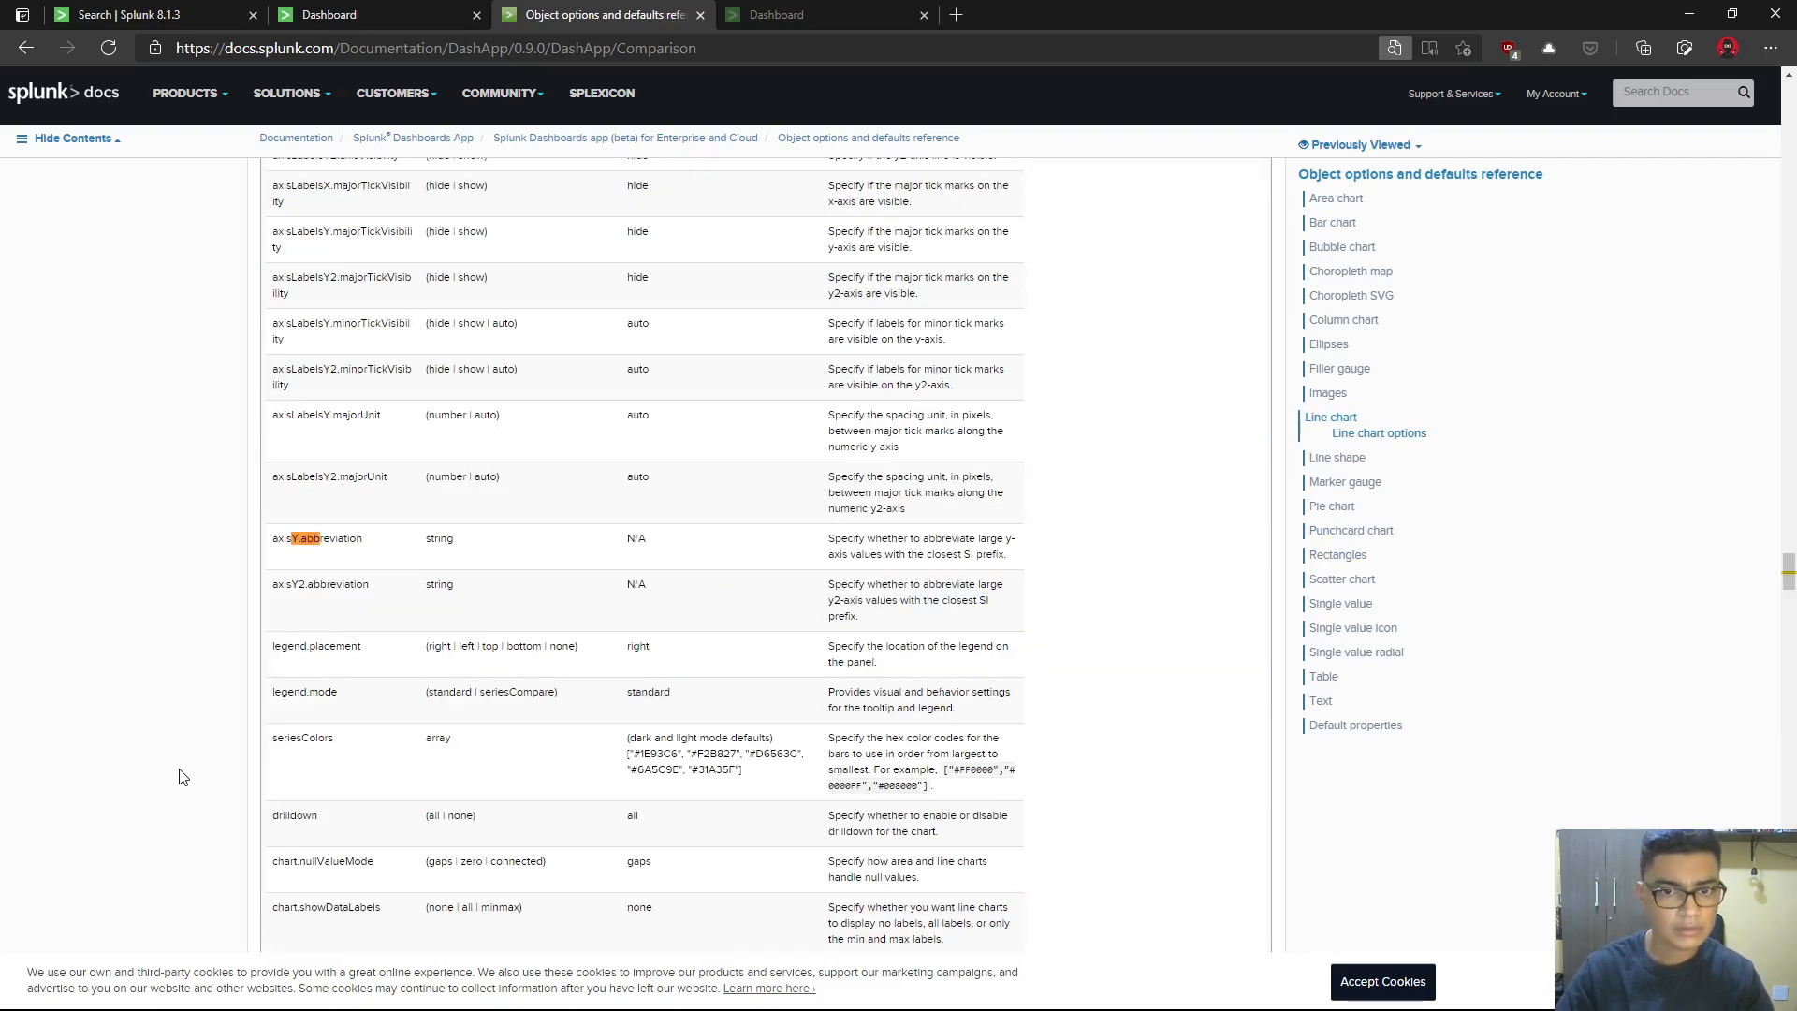
{"action": "mouse_move", "coordinate": [363, 540]}
{"action": "left_mouse_down"}
{"action": "mouse_move", "coordinate": [274, 541]}
{"action": "mouse_move", "coordinate": [368, 545]}
{"action": "left_mouse_up"}
{"action": "key", "text": "ctrl+c"}
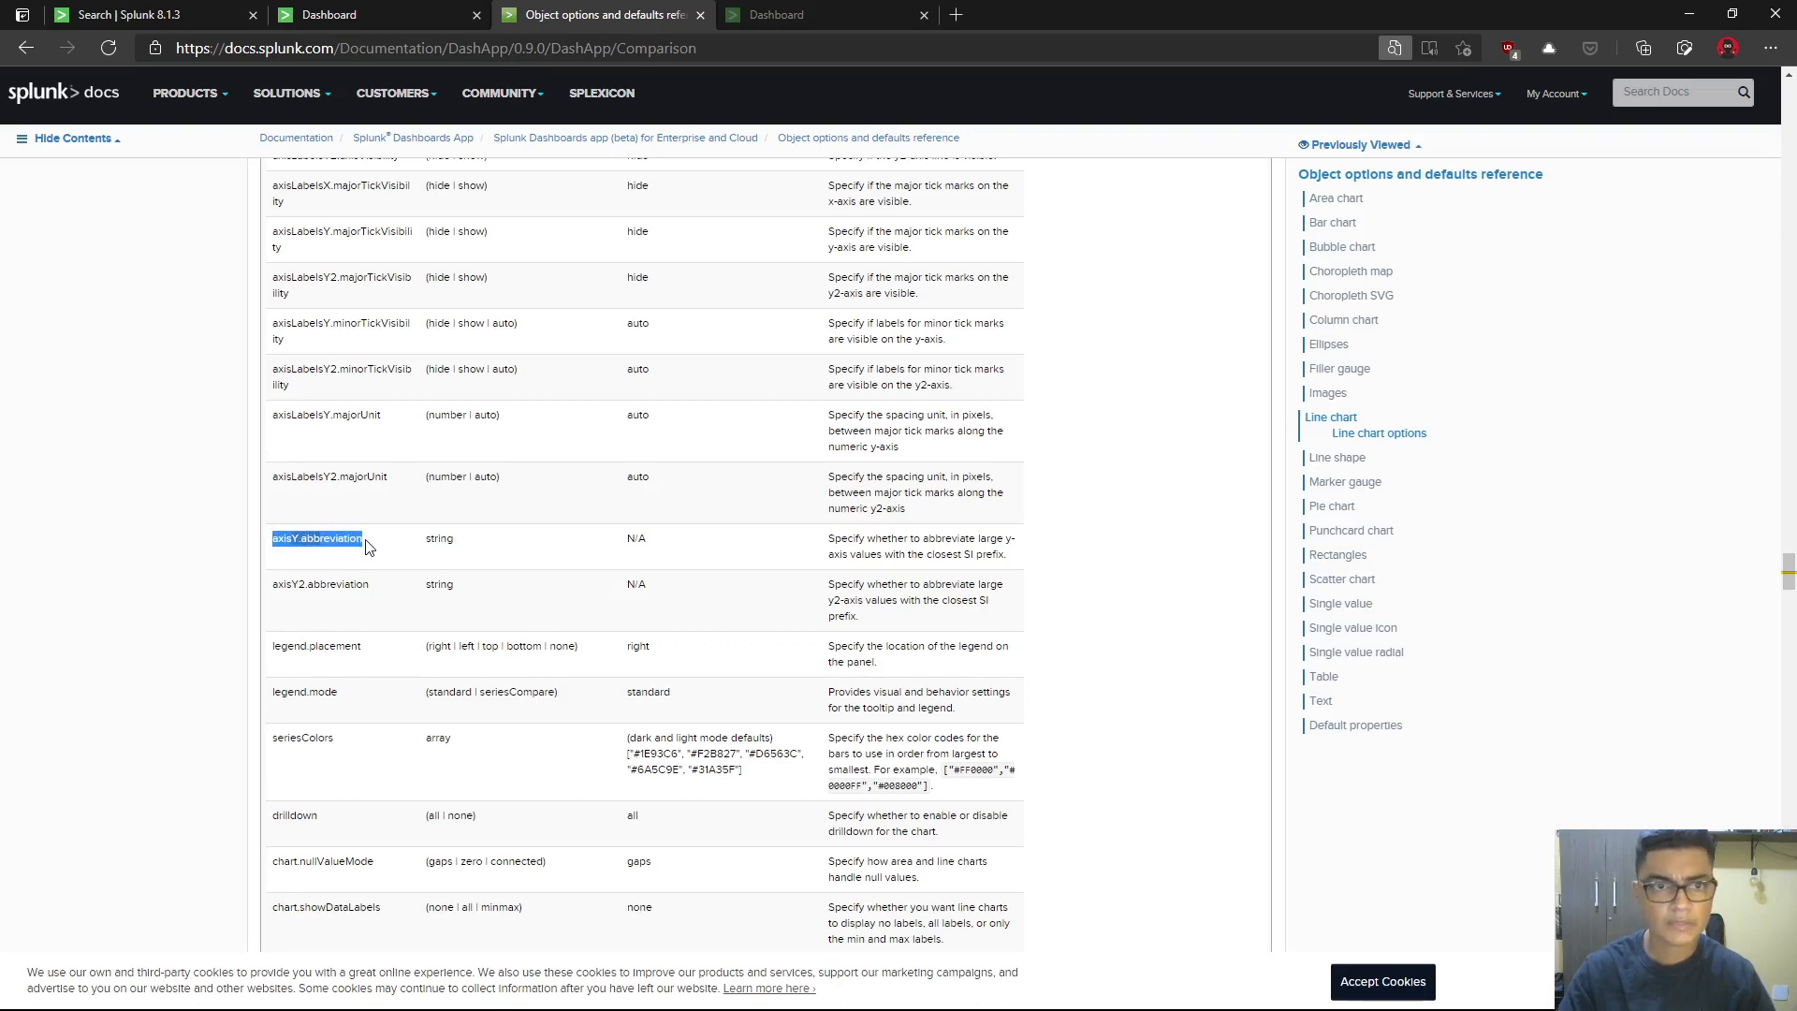
{"action": "scroll", "coordinate": [374, 551], "scroll_direction": "up", "scroll_amount": 10}
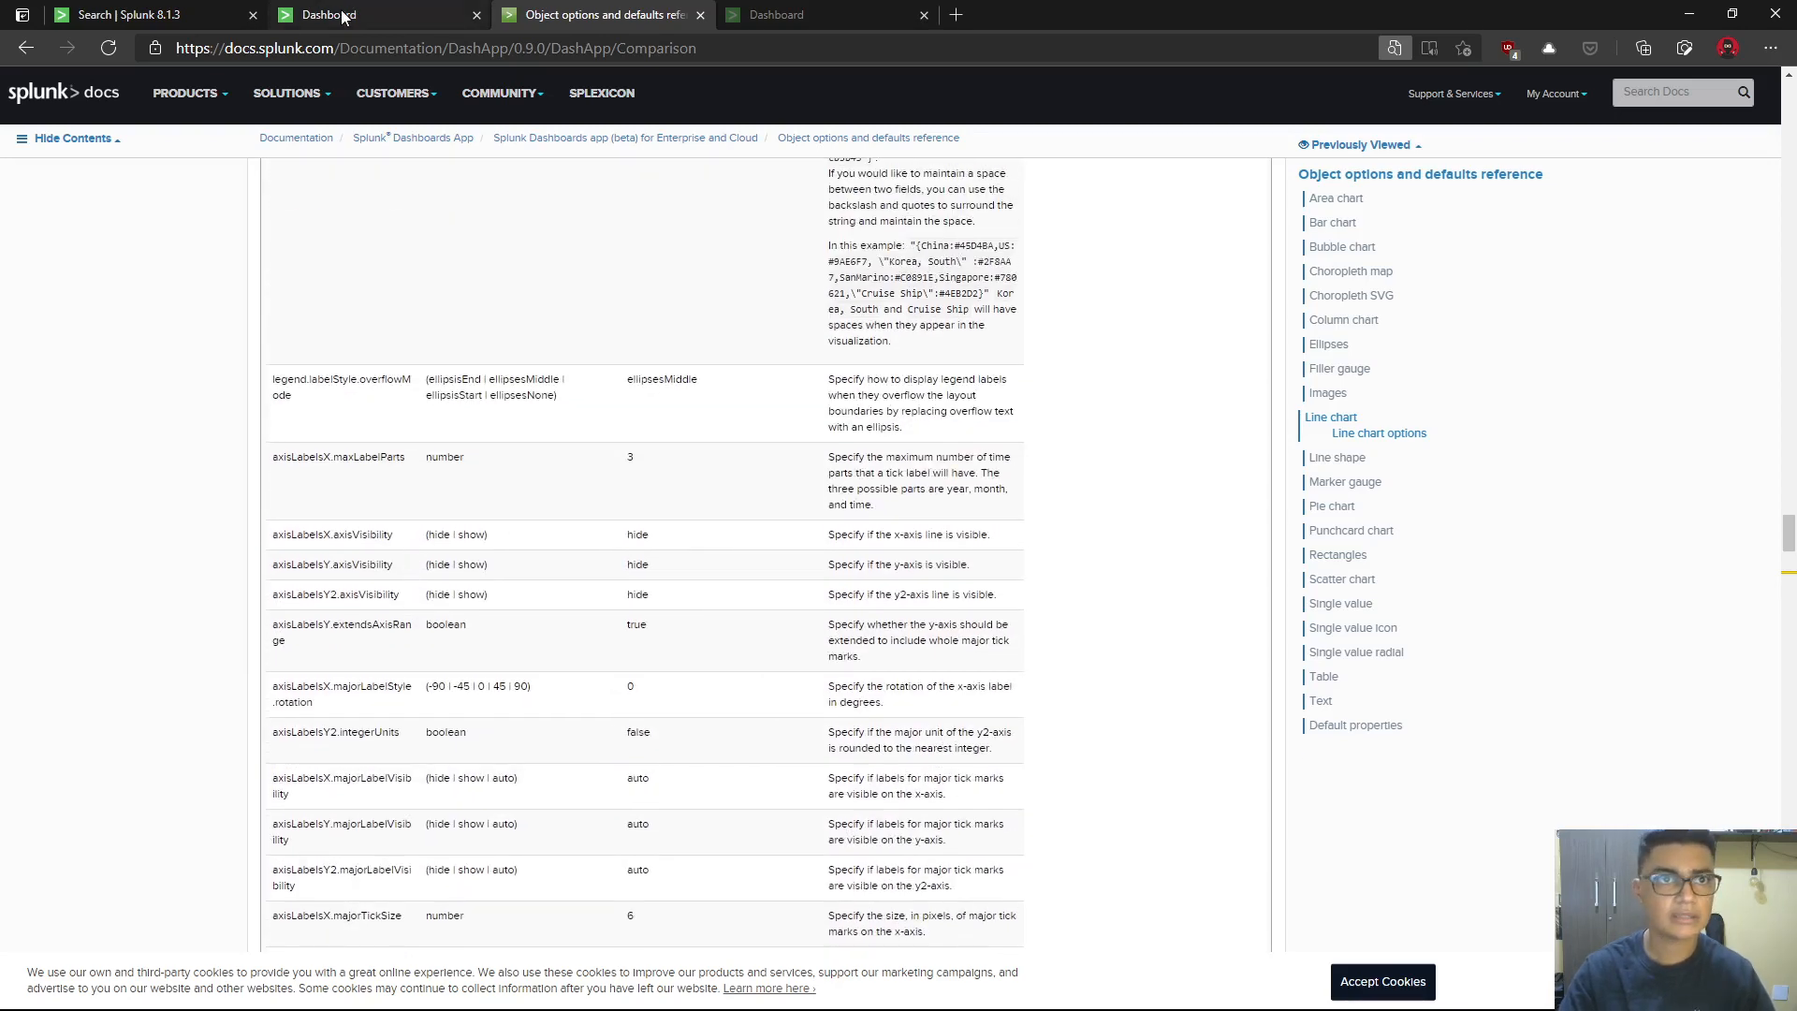
- Try to add the axisY.abbreviation option with the value true to the code of the Tendência de erros area chart
{"action": "left_click", "coordinate": [345, 16]}
{"action": "left_click", "coordinate": [1033, 636]}
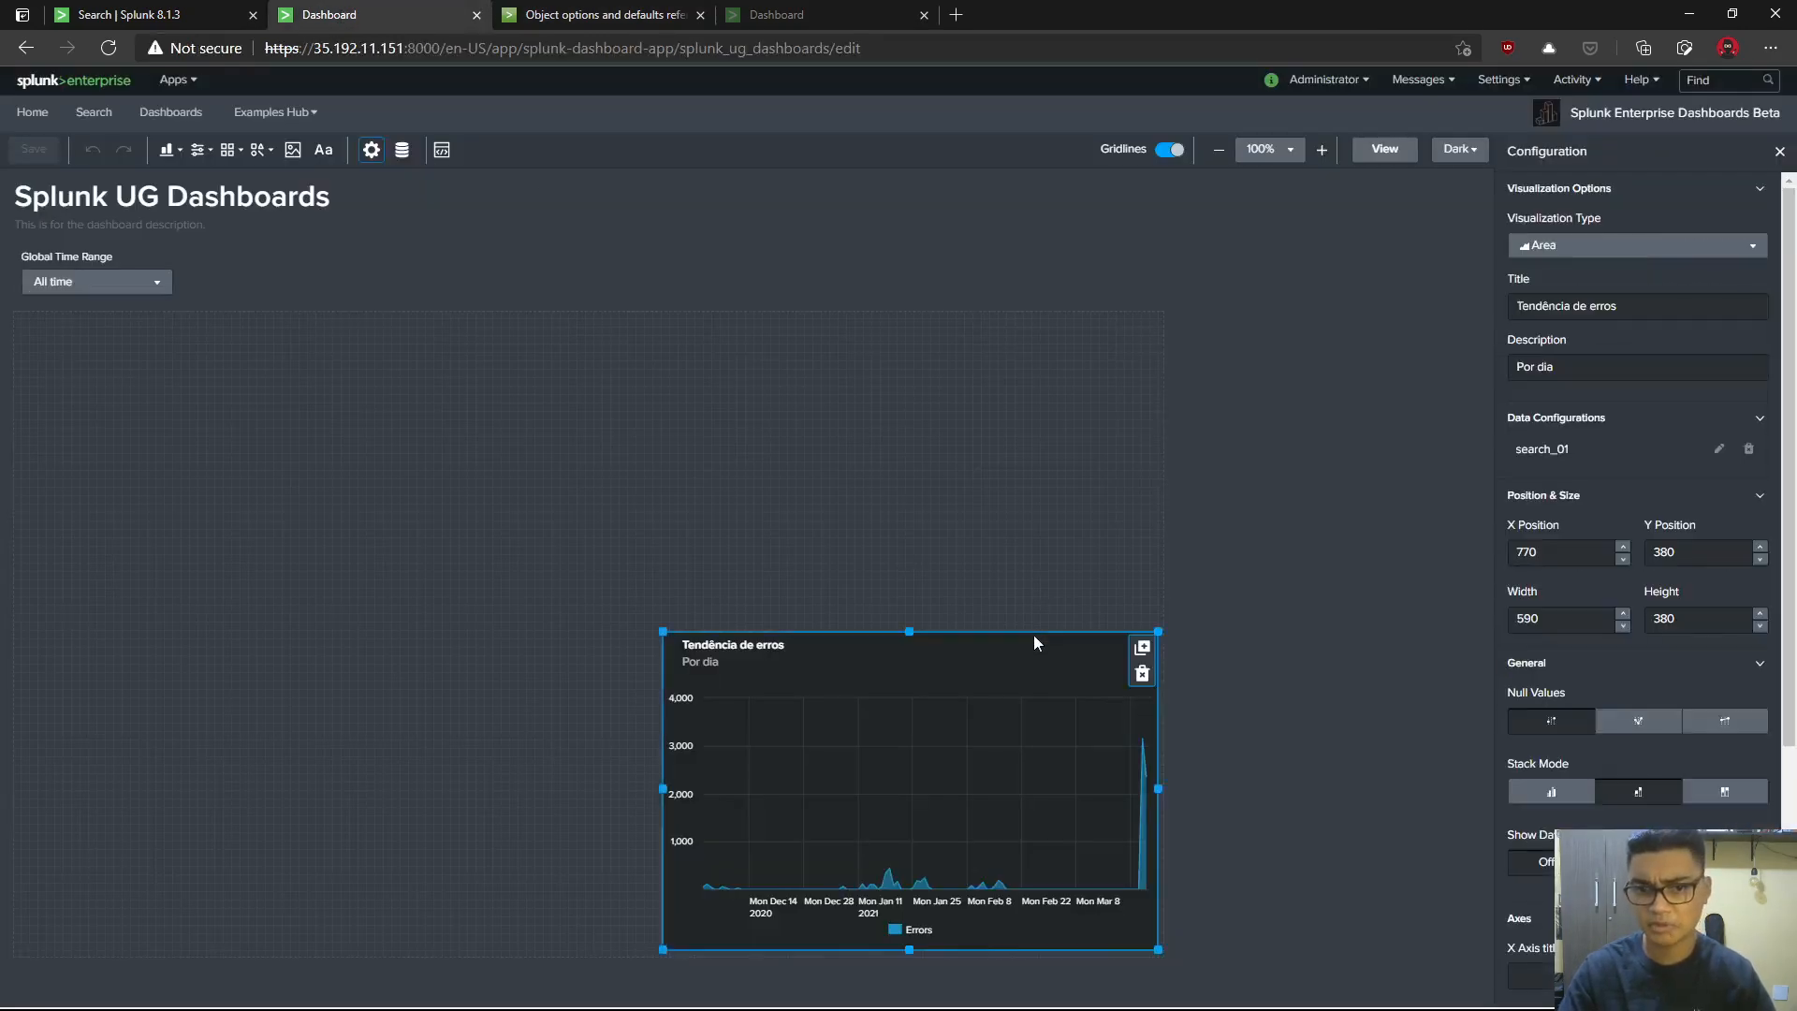
{"action": "scroll", "coordinate": [1638, 561], "scroll_direction": "down", "scroll_amount": 7}
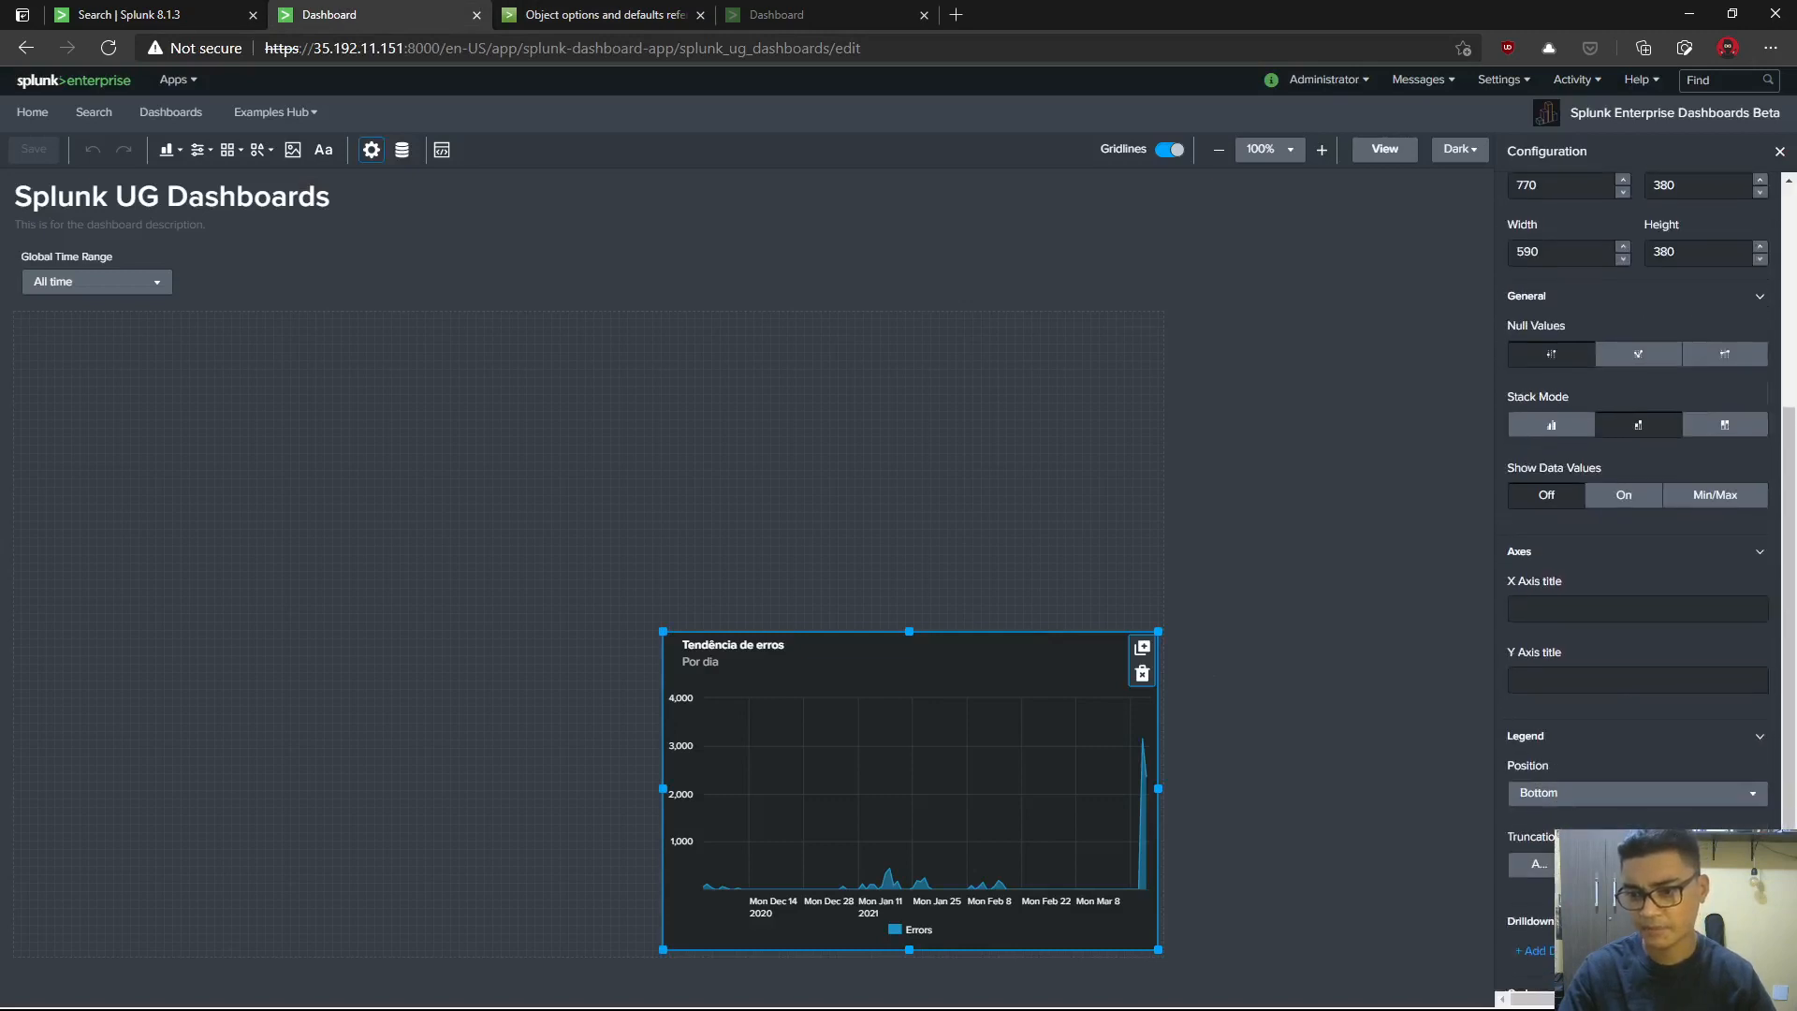
{"action": "left_click", "coordinate": [1719, 805]}
{"action": "key", "text": "End"}
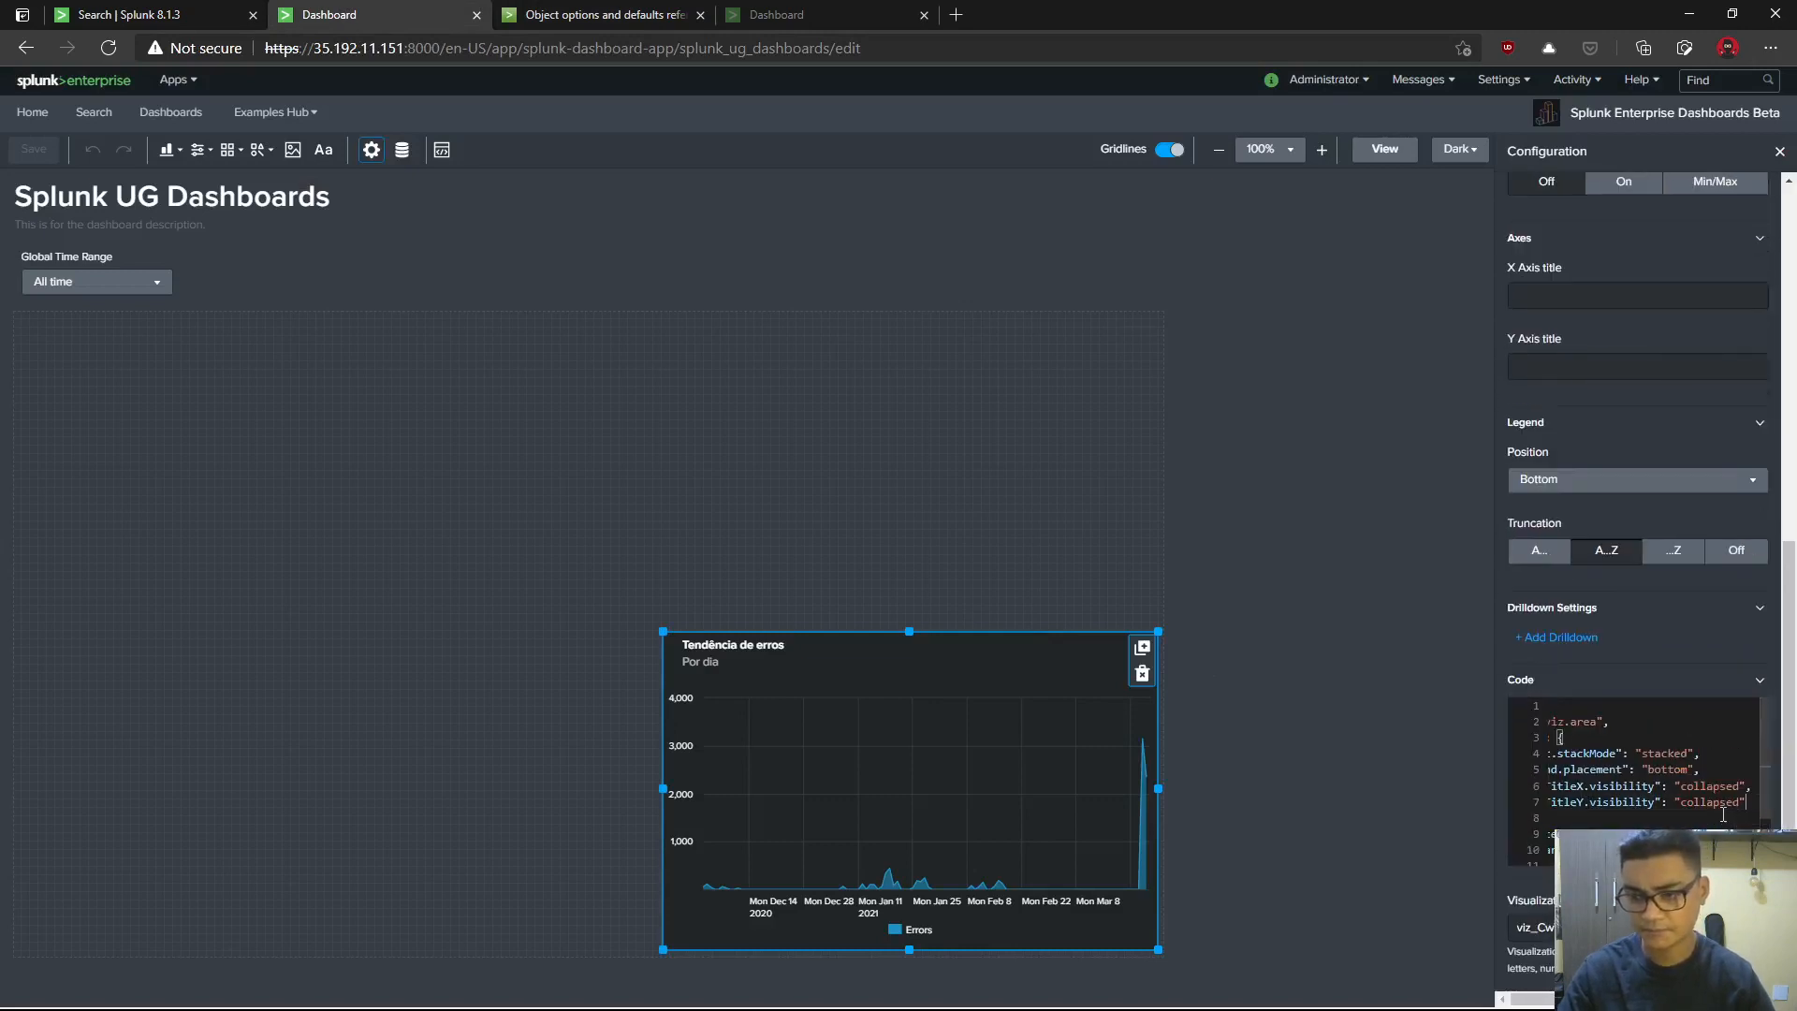
{"action": "type", "text": ","}
{"action": "key", "text": "Return"}
{"action": "type", "text": "\""}
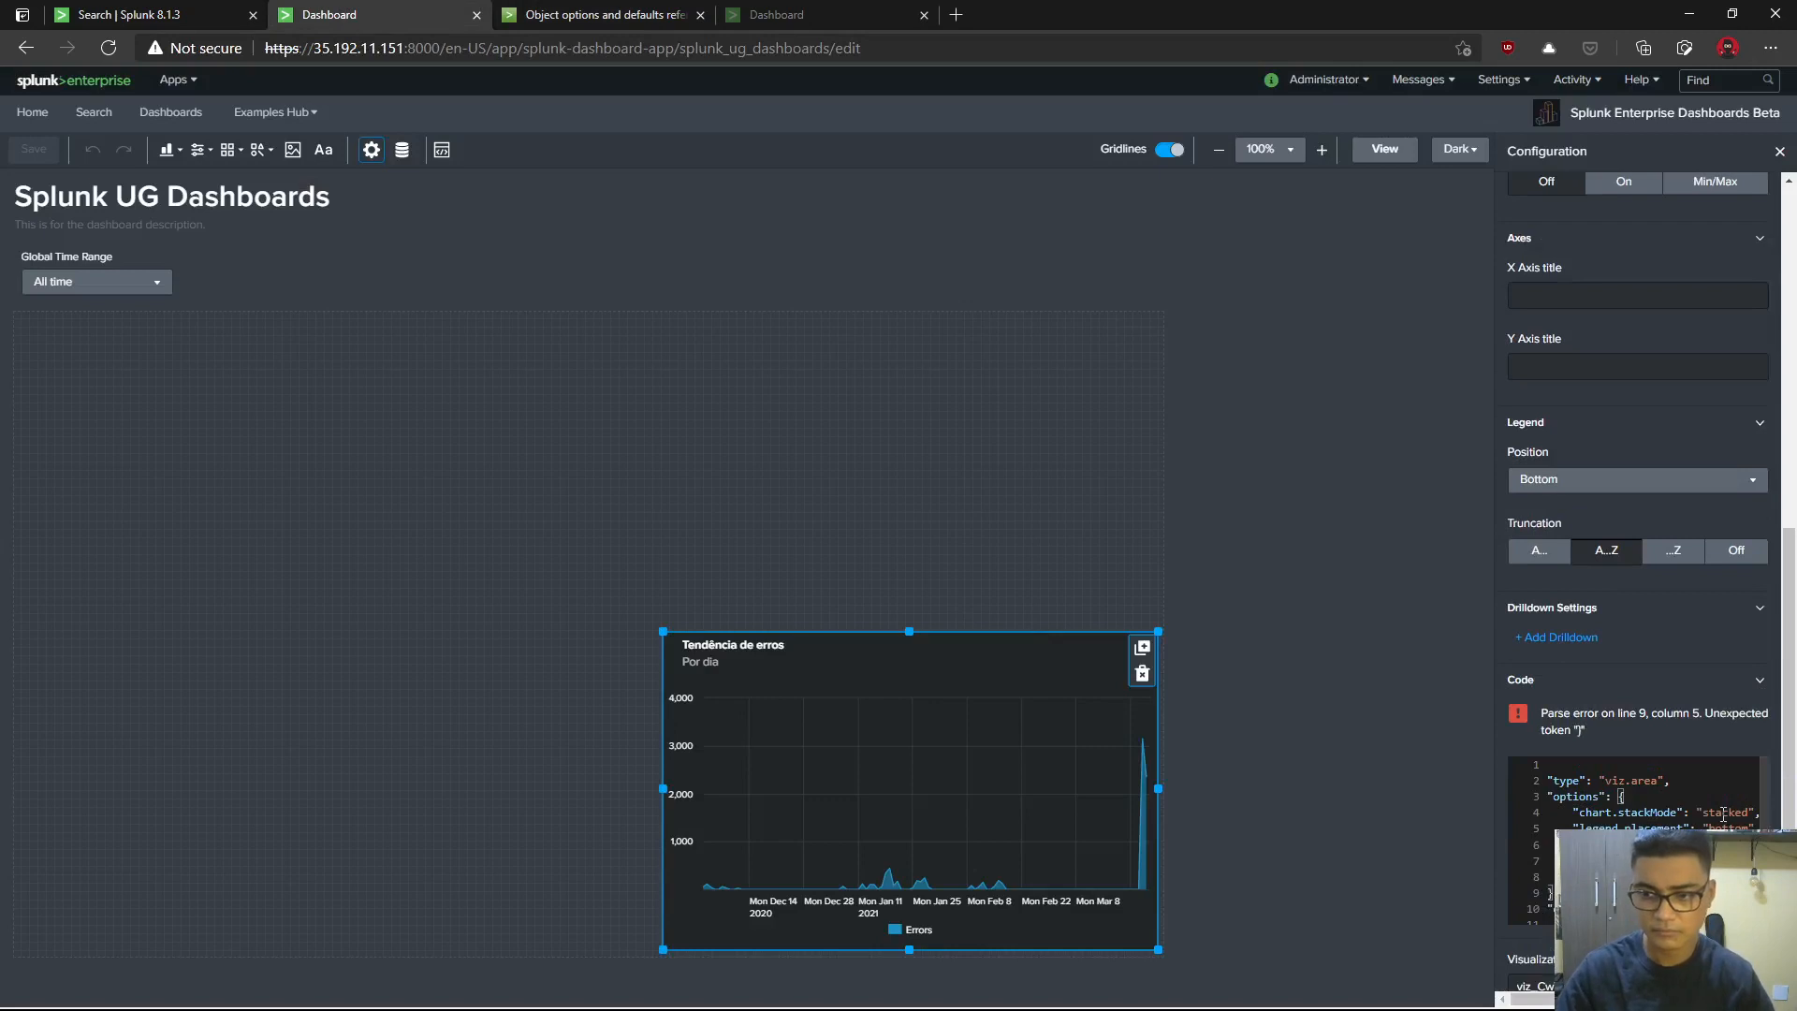
{"action": "key", "text": "ctrl+v"}
{"action": "type", "text": "t"}
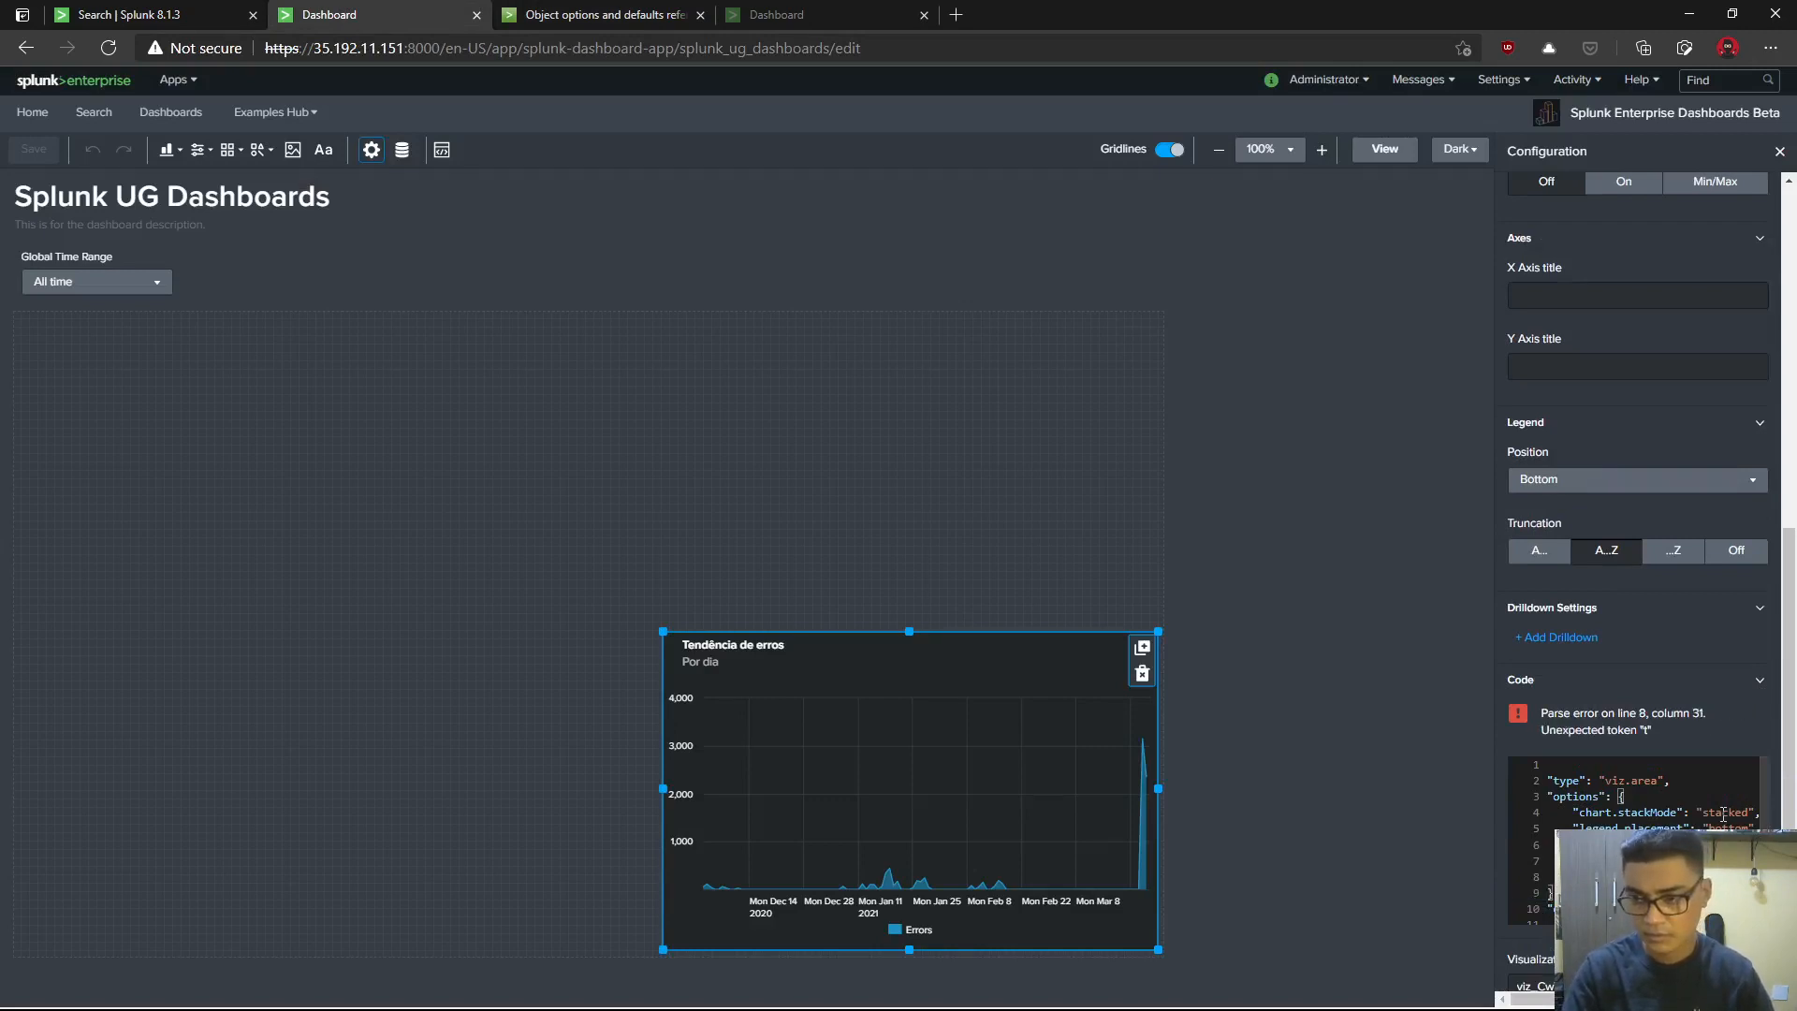
{"action": "type", "text": "rue"}
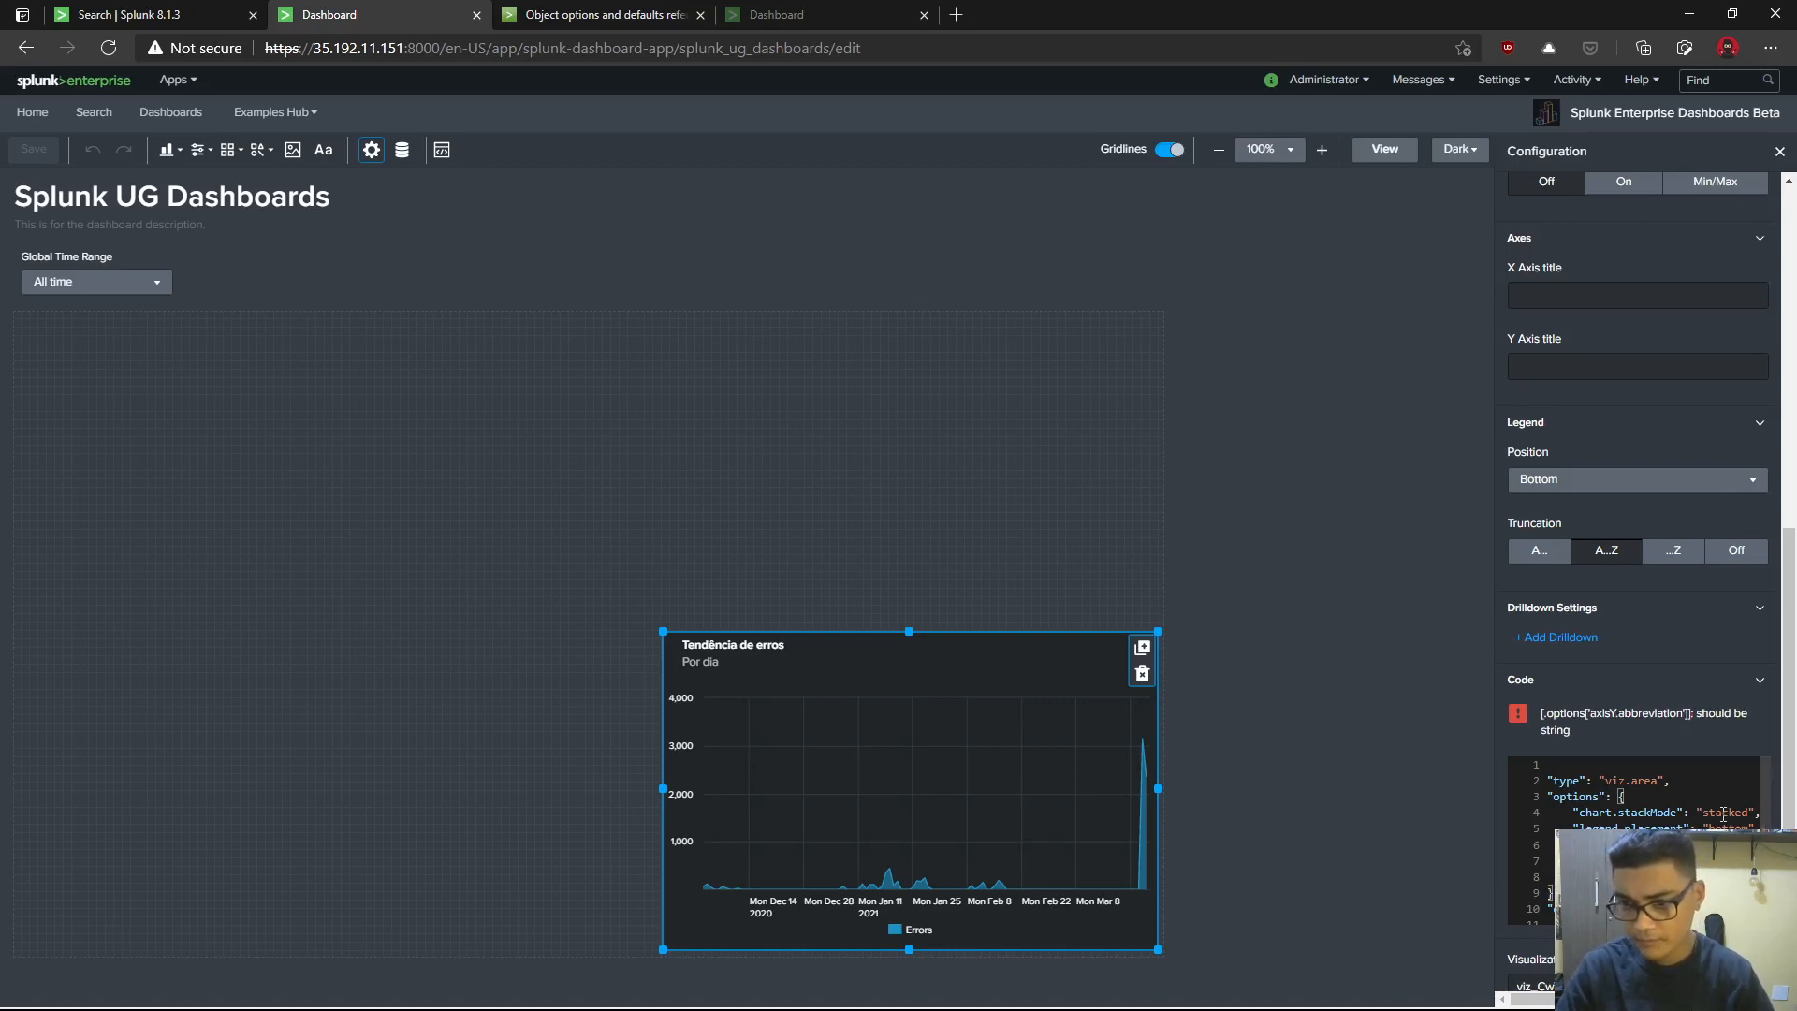
- Remove the axisY.abbreviation line and the trailing comma before it from the area chart's options code
{"action": "key", "text": "BackSpace"}
{"action": "type", "text": "X"}
{"action": "key", "text": "Up"}
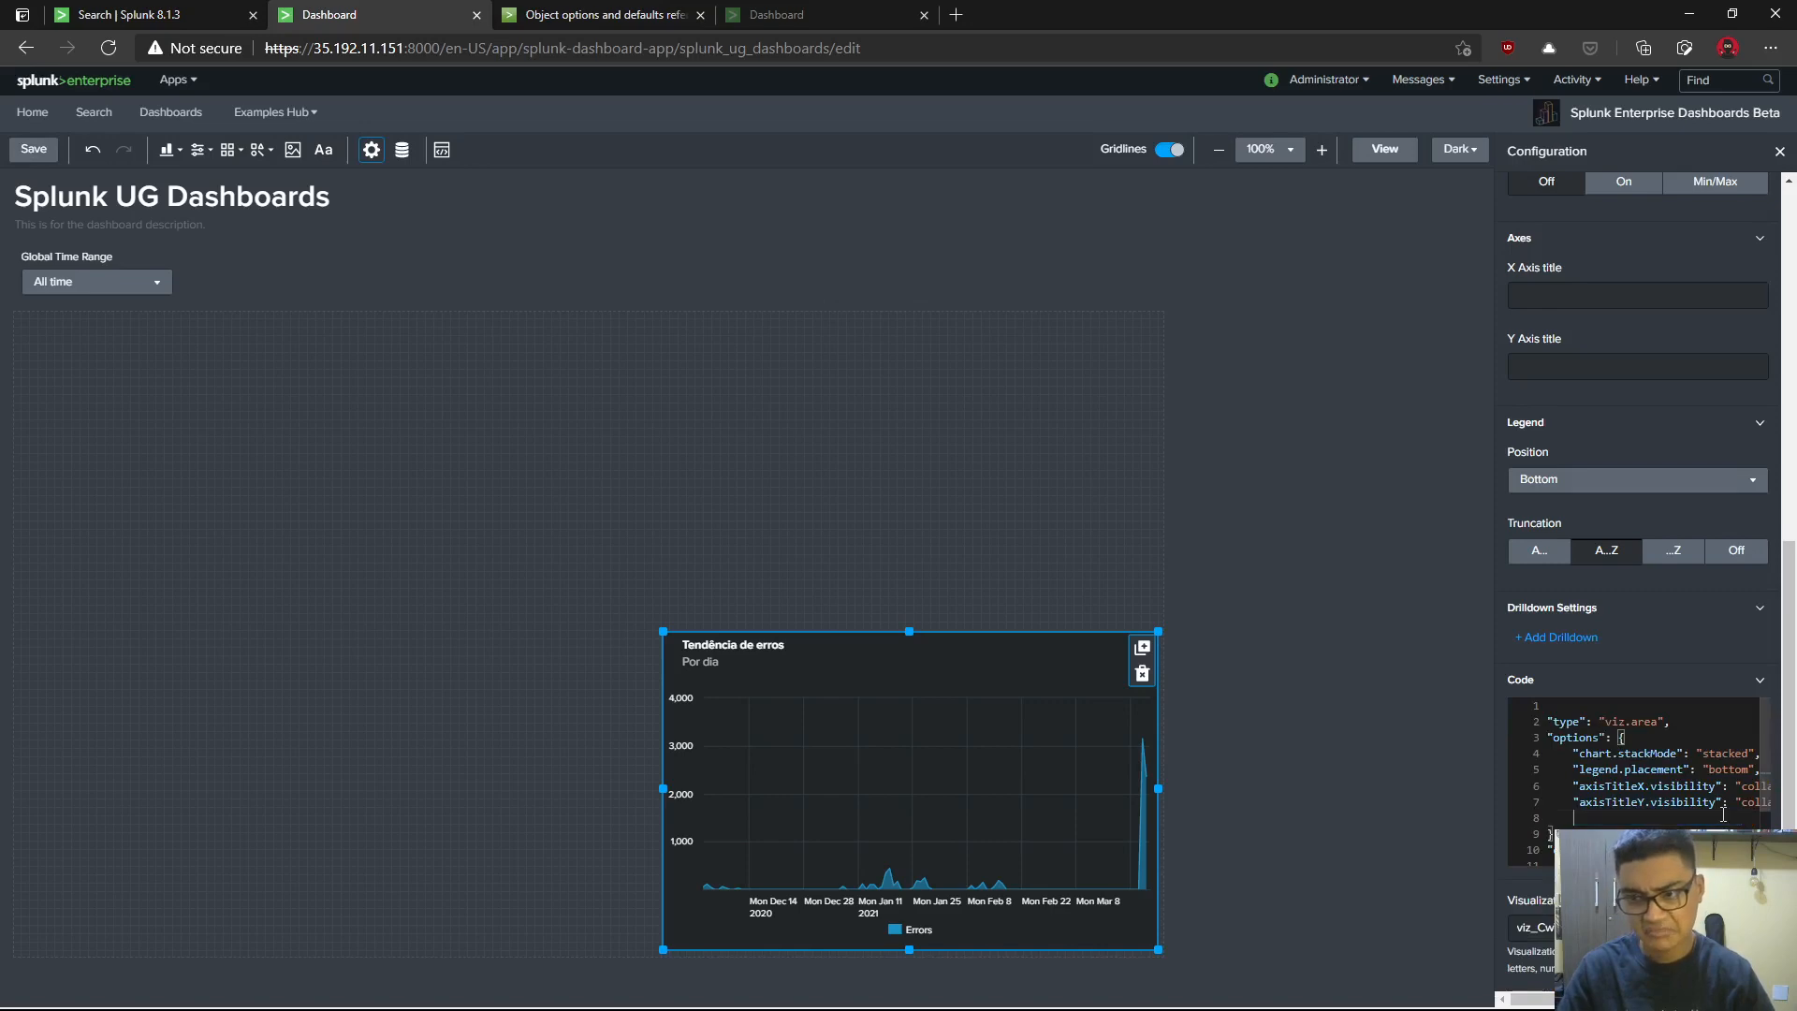
{"action": "key", "text": "BackSpace"}
{"action": "key", "text": "BackSpace"}
{"action": "key", "text": "BackSpace"}
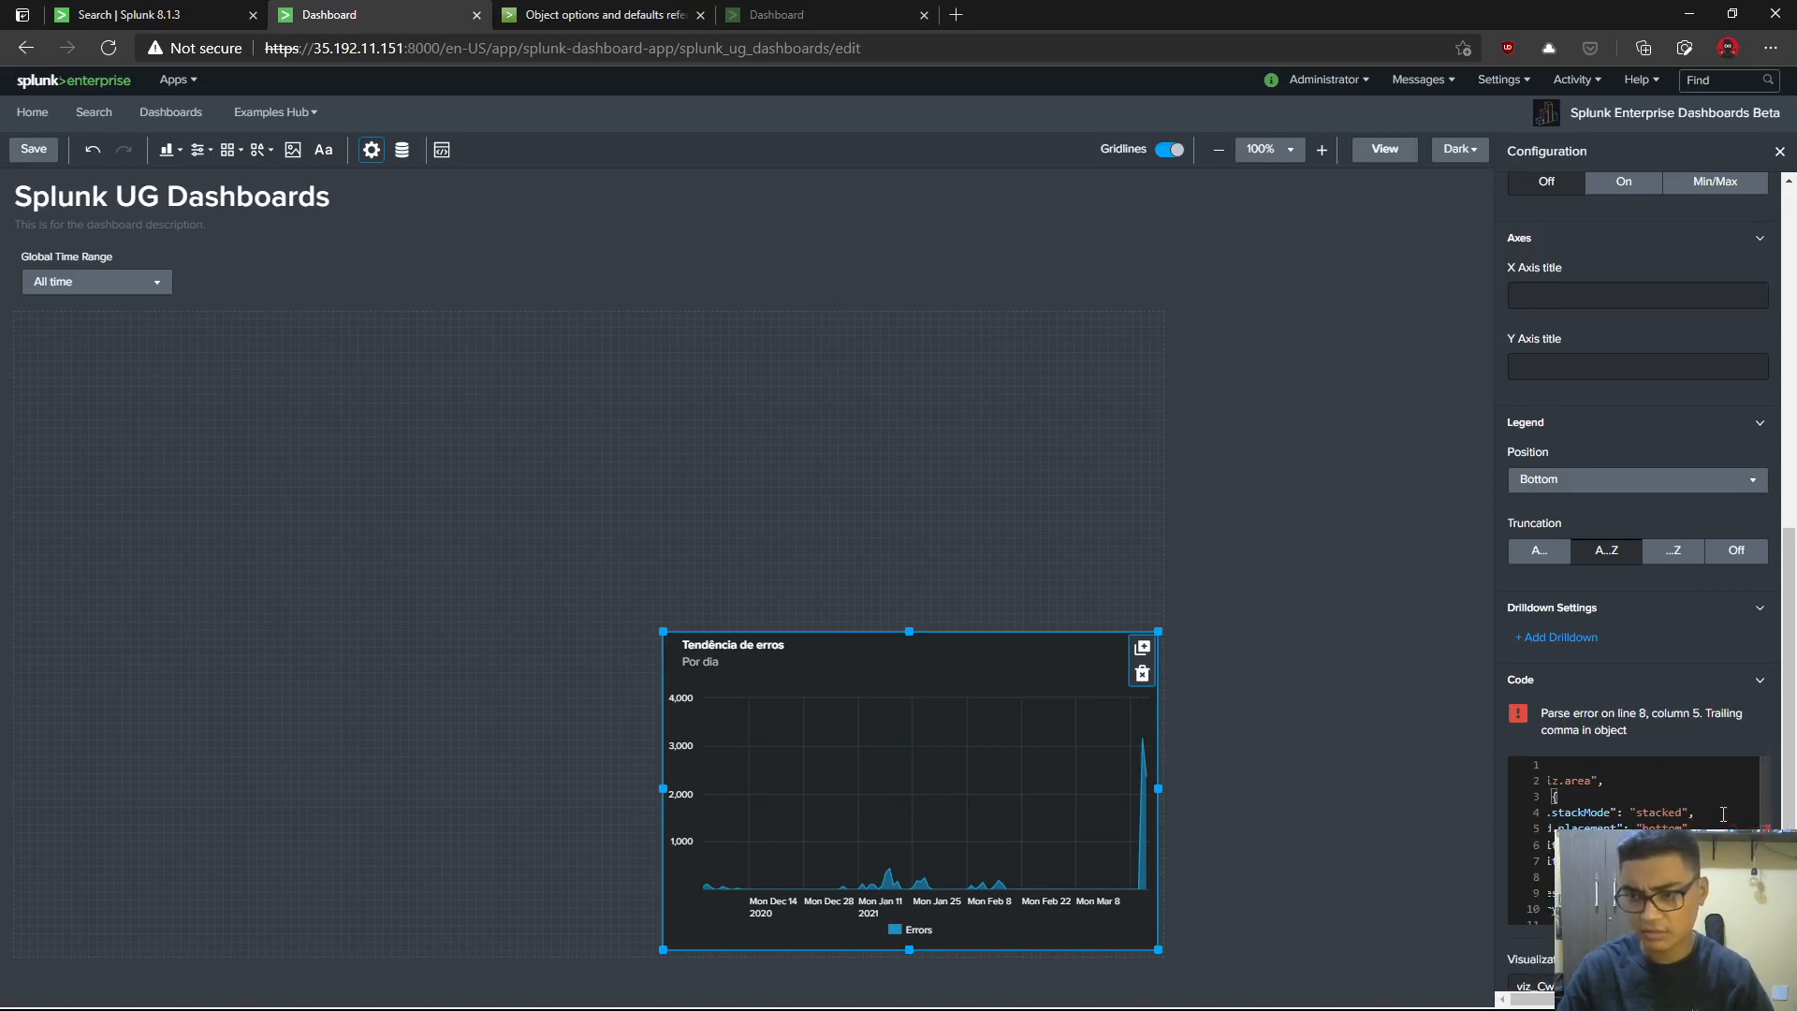
{"action": "key", "text": "BackSpace"}
{"action": "scroll", "coordinate": [1722, 814], "scroll_direction": "down", "scroll_amount": 2}
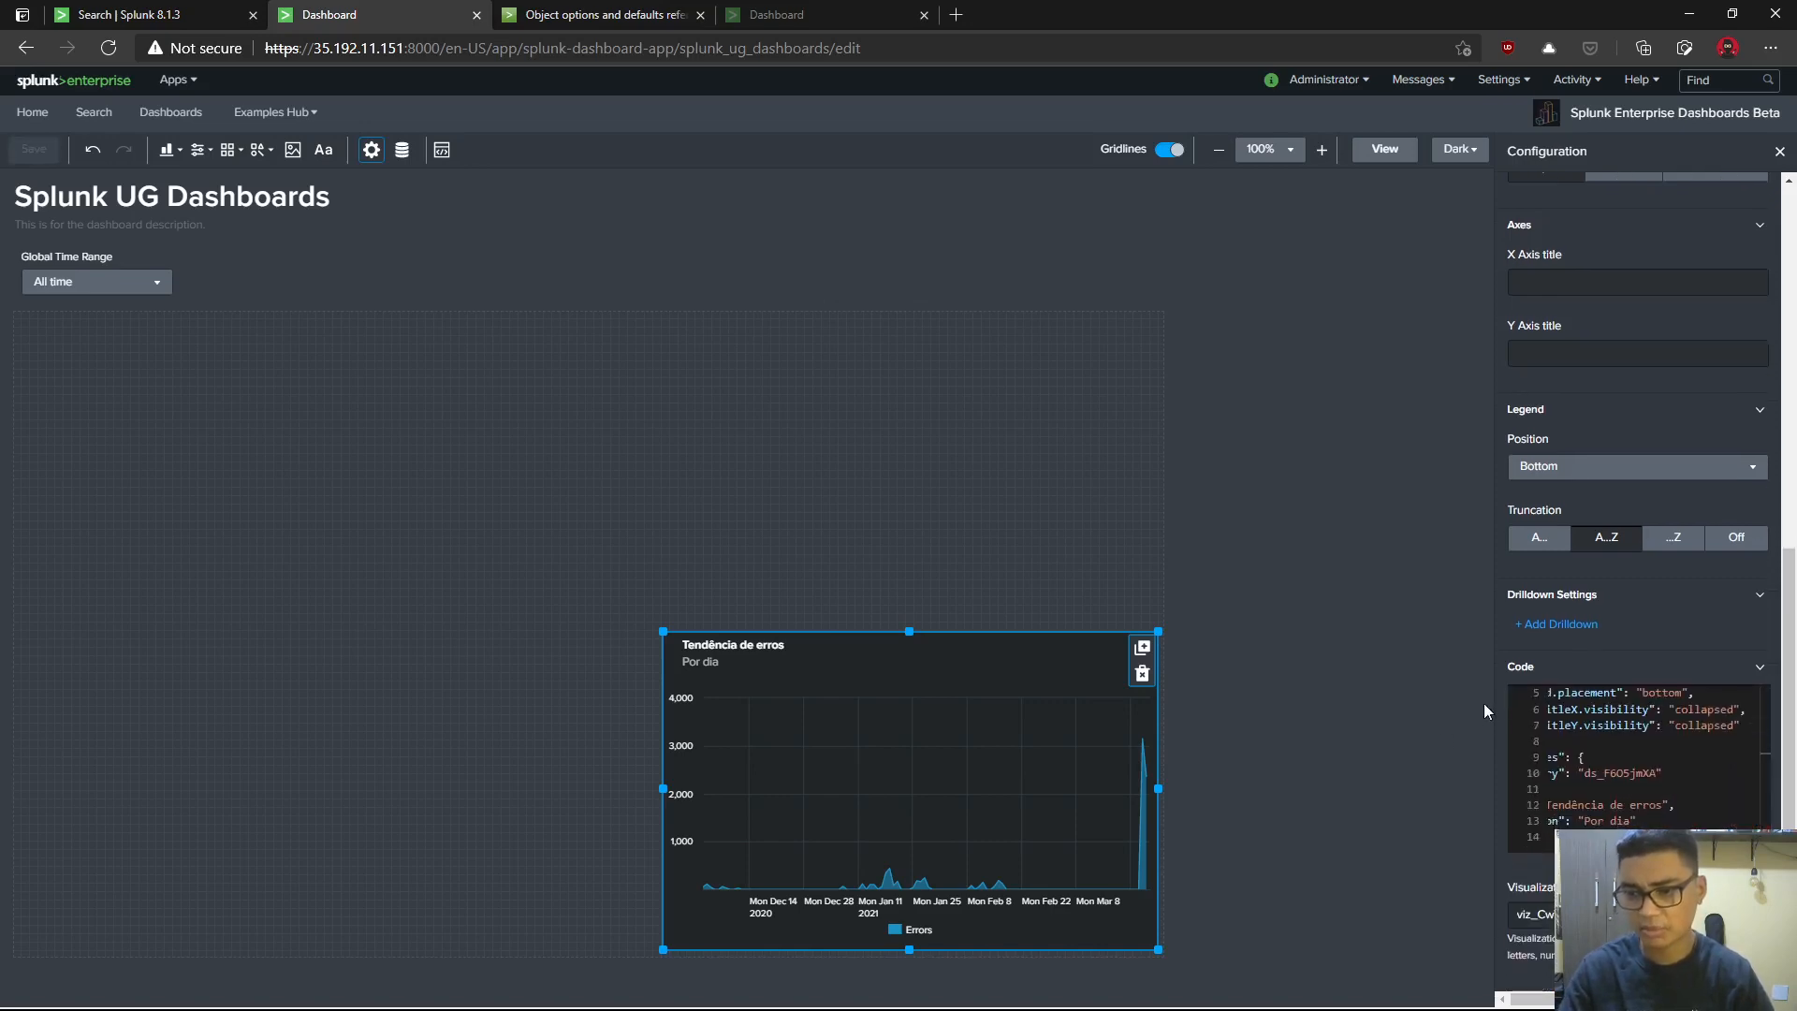
- Shrink the Tendência de erros chart from its upper-left corner, keeping its lower-right corner in place on the canvas
{"action": "left_click", "coordinate": [695, 486]}
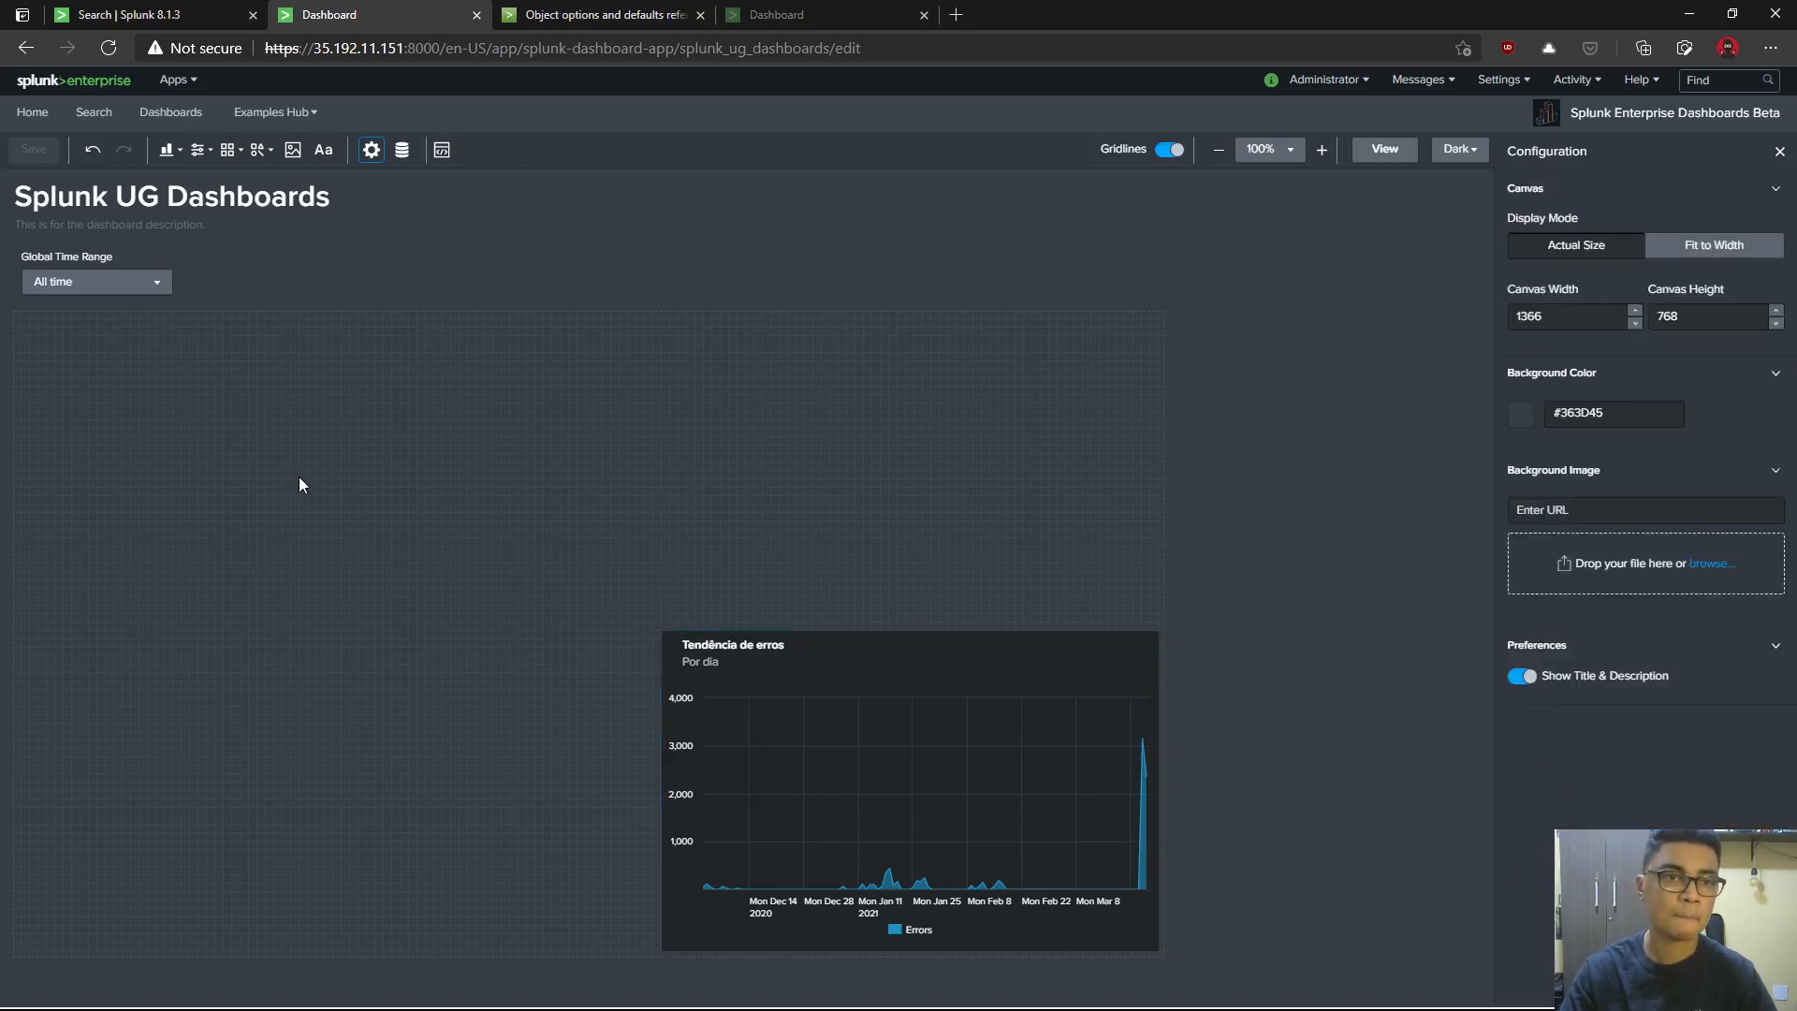
{"action": "left_click", "coordinate": [925, 656]}
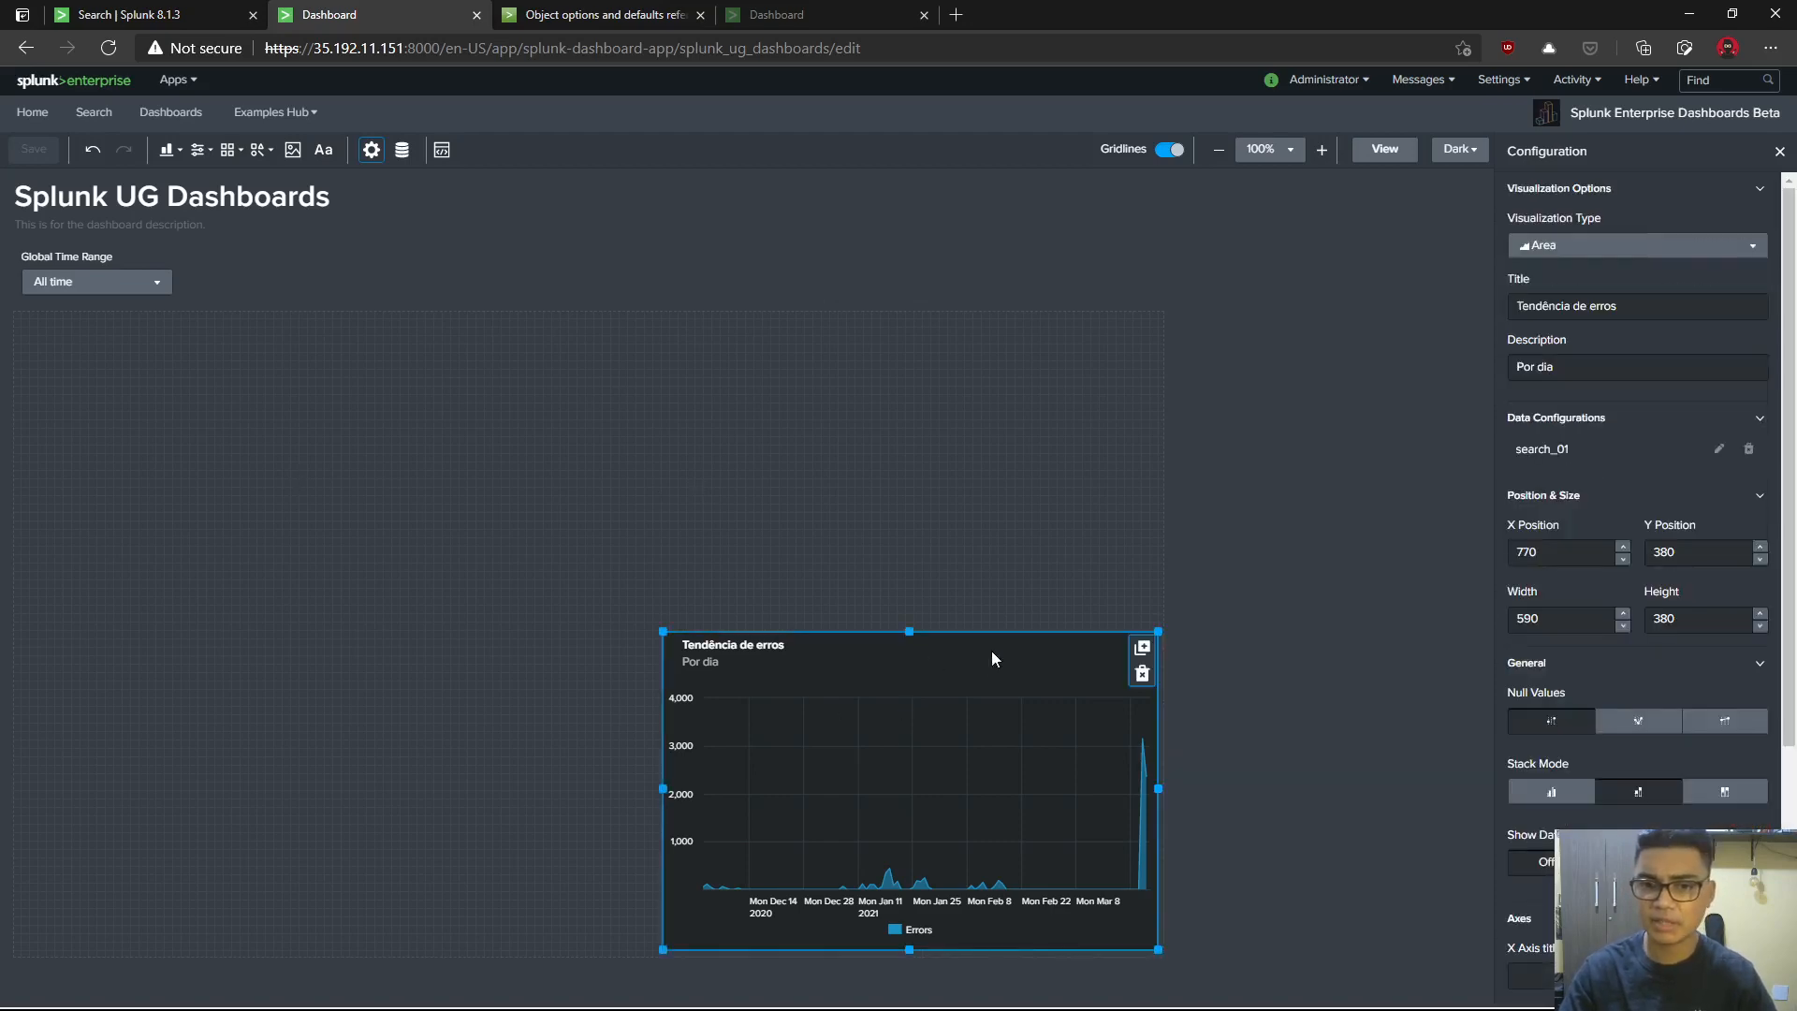
{"action": "left_click", "coordinate": [985, 581]}
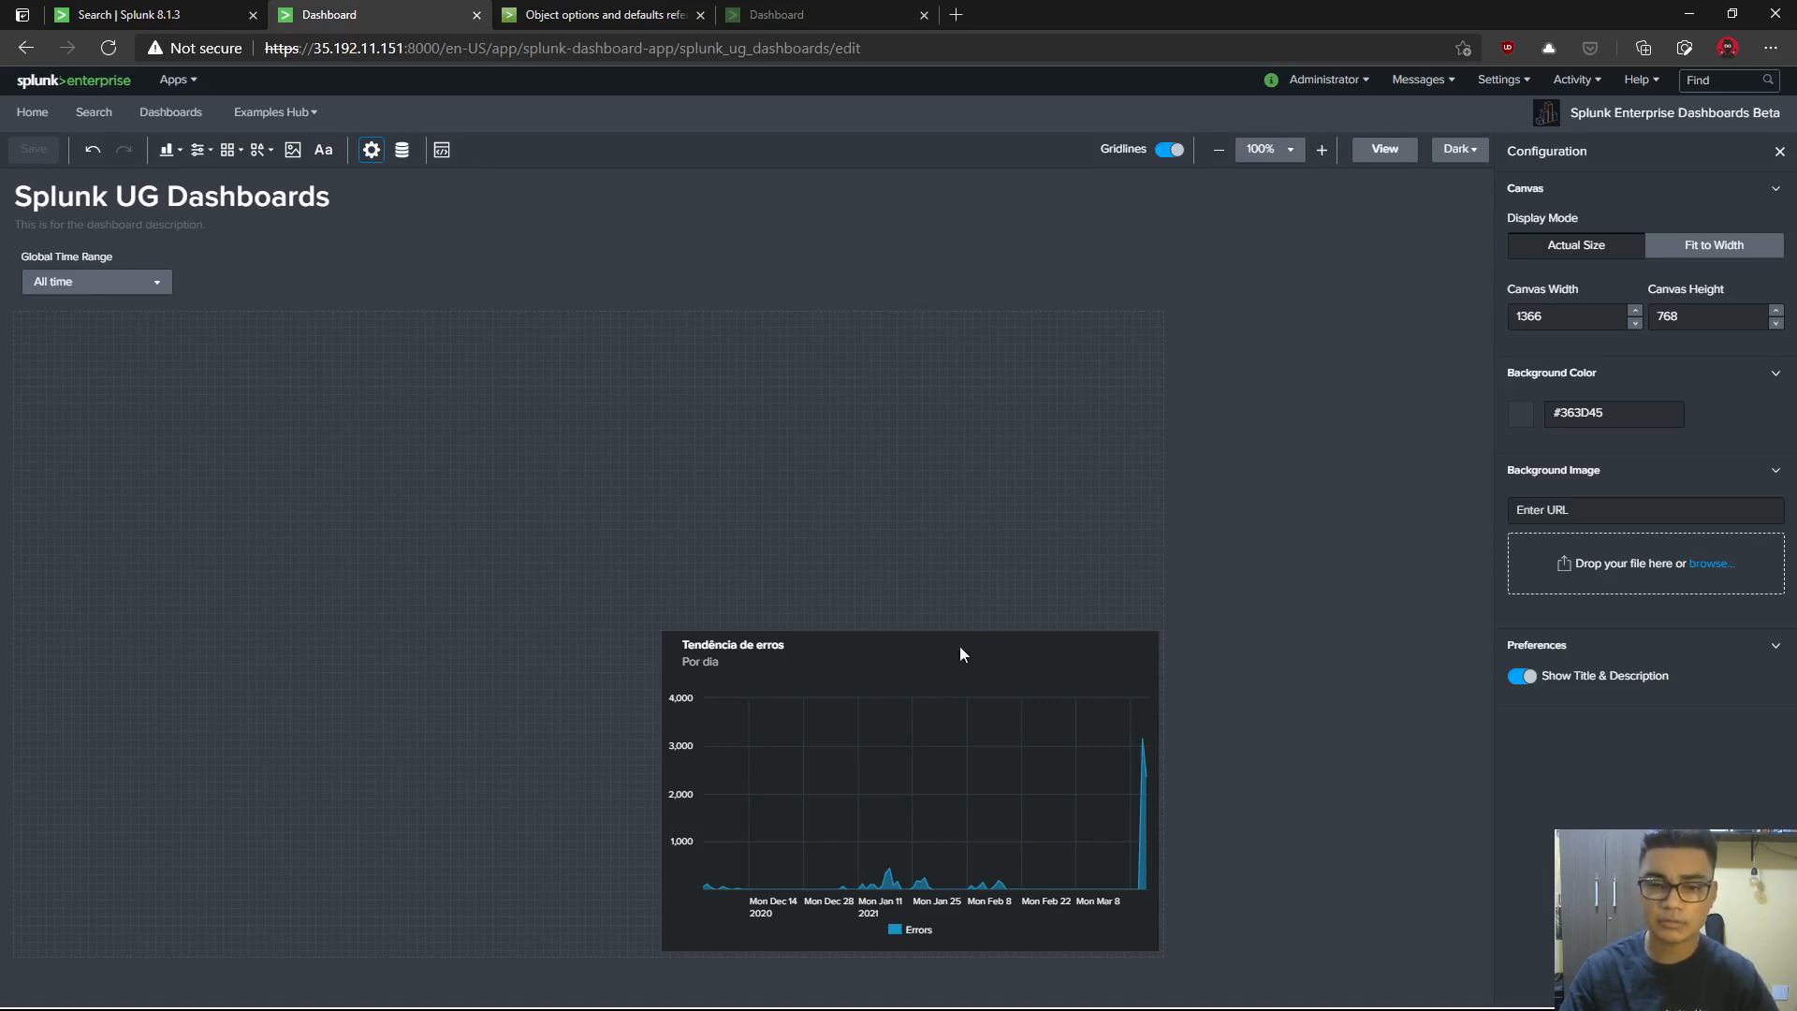
{"action": "left_click", "coordinate": [888, 645]}
{"action": "left_click_drag", "start_coordinate": [663, 632], "coordinate": [716, 670]}
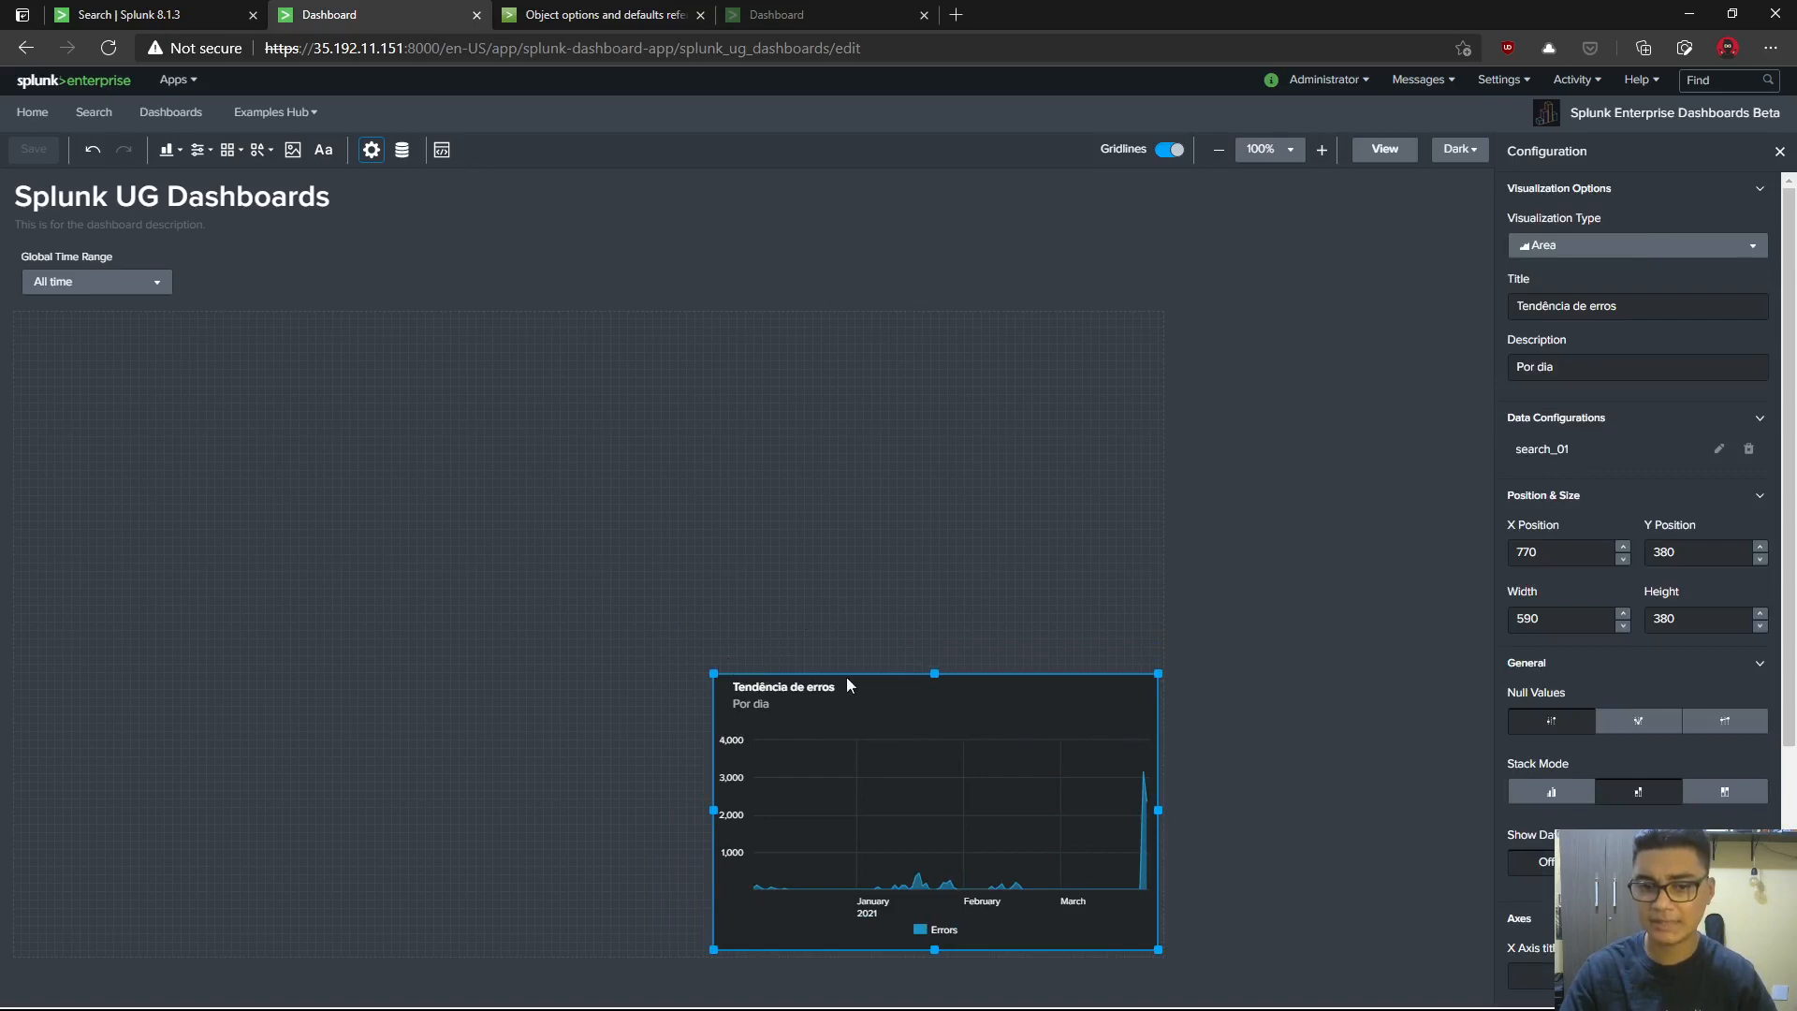
{"action": "left_click", "coordinate": [883, 714]}
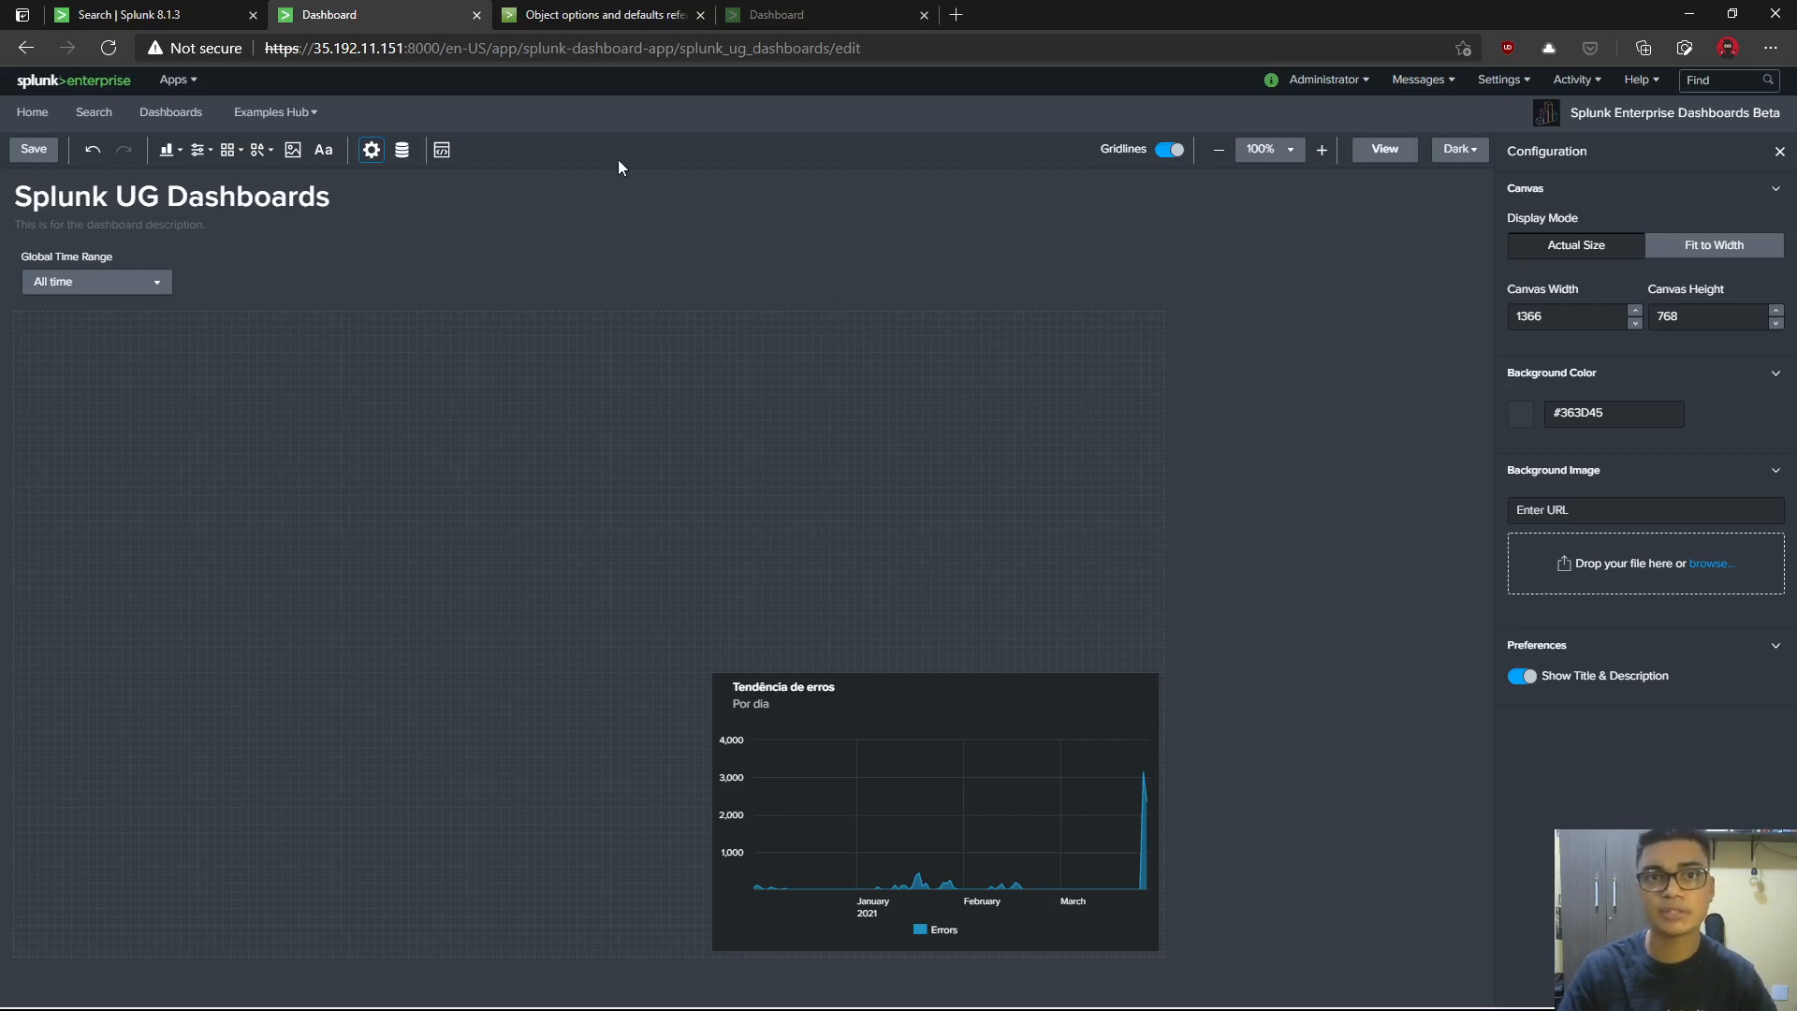
- Look at the absolute_model example dashboard and the error timechart search, and return to the Splunk UG Dashboards editor
{"action": "left_click", "coordinate": [772, 17]}
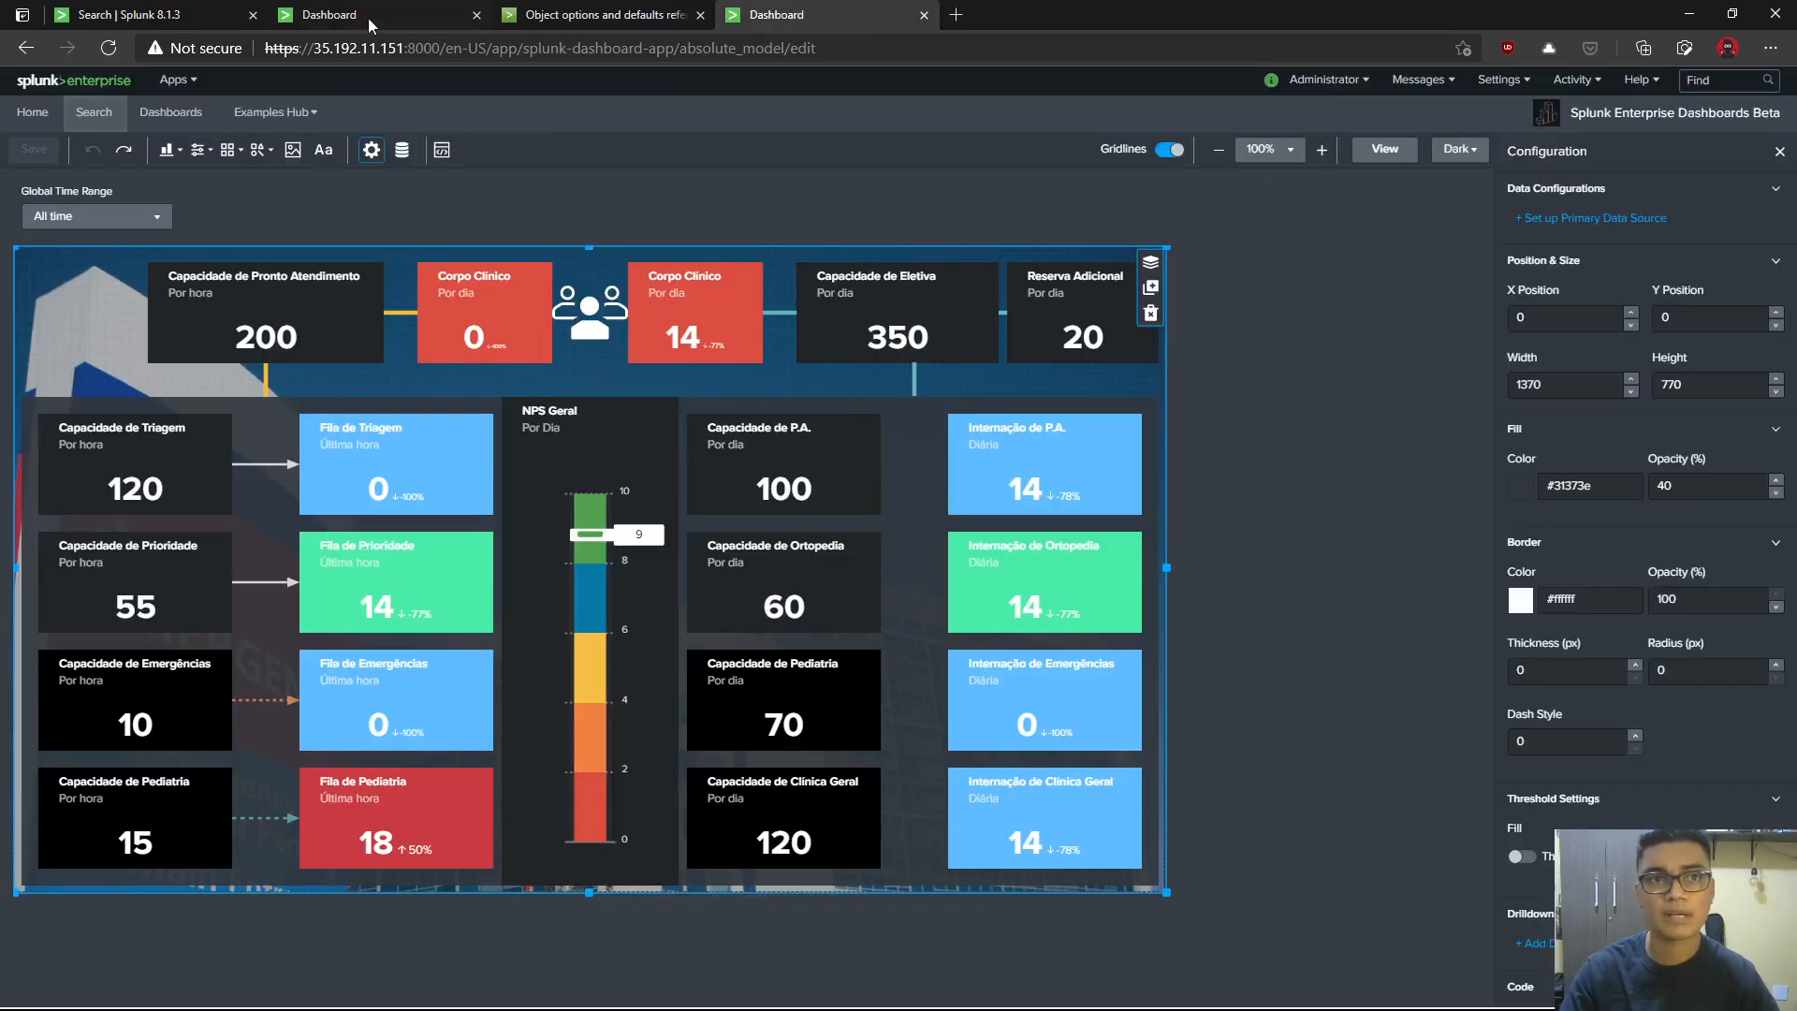
{"action": "left_click", "coordinate": [369, 21]}
{"action": "left_click", "coordinate": [170, 23]}
{"action": "left_click", "coordinate": [458, 222]}
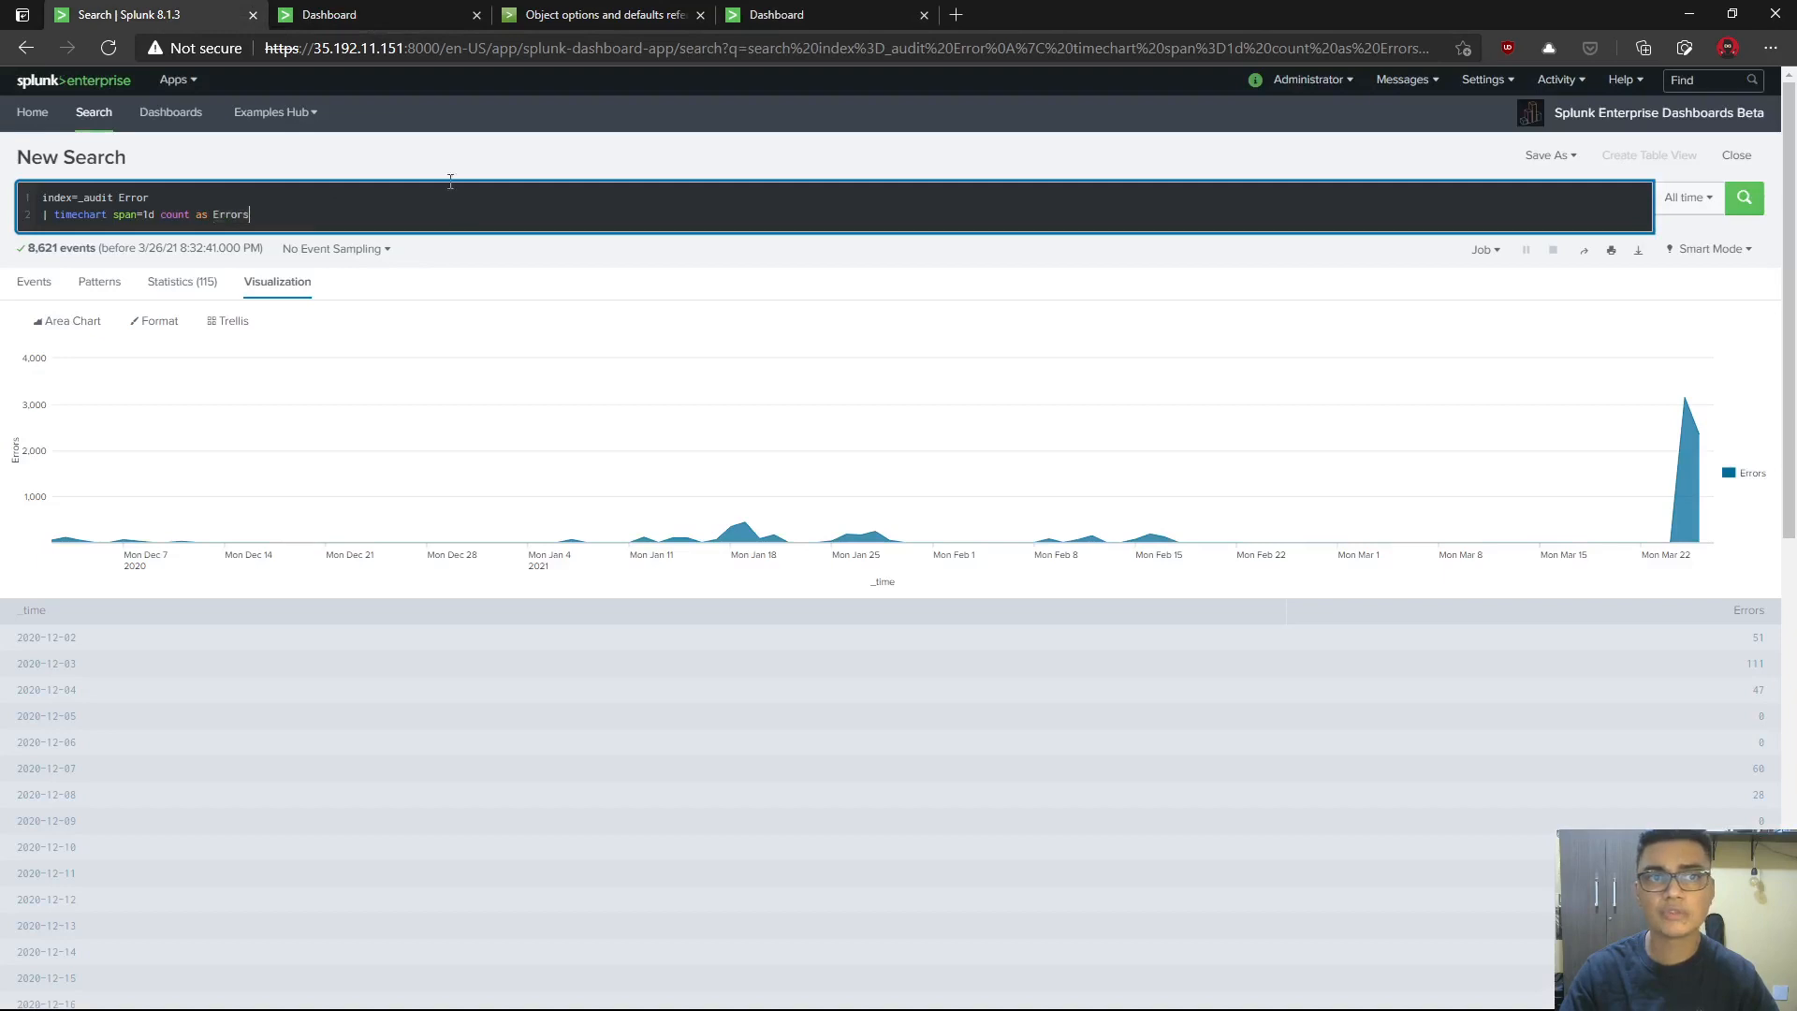
{"action": "left_click", "coordinate": [379, 19]}
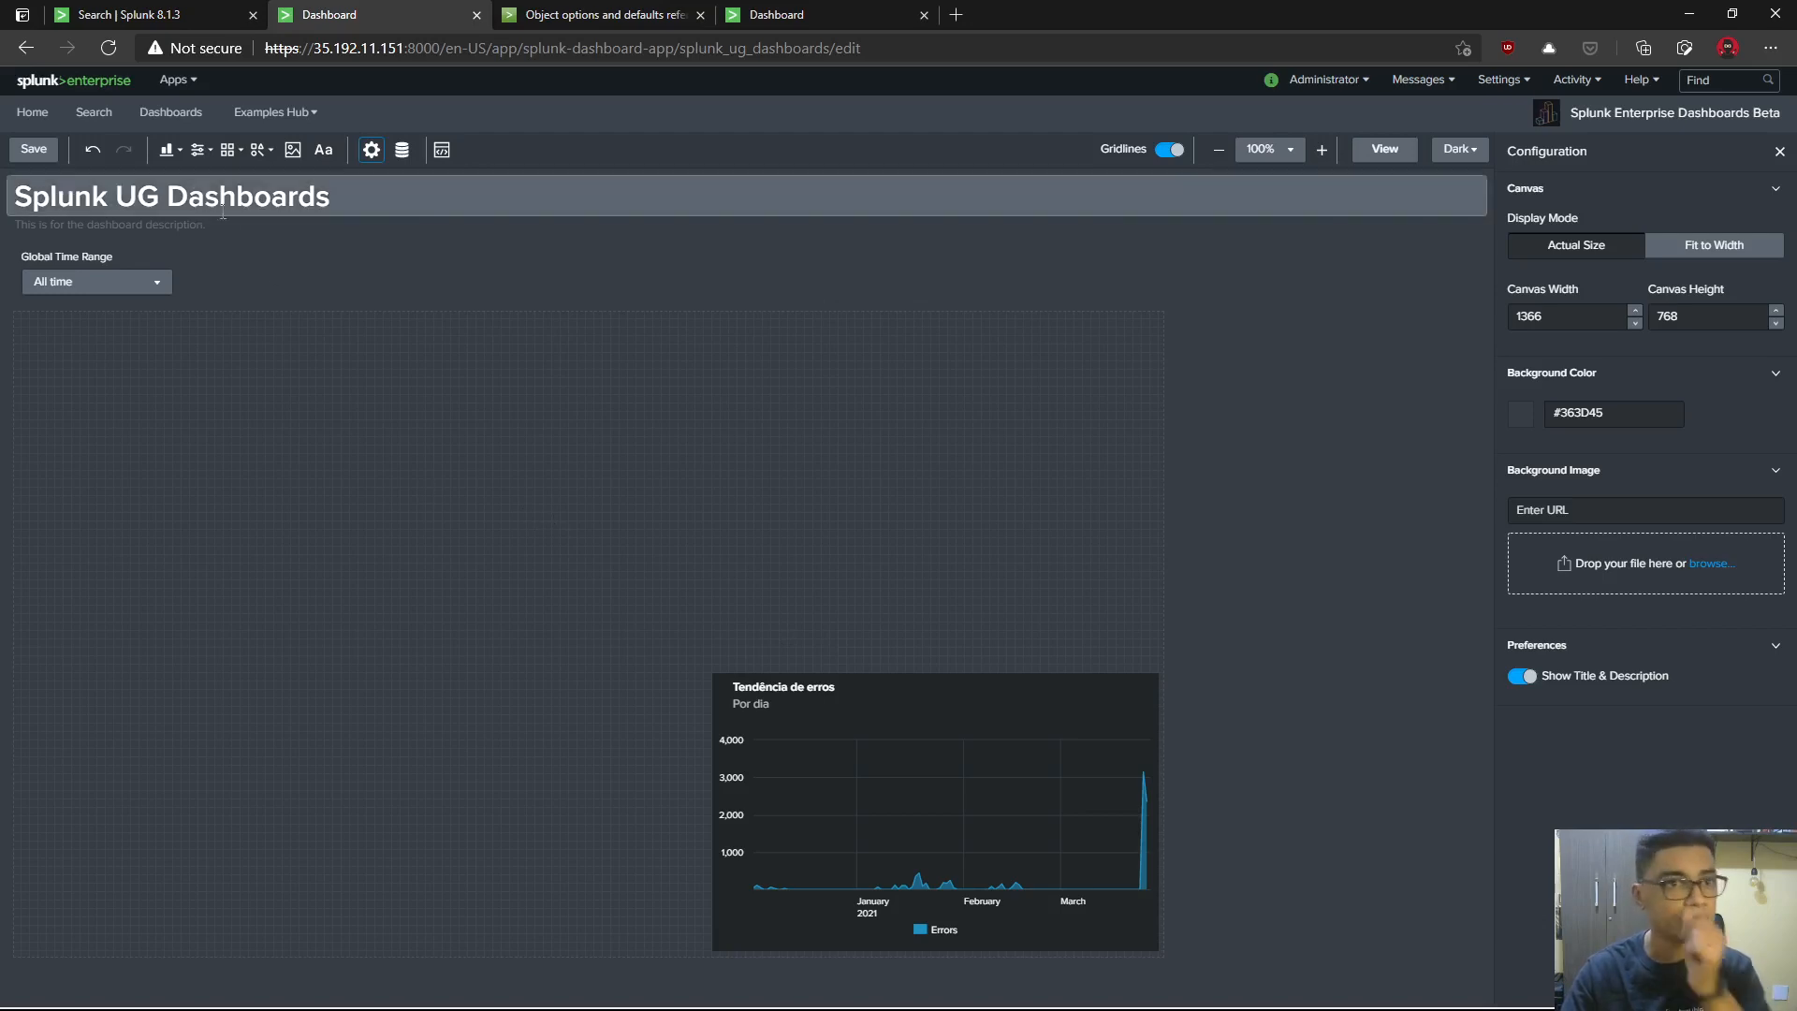
- Add a Single Value visualization and place it near the canvas's upper edge at about X 460, Y 20
{"action": "left_click", "coordinate": [168, 150]}
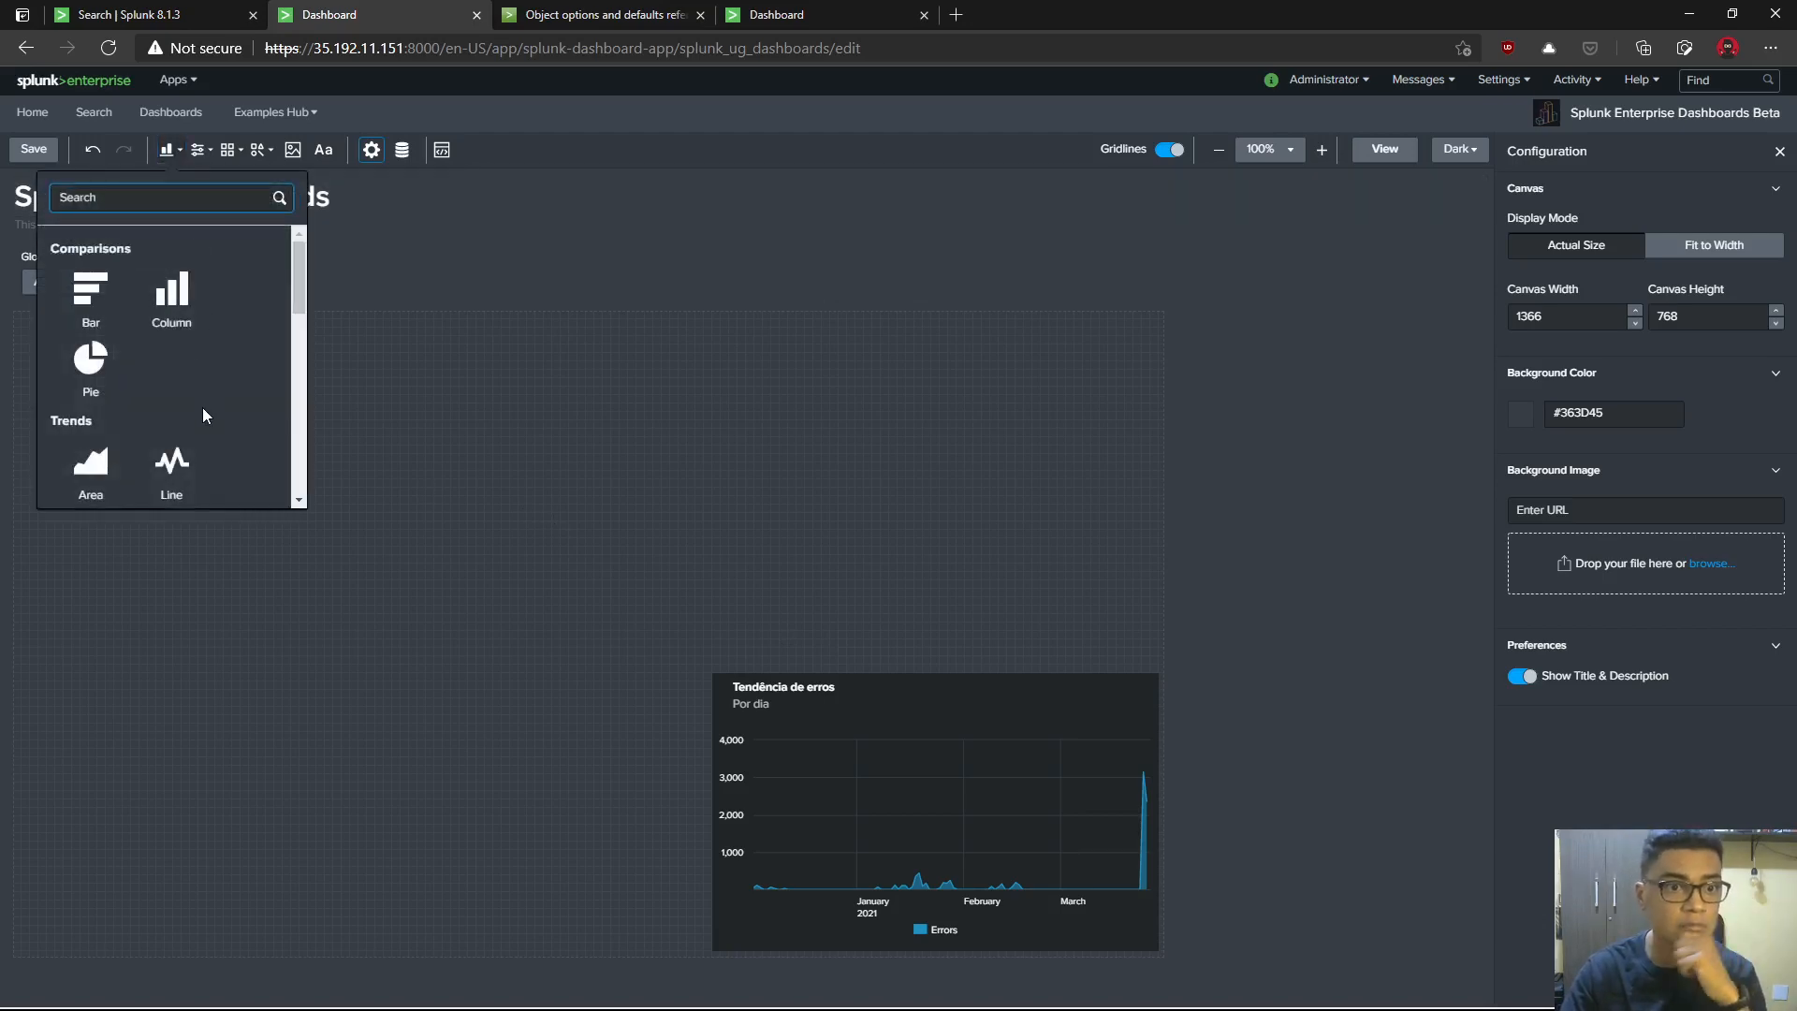
{"action": "scroll", "coordinate": [202, 407], "scroll_direction": "down", "scroll_amount": 3}
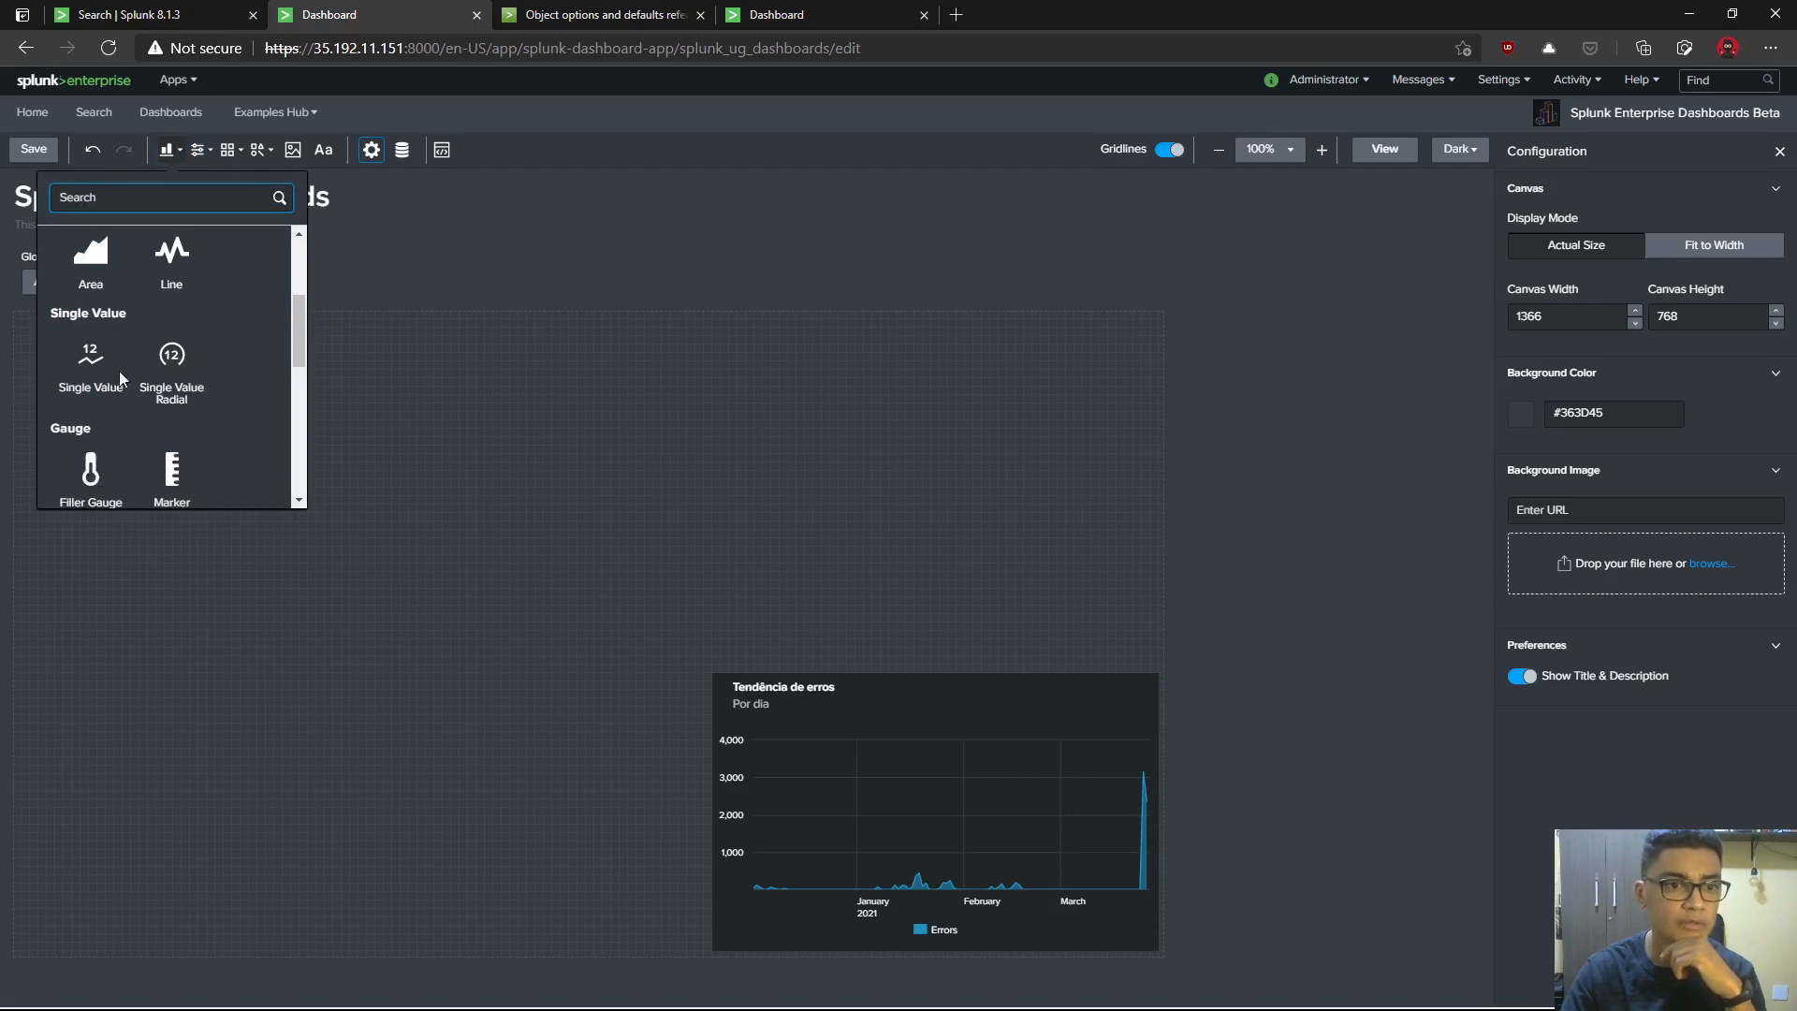
{"action": "left_click", "coordinate": [99, 362]}
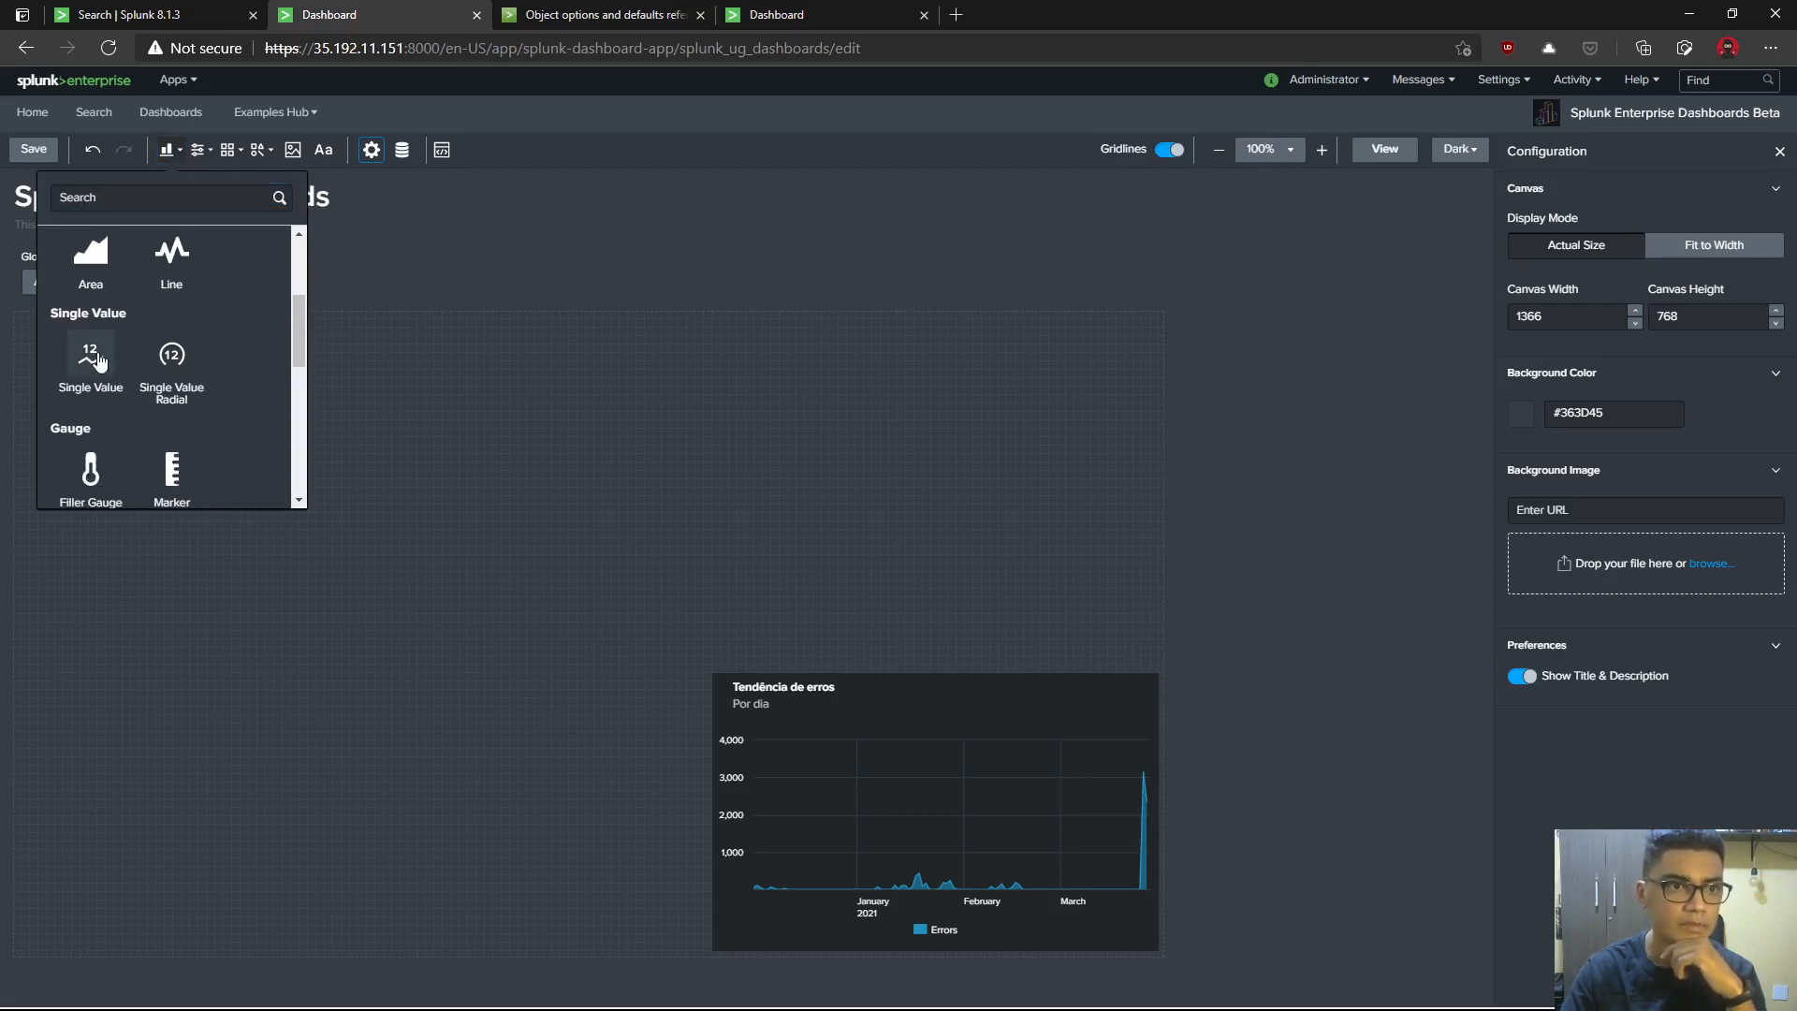
{"action": "left_click", "coordinate": [99, 361]}
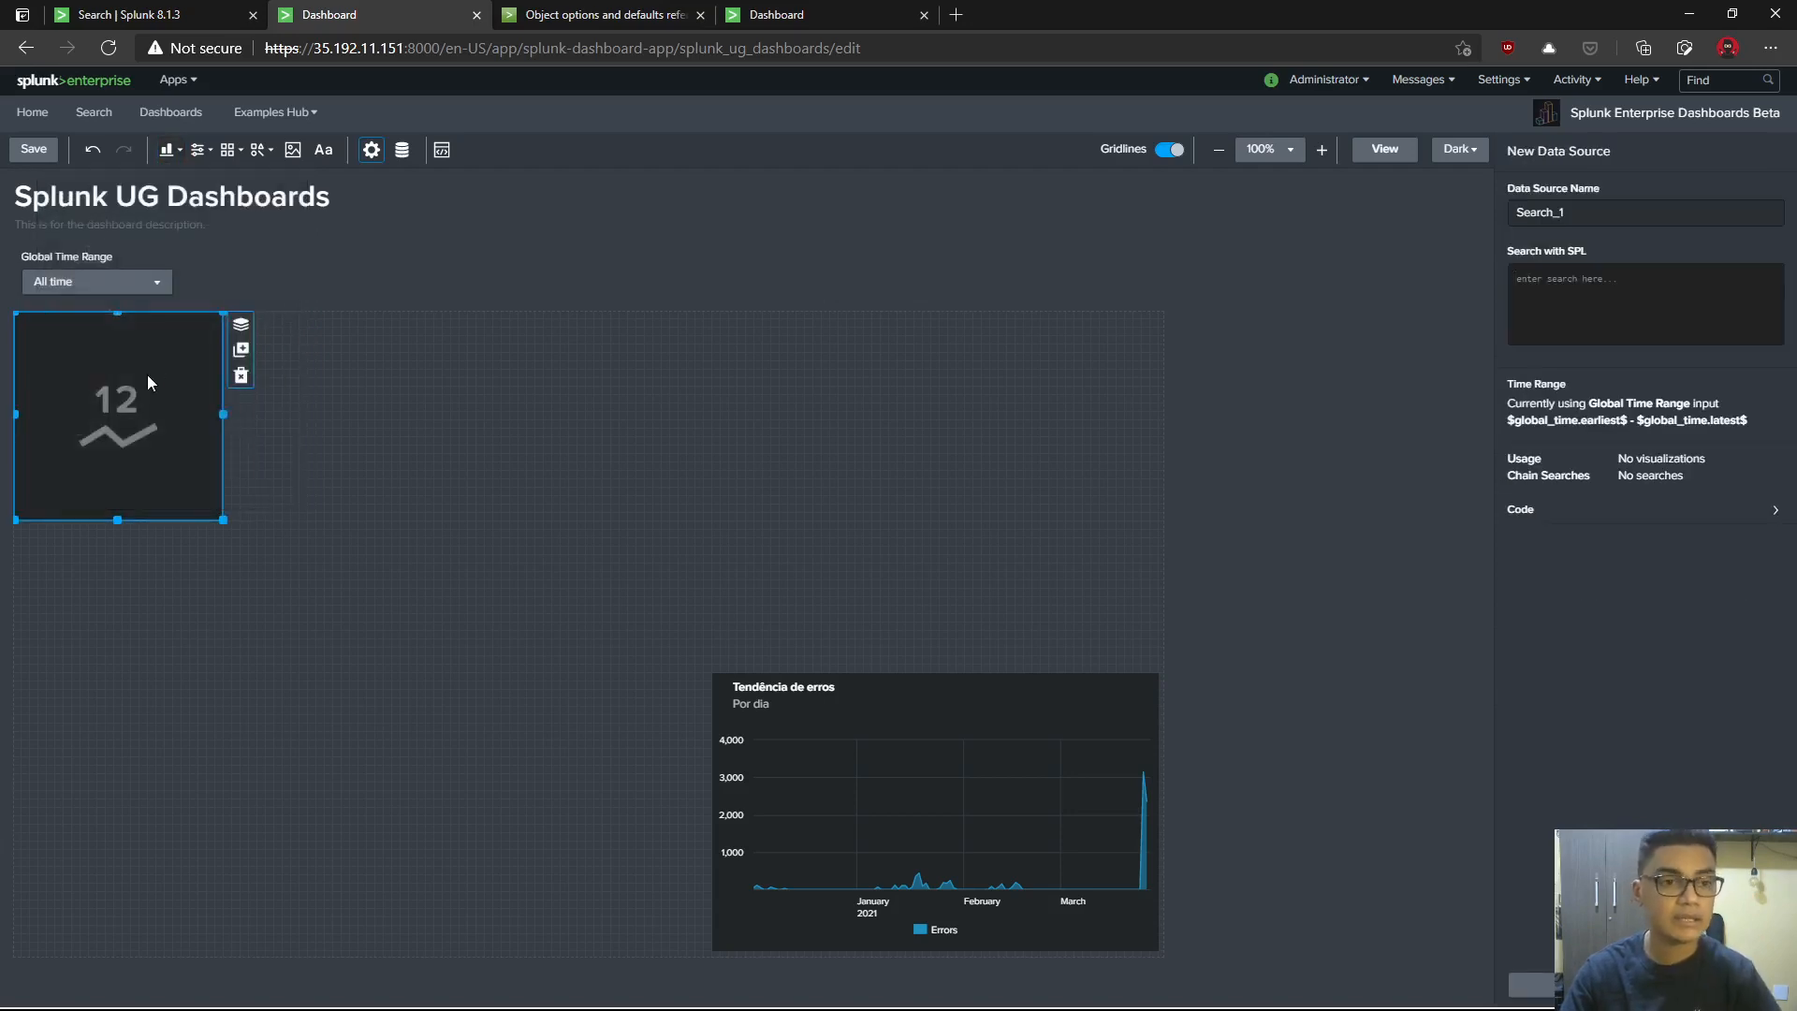
{"action": "left_click_drag", "start_coordinate": [158, 372], "coordinate": [543, 381]}
- Name the Single Value's new data source search_02 and begin its SPL search with | makeresults
{"action": "left_click_drag", "start_coordinate": [1588, 223], "coordinate": [1455, 200]}
{"action": "type", "text": "search_02"}
{"action": "left_click", "coordinate": [1575, 278]}
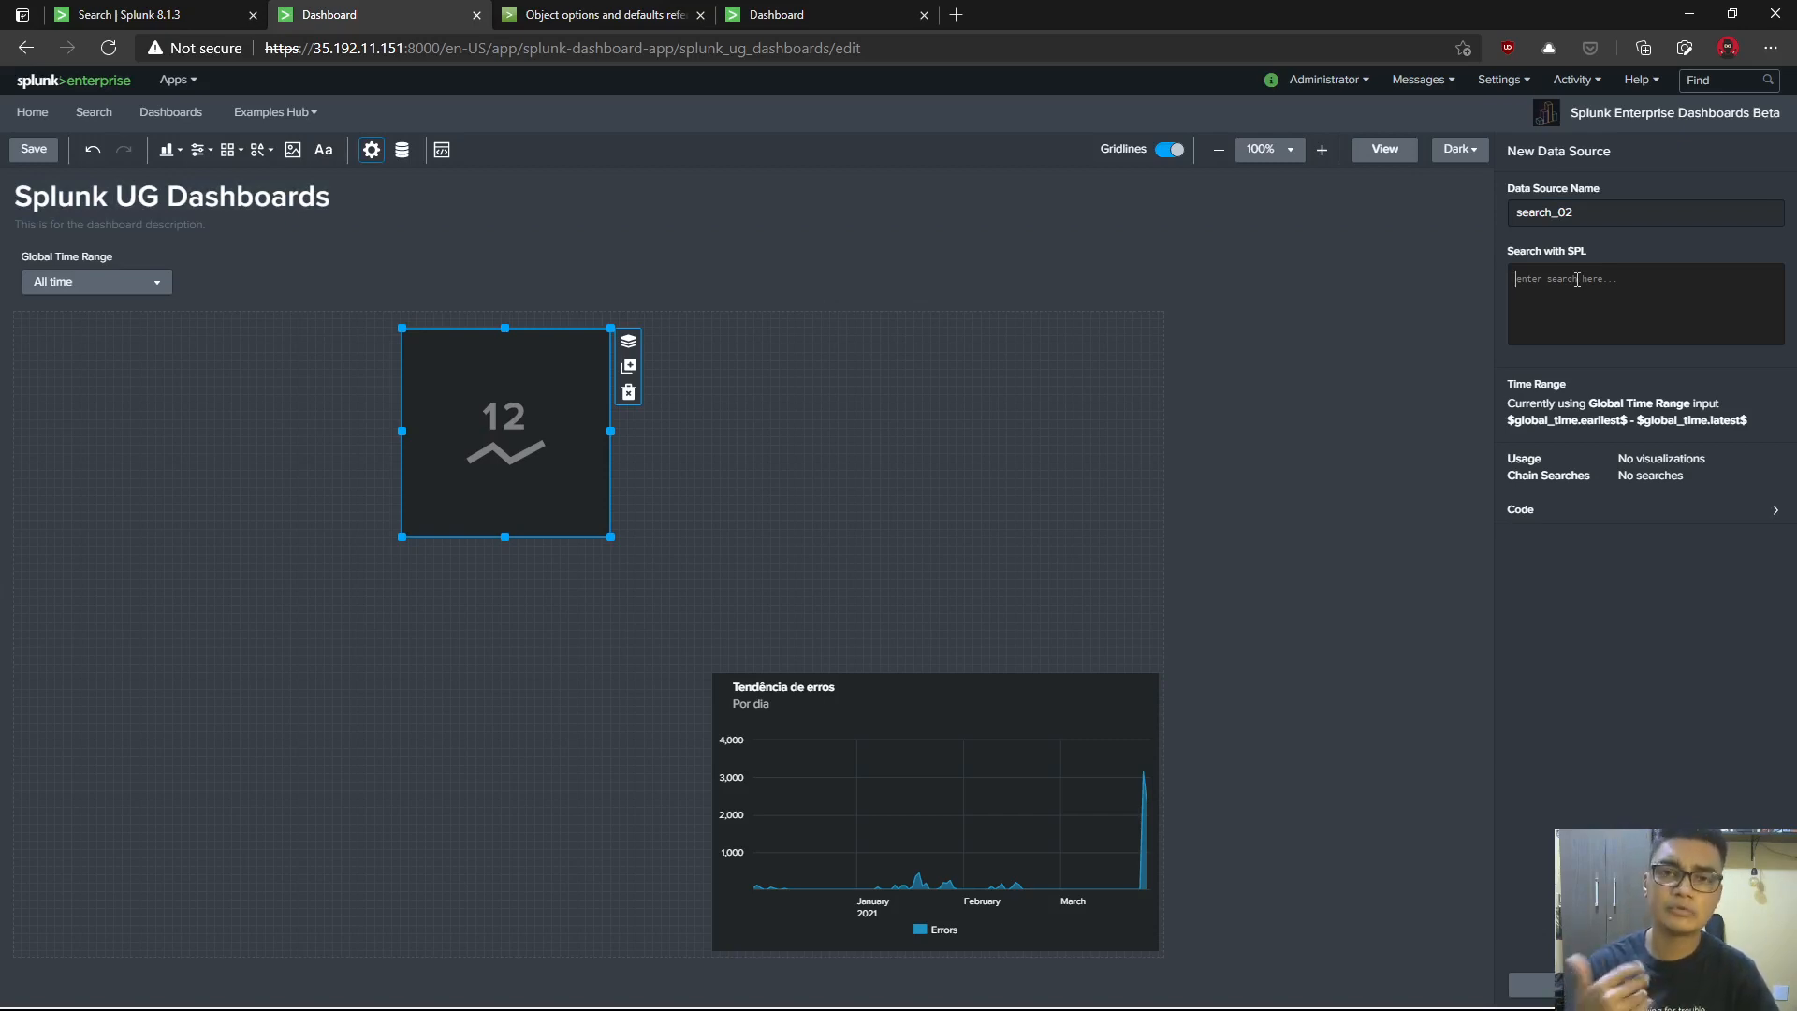
{"action": "type", "text": "| maker"}
{"action": "key", "text": "BackSpace"}
{"action": "key", "text": "BackSpace"}
{"action": "type", "text": "resul"}
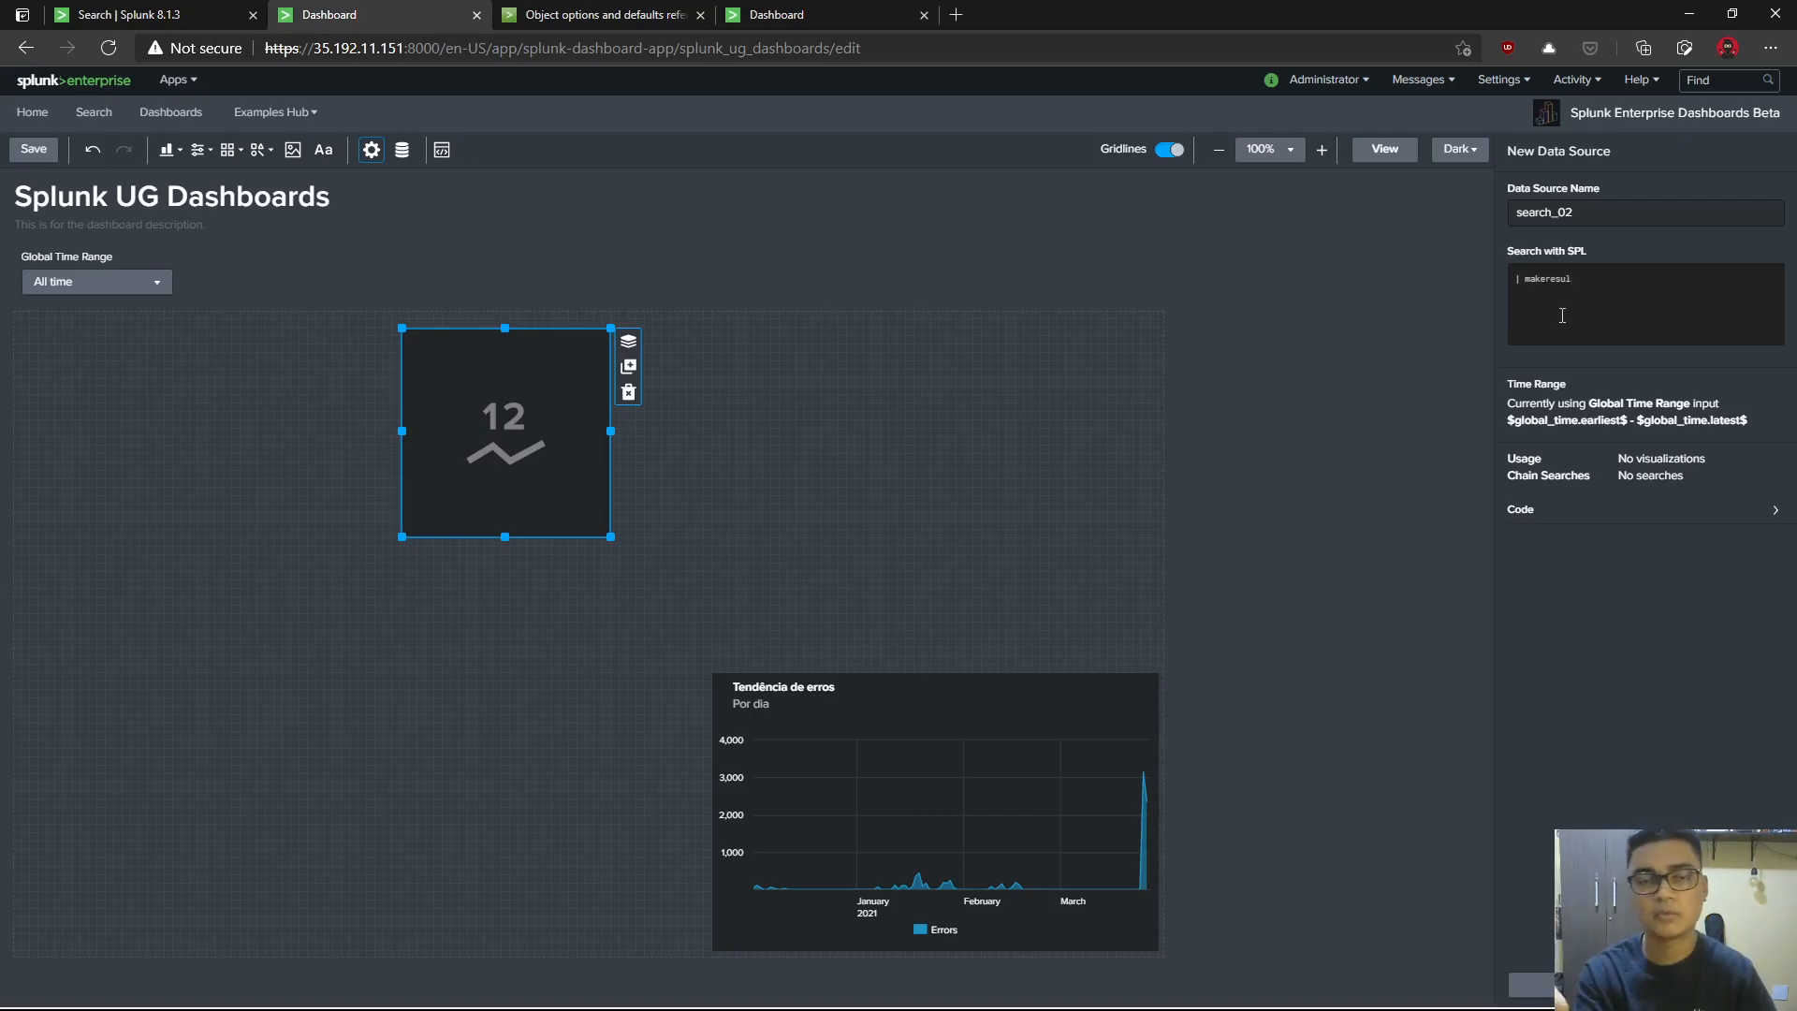
{"action": "type", "text": "ts"}
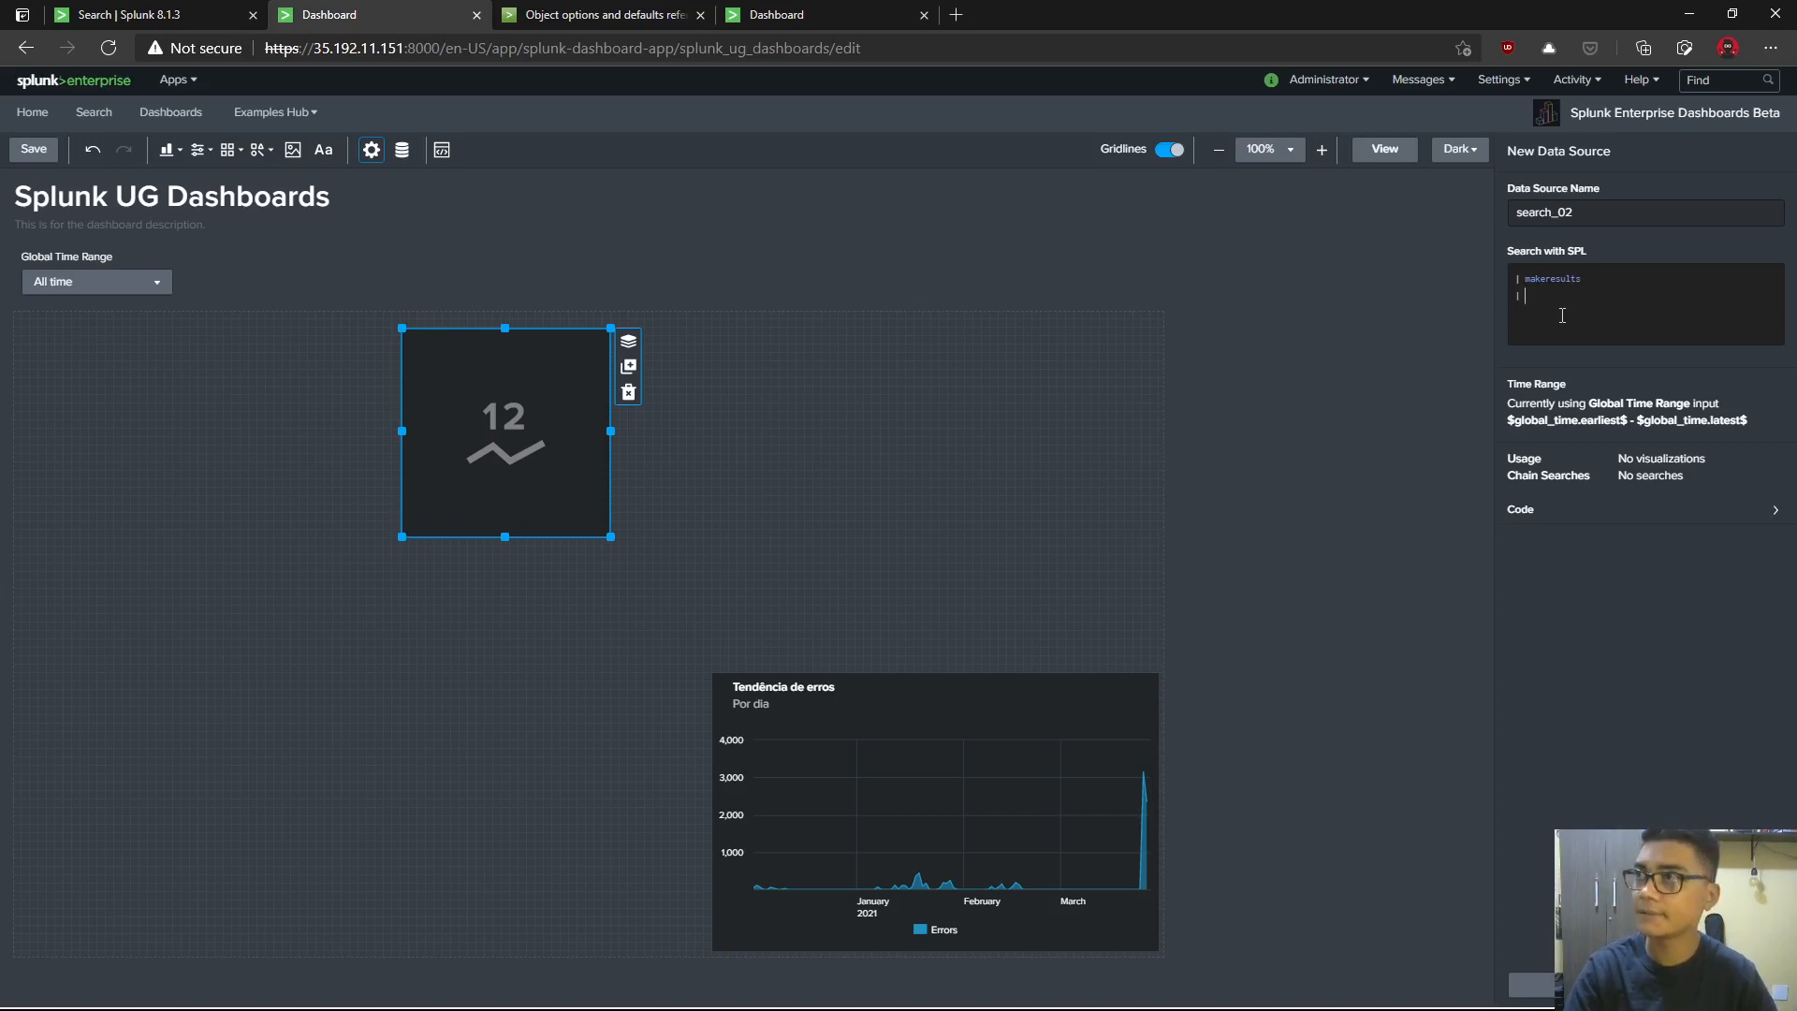
- Complete the search_02 query with | eval Capacidade=200 and | fields Capacidade, and apply it to the Single Value visualization
{"action": "type", "text": "eval "}
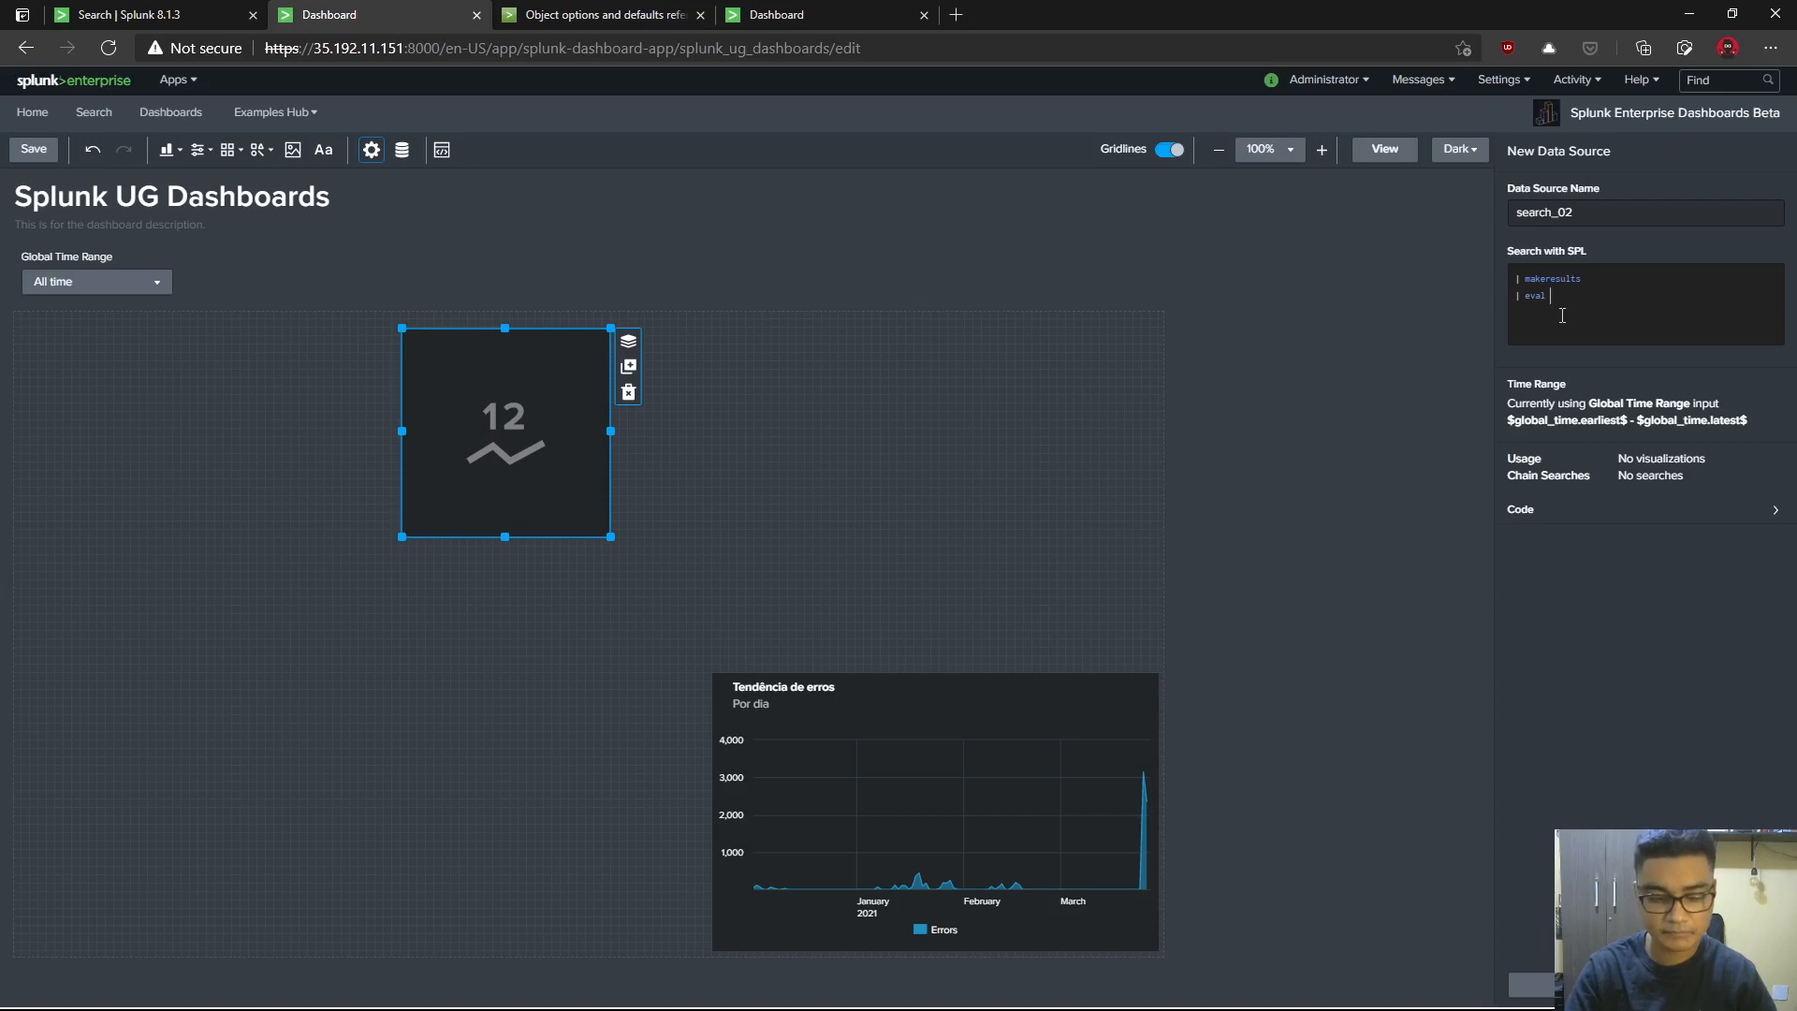
{"action": "type", "text": "Capacidad"}
{"action": "type", "text": "e=200 "}
{"action": "type", "text": "| fields"}
{"action": "type", "text": " Capac"}
{"action": "key", "text": "BackSpace"}
{"action": "key", "text": "BackSpace"}
{"action": "key", "text": "BackSpace"}
{"action": "key", "text": "BackSpace"}
{"action": "key", "text": "BackSpace"}
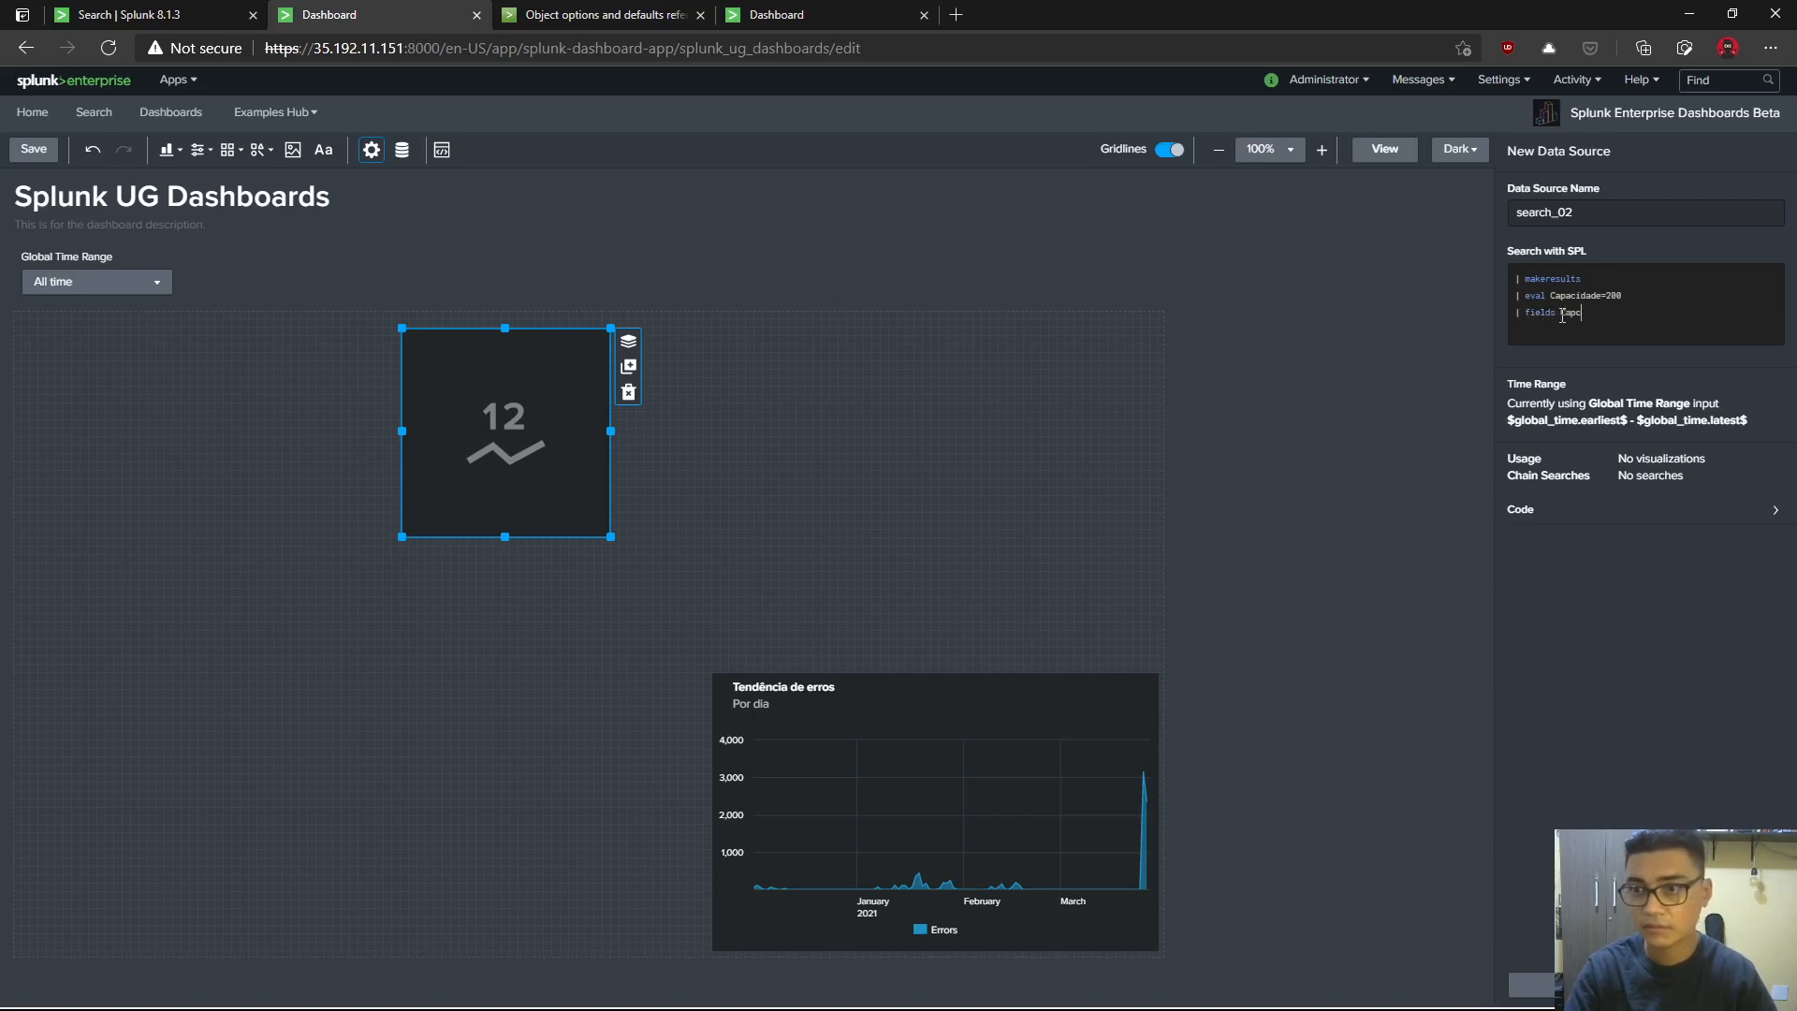
{"action": "type", "text": "pacidade"}
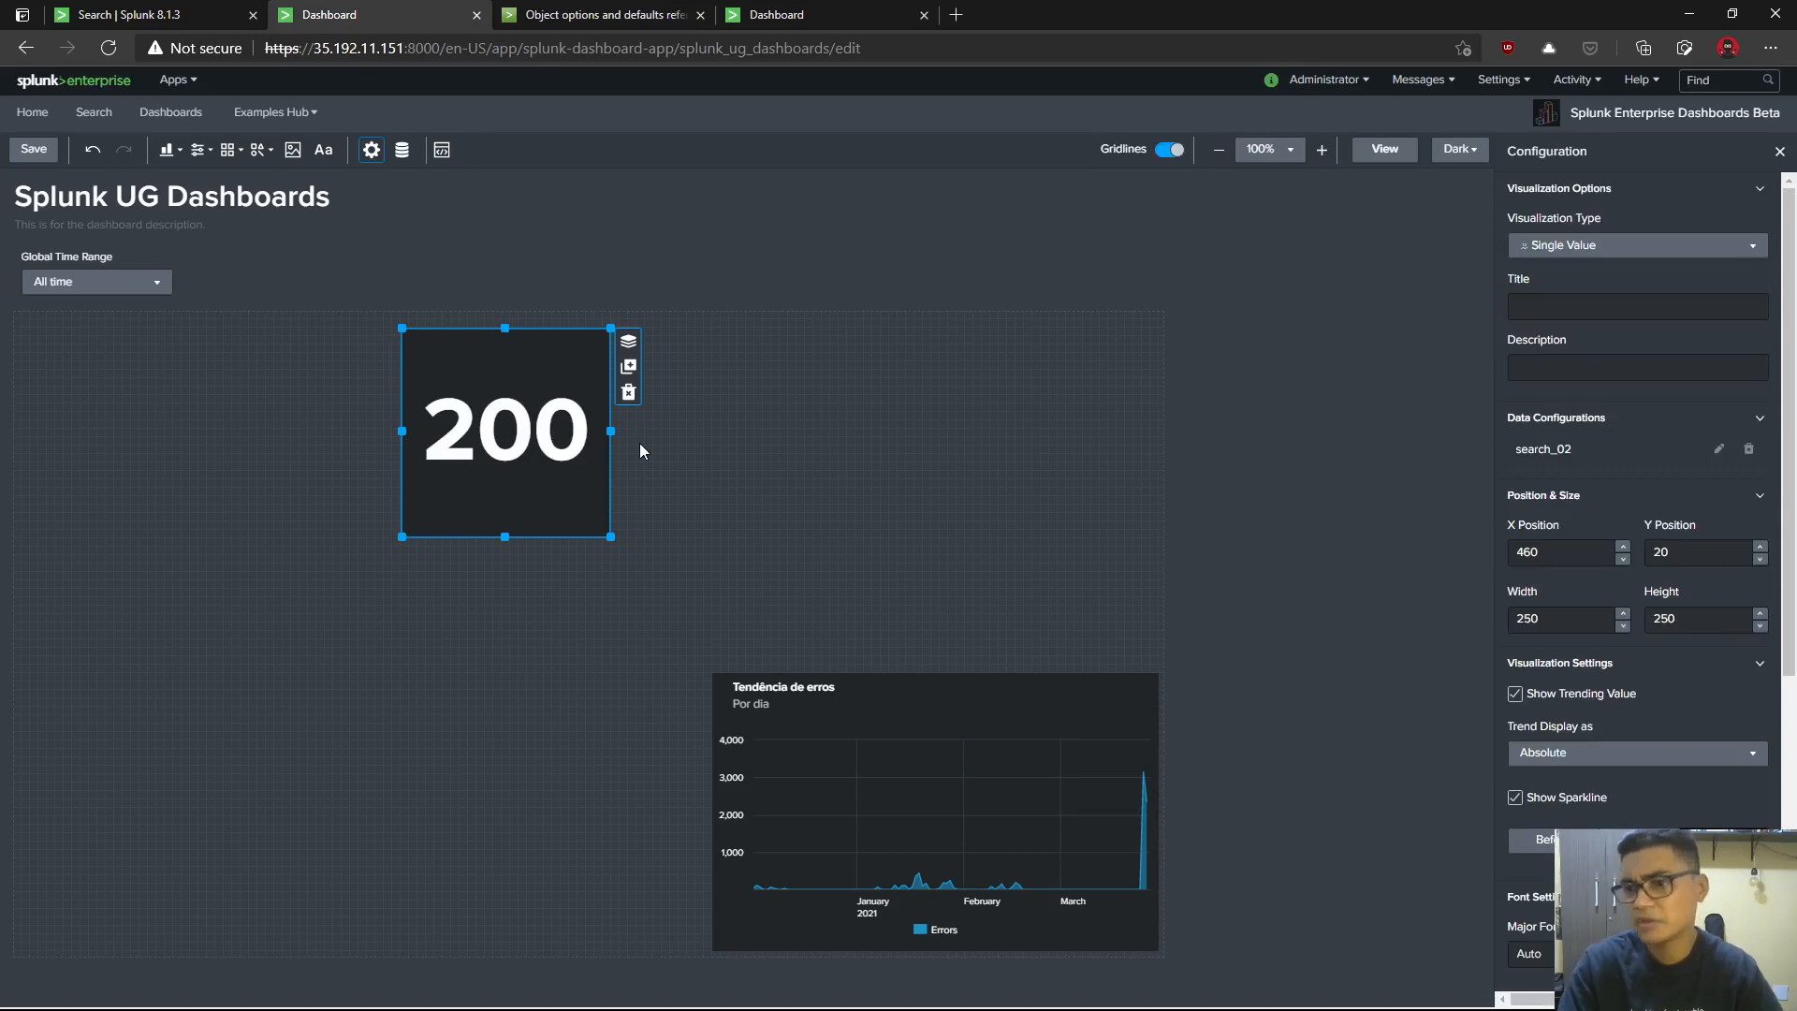
- Reopen the search_02 data source to review its | fields Capacidade line, and return to the visualization's configuration
{"action": "left_click", "coordinate": [1718, 450]}
{"action": "left_click_drag", "start_coordinate": [1629, 326], "coordinate": [1517, 315]}
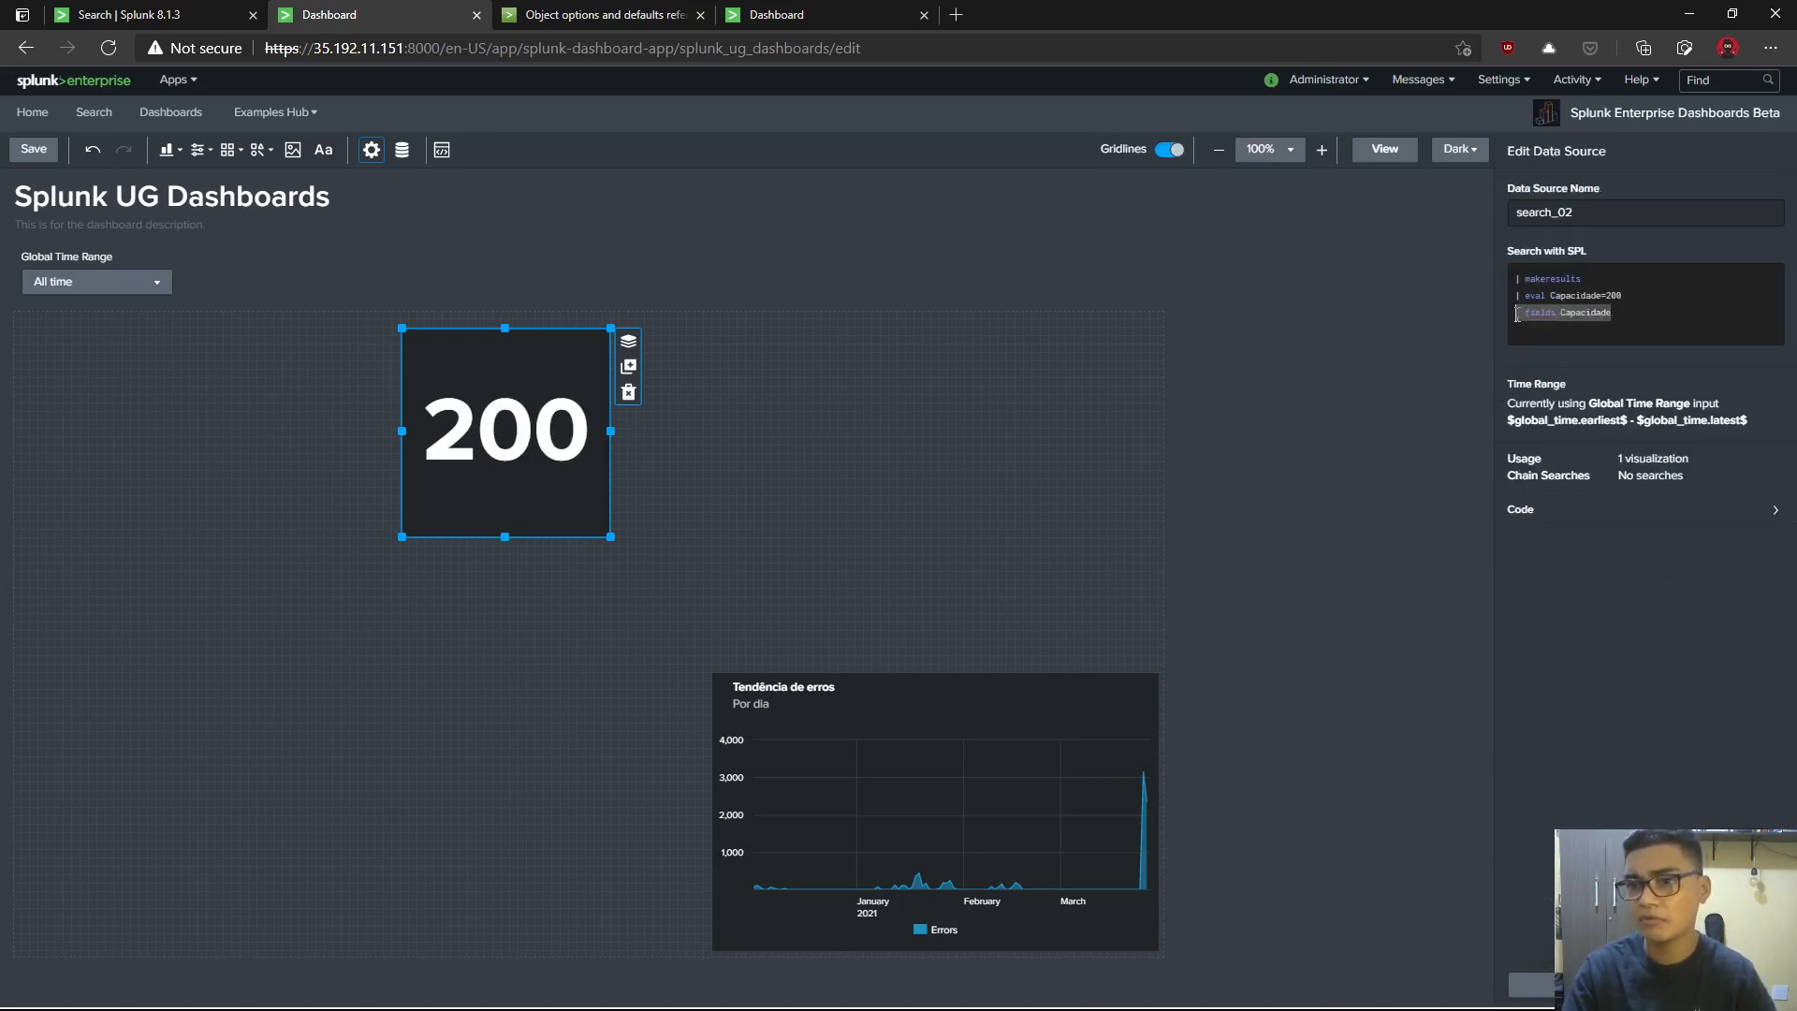
{"action": "left_click", "coordinate": [1574, 985]}
- Turn on the fill threshold for the Single Value visualization
{"action": "scroll", "coordinate": [1594, 666], "scroll_direction": "down", "scroll_amount": 5}
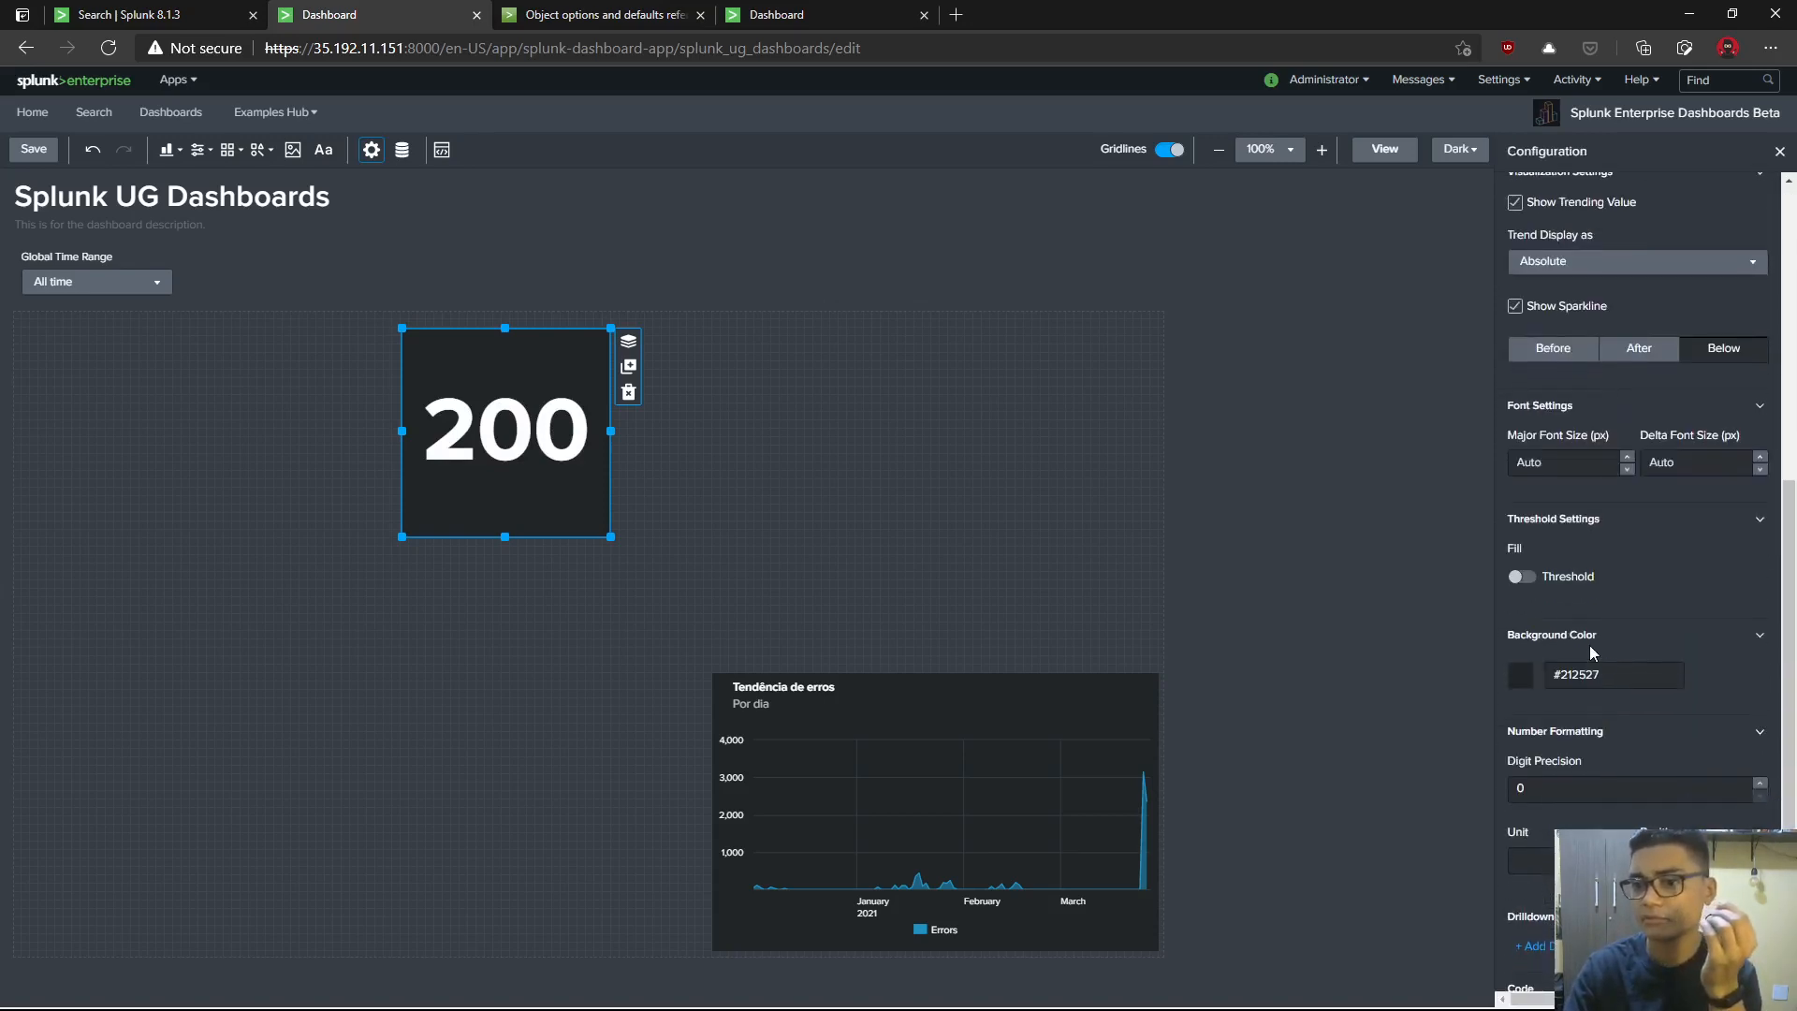
{"action": "left_click", "coordinate": [1520, 577]}
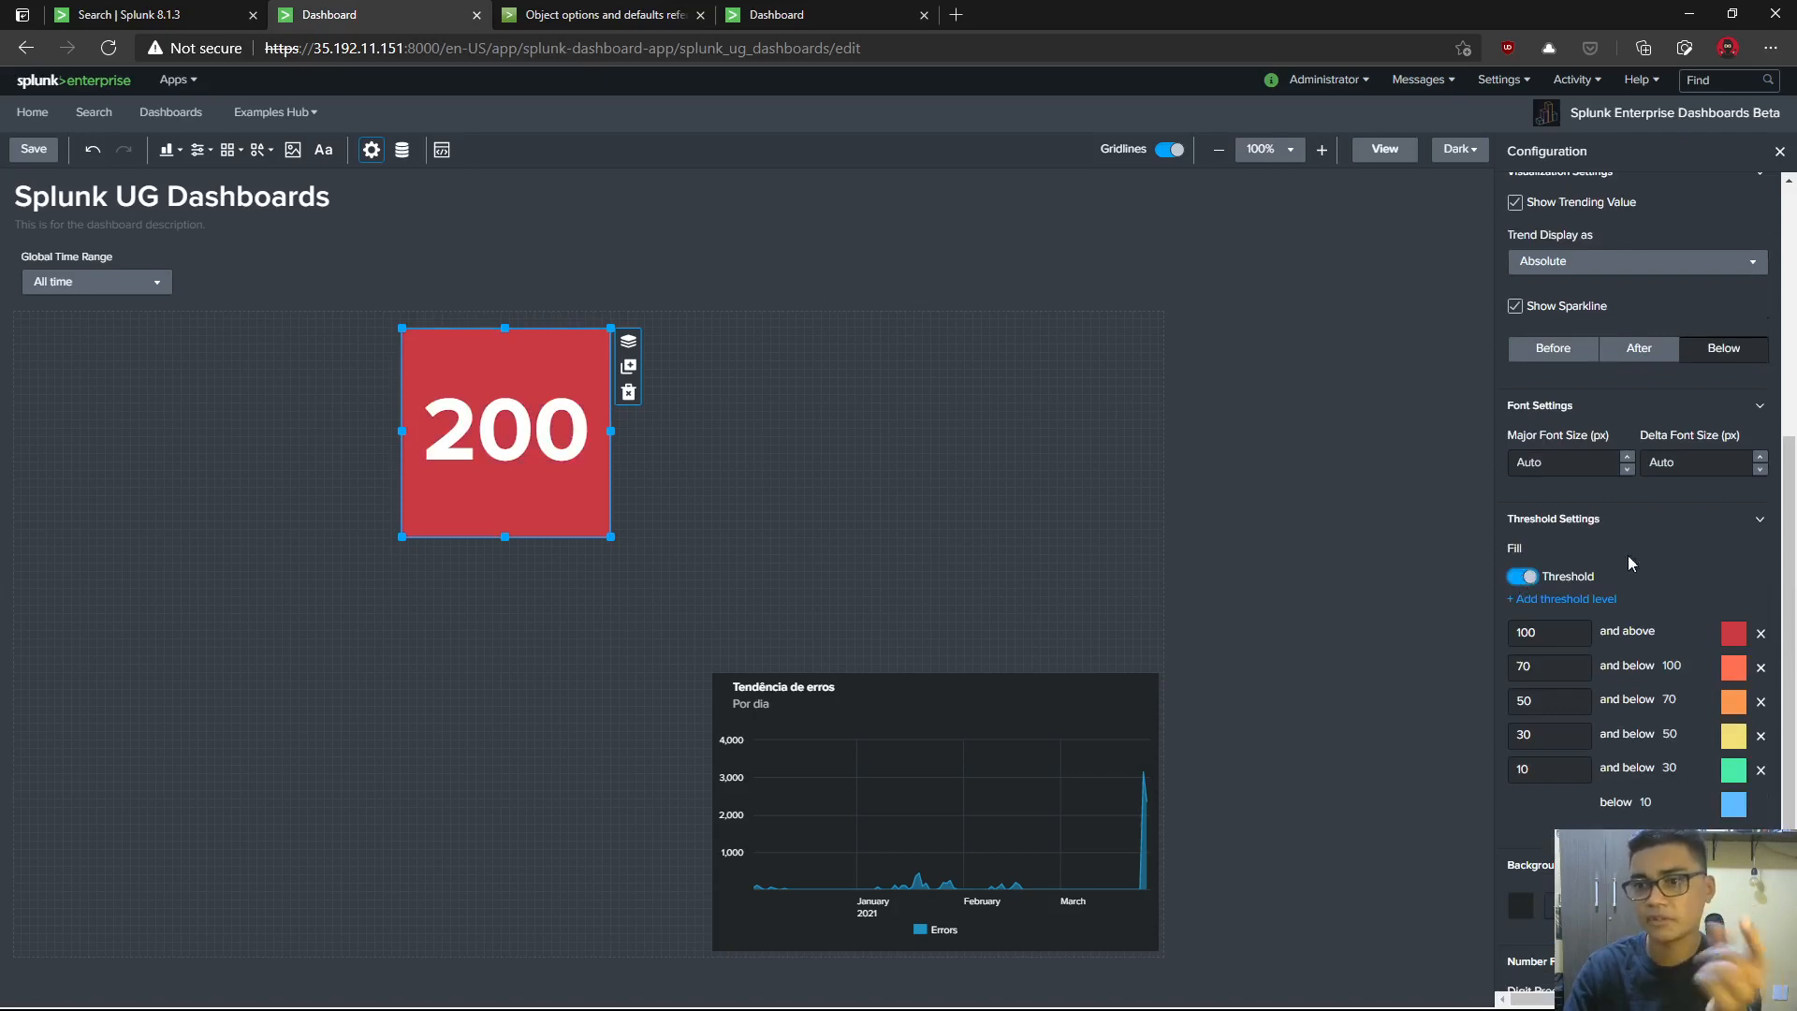
- Remove the | fields Capacidade line from the Single Value's search_02 query and apply the change
{"action": "scroll", "coordinate": [1615, 543], "scroll_direction": "up", "scroll_amount": 5}
{"action": "left_click", "coordinate": [1724, 458]}
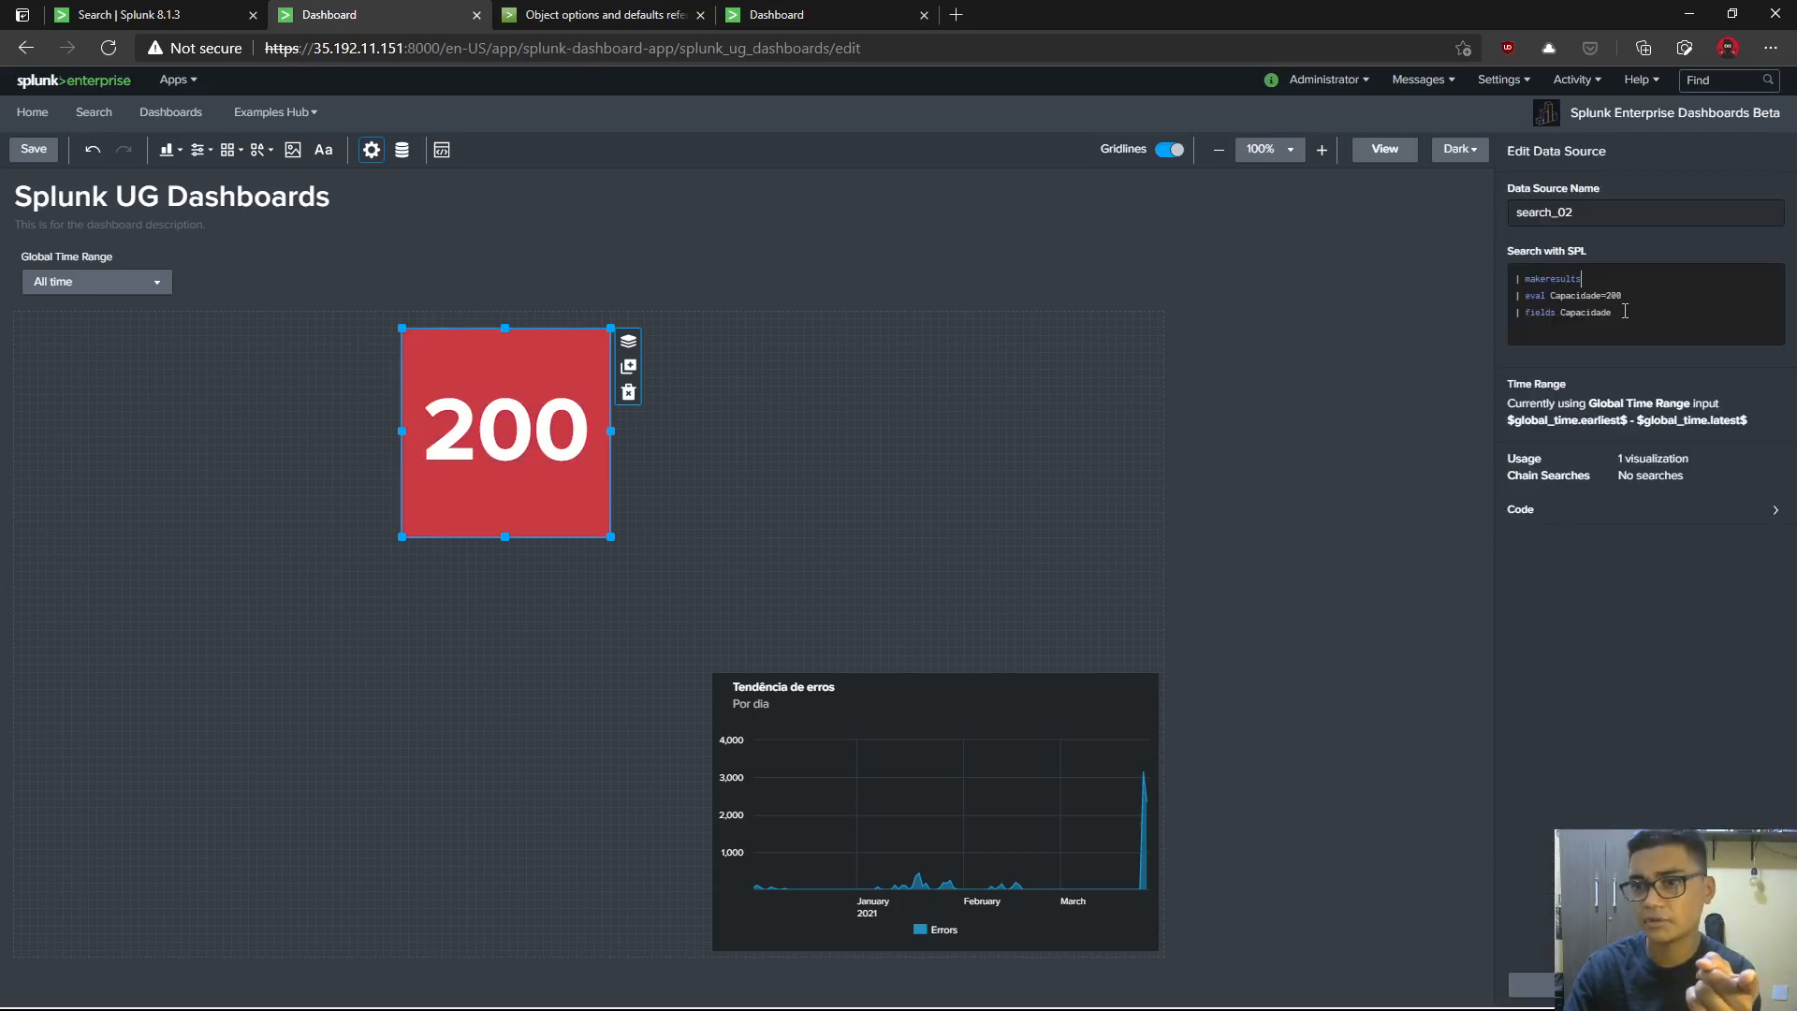
{"action": "left_click_drag", "start_coordinate": [1623, 312], "coordinate": [1501, 309]}
{"action": "key", "text": "BackSpace"}
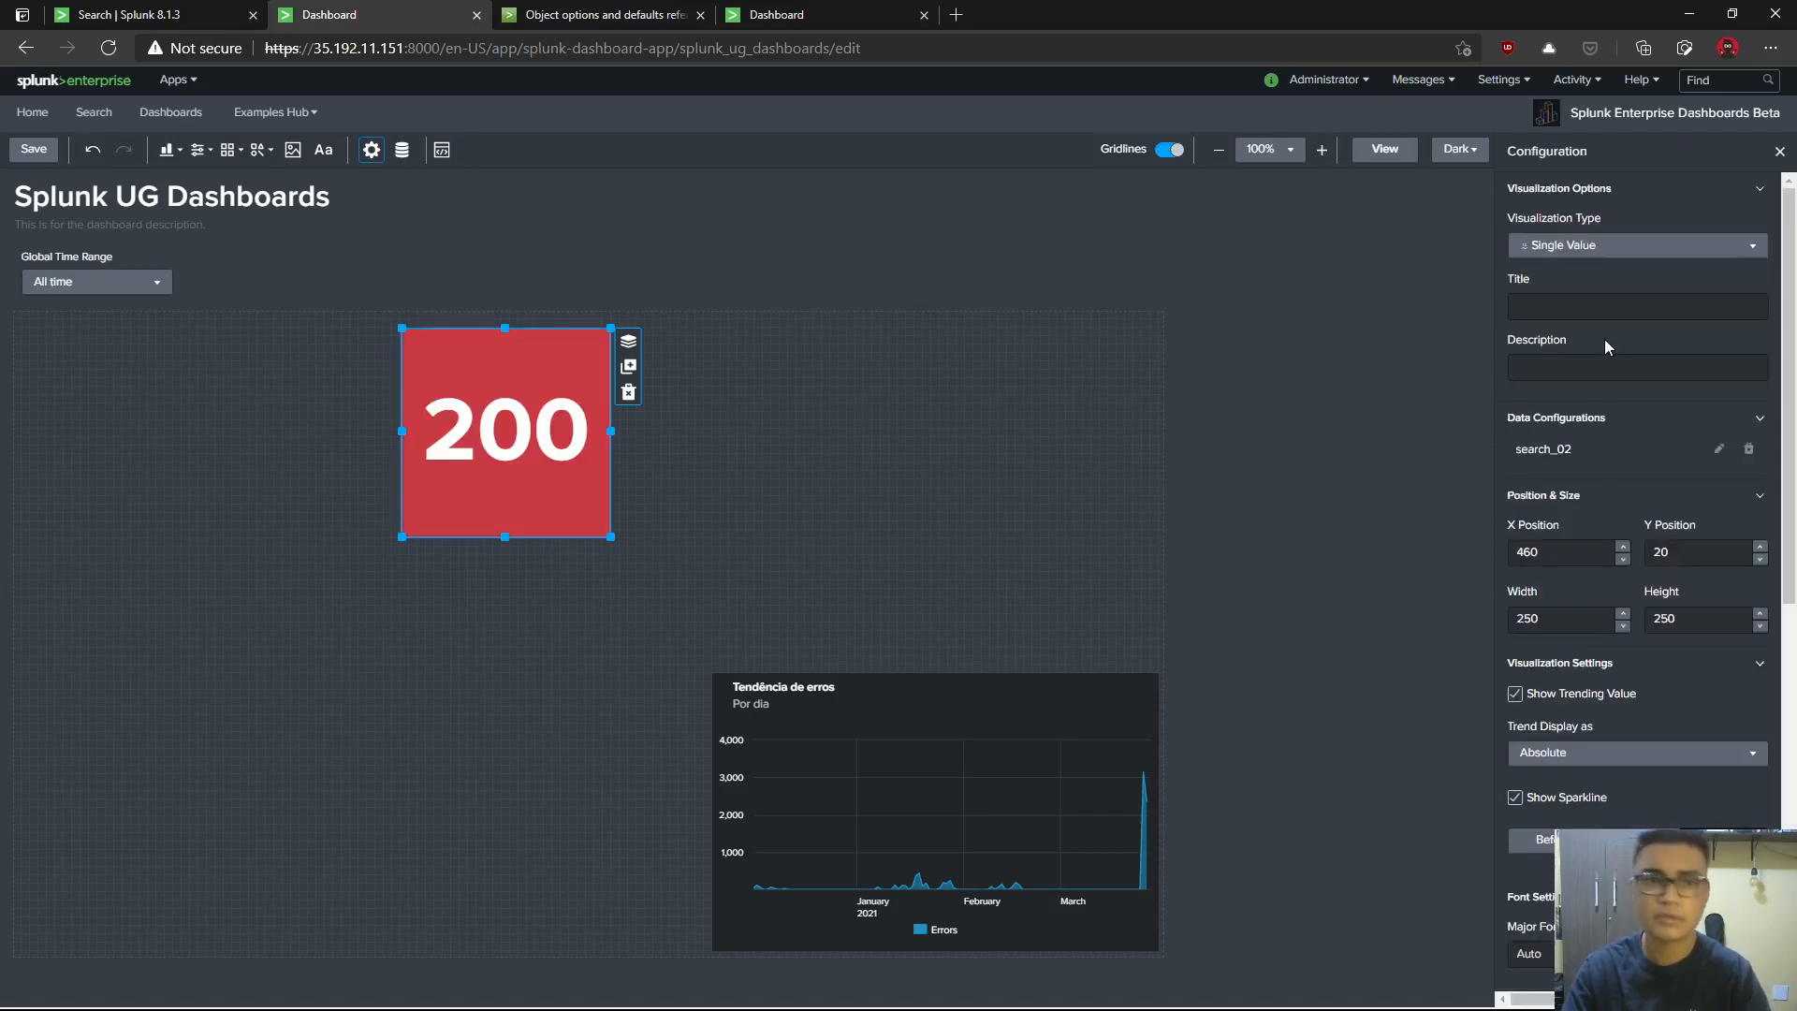
- Add | fields Capacidade back as the last line of the search_02 query and apply it
{"action": "left_click", "coordinate": [1718, 449]}
{"action": "left_click", "coordinate": [1643, 297]}
{"action": "key", "text": "Return"}
{"action": "type", "text": "| fields Capacidade"}
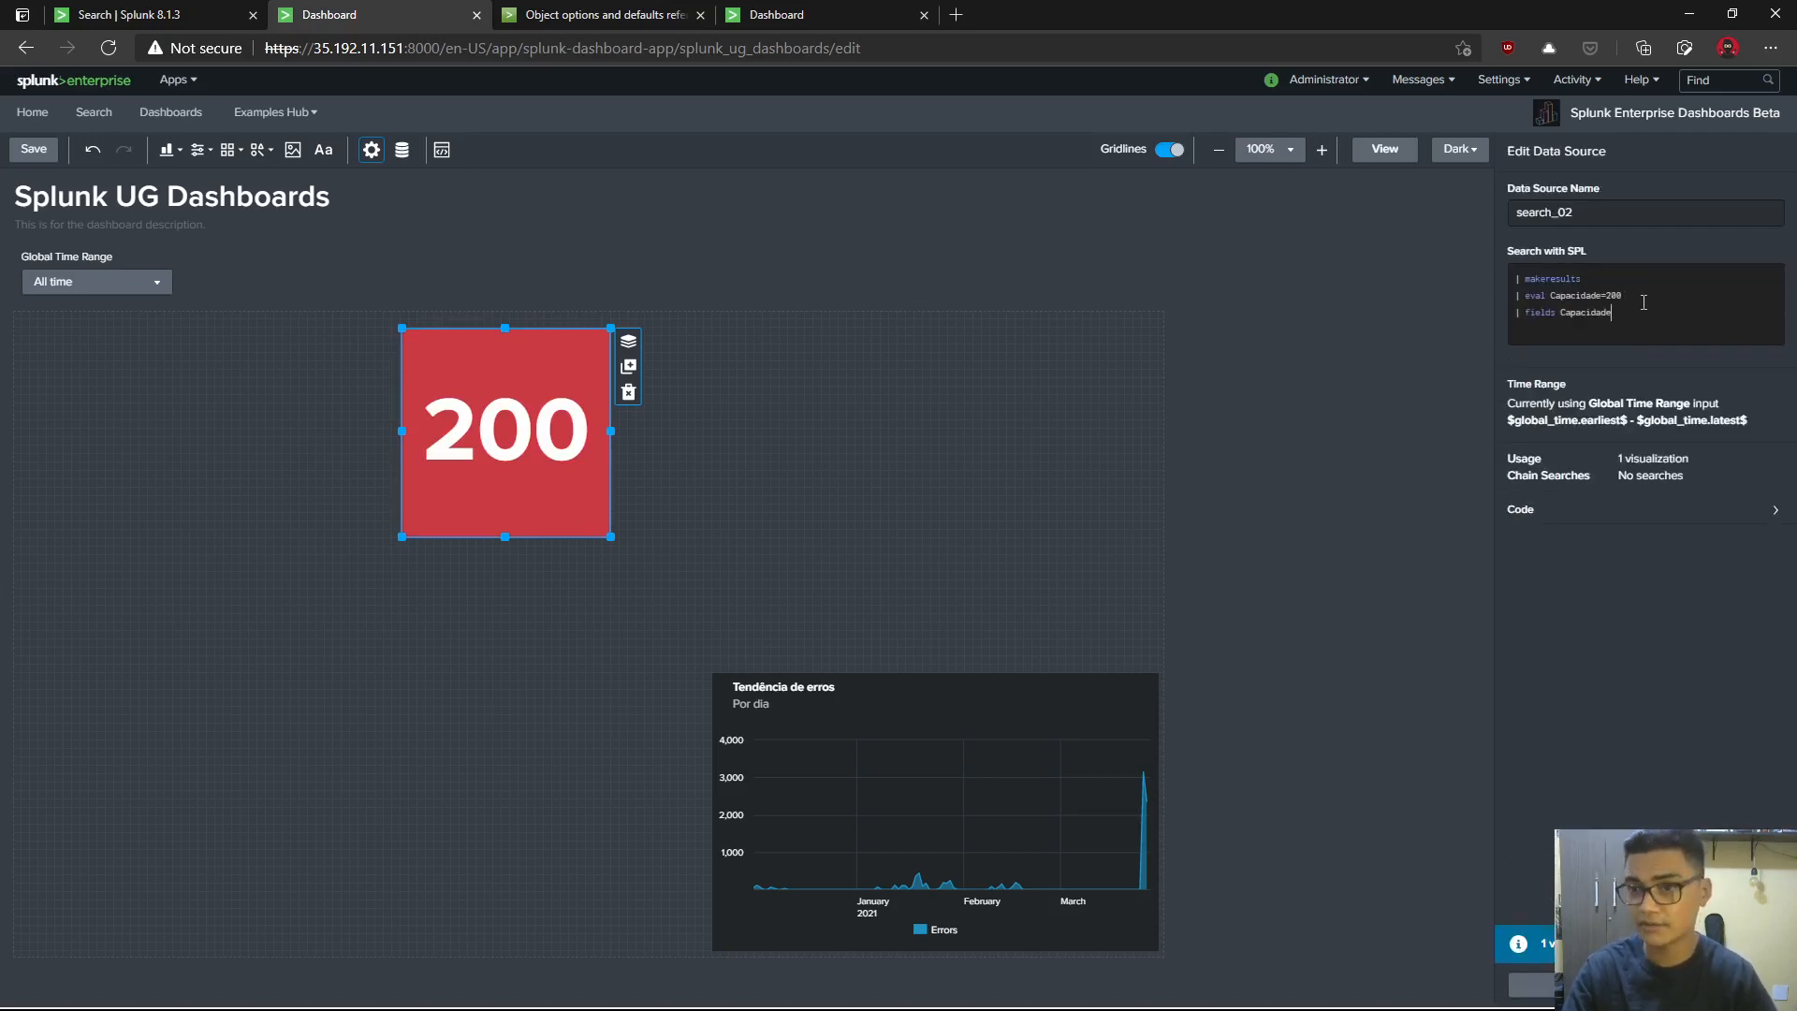
{"action": "left_click", "coordinate": [1681, 784]}
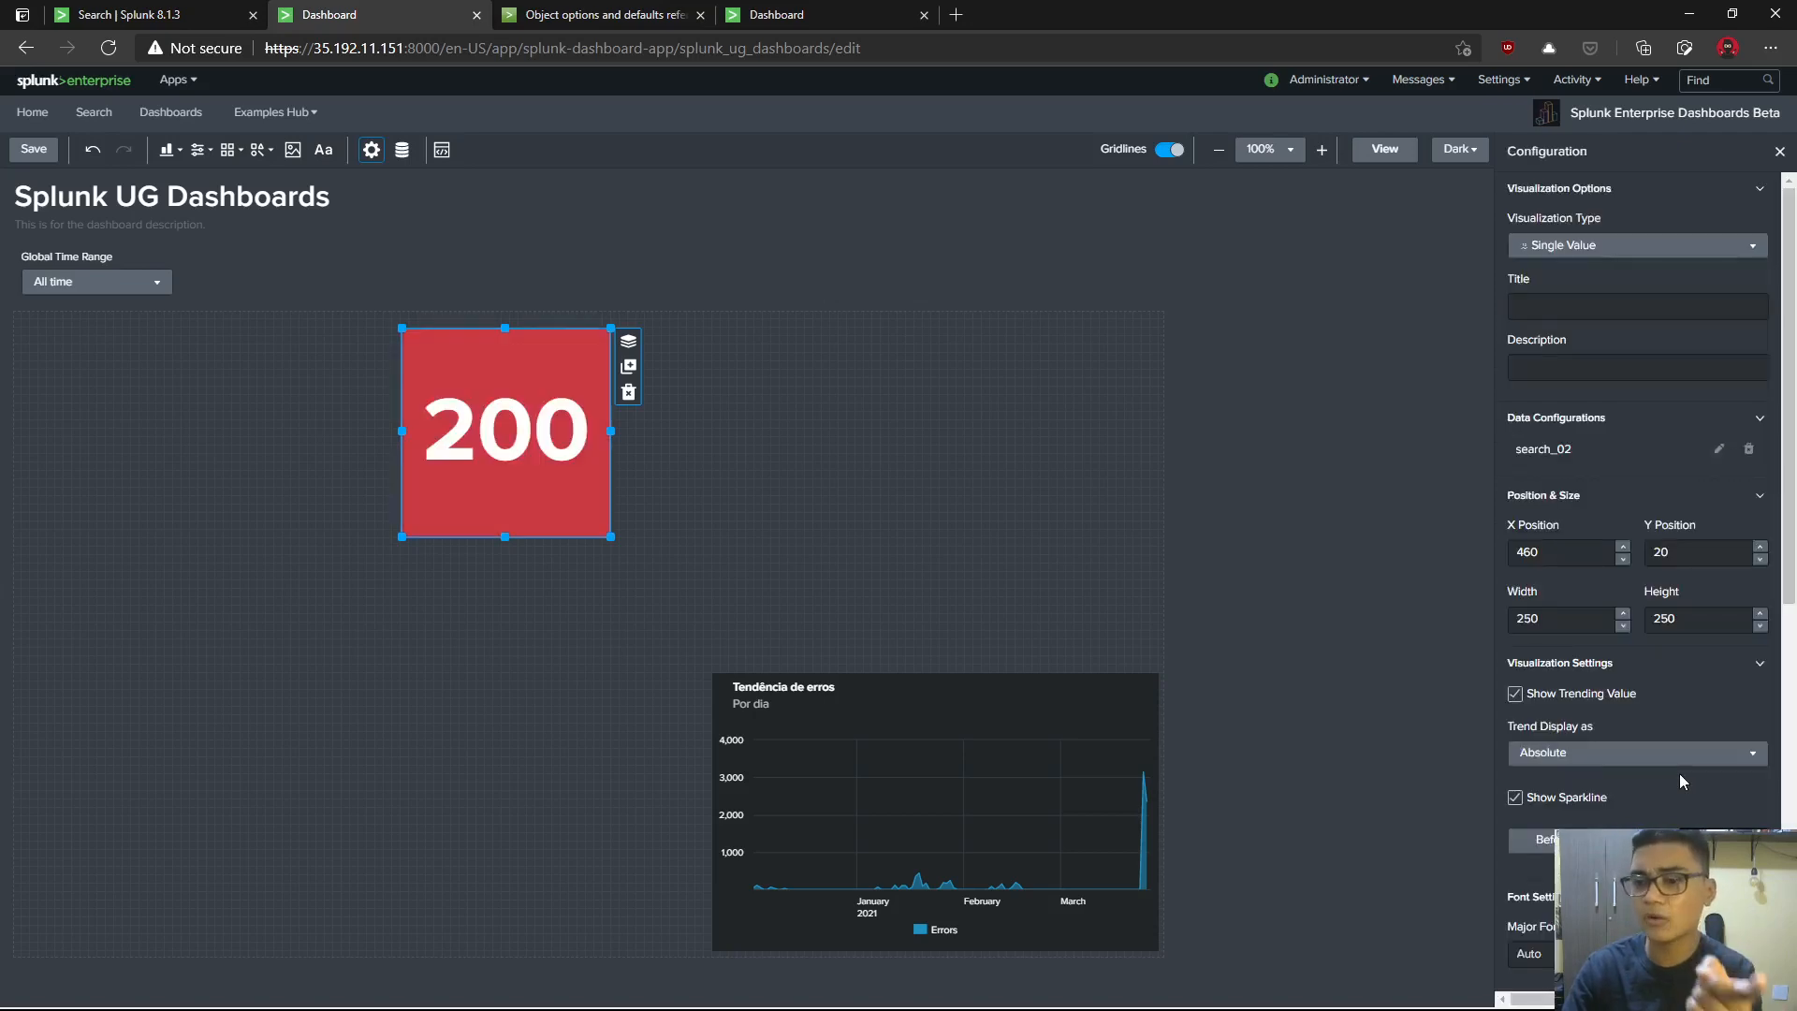
- Review the fill threshold levels and their colors in the Single Value's threshold settings
{"action": "scroll", "coordinate": [1678, 773], "scroll_direction": "down", "scroll_amount": 4}
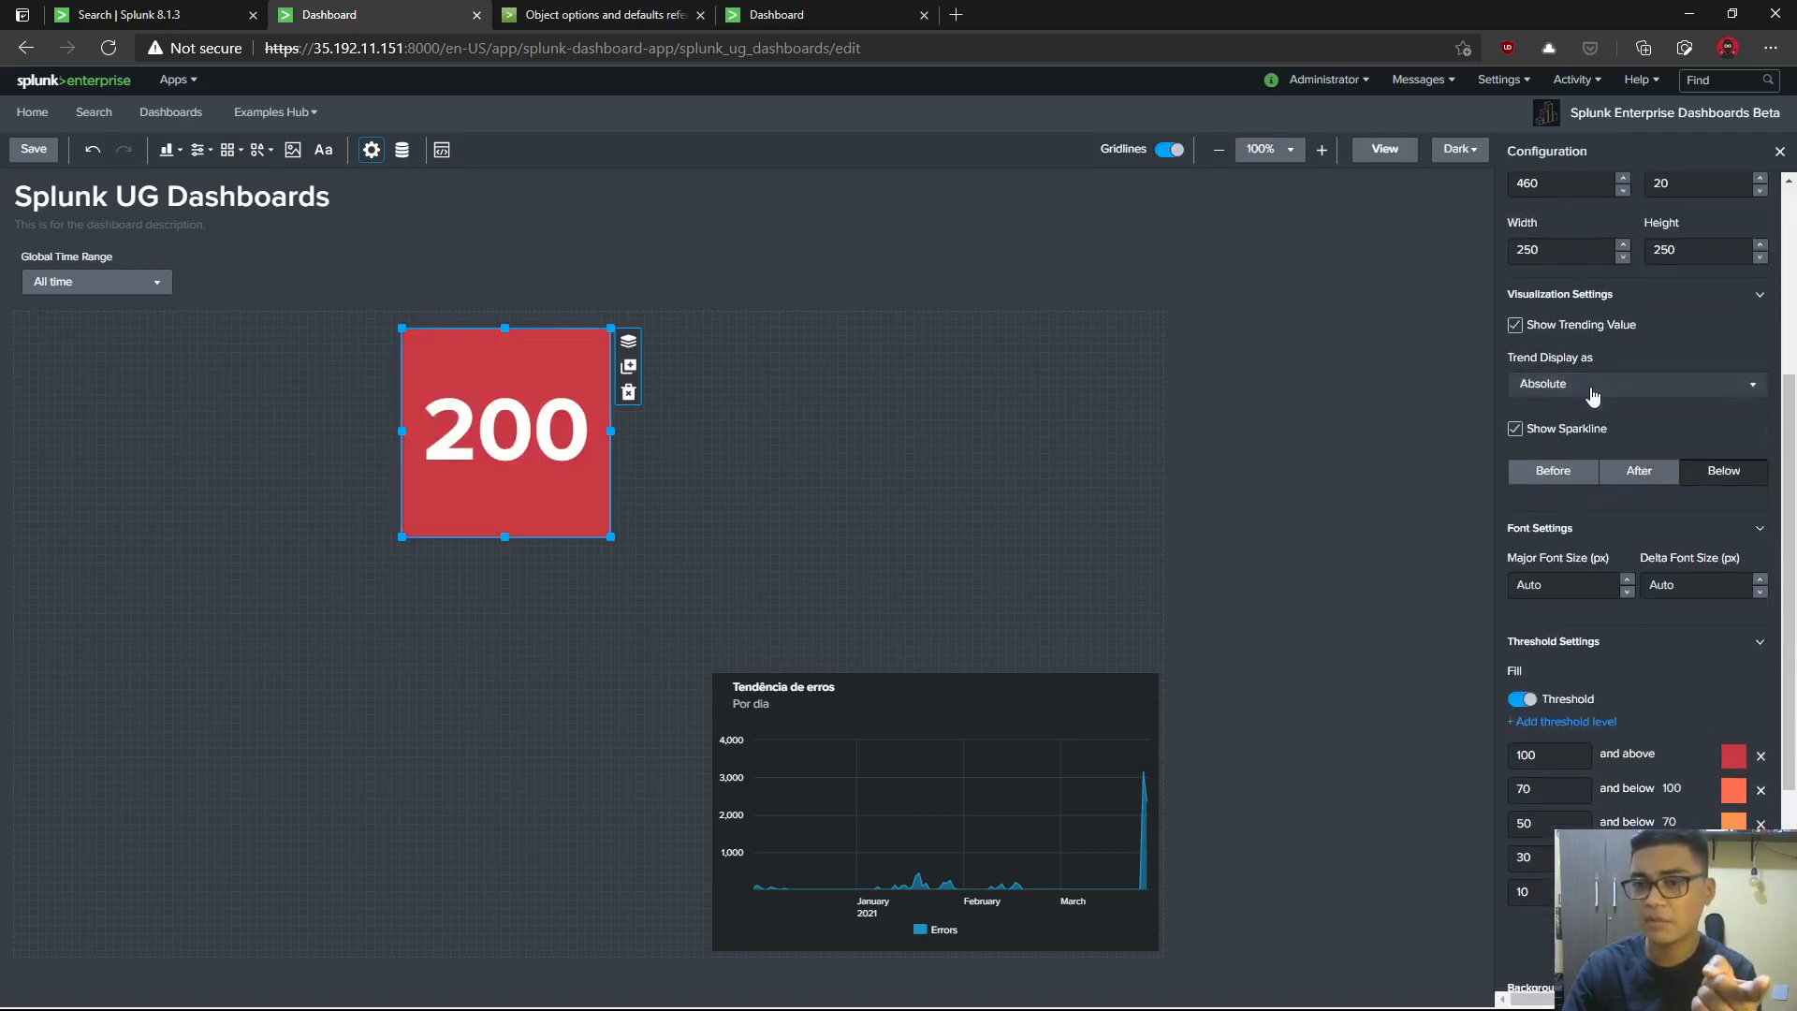
{"action": "scroll", "coordinate": [1596, 639], "scroll_direction": "down", "scroll_amount": 3}
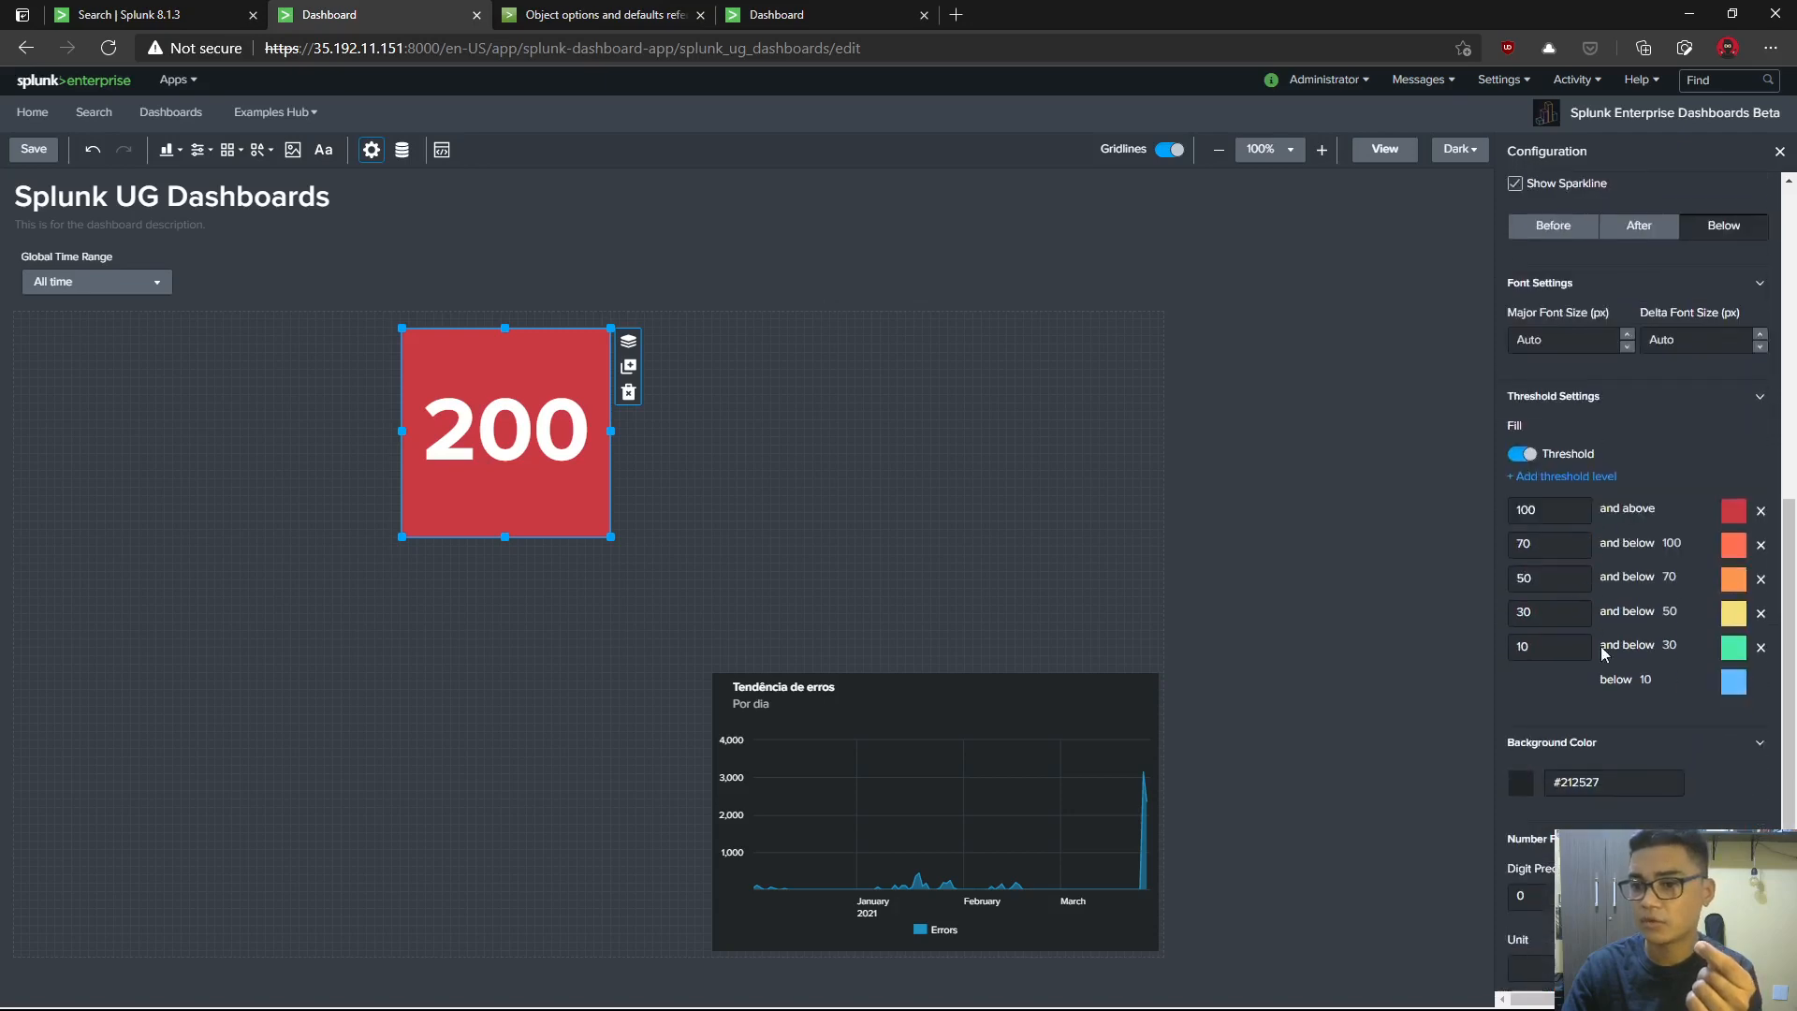
{"action": "left_click_drag", "start_coordinate": [1549, 517], "coordinate": [1508, 544]}
- Inspect the search_01 query behind Capacidade de Pronto Atendimento in the absolute_model dashboard, and return to the Splunk UG Dashboards dashboard
{"action": "left_click_drag", "start_coordinate": [732, 21], "coordinate": [513, 17]}
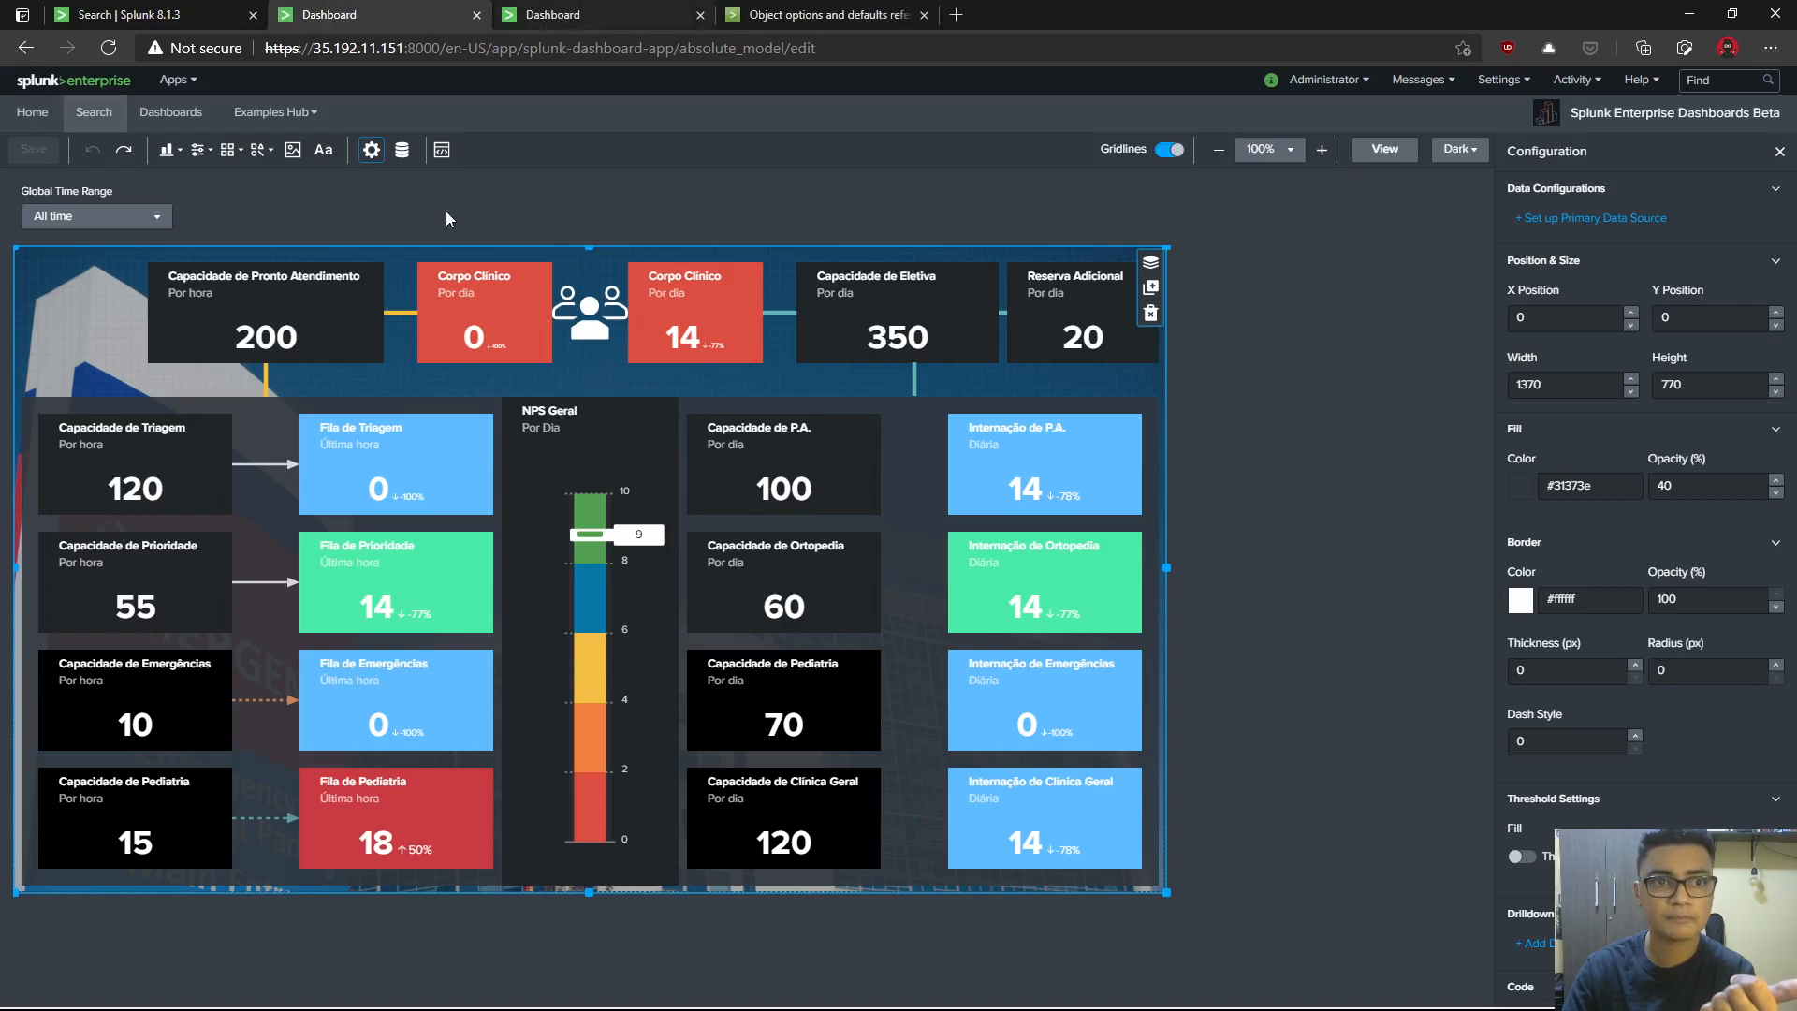
{"action": "left_click", "coordinate": [355, 312]}
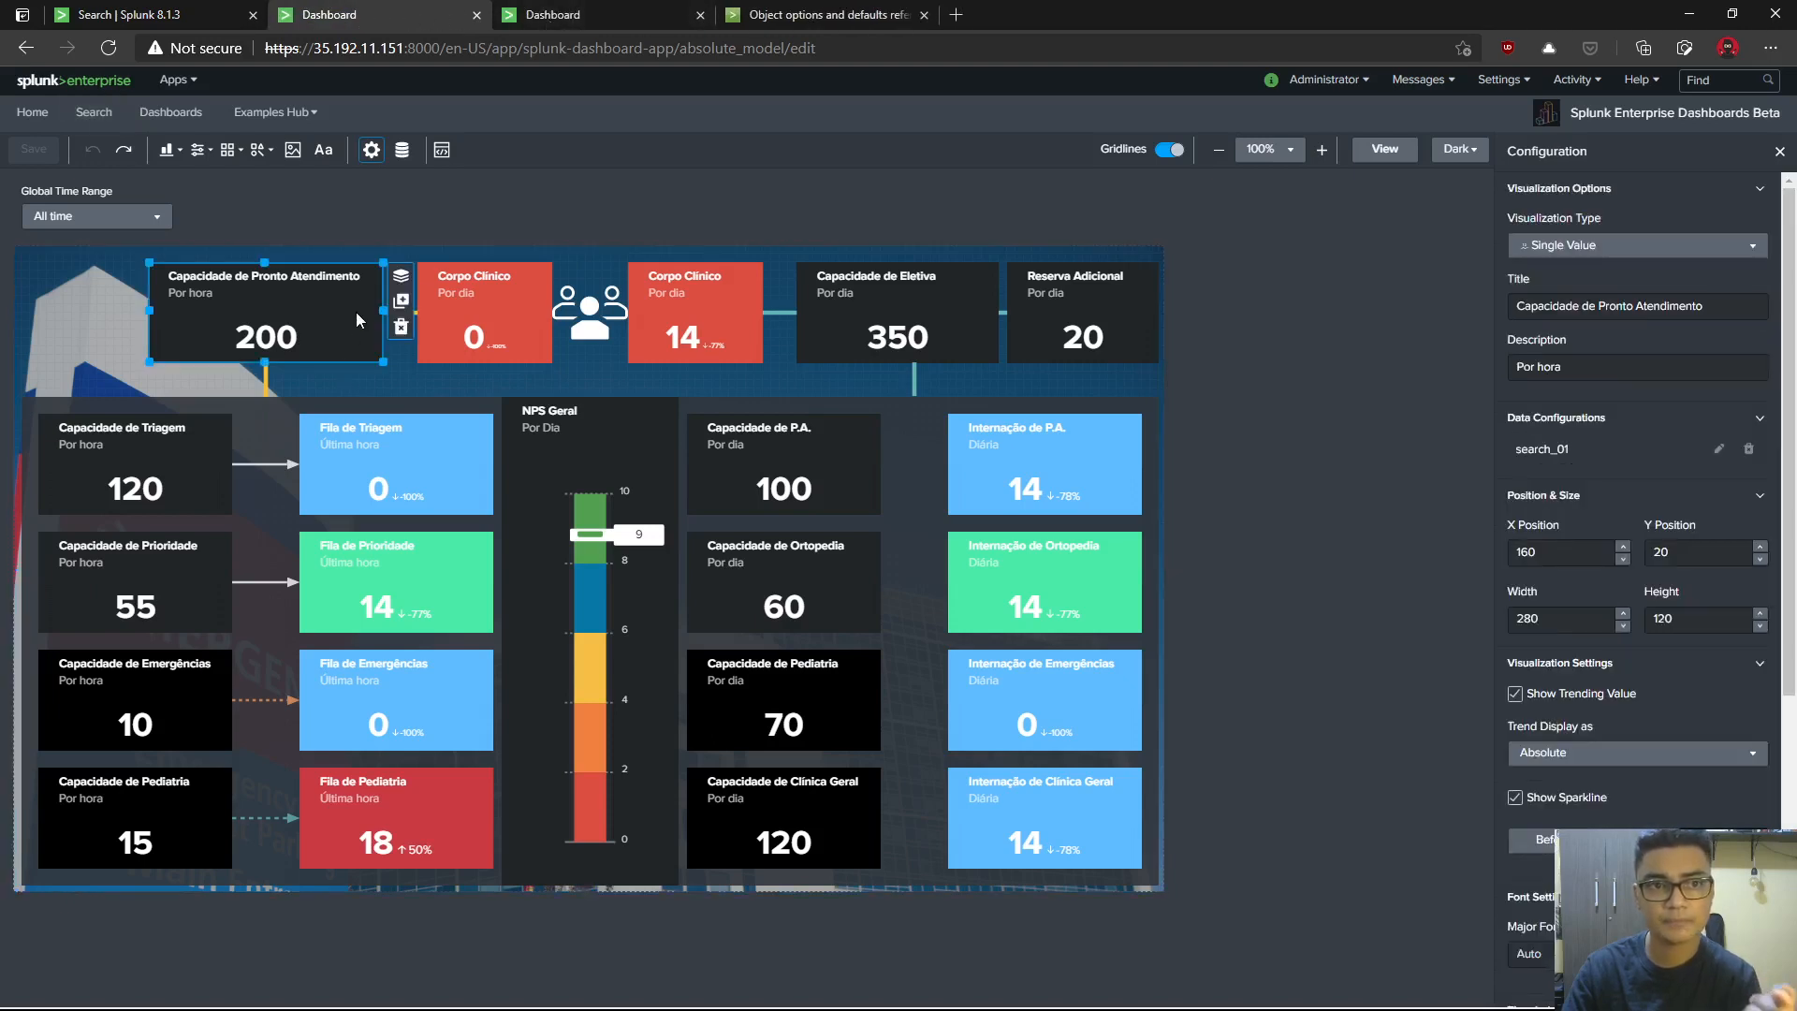
{"action": "left_click", "coordinate": [1716, 454]}
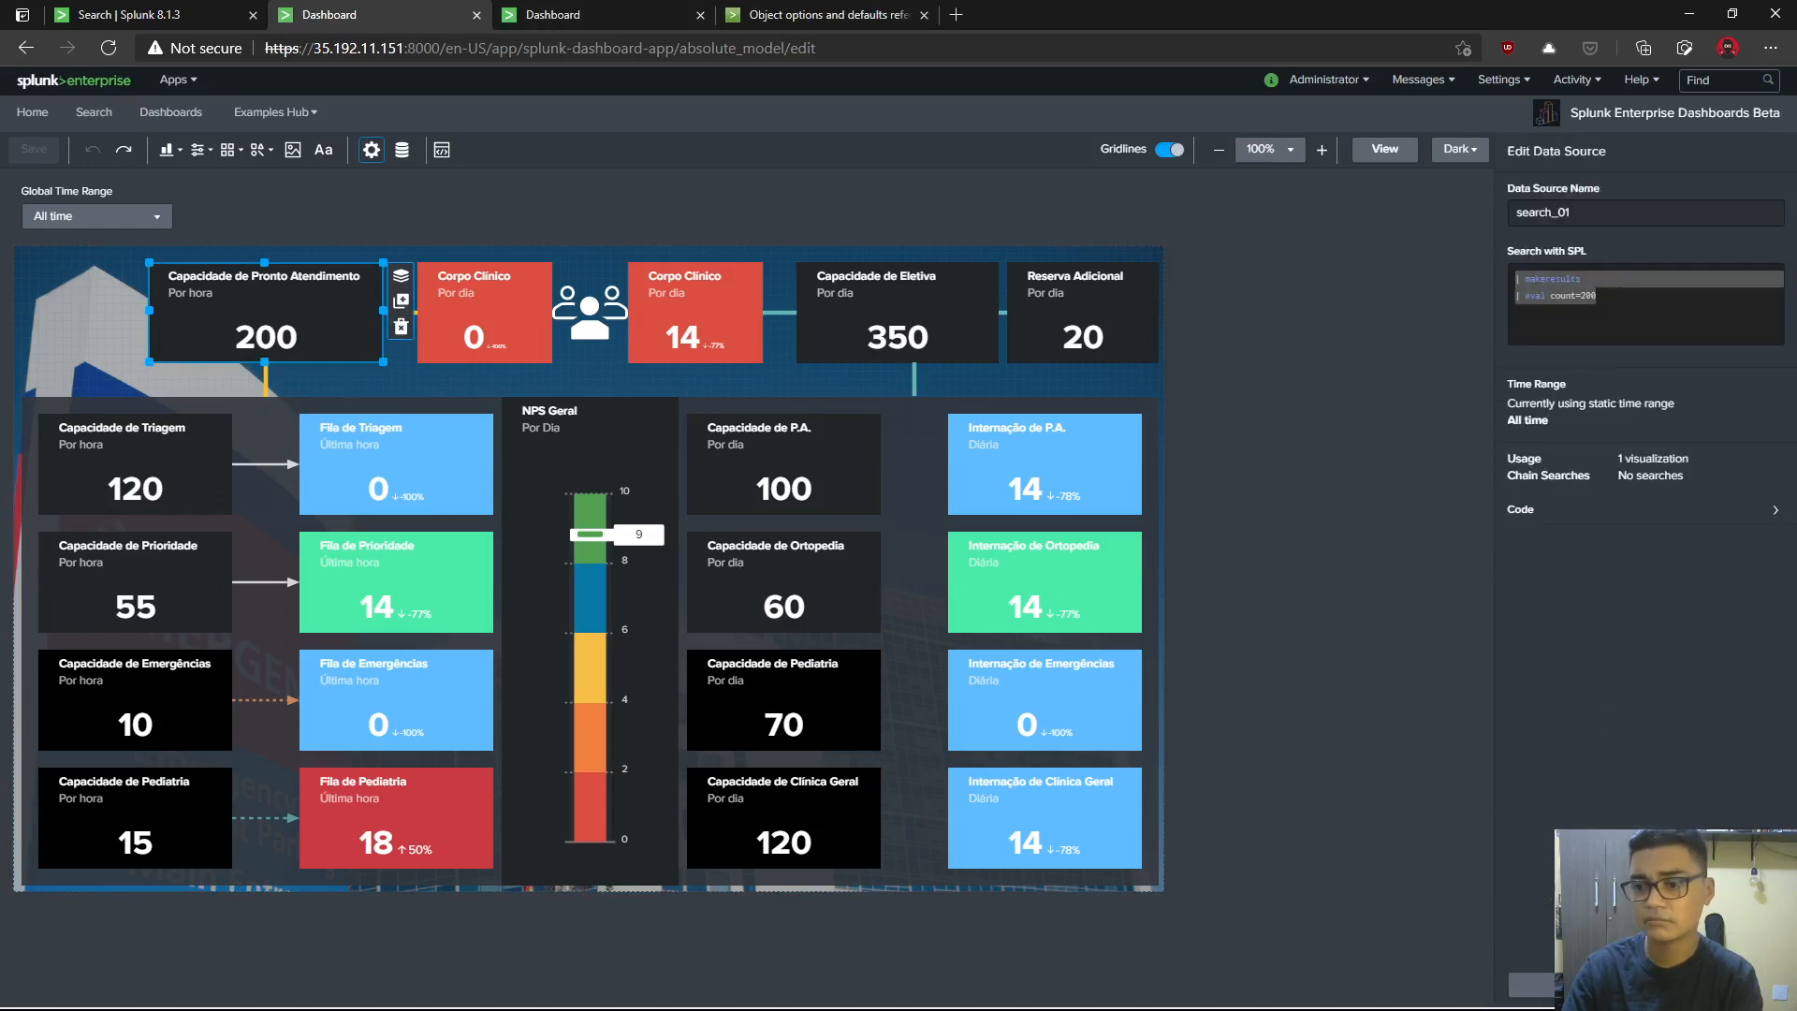
{"action": "left_click", "coordinate": [550, 16]}
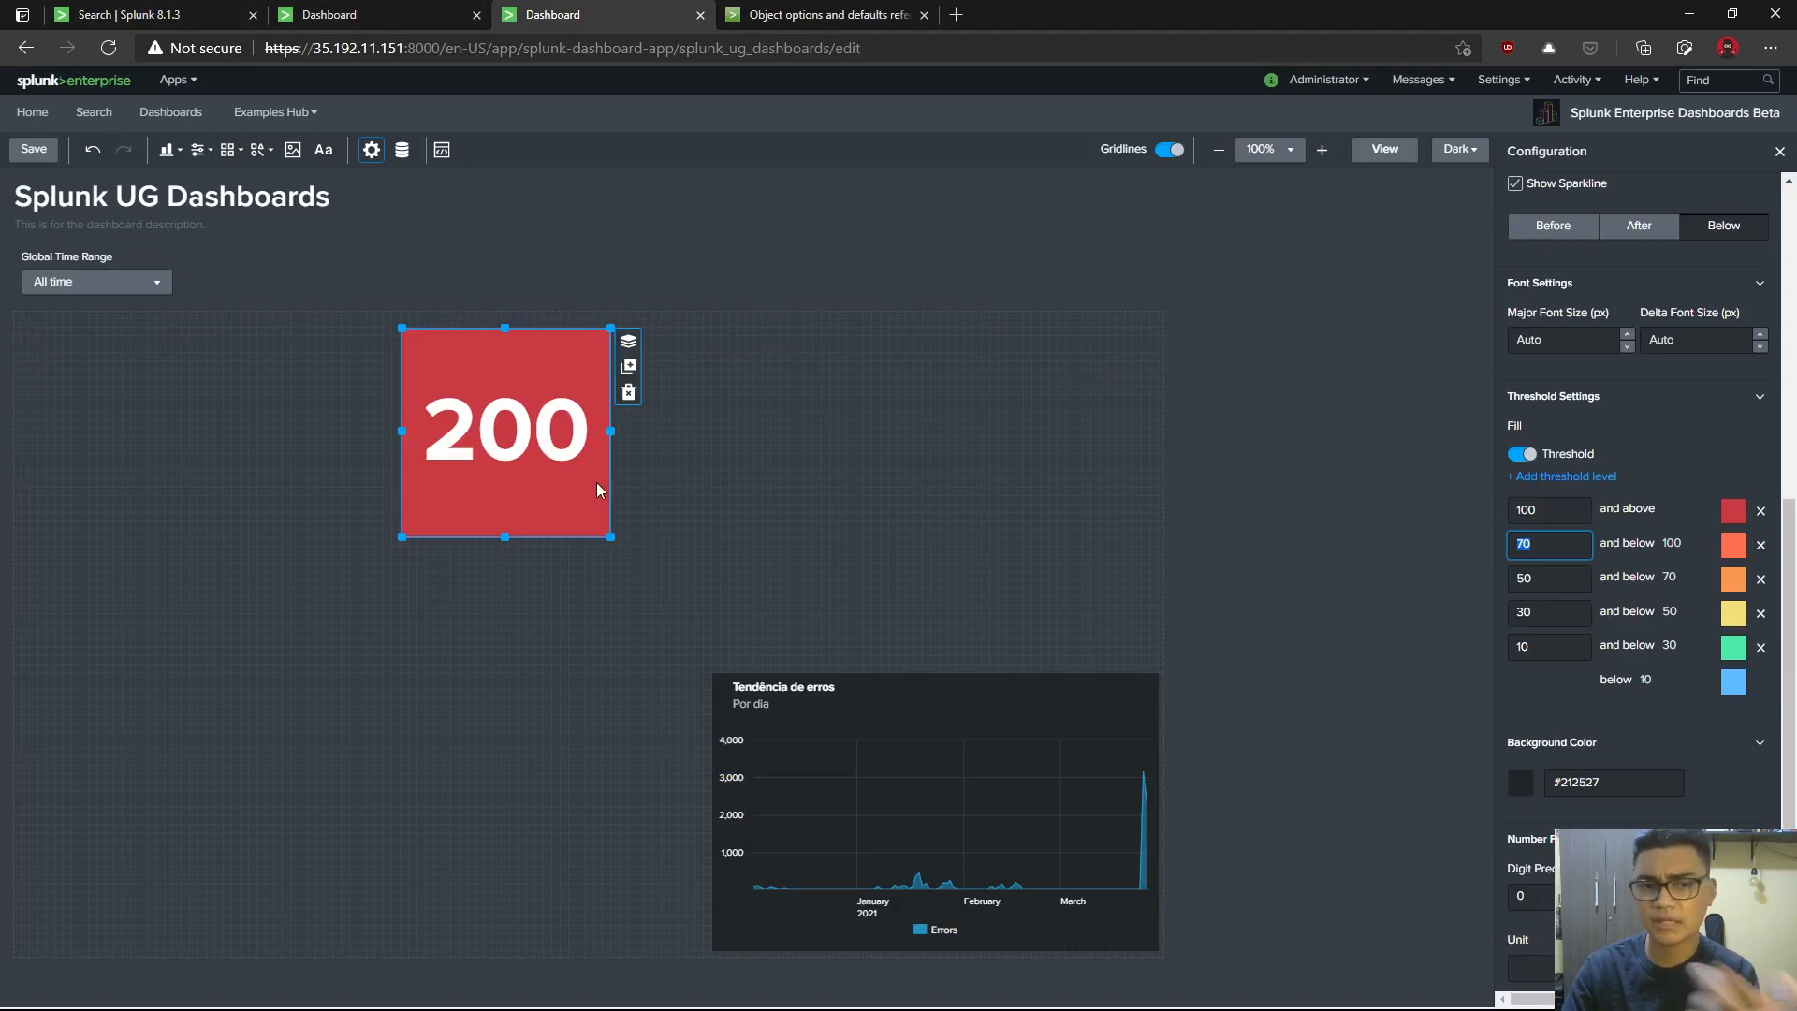
- Examine the Fila de Triagem visualization's SPL query and threshold levels in the absolute_model dashboard
{"action": "left_click", "coordinate": [442, 21]}
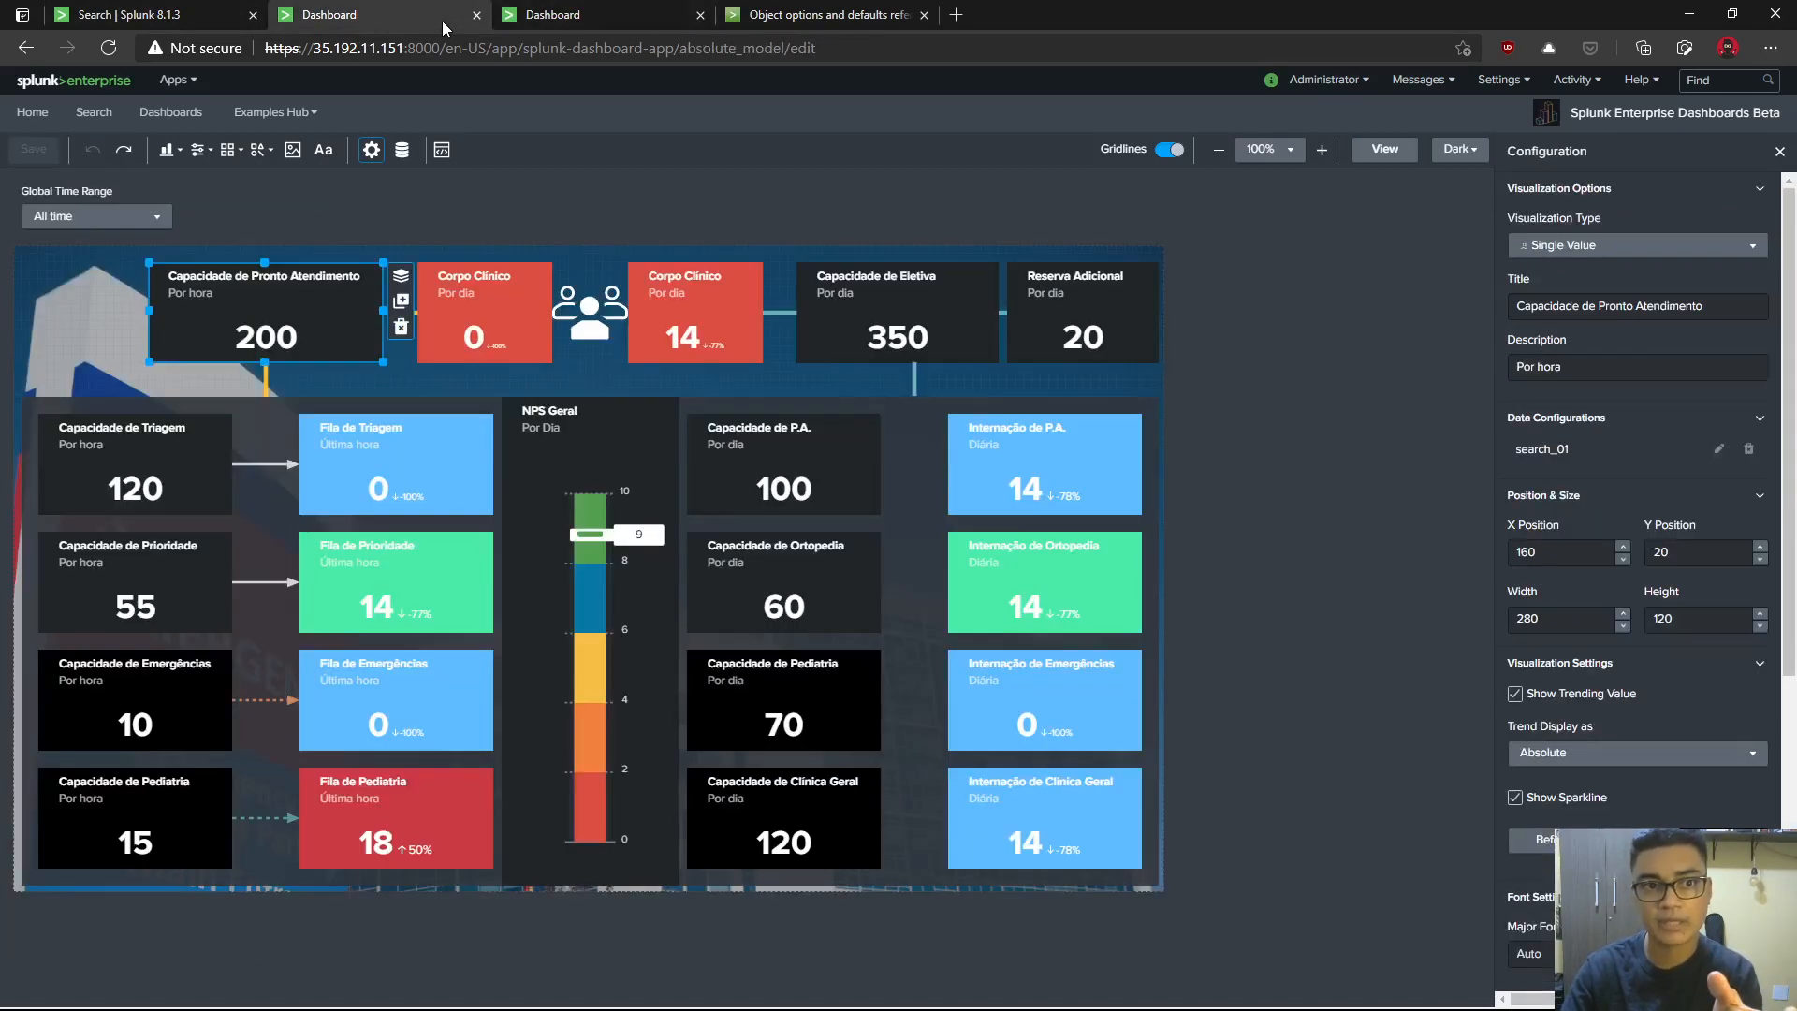
{"action": "left_click", "coordinate": [432, 436]}
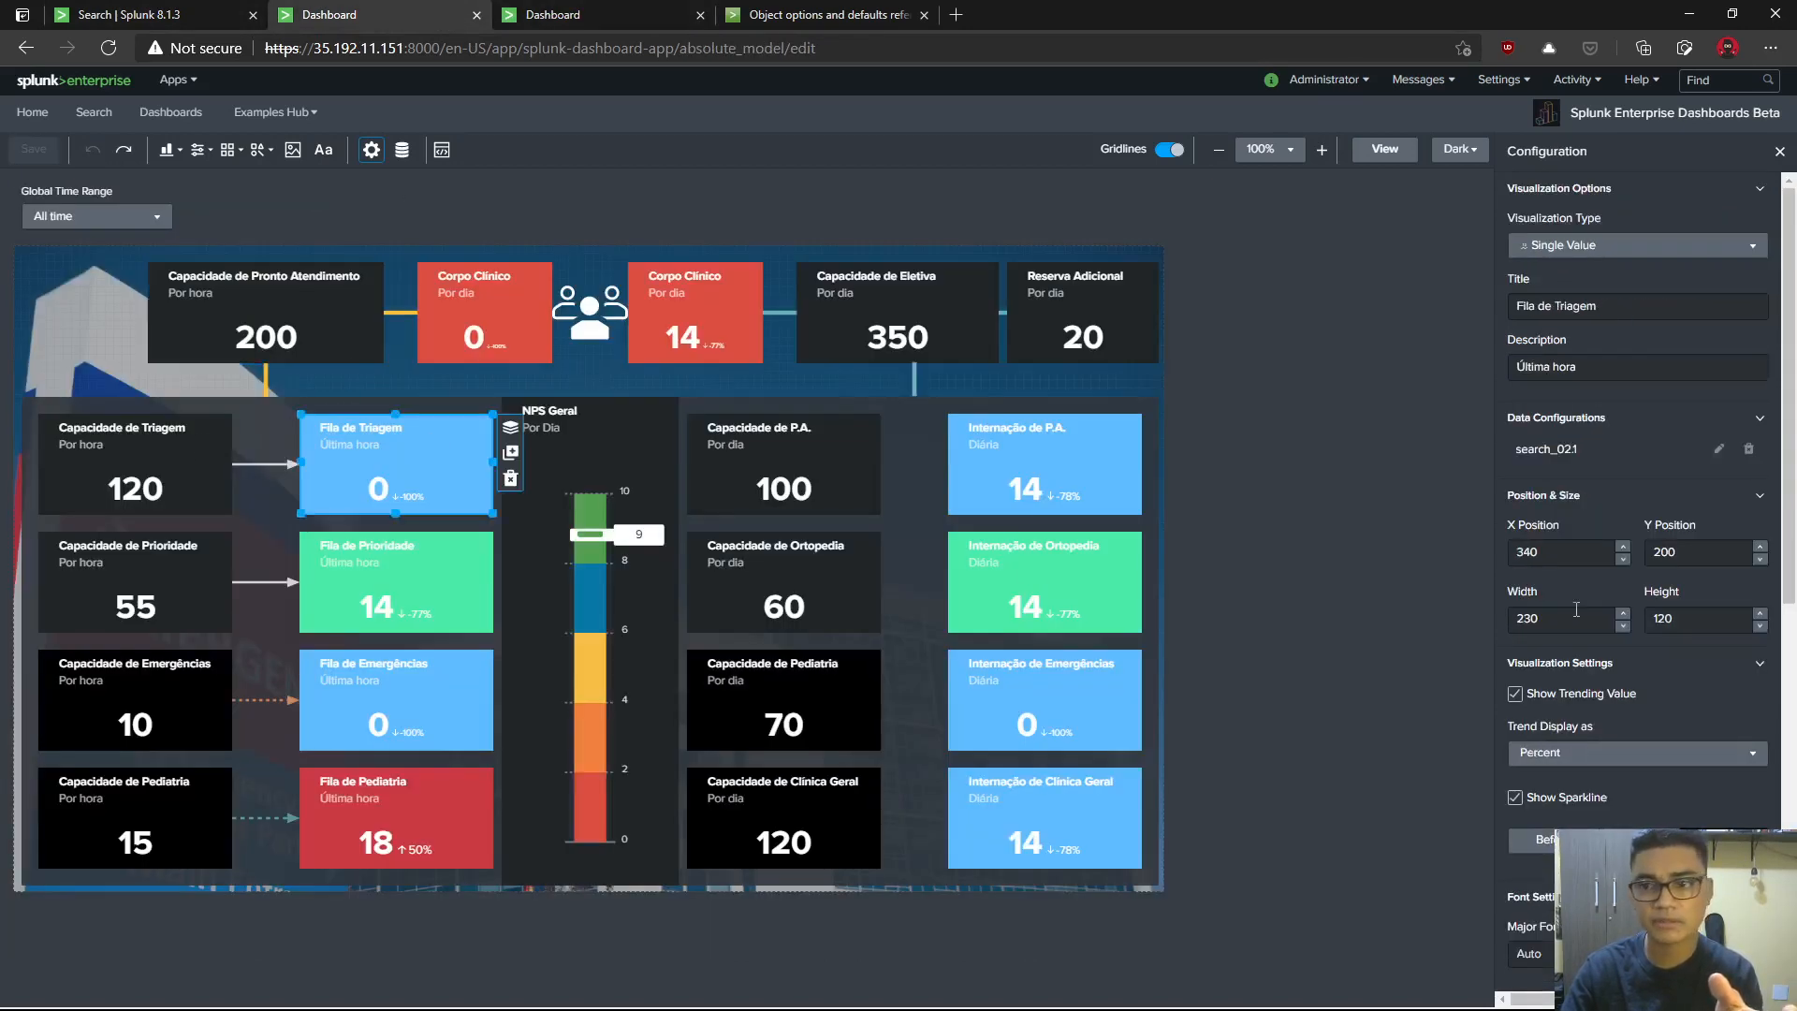
{"action": "left_click", "coordinate": [1718, 455]}
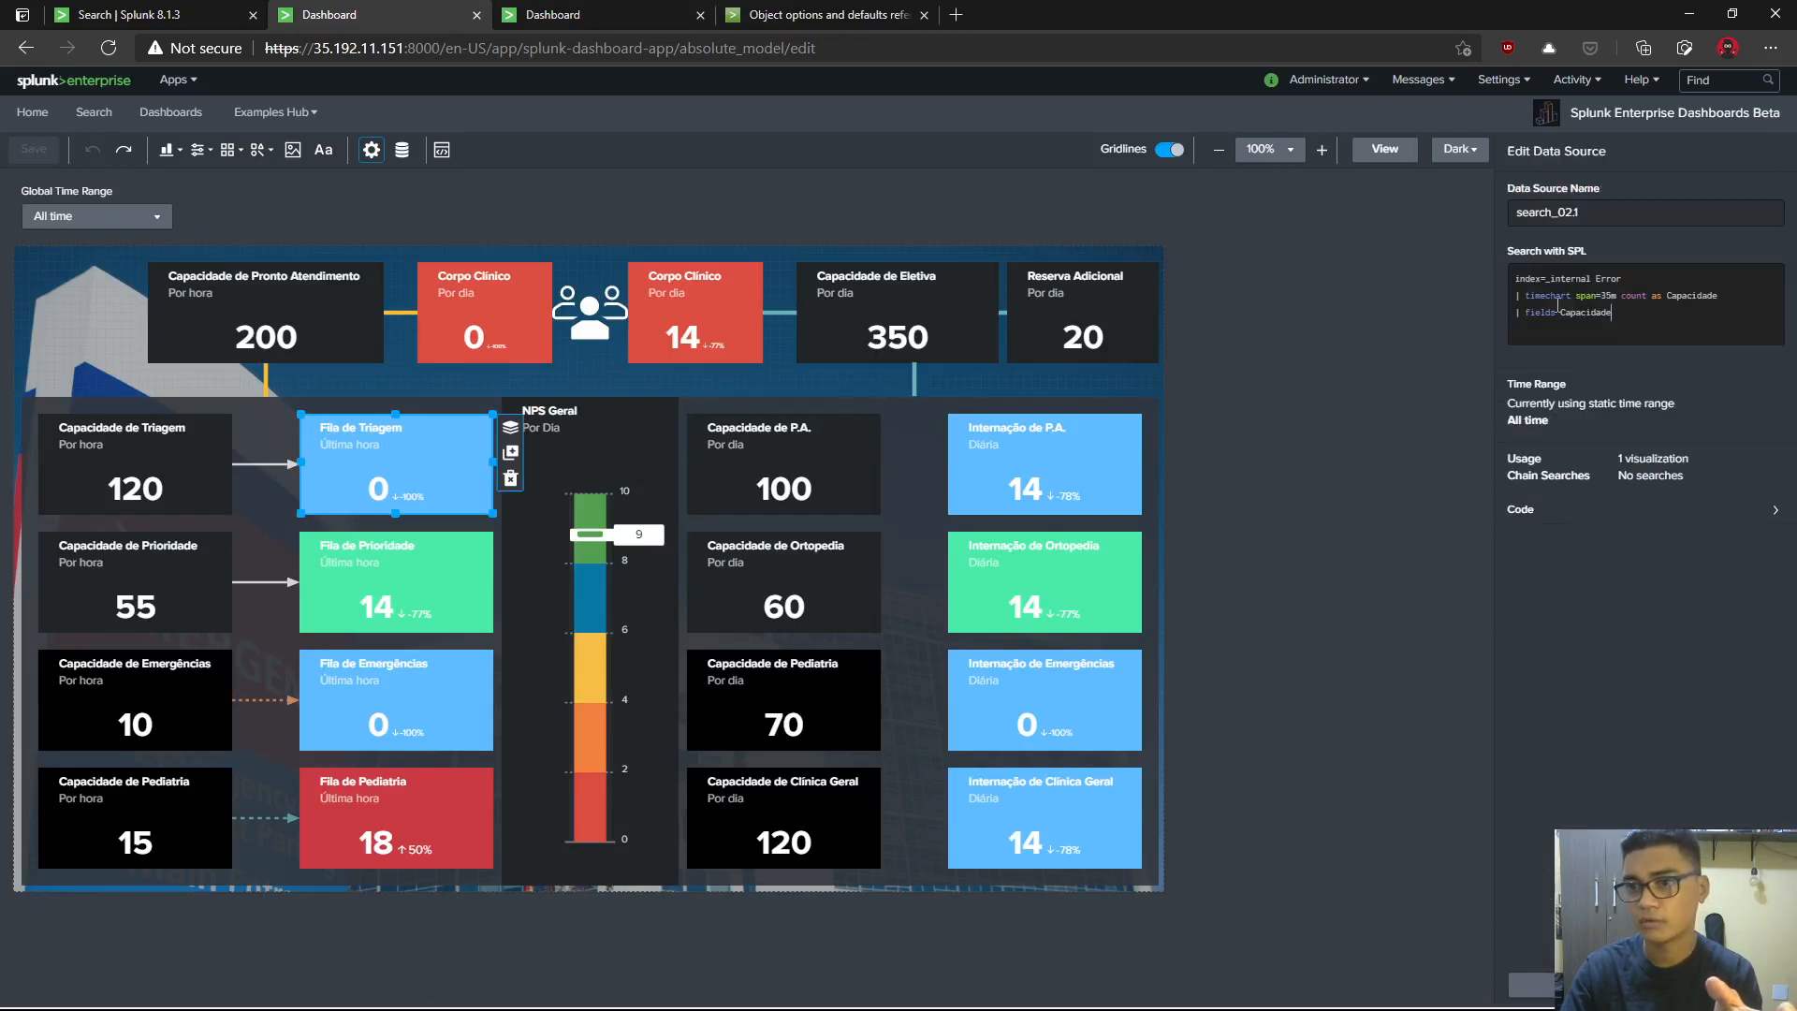
{"action": "left_click_drag", "start_coordinate": [1573, 304], "coordinate": [1521, 299]}
{"action": "left_click", "coordinate": [1558, 984]}
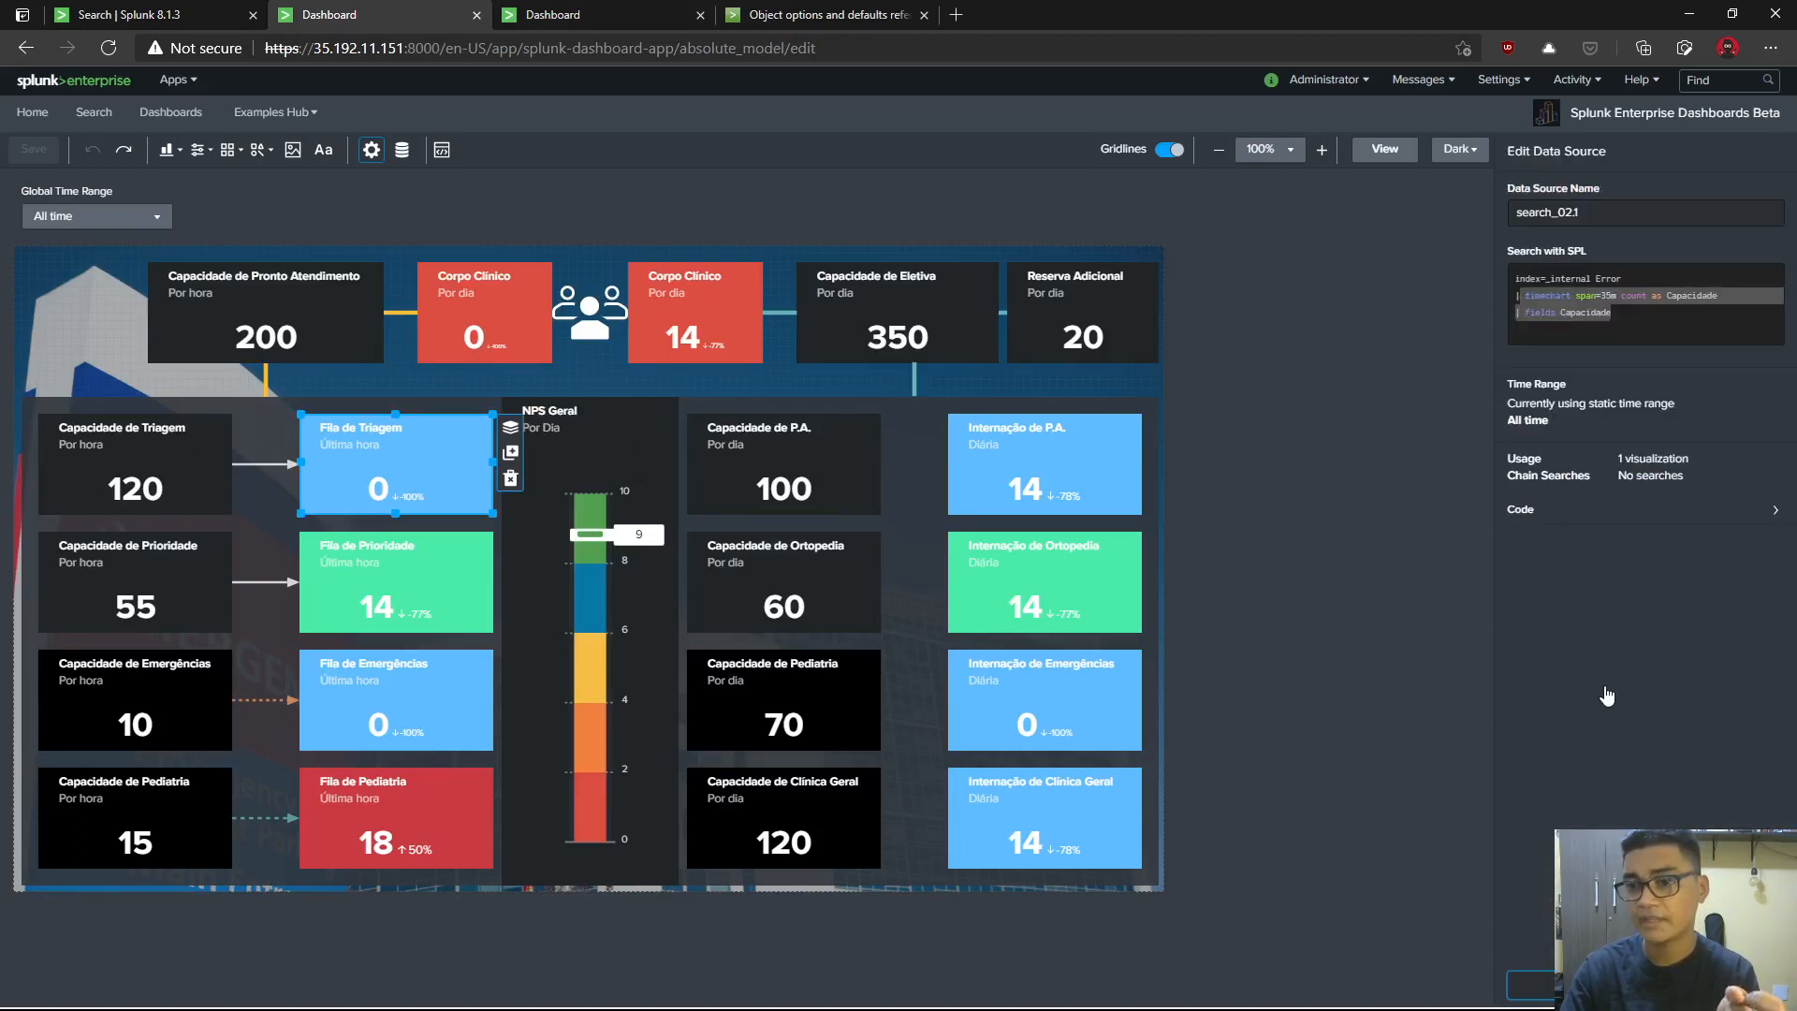
{"action": "scroll", "coordinate": [1608, 692], "scroll_direction": "down", "scroll_amount": 10}
{"action": "scroll", "coordinate": [1608, 730], "scroll_direction": "up", "scroll_amount": 4}
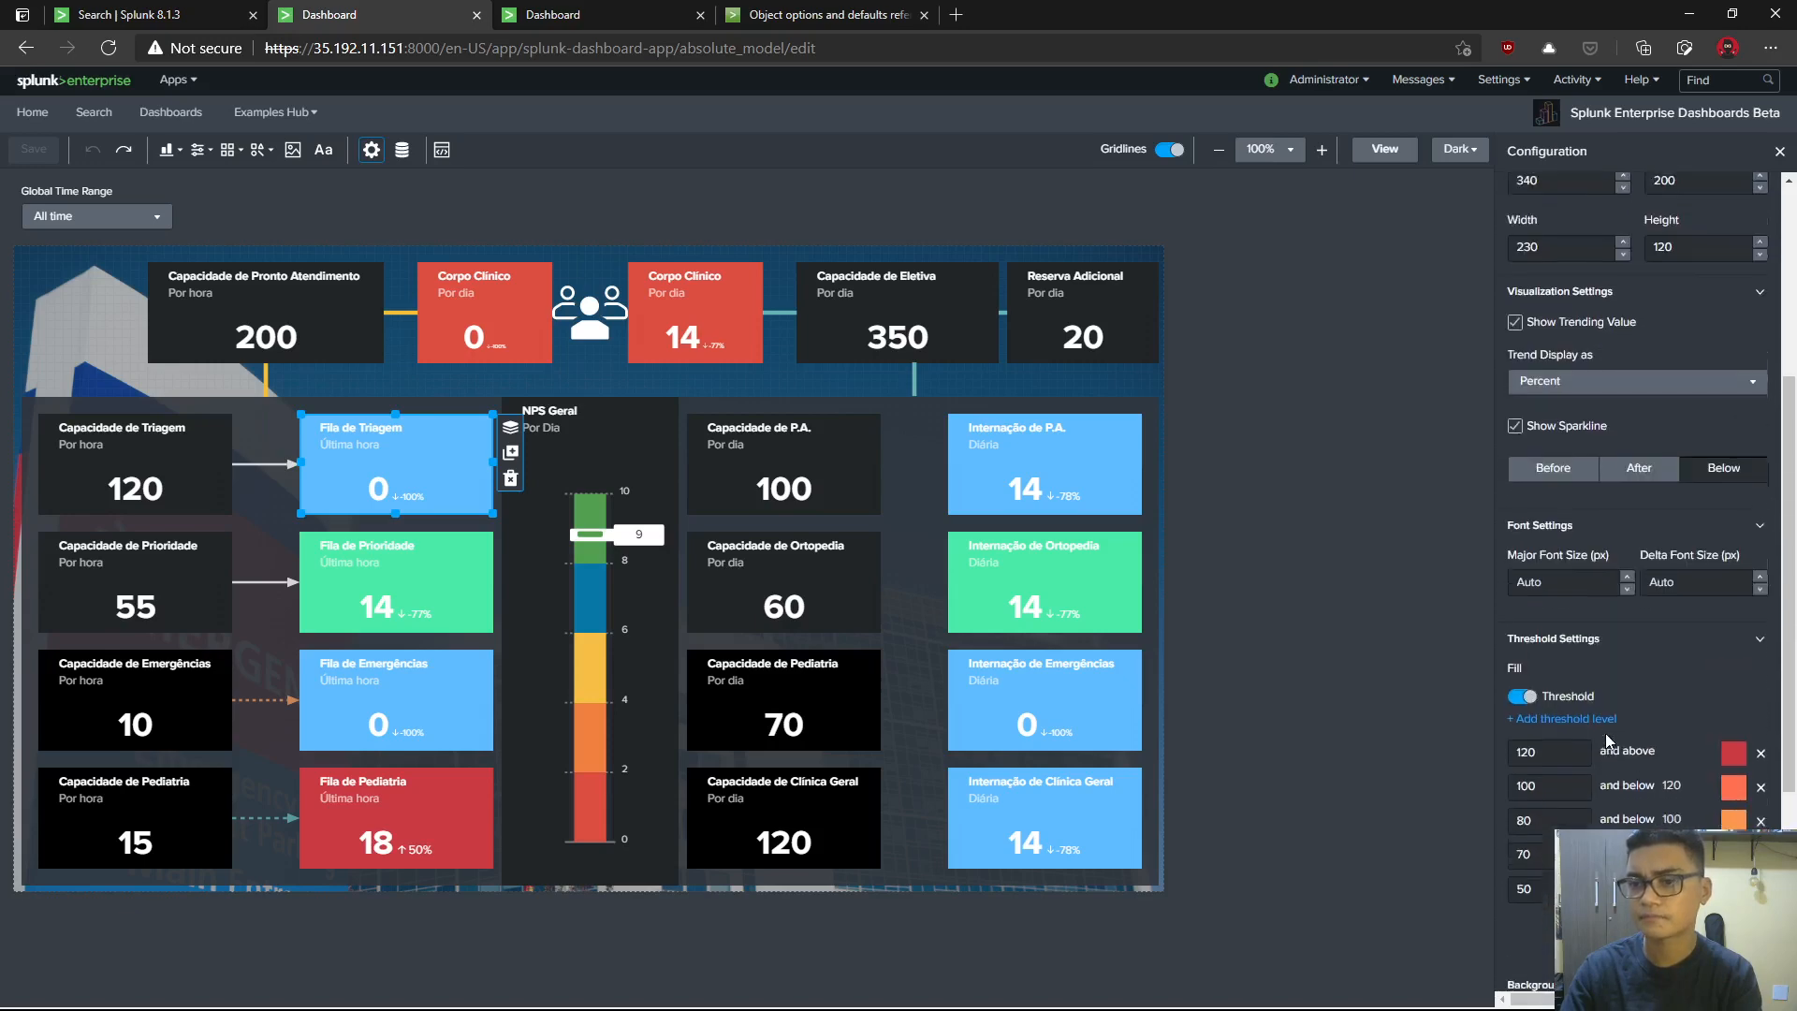
- Return to the Splunk UG Dashboards dashboard and open the Single Value's search_02 query for editing
{"action": "left_click", "coordinate": [590, 16]}
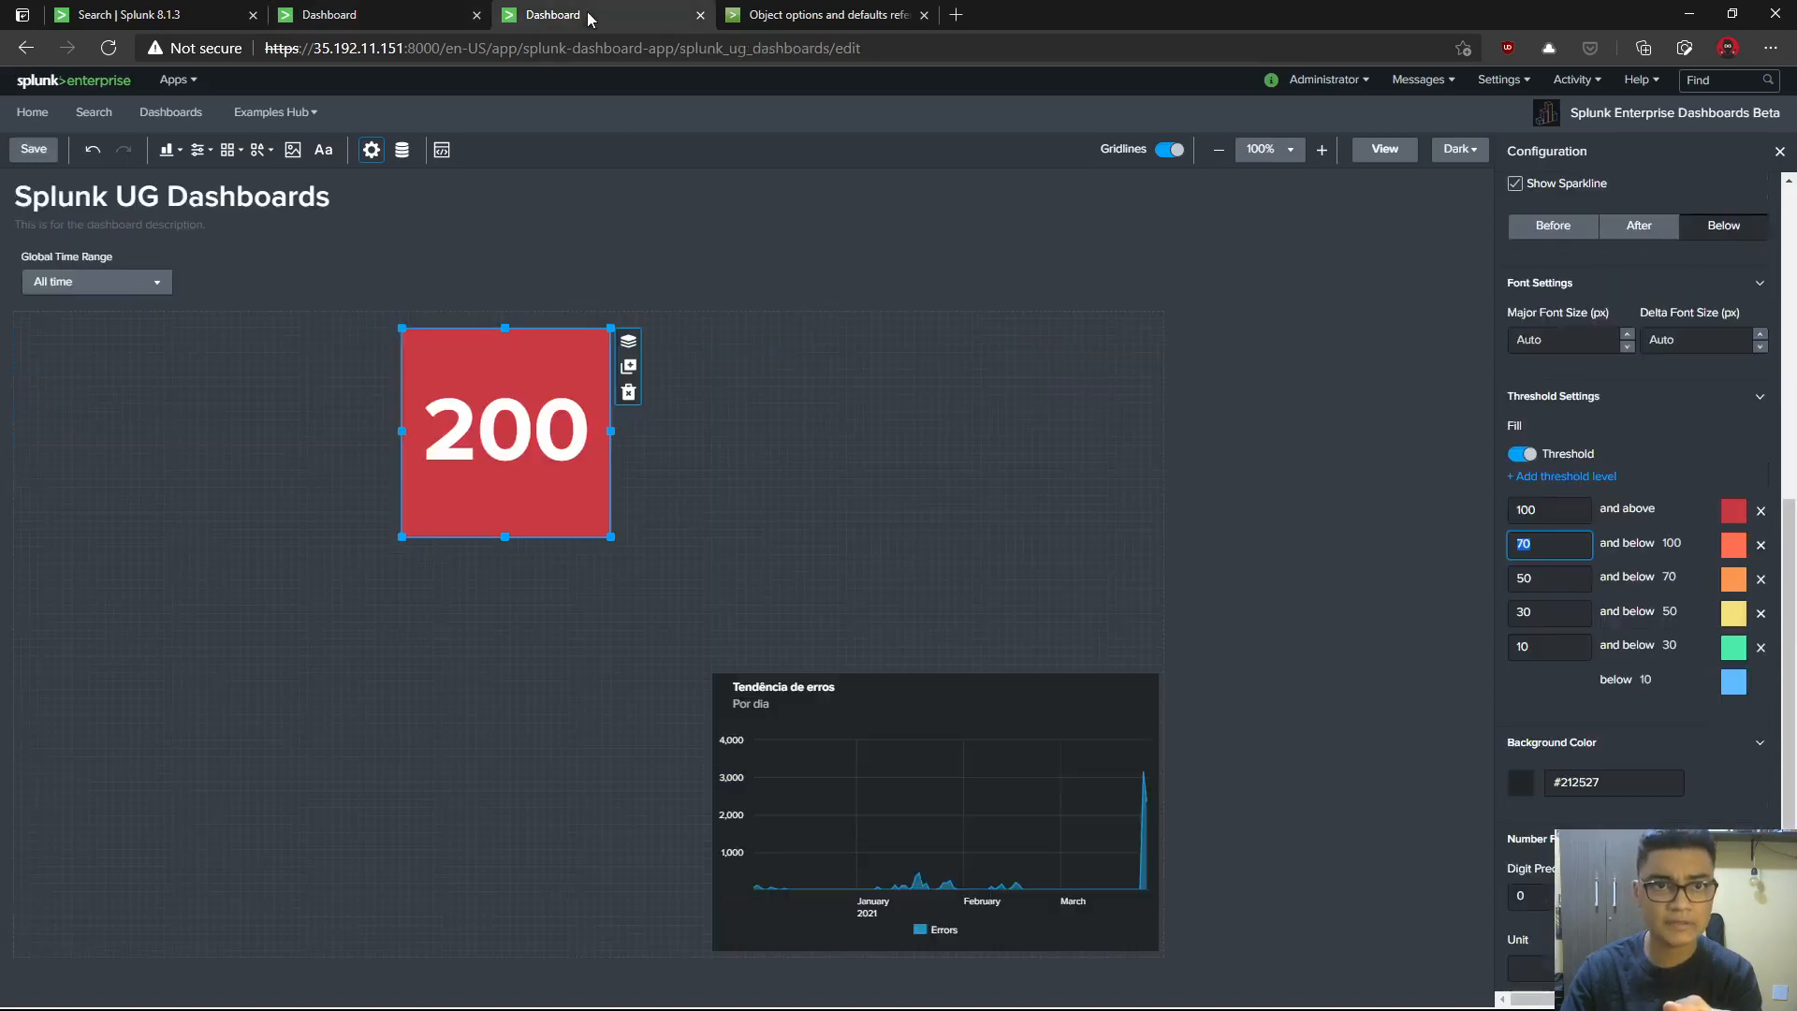
{"action": "left_click", "coordinate": [770, 552]}
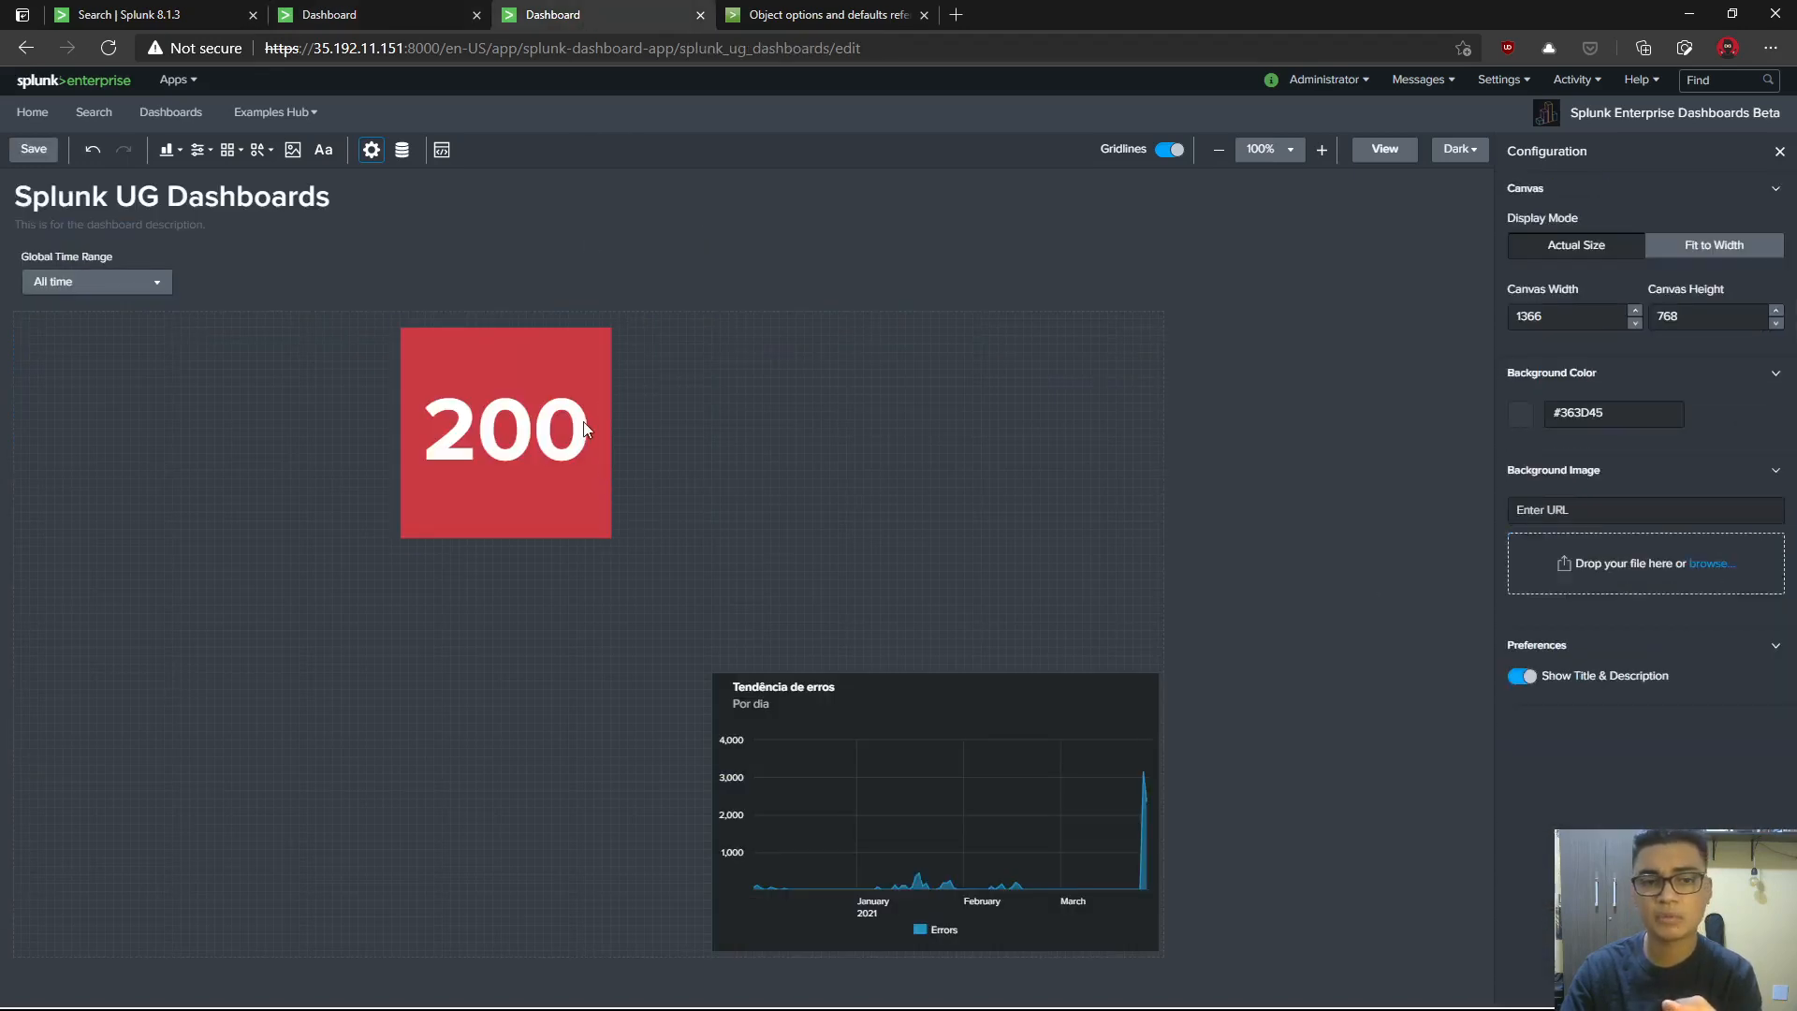
{"action": "left_click", "coordinate": [584, 429]}
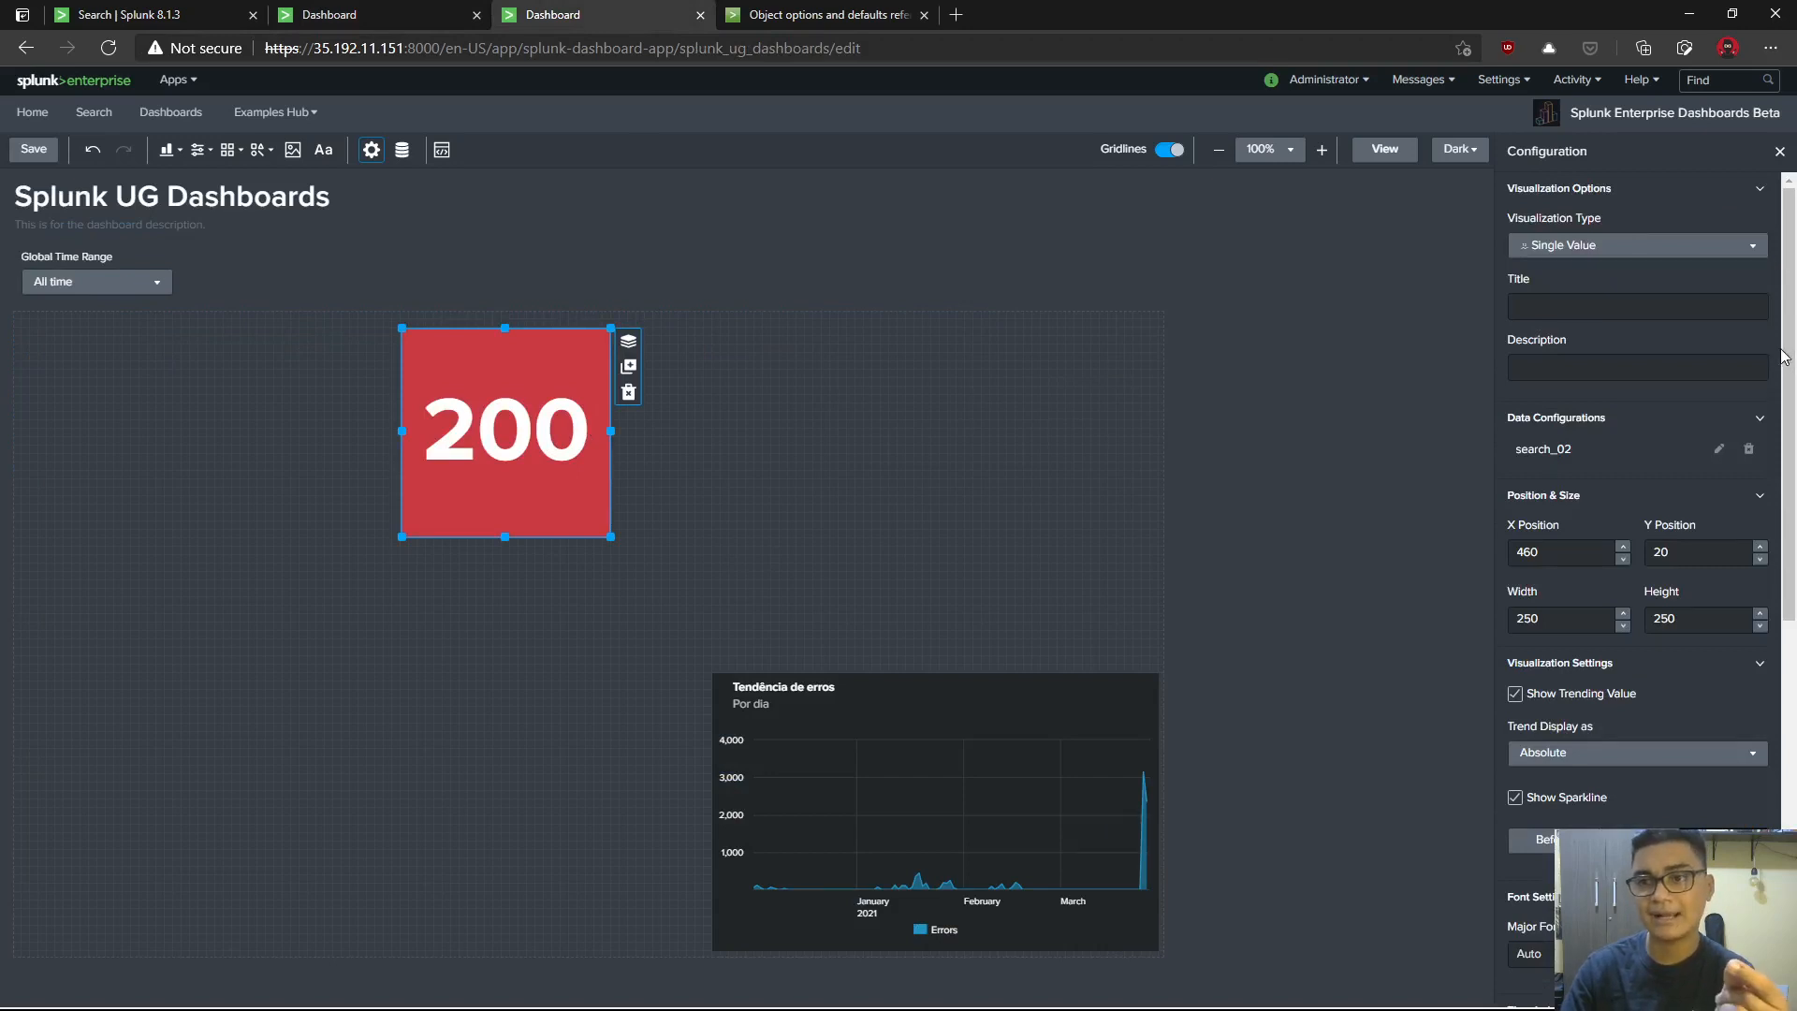
{"action": "left_click", "coordinate": [1718, 449]}
{"action": "left_click_drag", "start_coordinate": [1630, 295], "coordinate": [1499, 278]}
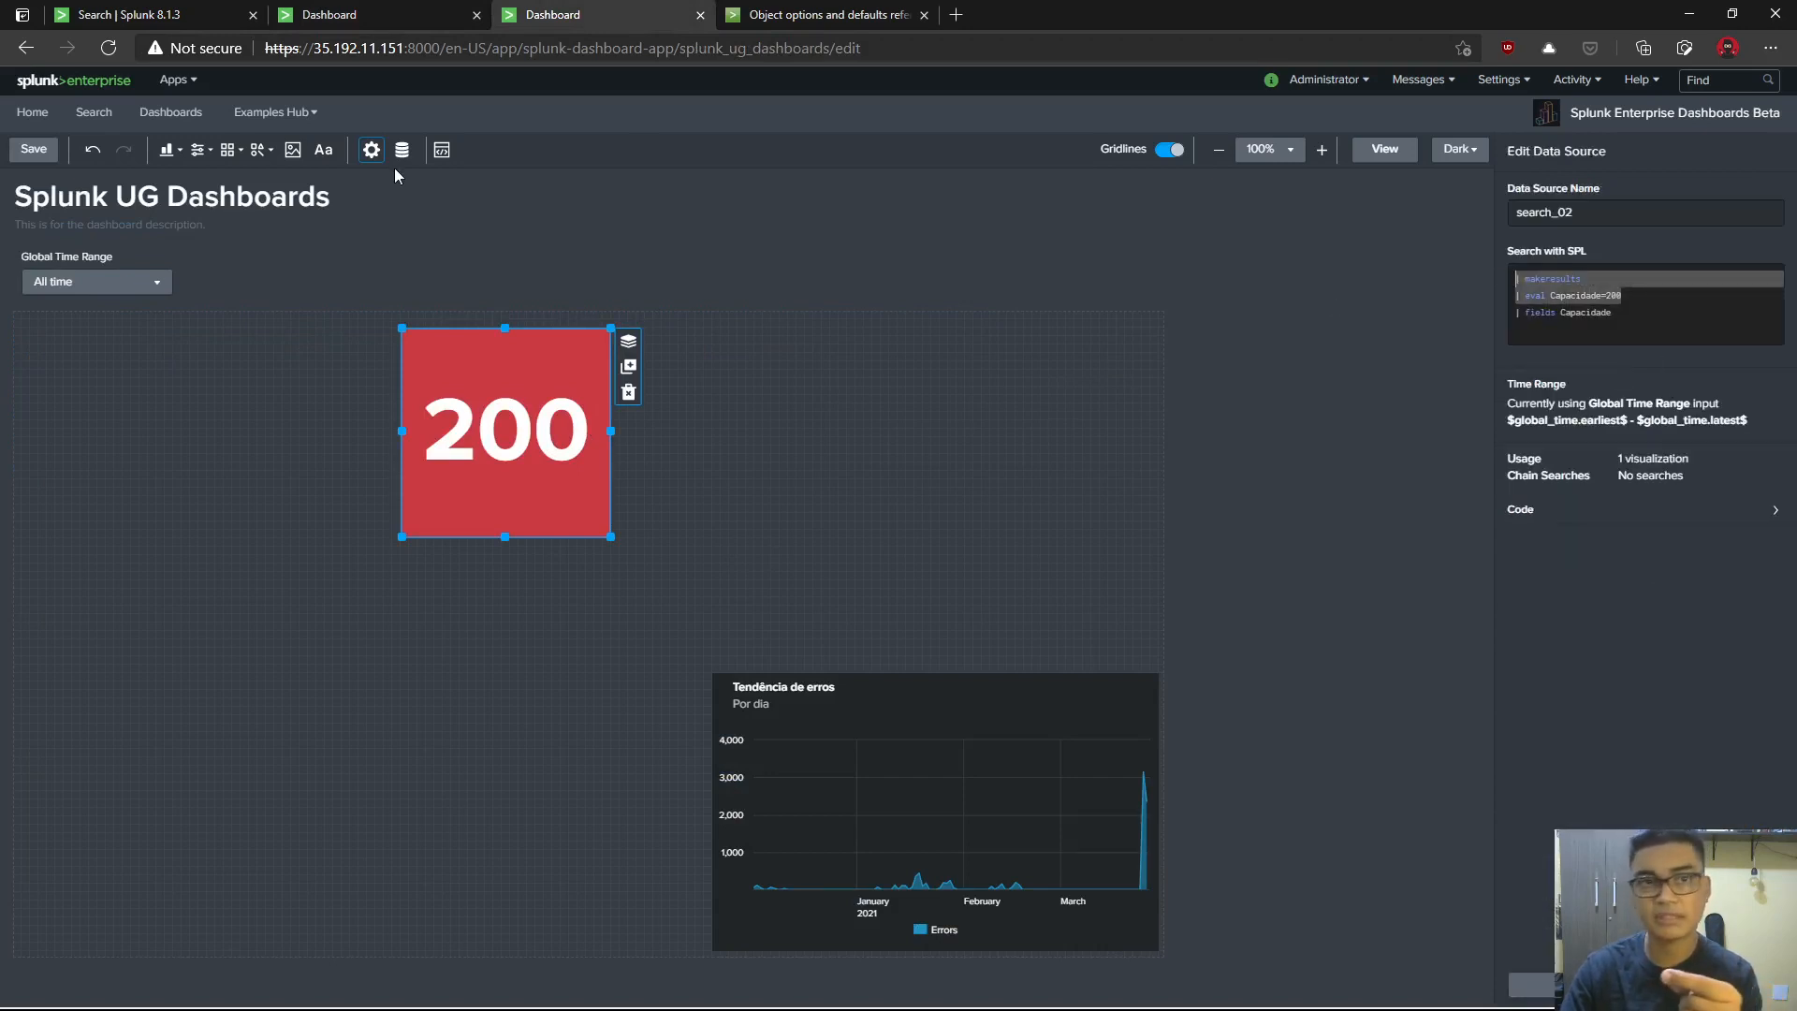
- Replace the search_02 query with the Search page's index=_audit Error | timechart span=1d count as Errors query
{"action": "left_click", "coordinate": [159, 15]}
{"action": "double_click", "coordinate": [230, 214]}
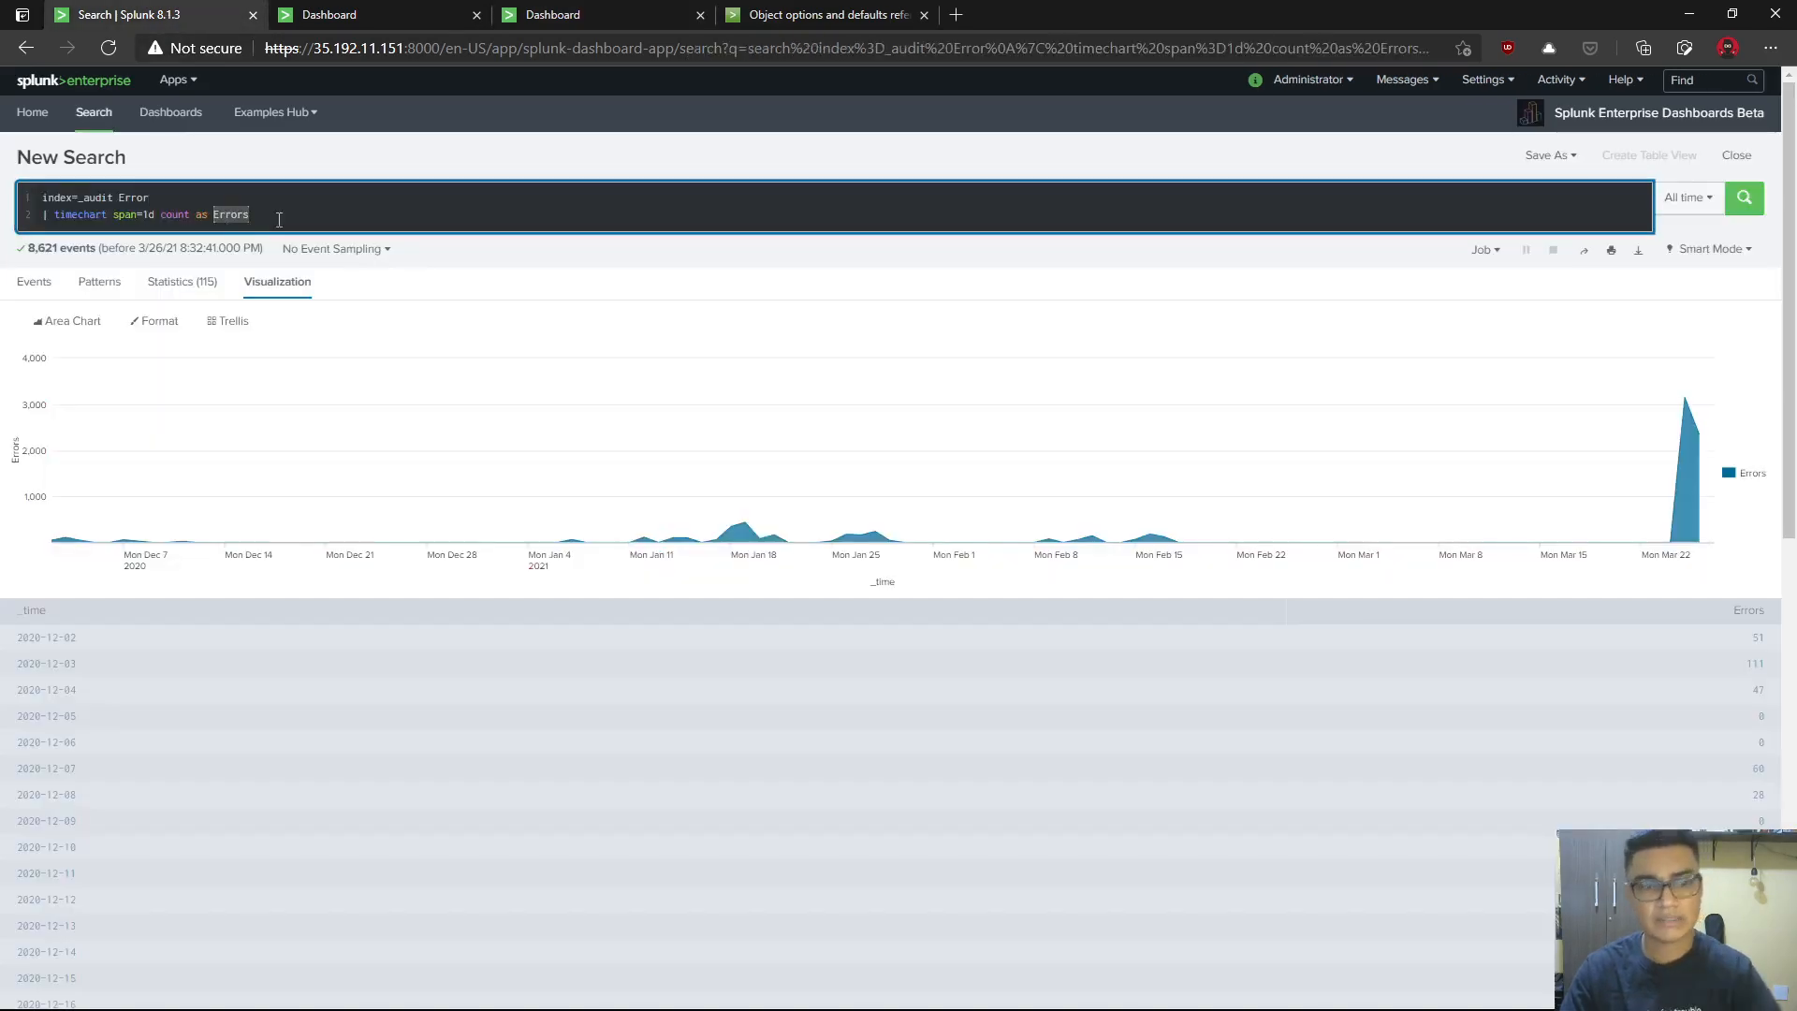
{"action": "key", "text": "ctrl+a"}
{"action": "key", "text": "ctrl+c"}
{"action": "left_click", "coordinate": [408, 28]}
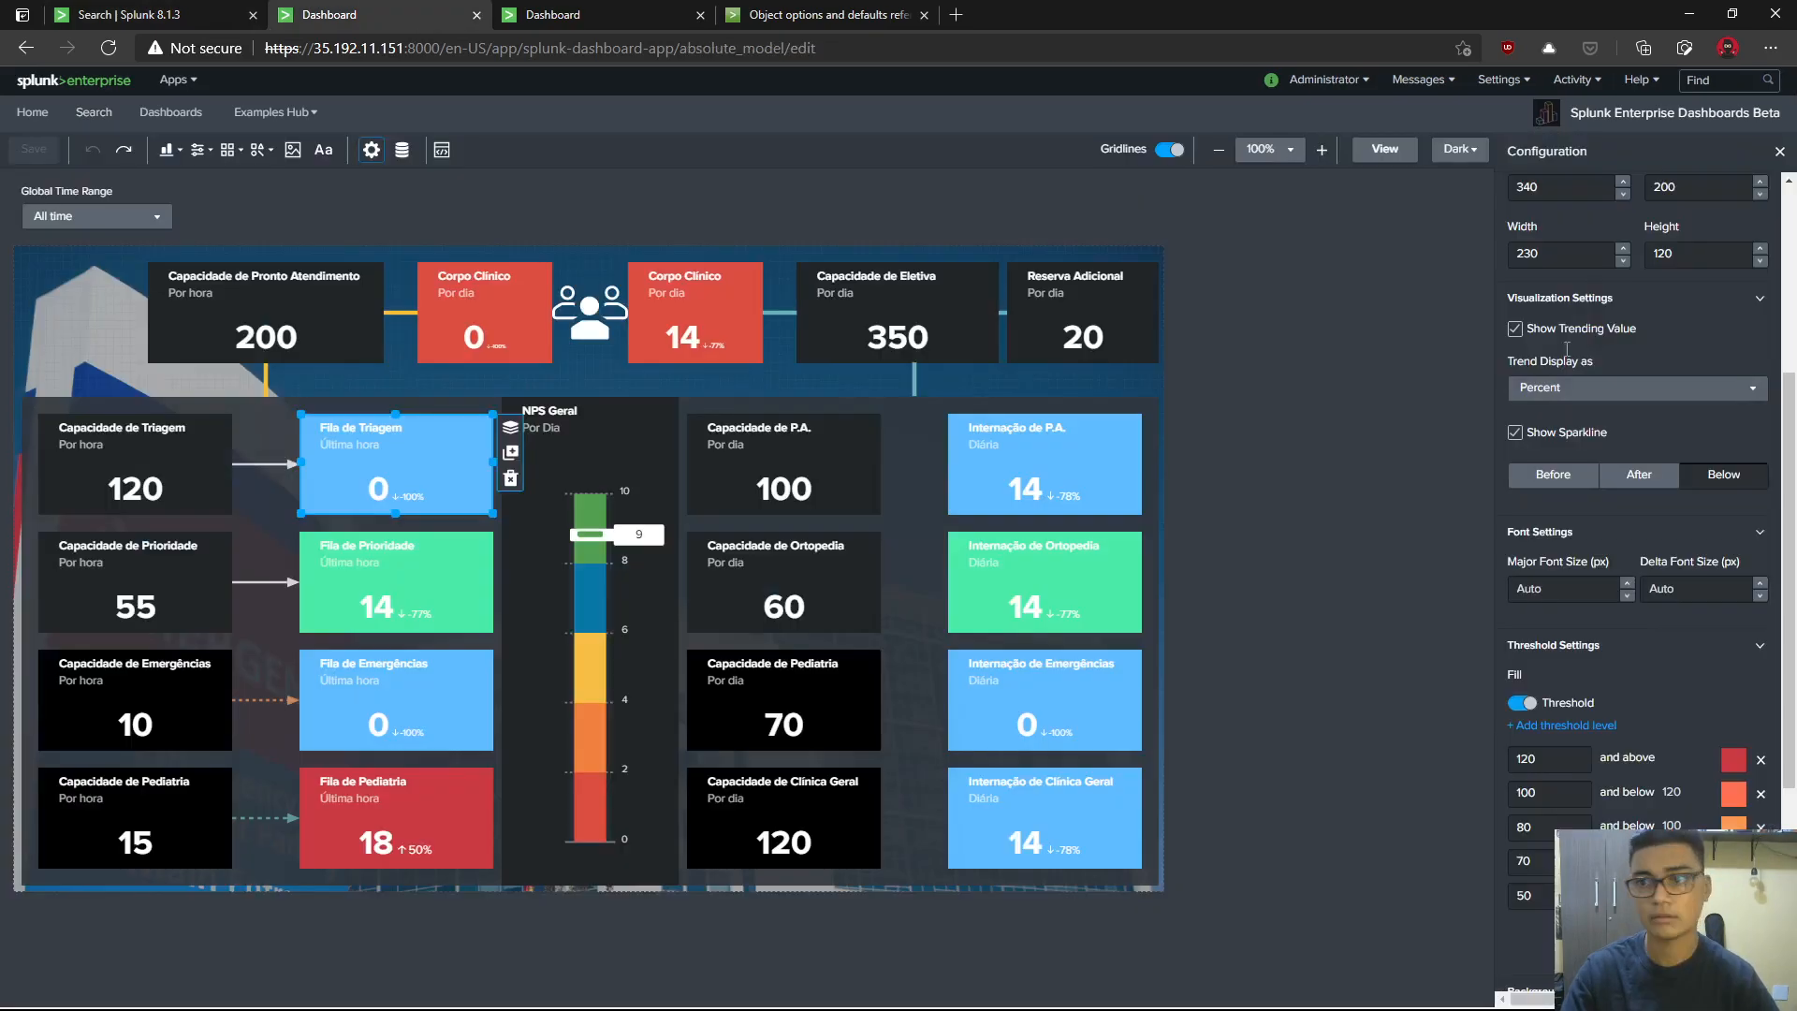
{"action": "left_click", "coordinate": [509, 20]}
{"action": "key", "text": "ctrl+a"}
{"action": "key", "text": "ctrl+v"}
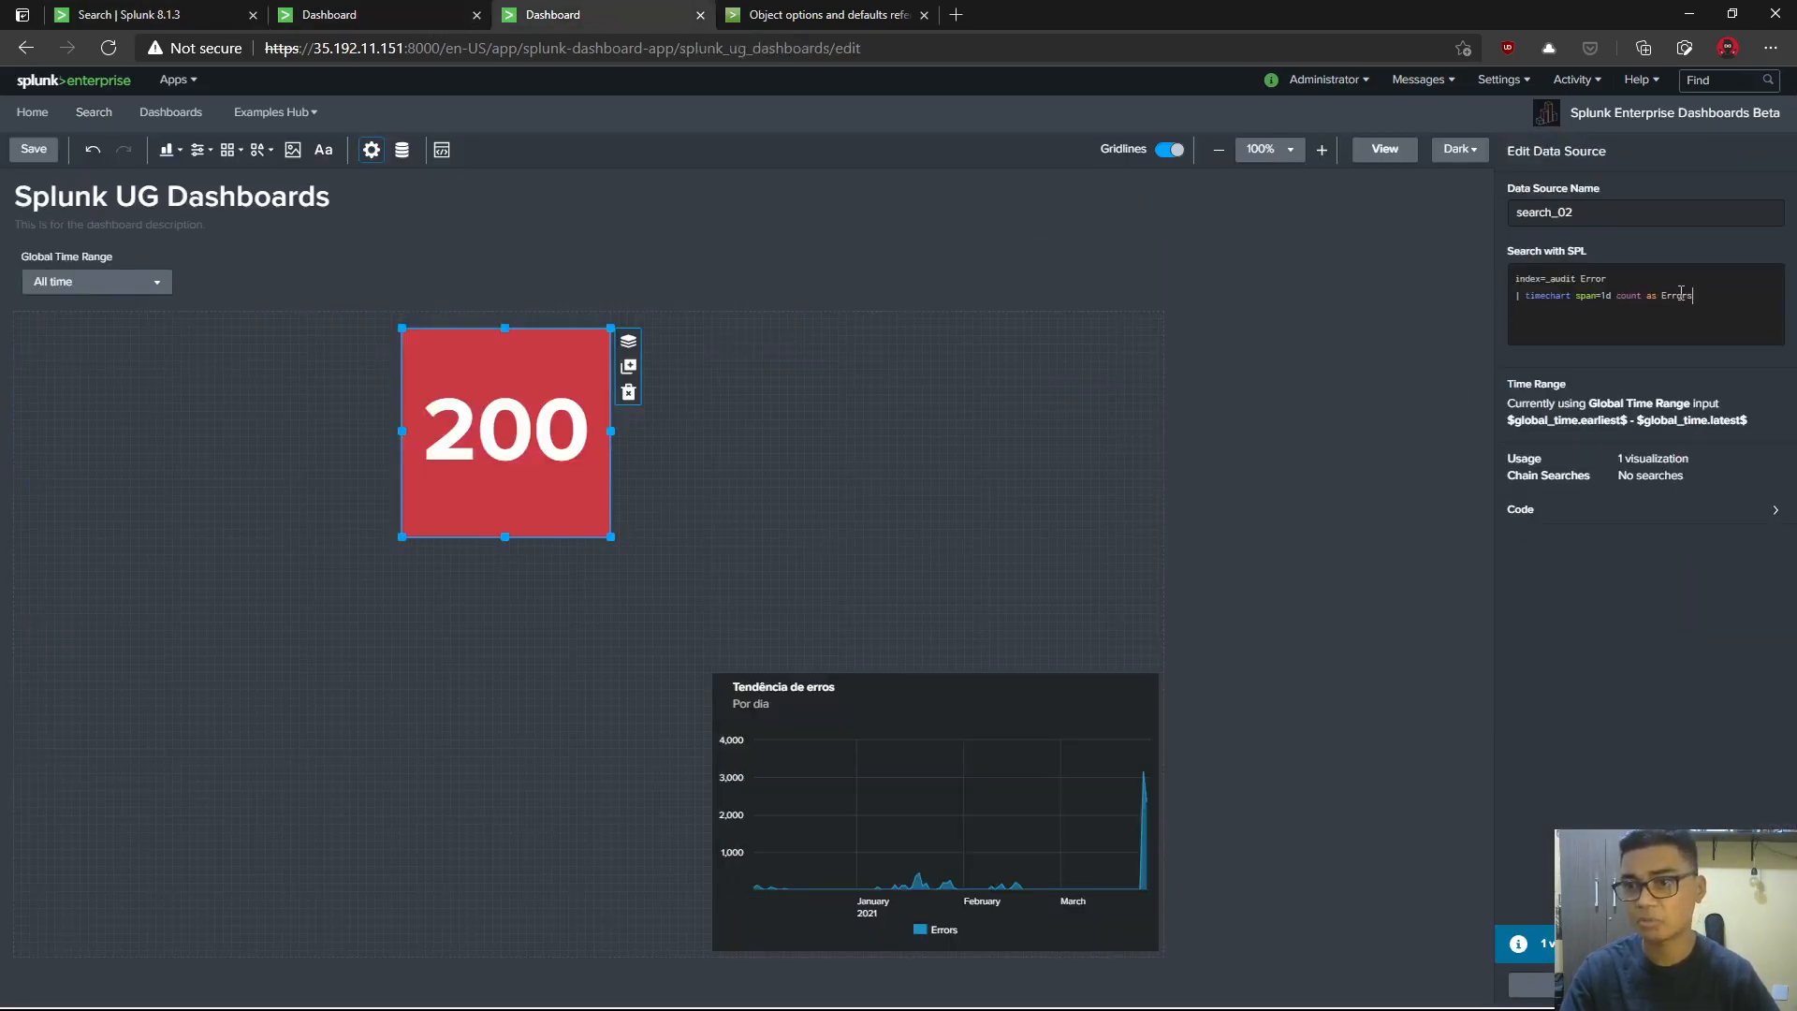
- Append | fields Errors as the last line of the search_02 query and apply it to the Single Value
{"action": "double_click", "coordinate": [1692, 298]}
{"action": "left_click", "coordinate": [1706, 296]}
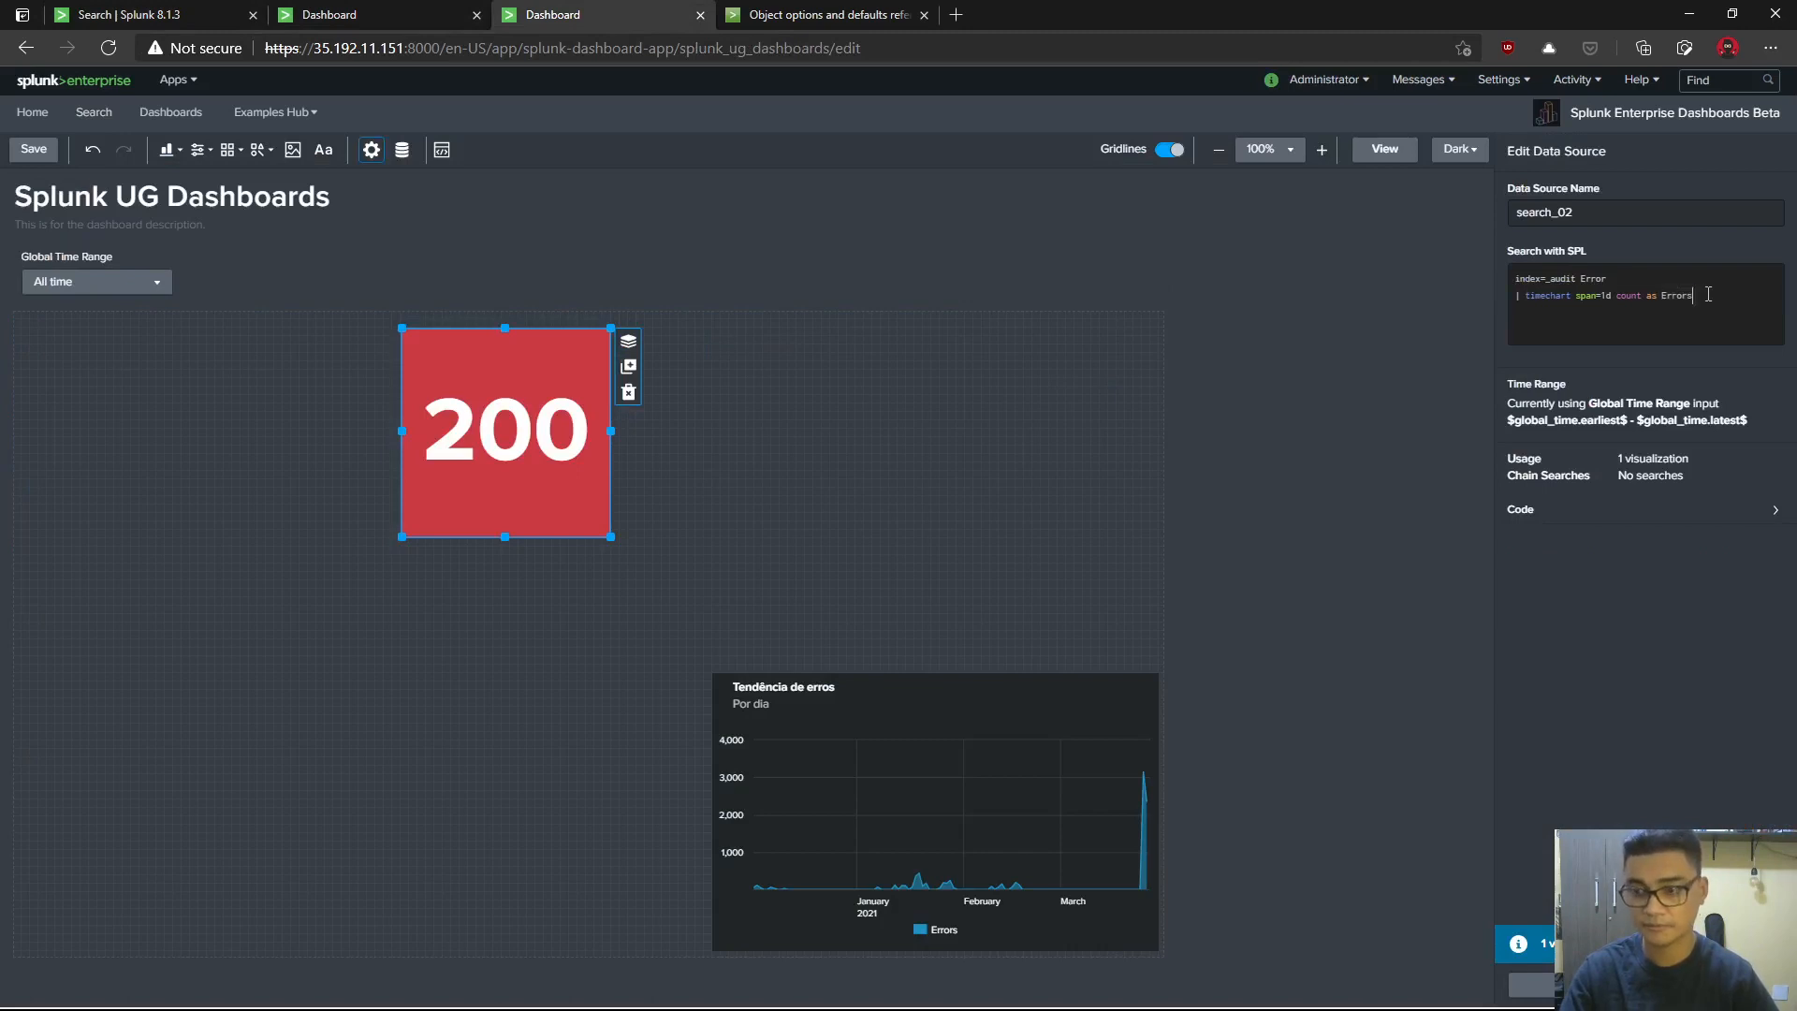
{"action": "type", "text": "lds Errors"}
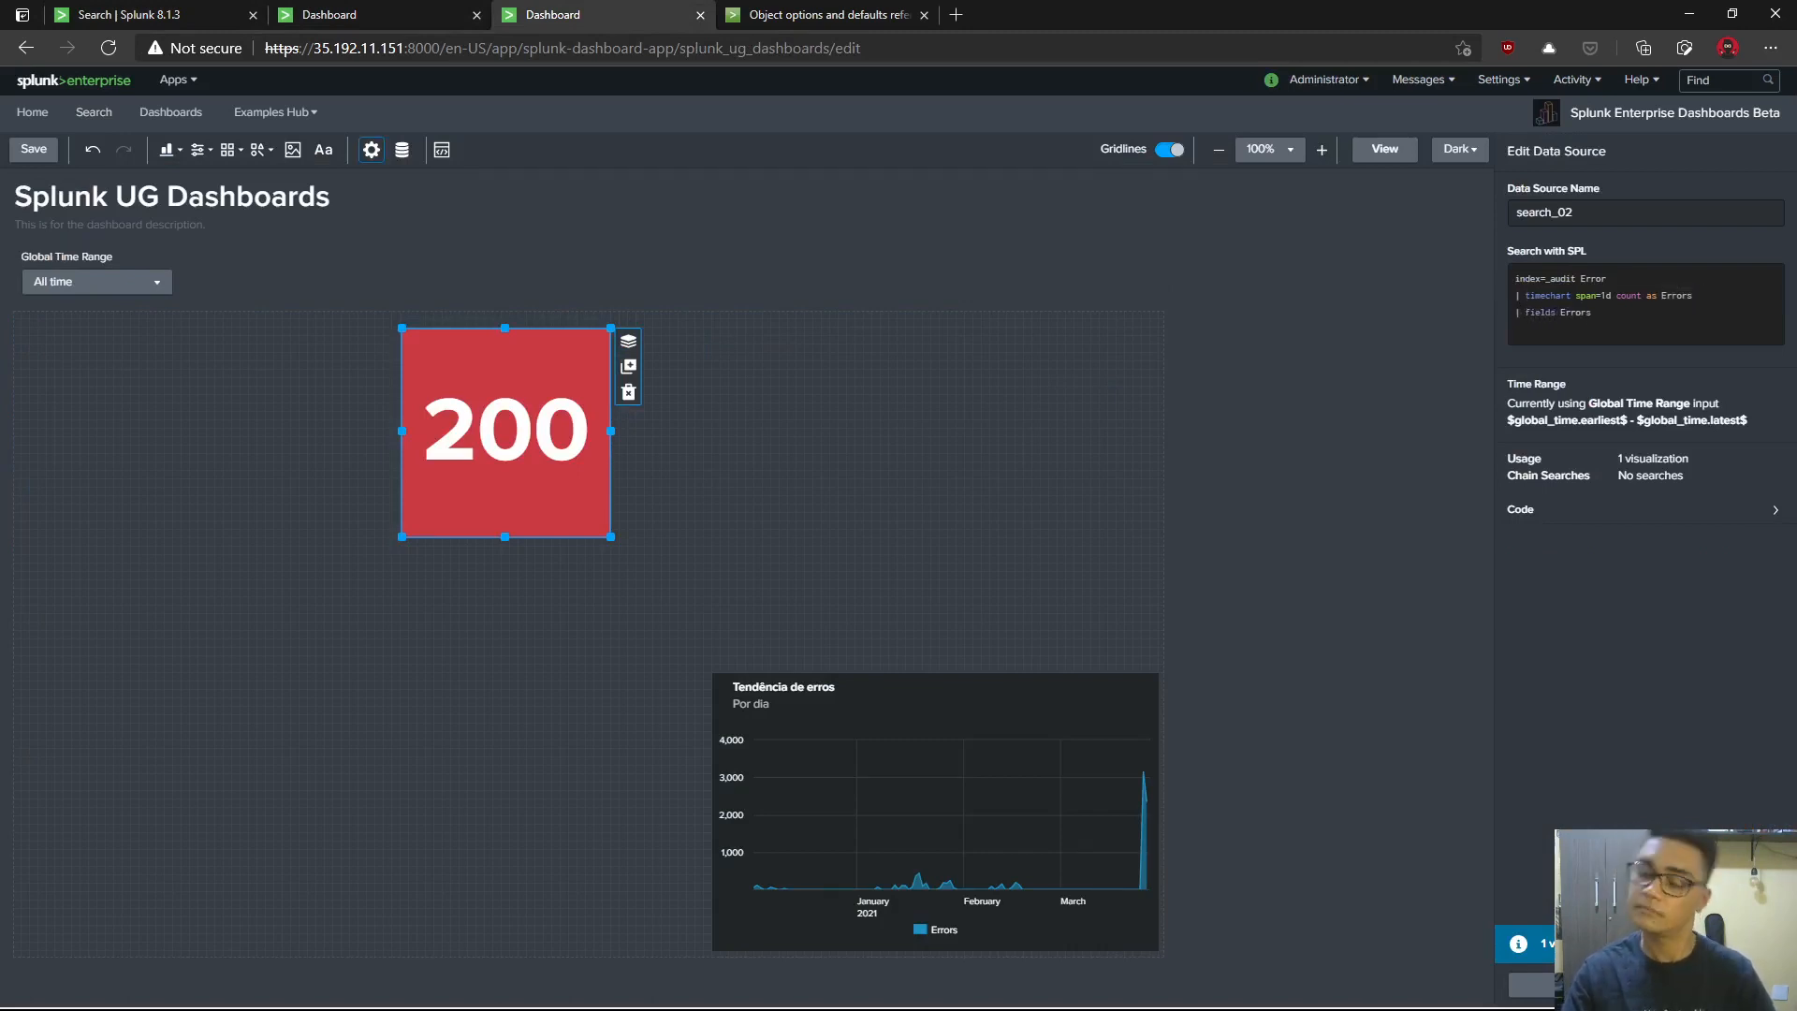
{"action": "left_click", "coordinate": [1716, 985]}
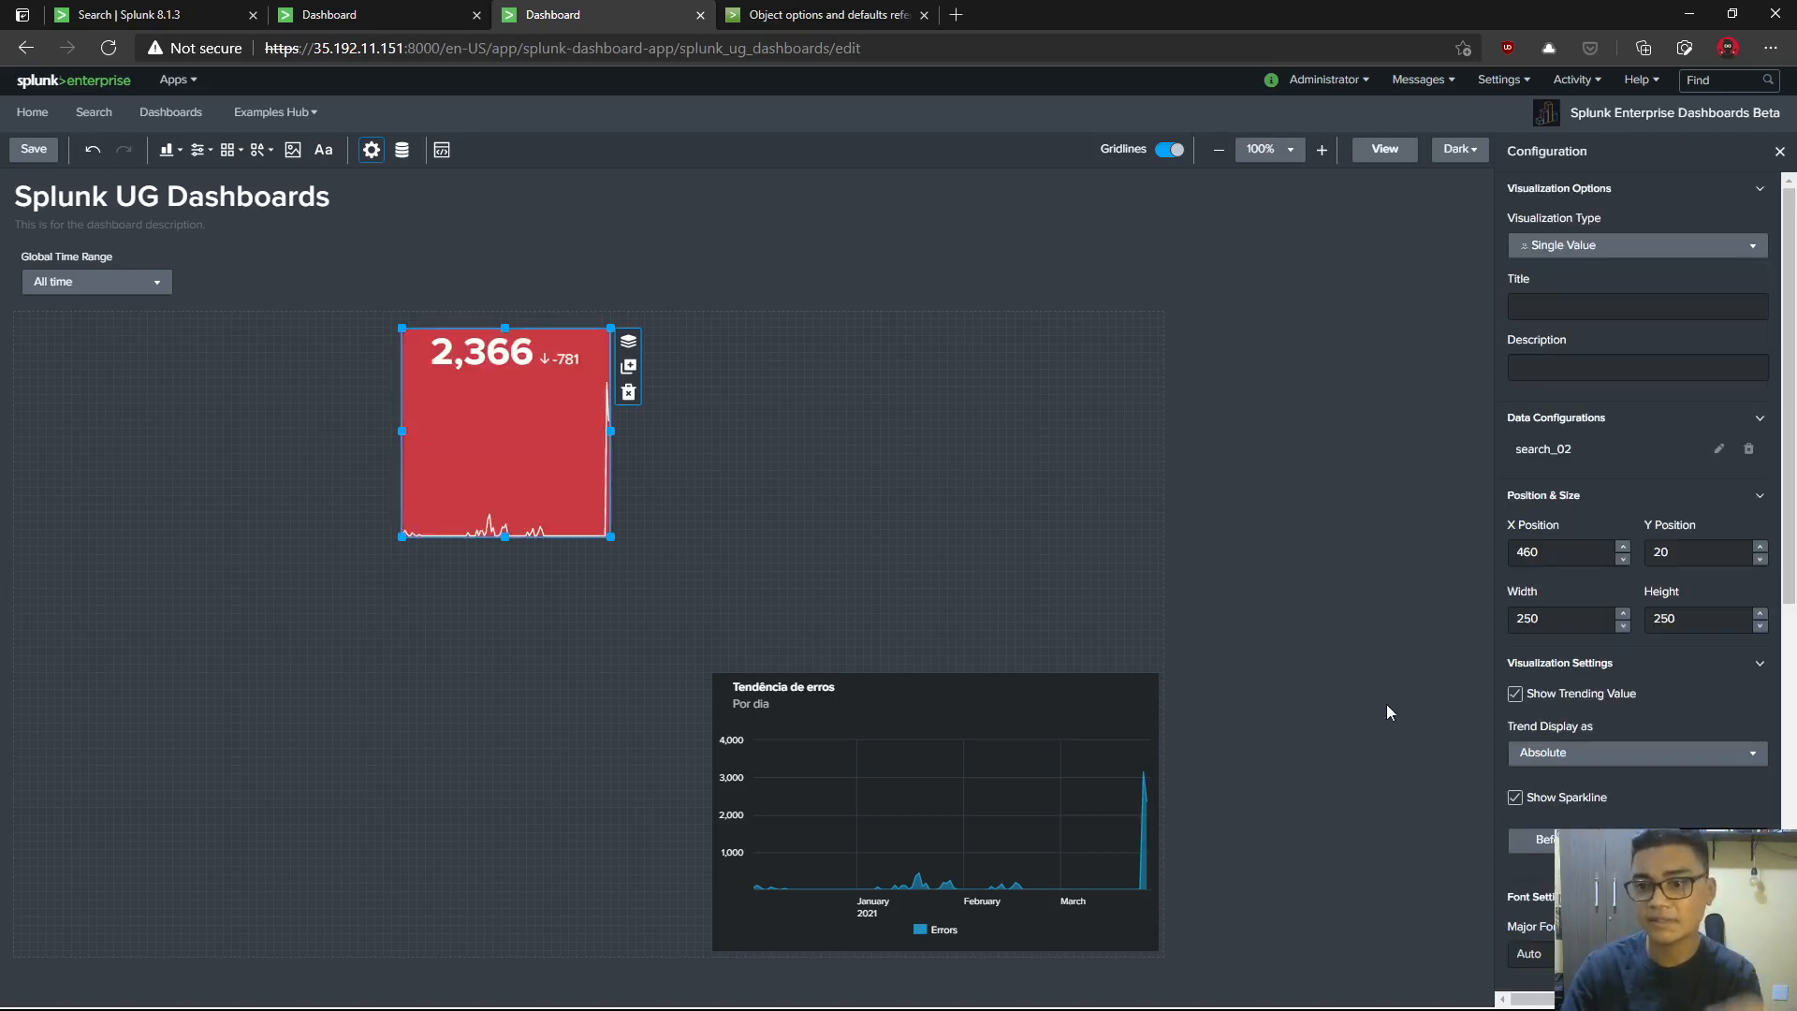
- Resize the Single Value visualization on the canvas to 290 wide by 120 high
{"action": "left_click", "coordinate": [999, 559]}
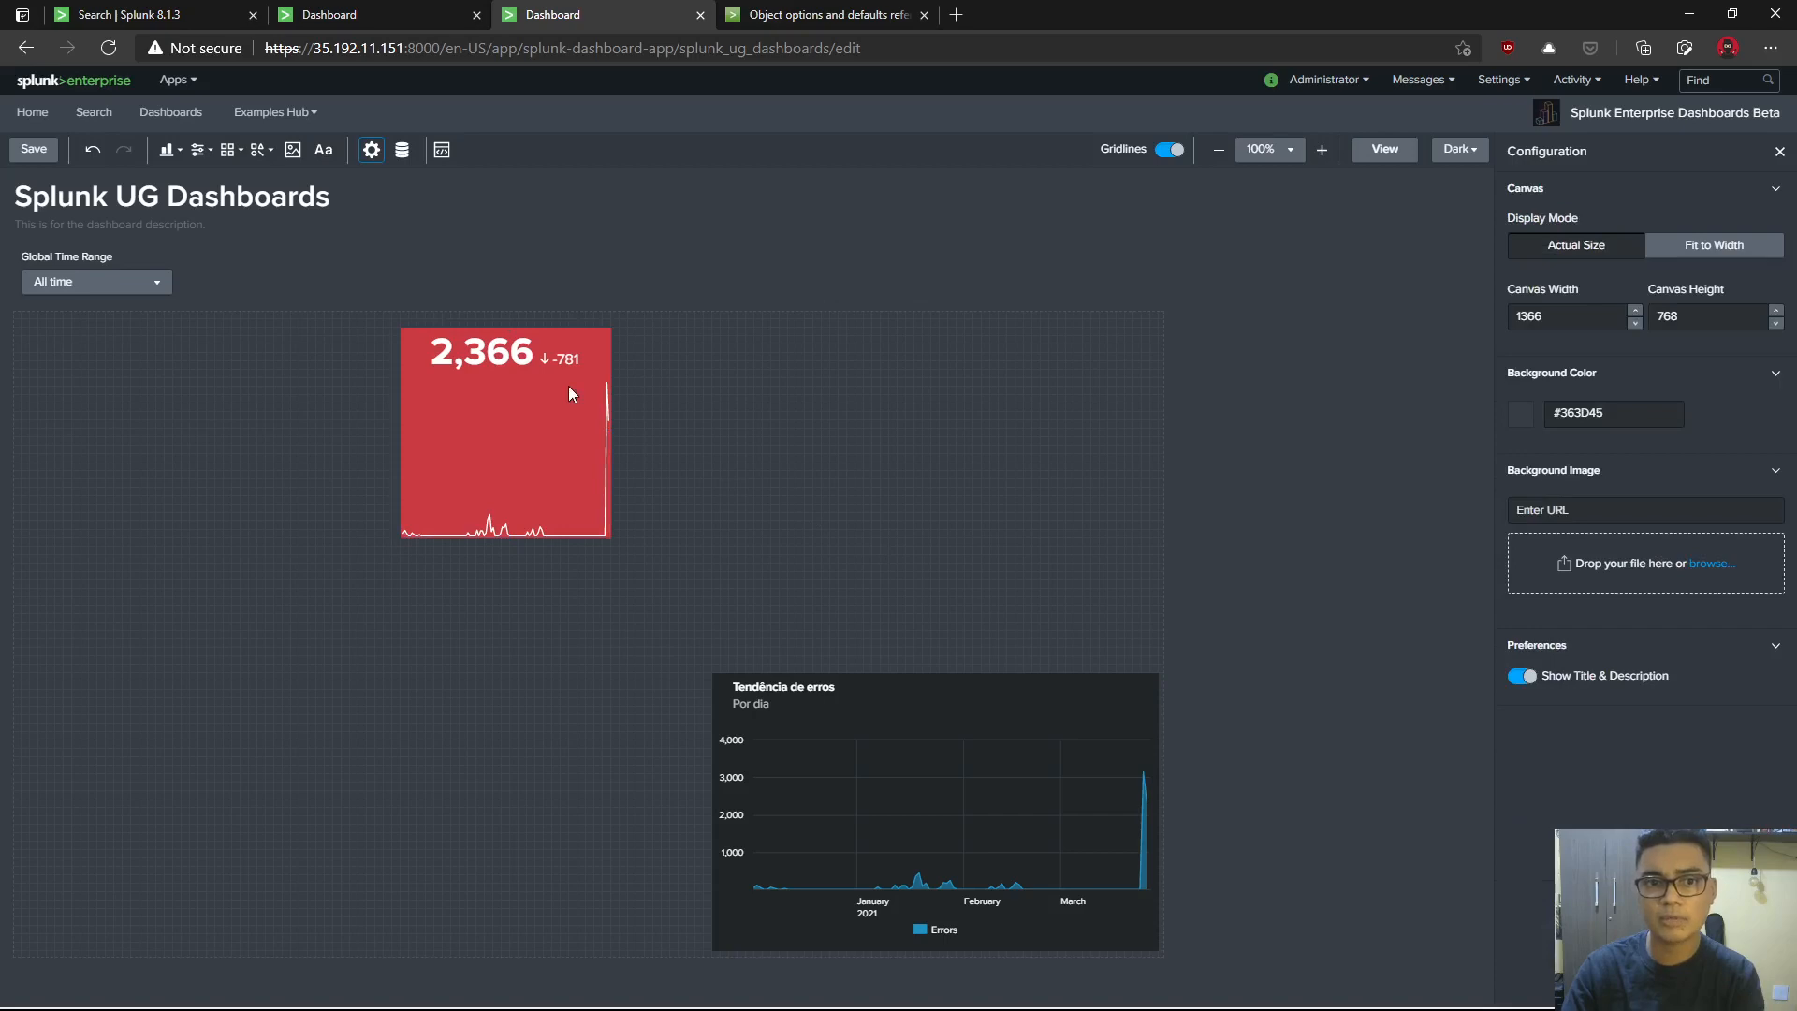
{"action": "left_click", "coordinate": [607, 533]}
{"action": "left_click_drag", "start_coordinate": [637, 461], "coordinate": [646, 428]}
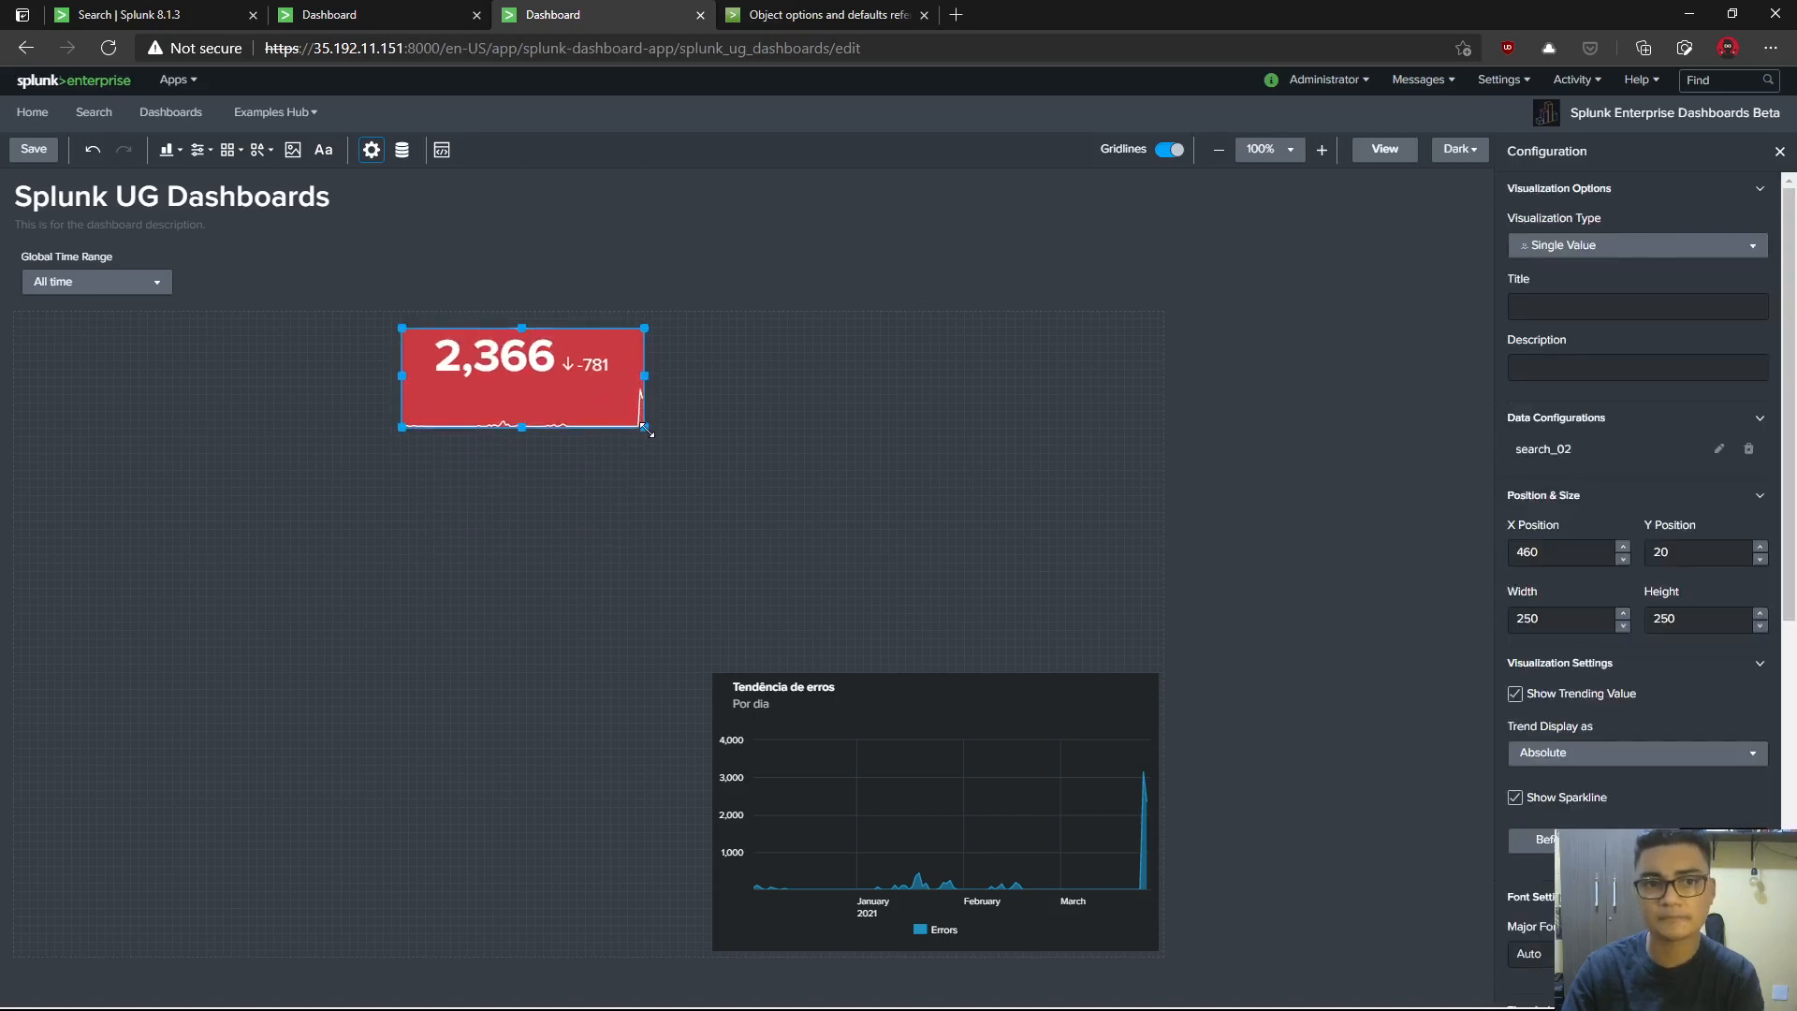
{"action": "left_click", "coordinate": [578, 491]}
{"action": "left_click", "coordinate": [593, 420]}
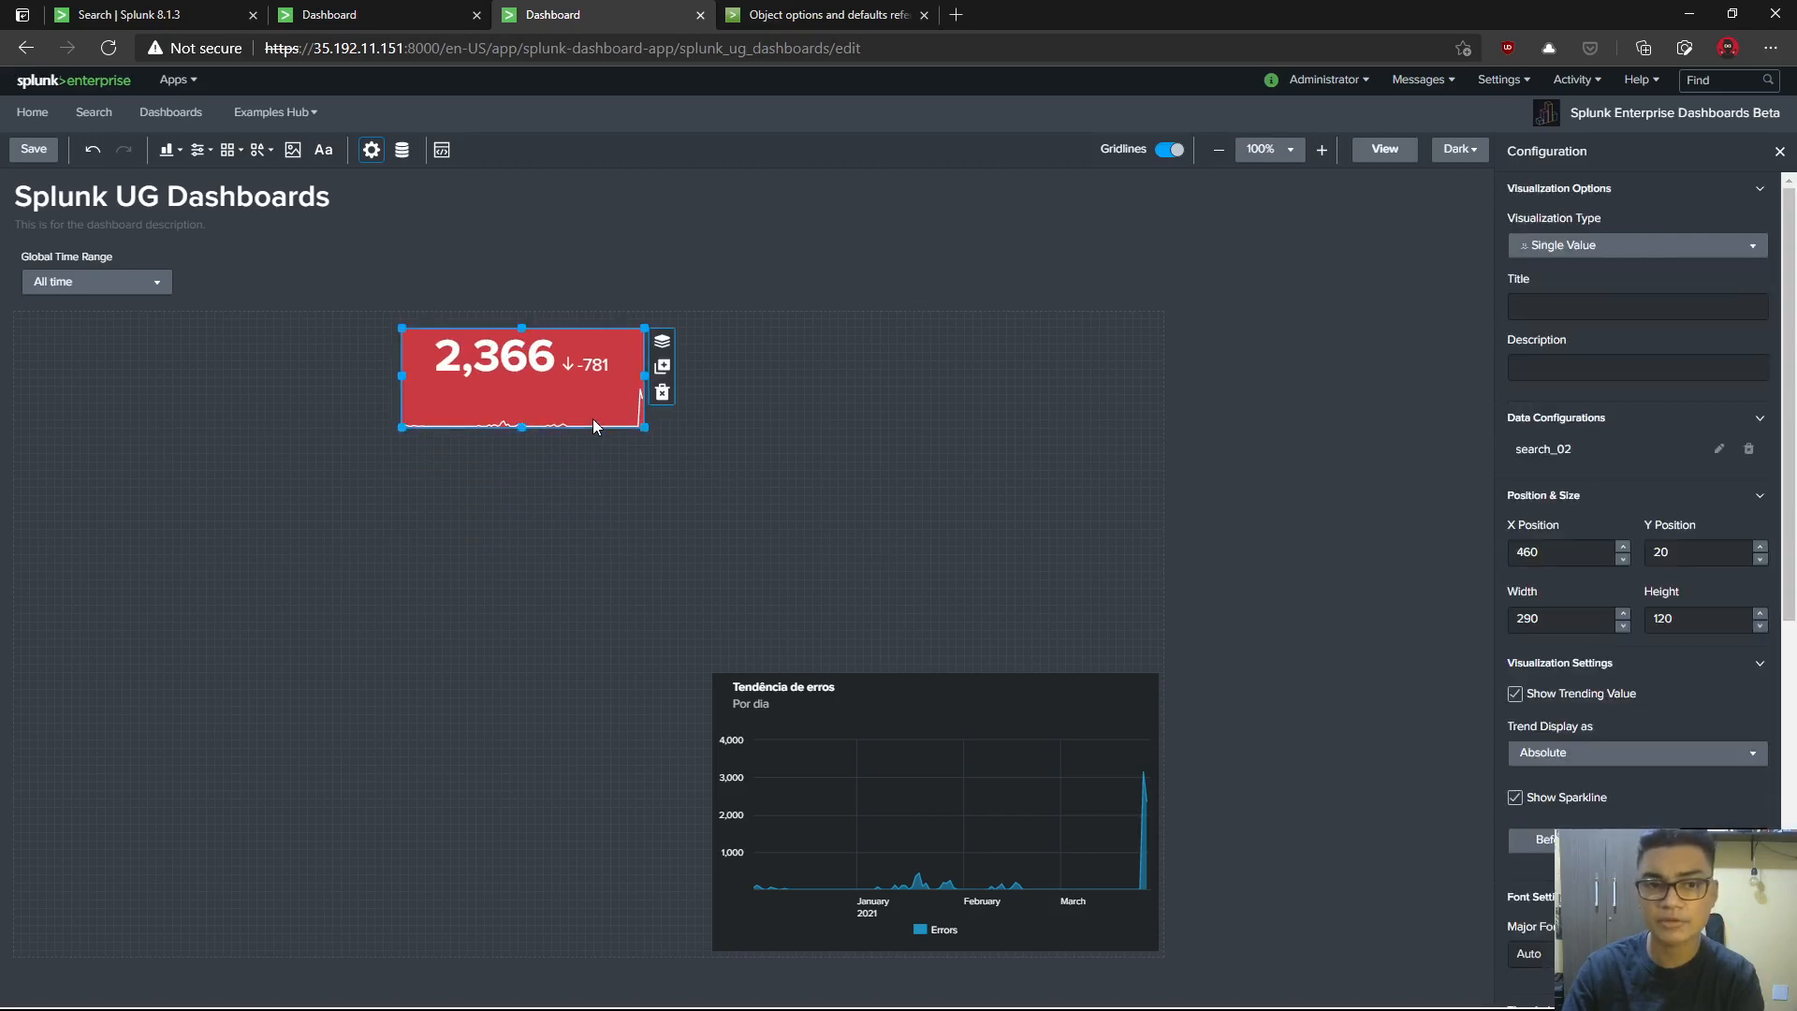
- Set the Single Value's trend display to Percent
{"action": "scroll", "coordinate": [1663, 772], "scroll_direction": "down", "scroll_amount": 4}
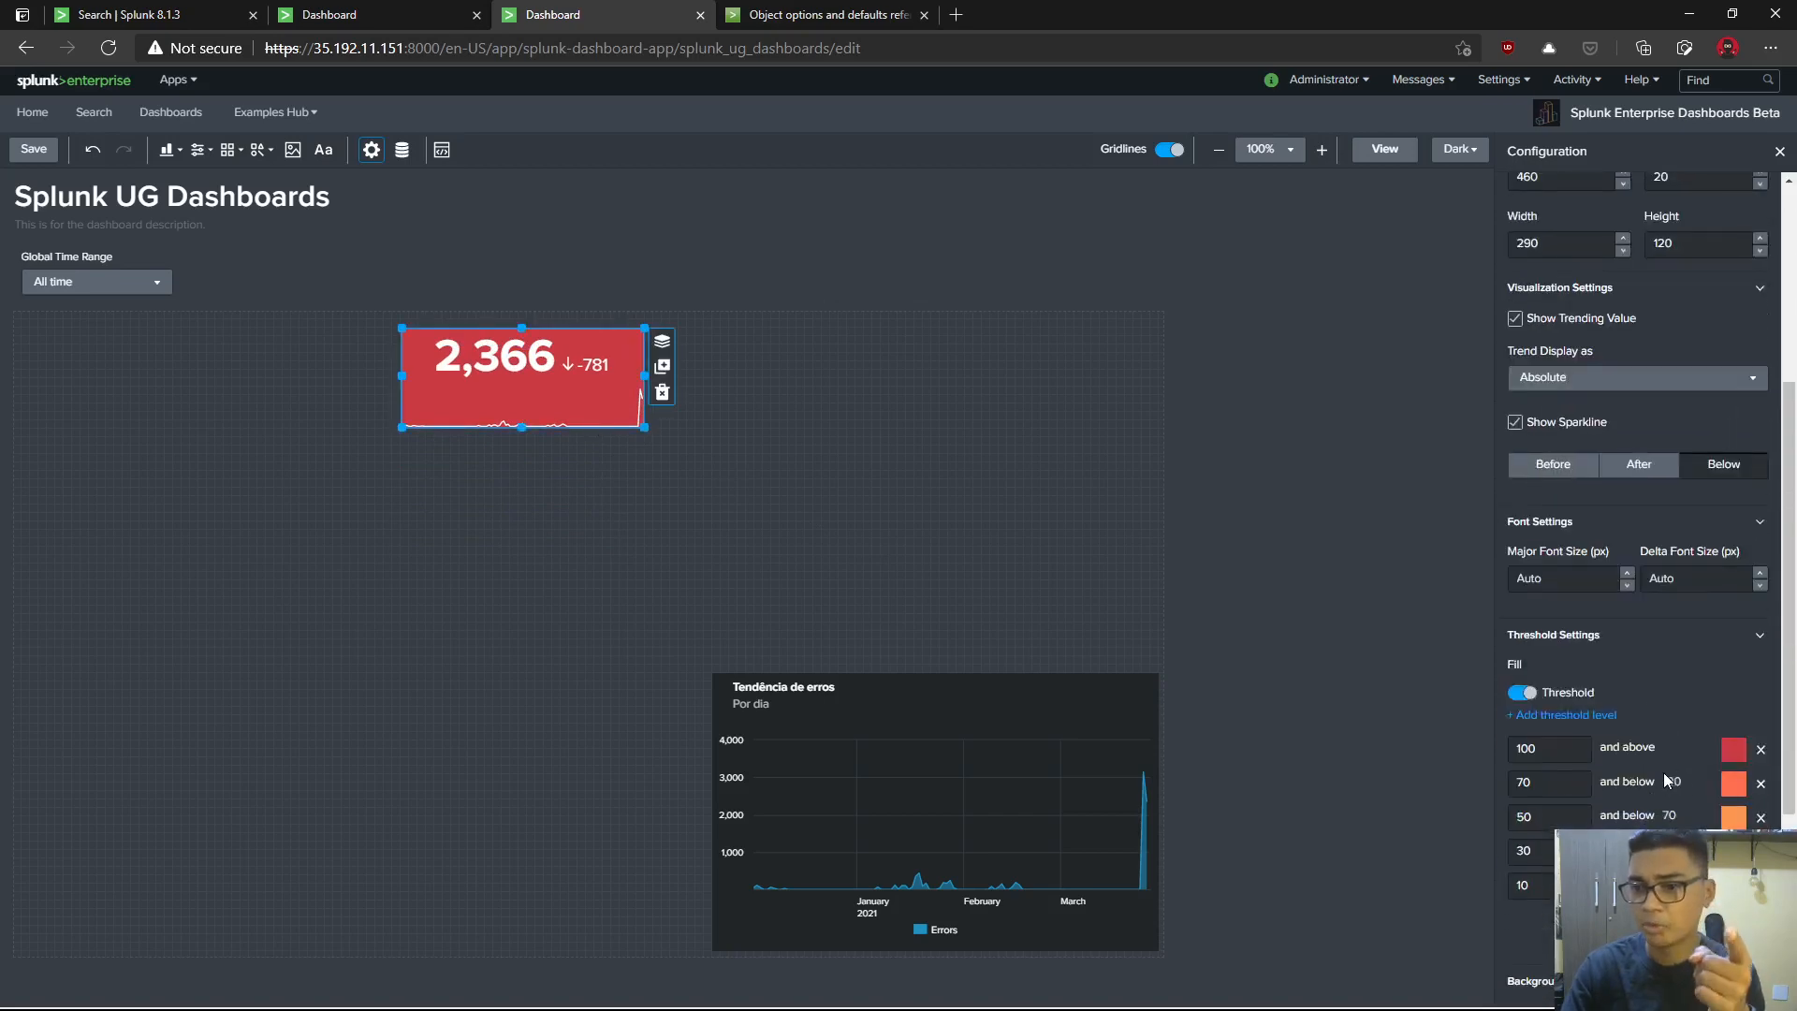
{"action": "left_click", "coordinate": [1574, 379]}
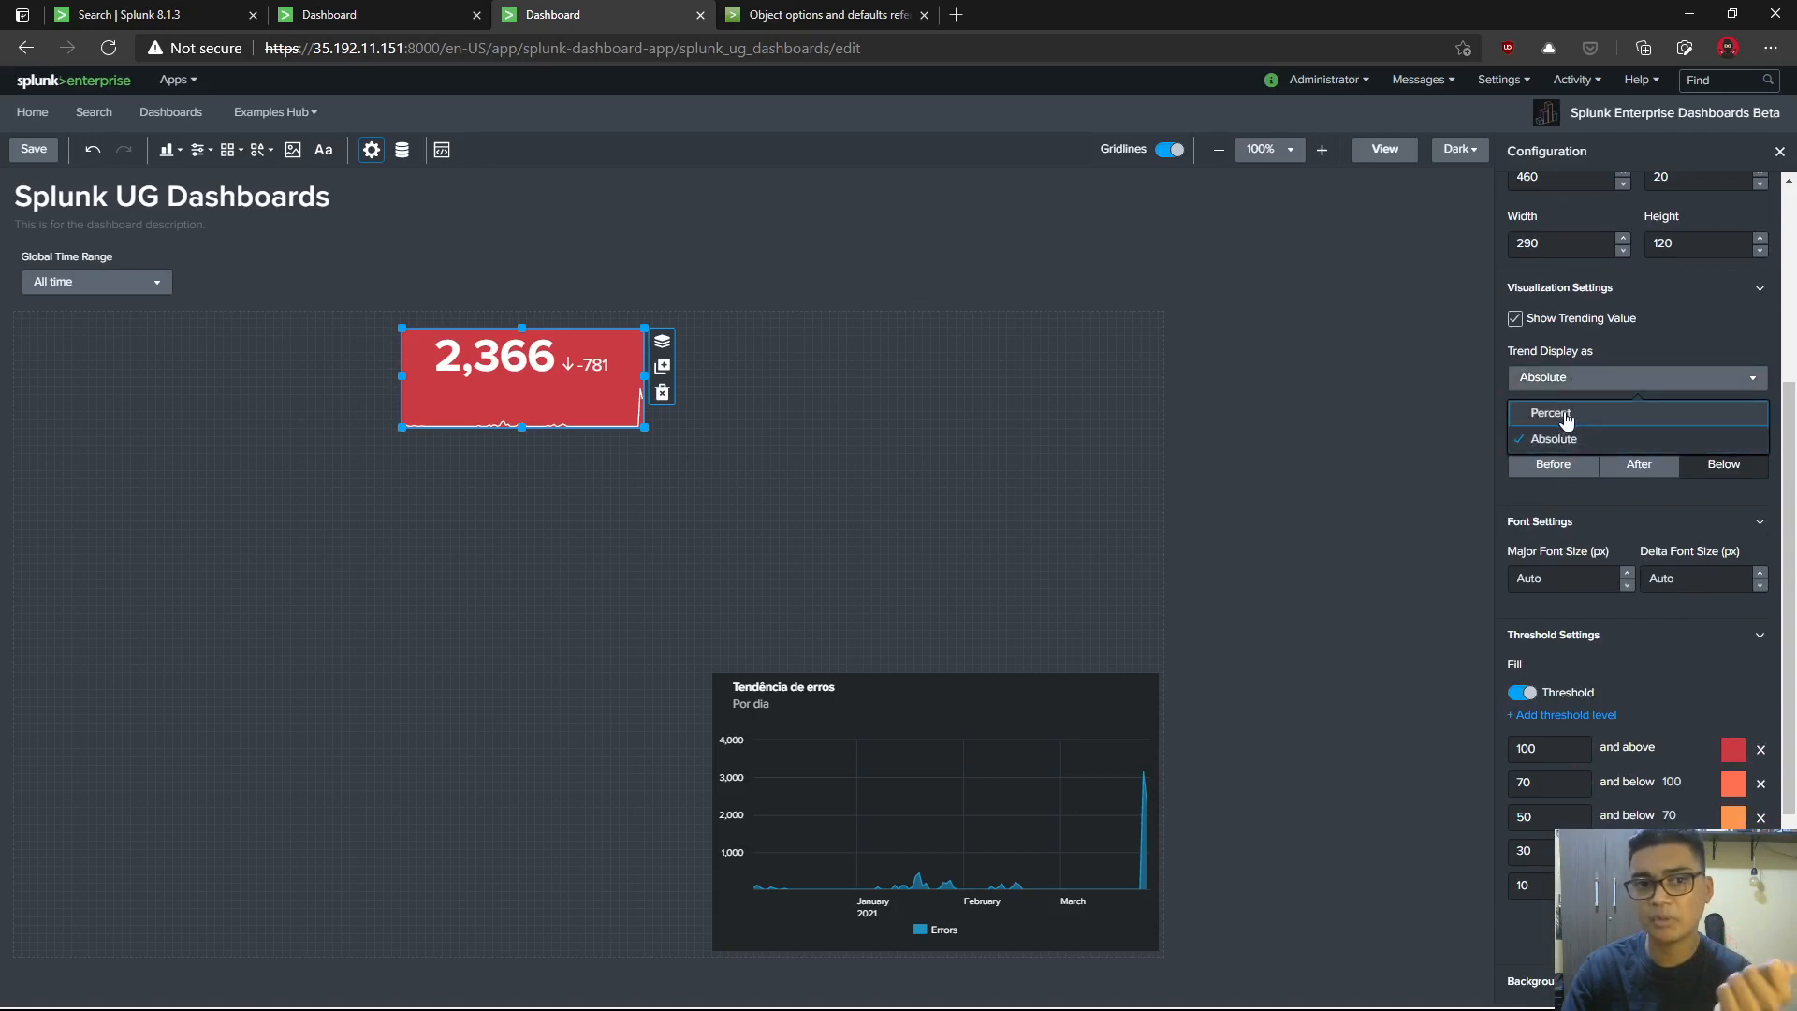
{"action": "left_click", "coordinate": [1565, 421]}
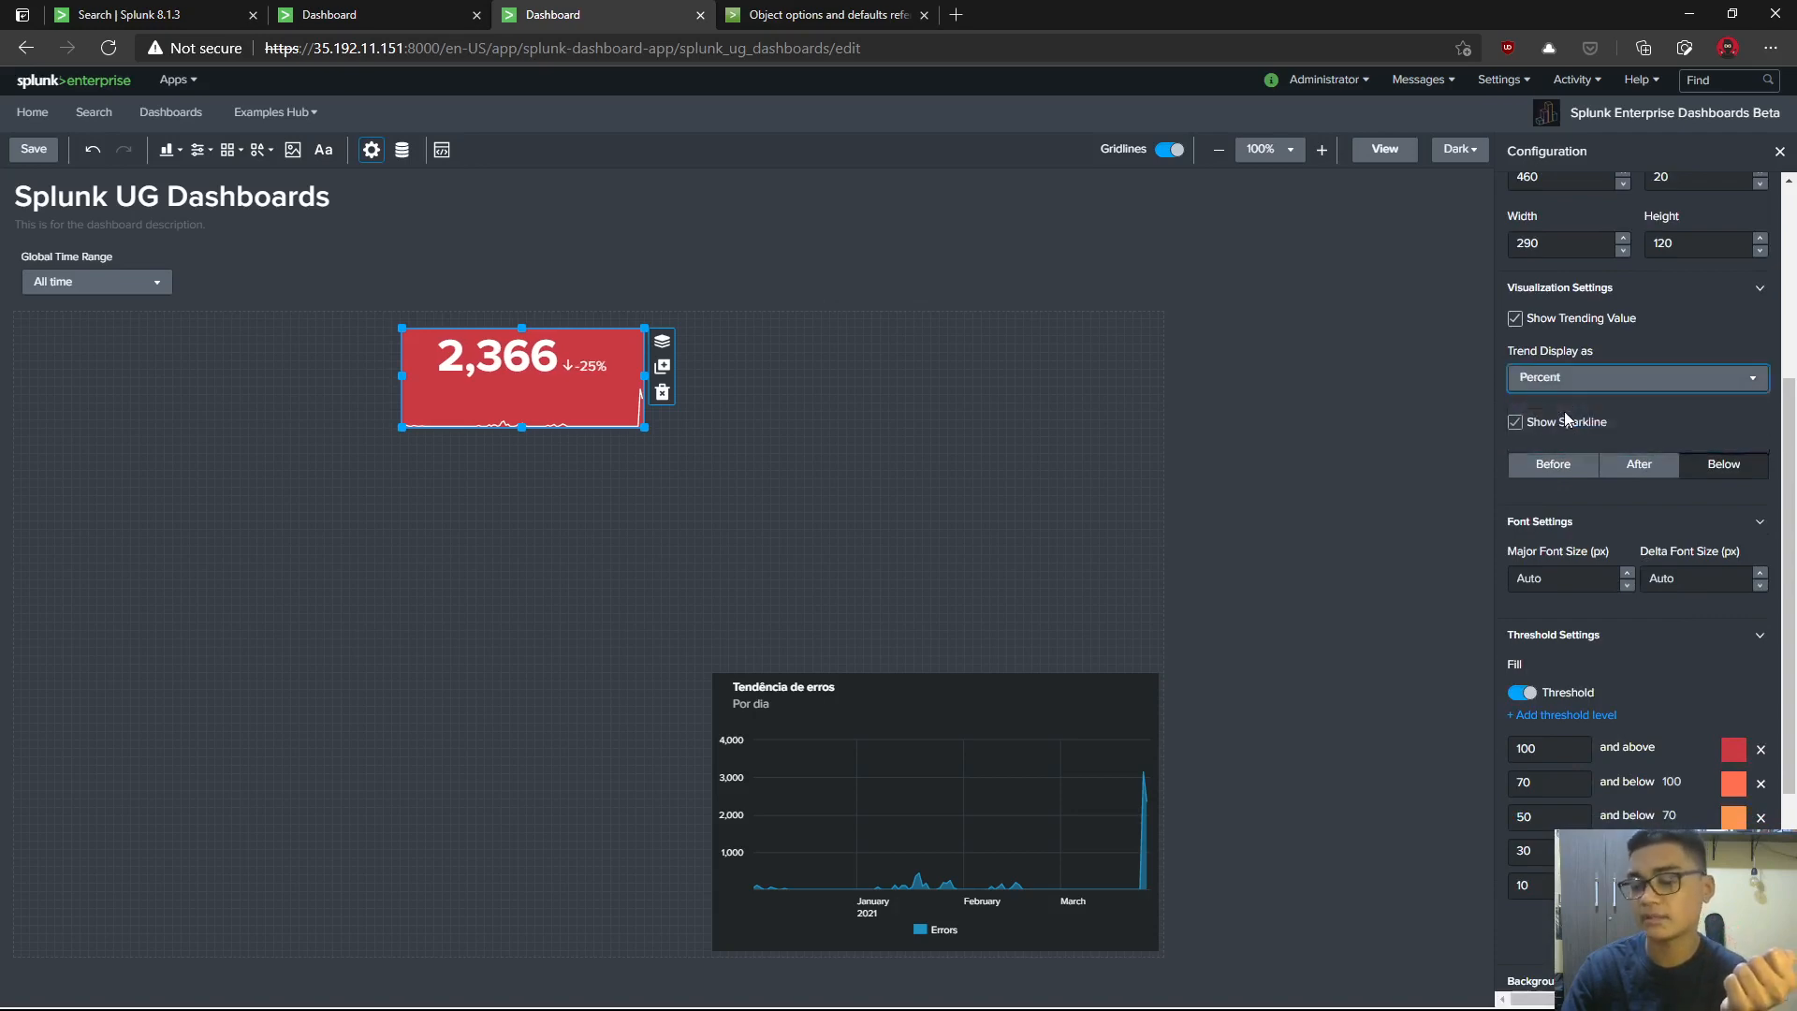
- Try the After and Before sparkline positions on the Single Value, and set the position back to Below
{"action": "left_click", "coordinate": [1633, 468]}
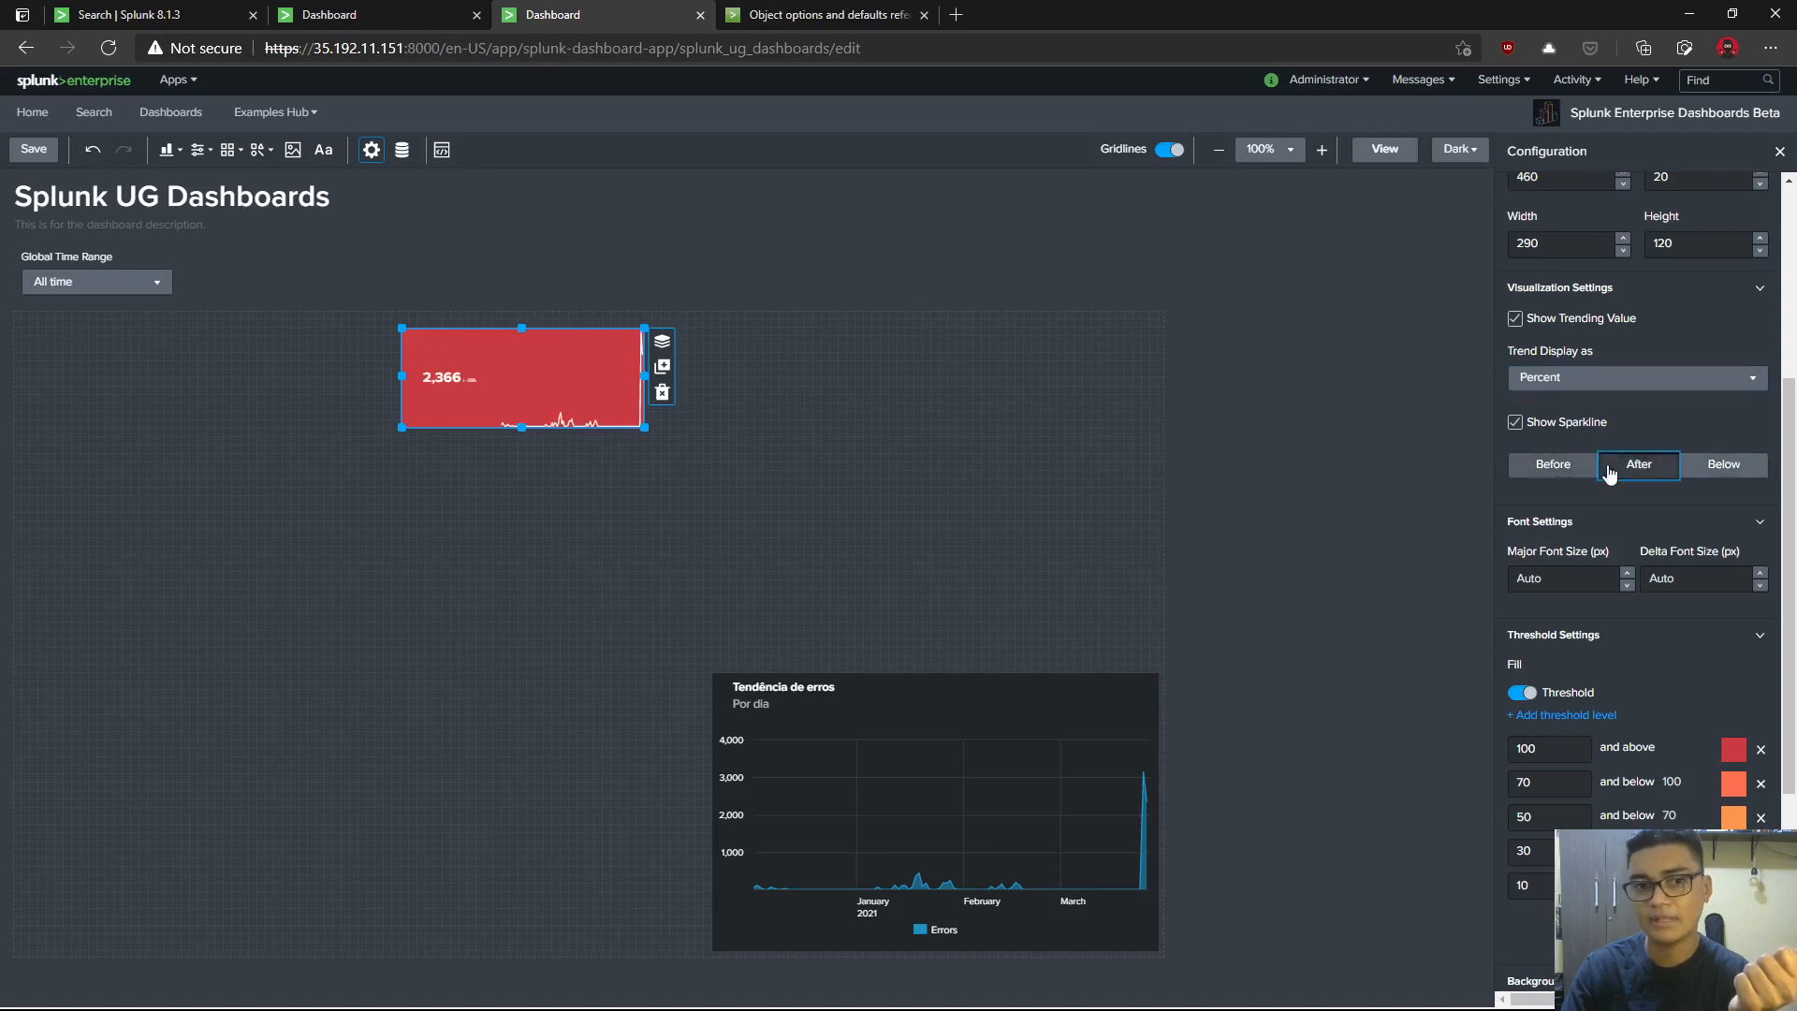
{"action": "left_click", "coordinate": [1578, 472]}
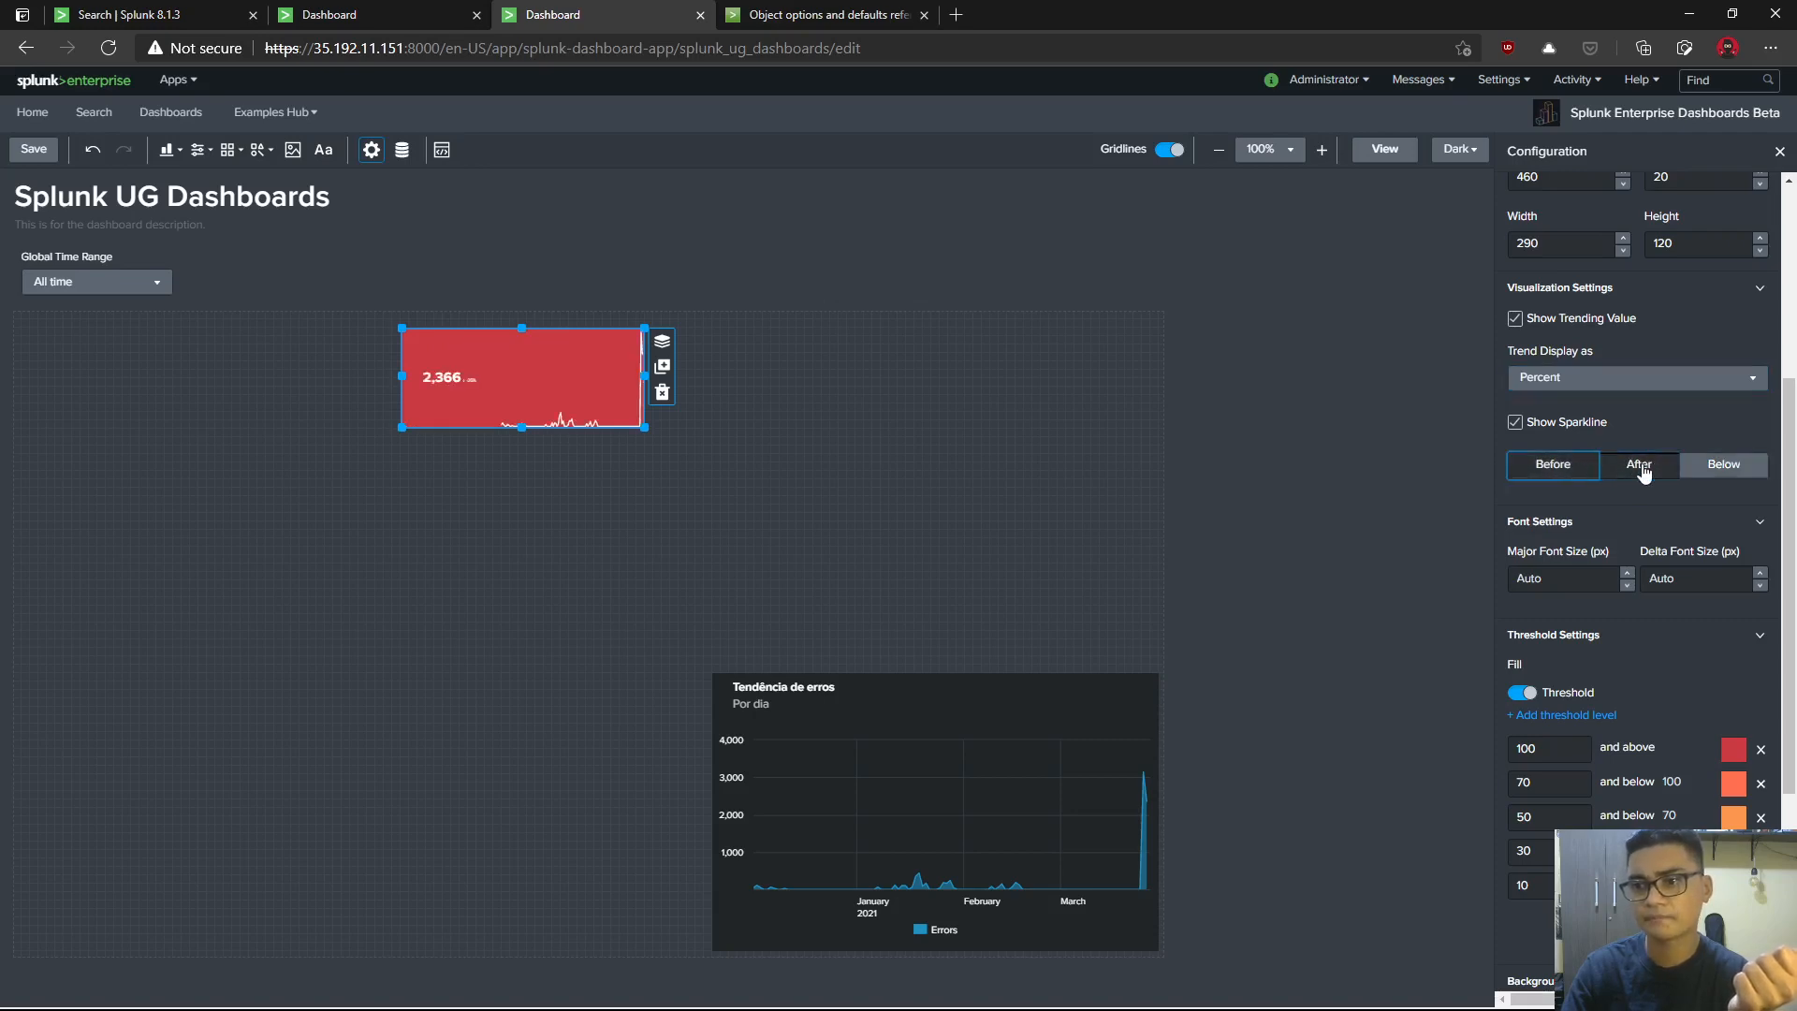
{"action": "left_click", "coordinate": [1711, 466]}
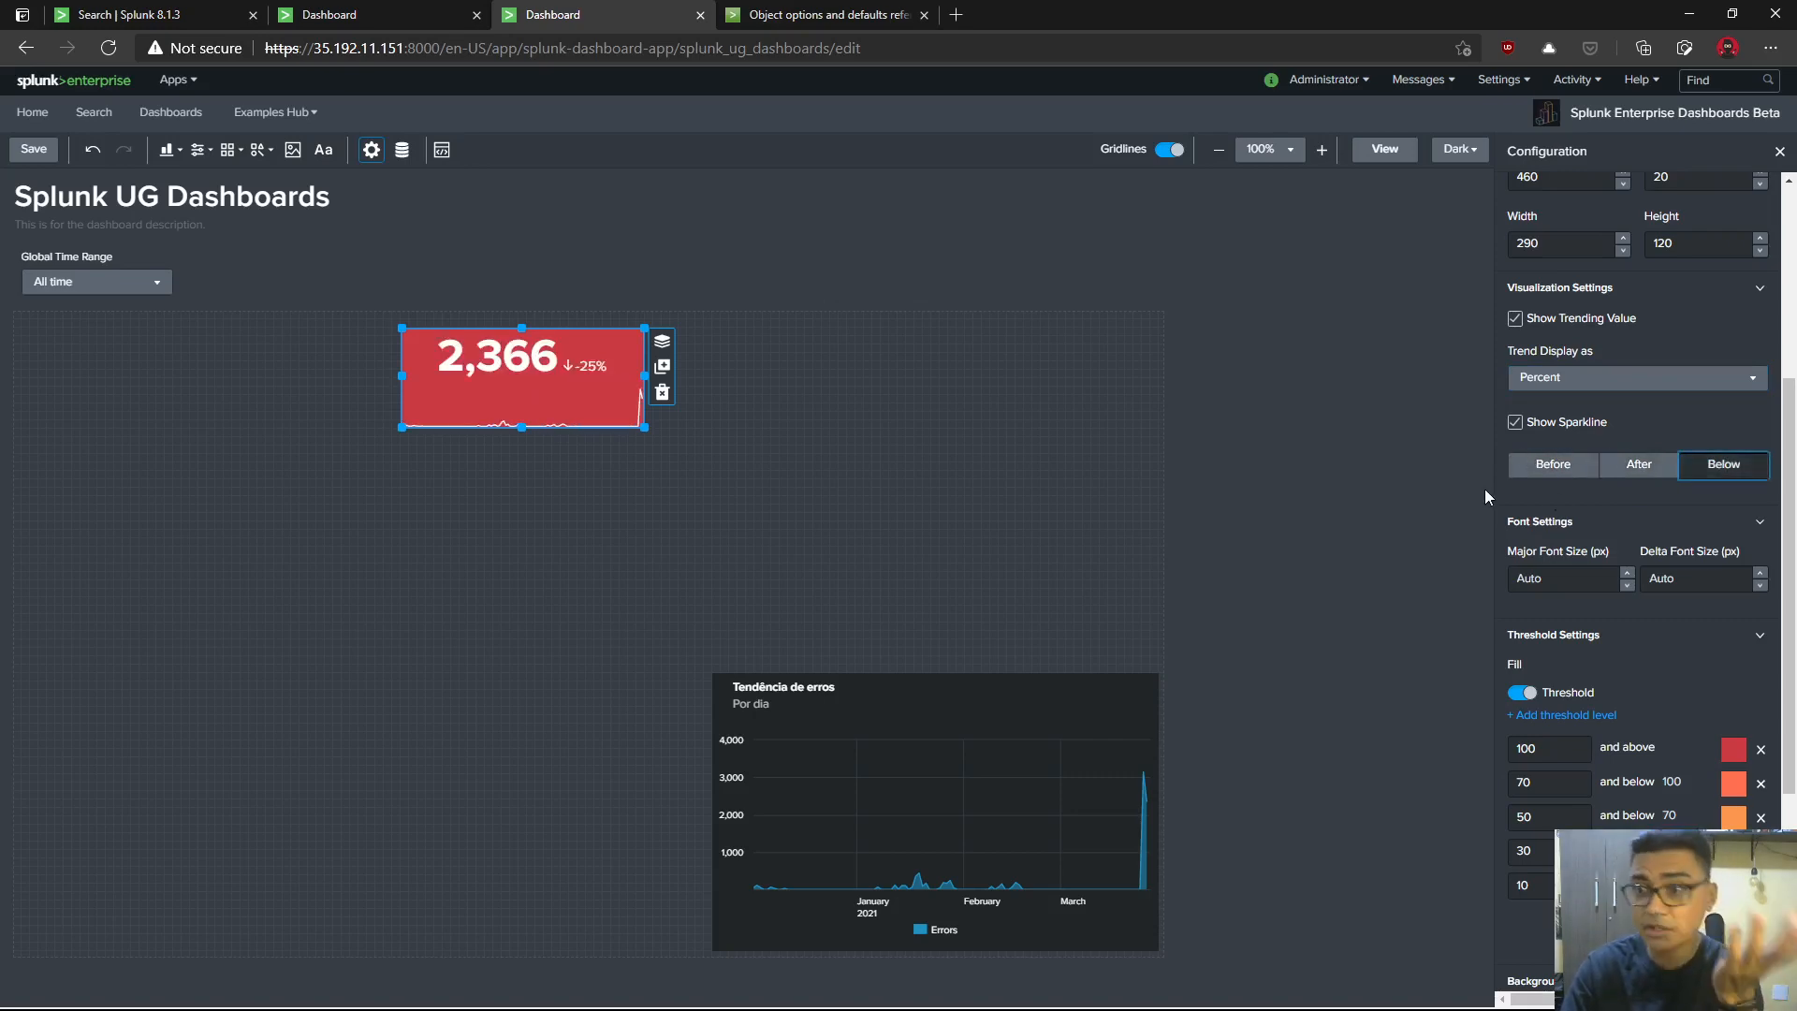
{"action": "scroll", "coordinate": [1620, 580], "scroll_direction": "up", "scroll_amount": 4}
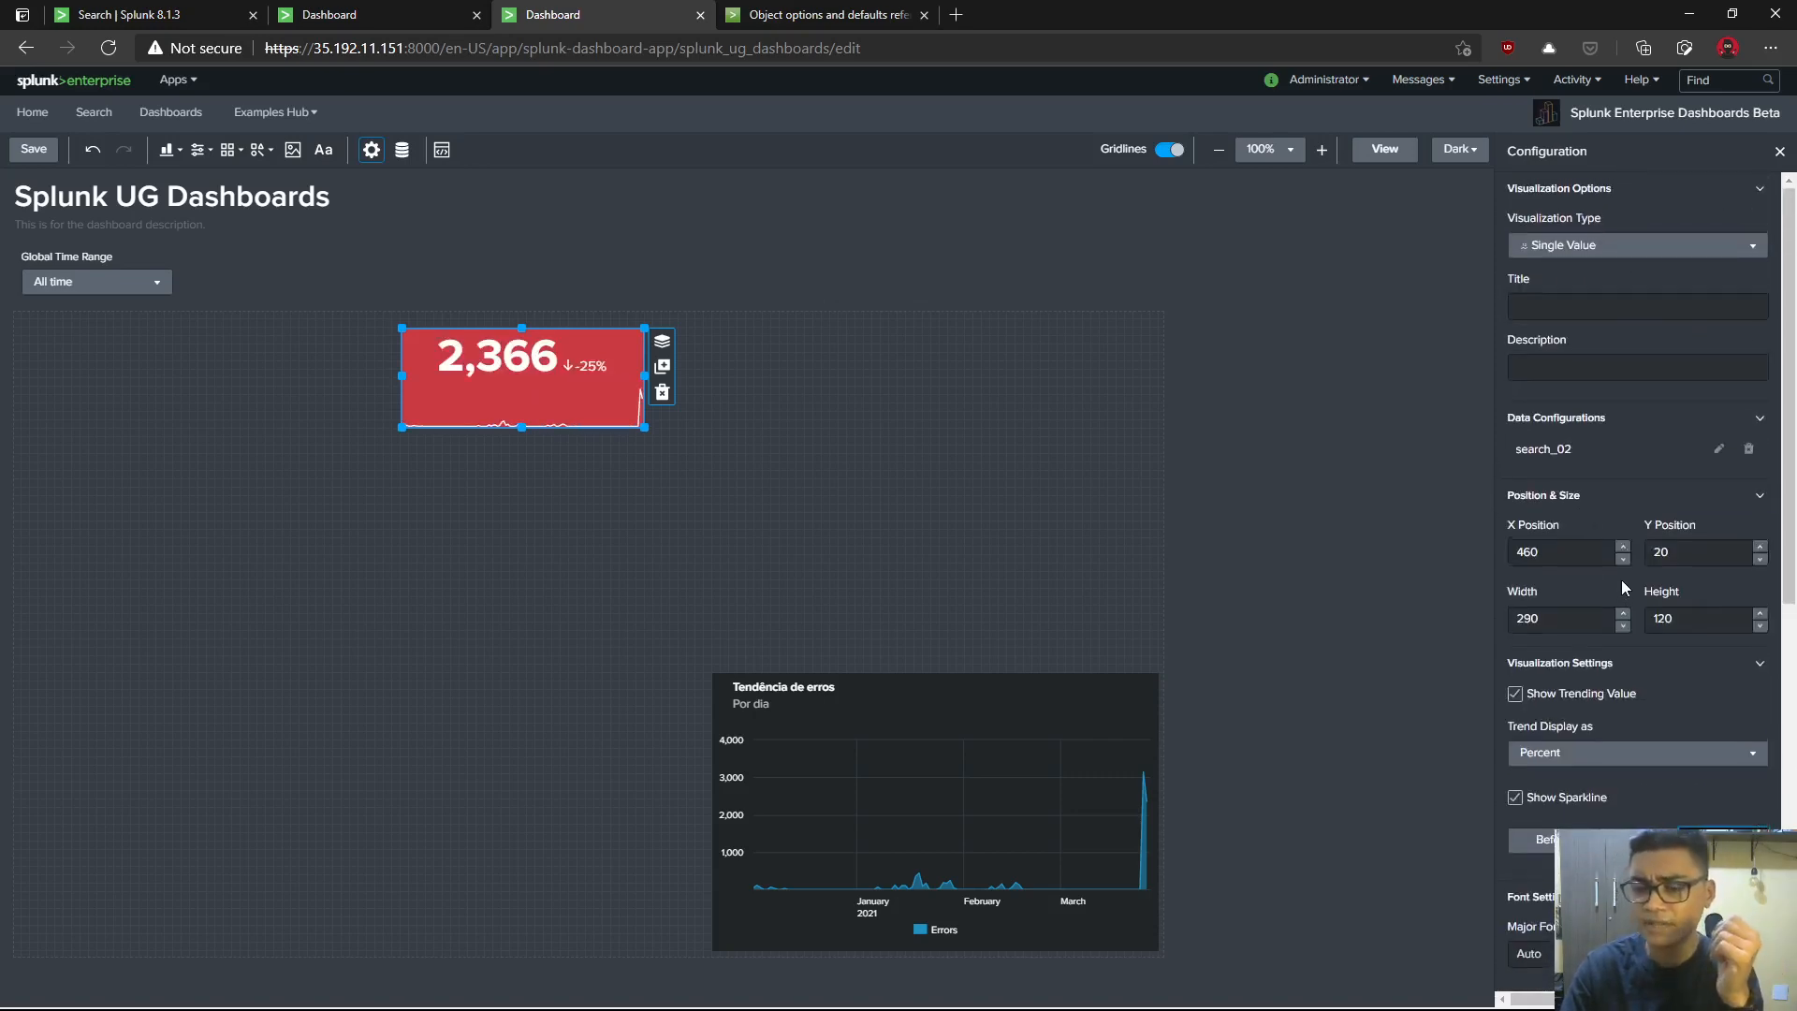
- Move the Single Value above the error trend chart to X 890, Y 70, and enlarge it to 420 wide by 170 high
{"action": "scroll", "coordinate": [1621, 585], "scroll_direction": "down", "scroll_amount": 8}
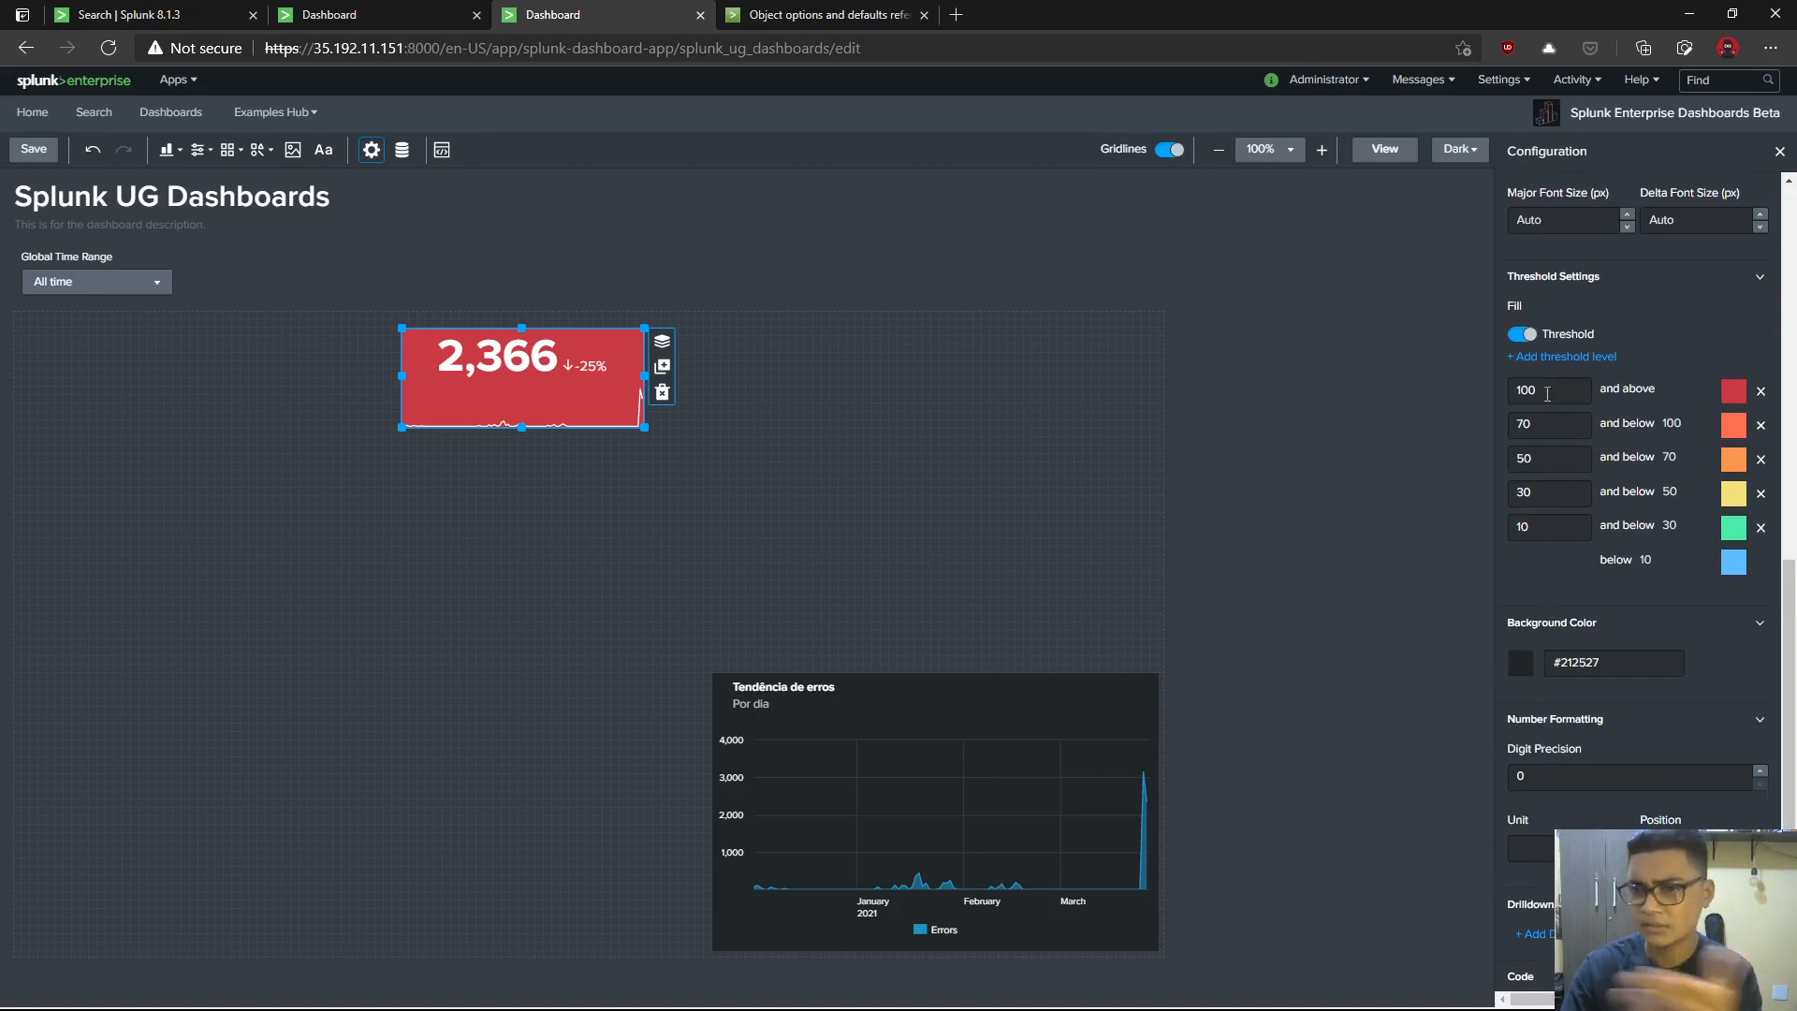
{"action": "left_click_drag", "start_coordinate": [567, 396], "coordinate": [1034, 473]}
{"action": "left_click_drag", "start_coordinate": [859, 400], "coordinate": [939, 432]}
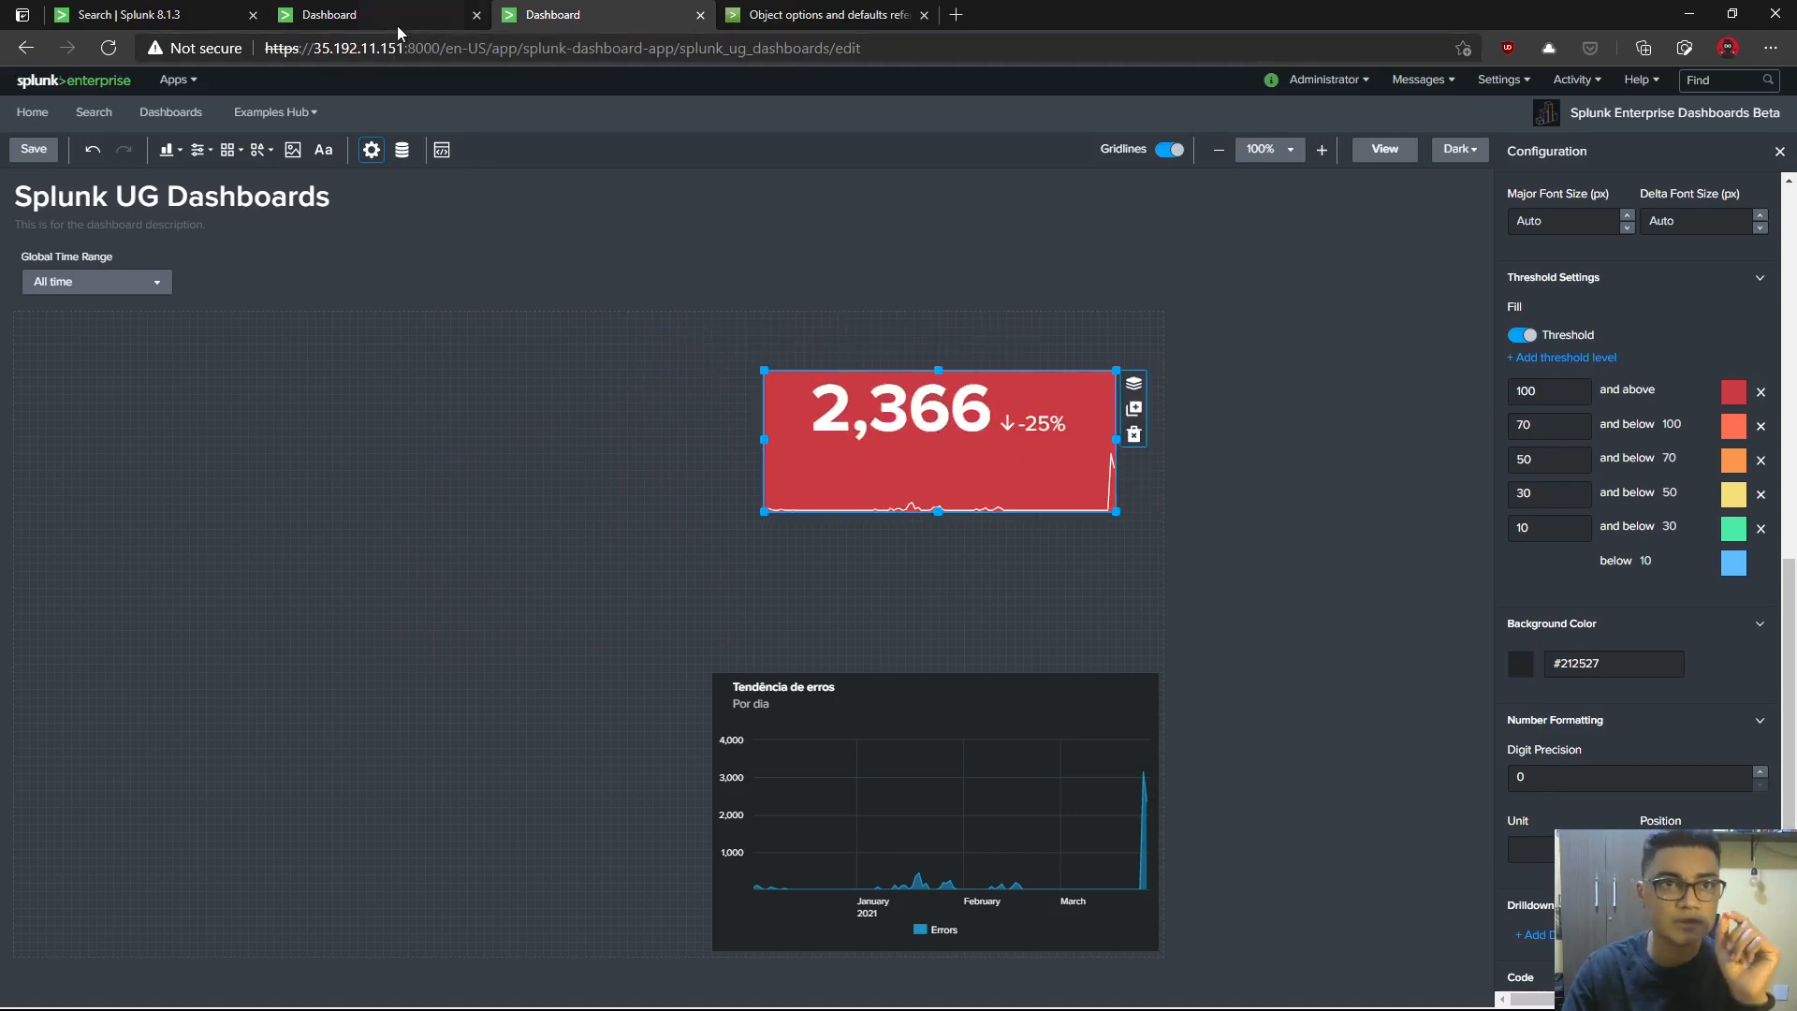
- Look at the Single Value examples on the absolute_model dashboard, and return to the Splunk UG Dashboards editor
{"action": "left_click", "coordinate": [412, 14]}
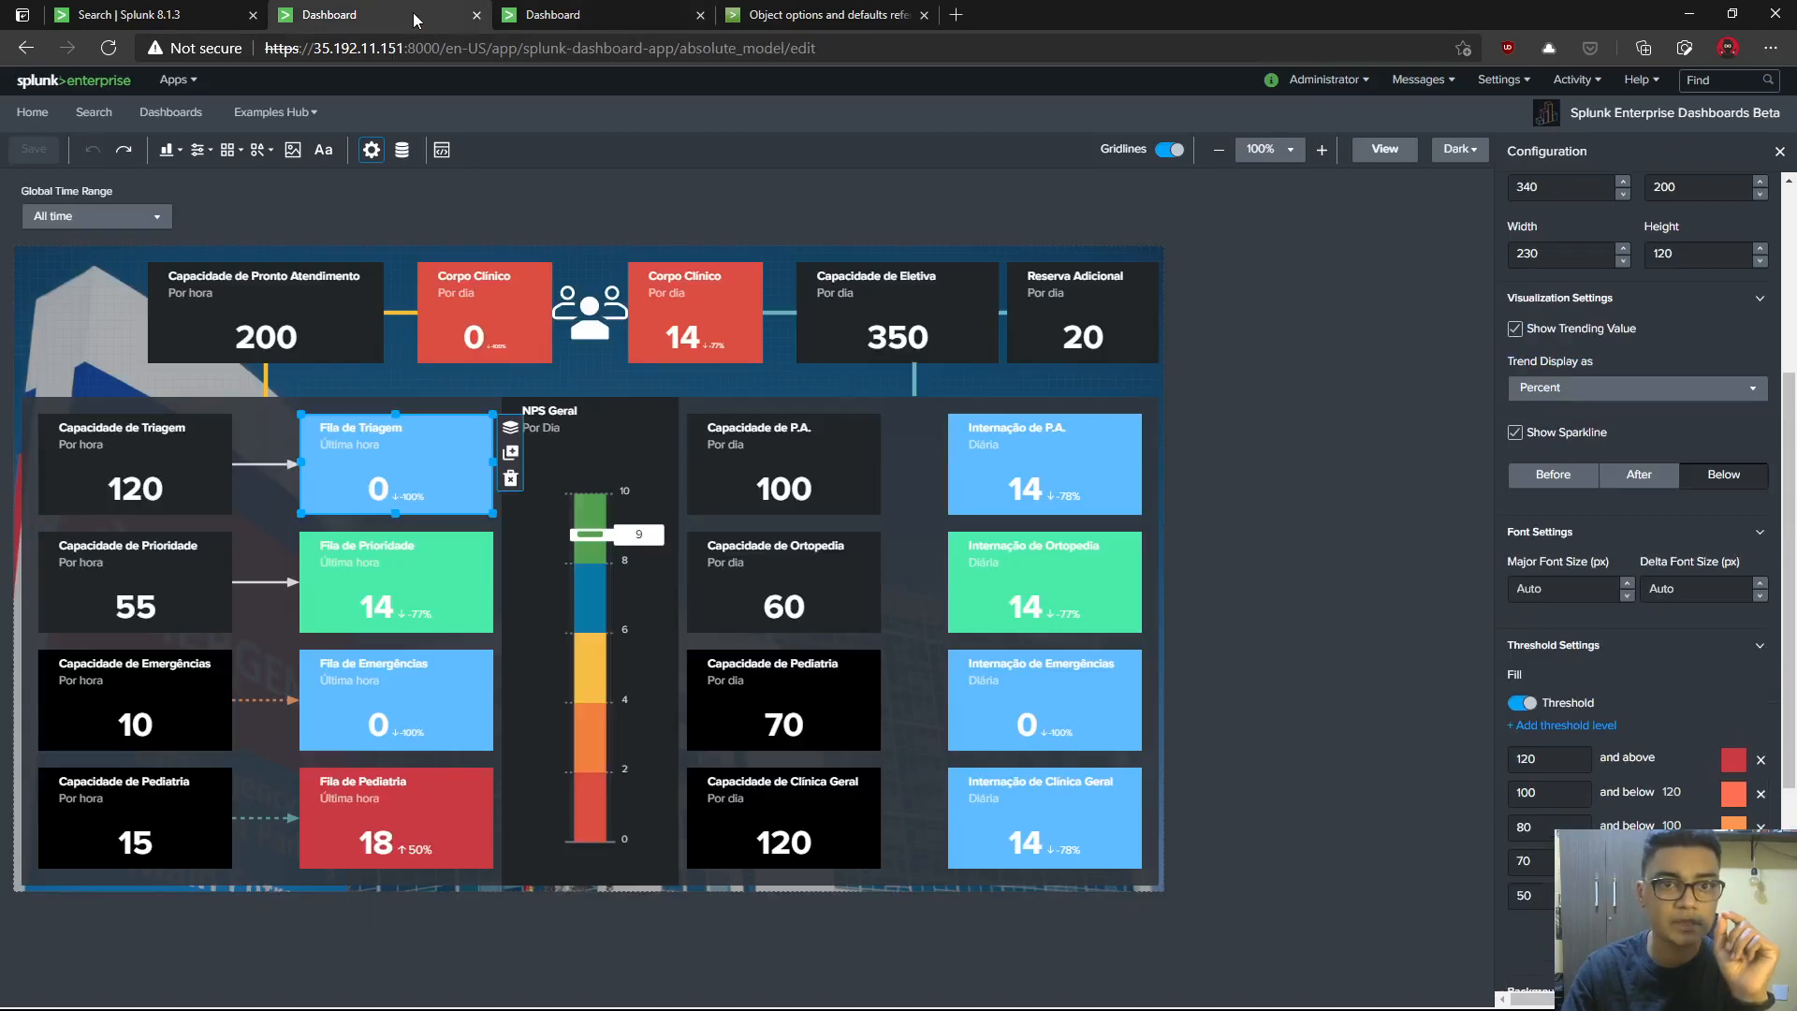
{"action": "left_click", "coordinate": [689, 378]}
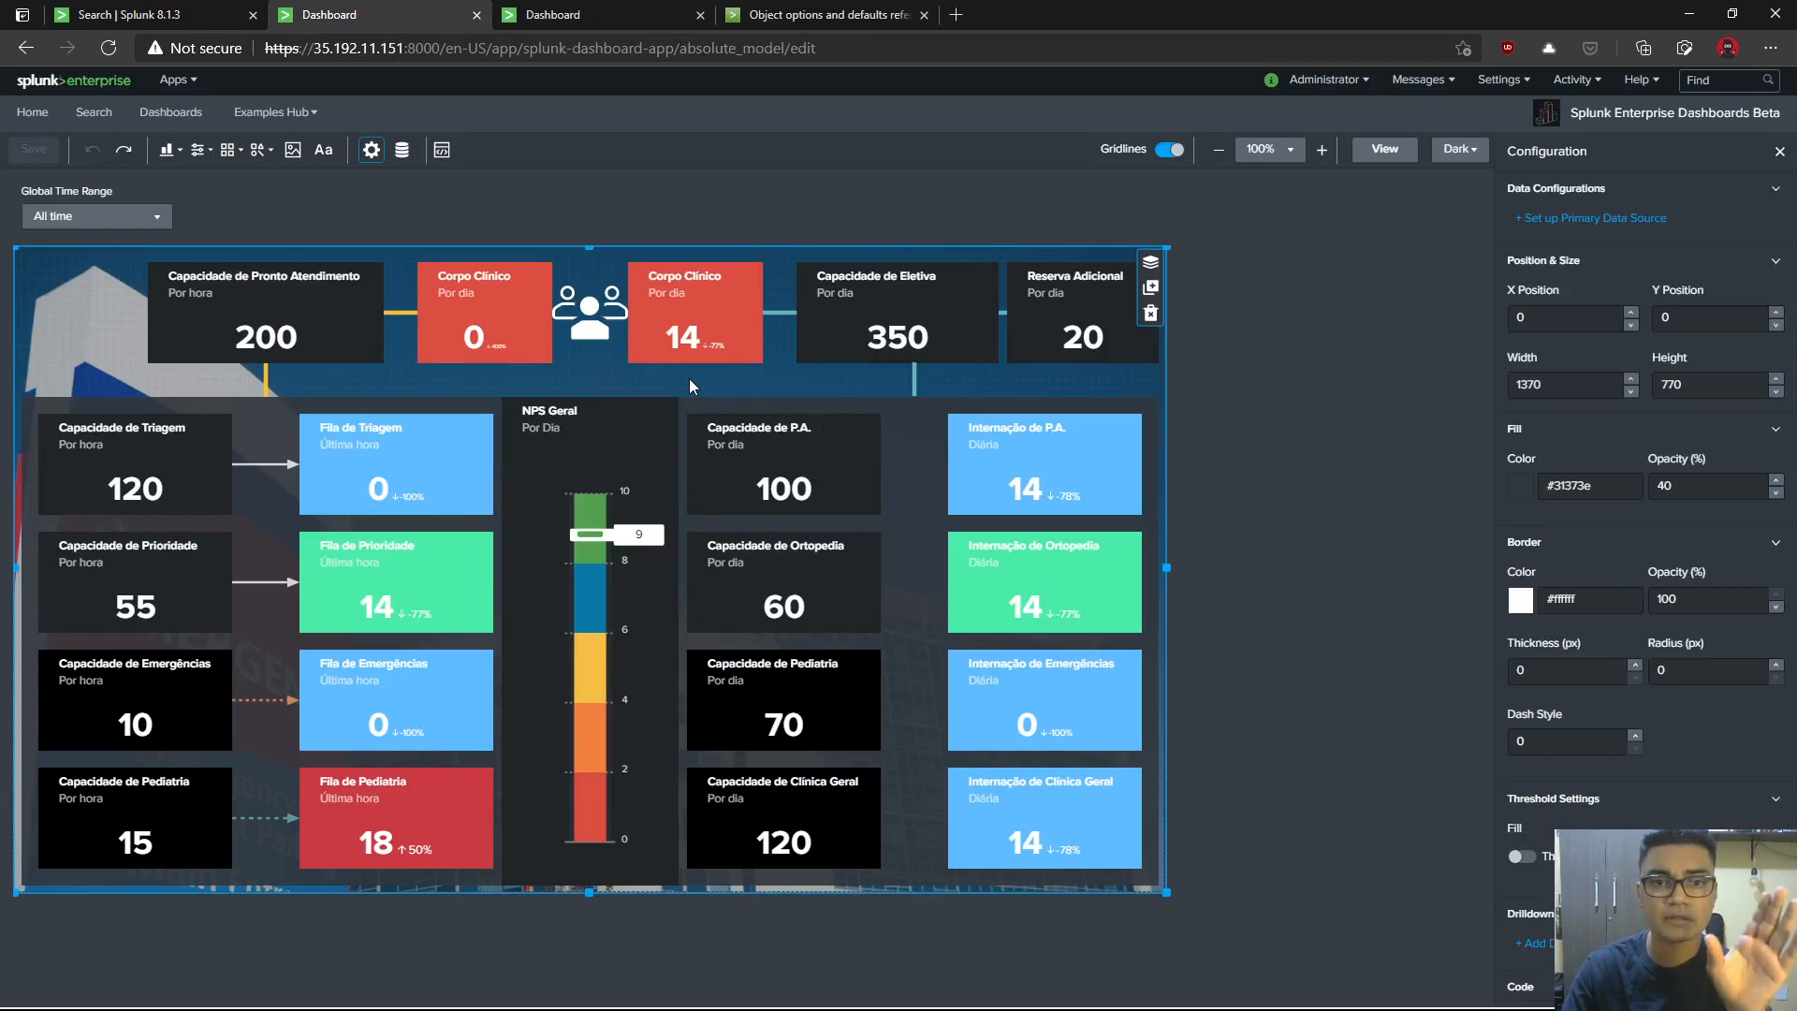
{"action": "left_click", "coordinate": [626, 14]}
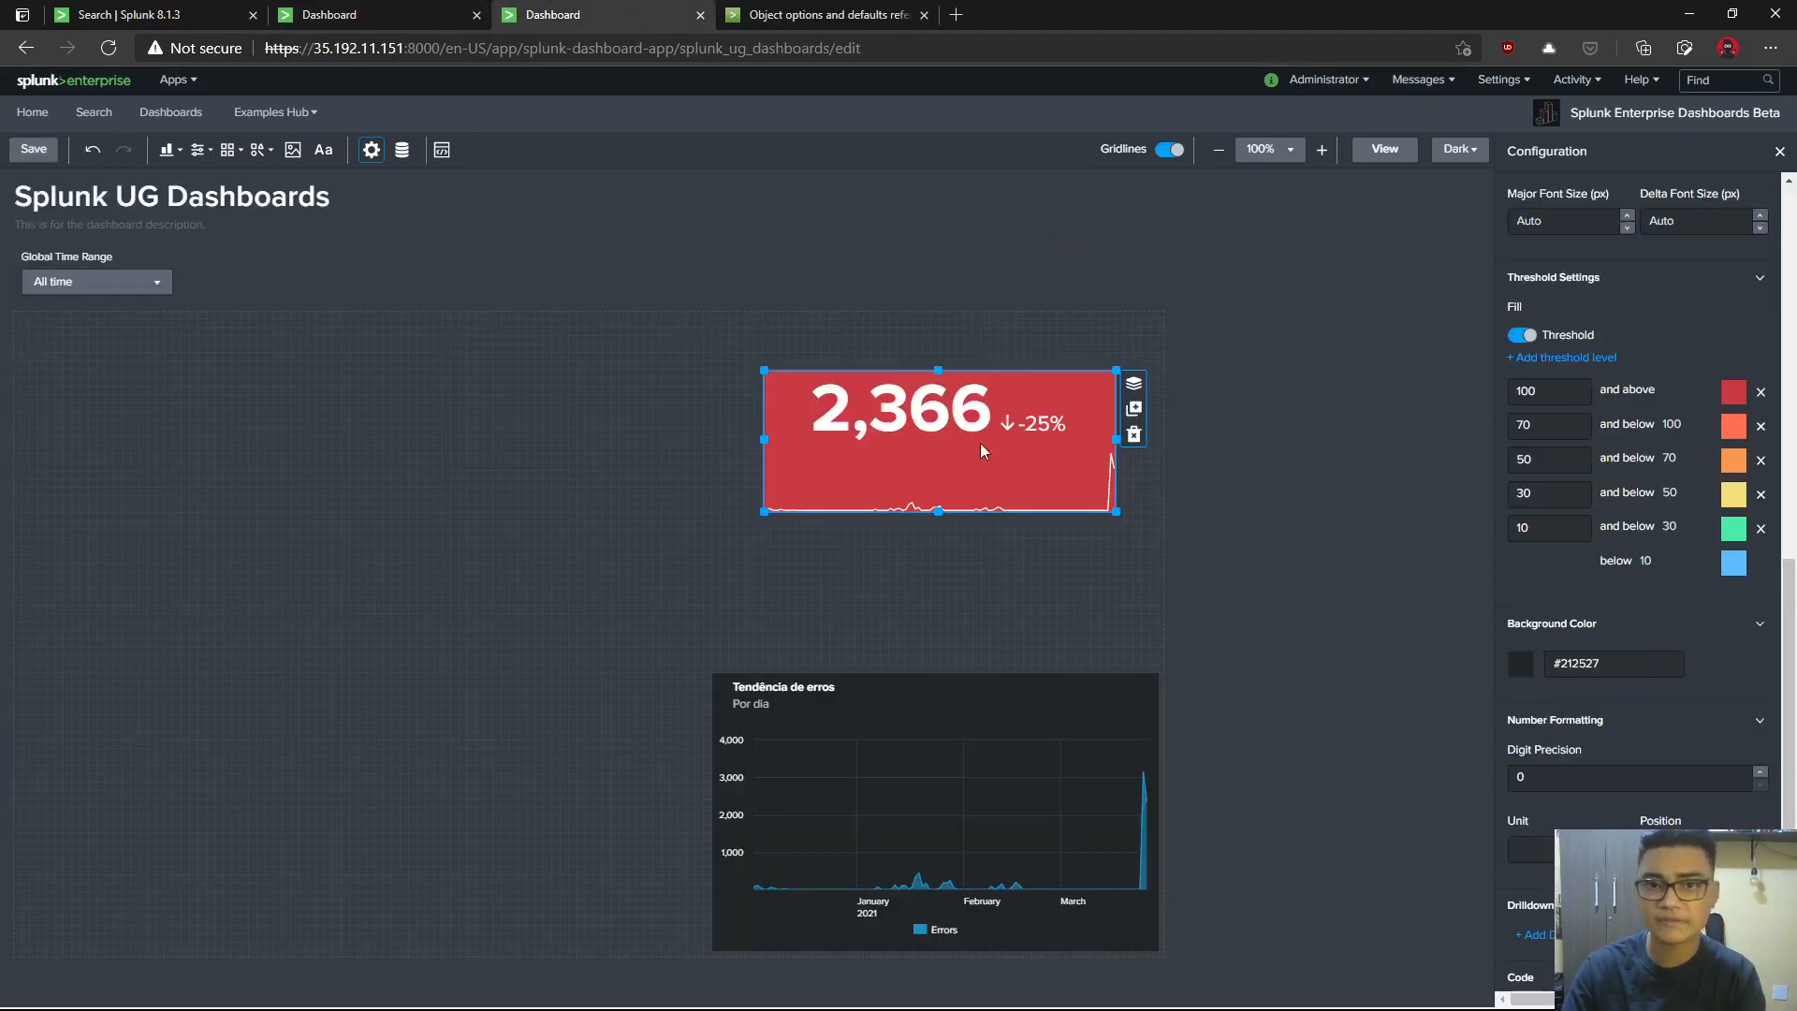
- Open the Single Value's search_02 data source and examine its SPL query and source code
{"action": "scroll", "coordinate": [1646, 368], "scroll_direction": "up", "scroll_amount": 10}
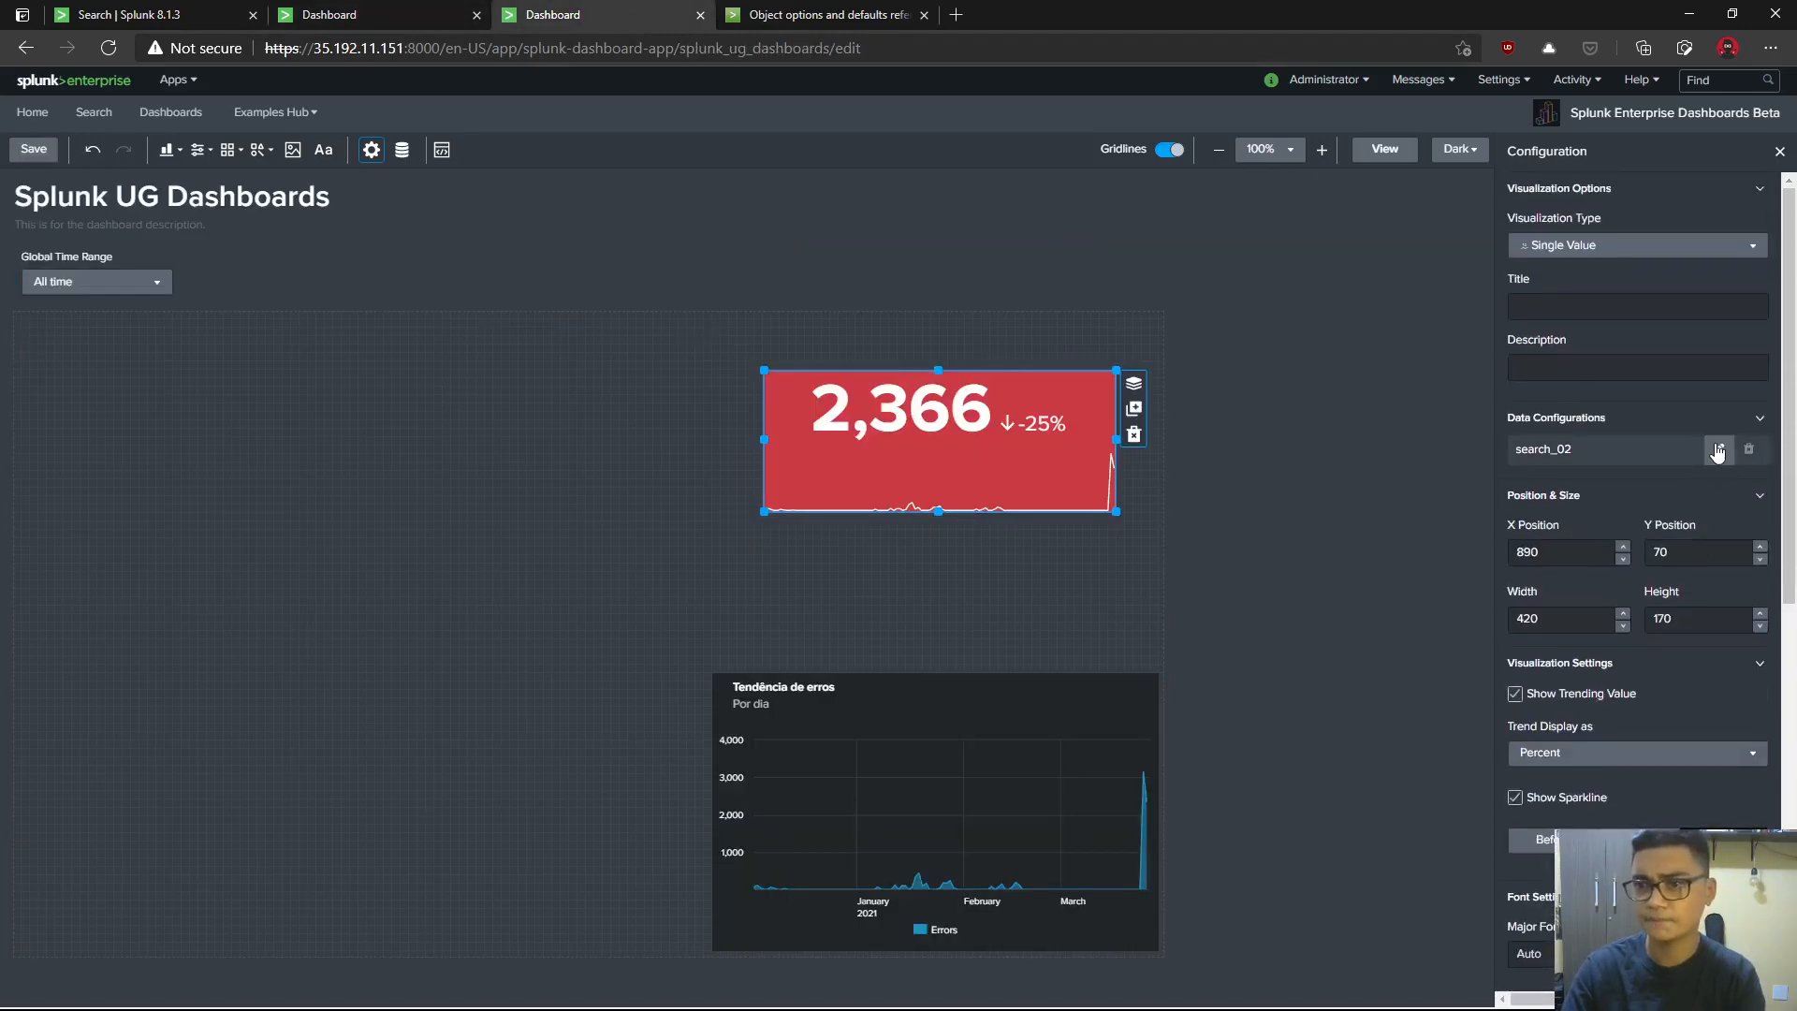
{"action": "left_click", "coordinate": [1718, 449]}
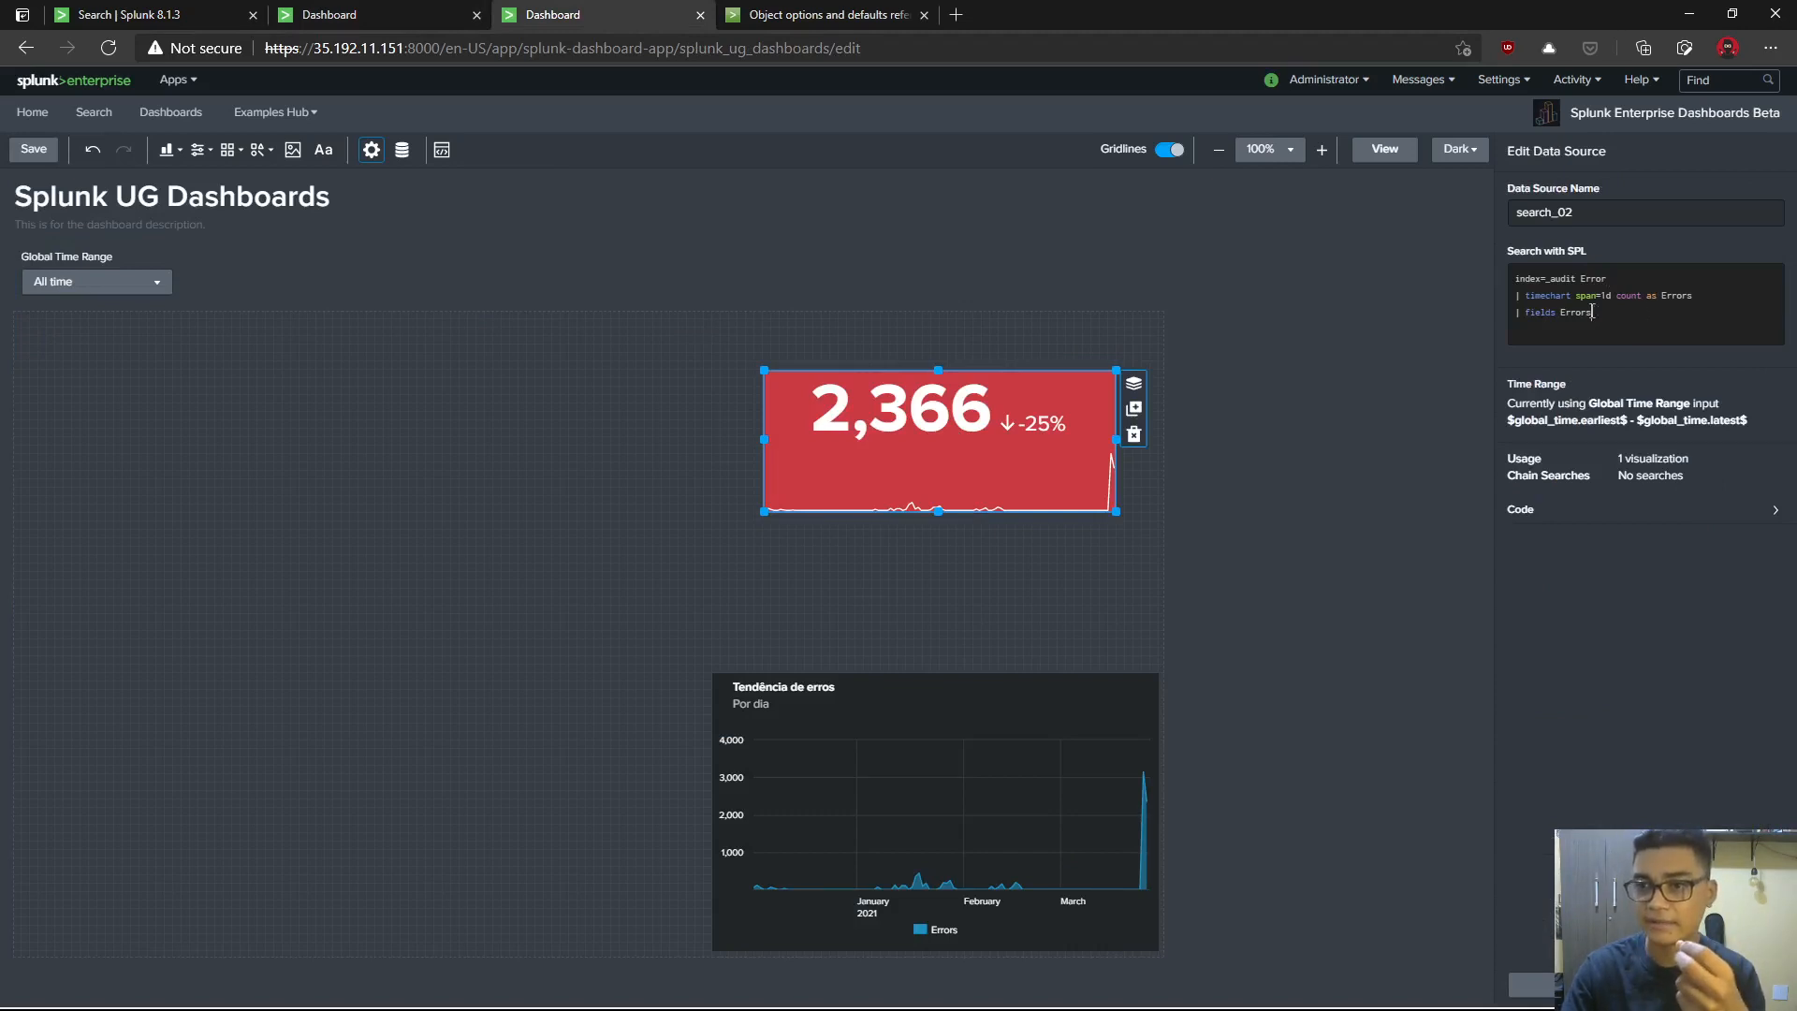
{"action": "left_click_drag", "start_coordinate": [1609, 314], "coordinate": [1494, 275]}
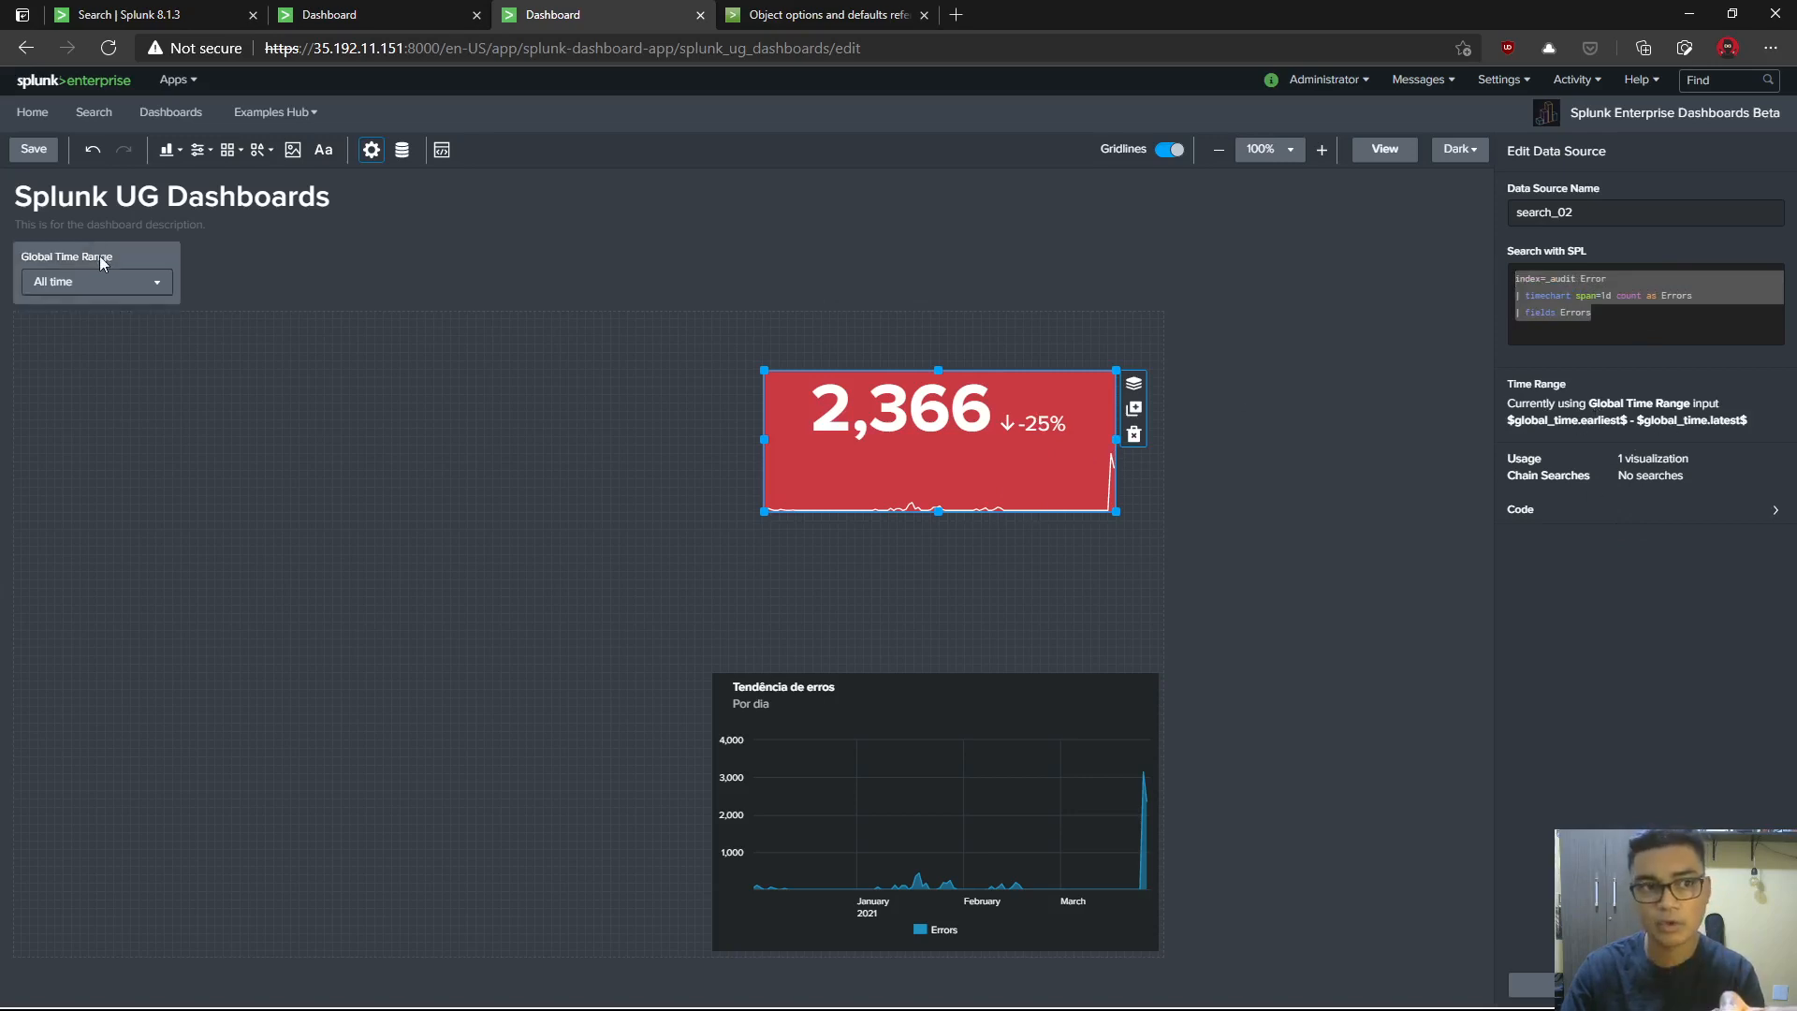
{"action": "left_click", "coordinate": [1542, 516]}
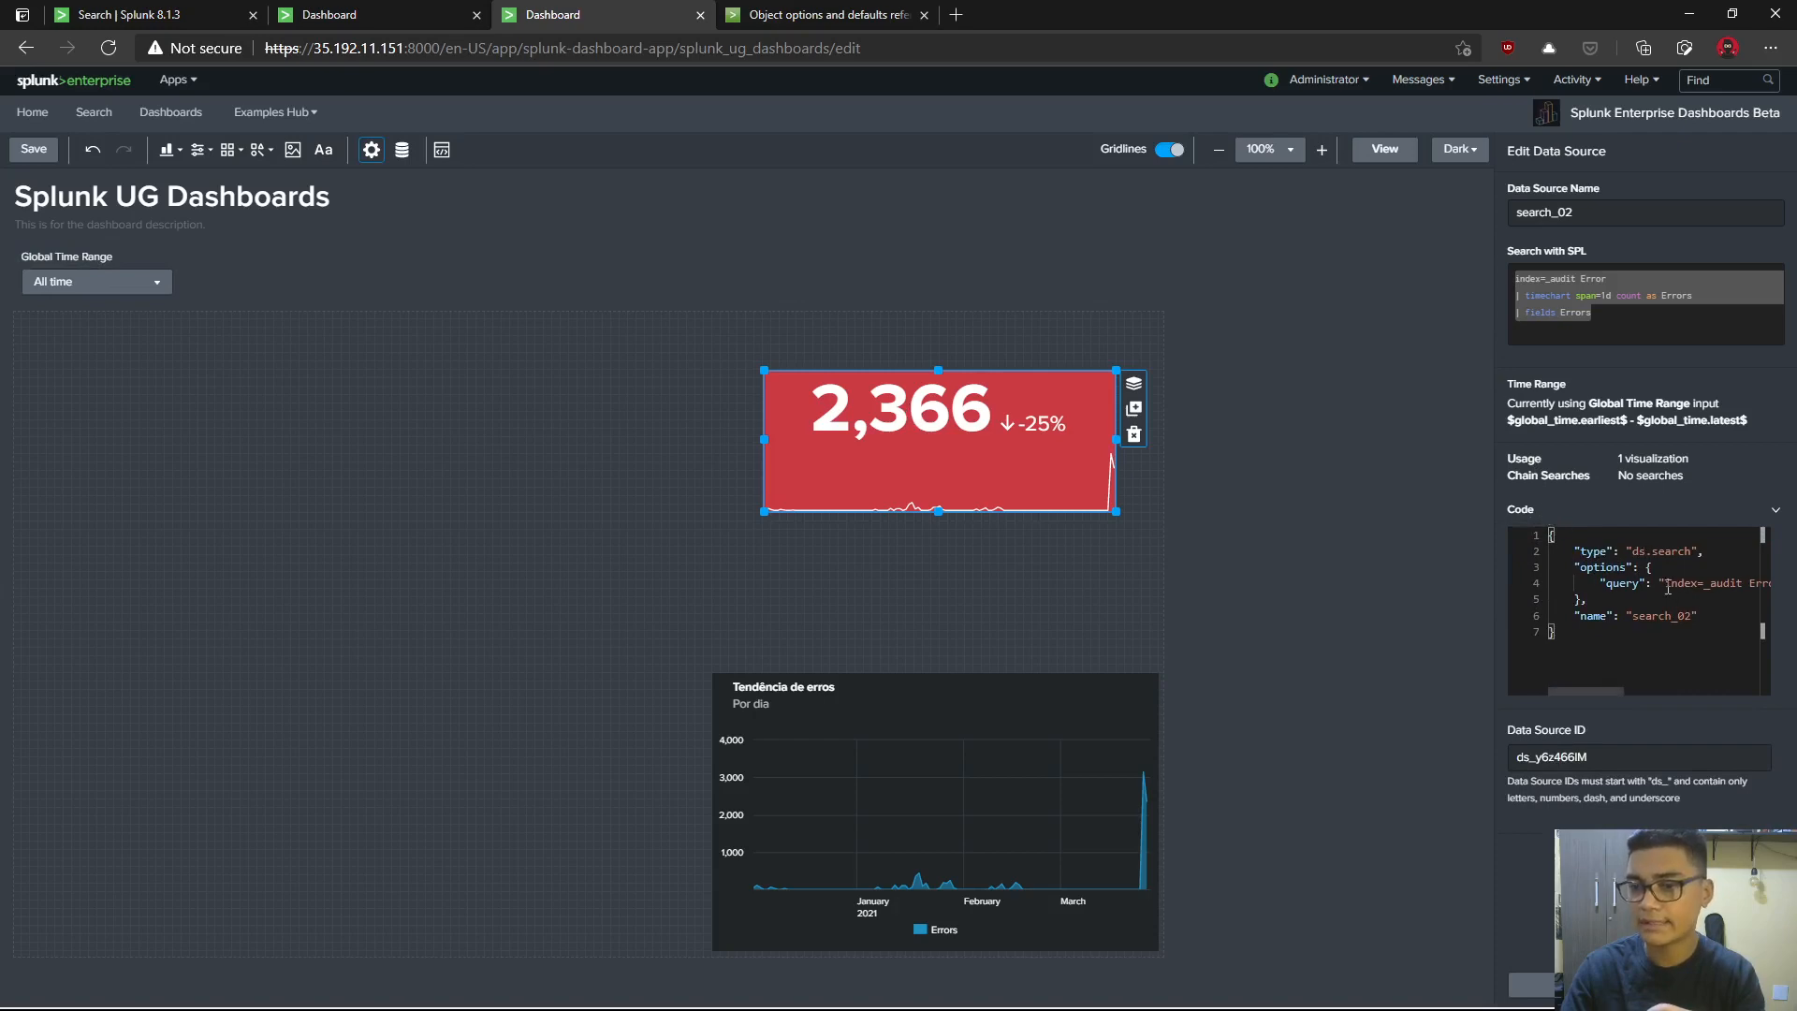
{"action": "left_click", "coordinate": [1663, 583]}
{"action": "key", "text": "End"}
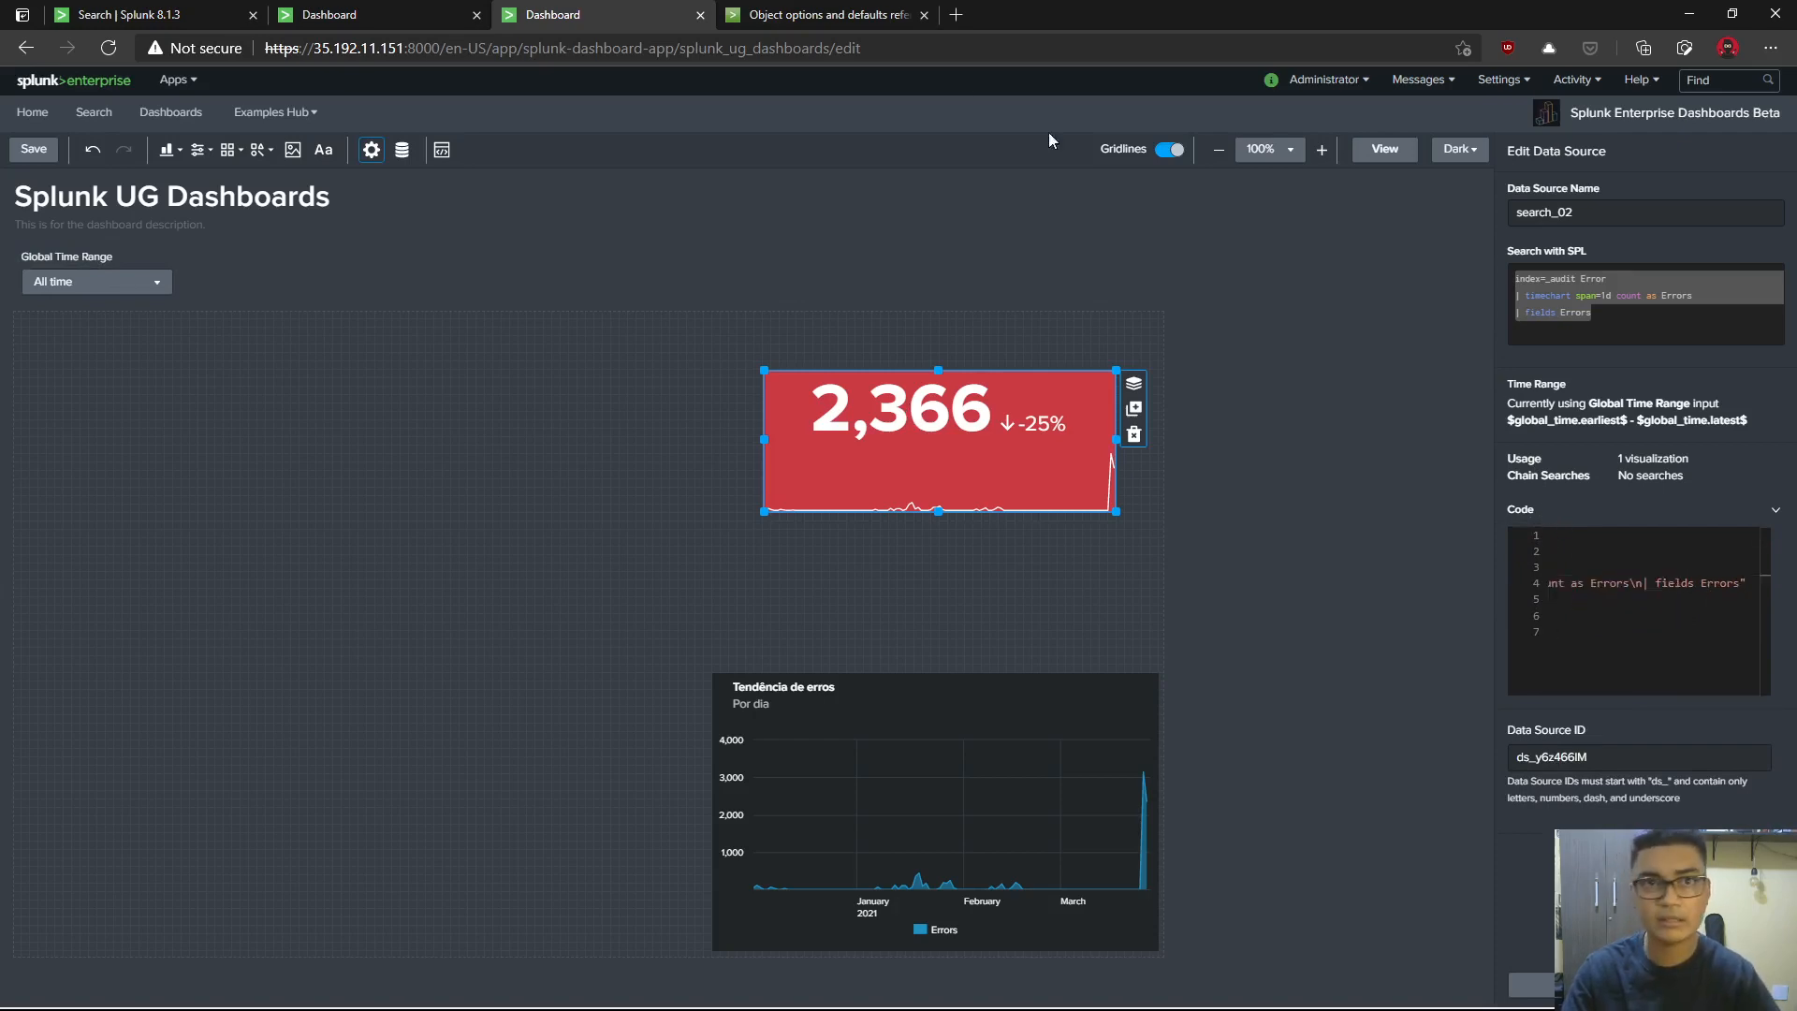
- Look through the Object options and defaults reference in the Splunk documentation for time range options of a data source
{"action": "left_click", "coordinate": [816, 14]}
{"action": "scroll", "coordinate": [582, 658], "scroll_direction": "down", "scroll_amount": 20}
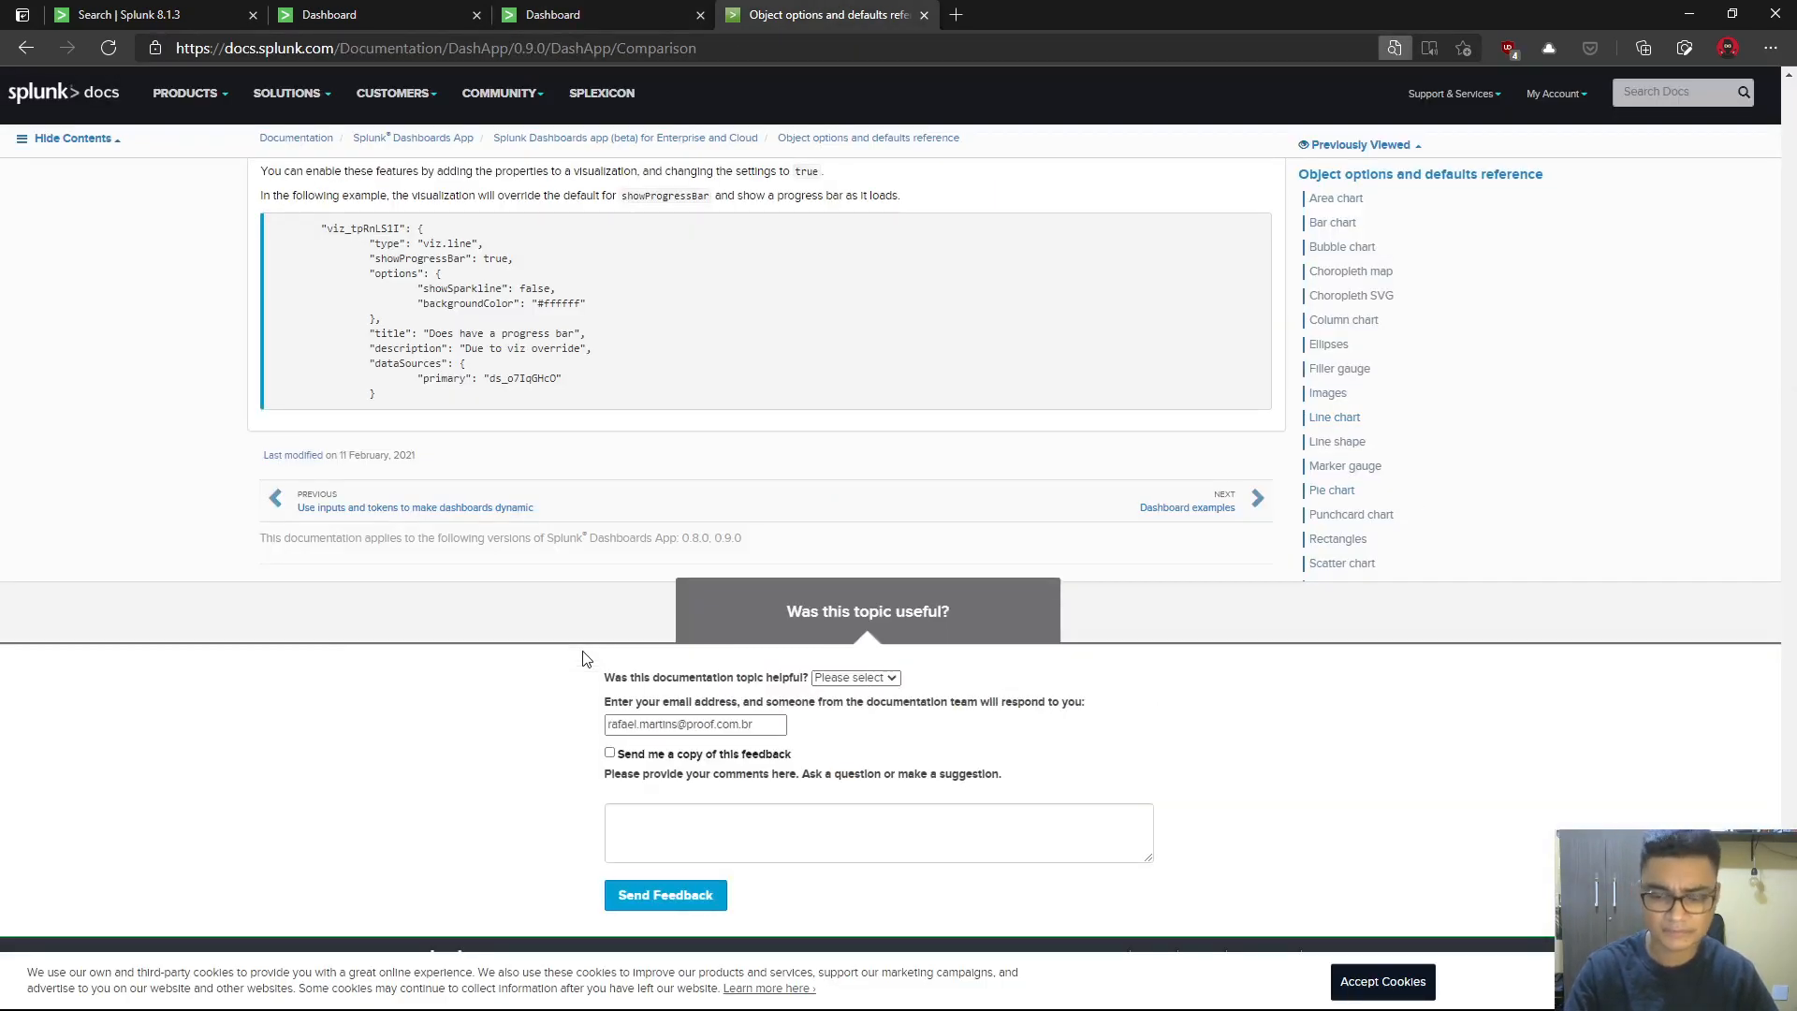
{"action": "scroll", "coordinate": [542, 654], "scroll_direction": "up", "scroll_amount": 12}
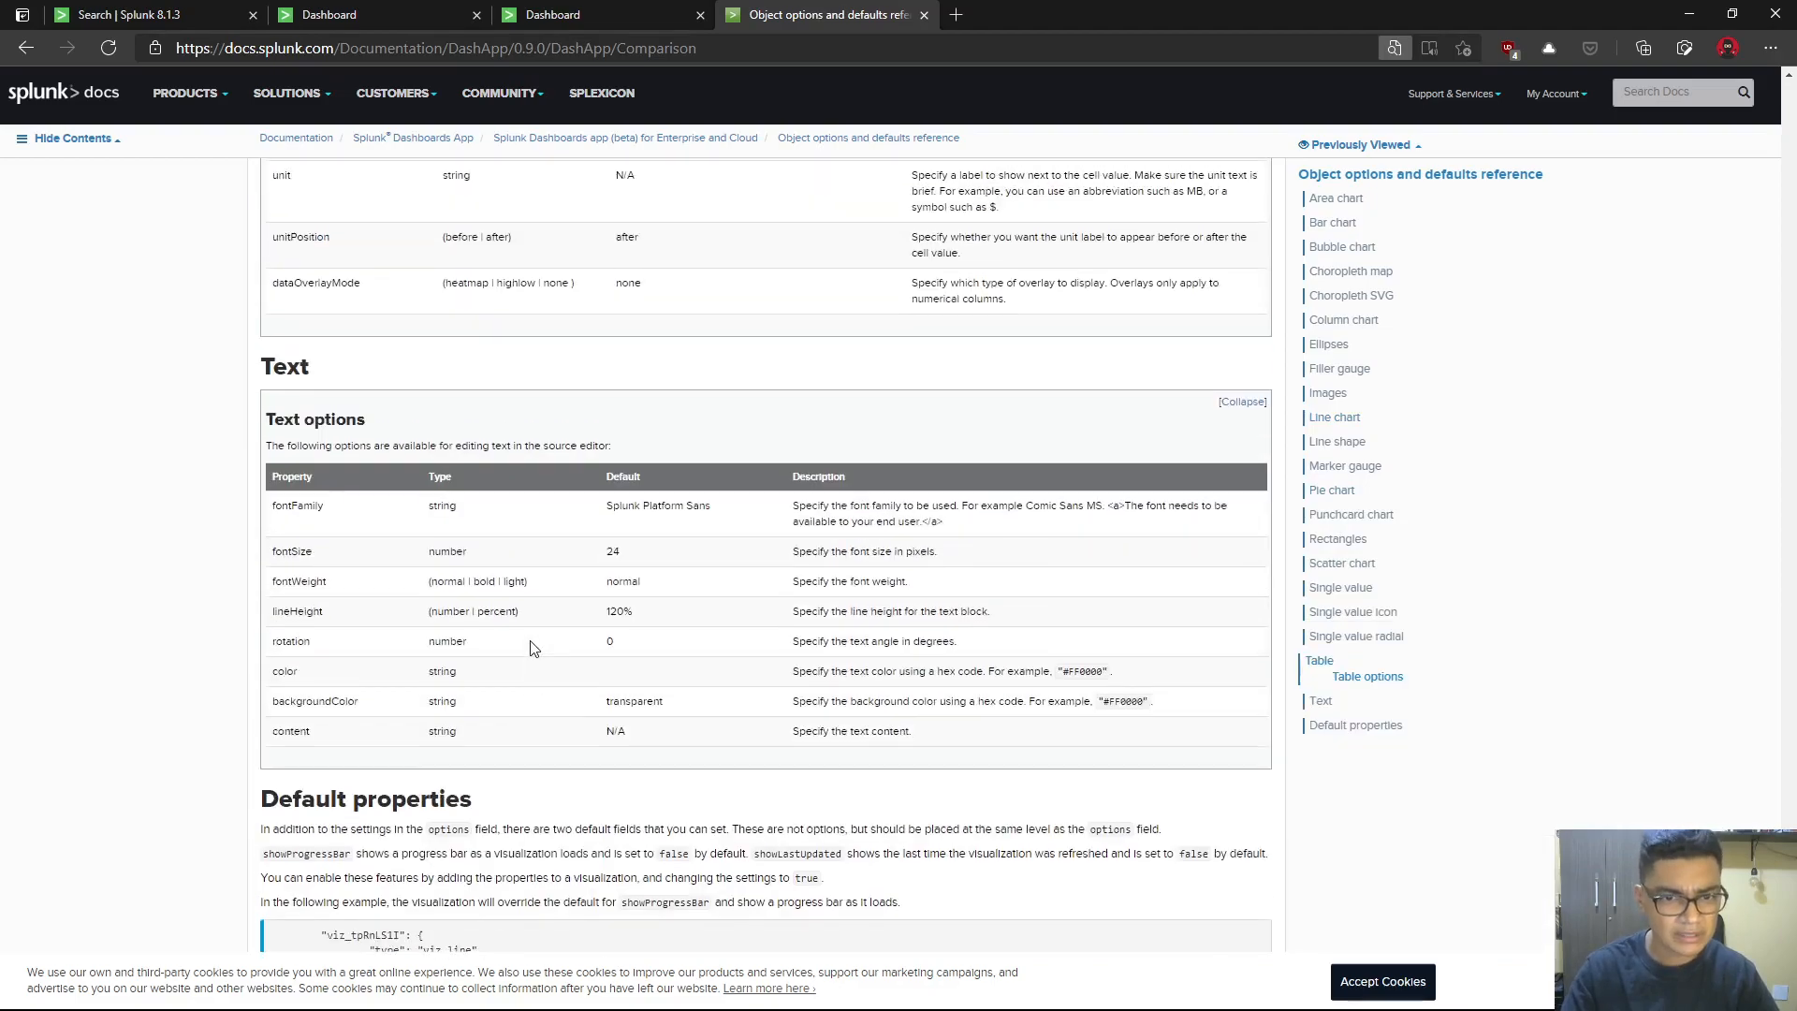
{"action": "scroll", "coordinate": [517, 663], "scroll_direction": "up", "scroll_amount": 12}
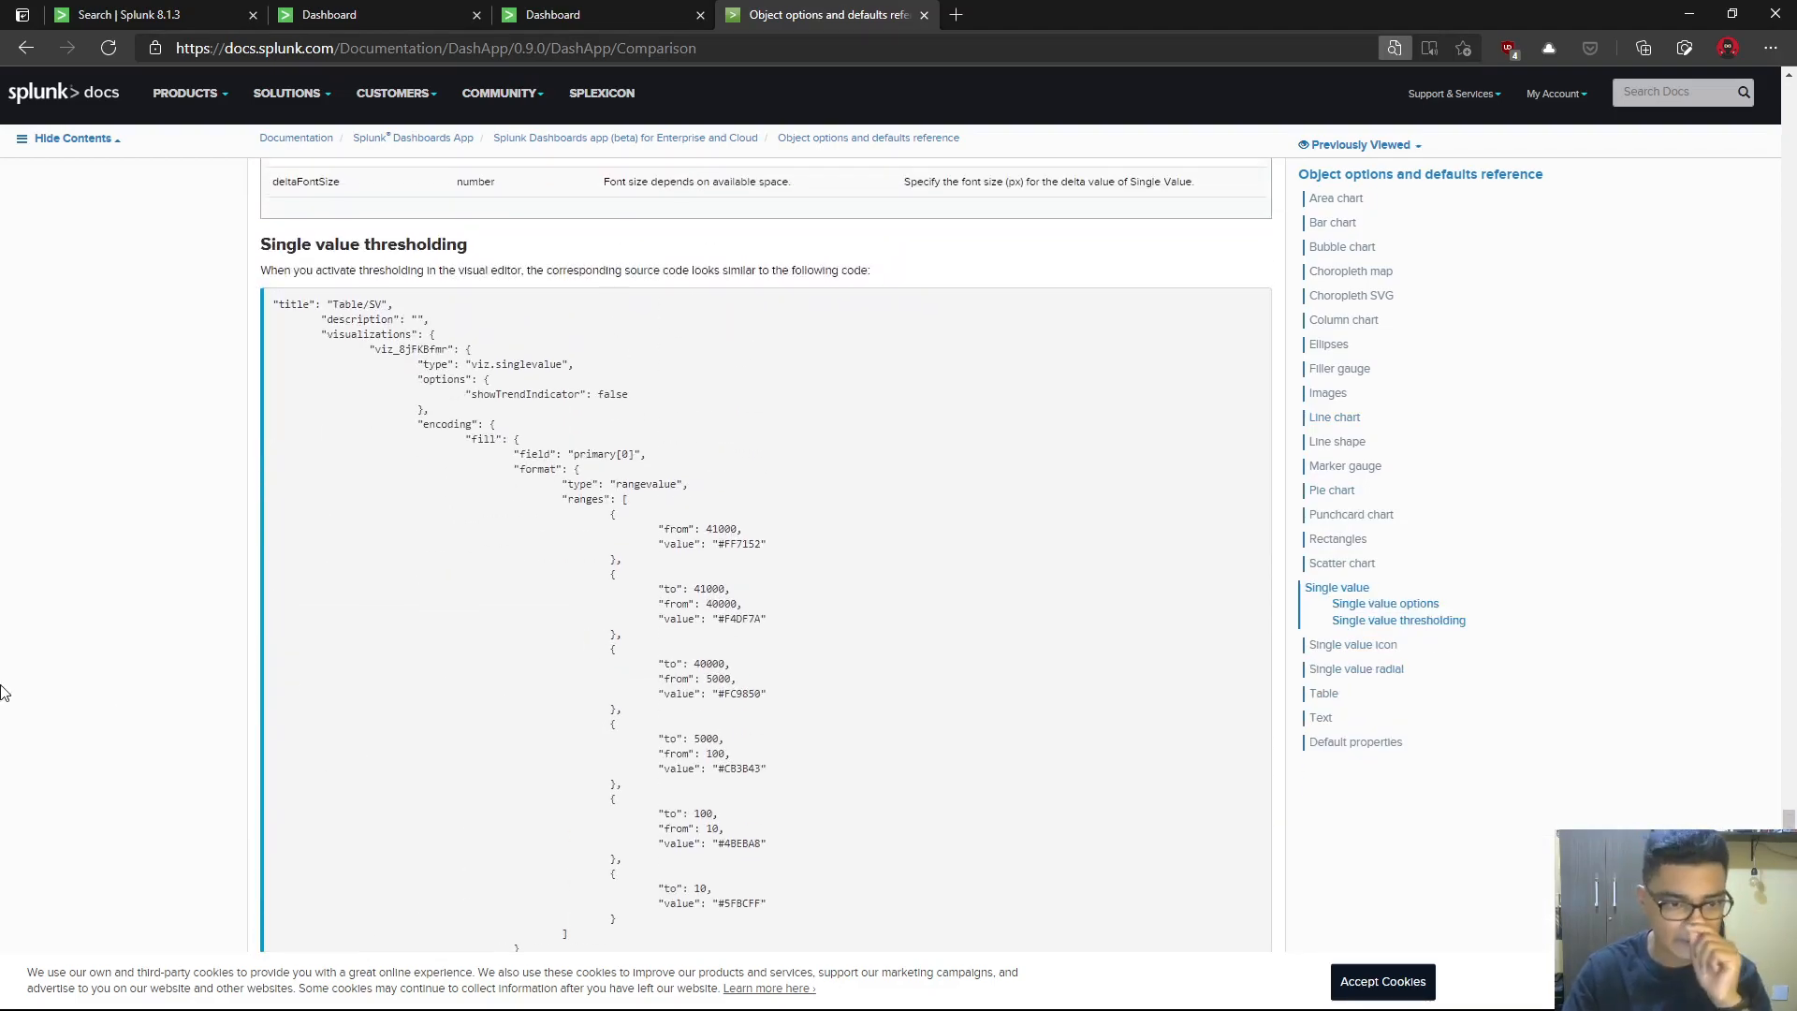
{"action": "key", "text": "Home"}
{"action": "scroll", "coordinate": [147, 690], "scroll_direction": "down", "scroll_amount": 10}
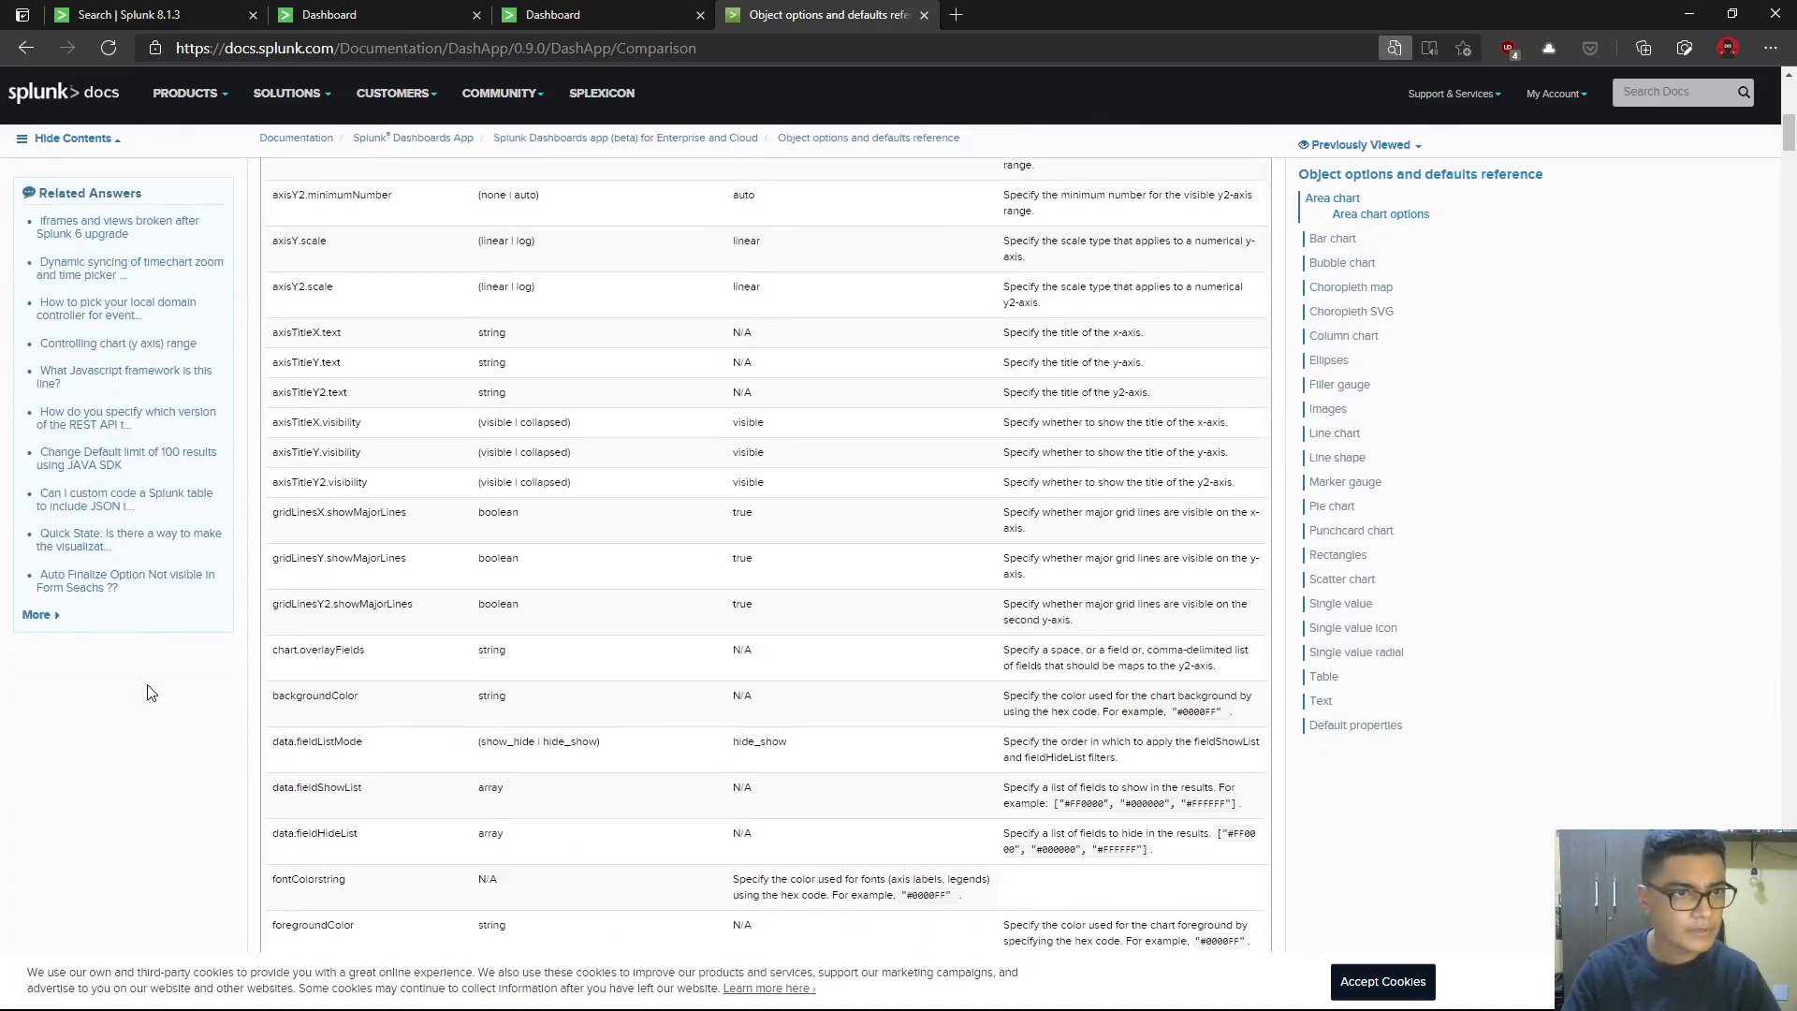
{"action": "scroll", "coordinate": [149, 693], "scroll_direction": "up", "scroll_amount": 5}
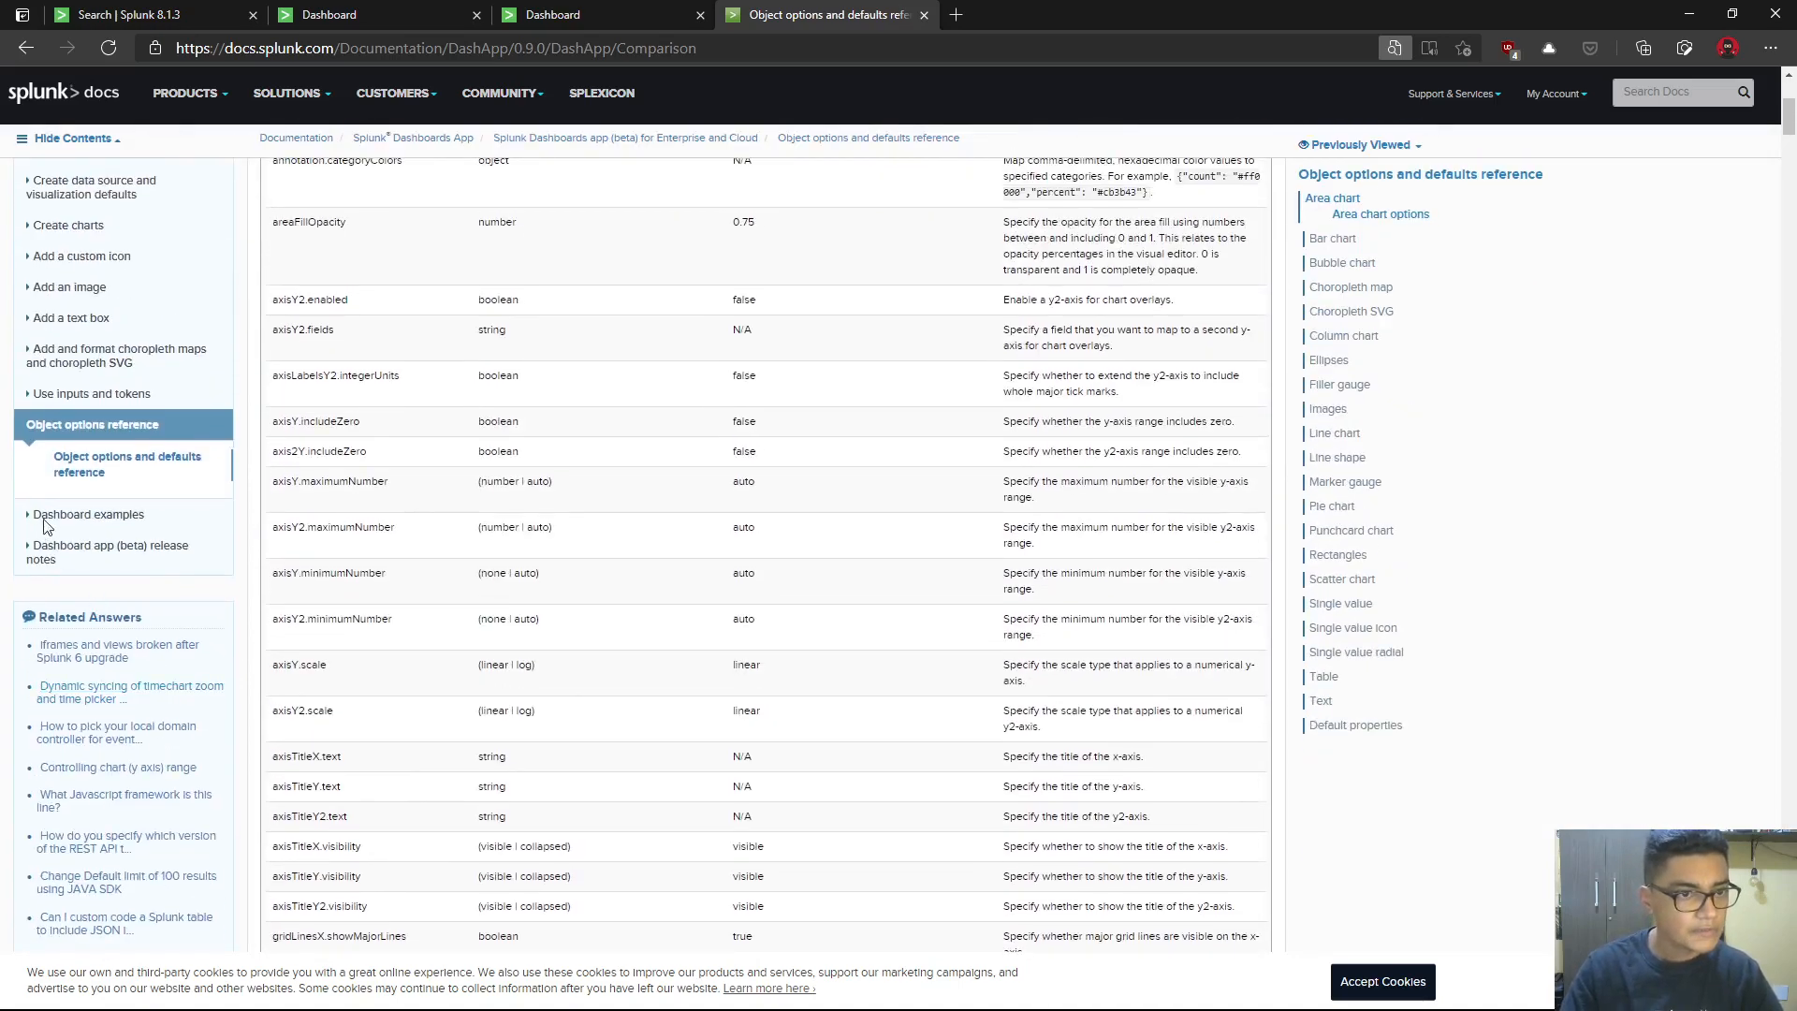
- Open the documentation on using inputs and tokens, and search the page for "time"
{"action": "left_click", "coordinate": [34, 395]}
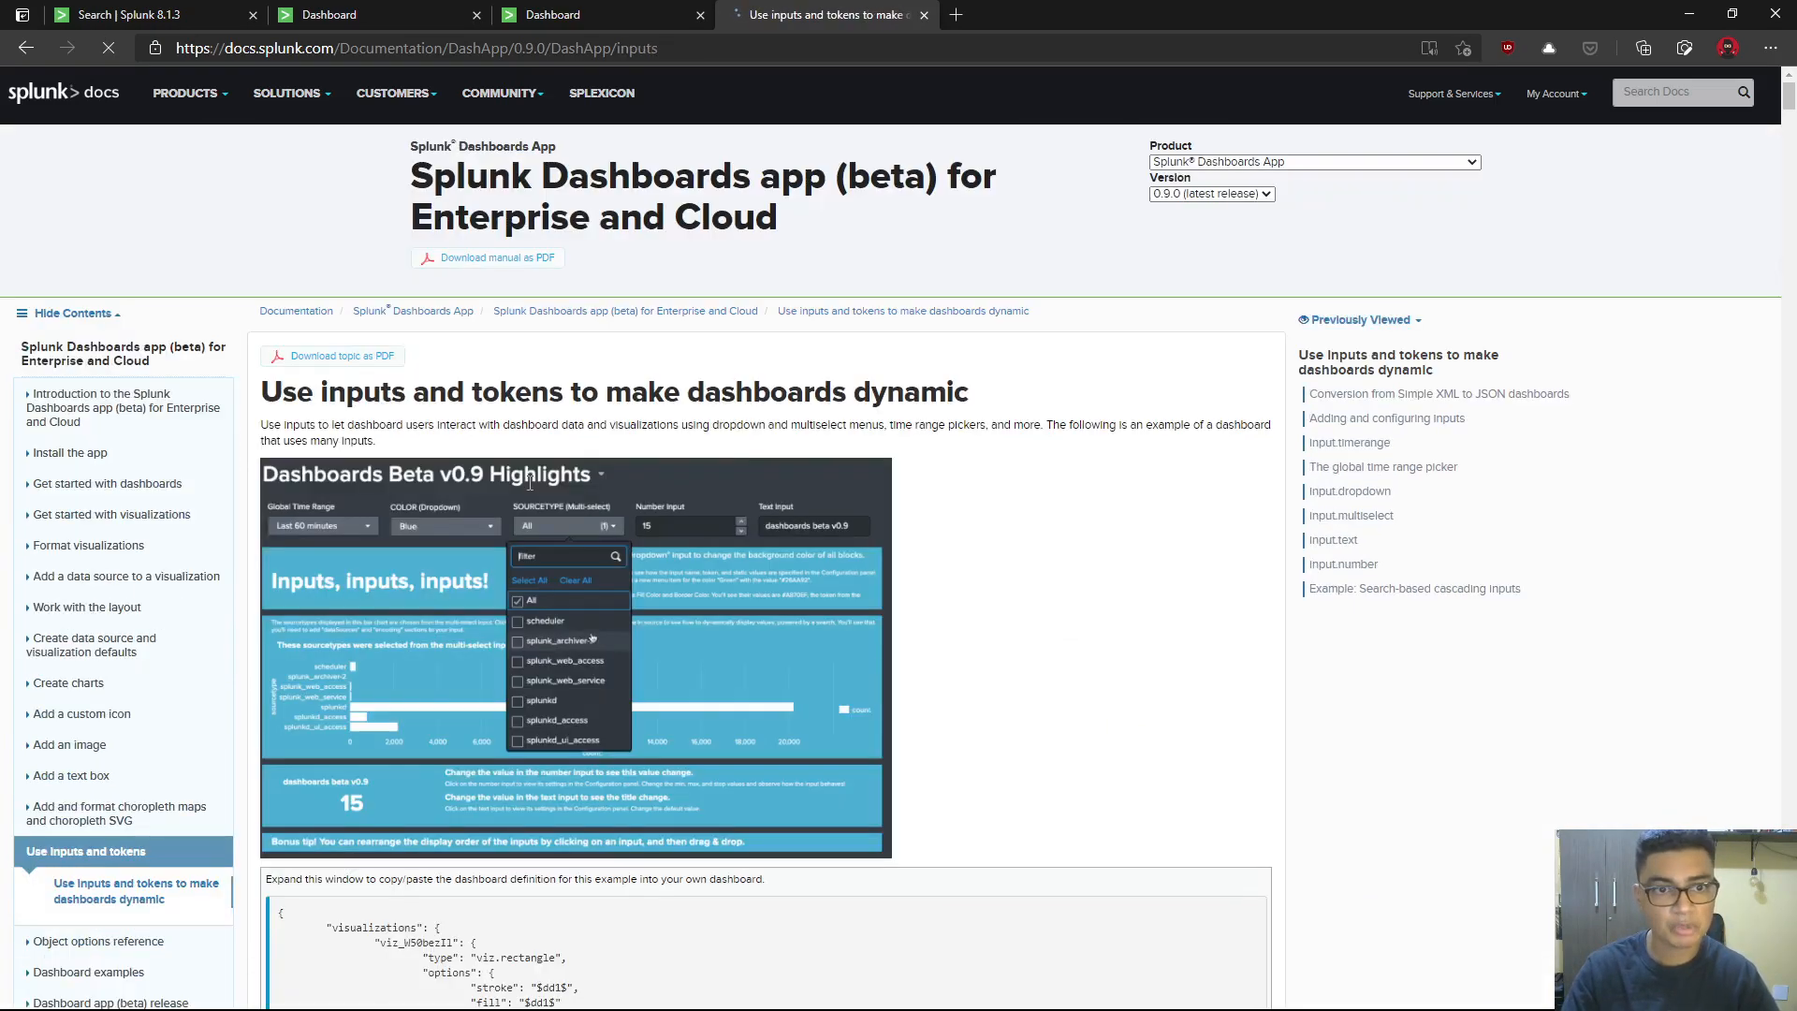
{"action": "scroll", "coordinate": [1082, 621], "scroll_direction": "down", "scroll_amount": 15}
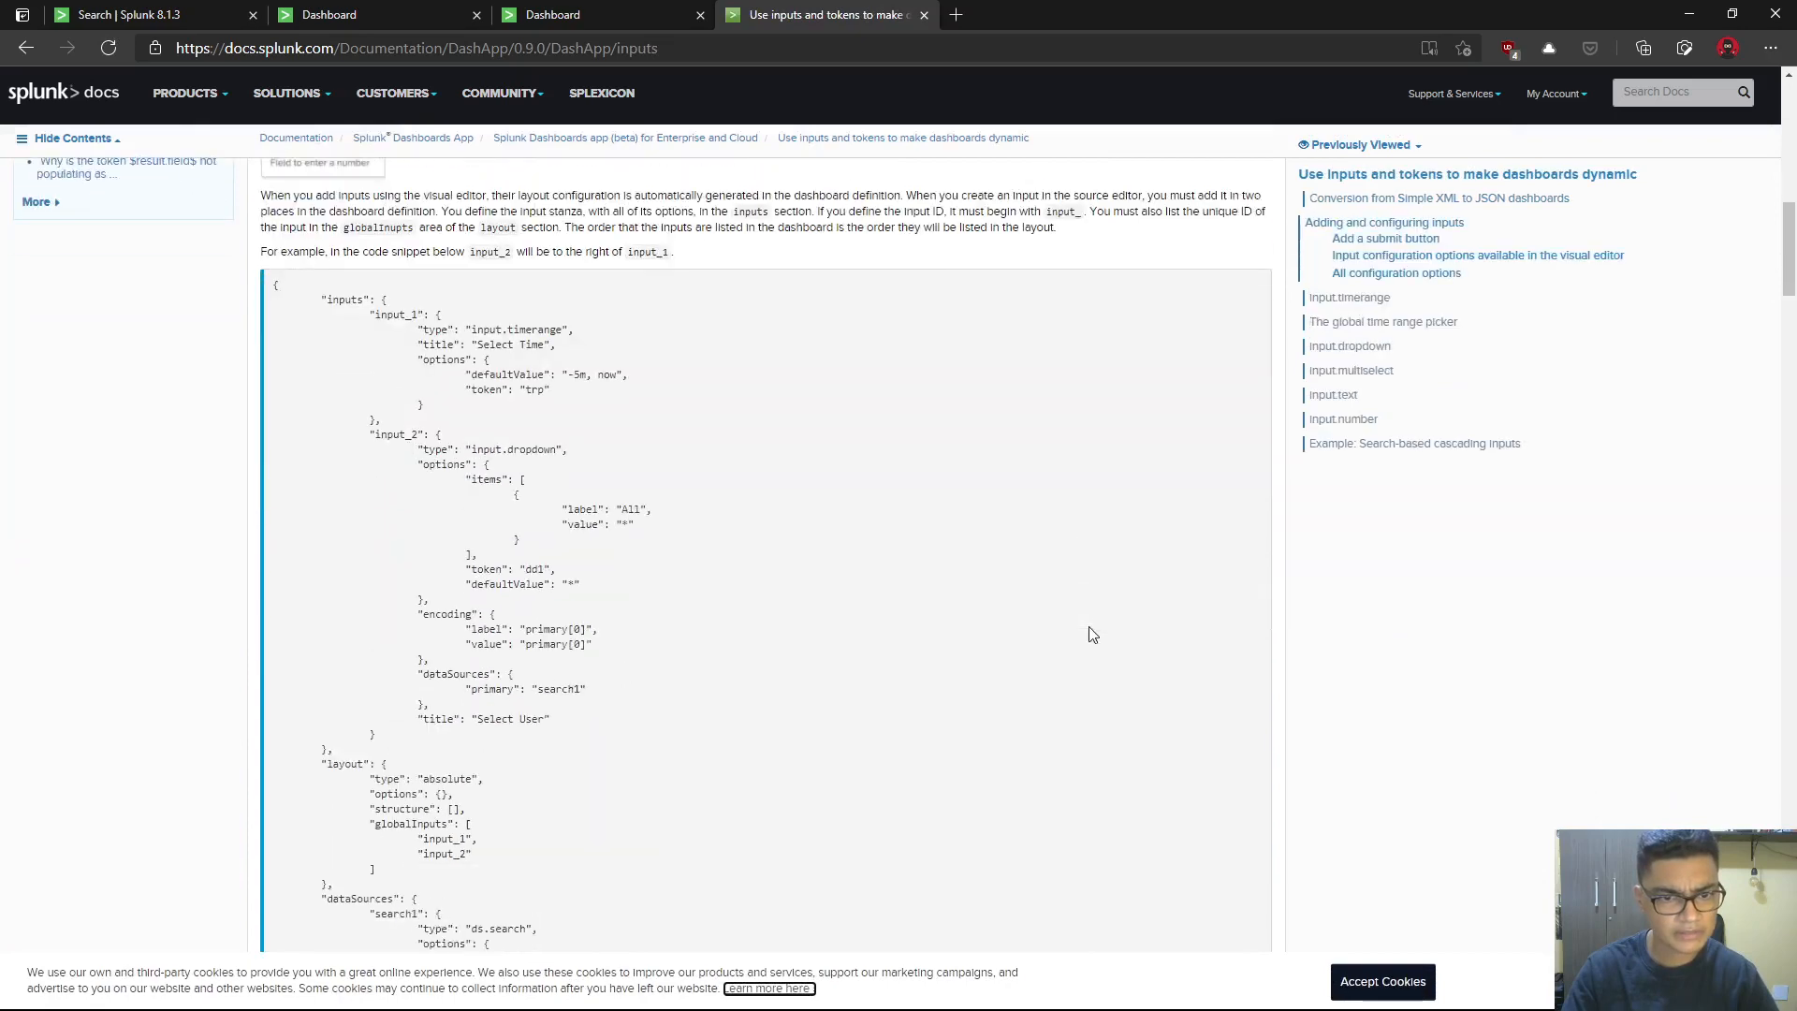
{"action": "scroll", "coordinate": [1092, 635], "scroll_direction": "down", "scroll_amount": 10}
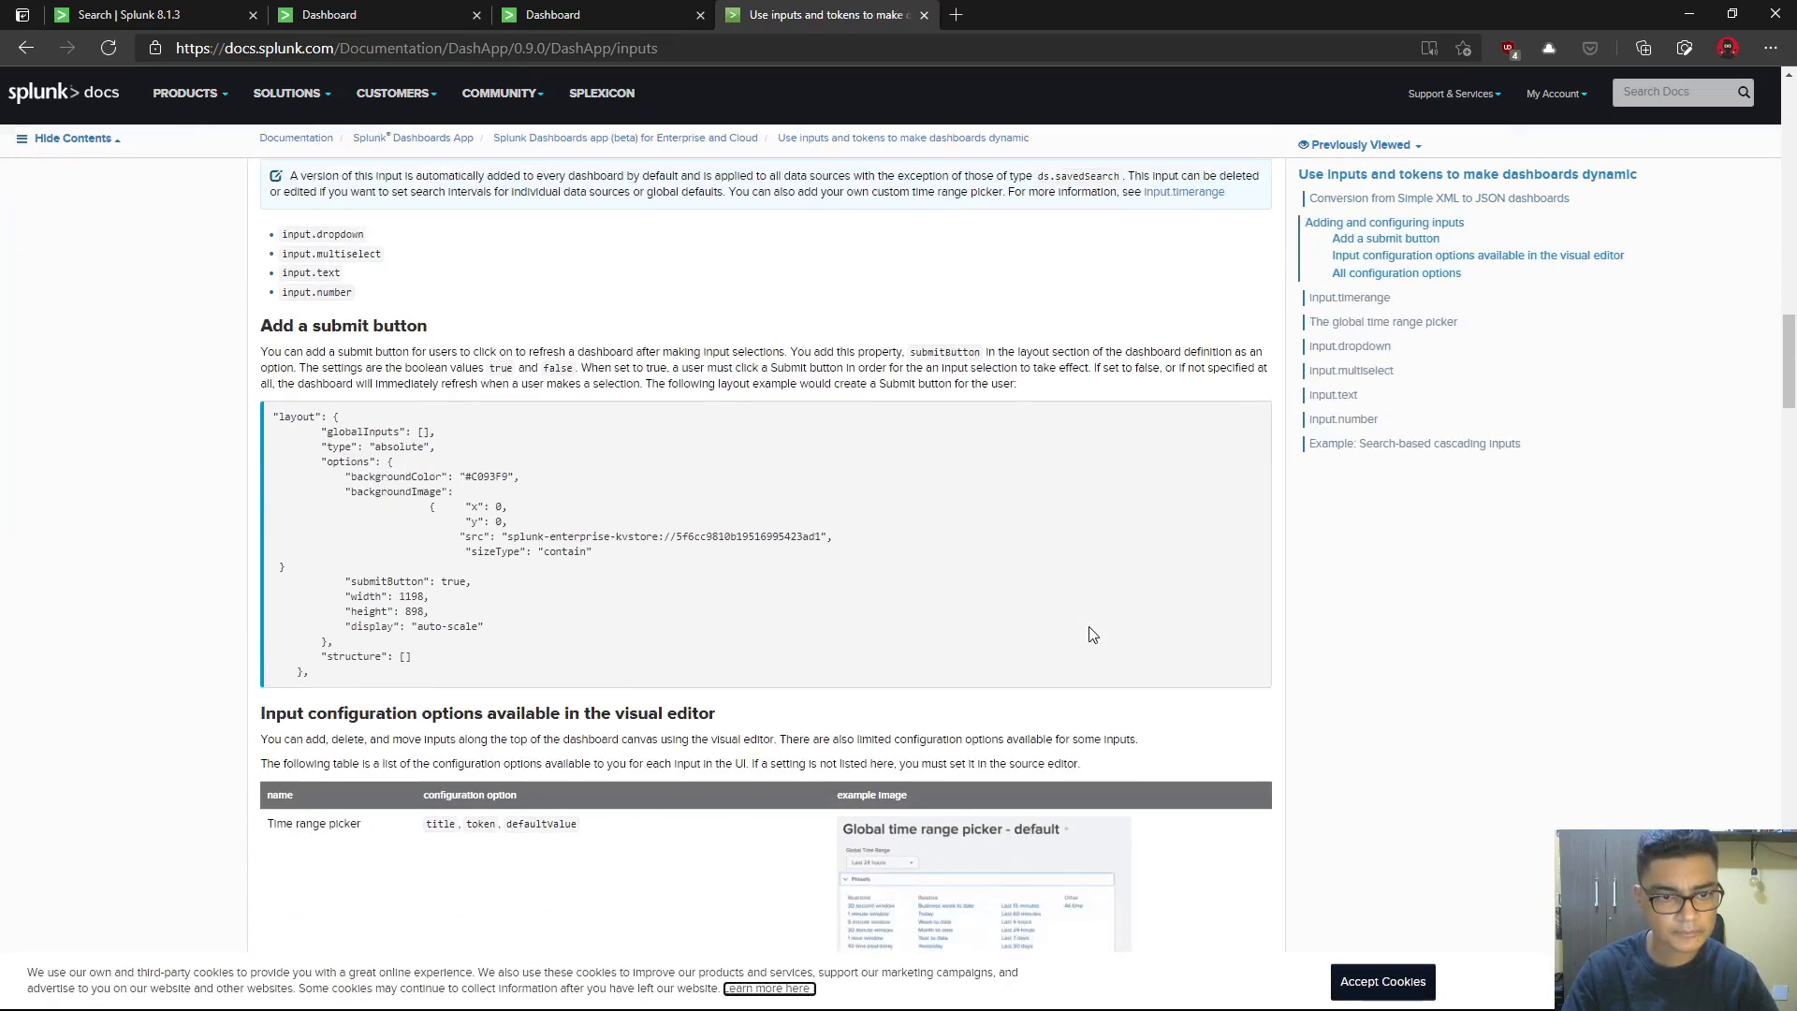
{"action": "key", "text": "ctrl+f"}
{"action": "type", "text": "time"}
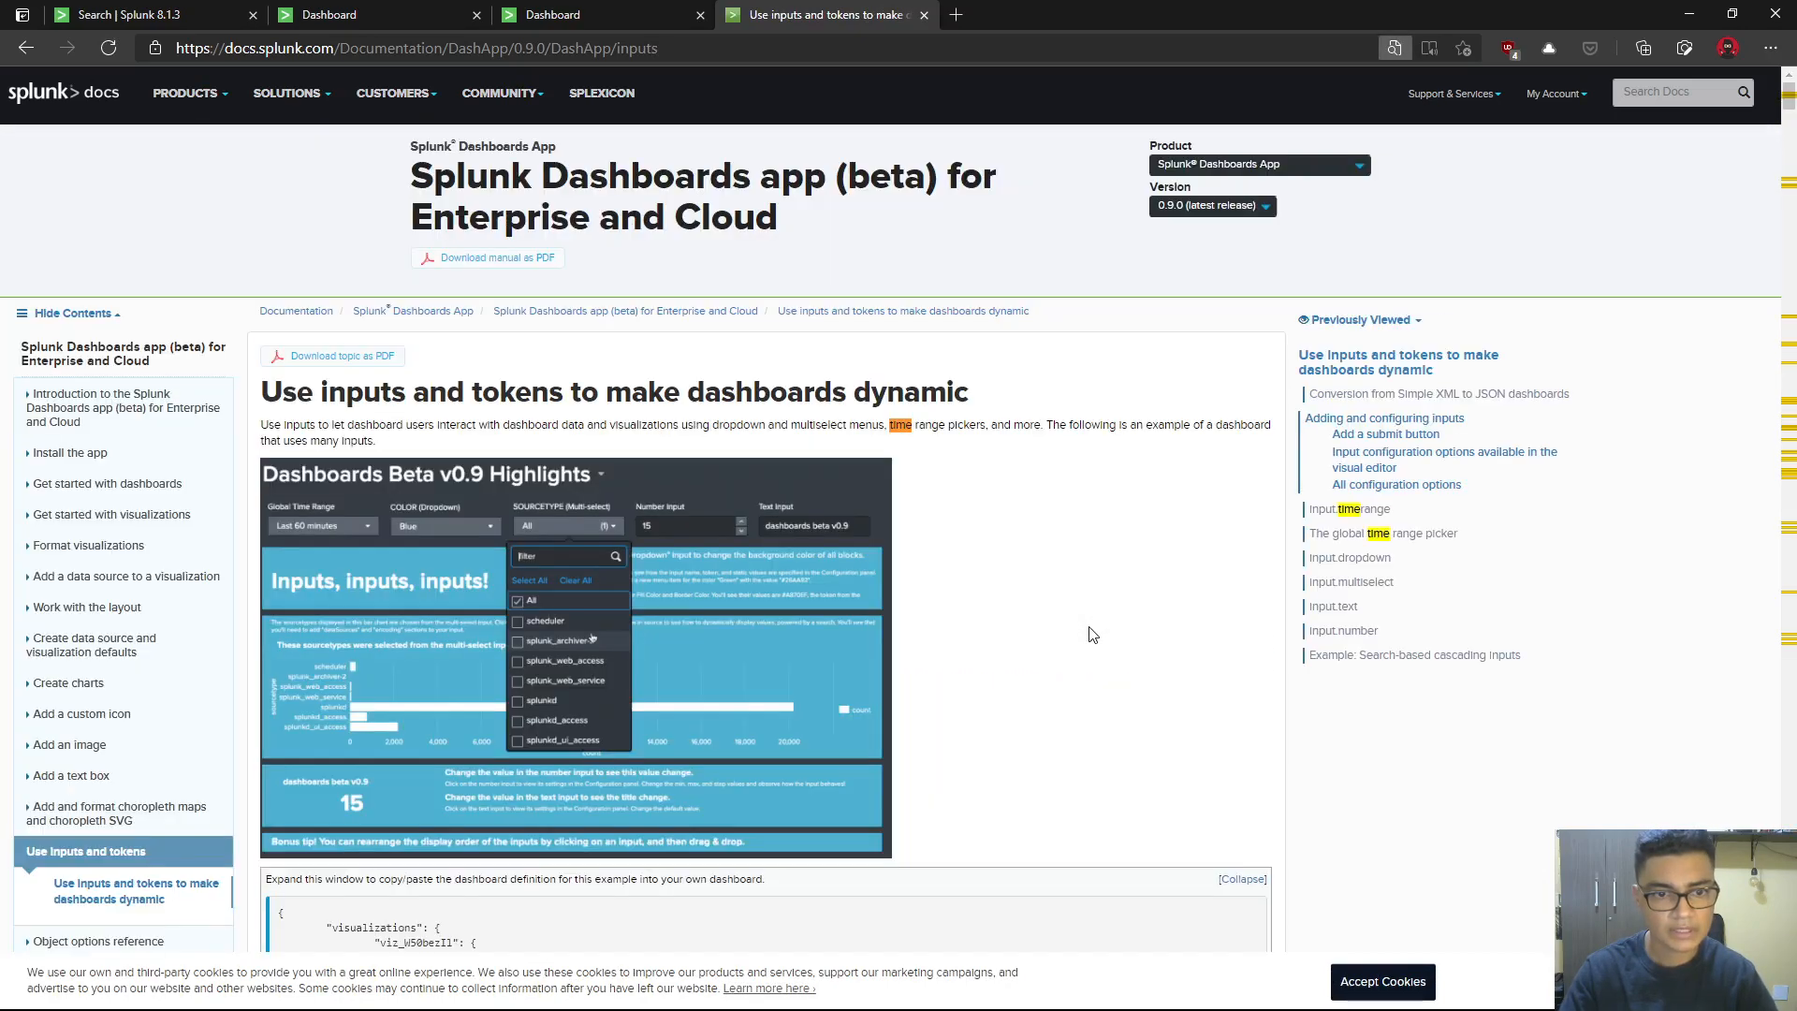
{"action": "key", "text": "Return"}
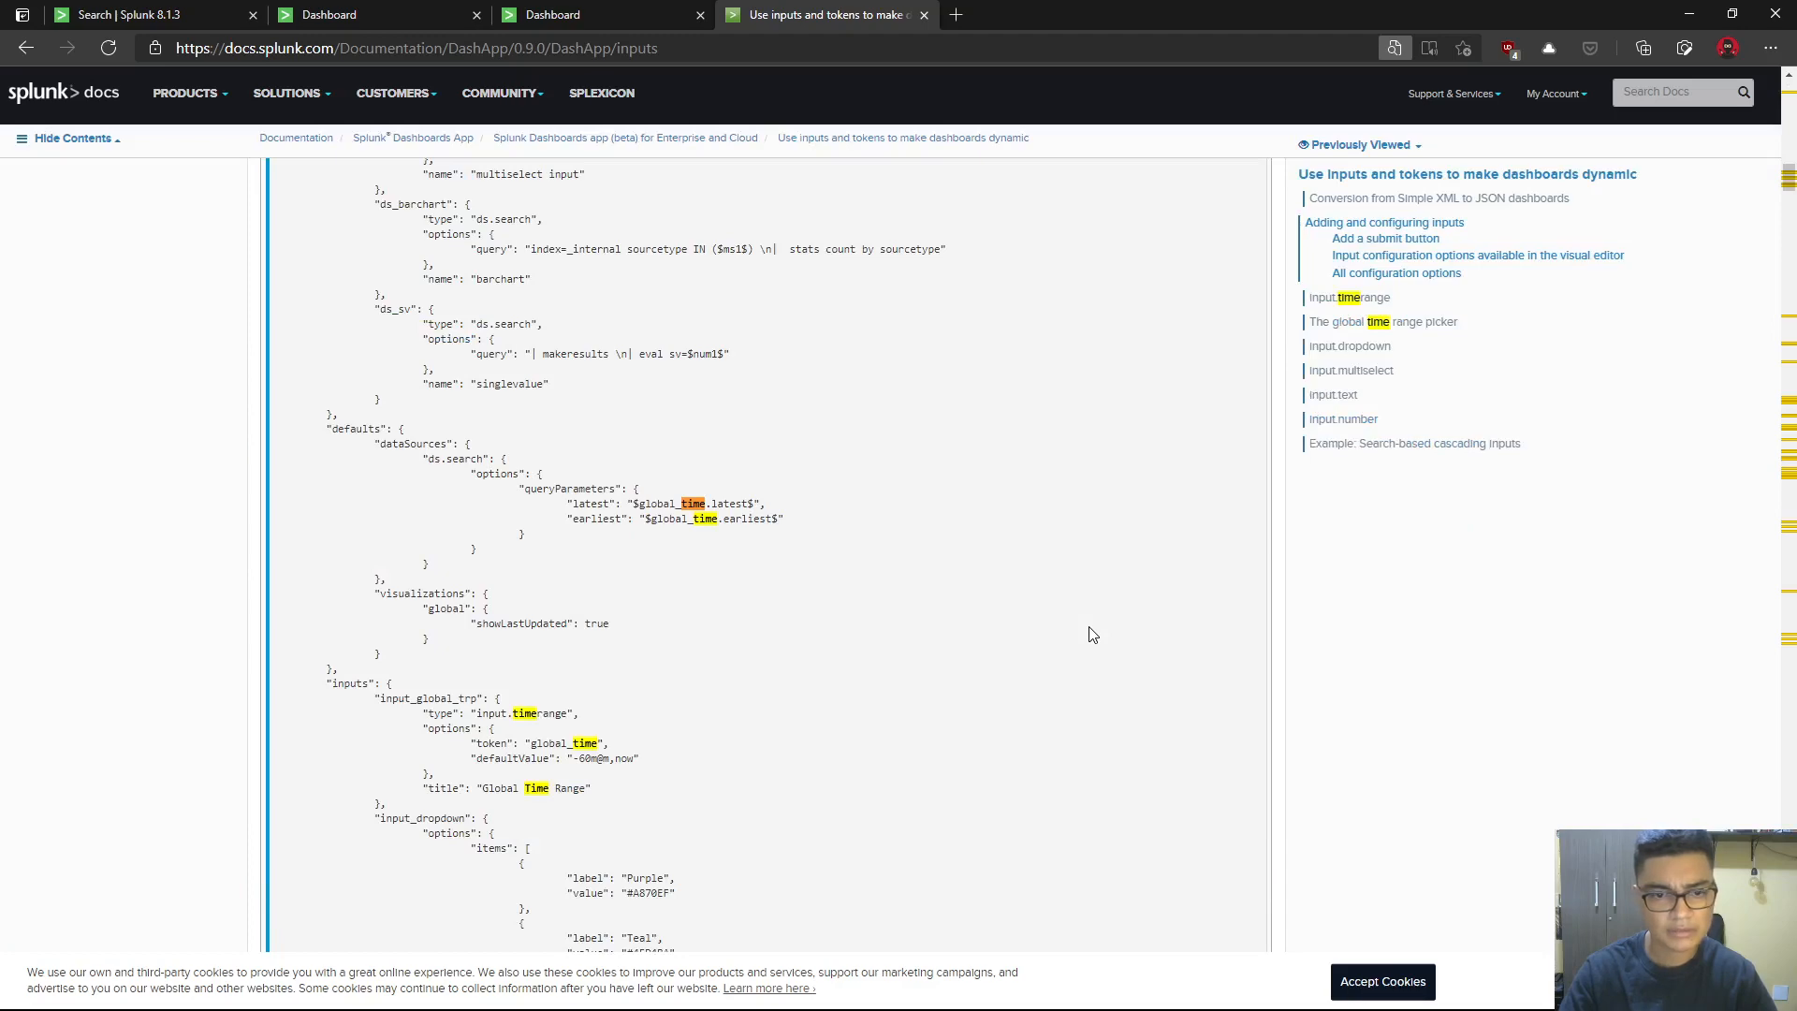
{"action": "key", "text": "Return"}
{"action": "key", "text": "Return"}
{"action": "key", "text": "Return"}
{"action": "key", "text": "Return"}
{"action": "key", "text": "Return"}
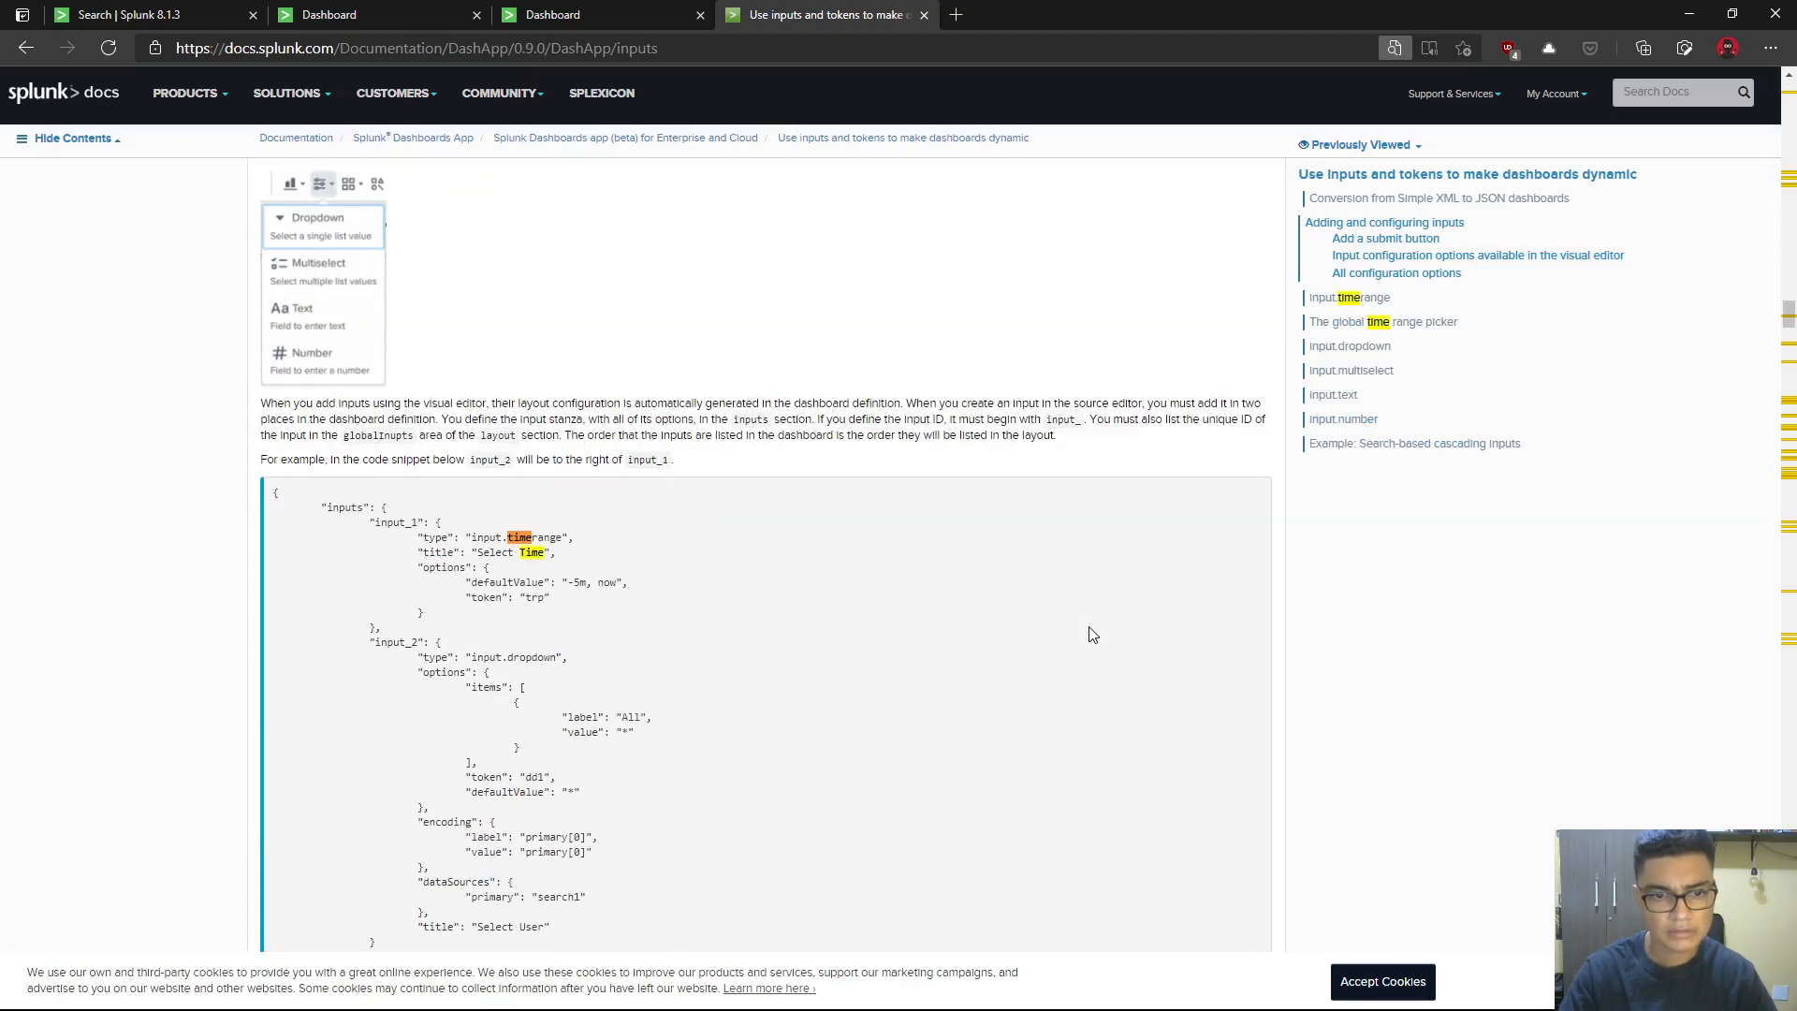
{"action": "key", "text": "Return"}
{"action": "key", "text": "Return"}
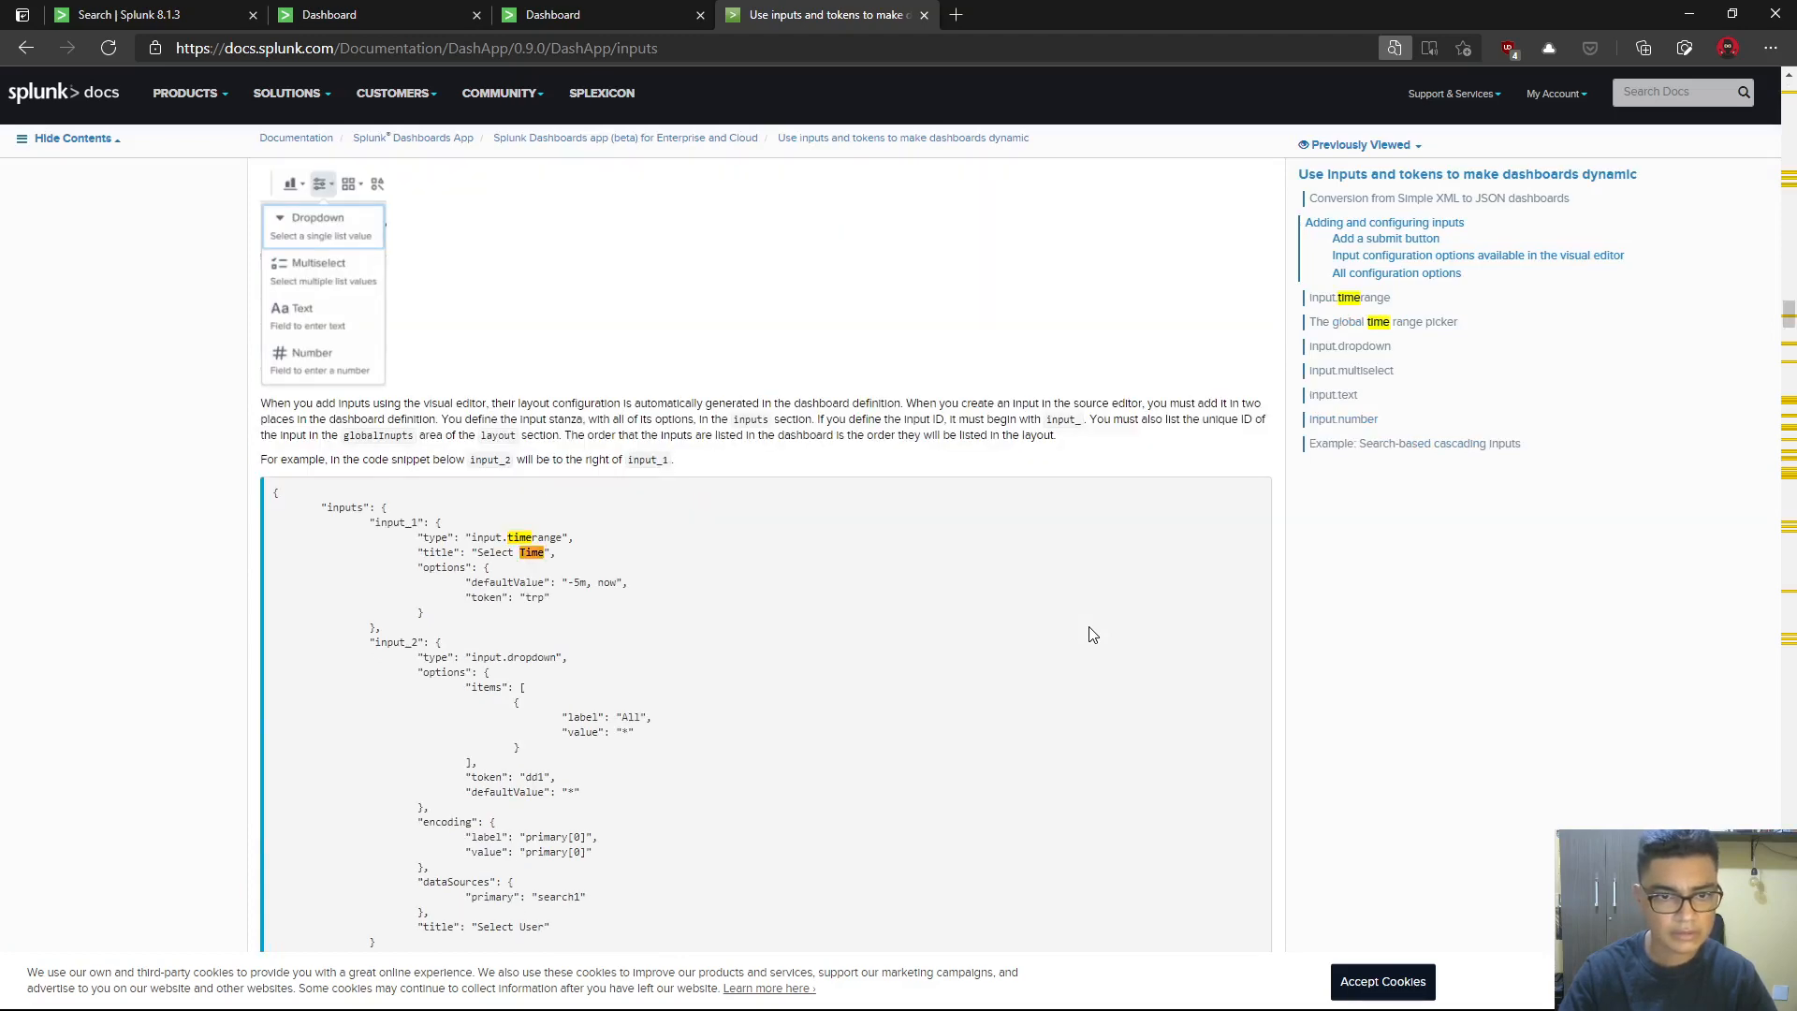
- Search the page for "query" and select the queryParameters block in the input.timerange example
{"action": "type", "text": "query"}
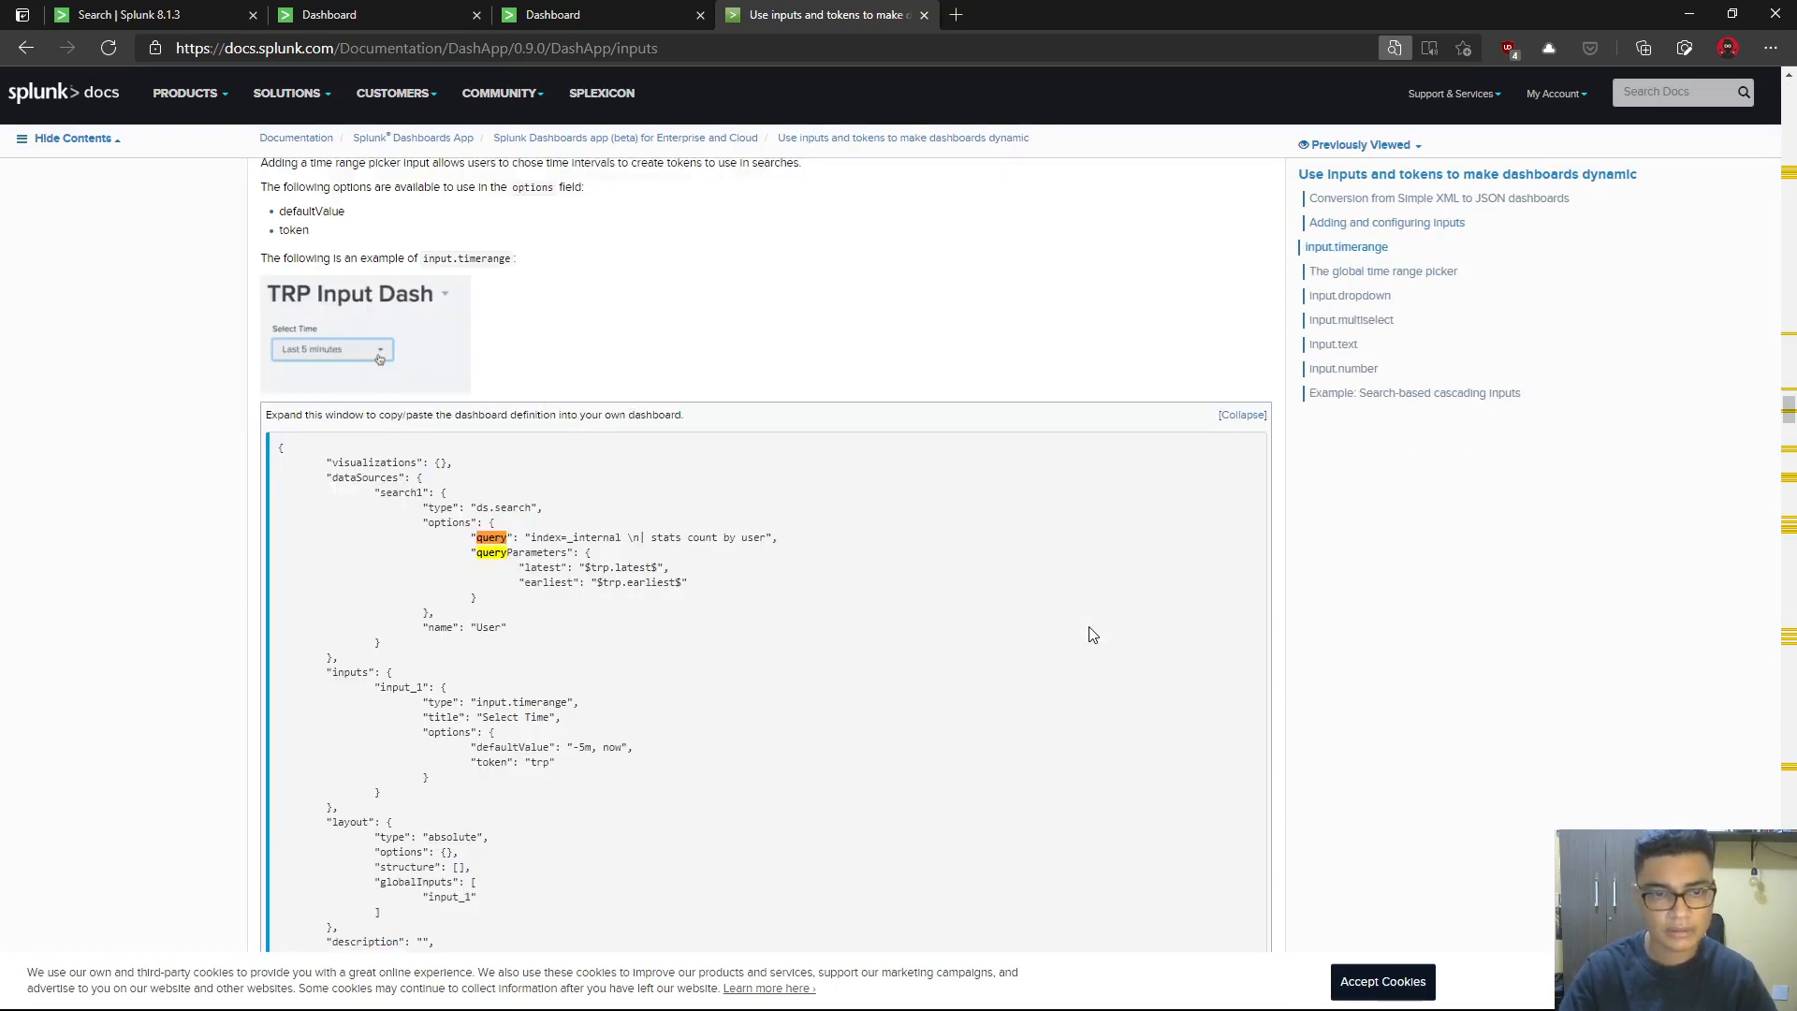
{"action": "left_click_drag", "start_coordinate": [509, 607], "coordinate": [473, 552]}
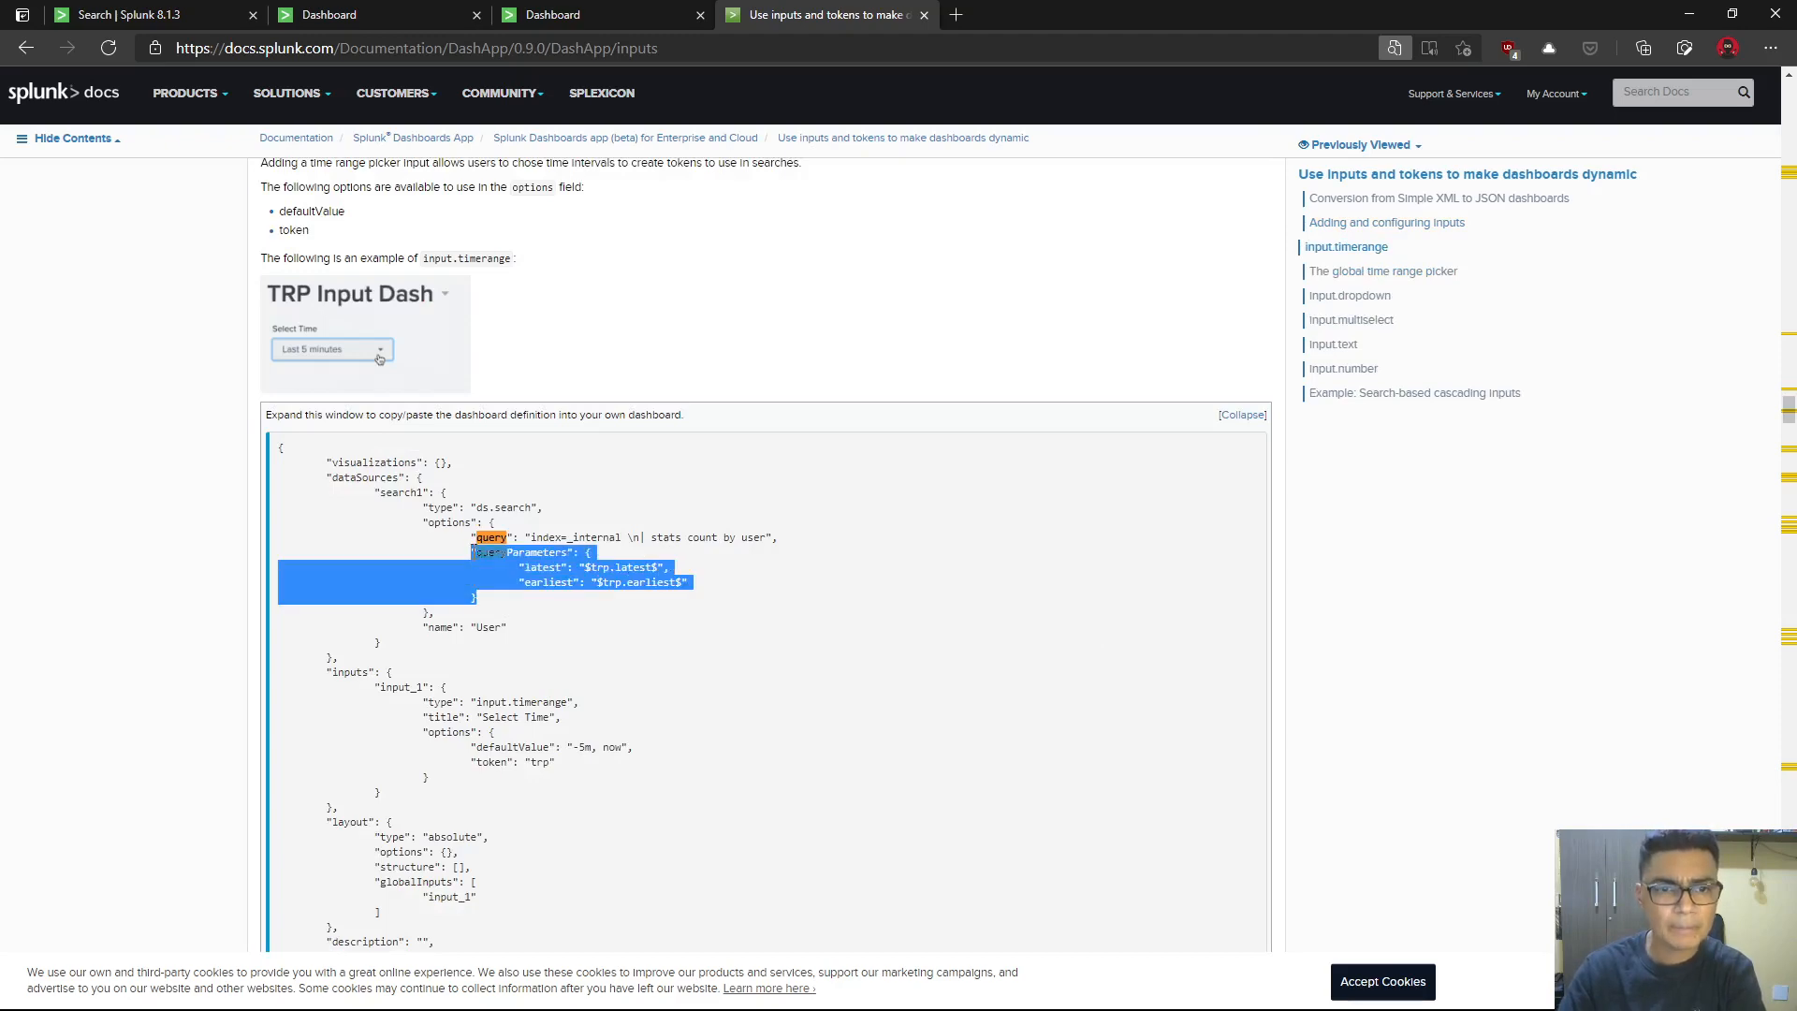
- Compare the documentation's queryParameters block with the options section in search_02's source code on the Splunk UG Dashboards dashboard
{"action": "left_click", "coordinate": [412, 19]}
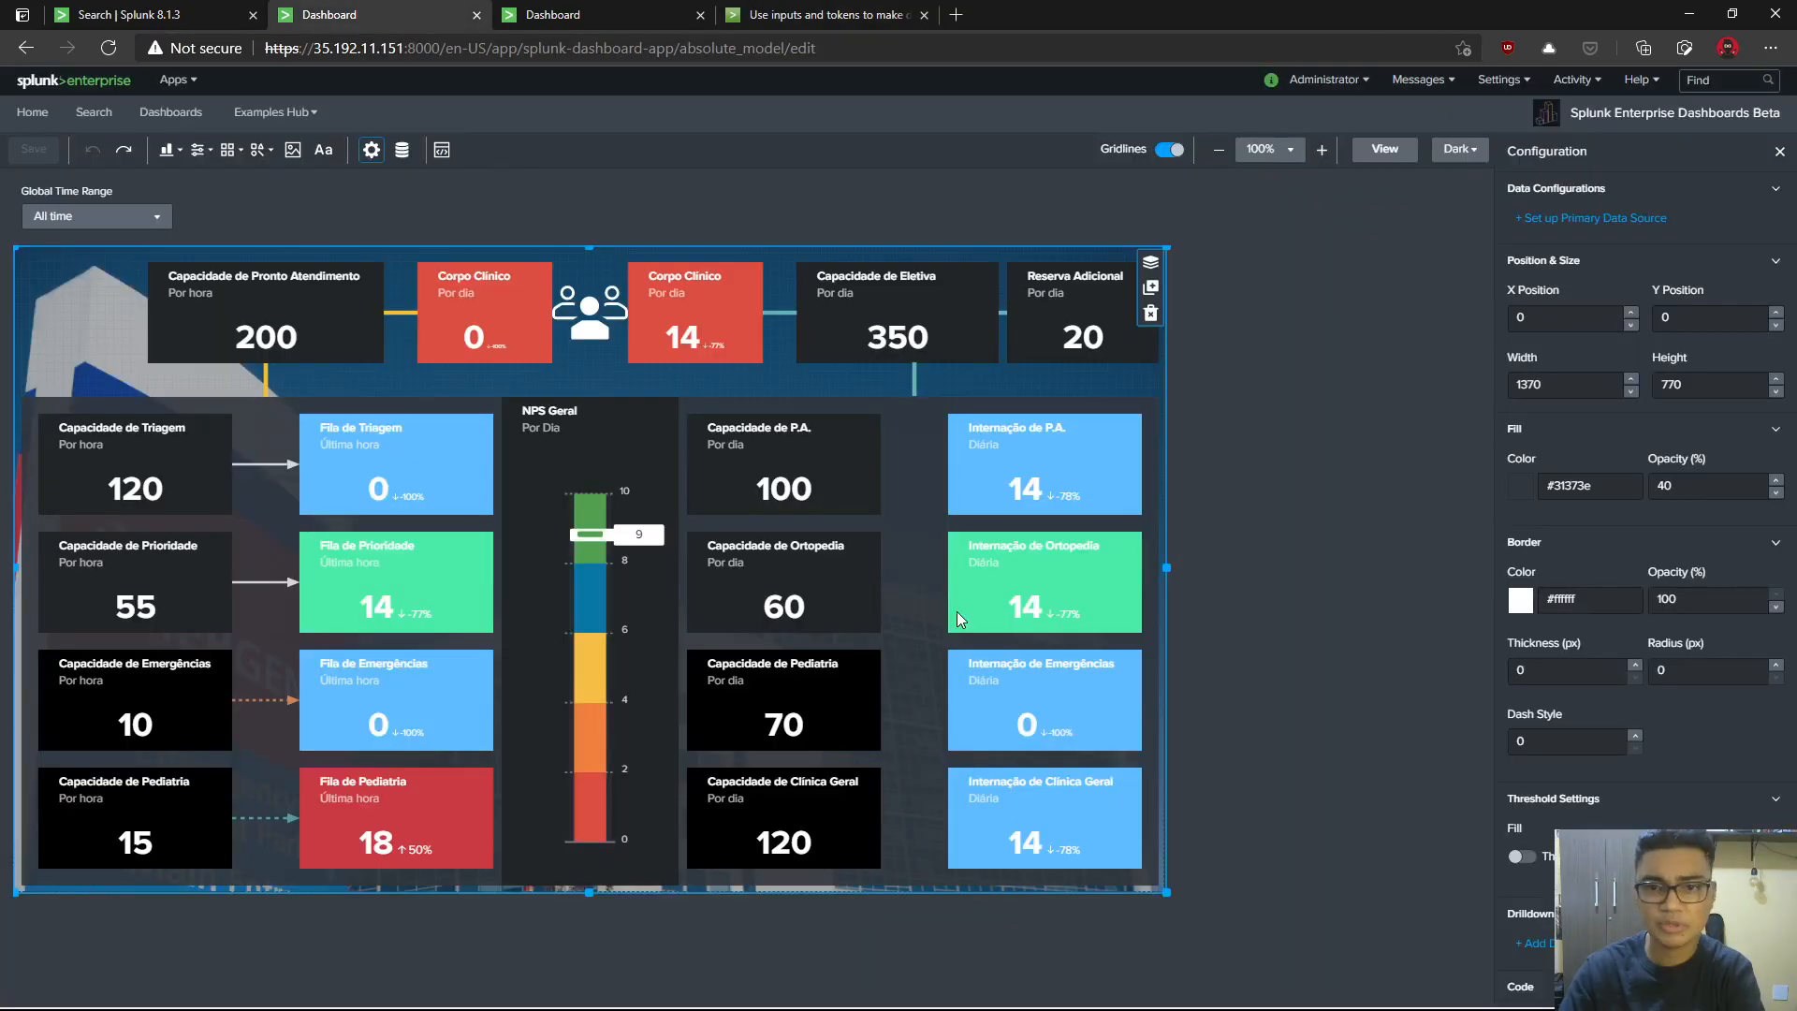
{"action": "left_click", "coordinate": [602, 21]}
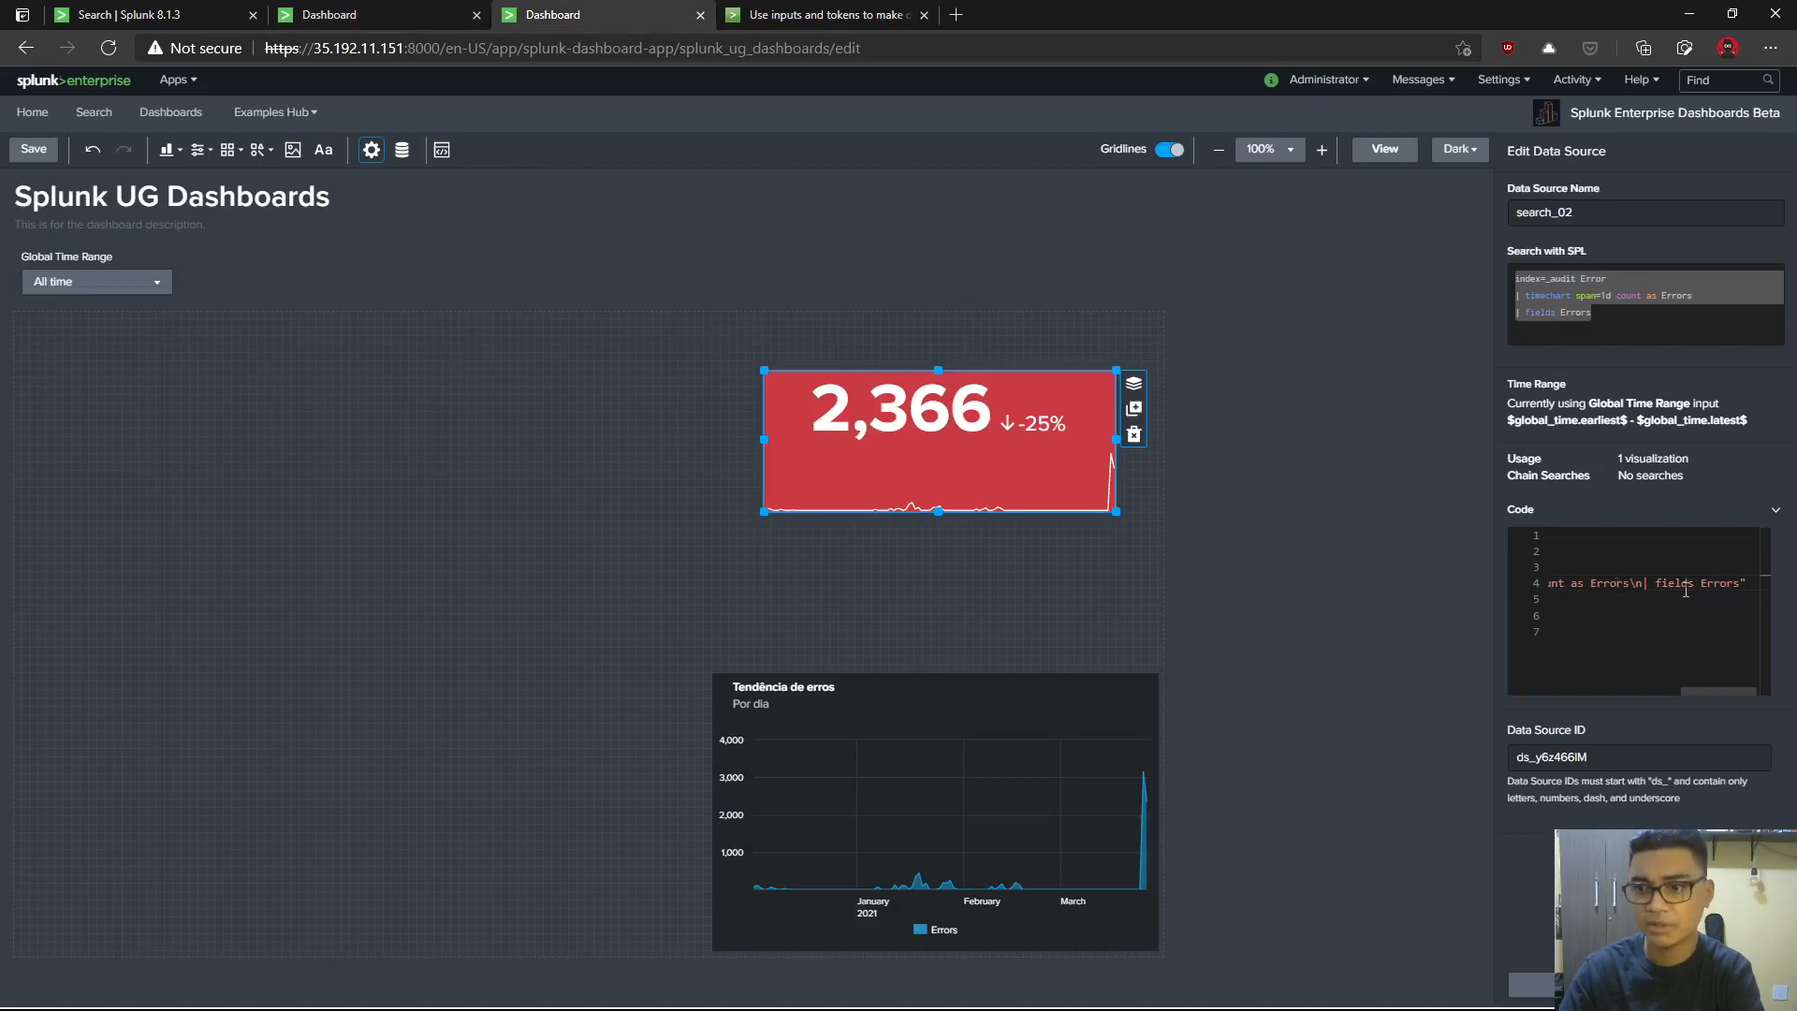
{"action": "key", "text": "Home"}
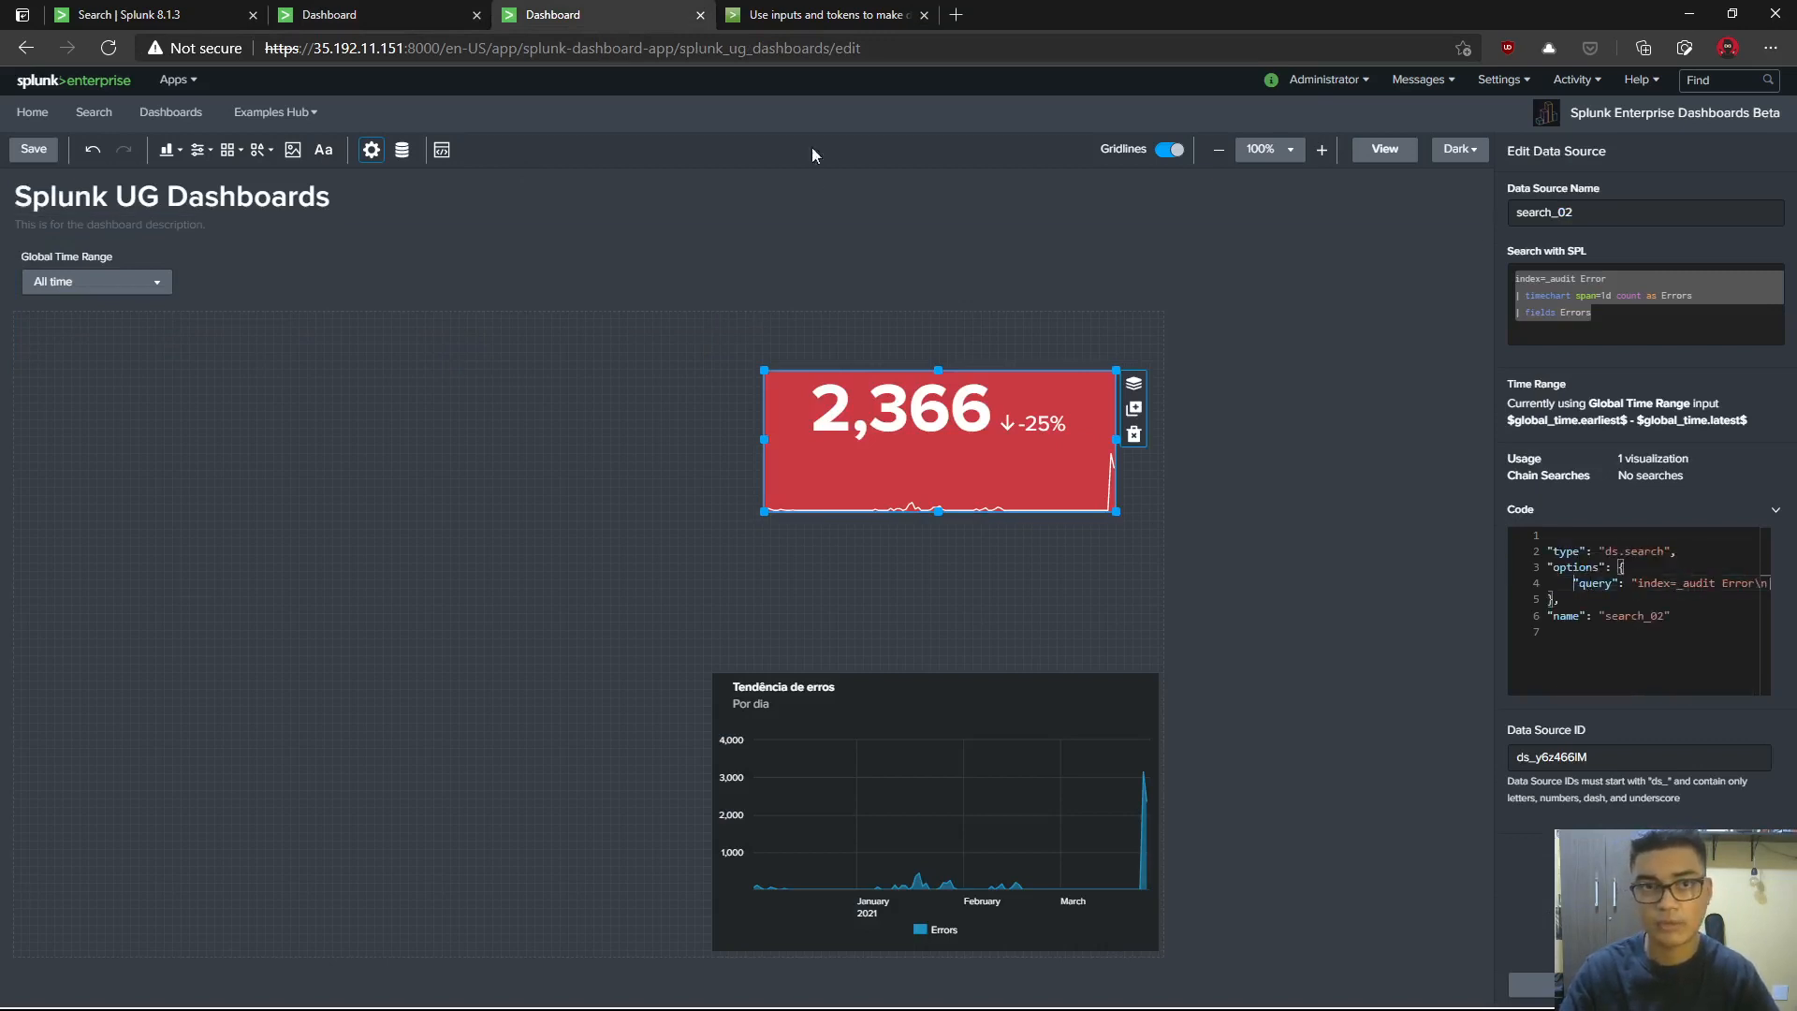
{"action": "left_click", "coordinate": [823, 14]}
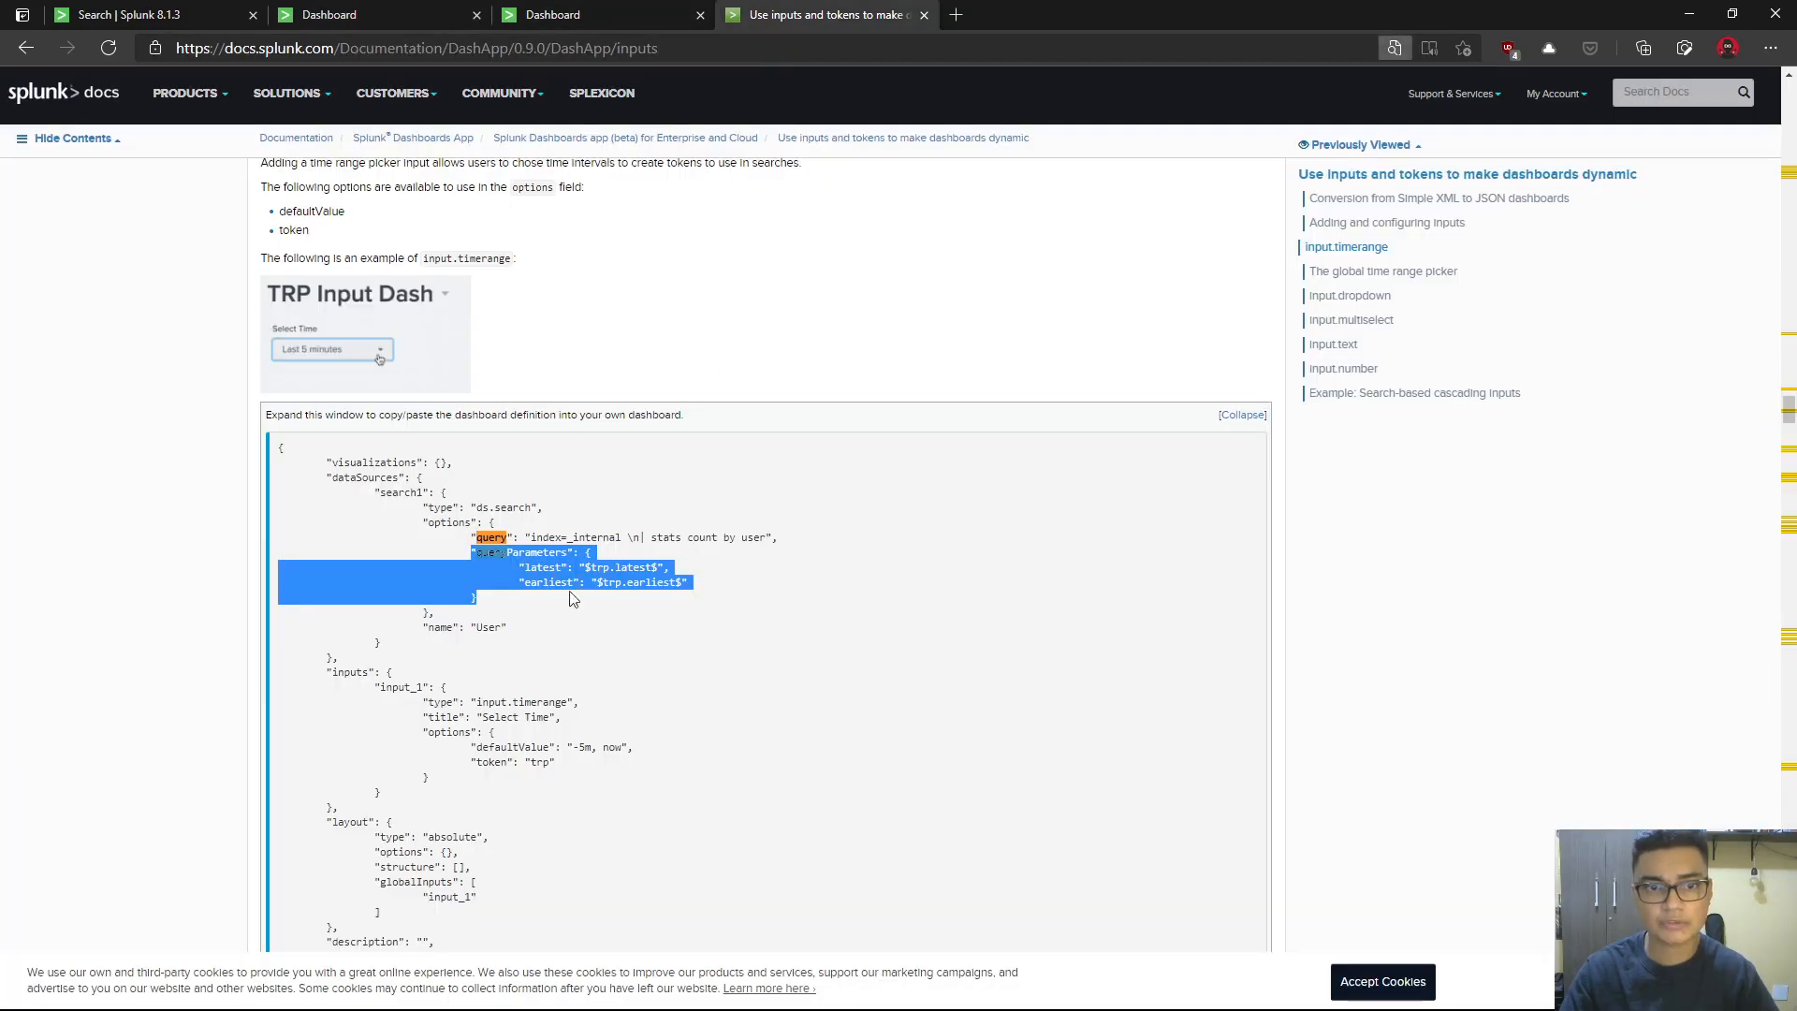
{"action": "left_click", "coordinate": [642, 586]}
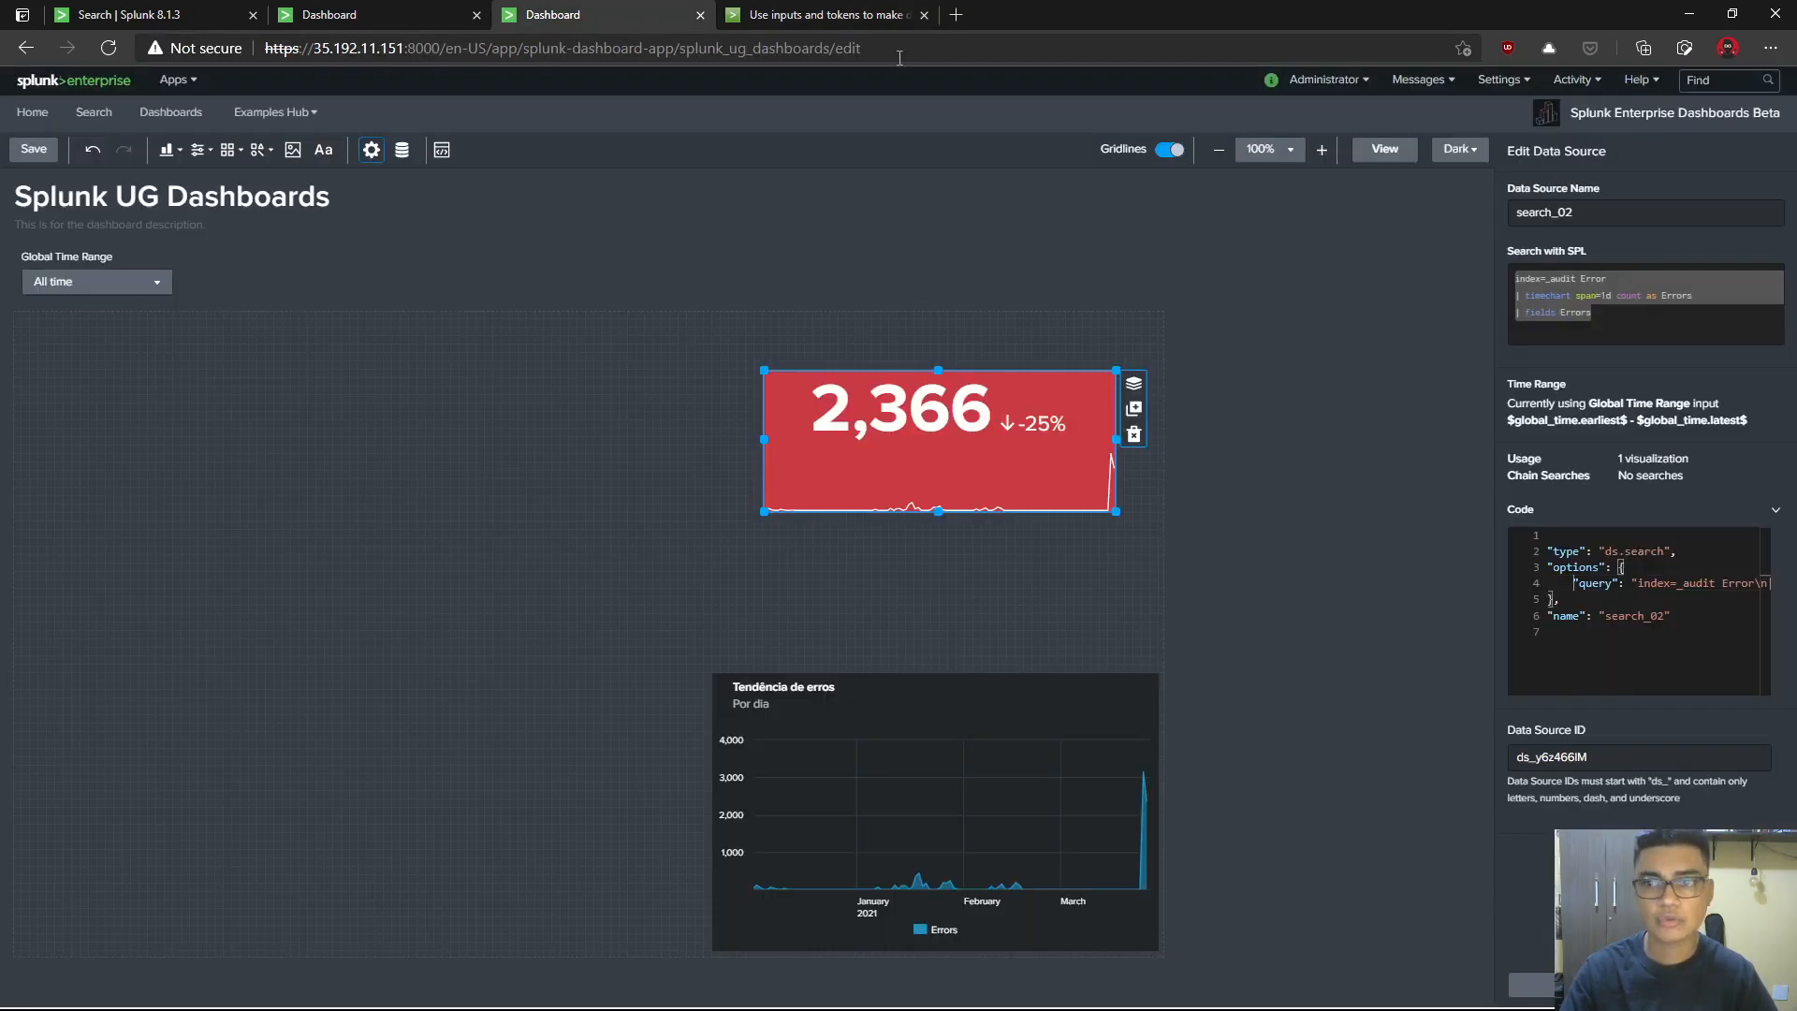
{"action": "left_click", "coordinate": [670, 19]}
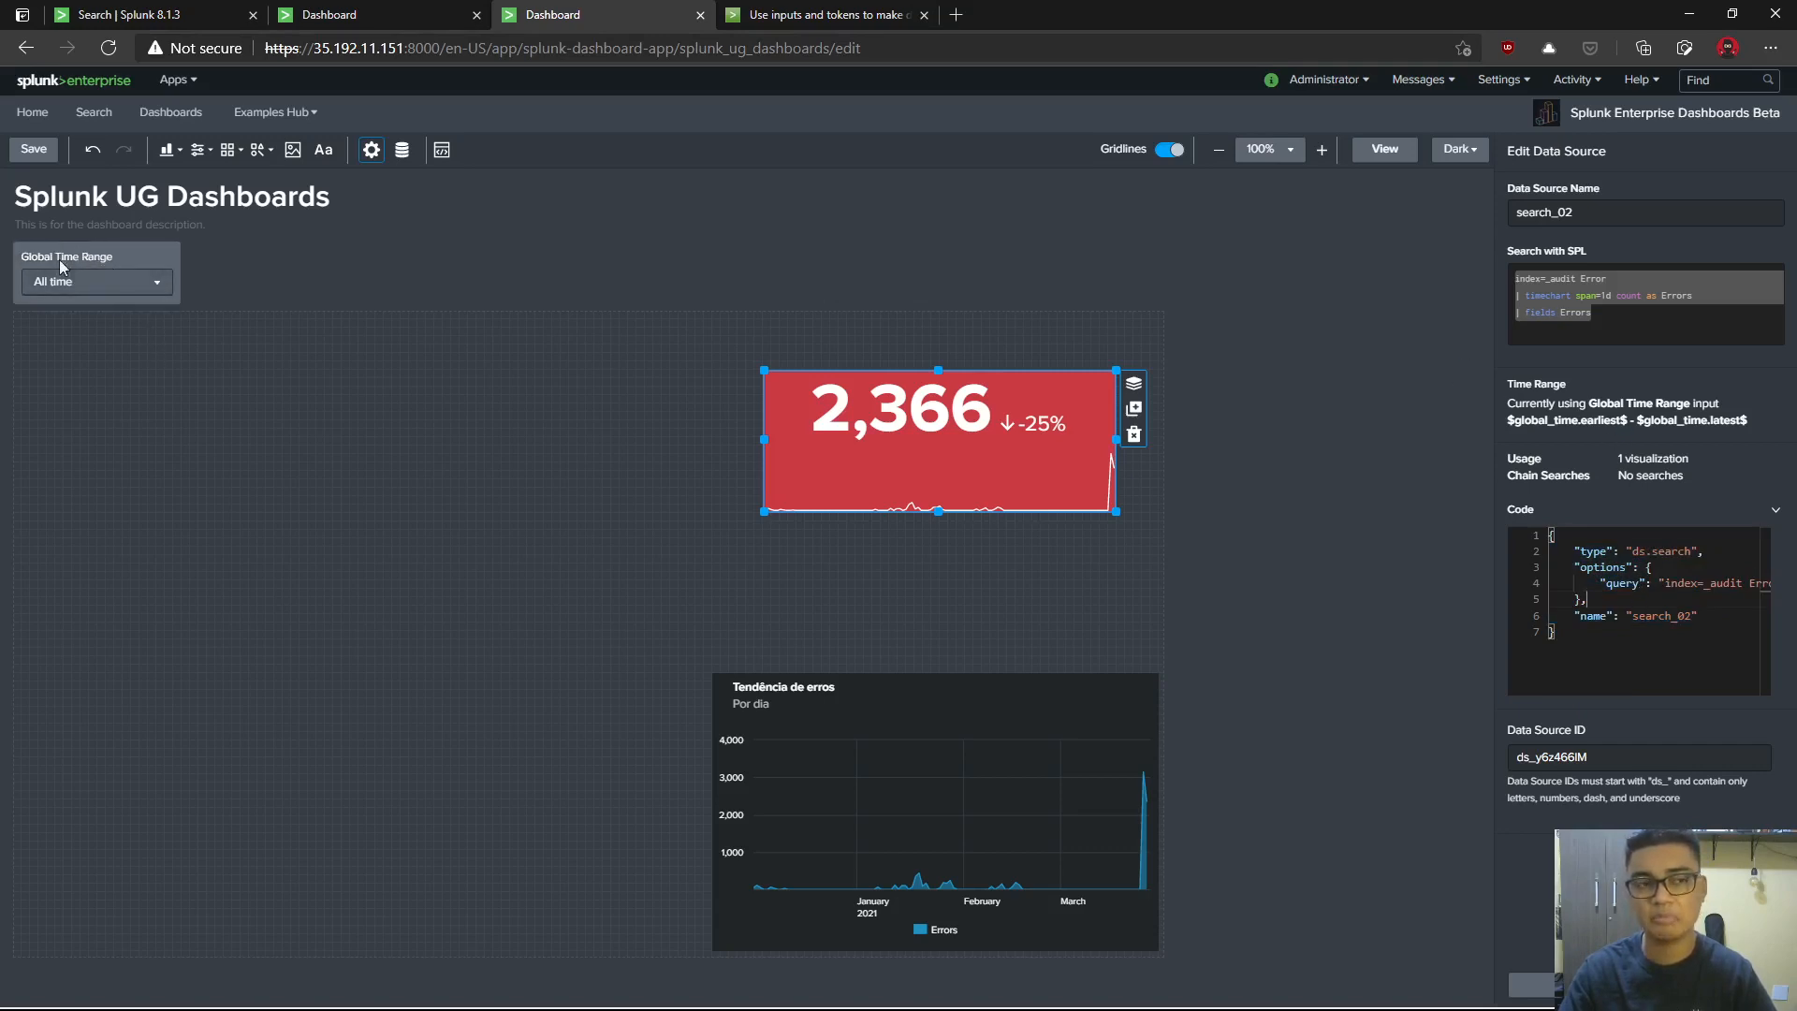
{"action": "left_click", "coordinate": [841, 19]}
{"action": "left_click_drag", "start_coordinate": [678, 582], "coordinate": [468, 551]}
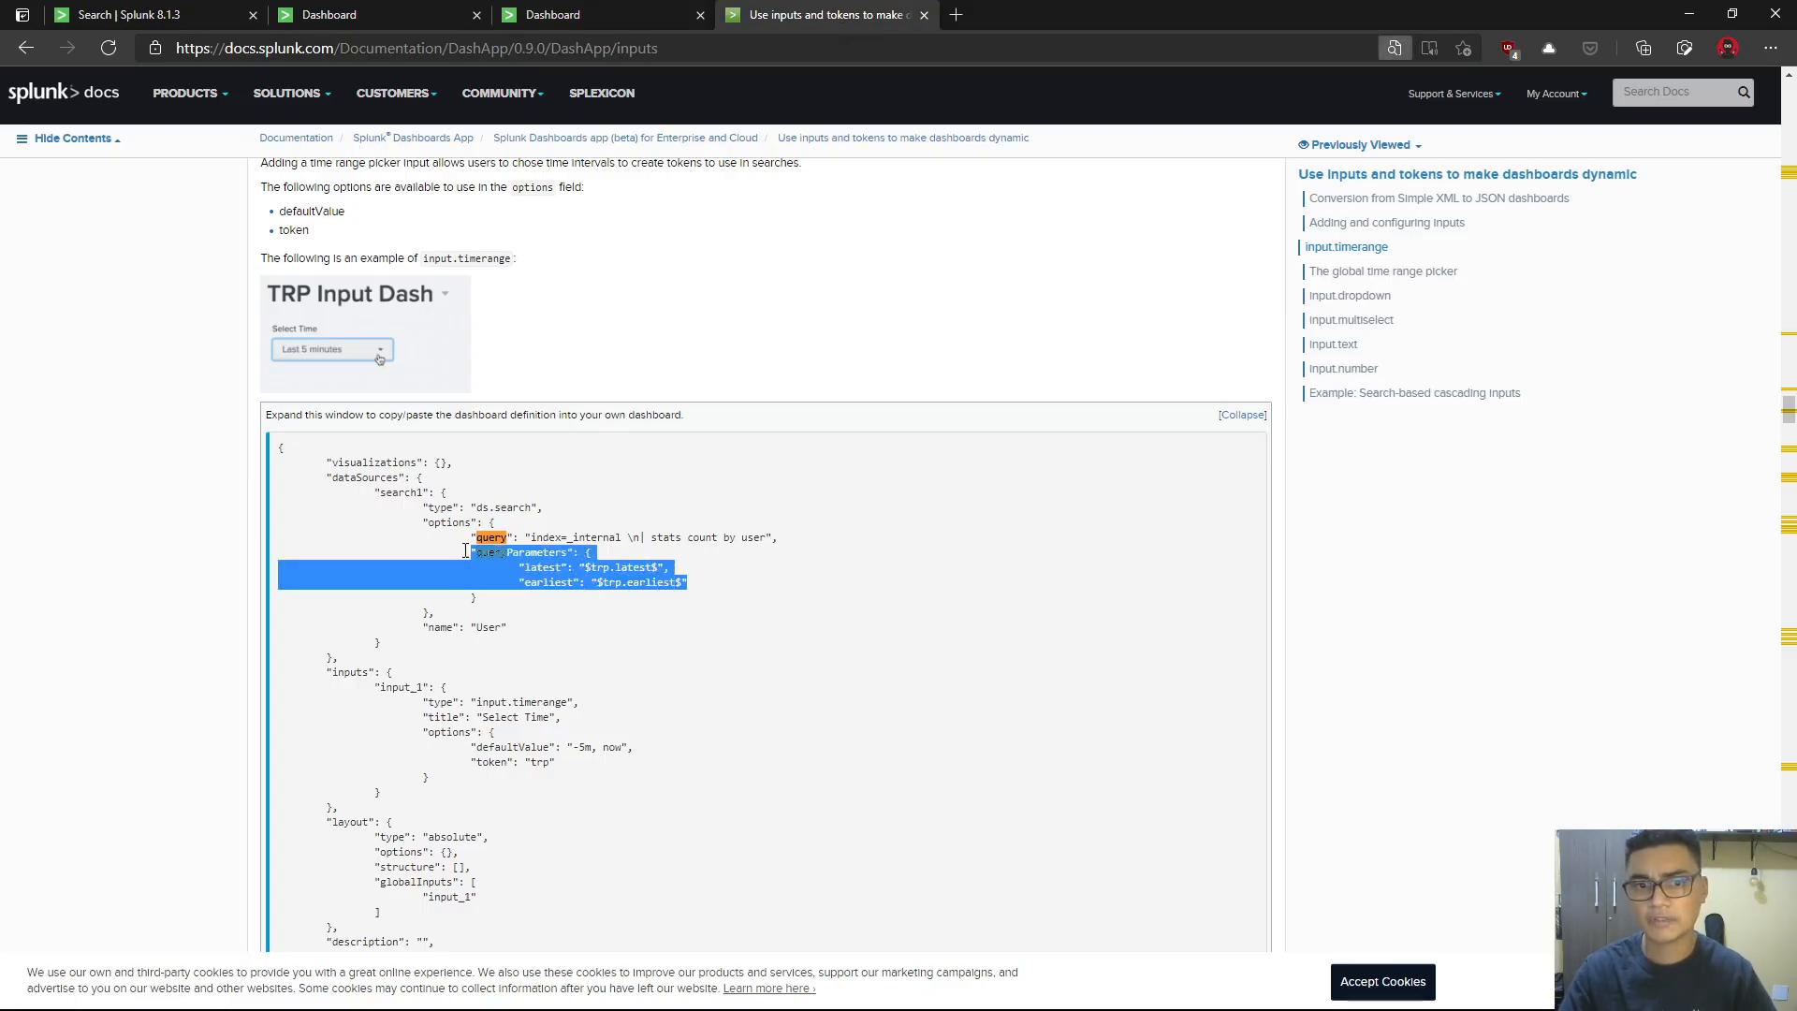
{"action": "left_click", "coordinate": [557, 16]}
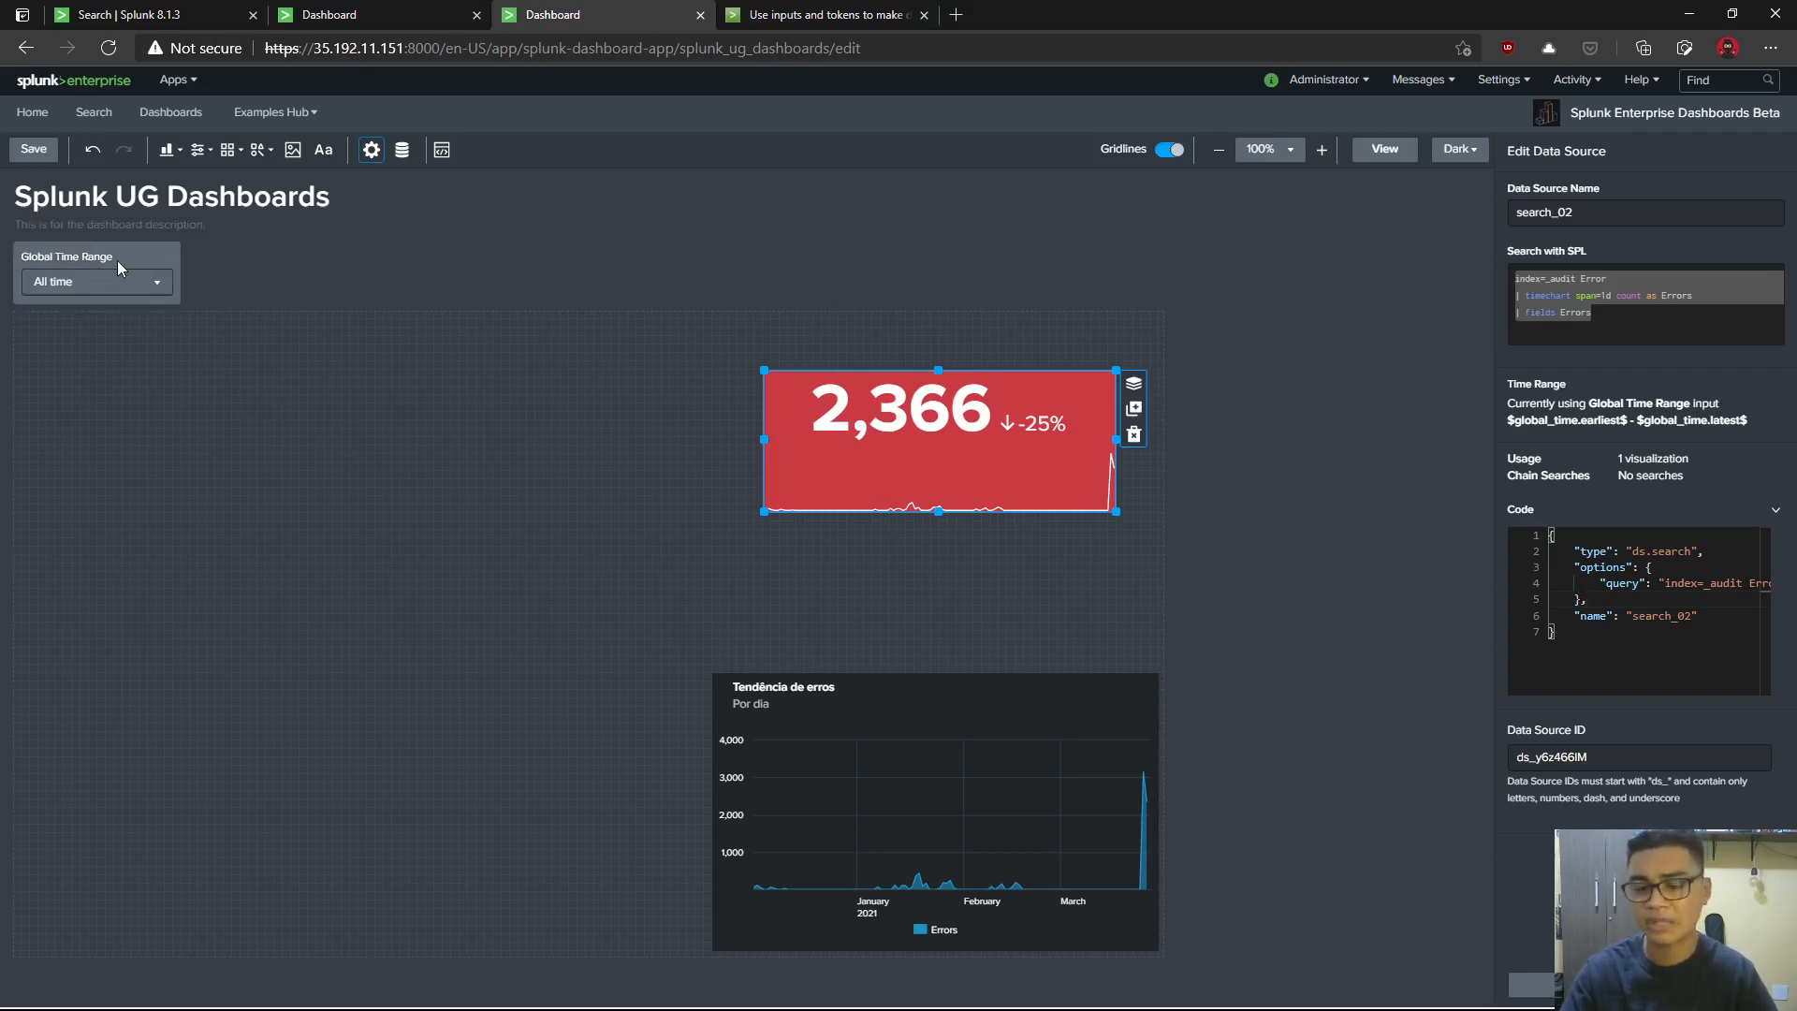
- Add a Marker Gauge to the dashboard and place it at about X 370, Y 160
{"action": "left_click", "coordinate": [558, 427]}
{"action": "left_click", "coordinate": [182, 151]}
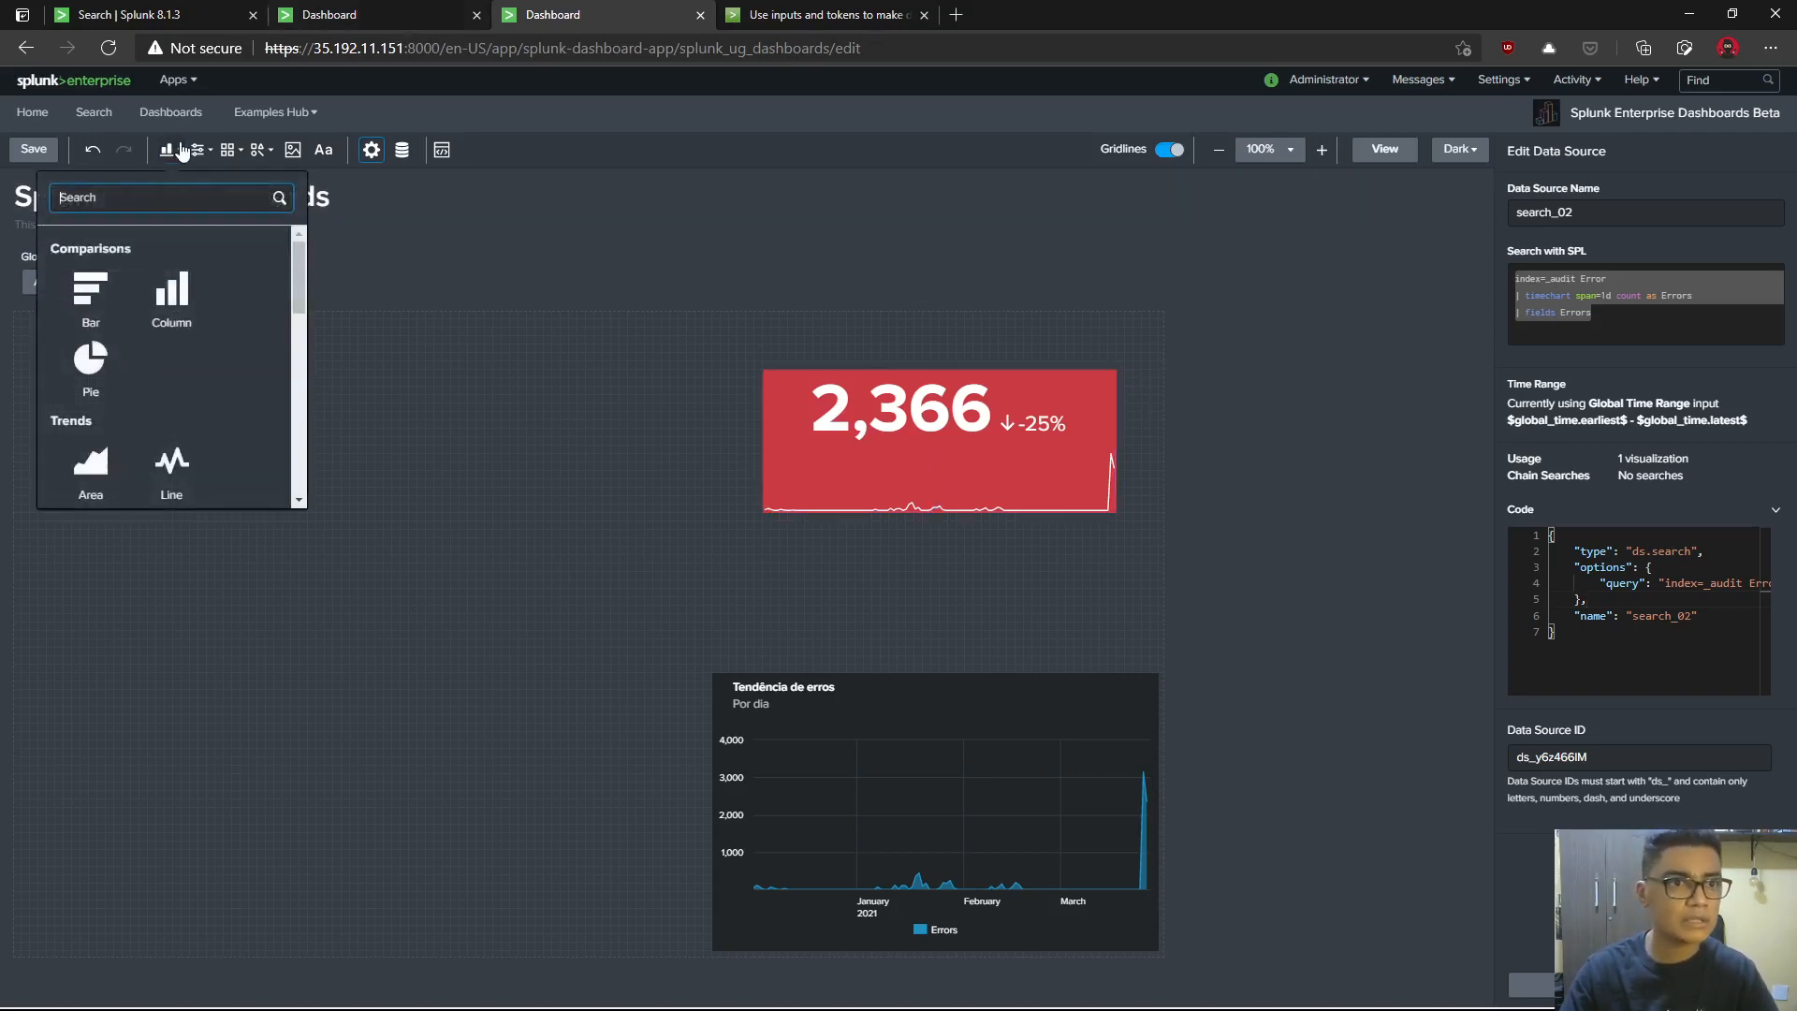
{"action": "scroll", "coordinate": [221, 386], "scroll_direction": "down", "scroll_amount": 3}
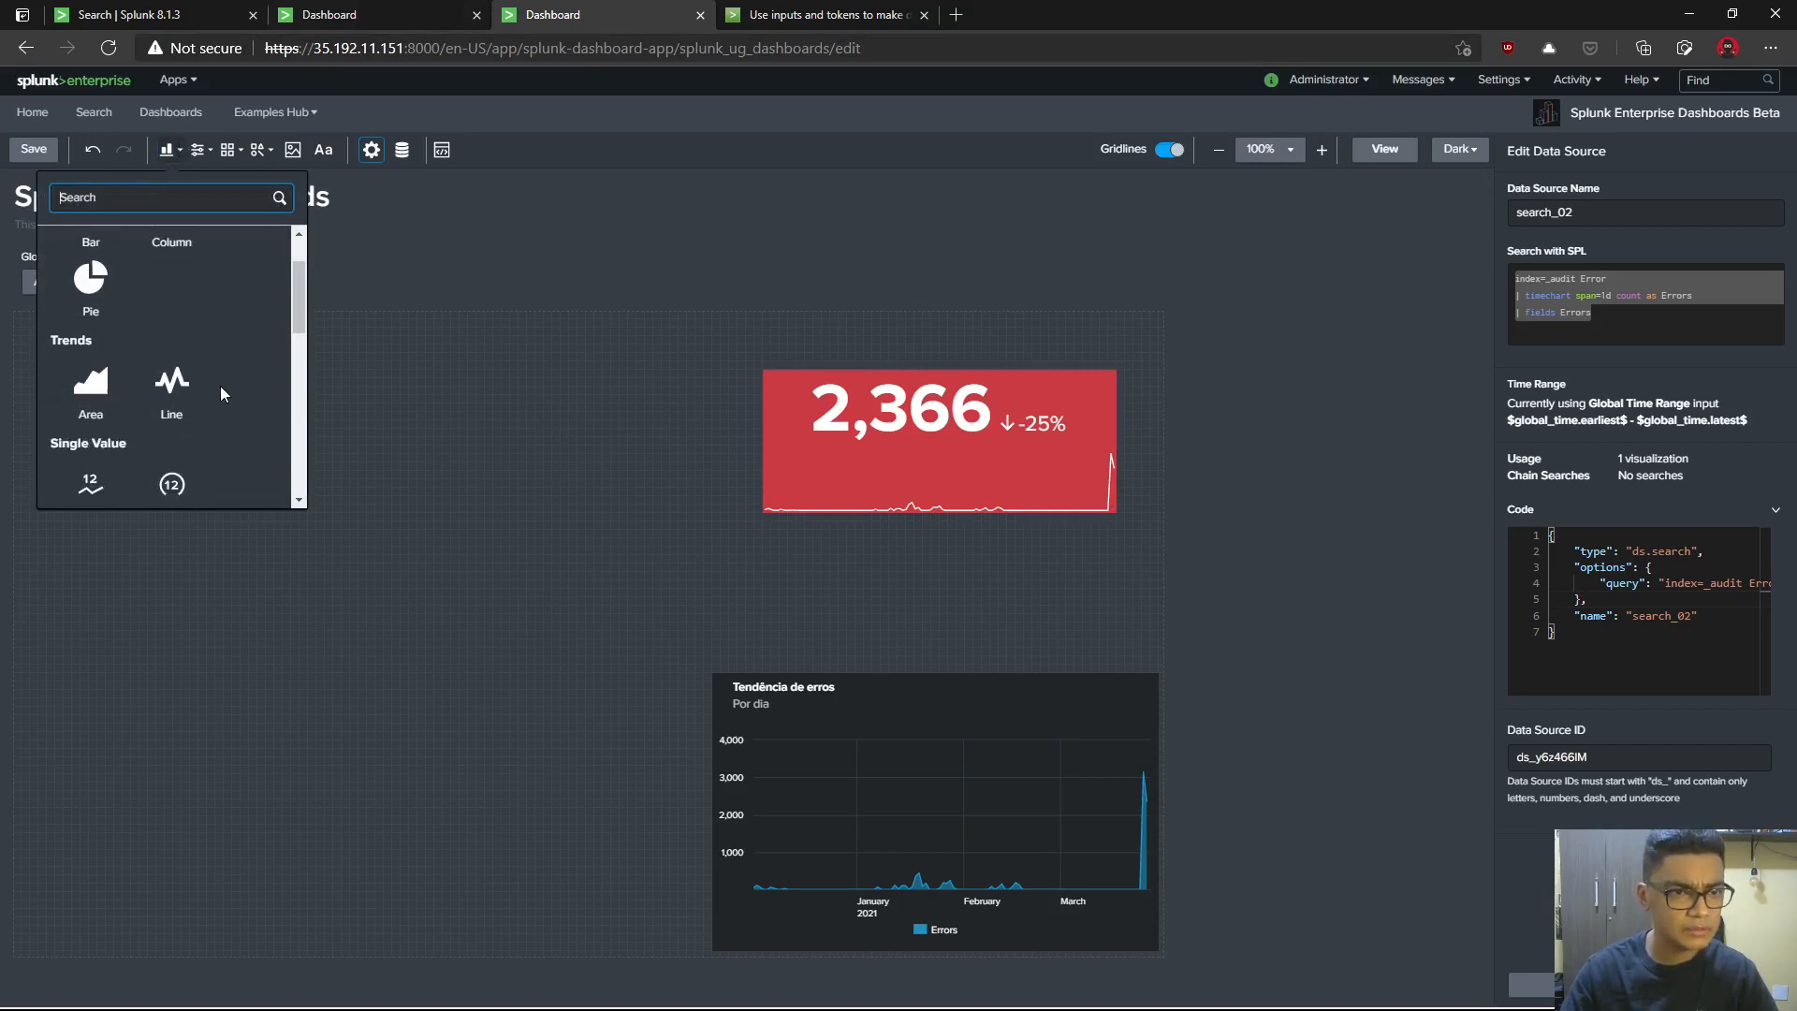
{"action": "scroll", "coordinate": [221, 386], "scroll_direction": "down", "scroll_amount": 3}
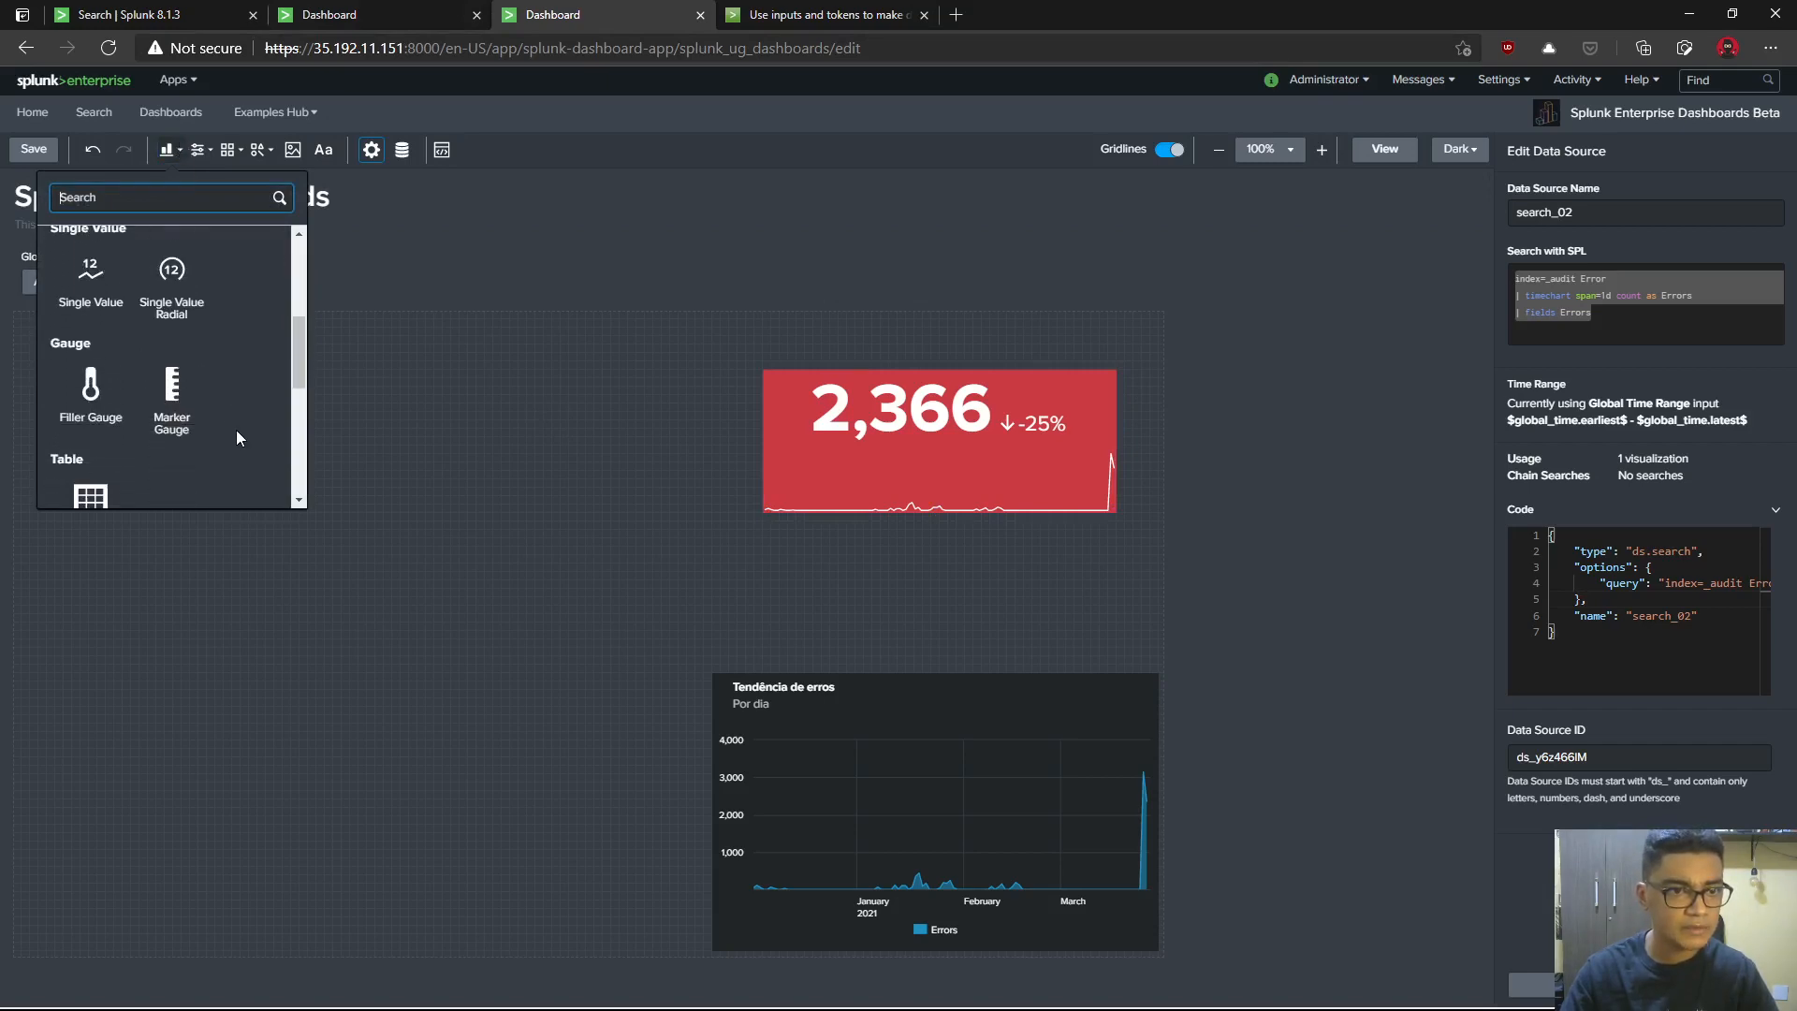
{"action": "left_click", "coordinate": [180, 363]}
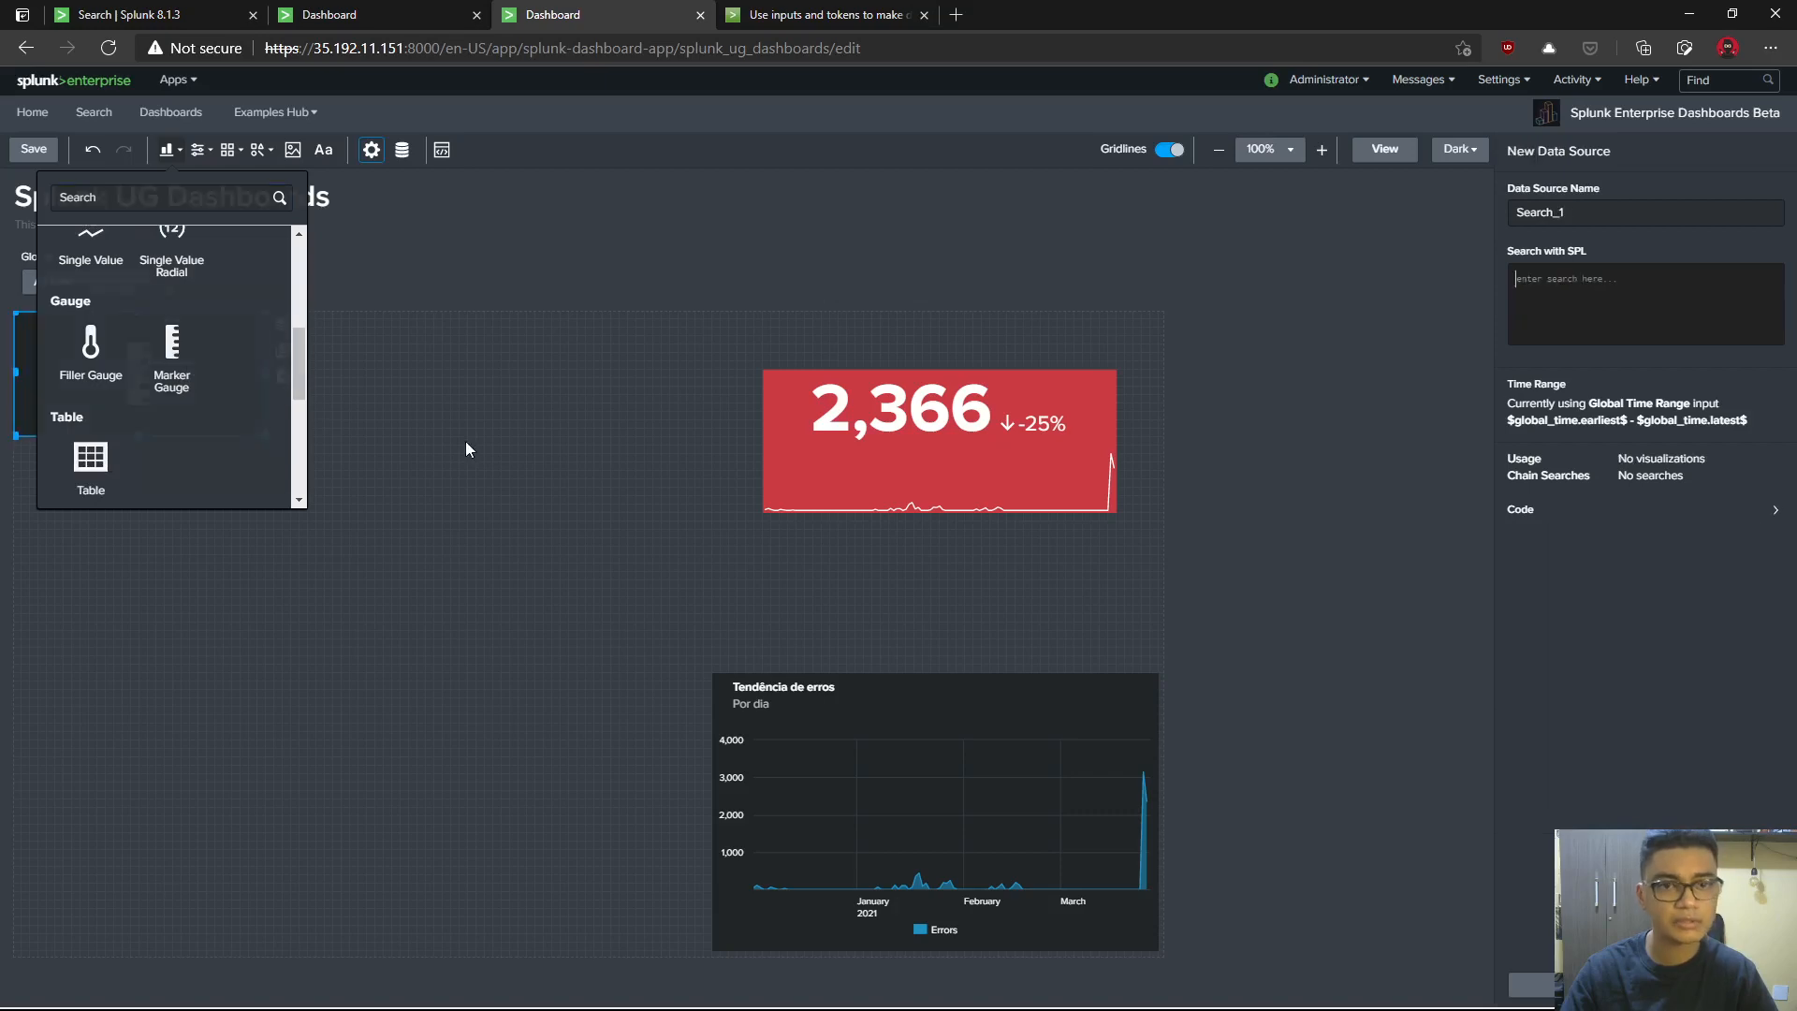
{"action": "mouse_move", "coordinate": [200, 379]}
{"action": "left_mouse_down"}
{"action": "mouse_move", "coordinate": [485, 539]}
{"action": "mouse_move", "coordinate": [496, 505]}
{"action": "left_mouse_up"}
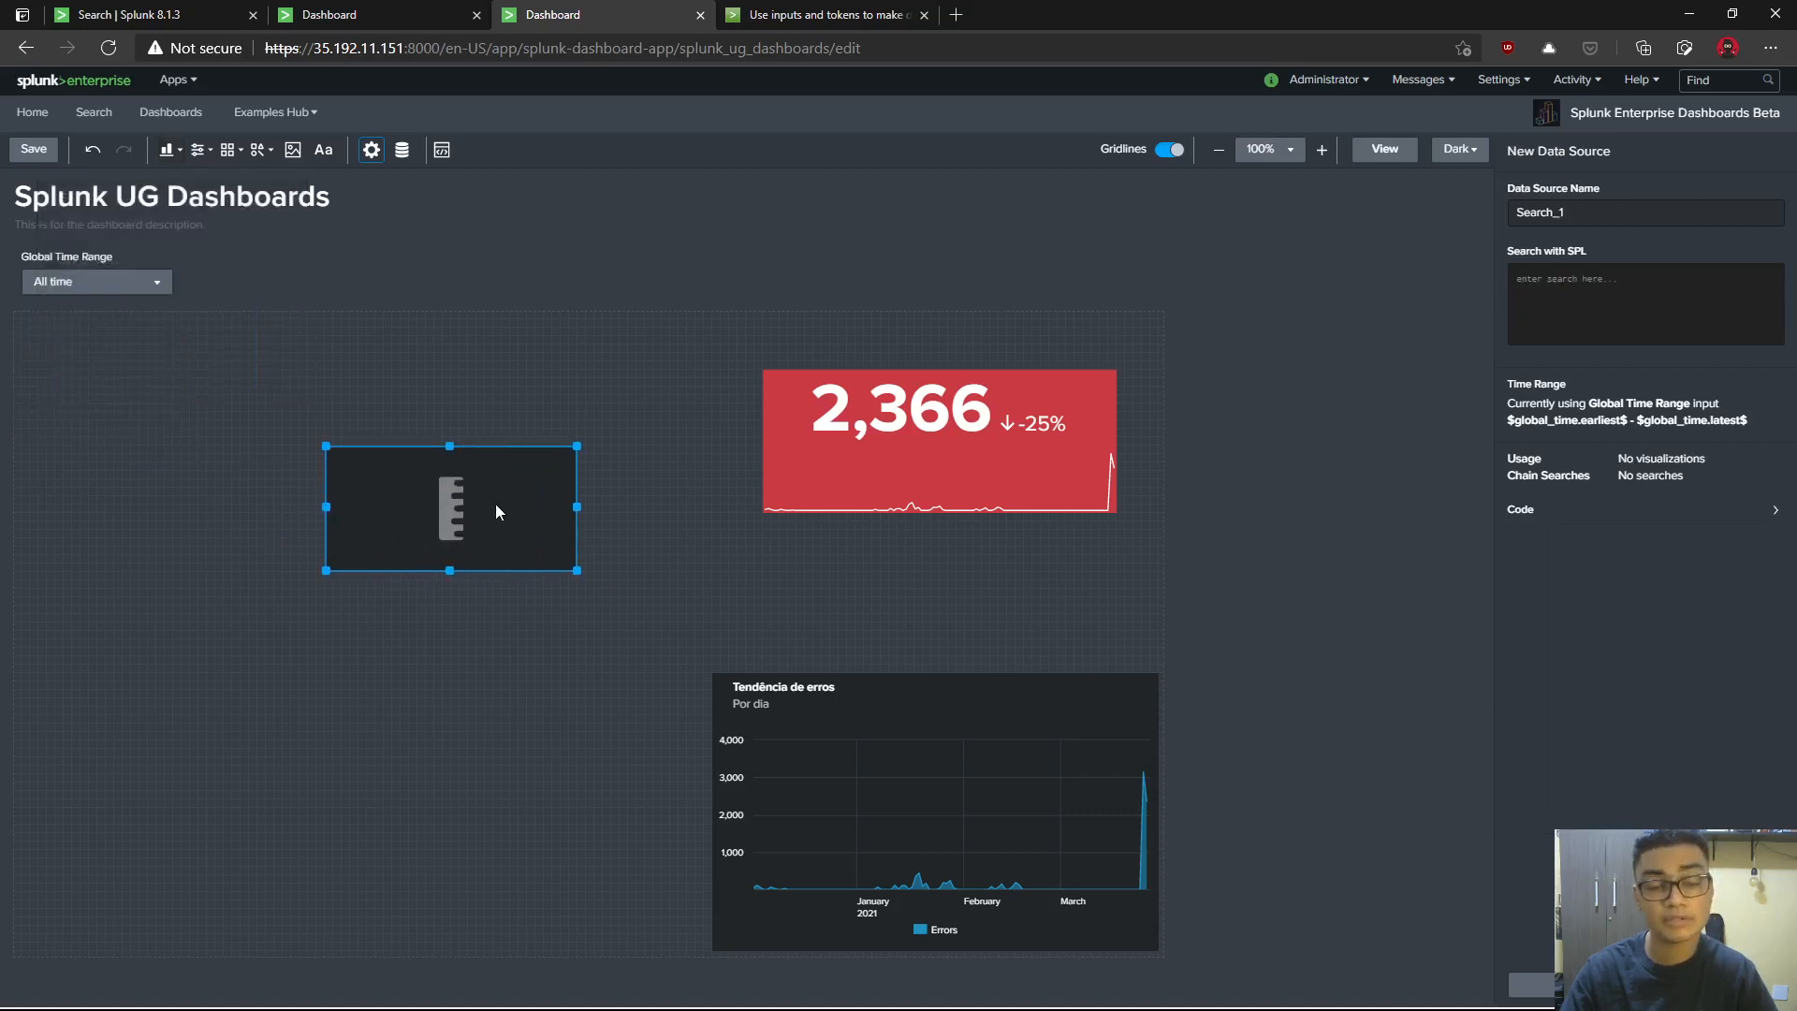
- Switch to the absolute_model dashboard and copy the SPL query of the NPS Geral gauge's search_14 data source
{"action": "left_click", "coordinate": [410, 15]}
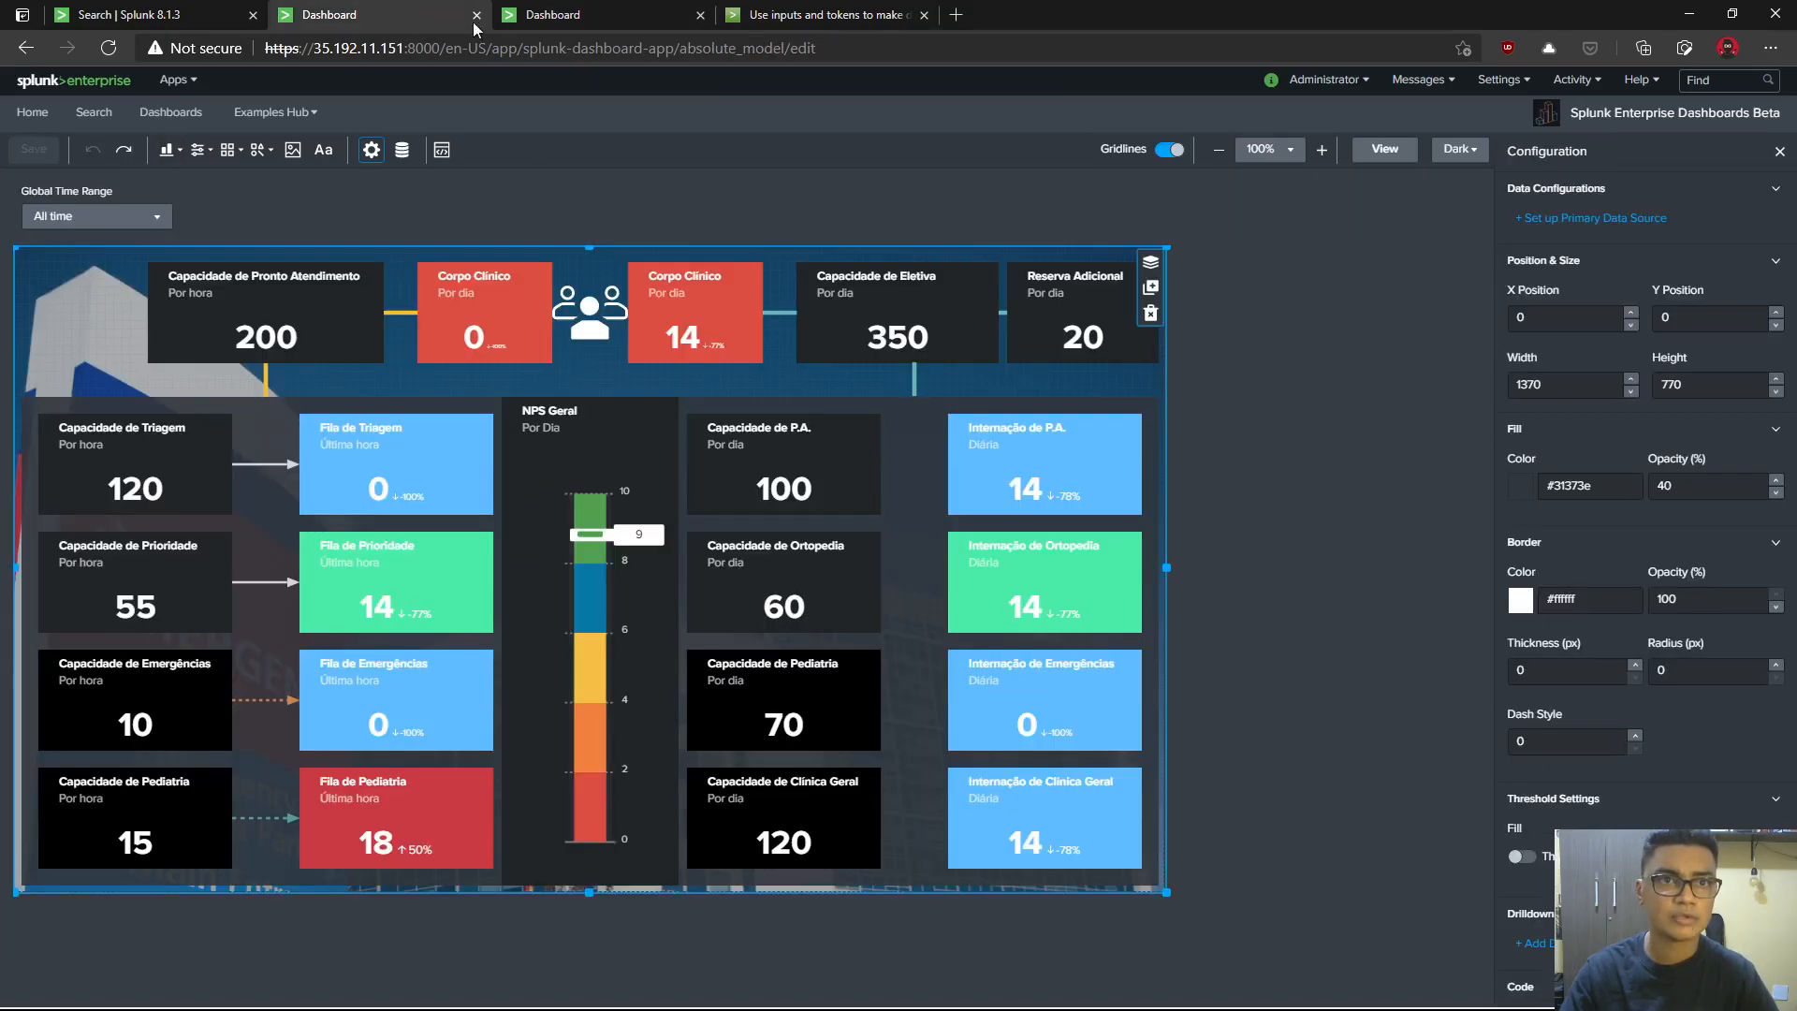
{"action": "left_click", "coordinate": [654, 601]}
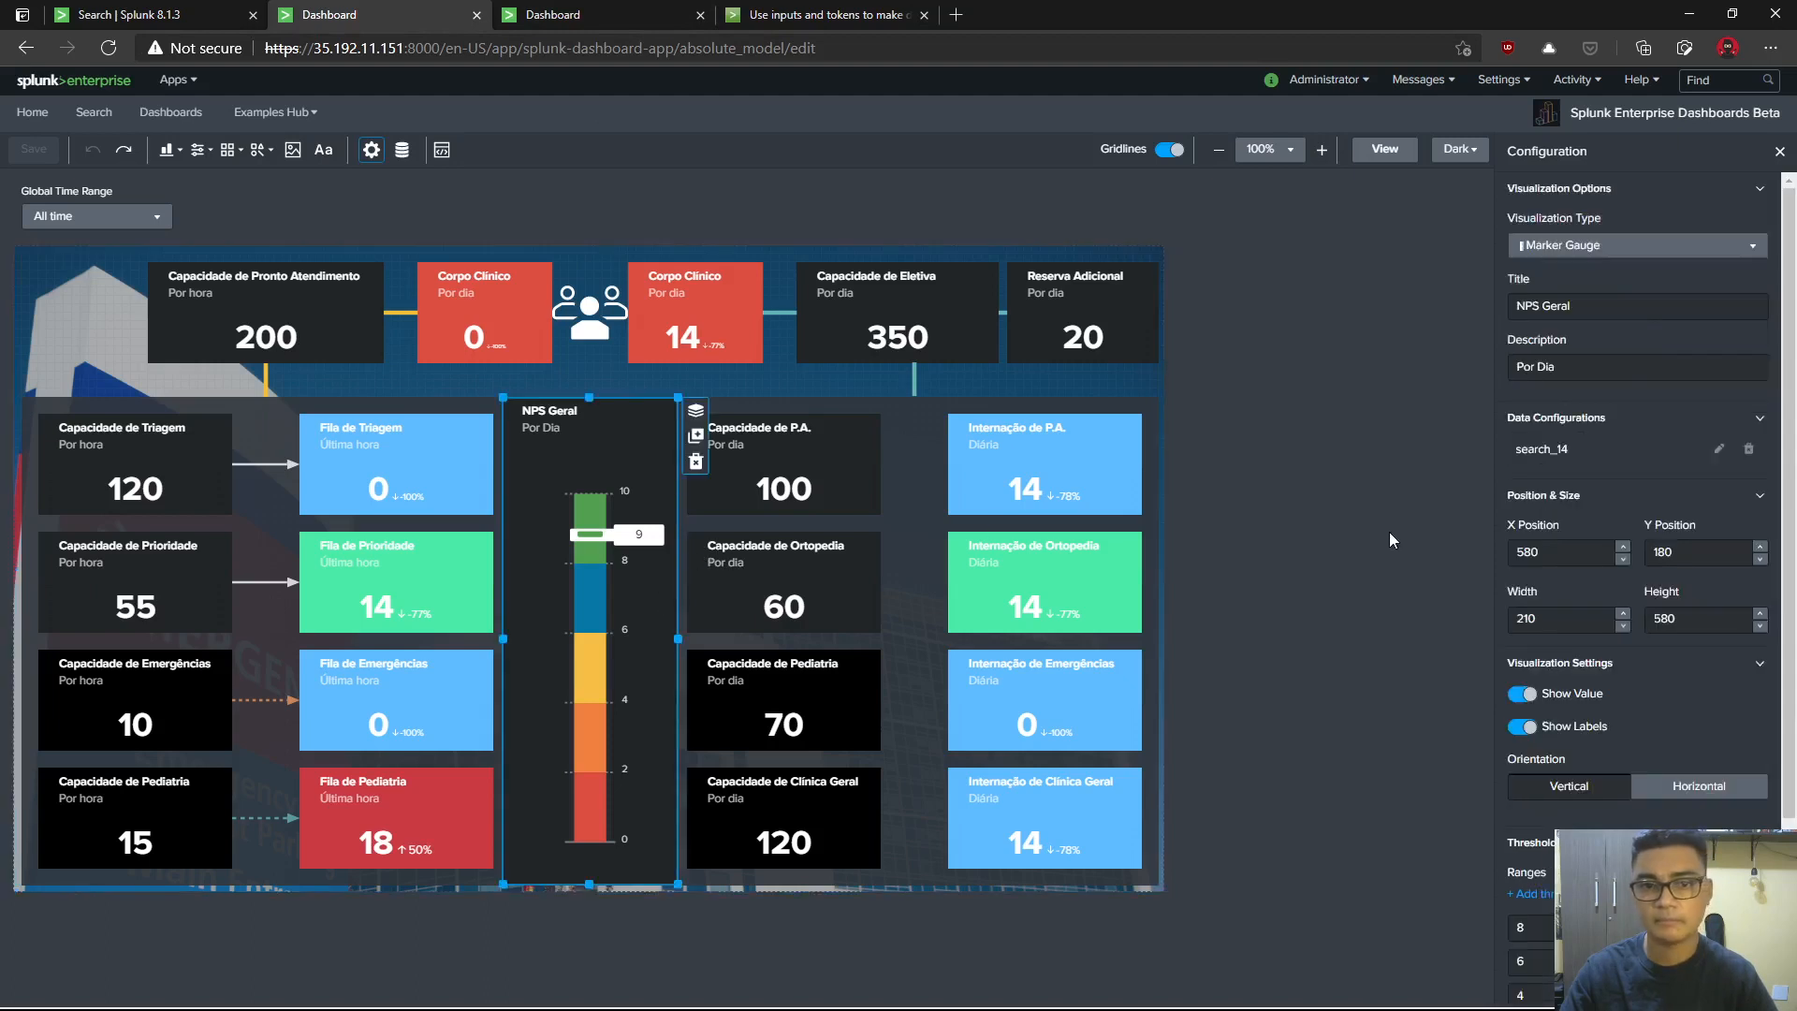
{"action": "left_click", "coordinate": [1718, 449]}
{"action": "left_click_drag", "start_coordinate": [1515, 278], "coordinate": [1662, 324]}
{"action": "key", "text": "ctrl+c"}
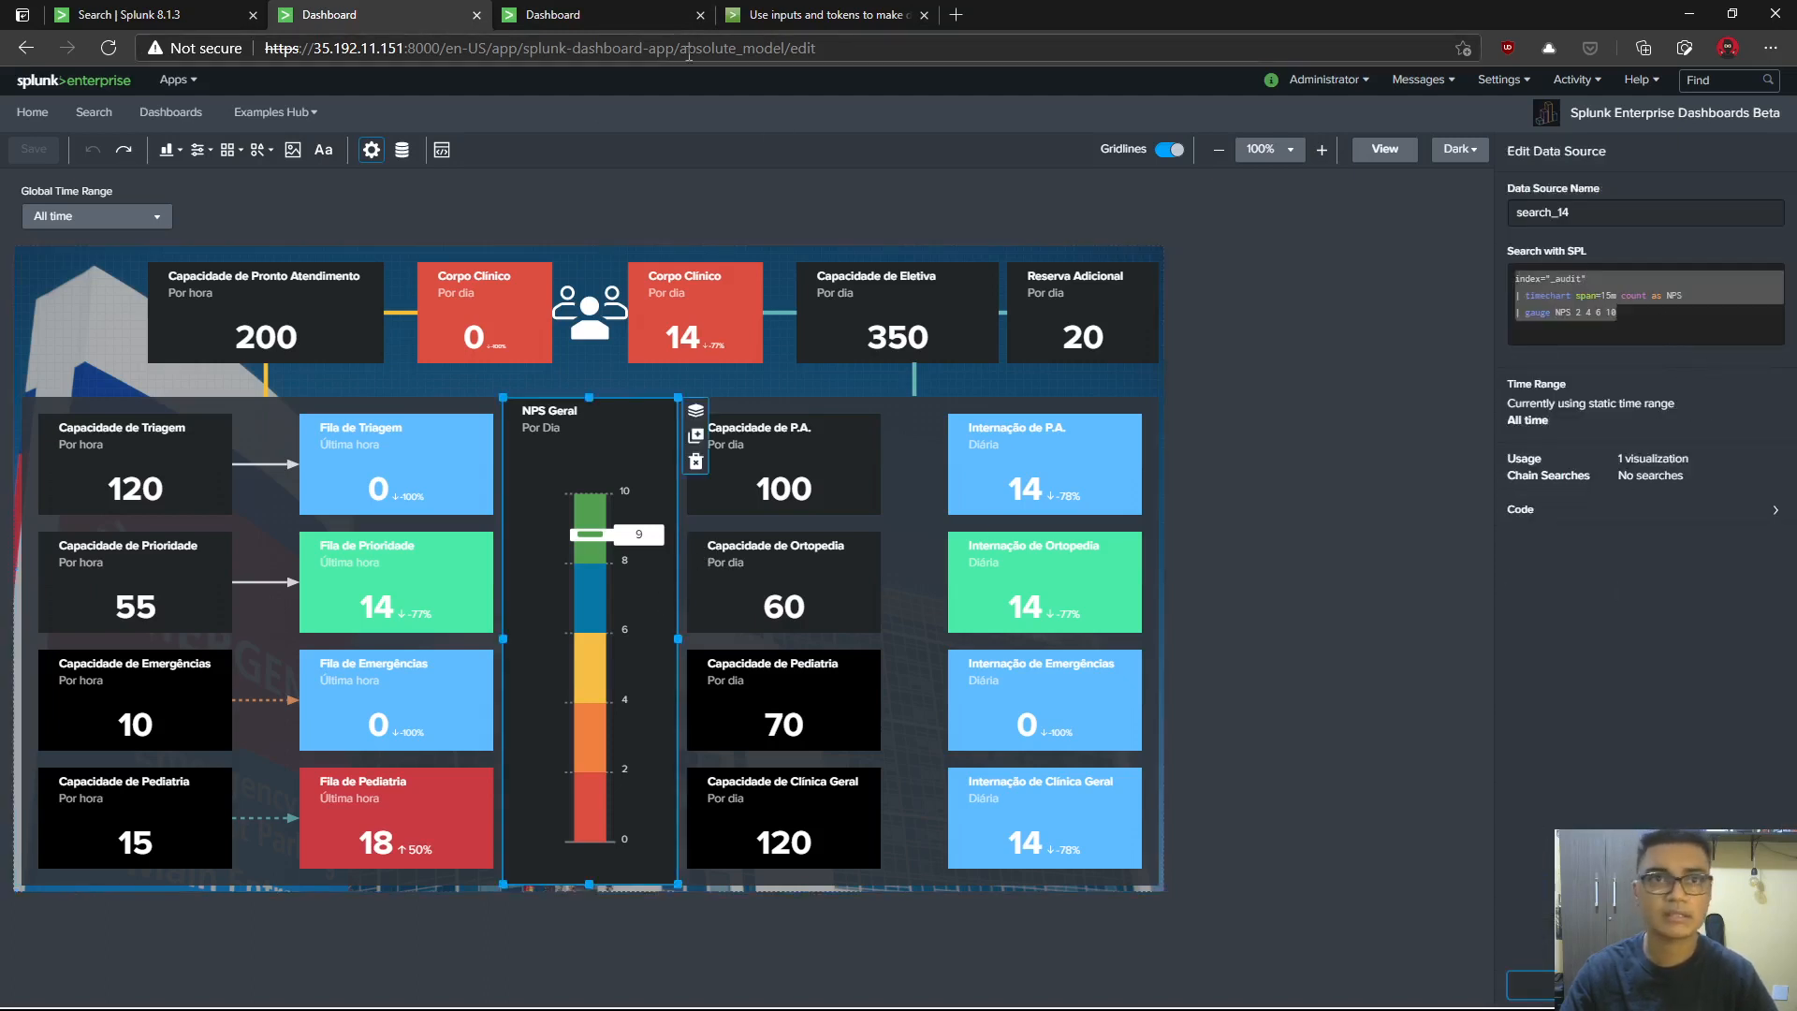
- On Splunk UG Dashboards, name the gauge's data source search_03 with the copied query, and enlarge the gauge to about 360 by 390
{"action": "left_click", "coordinate": [627, 9]}
{"action": "left_click_drag", "start_coordinate": [1592, 205], "coordinate": [1486, 216]}
{"action": "type", "text": "search_03"}
{"action": "left_click", "coordinate": [1548, 271]}
{"action": "key", "text": "ctrl+v"}
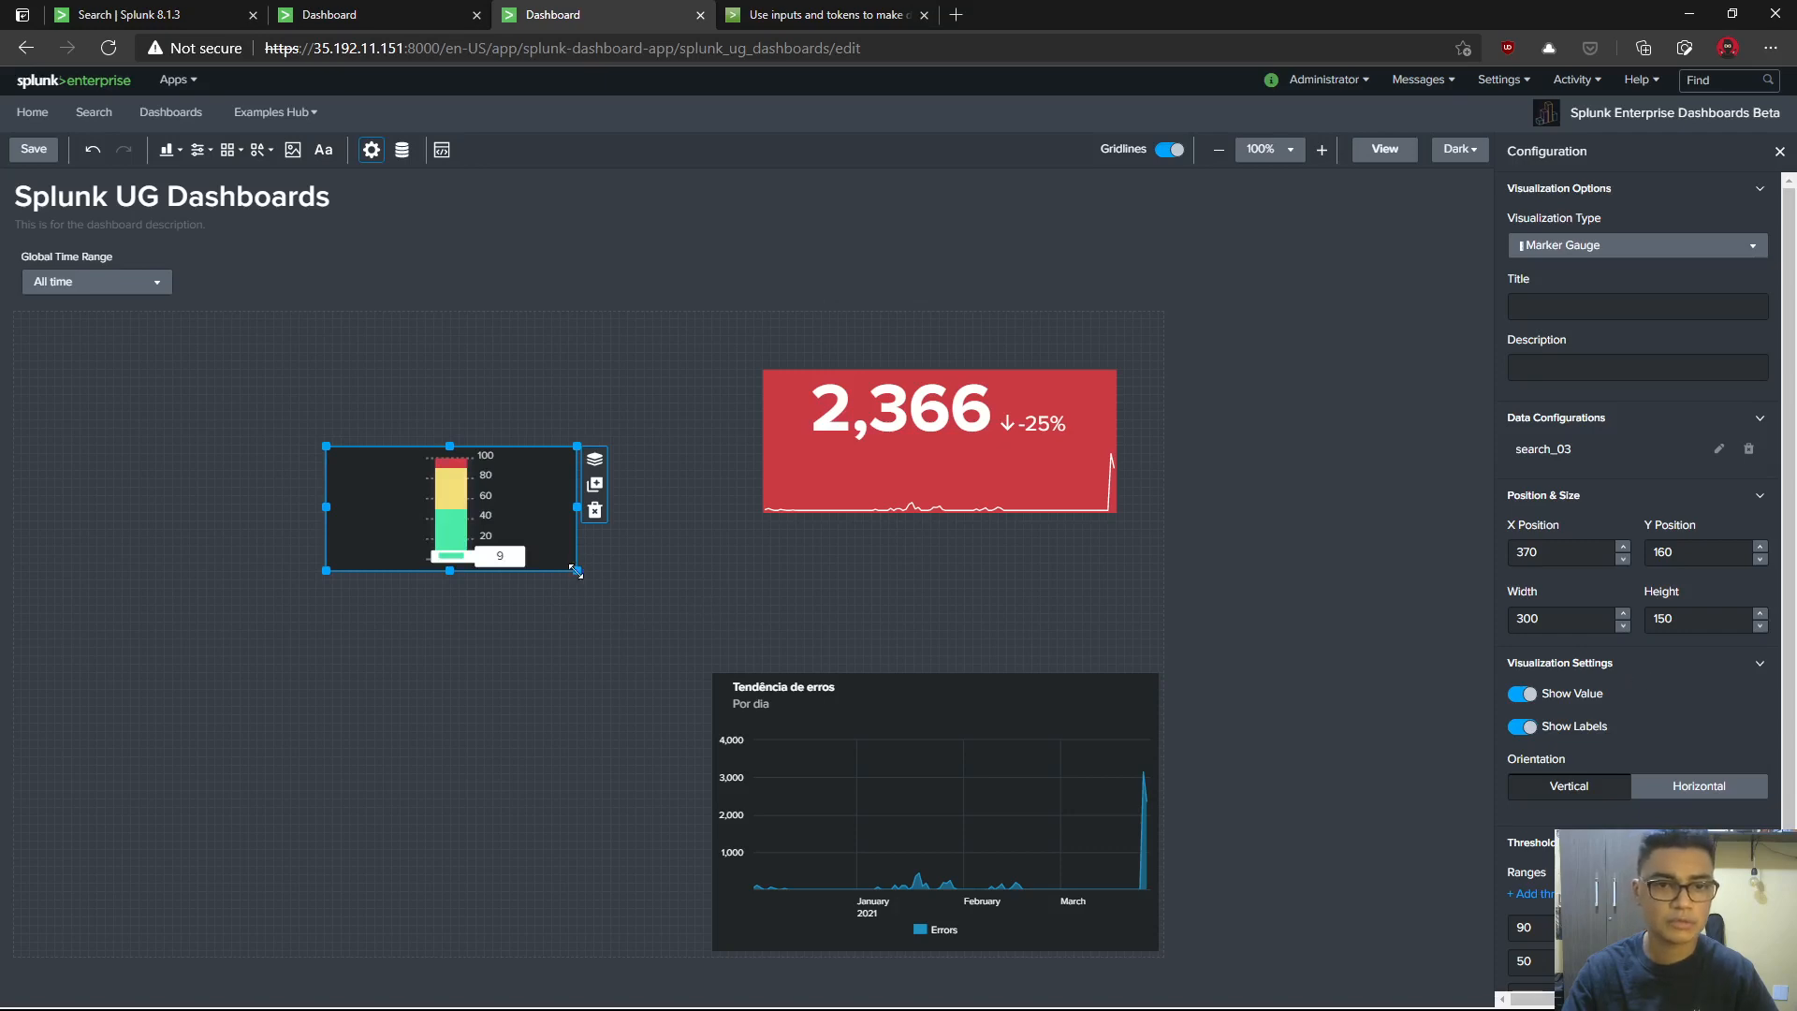
{"action": "left_click_drag", "start_coordinate": [577, 571], "coordinate": [627, 771]}
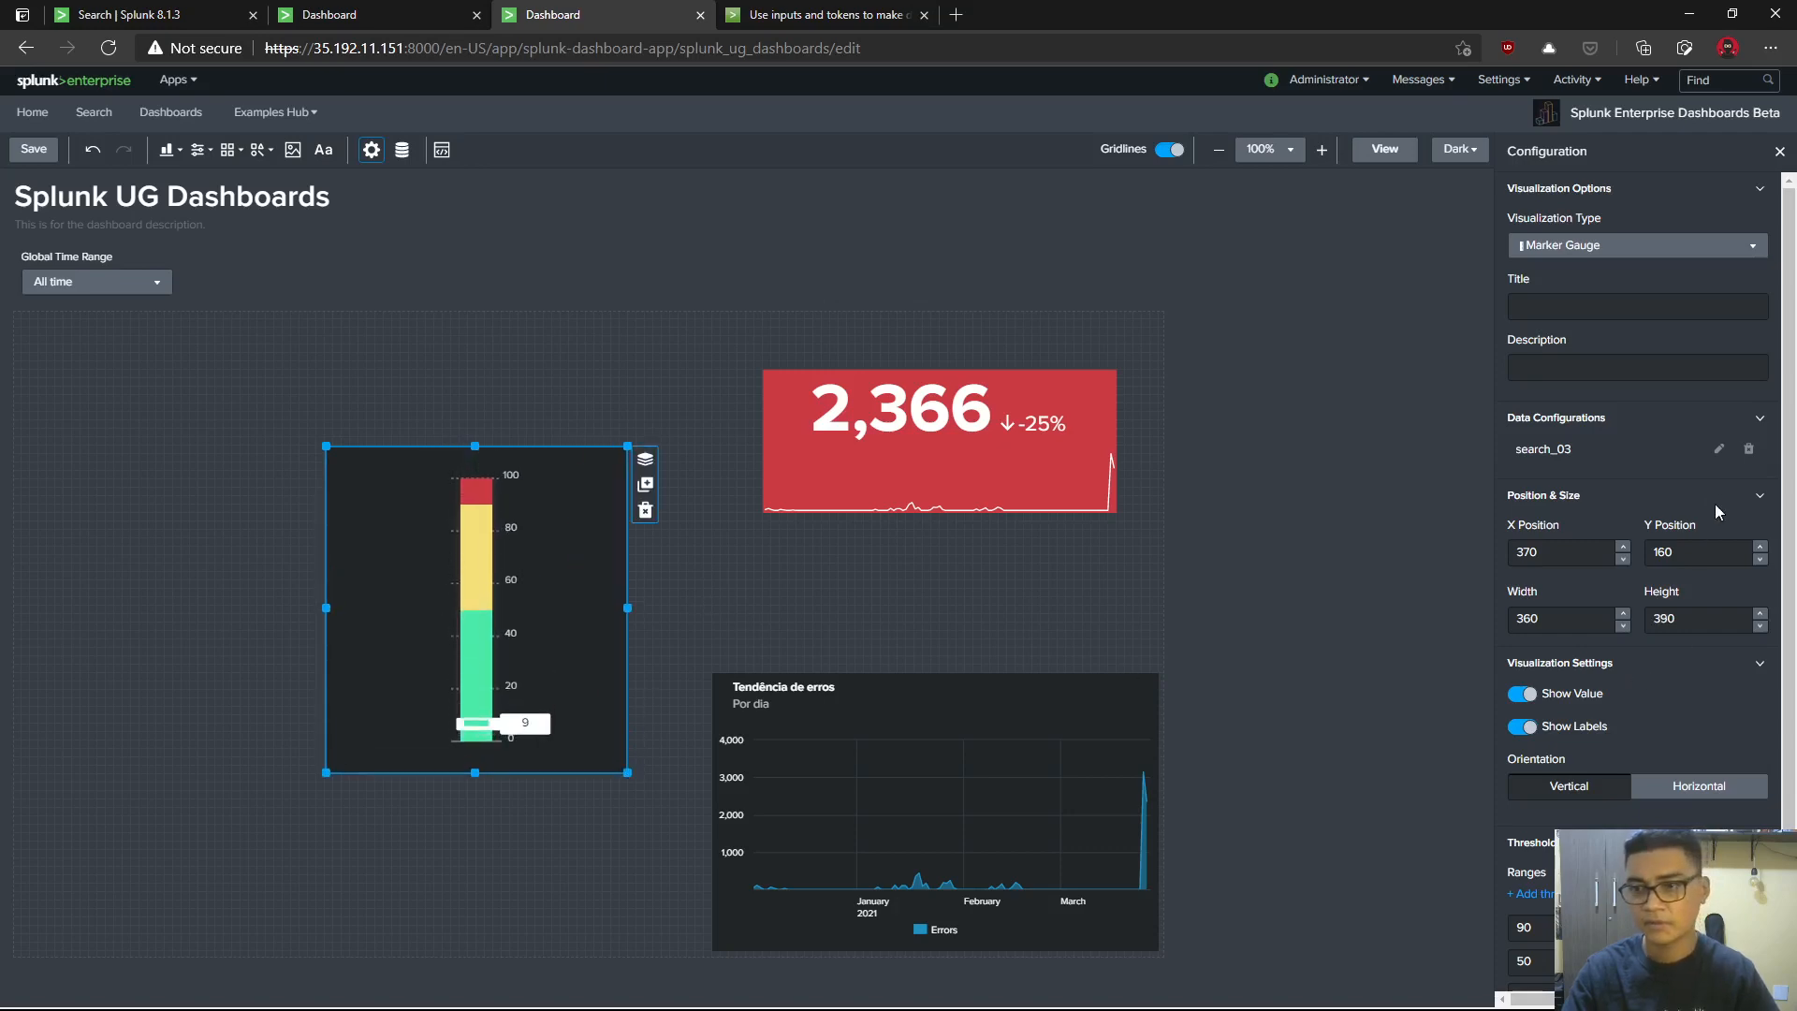
- Compare the gauge range values in search_03's query with the marker gauge's threshold ranges
{"action": "left_click", "coordinate": [1718, 453]}
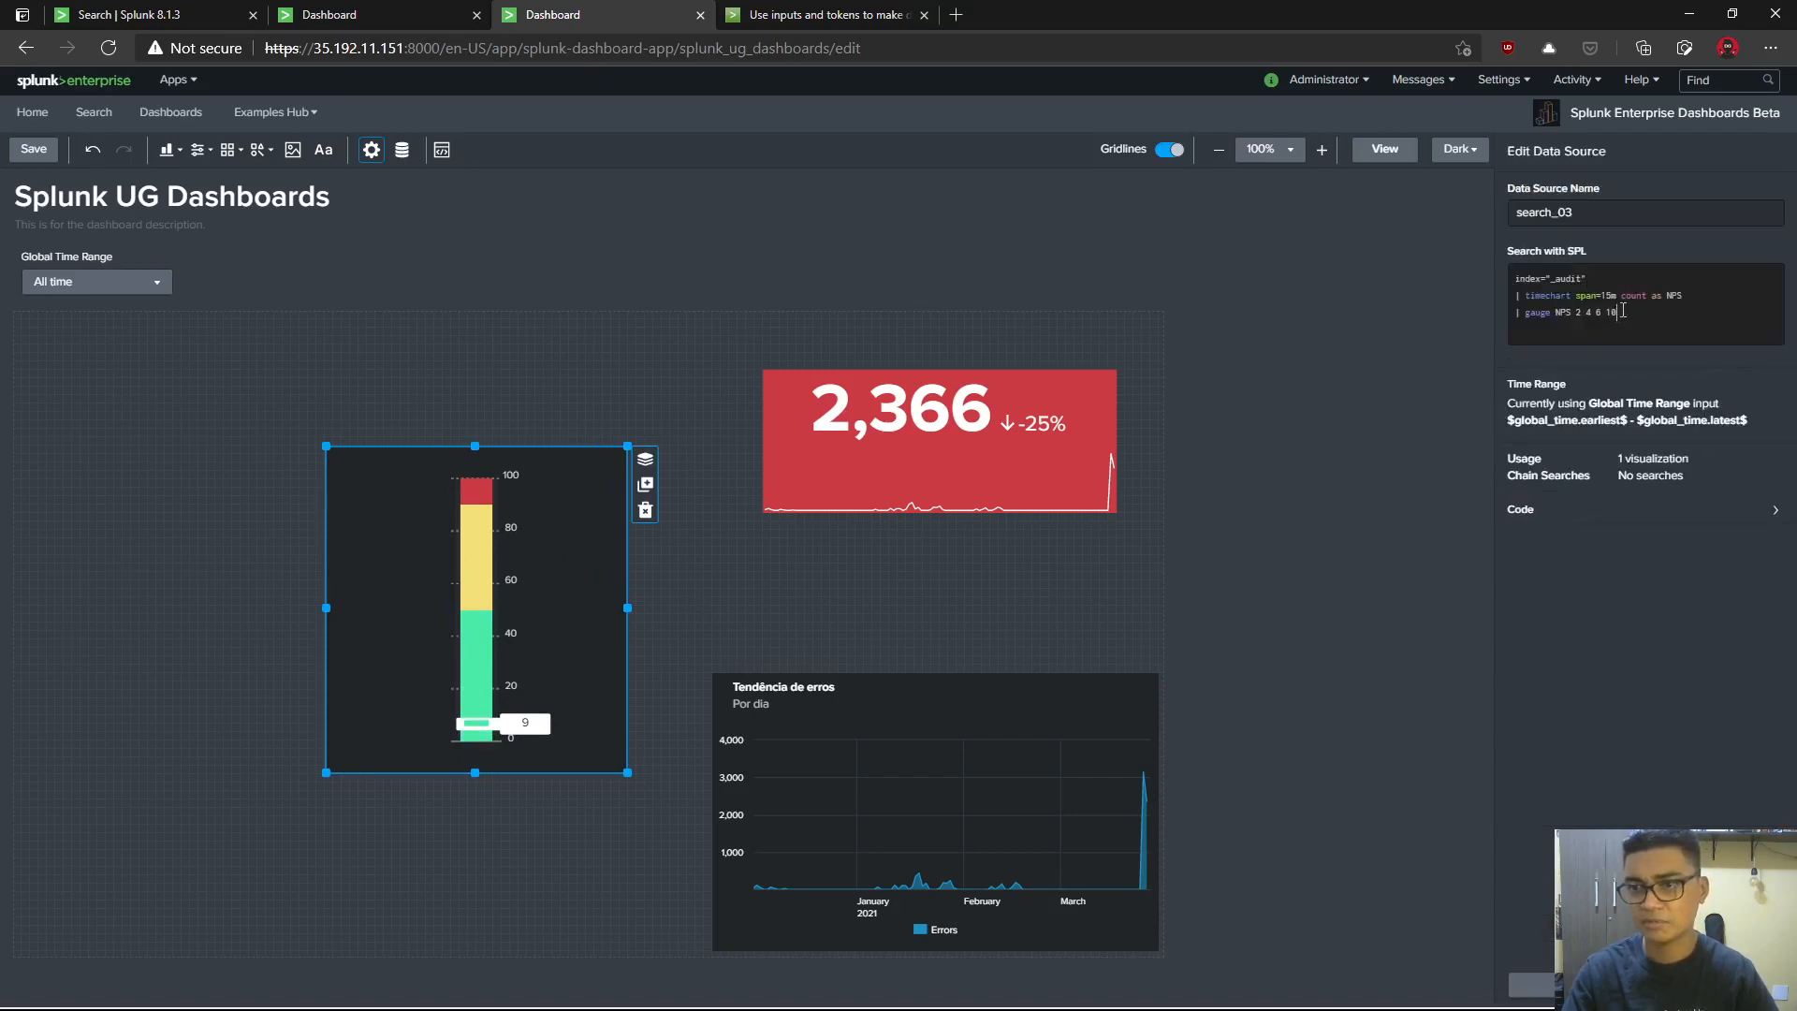
{"action": "left_click", "coordinate": [1583, 314]}
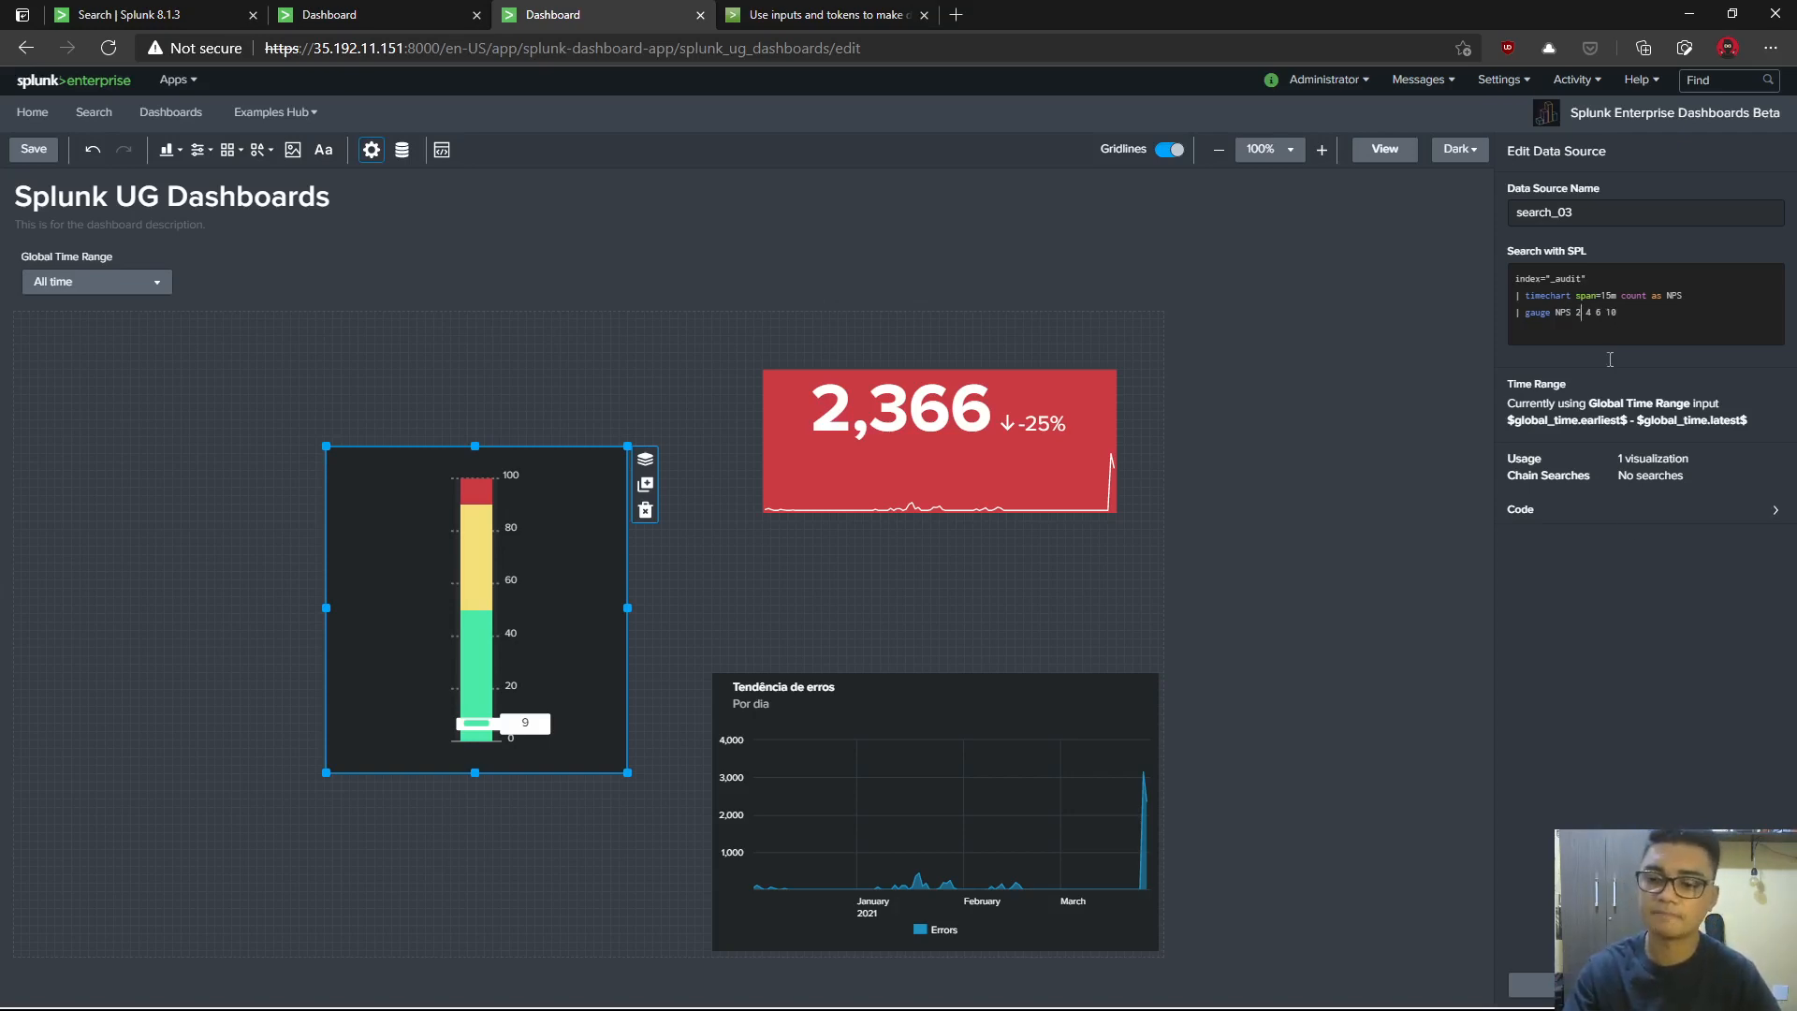
{"action": "left_click", "coordinate": [1572, 984]}
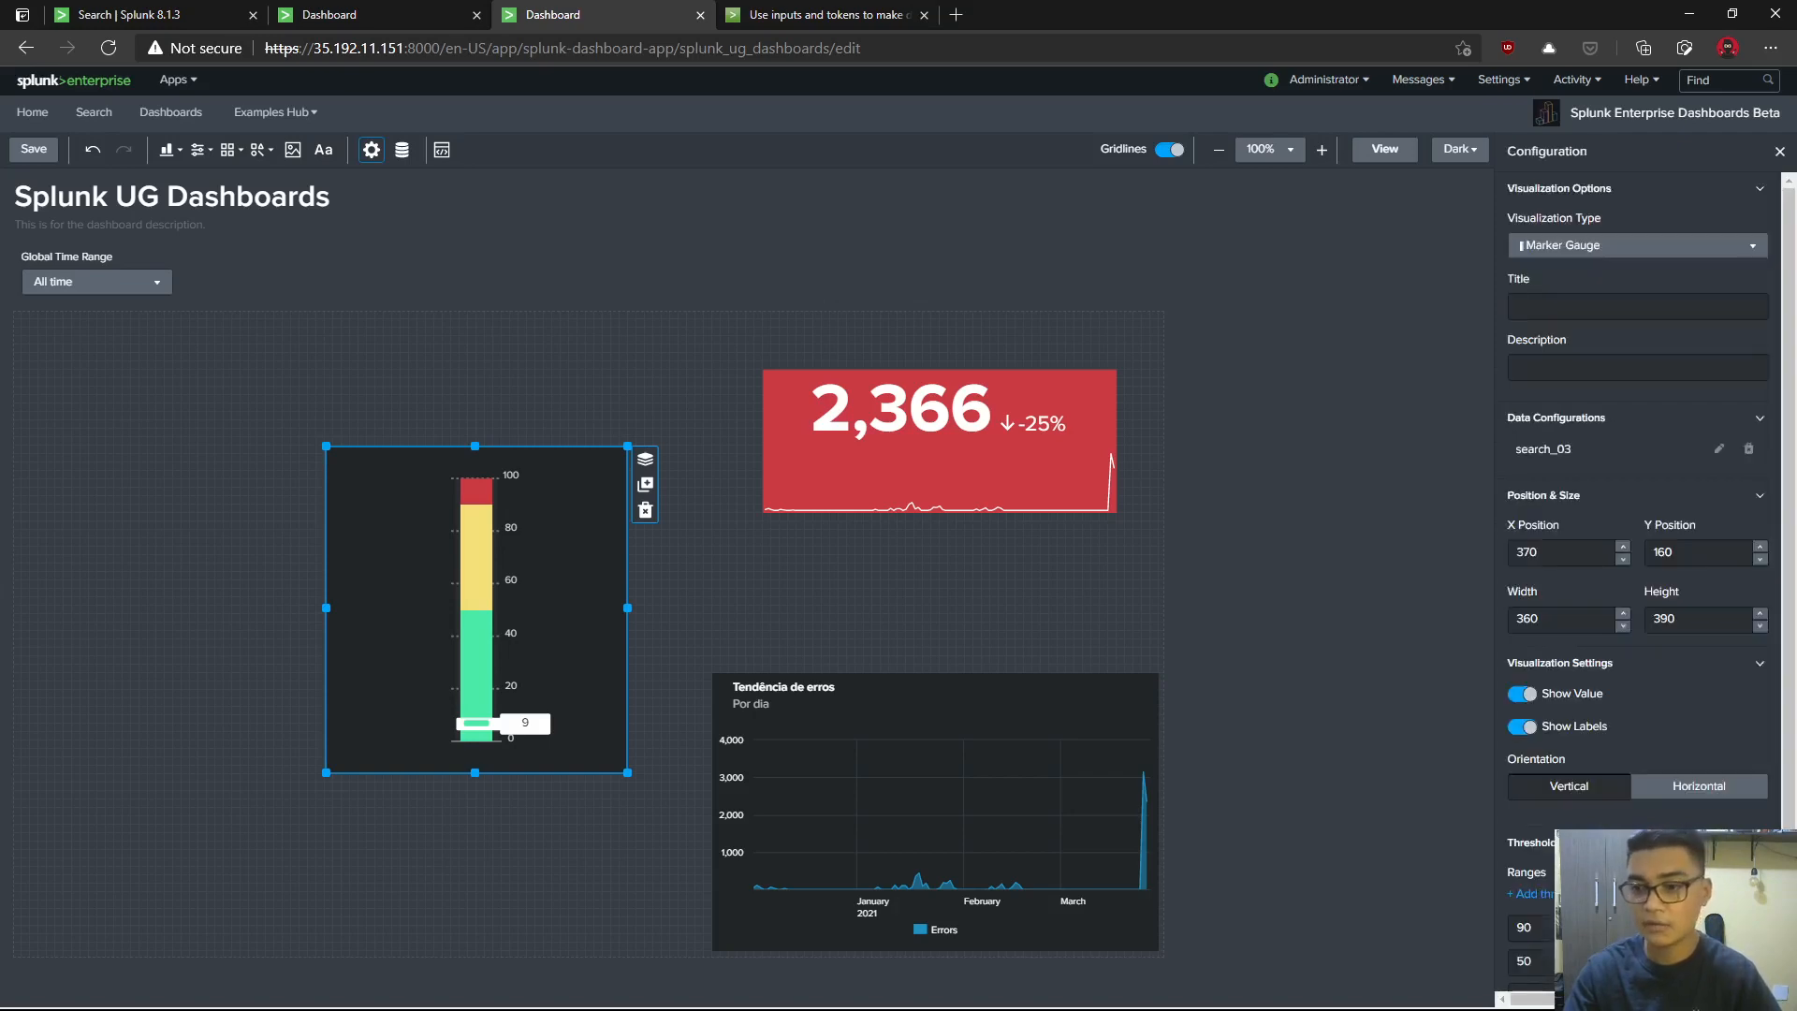
{"action": "scroll", "coordinate": [1637, 795], "scroll_direction": "down", "scroll_amount": 2}
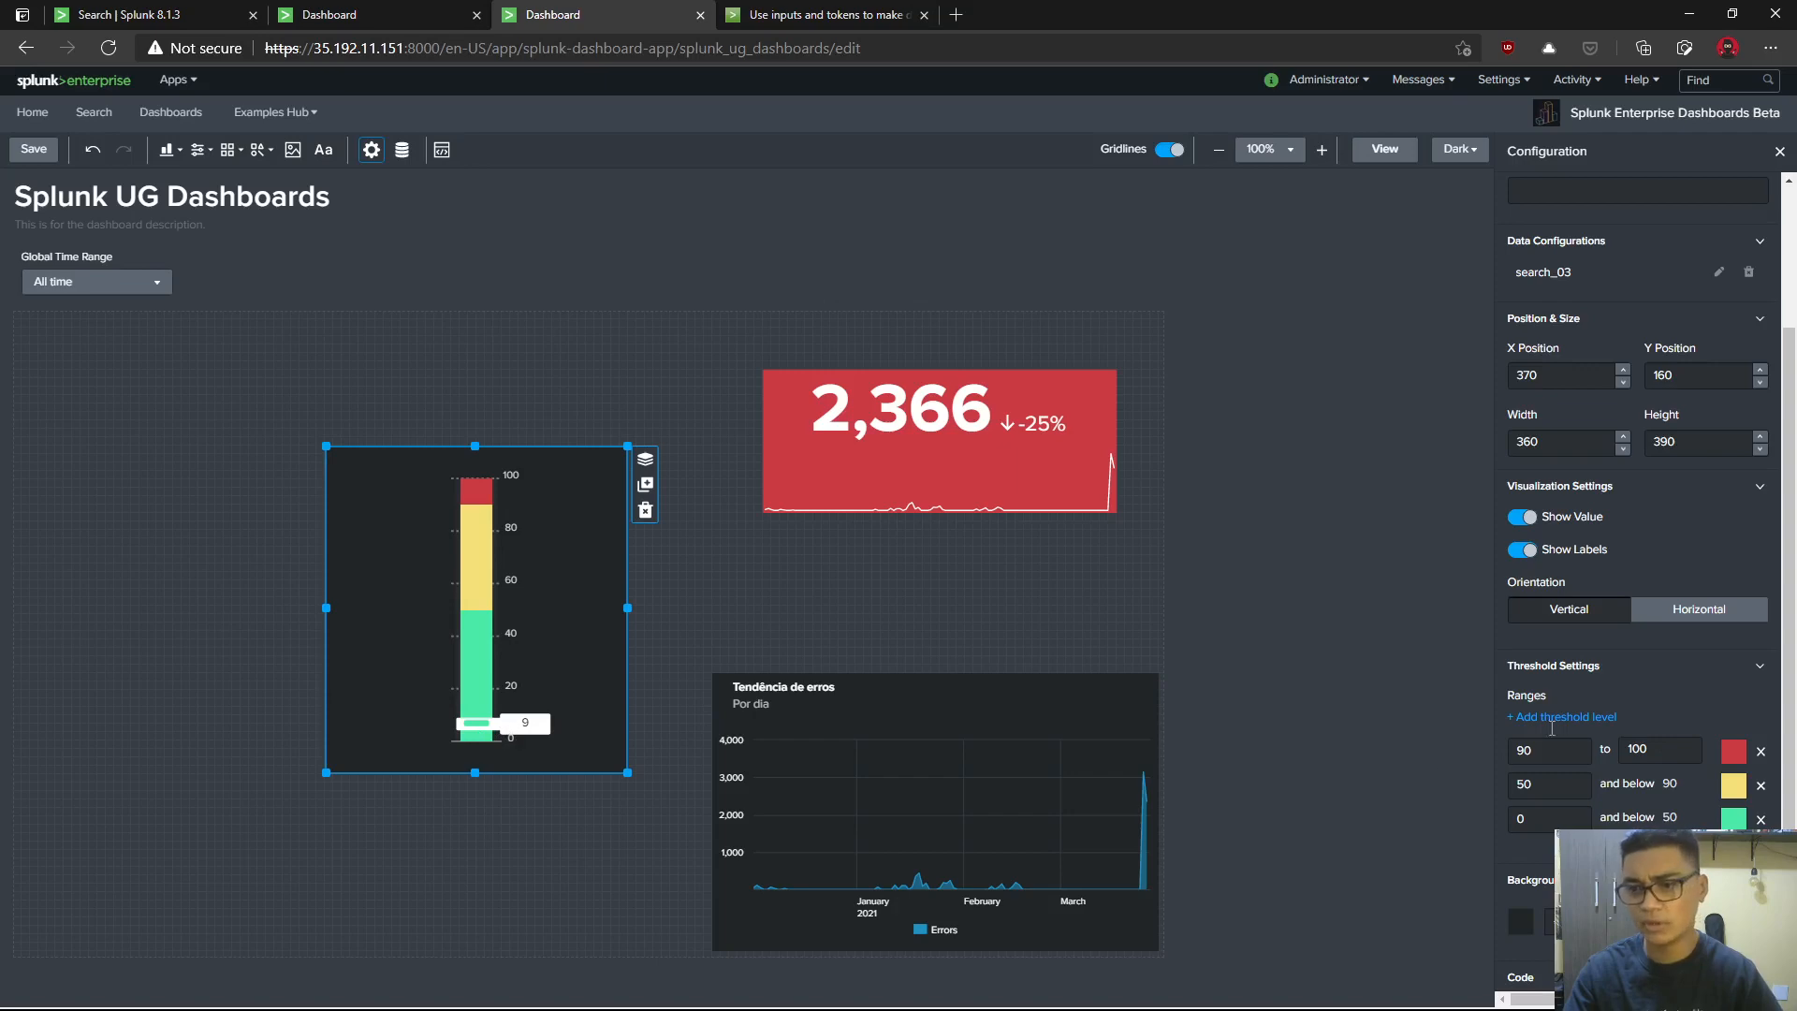
{"action": "scroll", "coordinate": [1591, 655], "scroll_direction": "up", "scroll_amount": 2}
- Set the timechart span in search_03's query to 30m and apply the change
{"action": "left_click", "coordinate": [1720, 451]}
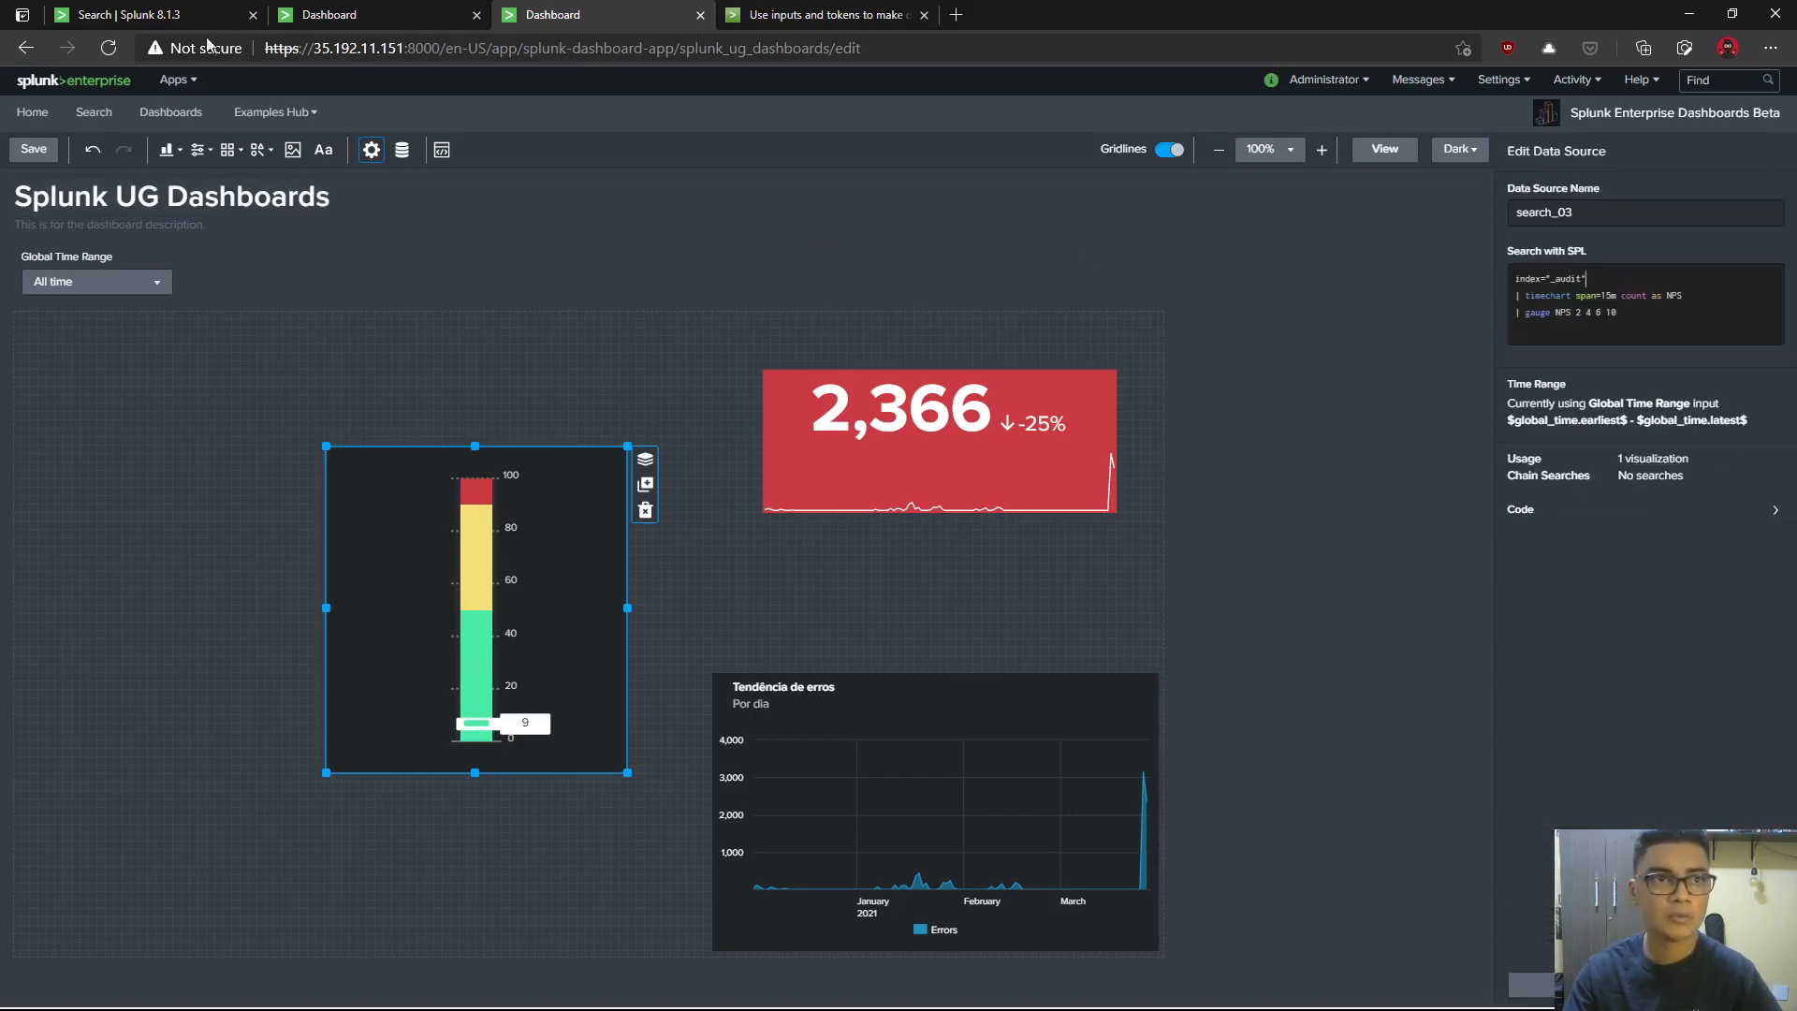
{"action": "left_click", "coordinate": [187, 15]}
{"action": "left_click", "coordinate": [179, 198]}
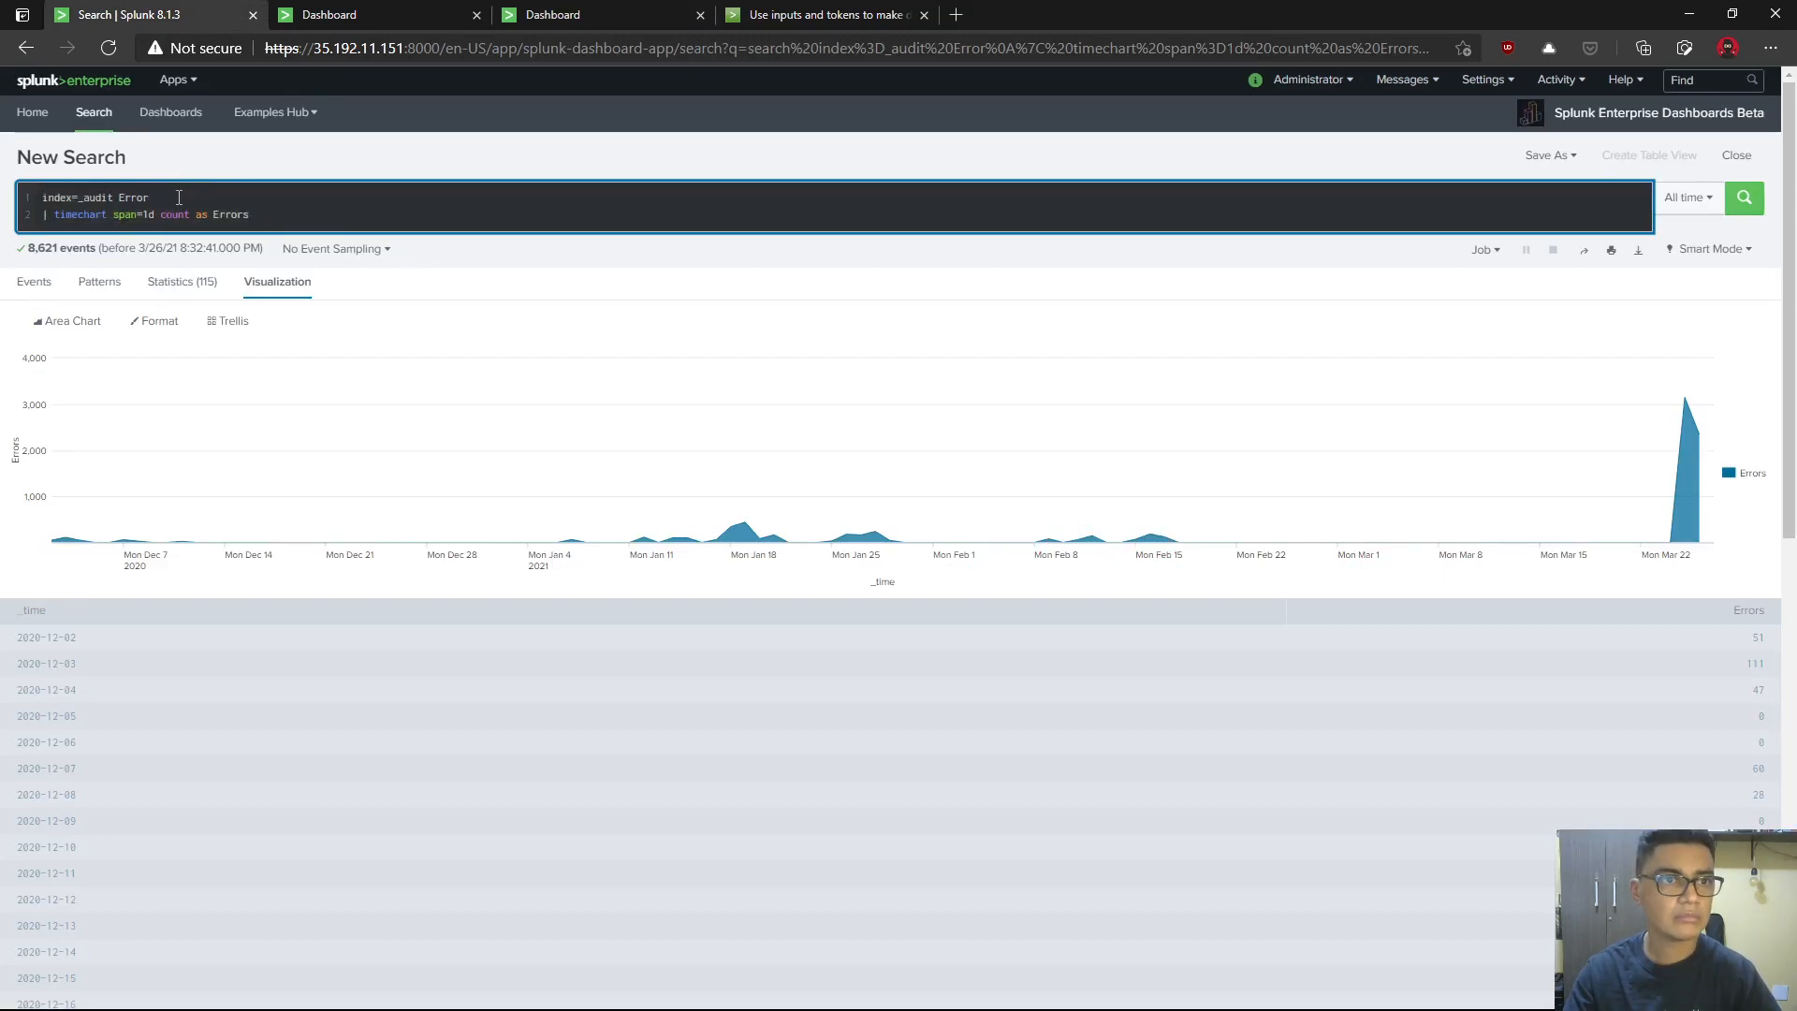
{"action": "left_click", "coordinate": [412, 15]}
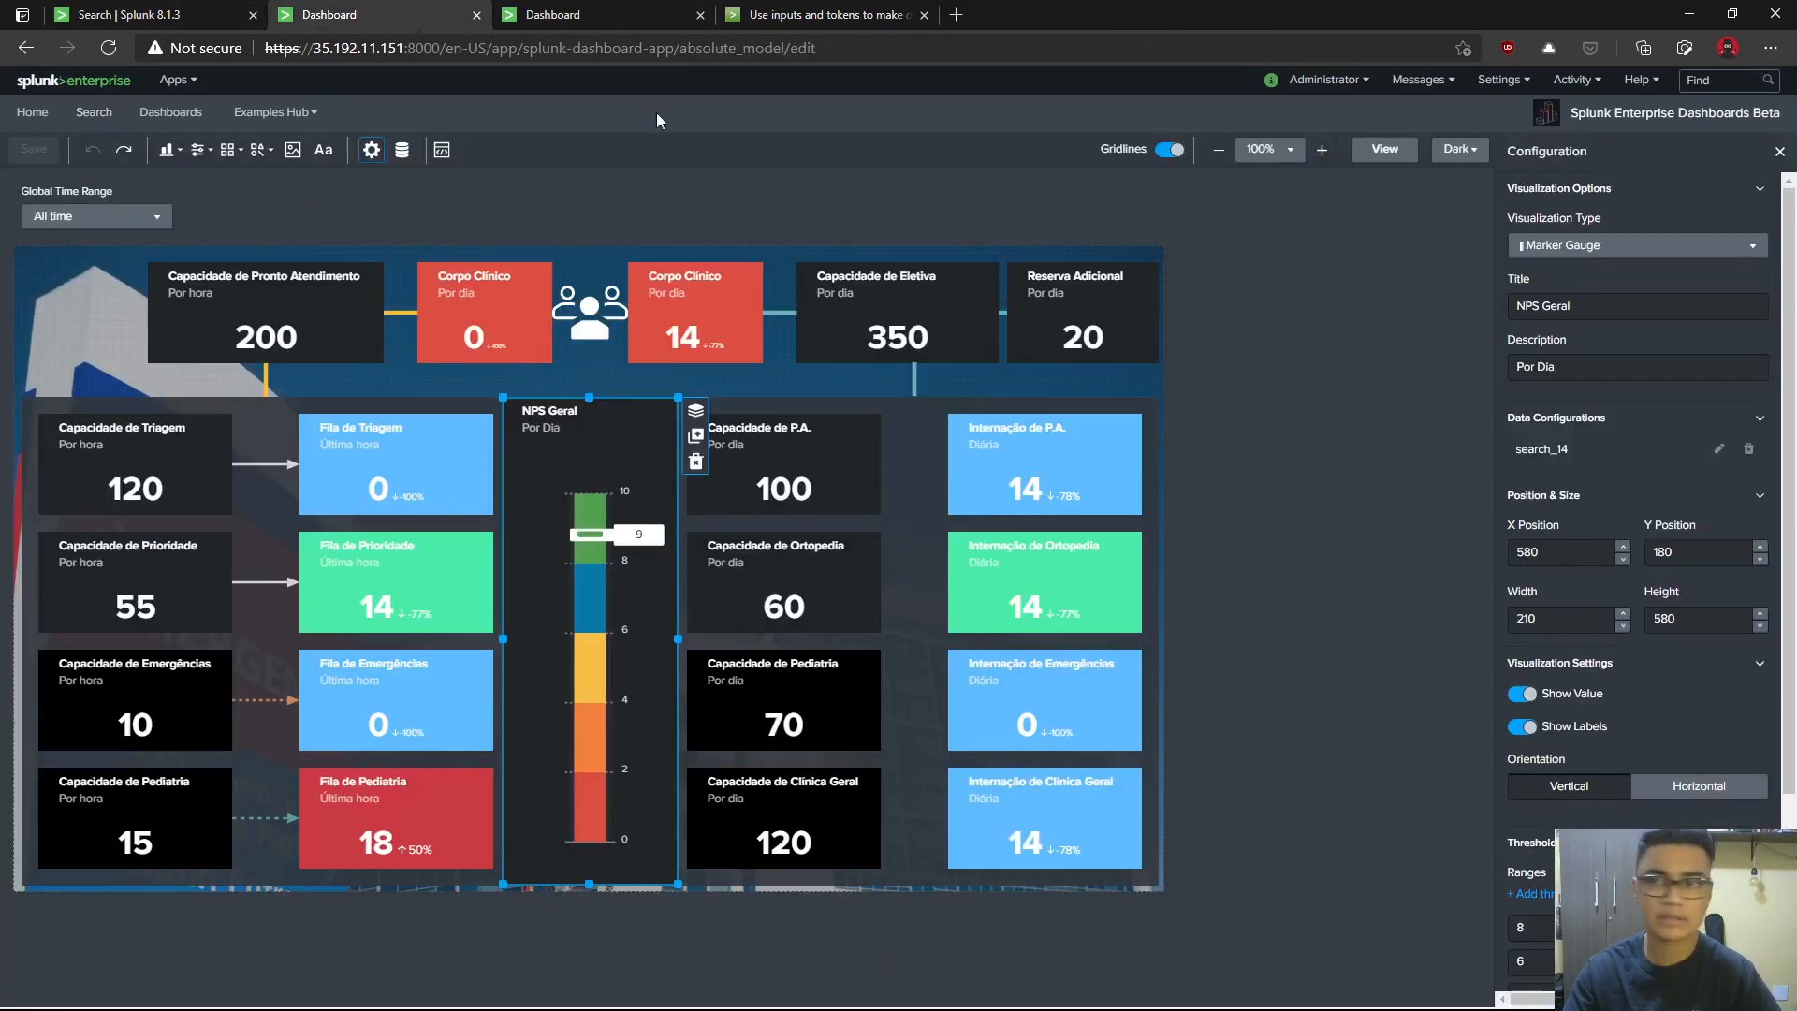
{"action": "left_click", "coordinate": [593, 16]}
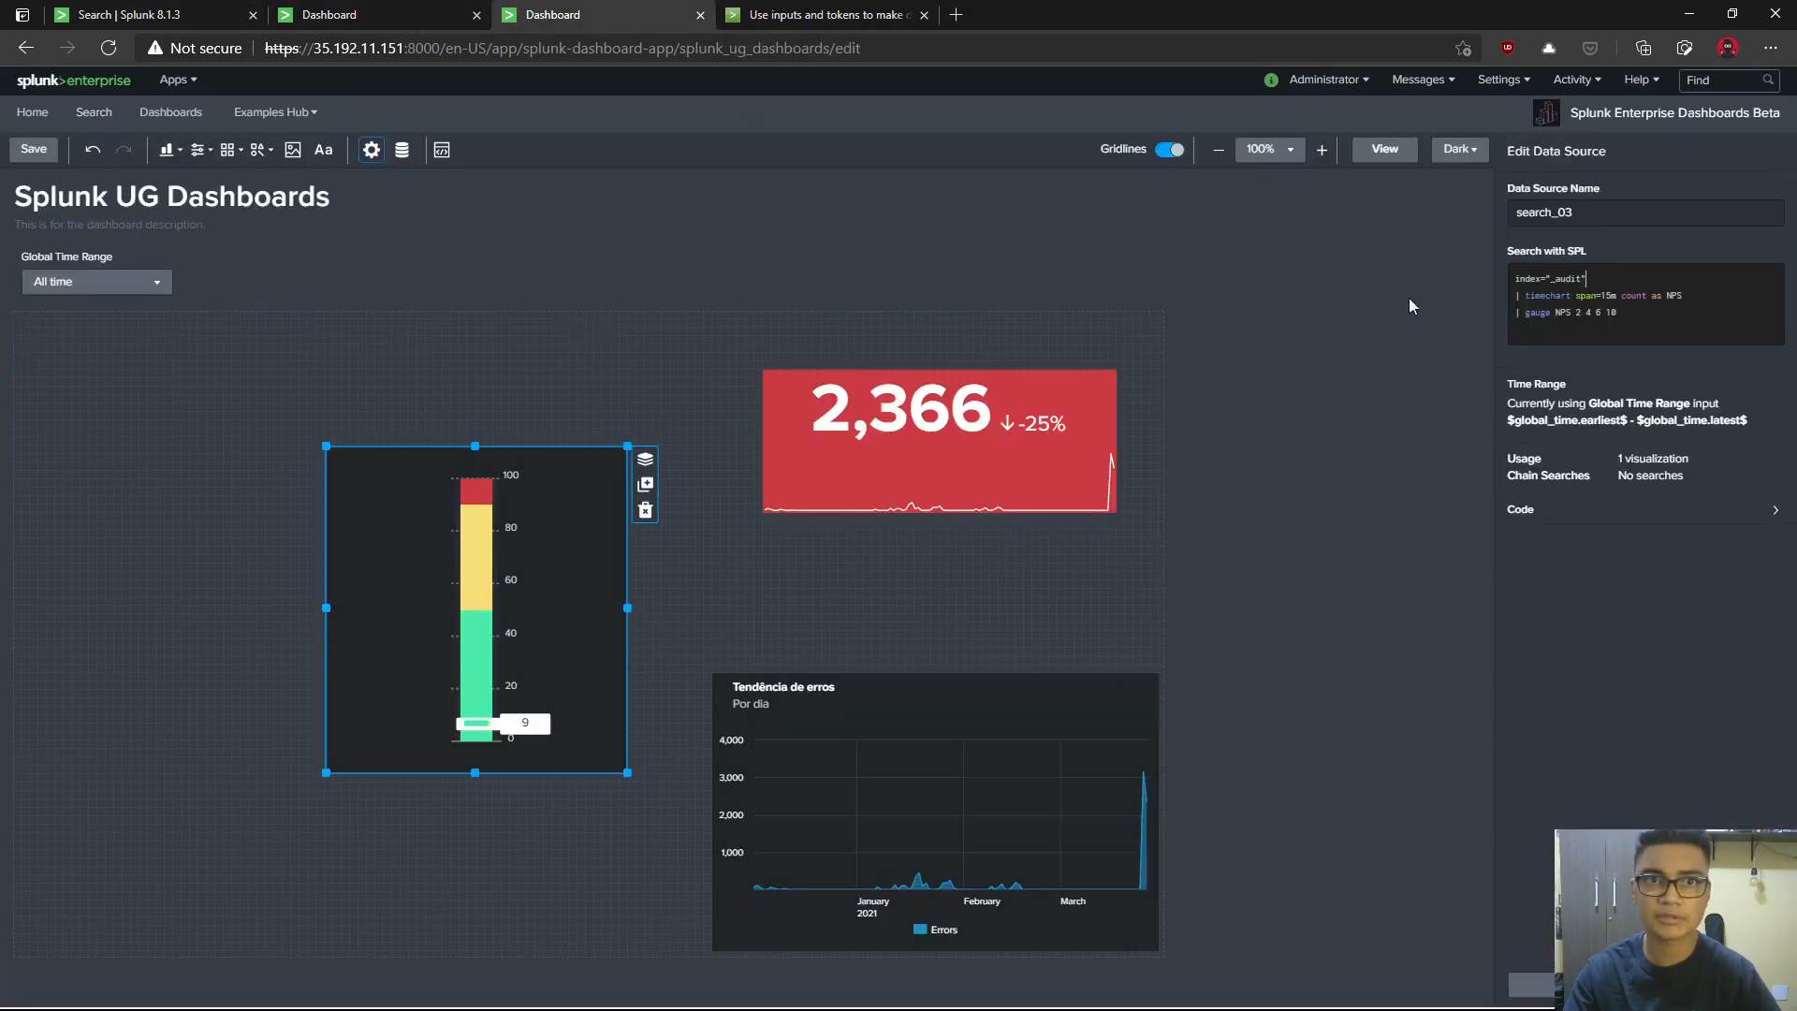
{"action": "left_click", "coordinate": [1616, 278]}
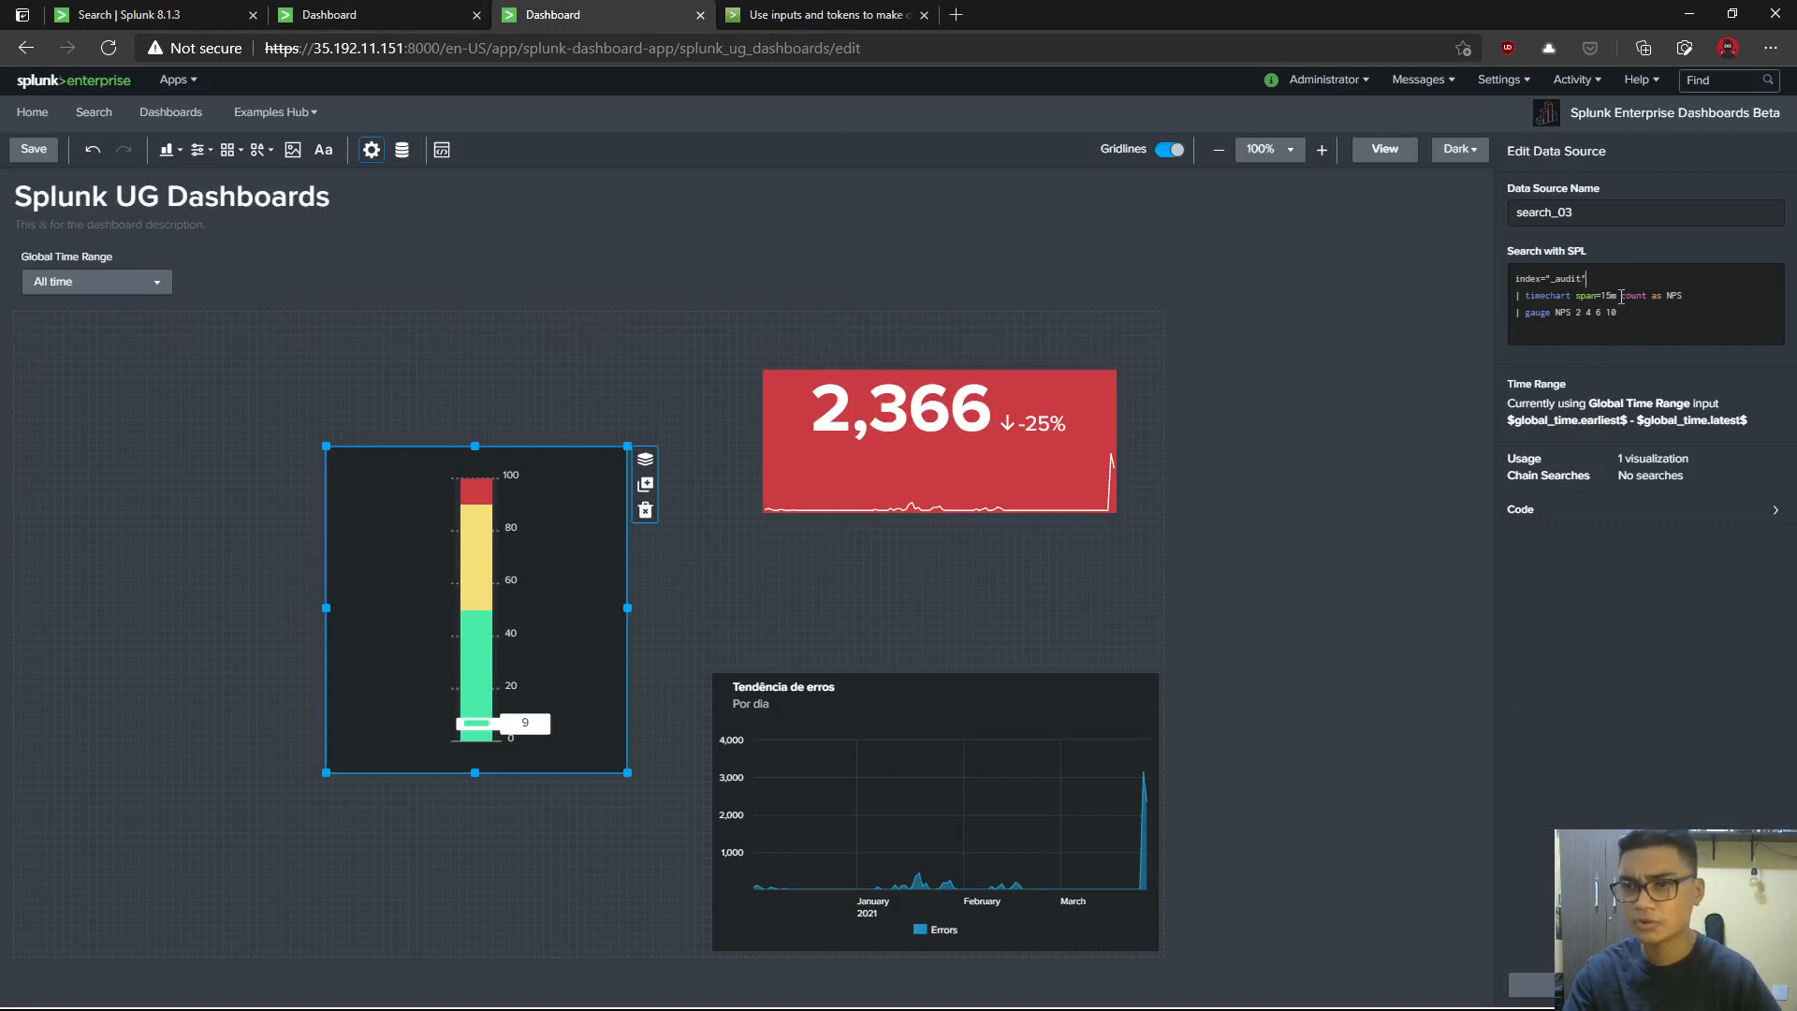
{"action": "left_click", "coordinate": [1603, 295]}
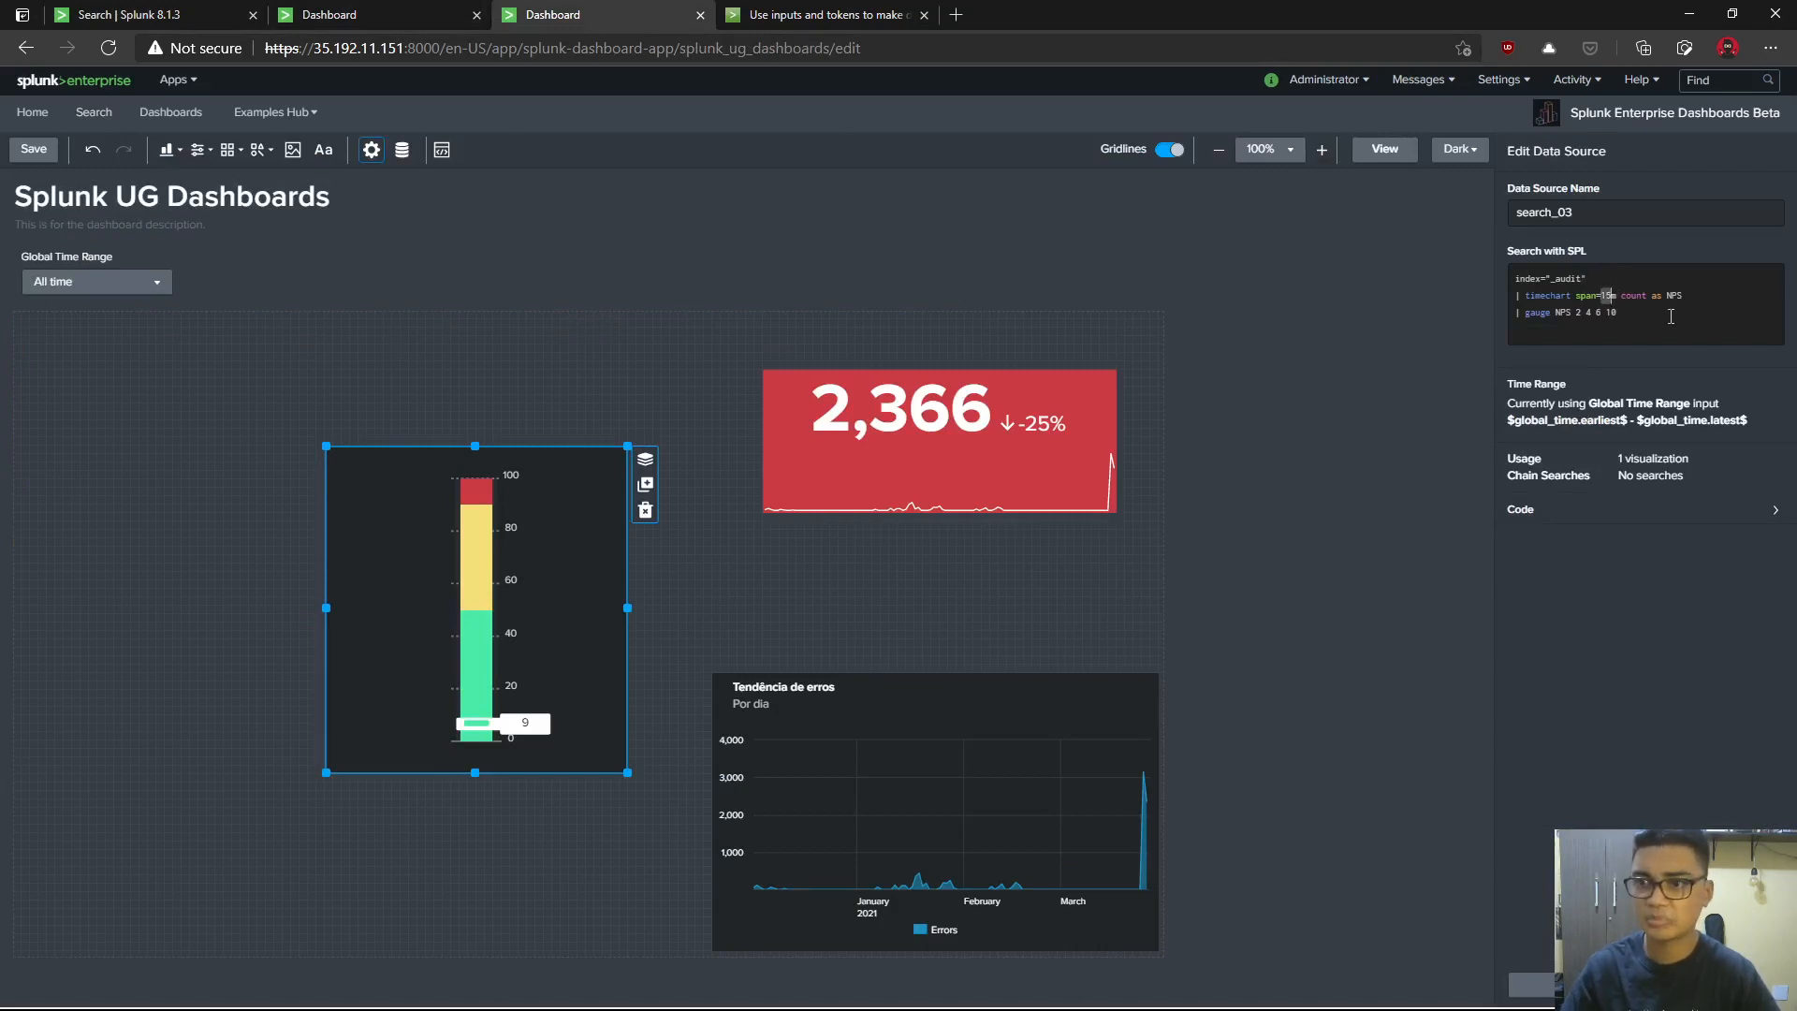
{"action": "type", "text": "30"}
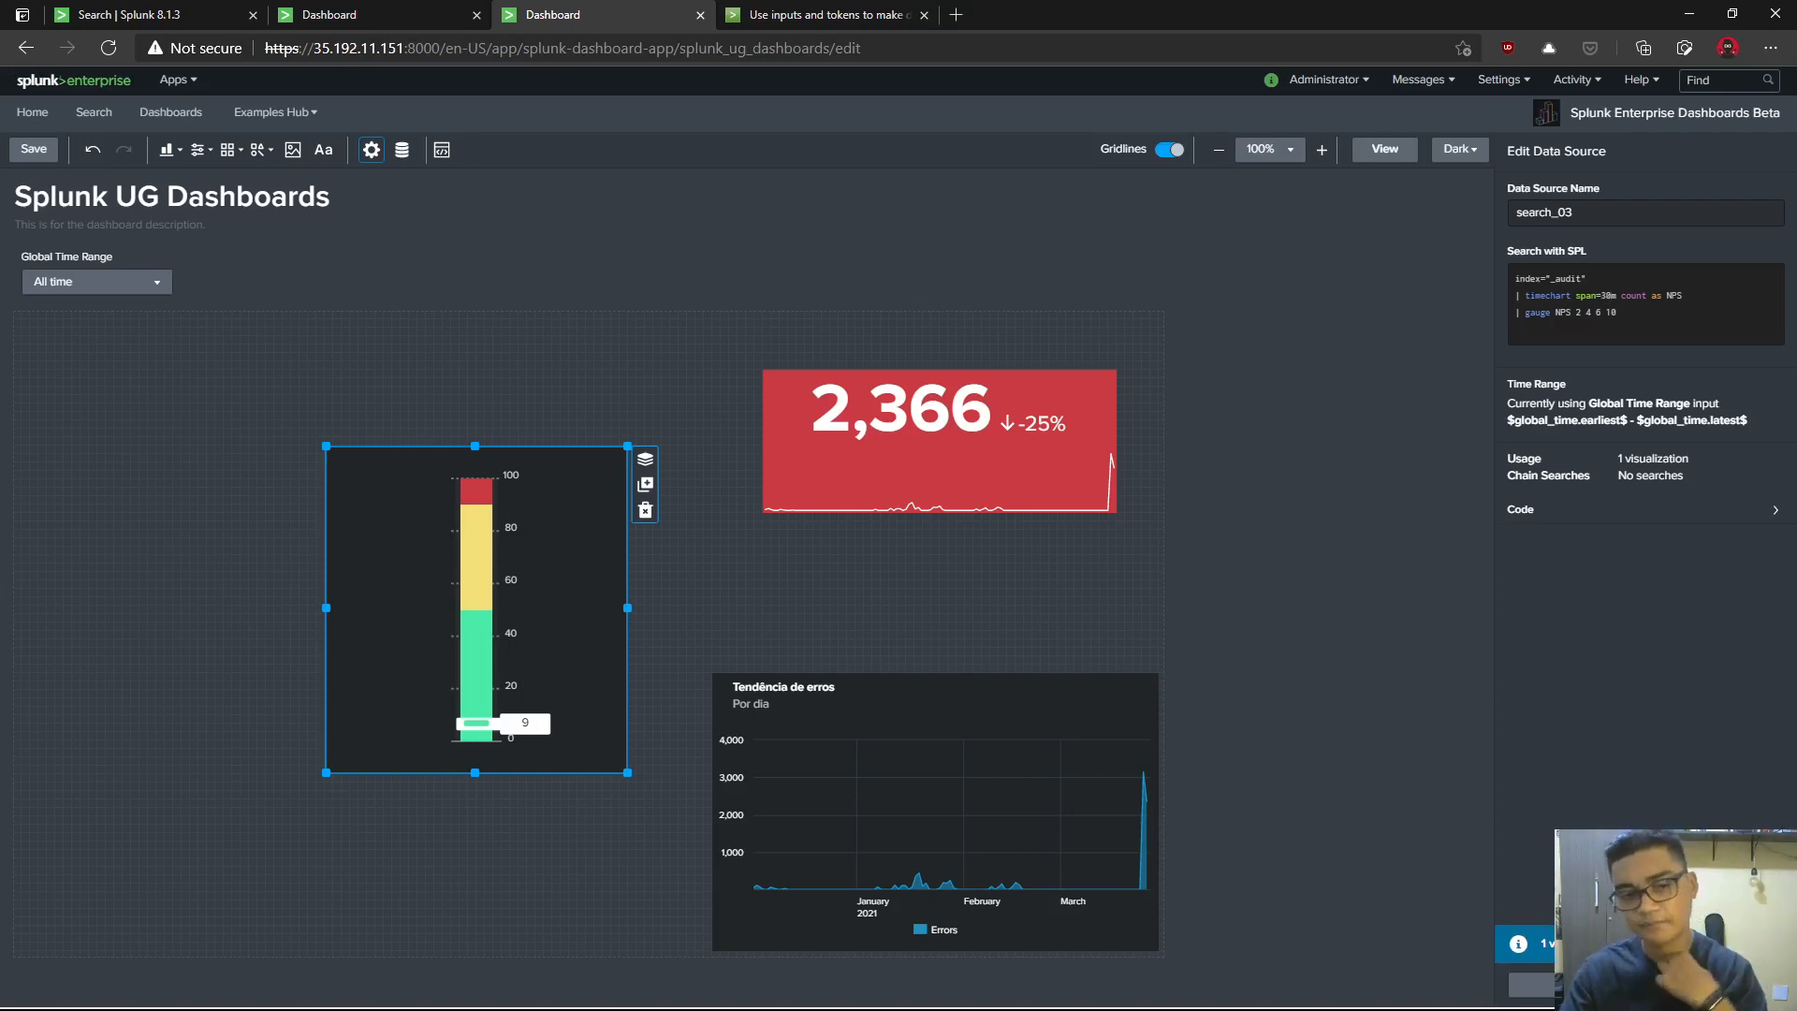
{"action": "left_click", "coordinate": [1717, 984]}
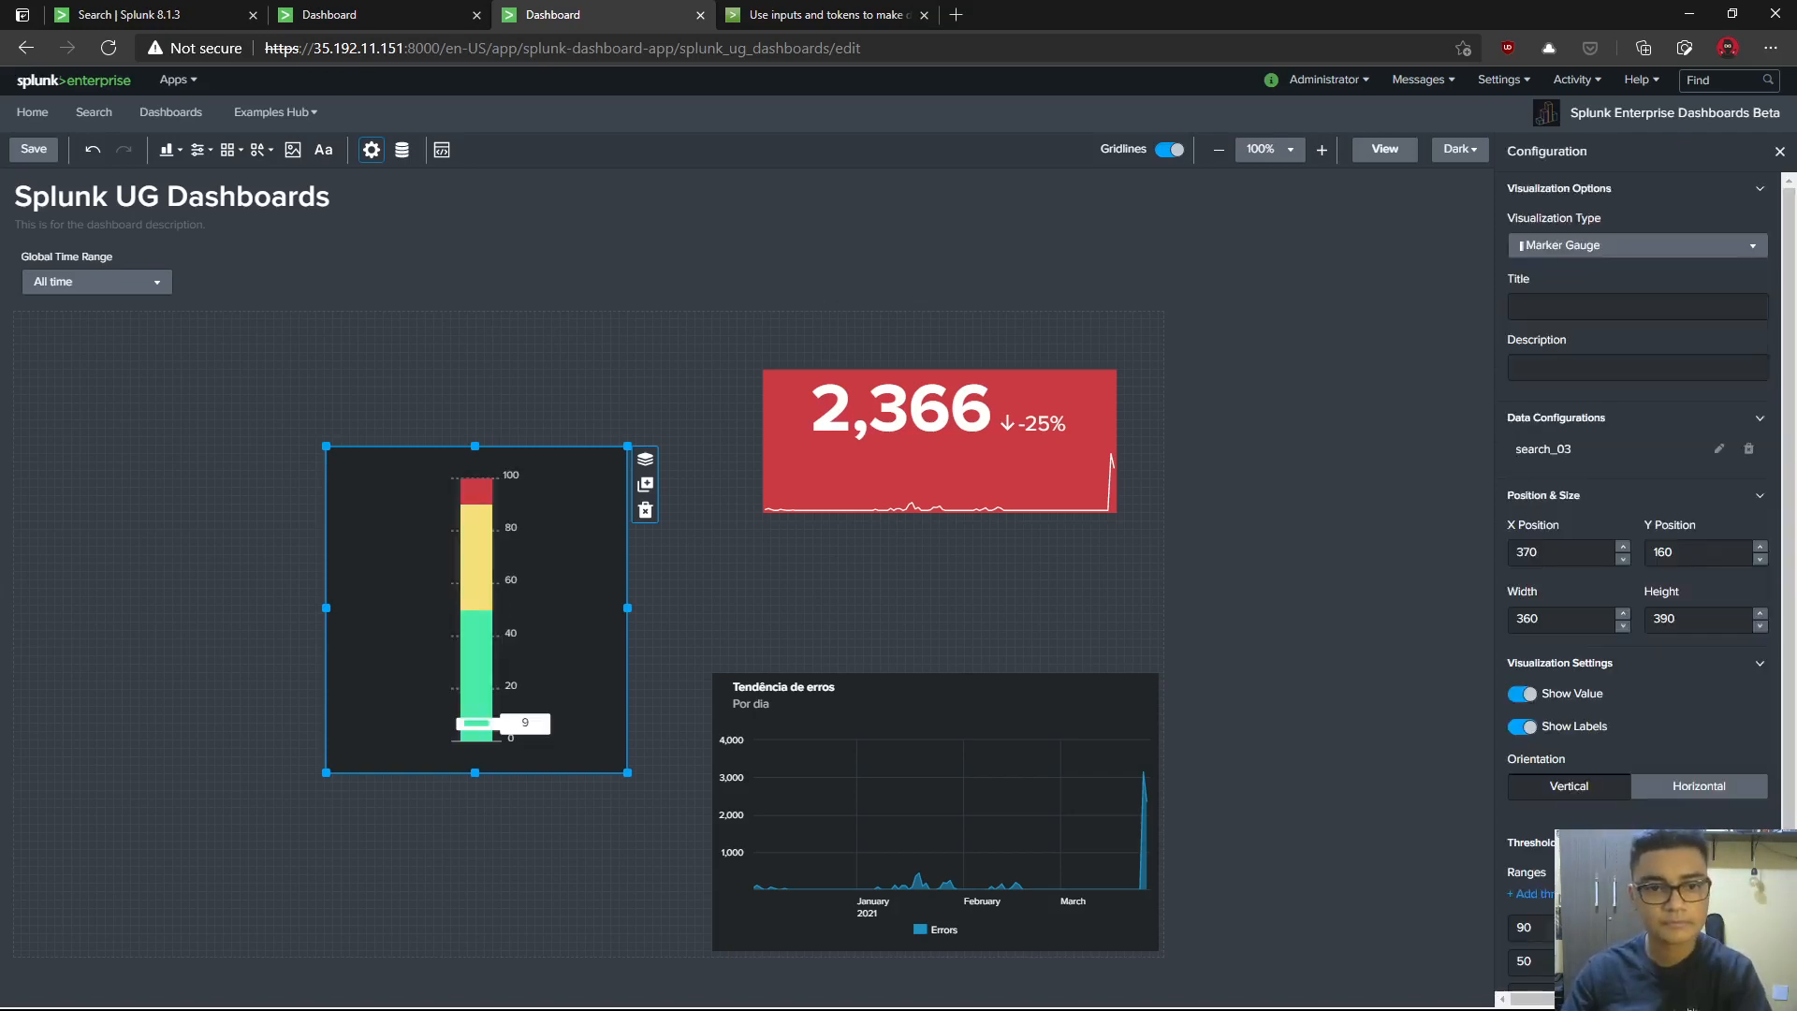
- Copy search_03's query without the gauge line and run index="_audit" | timechart span=30m count as NPS on the Search page
{"action": "left_click", "coordinate": [1718, 449]}
{"action": "left_click_drag", "start_coordinate": [1672, 310], "coordinate": [1513, 270]}
{"action": "left_click", "coordinate": [140, 14]}
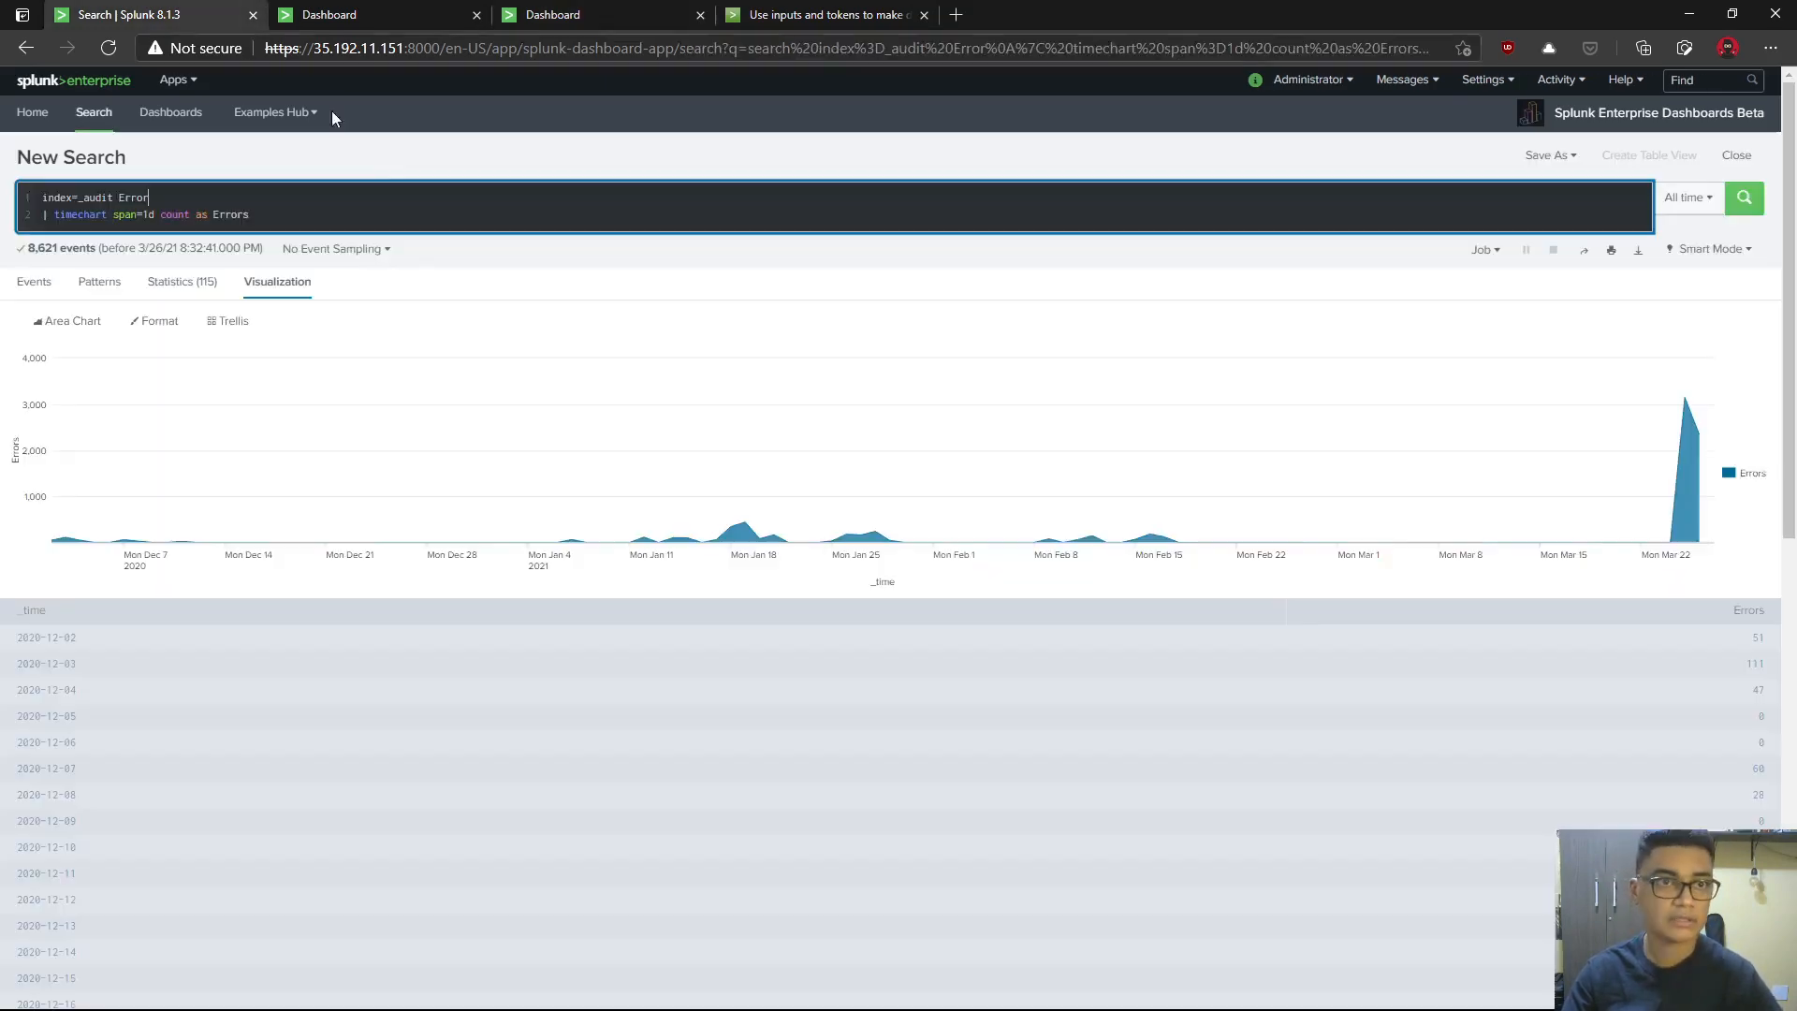
{"action": "left_click", "coordinate": [333, 199]}
{"action": "key", "text": "ctrl+a"}
{"action": "type", "text": "index=\"_audit\" | timechart span=30m count as NPS"}
{"action": "key", "text": "Return"}
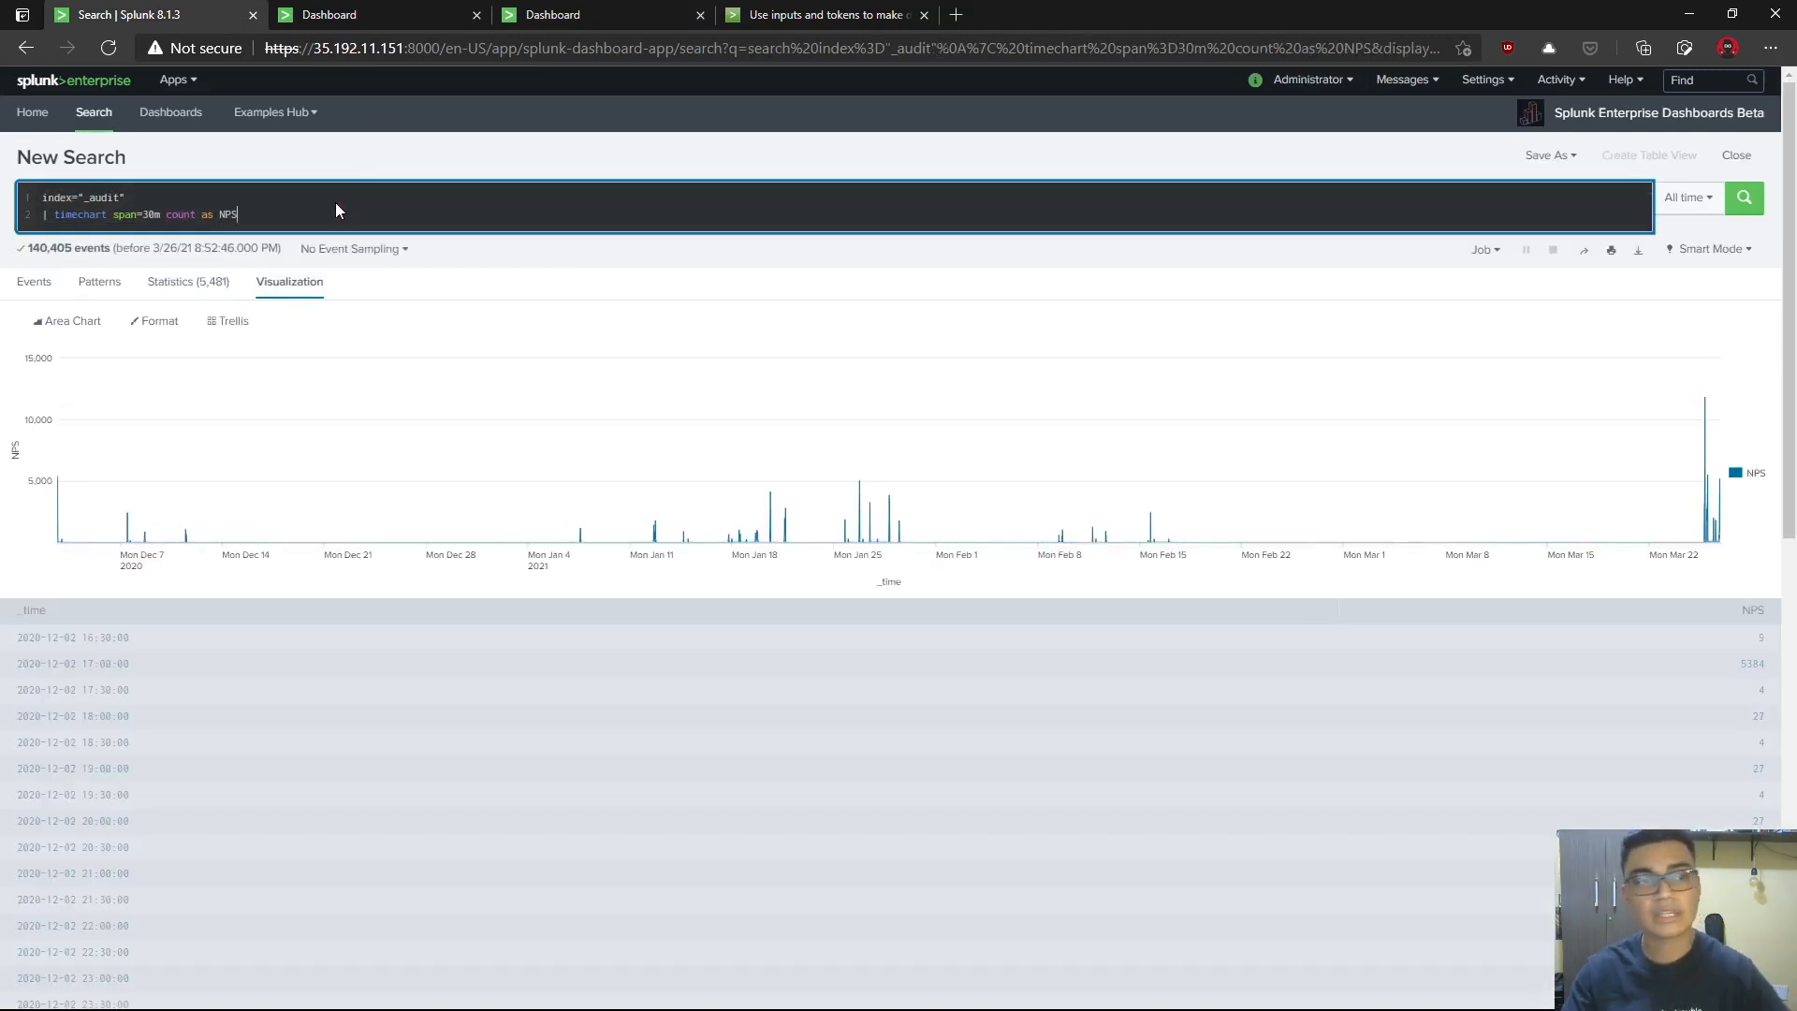
- Return to the Splunk UG Dashboards dashboard and set the marker gauge's orientation to Horizontal
{"action": "left_click", "coordinate": [386, 15]}
{"action": "key", "text": "ctrl+Tab"}
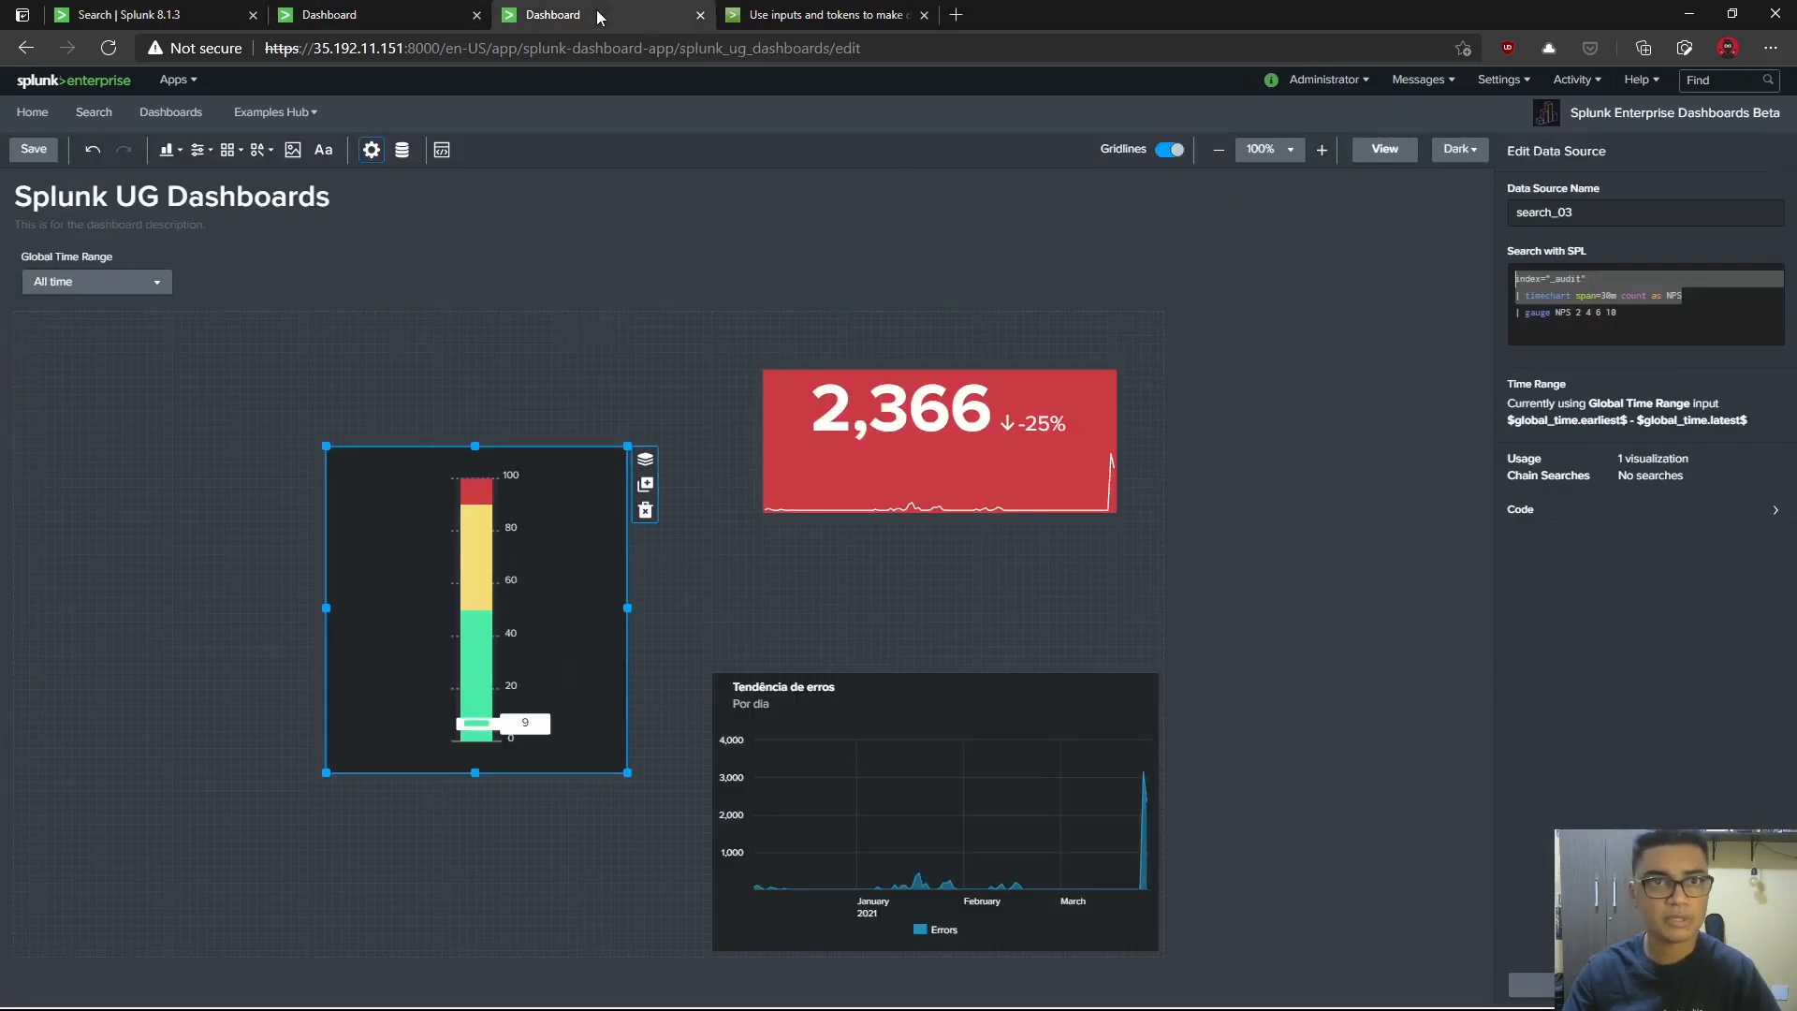
{"action": "left_click", "coordinate": [1667, 309]}
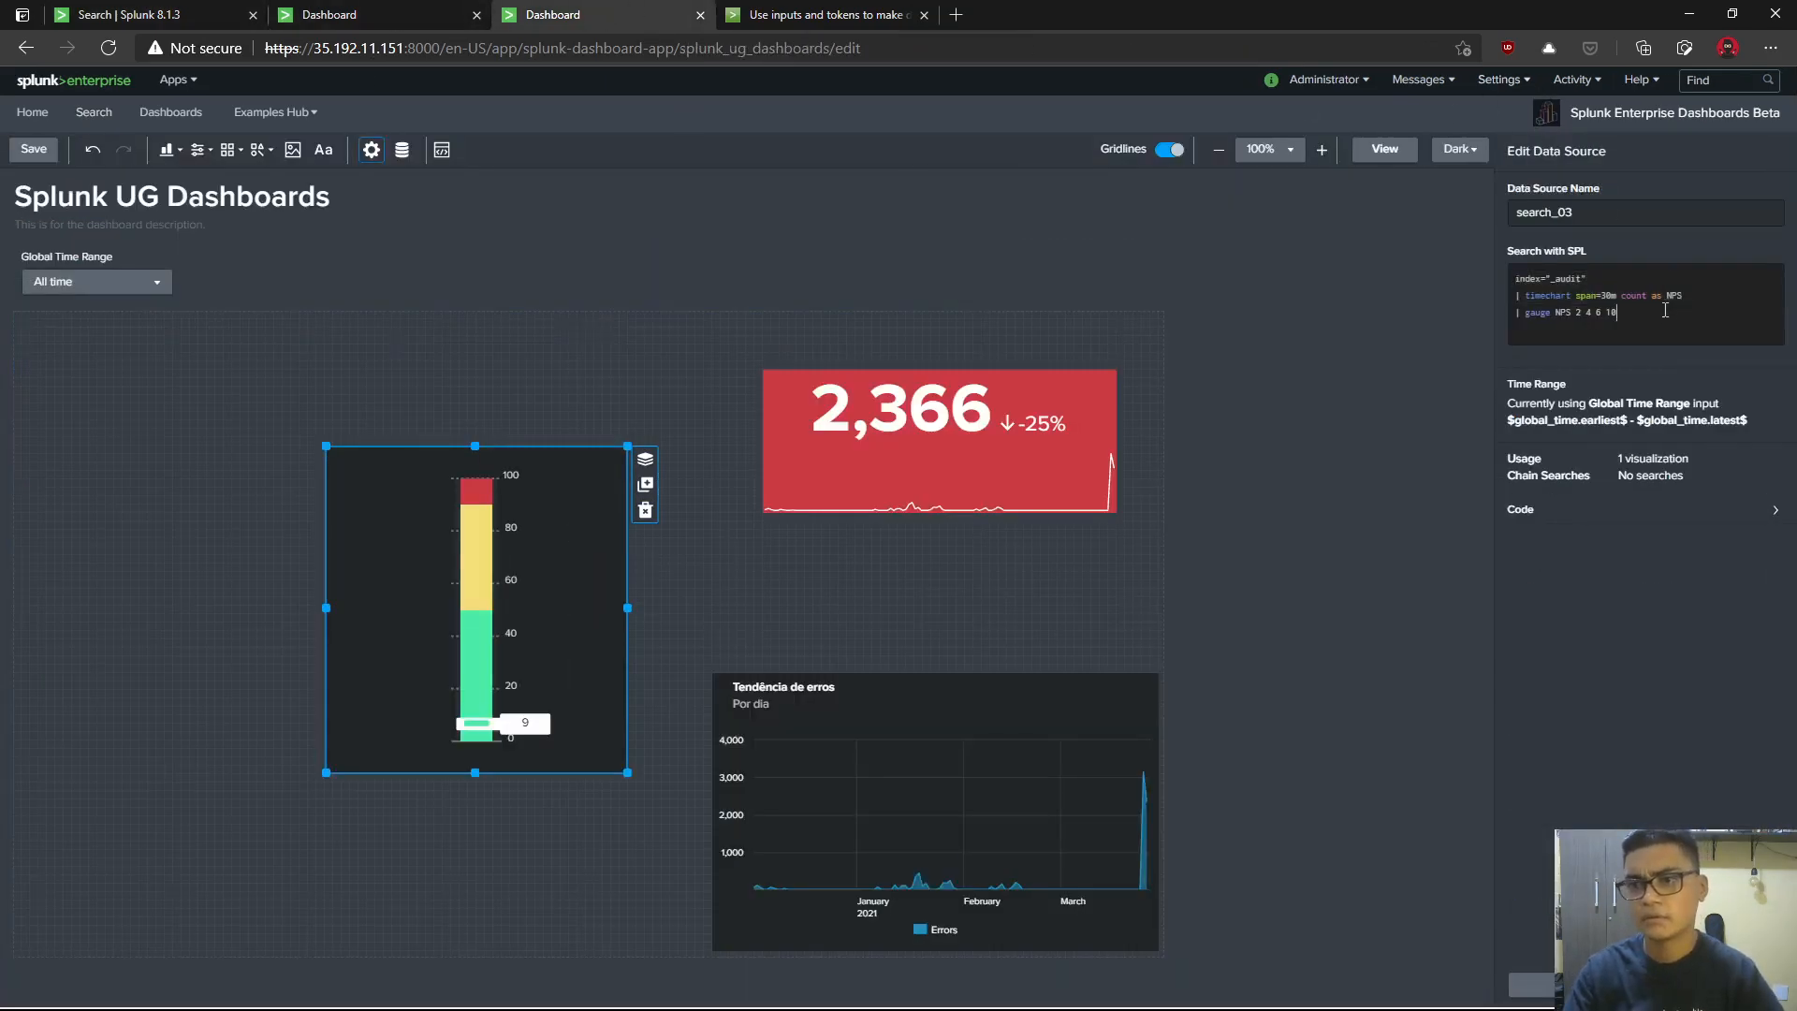
{"action": "left_click", "coordinate": [1474, 734]}
{"action": "scroll", "coordinate": [1636, 708], "scroll_direction": "down", "scroll_amount": 2}
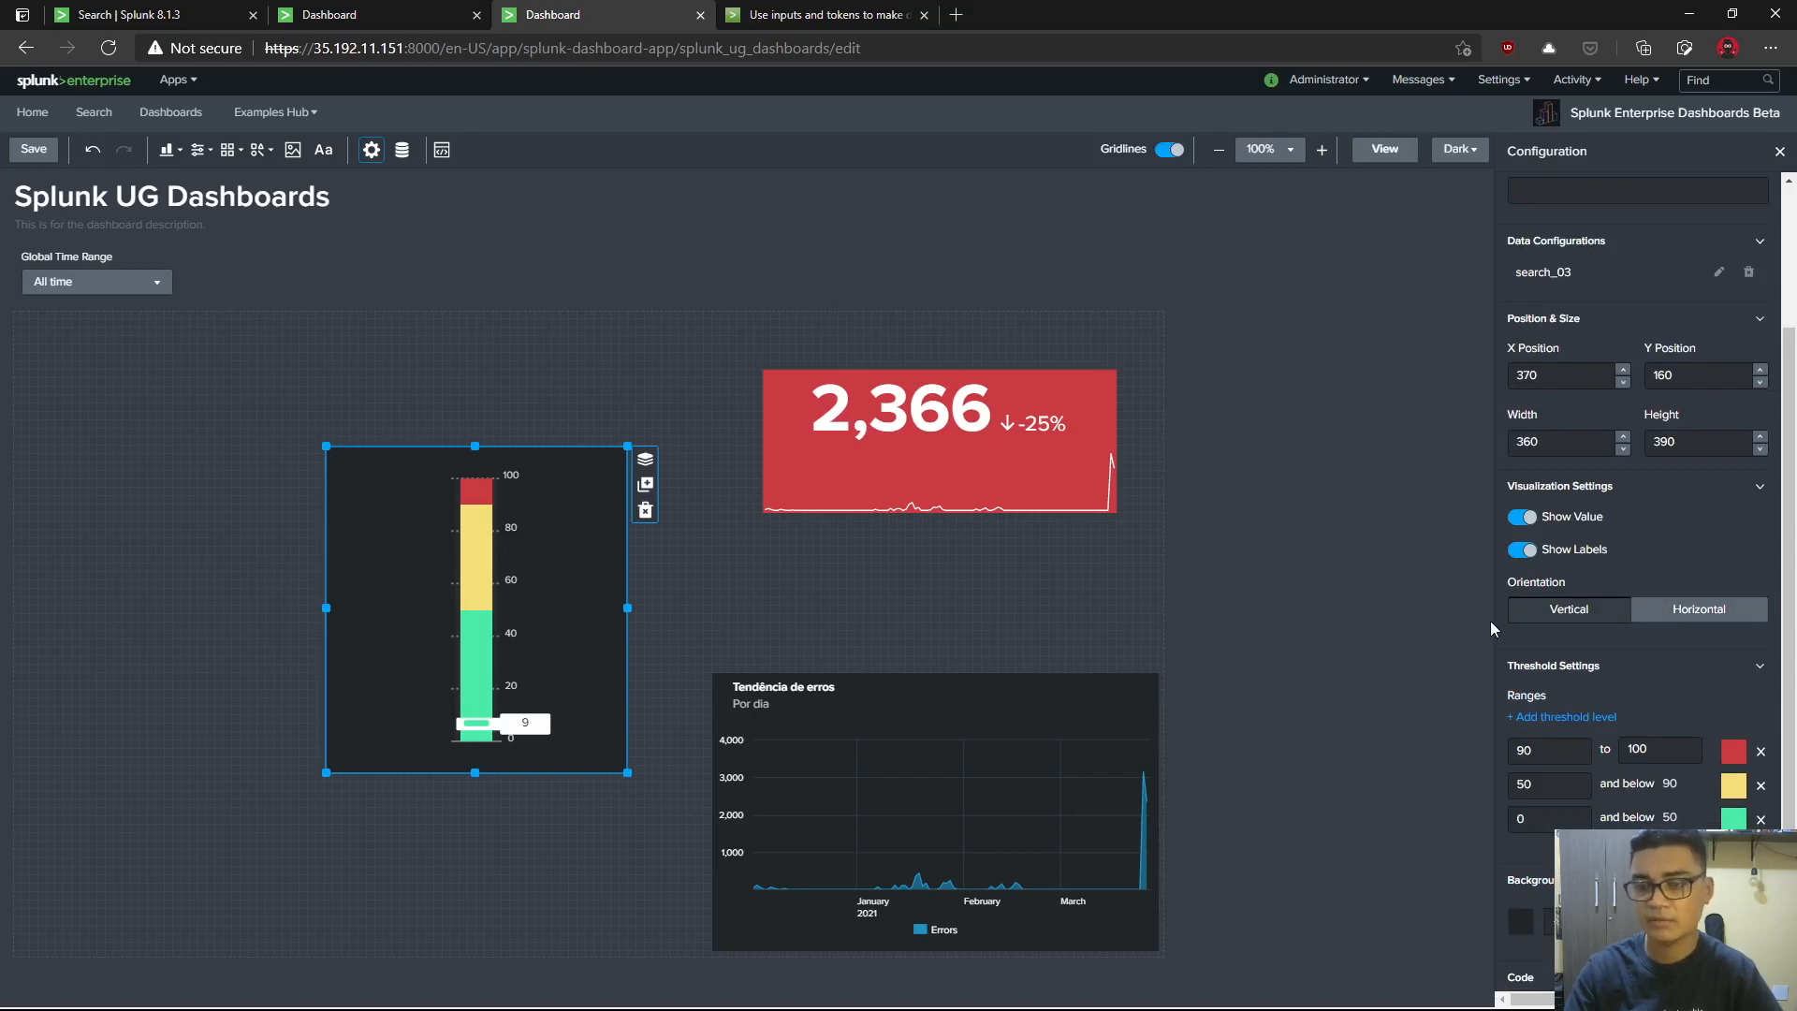
{"action": "left_click", "coordinate": [1700, 613]}
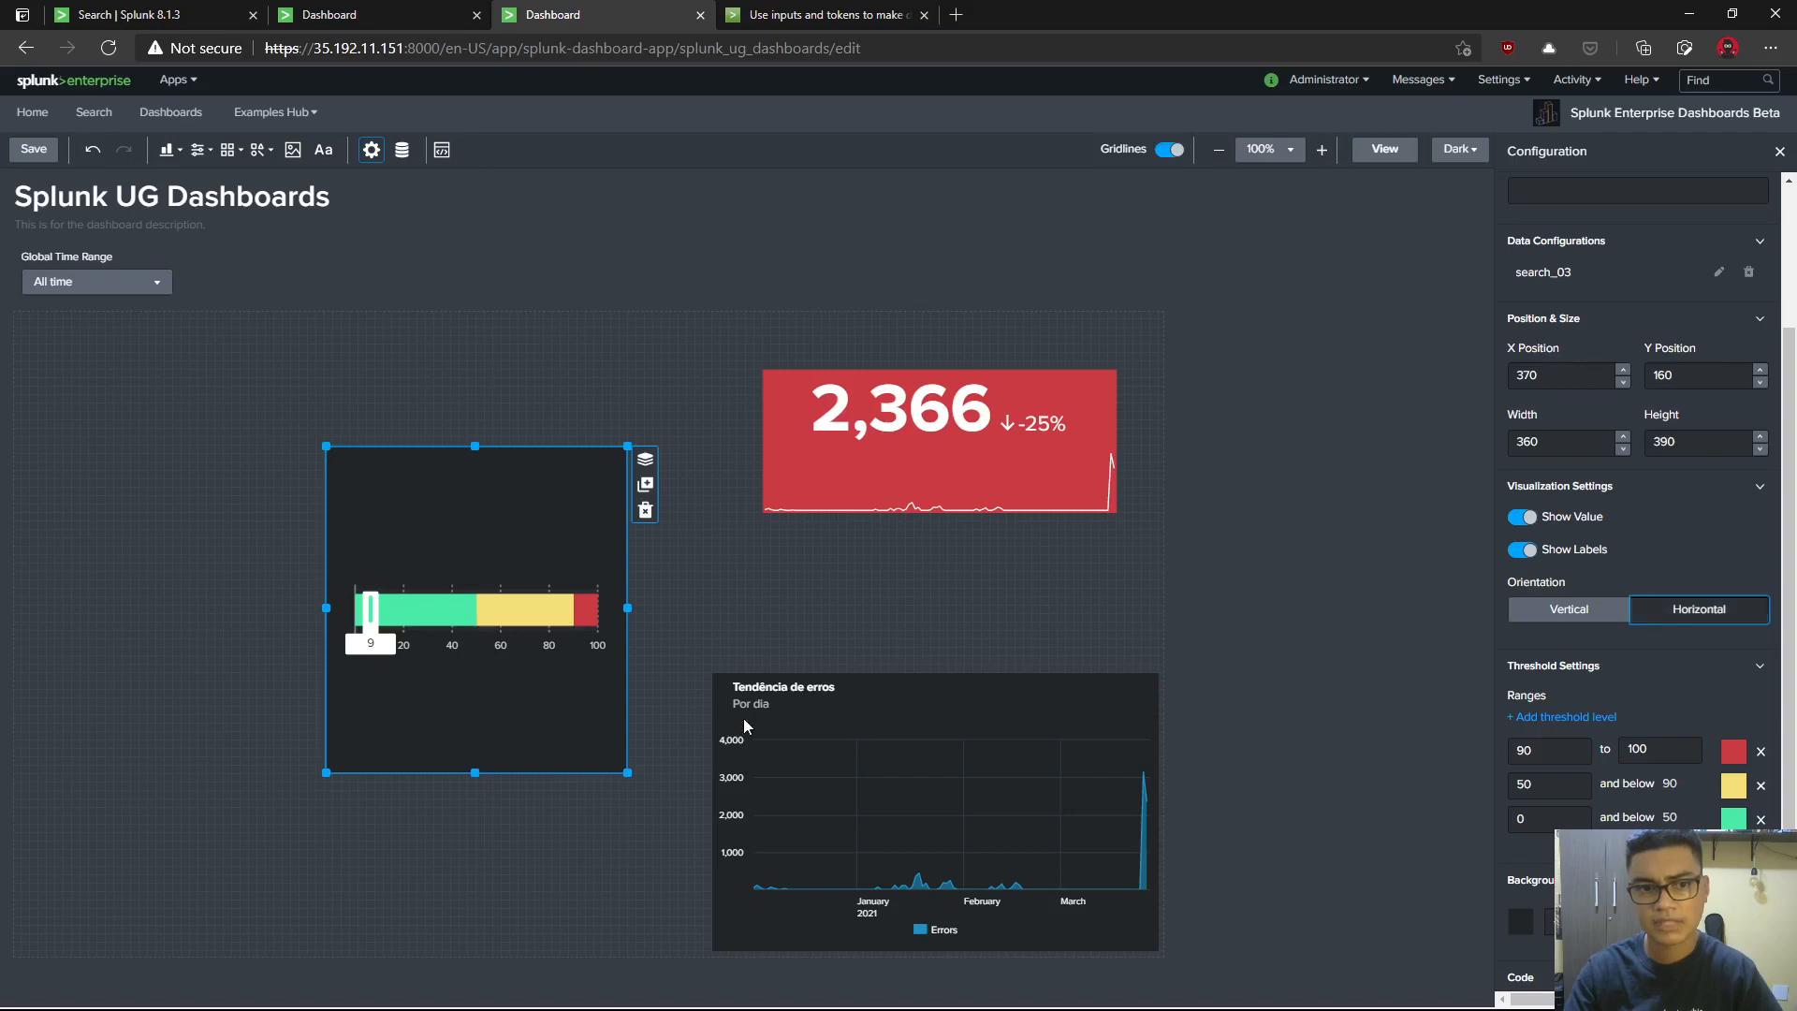
- Resize the marker gauge to about 390 by 150 and move it beside the red Single Value, at about X 460, Y 70
{"action": "left_click_drag", "start_coordinate": [475, 446], "coordinate": [470, 662]}
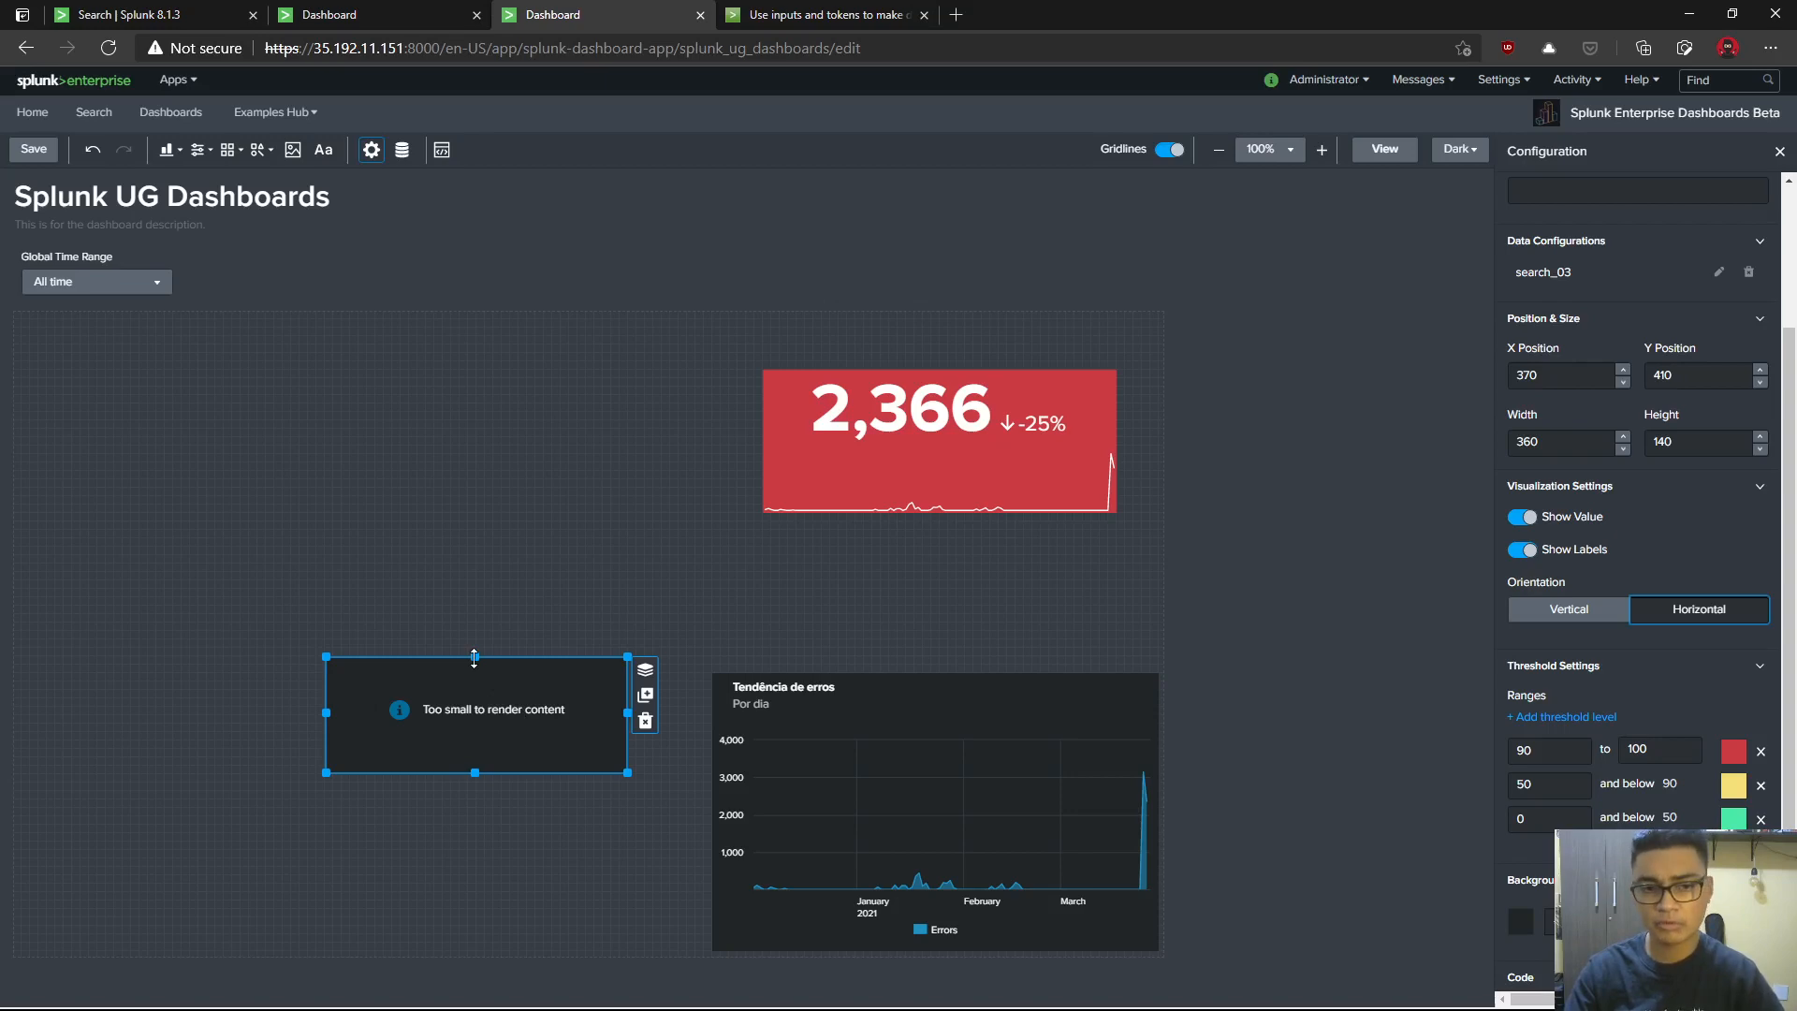
{"action": "left_click_drag", "start_coordinate": [474, 657], "coordinate": [632, 398]}
{"action": "mouse_move", "coordinate": [705, 499]}
{"action": "left_mouse_down"}
{"action": "mouse_move", "coordinate": [630, 487]}
{"action": "mouse_move", "coordinate": [734, 477]}
{"action": "mouse_move", "coordinate": [730, 509]}
{"action": "mouse_move", "coordinate": [727, 494]}
{"action": "left_mouse_up"}
- Set the marker gauge's width to 200 and move it closer to the red Single Value, at about X 630, Y 80
{"action": "left_click", "coordinate": [1723, 441]}
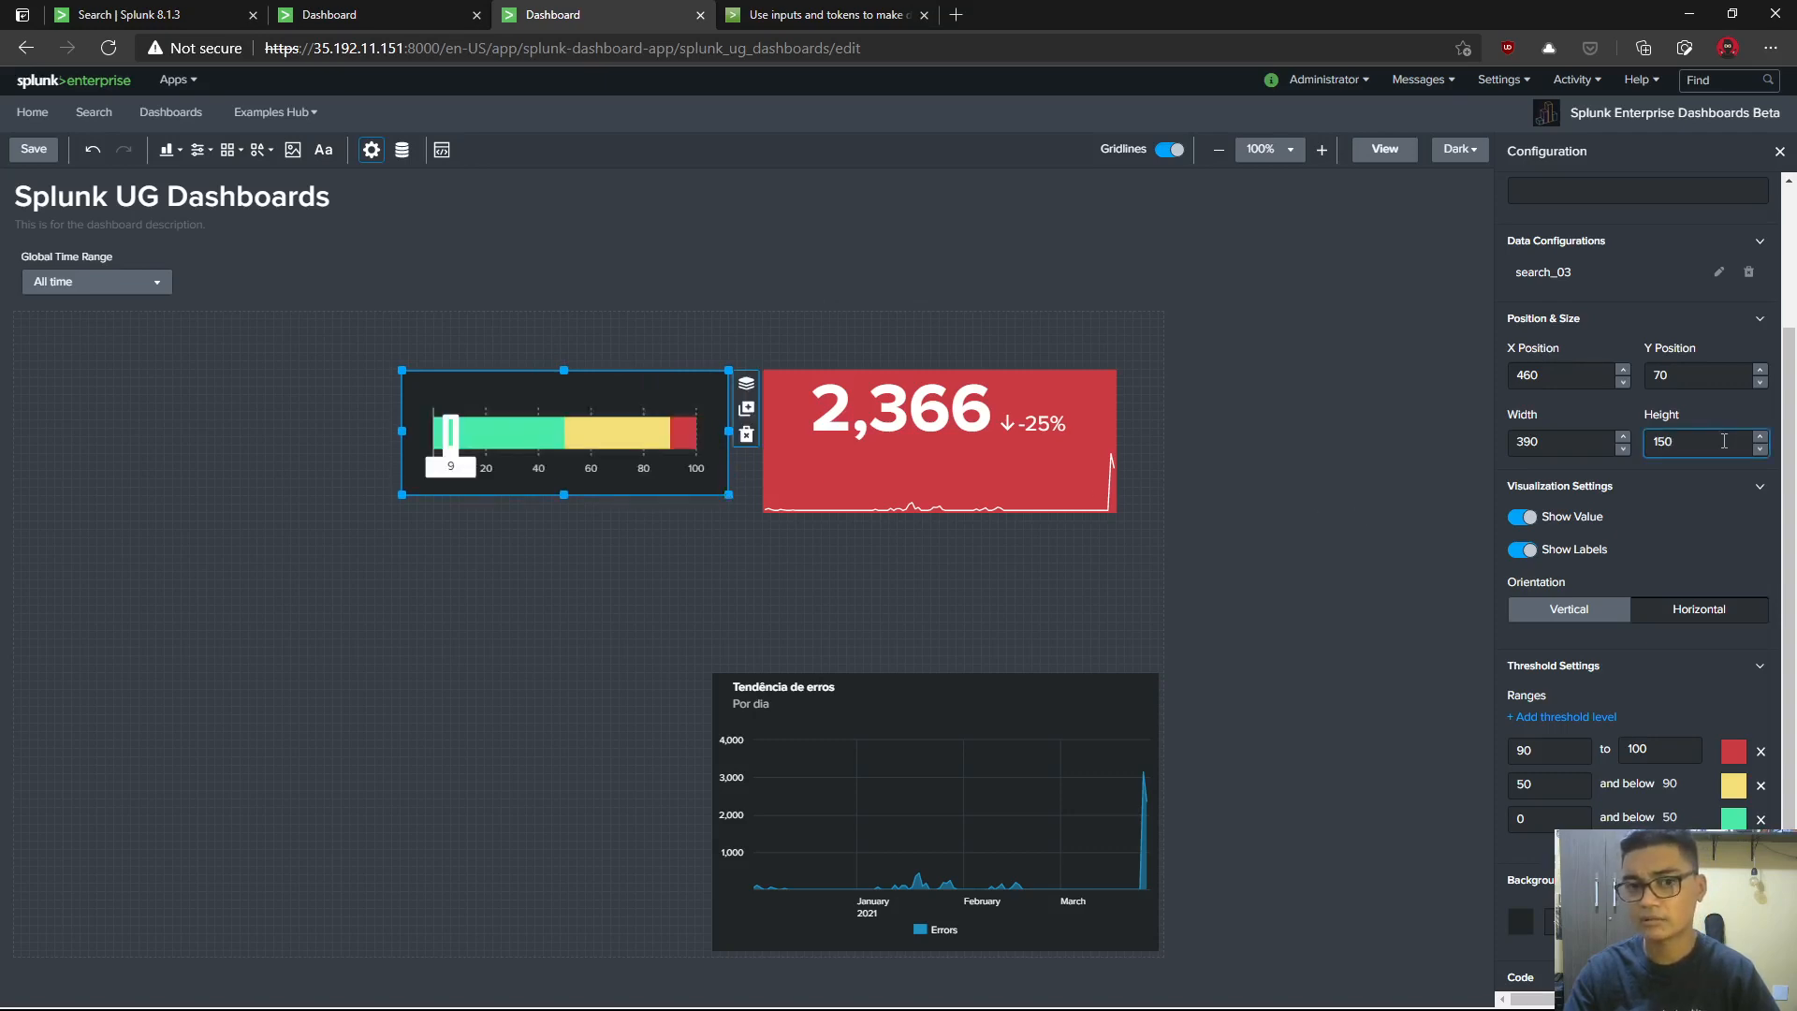
{"action": "double_click", "coordinate": [1578, 443]}
{"action": "left_click_drag", "start_coordinate": [728, 430], "coordinate": [571, 430]}
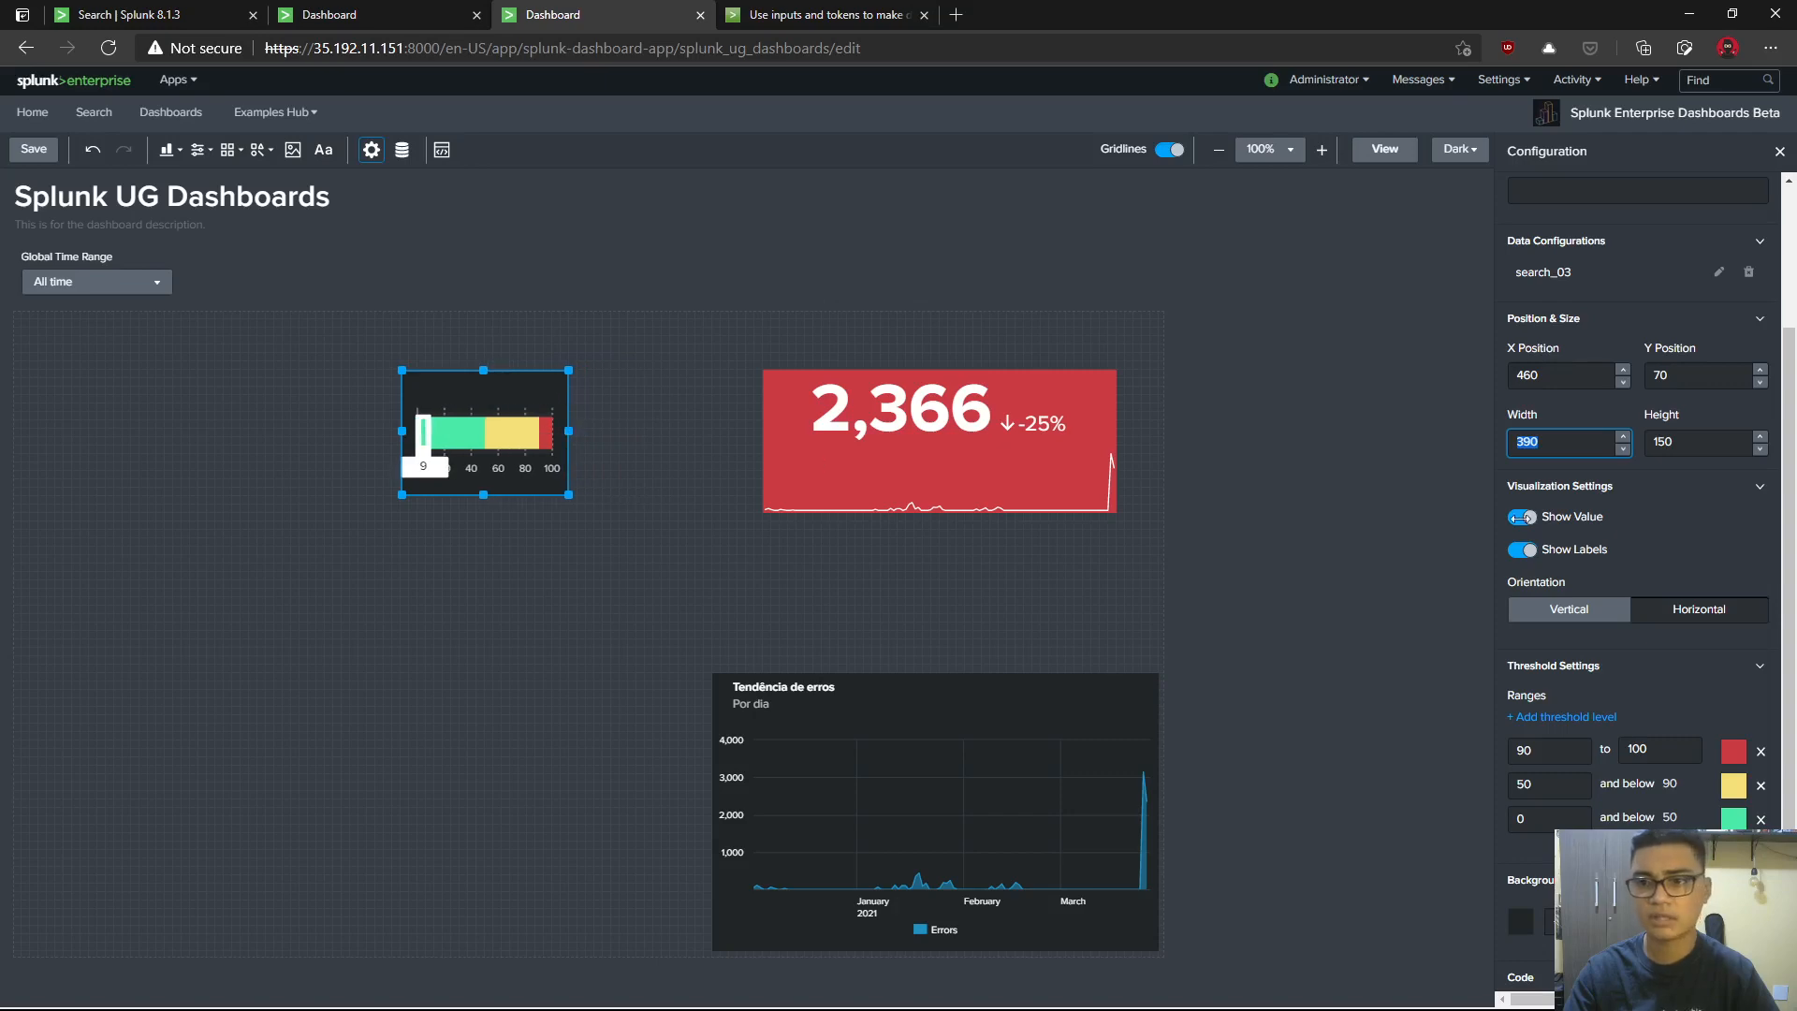
{"action": "type", "text": "200"}
{"action": "left_click", "coordinate": [728, 611]}
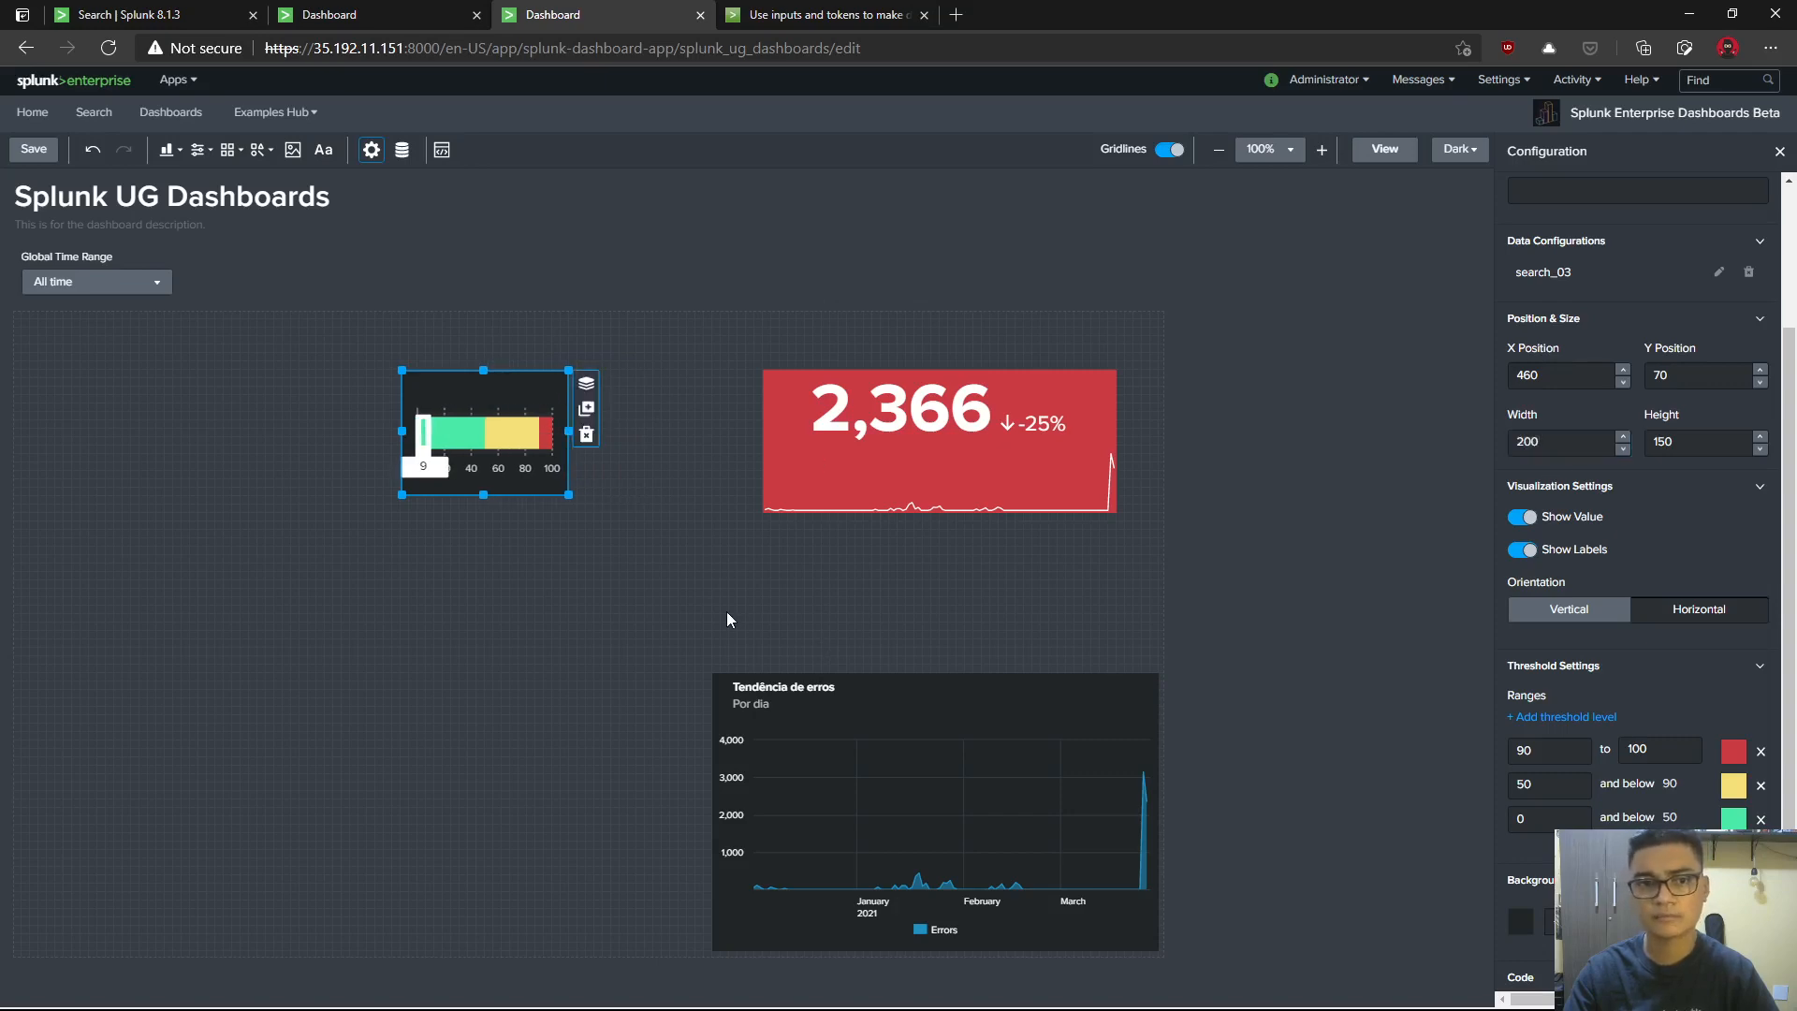
{"action": "left_click_drag", "start_coordinate": [521, 404], "coordinate": [665, 400]}
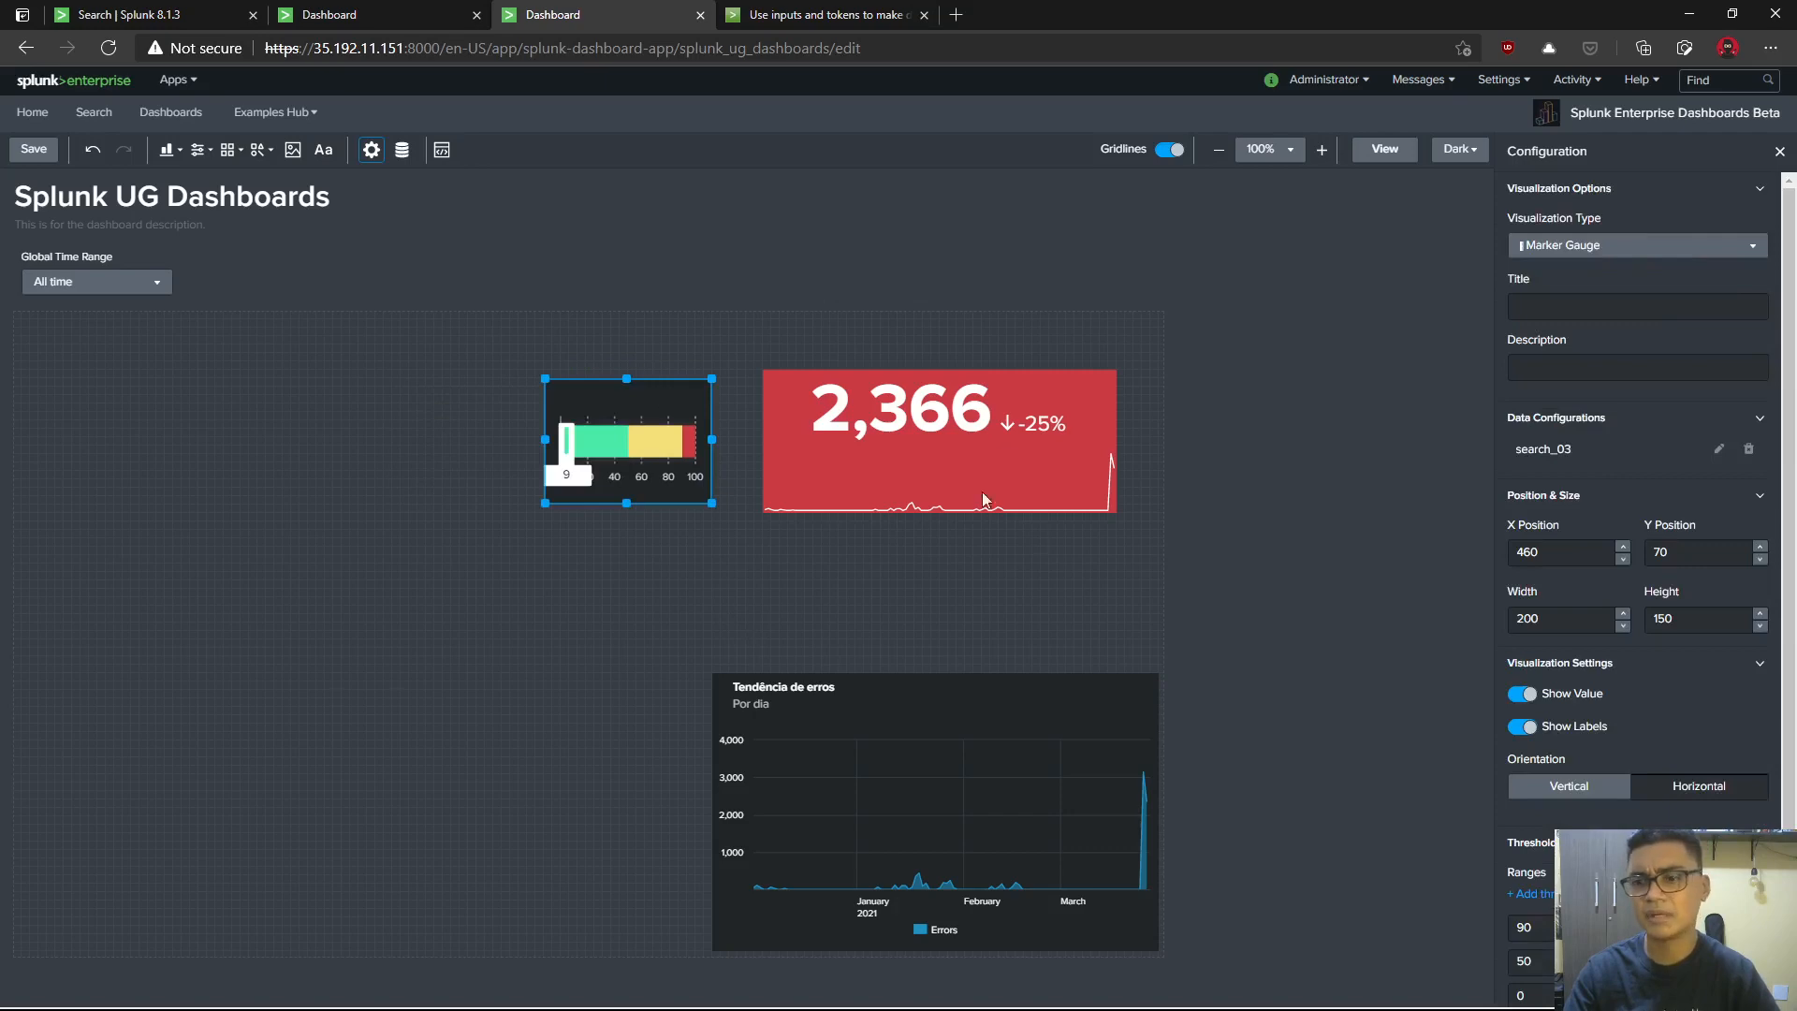
- Make the marker gauge's background transparent and move the gauge away from the red Single Value, to about X 450, Y 50
{"action": "scroll", "coordinate": [1674, 655], "scroll_direction": "down", "scroll_amount": 2}
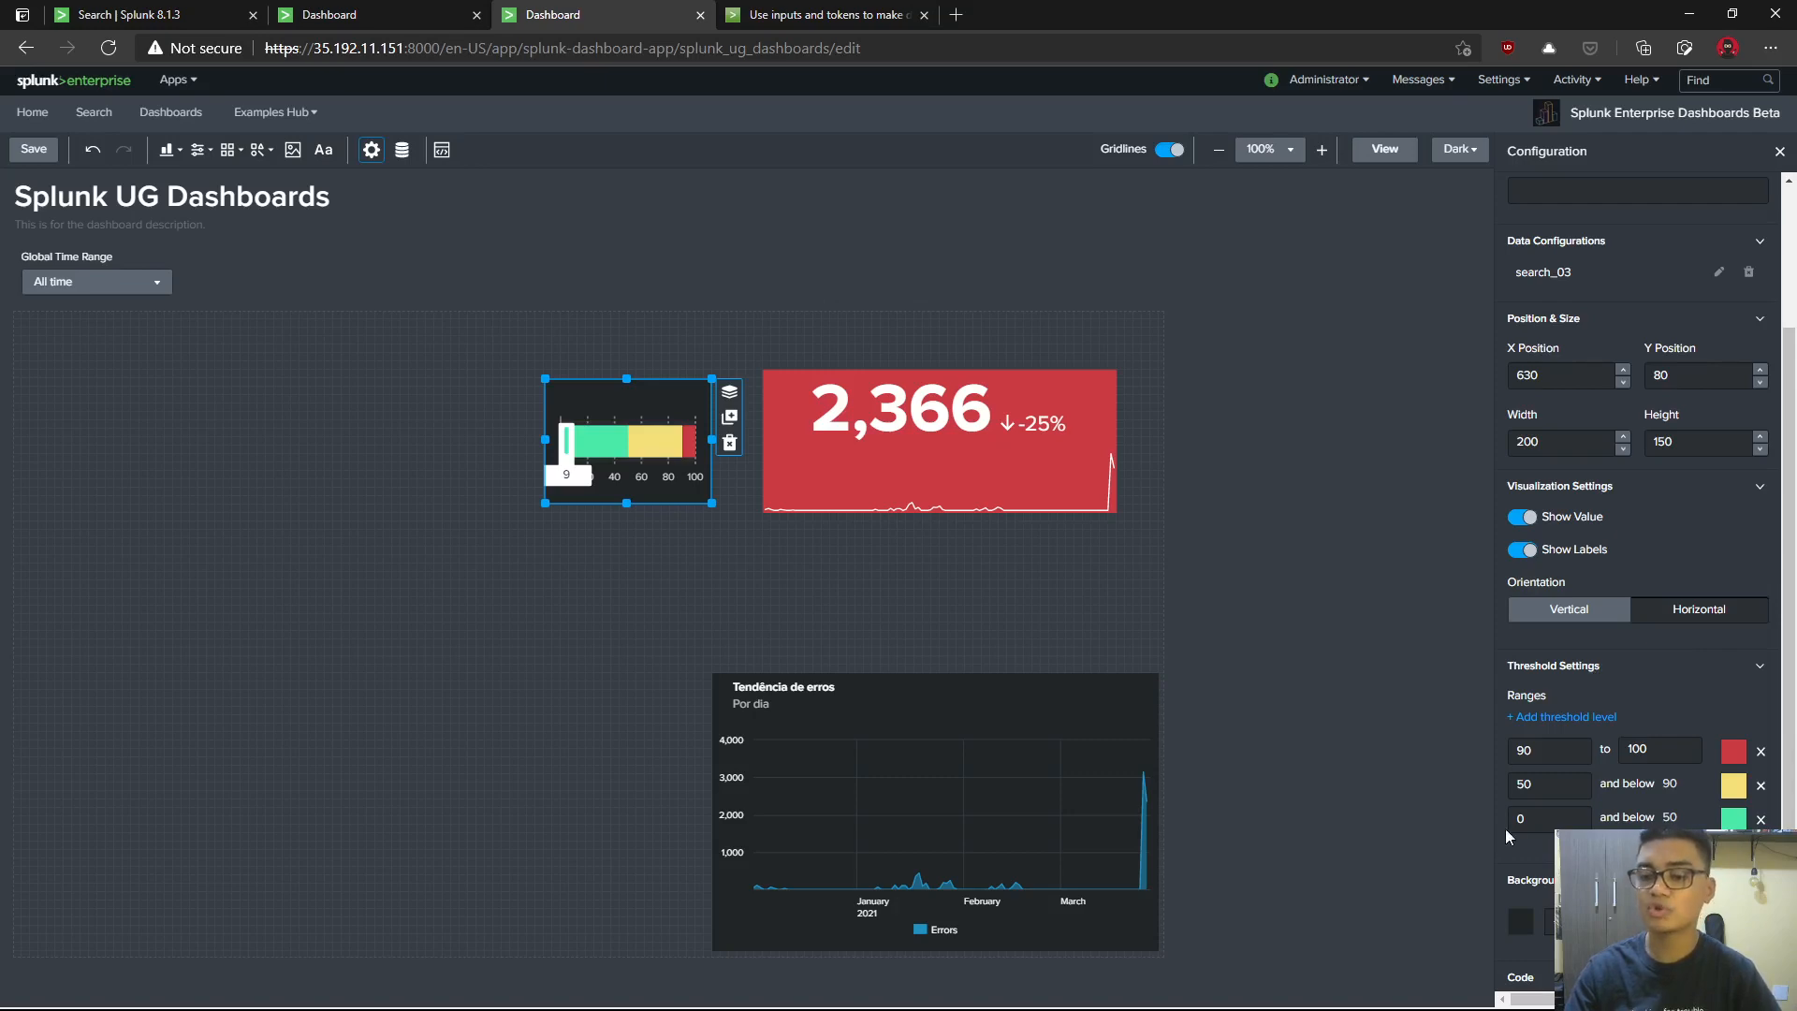
{"action": "left_click", "coordinate": [1522, 926]}
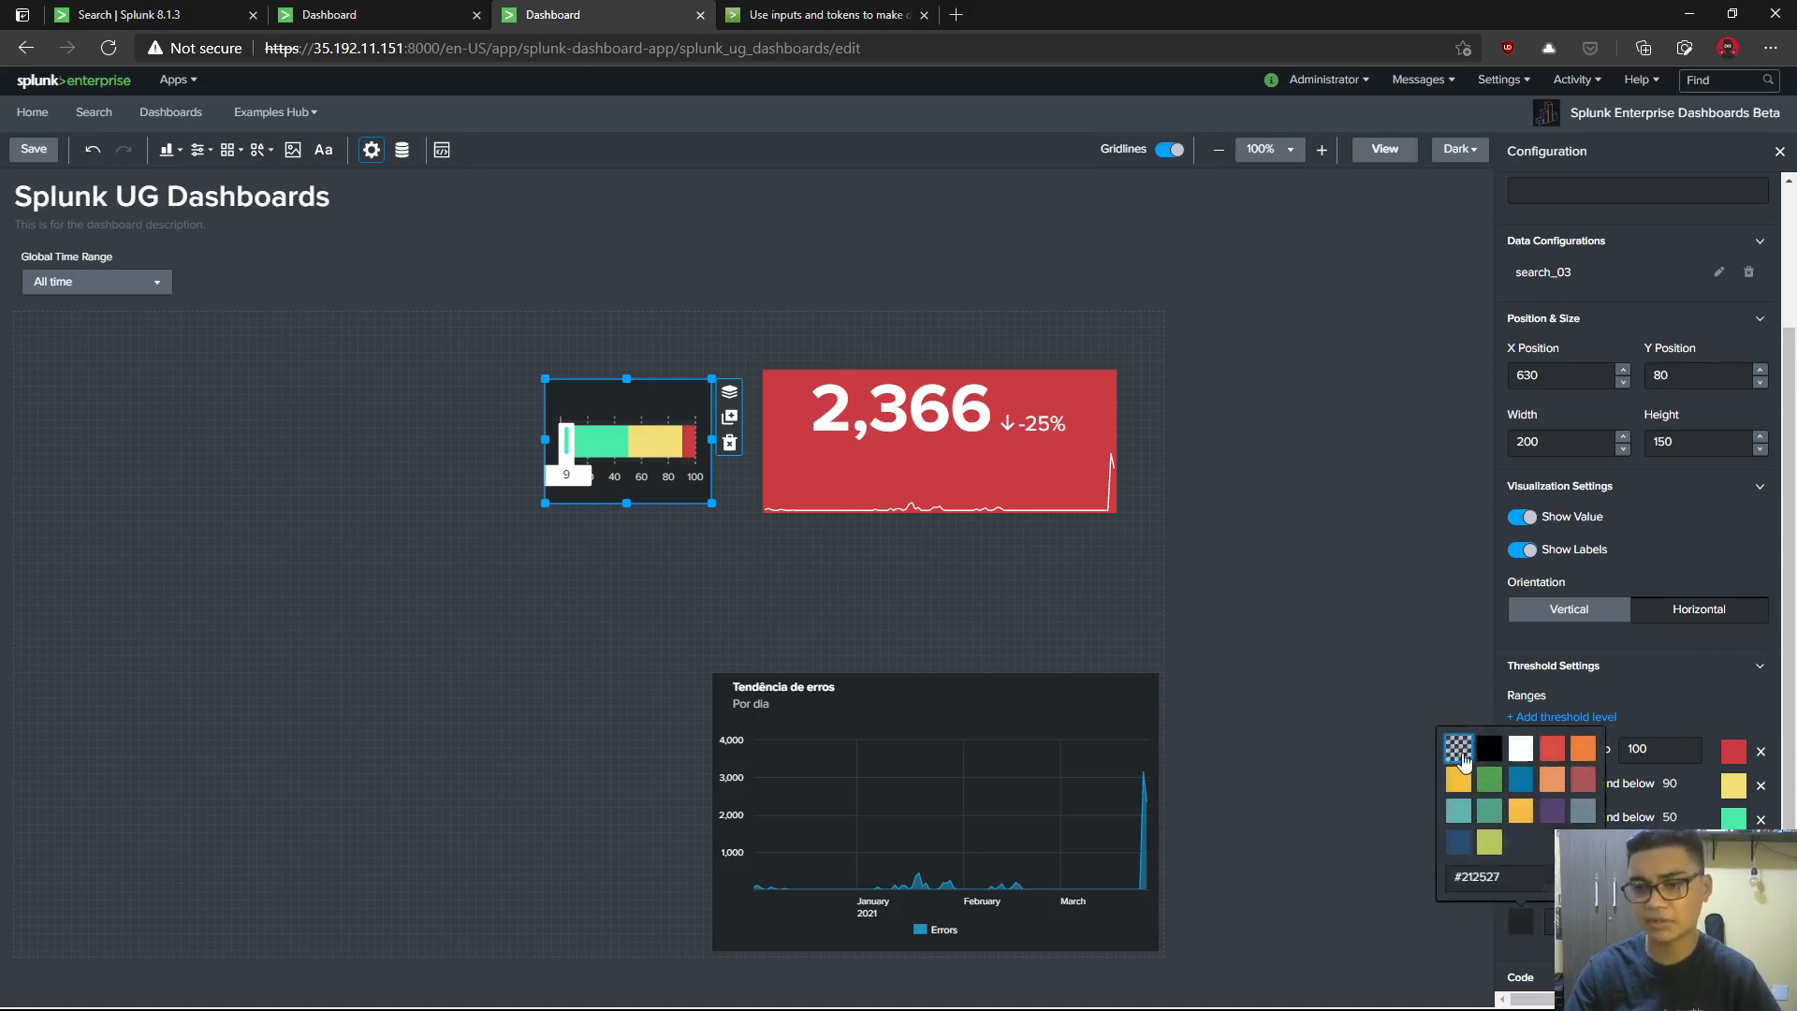
{"action": "left_click", "coordinate": [540, 586]}
{"action": "left_click", "coordinate": [545, 578]}
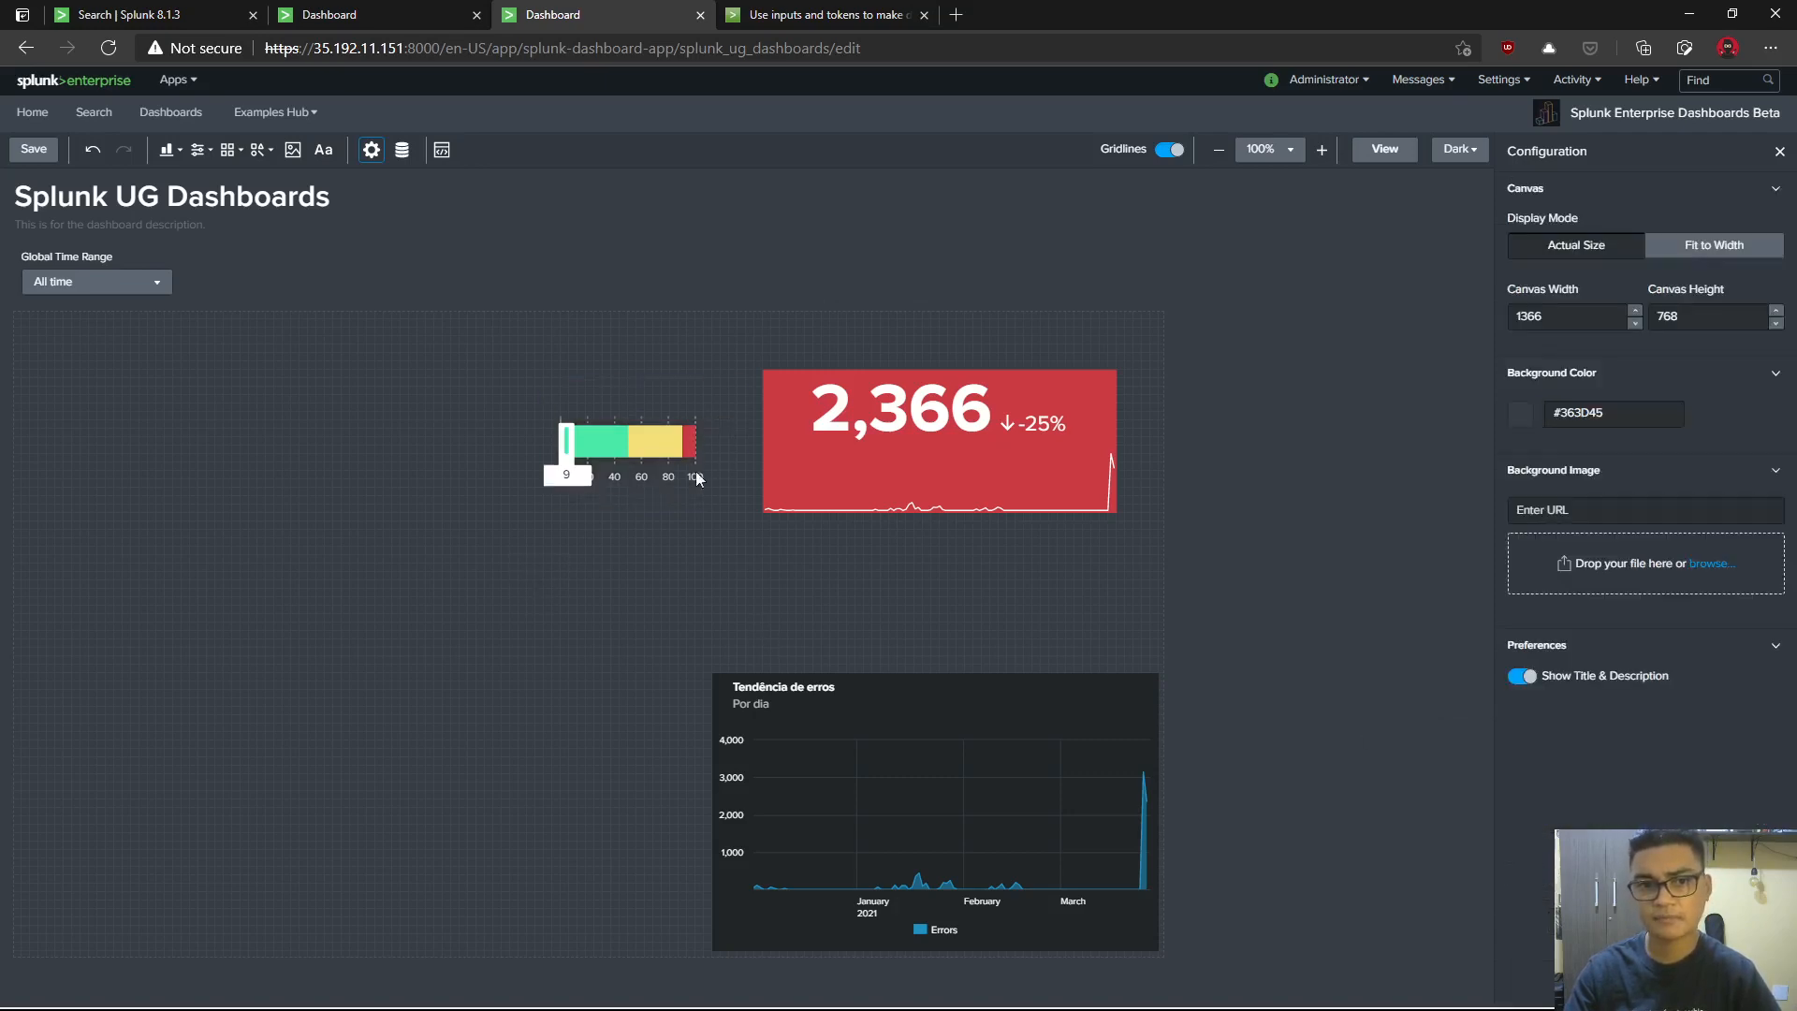
{"action": "left_click", "coordinate": [675, 417]}
{"action": "mouse_move", "coordinate": [675, 418]}
{"action": "left_mouse_down"}
{"action": "mouse_move", "coordinate": [580, 356]}
{"action": "mouse_move", "coordinate": [510, 389]}
{"action": "left_mouse_up"}
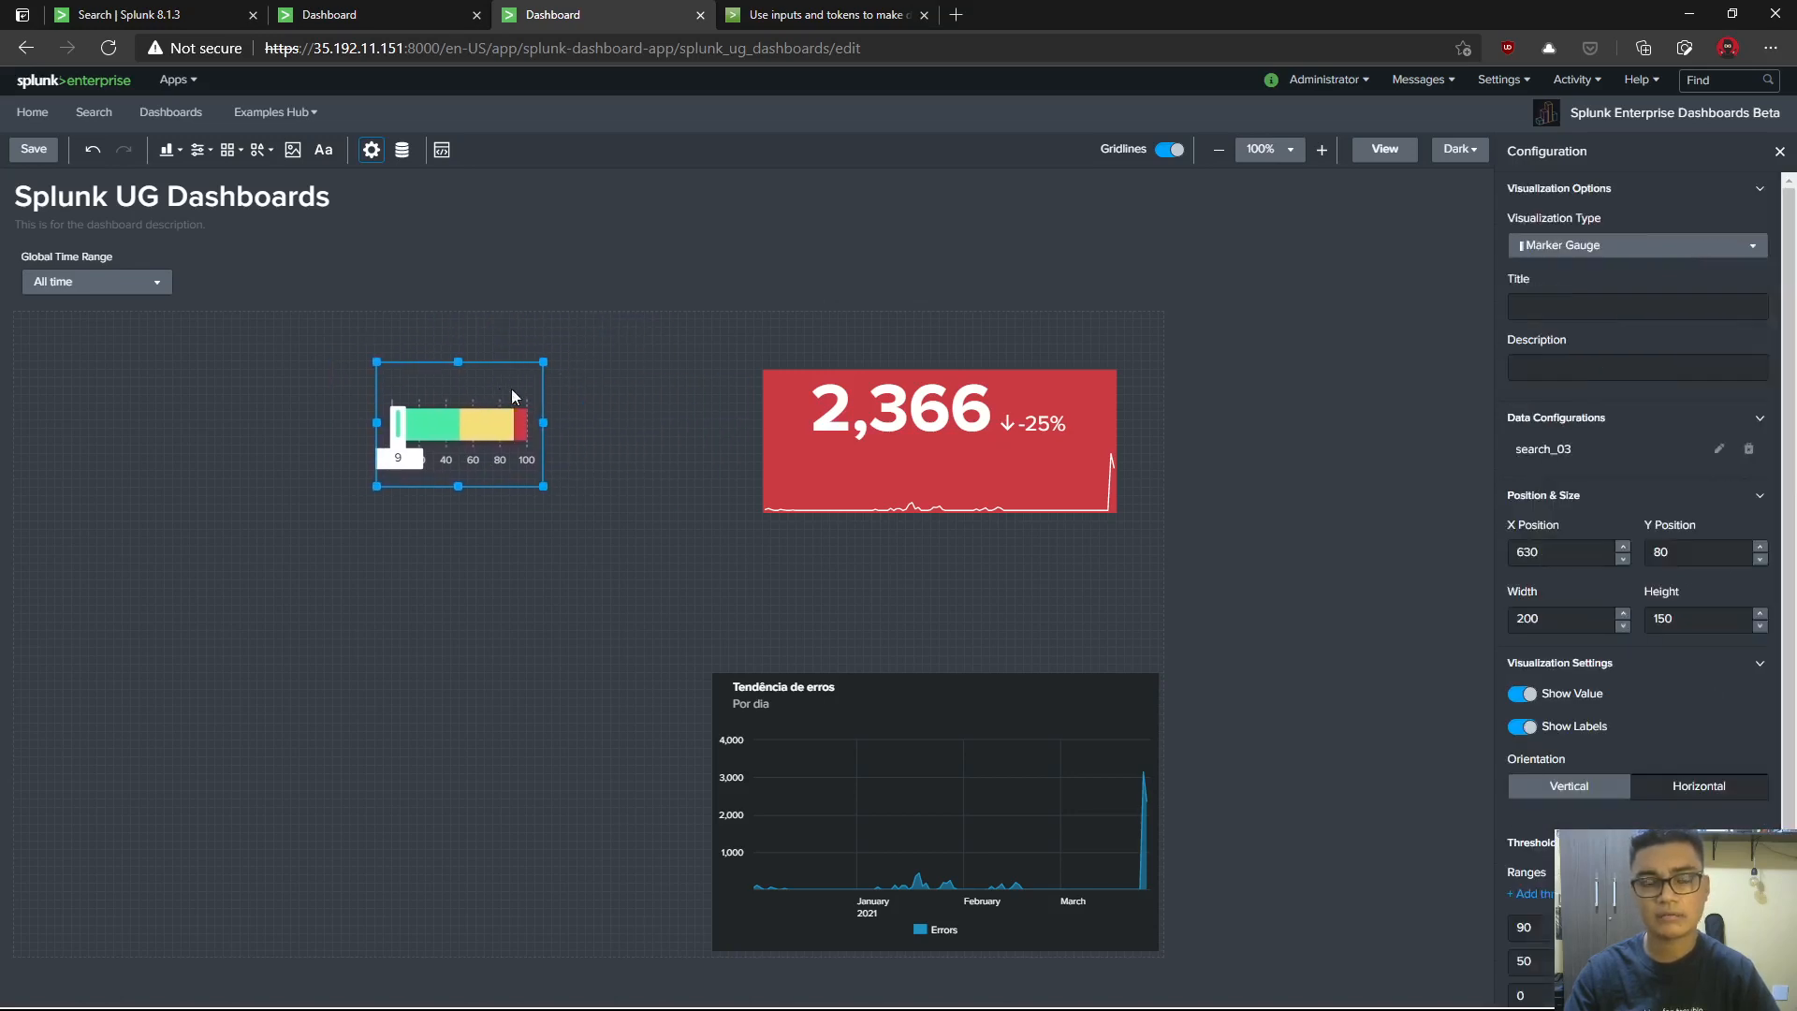
{"action": "left_click", "coordinate": [530, 561]}
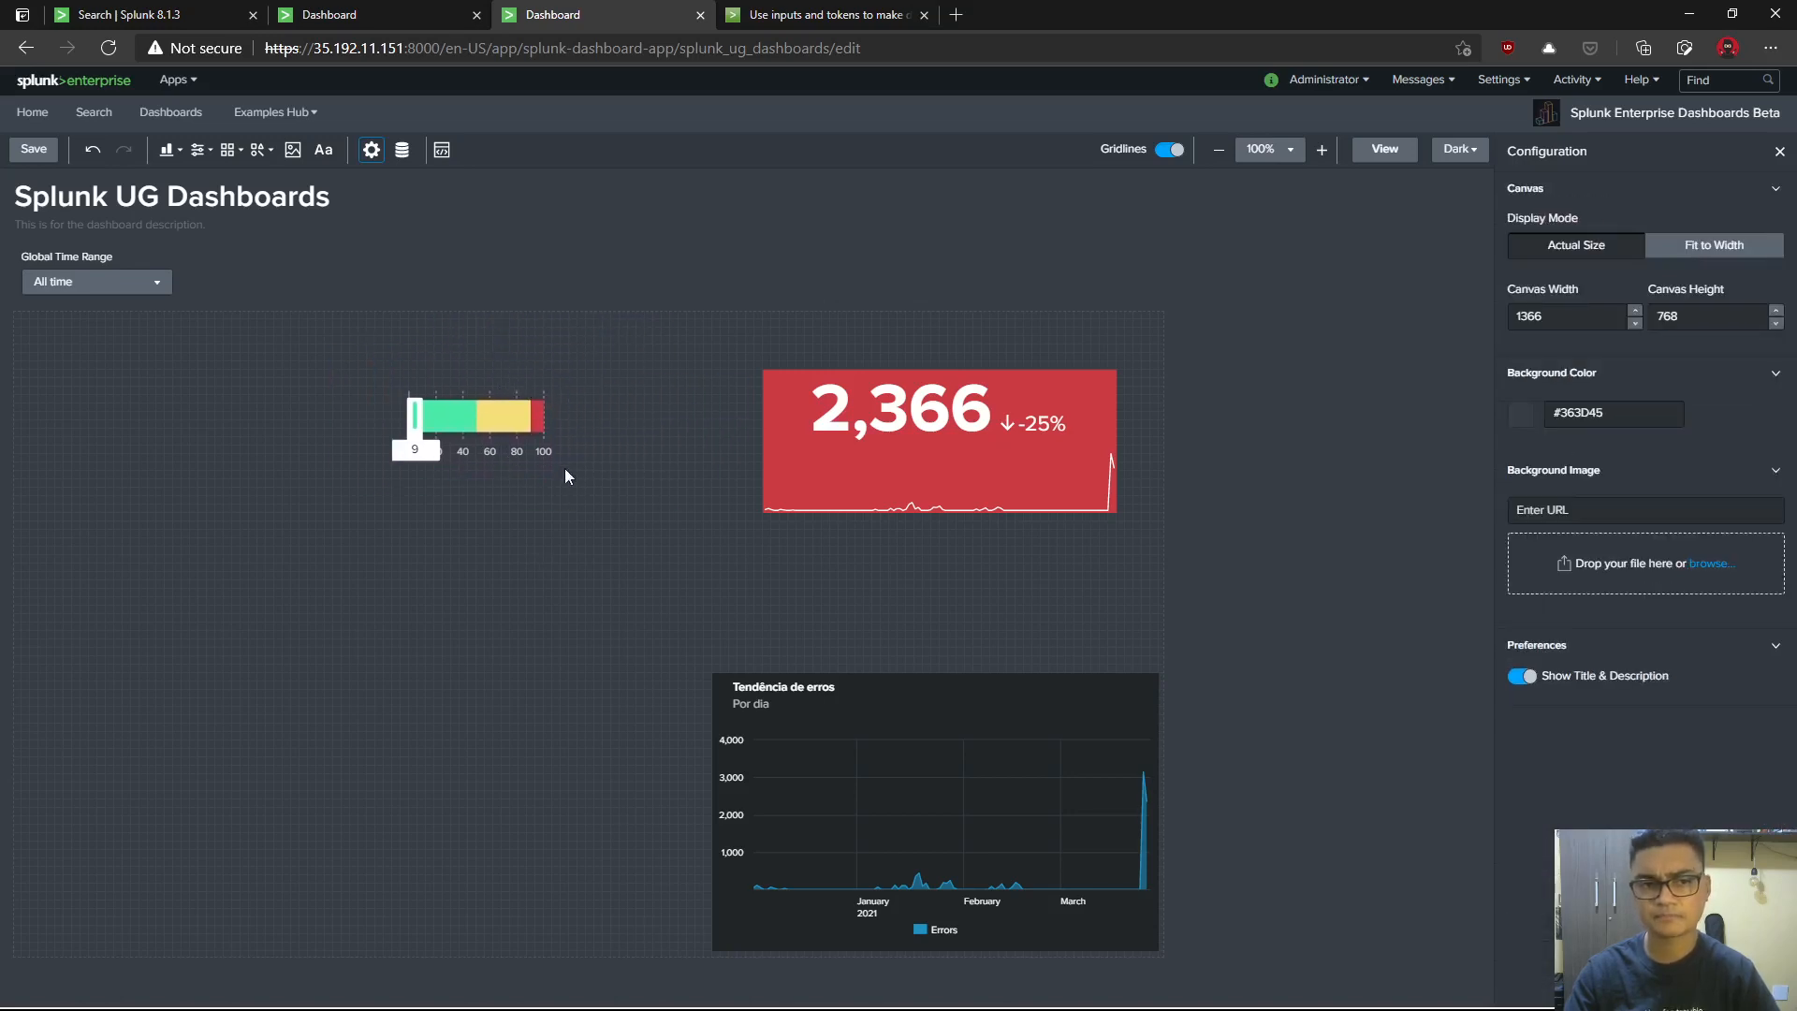
- Examine the error trend chart's configuration options and the dashboard's theme choices
{"action": "left_click", "coordinate": [932, 716]}
{"action": "scroll", "coordinate": [1638, 562], "scroll_direction": "down", "scroll_amount": 5}
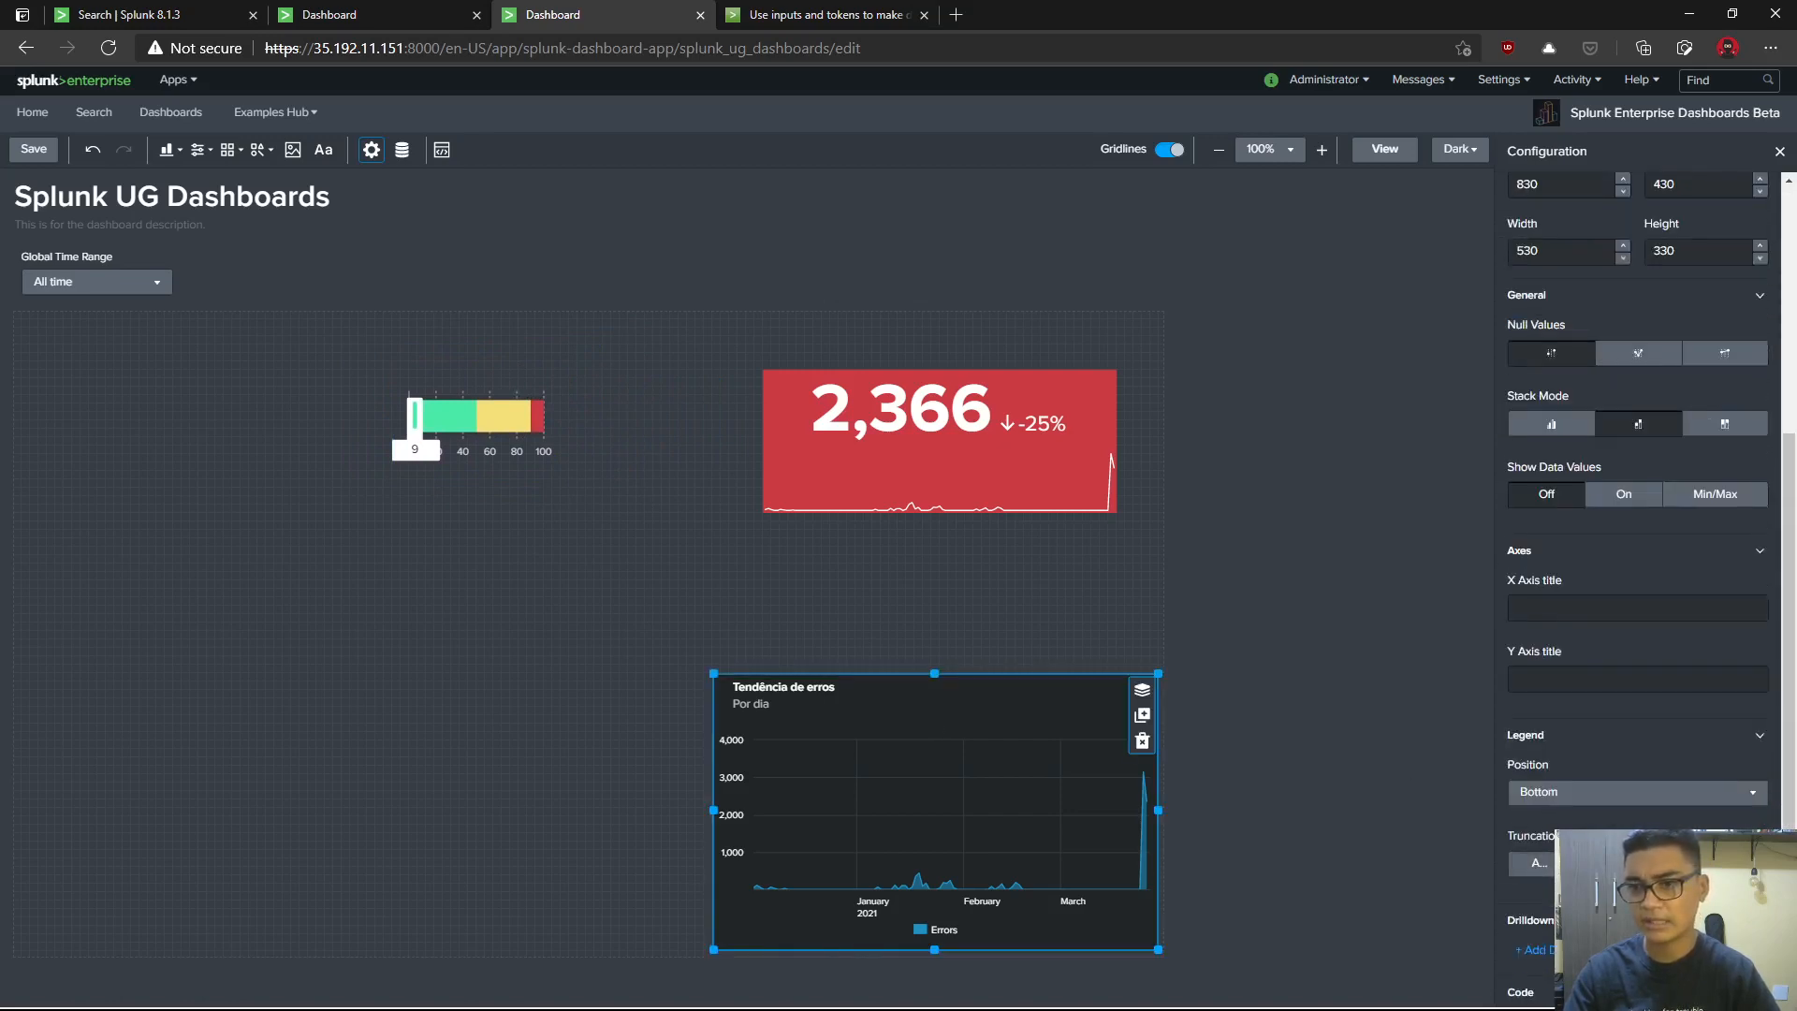
{"action": "scroll", "coordinate": [1637, 561], "scroll_direction": "up", "scroll_amount": 4}
{"action": "scroll", "coordinate": [1561, 826], "scroll_direction": "down", "scroll_amount": 4}
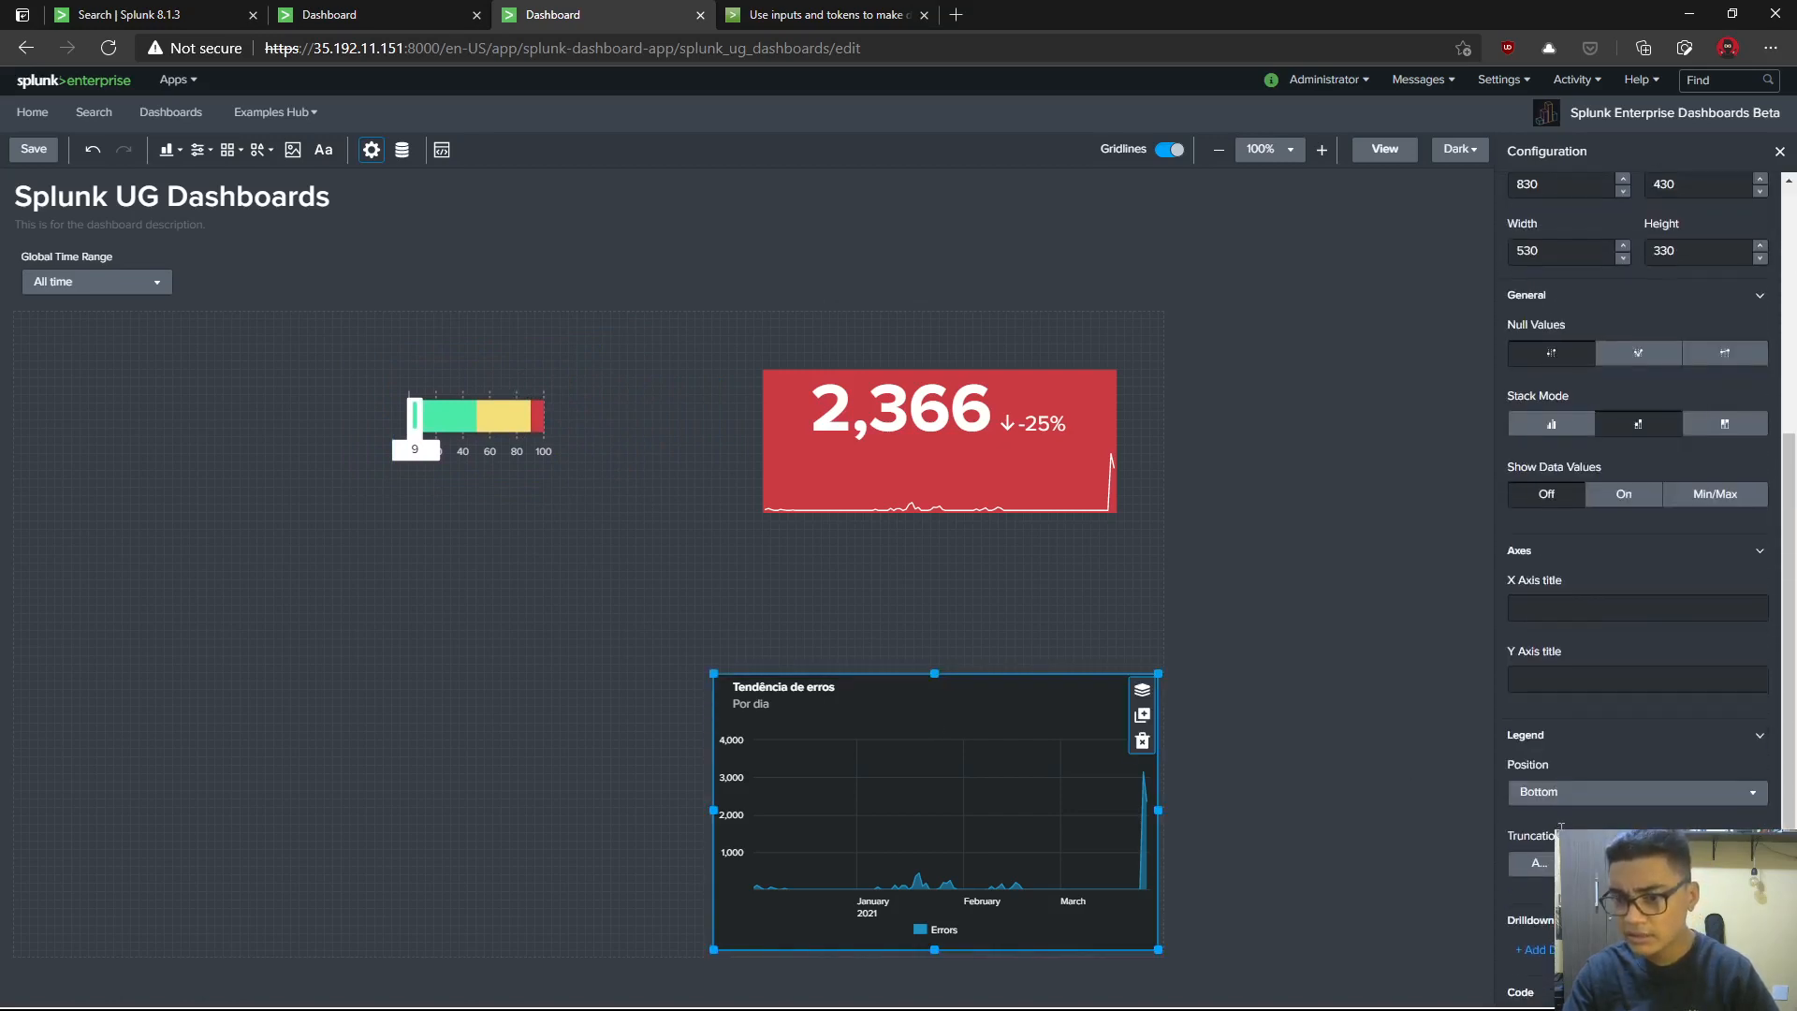
{"action": "left_click", "coordinate": [675, 565]}
{"action": "left_click", "coordinate": [1444, 155]}
{"action": "left_click", "coordinate": [1368, 277]}
{"action": "left_click", "coordinate": [983, 694]}
{"action": "left_click", "coordinate": [625, 655]}
- Move the marker gauge to about X 570, Y 70 and resize it to about 310 by 170
{"action": "left_click", "coordinate": [494, 380]}
{"action": "mouse_move", "coordinate": [494, 380]}
{"action": "left_mouse_down"}
{"action": "mouse_move", "coordinate": [664, 399]}
{"action": "mouse_move", "coordinate": [605, 413]}
{"action": "left_mouse_up"}
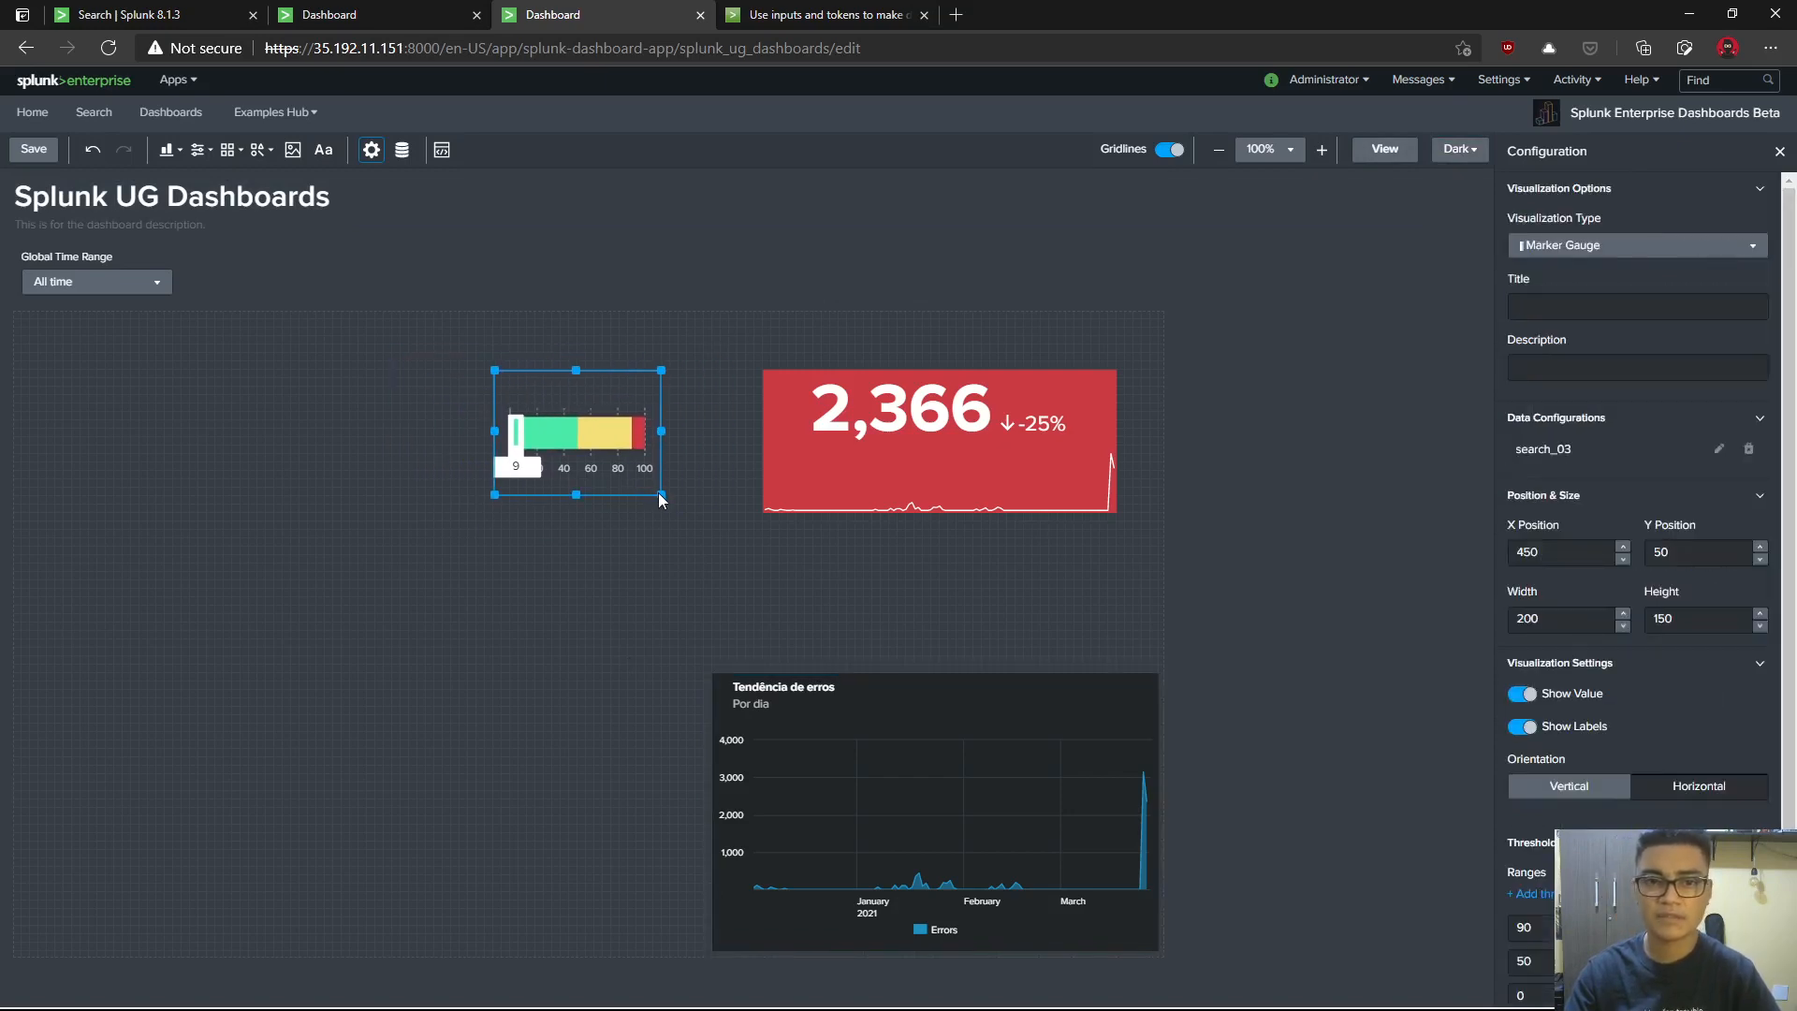
{"action": "left_click_drag", "start_coordinate": [661, 494], "coordinate": [754, 511]}
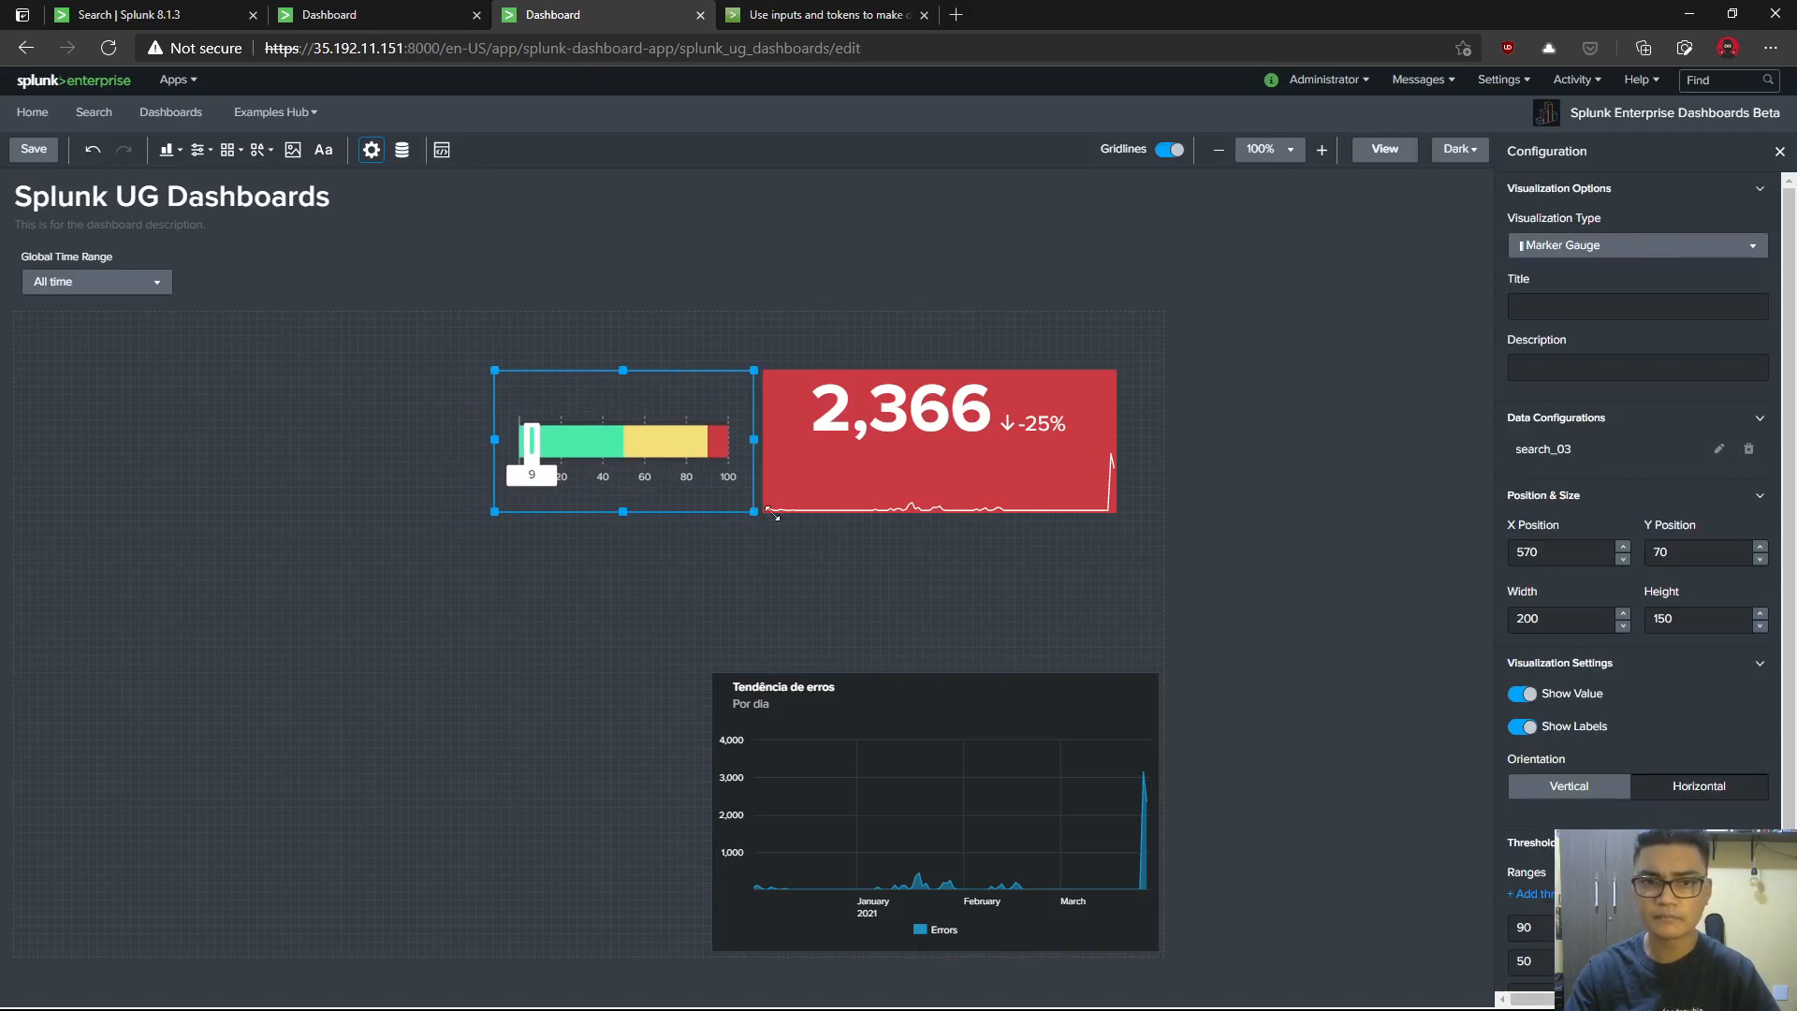
- Start an additional gauge threshold level and set the yellow range to begin at 20 and the red range at 50
{"action": "scroll", "coordinate": [1667, 729], "scroll_direction": "down", "scroll_amount": 2}
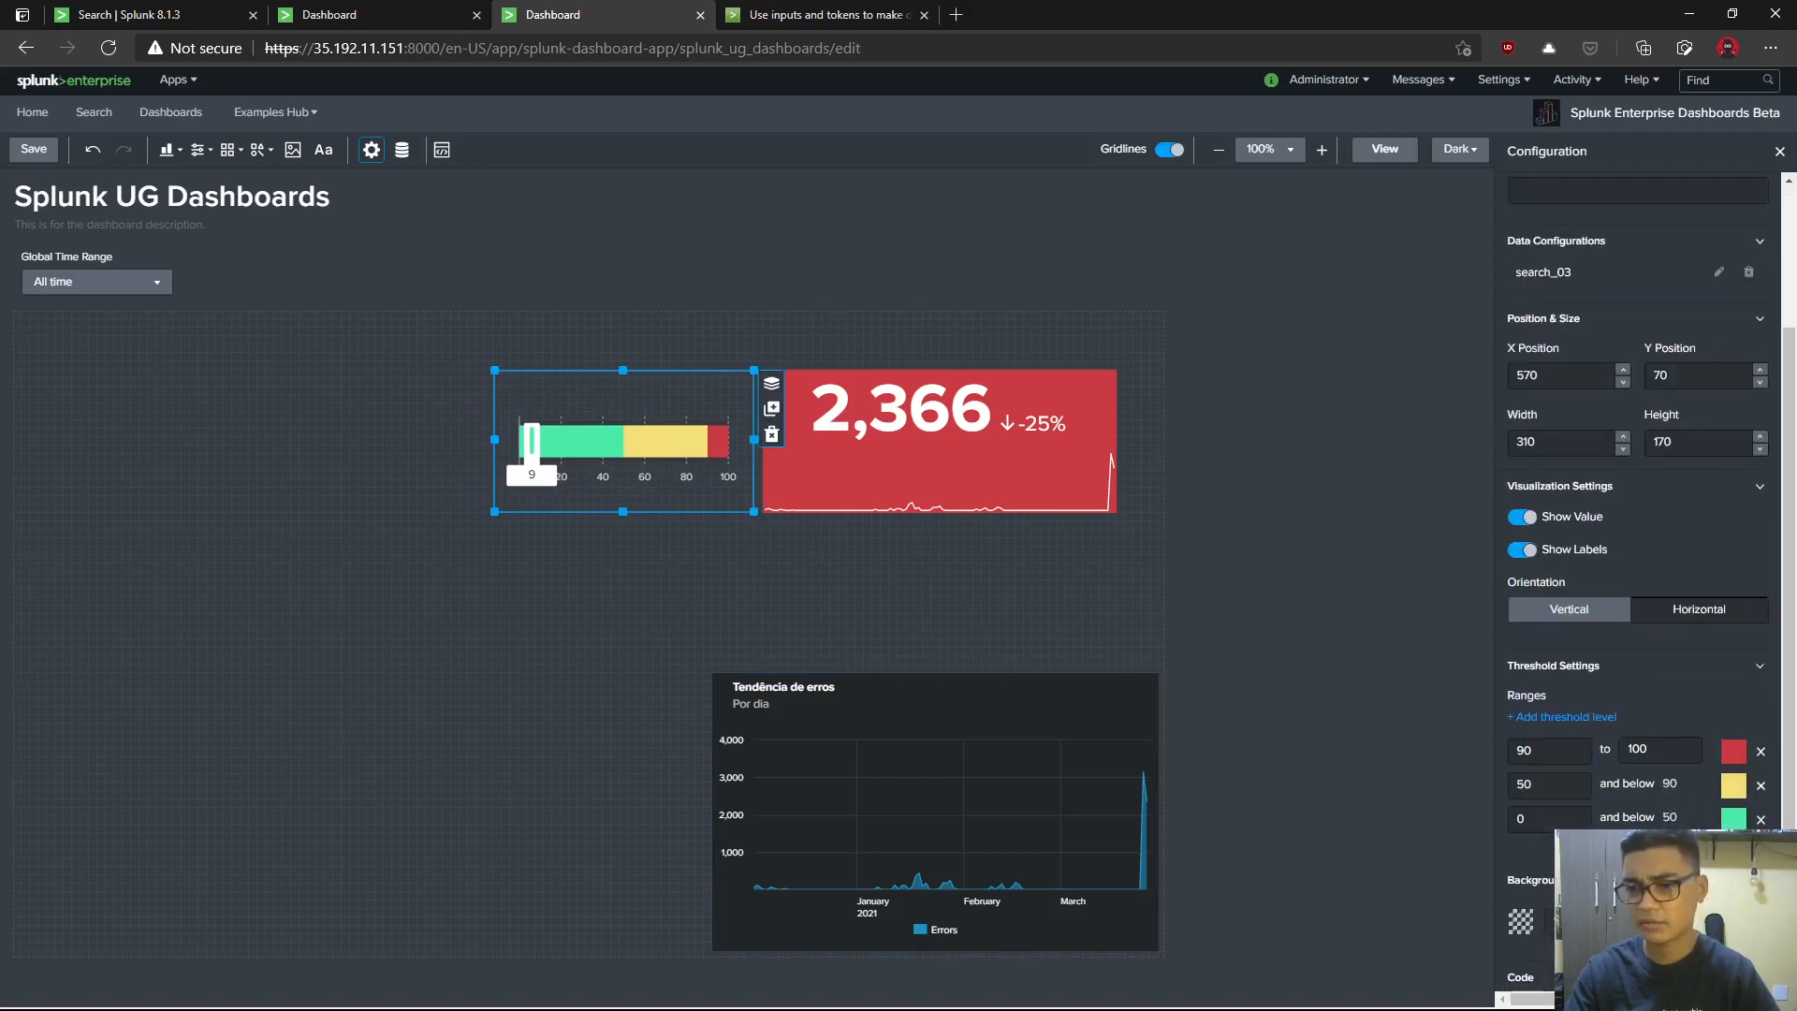
{"action": "left_click", "coordinate": [1568, 716]}
{"action": "left_click_drag", "start_coordinate": [1549, 828], "coordinate": [1503, 801]}
{"action": "left_click", "coordinate": [1551, 794]}
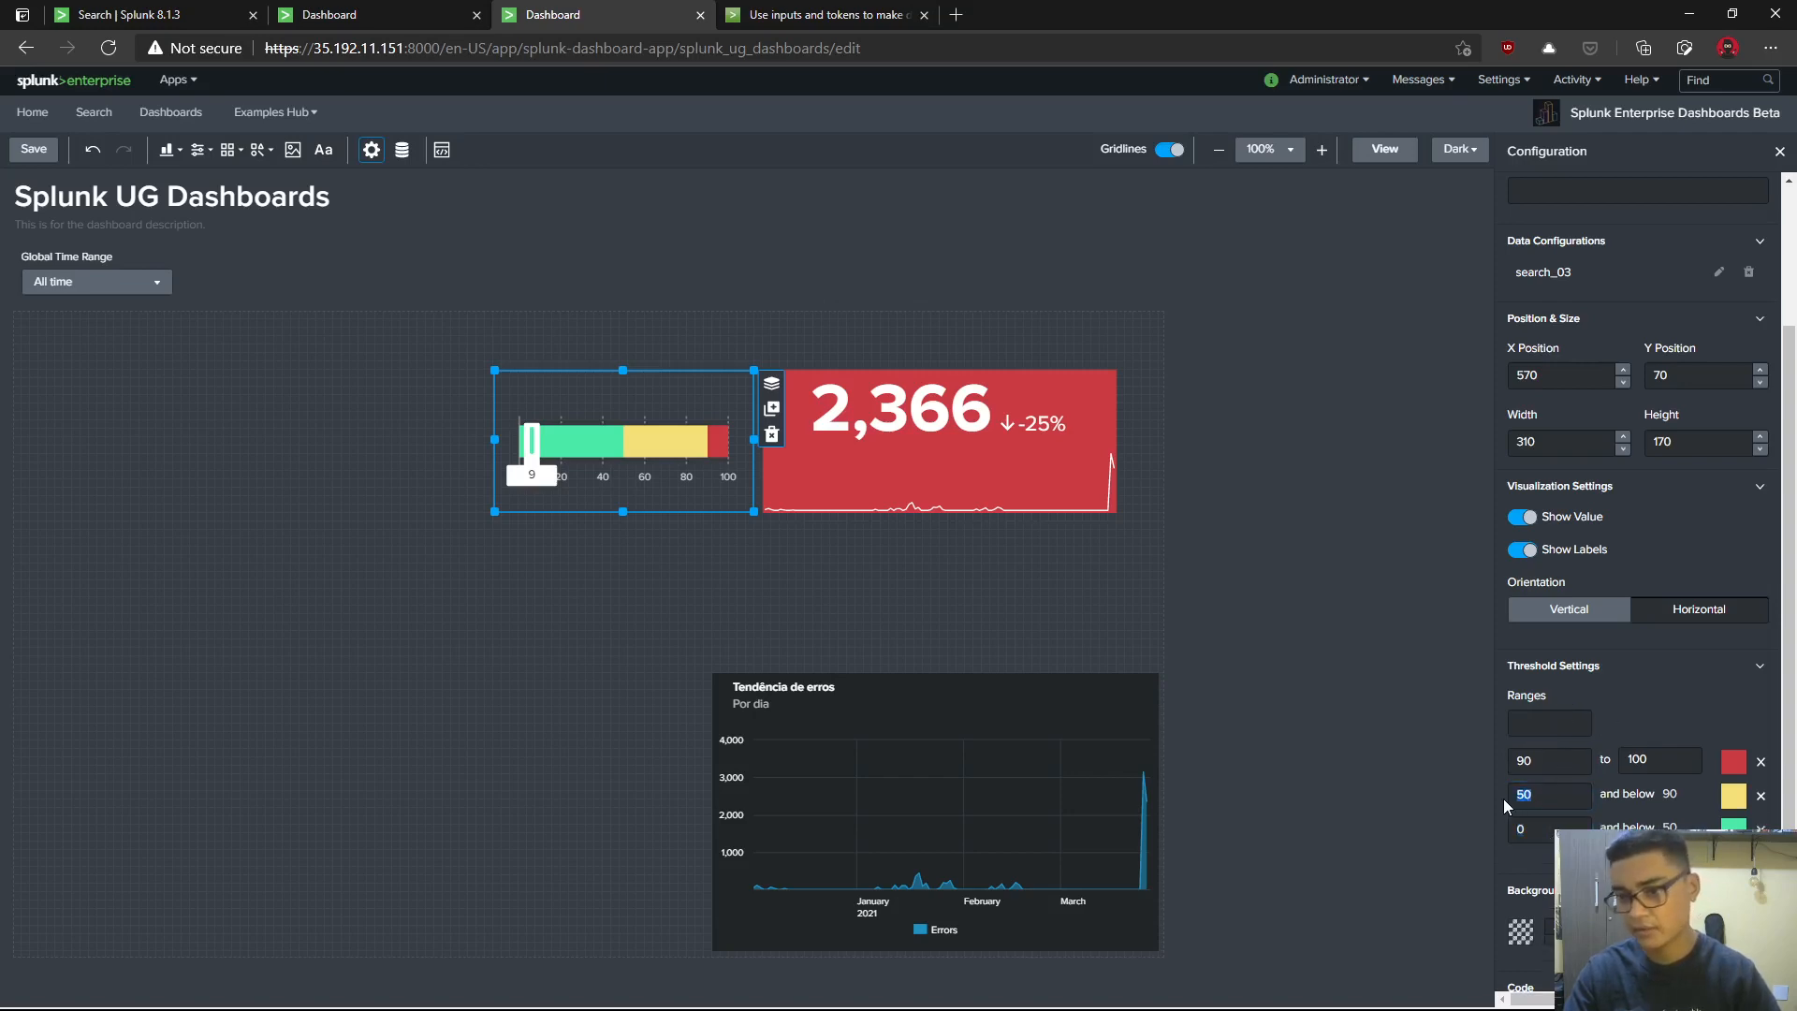
{"action": "type", "text": "20"}
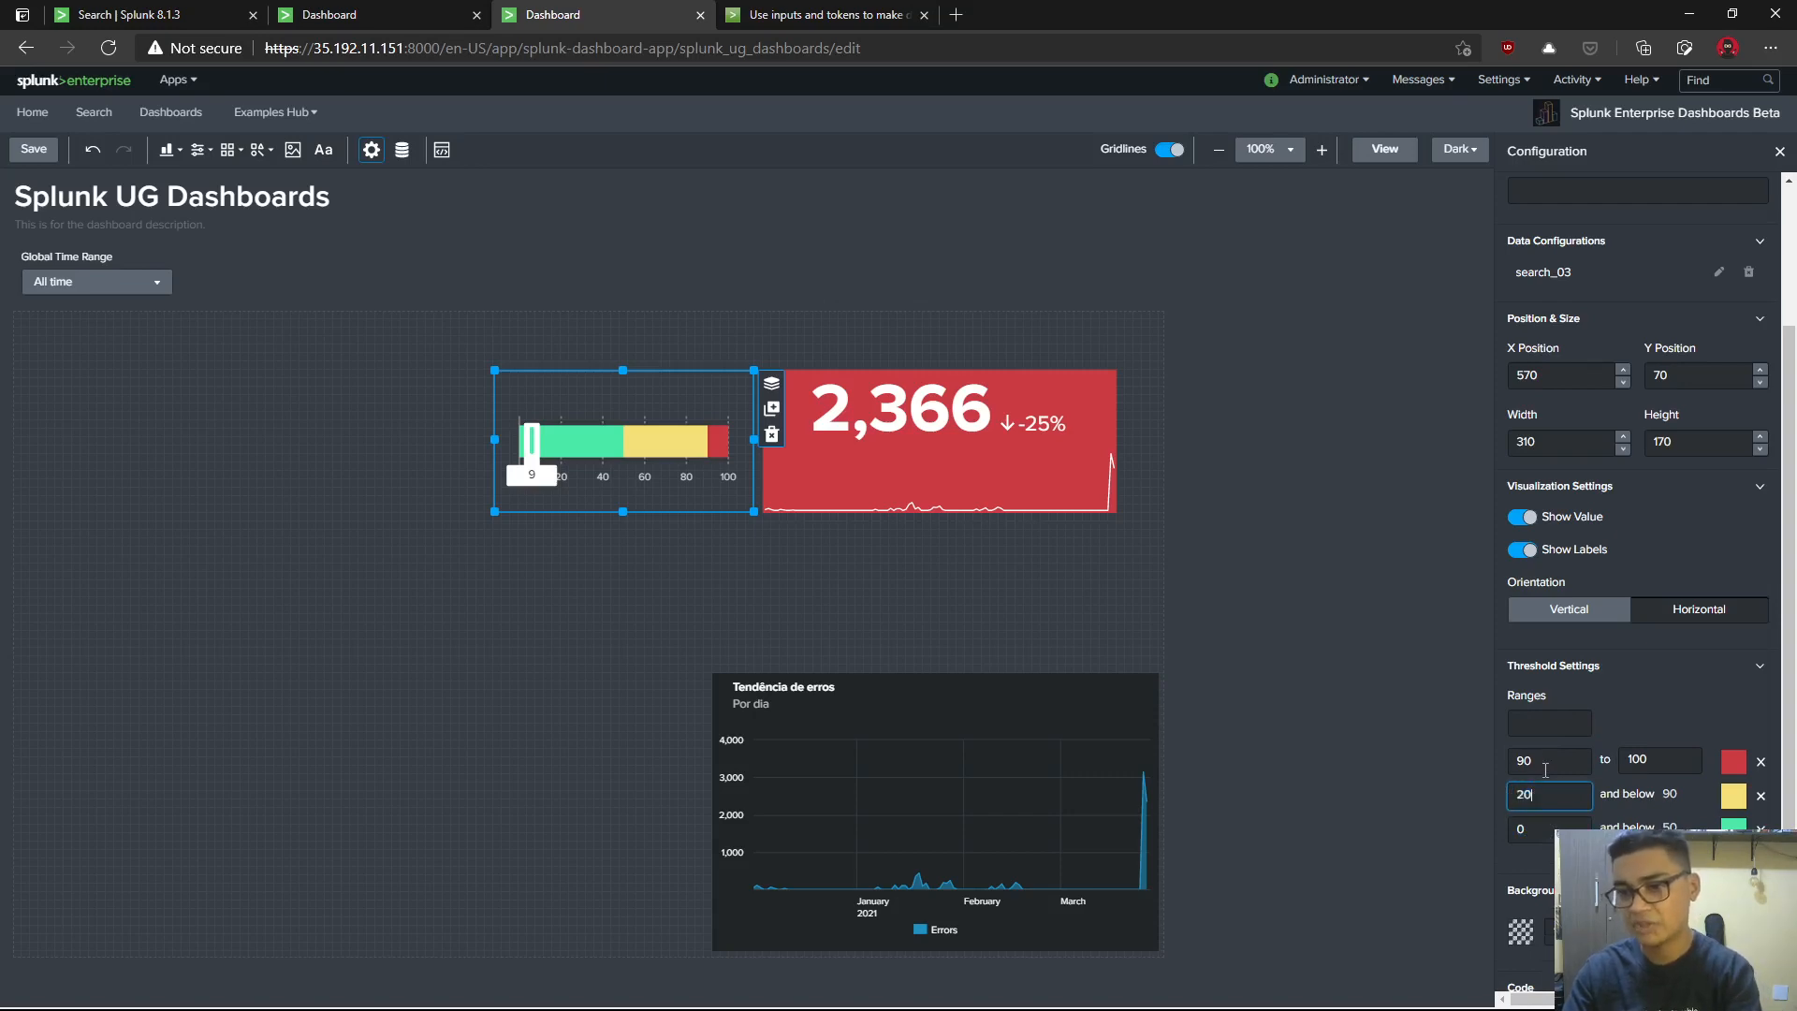
{"action": "left_click", "coordinate": [1549, 762]}
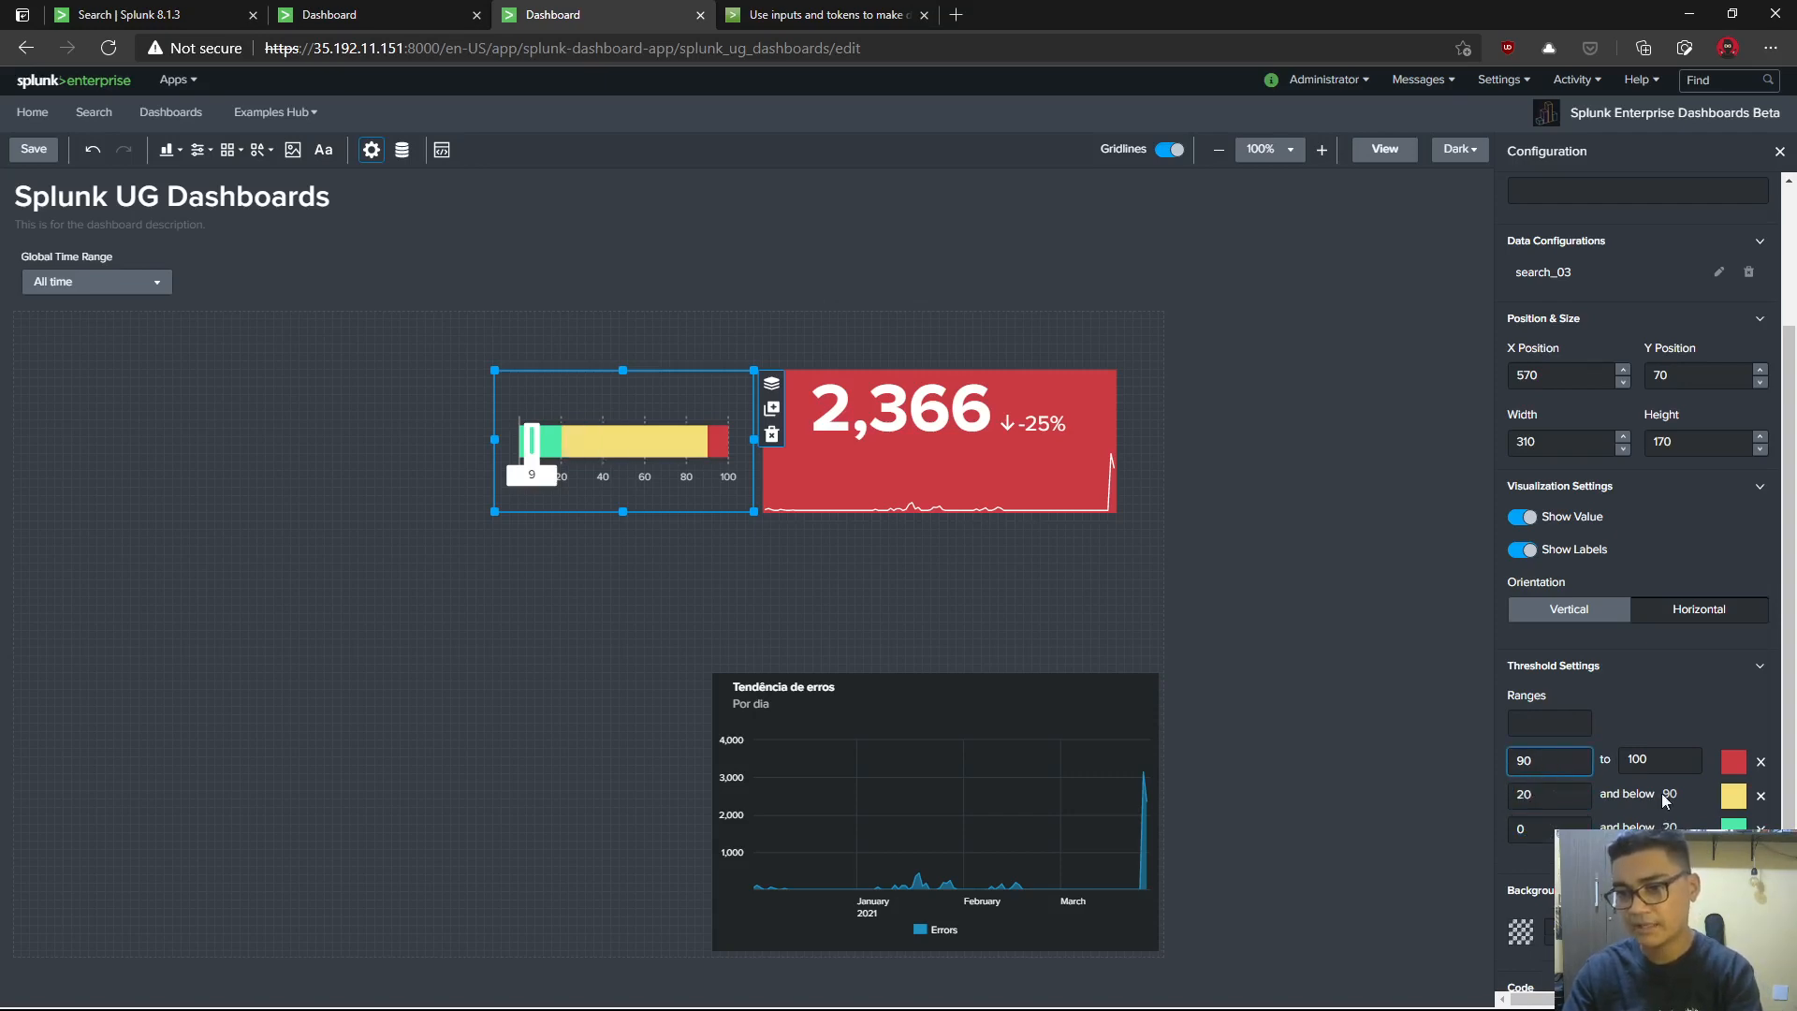
{"action": "left_click_drag", "start_coordinate": [1549, 762], "coordinate": [1503, 769]}
{"action": "type", "text": "50"}
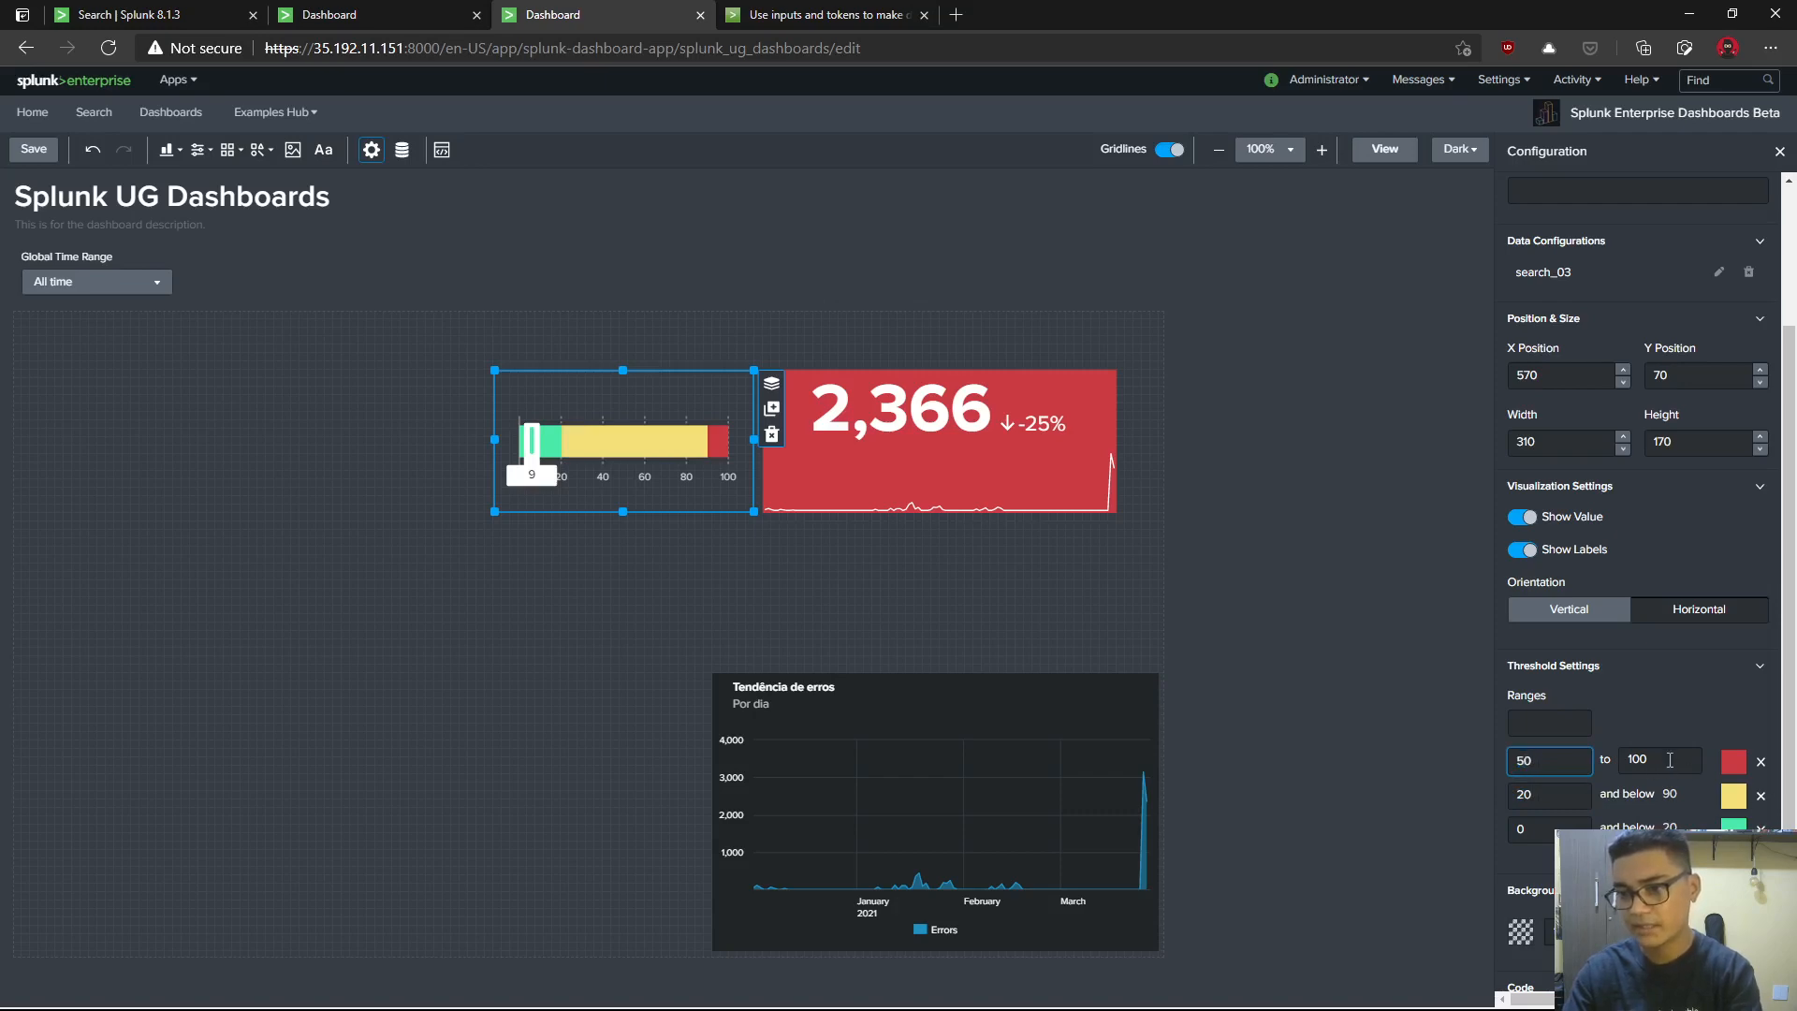
{"action": "key", "text": "Return"}
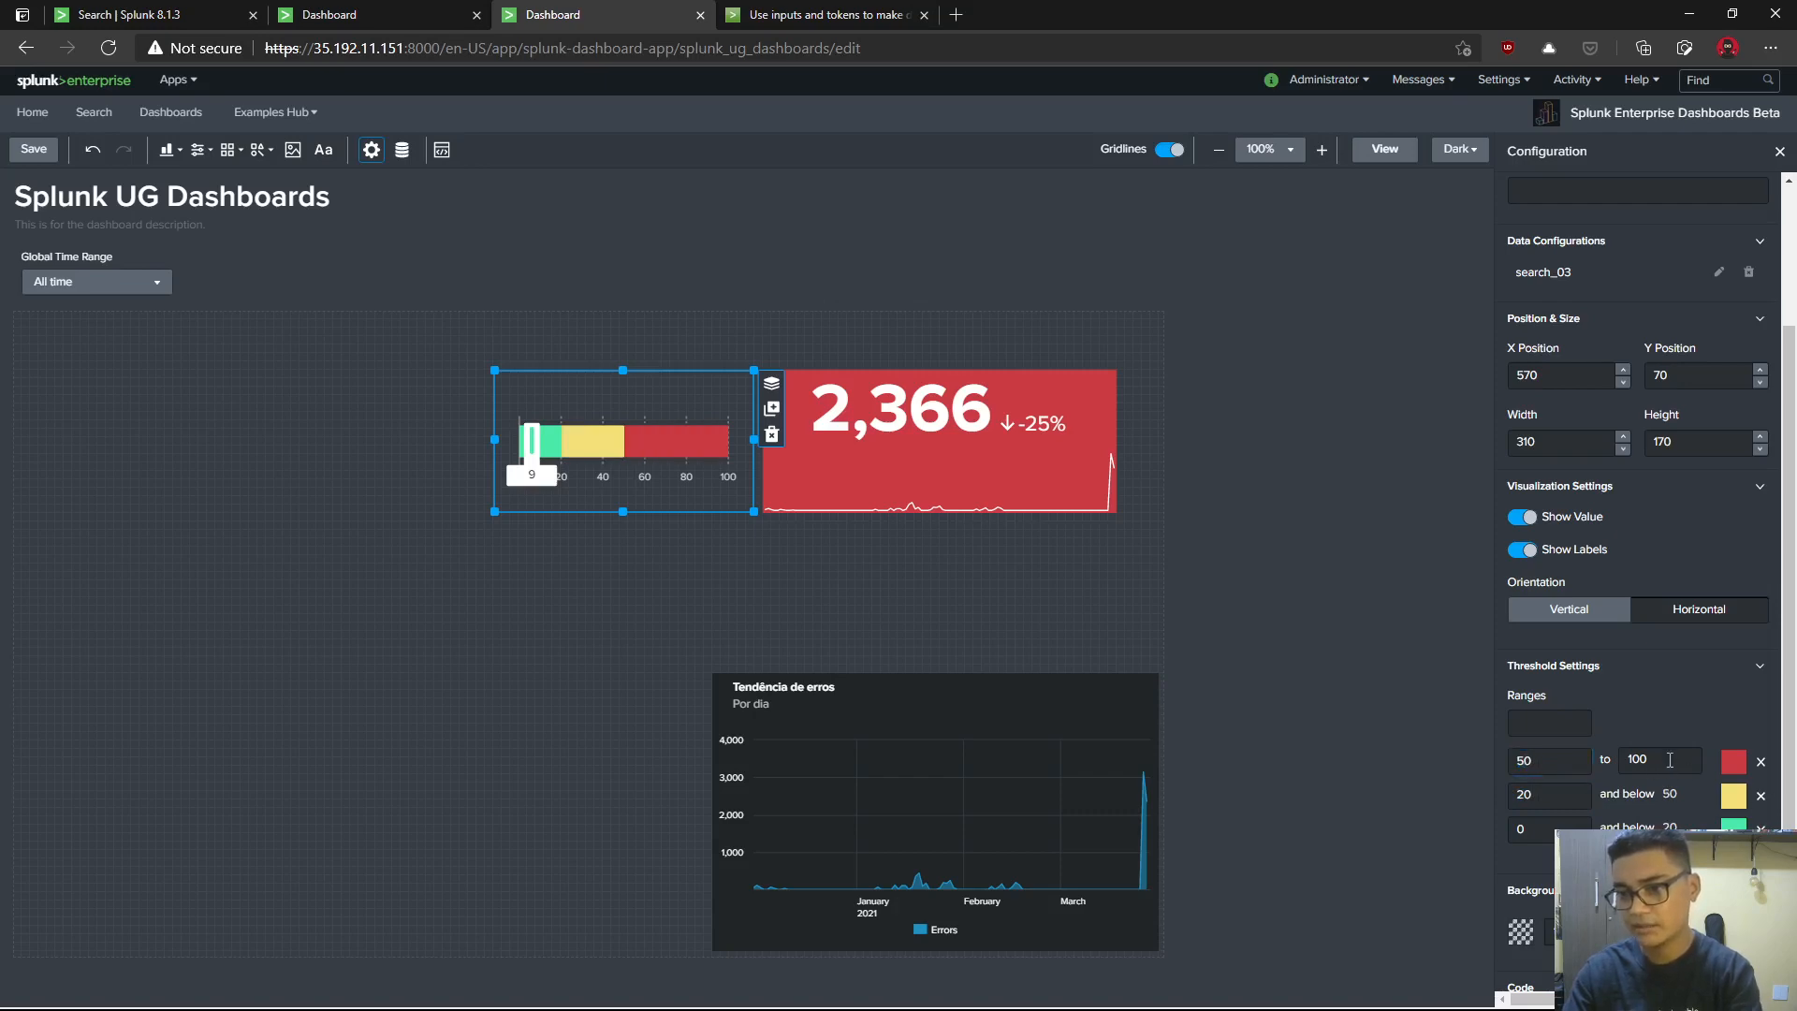
- Set the red range's upper limit to 75 and enter 100 for the additional threshold level
{"action": "type", "text": "75"}
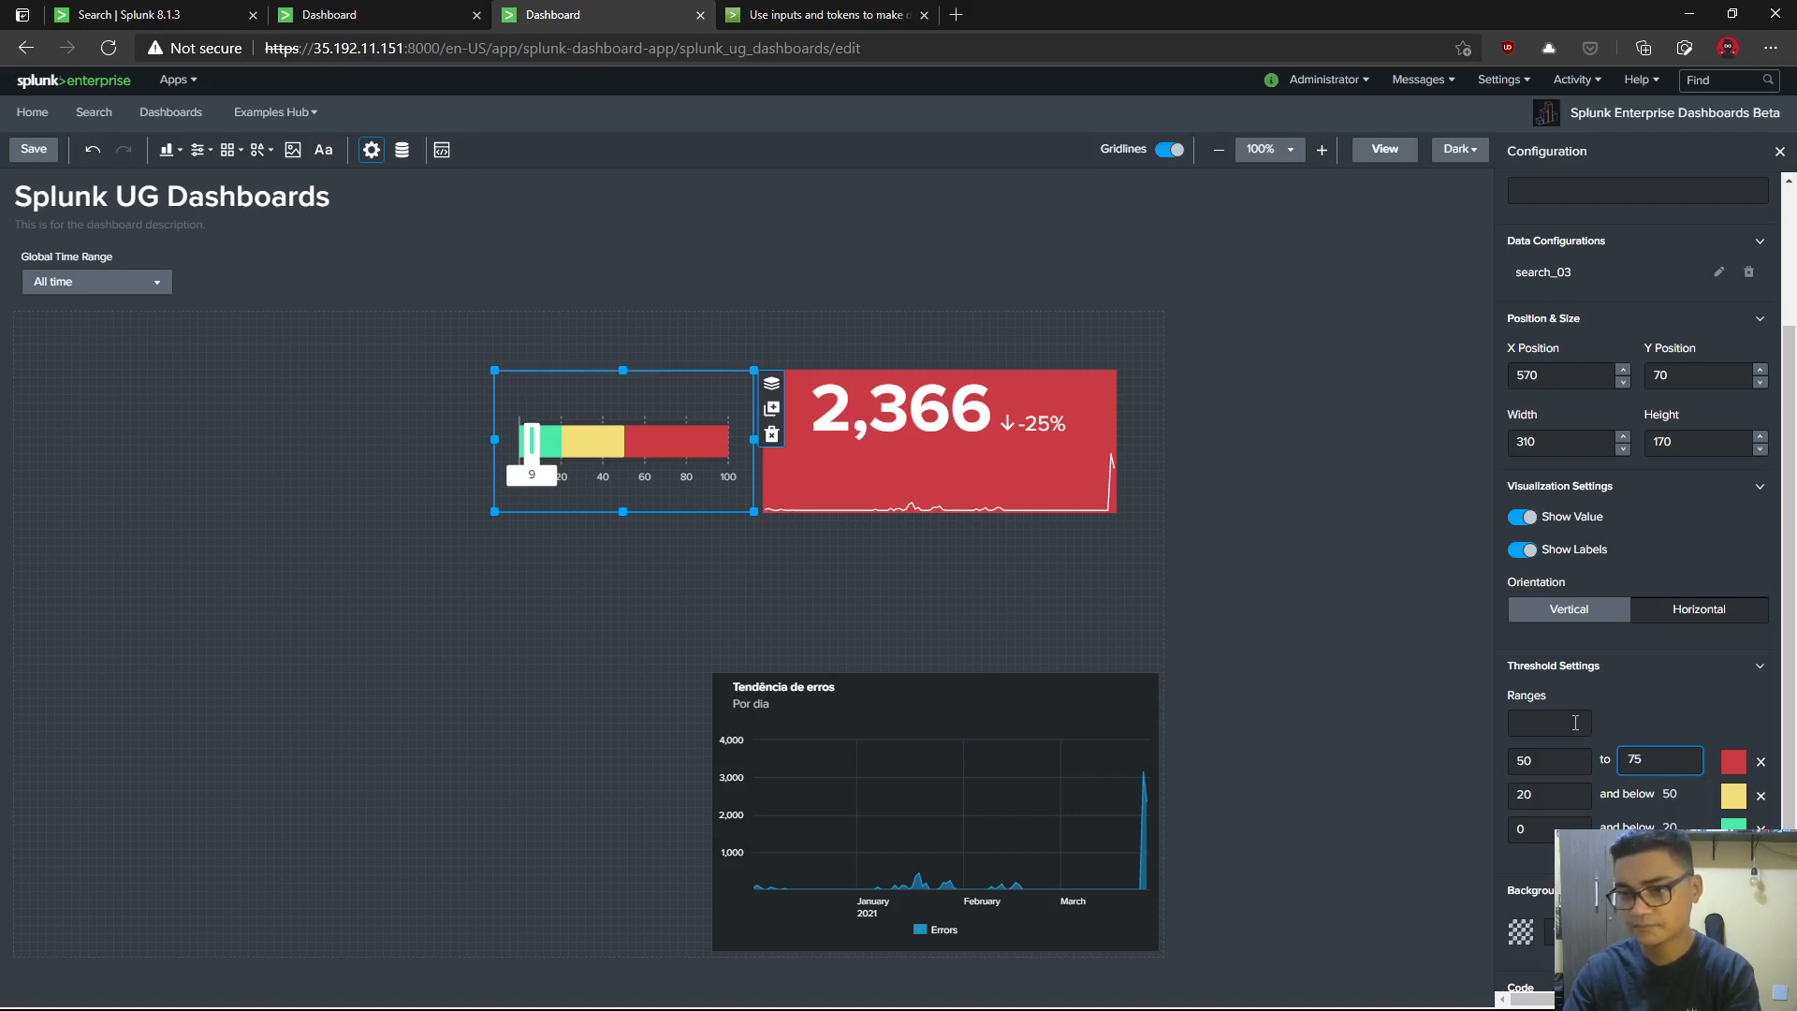
{"action": "left_click", "coordinate": [1575, 722]}
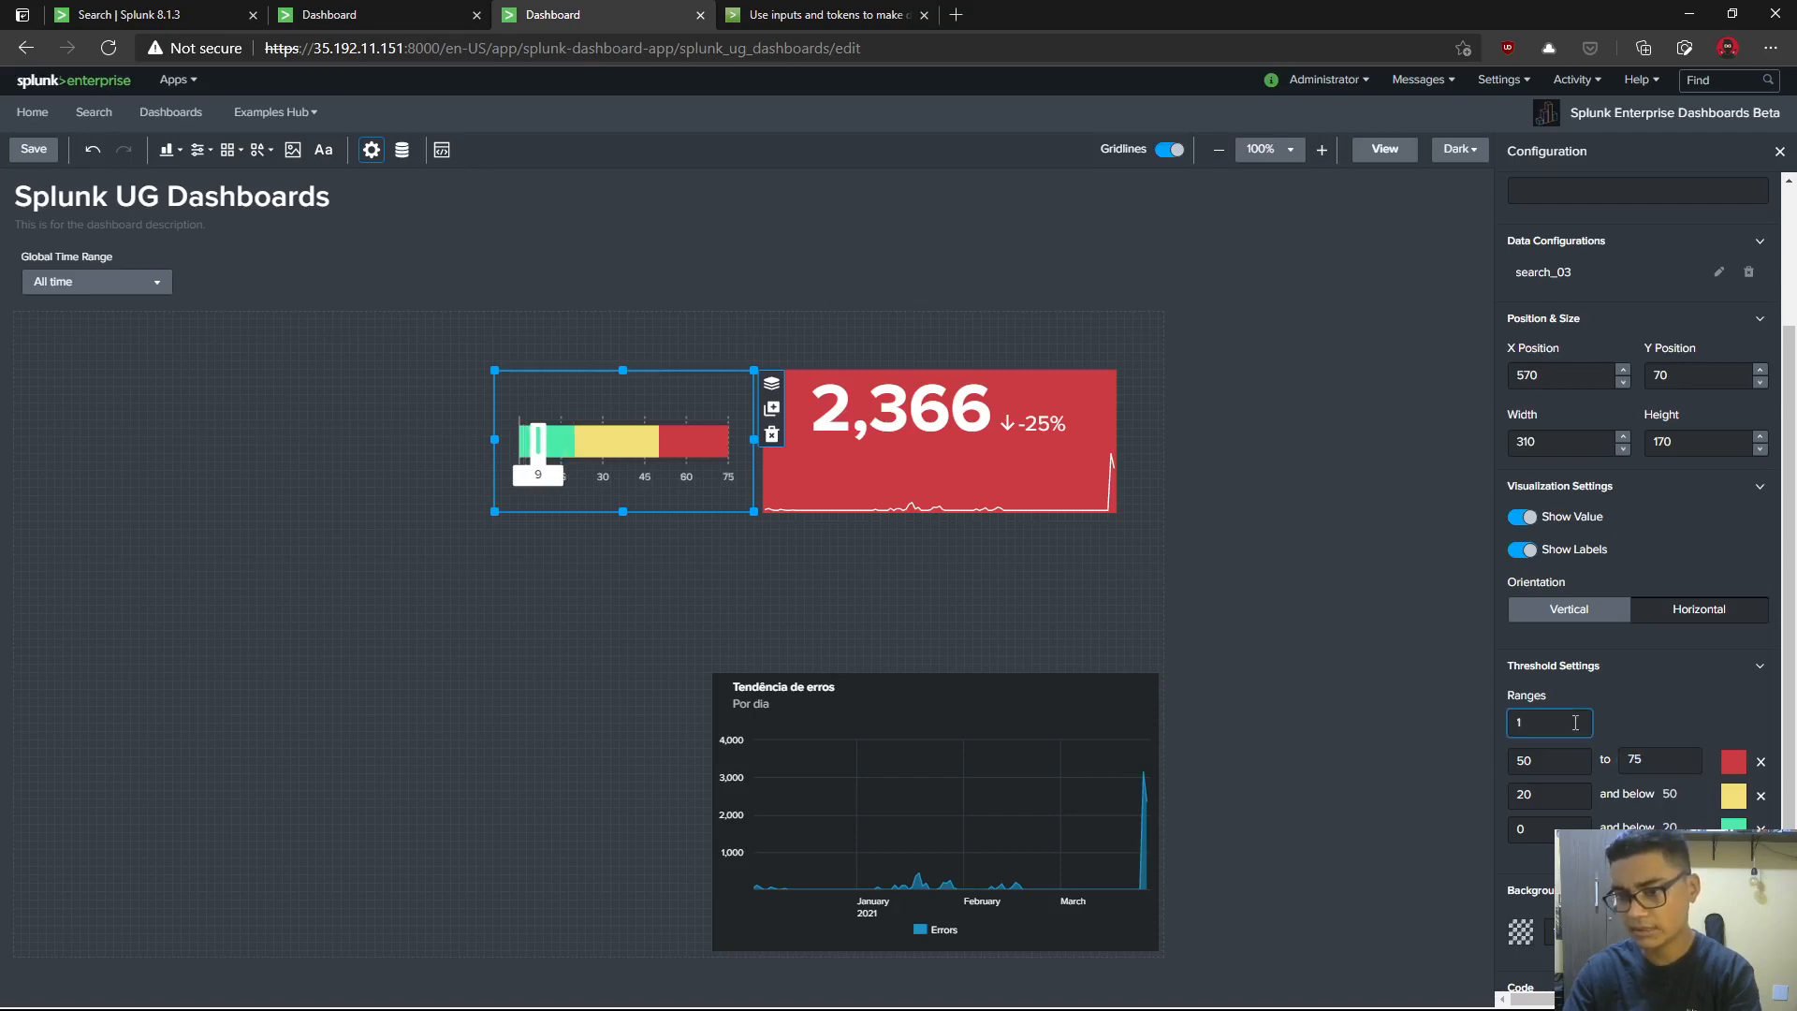
{"action": "type", "text": "100"}
{"action": "left_click", "coordinate": [1575, 769]}
- Color the gauge's new 100-and-up range bright red and its 50-to-100 range orange
{"action": "left_click", "coordinate": [1733, 761]}
{"action": "left_click", "coordinate": [1643, 807]}
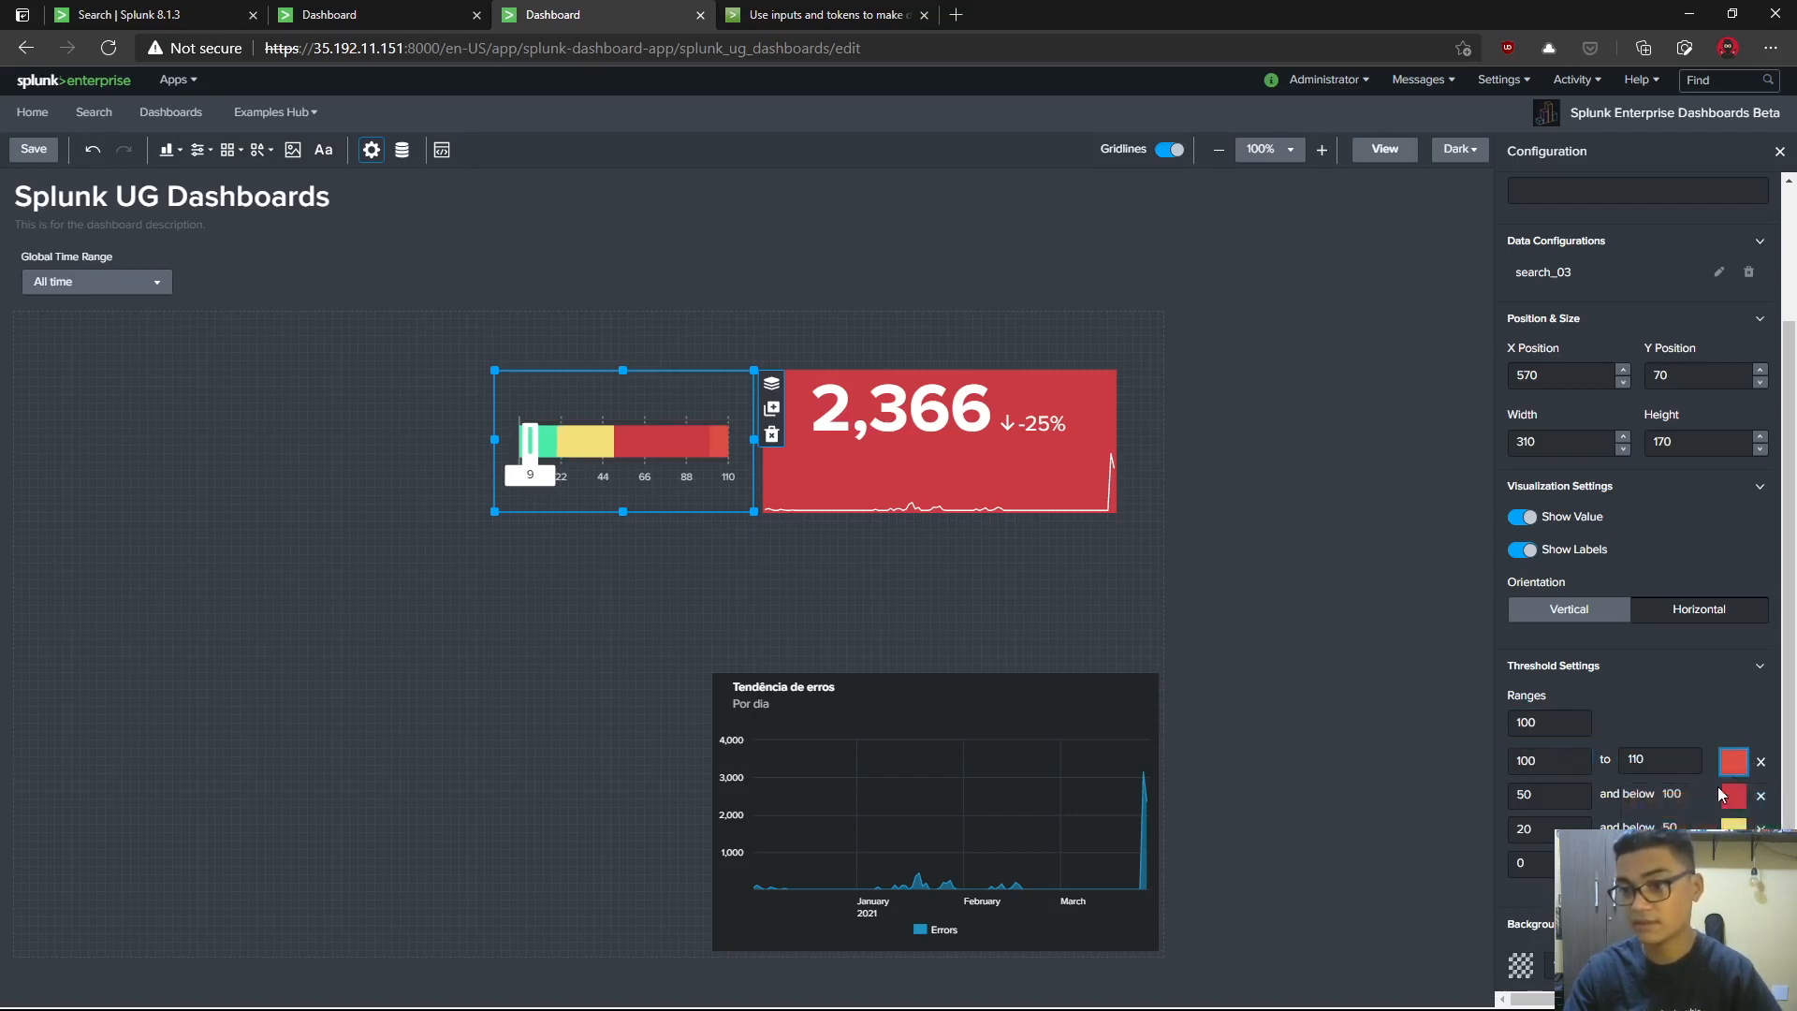
{"action": "left_click", "coordinate": [1733, 795]}
{"action": "left_click", "coordinate": [1673, 840]}
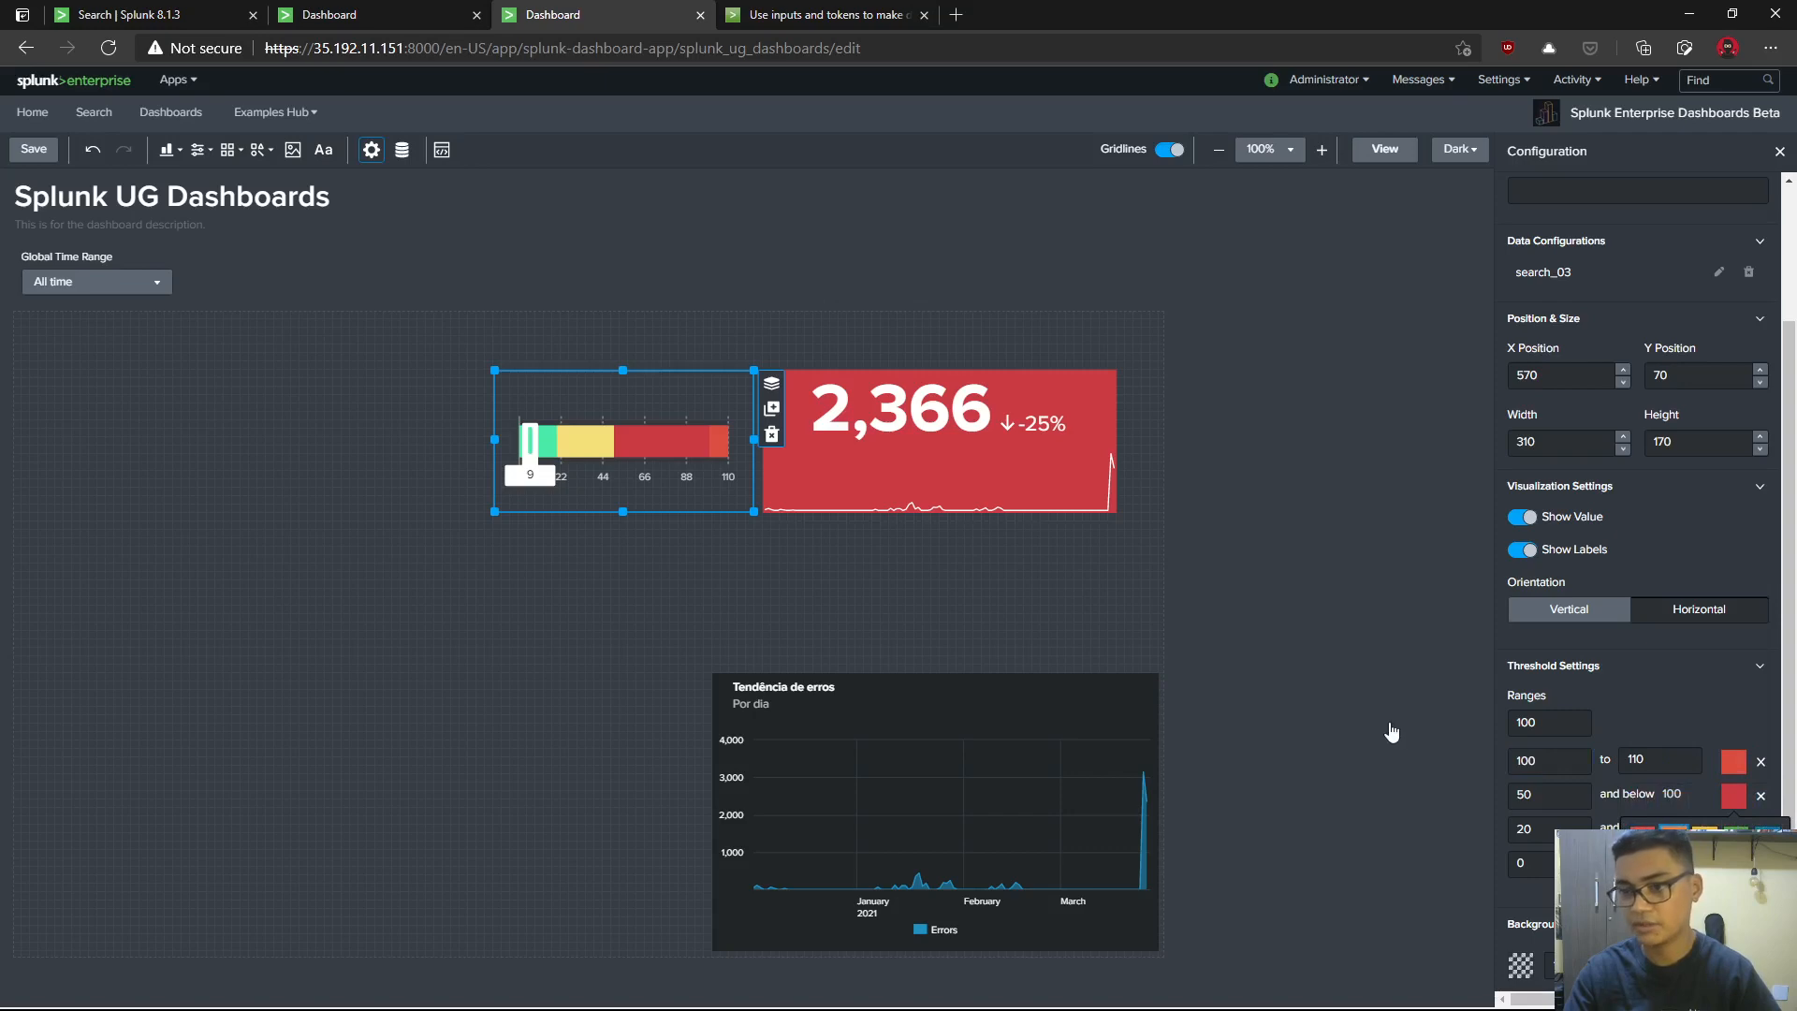
{"action": "left_click", "coordinate": [878, 620]}
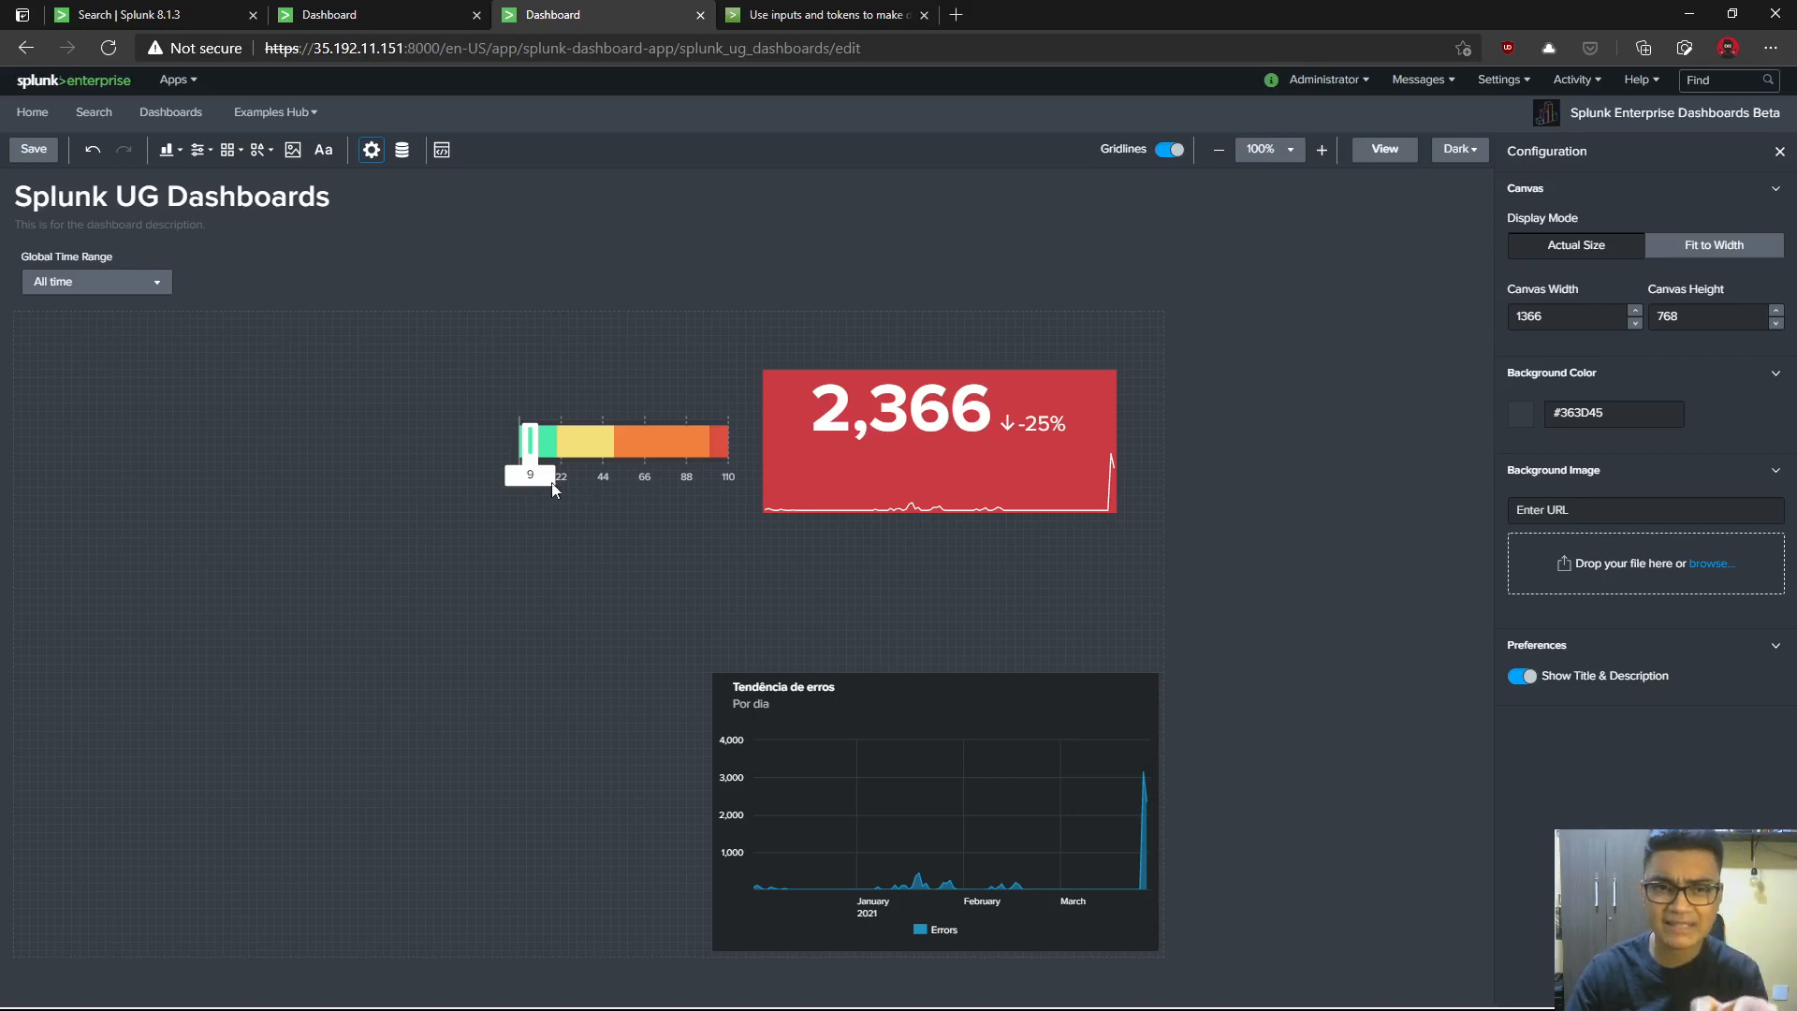
{"action": "left_click", "coordinate": [648, 464]}
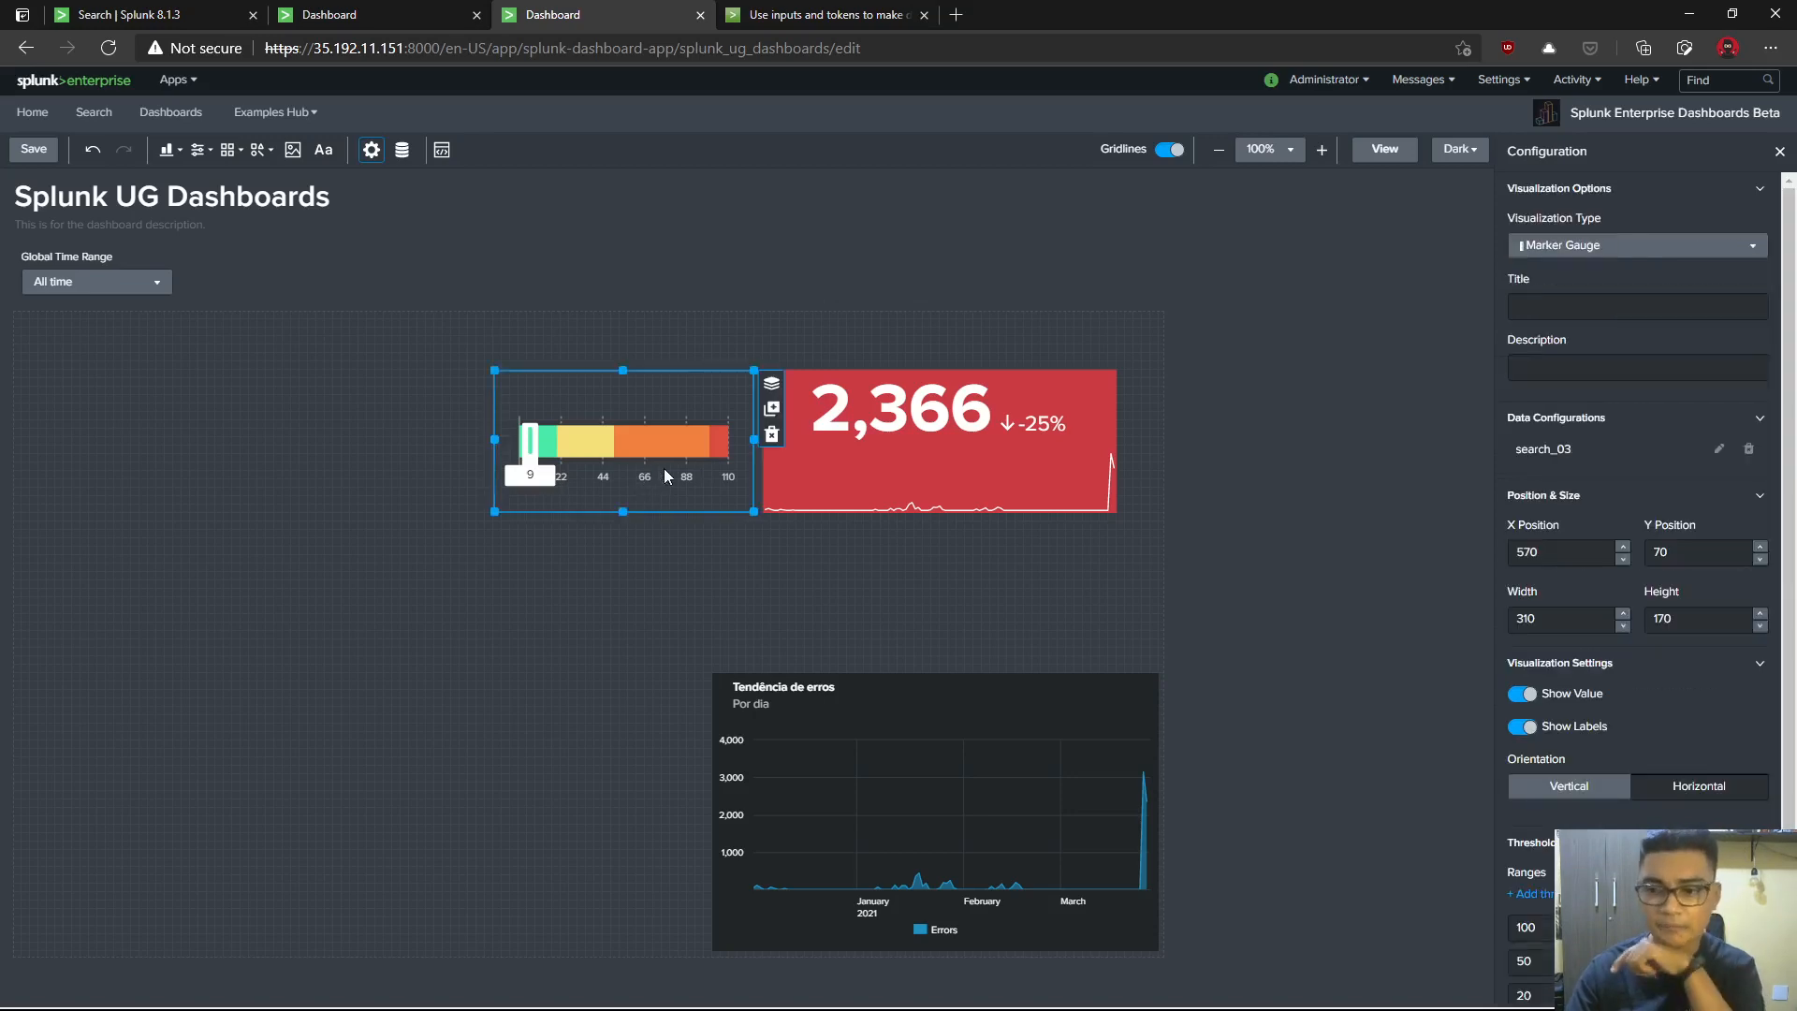
{"action": "scroll", "coordinate": [1638, 561], "scroll_direction": "down", "scroll_amount": 2}
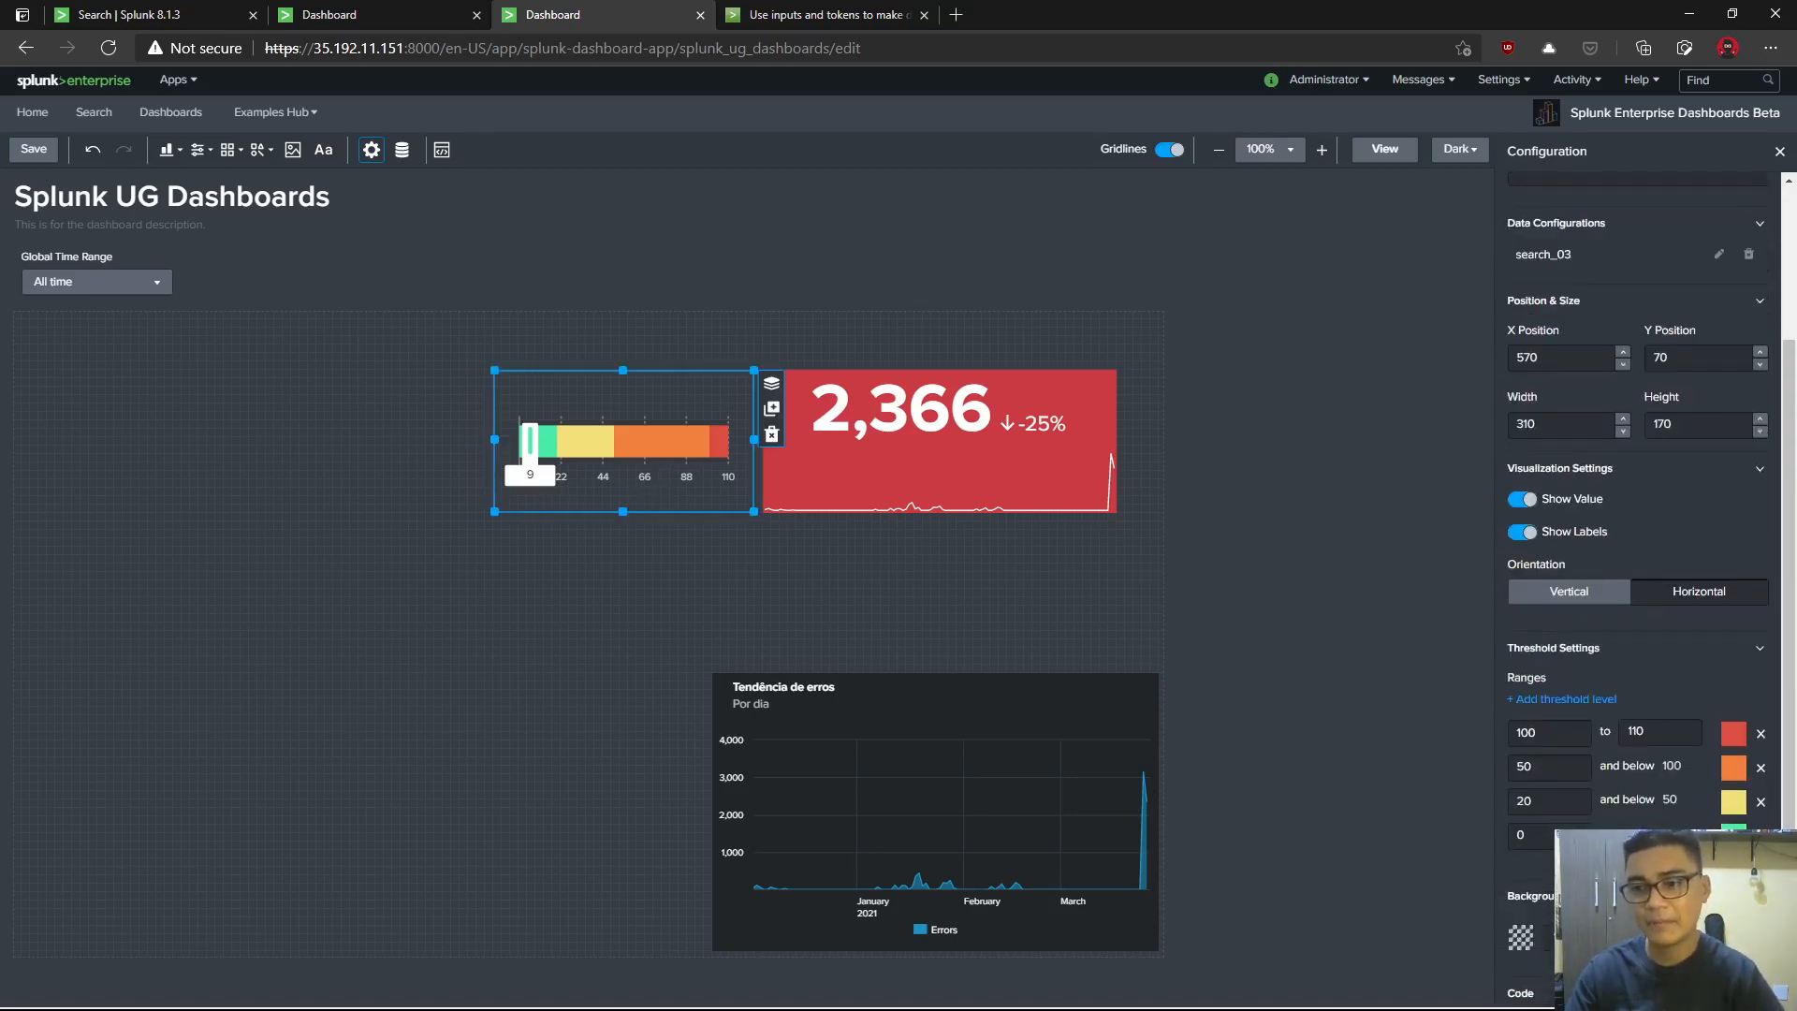
{"action": "left_click", "coordinate": [827, 552]}
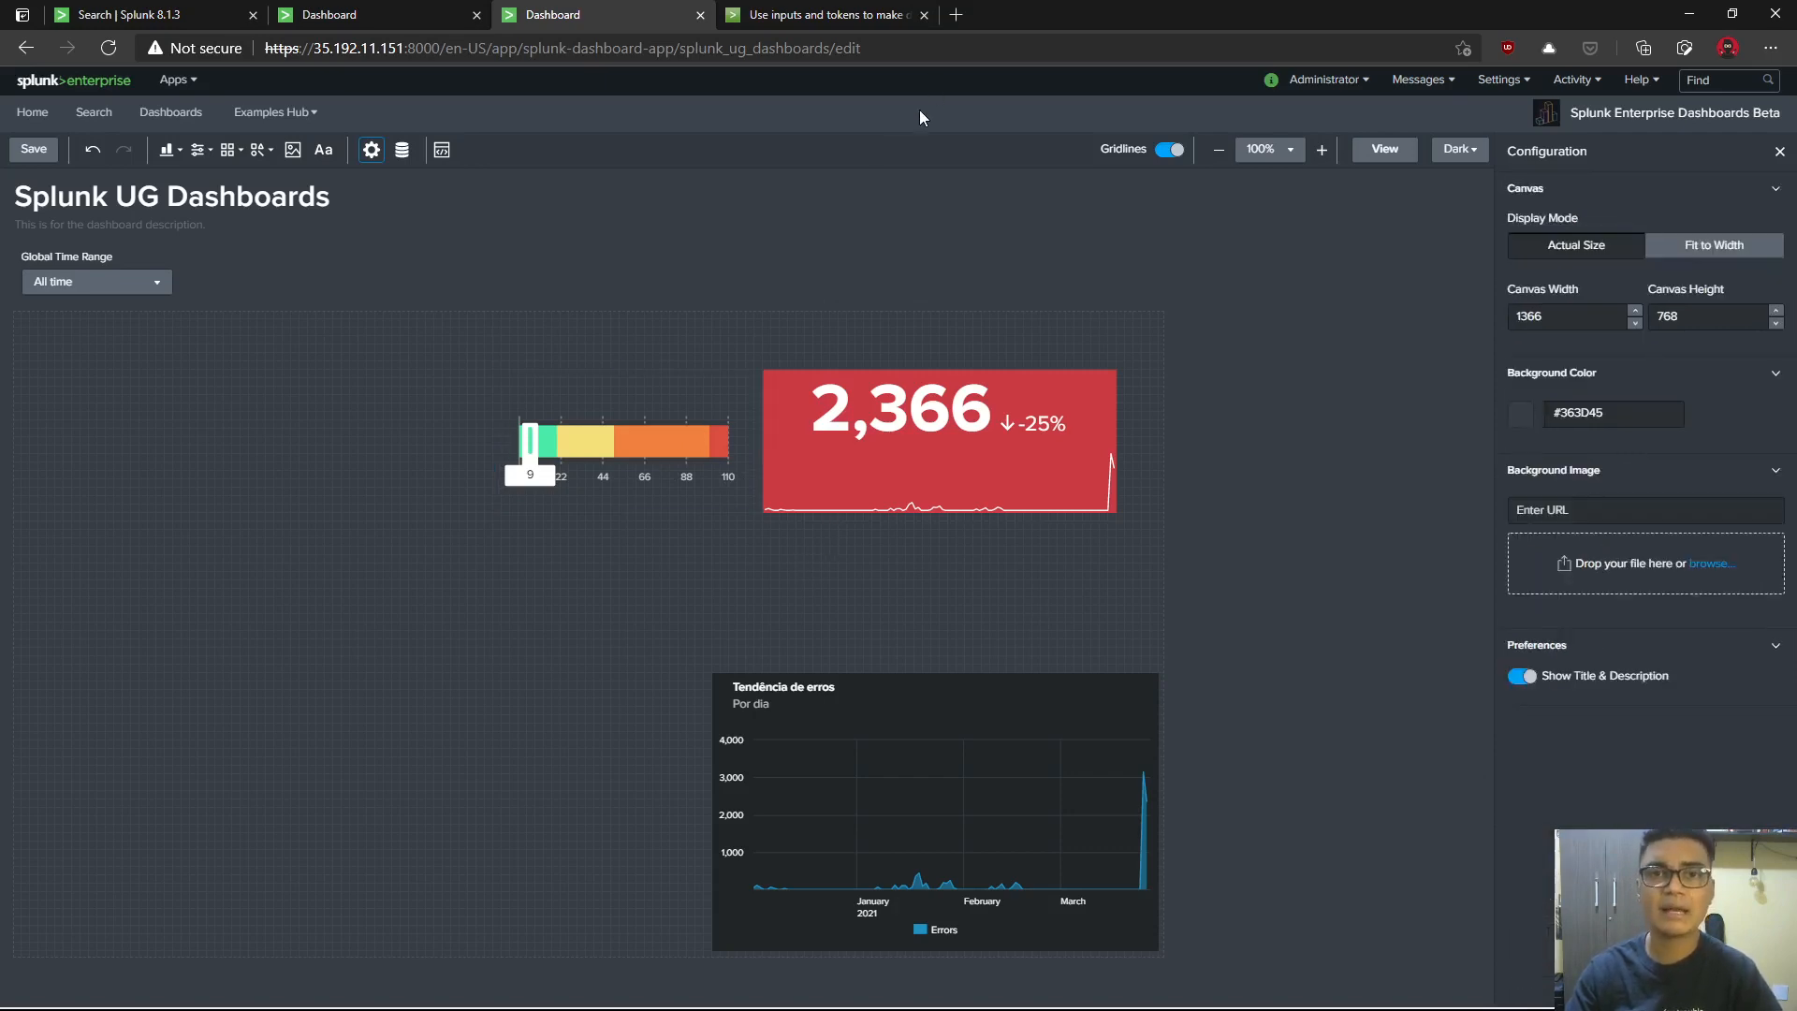
{"action": "left_click", "coordinate": [636, 503]}
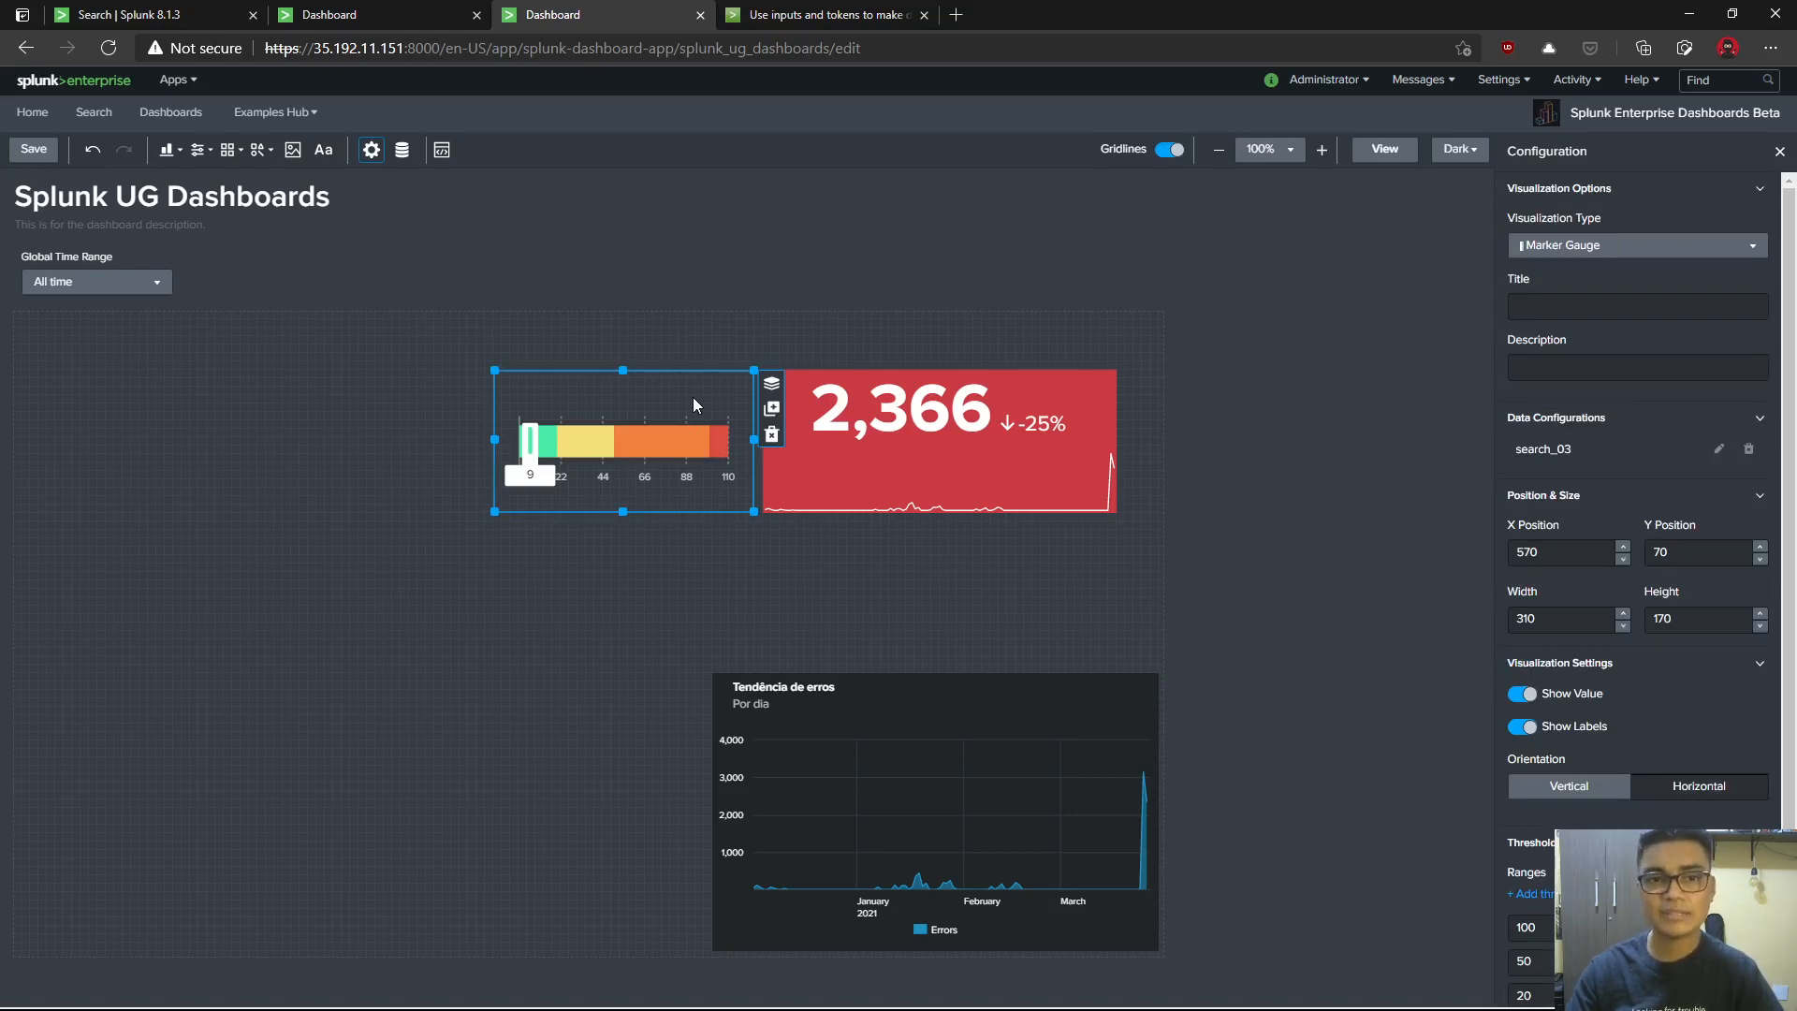
- Shrink the red Single Value and shift it toward the canvas's right edge, then place the marker gauge between it and the error trend chart
{"action": "left_click", "coordinate": [917, 452]}
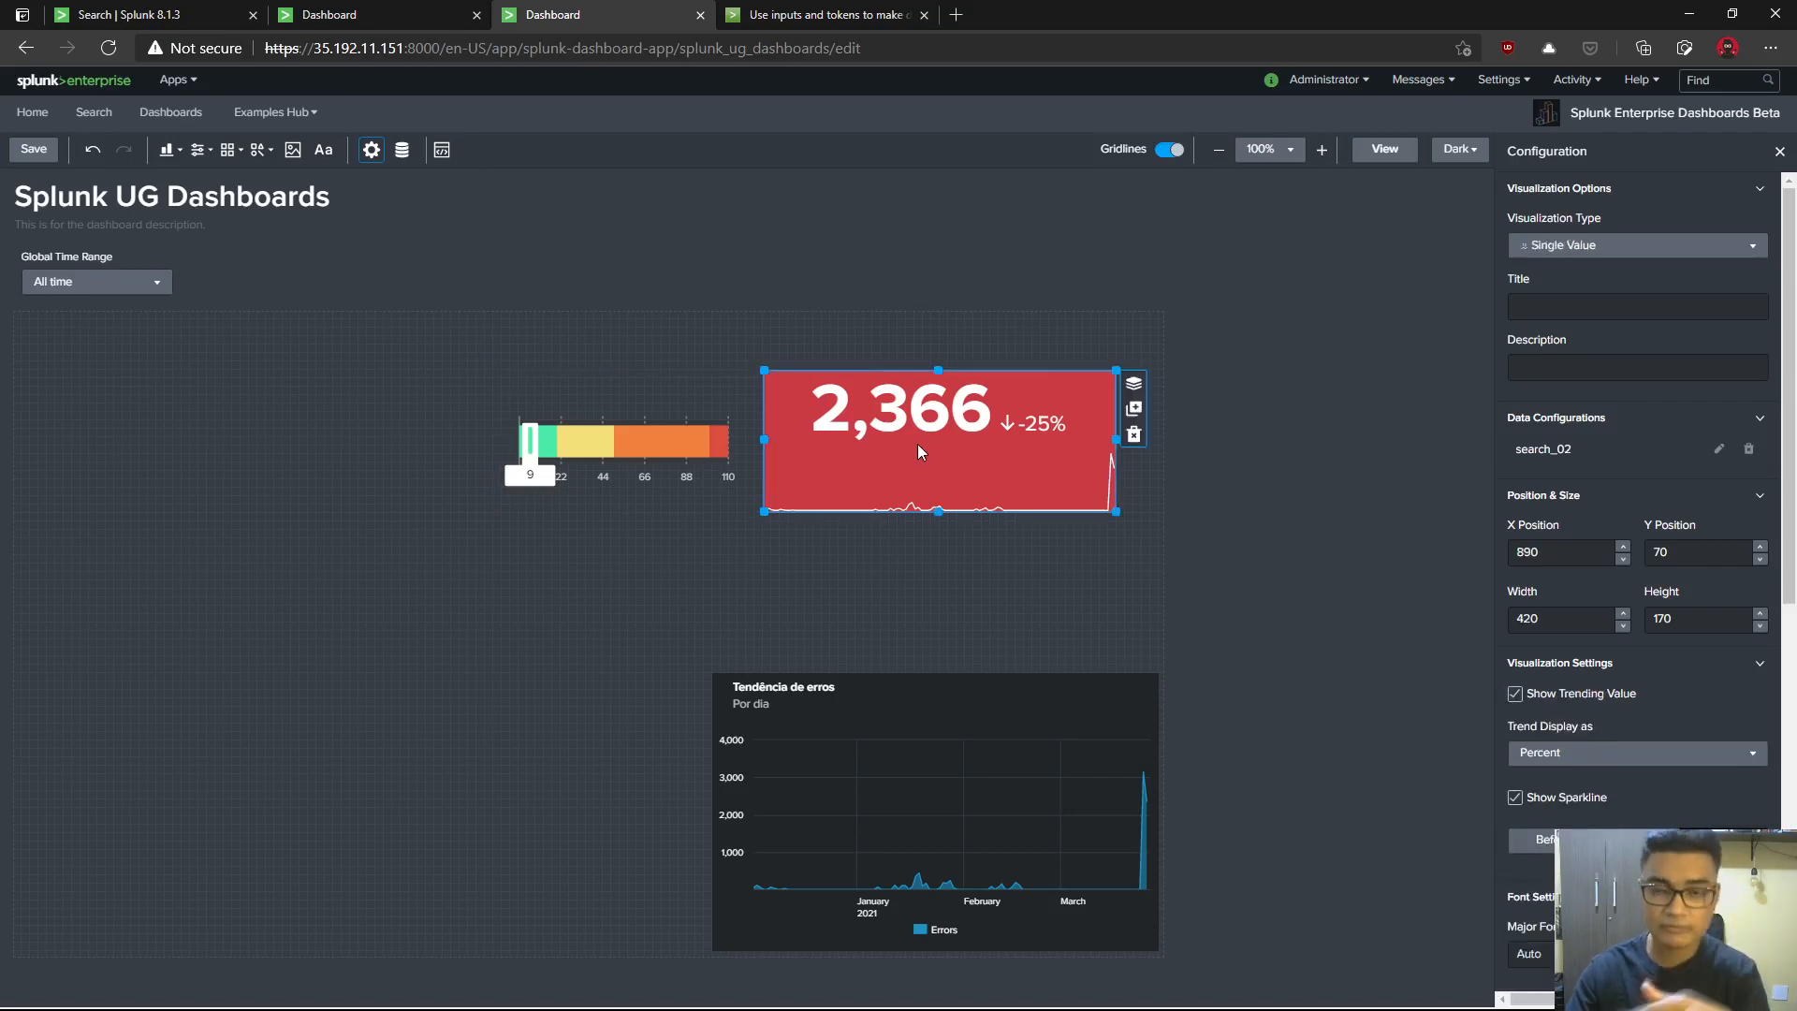
{"action": "left_click_drag", "start_coordinate": [1114, 512], "coordinate": [998, 468]}
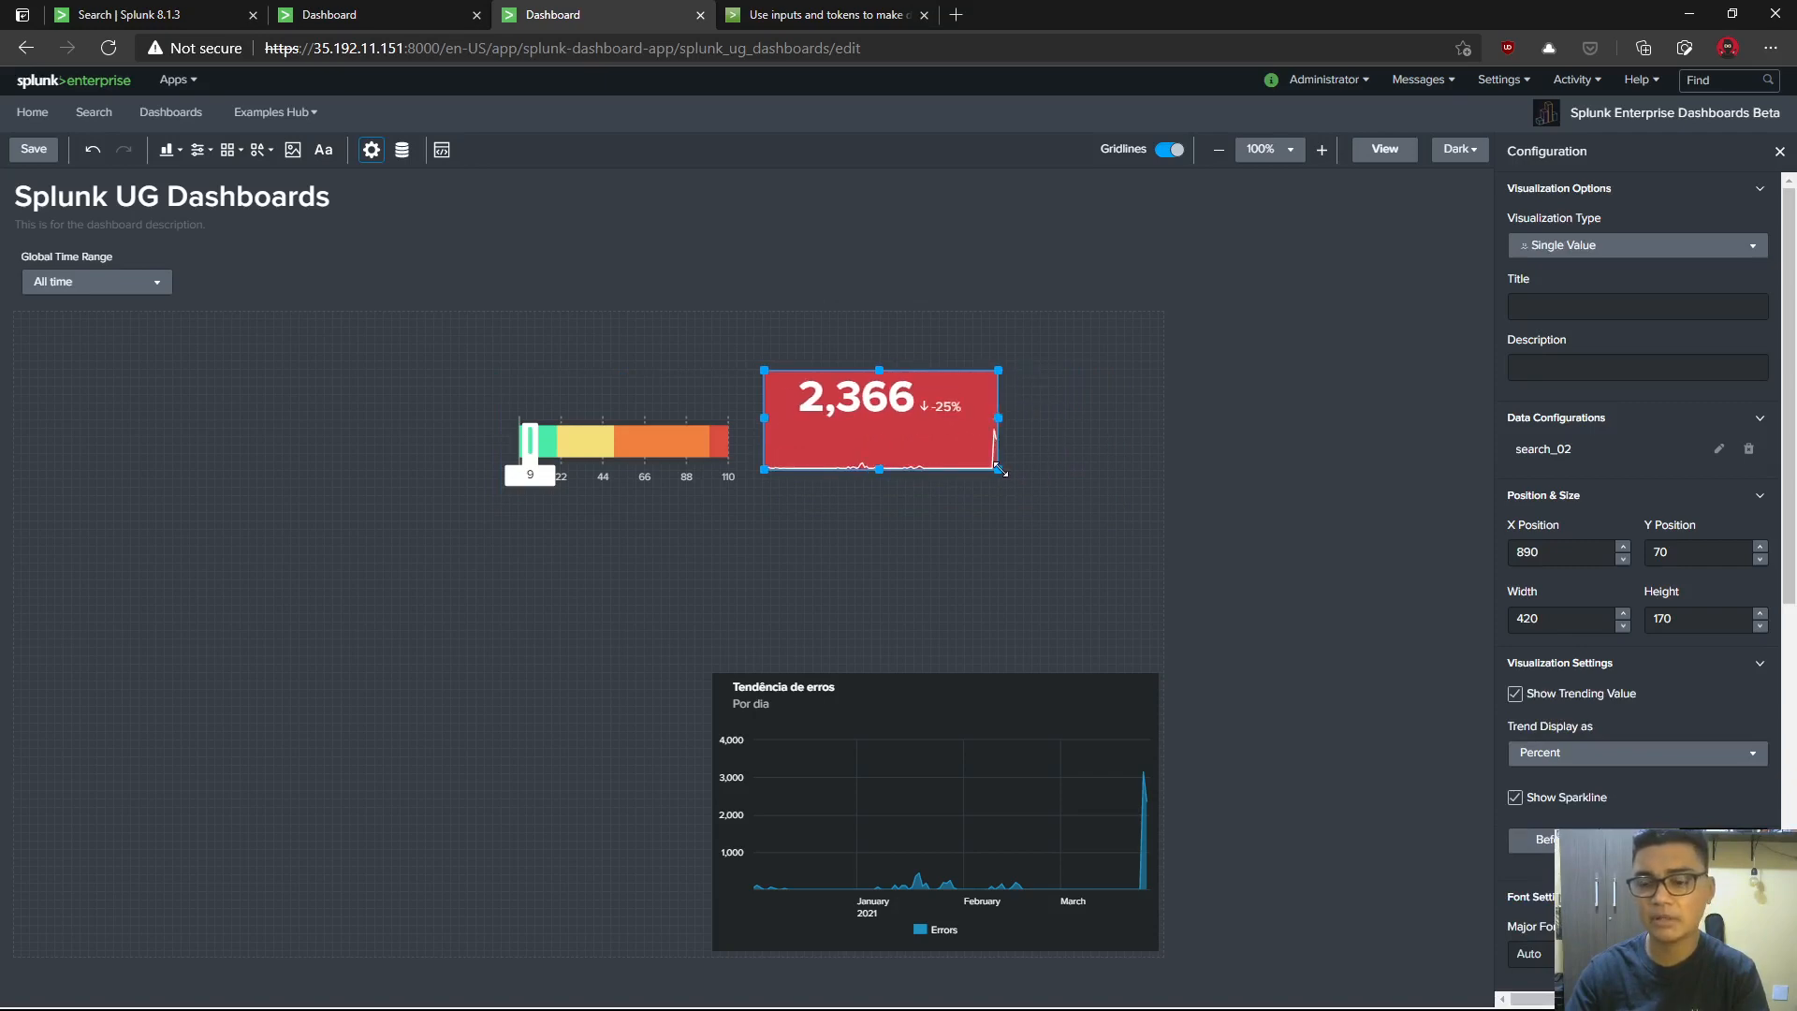
{"action": "scroll", "coordinate": [1692, 690], "scroll_direction": "down", "scroll_amount": 8}
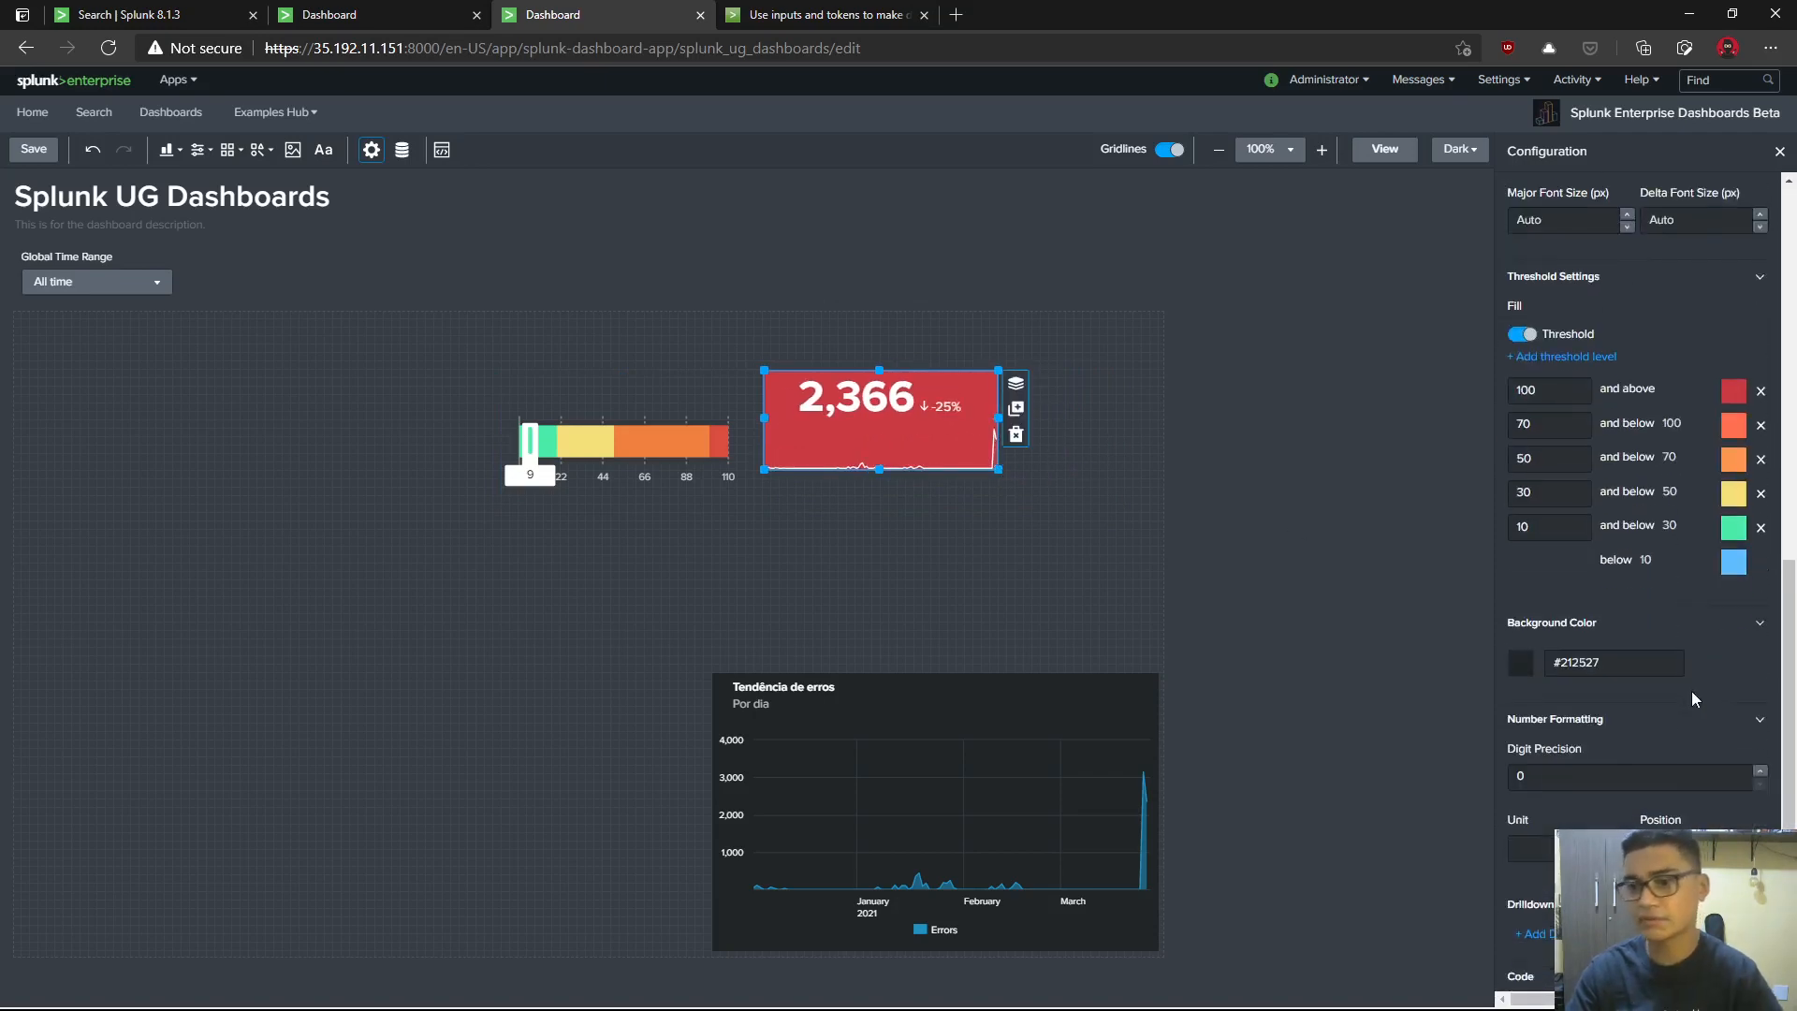
{"action": "left_click_drag", "start_coordinate": [957, 441], "coordinate": [1016, 456]}
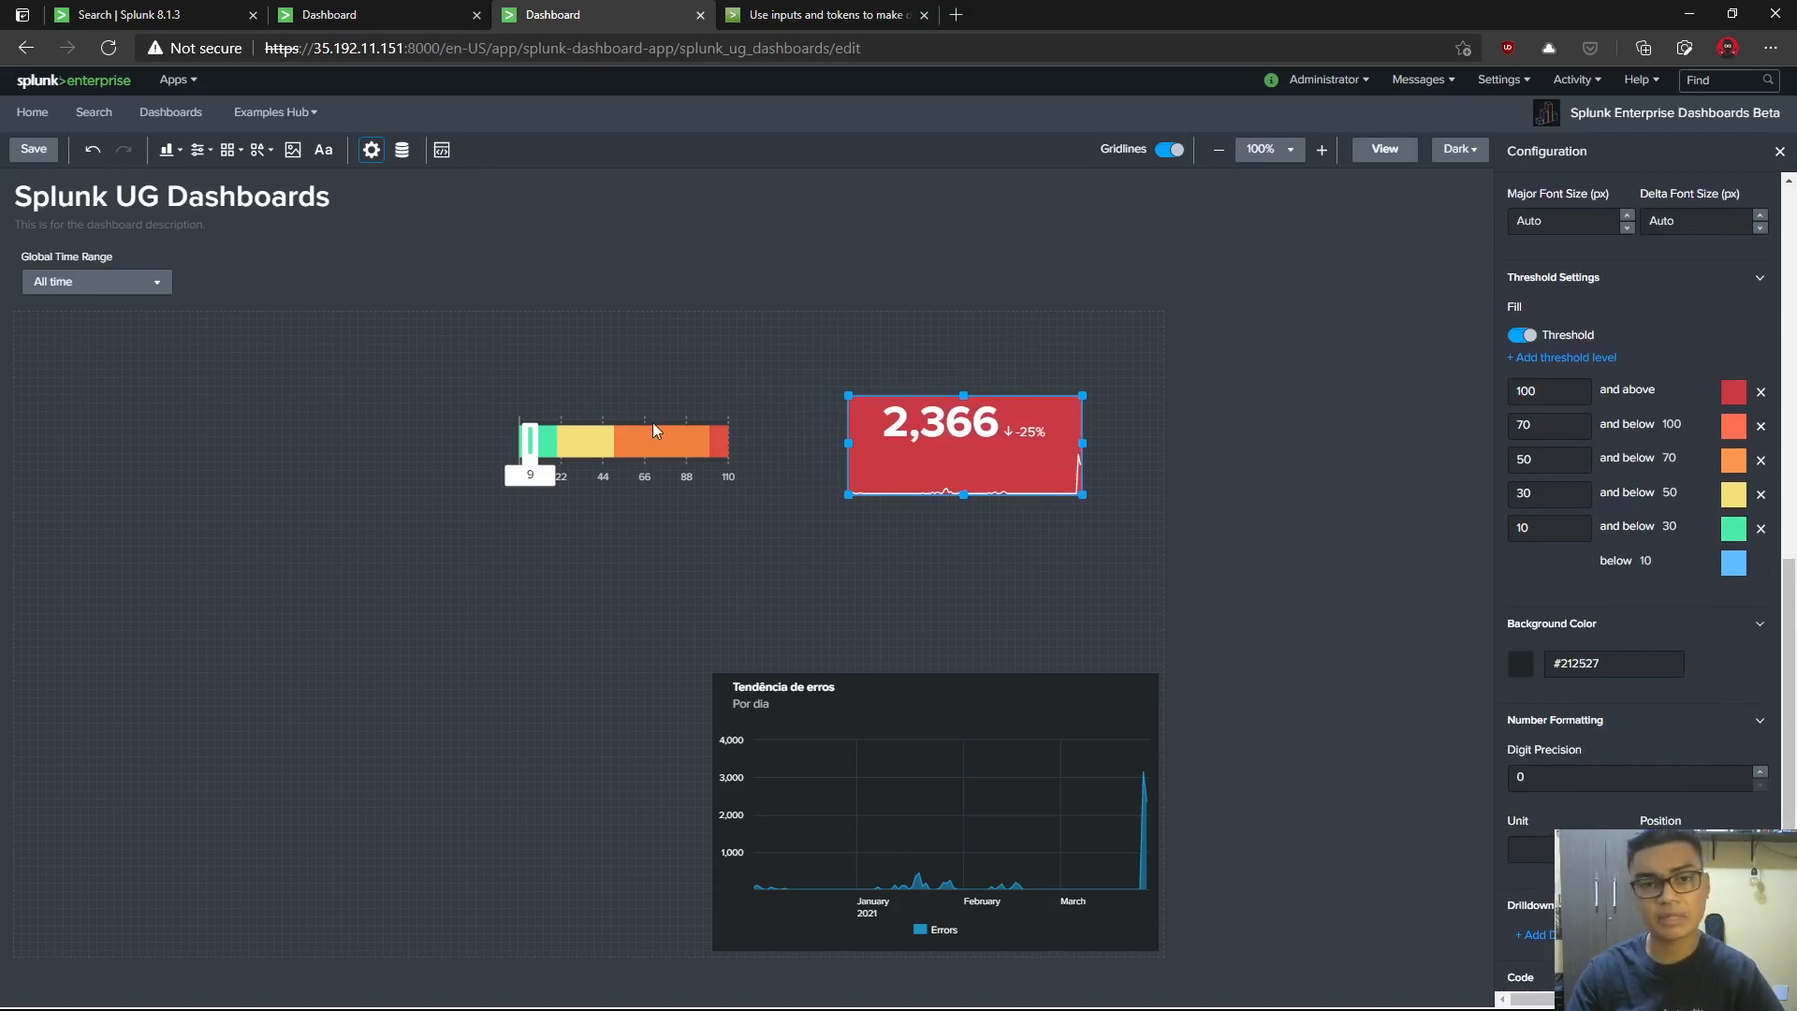
{"action": "left_click_drag", "start_coordinate": [651, 423], "coordinate": [979, 560]}
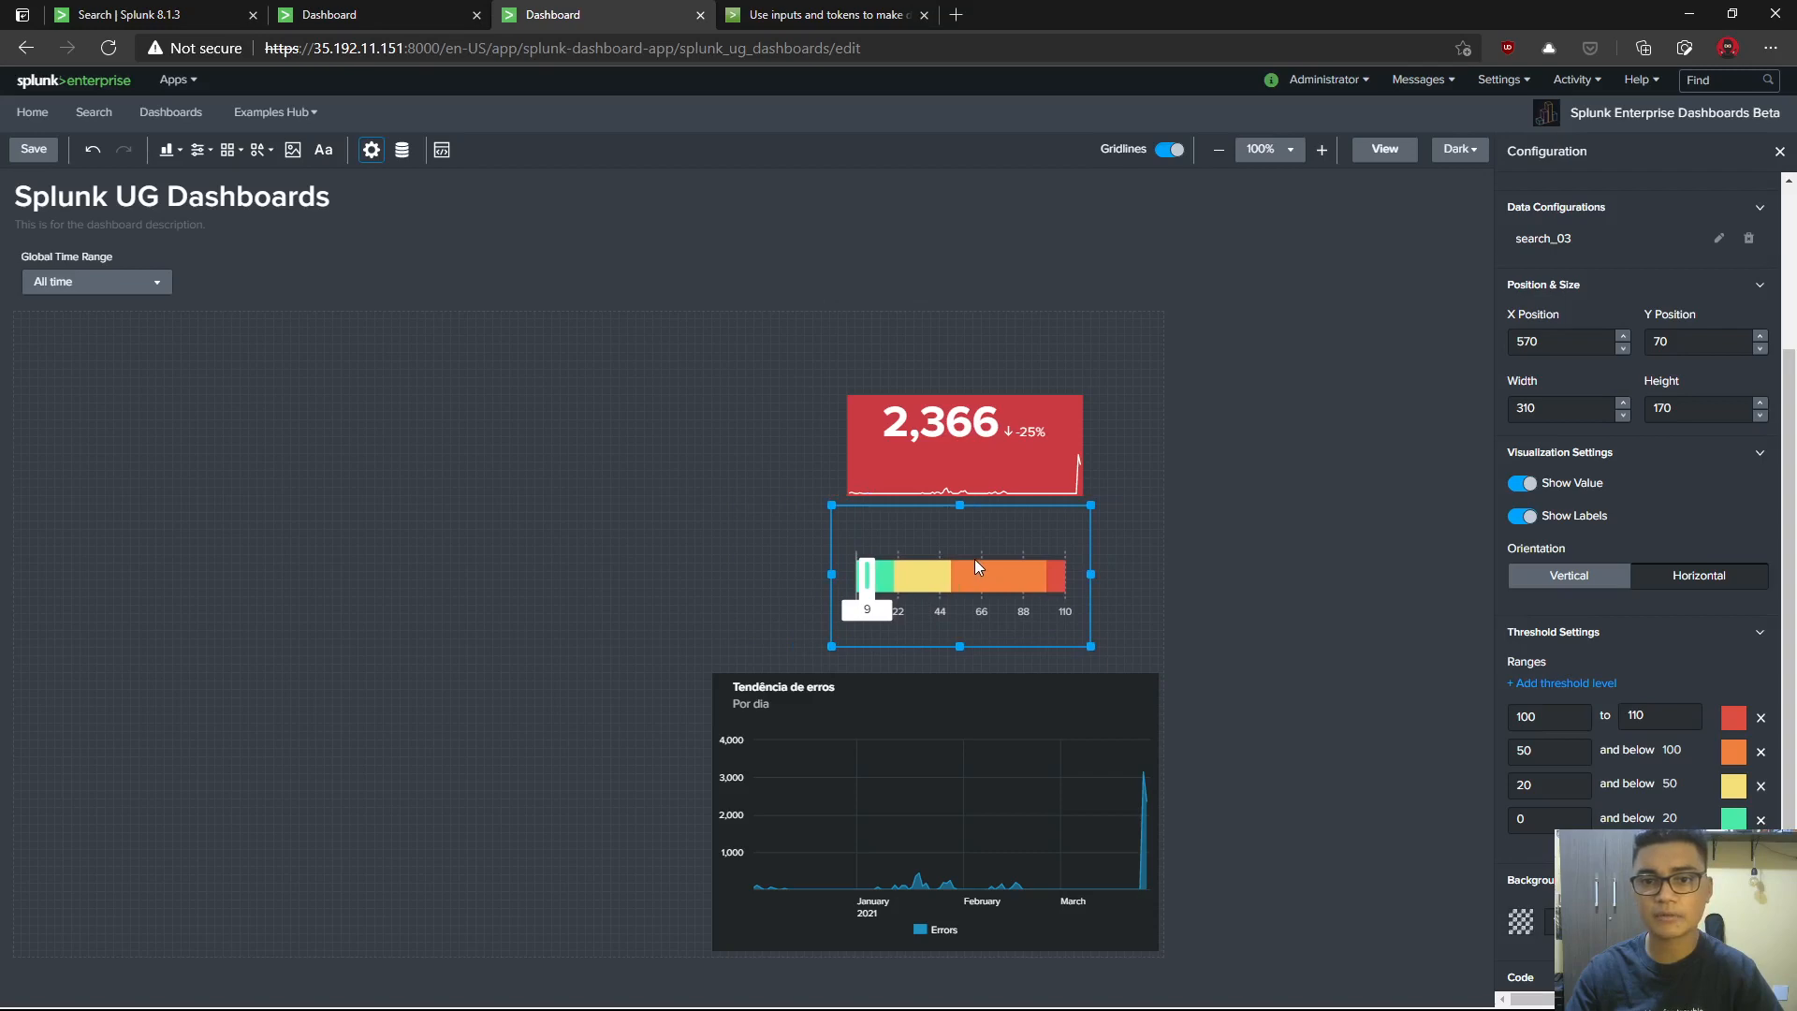
{"action": "left_click", "coordinate": [588, 339]}
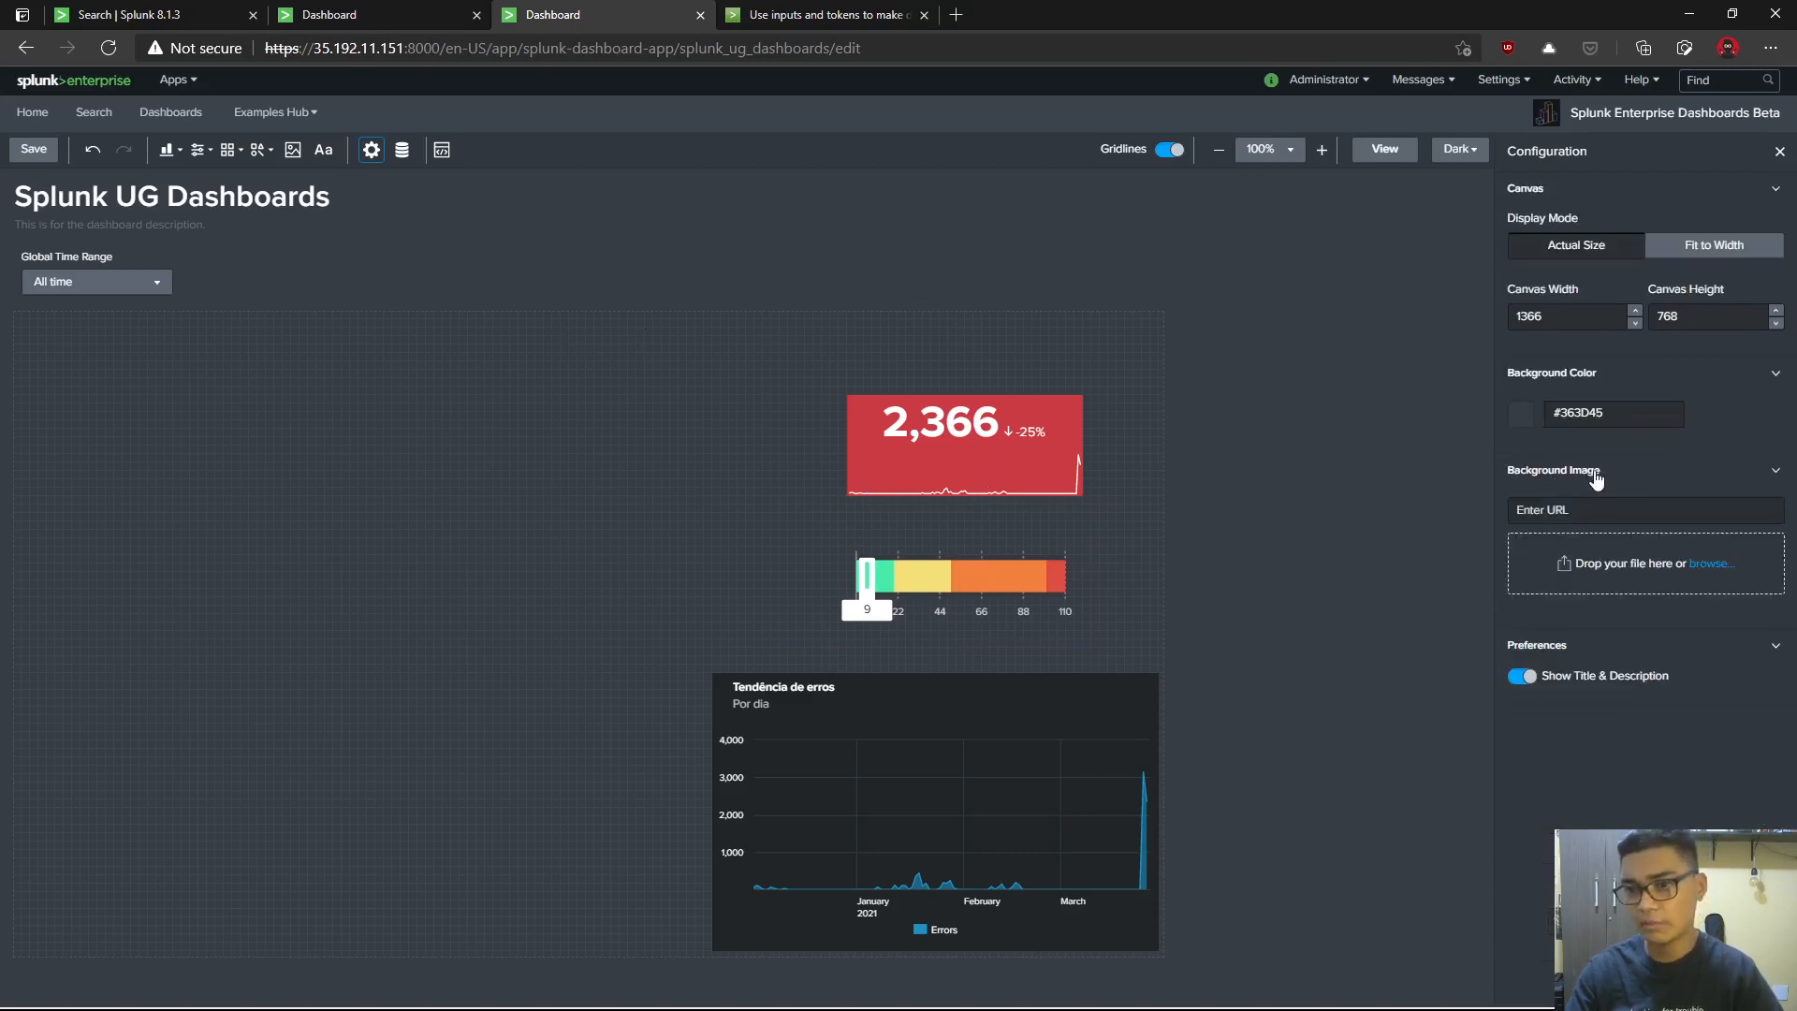
- Search the web for hospital images in a new browser tab and open the picture of the building with the red EMERGENCY sign
{"action": "left_click", "coordinate": [953, 15]}
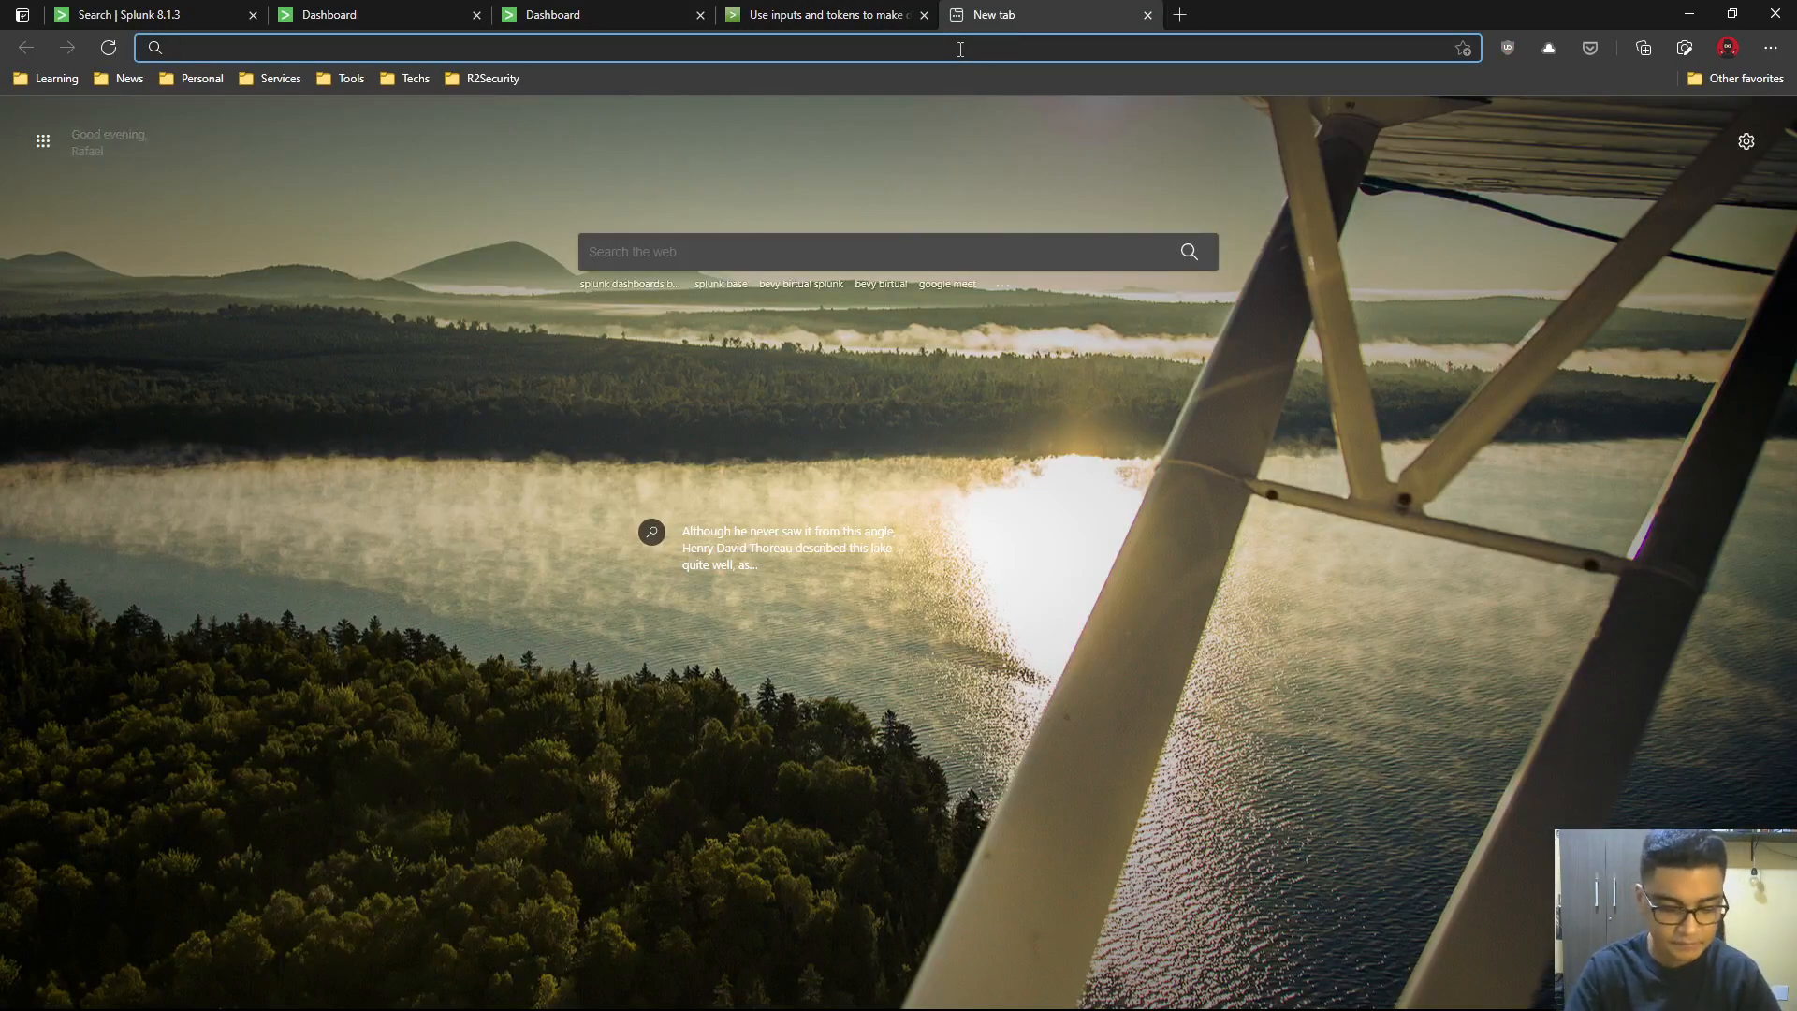
{"action": "type", "text": "hospital images"}
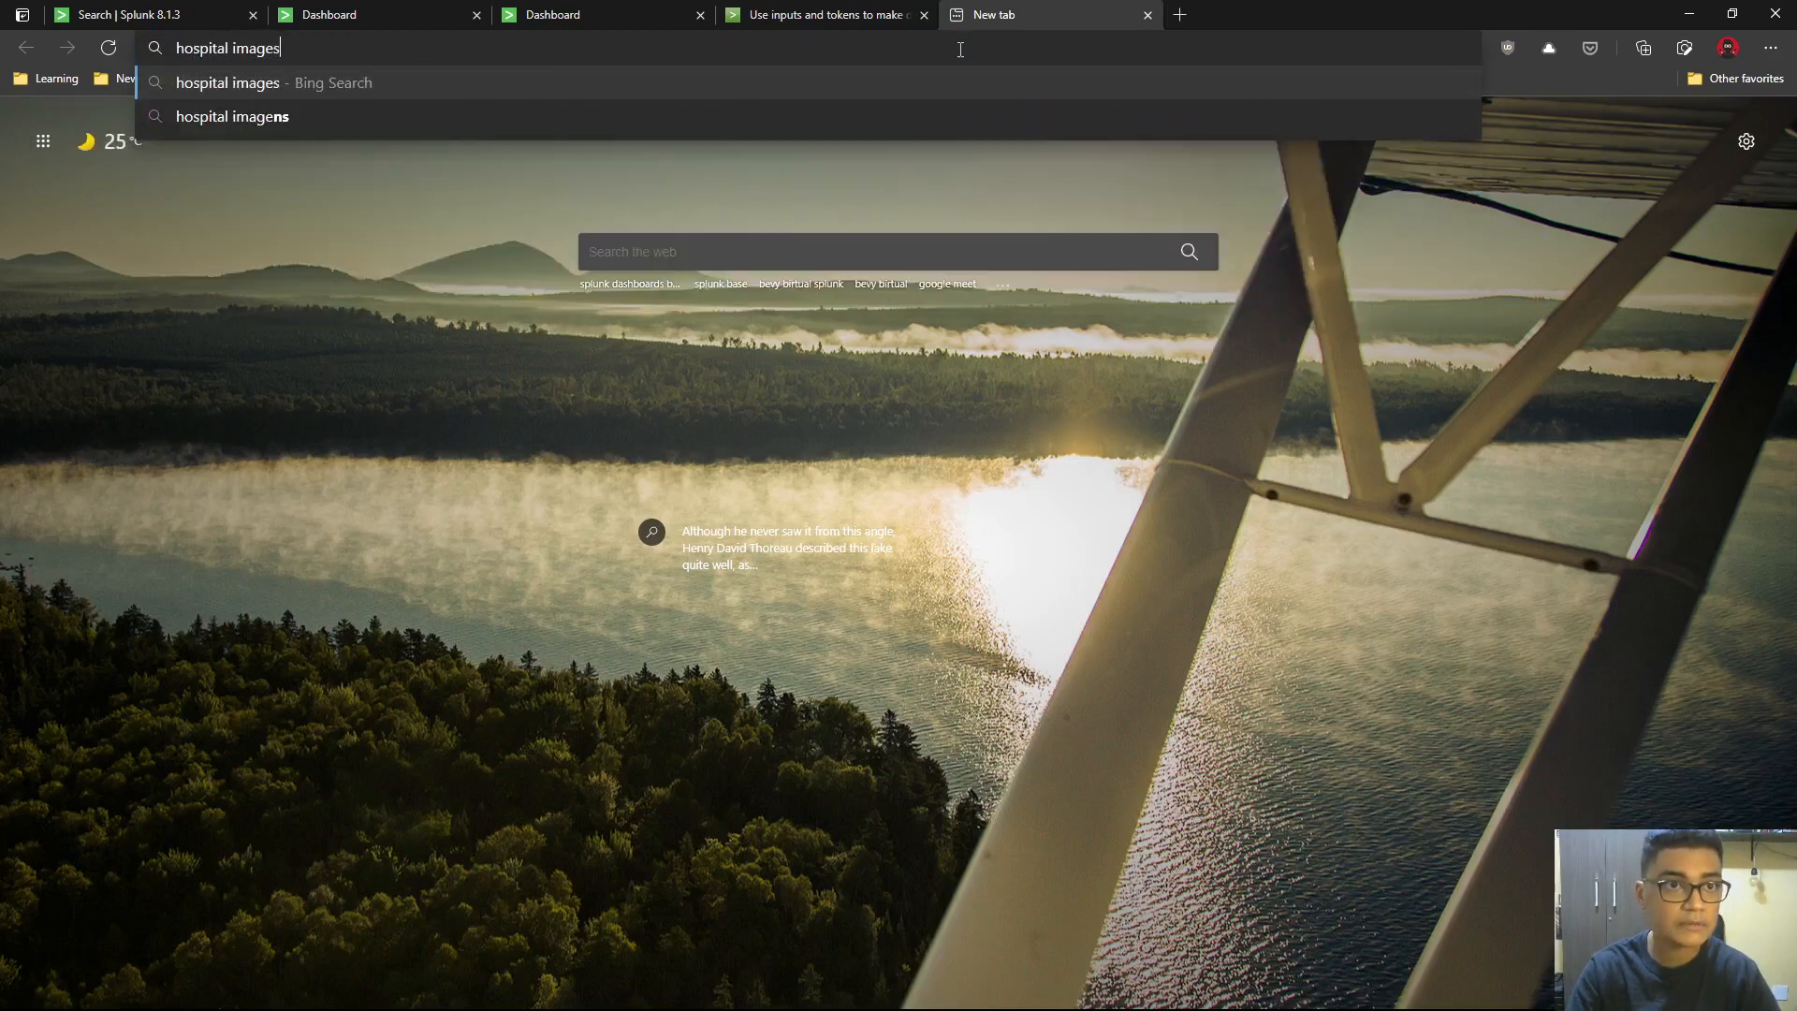
{"action": "key", "text": "Return"}
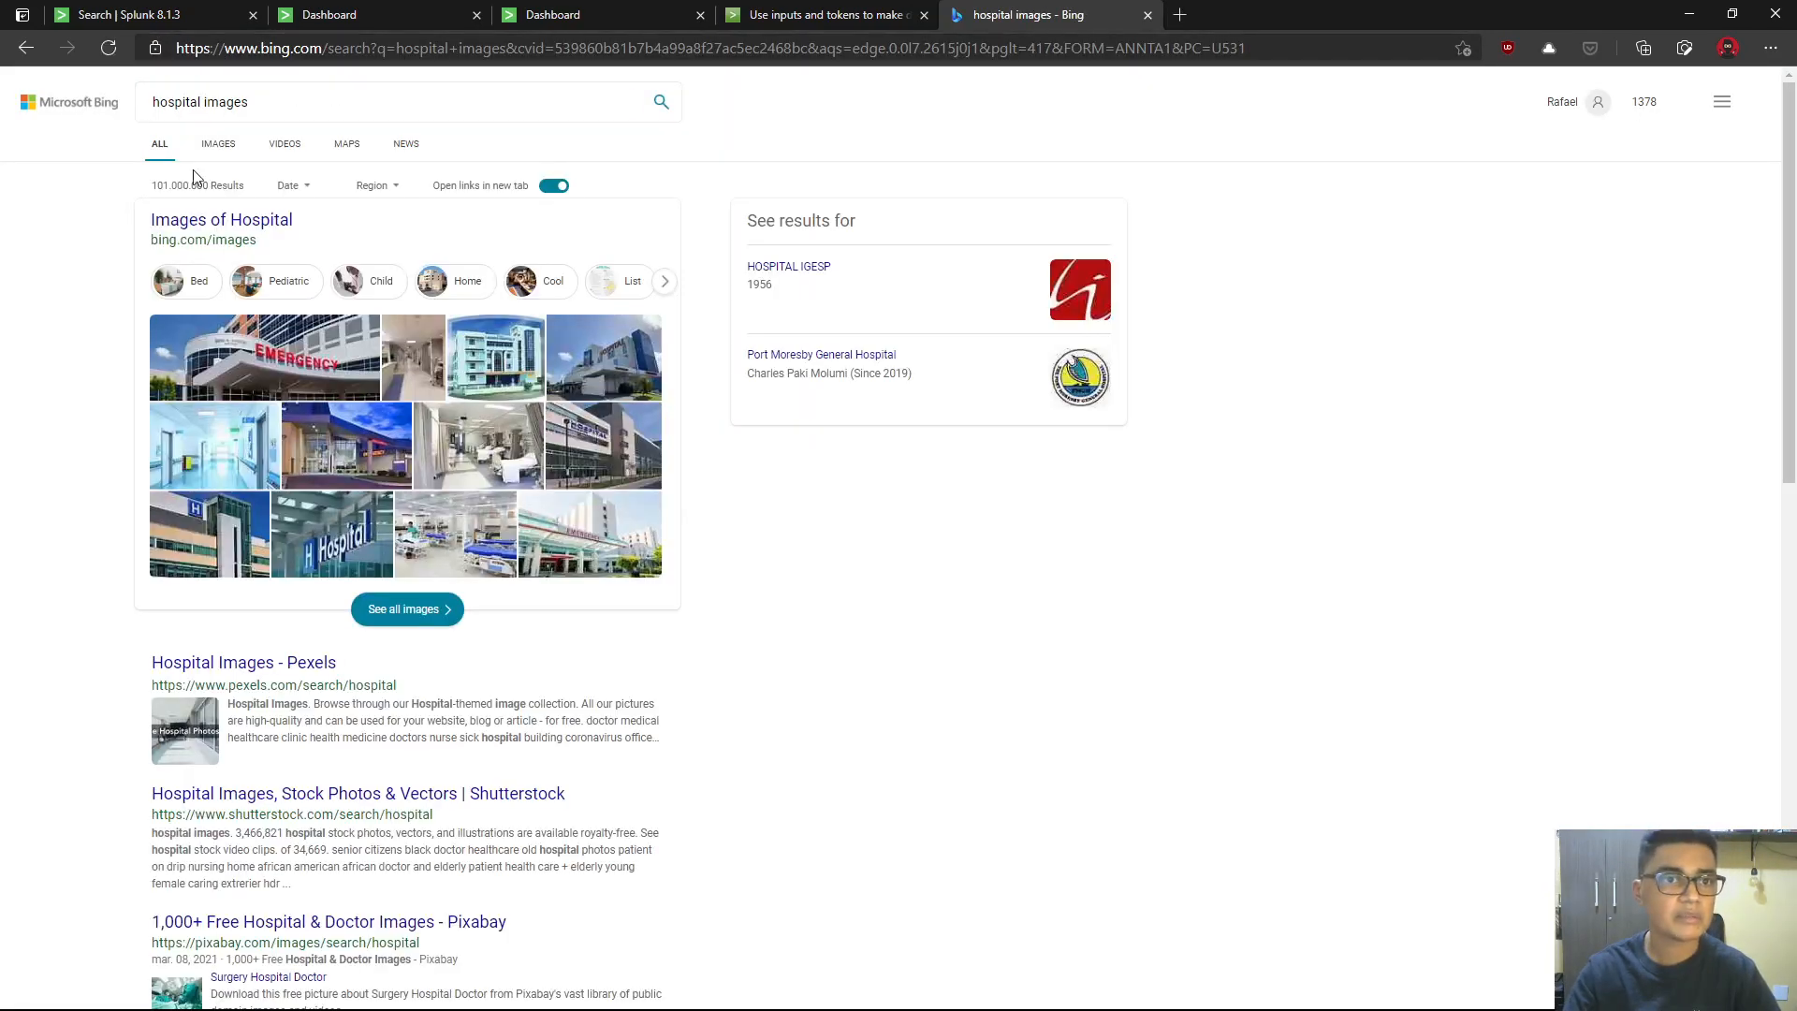
{"action": "left_click", "coordinate": [221, 148]}
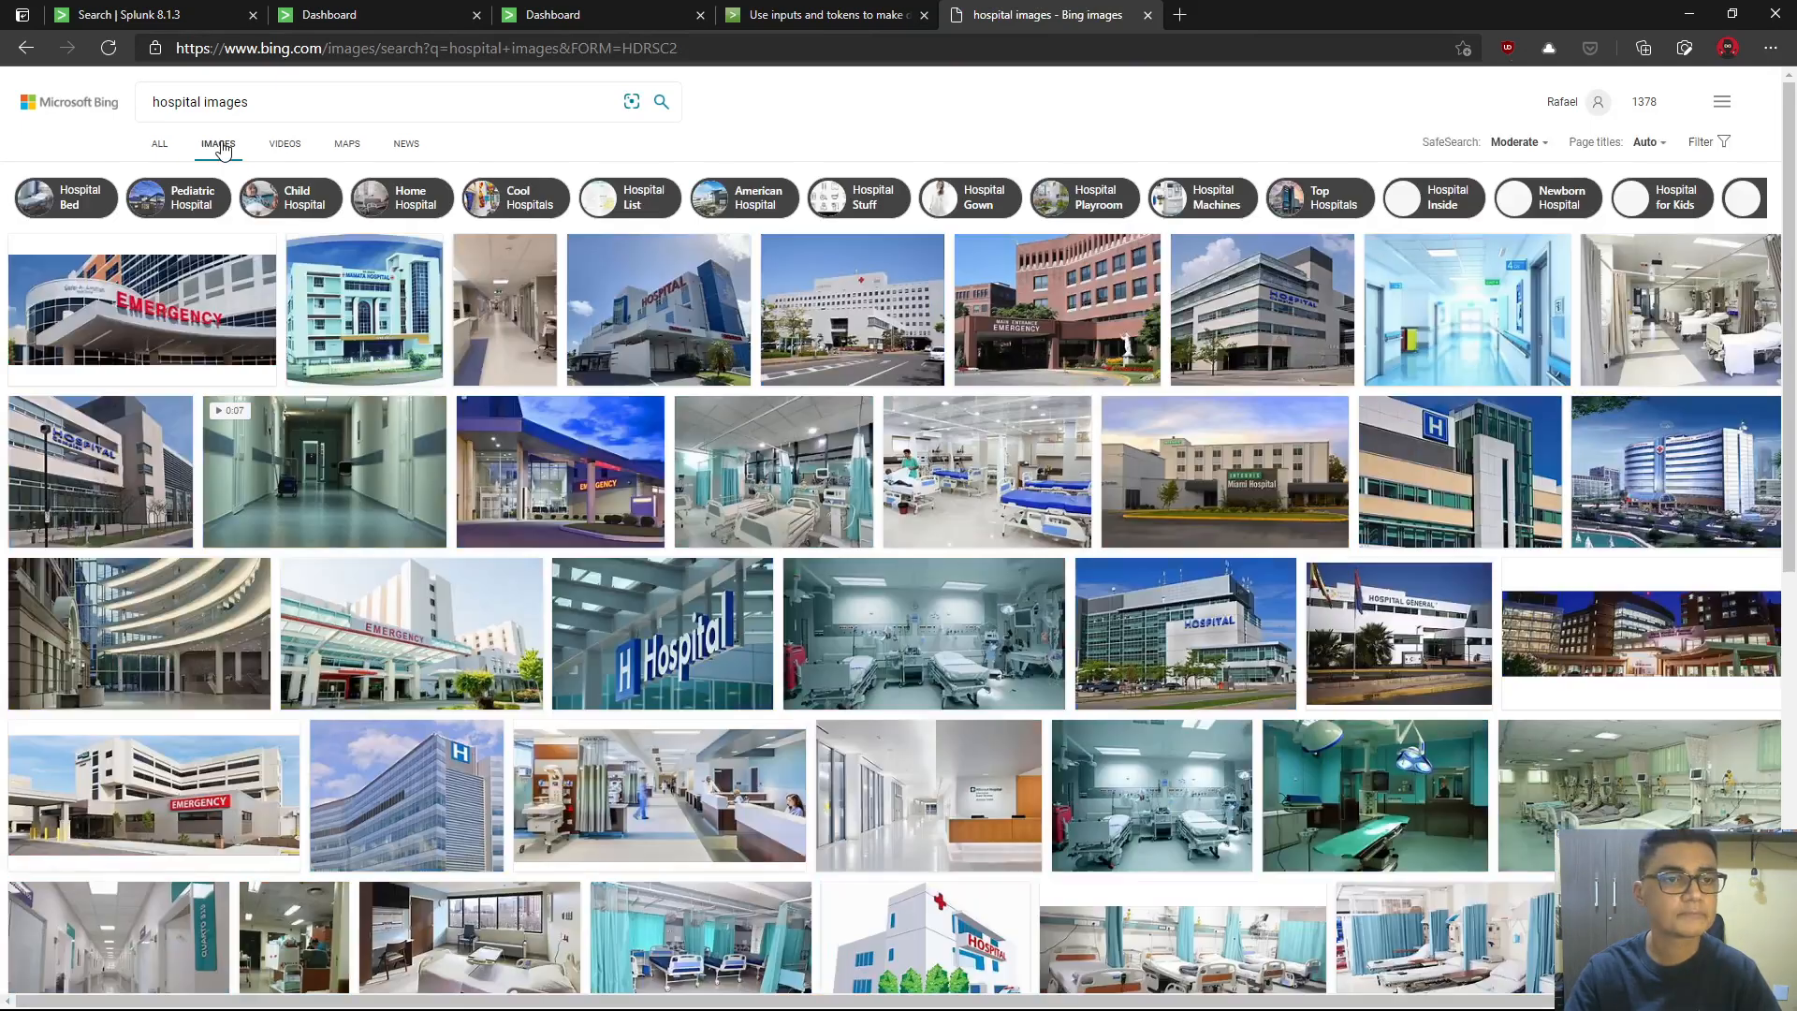
{"action": "left_click", "coordinate": [189, 281]}
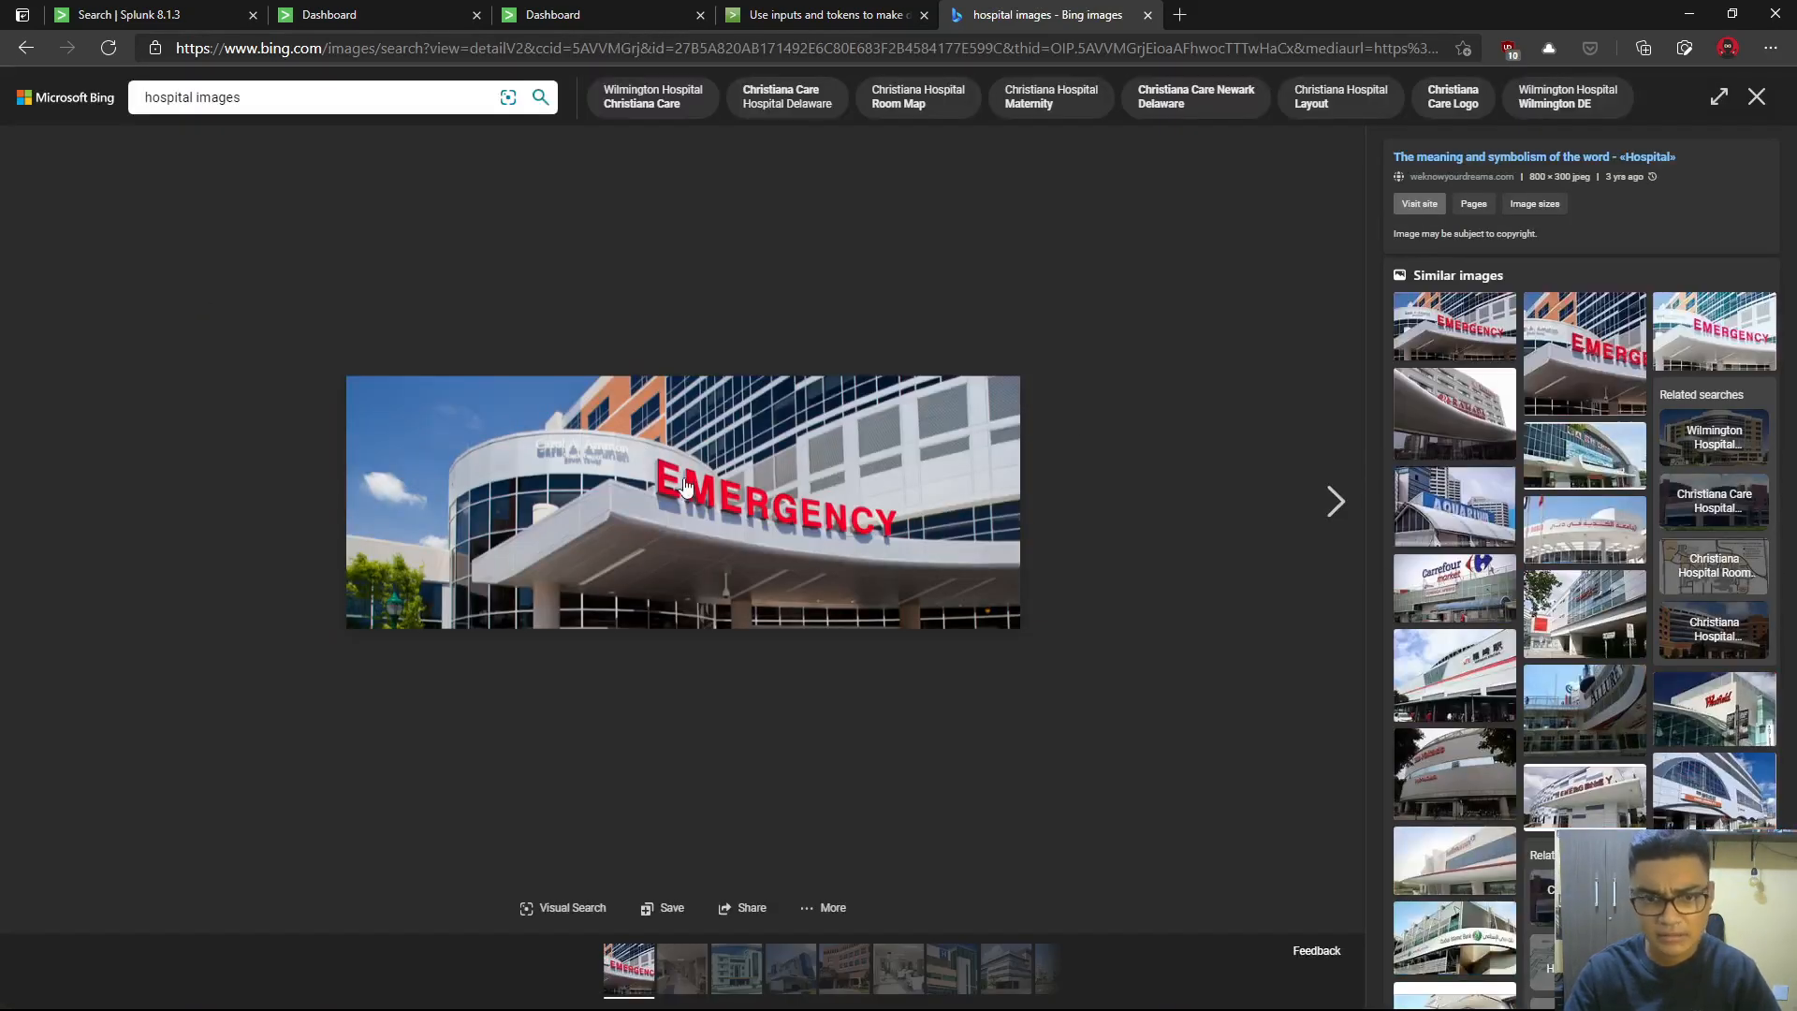
- Open the EMERGENCY hospital picture in its own tab, close the image search and save the picture as splunk_02.jpg
{"action": "left_click", "coordinate": [764, 505]}
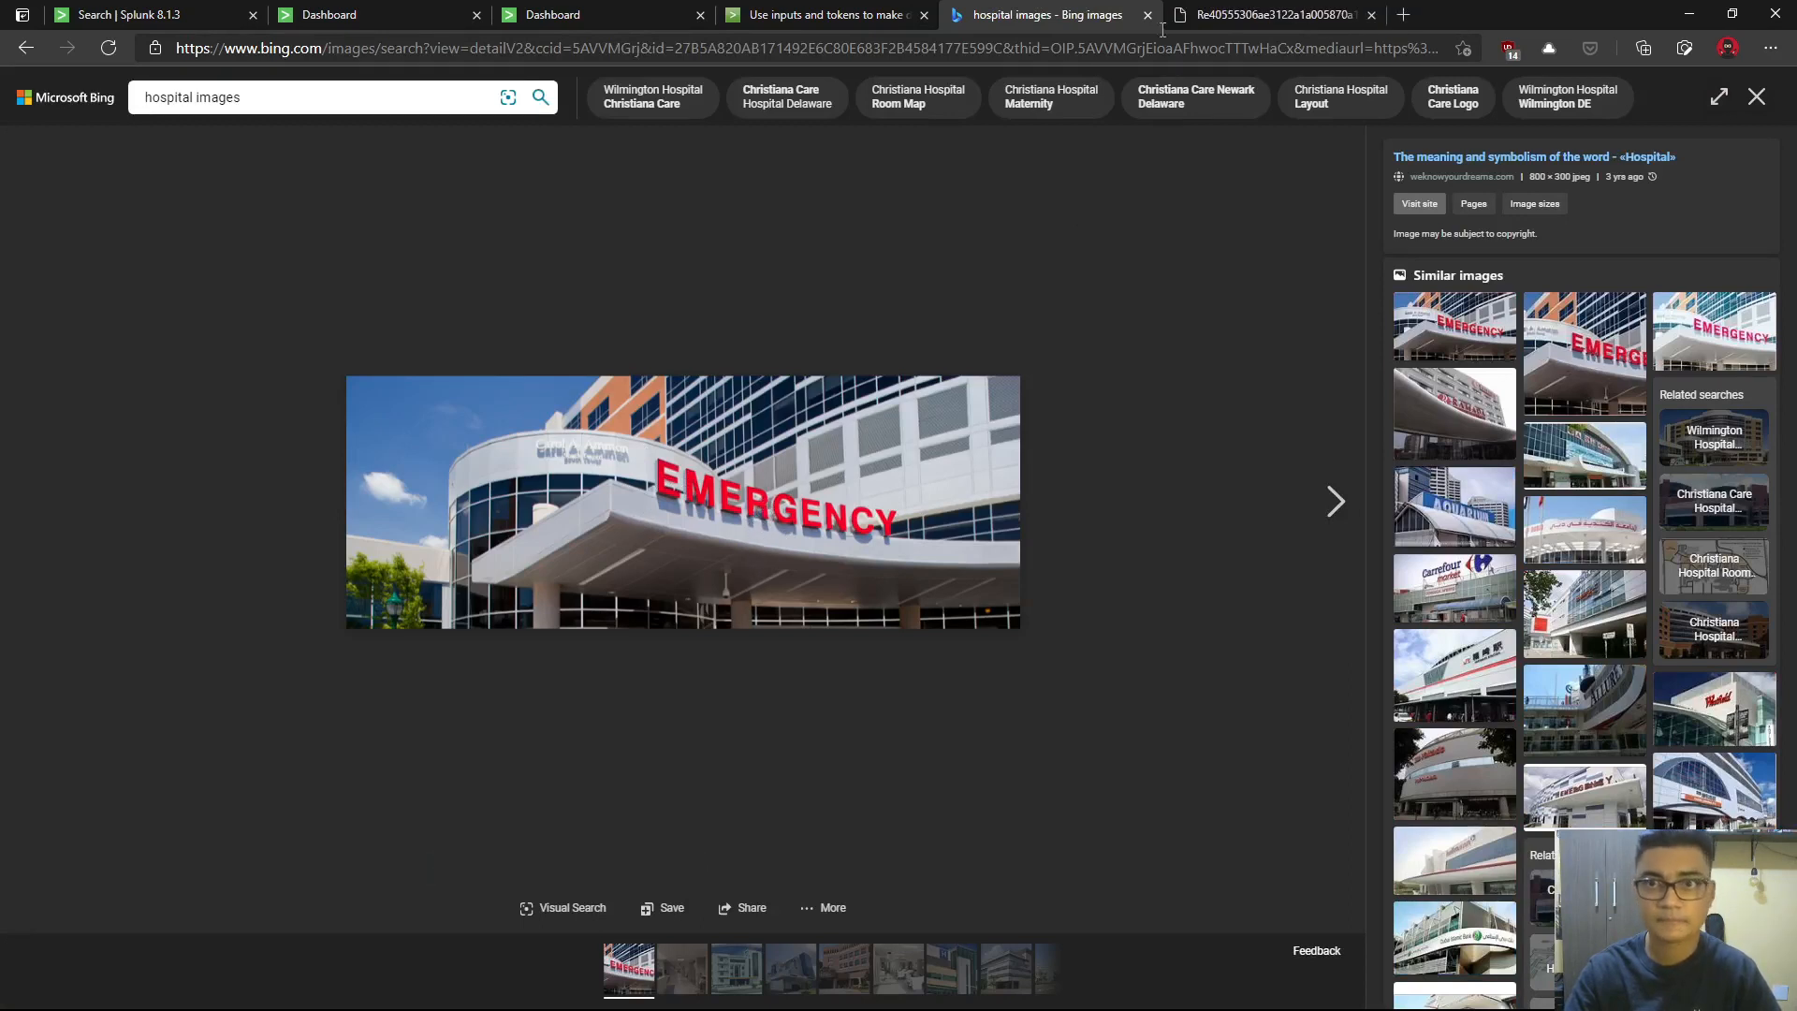
{"action": "middle_click", "coordinate": [1106, 11]}
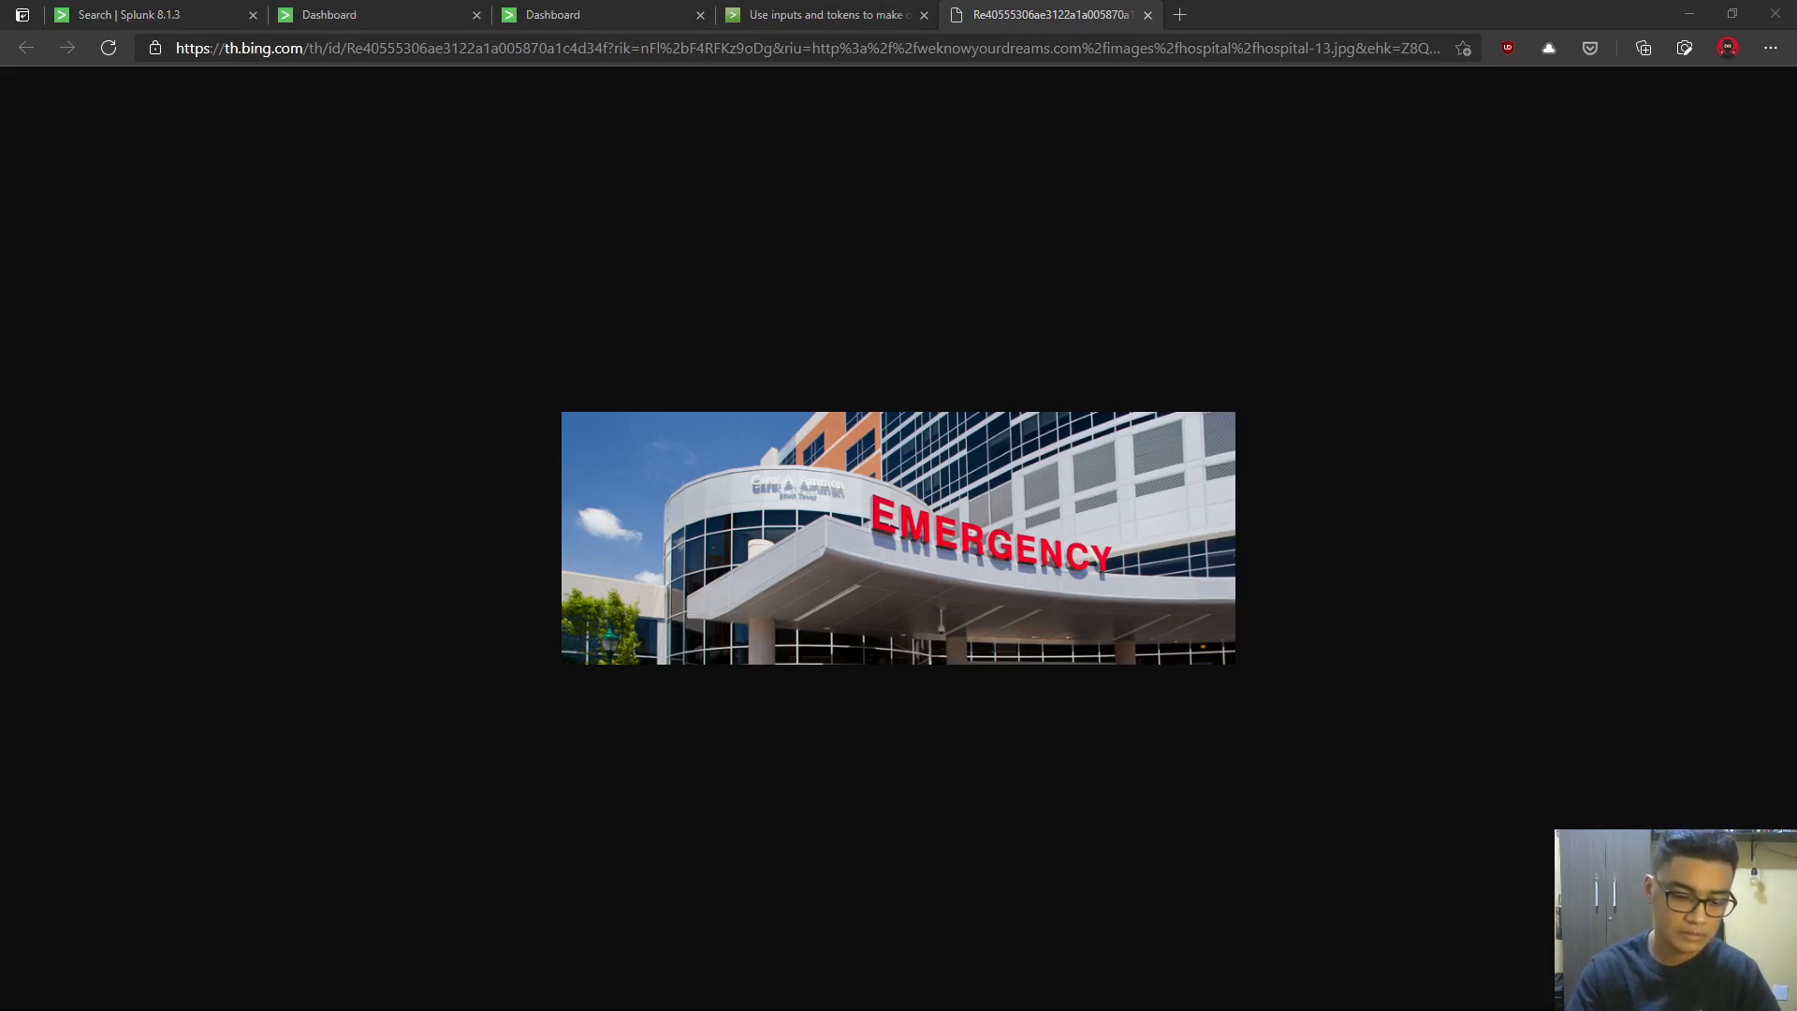
{"action": "key", "text": "Return"}
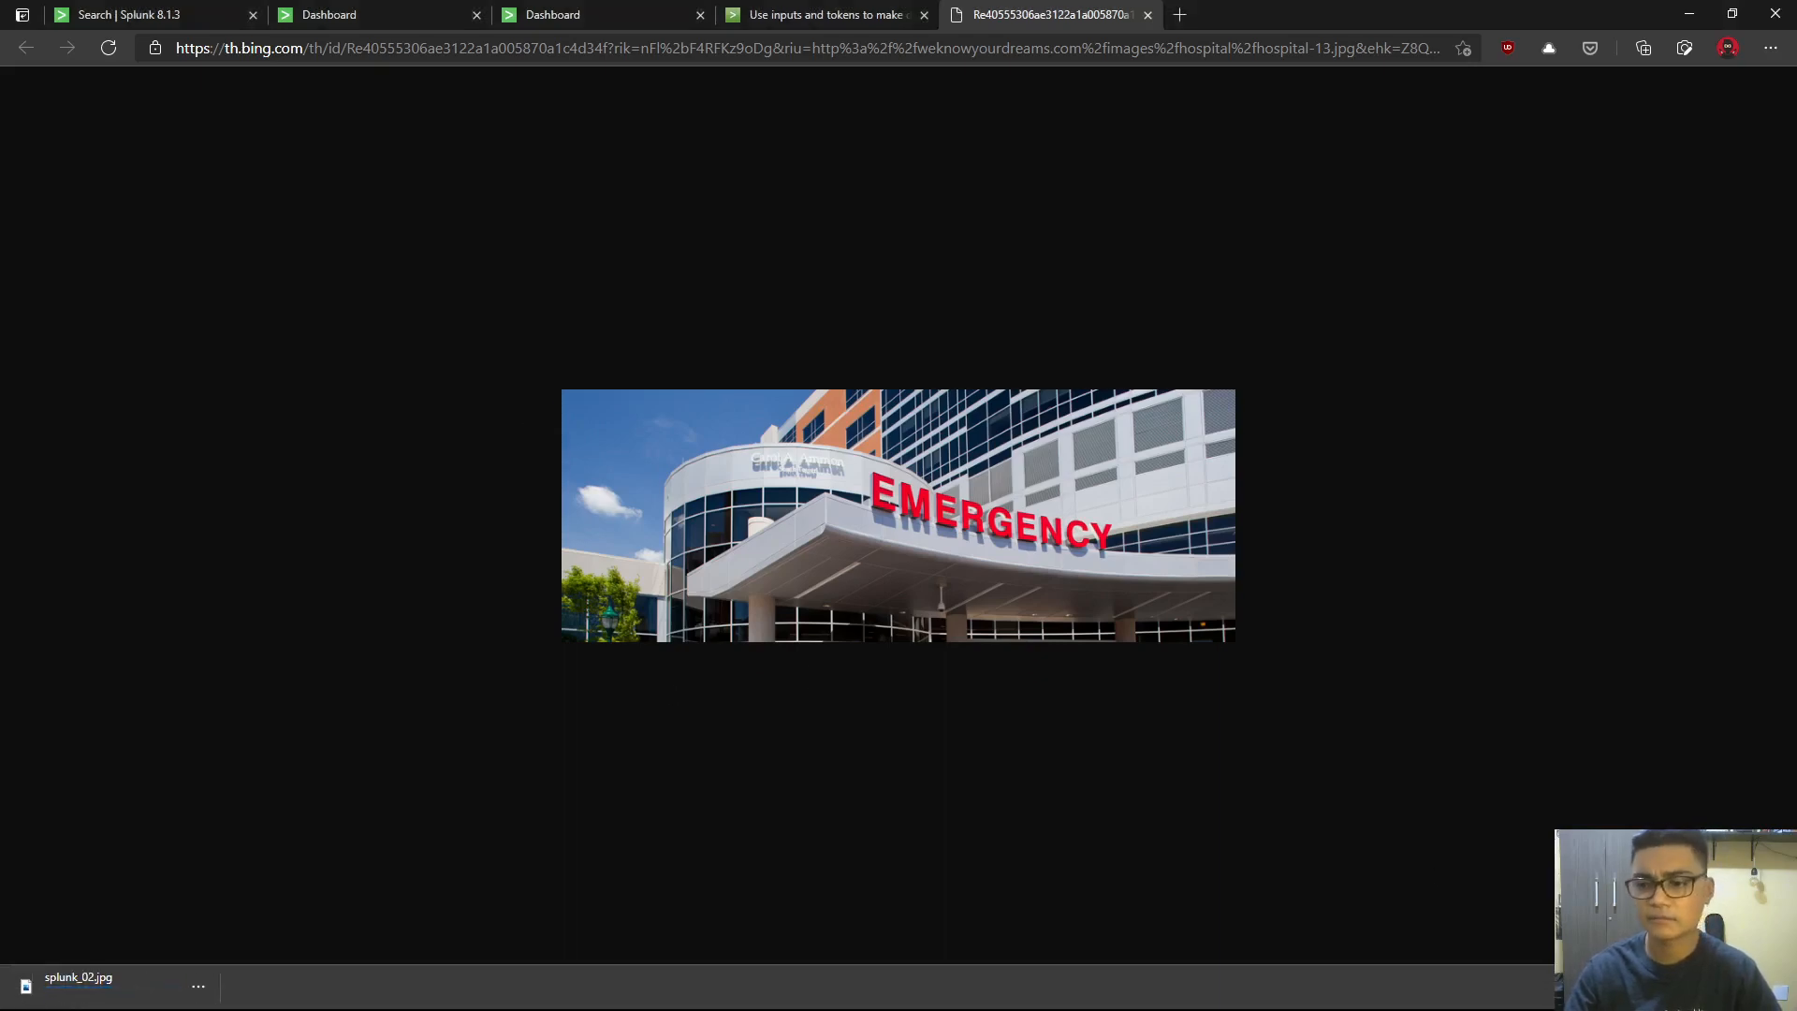
- Return to the Splunk UG Dashboards editor and upload splunk_02.jpg as the canvas background image
{"action": "left_click", "coordinate": [391, 19]}
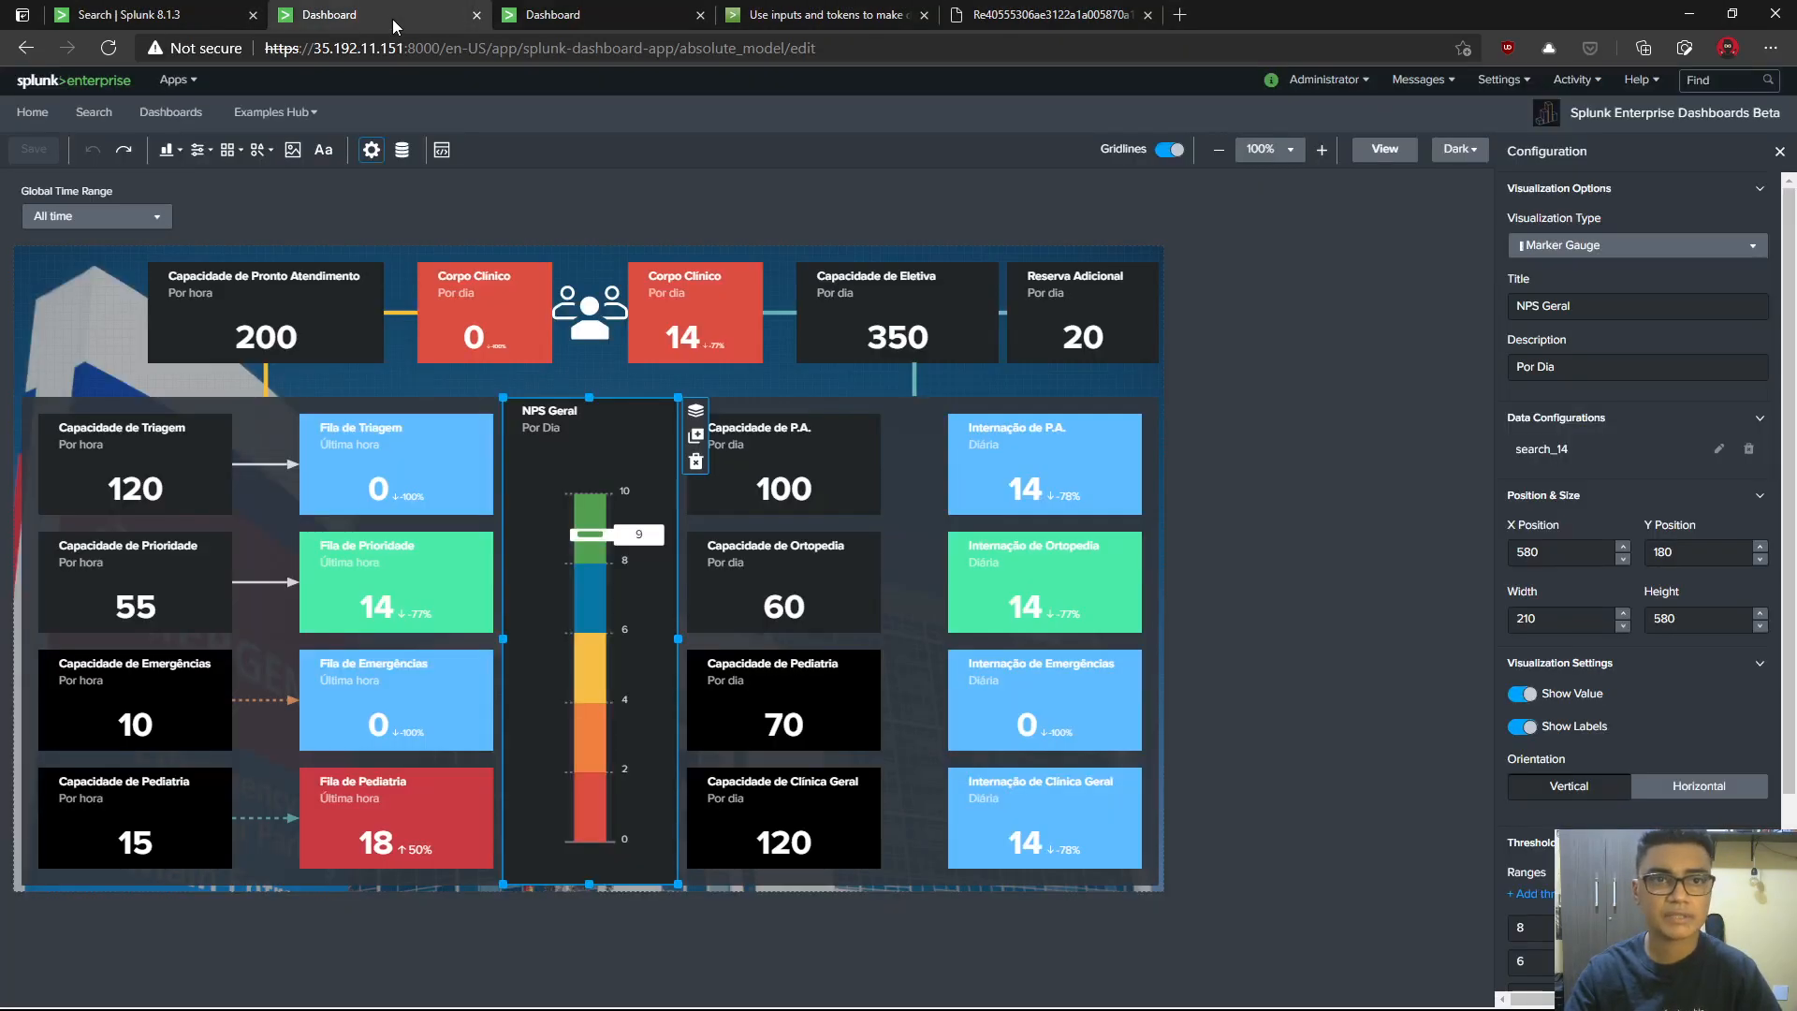
{"action": "left_click", "coordinate": [546, 26]}
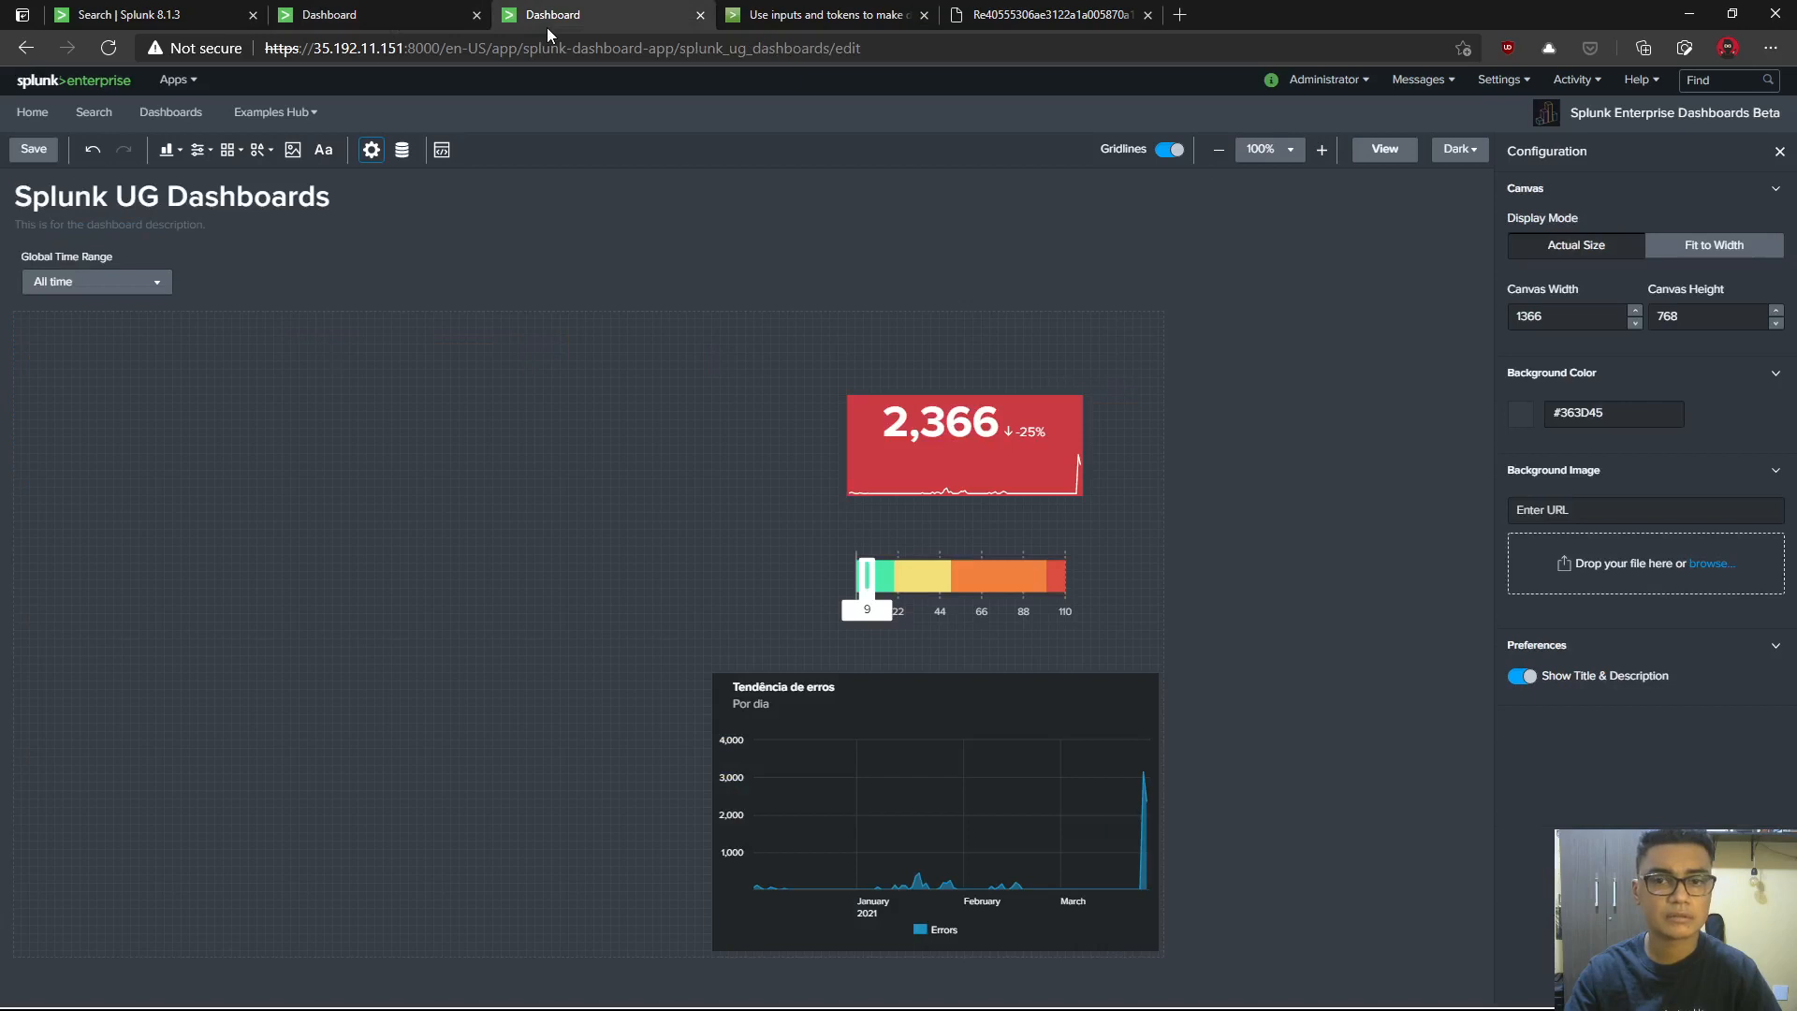
{"action": "left_click", "coordinate": [1710, 563]}
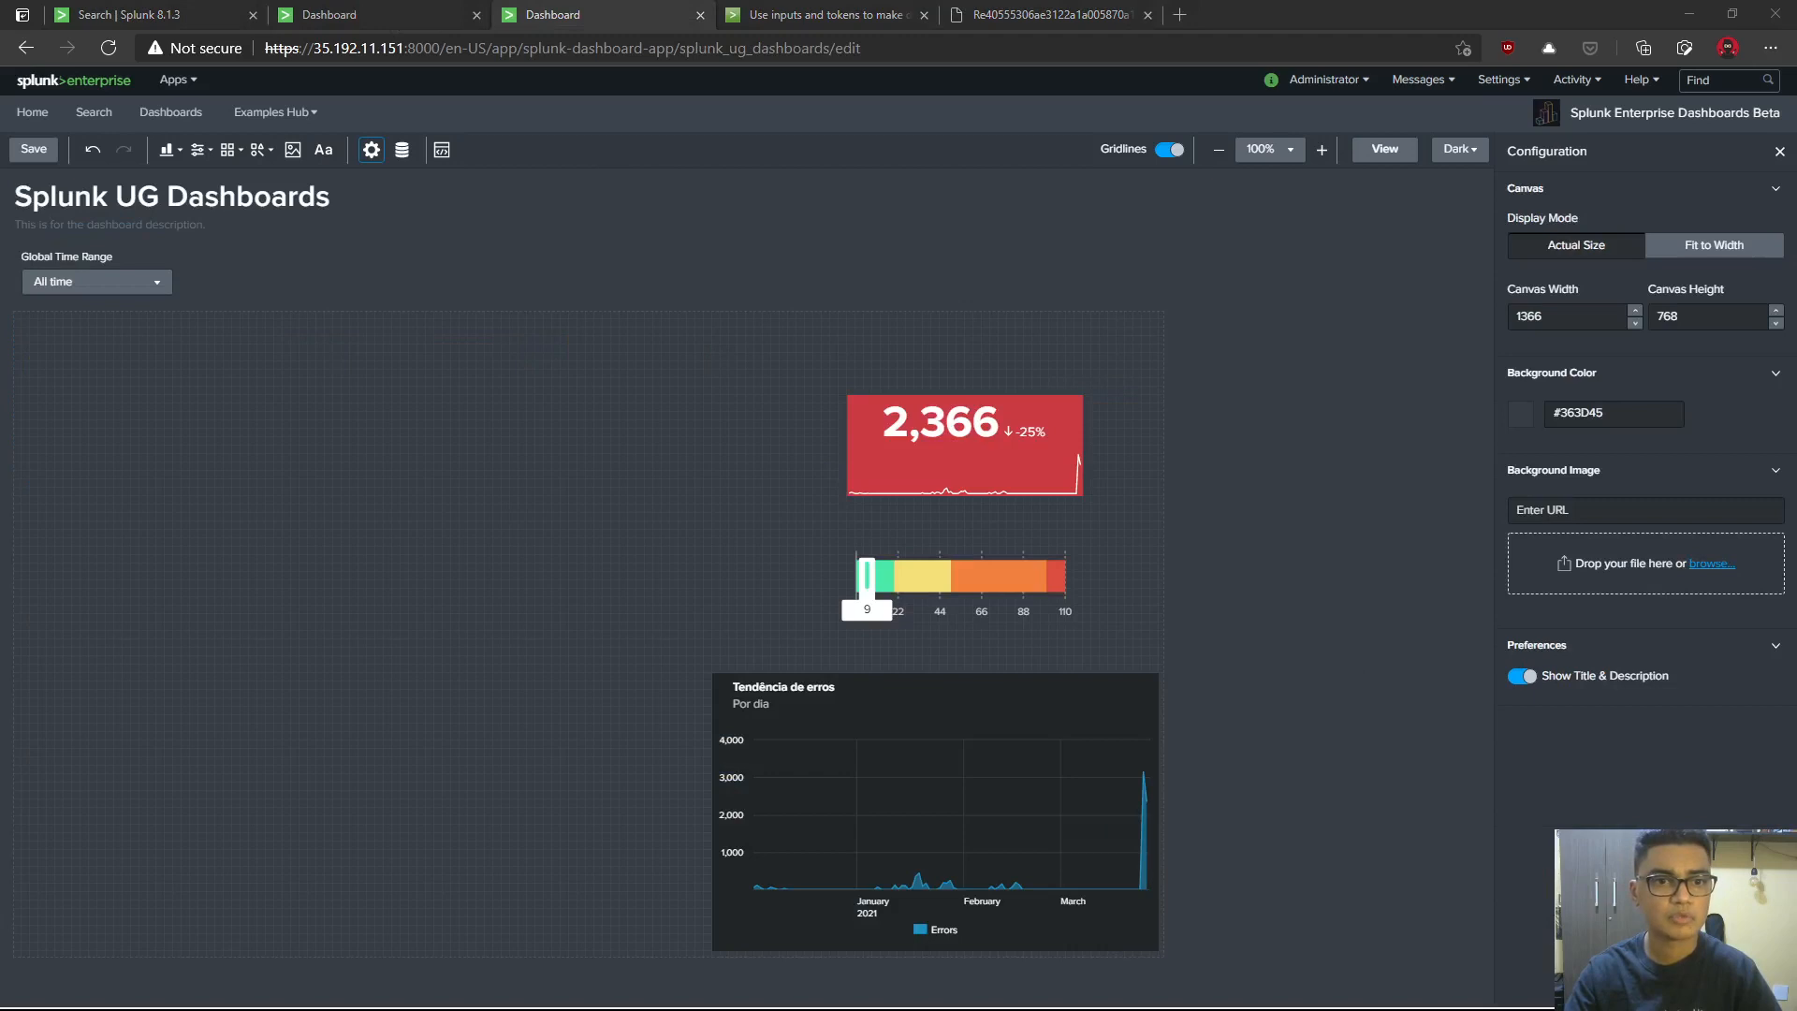
{"action": "left_click", "coordinate": [891, 767]}
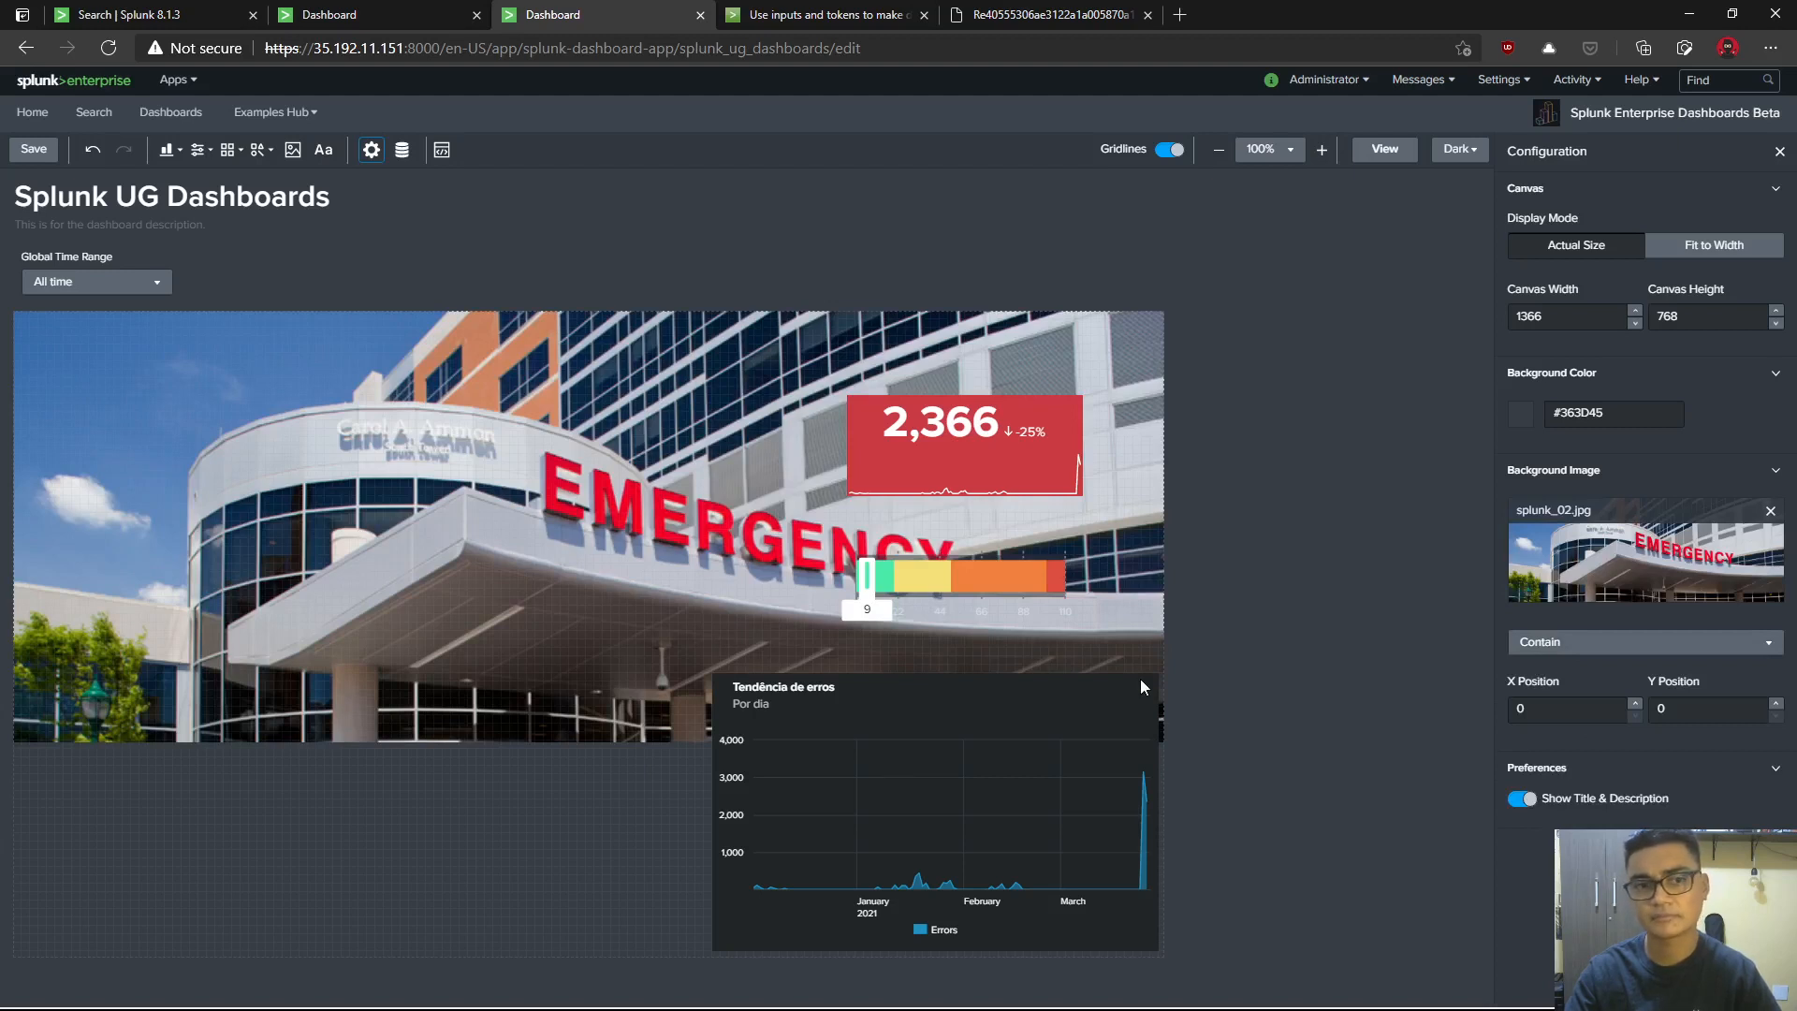
- Switch the background image's sizing to Custom and position it at X 300, Y 250
{"action": "left_click", "coordinate": [1581, 641]}
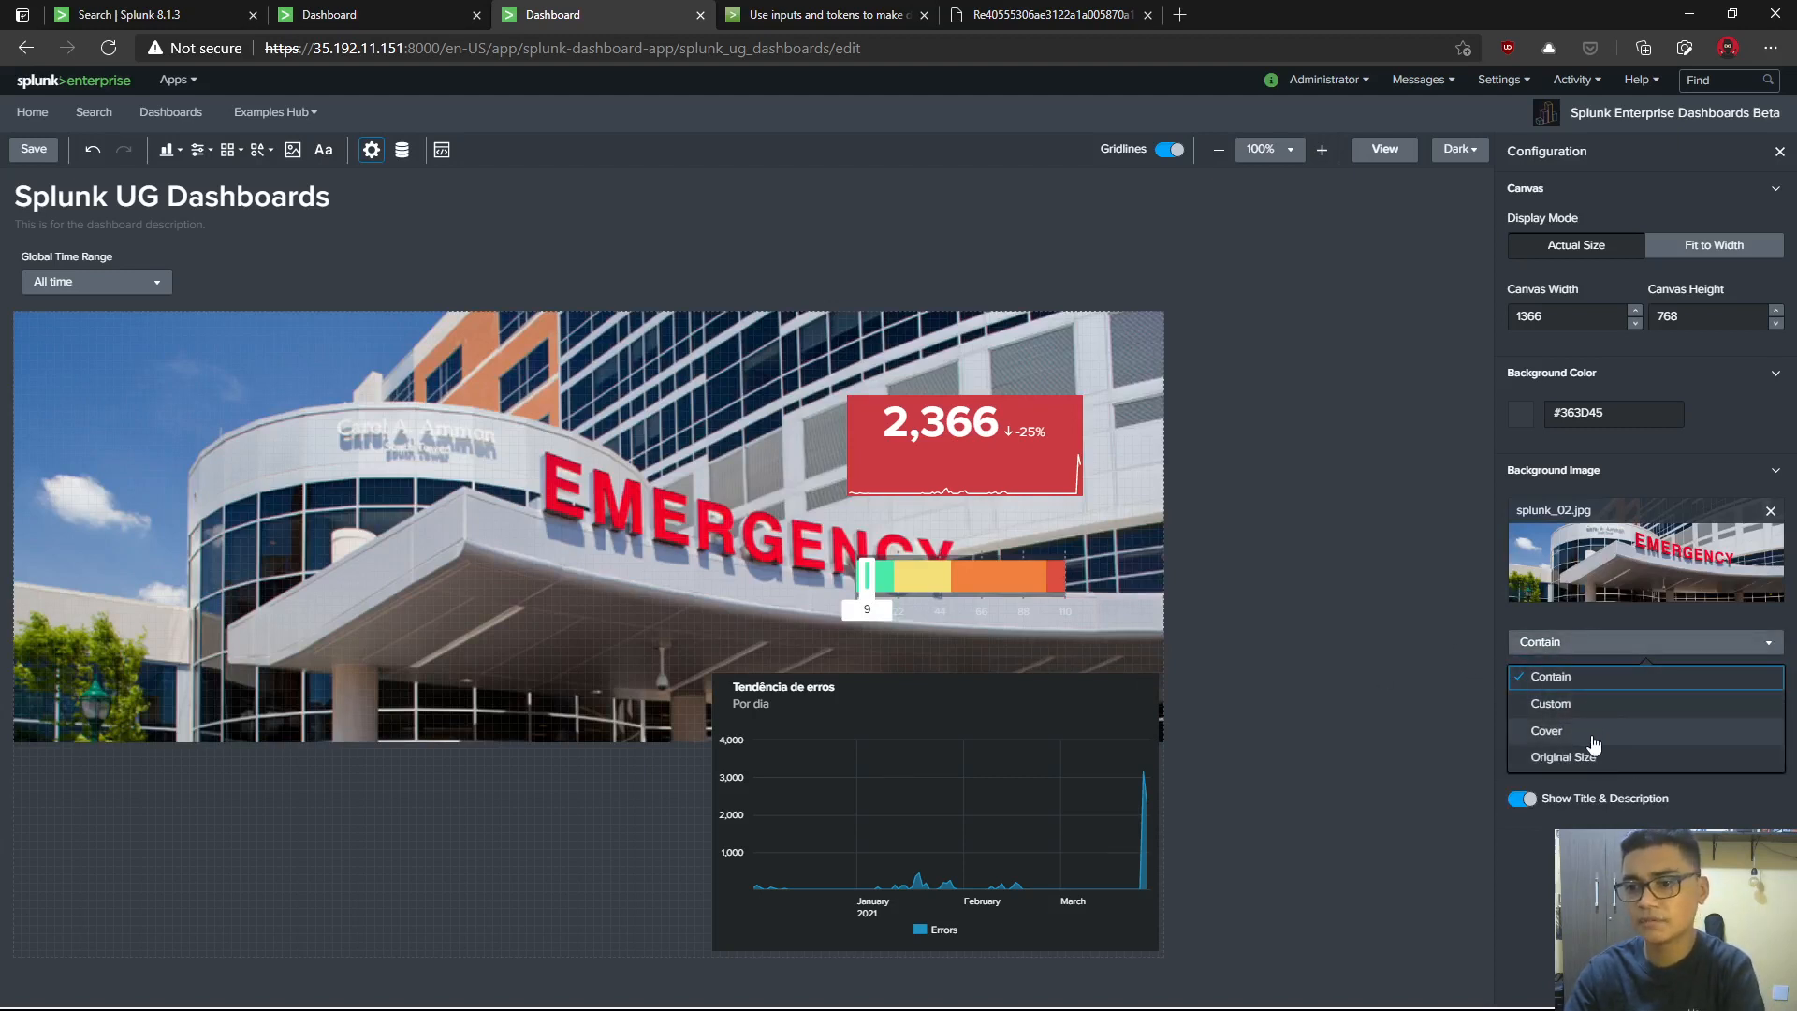
{"action": "left_click", "coordinate": [1582, 703]}
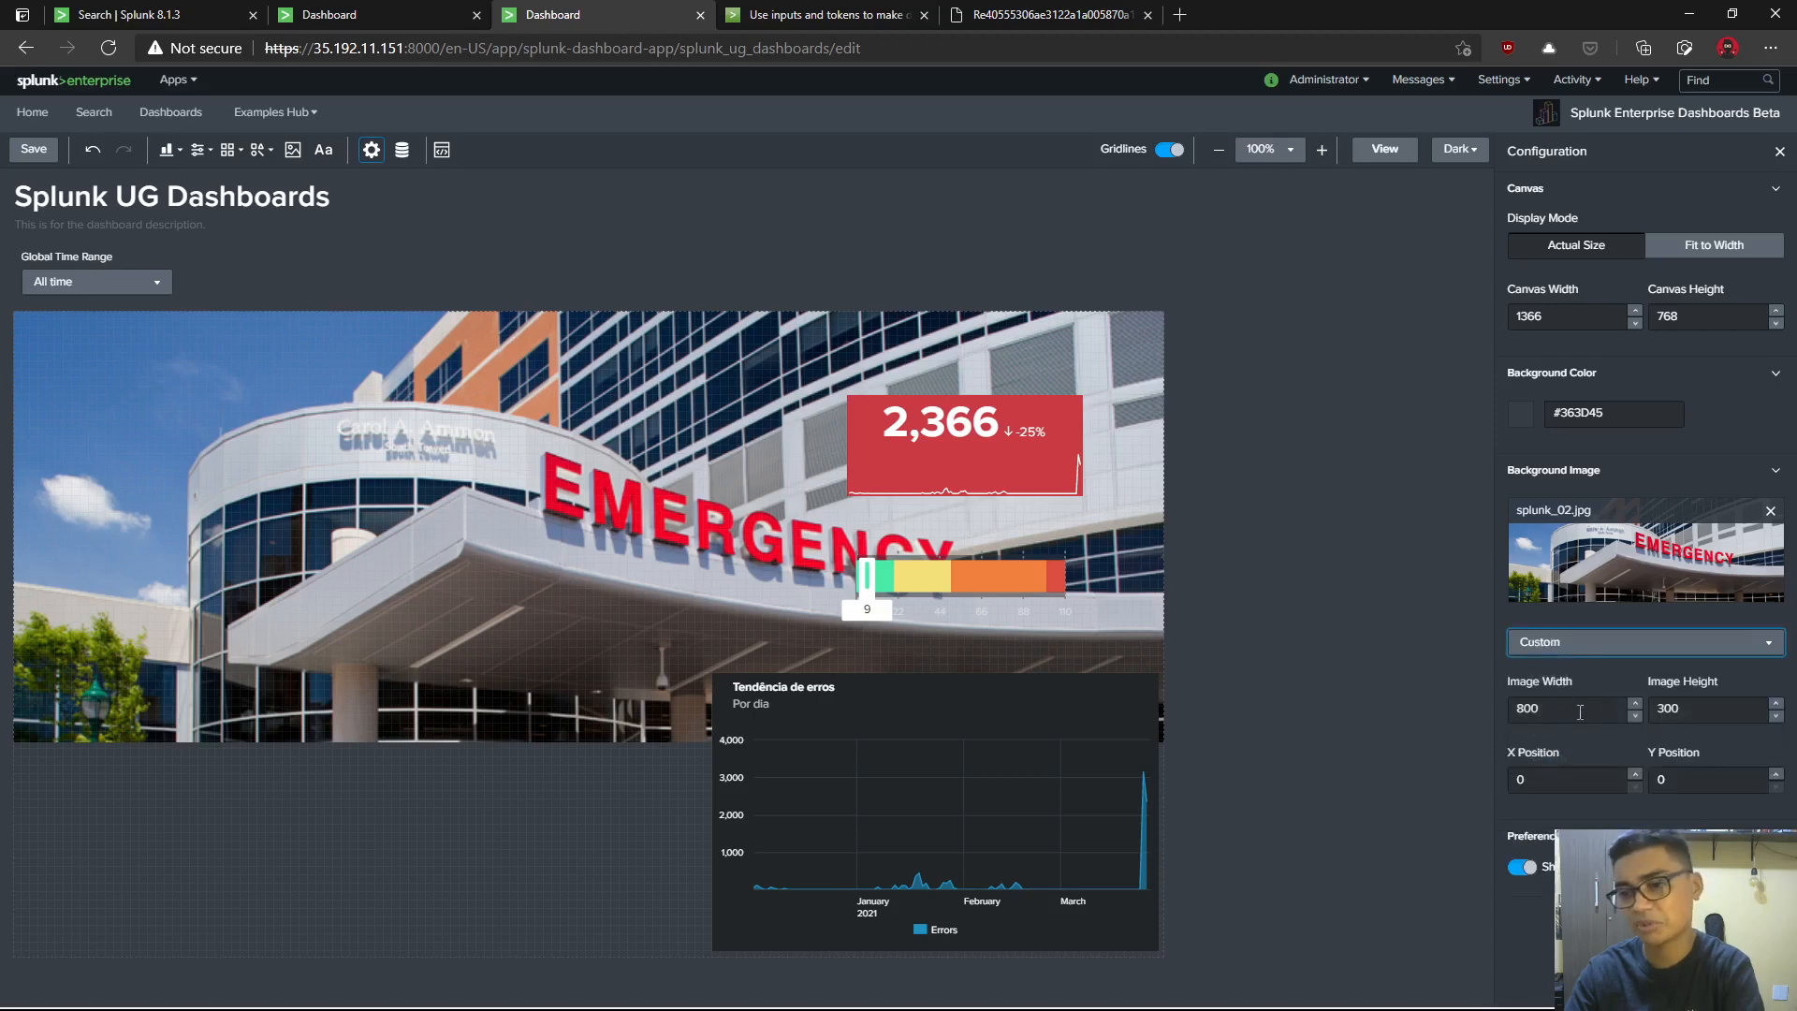
{"action": "left_click", "coordinate": [1596, 644]}
{"action": "left_click", "coordinate": [1676, 808]}
{"action": "left_click_drag", "start_coordinate": [1559, 782], "coordinate": [1499, 778]}
{"action": "type", "text": "300"}
{"action": "key", "text": "Tab"}
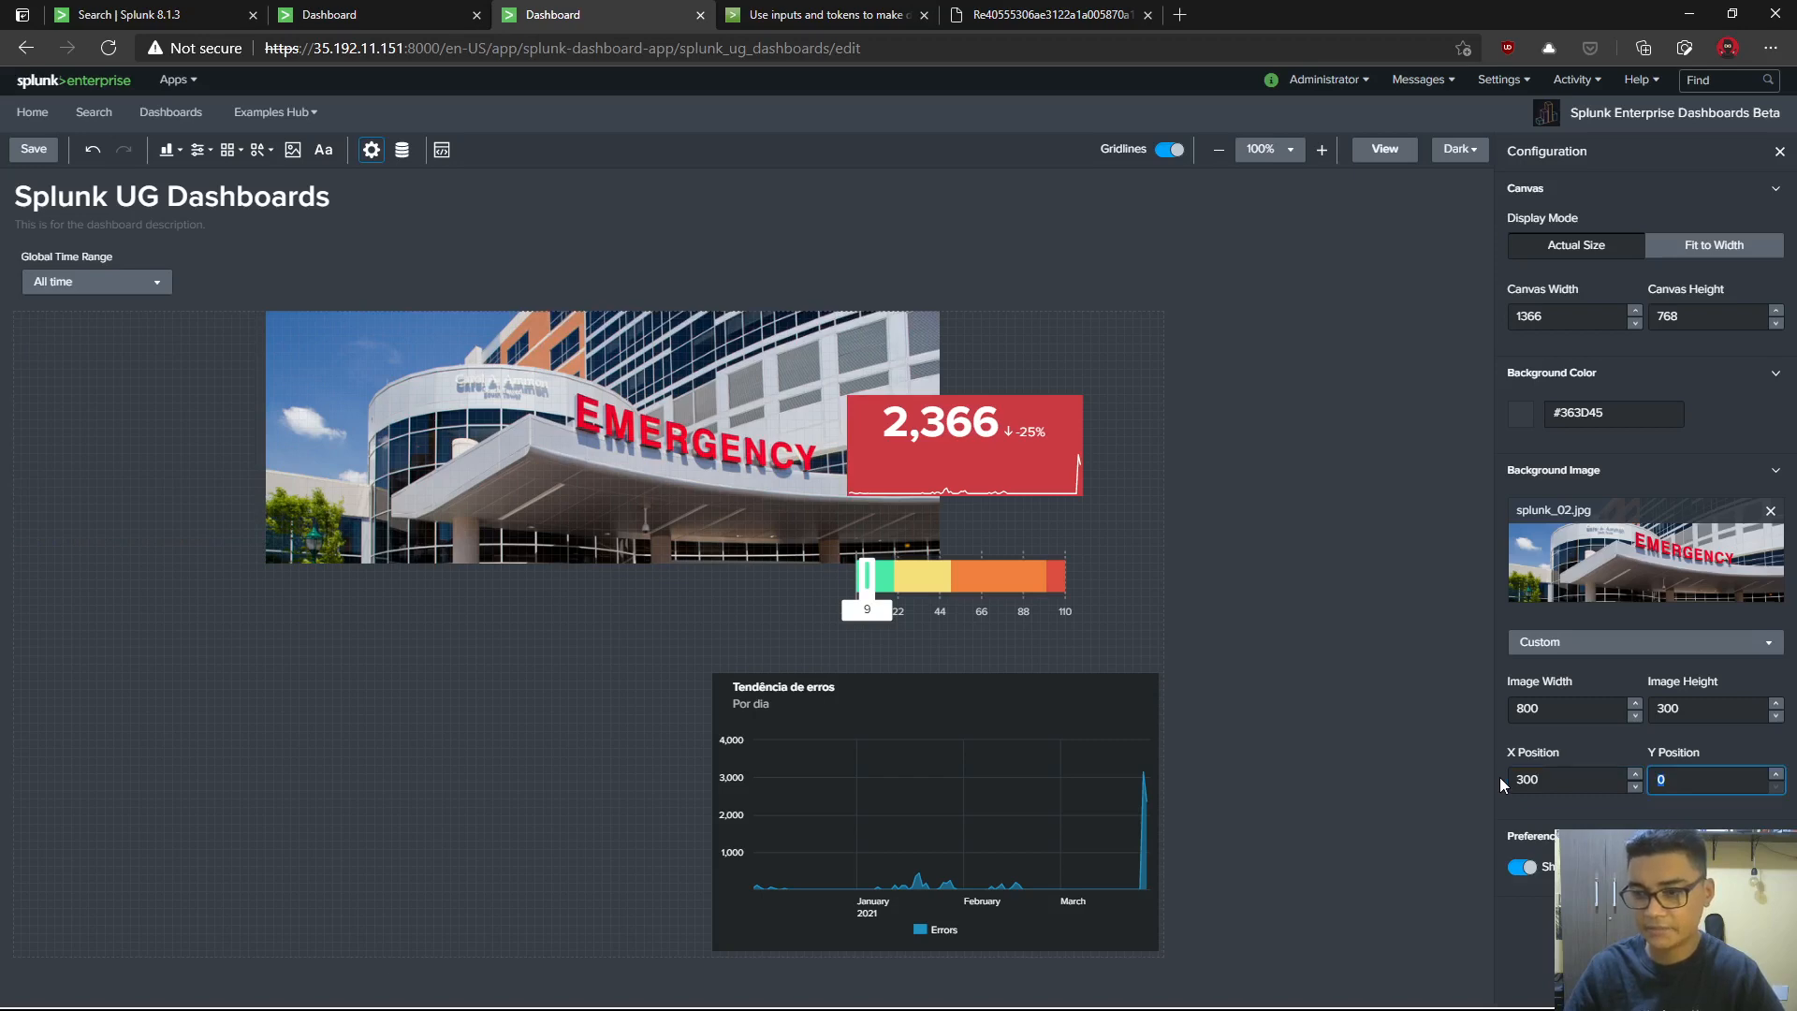
{"action": "type", "text": "250"}
{"action": "key", "text": "Tab"}
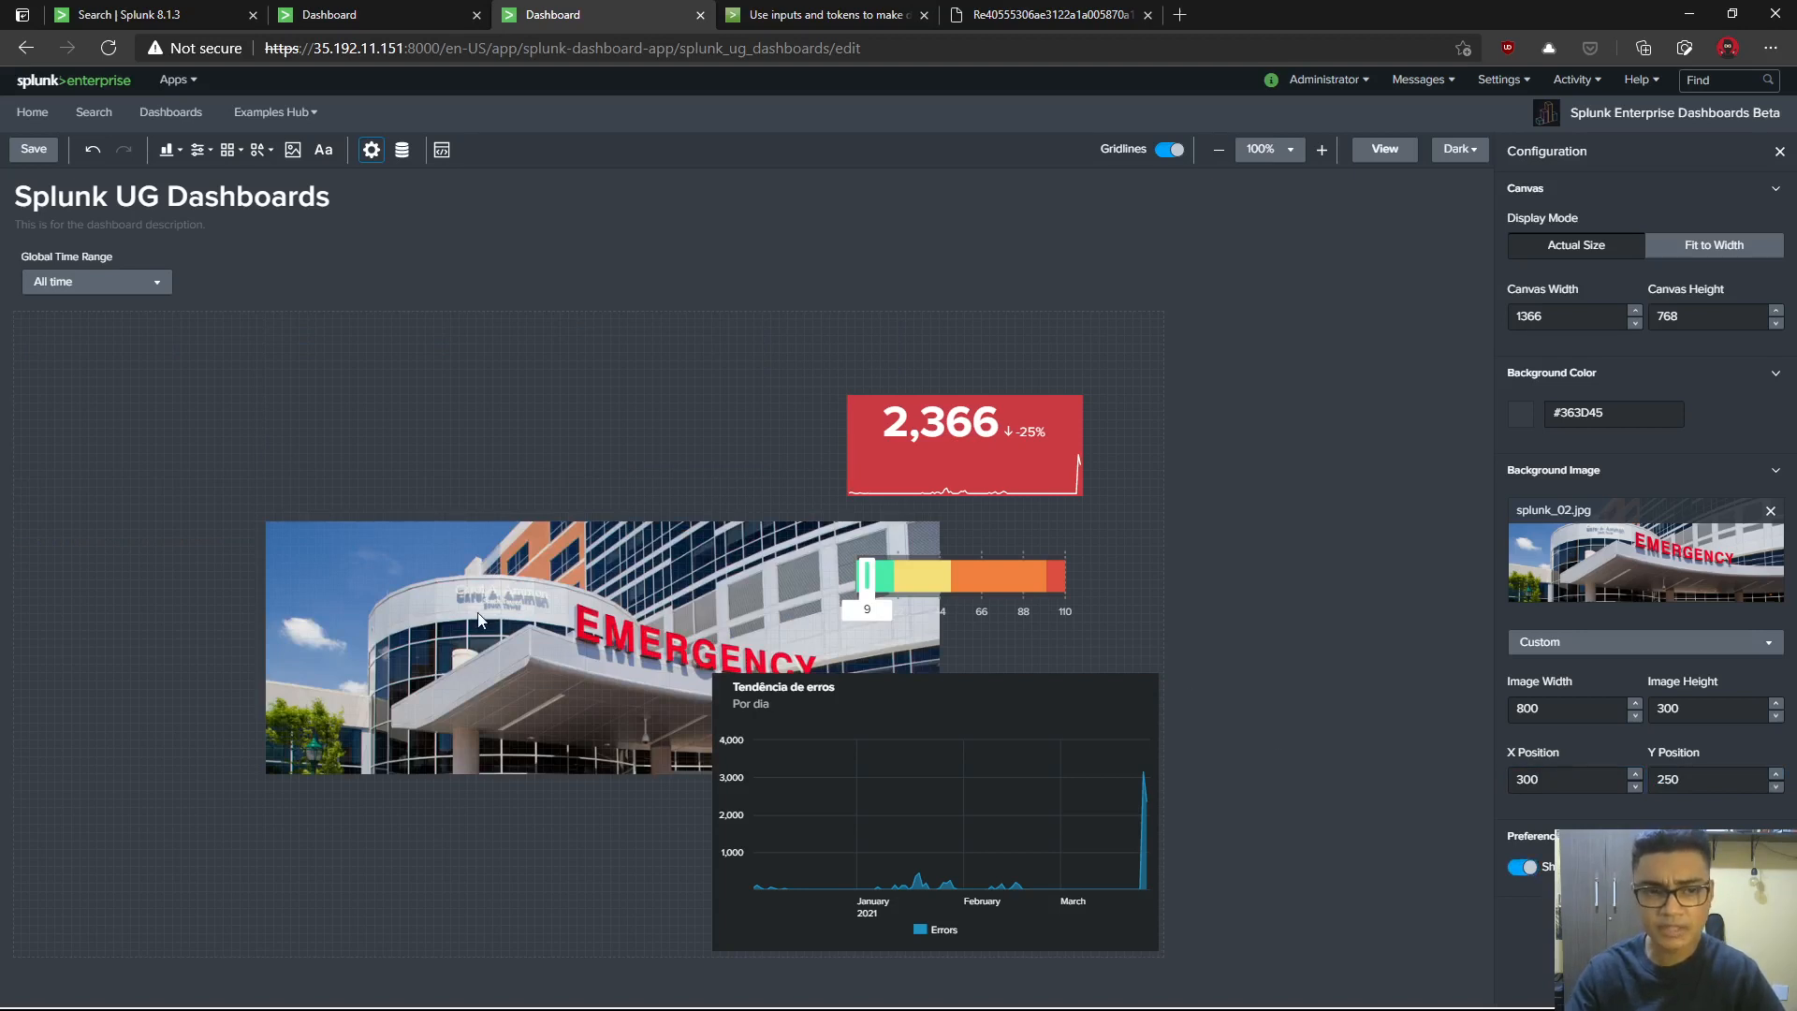
- Move the error trend chart to the canvas's upper-left corner, at about X 0, Y 10, and shrink it to clear the hospital image
{"action": "left_click", "coordinate": [1054, 713]}
{"action": "left_click_drag", "start_coordinate": [1054, 713], "coordinate": [386, 374]}
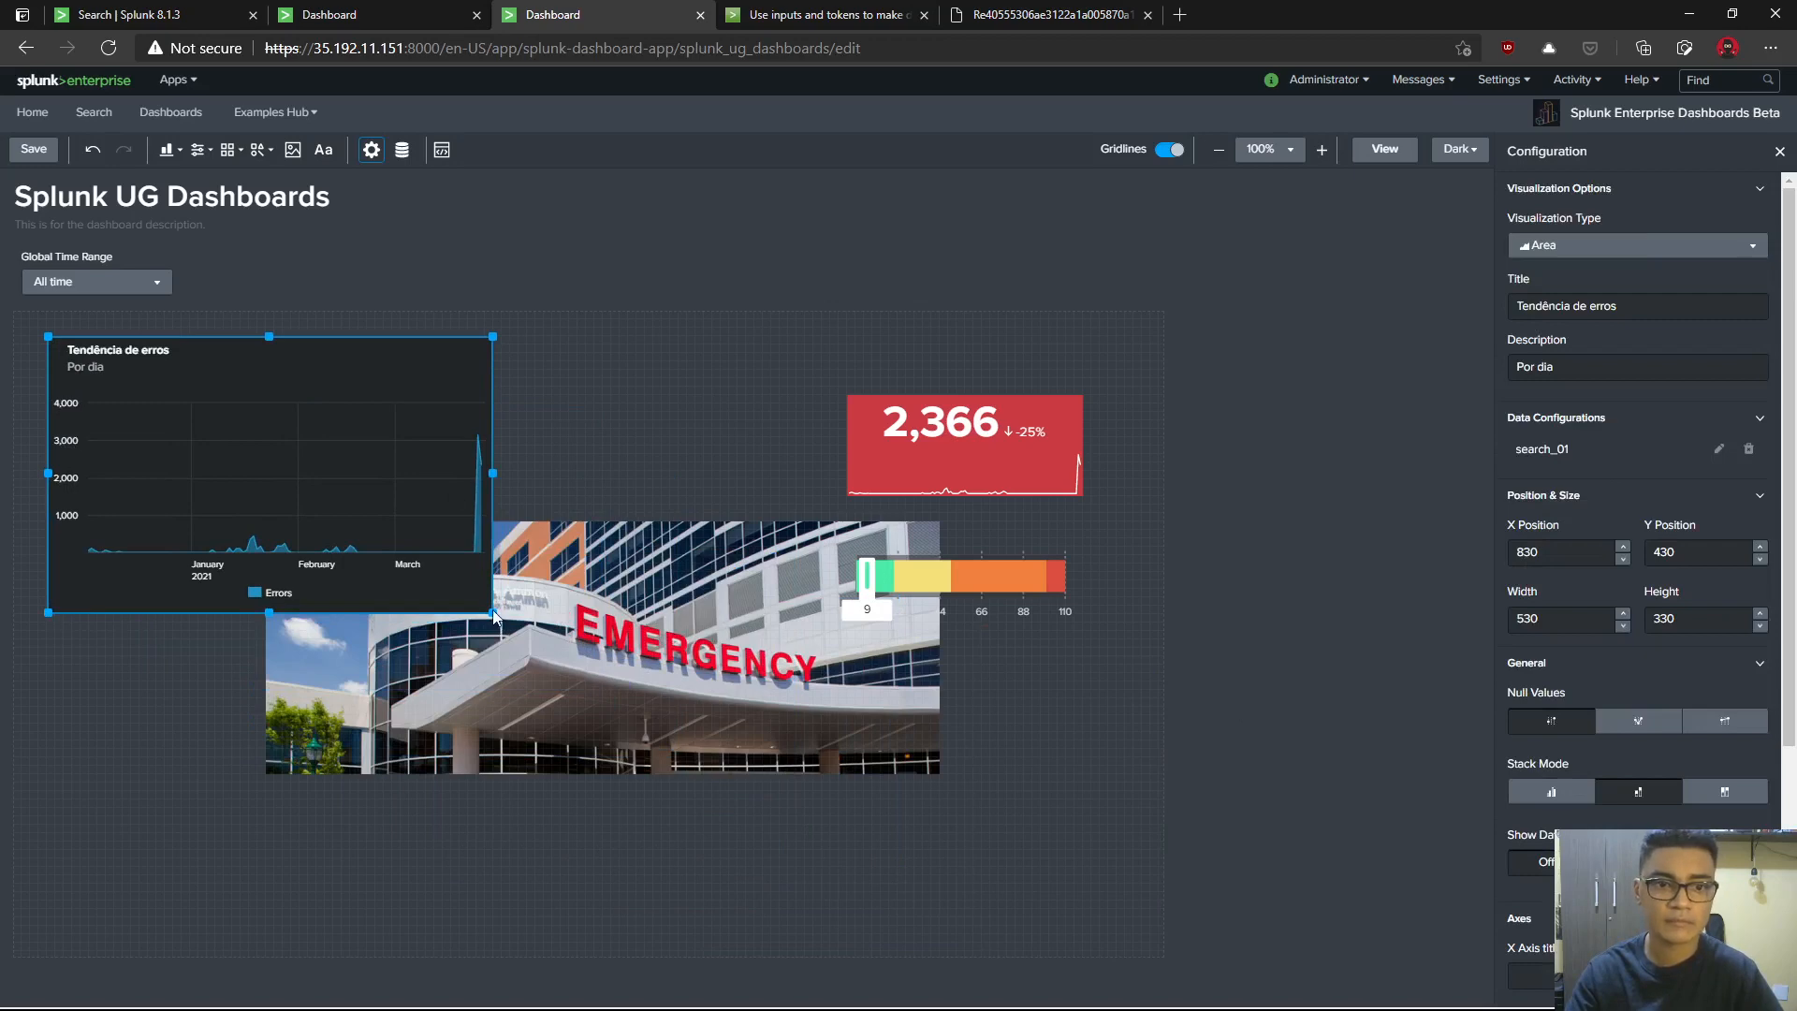
{"action": "left_click_drag", "start_coordinate": [484, 611], "coordinate": [477, 503]}
{"action": "mouse_move", "coordinate": [398, 343]}
{"action": "left_mouse_down"}
{"action": "mouse_move", "coordinate": [368, 324]}
{"action": "mouse_move", "coordinate": [380, 350]}
{"action": "left_mouse_up"}
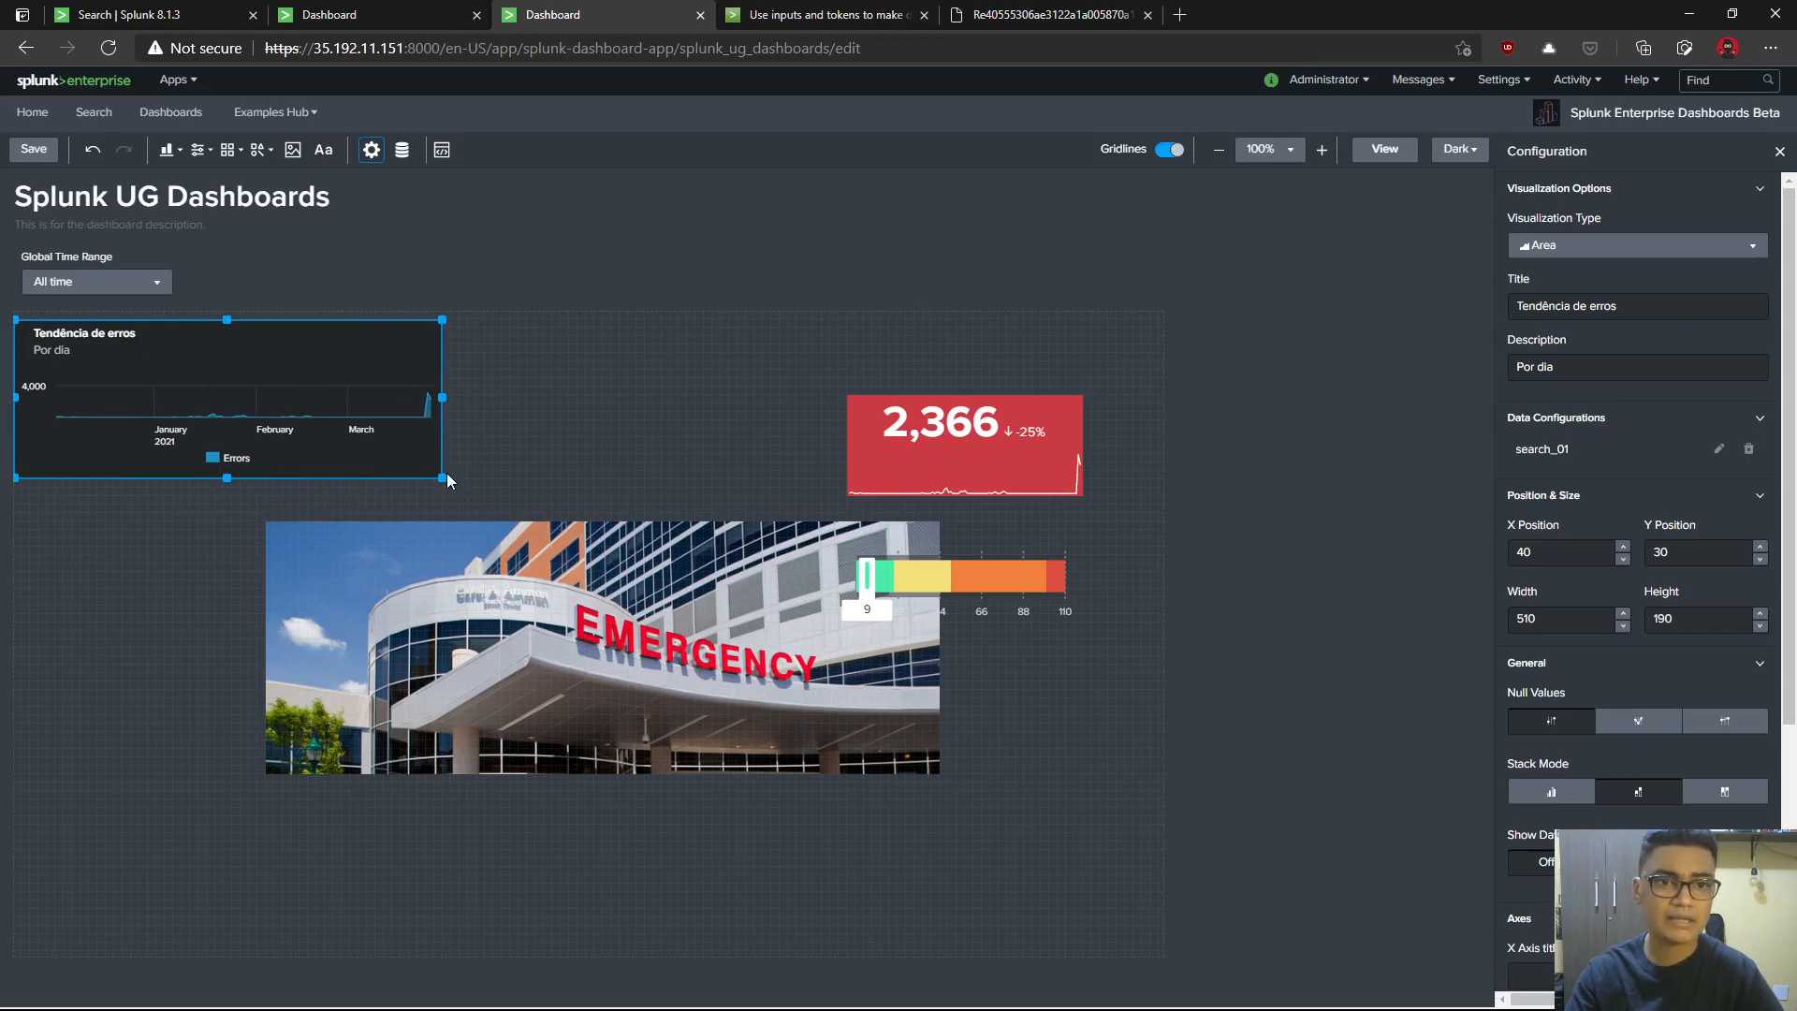
{"action": "left_click_drag", "start_coordinate": [441, 477], "coordinate": [451, 505]}
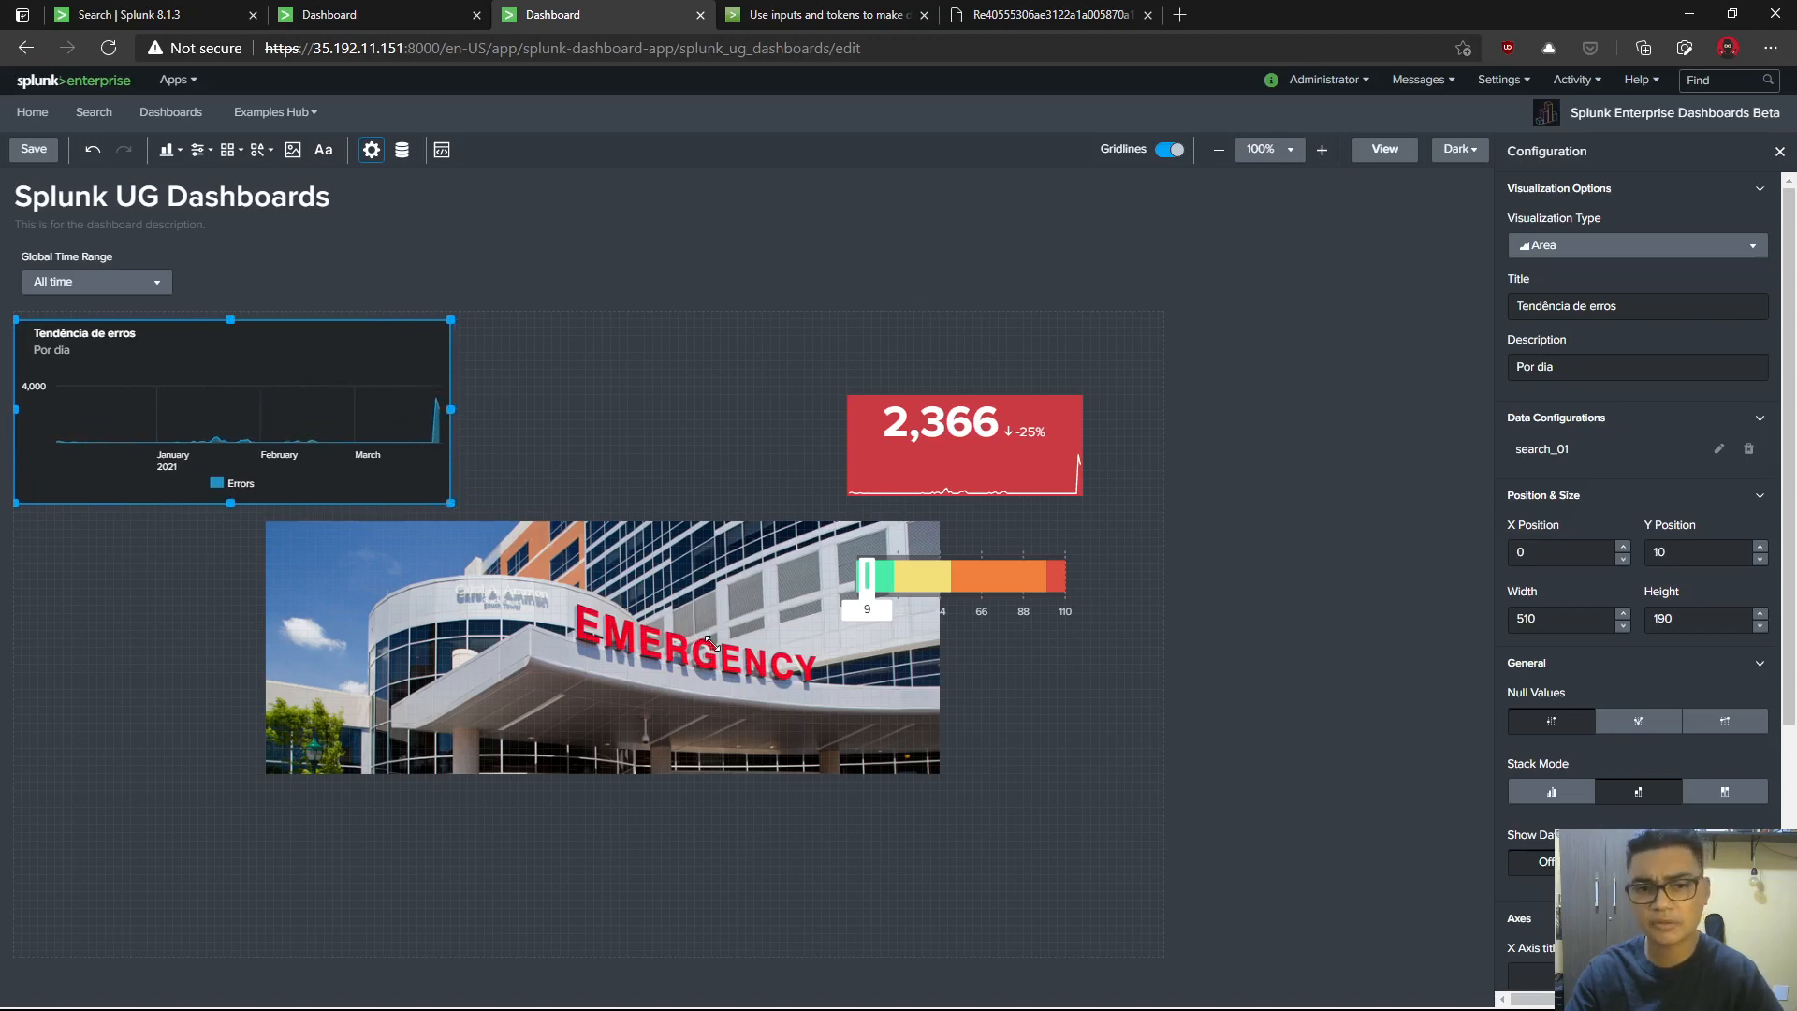
- Set the background image's Y position to 300
{"action": "left_click", "coordinate": [1020, 915]}
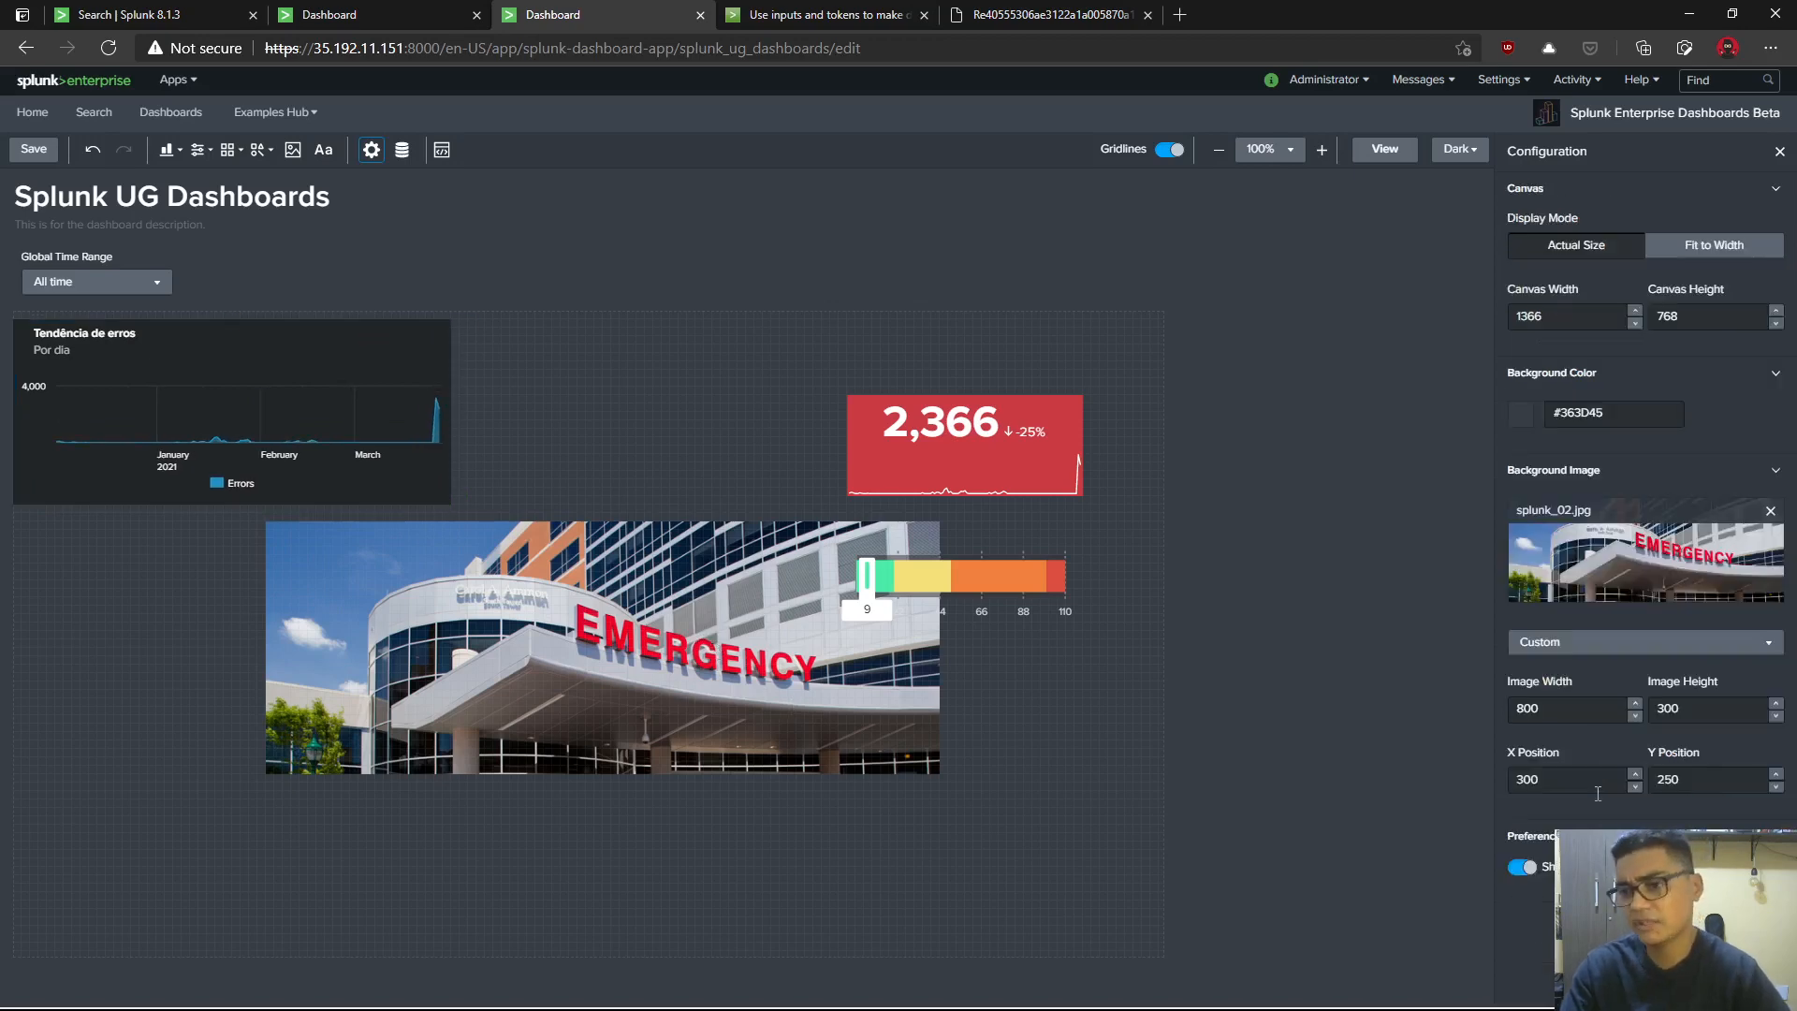
{"action": "left_click", "coordinate": [1704, 779]}
{"action": "key", "text": "BackSpace"}
{"action": "key", "text": "BackSpace"}
{"action": "key", "text": "BackSpace"}
{"action": "type", "text": "300"}
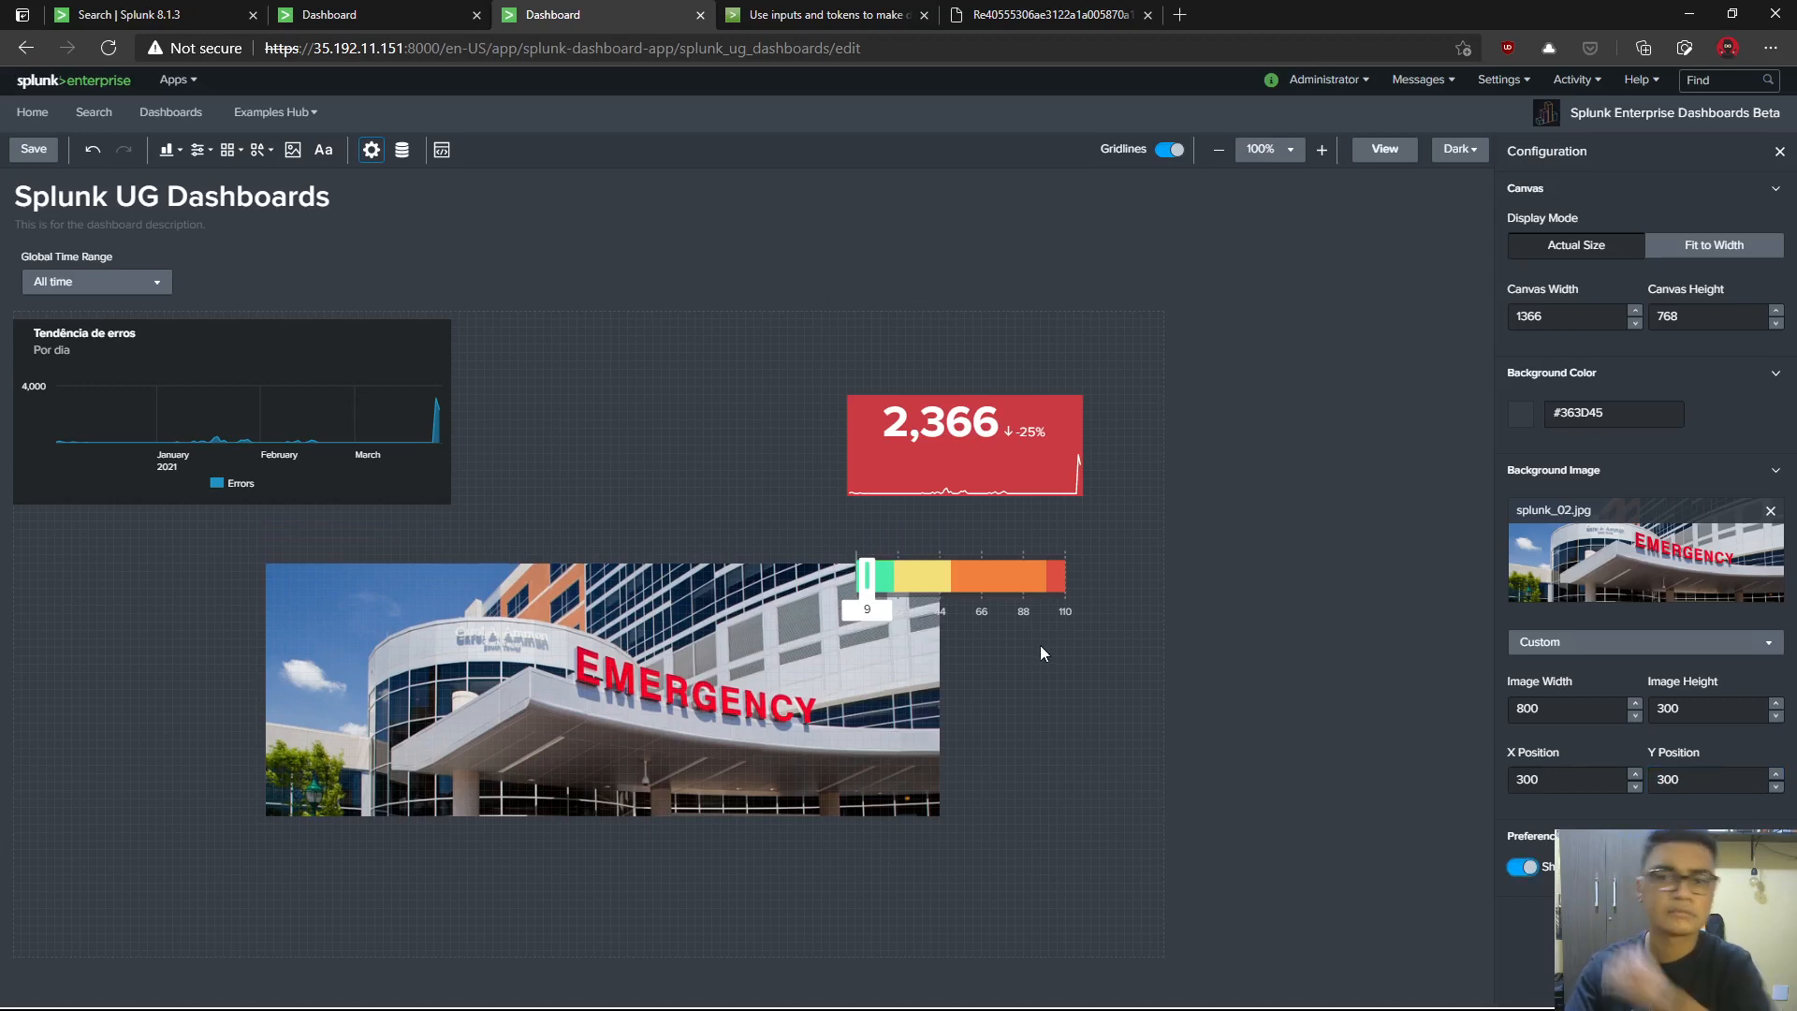
- Place the marker gauge to the right of the error trend chart and shift the Single Value to about X 1050, Y 50
{"action": "left_click", "coordinate": [995, 592]}
{"action": "left_click_drag", "start_coordinate": [996, 592], "coordinate": [745, 409]}
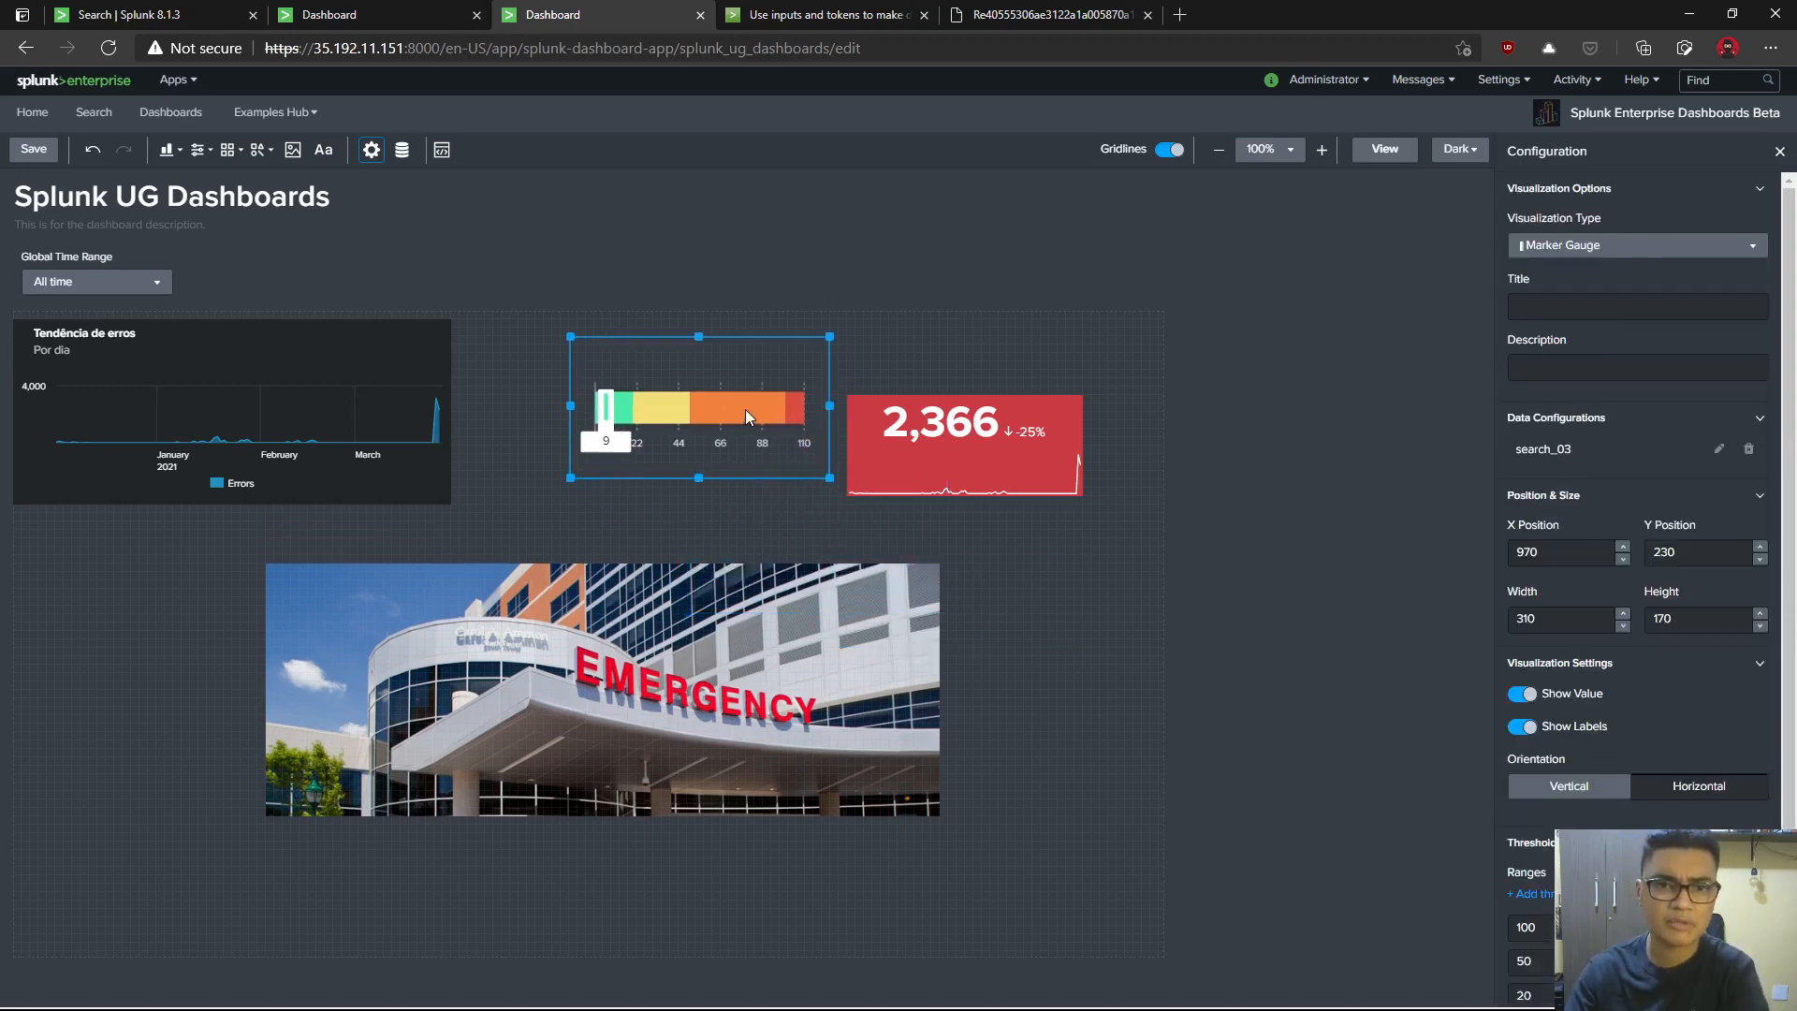
{"action": "left_click_drag", "start_coordinate": [995, 436], "coordinate": [1047, 394]}
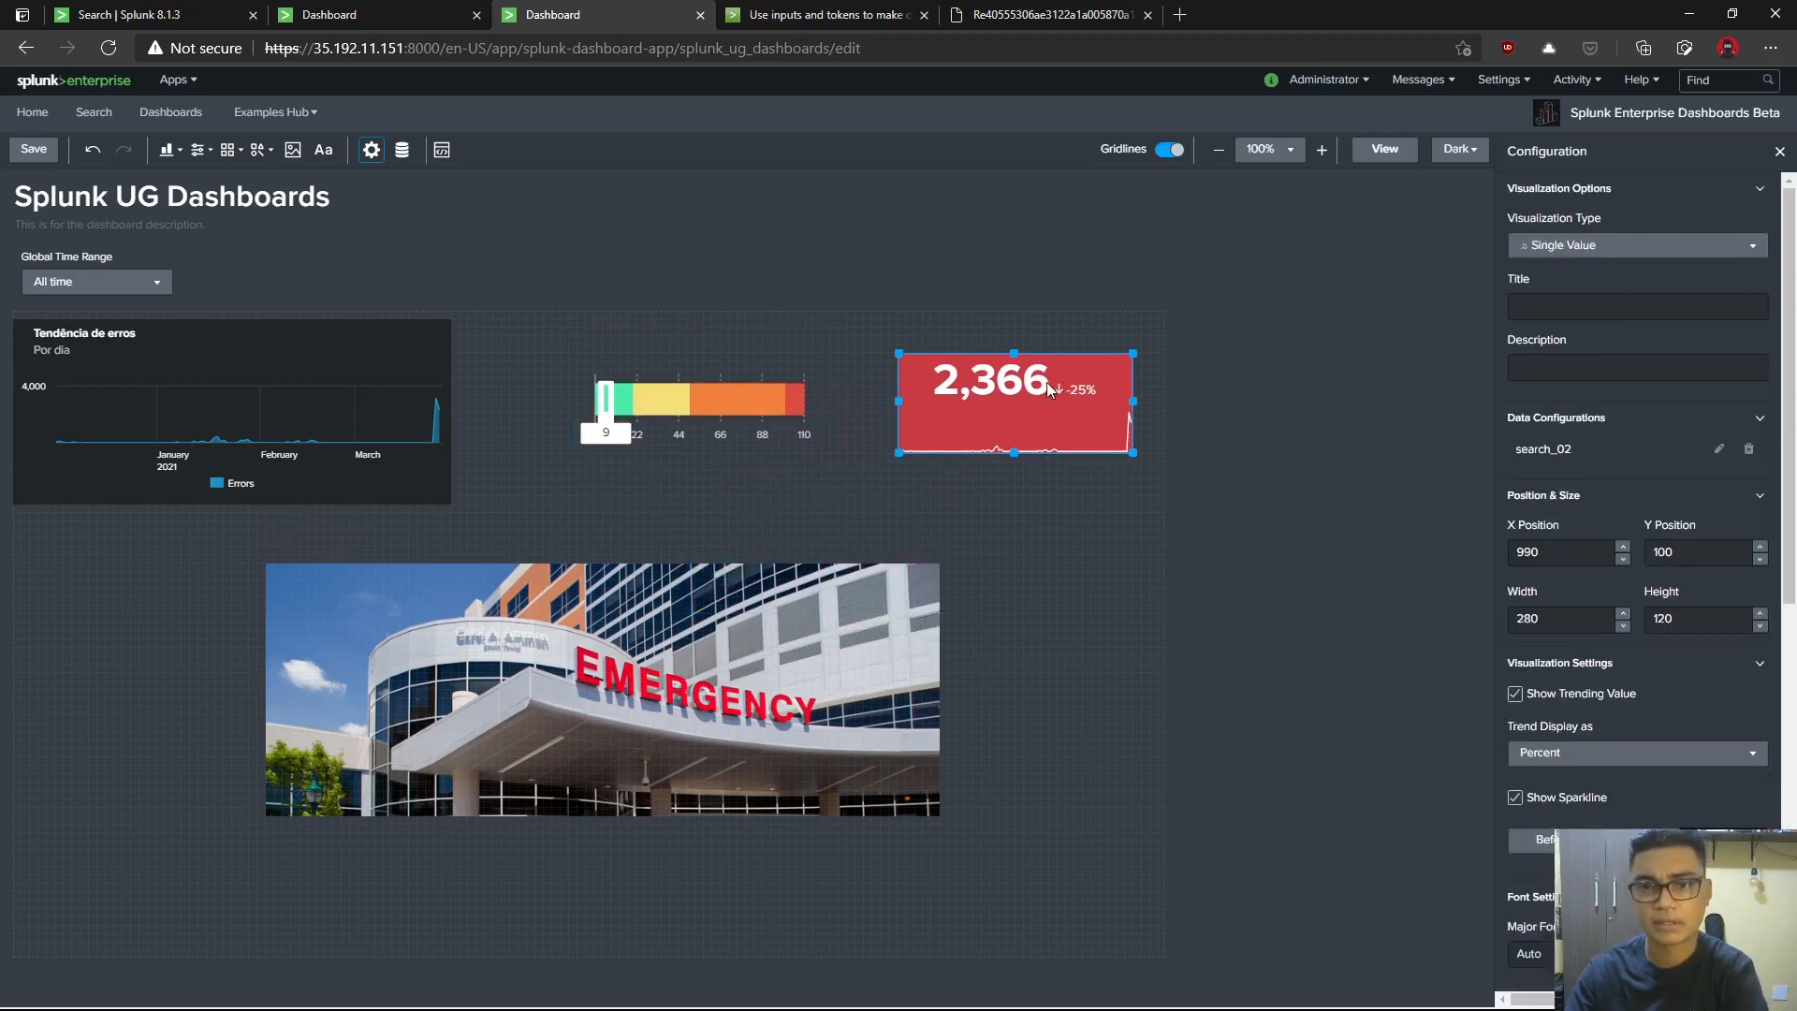
- Try black as the canvas background color and replace it with transparent
{"action": "left_click", "coordinate": [1071, 629]}
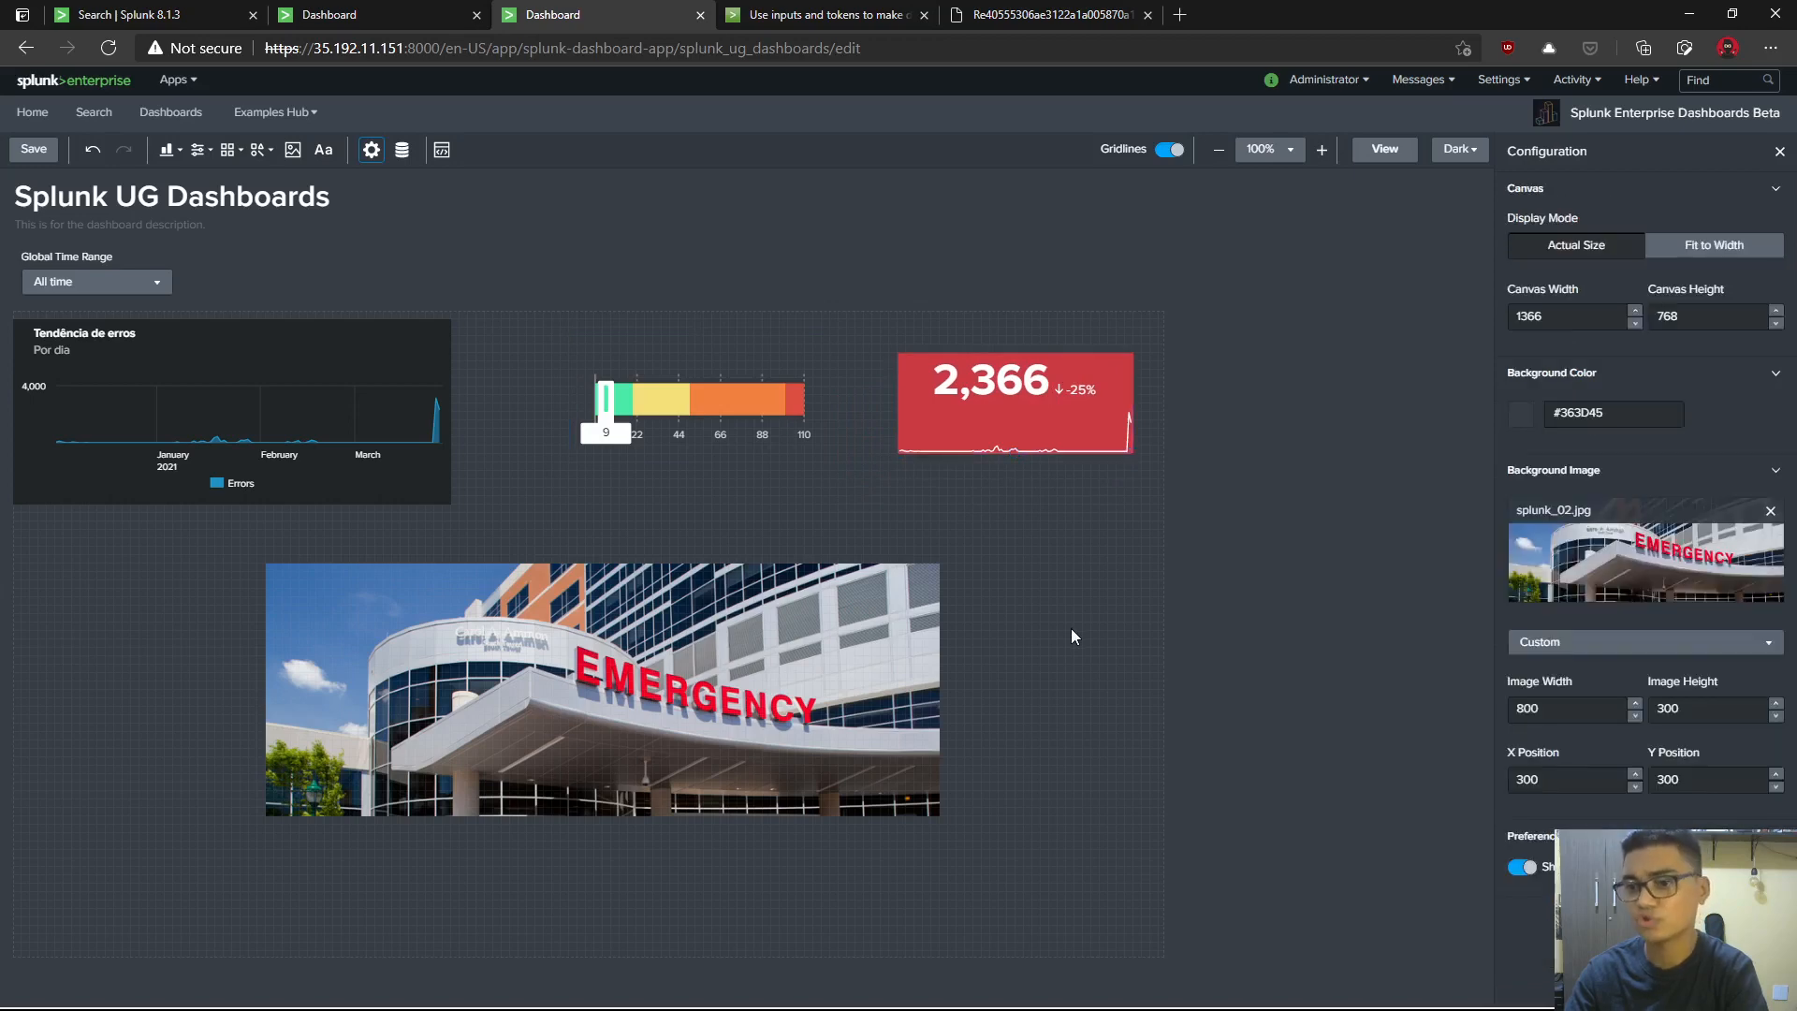
{"action": "left_click", "coordinate": [1522, 421]}
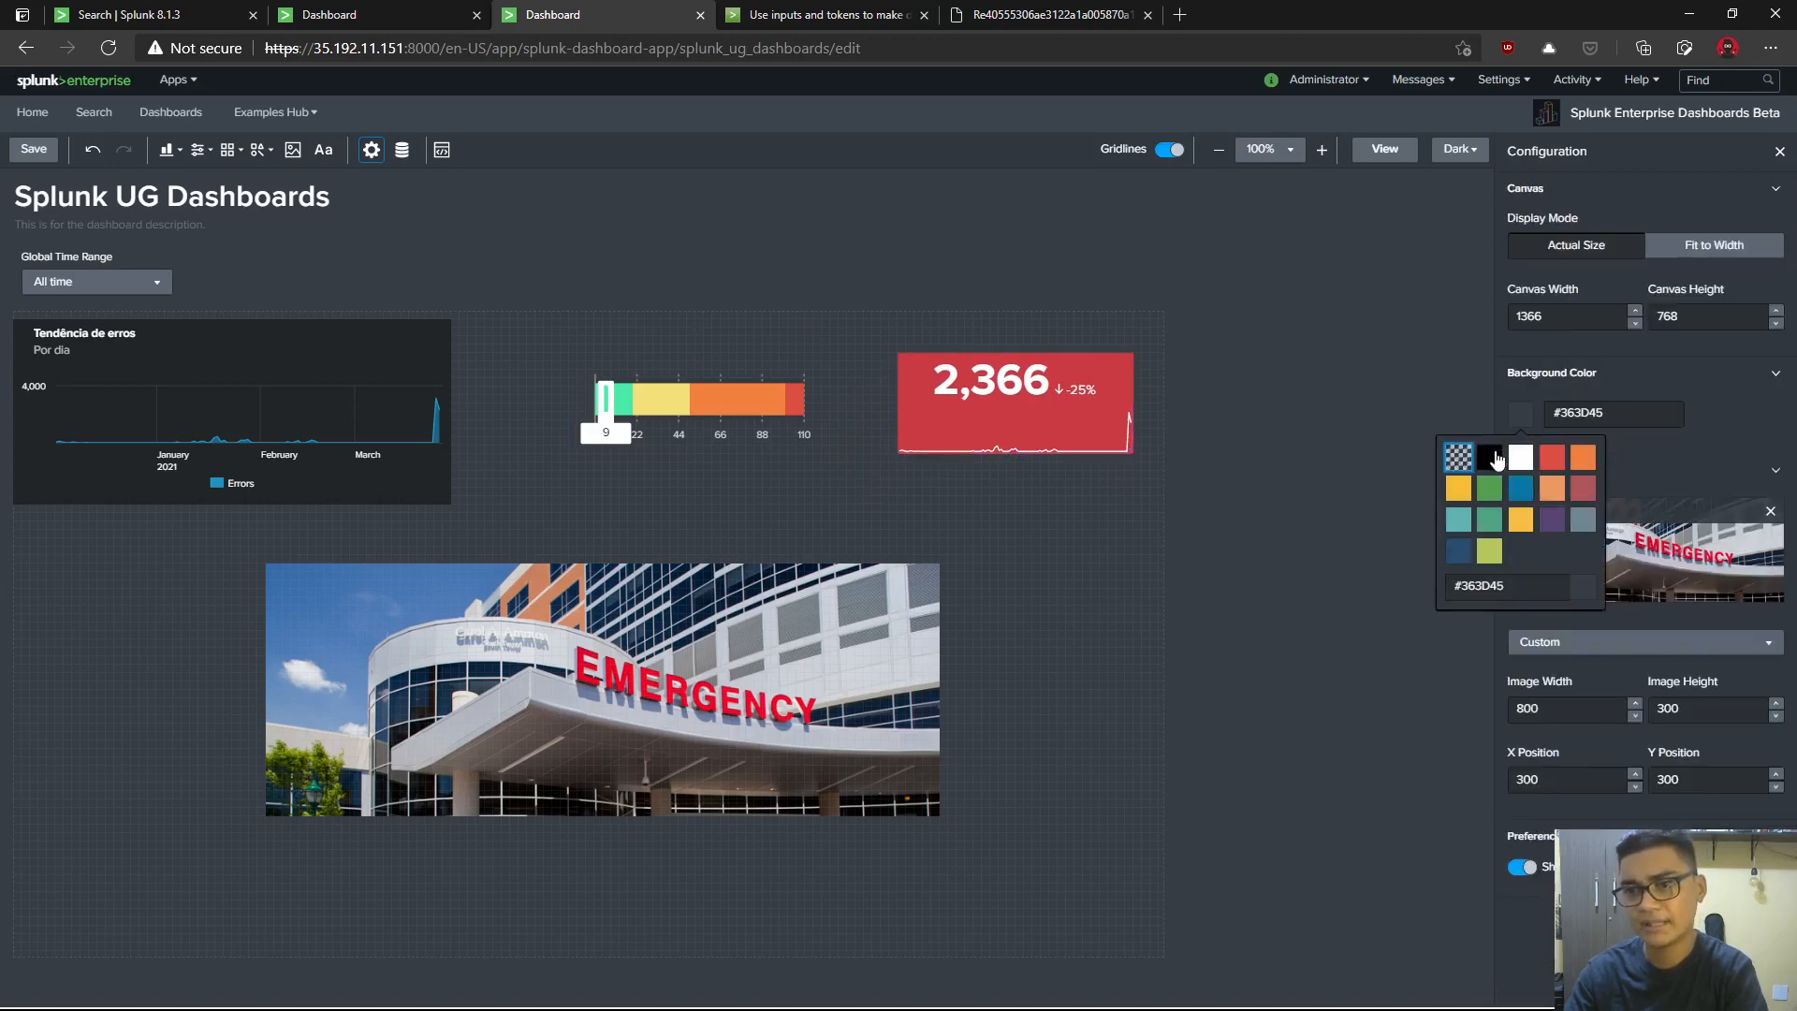
{"action": "left_click", "coordinate": [1460, 458]}
{"action": "left_click", "coordinate": [1522, 414]}
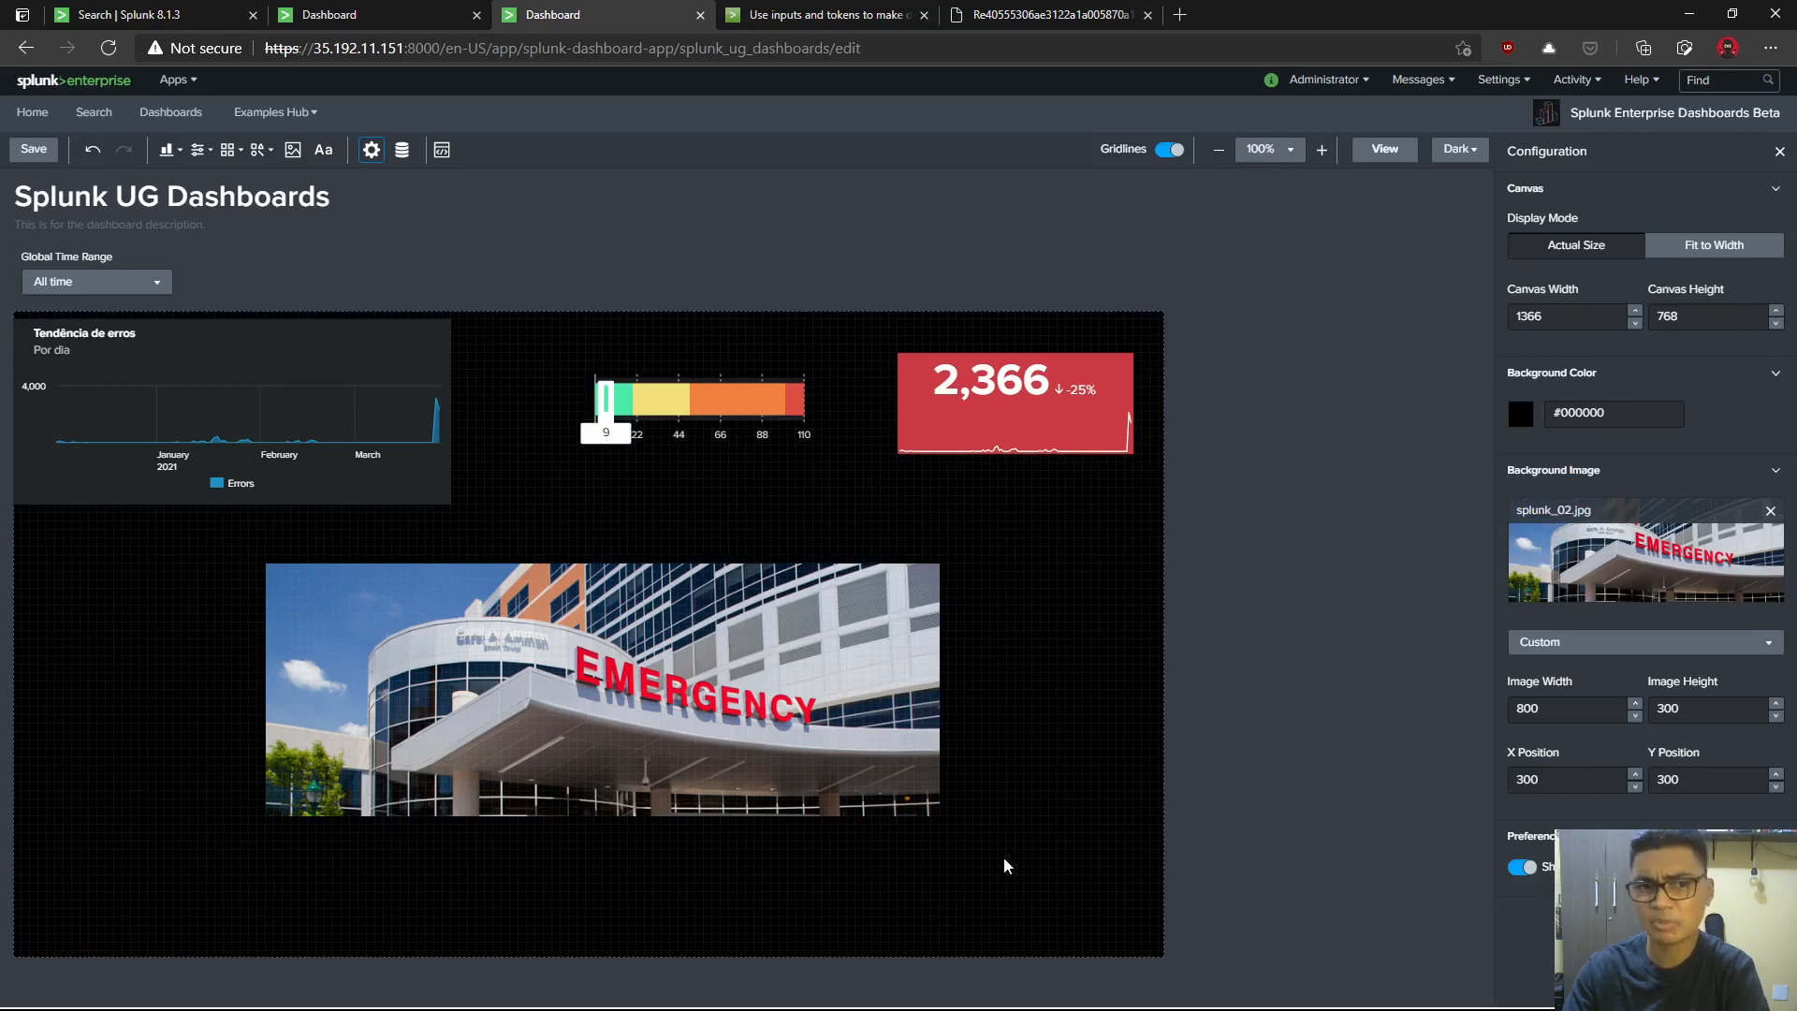
{"action": "left_click", "coordinate": [1520, 414]}
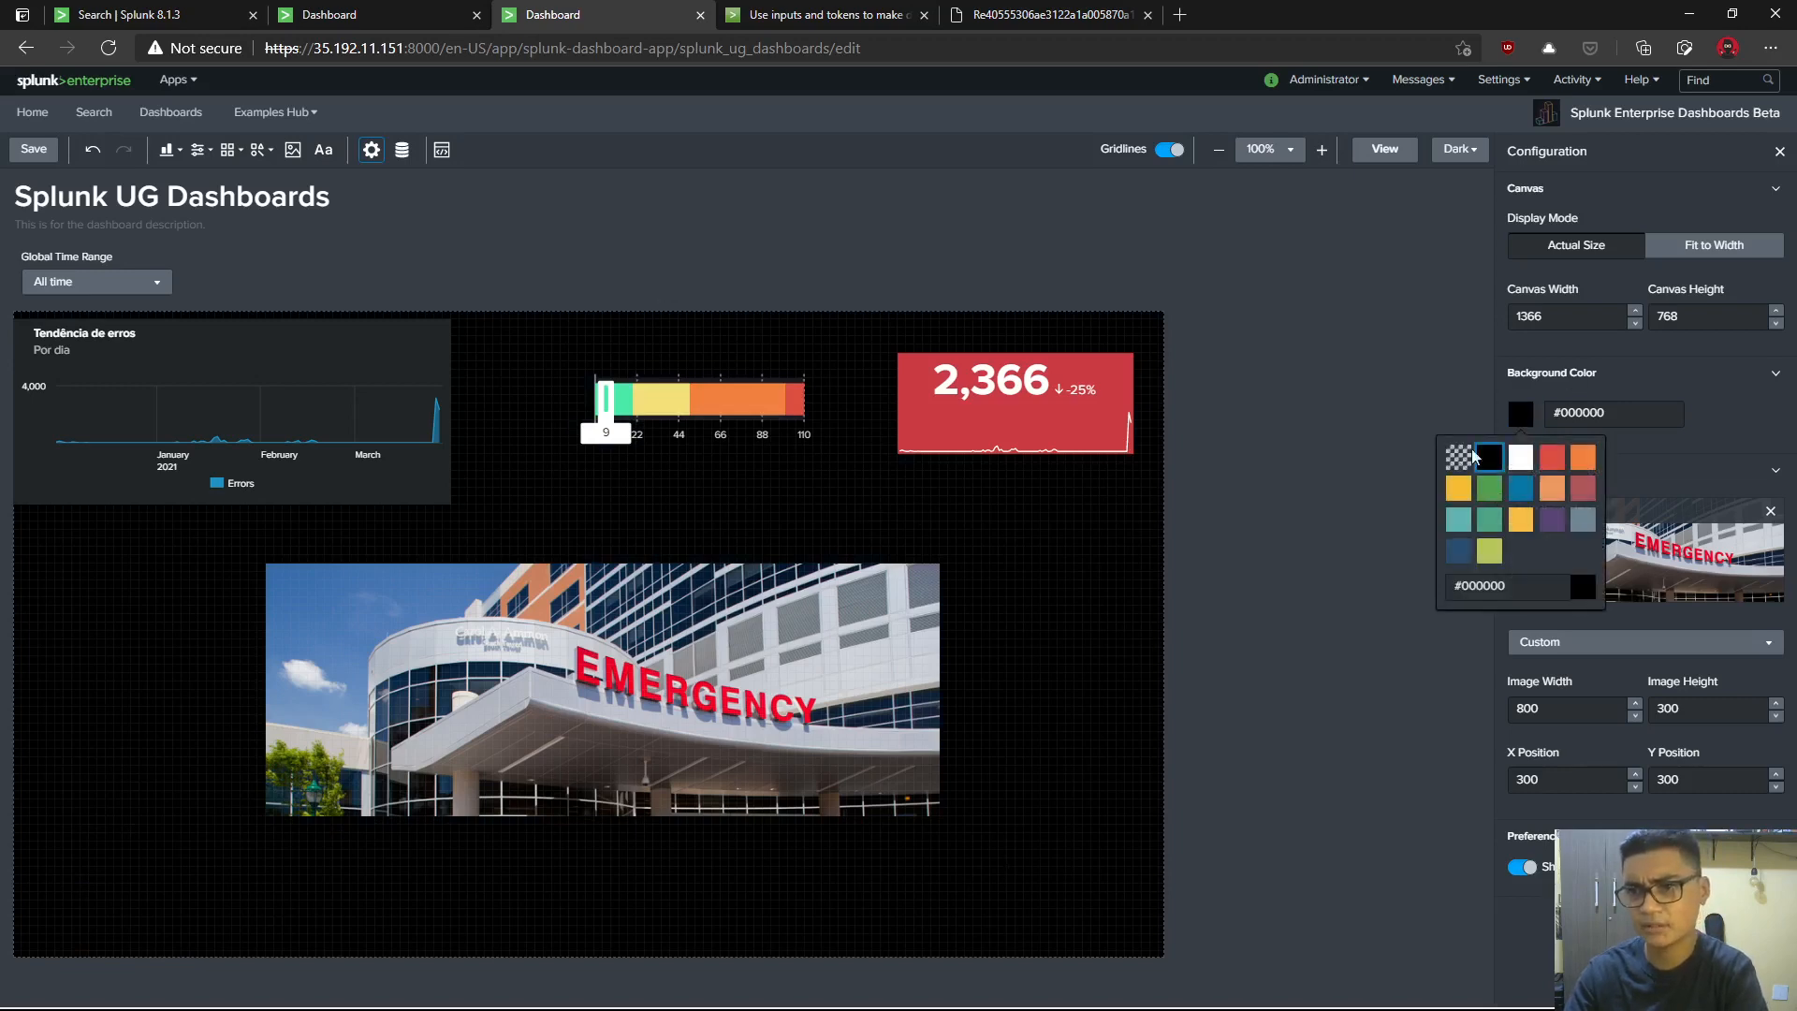
{"action": "left_click", "coordinate": [1452, 457]}
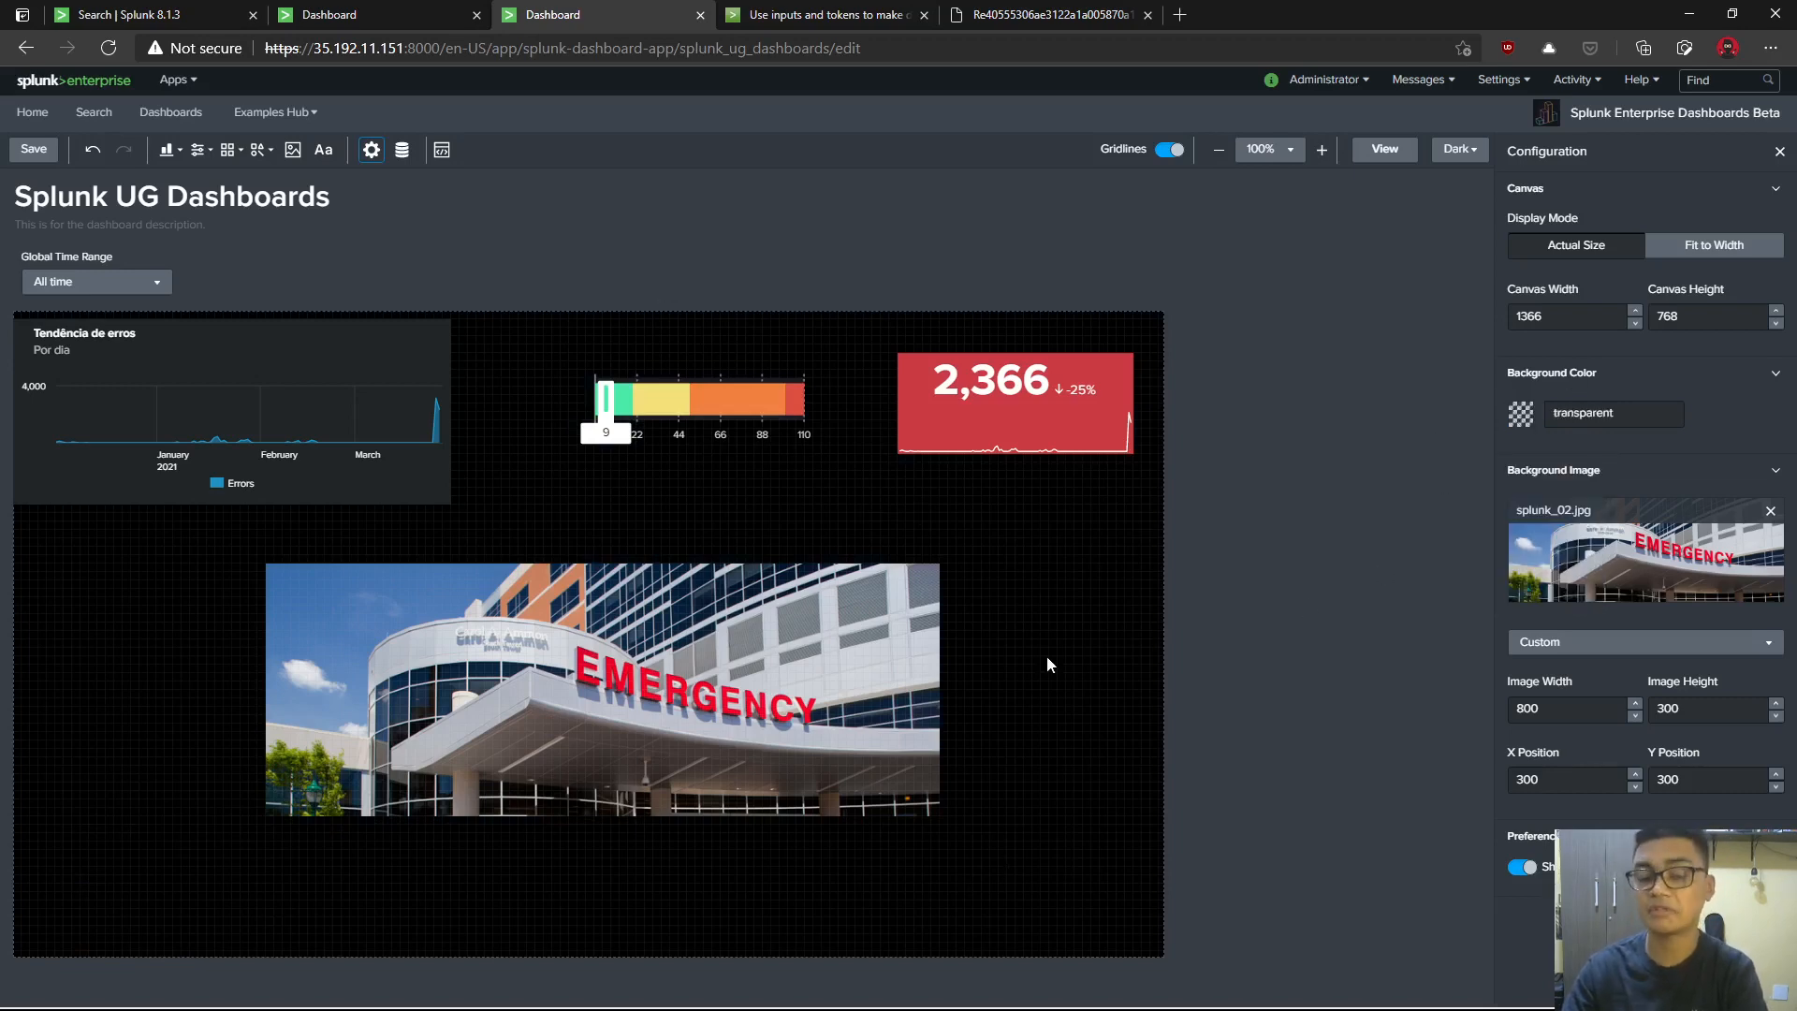
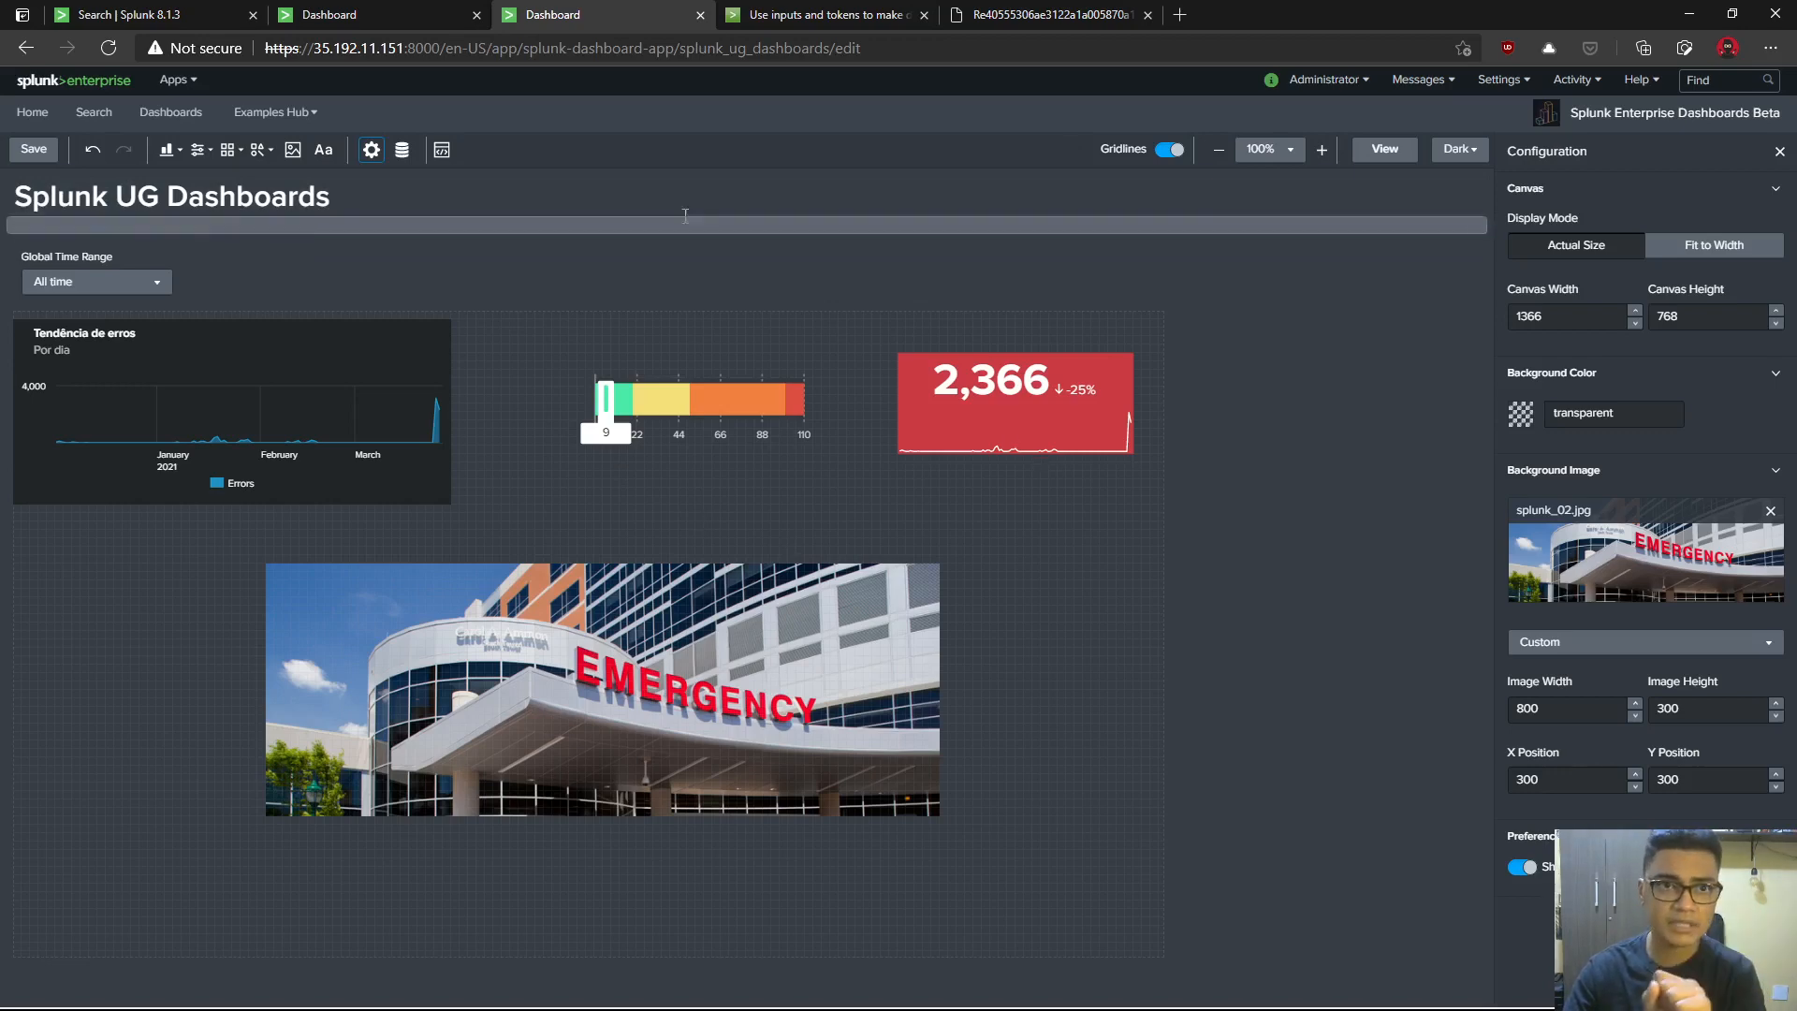
- Examine the full-canvas rectangle's fill and opacity settings in the absolute_model dashboard, and return to the Splunk UG Dashboards editor
{"action": "left_click", "coordinate": [439, 24]}
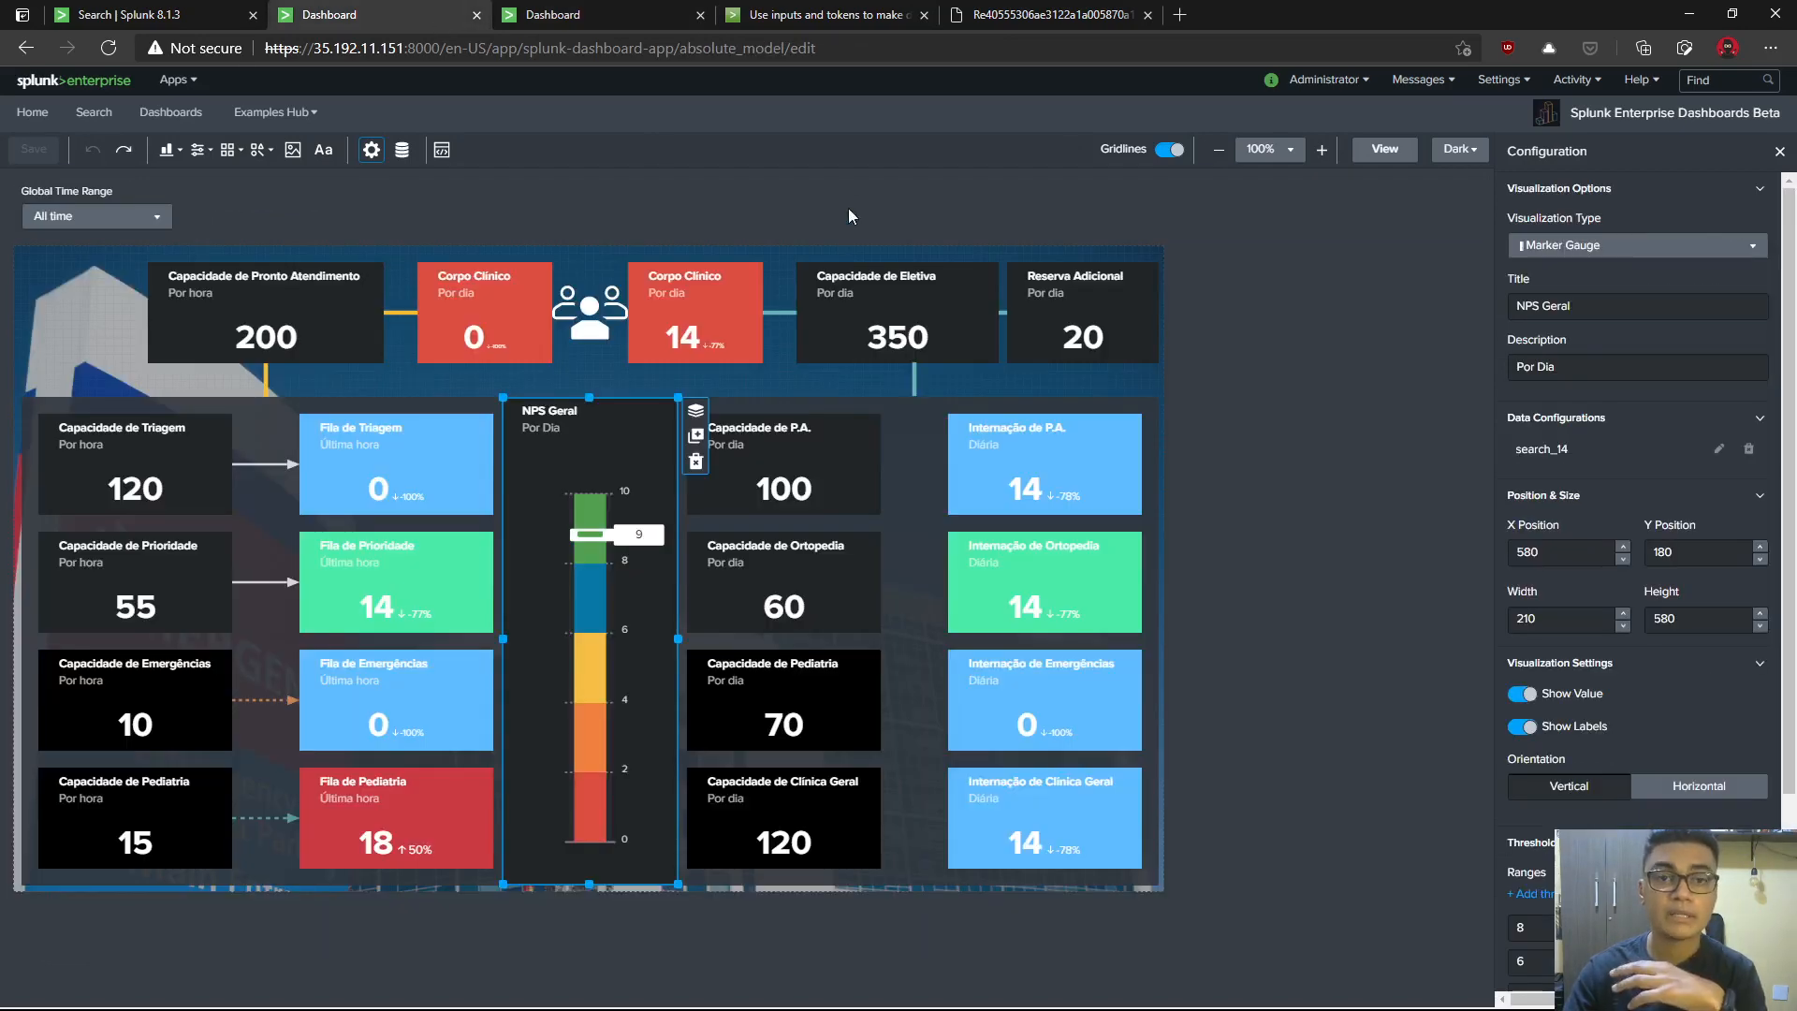
{"action": "left_click", "coordinate": [788, 378]}
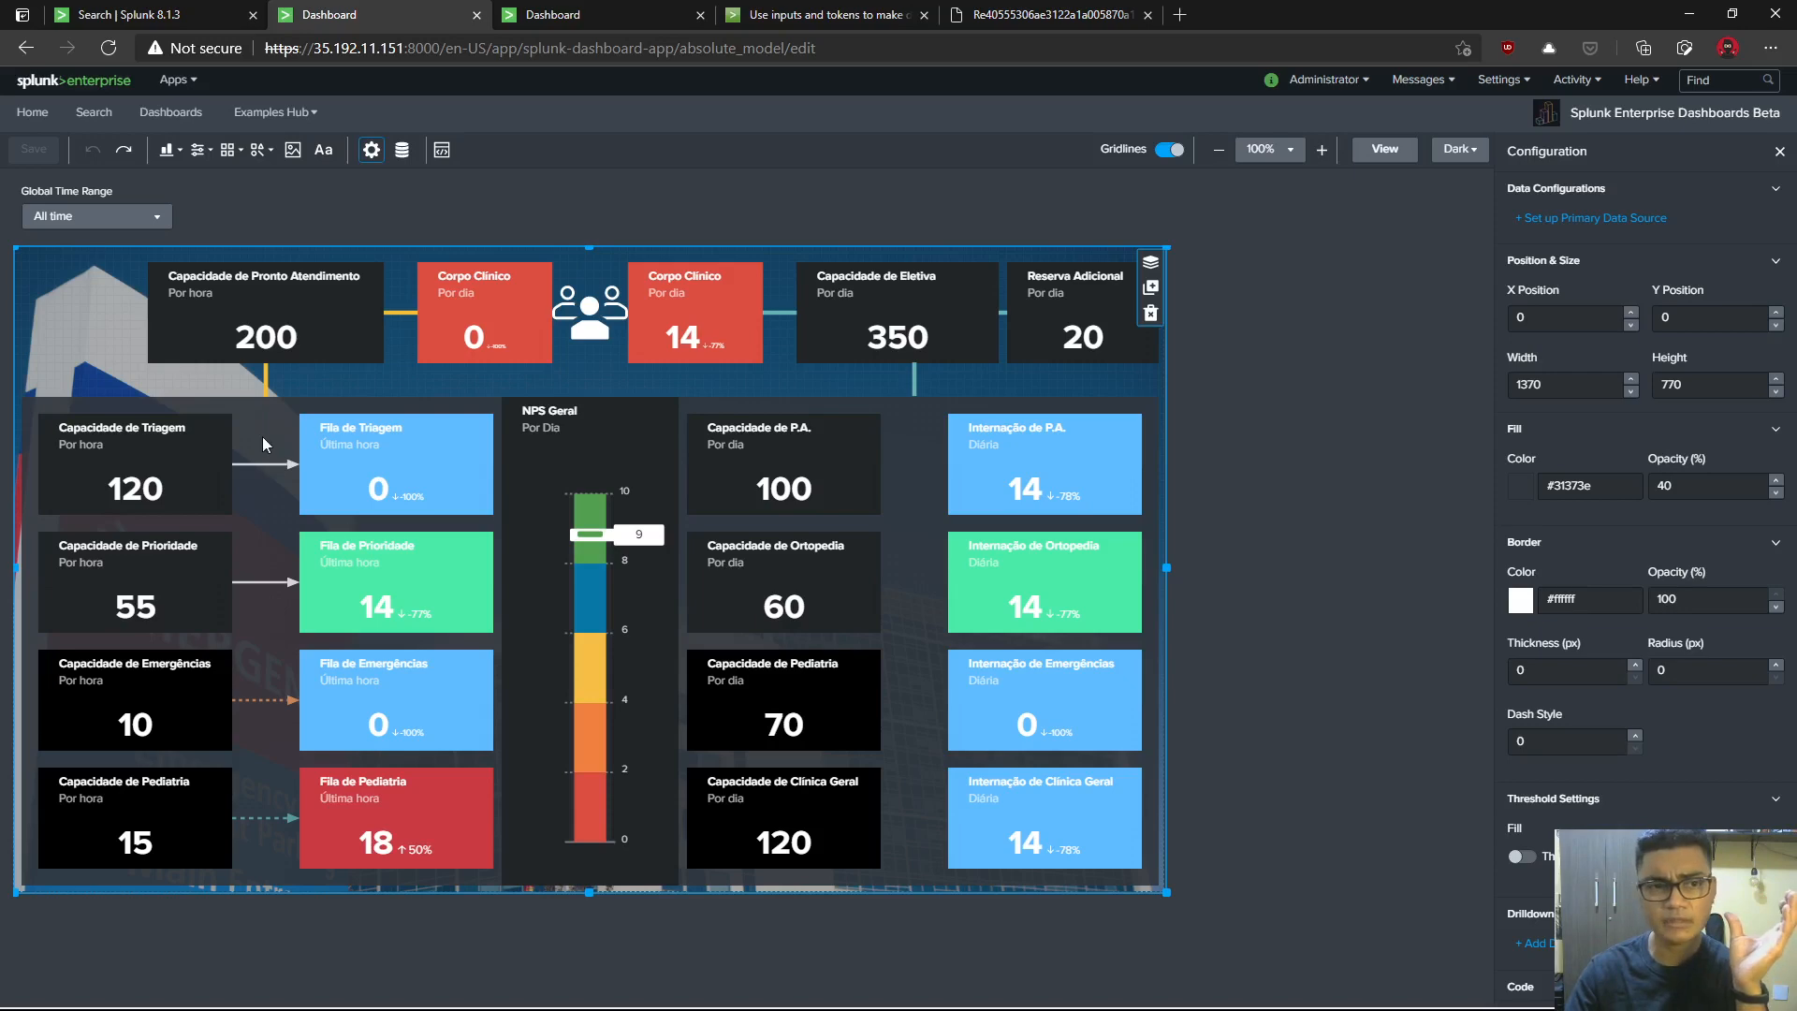
{"action": "left_click", "coordinate": [597, 16]}
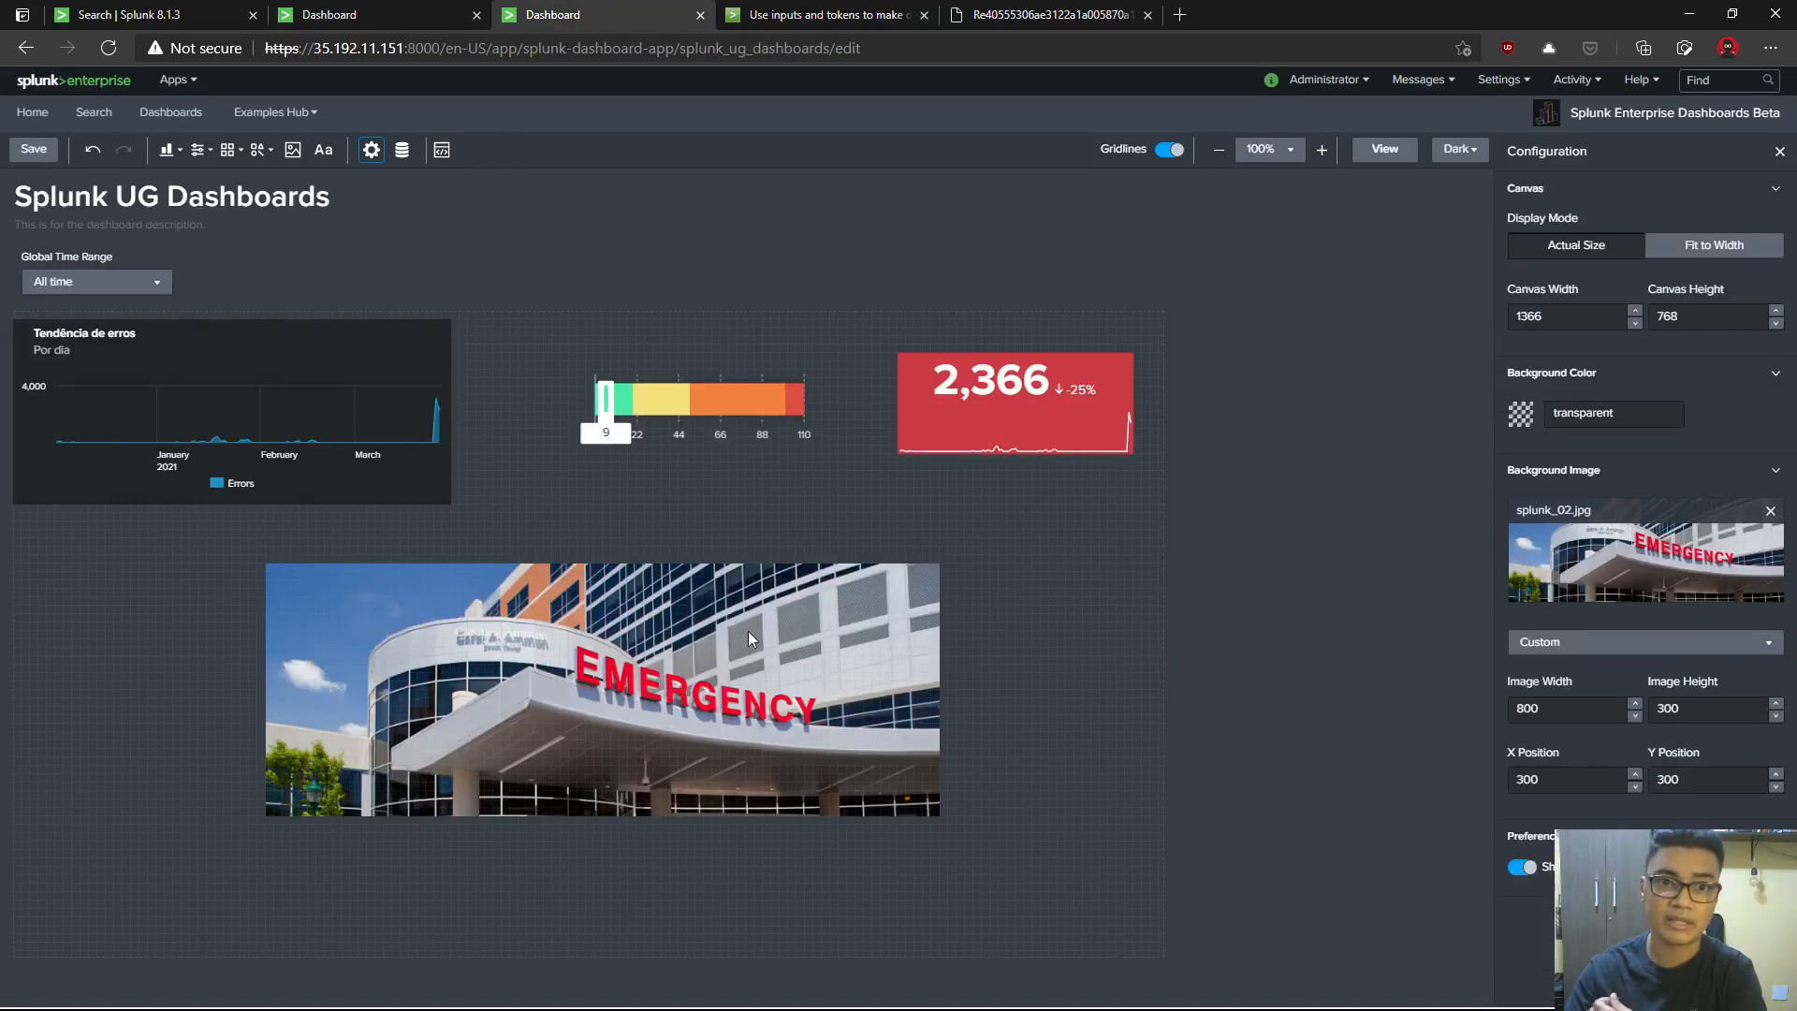
- Duplicate the red Single Value and place the copy directly below the original, at X 1050, Y 190
{"action": "left_click", "coordinate": [1003, 387]}
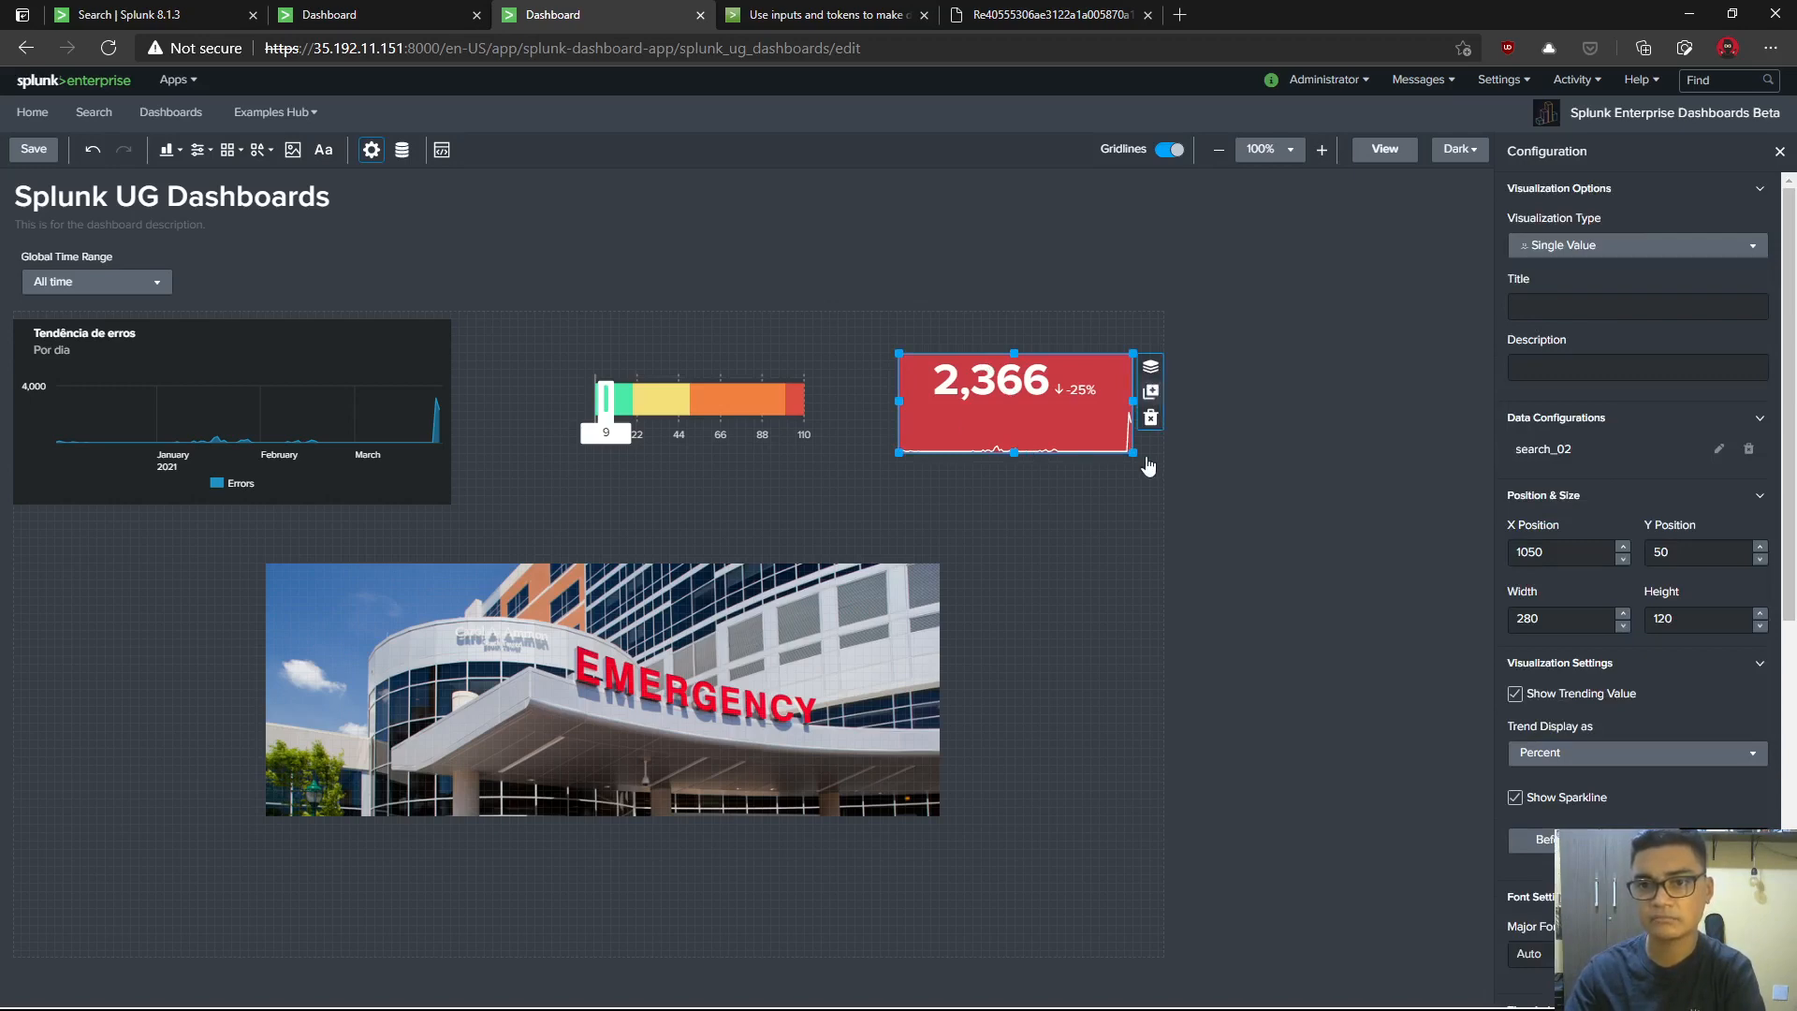
{"action": "left_click", "coordinate": [1150, 391]}
{"action": "left_click_drag", "start_coordinate": [1119, 442], "coordinate": [1058, 502]}
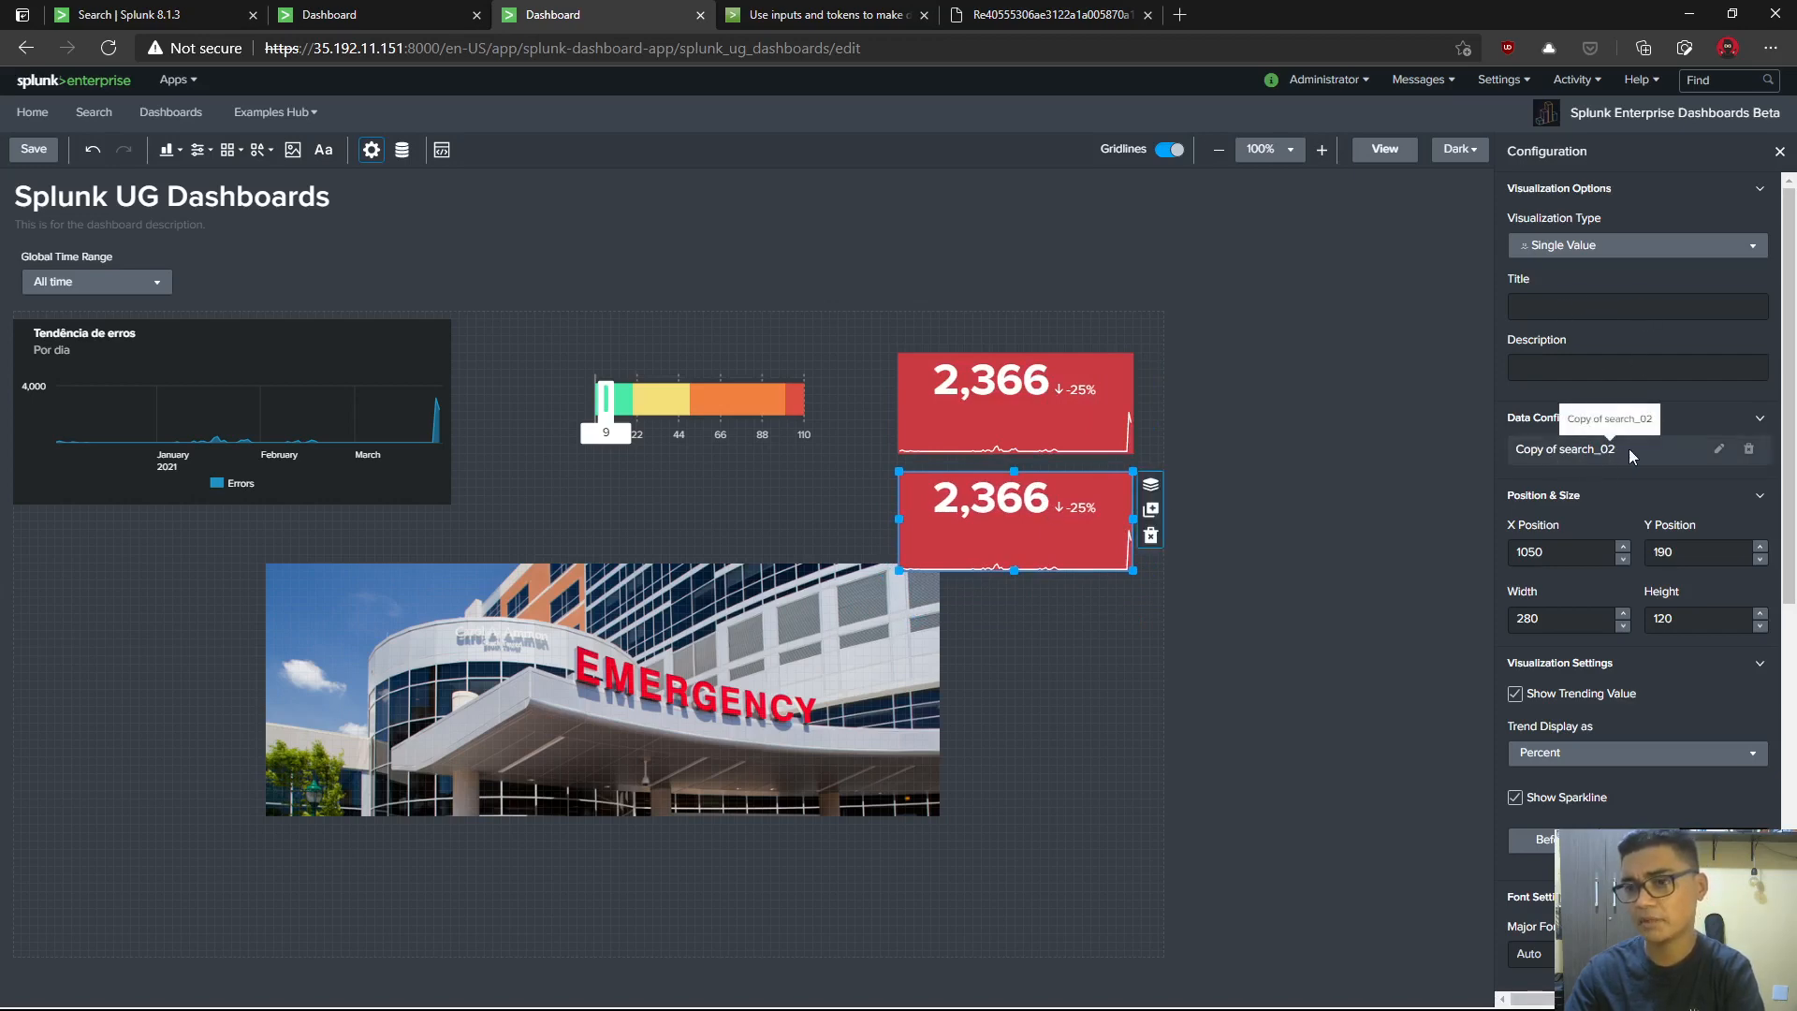
- Give the duplicated Single Value the title "Titulo" and the description "Descrição"
{"action": "left_click", "coordinate": [1585, 313]}
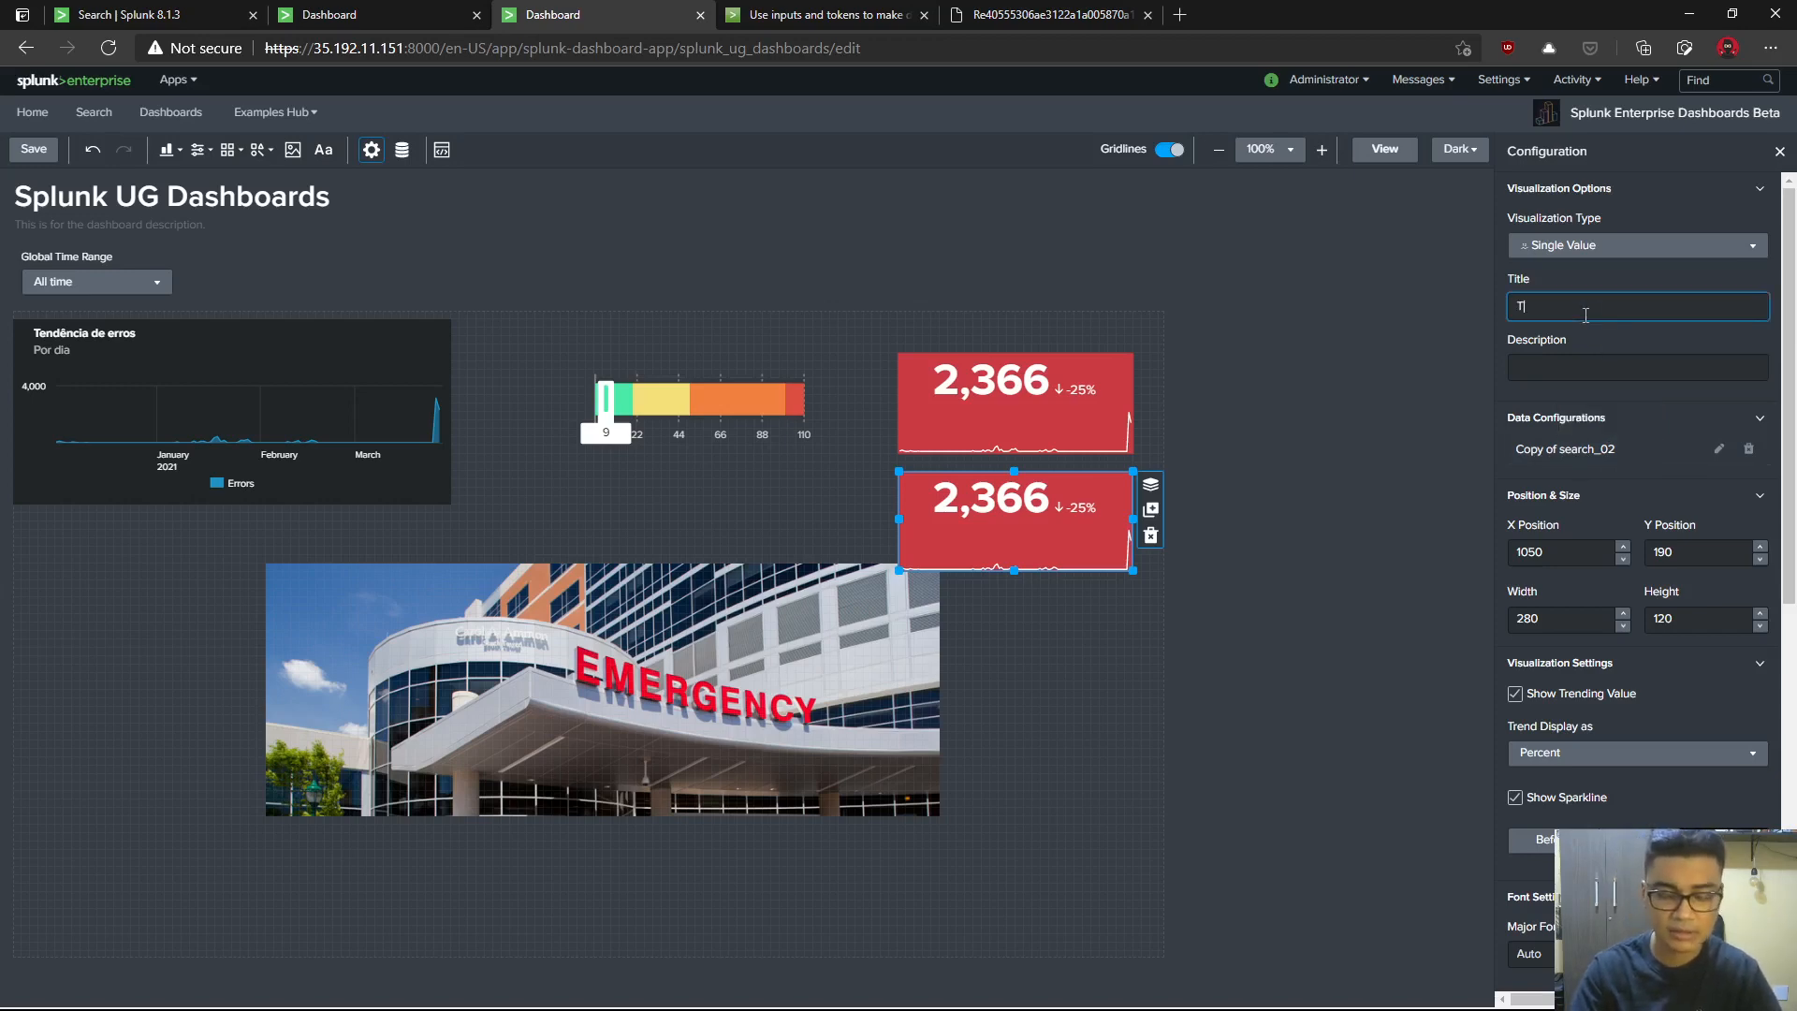
{"action": "type", "text": "Titulo"}
{"action": "key", "text": "Tab"}
{"action": "type", "text": "Descrição"}
{"action": "key", "text": "Tab"}
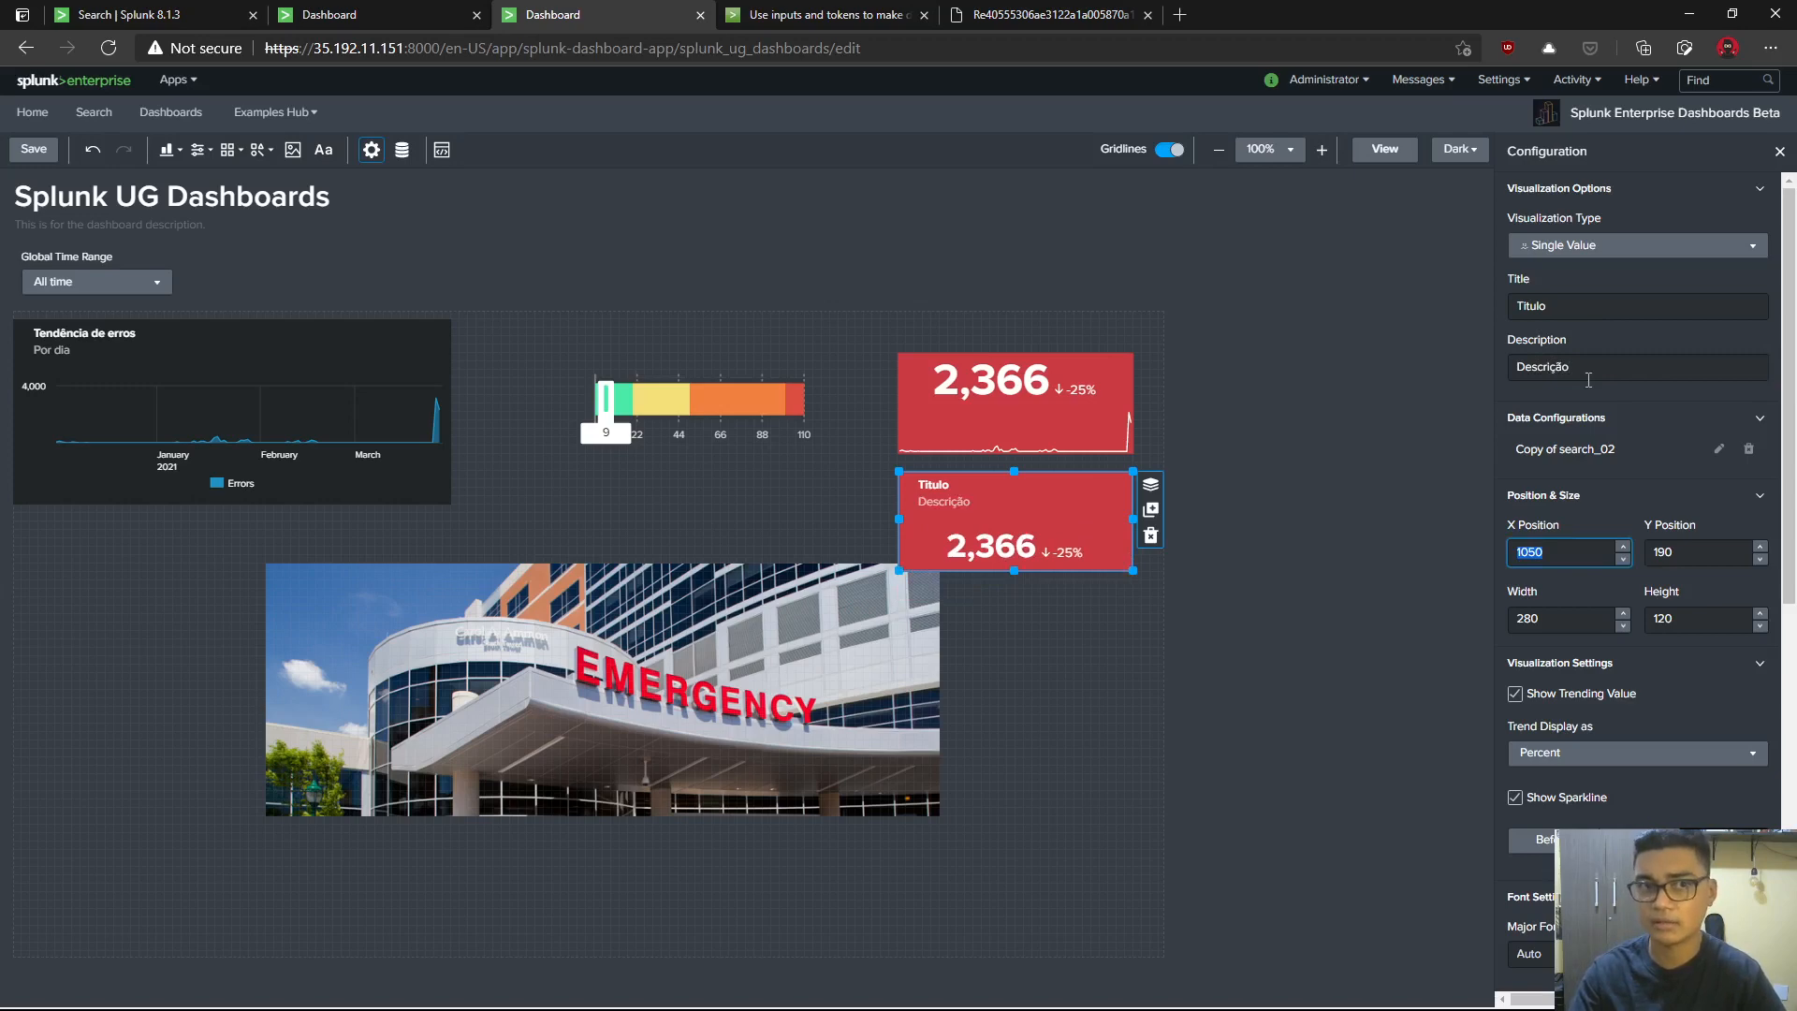
- Change the timechart span to 2d in the duplicated Single Value's search, Copy of search_02, and apply the change
{"action": "scroll", "coordinate": [1639, 638], "scroll_direction": "down", "scroll_amount": 5}
{"action": "scroll", "coordinate": [1639, 672], "scroll_direction": "up", "scroll_amount": 8}
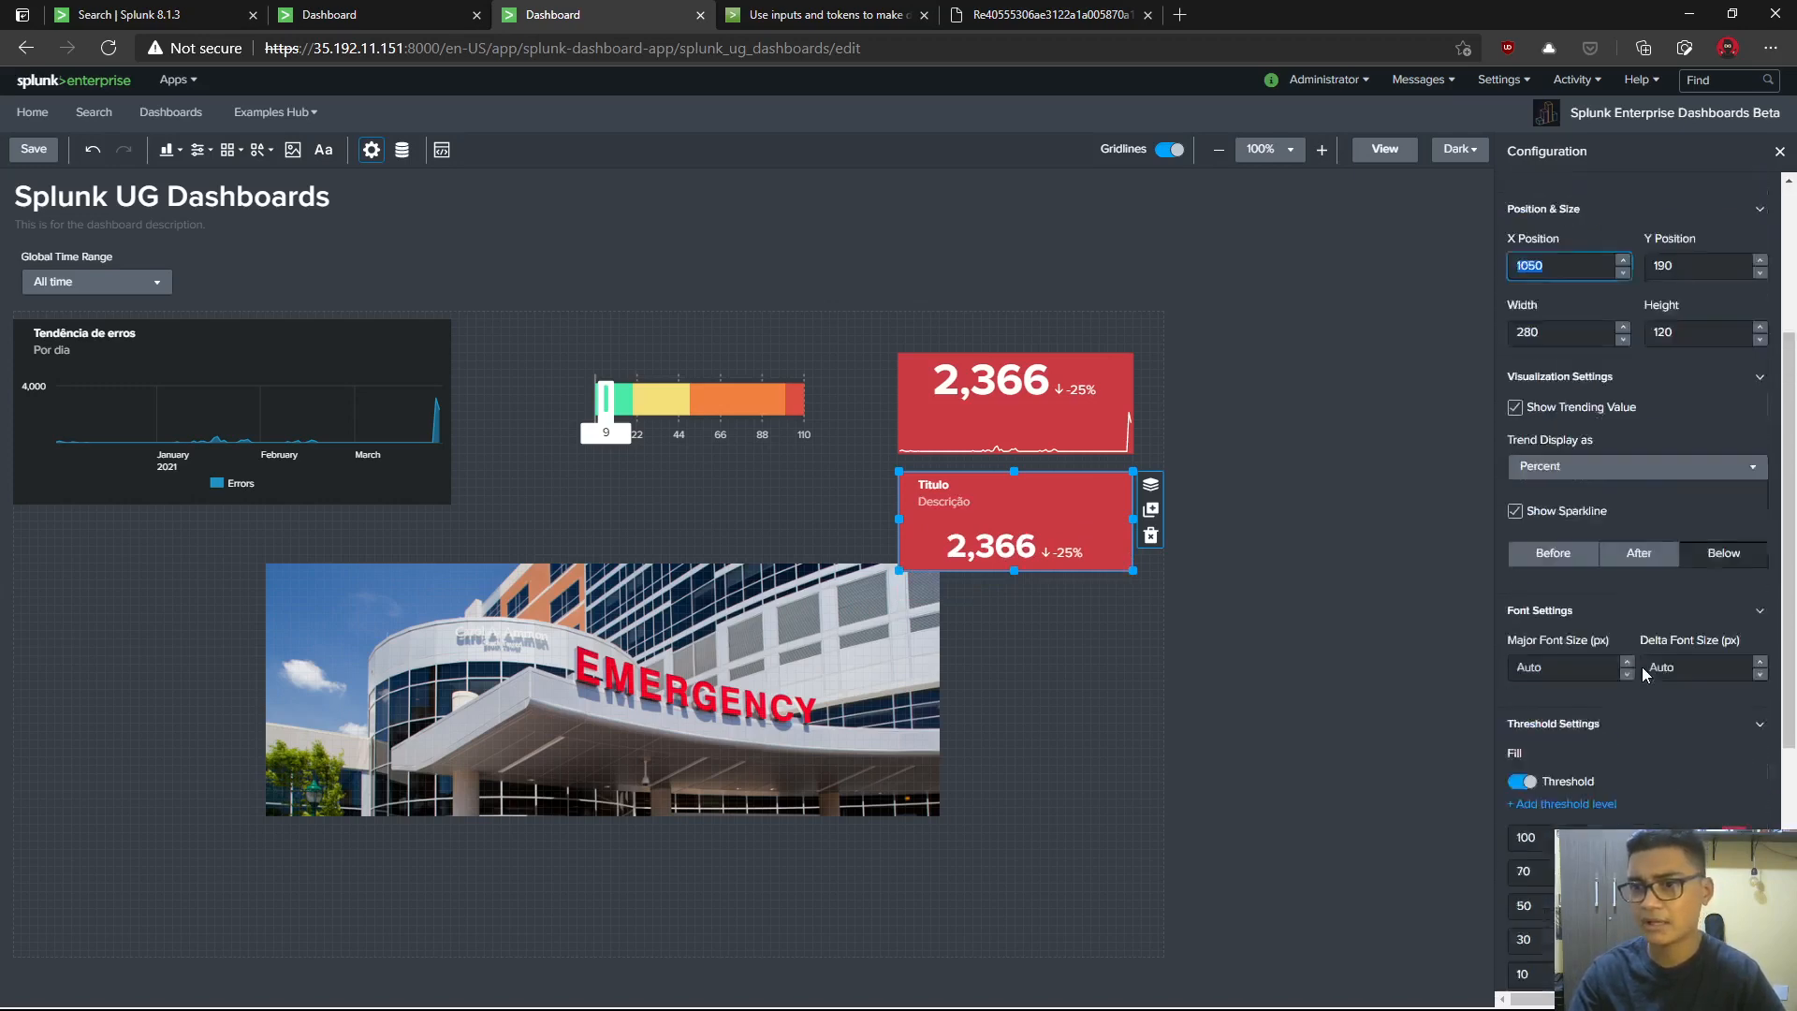
{"action": "left_click", "coordinate": [1710, 447]}
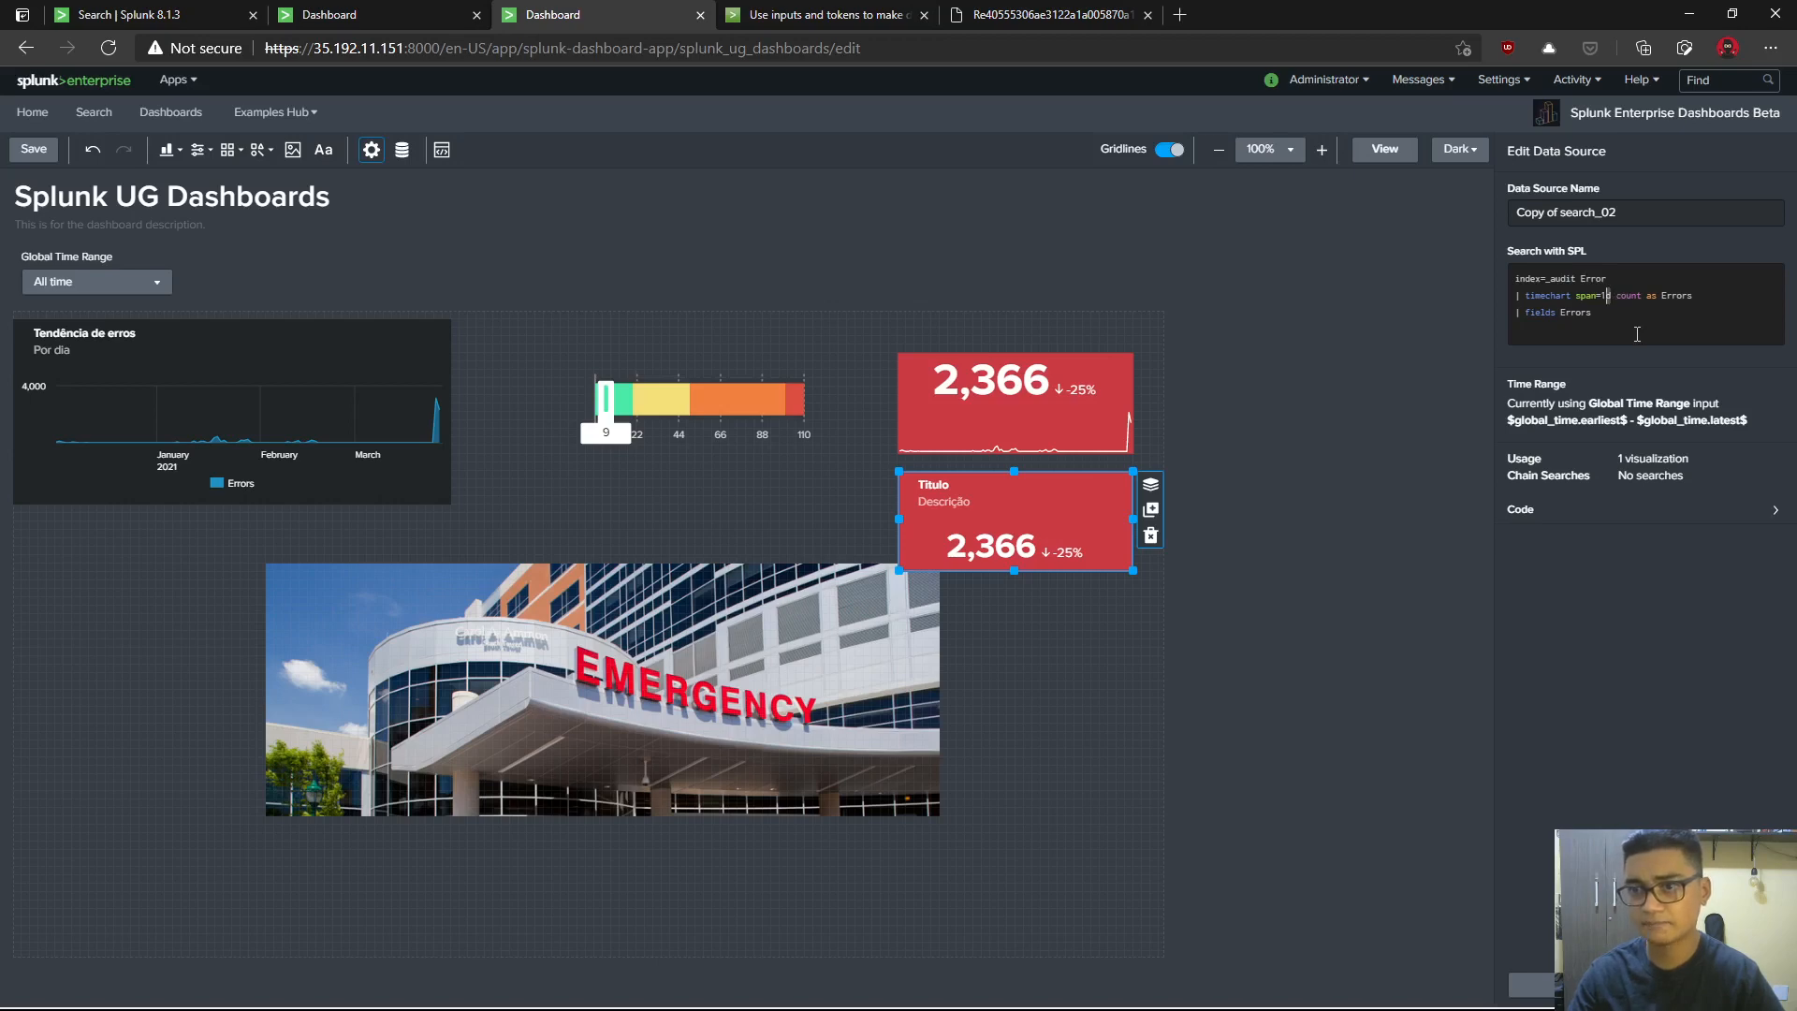
{"action": "key", "text": "BackSpace"}
{"action": "type", "text": "2"}
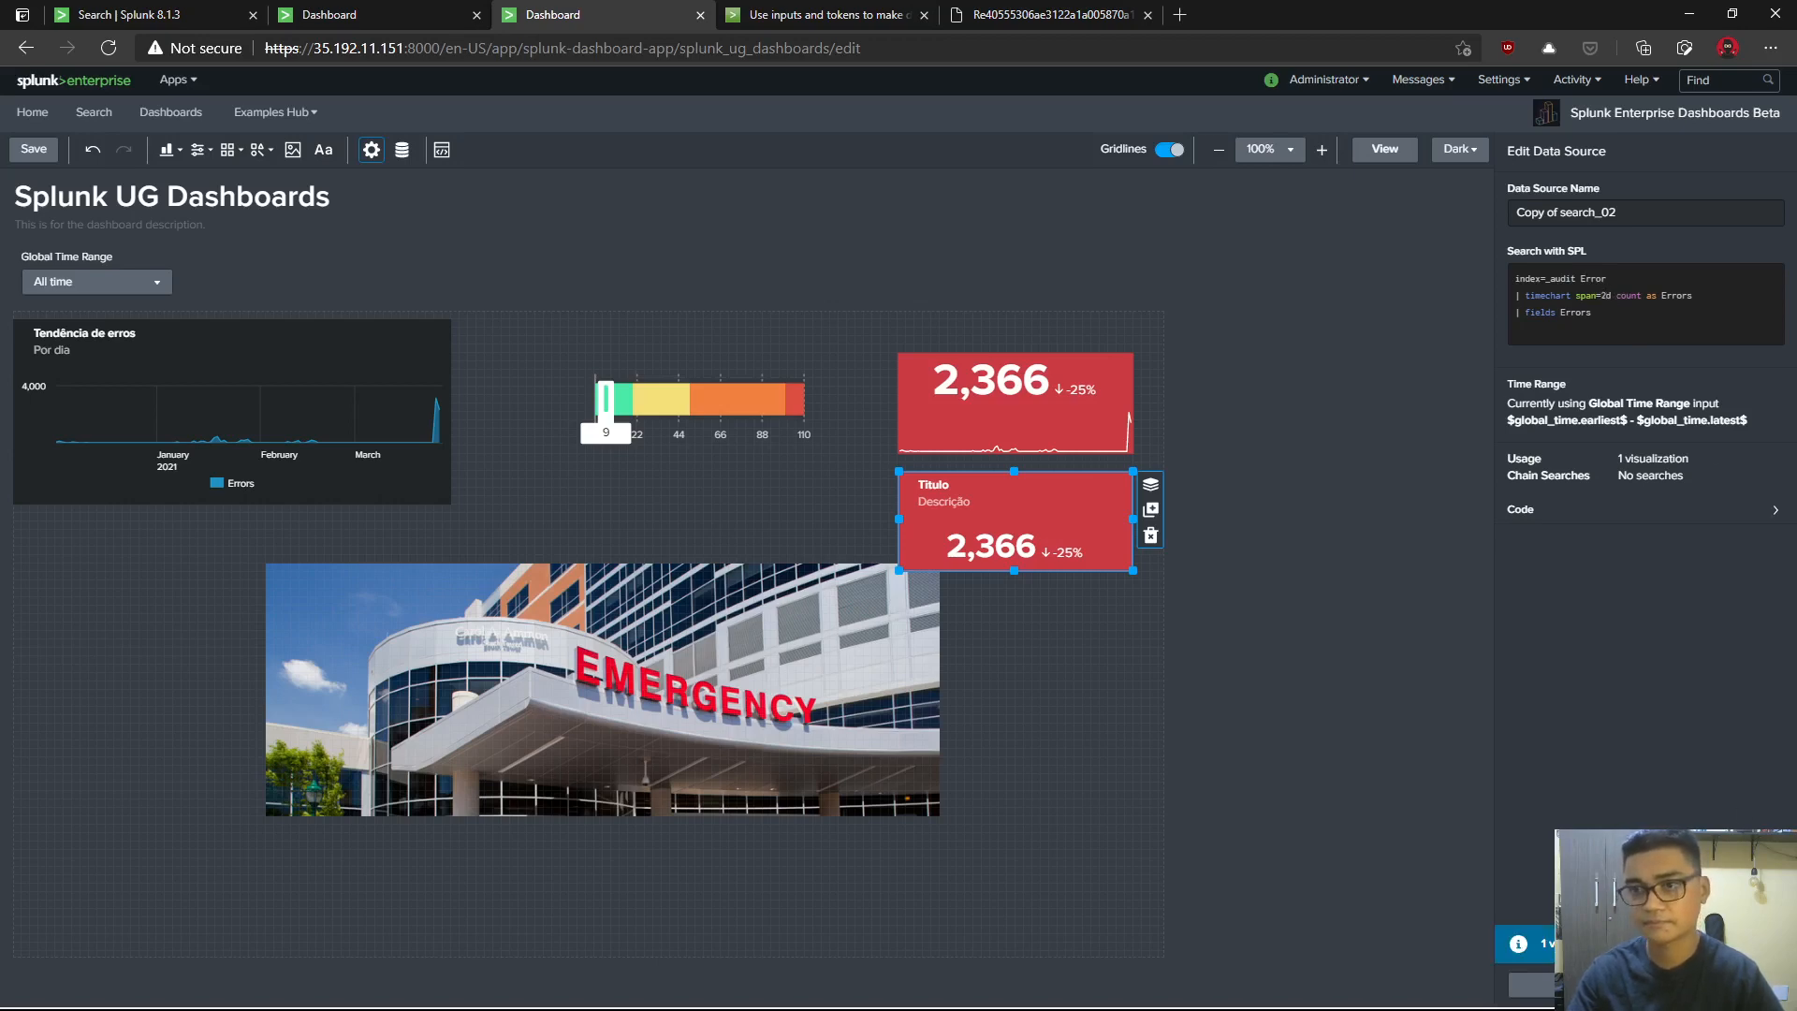
{"action": "left_click", "coordinate": [1716, 984]}
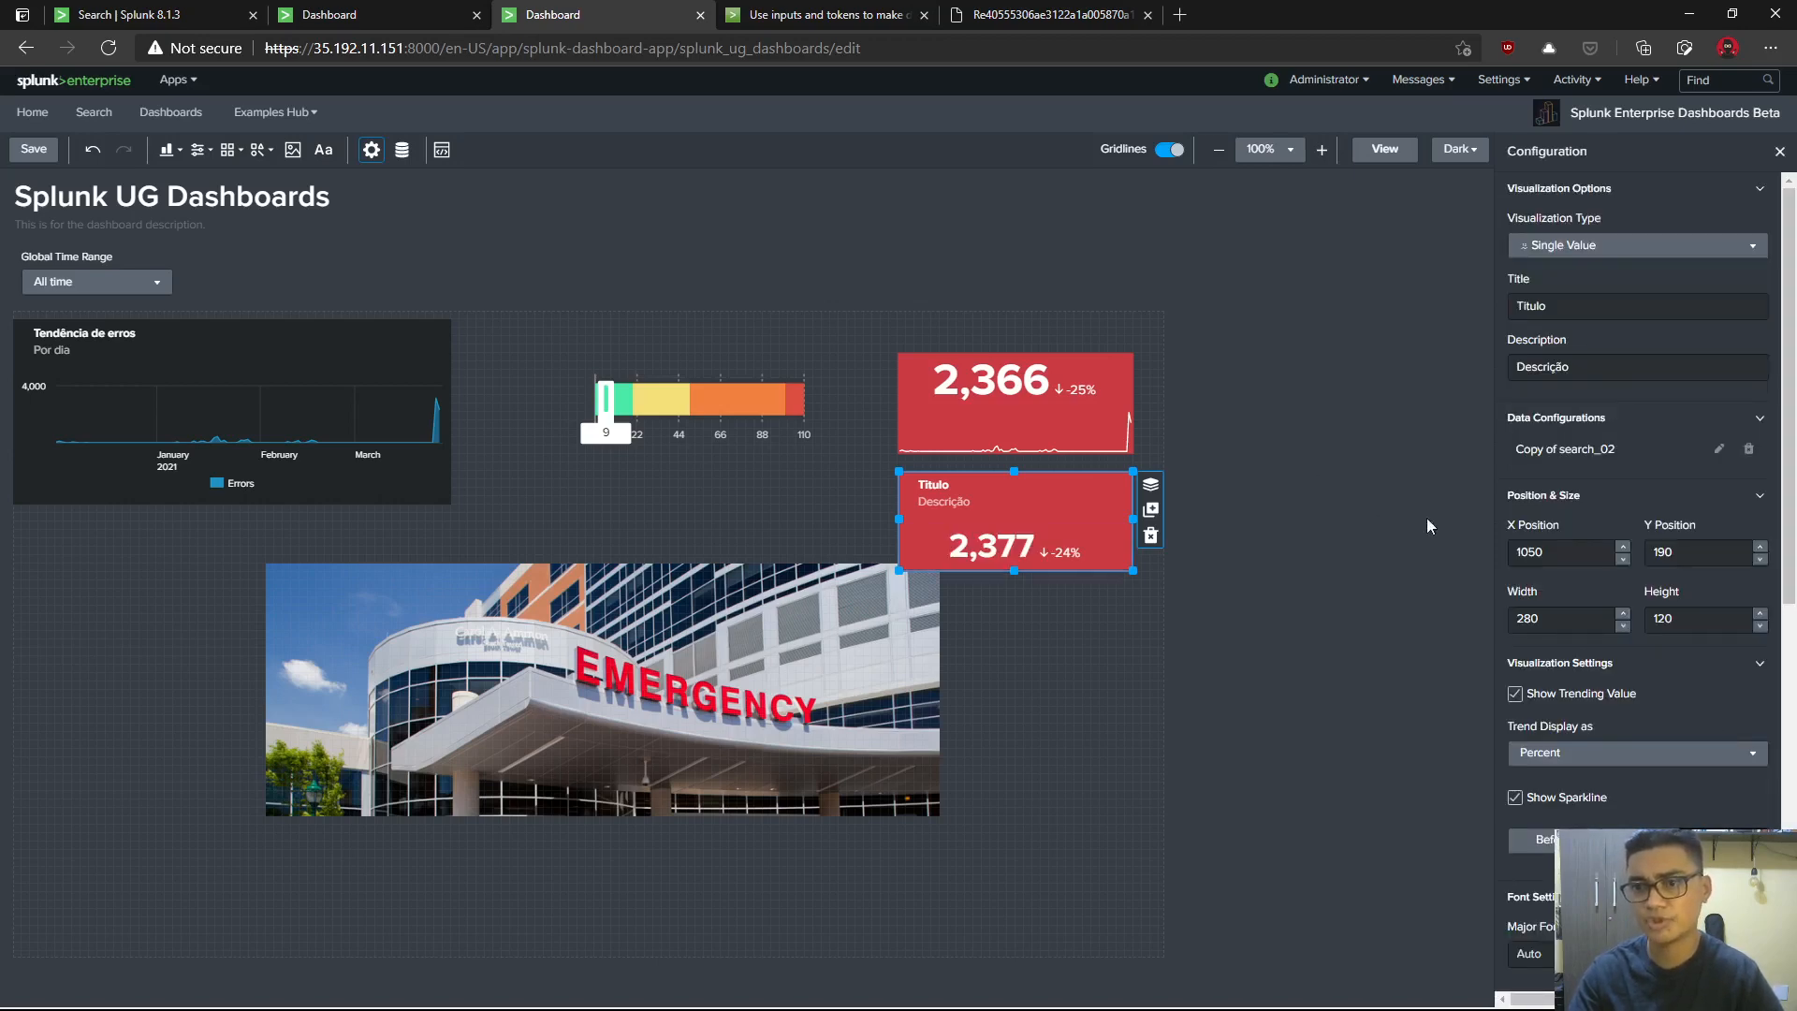
- Change the fill color of the "100 and above" threshold to purple in the Single Value titled "Titulo"
{"action": "scroll", "coordinate": [1626, 593], "scroll_direction": "down", "scroll_amount": 7}
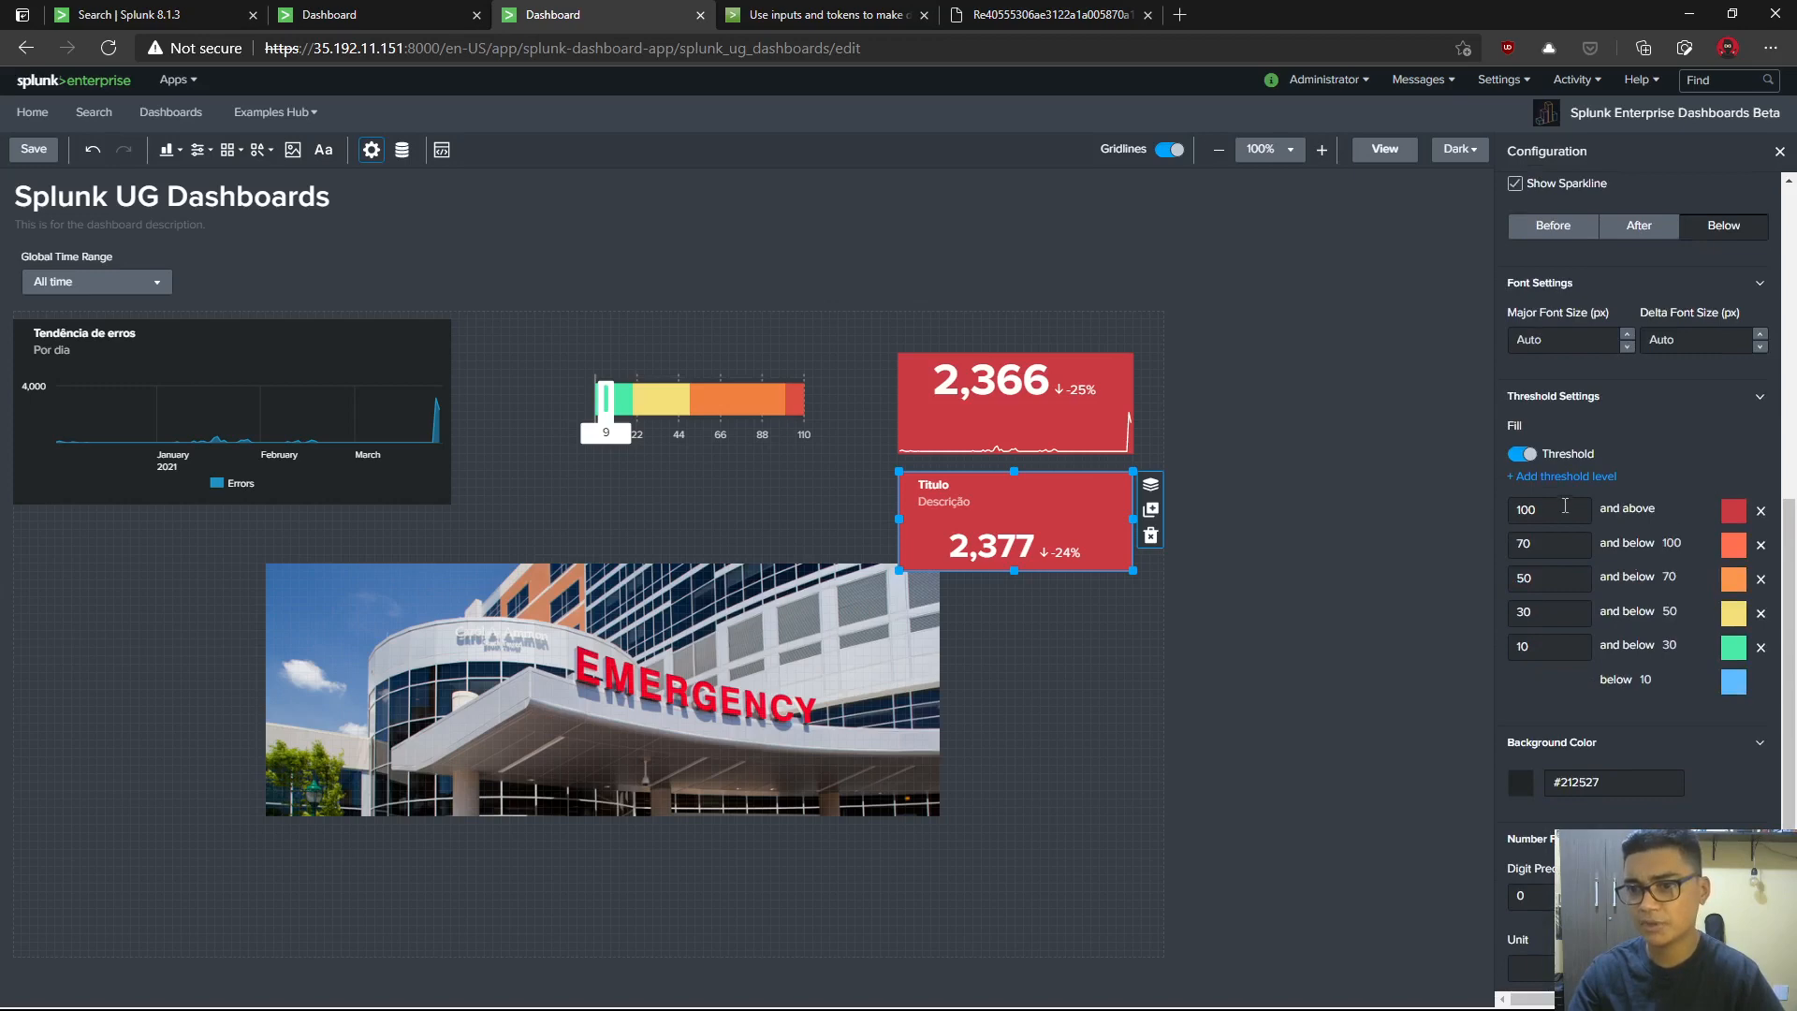
{"action": "left_click", "coordinate": [1733, 513]}
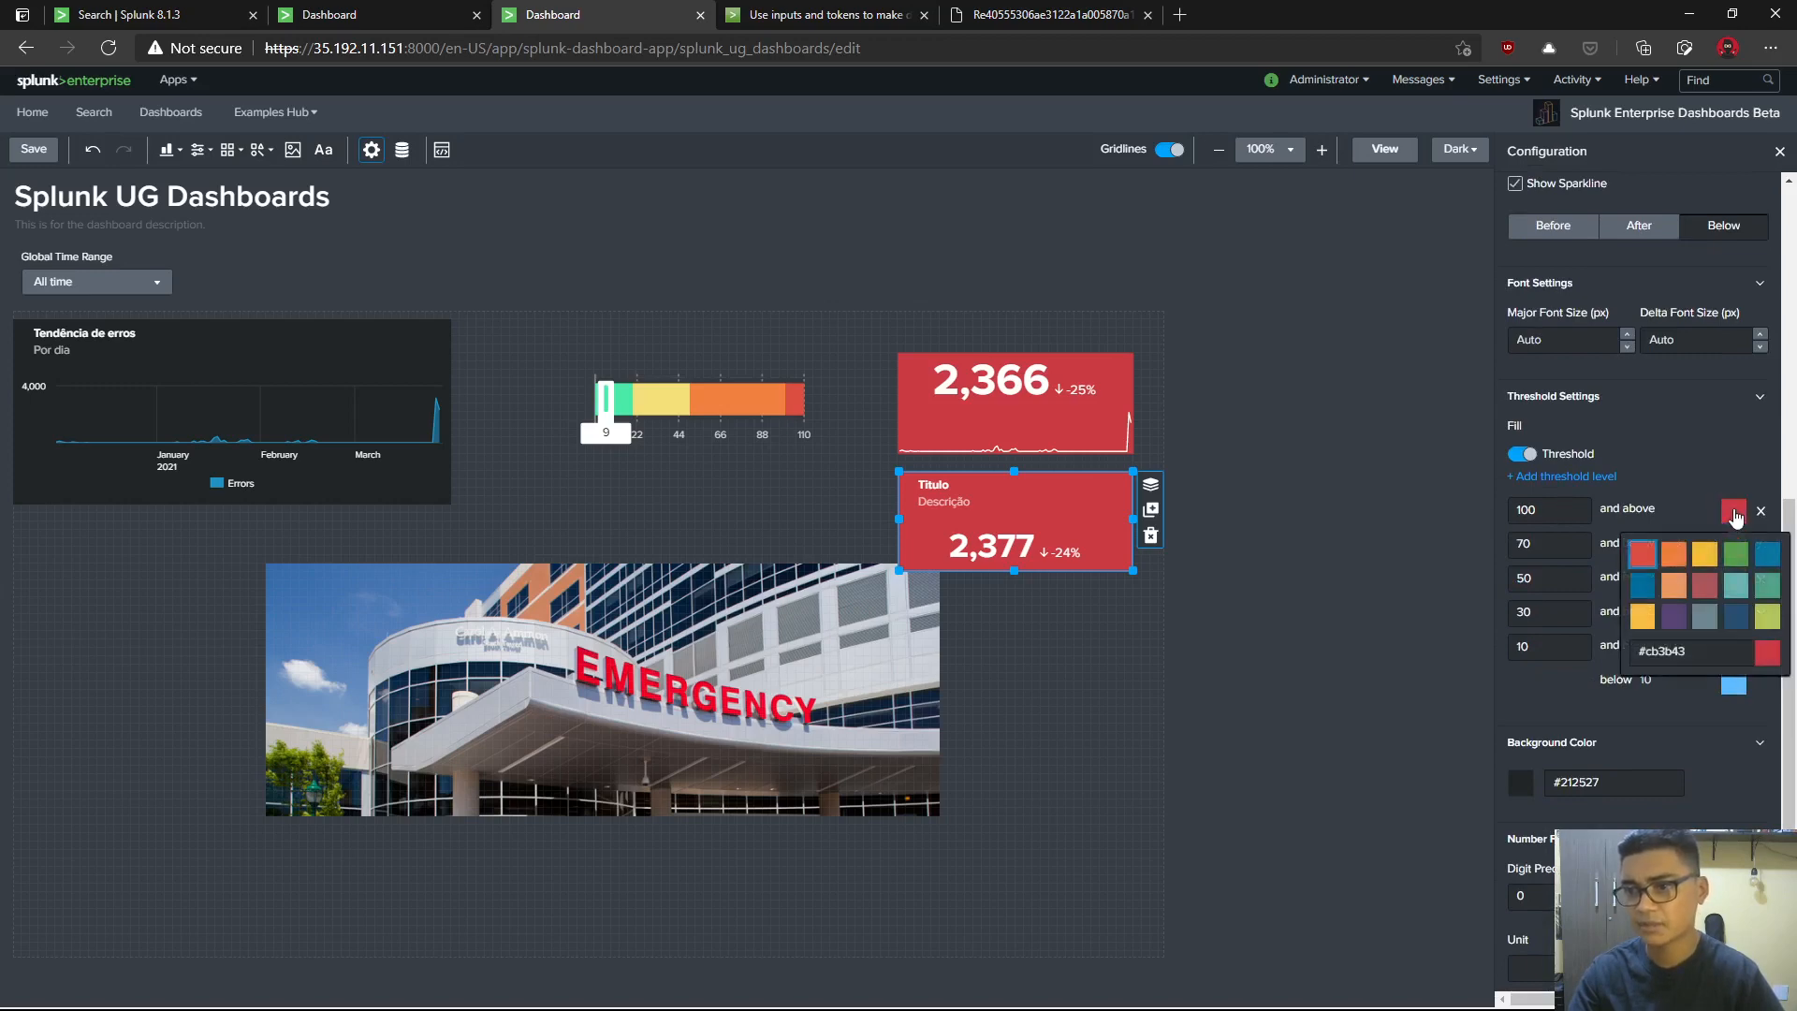
{"action": "left_click", "coordinate": [1674, 620]}
{"action": "left_click", "coordinate": [1067, 590]}
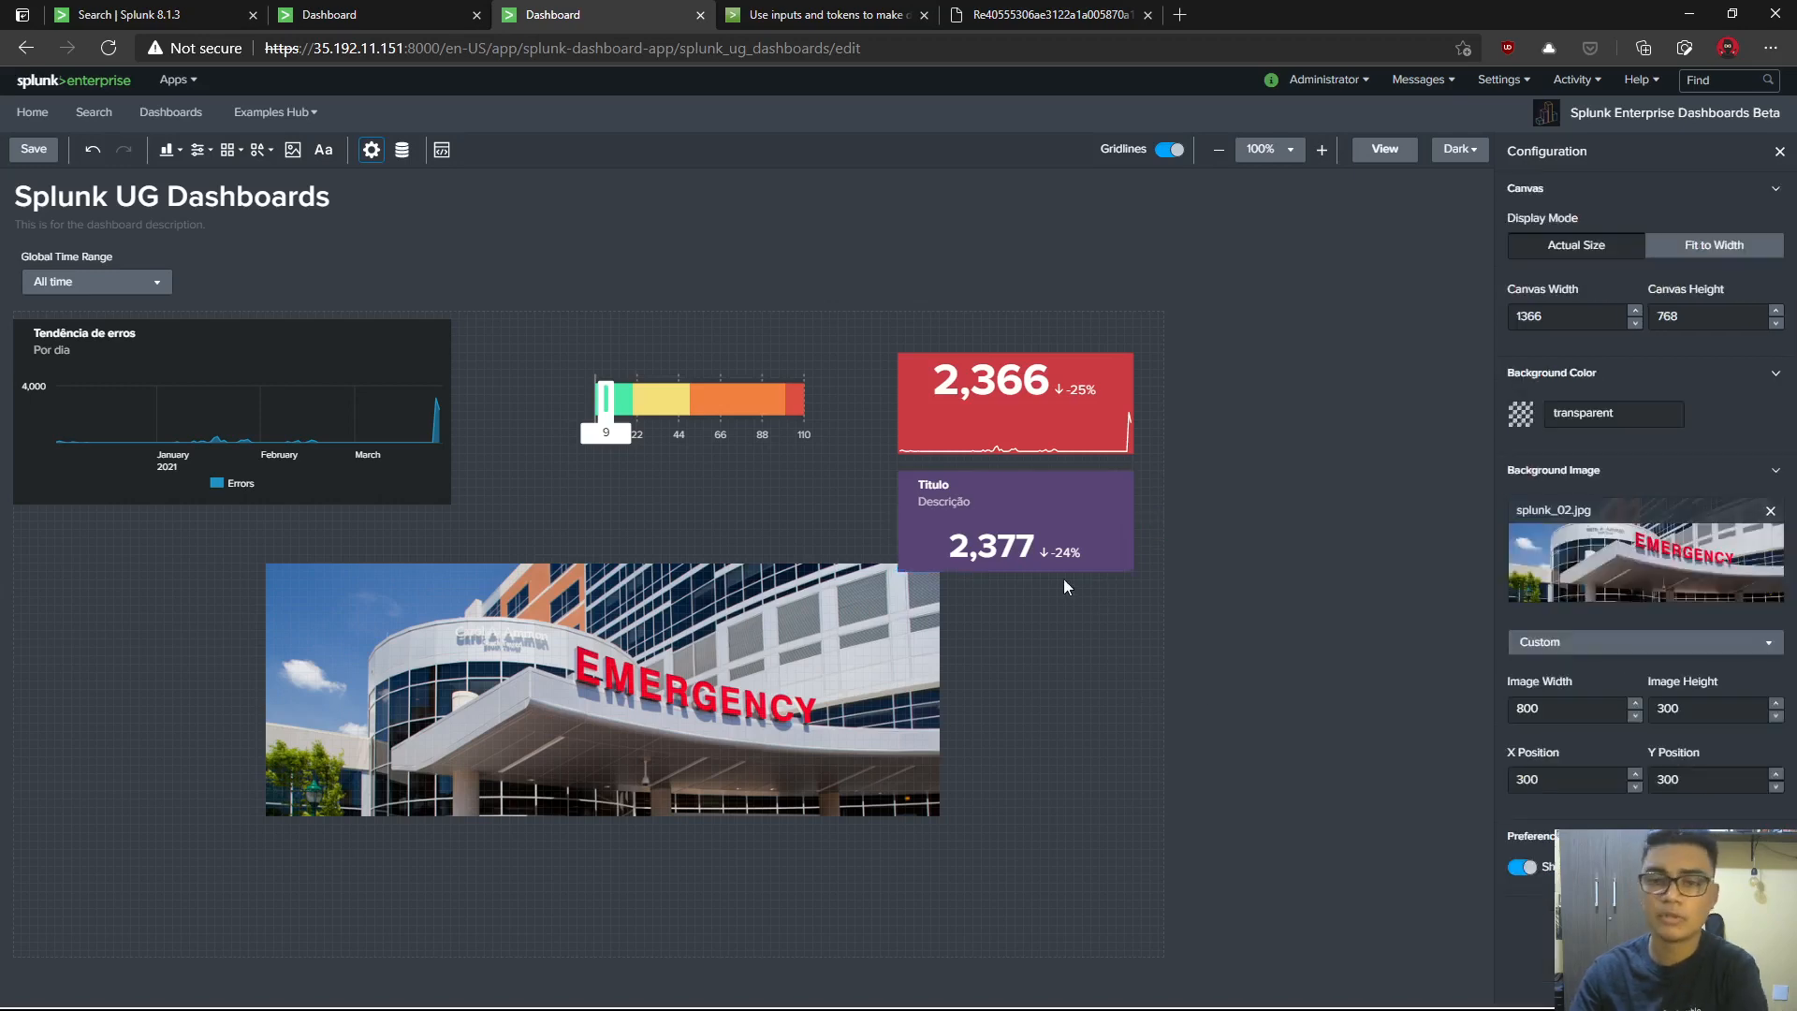
- Duplicate the purple Single Value, place the copy directly below at X 1050, Y 340, and title it "Titulo 1"
{"action": "left_click", "coordinate": [1063, 507]}
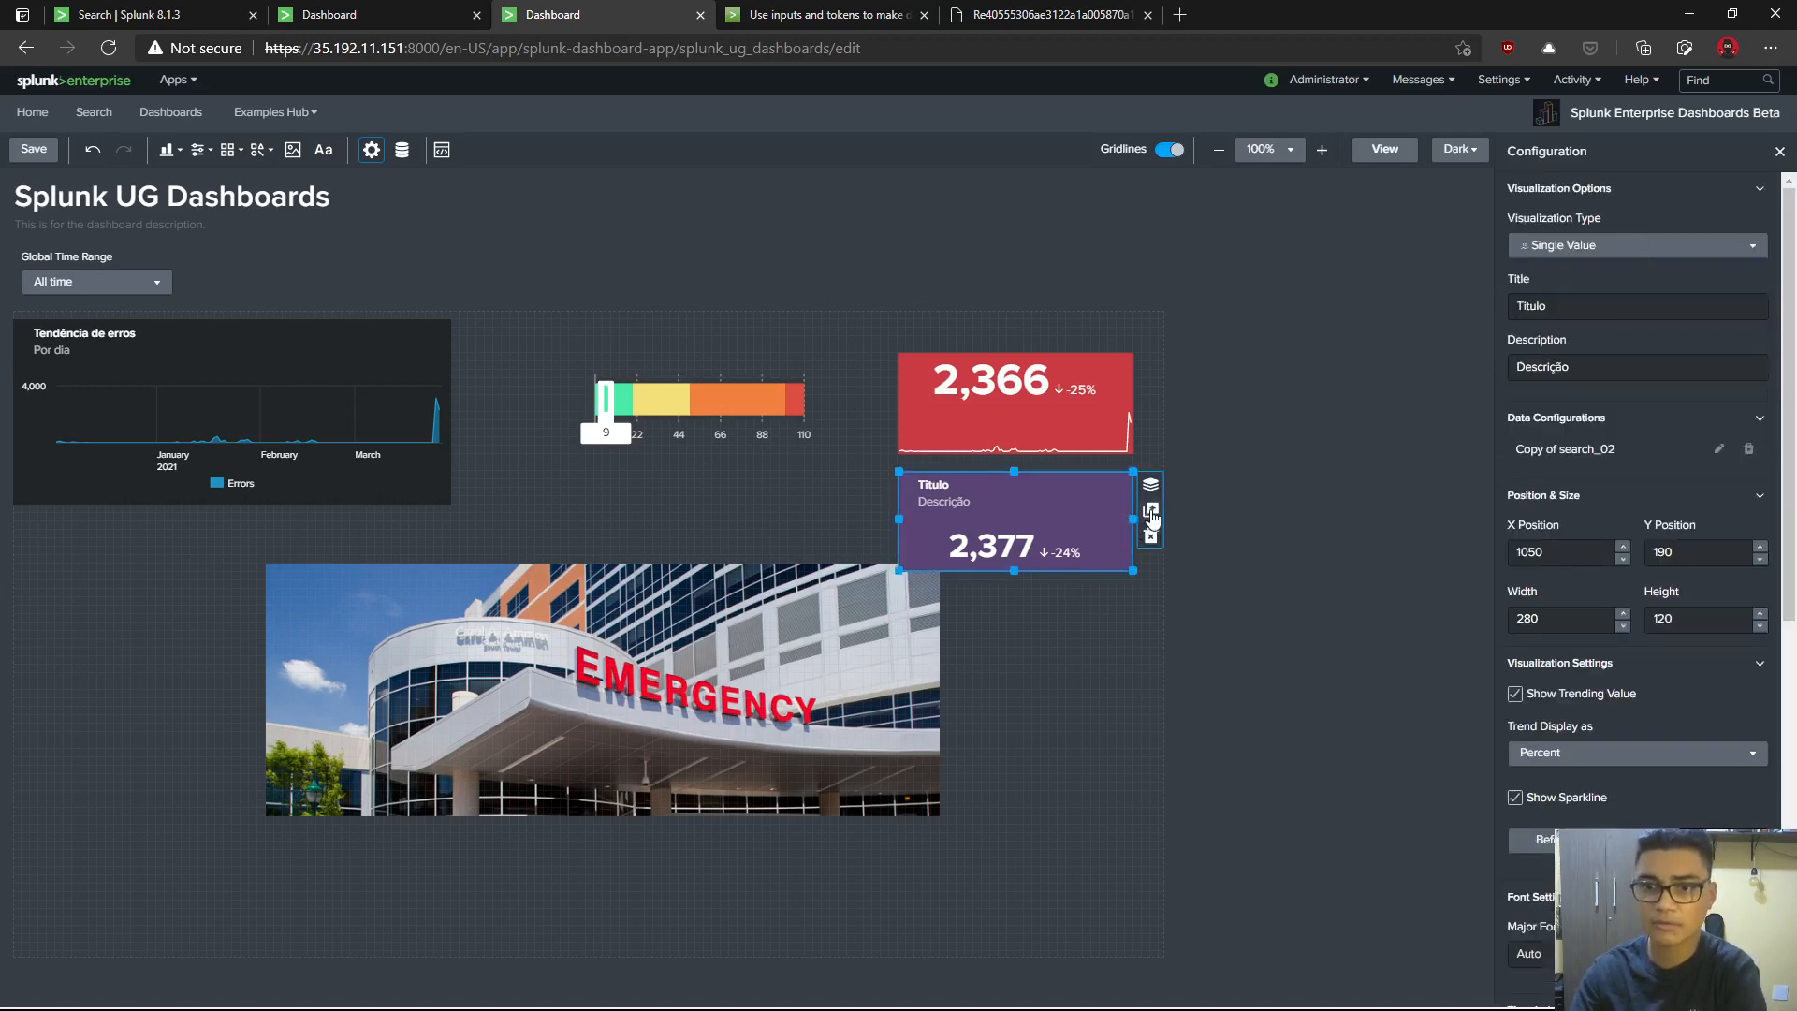
{"action": "left_click", "coordinate": [1151, 516]}
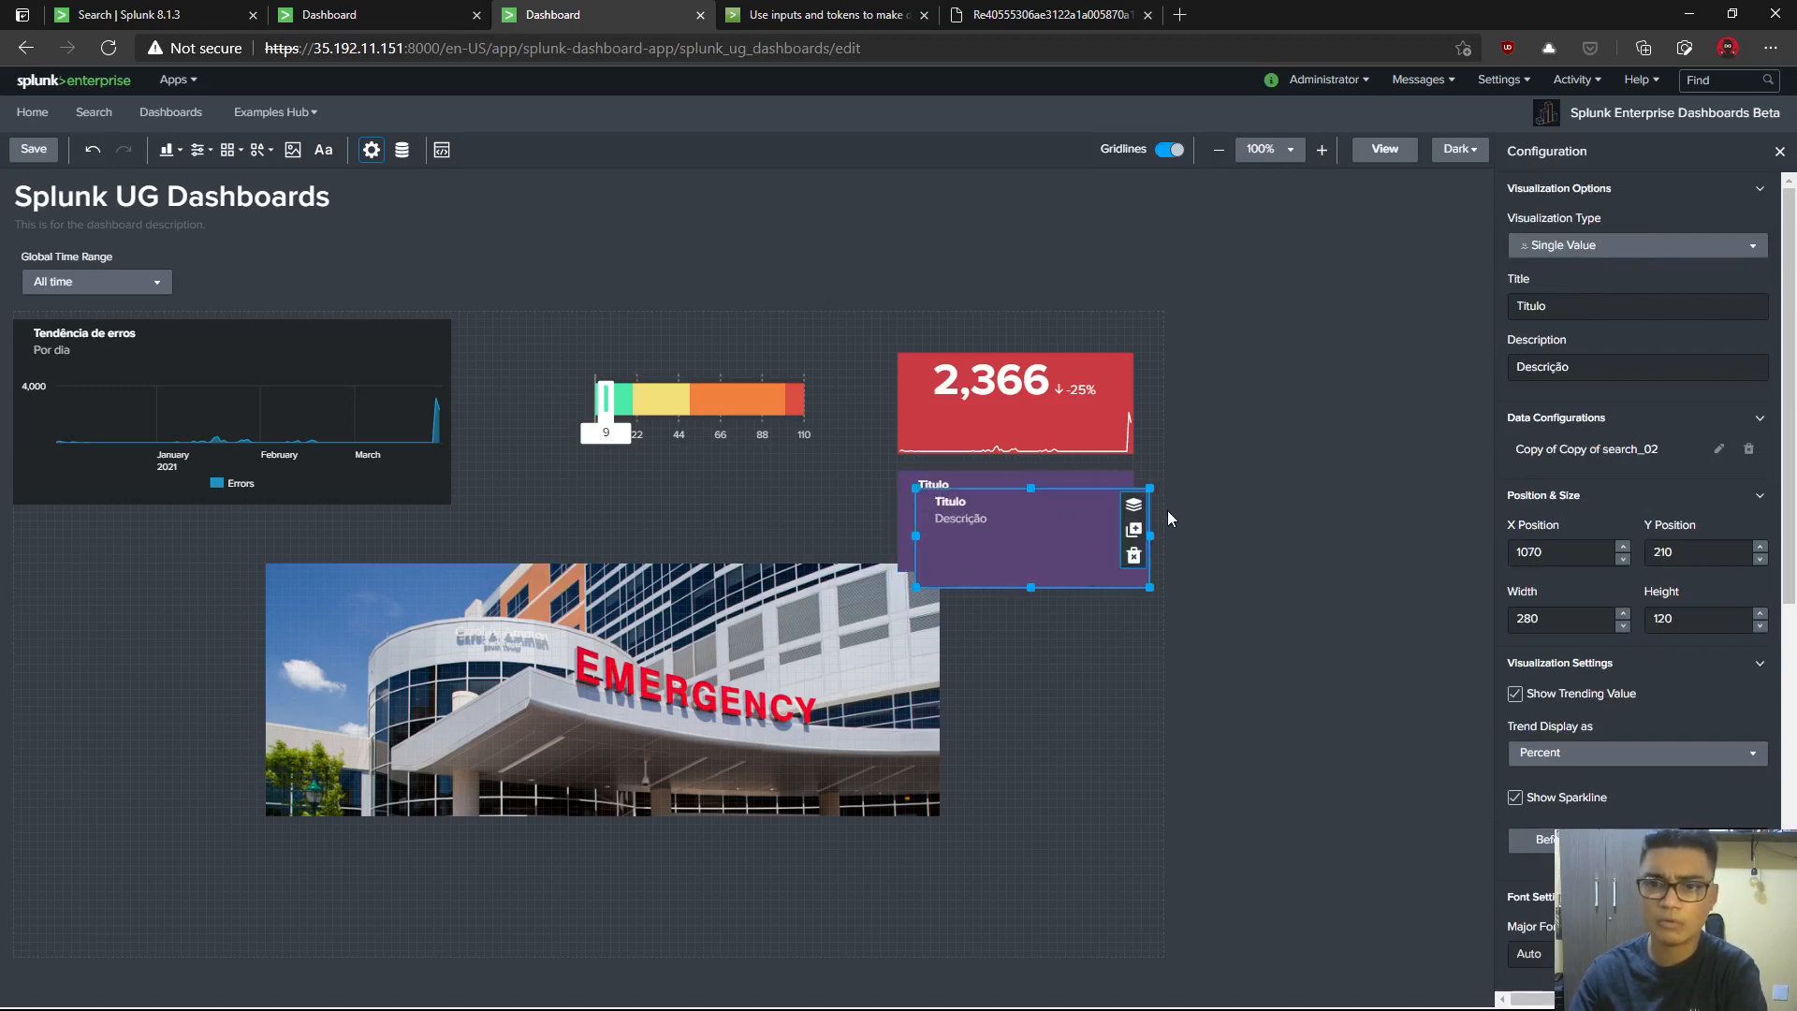
{"action": "left_click_drag", "start_coordinate": [1057, 513], "coordinate": [1036, 623]}
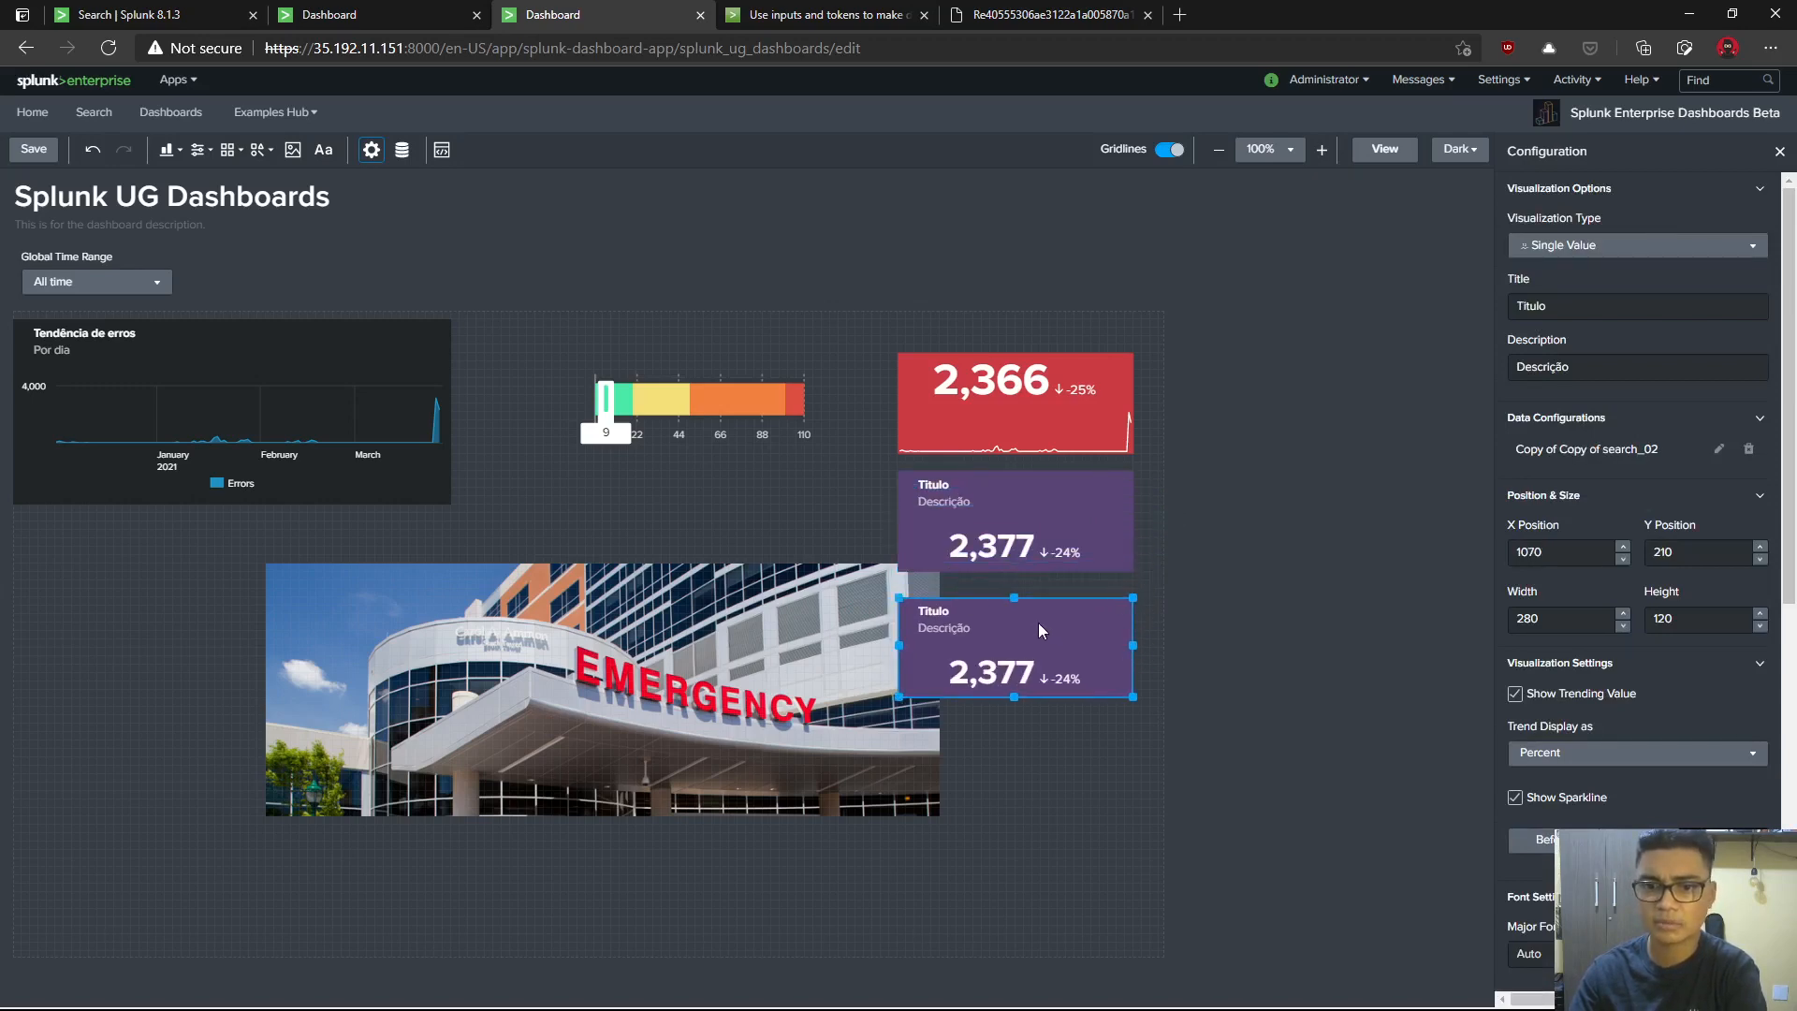
{"action": "left_click", "coordinate": [1581, 305]}
{"action": "type", "text": "1"}
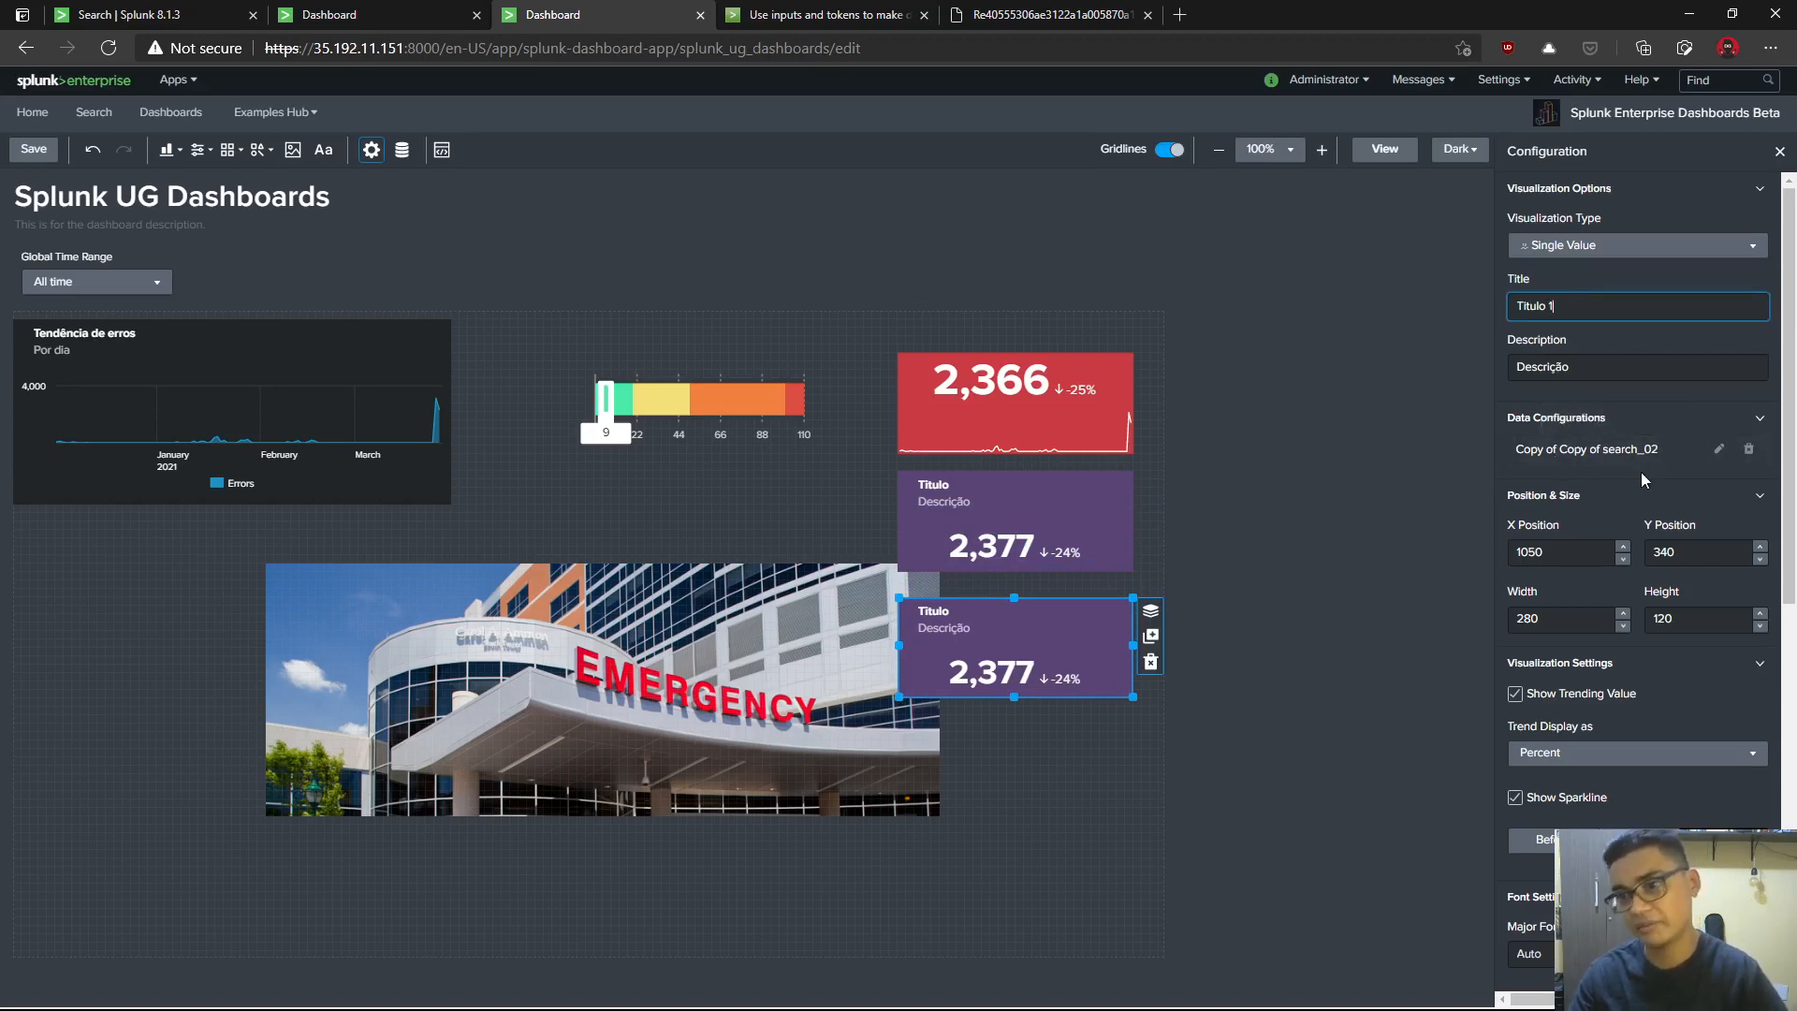
- Change the timechart span to 30m in the "Titulo 1" search, Copy of Copy of search_02, and apply the change
{"action": "left_click", "coordinate": [1718, 448]}
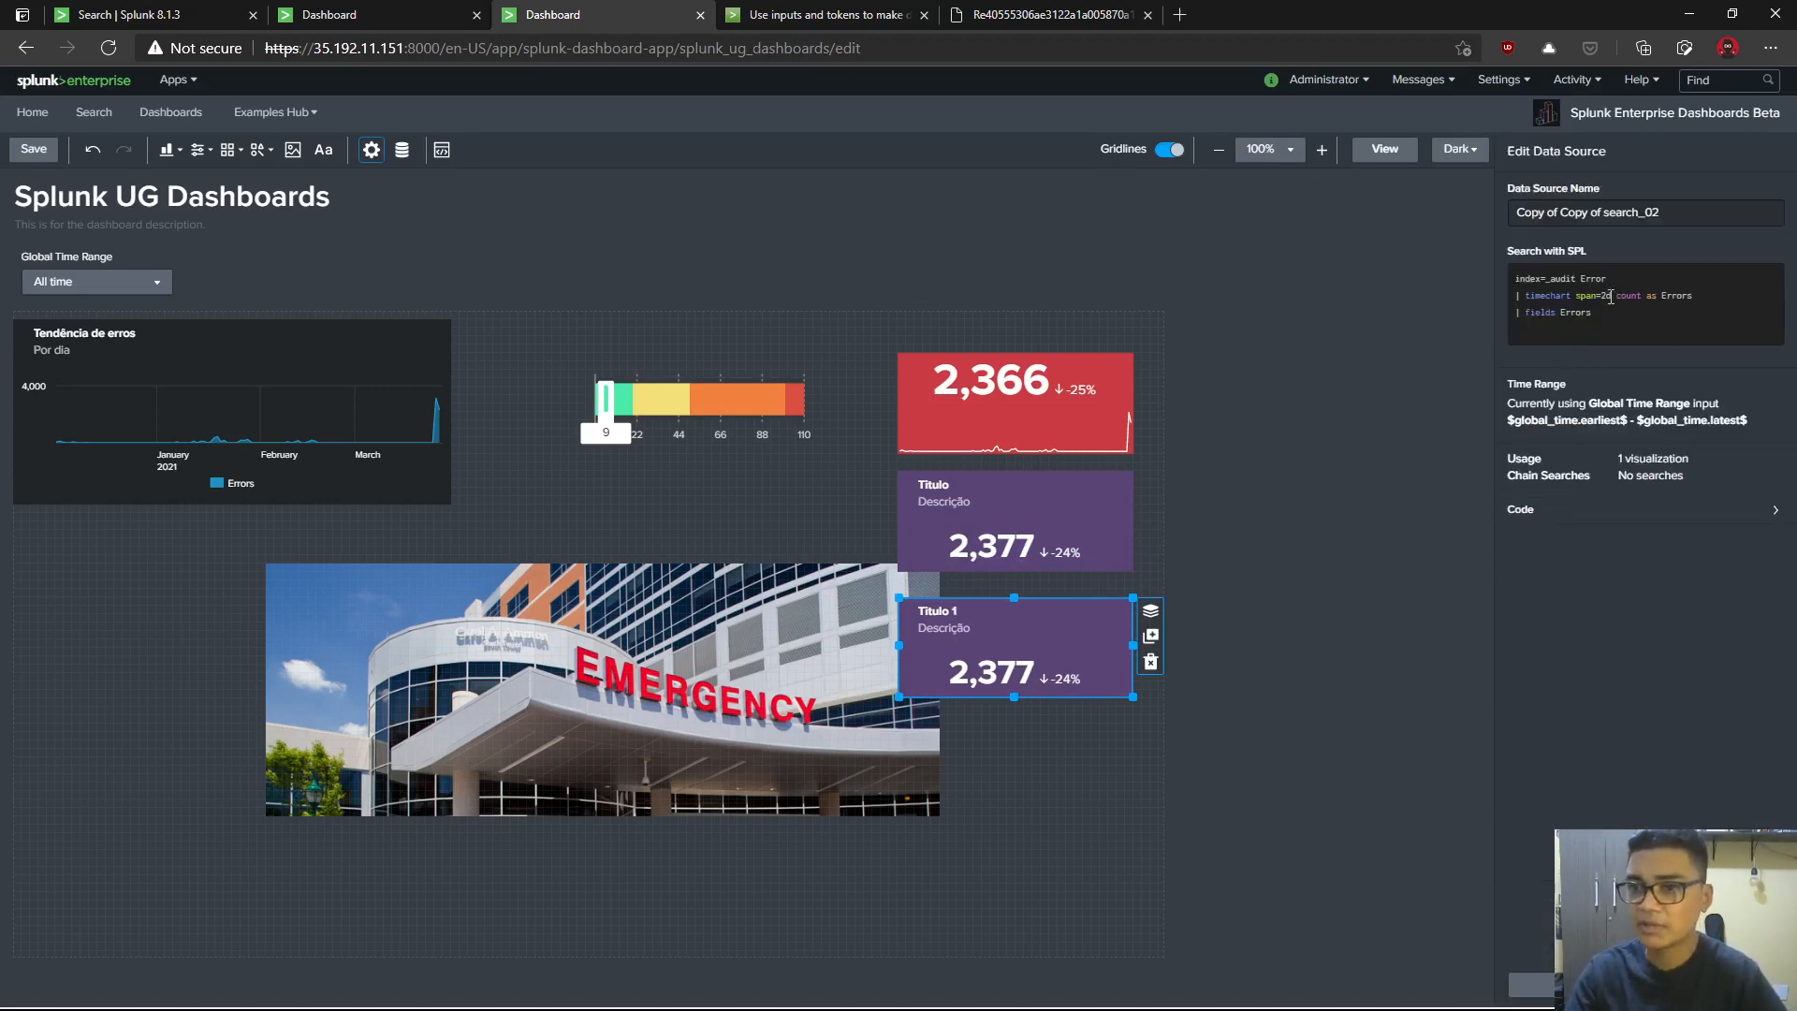
{"action": "key", "text": "BackSpace"}
{"action": "key", "text": "BackSpace"}
{"action": "type", "text": "30m"}
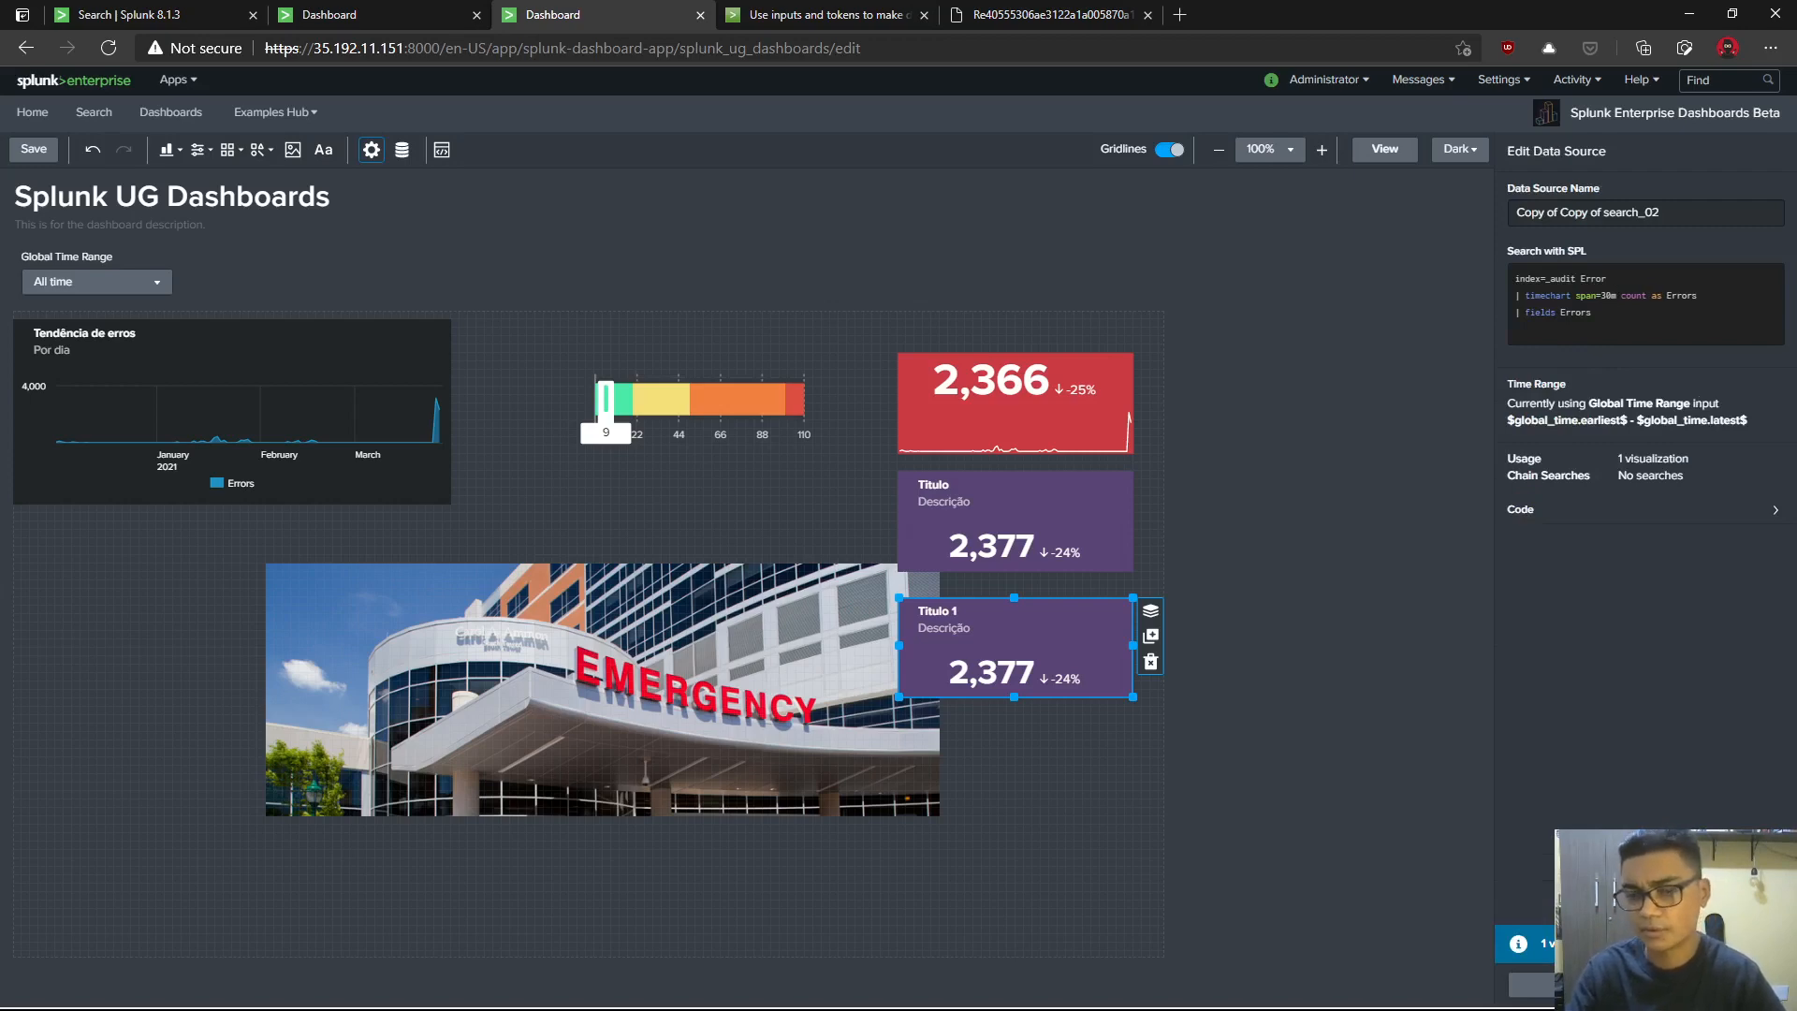
{"action": "left_click", "coordinate": [1717, 984]}
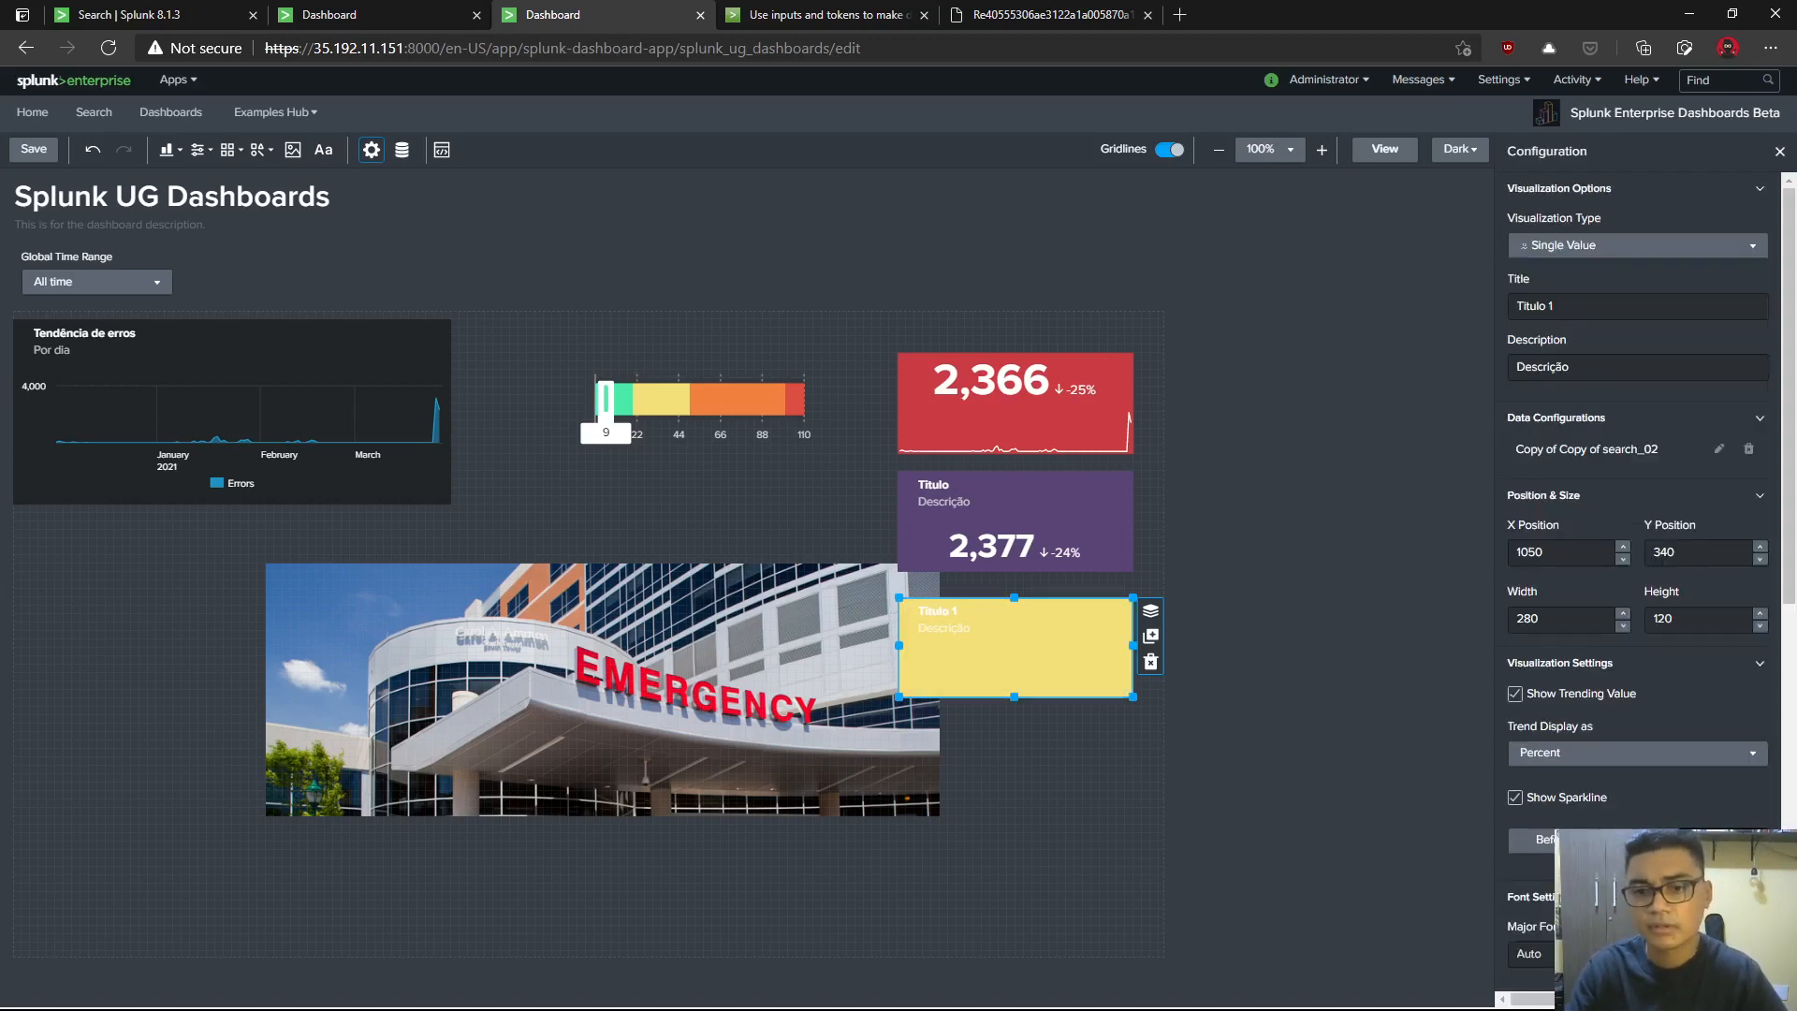
- Recolor the "Titulo 1" thresholds: golden yellow for 30 to below 50, and red for 100 and above
{"action": "scroll", "coordinate": [1671, 715], "scroll_direction": "down", "scroll_amount": 6}
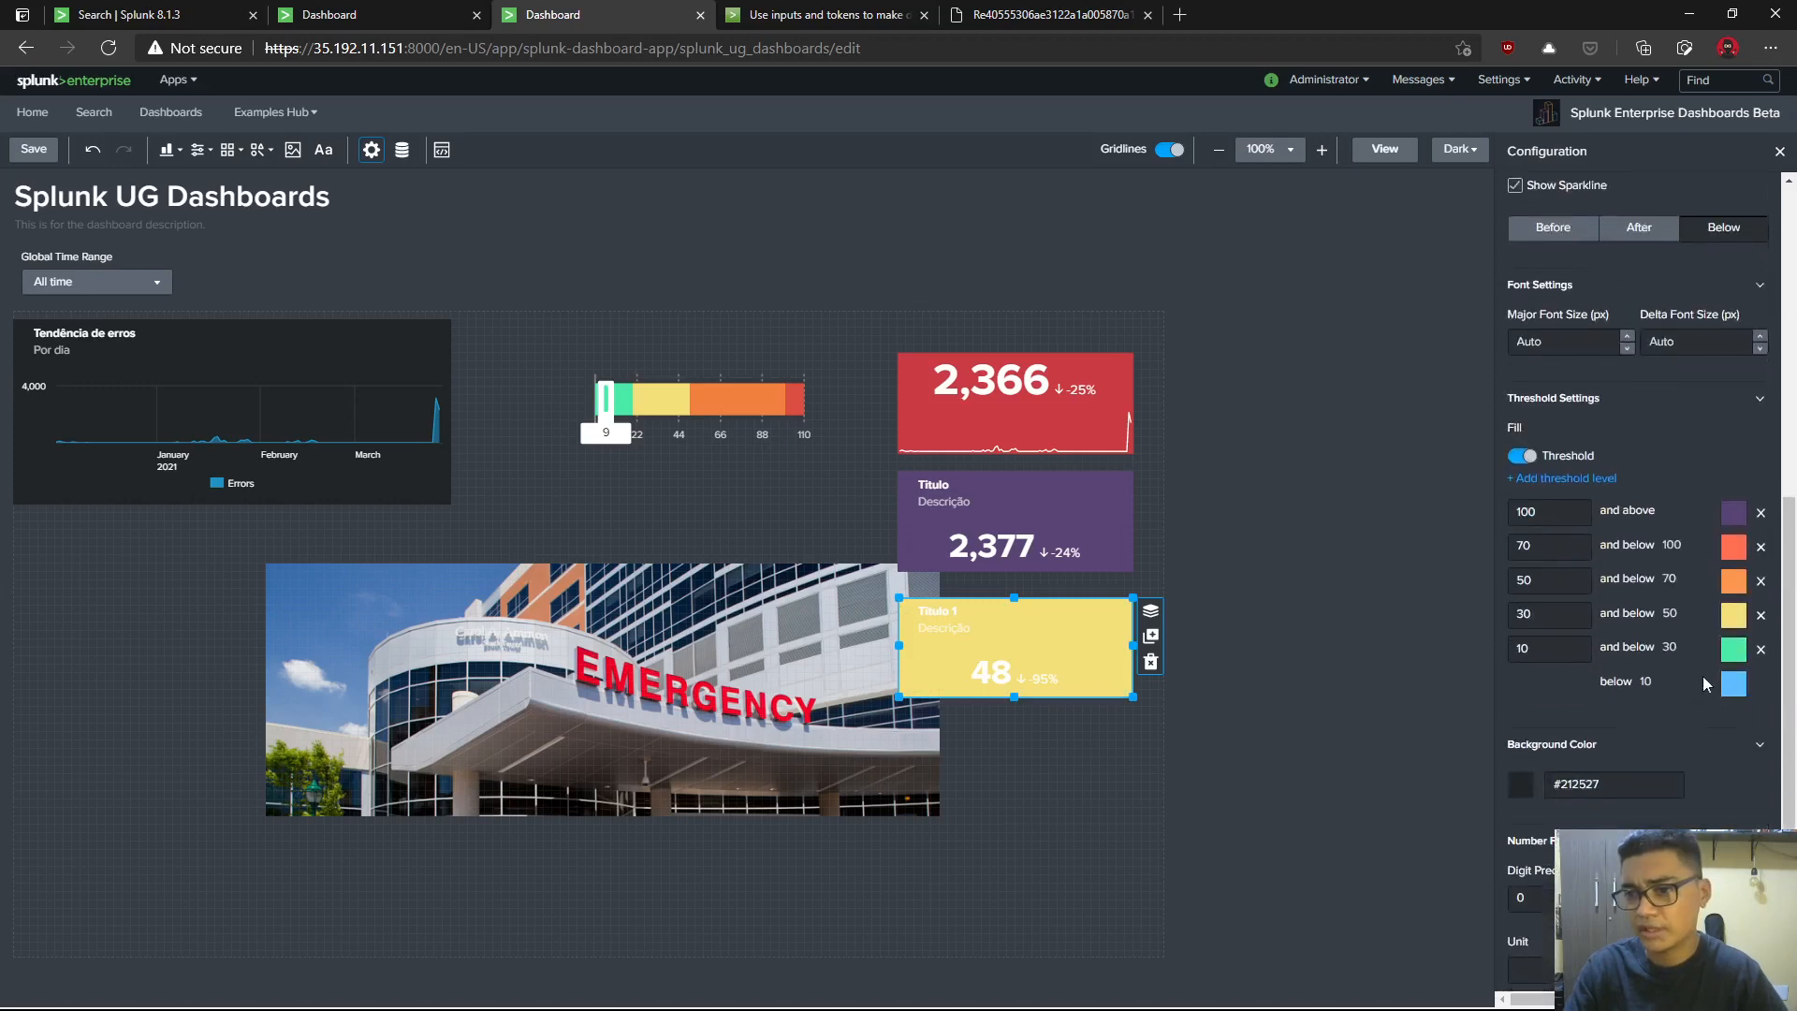
{"action": "left_click", "coordinate": [1733, 615]}
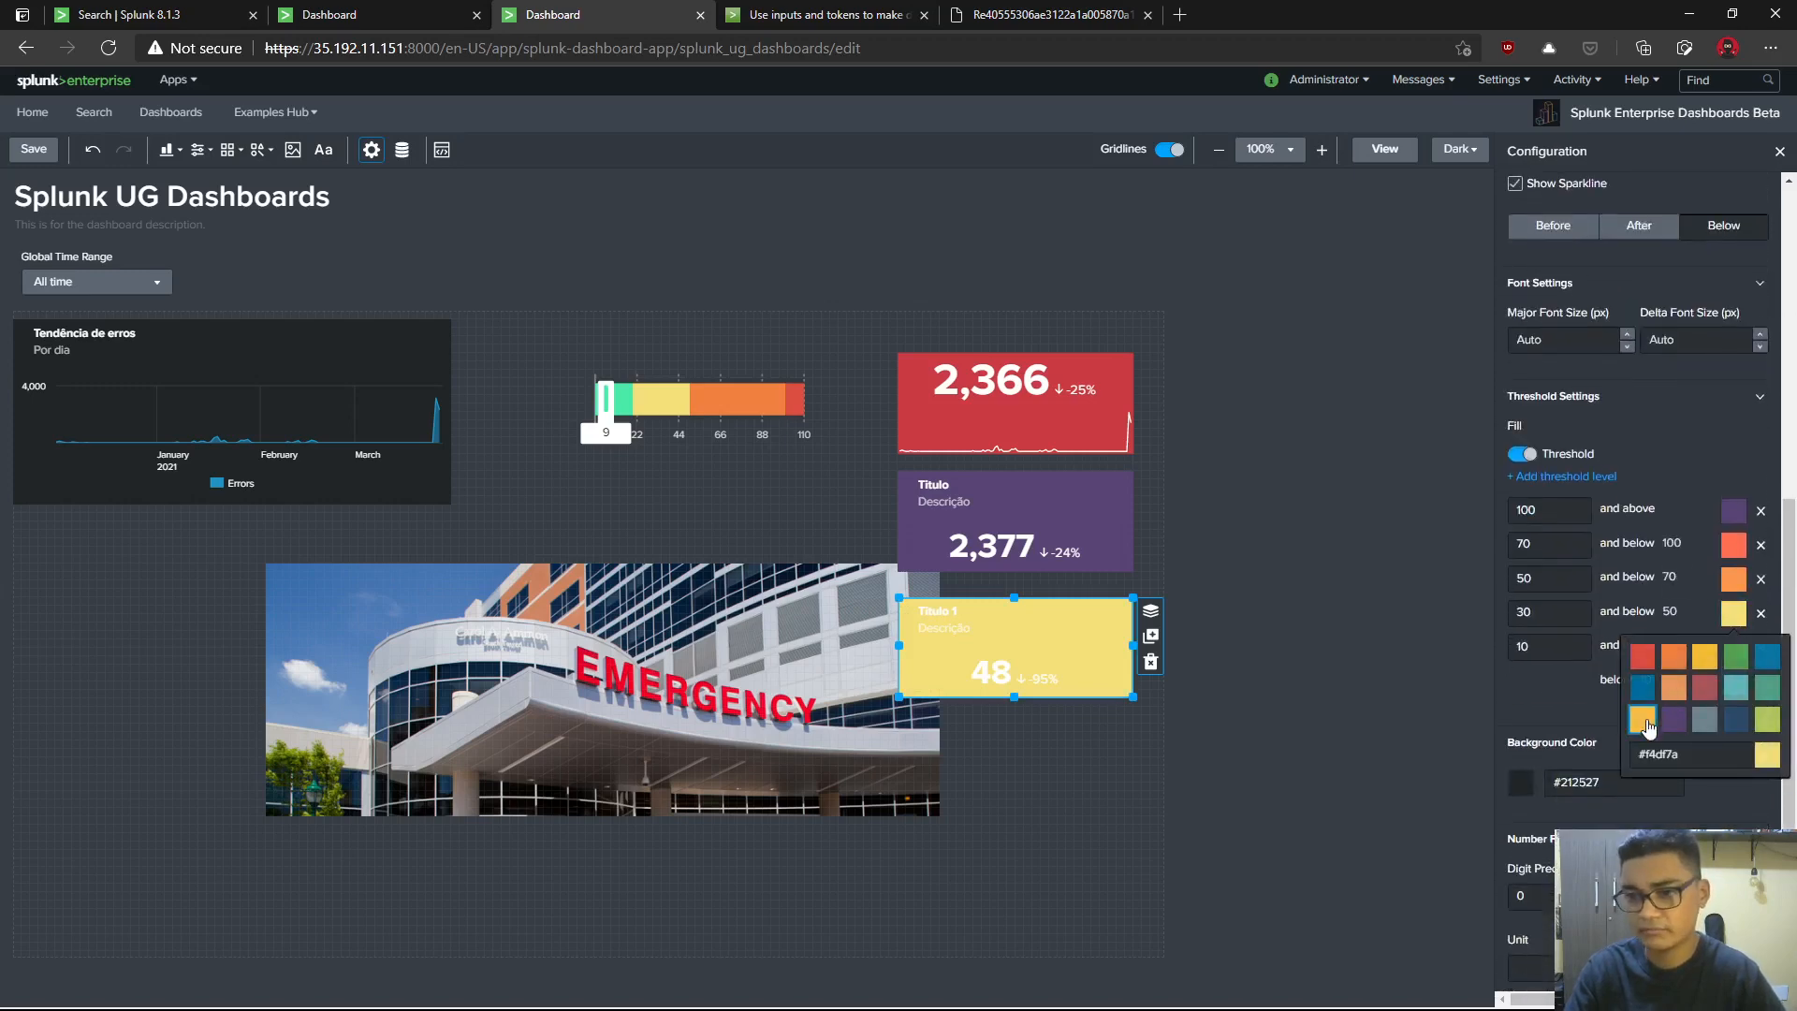
{"action": "left_click", "coordinate": [1647, 719]}
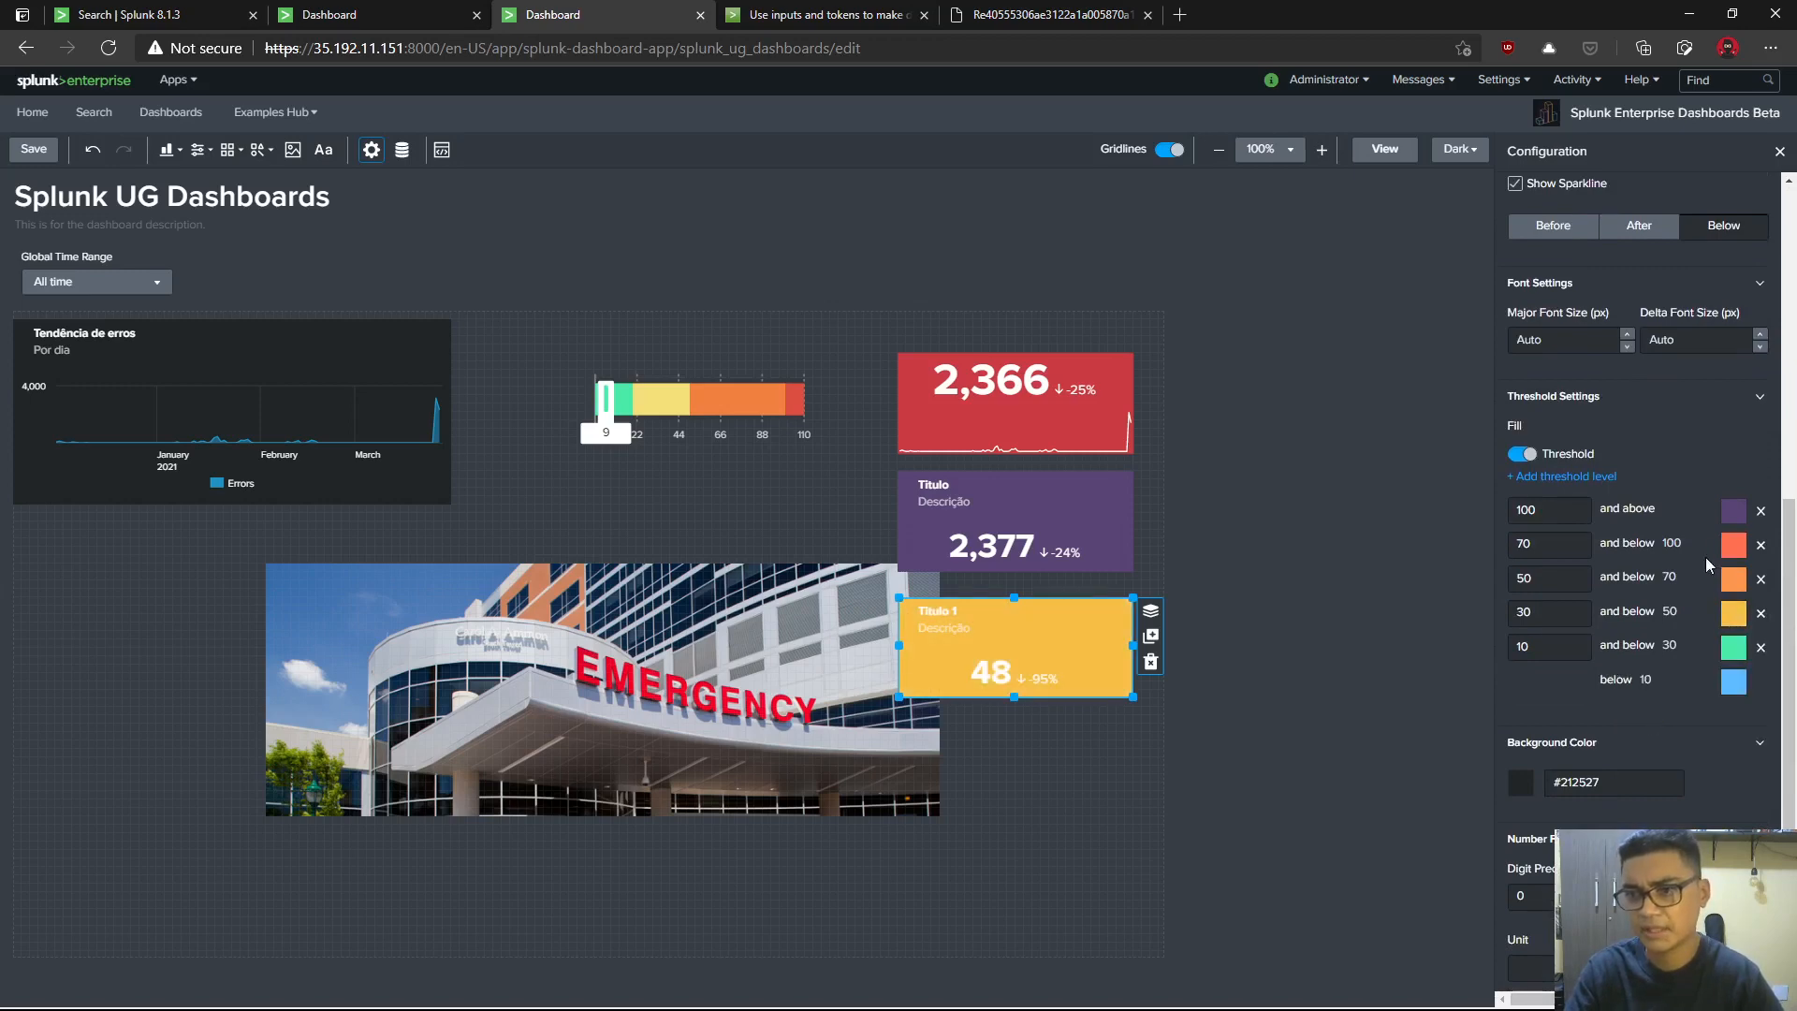
{"action": "left_click", "coordinate": [1734, 517]}
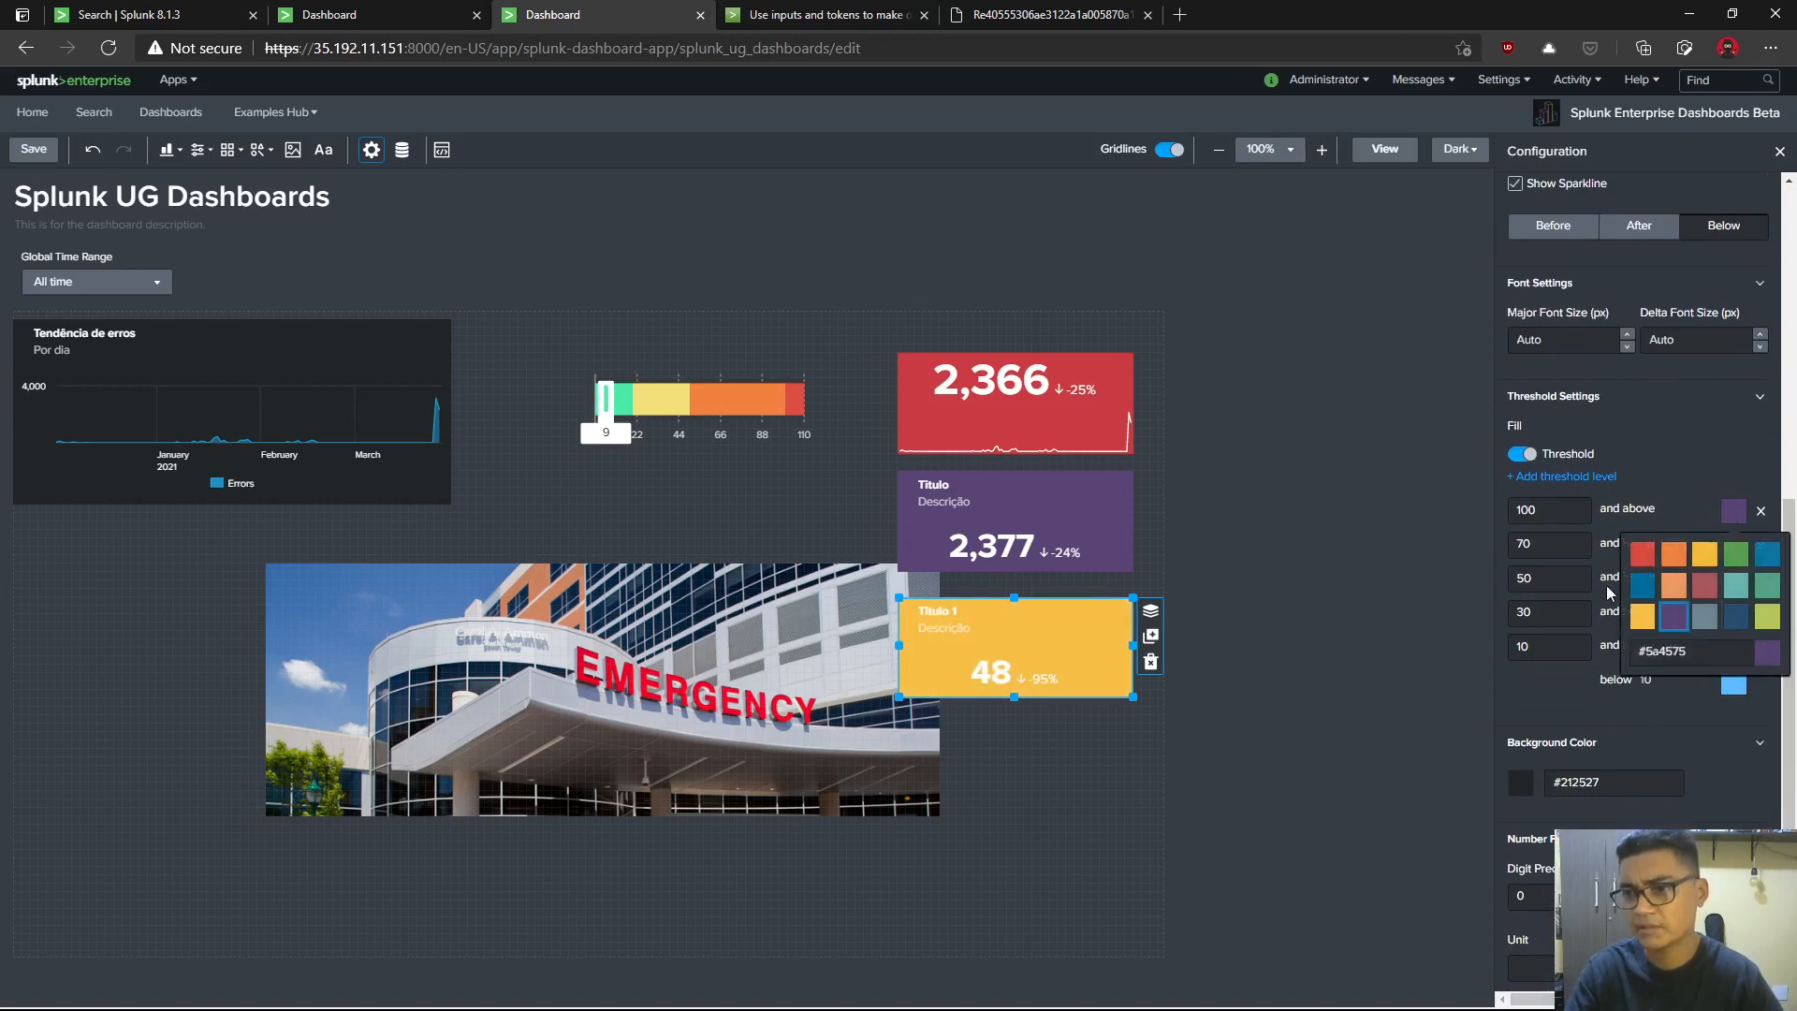
{"action": "left_click", "coordinate": [1276, 723]}
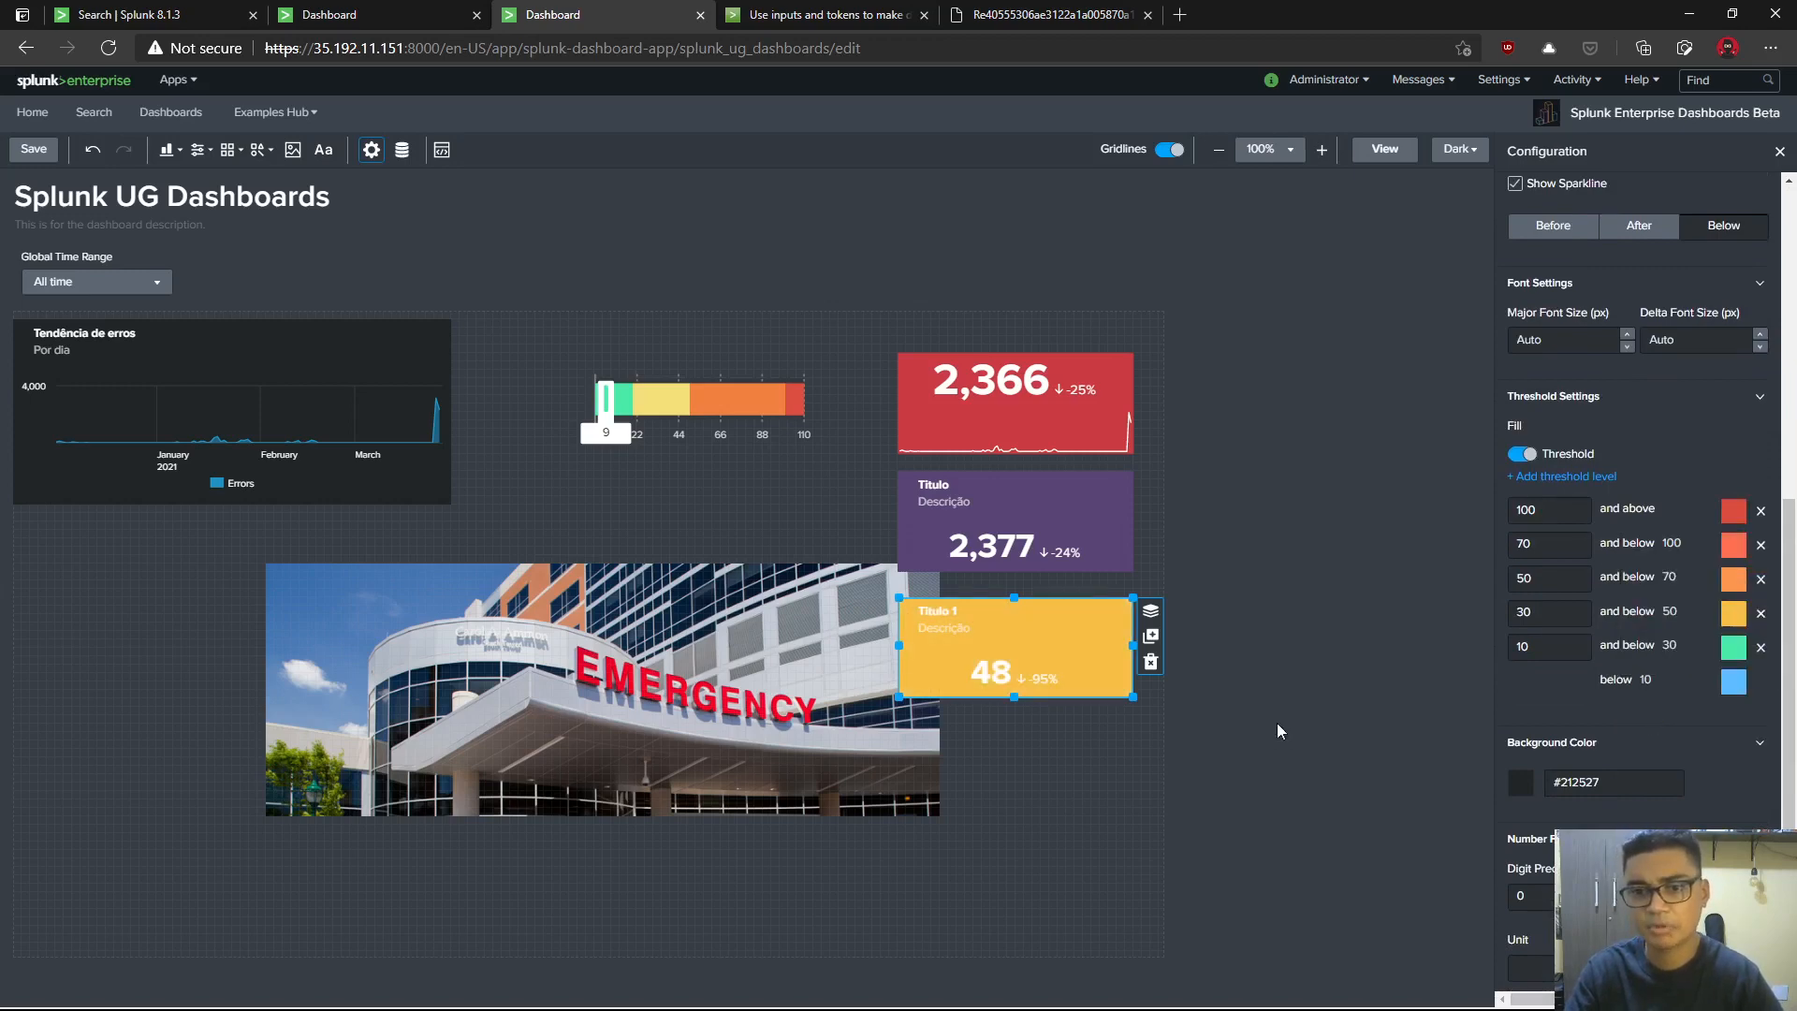
{"action": "left_click", "coordinate": [1037, 808]}
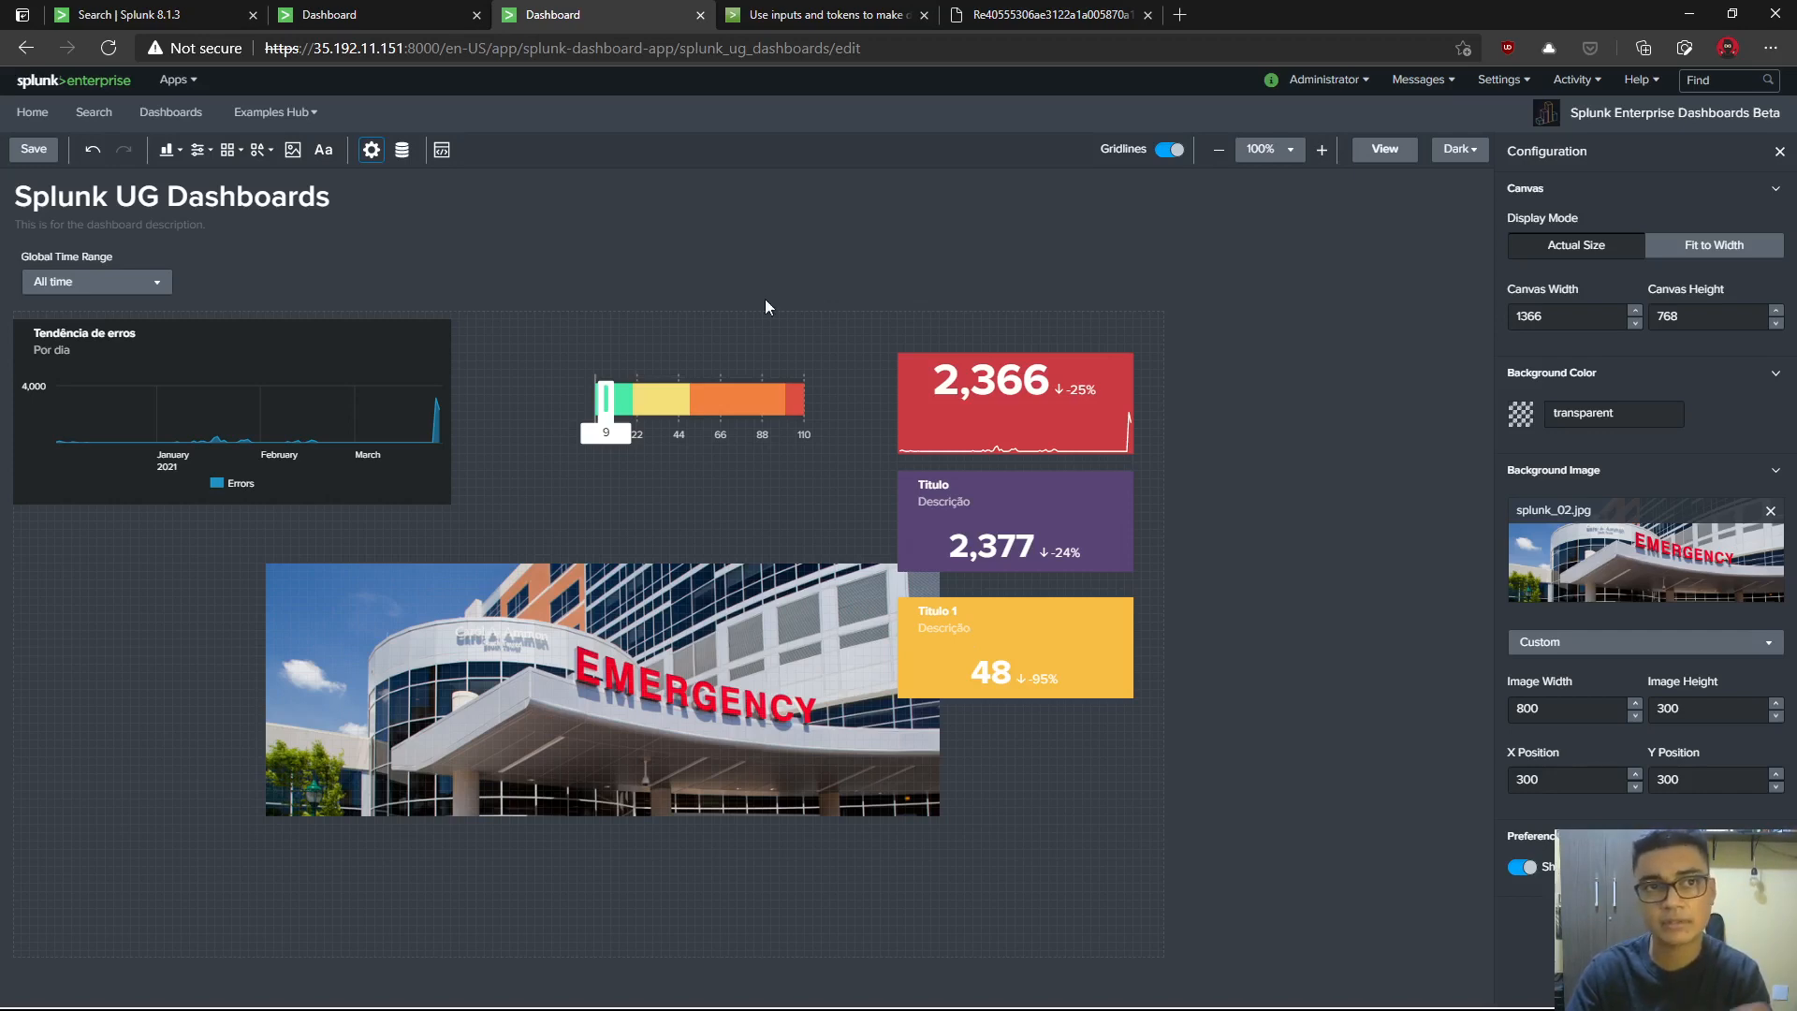
- Switch to the absolute_model dashboard and examine the search behind the Capacidade de Pronto Atendimento Single Value
{"action": "left_click", "coordinate": [374, 14]}
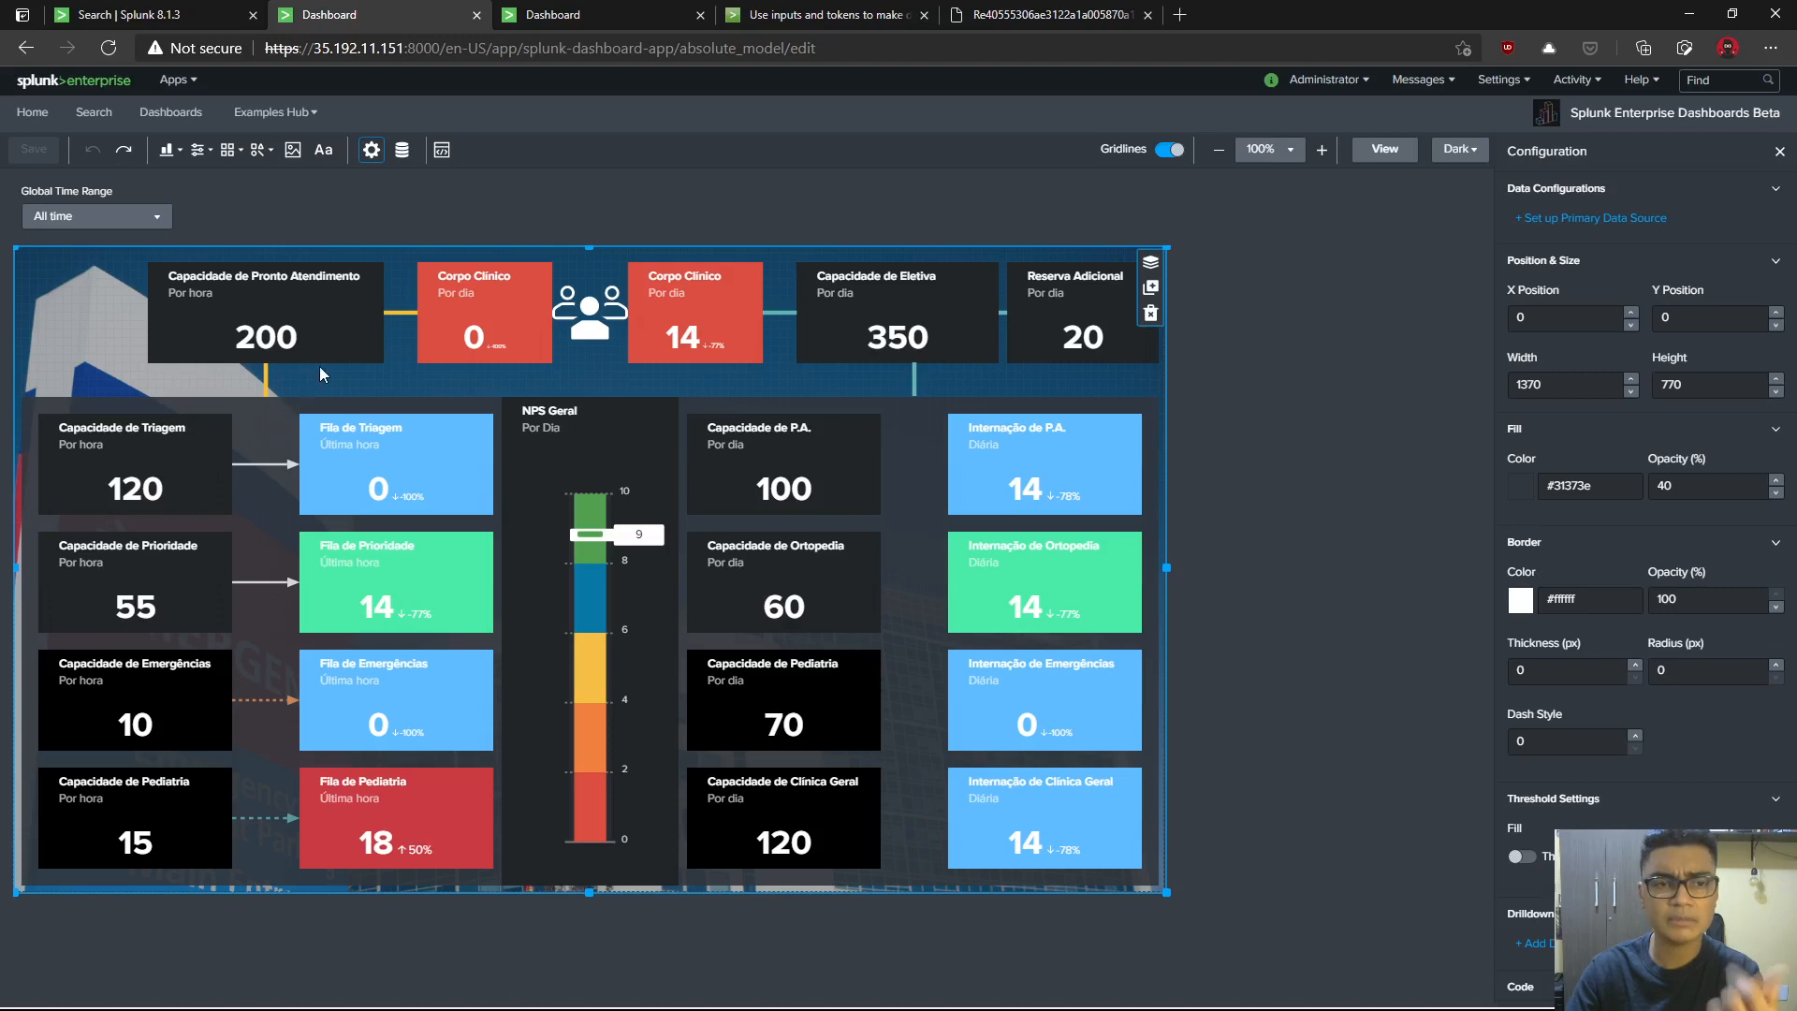
{"action": "left_click", "coordinate": [299, 299]}
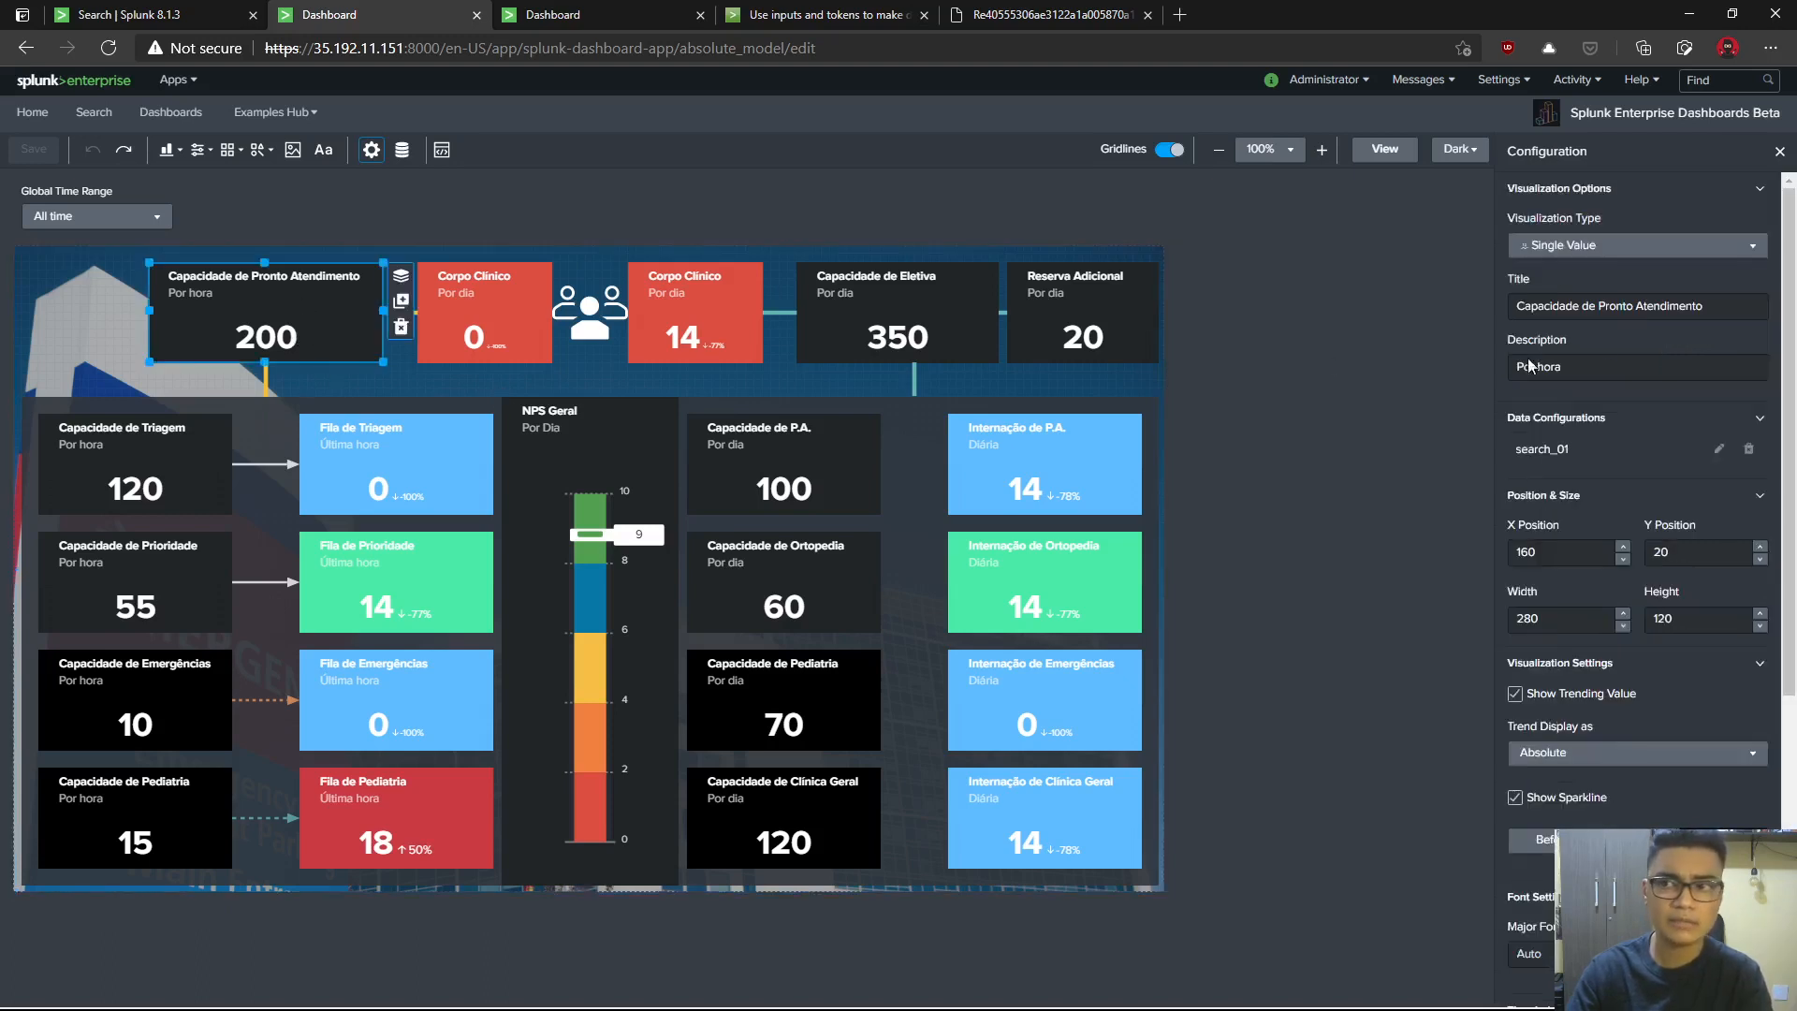
{"action": "left_click", "coordinate": [1718, 448]}
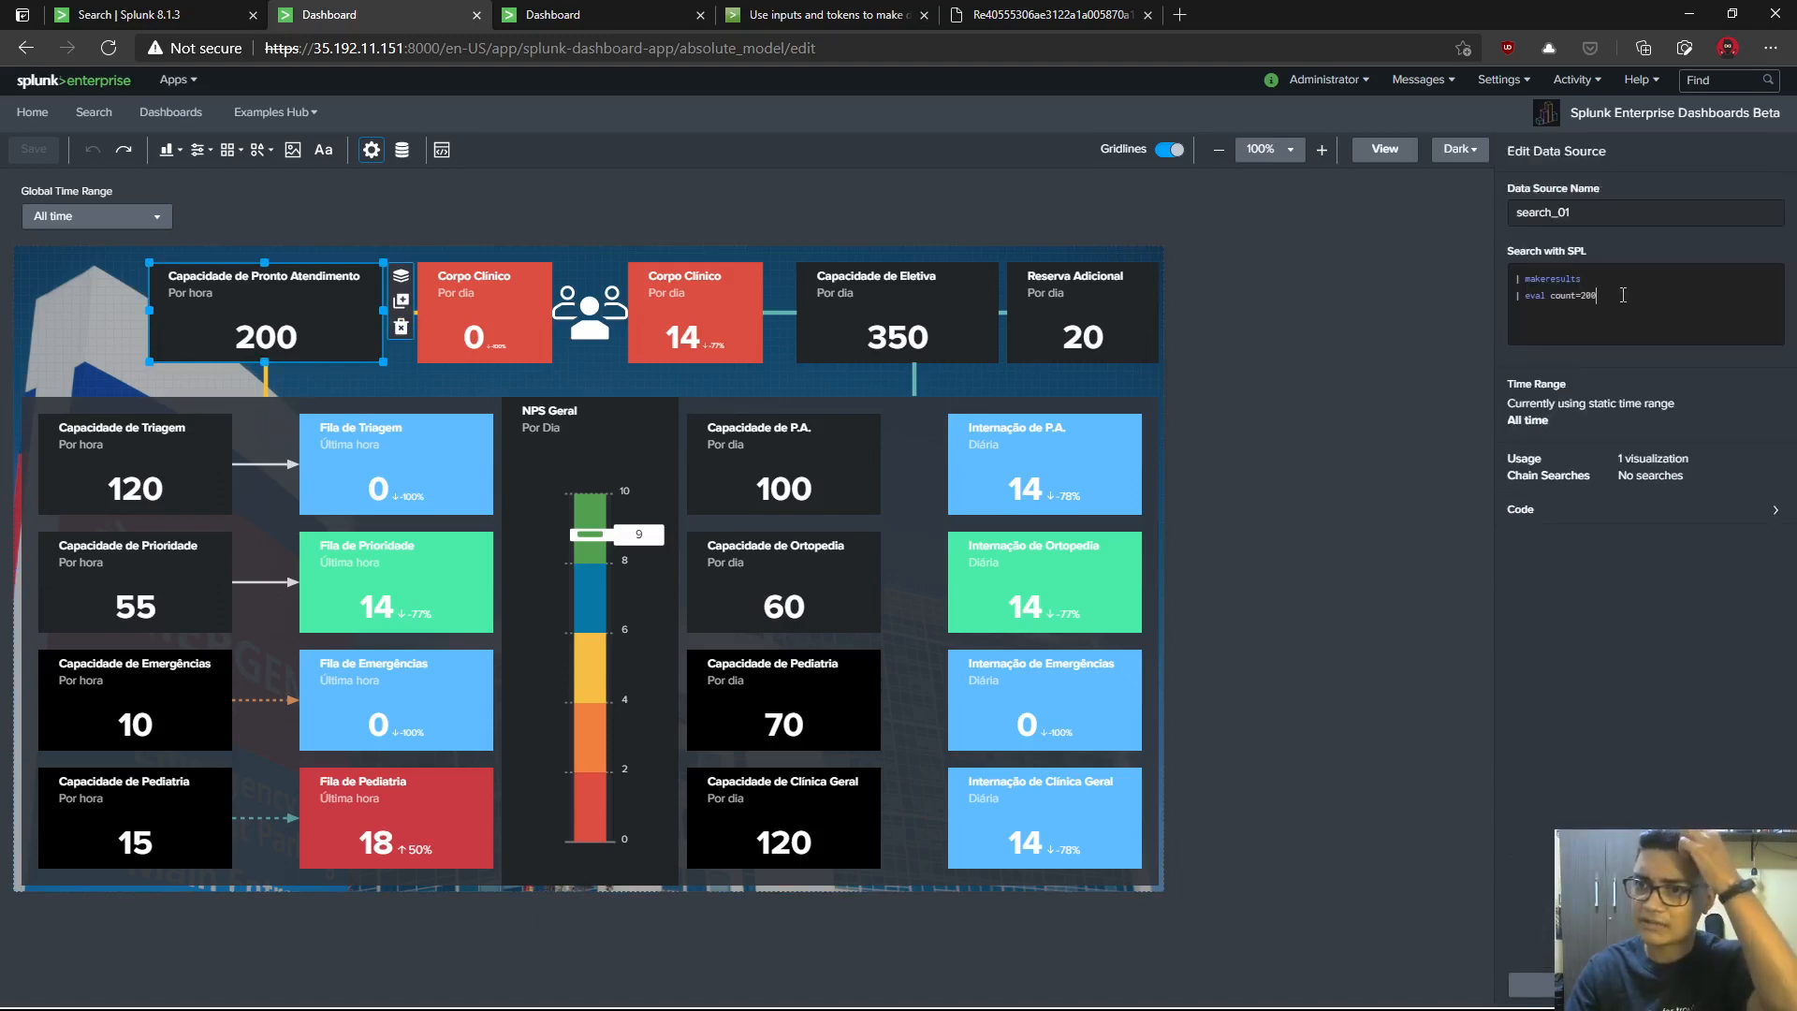
{"action": "left_click_drag", "start_coordinate": [1622, 295], "coordinate": [1477, 273]}
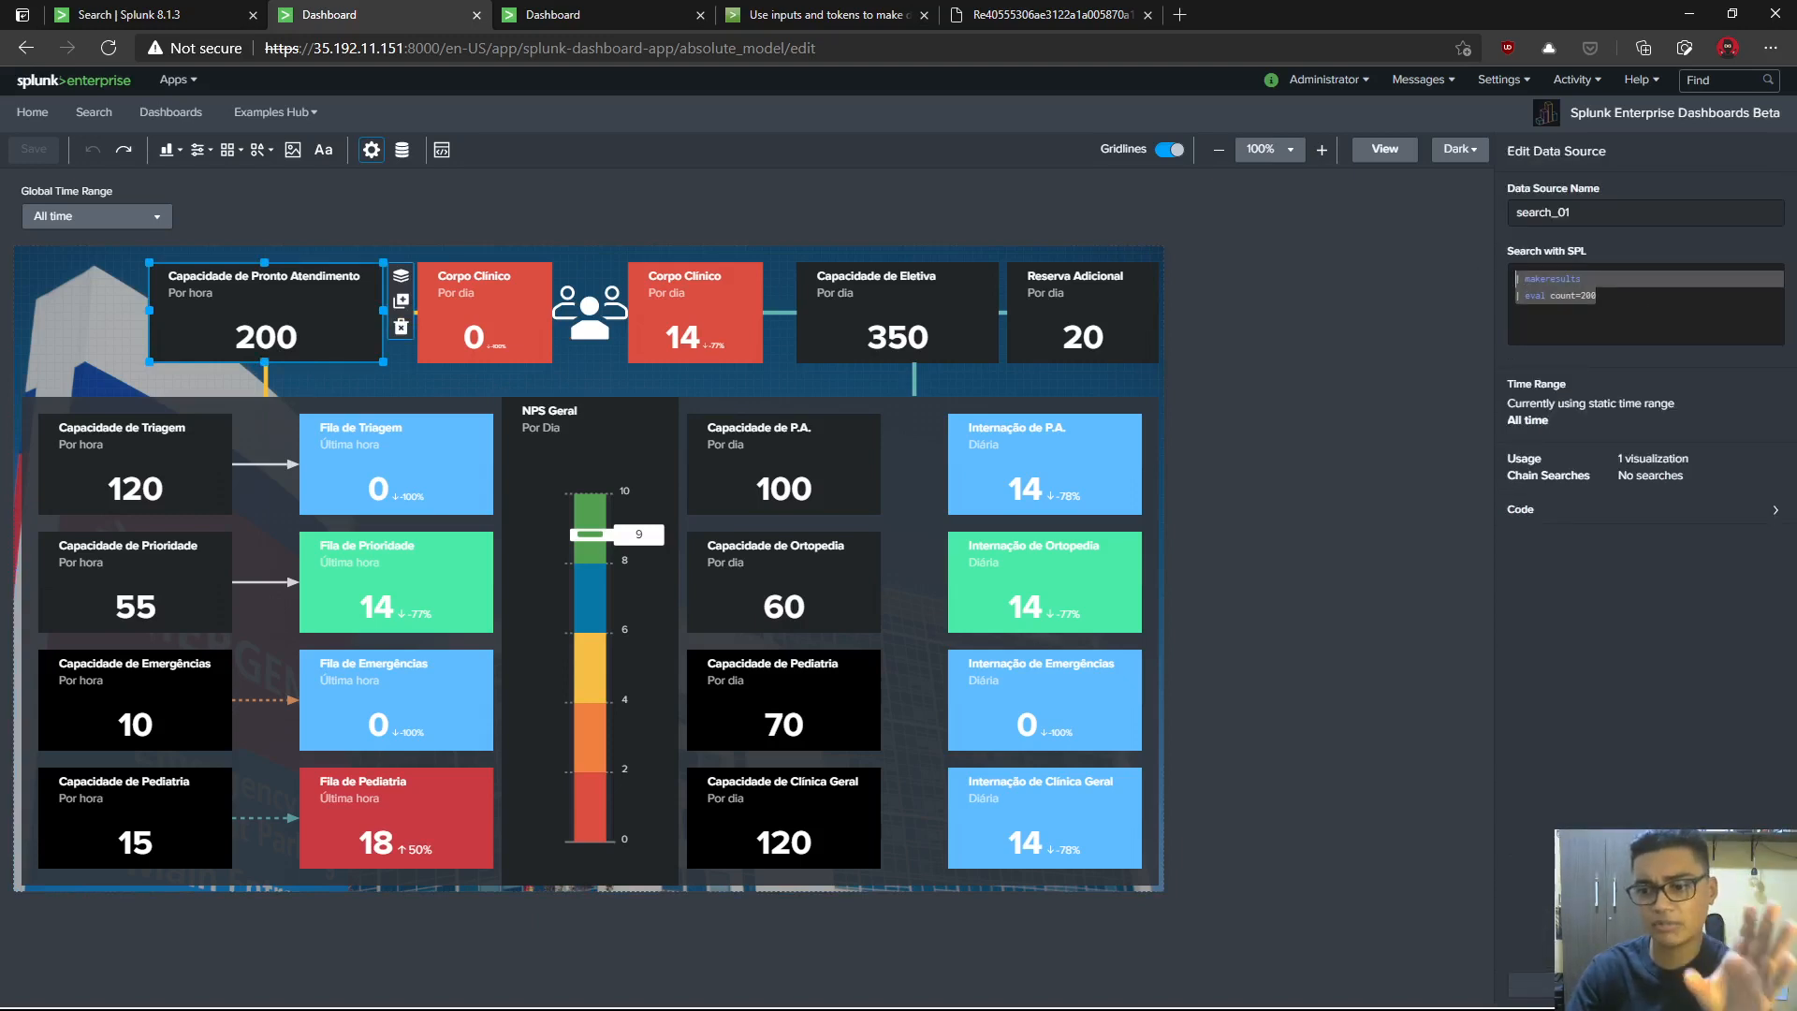
{"action": "left_click", "coordinate": [269, 326]}
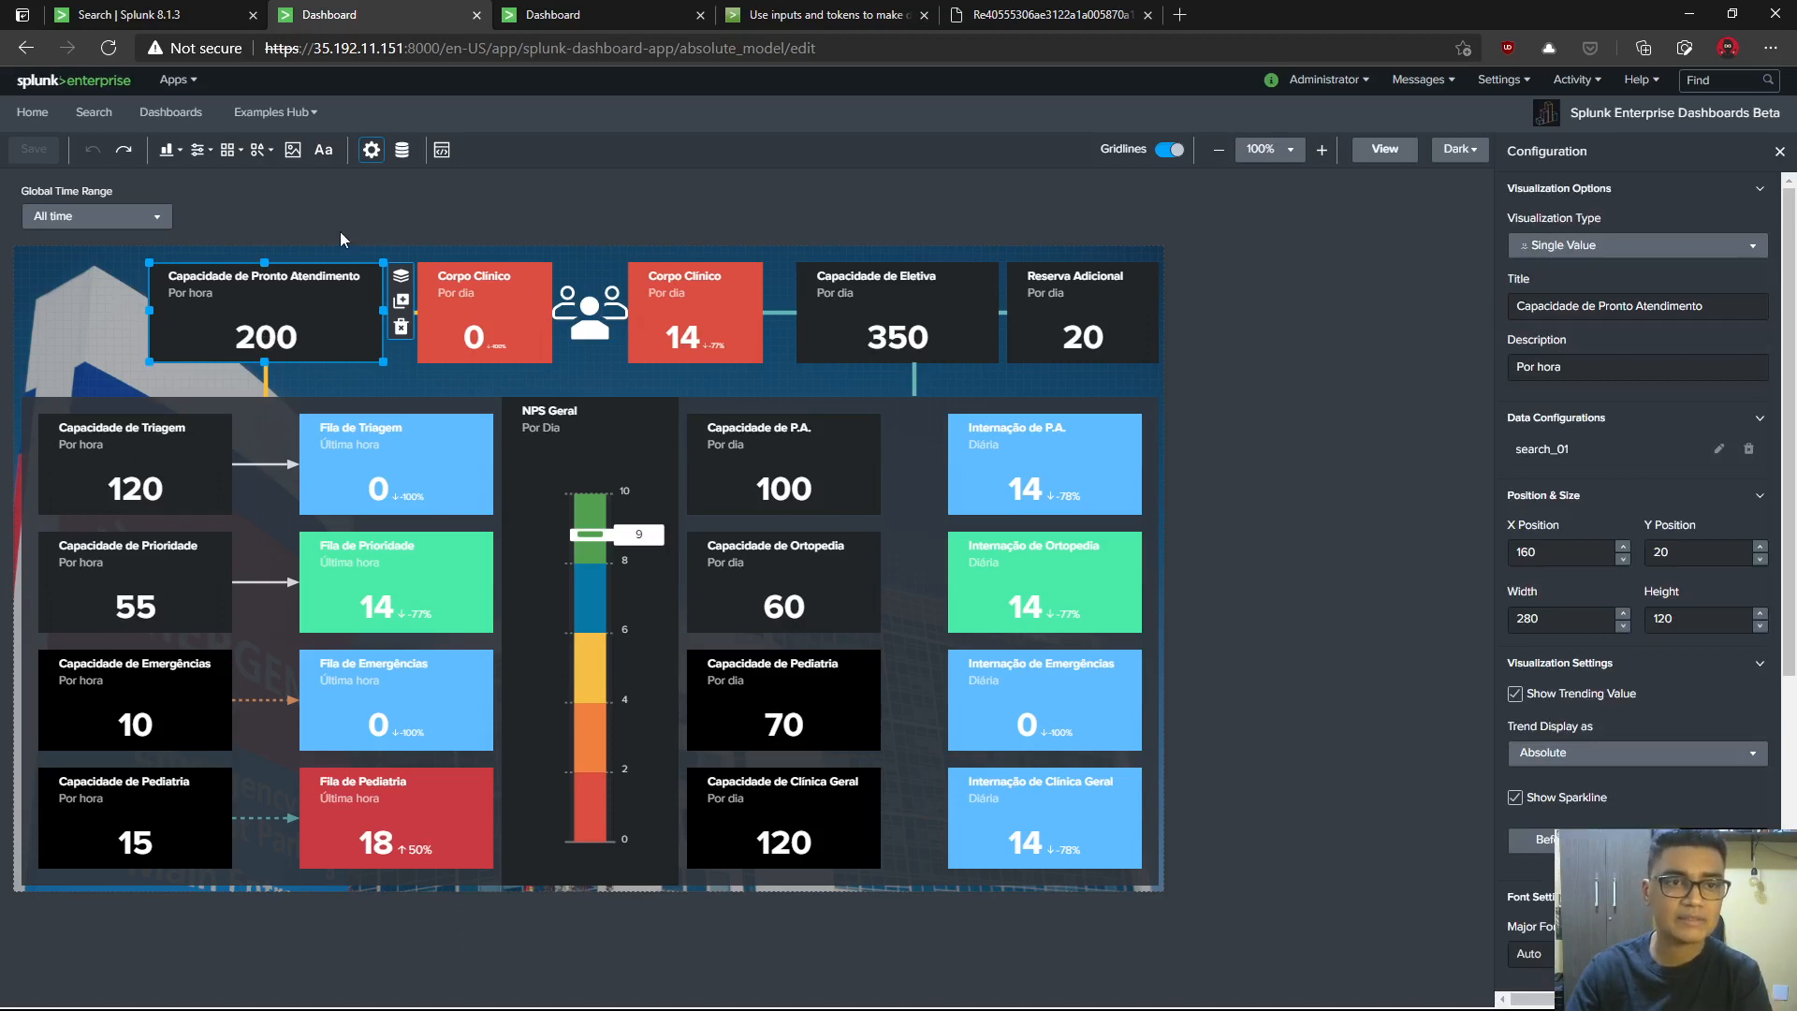
{"action": "left_click", "coordinate": [401, 379]}
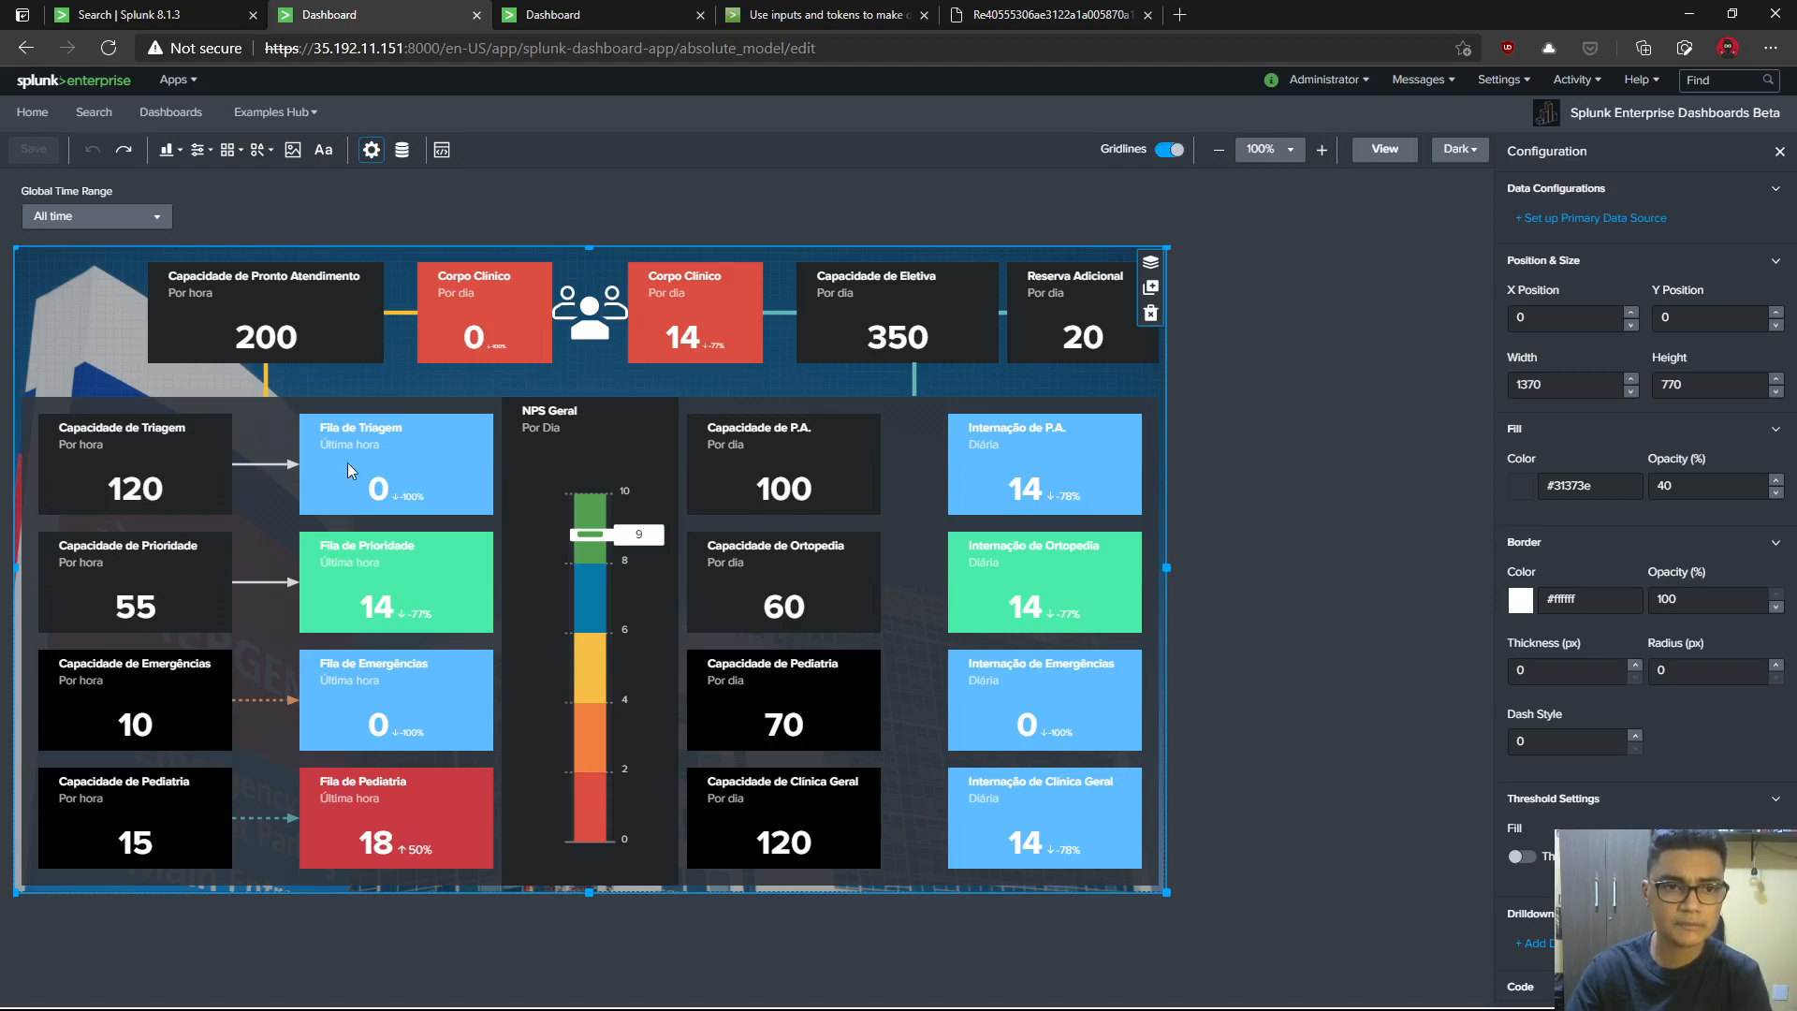
- Examine the Fila de Triagem search, search_02.1, including its timechart span
{"action": "left_click", "coordinate": [415, 452]}
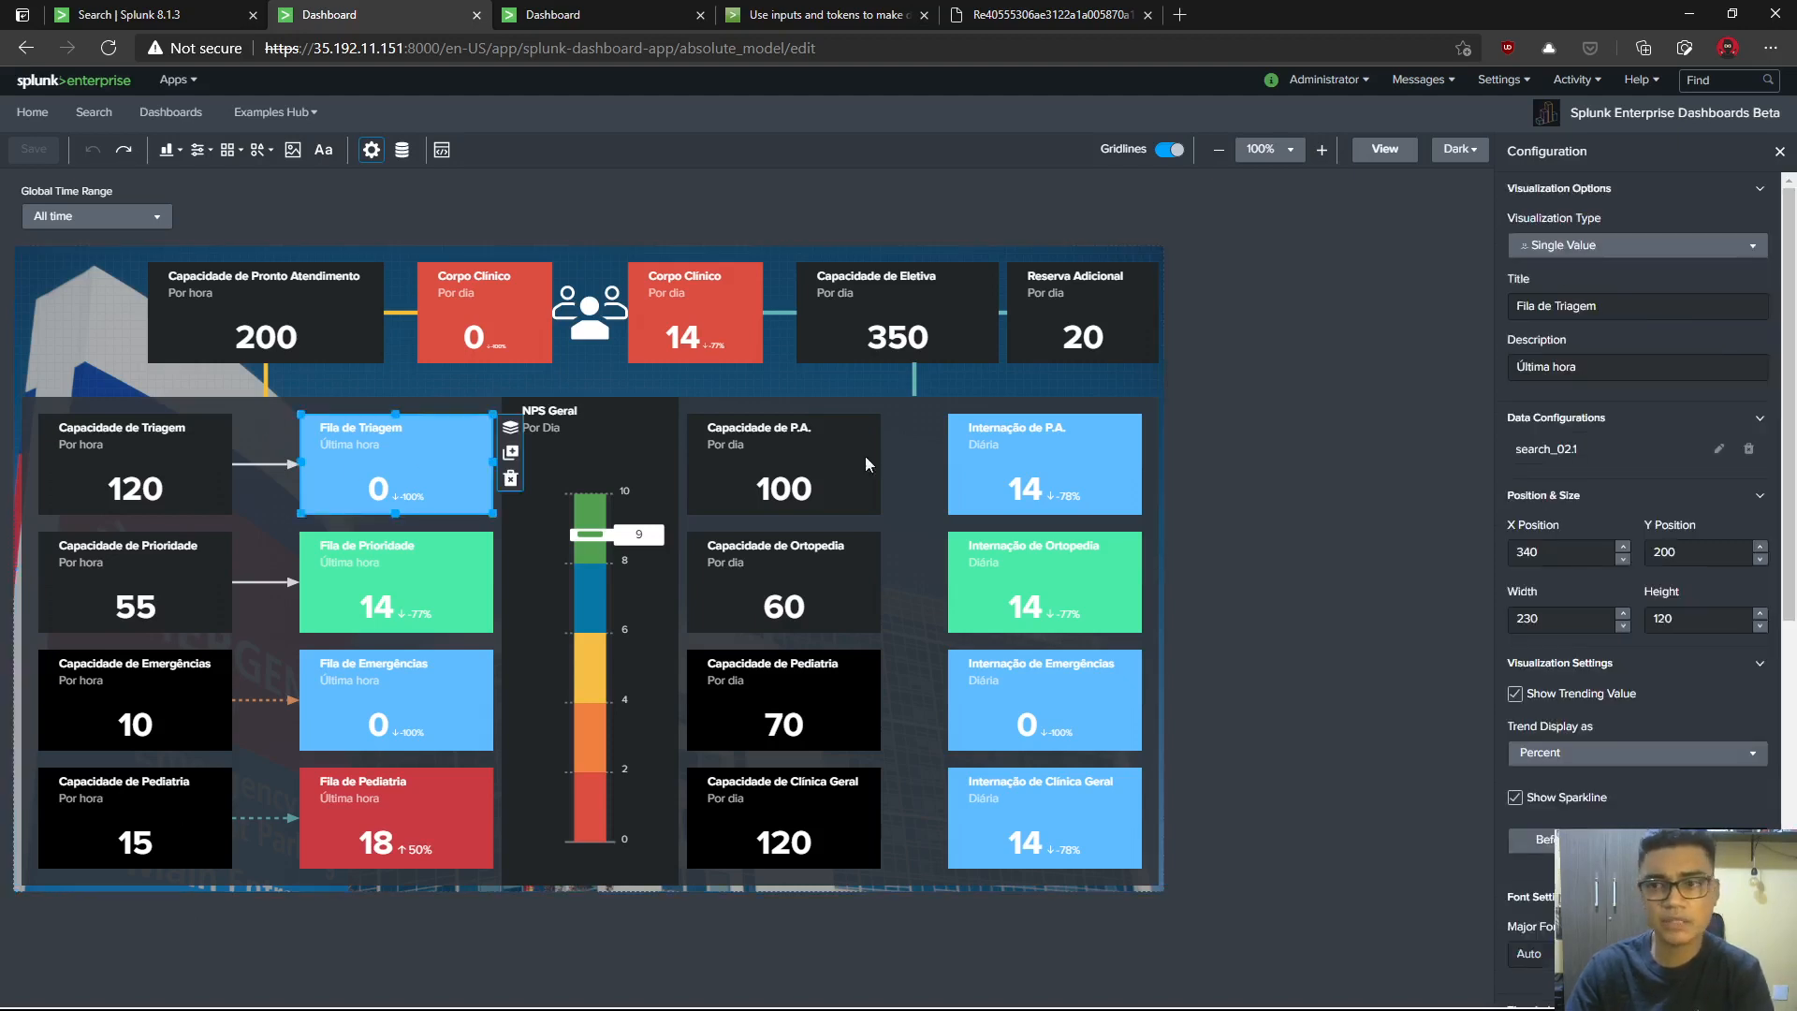
{"action": "left_click", "coordinate": [1719, 453]}
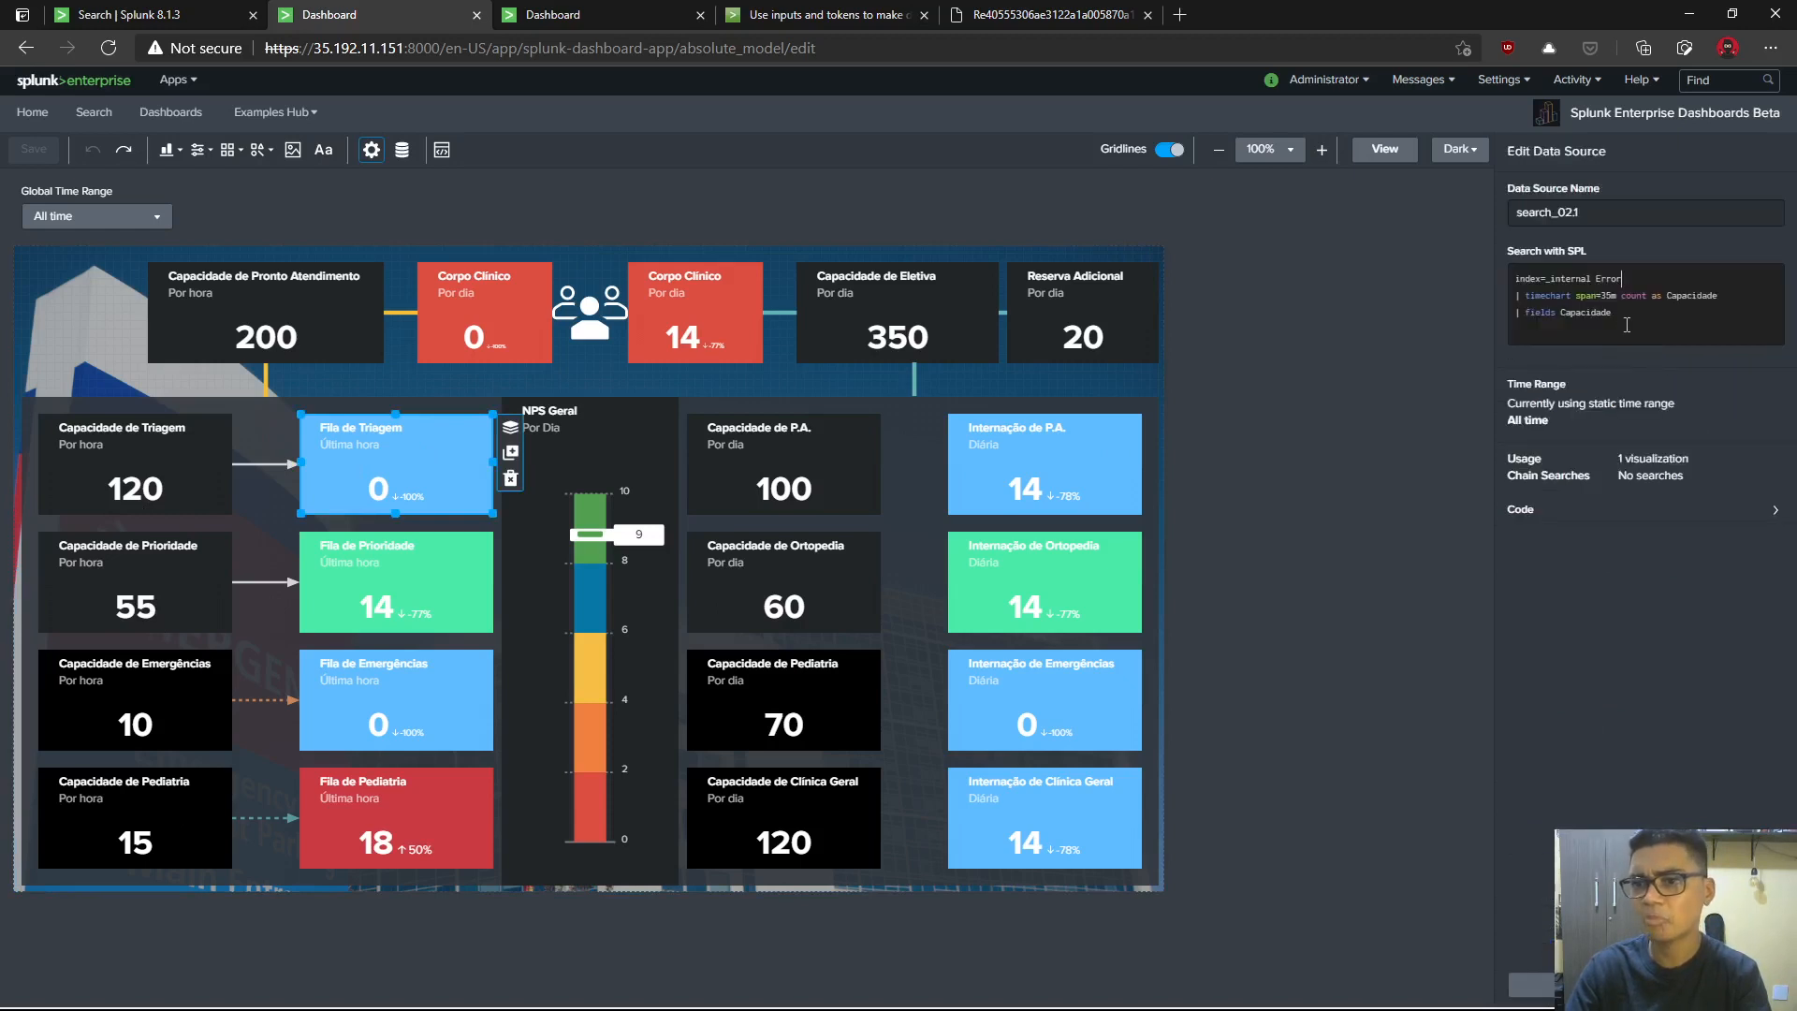
{"action": "key", "text": "ctrl+a"}
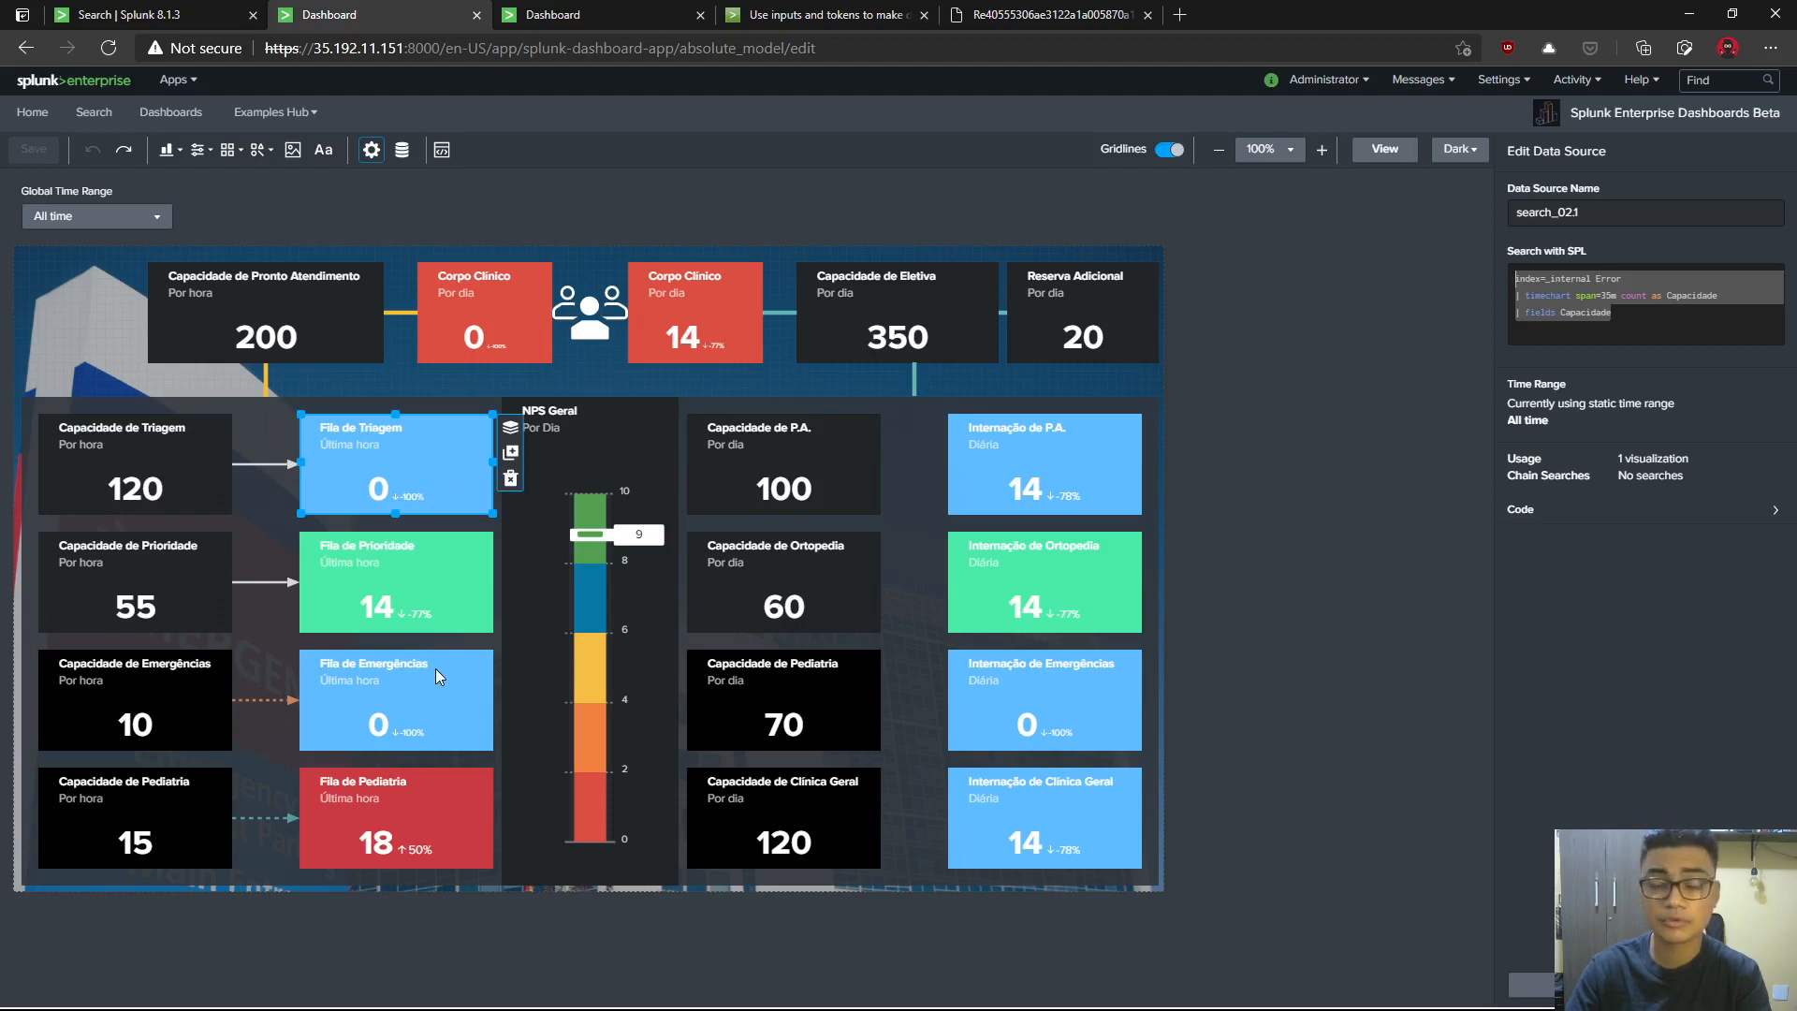
{"action": "left_click", "coordinate": [1656, 317]}
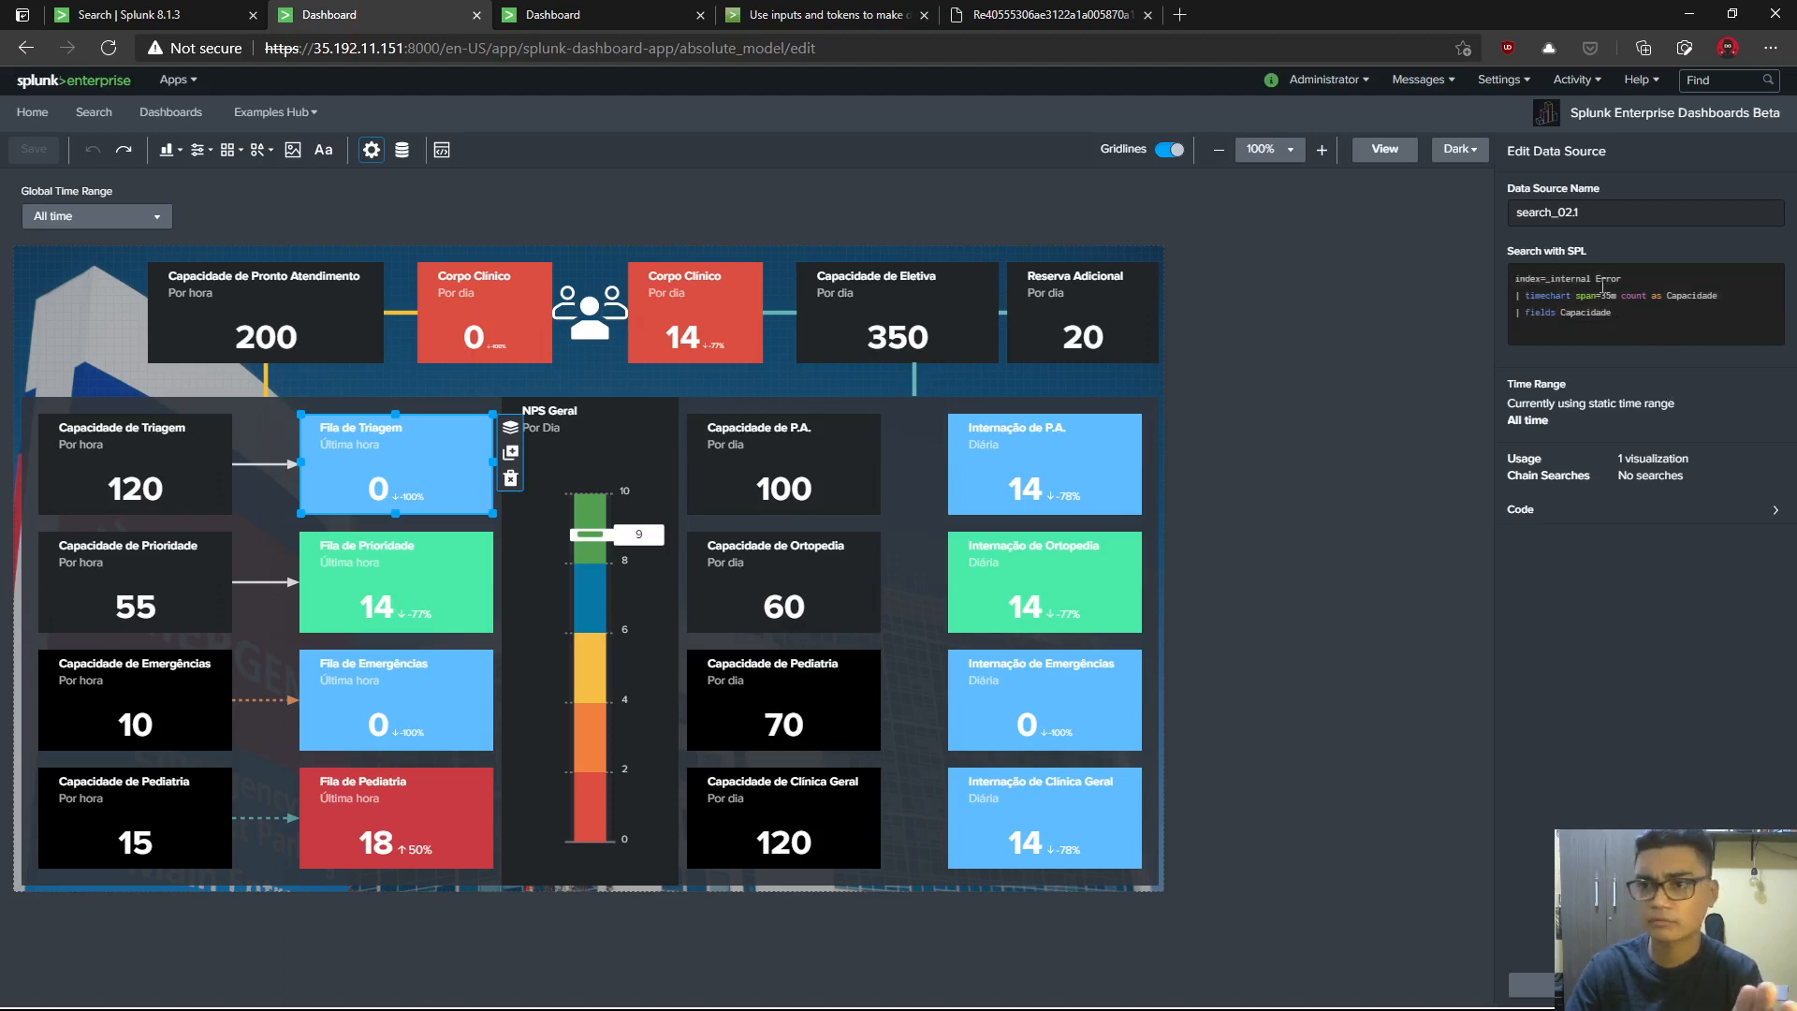
{"action": "left_click_drag", "start_coordinate": [1616, 296], "coordinate": [1595, 296]}
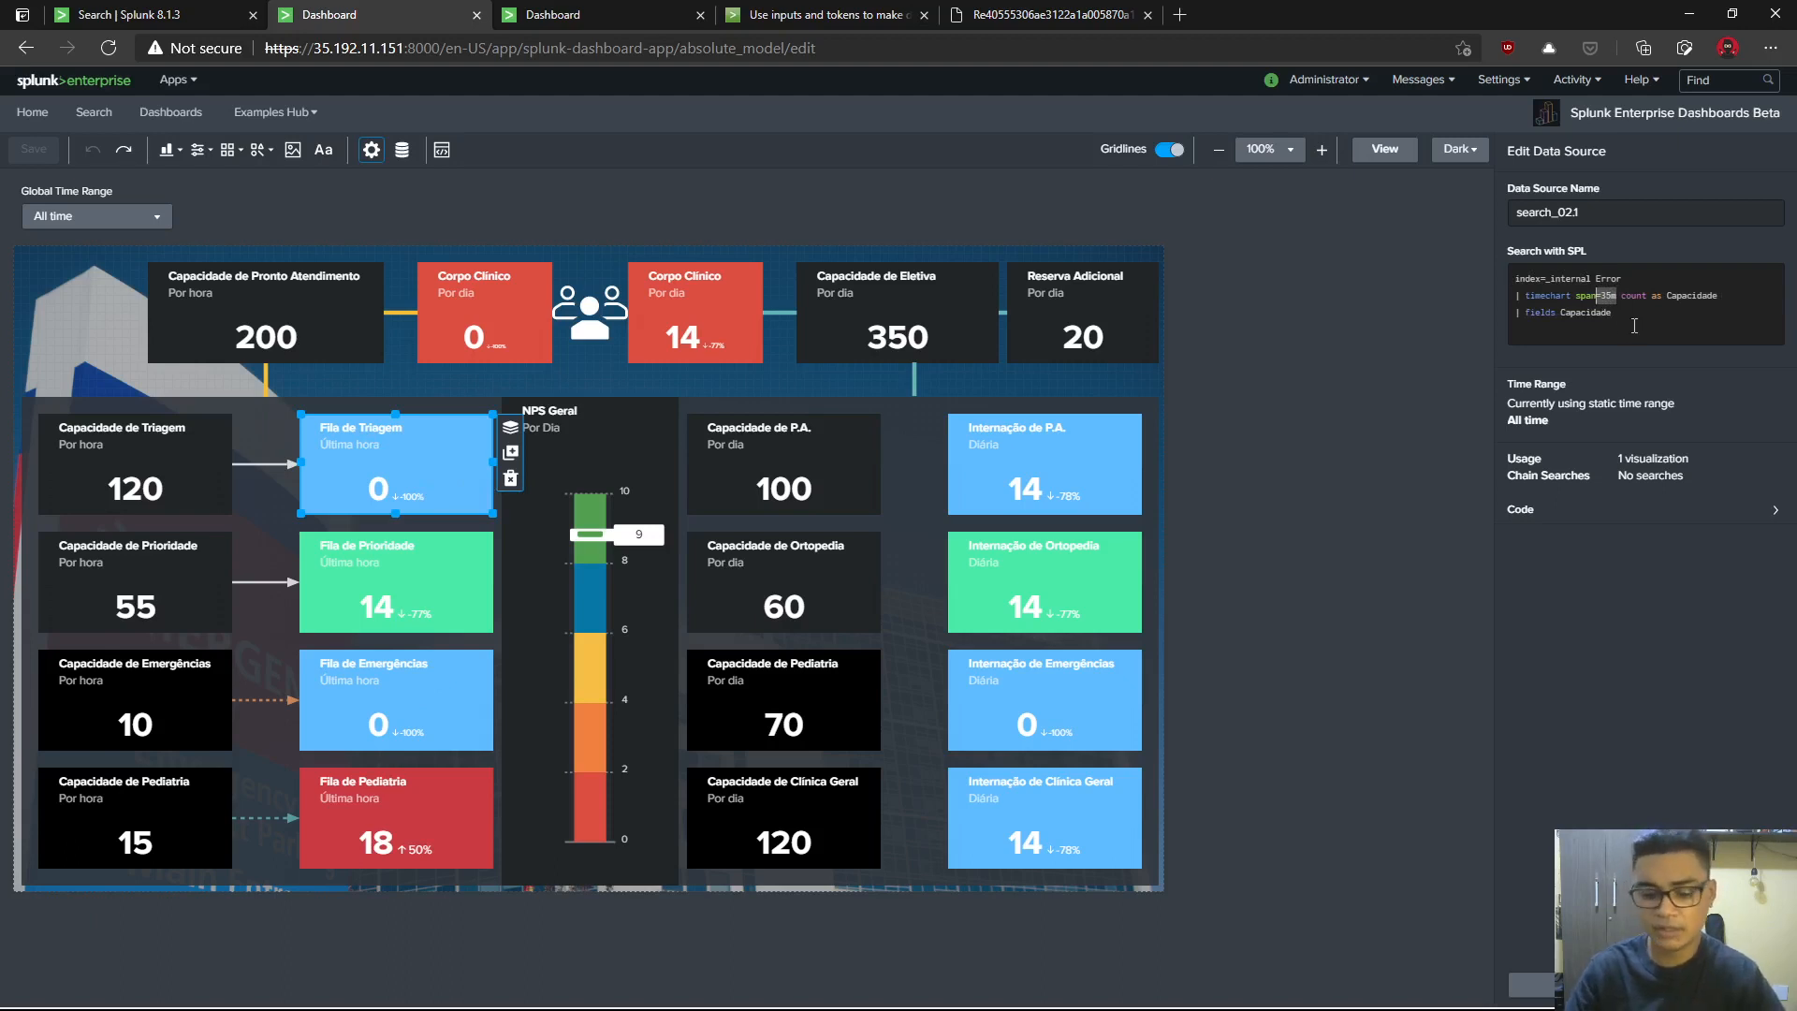
- Review the search behind Fila de Prioridade, search_03.1, and leave it without changes
{"action": "left_click", "coordinate": [361, 567]}
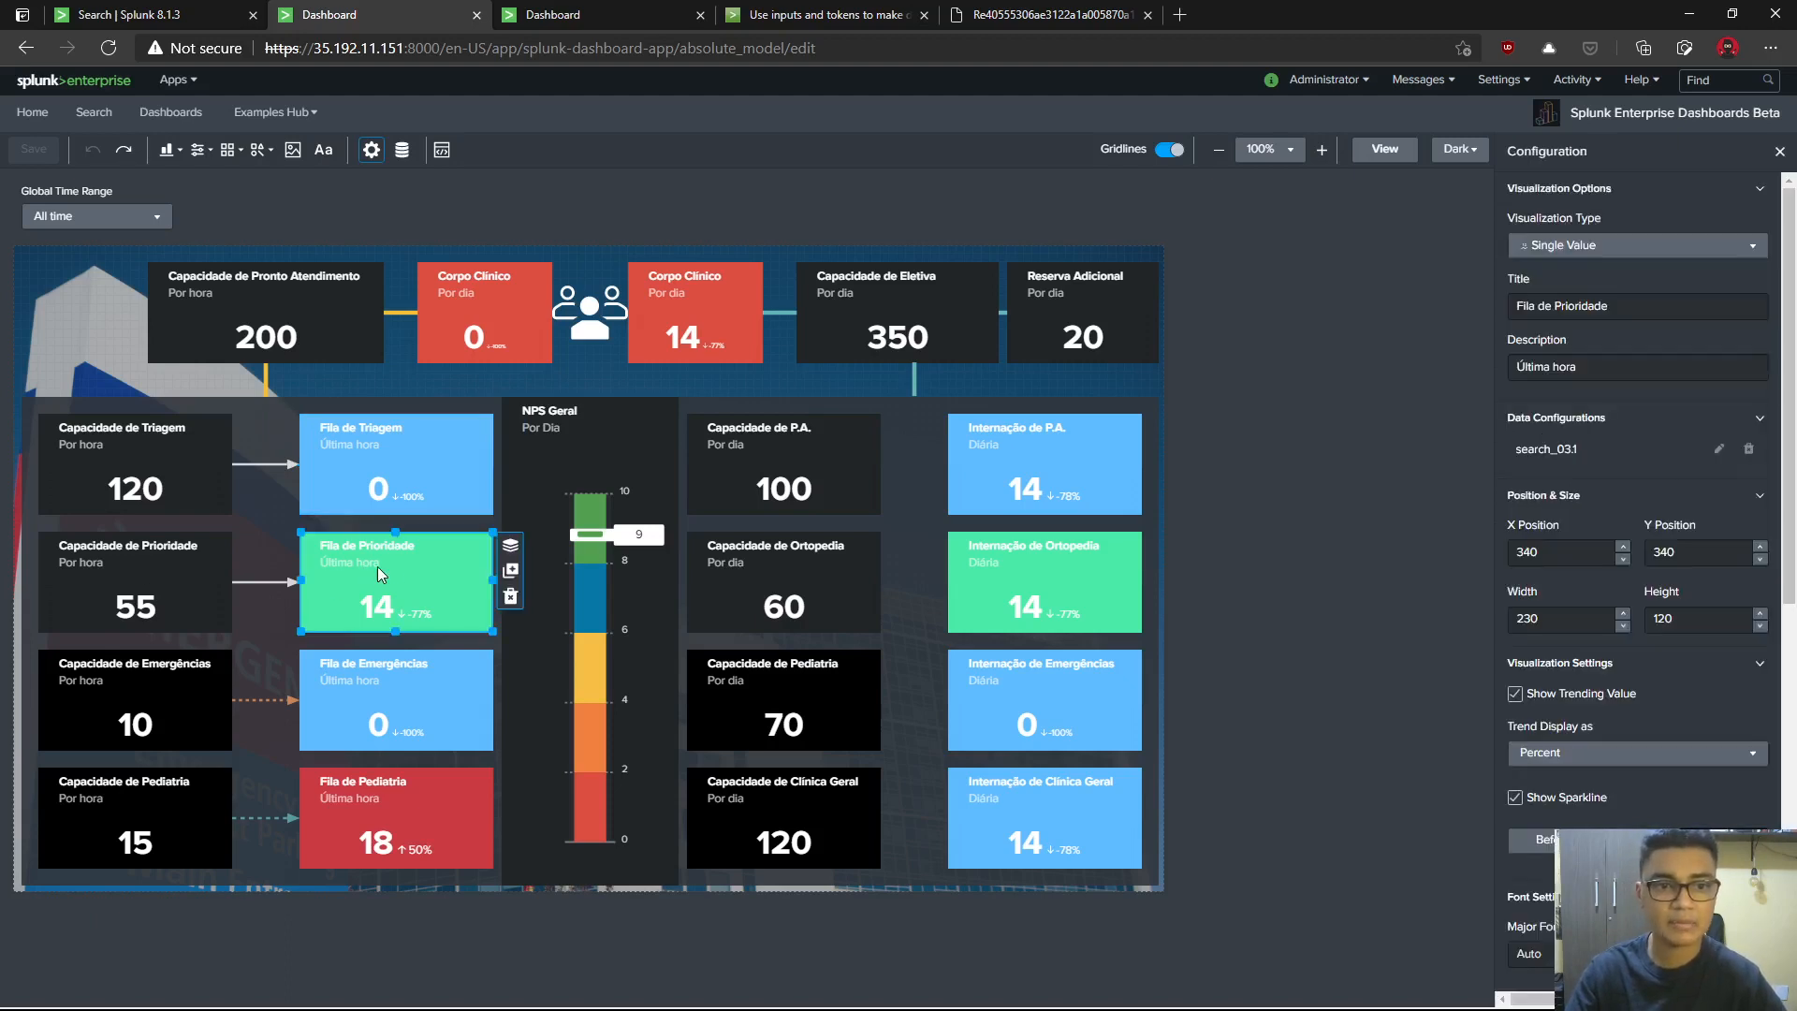
{"action": "left_click", "coordinate": [1718, 449]}
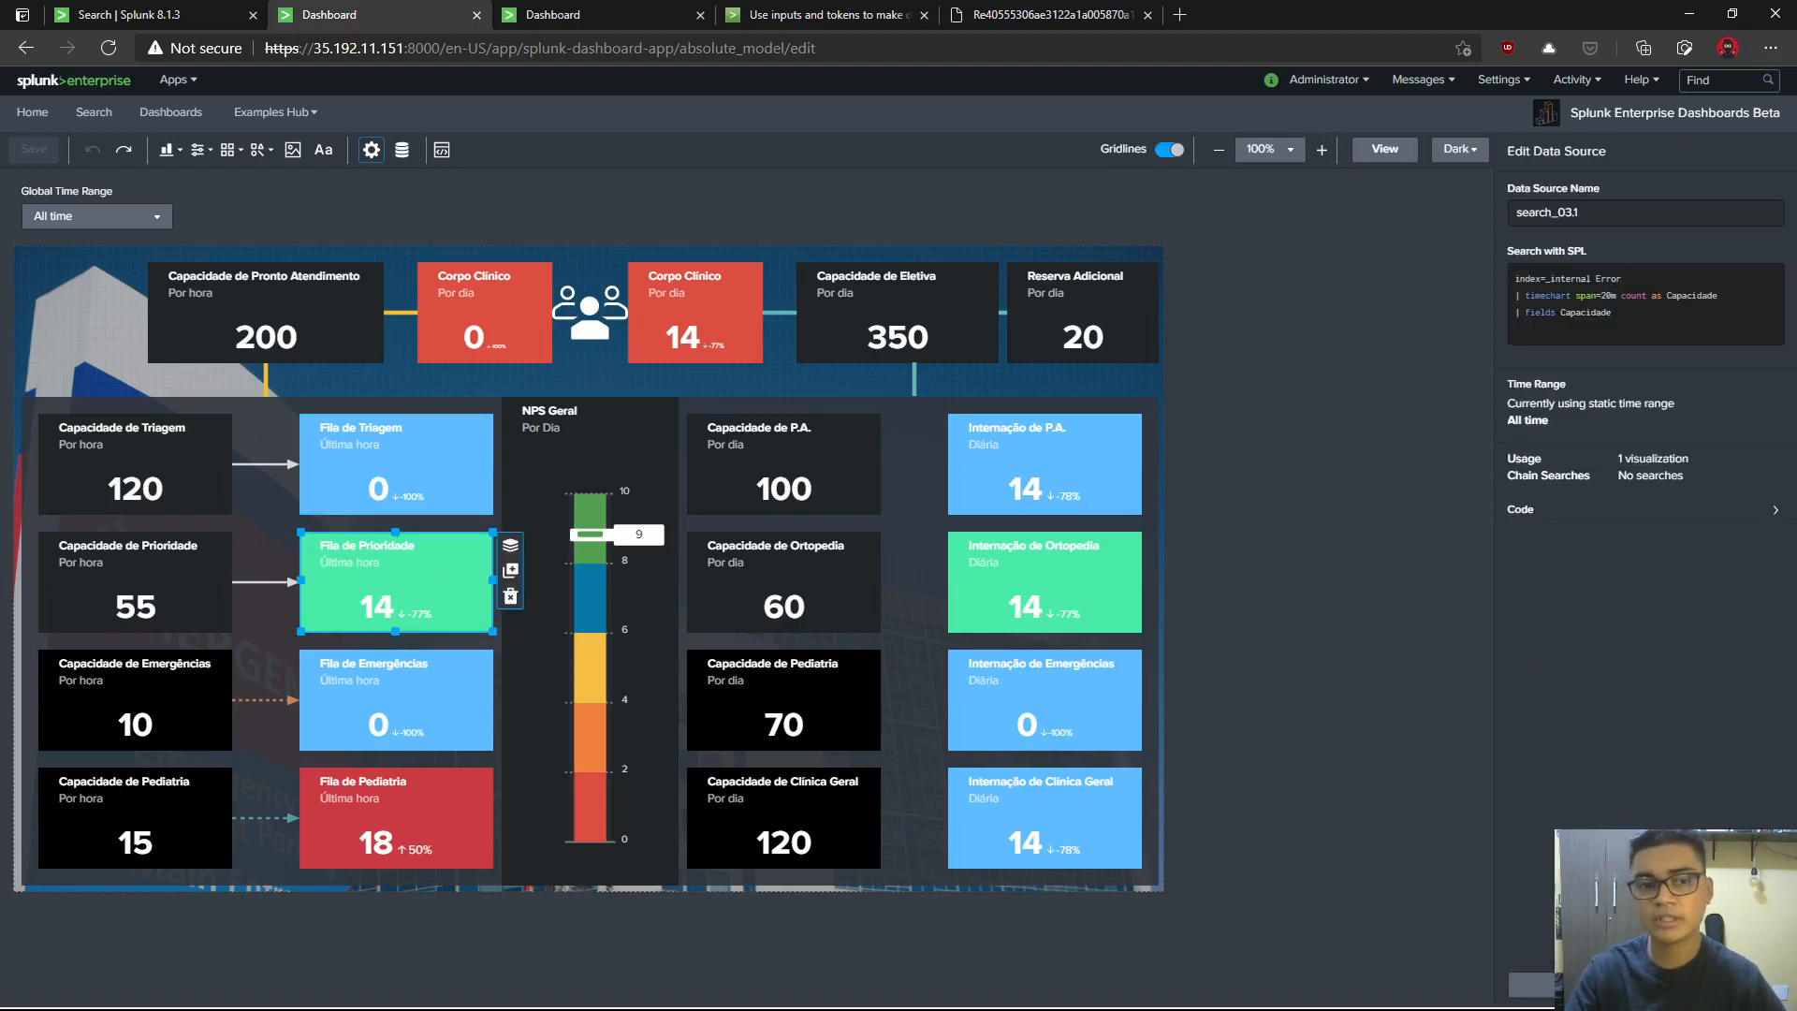
{"action": "left_click", "coordinate": [1576, 985]}
- Compare the threshold settings of the Prioridade, Emergências, Triagem and Pediatria queue Single Values, and return to the Splunk UG Dashboards editor
{"action": "scroll", "coordinate": [1622, 507], "scroll_direction": "down", "scroll_amount": 8}
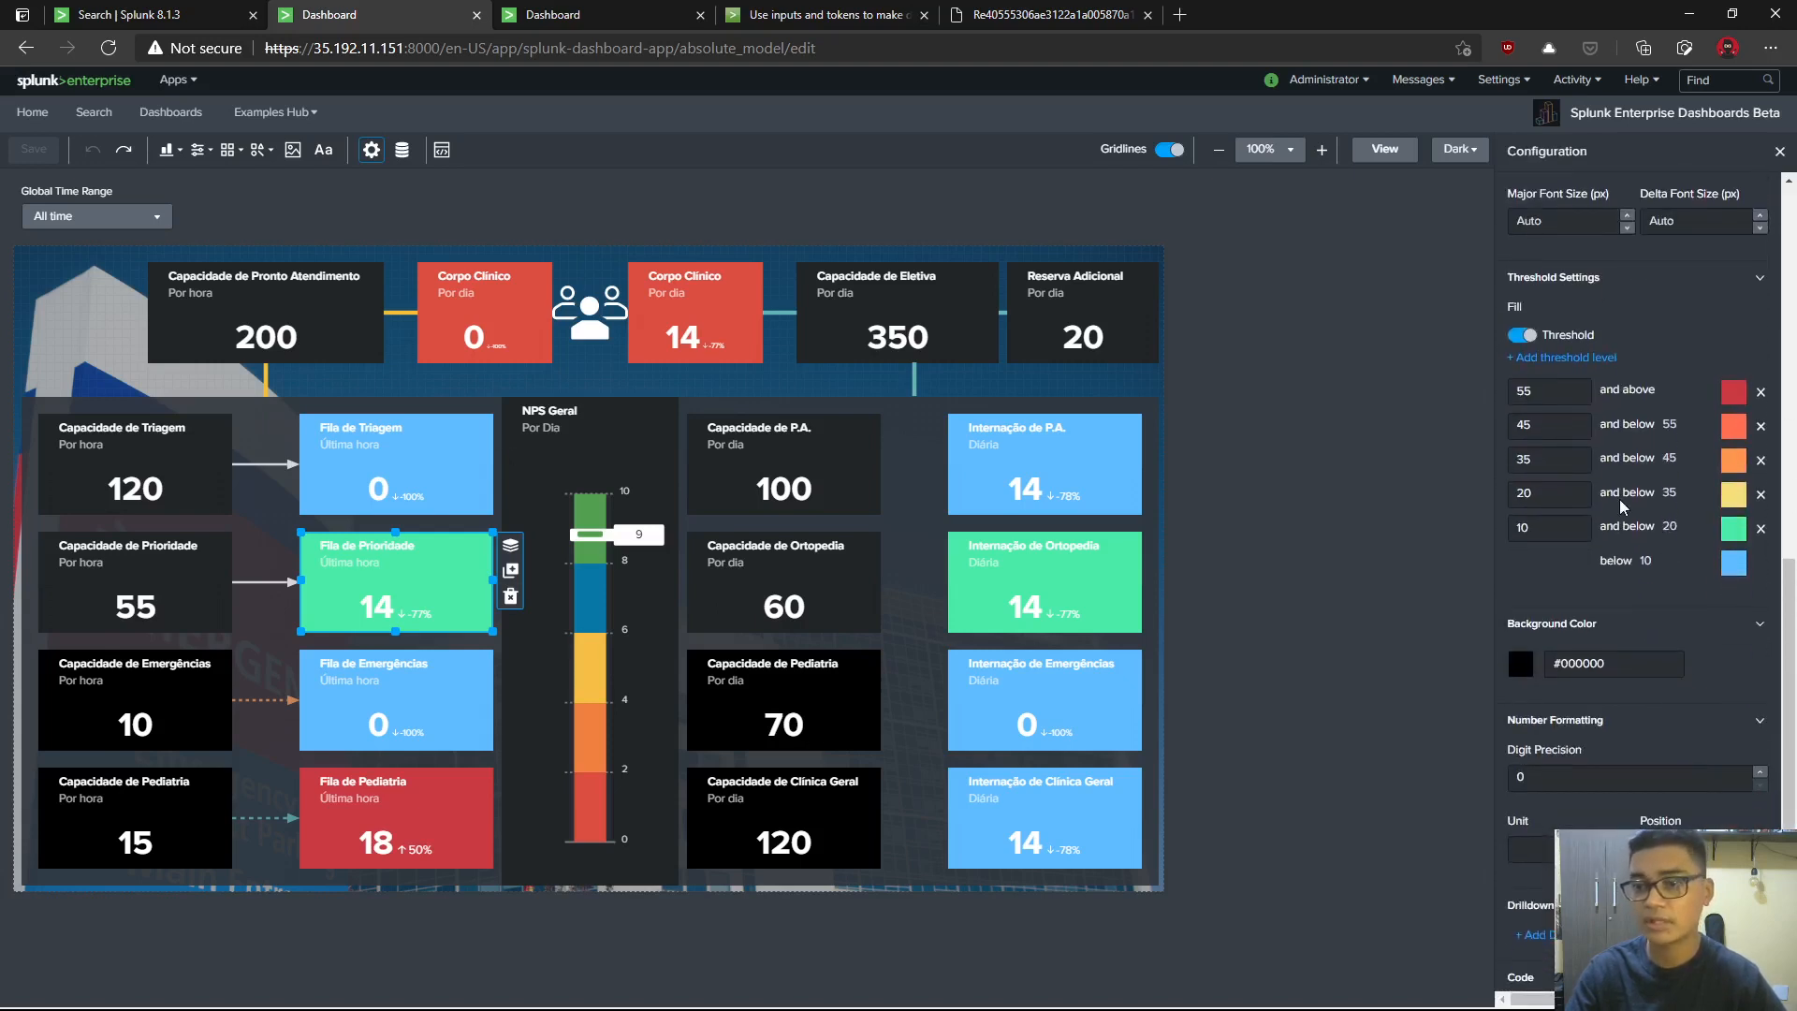
{"action": "left_click", "coordinate": [457, 695]}
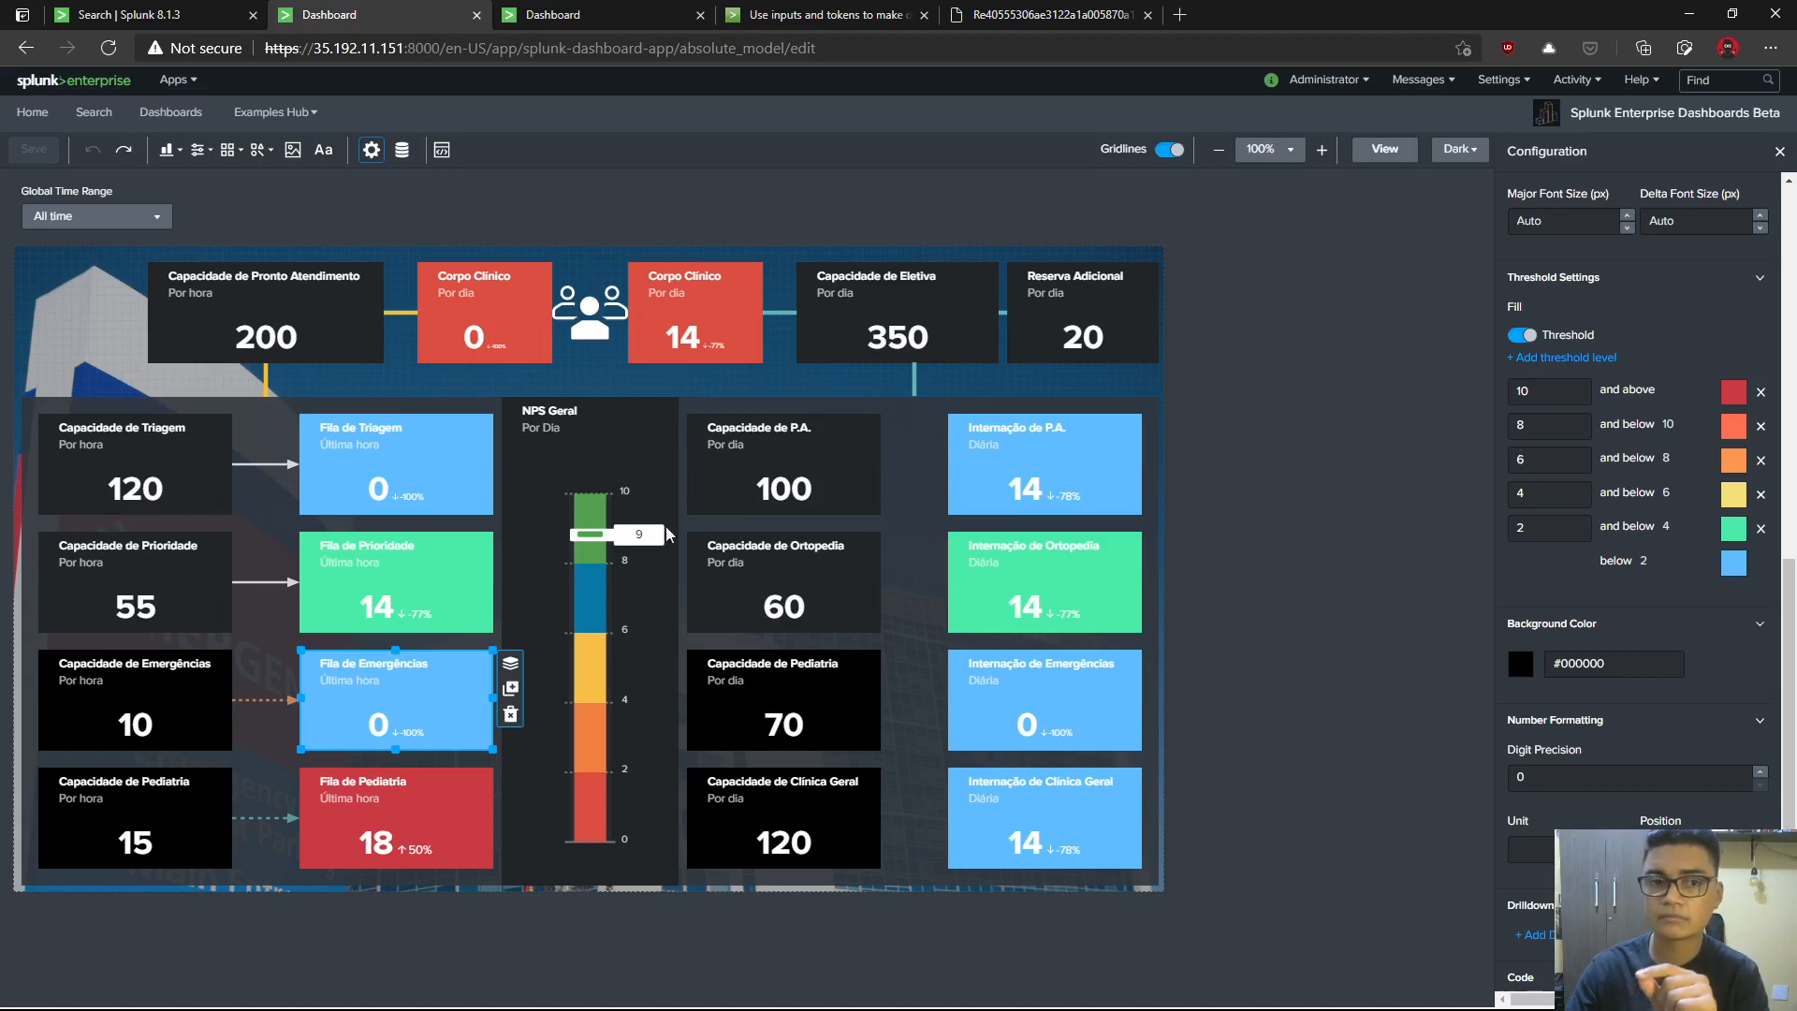
{"action": "left_click", "coordinate": [469, 485]}
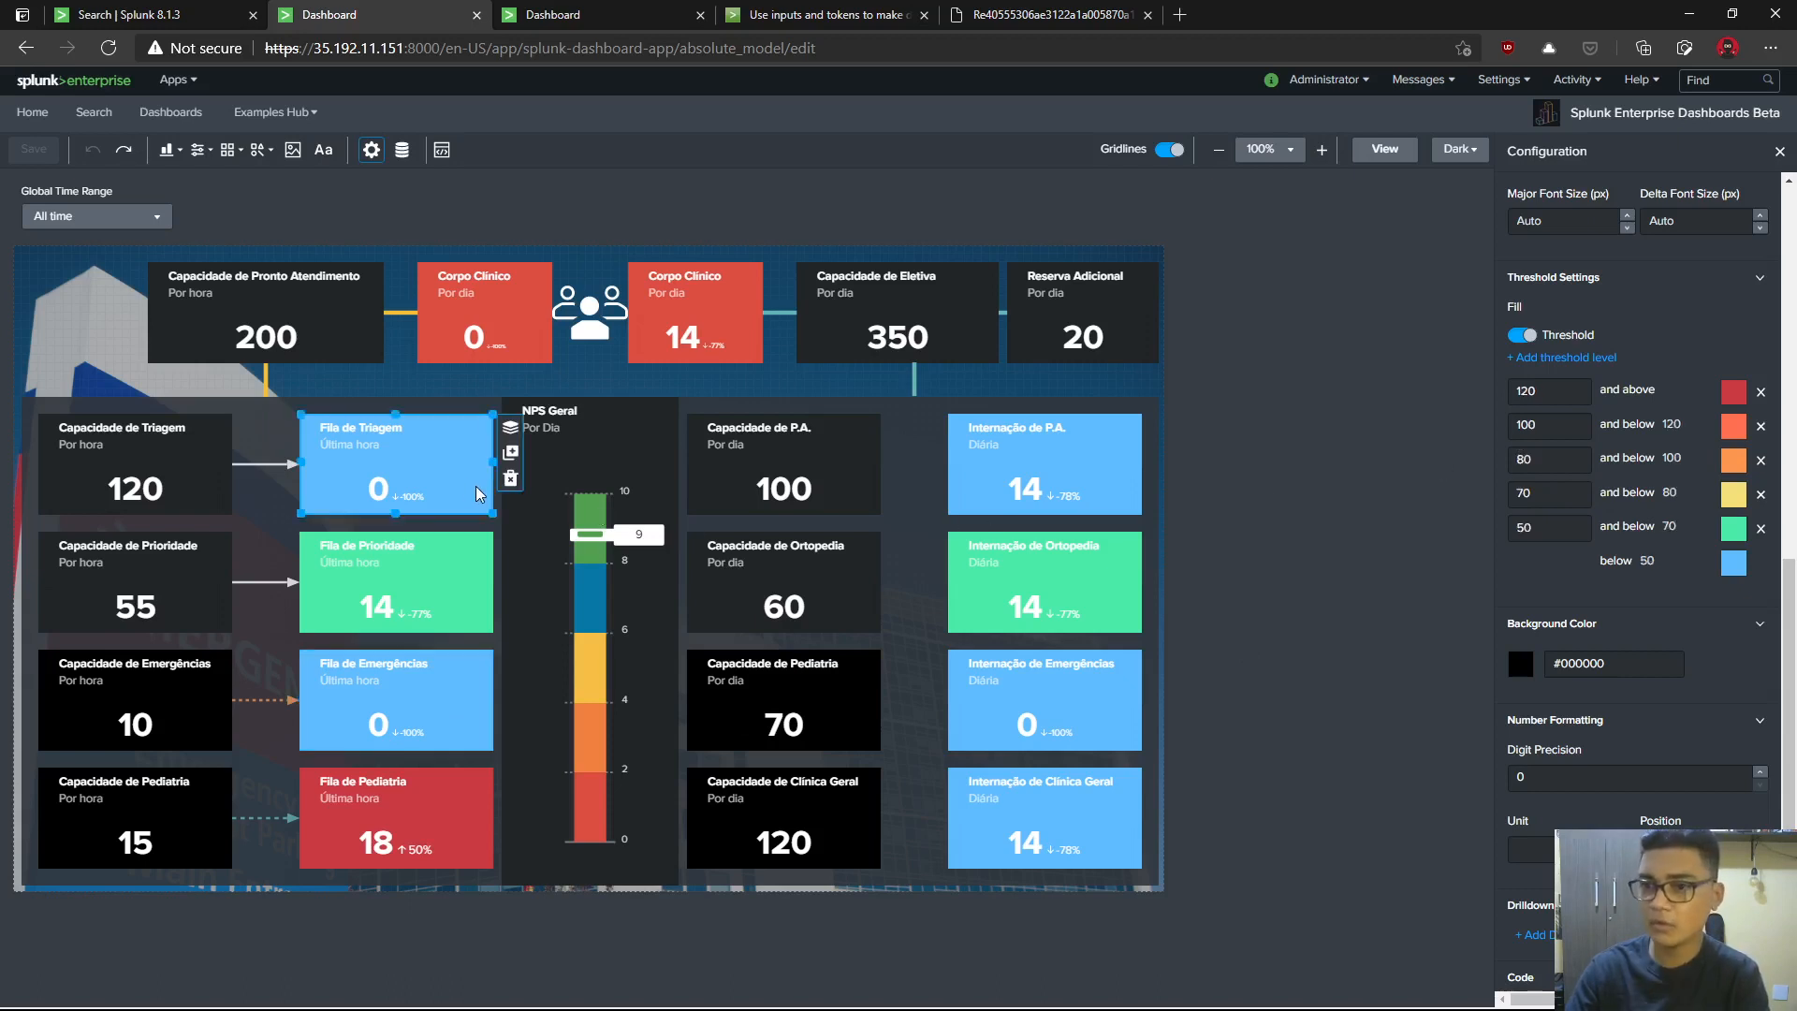
{"action": "left_click", "coordinate": [465, 586]}
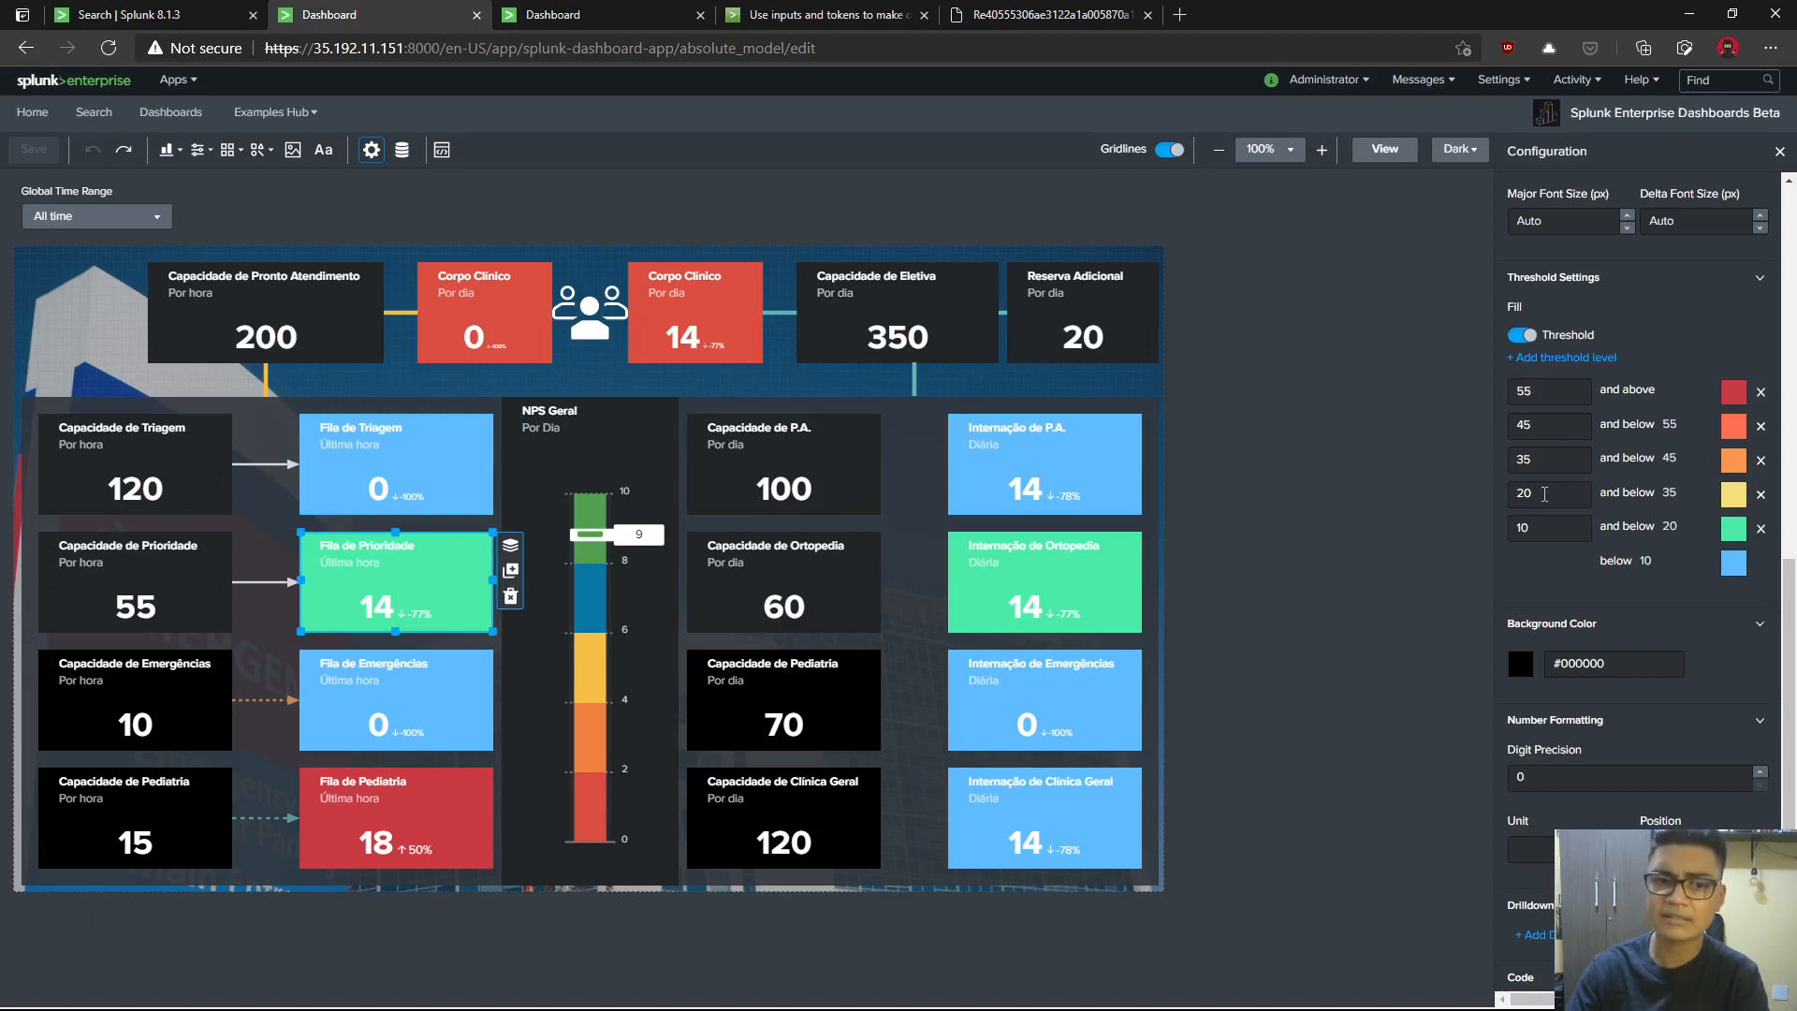
{"action": "left_click", "coordinate": [476, 690]}
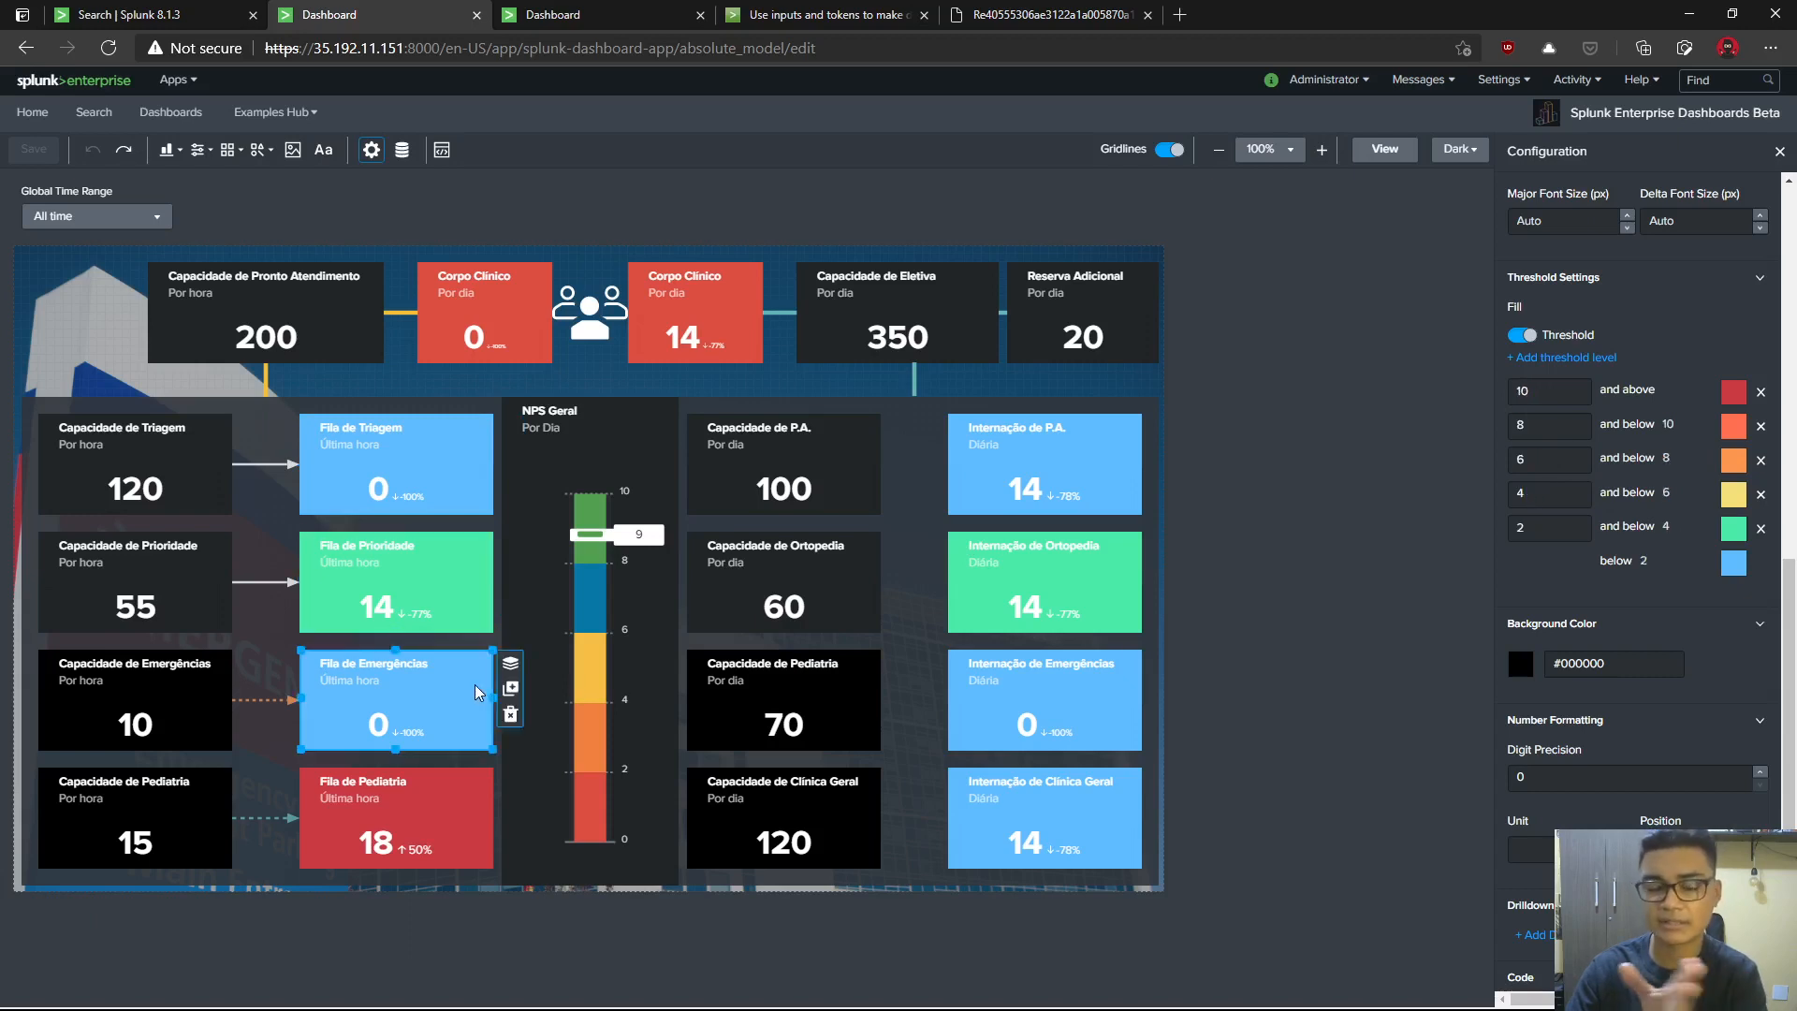
{"action": "left_click", "coordinate": [465, 817]}
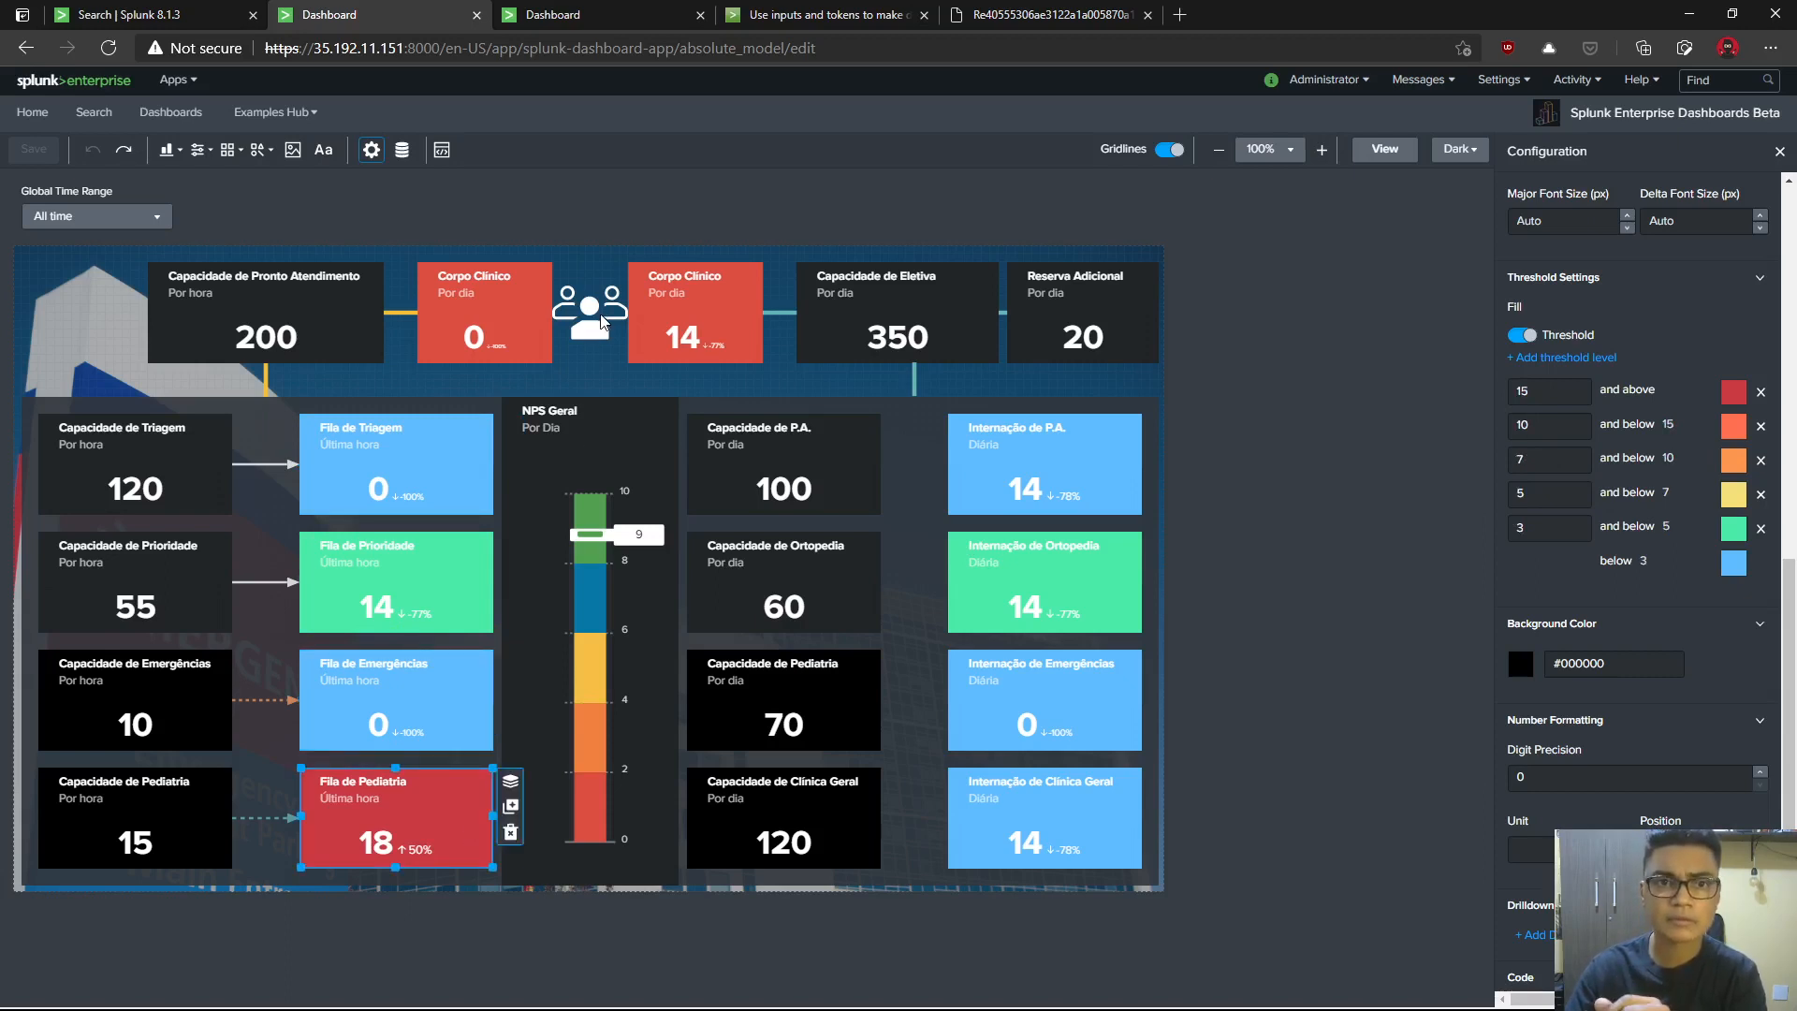
{"action": "left_click", "coordinate": [614, 19]}
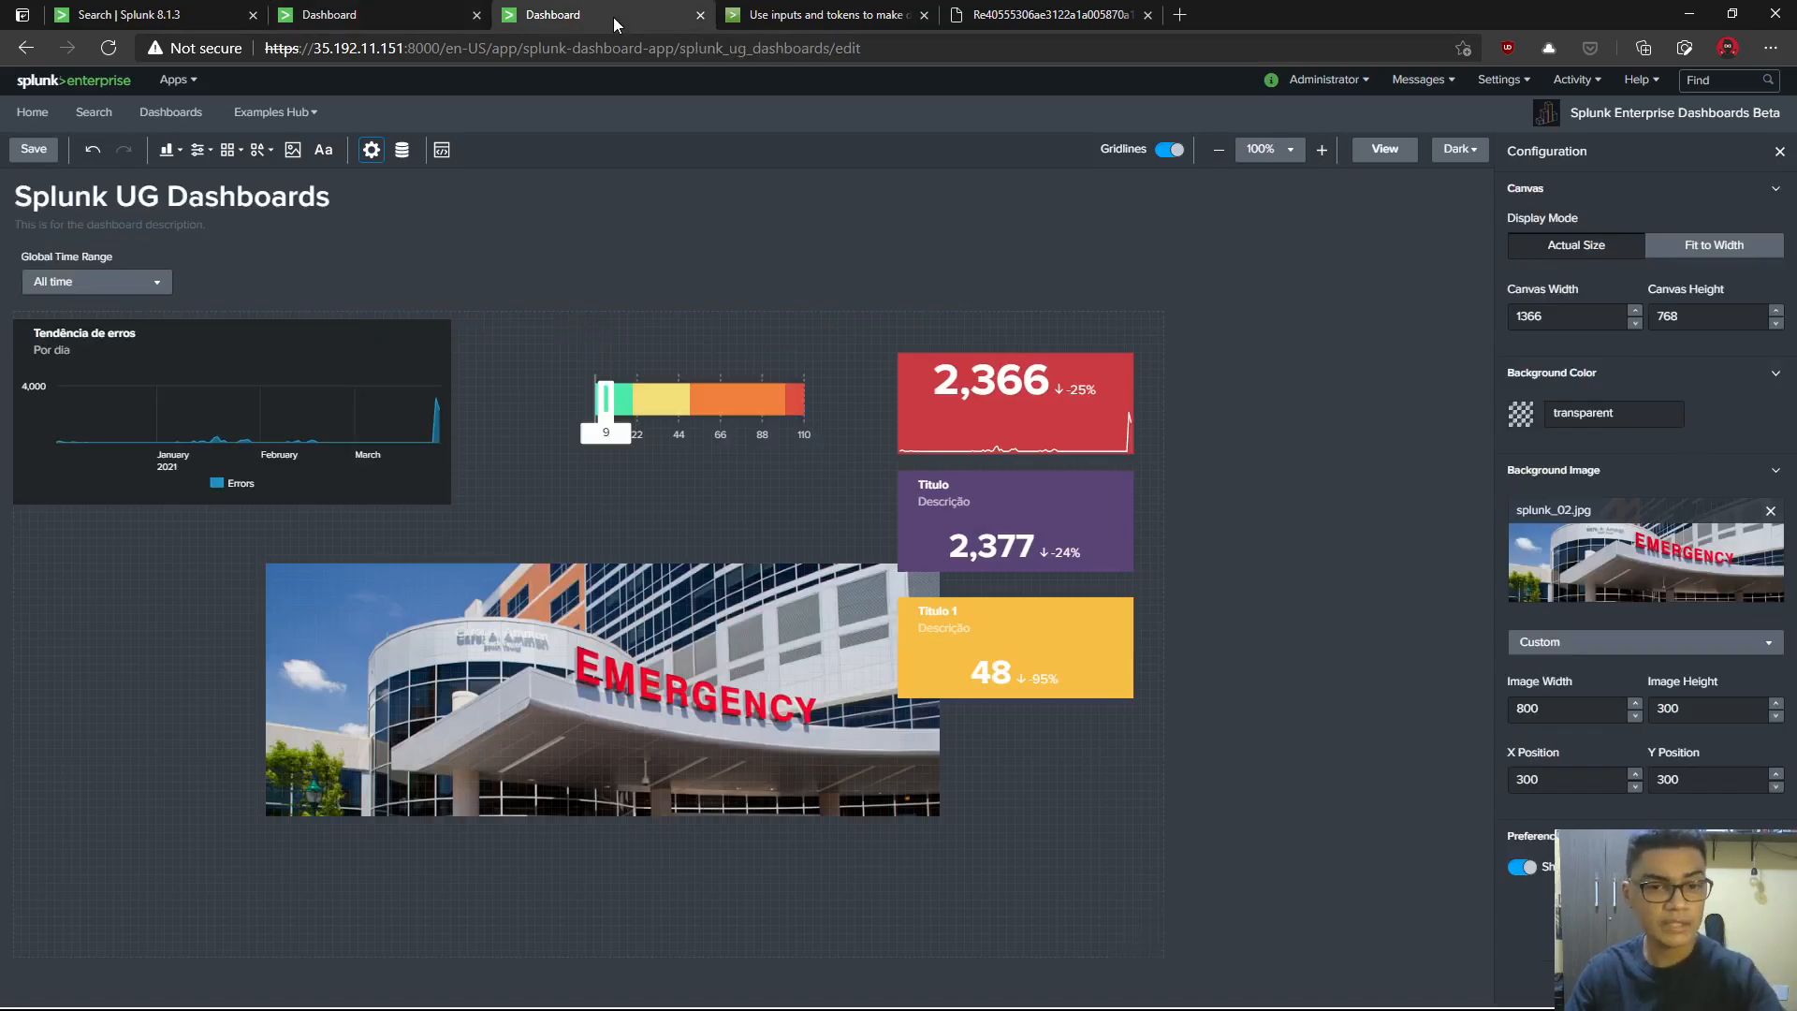